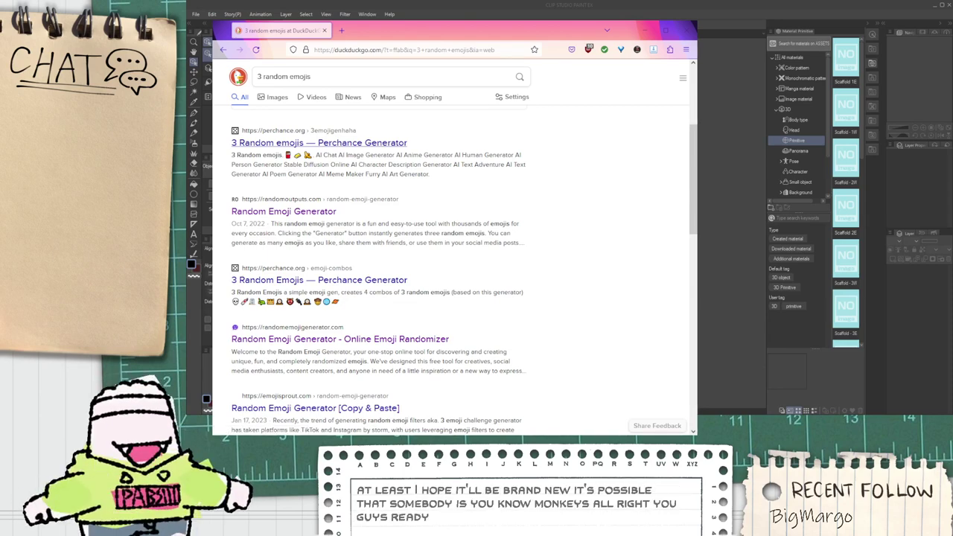
Step: Open the Perchance "3 Random emojis" generator for three drawing prompts and switch to Clip Studio Paint
click(355, 146)
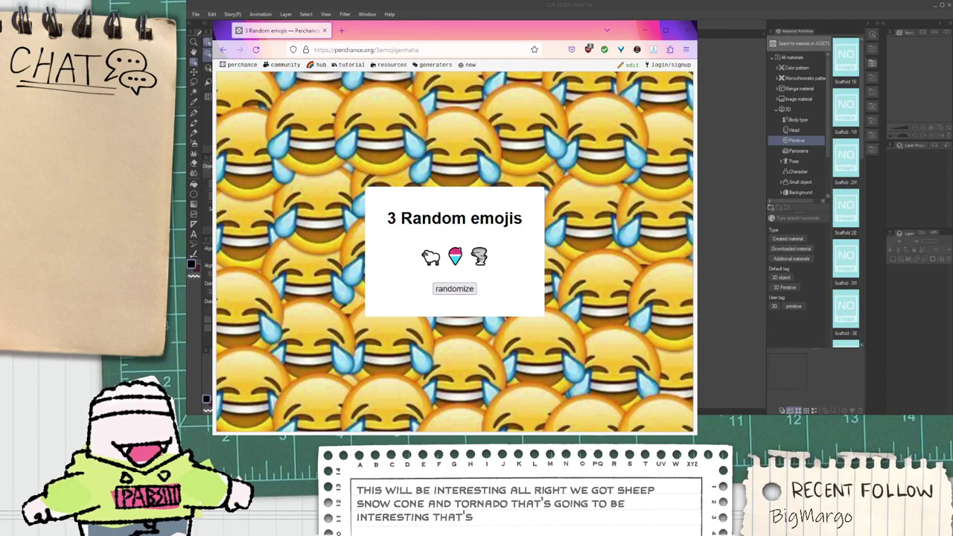
key(alt+Tab)
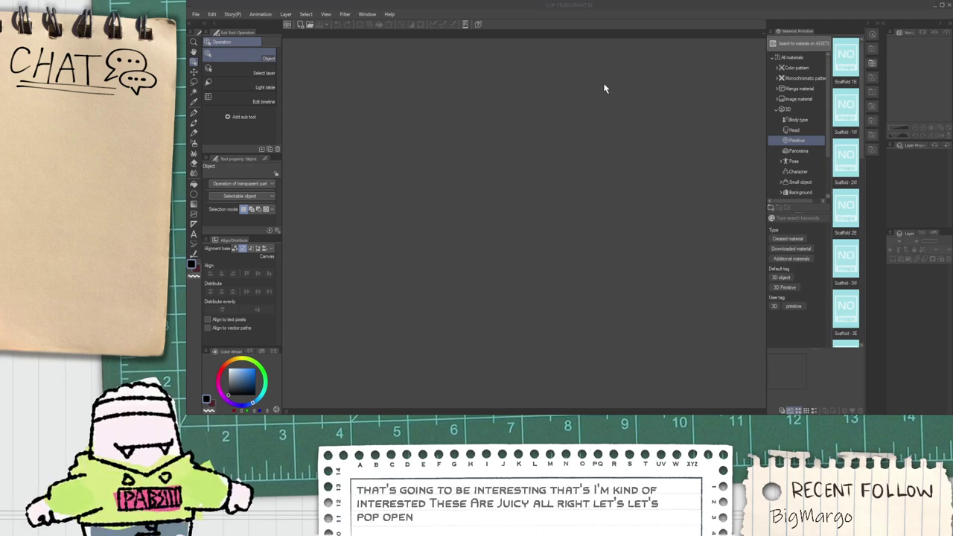
Step: Open a blank 4000 x 4000 px illustration canvas and collapse the material palette
click(660, 48)
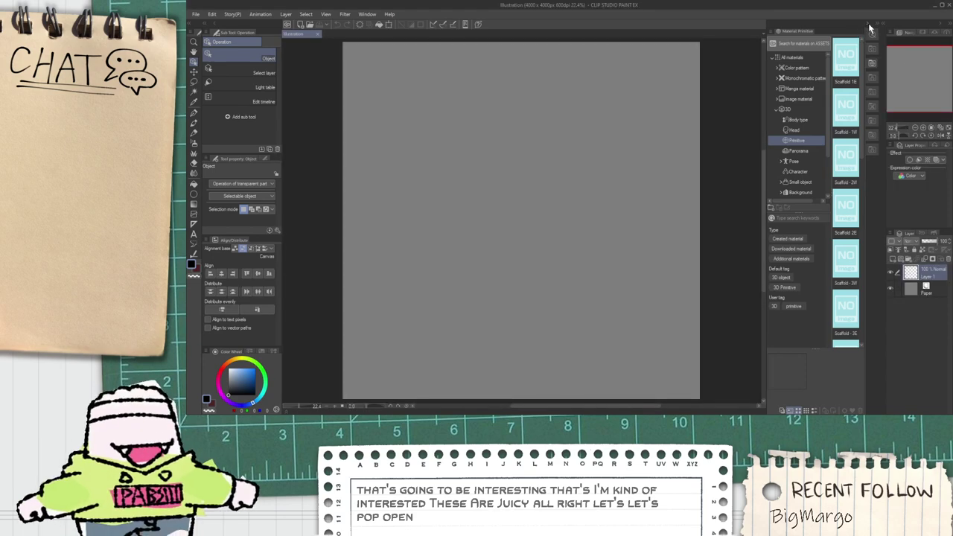
click(868, 24)
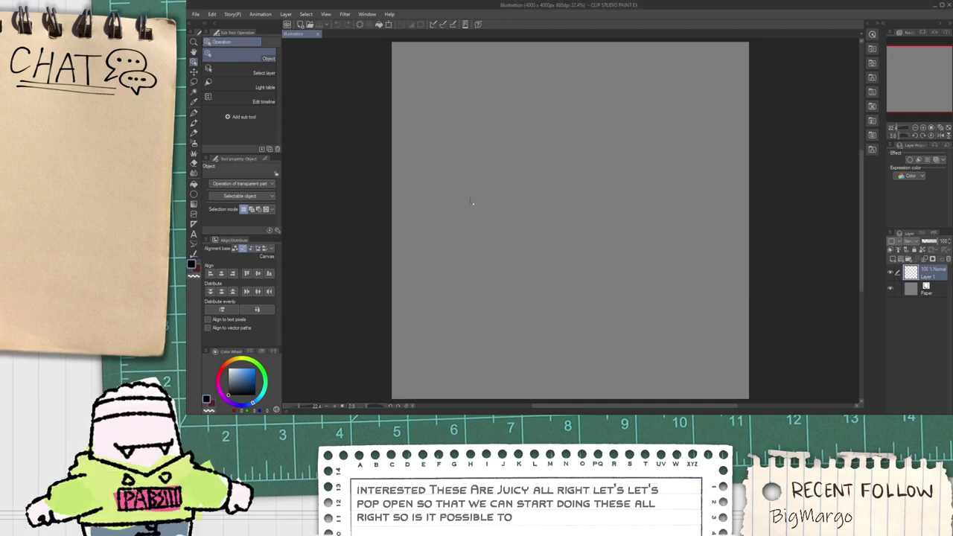
key(t)
click(453, 225)
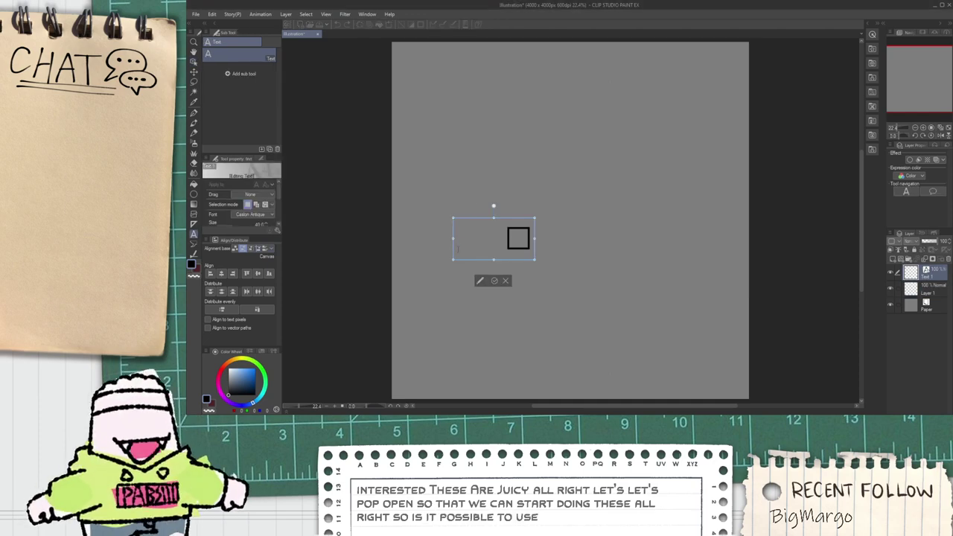
key(Escape)
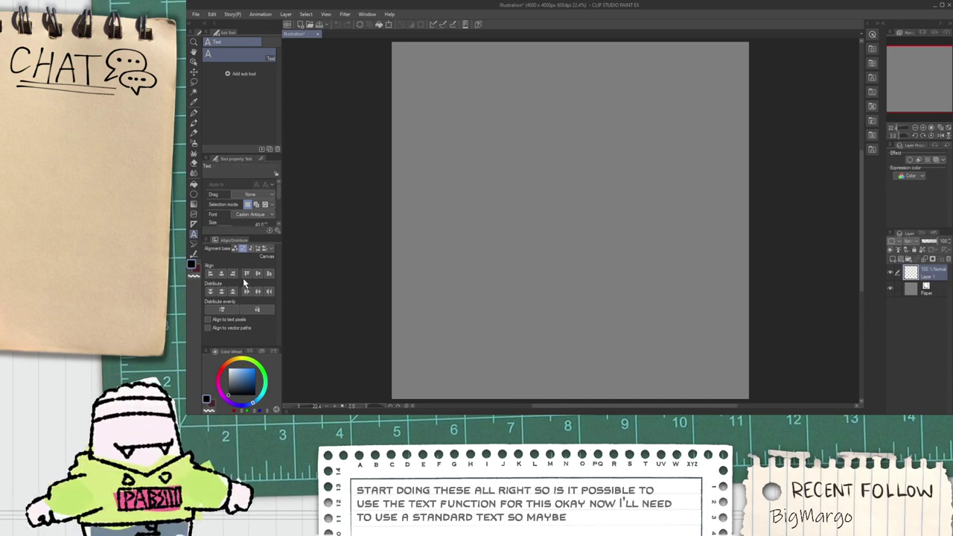
click(542, 161)
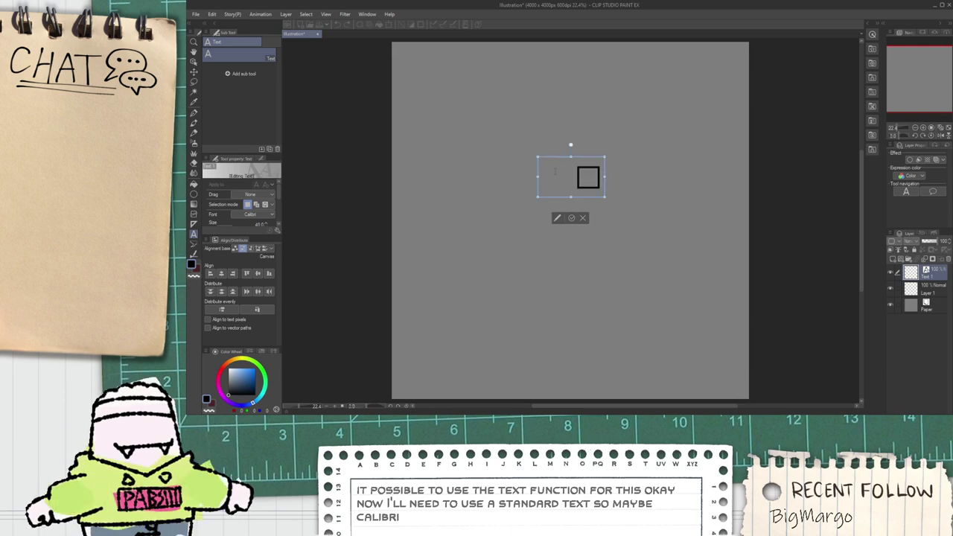
key(ctrl+a)
key(BackSpace)
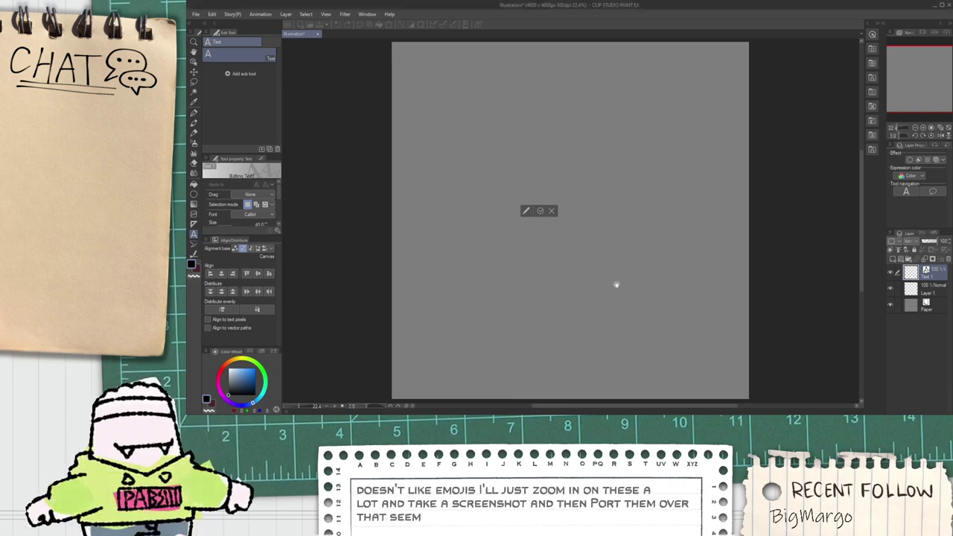
key(Escape)
Step: Paste the screenshot of the sheep, snow cone and tornado emojis, enlarge it and place it in the canvas's upper right area
key(ctrl+v)
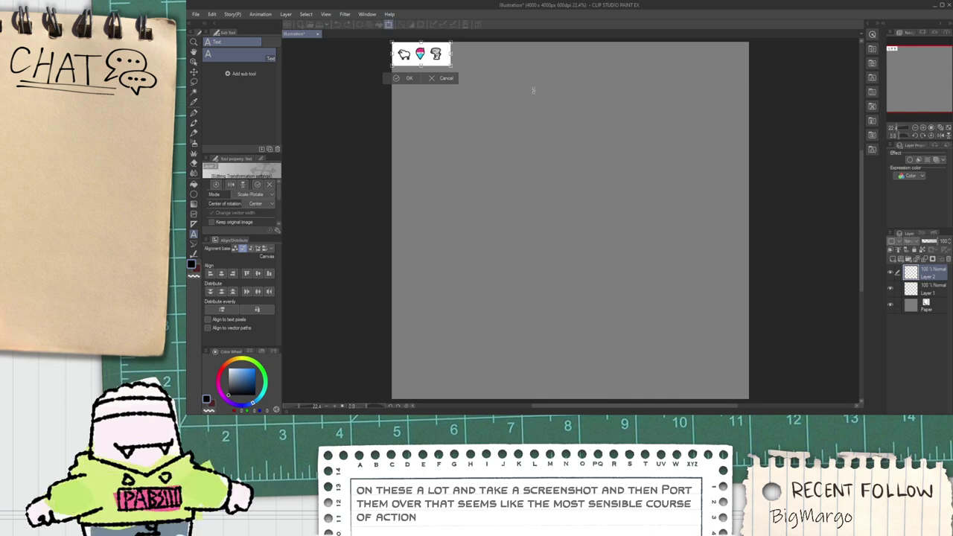
drag(451, 67, 723, 175)
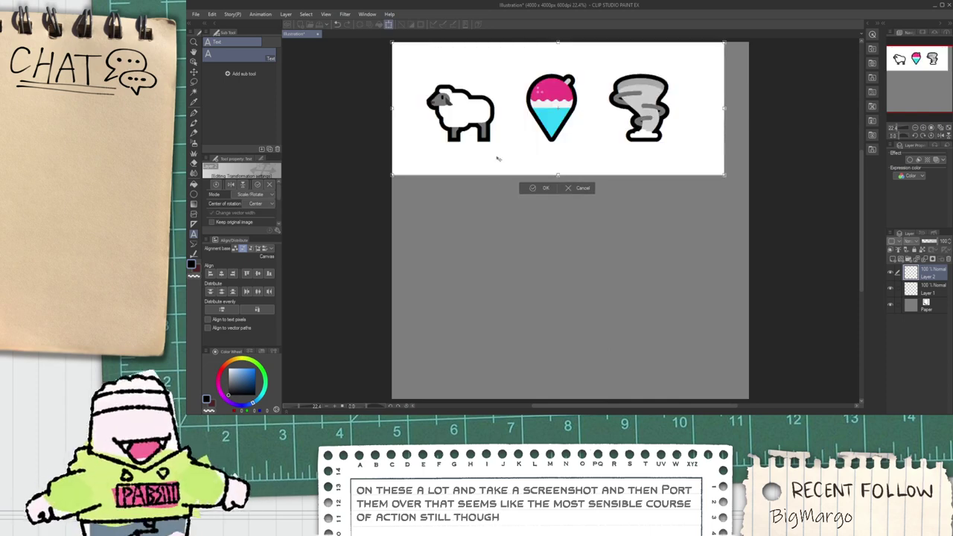
drag(390, 173, 440, 154)
drag(571, 130, 608, 131)
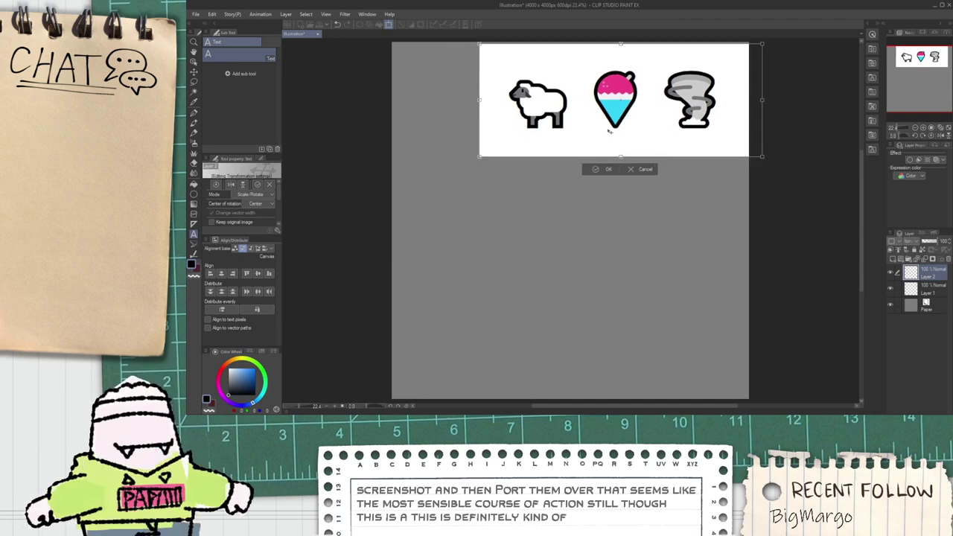
click(602, 169)
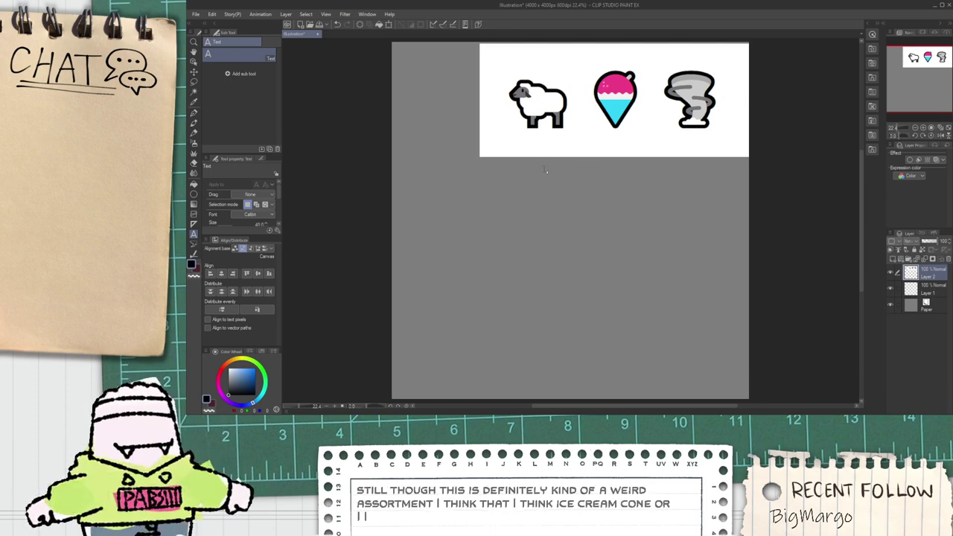
key(ctrl+t)
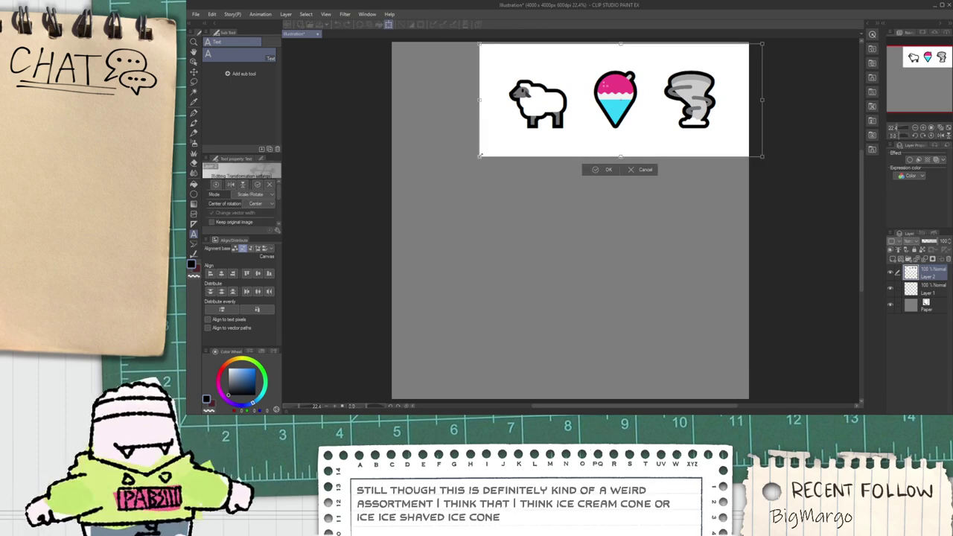
drag(479, 156, 528, 138)
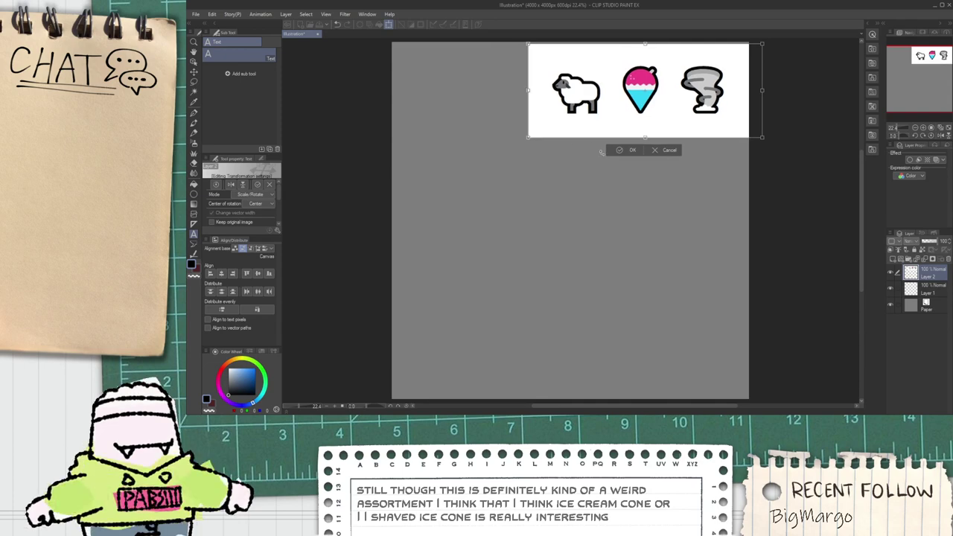
click(626, 150)
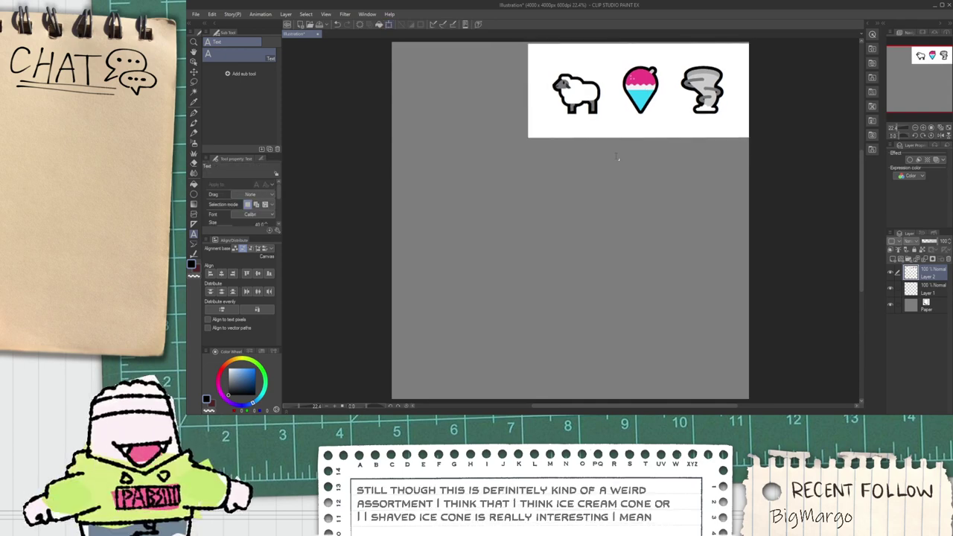
key(ctrl+z)
Step: Shrink the emoji image toward the canvas's upper-right corner and move its layer, Layer 2, below Layer 1
key(ctrl+t)
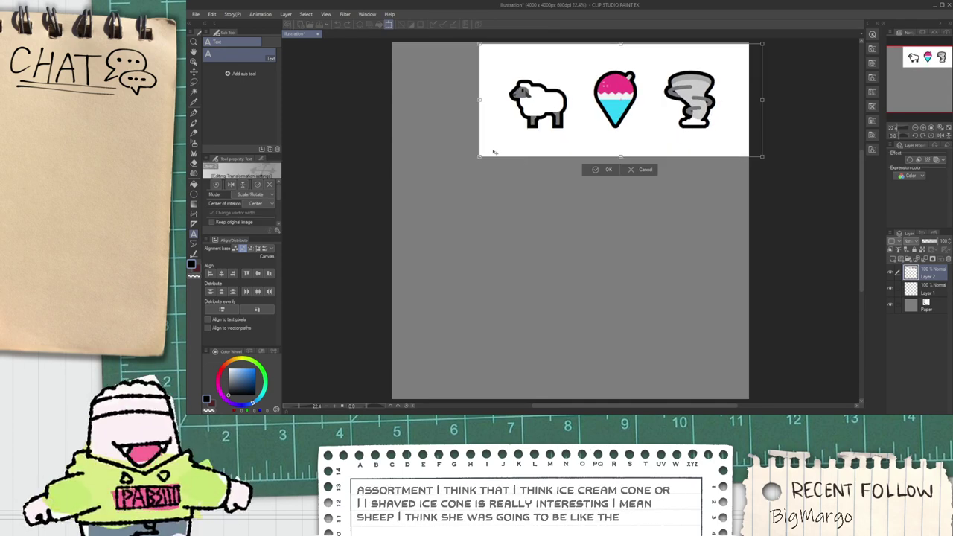
drag(493, 152, 542, 140)
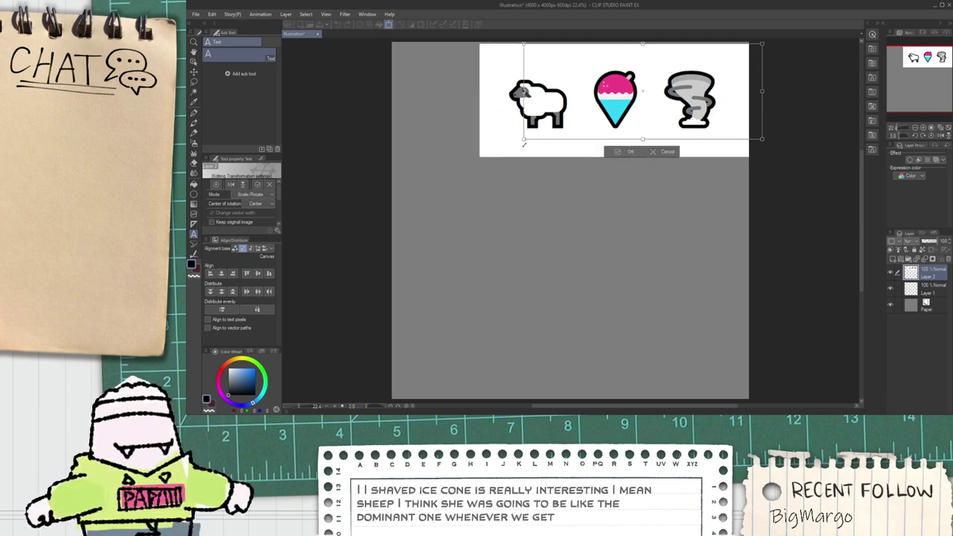
click(631, 147)
click(915, 291)
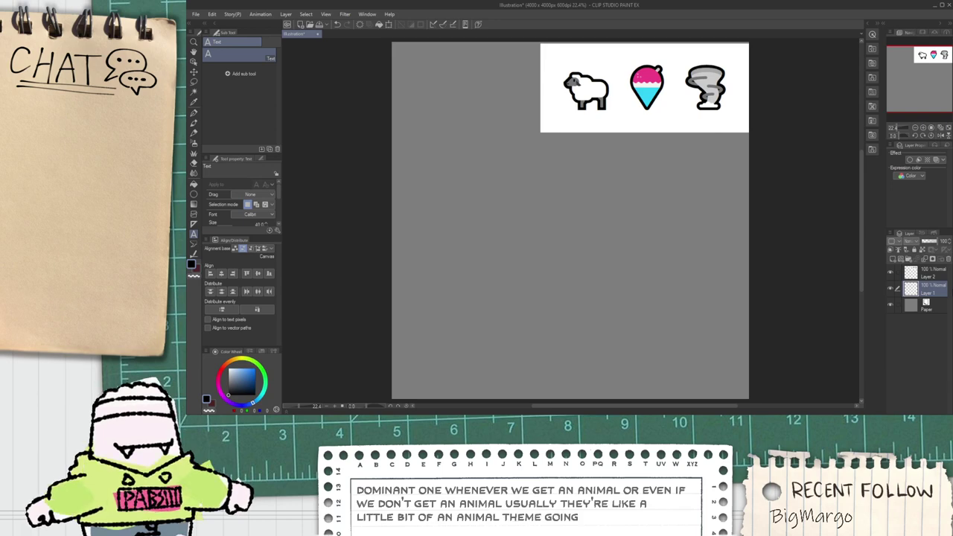
drag(938, 272, 930, 290)
Step: Remove the white background around the three emojis using Auto select referring to all layers, and clear the selection
key(w)
scroll(702, 87, up, 2)
click(673, 119)
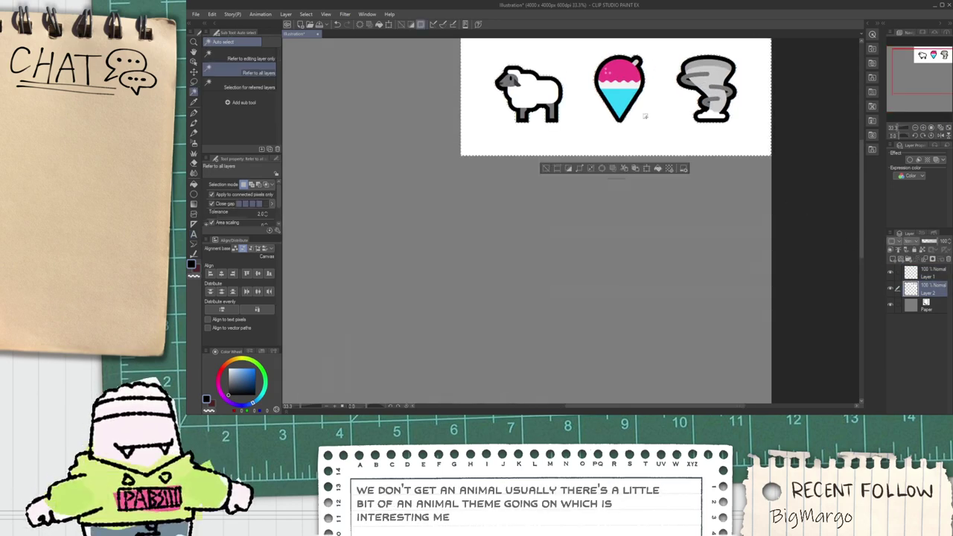
scroll(591, 90, up, 1)
scroll(555, 100, up, 4)
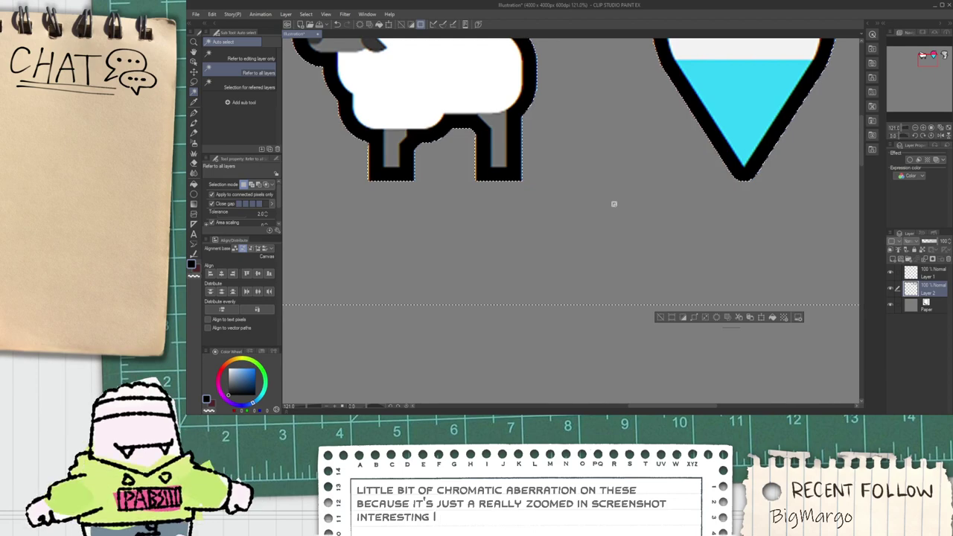
scroll(613, 204, down, 3)
scroll(592, 223, down, 2)
key(ctrl+d)
scroll(553, 309, down, 2)
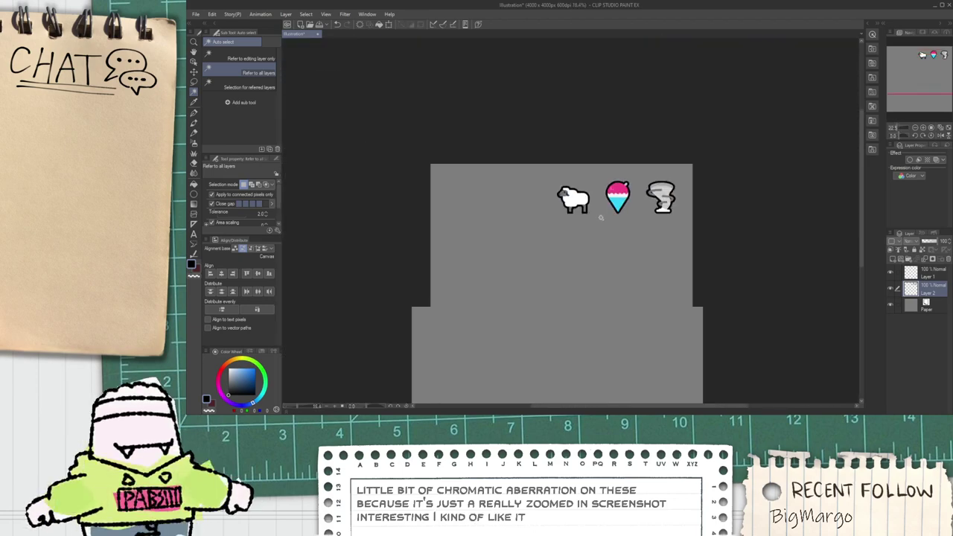
scroll(553, 309, up, 2)
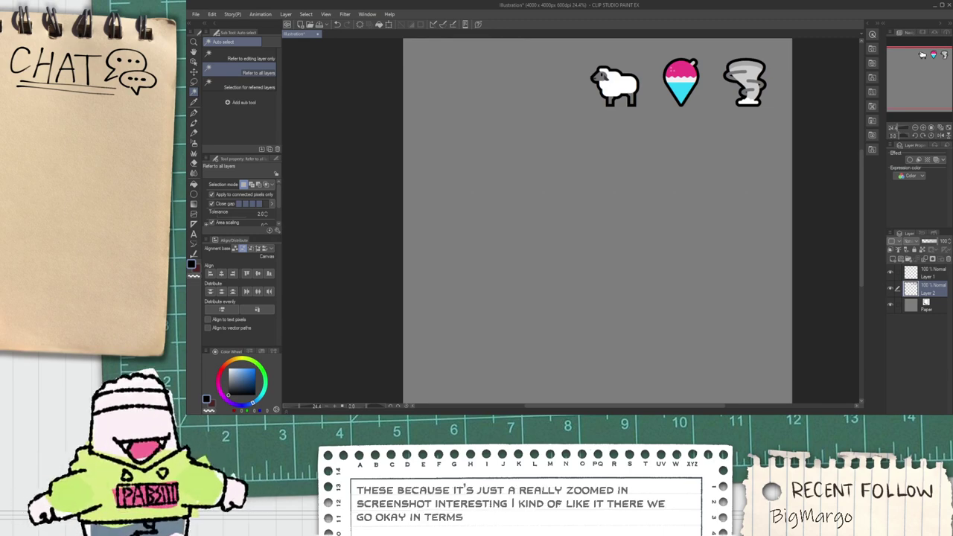
scroll(491, 115, down, 1)
scroll(491, 116, up, 2)
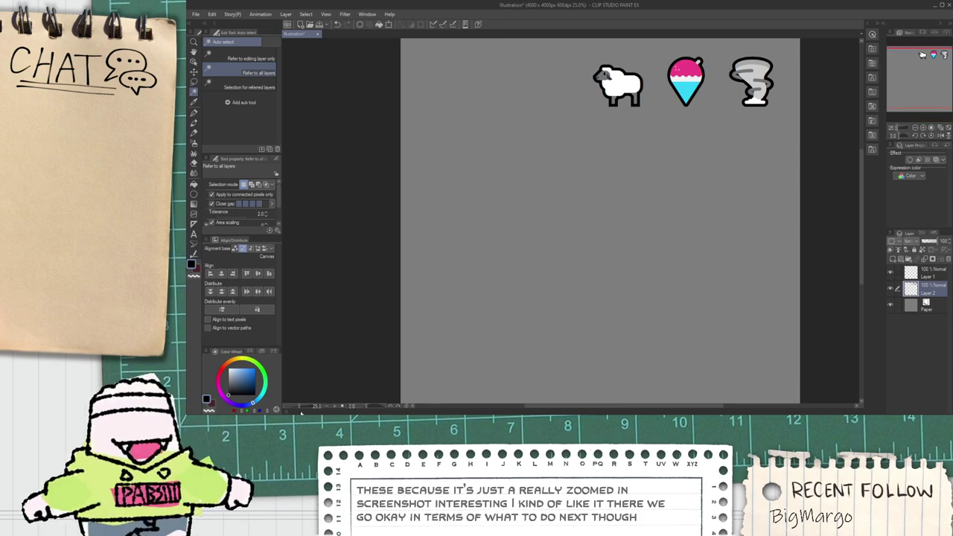
click(301, 414)
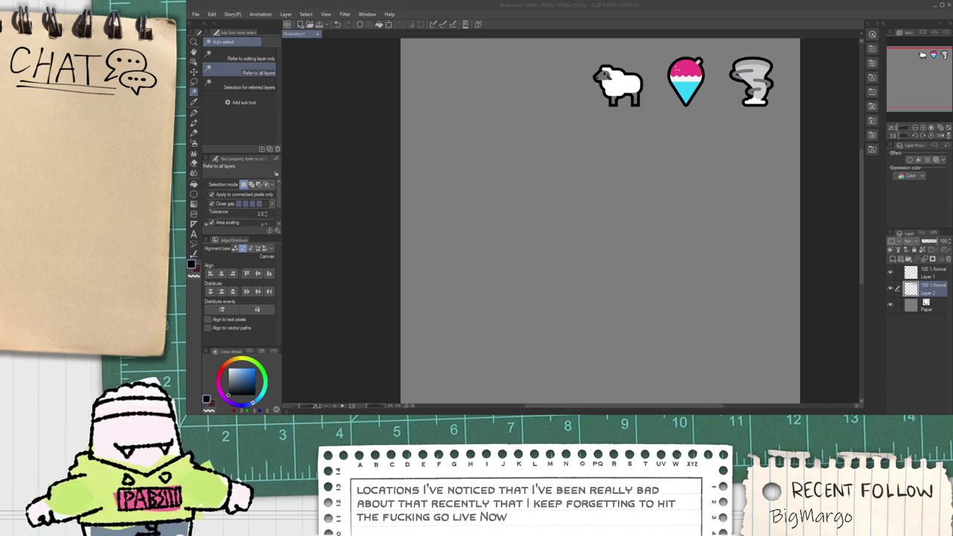
click(896, 57)
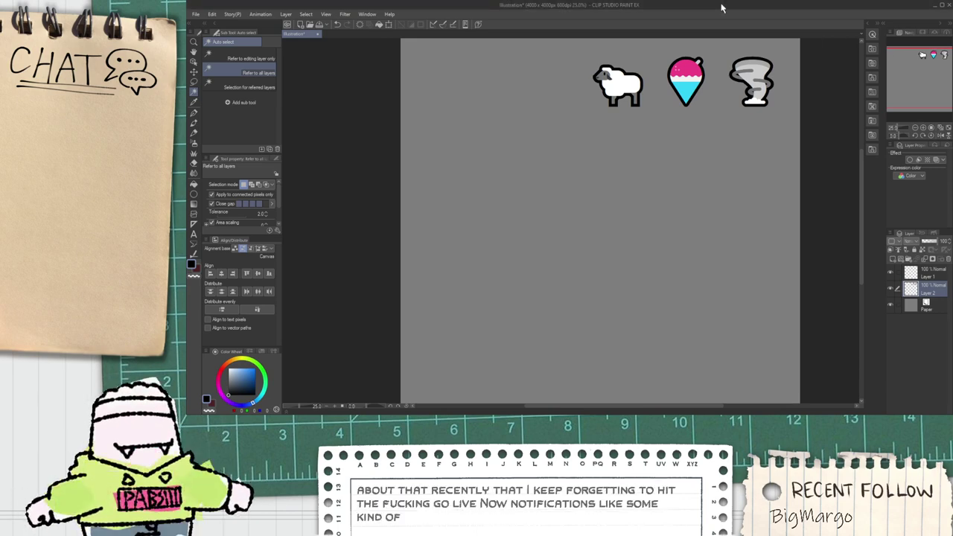
scroll(712, 58, down, 2)
scroll(708, 128, up, 2)
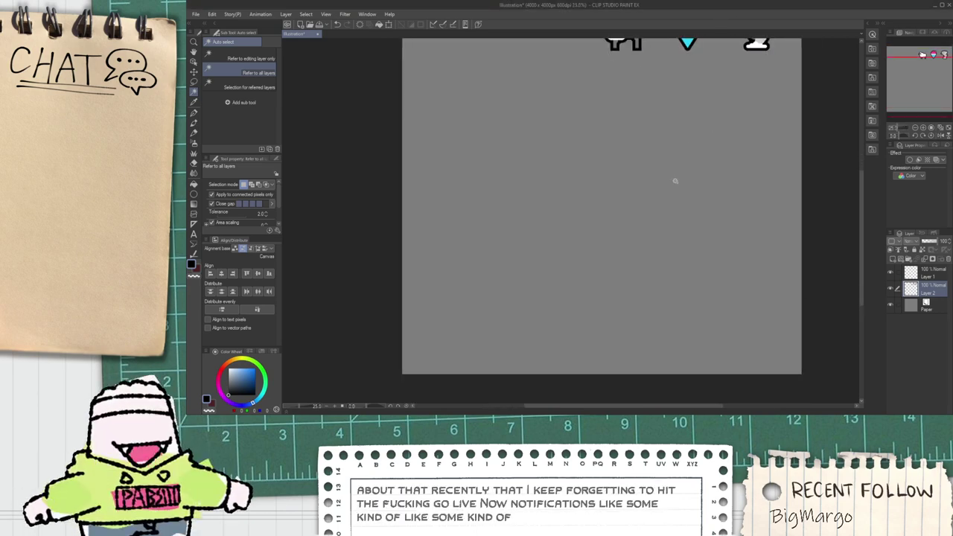
Step: Make the empty Layer 1 above the emoji layer the active drawing layer
key(h)
drag(675, 181, 681, 244)
click(910, 277)
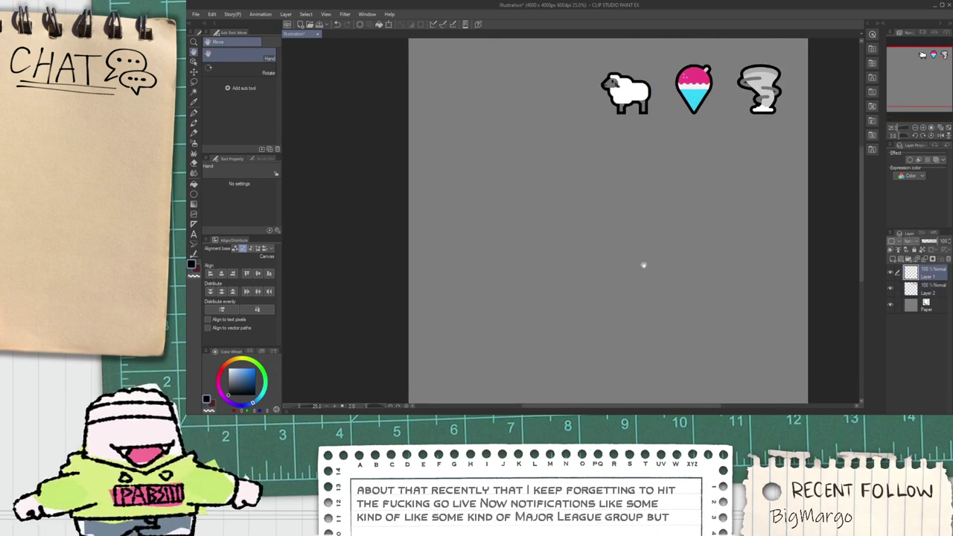
key(p)
mouse_move(630, 263)
mouse_down()
mouse_move(655, 241)
mouse_move(598, 289)
mouse_up()
key(ctrl+z)
key(h)
drag(596, 239, 514, 249)
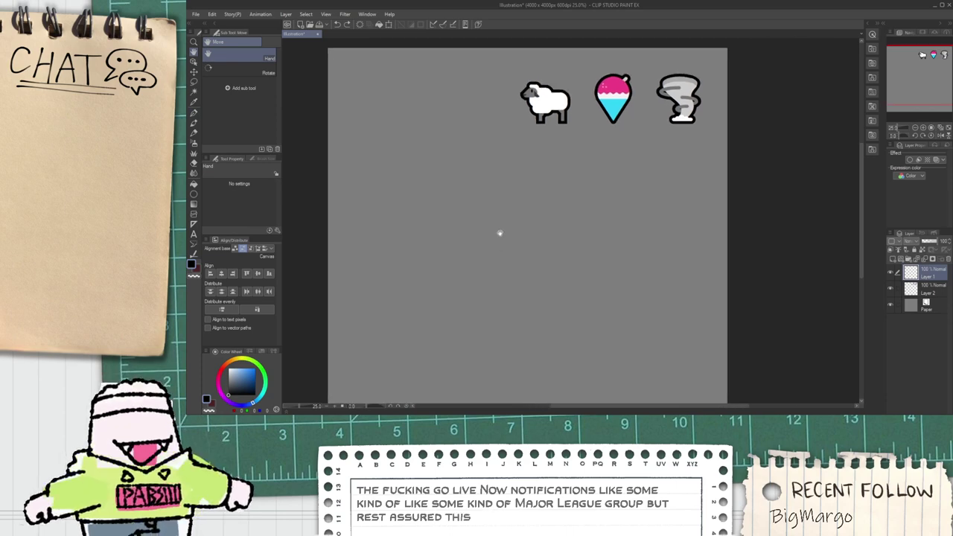
Step: Set the drawing colour to a light salmon red, RGB 255, 125, 124
click(221, 369)
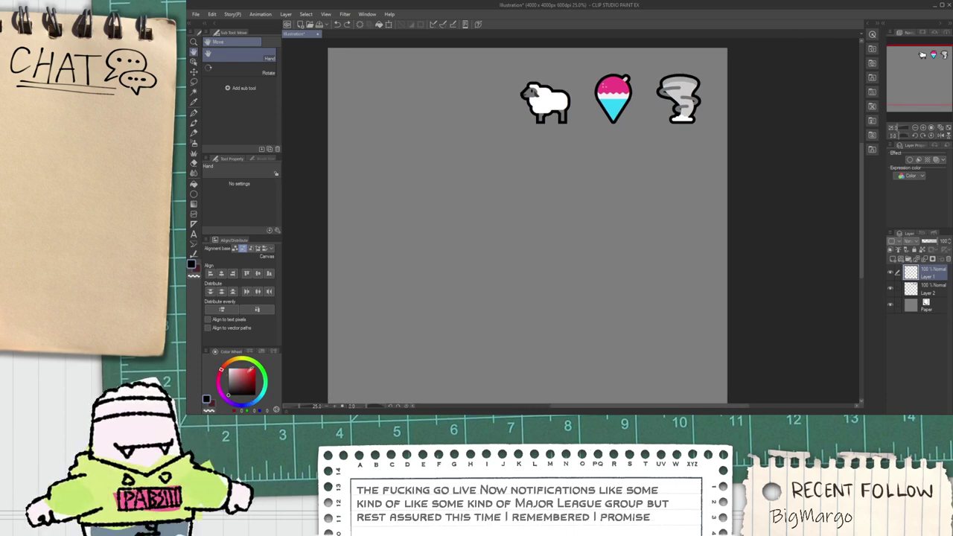
click(249, 368)
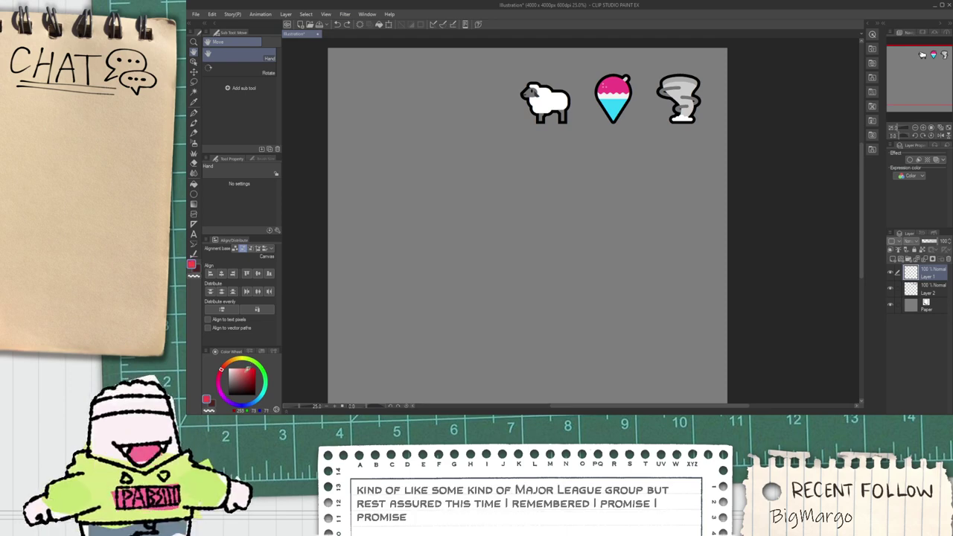
drag(242, 368, 242, 367)
drag(419, 218, 400, 217)
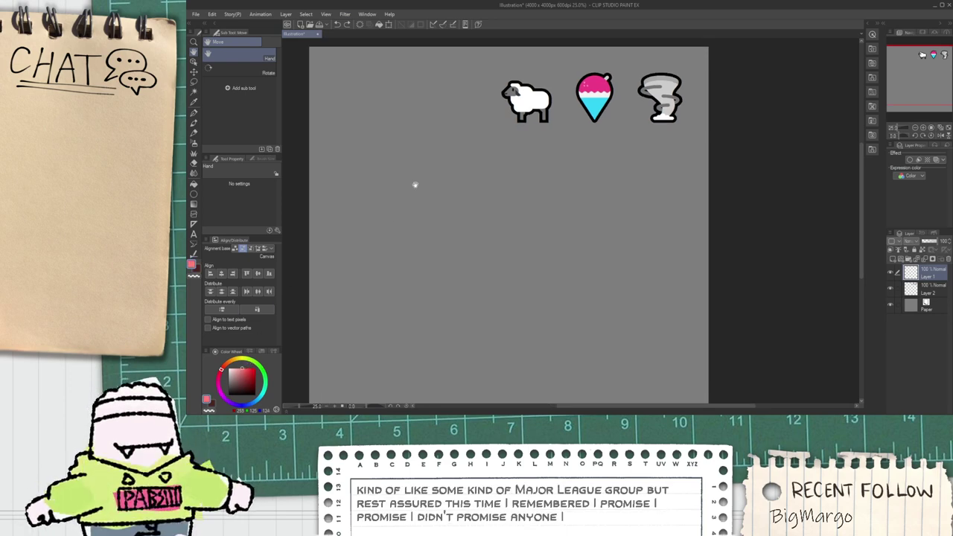
scroll(483, 112, up, 4)
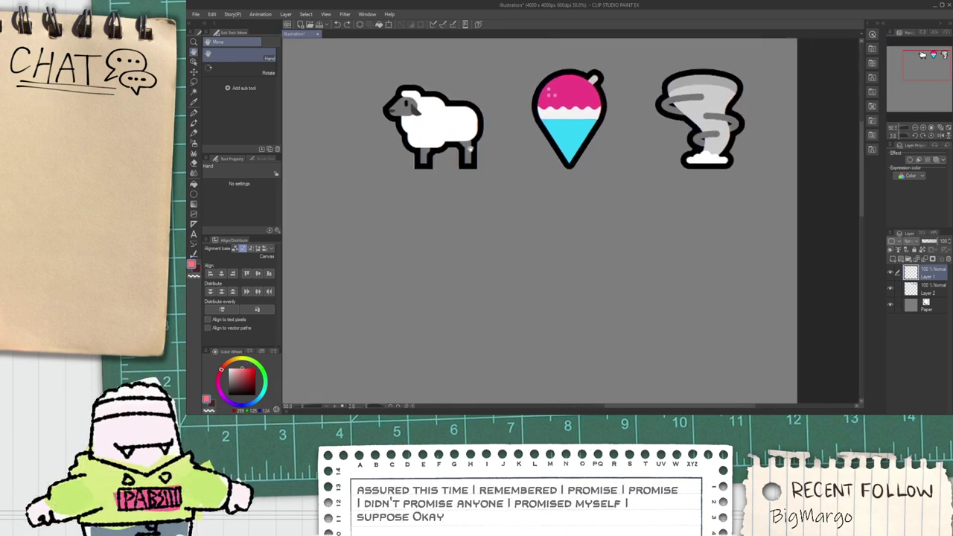
drag(513, 108, 522, 140)
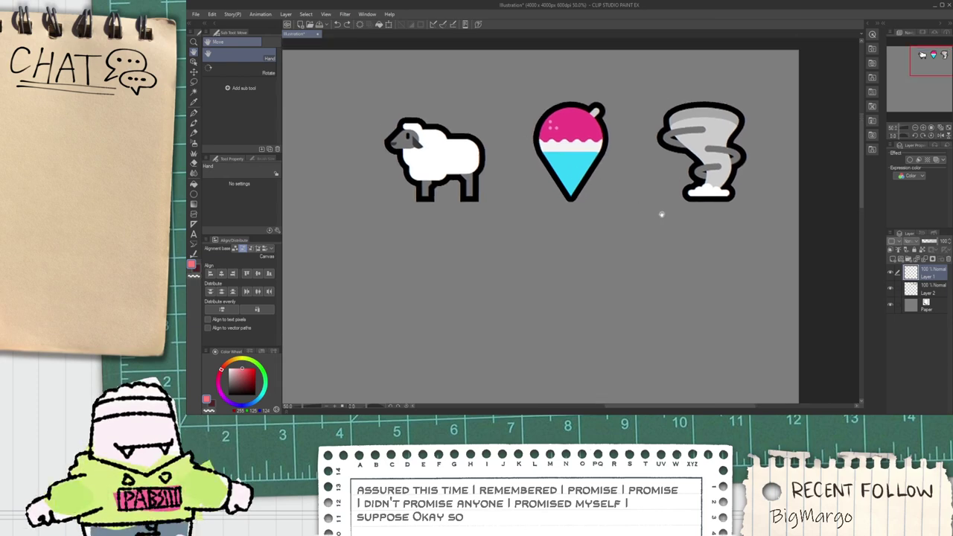
key(p)
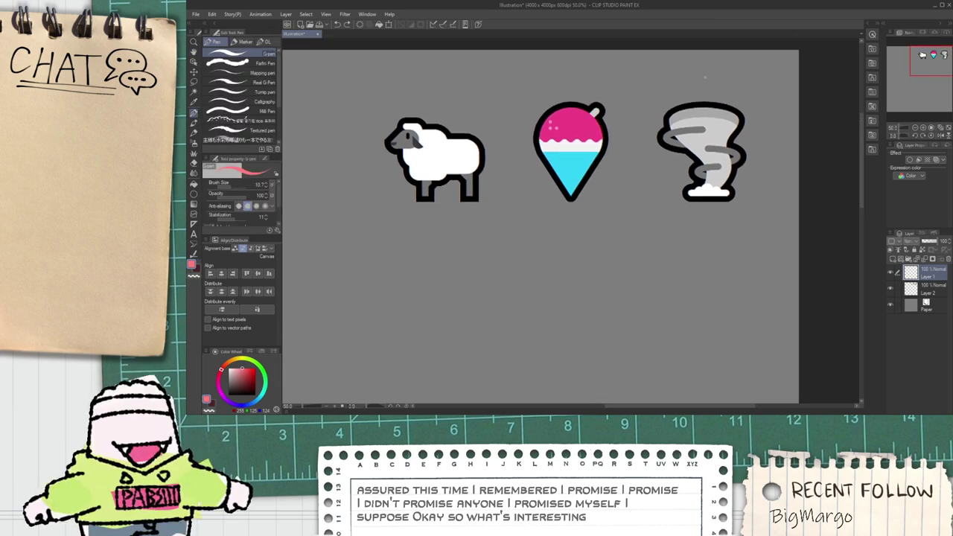
mouse_move(670, 79)
mouse_down()
mouse_move(675, 86)
mouse_move(610, 186)
mouse_up()
key(ctrl+z)
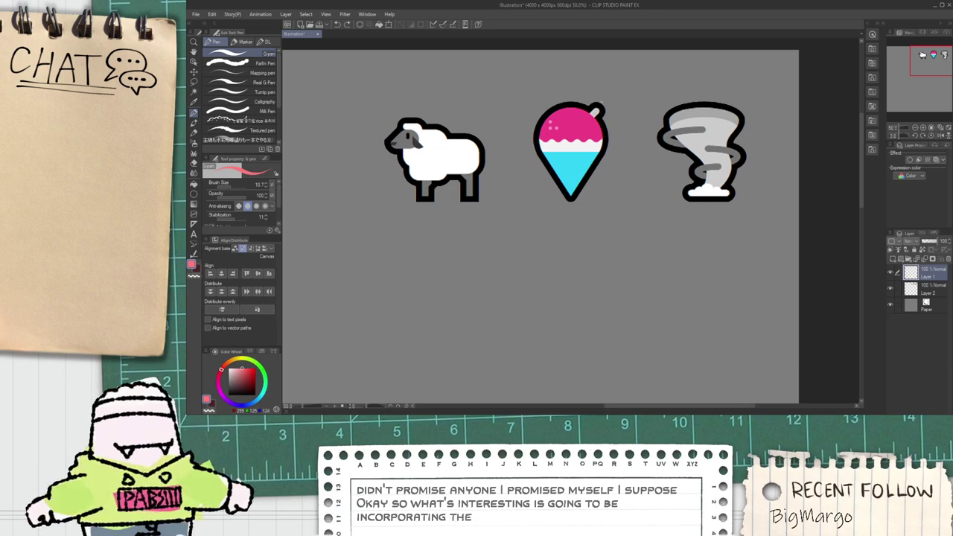
mouse_move(631, 71)
mouse_down()
mouse_move(749, 113)
mouse_move(543, 103)
mouse_up()
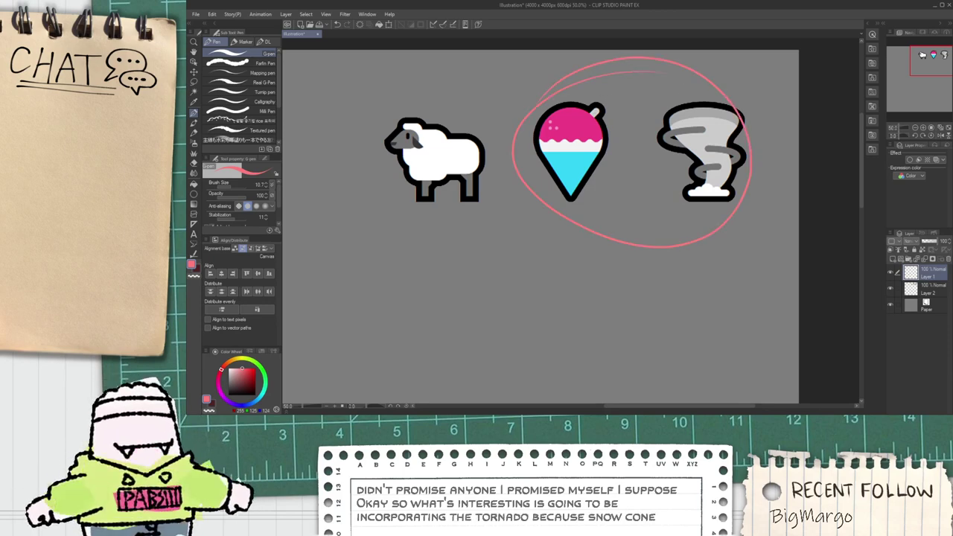
key(ctrl+z)
mouse_move(436, 274)
mouse_down()
mouse_move(610, 160)
mouse_move(719, 114)
mouse_up()
key(ctrl+z)
mouse_move(497, 269)
mouse_down()
mouse_move(391, 160)
mouse_move(476, 232)
mouse_up()
key(ctrl+z)
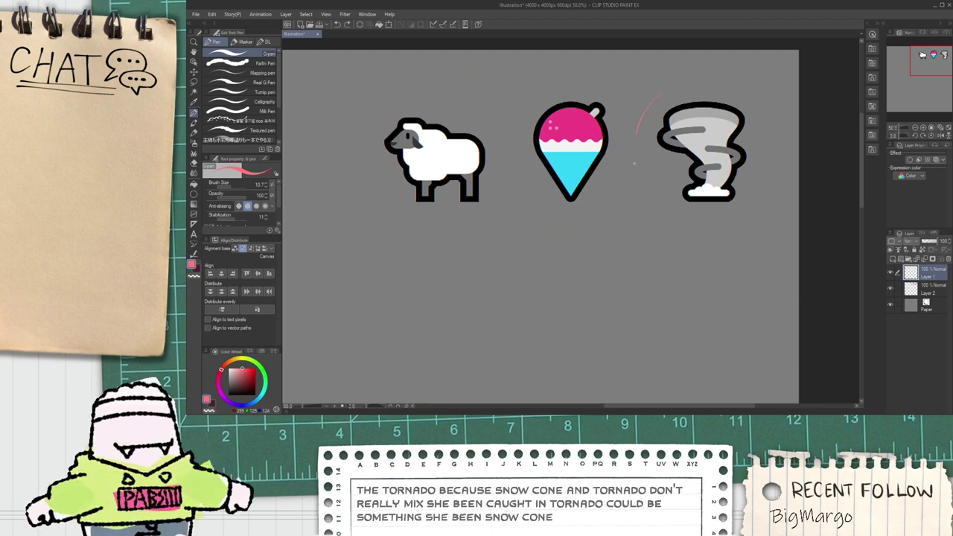
drag(634, 134, 620, 158)
key(ctrl+z)
scroll(629, 172, down, 1)
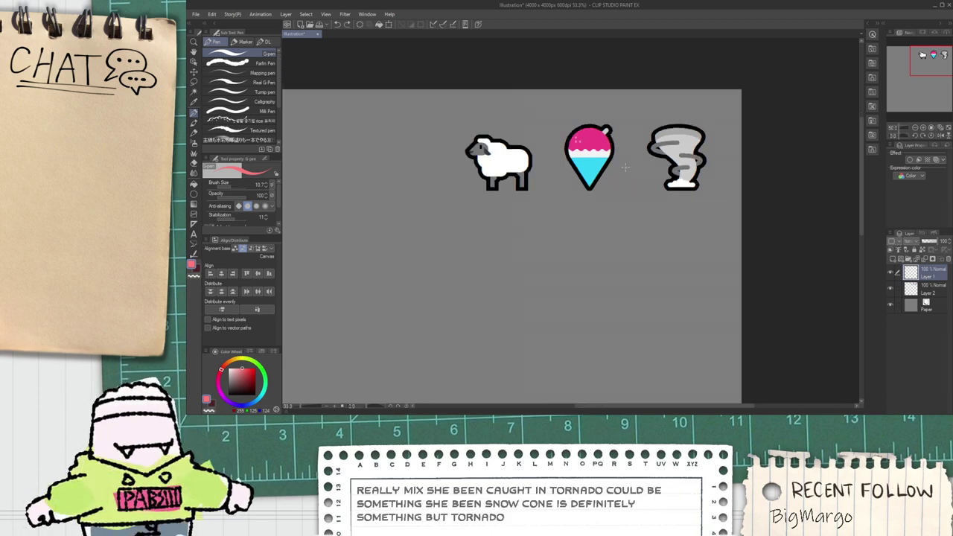
key(space)
drag(540, 229, 553, 230)
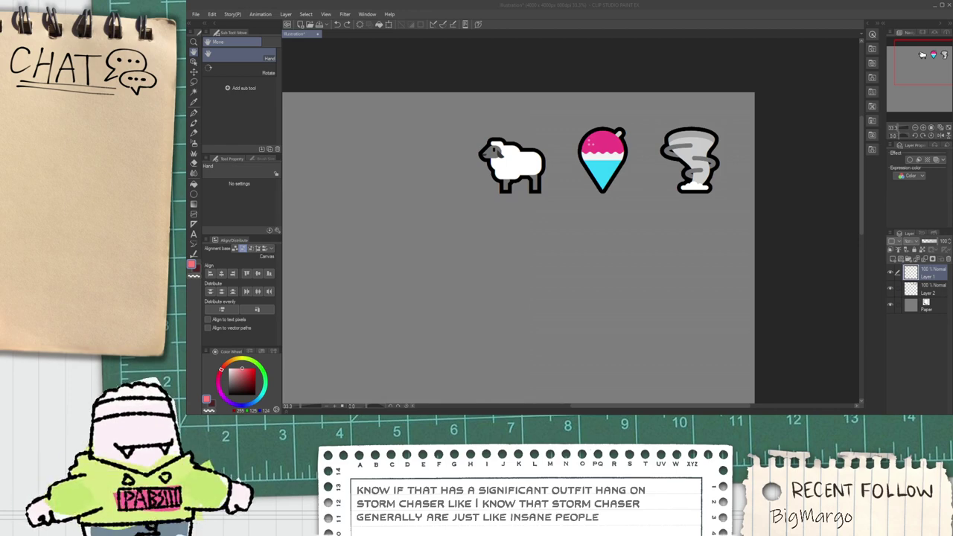
Step: Examine the photo of the storm-chasing crew on the red and white van, and close that photo
scroll(604, 268, up, 7)
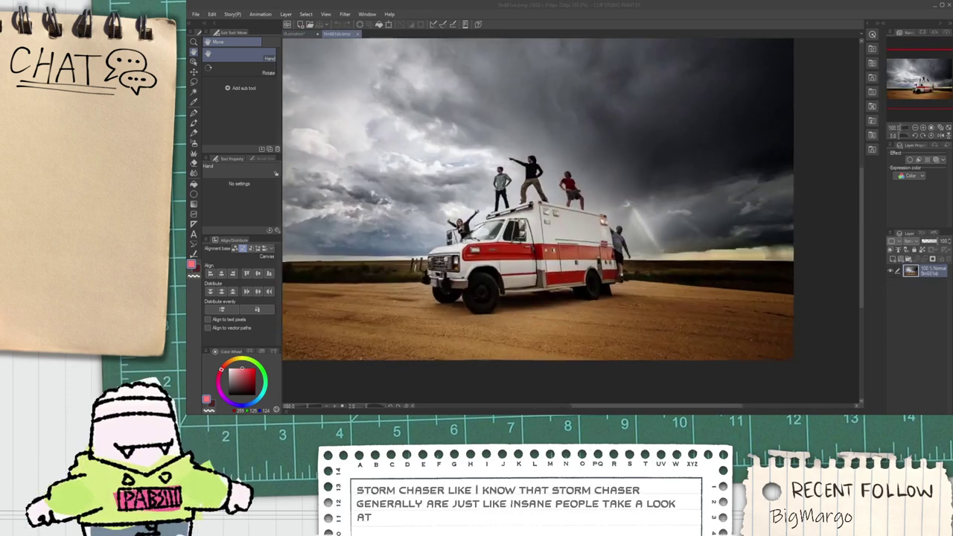
scroll(674, 260, down, 2)
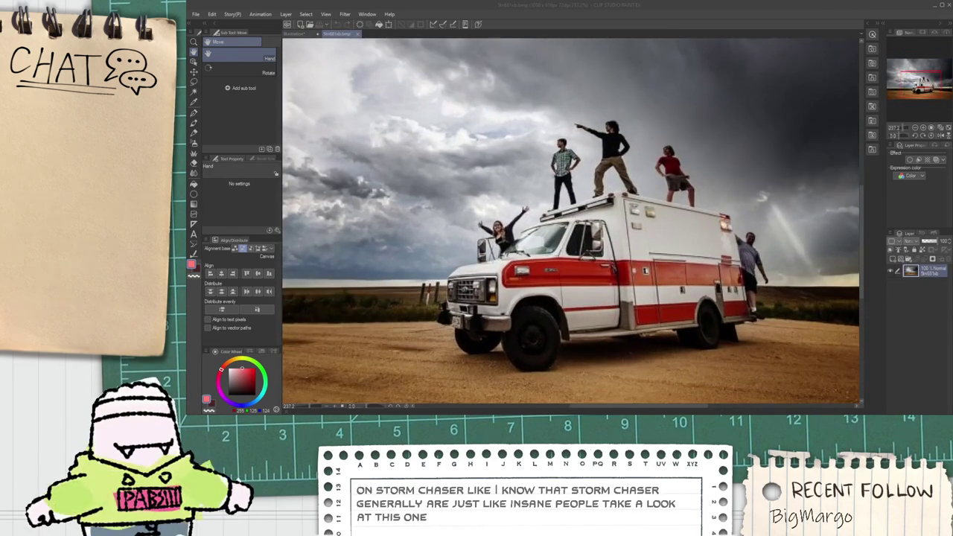
scroll(715, 279, up, 3)
key(ctrl+0)
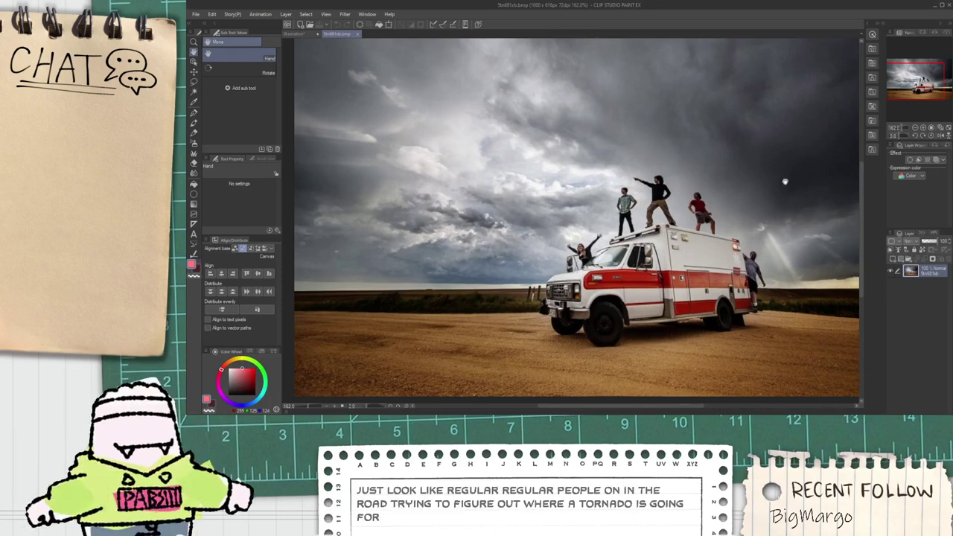
scroll(732, 212, down, 1)
scroll(757, 233, down, 3)
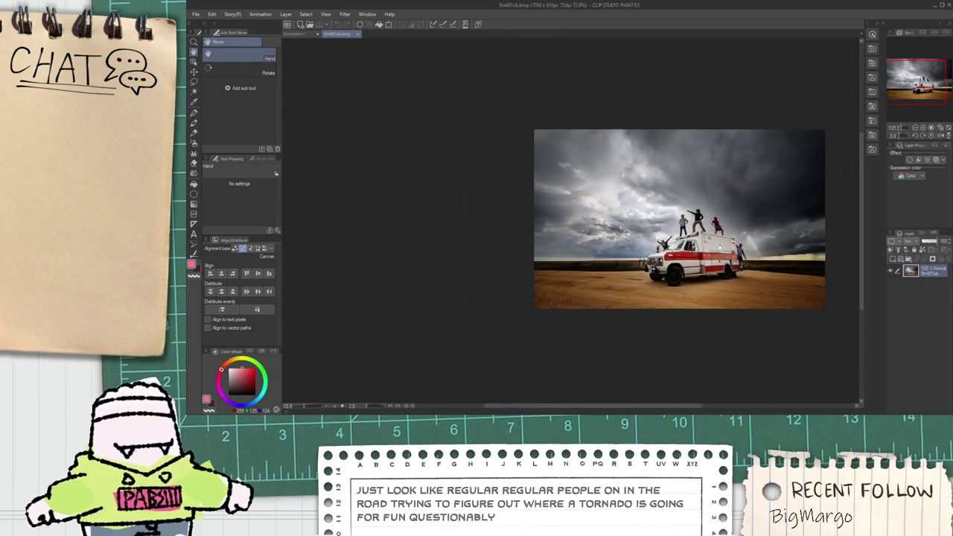
scroll(757, 232, up, 4)
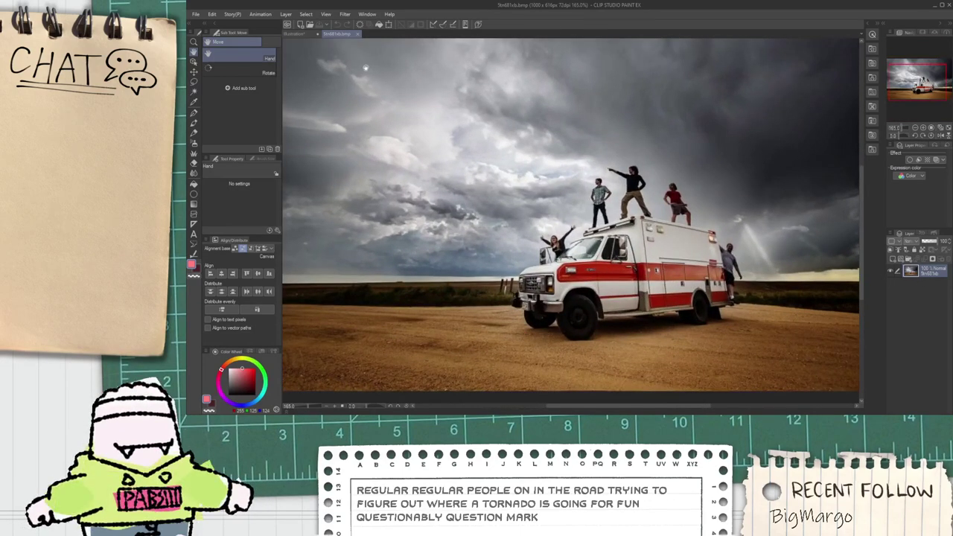
click(356, 34)
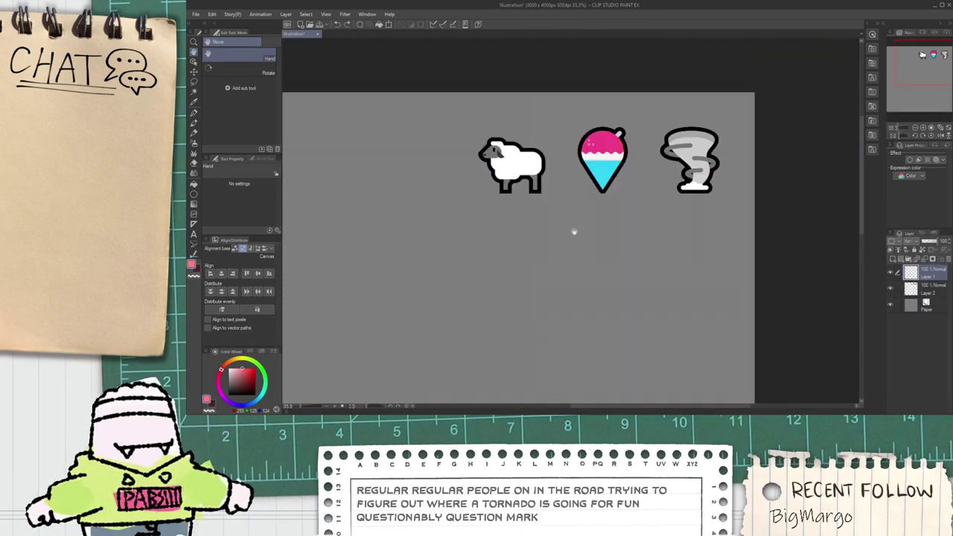
scroll(574, 230, down, 1)
scroll(553, 236, up, 3)
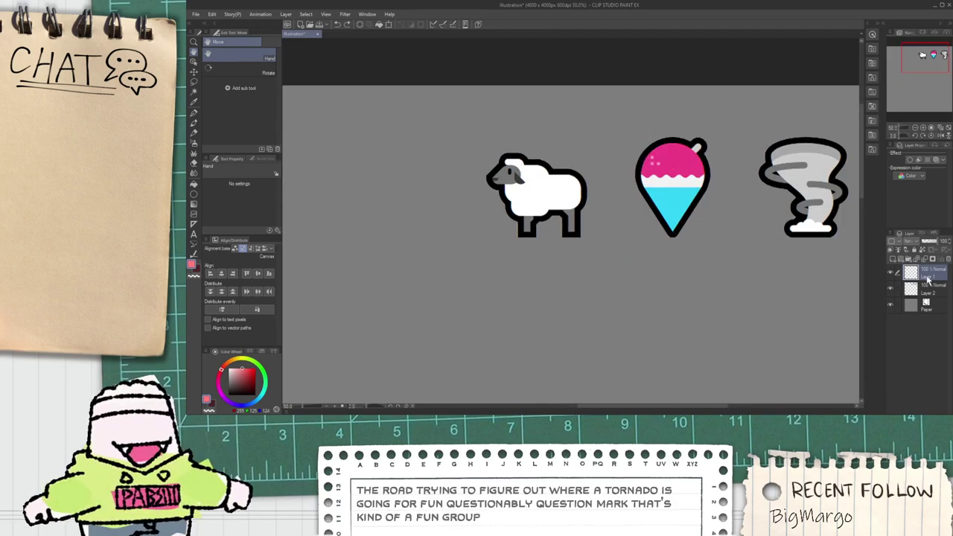
ctrl+click(909, 292)
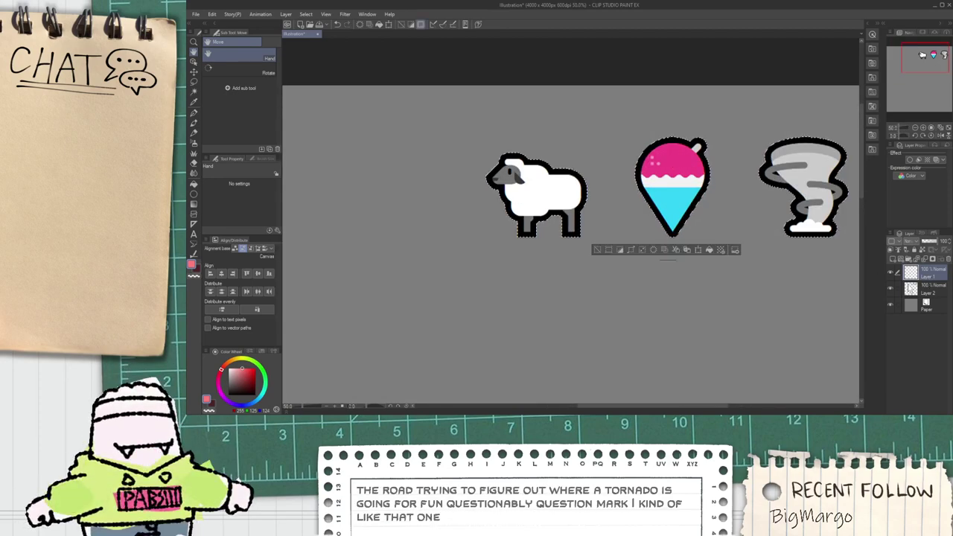
click(639, 251)
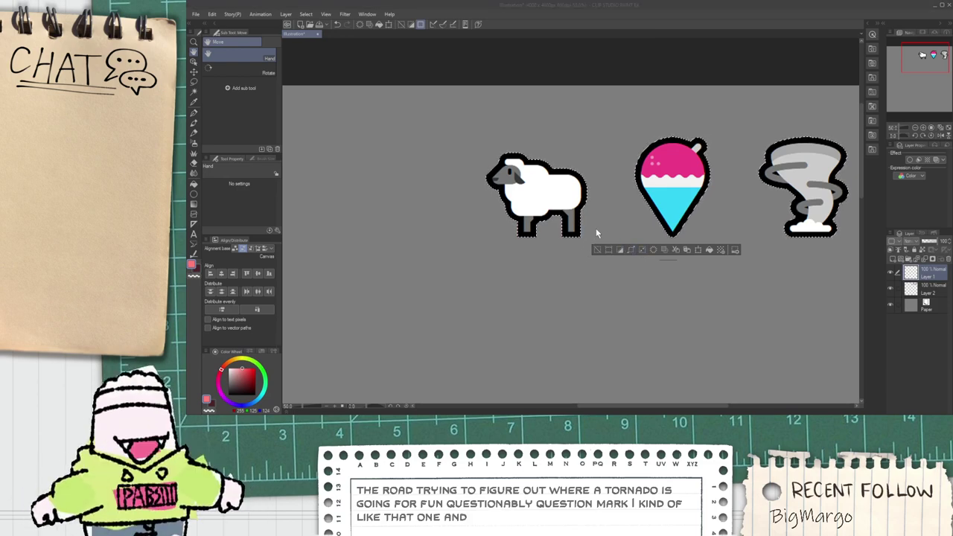
scroll(597, 228, up, 3)
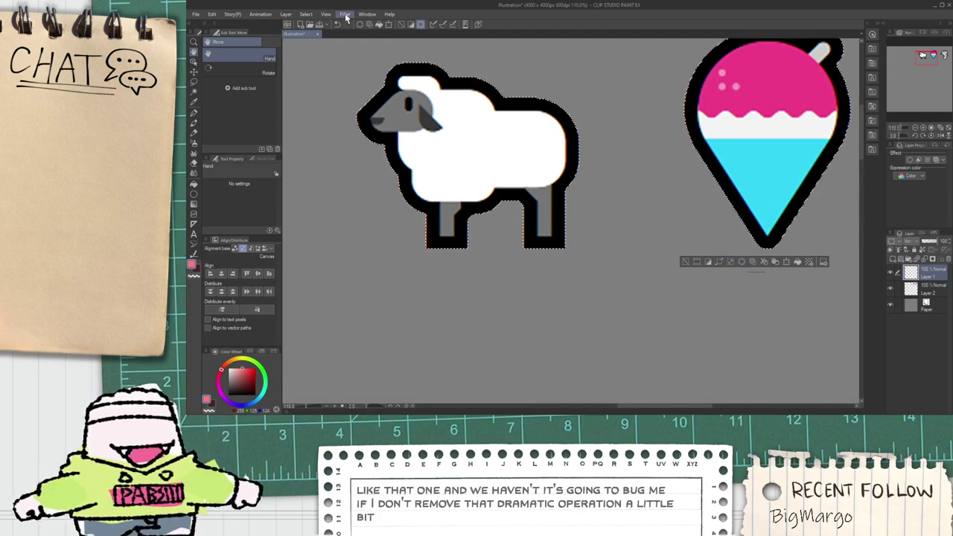
key(ctrl+d)
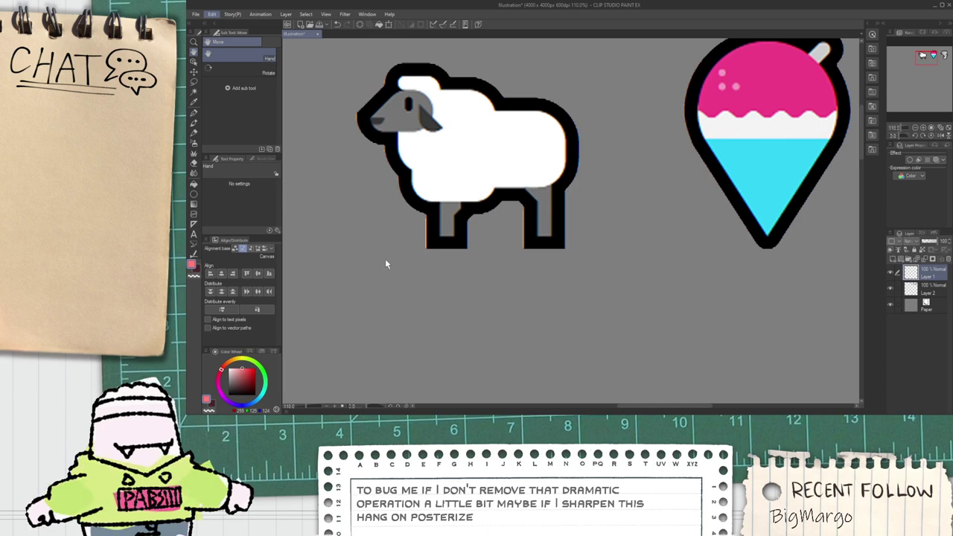
click(386, 239)
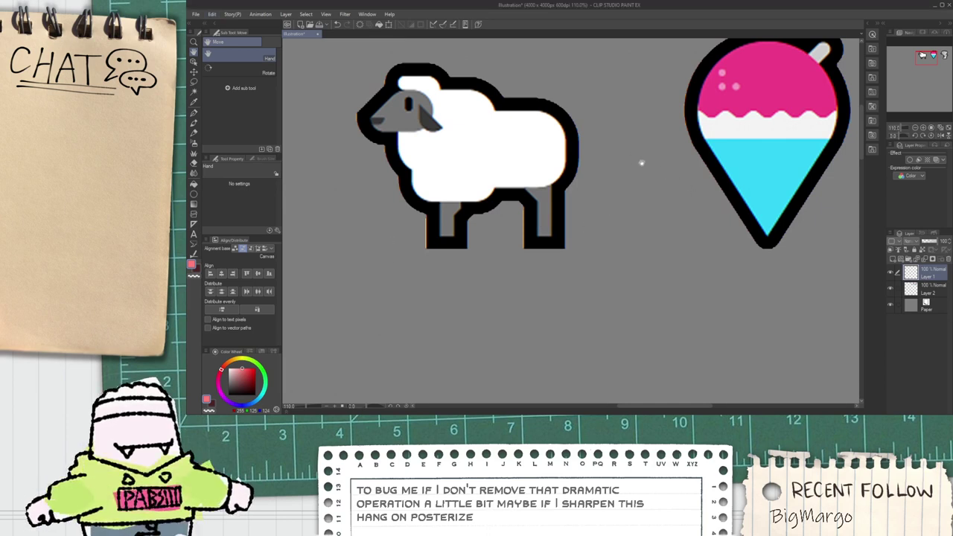
scroll(778, 238, down, 6)
drag(747, 324, 629, 232)
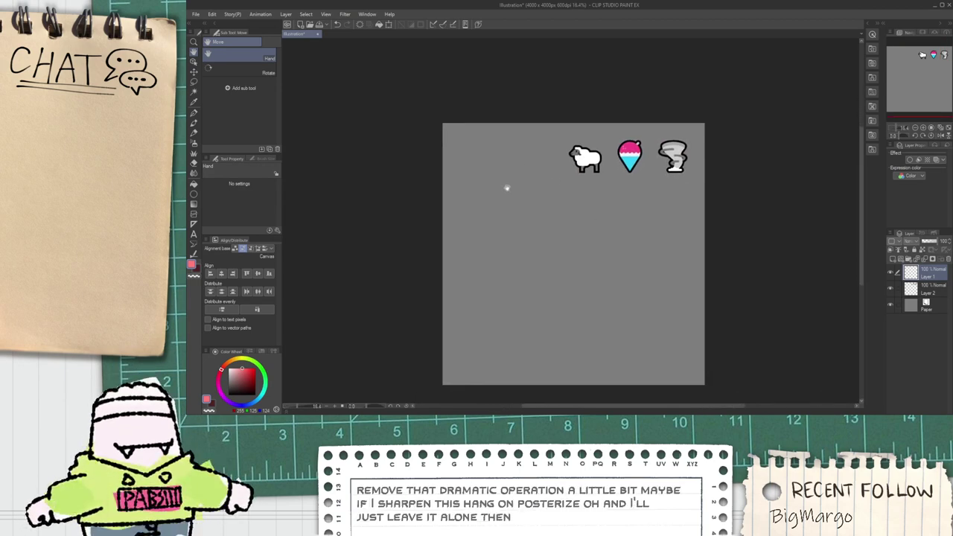
scroll(505, 242, up, 2)
scroll(487, 202, up, 1)
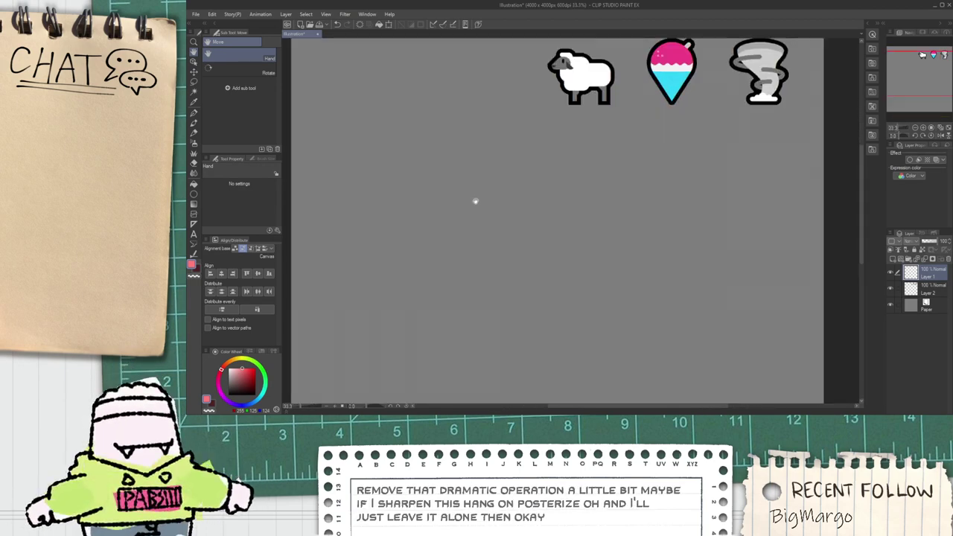
scroll(468, 202, down, 1)
drag(532, 202, 499, 180)
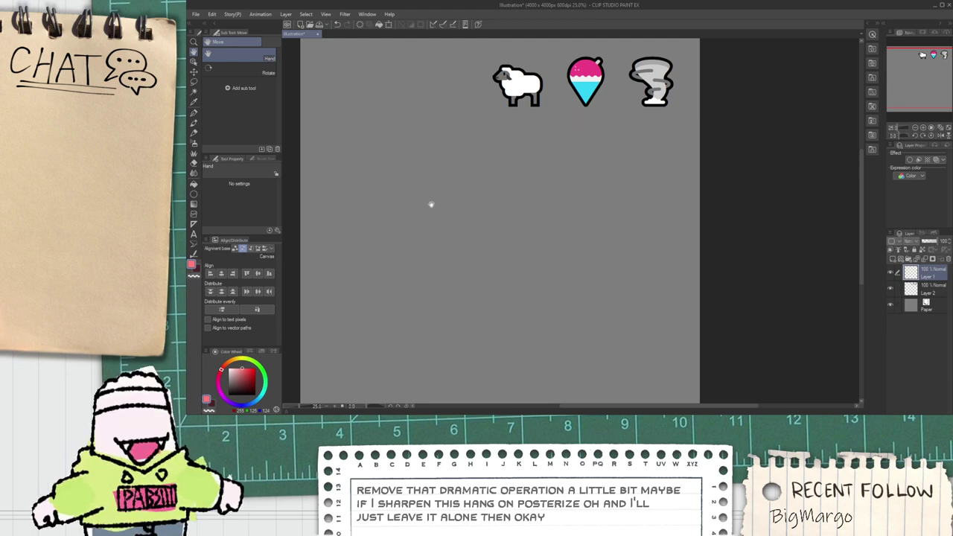
Step: Examine the storm-chaser reference photos, including the armoured Storm Chasers vehicle and the SkyWarn 7 car with the satellite dish
key(p)
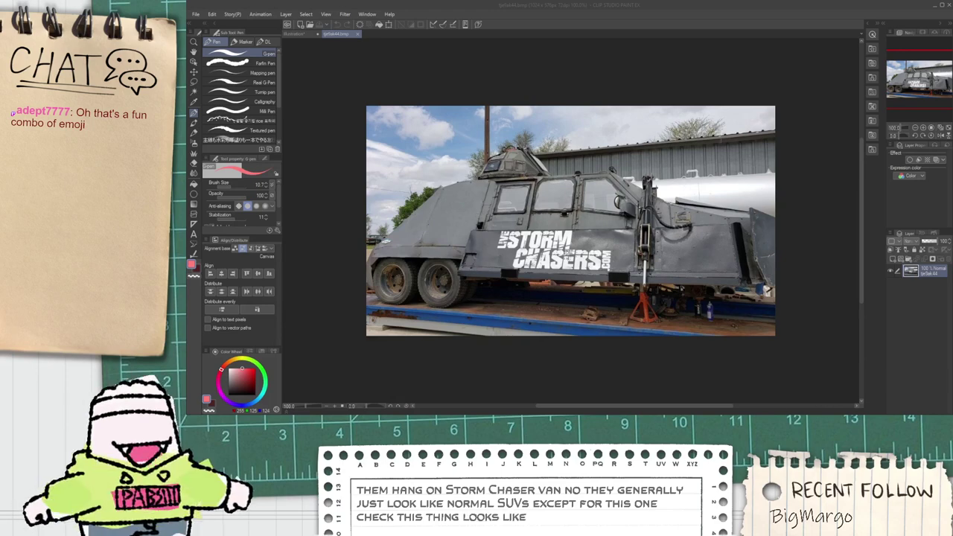
click(296, 34)
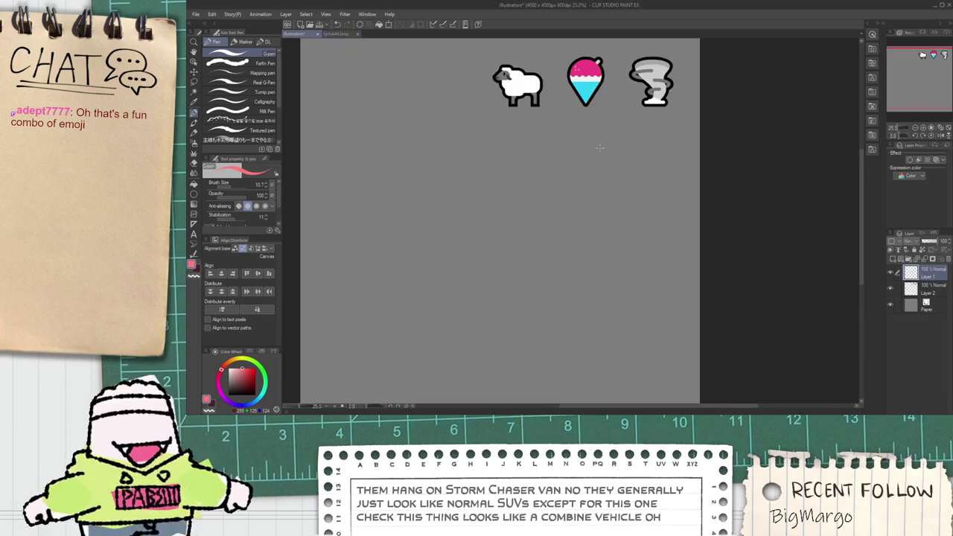
click(335, 33)
scroll(767, 268, up, 1)
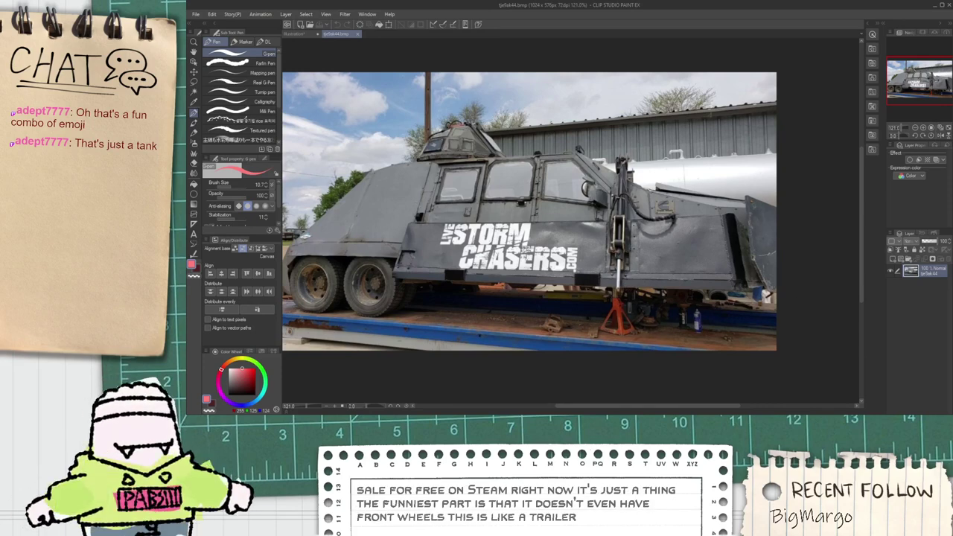
key(alt+Tab)
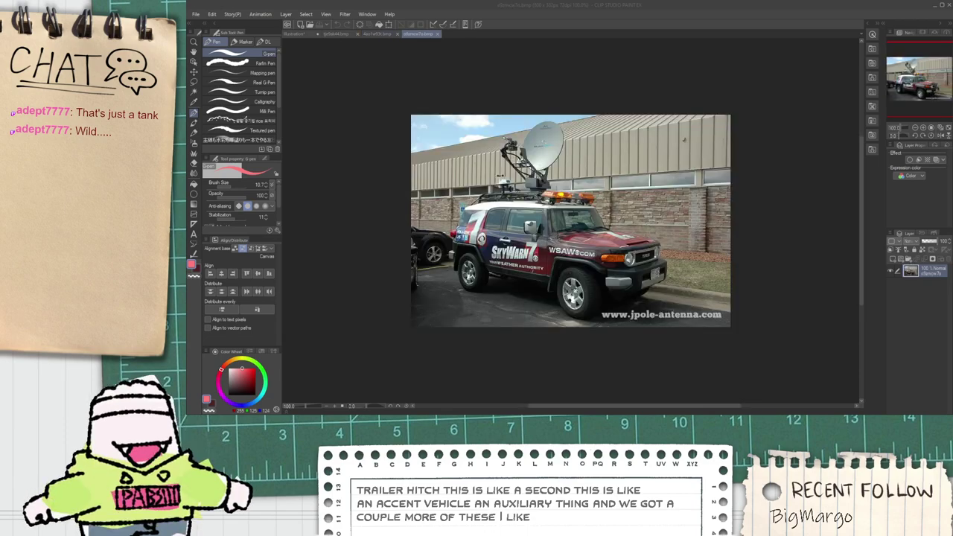
scroll(584, 232, up, 2)
scroll(533, 158, down, 1)
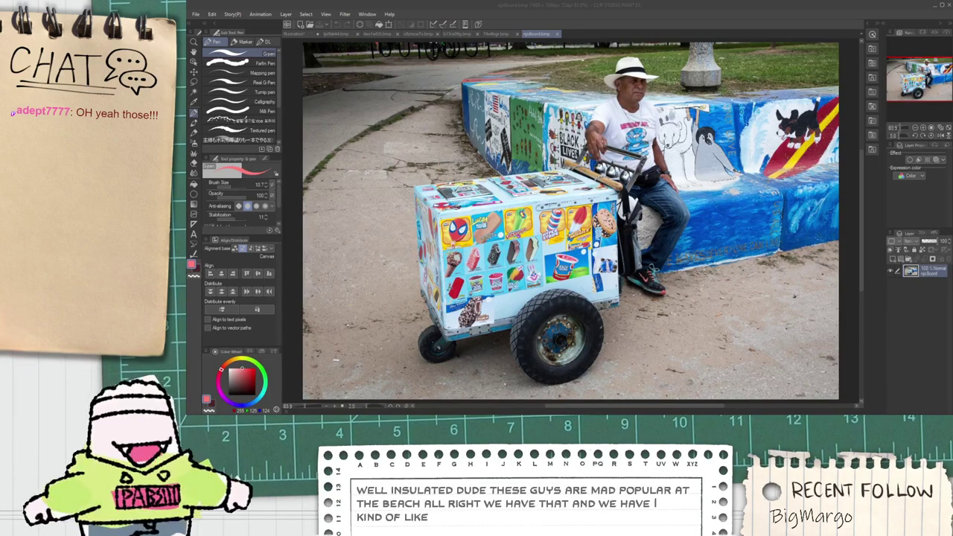
Step: Copy the whole photo of the ice cream cart vendor and paste it into the emoji illustration as a new layer
click(306, 35)
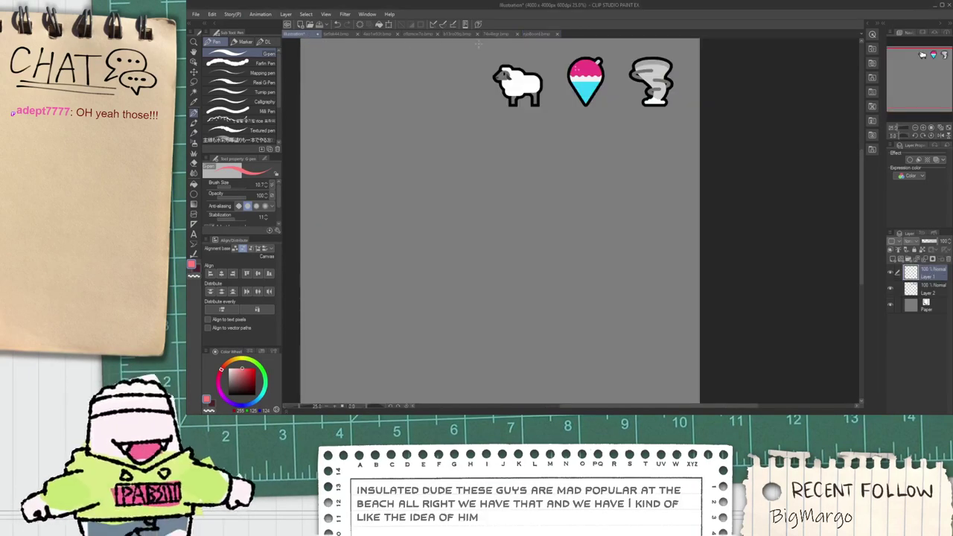
click(548, 35)
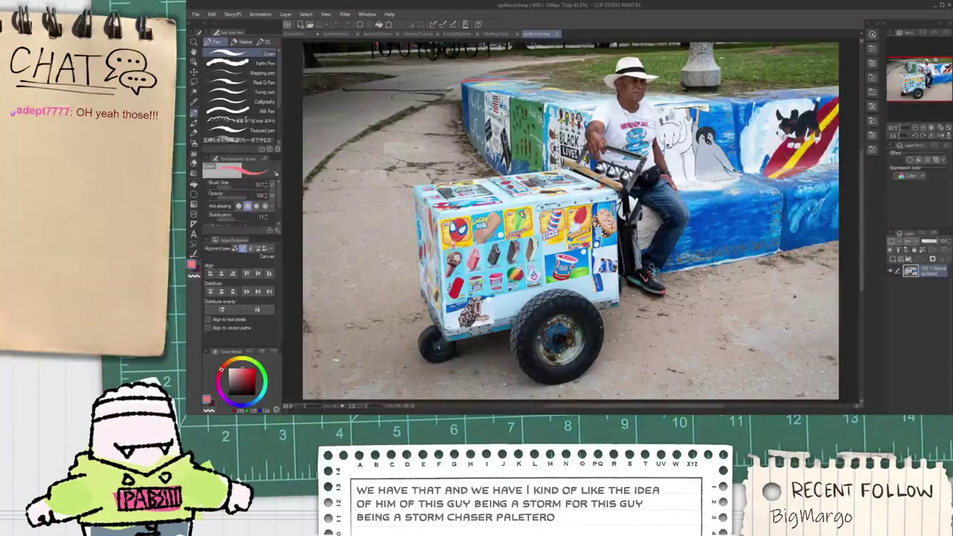
key(ctrl+a)
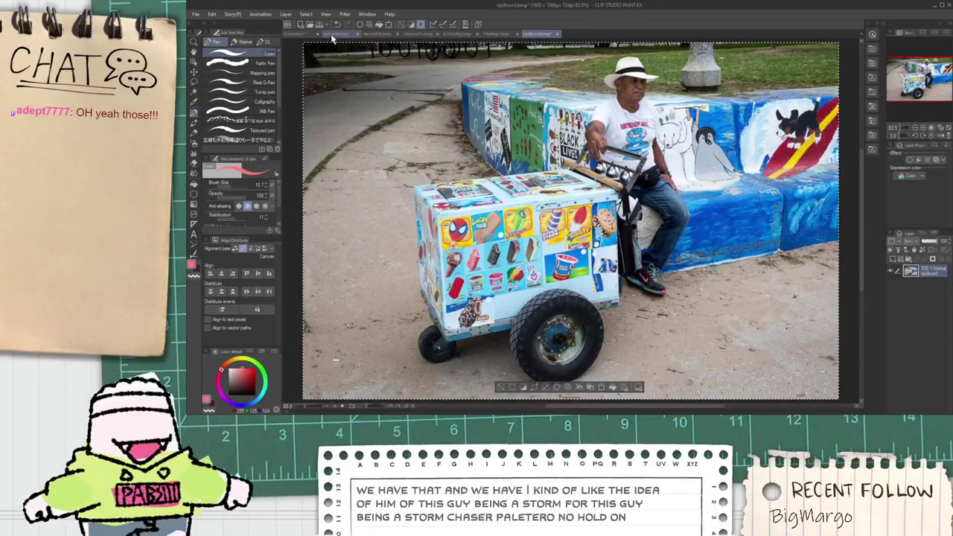
key(ctrl+c)
click(297, 31)
key(ctrl+v)
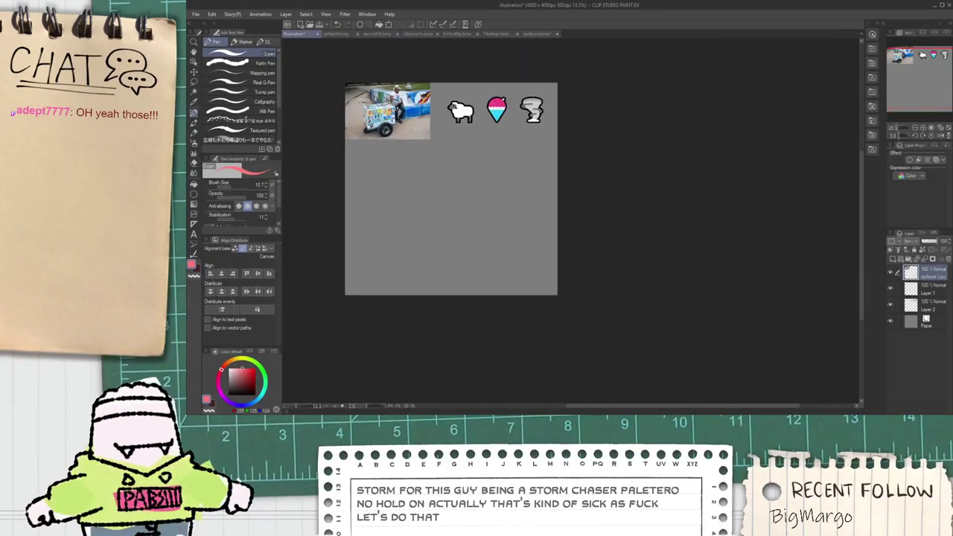
Step: Copy the whole SkyWarn 7 vehicle photo and paste it into the emoji illustration as a new layer
click(514, 33)
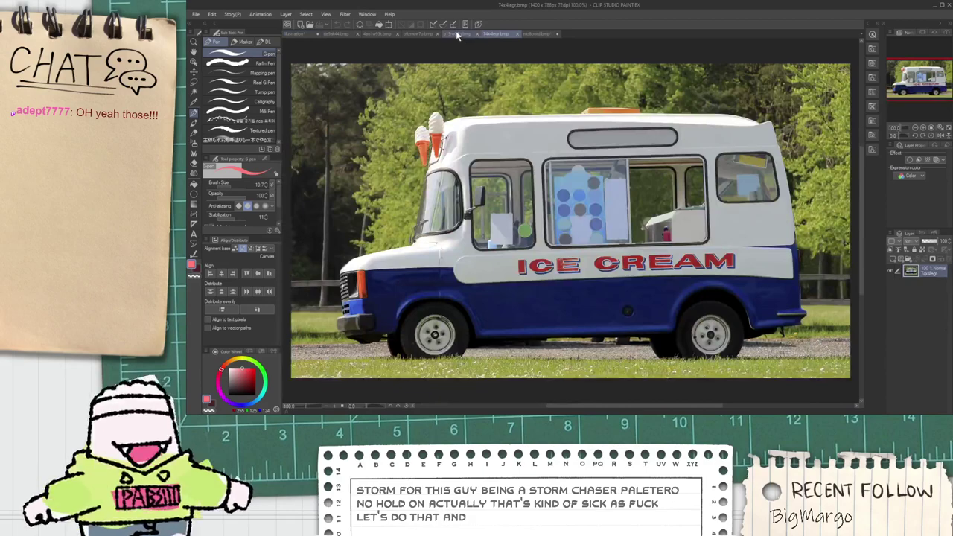
click(458, 34)
key(ctrl+a)
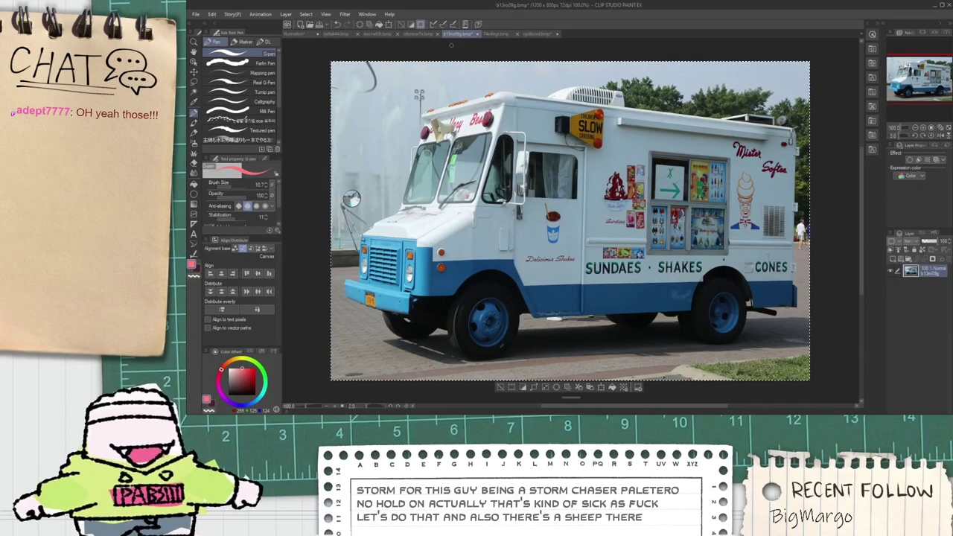
click(425, 34)
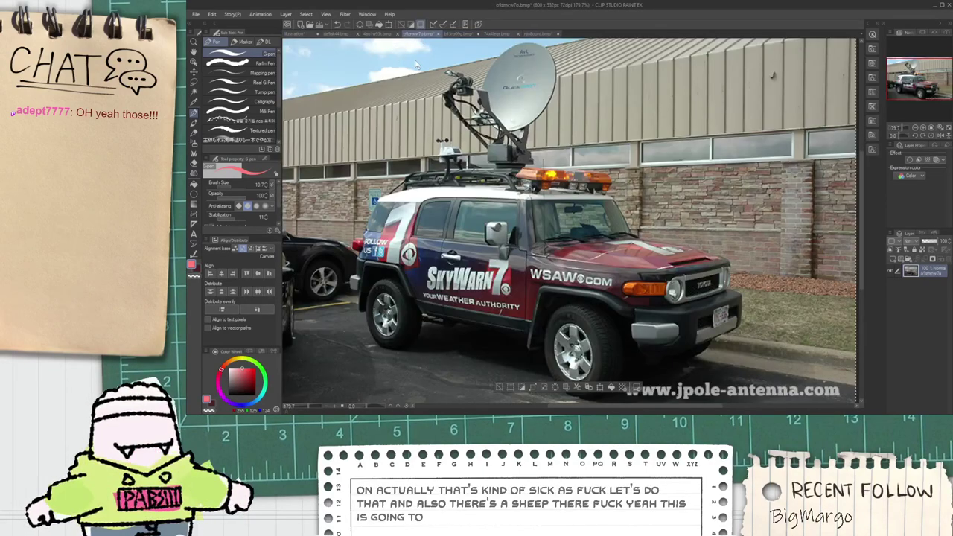
click(301, 33)
key(ctrl+v)
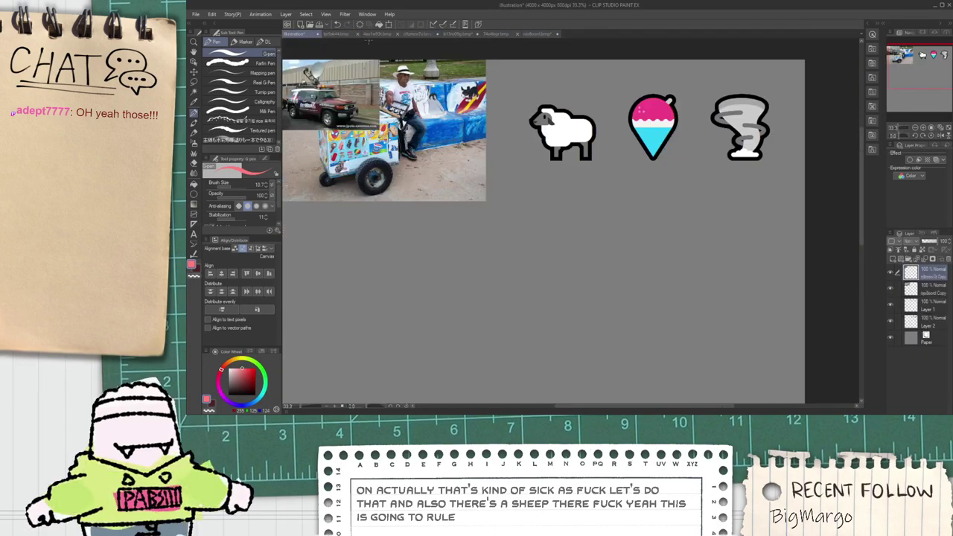
Step: Copy the whole photo of the armoured Storm Chasers vehicle and paste it into the emoji illustration as a new layer
click(416, 36)
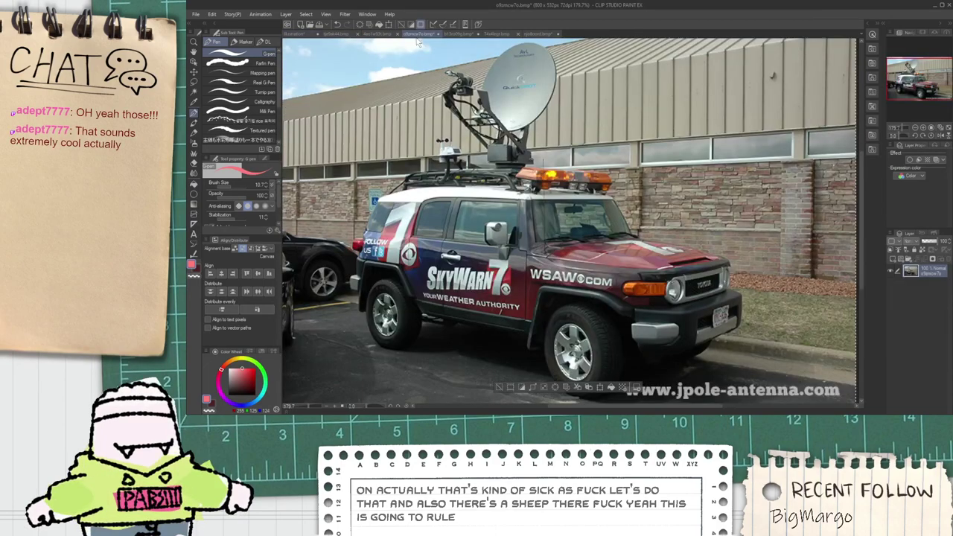
click(377, 34)
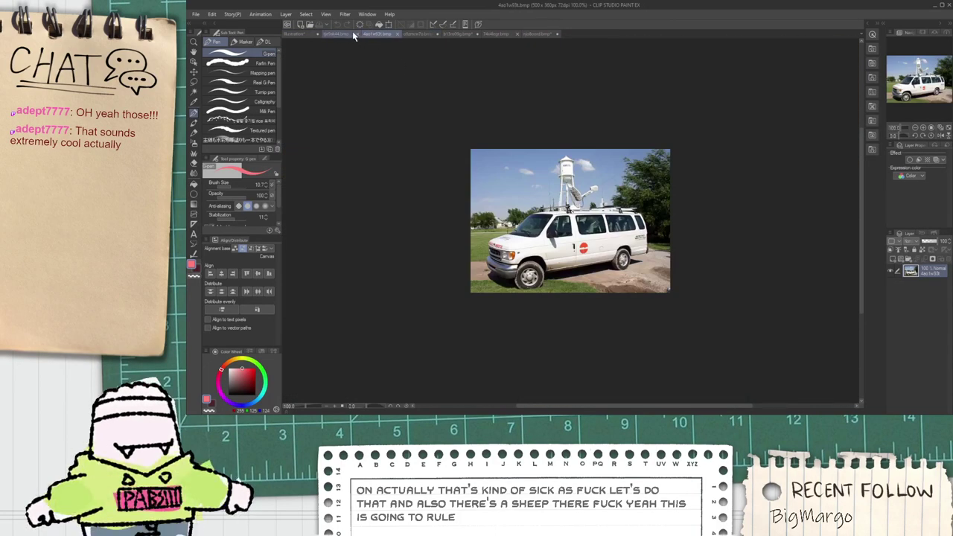
click(352, 34)
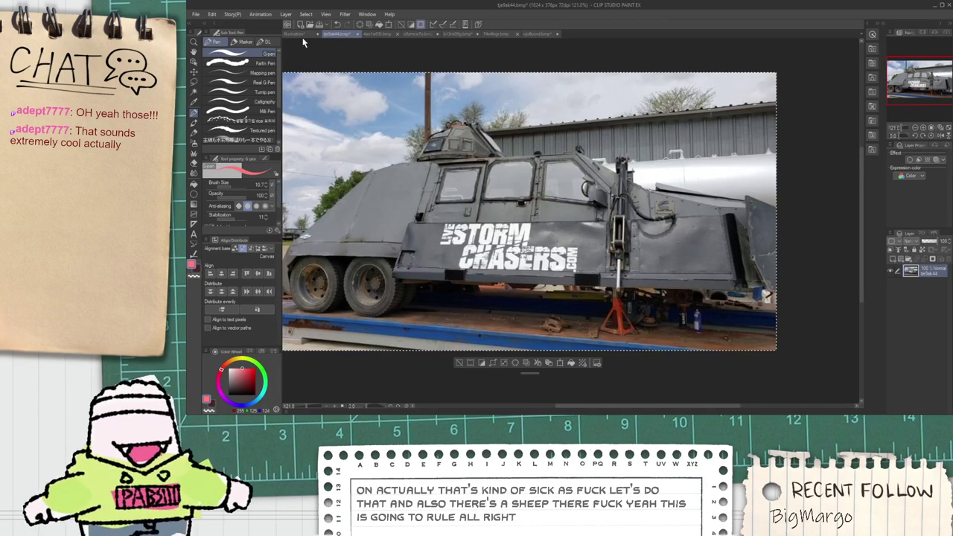
click(301, 34)
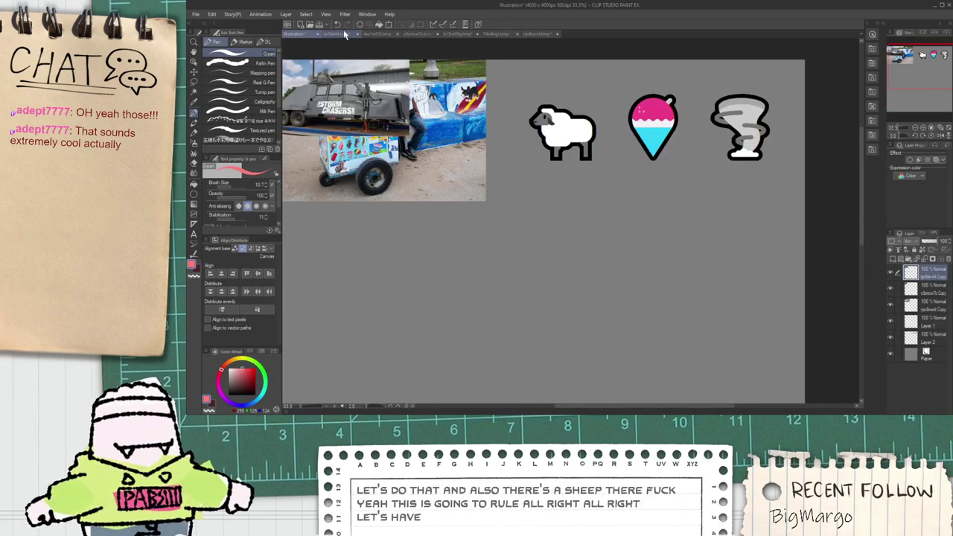
Step: Close the open storm-chaser vehicle and ice cream vendor reference photos, keeping only the emoji illustration open
click(357, 34)
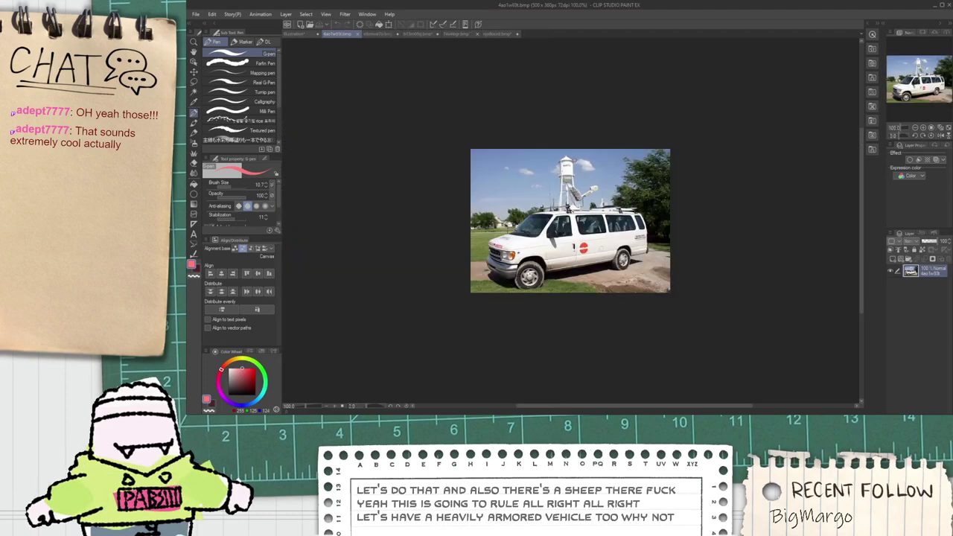
click(358, 34)
click(357, 34)
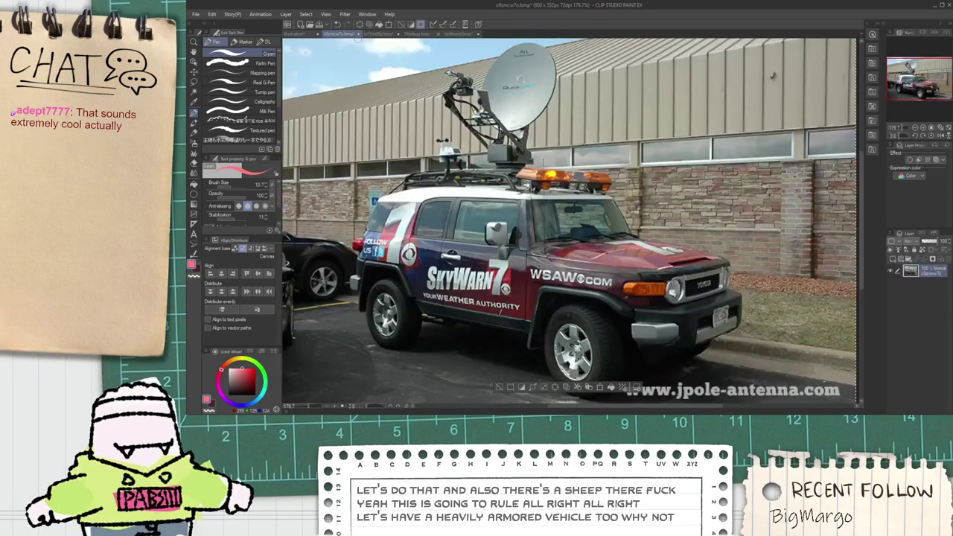
click(358, 35)
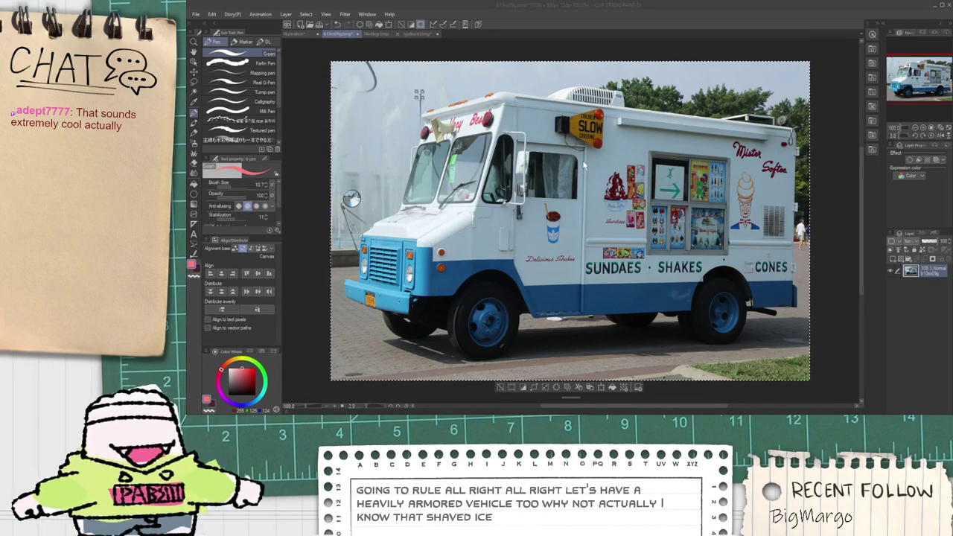
click(359, 34)
click(358, 34)
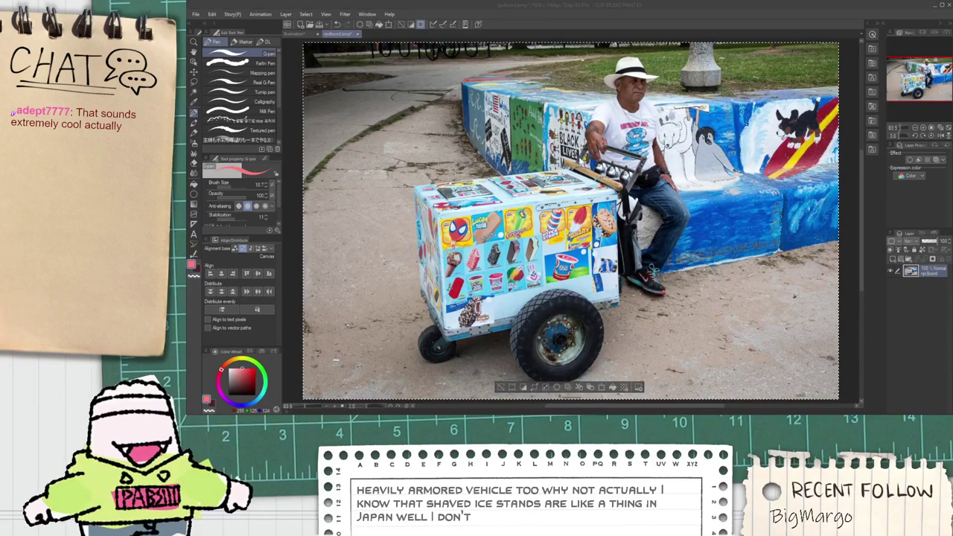
click(358, 34)
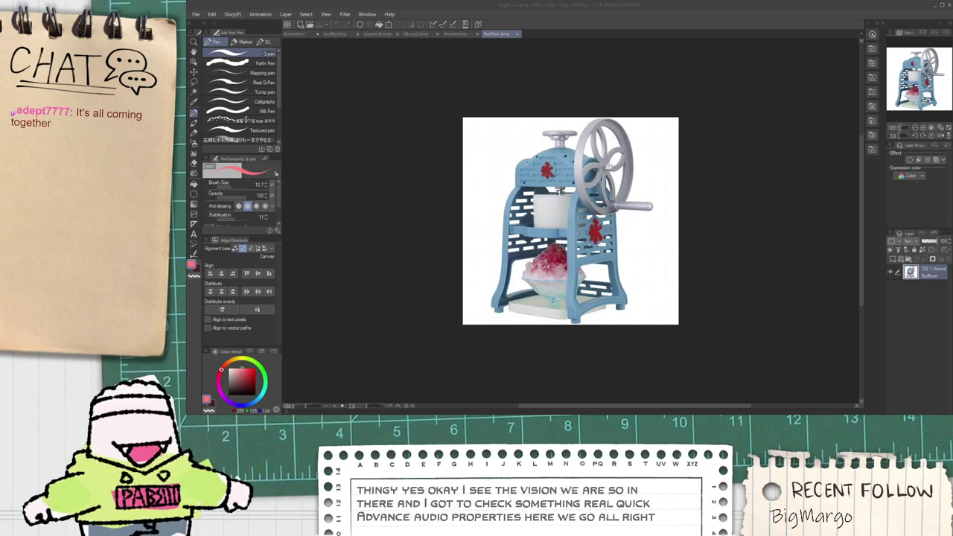
Step: Copy the whole Shaved Ice cart photo into the emoji illustration as a new layer, and close that photo
click(720, 198)
scroll(719, 198, up, 4)
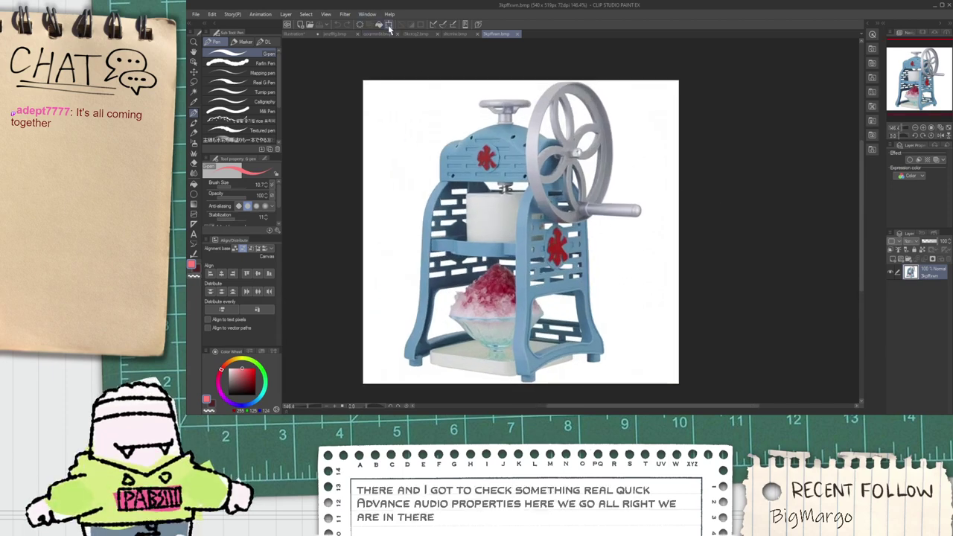
click(335, 33)
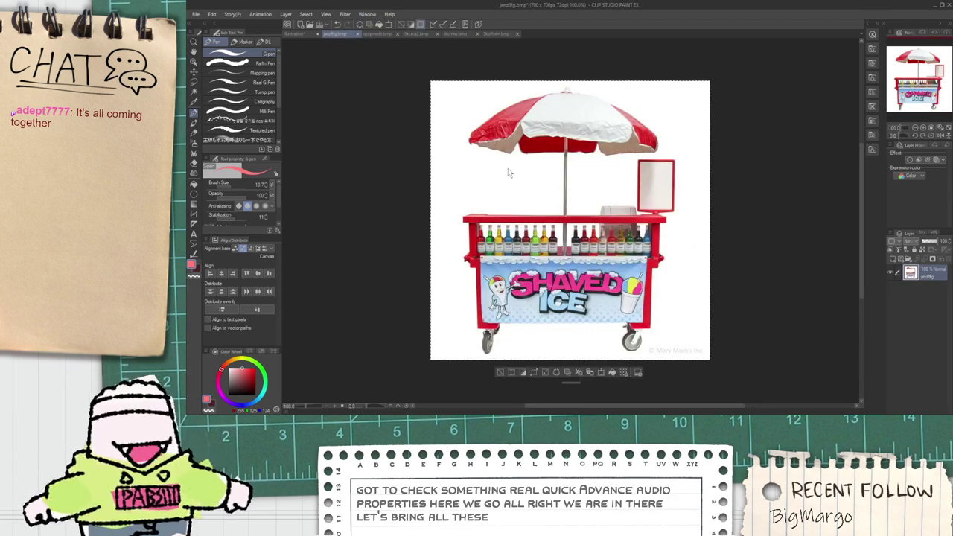
click(301, 34)
key(ctrl+v)
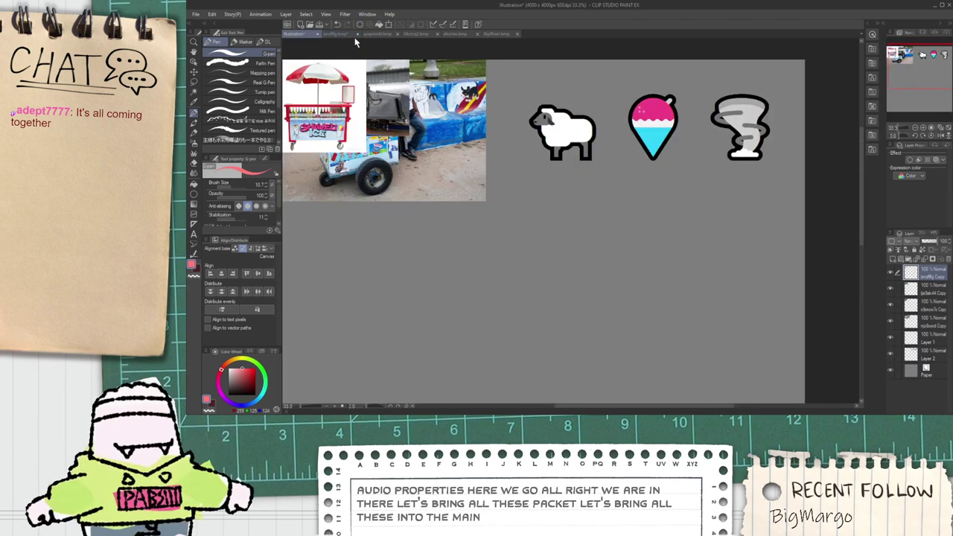
click(348, 34)
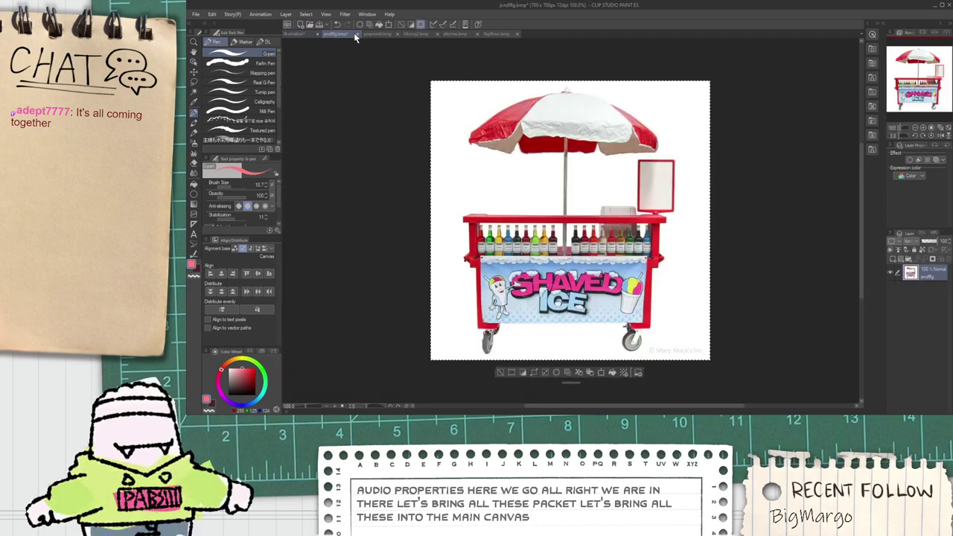
key(ctrl+w)
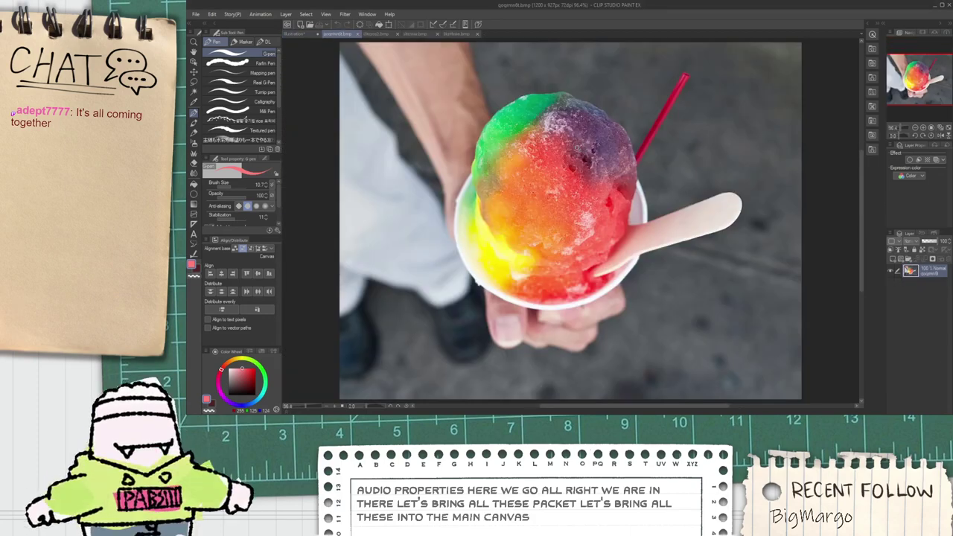
Step: Copy the whole rainbow shaved ice cup photo into the emoji illustration as a new layer, and close that photo
click(292, 35)
key(ctrl+v)
click(350, 35)
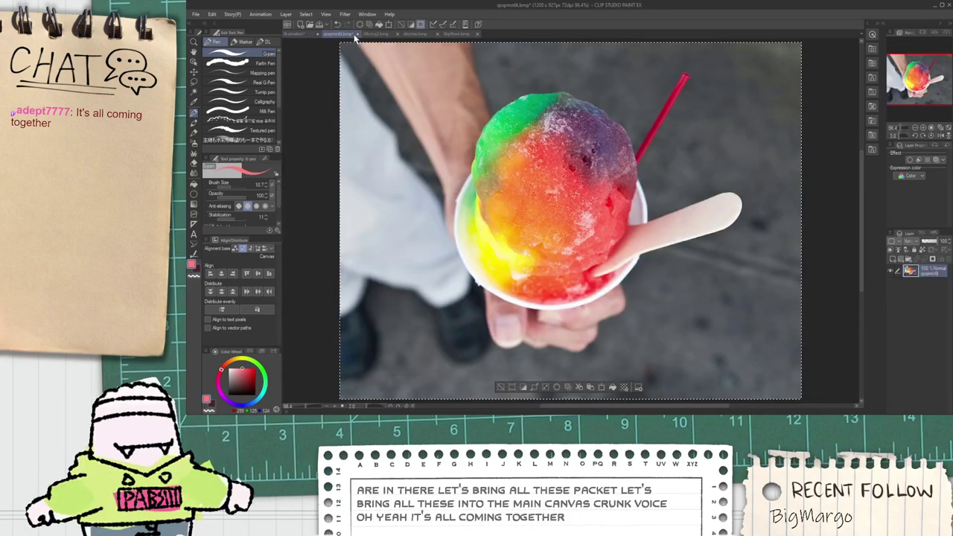
click(358, 35)
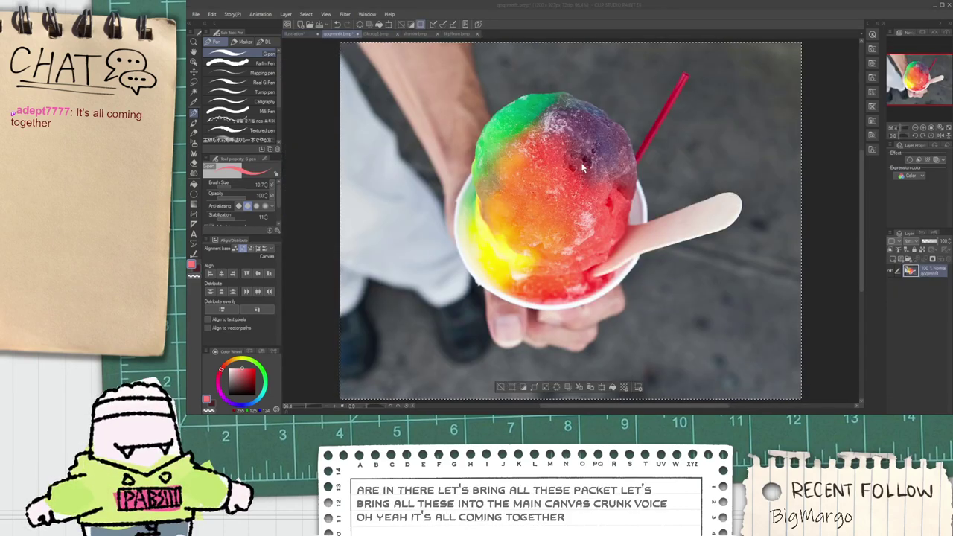
key(ctrl+w)
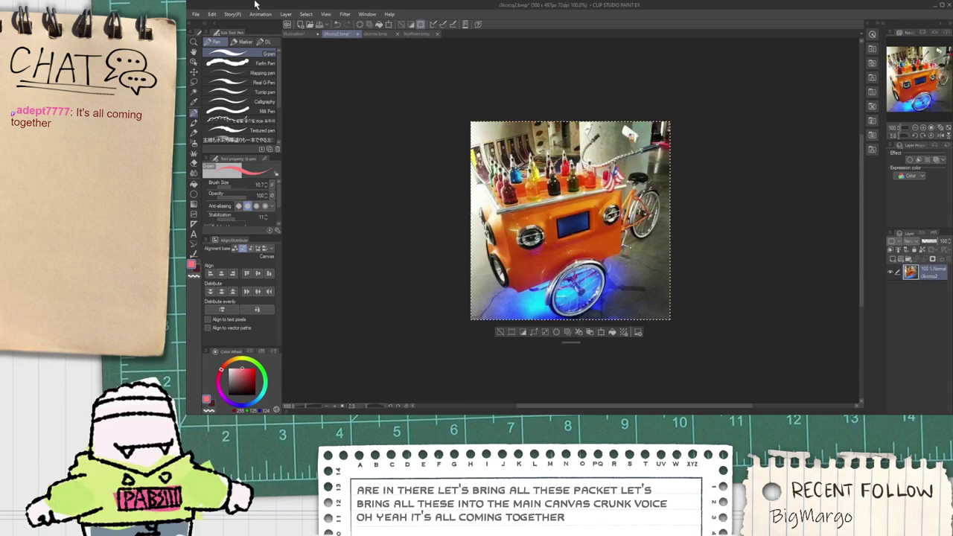
Step: Examine the orange shaved ice tricycle cart photo up close, including its round speakers, syrup bottles and small flags
scroll(574, 280, up, 7)
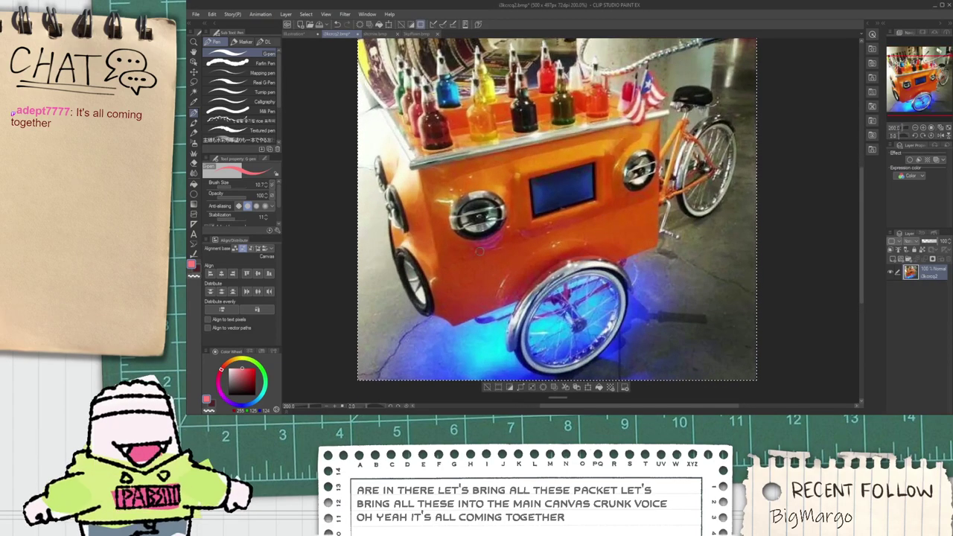
scroll(641, 162, down, 2)
scroll(647, 149, up, 2)
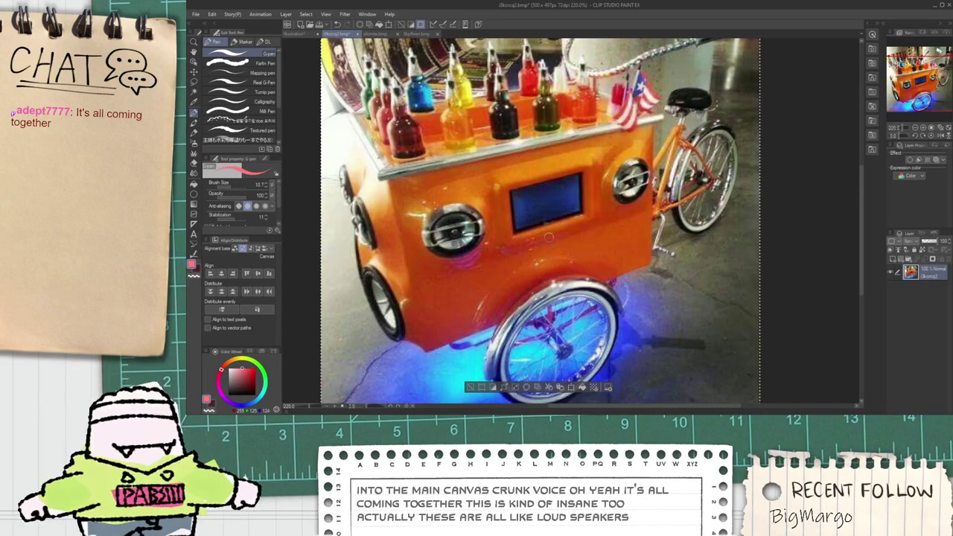
scroll(415, 257, down, 2)
scroll(554, 223, up, 2)
scroll(555, 223, down, 2)
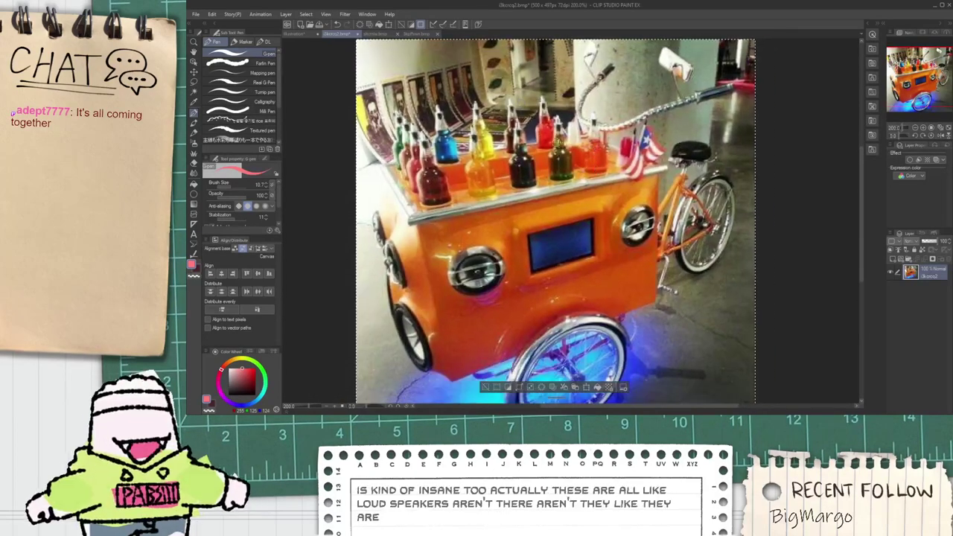
scroll(612, 141, up, 3)
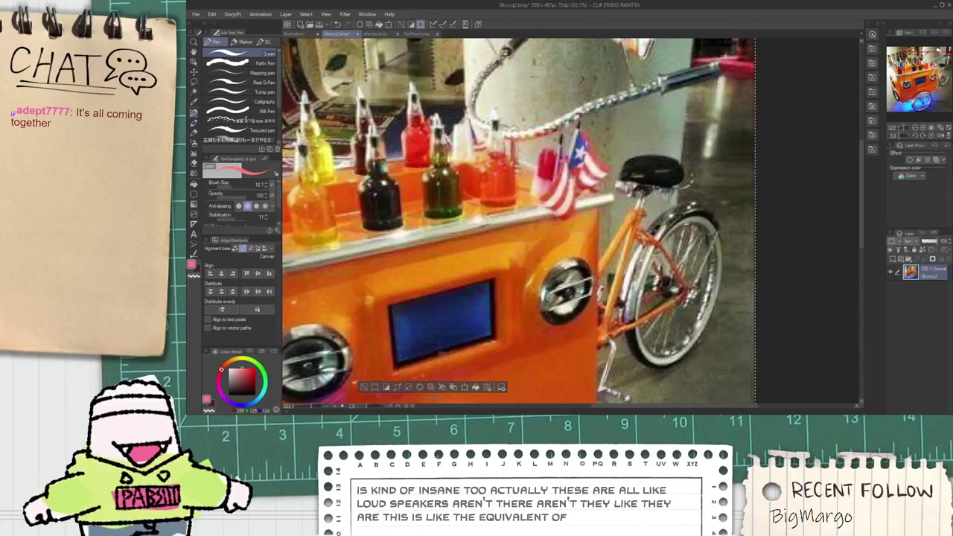
scroll(790, 158, down, 3)
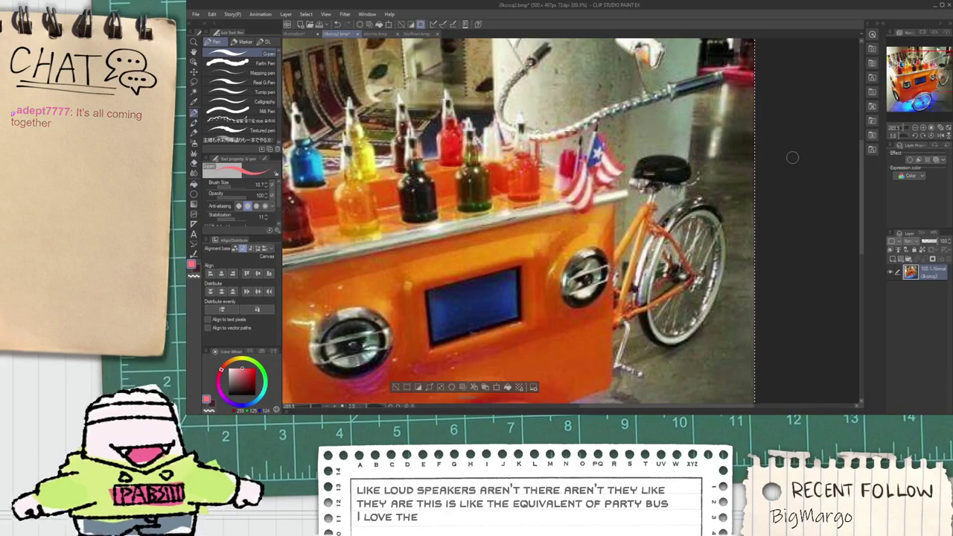
scroll(790, 158, down, 1)
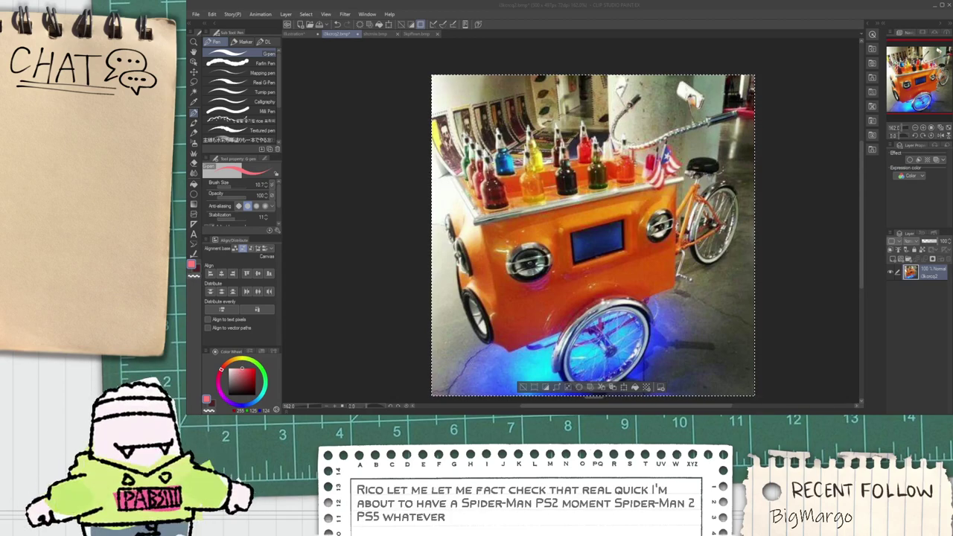
Step: Paste the copied orange tricycle cart photo into the emoji illustration as a new layer, and close that photo
click(297, 34)
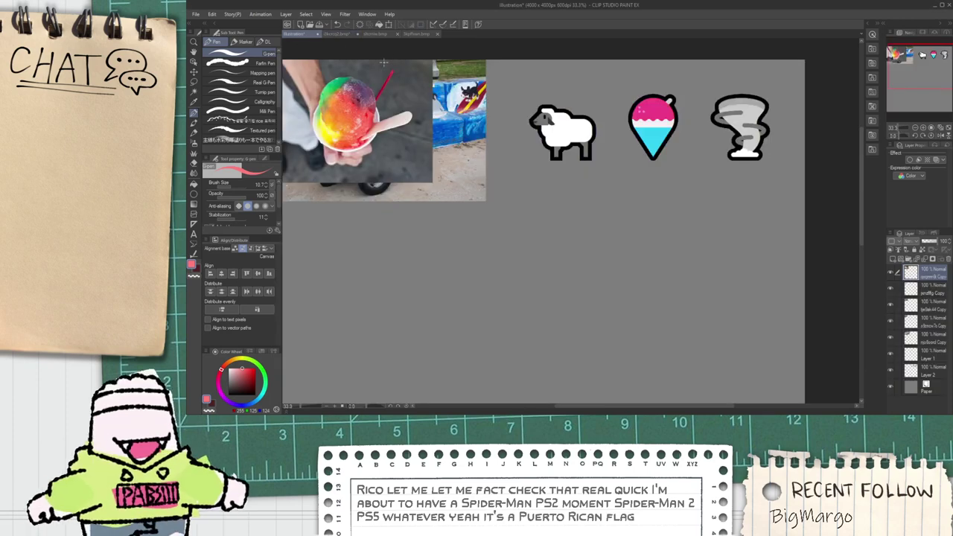
key(ctrl+v)
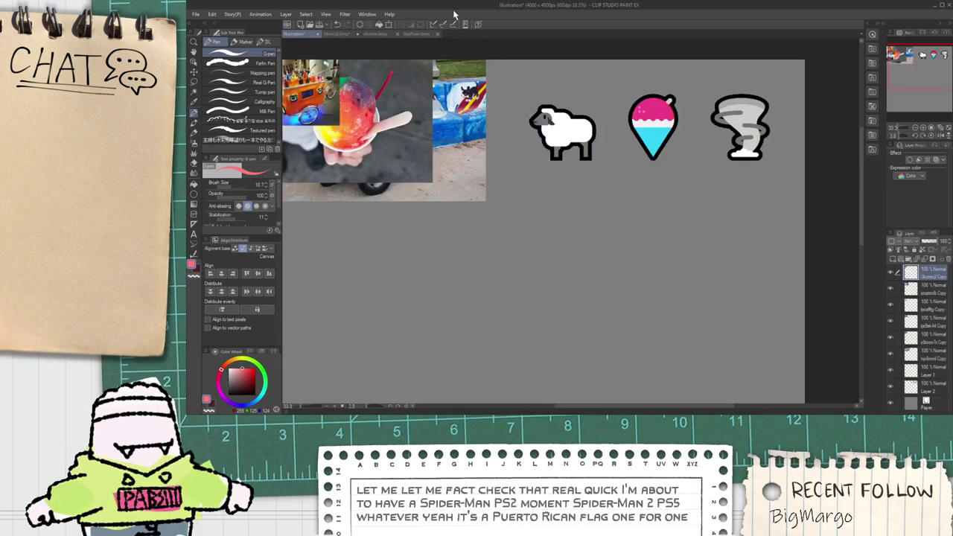
click(341, 33)
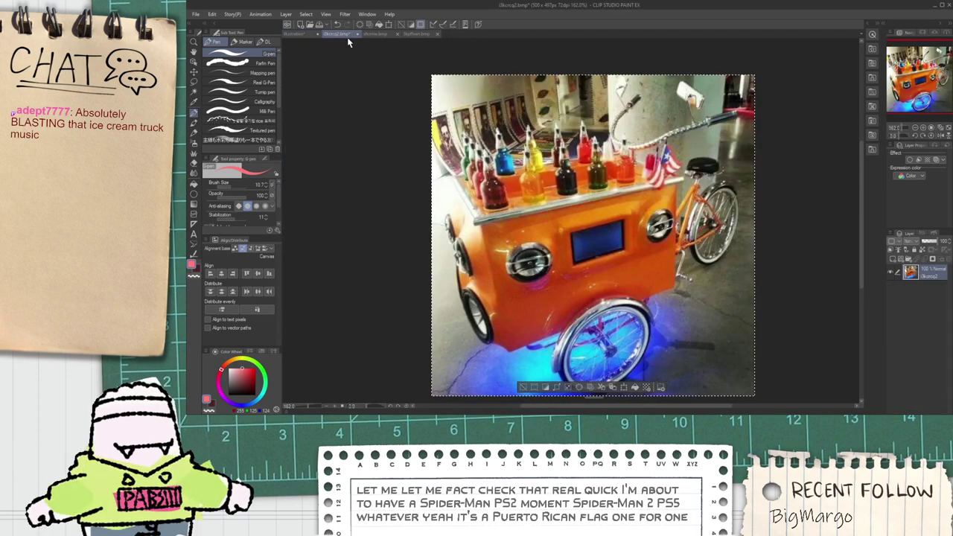
key(alt+Tab)
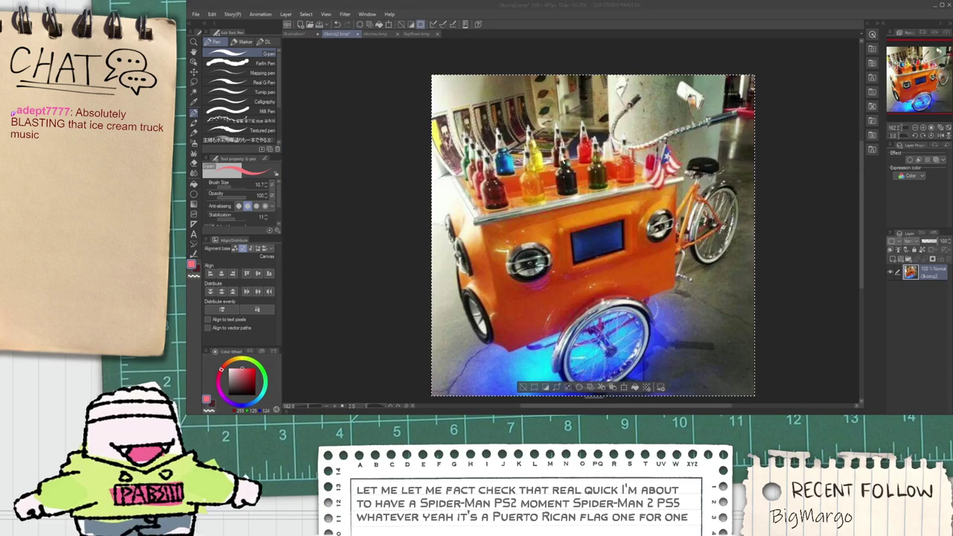
key(n)
Step: Copy the whole photo of the patterned shaved ice cups into the emoji illustration as a new layer, and close that photo
key(ctrl+a)
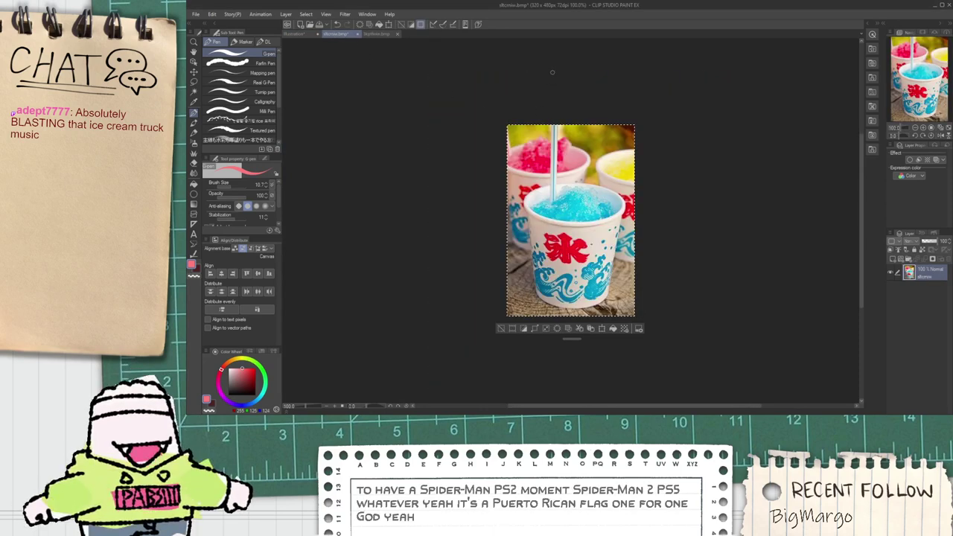
click(302, 35)
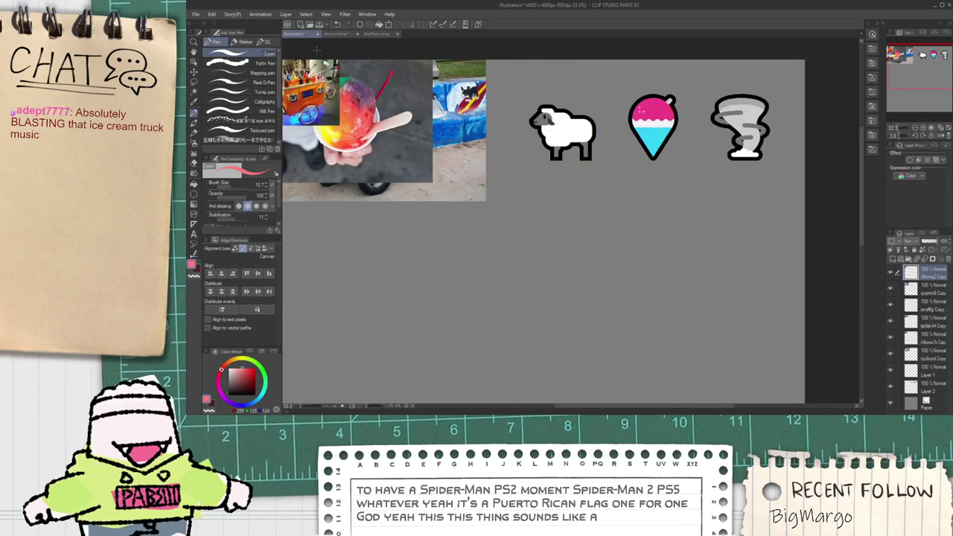
key(ctrl+v)
click(342, 36)
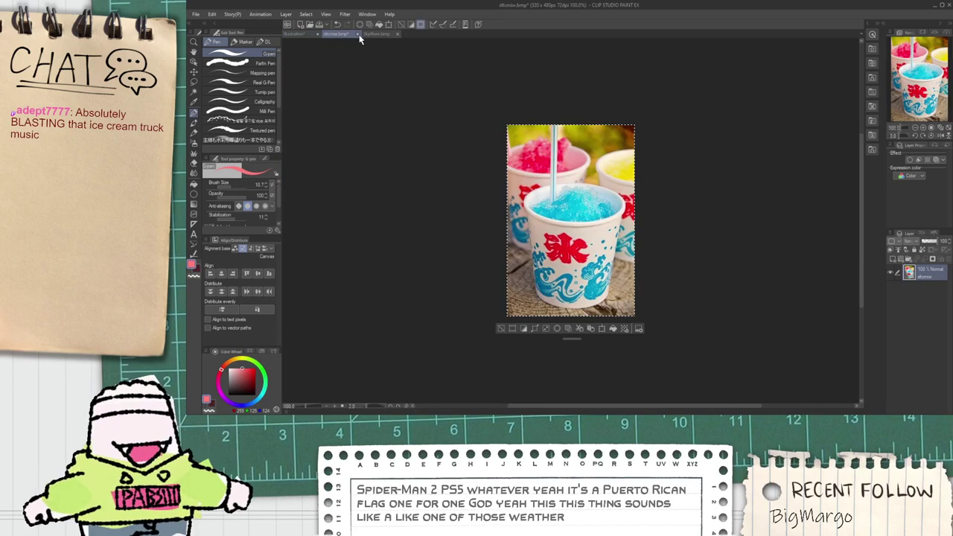
click(358, 35)
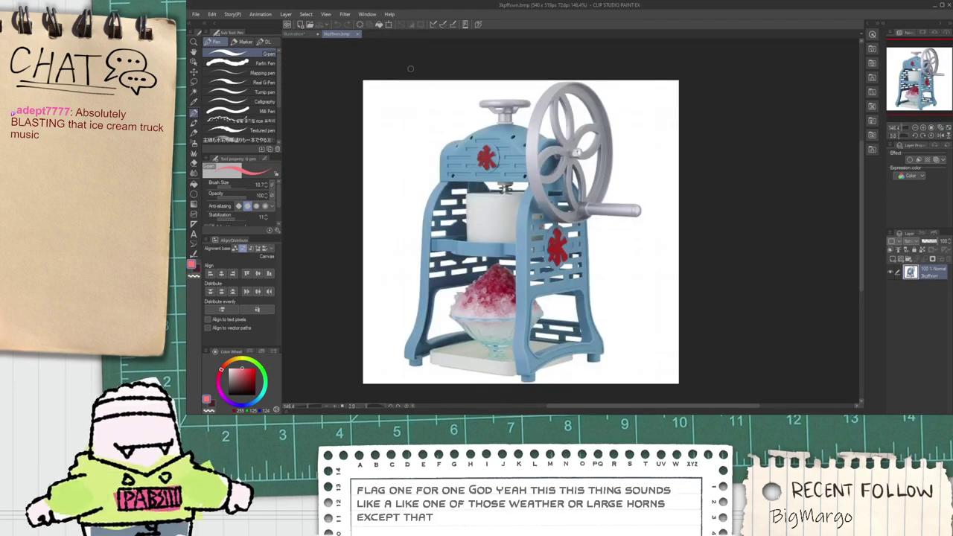
Step: Copy the whole blue ice-shaving machine photo and paste it into the emoji illustration as a new layer
key(ctrl+a)
click(311, 32)
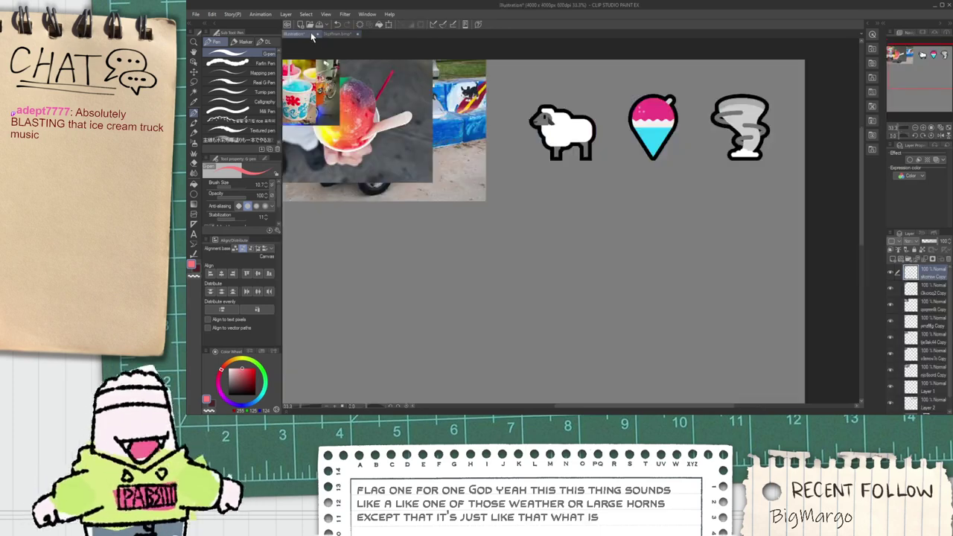
key(ctrl+v)
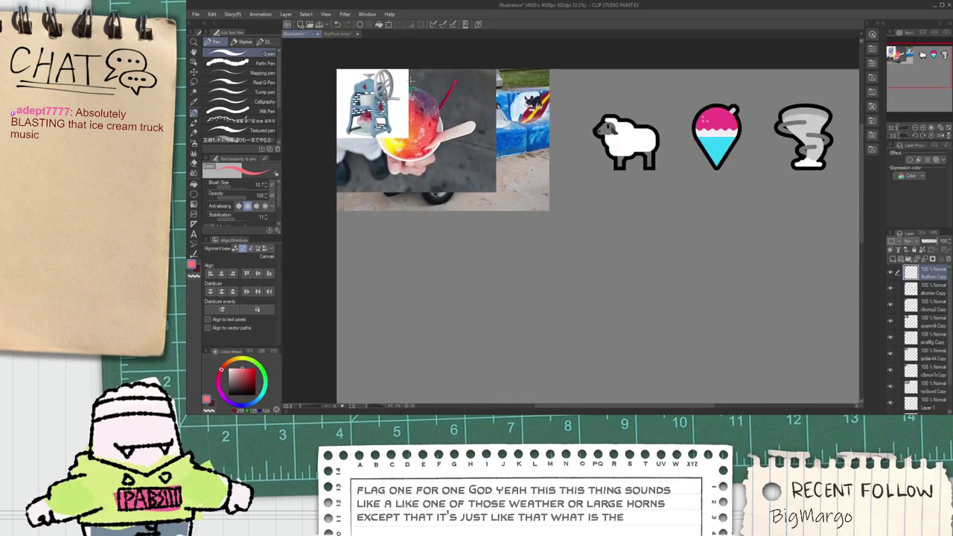
Step: Enlarge the pasted ice-shaving machine photo to about three times its size and move it away from the other reference photos
scroll(409, 79, up, 1)
key(ctrl+t)
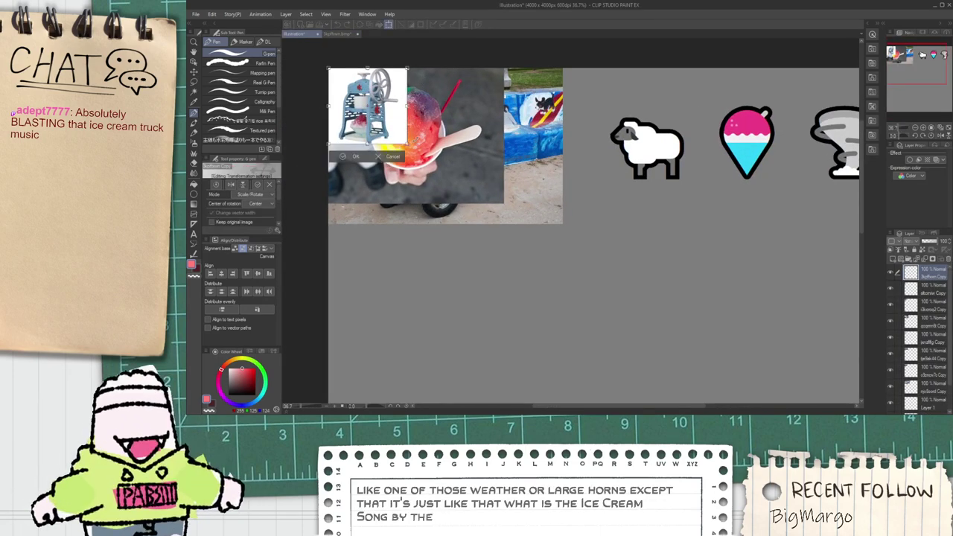
drag(407, 144, 584, 313)
drag(526, 226, 738, 248)
click(649, 353)
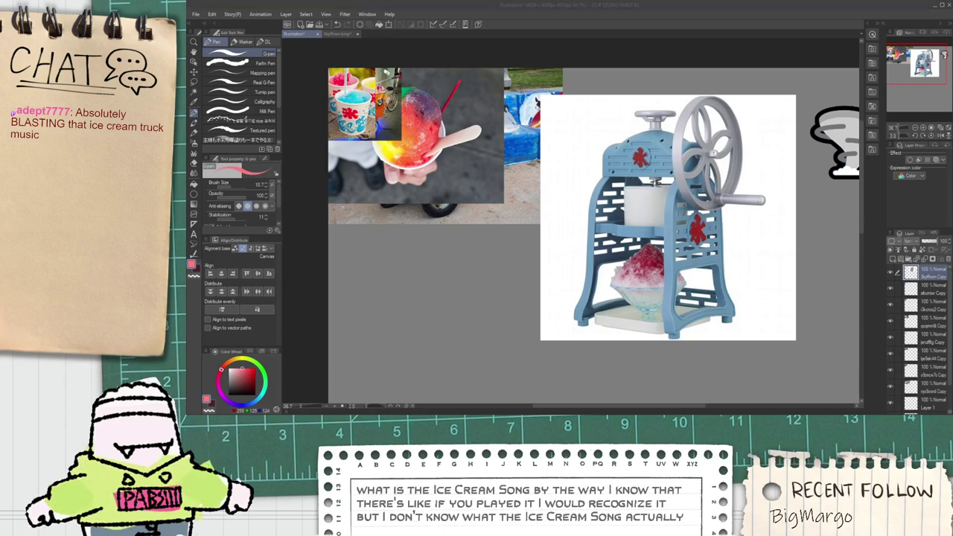
Step: Select the white background of the ice-shaving machine photo by colour, delete it and clear the selection
scroll(726, 214, down, 10)
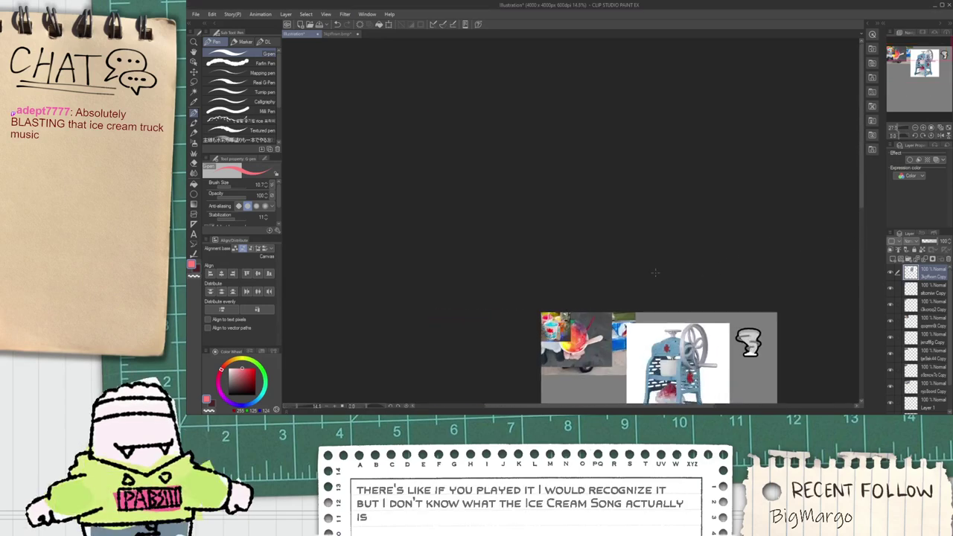
scroll(711, 382, up, 9)
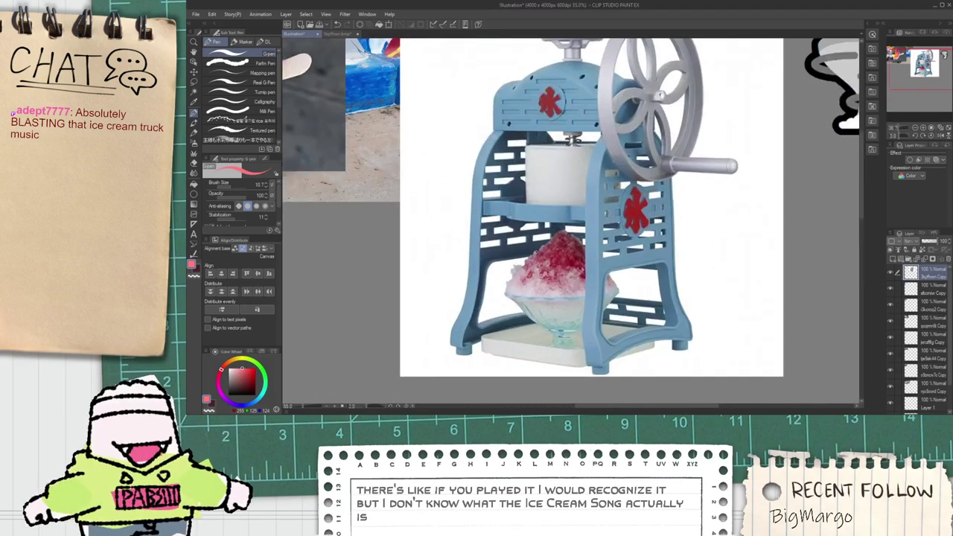
scroll(518, 223, down, 2)
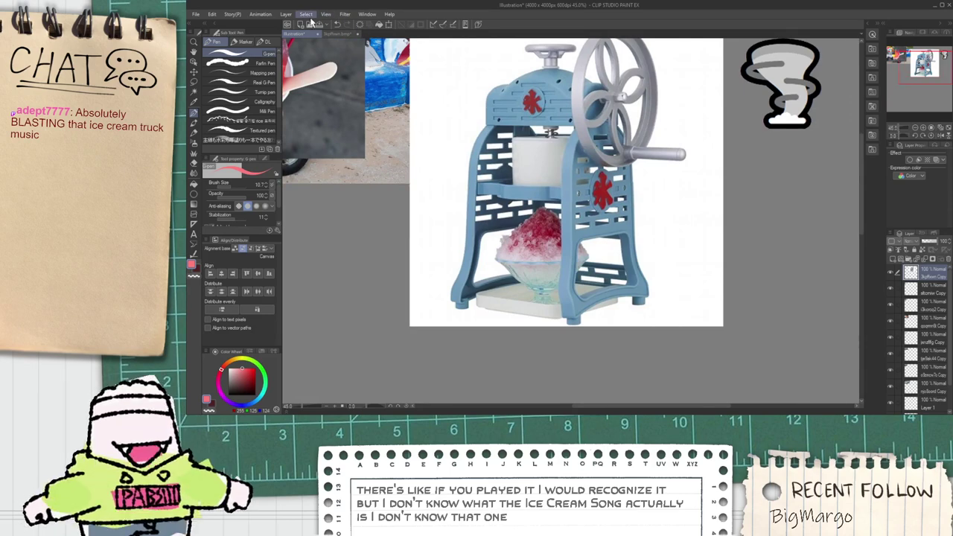
click(354, 98)
click(440, 185)
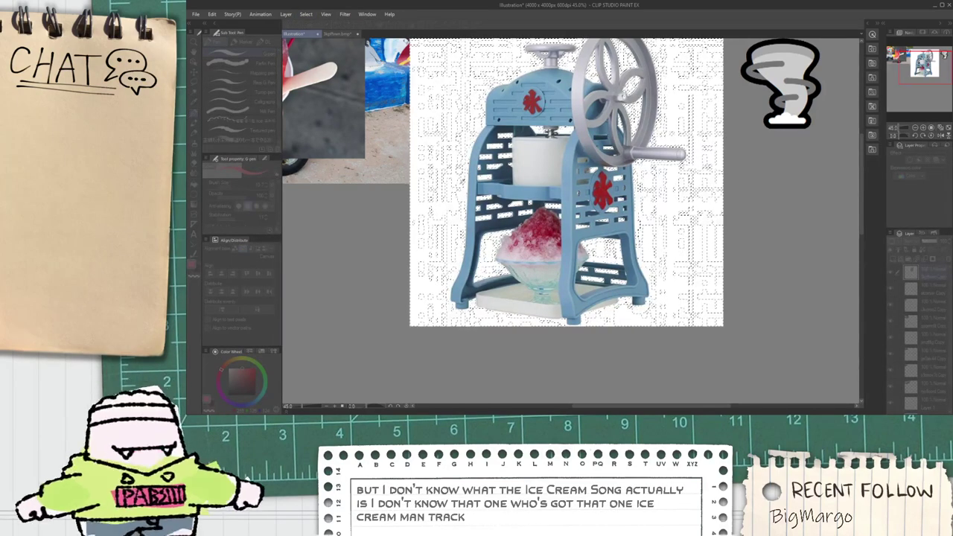
scroll(424, 179, up, 1)
click(424, 179)
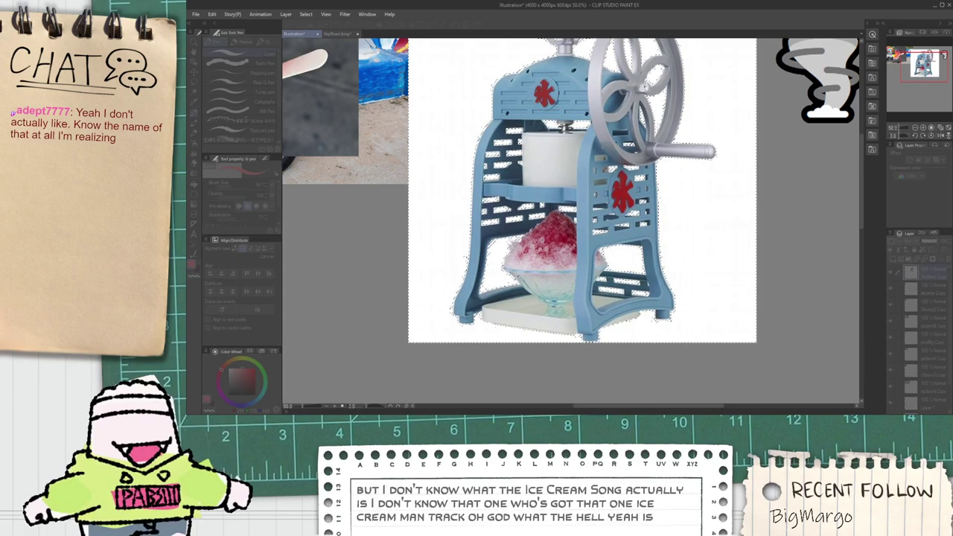
click(709, 133)
key(Delete)
scroll(729, 149, down, 2)
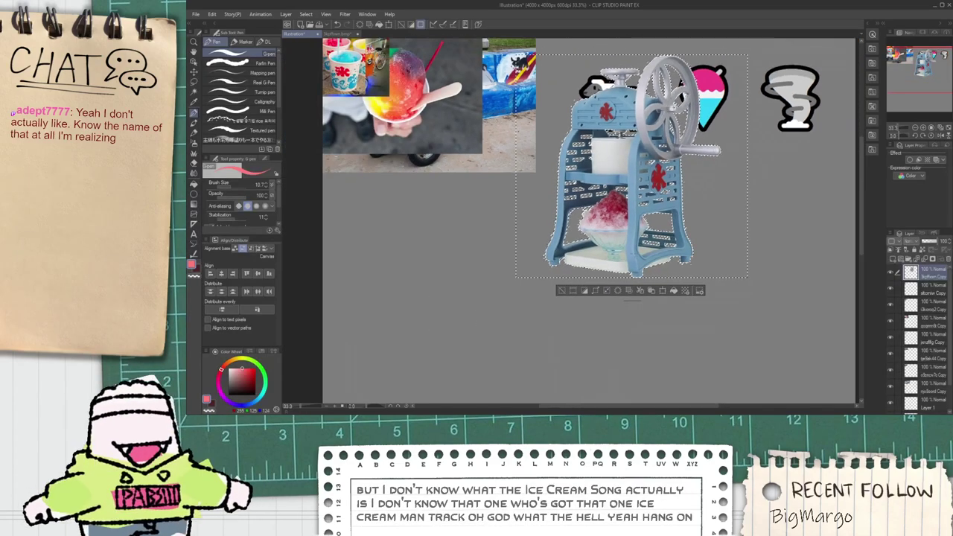
key(ctrl+d)
Step: Move the cut-out ice-shaving machine over the snow cone and tornado emojis near the canvas's upper-right corner
scroll(682, 267, down, 1)
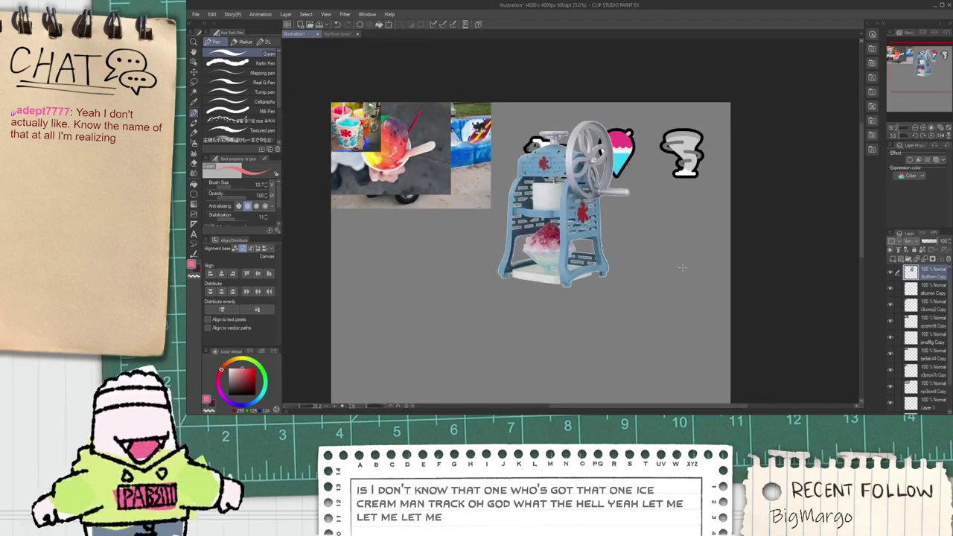
key(k)
drag(548, 236, 644, 218)
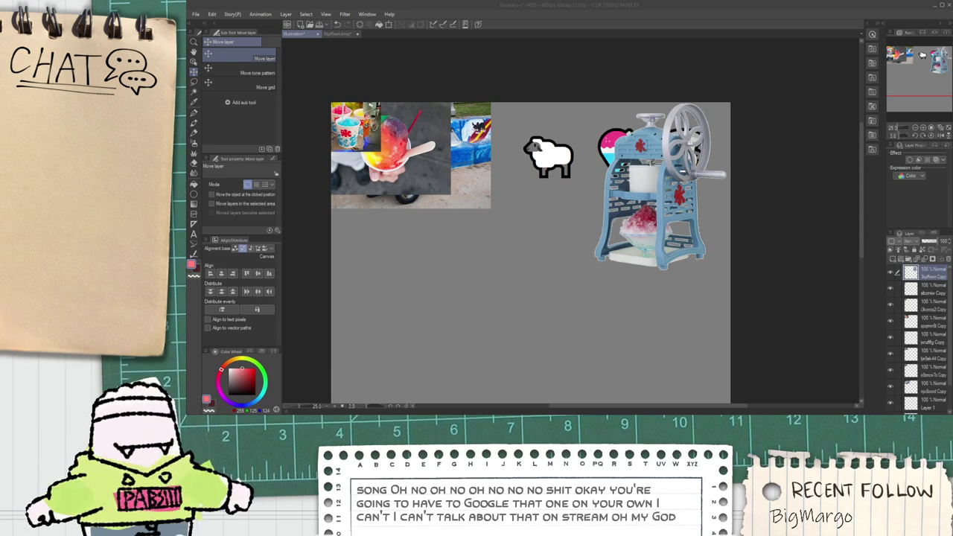
click(702, 38)
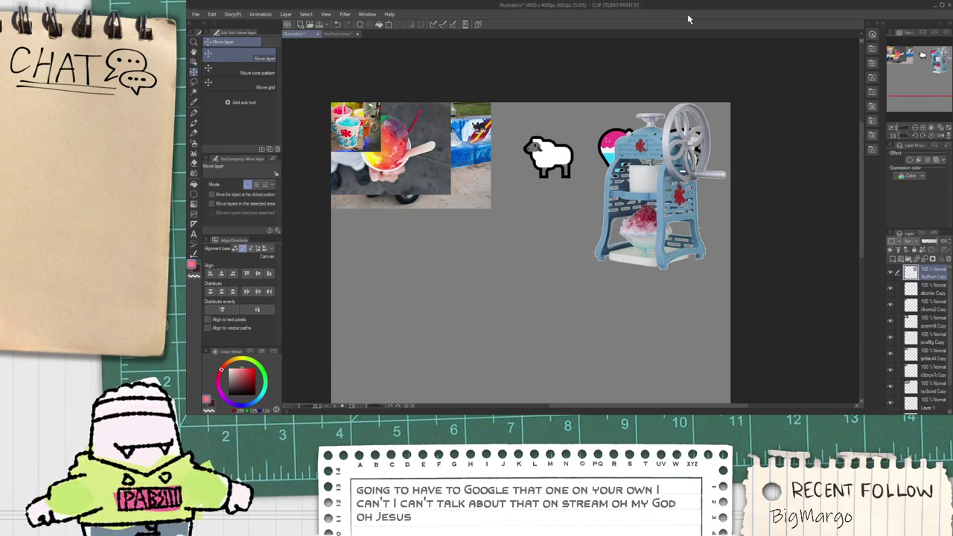
Step: Examine the cut-out ice-shaving machine and its edges at close range
scroll(617, 226, down, 2)
key(space)
drag(617, 226, 564, 207)
scroll(640, 194, up, 2)
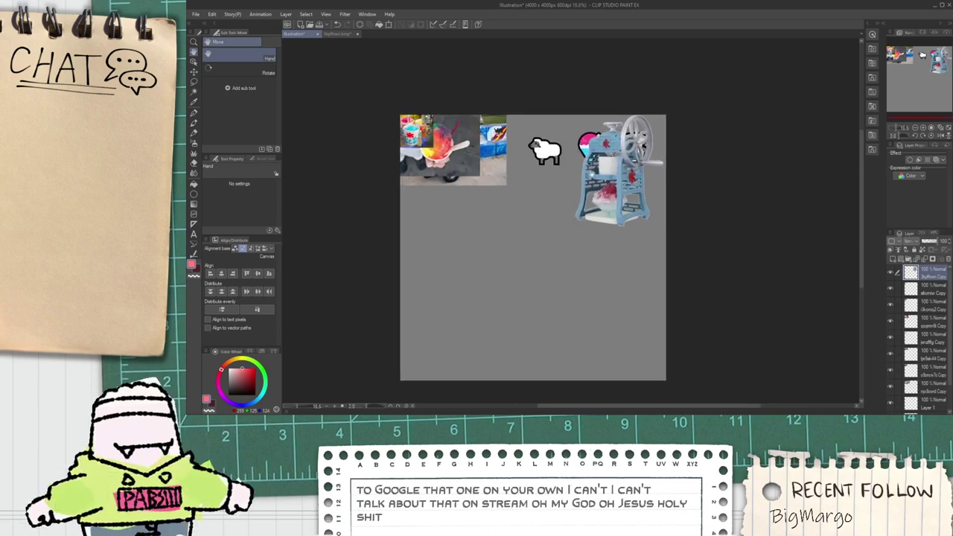
scroll(686, 192, up, 2)
drag(416, 195, 571, 198)
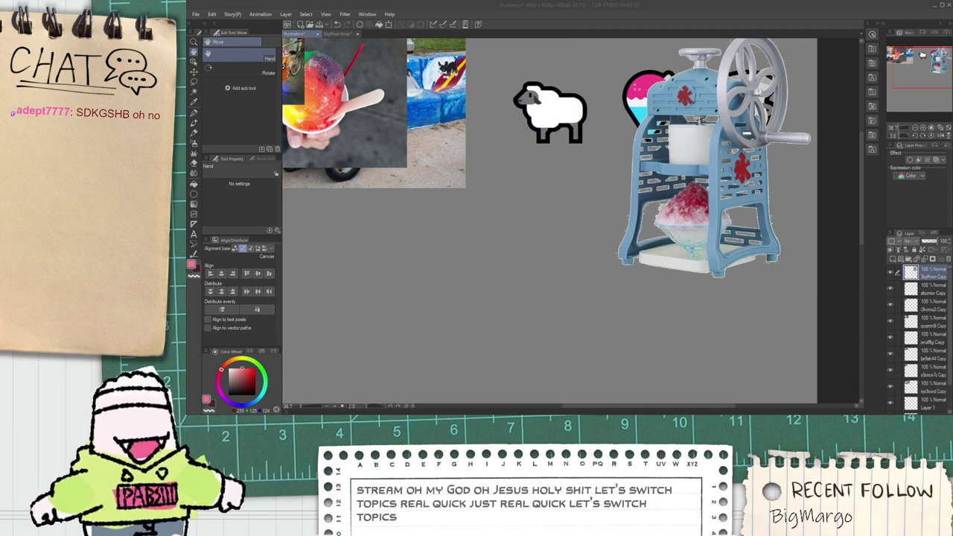
scroll(487, 236, down, 1)
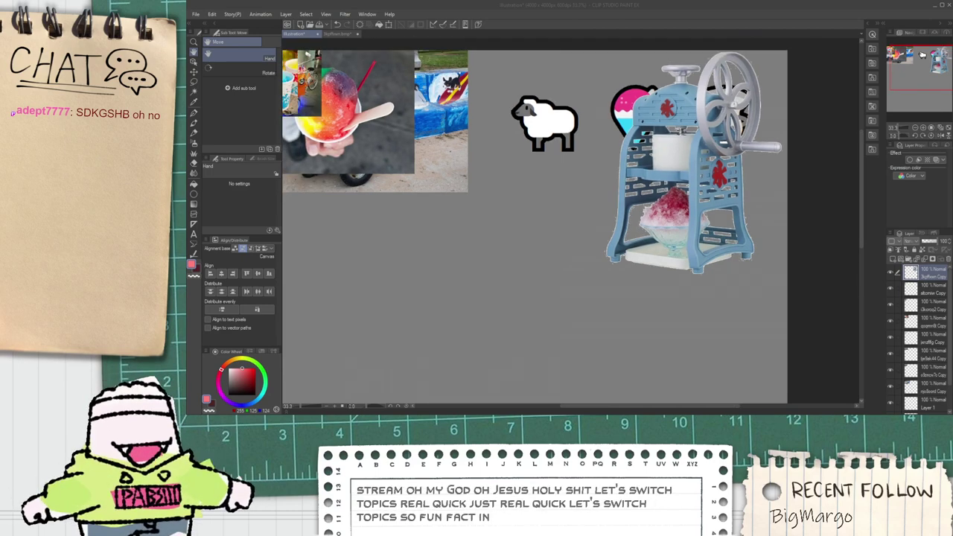
scroll(670, 122, up, 3)
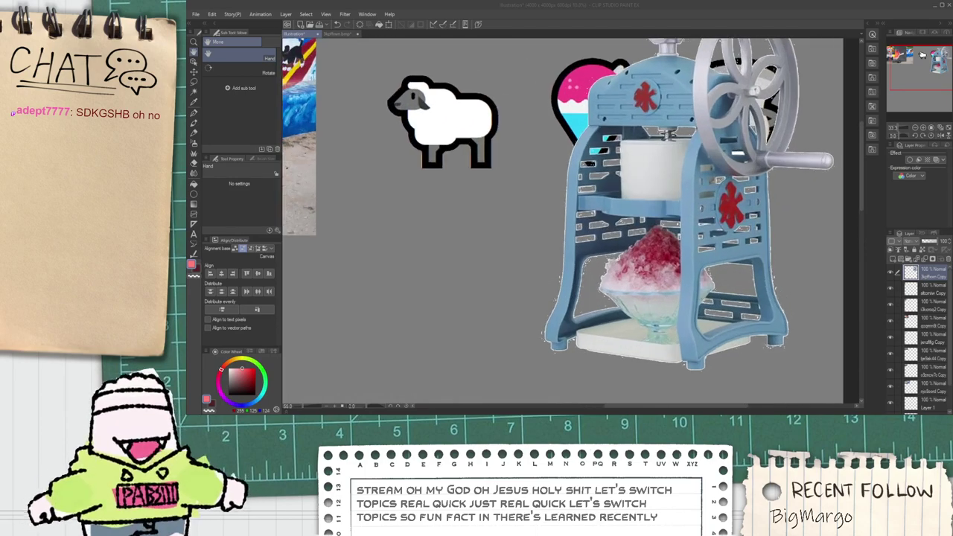
scroll(775, 186, up, 4)
scroll(733, 209, down, 3)
scroll(707, 336, up, 4)
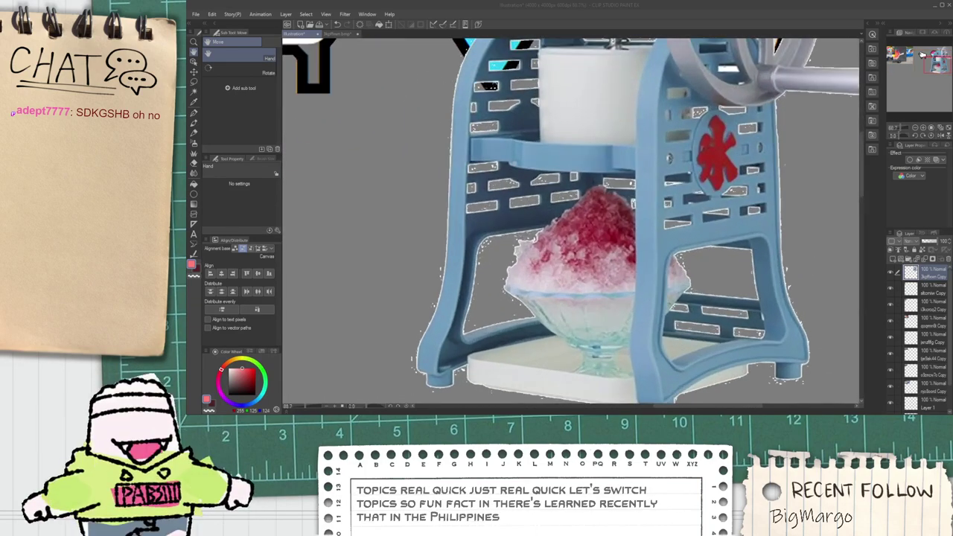
scroll(618, 291, down, 3)
scroll(685, 394, up, 4)
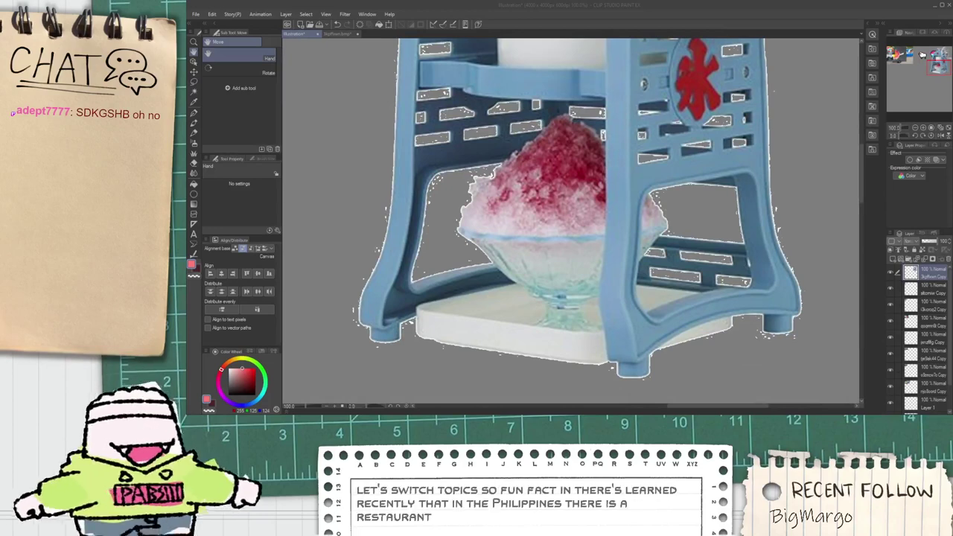
key(w)
click(370, 89)
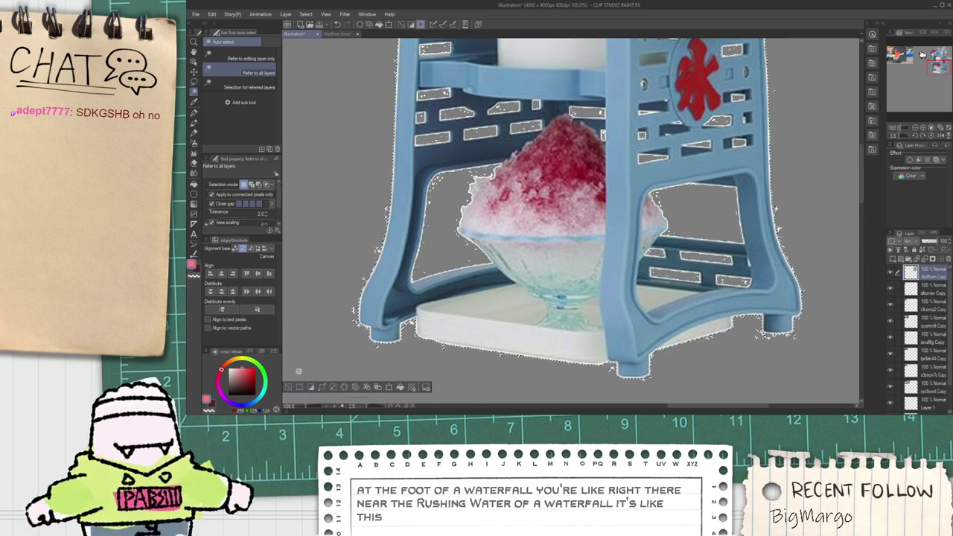
scroll(313, 287, down, 2)
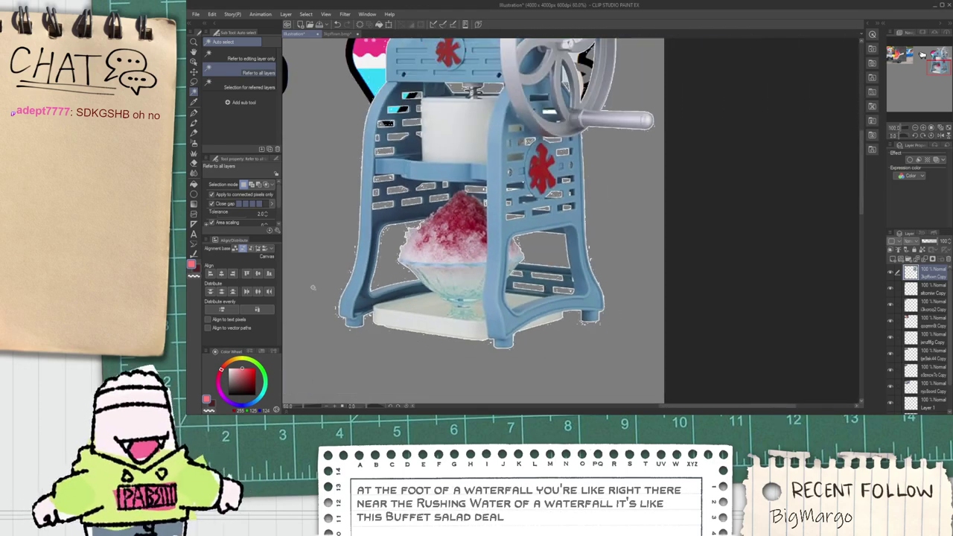
Step: Enlarge the patterned shaved ice cups photo to about twice its size and move it beside the ice-shaving machine
scroll(335, 253, down, 2)
key(space)
drag(410, 302, 665, 315)
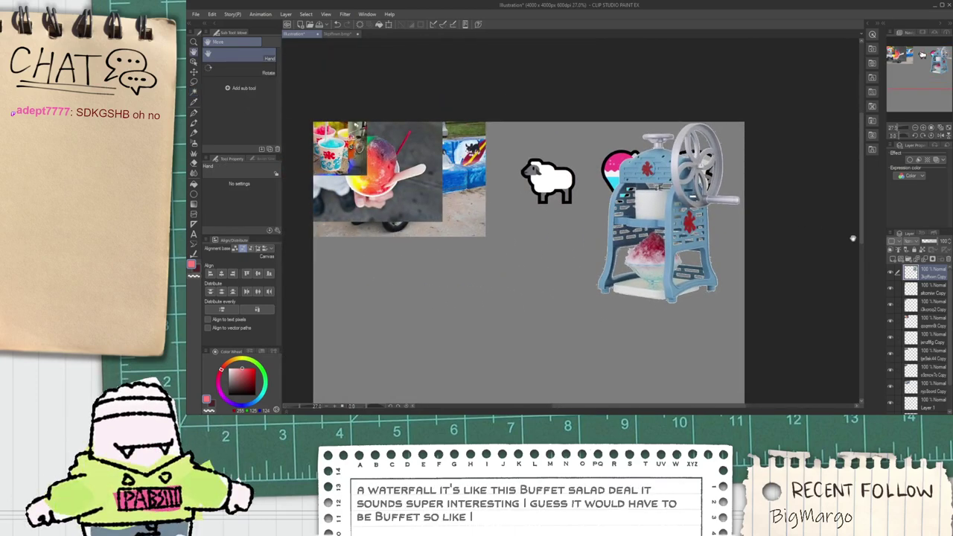
click(924, 290)
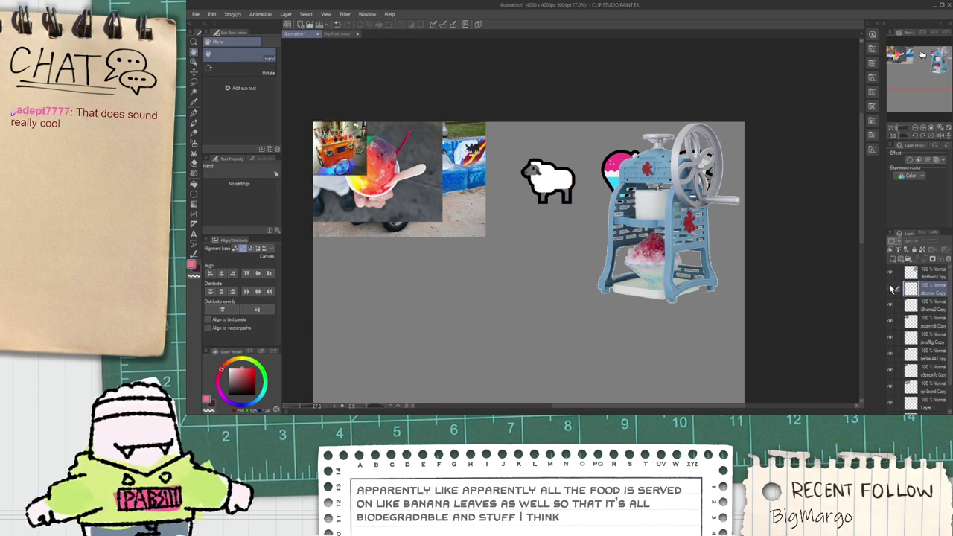
scroll(314, 216, up, 1)
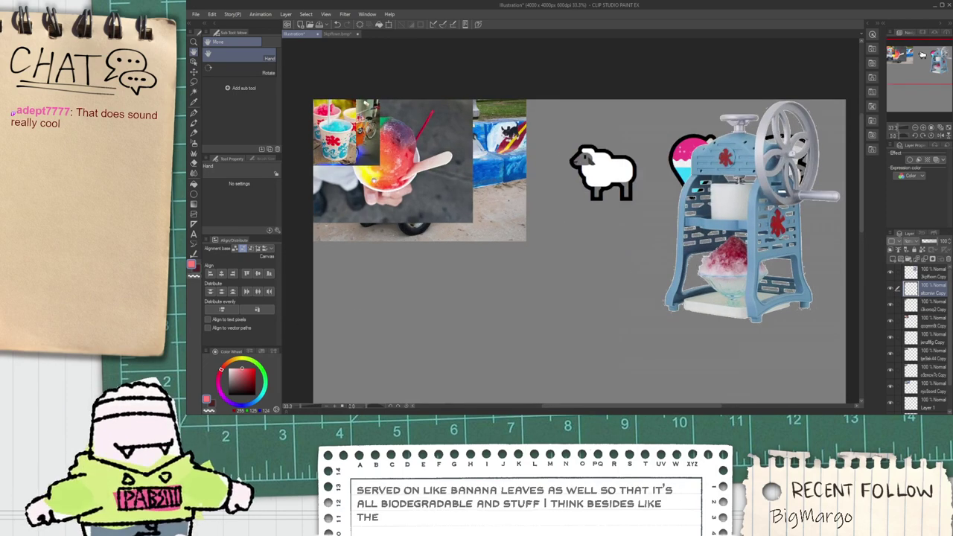
key(ctrl+t)
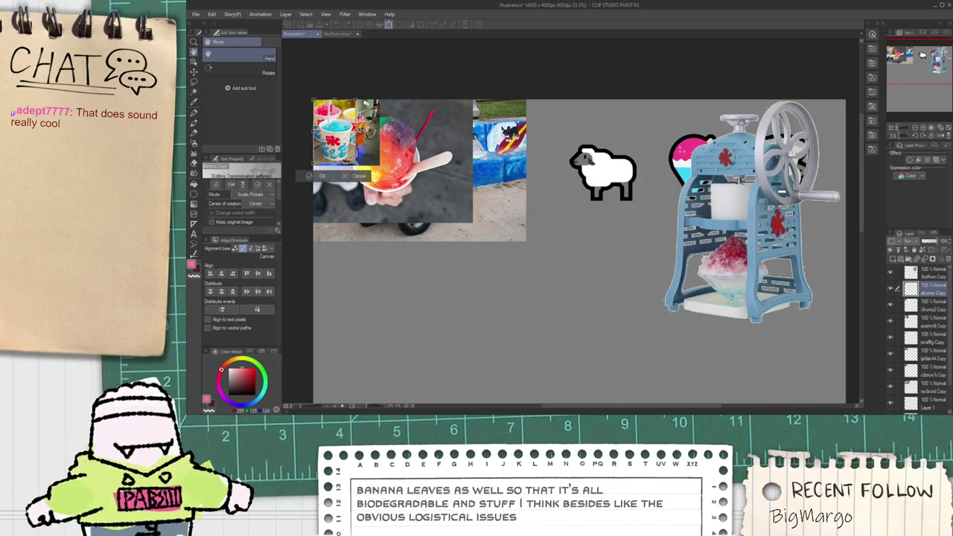
drag(356, 164, 412, 247)
drag(359, 199, 607, 206)
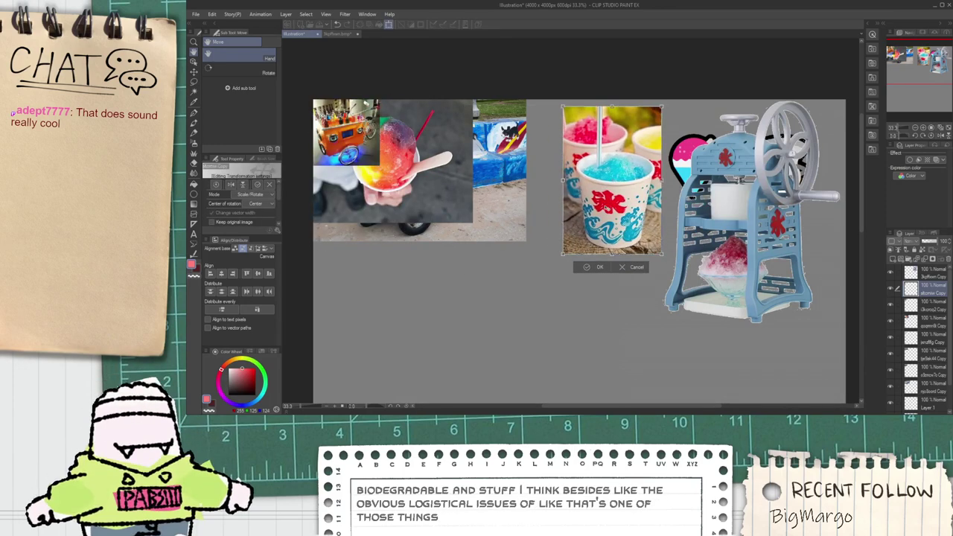
click(596, 266)
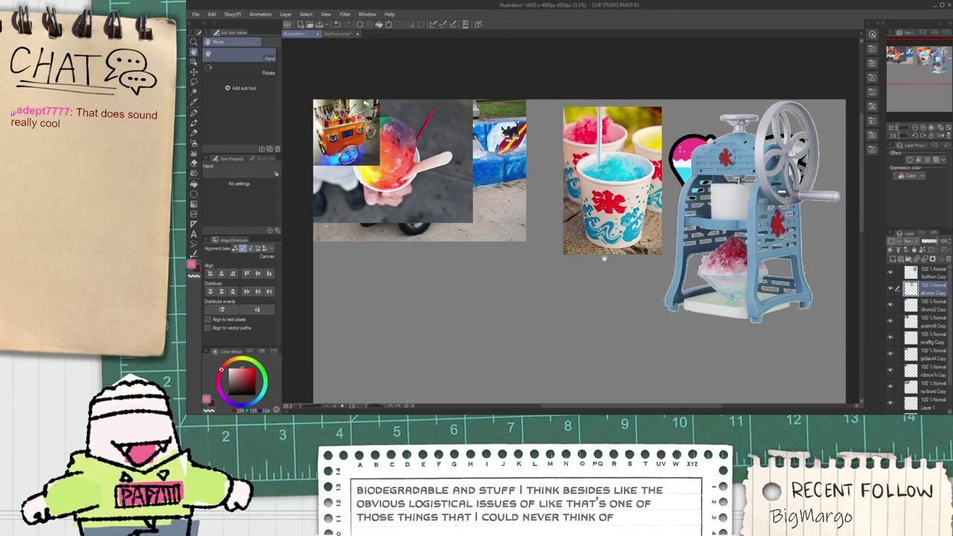
Step: Enlarge the orange tricycle cart photo to about three times its size and move it beside the shaved ice cups photo
click(933, 308)
scroll(316, 215, down, 1)
scroll(461, 279, up, 1)
scroll(453, 270, down, 1)
scroll(453, 270, up, 1)
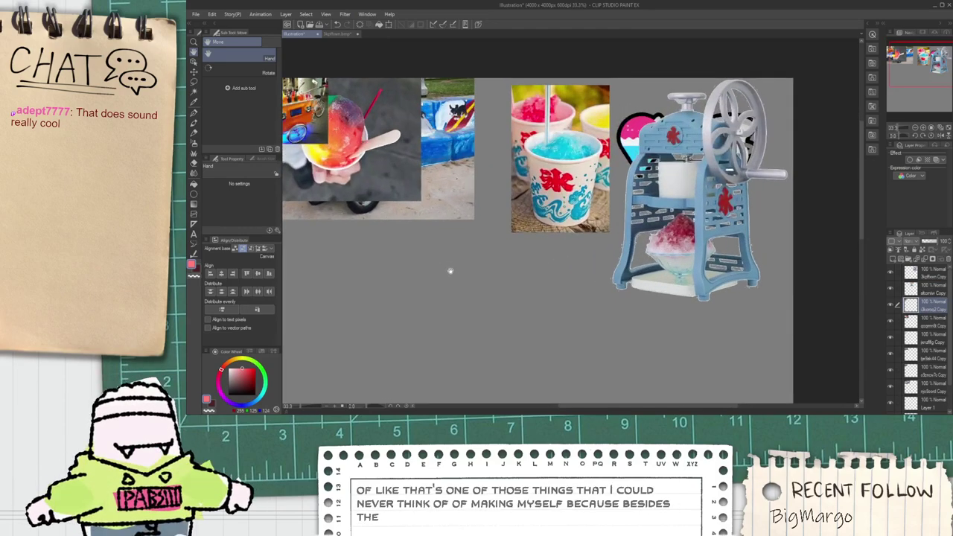
key(ctrl+t)
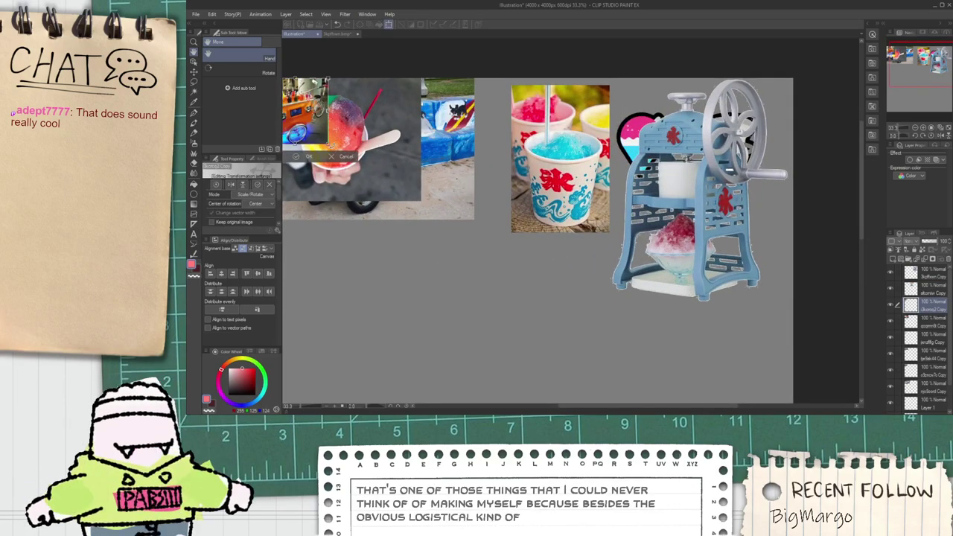
drag(330, 145, 462, 278)
drag(380, 204, 426, 210)
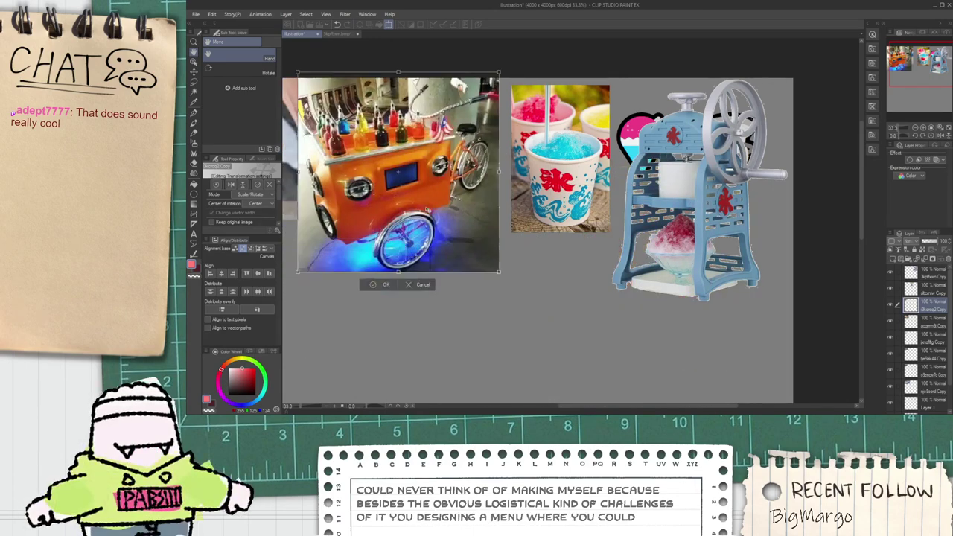
click(388, 286)
Step: Move the photo of the hand-held rainbow shaved ice to just below the patterned cups photo
scroll(483, 175, down, 1)
scroll(477, 153, down, 1)
scroll(515, 229, up, 2)
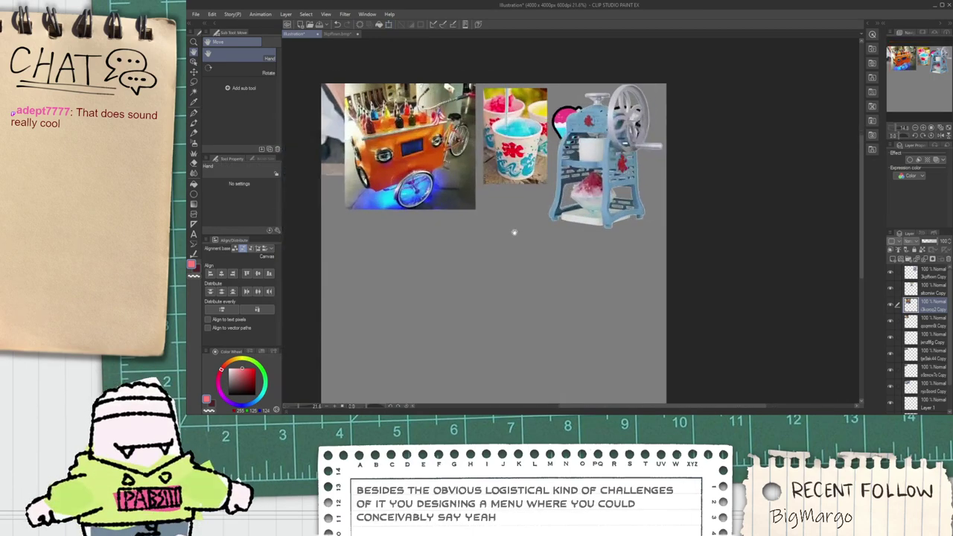
click(935, 325)
scroll(926, 323, down, 1)
click(923, 321)
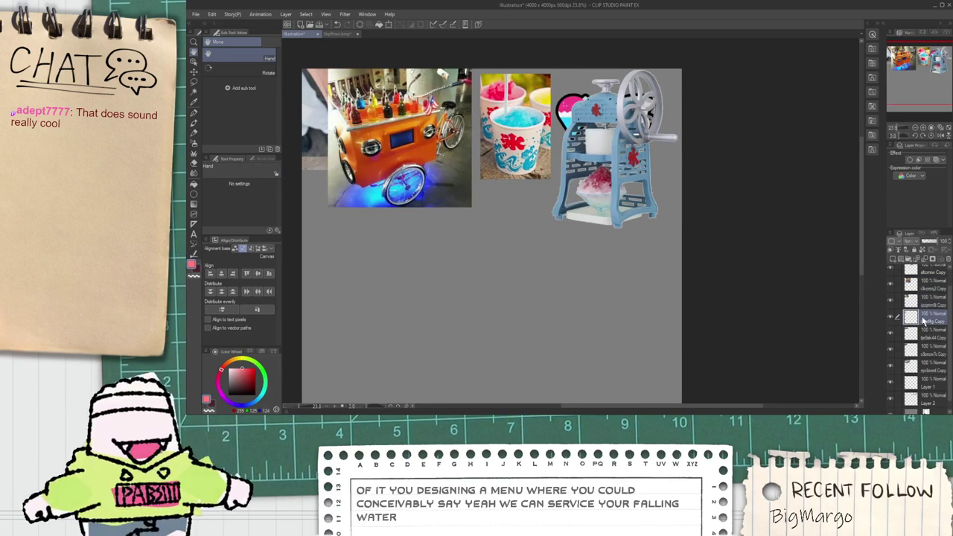
click(930, 307)
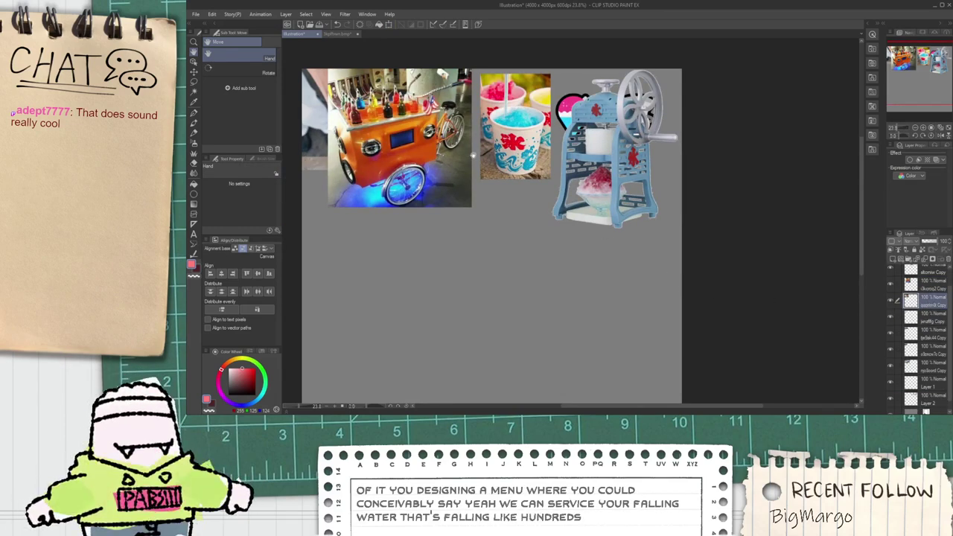
key(k)
drag(425, 141, 580, 240)
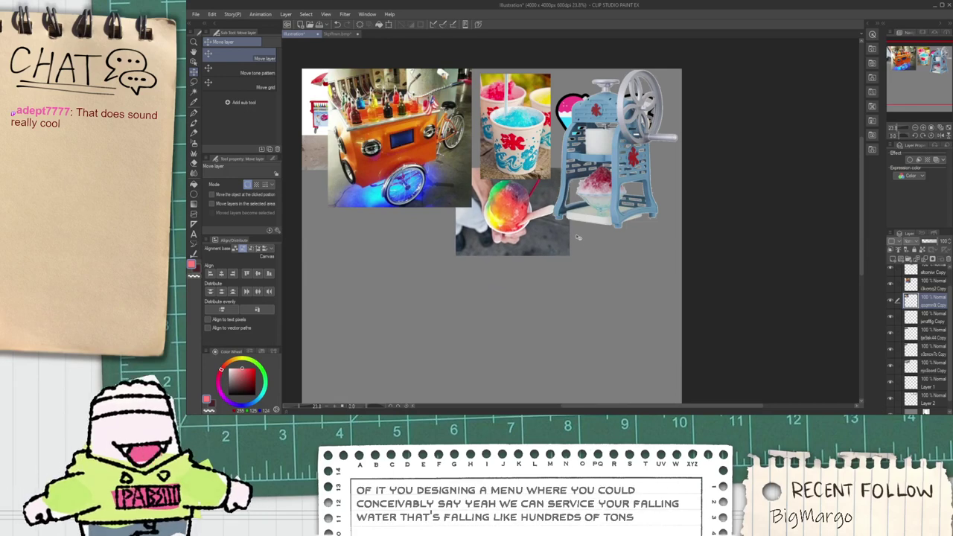
Step: Move the umbrella-topped shaved ice stand photo below the orange cart and enlarge it to about three times its size
click(927, 316)
scroll(610, 269, down, 1)
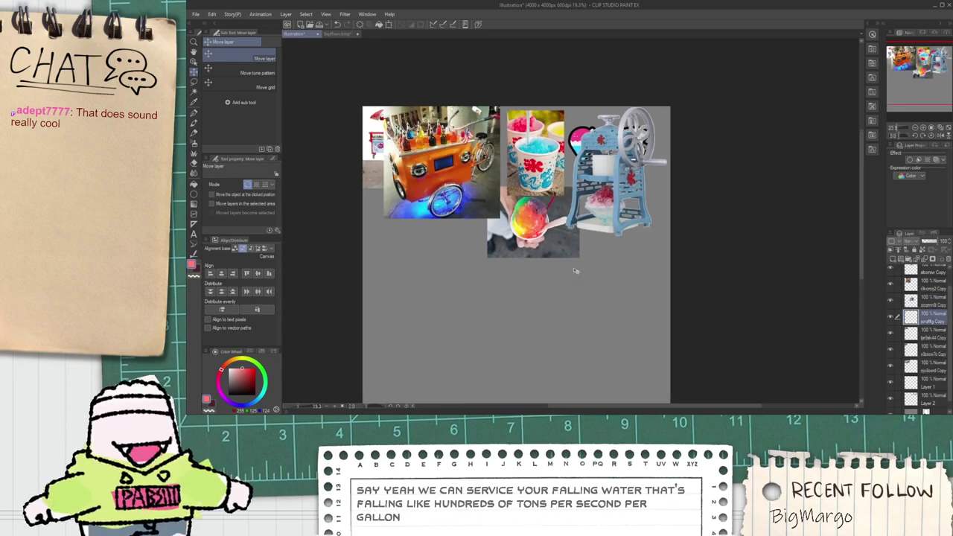
drag(435, 232, 447, 352)
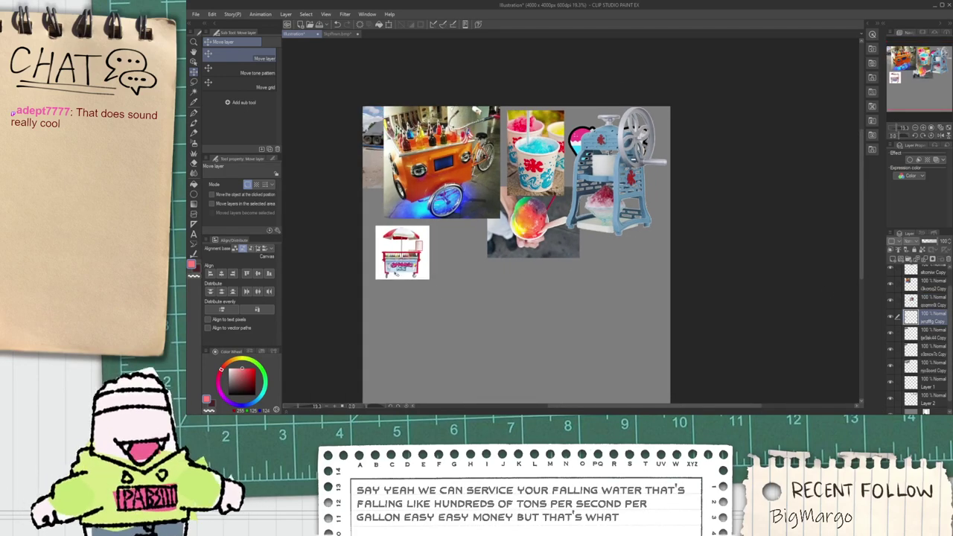
key(ctrl+t)
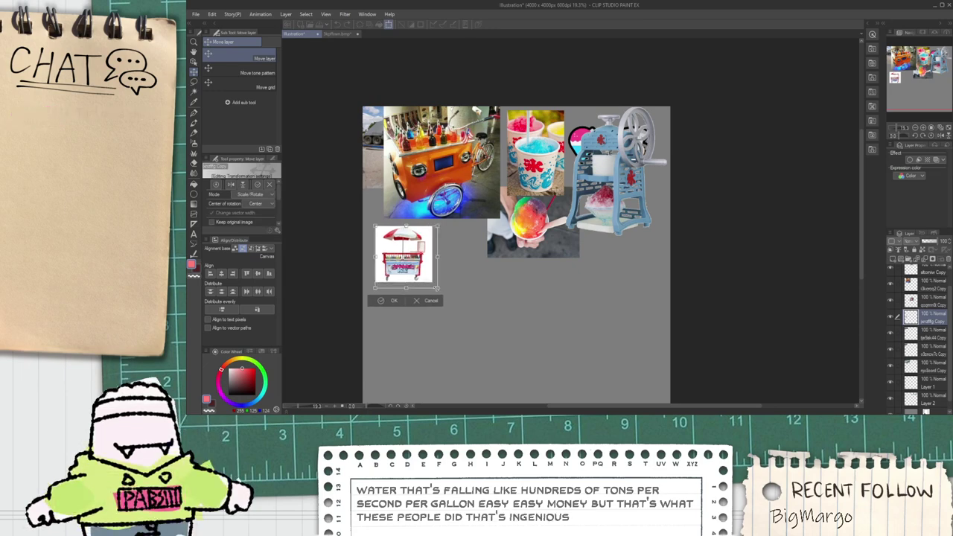
drag(429, 279, 529, 402)
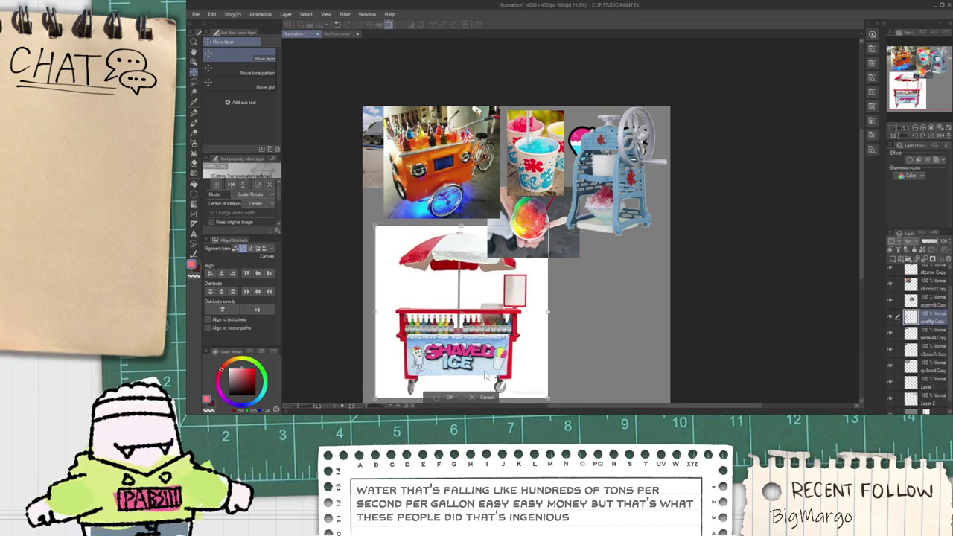
key(Return)
scroll(514, 312, up, 5)
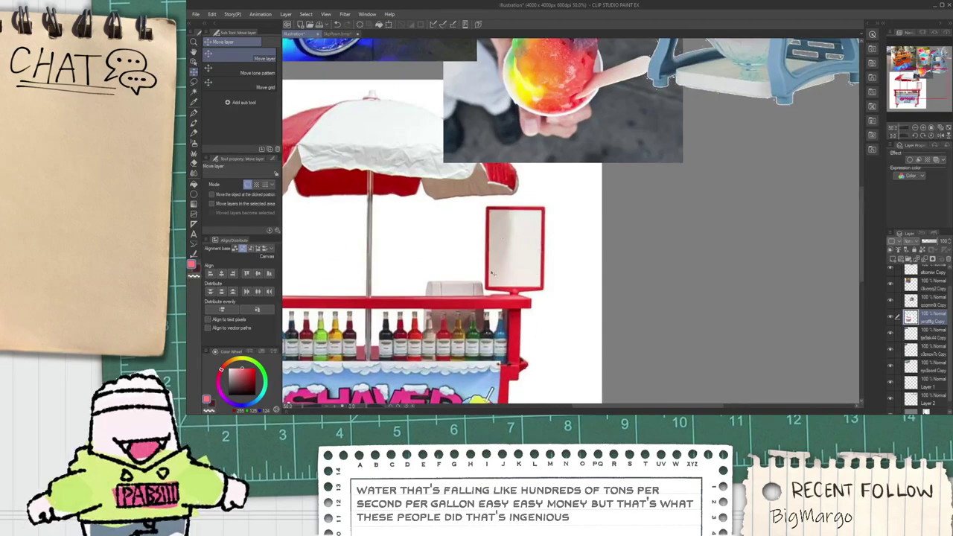
Step: Examine the umbrella-topped shaved ice stand photo, especially the red-framed board on its counter
scroll(522, 234, down, 3)
scroll(528, 237, up, 5)
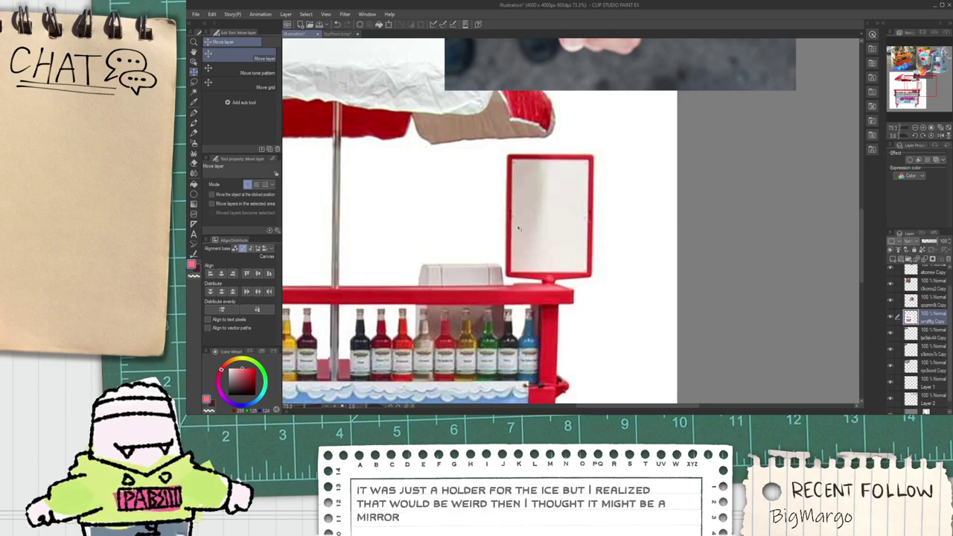
scroll(519, 228, down, 2)
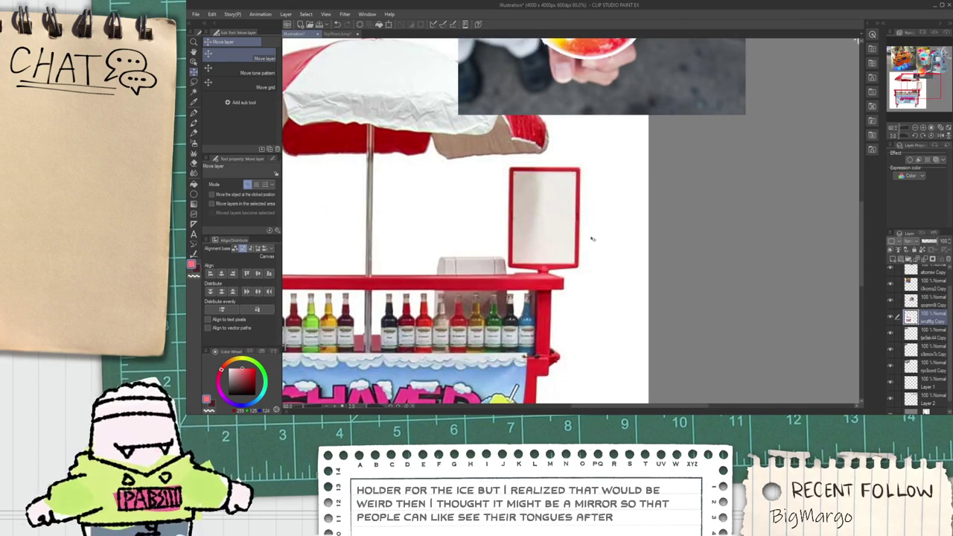
scroll(587, 233, down, 4)
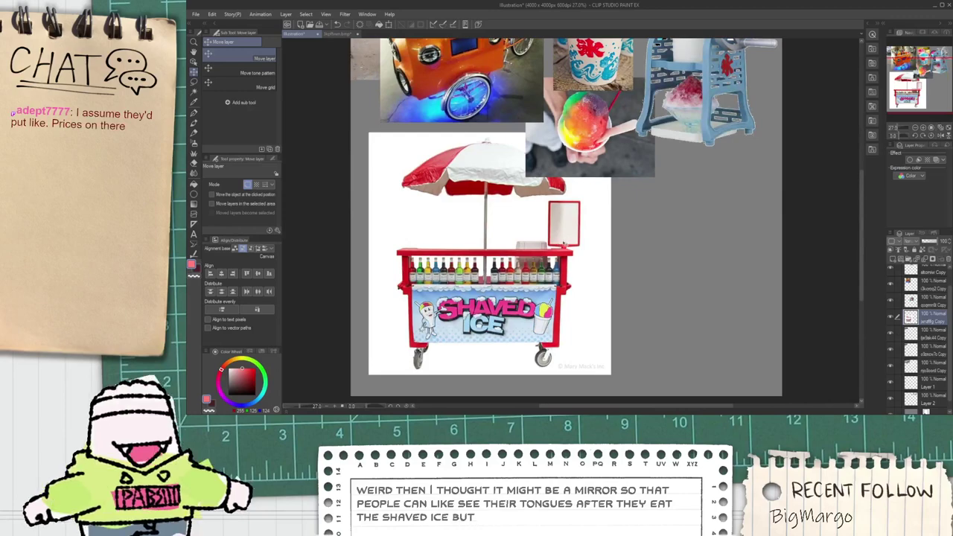
scroll(564, 243, up, 2)
scroll(525, 296, down, 3)
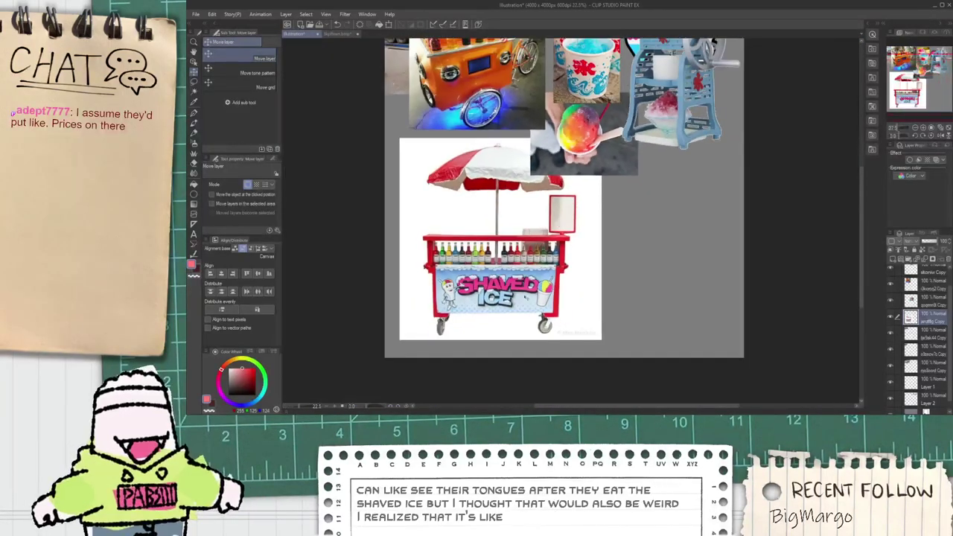
scroll(526, 296, up, 2)
scroll(526, 297, down, 1)
scroll(484, 268, up, 2)
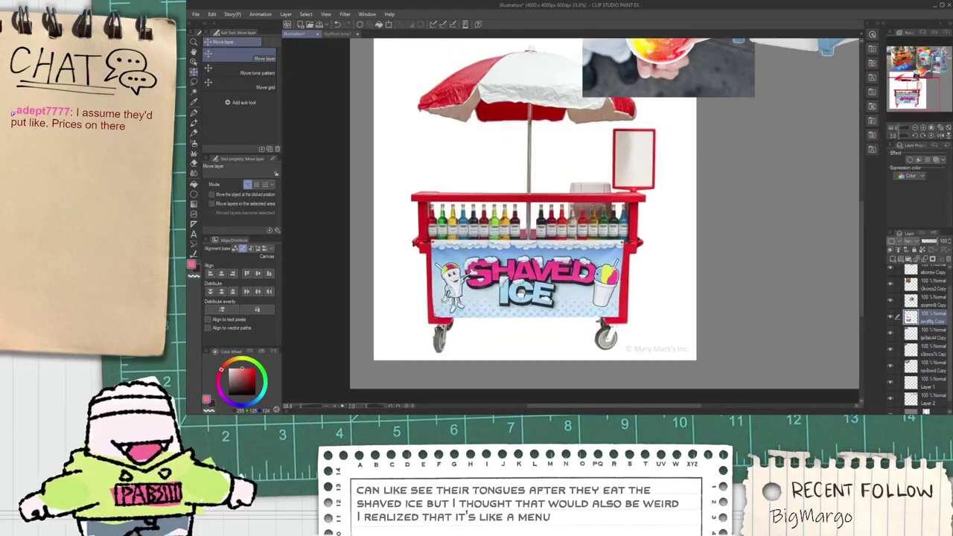
scroll(598, 273, down, 2)
scroll(611, 223, up, 1)
Step: Shrink the shaved ice stand photo to about two thirds of its size and keep it in the canvas's lower-left area
key(ctrl+t)
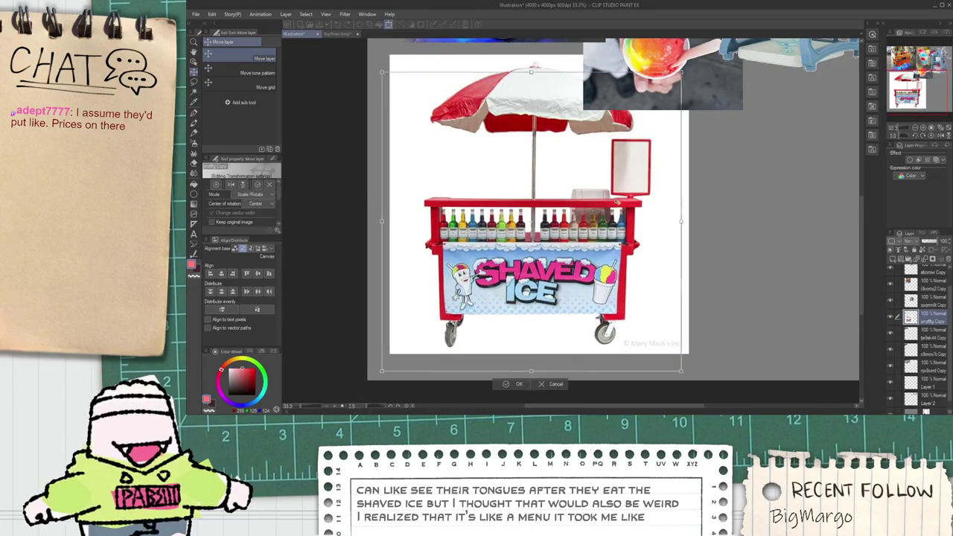
drag(617, 202, 612, 208)
drag(674, 81, 581, 177)
drag(521, 282, 534, 259)
click(465, 366)
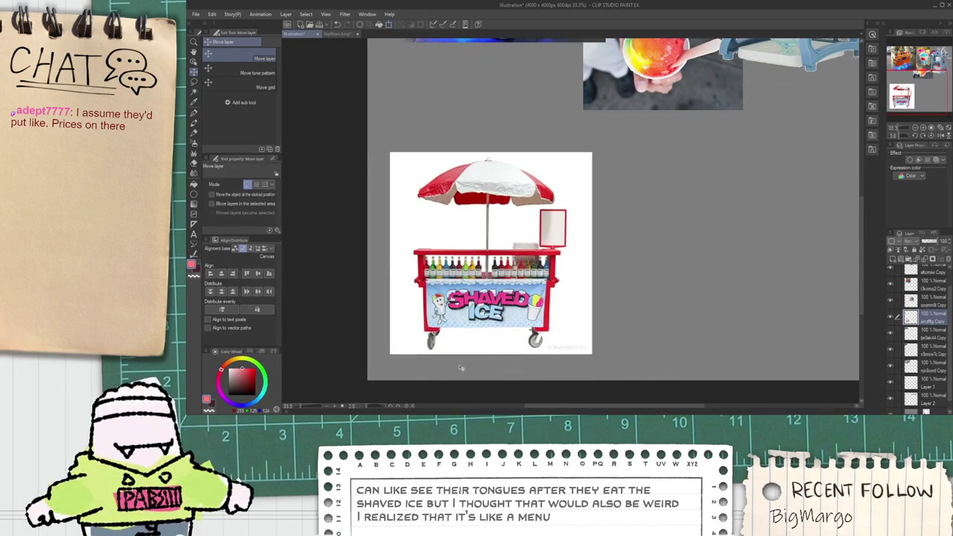
Step: Try to select the white background of the shaved ice stand photo by colour gamut and with Auto select
scroll(454, 297, up, 3)
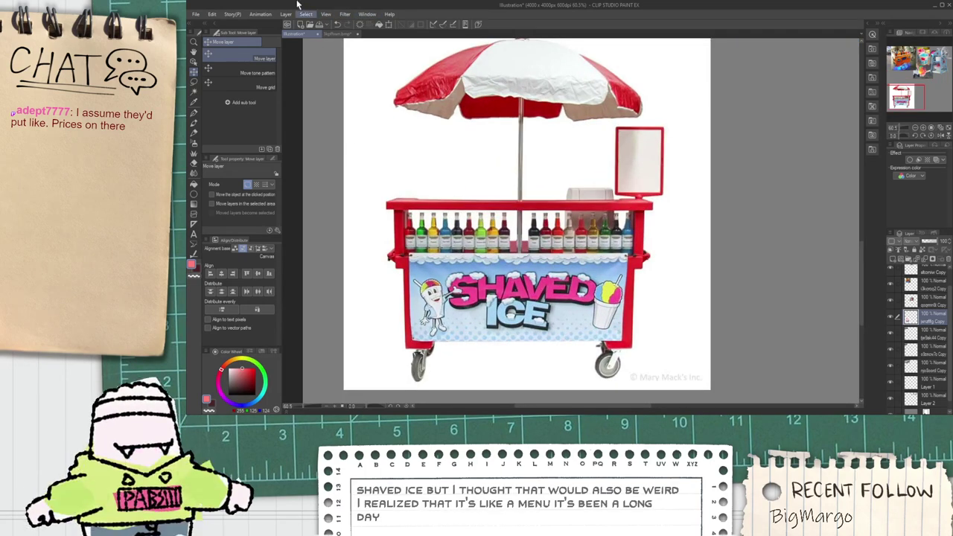
click(314, 17)
click(367, 98)
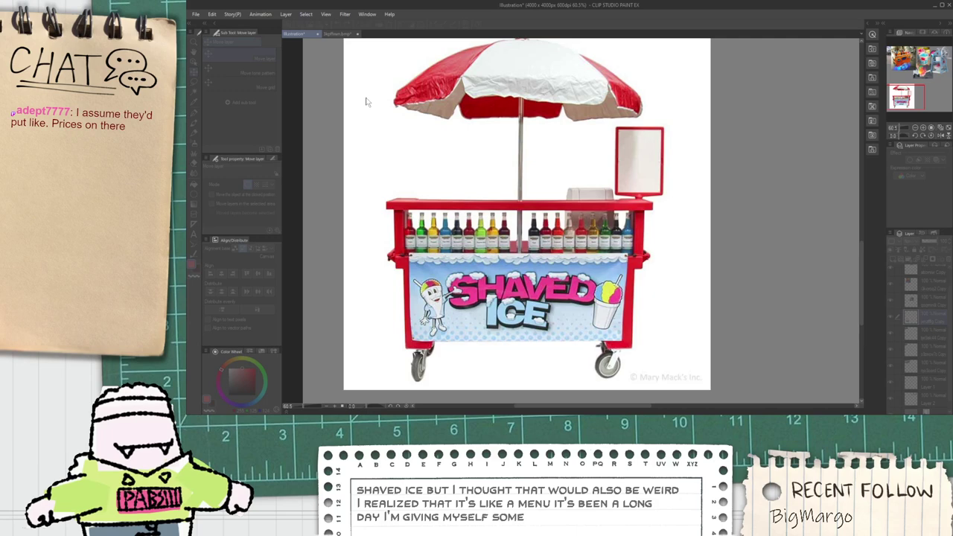
click(392, 197)
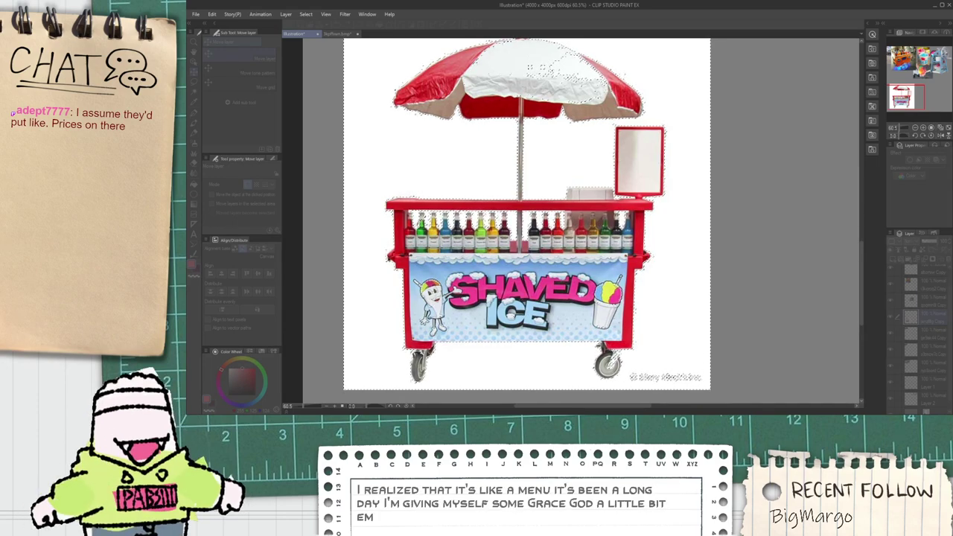
scroll(402, 229, up, 4)
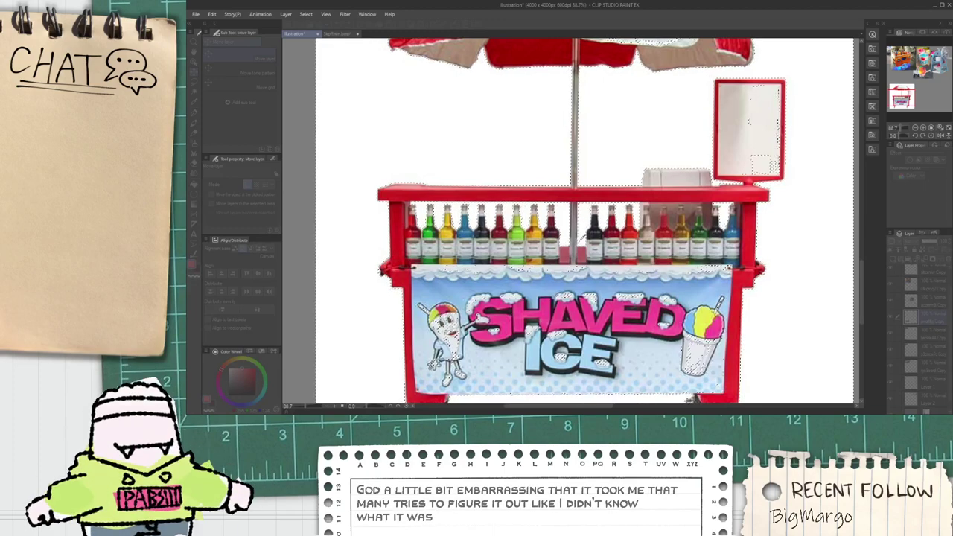
key(ctrl+d)
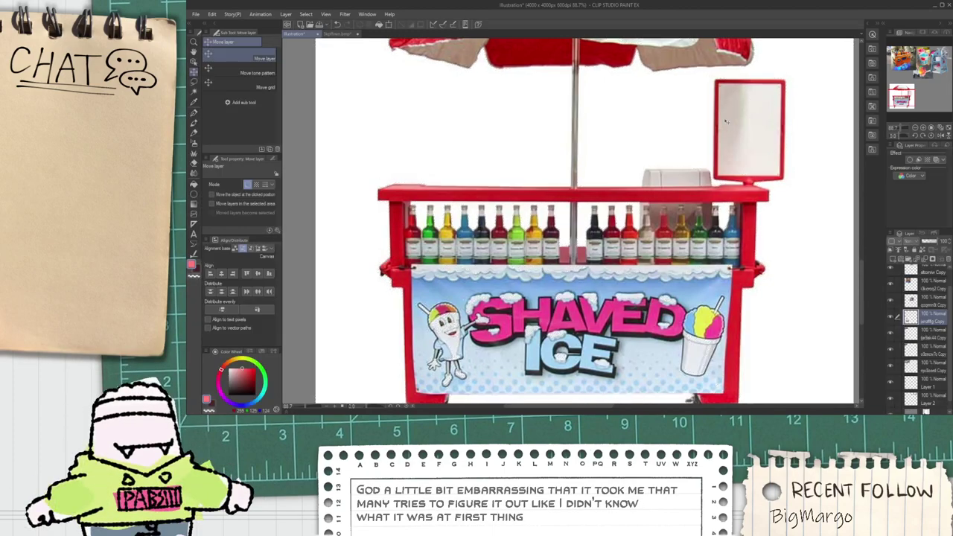
scroll(706, 134, down, 6)
scroll(682, 146, up, 4)
click(557, 141)
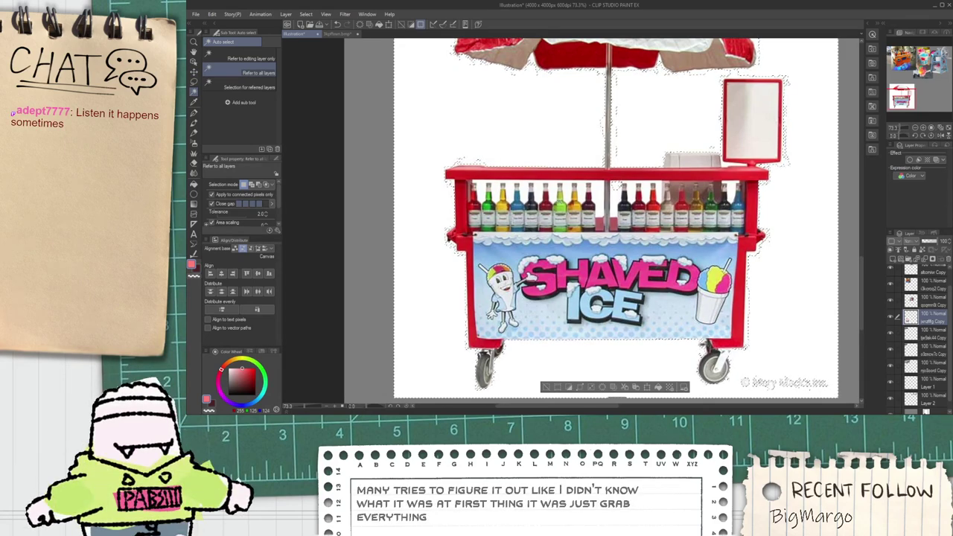
scroll(658, 119, down, 4)
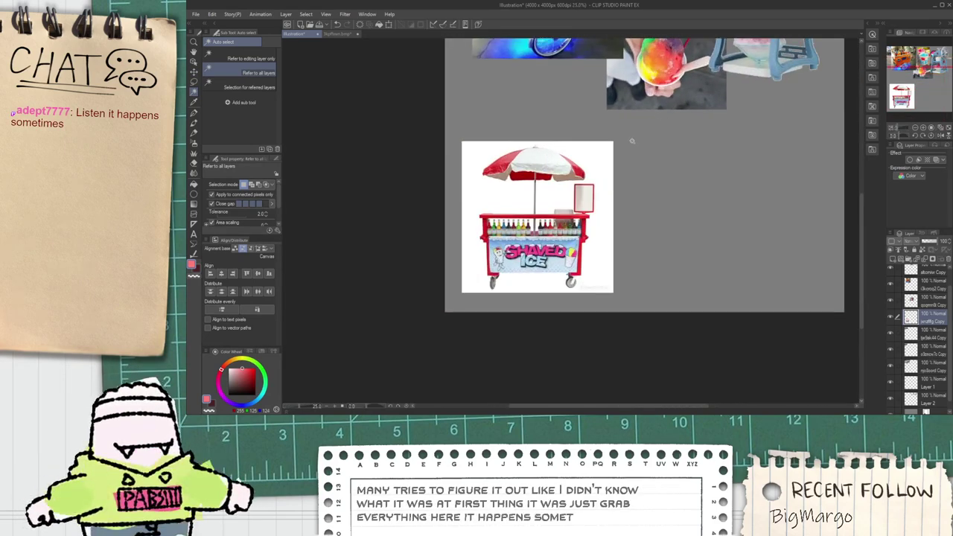
Step: Move the shaved ice stand photo to the canvas's right edge, just below the ice-shaving machine
key(k)
drag(583, 198, 830, 128)
scroll(773, 133, down, 5)
scroll(787, 70, up, 3)
scroll(796, 65, up, 2)
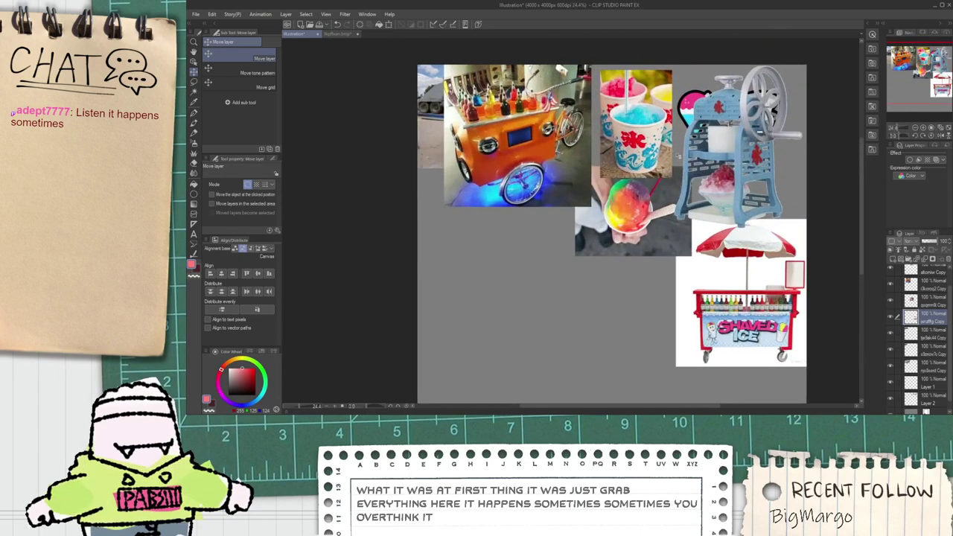
Step: Move the armoured Storm Chasers truck photo below the orange tricycle cart and enlarge it to nearly twice its size
click(936, 336)
drag(287, 201, 346, 301)
key(ctrl+t)
drag(544, 266, 685, 346)
drag(623, 308, 586, 288)
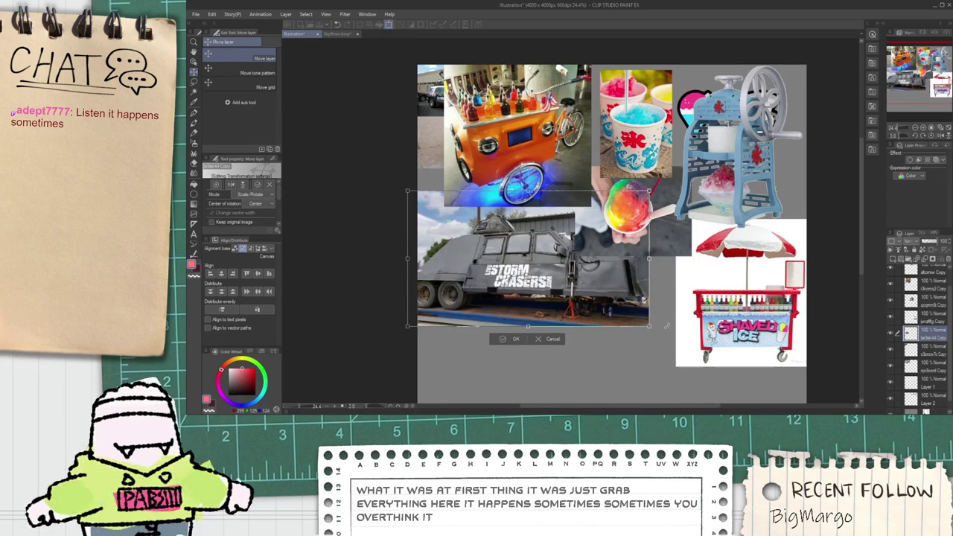
drag(650, 326, 597, 287)
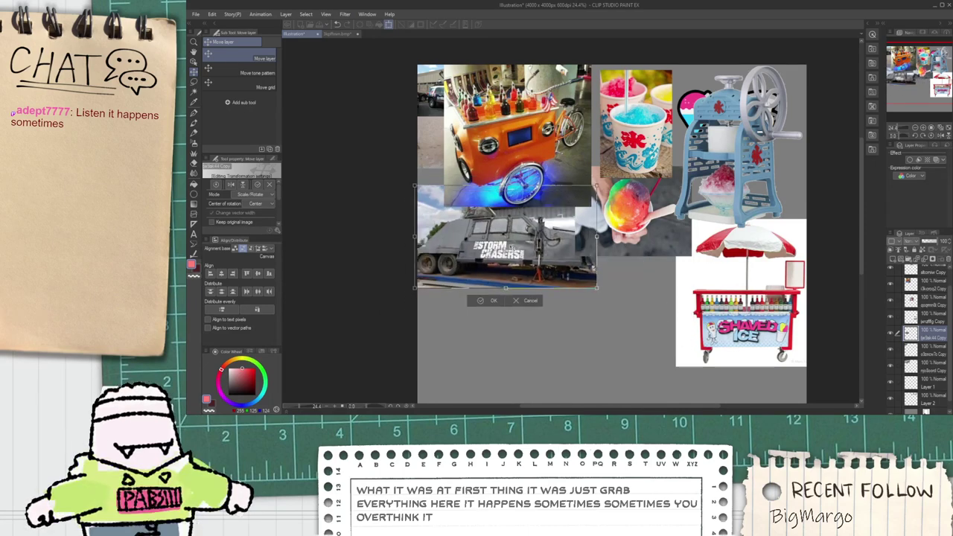
click(480, 301)
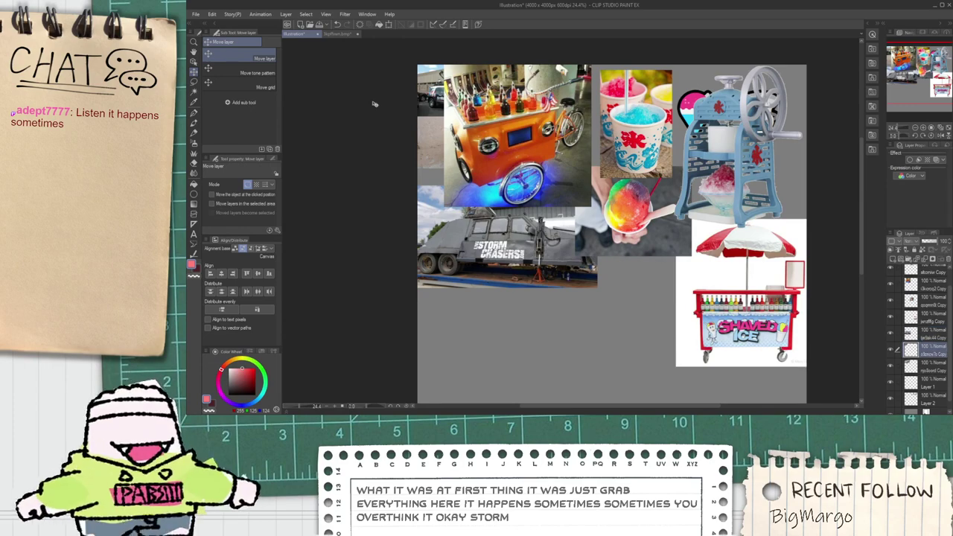
Step: Move the SkyWarn 7 vehicle photo below the Storm Chasers truck and enlarge it to a little over twice its size
drag(409, 98, 469, 333)
scroll(482, 320, down, 2)
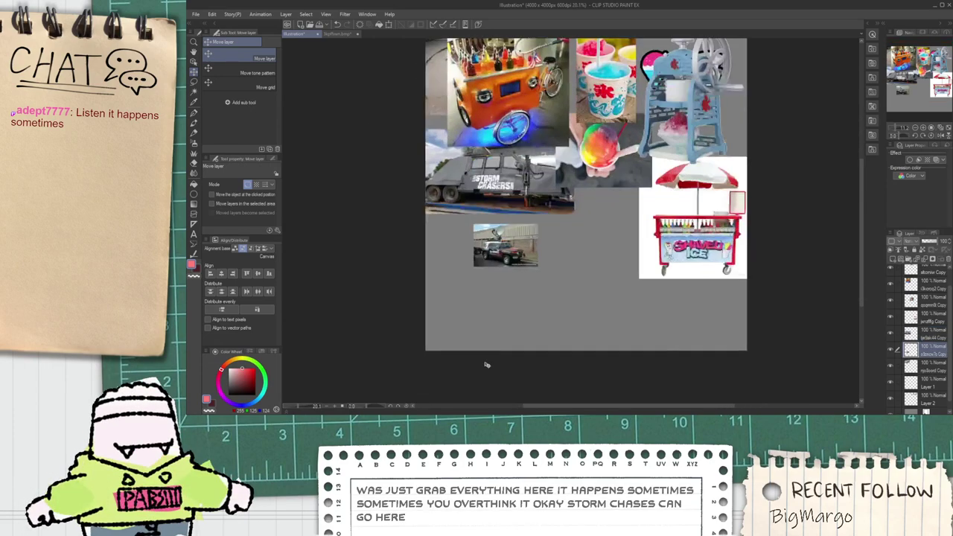
scroll(488, 332, up, 2)
scroll(504, 296, down, 2)
key(ctrl+t)
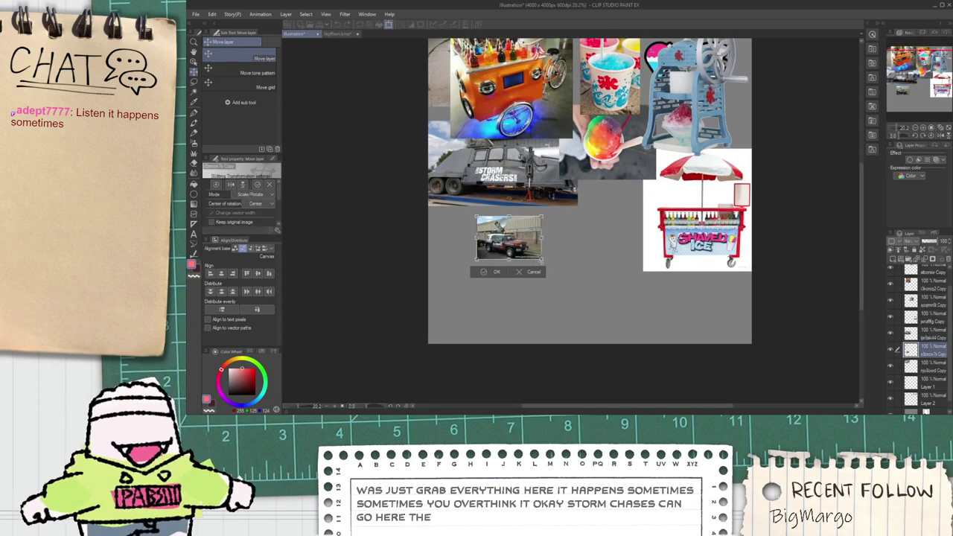
drag(542, 259, 625, 315)
drag(569, 299, 525, 285)
click(497, 316)
Step: Examine the lettering and roof equipment in the SkyWarn 7 vehicle photo
scroll(497, 313, up, 4)
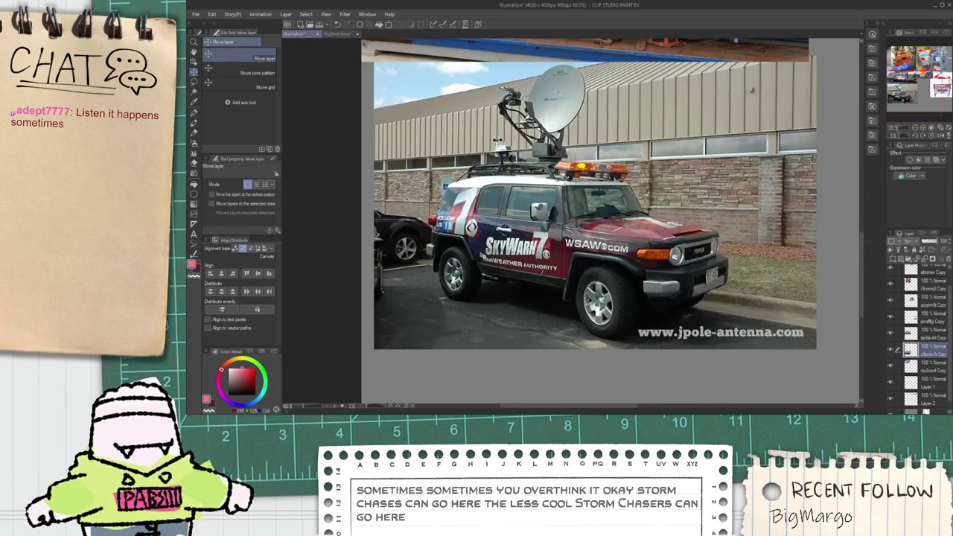
scroll(522, 284, down, 1)
scroll(522, 285, up, 1)
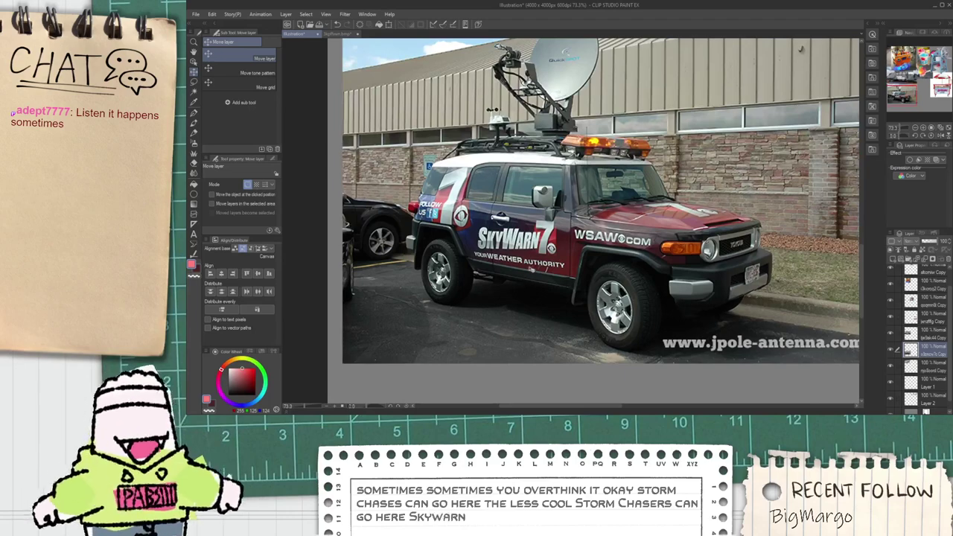
scroll(581, 227, down, 2)
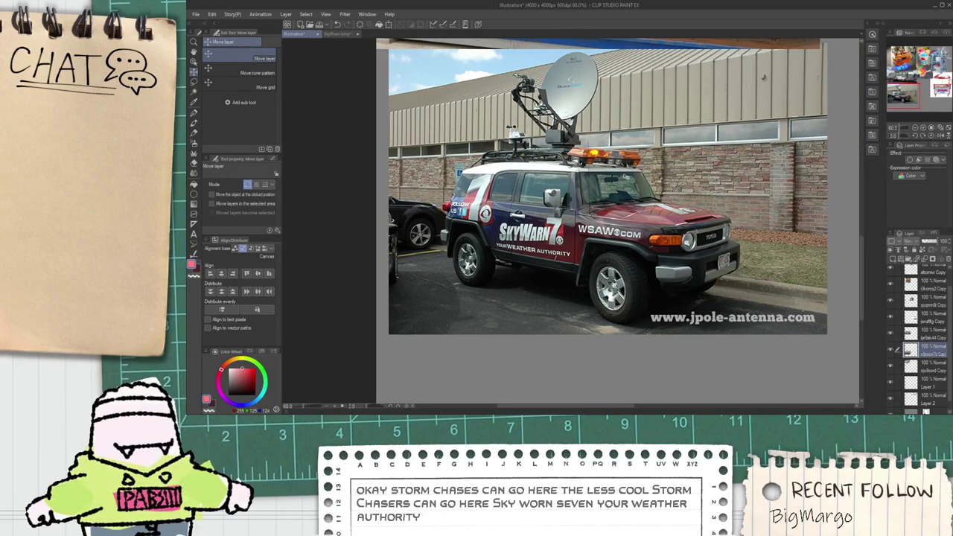
scroll(801, 157, down, 10)
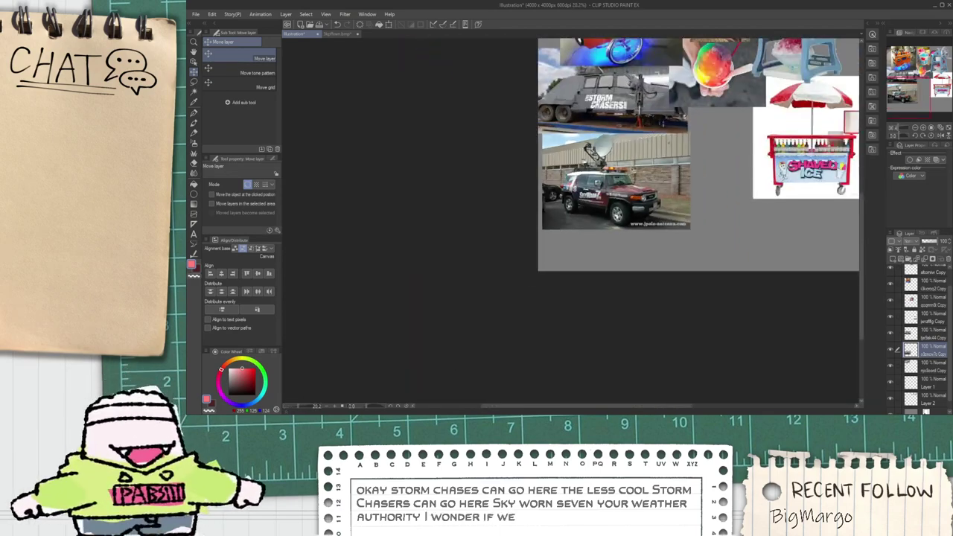
scroll(801, 157, up, 6)
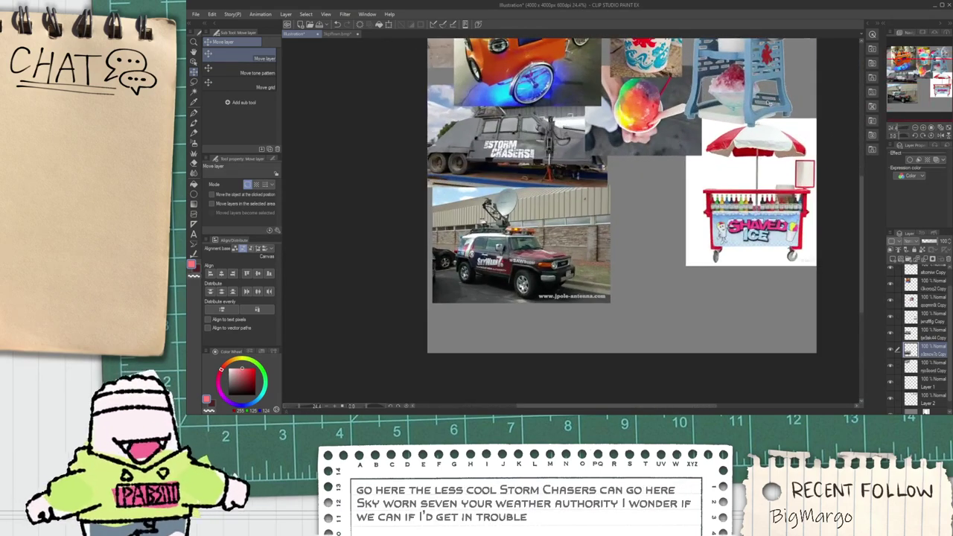
Step: Move the sticker-covered ice cream pushcart photo below the shaved ice stand and enlarge it to about 1.25 times its size
click(923, 366)
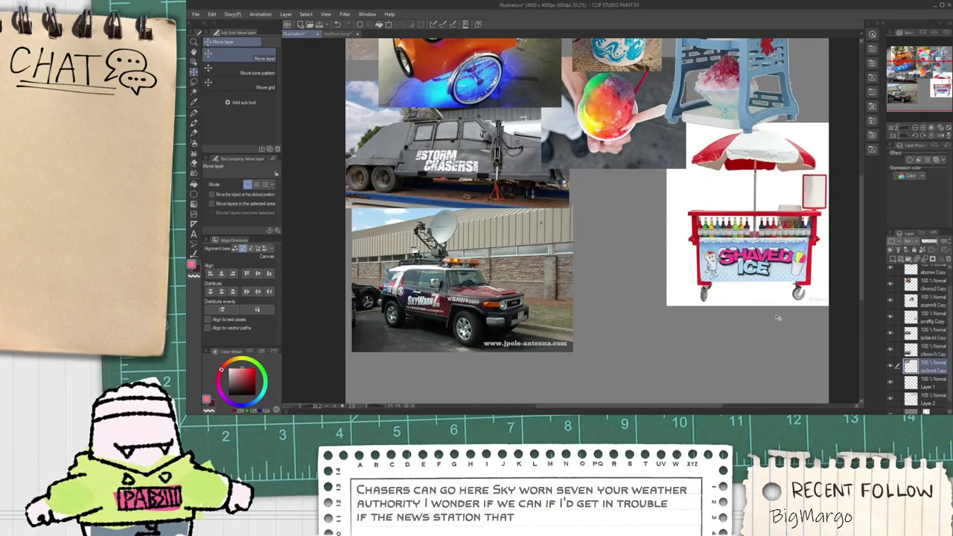
drag(594, 189, 749, 353)
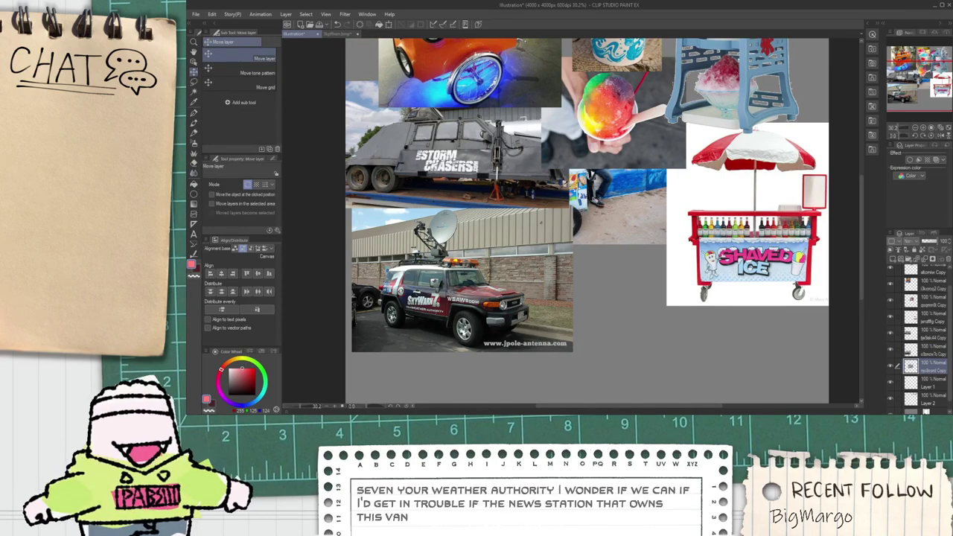
drag(640, 231, 694, 340)
scroll(726, 368, down, 3)
scroll(736, 372, up, 2)
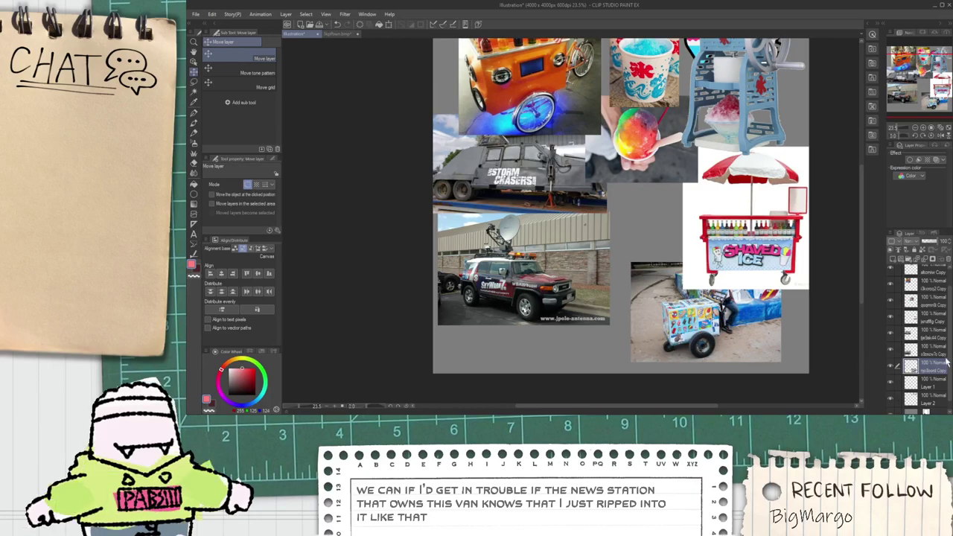
key(ctrl+t)
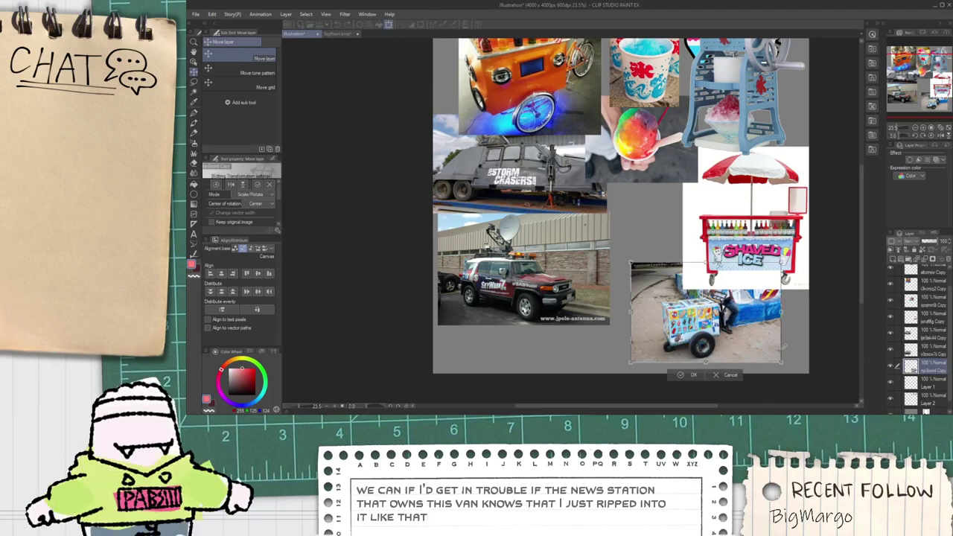
drag(780, 363, 817, 386)
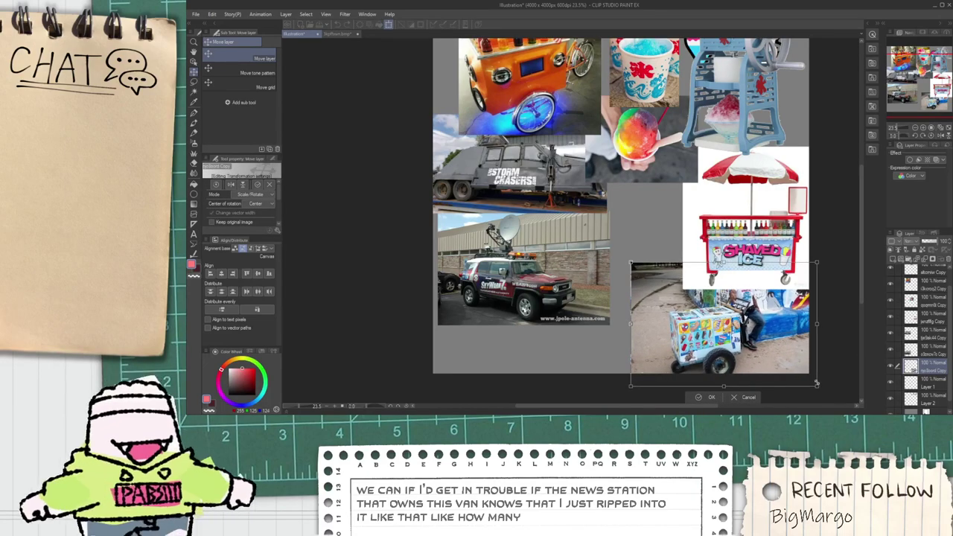
scroll(516, 361, up, 2)
scroll(566, 357, down, 3)
scroll(662, 355, up, 4)
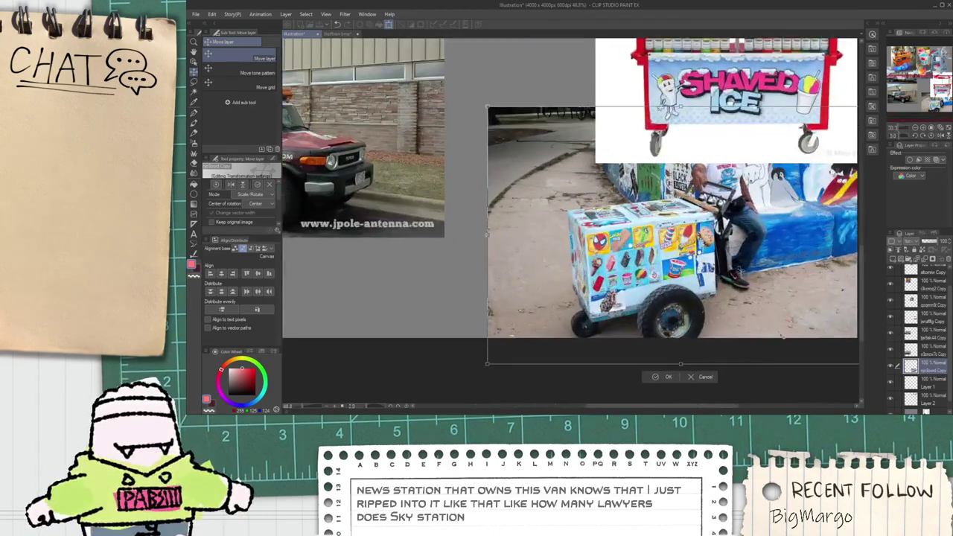
click(655, 379)
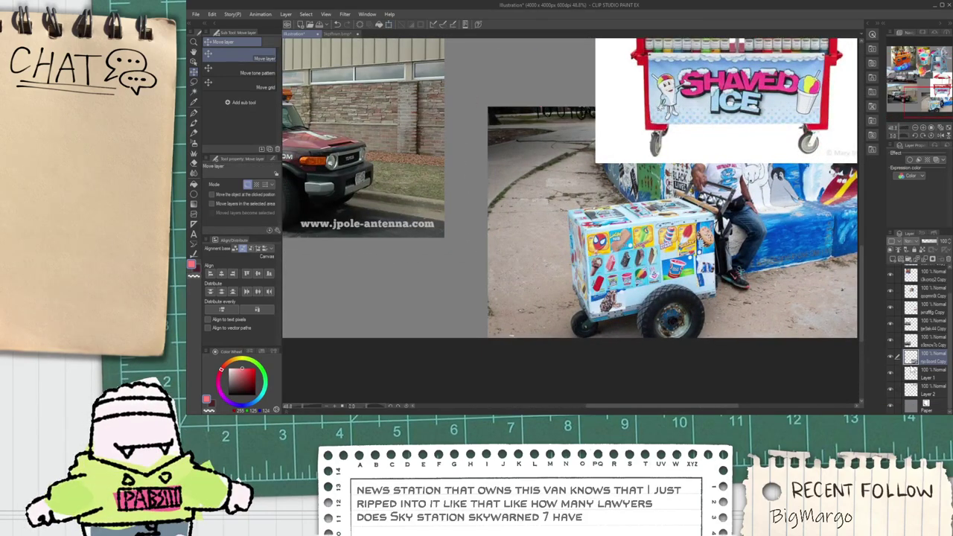
Step: Look over the whole collage of storm-chaser and shaved ice reference photos on the canvas
scroll(508, 208, down, 3)
scroll(489, 153, down, 2)
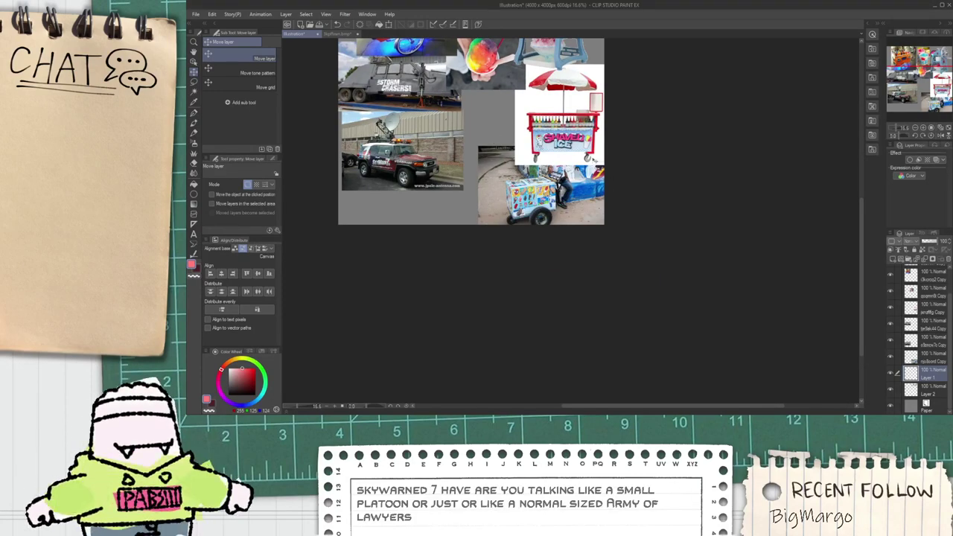
scroll(615, 231, down, 2)
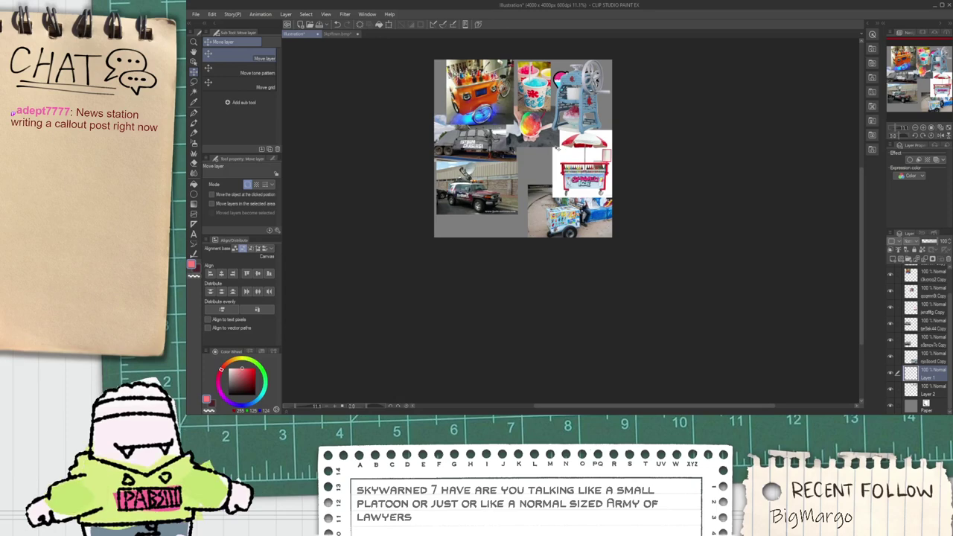
key(h)
drag(557, 149, 590, 243)
scroll(540, 242, up, 1)
scroll(518, 226, up, 1)
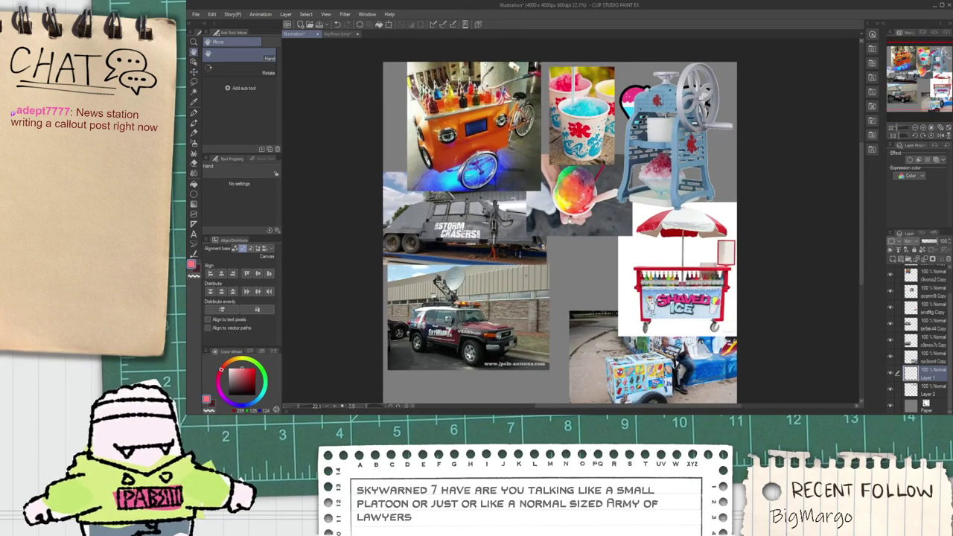
scroll(578, 287, down, 1)
scroll(568, 282, up, 1)
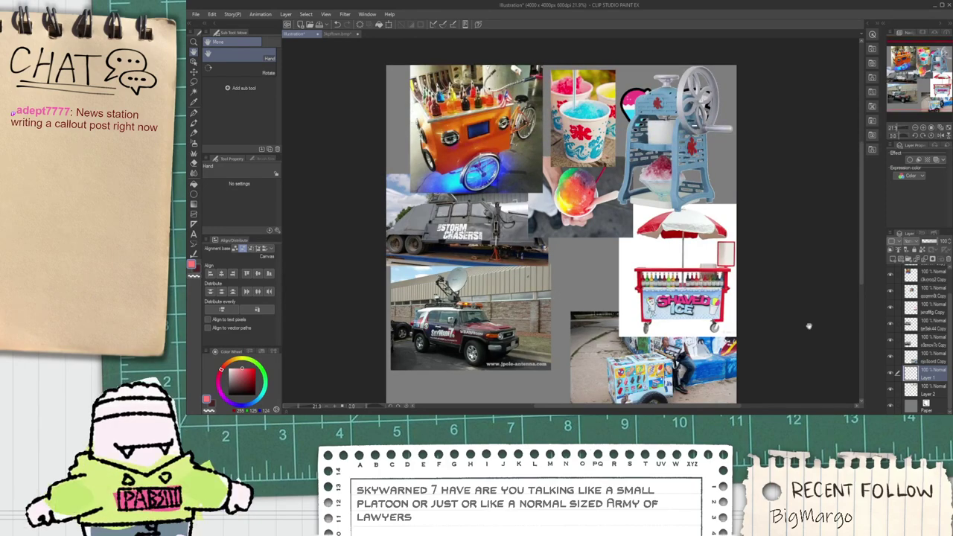
scroll(809, 326, up, 1)
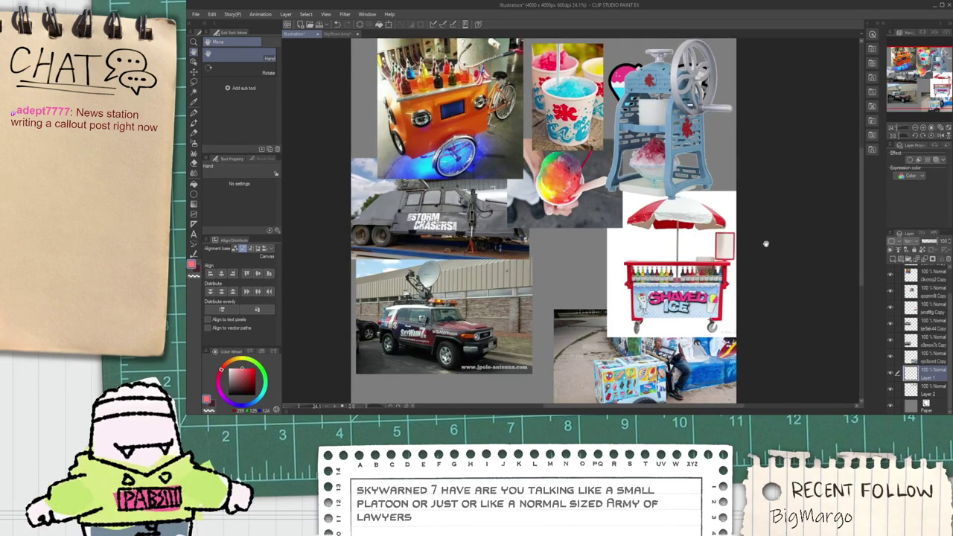
scroll(754, 205, down, 1)
scroll(610, 207, up, 1)
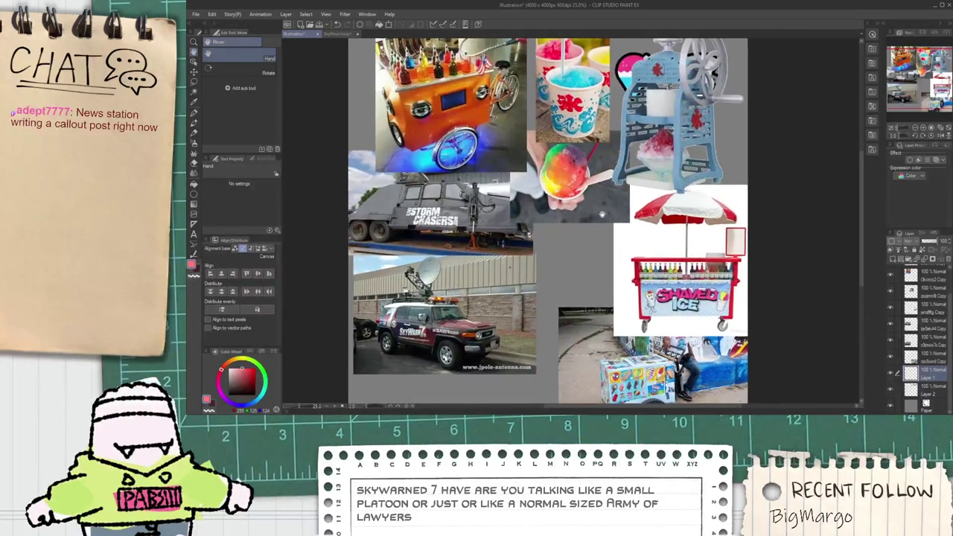
drag(602, 214, 644, 213)
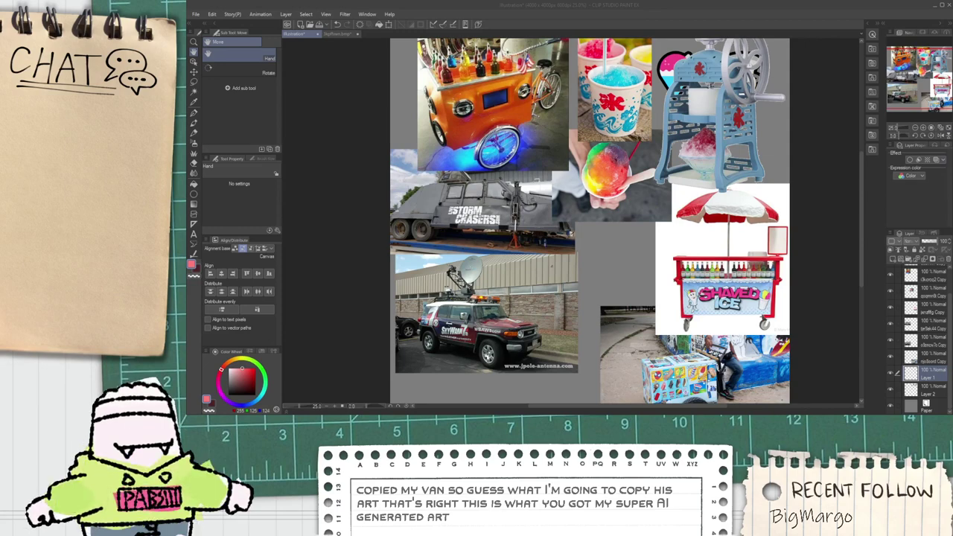
click(820, 248)
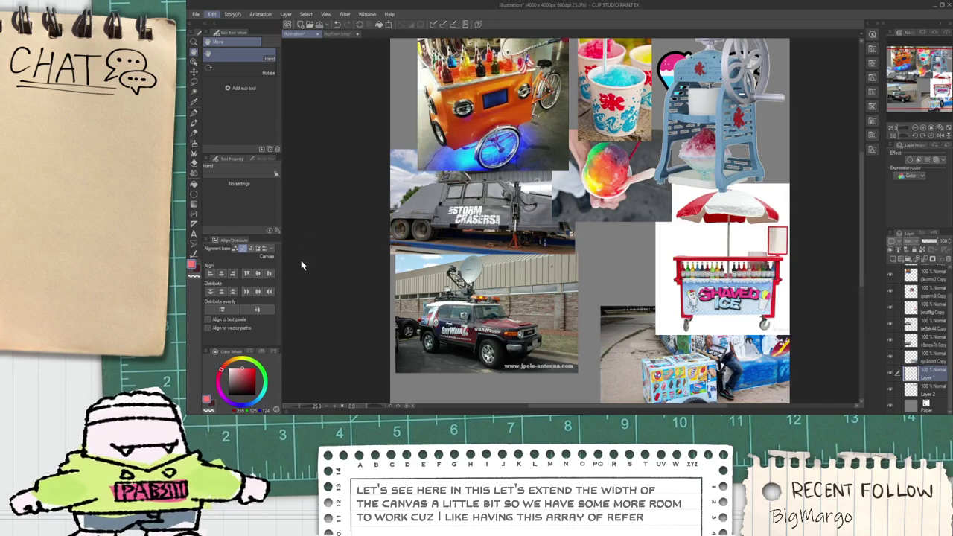
Step: Extend the canvas to the left of the photo collage so that it measures 6100 x 4000 px
key(ctrl+alt+c)
scroll(388, 236, down, 2)
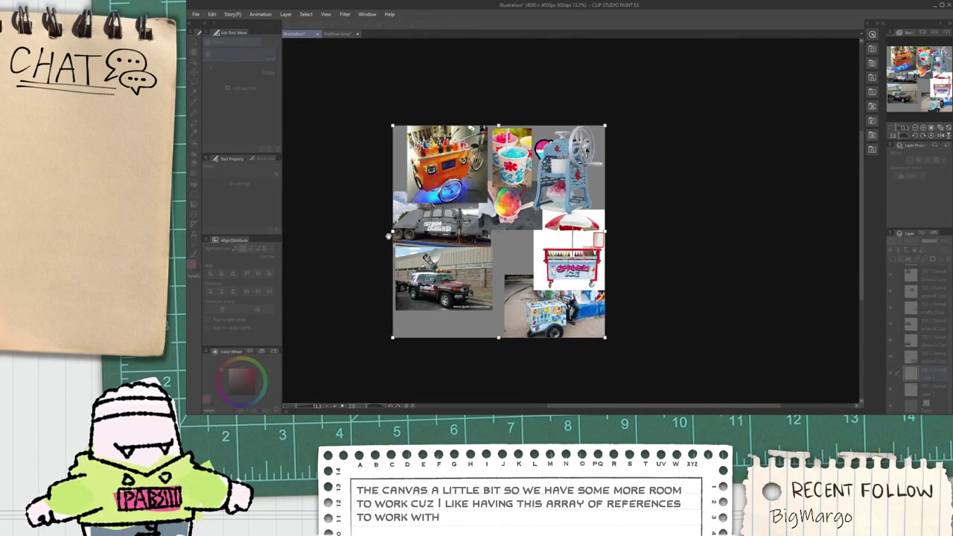
drag(389, 233, 280, 239)
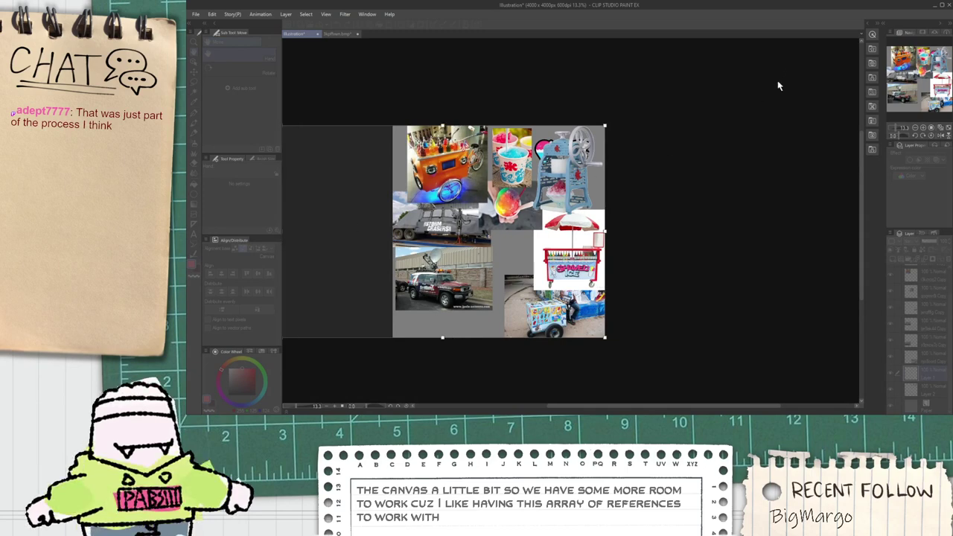
key(Return)
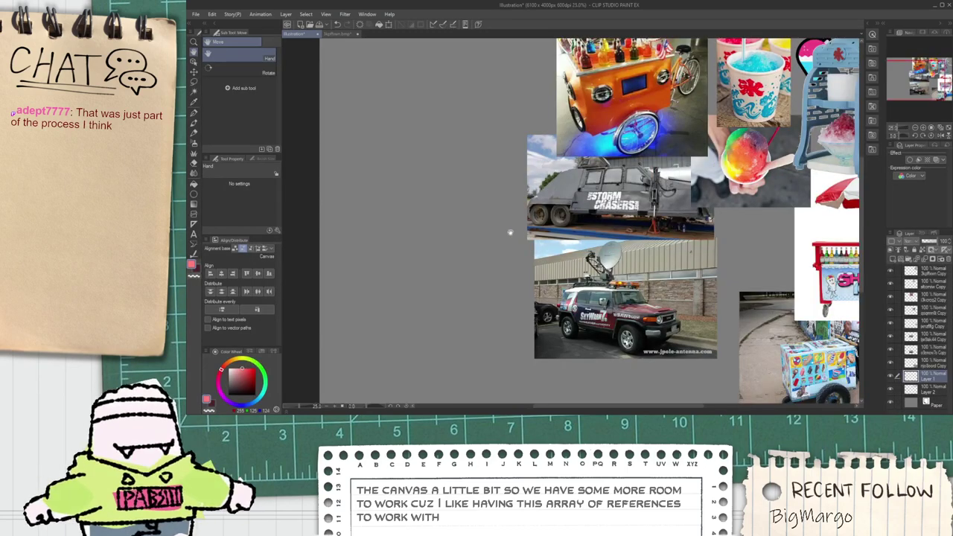
drag(504, 232, 439, 256)
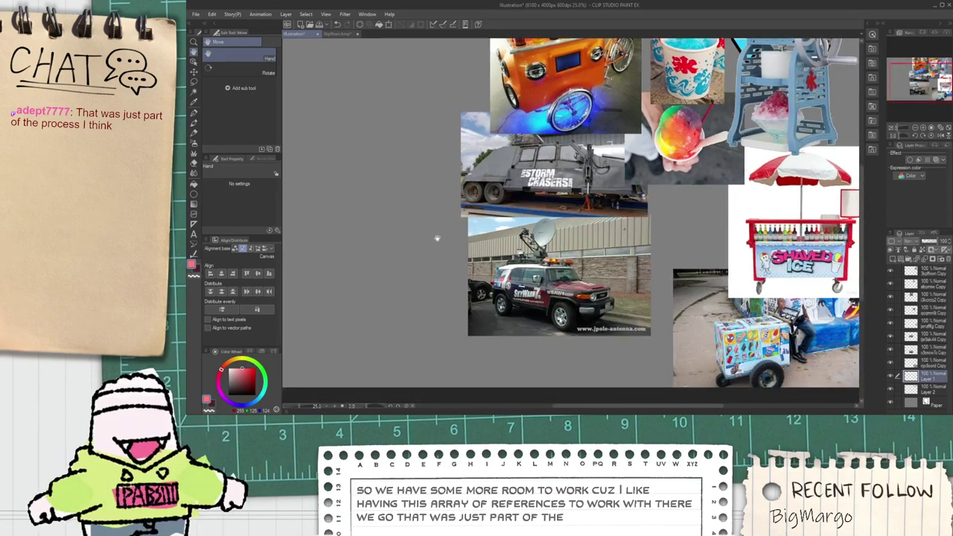
Step: Move Layer 1 above all of the reference photo layers
key(p)
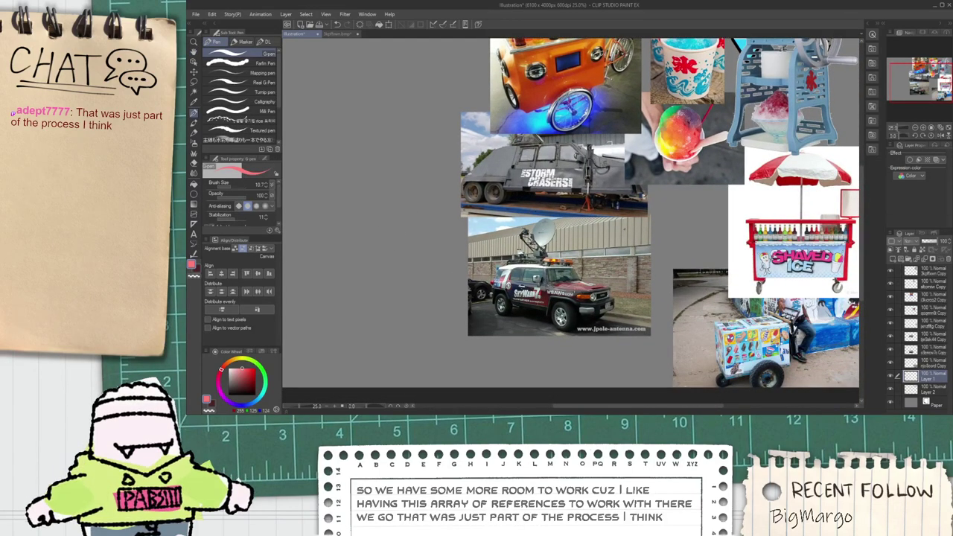
drag(940, 379, 931, 349)
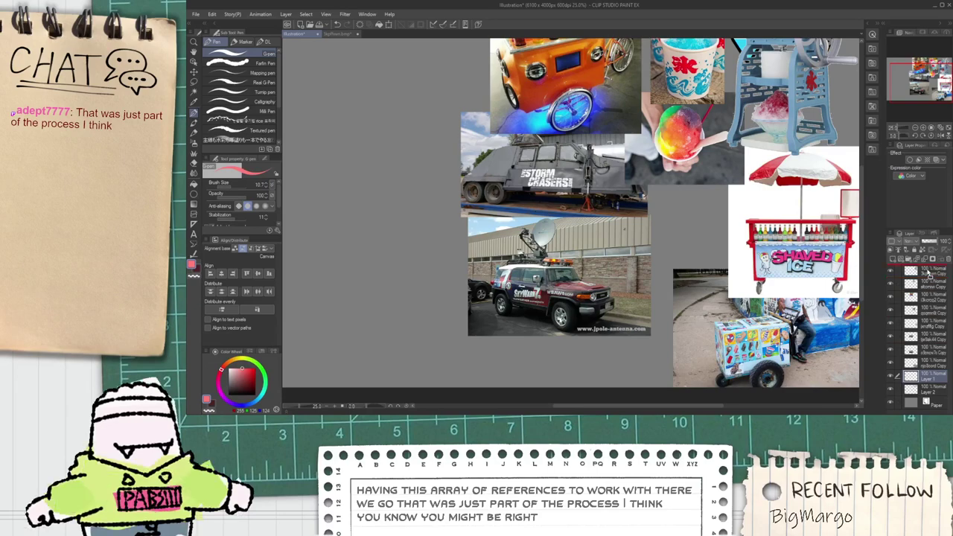
drag(929, 273, 929, 272)
Step: Scale all the reference photo layers down together slightly towards the canvas's upper-right corner, and make Layer 1 active again
click(930, 285)
shift+click(932, 378)
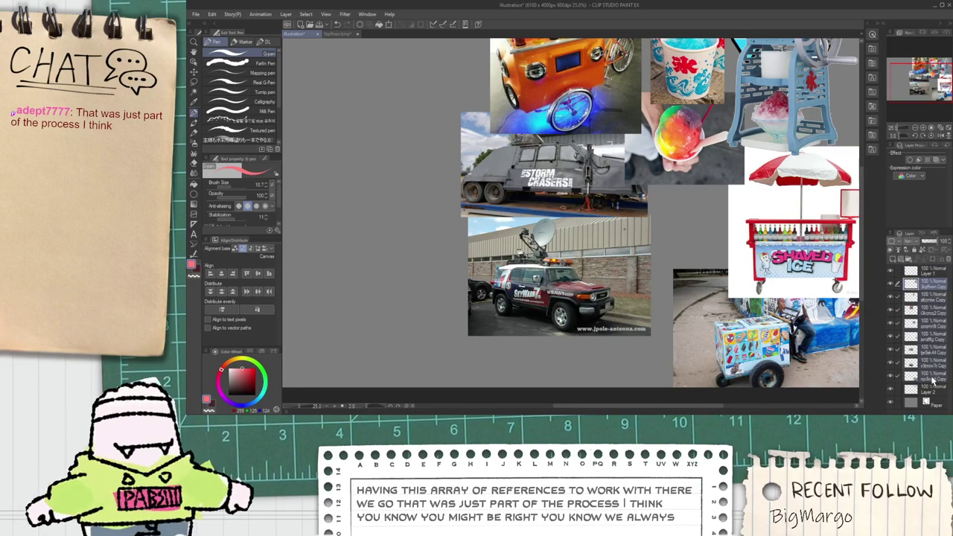
key(ctrl+t)
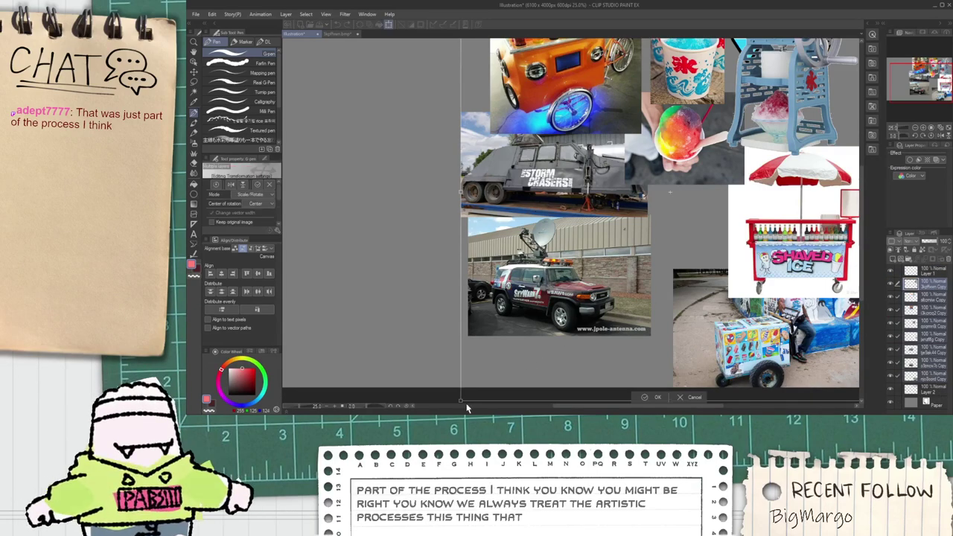
drag(461, 400, 515, 346)
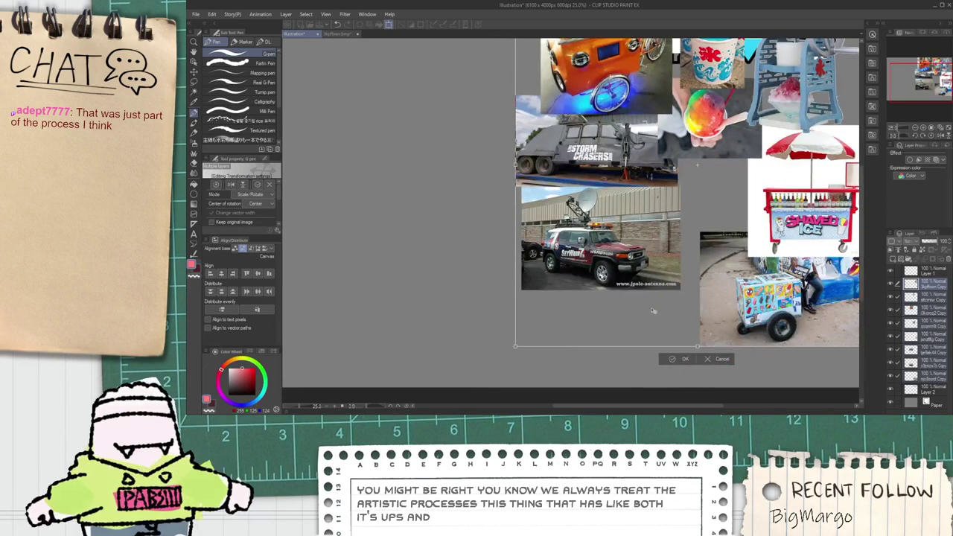
scroll(653, 310, down, 4)
scroll(674, 287, up, 4)
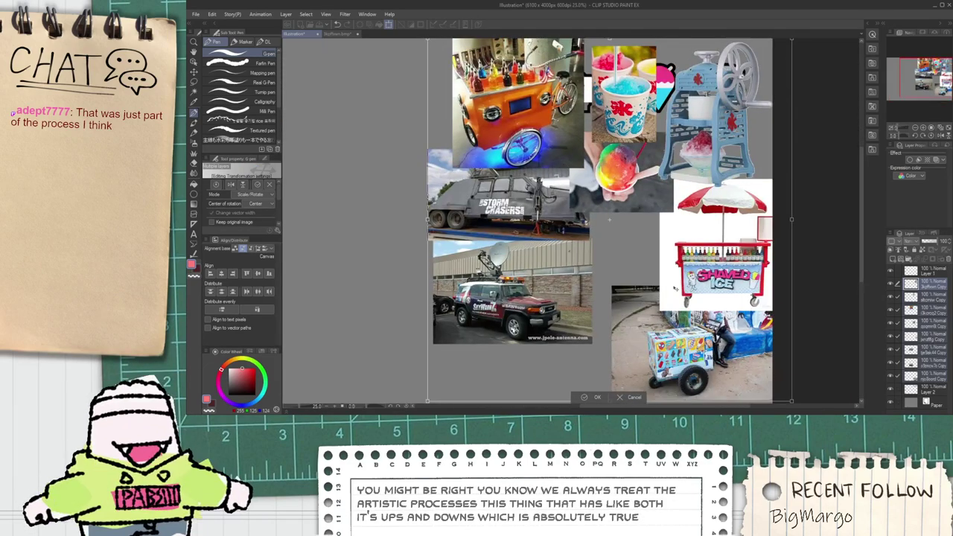
click(596, 397)
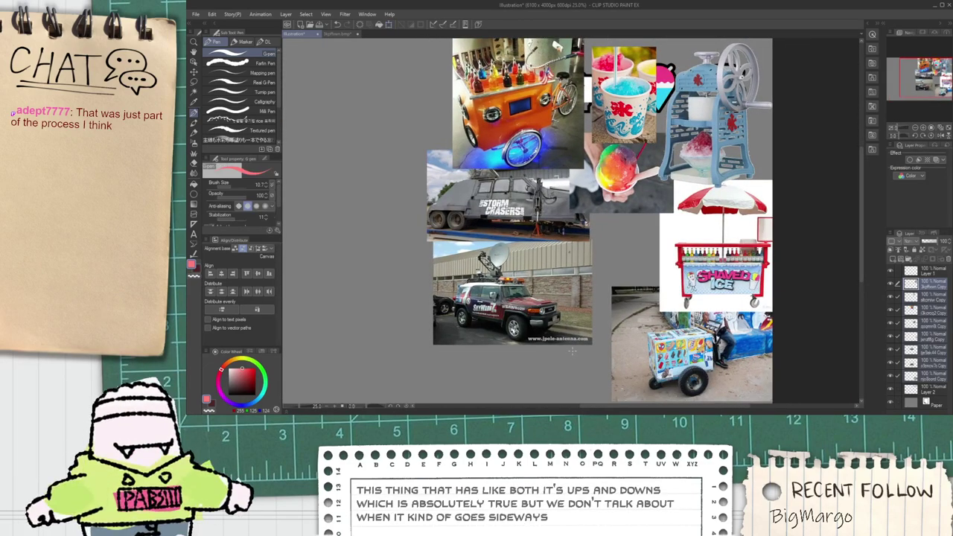
scroll(572, 346, down, 2)
click(925, 275)
Step: Examine the collage up close, especially the body, speakers, screen and syrup bottles of the orange bicycle cart
scroll(544, 328, up, 3)
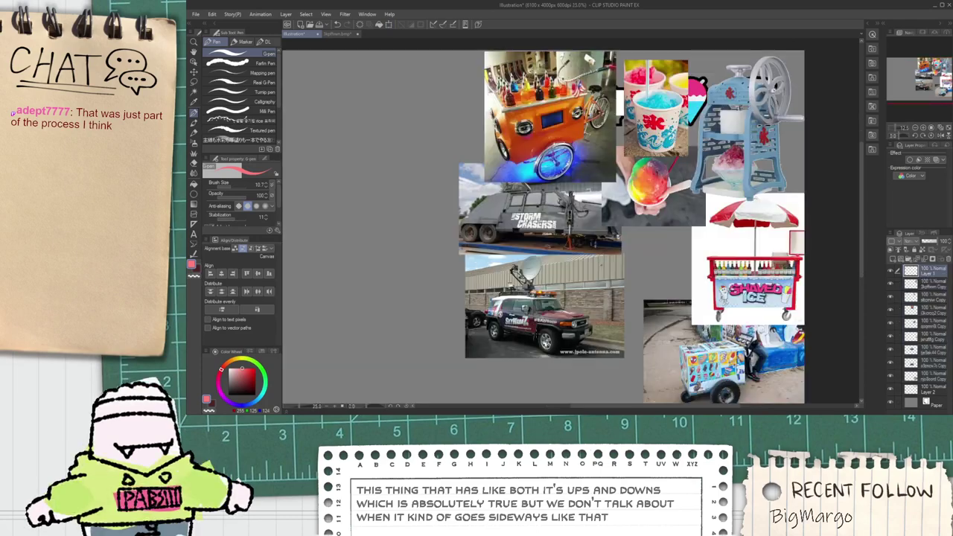
scroll(566, 317, down, 1)
drag(566, 317, 612, 244)
drag(719, 194, 624, 236)
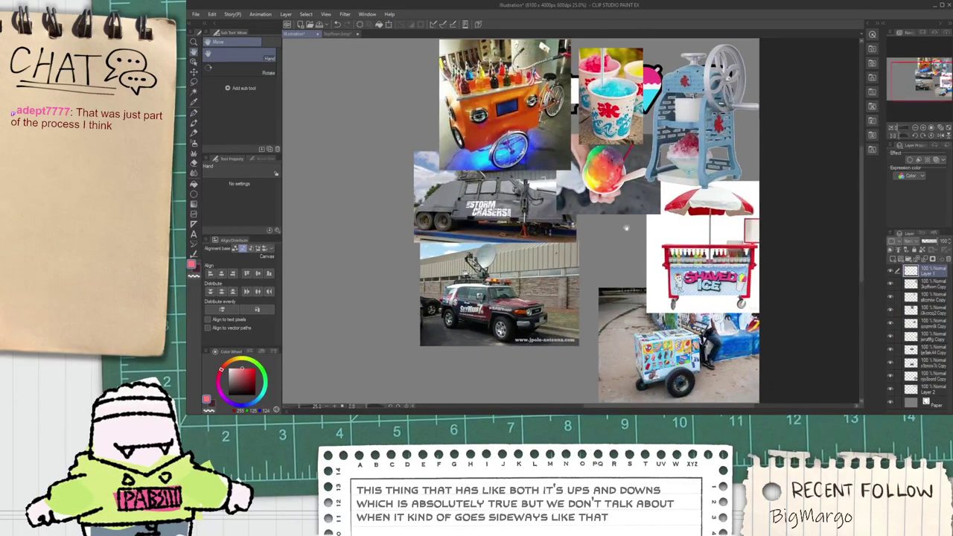
scroll(713, 244, up, 3)
scroll(714, 242, down, 3)
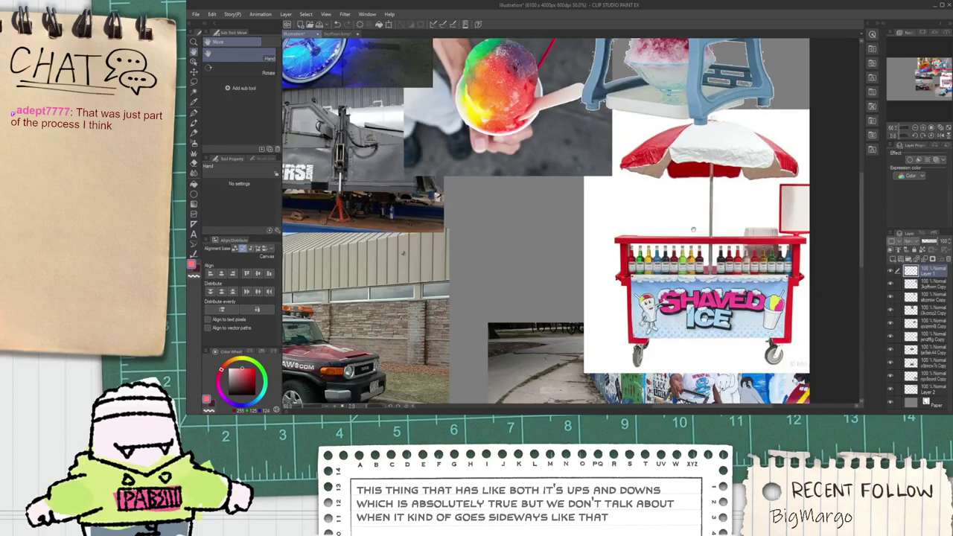
scroll(629, 285, up, 1)
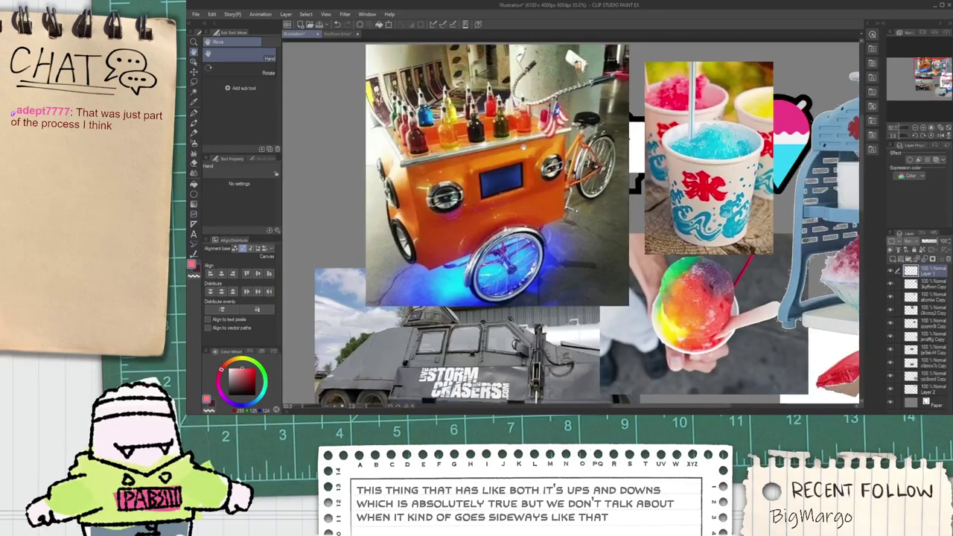
scroll(485, 166, up, 2)
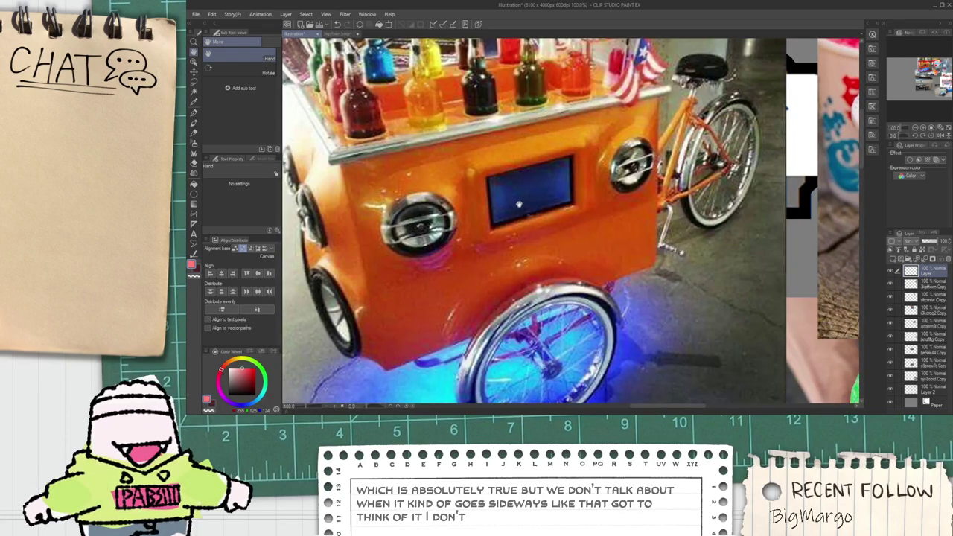
drag(519, 204, 550, 232)
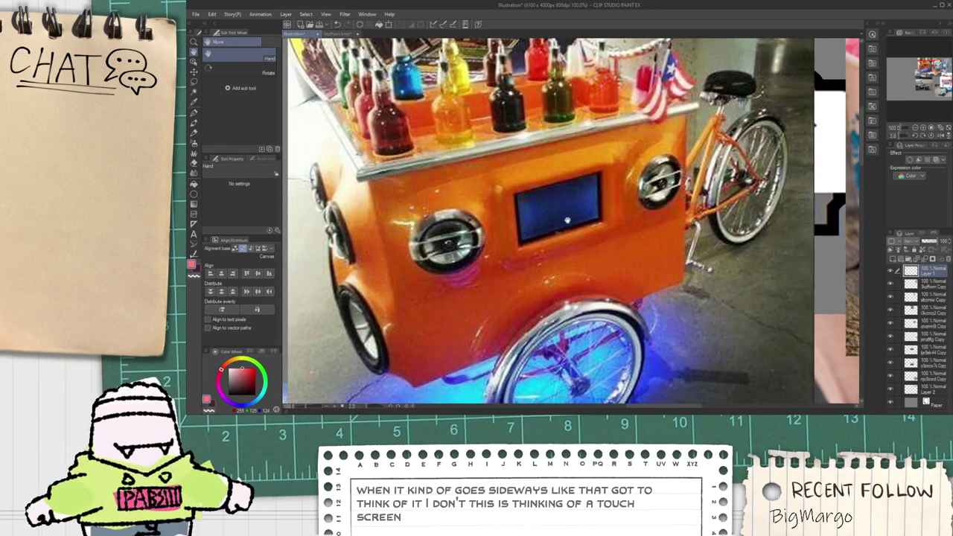
scroll(562, 224, down, 1)
drag(561, 221, 573, 244)
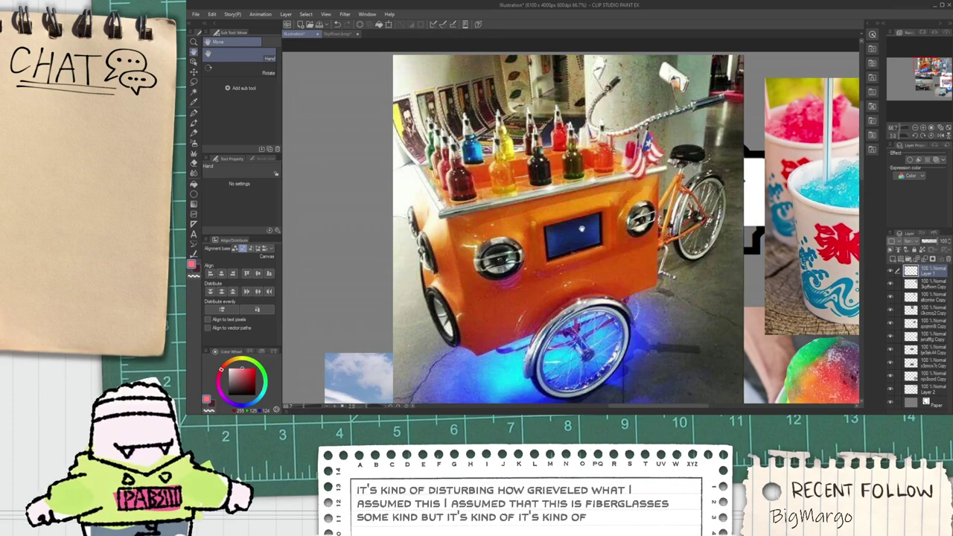
scroll(553, 267, down, 1)
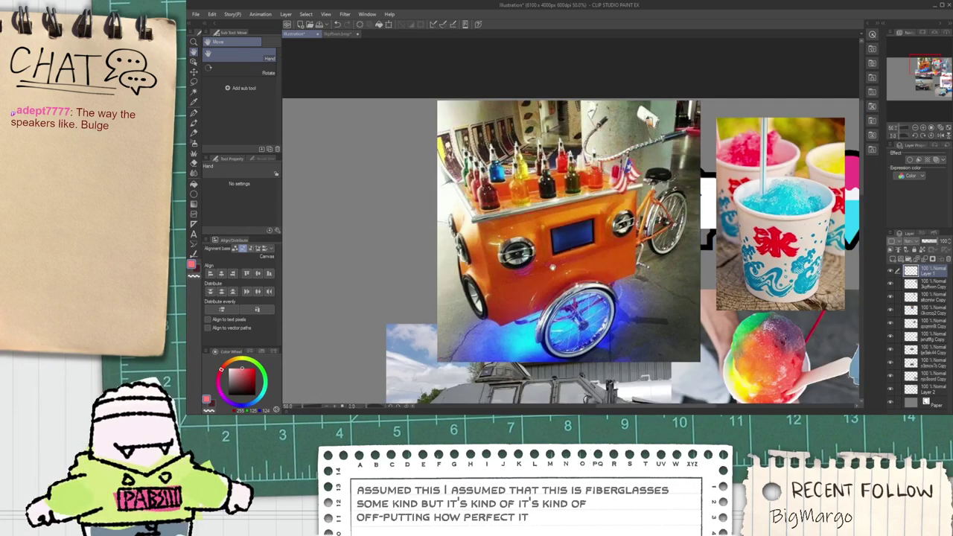
scroll(533, 301, up, 2)
scroll(544, 227, down, 1)
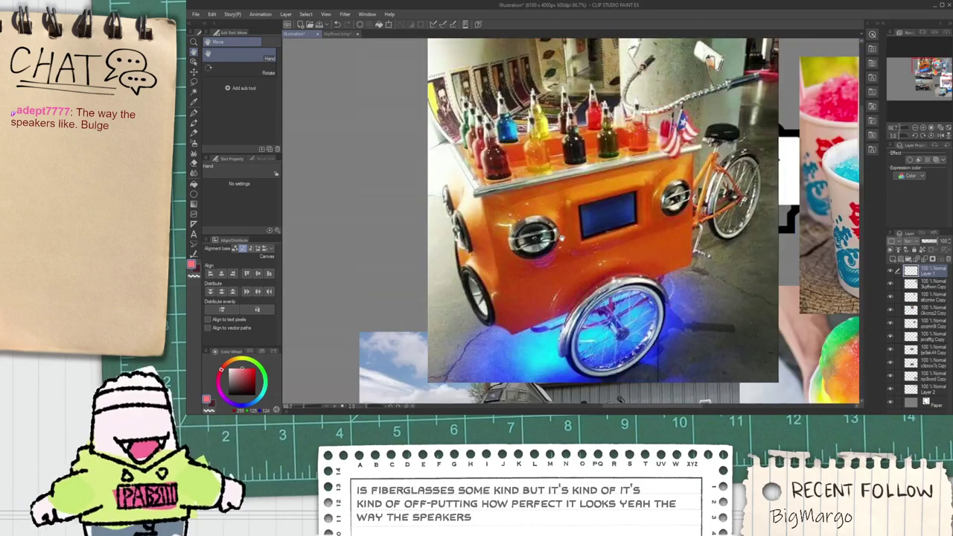
scroll(559, 243, down, 1)
scroll(536, 286, down, 3)
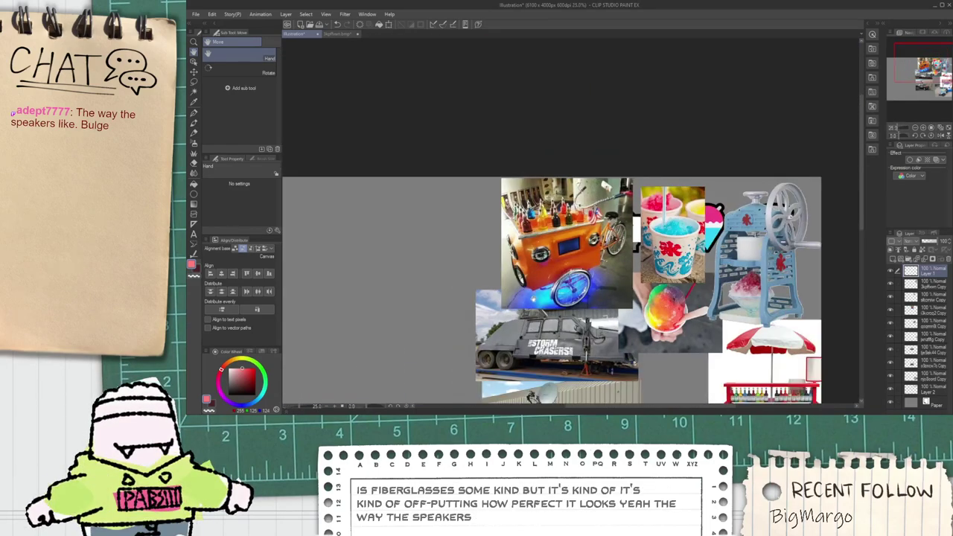
scroll(536, 286, up, 2)
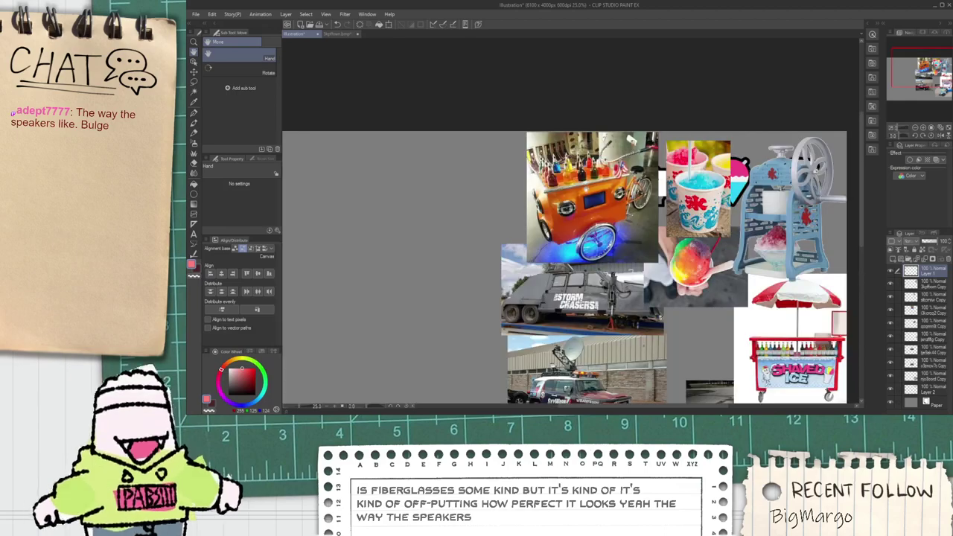
Step: Try doodling pink angry eyes and brows over the two front speakers of the orange cart with the G-pen
scroll(533, 282, up, 1)
scroll(624, 171, up, 1)
scroll(509, 220, up, 3)
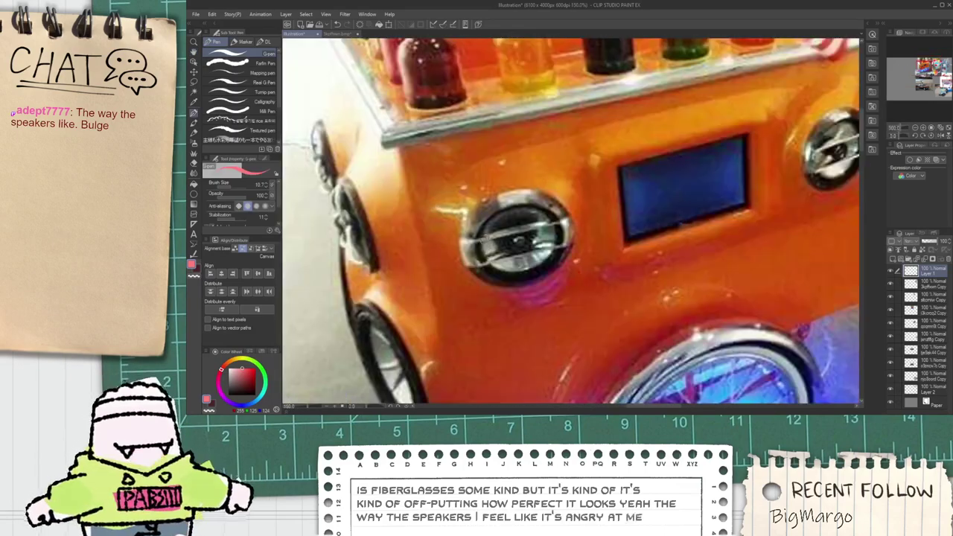
mouse_move(469, 265)
mouse_down()
mouse_move(551, 225)
mouse_move(548, 237)
mouse_move(477, 266)
mouse_move(516, 253)
mouse_up()
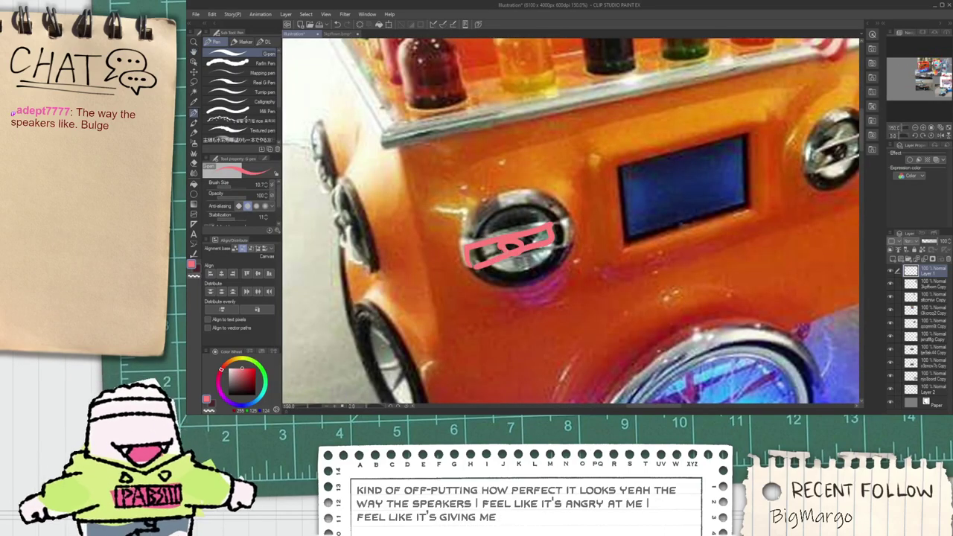
key(space)
mouse_move(794, 160)
mouse_down()
mouse_move(655, 212)
mouse_move(682, 220)
mouse_move(665, 203)
mouse_move(703, 198)
mouse_up()
drag(337, 320, 439, 297)
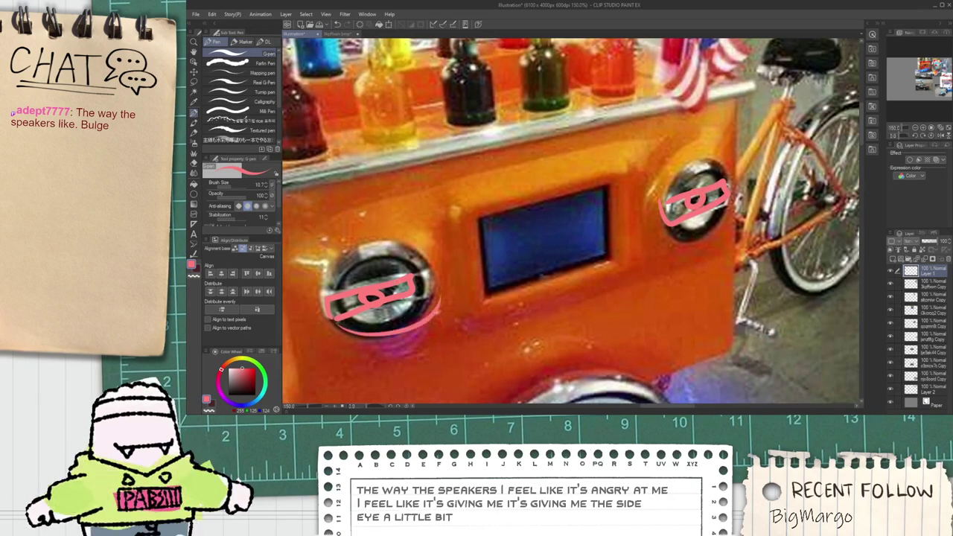
mouse_move(330, 218)
mouse_down()
mouse_move(370, 211)
mouse_move(486, 246)
mouse_up()
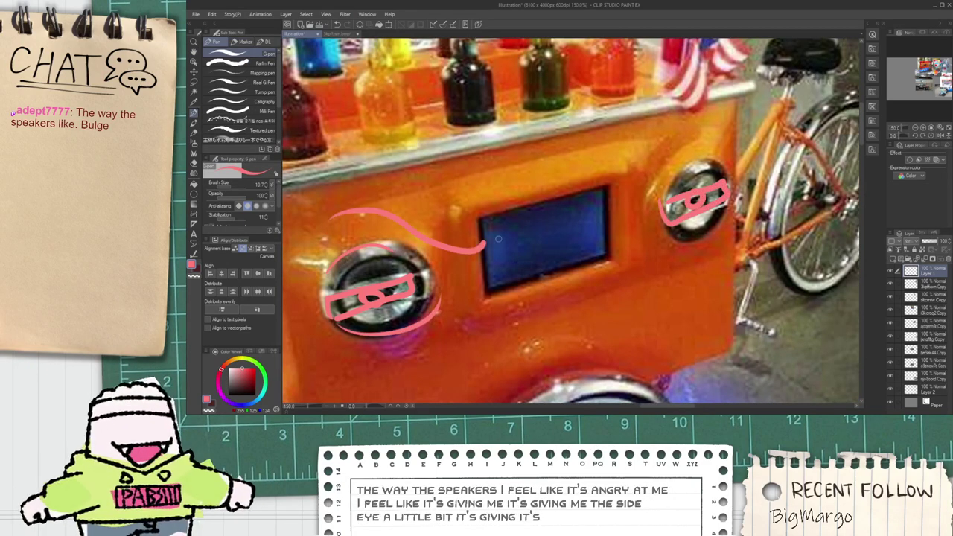
drag(615, 209, 696, 117)
mouse_move(656, 192)
mouse_down()
mouse_move(665, 170)
mouse_move(715, 169)
mouse_up()
drag(643, 259, 710, 221)
scroll(682, 219, down, 2)
scroll(669, 193, down, 1)
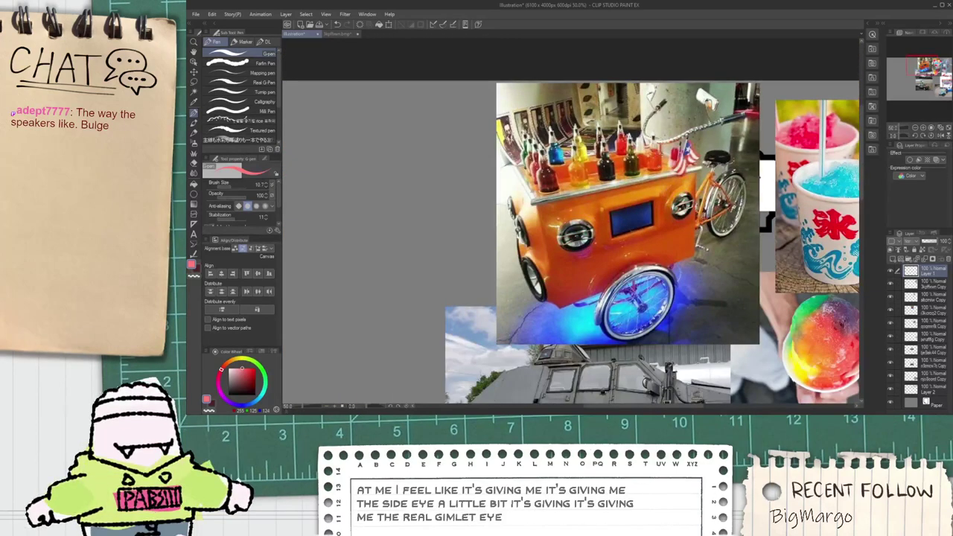
scroll(545, 306, down, 1)
key(space)
drag(496, 349, 566, 268)
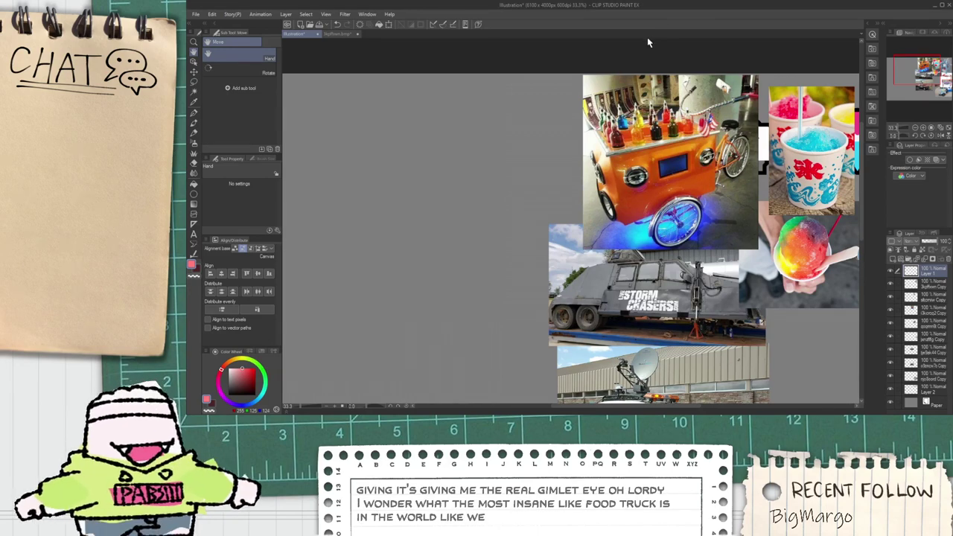
drag(447, 177, 489, 153)
scroll(438, 191, down, 1)
drag(395, 221, 421, 217)
key(p)
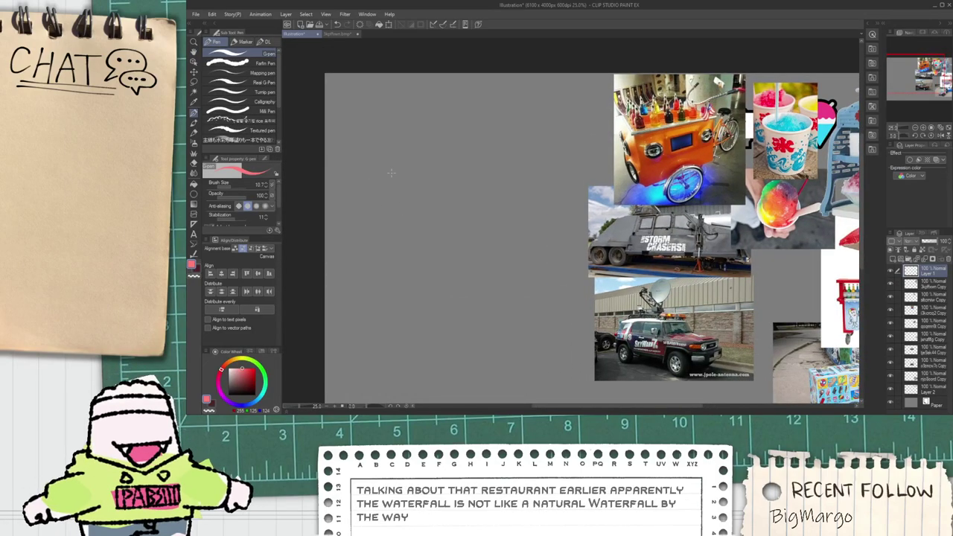
key(h)
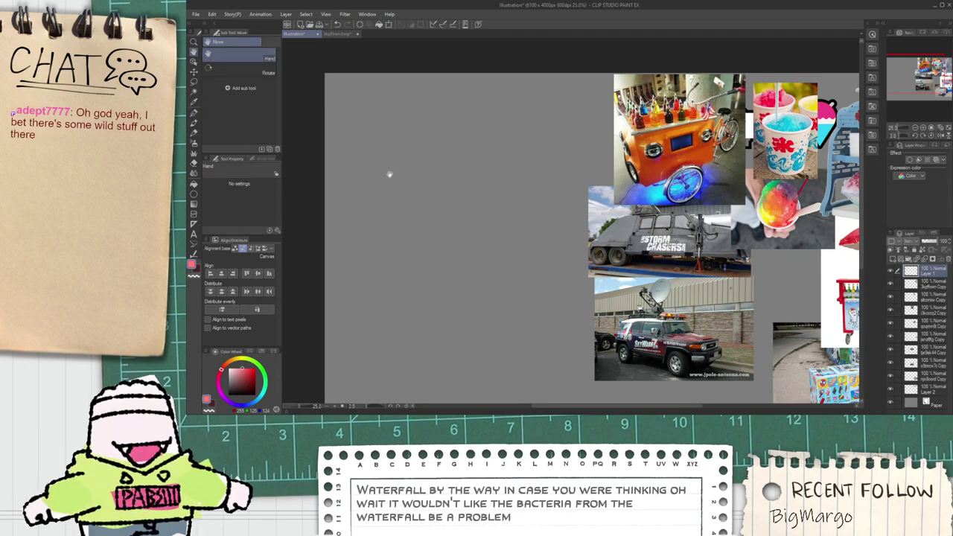
Step: Try drawing a thin vertical pink line with the G-pen in the empty area beside the reference photos
drag(394, 186, 426, 172)
scroll(405, 159, up, 1)
key(p)
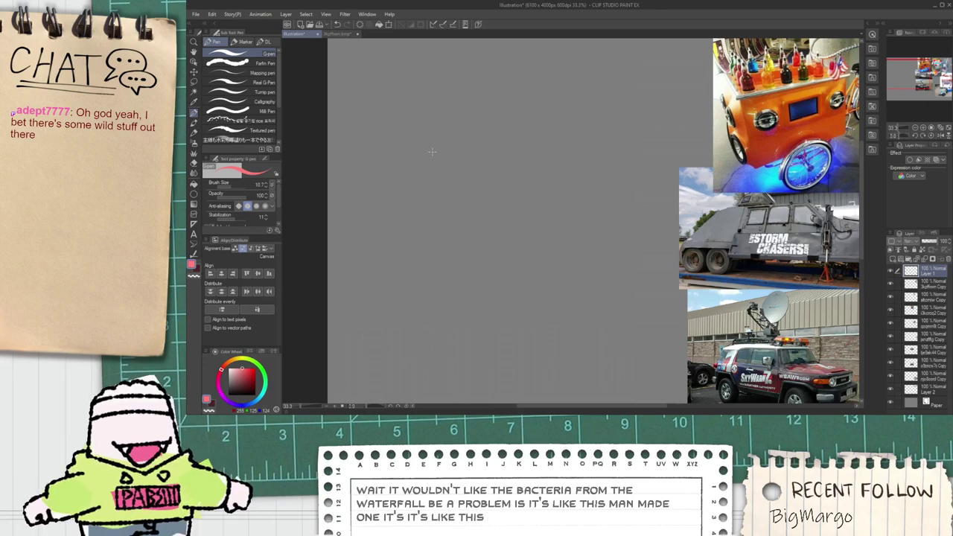
scroll(405, 163, down, 1)
key(h)
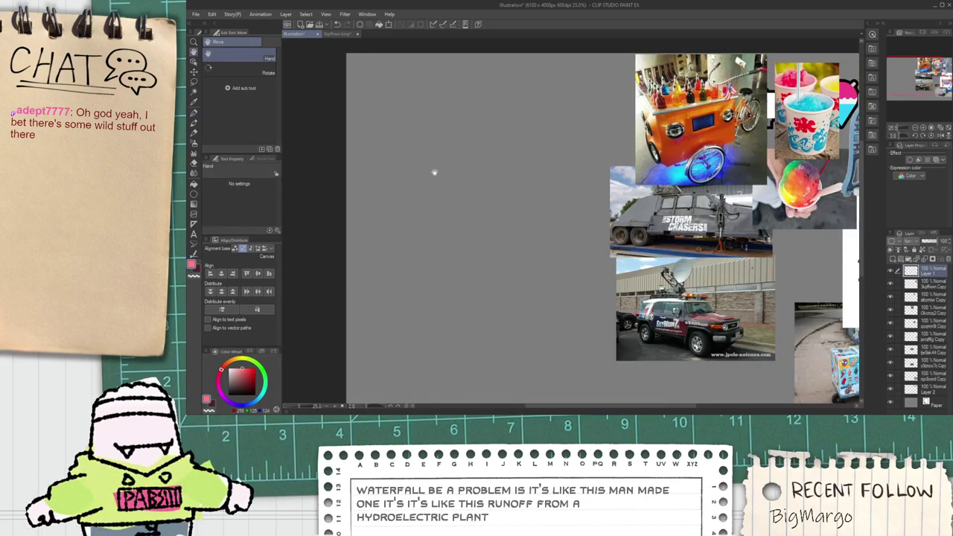
mouse_move(434, 172)
mouse_down()
mouse_move(448, 169)
mouse_move(447, 118)
mouse_move(461, 188)
mouse_move(468, 109)
mouse_up()
key(ctrl+z)
key(space)
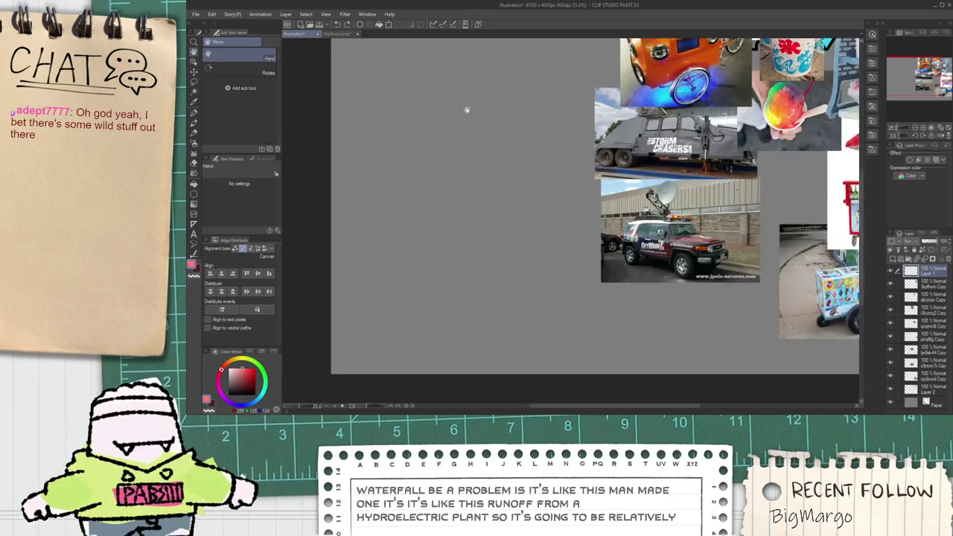
drag(500, 149, 489, 202)
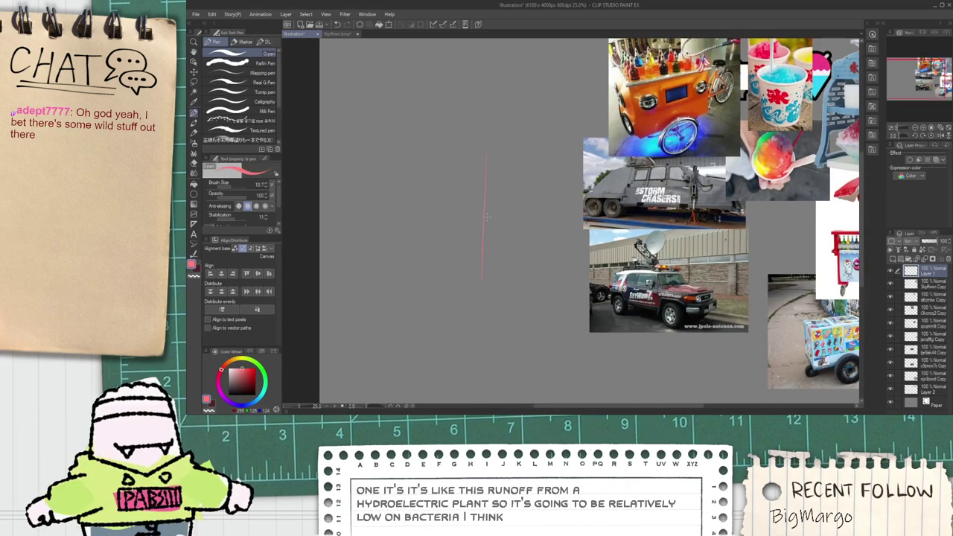
scroll(445, 183, down, 2)
key(space)
drag(475, 180, 437, 187)
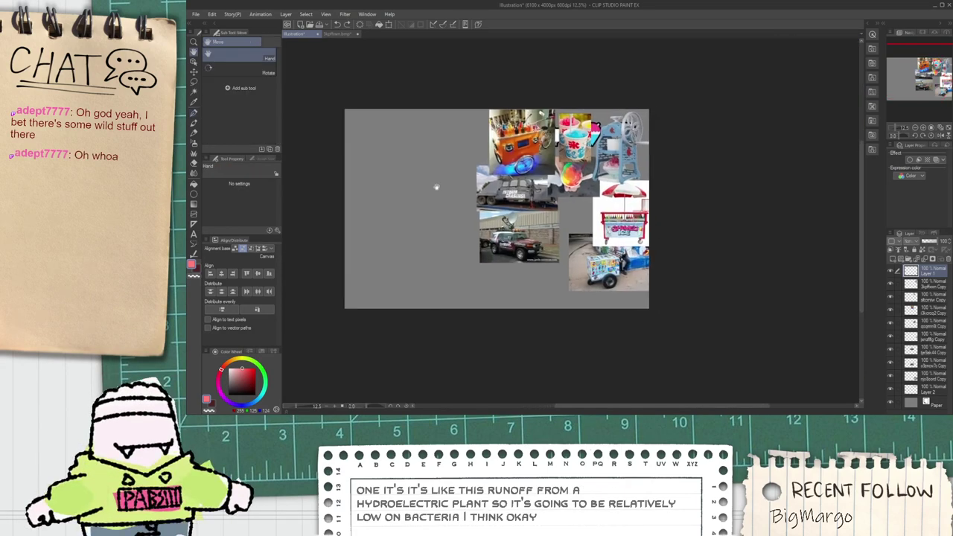
Step: Scale all the reference photo layers down together slightly and shift the collage a little lower on the canvas
scroll(489, 156, up, 2)
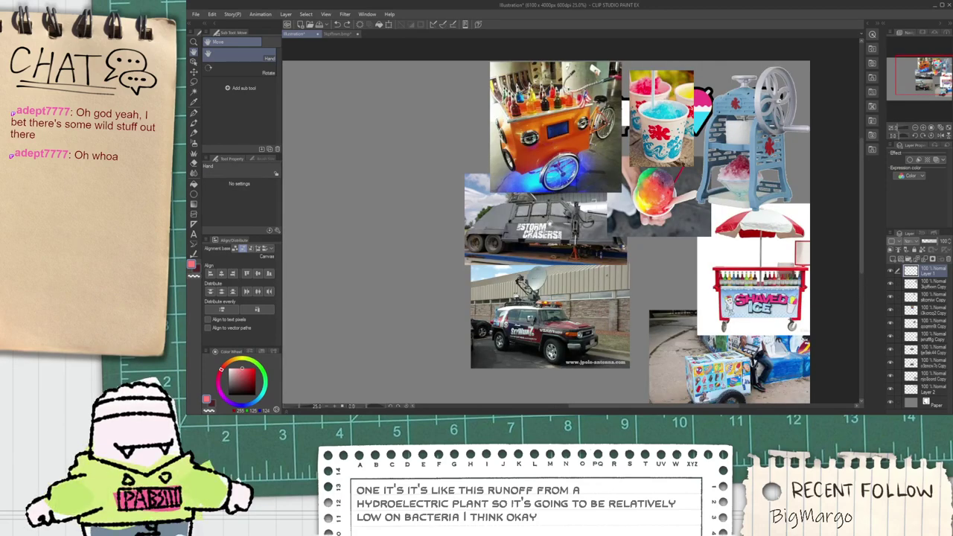
drag(551, 224, 531, 180)
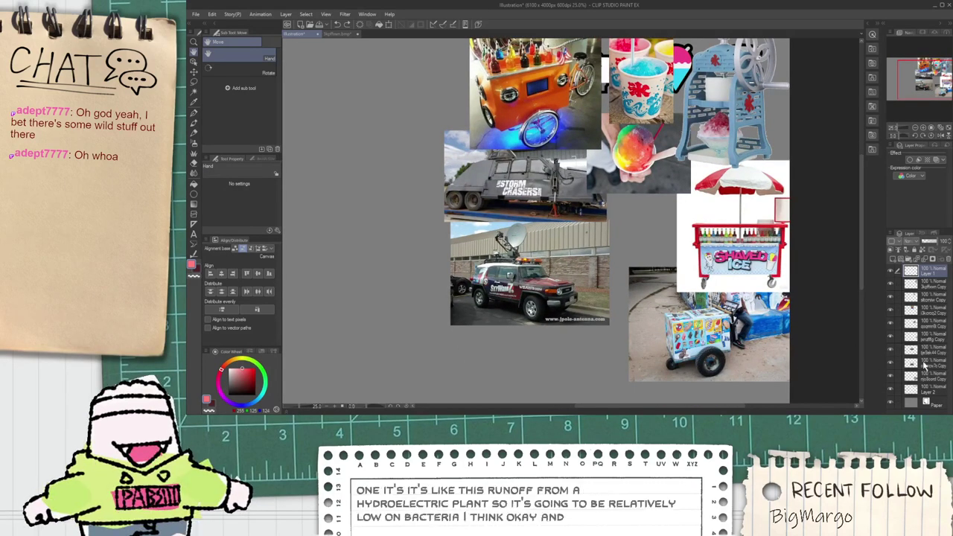
click(929, 286)
shift+click(919, 378)
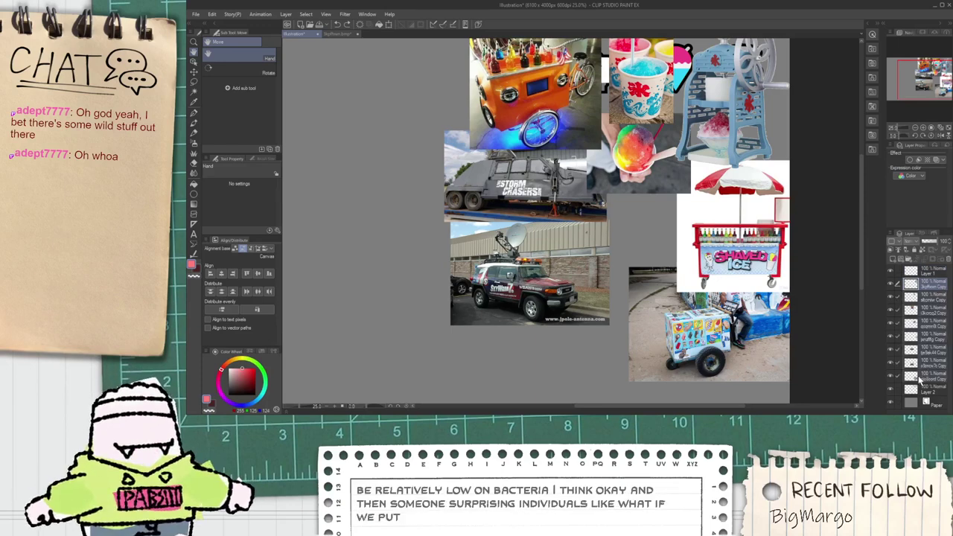
key(ctrl+t)
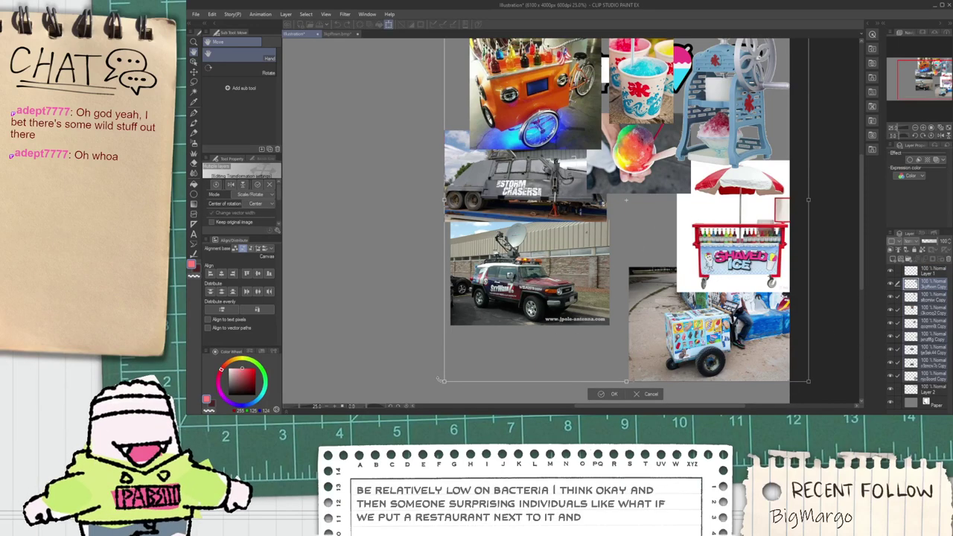
drag(440, 379, 475, 349)
drag(624, 271, 625, 304)
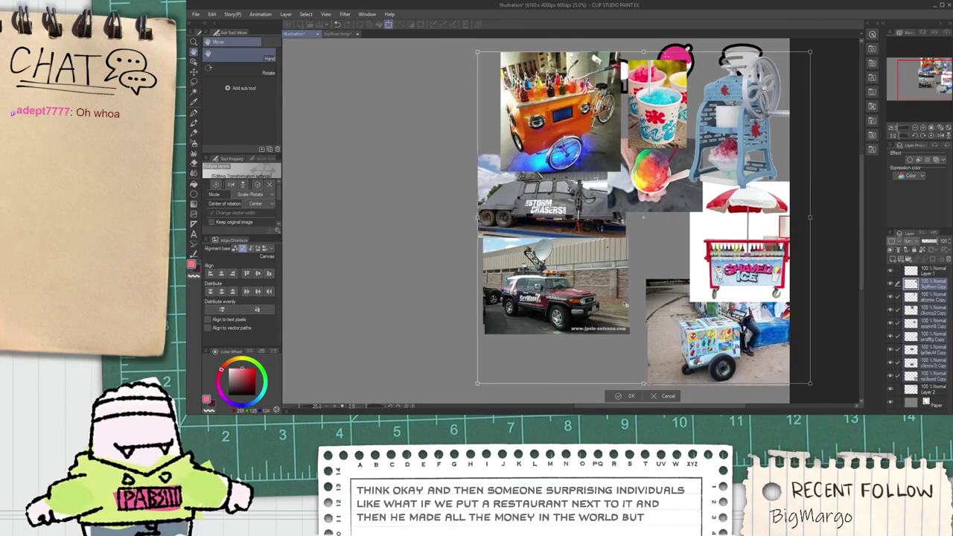
key(Return)
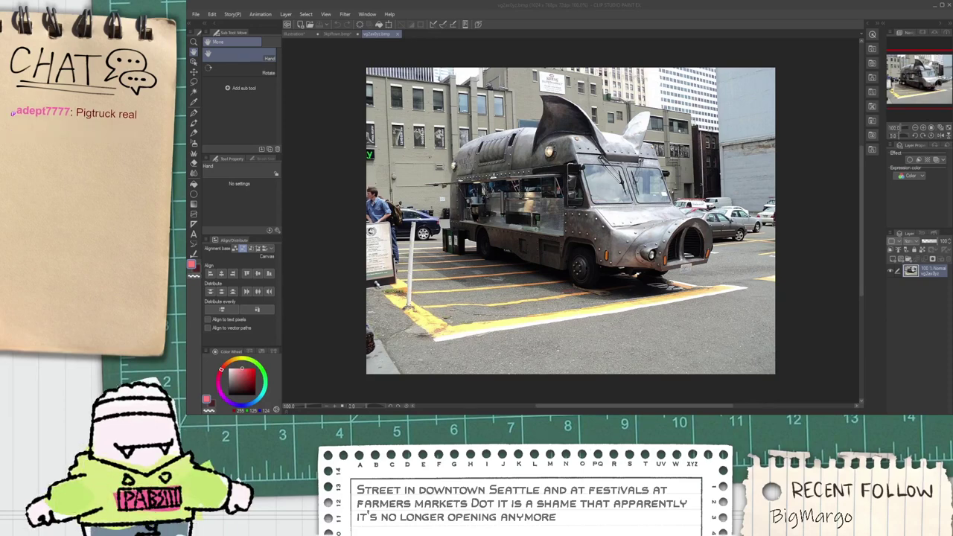
Step: Return from the pig-shaped food truck photo to the illustration document and make Layer 1 active
click(796, 266)
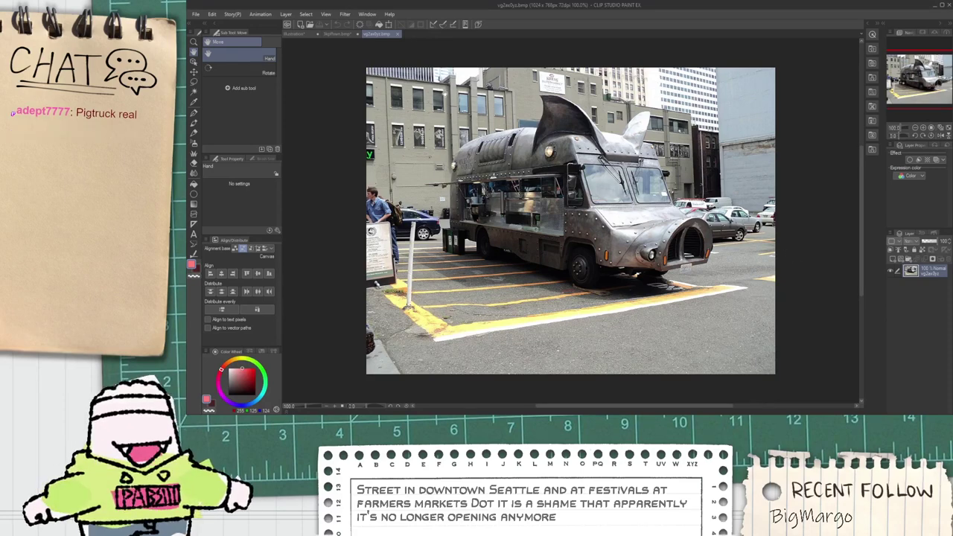
click(302, 35)
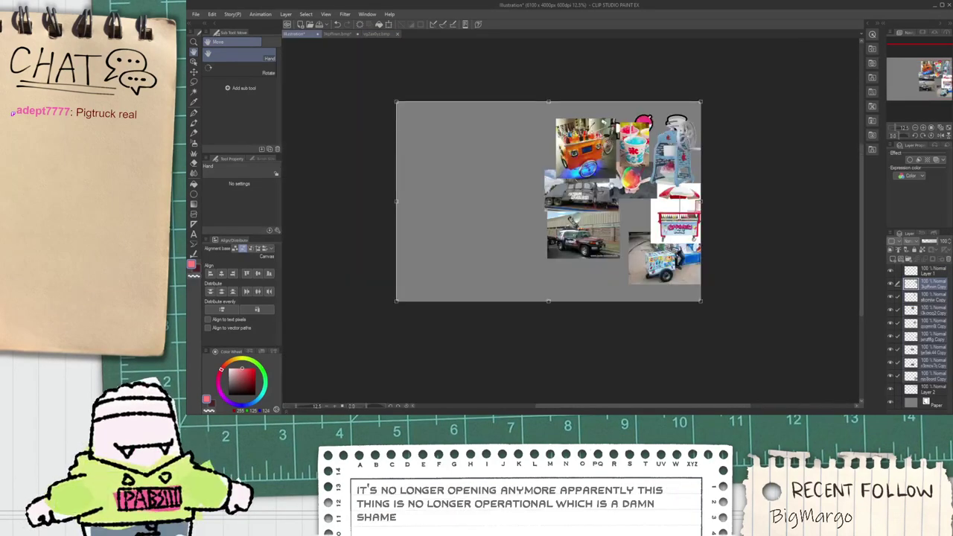
click(927, 273)
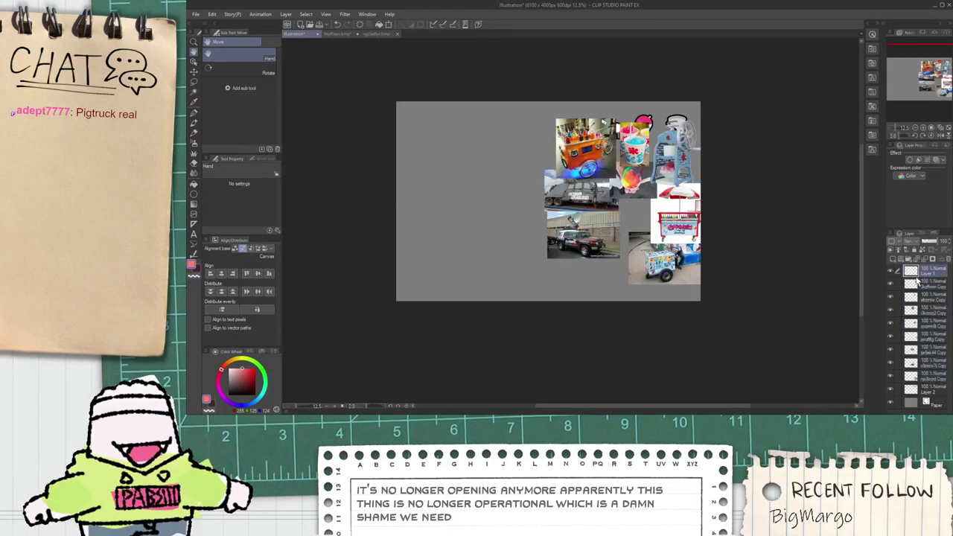
scroll(540, 237, up, 2)
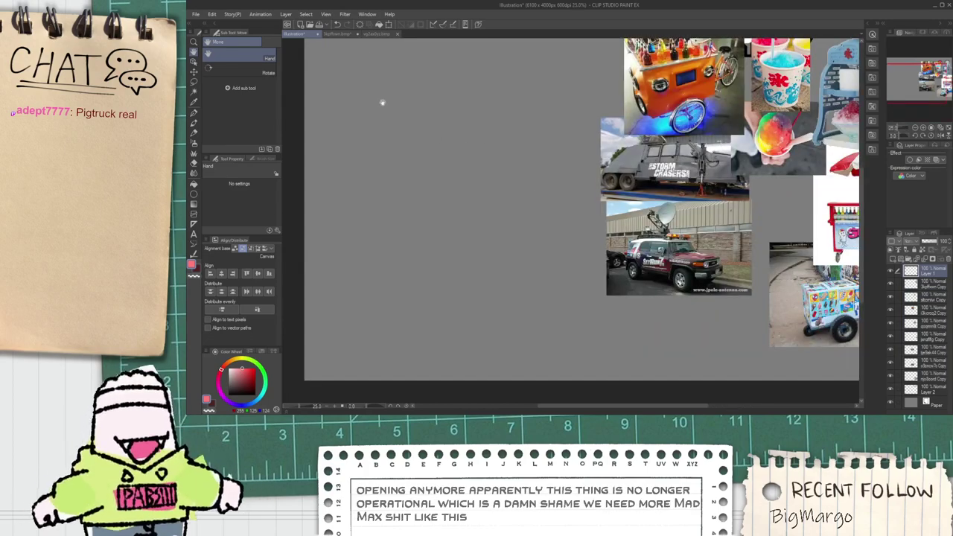
drag(419, 164, 440, 196)
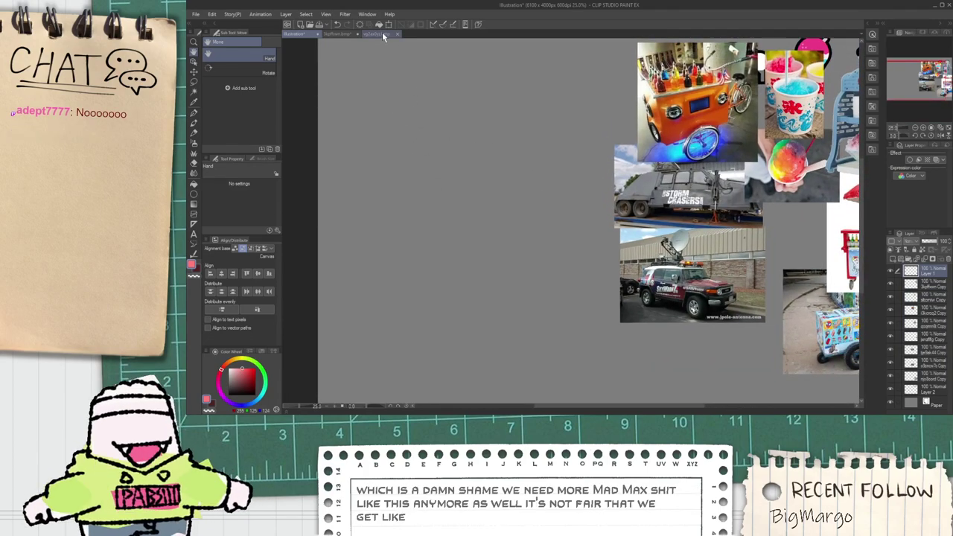
Step: Close the other modified bitmap document, keep the pig-shaped food truck photo open, and return to the illustration
click(382, 33)
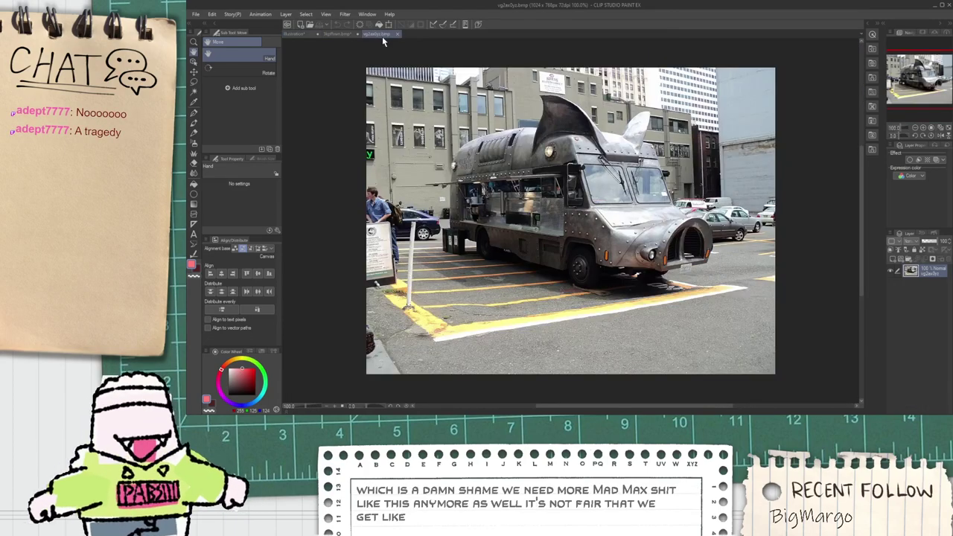
click(335, 35)
click(310, 34)
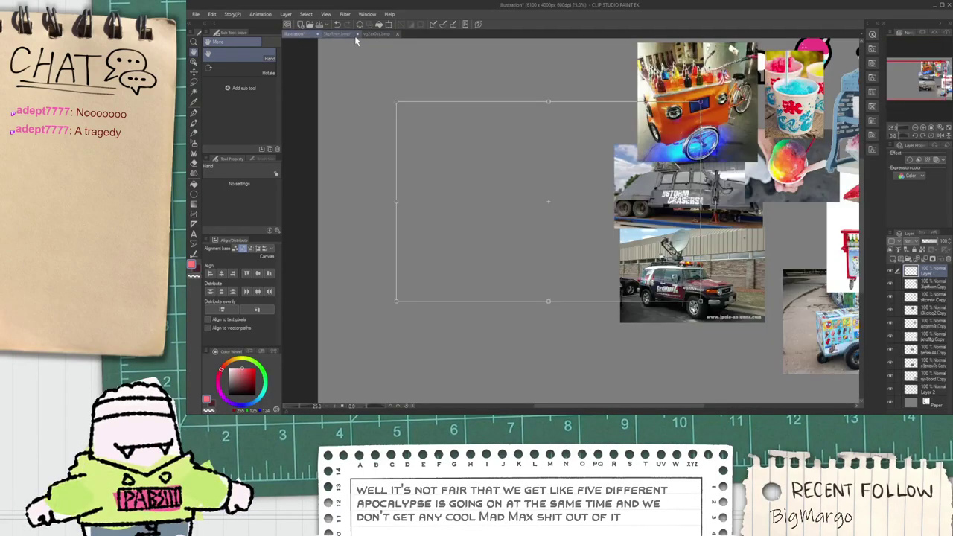
click(350, 35)
click(567, 162)
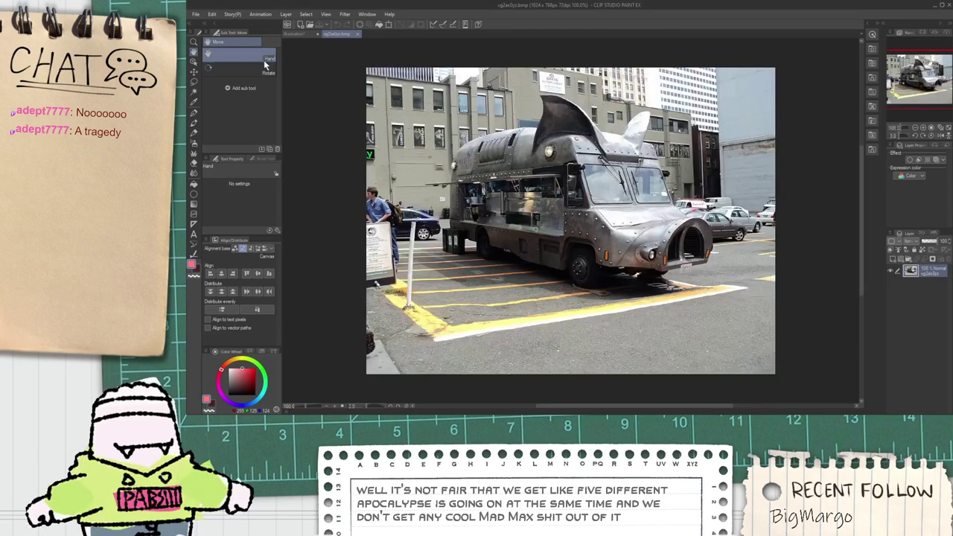
click(298, 34)
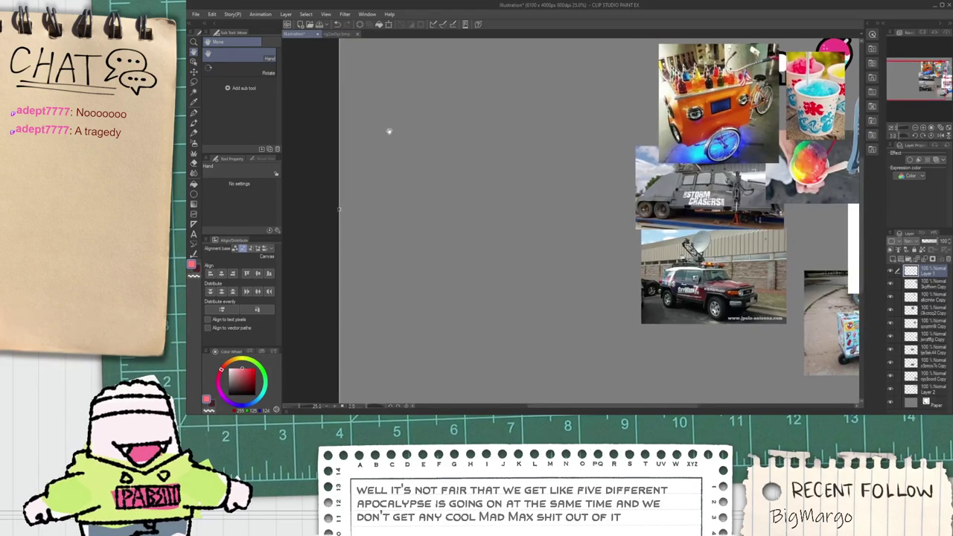
Step: Move the ice cream cart photo's layer toward the canvas interior and below the shaved ice stand so its seated vendor is uncovered
scroll(483, 141, down, 4)
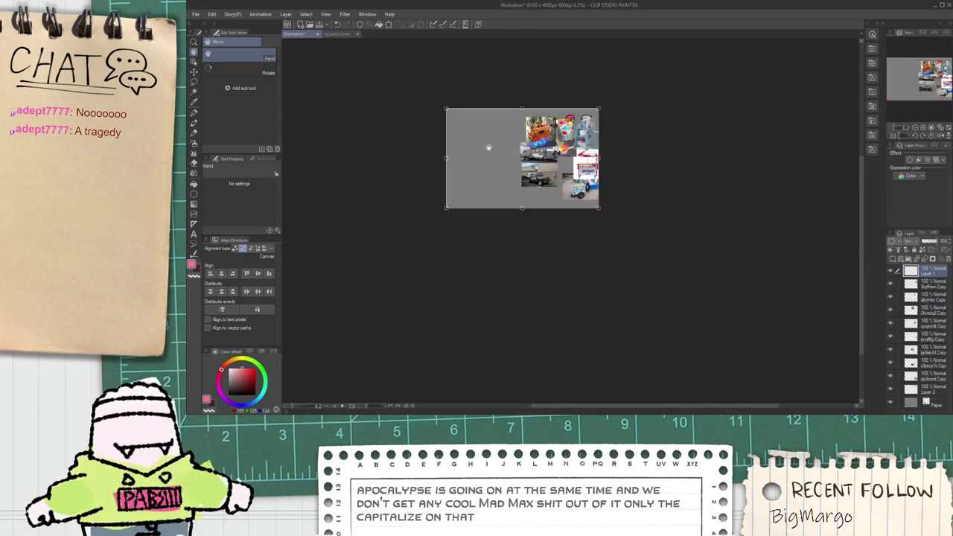
scroll(458, 140, up, 4)
key(p)
key(space)
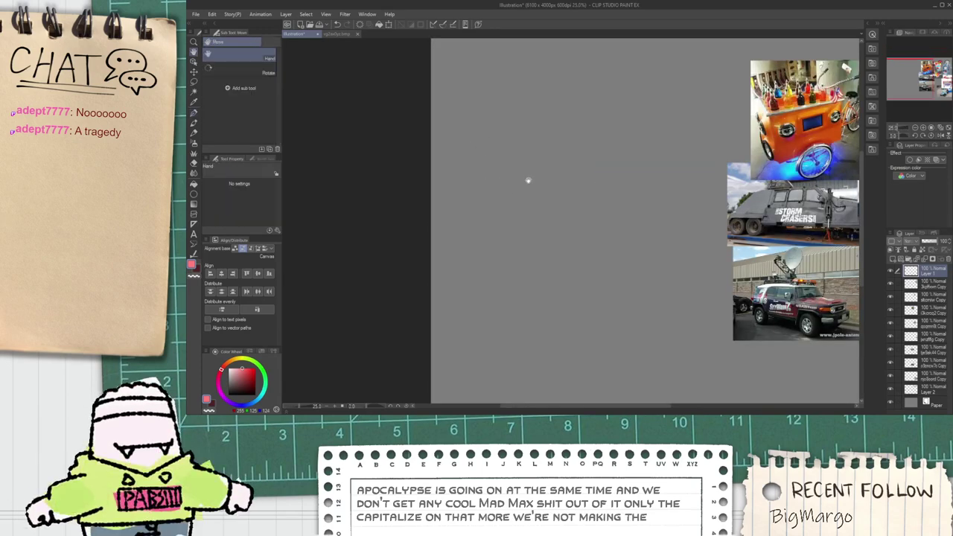
drag(510, 128, 465, 145)
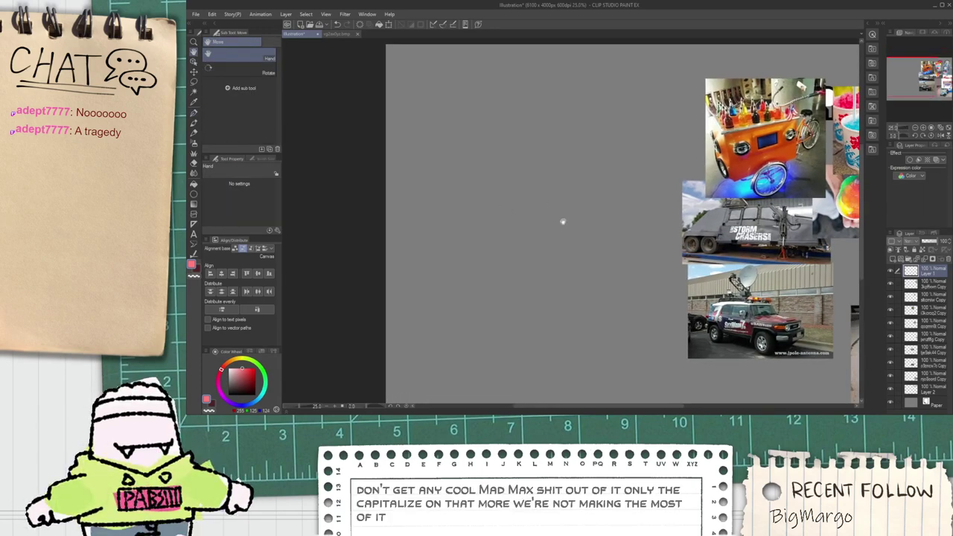
drag(563, 222, 519, 202)
drag(568, 247, 367, 163)
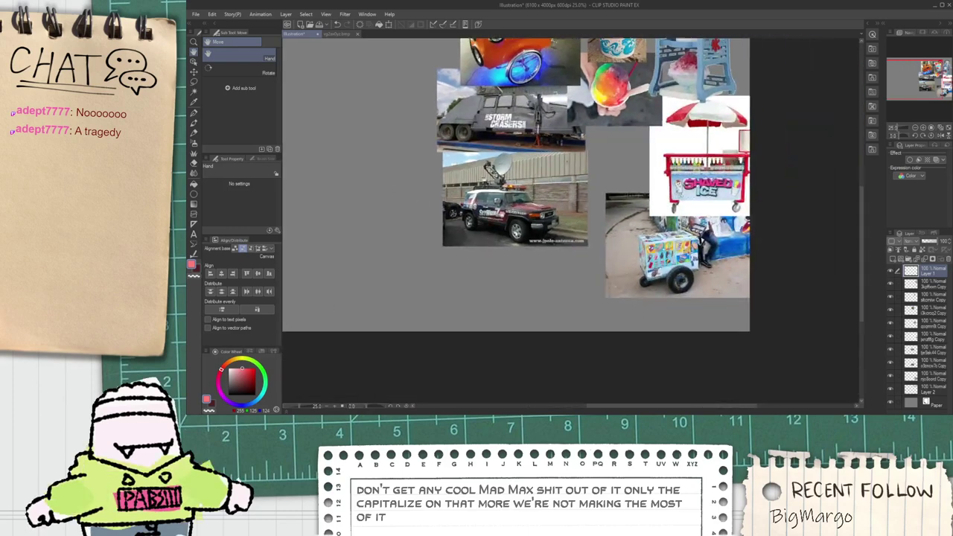
drag(753, 283, 682, 256)
click(940, 381)
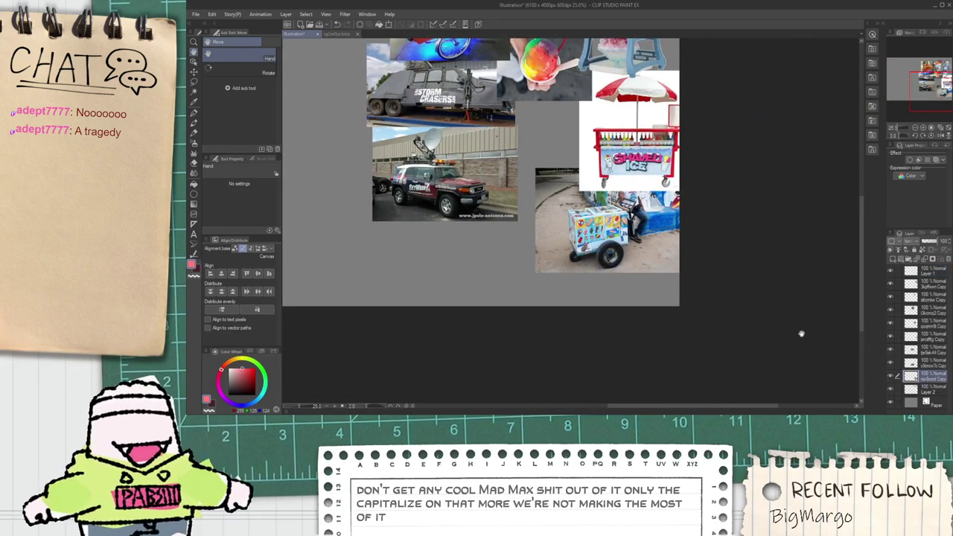
key(o)
key(k)
drag(626, 231, 584, 256)
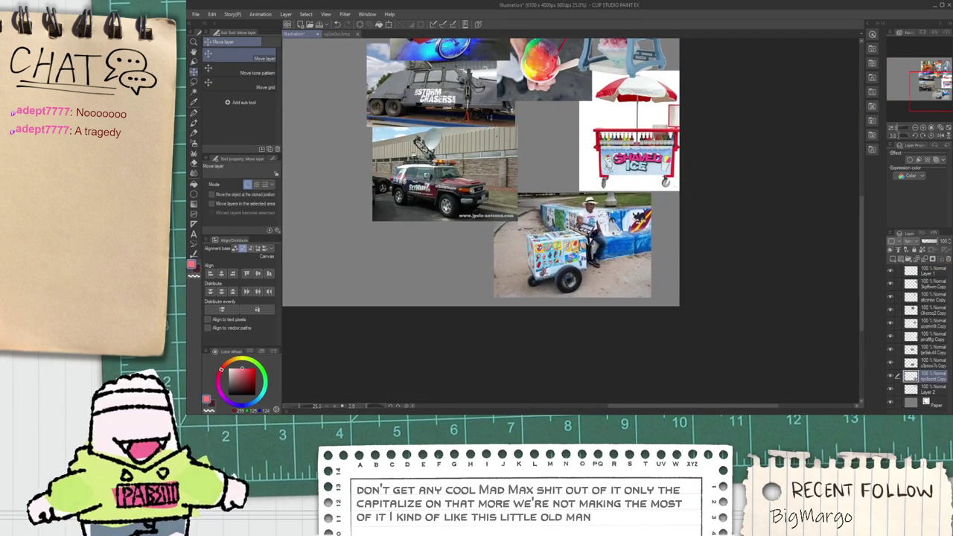
Step: Look closely at the seated vendor and his ice cream cart, and make Layer 1 active again
scroll(596, 195, up, 4)
scroll(576, 228, down, 2)
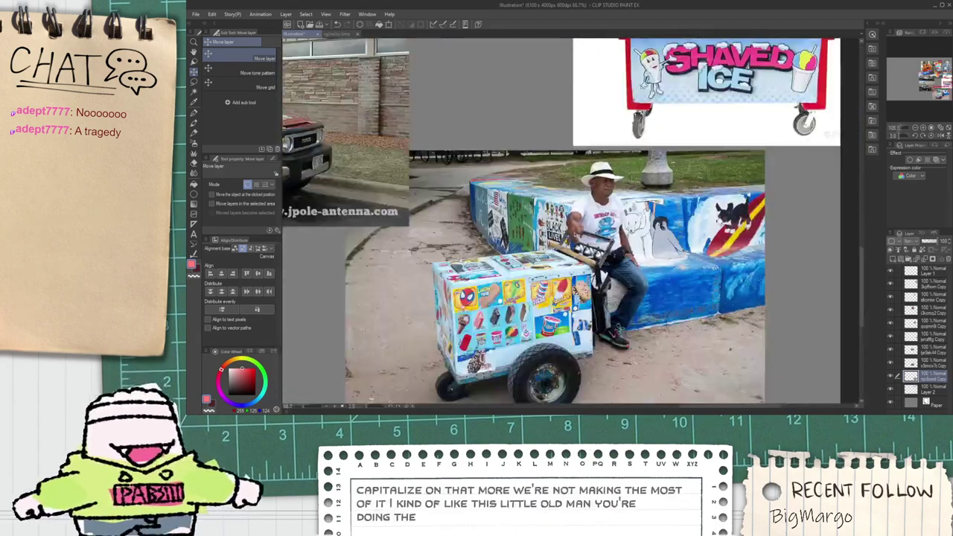
scroll(576, 232, up, 1)
scroll(614, 212, down, 1)
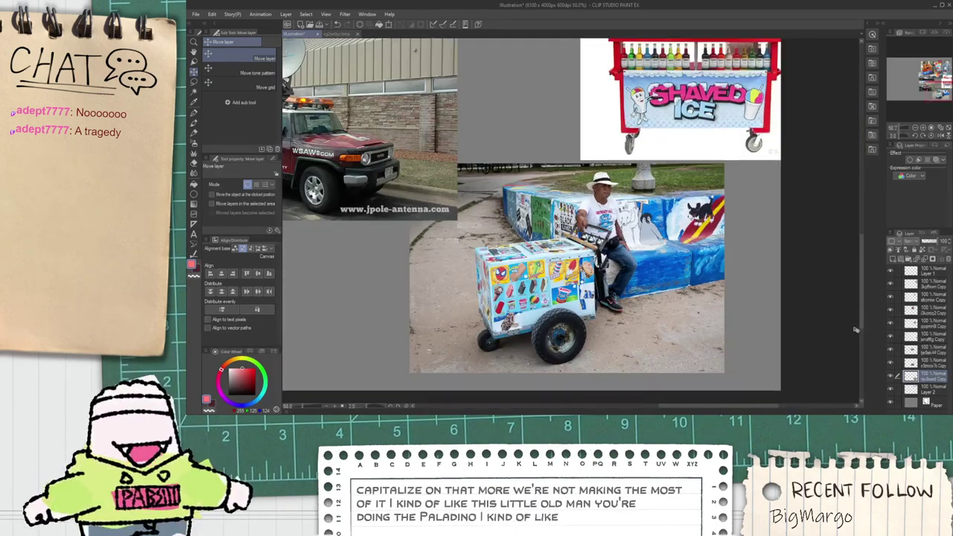
click(922, 274)
scroll(638, 249, down, 1)
key(h)
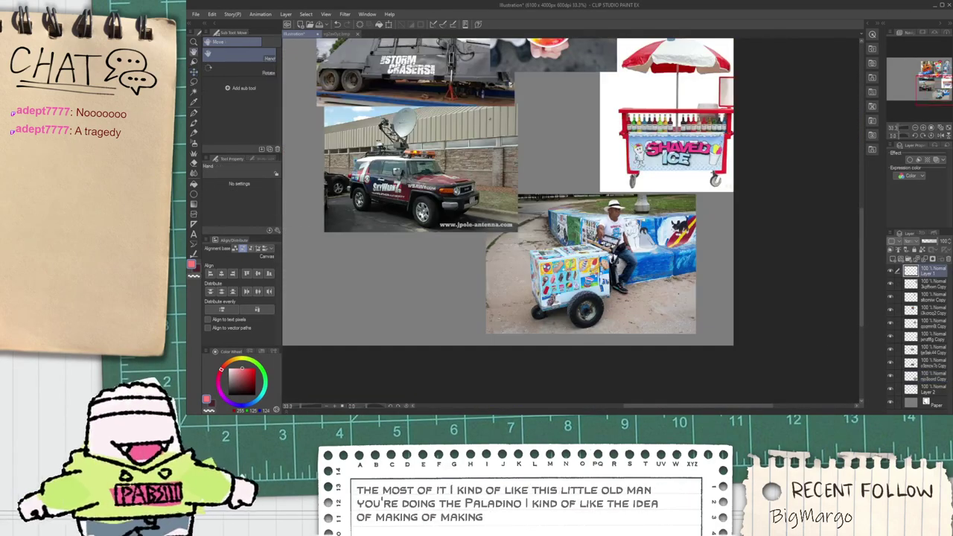
Step: Outline the seated vendor's fanny pack with pink G-pen strokes above and below it on Layer 1
scroll(616, 235, up, 2)
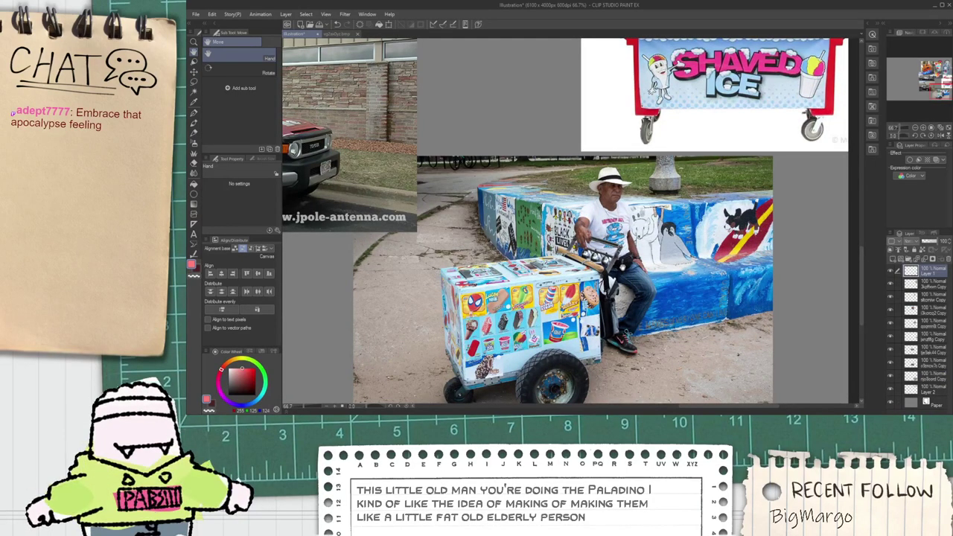
scroll(623, 267, down, 1)
scroll(623, 267, up, 5)
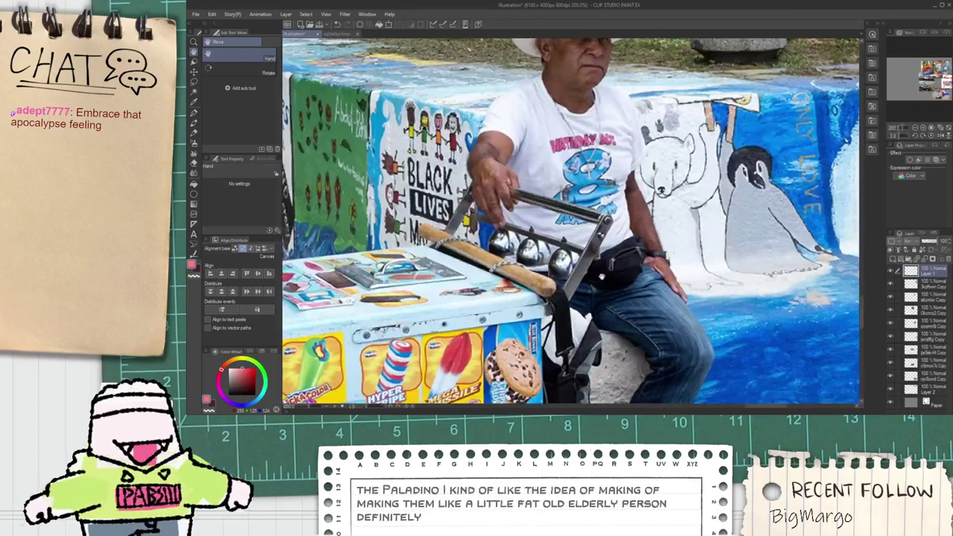
drag(581, 289, 659, 253)
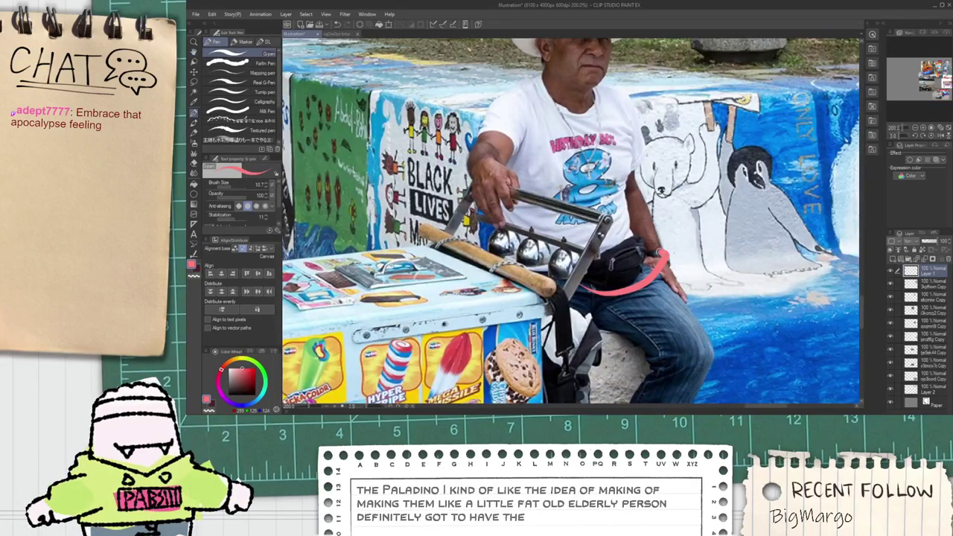
key(ctrl+z)
drag(570, 281, 641, 255)
drag(566, 253, 657, 239)
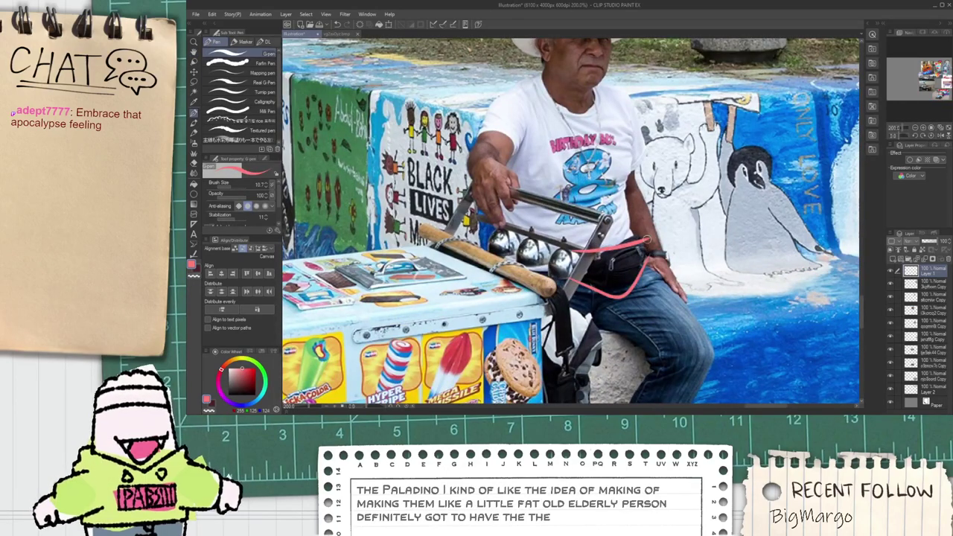
scroll(641, 246, down, 4)
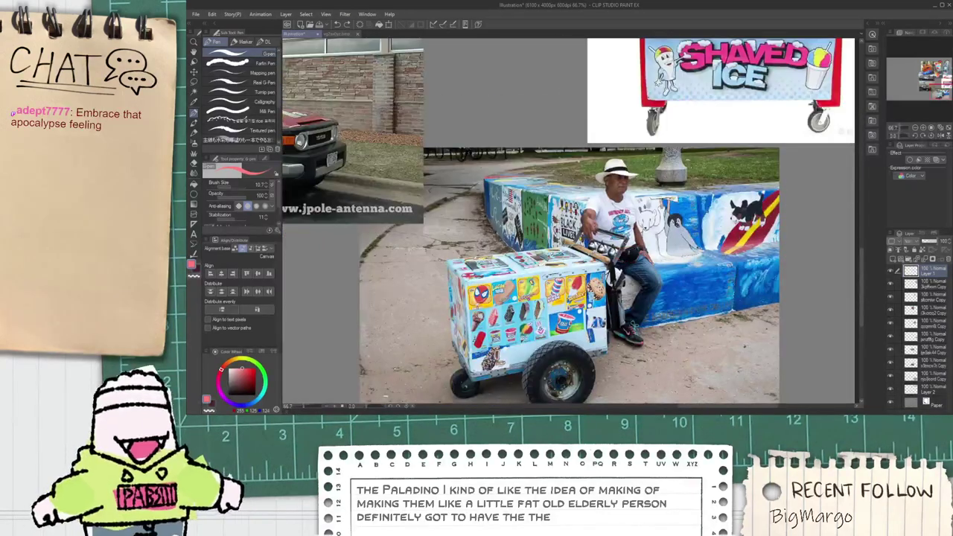
scroll(525, 302, down, 1)
key(space)
scroll(362, 250, down, 1)
drag(350, 261, 527, 328)
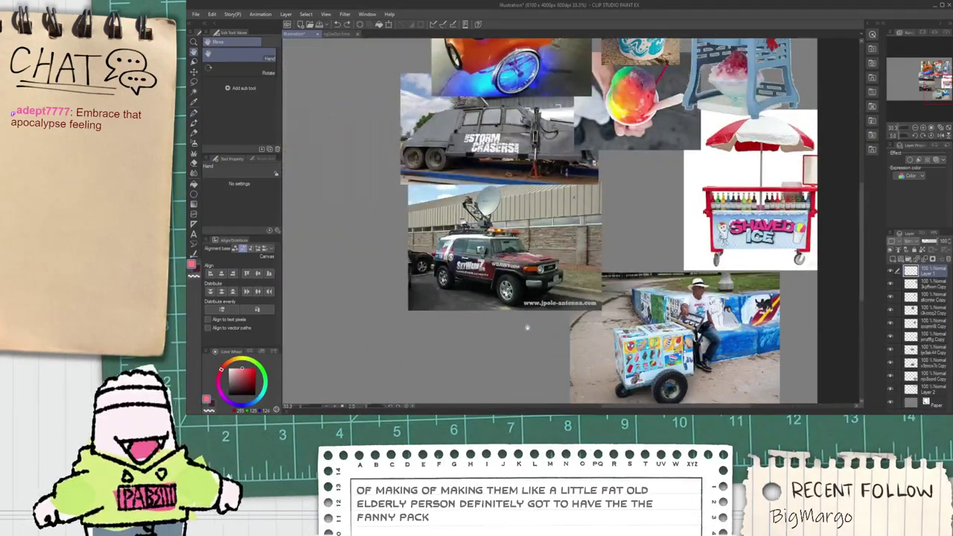
Step: Sketch a pink oval head with crossed facial guidelines and a jaw contour in the empty area beside the reference collage on Layer 1
drag(419, 270, 527, 331)
drag(419, 260, 526, 272)
scroll(524, 264, down, 1)
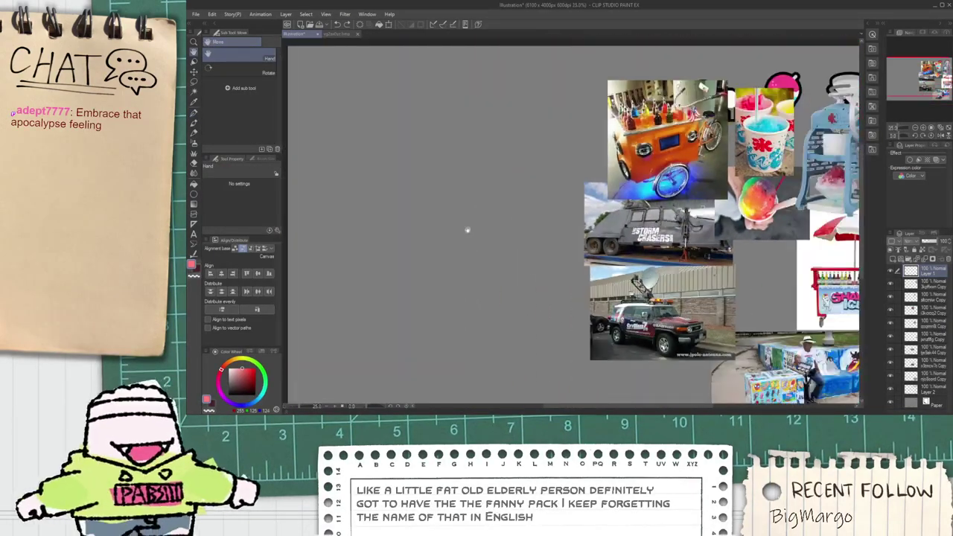
key(p)
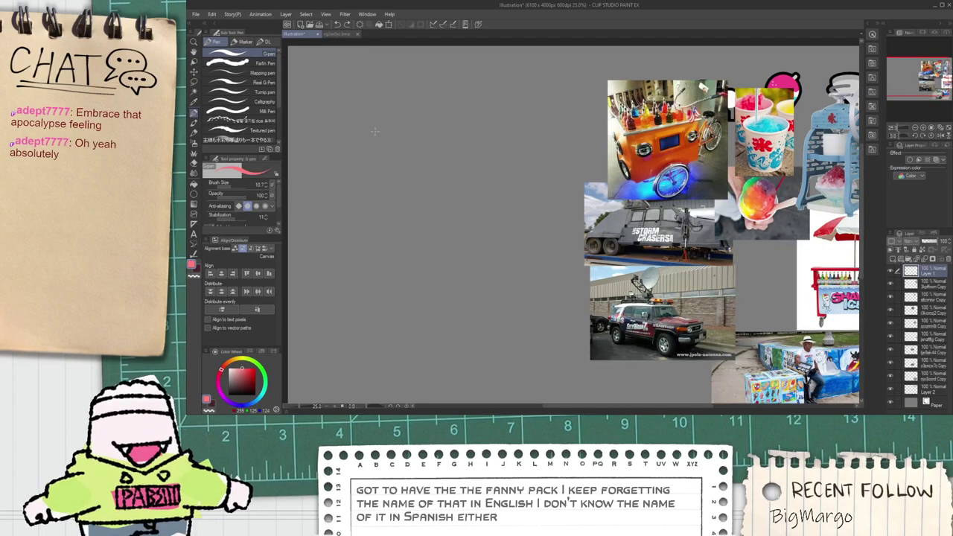
drag(386, 127, 366, 165)
key(ctrl+z)
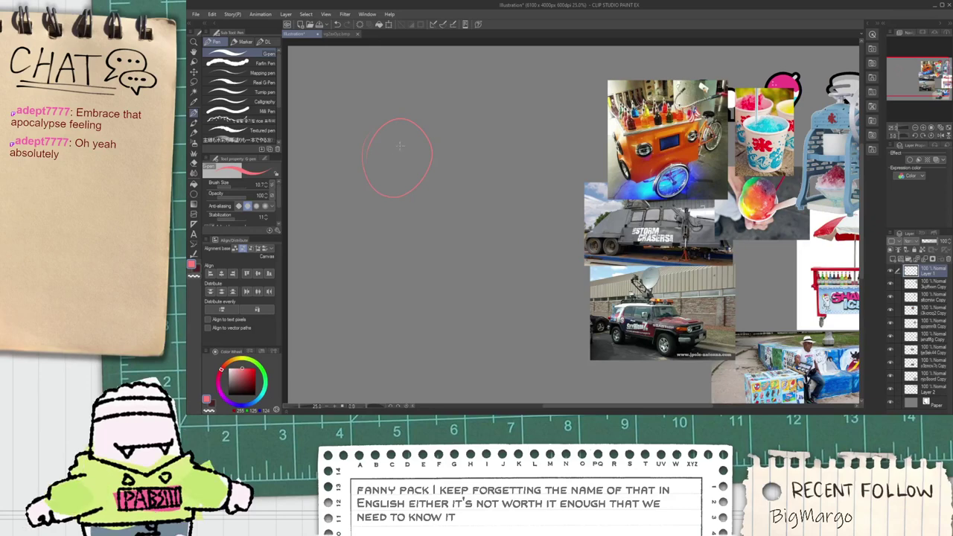
key(h)
drag(402, 198, 365, 171)
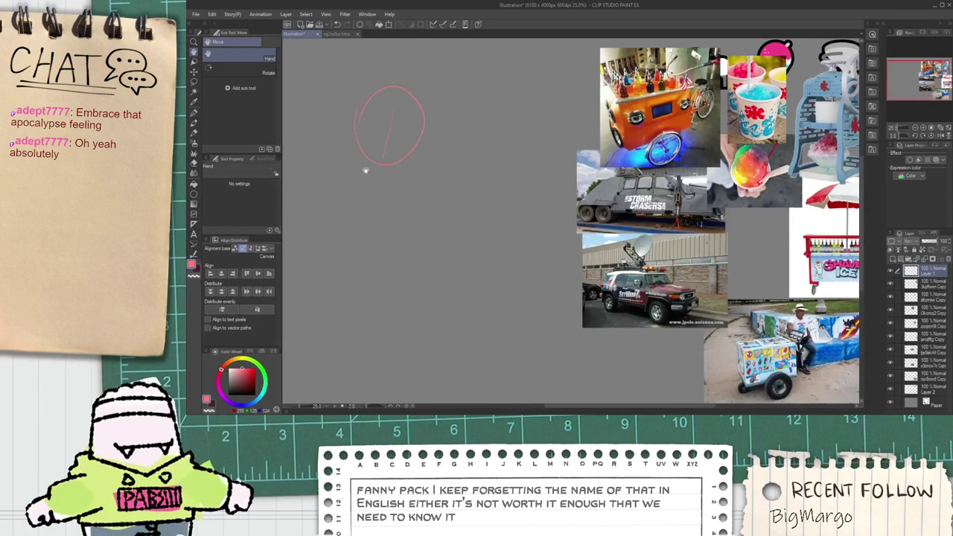
scroll(372, 130, up, 2)
key(p)
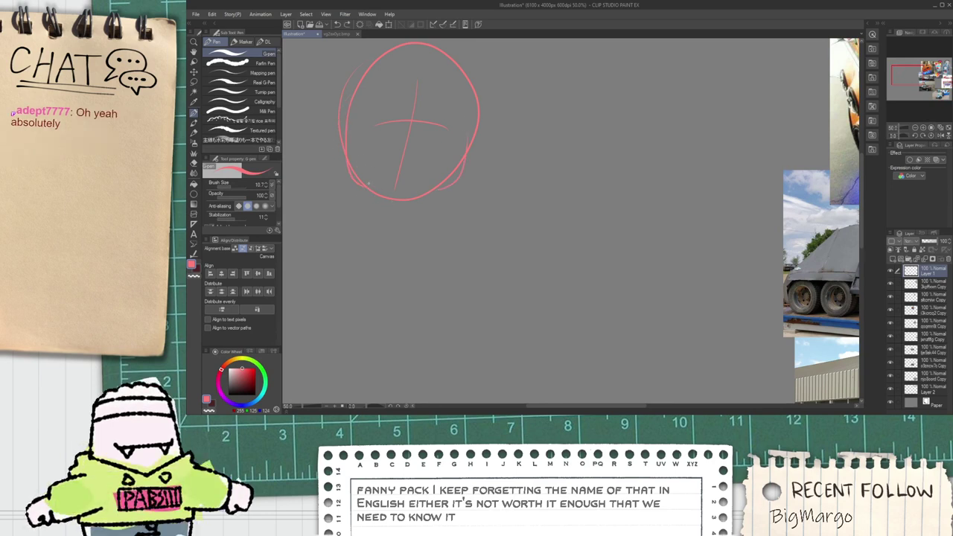
Step: Copy the entire photo of the sheep flock and paste it into the illustration as a new layer
scroll(406, 212, down, 2)
key(space)
drag(537, 210, 437, 213)
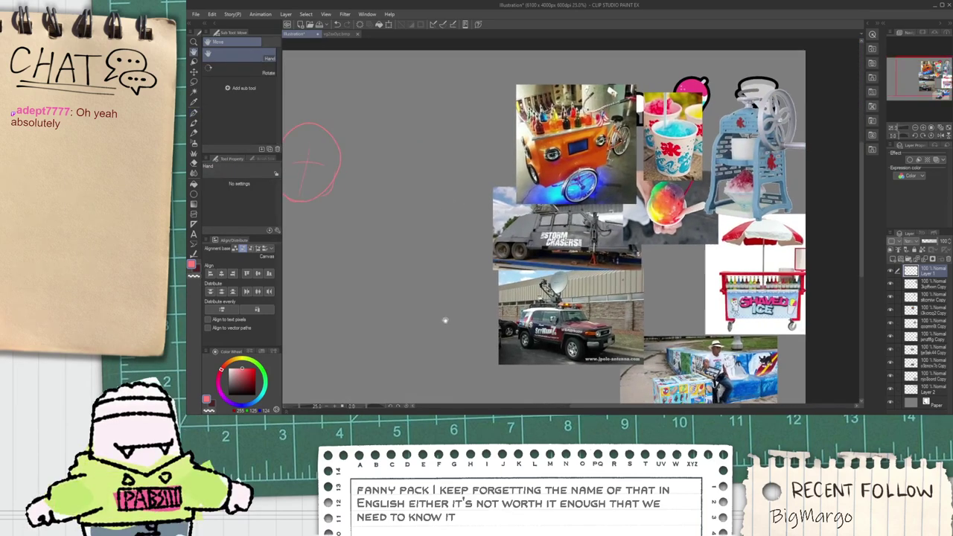
scroll(472, 272, down, 3)
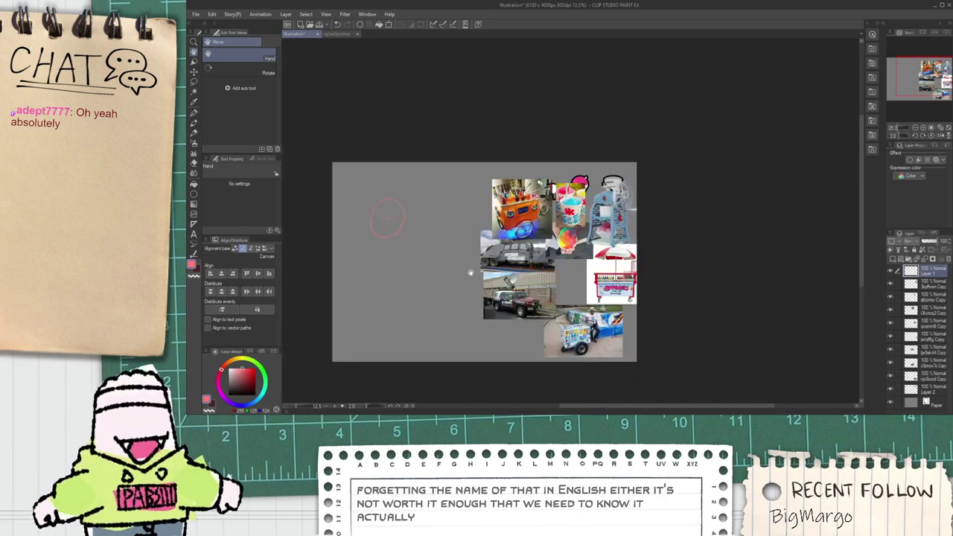
scroll(466, 281, up, 3)
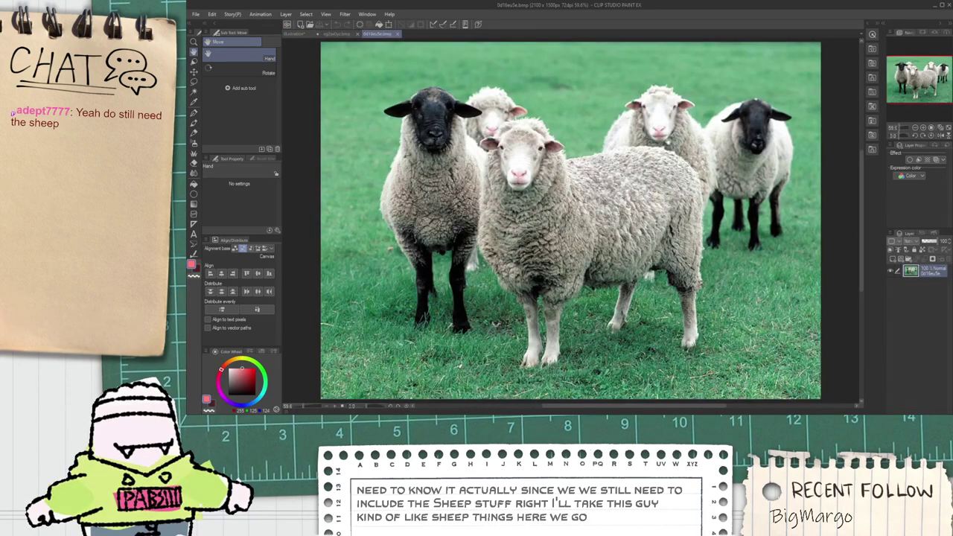
key(ctrl+a)
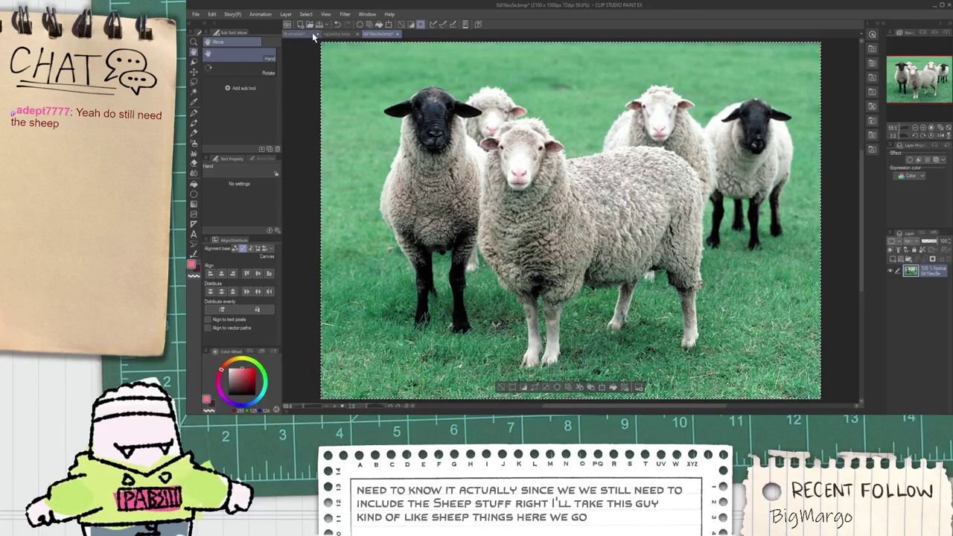
key(ctrl+c)
click(301, 33)
key(ctrl+v)
scroll(536, 167, down, 2)
scroll(536, 164, up, 3)
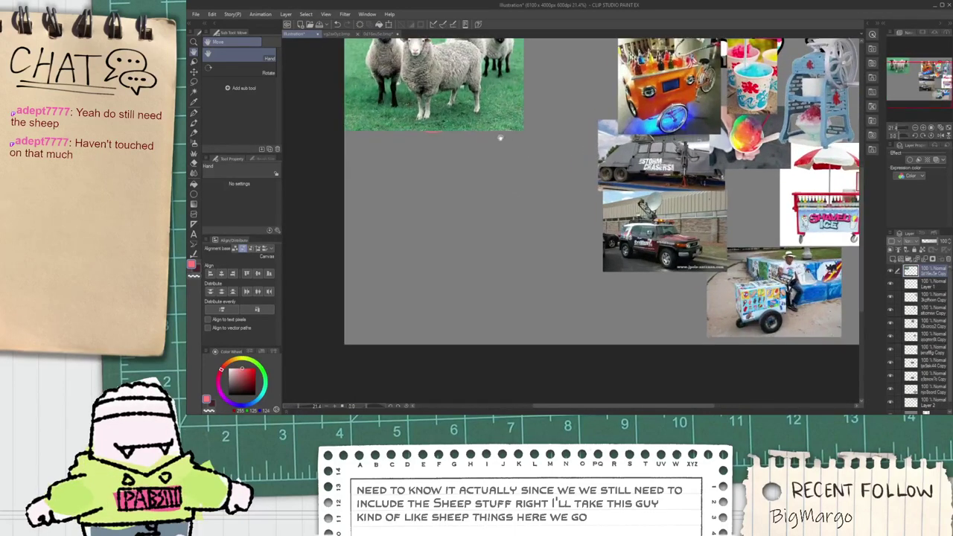
Step: Place the sheep flock photo at reduced size under the SkyWarn vehicle photo, with its layer directly below Layer 1
scroll(500, 138, up, 1)
key(k)
drag(470, 159, 745, 363)
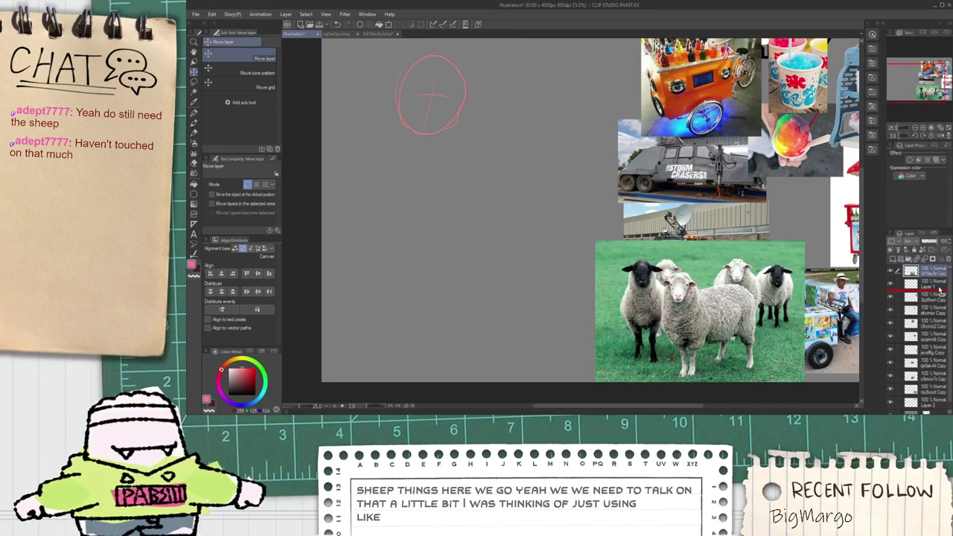
drag(941, 291, 941, 292)
key(ctrl+t)
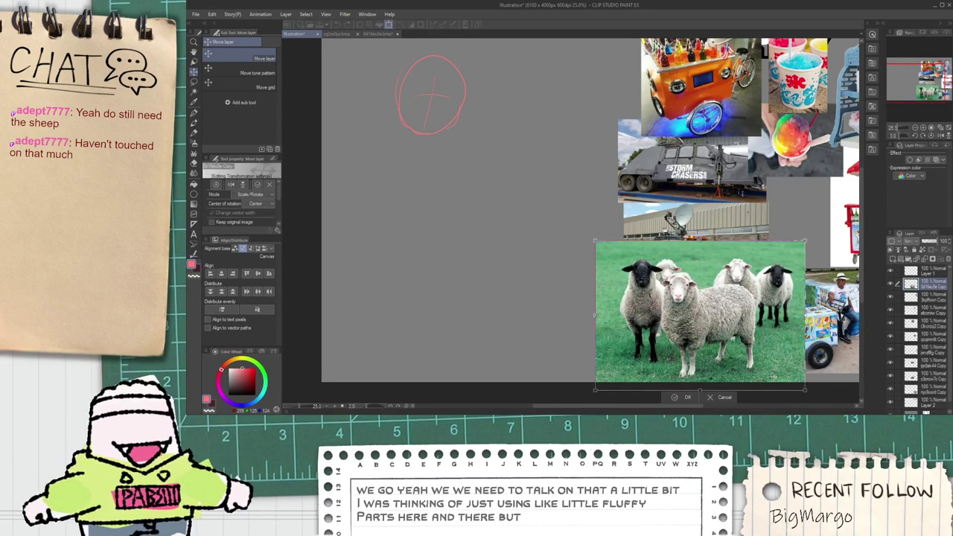
drag(802, 387, 755, 376)
click(679, 391)
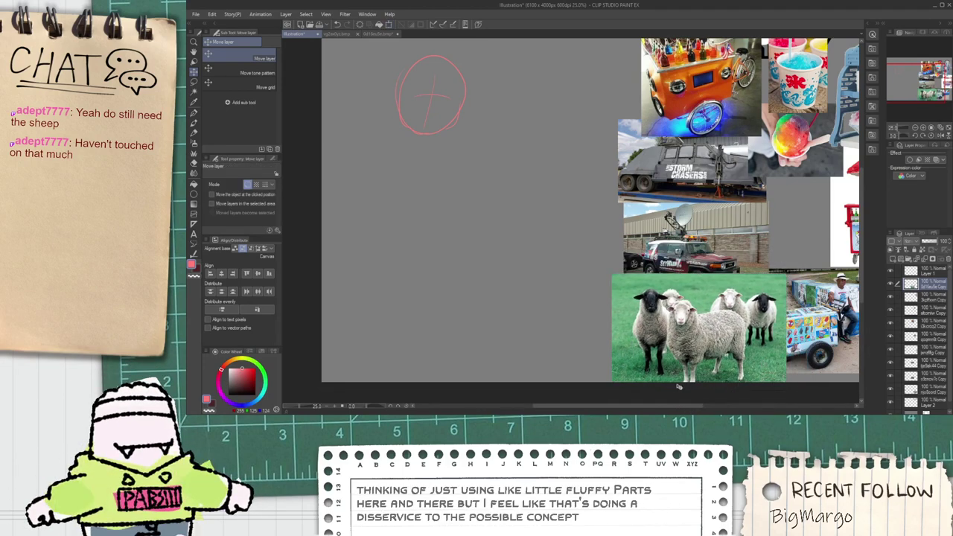
Step: Make Layer 1 active and shift the head sketch slightly up and to the left
key(space)
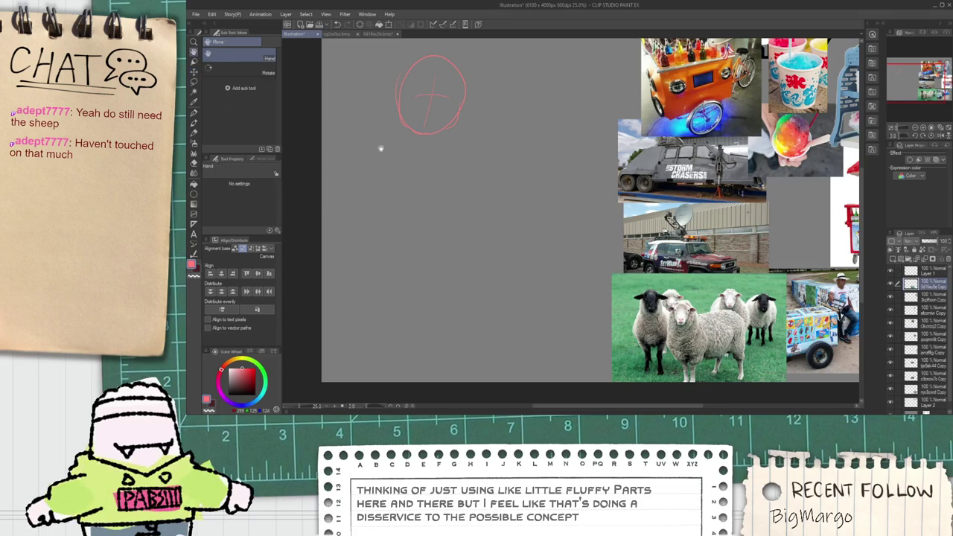
drag(407, 169, 476, 279)
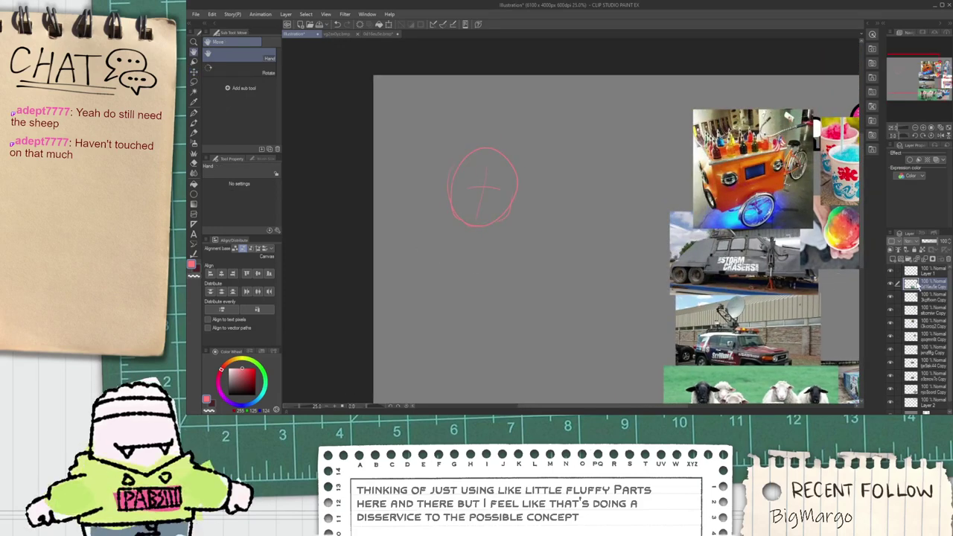
click(923, 271)
mouse_move(547, 245)
mouse_down()
mouse_move(524, 222)
mouse_move(525, 189)
mouse_up()
Step: Examine the sheep's faces and wool in the flock photo up close and compare them with the surrounding references
key(space)
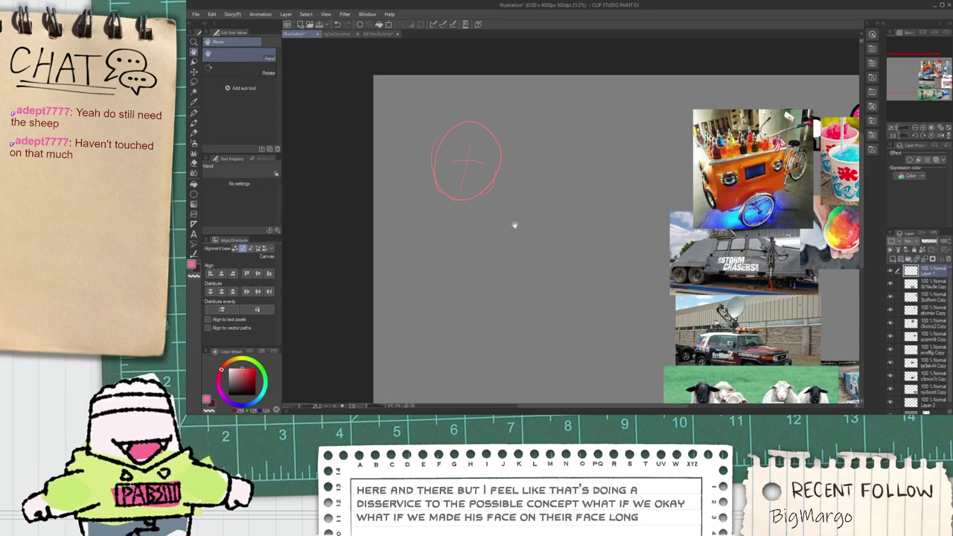
drag(626, 372, 483, 208)
scroll(571, 246, up, 1)
scroll(584, 241, up, 3)
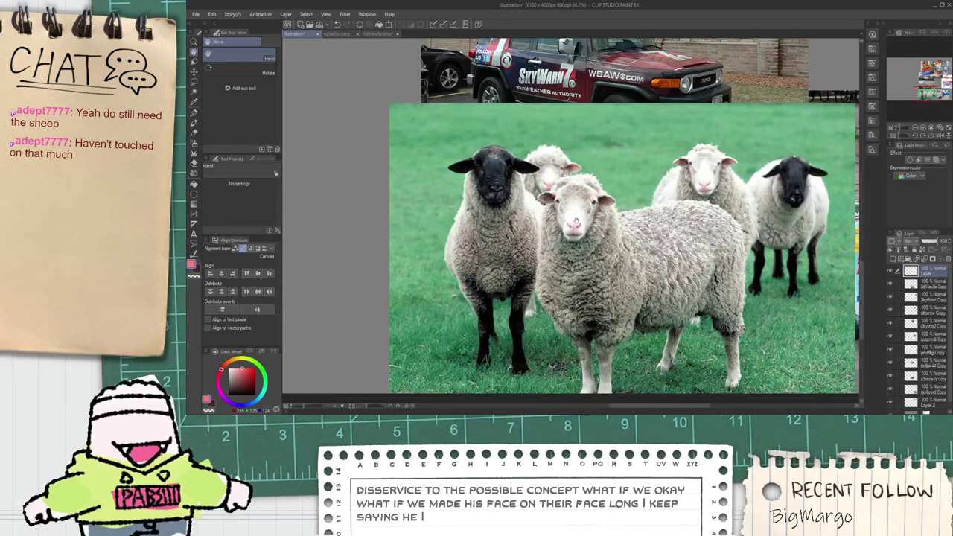
scroll(574, 215, down, 3)
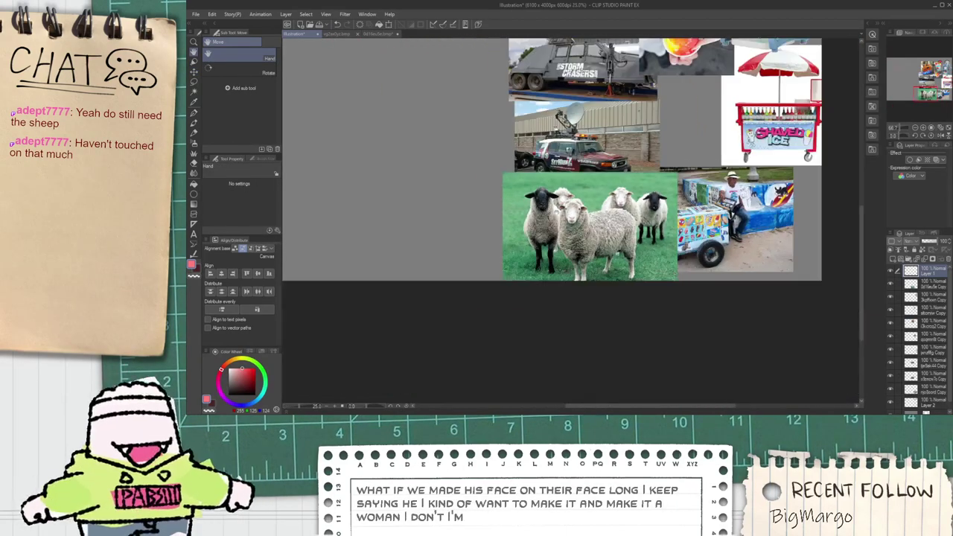
scroll(492, 201, up, 3)
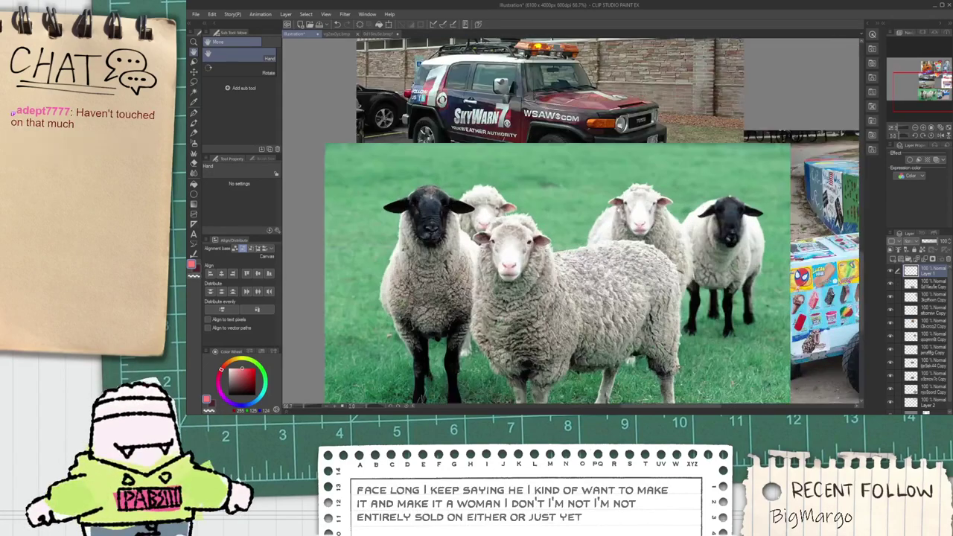
scroll(601, 206, down, 4)
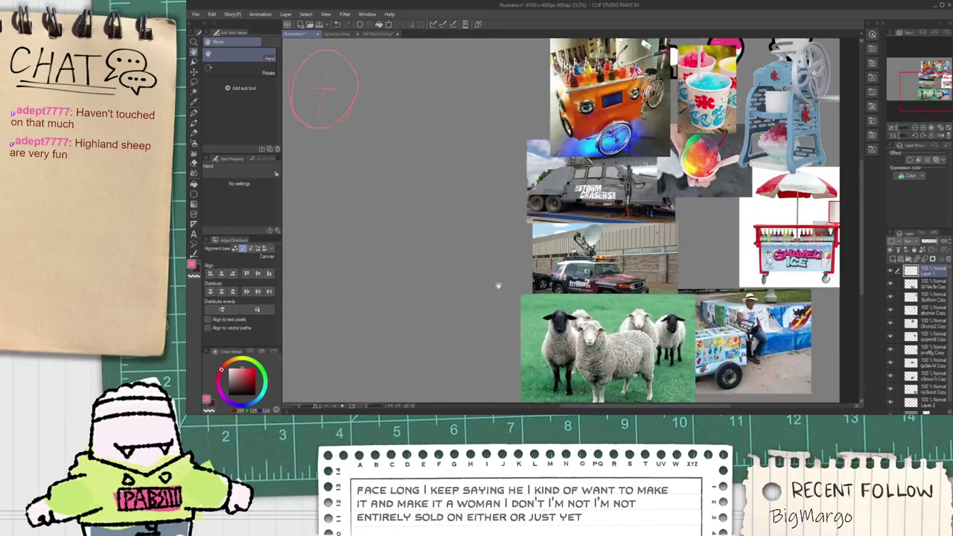
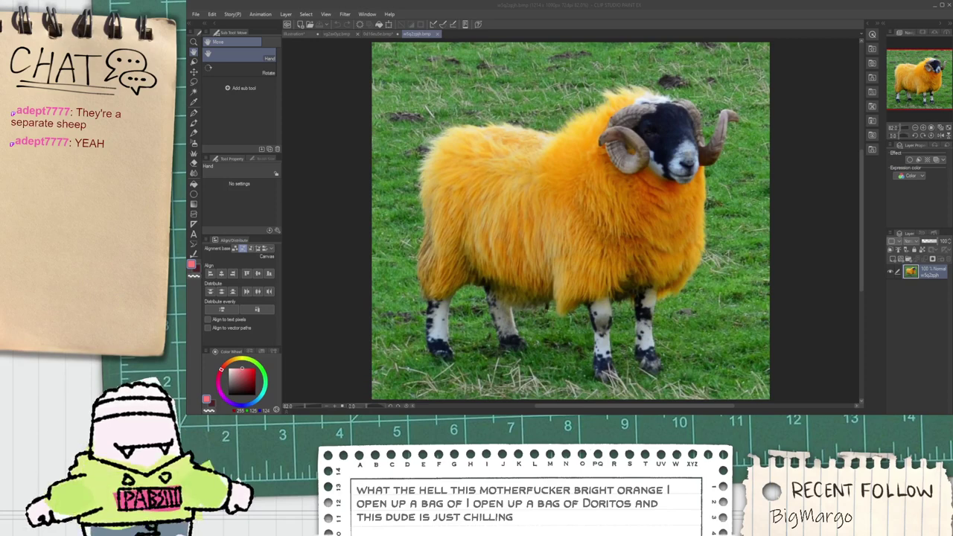
Step: Copy the entire photo of the orange horned sheep and paste it into the illustration
click(371, 287)
key(ctrl+a)
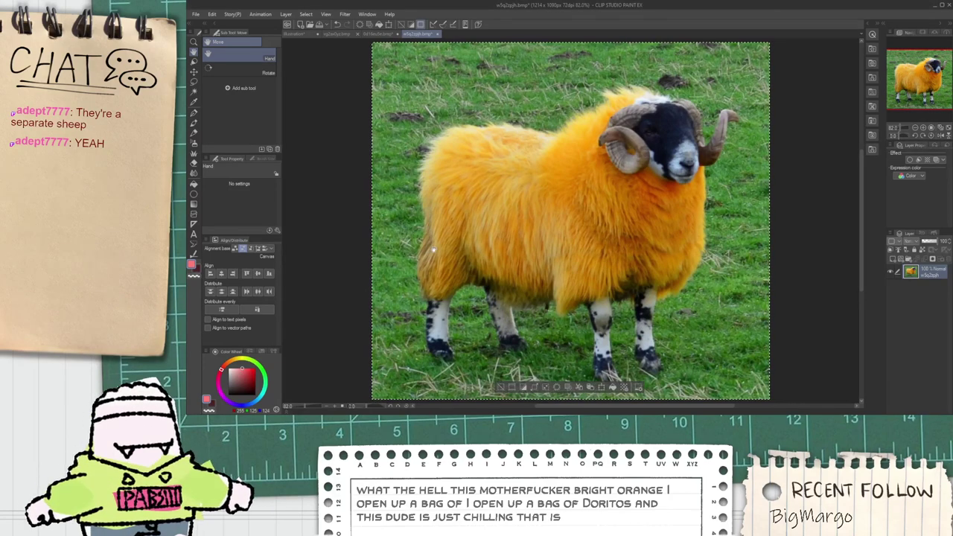
click(295, 33)
scroll(581, 224, down, 3)
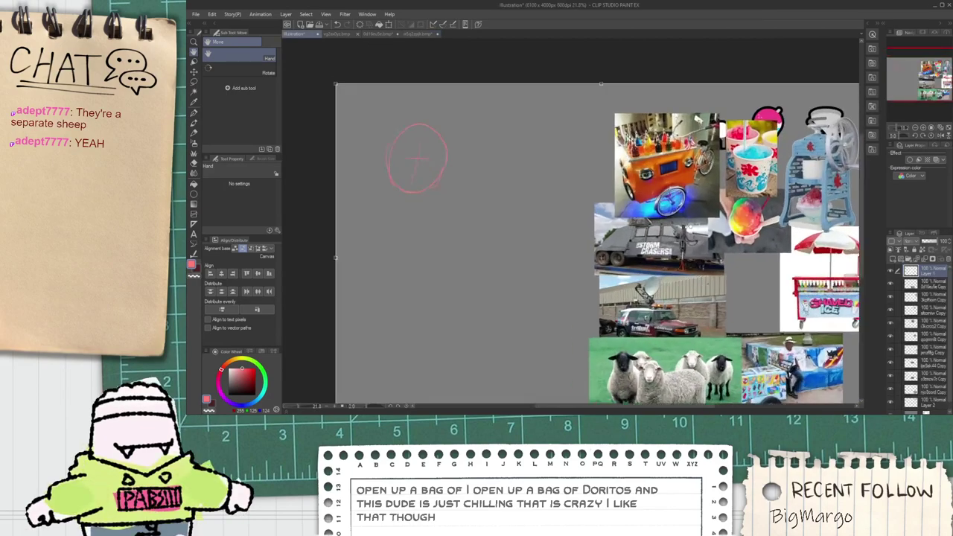
scroll(357, 145, up, 3)
key(ctrl+v)
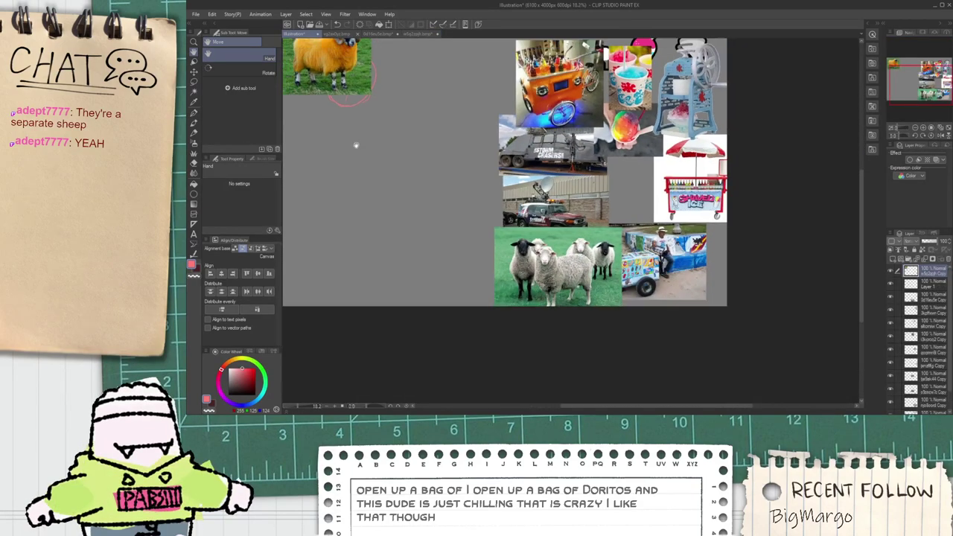
Step: Move the orange sheep photo into the canvas's lower-right corner, beside the flock photo and beneath the shaved ice stand
key(k)
drag(361, 93, 399, 354)
scroll(360, 320, down, 3)
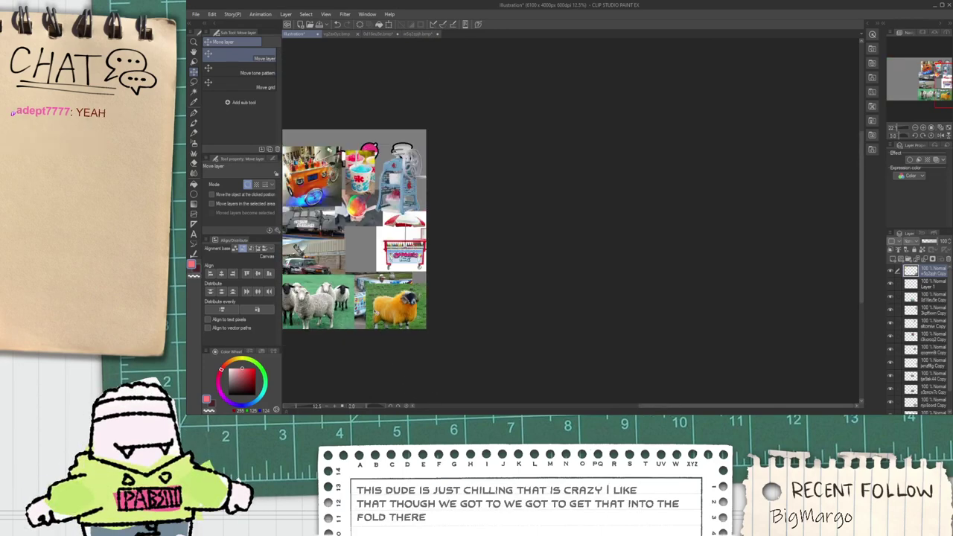
scroll(362, 289, up, 4)
scroll(370, 281, up, 1)
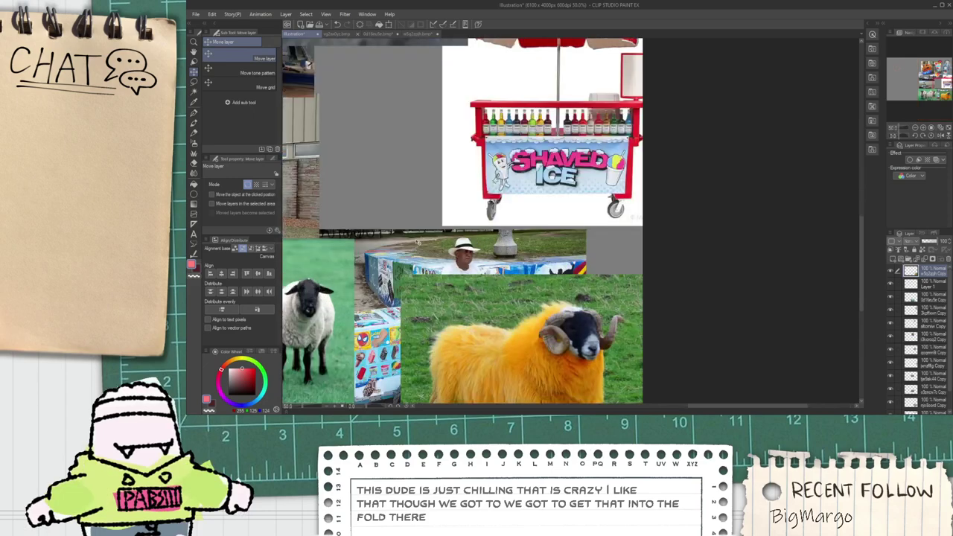
scroll(416, 239, down, 1)
key(space)
scroll(512, 345, down, 1)
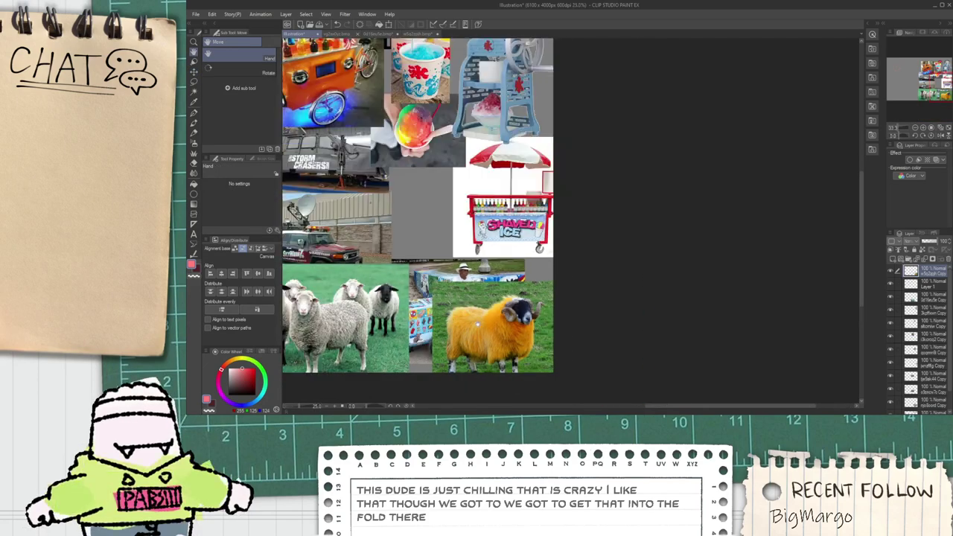
Step: Reorder the orange sheep photo's layer so it sits directly below Layer 1
drag(417, 295, 482, 275)
mouse_move(408, 203)
mouse_down()
mouse_move(528, 235)
mouse_move(422, 198)
mouse_move(488, 189)
mouse_up()
drag(401, 183, 449, 242)
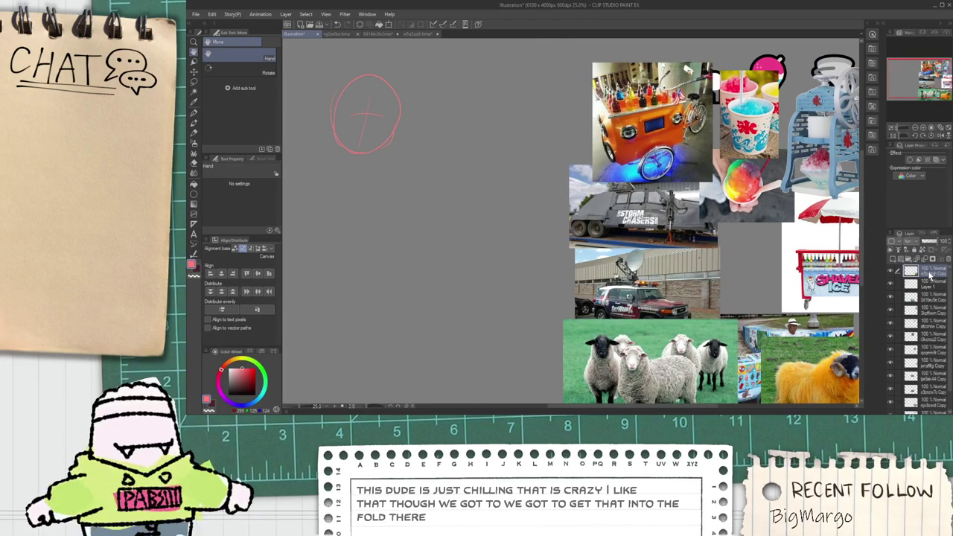
drag(928, 291, 924, 287)
scroll(834, 310, down, 2)
drag(834, 311, 774, 259)
scroll(777, 280, up, 2)
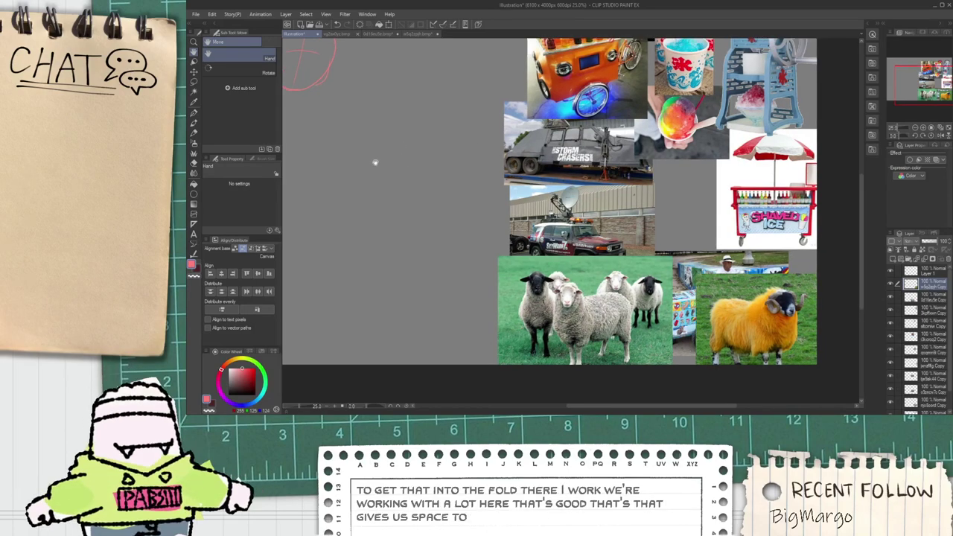
Step: Make Layer 1 active, then shrink and slightly tilt the head sketch counterclockwise while moving it up toward the collage
drag(375, 162, 514, 213)
scroll(521, 213, down, 3)
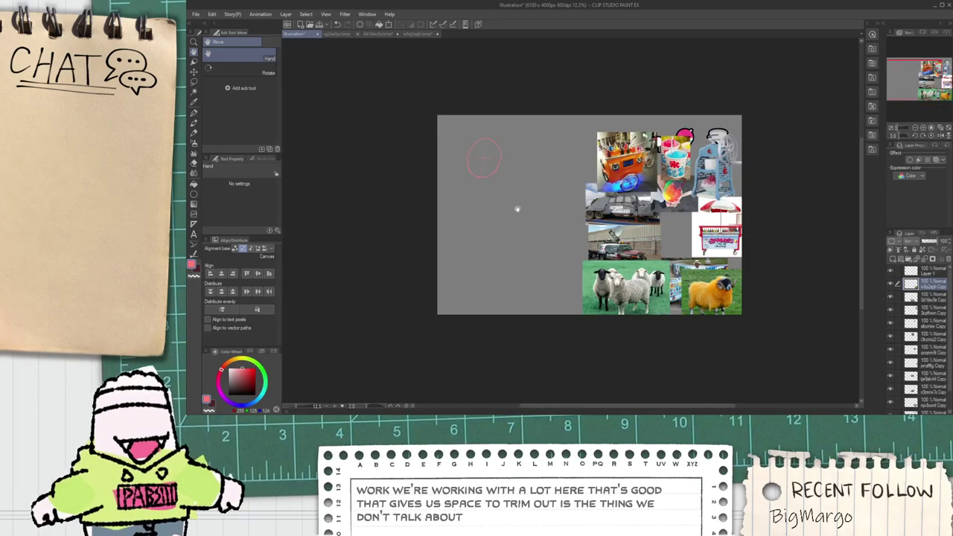
scroll(502, 213, up, 3)
key(ctrl+t)
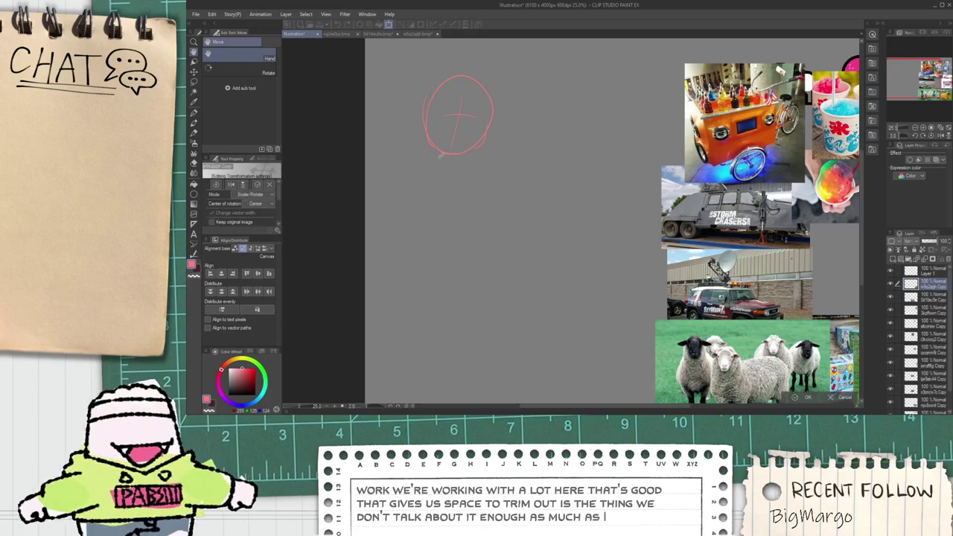
key(Escape)
click(923, 272)
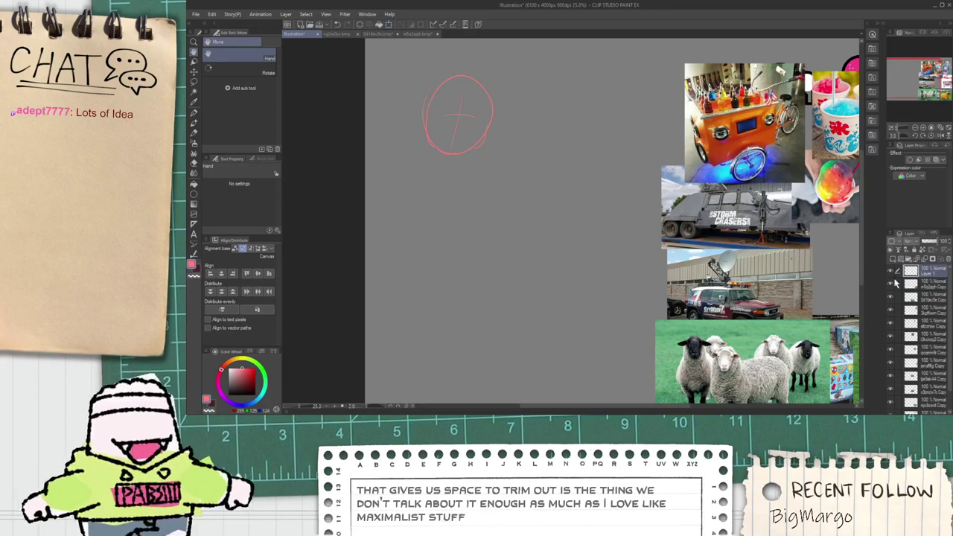
key(ctrl+t)
drag(422, 155, 535, 120)
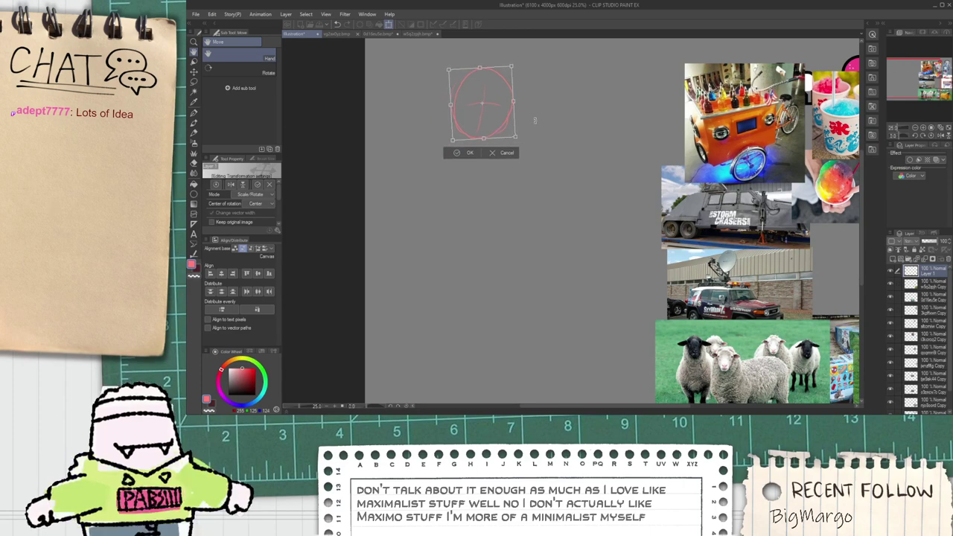
click(467, 153)
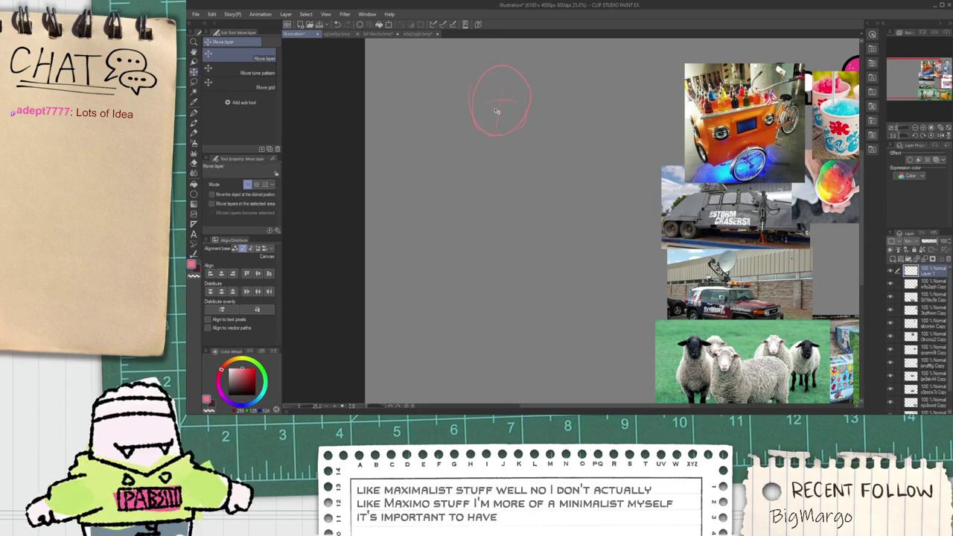
key(space)
drag(512, 163, 359, 116)
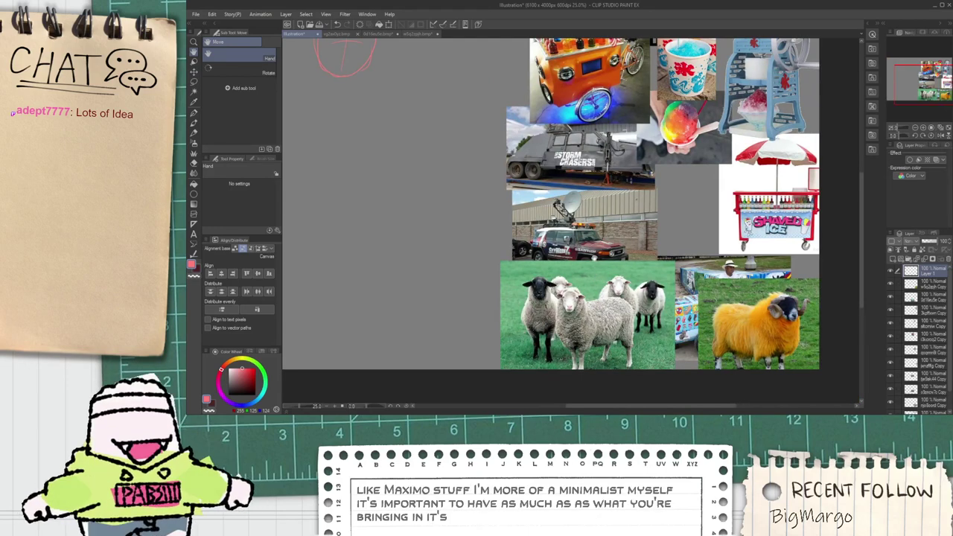
Step: Examine the head sketch alongside the storm-chaser, sheep and shaved ice reference photos across the canvas
drag(410, 171, 491, 268)
scroll(387, 132, up, 3)
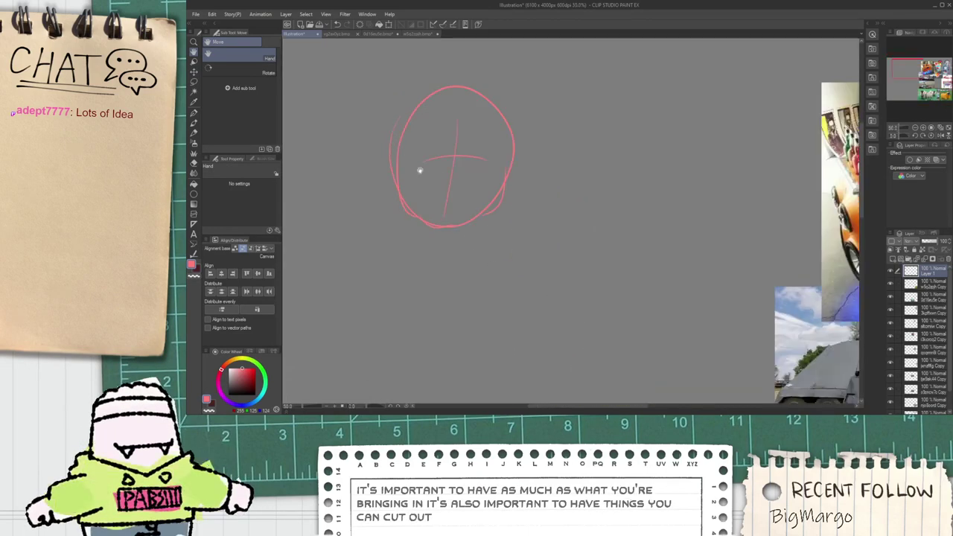
scroll(436, 222, down, 3)
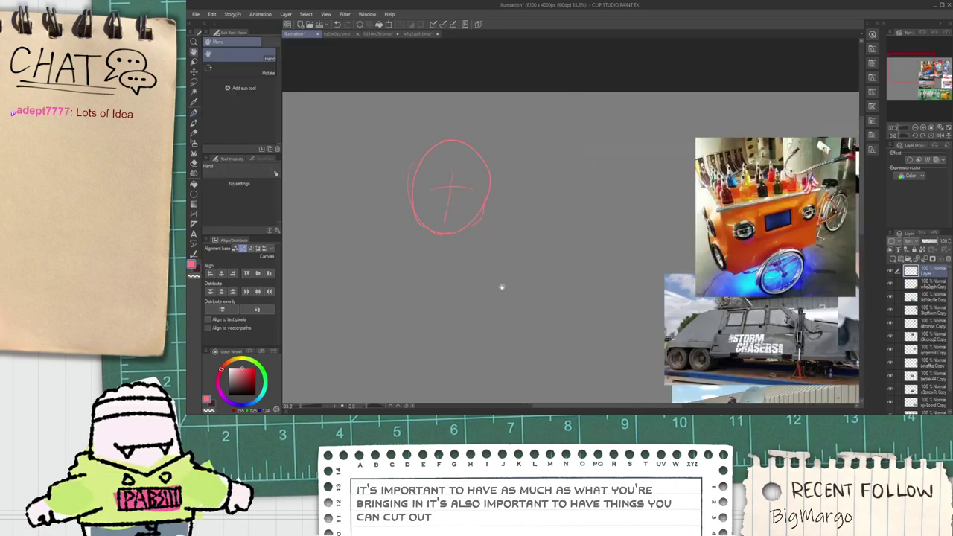
key(space)
drag(502, 285, 415, 112)
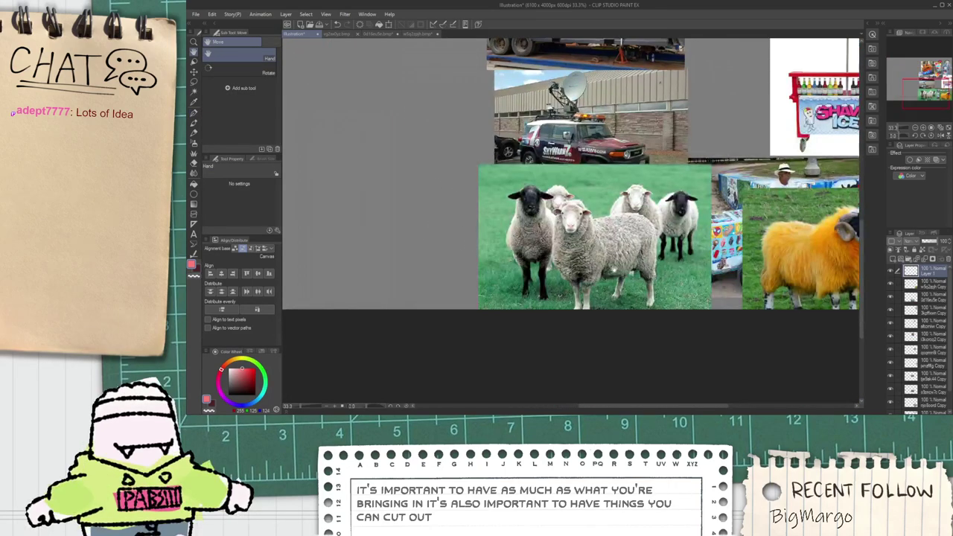
drag(795, 260, 625, 269)
scroll(627, 267, down, 1)
drag(357, 120, 517, 196)
drag(396, 114, 515, 210)
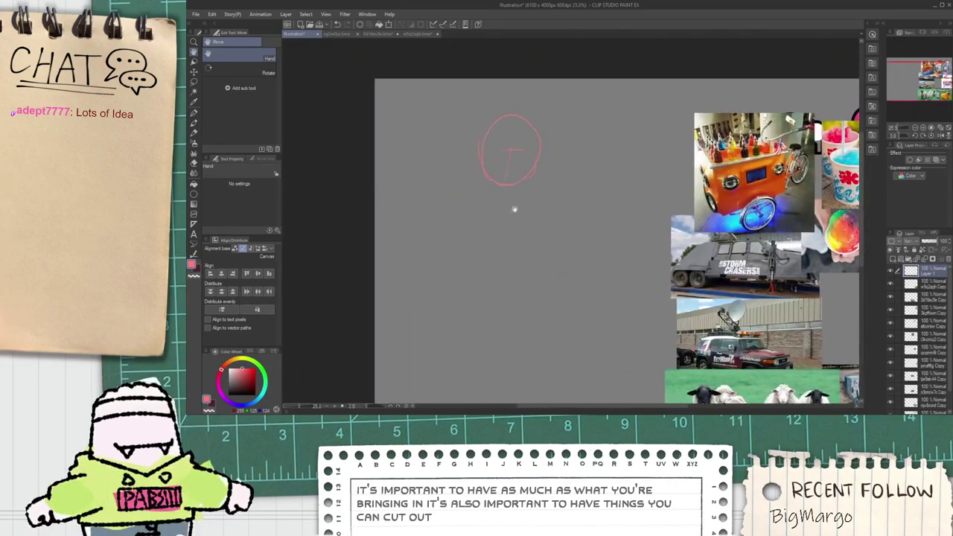
Step: Sketch the mouth as two short upturned curves on either side of the vertical guideline, near the bottom of the face
scroll(503, 163, up, 4)
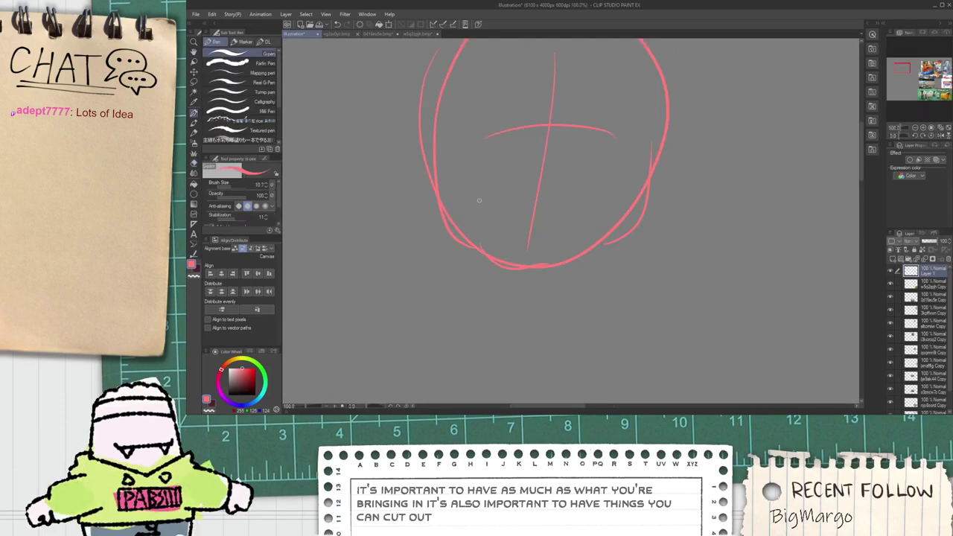
scroll(502, 218, up, 1)
mouse_move(496, 218)
mouse_down()
mouse_move(547, 217)
mouse_move(519, 226)
mouse_move(554, 208)
mouse_move(590, 230)
mouse_move(623, 228)
mouse_up()
key(ctrl+z)
key(ctrl+z)
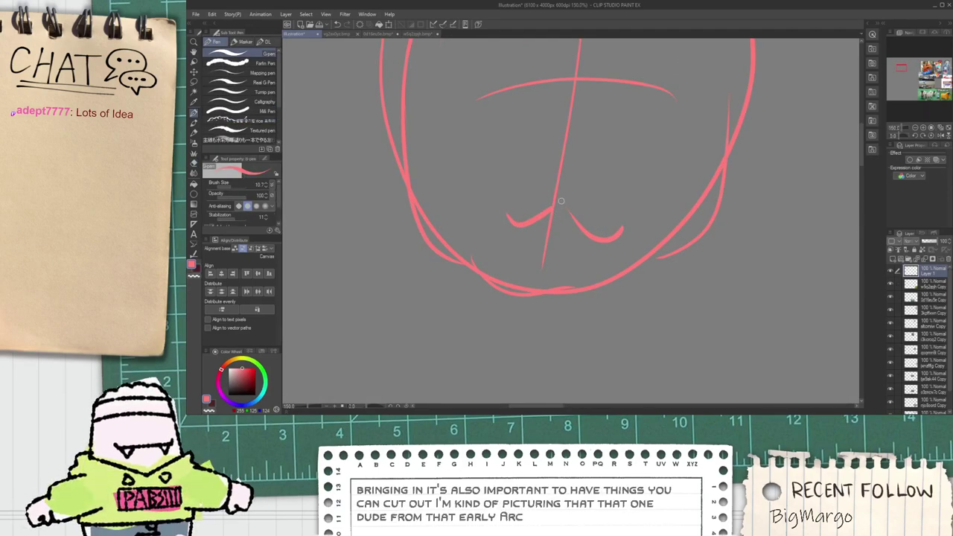
scroll(562, 198, up, 1)
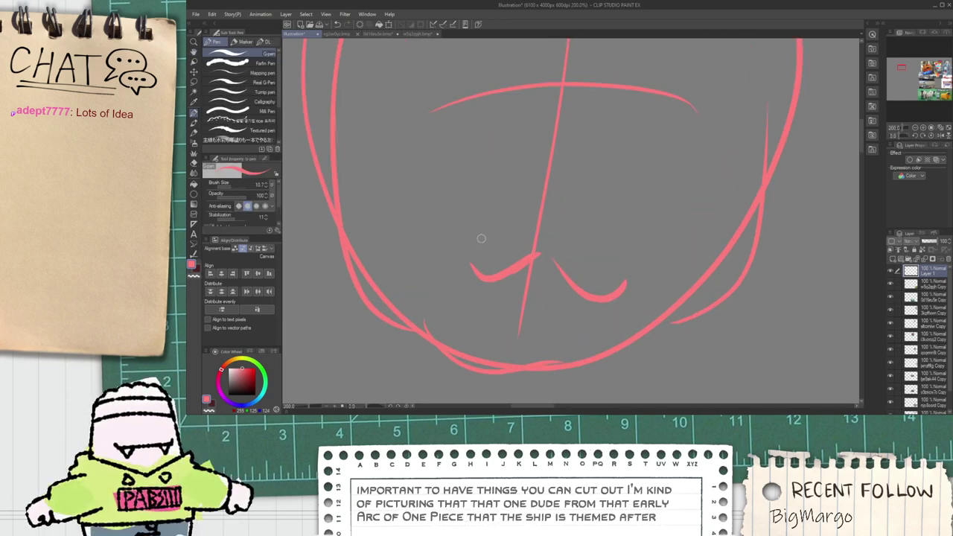
Step: Sketch the left eye's rounded outline with open upper and lower arcs at the end of the horizontal guideline
key(space)
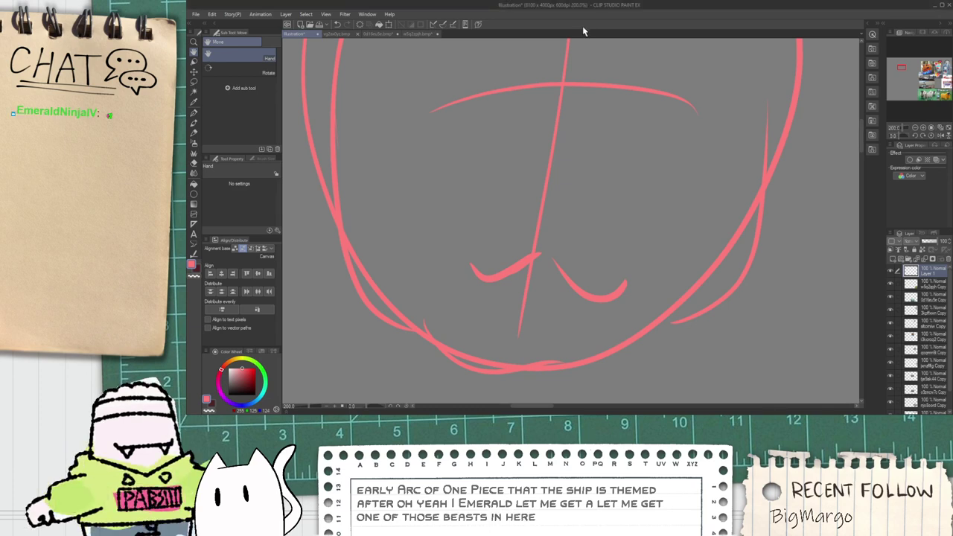
scroll(582, 31, down, 4)
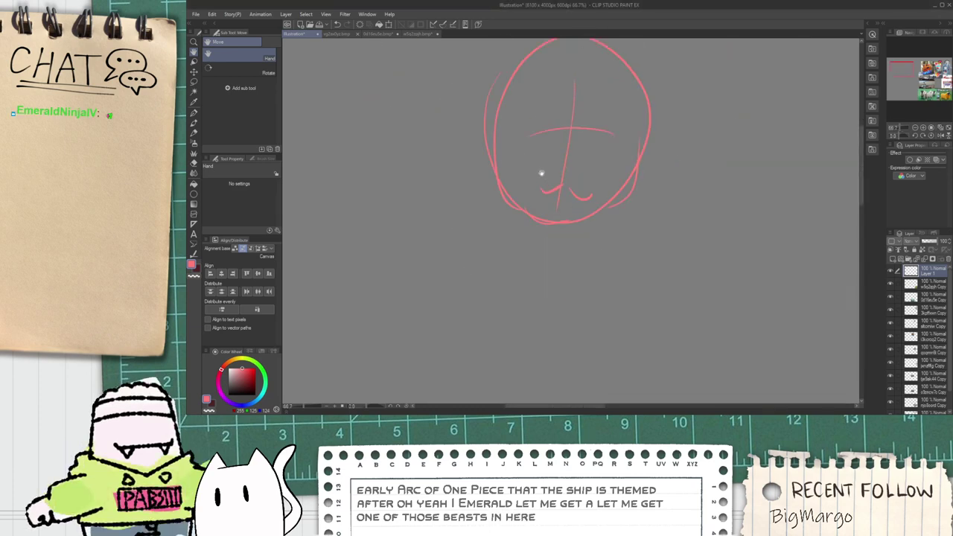
drag(578, 183, 533, 202)
scroll(462, 149, up, 3)
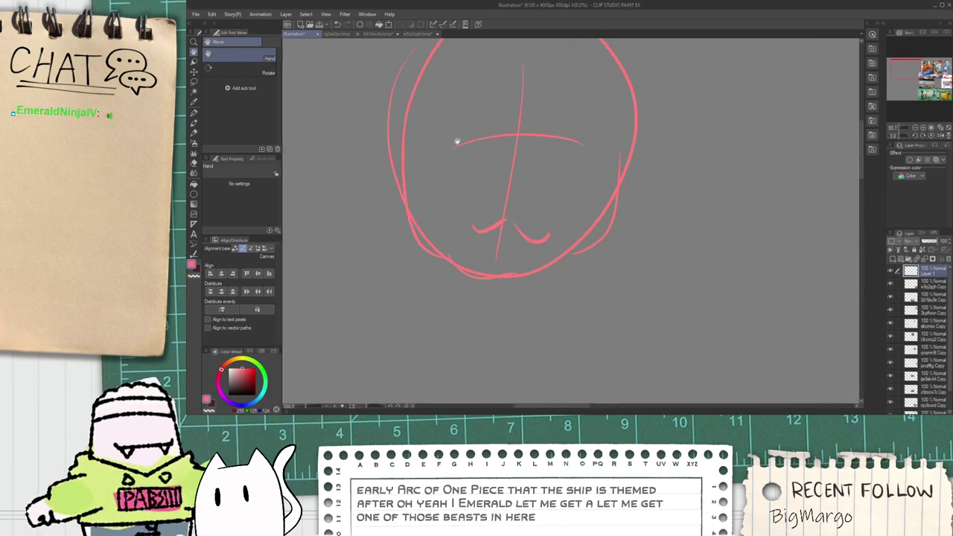
key(p)
mouse_move(435, 155)
mouse_down()
mouse_move(469, 156)
mouse_move(478, 173)
mouse_move(460, 153)
mouse_move(503, 195)
mouse_move(459, 142)
mouse_move(496, 180)
mouse_up()
key(ctrl+z)
key(ctrl+z)
key(ctrl+z)
mouse_move(440, 163)
mouse_down()
mouse_move(502, 179)
mouse_move(480, 187)
mouse_up()
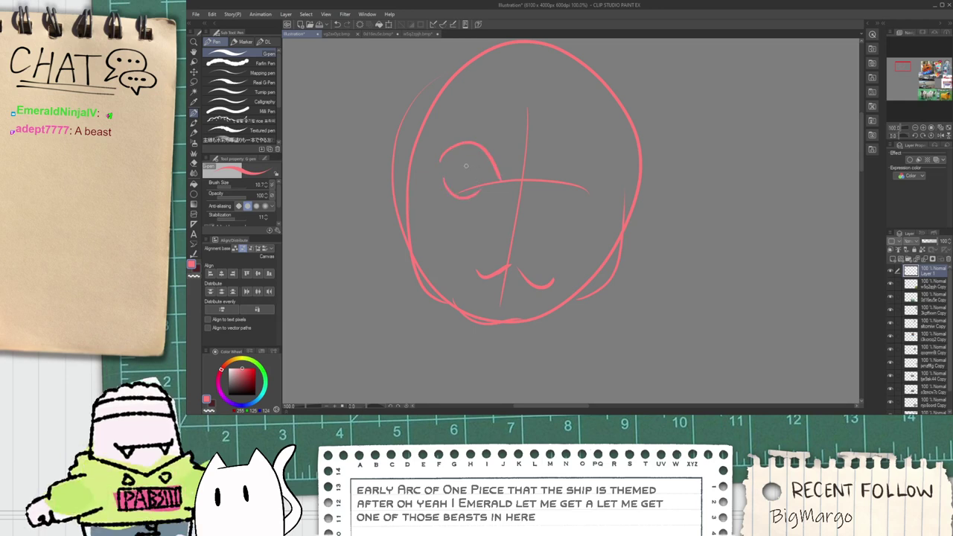
Step: Add a curved iris line inside the left eye and draw a matching right eye
drag(466, 151, 469, 195)
key(ctrl+z)
drag(464, 146, 471, 195)
mouse_move(563, 175)
mouse_down()
mouse_move(618, 192)
mouse_move(585, 190)
mouse_move(605, 189)
mouse_move(602, 150)
mouse_up()
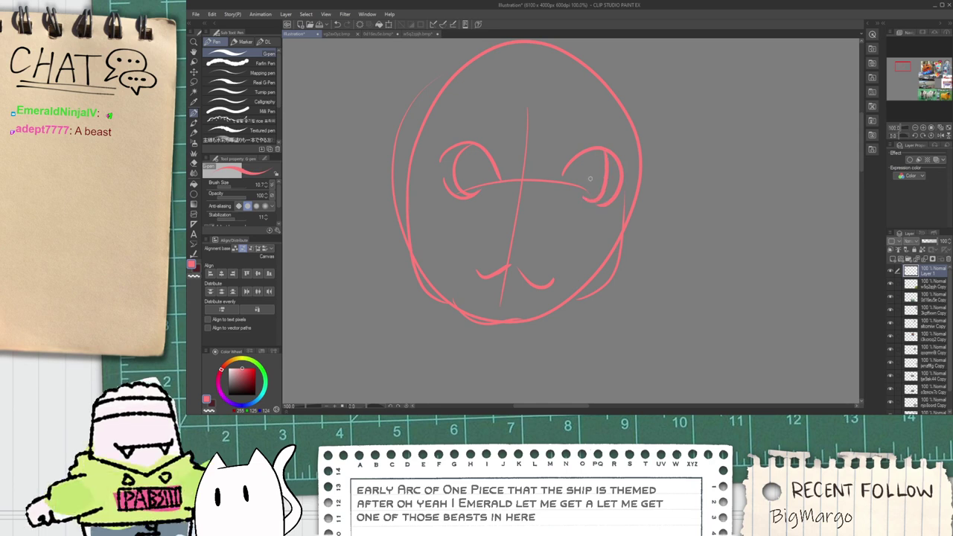
Step: Sketch a big nose between the eyes and mouth, with a small left nostril, a short base mark and a wide right side
scroll(593, 192, down, 1)
scroll(540, 224, up, 2)
mouse_move(538, 243)
mouse_down()
mouse_move(521, 214)
mouse_move(544, 212)
mouse_move(525, 188)
mouse_up()
key(ctrl+z)
key(ctrl+z)
drag(522, 222, 512, 179)
drag(542, 228, 555, 234)
mouse_move(577, 234)
mouse_down()
mouse_move(622, 212)
mouse_move(589, 154)
mouse_up()
key(ctrl+z)
key(ctrl+z)
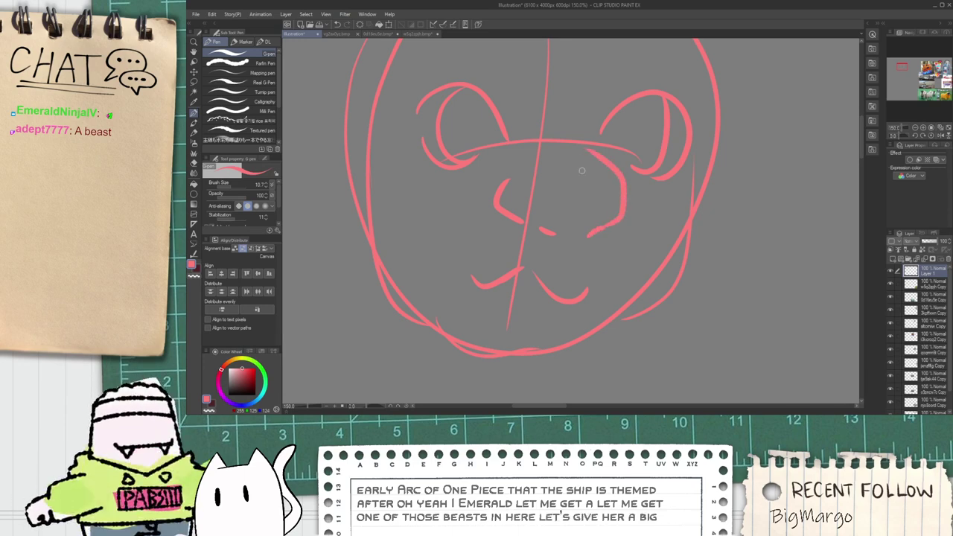
Step: Draw thick arched eyebrows above both eyes, adding short hair strokes inside the left one
scroll(579, 219, down, 2)
drag(565, 232, 506, 220)
scroll(504, 205, up, 2)
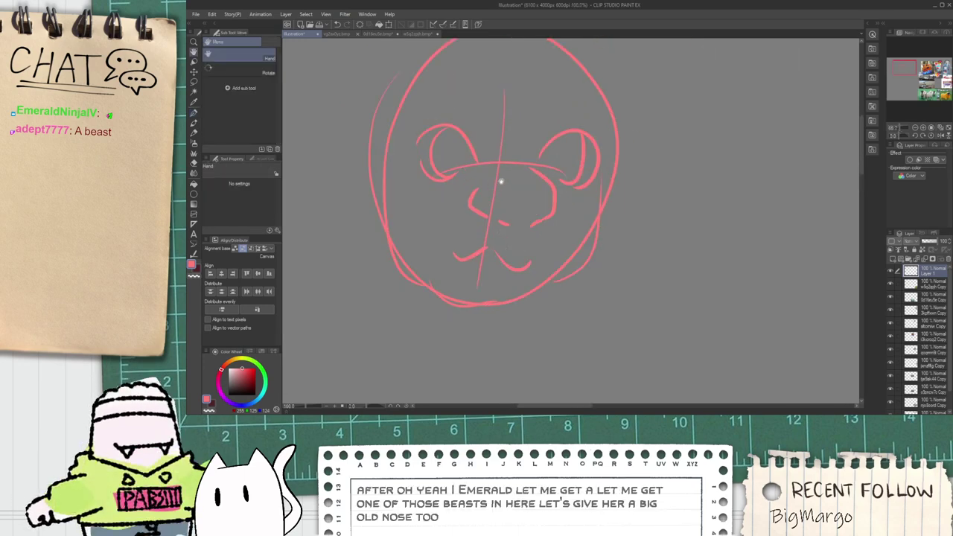
drag(441, 115, 449, 194)
drag(402, 171, 460, 181)
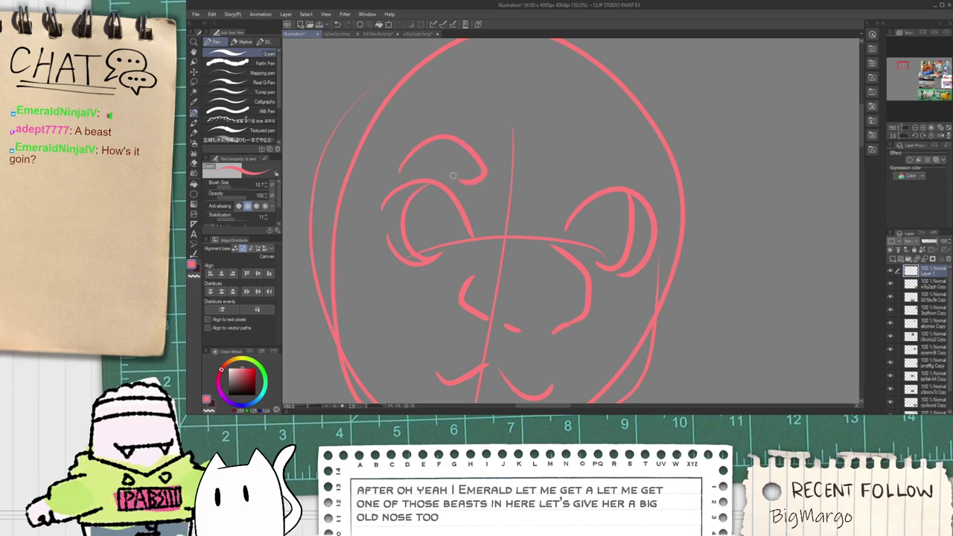
key(ctrl+z)
mouse_move(403, 167)
mouse_down()
mouse_move(465, 180)
mouse_move(435, 143)
mouse_up()
drag(438, 160, 446, 145)
drag(566, 198, 652, 194)
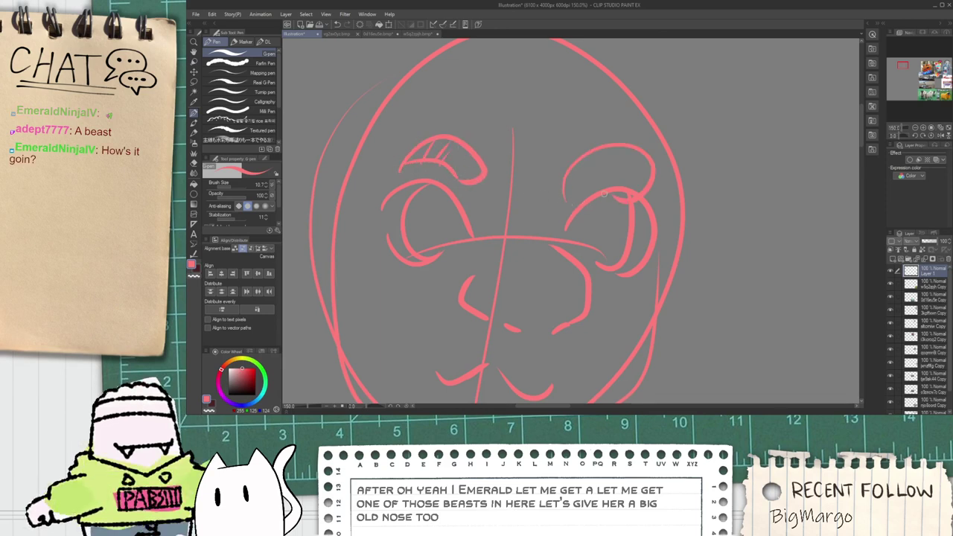
key(ctrl+z)
drag(585, 146, 649, 189)
Step: Round off the nose with a curve along its inner left side, next to the small nostril
scroll(598, 192, down, 2)
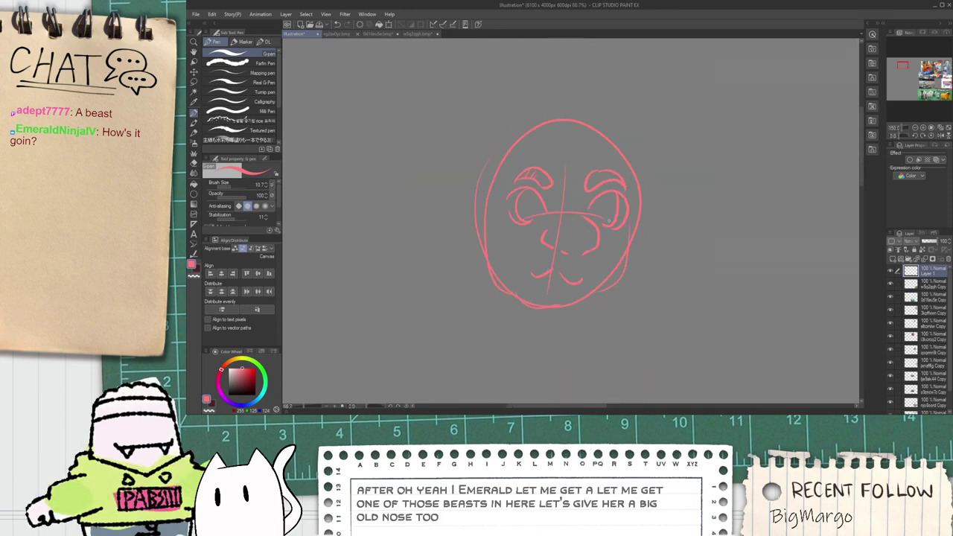
key(space)
mouse_move(587, 231)
mouse_down()
mouse_move(469, 172)
mouse_move(445, 201)
mouse_up()
scroll(445, 197, up, 1)
scroll(420, 203, up, 2)
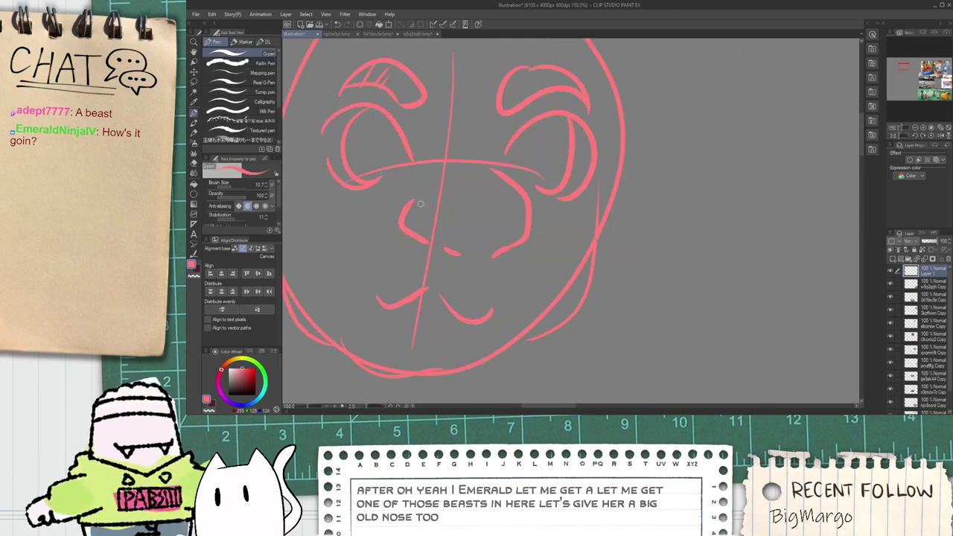
Step: Move the emoji layer, Layer 2, to the top of the layer stack so the sheep, snow cone and tornado sit above the photos
scroll(479, 188, down, 5)
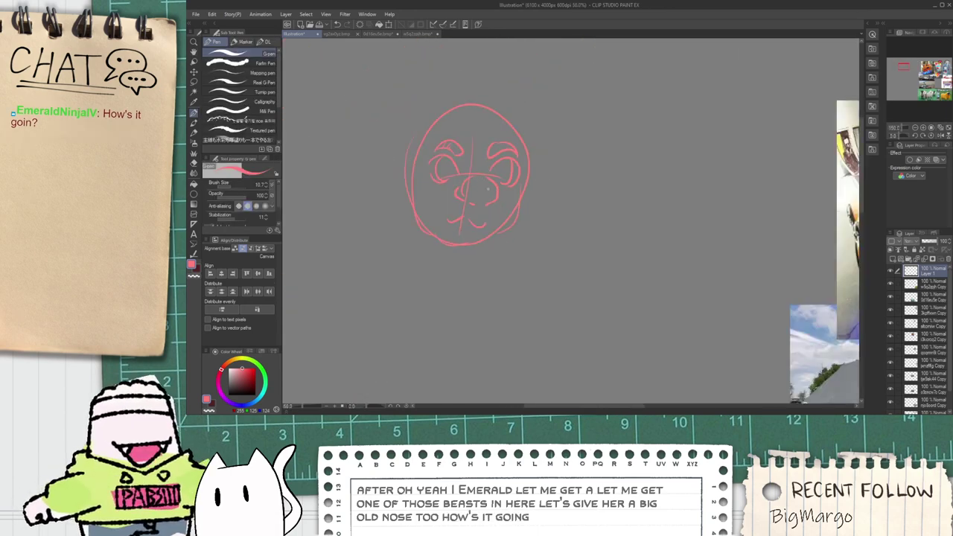
drag(512, 243, 286, 157)
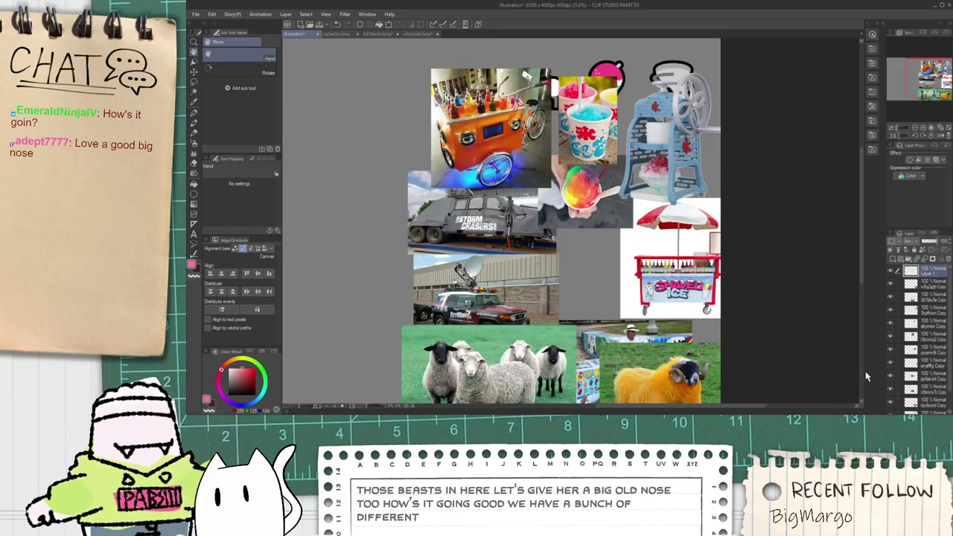
scroll(916, 335, down, 2)
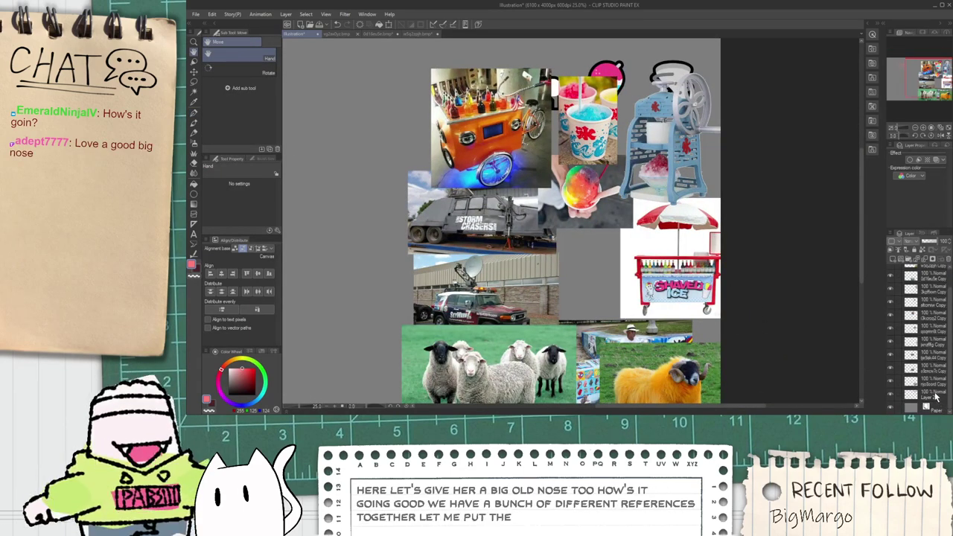
drag(923, 392, 927, 273)
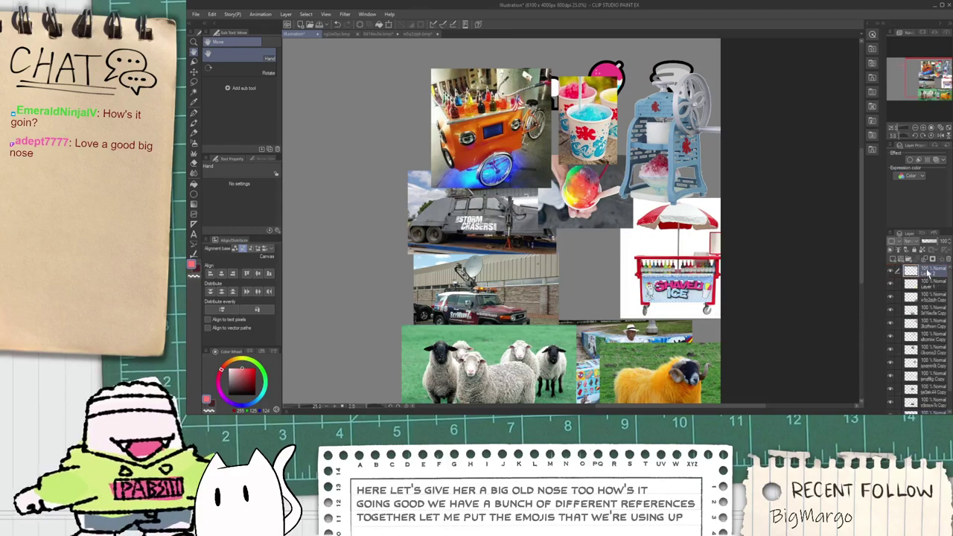
drag(675, 216, 627, 287)
scroll(577, 200, up, 3)
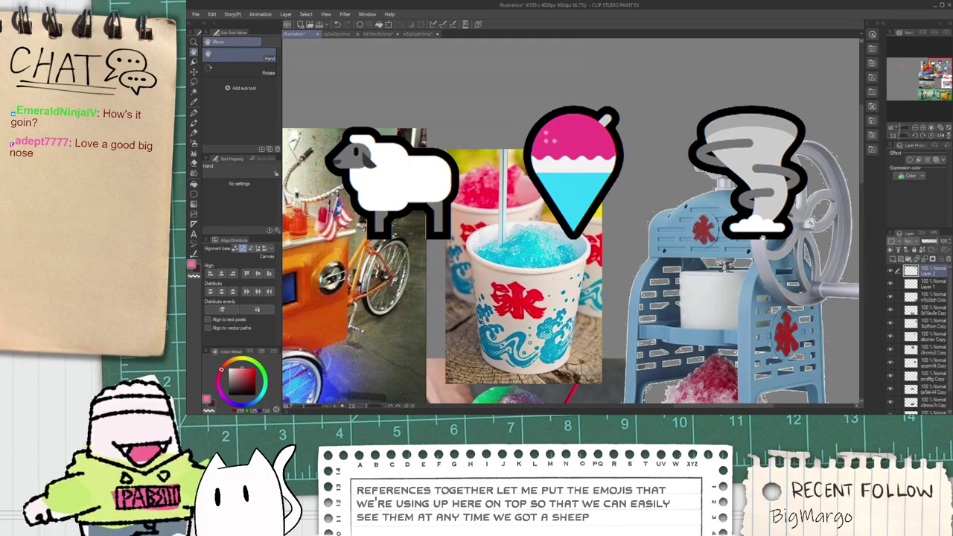
Step: Make Layer 1 active and erase the head's lower-left jaw lines and the bottom of the vertical guideline with the Rough eraser
scroll(619, 210, down, 5)
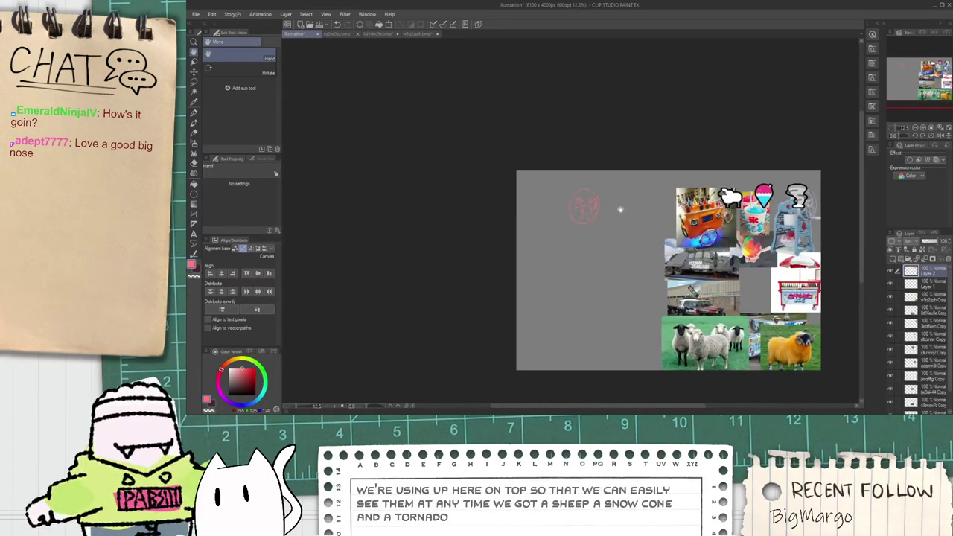
click(923, 285)
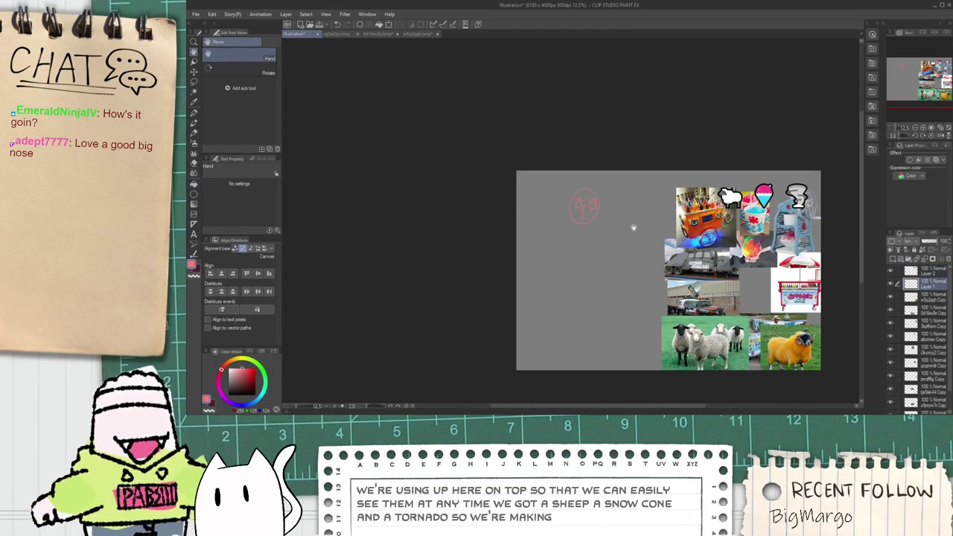
scroll(542, 203, up, 2)
scroll(543, 202, up, 2)
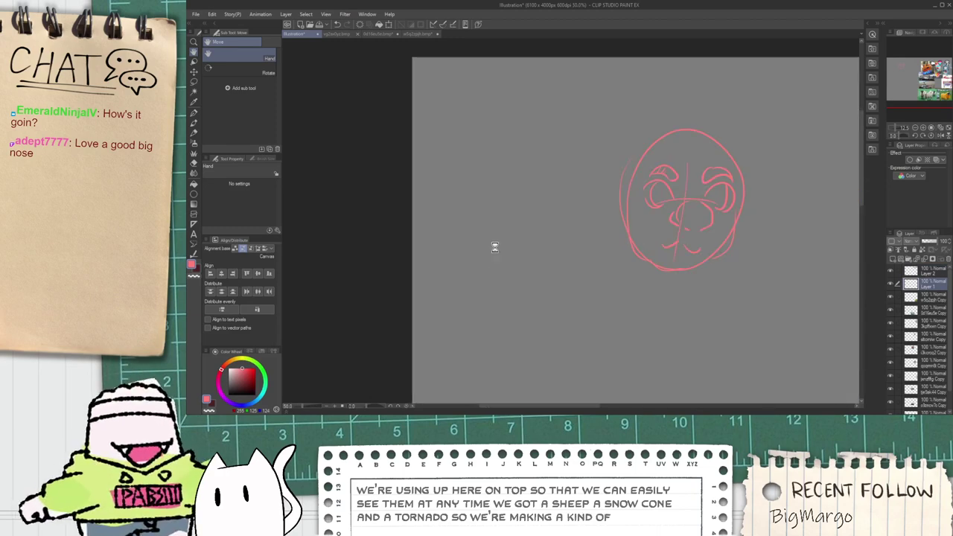
scroll(561, 283, up, 1)
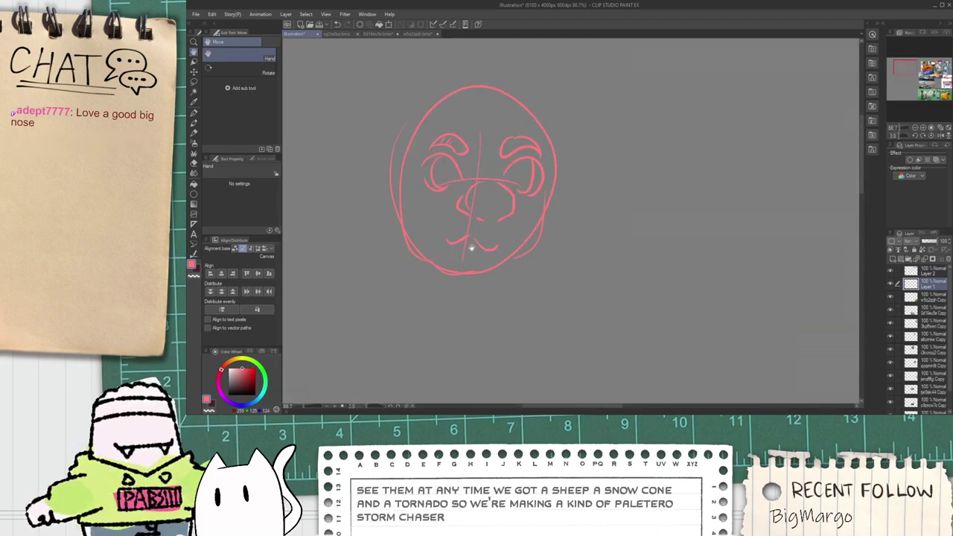
key(e)
click(228, 96)
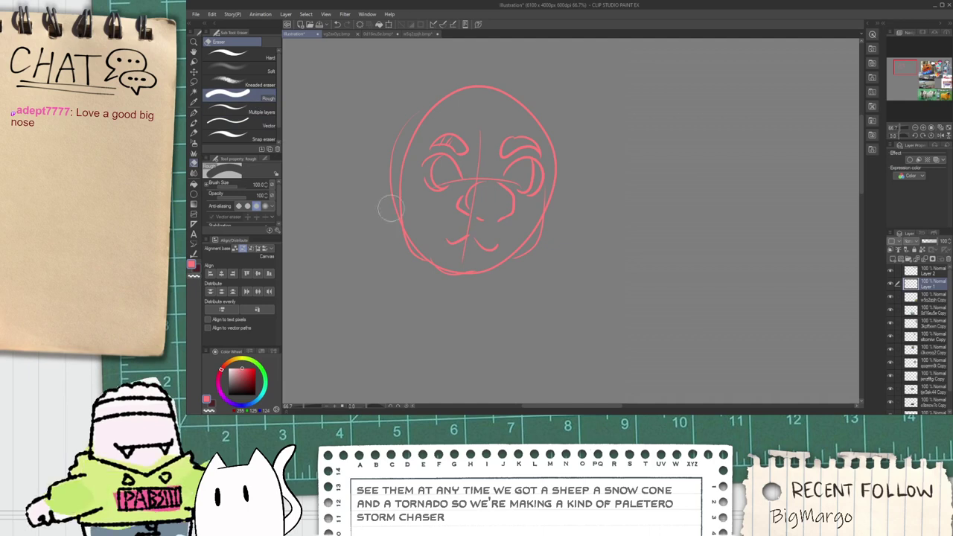
mouse_move(405, 204)
mouse_down()
mouse_move(434, 264)
mouse_move(468, 272)
mouse_move(449, 239)
mouse_move(510, 246)
mouse_move(536, 234)
mouse_up()
Step: Redraw the left cheek and jaw as one fuller curve with the G-pen, adding short curves for the chin
key(p)
scroll(476, 244, up, 1)
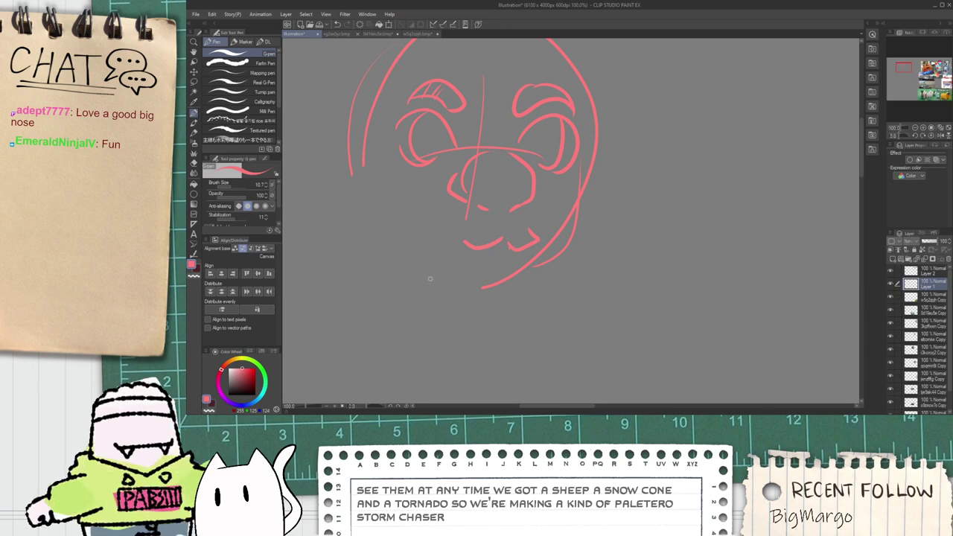
mouse_move(429, 278)
mouse_down()
mouse_move(498, 287)
mouse_move(518, 273)
mouse_up()
key(ctrl+z)
key(ctrl+z)
mouse_move(445, 286)
mouse_down()
mouse_move(509, 295)
mouse_move(534, 280)
mouse_up()
mouse_move(333, 218)
mouse_down()
mouse_move(432, 285)
mouse_move(352, 175)
mouse_up()
key(ctrl+z)
key(ctrl+z)
mouse_move(425, 279)
mouse_down()
mouse_move(358, 126)
mouse_move(448, 258)
mouse_up()
key(ctrl+z)
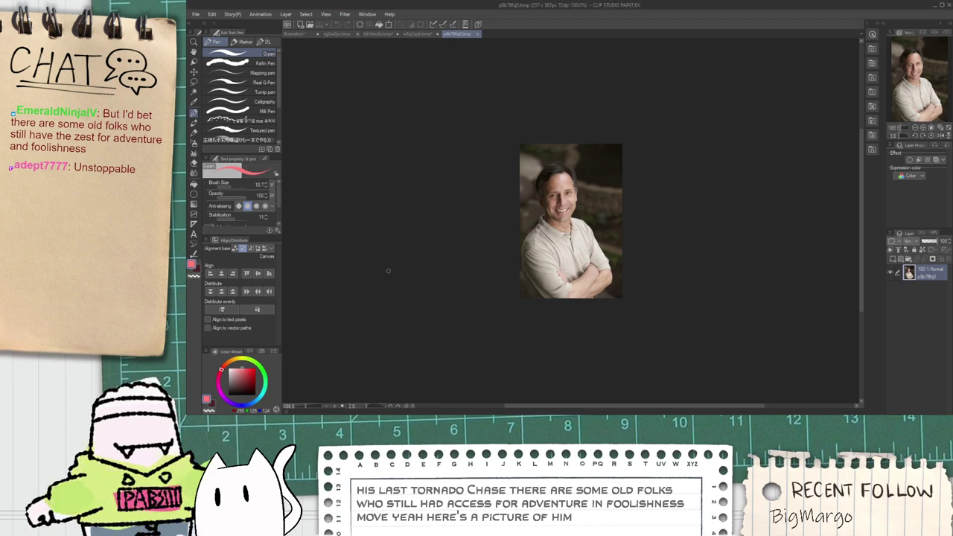
Step: Examine the portrait photo of the smiling man in the beige polo shirt up close and return to the illustration
scroll(583, 229, up, 5)
scroll(584, 230, up, 1)
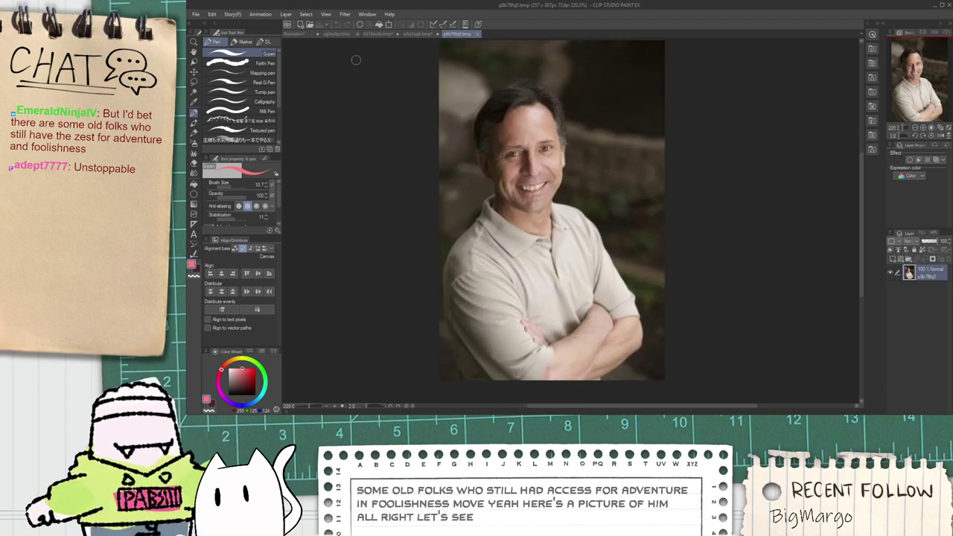
click(302, 35)
scroll(498, 291, down, 1)
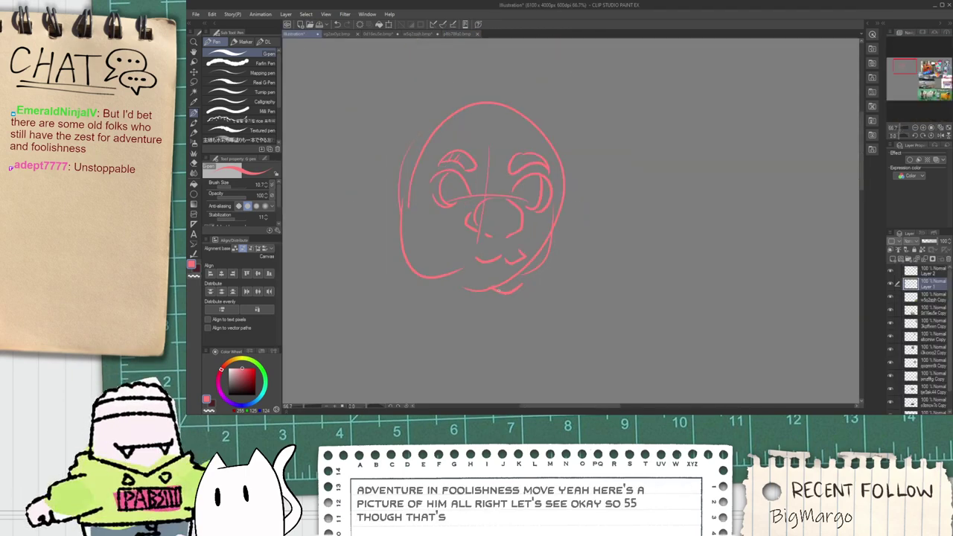
Step: Erase the nose, most of the mouth and the lower vertical guideline, and join the left jaw curve to the chin
key(space)
scroll(475, 281, up, 2)
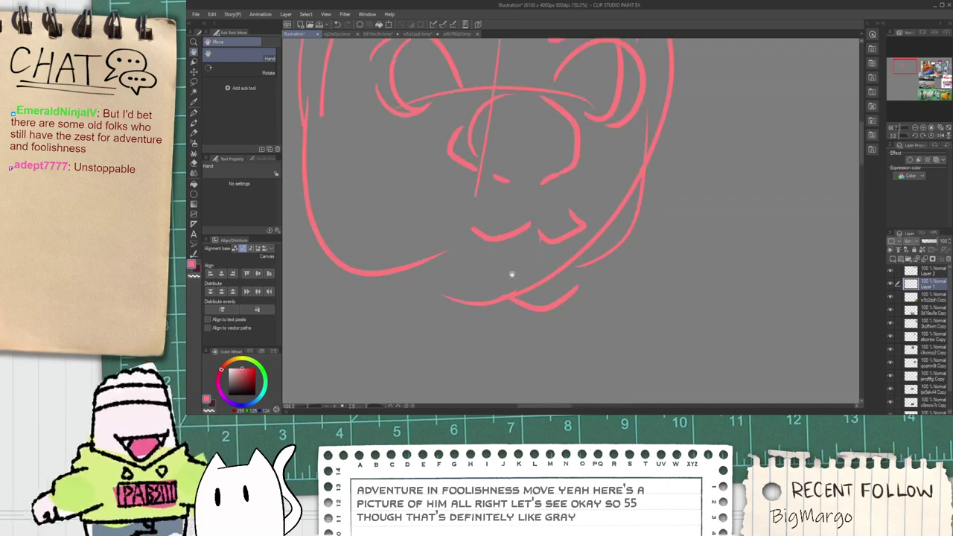
scroll(499, 222, down, 1)
key(space)
drag(501, 221, 505, 252)
key(e)
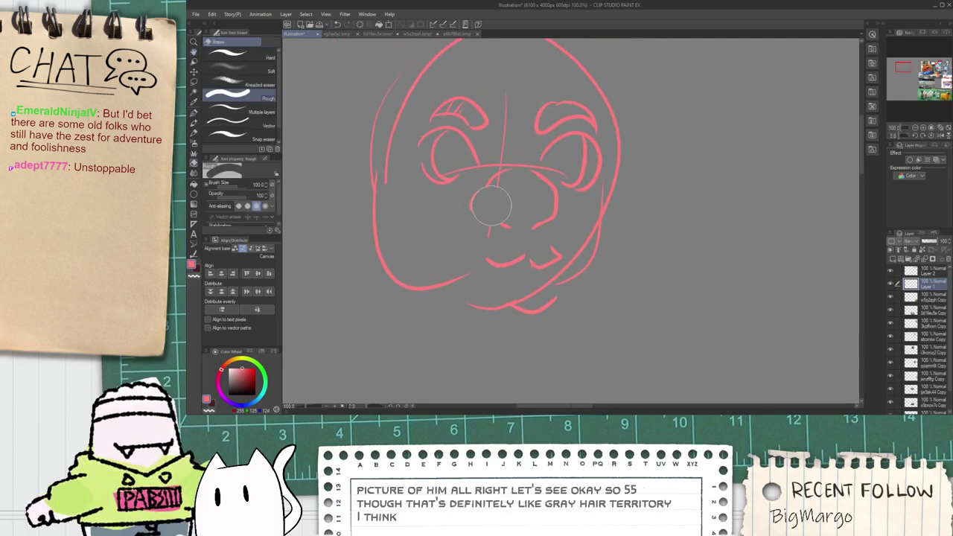
mouse_move(488, 201)
mouse_down()
mouse_move(526, 186)
mouse_move(510, 189)
mouse_move(508, 241)
mouse_move(495, 248)
mouse_move(504, 248)
mouse_move(458, 279)
mouse_up()
key(p)
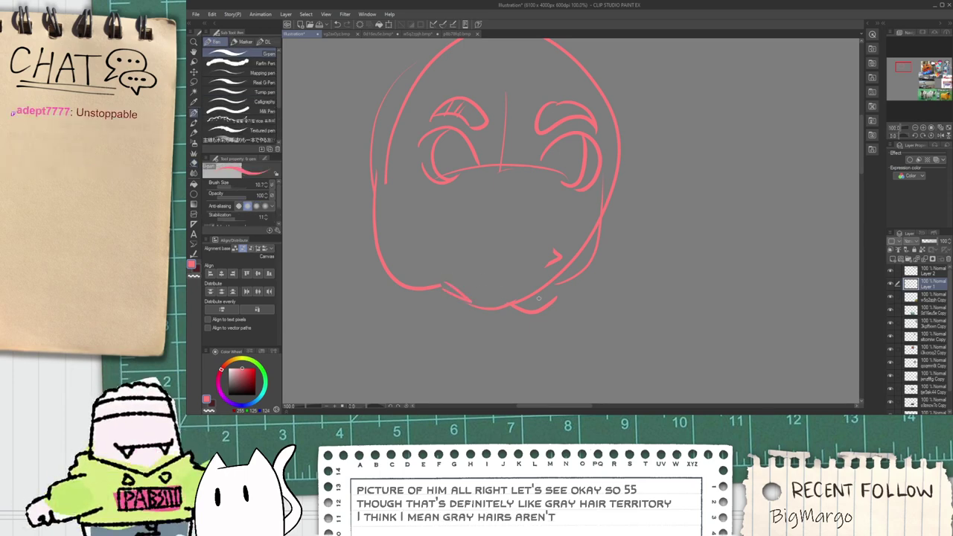
Step: Erase the rough chin strokes and the last mouth mark, and sketch a broad nose with bridge lines beneath the eyes
key(e)
mouse_move(470, 301)
mouse_down()
mouse_move(528, 309)
mouse_move(539, 252)
mouse_move(526, 230)
mouse_up()
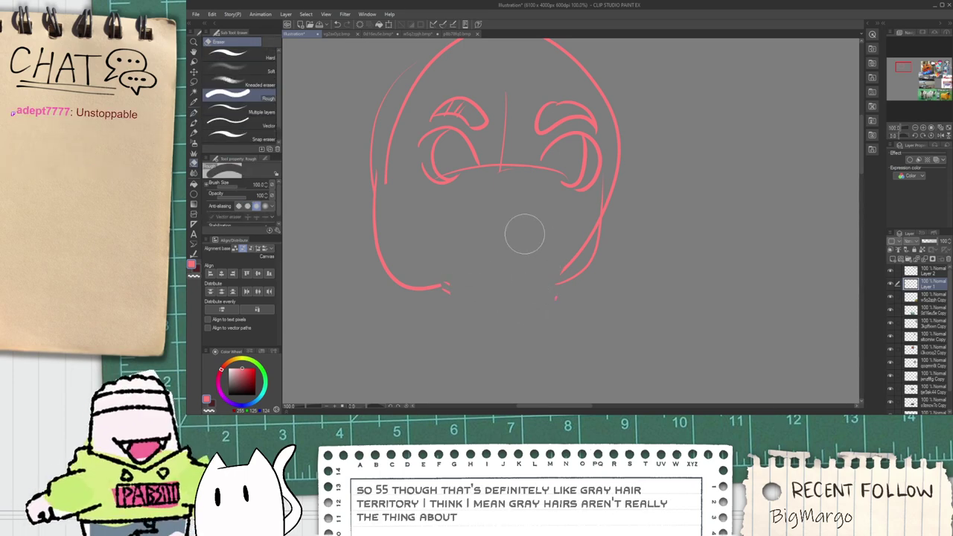
key(p)
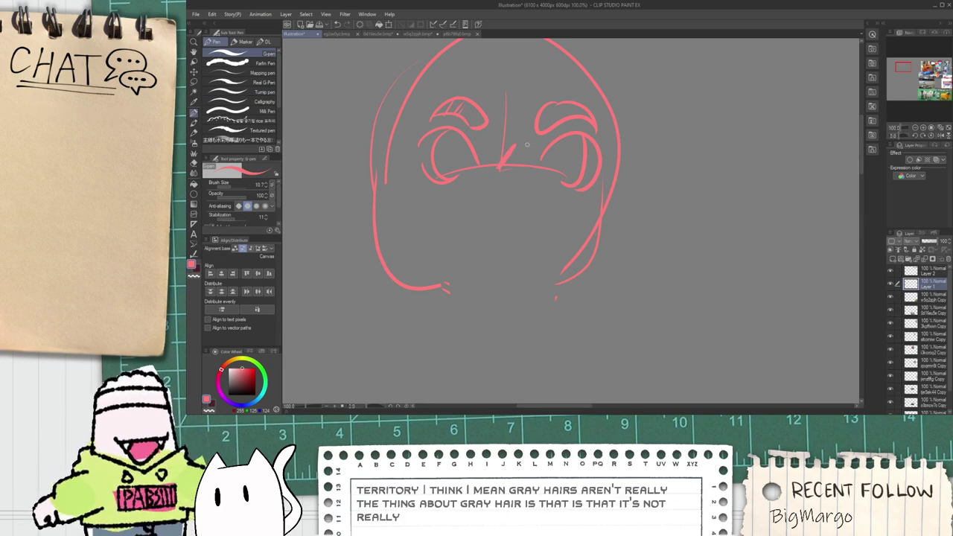
drag(499, 152, 513, 146)
drag(531, 149, 557, 201)
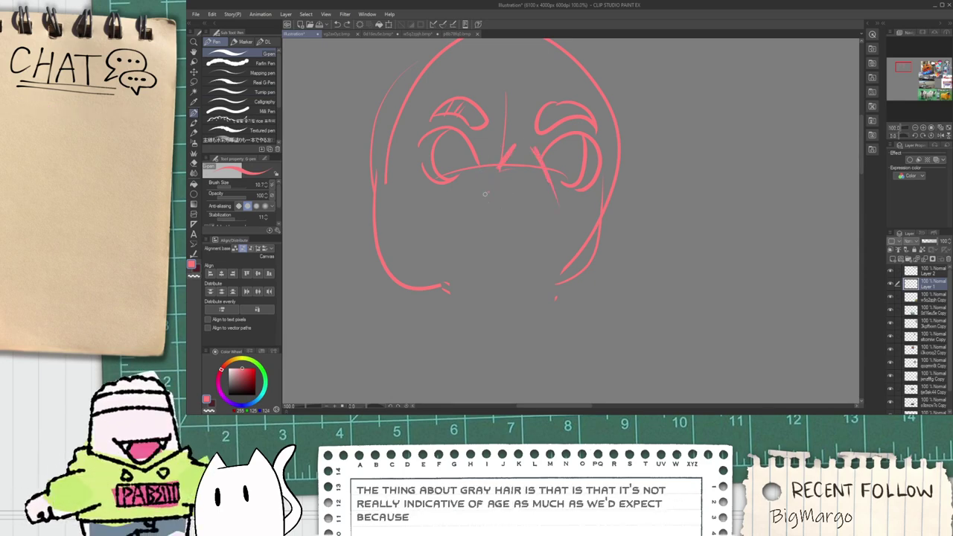
mouse_move(489, 193)
mouse_down()
mouse_move(490, 212)
mouse_move(536, 214)
mouse_up()
drag(510, 214, 557, 214)
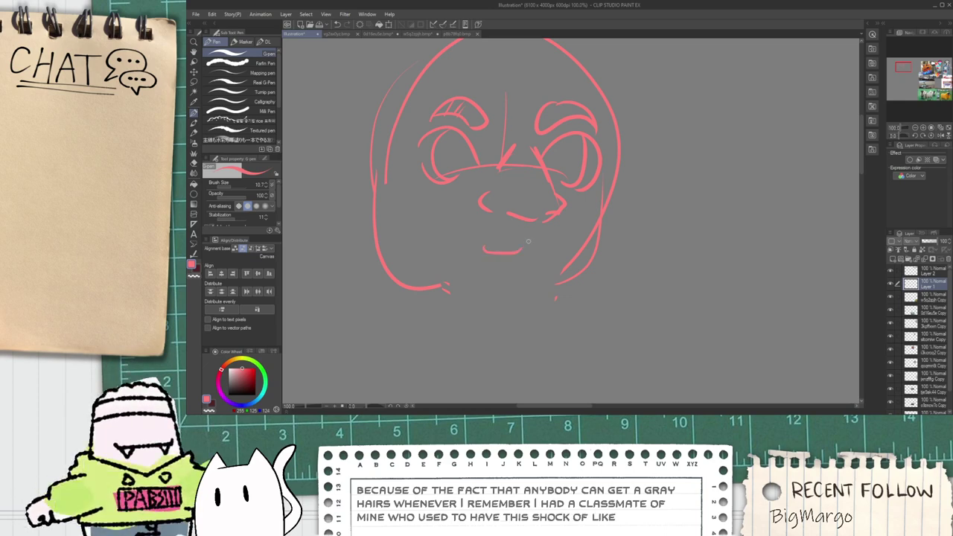
Step: Replace the flat mouth line with two upturned curves under the nose, and draw a chin line joining both sides of the jaw
key(ctrl+z)
drag(490, 243, 537, 240)
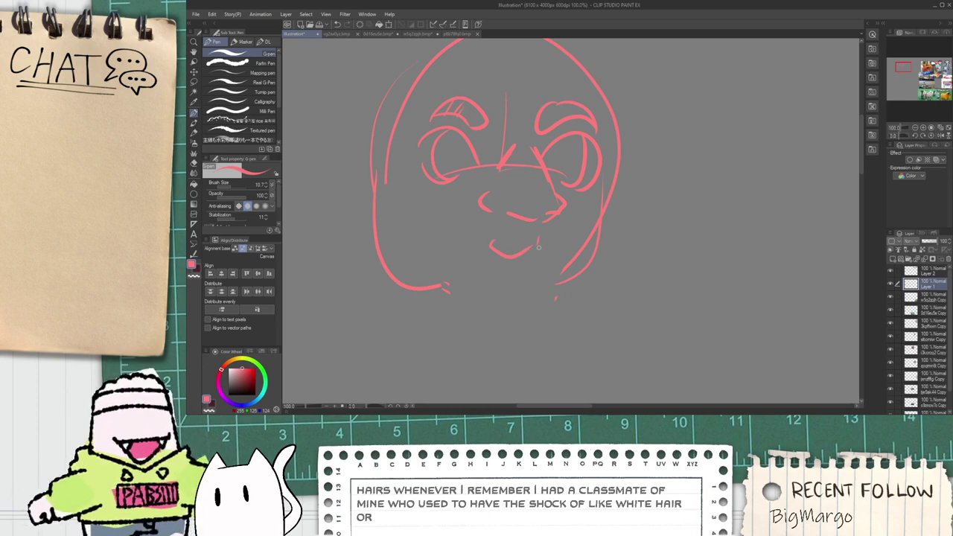
drag(446, 286, 514, 302)
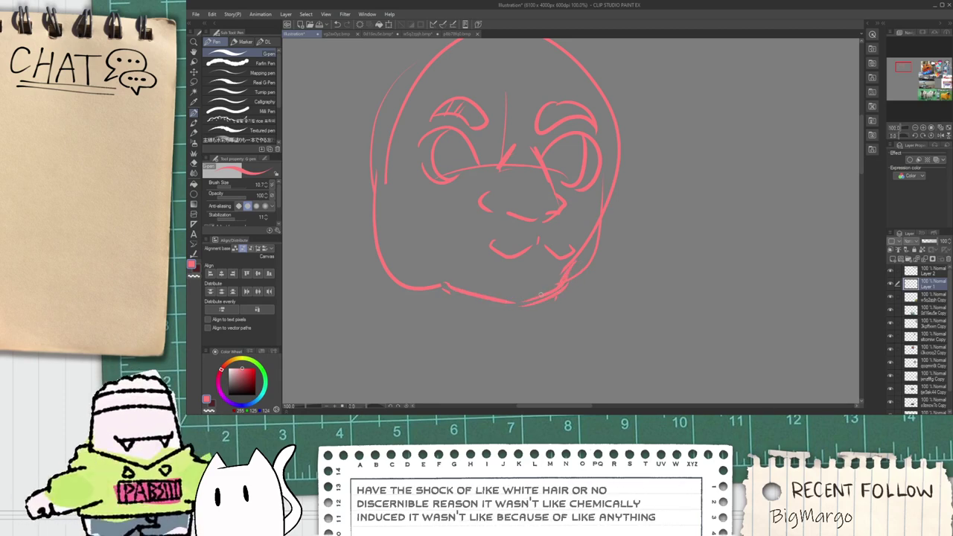
Step: Erase the overlapping inner line along the right jaw beside the mouth, using the Hard eraser at size 42
scroll(541, 295, down, 1)
key(space)
drag(477, 255, 413, 296)
scroll(468, 322, up, 1)
drag(502, 342, 509, 264)
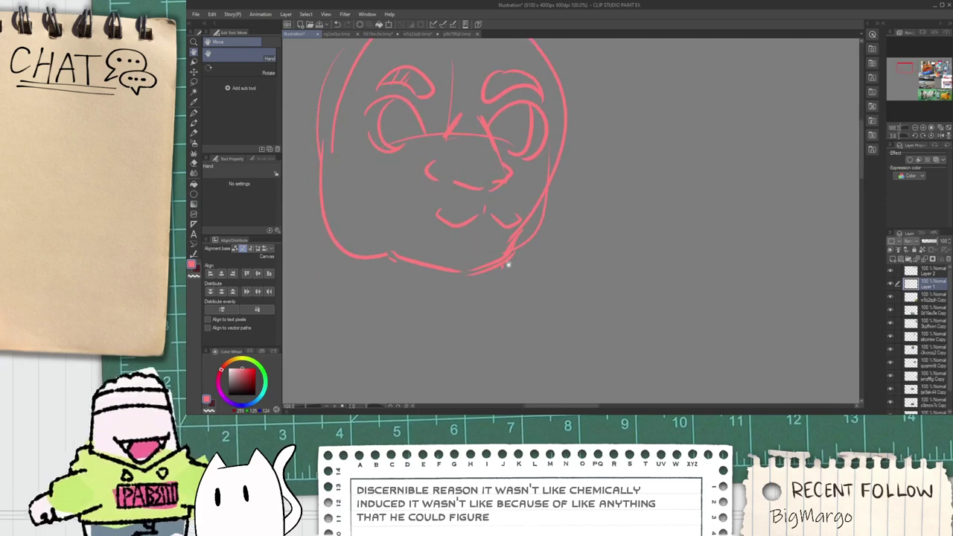
key(e)
scroll(537, 224, up, 1)
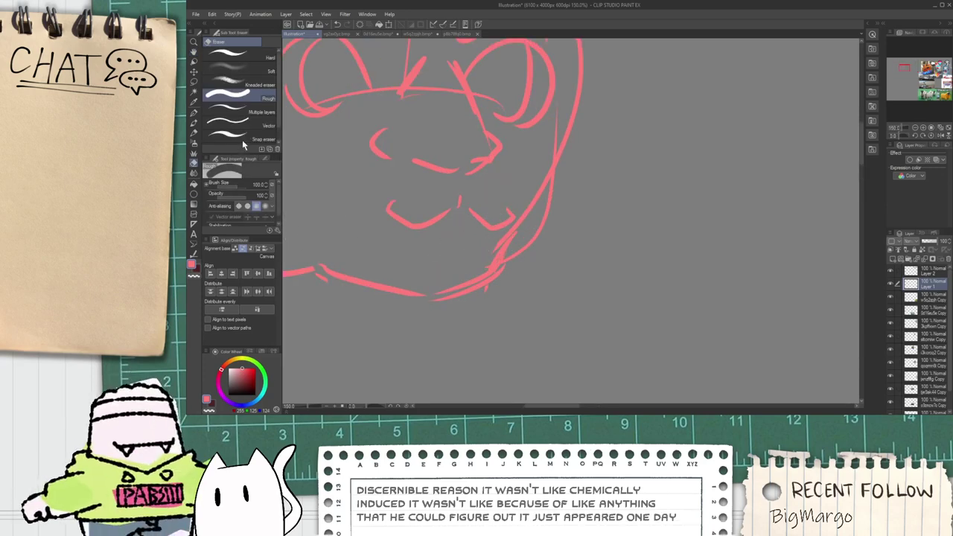
click(249, 57)
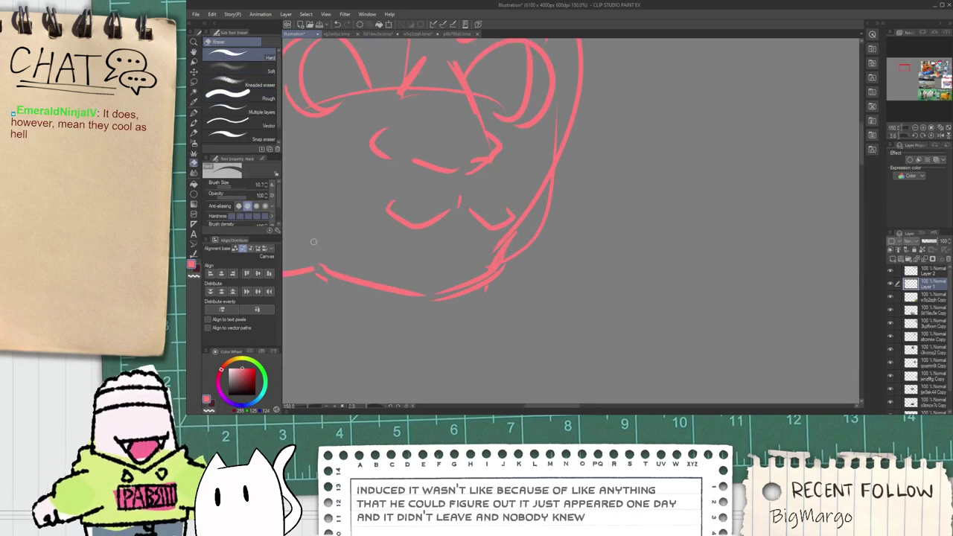
click(233, 185)
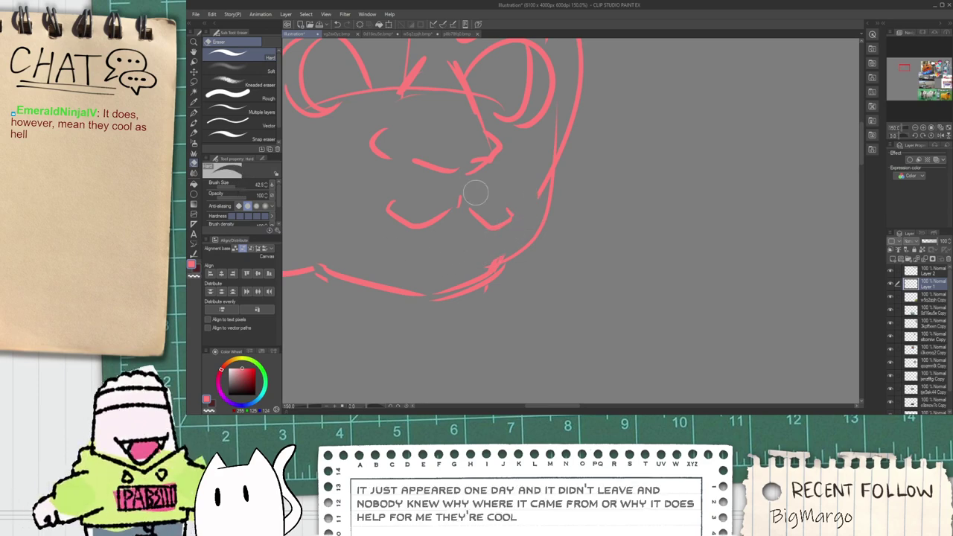
Step: Lasso the mouth and shift it slightly left so it sits centred under the nose, and clear the selection
key(space)
drag(427, 195, 447, 228)
key(m)
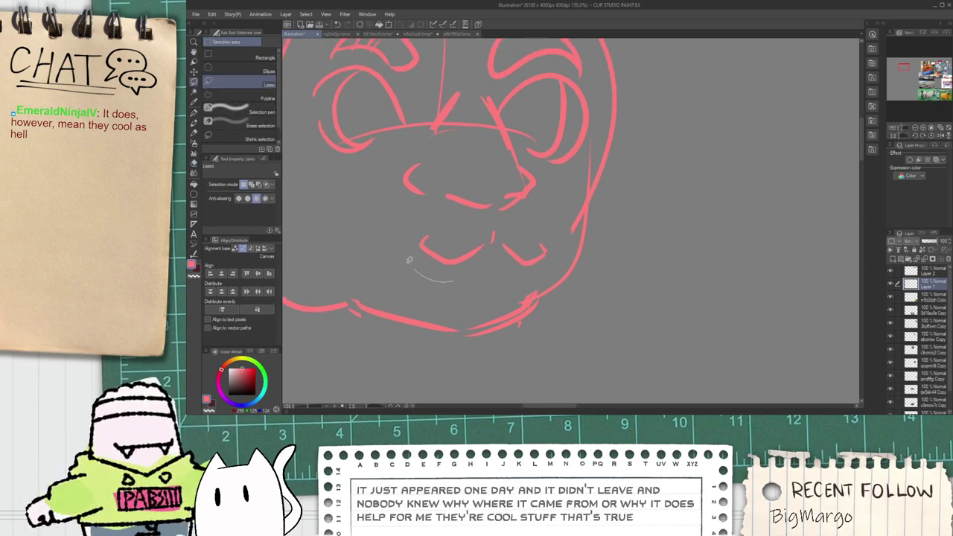
mouse_move(523, 220)
mouse_down()
mouse_move(549, 253)
mouse_move(539, 262)
mouse_move(545, 230)
mouse_up()
key(k)
drag(501, 255, 486, 251)
click(400, 293)
scroll(399, 293, down, 4)
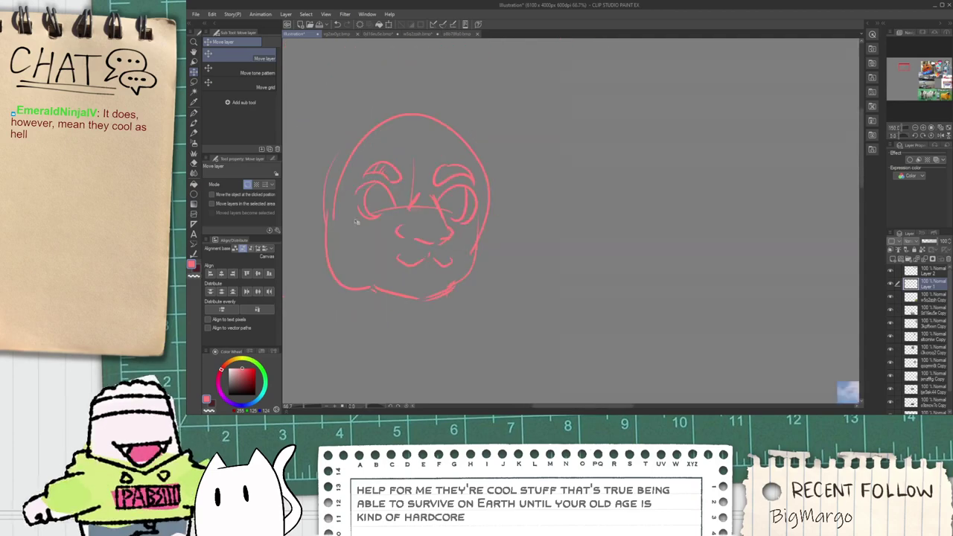
Step: Examine the reference photo of the man in the white brimmed hat behind the orange sheep, and return to the face sketch
key(p)
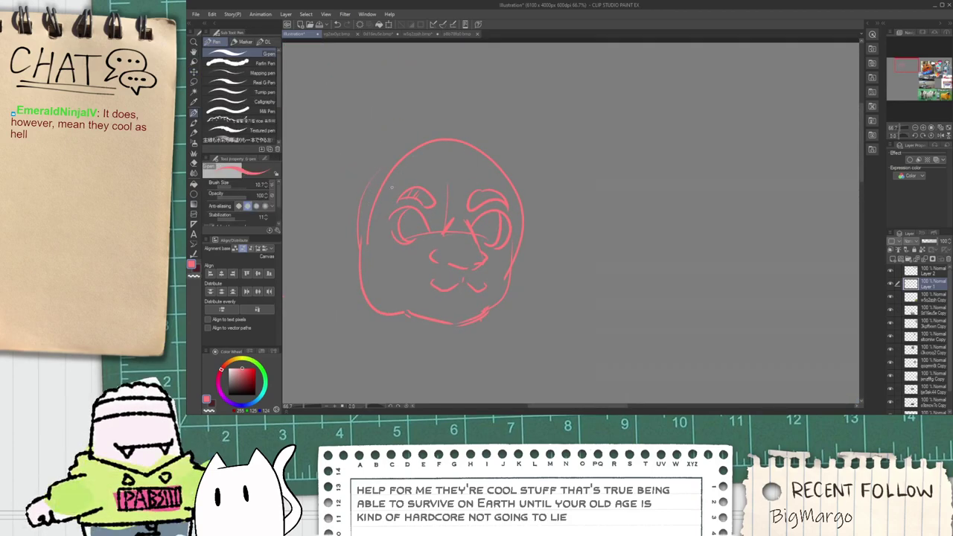
scroll(393, 188, down, 3)
key(space)
drag(718, 399, 519, 186)
scroll(609, 222, up, 4)
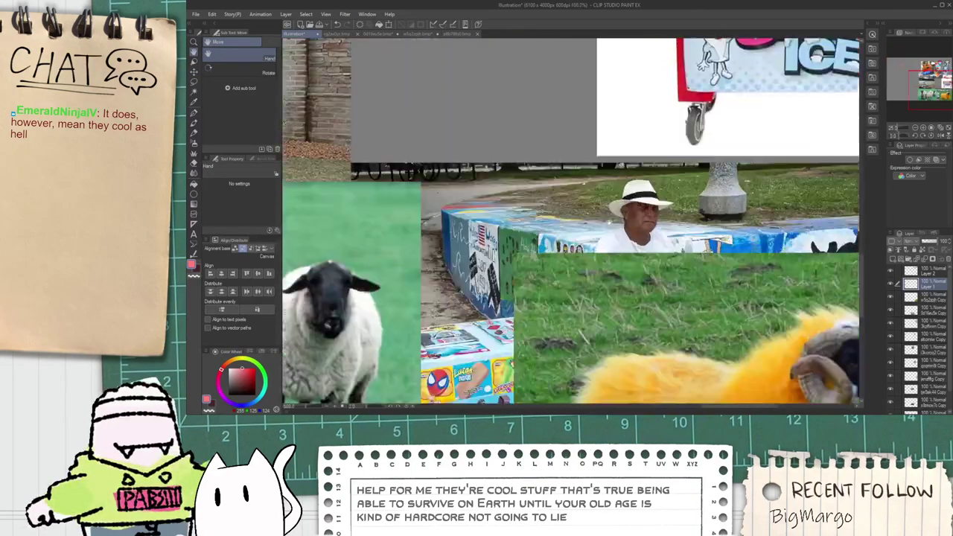
scroll(615, 223, up, 1)
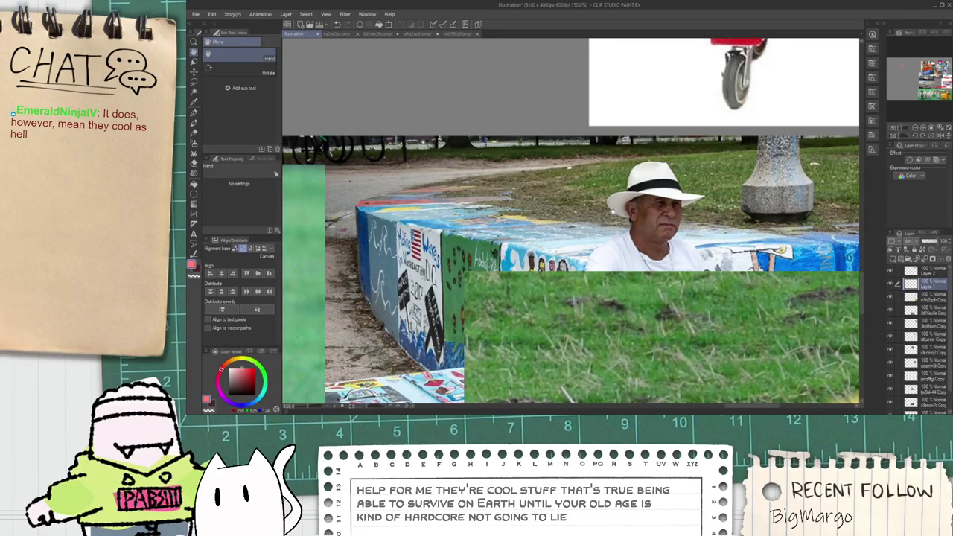
scroll(637, 199, down, 3)
drag(767, 277, 645, 216)
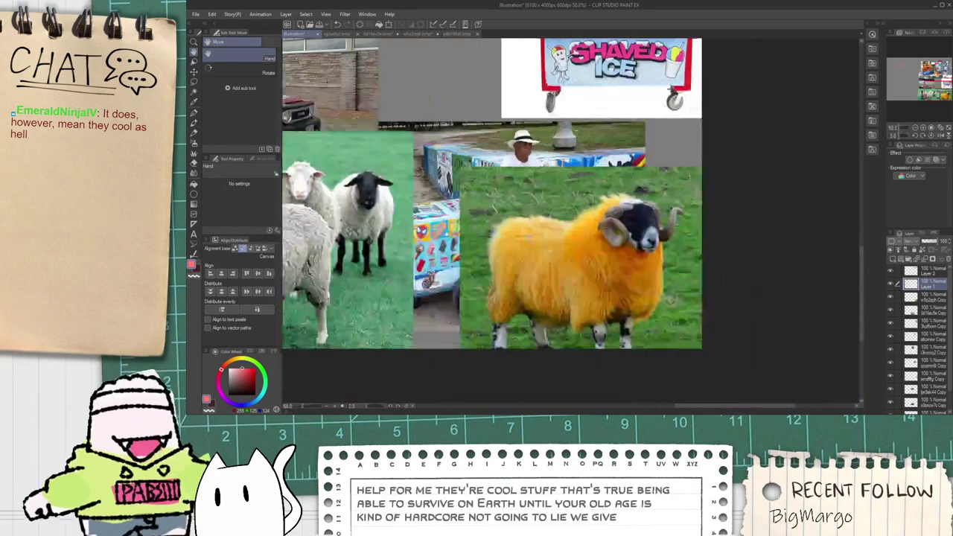
scroll(645, 215, up, 3)
scroll(665, 192, down, 1)
scroll(573, 222, down, 2)
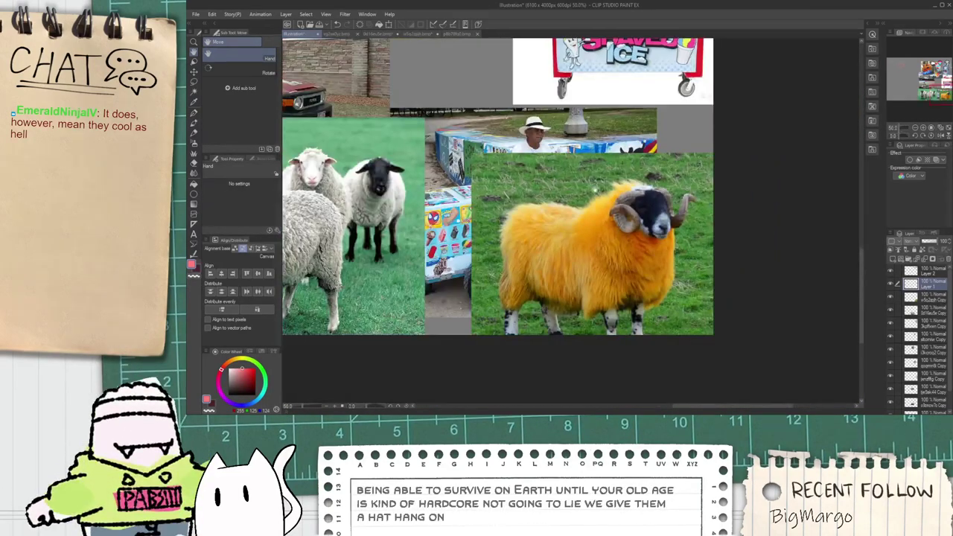
scroll(595, 189, up, 3)
scroll(450, 105, down, 2)
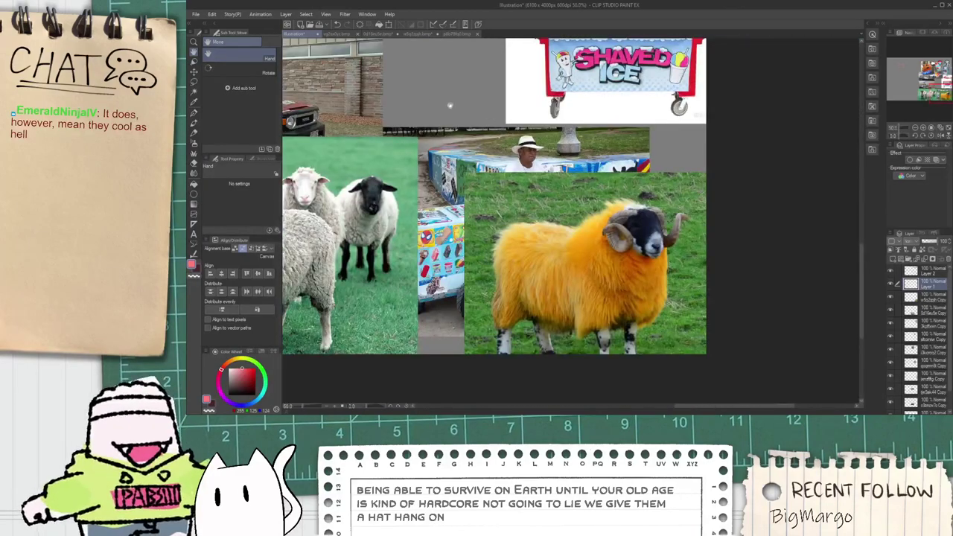
drag(450, 105, 639, 265)
mouse_move(388, 112)
mouse_down()
mouse_move(620, 239)
mouse_move(602, 223)
mouse_up()
scroll(357, 88, up, 1)
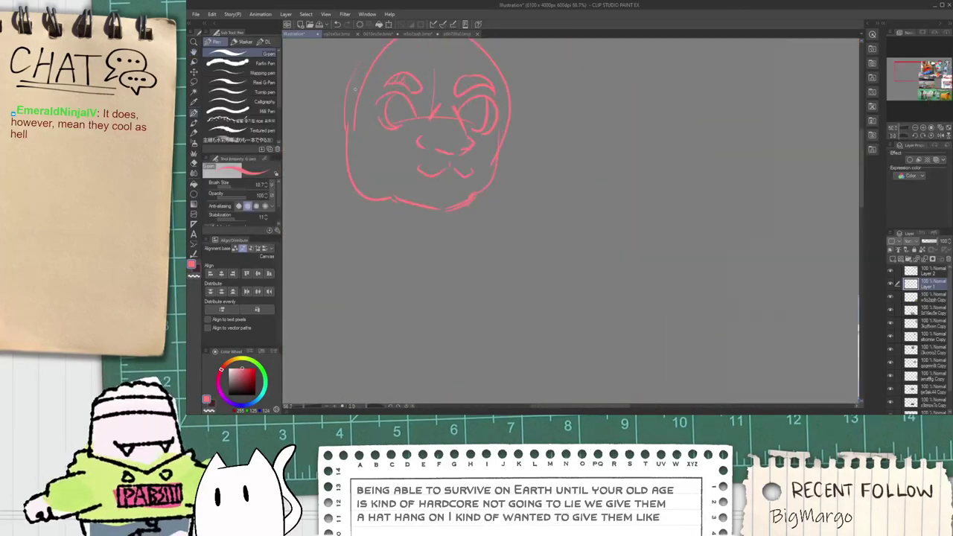
scroll(355, 88, up, 2)
scroll(417, 111, up, 2)
drag(376, 205, 665, 176)
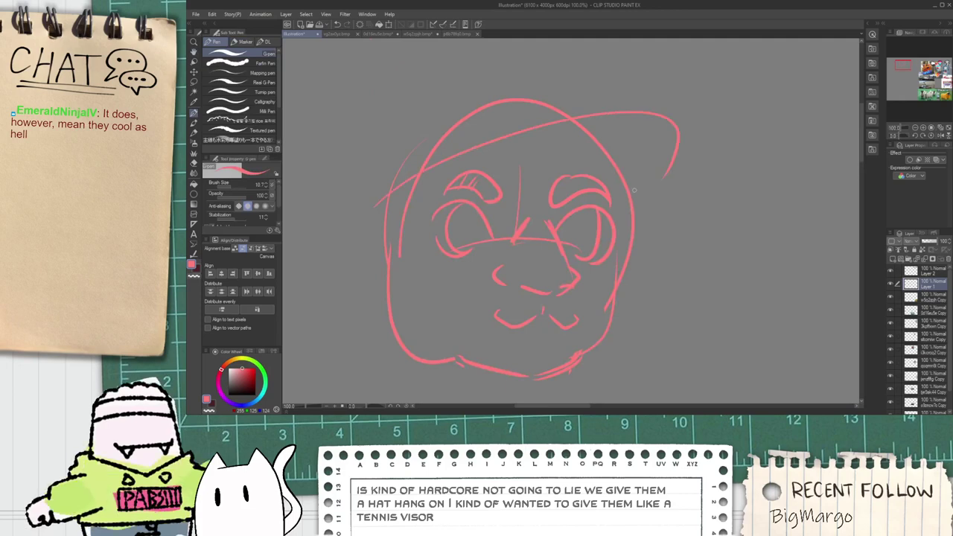
key(ctrl+z)
key(ctrl+z)
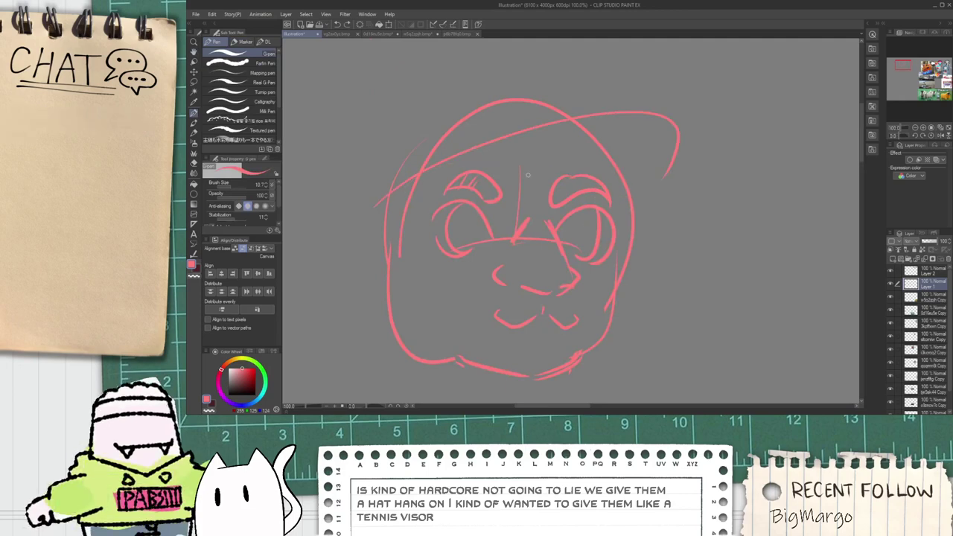
Step: Sketch a wide cowboy-hat brim across the forehead with upturned sides, adding a short curve at the head's left side
mouse_move(368, 246)
mouse_down()
mouse_move(602, 154)
mouse_move(733, 129)
mouse_move(773, 138)
mouse_move(629, 265)
mouse_up()
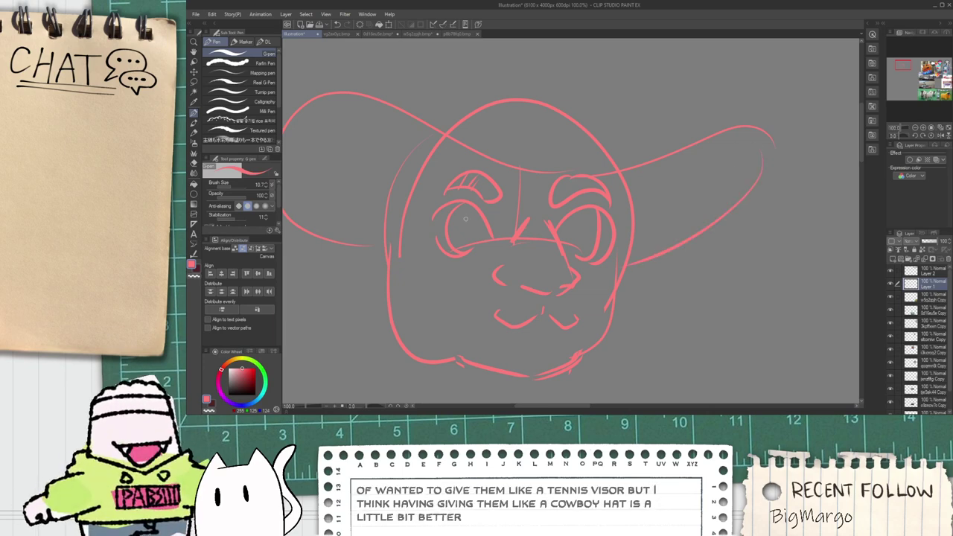
drag(438, 174, 375, 227)
scroll(453, 176, down, 2)
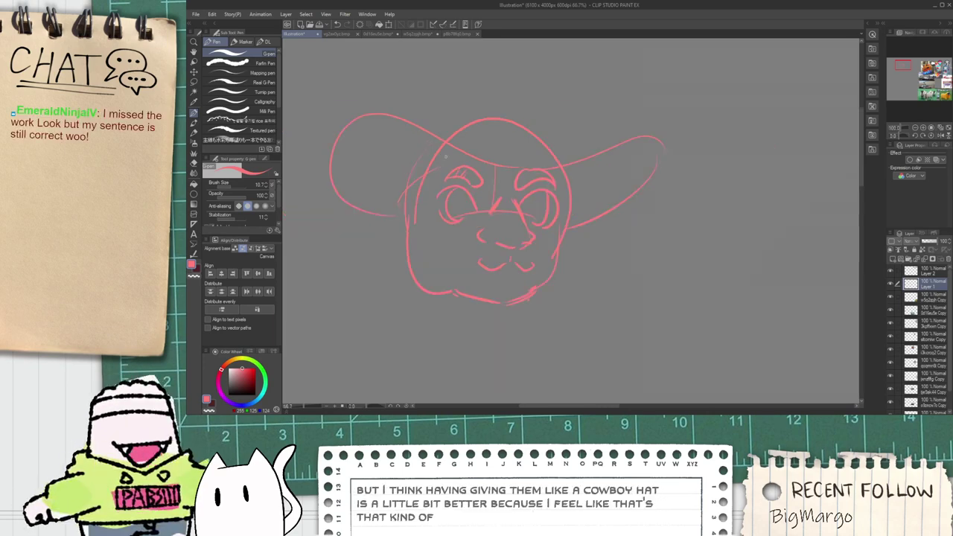
mouse_move(440, 120)
mouse_down()
mouse_move(490, 186)
mouse_move(470, 171)
mouse_up()
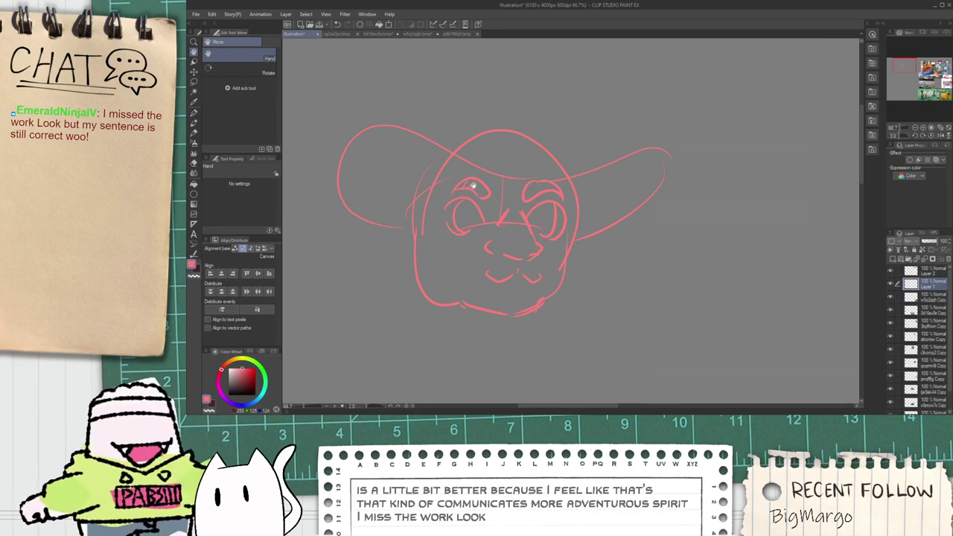
Step: Examine the shape of the white hat's crown and brim in the vendor photo, and go back to the head sketch
scroll(475, 192, down, 2)
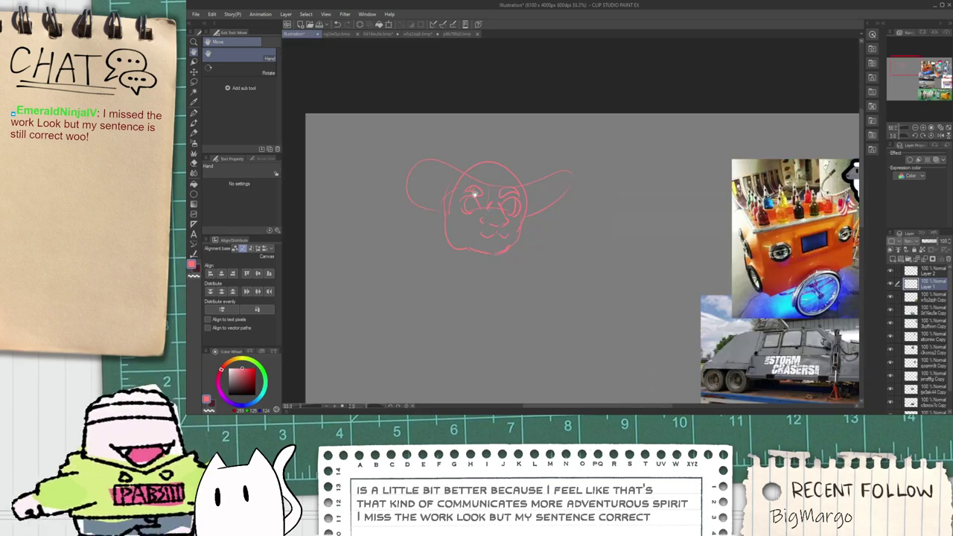
drag(517, 291, 424, 211)
drag(487, 249, 345, 212)
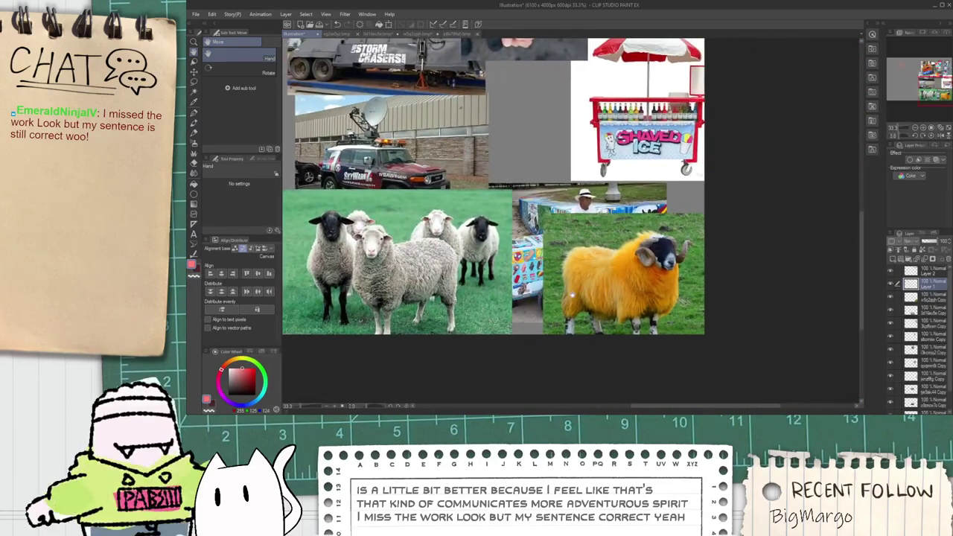
scroll(573, 295, up, 2)
scroll(670, 254, down, 3)
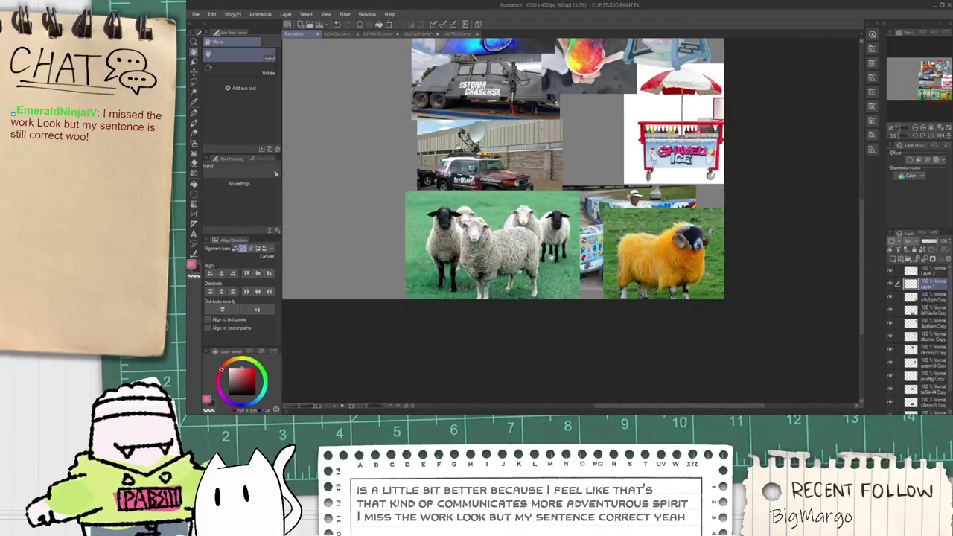
scroll(607, 248, up, 4)
scroll(560, 215, up, 1)
scroll(559, 215, down, 4)
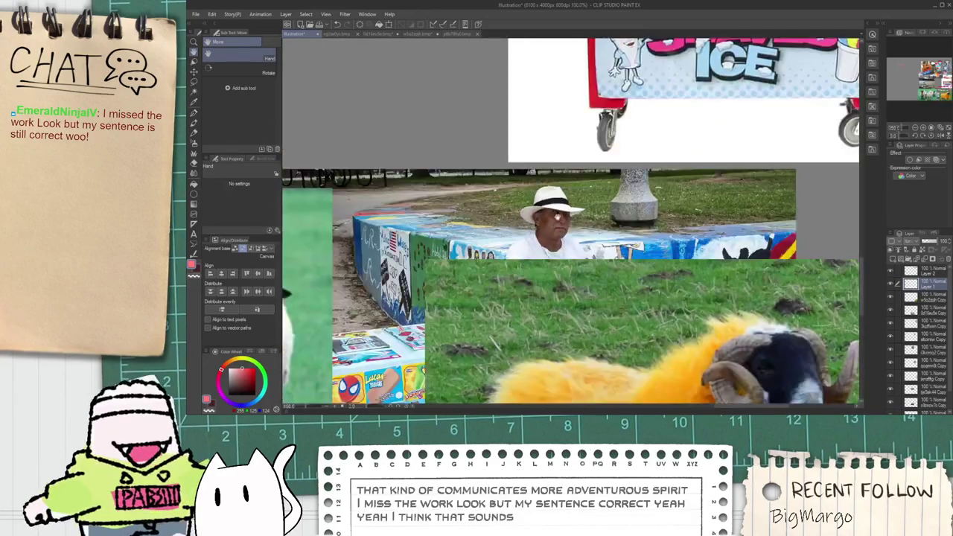
drag(439, 198, 611, 295)
drag(424, 164, 576, 316)
drag(341, 94, 442, 202)
Step: Sketch the hat's crown above the brim with slanted sides and a dented, pinched top
scroll(442, 202, up, 3)
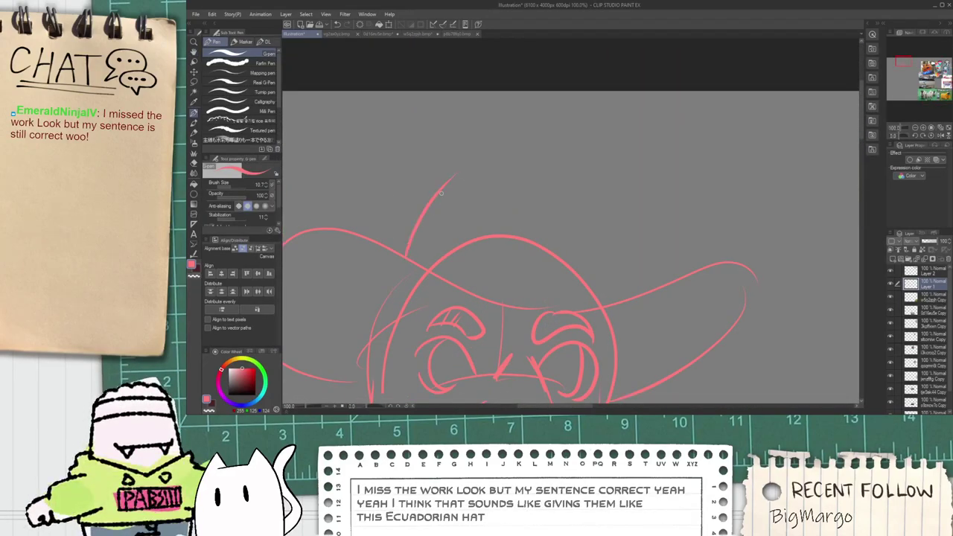
drag(442, 192, 515, 233)
key(ctrl+z)
mouse_move(437, 198)
mouse_down()
mouse_move(529, 234)
mouse_move(557, 212)
mouse_up()
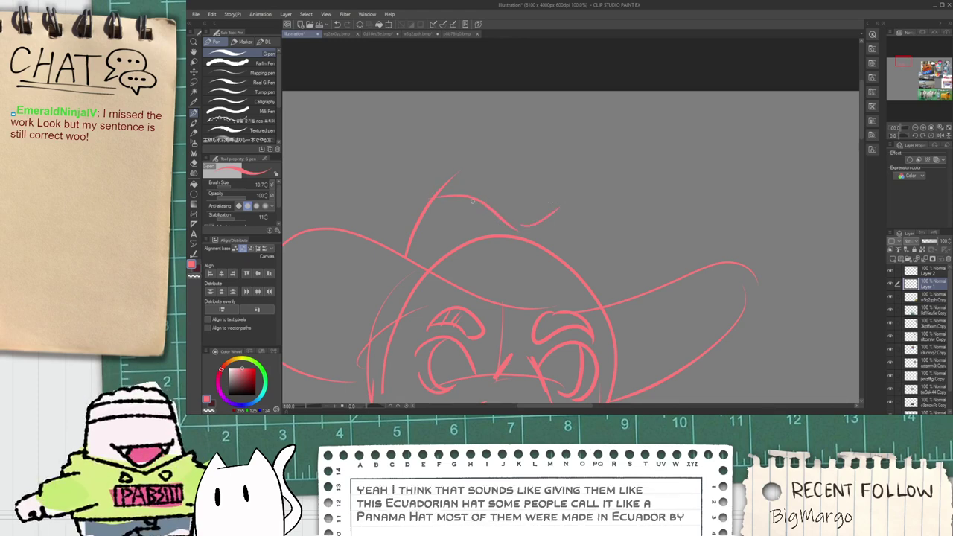
drag(479, 197, 551, 219)
key(ctrl+z)
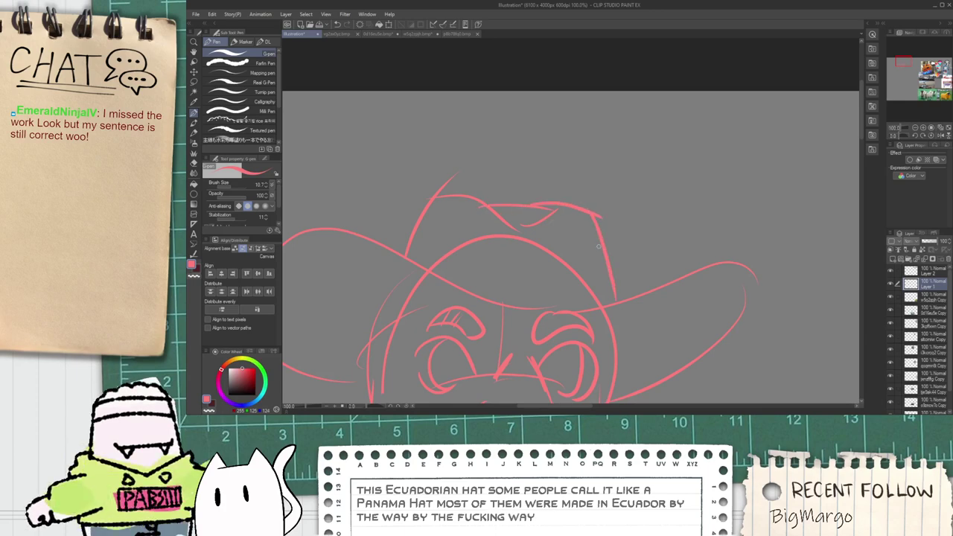
scroll(488, 242, down, 2)
drag(463, 294, 472, 198)
scroll(469, 198, up, 1)
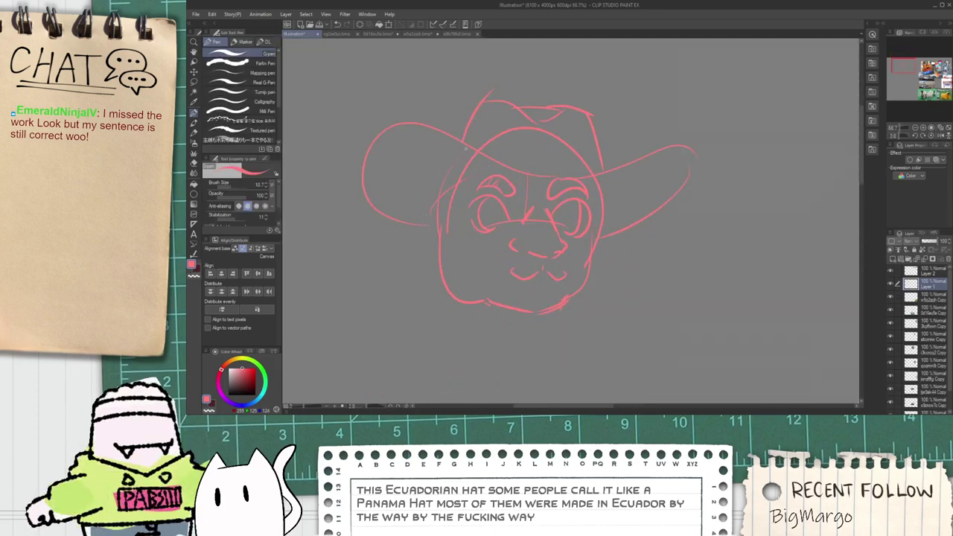
Step: Sketch a large sheep horn arching up from the hat's left side and curling outward to a pointed tip
scroll(483, 144, down, 3)
drag(573, 239, 411, 117)
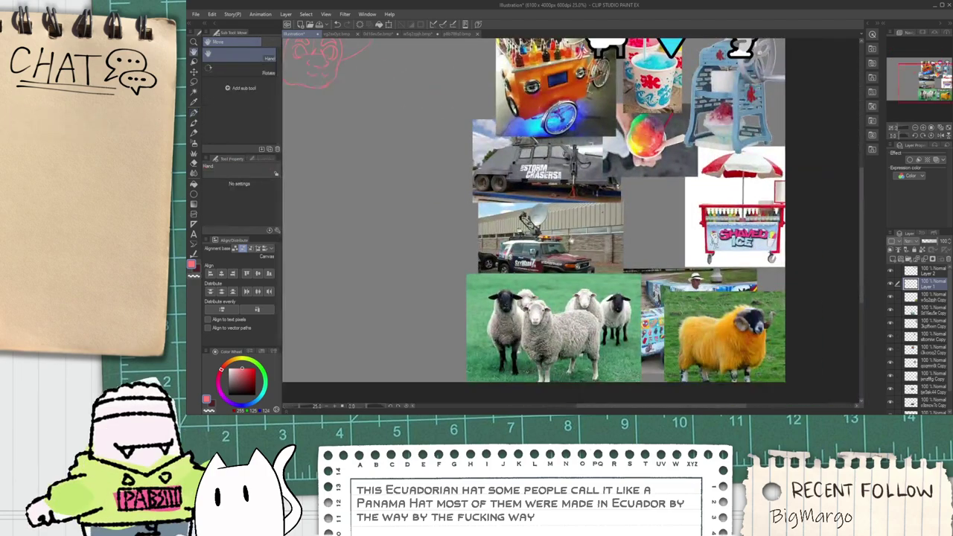
scroll(460, 178, up, 1)
drag(382, 184, 569, 360)
scroll(419, 156, up, 1)
scroll(417, 156, up, 1)
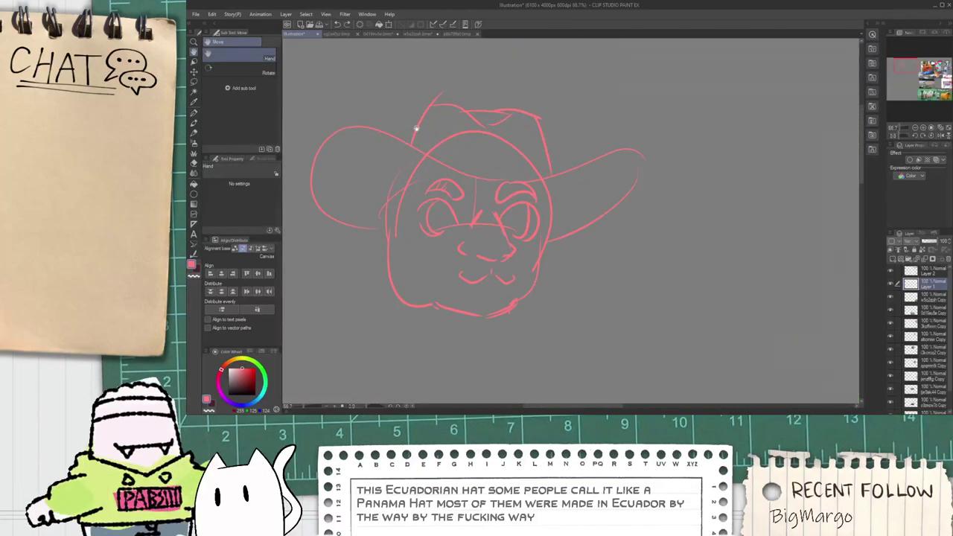
drag(430, 130, 382, 88)
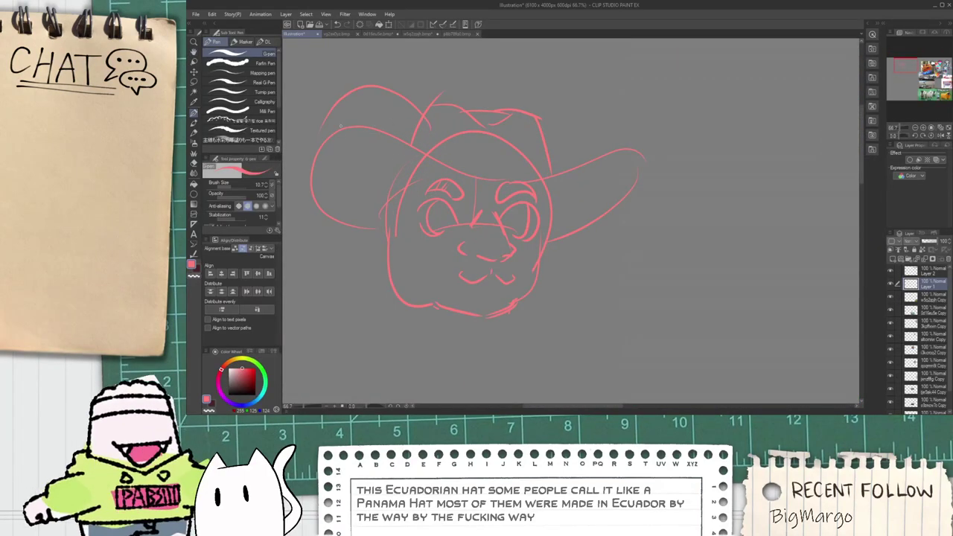
drag(321, 111, 394, 170)
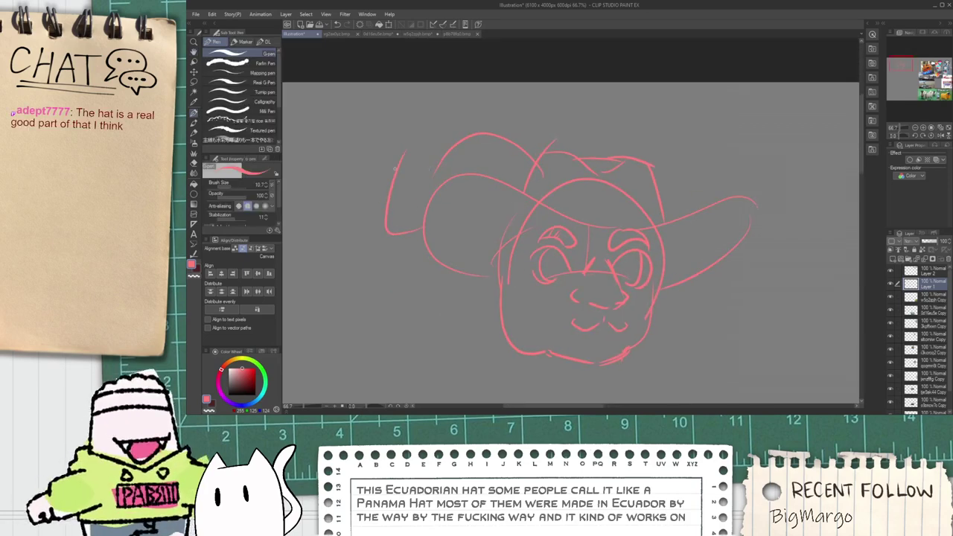
drag(372, 124, 425, 178)
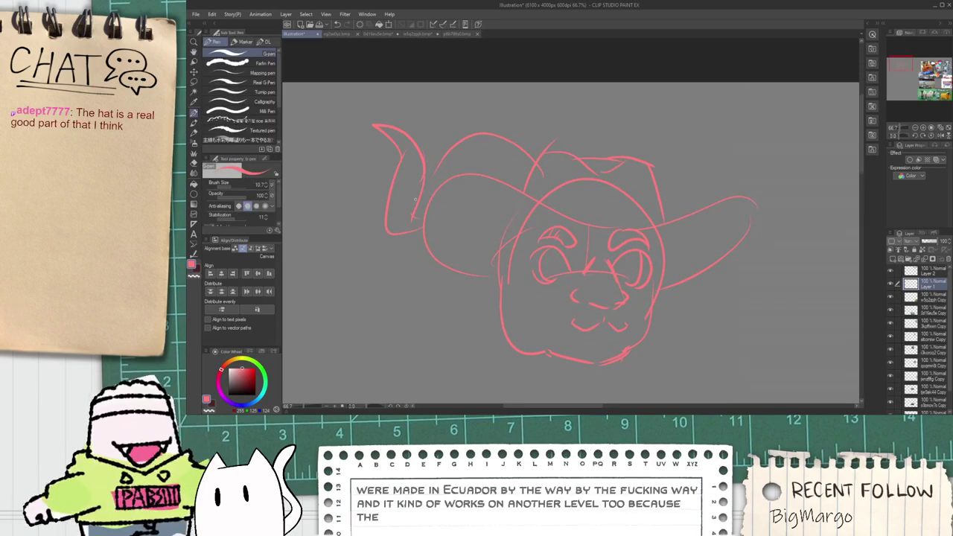
scroll(505, 173, up, 1)
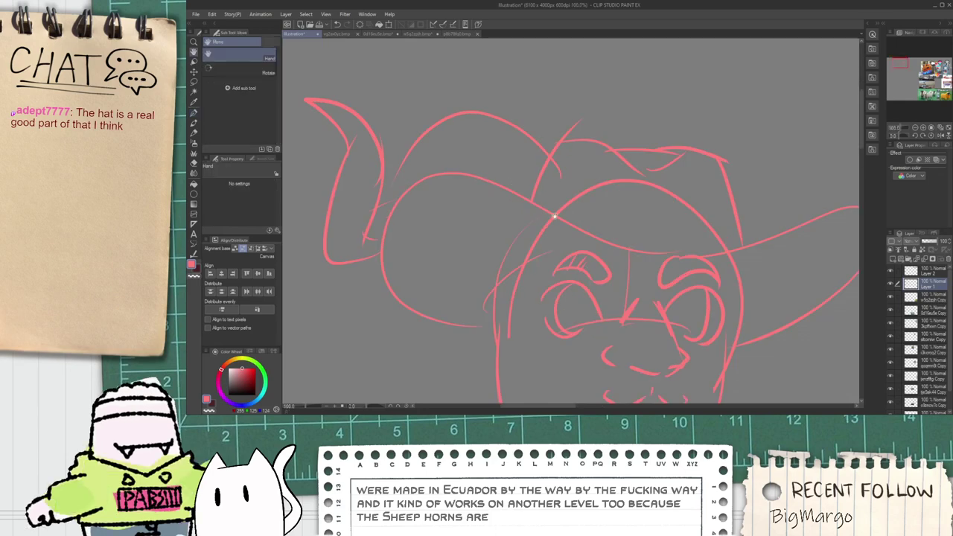
drag(556, 215, 507, 190)
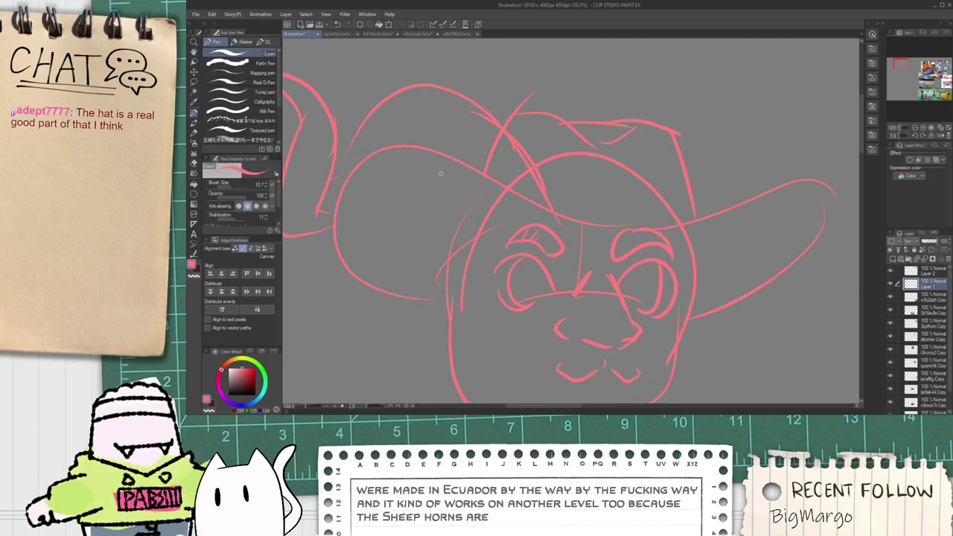
Step: Sketch the second horn's arch rising from the crown above the brim's right side
scroll(414, 186, down, 2)
scroll(499, 198, up, 1)
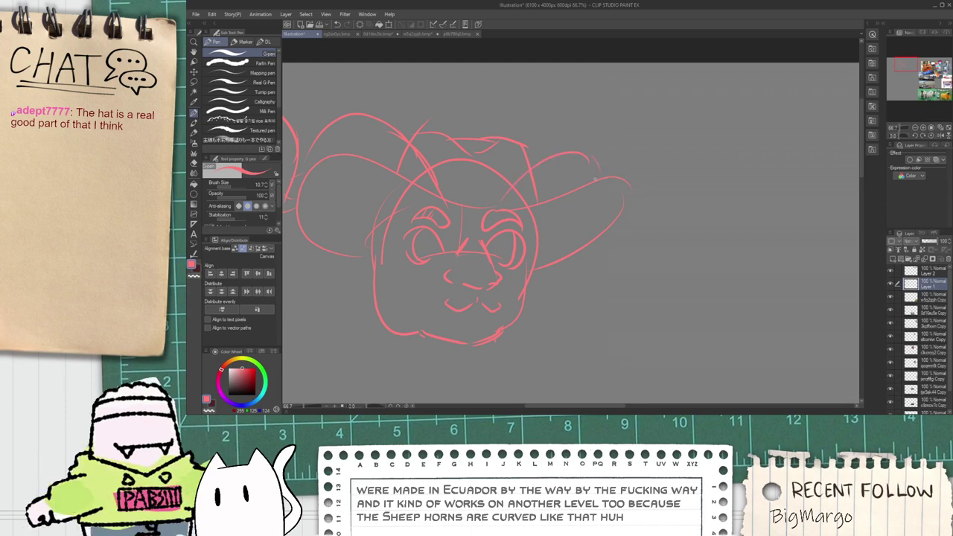
scroll(596, 168, down, 1)
mouse_move(582, 175)
mouse_down()
mouse_move(566, 153)
mouse_move(608, 163)
mouse_up()
scroll(576, 146, up, 1)
scroll(591, 147, down, 1)
scroll(564, 156, up, 1)
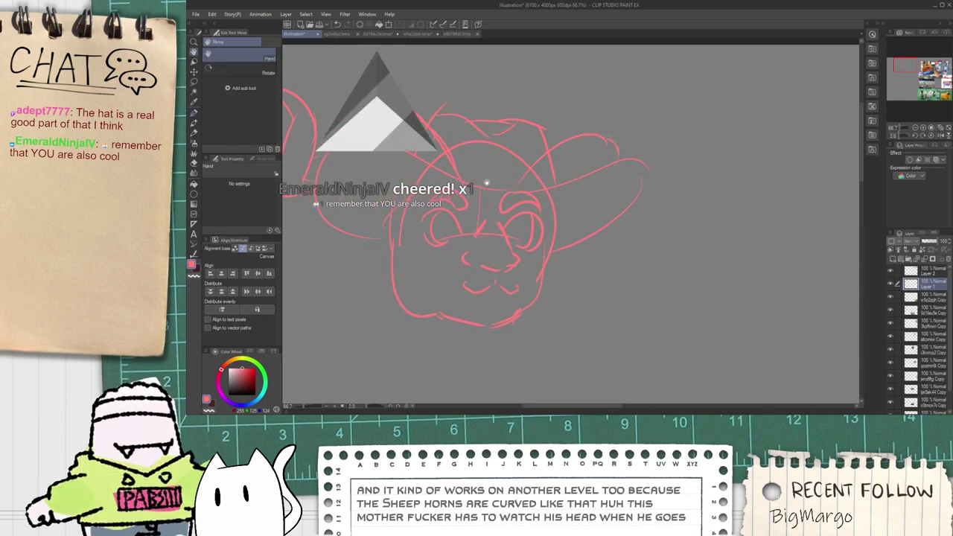
drag(429, 186, 479, 194)
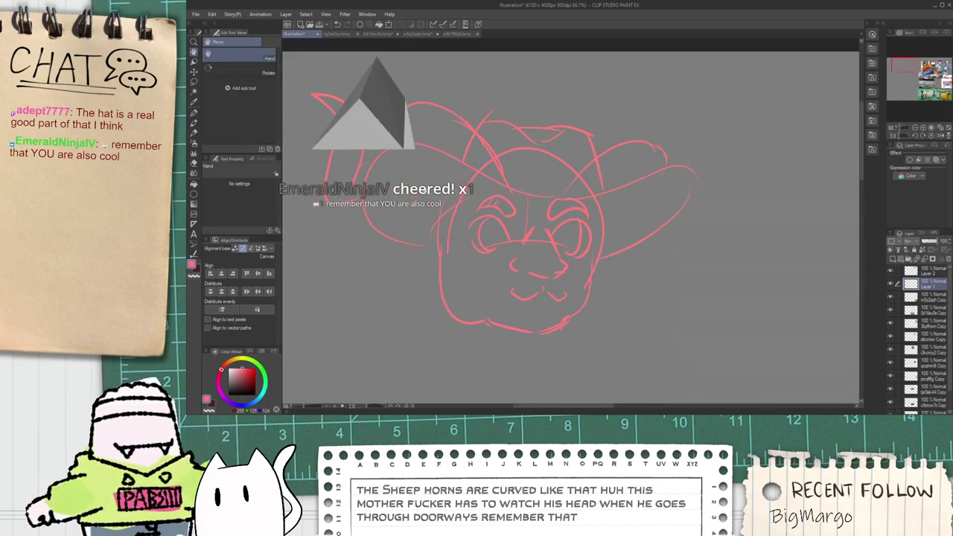
Step: Try to erase the brim's left side with the Rough eraser at size 57 and redraw it narrower
key(e)
click(229, 95)
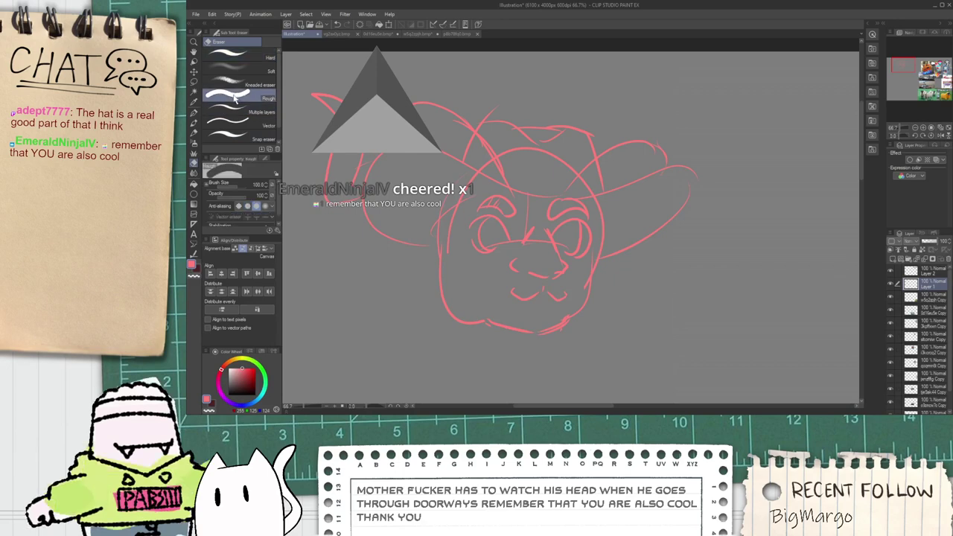
click(234, 186)
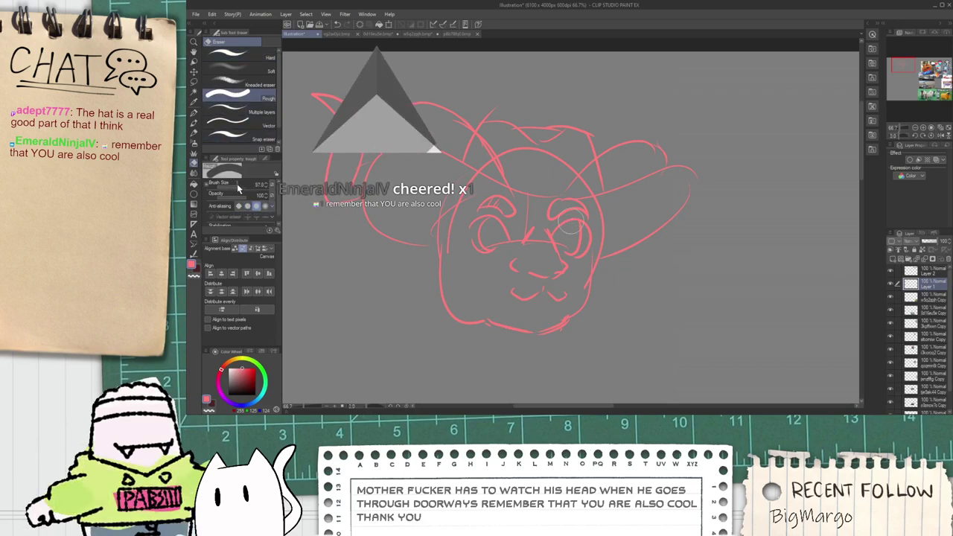
scroll(452, 246, up, 1)
mouse_move(397, 239)
mouse_down()
mouse_move(340, 215)
mouse_move(341, 122)
mouse_move(326, 161)
mouse_move(420, 104)
mouse_up()
key(p)
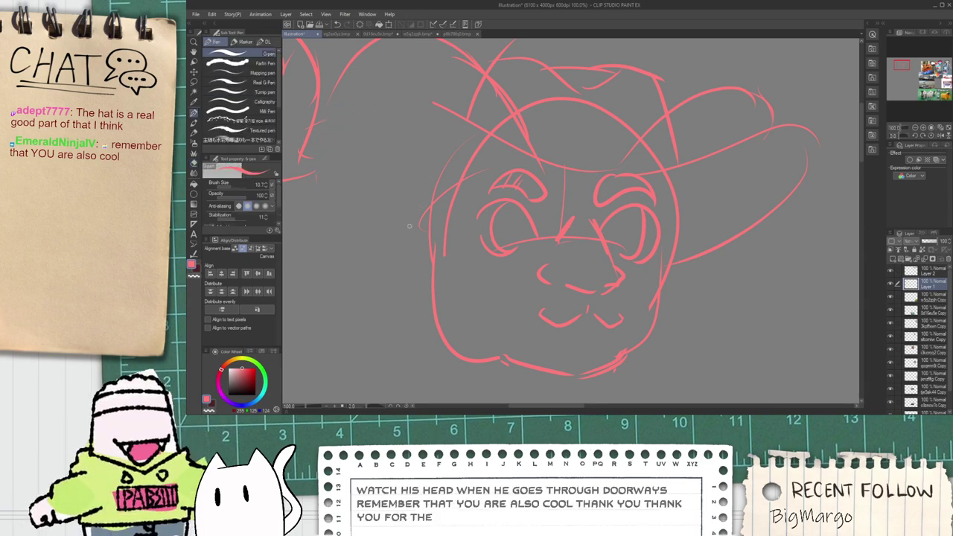
drag(429, 244, 426, 153)
key(ctrl+z)
drag(430, 236, 437, 109)
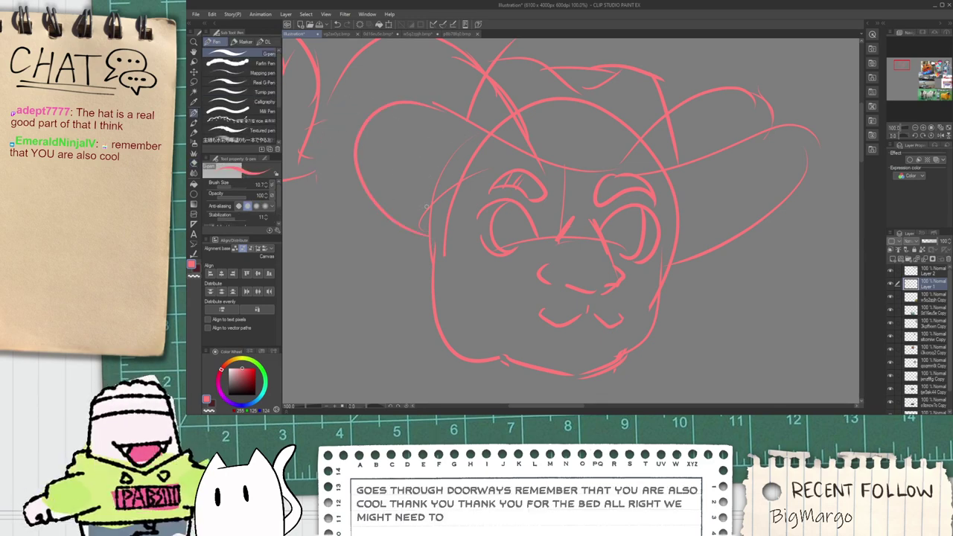
key(ctrl+z)
mouse_move(428, 233)
mouse_down()
mouse_move(479, 142)
mouse_move(436, 186)
mouse_up()
scroll(461, 149, down, 1)
key(space)
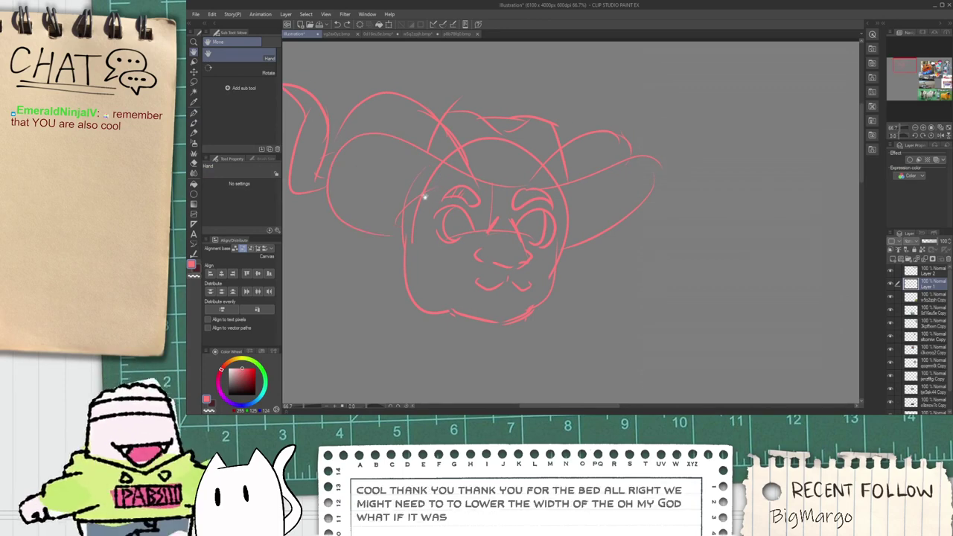
scroll(409, 138, up, 1)
key(p)
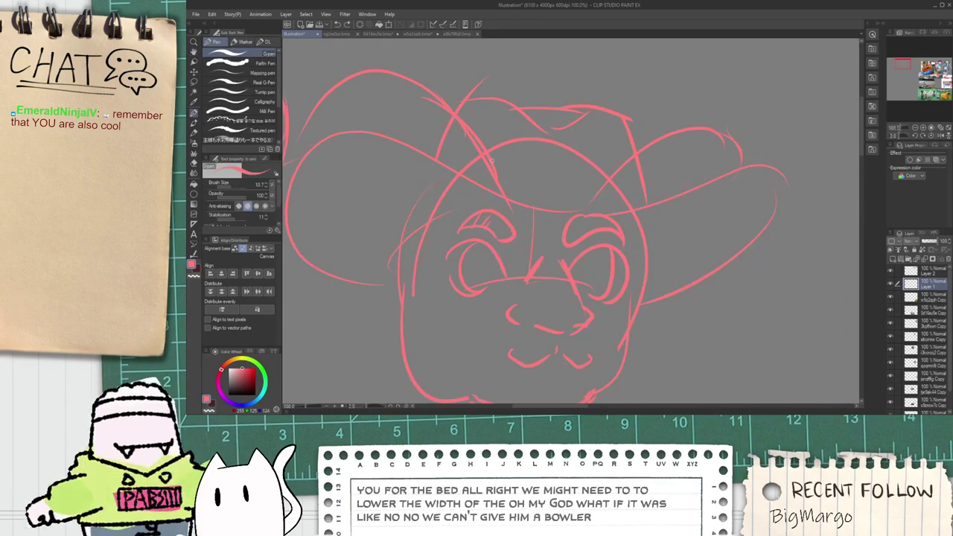
scroll(491, 158, down, 1)
drag(491, 159, 435, 186)
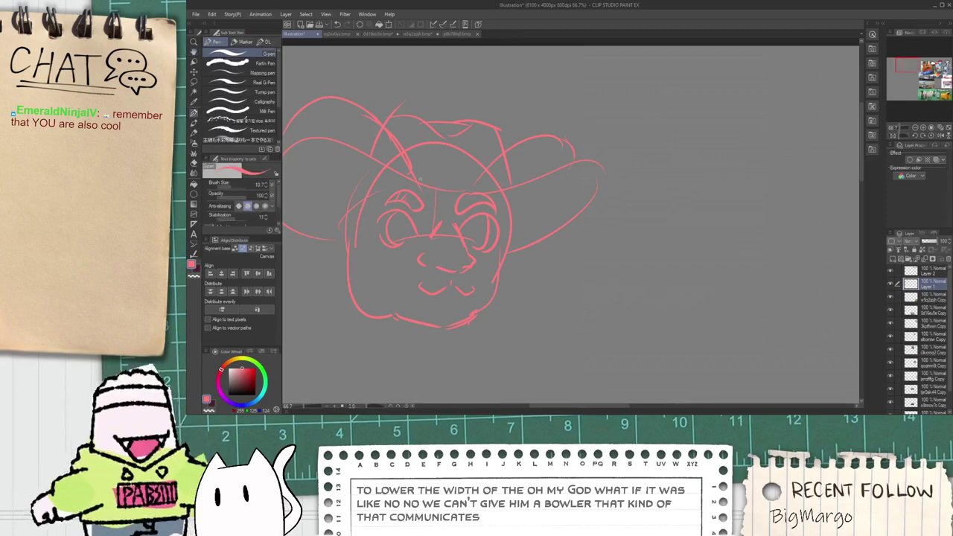
scroll(421, 179, down, 1)
scroll(369, 295, down, 1)
scroll(372, 286, up, 2)
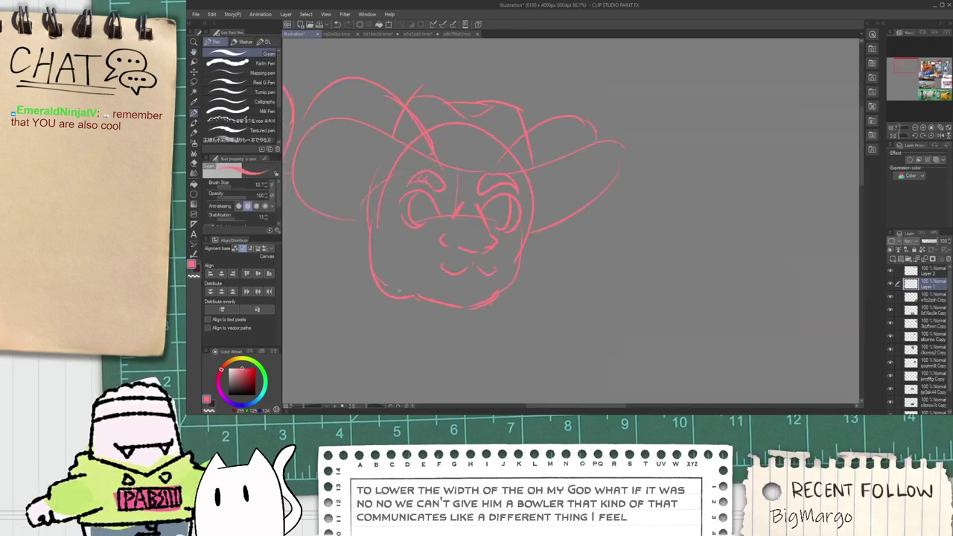
Step: Examine the orange sheep's shaggy wool and curled horns in the reference photo as a guide for the character's hair
scroll(401, 290, down, 2)
drag(405, 296, 308, 149)
scroll(327, 157, down, 1)
drag(452, 239, 360, 98)
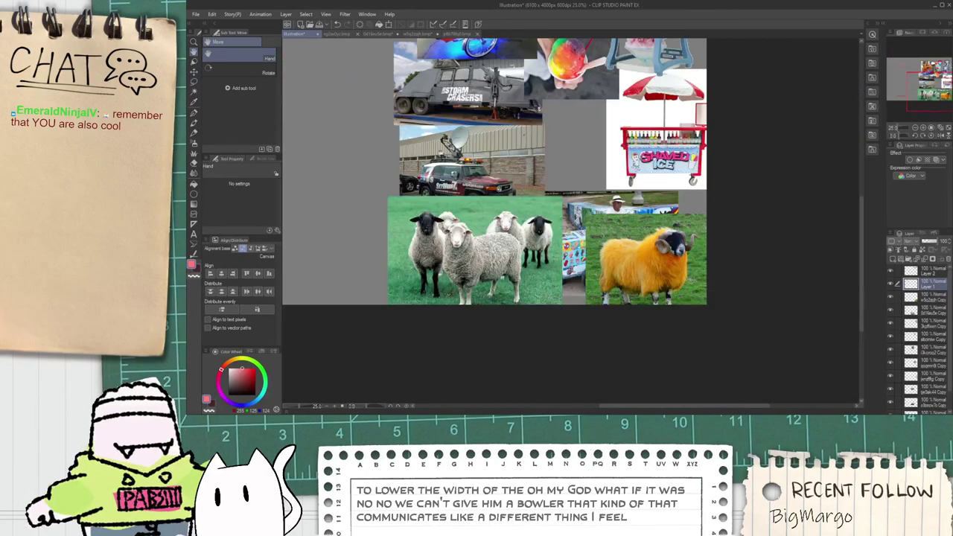
scroll(639, 245, up, 1)
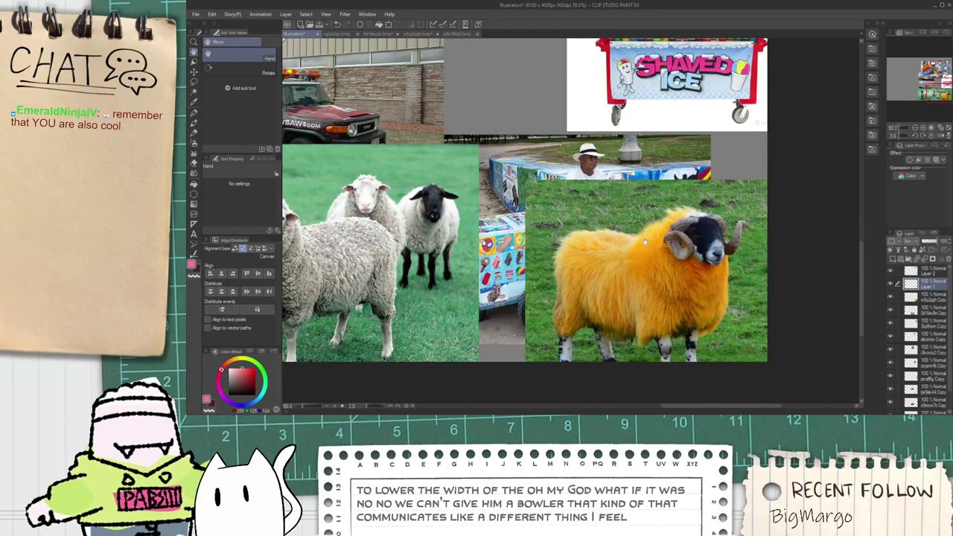
scroll(627, 231, down, 1)
drag(628, 264, 633, 302)
scroll(619, 234, up, 1)
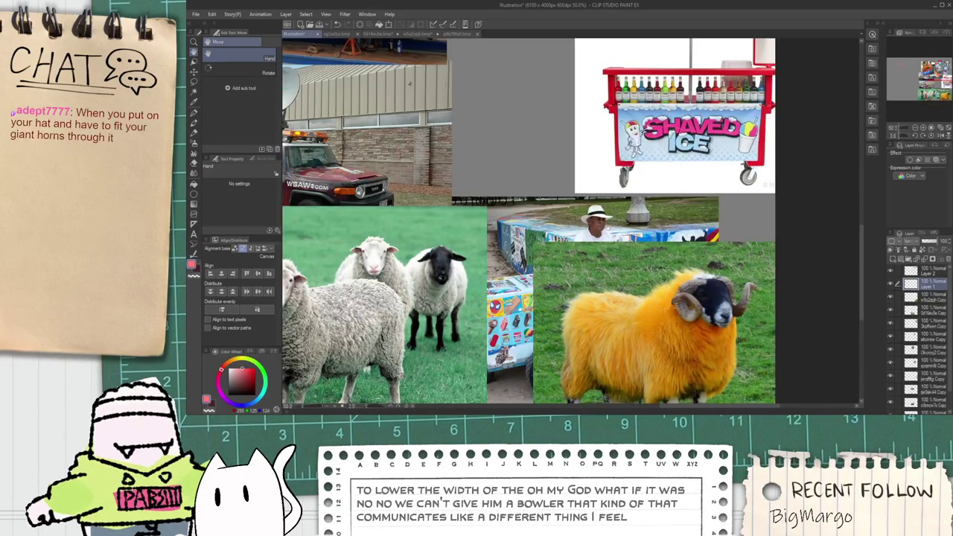
scroll(607, 226, down, 2)
drag(509, 152, 624, 176)
scroll(695, 234, up, 3)
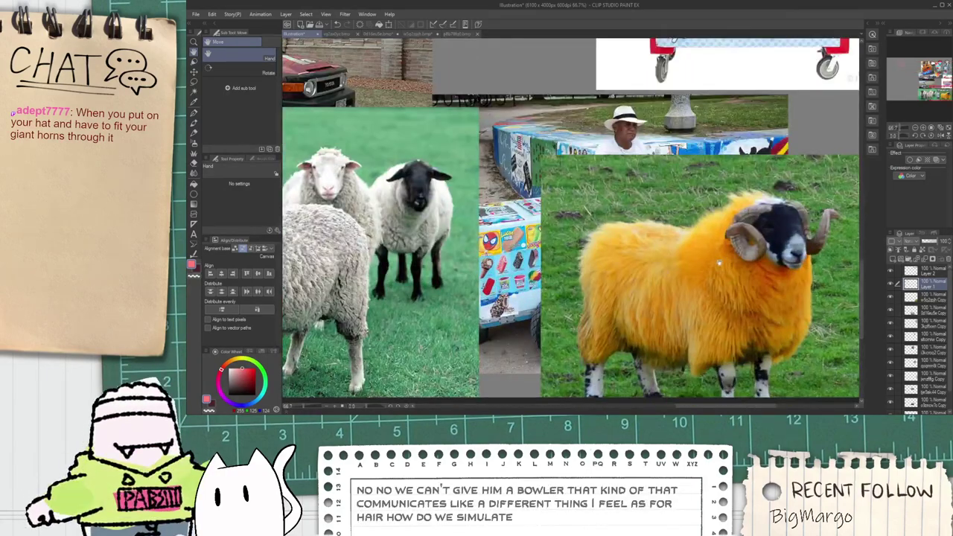
scroll(701, 257, down, 1)
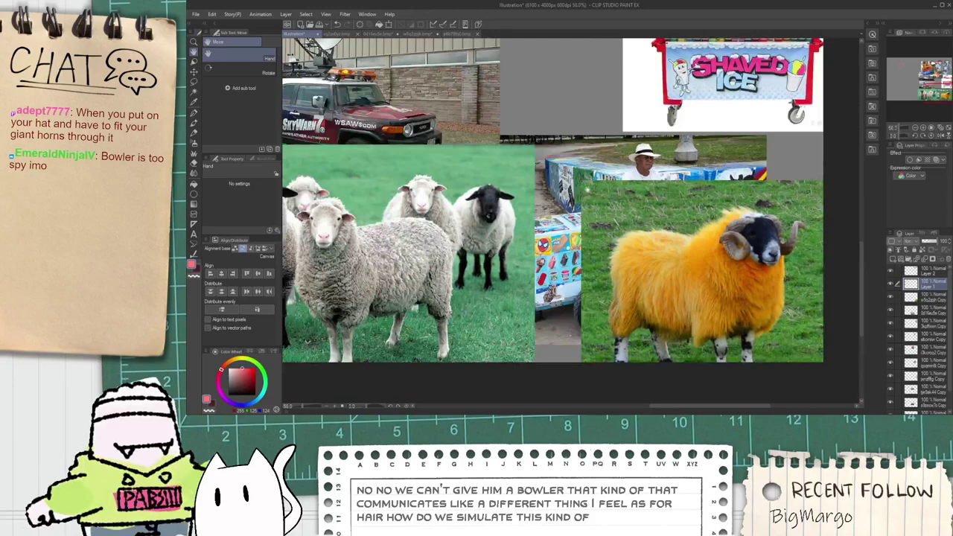
Step: Return to the head sketch and draw the second horn's curved, pointed tip beyond the brim's right end
drag(516, 126, 548, 201)
drag(522, 166, 572, 249)
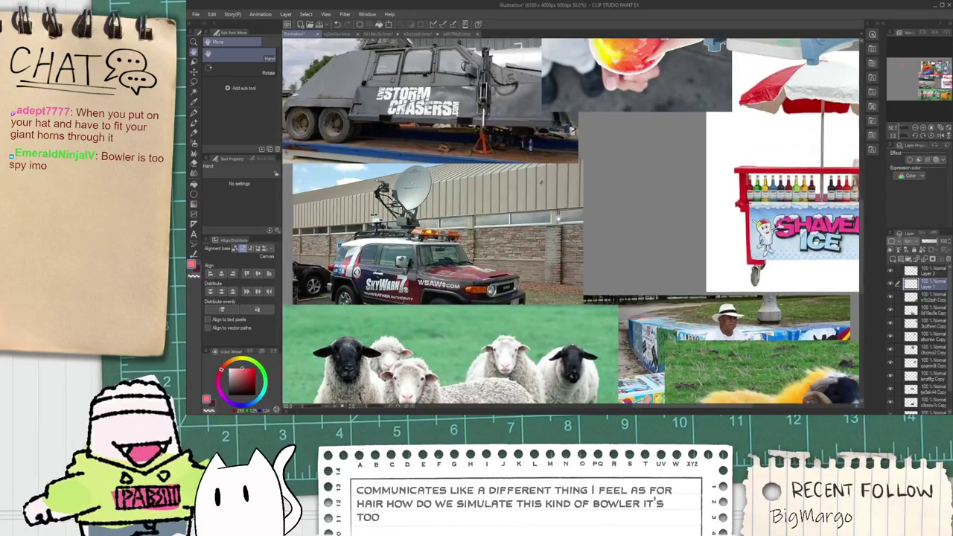
scroll(517, 208, down, 4)
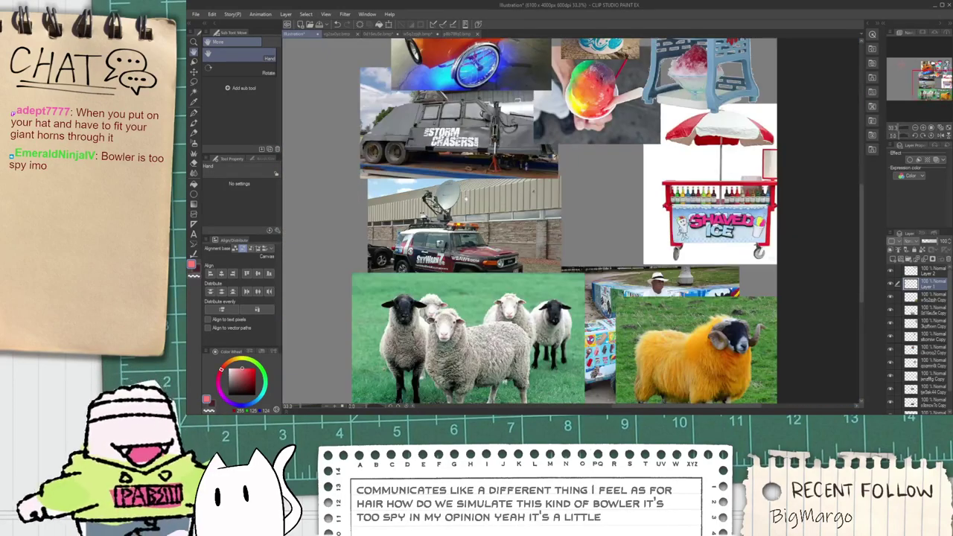
drag(458, 186, 582, 338)
drag(466, 231, 487, 262)
scroll(444, 237, up, 3)
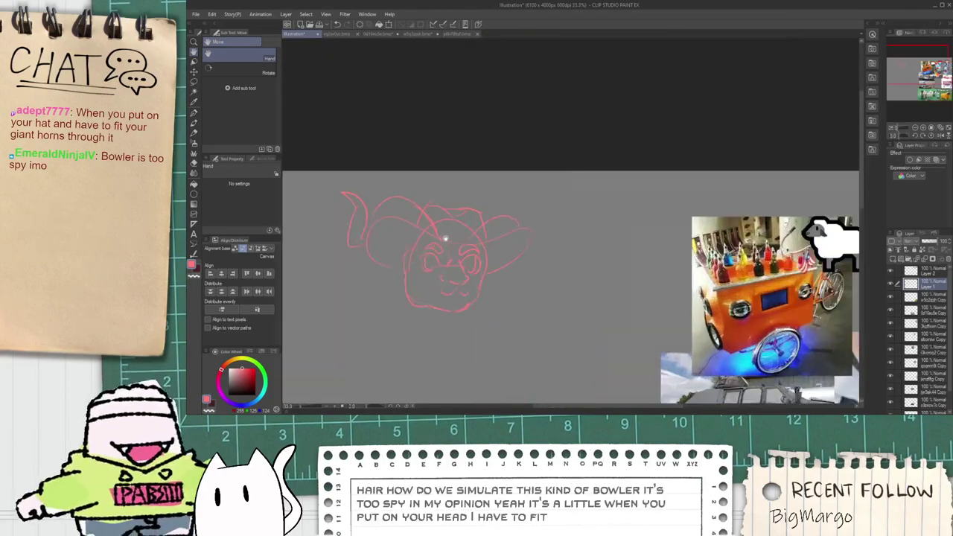
scroll(552, 211, down, 1)
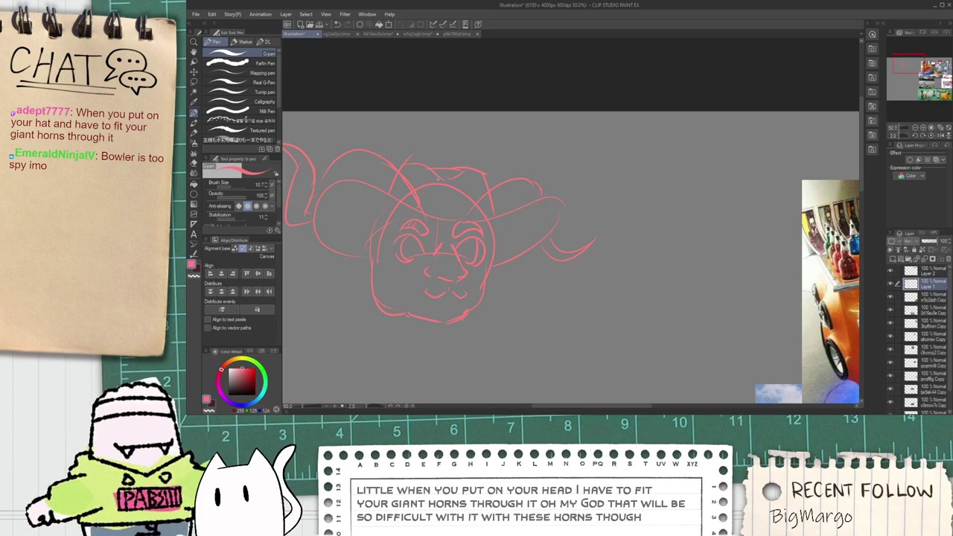
Step: Sketch a flap down the front of the hat's crown with two curved side lines and two round fasteners
scroll(421, 188, up, 2)
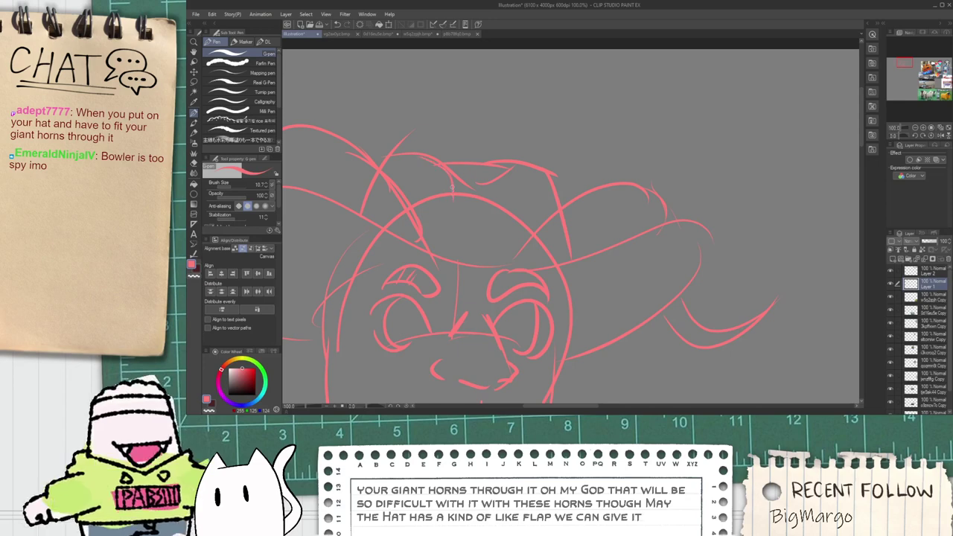
drag(414, 156, 450, 245)
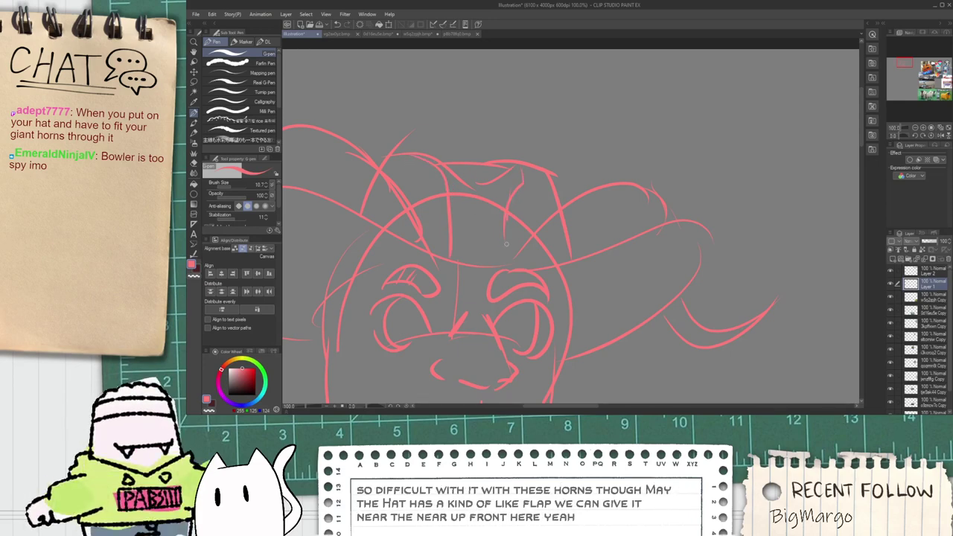
key(ctrl+z)
drag(475, 205, 483, 197)
mouse_move(470, 266)
mouse_down()
mouse_move(476, 243)
mouse_move(487, 250)
mouse_up()
key(ctrl+z)
scroll(484, 266, down, 3)
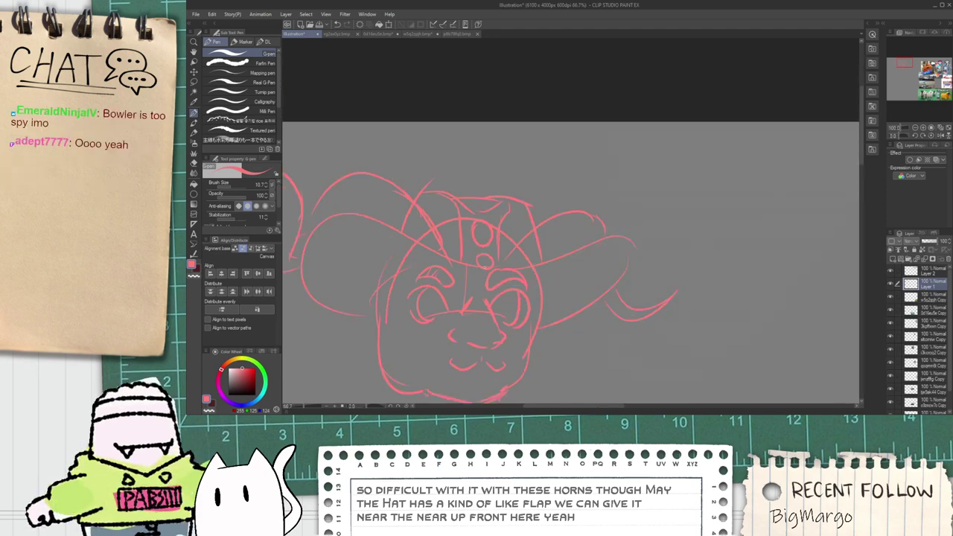
Step: Reinforce the contour along the left side of the face's jaw with an extra line
key(space)
drag(487, 310, 457, 234)
scroll(392, 196, up, 2)
drag(453, 270, 437, 211)
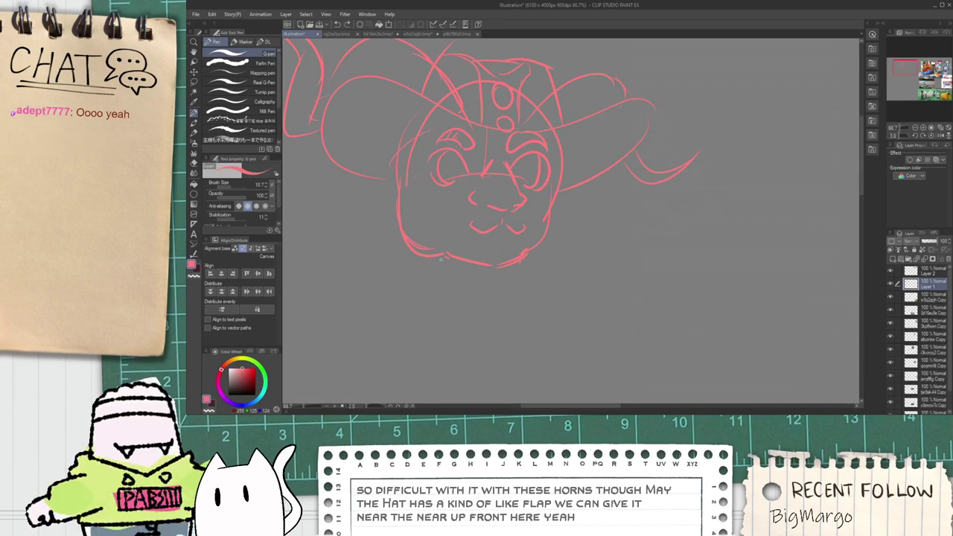
Step: Examine the orange sheep's mane and the neighbouring reference photos for the hair design
scroll(441, 259, down, 3)
key(space)
drag(546, 298, 353, 68)
scroll(684, 275, up, 2)
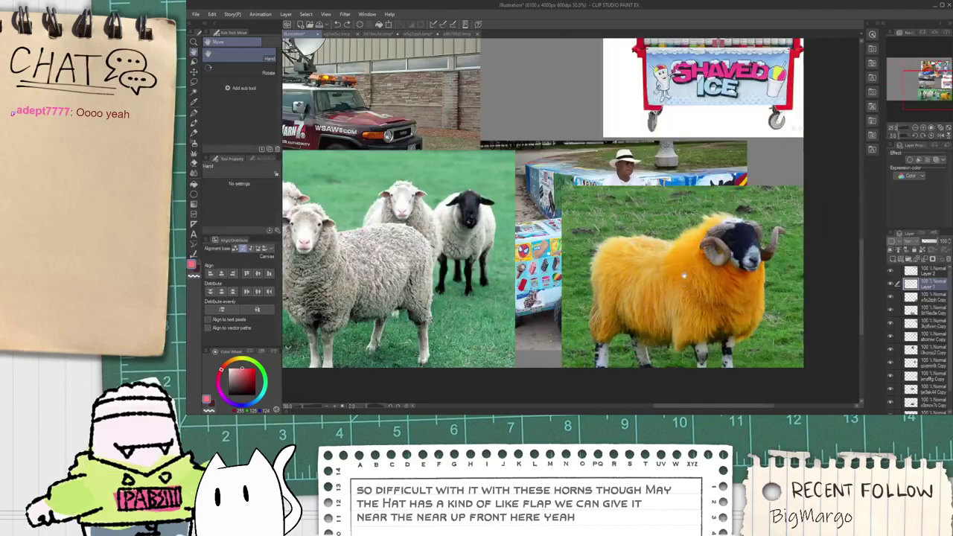
drag(715, 342, 628, 311)
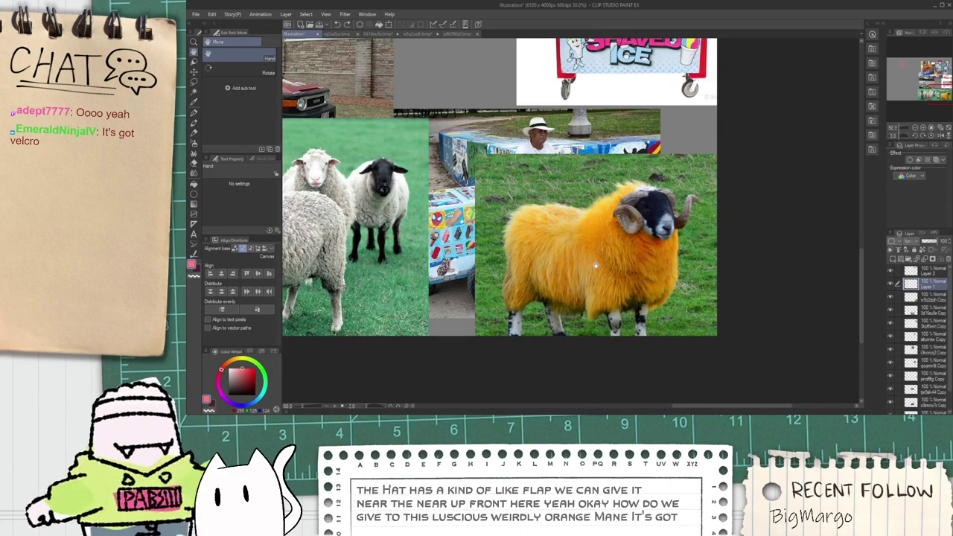
scroll(574, 256, down, 1)
scroll(558, 195, up, 3)
scroll(577, 233, down, 3)
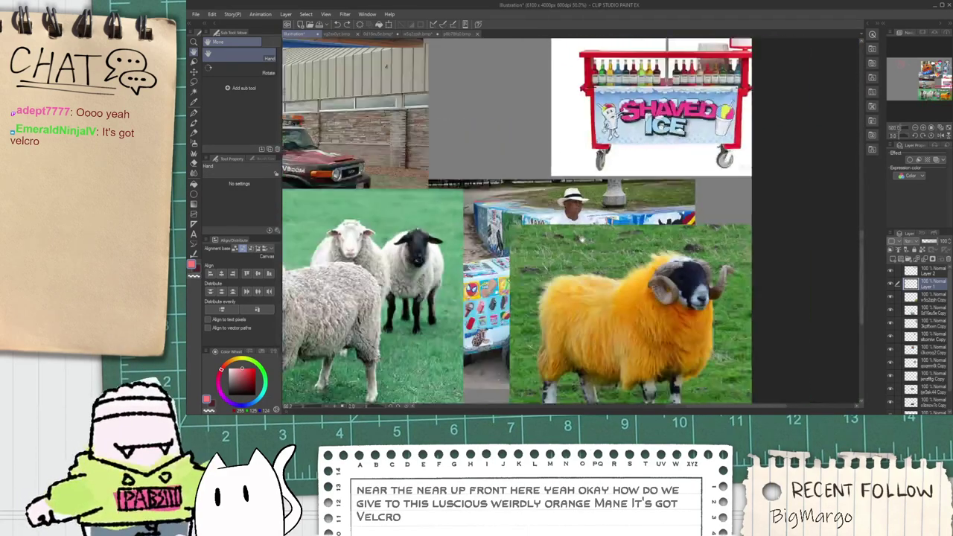
Step: Move the orange sheep photo off the vendor photo and onto the left edge of the sheep flock photo
drag(592, 301, 337, 296)
click(918, 301)
key(k)
scroll(454, 265, down, 1)
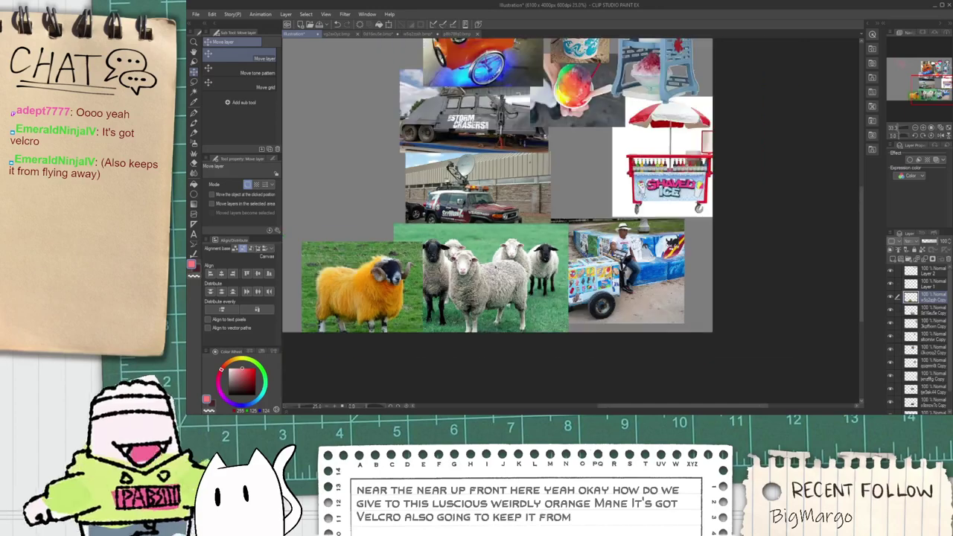
Step: Make Layer 1 the active drawing layer and return from the reference photos to the character's head sketch
key(h)
drag(454, 265, 639, 331)
click(934, 275)
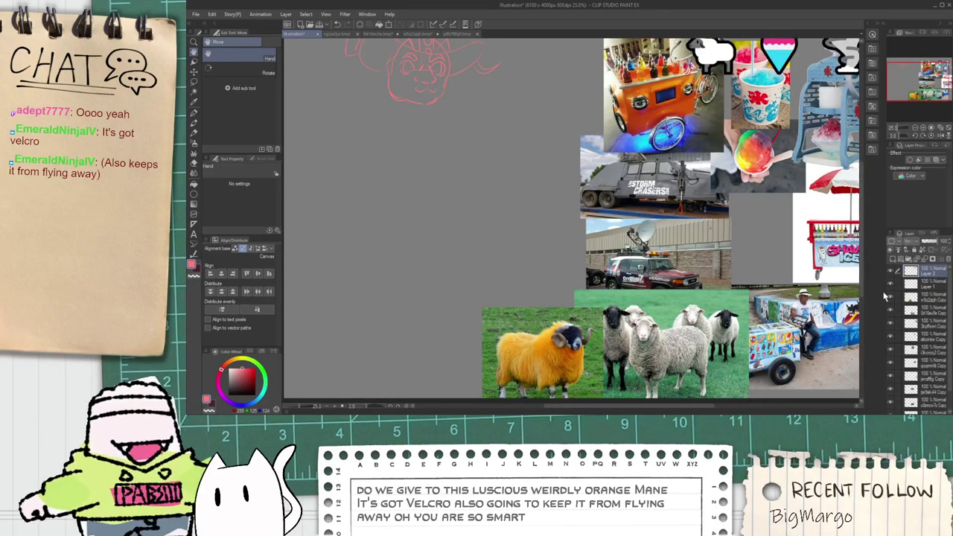
click(927, 284)
scroll(541, 262, up, 3)
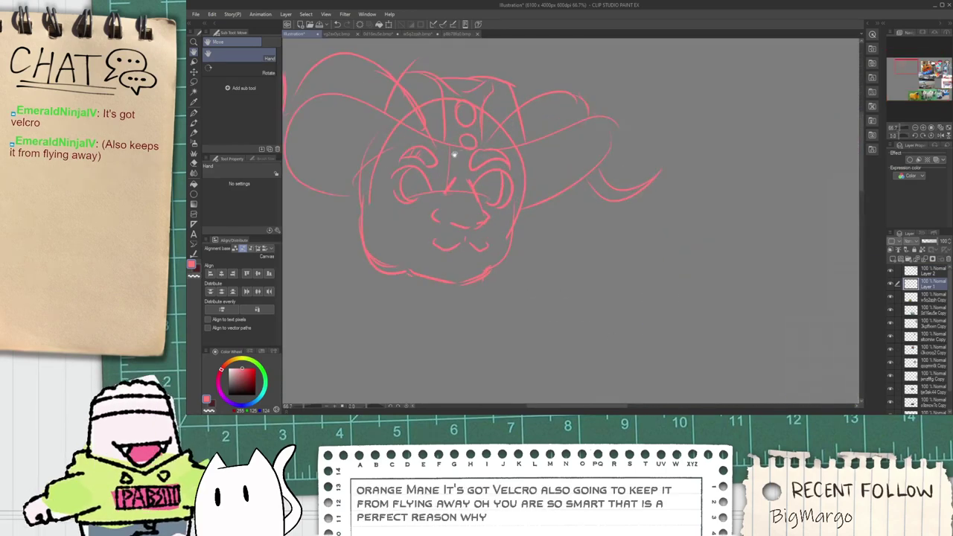
drag(454, 152, 507, 179)
scroll(470, 157, up, 1)
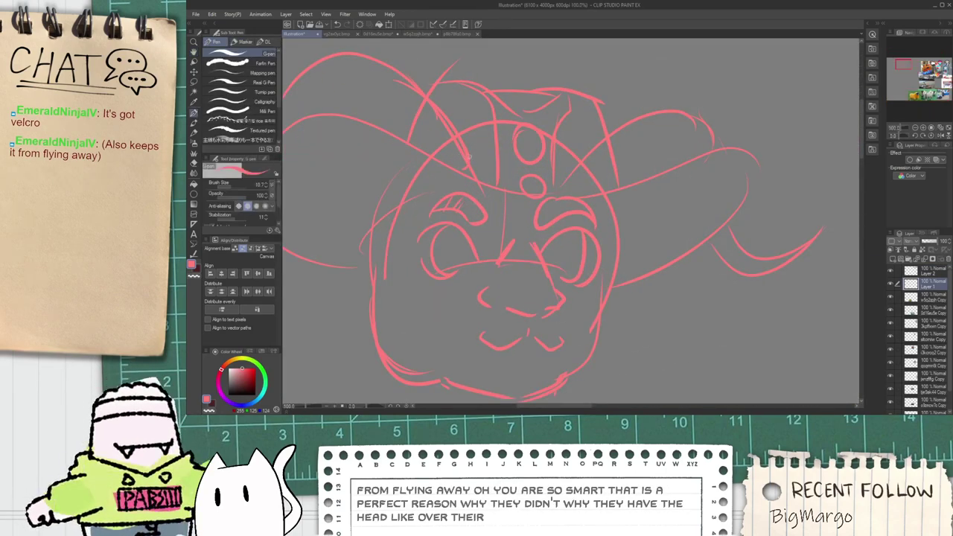
Step: Examine the head sketch, from the hat brim and horns over the face down to the mouth and chin
scroll(536, 165, down, 2)
scroll(571, 167, up, 1)
scroll(573, 168, up, 2)
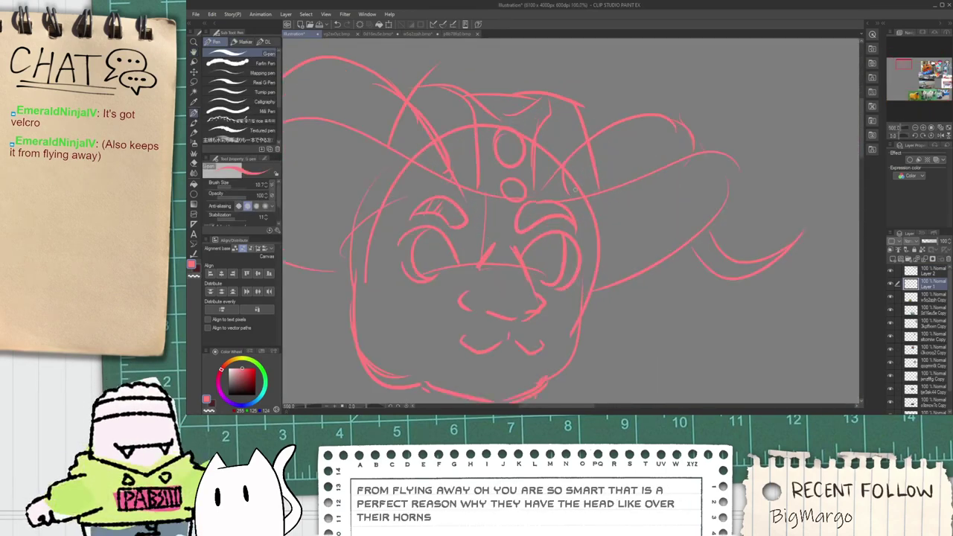
scroll(544, 245, down, 1)
drag(532, 281, 541, 153)
scroll(526, 159, down, 2)
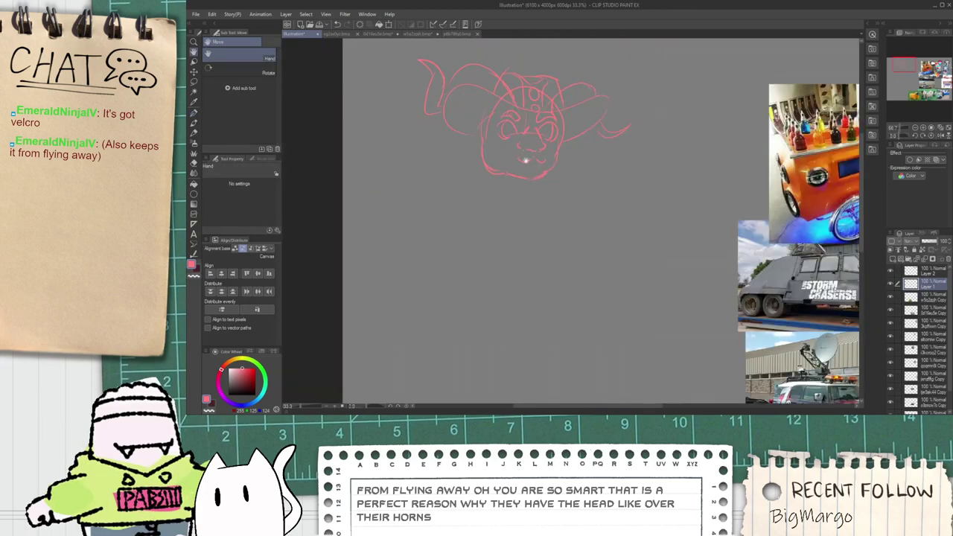
scroll(524, 161, up, 5)
scroll(525, 177, down, 2)
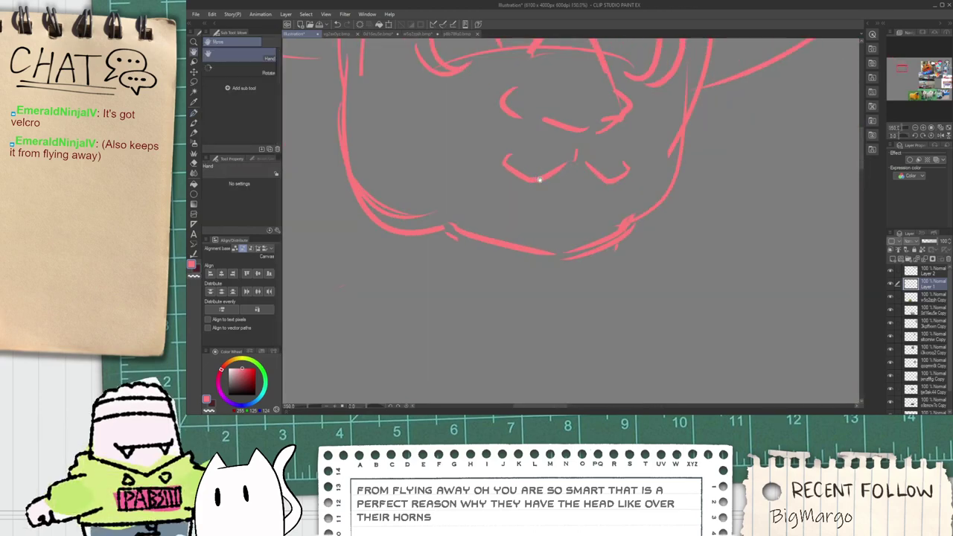
Step: Lasso the upper lip, widen it slightly, move it up closer to the nose, and clear the selection
scroll(539, 177, up, 1)
key(m)
mouse_move(545, 220)
mouse_down()
mouse_move(512, 172)
mouse_move(639, 175)
mouse_move(644, 217)
mouse_up()
key(ctrl+t)
drag(500, 196, 481, 197)
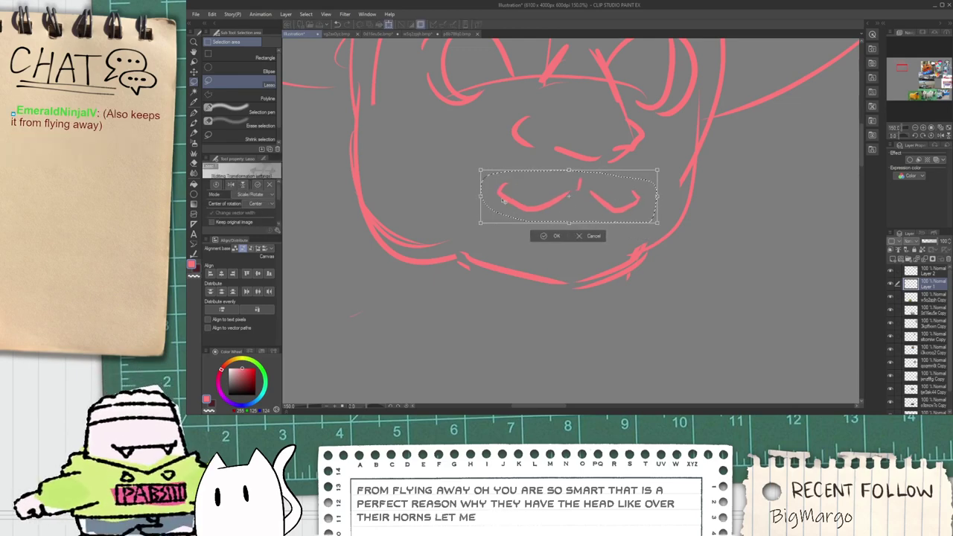
mouse_move(567, 204)
mouse_down()
mouse_move(556, 193)
mouse_move(570, 192)
mouse_up()
key(Return)
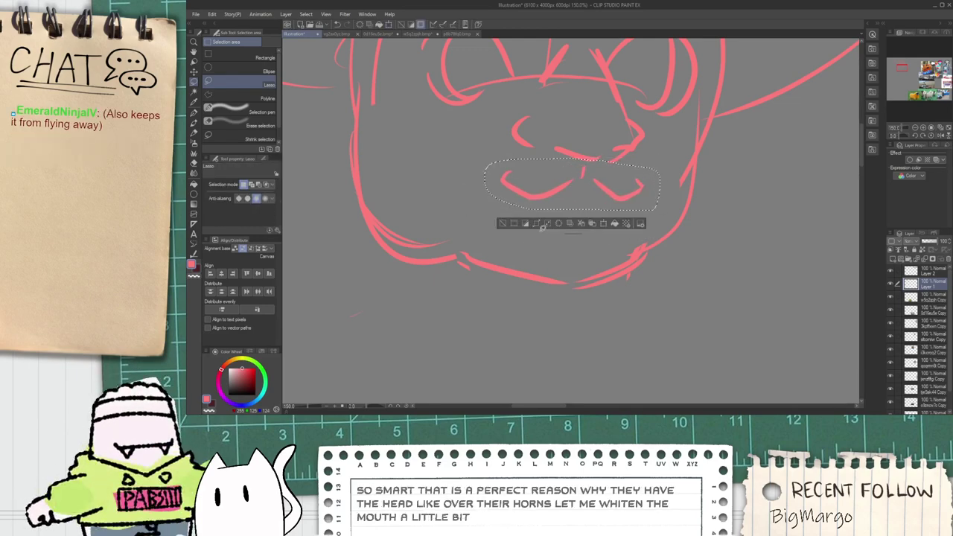
click(502, 225)
Step: Sketch the lower lip's outline with the G-pen and add a near-horizontal line across it beneath the upper lip
key(p)
mouse_move(503, 195)
mouse_down()
mouse_move(558, 238)
mouse_move(628, 224)
mouse_up()
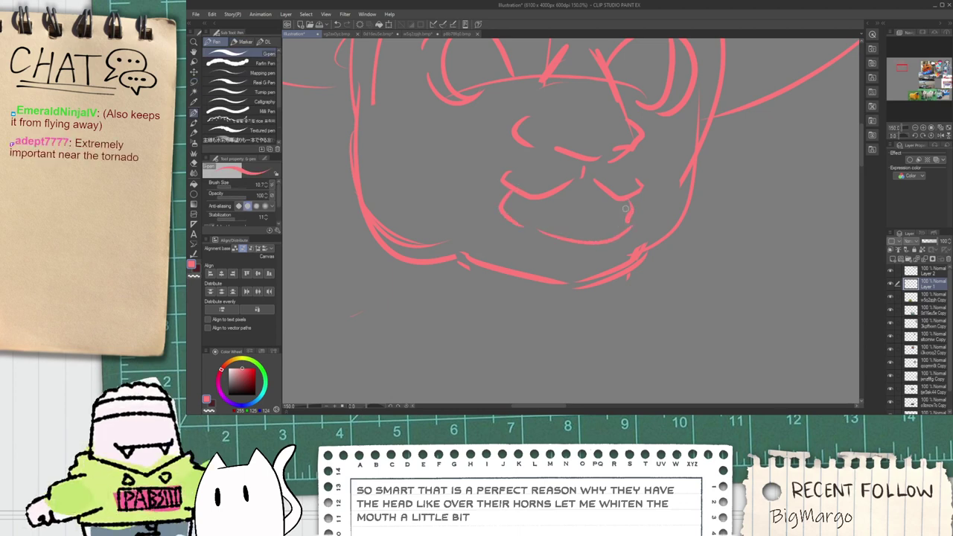
drag(532, 224, 624, 227)
key(ctrl+z)
drag(532, 225, 645, 223)
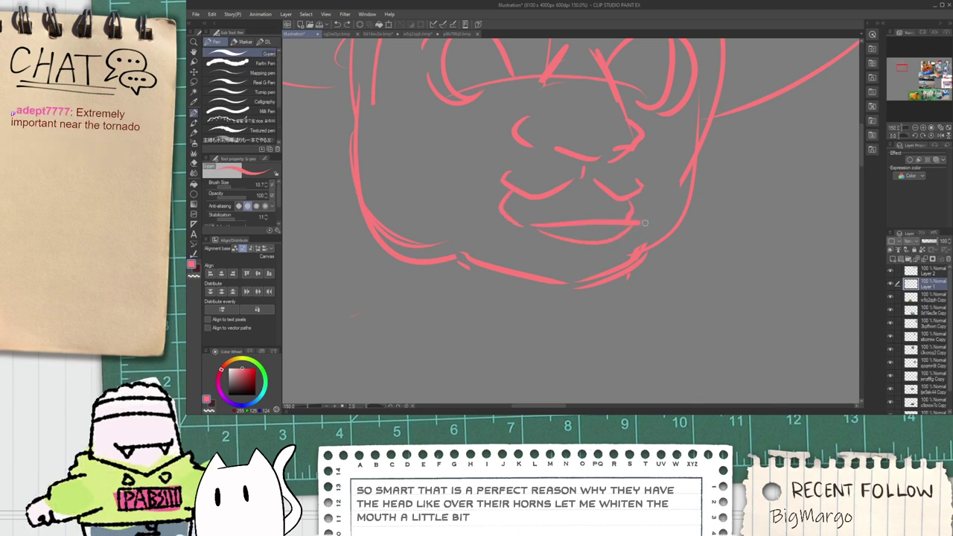
Step: Erase the curved bottom of the lower lip and redraw it as a flatter line, adding a small arch inside the mouth
key(e)
drag(544, 245, 624, 239)
key(ctrl+z)
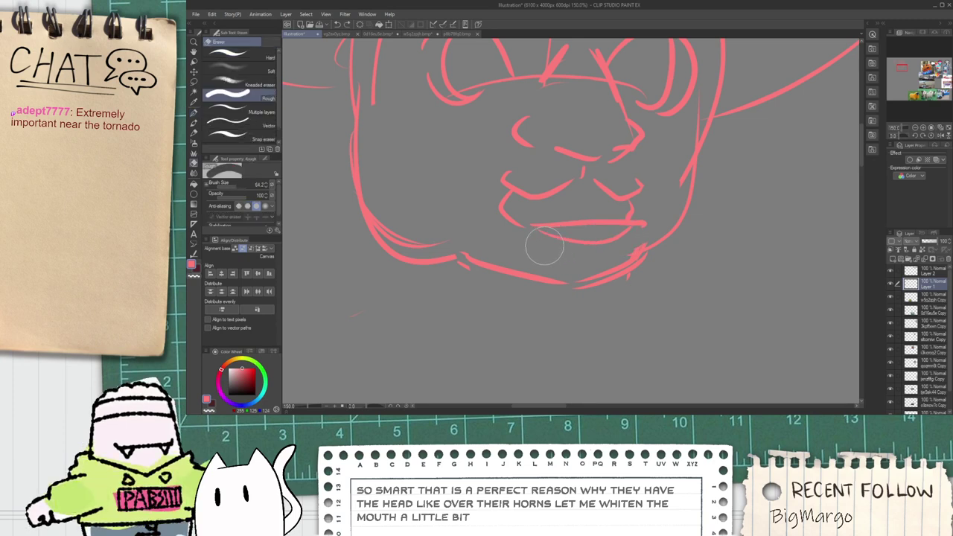
mouse_move(544, 249)
mouse_down()
mouse_move(616, 242)
mouse_move(571, 241)
mouse_up()
key(p)
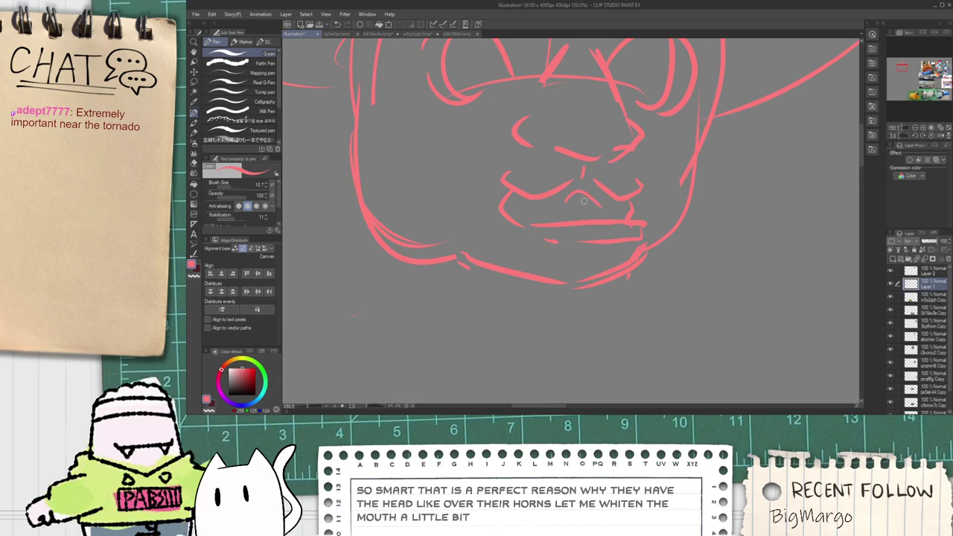
Step: Examine the sheep reference photos for the shape of the ears
scroll(551, 212, down, 3)
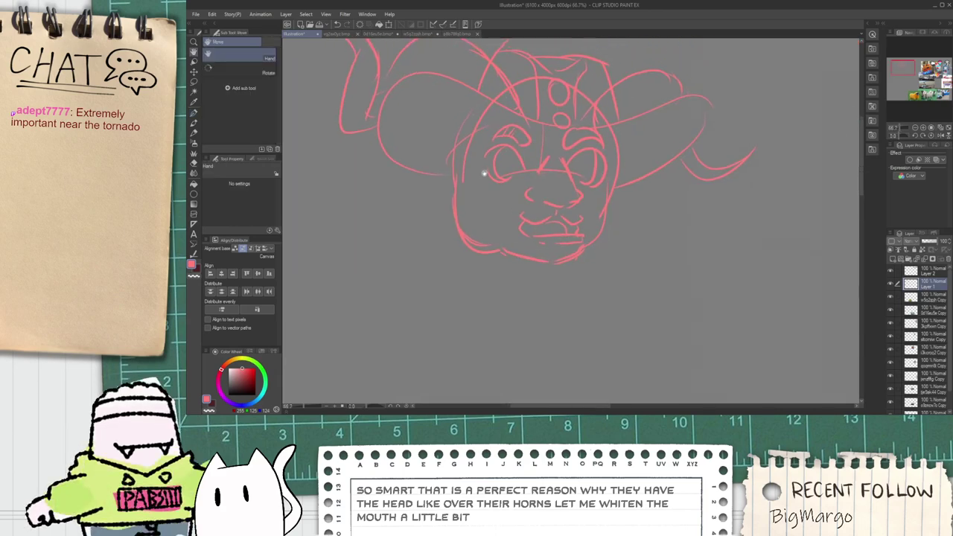
scroll(492, 189, down, 3)
scroll(477, 175, up, 3)
scroll(496, 179, down, 4)
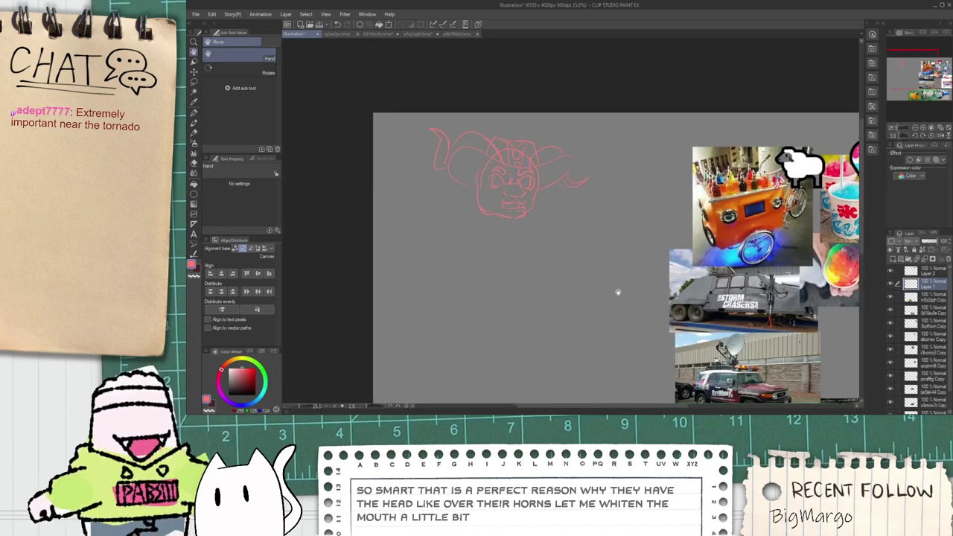
drag(618, 292, 347, 124)
scroll(670, 226, up, 3)
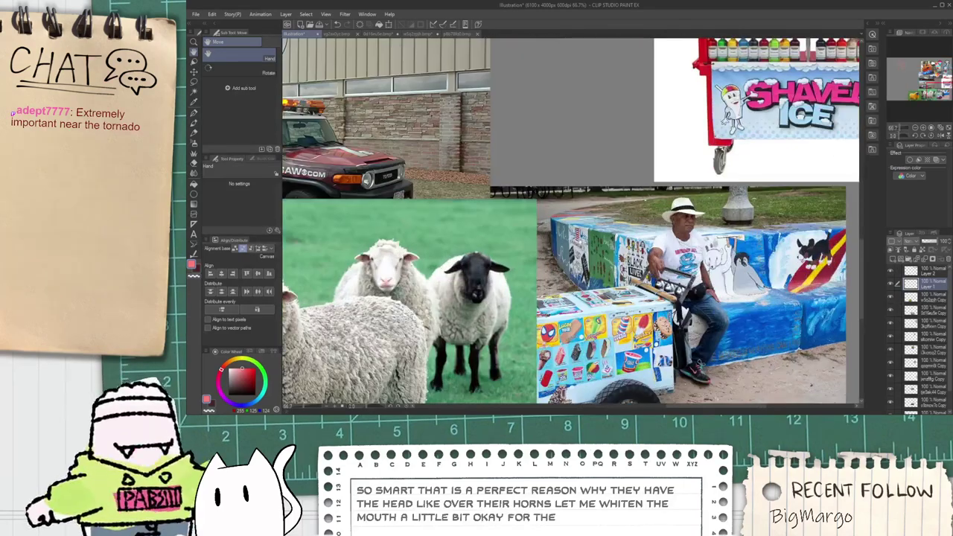
scroll(386, 267, down, 1)
drag(386, 267, 556, 221)
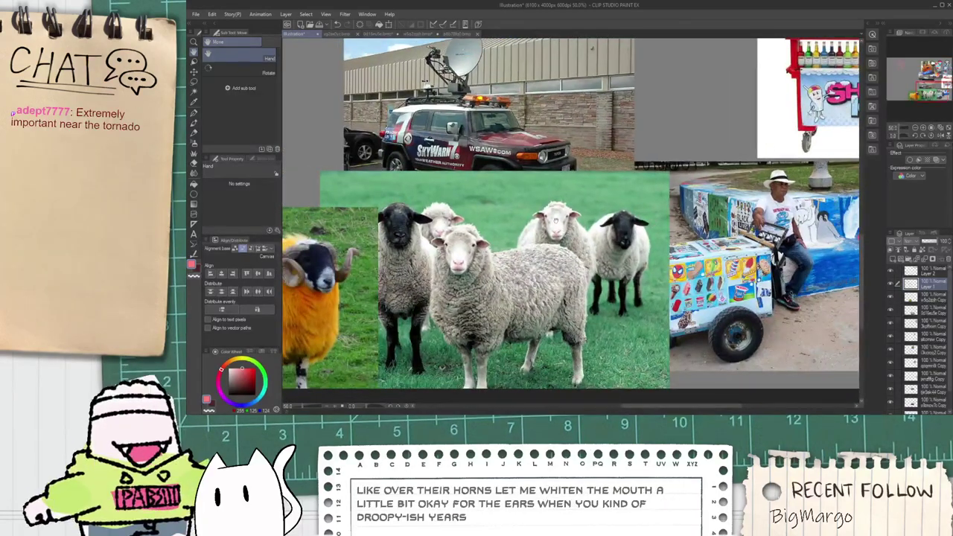
scroll(514, 220, down, 1)
drag(387, 111, 519, 250)
drag(299, 42, 481, 239)
scroll(469, 240, up, 3)
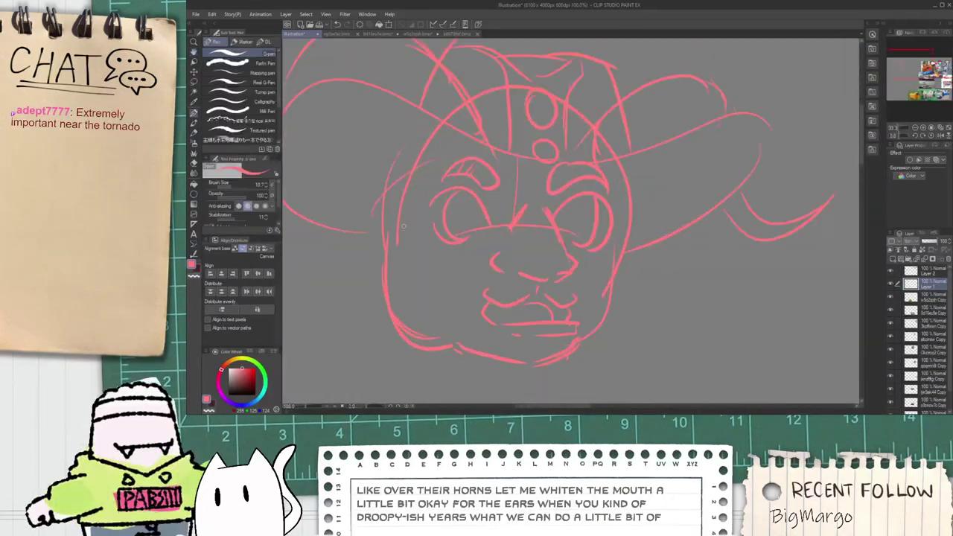
Step: Sketch an ear with a rounded upper part and a hanging lobe on the head's left side, erasing the head outline behind it
scroll(403, 225, up, 2)
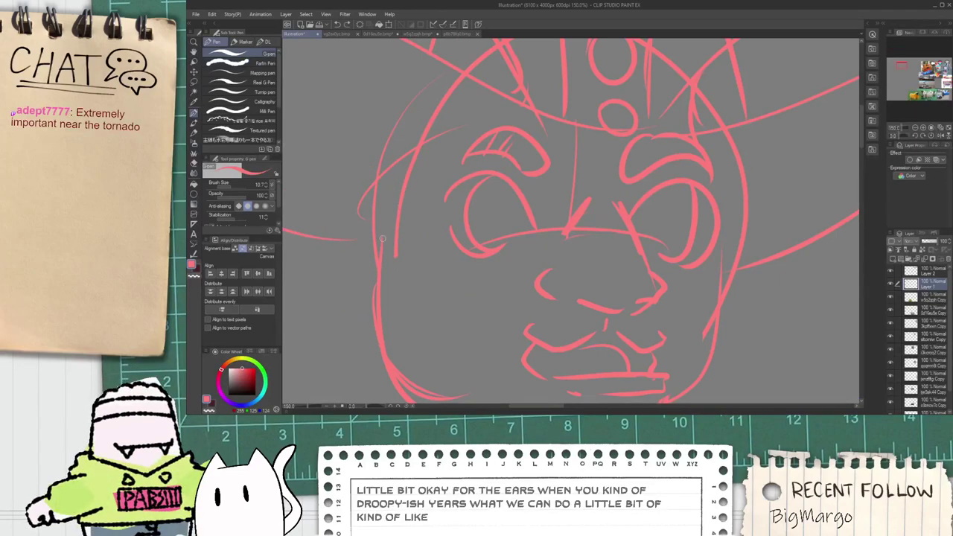
mouse_move(402, 194)
mouse_down()
mouse_move(370, 301)
mouse_move(366, 274)
mouse_move(378, 366)
mouse_up()
key(ctrl+z)
mouse_move(370, 282)
mouse_down()
mouse_move(379, 353)
mouse_move(390, 323)
mouse_up()
key(ctrl+z)
mouse_move(369, 289)
mouse_down()
mouse_move(389, 317)
mouse_move(374, 310)
mouse_move(370, 338)
mouse_move(390, 281)
mouse_move(367, 215)
mouse_up()
key(e)
click(382, 294)
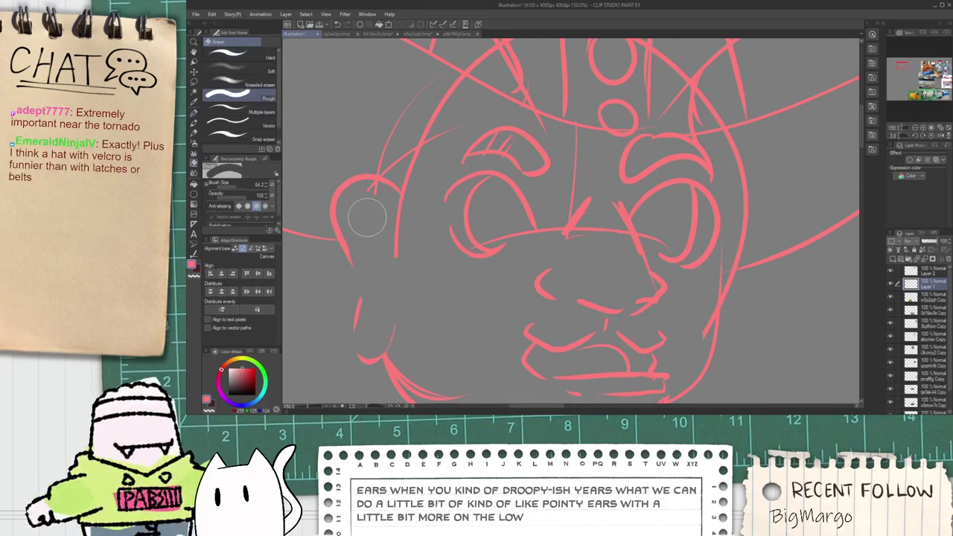
key(p)
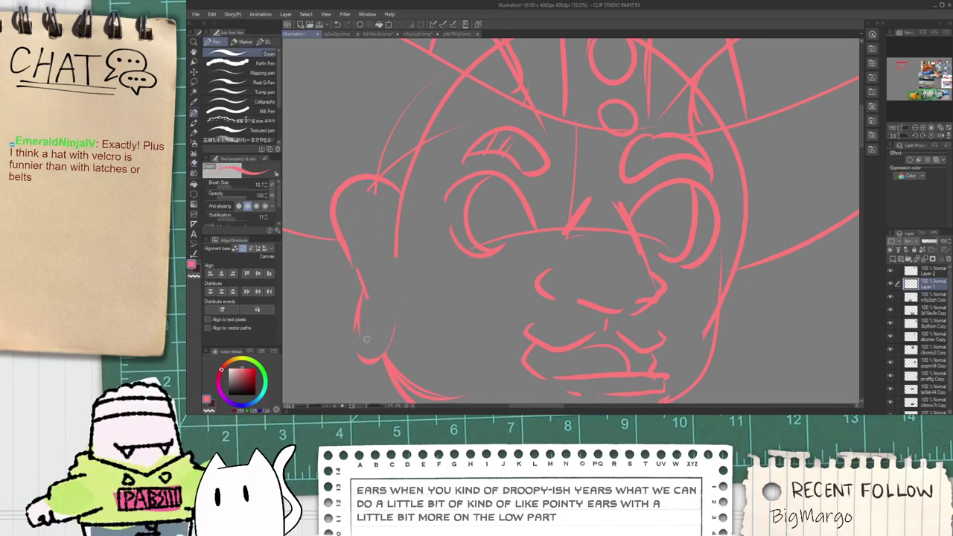
drag(355, 326, 365, 348)
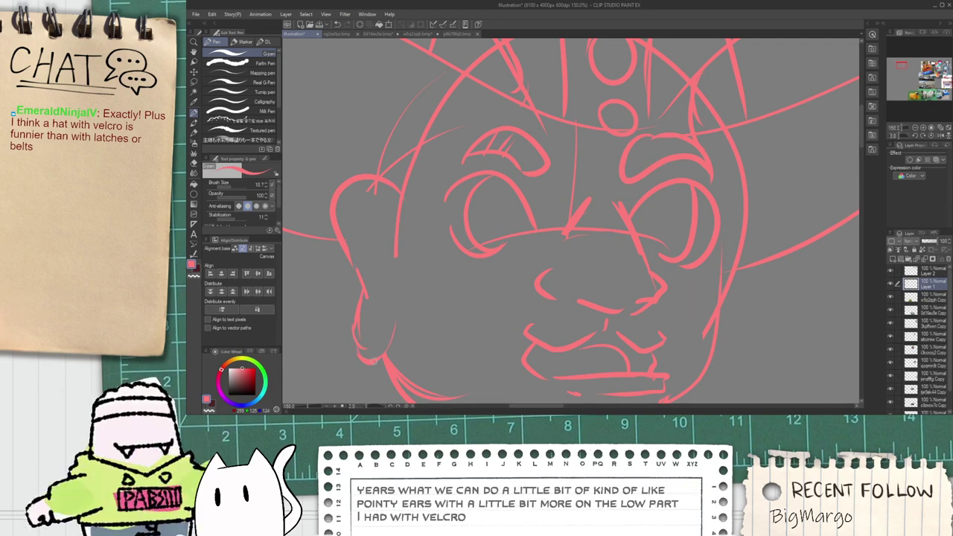
Step: Erase the two round buttons on the front of the hat
scroll(427, 241, down, 2)
key(space)
scroll(480, 188, up, 2)
mouse_move(486, 153)
mouse_down()
mouse_move(480, 187)
mouse_move(504, 202)
mouse_move(516, 237)
mouse_up()
key(e)
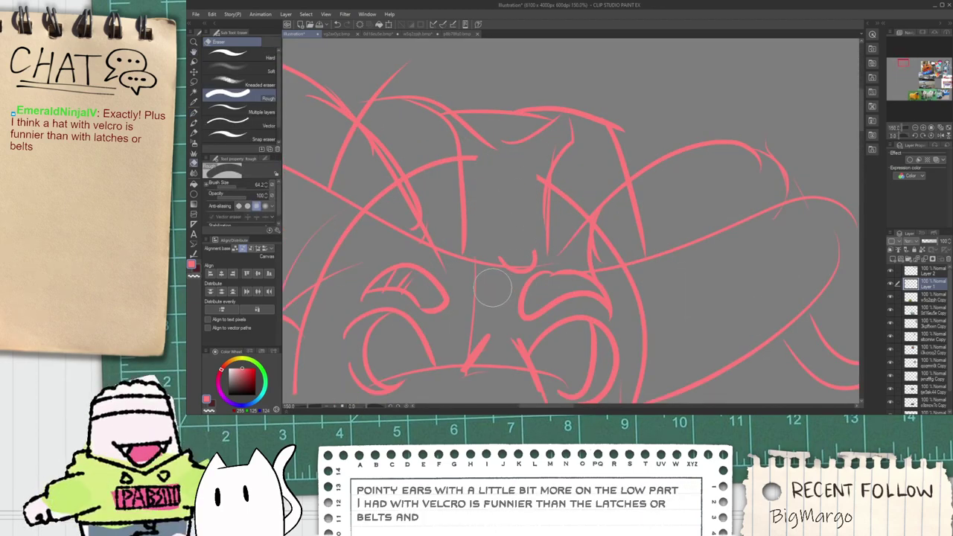
Step: Sketch a straighter contour line along the right side of the face, beside the eye
scroll(485, 283, down, 3)
key(p)
scroll(557, 264, down, 1)
key(space)
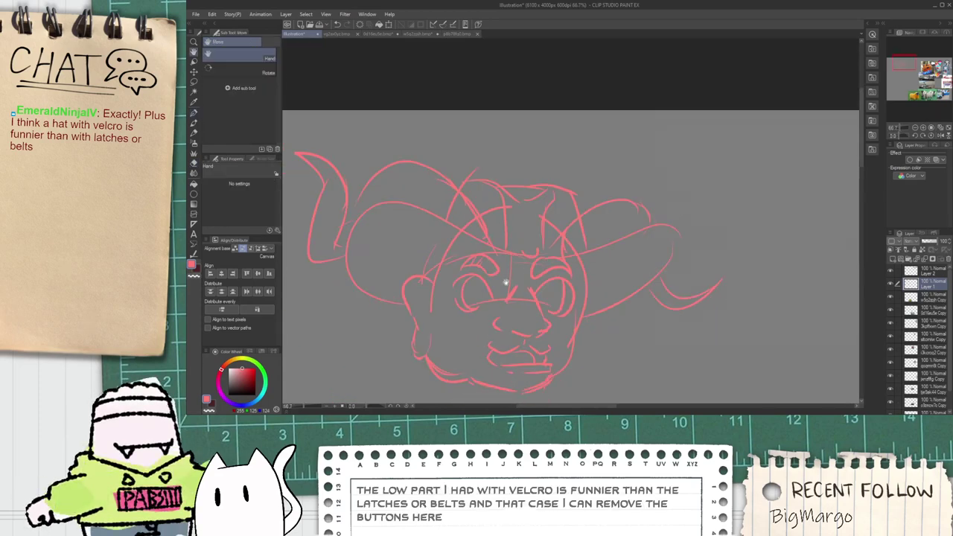
drag(504, 281, 500, 196)
scroll(444, 264, up, 1)
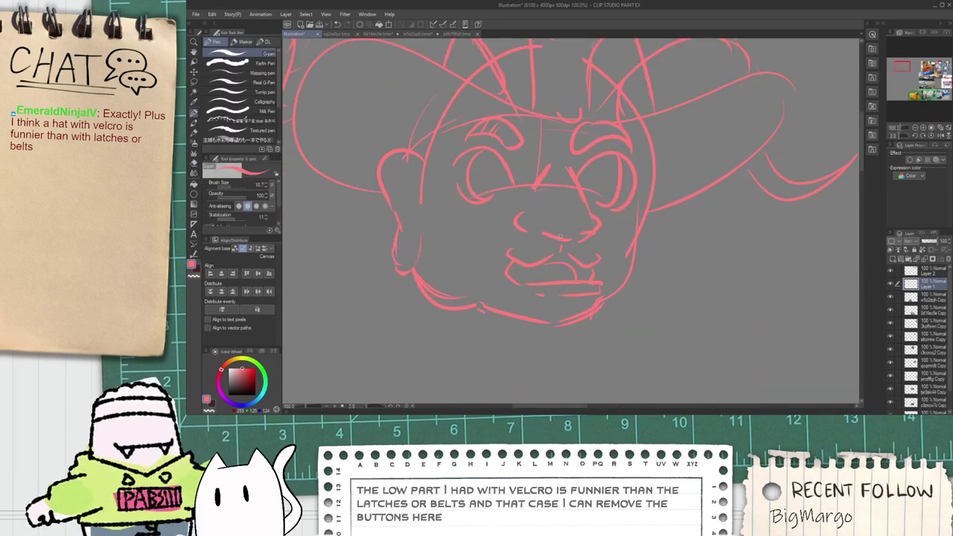
drag(639, 211, 636, 140)
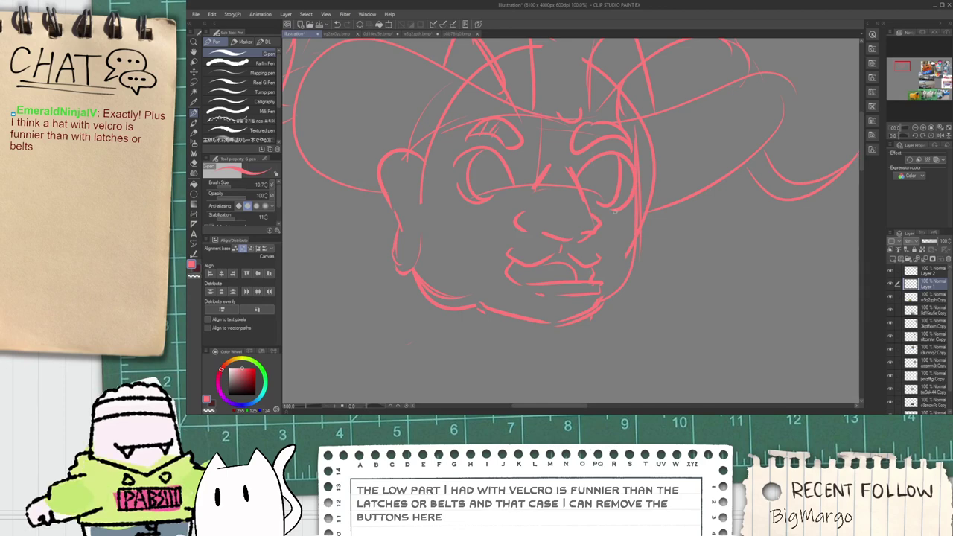
Step: Lasso the eye on the right side of the face, shrink it slightly to fit inside the contour, and clear the selection
key(m)
mouse_move(607, 200)
mouse_down()
mouse_move(632, 220)
mouse_move(585, 178)
mouse_up()
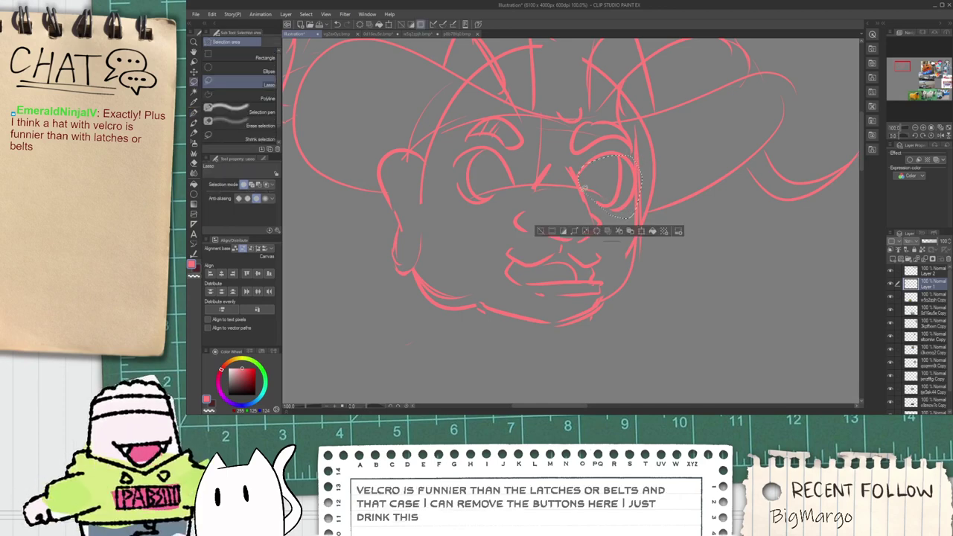
key(ctrl+t)
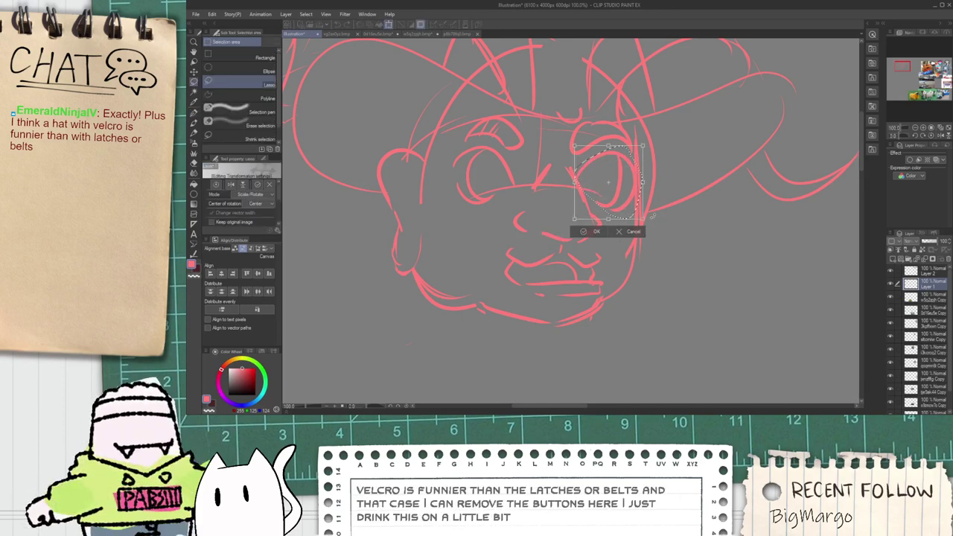
drag(638, 214, 634, 209)
drag(605, 178, 604, 180)
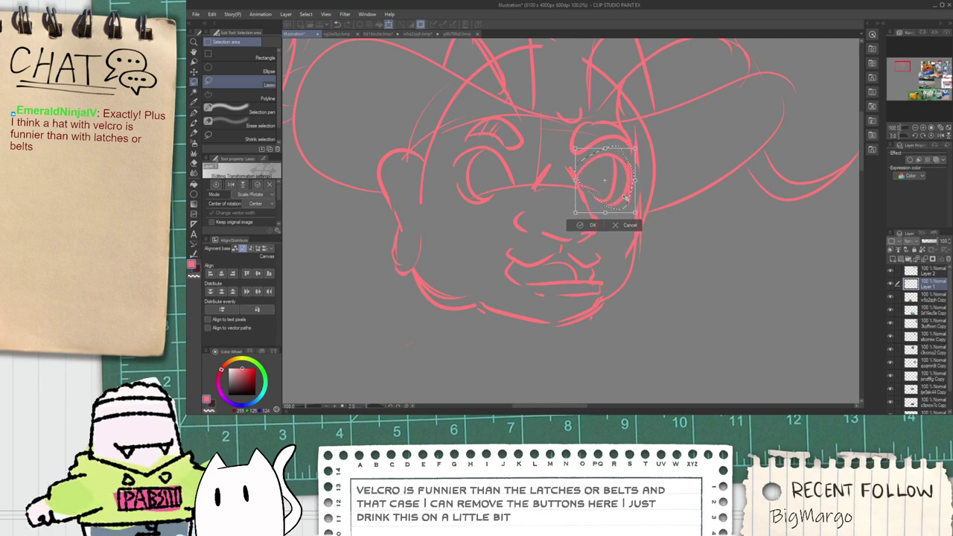
click(585, 225)
click(534, 224)
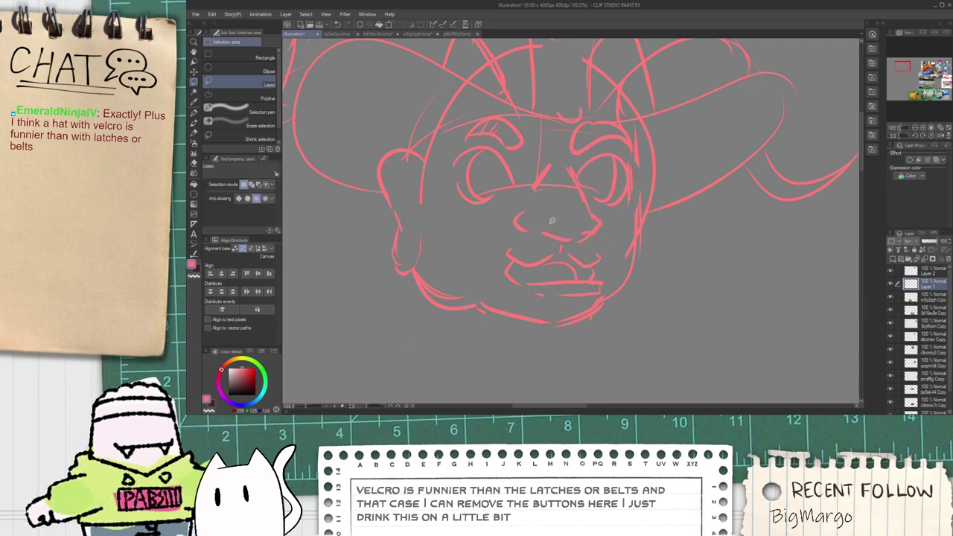
Step: Reinforce the right face contour beside the eye and sketch a second curved line beneath the jaw
key(p)
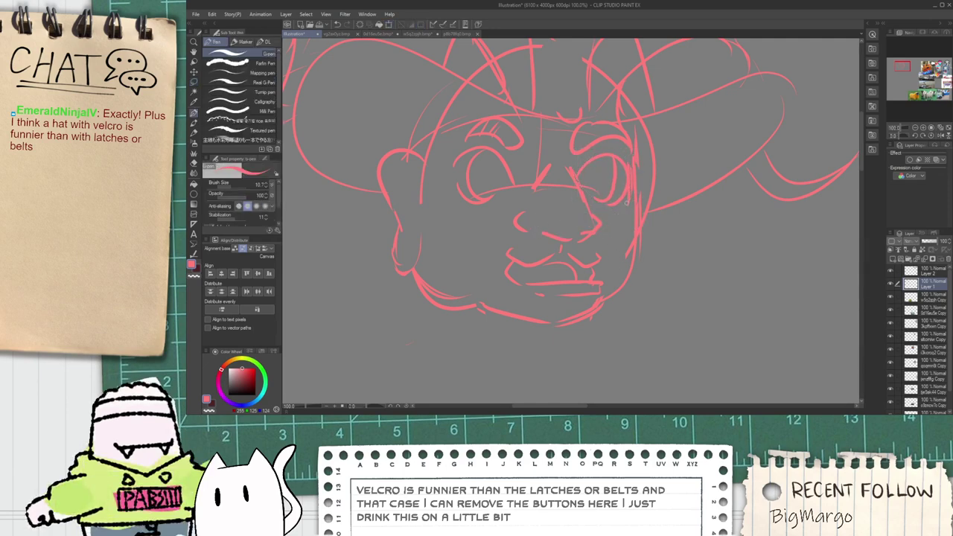
scroll(478, 256, down, 2)
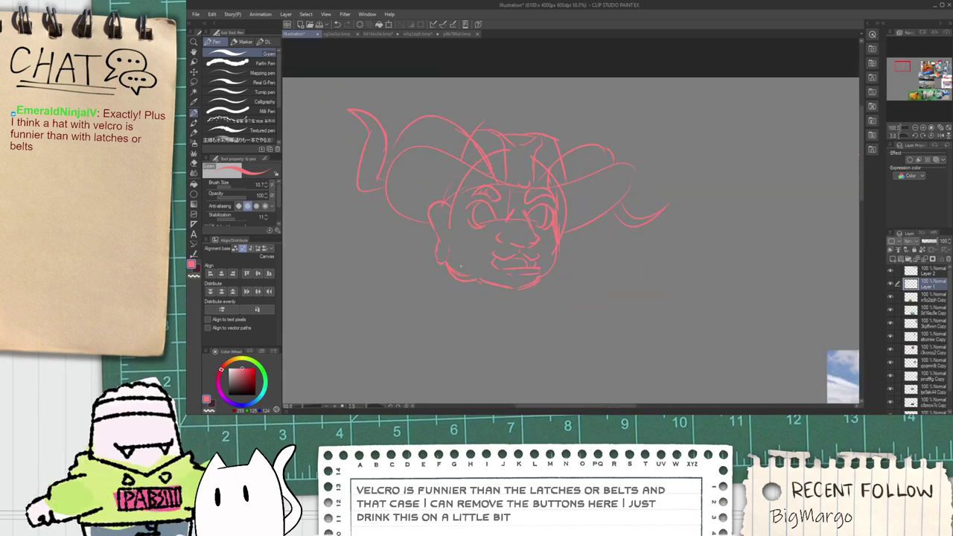
drag(489, 274, 489, 202)
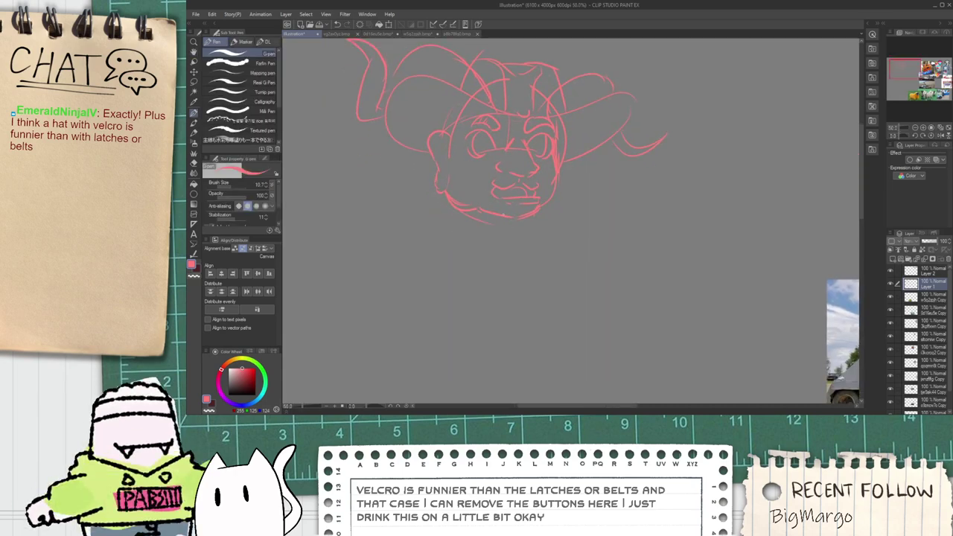
Step: Examine the vendor, storm-chaser vehicle and sheep reference photos for clothing and accessory ideas, comparing them with the head sketch
scroll(530, 217, down, 2)
drag(580, 288, 515, 170)
drag(761, 321, 659, 232)
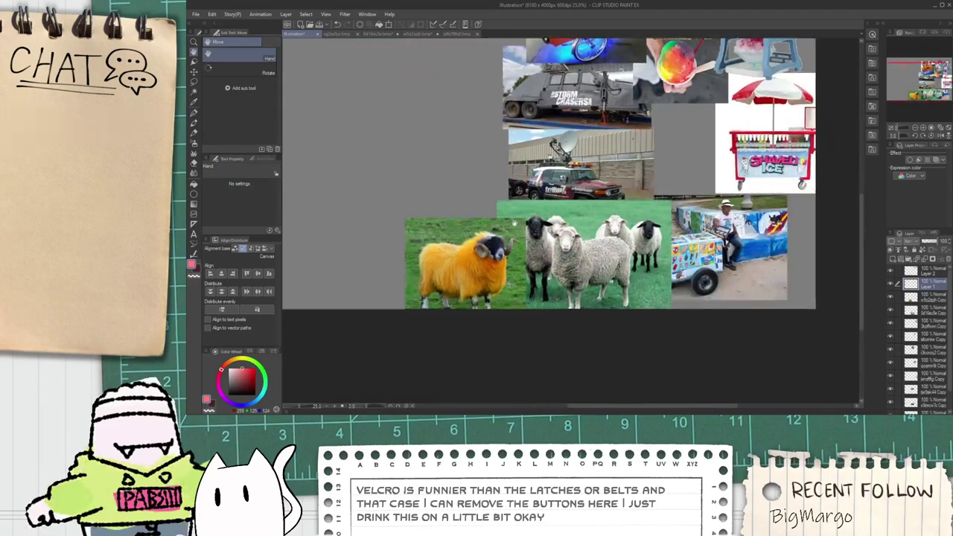
scroll(659, 232, up, 2)
scroll(781, 230, up, 1)
drag(812, 217, 617, 190)
scroll(615, 190, up, 5)
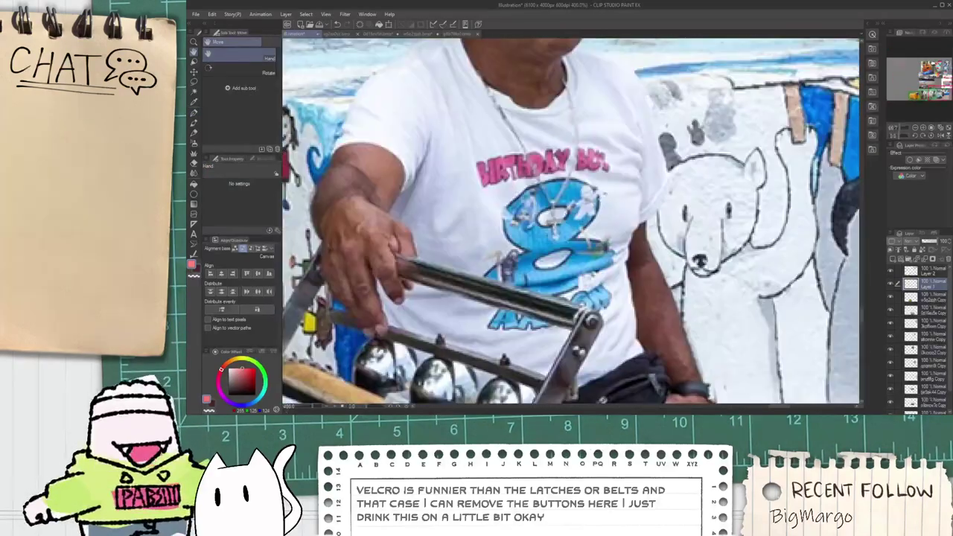
scroll(521, 245, down, 10)
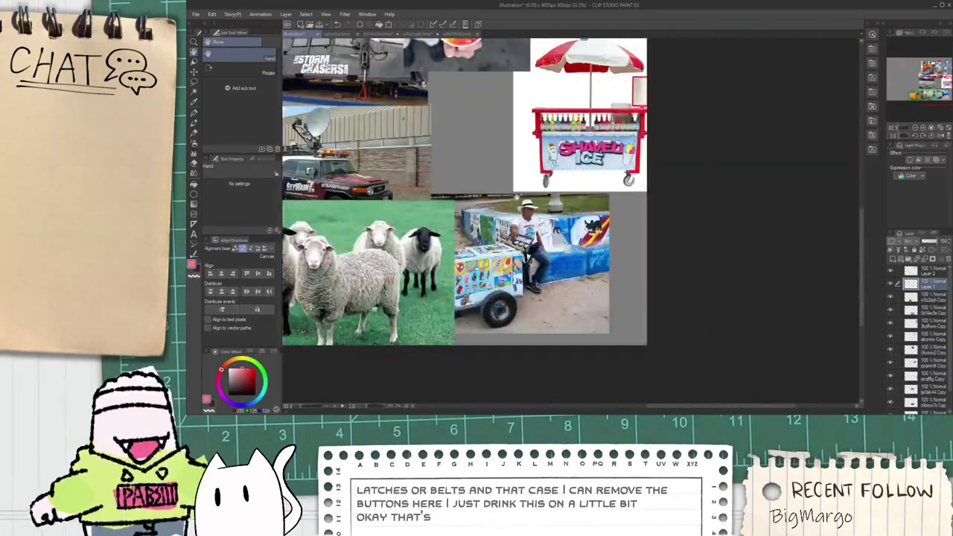
scroll(444, 208, down, 2)
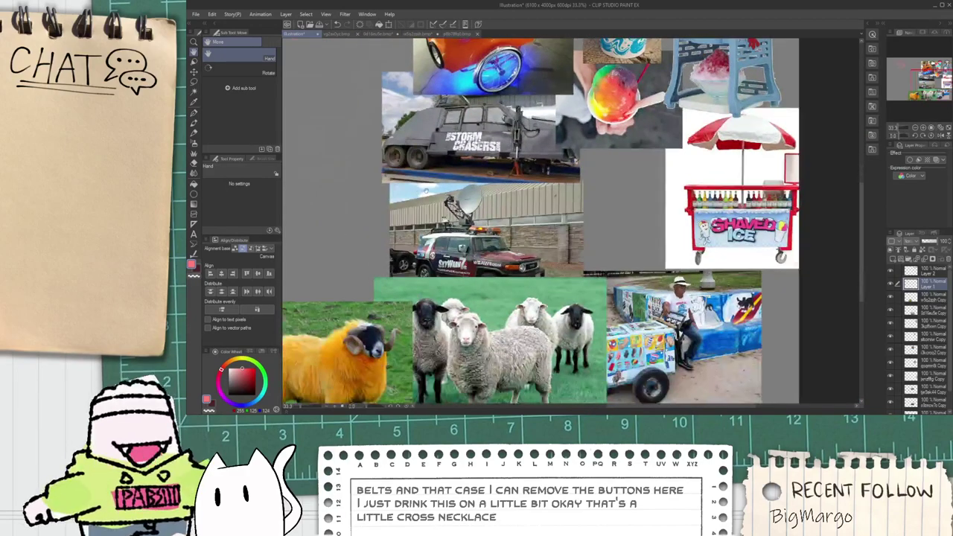
scroll(407, 212, down, 2)
drag(407, 213, 512, 192)
drag(370, 162, 453, 249)
drag(406, 175, 415, 234)
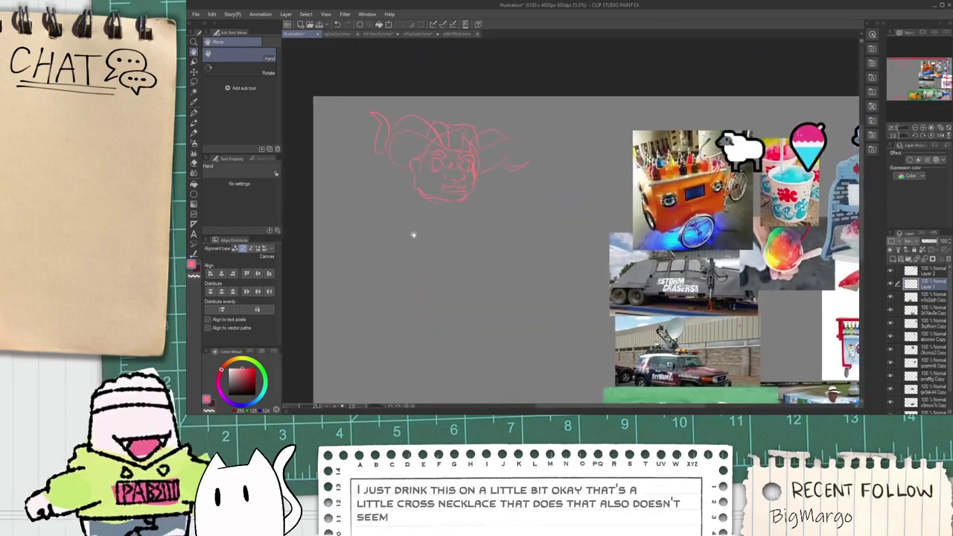
scroll(438, 184, up, 2)
scroll(418, 160, up, 3)
key(p)
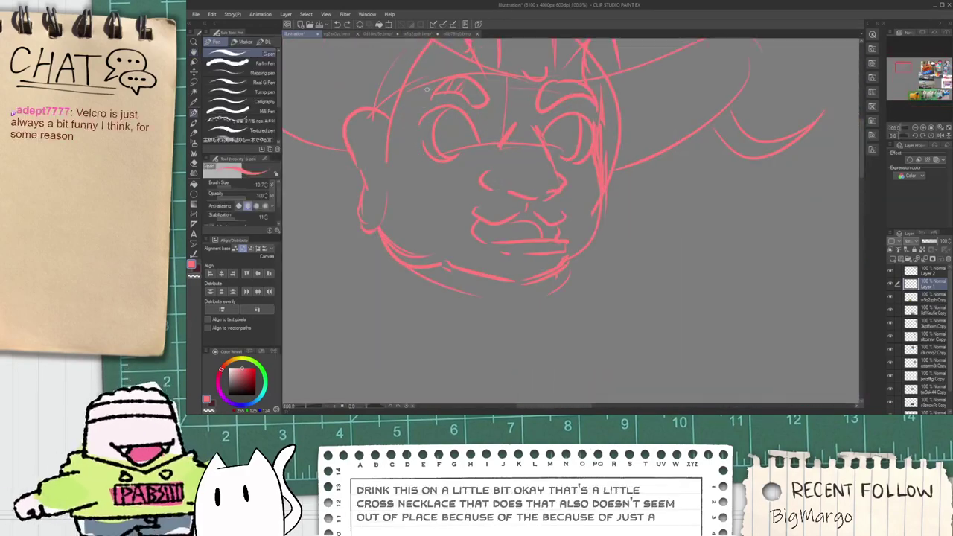
scroll(455, 155, down, 3)
key(space)
drag(530, 276, 436, 29)
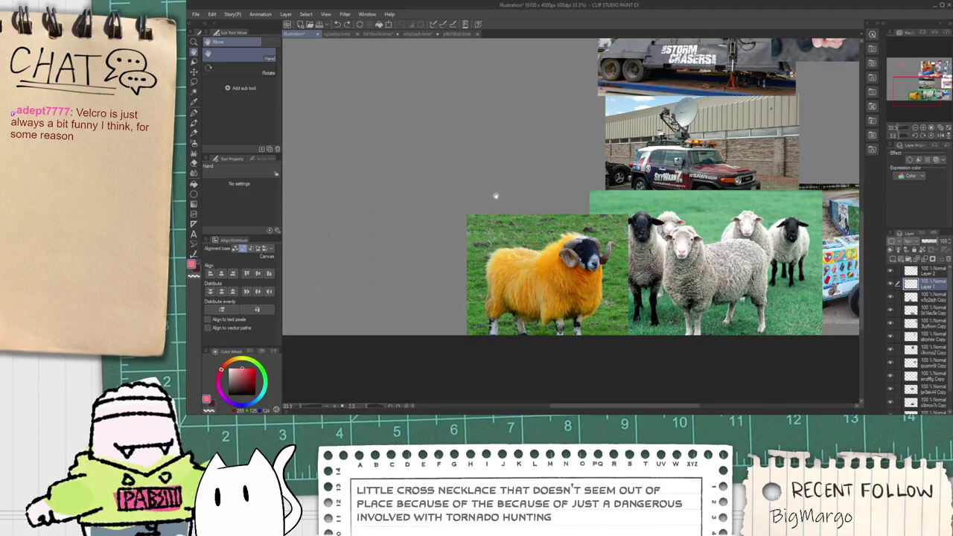
scroll(495, 191, down, 1)
drag(438, 42, 477, 250)
scroll(445, 160, up, 2)
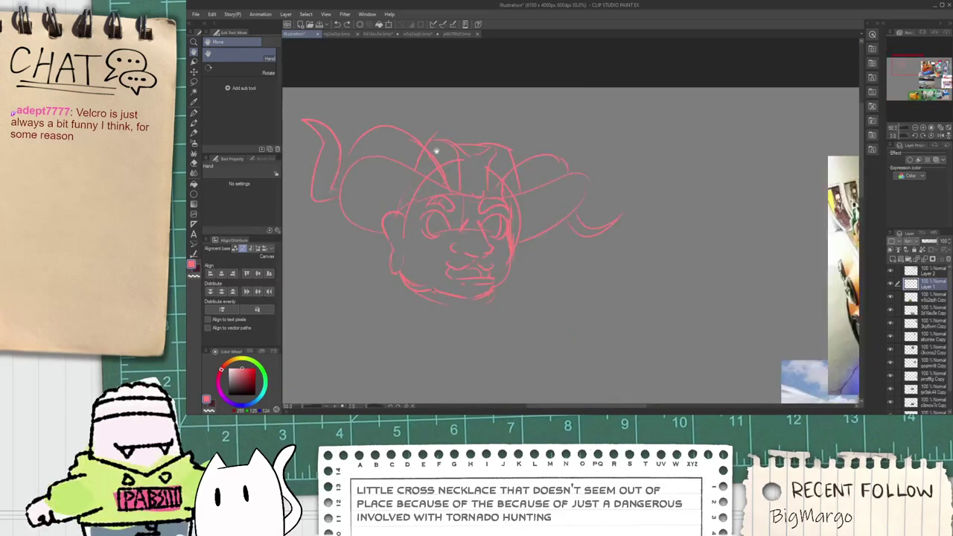
Step: Erase the tangled lines where the left side of the hat's crown crosses the brim
key(p)
scroll(425, 149, up, 2)
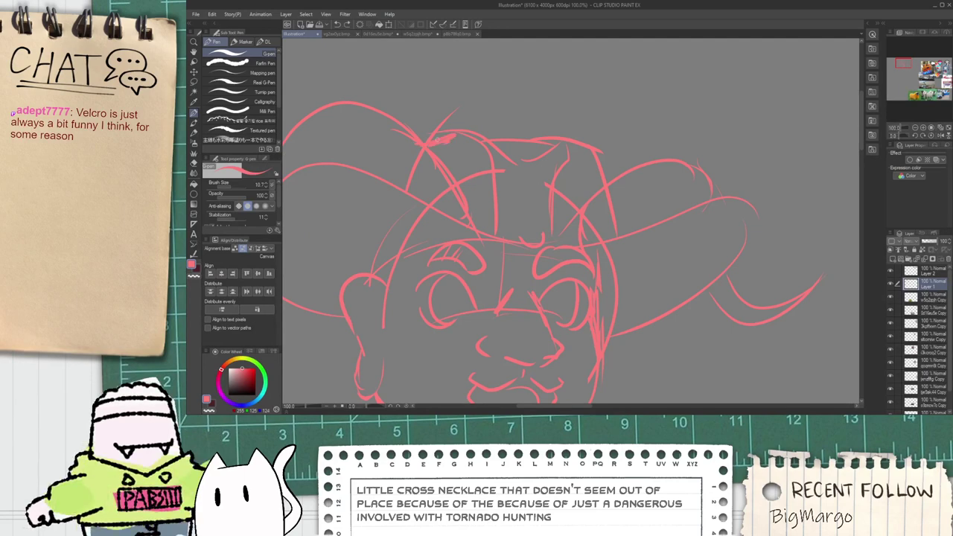
key(e)
mouse_move(439, 140)
mouse_down()
mouse_move(469, 121)
mouse_move(409, 154)
mouse_move(484, 131)
mouse_up()
scroll(440, 121, up, 1)
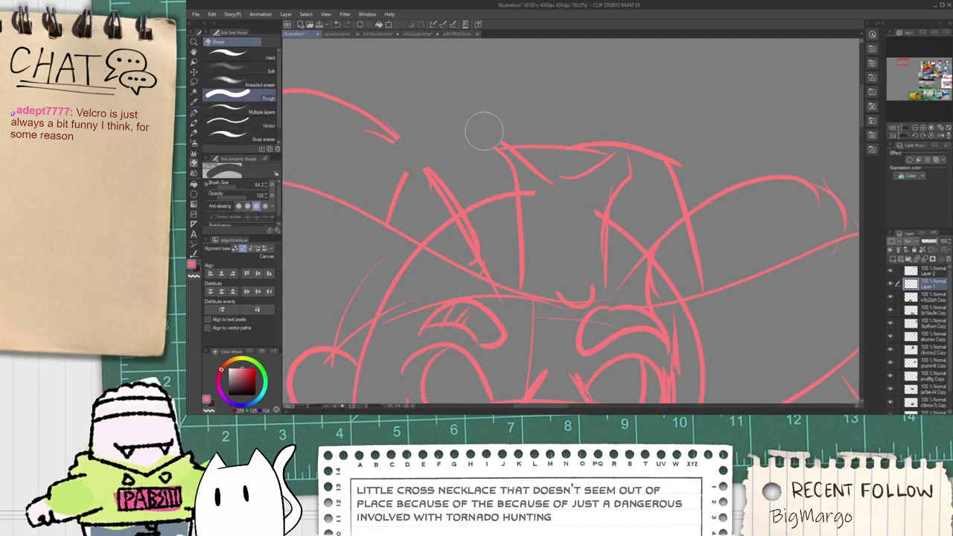
Step: Redraw the left brim line and the upper-left edge of the hat's crown across the erased gap
key(p)
drag(448, 156, 481, 152)
key(ctrl+z)
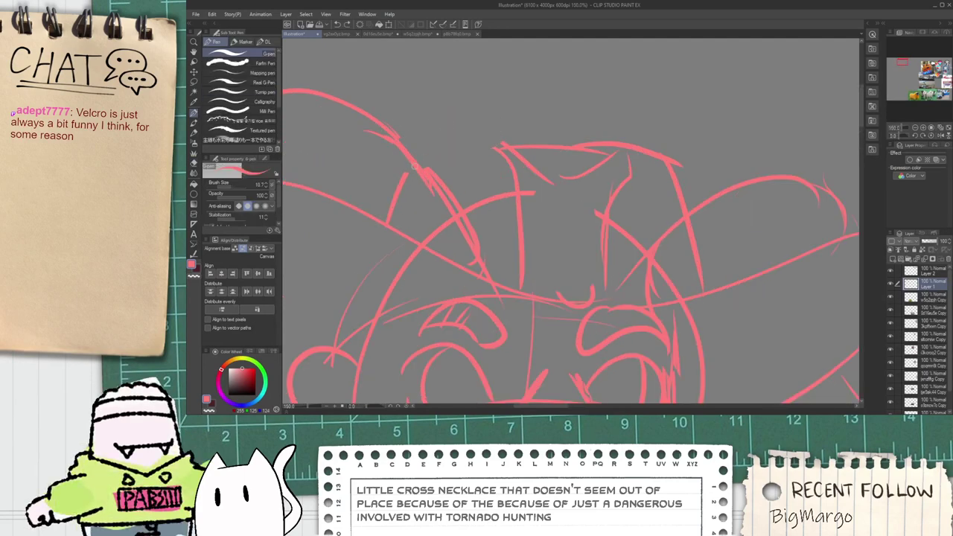
drag(417, 163, 483, 148)
scroll(501, 154, down, 3)
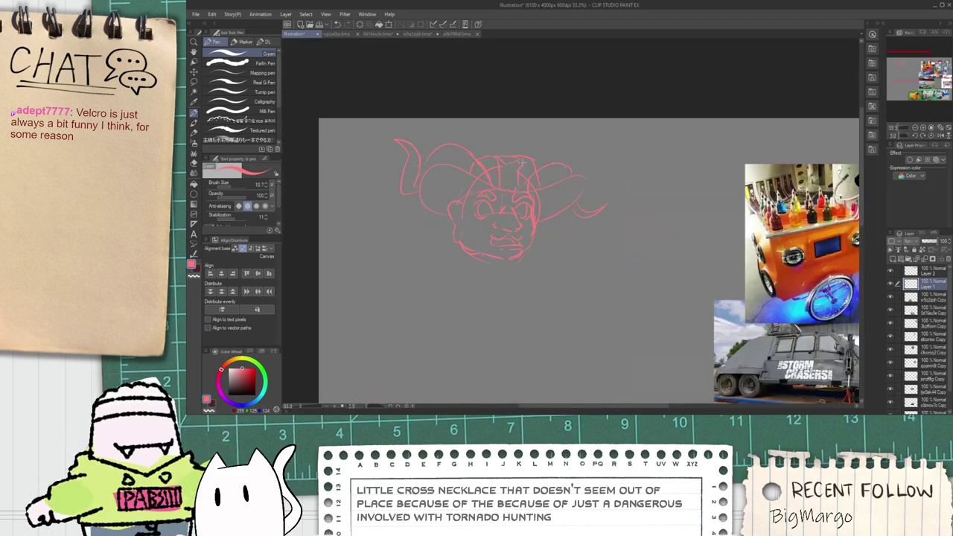
key(ctrl+z)
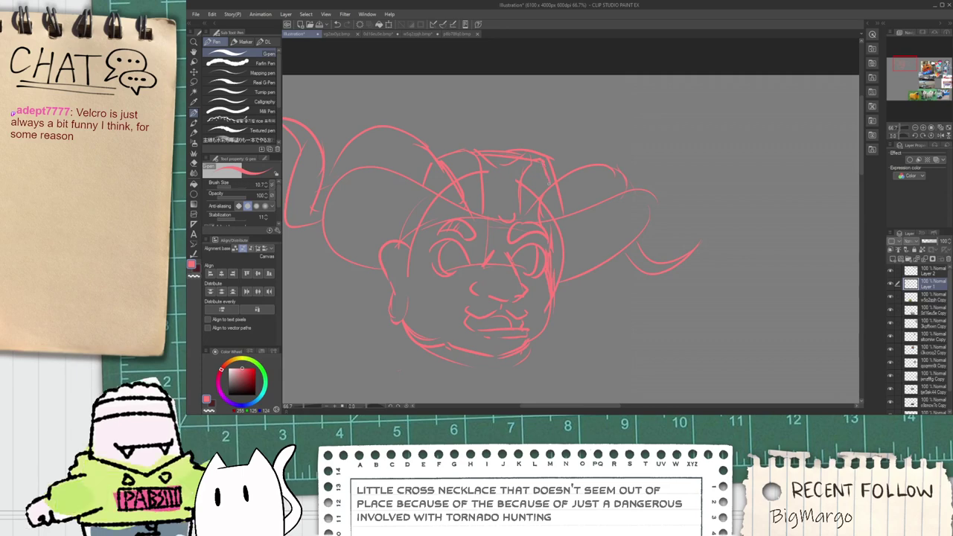
Step: Examine the storm-chaser, sheep and ice-cream vendor reference photos for clothing and accessory ideas, comparing them with the head sketch
key(e)
scroll(549, 154, down, 1)
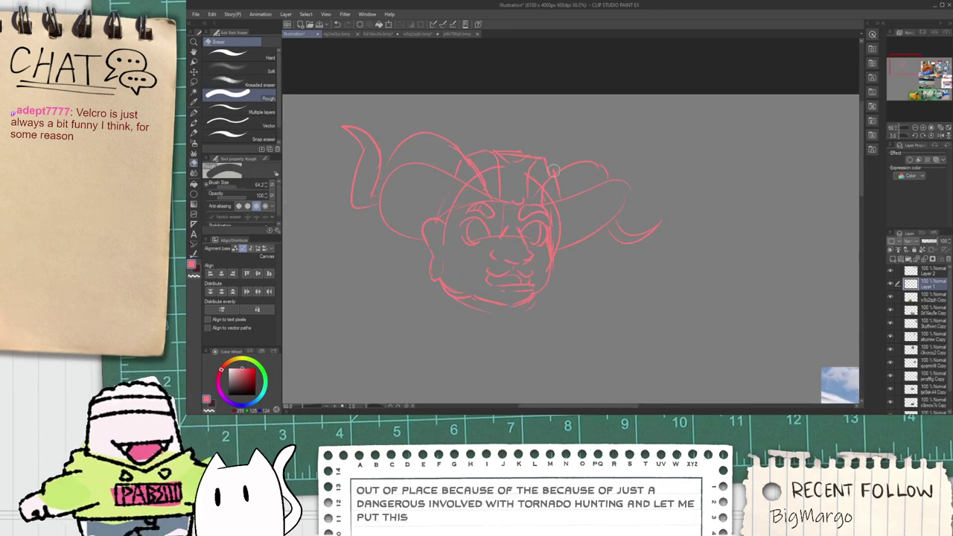
scroll(554, 171, down, 1)
key(space)
drag(554, 170, 483, 119)
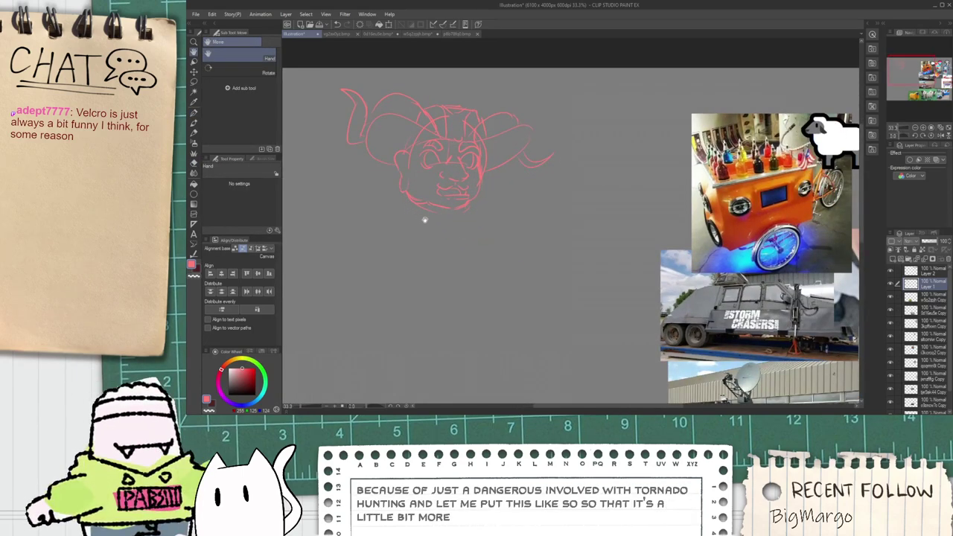
drag(439, 238, 439, 228)
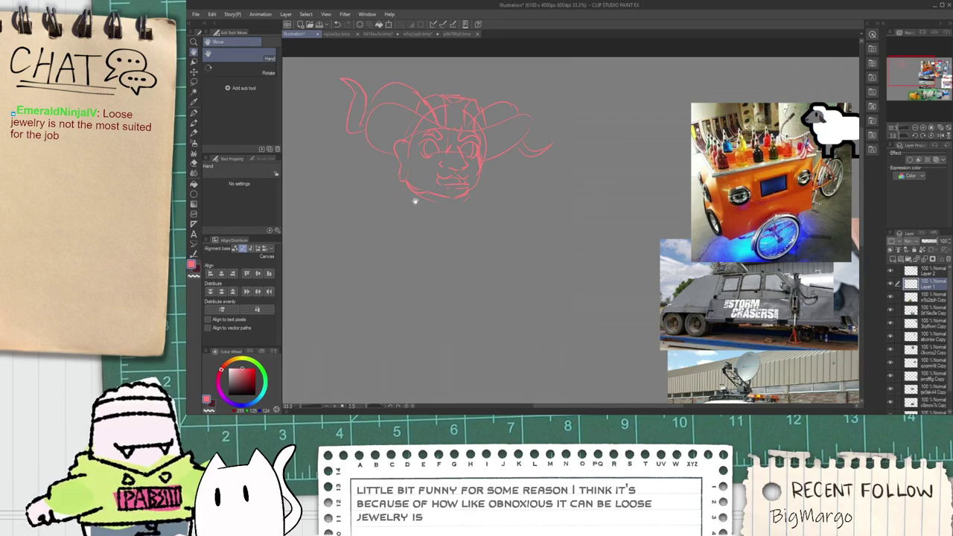
scroll(452, 227, down, 1)
drag(548, 359, 453, 200)
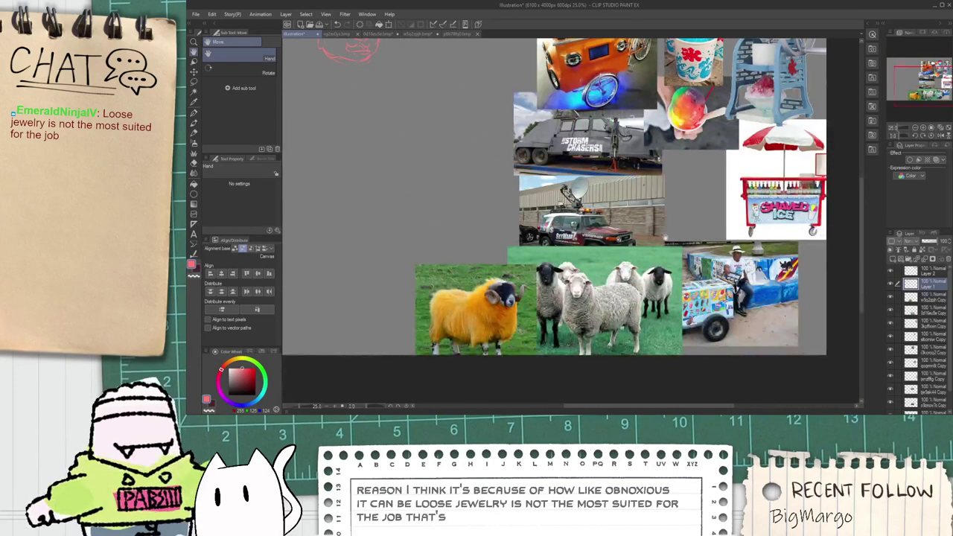
scroll(734, 271, up, 2)
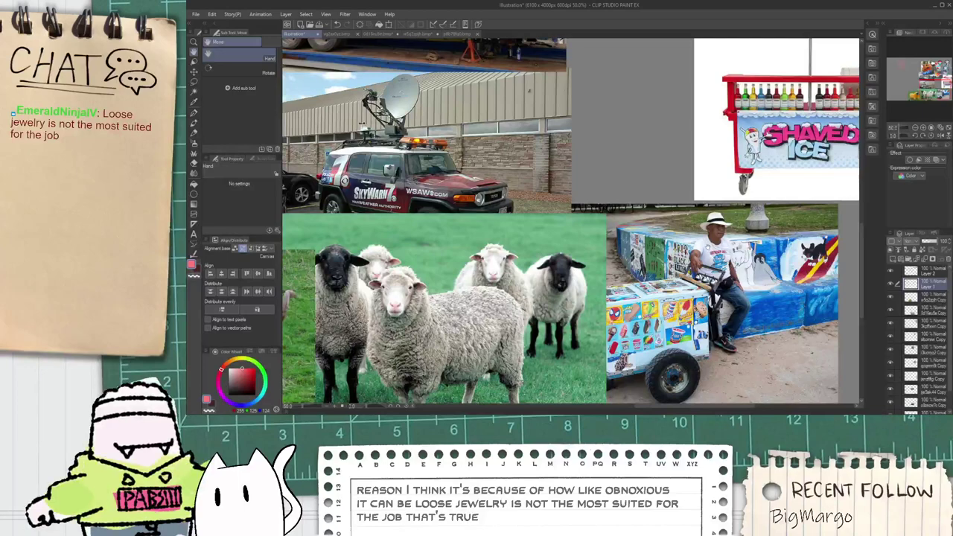
scroll(702, 246, down, 2)
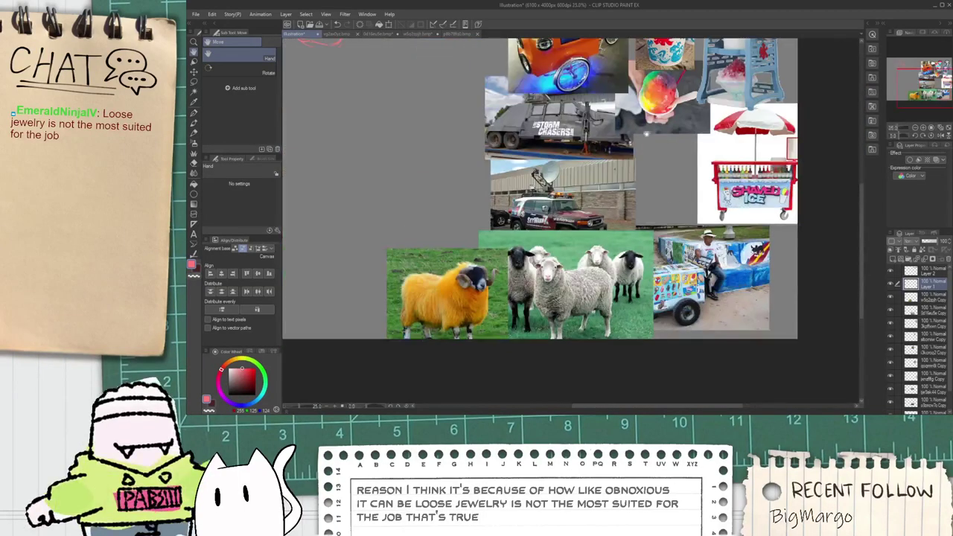
drag(620, 92, 627, 149)
drag(469, 177, 424, 120)
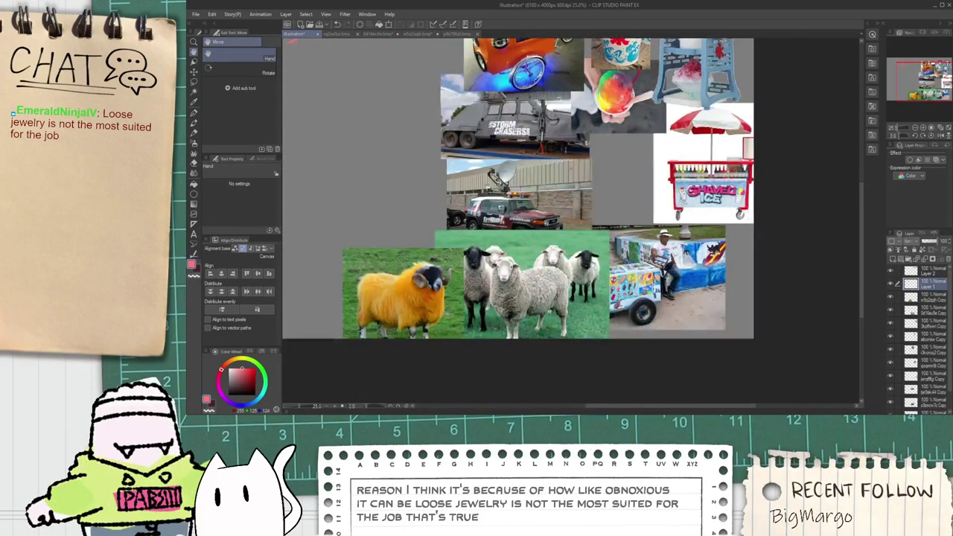
scroll(577, 254, up, 2)
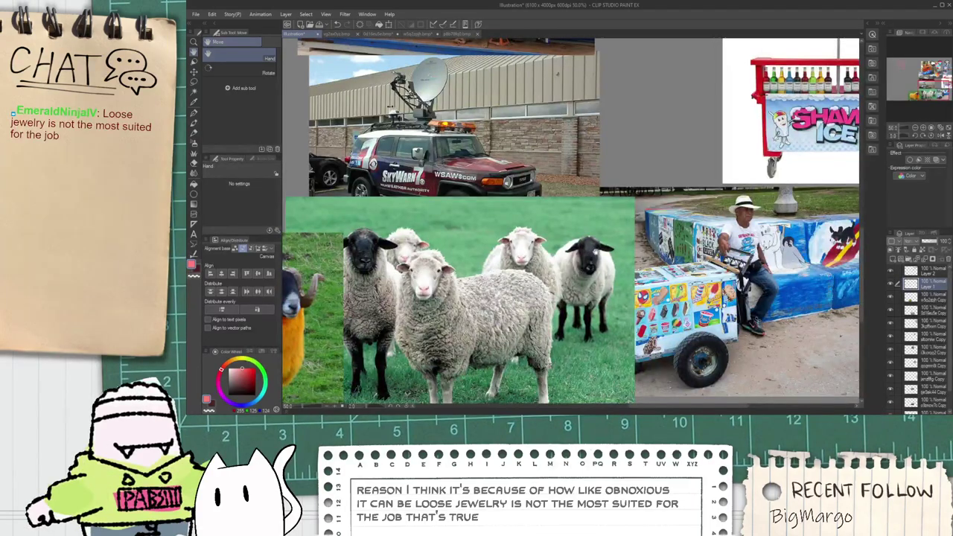
scroll(595, 244, down, 1)
drag(701, 236, 625, 209)
scroll(624, 209, up, 2)
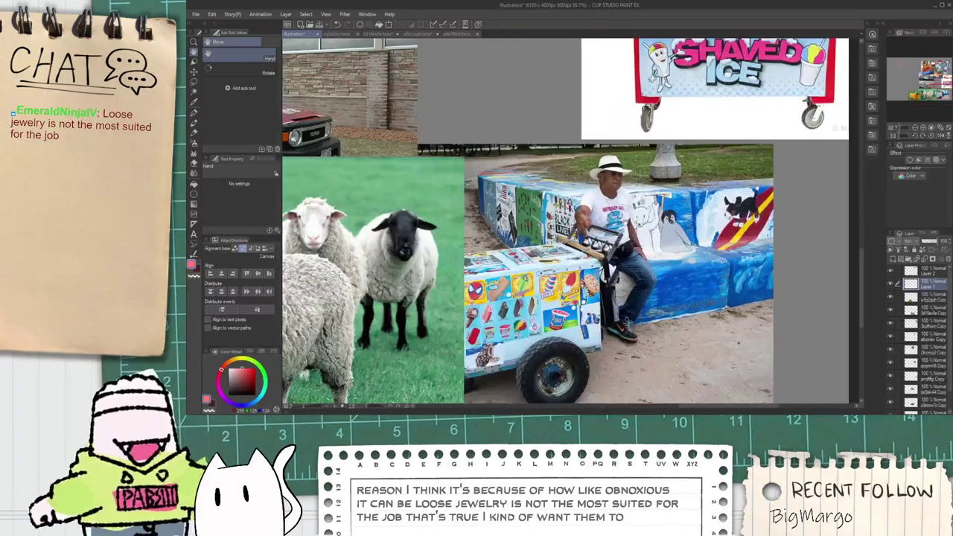
scroll(607, 228, down, 2)
drag(521, 193, 709, 314)
drag(316, 176, 525, 280)
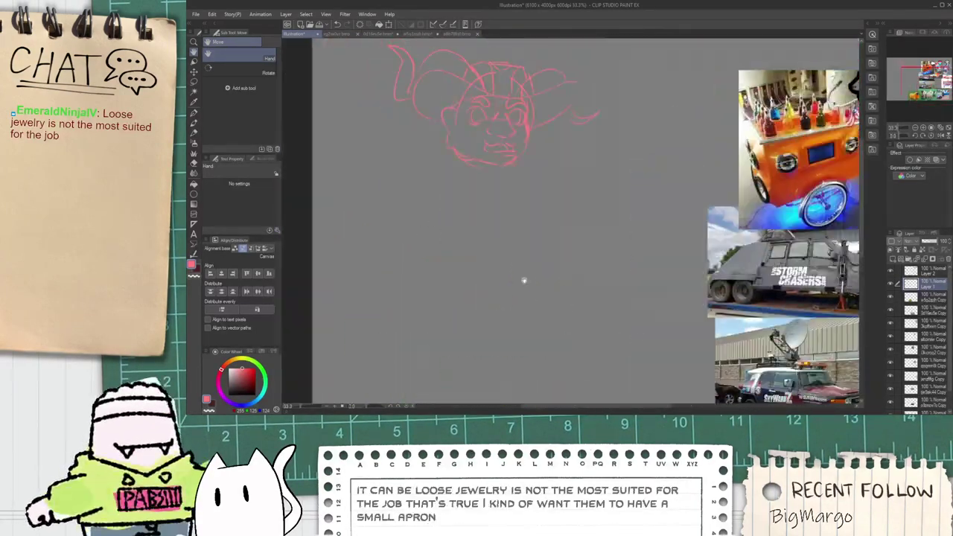
scroll(447, 149, up, 2)
key(p)
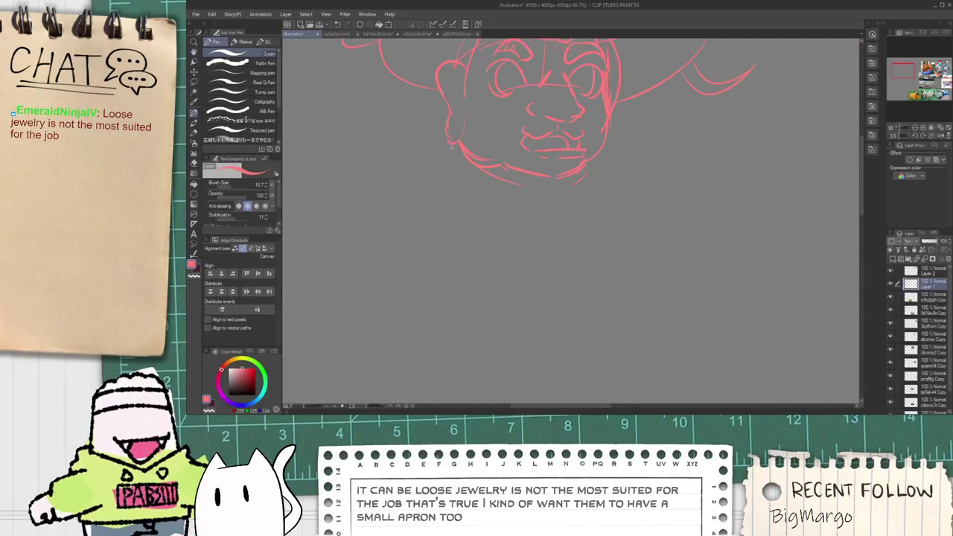
key(ctrl+z)
mouse_move(461, 154)
mouse_down()
mouse_move(379, 206)
mouse_move(402, 161)
mouse_up()
key(ctrl+z)
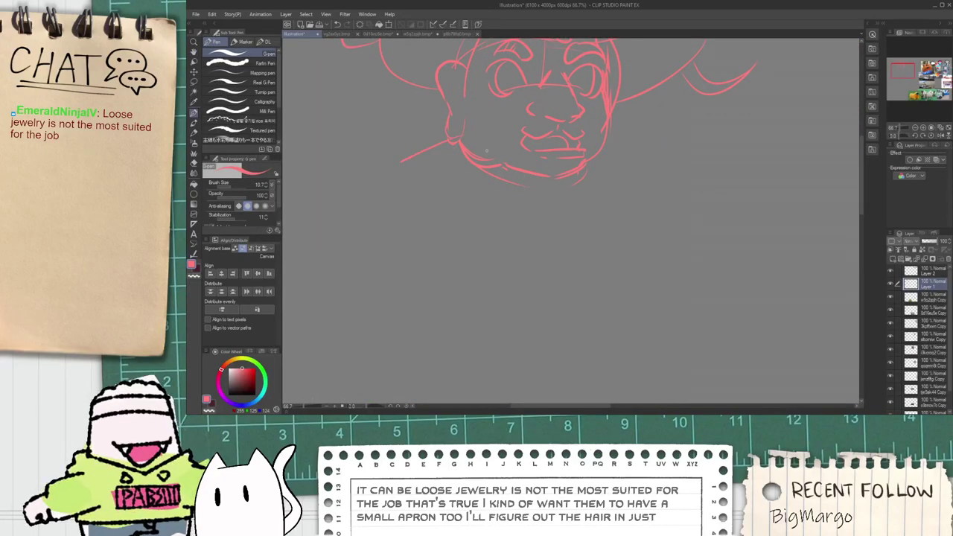
key(ctrl+z)
Step: Sketch both sides of a long neck below the head, with short sloping shoulder lines on either side
scroll(447, 192, down, 2)
mouse_move(607, 326)
mouse_down()
mouse_move(467, 122)
mouse_move(467, 191)
mouse_move(537, 308)
mouse_up()
scroll(446, 155, up, 1)
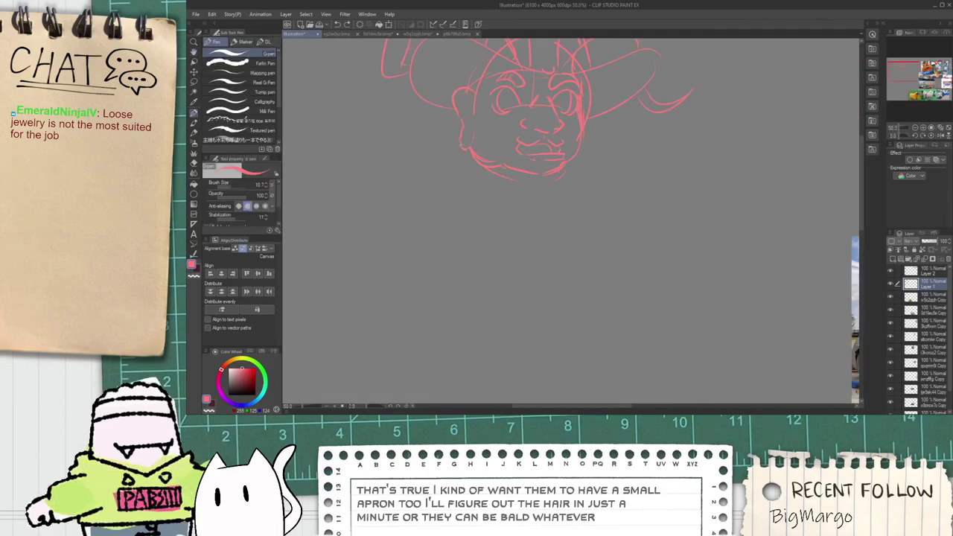
drag(461, 203, 472, 241)
drag(573, 157, 564, 232)
key(ctrl+z)
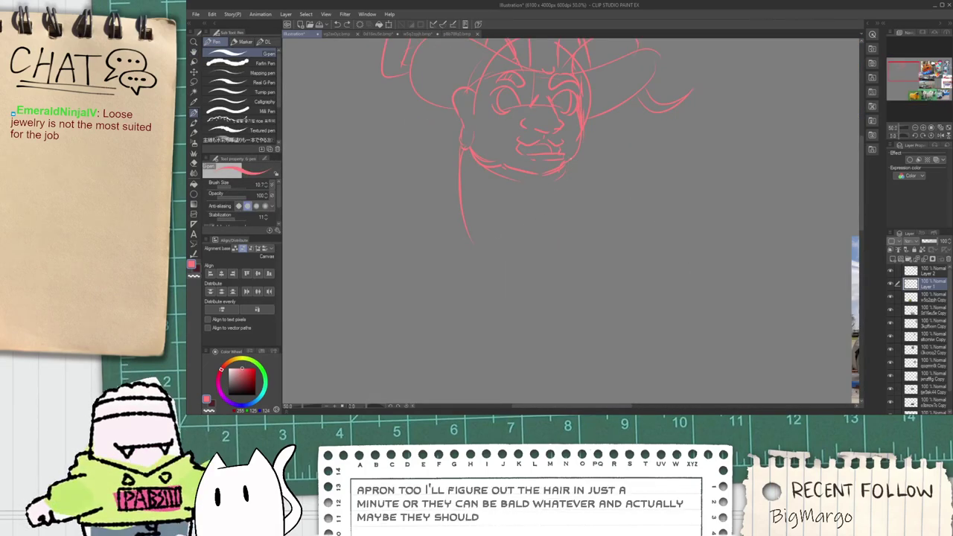
drag(573, 155, 551, 234)
drag(456, 165, 423, 196)
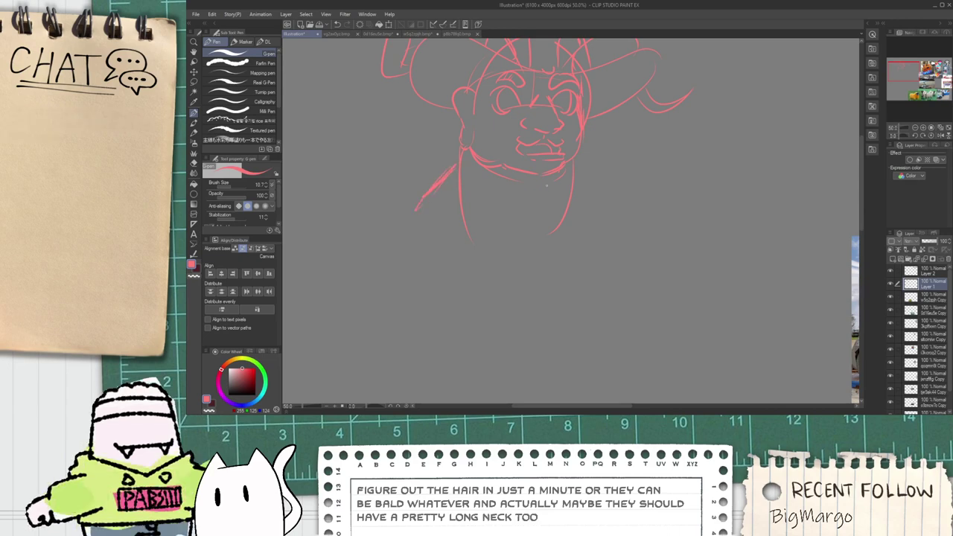
scroll(559, 232, down, 2)
mouse_move(585, 323)
mouse_down()
mouse_move(445, 152)
mouse_move(545, 250)
mouse_up()
scroll(432, 142, up, 2)
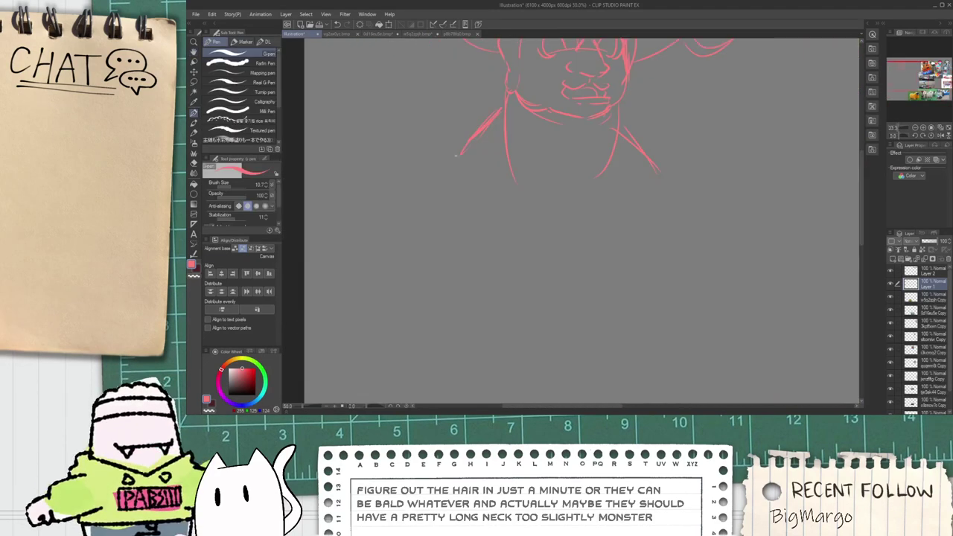
mouse_move(461, 144)
mouse_down()
mouse_move(405, 195)
mouse_move(404, 270)
mouse_up()
drag(655, 157, 719, 244)
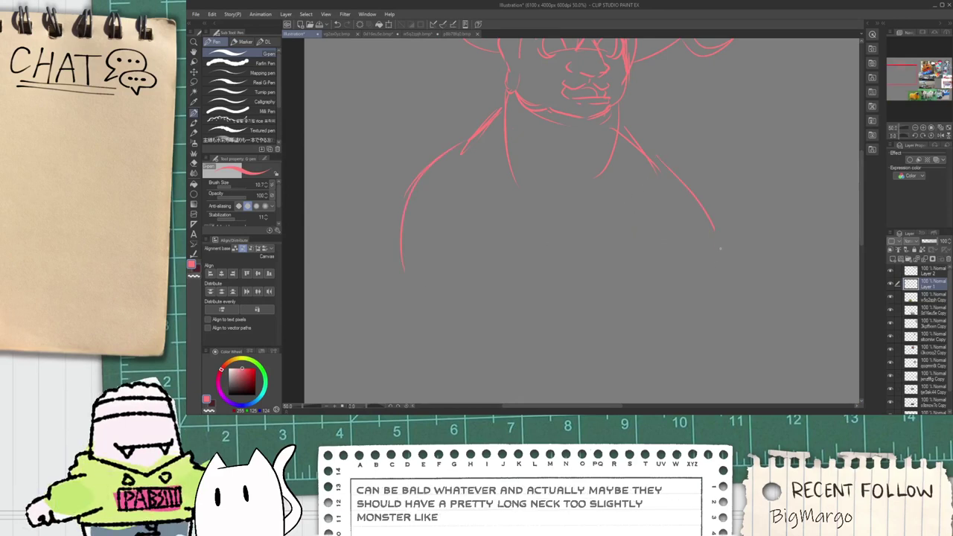
key(ctrl+z)
key(ctrl+z)
Step: Redraw the right side of the neck straighter and erase the outer stretch of the left shoulder line
key(e)
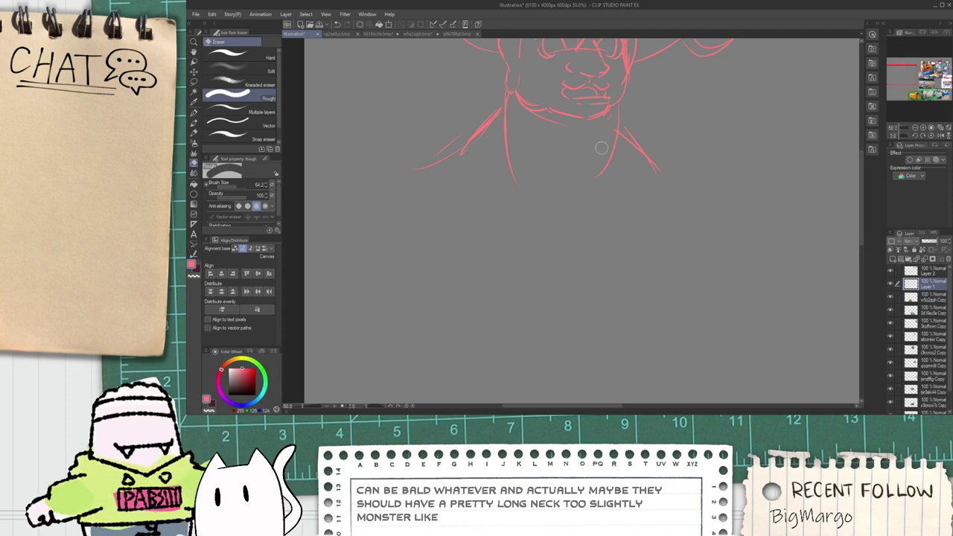
drag(598, 176, 613, 147)
key(p)
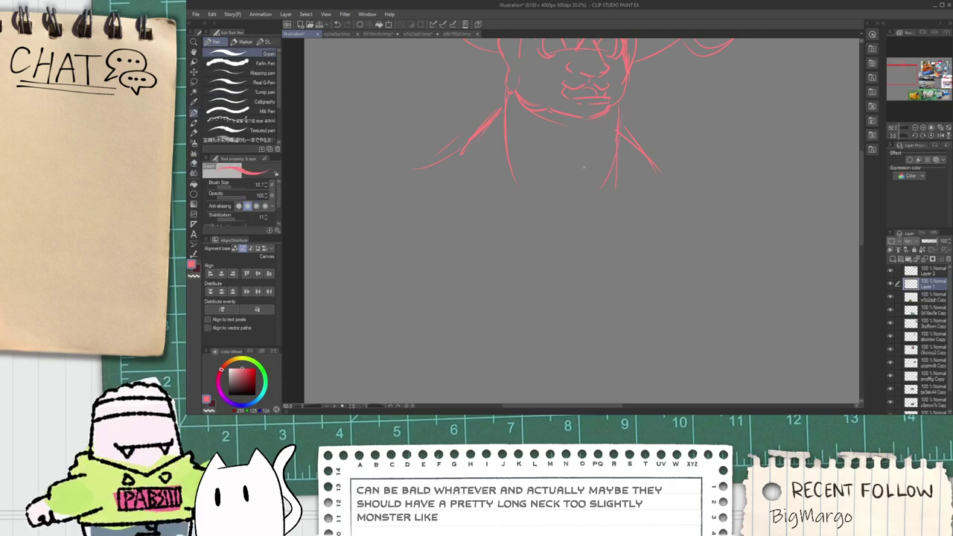
key(space)
mouse_move(490, 165)
mouse_down()
mouse_move(482, 147)
mouse_move(395, 165)
mouse_up()
key(e)
mouse_move(455, 131)
mouse_down()
mouse_move(470, 107)
mouse_move(458, 132)
mouse_up()
key(p)
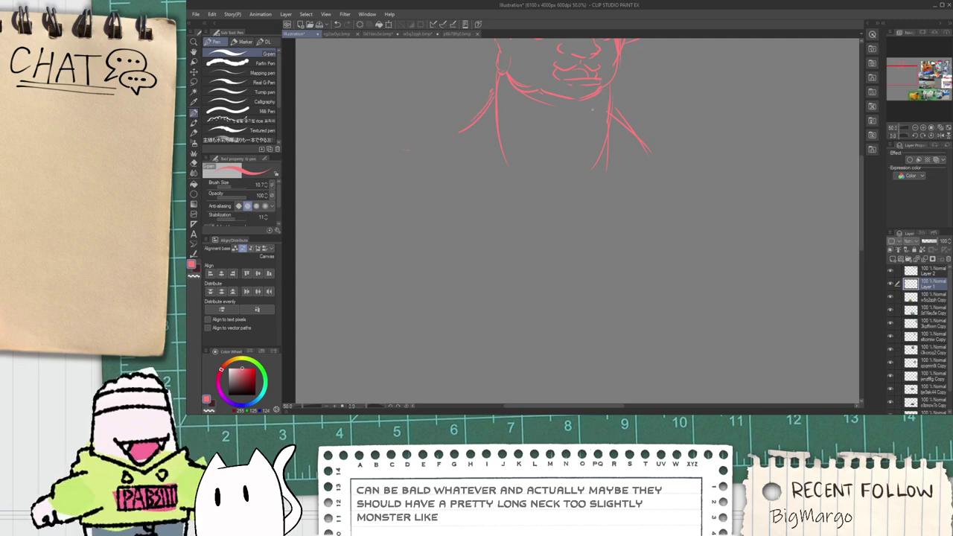
Step: Erase the lower ends of both neck lines, leaving only short stubs beside the shoulder slopes
key(e)
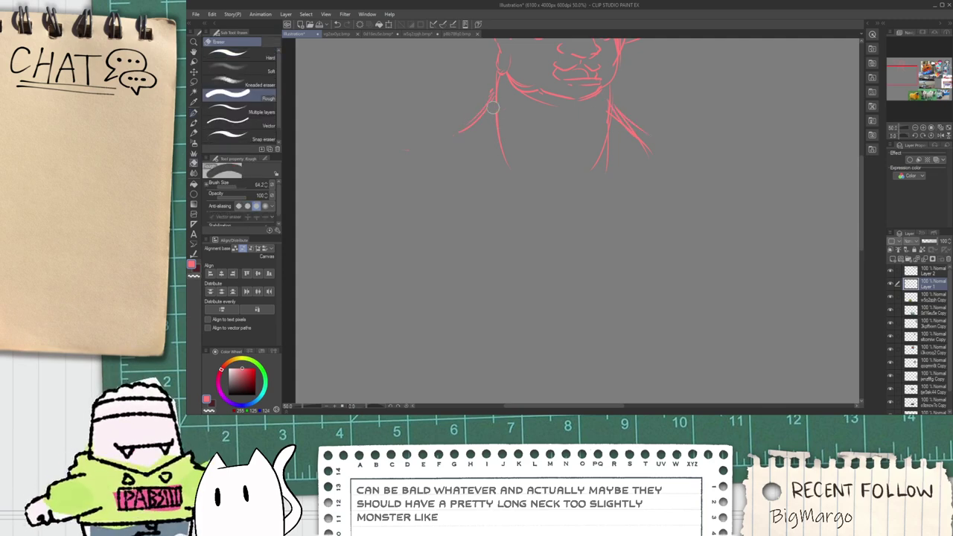
drag(494, 109, 511, 167)
key(ctrl+z)
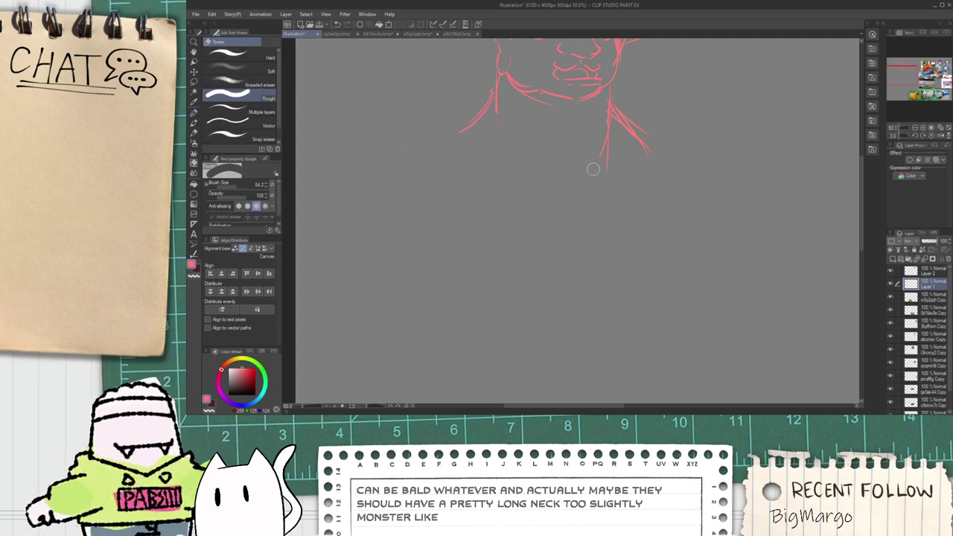
drag(602, 140, 601, 165)
key(p)
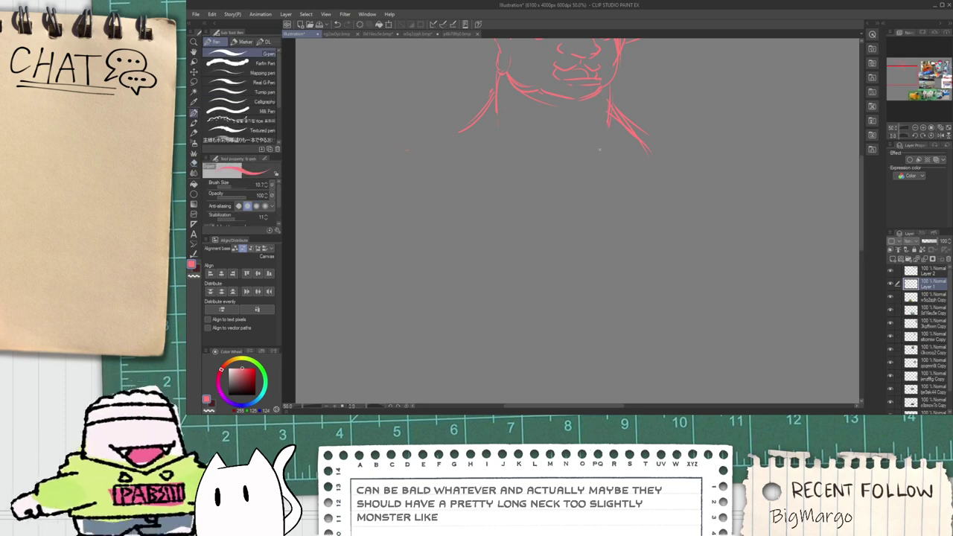
key(space)
drag(564, 123, 555, 170)
key(p)
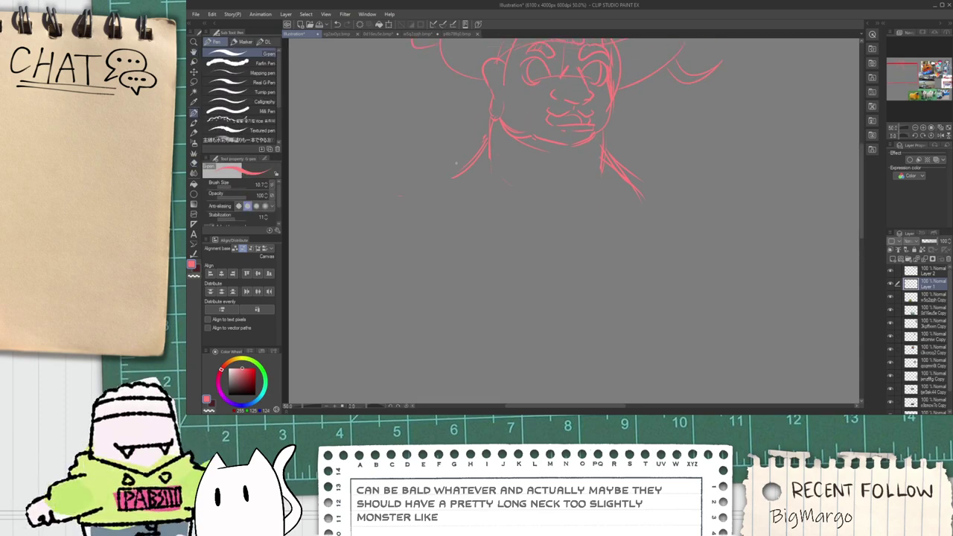
key(space)
drag(477, 87, 469, 166)
scroll(470, 166, up, 1)
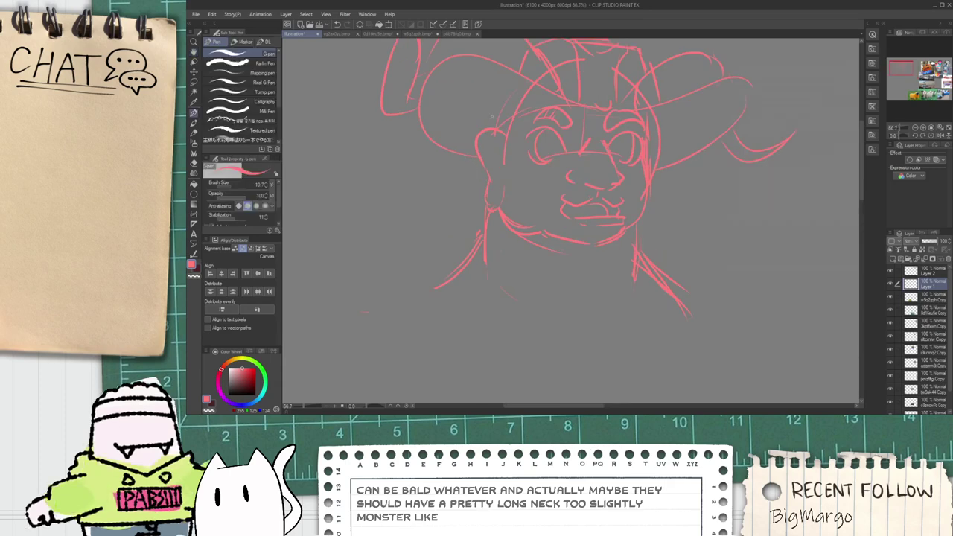
Step: Examine the sheep reference photos and open another reference image showing two black-faced horned sheep
scroll(526, 118, down, 4)
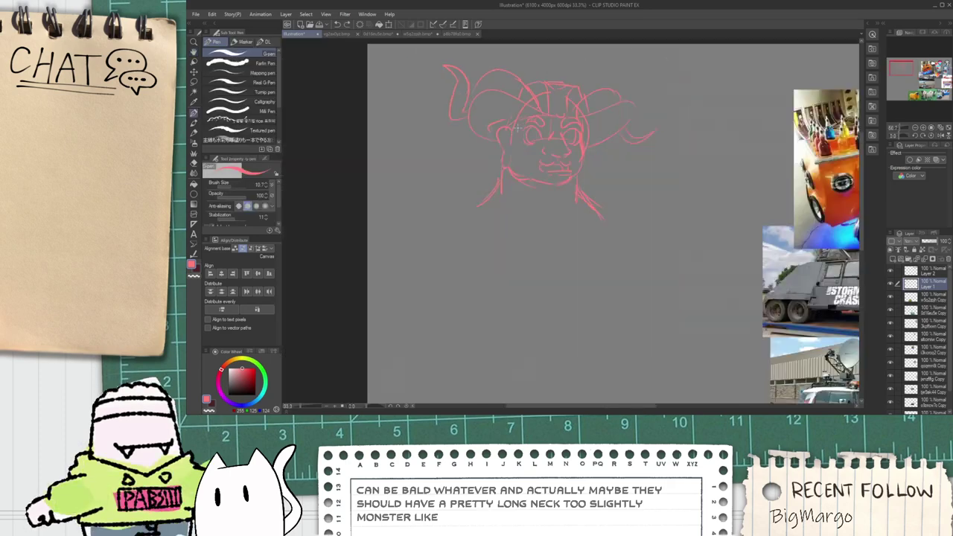
key(h)
scroll(519, 270, up, 3)
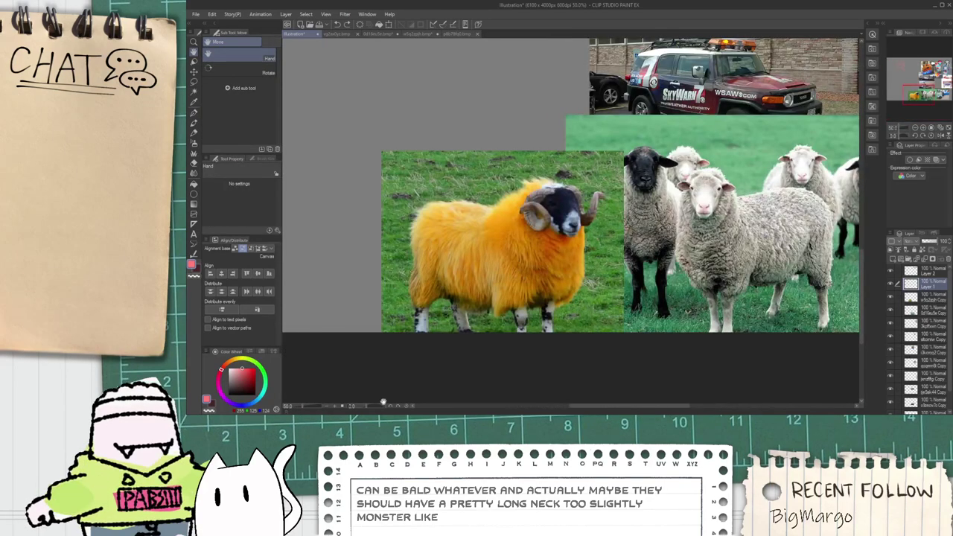
click(383, 422)
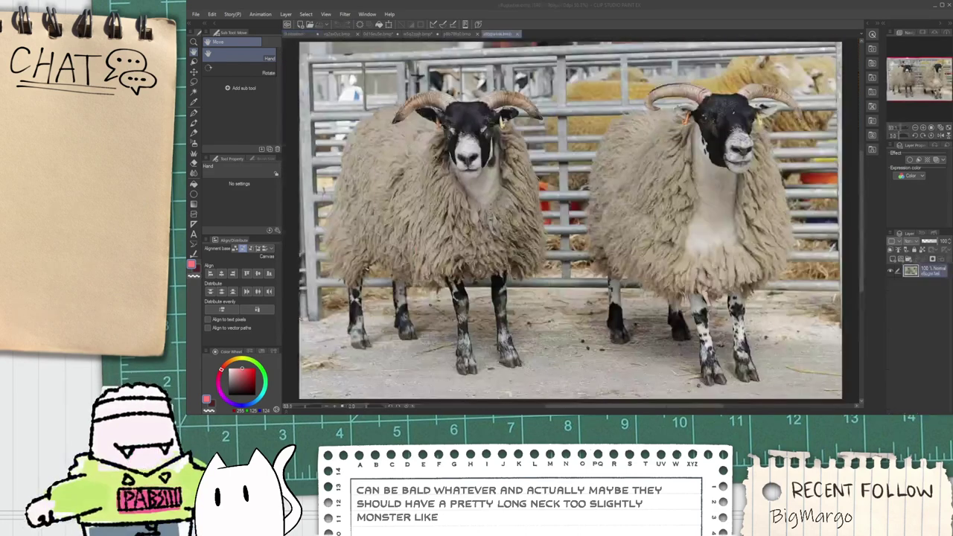
click(386, 309)
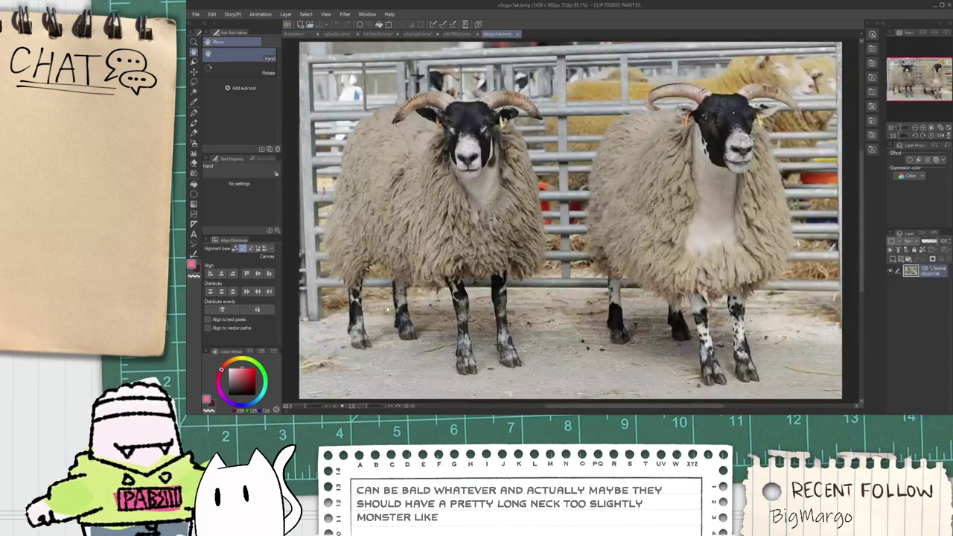
scroll(479, 212, up, 2)
scroll(488, 195, down, 1)
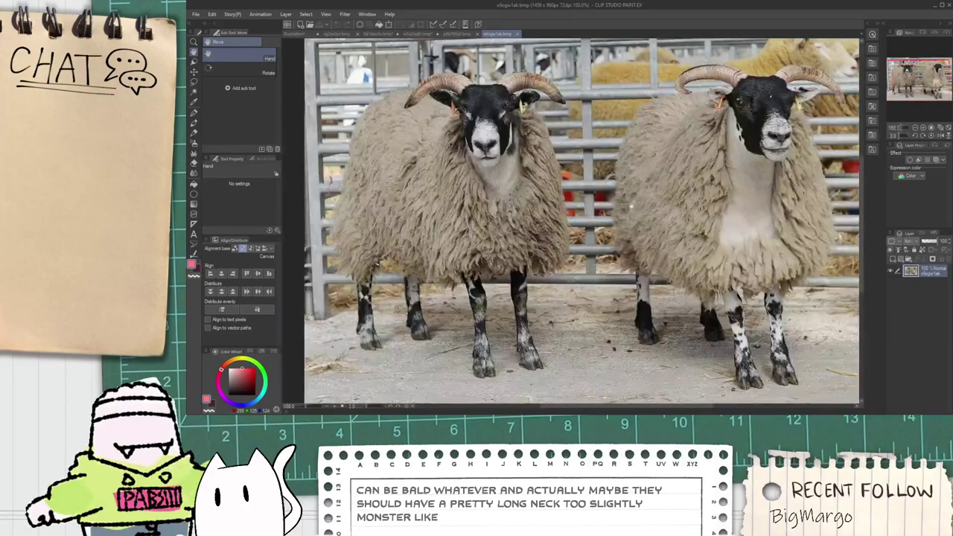
Step: Examine the photo of the two black-faced horned sheep and return to the character's head in the illustration
drag(650, 223, 575, 252)
drag(446, 237, 478, 222)
scroll(563, 222, down, 1)
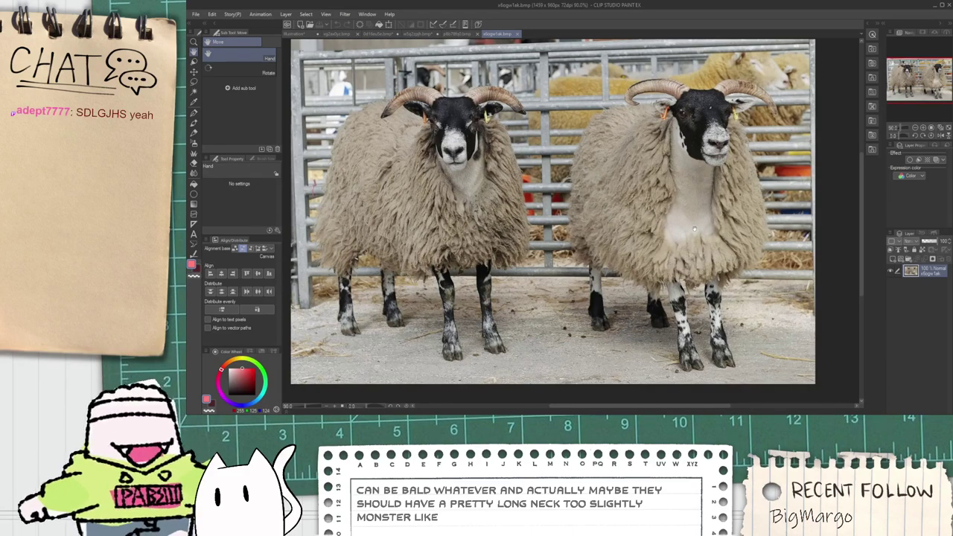
drag(681, 214, 640, 224)
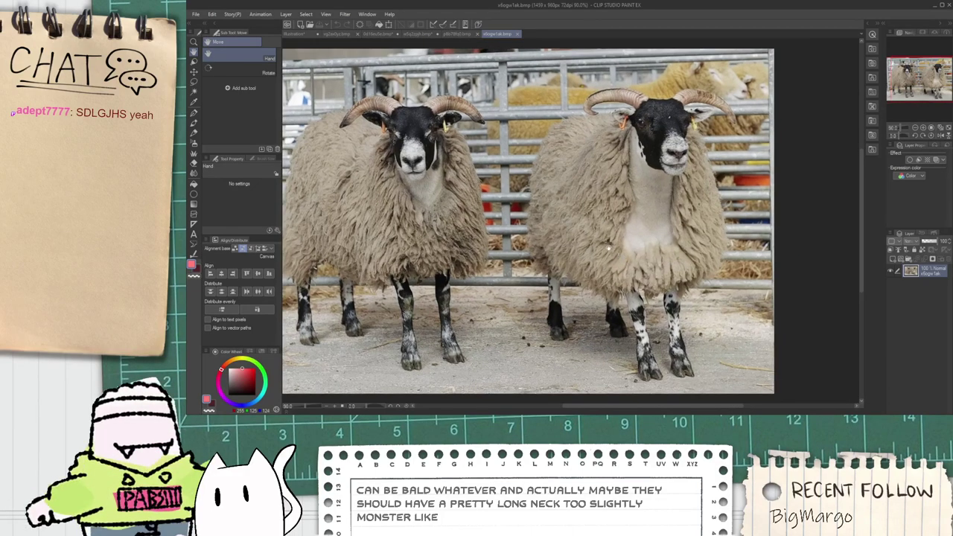
click(303, 34)
key(ctrl+minus)
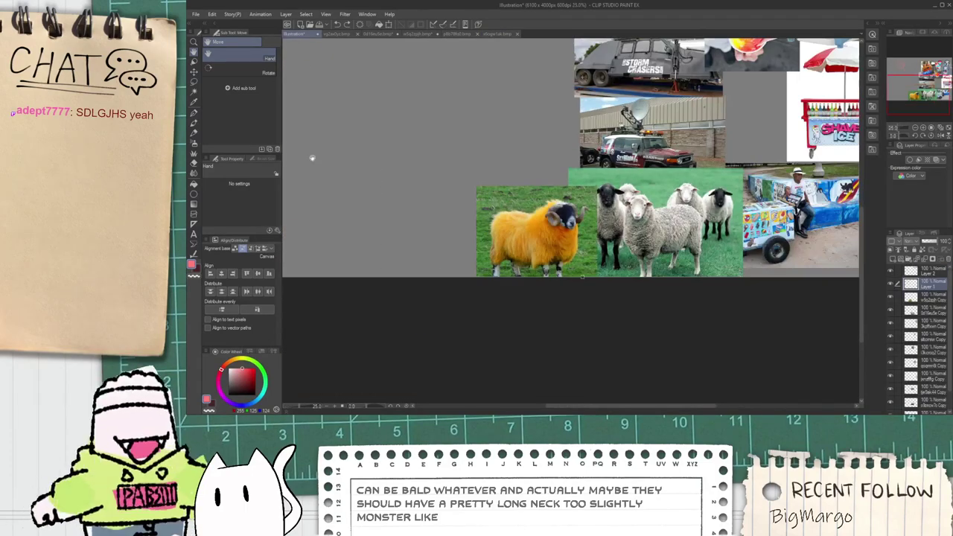
drag(312, 158, 404, 261)
drag(500, 224, 502, 318)
scroll(461, 120, up, 4)
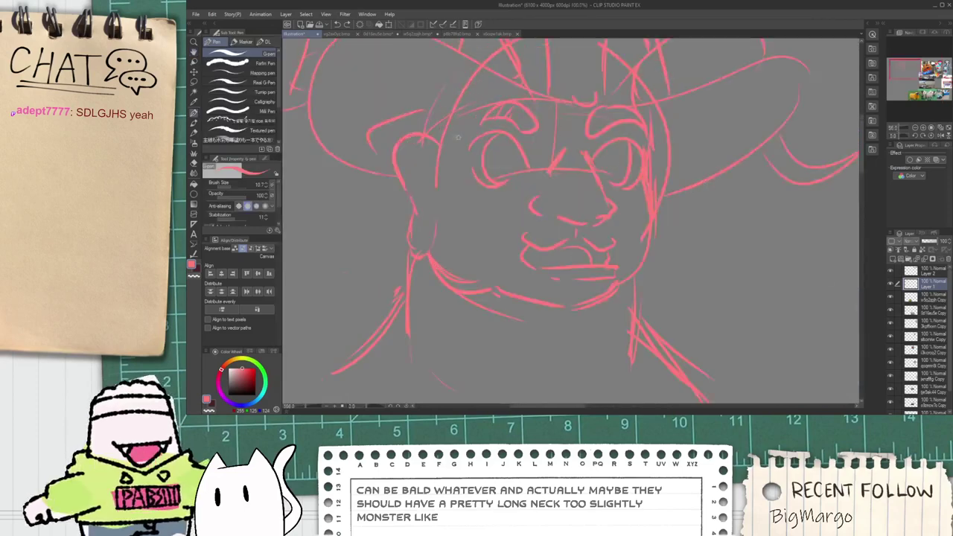
scroll(458, 136, up, 1)
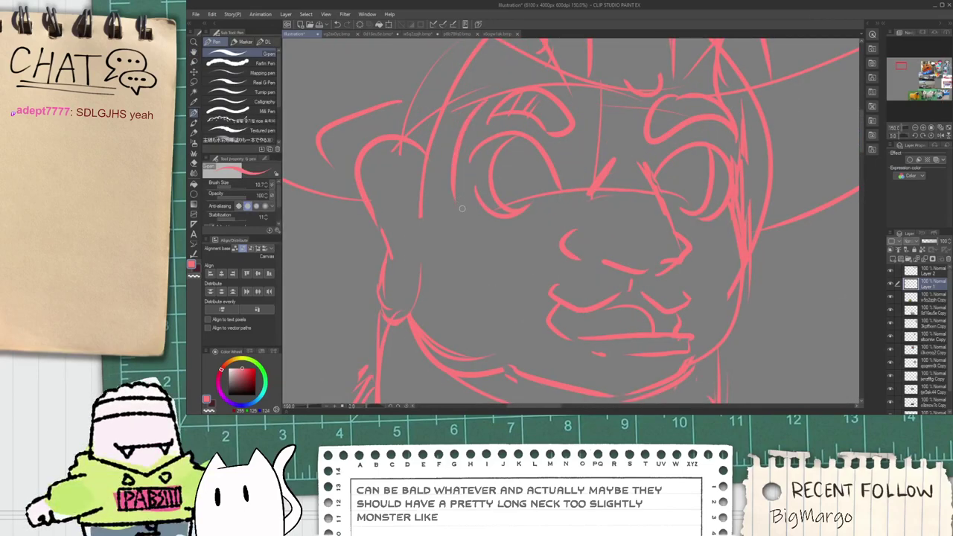
Step: Sketch the wavy outer edge of a hair lock from the hat brim past the left eye to the cheek
drag(461, 209, 451, 156)
key(ctrl+z)
key(ctrl+z)
mouse_move(464, 109)
mouse_down()
mouse_move(476, 140)
mouse_move(459, 181)
mouse_move(446, 144)
mouse_move(462, 218)
mouse_up()
drag(466, 219, 437, 265)
Step: Draw the lock's curly inner edge across the left ear, redoing its first strokes, and extend it up to the hat brim
mouse_move(430, 217)
mouse_down()
mouse_move(419, 259)
mouse_move(389, 210)
mouse_up()
drag(417, 202, 408, 184)
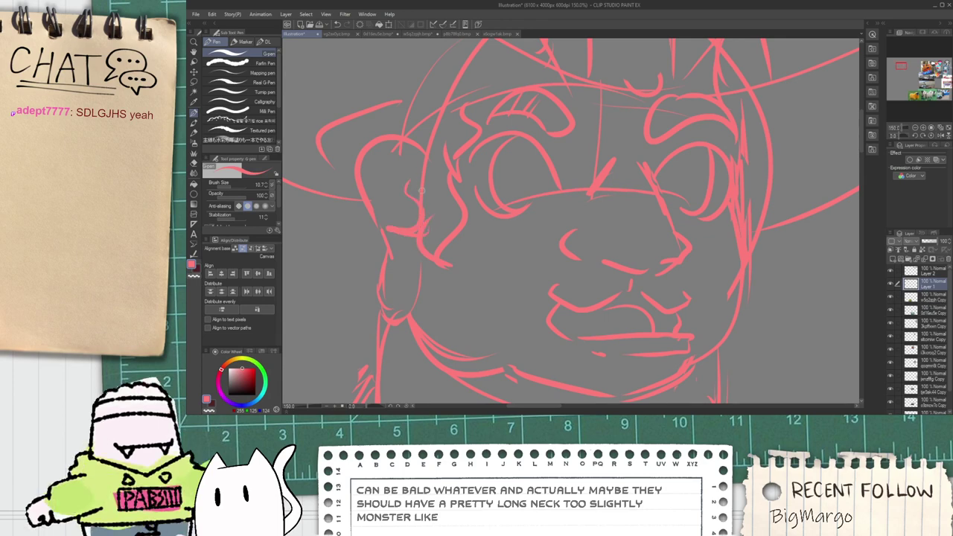
key(ctrl+z)
key(ctrl+z)
mouse_move(415, 234)
mouse_down()
mouse_move(428, 165)
mouse_move(394, 155)
mouse_up()
drag(384, 136, 432, 96)
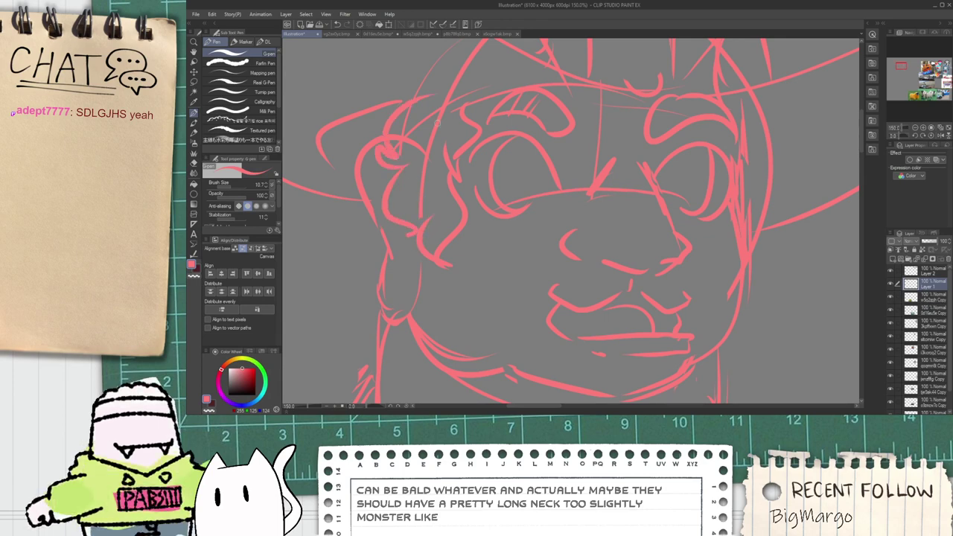
Step: Sketch a puffy, woolly ponytail with scalloped edges beside the left side of the neck
scroll(524, 136, down, 1)
key(space)
mouse_move(393, 346)
mouse_down()
mouse_move(350, 335)
mouse_move(380, 299)
mouse_up()
key(ctrl+z)
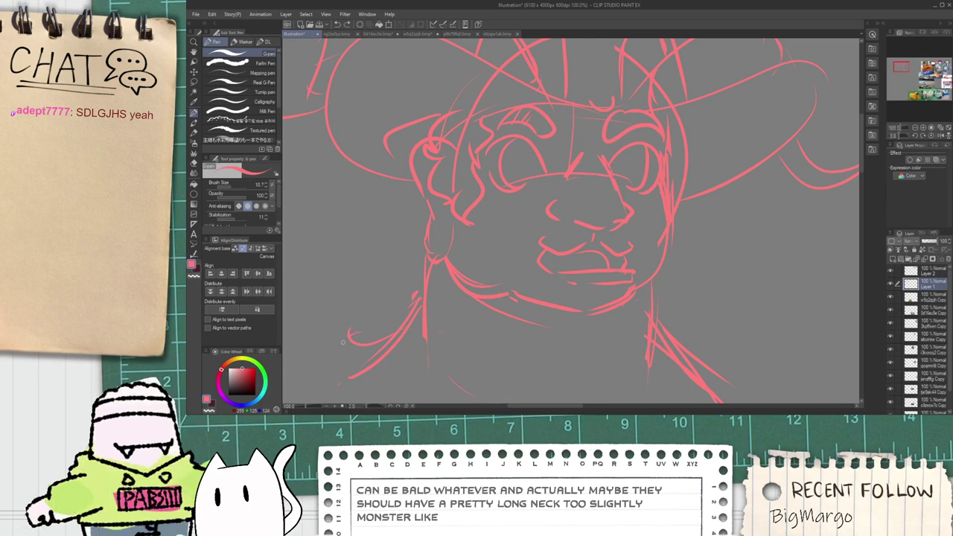
mouse_move(343, 343)
mouse_down()
mouse_move(323, 315)
mouse_move(339, 333)
mouse_move(367, 278)
mouse_move(353, 271)
mouse_move(396, 262)
mouse_up()
Step: Examine the sheep photos and the hat-wearing ice cart vendor among the reference images
scroll(405, 258, down, 3)
key(space)
drag(594, 342, 438, 172)
drag(726, 355, 586, 240)
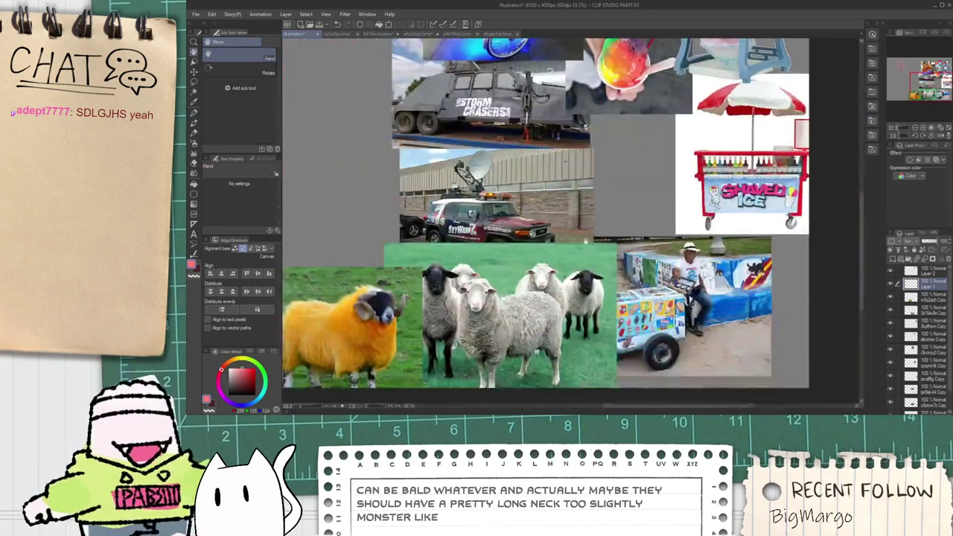
scroll(672, 198, up, 5)
scroll(672, 199, down, 3)
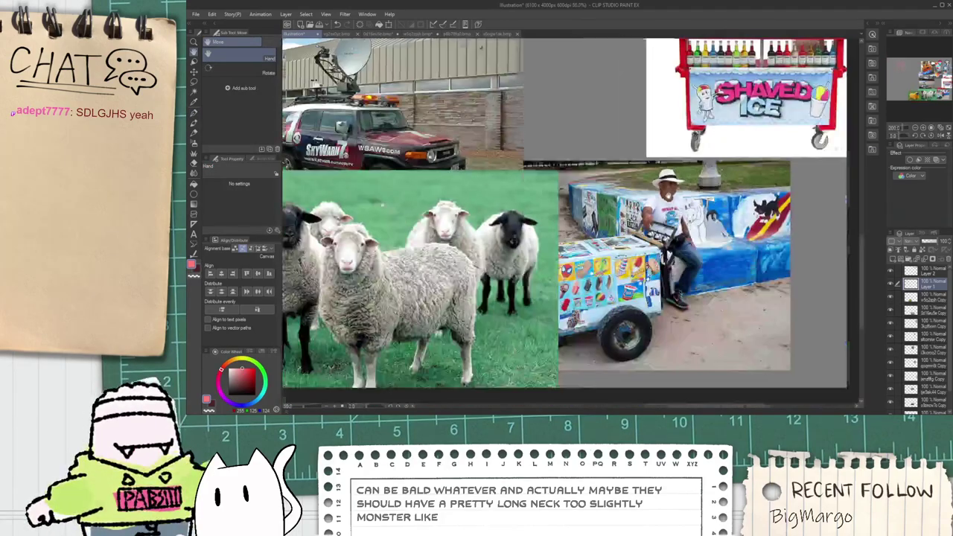
scroll(669, 195, down, 1)
drag(347, 90, 391, 123)
drag(320, 56, 508, 234)
drag(357, 45, 491, 194)
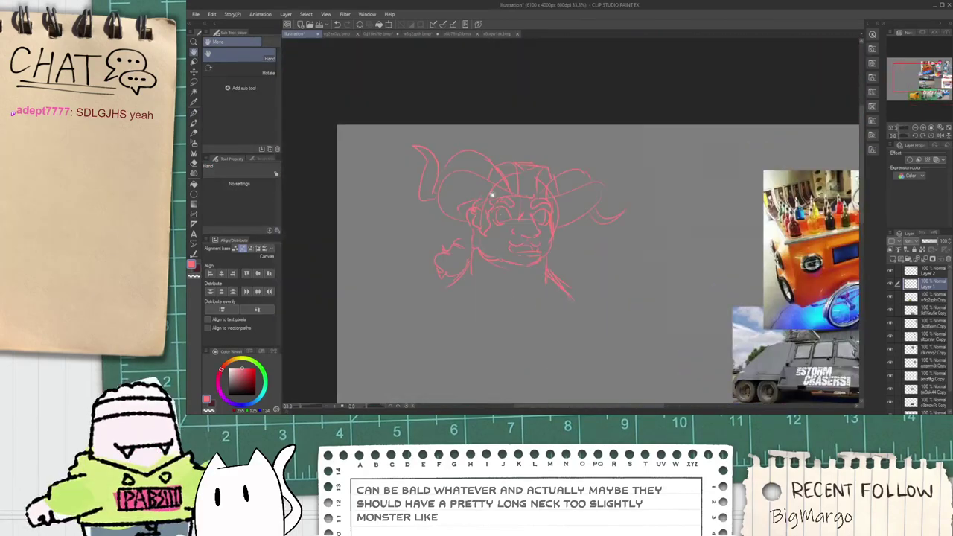
Step: Add small curls behind the left ear, linking the hair around the ear to the puffy ponytail
scroll(492, 195, up, 5)
key(p)
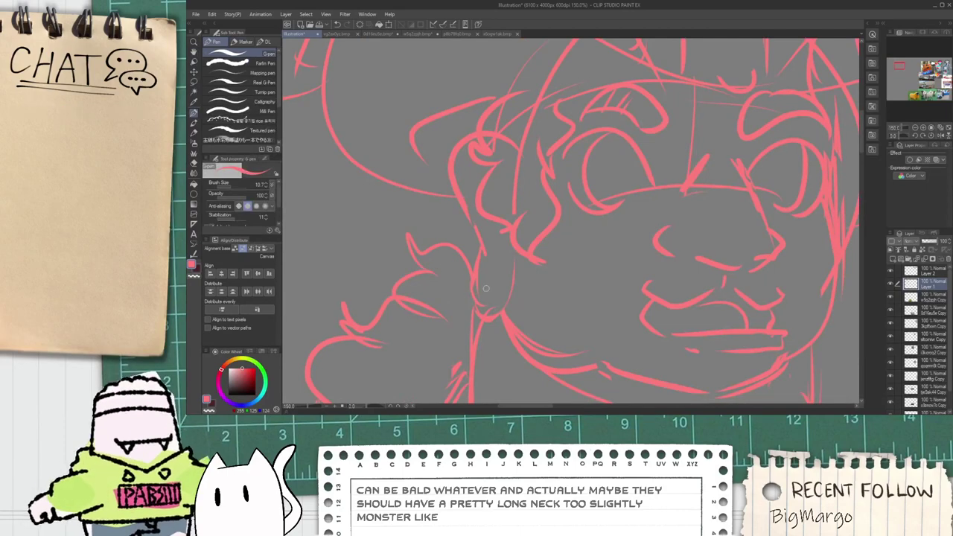
scroll(457, 223, down, 2)
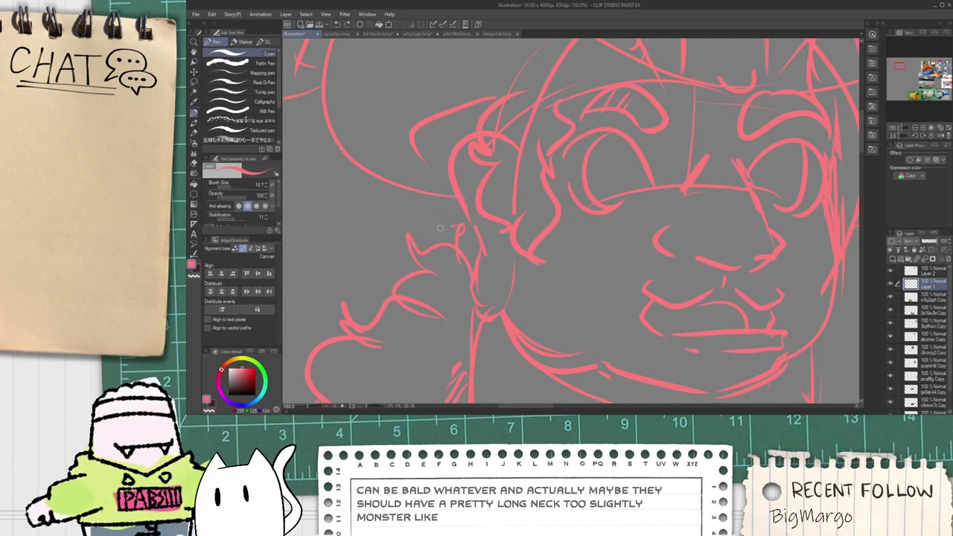
scroll(451, 148, down, 2)
key(space)
mouse_move(482, 231)
mouse_down()
mouse_move(463, 197)
mouse_move(476, 255)
mouse_move(483, 243)
mouse_up()
scroll(436, 180, up, 1)
scroll(517, 256, down, 1)
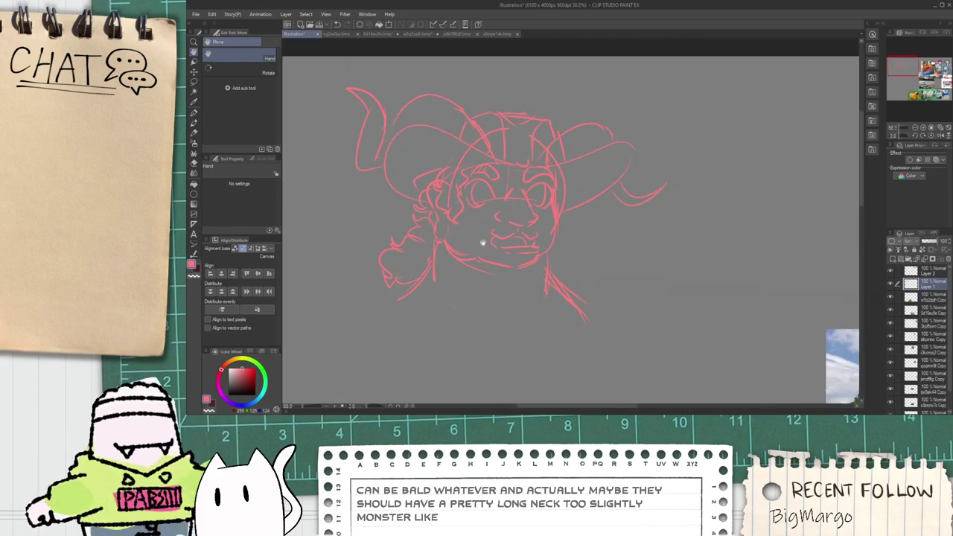
scroll(499, 218, up, 1)
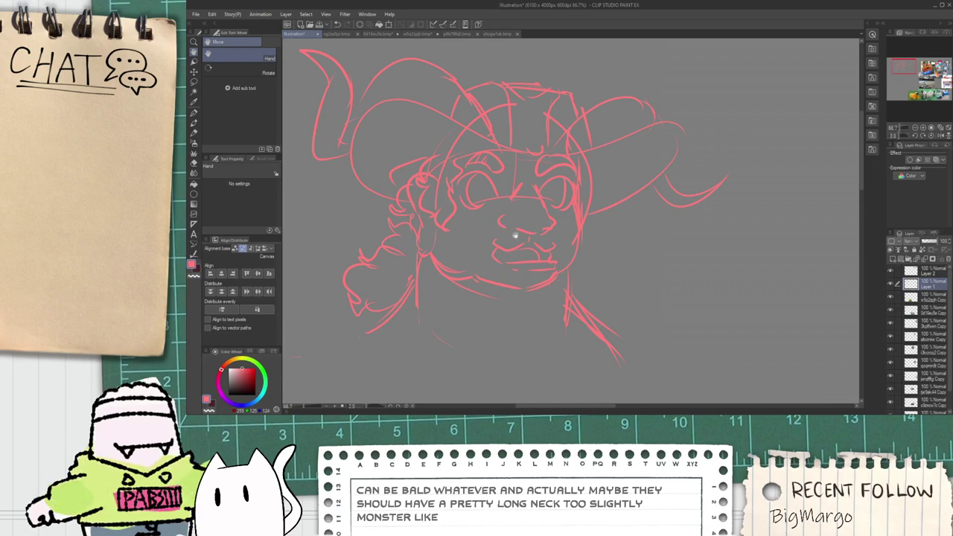
Step: Lasso the facial features, scale them down slightly within the head outline, and deselect
key(m)
mouse_move(485, 261)
mouse_down()
mouse_move(515, 271)
mouse_move(559, 266)
mouse_move(579, 187)
mouse_move(575, 159)
mouse_move(480, 150)
mouse_move(460, 202)
mouse_up()
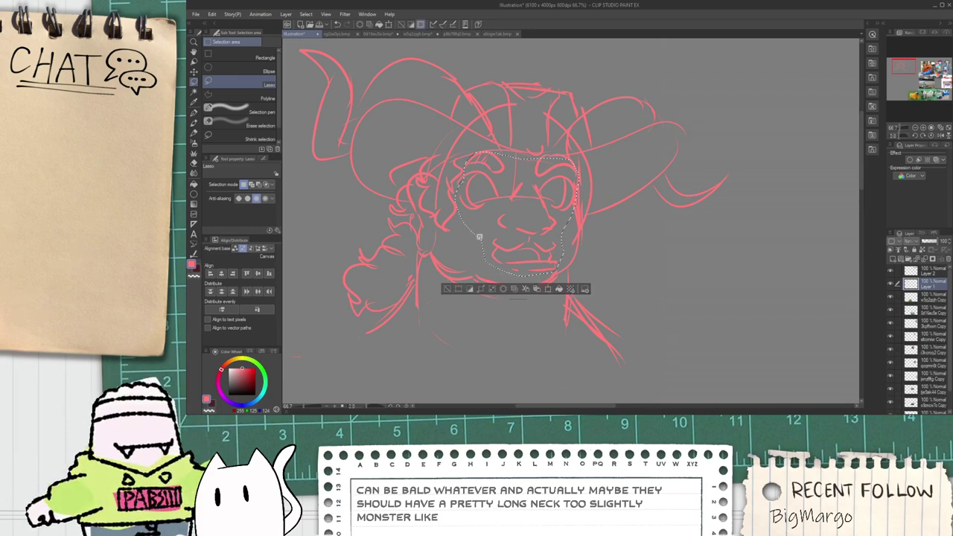
key(ctrl+t)
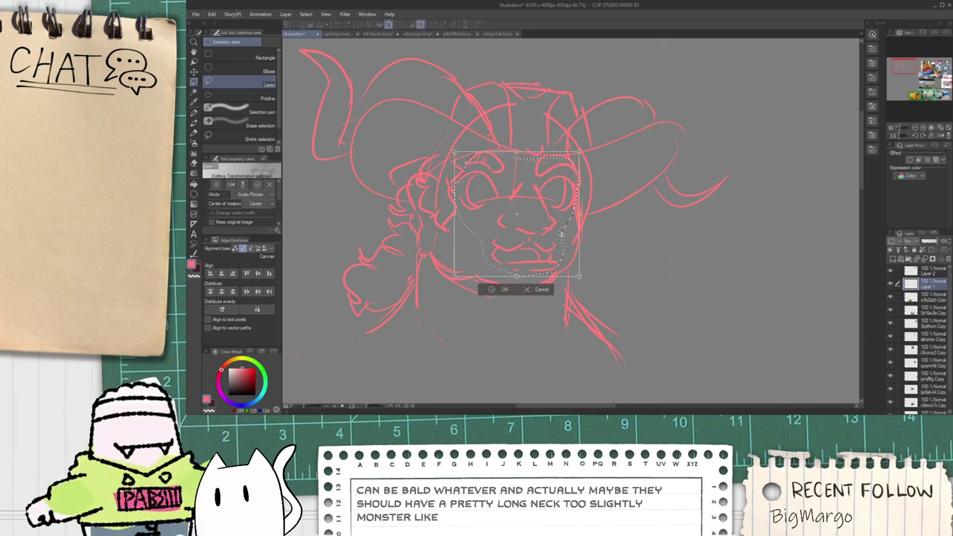
drag(579, 276, 555, 254)
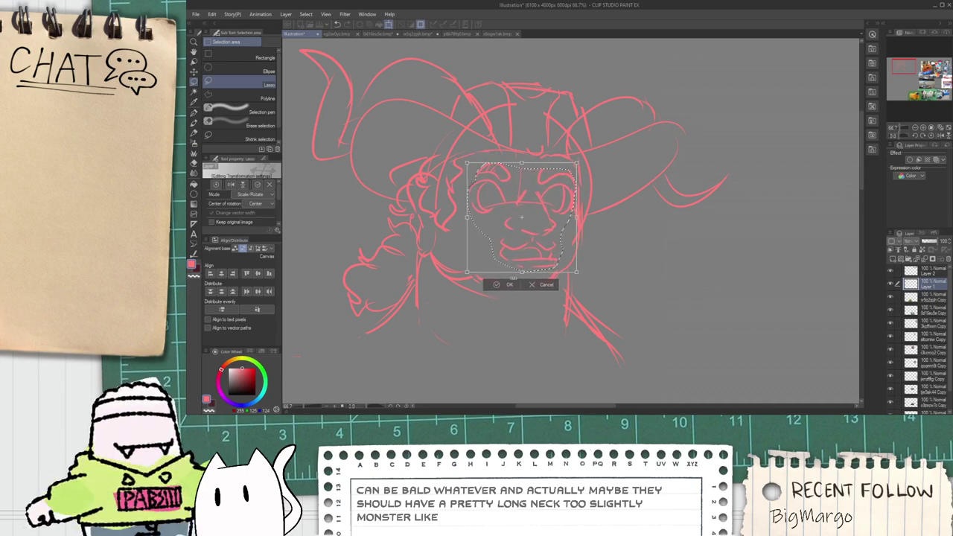
click(506, 286)
click(452, 285)
scroll(478, 257, down, 3)
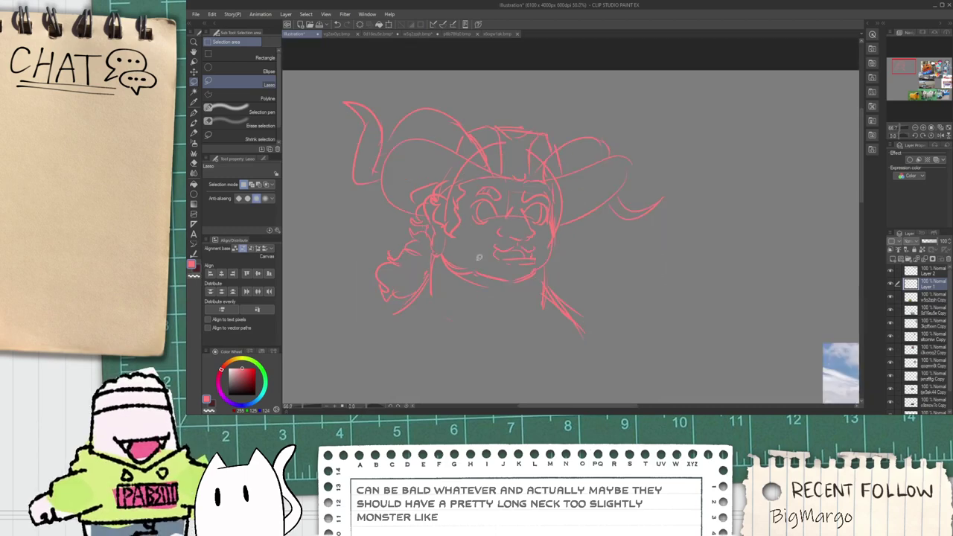
key(space)
scroll(445, 220, up, 1)
drag(497, 303, 462, 224)
scroll(445, 220, up, 1)
scroll(407, 176, down, 2)
scroll(394, 158, up, 1)
scroll(394, 156, up, 2)
key(p)
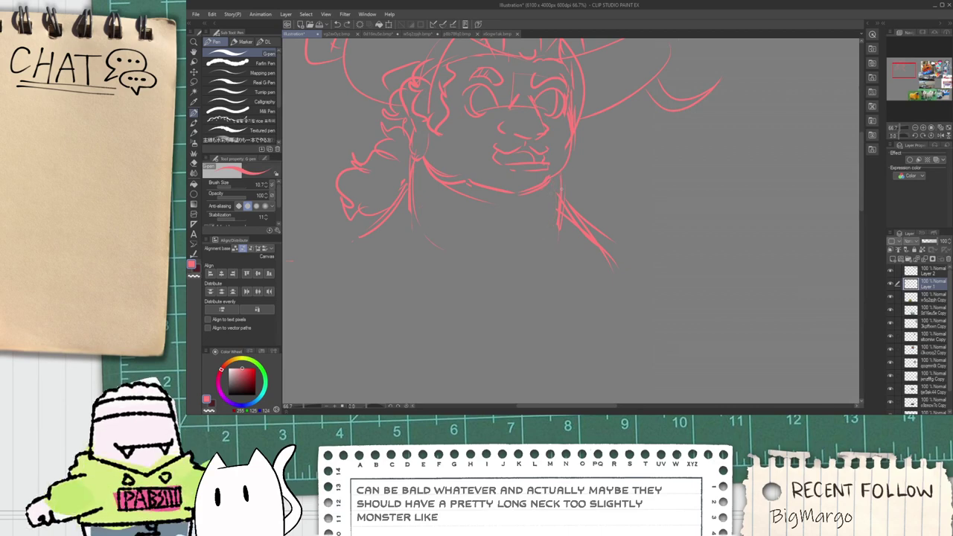
drag(555, 221, 513, 250)
key(ctrl+z)
Step: Examine the reference photos of shaved-ice carts, storm-chaser vehicles and sheep for outfit ideas
scroll(435, 196, down, 3)
key(space)
drag(517, 260, 388, 91)
mouse_move(536, 200)
mouse_down()
mouse_move(502, 206)
mouse_move(490, 259)
mouse_up()
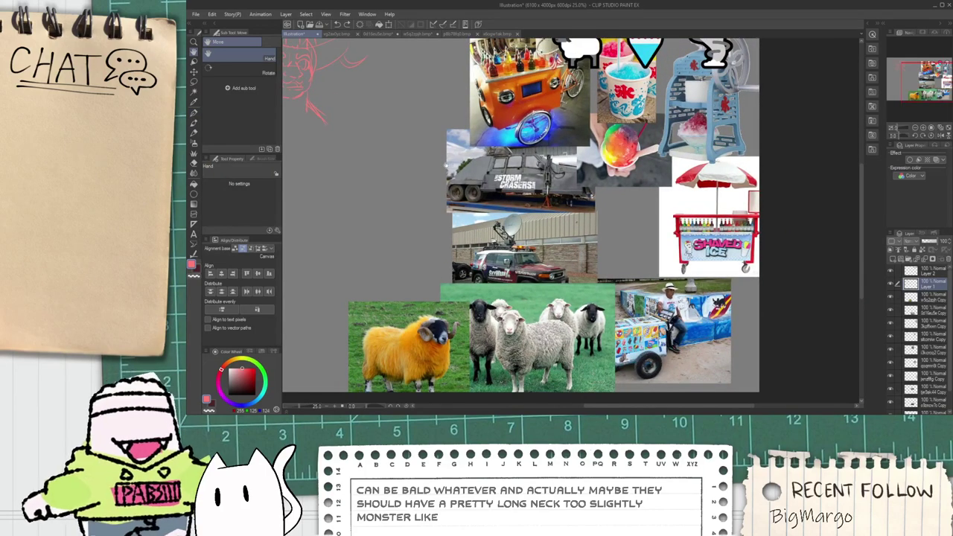
scroll(458, 175, up, 5)
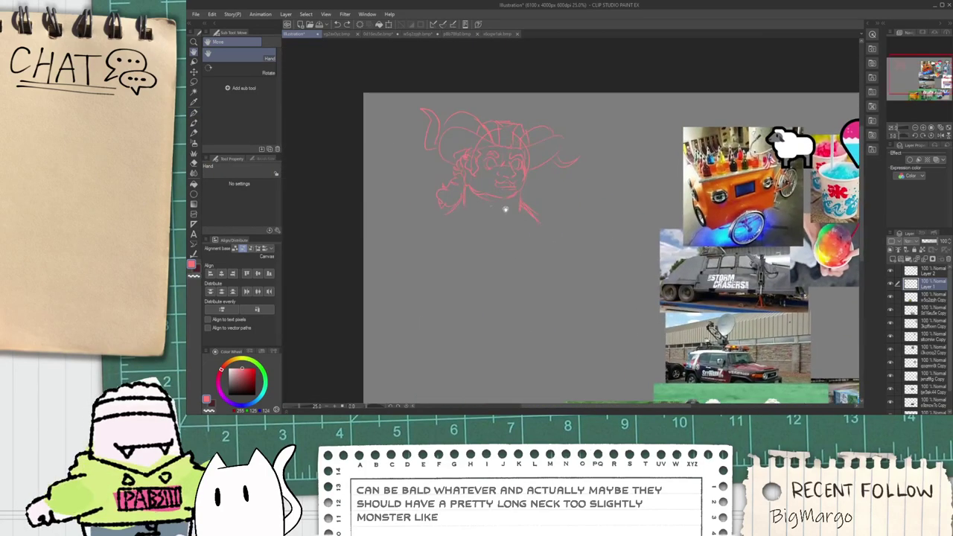
key(p)
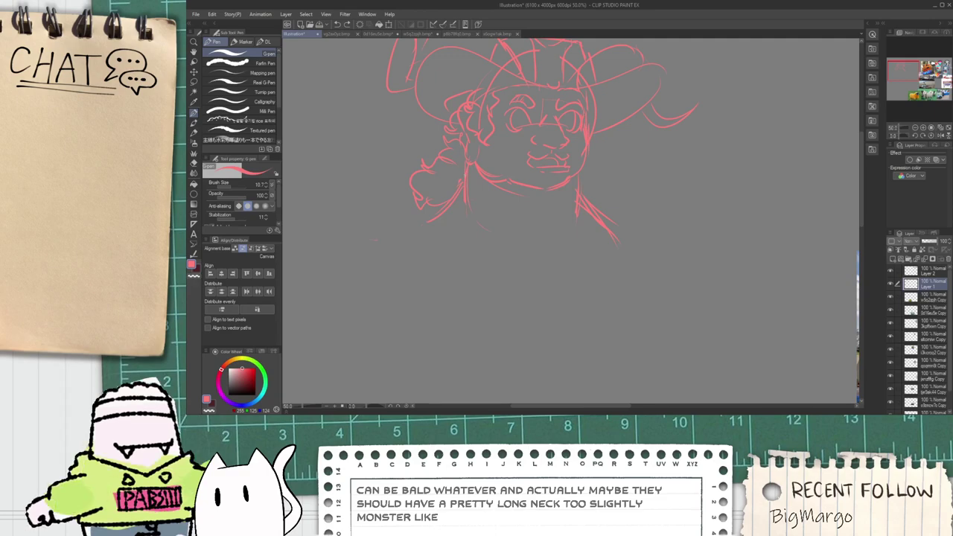
scroll(467, 192, down, 1)
key(space)
mouse_move(640, 333)
mouse_down()
mouse_move(459, 174)
mouse_move(483, 190)
mouse_move(561, 315)
mouse_up()
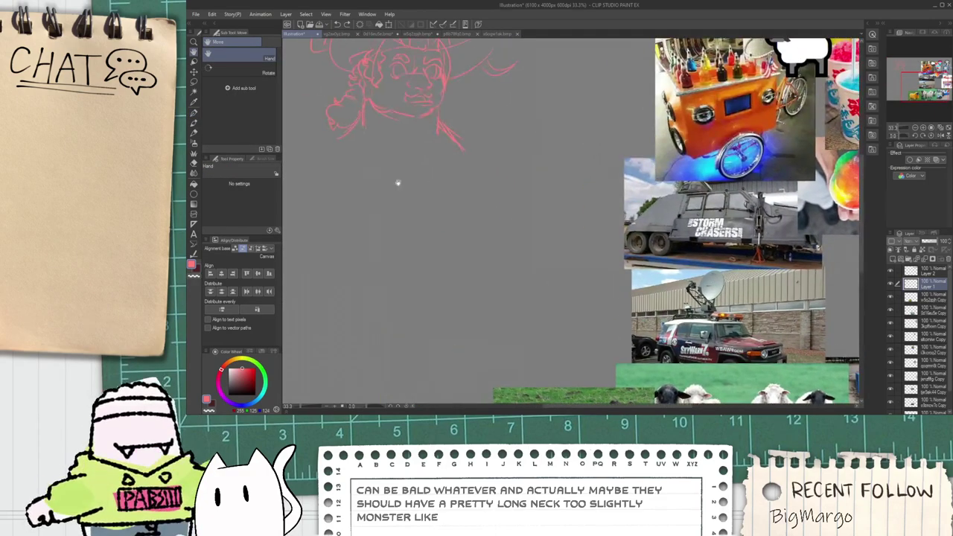
drag(397, 184, 493, 251)
scroll(449, 141, up, 2)
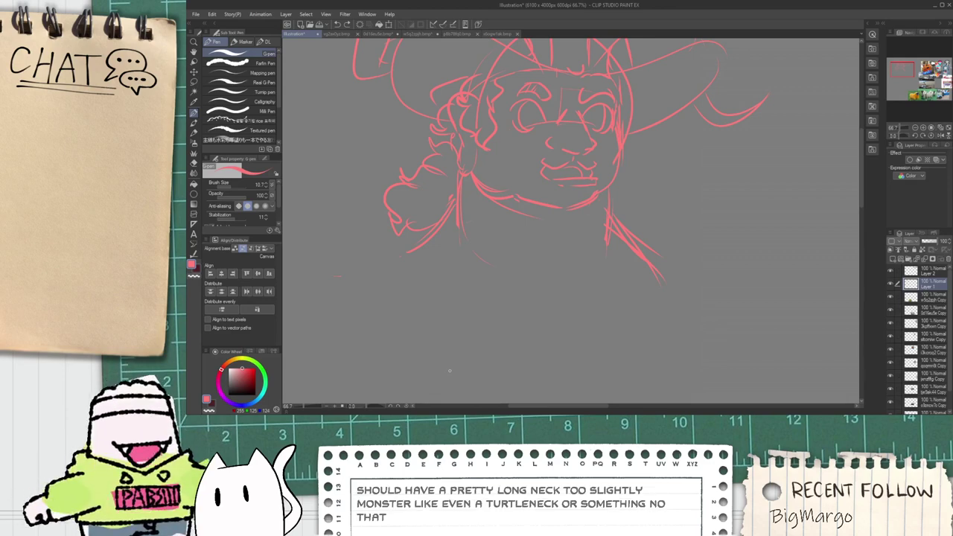
Step: Add a light stroke at the base of the neck and sketch both edges of a wide apron strap over the left shoulder
scroll(537, 223, up, 1)
drag(481, 264, 515, 292)
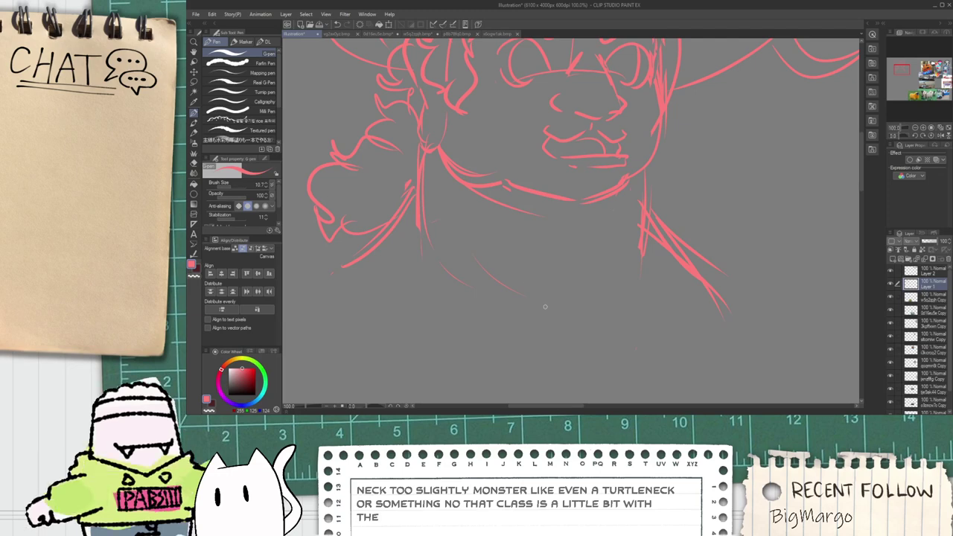
key(ctrl+minus)
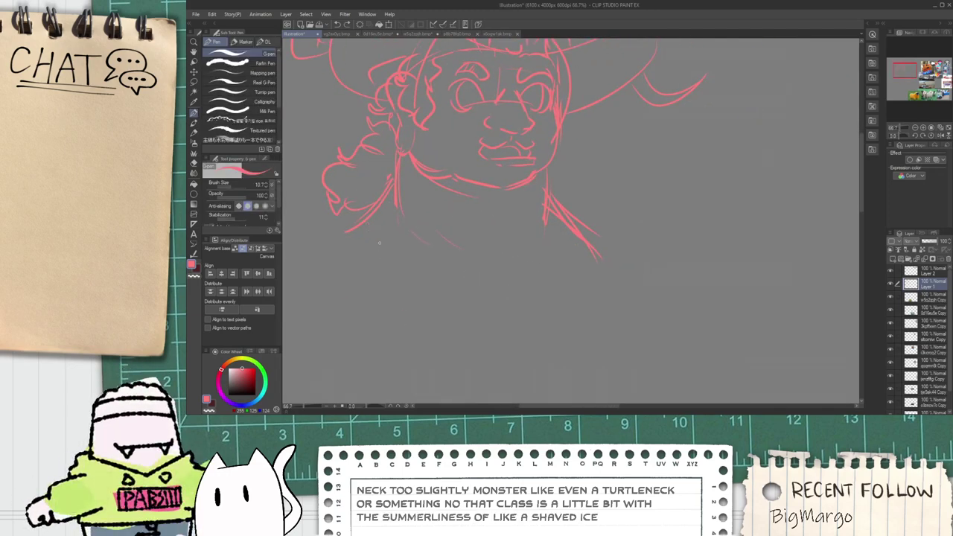
drag(369, 222, 403, 322)
key(ctrl+z)
drag(356, 230, 396, 368)
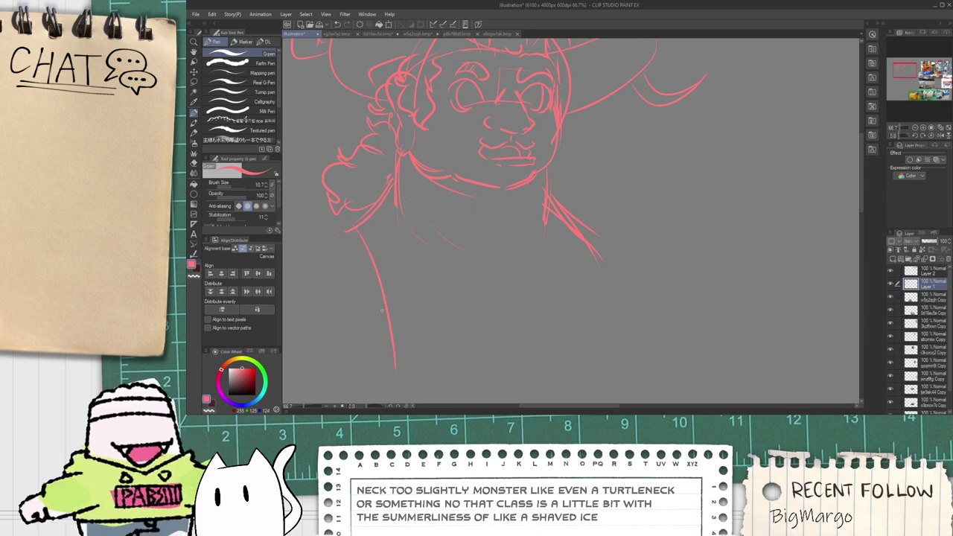
drag(377, 211, 425, 341)
Step: Draw the apron's curved top edge across the chest and both edges of the strap over the right shoulder
drag(377, 309, 574, 310)
key(ctrl+z)
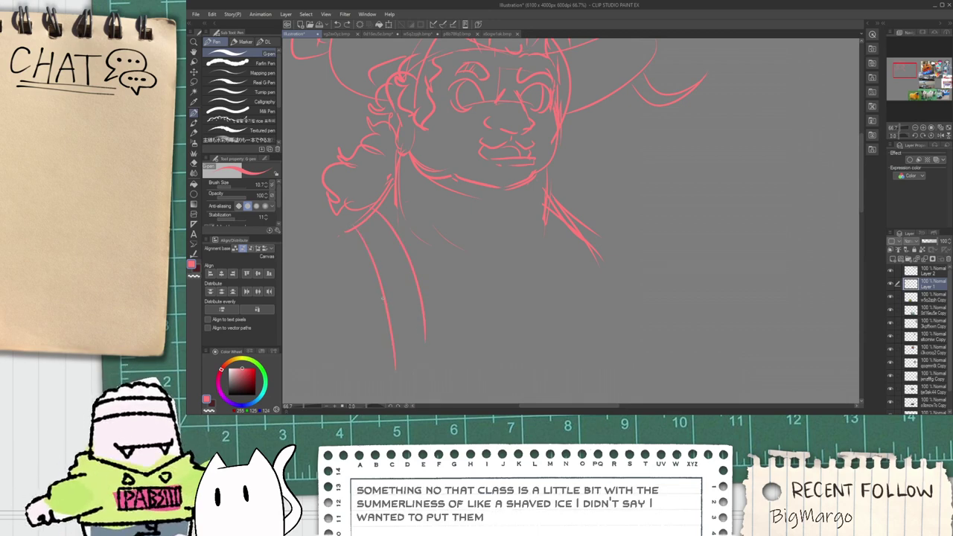
drag(386, 297, 603, 294)
drag(551, 213, 593, 310)
drag(575, 225, 626, 318)
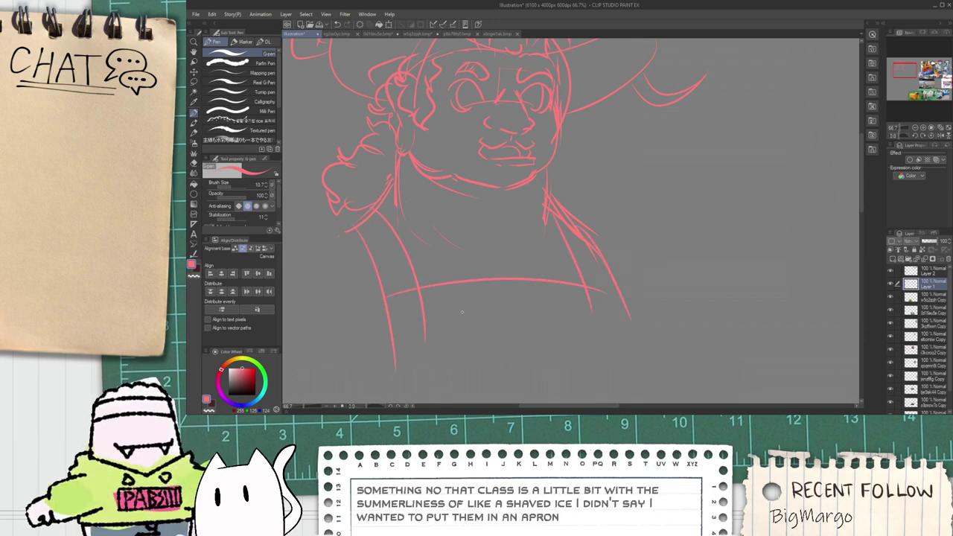
Step: Sketch the collarbone lines between the shoulder straps, just above the apron's top edge
drag(462, 312, 467, 271)
drag(433, 218, 519, 239)
key(ctrl+z)
drag(431, 211, 509, 228)
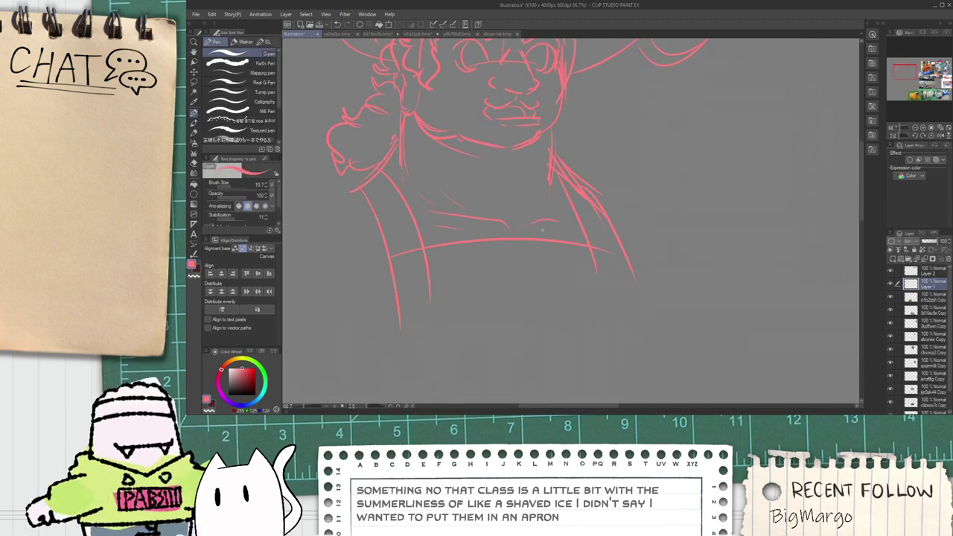
Step: Sketch the torso's left side curving in from the armpit to a small box at the waist, and extend the right side downward
key(ctrl+minus)
drag(507, 265, 509, 221)
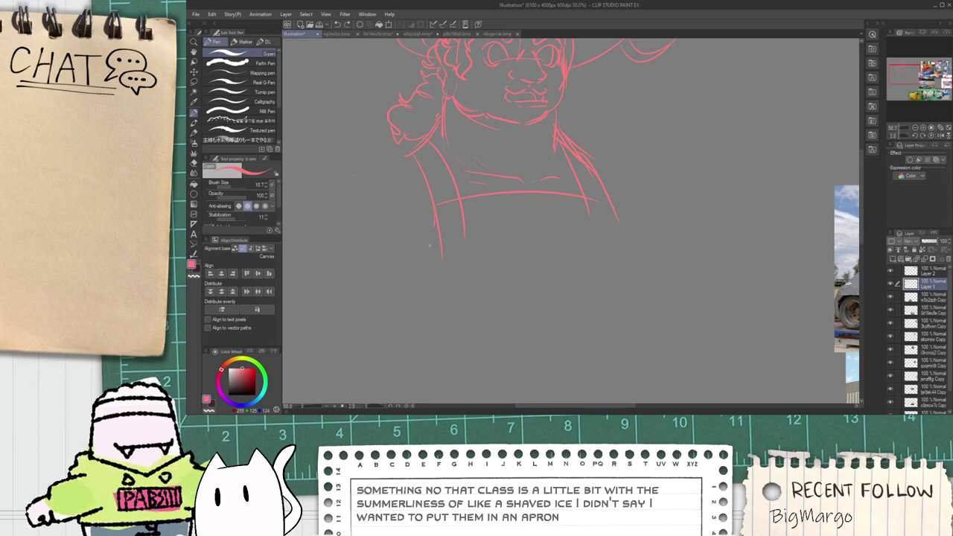
drag(434, 227, 405, 290)
key(ctrl+z)
scroll(598, 223, down, 1)
drag(598, 224, 560, 238)
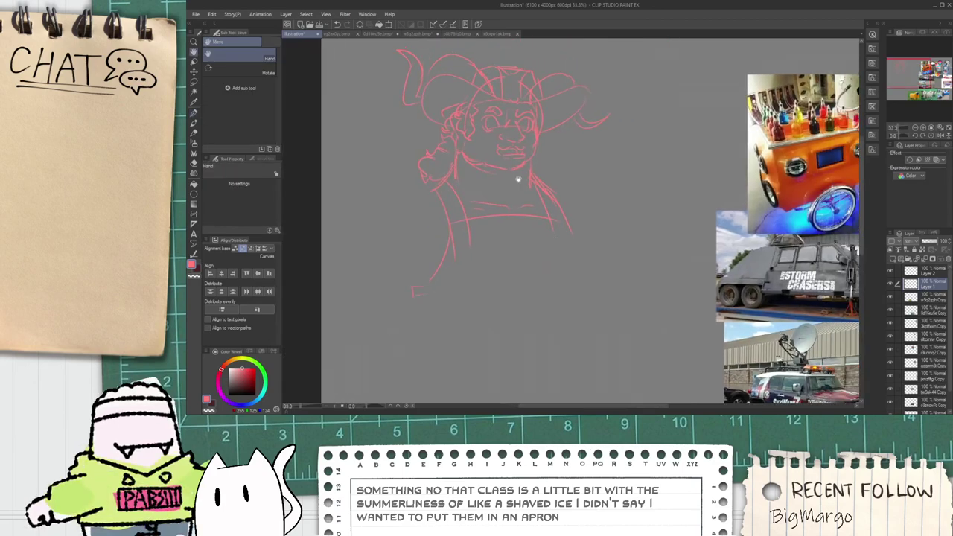
scroll(518, 179, up, 1)
drag(533, 116, 511, 107)
scroll(517, 184, up, 1)
scroll(487, 129, down, 1)
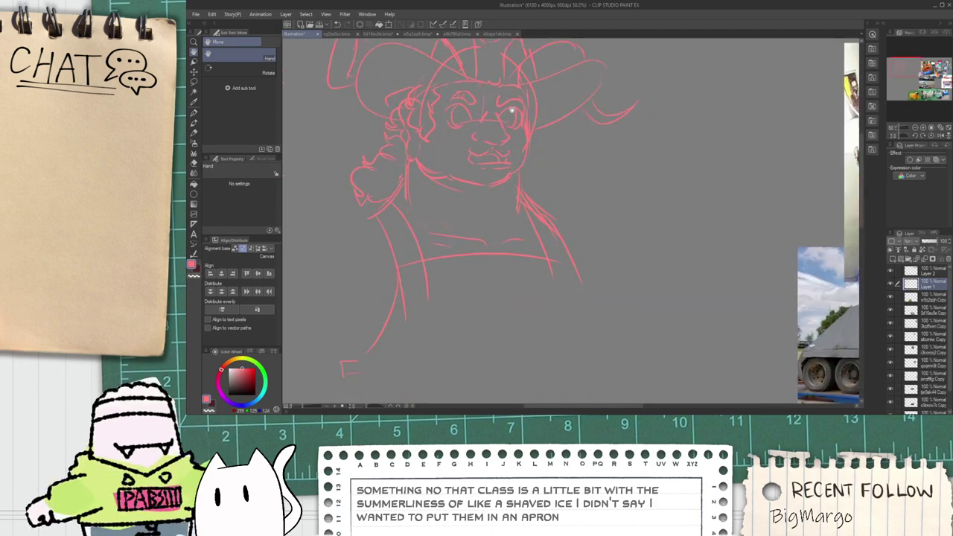
scroll(509, 142, down, 1)
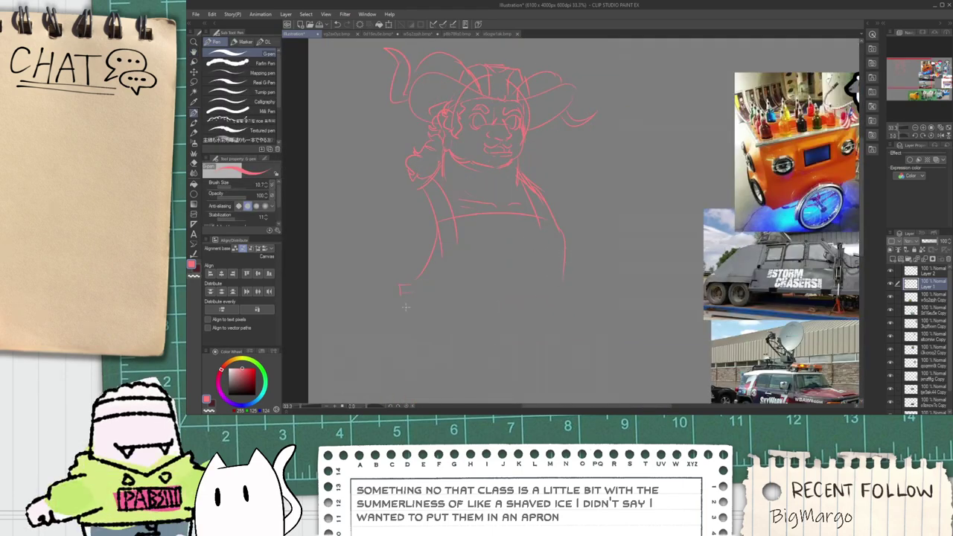
Step: Draw the long apron skirt with both side edges flaring slightly and a nearly straight hem at the bottom
drag(414, 296, 416, 367)
mouse_move(418, 335)
mouse_down()
mouse_move(426, 274)
mouse_move(418, 370)
mouse_move(590, 366)
mouse_up()
drag(573, 211, 595, 370)
key(h)
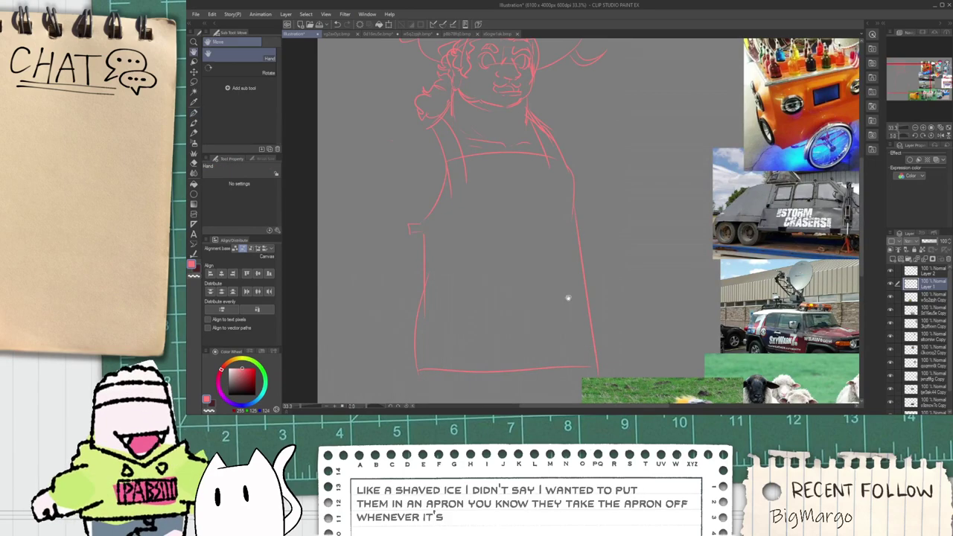
Step: Sketch the lower edge of a shirt collar running from the left shoulder strap diagonally down to the collarbone
scroll(496, 251, up, 3)
scroll(461, 196, up, 1)
scroll(445, 234, down, 1)
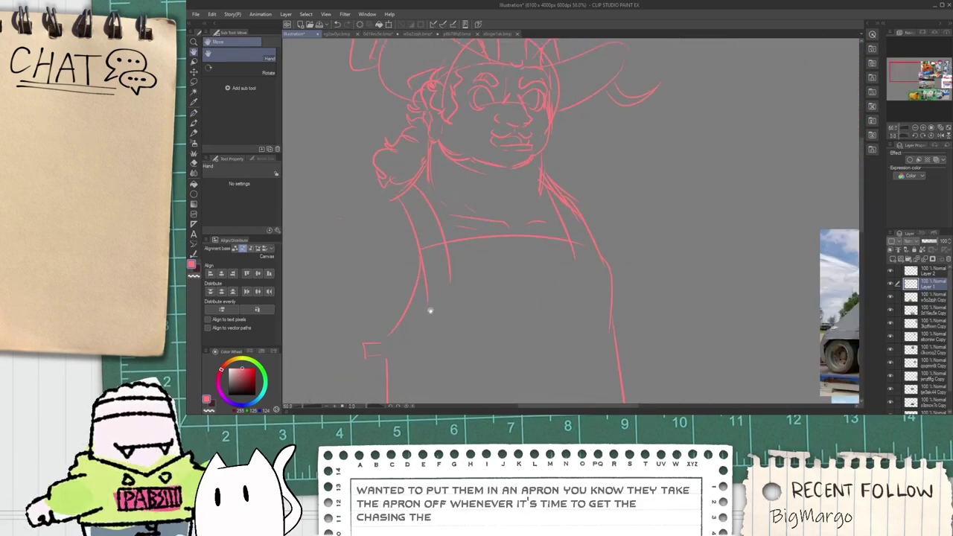
drag(430, 310, 469, 203)
scroll(519, 144, down, 1)
drag(520, 144, 495, 220)
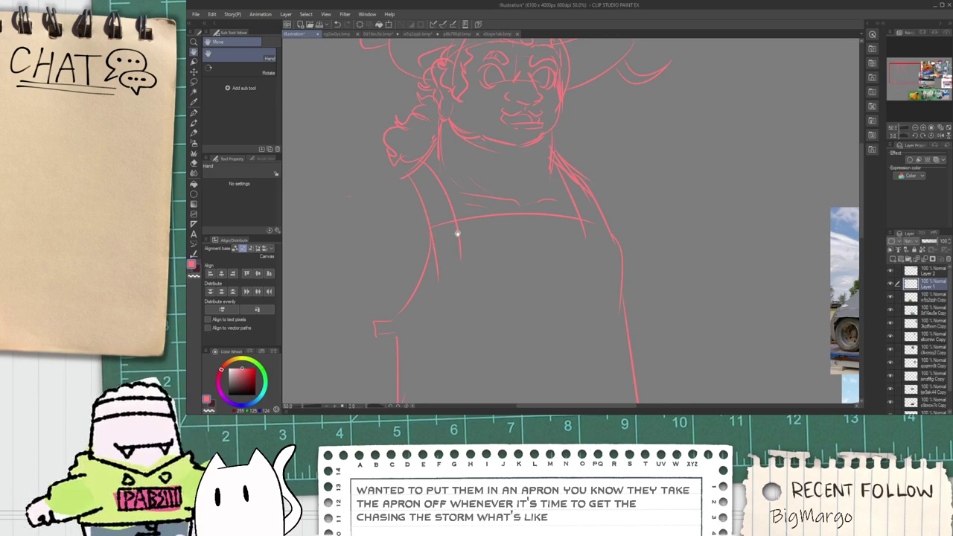
scroll(456, 234, up, 3)
key(p)
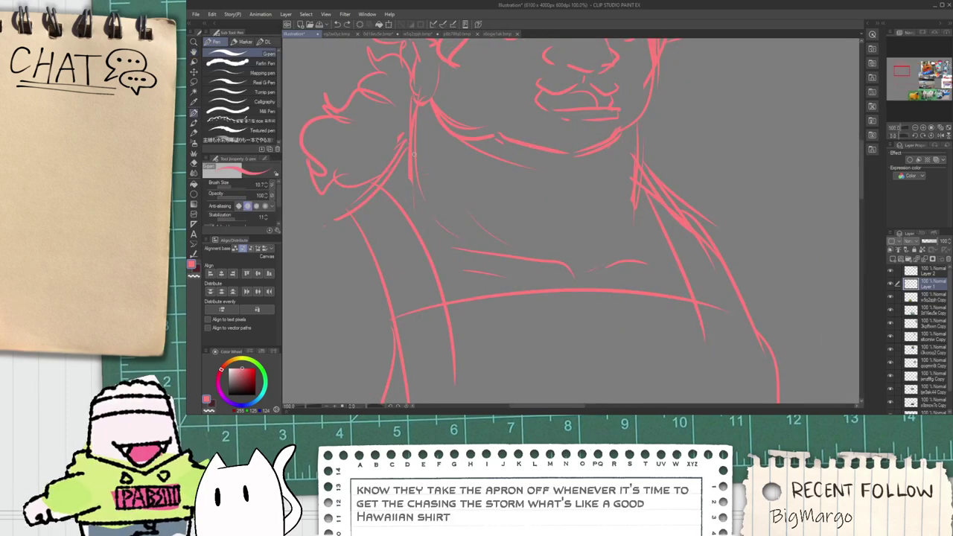
scroll(426, 173, down, 1)
scroll(421, 232, up, 1)
drag(432, 176, 452, 291)
key(ctrl+z)
drag(403, 247, 482, 286)
drag(411, 230, 417, 215)
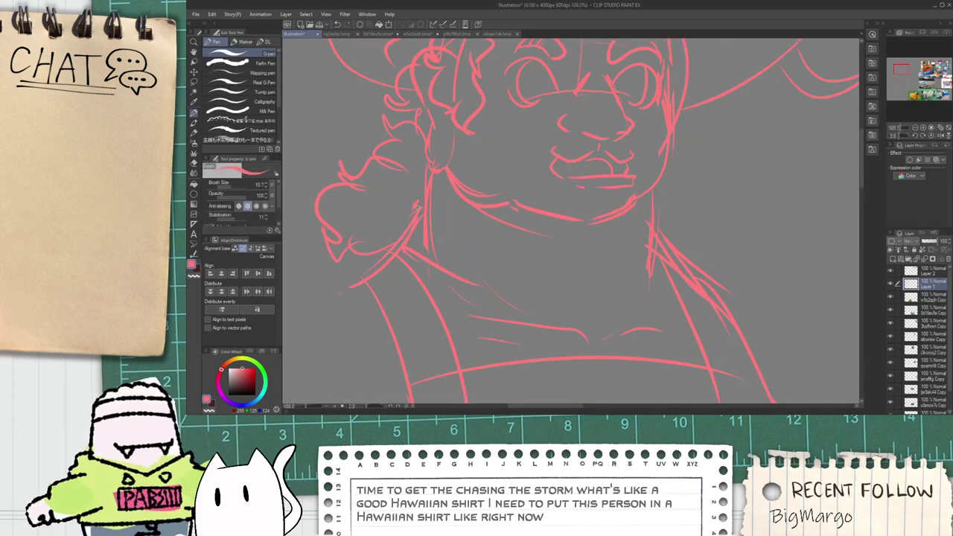
drag(416, 248, 503, 316)
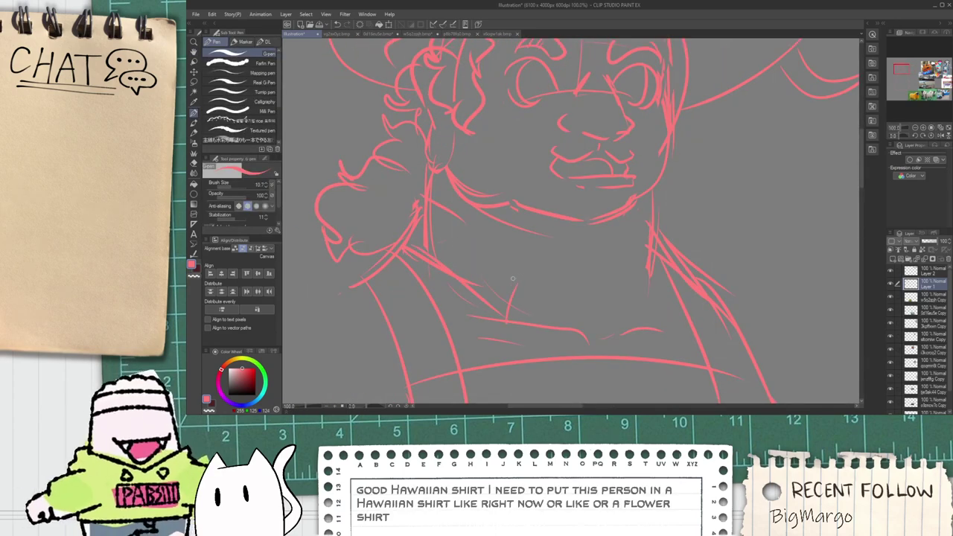
Step: Finish the open shirt collar with the left upper fold and notched lapel edge, and the matching lapel beside the right strap
drag(453, 210, 516, 259)
key(ctrl+z)
mouse_move(448, 209)
mouse_down()
mouse_move(534, 248)
mouse_move(517, 288)
mouse_up()
mouse_move(538, 251)
mouse_down()
mouse_move(525, 261)
mouse_move(550, 298)
mouse_move(565, 349)
mouse_up()
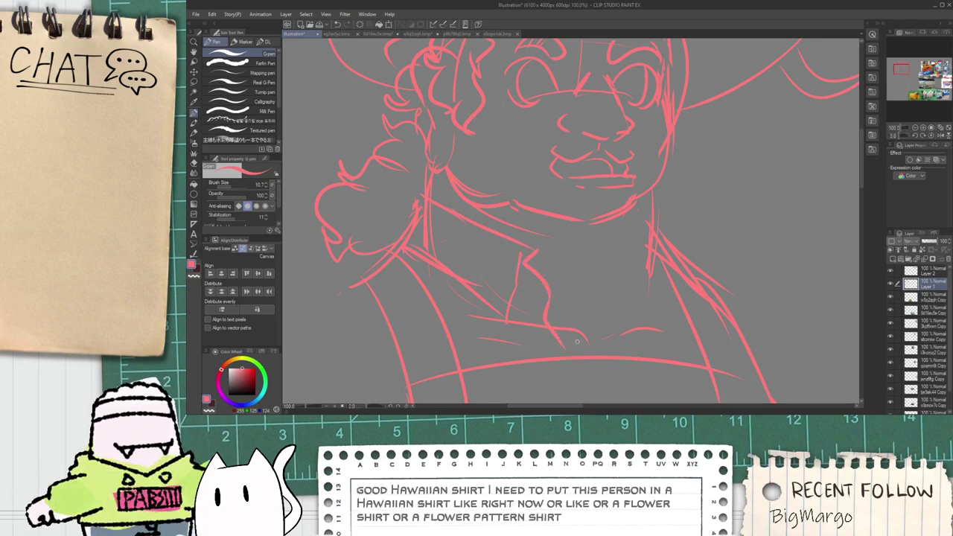
drag(641, 350, 649, 252)
mouse_move(669, 213)
mouse_down()
mouse_move(653, 202)
mouse_move(684, 237)
mouse_move(687, 256)
mouse_up()
mouse_move(673, 272)
mouse_down()
mouse_move(674, 333)
mouse_move(581, 212)
mouse_up()
Step: Sketch the shirt's short sleeves with a curve outside the left strap and an angular shoulder line on the right
scroll(662, 281, down, 2)
drag(489, 266, 511, 219)
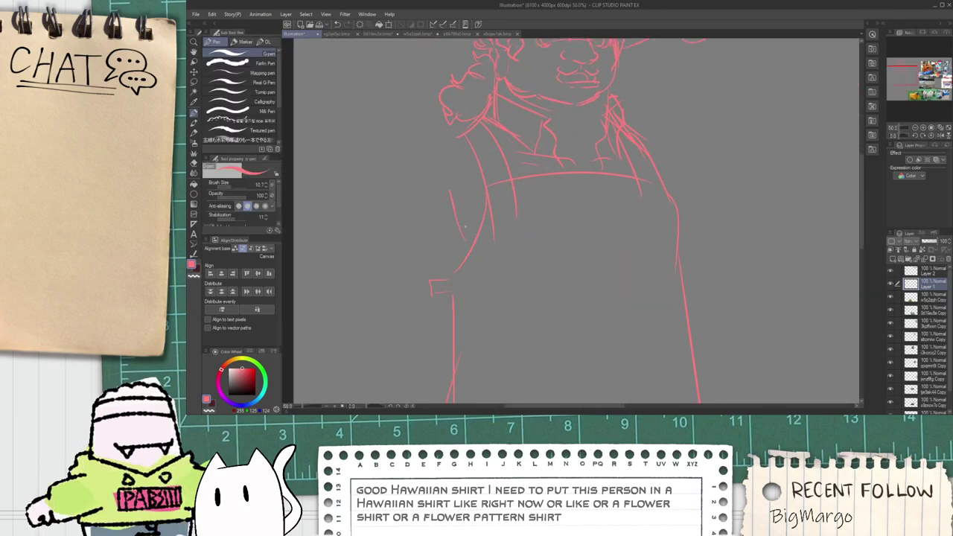
key(ctrl+z)
drag(641, 137, 693, 181)
drag(582, 160, 543, 241)
drag(474, 211, 508, 177)
scroll(508, 177, down, 1)
drag(499, 219, 463, 181)
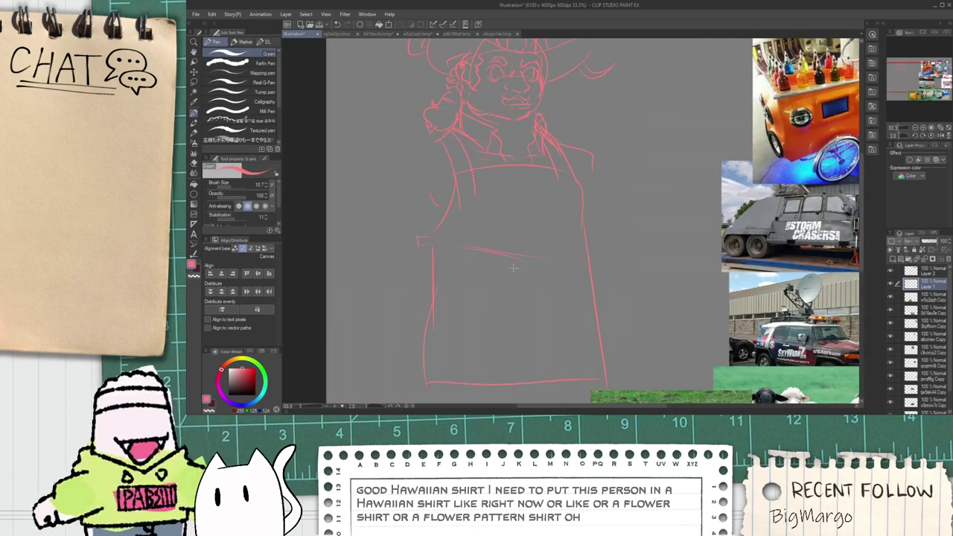
Step: Sketch the apron's waist lines, the jagged shirt hem at the left hip and a line beside the apron's right edge
key(h)
drag(435, 239, 480, 218)
key(p)
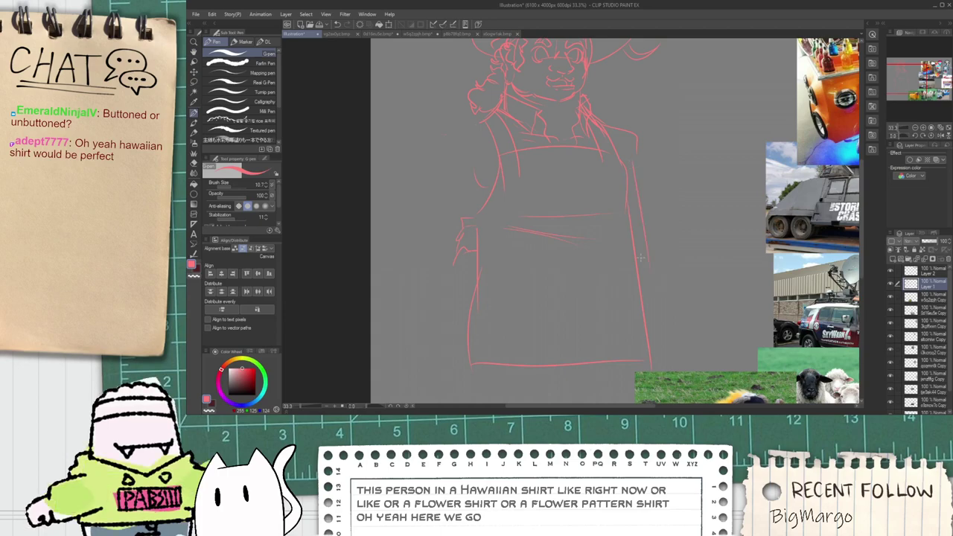
key(space)
drag(450, 303, 440, 241)
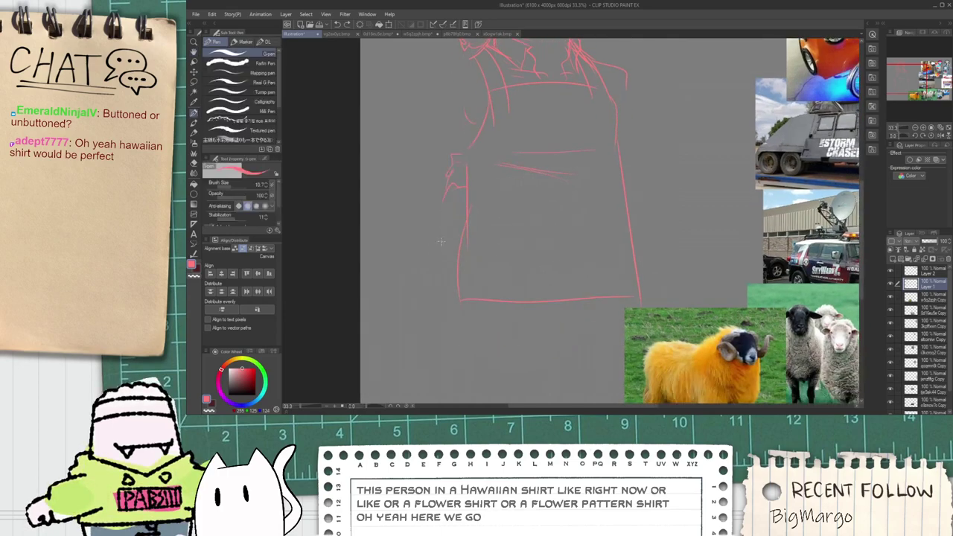
Step: Examine the reference photos of storm-chaser vehicles, sheep and the seated shaved-ice vendor for clothing ideas
scroll(442, 240, down, 1)
key(space)
drag(589, 289, 434, 258)
drag(607, 255, 477, 268)
scroll(670, 307, up, 2)
scroll(662, 307, down, 1)
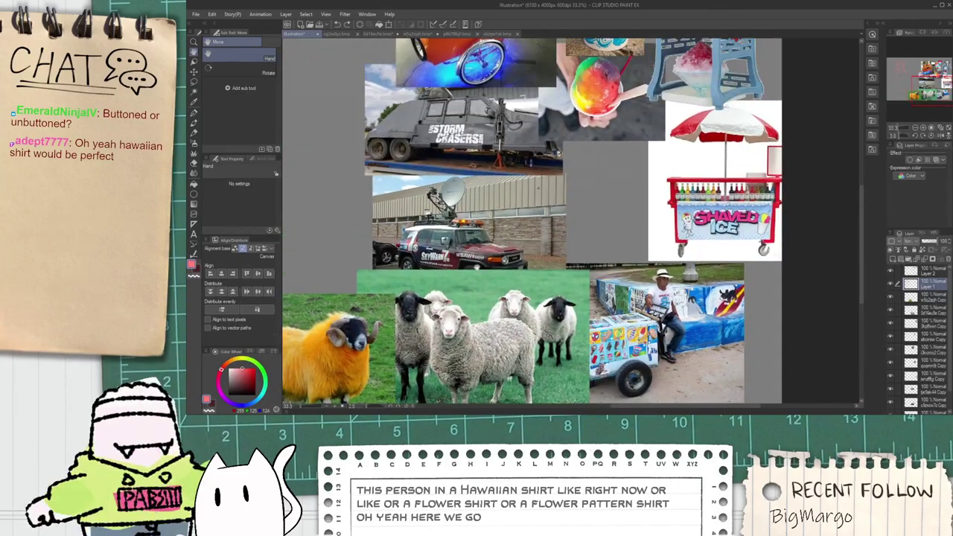
scroll(663, 336, up, 3)
scroll(659, 316, down, 3)
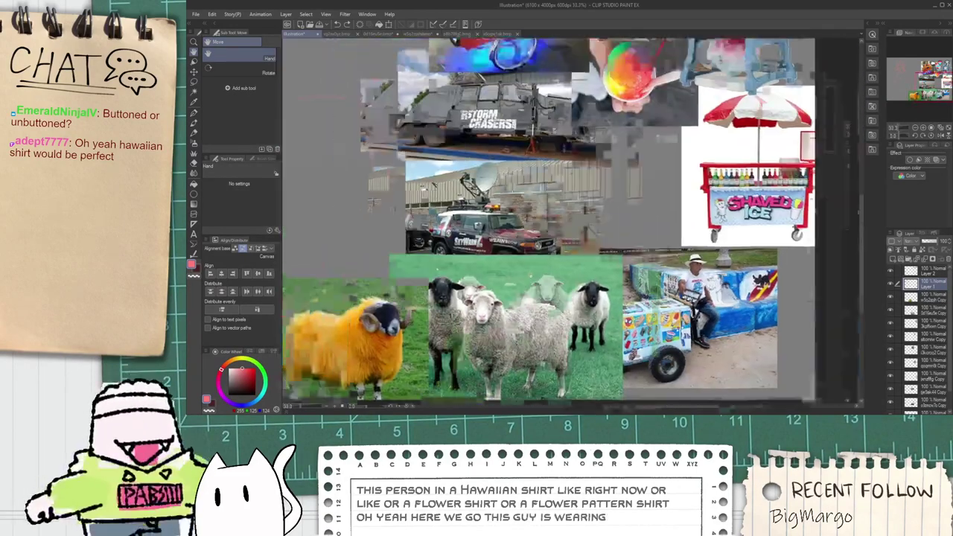
drag(469, 249, 632, 266)
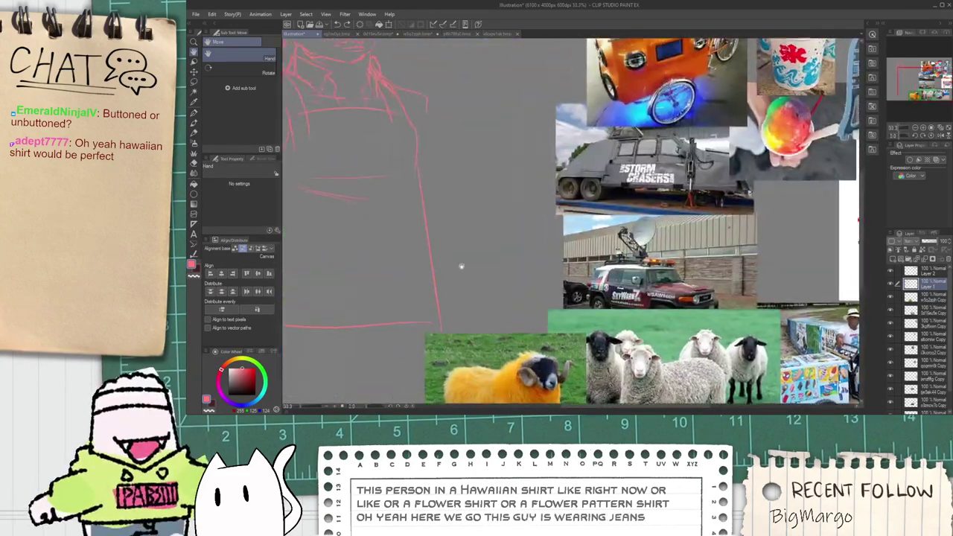
drag(460, 266, 631, 295)
scroll(424, 229, up, 1)
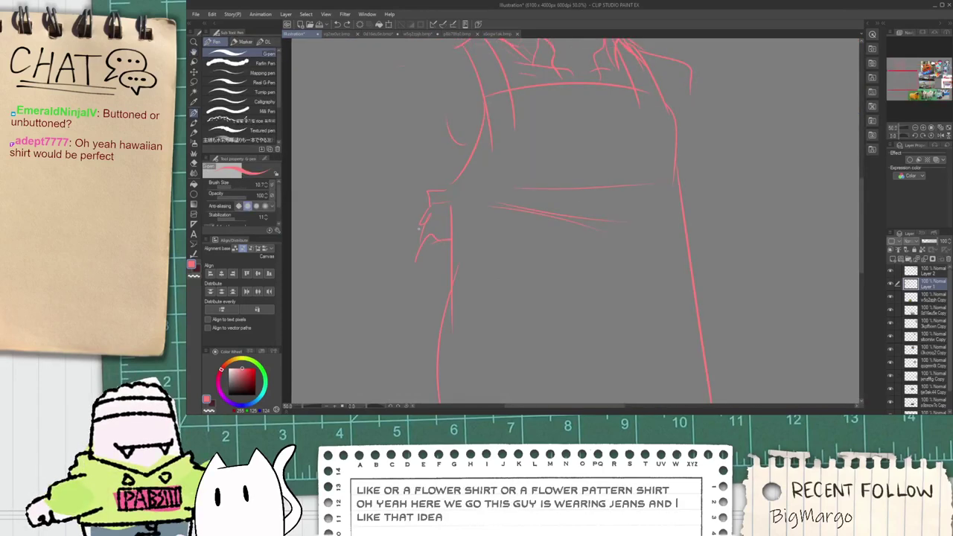
Step: Draw the jeans' waistband at the left hip and the outer hip curve running down beside the apron
key(ctrl+z)
mouse_move(415, 246)
mouse_down()
mouse_move(385, 343)
mouse_move(427, 301)
mouse_up()
scroll(397, 344, down, 2)
key(h)
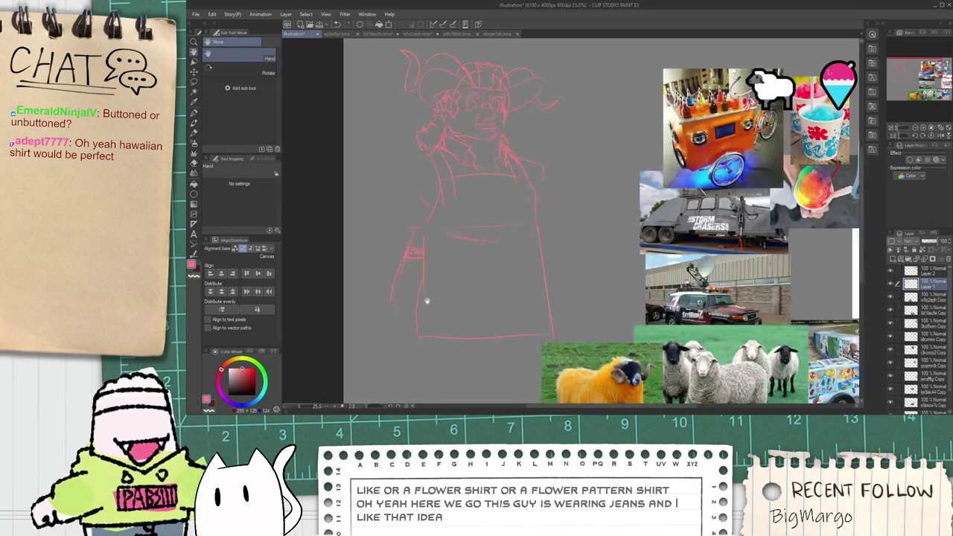
Step: Scale the whole figure sketch down slightly to leave more room below for the legs
key(ctrl+t)
drag(390, 345, 429, 338)
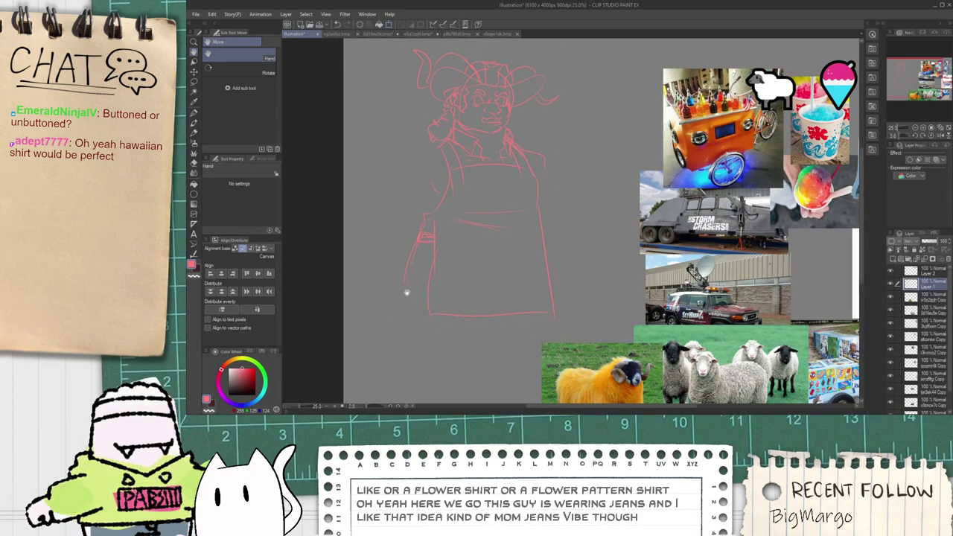
scroll(414, 326, down, 3)
scroll(419, 326, down, 1)
drag(418, 326, 437, 278)
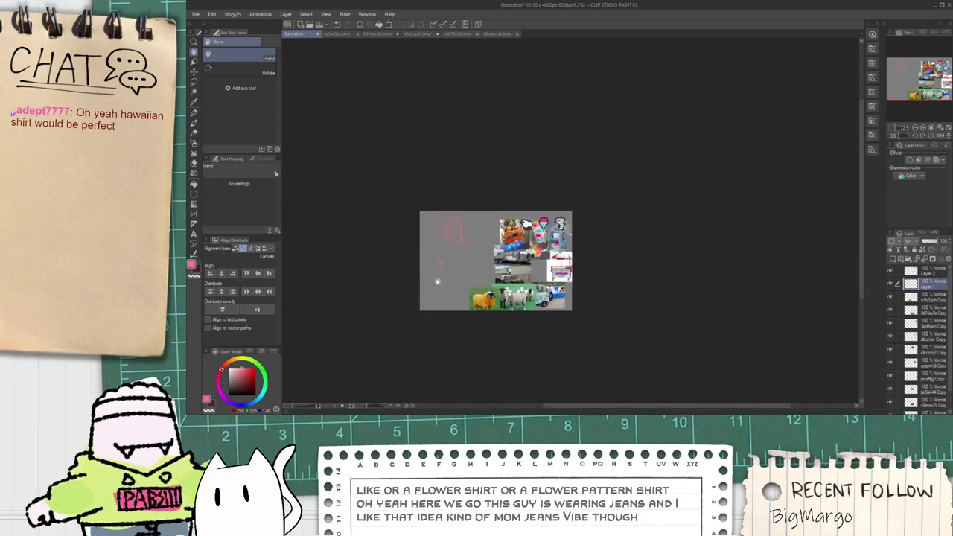
Step: Extend the left leg's outer contour downward and draw its slanted inner edge from just below the middle of the apron hem
scroll(432, 273, up, 3)
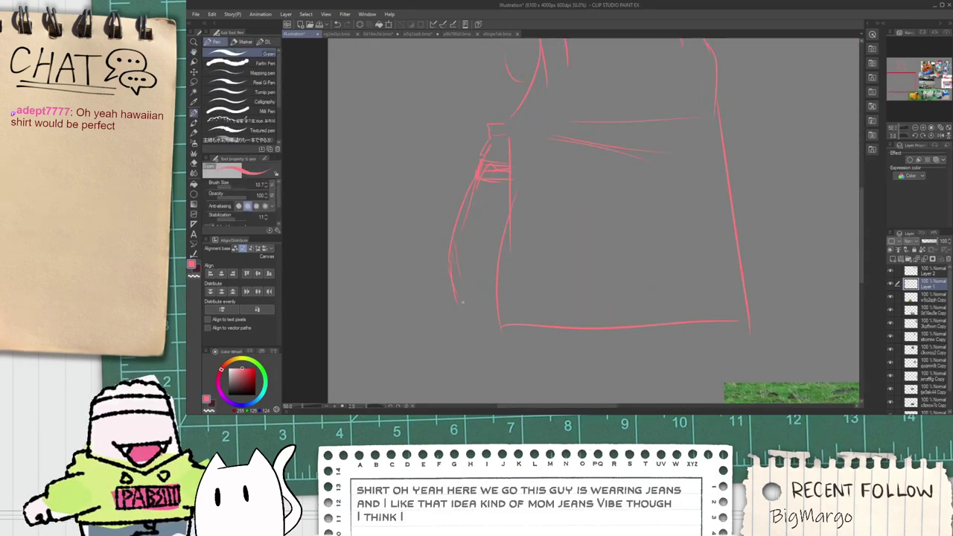
mouse_move(515, 357)
mouse_down()
mouse_move(572, 243)
mouse_move(559, 308)
mouse_up()
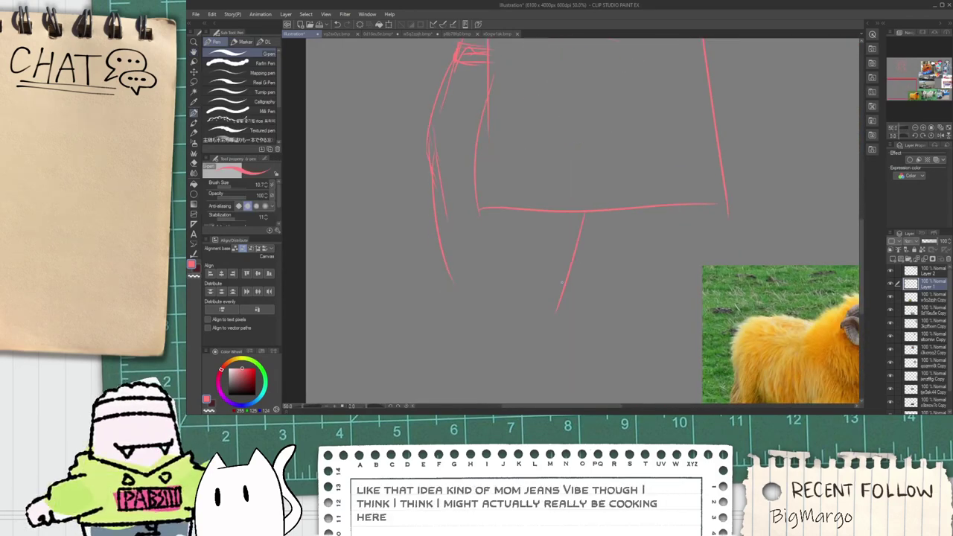
key(ctrl+z)
drag(572, 246, 590, 329)
key(ctrl+z)
drag(584, 224, 531, 341)
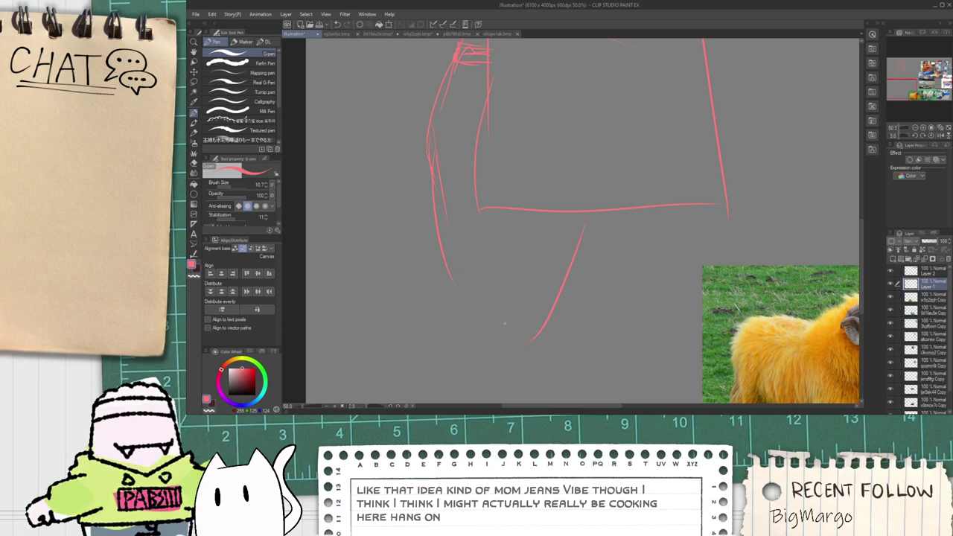
Step: Reinforce the left leg's outer contour and add extra slanted strokes along its inner edge below the apron hem
mouse_move(435, 186)
mouse_down()
mouse_move(449, 285)
mouse_move(434, 282)
mouse_up()
drag(435, 210, 451, 319)
drag(589, 226, 569, 327)
drag(585, 249, 575, 329)
scroll(561, 286, down, 1)
mouse_move(533, 280)
mouse_down()
mouse_move(517, 238)
mouse_move(510, 266)
mouse_up()
scroll(512, 212, down, 1)
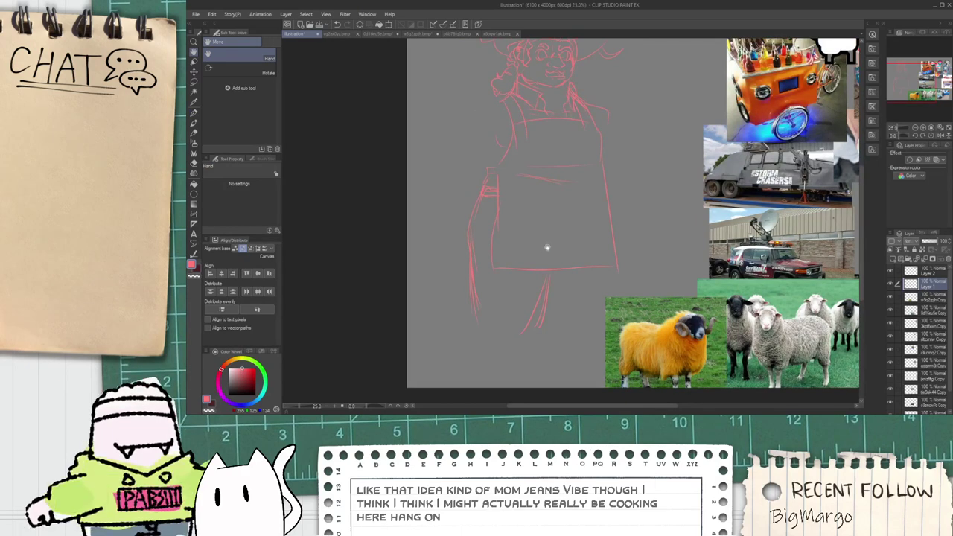
Step: Scale the figure sketch down again and move it slightly left, away from the reference photos
key(ctrl+t)
drag(627, 338, 611, 307)
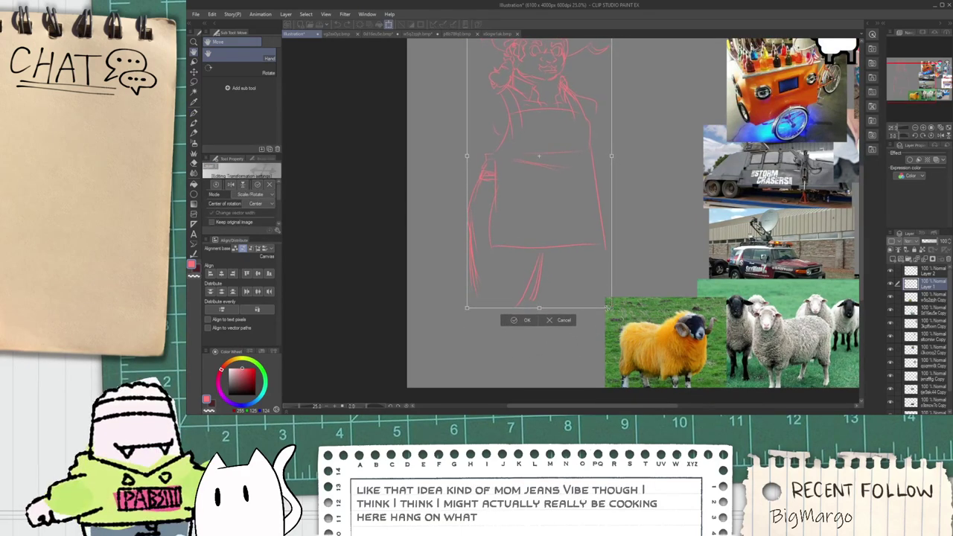
drag(578, 260, 564, 266)
click(507, 322)
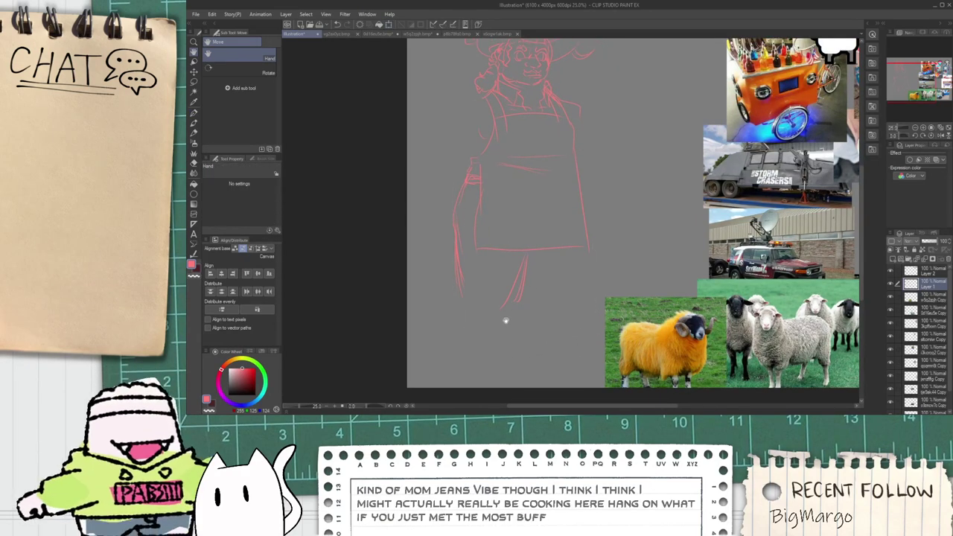
drag(507, 290, 499, 279)
scroll(474, 288, up, 1)
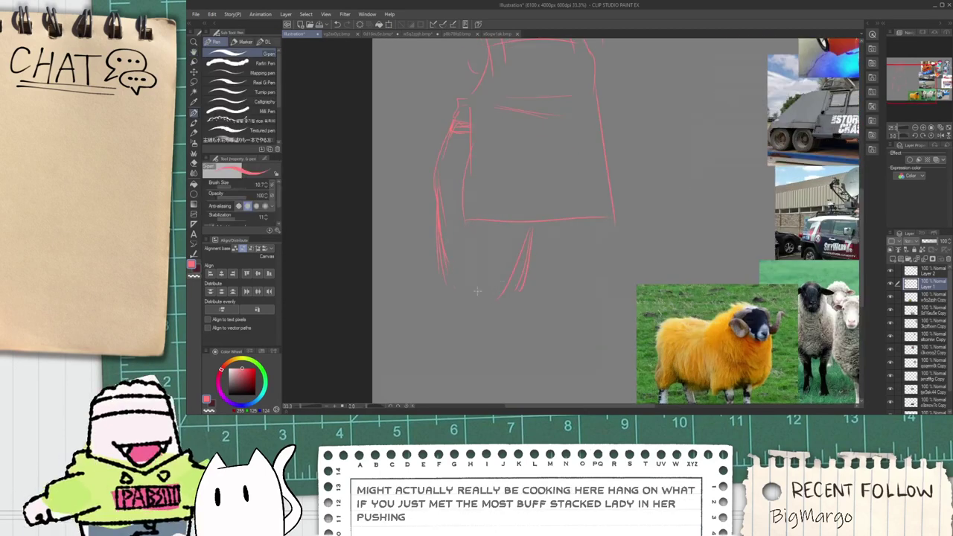
Step: Erase the stray strokes along the left leg's outer contour and redraw it as one cleaner line
key(e)
scroll(428, 239, up, 1)
mouse_move(428, 186)
mouse_down()
mouse_move(446, 335)
mouse_move(433, 189)
mouse_move(446, 319)
mouse_move(439, 237)
mouse_move(455, 187)
mouse_move(462, 312)
mouse_up()
mouse_move(454, 261)
mouse_down()
mouse_move(452, 168)
mouse_move(445, 243)
mouse_up()
key(p)
scroll(445, 242, up, 1)
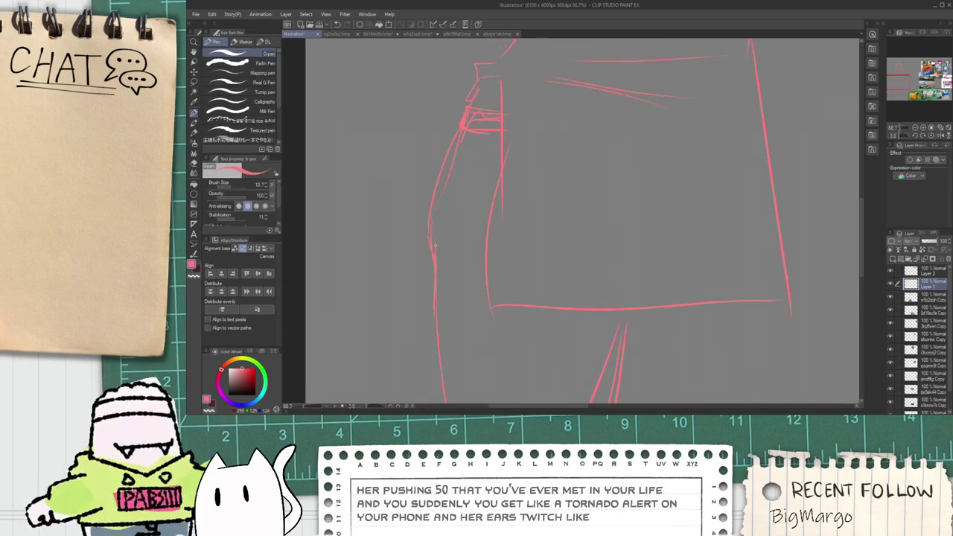
Step: Erase the extra strokes on the left leg's inner edge and redraw a slanted line down from the apron hem
key(space)
drag(490, 396, 459, 250)
key(e)
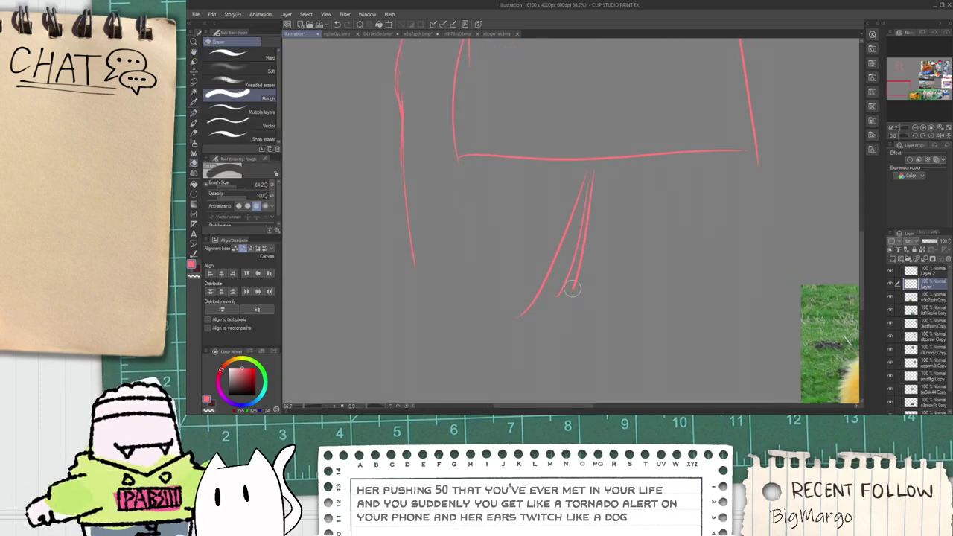
mouse_move(586, 201)
mouse_down()
mouse_move(570, 293)
mouse_move(594, 178)
mouse_move(557, 299)
mouse_up()
key(p)
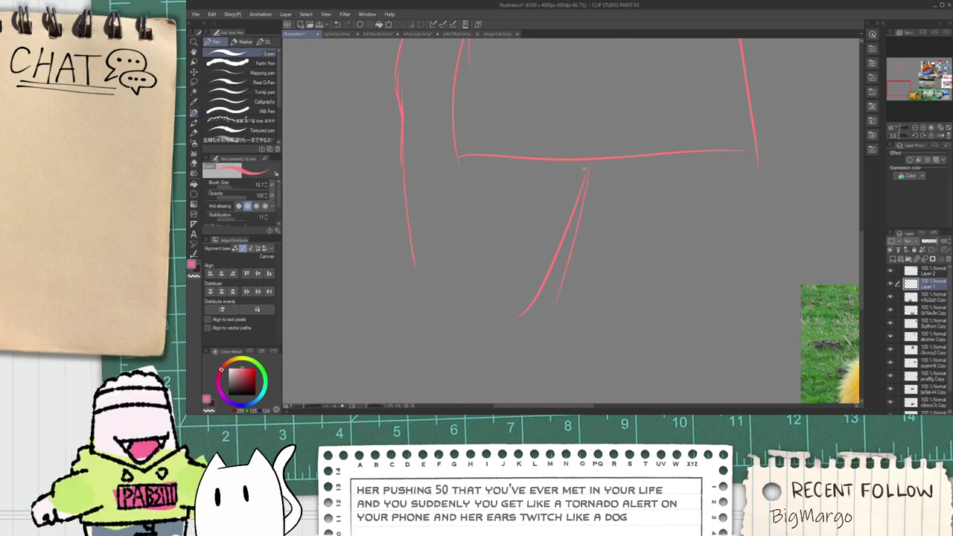
drag(584, 169, 545, 325)
Step: Extend the left leg's outer contour with a short stroke at its lower end
key(space)
drag(437, 306, 434, 261)
drag(410, 222, 408, 242)
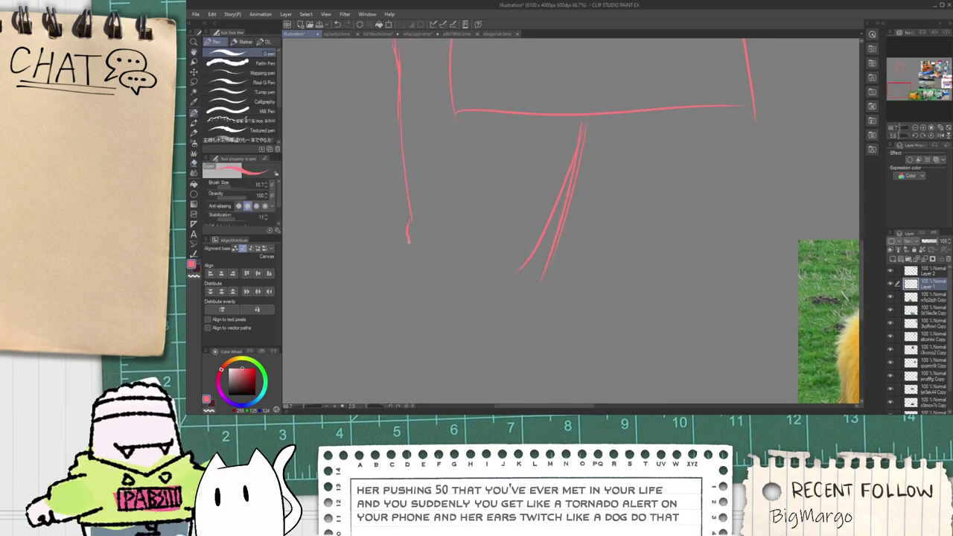
Step: Sketch the right leg below the apron with a slanted inner edge and a curved outer contour from the hem's corner
key(h)
scroll(421, 271, down, 2)
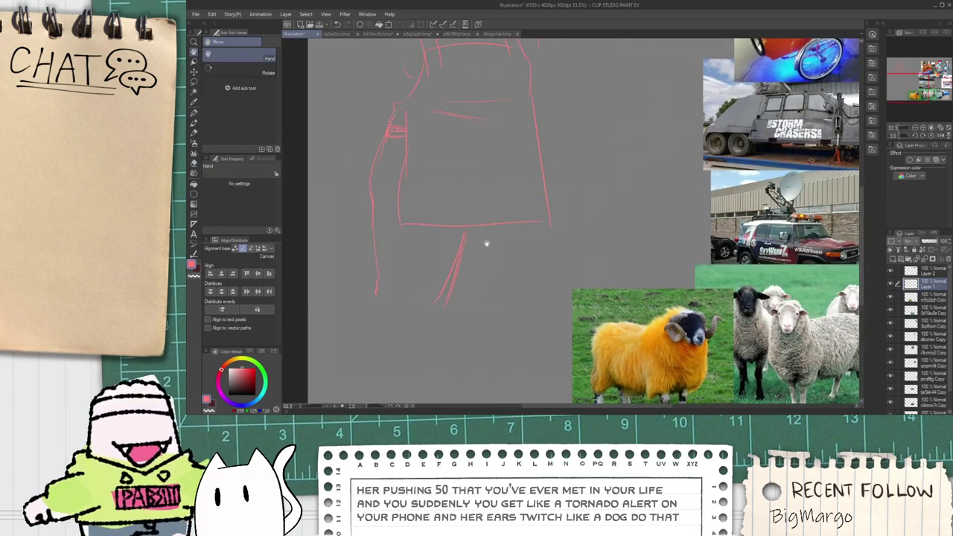
key(p)
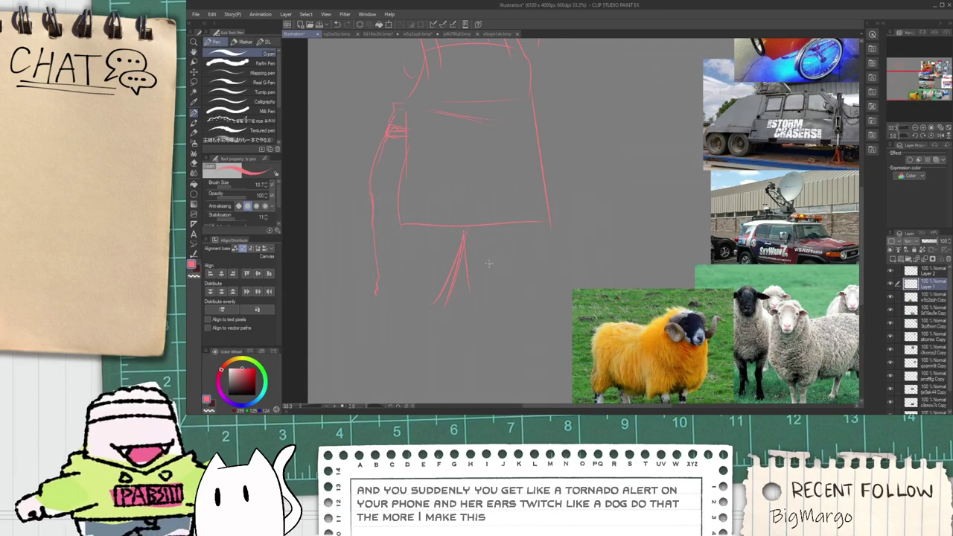
drag(464, 237, 469, 295)
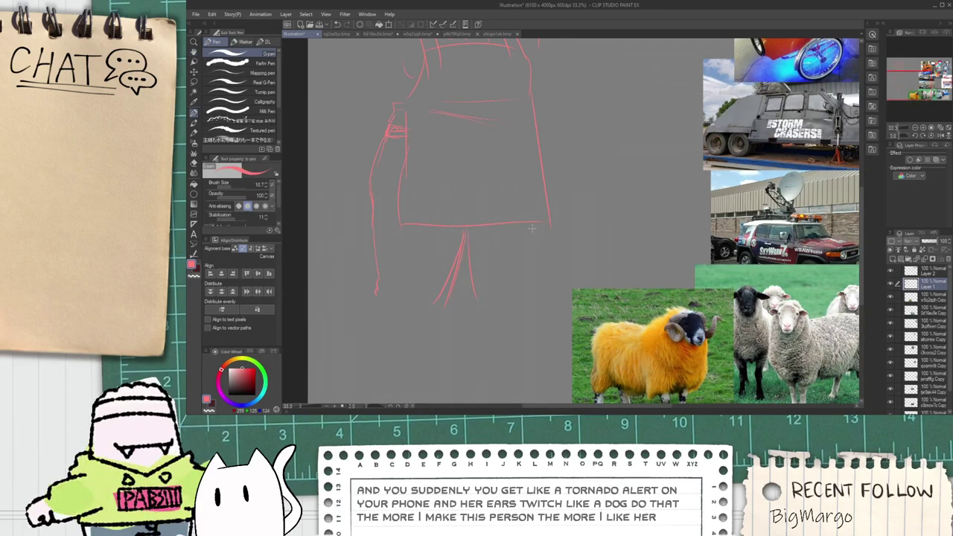
drag(532, 230, 526, 299)
key(ctrl+z)
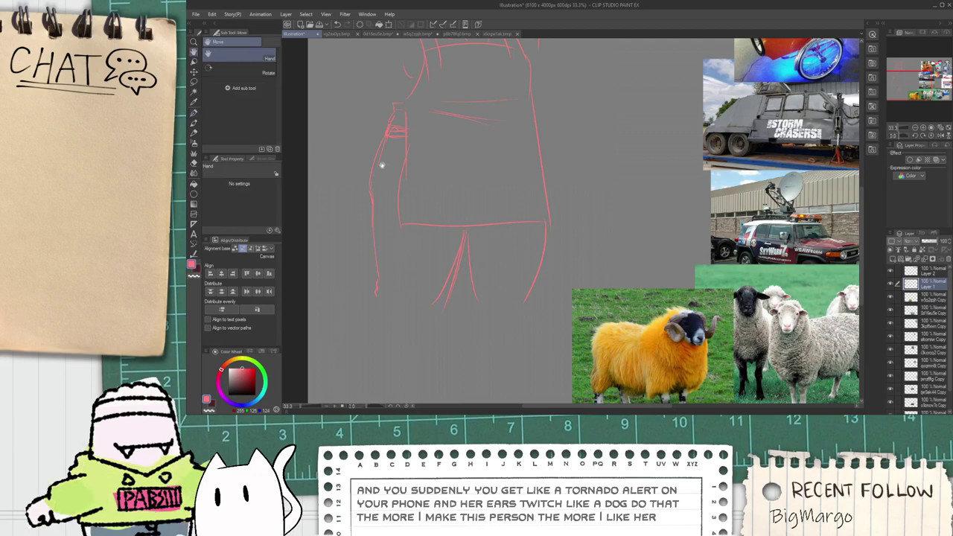
drag(387, 233, 392, 230)
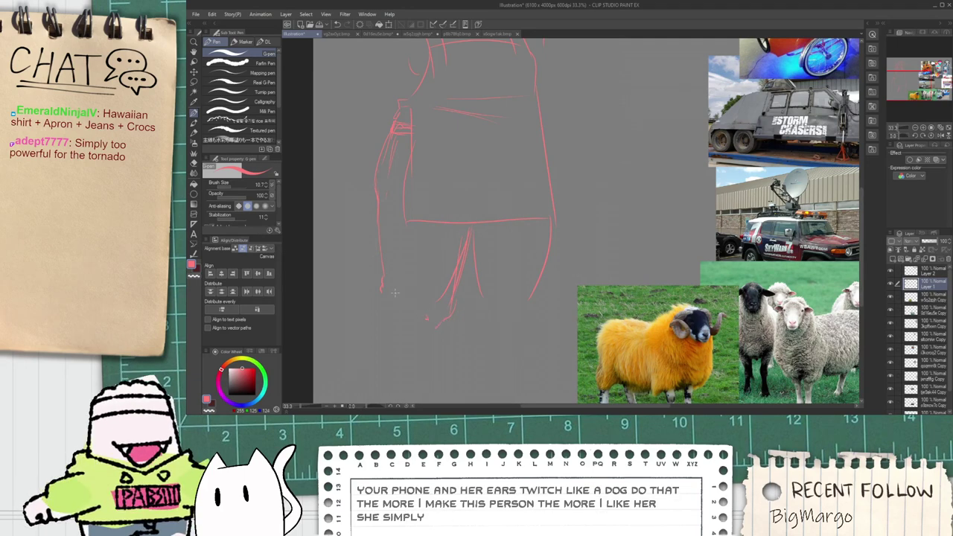
mouse_move(406, 297)
mouse_down()
mouse_move(412, 271)
mouse_move(456, 287)
mouse_up()
key(ctrl+z)
key(ctrl+z)
Step: Lasso the lower body from the hand and lower apron to the legs and move it straight down to lengthen the torso
scroll(449, 296, down, 1)
drag(472, 249, 476, 304)
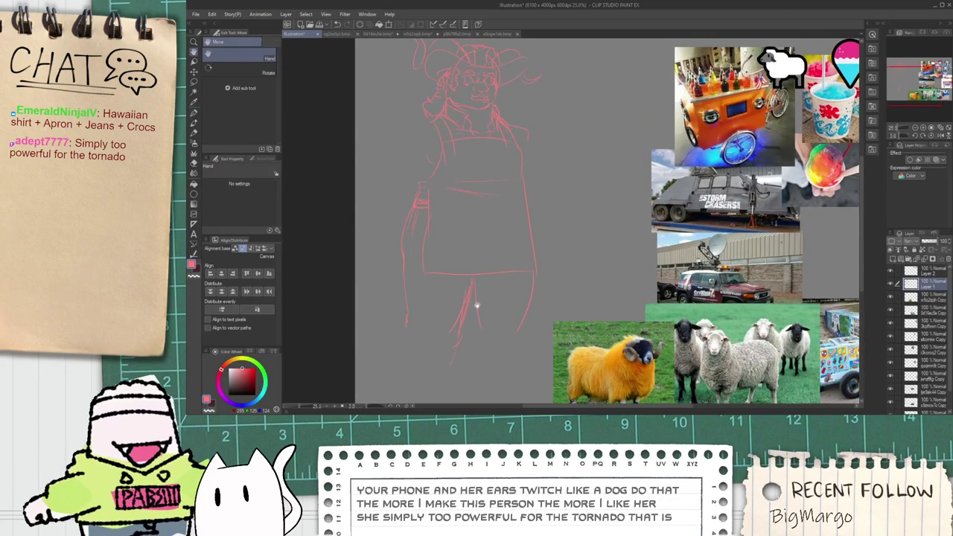
key(o)
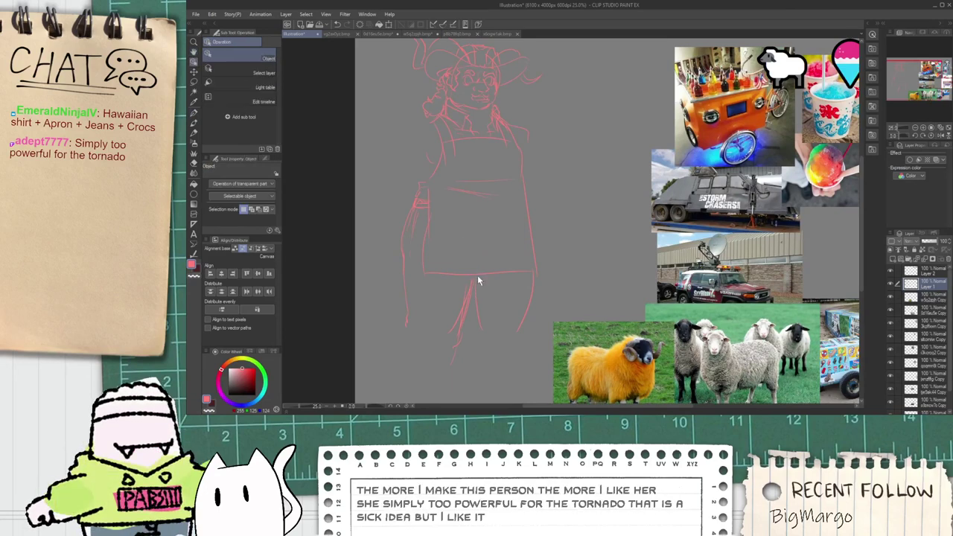
key(m)
mouse_move(481, 384)
mouse_down()
mouse_move(393, 199)
mouse_move(421, 178)
mouse_move(466, 183)
mouse_move(555, 286)
mouse_move(553, 334)
mouse_up()
key(k)
drag(505, 299, 504, 323)
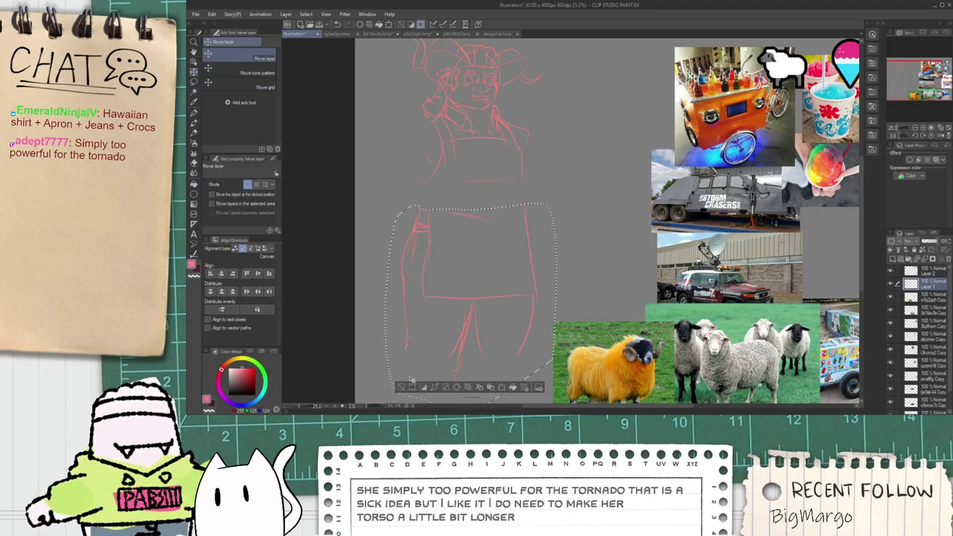
Step: Widen the selected lower body by pulling its upper corners outward, nudge it into place, apply the transformation and deselect
key(ctrl+t)
drag(384, 203, 378, 202)
drag(556, 203, 563, 204)
drag(378, 203, 370, 204)
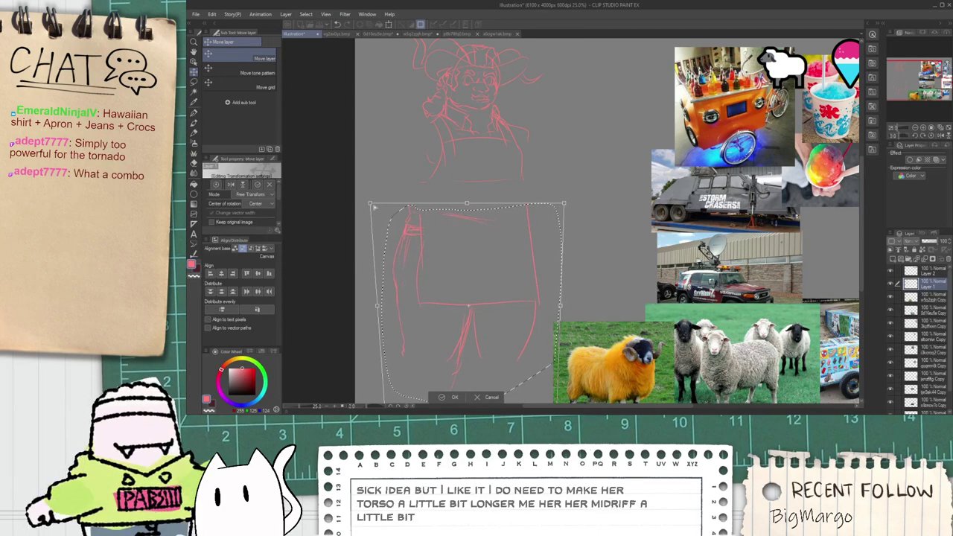
drag(472, 260, 475, 257)
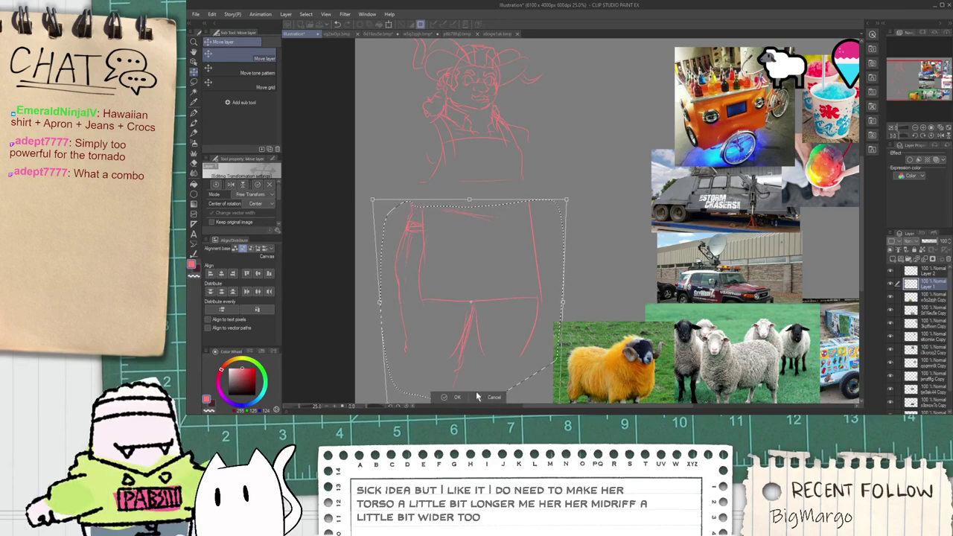
click(434, 399)
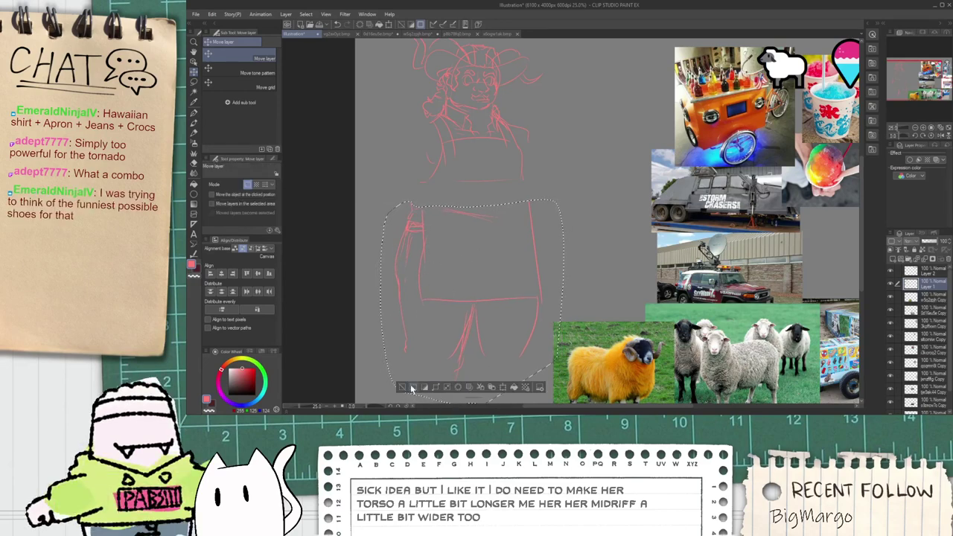
click(412, 388)
Step: Lasso the head and upper torso and start transforming them, skewing the lower edge toward the reference photos
key(space)
scroll(449, 208, up, 1)
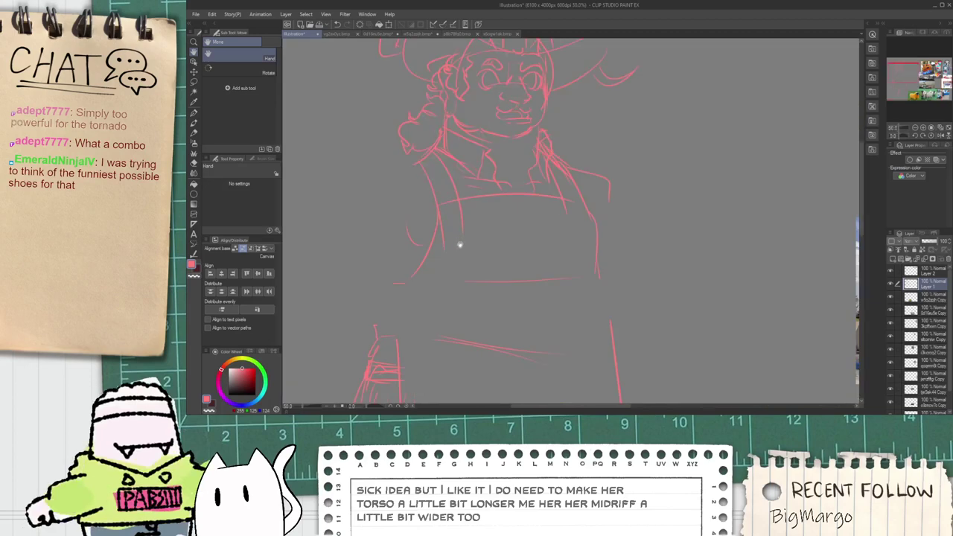
mouse_move(475, 272)
mouse_down()
mouse_move(499, 264)
mouse_move(413, 283)
mouse_move(396, 85)
mouse_move(653, 120)
mouse_move(667, 235)
mouse_up()
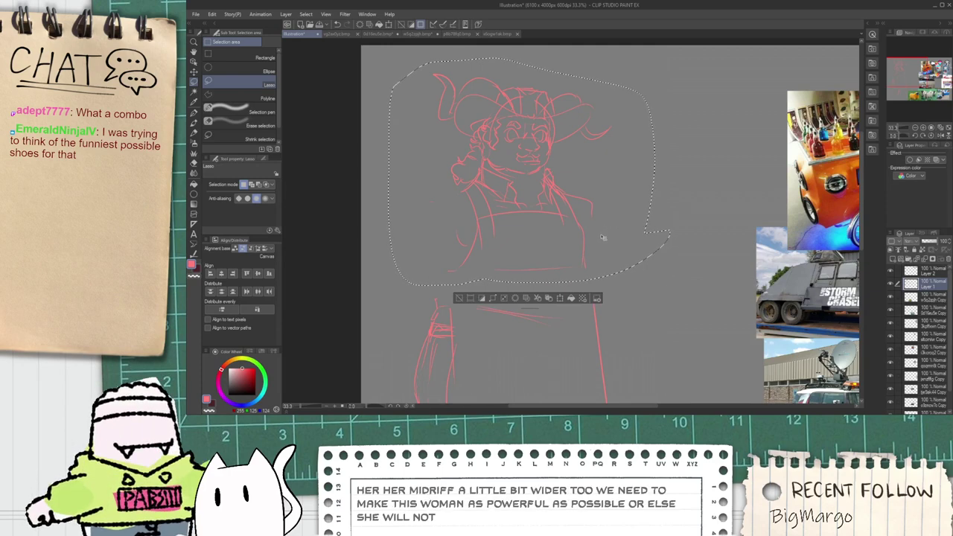
key(ctrl+t)
key(Escape)
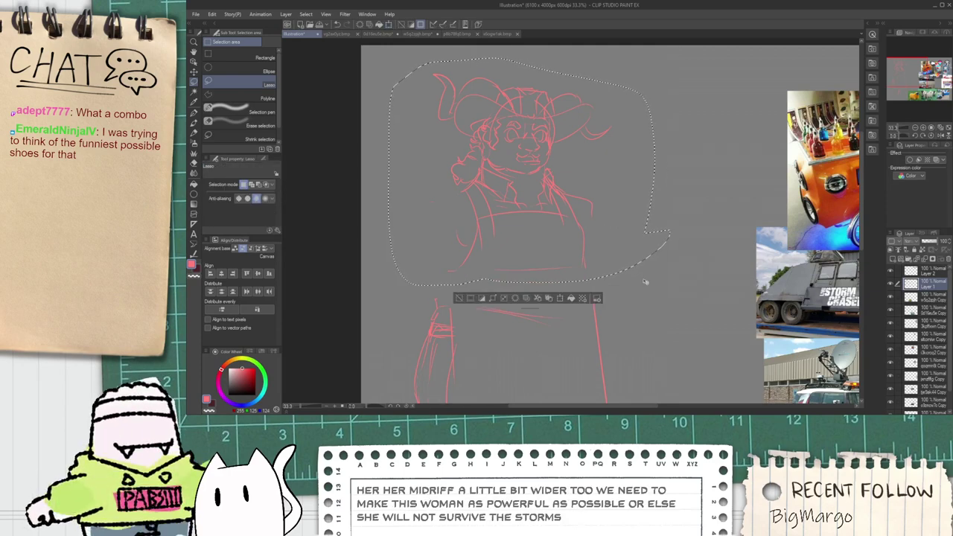
key(ctrl+shift+t)
drag(673, 291, 686, 289)
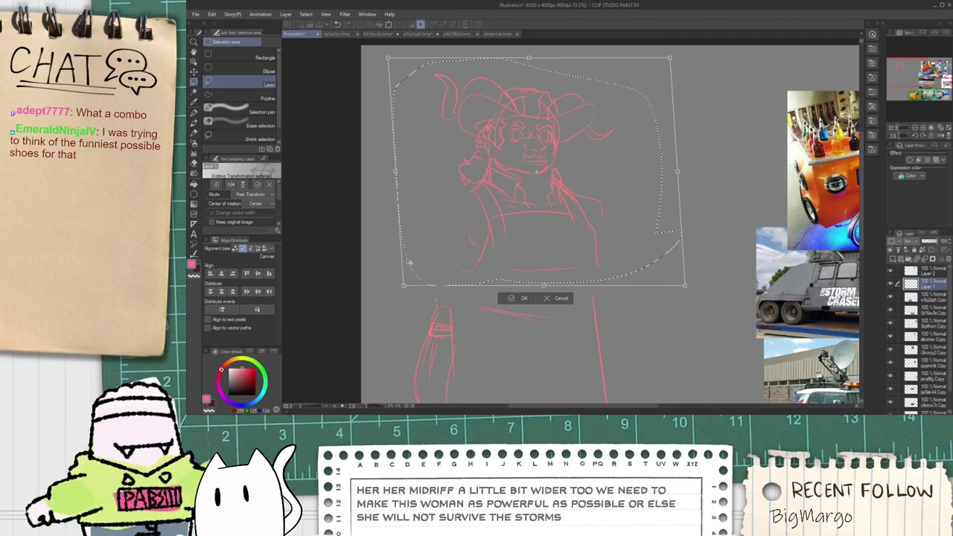
Step: Stretch the upper body's corner nearest the references outward, recenter the upper body above the lower body, apply the transformation and deselect
drag(669, 58, 698, 41)
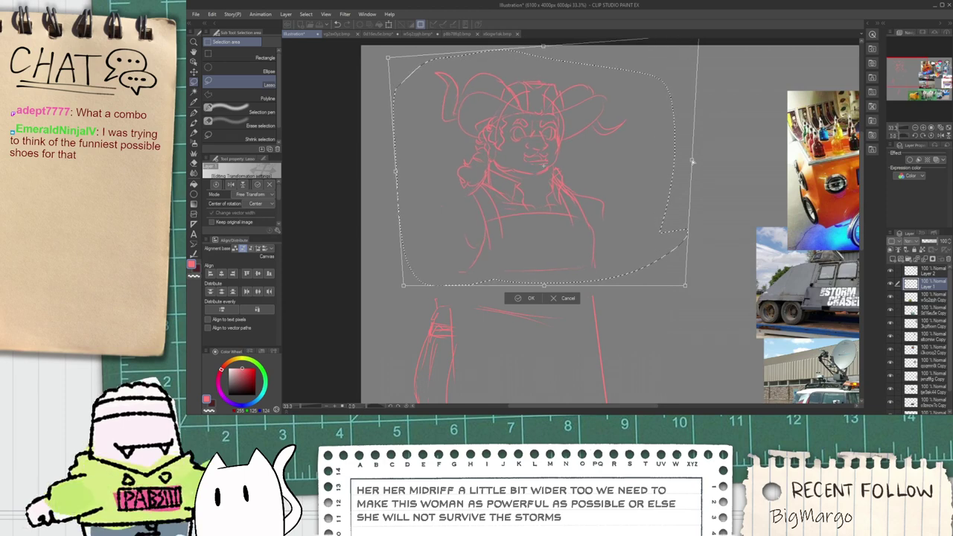
drag(687, 156, 656, 152)
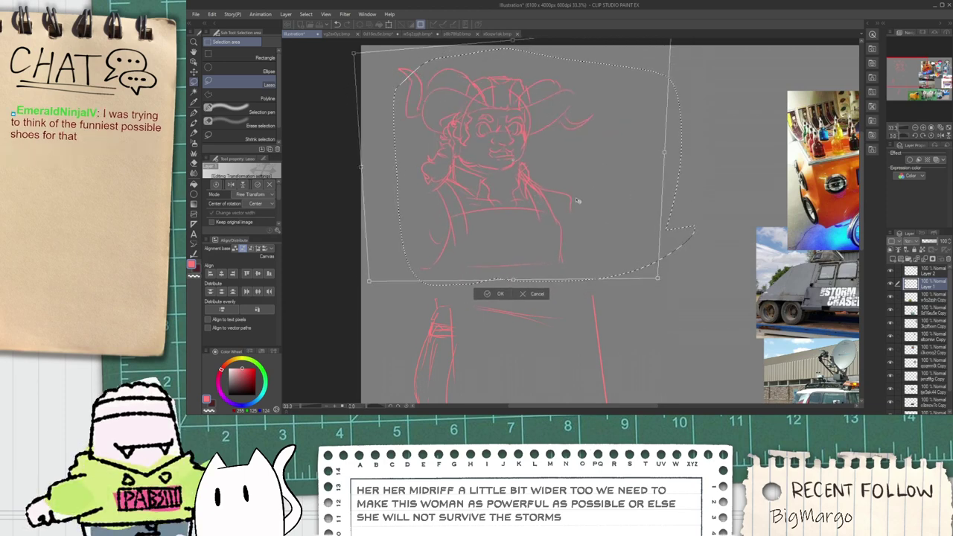
drag(577, 201, 594, 187)
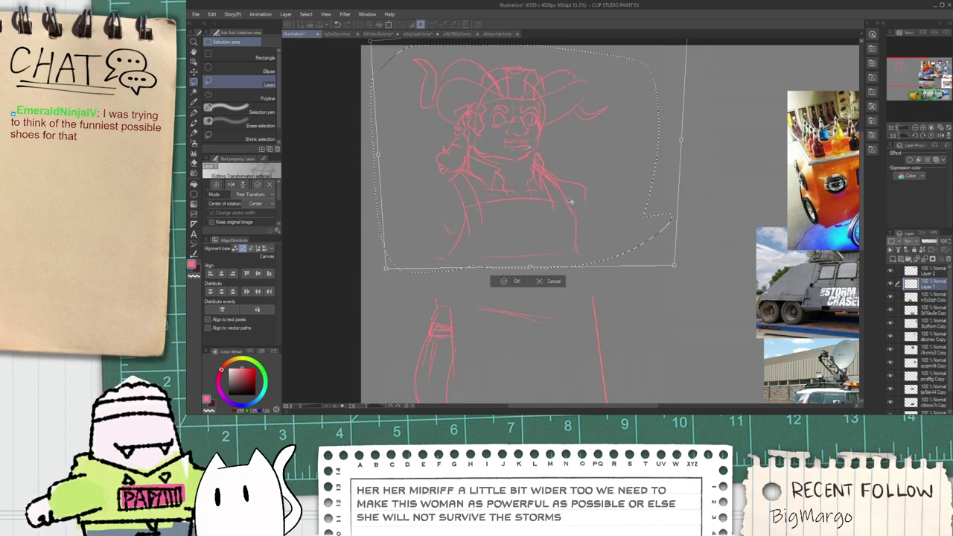
click(497, 280)
click(459, 283)
scroll(458, 277, down, 1)
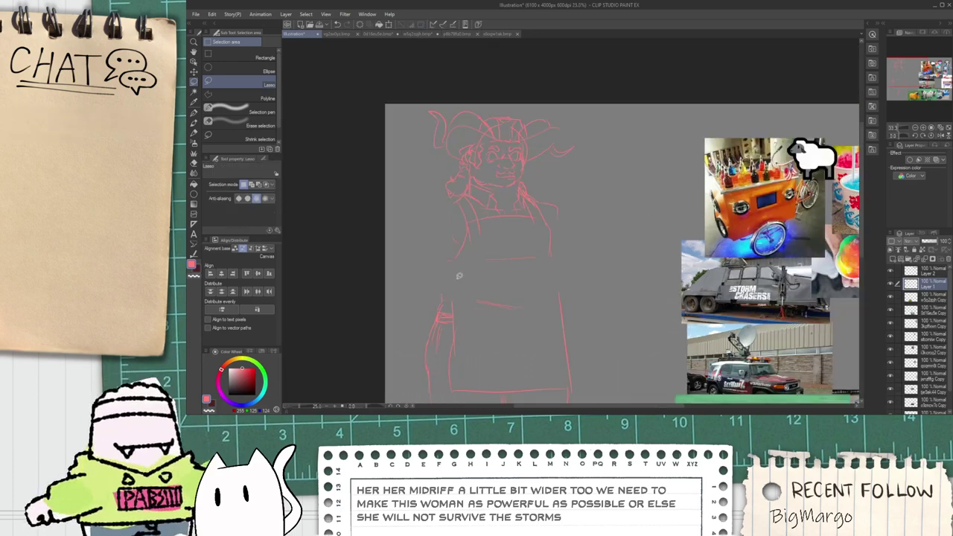
key(space)
drag(466, 247, 456, 198)
key(p)
scroll(439, 248, up, 2)
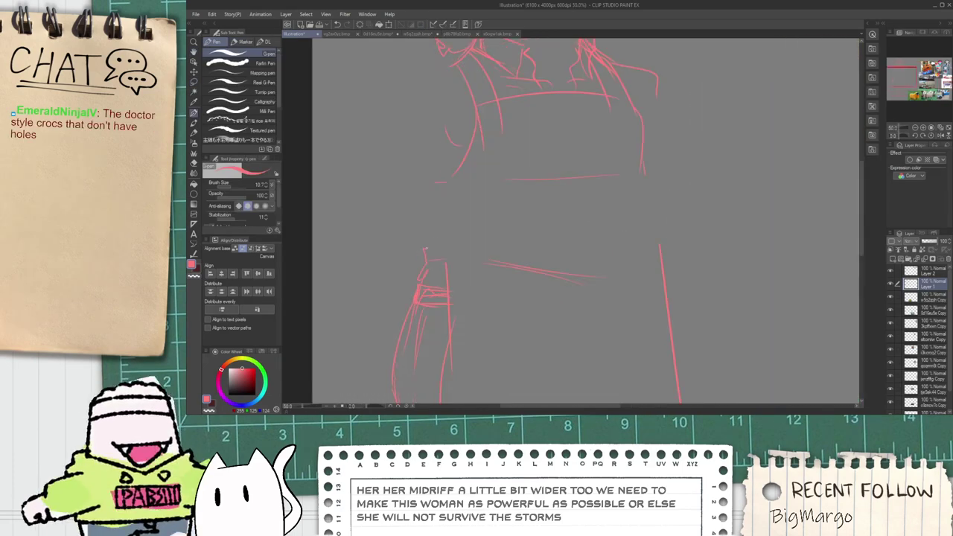
scroll(455, 246, down, 2)
key(space)
drag(463, 279, 472, 219)
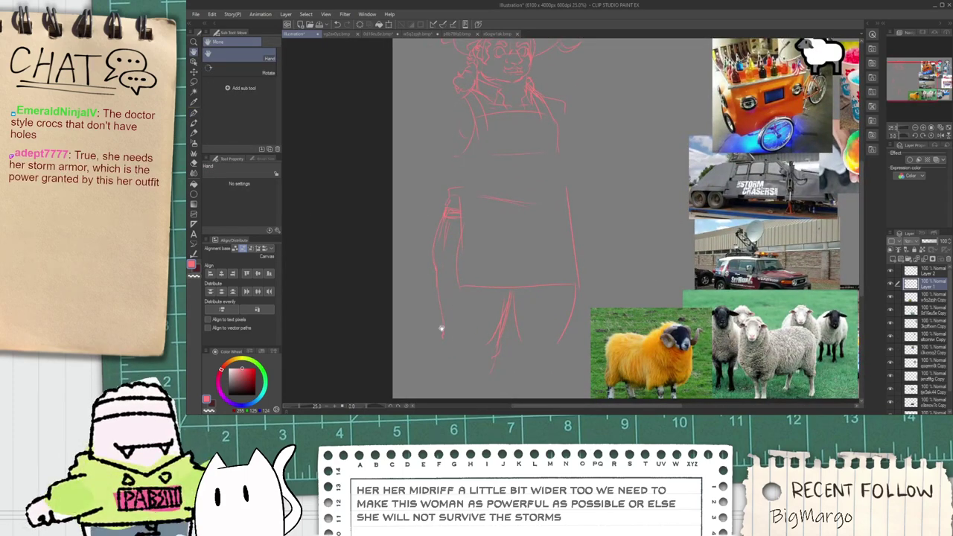
scroll(442, 329, down, 1)
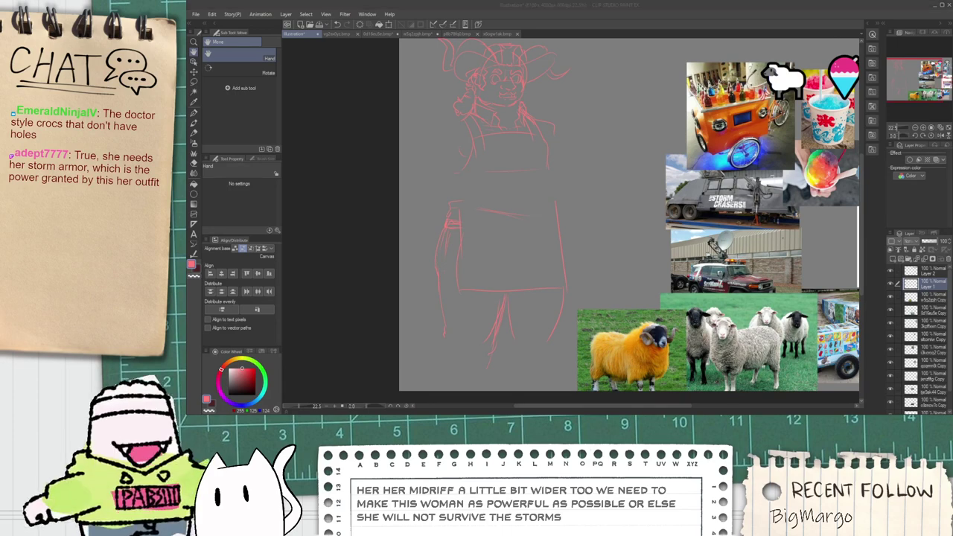
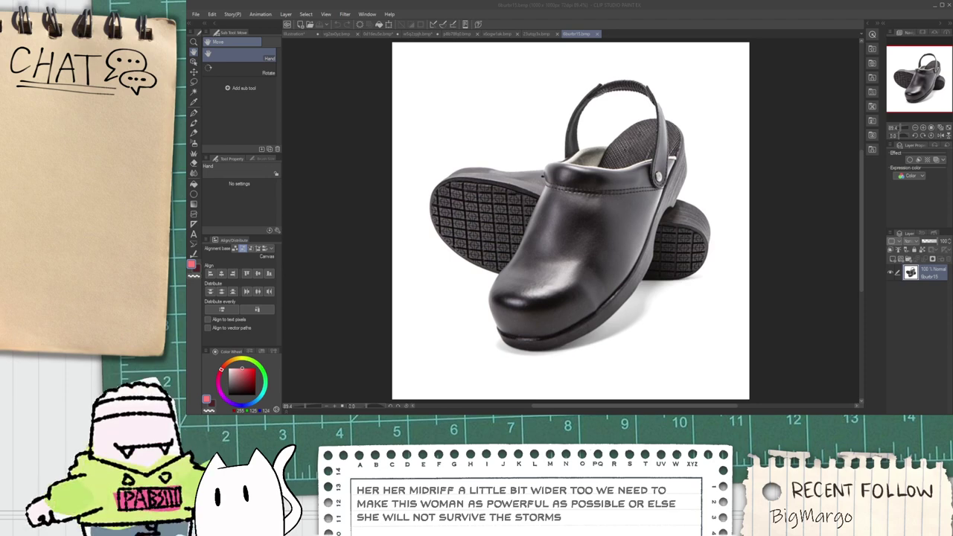
Step: Select the white background of the black clog photo, invert the selection to isolate the shoe, and copy it
drag(313, 340, 713, 341)
scroll(561, 341, down, 8)
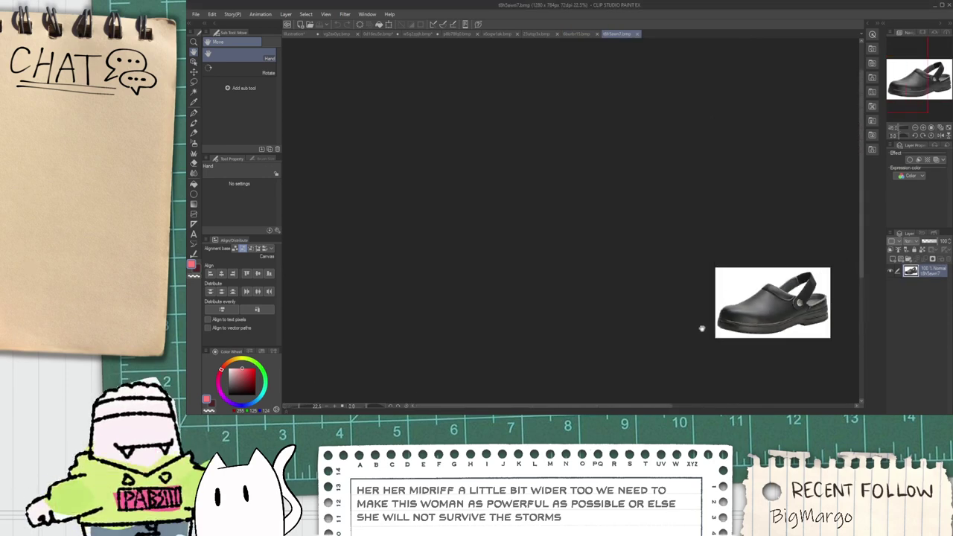
scroll(839, 321, up, 5)
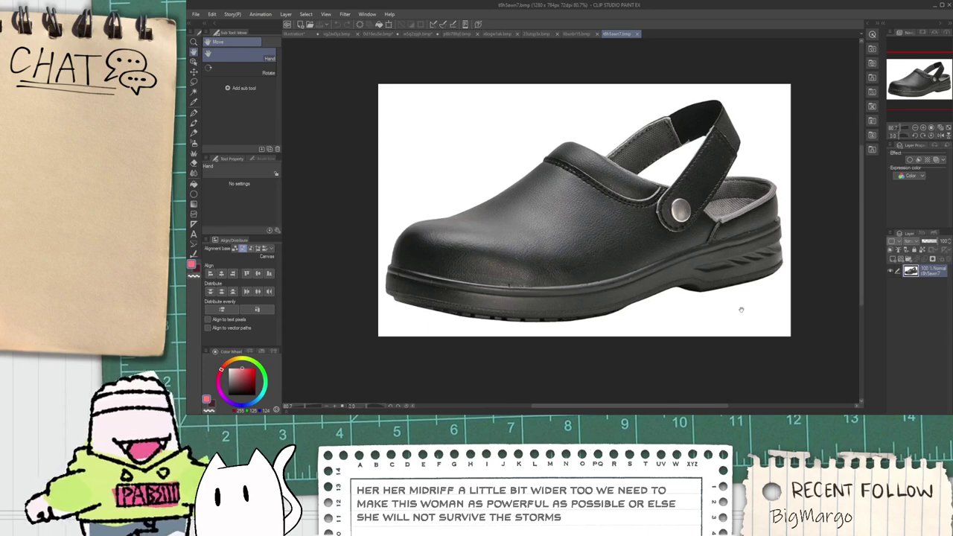
key(w)
click(741, 309)
scroll(719, 304, up, 2)
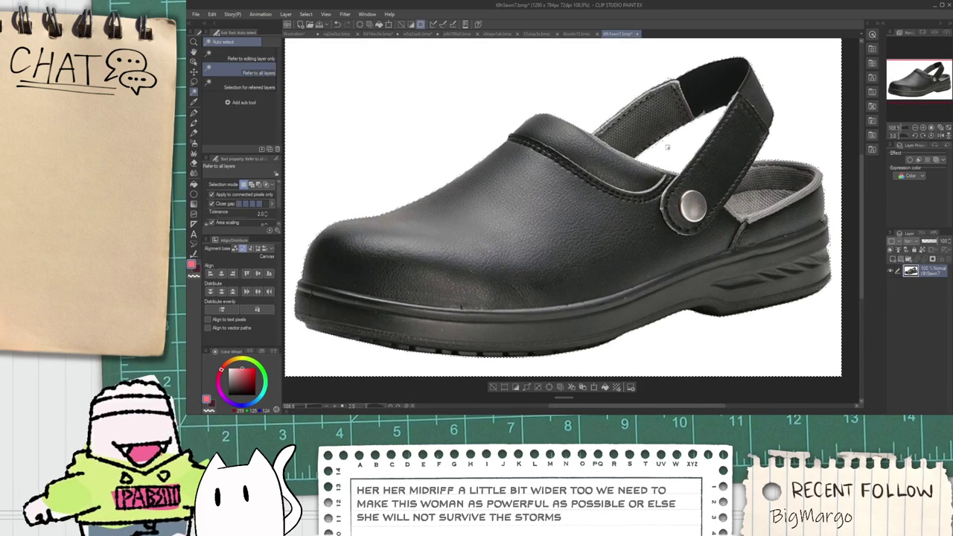
click(528, 387)
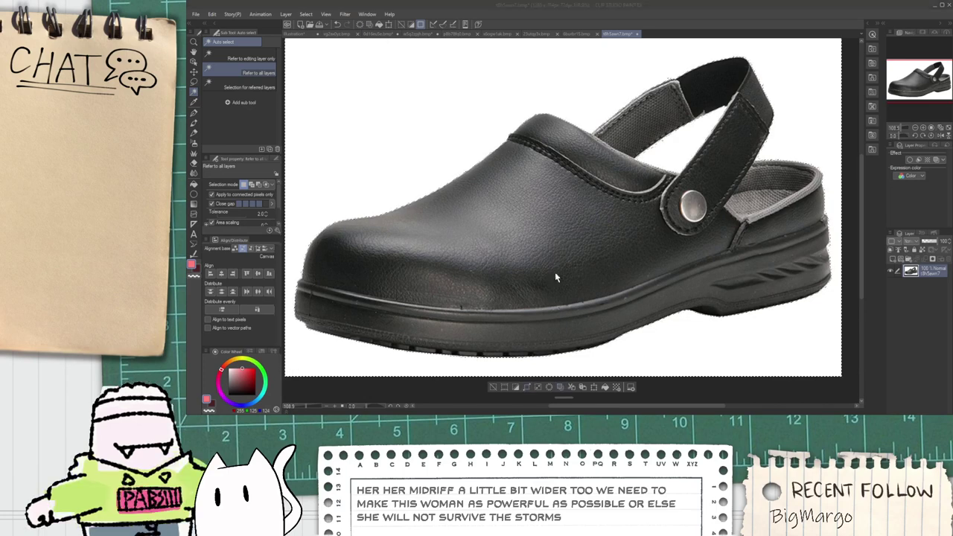
click(618, 207)
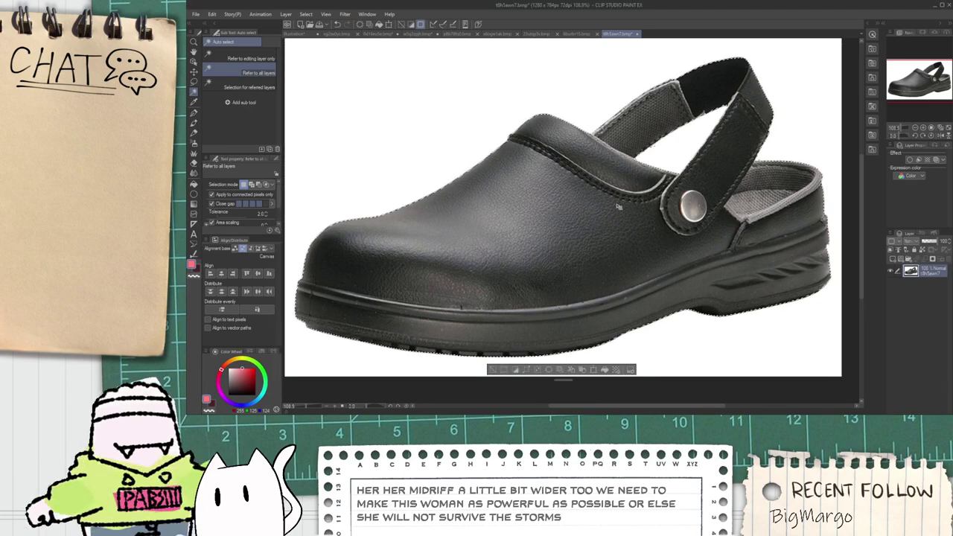
Step: Paste the clog cutout into the illustration and place it among the references, between the storm-chaser SUV and the shaved-ice cart
click(307, 33)
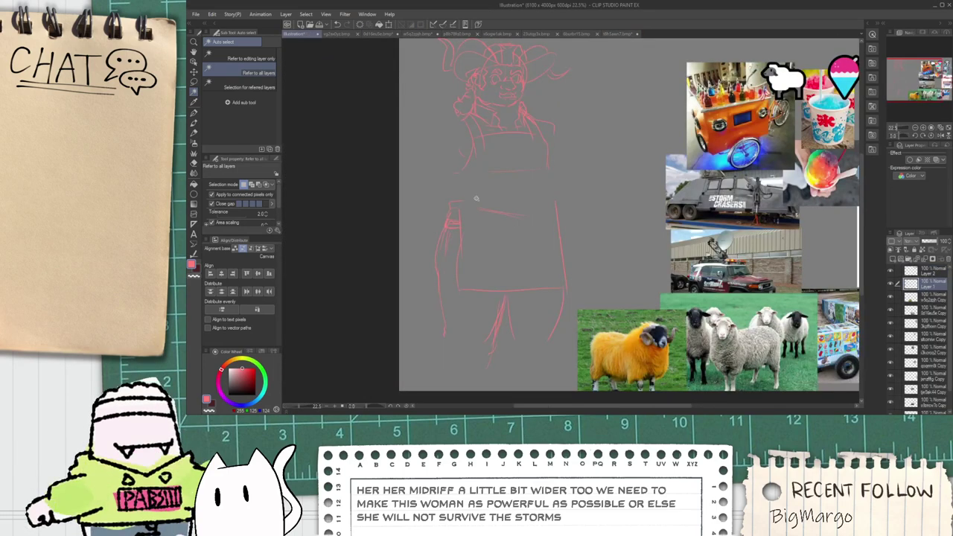
scroll(477, 198, down, 4)
key(ctrl+v)
scroll(482, 198, up, 4)
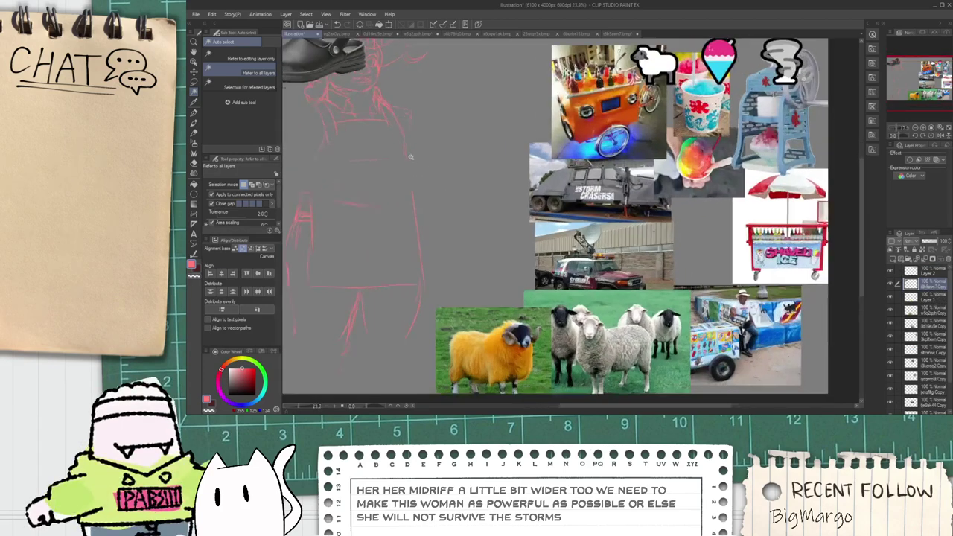
key(k)
drag(400, 110, 743, 303)
drag(696, 269, 747, 262)
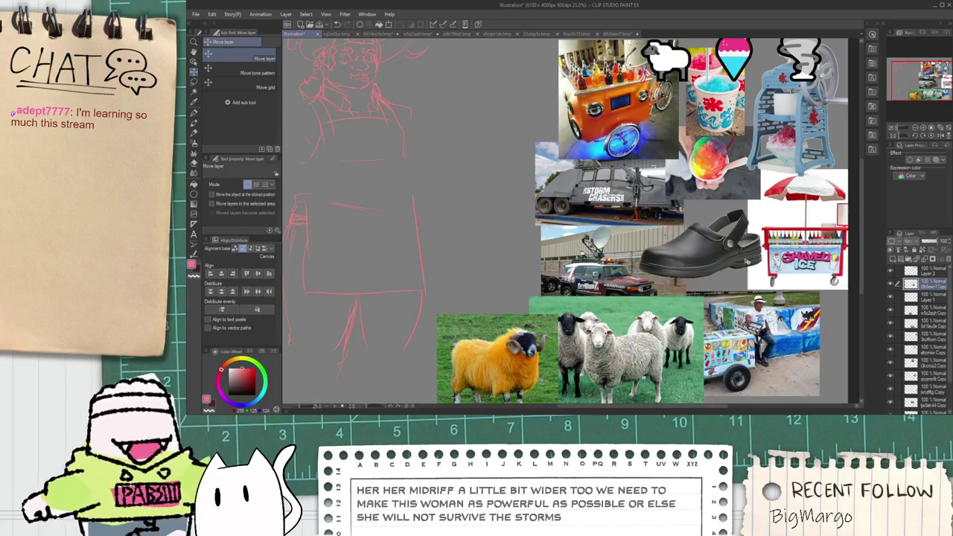
Step: Place the clog layer beneath the sketch layer, Layer 1, and make Layer 1 active for drawing
drag(930, 307, 929, 306)
click(916, 283)
scroll(664, 269, down, 4)
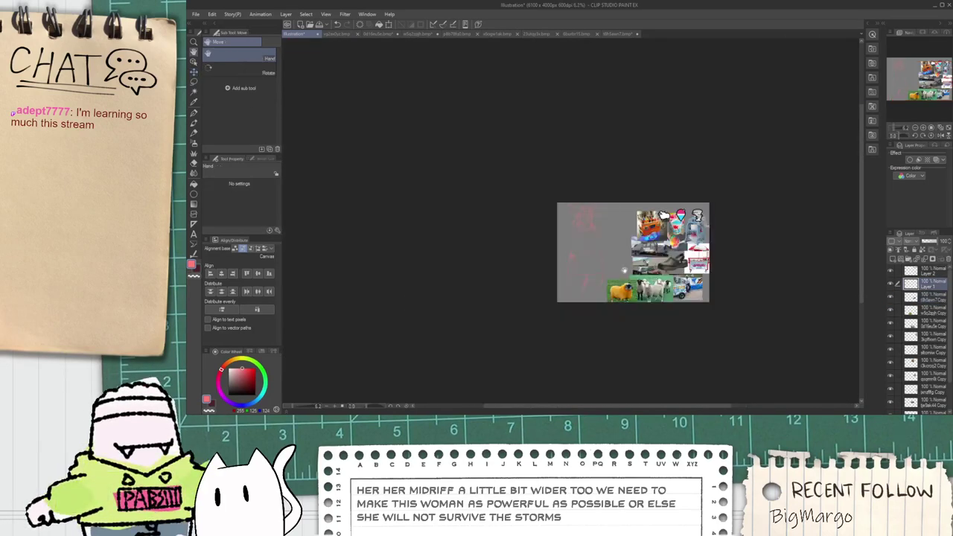
drag(614, 265, 603, 260)
scroll(596, 246, up, 5)
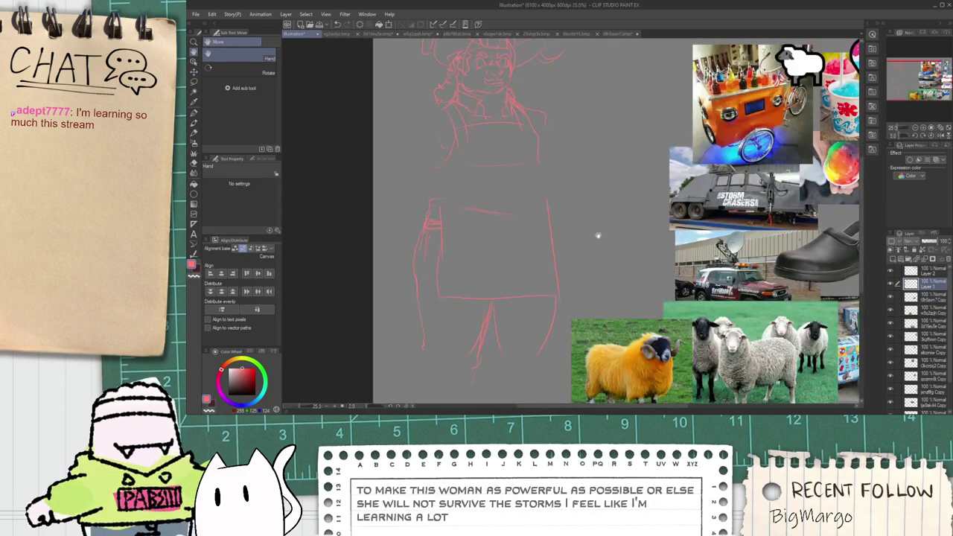
scroll(521, 297, up, 2)
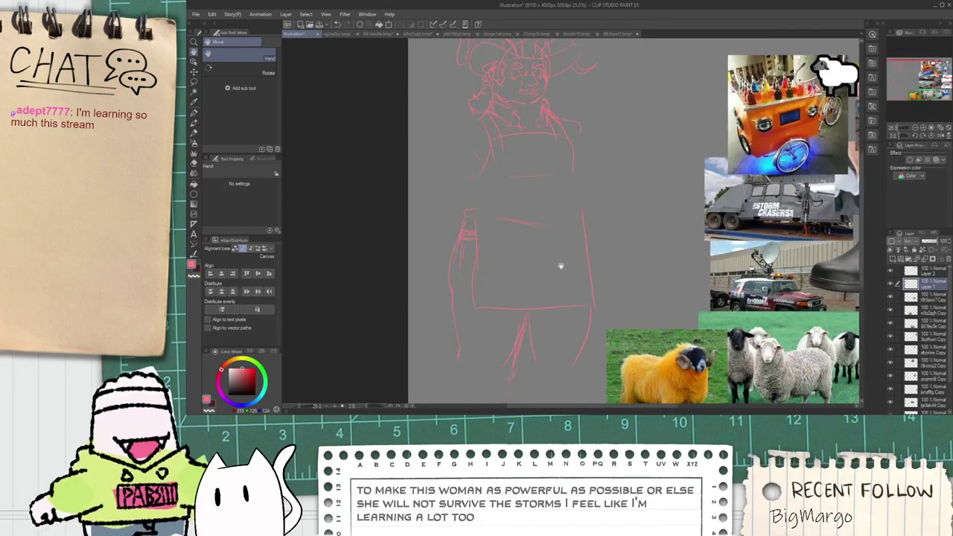
Step: Scale the whole figure sketch down slightly, shift it up on the canvas and apply the transformation
scroll(593, 268, down, 5)
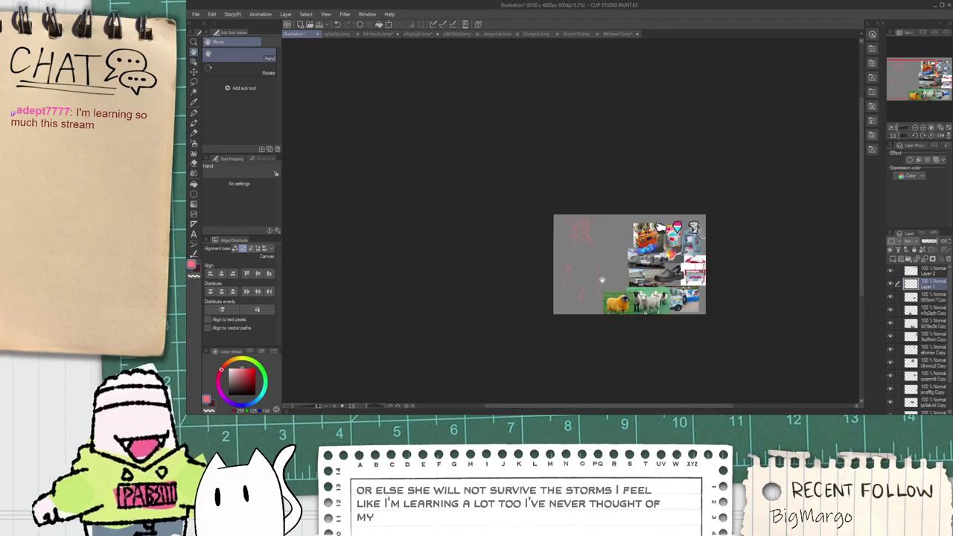
scroll(592, 270, up, 6)
key(ctrl+t)
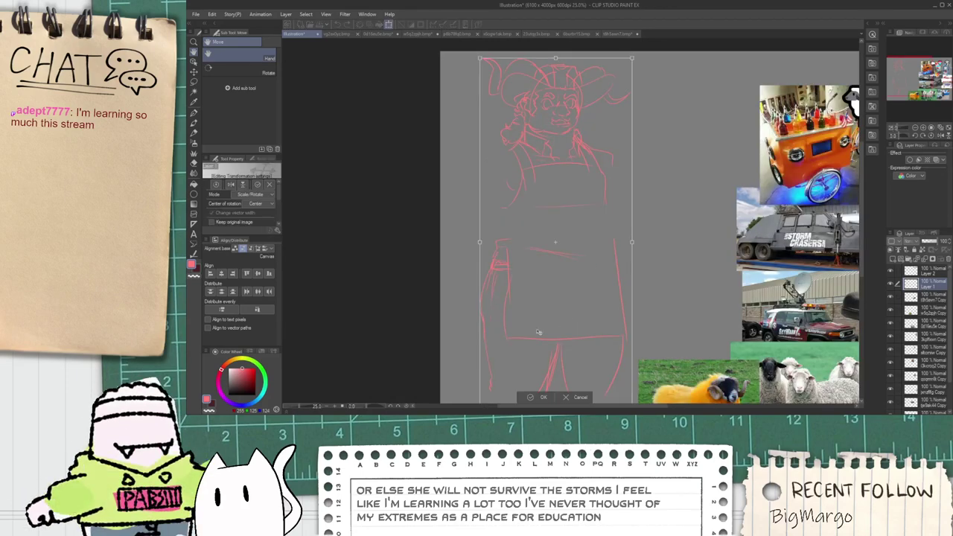
drag(634, 243, 615, 244)
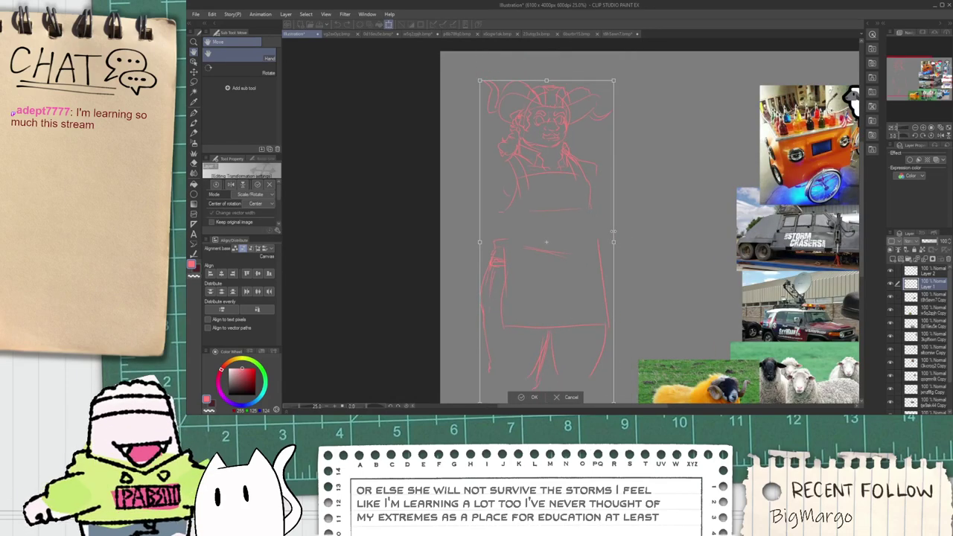
drag(590, 279, 593, 266)
click(526, 399)
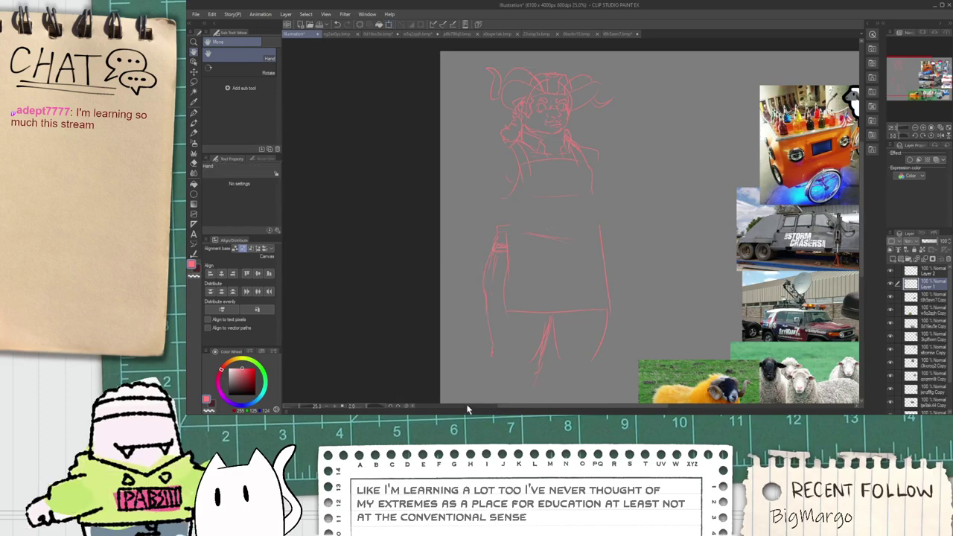
Step: Join the upper and lower body with apron side lines and sketch the outer arm contour down to the wrist
key(p)
scroll(506, 223, up, 2)
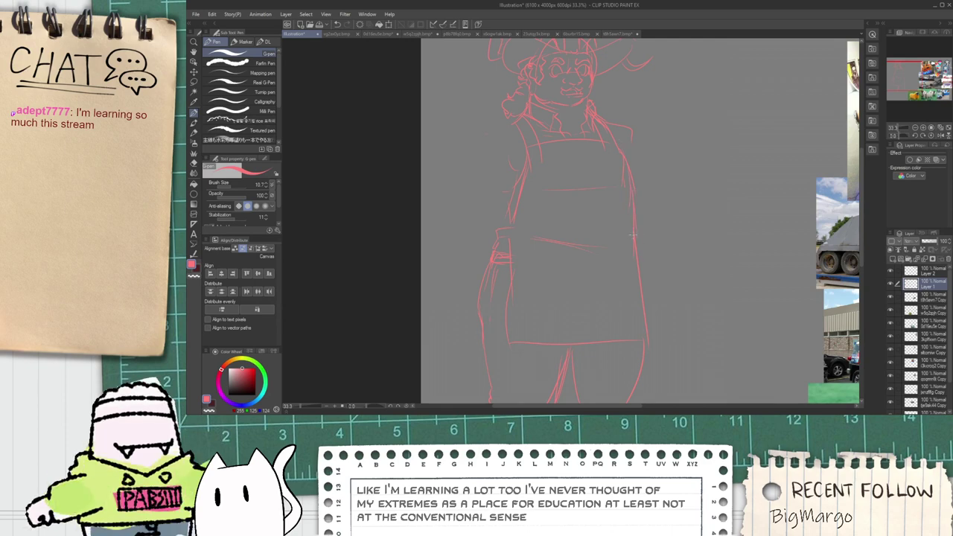
scroll(495, 217, down, 1)
drag(496, 217, 541, 260)
scroll(541, 259, up, 1)
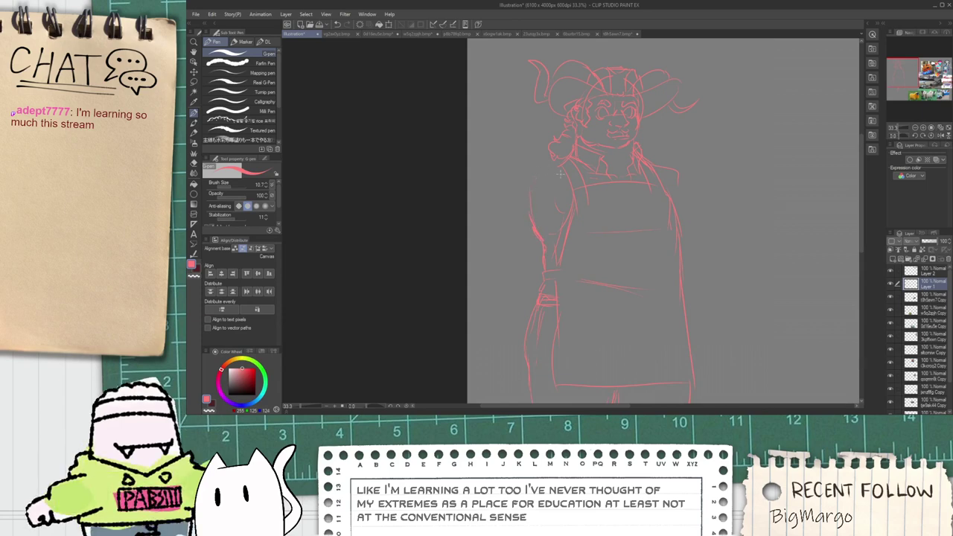
scroll(654, 314, down, 1)
drag(654, 313, 640, 191)
Step: Extend both trouser legs down toward the canvas edge with long inner and outer contour lines, redrawing unsatisfactory strokes
scroll(593, 311, up, 1)
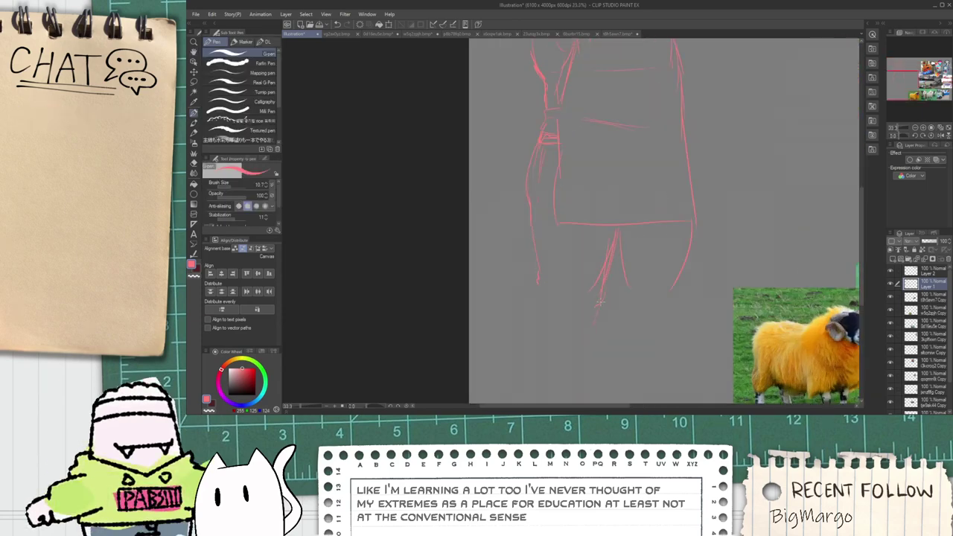
drag(602, 296, 571, 378)
key(ctrl+z)
drag(598, 301, 579, 365)
drag(536, 292, 533, 386)
key(ctrl+z)
drag(534, 296, 544, 396)
drag(603, 311, 594, 385)
scroll(626, 287, down, 1)
drag(621, 307, 618, 378)
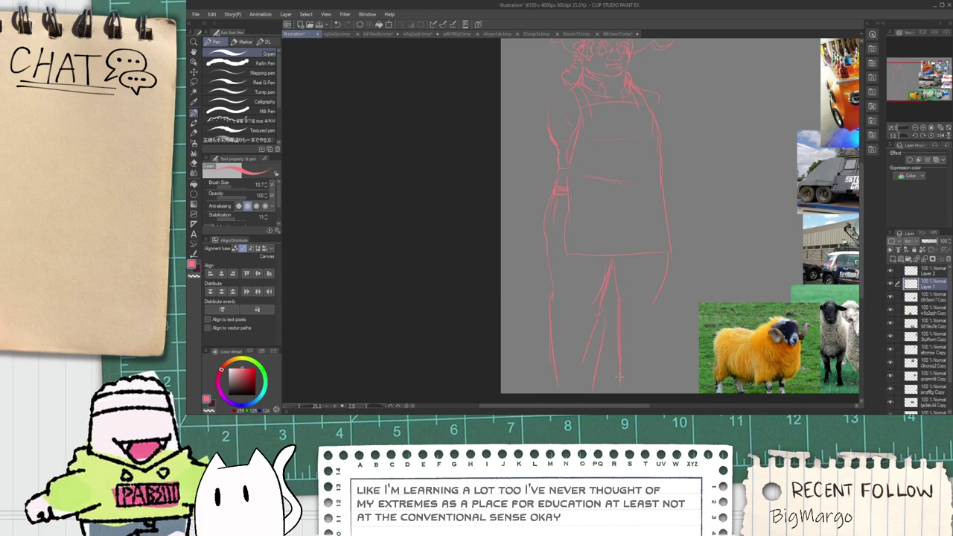
drag(668, 280, 656, 377)
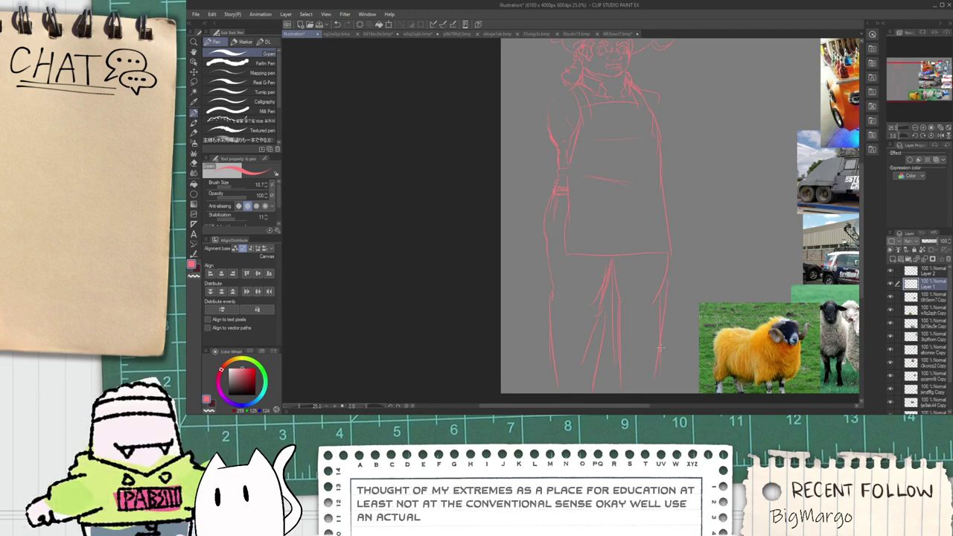
Step: Scale the full figure down to leave room for feet beneath the legs and apply the transformation
scroll(629, 386, down, 2)
key(space)
drag(631, 333, 606, 300)
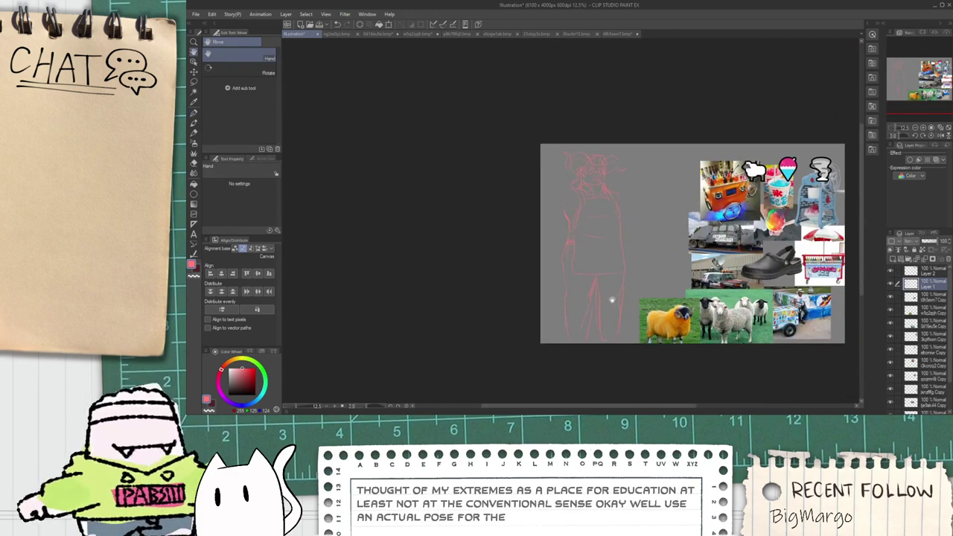
key(ctrl+t)
drag(629, 343, 622, 324)
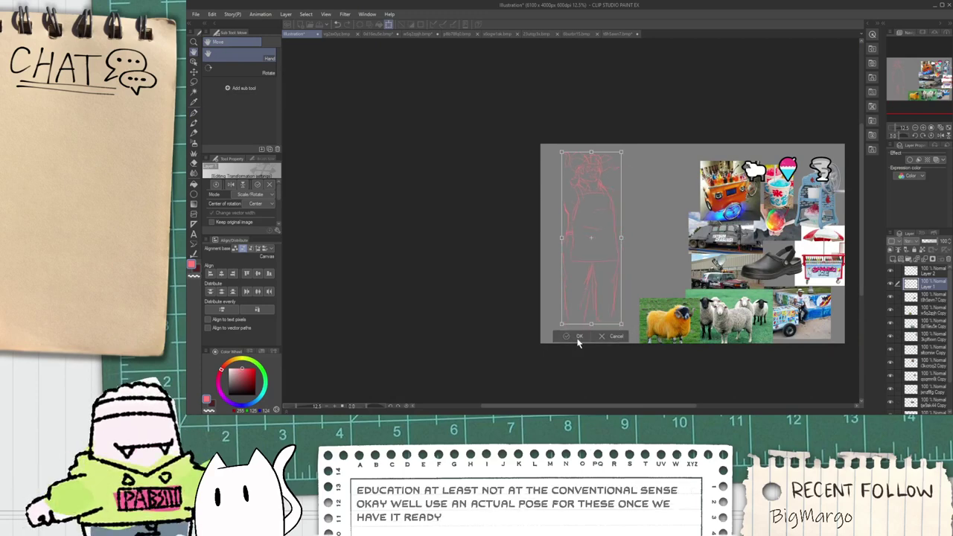
click(579, 340)
Step: Sketch the trouser cuffs and the first lines of the feet at the ends of the legs
scroll(584, 325, up, 3)
key(p)
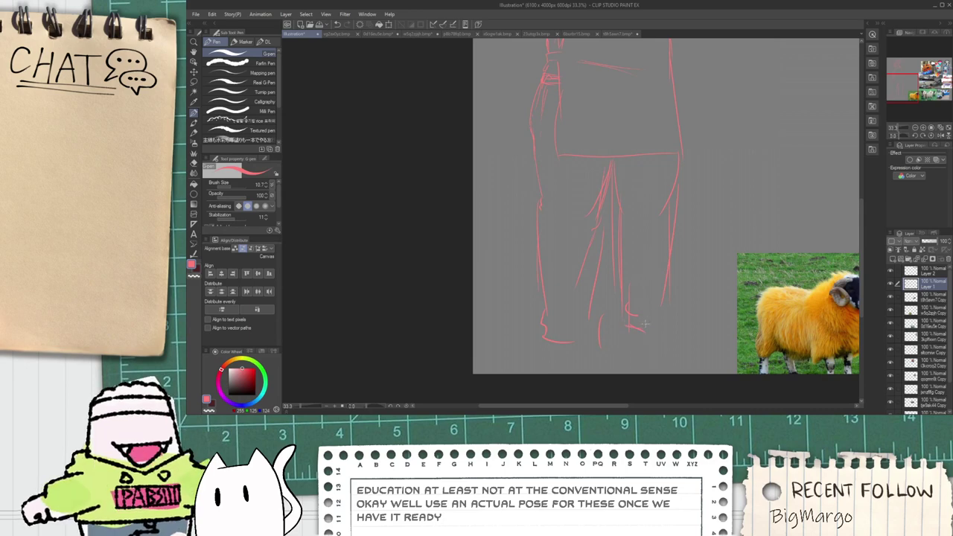
scroll(650, 311, down, 1)
Step: Review the full figure's proportions and examine the face, collar and shoulders up close
key(space)
drag(587, 262, 507, 302)
mouse_move(512, 201)
mouse_down()
mouse_move(517, 244)
mouse_move(476, 227)
mouse_up()
drag(491, 178, 491, 201)
drag(504, 129, 504, 169)
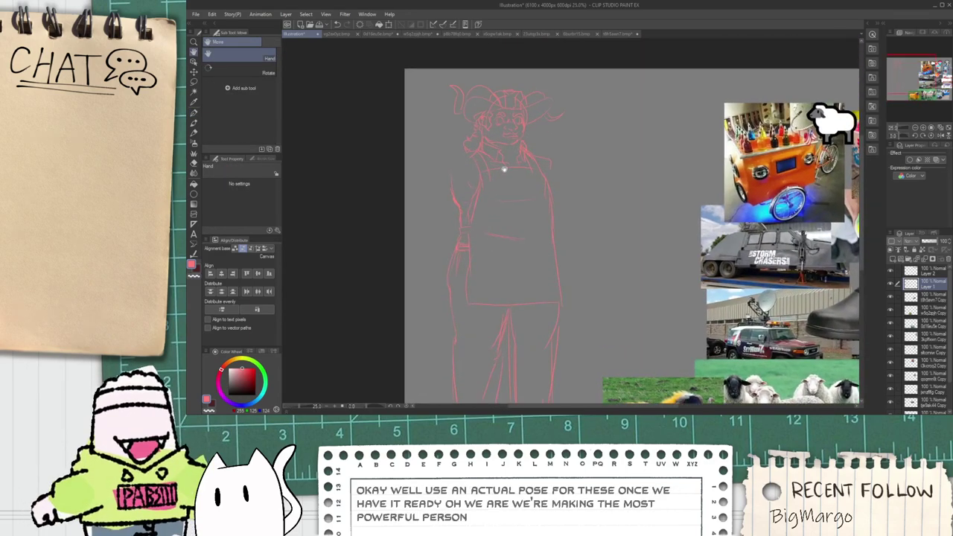
scroll(490, 117, up, 1)
scroll(490, 116, up, 5)
key(p)
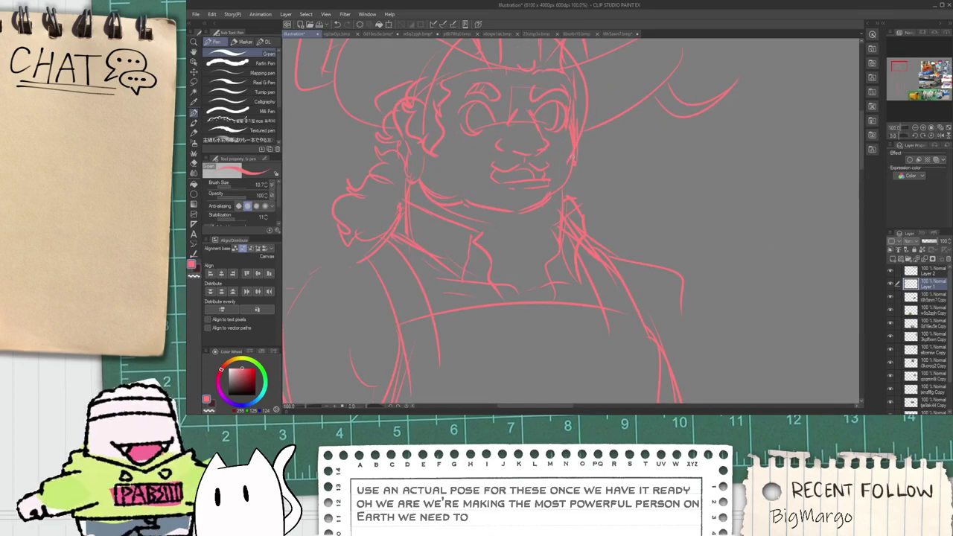
scroll(521, 186, down, 5)
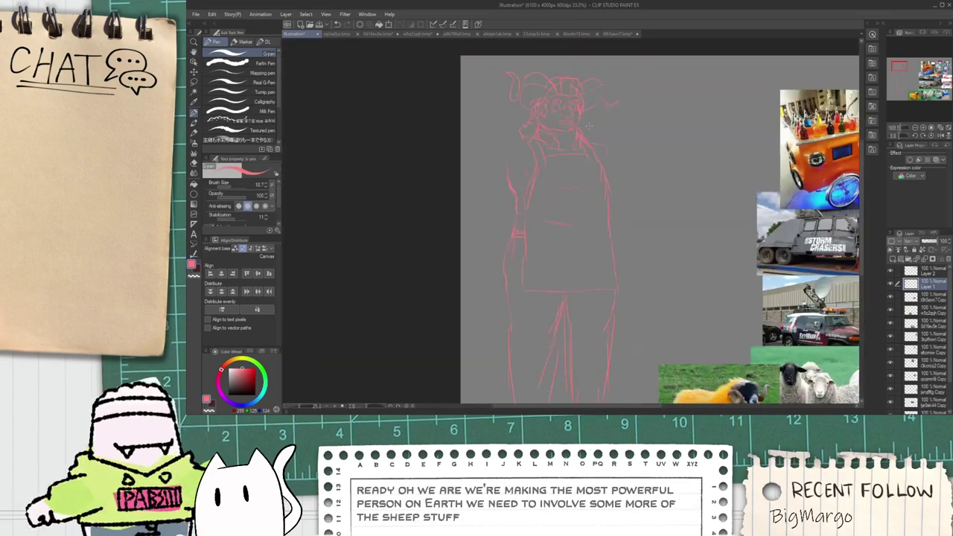
Step: Examine the ice-cream cart vendor's shirt and outfit up close, along with the sheep and storm-chaser reference photos
key(h)
mouse_move(562, 220)
mouse_down()
mouse_move(528, 214)
mouse_move(496, 170)
mouse_up()
drag(592, 193, 448, 196)
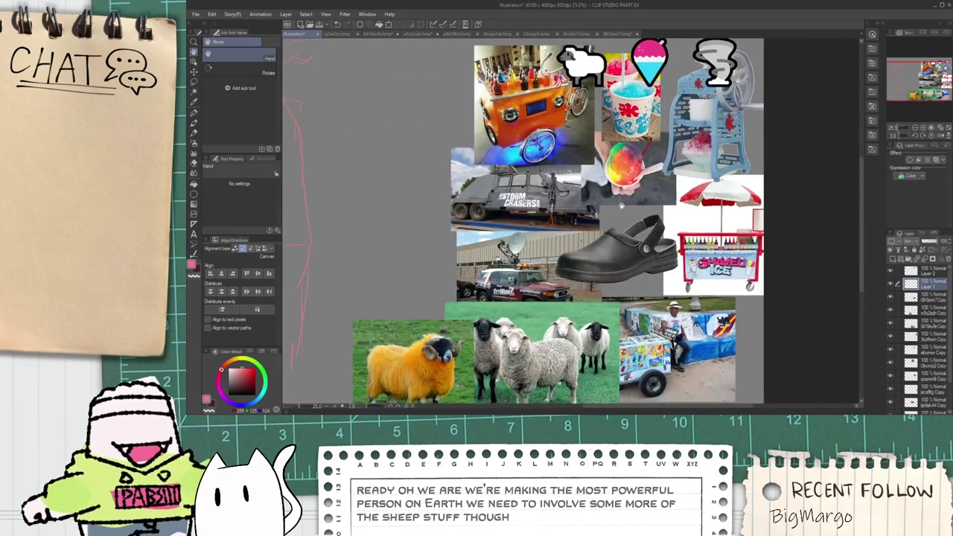
drag(596, 257, 476, 164)
scroll(477, 164, up, 1)
scroll(597, 231, up, 5)
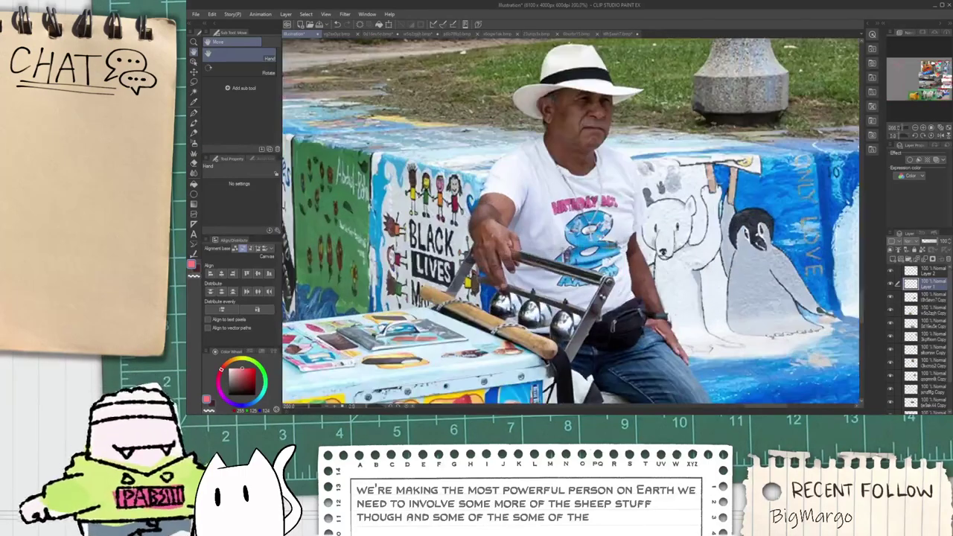
scroll(609, 250, up, 4)
scroll(609, 252, down, 2)
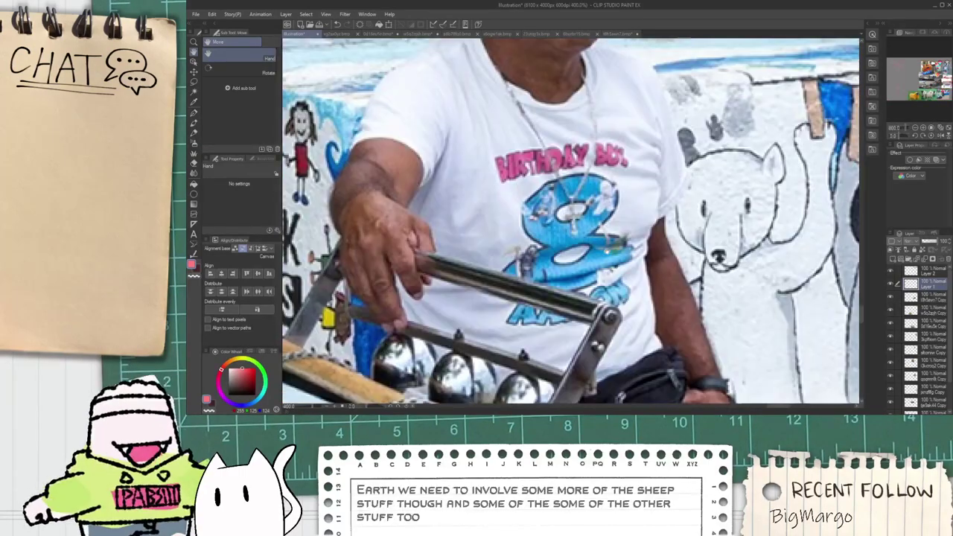
scroll(609, 253, up, 1)
drag(601, 248, 593, 247)
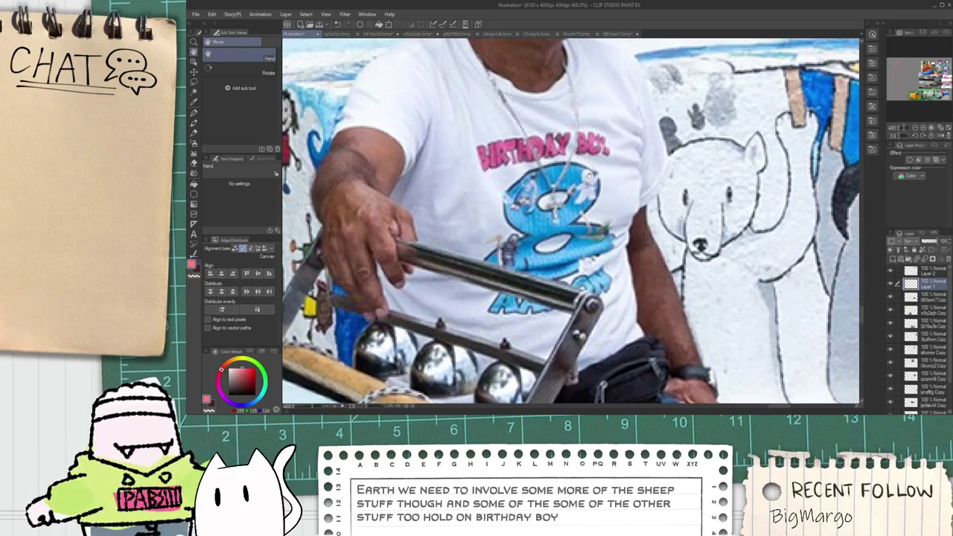
drag(589, 176, 571, 163)
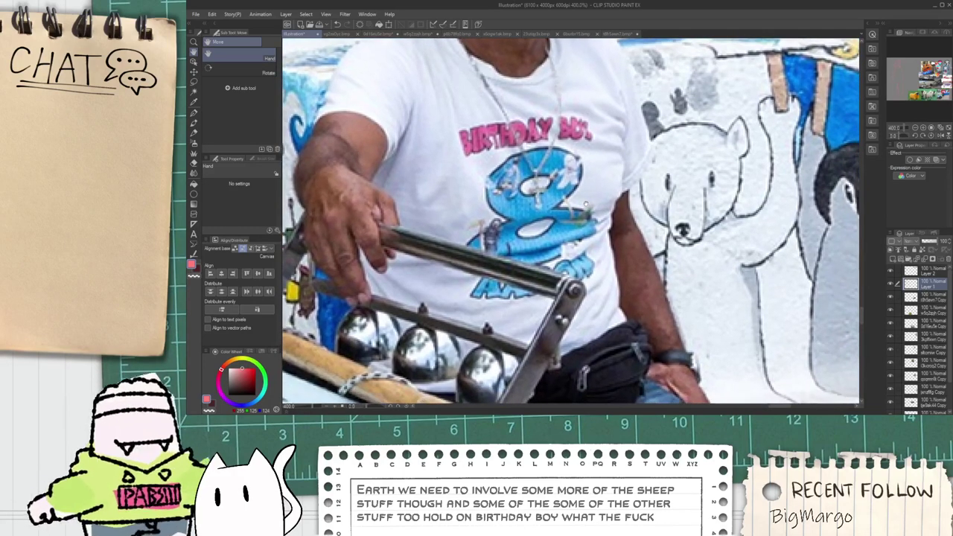
scroll(586, 203, down, 5)
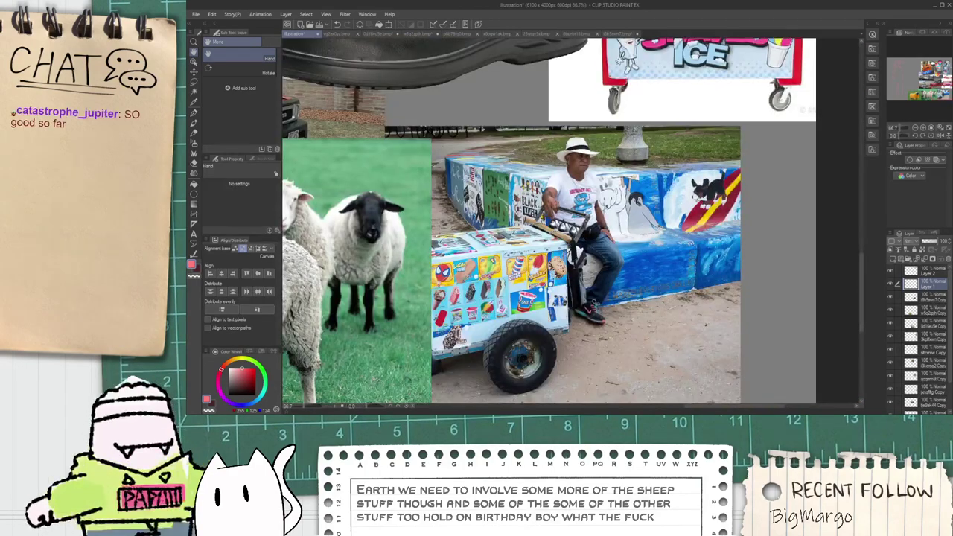
drag(589, 198, 631, 175)
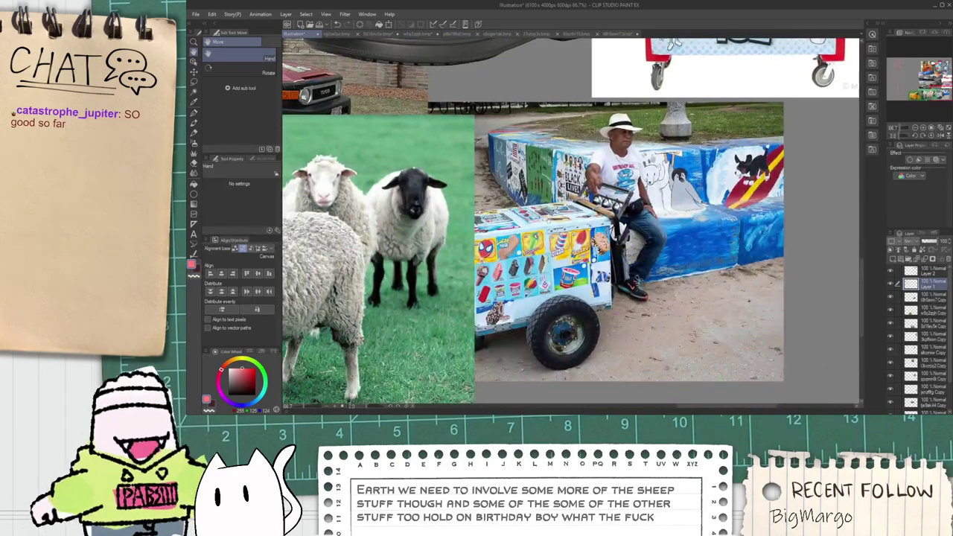
scroll(550, 215, down, 1)
mouse_move(550, 216)
mouse_down()
mouse_move(559, 252)
mouse_move(788, 250)
mouse_up()
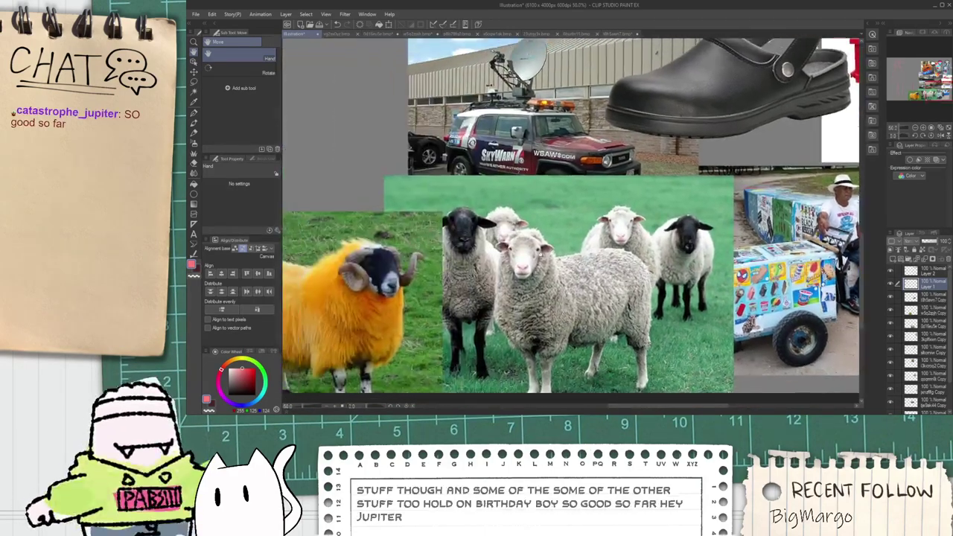
scroll(551, 238, down, 1)
Step: Reinforce the outer contour of the elbow and forearm on the side away from the references
drag(551, 239, 819, 289)
mouse_move(495, 206)
mouse_down()
mouse_move(587, 326)
mouse_move(523, 241)
mouse_up()
scroll(522, 241, up, 2)
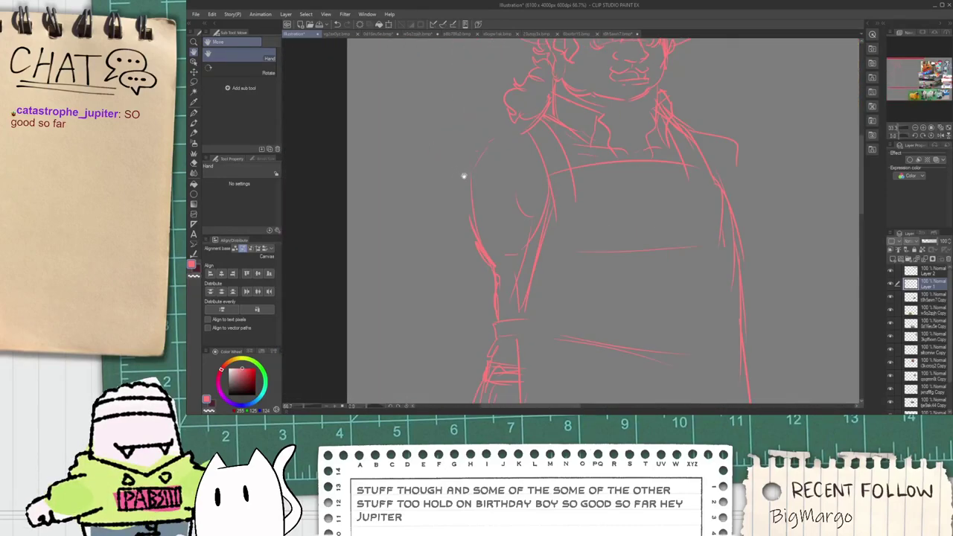
key(p)
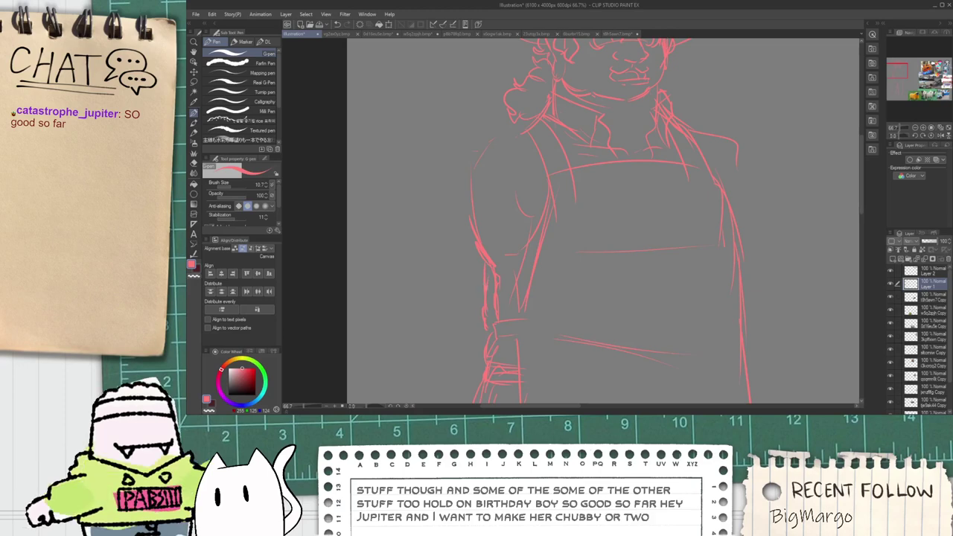
drag(482, 272, 478, 255)
scroll(510, 226, down, 1)
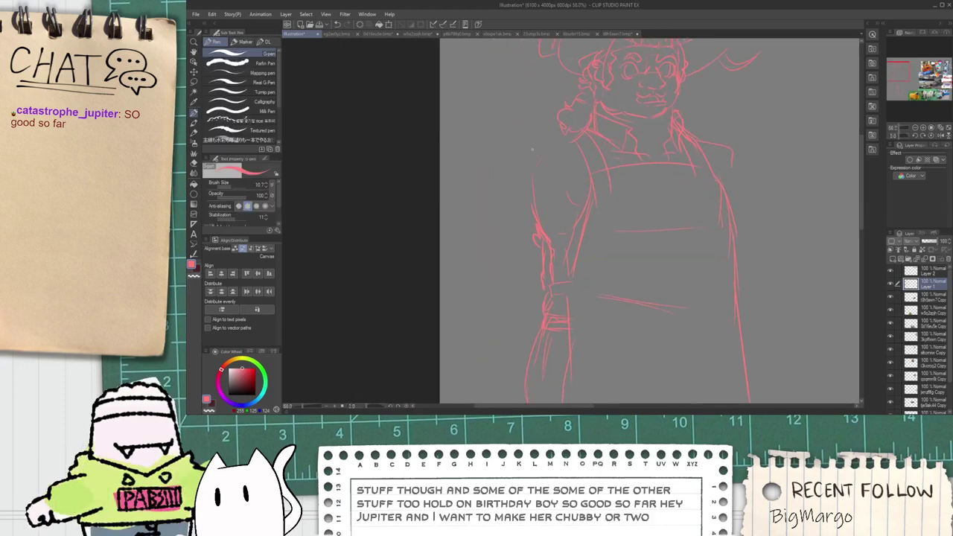
Step: Broaden both shoulders with wider curved outlines and start the upper arm on the side facing the references
drag(511, 157, 568, 135)
drag(563, 206, 548, 177)
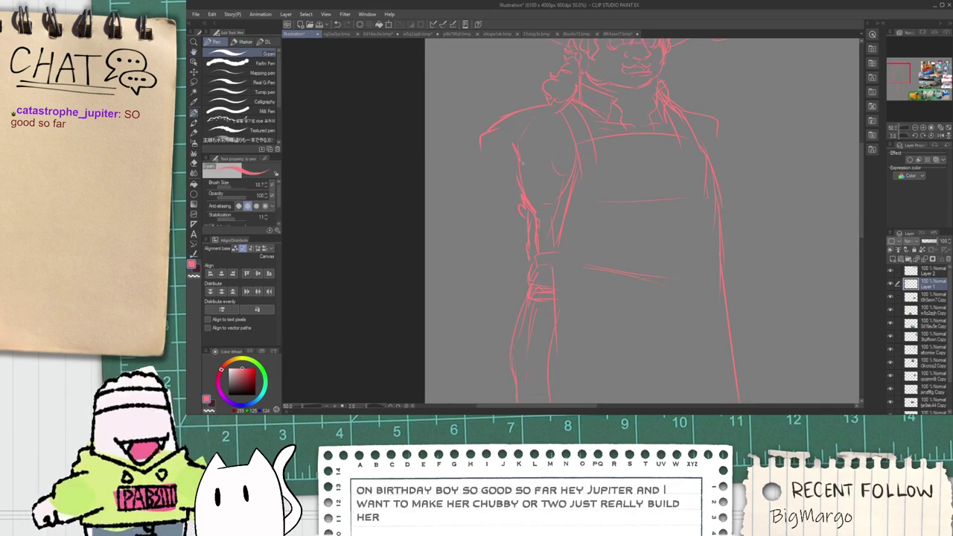
drag(696, 113, 752, 196)
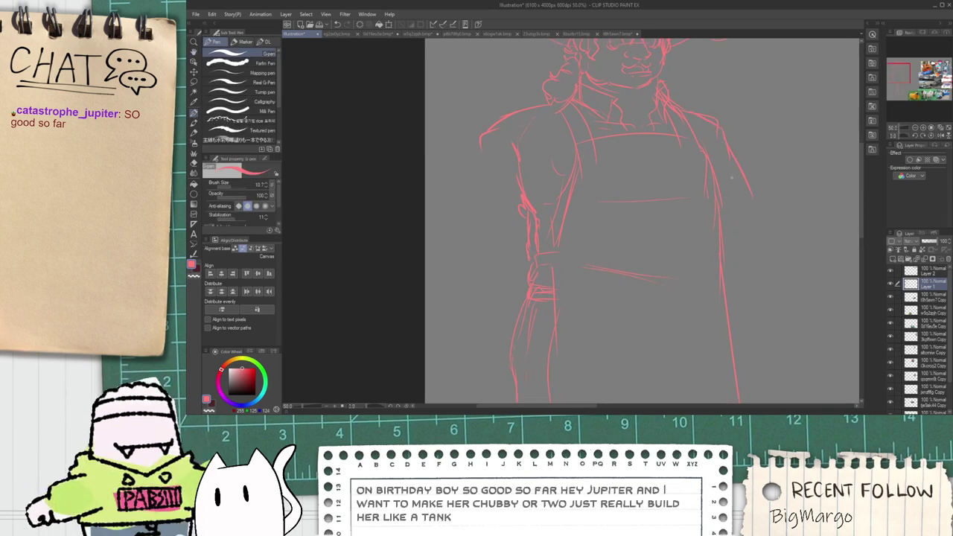
scroll(737, 228, down, 1)
drag(604, 197, 561, 167)
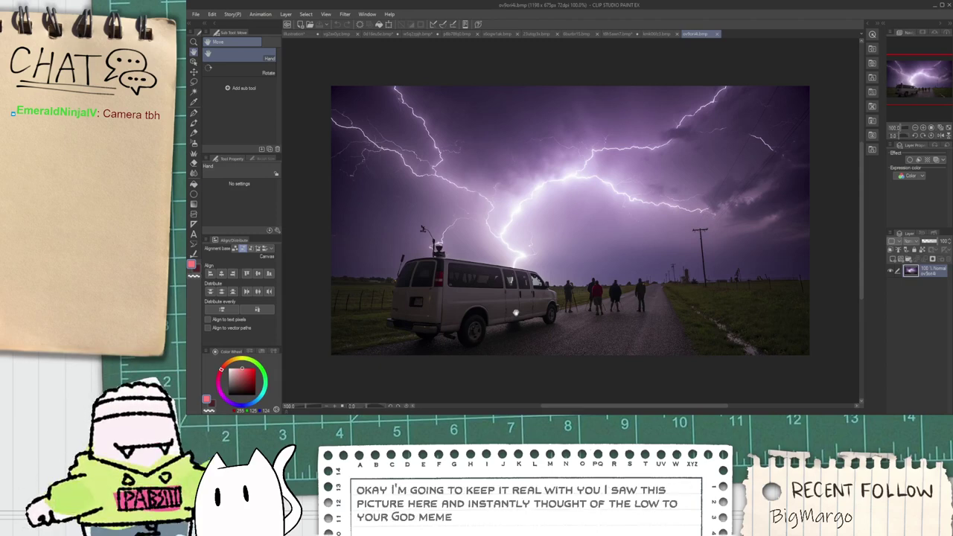
Step: Close the photo of the van under lightning and inspect the tripod-mounted camera photo
click(715, 35)
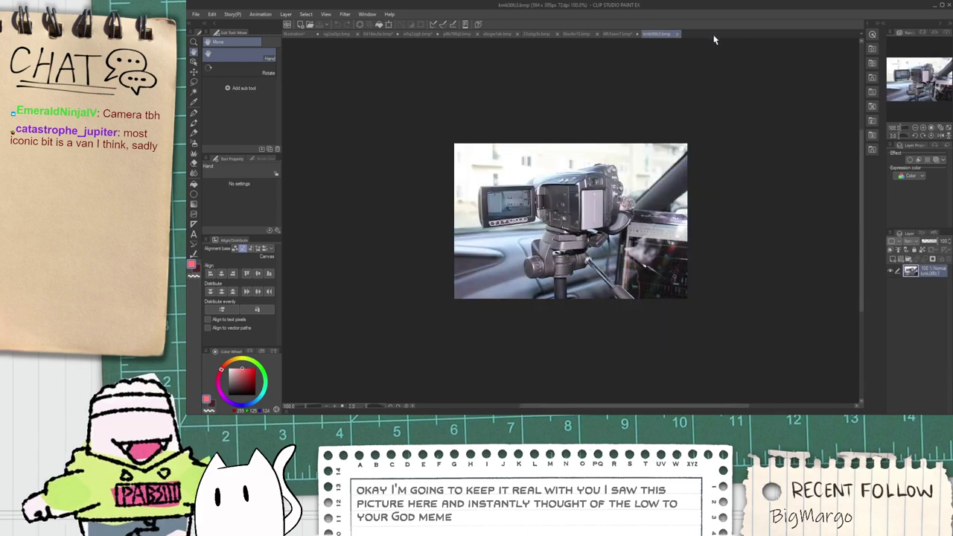
scroll(481, 150, up, 4)
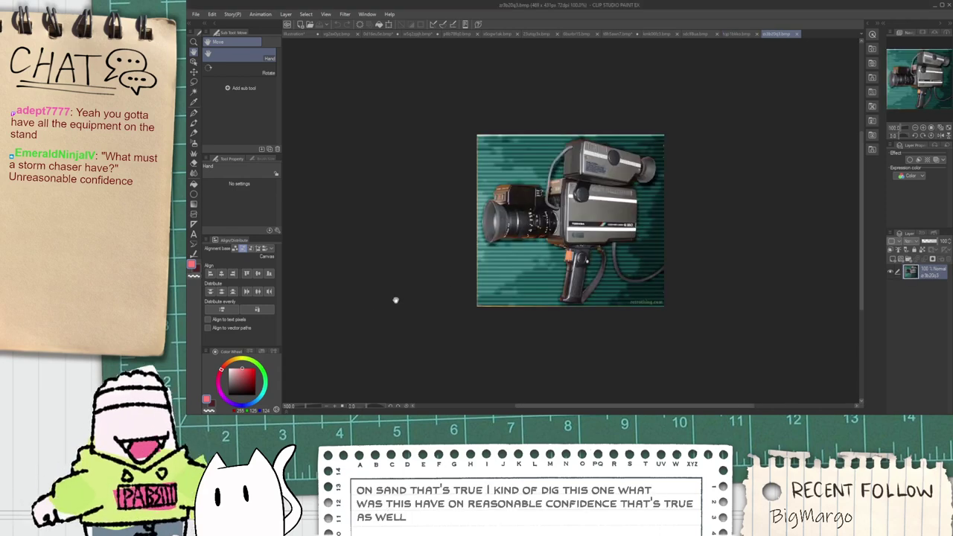
Step: Select and copy the entire camcorder photo with the green striped background, and paste it into the illustration
key(ctrl+a)
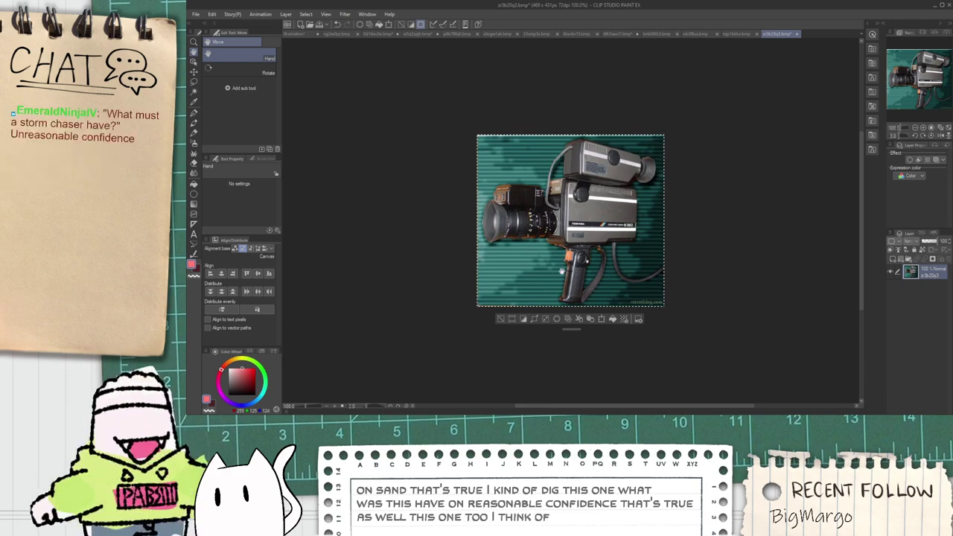
click(302, 35)
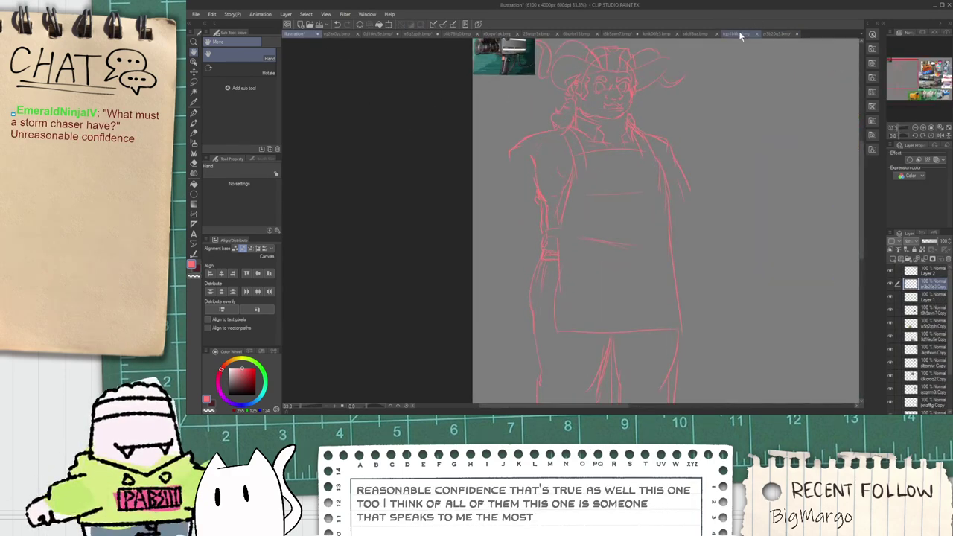
Step: Close the leftover camcorder photos and the black safety clog photo
click(743, 33)
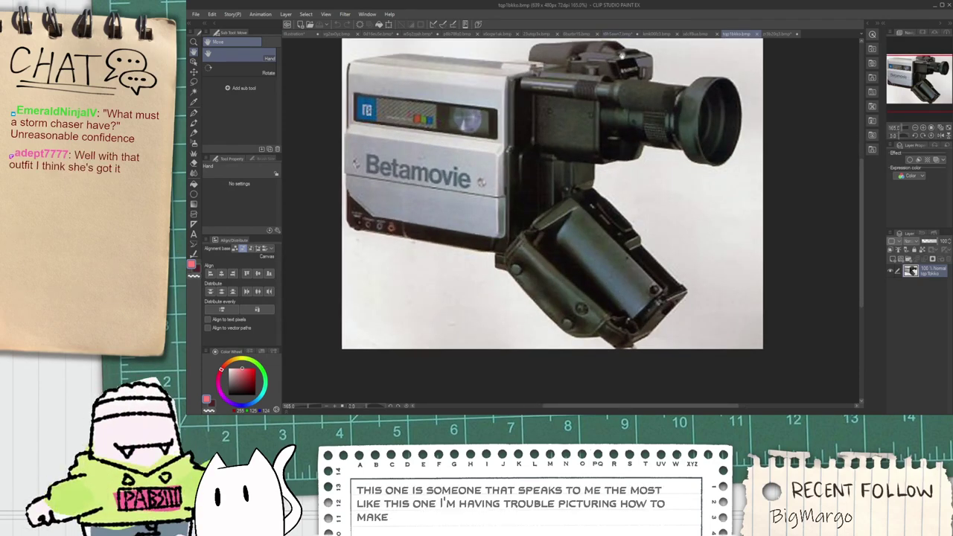
click(700, 34)
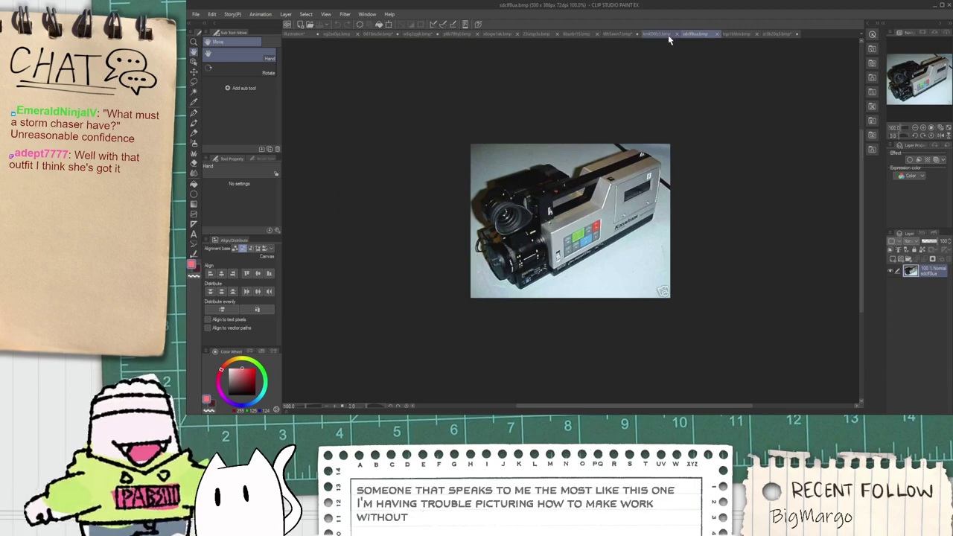
click(668, 35)
click(677, 34)
key(ctrl+w)
key(ctrl+w)
key(ctrl+w)
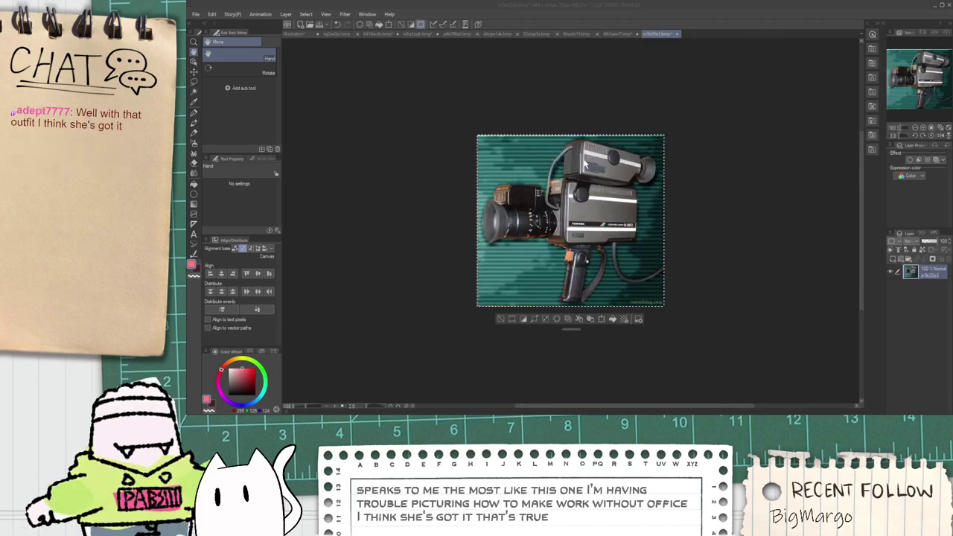
key(ctrl+w)
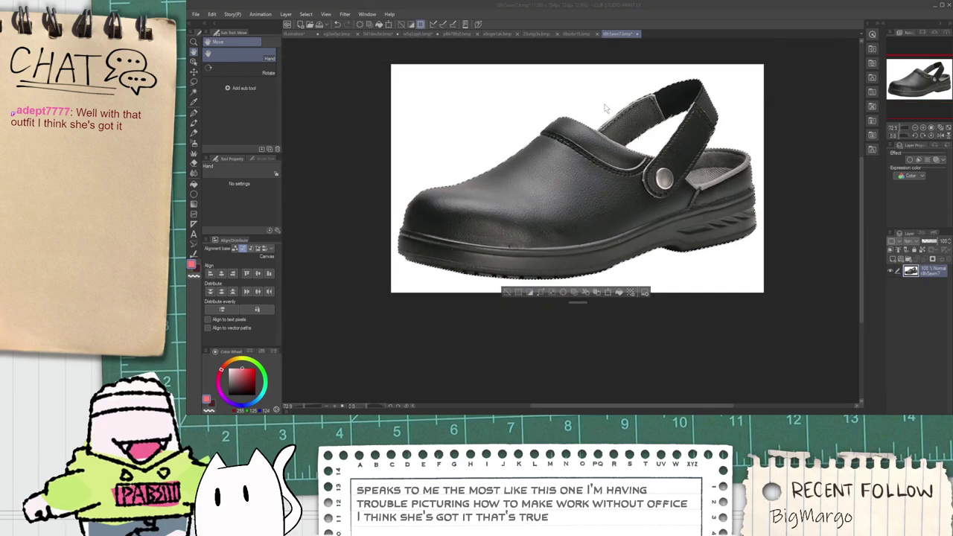
key(ctrl+w)
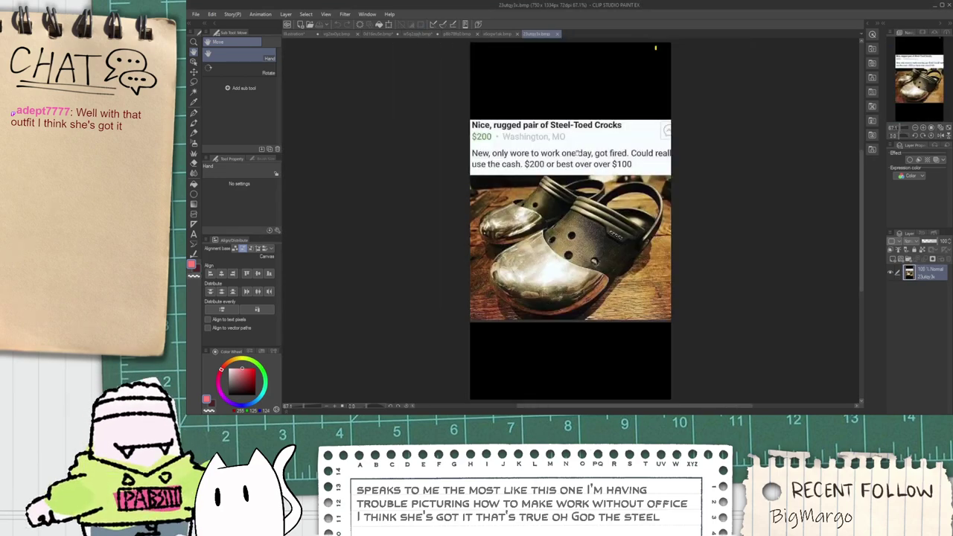
Step: Inspect the steel-toed clogs photo, and close it along with the remaining sheep, portrait and fish-shaped food truck photos
scroll(631, 164, up, 2)
scroll(410, 207, up, 4)
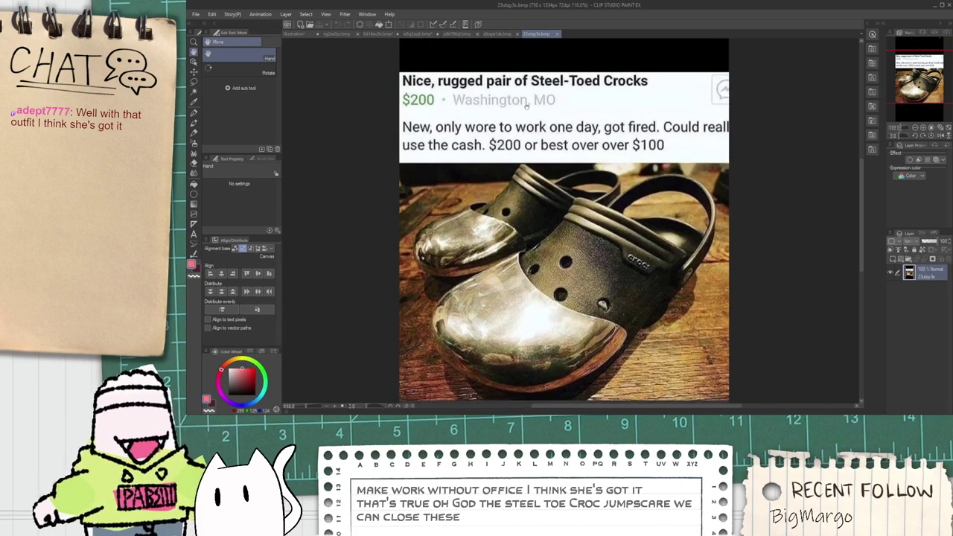
scroll(527, 106, down, 1)
scroll(553, 153, up, 1)
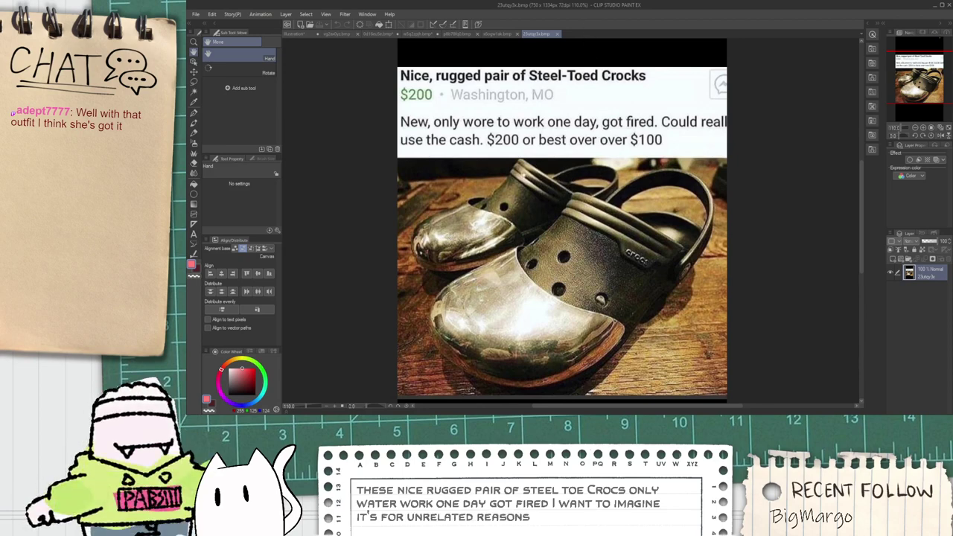
click(558, 35)
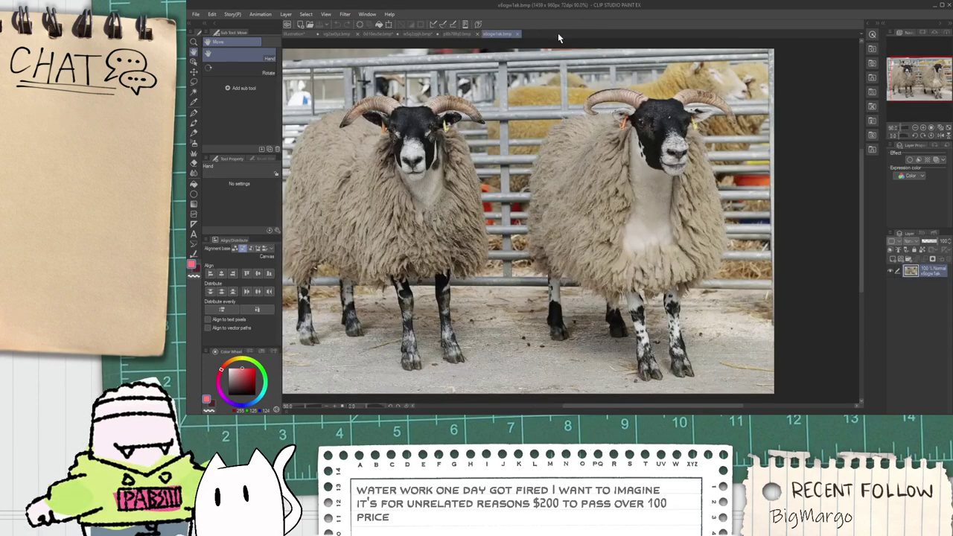
click(519, 36)
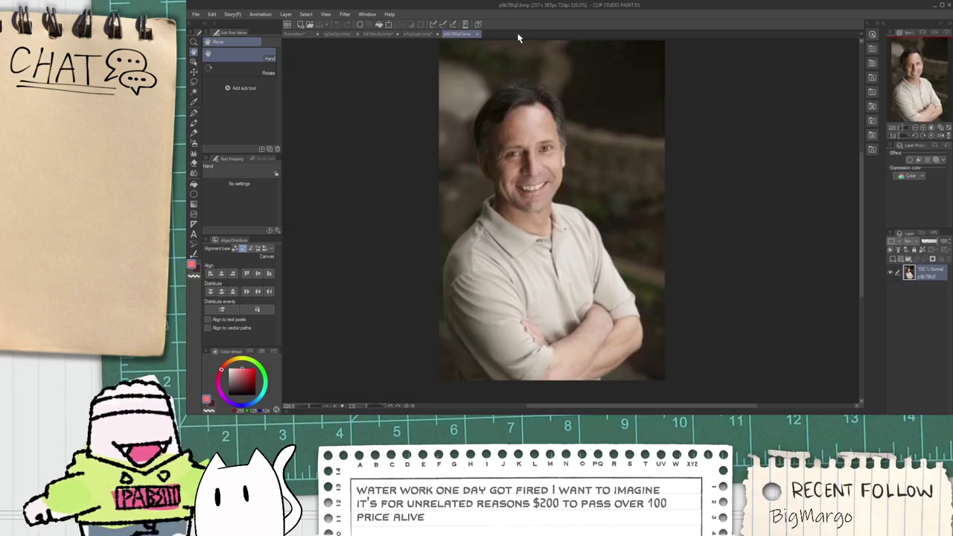
key(ctrl+w)
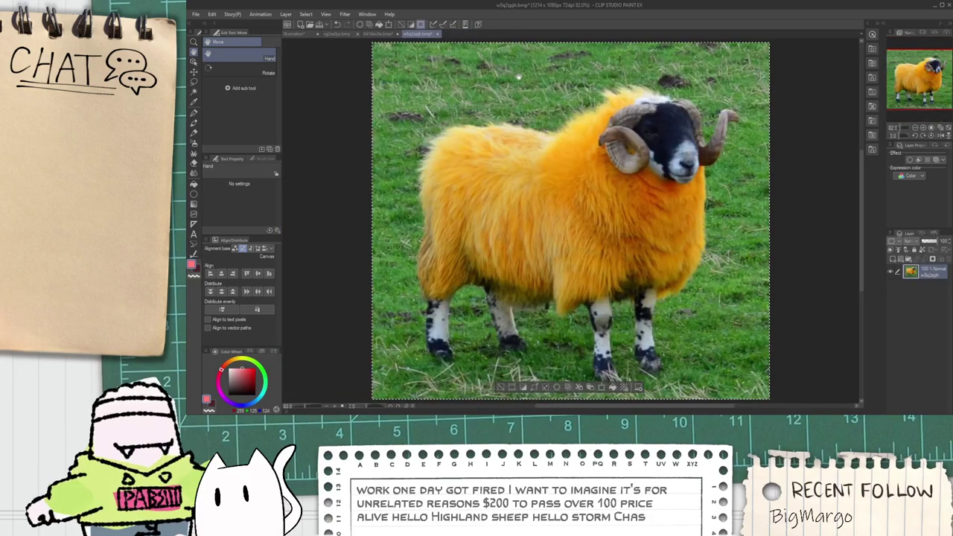
key(ctrl+w)
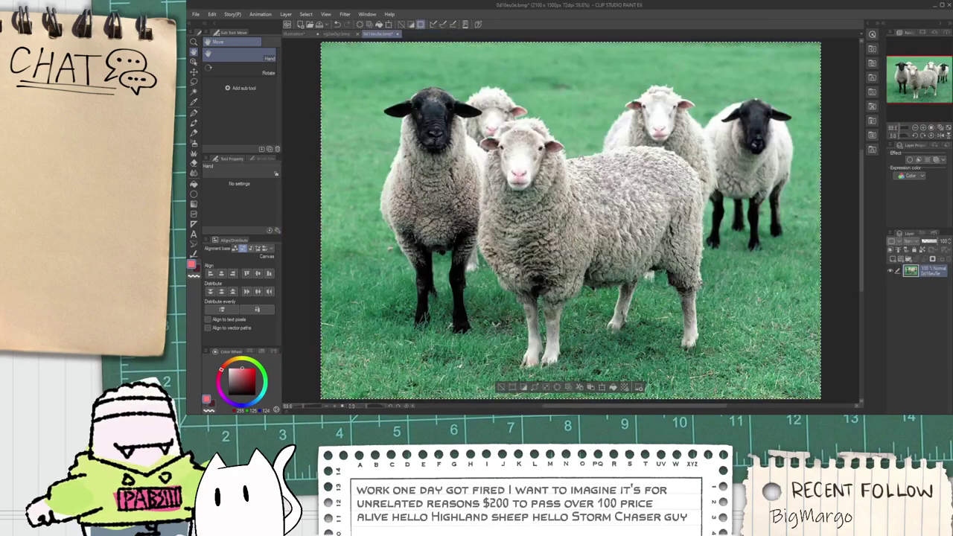
key(ctrl+w)
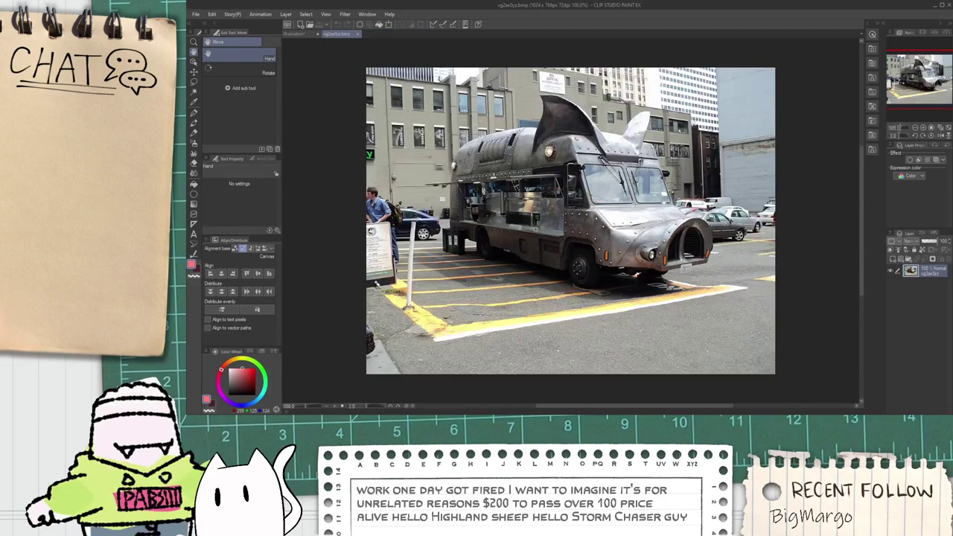
key(ctrl+w)
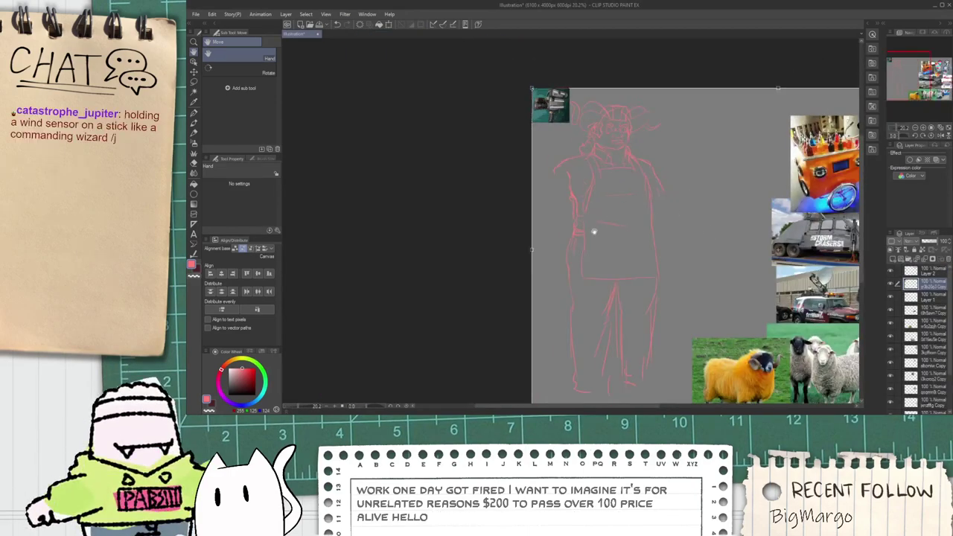
Step: Compare the three wind sensor photos, close the white wind vane one and select the entire black cup anemometer photo
scroll(594, 232, up, 1)
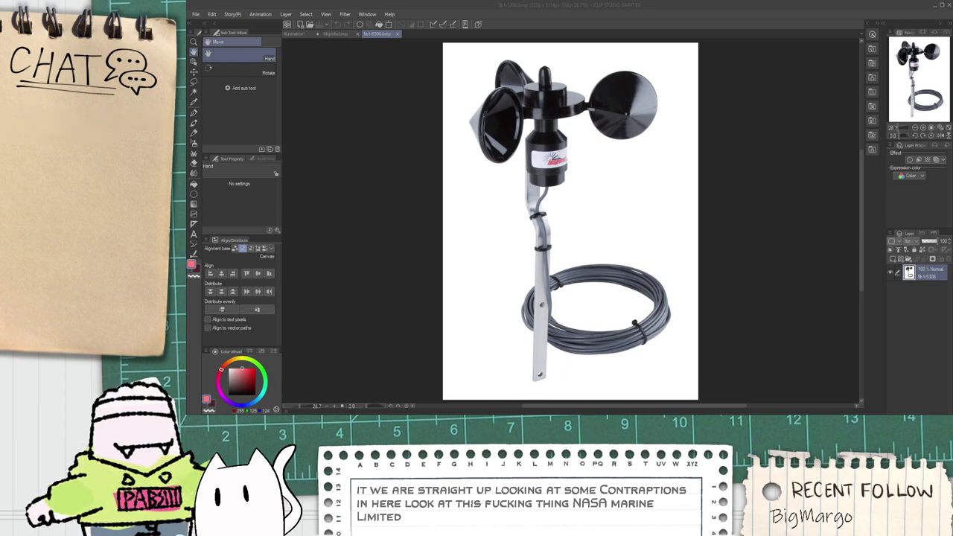
click(385, 302)
scroll(647, 225, up, 1)
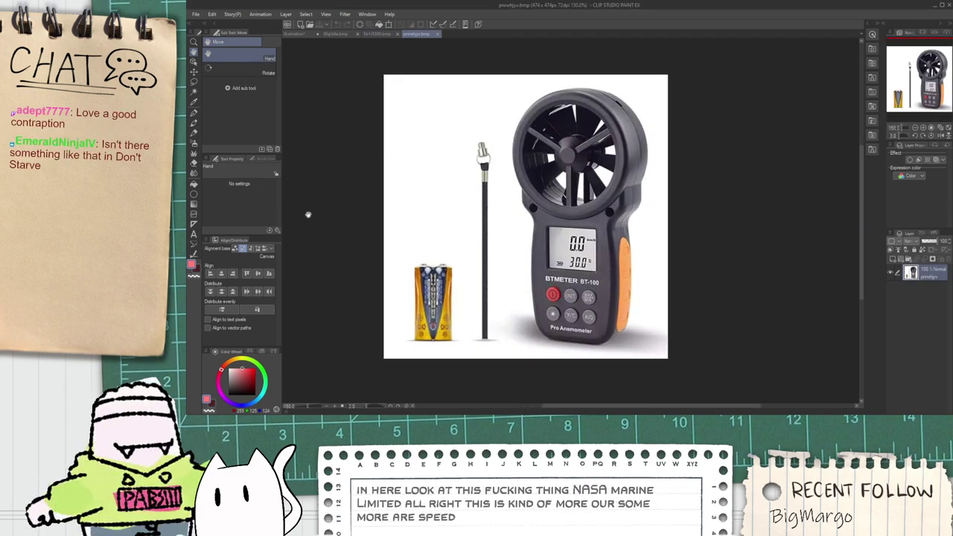
click(374, 34)
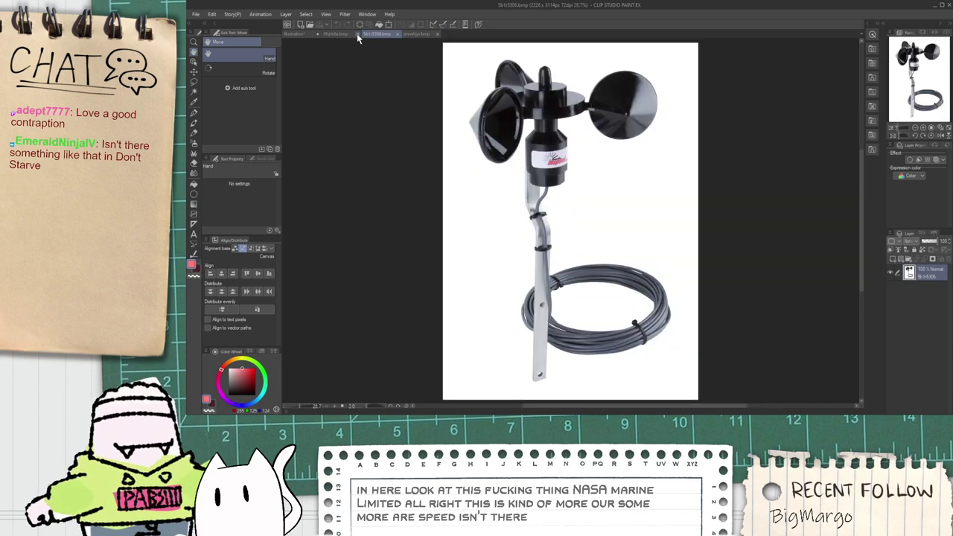
click(349, 35)
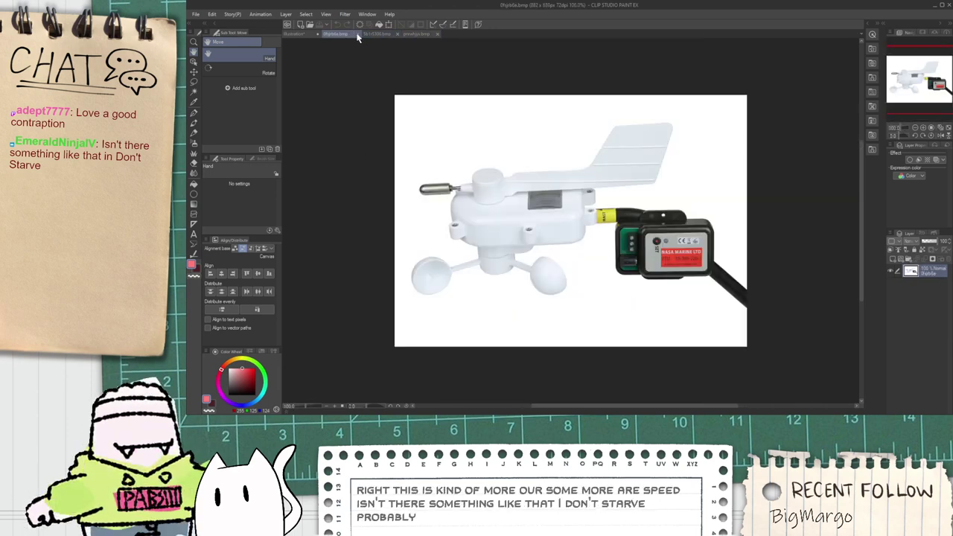
click(358, 34)
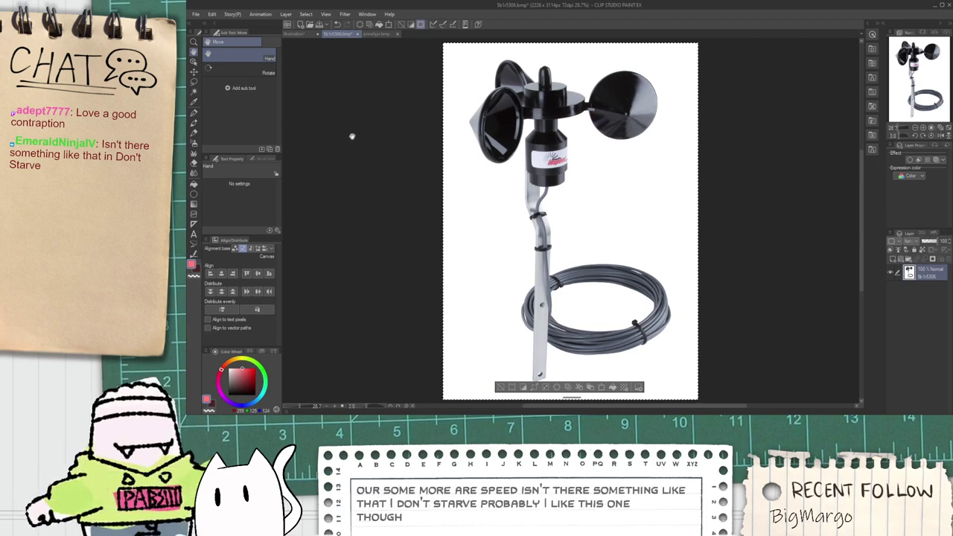
Step: Paste the cup anemometer photo into the illustration, scale it down and place it above the orange sheep beside the storm-chaser vehicles
click(307, 35)
key(ctrl+v)
scroll(737, 208, up, 4)
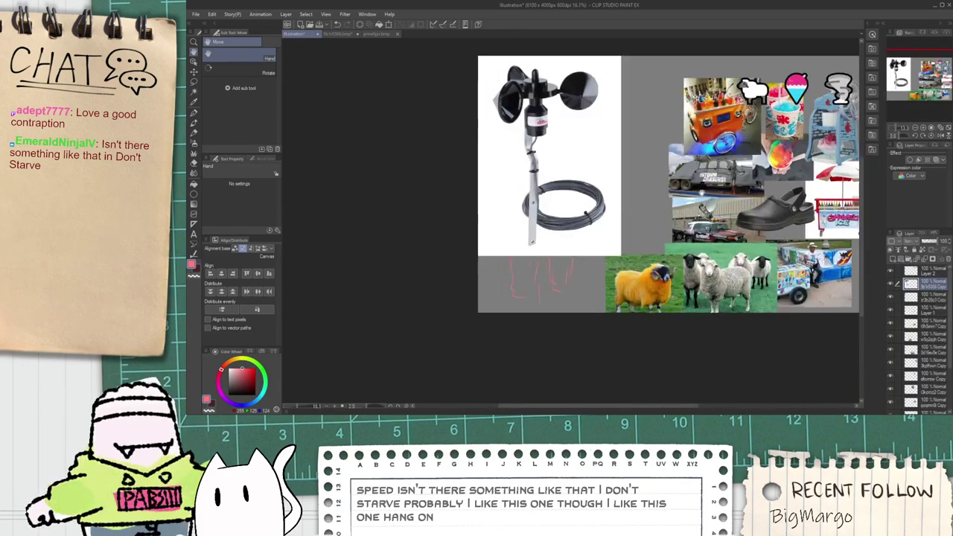
key(k)
drag(586, 176, 838, 227)
key(ctrl+t)
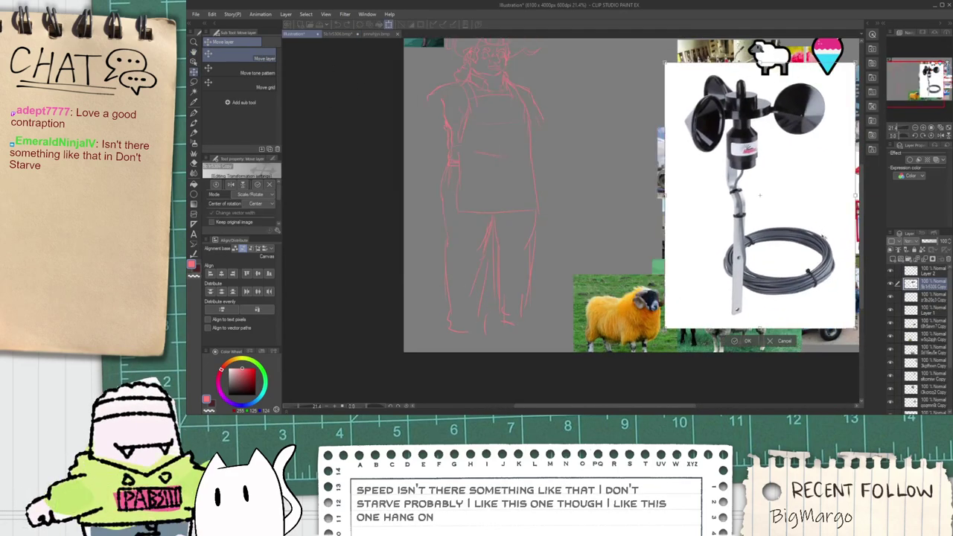
drag(855, 328, 770, 209)
drag(724, 157, 647, 224)
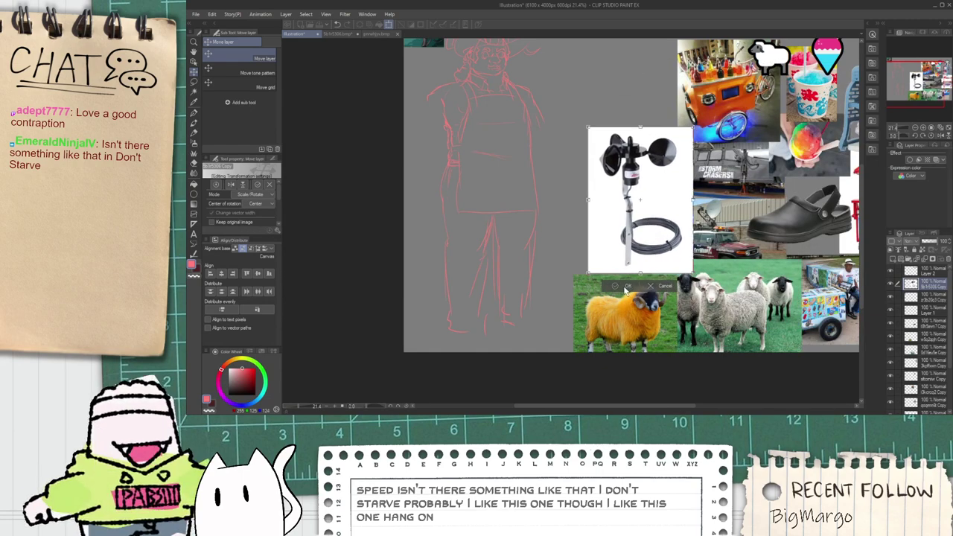
click(627, 288)
Step: Close the cup anemometer photo, and copy the entire handheld anemometer photo into the illustration
click(341, 35)
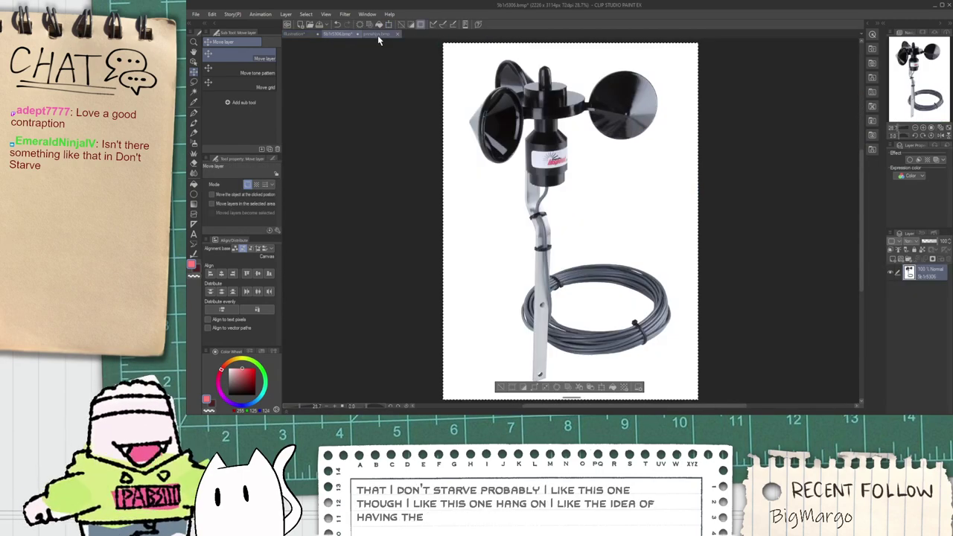
key(ctrl+w)
click(563, 168)
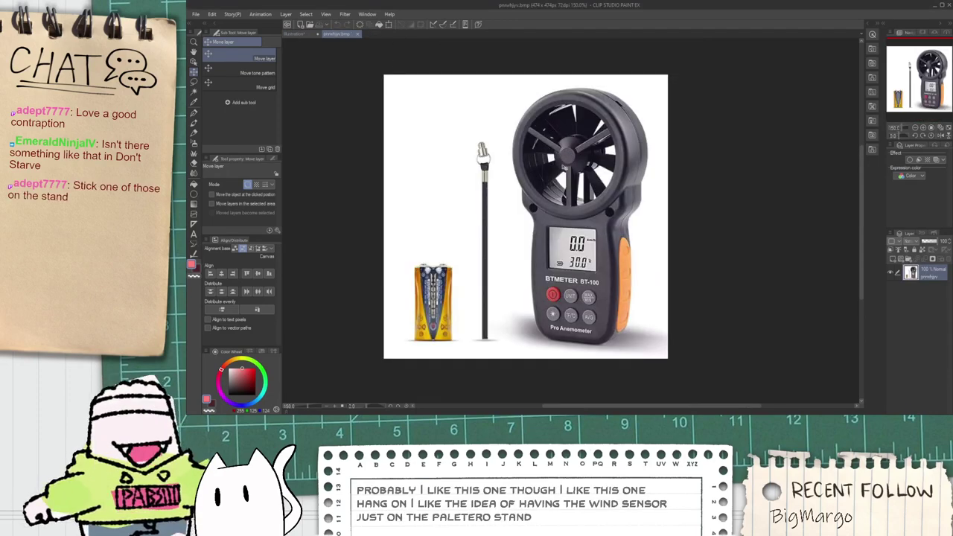
key(ctrl+a)
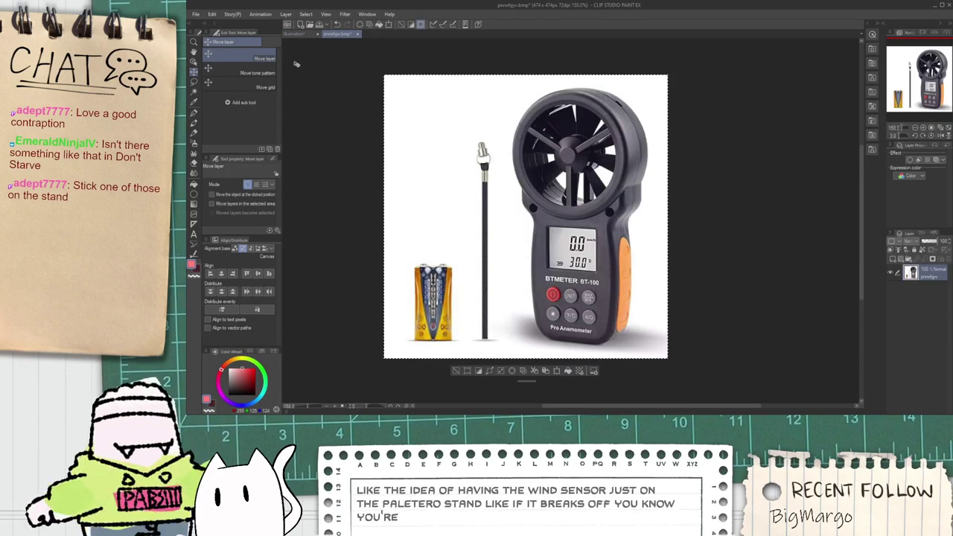
key(ctrl+c)
click(296, 34)
key(ctrl+v)
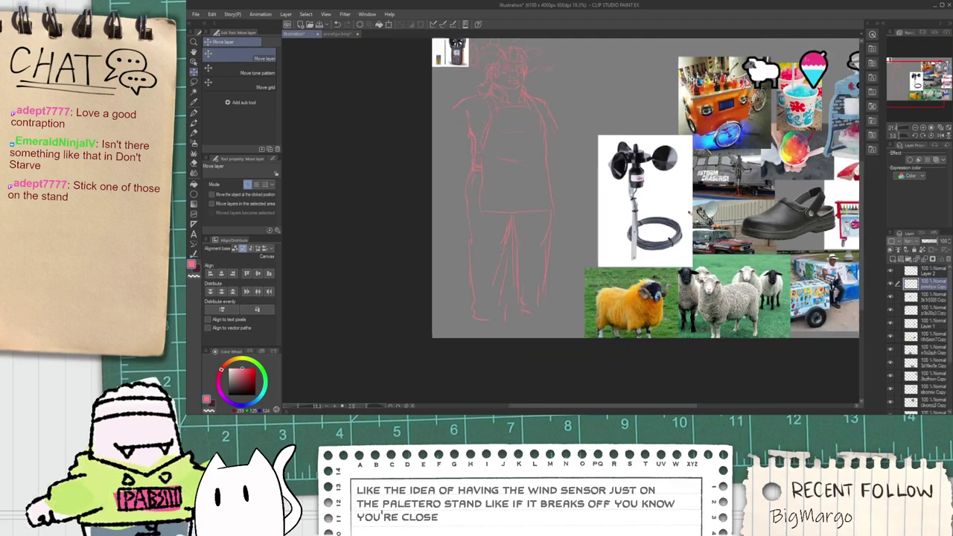
Step: Move the handheld anemometer photo into the space above the cup anemometer, beside the orange cart
scroll(689, 213, down, 4)
scroll(648, 136, up, 6)
scroll(645, 133, down, 5)
scroll(642, 123, up, 7)
scroll(559, 97, down, 3)
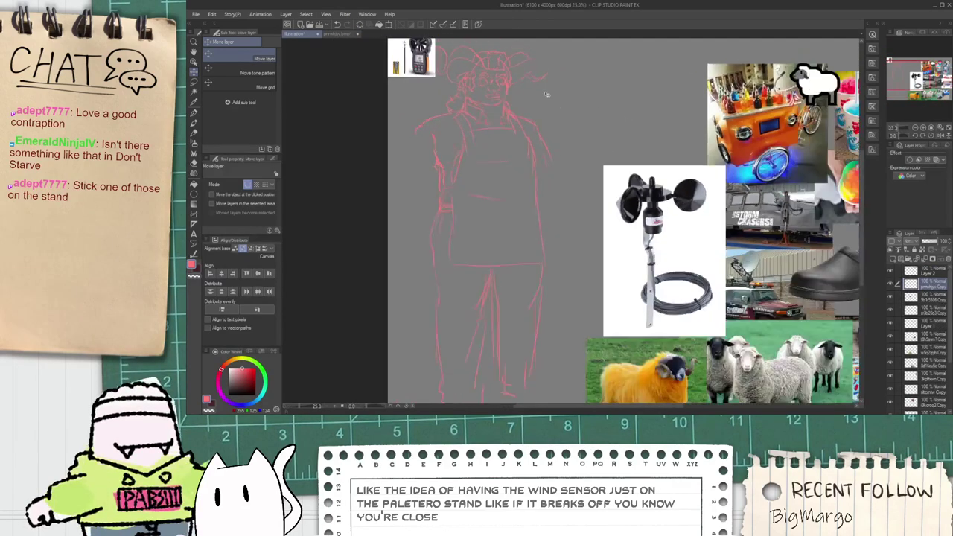
scroll(545, 95, up, 3)
scroll(491, 91, down, 3)
drag(402, 60, 672, 129)
scroll(715, 157, down, 3)
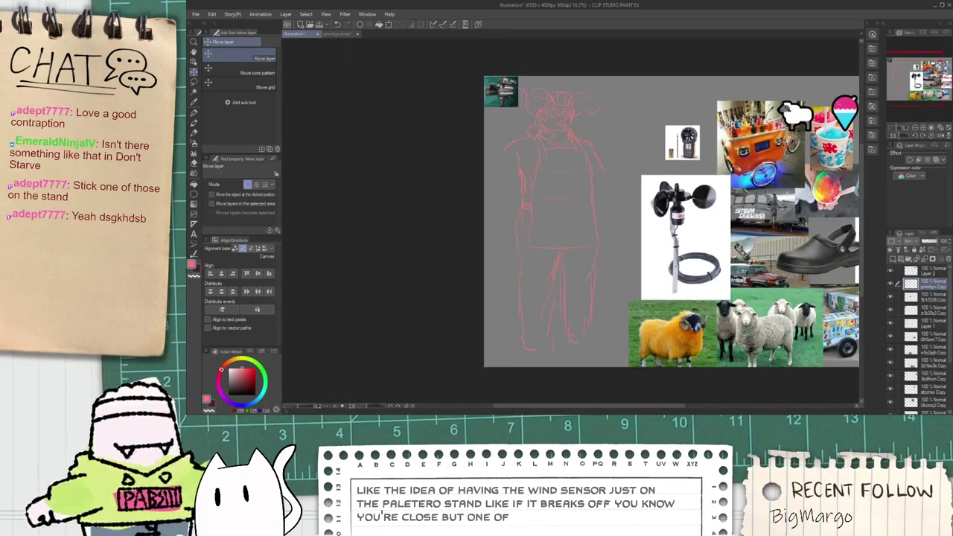
scroll(573, 202, up, 2)
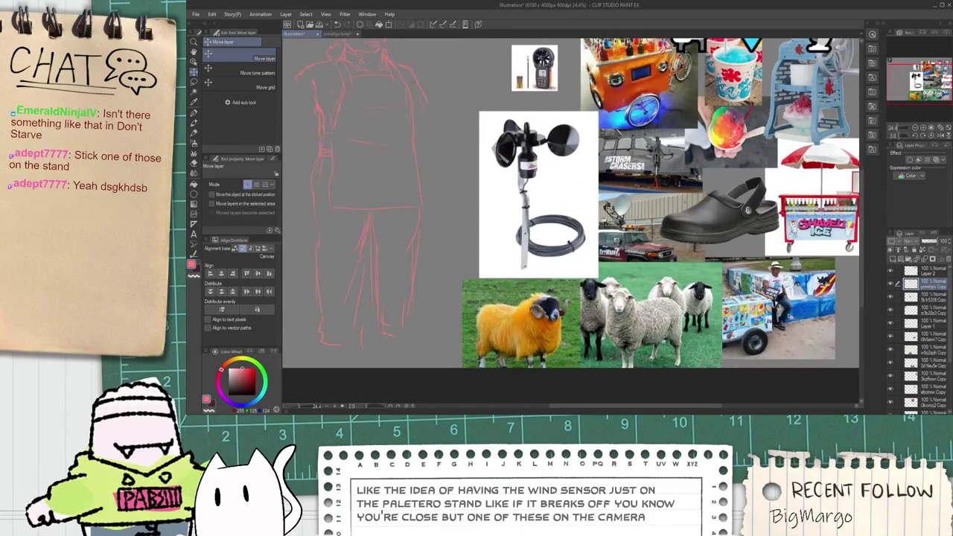
Step: Move the camcorder photo from beside the character's head to the handheld anemometer, and enlarge it there
click(928, 310)
scroll(929, 310, down, 1)
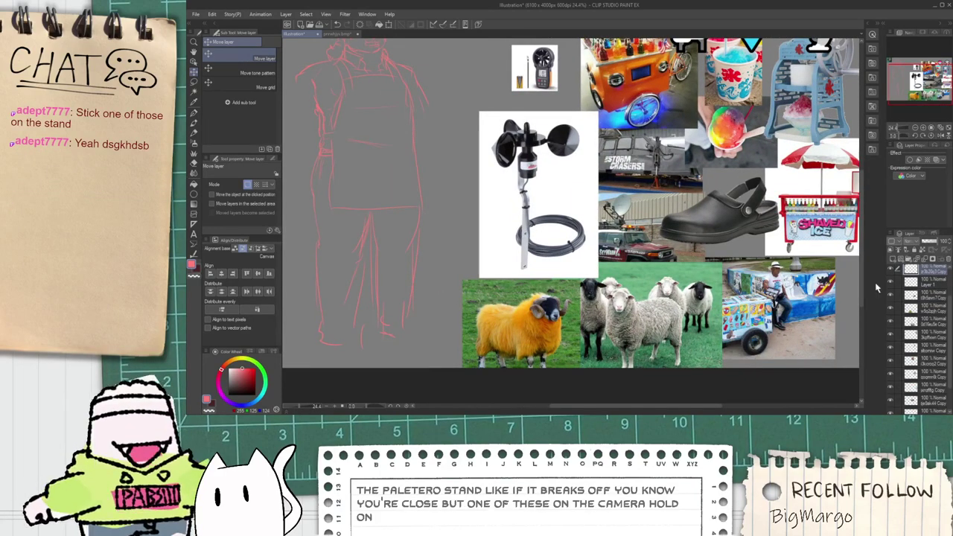
scroll(594, 237, down, 3)
drag(607, 237, 724, 286)
scroll(636, 207, up, 2)
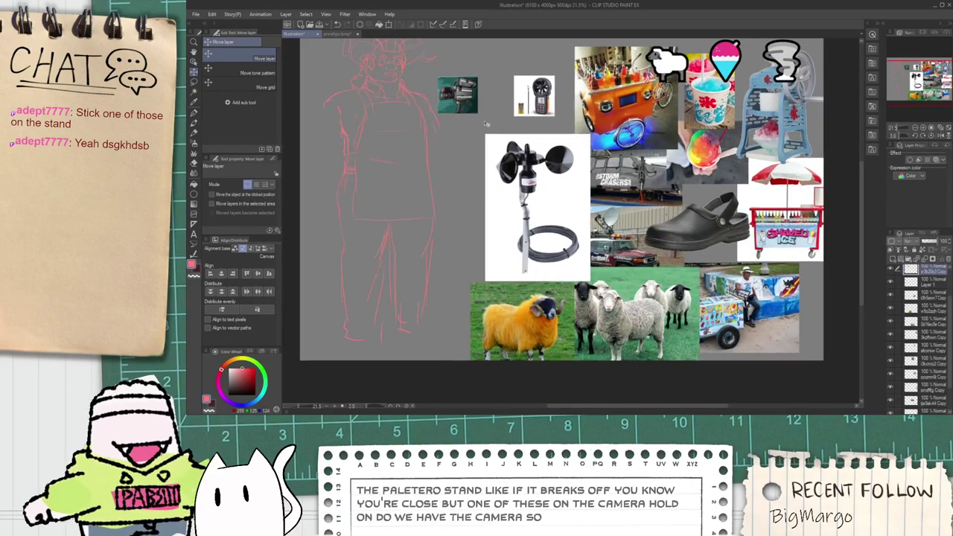
drag(450, 98, 543, 88)
key(ctrl+t)
click(496, 103)
scroll(499, 105, down, 1)
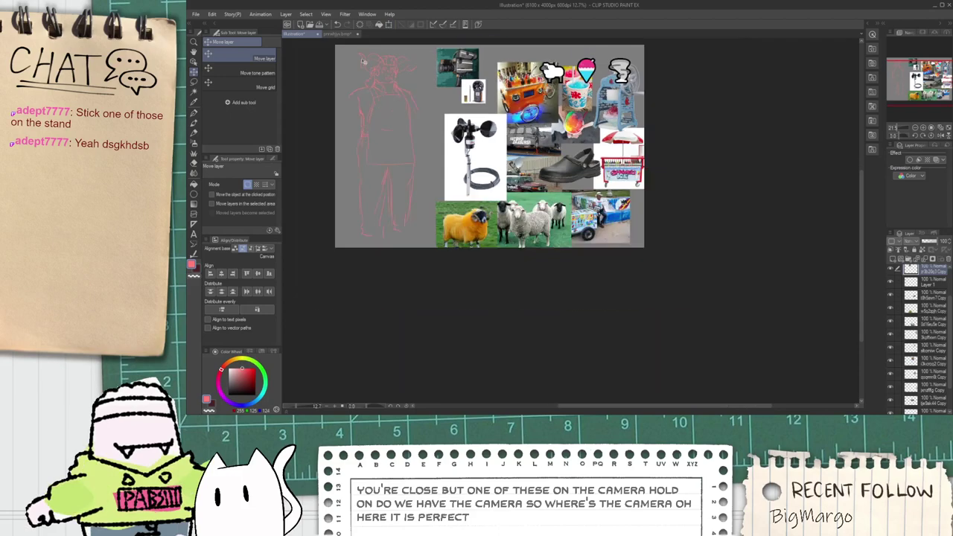
scroll(498, 105, up, 3)
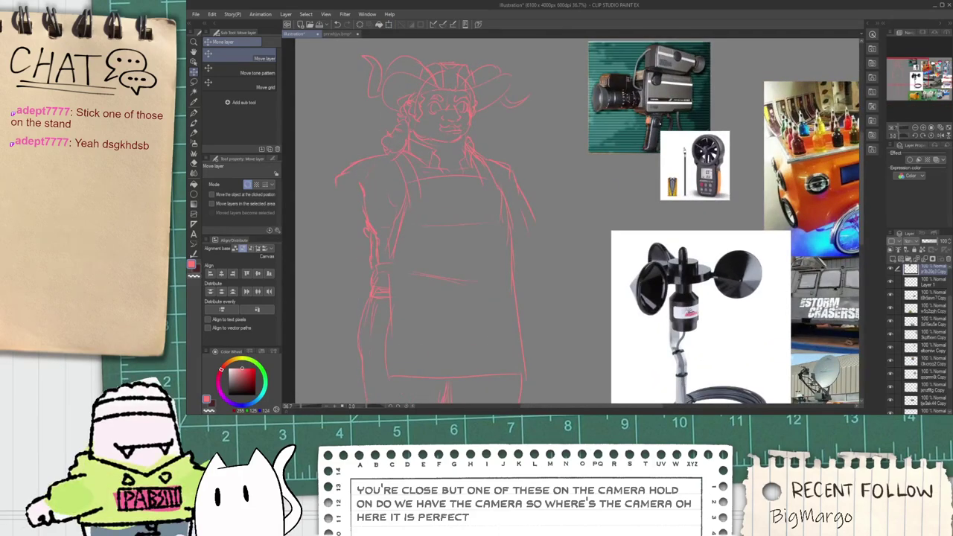
Step: Bring in the retro laptop photo with the Warcraft screen as a new canvas and copy the entire image for the illustration
key(alt+Tab)
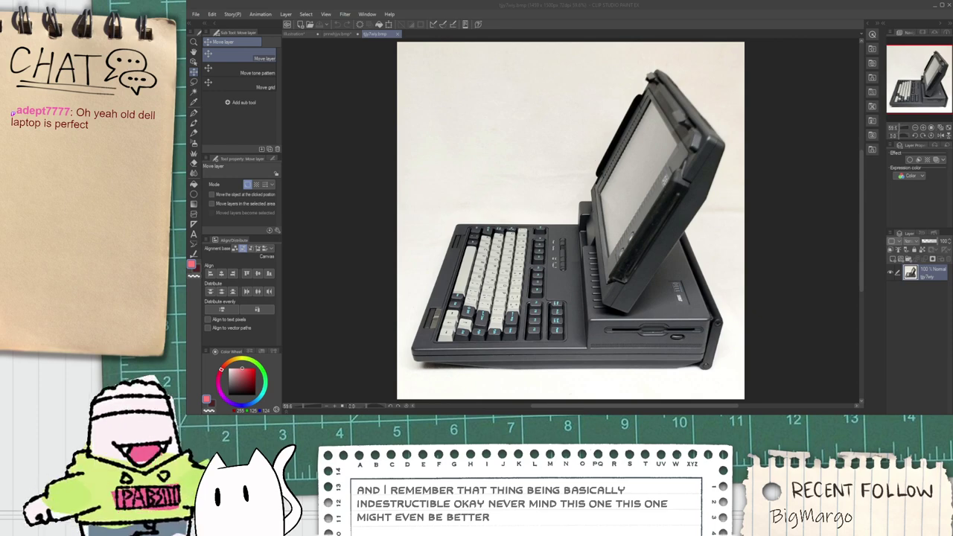
click(327, 280)
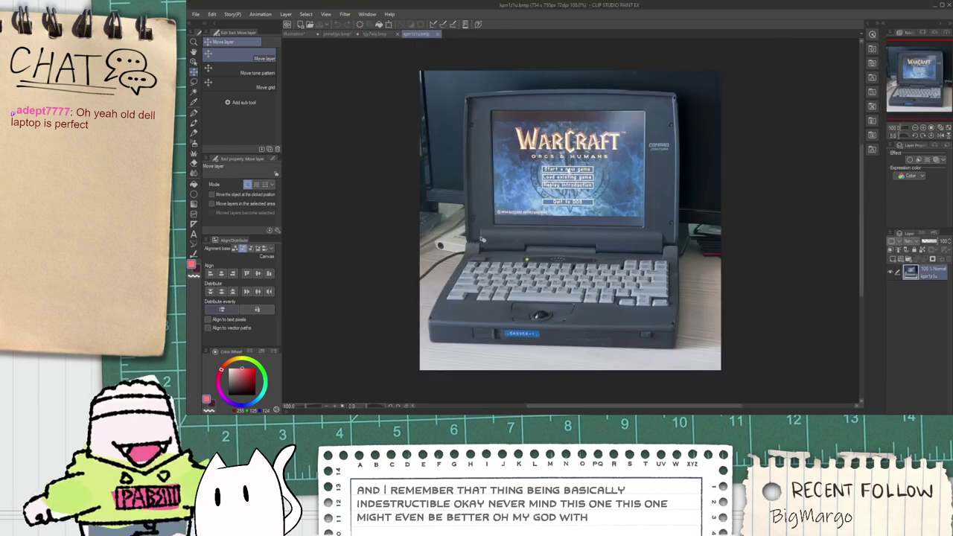
scroll(481, 235, up, 2)
scroll(499, 190, up, 2)
scroll(596, 164, down, 3)
key(ctrl+a)
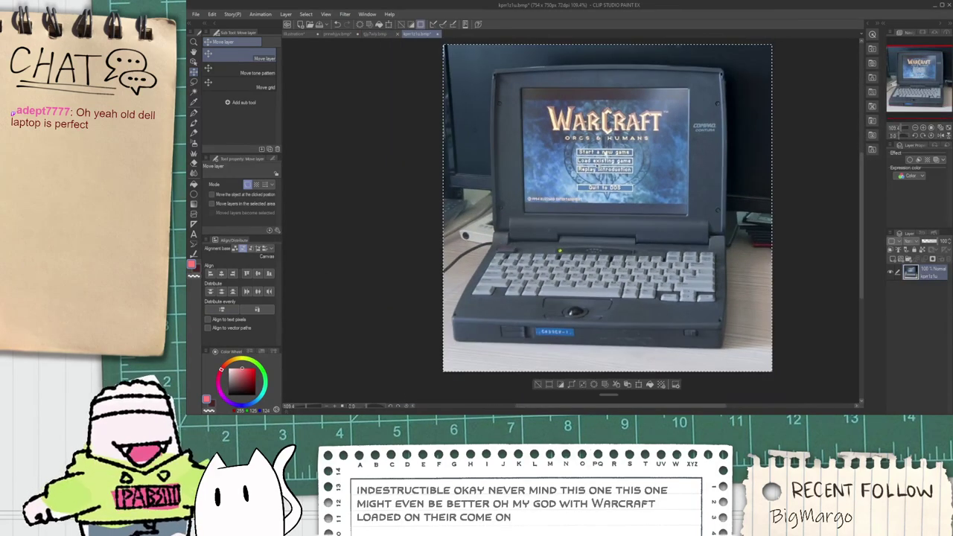
key(ctrl+c)
click(301, 35)
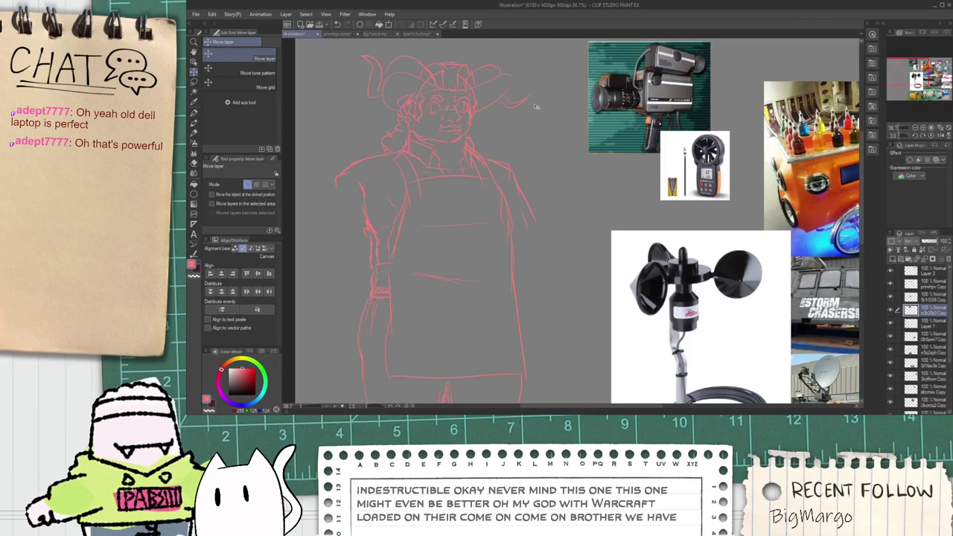
Step: Paste the Warcraft laptop photo into the illustration and place it below the camcorder, beside the handheld anemometer
key(ctrl+v)
scroll(571, 178, down, 6)
scroll(570, 178, up, 2)
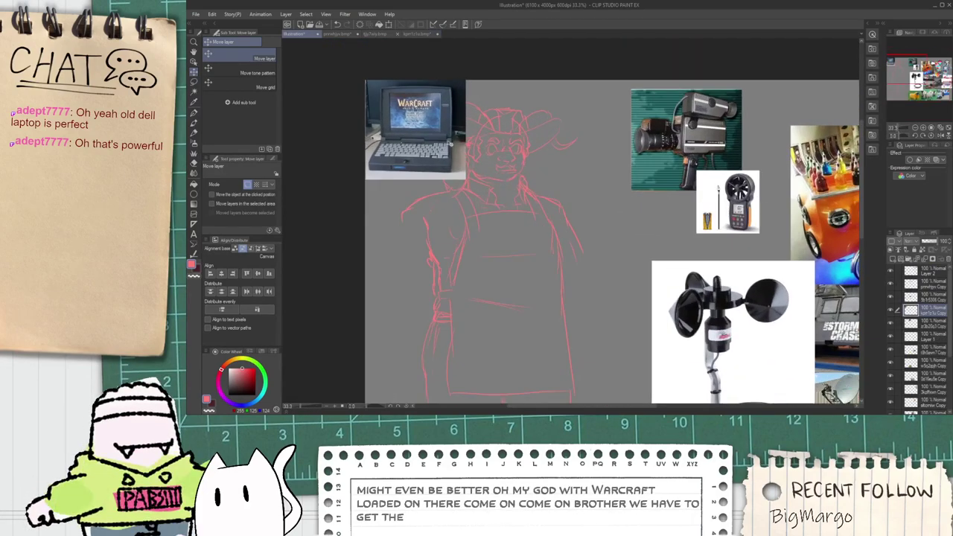
drag(448, 147, 713, 237)
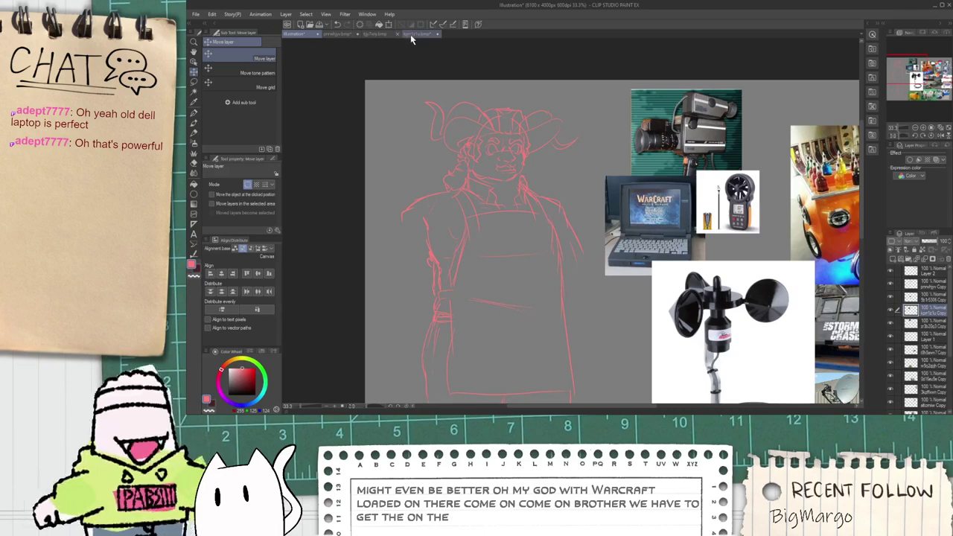
Step: Return to the Warcraft laptop photo's own canvas and close it
click(412, 34)
click(438, 34)
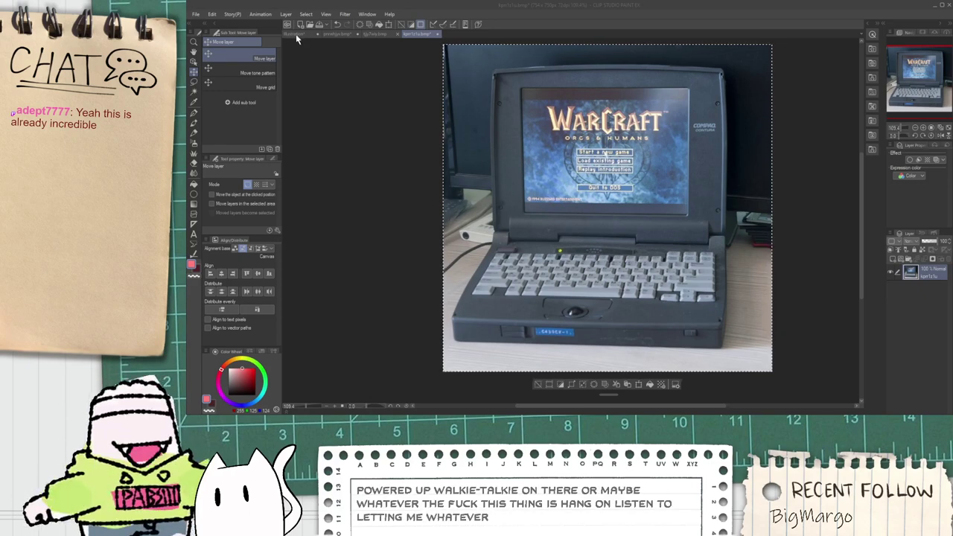
key(ctrl+w)
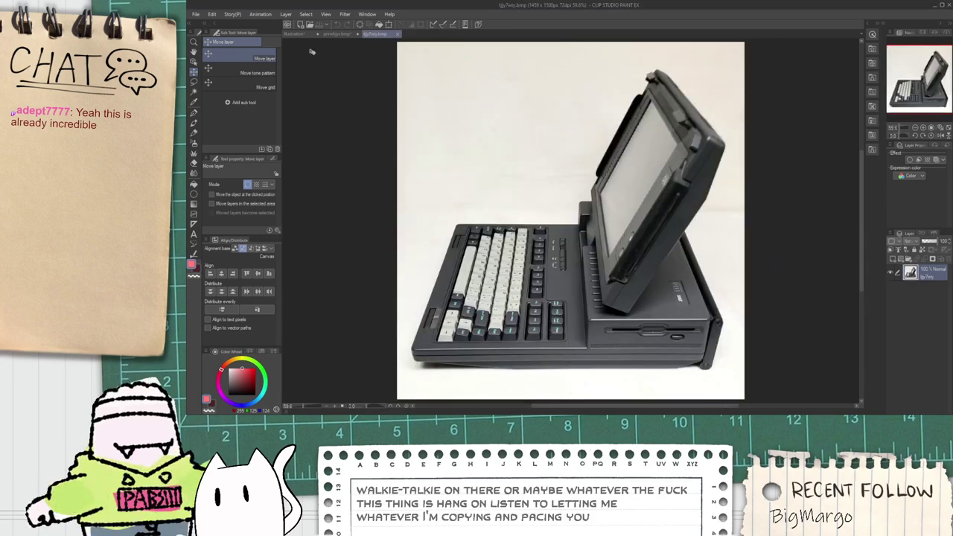
Step: Add the green-display radio transceiver photo to the illustration and place it beside the camcorder, above the orange cart
click(302, 35)
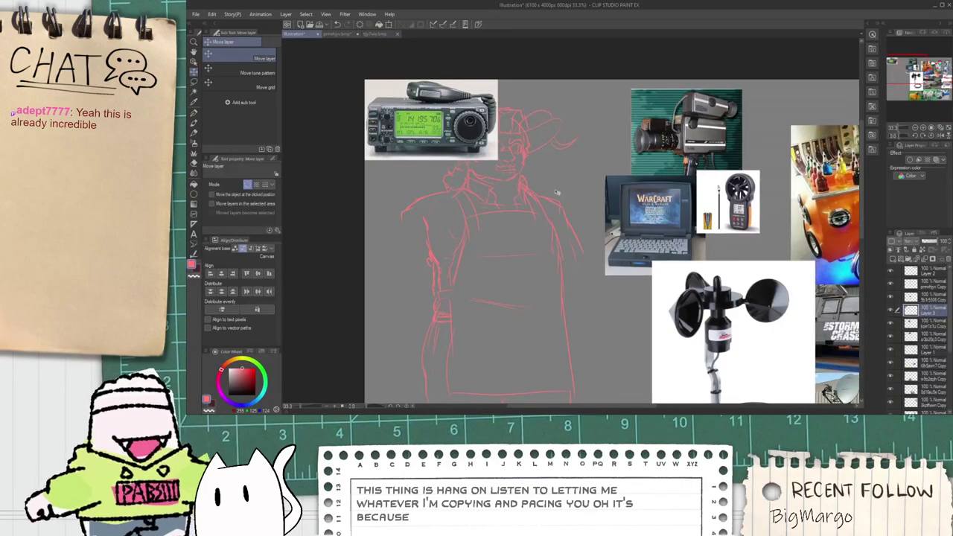
scroll(542, 186, down, 1)
drag(499, 133, 828, 155)
drag(810, 198, 821, 176)
scroll(820, 177, down, 5)
scroll(821, 178, up, 1)
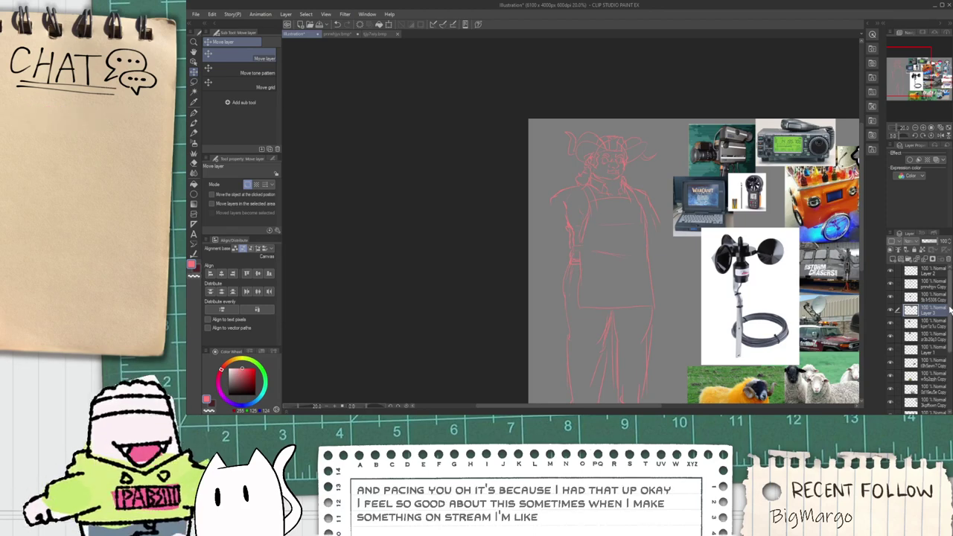
Step: Move the character sketch's Layer 1 above all the reference photo layers, directly beneath Layer 2
click(927, 273)
click(929, 287)
key(h)
drag(774, 286, 682, 266)
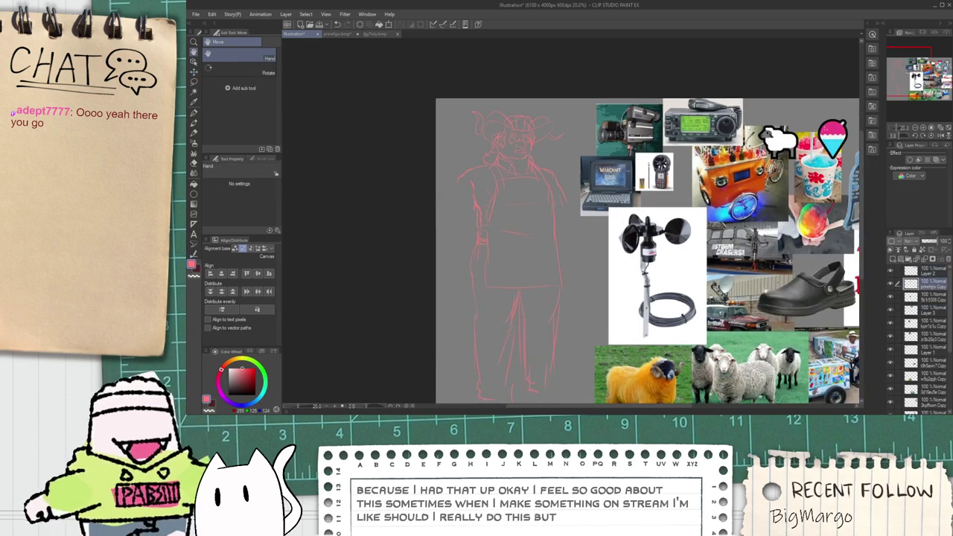
drag(949, 335, 950, 384)
scroll(947, 384, up, 5)
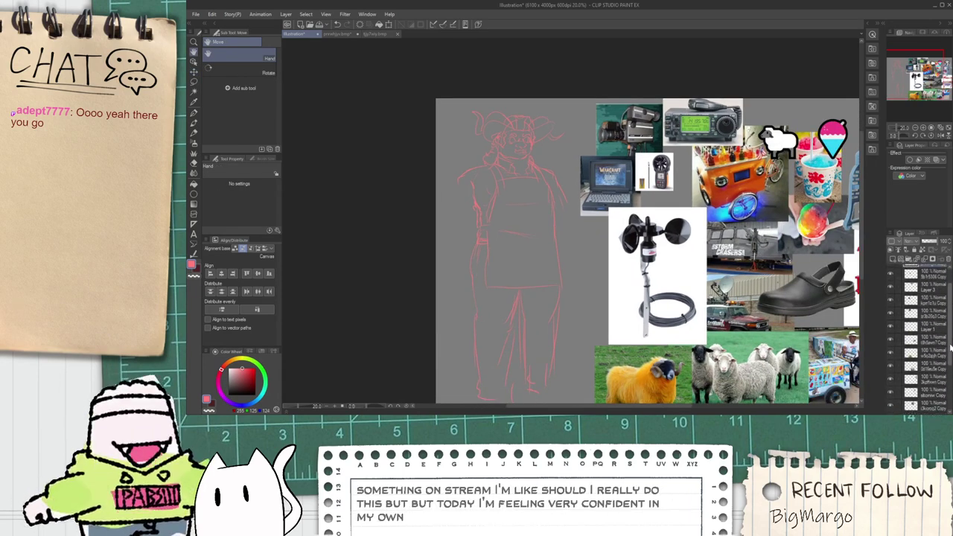
drag(923, 339, 936, 280)
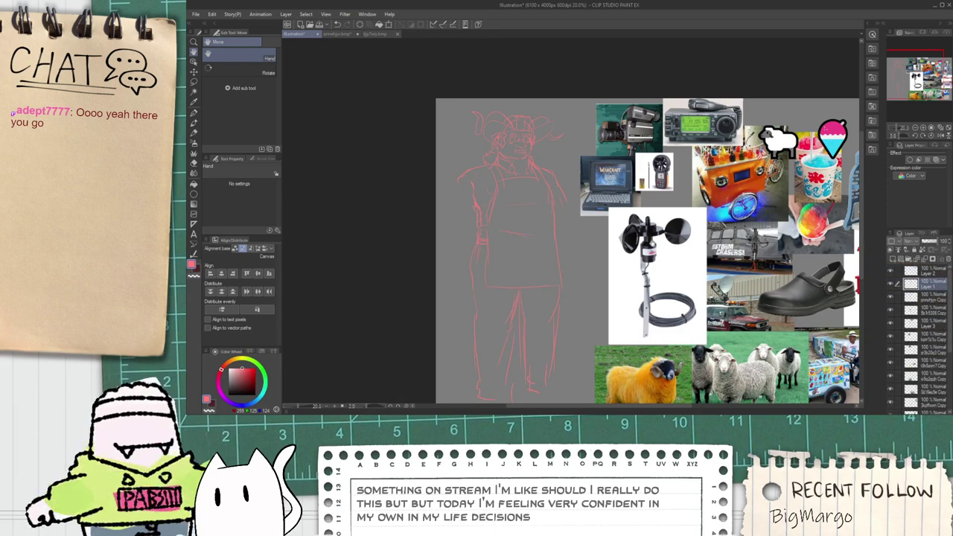
Step: Scale the whole character sketch down and position it higher so the figure down to the feet fits beside the references
scroll(570, 269, up, 1)
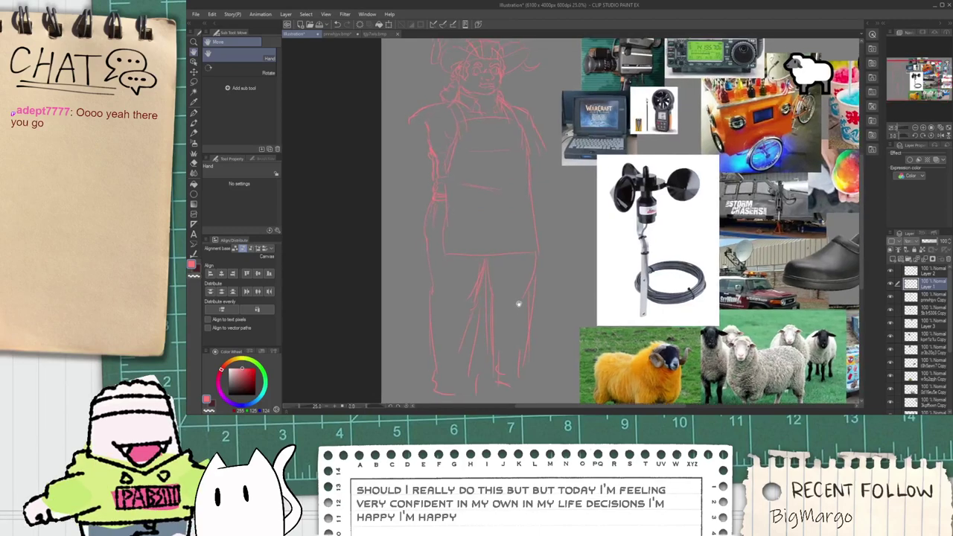
key(ctrl+t)
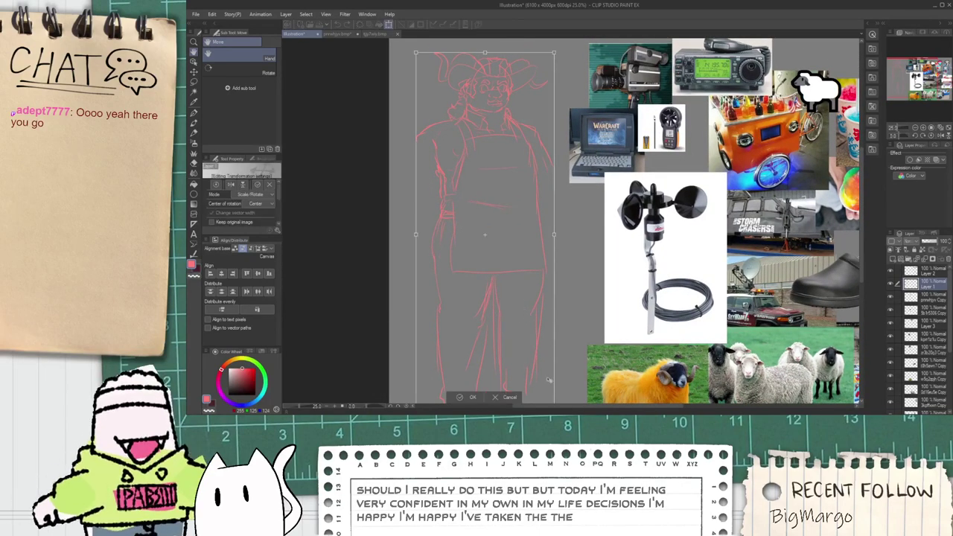
drag(554, 235, 532, 236)
drag(510, 270, 519, 238)
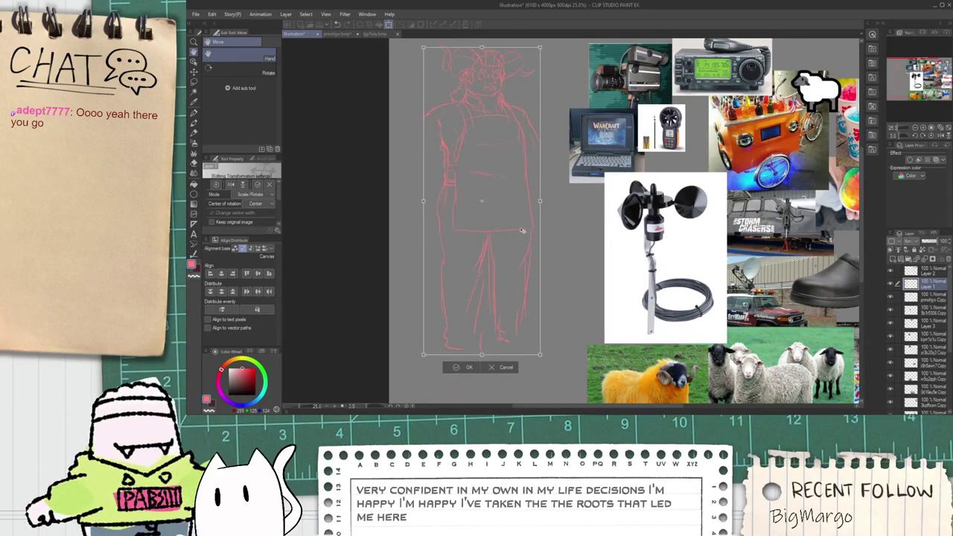
click(470, 368)
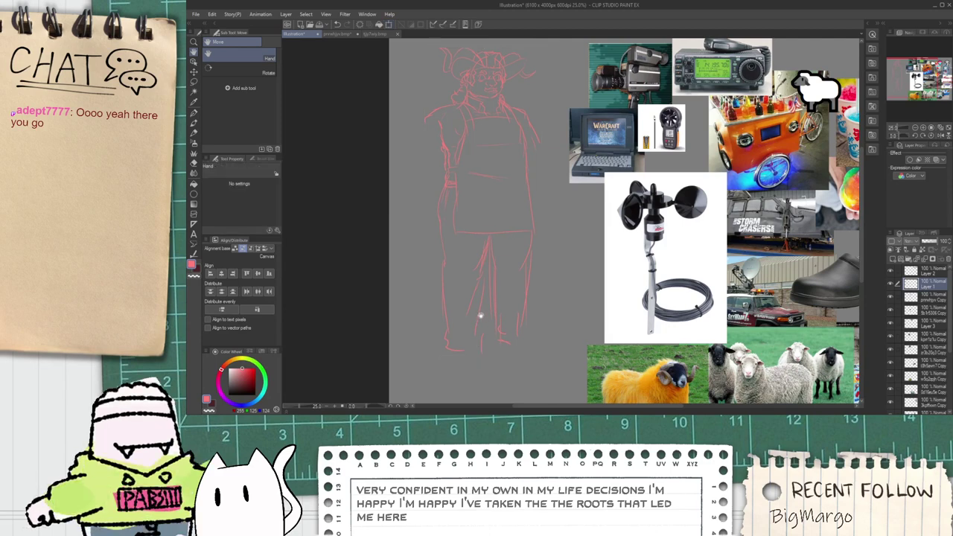
Step: Stretch the character sketch slightly taller and wider to make the figure more imposing
key(ctrl+t)
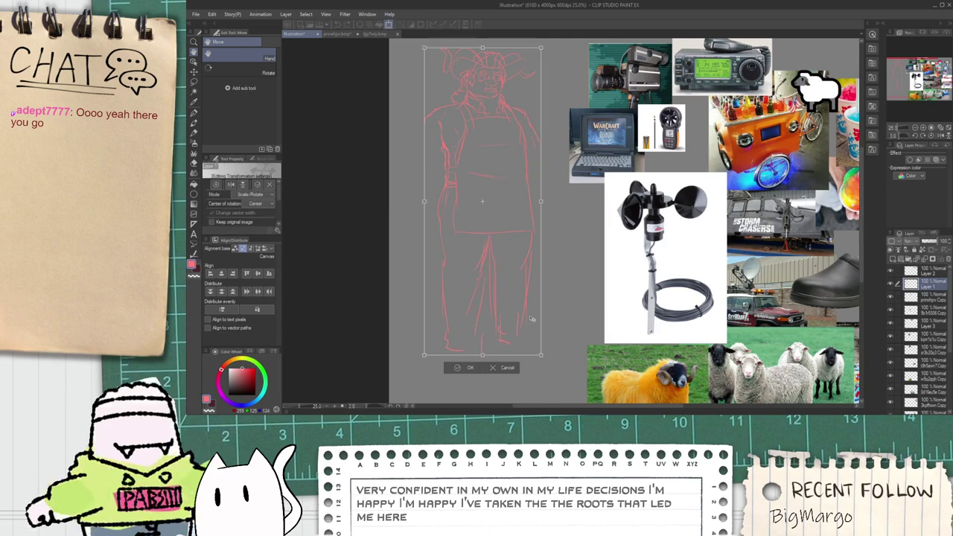
drag(488, 352, 487, 368)
drag(541, 220, 544, 212)
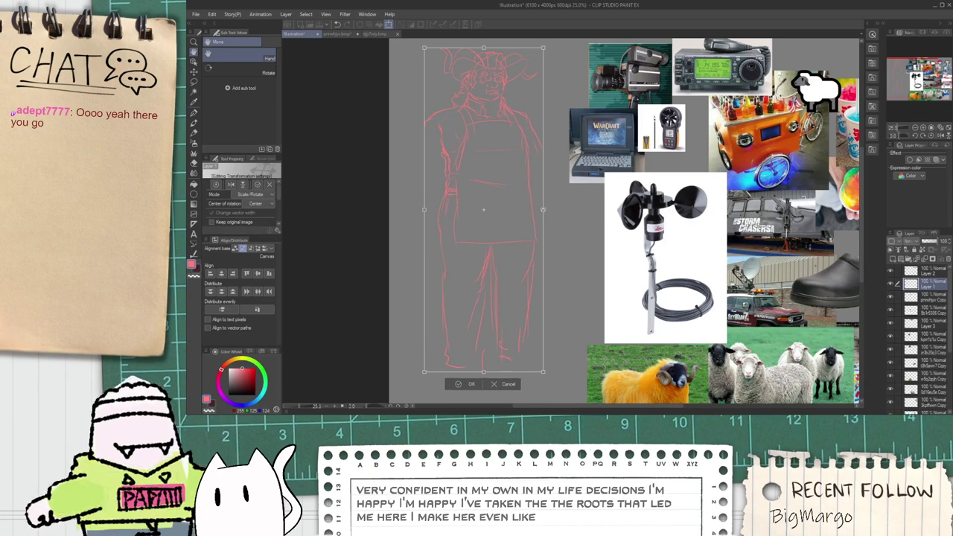
click(468, 384)
Step: Sketch a rolled-up sleeve cuff with woolly curls on the character's upper arm with the G-pen
scroll(494, 221, up, 4)
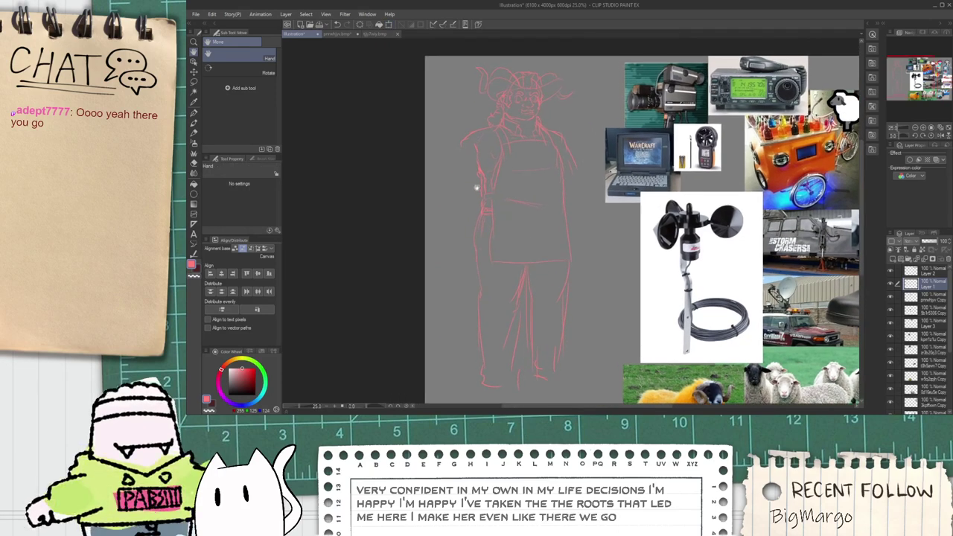
key(p)
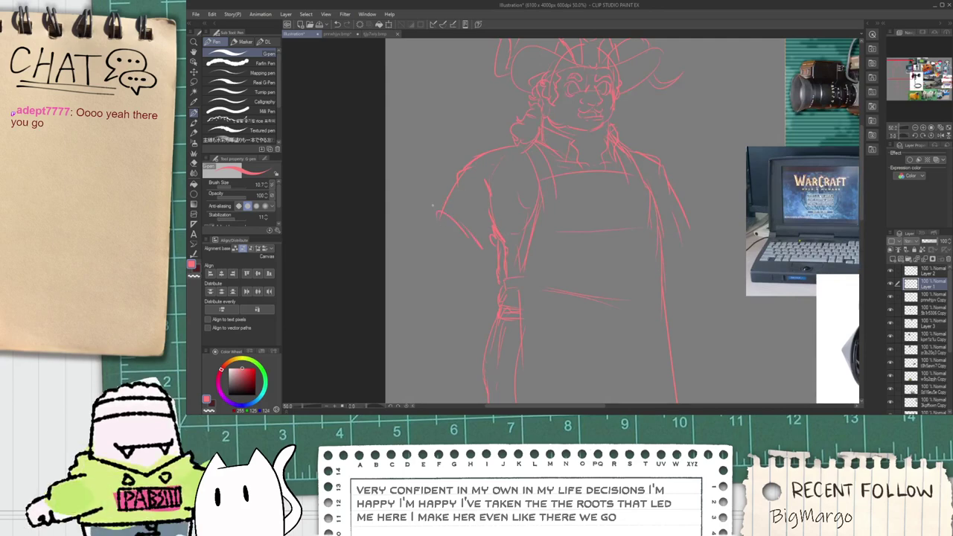
scroll(499, 241, up, 1)
scroll(509, 273, up, 1)
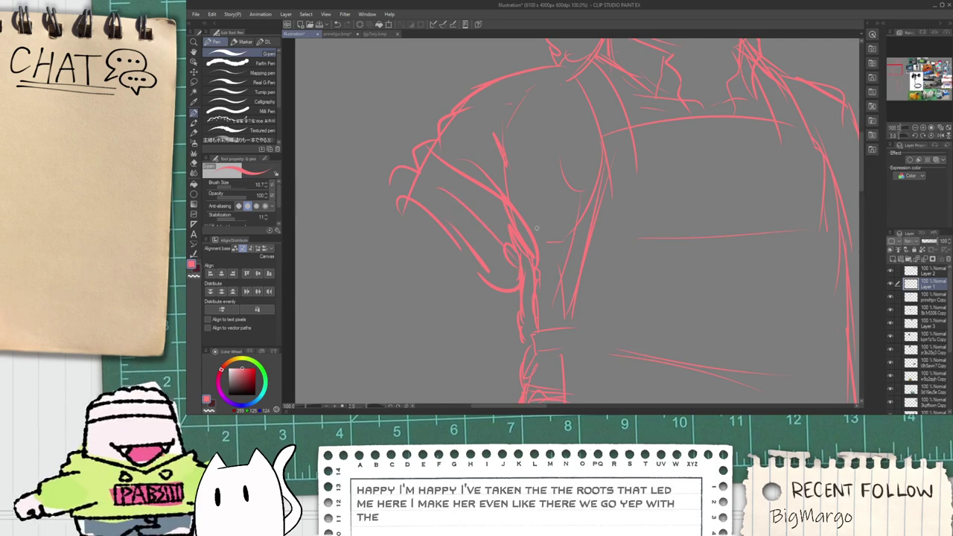
Step: Draw the thick bent arm below the rolled cuff, with the elbow out and the forearm reaching back to the hip
key(h)
scroll(459, 249, down, 2)
mouse_move(459, 249)
mouse_down()
mouse_move(449, 202)
mouse_move(388, 275)
mouse_up()
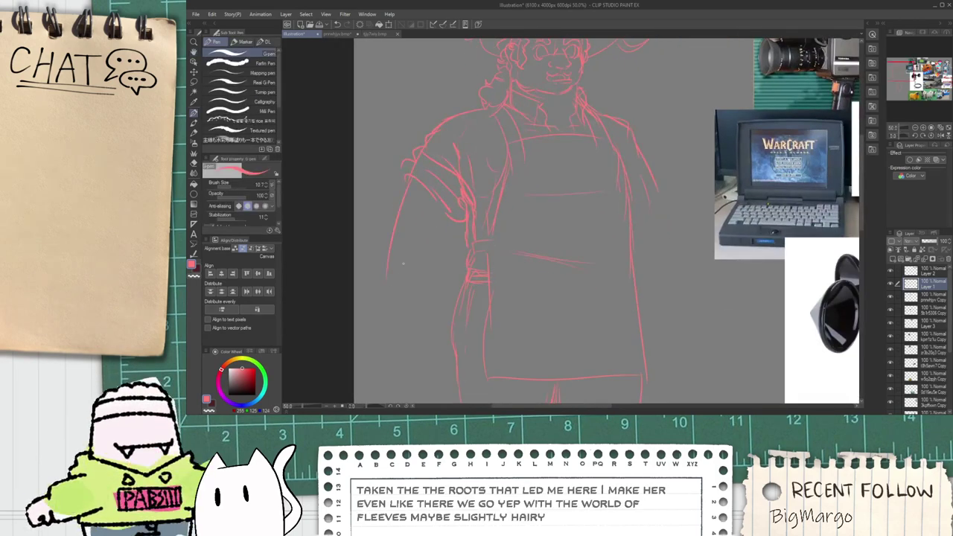
key(ctrl+z)
scroll(399, 213, up, 1)
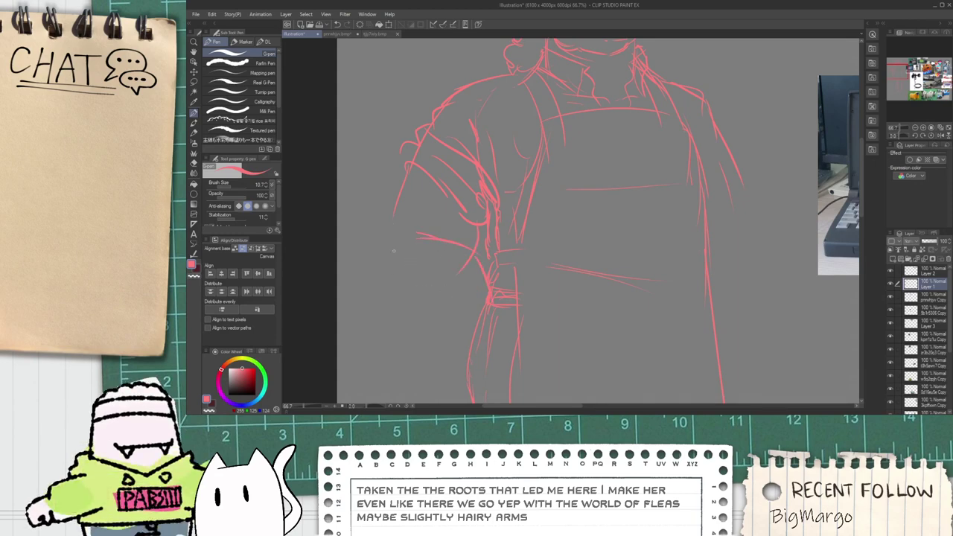
drag(394, 251, 480, 389)
key(ctrl+z)
mouse_move(392, 250)
mouse_down()
mouse_move(419, 319)
mouse_move(514, 348)
mouse_up()
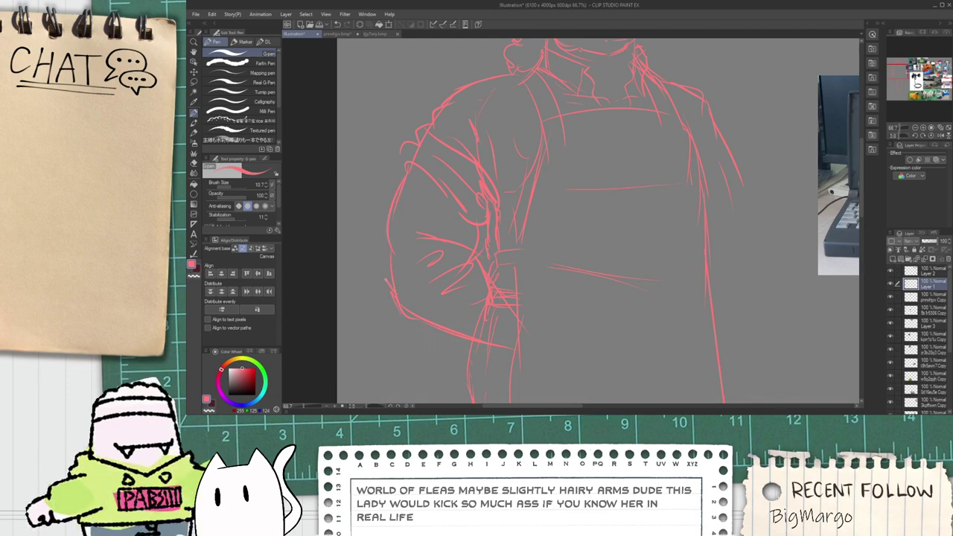
Step: Sketch the rolled sleeve cuff and outer forearm line on the arm nearer the reference photos
key(space)
mouse_move(544, 225)
mouse_down()
mouse_move(478, 261)
mouse_move(431, 233)
mouse_up()
drag(600, 229, 650, 205)
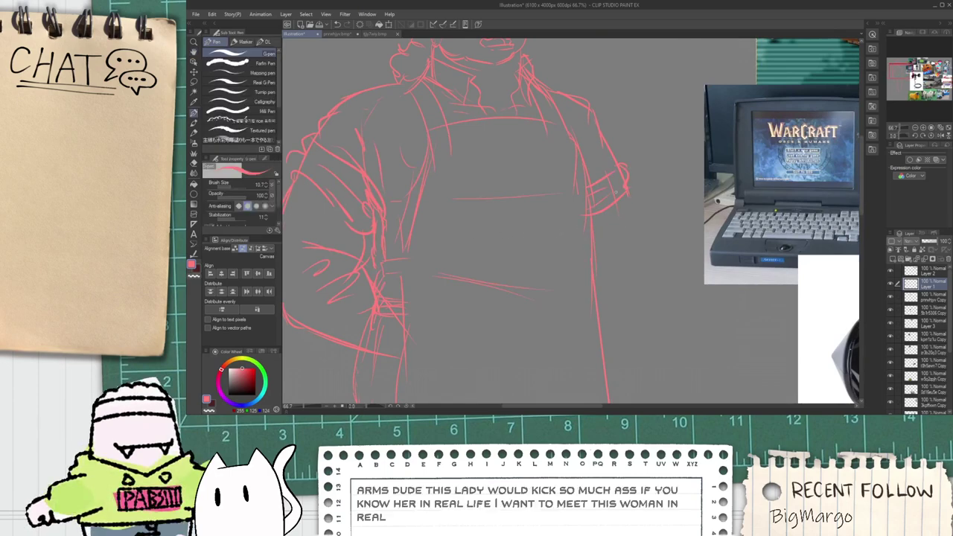
drag(631, 197, 653, 286)
Step: Draw a curved line from the hip down across the apron, where the bent arm's forearm ends
key(space)
drag(509, 289, 547, 204)
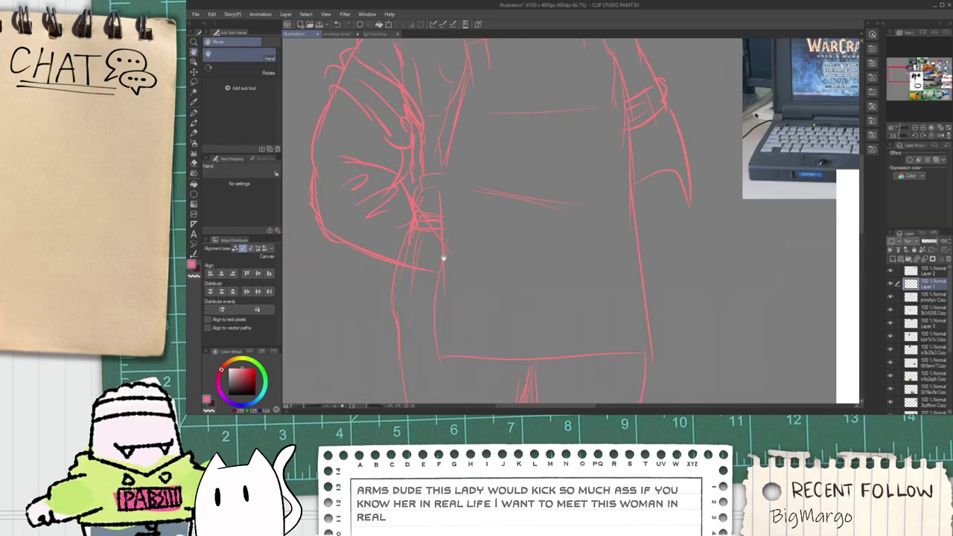
scroll(443, 258, up, 1)
drag(445, 230, 532, 339)
scroll(492, 309, down, 2)
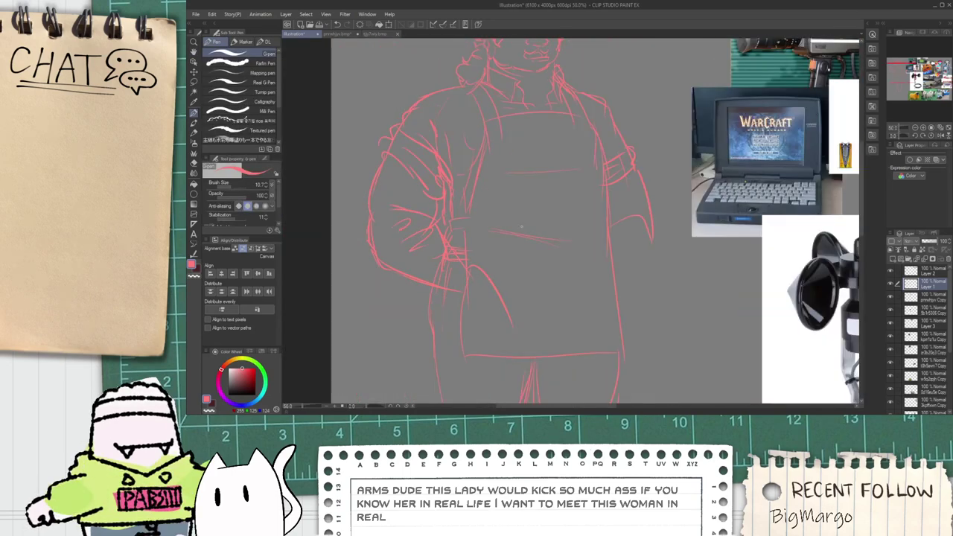
Step: Look over the character sketch from the horns and face down to the arms and apron
key(space)
drag(550, 193, 513, 242)
drag(574, 170, 511, 261)
scroll(477, 208, up, 1)
mouse_move(441, 265)
mouse_down()
mouse_move(479, 236)
mouse_move(528, 145)
mouse_up()
drag(465, 303, 554, 317)
key(space)
drag(486, 242, 492, 209)
scroll(505, 193, down, 1)
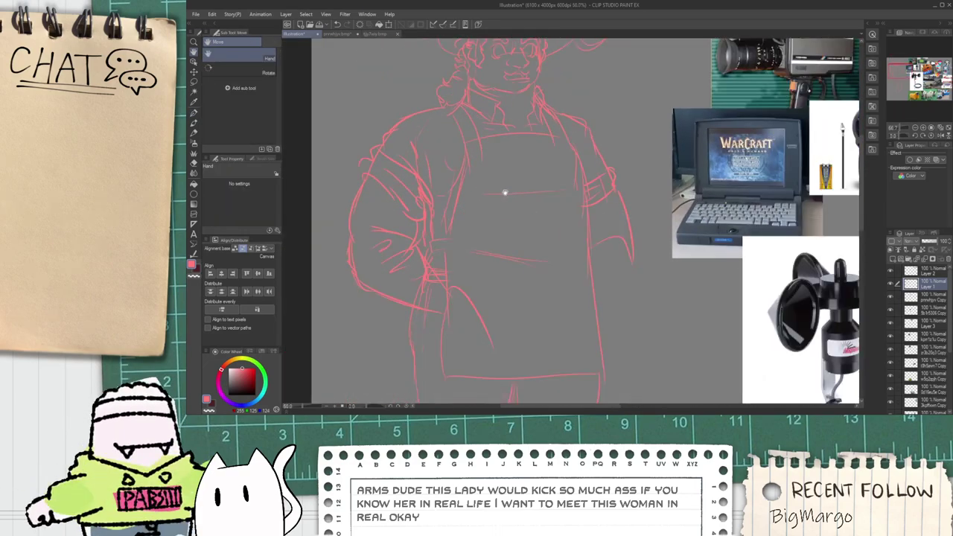
scroll(505, 192, down, 1)
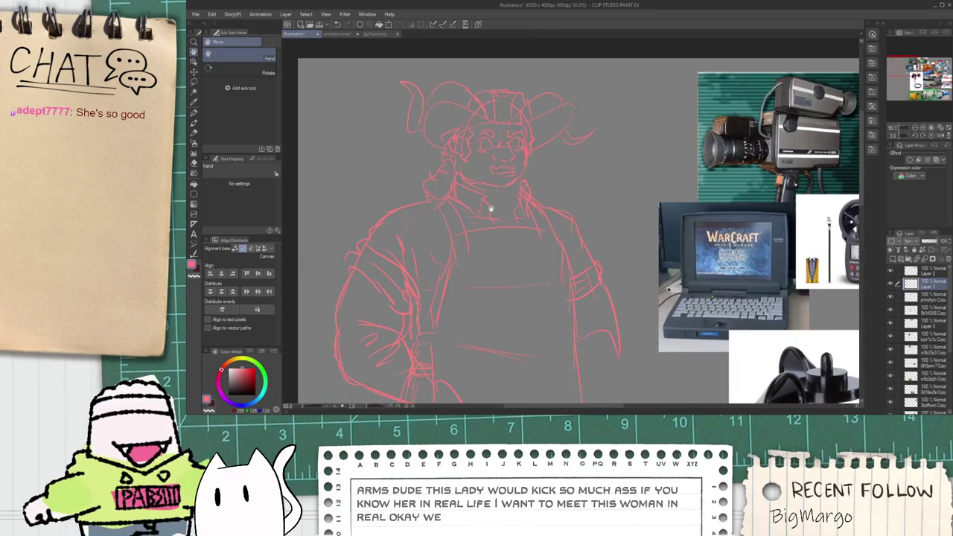
scroll(490, 209, up, 1)
drag(477, 164, 511, 202)
scroll(493, 242, down, 1)
drag(529, 246, 508, 225)
scroll(509, 225, up, 1)
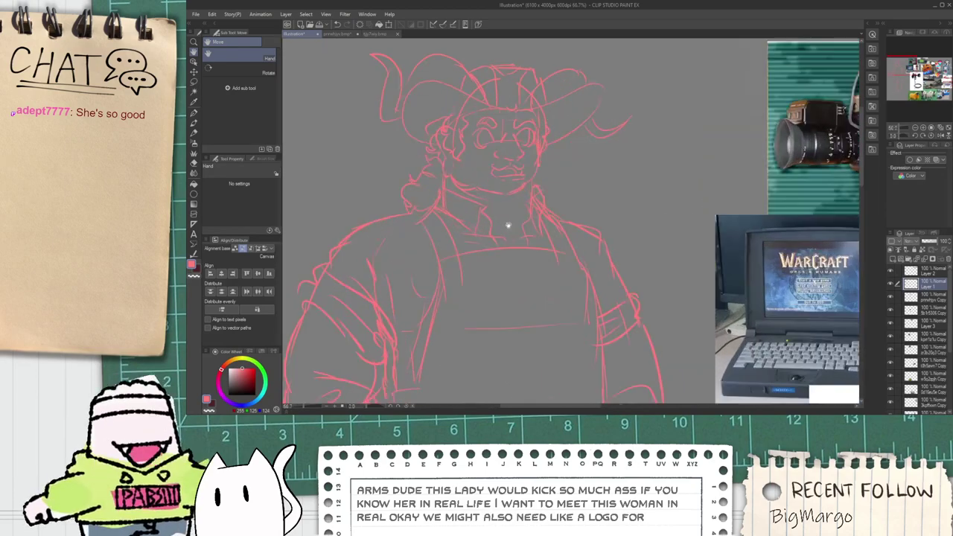
scroll(514, 208, up, 2)
scroll(495, 216, down, 2)
drag(528, 307, 516, 221)
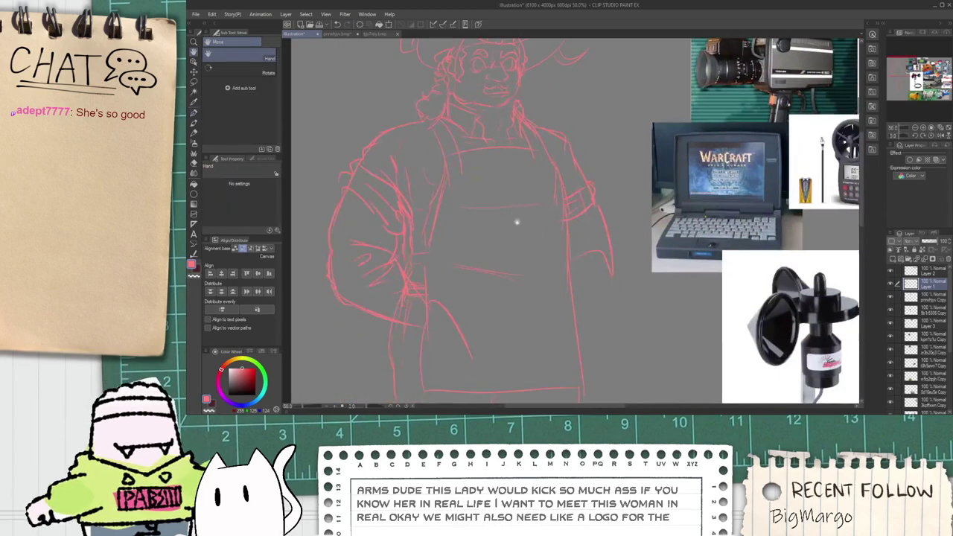
Step: Look over the shaved-ice carts, cups, ice machine and icon reference images for logo ideas
scroll(536, 241, down, 1)
scroll(536, 241, down, 1)
drag(670, 325, 360, 256)
scroll(553, 138, up, 2)
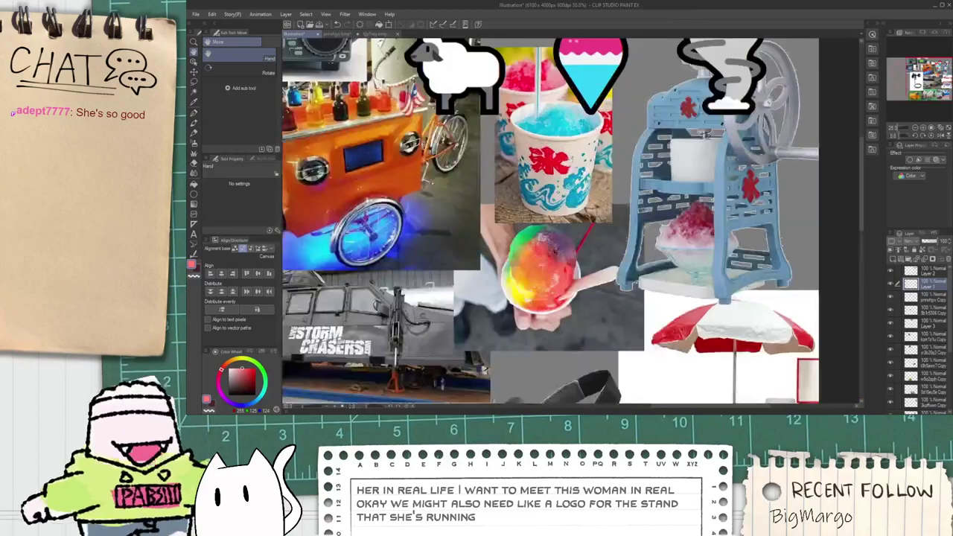
scroll(541, 165, up, 2)
scroll(522, 146, down, 6)
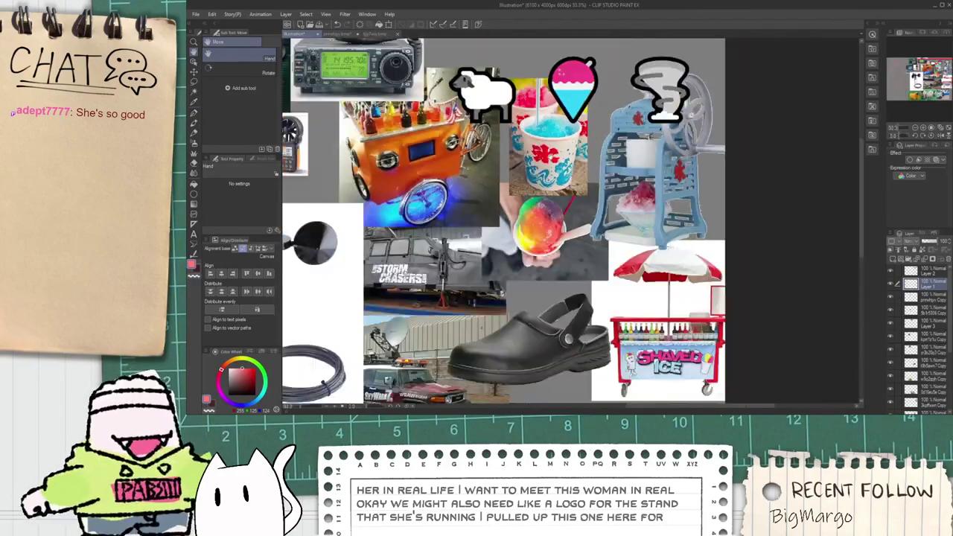
scroll(482, 198, up, 1)
Step: Draw the kanji for ice with the G-pen in the blank space beside the character's head, with a small diamond as its dot
key(p)
scroll(480, 195, up, 3)
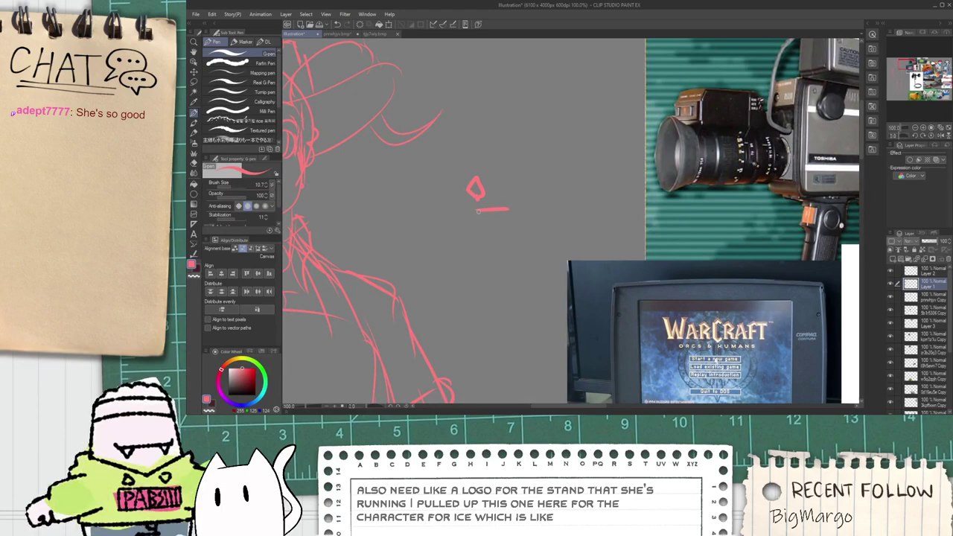
key(ctrl+z)
mouse_move(472, 216)
mouse_down()
mouse_move(535, 215)
mouse_move(488, 257)
mouse_up()
drag(501, 225, 465, 250)
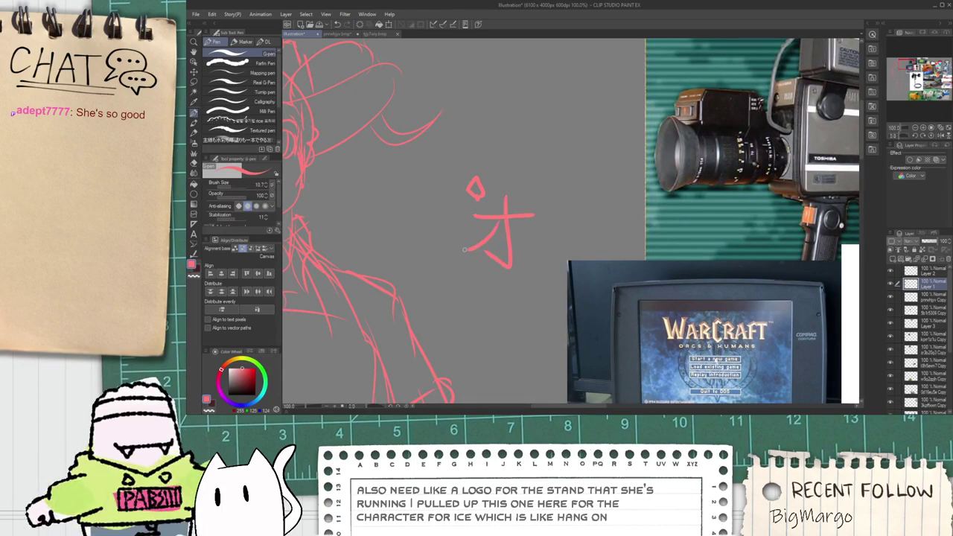
drag(511, 222, 535, 251)
Step: Double the horizontal bar of the ice kanji and box in its vertical stroke as a thick block shape
scroll(548, 224, down, 4)
key(space)
drag(855, 271, 668, 255)
scroll(668, 255, up, 3)
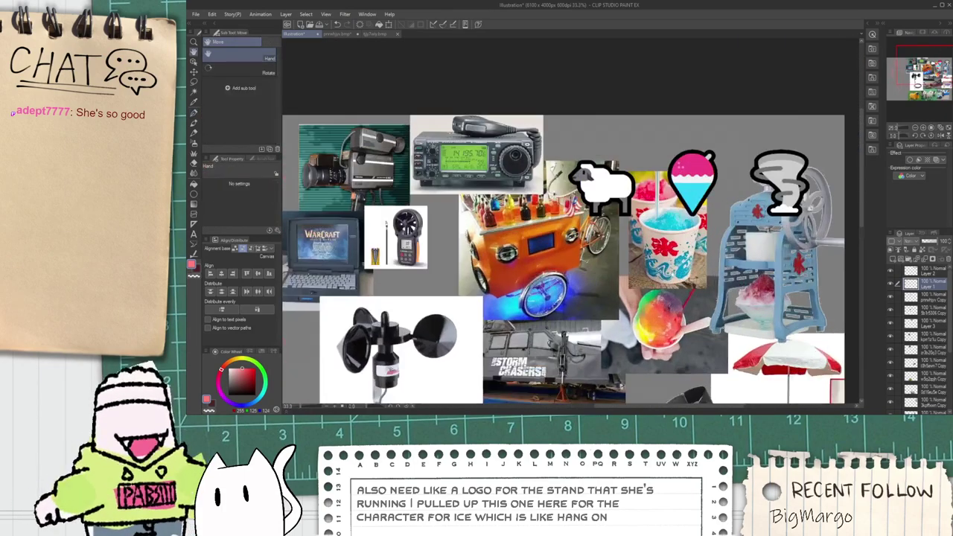
scroll(668, 255, down, 2)
mouse_move(287, 187)
mouse_down()
mouse_move(402, 188)
mouse_move(522, 210)
mouse_up()
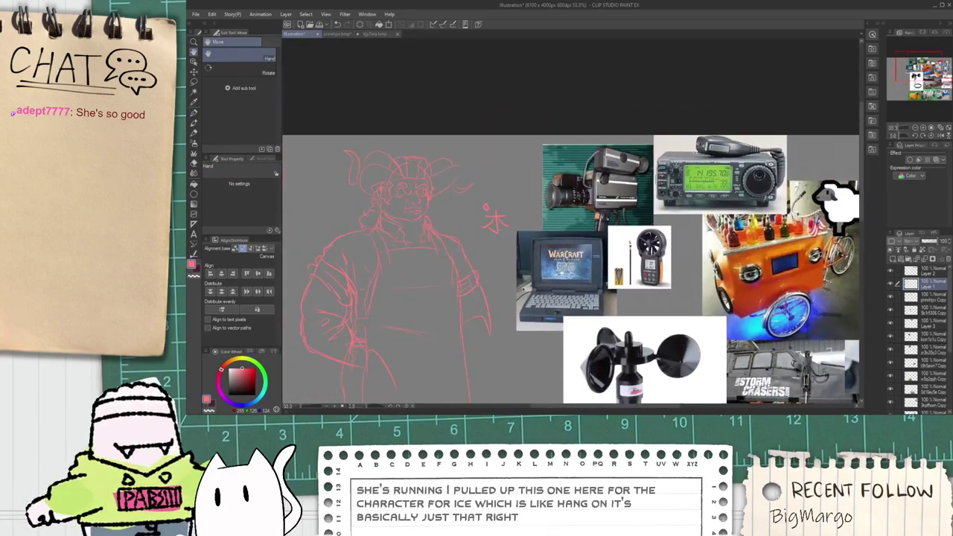
scroll(495, 210, up, 2)
scroll(493, 210, up, 2)
key(p)
drag(425, 246, 546, 236)
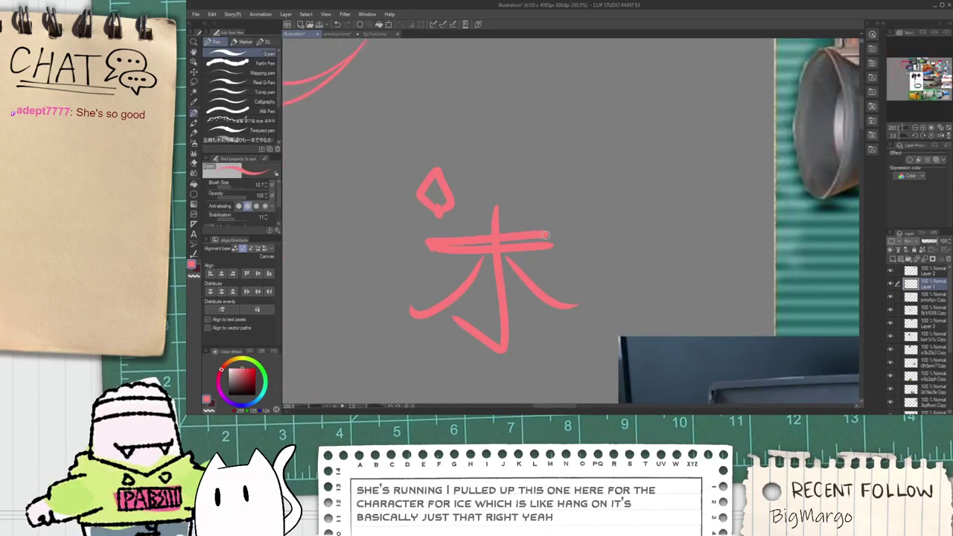
mouse_move(475, 210)
mouse_down()
mouse_move(498, 350)
mouse_move(511, 301)
mouse_up()
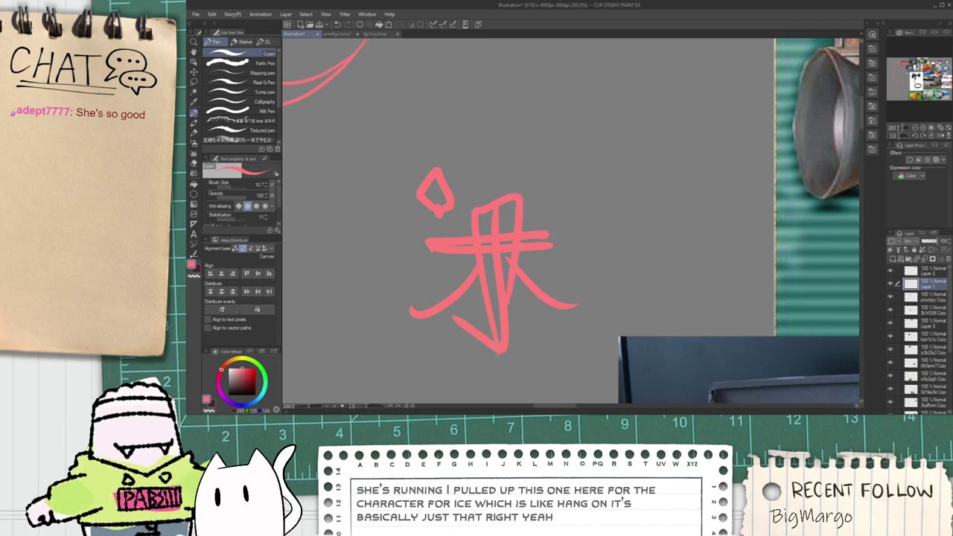
Step: Outline the hook and the two flared side strokes of the ice kanji as thick block shapes
mouse_move(456, 317)
mouse_down()
mouse_move(509, 363)
mouse_move(514, 298)
mouse_up()
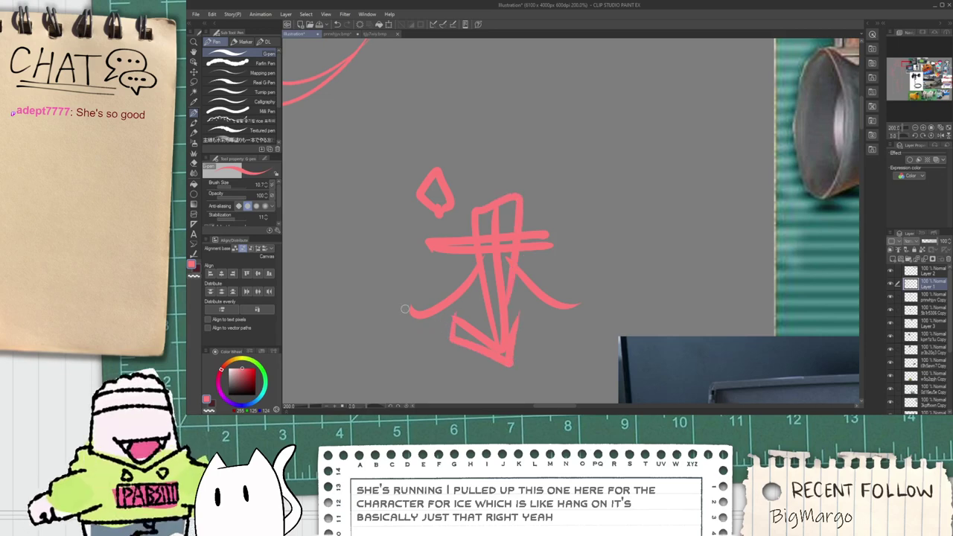
mouse_move(411, 333)
mouse_down()
mouse_move(402, 299)
mouse_move(478, 263)
mouse_move(460, 298)
mouse_up()
drag(515, 267, 578, 345)
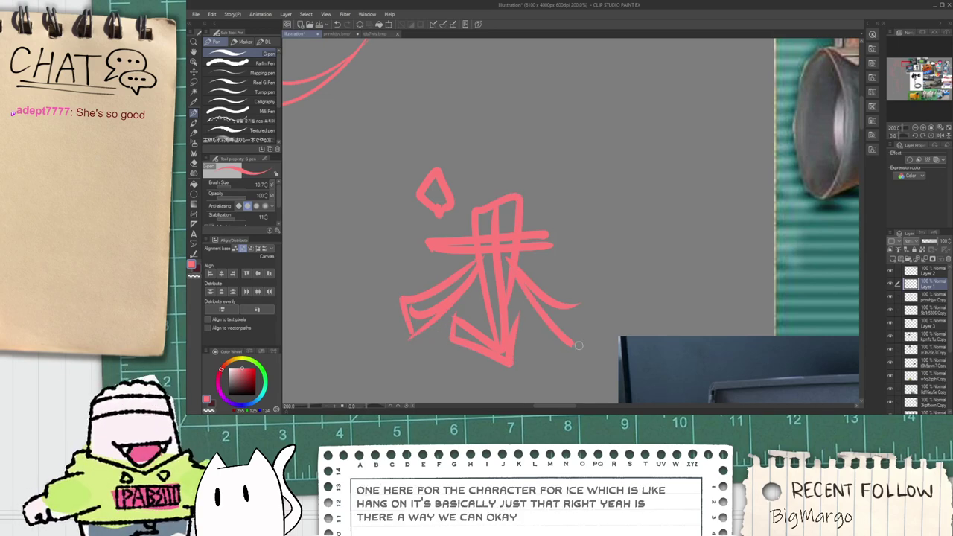
scroll(532, 298, down, 2)
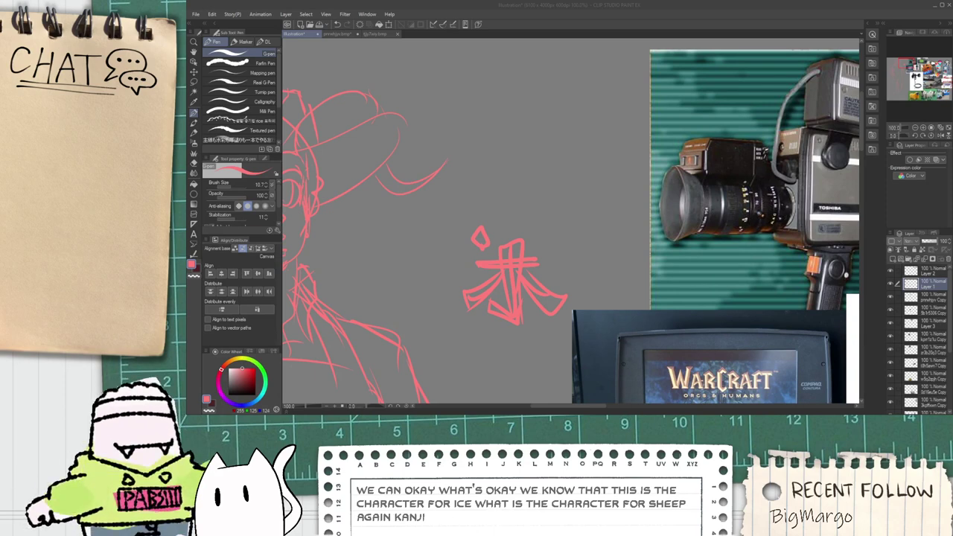
Step: Draw the sheep kanji 羊 above the ice kanji, checking its strokes against the brush-lettered reference image
click(386, 173)
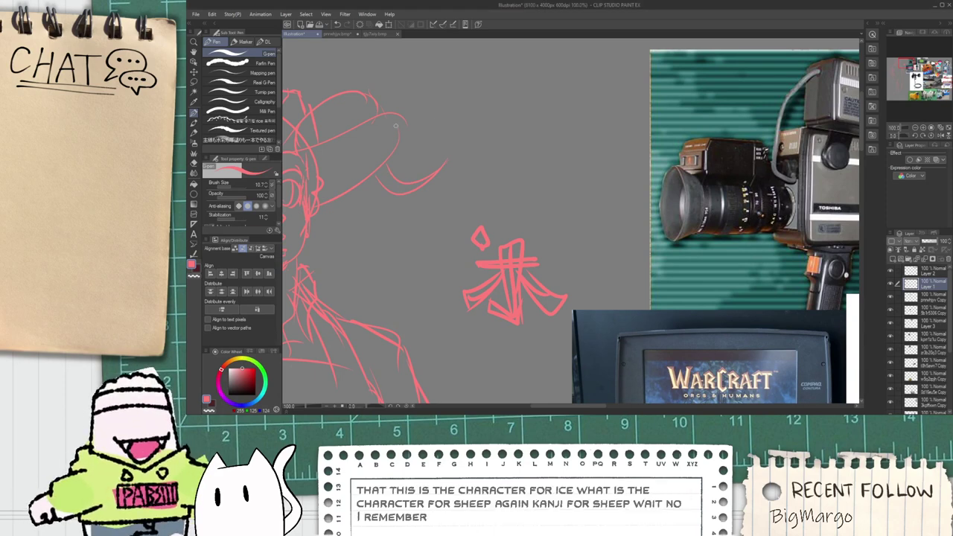
drag(502, 130, 510, 143)
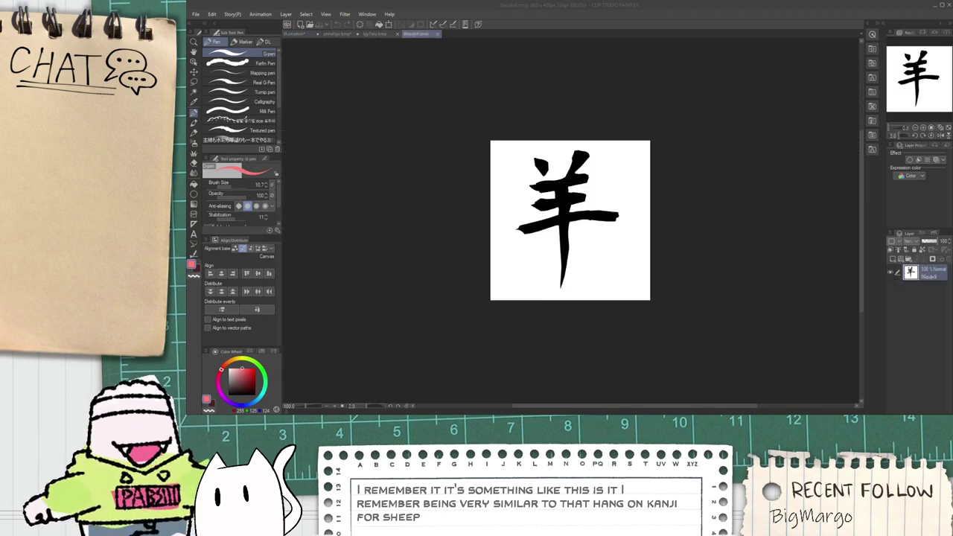
scroll(539, 203, up, 2)
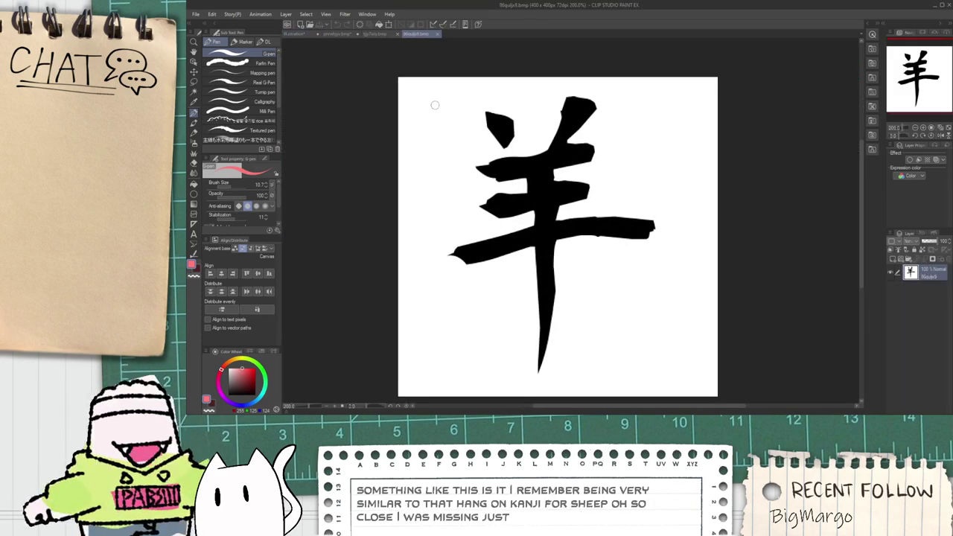
click(298, 34)
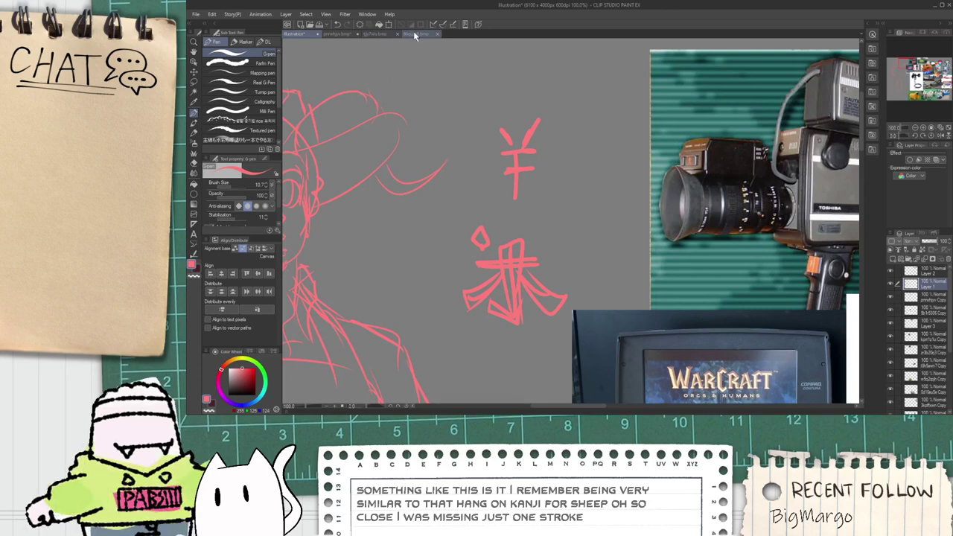
click(415, 35)
click(298, 35)
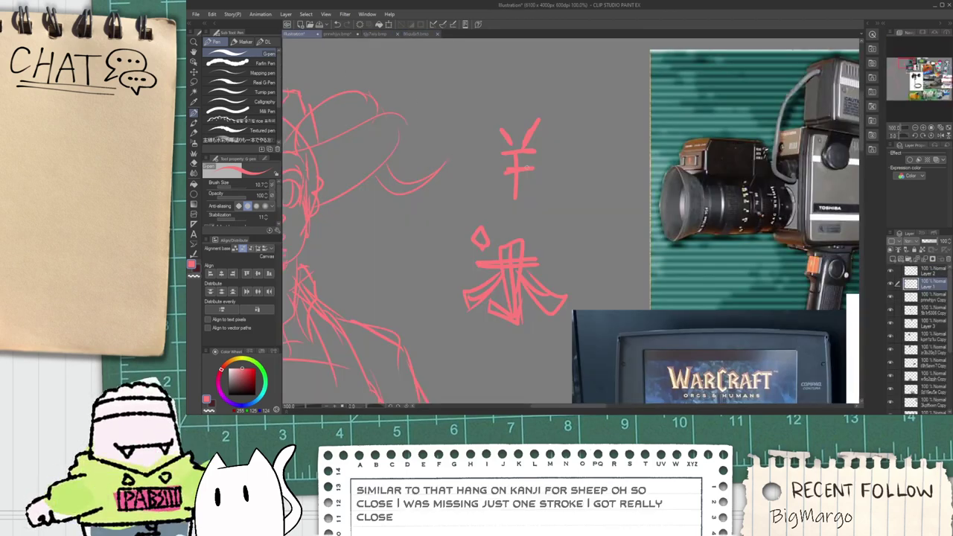
scroll(526, 165, up, 2)
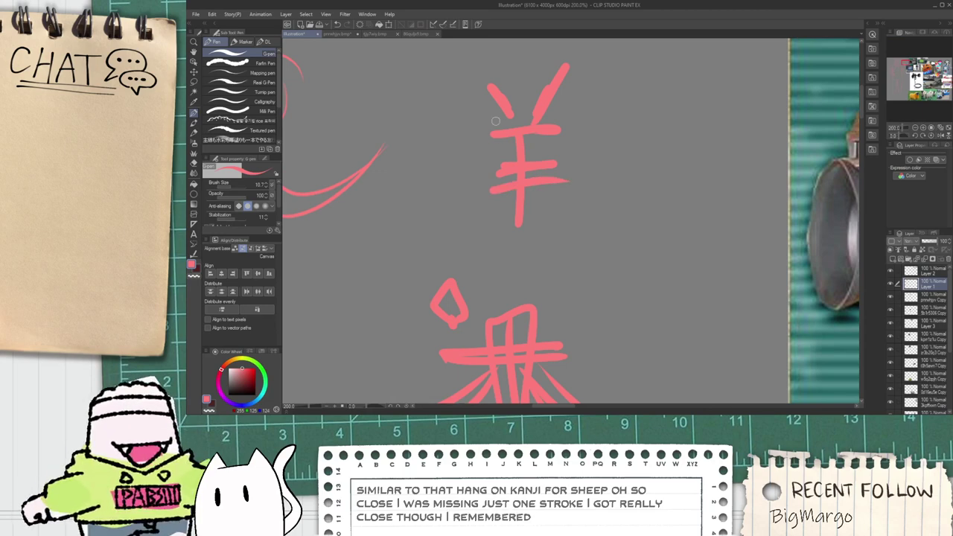
Step: Clean up the overlapping lines inside the ice kanji's vertical stroke with the Hard eraser
scroll(501, 103, down, 6)
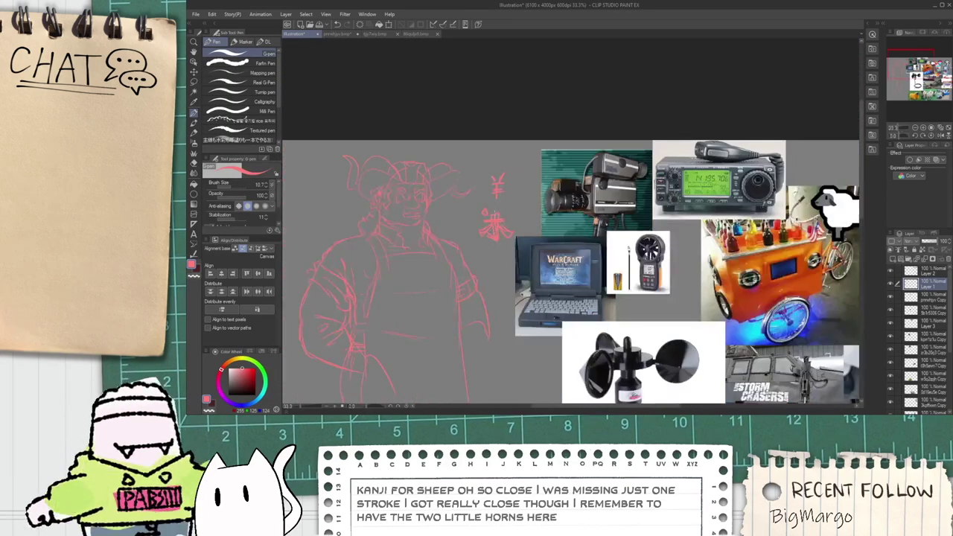
key(e)
scroll(491, 257, up, 4)
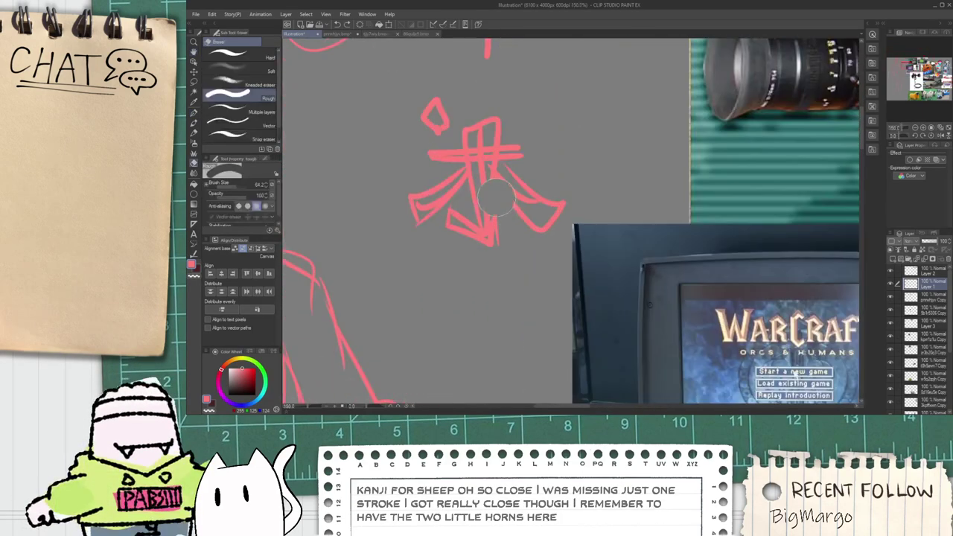
click(238, 54)
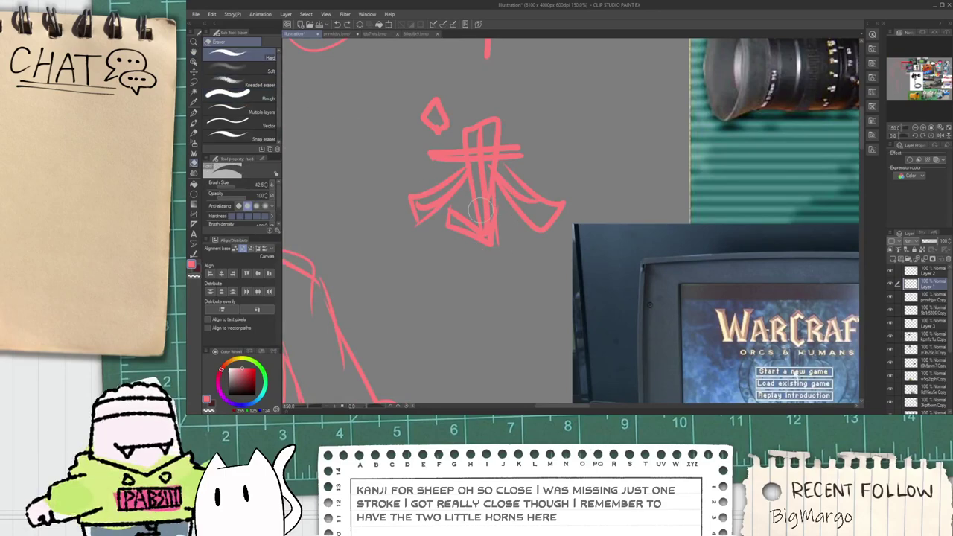
Step: Examine the ice cream vendor photo, especially the cart's handle and bells, alongside the nearby sheep and shaved-ice stand references
scroll(501, 246, down, 4)
key(space)
drag(625, 350, 521, 207)
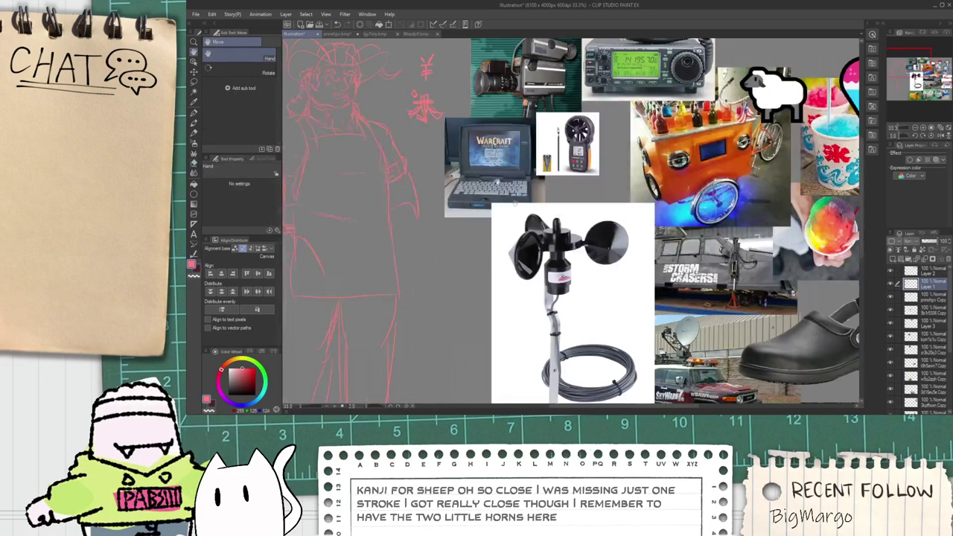
drag(622, 327, 341, 110)
scroll(624, 240, up, 2)
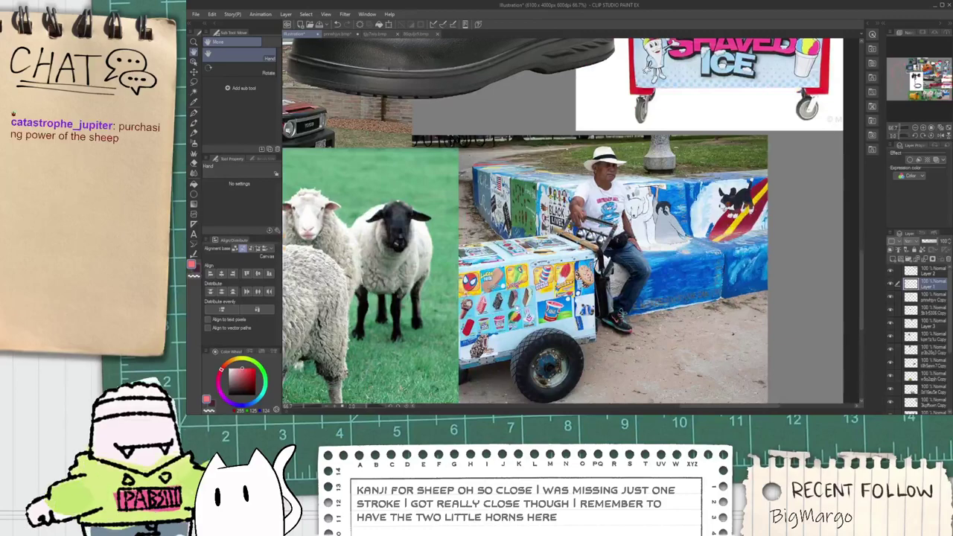
scroll(529, 325, down, 1)
drag(530, 325, 520, 303)
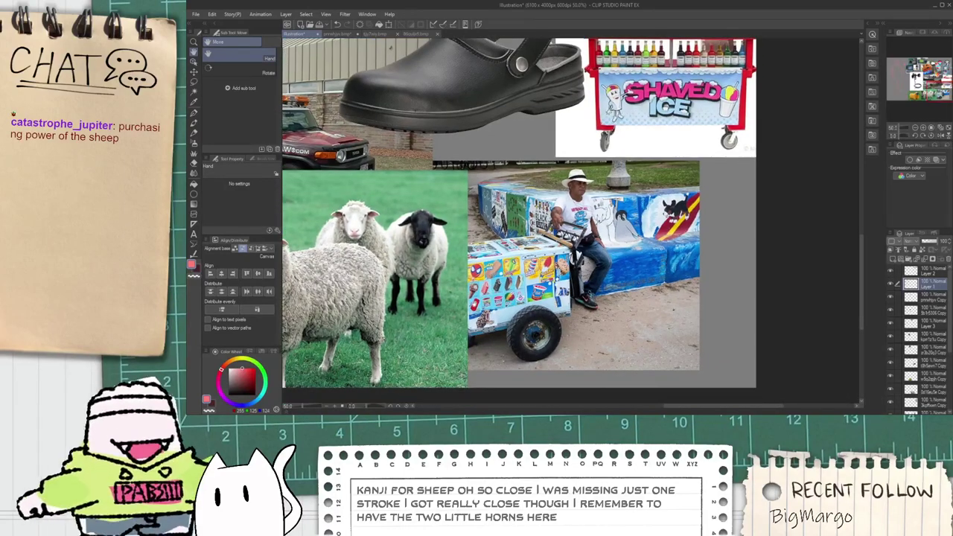
scroll(568, 235, up, 4)
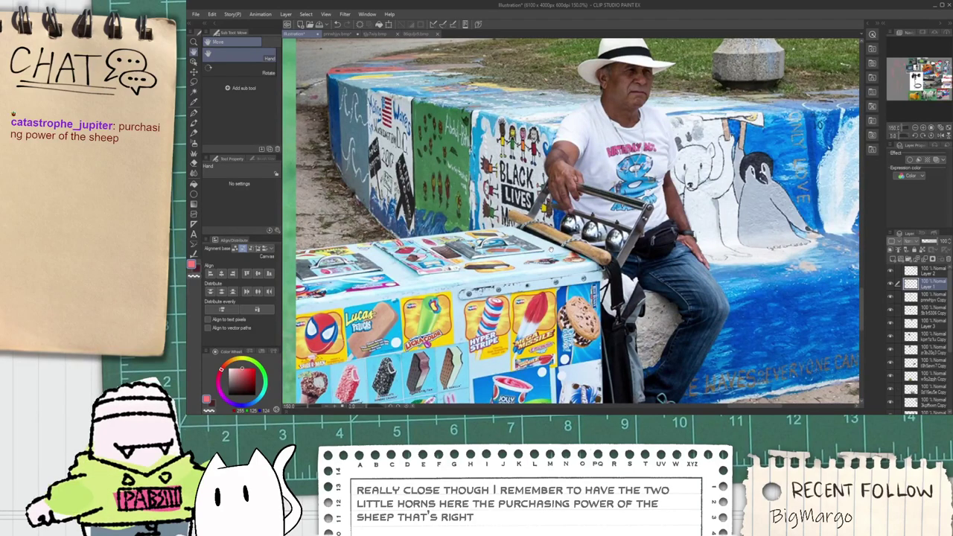
scroll(572, 223, down, 2)
scroll(572, 223, up, 4)
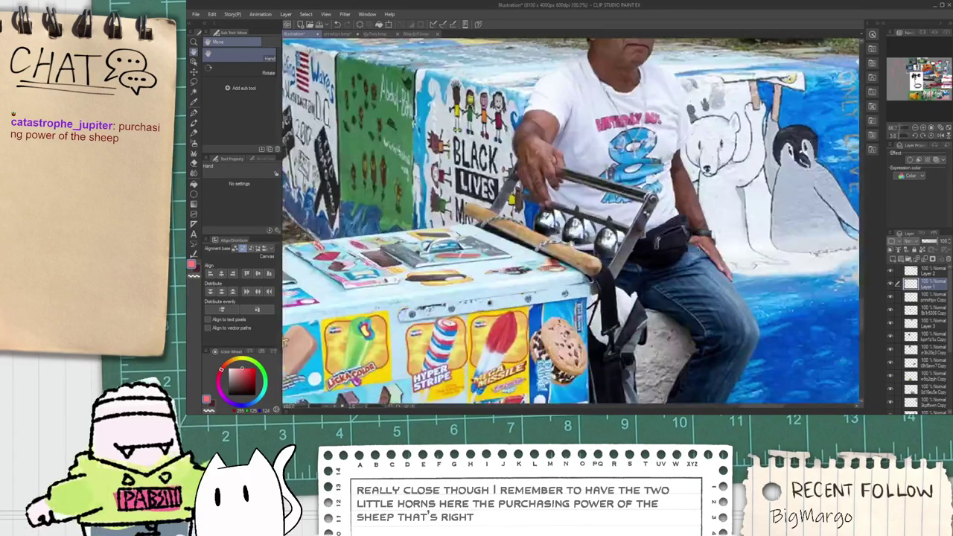
scroll(593, 246, down, 3)
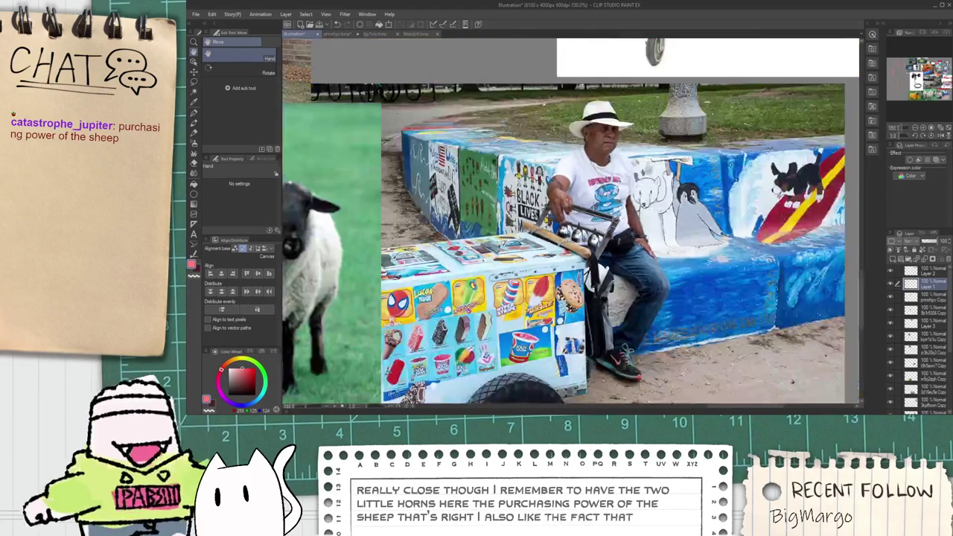
scroll(583, 240, up, 2)
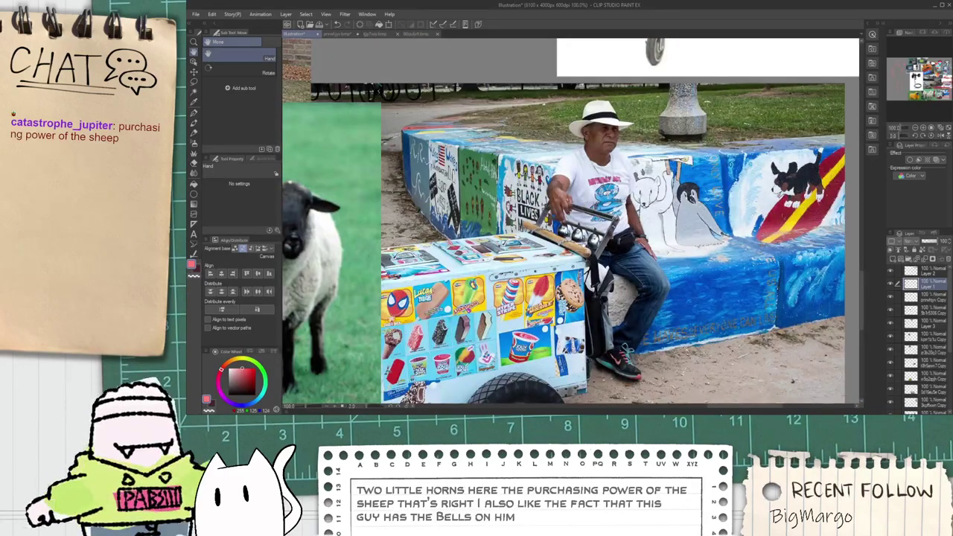
scroll(570, 221, down, 1)
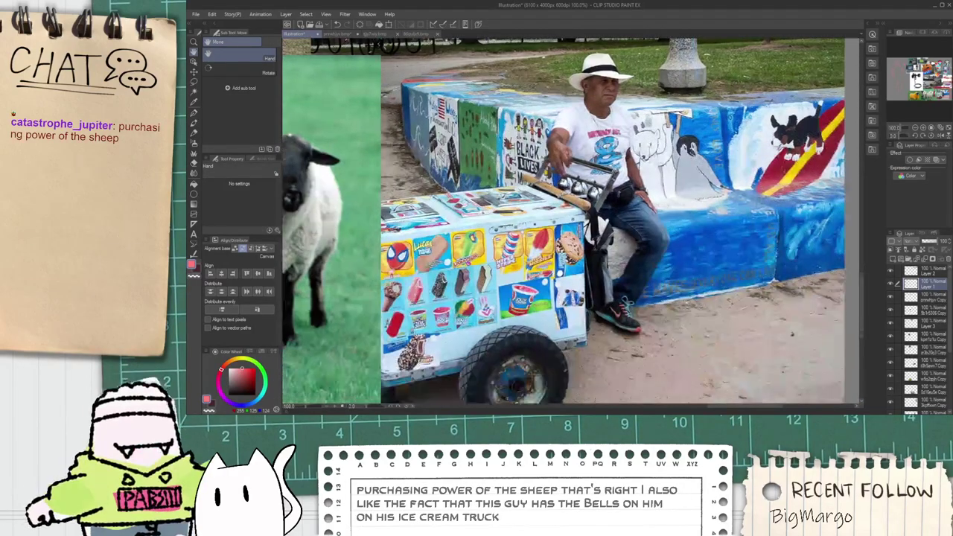
scroll(592, 279, down, 7)
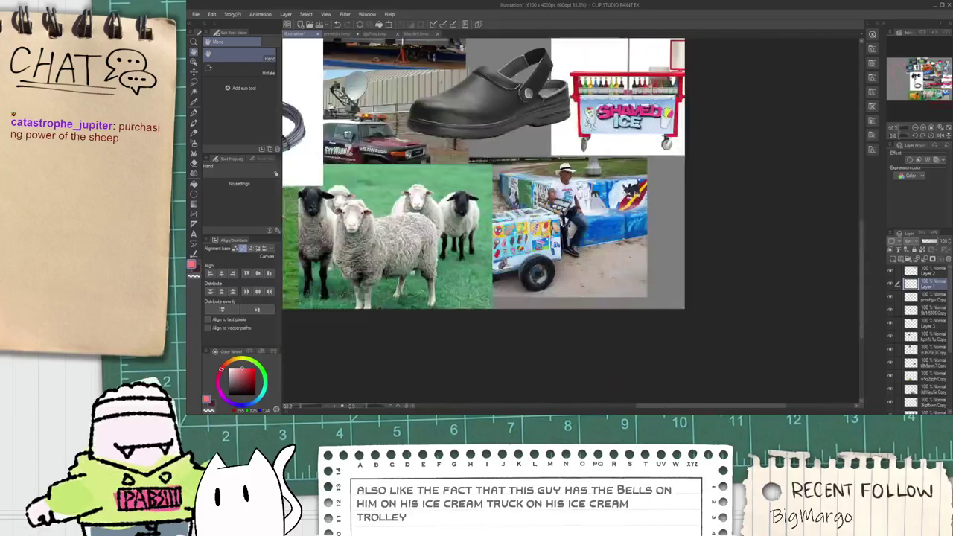
Step: Sketch the back of the hand resting on the hip and a curled thumb reaching over the apron edge
scroll(425, 213, up, 7)
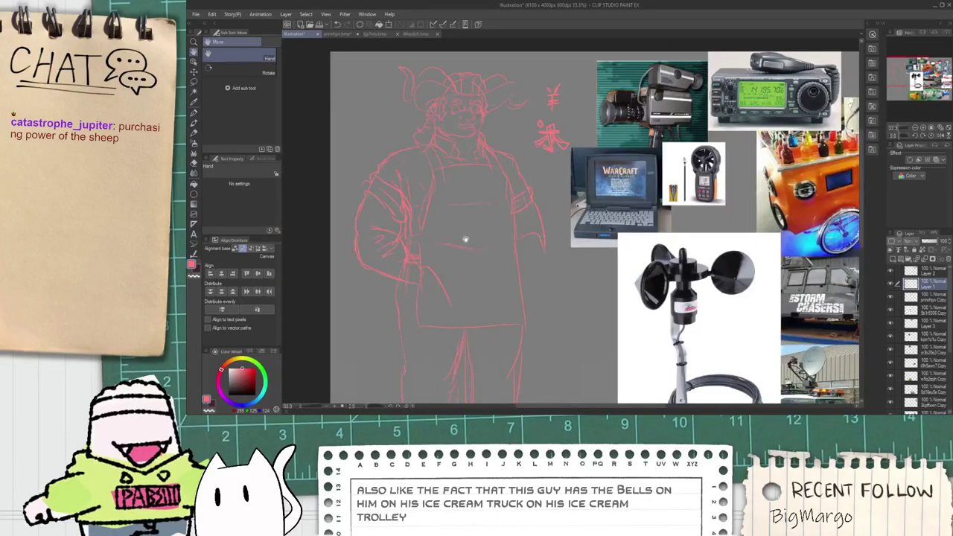
key(p)
scroll(424, 248, up, 2)
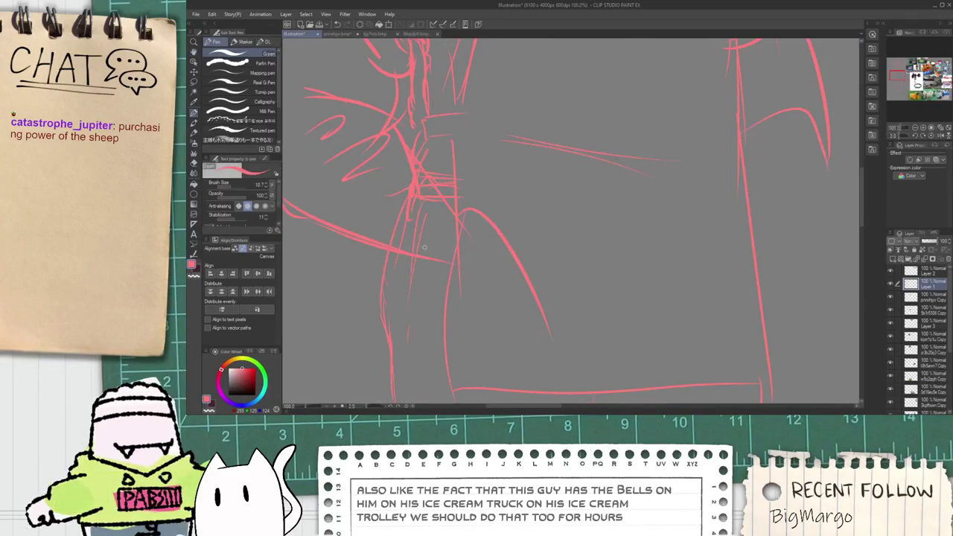
drag(408, 258, 431, 203)
drag(431, 302, 444, 320)
key(ctrl+z)
drag(413, 262, 463, 353)
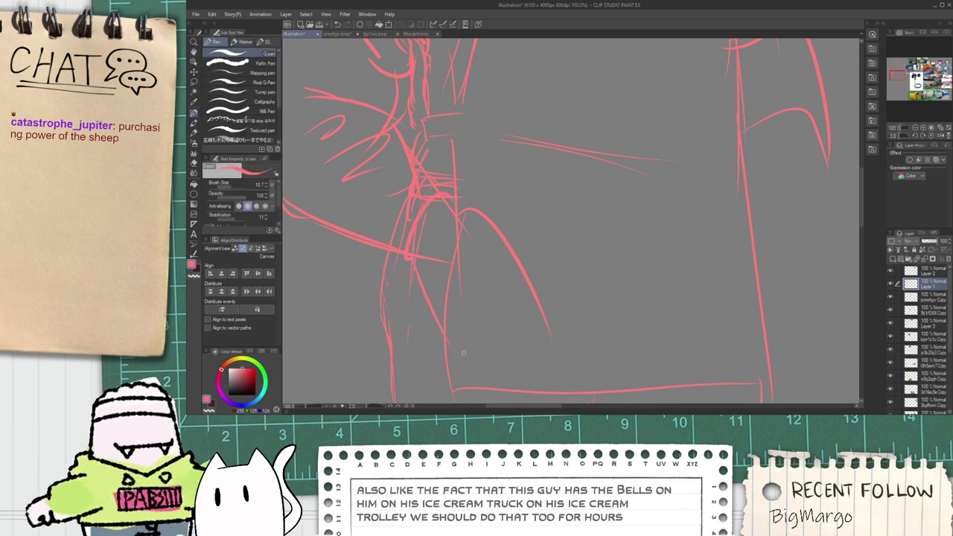
key(ctrl+z)
key(ctrl+z)
mouse_move(455, 198)
mouse_down()
mouse_move(530, 196)
mouse_move(536, 219)
mouse_move(509, 219)
mouse_up()
key(ctrl+z)
Step: Draw the fingers of the hand on the hip, pointing down across the apron
drag(441, 342, 486, 364)
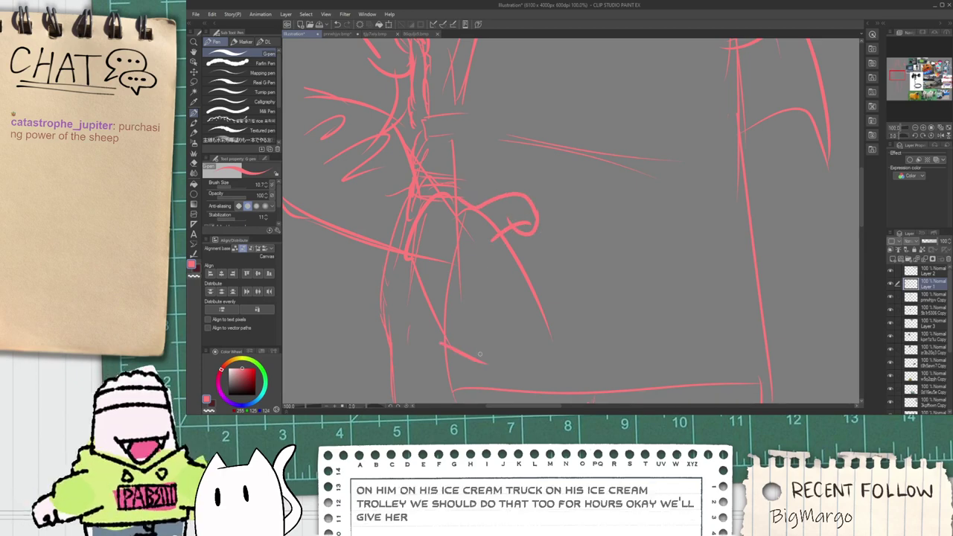
drag(458, 312, 493, 346)
drag(473, 284, 505, 323)
drag(505, 262, 530, 310)
Step: Draw the forearm edges of the hanging arm, tapering them down toward the wrist beside the apron
drag(647, 251, 471, 274)
scroll(536, 235, down, 1)
scroll(535, 234, down, 1)
drag(559, 205, 548, 351)
scroll(543, 263, up, 1)
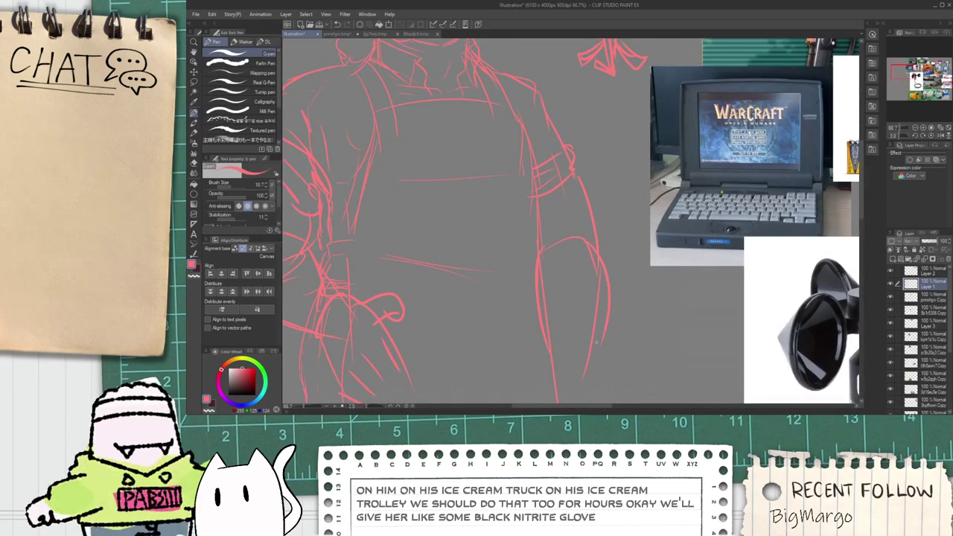
key(ctrl+z)
scroll(596, 365, up, 2)
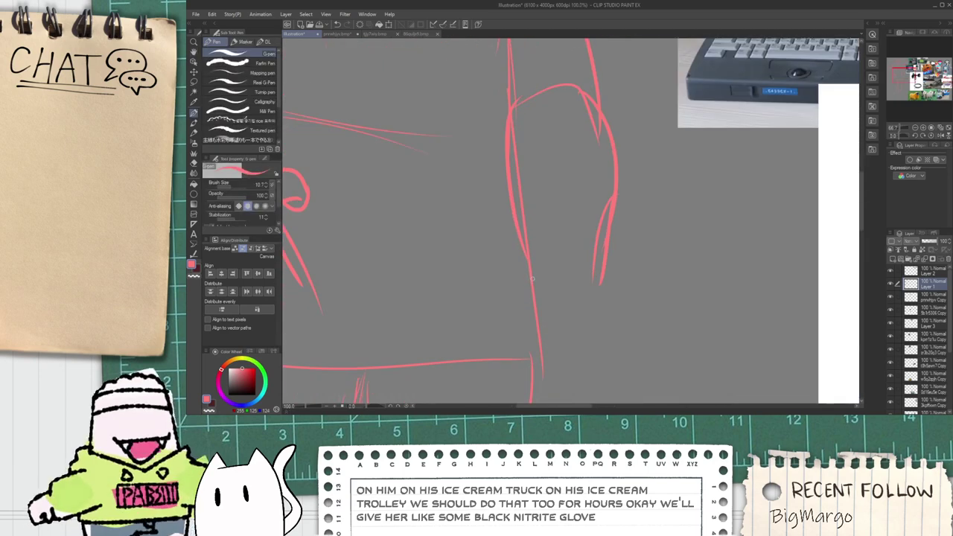
mouse_move(515, 264)
mouse_down()
mouse_move(596, 237)
mouse_move(621, 277)
mouse_up()
key(ctrl+z)
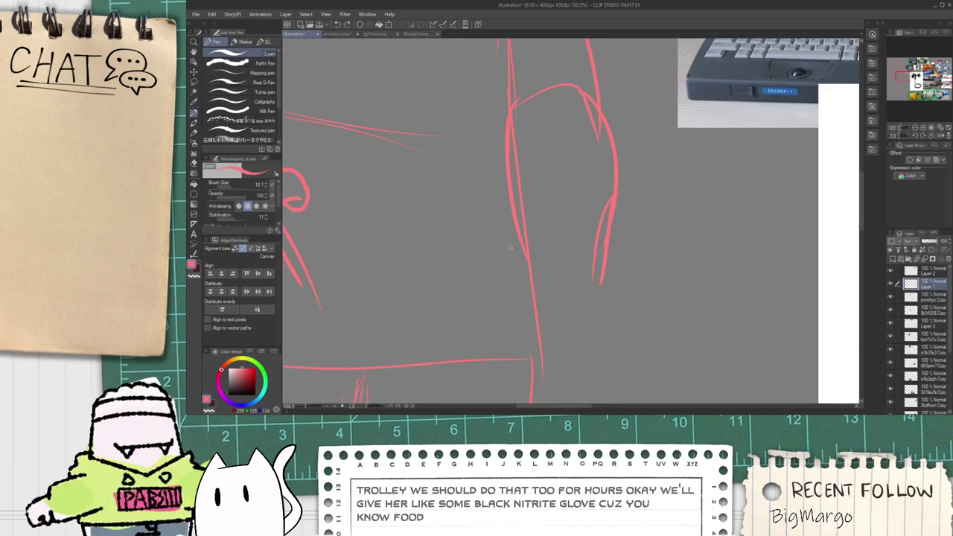
Step: Sketch the hanging arm's relaxed hand with a rounded back, a thumb and curled fingers beside the apron
drag(505, 244, 522, 200)
mouse_move(528, 202)
mouse_down()
mouse_move(579, 238)
mouse_move(612, 303)
mouse_move(589, 306)
mouse_up()
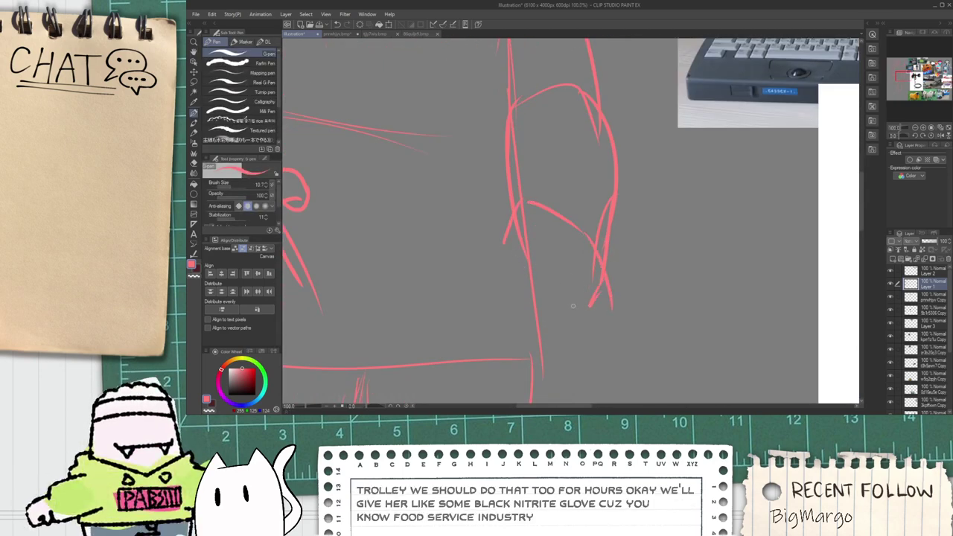
drag(520, 205, 469, 248)
key(ctrl+z)
mouse_move(518, 237)
mouse_down()
mouse_move(495, 283)
mouse_move(515, 299)
mouse_move(573, 305)
mouse_up()
scroll(558, 294, down, 1)
key(space)
scroll(505, 232, down, 3)
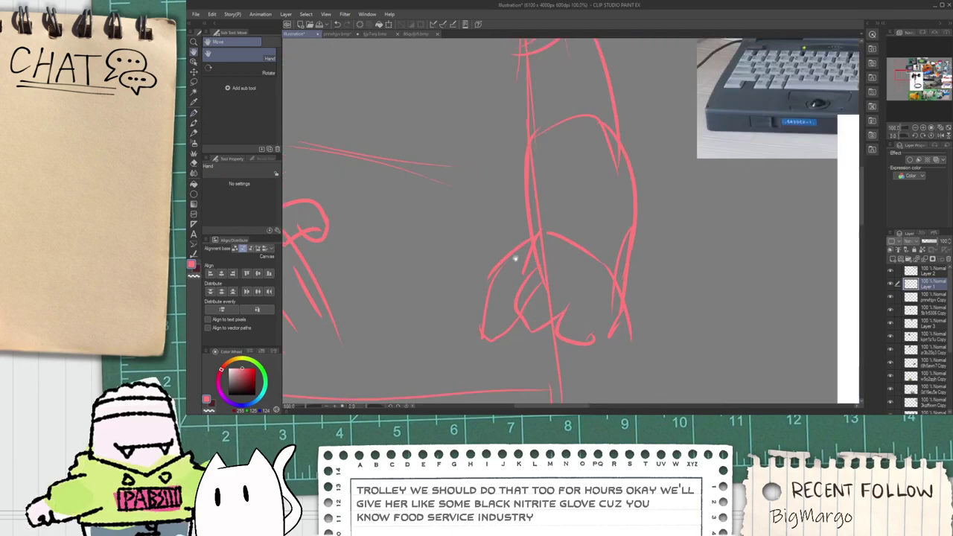
Step: Sketch the folded cuffs at the hems of both trouser legs
scroll(522, 209, up, 2)
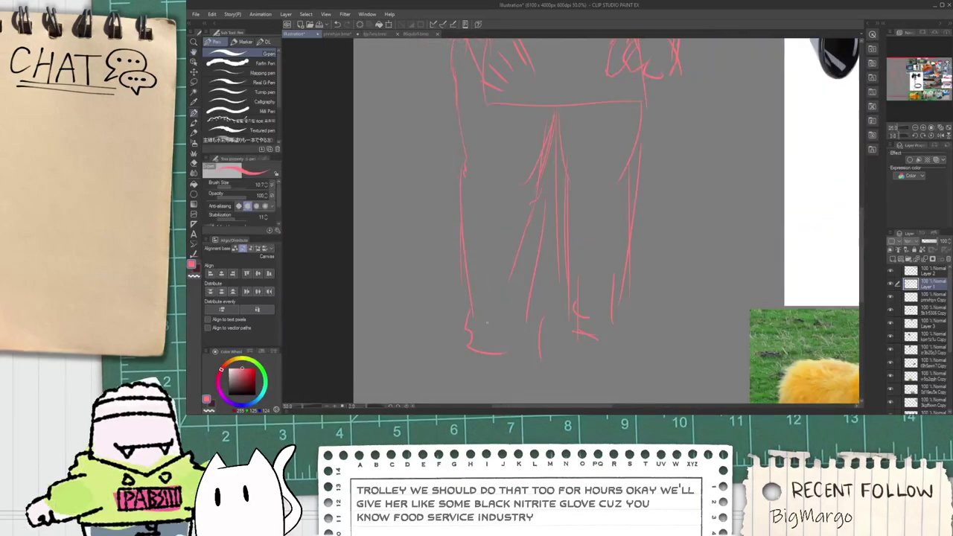
scroll(495, 310, down, 2)
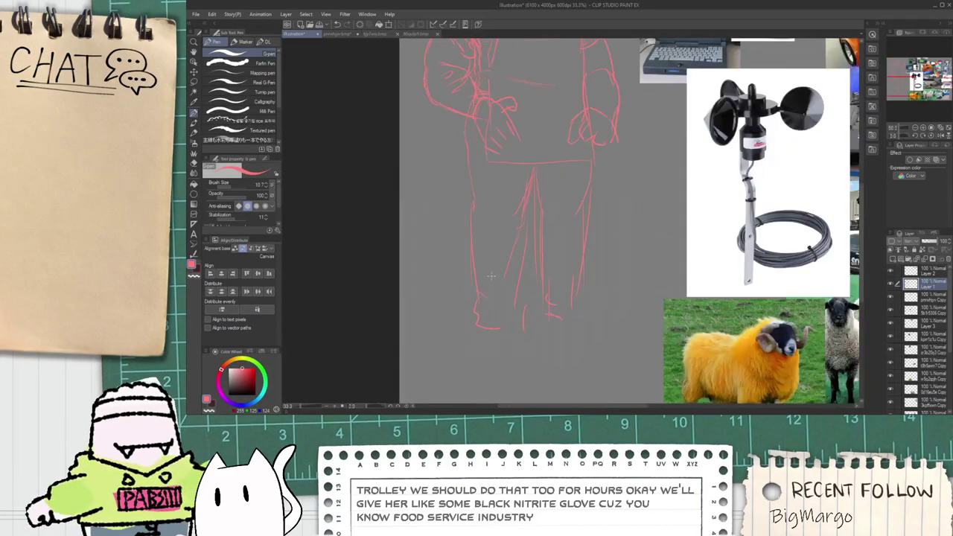
scroll(492, 297, up, 2)
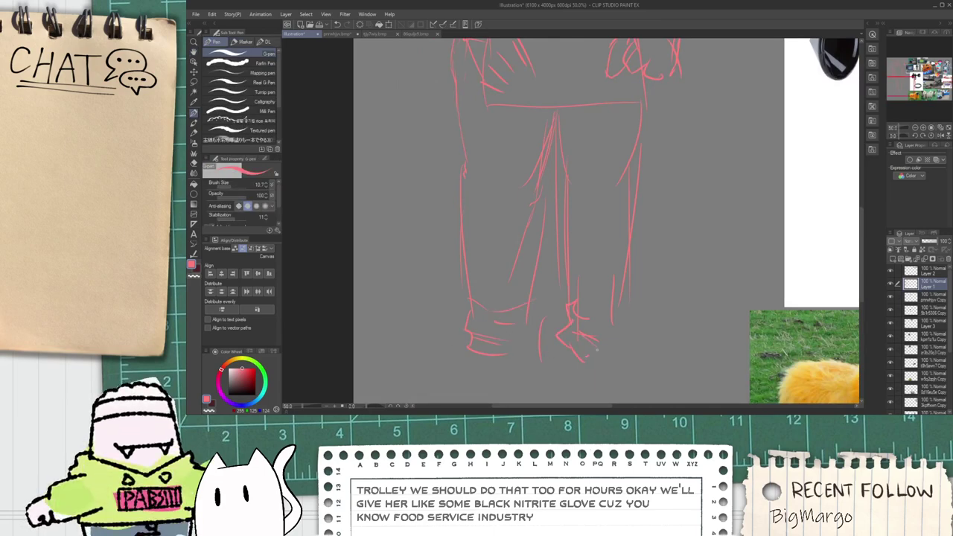
drag(461, 368, 463, 313)
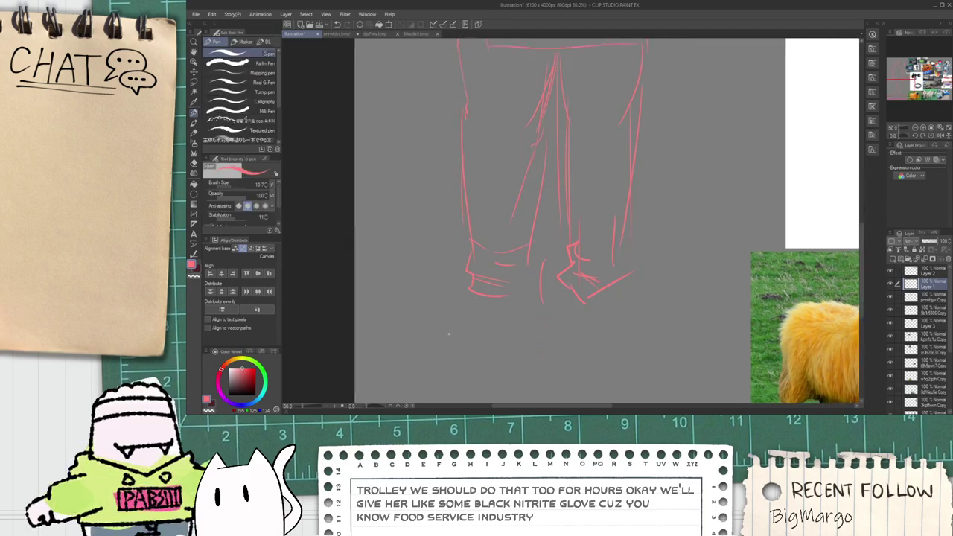
Step: Sketch the rounded toe and thick sole of the shoe on the hip-hand side, based on the black clog photo
scroll(481, 332, down, 2)
drag(608, 318, 418, 295)
scroll(679, 217, up, 2)
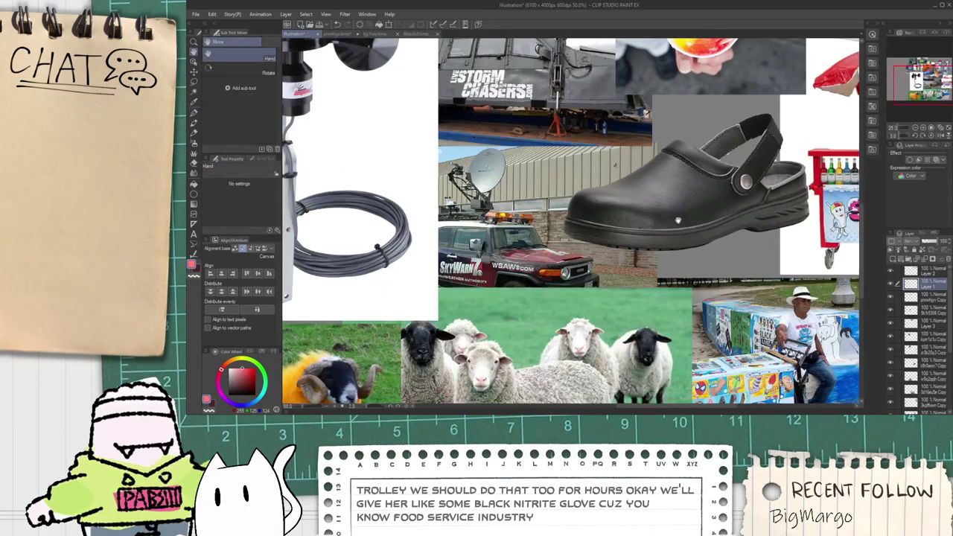
scroll(679, 218, down, 1)
mouse_move(291, 298)
mouse_down()
mouse_move(455, 277)
mouse_move(536, 281)
mouse_up()
scroll(421, 295, up, 3)
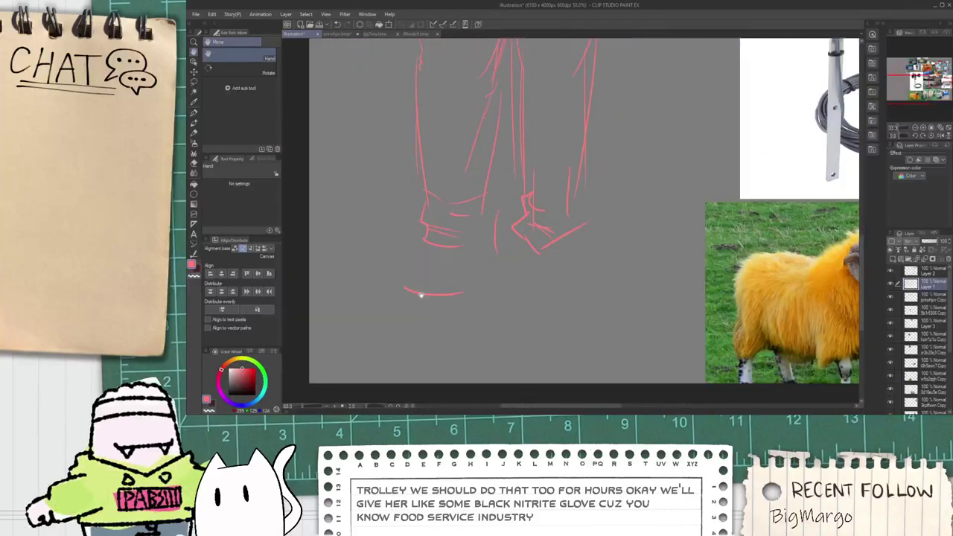
mouse_move(388, 282)
mouse_down()
mouse_move(390, 309)
mouse_move(389, 297)
mouse_move(386, 306)
mouse_move(524, 287)
mouse_up()
mouse_move(386, 277)
mouse_down()
mouse_move(445, 220)
mouse_move(443, 191)
mouse_up()
key(ctrl+z)
scroll(428, 216, down, 4)
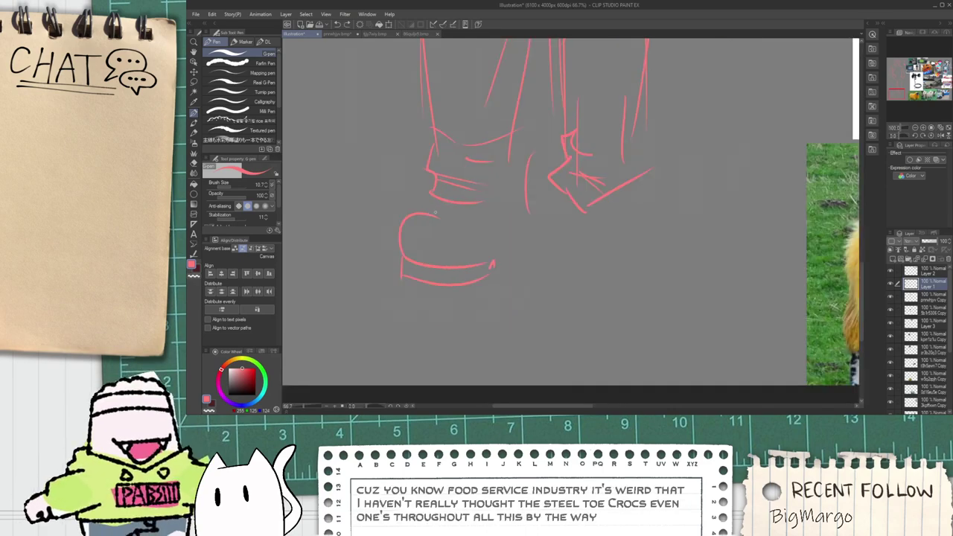
Step: Examine the black clog photo, especially its heel strap, rivet and upper opening, and compare it with the figure
drag(655, 183, 418, 217)
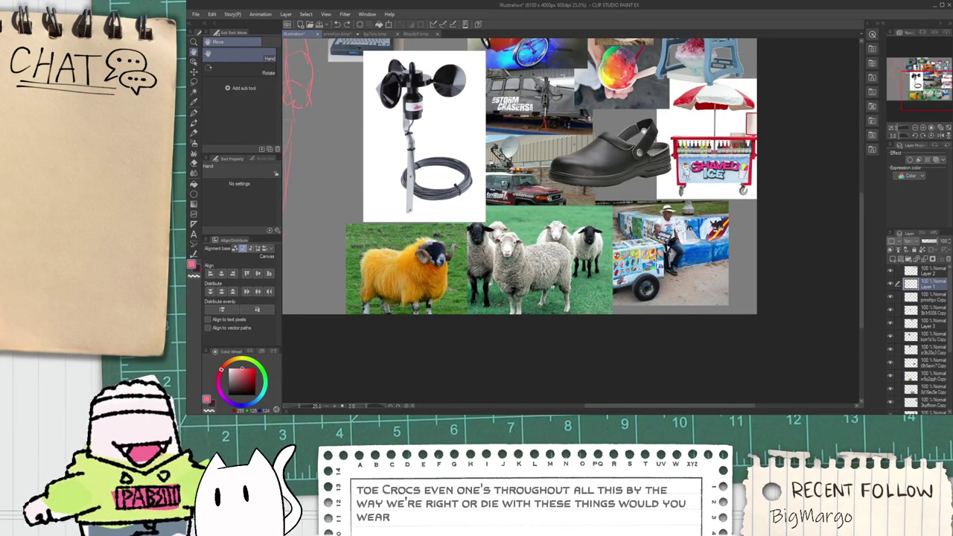
scroll(644, 131, down, 3)
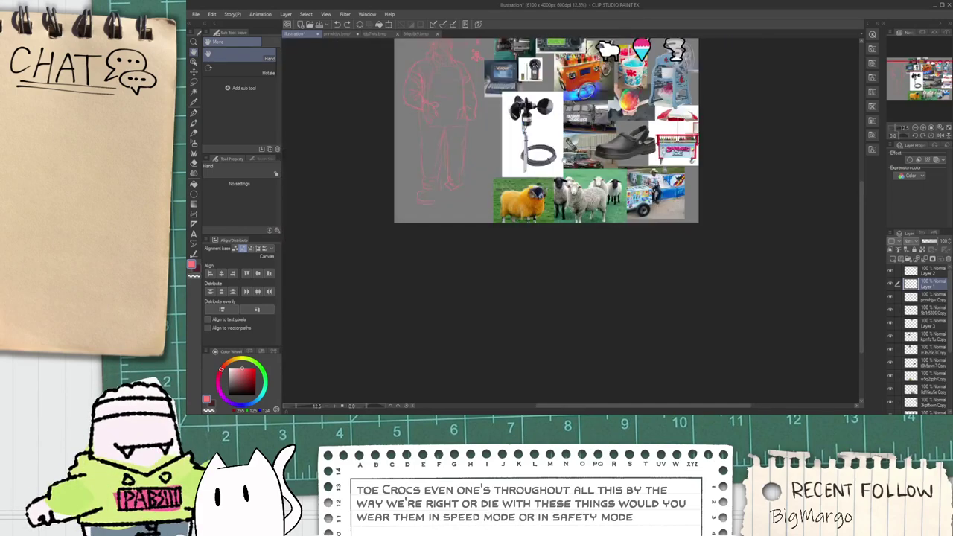
drag(509, 174, 558, 239)
scroll(696, 214, up, 3)
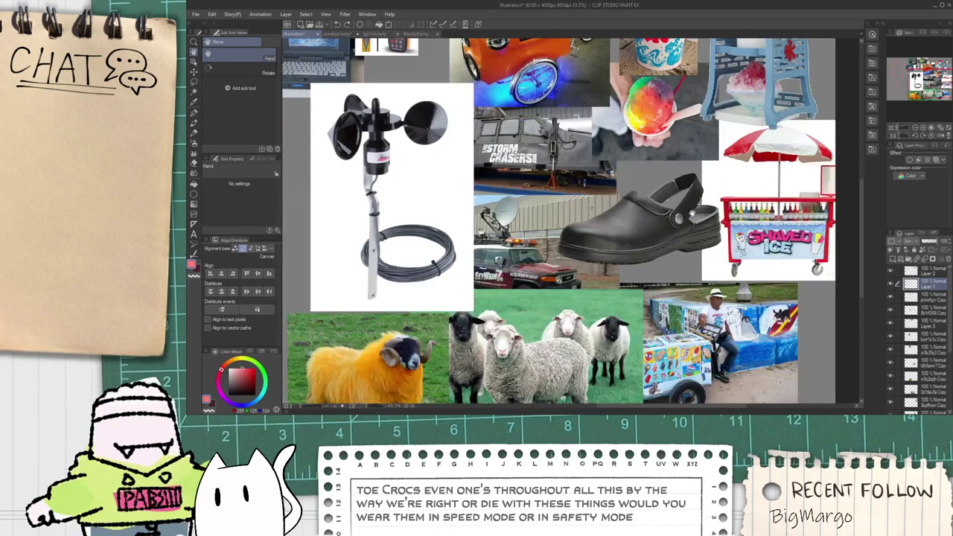
scroll(666, 189, up, 1)
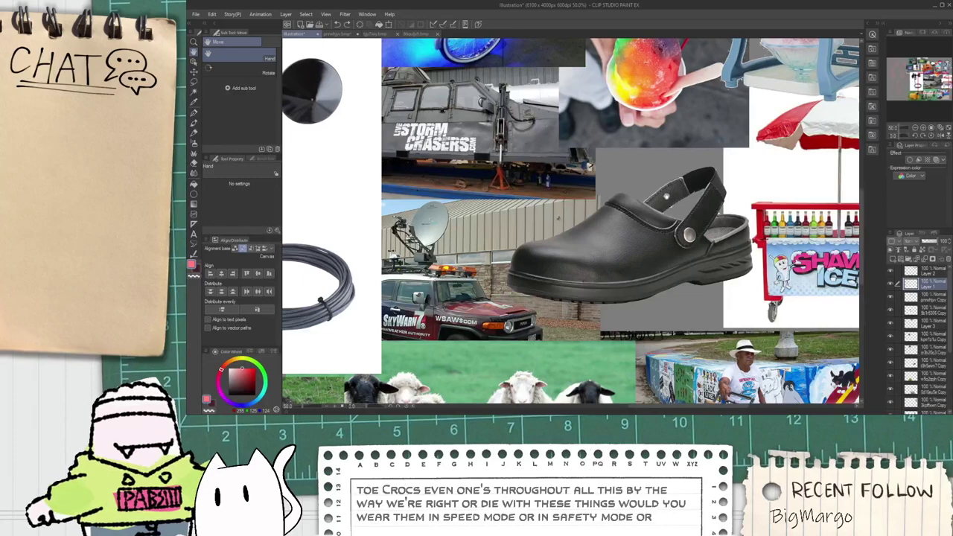
scroll(667, 196, down, 1)
drag(309, 278, 603, 195)
scroll(416, 250, up, 1)
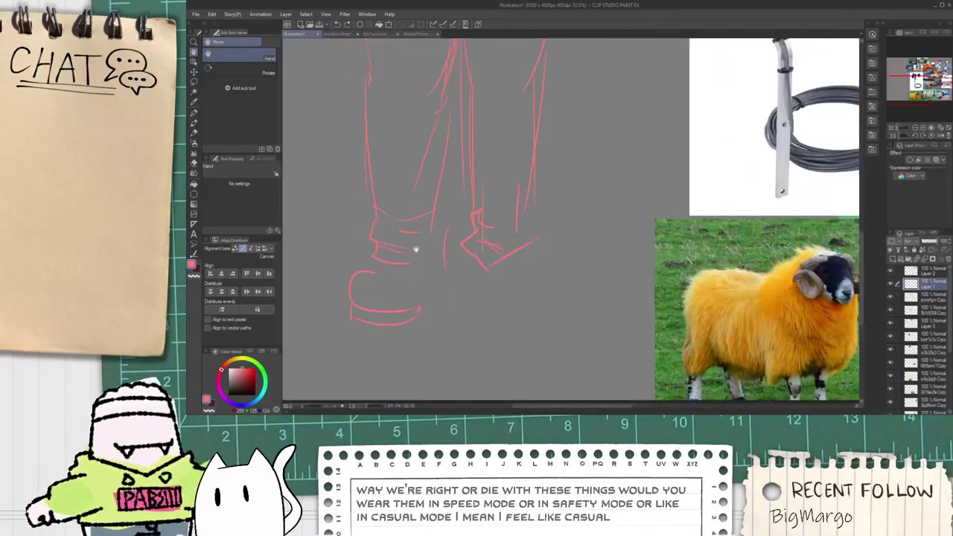
Step: Draw the first clog's ankle opening, curved upper edge, round strap rivet and start of the heel strap
scroll(416, 250, up, 2)
key(p)
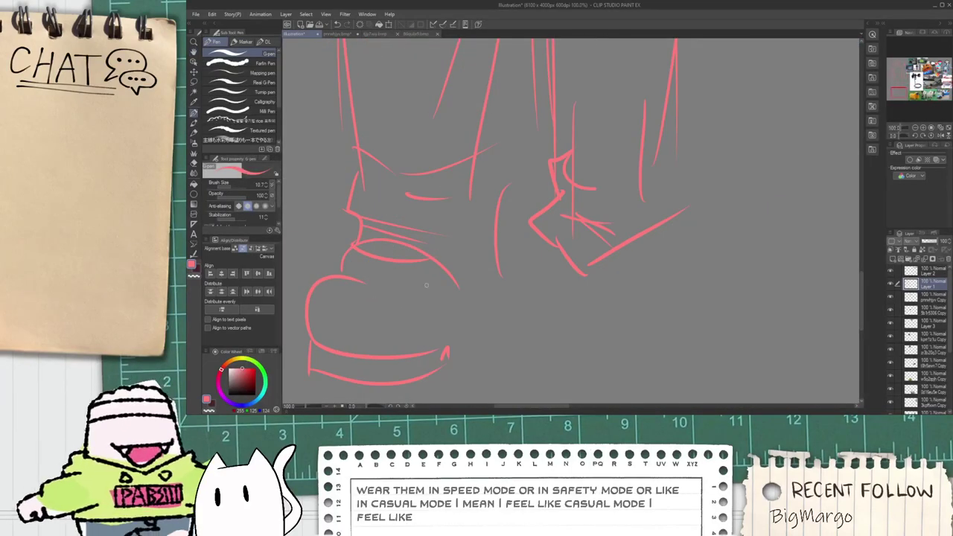
drag(370, 274, 452, 305)
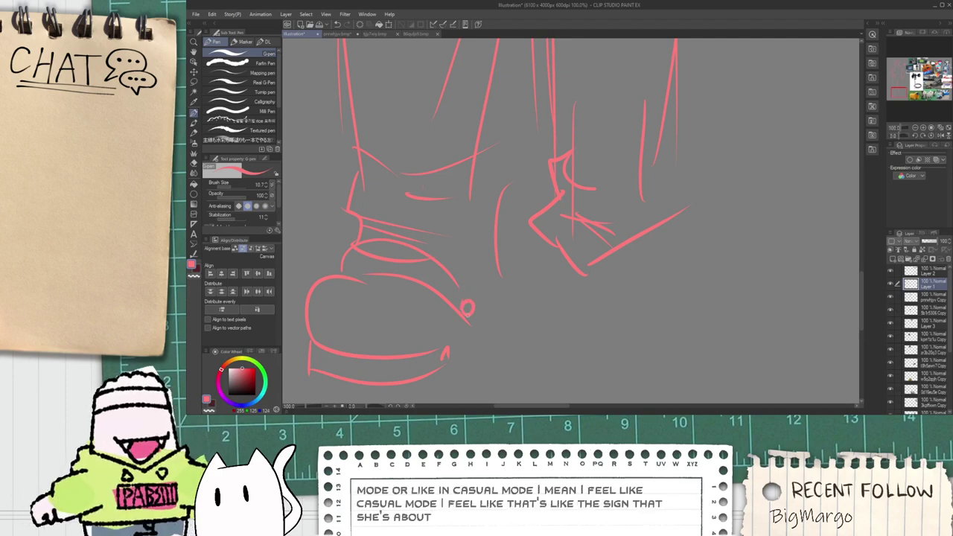
mouse_move(473, 301)
mouse_down()
mouse_move(496, 282)
mouse_move(501, 308)
mouse_up()
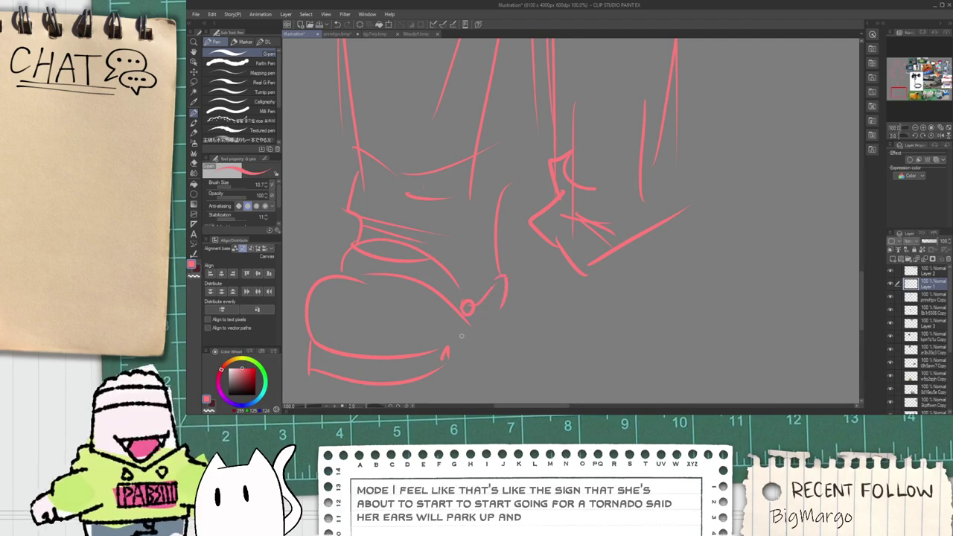
Step: Draw the first clog's heel section of the sole and refine the heel strap behind the rivet
scroll(452, 345, up, 1)
mouse_move(449, 368)
mouse_down()
mouse_move(532, 334)
mouse_move(512, 332)
mouse_up()
key(ctrl+z)
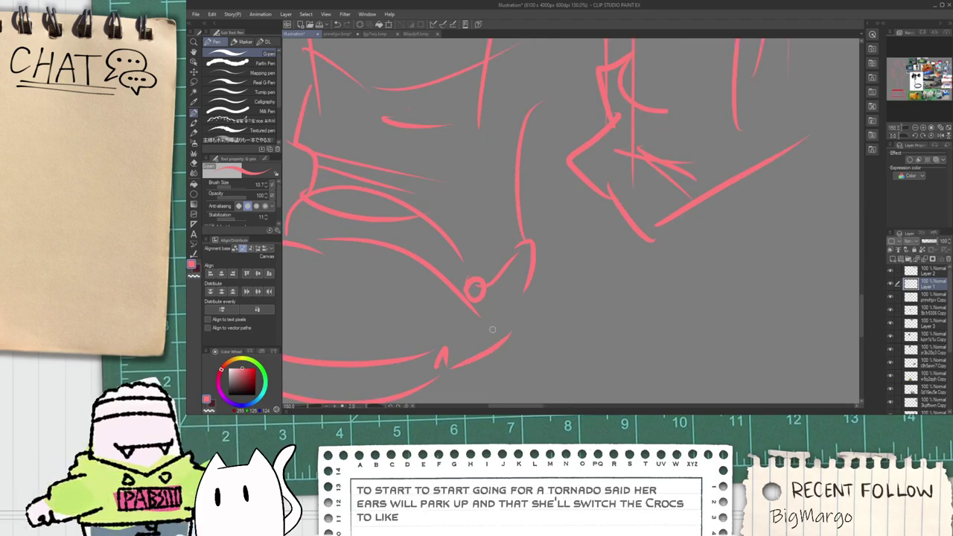
drag(444, 337, 514, 306)
drag(517, 308, 516, 325)
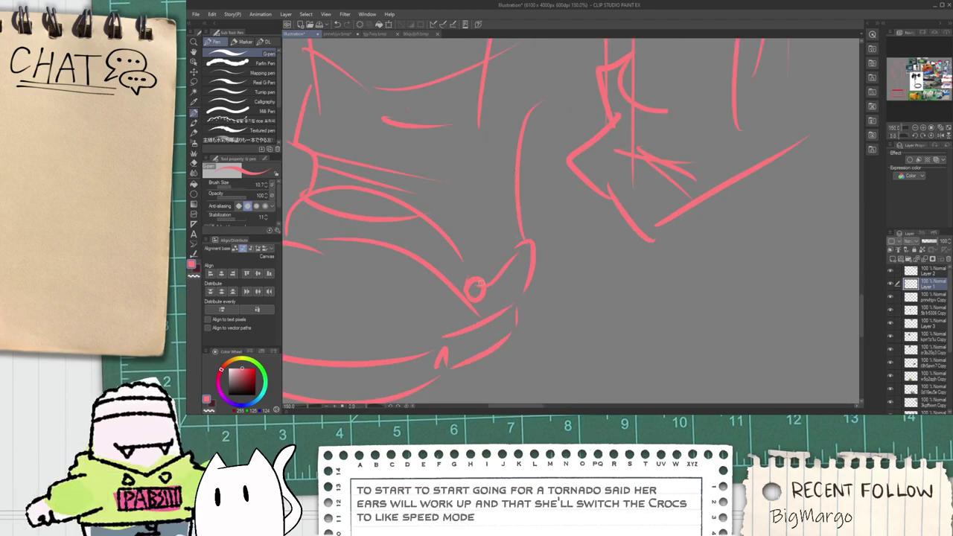
drag(484, 284, 525, 258)
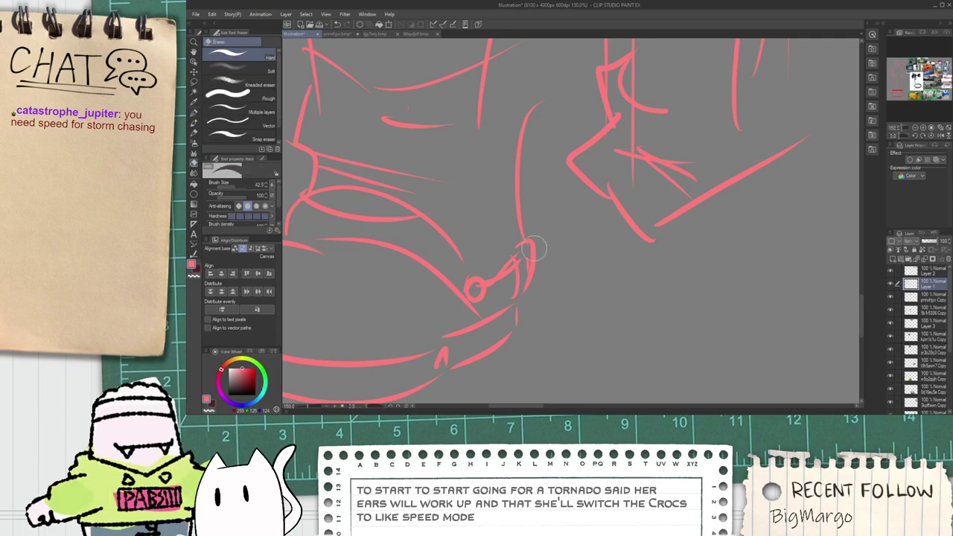
scroll(503, 253, down, 2)
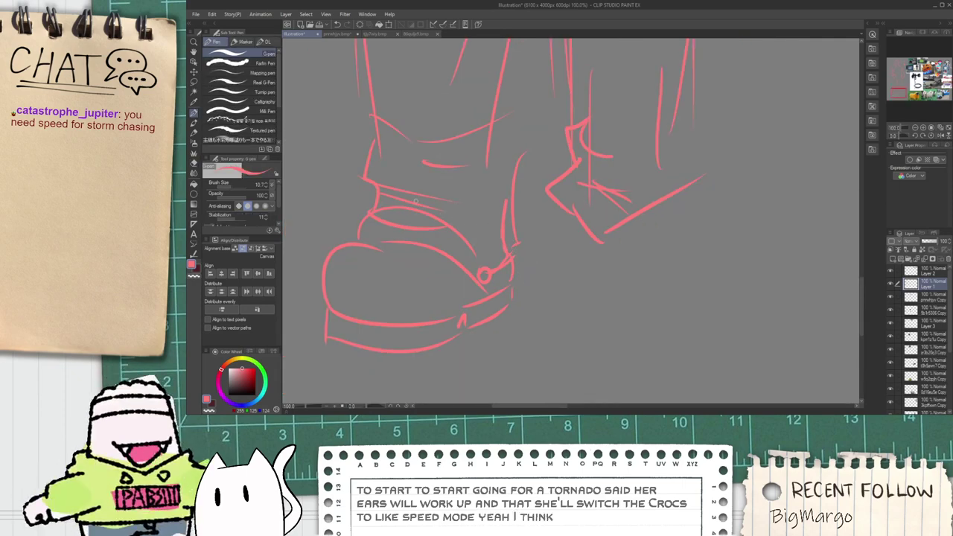
Step: Widen the other trouser leg with a new outer edge running down to its slanted hem
scroll(502, 216, down, 3)
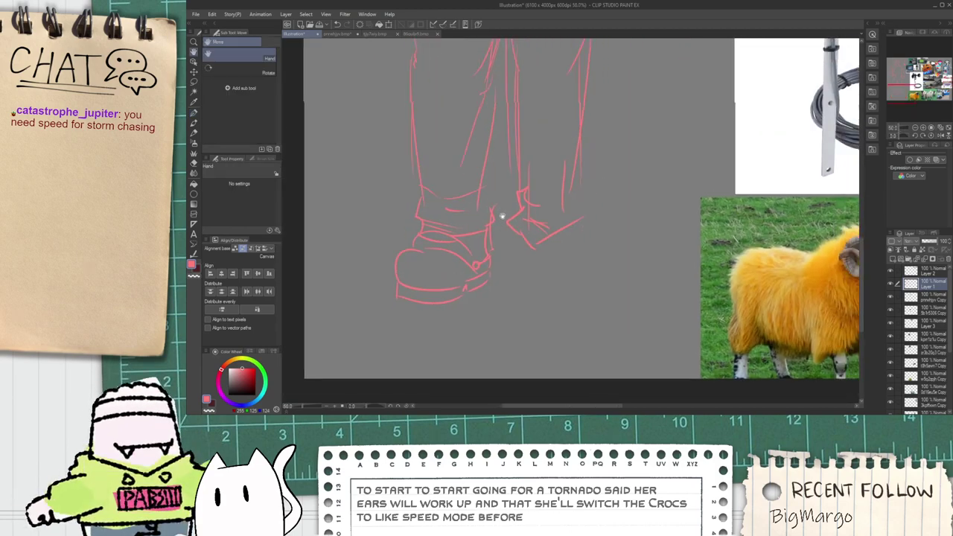
drag(502, 216, 496, 238)
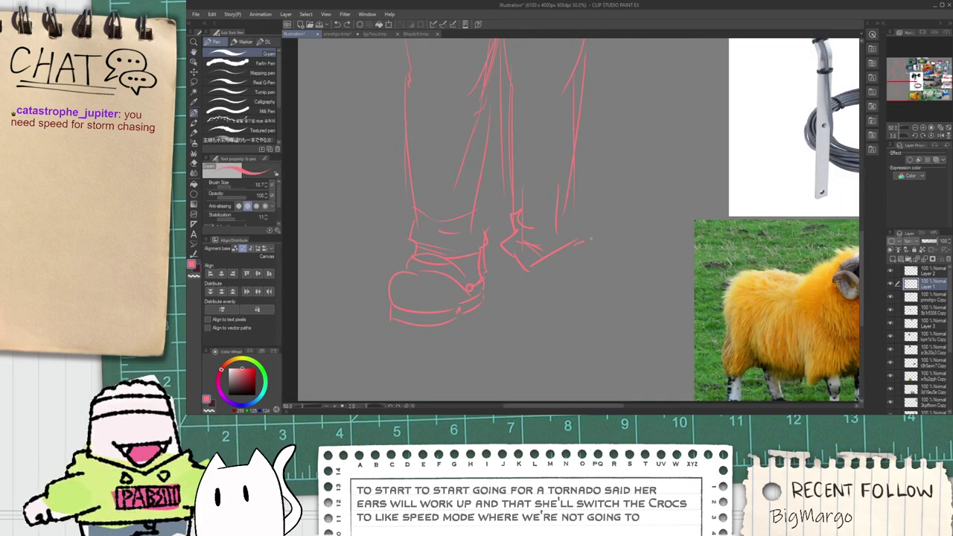
scroll(584, 113, down, 3)
scroll(511, 276, up, 4)
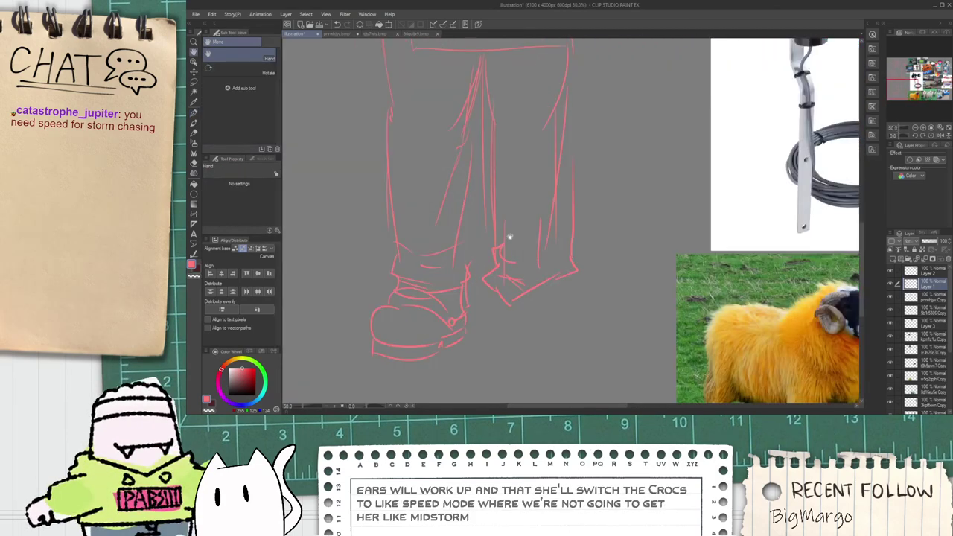
Step: Sketch the flat heel and sole of the second clog below the other trouser leg
scroll(511, 238, down, 2)
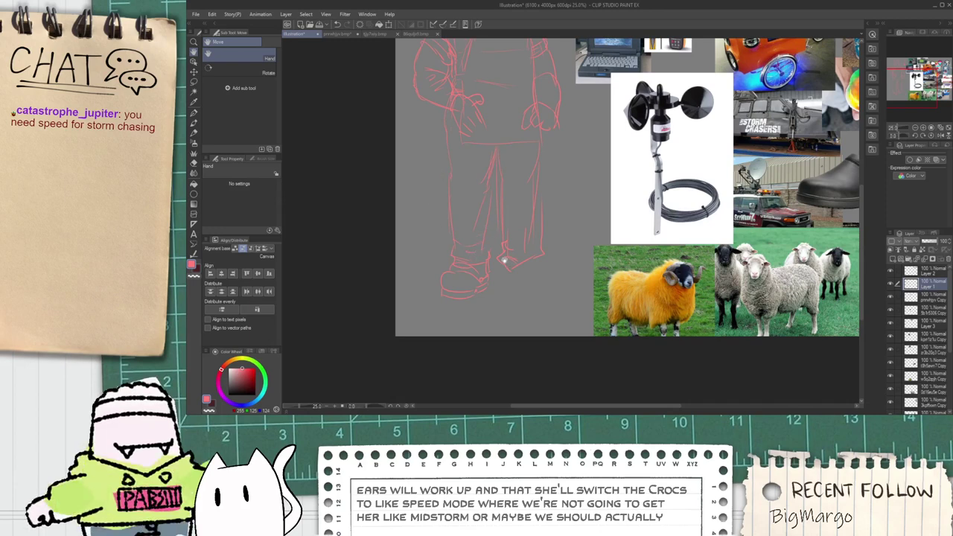
scroll(505, 259, down, 2)
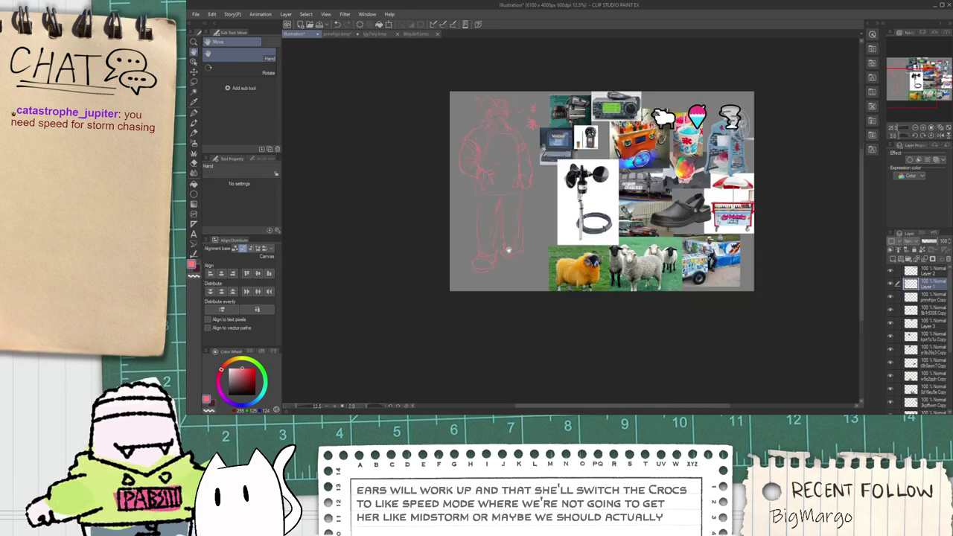
scroll(506, 256, up, 6)
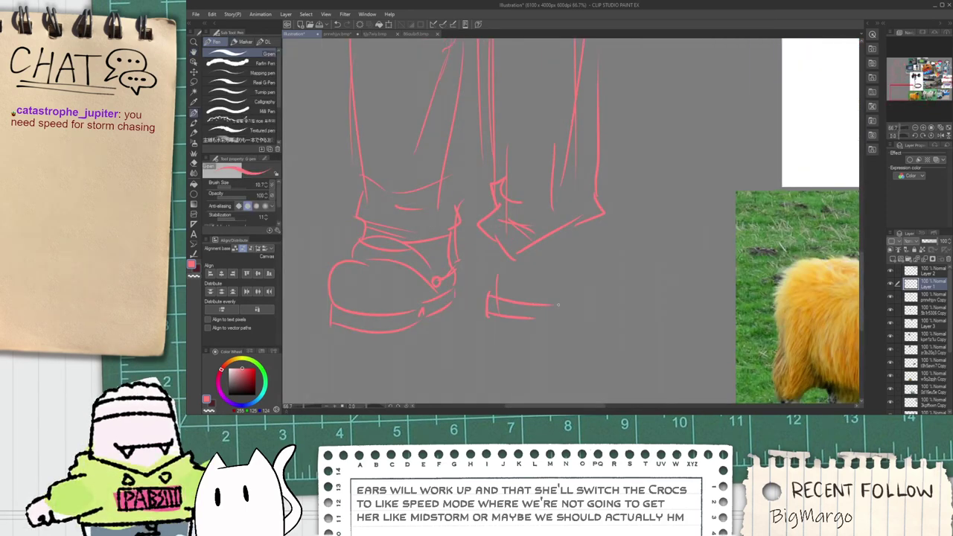
drag(535, 321, 630, 316)
drag(548, 306, 645, 300)
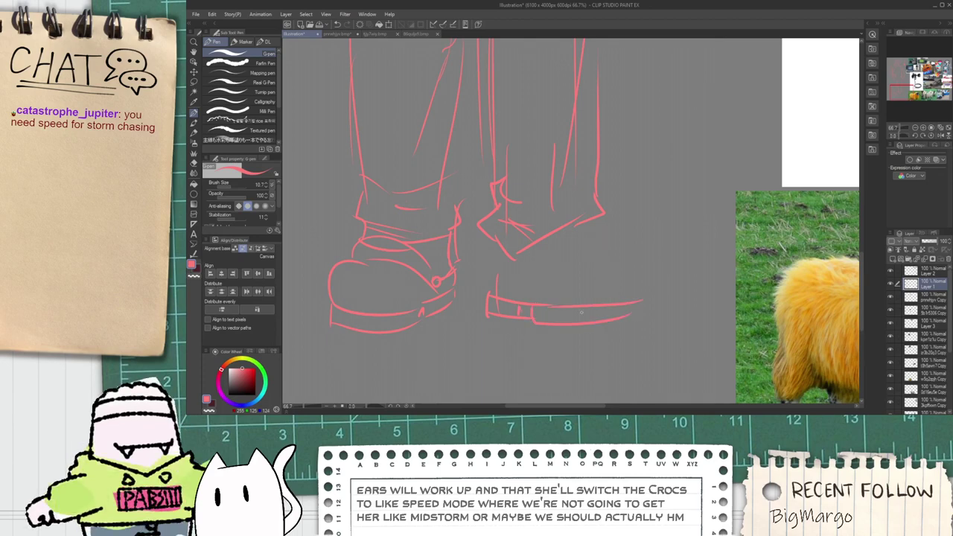
drag(550, 329, 655, 322)
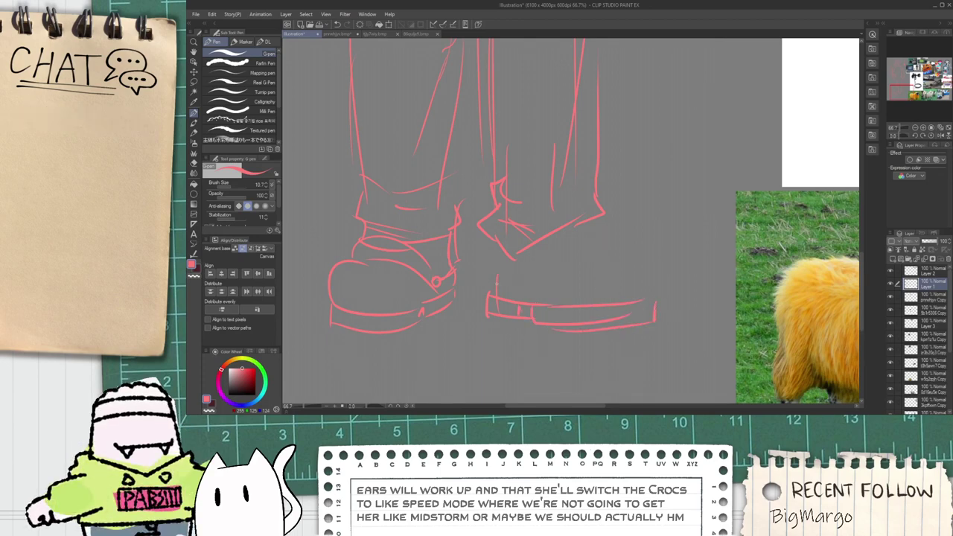
Step: Draw the second clog's upper with an arched instep and a large rounded toe cap pointing outward
mouse_move(493, 279)
mouse_down()
mouse_move(524, 289)
mouse_move(605, 249)
mouse_up()
key(ctrl+z)
mouse_move(512, 283)
mouse_down()
mouse_move(594, 243)
mouse_move(652, 287)
mouse_up()
key(ctrl+z)
drag(545, 259, 536, 285)
drag(561, 241, 632, 268)
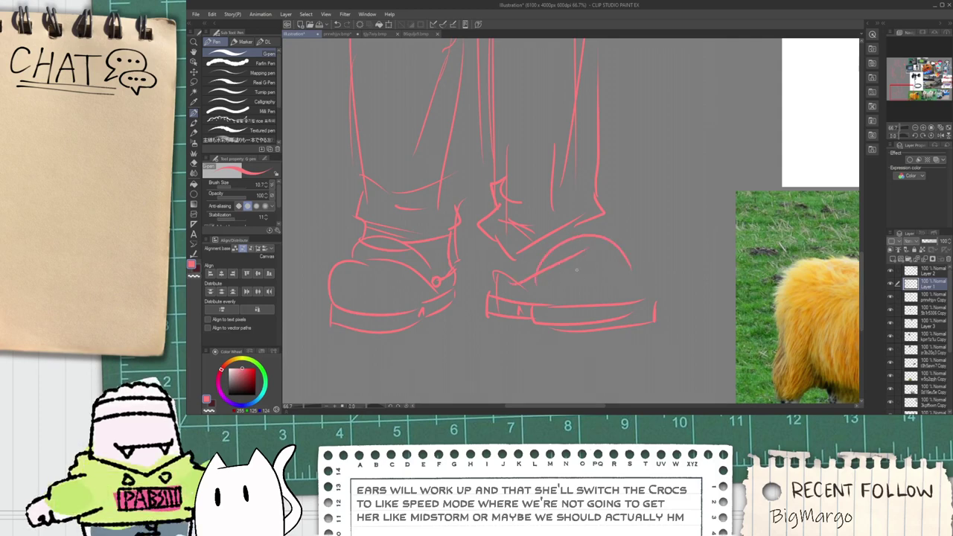
key(ctrl+z)
key(ctrl+z)
mouse_move(540, 273)
mouse_down()
mouse_move(624, 252)
mouse_move(630, 279)
mouse_move(599, 275)
mouse_move(678, 303)
mouse_up()
Step: Lengthen the second clog outward with a larger rounded toe cap and longer sole, and erase the overlapping old lines
drag(551, 331, 653, 332)
drag(596, 337, 691, 324)
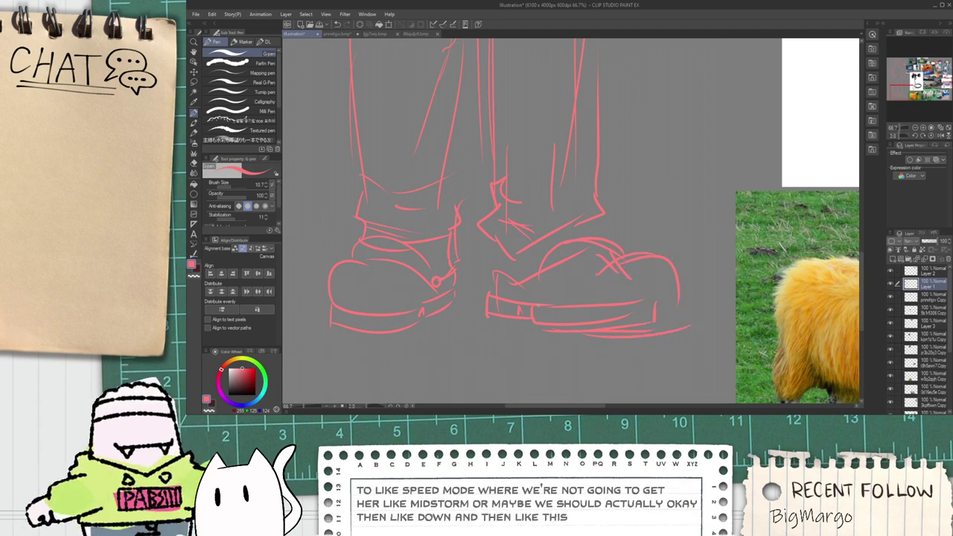
drag(545, 311, 675, 307)
key(e)
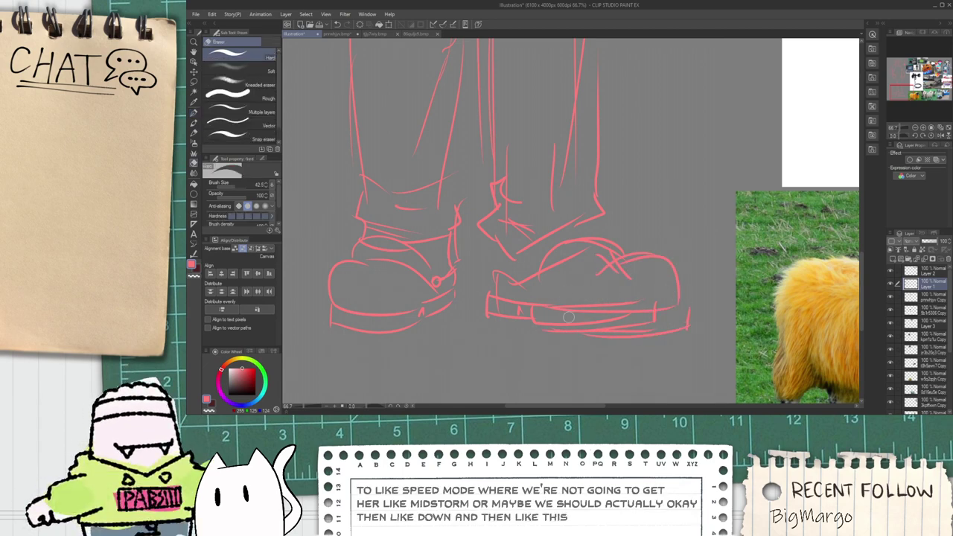
drag(568, 317, 579, 322)
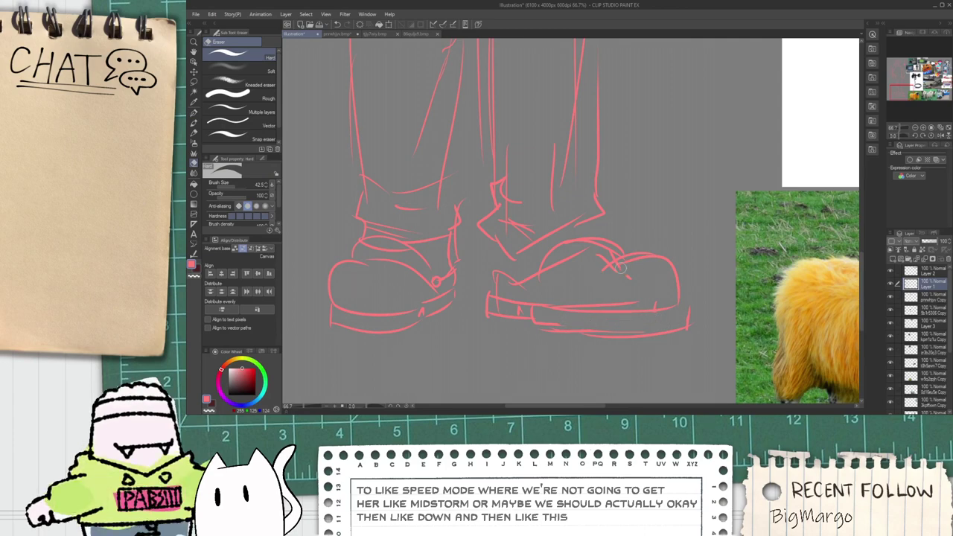
drag(619, 268, 621, 268)
Step: Draw the arched collar of the second clog over the instep, reaching from the heel toward the toe cap
key(p)
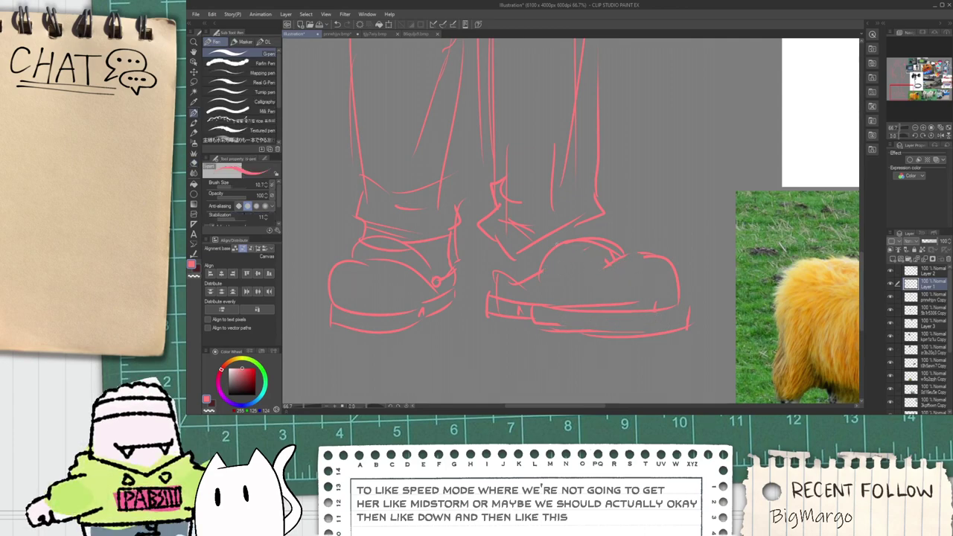
mouse_move(520, 283)
mouse_down()
mouse_move(591, 227)
mouse_move(600, 236)
mouse_up()
key(ctrl+z)
drag(535, 287, 606, 249)
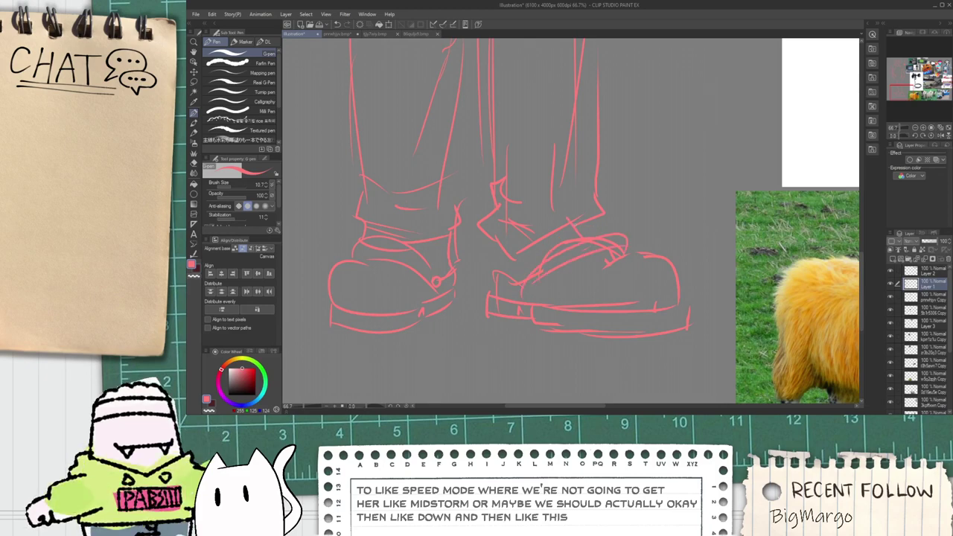
Step: Redraw the curled finger lines of the gloved hand hanging beside the apron
scroll(577, 213, down, 3)
key(space)
scroll(527, 200, up, 2)
mouse_move(583, 186)
mouse_down()
mouse_move(523, 298)
mouse_move(581, 214)
mouse_up()
scroll(526, 197, up, 6)
drag(536, 282, 590, 272)
key(ctrl+z)
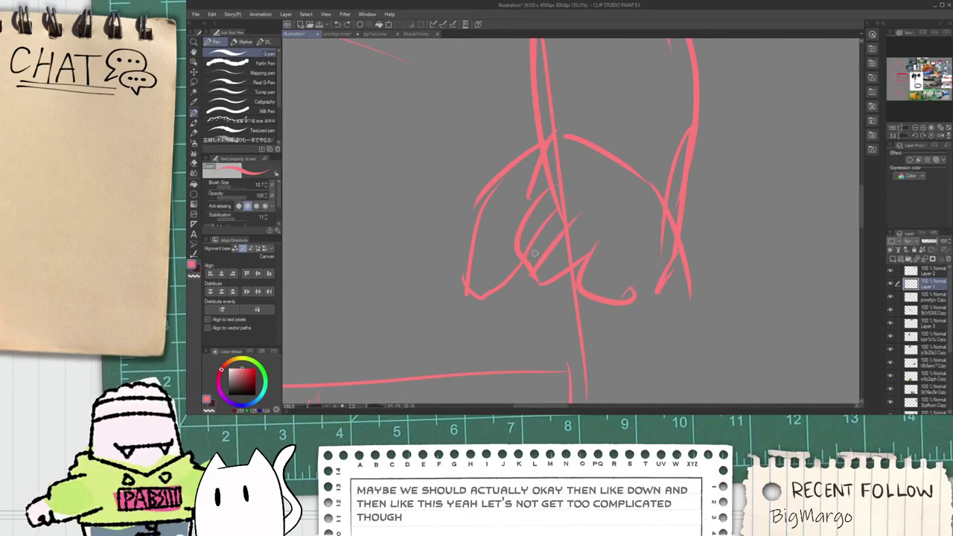
key(ctrl+z)
mouse_move(555, 222)
mouse_down()
mouse_move(544, 295)
mouse_move(575, 297)
mouse_up()
scroll(586, 282, down, 8)
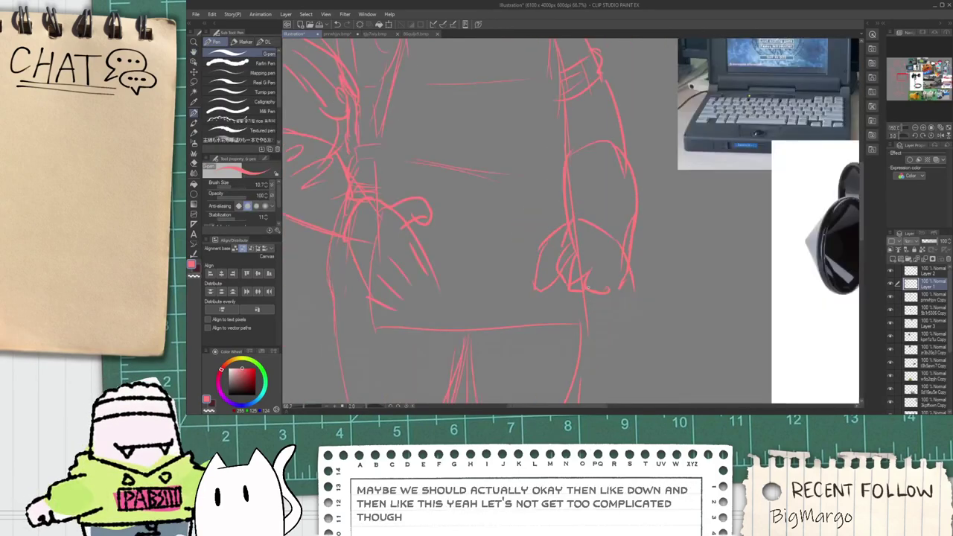
Step: Add short curved fold lines to the forearm above the hanging hand
scroll(538, 273, up, 5)
scroll(572, 293, up, 1)
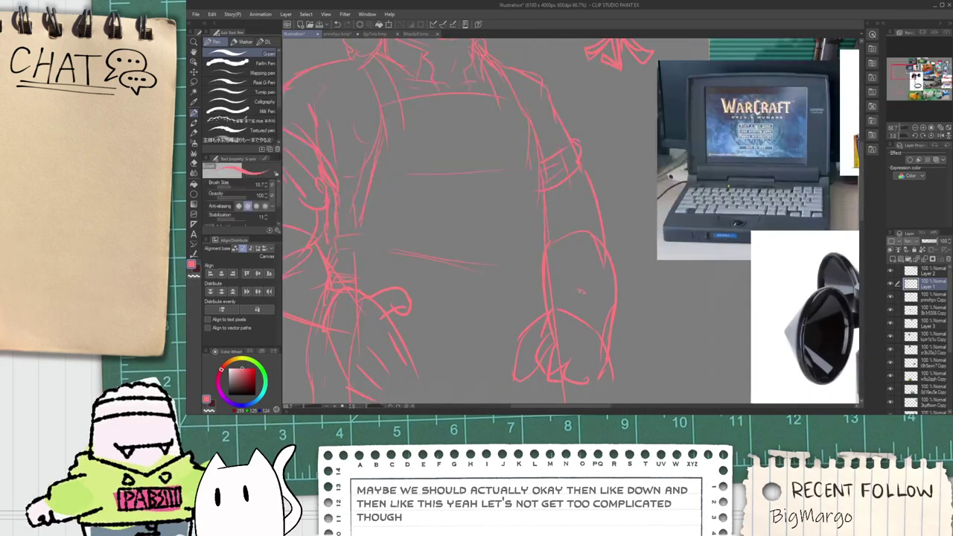
scroll(540, 304, down, 2)
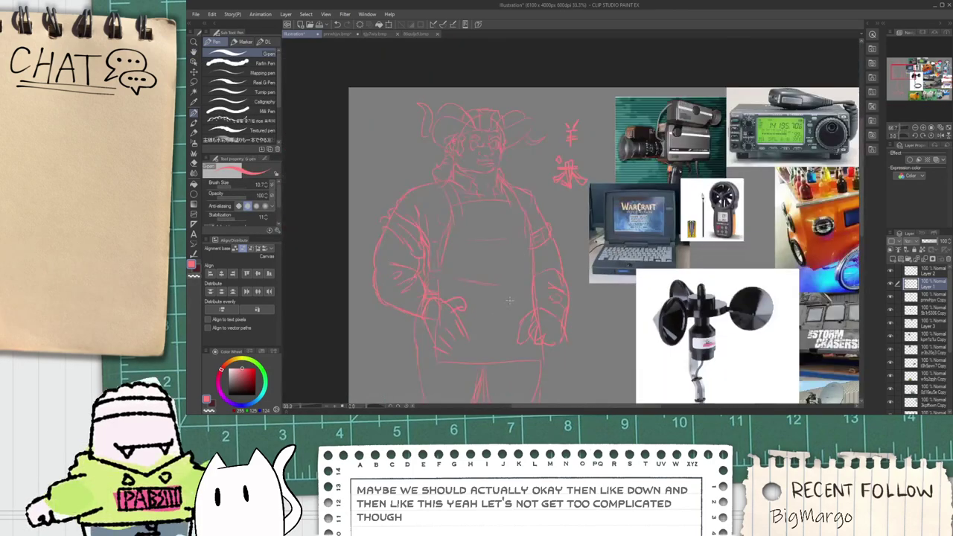
Step: Compare the full-figure sketch with the storm-chaser, shaved-ice and clog reference photos to look for missing design elements
drag(486, 268, 545, 245)
scroll(572, 262, down, 1)
drag(654, 284, 462, 251)
scroll(476, 257, up, 1)
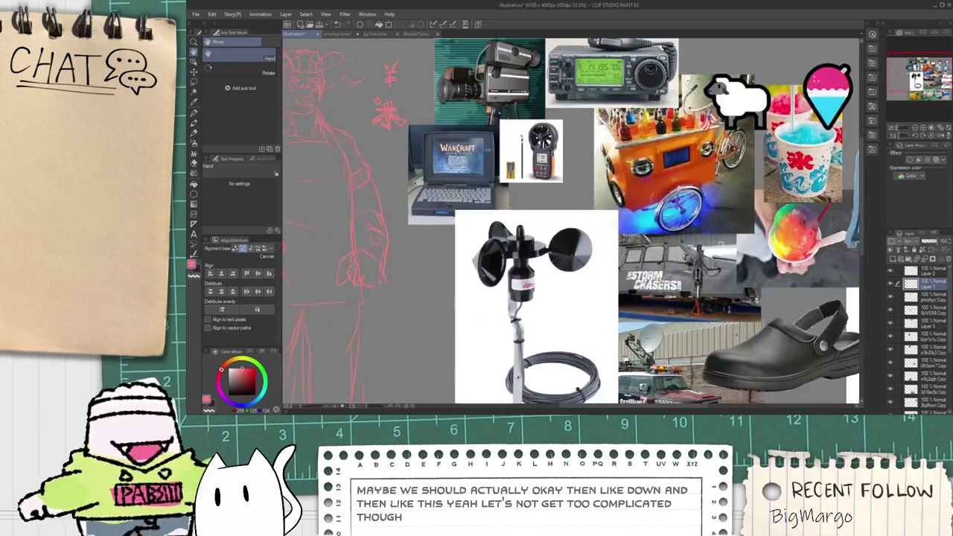
scroll(629, 298, down, 1)
drag(626, 293, 614, 216)
drag(432, 210, 482, 259)
scroll(379, 232, up, 3)
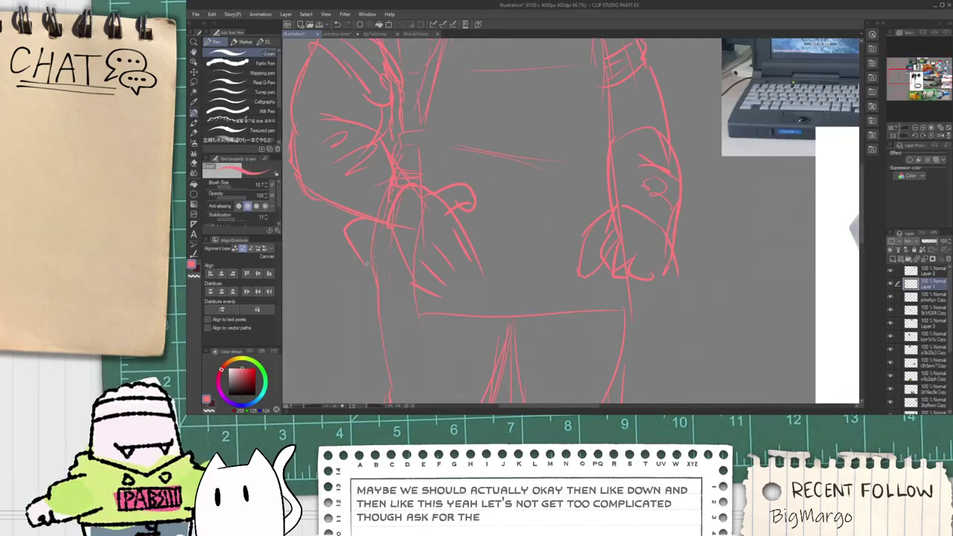
scroll(480, 127, down, 1)
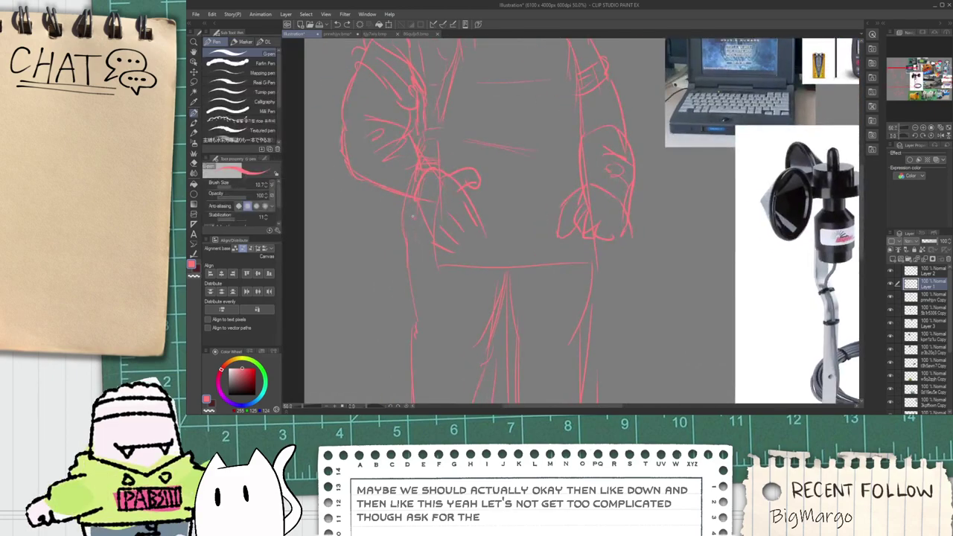
scroll(418, 279, down, 1)
drag(426, 359, 423, 268)
scroll(423, 268, up, 1)
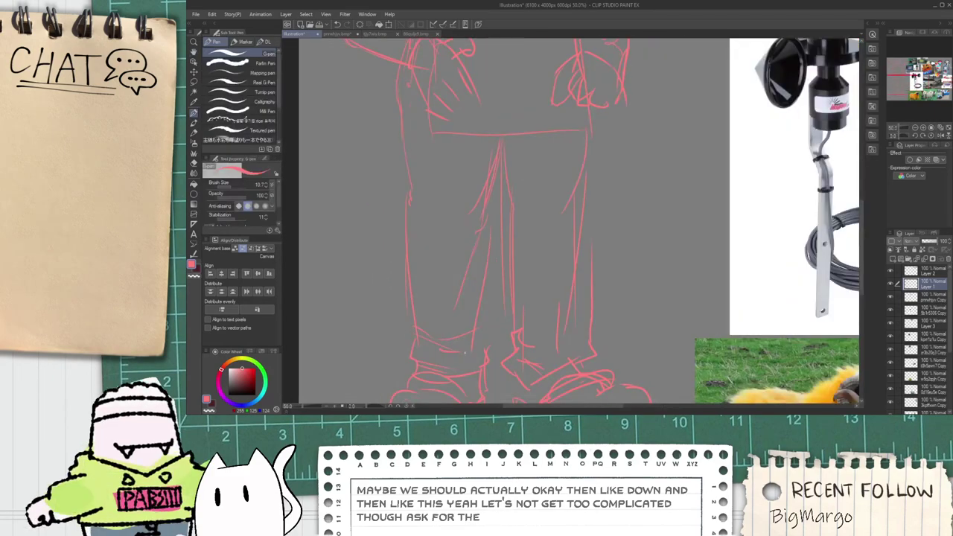
scroll(458, 328, down, 4)
drag(457, 209, 457, 228)
scroll(451, 221, up, 4)
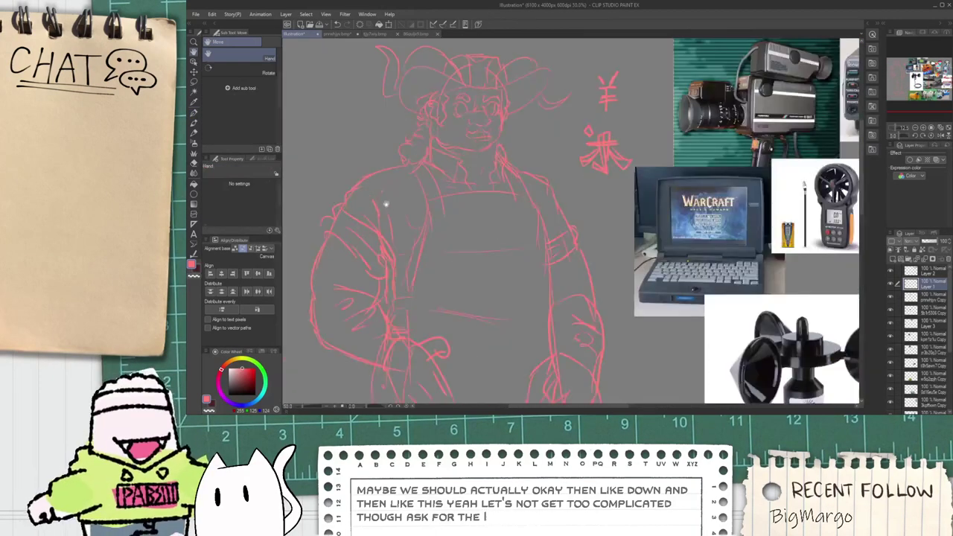
scroll(389, 205, up, 2)
scroll(399, 212, down, 3)
drag(551, 254, 392, 215)
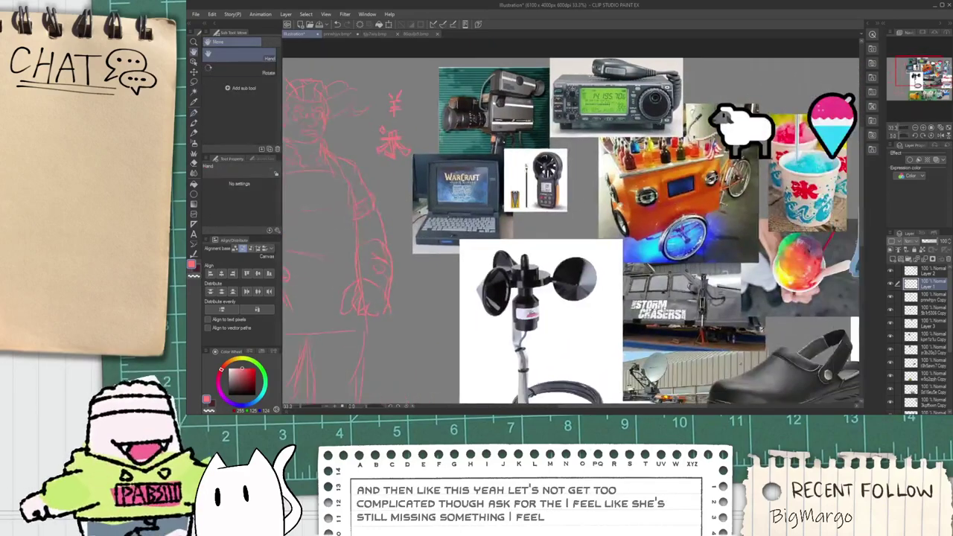
drag(853, 140, 686, 157)
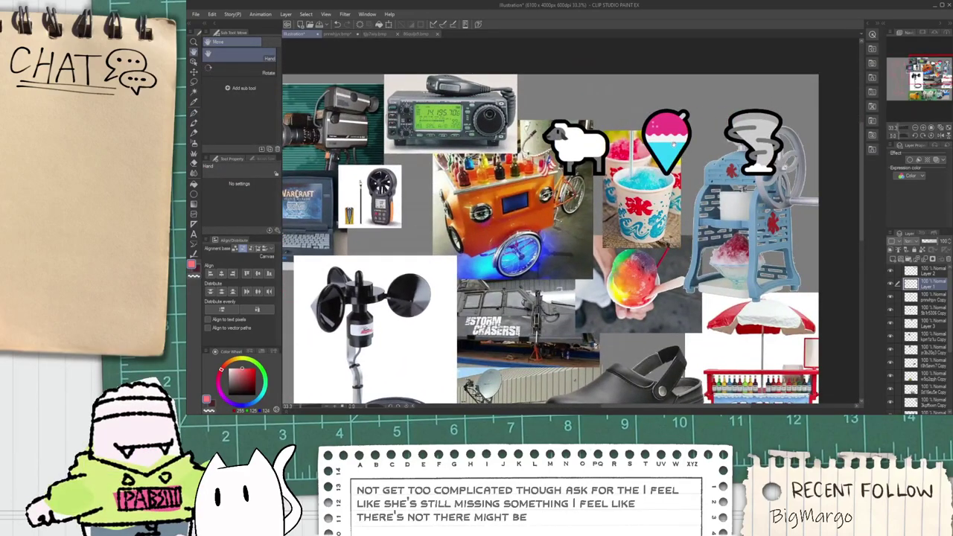
scroll(676, 148, down, 1)
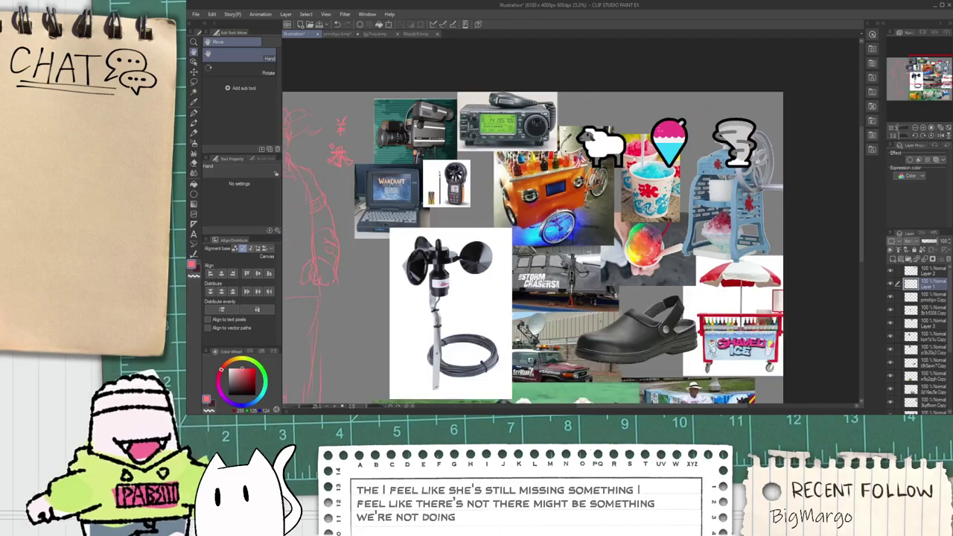
mouse_move(282, 244)
mouse_down()
mouse_move(330, 177)
mouse_move(464, 219)
mouse_up()
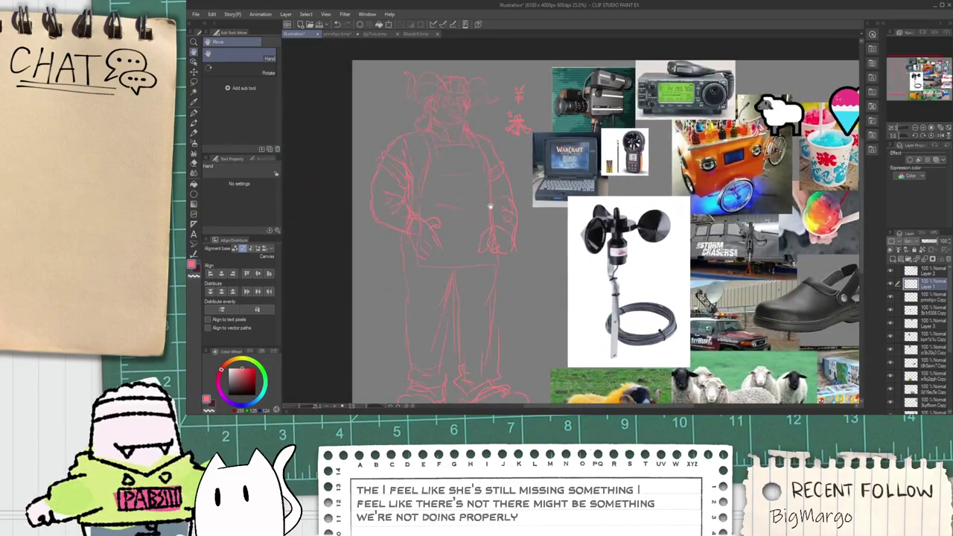
Step: Examine the kanji logo sketches beside the head in relation to the character's upper body
scroll(443, 164, up, 2)
scroll(580, 154, up, 3)
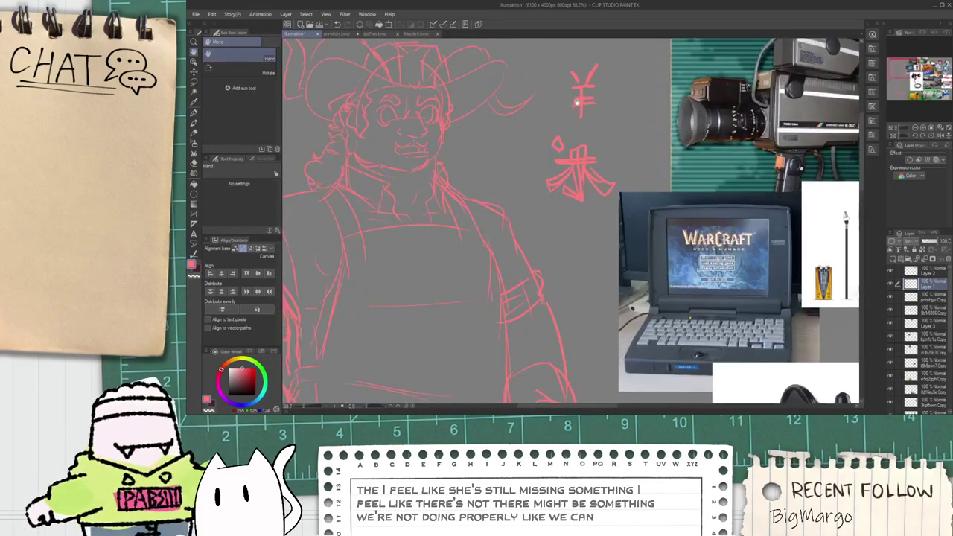
scroll(584, 140, down, 2)
drag(584, 154, 587, 177)
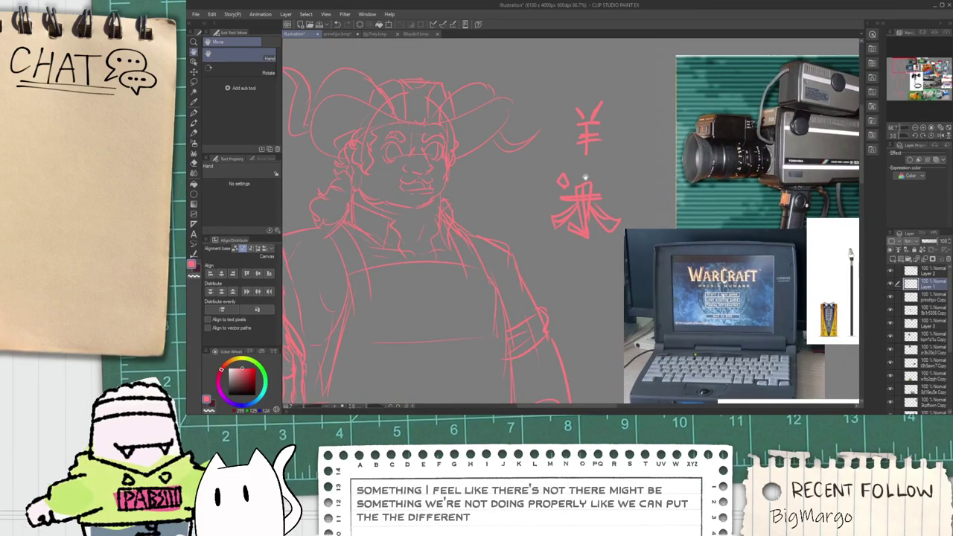
scroll(586, 179, up, 2)
scroll(574, 191, down, 3)
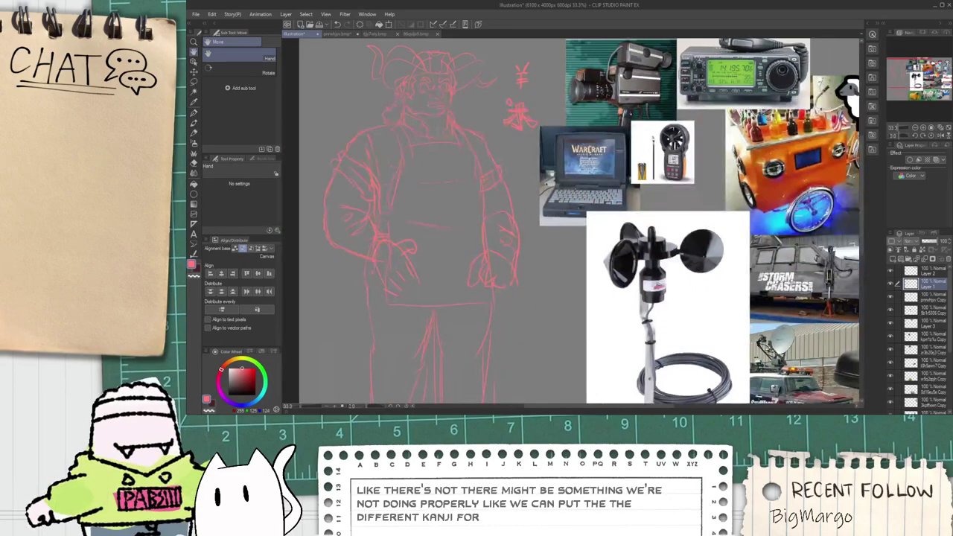
drag(527, 171, 535, 212)
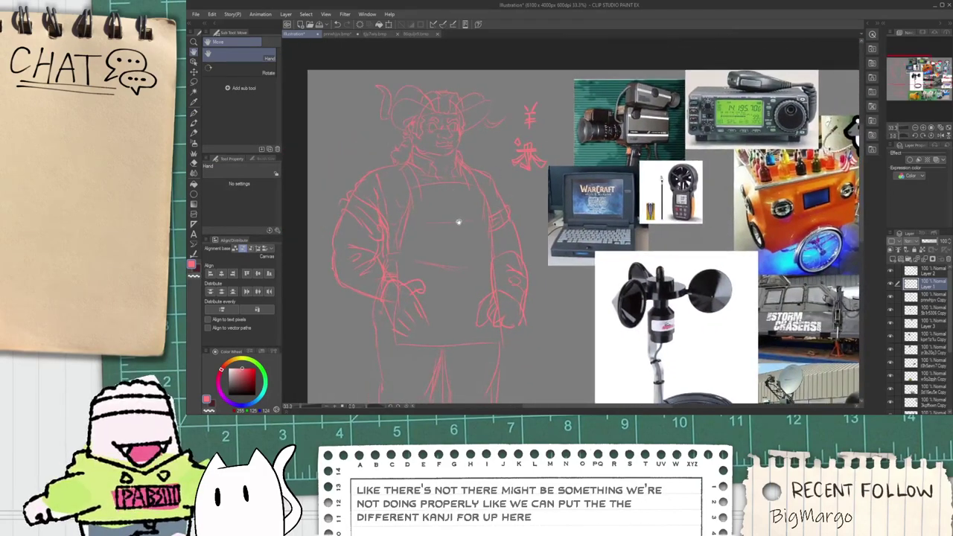
Step: Examine the trouser legs and the empty canvas space beside them
drag(521, 303, 524, 123)
scroll(526, 186, up, 1)
scroll(513, 211, up, 1)
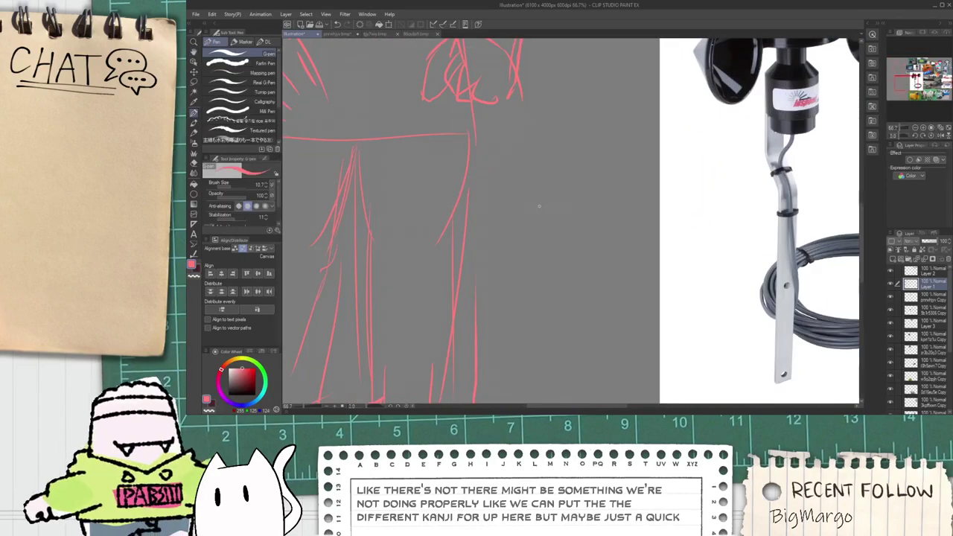
scroll(530, 235, down, 2)
scroll(527, 235, up, 2)
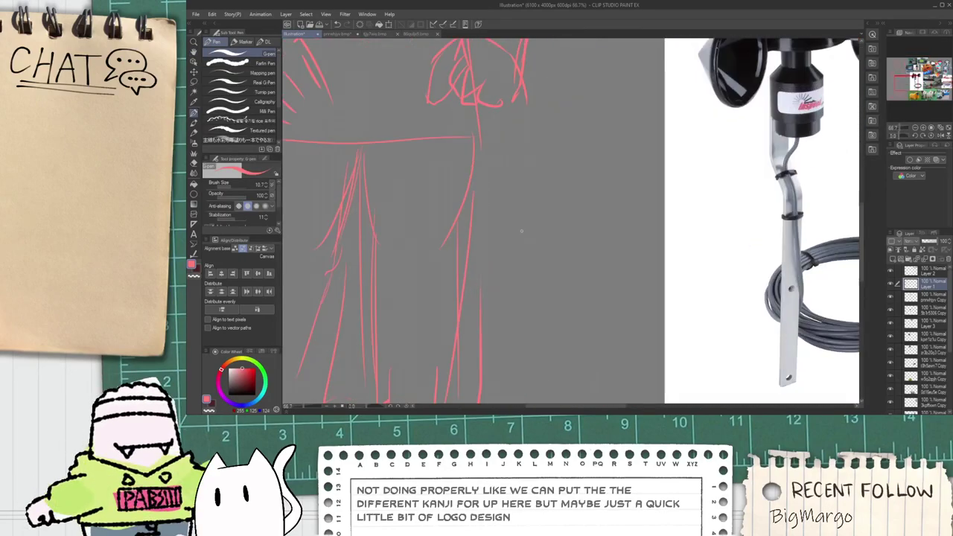
scroll(525, 200, up, 1)
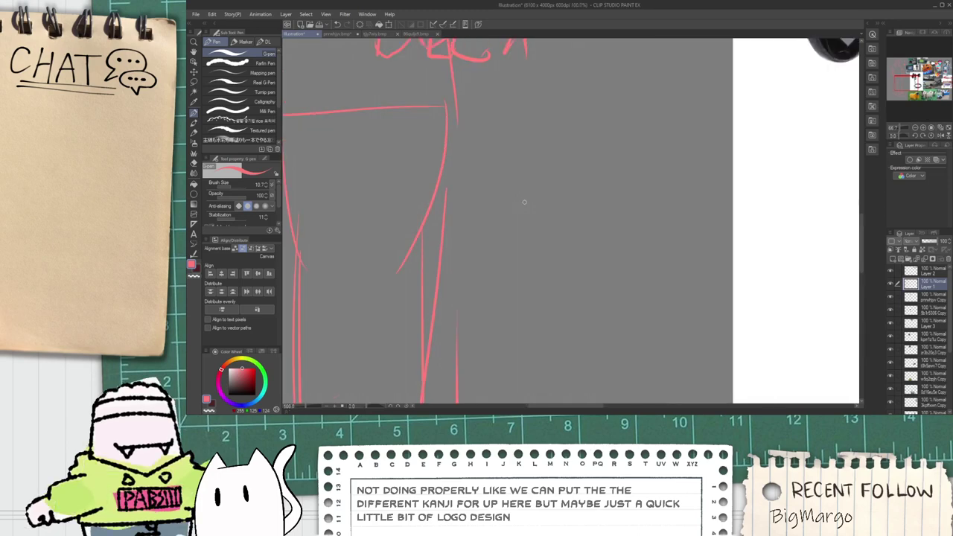
scroll(520, 246, down, 1)
scroll(539, 294, down, 1)
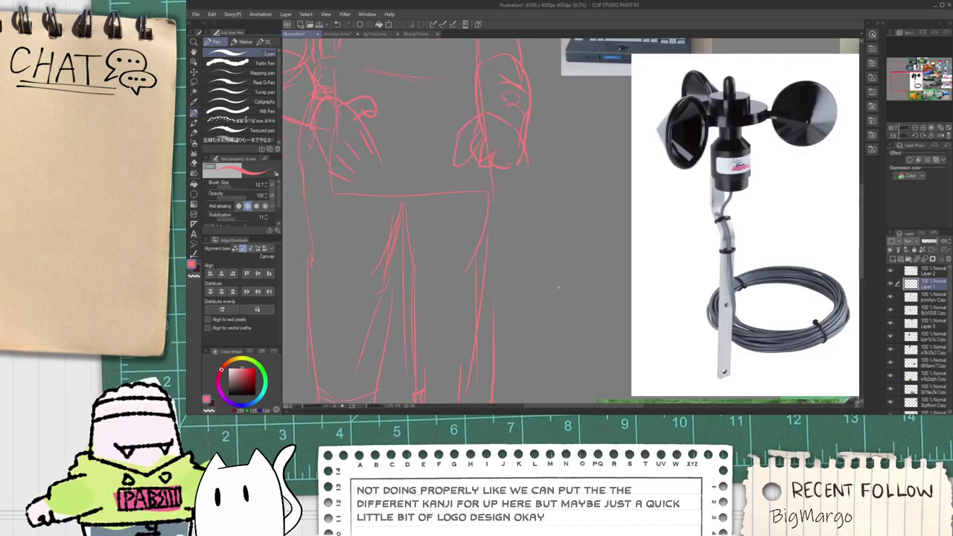
Step: Redraw the second trouser leg's outer contour as a line tapering from below the apron to the hem, and adjust the hem corner
key(space)
drag(567, 246, 528, 232)
scroll(523, 249, down, 1)
scroll(483, 275, up, 1)
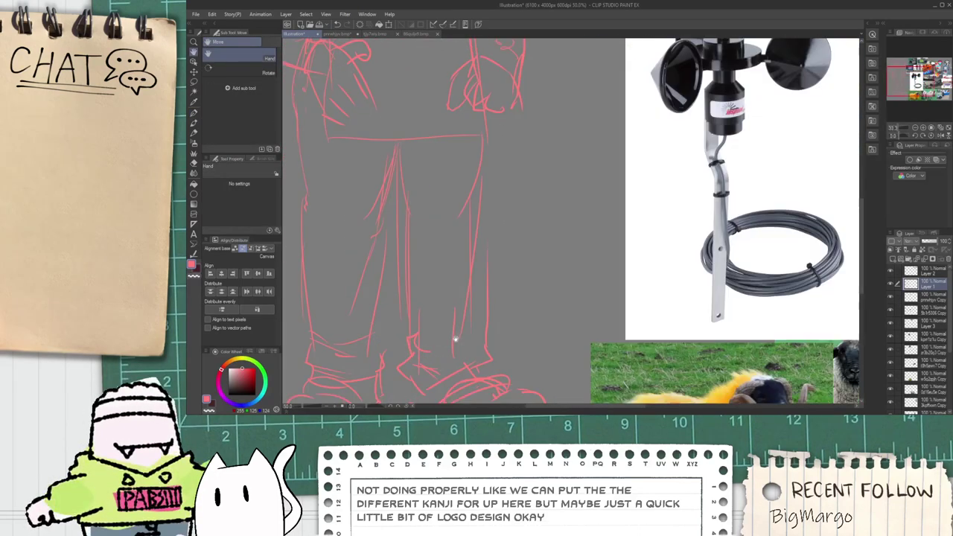
key(ctrl+z)
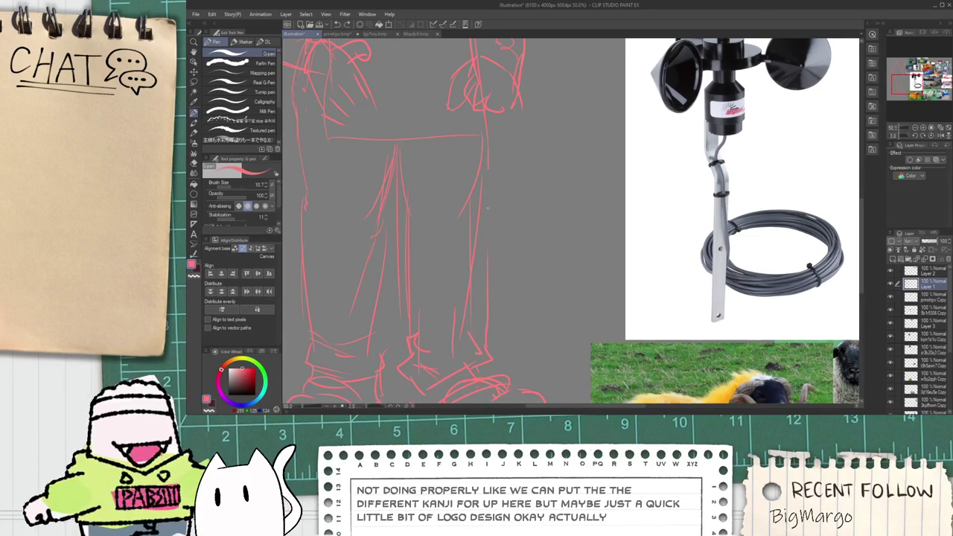
drag(484, 177, 469, 335)
key(space)
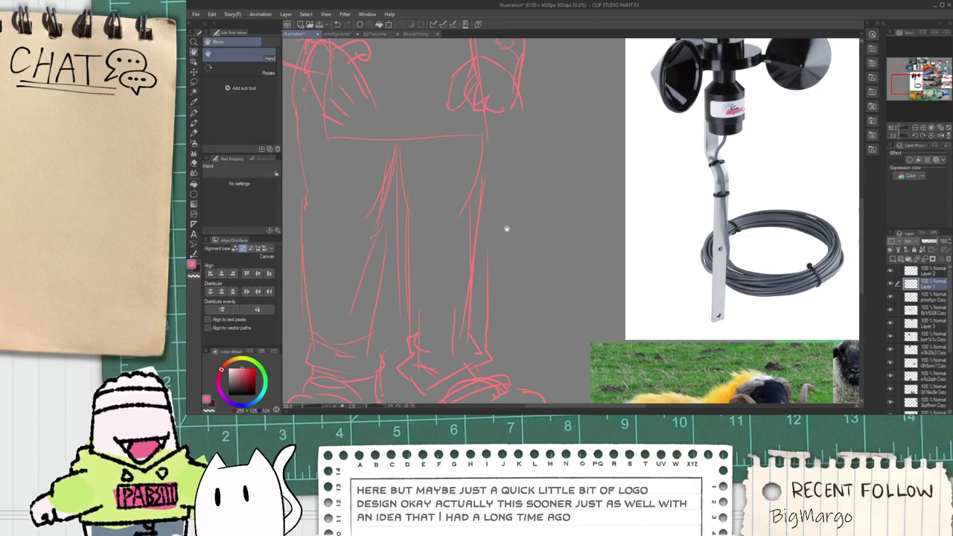
drag(505, 293, 491, 232)
scroll(452, 291, up, 1)
drag(461, 283, 457, 300)
scroll(458, 311, down, 1)
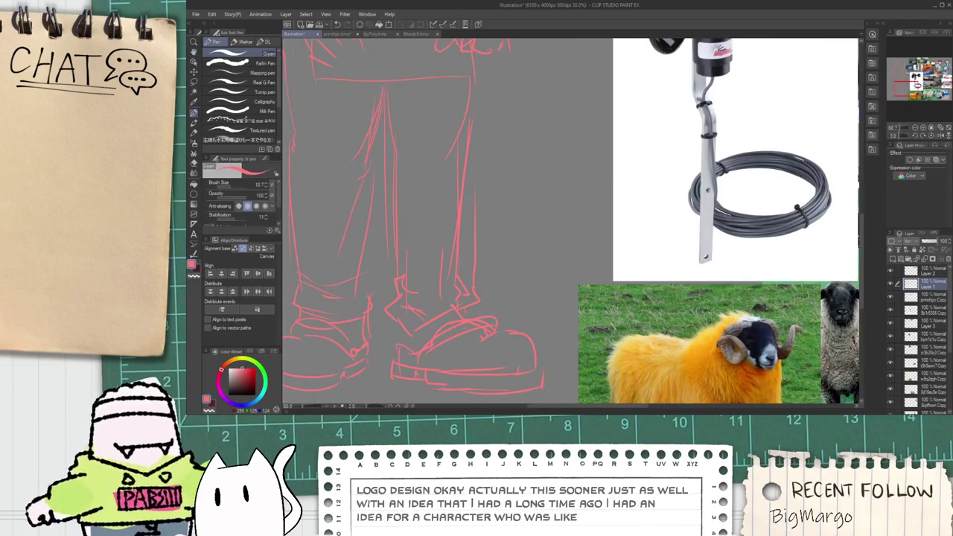
Step: Erase the second trouser leg's inner edge lines and the inner corner of its hem
key(space)
drag(415, 279, 484, 304)
key(e)
drag(455, 151, 457, 261)
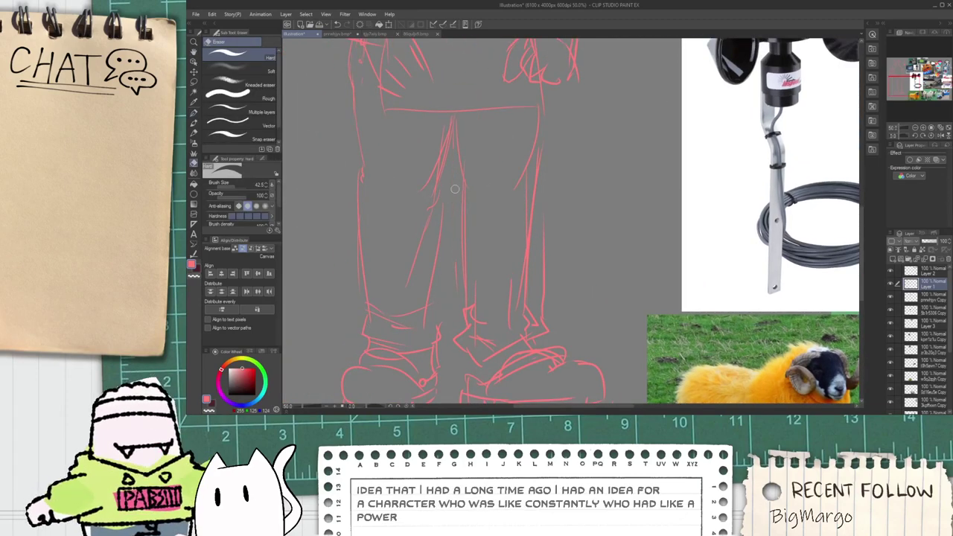
mouse_move(456, 339)
mouse_down()
mouse_move(460, 347)
mouse_move(472, 307)
mouse_up()
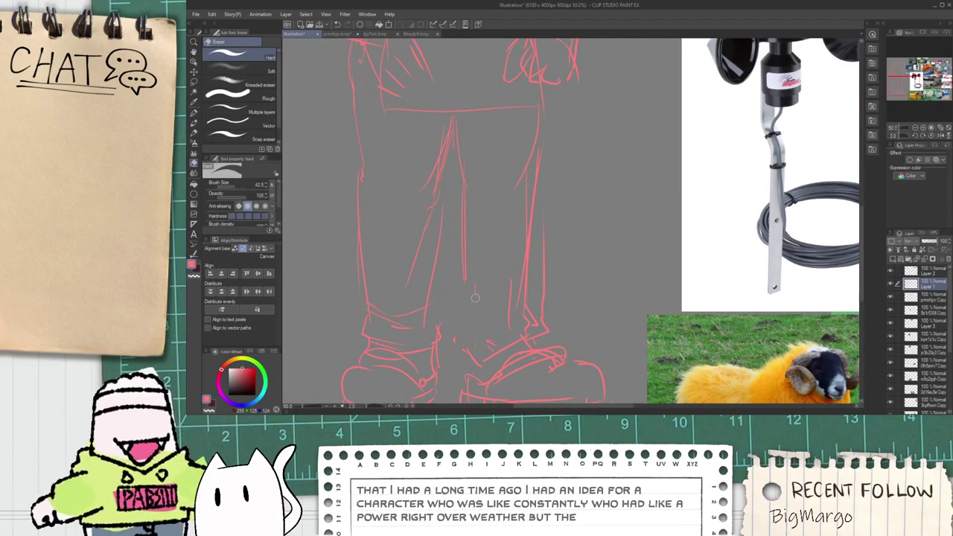
drag(466, 270, 465, 209)
Step: Redraw the second trouser leg's inner edge down to the hem and trim the excess fold line below the apron corner
key(p)
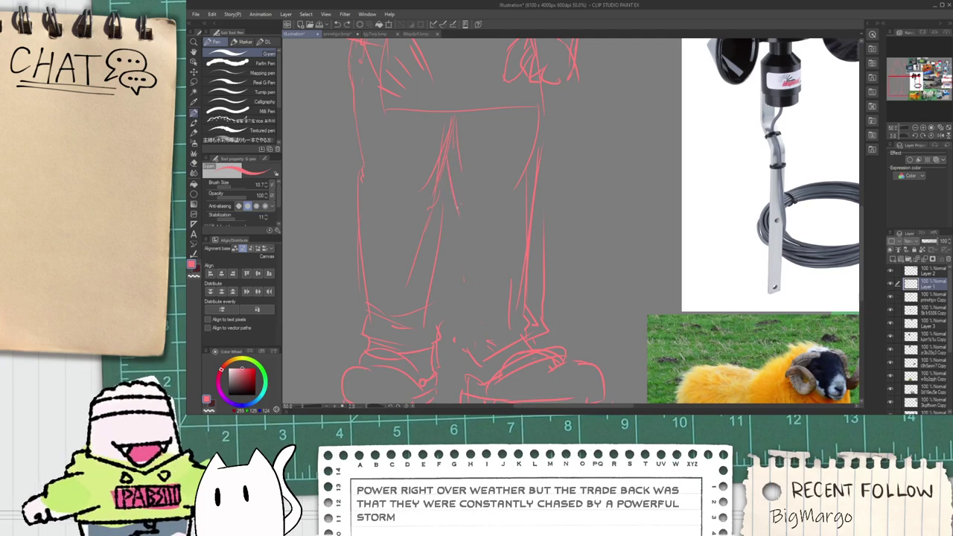
mouse_move(451, 236)
mouse_down()
mouse_move(468, 358)
mouse_move(493, 354)
mouse_up()
scroll(538, 232, down, 1)
key(e)
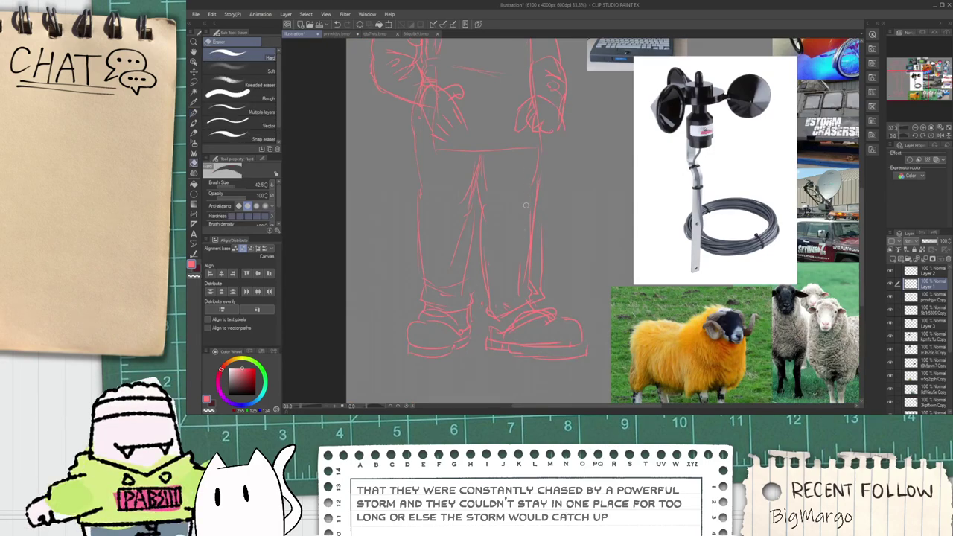
key(p)
scroll(563, 179, up, 3)
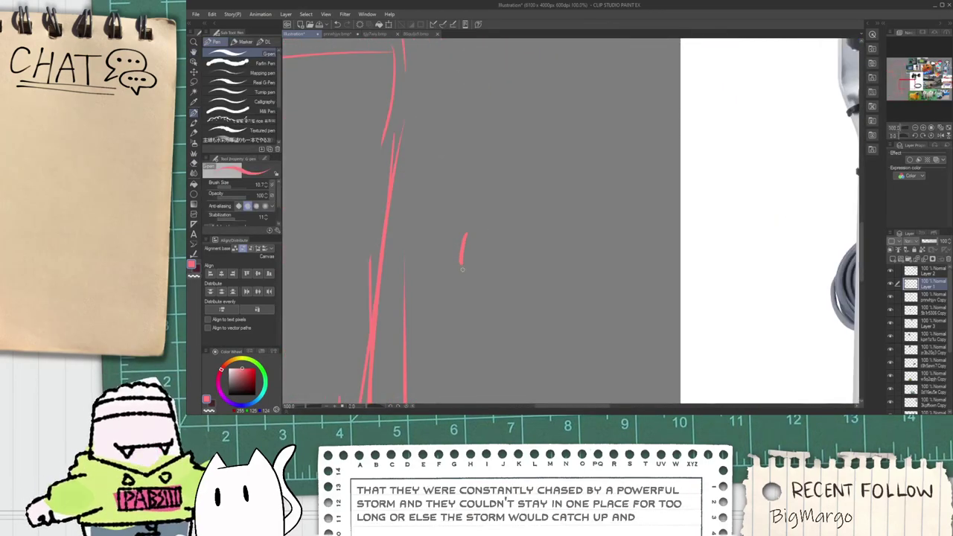
Step: Sketch a logo of three curved arrows circling counterclockwise around the number 13, in the empty space beside the trouser leg
key(ctrl+z)
drag(477, 230, 496, 286)
key(ctrl+z)
drag(481, 214, 504, 302)
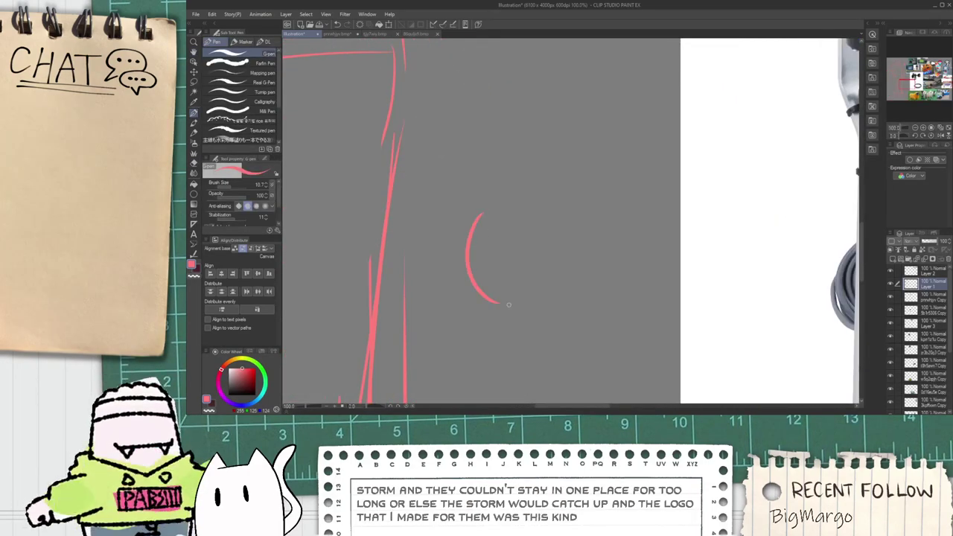
drag(582, 296, 622, 220)
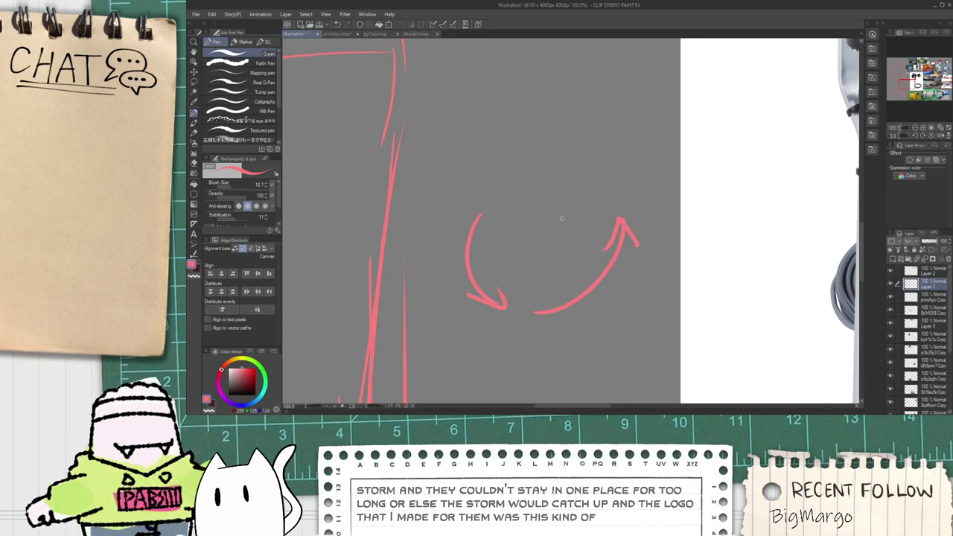
mouse_move(563, 134)
mouse_down()
mouse_move(487, 176)
mouse_move(514, 268)
mouse_up()
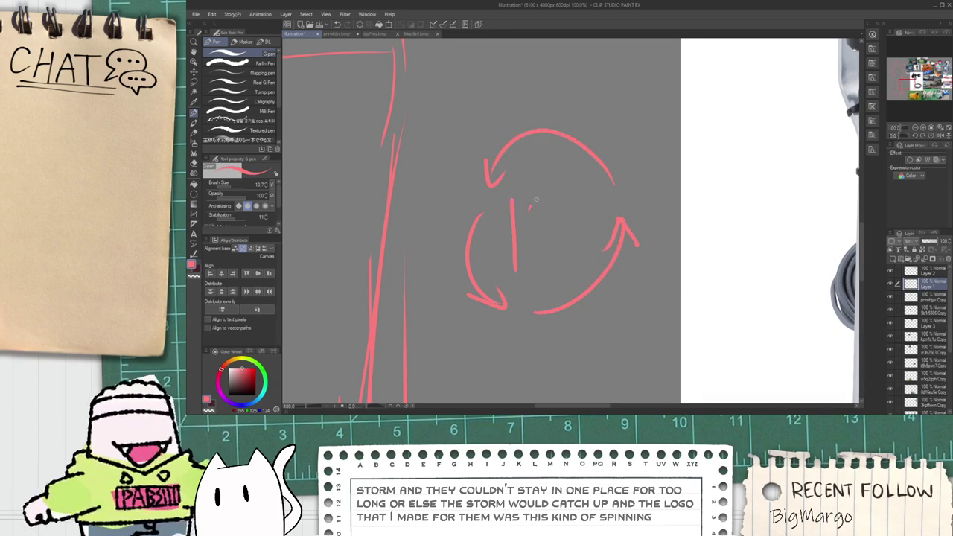
mouse_move(533, 193)
mouse_down()
mouse_move(537, 257)
mouse_move(518, 260)
mouse_move(522, 289)
mouse_up()
scroll(543, 253, down, 4)
scroll(517, 260, up, 1)
scroll(517, 260, down, 1)
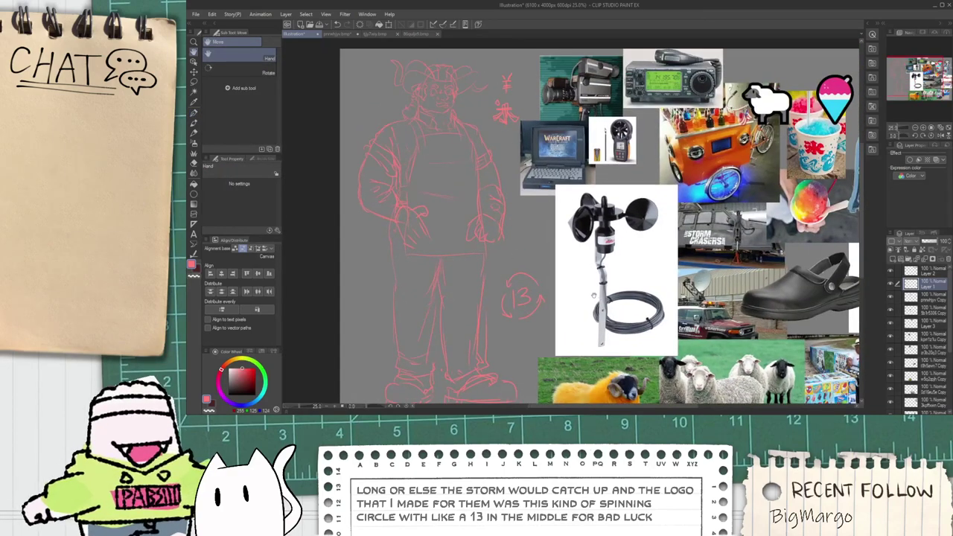
Step: Group all the reference image layers into a new layer folder below the sketch layers and collapse it
drag(594, 296, 489, 252)
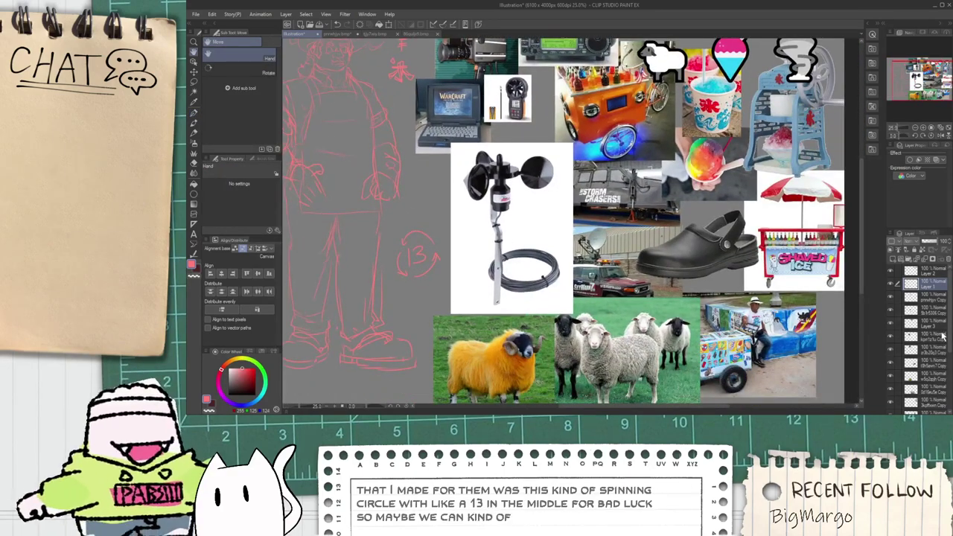
click(940, 297)
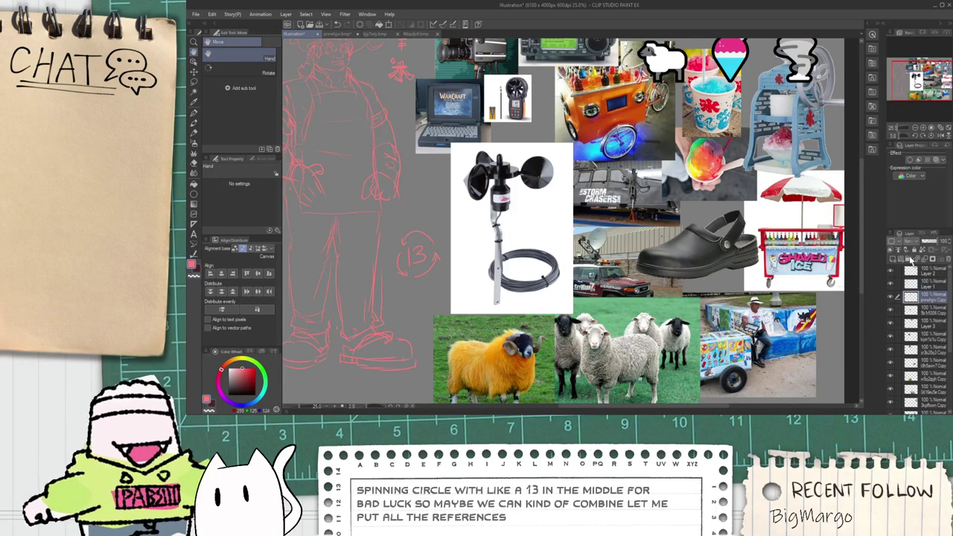
click(909, 259)
click(928, 323)
click(927, 311)
scroll(933, 336, down, 5)
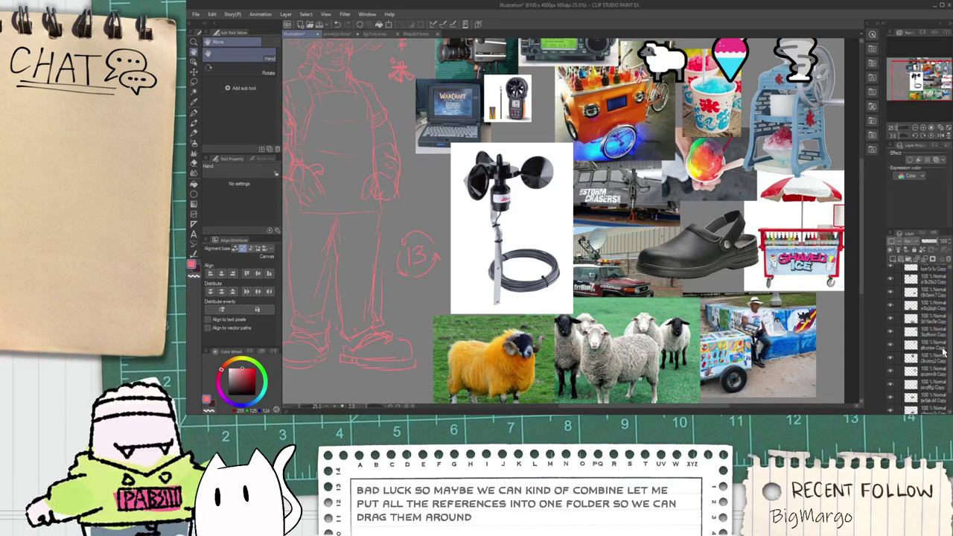
shift+click(935, 400)
scroll(930, 362, up, 5)
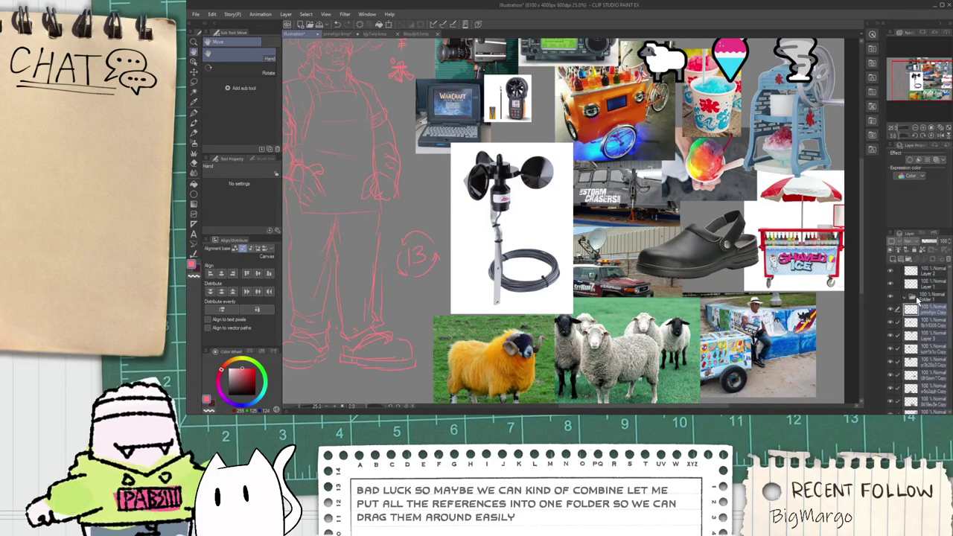
drag(928, 307, 924, 298)
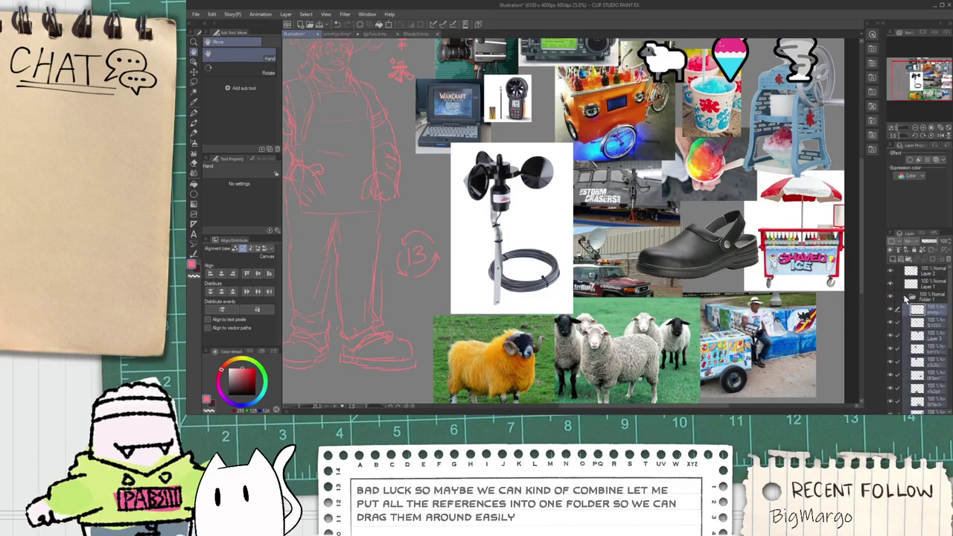
click(906, 298)
scroll(741, 317, down, 3)
scroll(741, 316, up, 2)
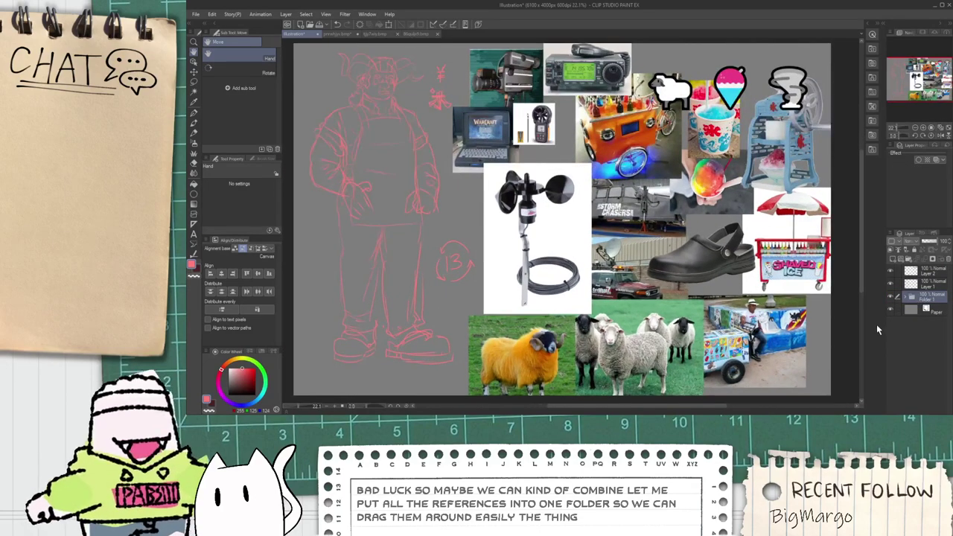
Step: Scale the reference folder down slightly and shift it up and away from the figure to free space beside the sketch
key(ctrl+t)
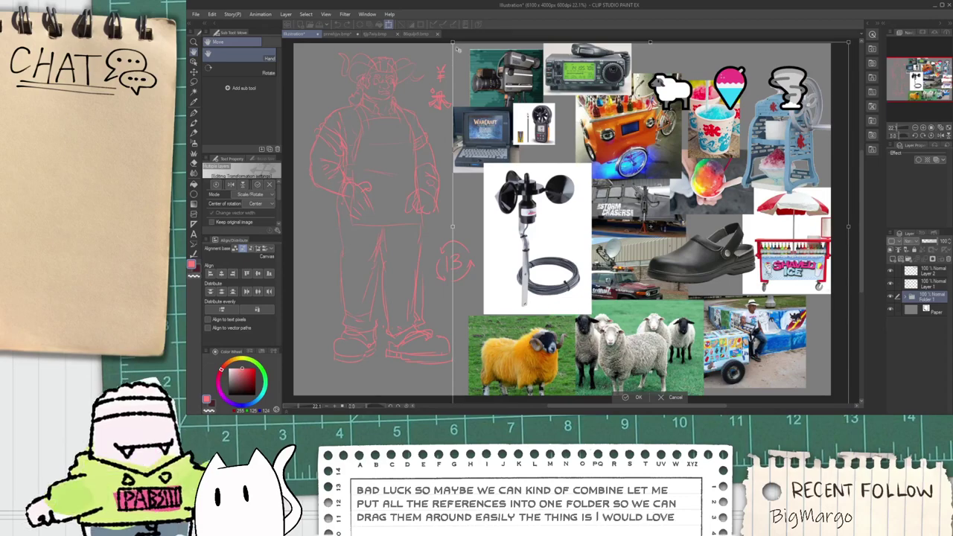
drag(454, 44, 512, 94)
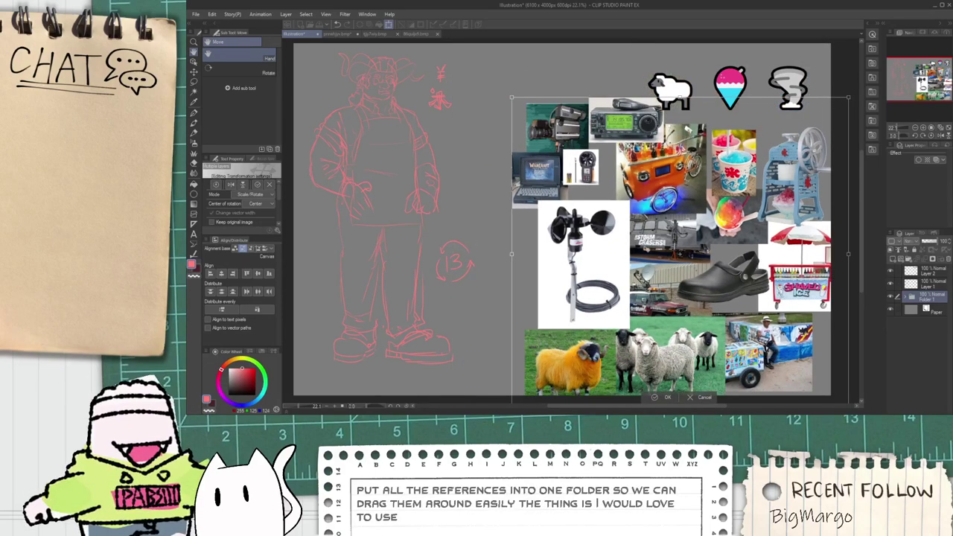
drag(647, 249, 640, 237)
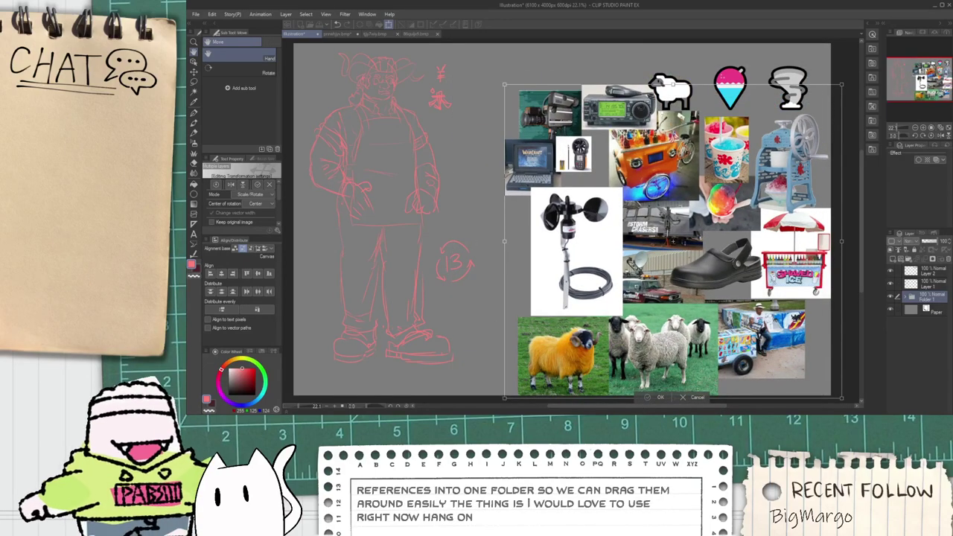
key(Return)
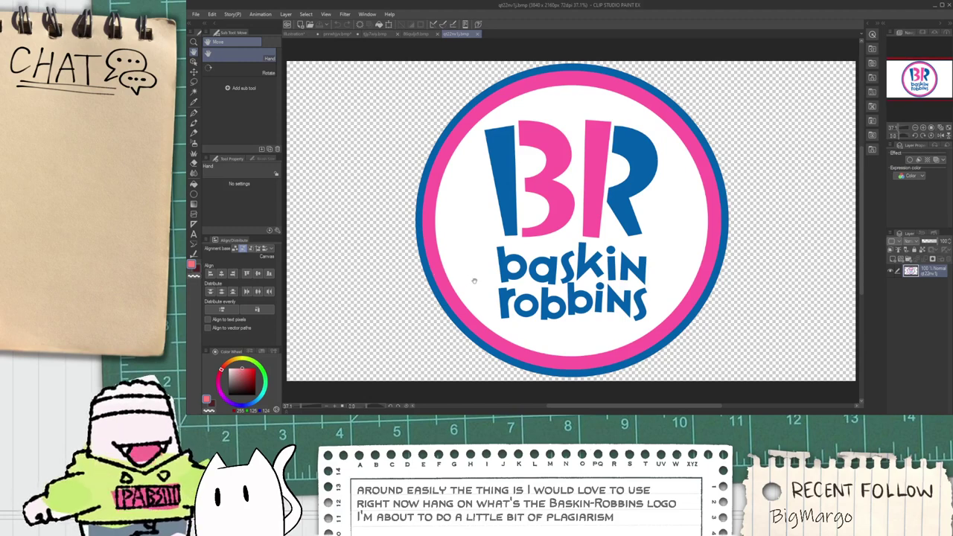
Step: Copy the whole Baskin Robbins logo image and paste it into the illustration above the reference folder
scroll(474, 281, down, 1)
scroll(439, 238, up, 1)
scroll(401, 190, down, 1)
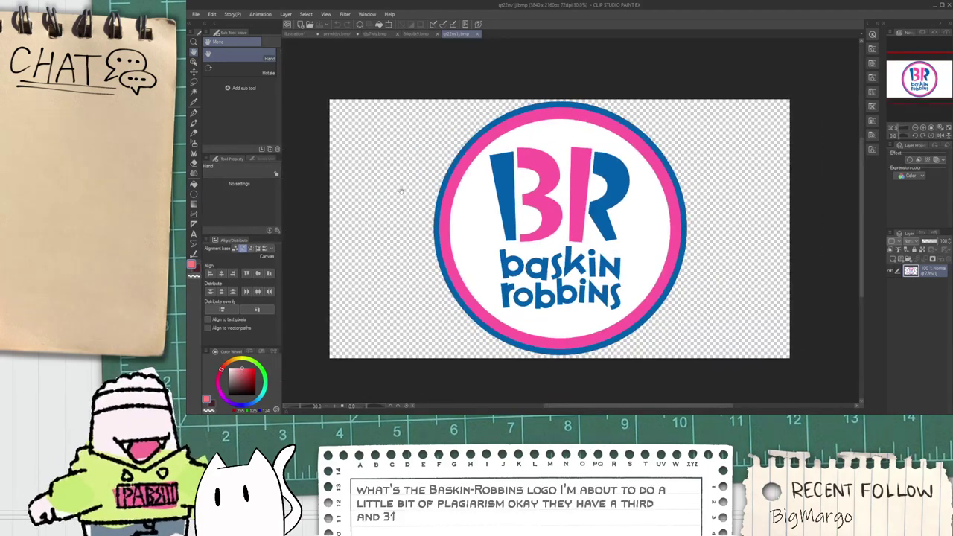
click(304, 39)
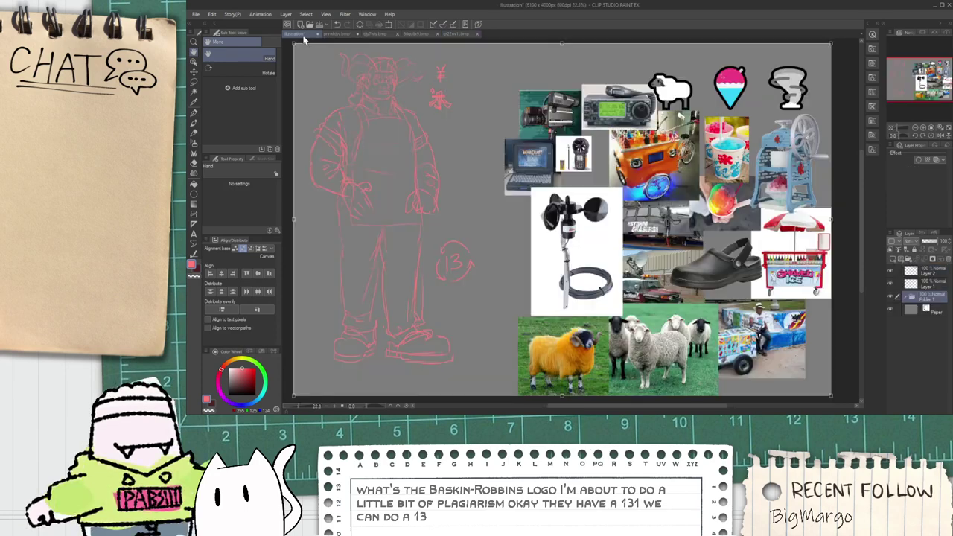
click(462, 37)
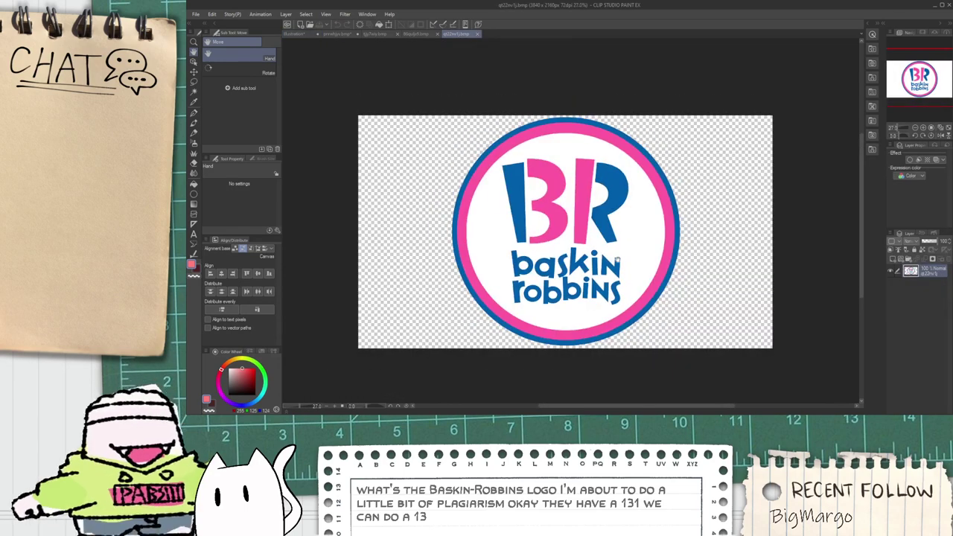
scroll(624, 260, up, 1)
key(ctrl+c)
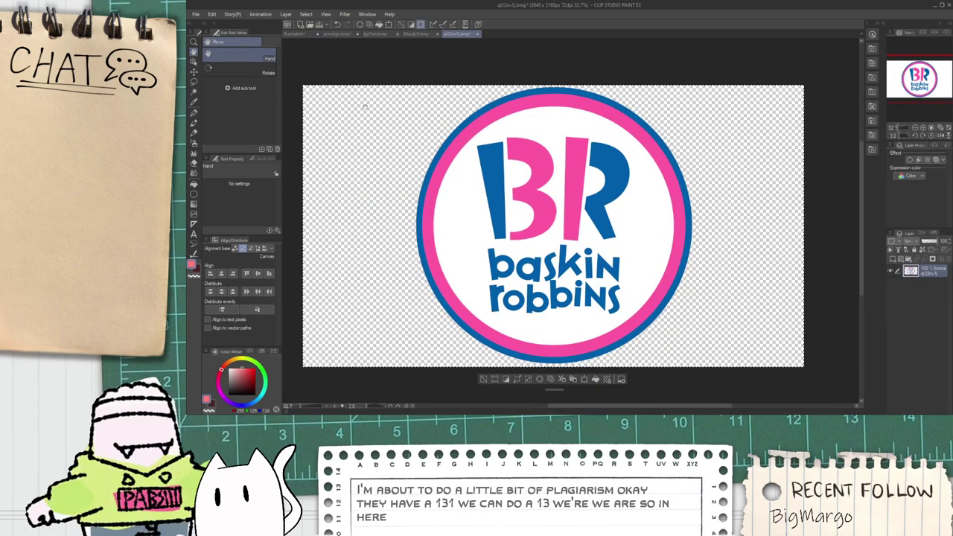
click(303, 37)
key(ctrl+v)
scroll(449, 198, up, 1)
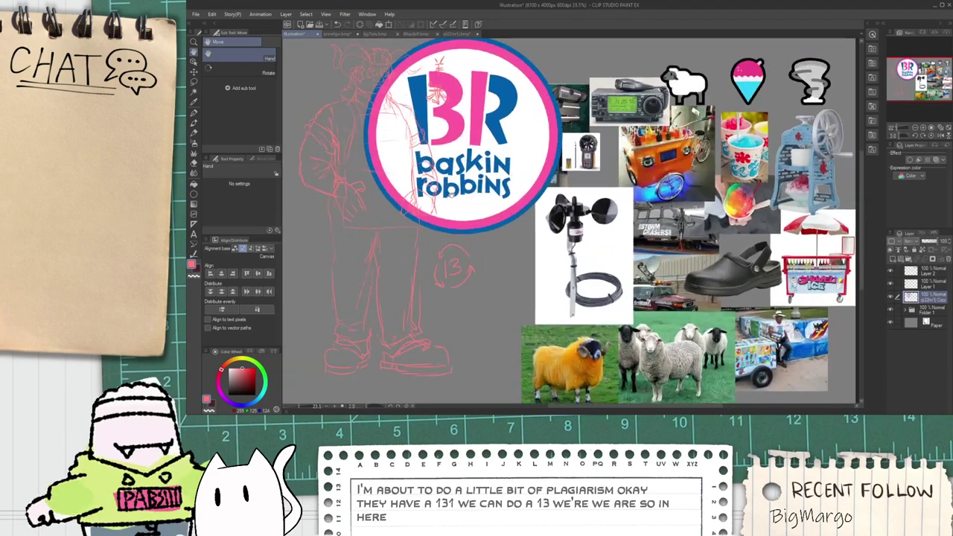
Step: Scale the pasted Baskin Robbins logo down to about half its size
key(ctrl+t)
drag(569, 236, 465, 131)
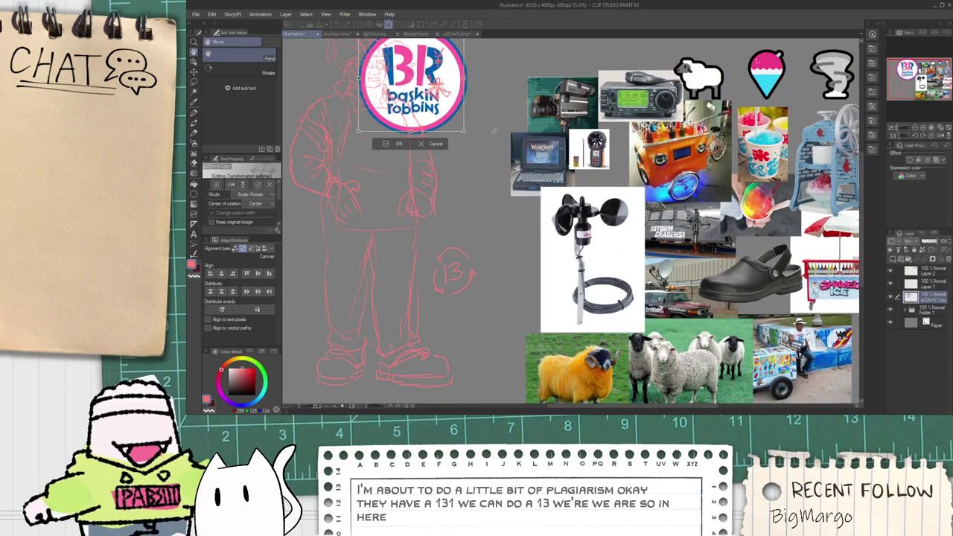
Step: Shrink the Baskin Robbins logo and place it between the character sketch's head and the reference photos
mouse_move(435, 99)
mouse_down()
mouse_move(499, 179)
mouse_move(535, 178)
mouse_move(541, 93)
mouse_move(548, 102)
mouse_up()
drag(574, 136, 554, 116)
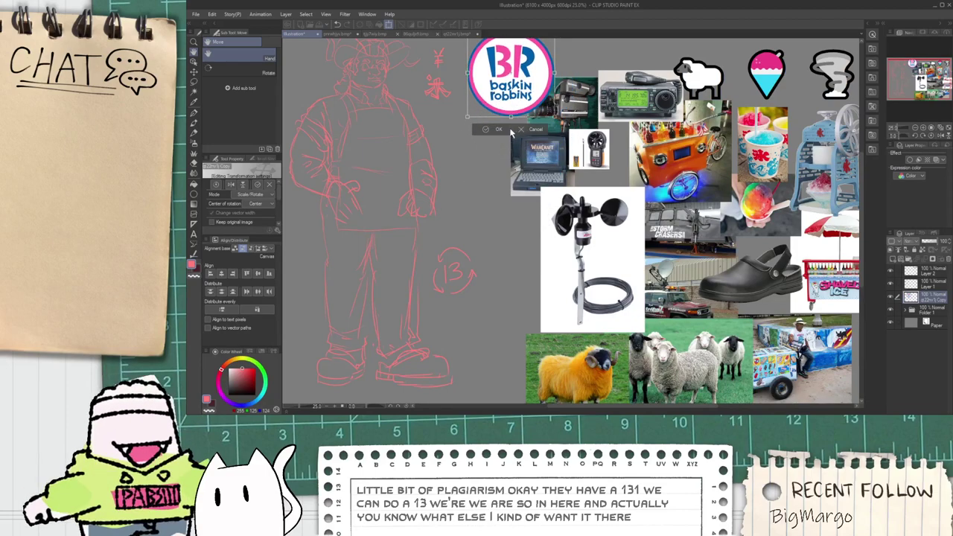
click(495, 129)
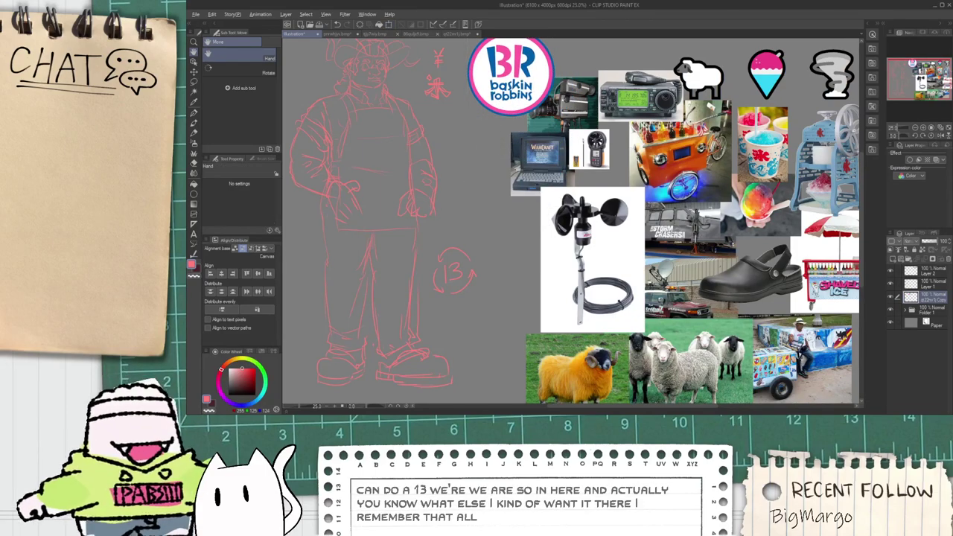
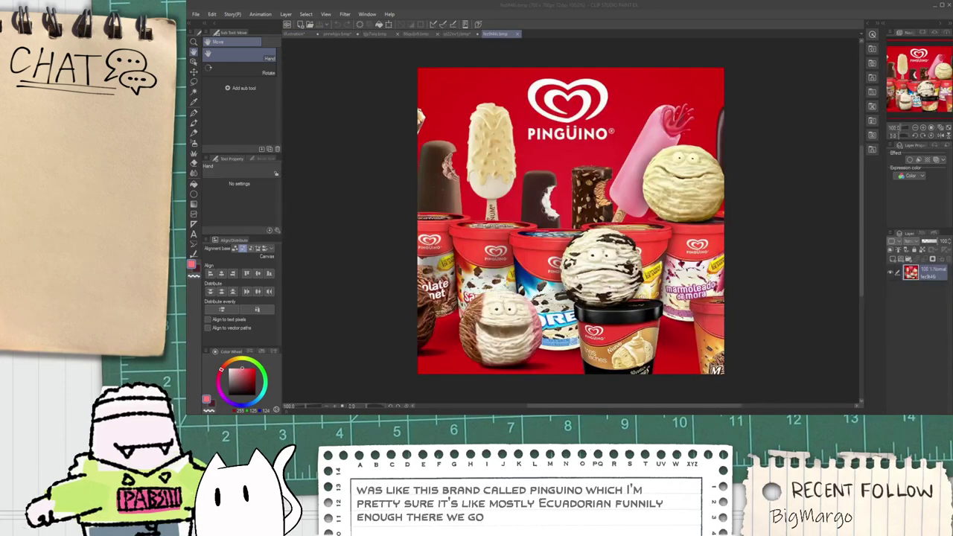
Step: Copy the entire Pingüino ice cream picture and paste it into the character illustration
click(337, 295)
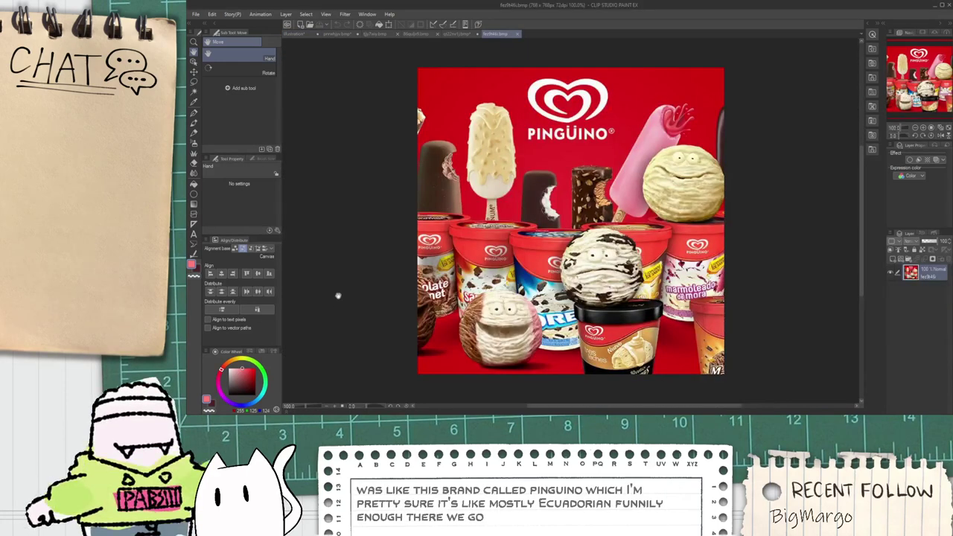
scroll(774, 133, up, 1)
key(ctrl+a)
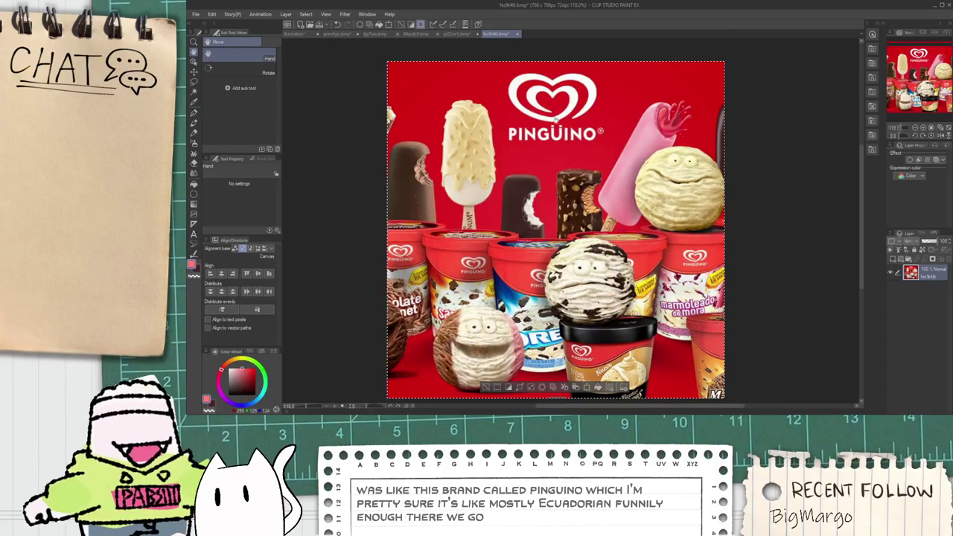
key(ctrl+c)
click(294, 33)
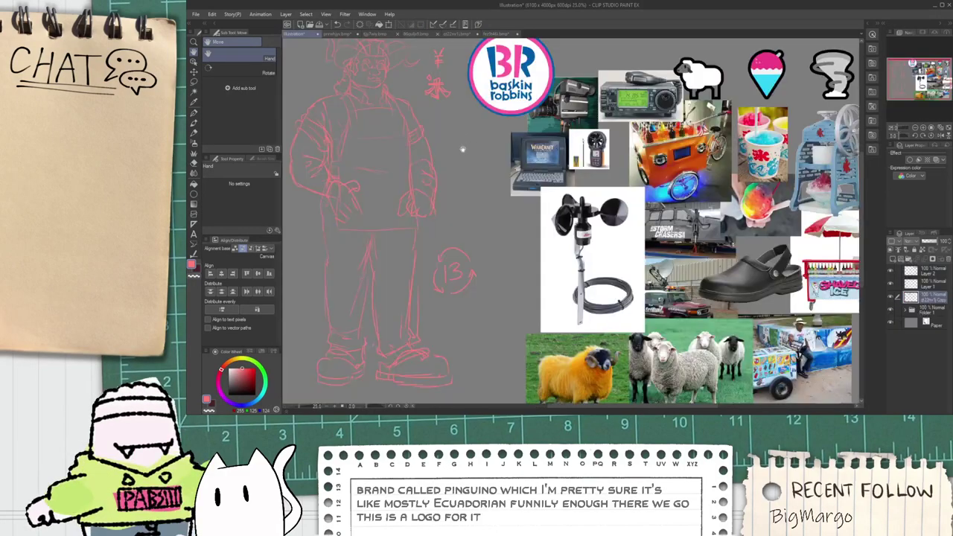
key(ctrl+v)
Step: Move the pasted Pingüino picture off the sketch, onto the reference photos above the anemometer
scroll(456, 140, up, 1)
scroll(450, 134, down, 1)
scroll(439, 137, up, 1)
key(k)
drag(382, 115, 652, 206)
Step: Sketch the curved left side of a small rounded head with the G-pen, just above the circled 13
scroll(531, 238, up, 2)
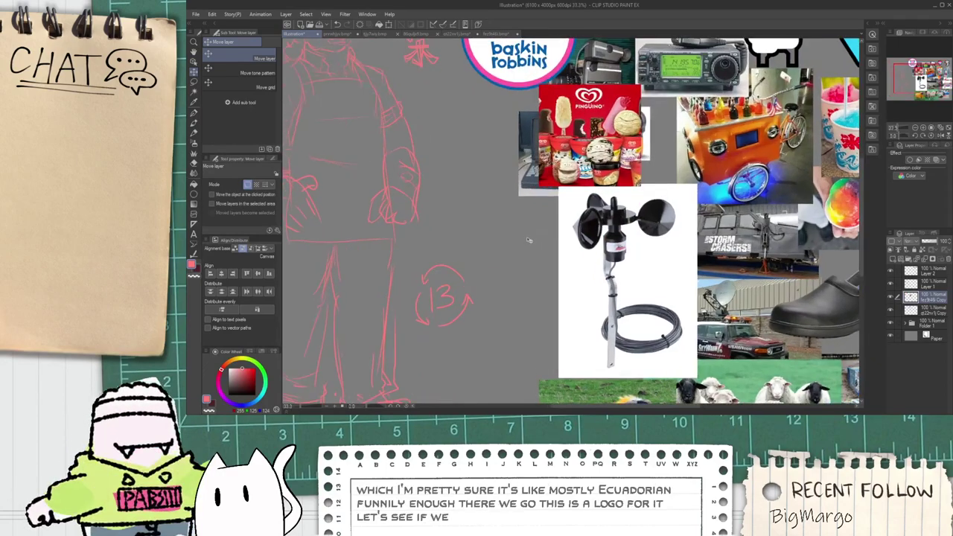
key(space)
drag(504, 213, 491, 276)
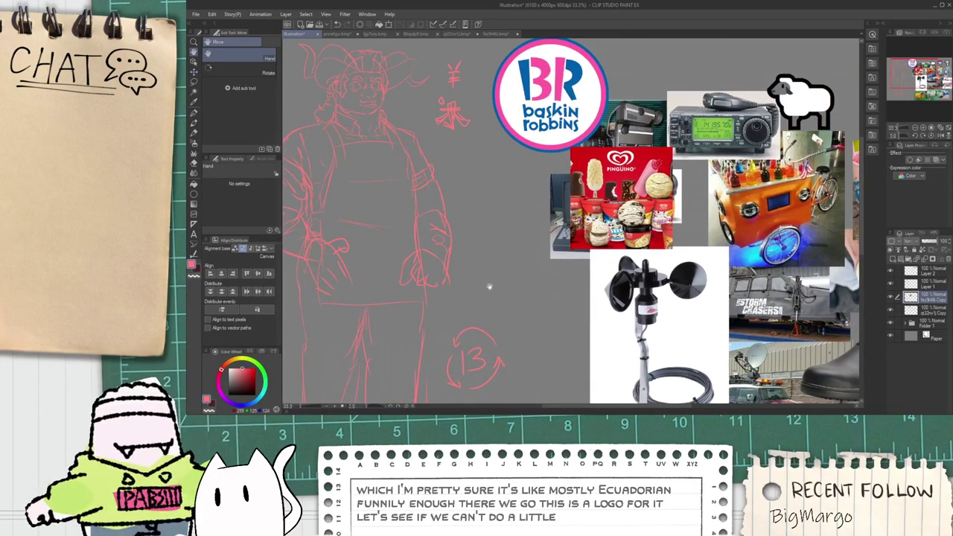
key(p)
scroll(513, 318, up, 2)
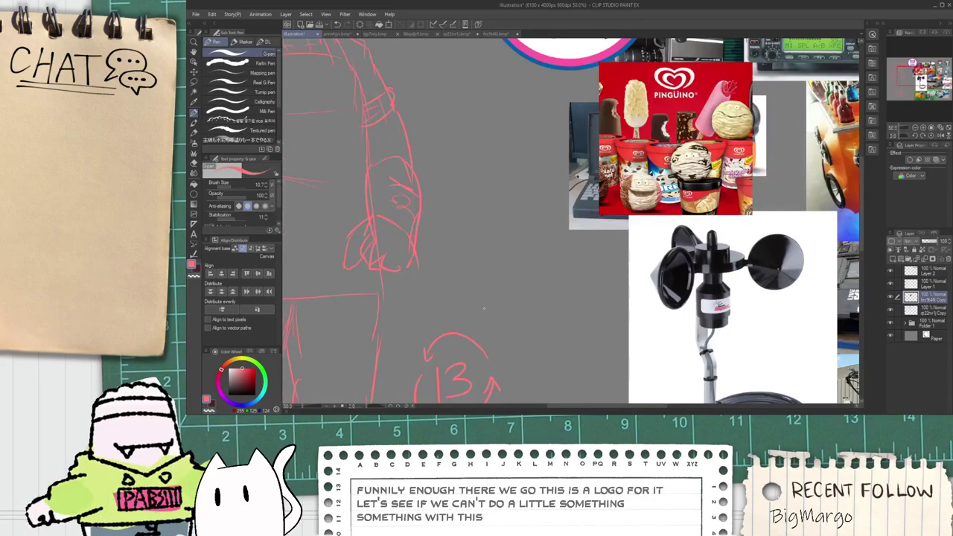
scroll(484, 308, down, 2)
scroll(475, 313, up, 2)
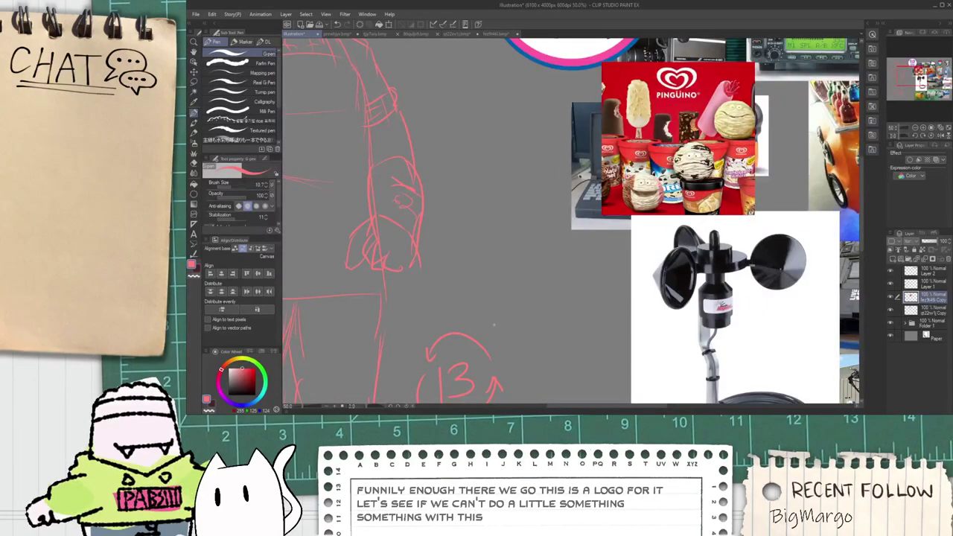
key(ctrl+z)
key(ctrl+z)
mouse_move(474, 311)
mouse_down()
mouse_move(508, 304)
mouse_move(480, 262)
mouse_move(508, 254)
mouse_up()
scroll(504, 294, down, 2)
key(space)
scroll(506, 293, up, 2)
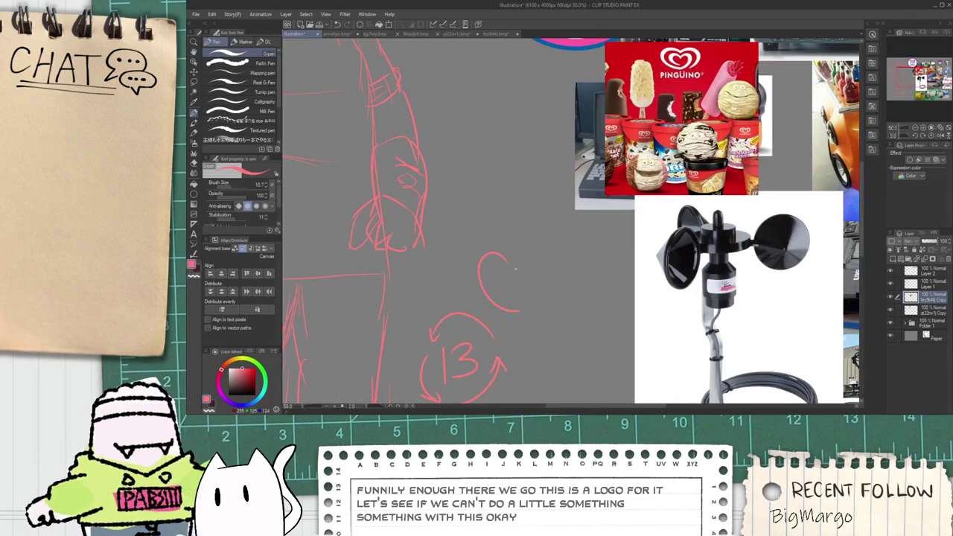
Step: Complete the small head's outline with a right-hand curve ending in a short vertical stroke
key(ctrl+z)
mouse_move(524, 308)
mouse_down()
mouse_move(482, 276)
mouse_move(519, 265)
mouse_up()
scroll(516, 270, up, 1)
key(ctrl+z)
scroll(532, 283, down, 1)
mouse_move(533, 301)
mouse_down()
mouse_move(495, 265)
mouse_move(538, 259)
mouse_move(543, 312)
mouse_up()
scroll(538, 299, up, 1)
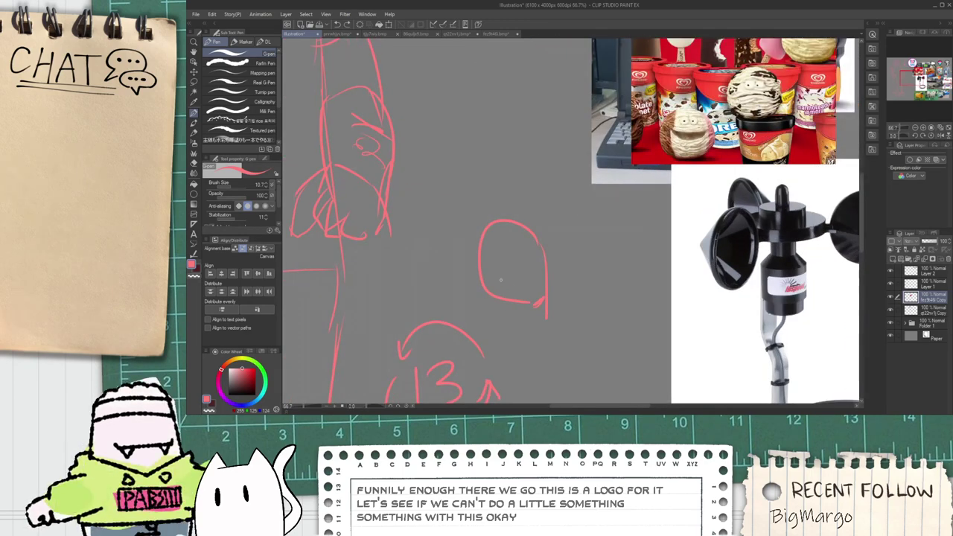
Step: Draw a small curved mark inside the head and an overlapping round lobe with a curled end on its left
key(ctrl+z)
drag(497, 268, 511, 284)
mouse_move(491, 242)
mouse_down()
mouse_move(441, 237)
mouse_move(465, 286)
mouse_move(425, 273)
mouse_up()
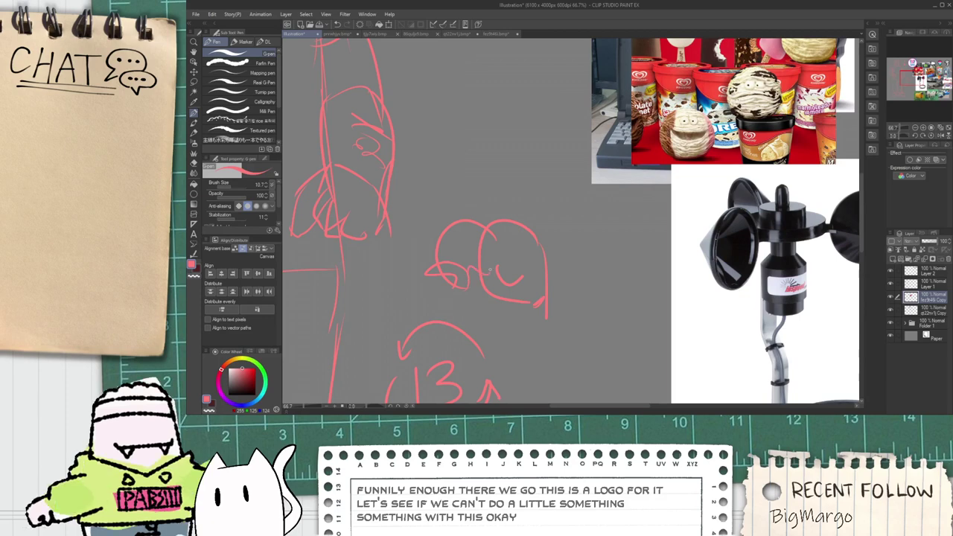
Step: Add a rounded arc behind the head's upper right and a small feathery tuft beside it
mouse_move(489, 269)
mouse_down()
mouse_move(480, 233)
mouse_move(573, 227)
mouse_up()
key(ctrl+z)
mouse_move(510, 218)
mouse_down()
mouse_move(557, 203)
mouse_move(550, 261)
mouse_up()
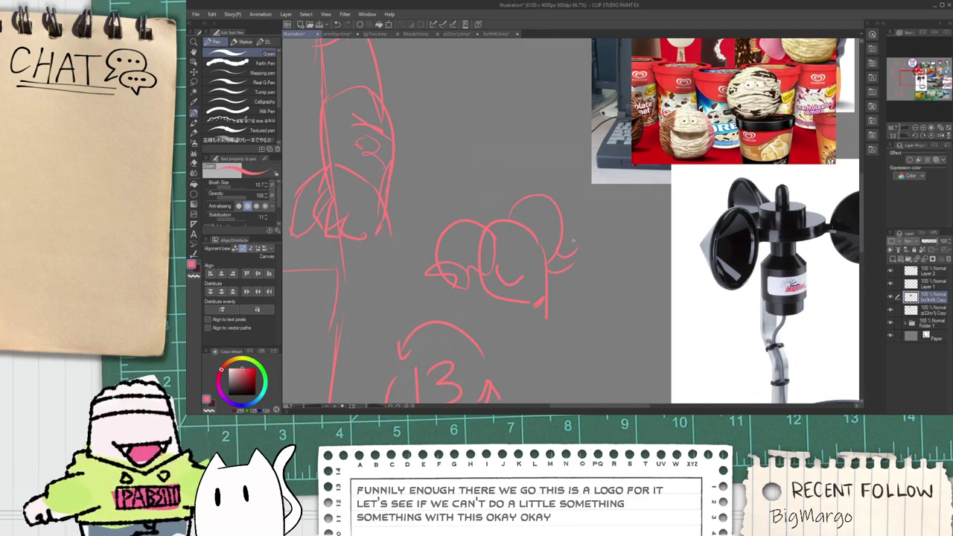
mouse_move(561, 240)
mouse_down()
mouse_move(573, 262)
mouse_move(592, 230)
mouse_move(576, 236)
mouse_up()
scroll(581, 227, down, 2)
scroll(559, 242, up, 1)
key(ctrl+z)
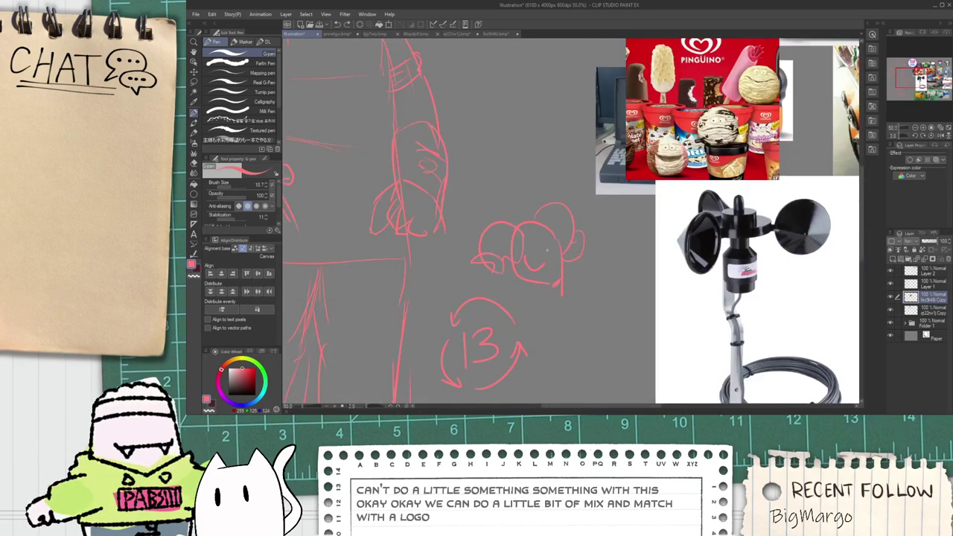
key(ctrl+z)
scroll(555, 242, up, 1)
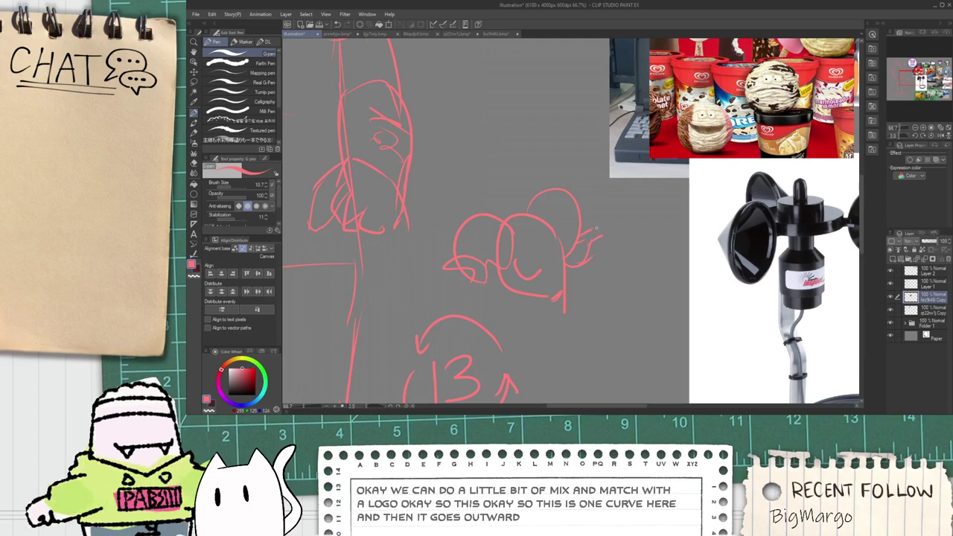
Step: Sketch a large scalloped cloud-shaped outline rising from the small head and curving around to its lower right
scroll(588, 251, down, 2)
drag(588, 251, 564, 265)
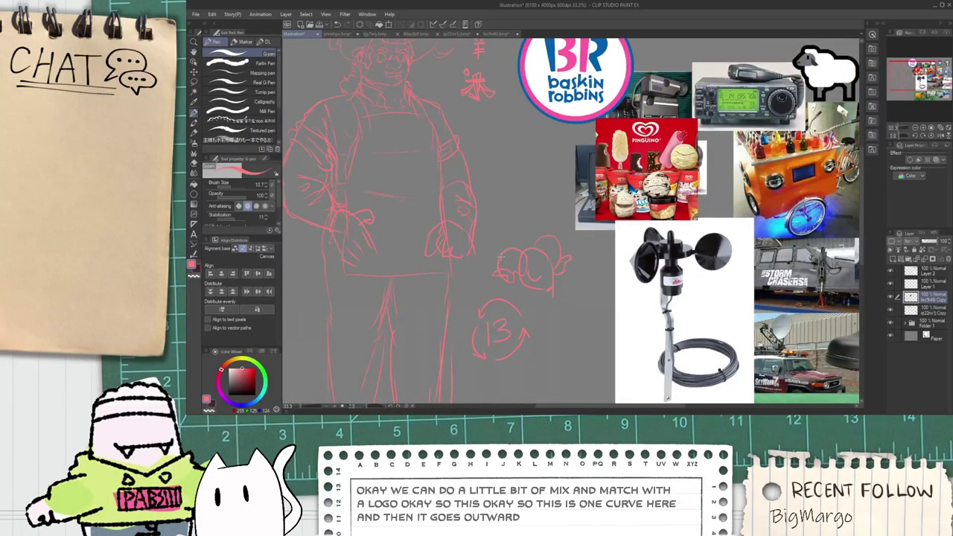
mouse_move(506, 188)
mouse_down()
mouse_move(574, 180)
mouse_move(650, 229)
mouse_move(570, 296)
mouse_up()
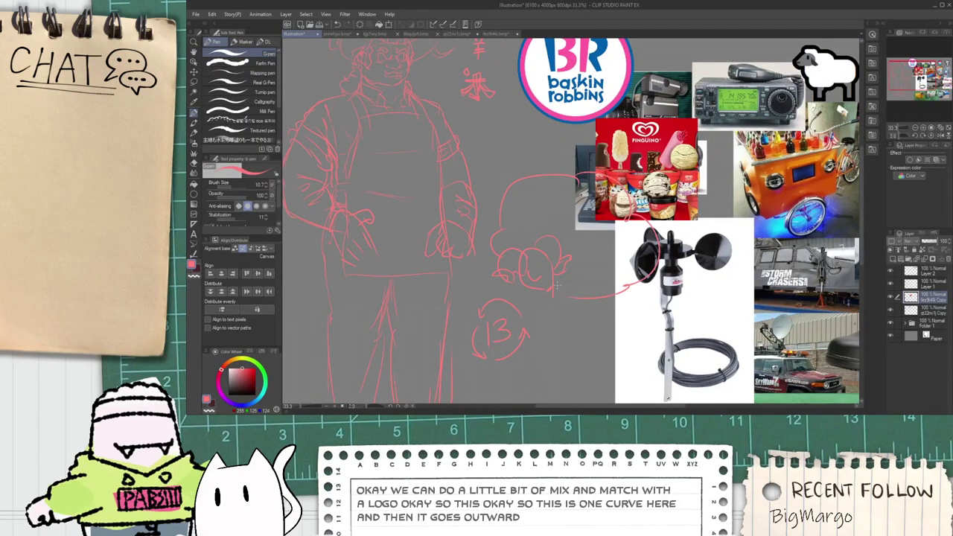
drag(577, 263, 500, 256)
scroll(523, 272, up, 1)
scroll(521, 261, down, 1)
scroll(501, 257, up, 1)
key(p)
scroll(521, 246, down, 2)
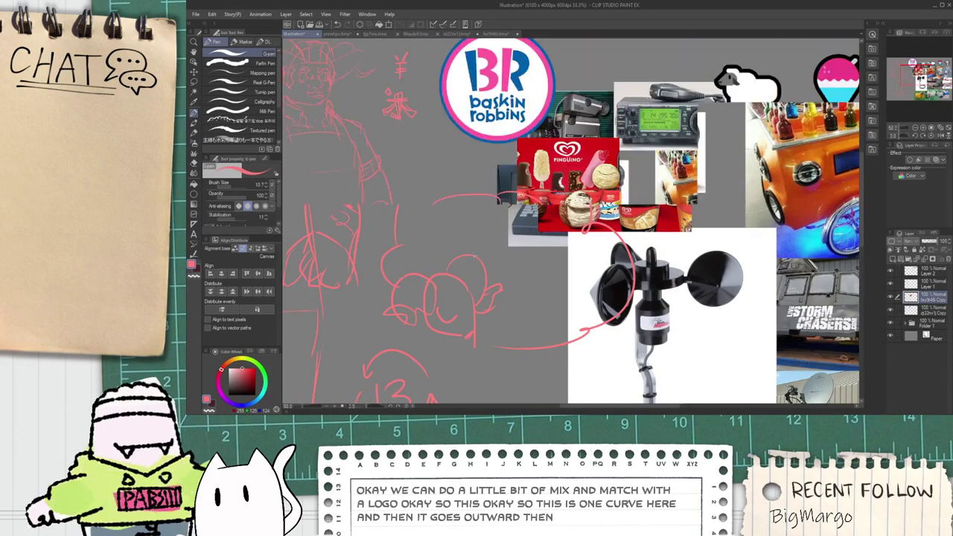
scroll(521, 246, up, 2)
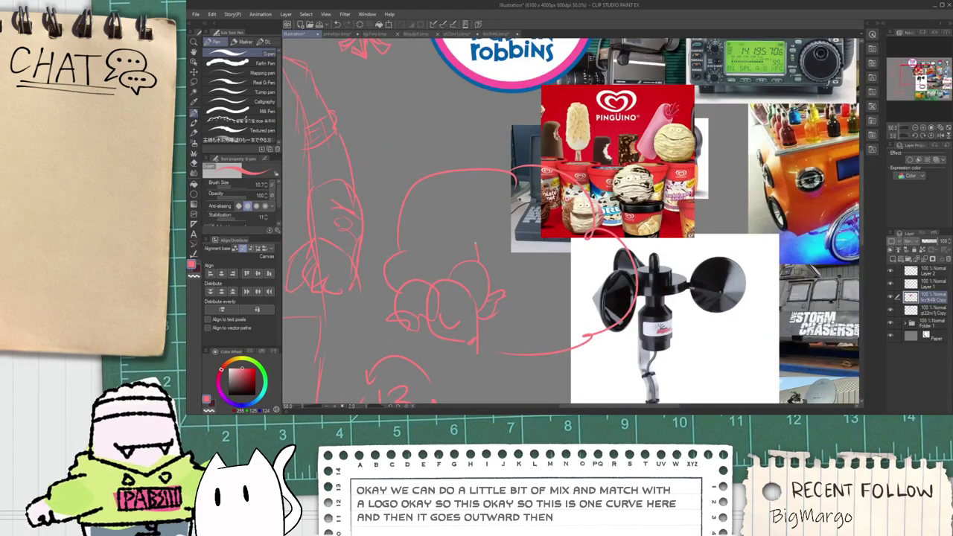
mouse_move(475, 242)
mouse_down()
mouse_move(483, 210)
mouse_move(500, 265)
mouse_up()
key(ctrl+z)
mouse_move(468, 237)
mouse_down()
mouse_move(484, 203)
mouse_move(498, 290)
mouse_up()
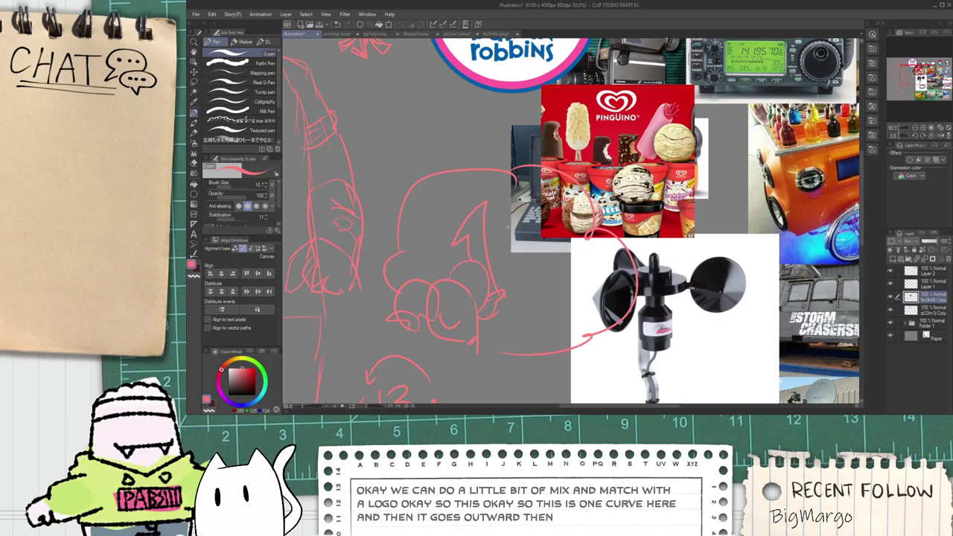
key(ctrl+z)
mouse_move(516, 220)
mouse_down()
mouse_move(567, 235)
mouse_move(536, 304)
mouse_up()
key(ctrl+z)
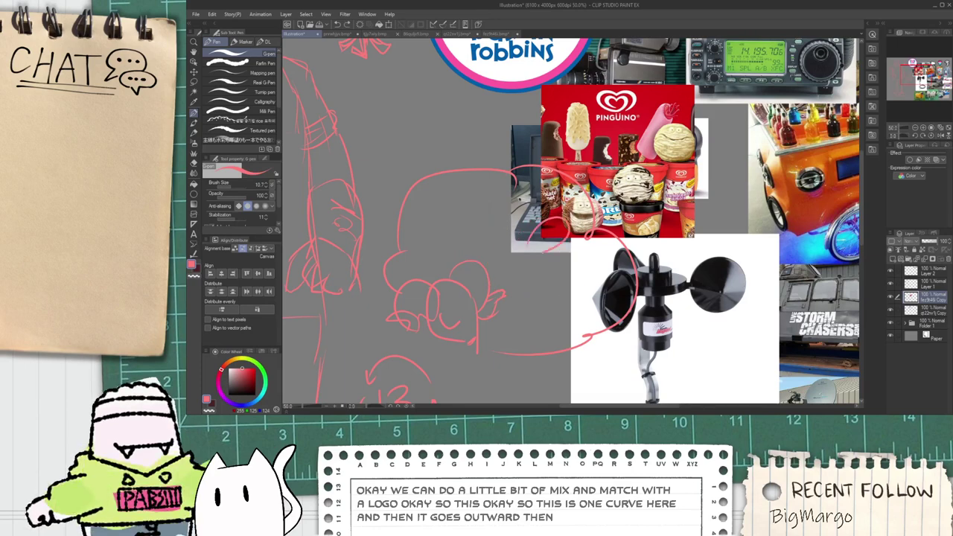
Step: Draw a large outlined numeral 3 inside the cloud outline, to the right of the small head
scroll(535, 250, up, 1)
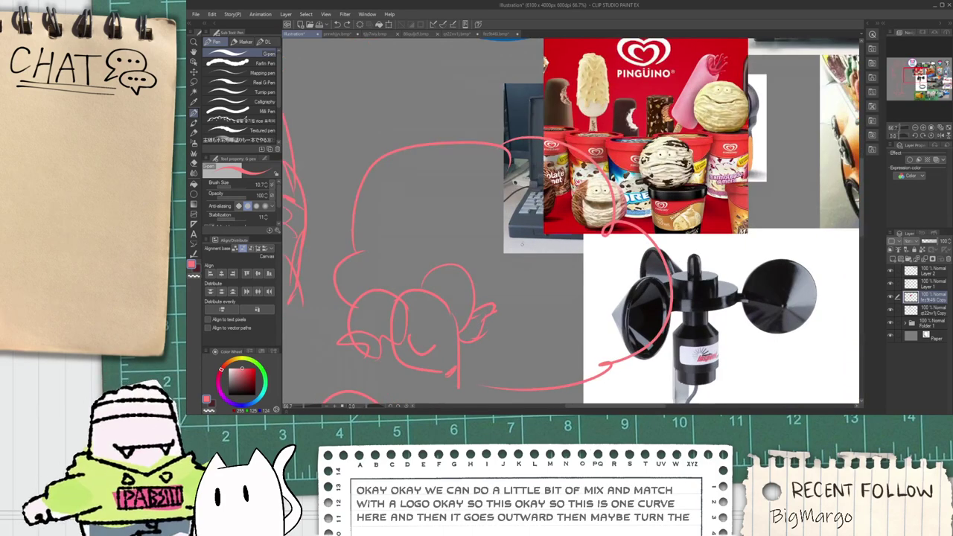
mouse_move(523, 243)
mouse_down()
mouse_move(546, 274)
mouse_move(498, 337)
mouse_up()
mouse_move(526, 227)
mouse_down()
mouse_move(555, 227)
mouse_move(525, 277)
mouse_move(548, 286)
mouse_move(514, 342)
mouse_up()
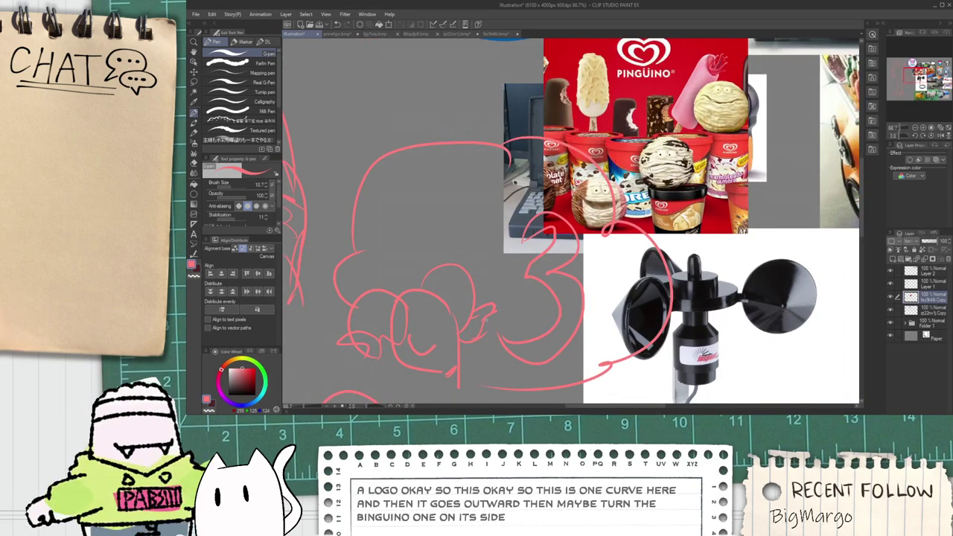
drag(454, 234, 485, 302)
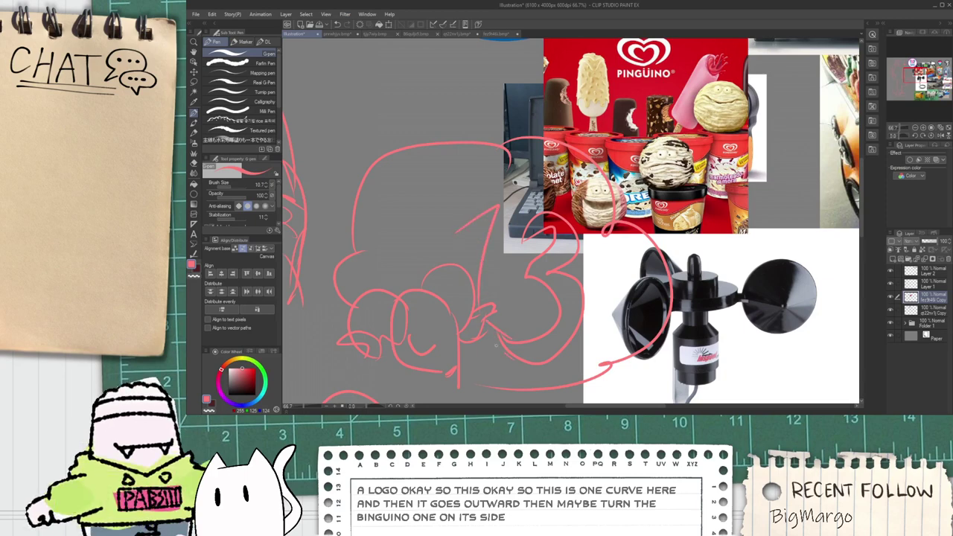
mouse_move(472, 237)
mouse_down()
mouse_move(463, 268)
mouse_move(507, 246)
mouse_up()
key(ctrl+z)
key(ctrl+z)
key(ctrl+z)
key(ctrl+z)
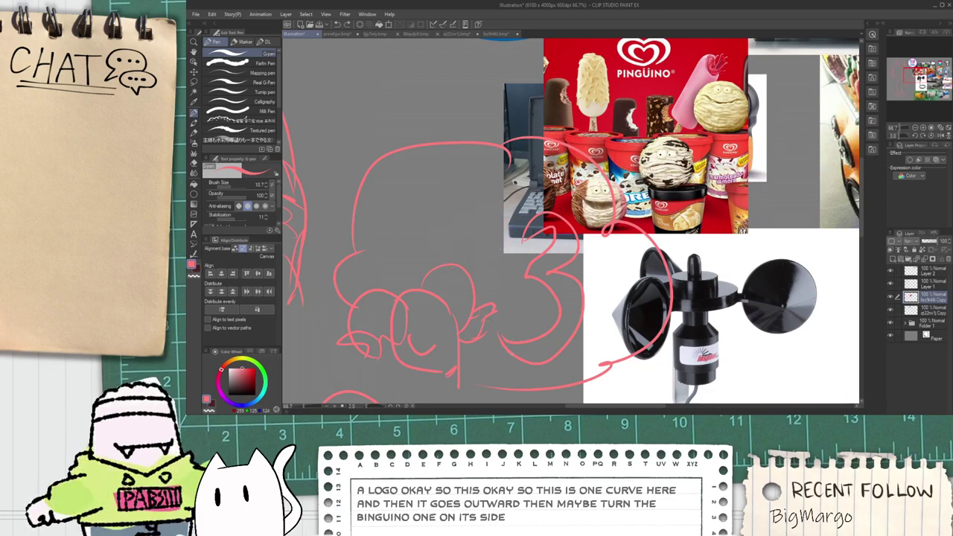
Step: Draw a large numeral 1 between the small head and the 3 to form a 13 inside the cloud outline
scroll(482, 252, down, 2)
mouse_move(486, 260)
mouse_down()
mouse_move(491, 221)
mouse_move(514, 253)
mouse_move(517, 288)
mouse_up()
scroll(485, 237, up, 2)
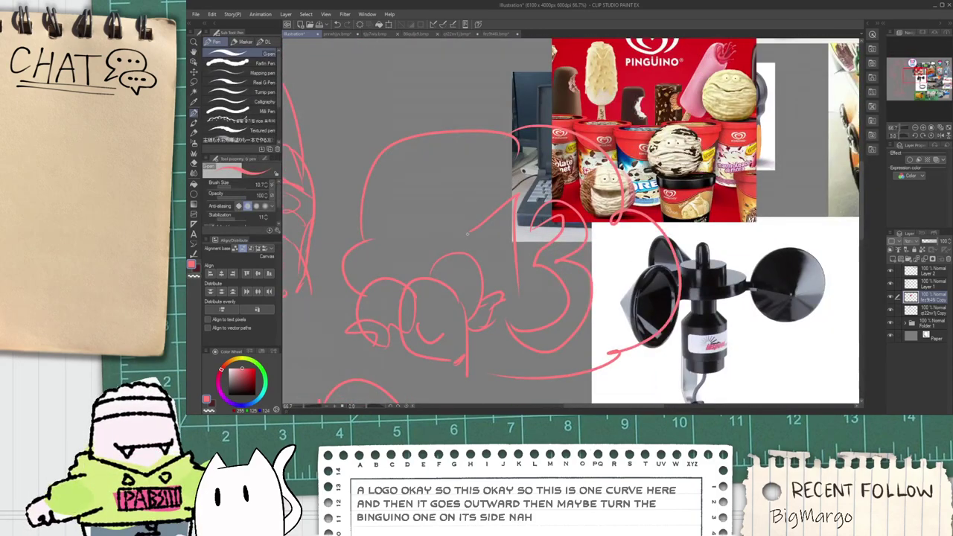
drag(470, 234, 494, 292)
key(ctrl+z)
mouse_move(471, 233)
mouse_down()
mouse_move(500, 283)
mouse_move(534, 303)
mouse_move(536, 222)
mouse_up()
Step: Draw a thick curved arrow left of the large 13, sweeping downward toward the small head
scroll(531, 299, down, 2)
scroll(540, 207, up, 2)
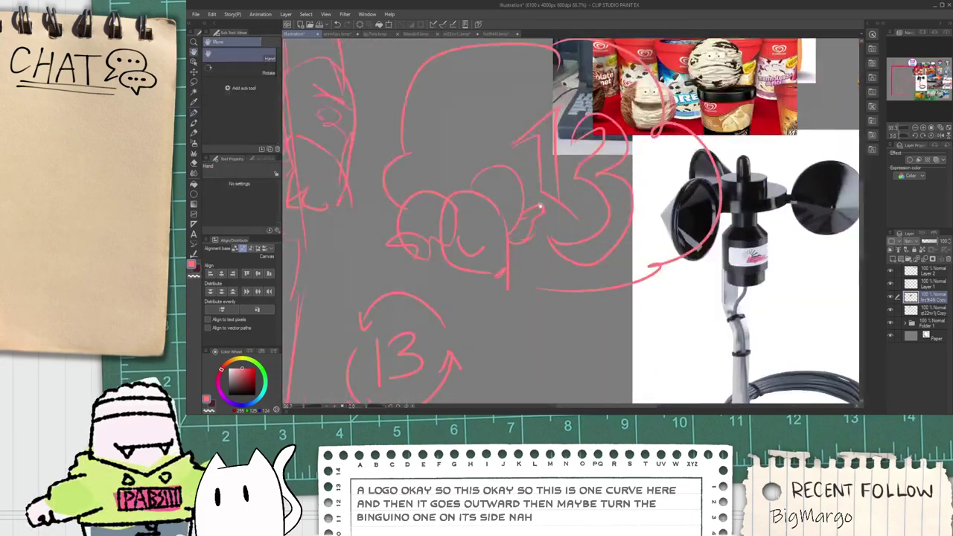
scroll(539, 209, up, 2)
key(p)
scroll(440, 301, down, 2)
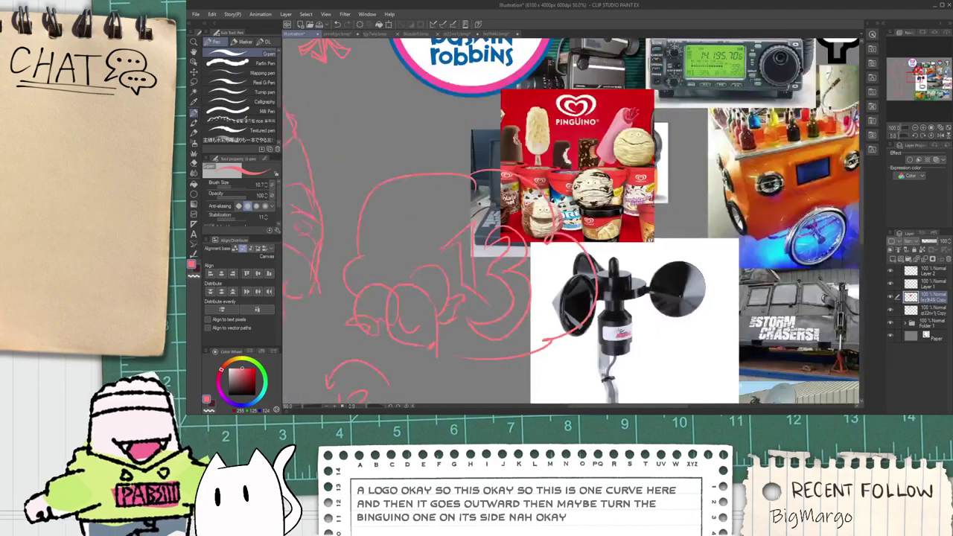
drag(412, 246, 429, 281)
scroll(428, 280, up, 2)
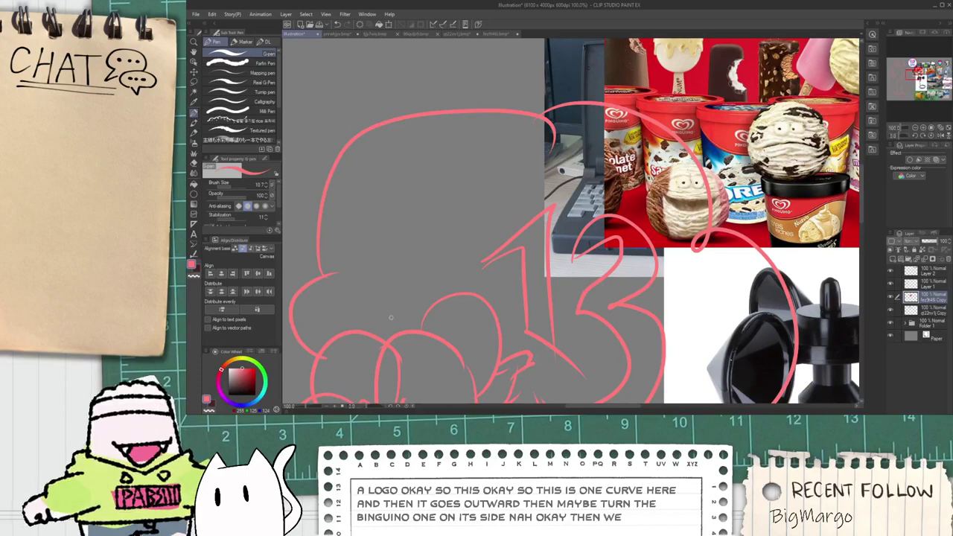
mouse_move(377, 300)
mouse_down()
mouse_move(410, 285)
mouse_move(403, 290)
mouse_move(506, 163)
mouse_move(514, 177)
mouse_move(456, 285)
mouse_up()
scroll(462, 283, down, 1)
Step: Draw a second thick curved arrow over the top and right of the large 13, with its head facing left
key(space)
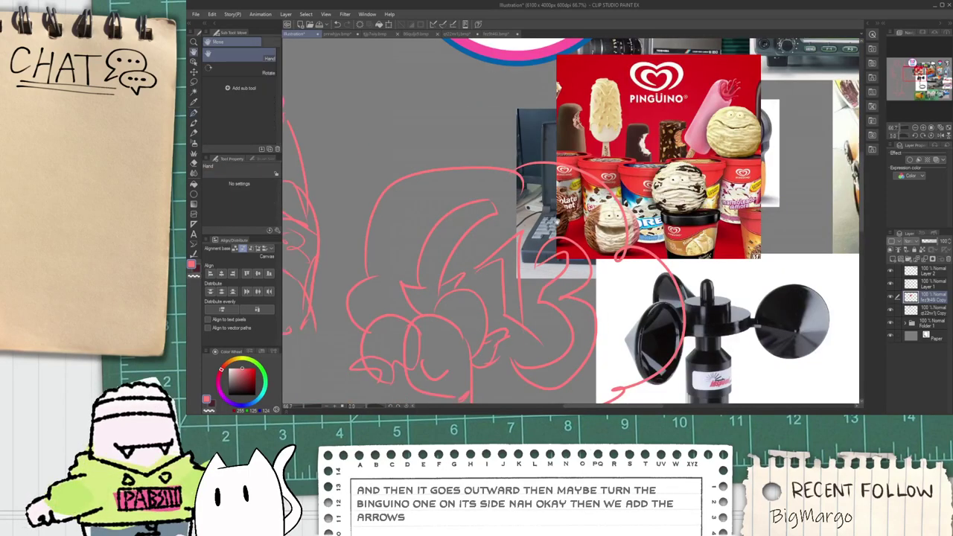
scroll(542, 216, up, 1)
mouse_move(526, 220)
mouse_down()
mouse_move(539, 232)
mouse_move(559, 165)
mouse_move(679, 337)
mouse_up()
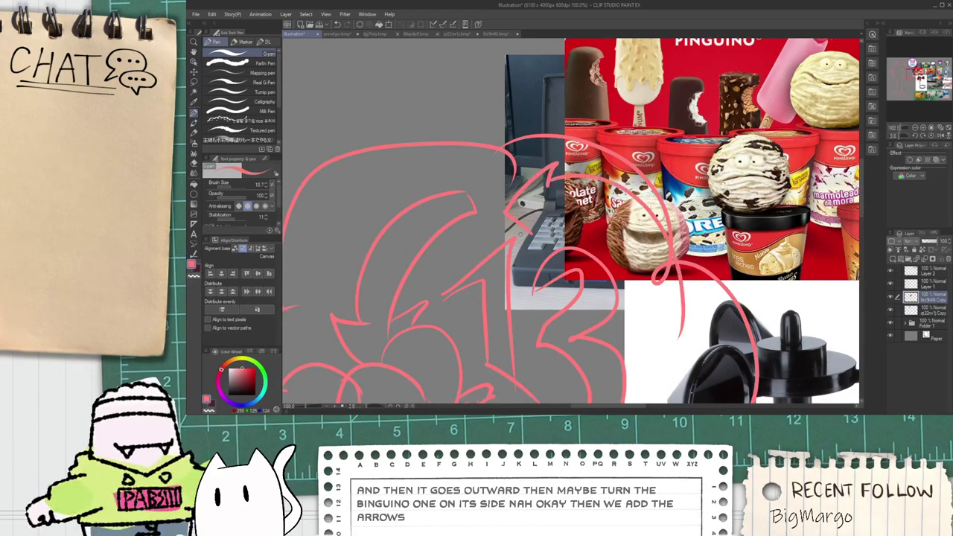
mouse_move(541, 216)
mouse_down()
mouse_move(650, 332)
mouse_move(682, 306)
mouse_up()
Step: Draw a third thick curved arrow beneath the large 13, sweeping right with its head pointing up inside the cloud outline
key(space)
drag(611, 400, 568, 269)
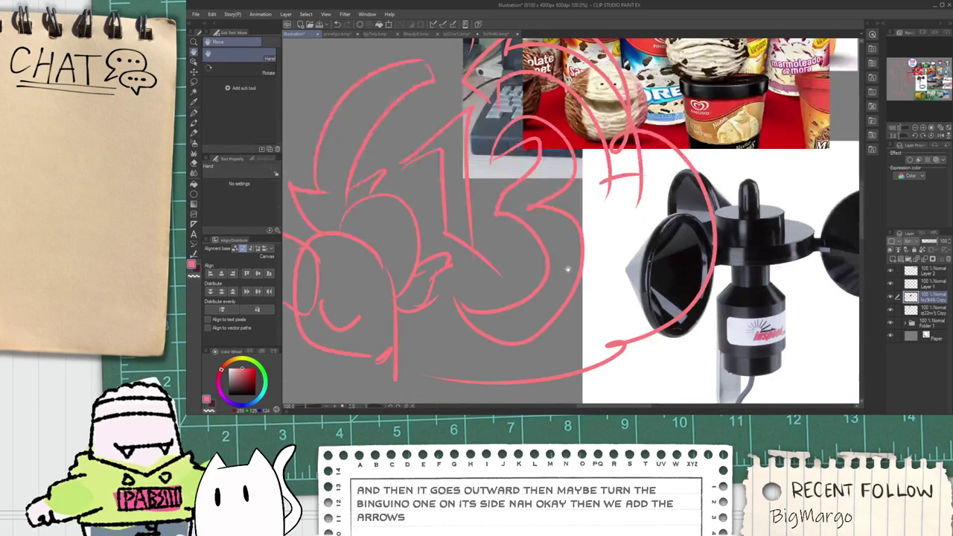
drag(408, 316, 472, 334)
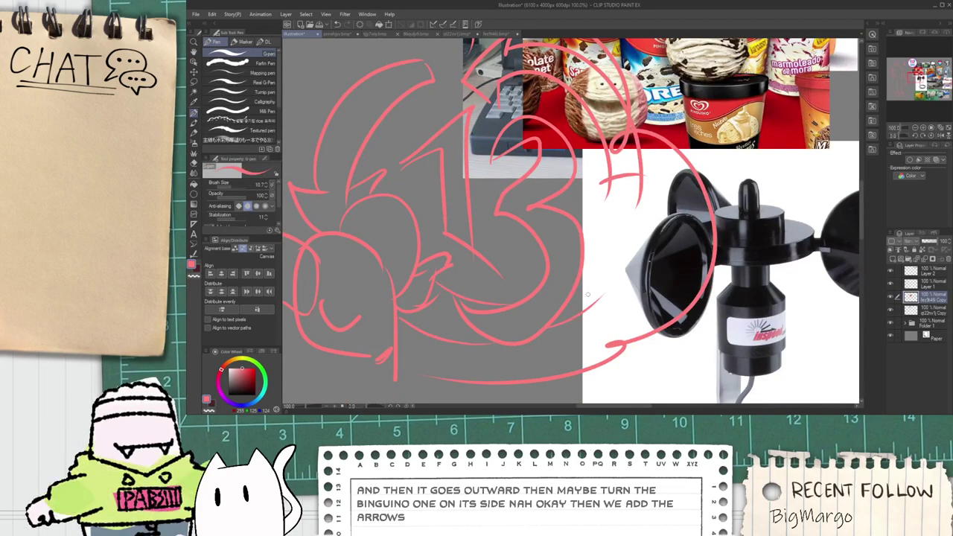
mouse_move(596, 296)
mouse_down()
mouse_move(643, 292)
mouse_move(640, 226)
mouse_move(619, 231)
mouse_move(588, 266)
mouse_up()
key(ctrl+z)
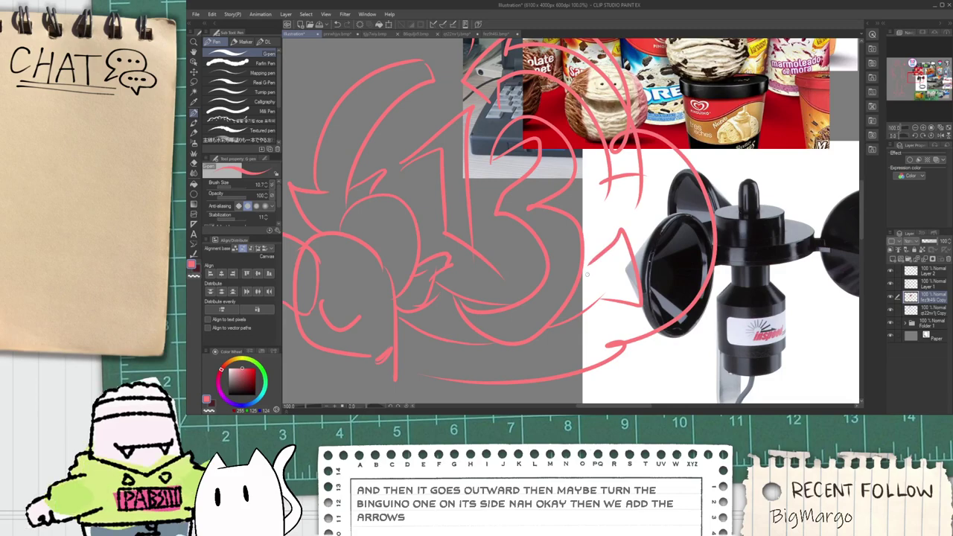
scroll(592, 281, down, 5)
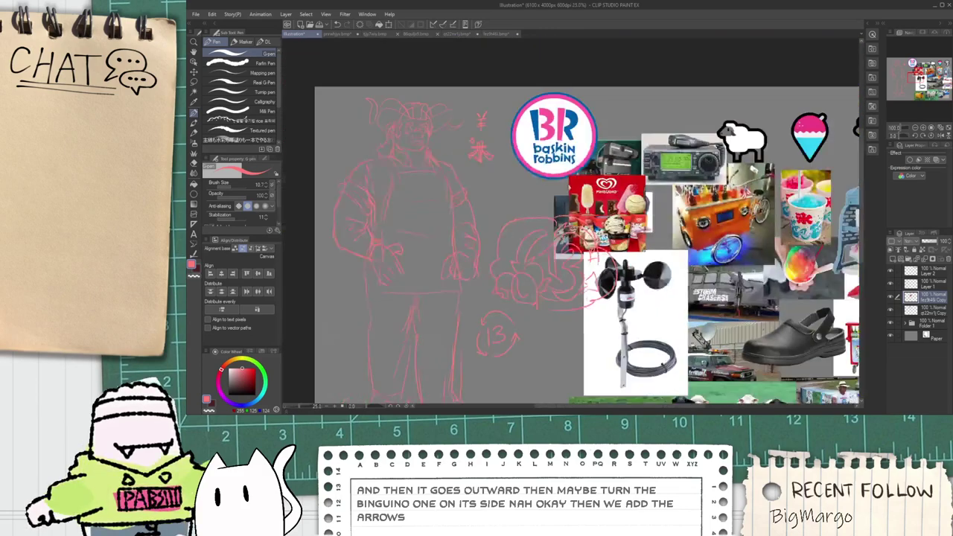
scroll(504, 335, up, 3)
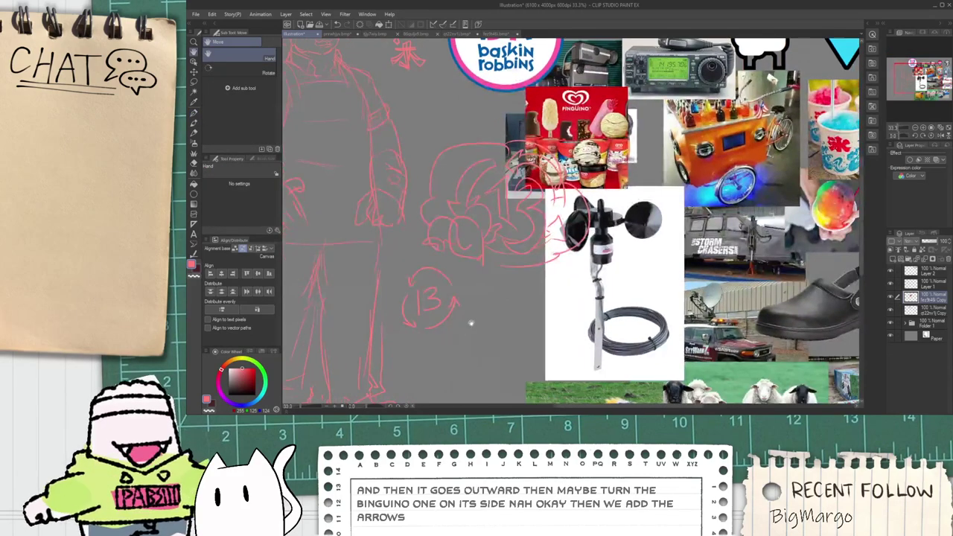
drag(506, 331, 511, 283)
key(p)
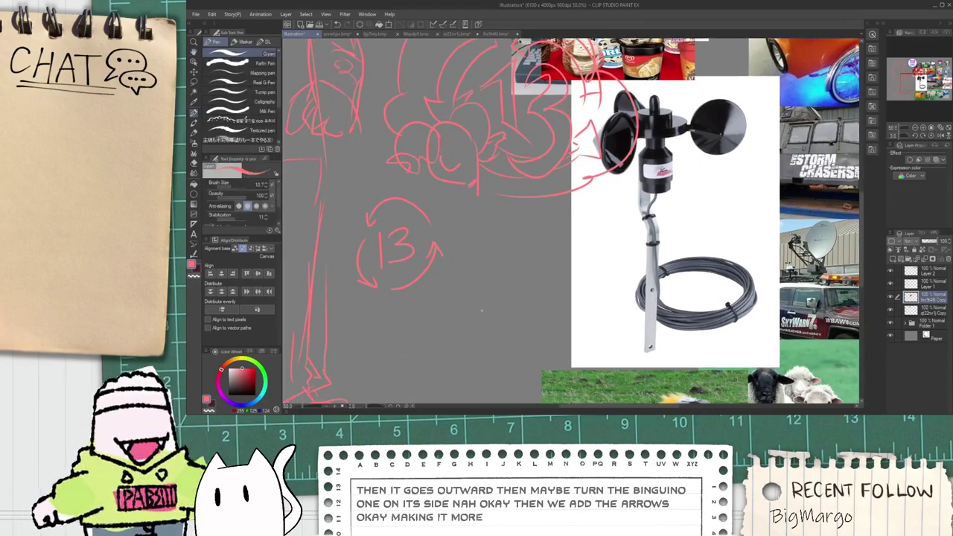
scroll(487, 305, down, 2)
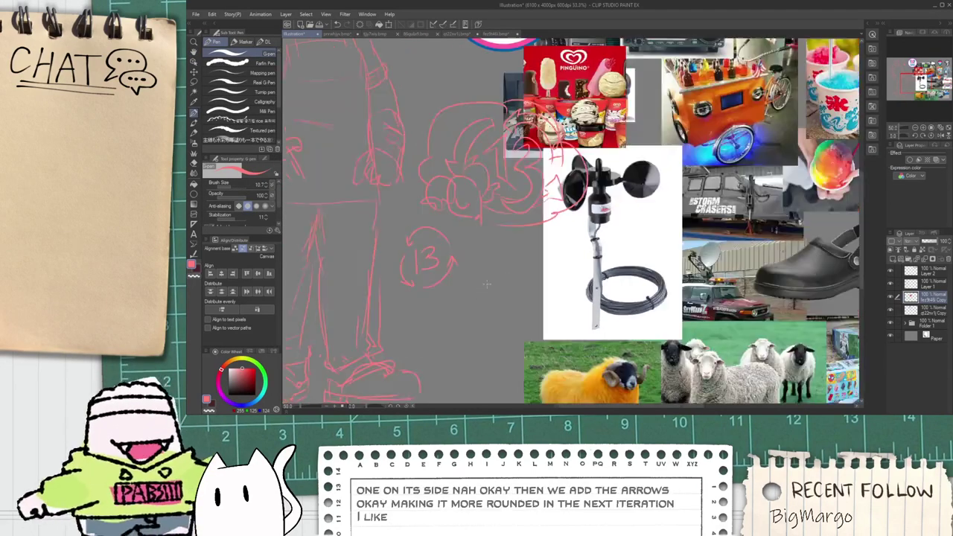
Step: Lasso the figure's oversized right-hand shoe on Layer 1 and scale it down to be shorter and stubbier
key(space)
drag(476, 284, 547, 246)
scroll(440, 335, up, 1)
scroll(440, 337, up, 2)
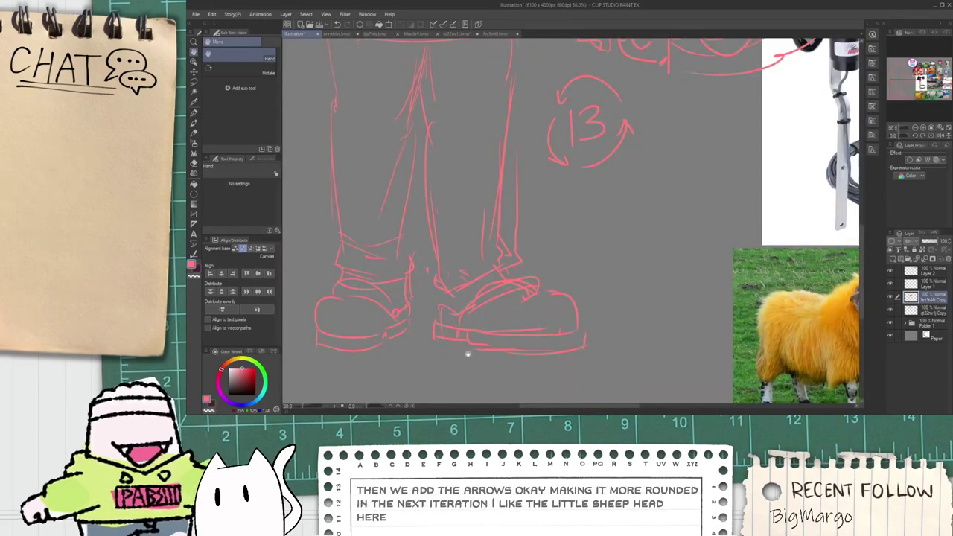
key(m)
mouse_move(468, 370)
mouse_down()
mouse_move(431, 311)
mouse_move(513, 262)
mouse_move(599, 368)
mouse_up()
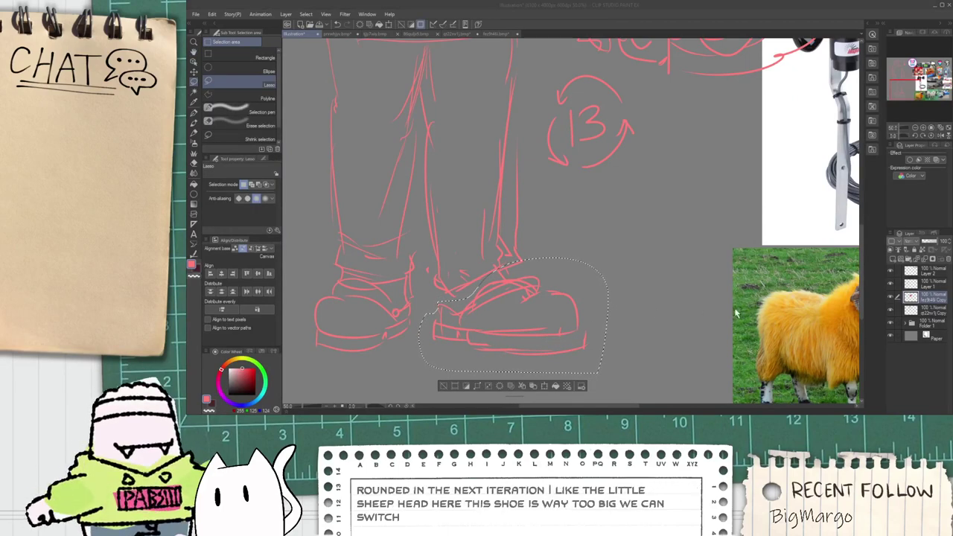
scroll(715, 260, down, 2)
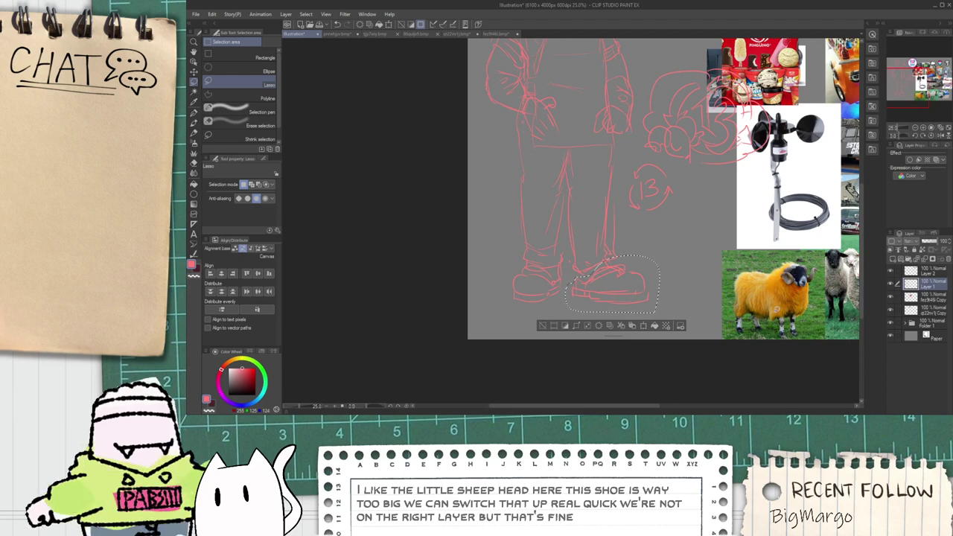
key(ctrl+t)
mouse_move(659, 283)
mouse_down()
mouse_move(620, 306)
mouse_move(642, 283)
mouse_up()
drag(607, 312, 607, 303)
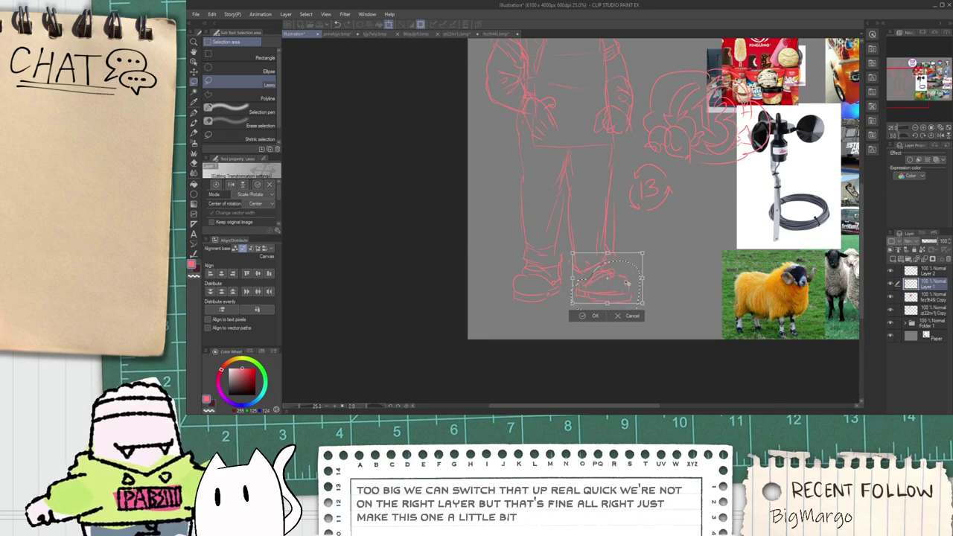
drag(642, 254, 624, 287)
click(585, 321)
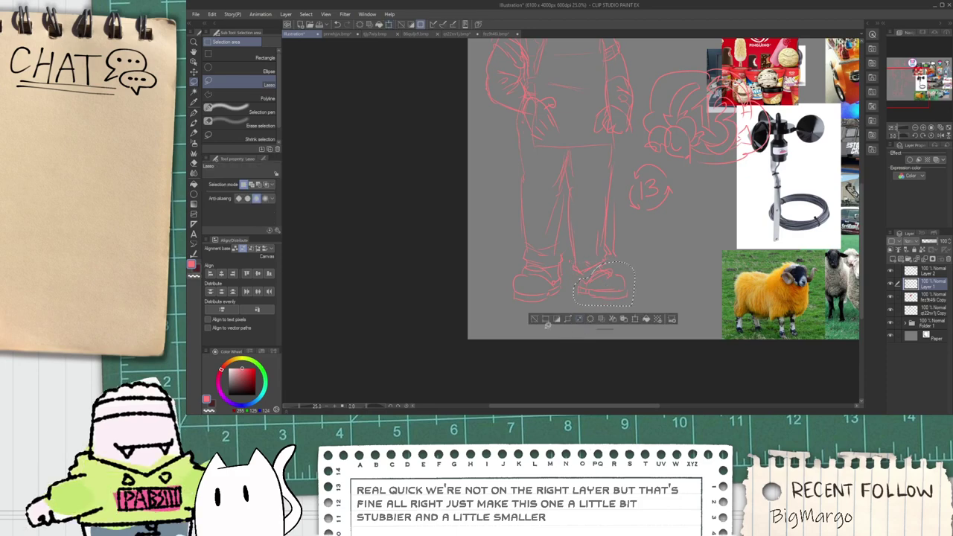
Step: Lasso the figure's left-hand shoe, scale it down slightly, and clear the selection
mouse_move(500, 289)
mouse_down()
mouse_move(508, 266)
mouse_move(538, 263)
mouse_move(563, 269)
mouse_move(552, 301)
mouse_up()
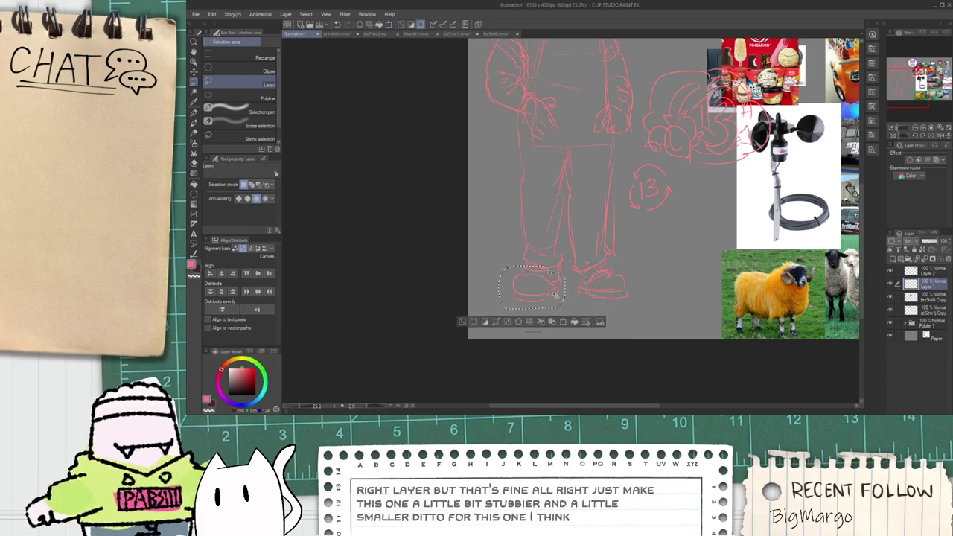
key(ctrl+t)
drag(565, 266, 559, 308)
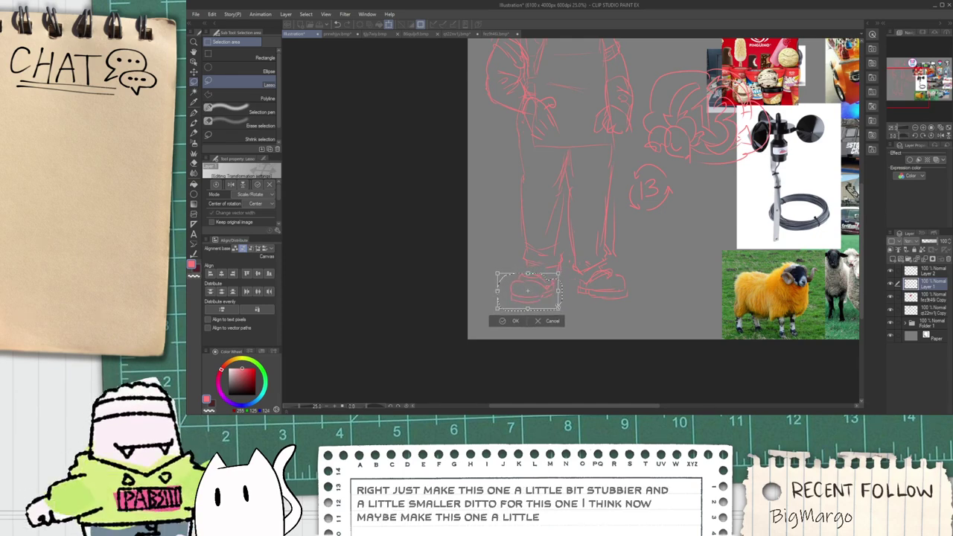
click(510, 322)
click(458, 323)
Step: Select the left-hand shoe again and move it slightly right so it sits under the trouser leg
scroll(532, 273, up, 2)
key(p)
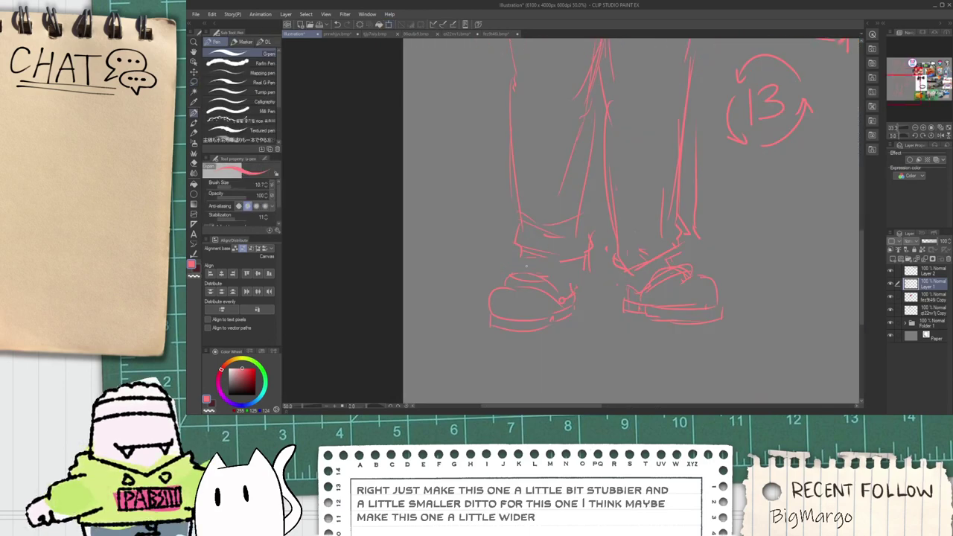
key(m)
drag(521, 346, 482, 280)
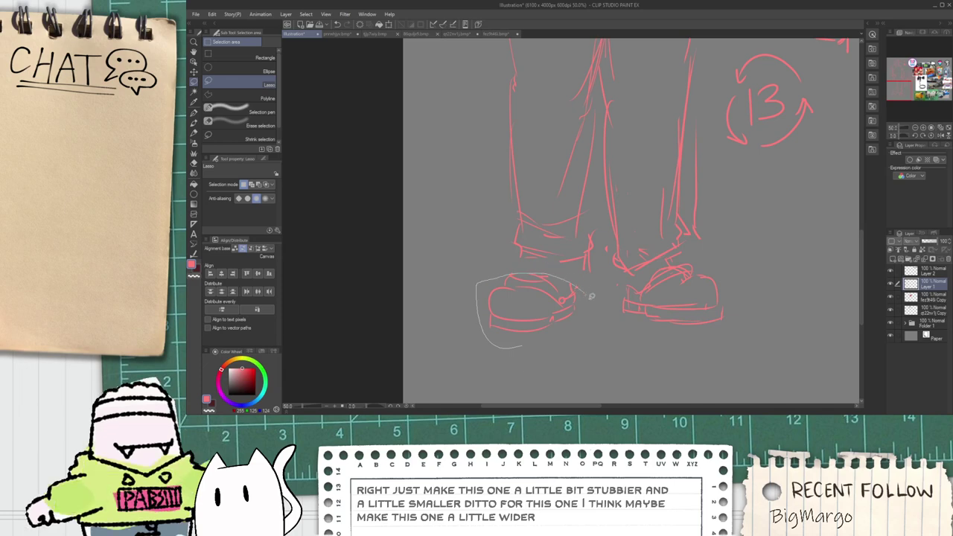
mouse_move(591, 297)
mouse_down()
mouse_move(593, 308)
mouse_move(587, 302)
mouse_up()
key(k)
click(472, 363)
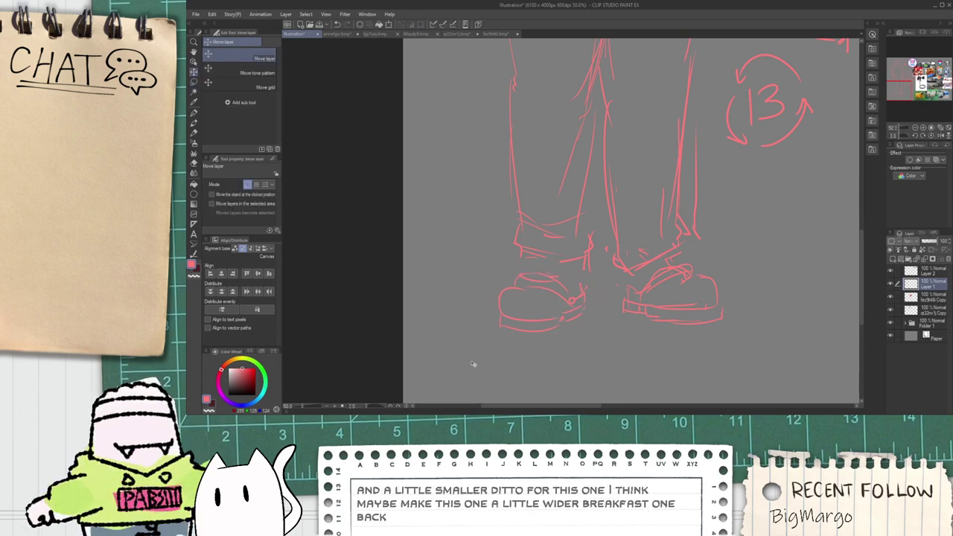
Step: Draw ankle lines connecting the trouser cuffs to both shoes
key(p)
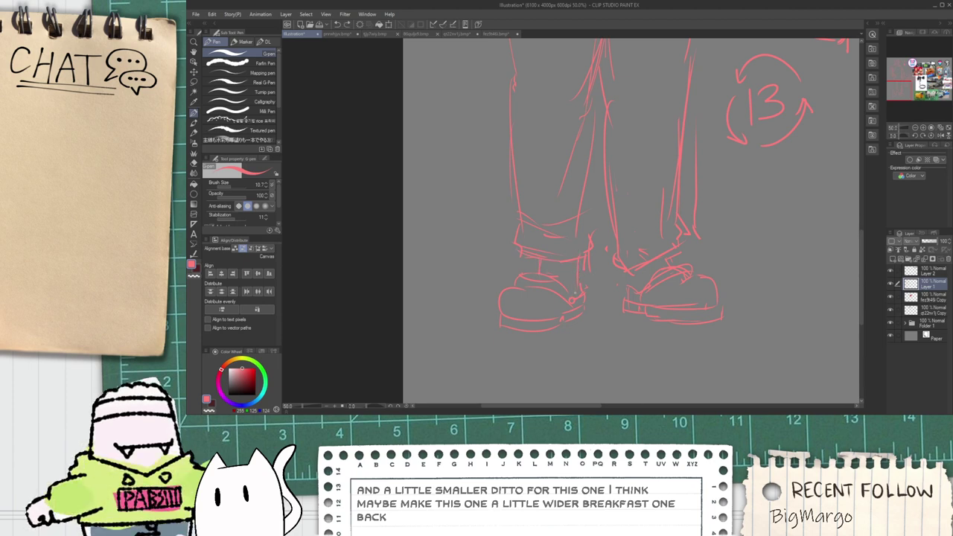
scroll(617, 277, up, 2)
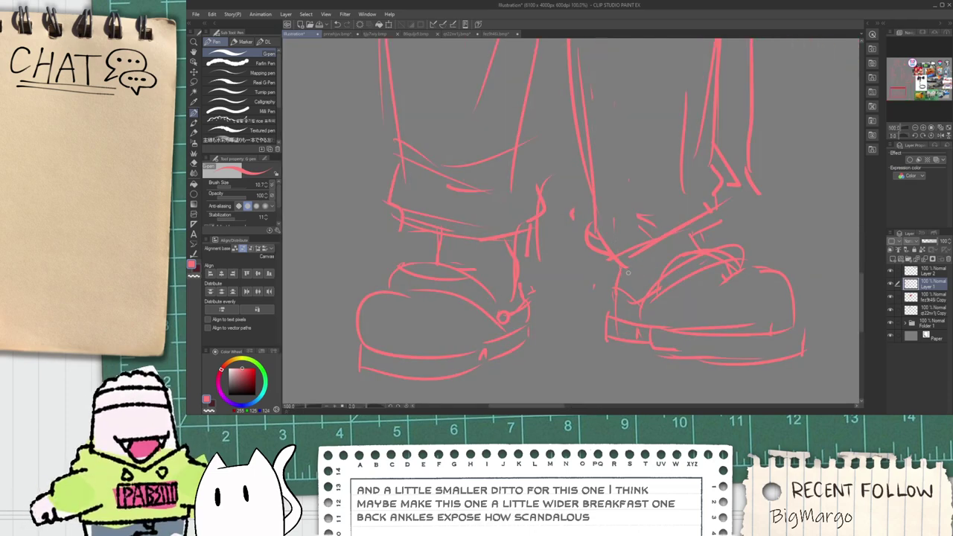
scroll(622, 274, down, 6)
Step: Sketch a new sheep head below the small circled 13, with an oval face, a curved left horn and a pointed left ear
key(space)
scroll(575, 276, up, 4)
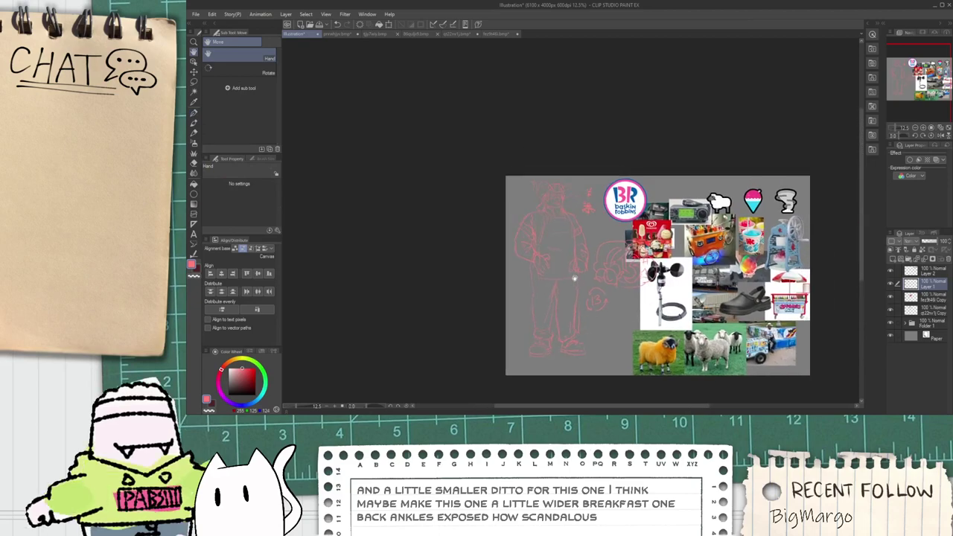
scroll(523, 276, down, 1)
drag(577, 280, 492, 185)
drag(589, 302, 551, 186)
scroll(493, 289, up, 1)
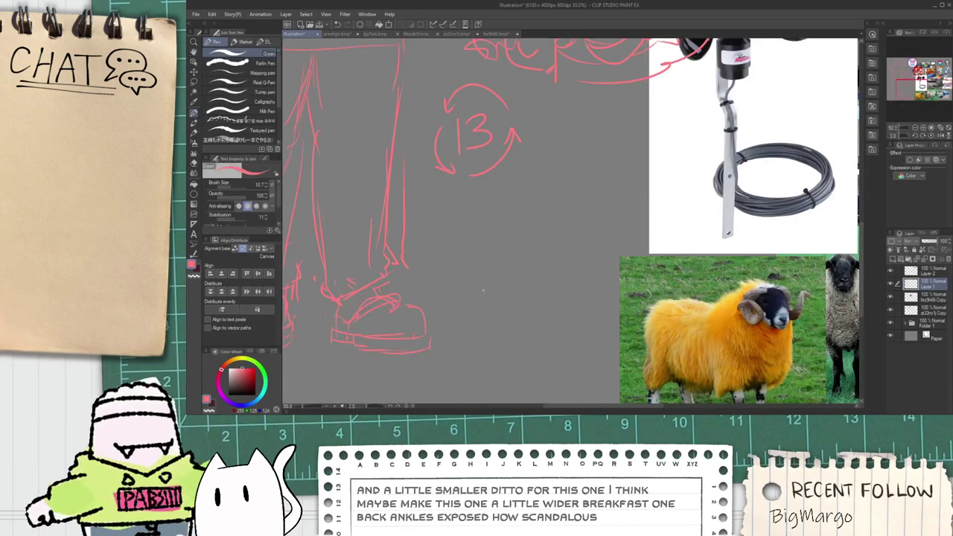
drag(481, 286, 511, 321)
key(ctrl+z)
mouse_move(495, 257)
mouse_down()
mouse_move(456, 242)
mouse_move(479, 302)
mouse_move(441, 294)
mouse_move(486, 303)
mouse_move(471, 266)
mouse_up()
scroll(476, 281, up, 1)
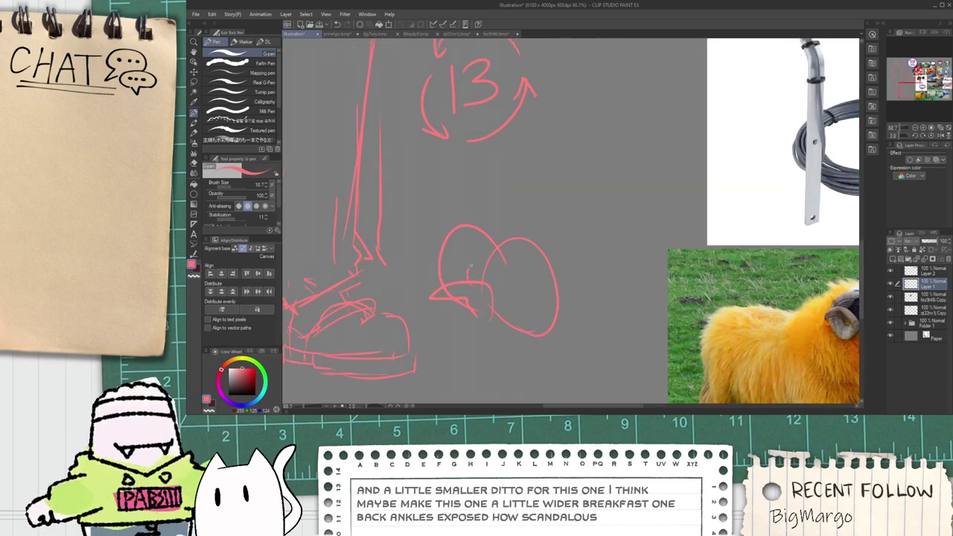
key(ctrl+z)
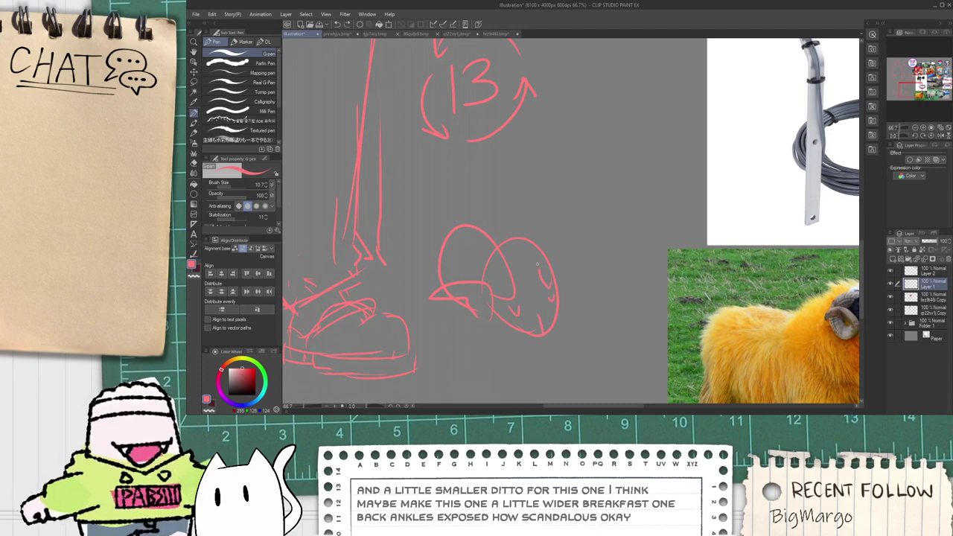
Step: Add the curved right horn and the pointed right ear to the new sheep head
drag(533, 281, 574, 249)
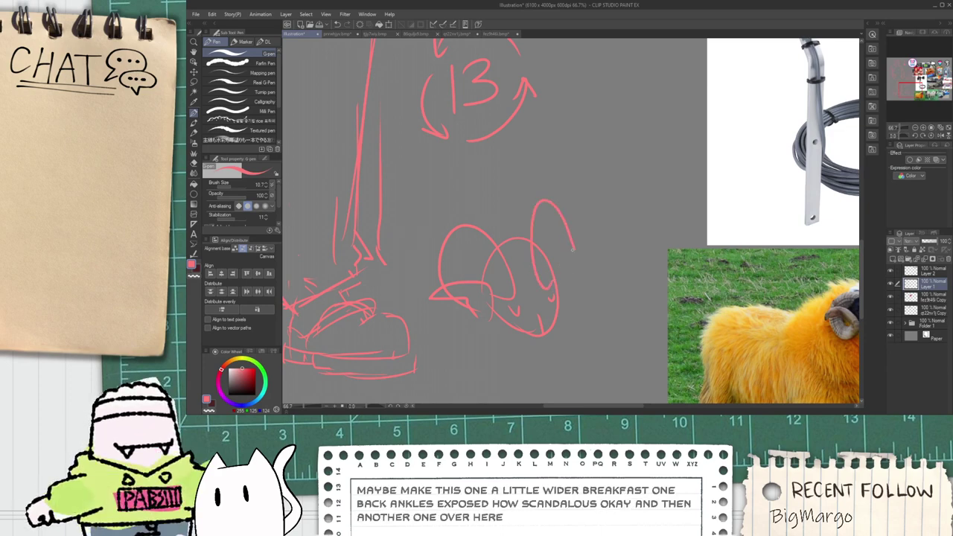
key(ctrl+z)
mouse_move(560, 301)
mouse_down()
mouse_move(573, 274)
mouse_move(582, 283)
mouse_move(587, 272)
mouse_up()
key(ctrl+z)
key(ctrl+z)
Step: Draw a large puffy cloud outline around the new sheep head, extending out to its right
scroll(467, 219, down, 1)
mouse_move(462, 216)
mouse_down()
mouse_move(631, 154)
mouse_move(596, 322)
mouse_move(491, 311)
mouse_up()
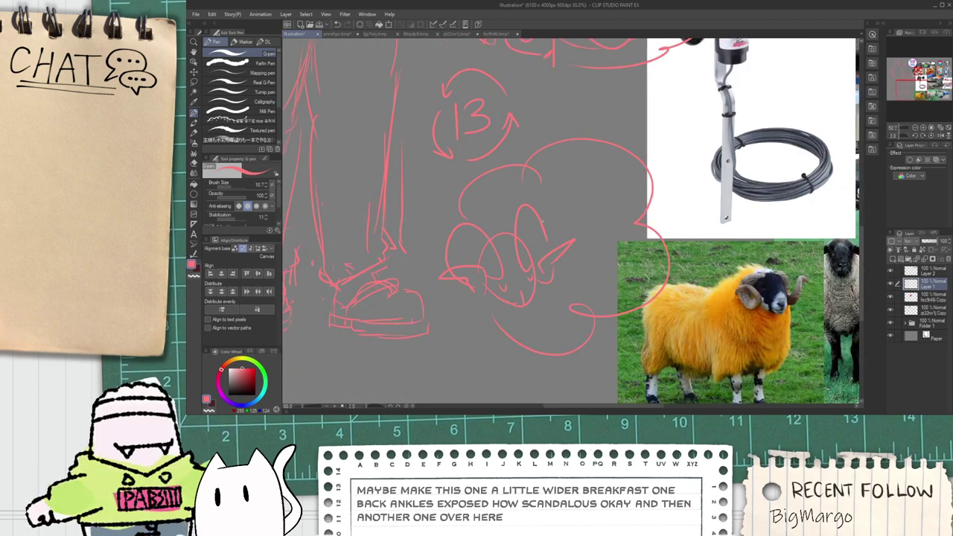
key(ctrl+plus)
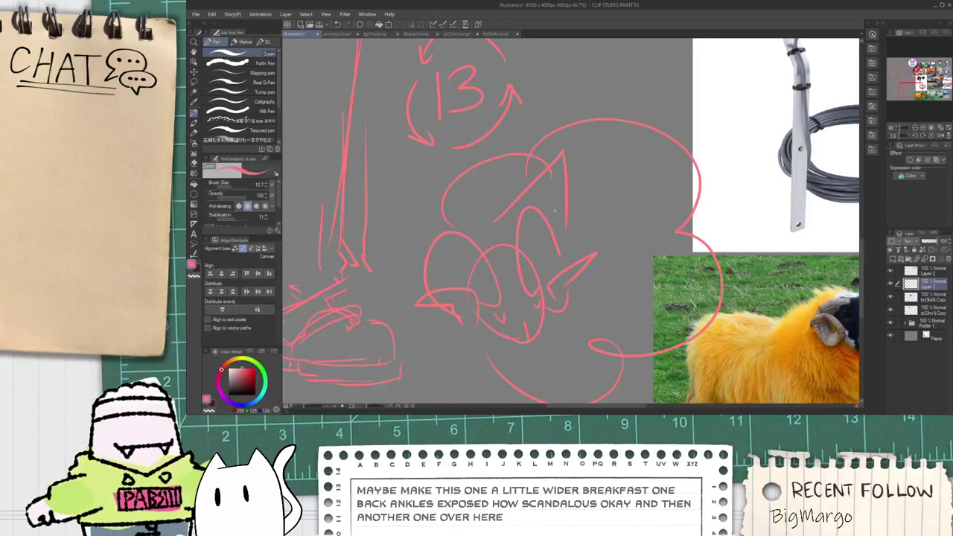
Step: Draw a tall pointed numeral 1 behind the sheep head and a rounded outlined 3 beside it, forming a 13 inside the cloud
mouse_move(493, 227)
mouse_down()
mouse_move(563, 147)
mouse_move(582, 351)
mouse_up()
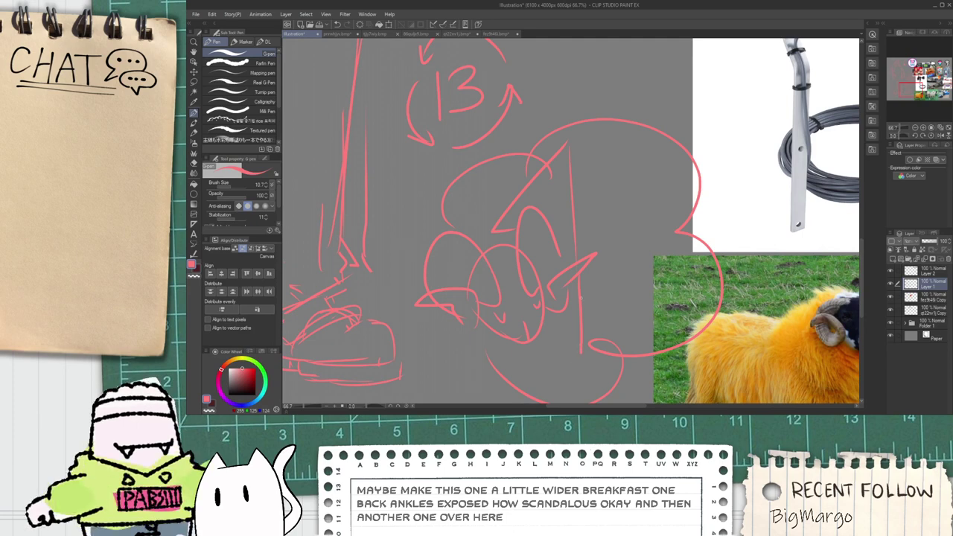
drag(582, 380, 563, 311)
mouse_move(574, 179)
mouse_down()
mouse_move(642, 160)
mouse_move(621, 221)
mouse_move(623, 315)
mouse_move(595, 282)
mouse_move(590, 313)
mouse_move(612, 241)
mouse_up()
key(ctrl+z)
key(ctrl+z)
mouse_move(583, 314)
mouse_down()
mouse_move(606, 219)
mouse_move(622, 230)
mouse_move(649, 184)
mouse_move(572, 170)
mouse_up()
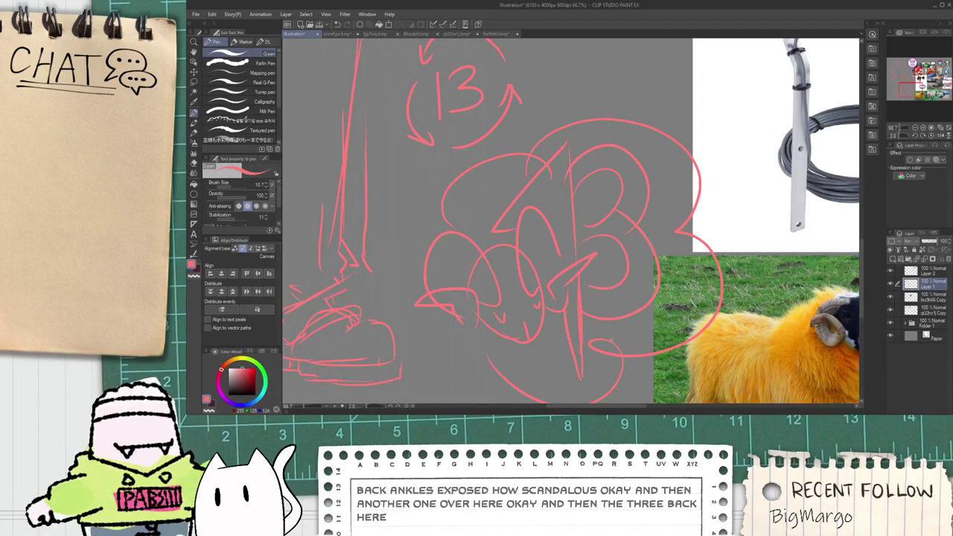
Step: Erase the small loop where the puffs meet at the lower right of the new cloud outline
key(space)
mouse_move(608, 353)
mouse_down()
mouse_move(572, 283)
mouse_move(562, 285)
mouse_up()
scroll(570, 281, down, 1)
scroll(570, 283, up, 1)
key(e)
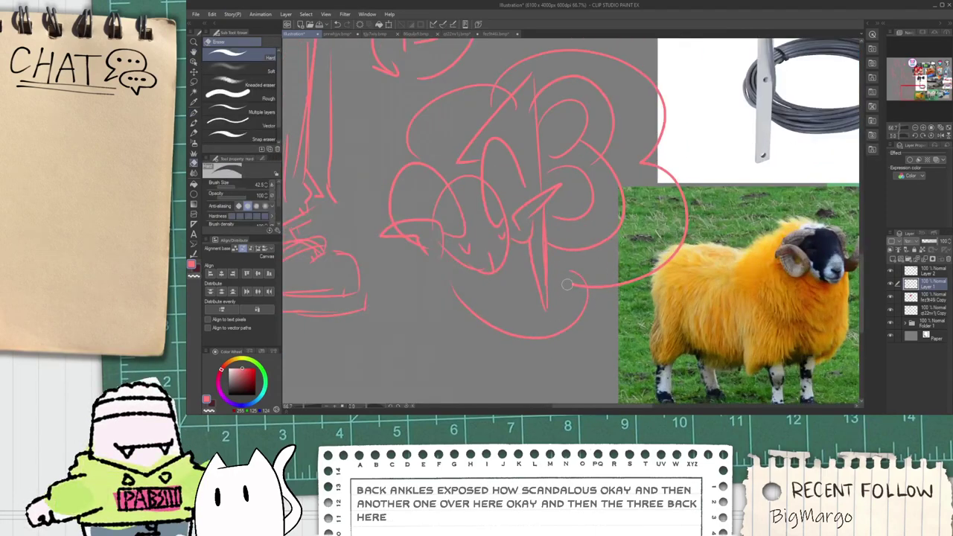
scroll(608, 253, down, 2)
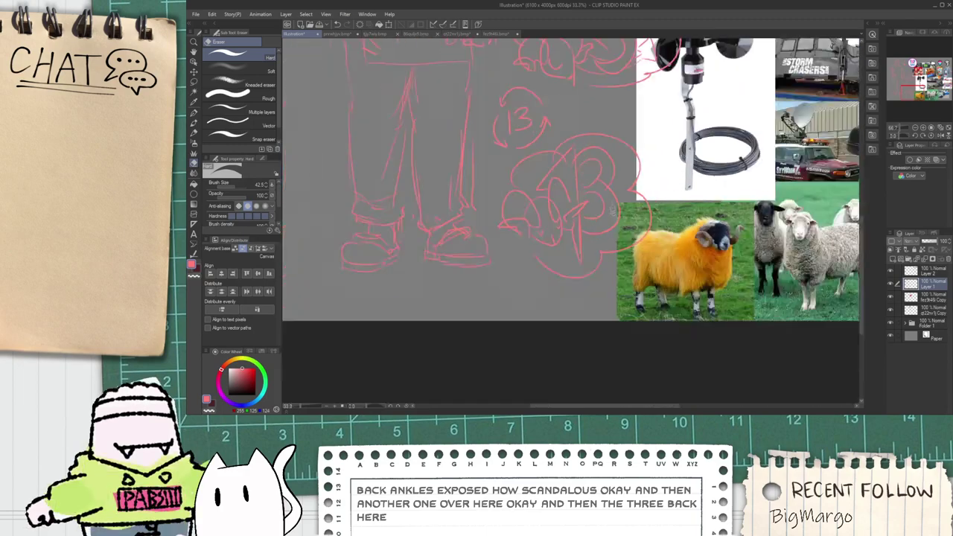
Step: Close the left side of the new cloud outline with a rounded puff below the sheep's ear
scroll(573, 183, up, 2)
key(p)
scroll(578, 194, down, 3)
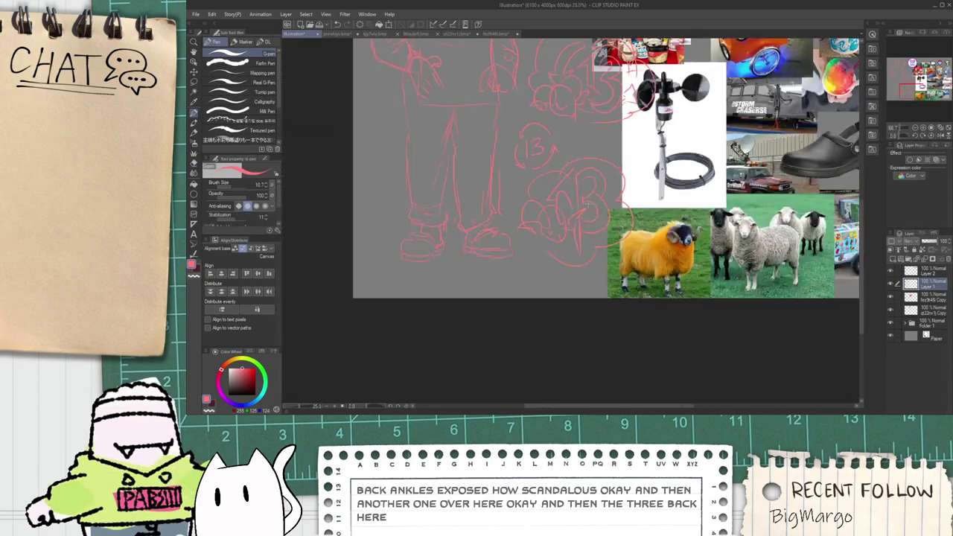
scroll(589, 249, up, 3)
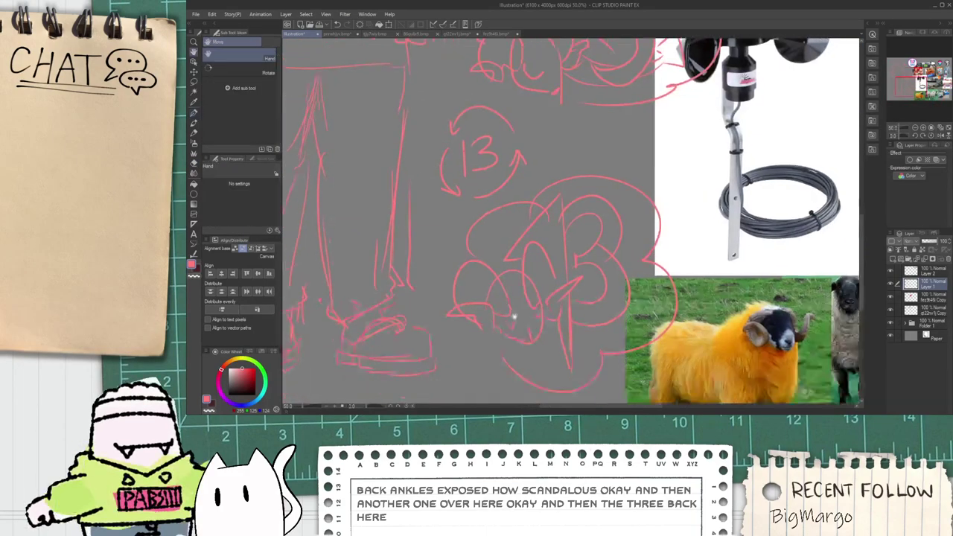
scroll(514, 265, up, 2)
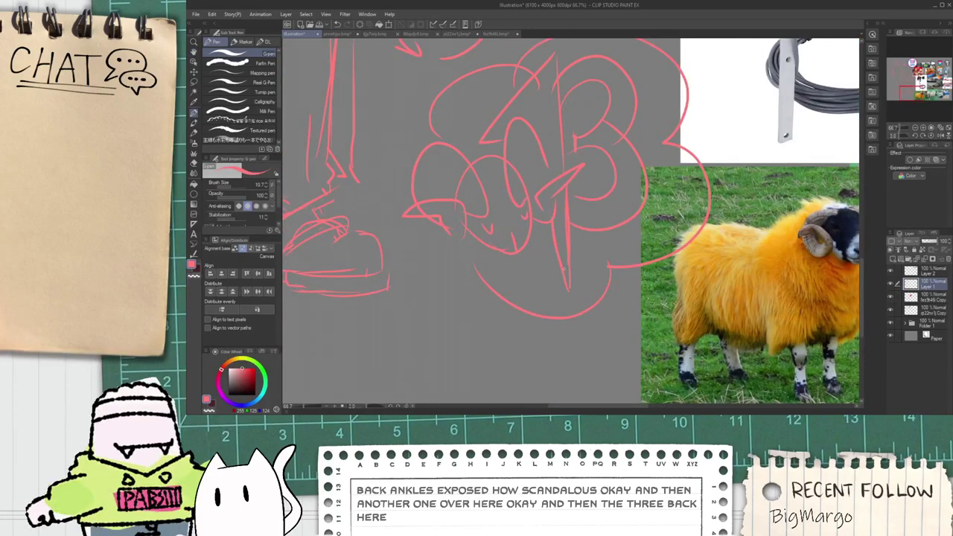
key(ctrl+z)
mouse_move(425, 225)
mouse_down()
mouse_move(477, 273)
mouse_move(487, 271)
mouse_up()
scroll(501, 222, down, 2)
drag(558, 199, 561, 265)
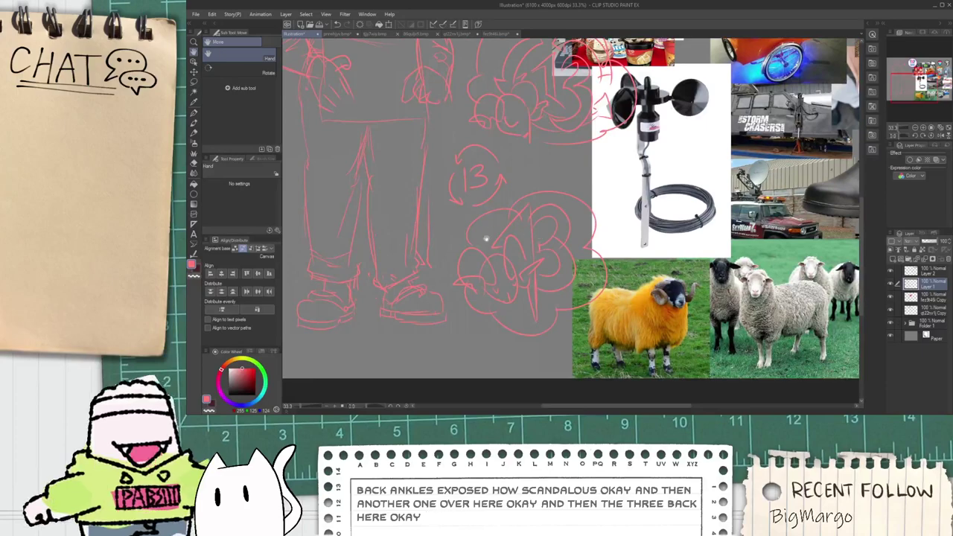
scroll(480, 246, up, 1)
scroll(526, 354, up, 1)
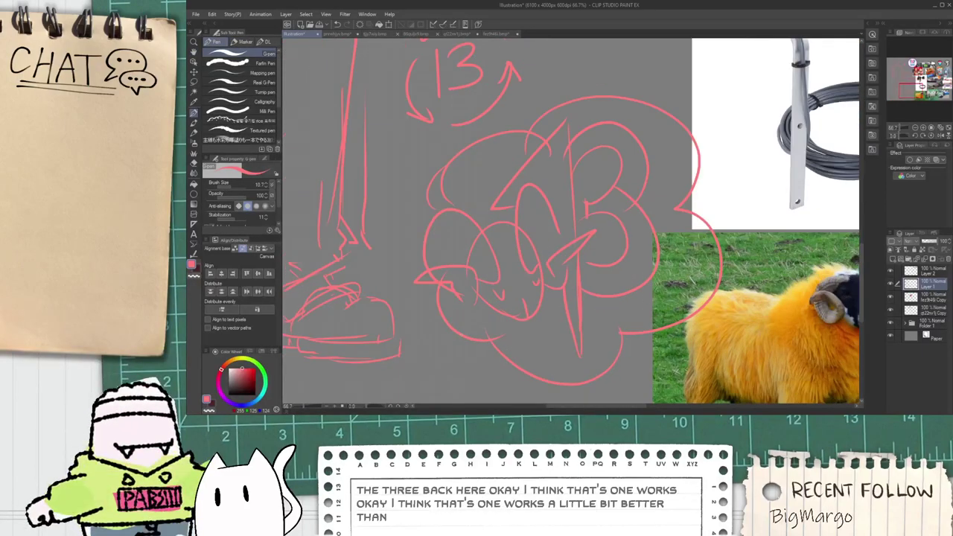
Step: Draw two little legs with split hooves beneath the lower sheep-and-13 logo's cloud outline, toward the front
scroll(454, 344, up, 1)
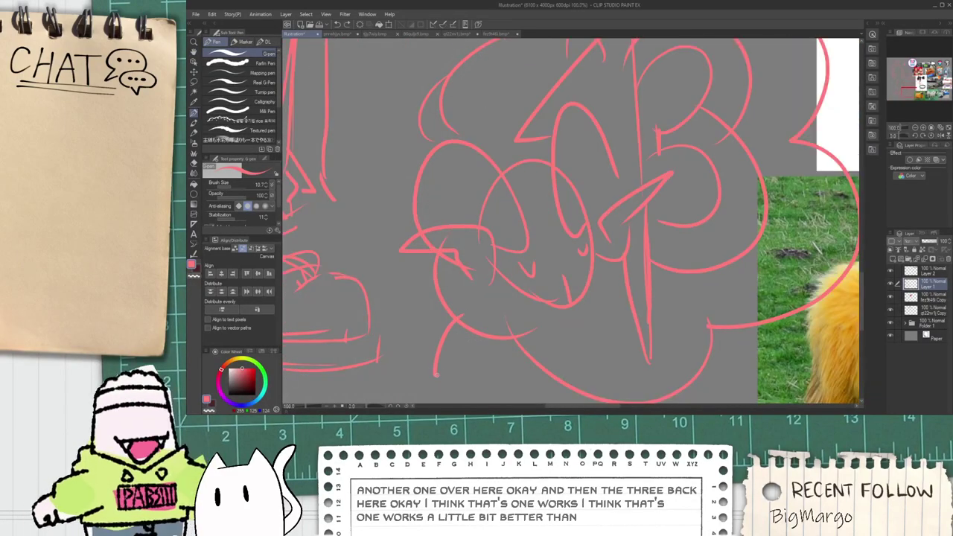
mouse_move(524, 353)
mouse_down()
mouse_move(511, 312)
mouse_move(510, 366)
mouse_move(537, 338)
mouse_up()
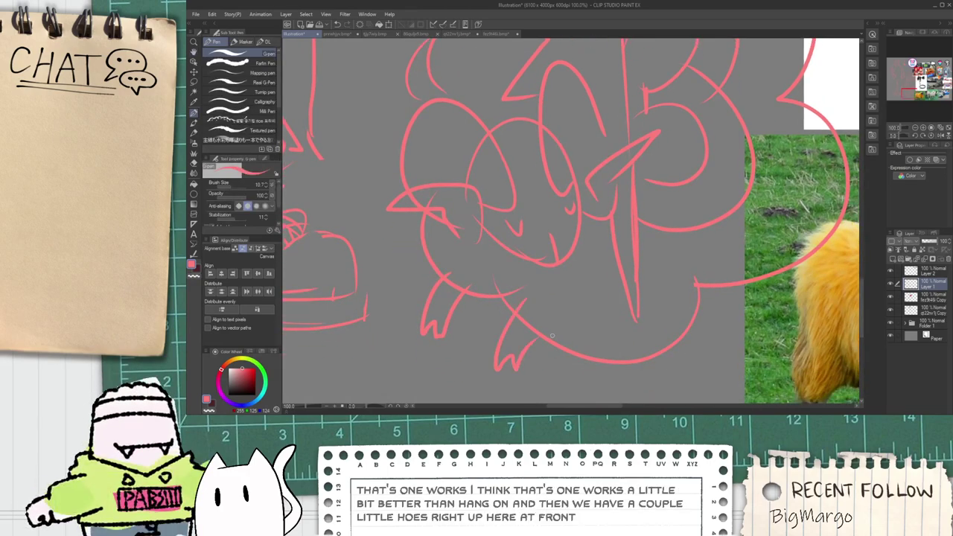
scroll(547, 329, down, 1)
Step: Add small puffs and a small heart shape beside the lower logo's cloud outline, on the side away from the sheep head
drag(728, 199, 669, 227)
scroll(669, 227, up, 1)
drag(646, 138, 610, 242)
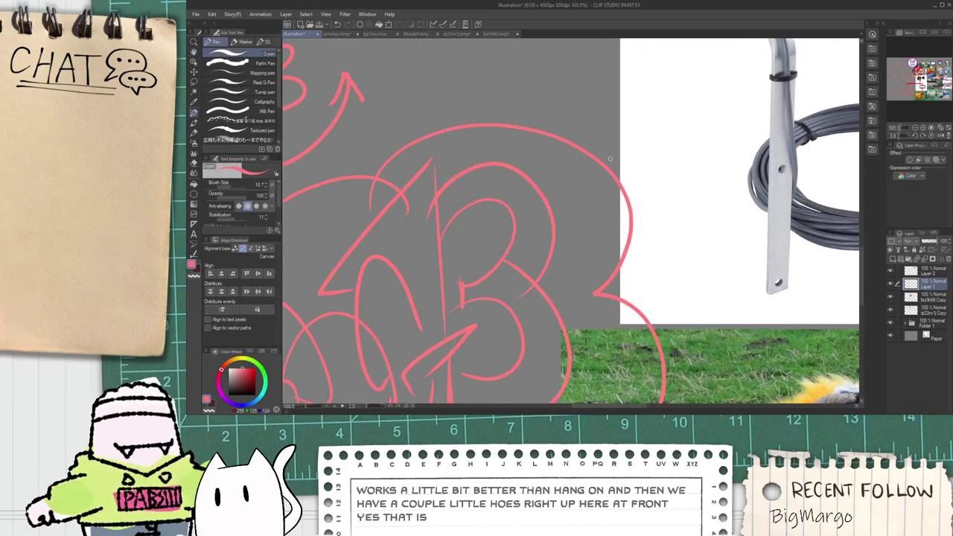
mouse_move(608, 157)
mouse_down()
mouse_move(661, 177)
mouse_move(653, 235)
mouse_move(646, 211)
mouse_move(661, 210)
mouse_move(663, 220)
mouse_move(628, 253)
mouse_up()
scroll(611, 213, up, 1)
mouse_move(593, 203)
mouse_down()
mouse_move(620, 186)
mouse_move(624, 156)
mouse_move(596, 164)
mouse_up()
scroll(601, 179, down, 5)
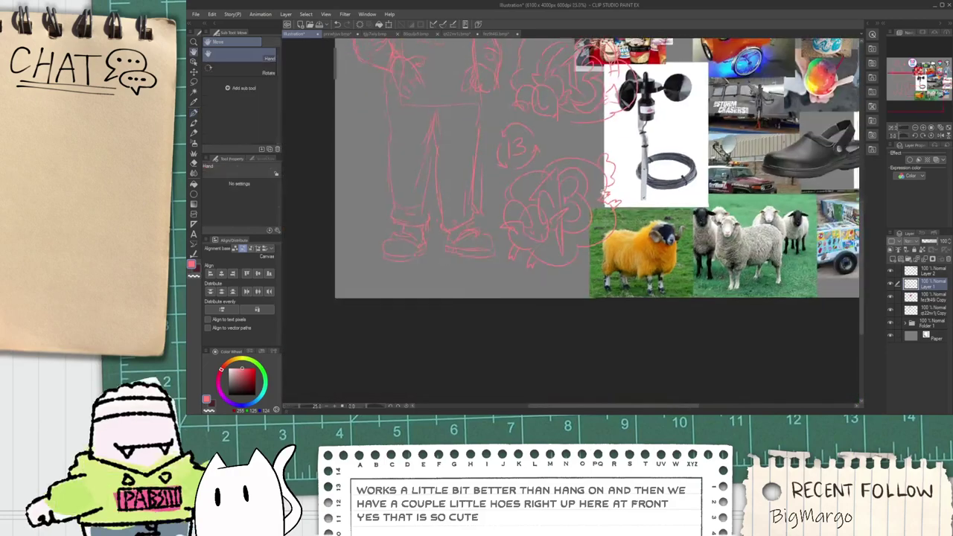
Step: Draw a small puffy cloud outline with an oval sheep head on the chest of the character's apron
scroll(605, 194, down, 1)
scroll(546, 244, up, 1)
scroll(553, 266, down, 1)
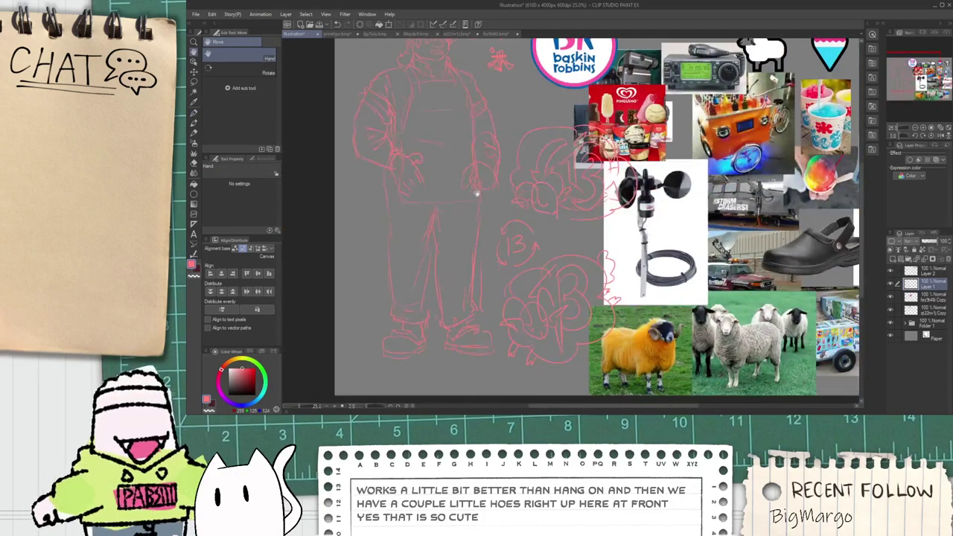
scroll(515, 250, up, 6)
key(p)
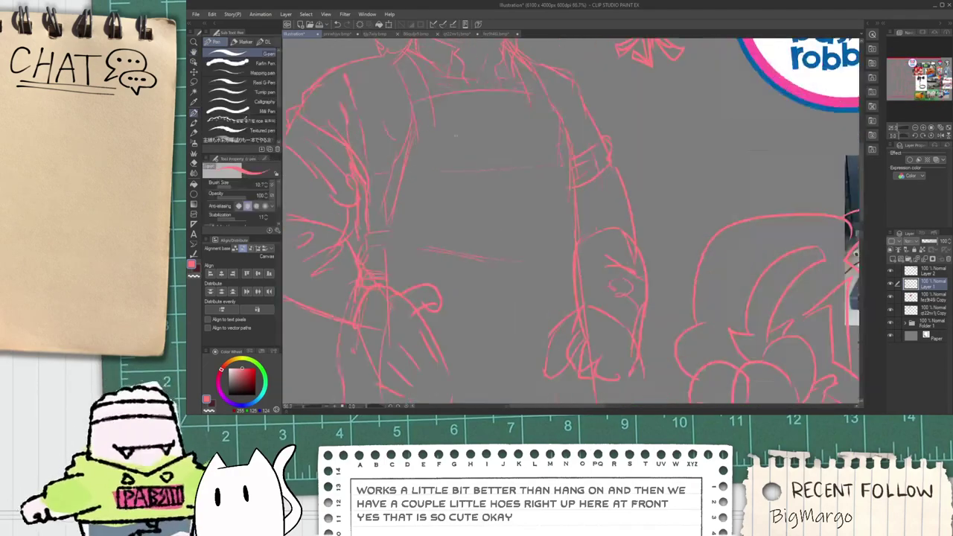
drag(485, 130, 447, 197)
drag(444, 128, 478, 47)
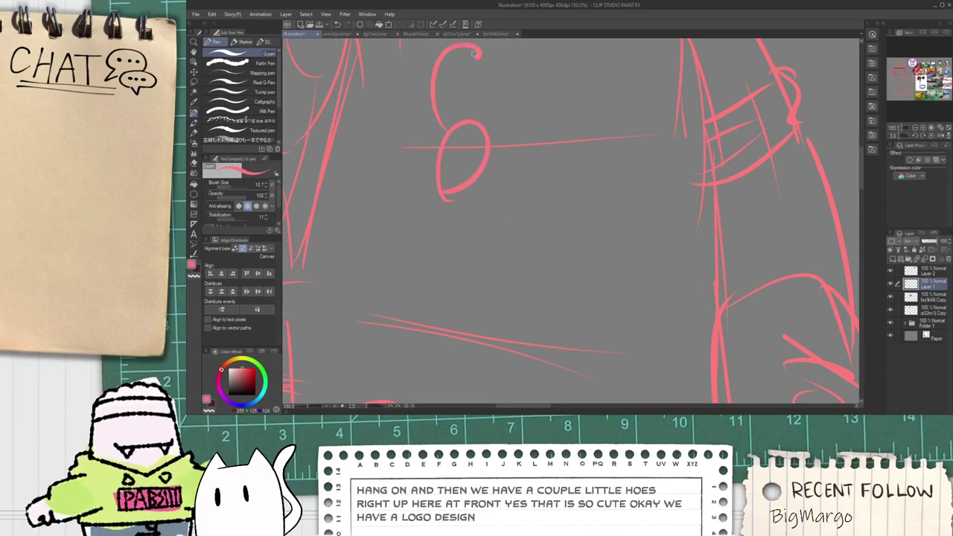
mouse_move(593, 41)
mouse_down()
mouse_move(601, 159)
mouse_move(477, 186)
mouse_up()
scroll(508, 164, down, 3)
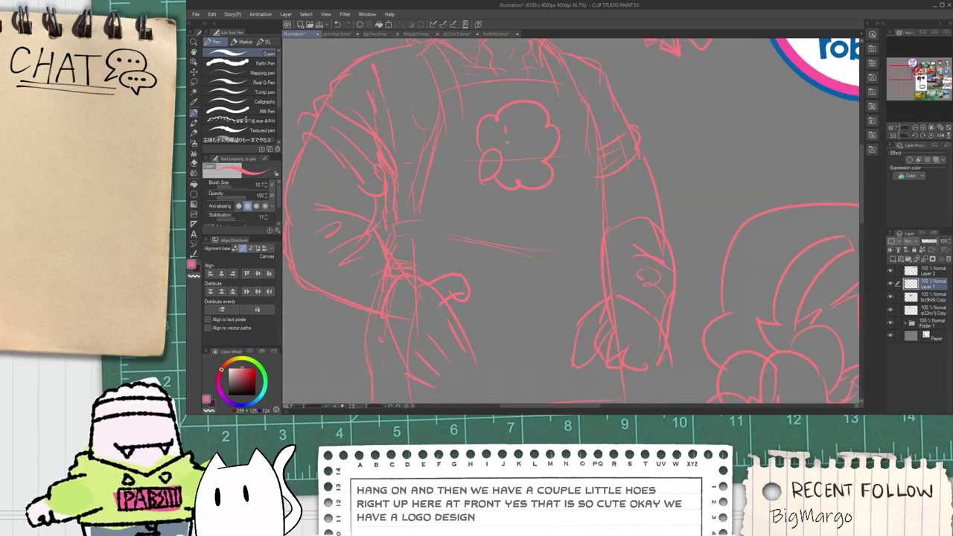
Step: Write 13 inside the apron's cloud and add two little legs, a small heart and short accent strokes around it
key(ctrl+z)
scroll(479, 162, up, 2)
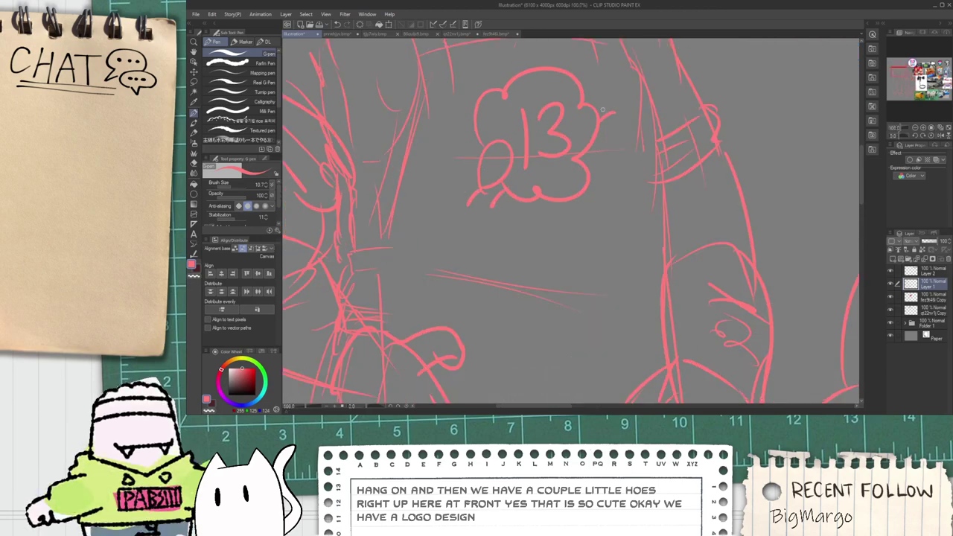
scroll(557, 234, down, 4)
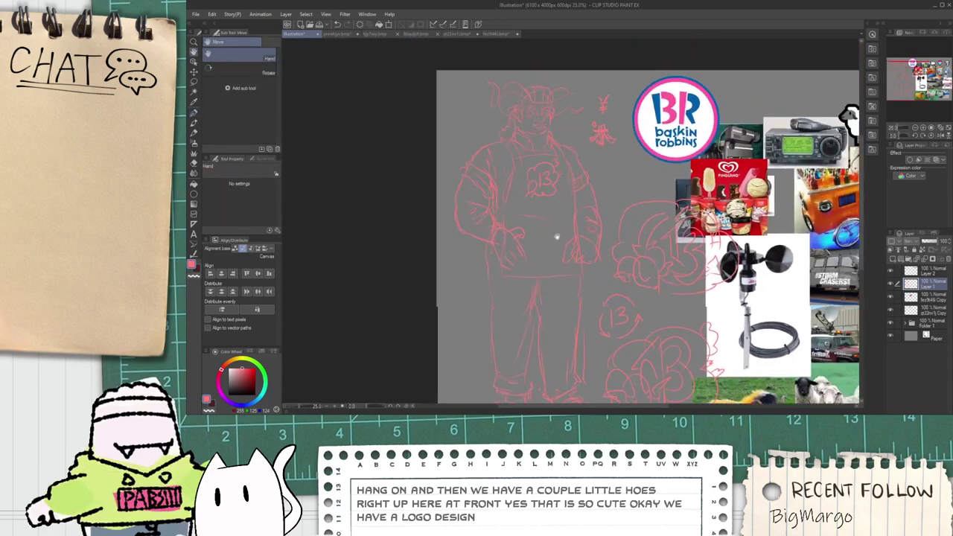
scroll(491, 181, up, 2)
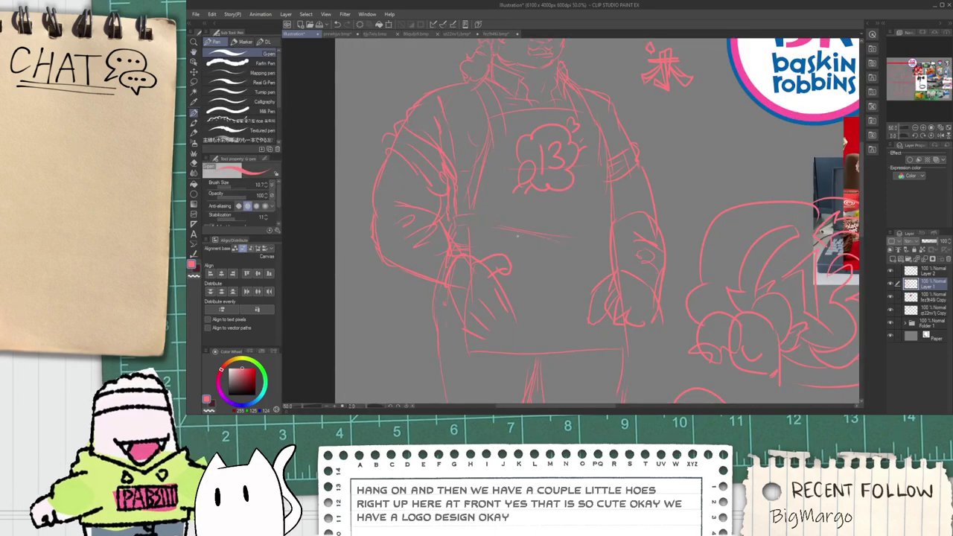
drag(495, 218, 581, 213)
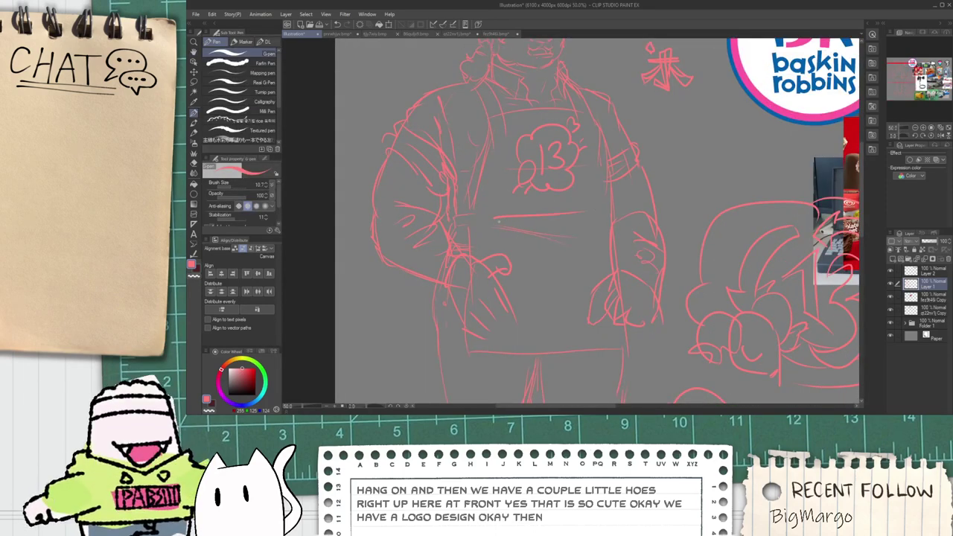
key(ctrl+z)
Step: Sketch a fanny pack with a slanted strap and rounded body across the apron's waist
key(space)
drag(443, 286, 454, 236)
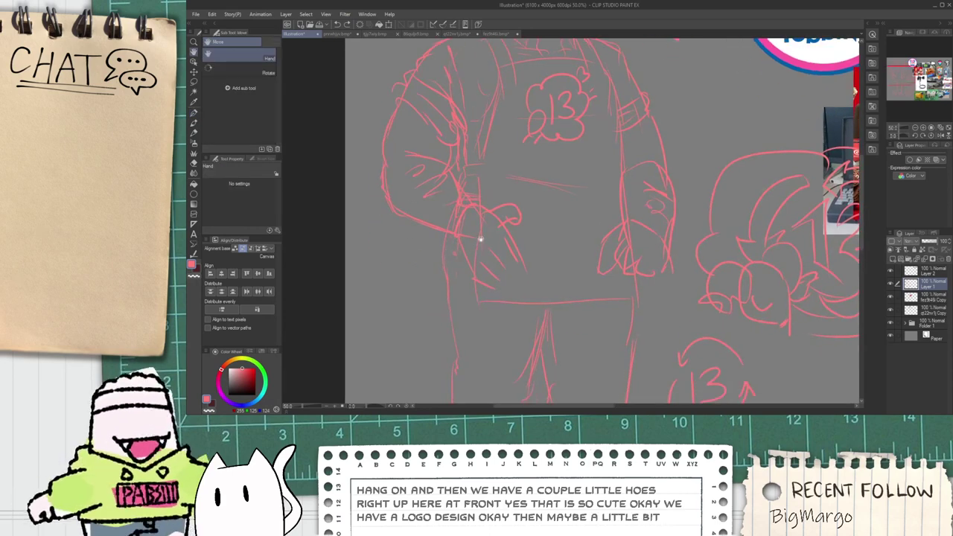
key(p)
drag(468, 188, 589, 224)
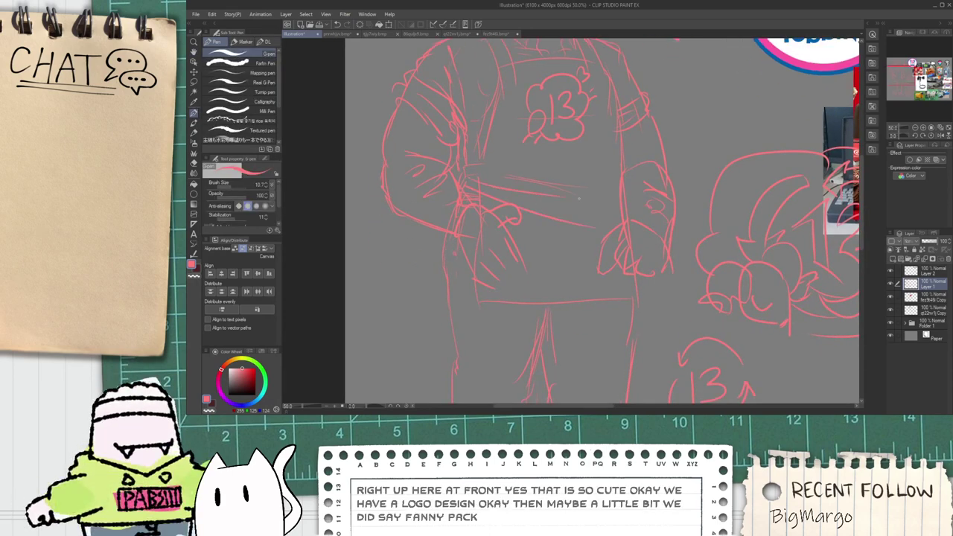
drag(522, 234, 591, 243)
drag(490, 183, 621, 178)
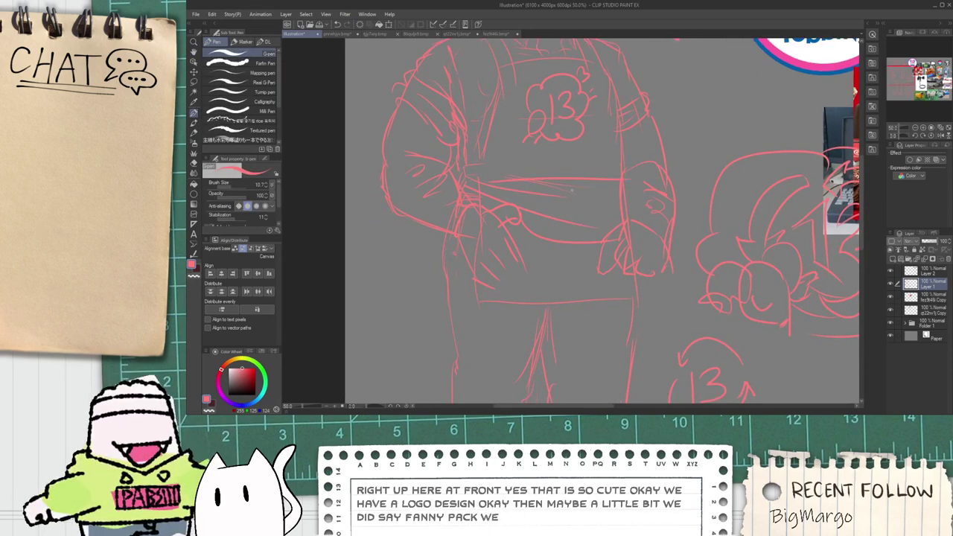
key(ctrl+z)
drag(522, 189, 616, 185)
key(ctrl+z)
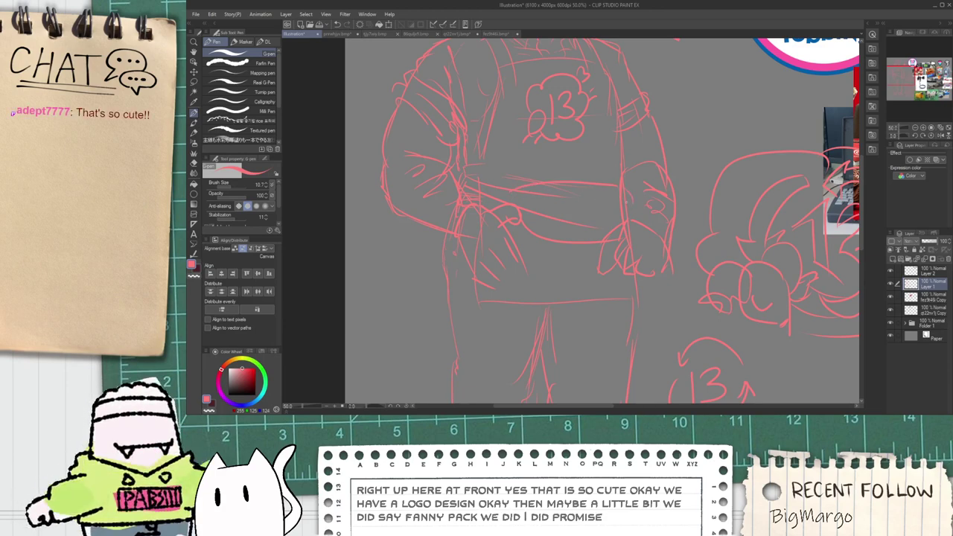
Step: Erase the stray line inside the fanny pack and draw two zippers with rounded pulls across its front
key(e)
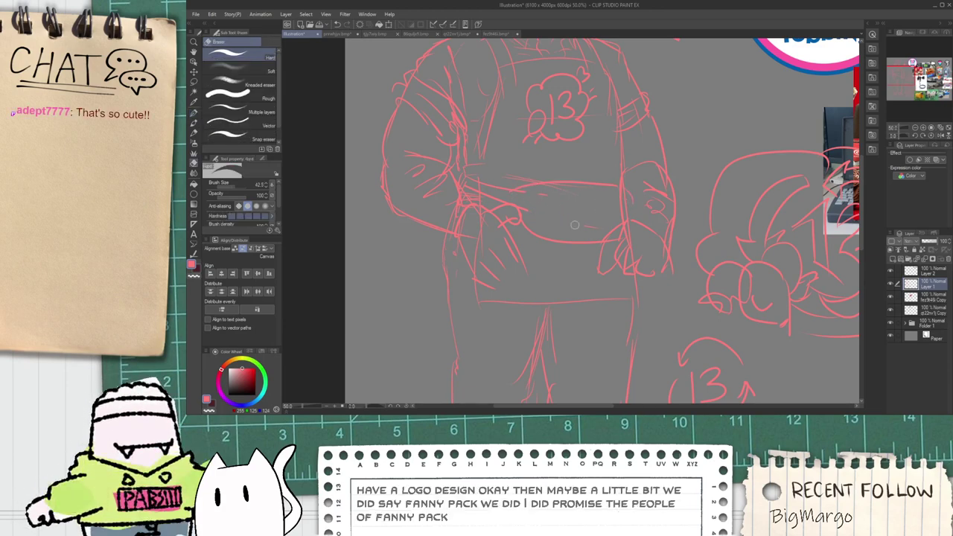
scroll(583, 213, up, 1)
key(p)
drag(512, 195, 632, 195)
drag(531, 211, 635, 210)
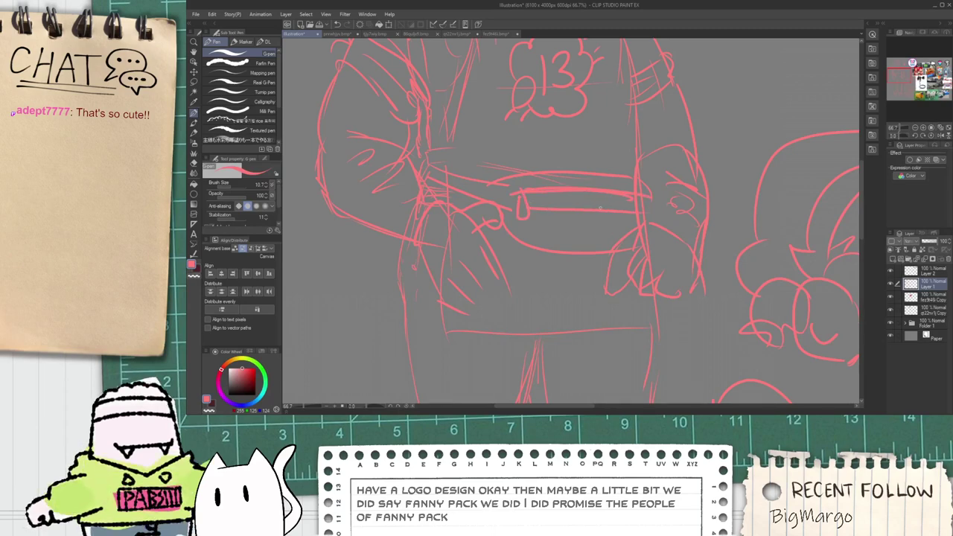
drag(548, 213, 636, 214)
Step: Reshape the fanny pack's upper edge where it meets the strap and round off its far end near the hanging hand
scroll(519, 242, down, 8)
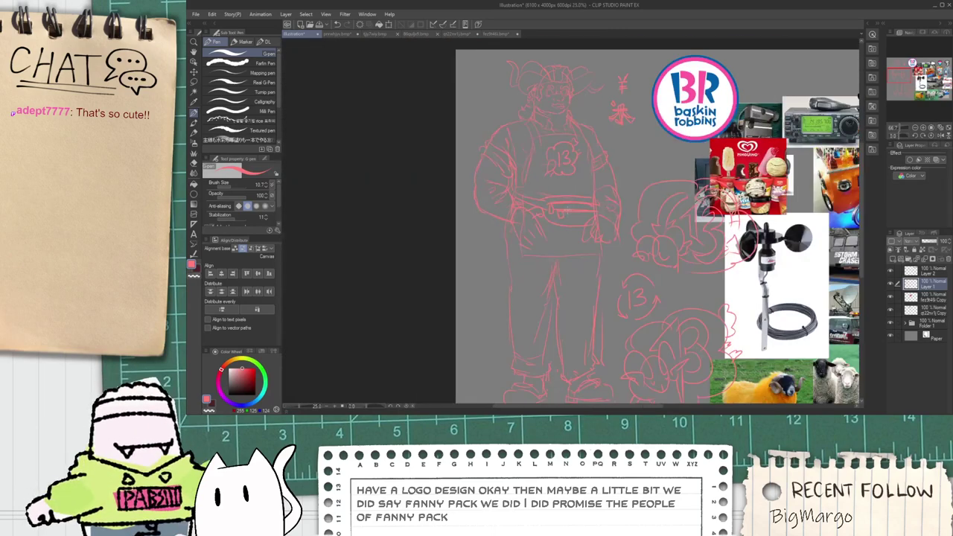
scroll(519, 242, up, 6)
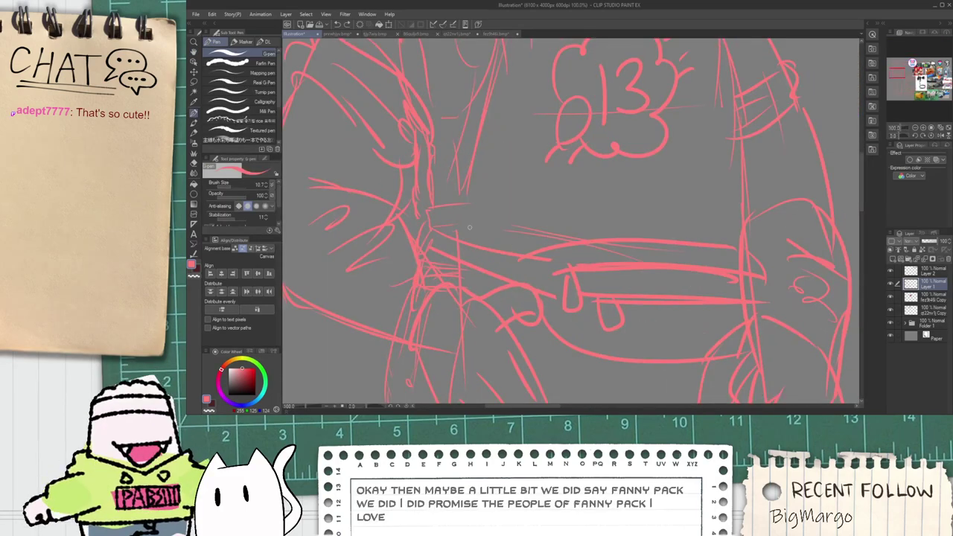
key(e)
drag(499, 252, 585, 241)
key(ctrl+z)
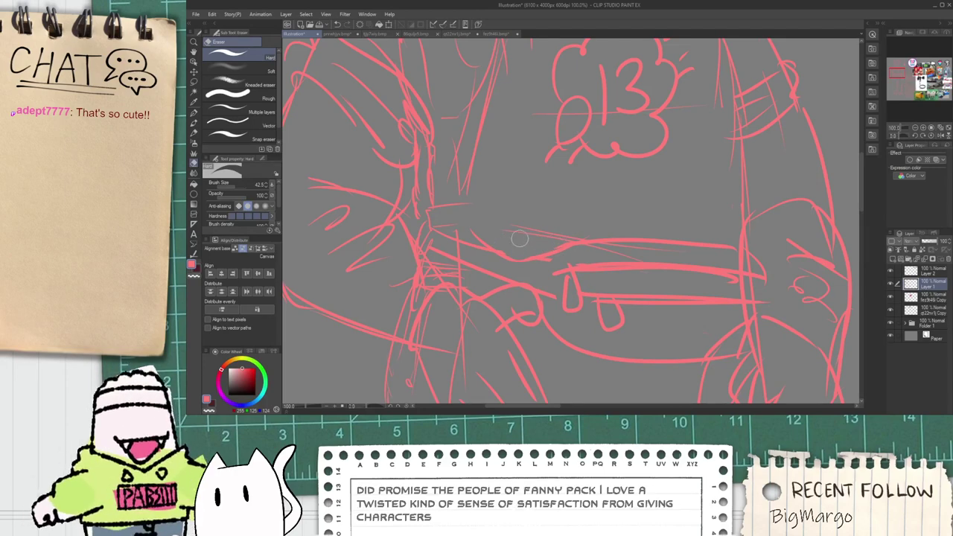
key(space)
drag(630, 241, 535, 256)
key(p)
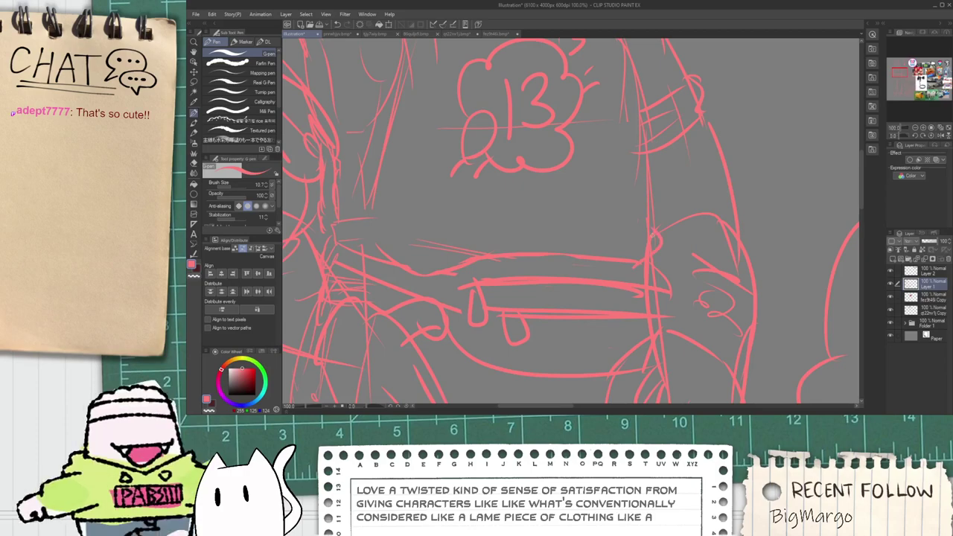
Step: Examine the fanny pack up close and in relation to the whole figure
scroll(638, 240, down, 3)
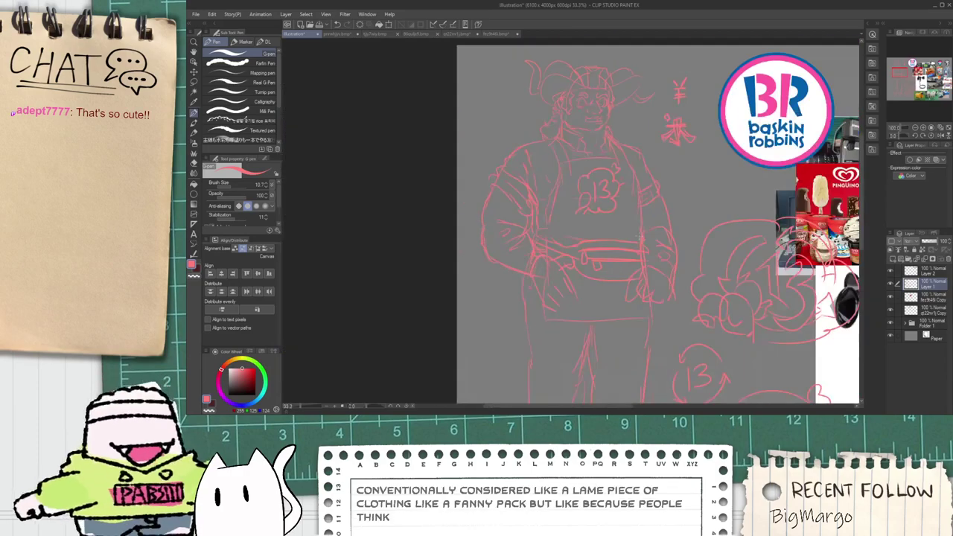
key(space)
drag(638, 240, 589, 183)
scroll(553, 201, up, 1)
scroll(553, 201, up, 2)
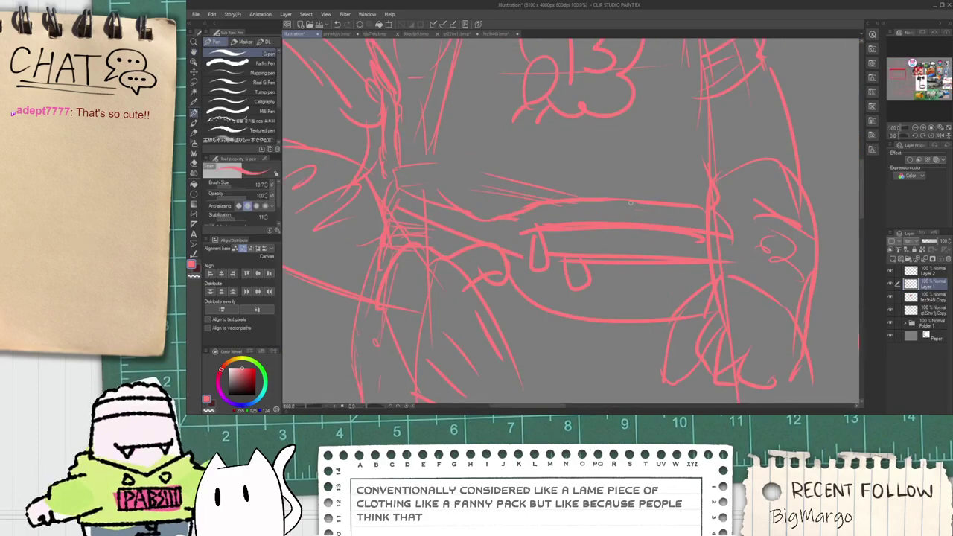
scroll(596, 181, down, 2)
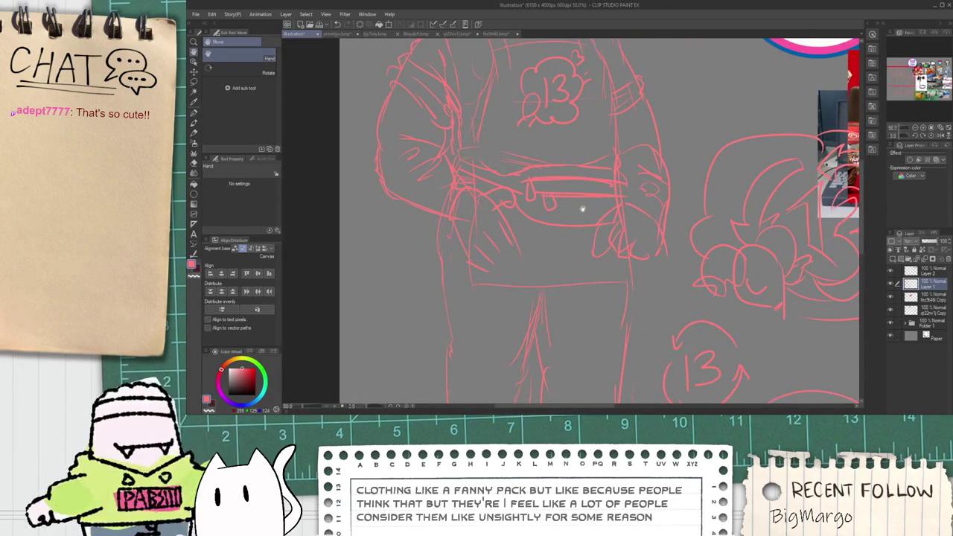
scroll(581, 206, up, 2)
mouse_move(531, 245)
mouse_down()
mouse_move(540, 253)
mouse_move(544, 204)
mouse_up()
scroll(609, 229, down, 3)
Step: Erase the inner crease lines above the left trouser cuff and rework the fold lines along that leg
key(space)
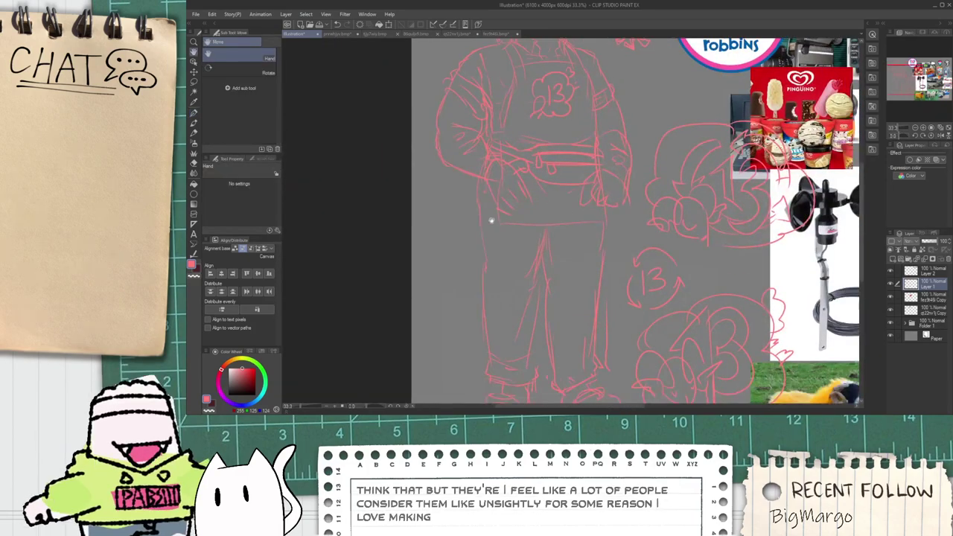
drag(499, 308, 497, 273)
scroll(495, 273, up, 2)
key(e)
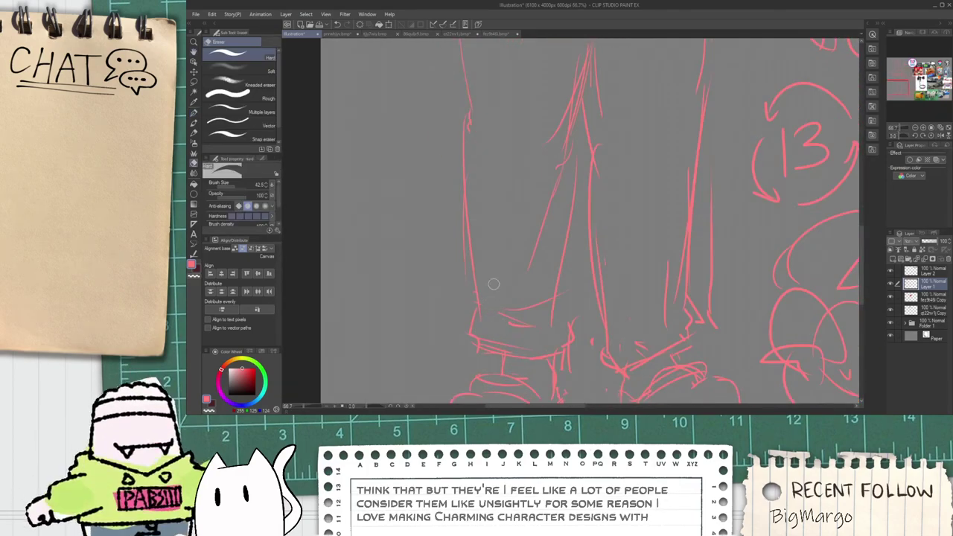
mouse_move(527, 320)
mouse_down()
mouse_move(544, 313)
mouse_move(532, 256)
mouse_up()
key(p)
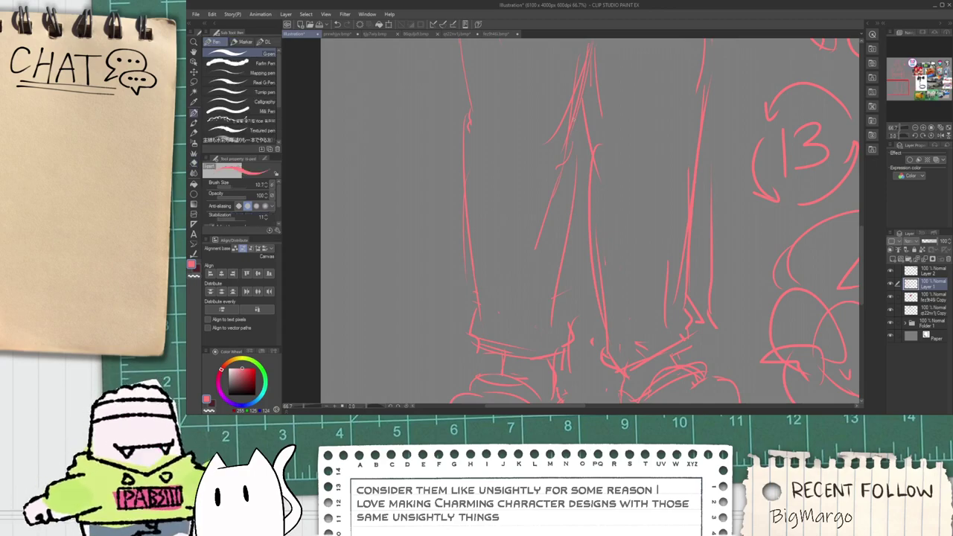
drag(577, 109, 564, 245)
mouse_move(566, 278)
mouse_down()
mouse_move(568, 332)
mouse_move(544, 319)
mouse_move(511, 266)
mouse_up()
Step: Look over the character's legs, the logo sketches and the upper body
scroll(575, 324, down, 2)
key(space)
scroll(543, 318, up, 1)
scroll(557, 318, down, 2)
scroll(564, 287, up, 1)
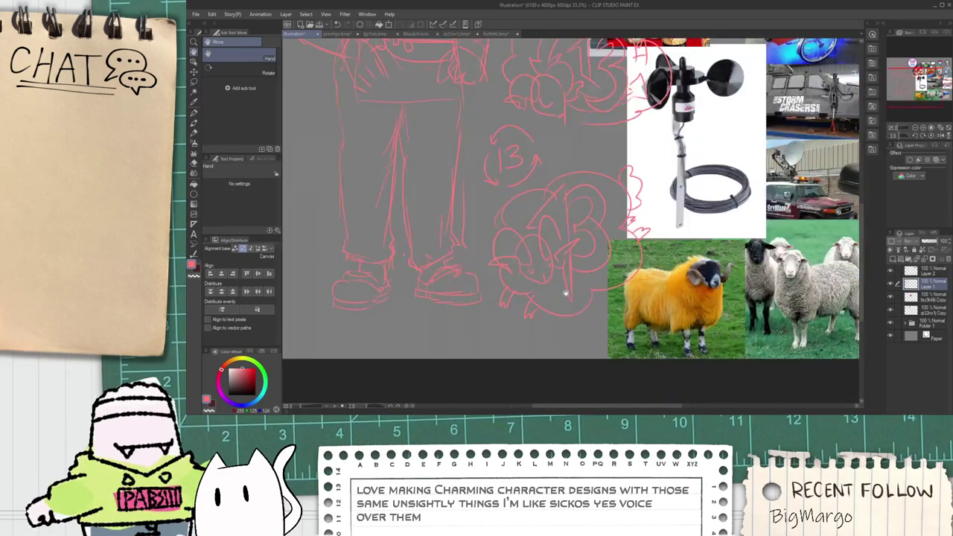
scroll(572, 299, down, 1)
drag(572, 247, 565, 338)
drag(471, 172, 526, 249)
scroll(459, 192, up, 1)
scroll(458, 191, up, 2)
Step: Draw puffy sheep-like pattern shapes on the open shirt's left front, near the collar and beside the apron strap
key(p)
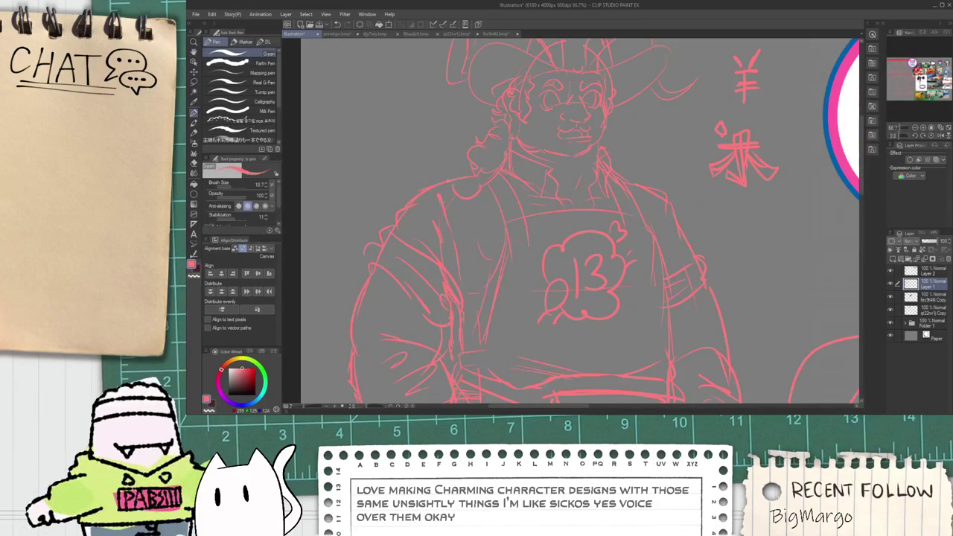
scroll(468, 190, up, 1)
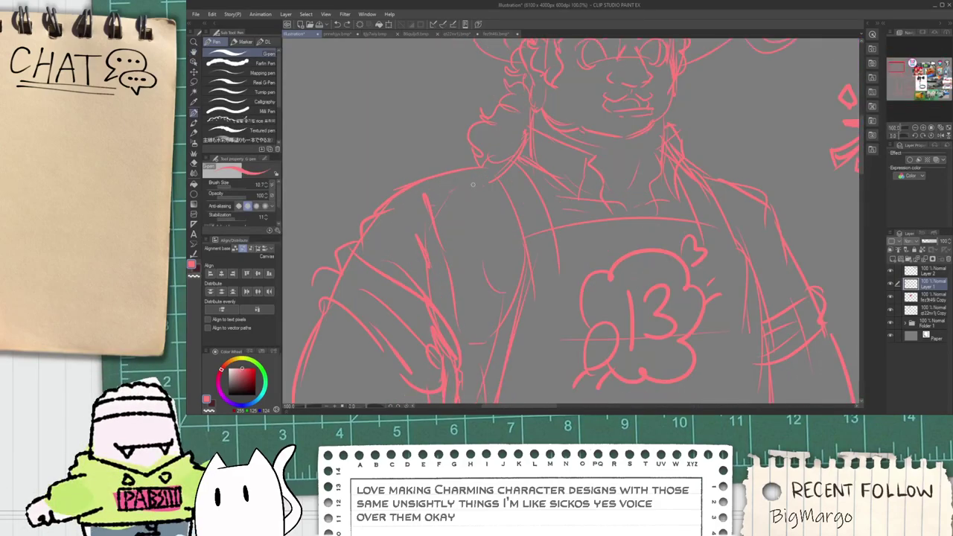
drag(486, 203, 492, 212)
drag(466, 181, 487, 171)
drag(492, 211, 513, 219)
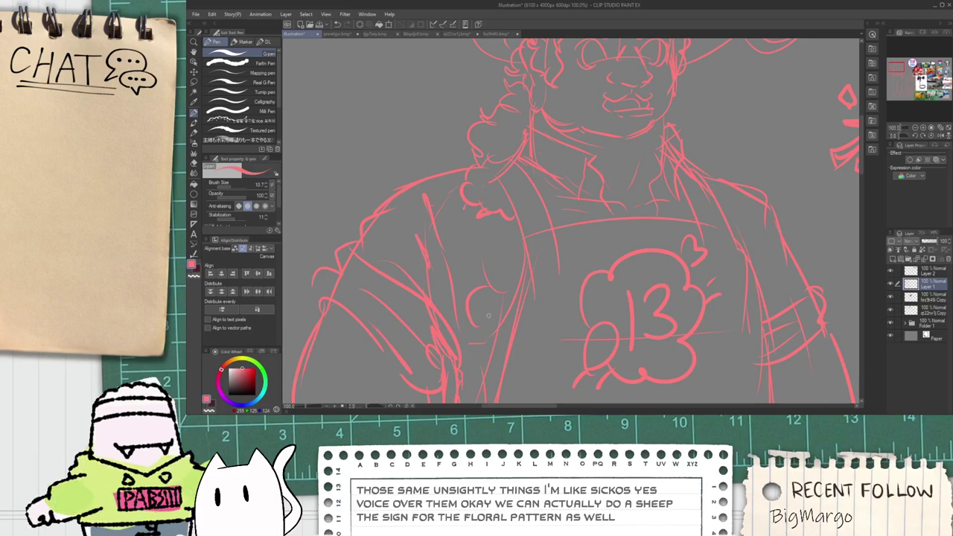
drag(478, 288, 518, 272)
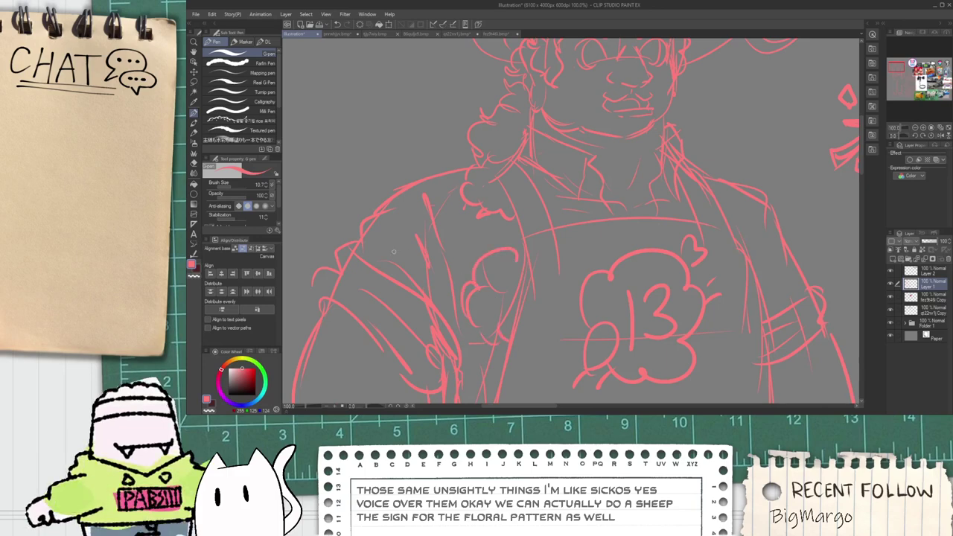
Step: Add puffy pattern shapes to both upper sleeves of the shirt
drag(417, 214, 400, 247)
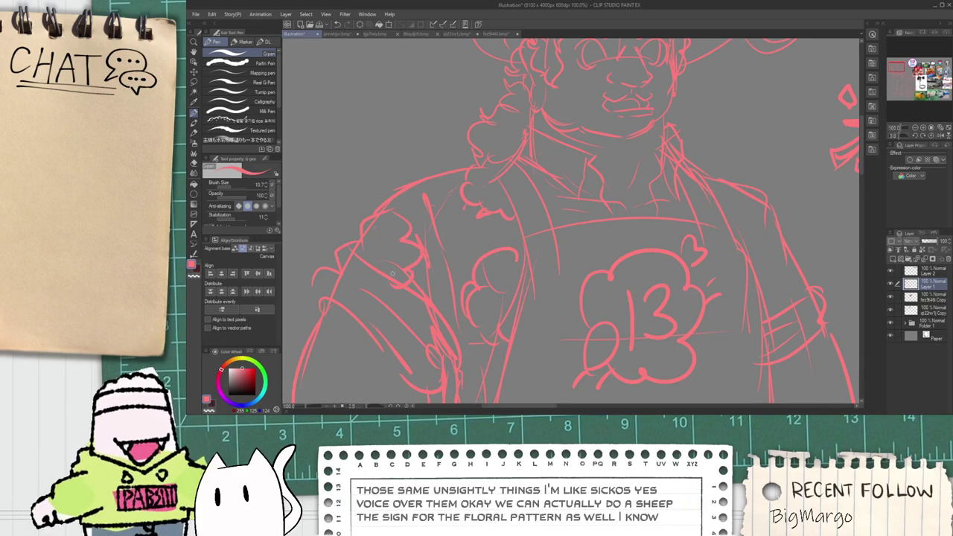
drag(727, 189, 778, 240)
drag(758, 278, 787, 305)
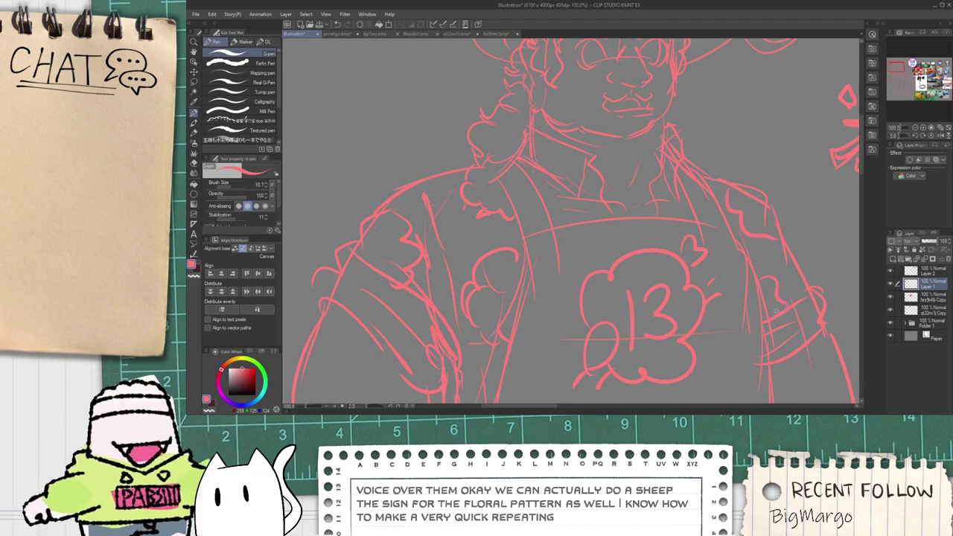
Step: Try a wavy wool-like pattern line across the lower left trouser leg
scroll(746, 320, down, 3)
key(space)
mouse_move(727, 351)
mouse_down()
mouse_move(542, 195)
mouse_move(533, 65)
mouse_up()
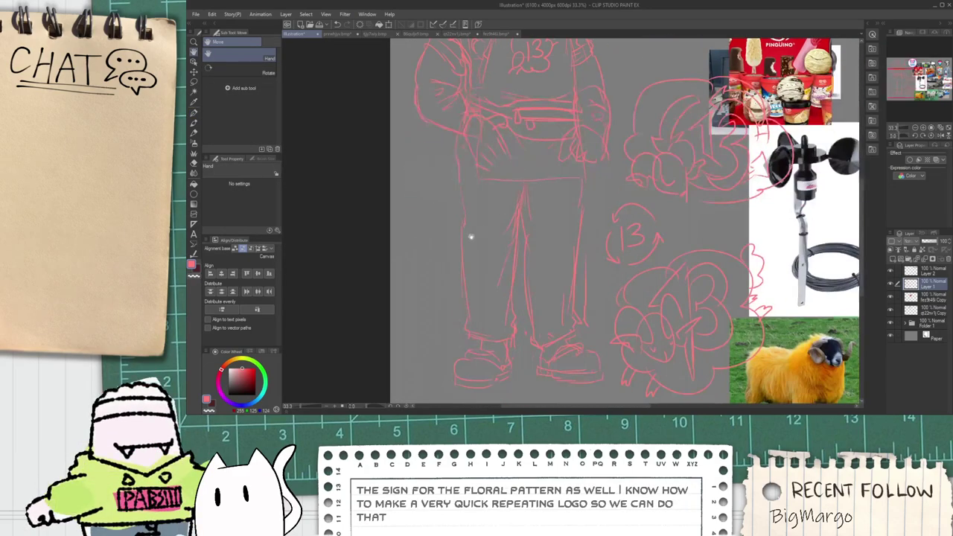
scroll(473, 198, up, 1)
key(space)
drag(461, 134, 452, 265)
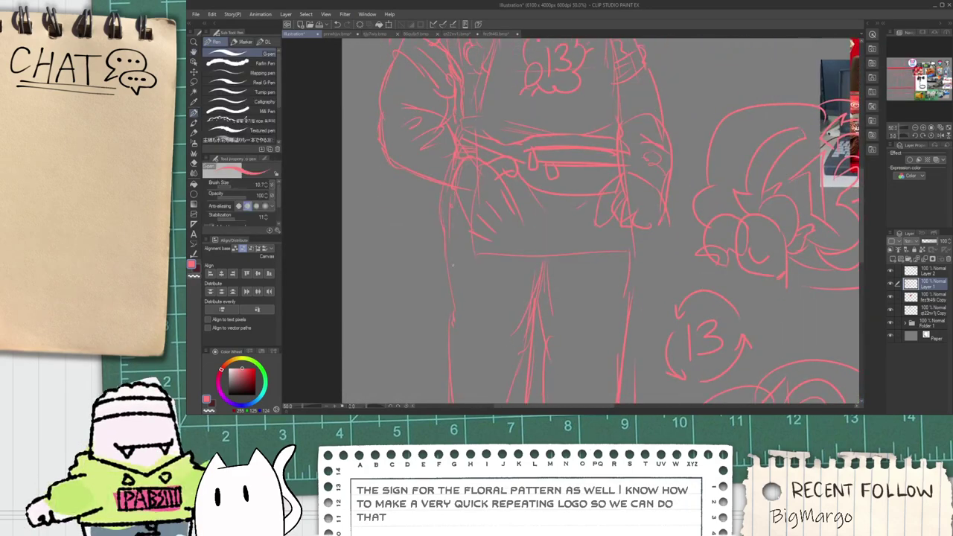
drag(462, 321, 455, 154)
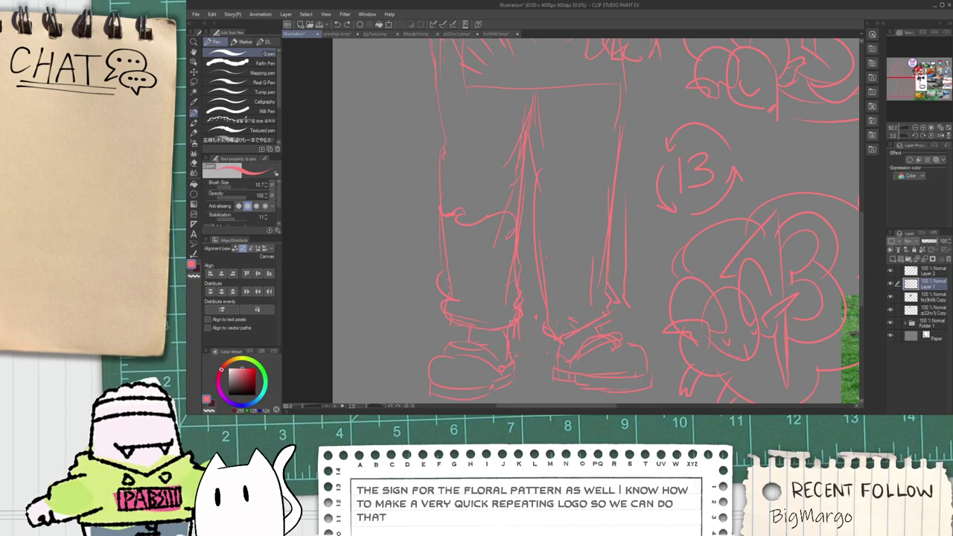
scroll(487, 290, down, 2)
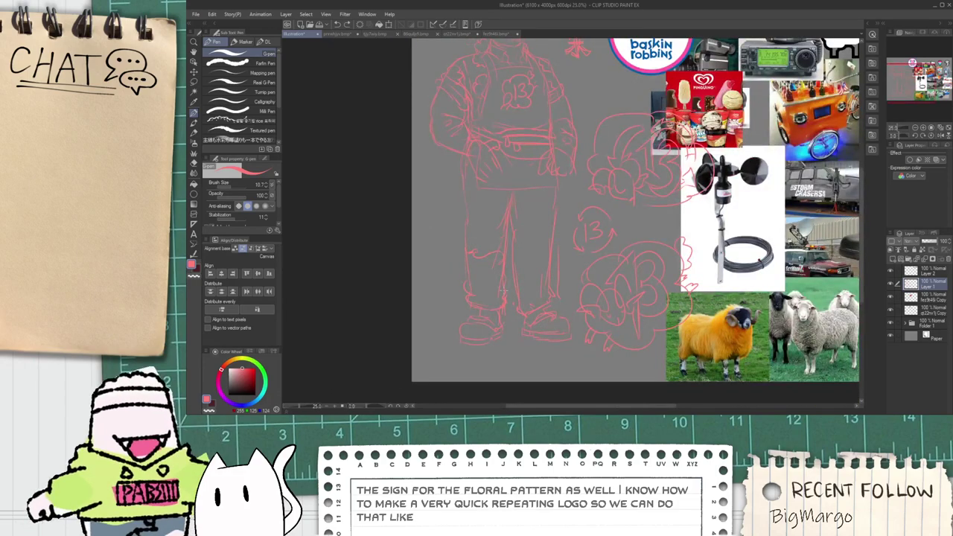
Step: Draw scalloped wool trim along the openings of both shoes
scroll(503, 291, up, 4)
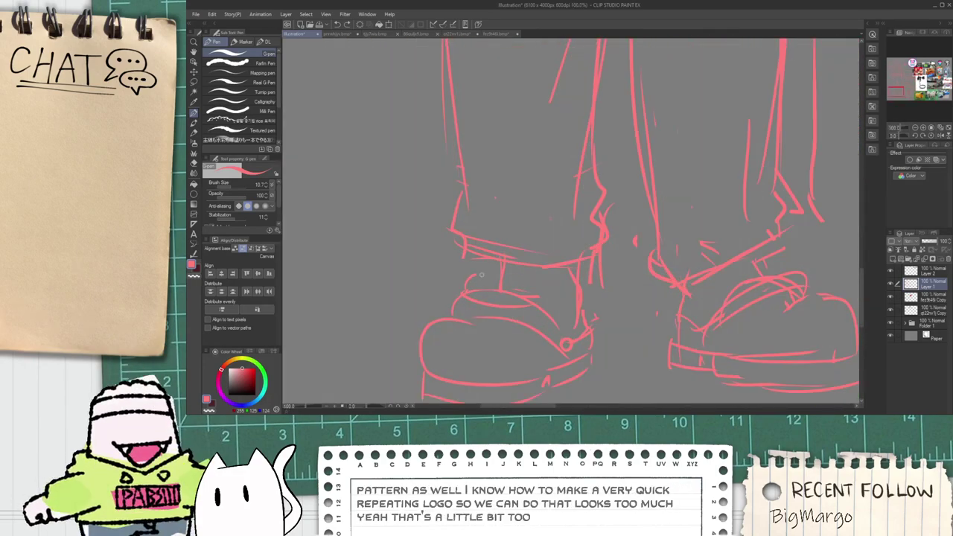
mouse_move(481, 275)
mouse_down()
mouse_move(538, 289)
mouse_move(566, 332)
mouse_up()
drag(670, 317, 511, 307)
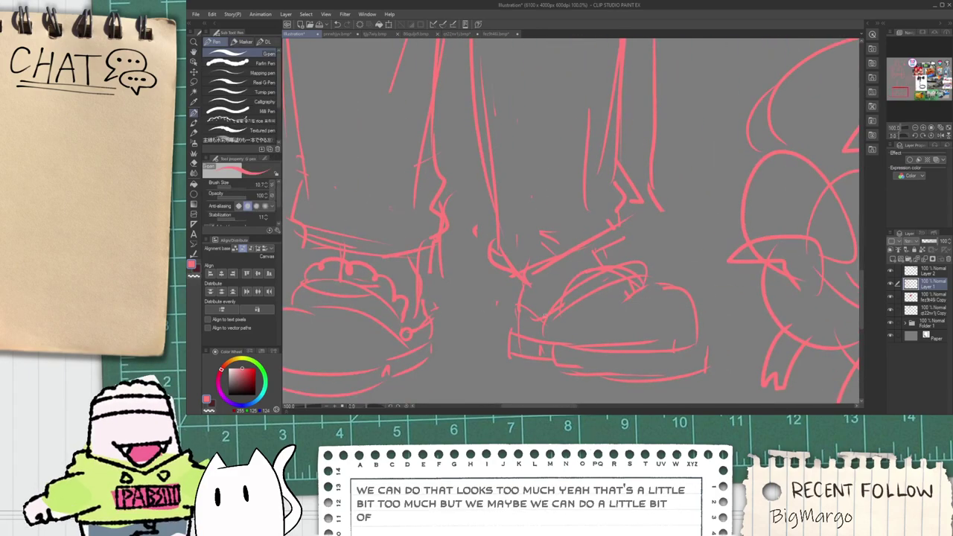
scroll(641, 272, down, 2)
drag(589, 257, 586, 277)
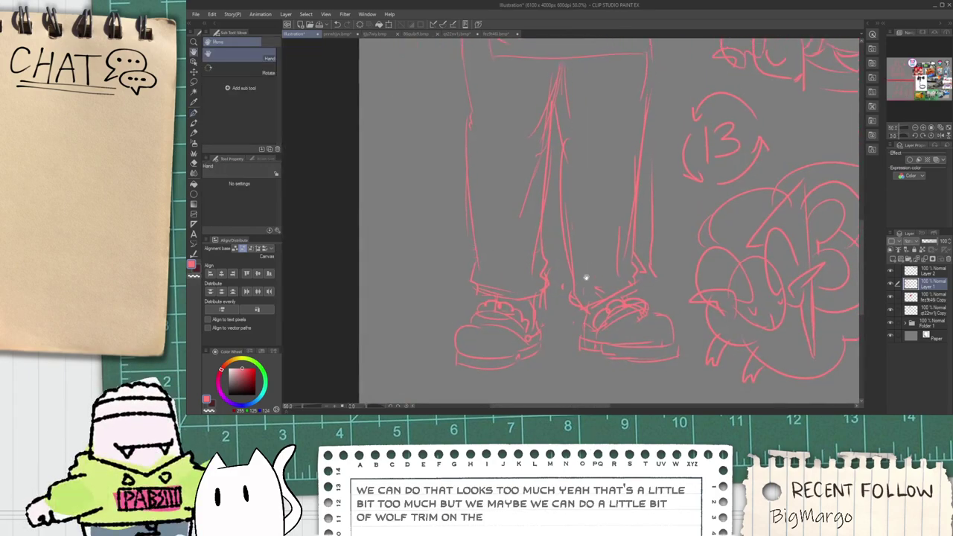
Step: Add a puffy wool-like outline to the glove on the character's right-side hand
scroll(586, 278, down, 2)
drag(586, 202, 571, 267)
scroll(506, 198, up, 3)
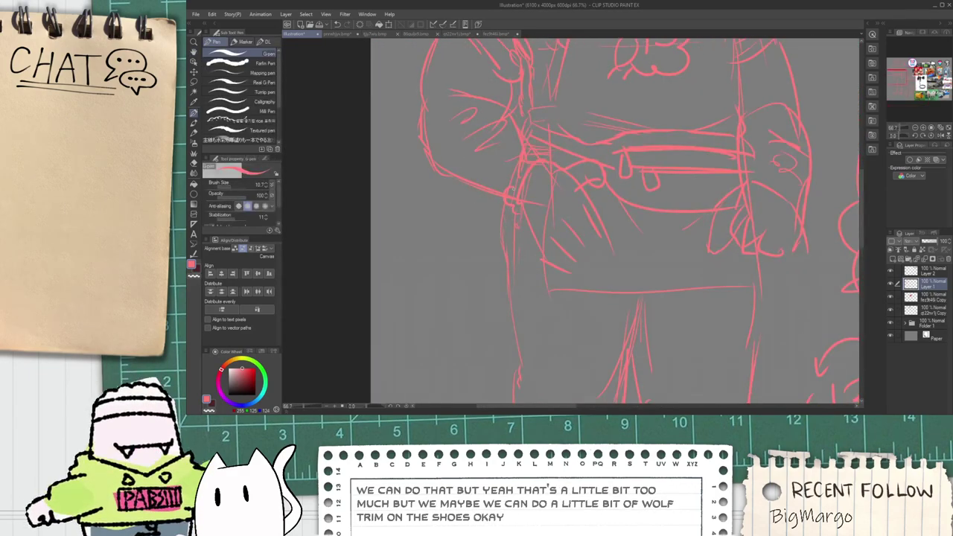
scroll(543, 197, down, 3)
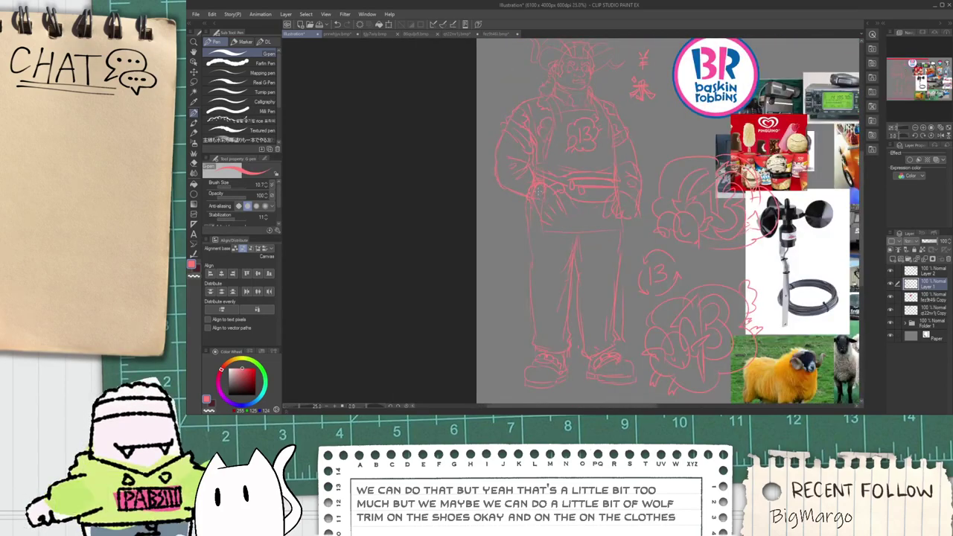
scroll(540, 194, up, 2)
drag(631, 198, 510, 249)
scroll(579, 238, up, 1)
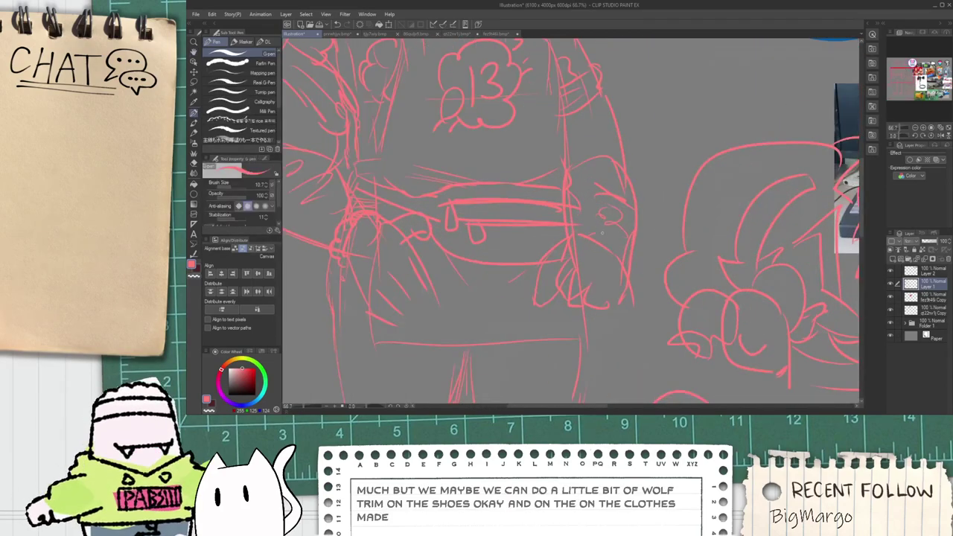
mouse_move(605, 237)
mouse_down()
mouse_move(640, 286)
mouse_move(617, 303)
mouse_up()
scroll(626, 281, down, 1)
Step: Draw a large mass of curly hair from the left side of the head down to the shoulder
drag(555, 188, 591, 291)
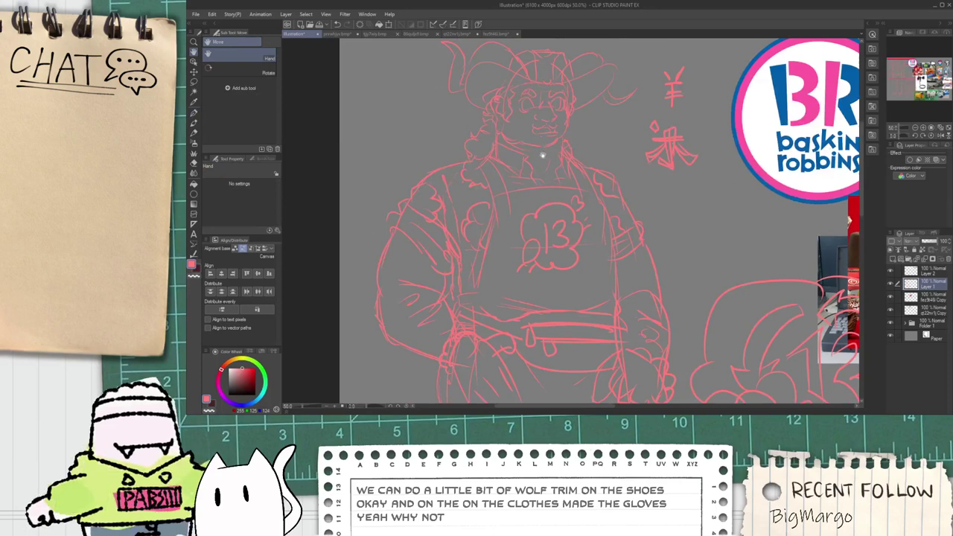
scroll(491, 127, up, 2)
key(e)
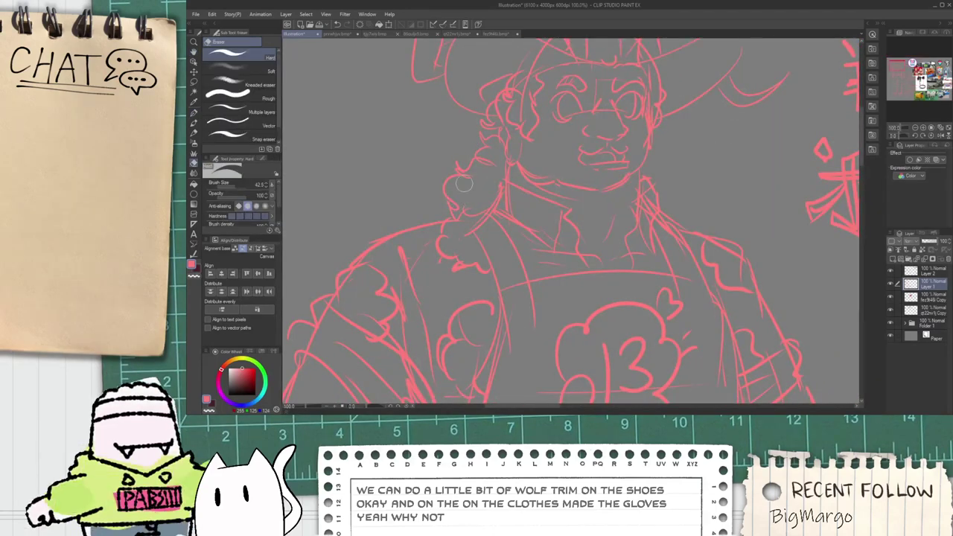
scroll(463, 184, down, 2)
key(p)
drag(422, 277, 485, 199)
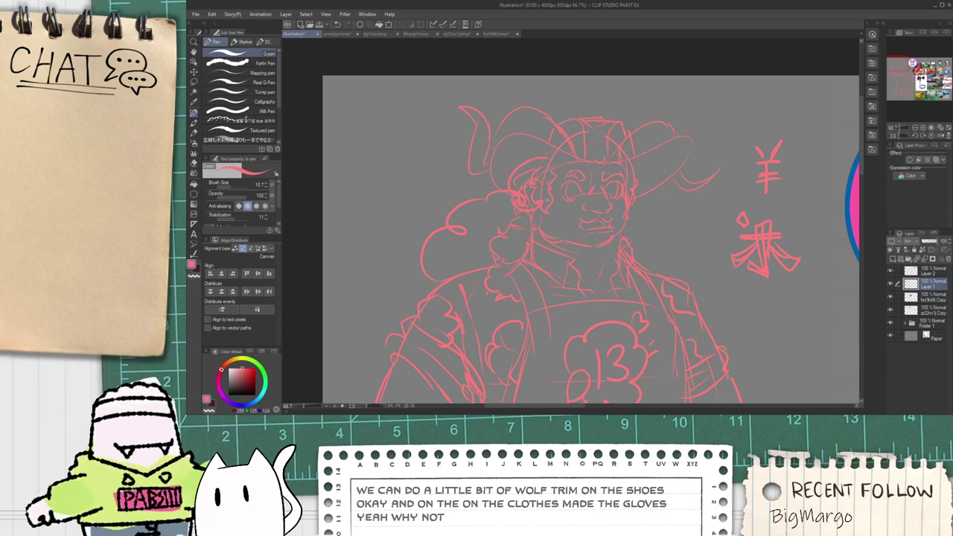
Step: Draw matching long curls on the right side of the head and extra outer curls on both sides
drag(639, 207, 662, 266)
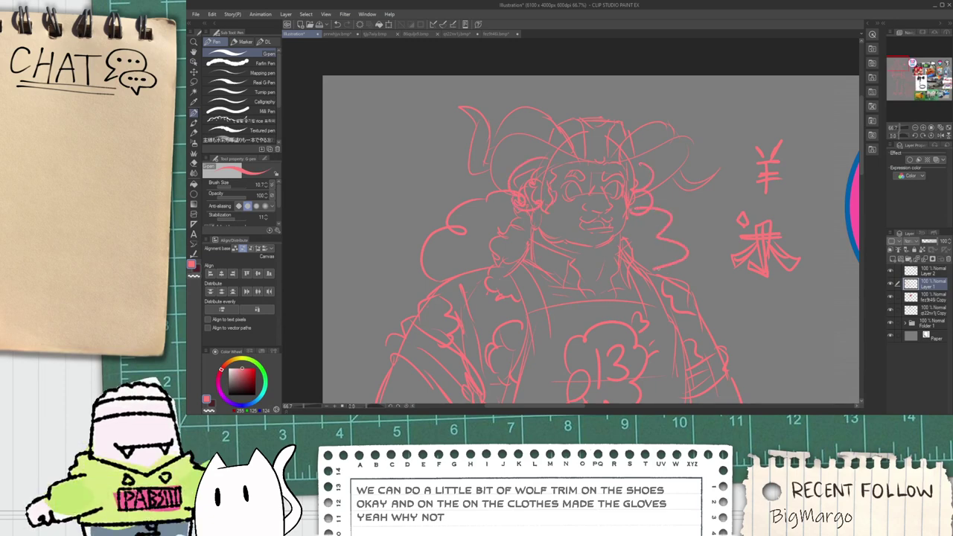
scroll(634, 277, down, 1)
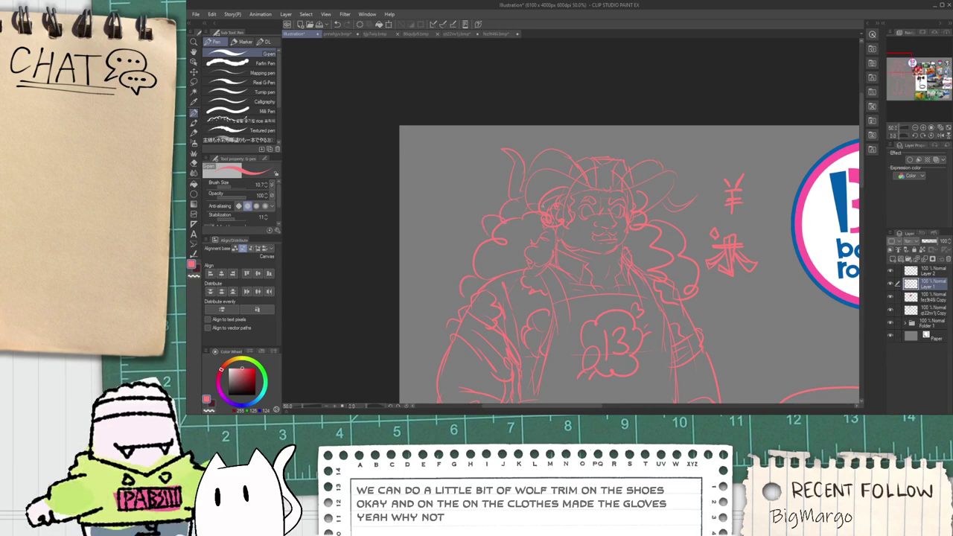
scroll(626, 347, down, 2)
drag(626, 347, 530, 207)
scroll(495, 158, up, 2)
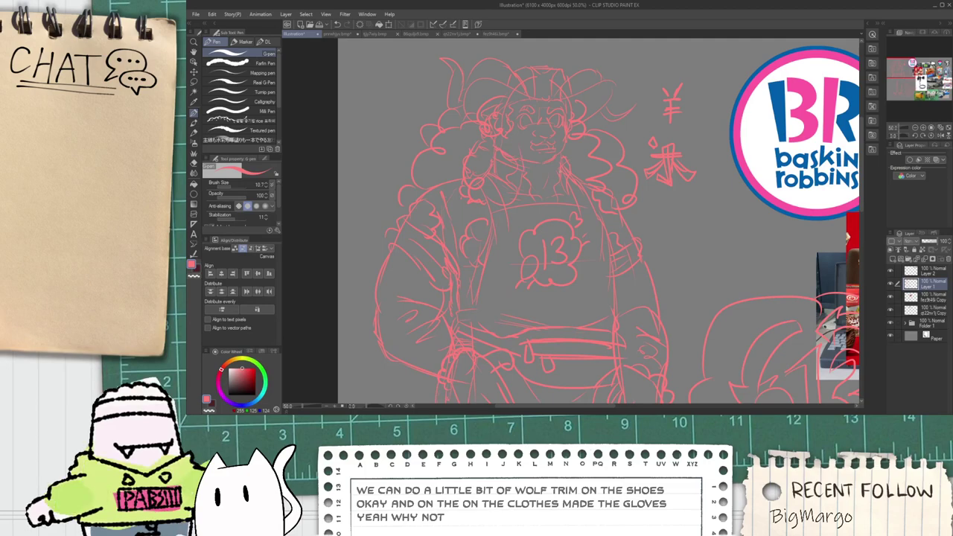
Step: Look over the full figure to judge the fuller hair against the outfit
scroll(579, 146, down, 2)
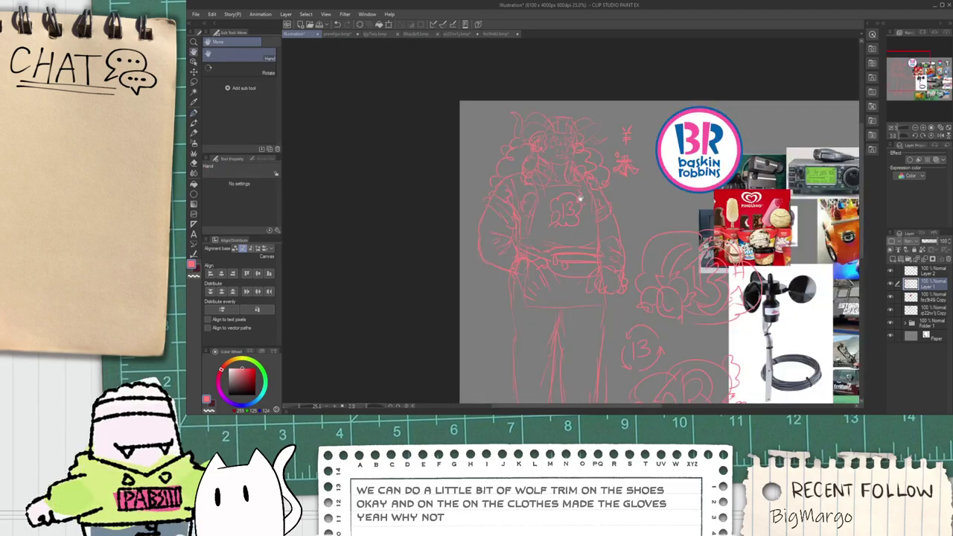
drag(578, 198, 546, 230)
scroll(521, 216, up, 4)
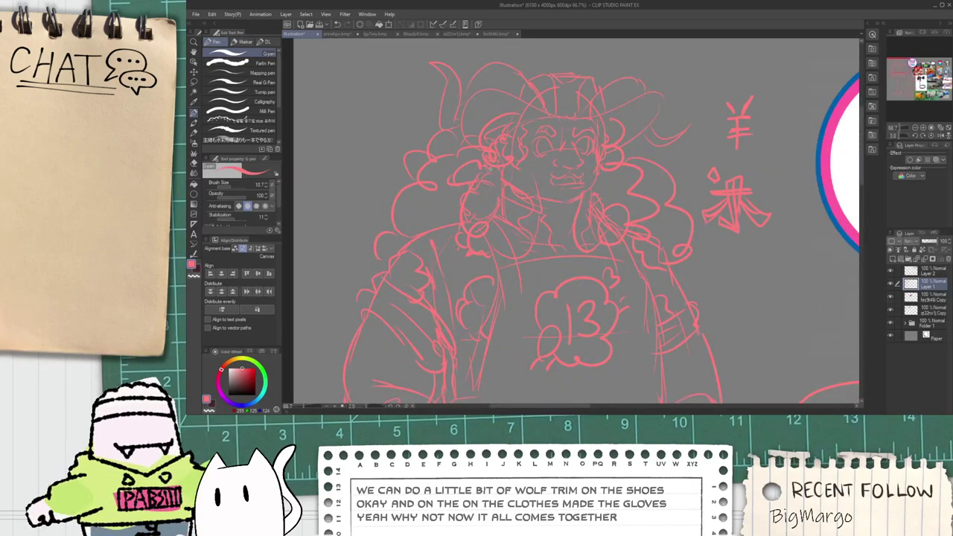
scroll(577, 179, down, 2)
drag(577, 178, 525, 186)
scroll(525, 190, down, 1)
drag(530, 243, 515, 196)
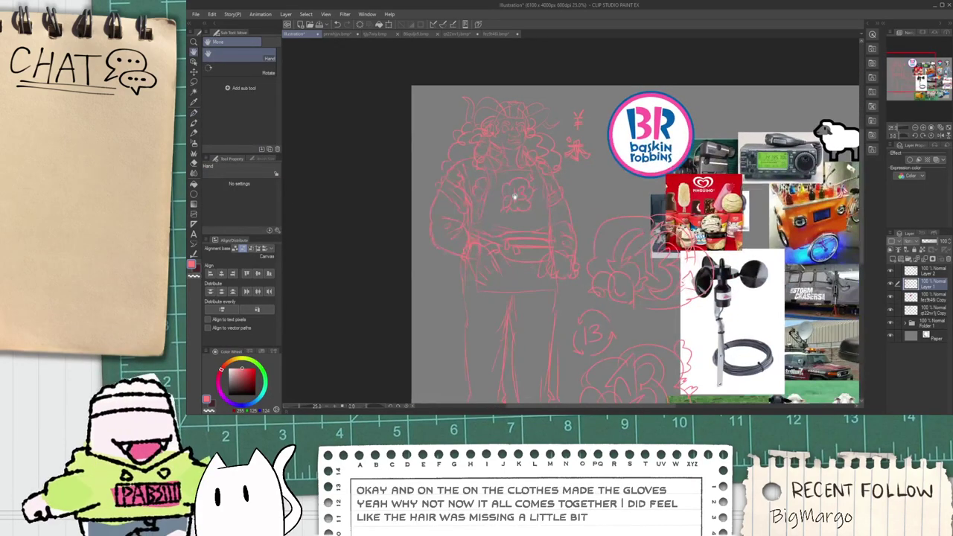
drag(497, 240, 502, 174)
scroll(455, 196, up, 1)
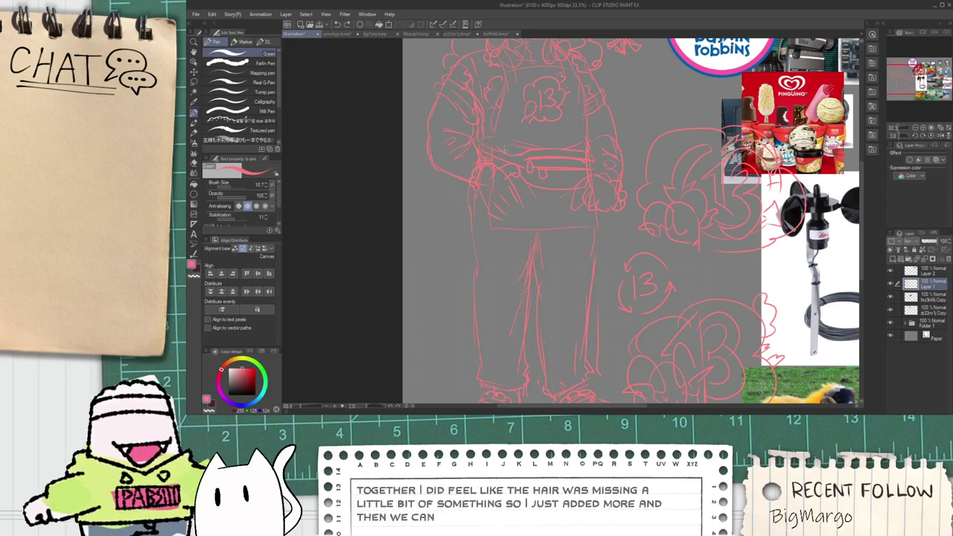
Step: Draw the apron's knot as a puffy, tail-like bow hanging beside the left hip
drag(469, 193, 494, 242)
scroll(491, 190, up, 1)
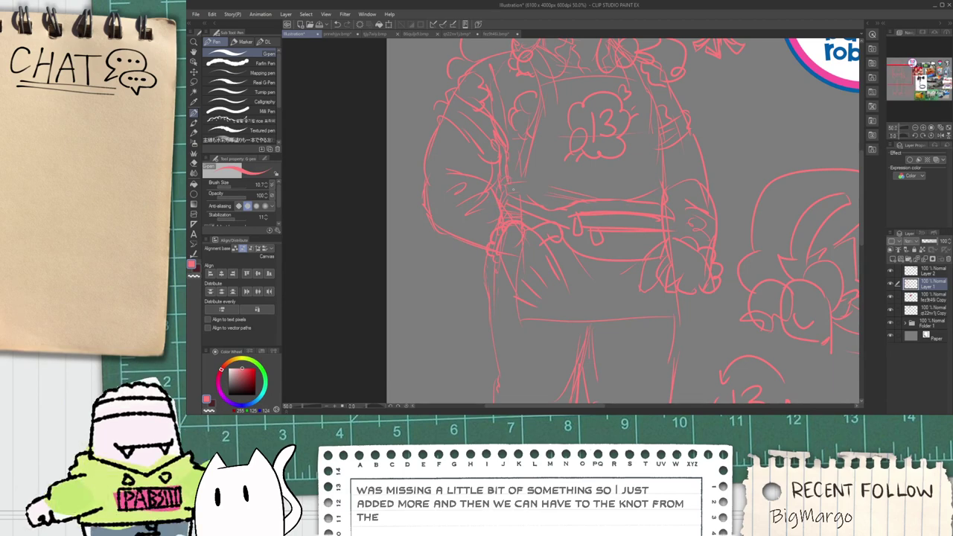
scroll(512, 190, down, 2)
drag(533, 166, 514, 185)
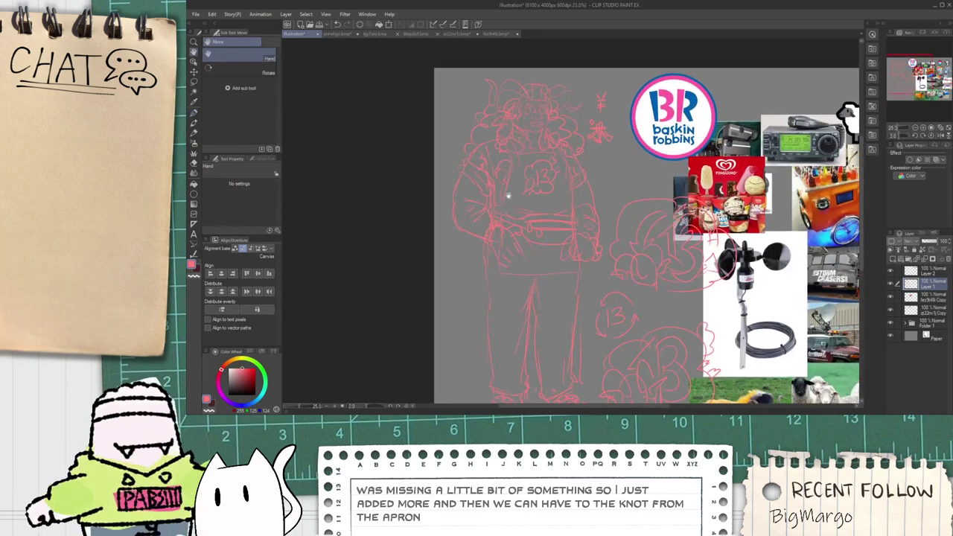
key(p)
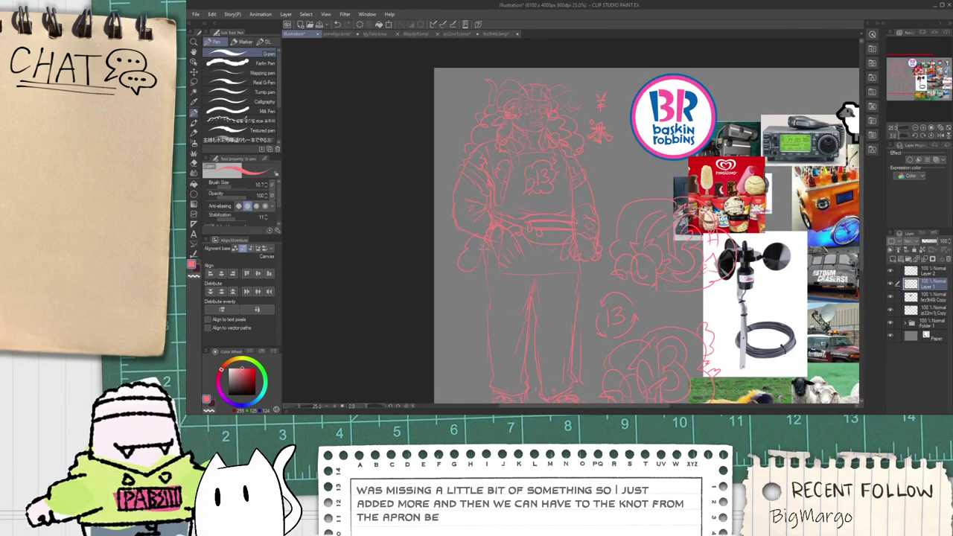
scroll(490, 272, down, 5)
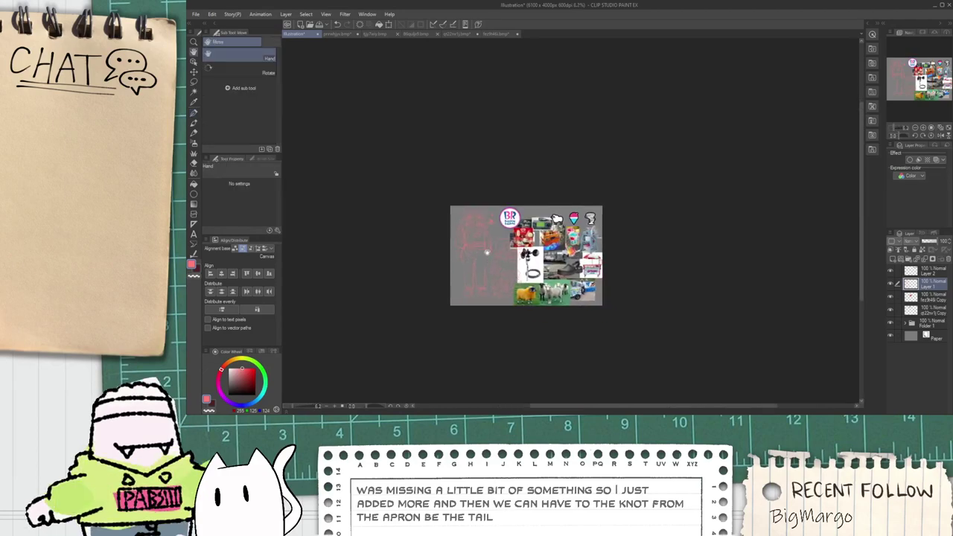
scroll(492, 246, up, 7)
drag(496, 221, 534, 197)
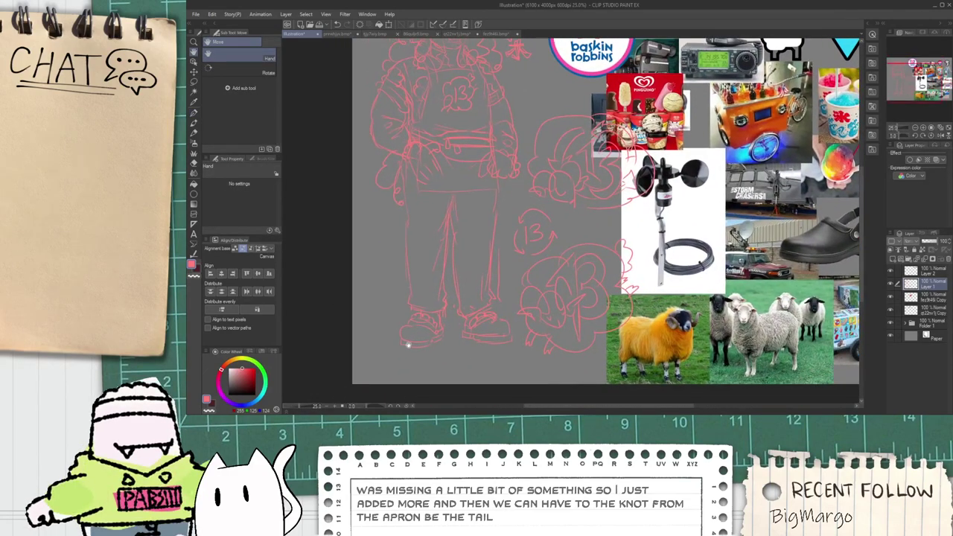
Step: Lasso the left shoe, enlarge and reposition it under the trouser cuff, and clear the selection
drag(398, 344, 484, 313)
key(m)
scroll(487, 312, up, 2)
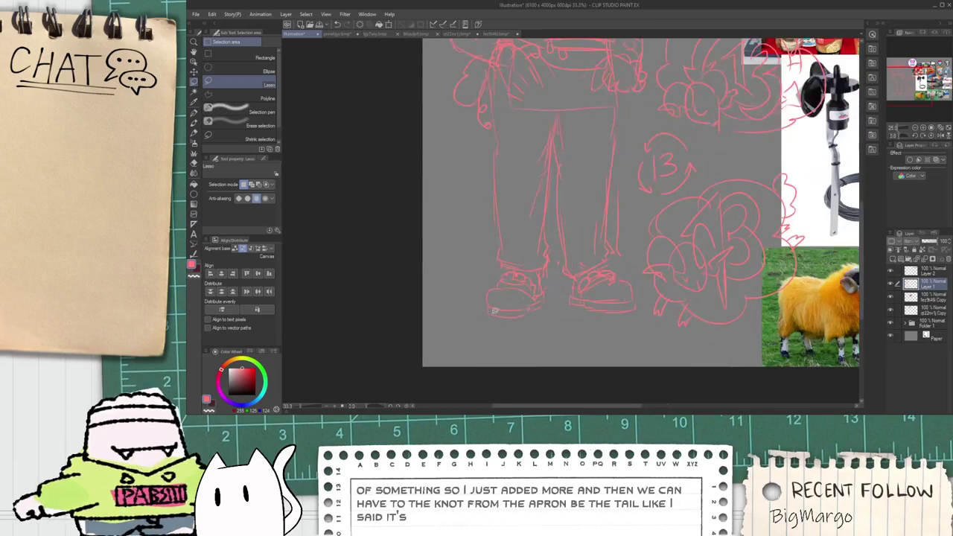
mouse_move(521, 252)
mouse_down()
mouse_move(468, 269)
mouse_move(509, 337)
mouse_move(577, 261)
mouse_up()
key(ctrl+t)
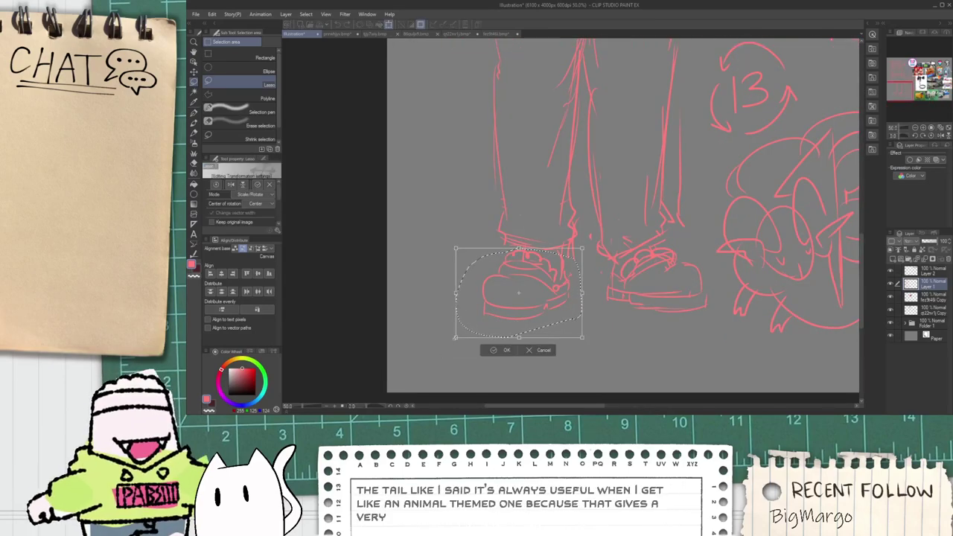
drag(455, 338, 422, 360)
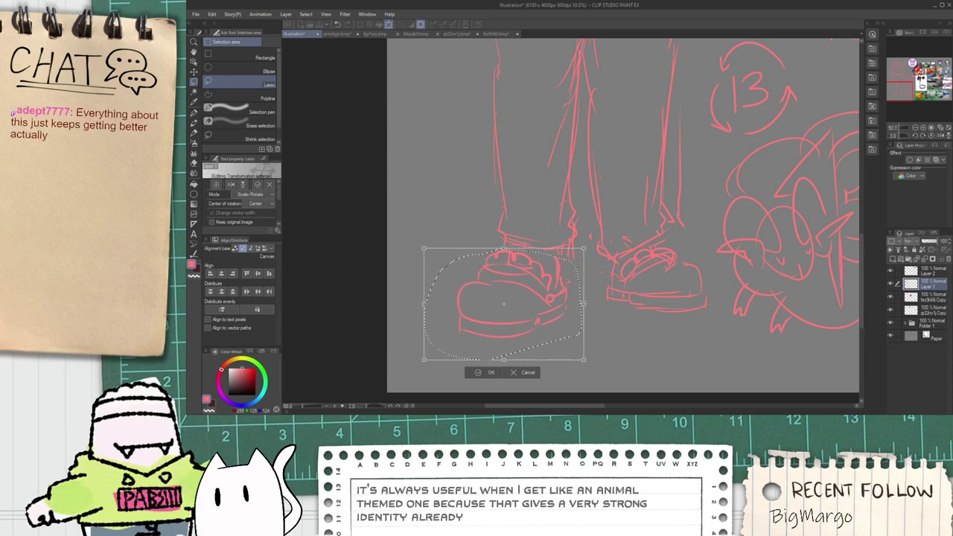
drag(585, 304, 560, 311)
click(482, 373)
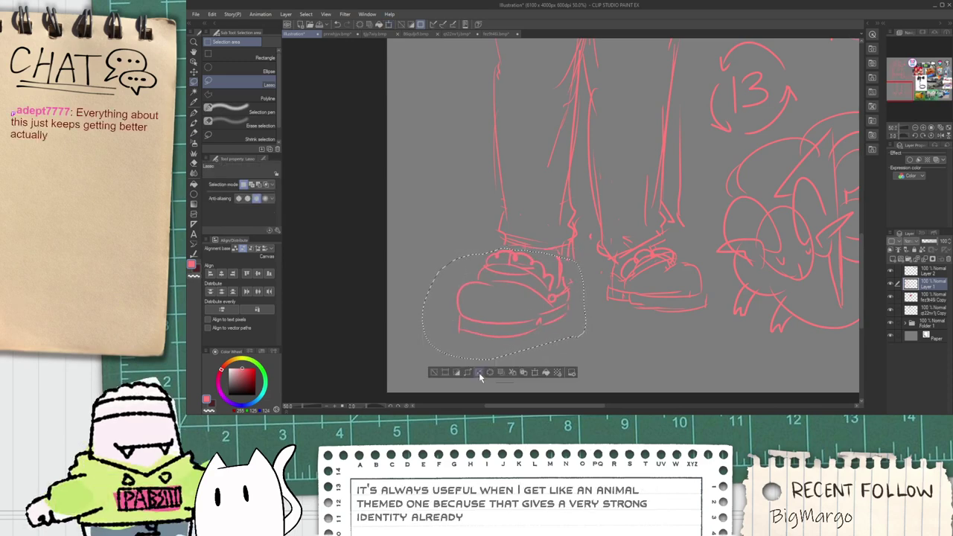
click(434, 373)
Step: Lasso the right shoe, enlarge and reposition it to match the left one, and clear the selection
scroll(432, 366, down, 4)
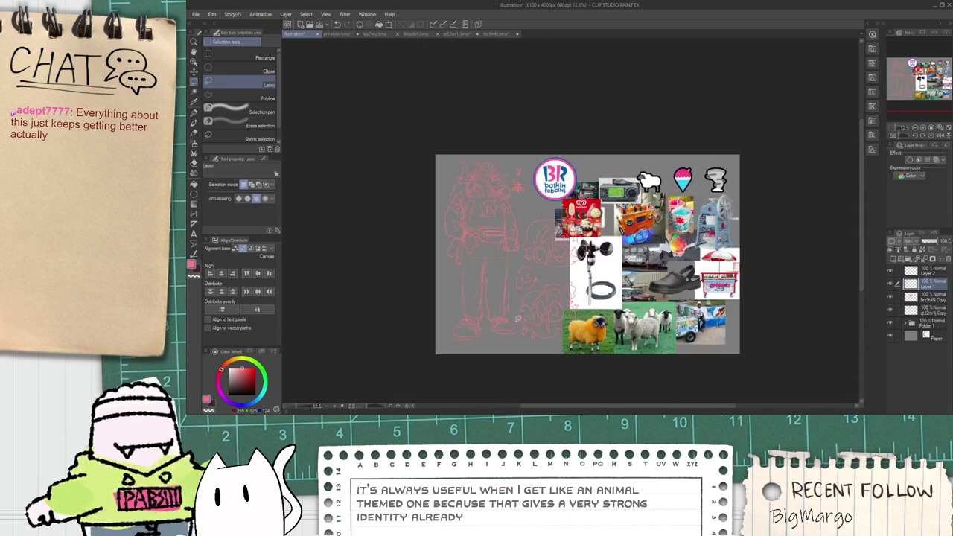
scroll(464, 349, up, 4)
scroll(464, 349, up, 1)
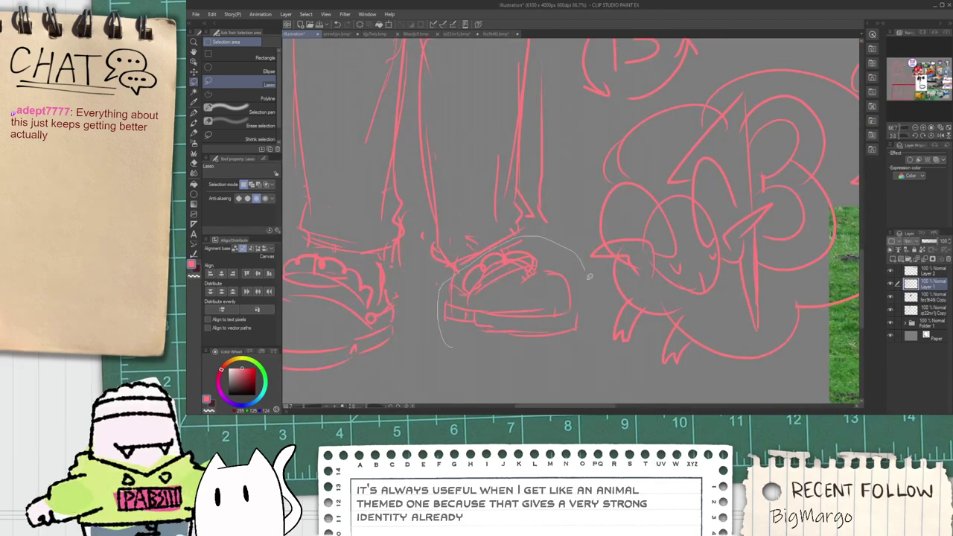
drag(589, 276, 507, 356)
key(ctrl+t)
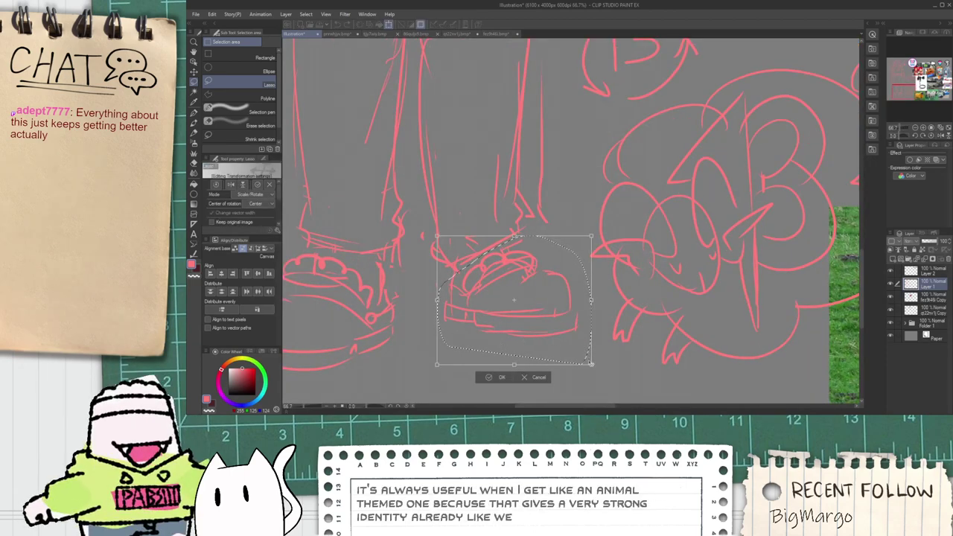
drag(592, 364, 629, 390)
drag(574, 341, 562, 341)
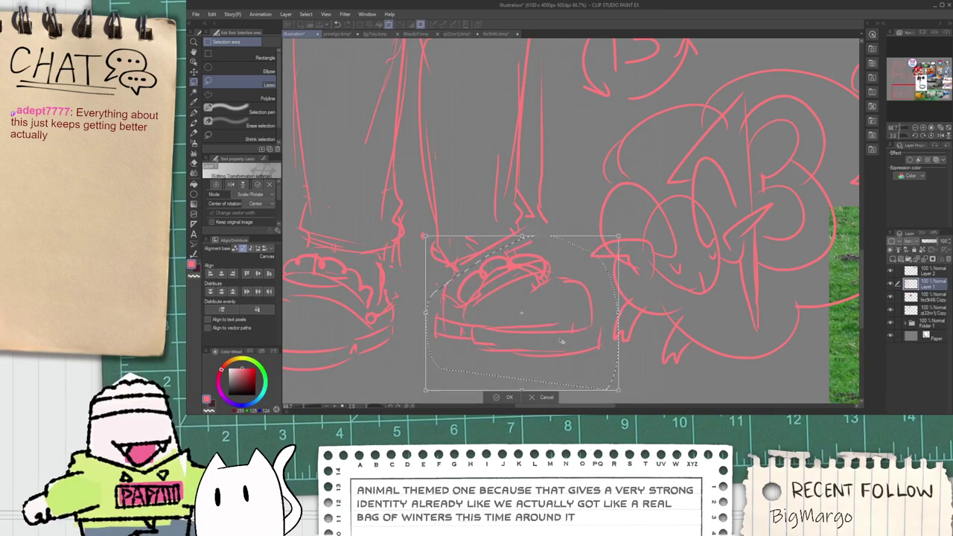
click(509, 397)
click(452, 388)
key(p)
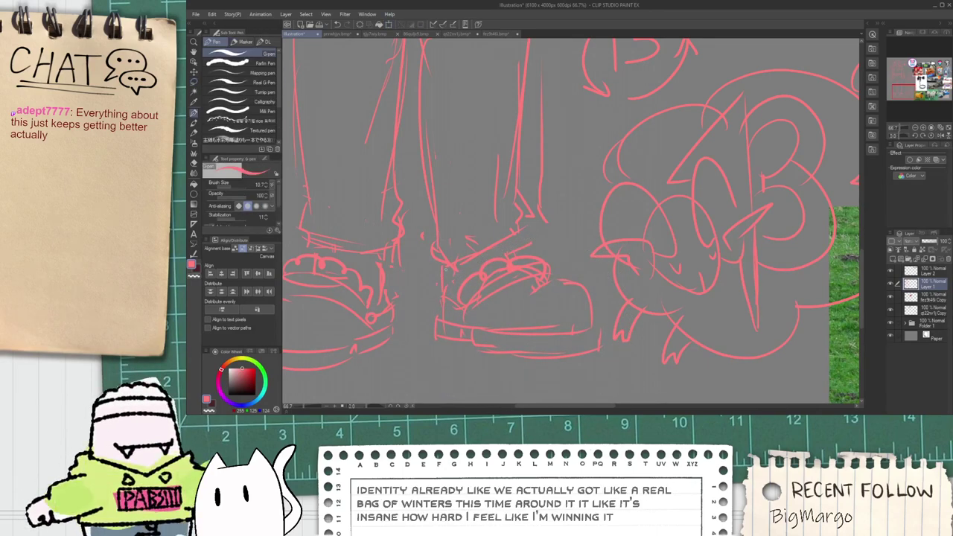
scroll(507, 253, down, 3)
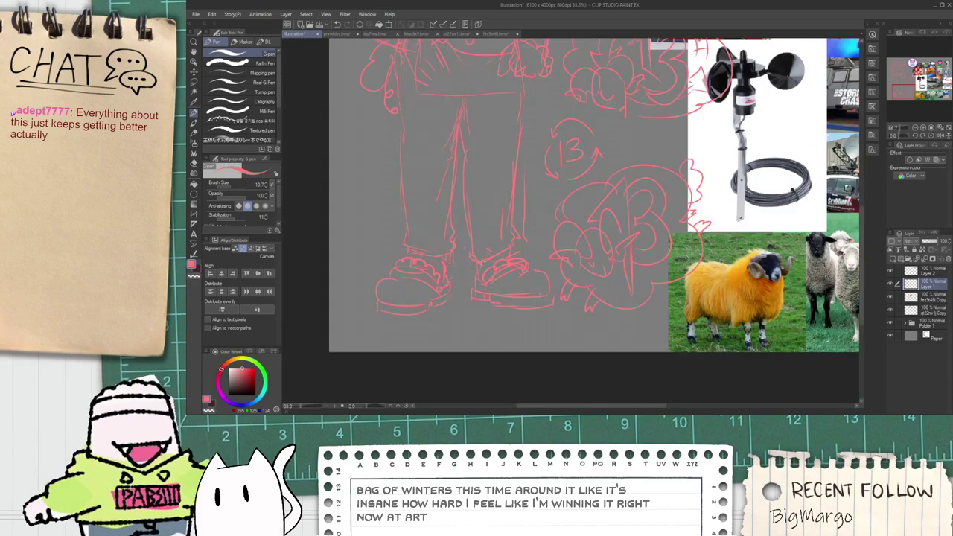
Step: Draw short fold lines at both knees of the trousers
key(space)
drag(487, 181, 489, 258)
scroll(474, 224, up, 1)
scroll(429, 232, up, 1)
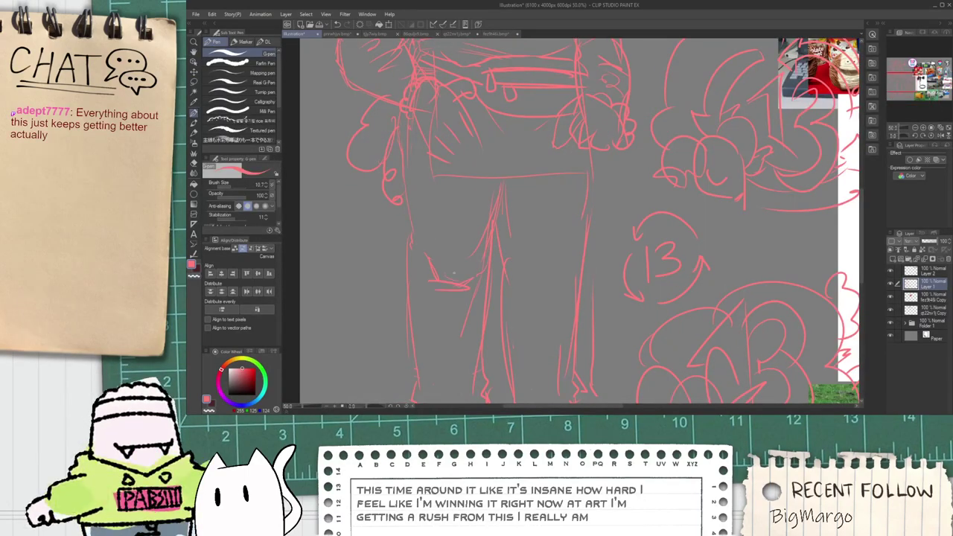
drag(548, 276, 565, 276)
scroll(552, 282, down, 1)
key(space)
scroll(463, 360, up, 1)
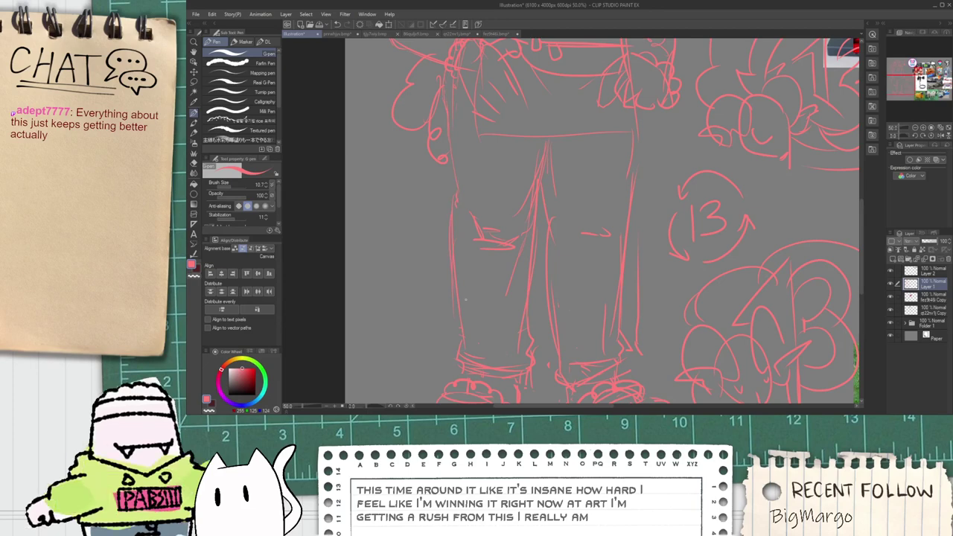
scroll(466, 300, down, 3)
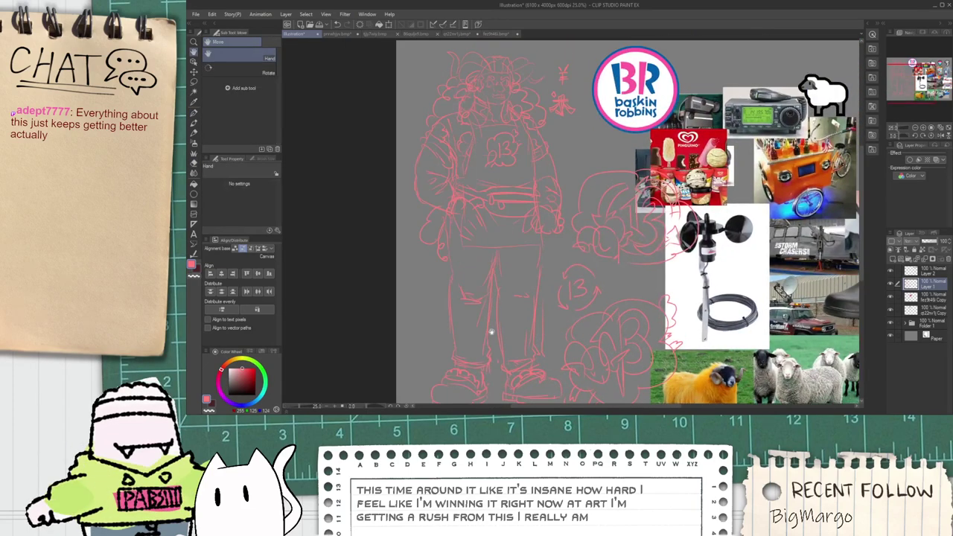
scroll(484, 348, down, 1)
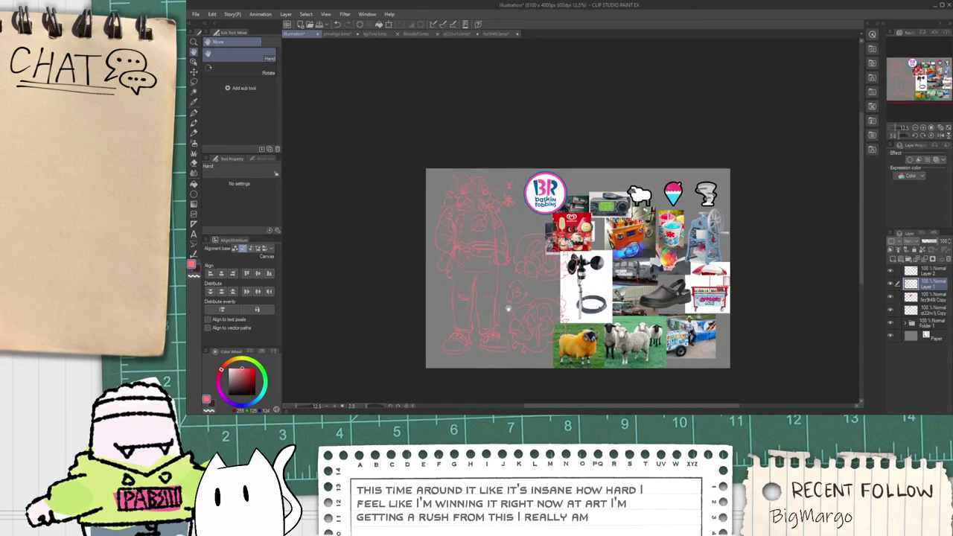
Step: Hide the character sketch, add a new layer above it, and hide the Pinguino ice cream photo layer carrying the logo sketch
click(892, 284)
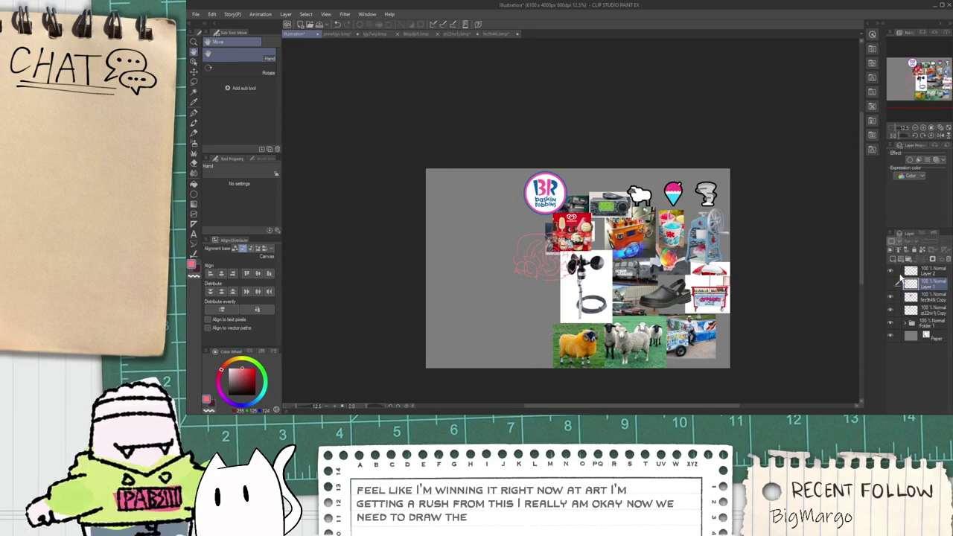
click(893, 259)
scroll(634, 296, up, 3)
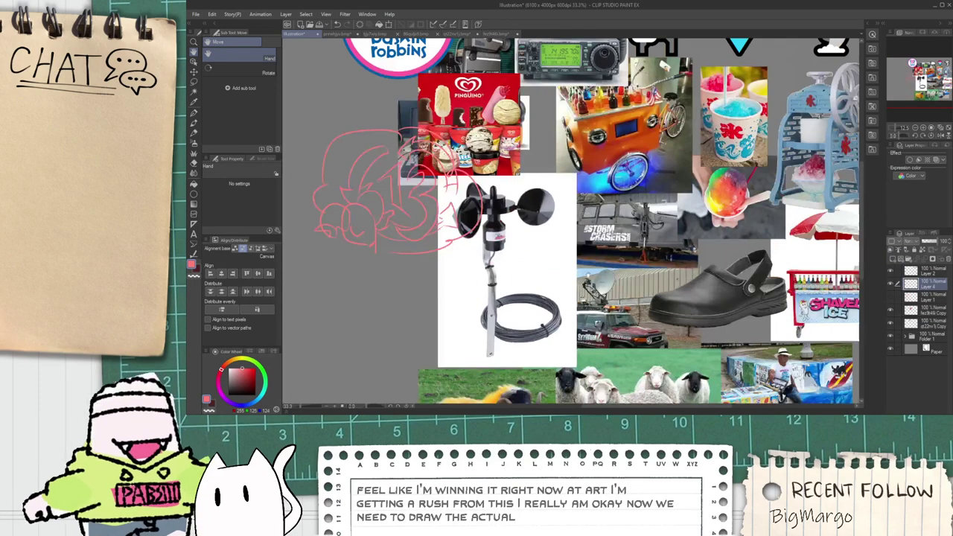
key(ctrl+minus)
key(ctrl+minus)
click(892, 309)
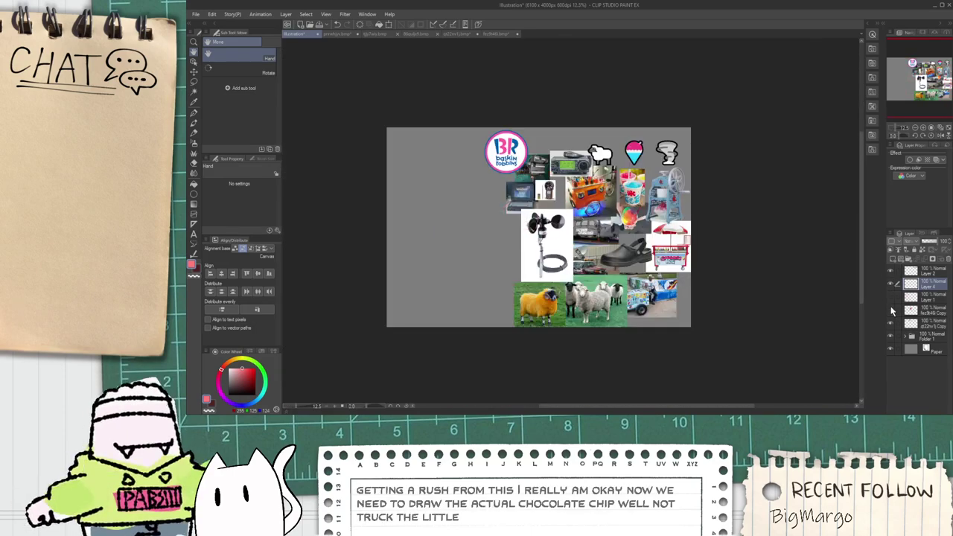
scroll(477, 273, up, 2)
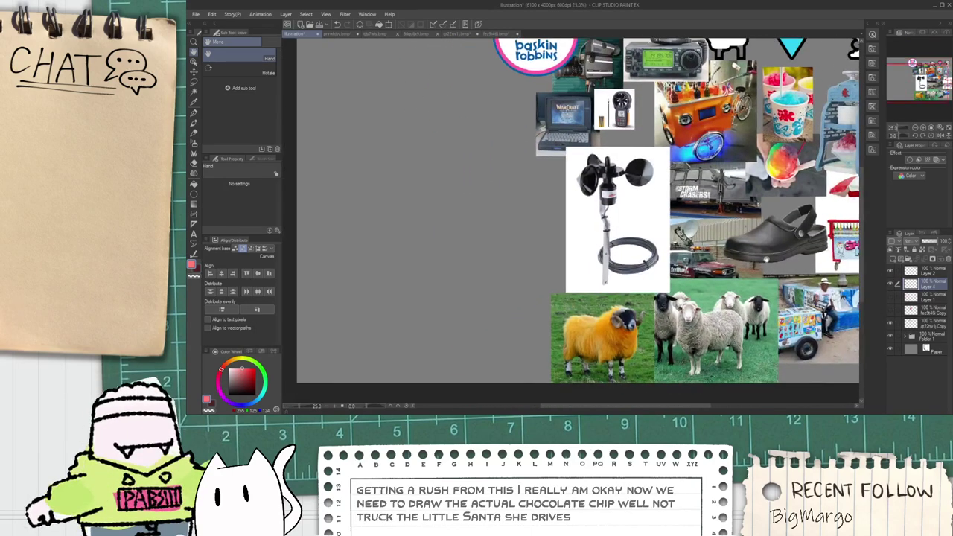
scroll(780, 262, down, 2)
drag(812, 311, 722, 301)
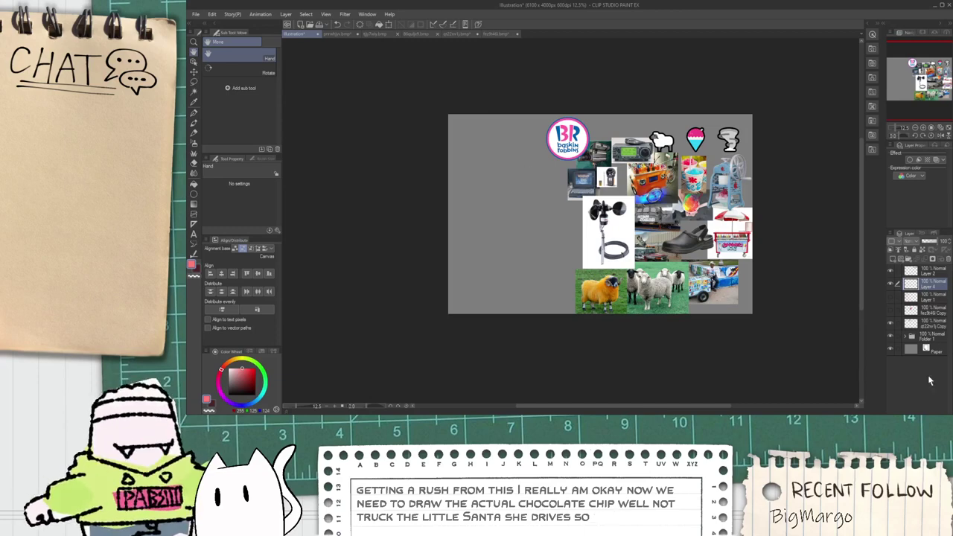
Step: Expand the reference photo folder and toggle its upper layers, including the anemometer and laptop, to judge which references are needed
click(906, 337)
scroll(910, 357, down, 3)
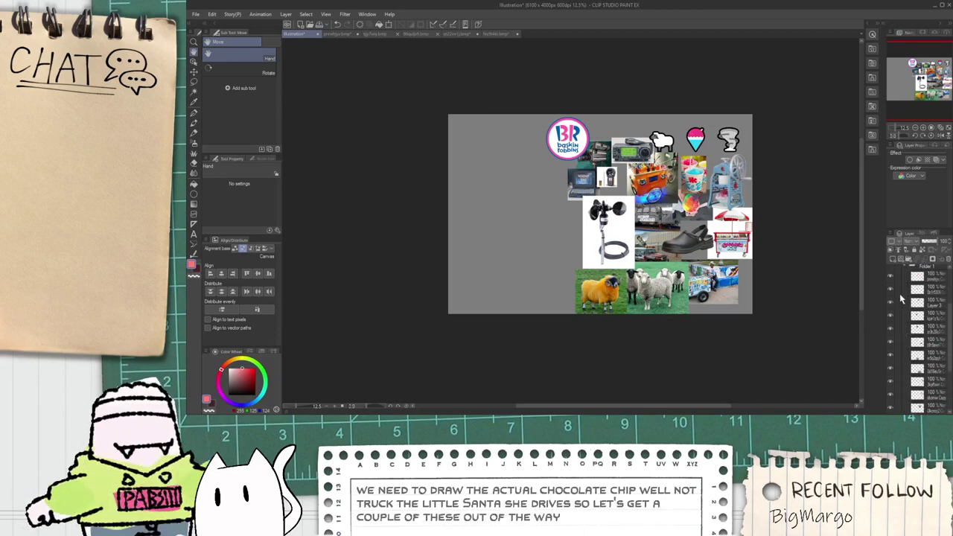
scroll(911, 358, down, 3)
scroll(755, 250, up, 1)
scroll(755, 251, up, 2)
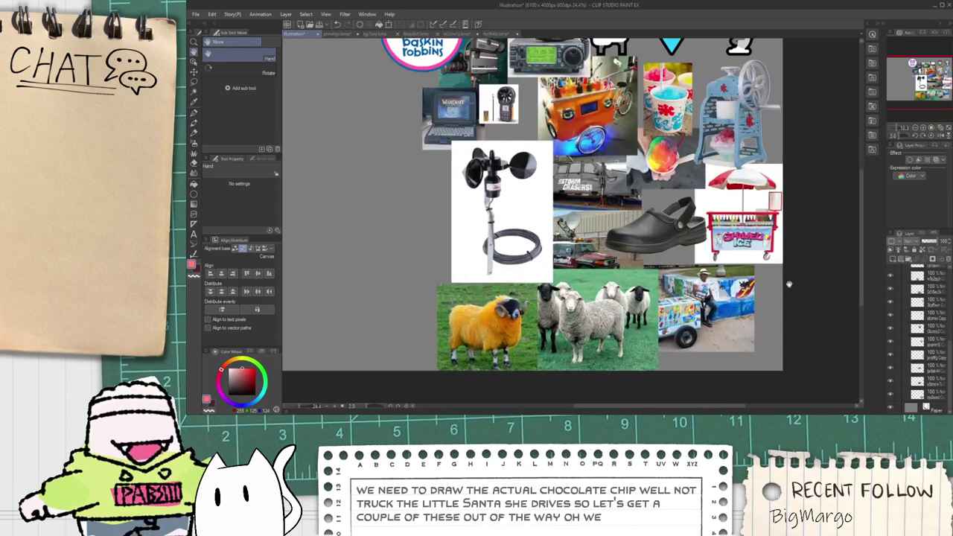
scroll(895, 320, up, 3)
click(890, 312)
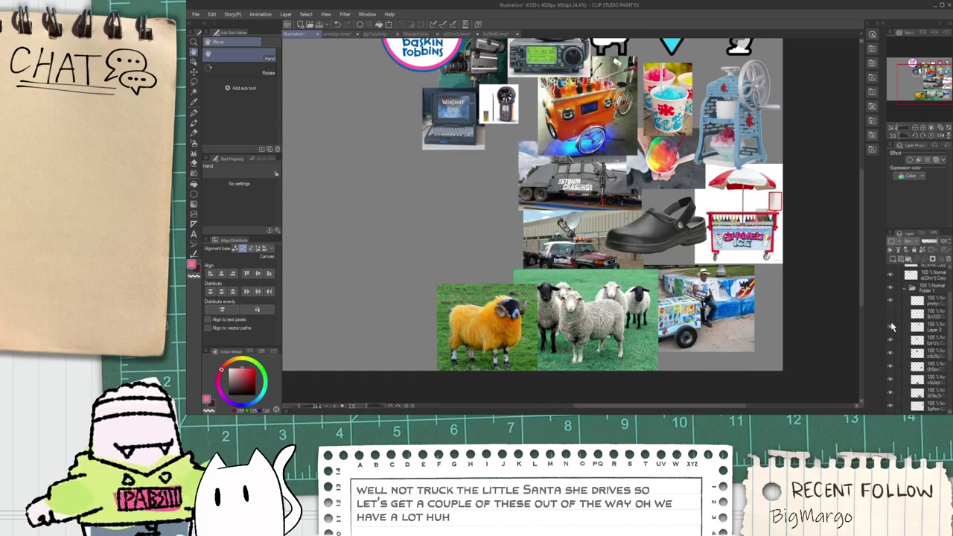
click(890, 313)
click(891, 326)
click(891, 326)
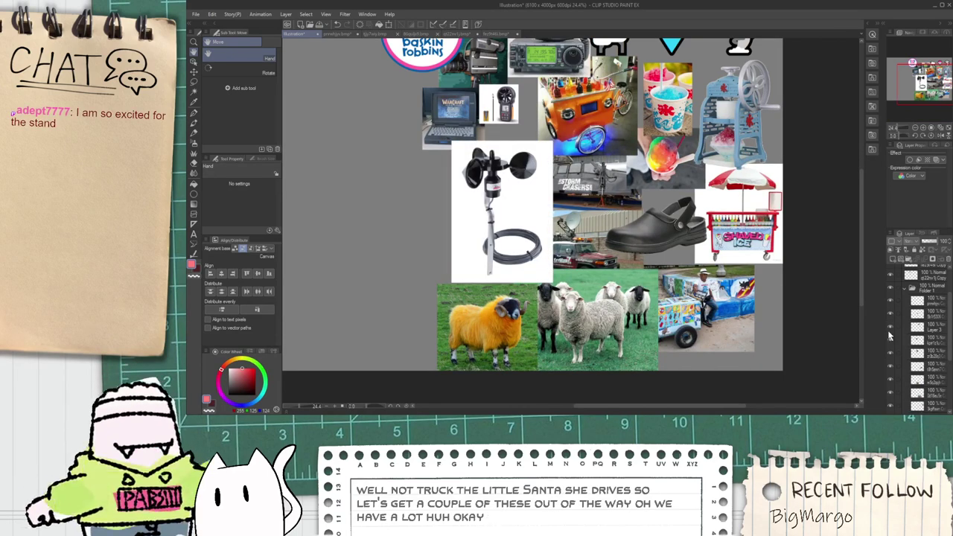
click(890, 326)
click(891, 326)
click(890, 339)
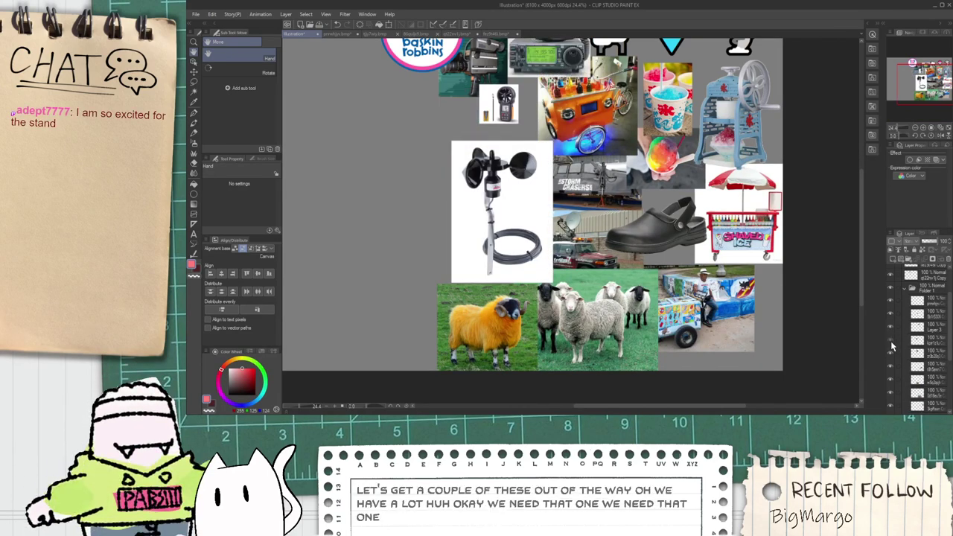
click(891, 340)
click(890, 352)
click(890, 353)
Step: Hide the black clog, orange sheep and white sheep flock reference photos
click(891, 366)
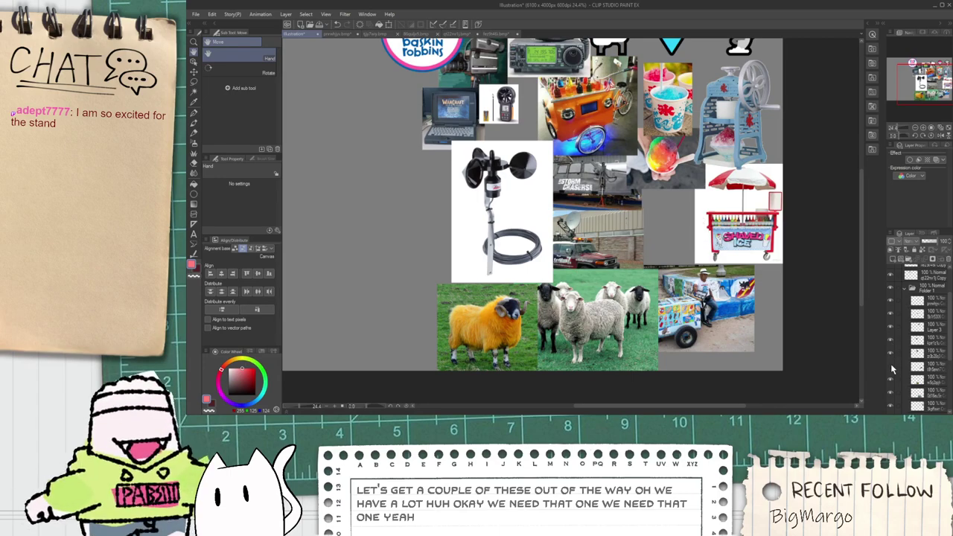
click(891, 367)
click(891, 367)
click(891, 377)
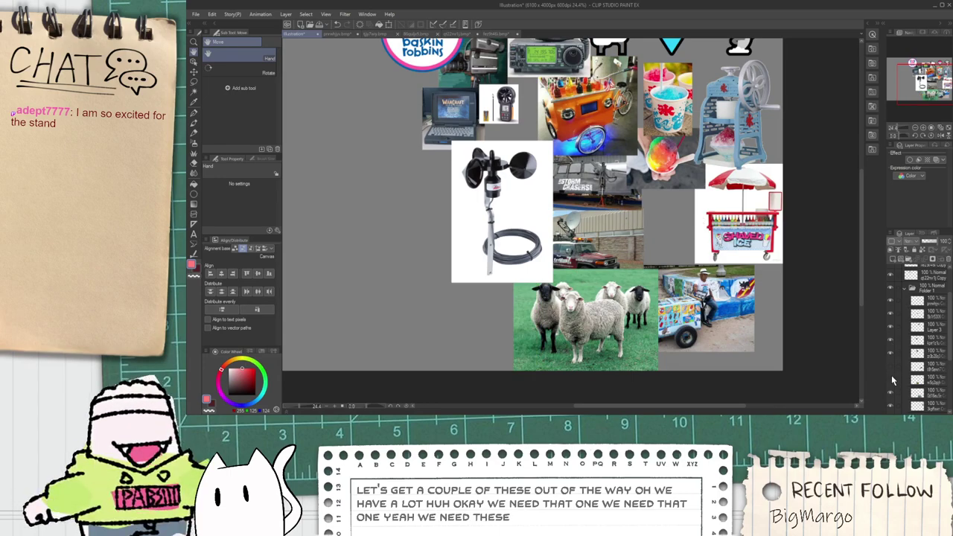
click(890, 392)
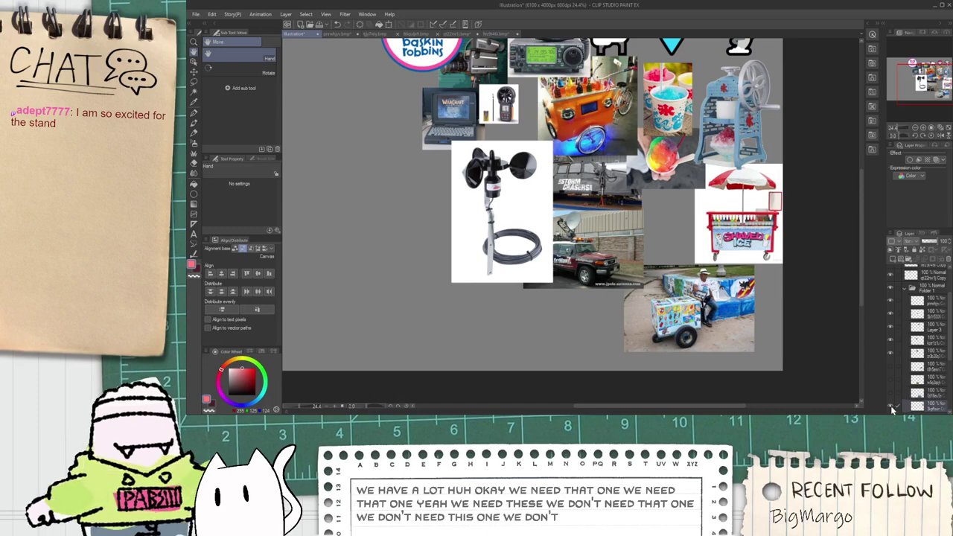
Step: Toggle the remaining photo layers in the folder, including the orange cart and the storm-chaser vehicles, to judge which references are needed
click(891, 406)
click(891, 406)
scroll(893, 408, down, 2)
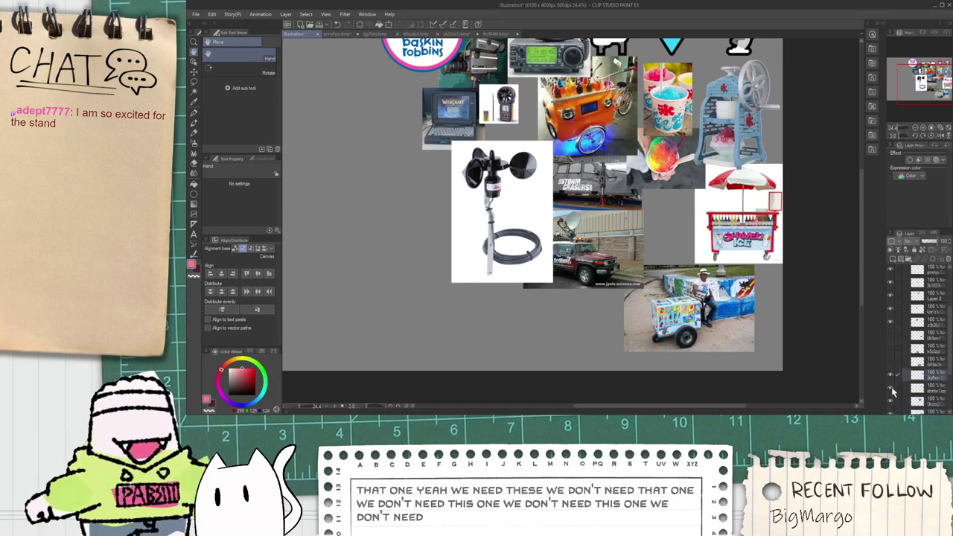
click(891, 390)
click(891, 390)
scroll(895, 387, down, 2)
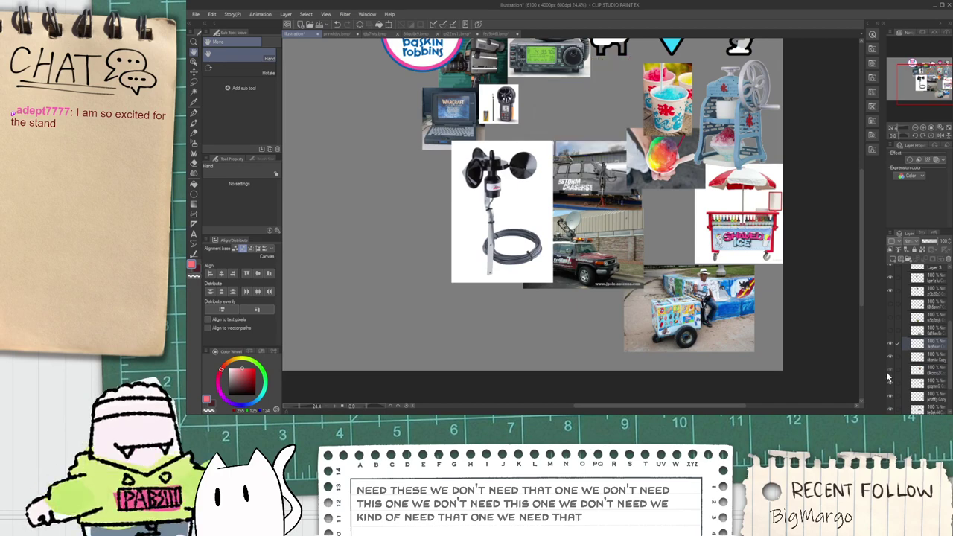
click(888, 373)
key(ctrl+minus)
click(890, 385)
click(891, 385)
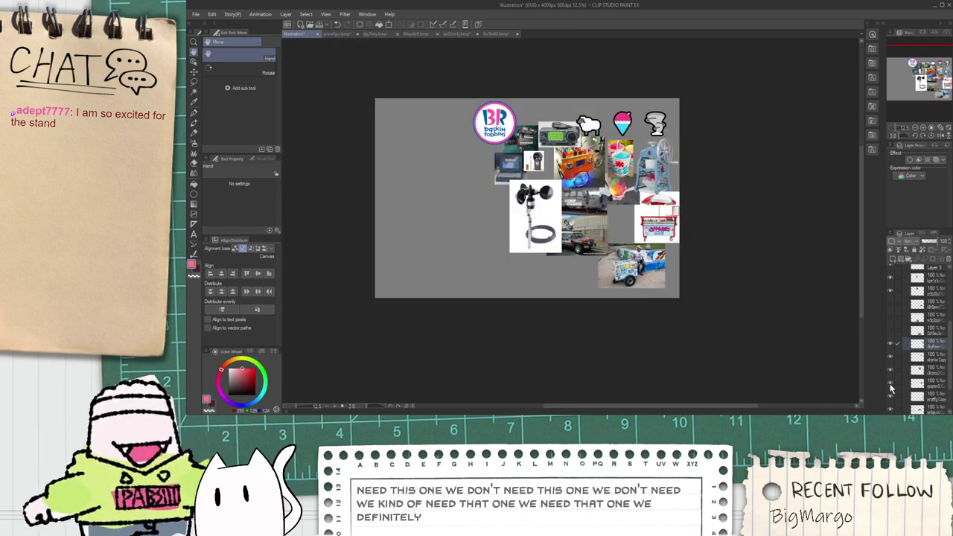
click(892, 396)
click(891, 396)
scroll(891, 396, down, 2)
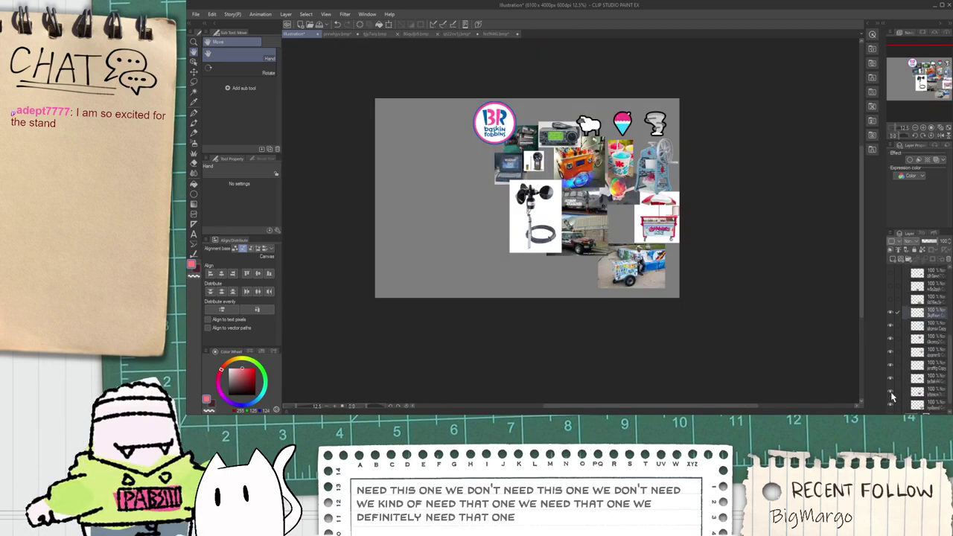
click(892, 396)
click(891, 396)
scroll(891, 394, down, 2)
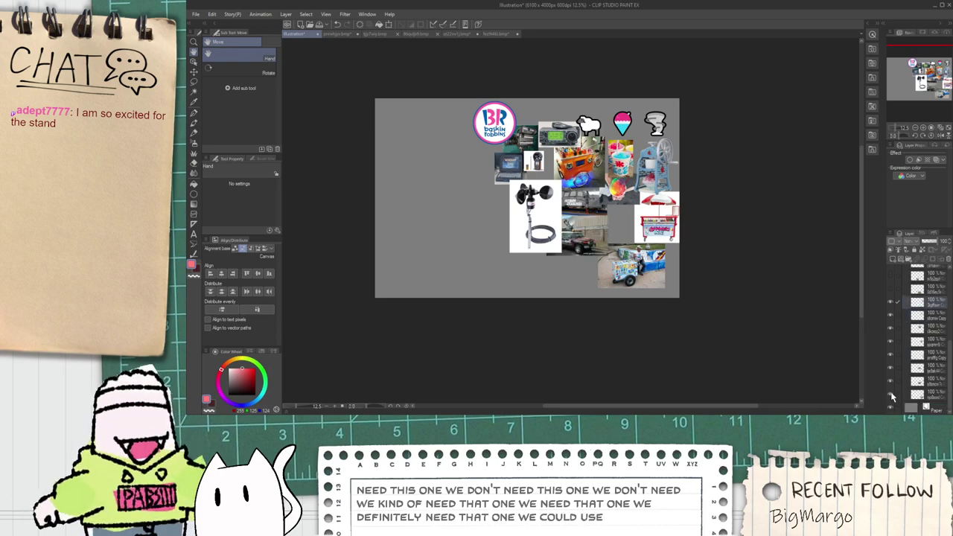
click(890, 388)
click(891, 385)
click(890, 393)
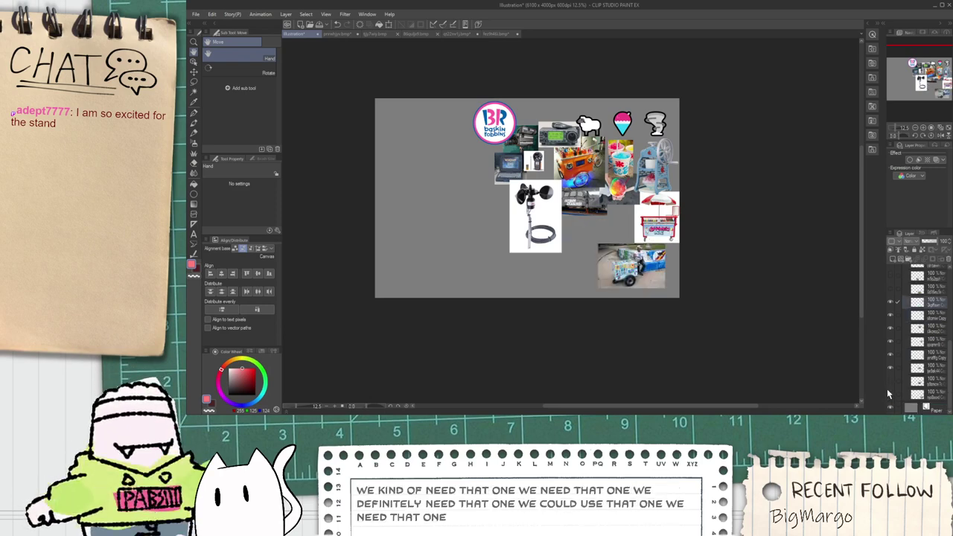
click(889, 391)
click(890, 390)
click(892, 386)
Step: Hide the Baskin Robbins logo layer on the reference board
scroll(563, 245, up, 5)
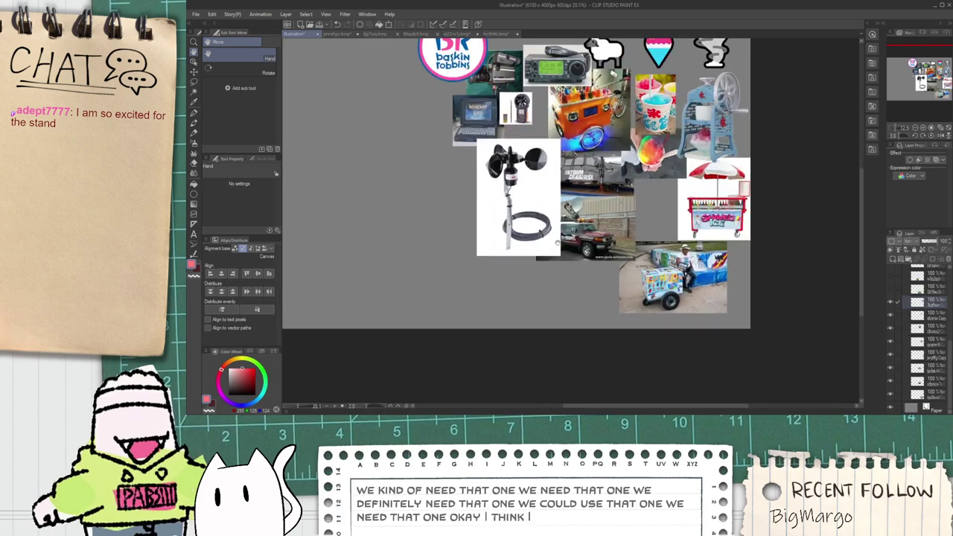
drag(621, 230, 676, 280)
scroll(645, 307, up, 1)
scroll(917, 356, up, 2)
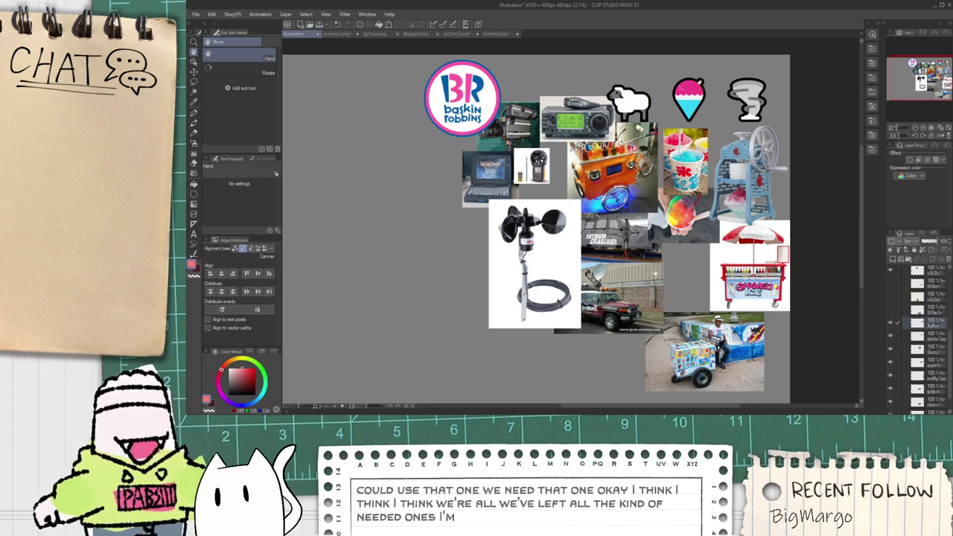
scroll(930, 341, up, 3)
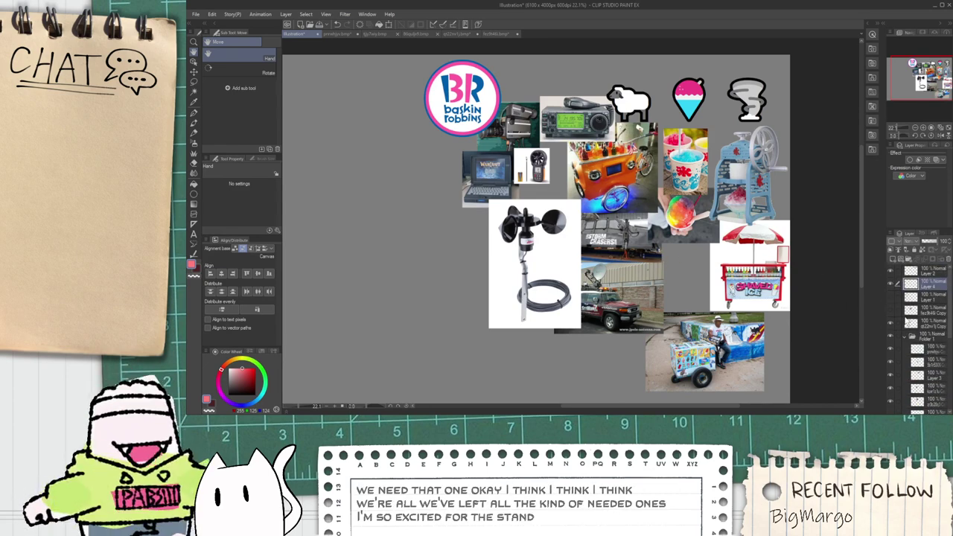
click(891, 327)
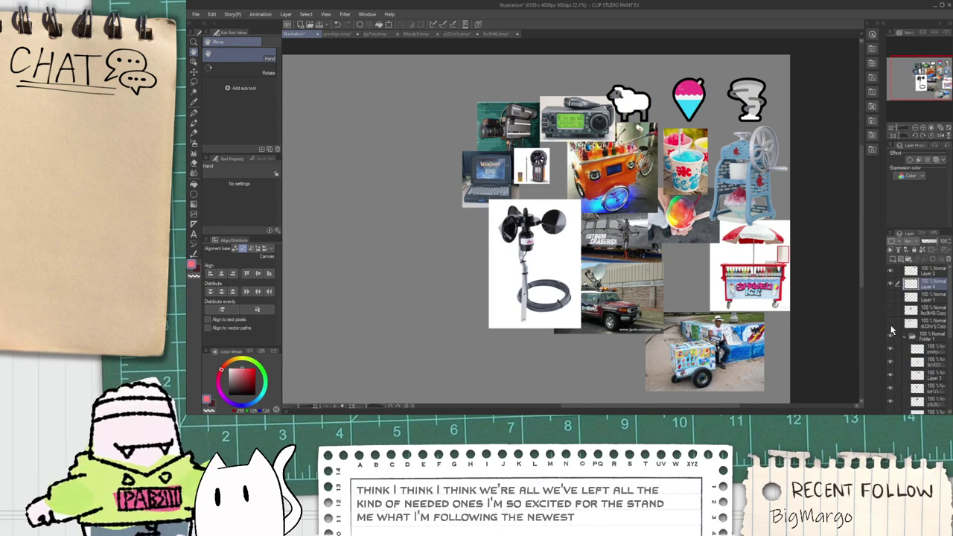
Step: Examine the remaining vehicle and vendor cart references, closing in on the wheels and stickered body of the light blue ice cream cart
scroll(893, 334, down, 2)
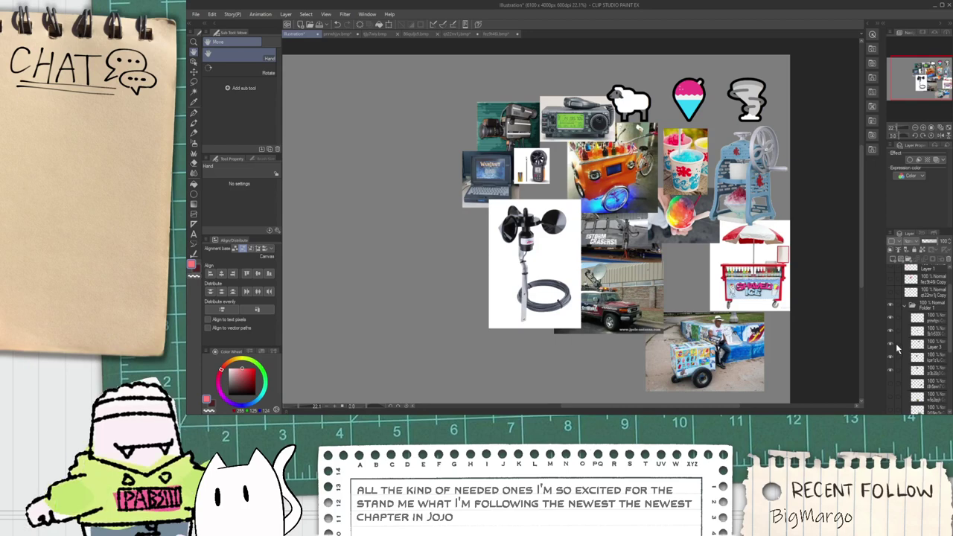
scroll(920, 358, down, 2)
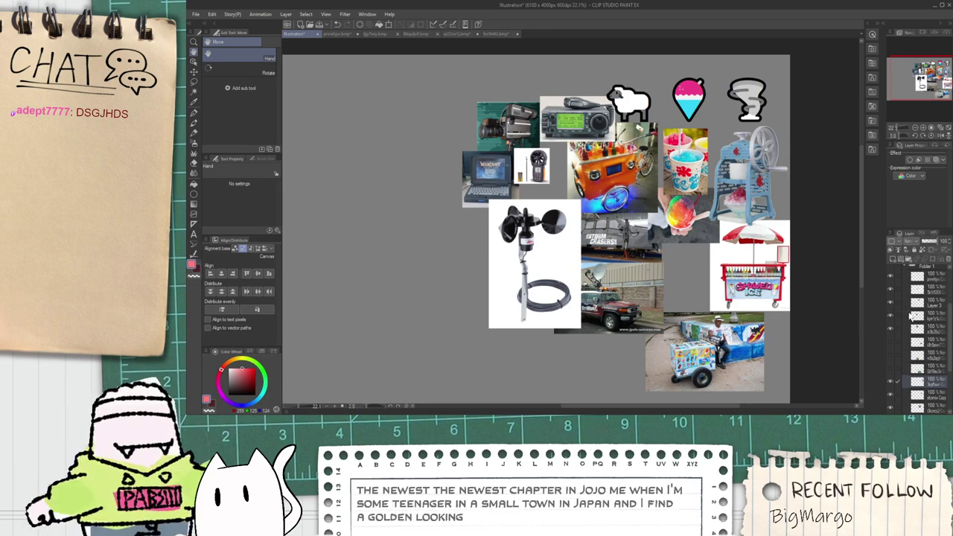
scroll(914, 324, down, 3)
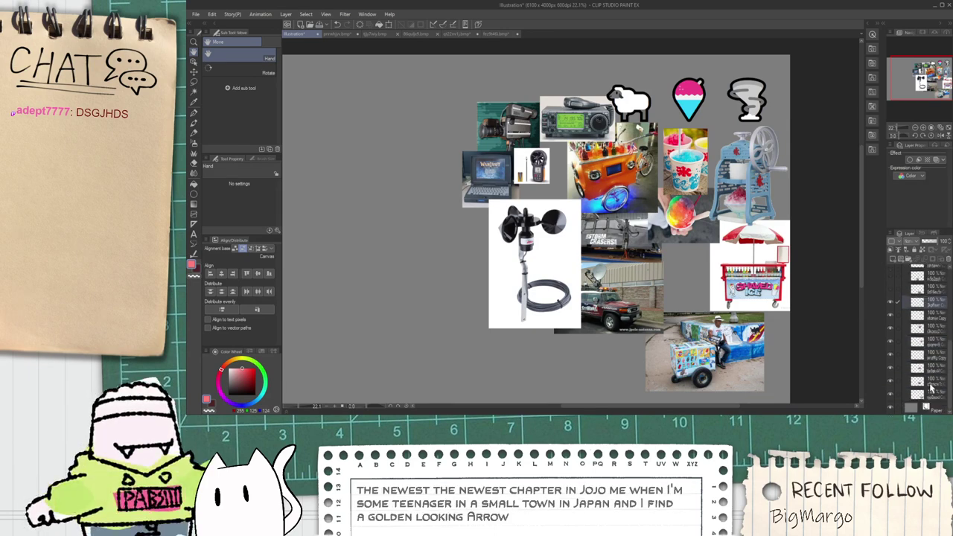
scroll(648, 254, up, 1)
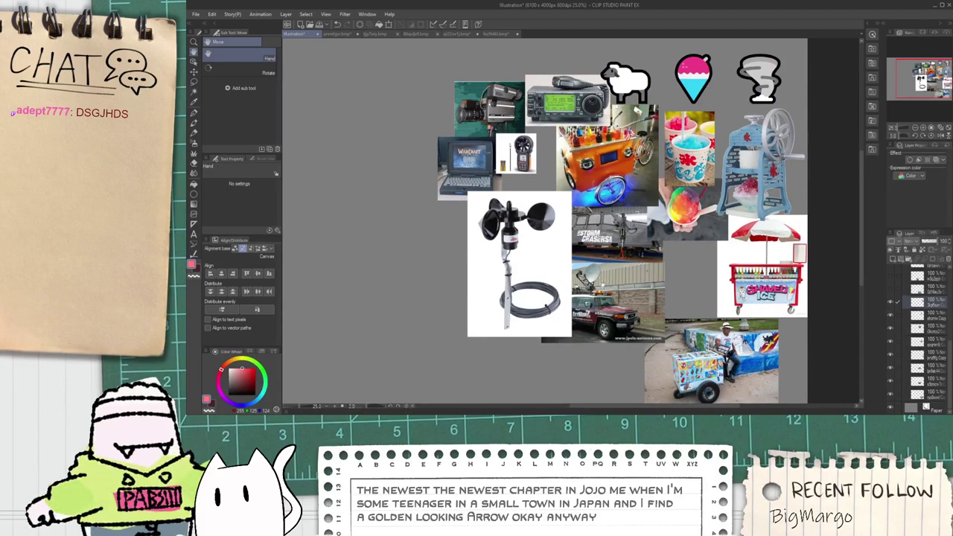
drag(680, 324, 626, 268)
drag(421, 176, 533, 183)
drag(374, 228, 445, 231)
drag(747, 322, 559, 278)
scroll(556, 92, up, 3)
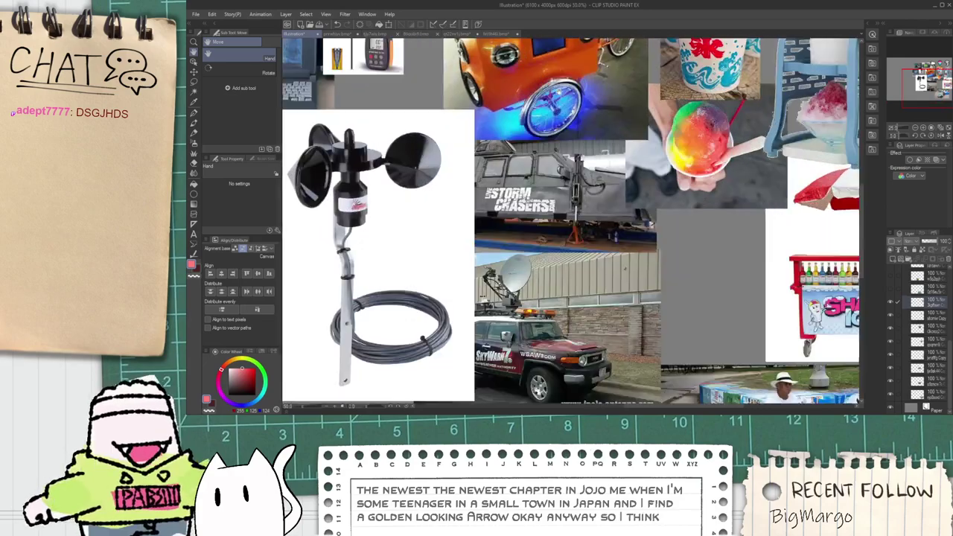
scroll(555, 91, down, 1)
scroll(556, 91, down, 1)
drag(564, 124, 553, 135)
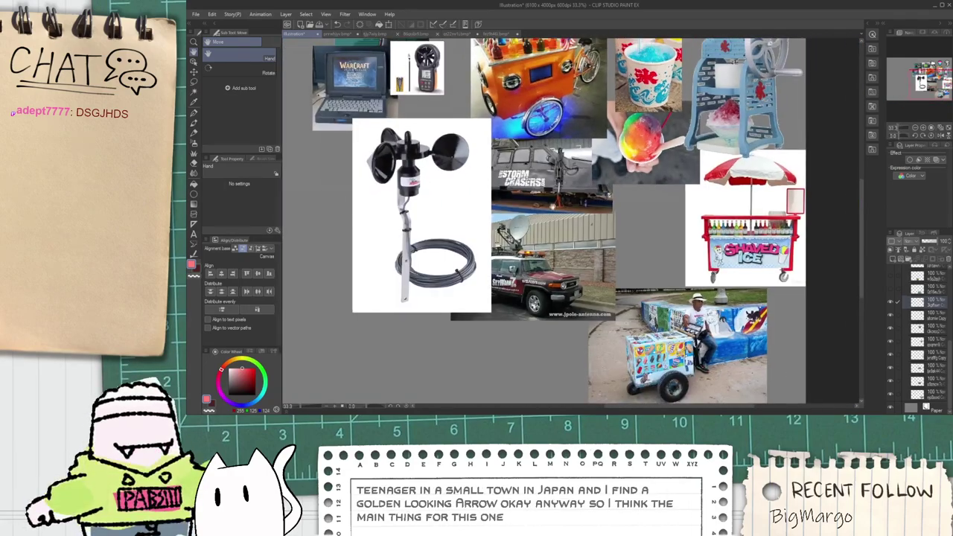
scroll(542, 302, up, 2)
scroll(542, 301, up, 1)
scroll(542, 302, down, 1)
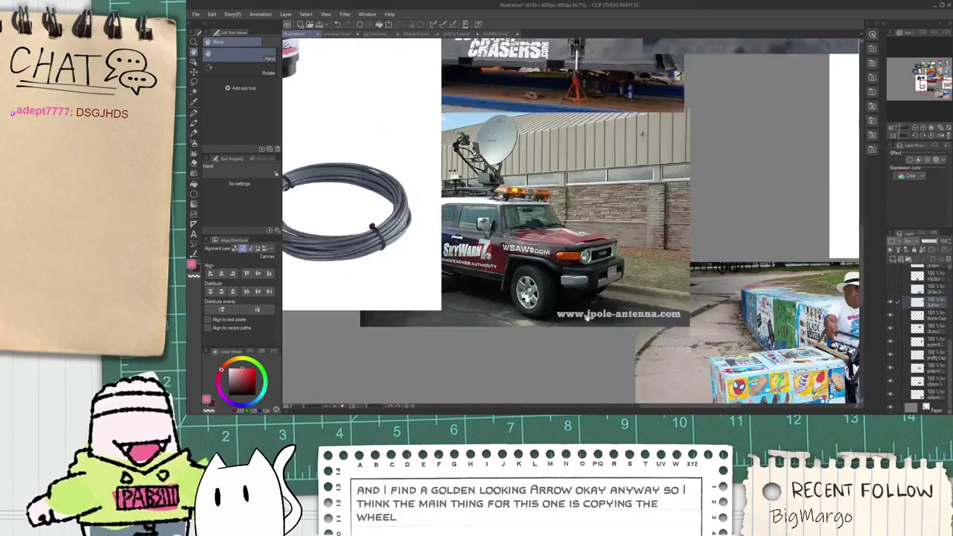
drag(729, 342, 554, 230)
scroll(626, 352, up, 1)
scroll(571, 222, up, 2)
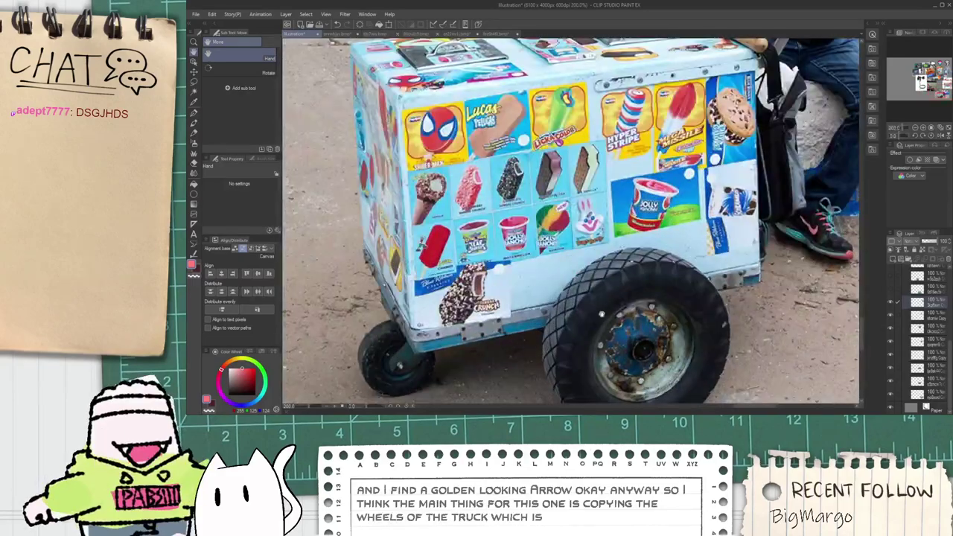
Step: Compare the wheel layouts of the light blue ice cream cart and the orange bike cart, along with the overall reference board
scroll(572, 222, down, 3)
scroll(545, 238, down, 1)
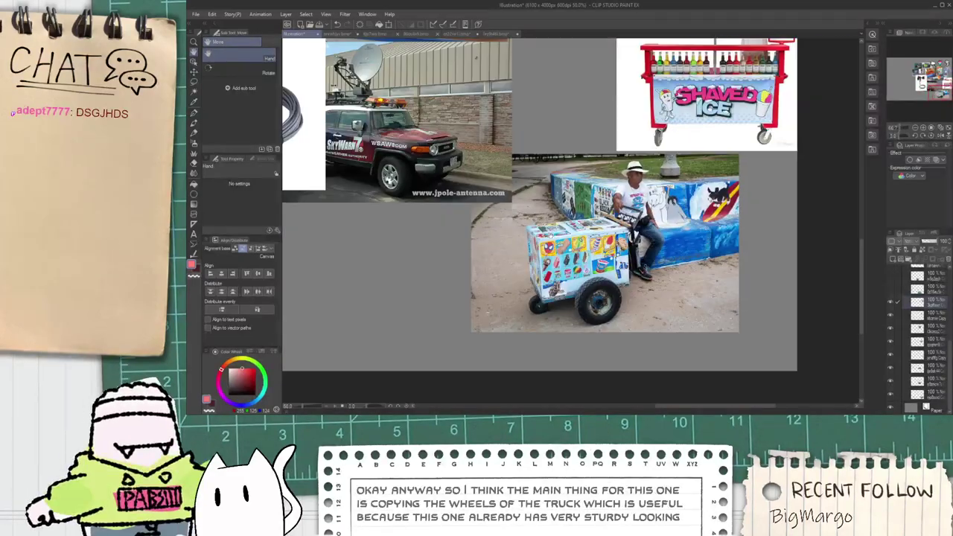
drag(546, 239, 597, 338)
drag(524, 115, 587, 321)
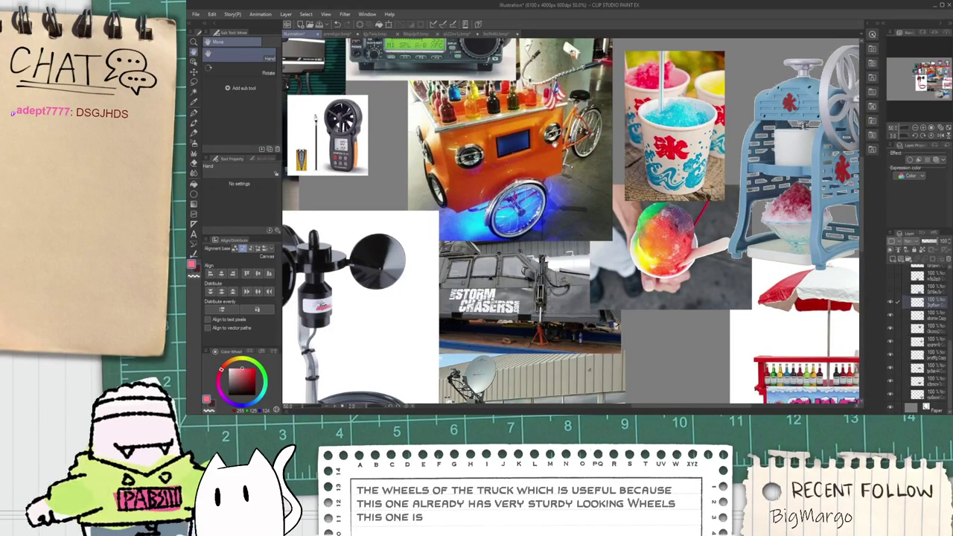
scroll(554, 154, down, 2)
drag(661, 326, 647, 193)
scroll(648, 193, up, 2)
scroll(558, 301, up, 1)
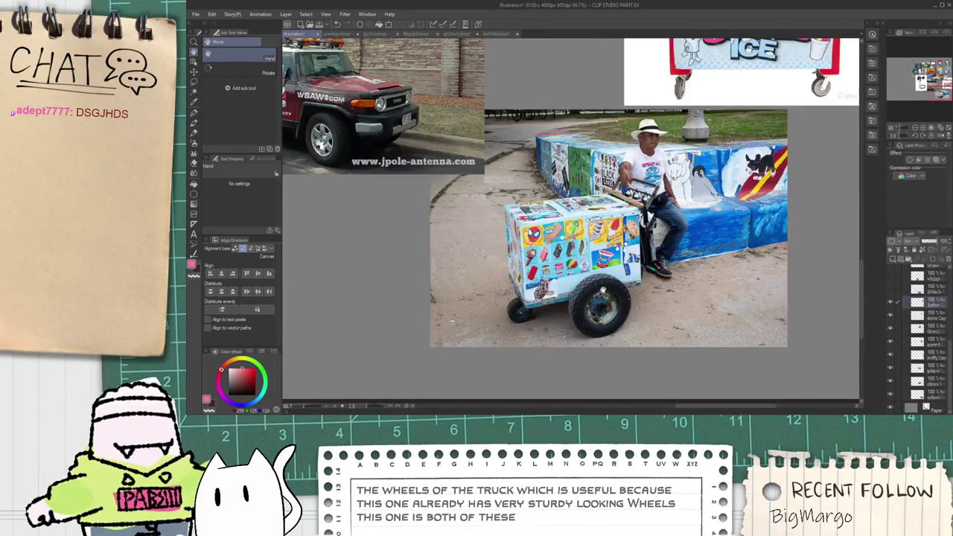
scroll(580, 277, down, 2)
drag(544, 161, 584, 370)
scroll(484, 242, up, 2)
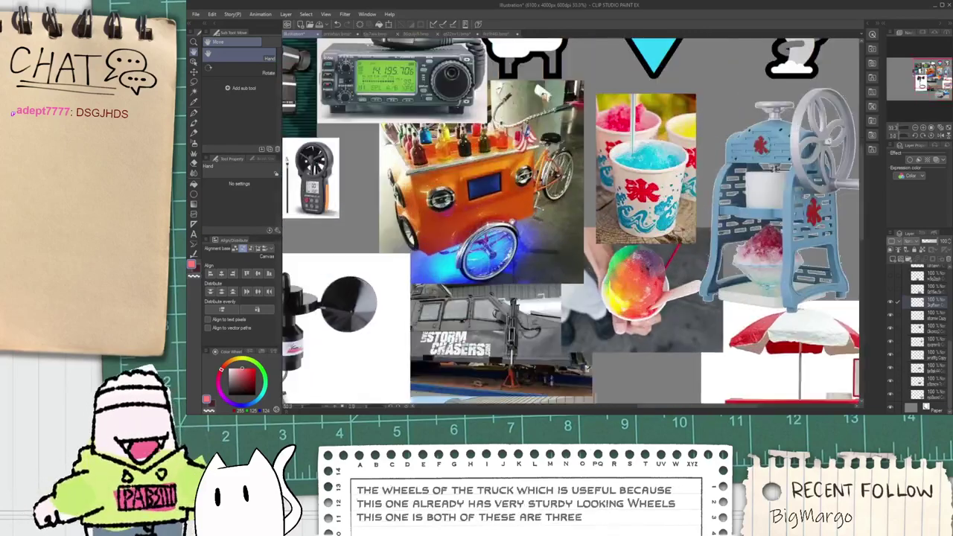
scroll(573, 224, down, 3)
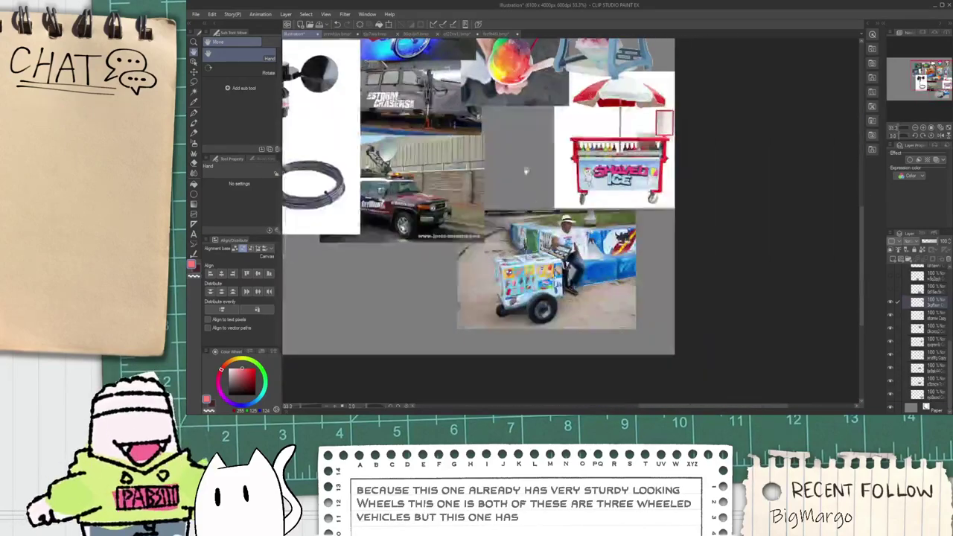
scroll(574, 224, down, 1)
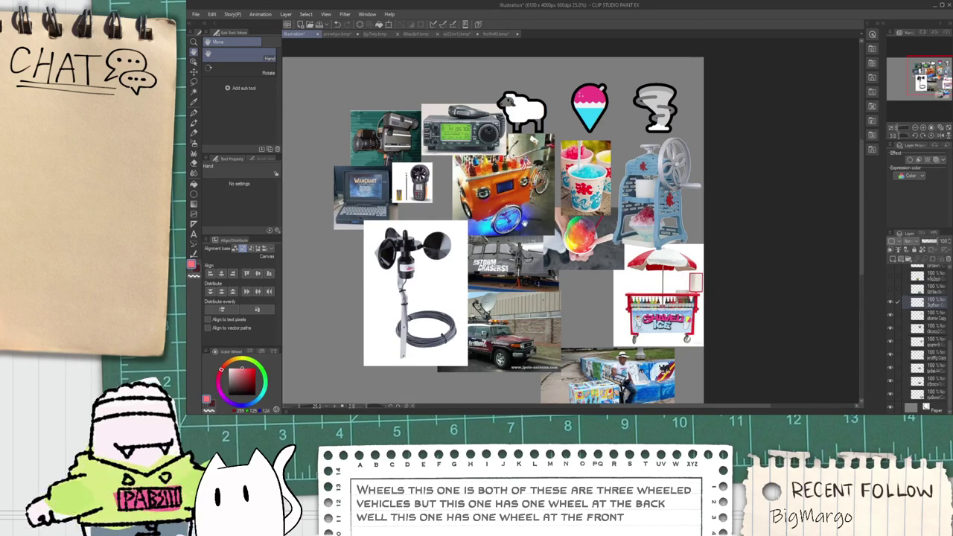
drag(525, 223, 587, 193)
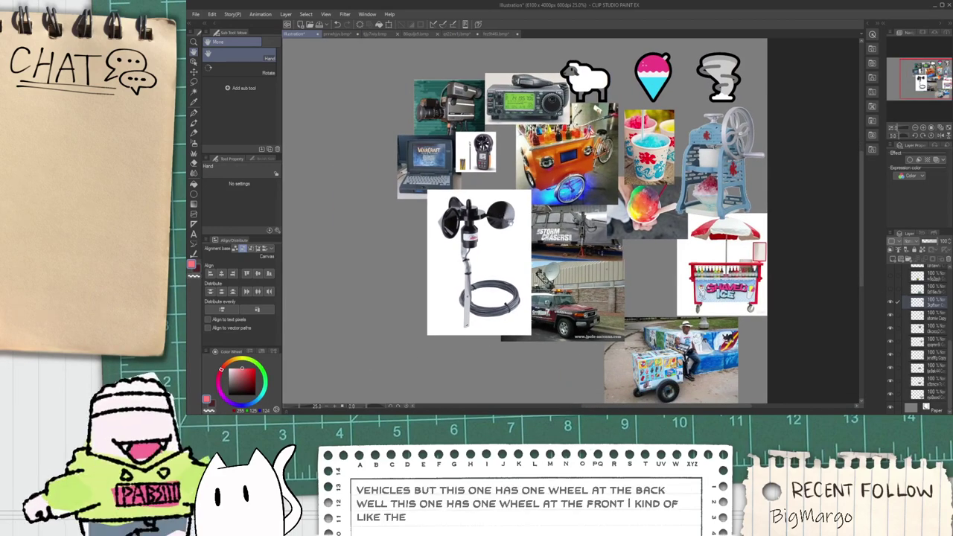
drag(508, 224, 576, 176)
scroll(462, 313, down, 2)
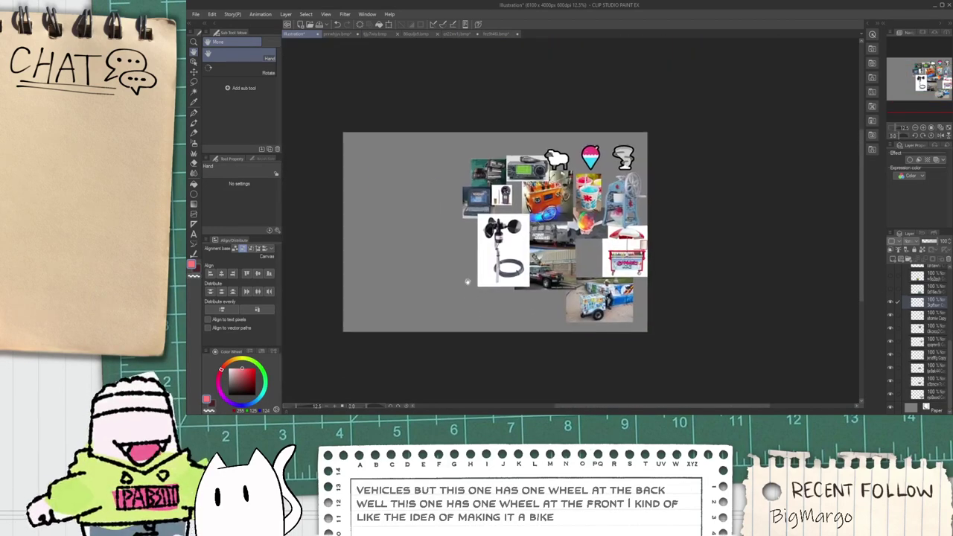
scroll(468, 281, up, 2)
scroll(451, 296, down, 2)
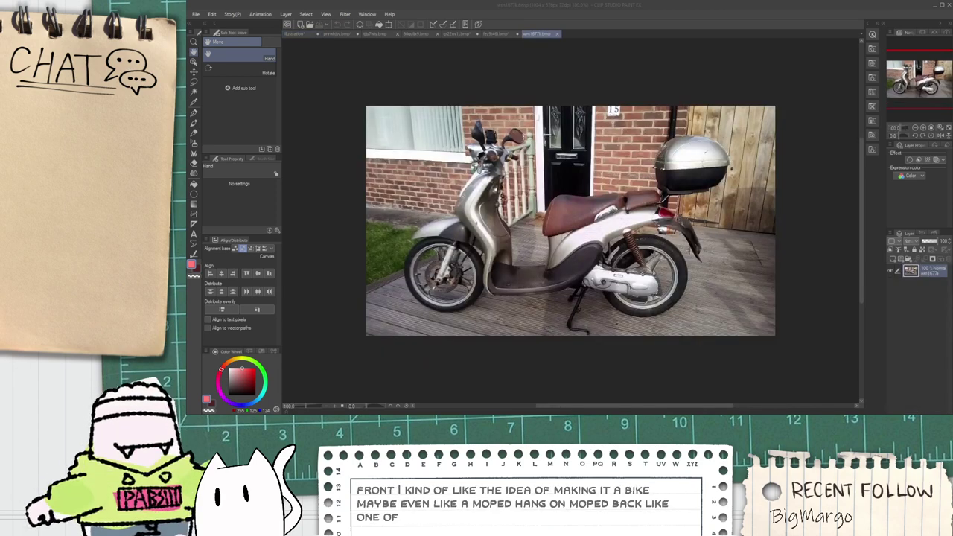
click(454, 370)
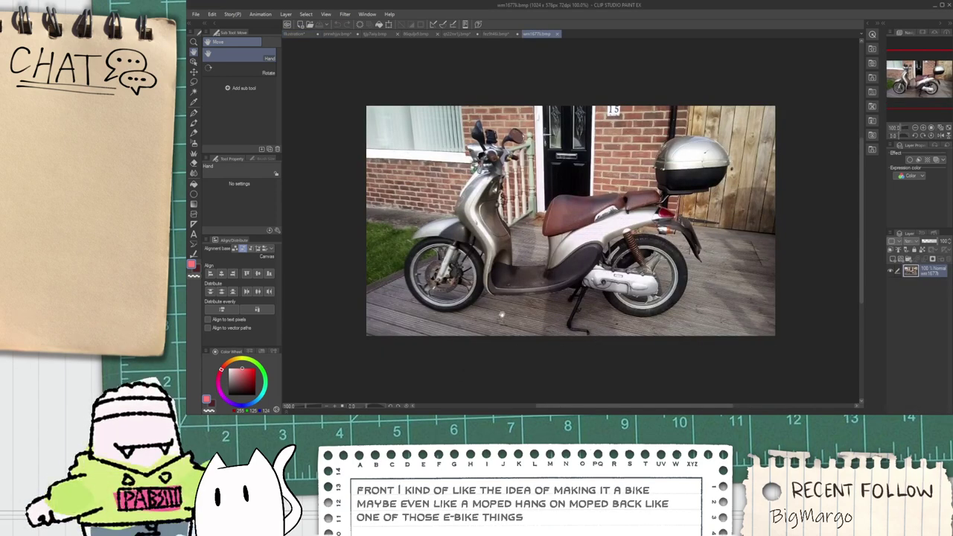
key(ctrl+t)
click(232, 185)
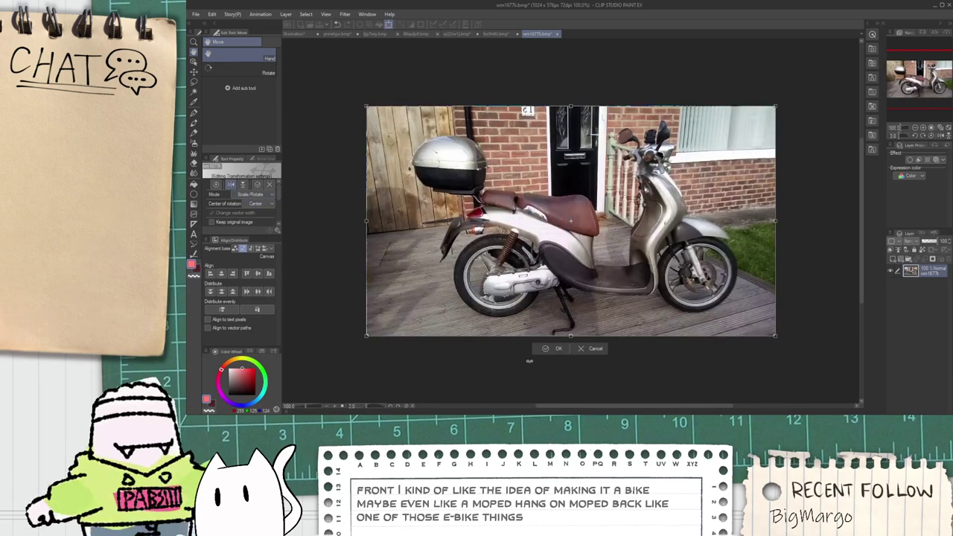
key(Escape)
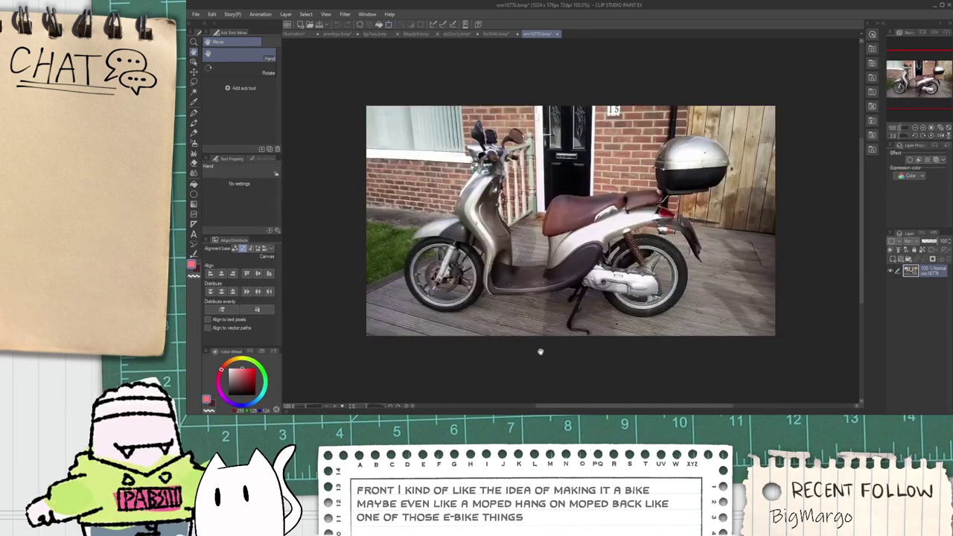
Step: Flip the moped photo horizontally and paste it into the illustration holding the reference board
key(ctrl+t)
click(233, 185)
click(550, 349)
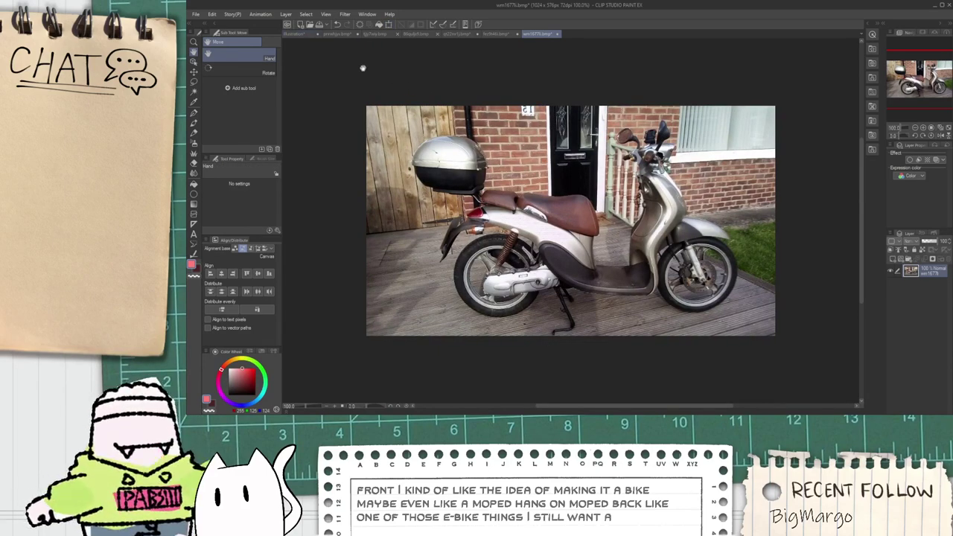
click(298, 34)
key(ctrl+v)
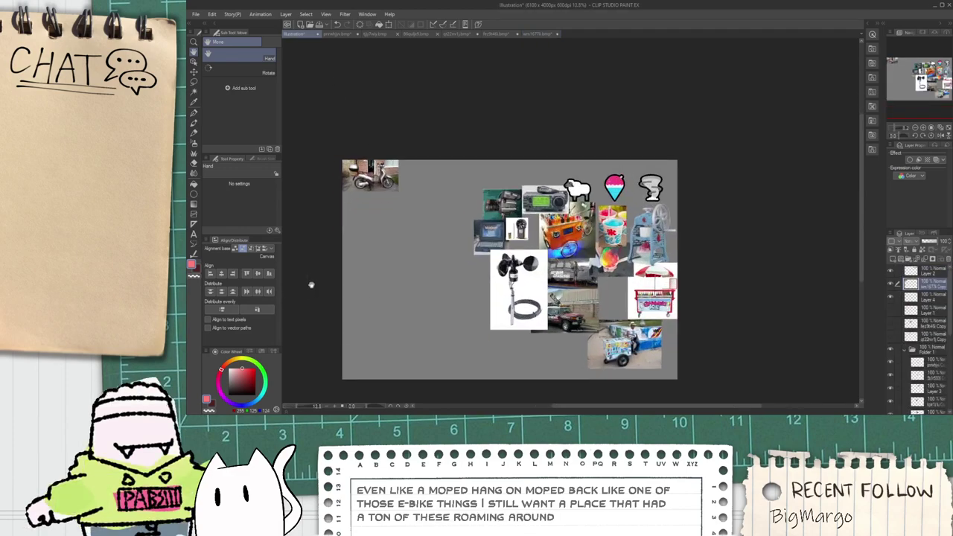
Step: On Layer 4, sketch the cart's upright edge and slanting lower edge in the empty area below the moped photo
scroll(312, 285, up, 3)
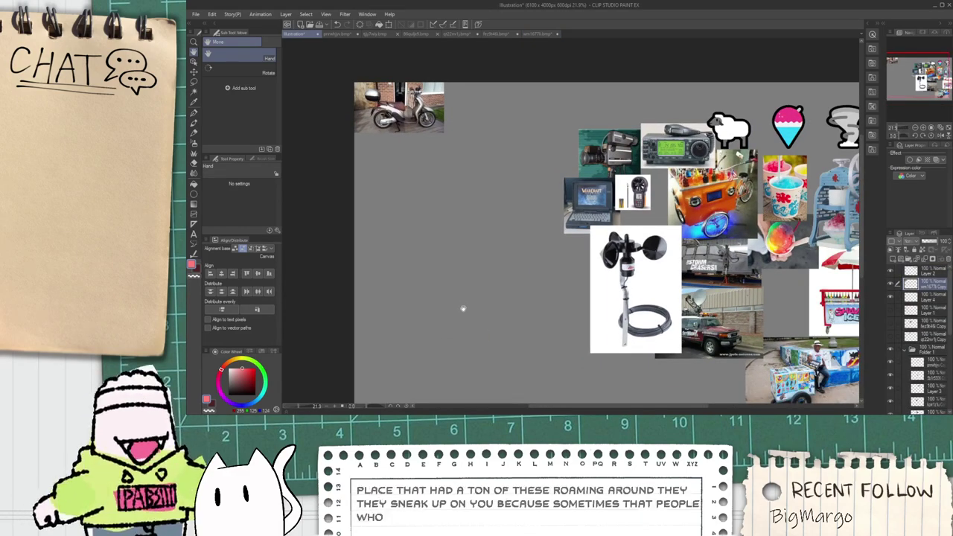
drag(497, 341, 473, 323)
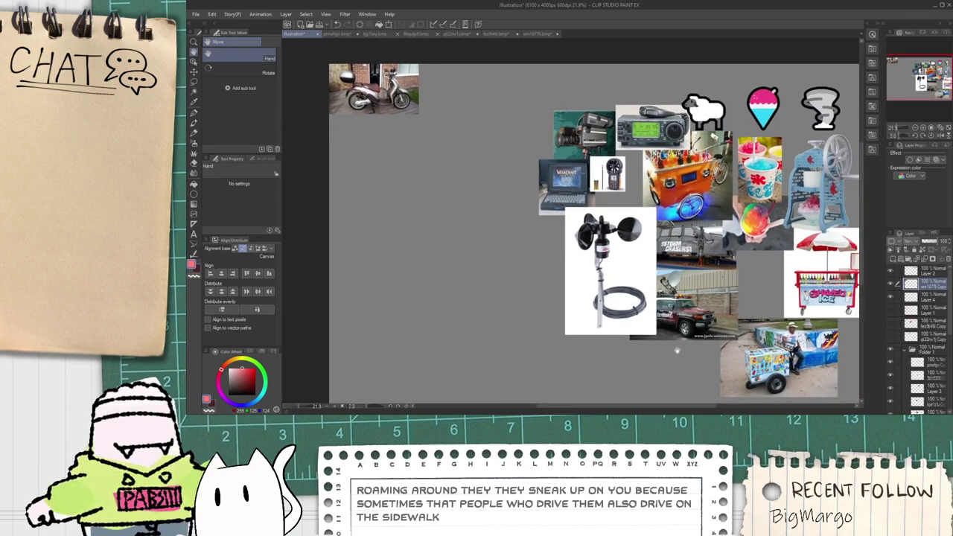
click(909, 299)
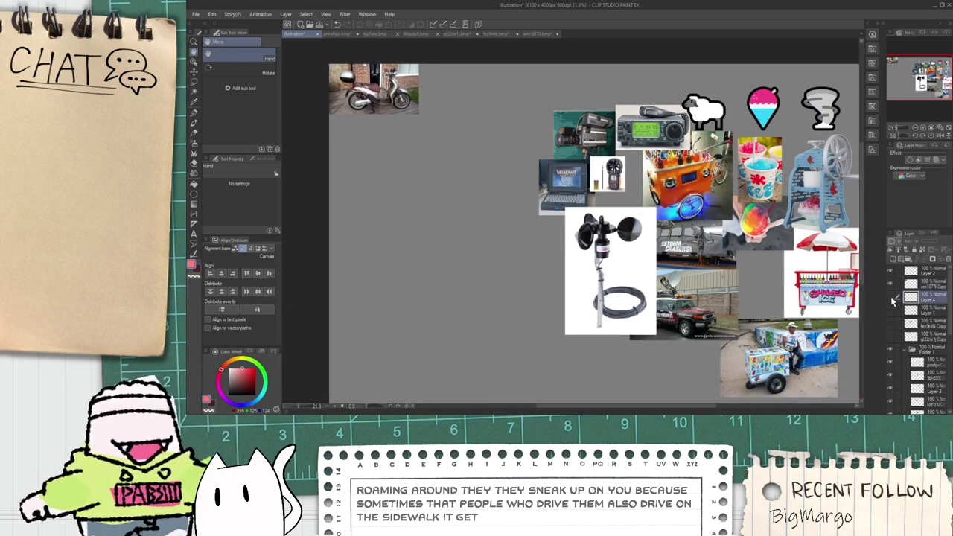
scroll(482, 234, left, 1)
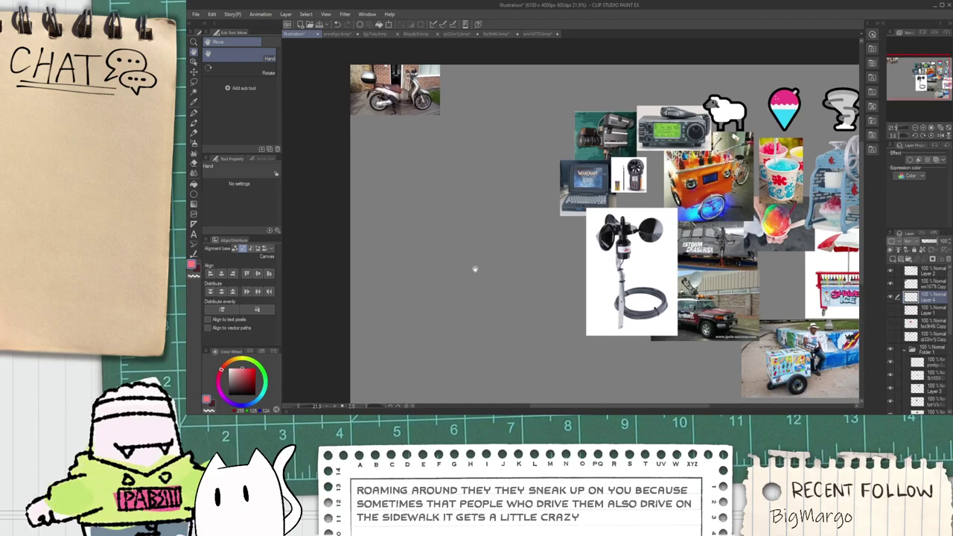
scroll(462, 261, down, 2)
key(p)
key(ctrl+z)
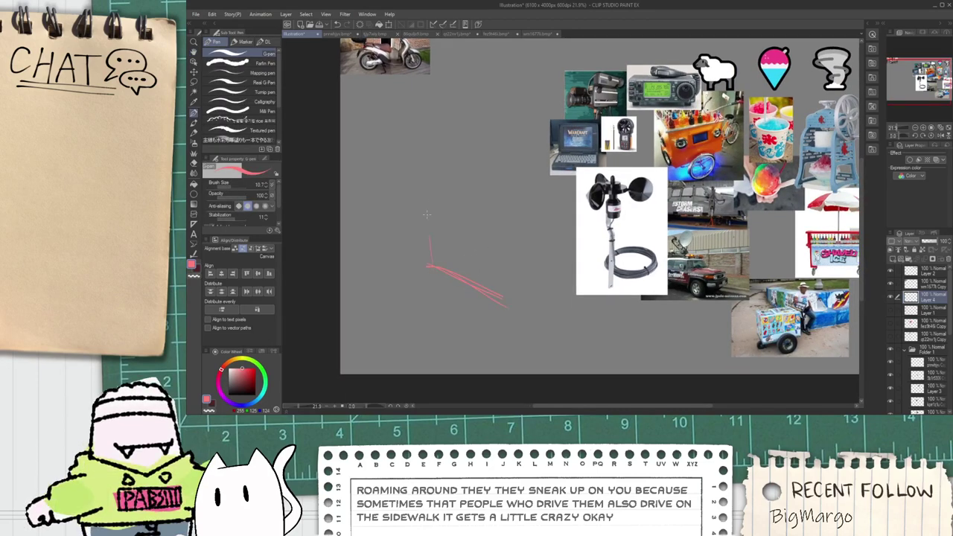
Step: Toggle the visibility of individual photo layers to identify the one holding the dark gray Storm Chasers vehicle
key(space)
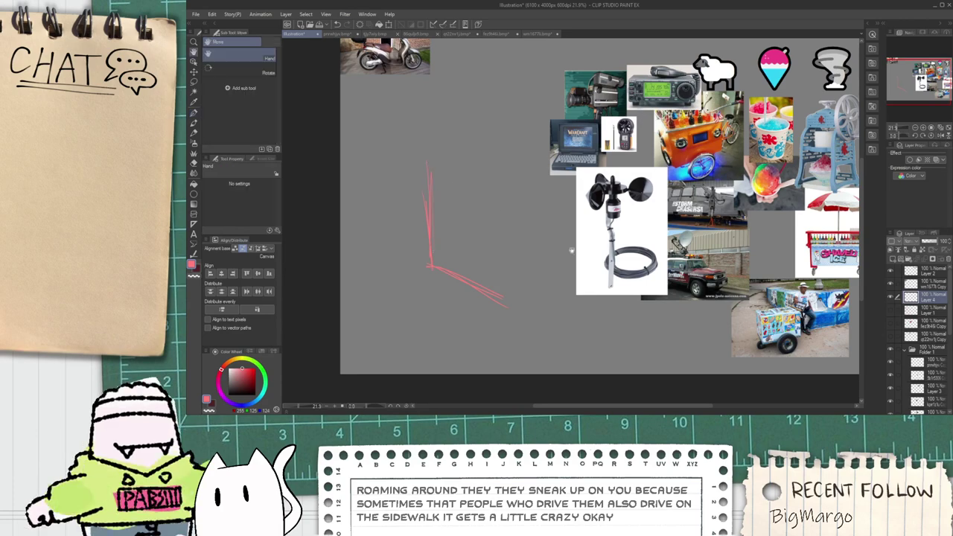
drag(741, 216, 620, 216)
scroll(620, 212, up, 3)
scroll(645, 238, down, 2)
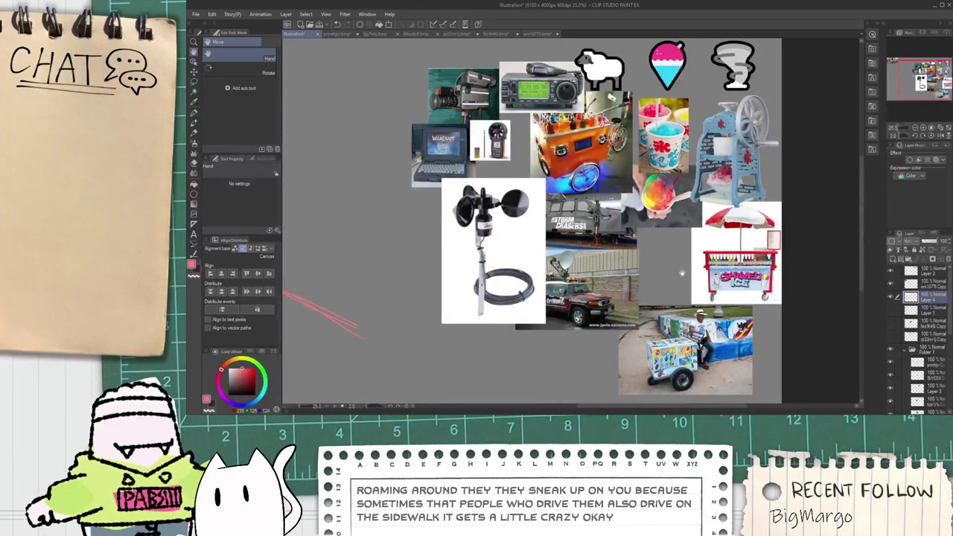
scroll(893, 373, down, 5)
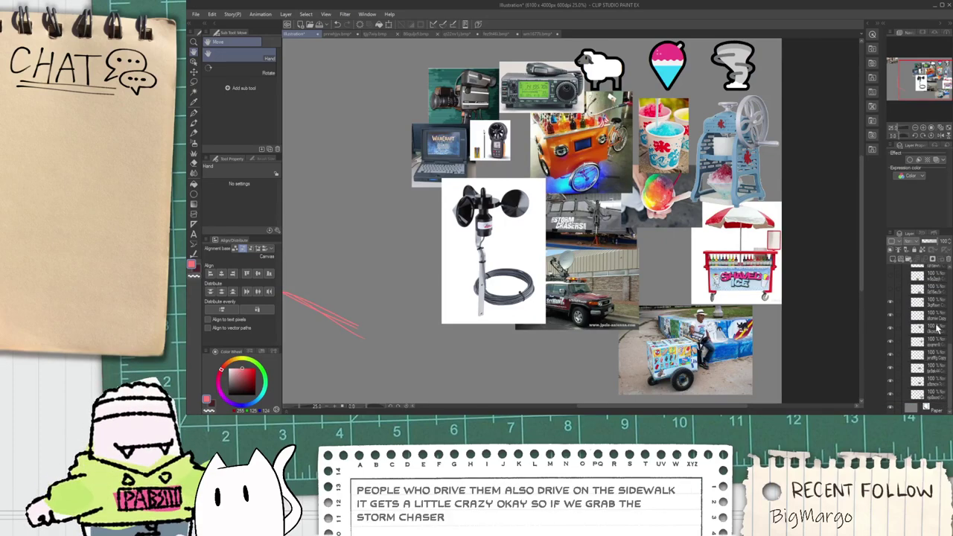
scroll(938, 328, up, 3)
click(934, 310)
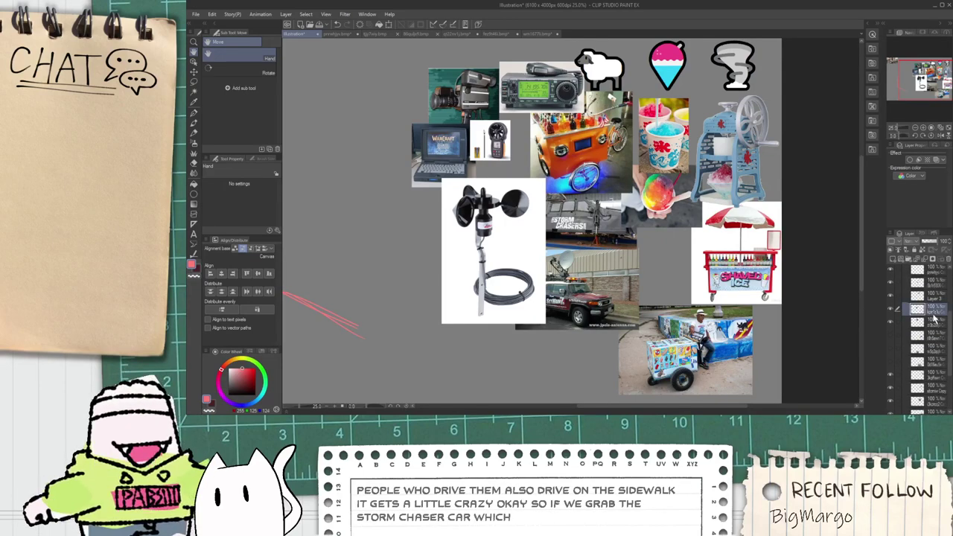
click(889, 317)
click(889, 317)
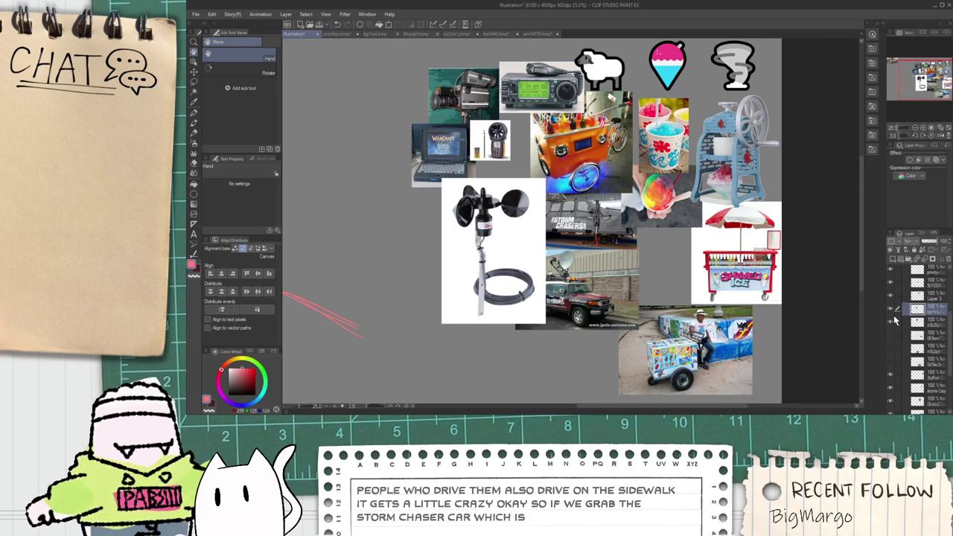
click(891, 310)
click(890, 309)
scroll(895, 300, down, 2)
scroll(895, 303, down, 2)
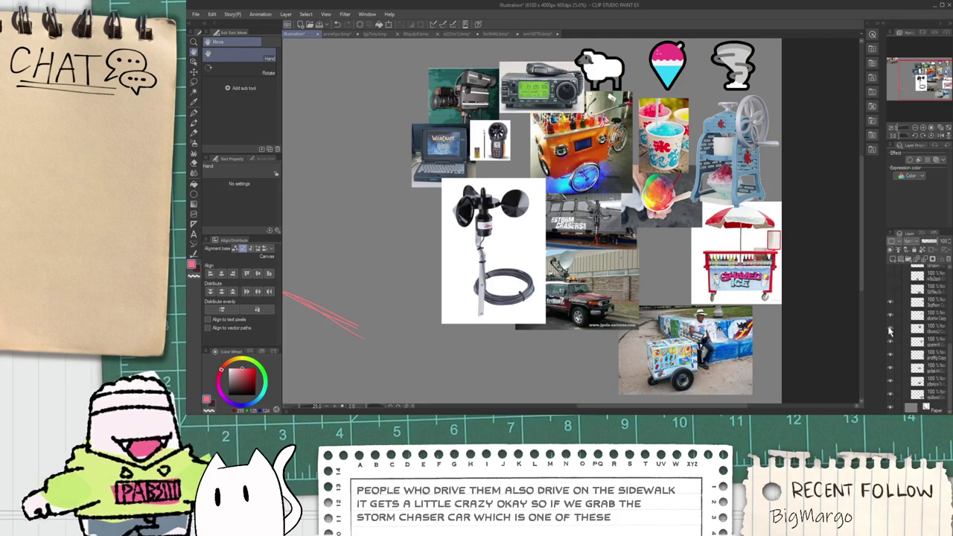
click(890, 373)
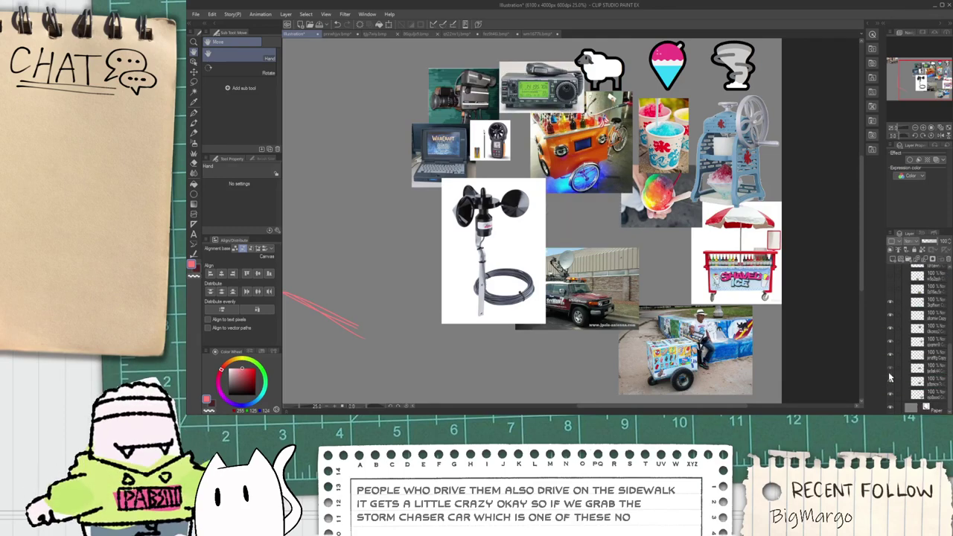
click(890, 373)
Step: Move the dark gray Storm Chasers vehicle photo beside the moped photo, above the cart sketch
key(ctrl+minus)
click(918, 381)
click(919, 371)
key(ctrl+t)
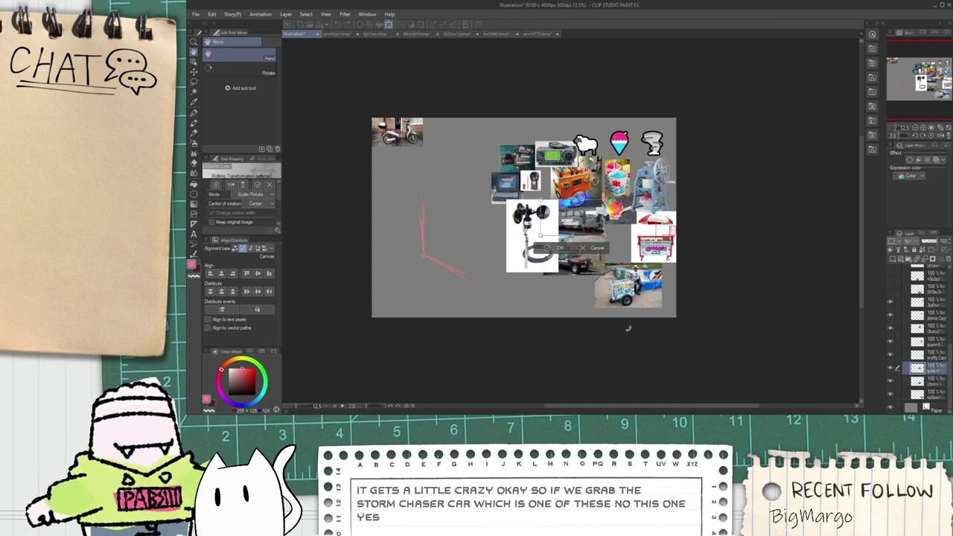
drag(600, 233, 454, 178)
click(417, 193)
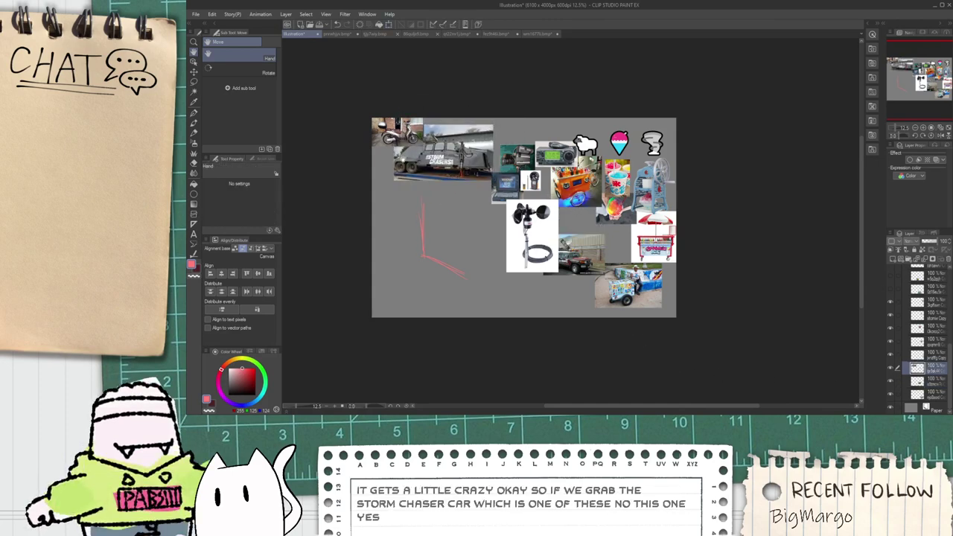
Step: Make Layer 4 active with the pen ready and examine the body shape of the Storm Chasers vehicle up close
scroll(413, 154, up, 3)
scroll(567, 200, down, 1)
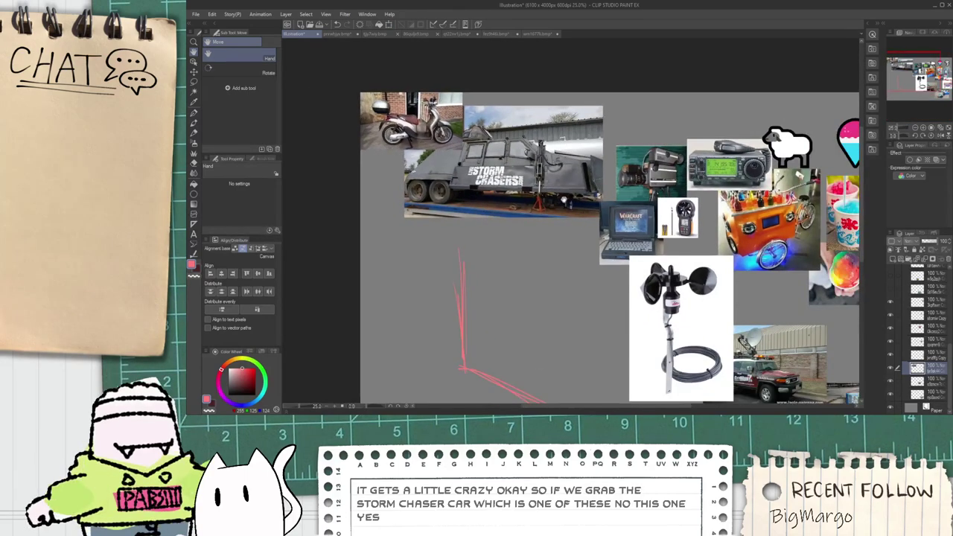
scroll(923, 350, up, 5)
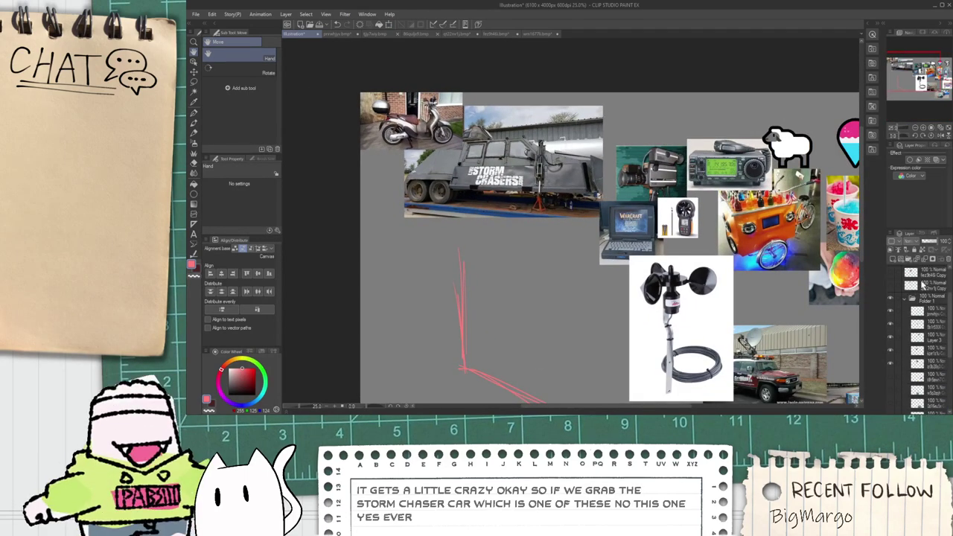
click(924, 286)
scroll(923, 288, up, 2)
click(924, 296)
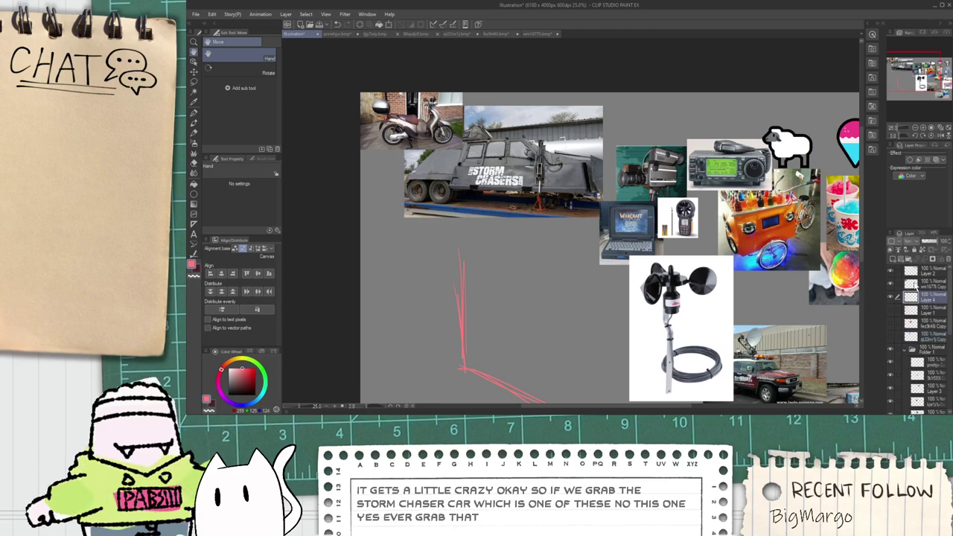
key(ctrl+minus)
scroll(515, 268, up, 1)
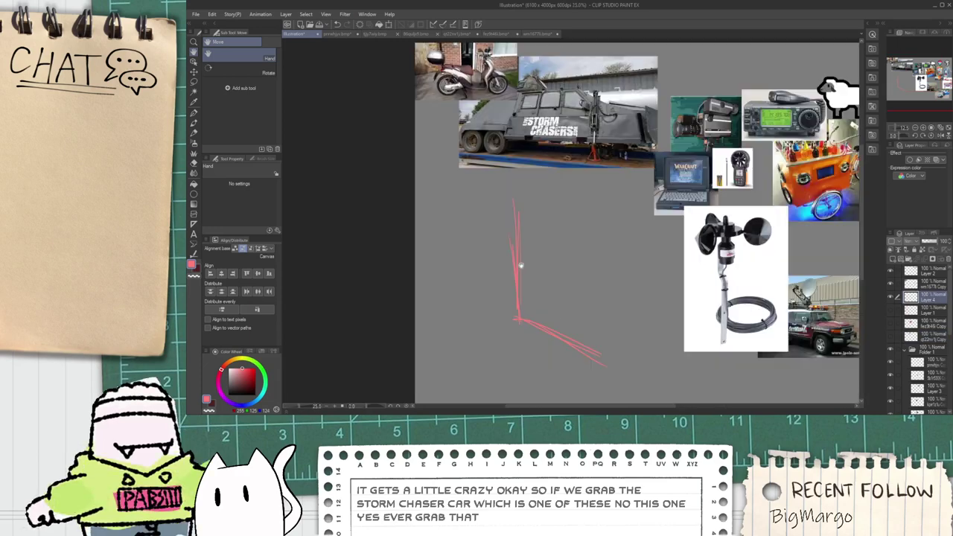
drag(615, 146, 602, 162)
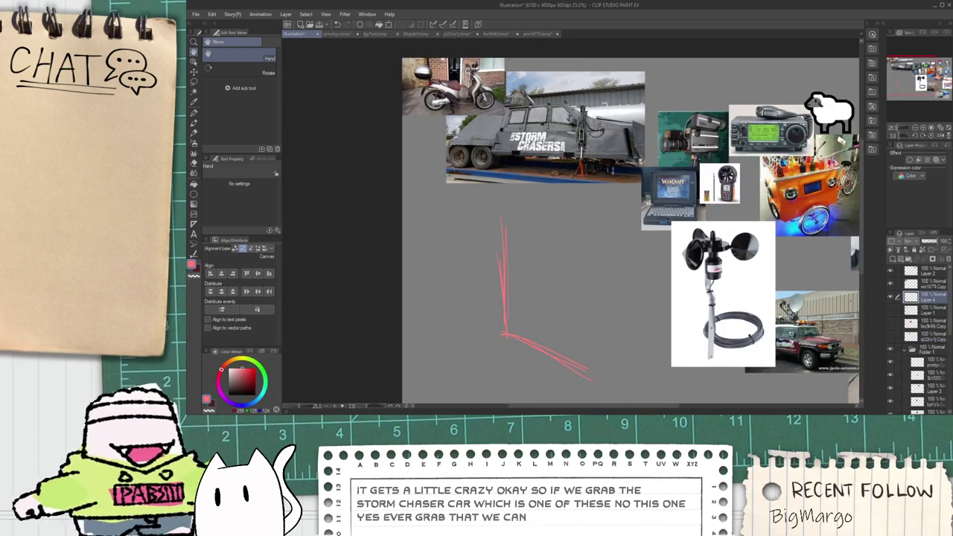
key(p)
scroll(636, 112, up, 2)
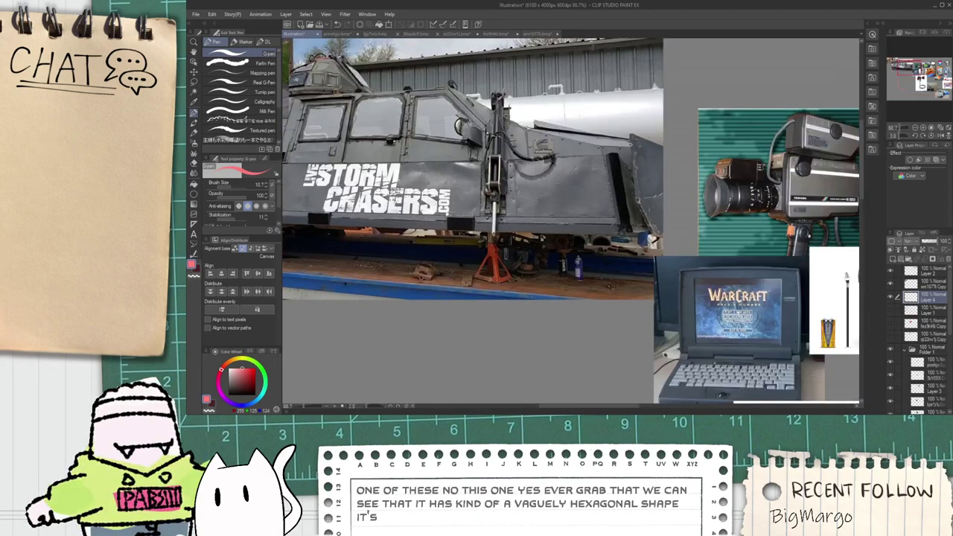
scroll(636, 155, down, 3)
key(space)
mouse_move(601, 298)
mouse_down()
mouse_move(584, 252)
mouse_move(593, 335)
mouse_up()
key(p)
key(ctrl+z)
key(ctrl+z)
drag(578, 251, 589, 362)
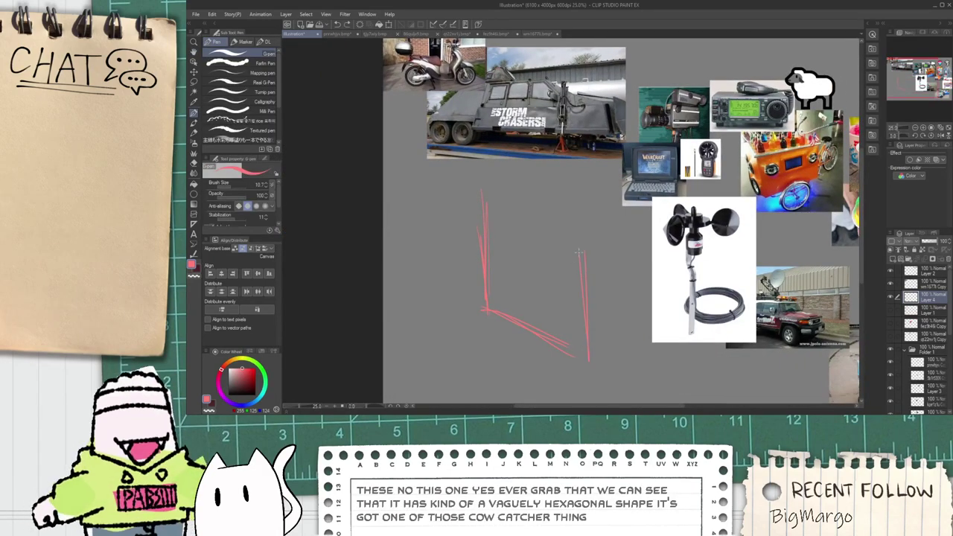
key(ctrl+z)
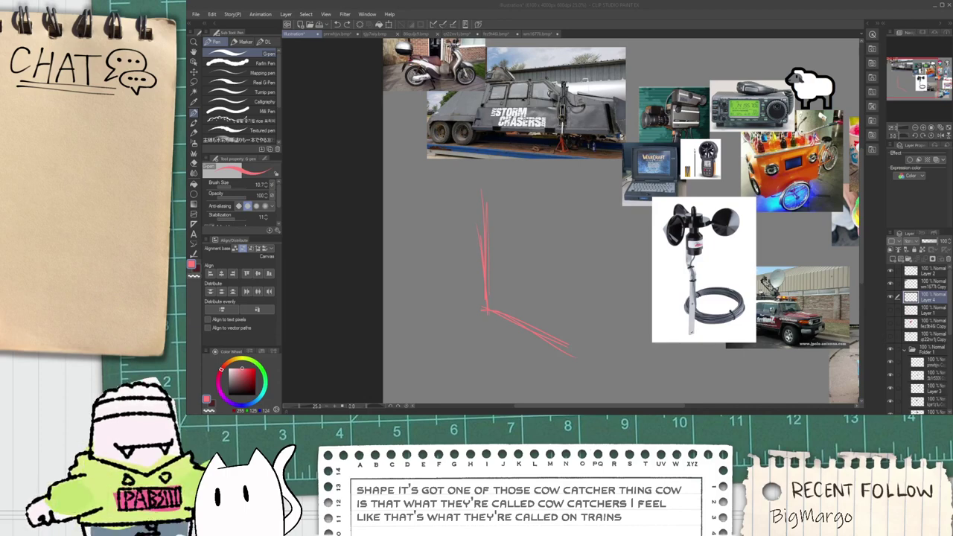
click(487, 265)
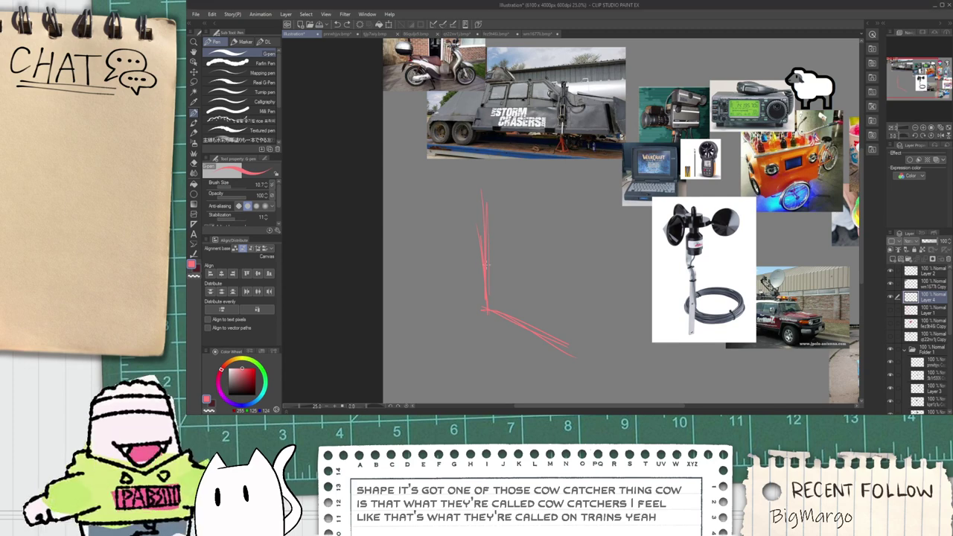
Step: Sketch the cart's nearest upright corner edge and the long lower side edge running forward from its foot
key(space)
drag(580, 314, 517, 304)
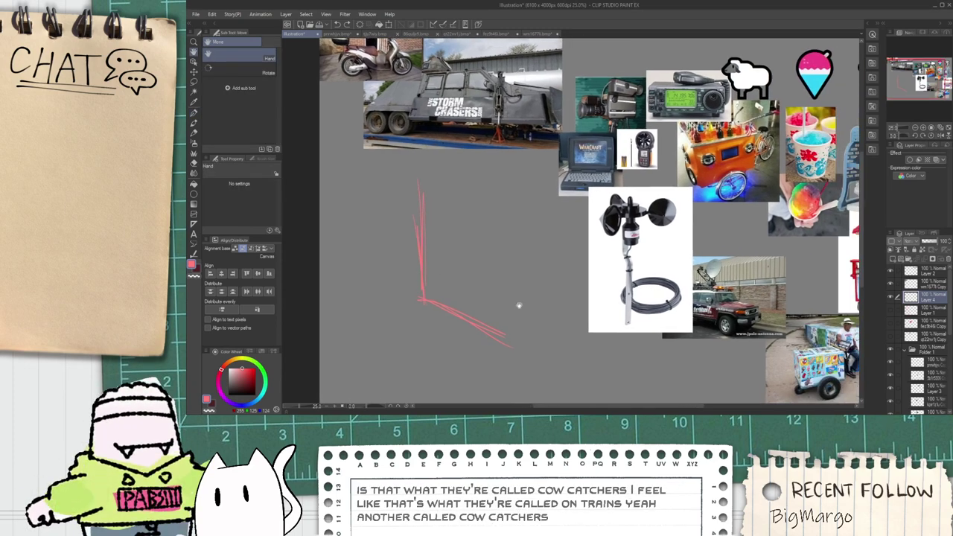
mouse_move(520, 218)
mouse_down()
mouse_move(524, 363)
mouse_move(618, 357)
mouse_up()
key(ctrl+z)
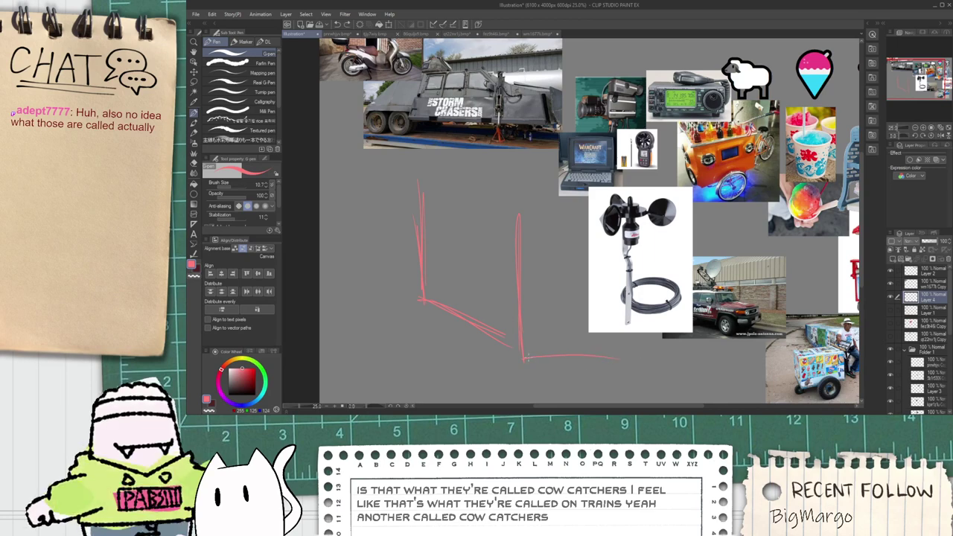
drag(581, 382, 632, 387)
key(ctrl+z)
mouse_move(521, 367)
mouse_down()
mouse_move(681, 378)
mouse_move(529, 371)
mouse_move(660, 389)
mouse_up()
Step: Sketch the side panel's top edge and the slanted front panels that give the cart an angular, hexagonal nose, erasing stray line ends
mouse_move(521, 209)
mouse_down()
mouse_move(674, 212)
mouse_move(681, 222)
mouse_move(691, 192)
mouse_move(730, 340)
mouse_up()
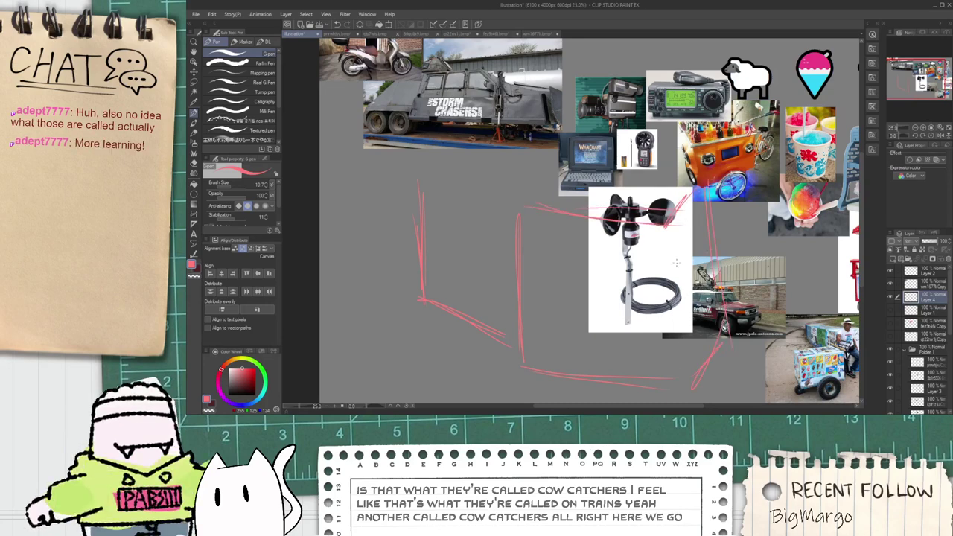
drag(665, 223, 694, 360)
drag(663, 241, 691, 339)
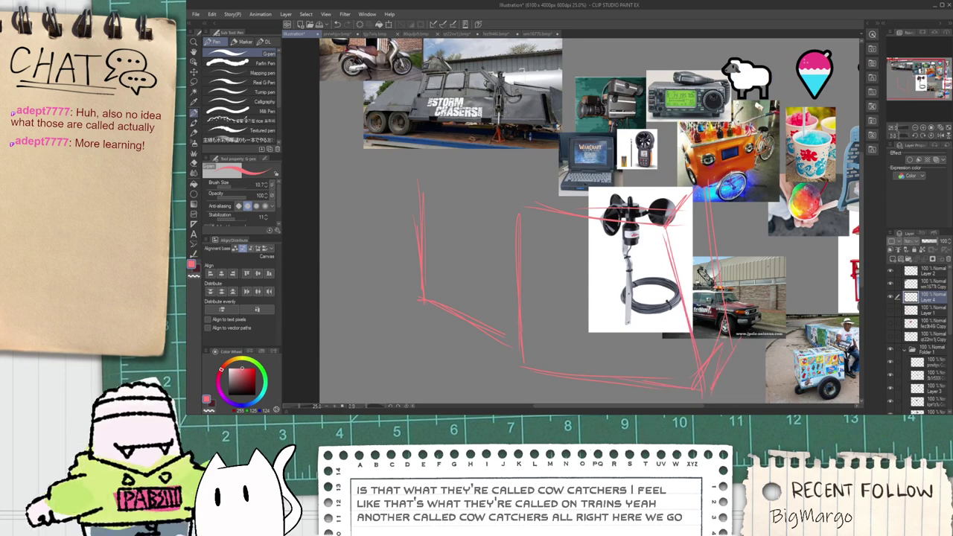
drag(725, 287, 739, 345)
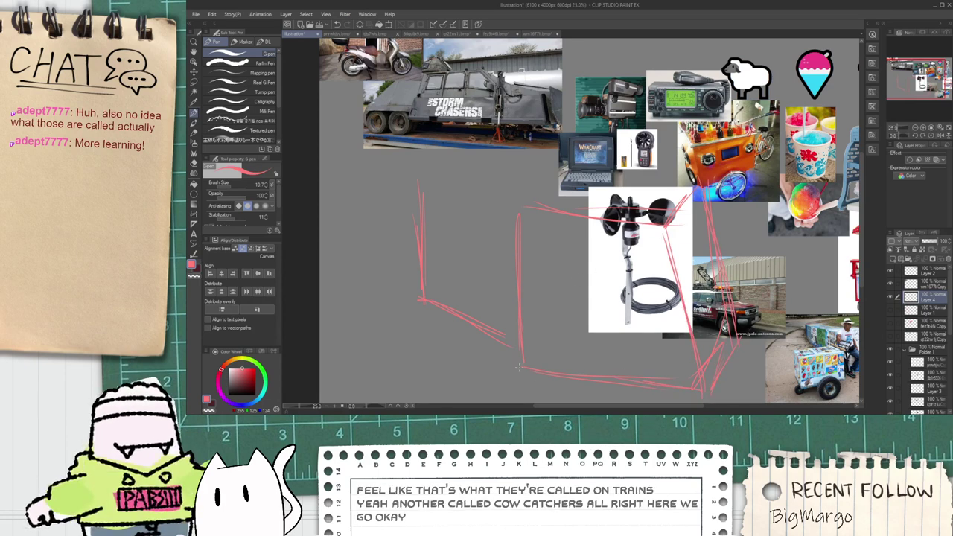
key(e)
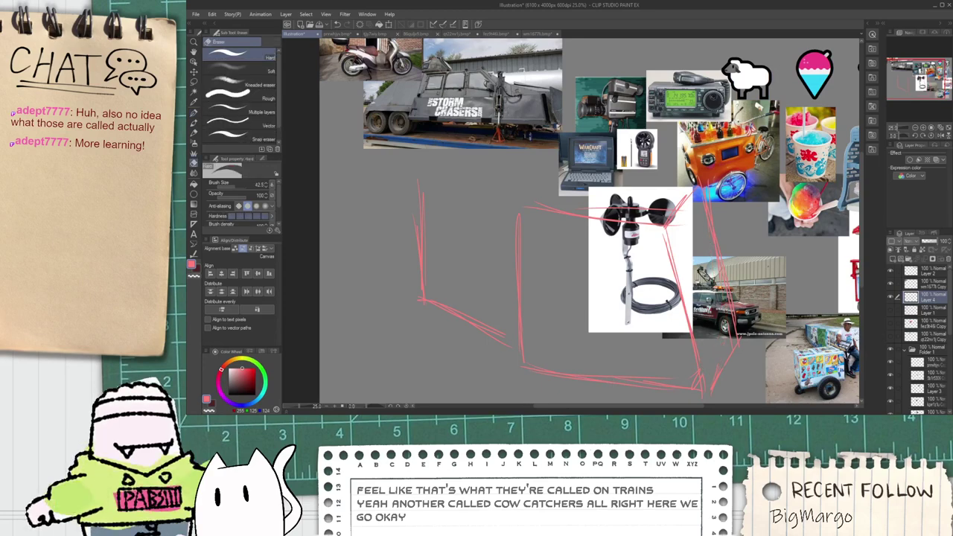
key(p)
Step: Sketch the edges of the cart's flat top, running from the rear corner to the near corner and along the side
key(space)
drag(567, 159, 566, 202)
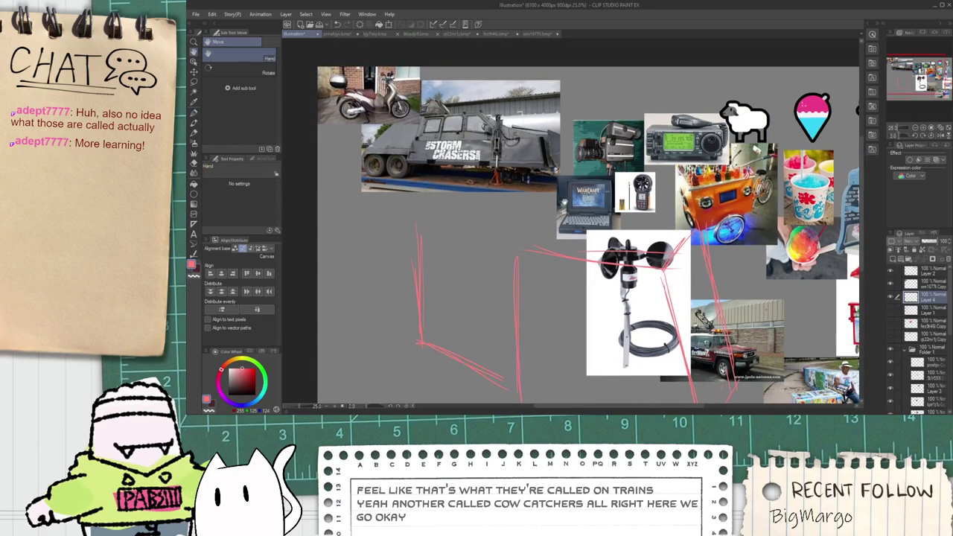
scroll(563, 192, up, 1)
scroll(525, 132, up, 1)
scroll(532, 273, down, 2)
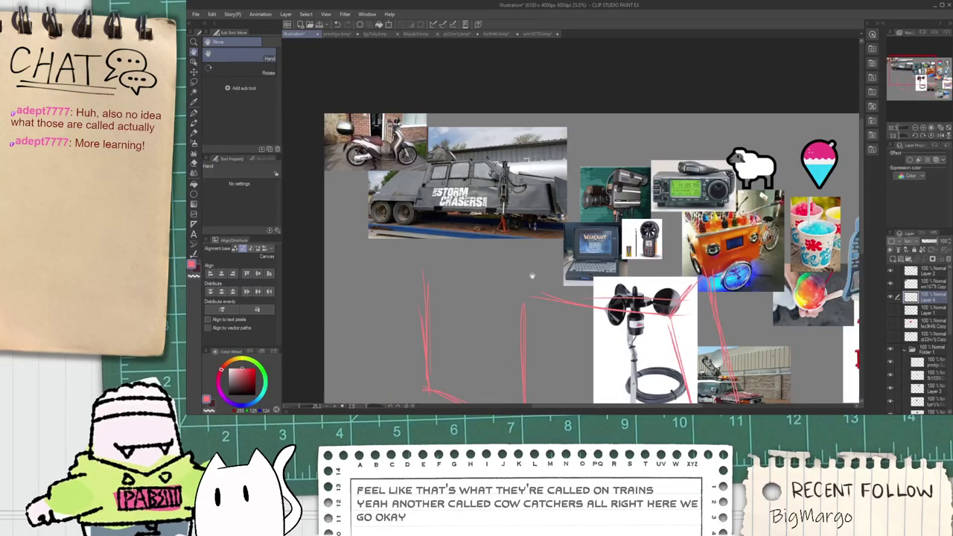
key(p)
scroll(532, 273, down, 1)
key(space)
drag(662, 287, 620, 255)
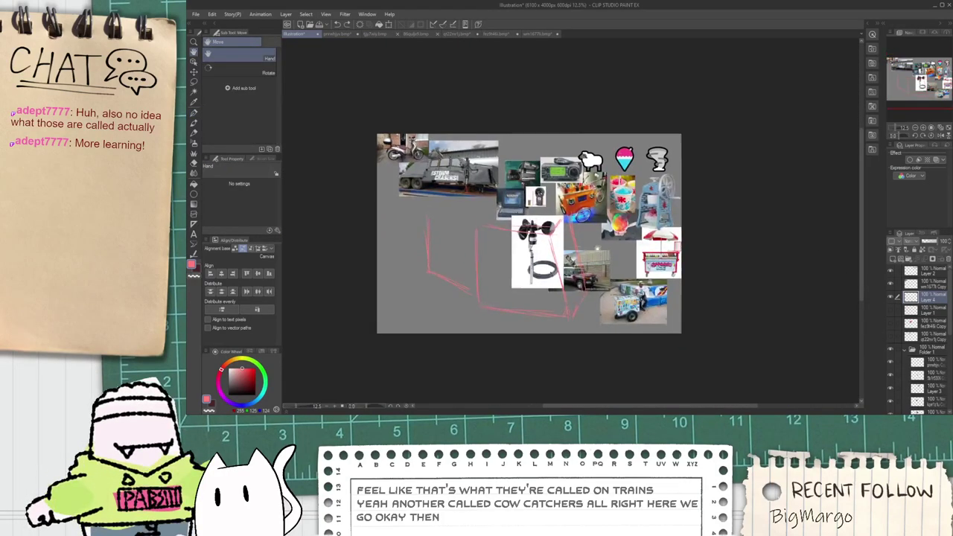
scroll(620, 255, up, 2)
drag(566, 234, 571, 211)
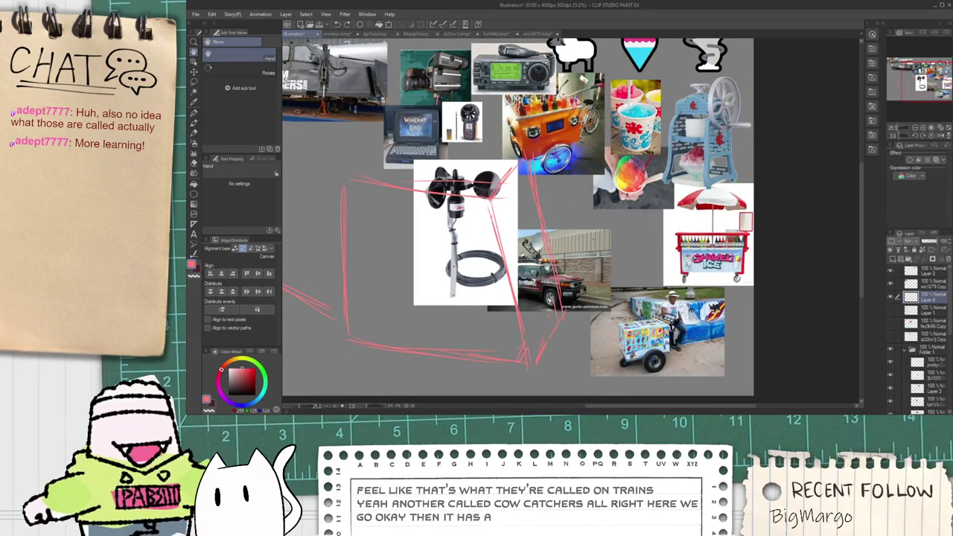
drag(663, 251, 851, 332)
drag(449, 221, 566, 256)
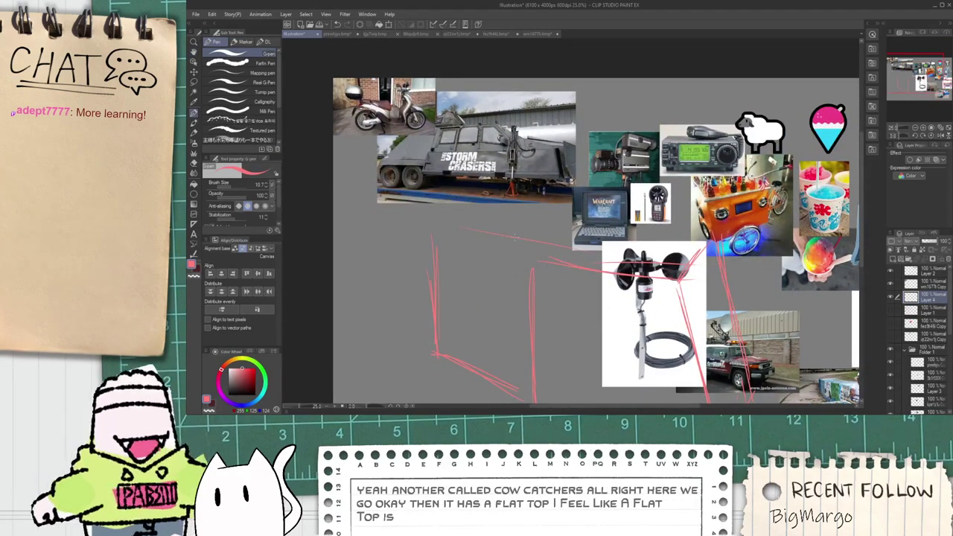
drag(471, 222, 538, 253)
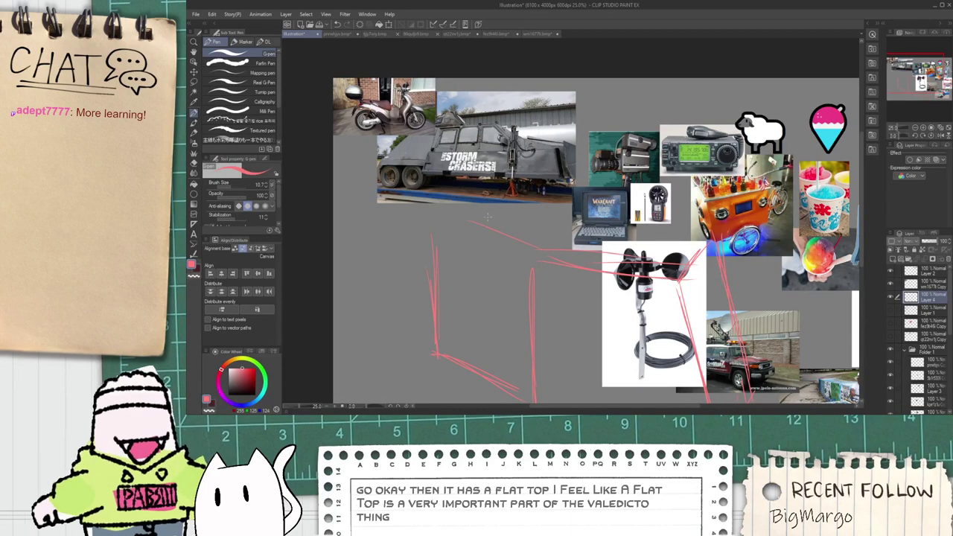
drag(452, 218, 600, 192)
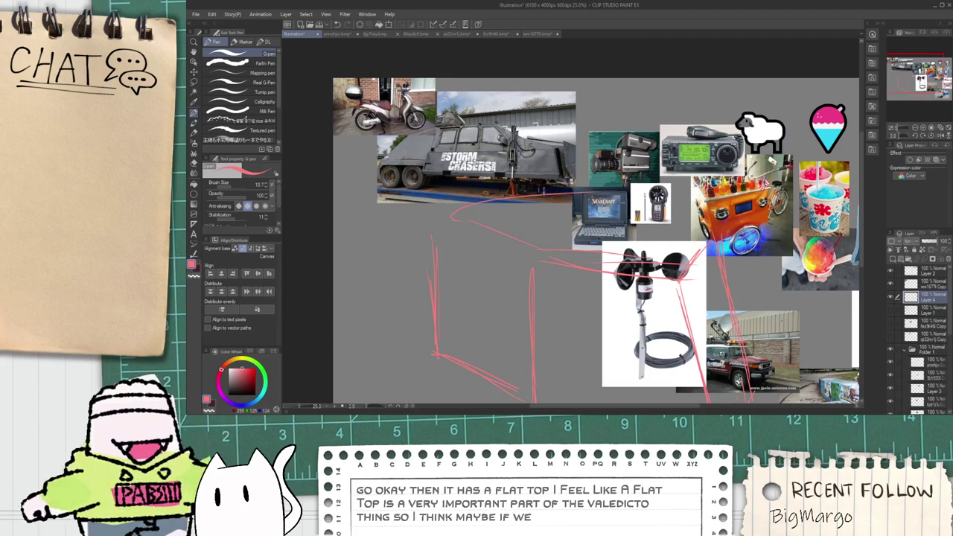
drag(543, 195, 660, 223)
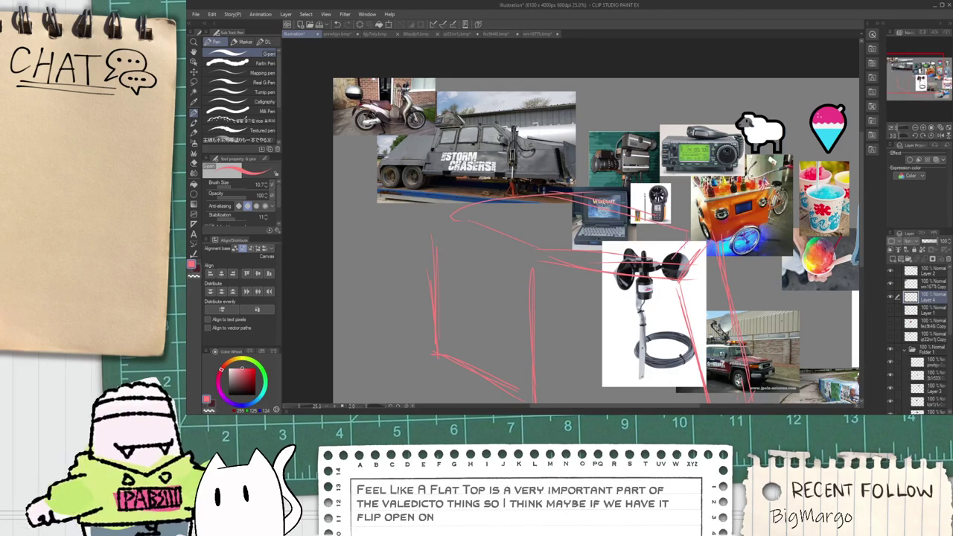
drag(606, 253, 686, 246)
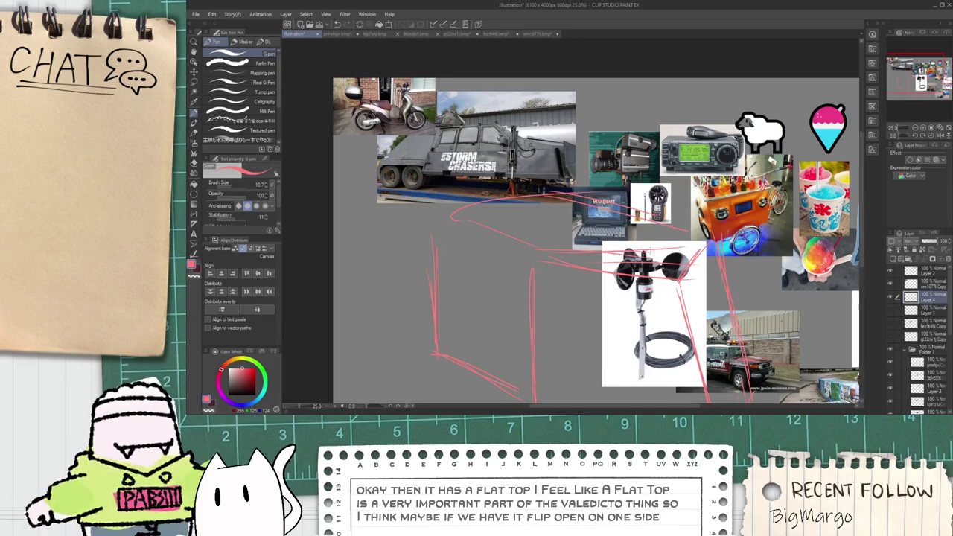
Step: Examine how the lids and latches are arranged on top of the sticker-covered ice cream cart in the reference photo
scroll(692, 229, down, 2)
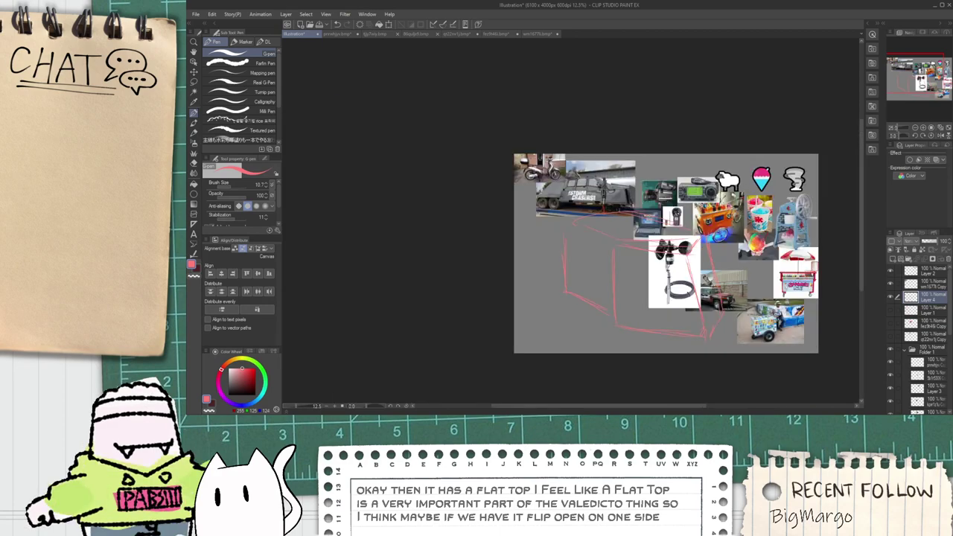
key(space)
drag(773, 321, 602, 315)
scroll(601, 315, up, 7)
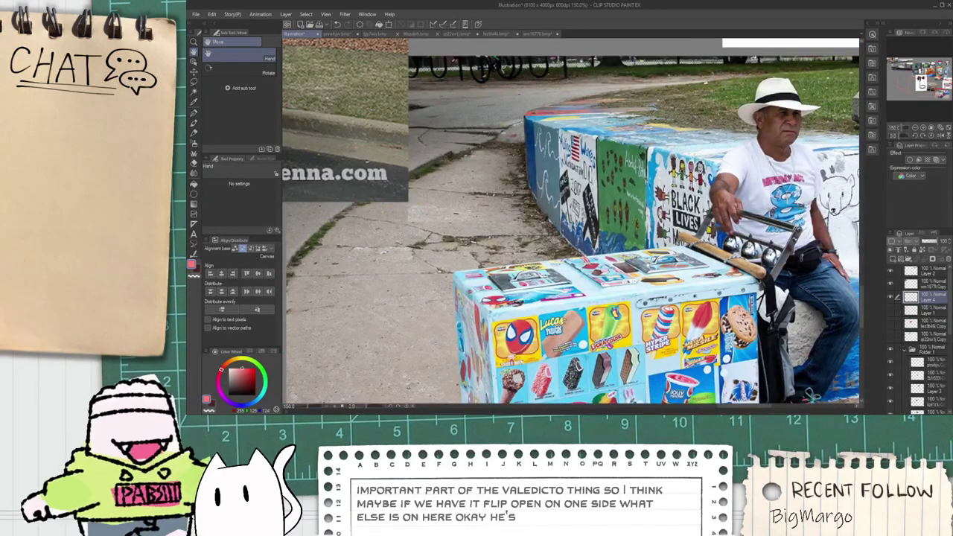
scroll(646, 214, down, 2)
scroll(641, 279, down, 3)
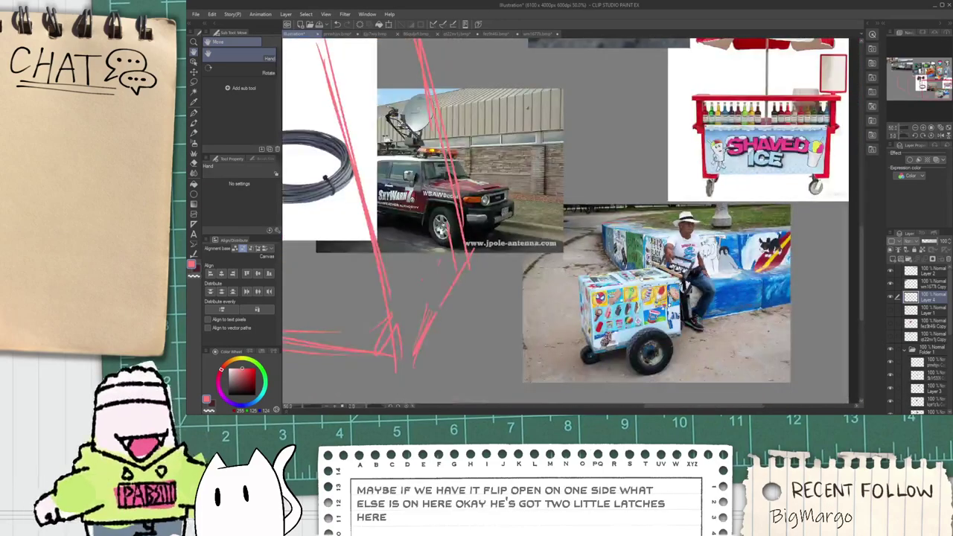
scroll(641, 279, up, 4)
scroll(654, 283, down, 3)
scroll(657, 284, down, 1)
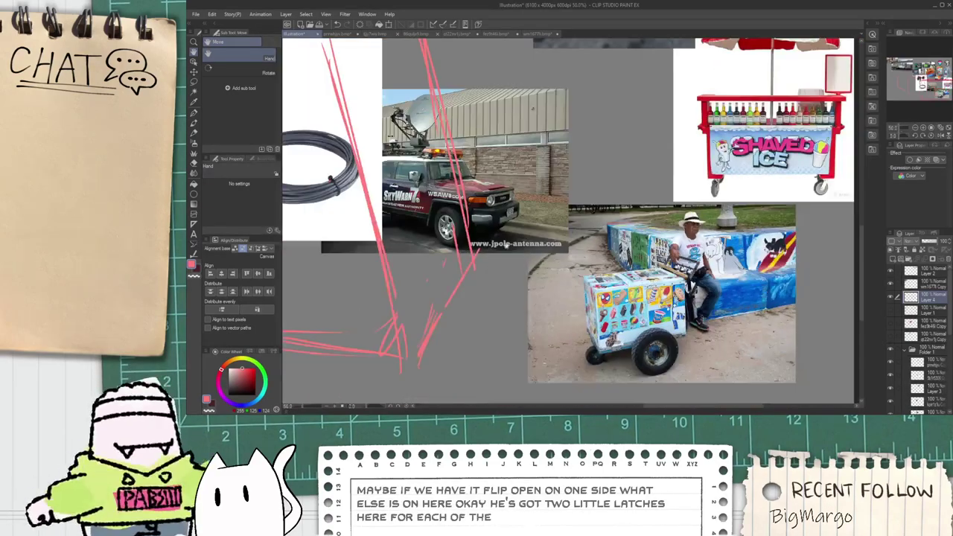
scroll(506, 245, down, 1)
drag(488, 242, 614, 347)
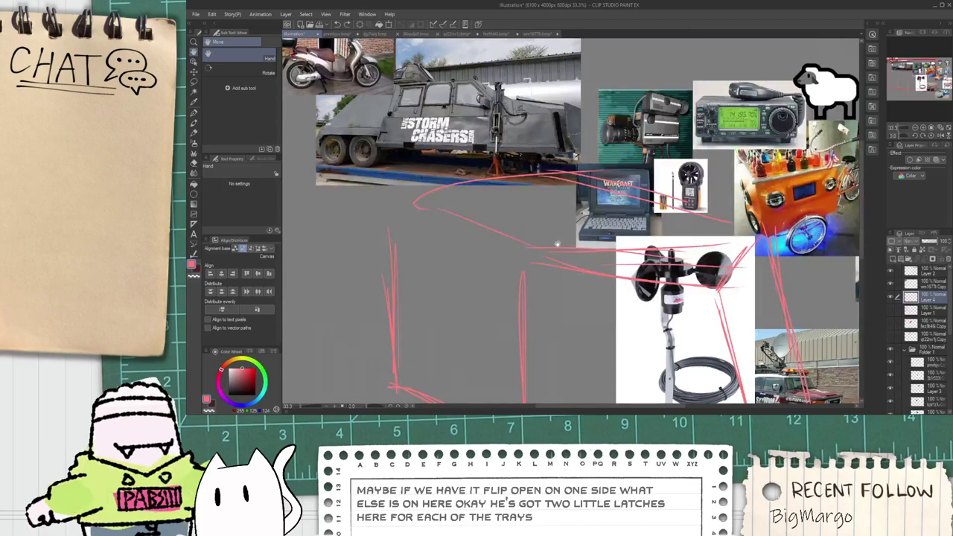
Step: Undo the single large raised lid and sketch a smaller curved lid over the front half of the cart's top
key(ctrl+z)
key(ctrl+z)
key(ctrl+z)
key(p)
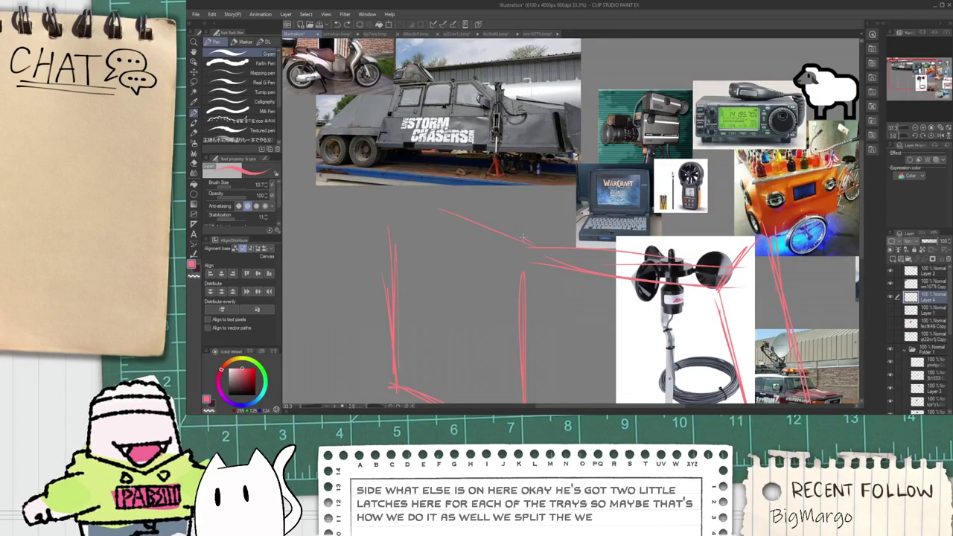
drag(523, 238, 592, 211)
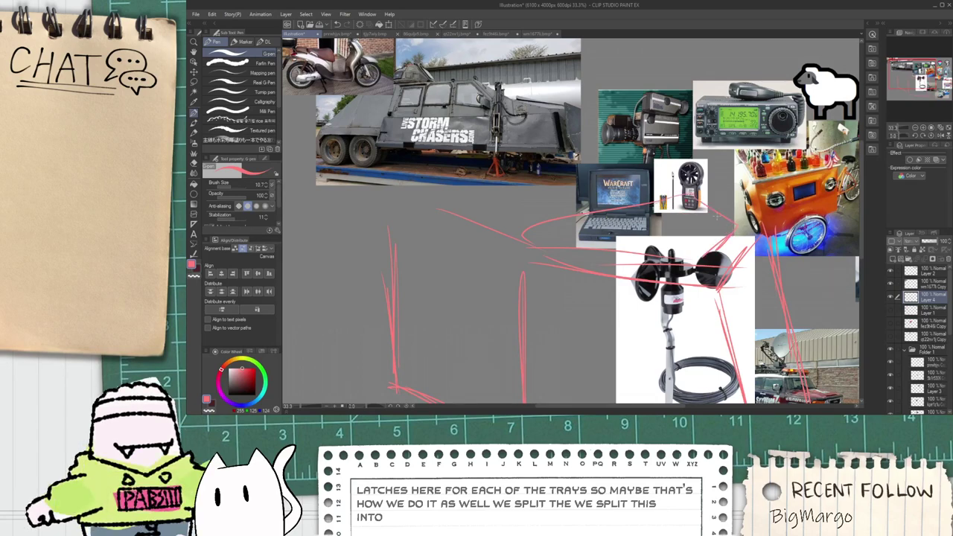
Step: Sketch a long bar handle with an upright support at each end across the front lid
key(space)
mouse_move(626, 215)
mouse_down()
mouse_move(677, 231)
mouse_move(634, 239)
mouse_move(656, 247)
mouse_move(609, 219)
mouse_up()
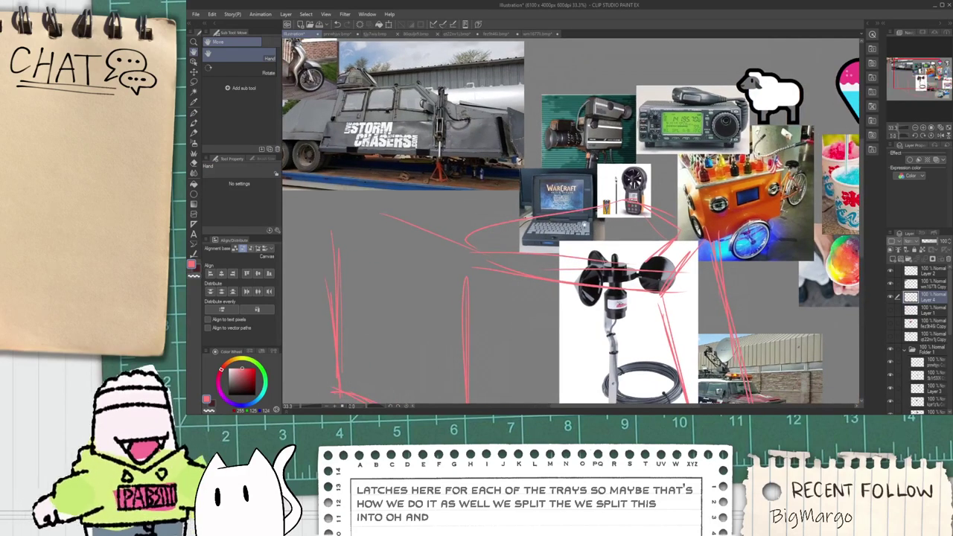
scroll(539, 227, up, 1)
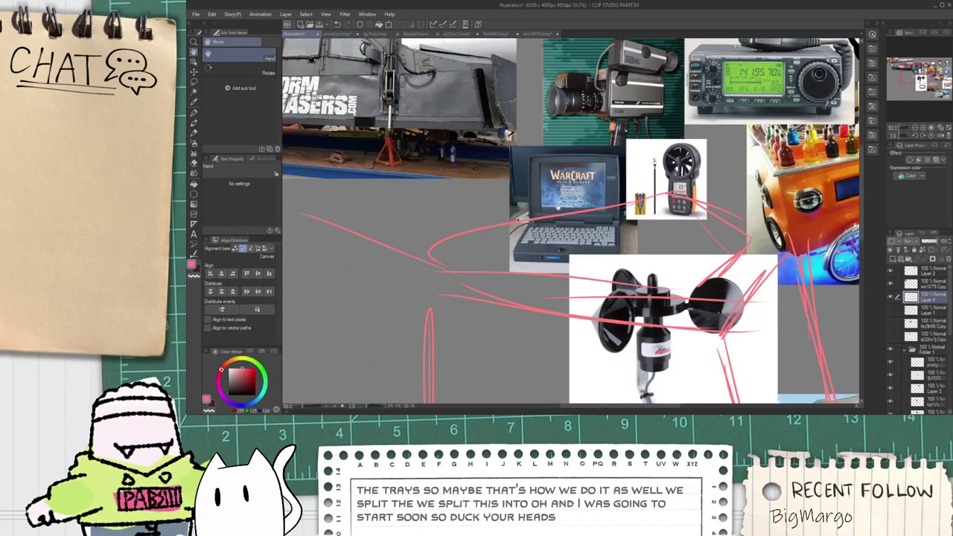
mouse_move(515, 251)
mouse_down()
mouse_move(555, 257)
mouse_move(545, 254)
mouse_up()
mouse_move(527, 202)
mouse_down()
mouse_move(662, 188)
mouse_move(661, 244)
mouse_up()
drag(648, 193, 646, 246)
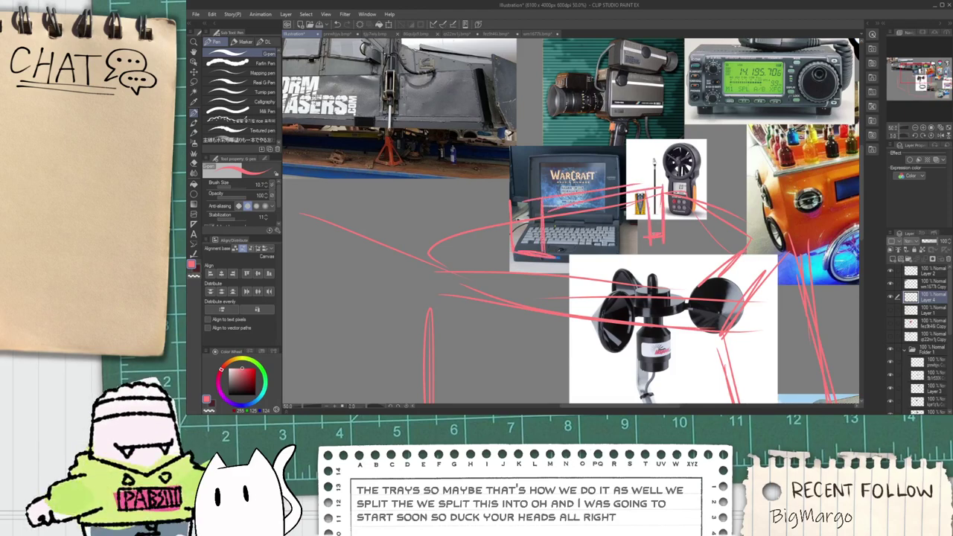
key(e)
scroll(644, 238, down, 2)
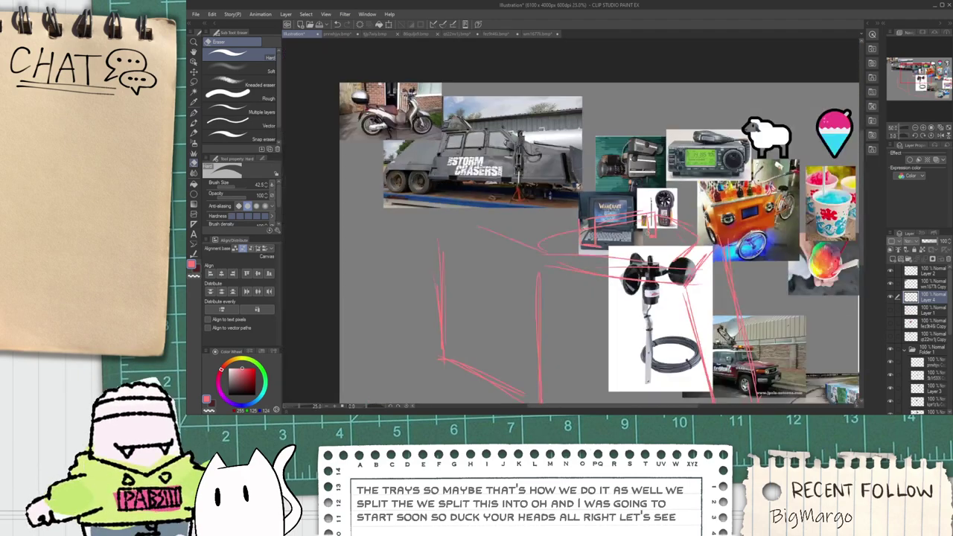
Step: Sketch a second lid on the rear half of the cart's top, with a matching bar handle across it
key(space)
drag(528, 239, 503, 231)
scroll(503, 231, up, 1)
key(p)
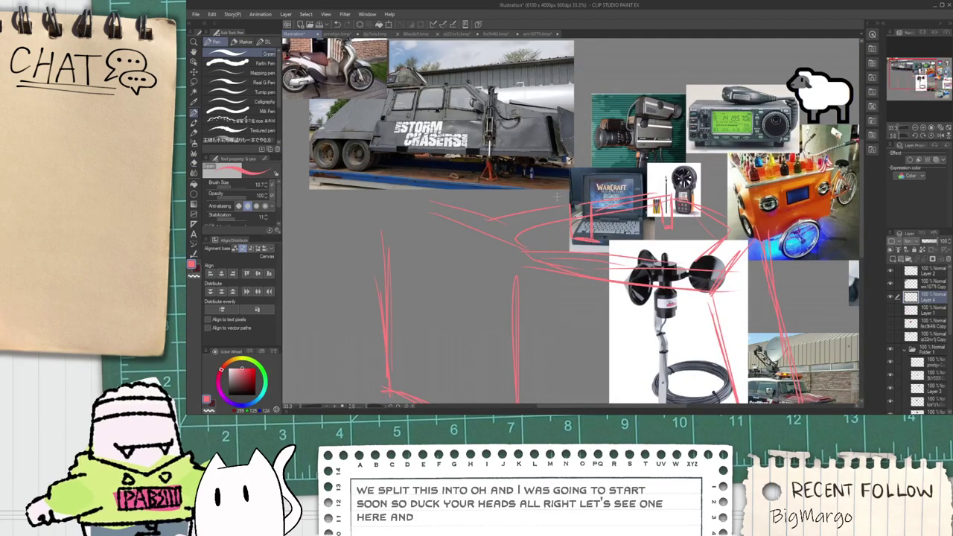
drag(436, 202, 560, 180)
drag(476, 188, 592, 180)
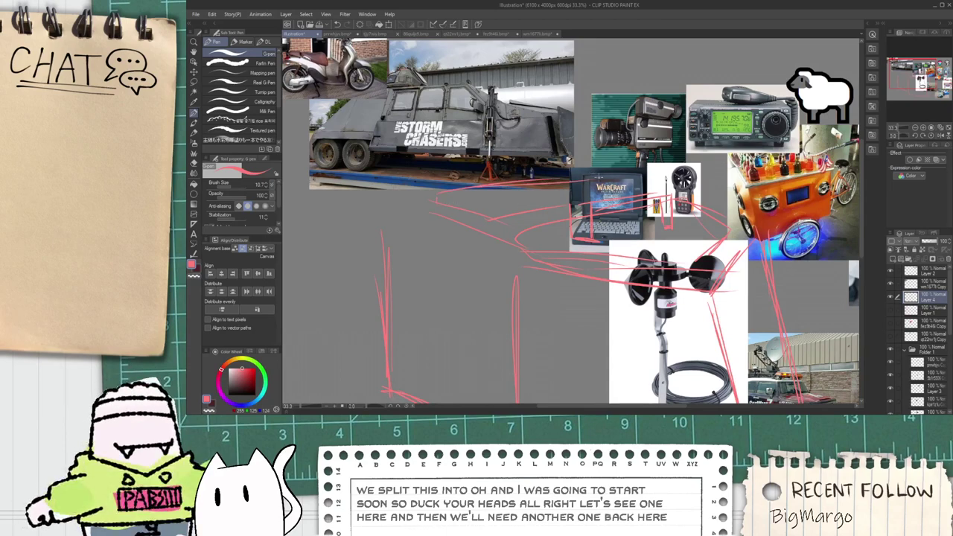
drag(487, 191, 487, 168)
drag(489, 177, 549, 164)
mouse_move(500, 178)
mouse_down()
mouse_move(569, 165)
mouse_move(567, 183)
mouse_move(519, 206)
mouse_up()
Step: Sketch a thick rounded rim around the rear end of the cart's top beneath the lids, and ready the Lasso selection
key(space)
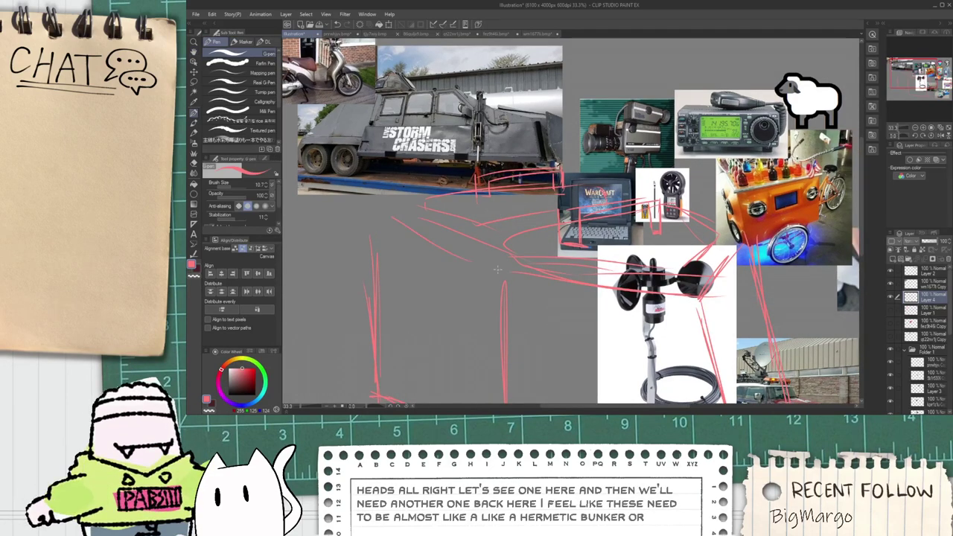
key(ctrl+z)
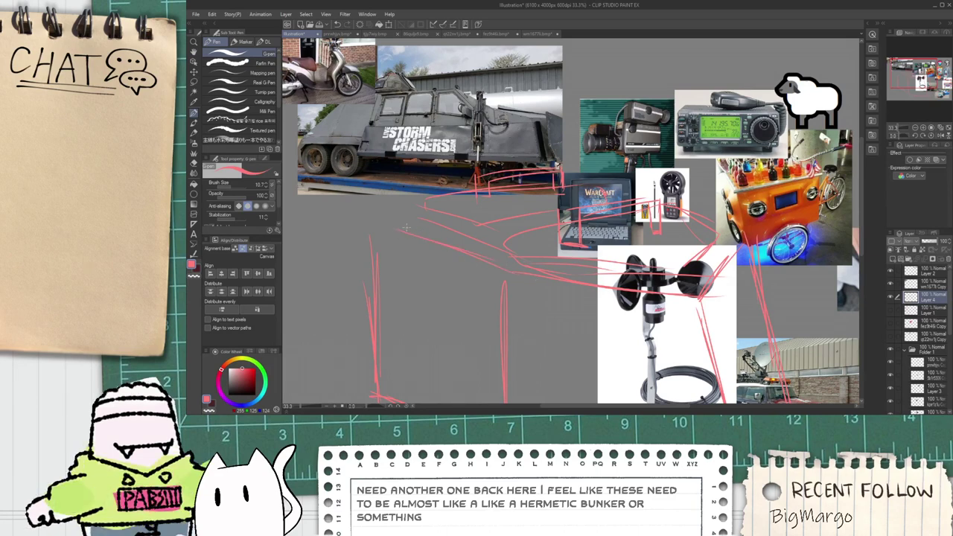
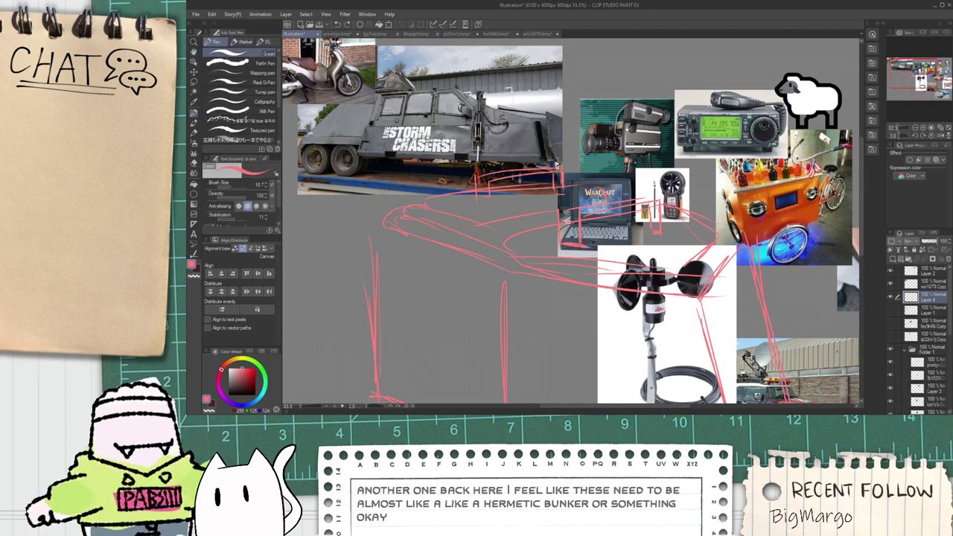
key(m)
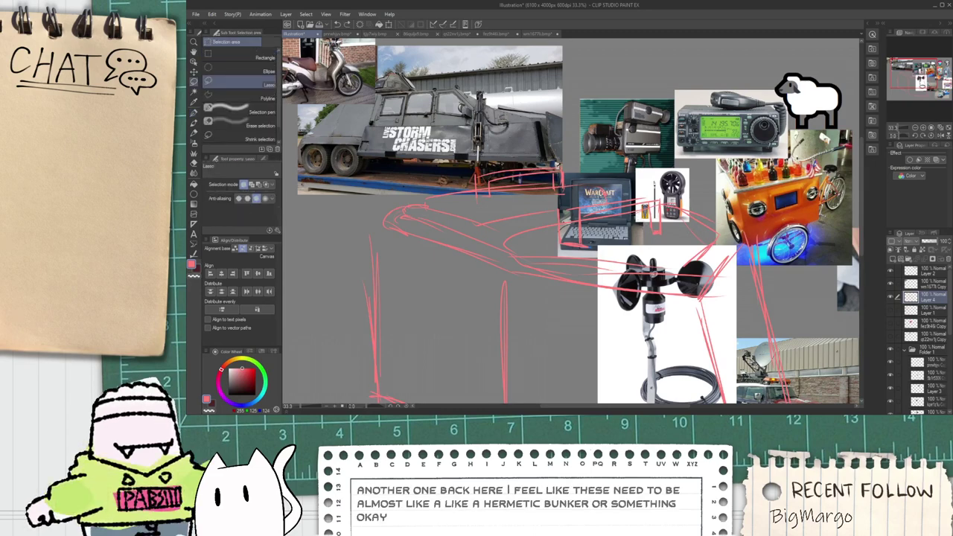
Step: Lasso the lids and handles on the cart's top, shift them slightly toward the rim, and clear the selection
mouse_move(652, 272)
mouse_down()
mouse_move(713, 263)
mouse_move(682, 175)
mouse_move(448, 169)
mouse_up()
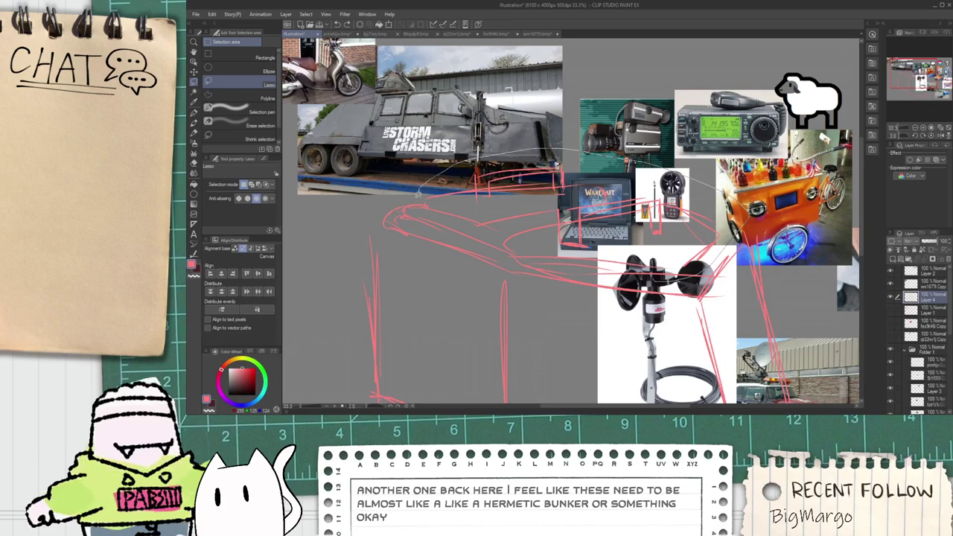
drag(428, 228, 470, 242)
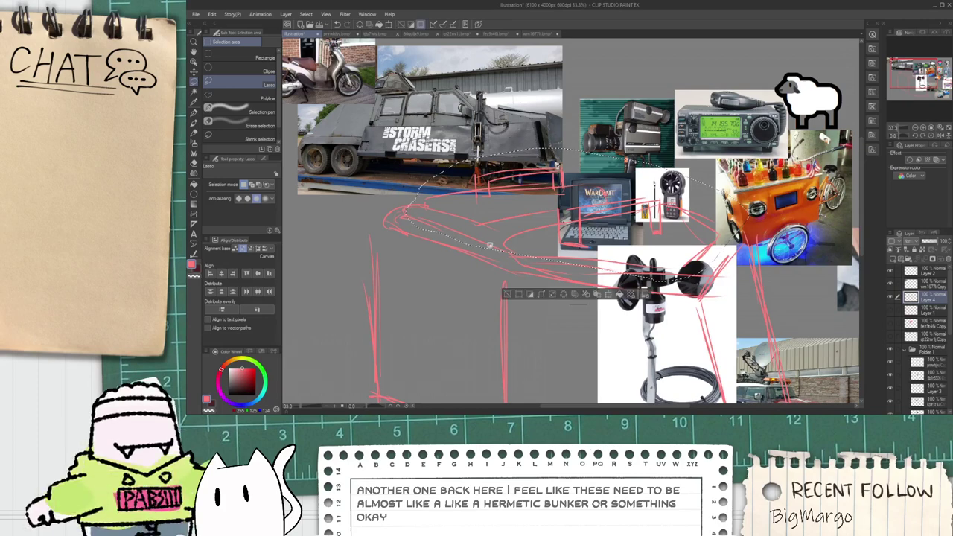
key(ctrl+t)
drag(578, 149, 560, 159)
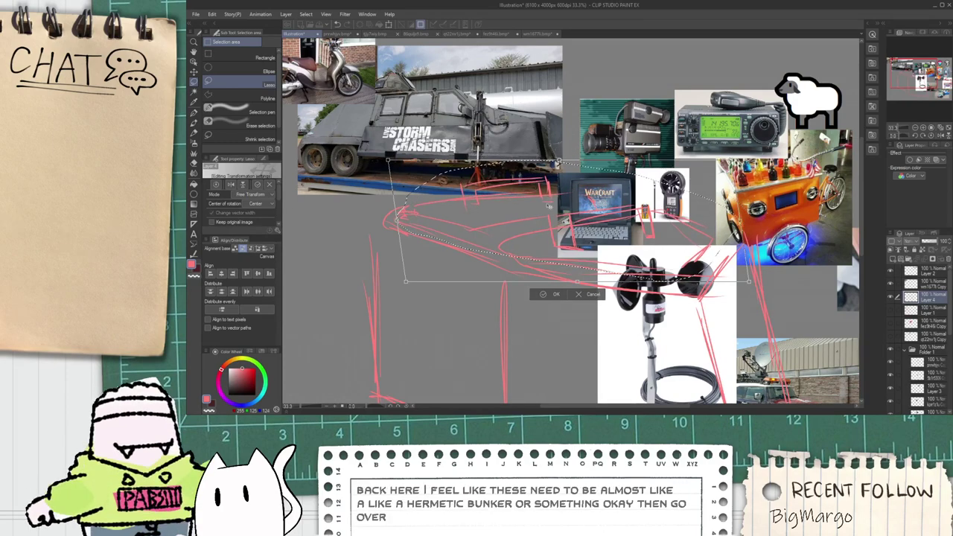
click(543, 294)
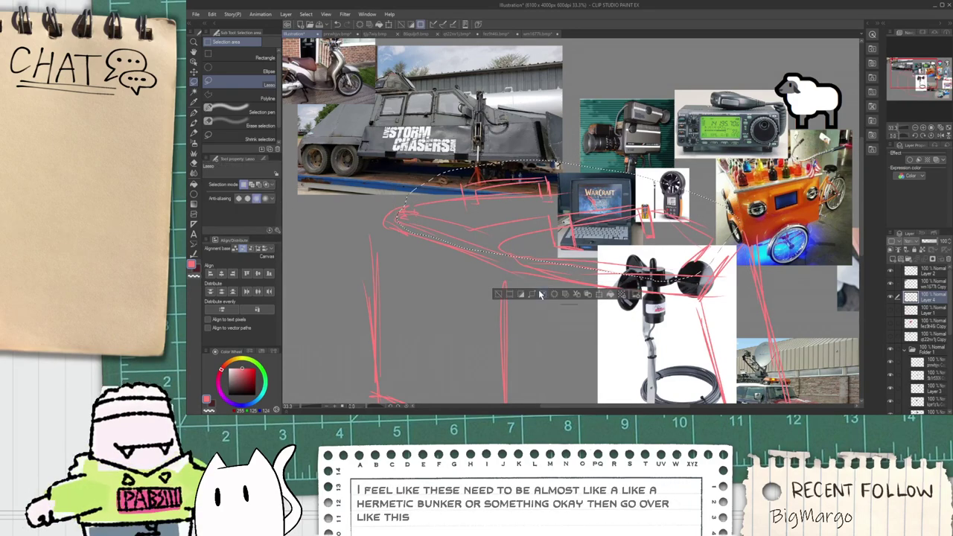
click(498, 295)
Step: Sketch a curve sweeping up from the lower corner of the cart's left end to its vertical edge, and connect the lower edge
key(space)
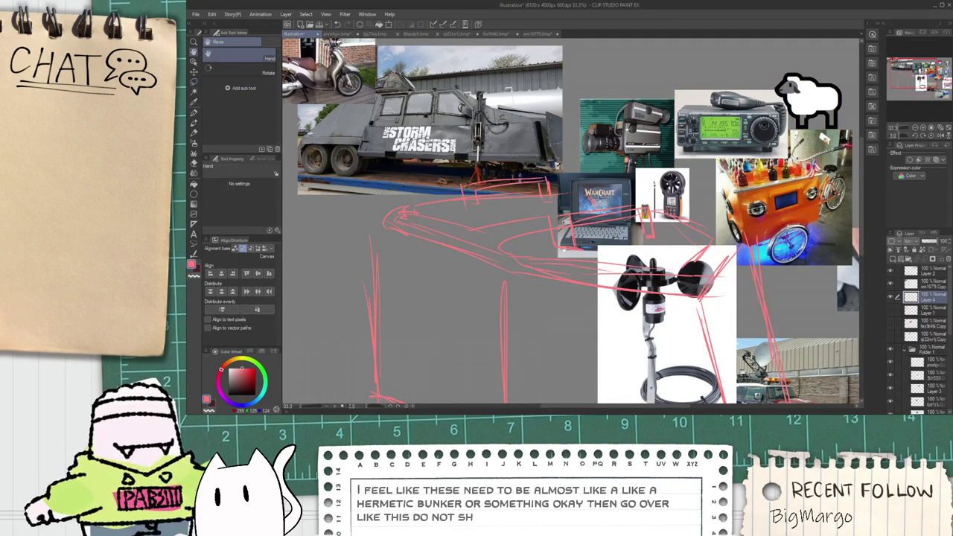
drag(547, 211, 525, 218)
key(p)
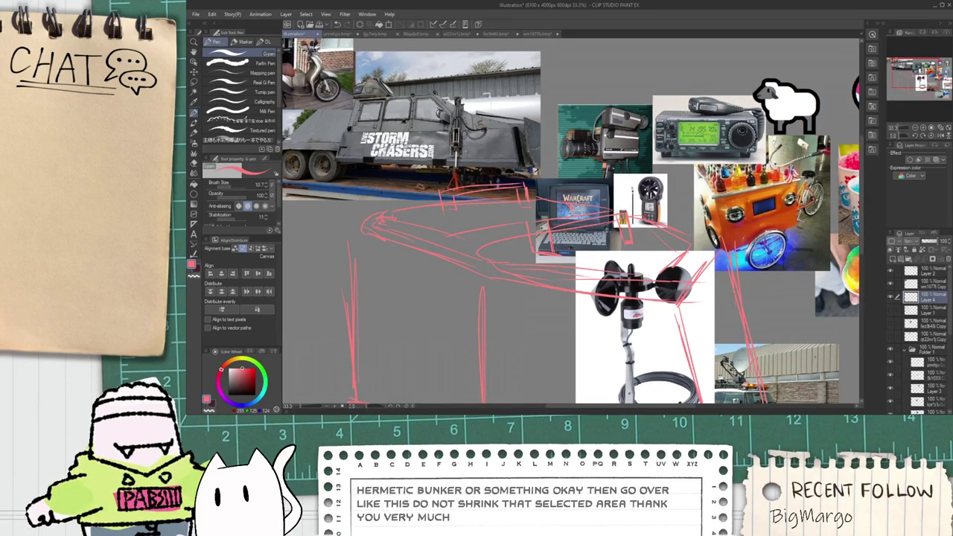
key(ctrl+minus)
key(space)
drag(531, 307, 476, 281)
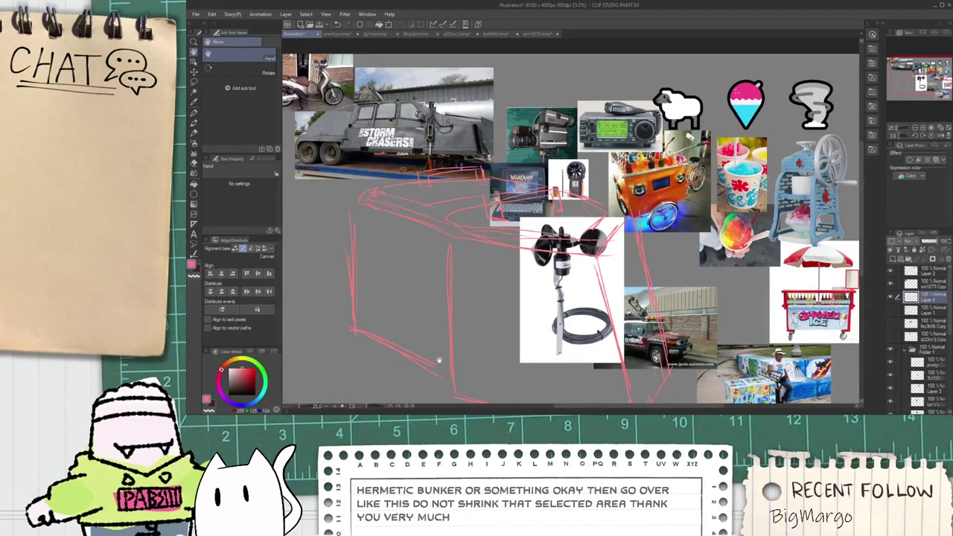
mouse_move(357, 315)
mouse_down()
mouse_move(444, 294)
mouse_move(460, 274)
mouse_up()
key(ctrl+z)
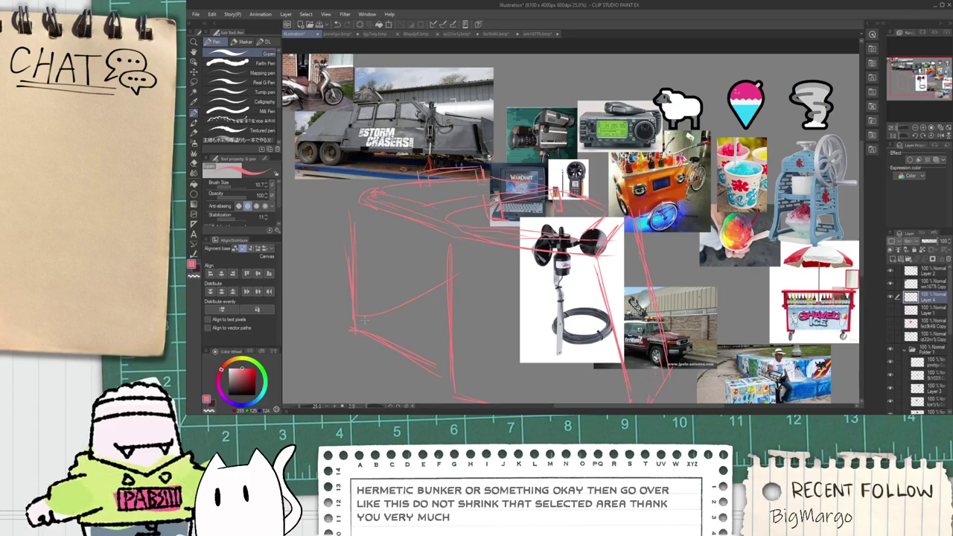
key(ctrl+z)
drag(357, 322, 445, 283)
mouse_move(370, 353)
mouse_down()
mouse_move(426, 386)
mouse_move(436, 324)
mouse_up()
scroll(435, 361, down, 2)
key(space)
scroll(436, 324, up, 2)
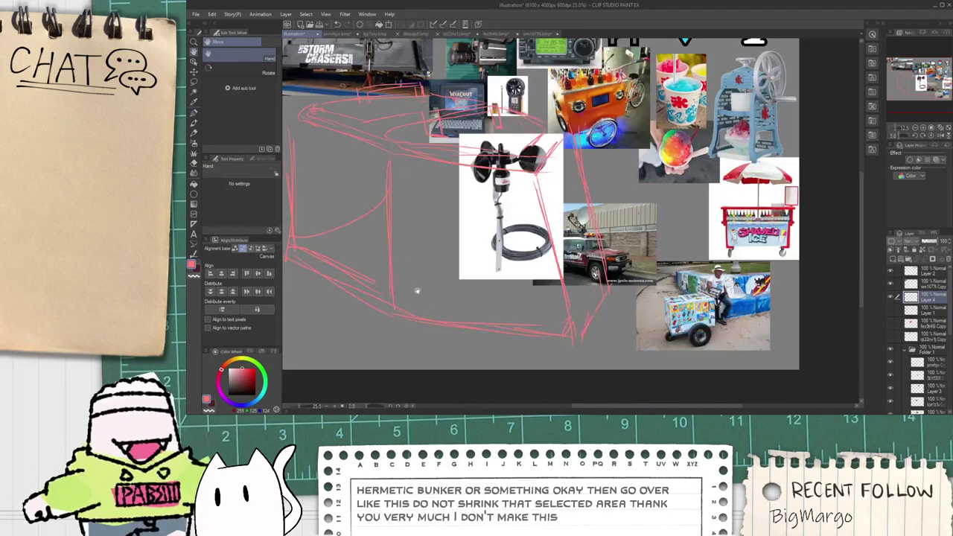
Step: Sketch the looping curves of a large curled horn around the near vertical edge of the cart's left end
drag(402, 246, 460, 265)
scroll(489, 216, up, 1)
key(space)
mouse_move(418, 217)
mouse_down()
mouse_move(445, 243)
mouse_move(378, 271)
mouse_up()
key(ctrl+z)
mouse_move(499, 206)
mouse_down()
mouse_move(460, 205)
mouse_move(459, 239)
mouse_move(437, 197)
mouse_move(488, 339)
mouse_up()
drag(342, 321, 493, 326)
drag(389, 332, 454, 324)
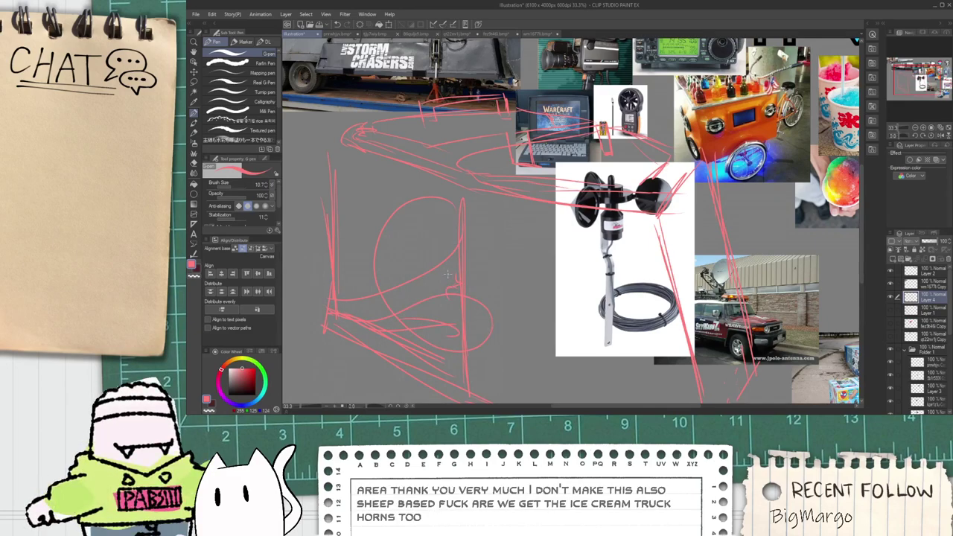
Step: Sketch a second curled horn projecting from the right end of the cart
scroll(458, 267, down, 1)
drag(458, 266, 362, 261)
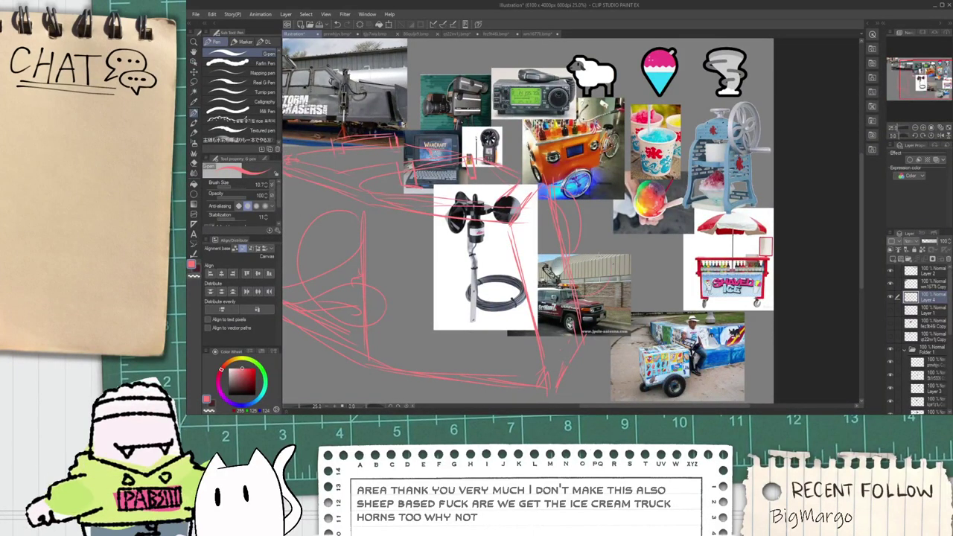
scroll(606, 254, down, 2)
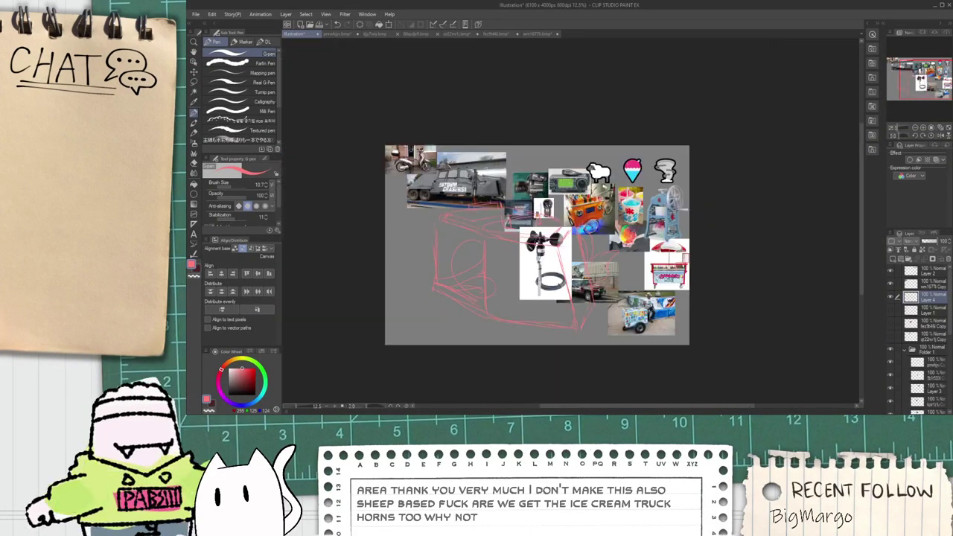
drag(532, 254, 525, 256)
scroll(524, 256, up, 2)
scroll(357, 333, up, 1)
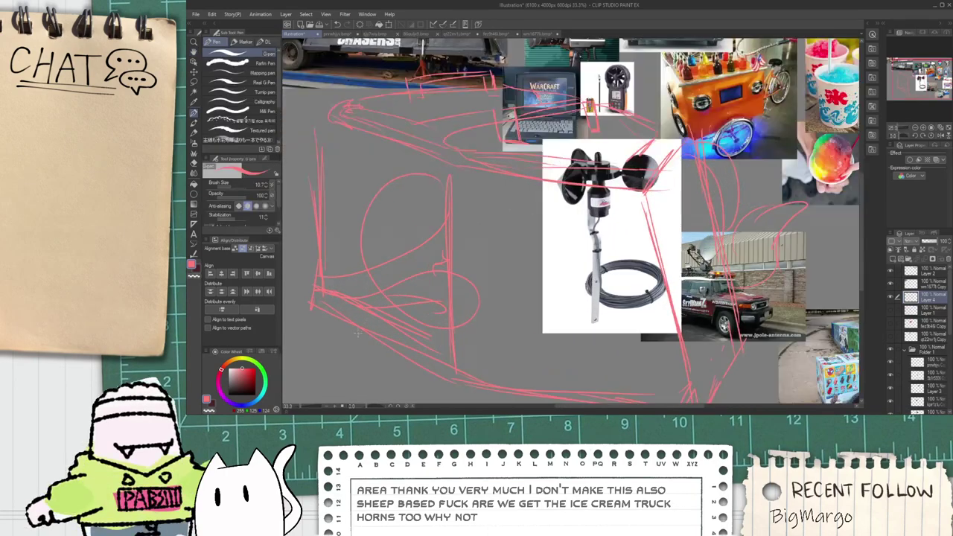
Step: Sketch a small round dangling bell on each of the two horns
key(ctrl+z)
mouse_move(364, 317)
mouse_down()
mouse_move(353, 369)
mouse_move(371, 300)
mouse_move(384, 351)
mouse_move(391, 321)
mouse_move(407, 364)
mouse_move(377, 371)
mouse_up()
key(ctrl+z)
scroll(775, 264, down, 1)
drag(775, 264, 592, 258)
scroll(593, 257, up, 2)
drag(615, 195, 637, 260)
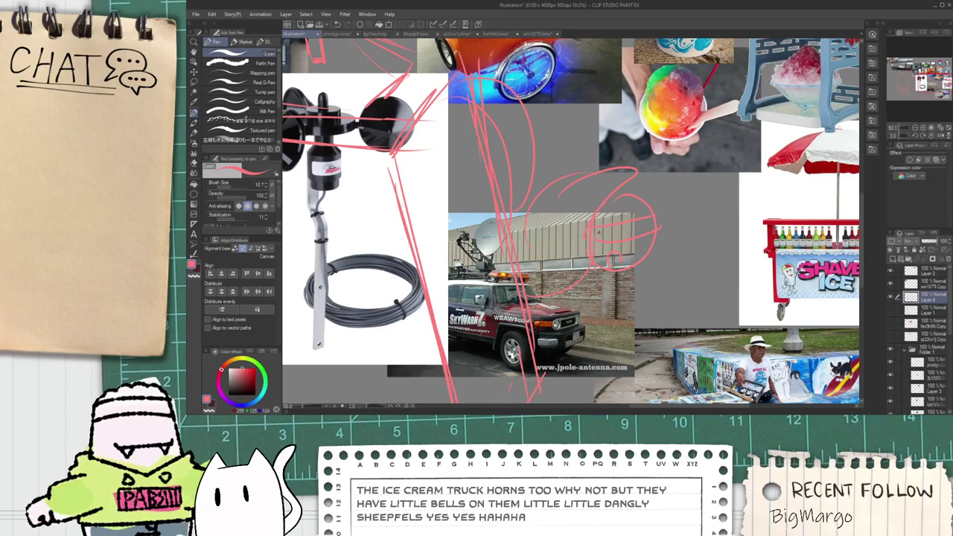
Step: Rework the short line along the cart's lower edge and join the left vertical edge to the top rim with a rounded corner
scroll(433, 299, down, 2)
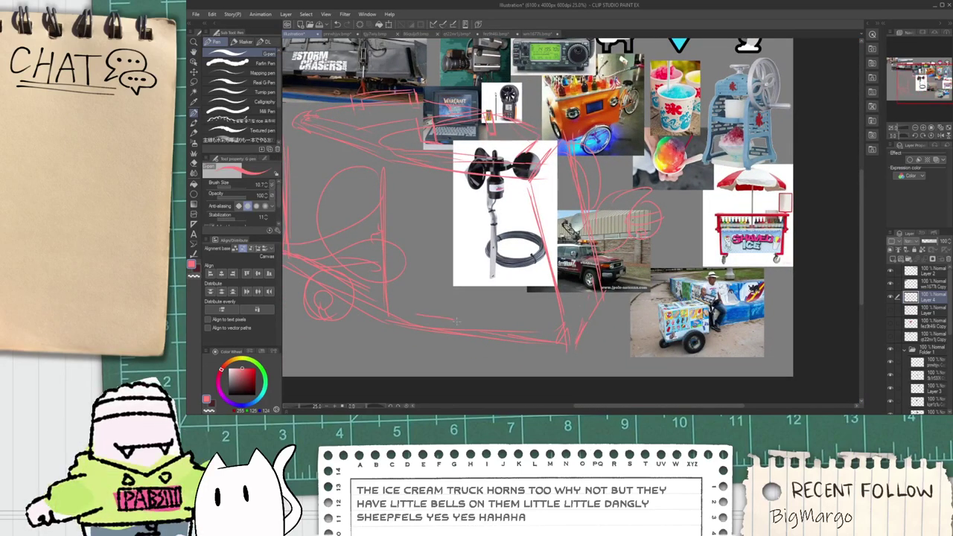
key(ctrl+z)
drag(414, 304, 524, 321)
key(space)
drag(411, 299, 457, 312)
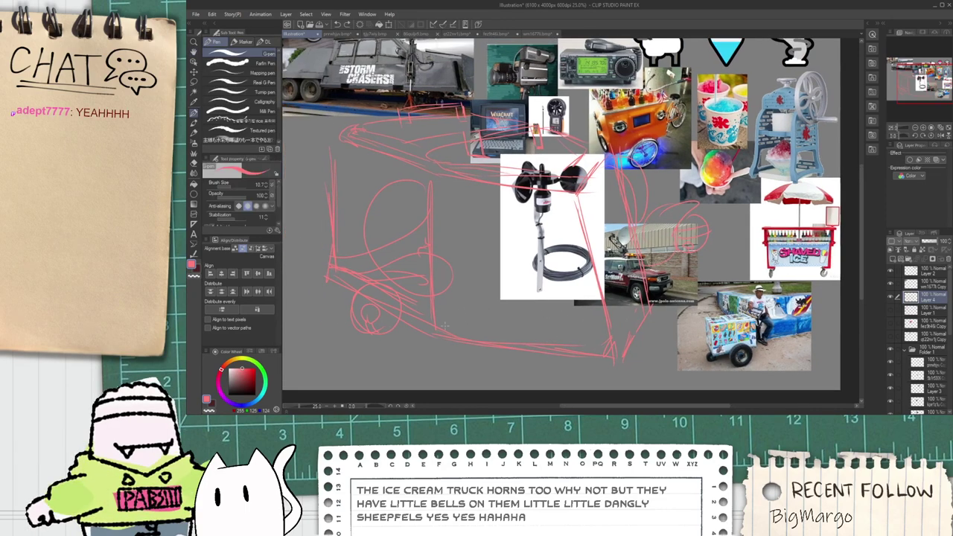
key(space)
drag(404, 233, 392, 276)
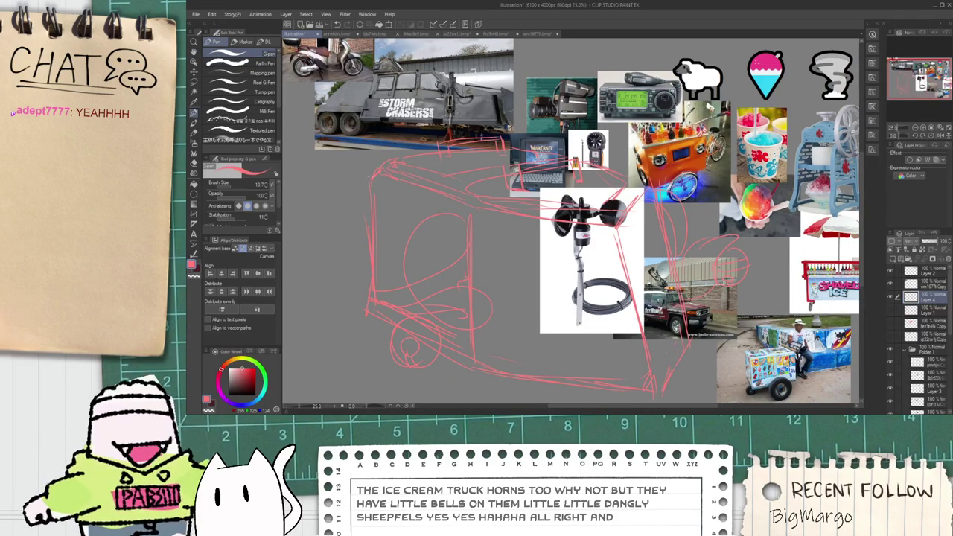
drag(396, 161, 427, 203)
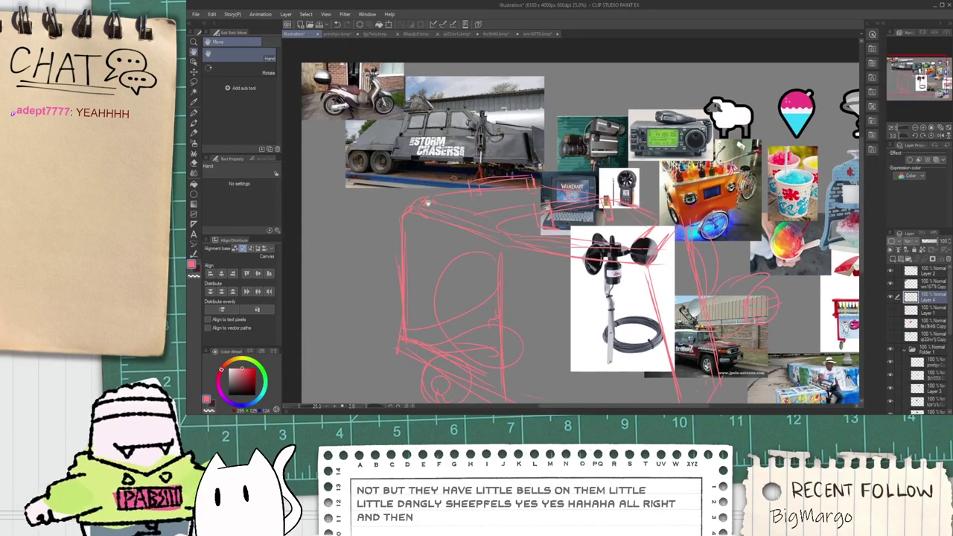
Step: Examine the wheel size and placement on the reference photo of the street vendor's ice cream cart
drag(591, 293, 447, 183)
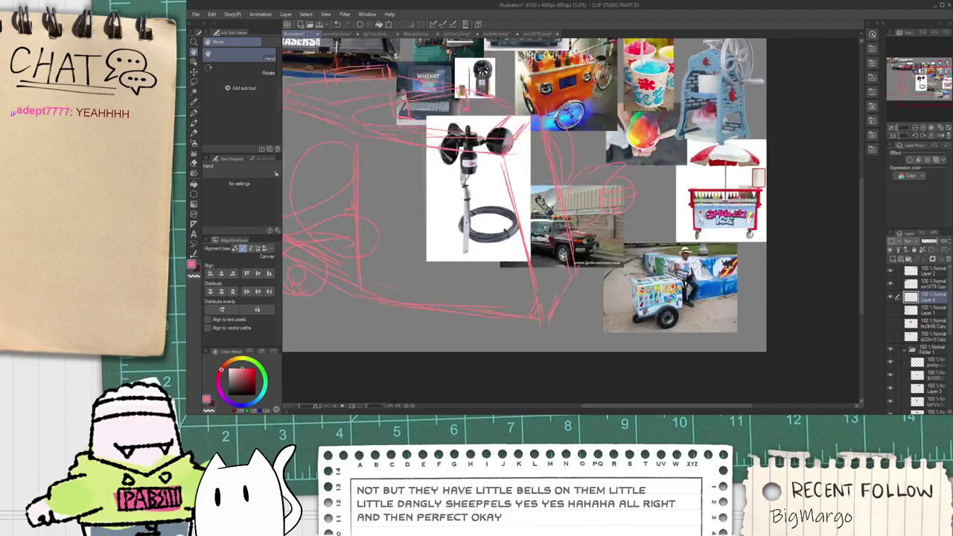
drag(651, 302, 560, 299)
scroll(581, 291, up, 4)
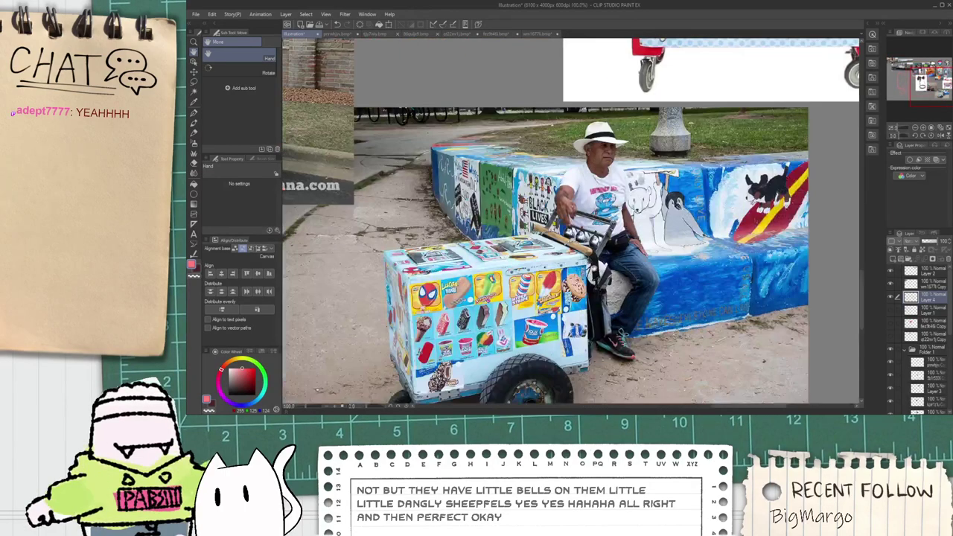
scroll(599, 273, down, 2)
drag(412, 201, 724, 273)
scroll(715, 208, down, 2)
drag(559, 170, 575, 233)
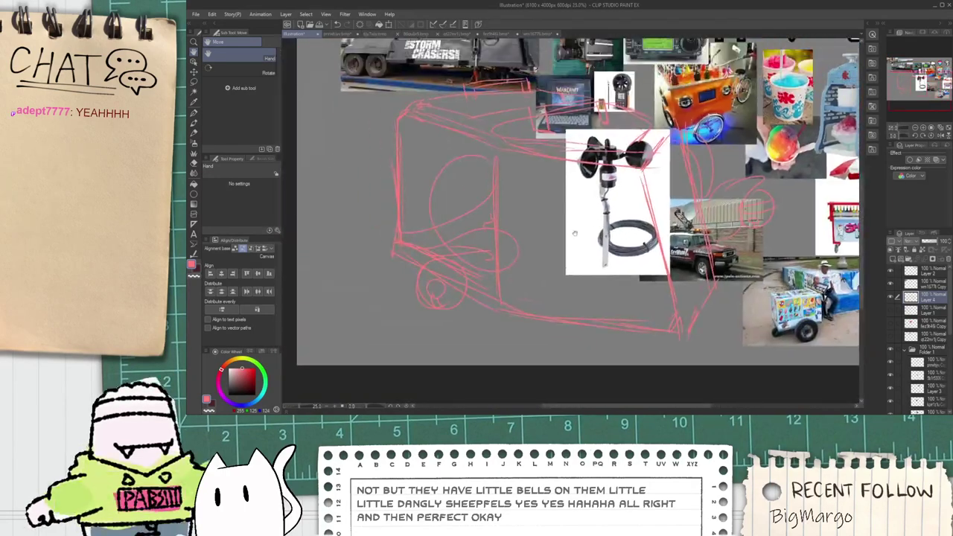
drag(517, 293, 493, 264)
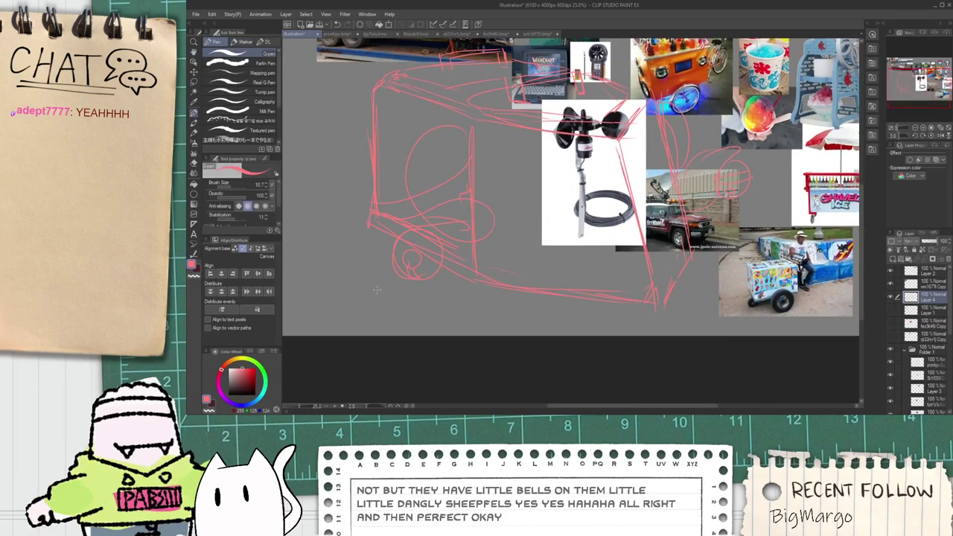
Step: Try to sketch a big, wide wheel standing outside the lower corner of the cart's left end
drag(351, 187, 364, 269)
key(ctrl+z)
key(ctrl+z)
mouse_move(346, 220)
mouse_down()
mouse_move(397, 300)
mouse_move(347, 288)
mouse_move(356, 312)
mouse_move(343, 205)
mouse_move(356, 307)
mouse_up()
key(ctrl+z)
key(ctrl+z)
drag(340, 187, 392, 180)
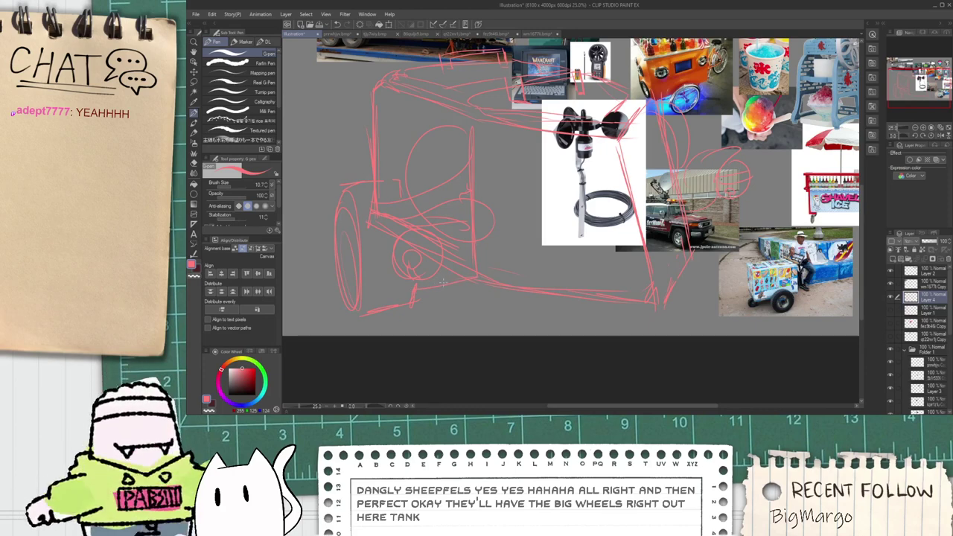
drag(445, 284, 481, 300)
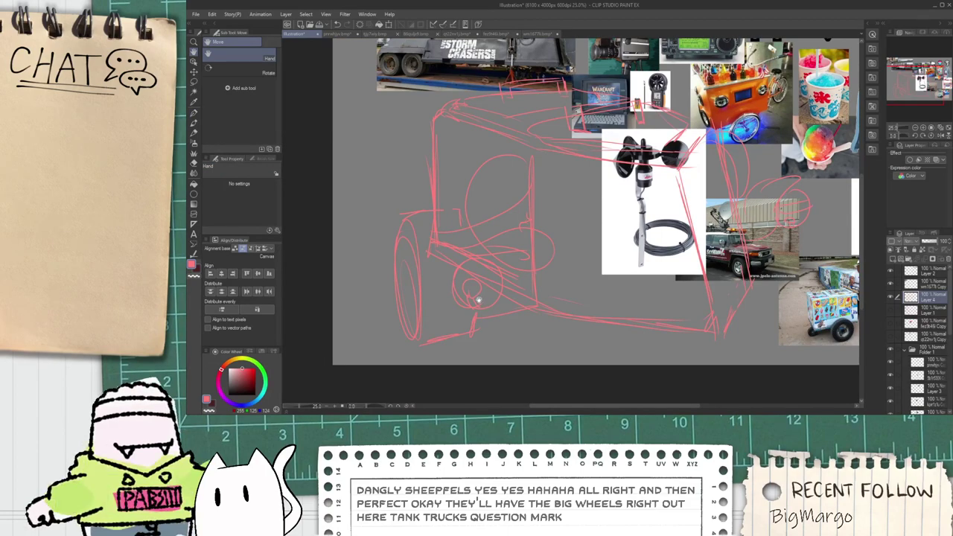
scroll(504, 276, down, 4)
drag(507, 264, 471, 270)
scroll(476, 259, up, 4)
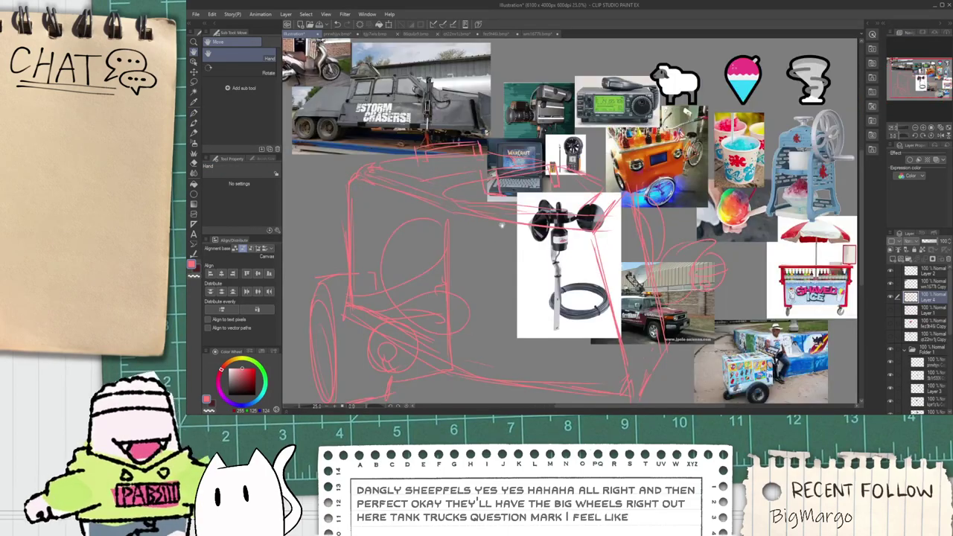
drag(430, 319, 492, 243)
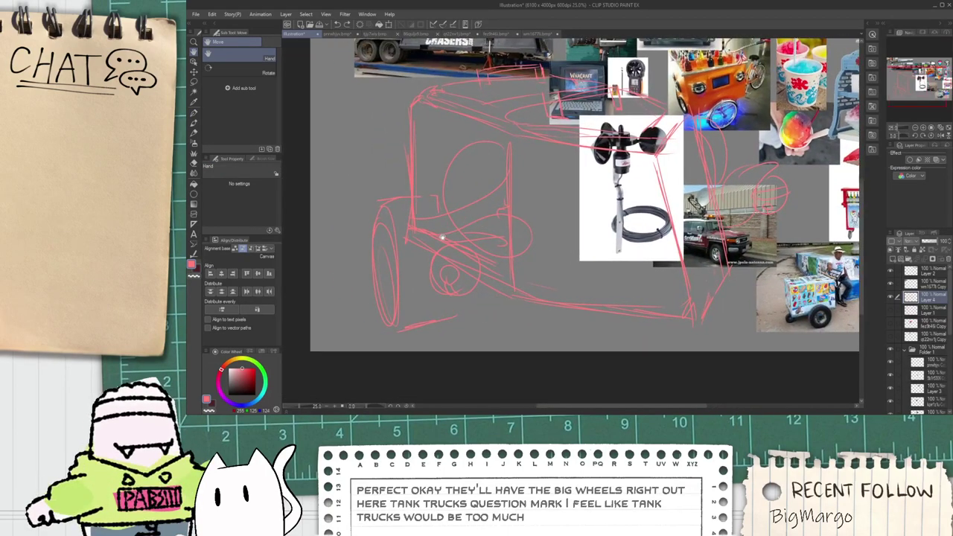
Step: Move the cart sketch layer up on the canvas to leave more room below the body
scroll(455, 252, down, 2)
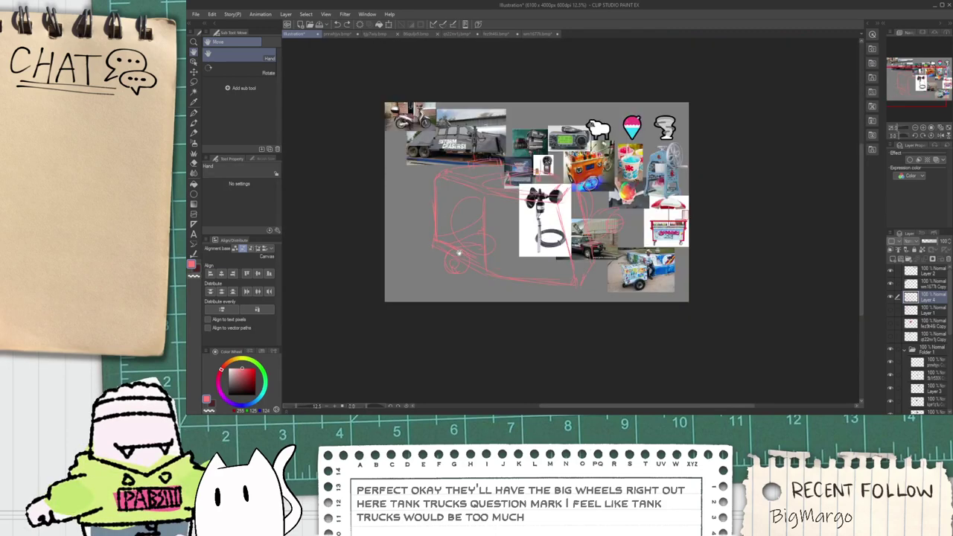
key(k)
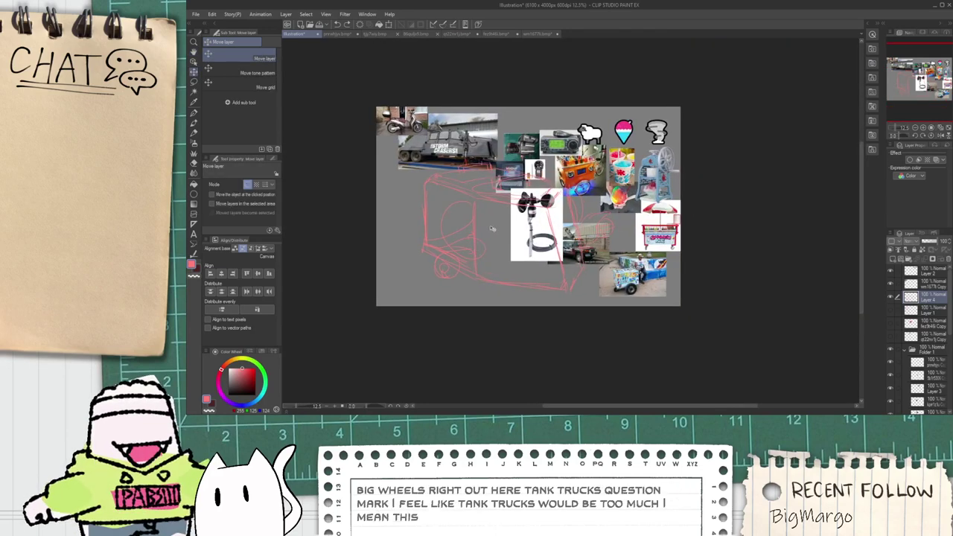
mouse_move(491, 229)
mouse_down()
mouse_move(495, 210)
mouse_move(491, 220)
mouse_up()
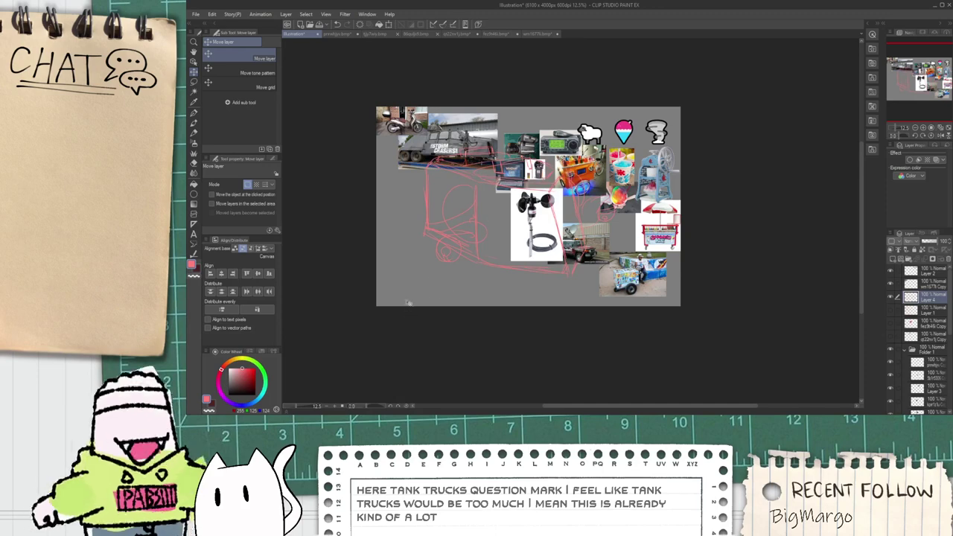
Step: Sketch a curved wheel arch at the lower corner of the cart's left end and erase the body outline crossing it
key(p)
scroll(442, 224, up, 4)
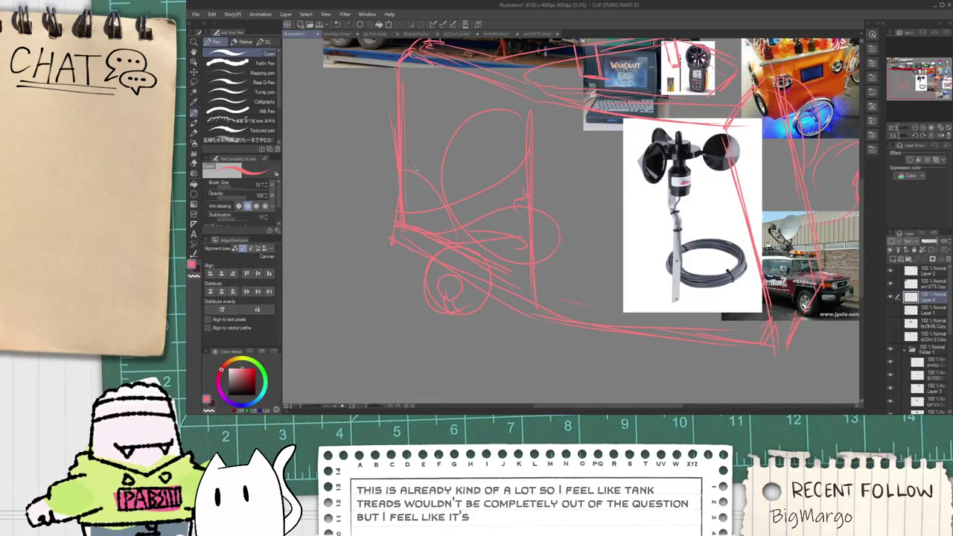
key(e)
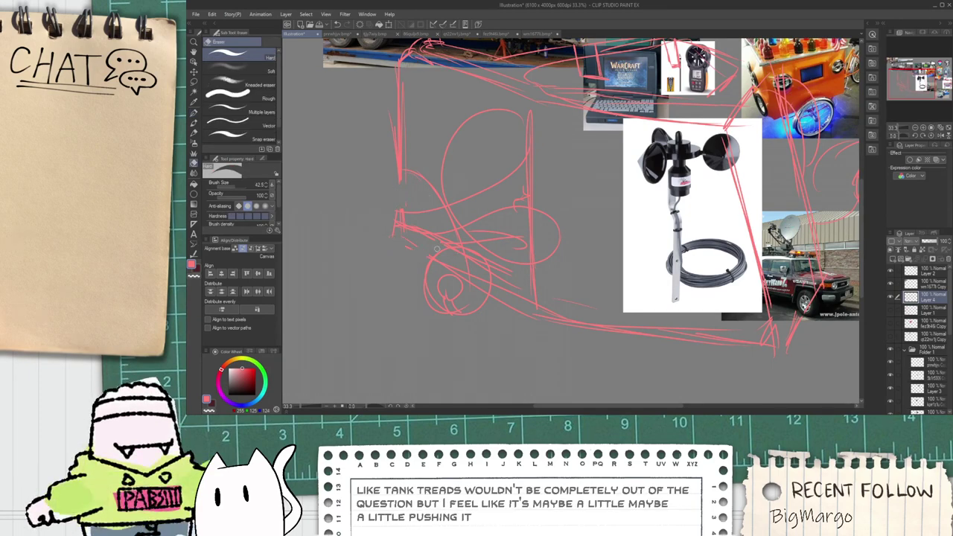
Step: Sketch a large, wide wheel under the arch with an oval outer face, an inner hub ring and a thick tread
key(p)
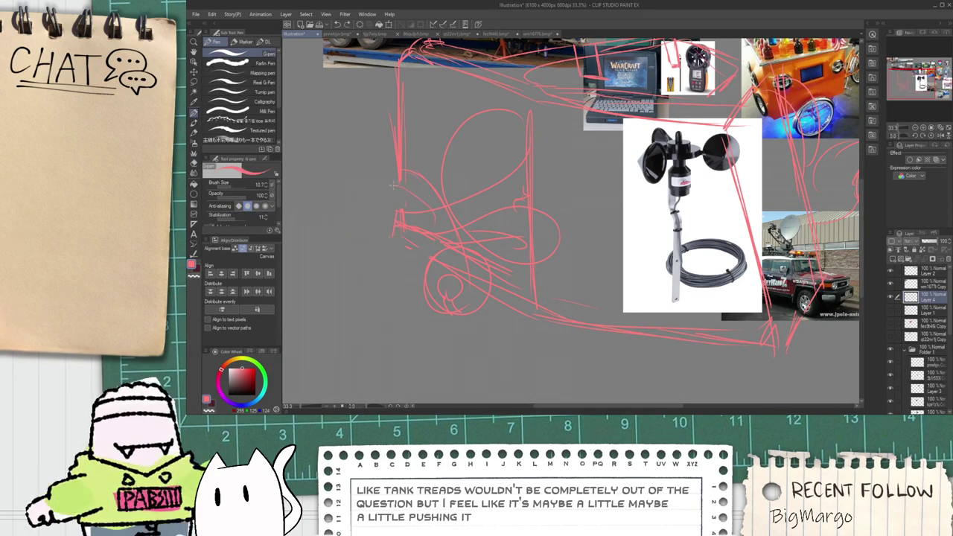
mouse_move(357, 184)
mouse_down()
mouse_move(352, 271)
mouse_move(393, 330)
mouse_up()
mouse_move(361, 329)
mouse_down()
mouse_move(377, 344)
mouse_move(442, 321)
mouse_up()
drag(397, 262, 399, 324)
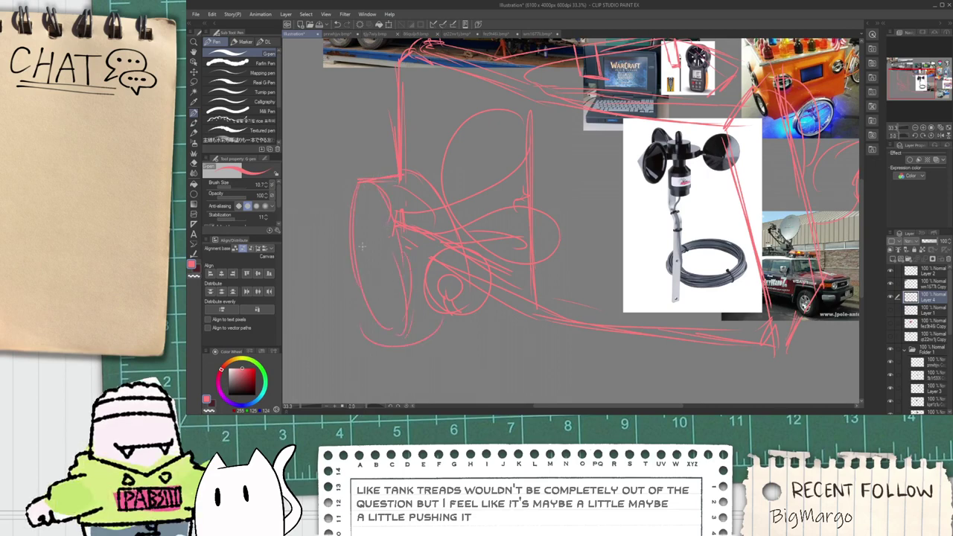
drag(353, 203, 363, 344)
mouse_move(370, 229)
mouse_down()
mouse_move(373, 304)
mouse_move(365, 290)
mouse_up()
drag(381, 340, 453, 331)
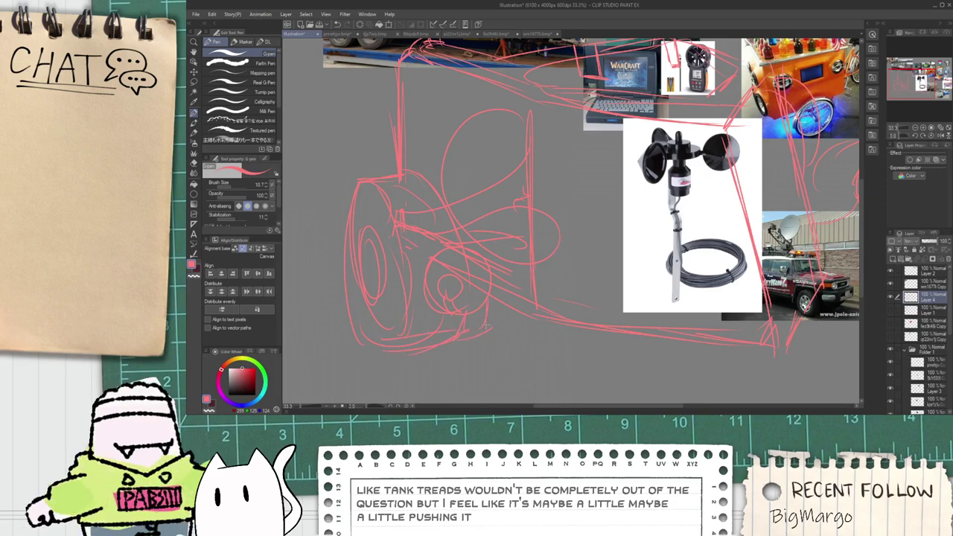
scroll(435, 325, down, 4)
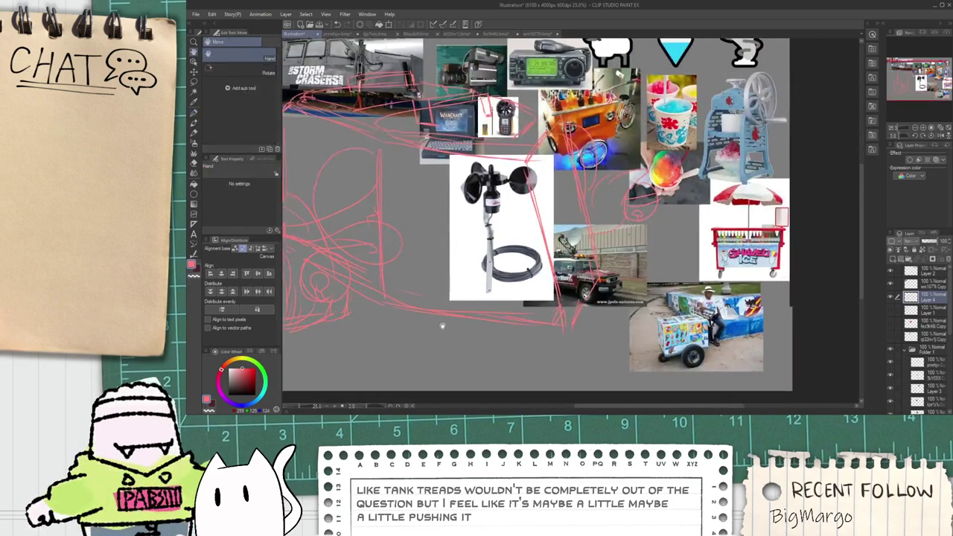
Step: Compare the wheel position with the reference carts and undo the large wide wheel at the lower corner of the cart sketch
drag(435, 325, 450, 289)
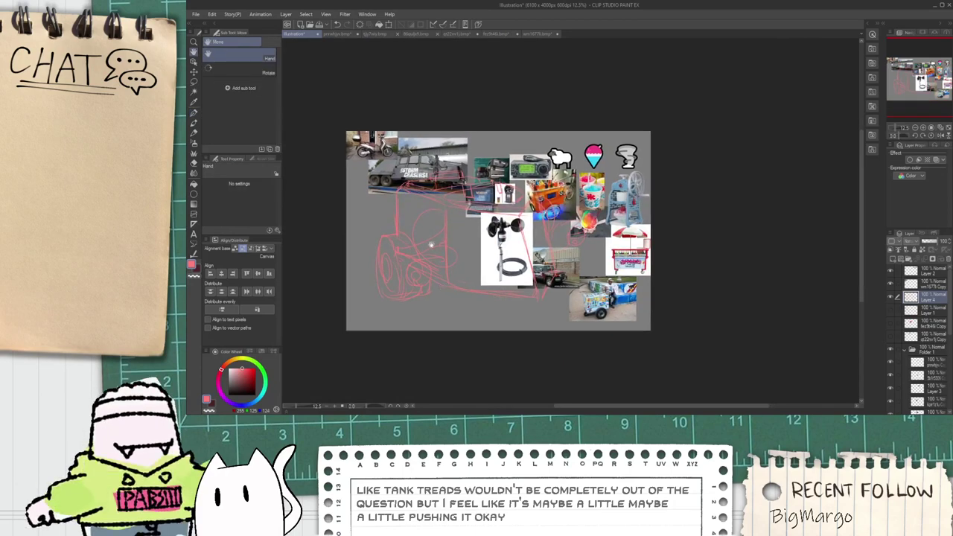
key(p)
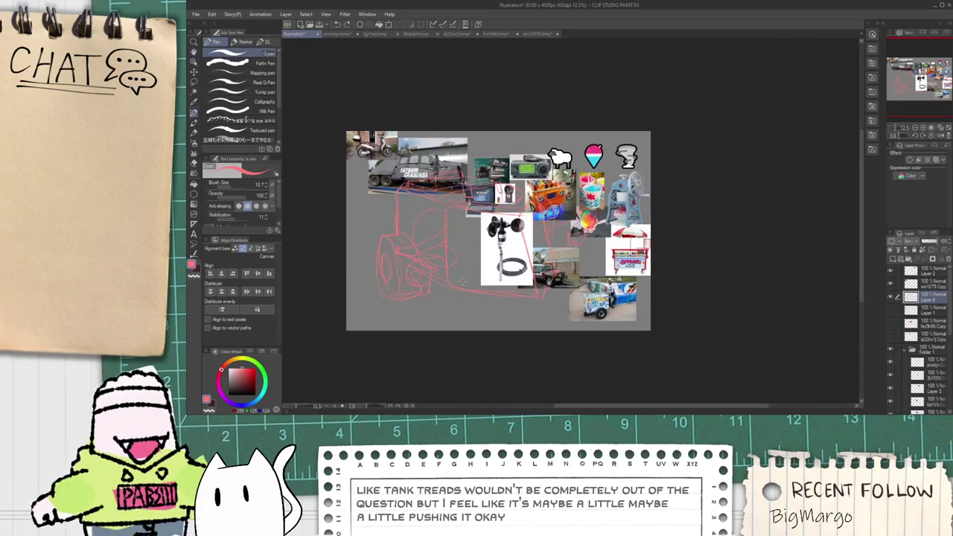
scroll(540, 320, up, 4)
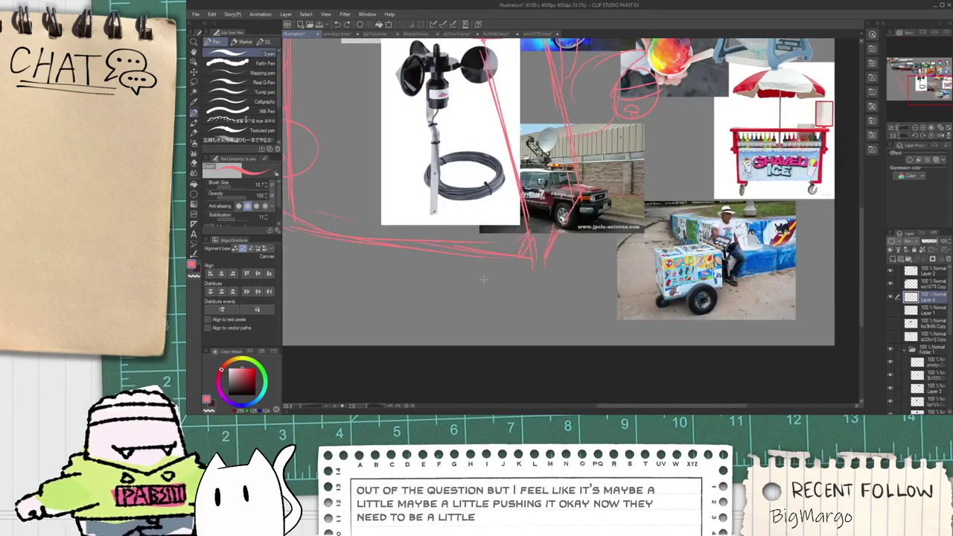
key(ctrl+minus)
drag(551, 216, 524, 322)
scroll(534, 149, up, 1)
scroll(534, 149, down, 1)
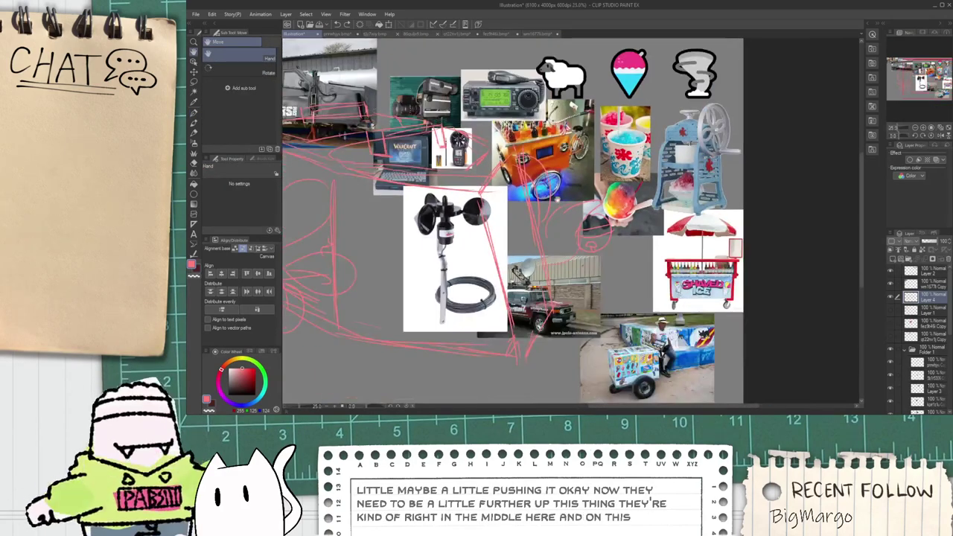
scroll(534, 149, up, 1)
scroll(466, 260, down, 2)
scroll(466, 260, up, 5)
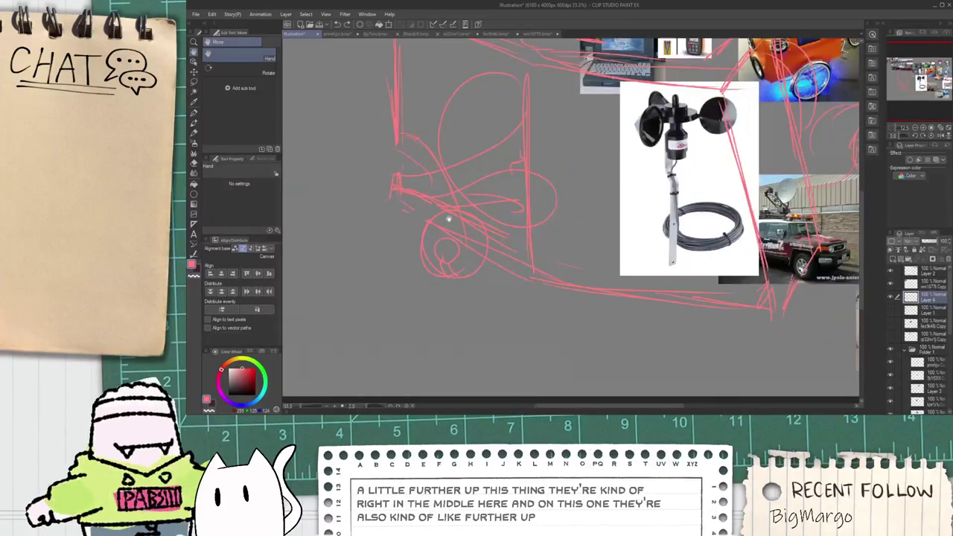
key(p)
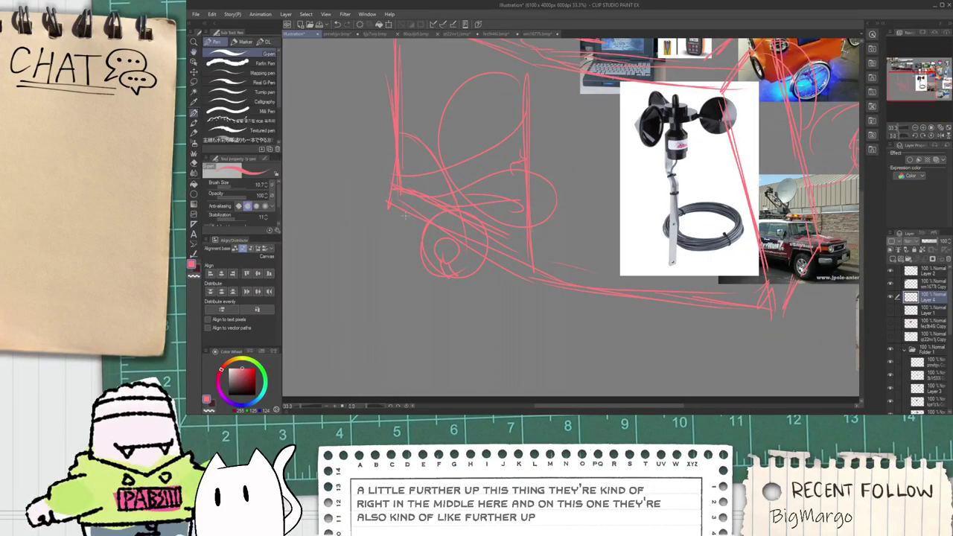
Step: Erase the body outline crossing the small round wheel and sketch a horizontal band across the wheel
drag(468, 284, 555, 294)
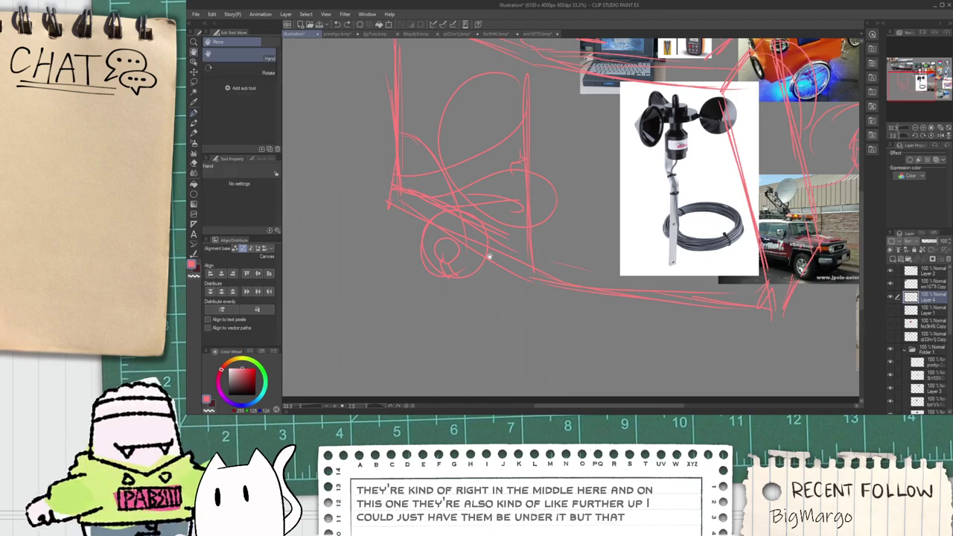
drag(490, 283, 504, 315)
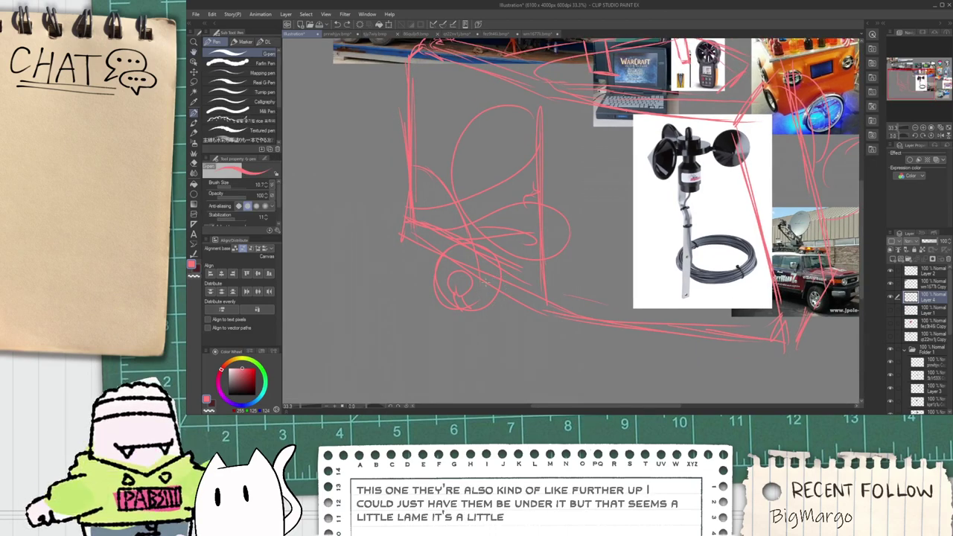
key(e)
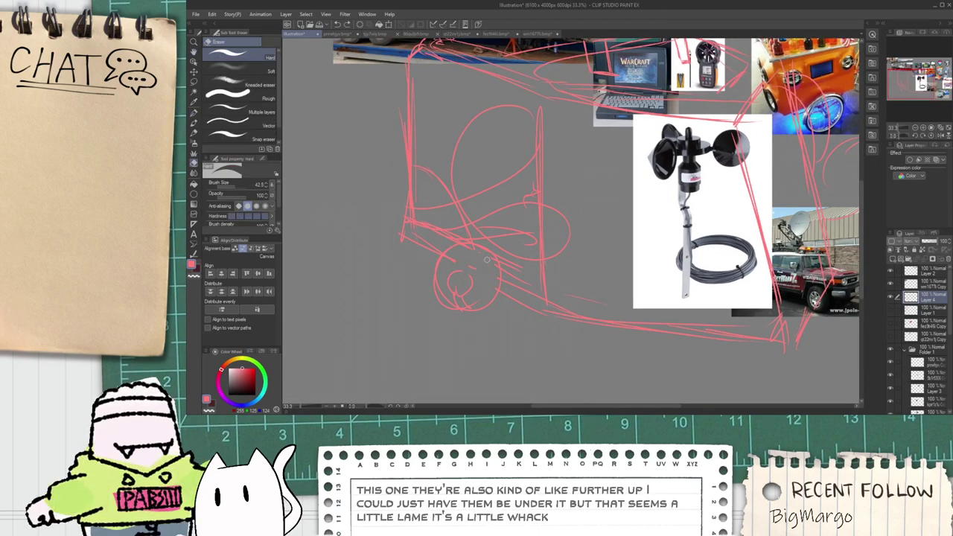
scroll(459, 285, up, 1)
key(p)
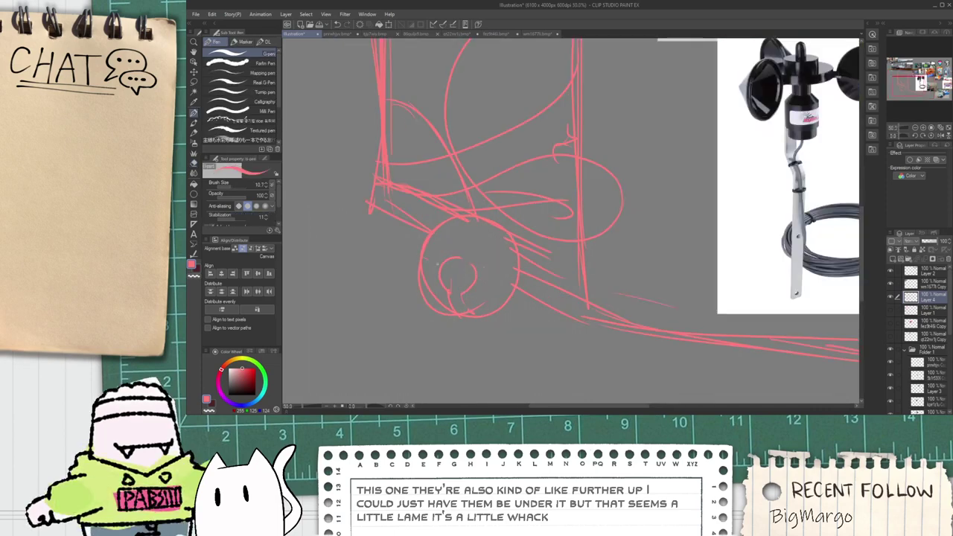
scroll(491, 272, down, 2)
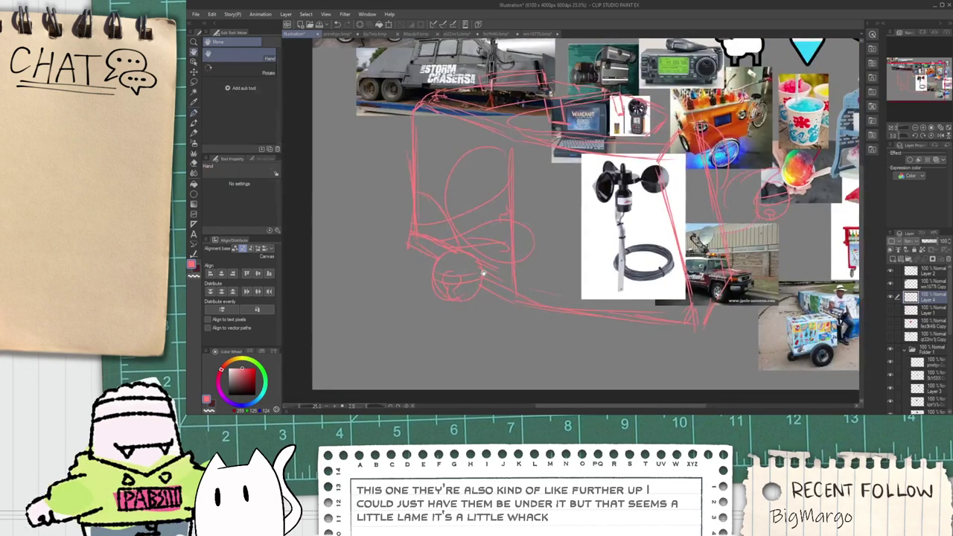
drag(490, 272, 450, 278)
Step: Sketch a cow catcher on the cart's long side with a projecting lower edge and a row of near-vertical slats
drag(508, 342, 584, 356)
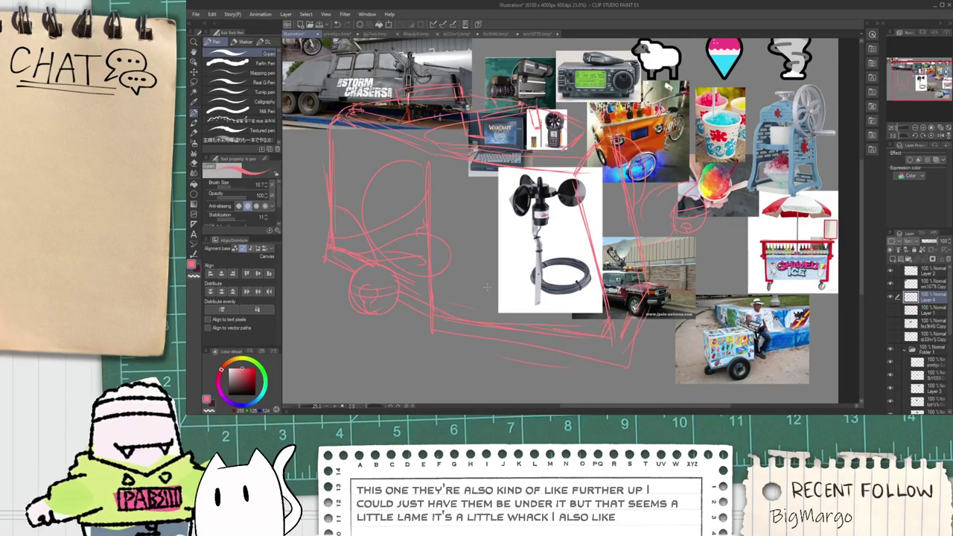
drag(450, 206, 450, 321)
drag(449, 187, 462, 292)
mouse_move(477, 202)
mouse_down()
mouse_move(477, 275)
mouse_move(494, 327)
mouse_up()
drag(515, 218, 513, 313)
drag(537, 192, 535, 311)
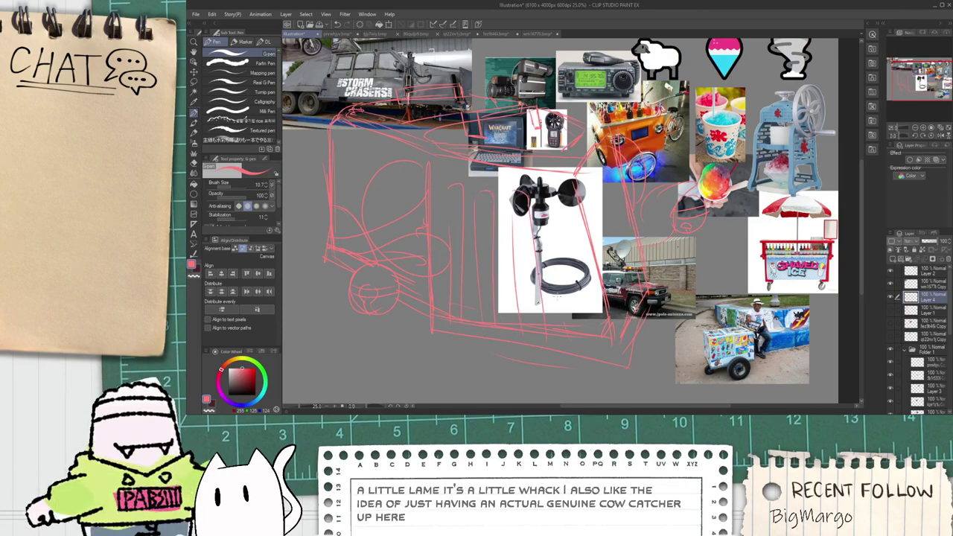
drag(546, 226, 562, 313)
drag(555, 198, 584, 329)
drag(592, 196, 612, 320)
drag(594, 179, 617, 298)
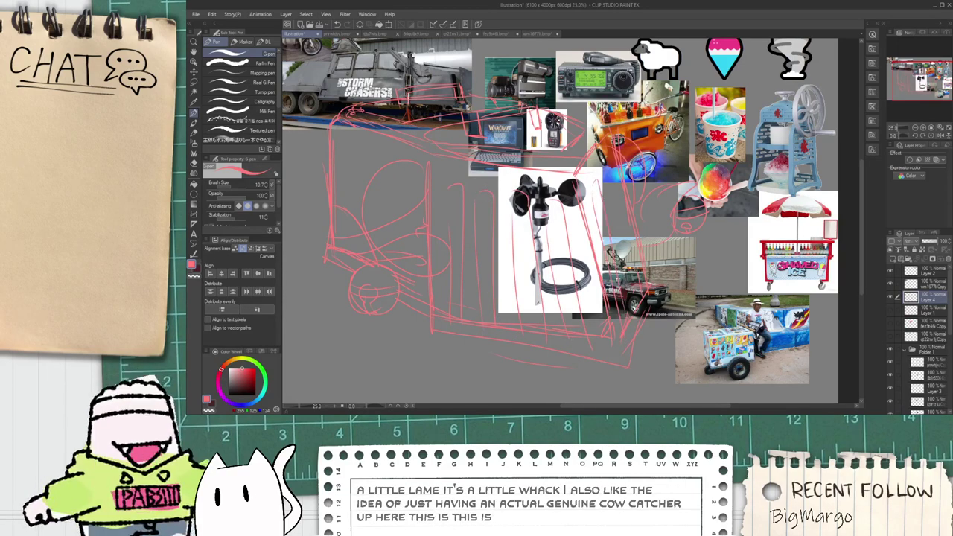
Step: Erase the curved line running from the cart's left end to the ovals, with the eraser size set to 57
key(space)
drag(357, 219, 388, 242)
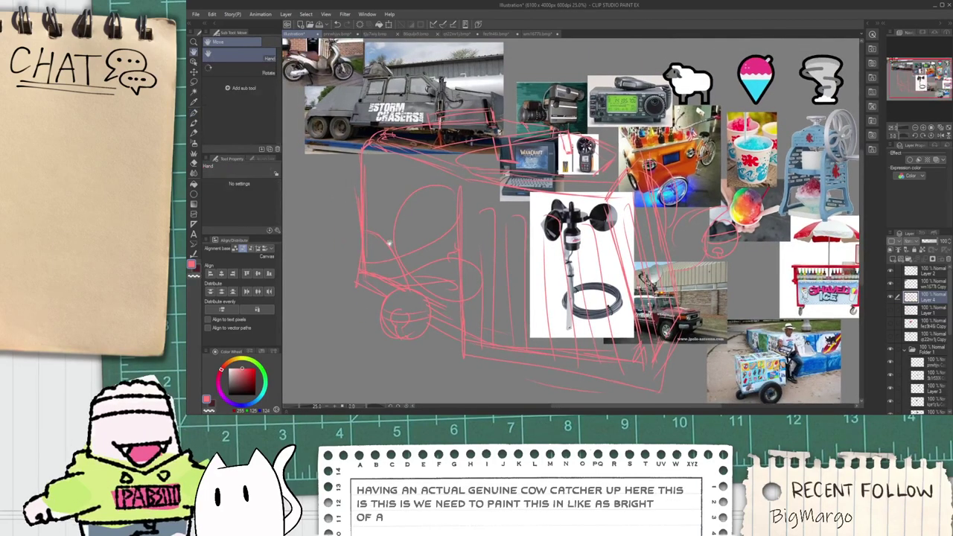
scroll(378, 239, up, 1)
drag(383, 289, 458, 243)
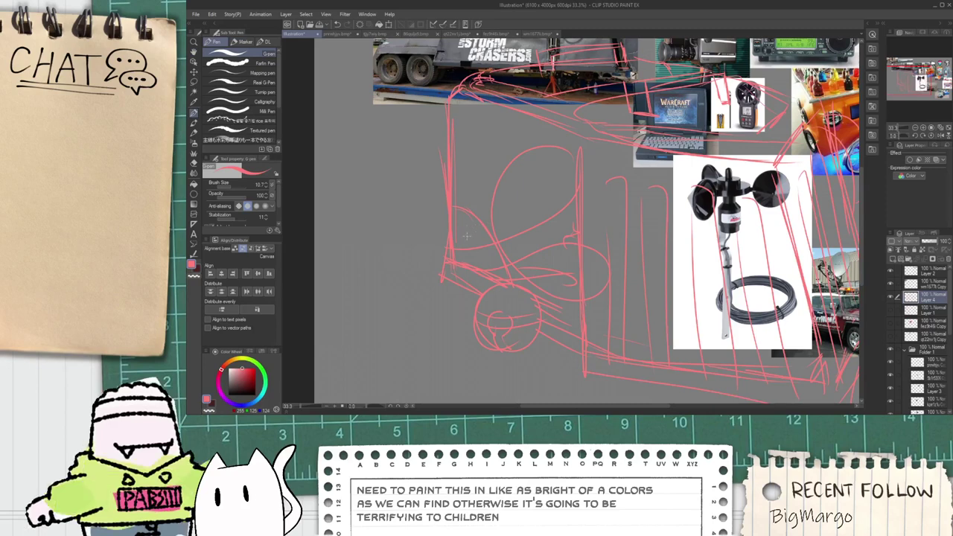
key(e)
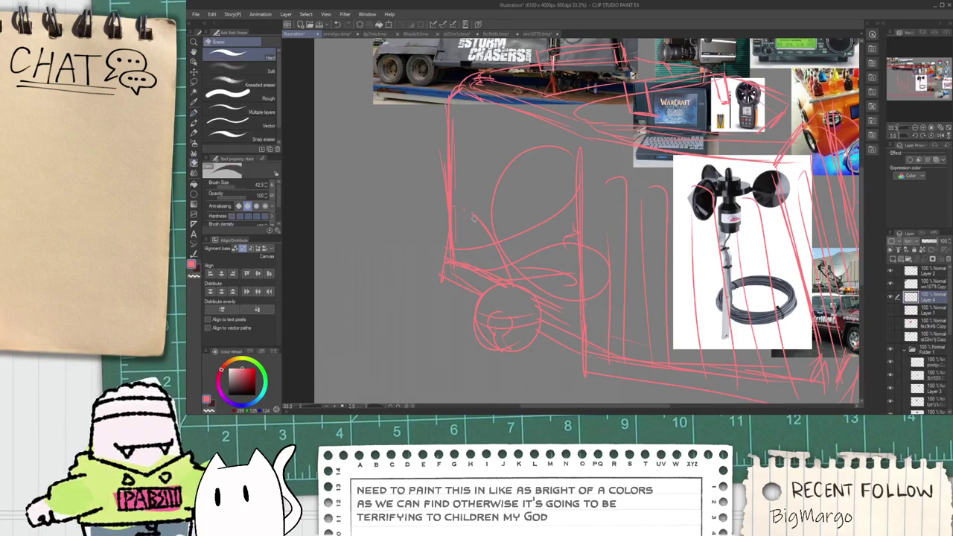
drag(234, 185, 236, 185)
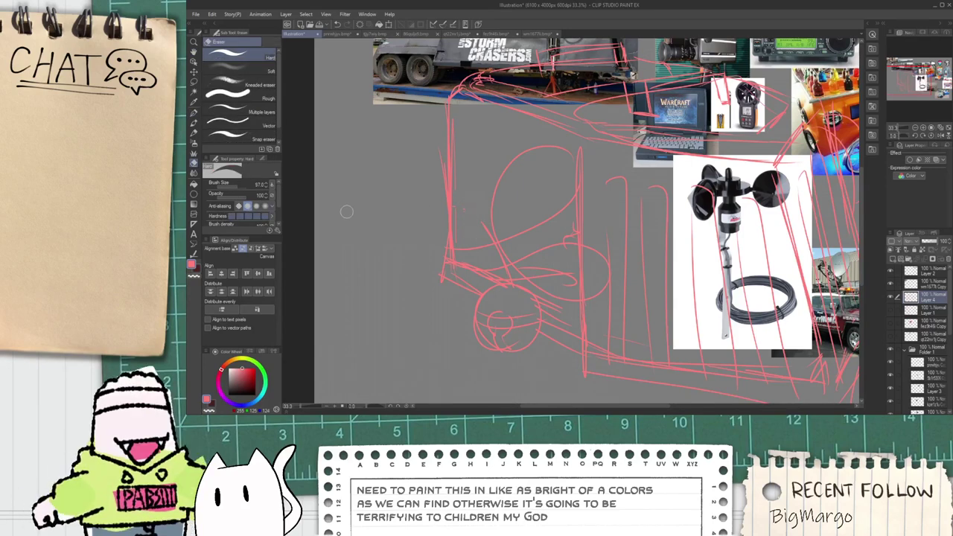
scroll(499, 237, up, 1)
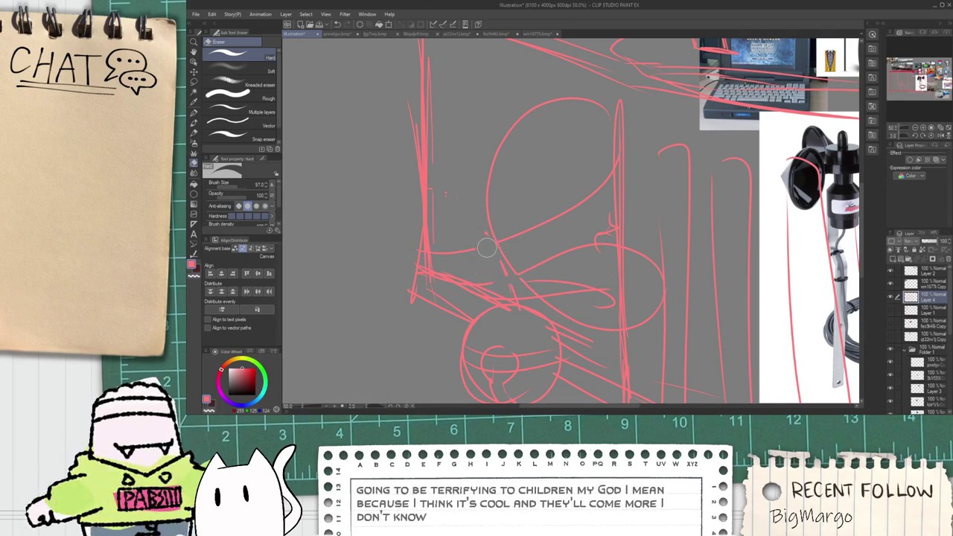
scroll(488, 249, down, 2)
Step: Sketch short curved strokes inside the upper oval at the cart's end, close to the vertical corner edge
key(p)
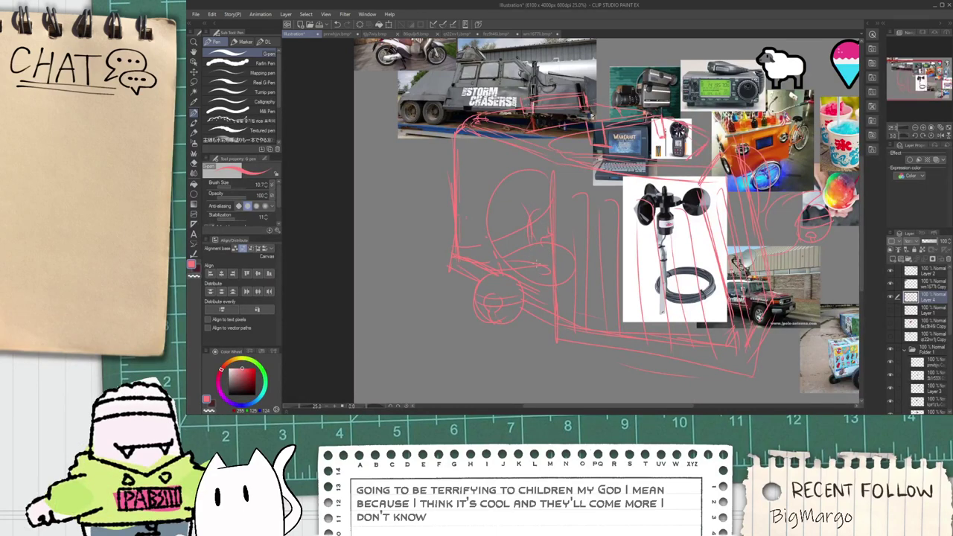
key(space)
scroll(497, 265, up, 3)
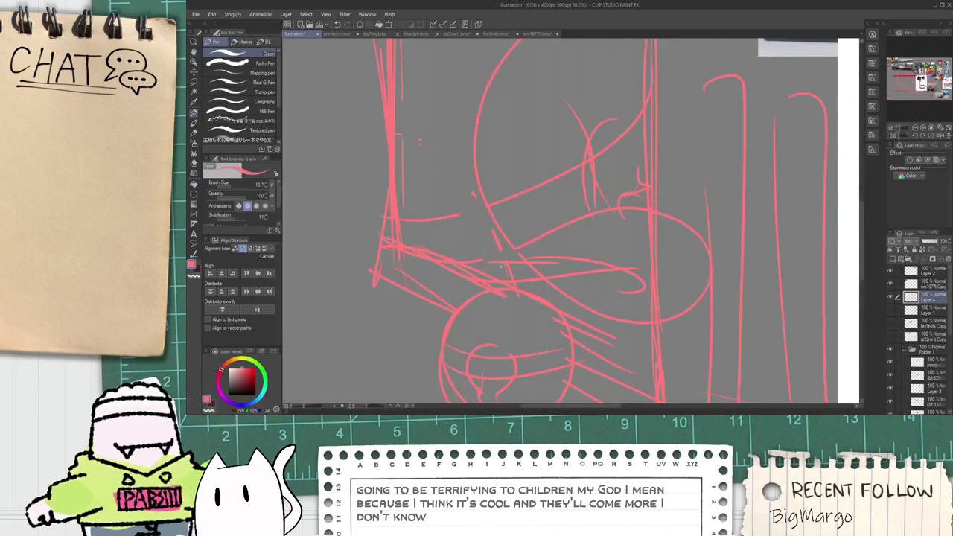
scroll(551, 223, down, 2)
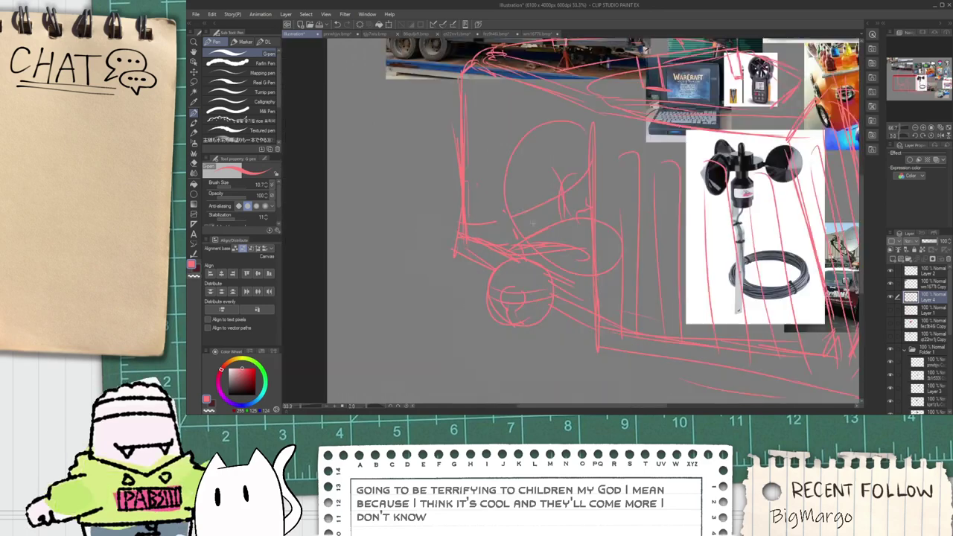
scroll(568, 175, down, 1)
key(space)
drag(633, 215, 512, 215)
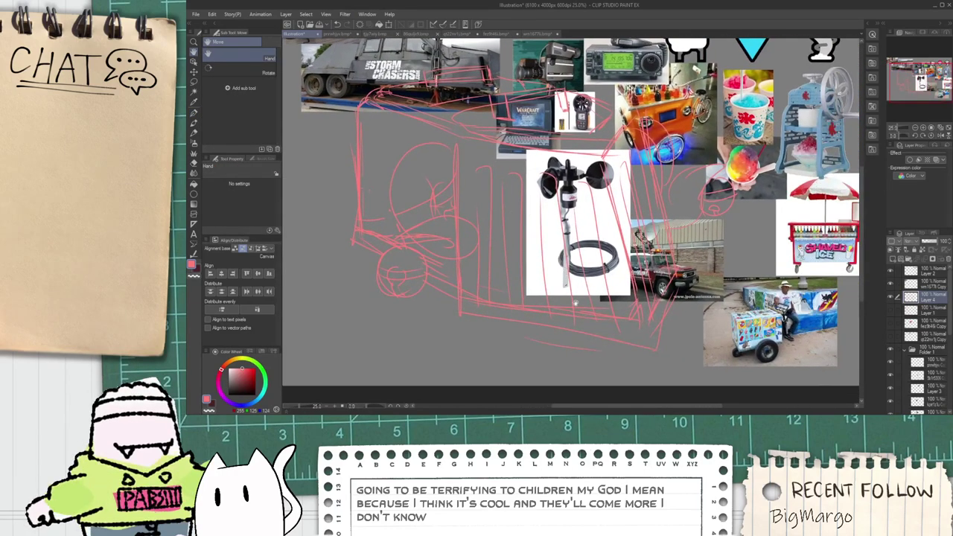
drag(365, 178, 428, 231)
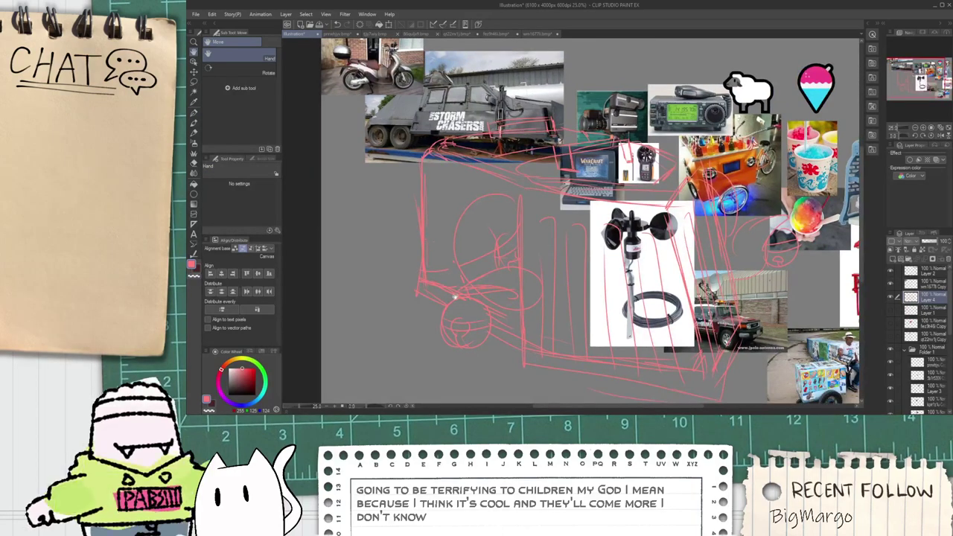
Step: Try to extend the cart body outward beyond the lower corner of its left end
drag(452, 296, 422, 259)
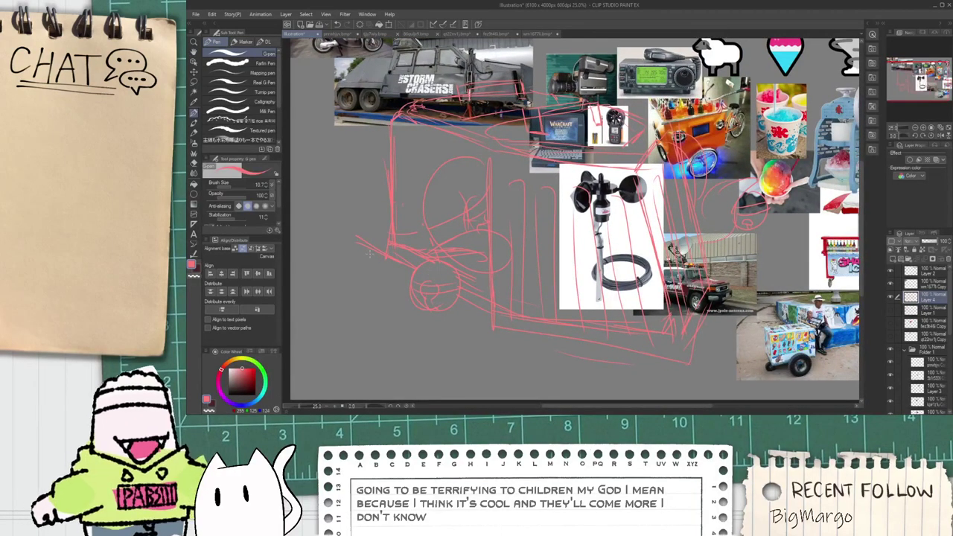
drag(368, 253, 365, 231)
drag(364, 191, 367, 224)
key(ctrl+z)
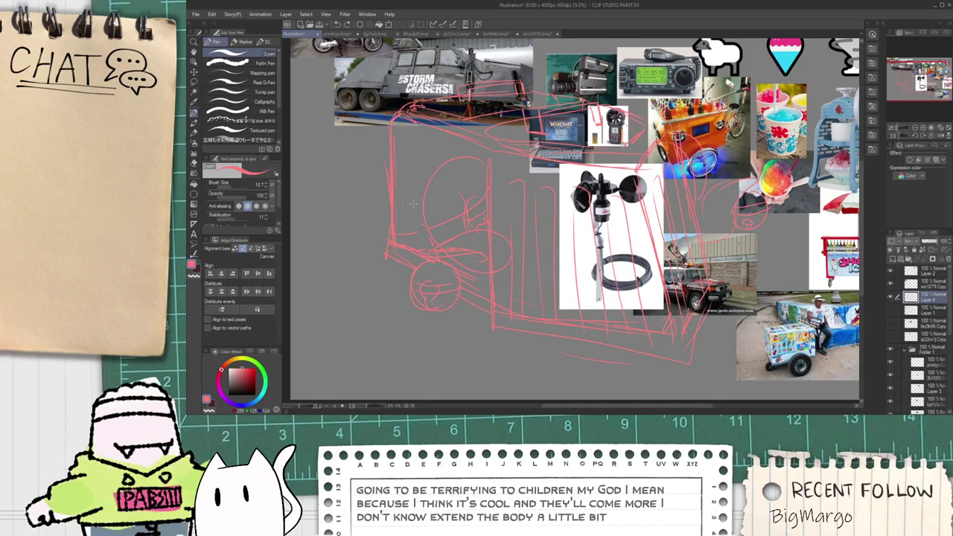
Step: Lasso the cart's left end and roof outline and free-transform them outward to lengthen the body toward the back
key(space)
drag(441, 201, 448, 250)
key(m)
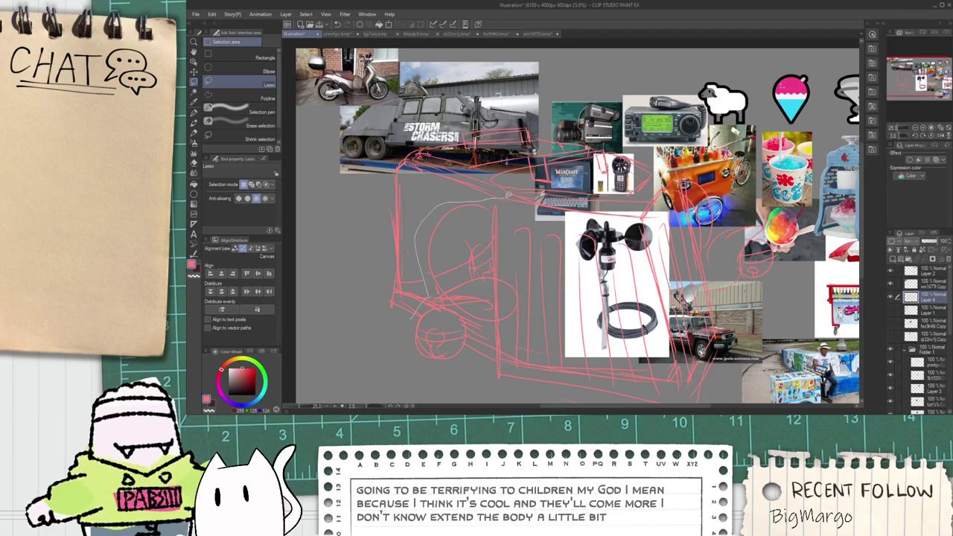
mouse_move(661, 181)
mouse_down()
mouse_move(549, 98)
mouse_move(350, 302)
mouse_up()
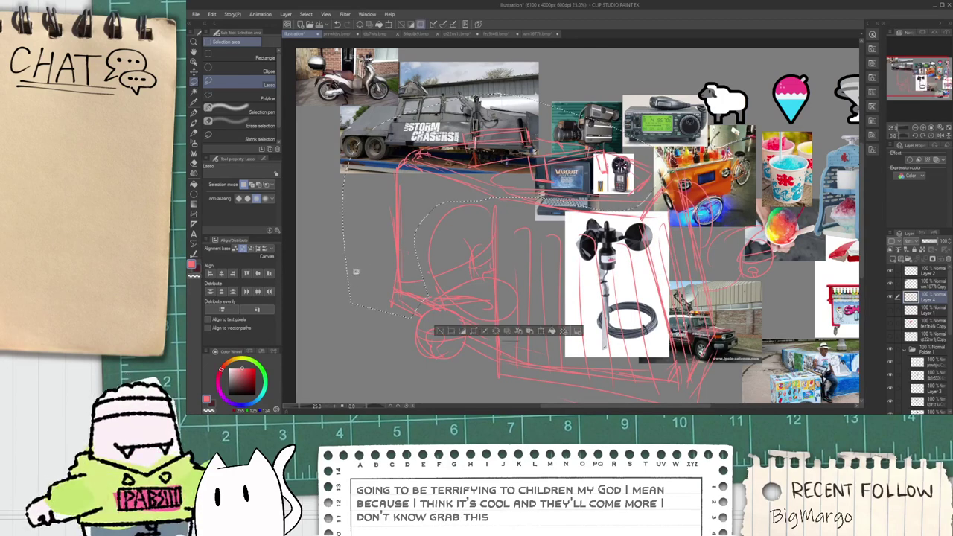
key(ctrl+t)
drag(343, 94, 291, 64)
drag(342, 318, 278, 303)
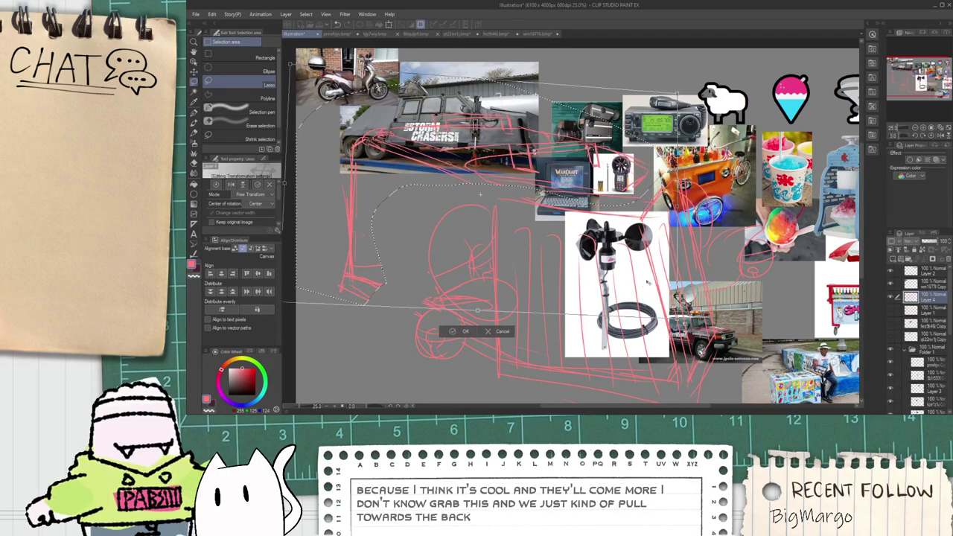
mouse_move(677, 206)
mouse_down()
mouse_move(752, 237)
mouse_move(775, 223)
mouse_up()
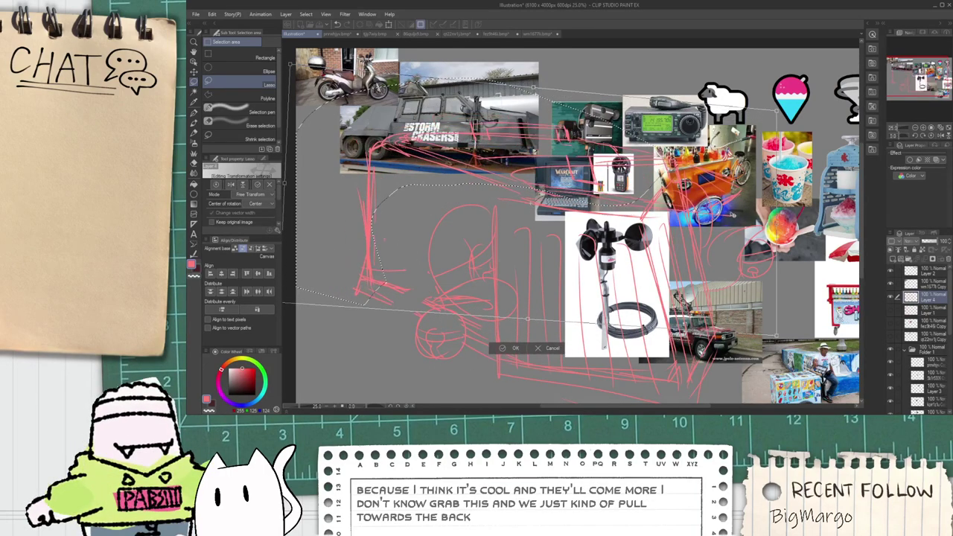
drag(628, 204, 603, 207)
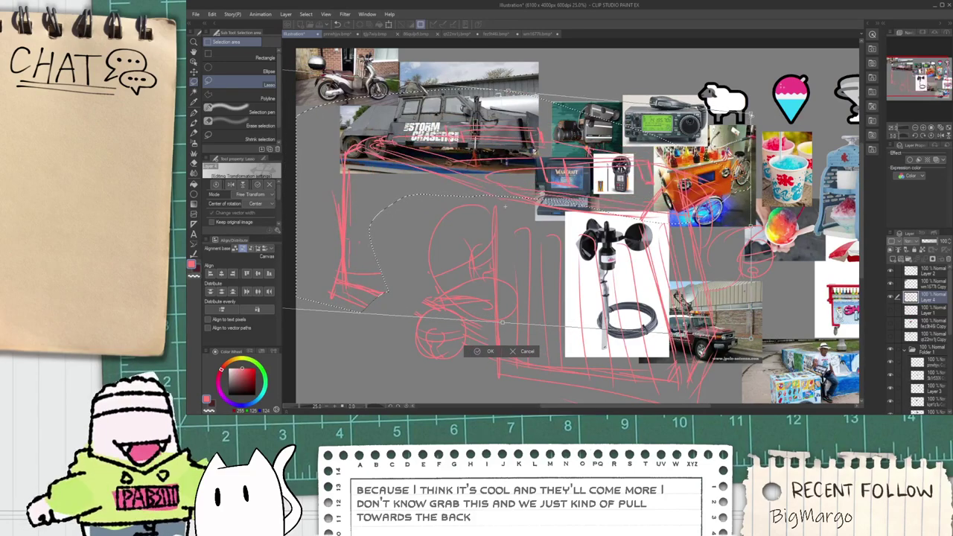
drag(751, 114, 691, 87)
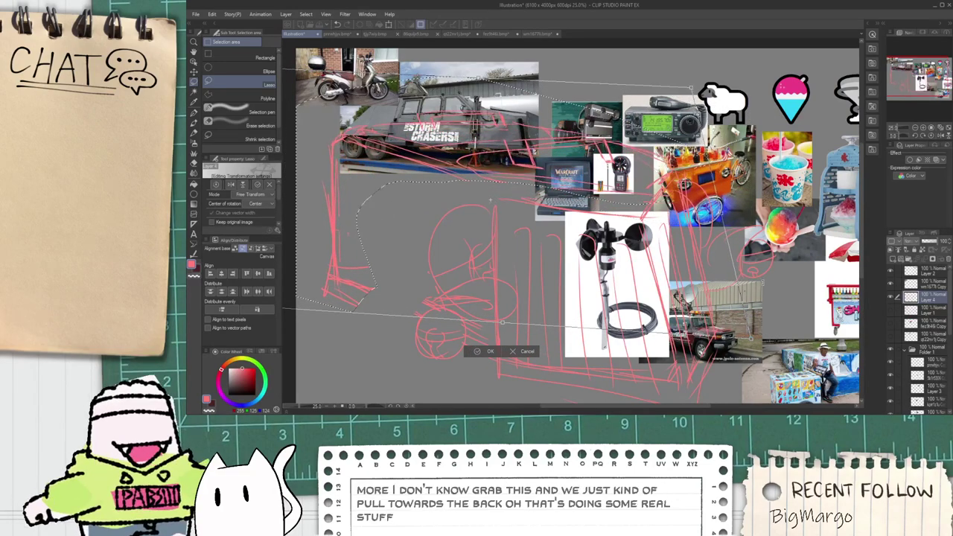
drag(752, 341, 747, 314)
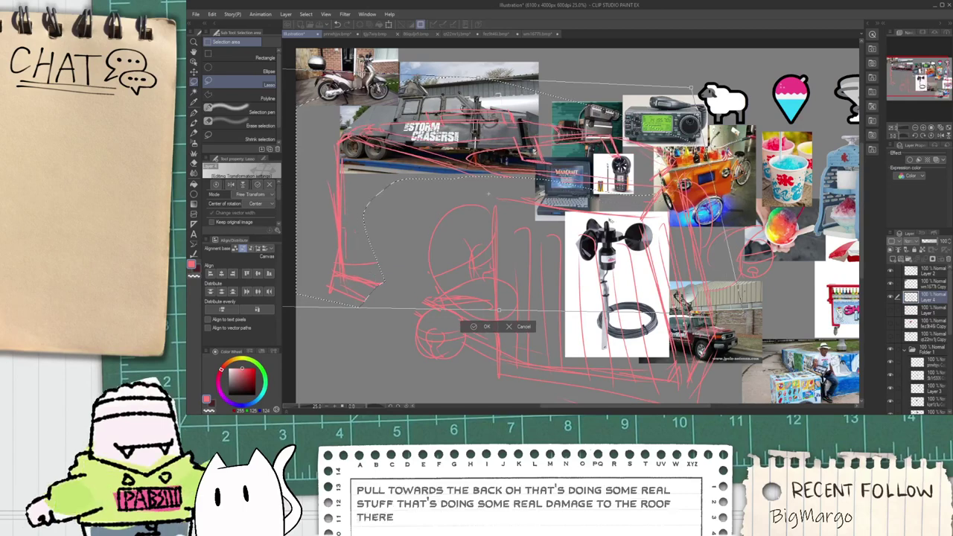
drag(526, 158, 521, 199)
drag(744, 335, 741, 332)
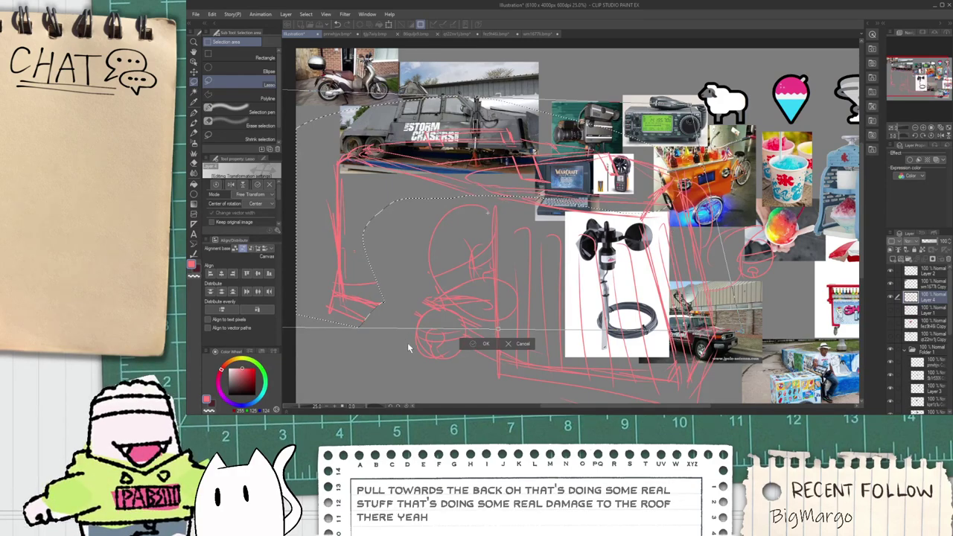
key(Return)
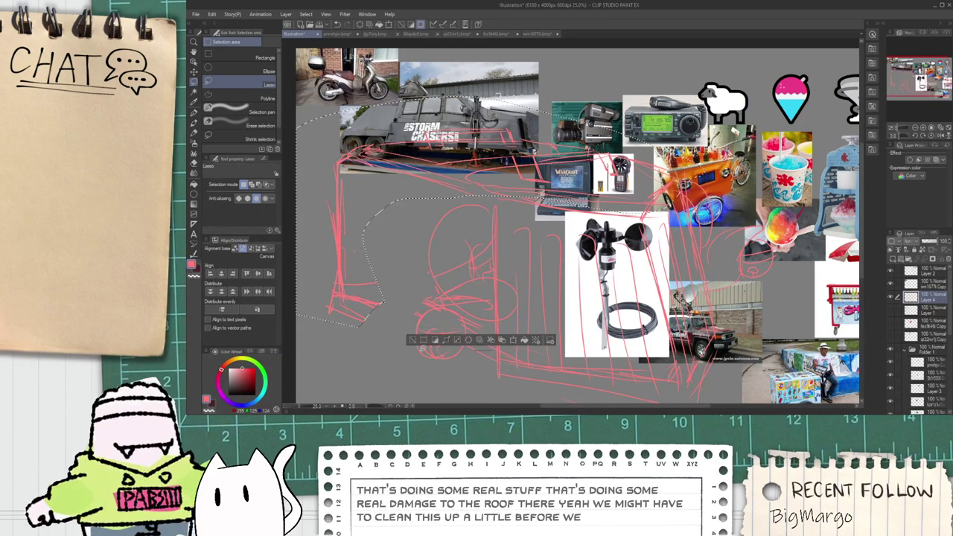
Step: Clear the selection and erase the overhanging strokes below the lower corner of the cart's left end
click(412, 340)
key(p)
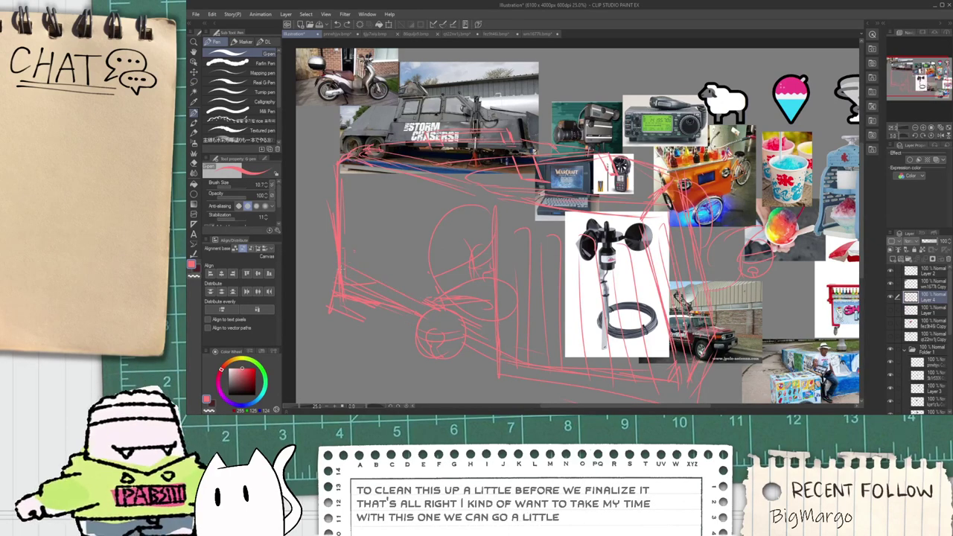
key(e)
mouse_move(365, 304)
mouse_down()
mouse_move(336, 299)
mouse_move(385, 304)
mouse_move(370, 280)
mouse_up()
scroll(378, 315, down, 4)
key(space)
scroll(371, 280, up, 5)
key(p)
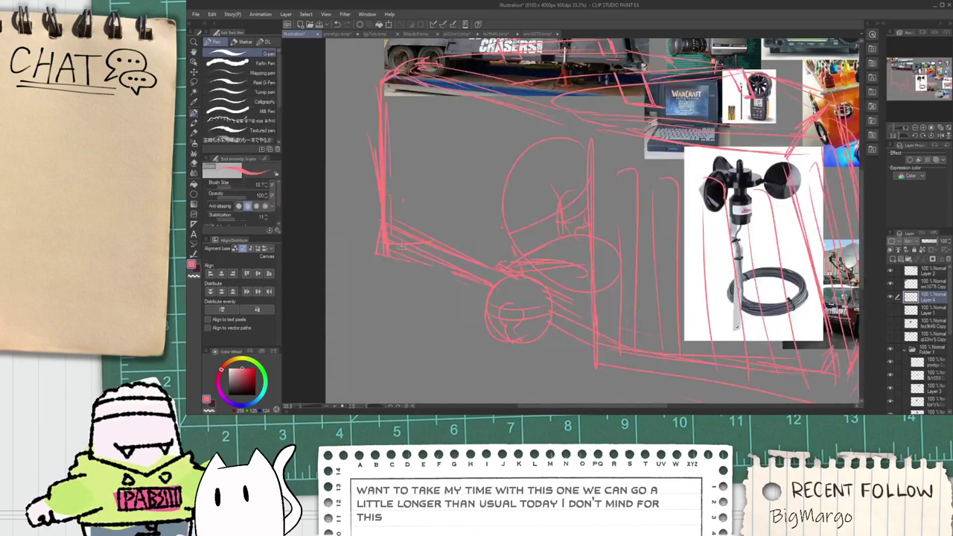
Step: Hide the reference image folder and sketch a wheel arch along the lower edge of the cart's left end
scroll(411, 245, down, 1)
scroll(643, 343, down, 2)
key(h)
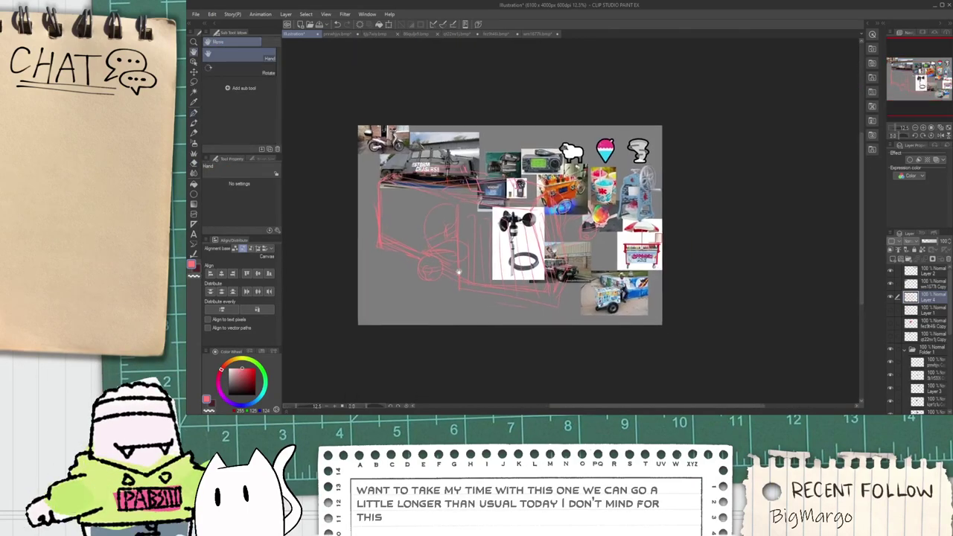
click(890, 349)
scroll(531, 260, up, 2)
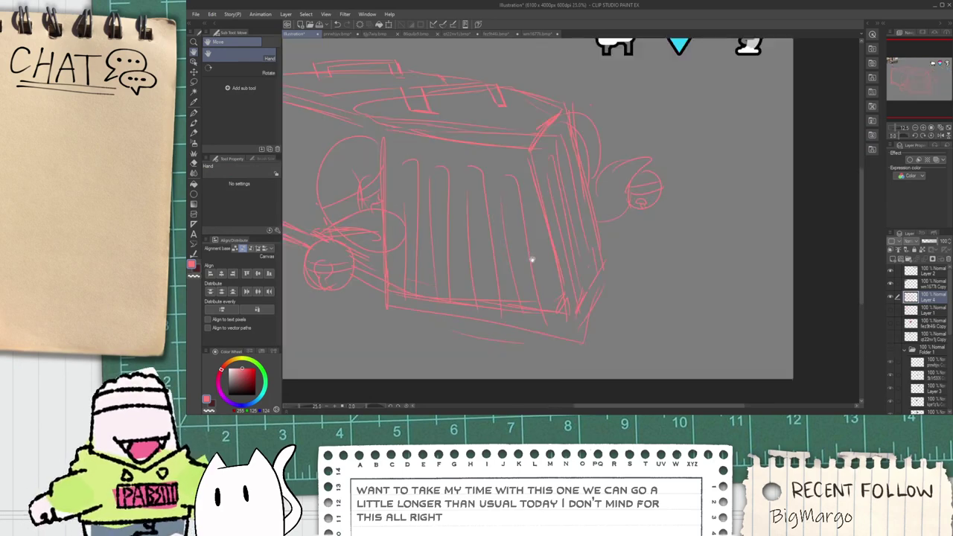
drag(541, 278, 684, 299)
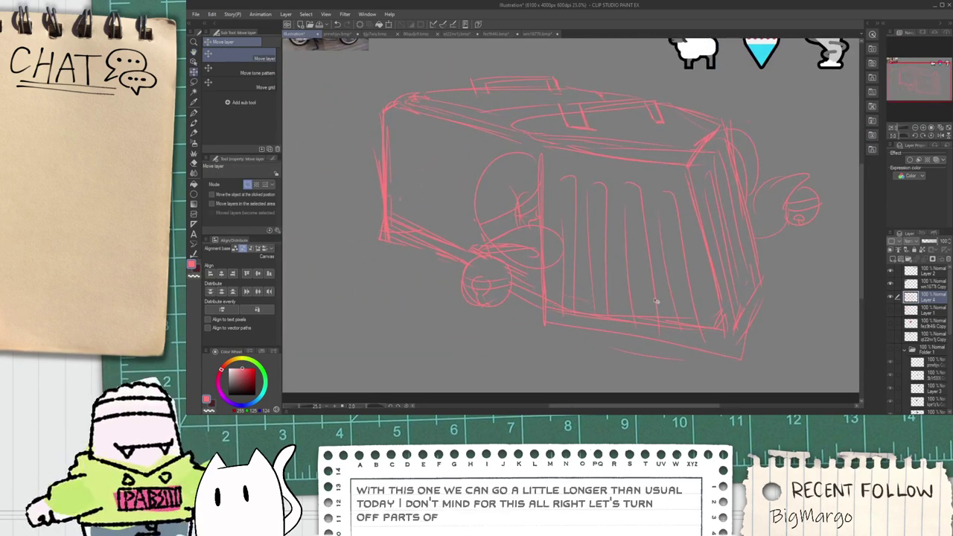
key(p)
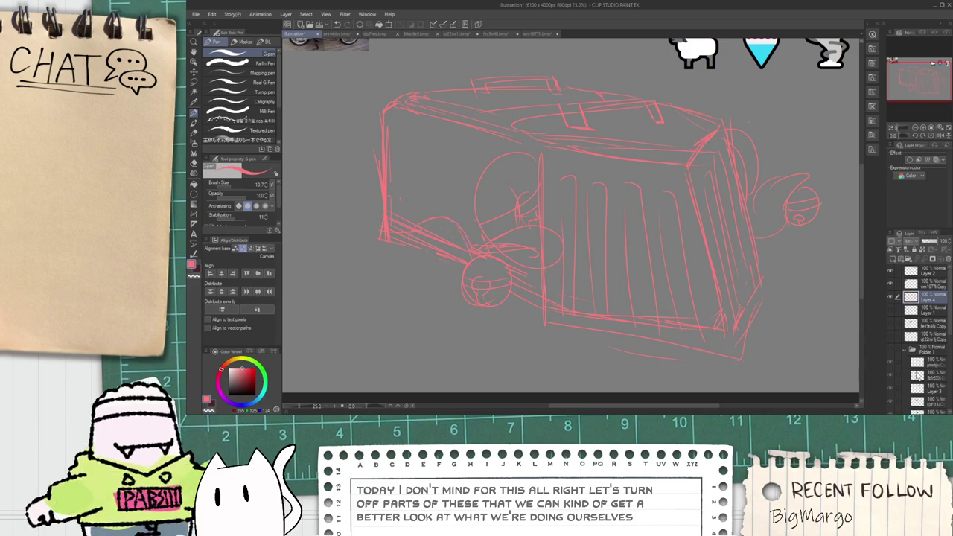
Step: Show the reference folder temporarily to examine how the wheels sit under the ice cream cart and the Storm Chasers truck
click(891, 349)
scroll(568, 217, down, 2)
scroll(715, 294, up, 5)
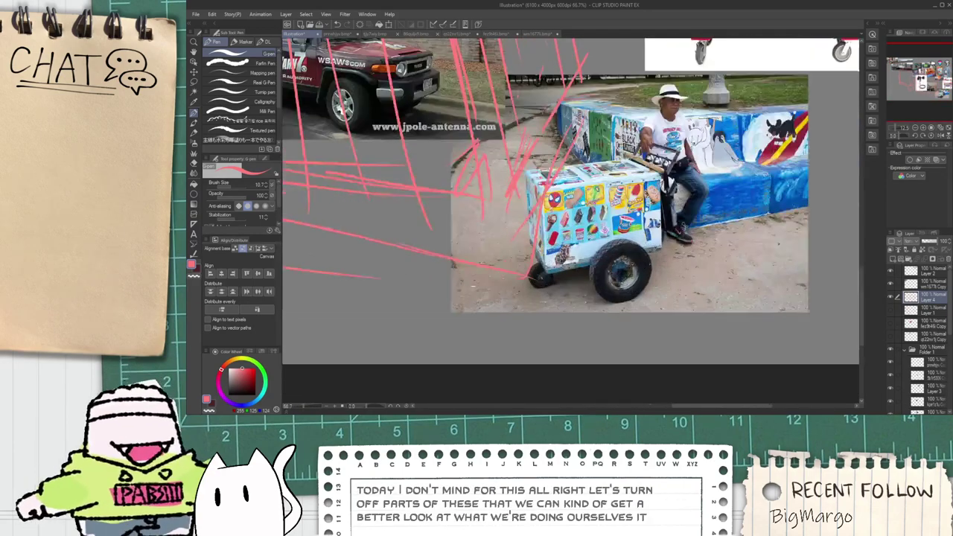
scroll(625, 272, up, 2)
scroll(634, 245, down, 4)
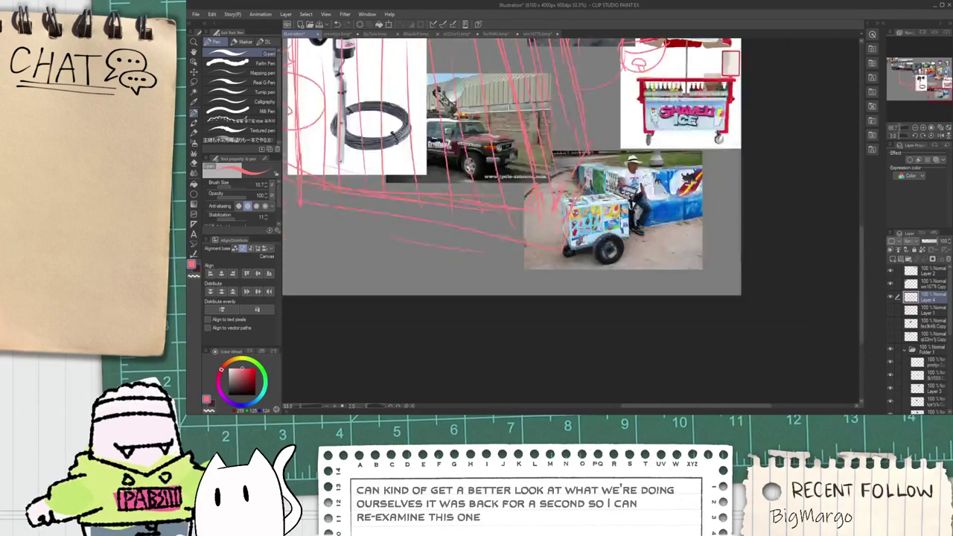
key(space)
scroll(615, 262, up, 2)
scroll(594, 242, down, 2)
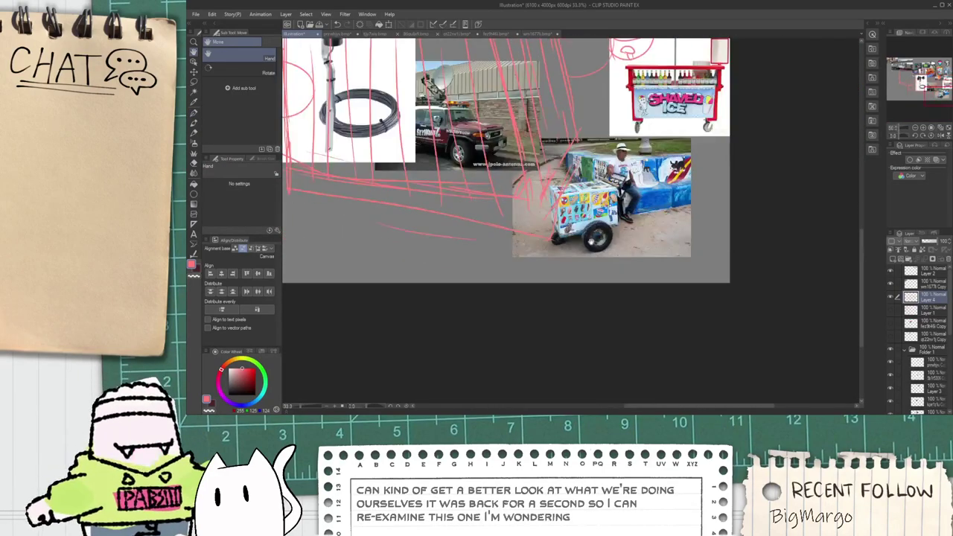
drag(371, 123, 496, 201)
scroll(495, 201, down, 2)
drag(383, 119, 432, 178)
scroll(432, 178, up, 4)
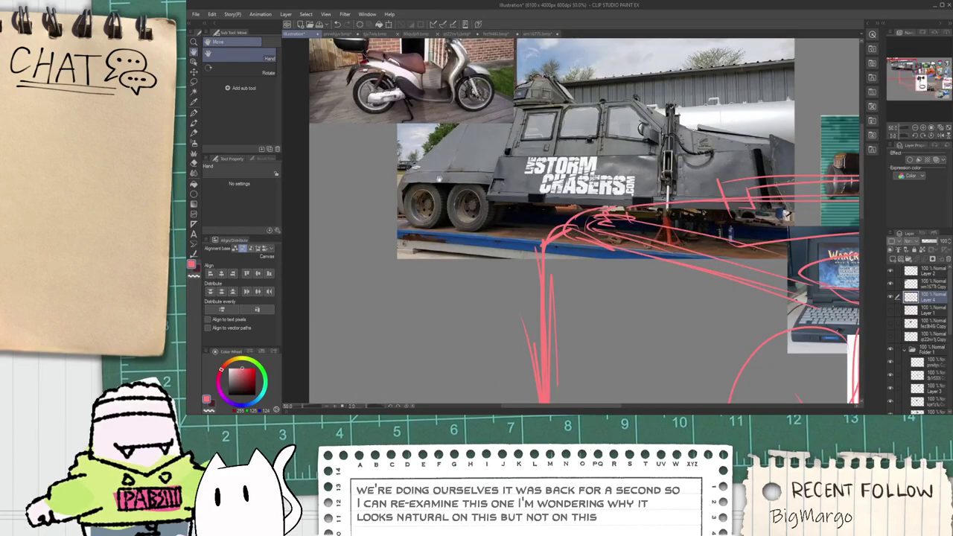
scroll(407, 211, up, 4)
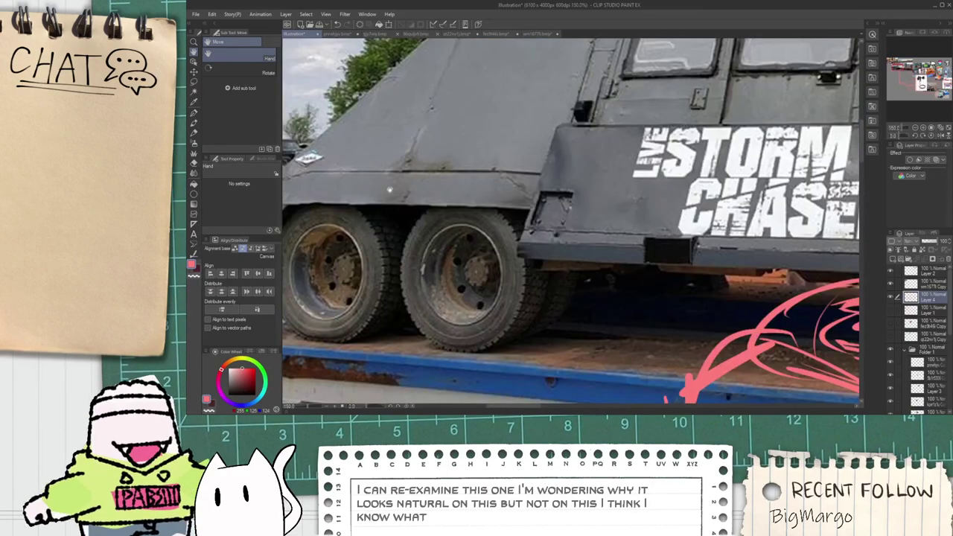
scroll(603, 283, down, 4)
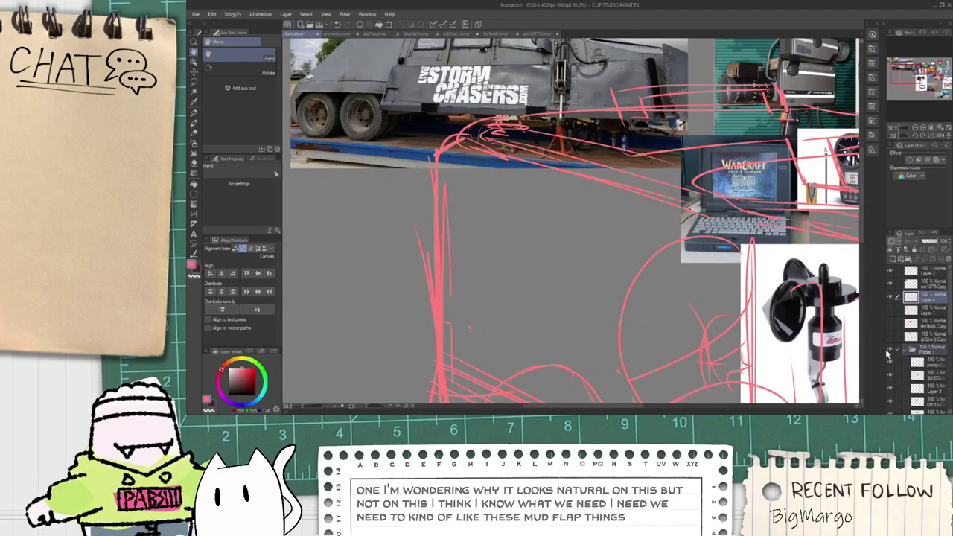
click(891, 351)
Step: Sketch a slanted mud-flap-like panel along the cart's lower side above the wheel arch
drag(649, 318, 526, 213)
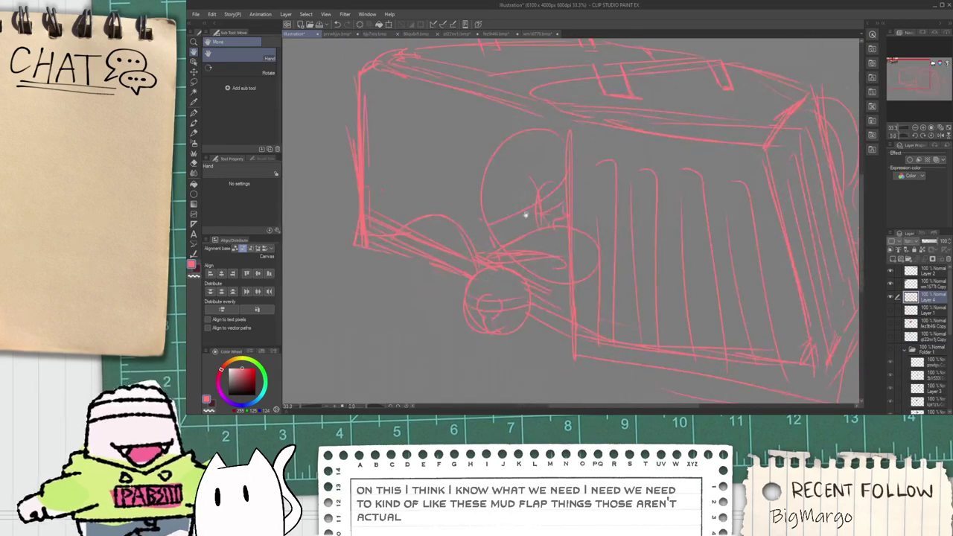
key(p)
mouse_move(383, 160)
mouse_down()
mouse_move(364, 190)
mouse_move(470, 221)
mouse_up()
drag(382, 152, 481, 192)
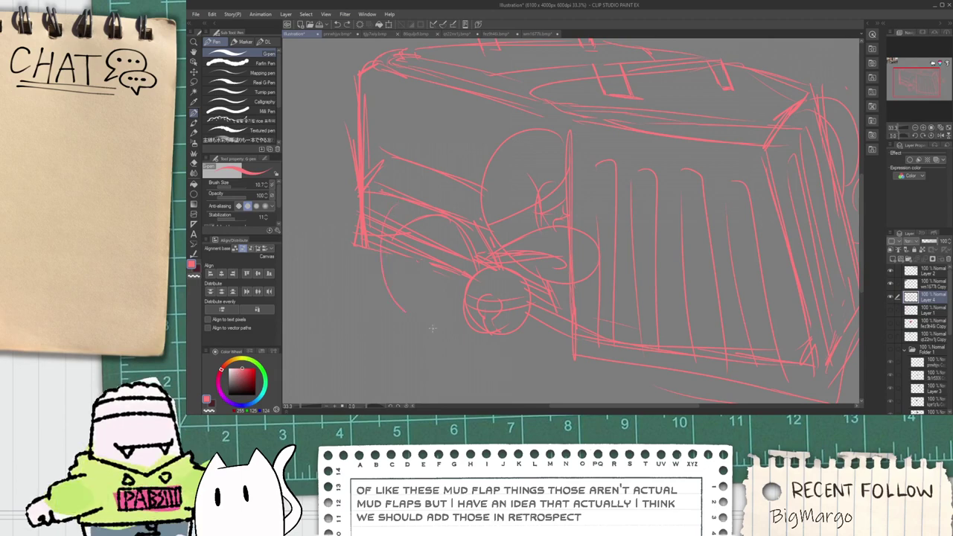
Step: Sketch a large thick wheel with an inner hub oval under the mud-flap panel, behind the horn's bell
drag(406, 348, 522, 339)
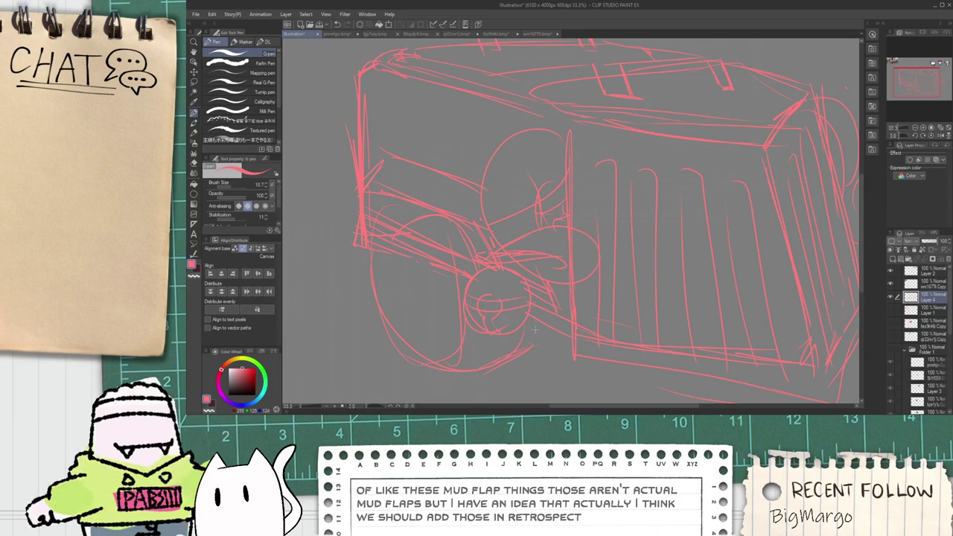
drag(405, 256, 415, 325)
scroll(421, 295, down, 1)
key(space)
drag(383, 265, 390, 258)
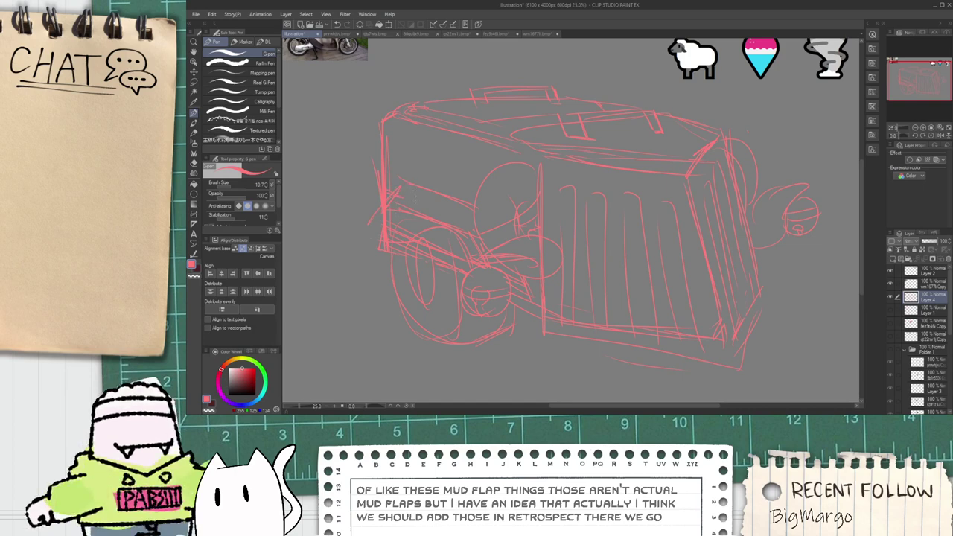
Step: Sketch a tapered extension off the cart's left end, topped by a trapezoid with an arch inside, and undo the stray curve above it
key(space)
drag(382, 228, 420, 253)
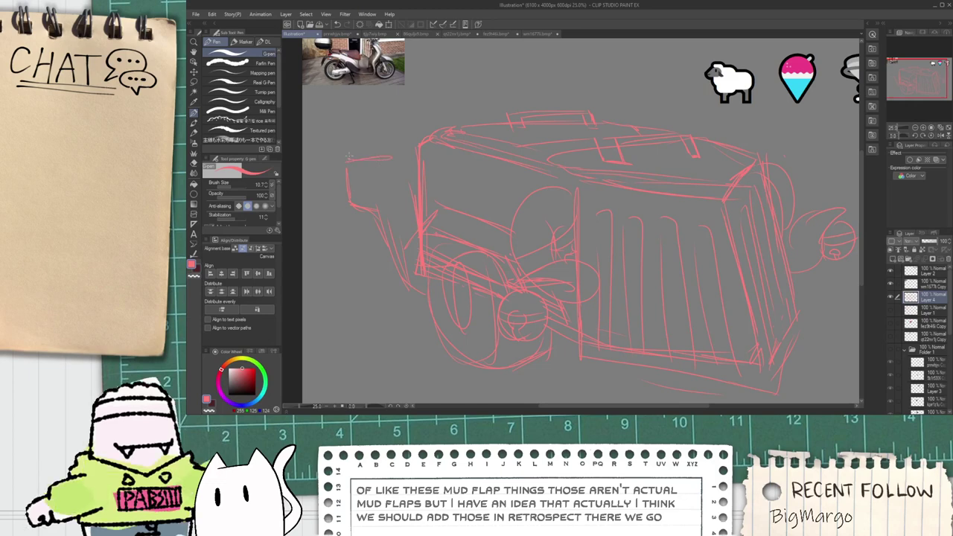
key(space)
mouse_move(385, 171)
mouse_down()
mouse_move(432, 253)
mouse_move(410, 205)
mouse_move(398, 245)
mouse_move(415, 246)
mouse_up()
scroll(406, 217, up, 1)
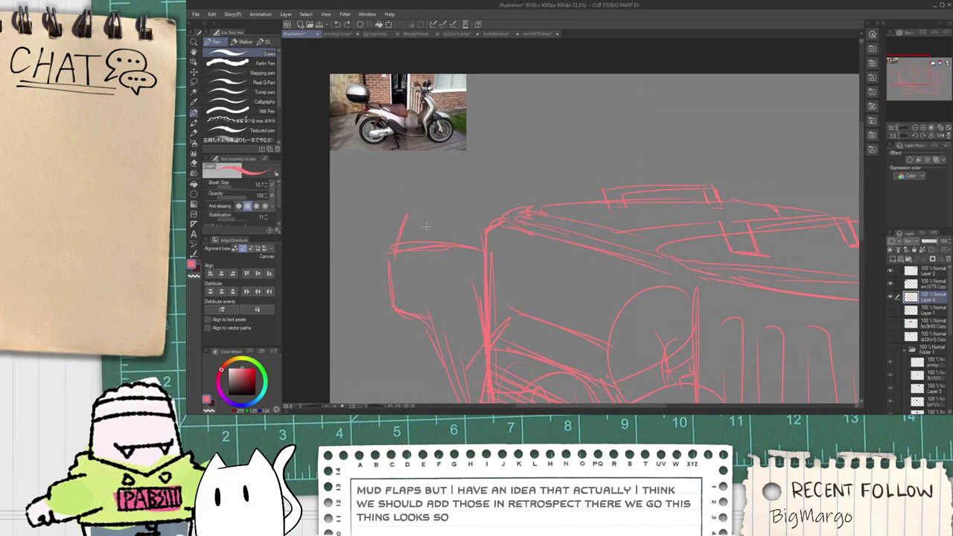
mouse_move(448, 219)
mouse_down()
mouse_move(463, 240)
mouse_move(484, 230)
mouse_up()
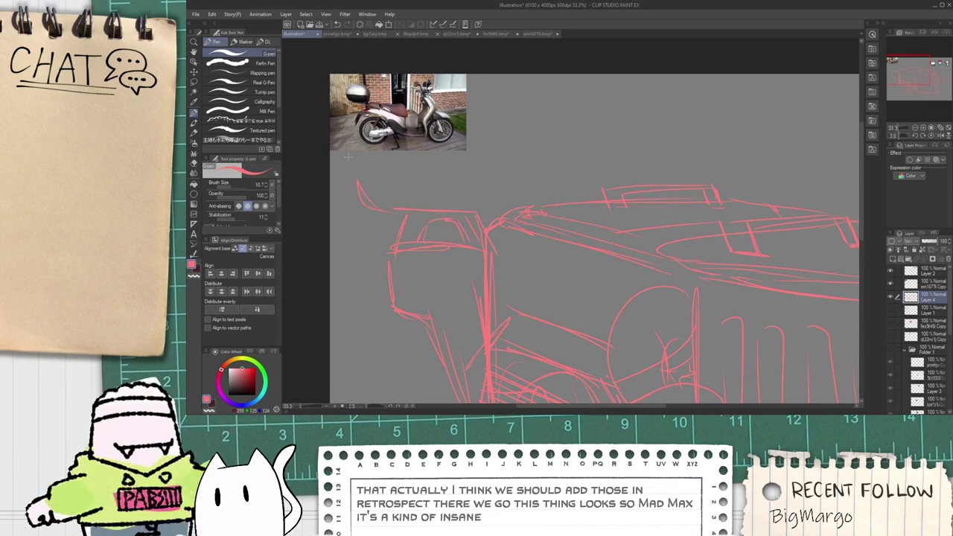
drag(471, 108, 484, 203)
key(ctrl+z)
Step: Sketch a narrow second wheel under the tapered extension at the cart's left end, undoing the first outline
scroll(425, 215, down, 3)
drag(559, 213, 581, 210)
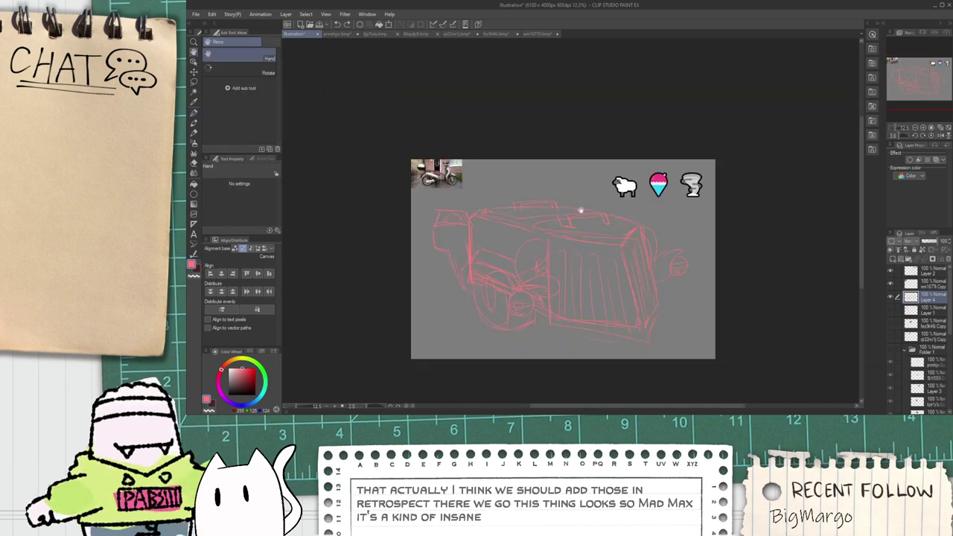
scroll(464, 262, up, 3)
key(p)
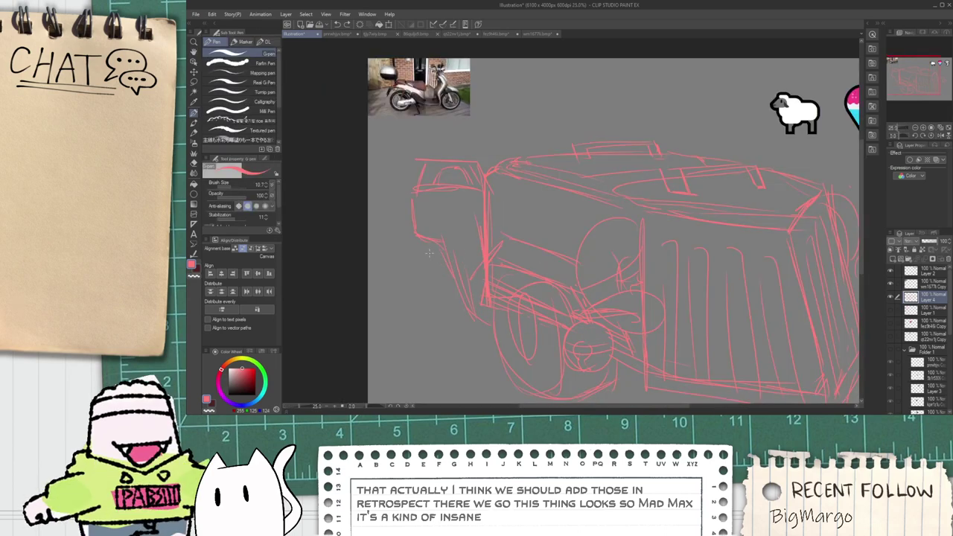
drag(408, 256, 438, 360)
key(ctrl+z)
drag(437, 254, 449, 350)
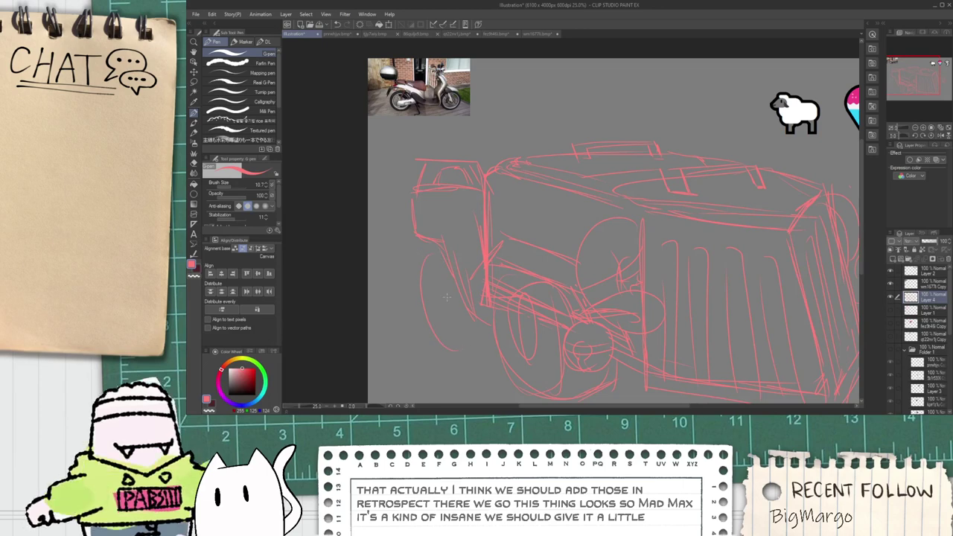
drag(423, 283, 470, 343)
Step: Add a curved fender contour across the lower part of the extension above the second wheel
scroll(436, 277, up, 4)
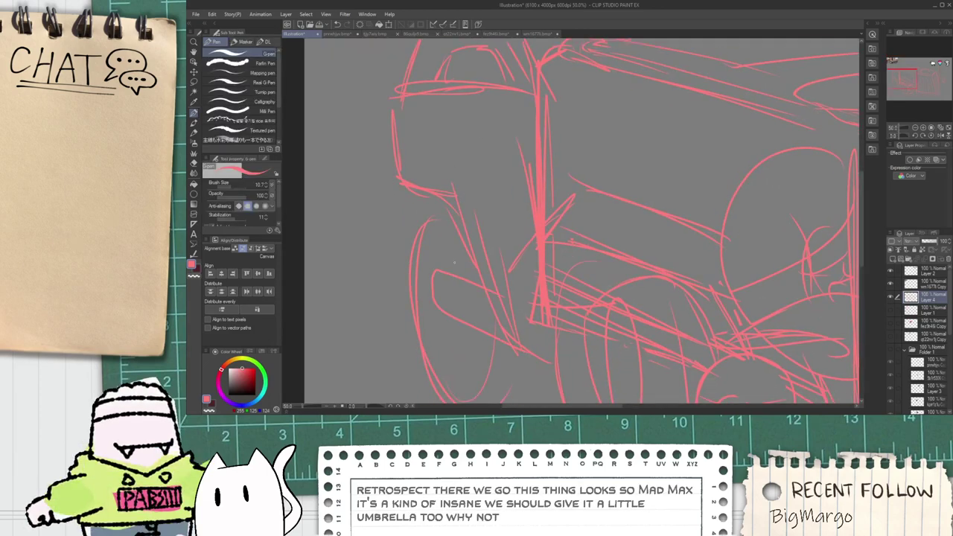
scroll(440, 216, down, 5)
scroll(434, 218, up, 4)
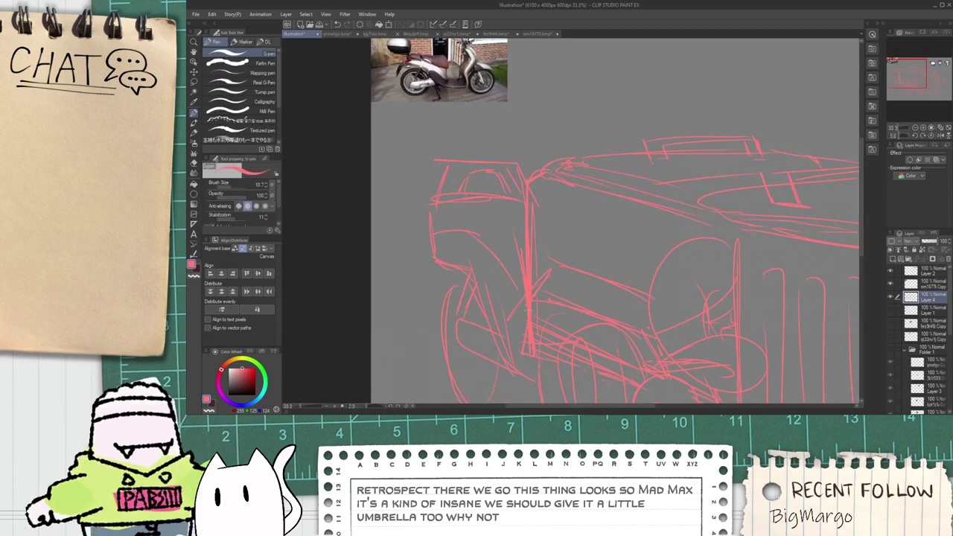
Step: Mesh-transform the whole cart sketch, lowering the roofline, raising the top of the ribbed panel and adjusting the lower edge
scroll(515, 204, down, 3)
key(space)
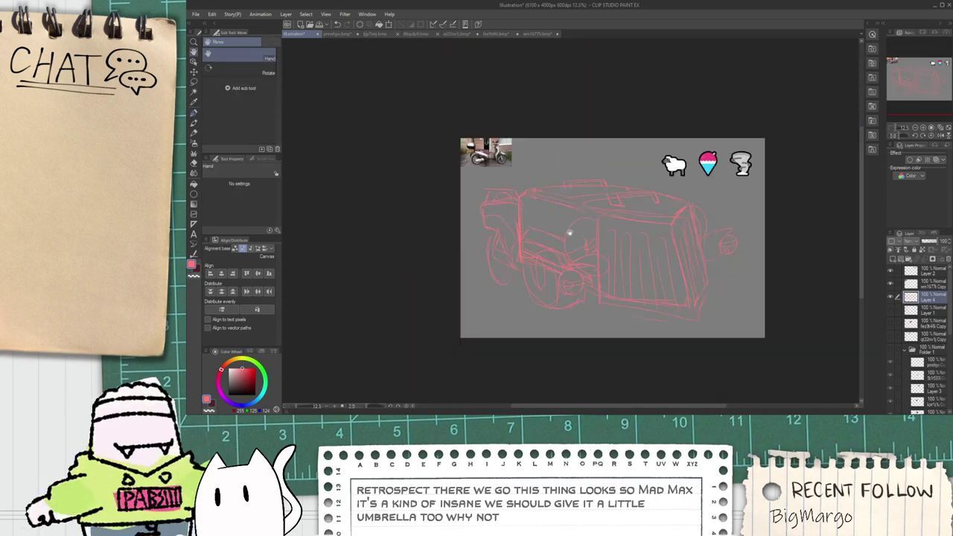
drag(565, 239, 533, 256)
drag(563, 303, 557, 305)
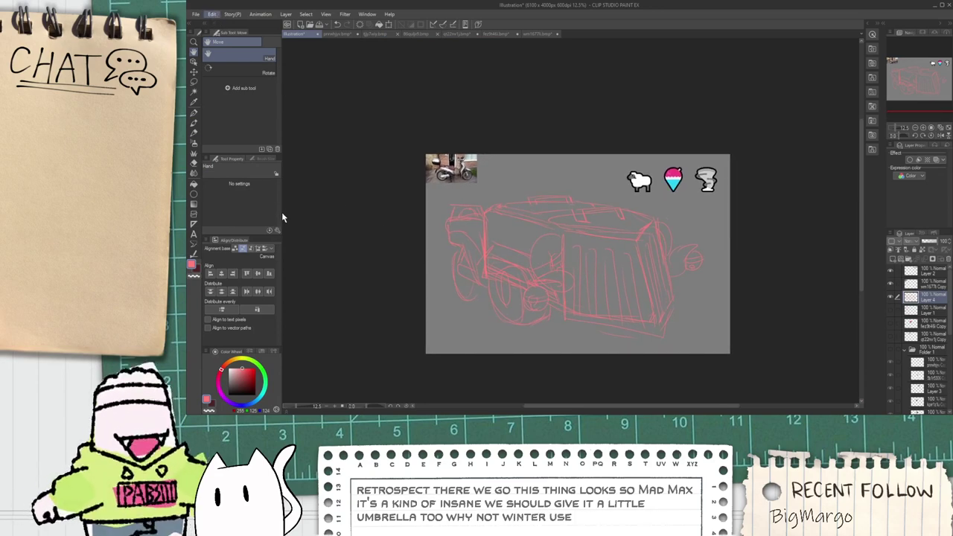
key(ctrl+t)
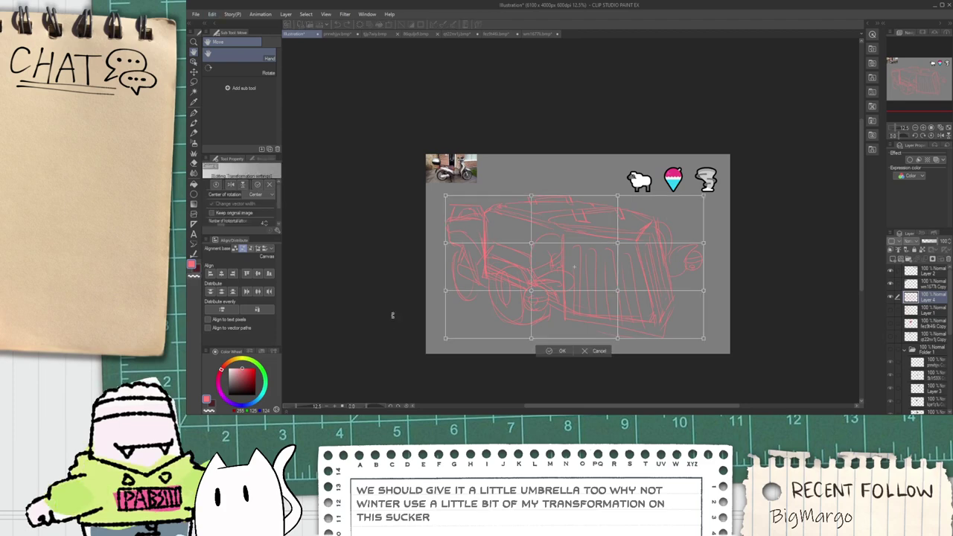
drag(619, 291, 619, 301)
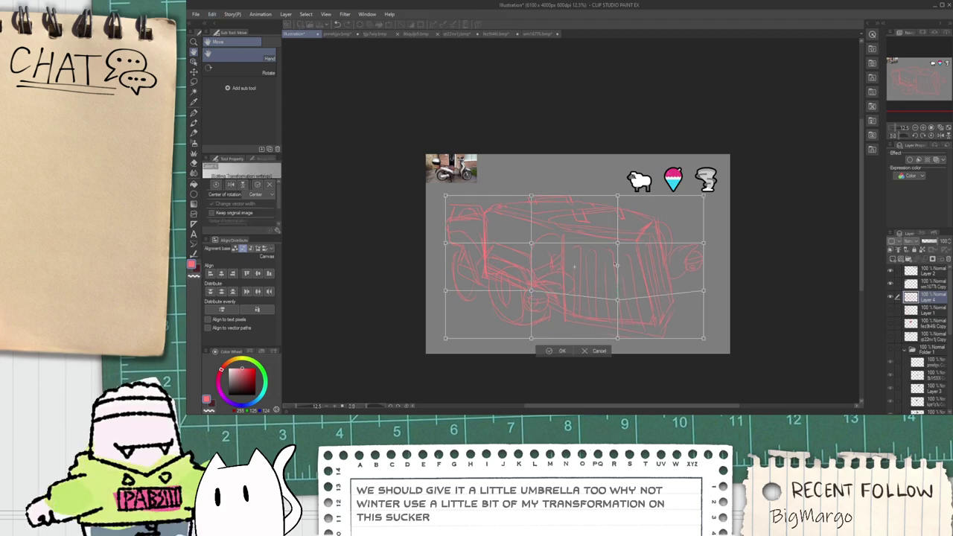
mouse_move(618, 244)
mouse_down()
mouse_move(619, 263)
mouse_move(617, 221)
mouse_up()
drag(532, 196, 532, 208)
drag(618, 197, 617, 209)
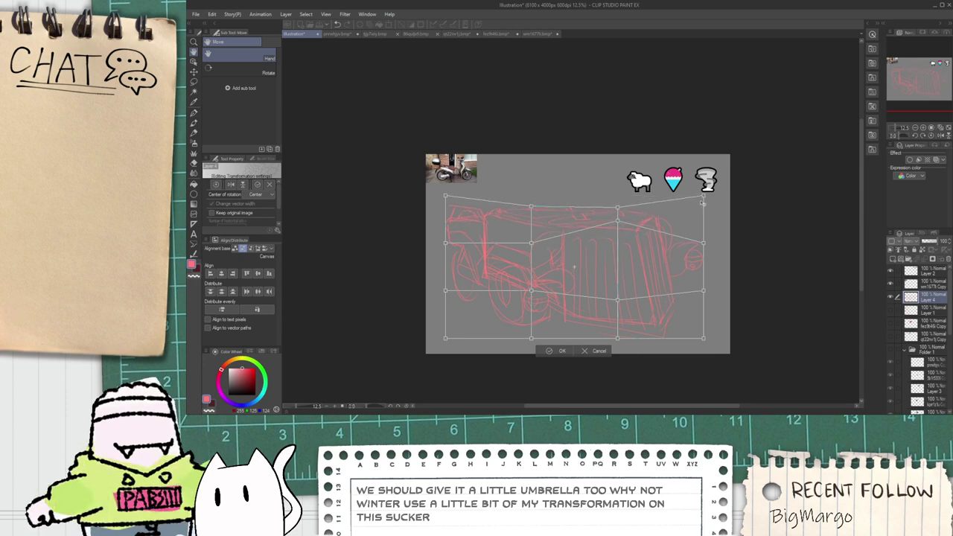
drag(617, 338, 615, 337)
drag(703, 340, 712, 333)
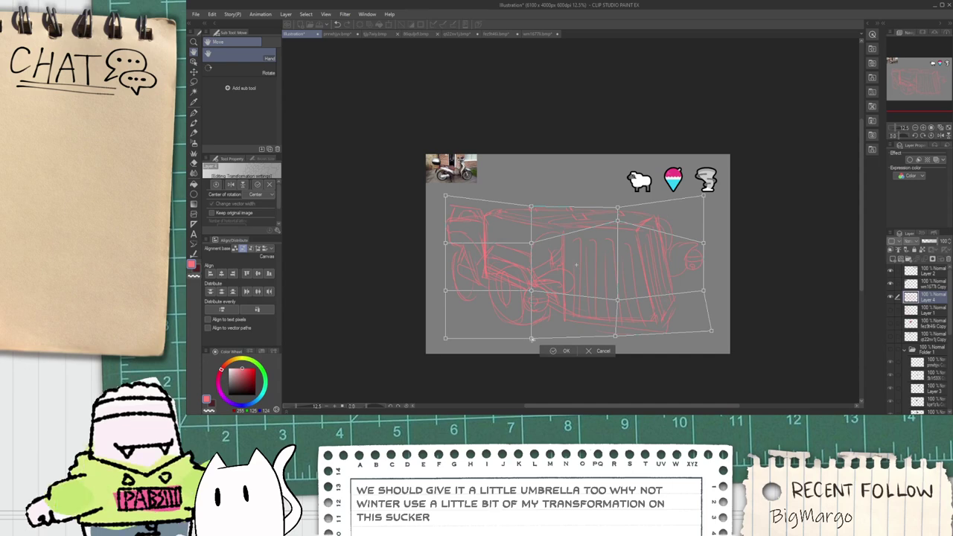
drag(617, 337, 622, 339)
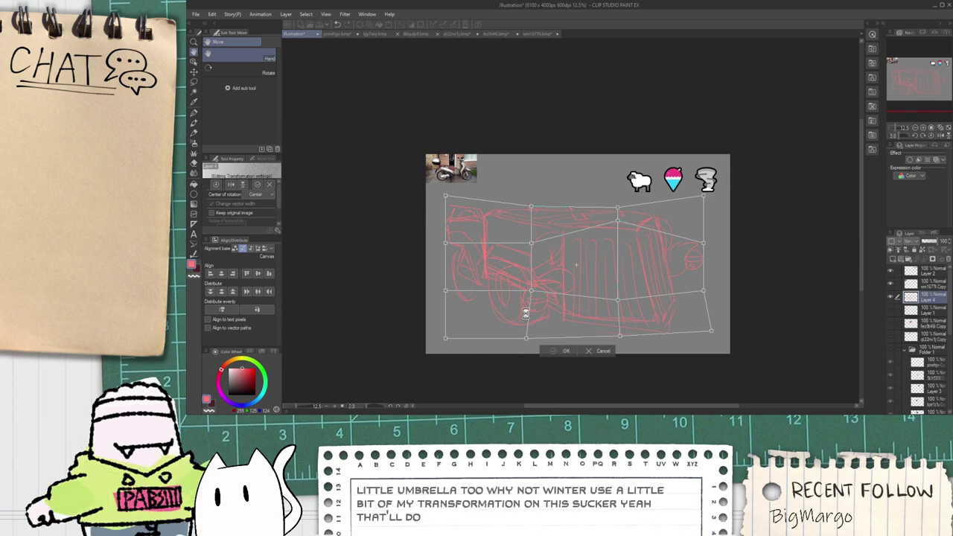
key(Return)
scroll(523, 253, up, 3)
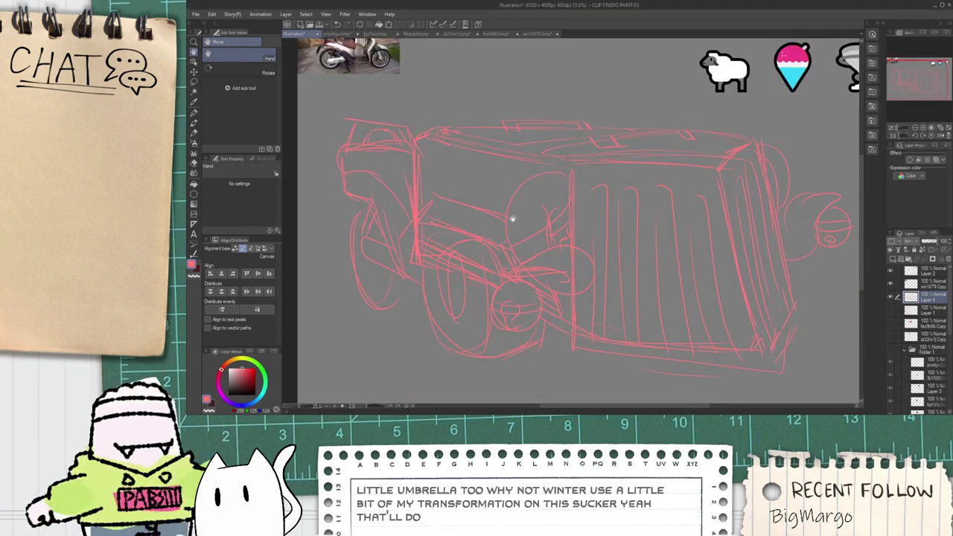
scroll(513, 218, down, 3)
drag(513, 218, 520, 282)
scroll(521, 281, up, 3)
drag(484, 163, 574, 240)
drag(757, 344, 675, 246)
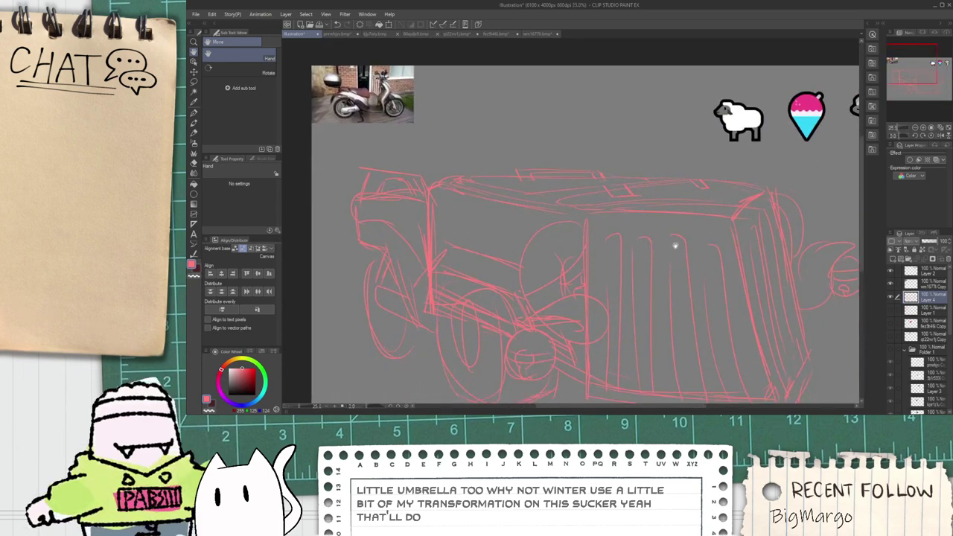
Step: Hide the moped reference layer and show the folder of reference images behind the cart sketch again
key(ctrl+minus)
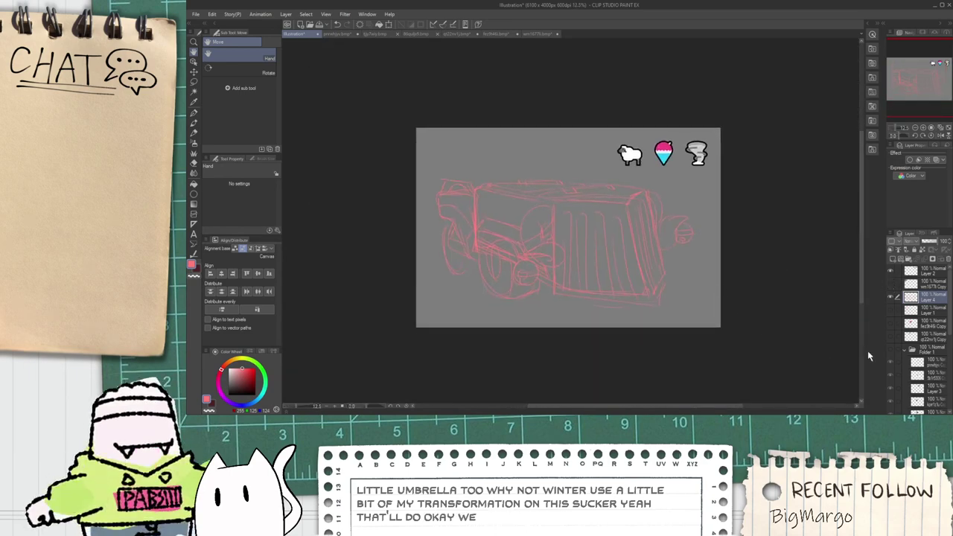
click(890, 349)
scroll(678, 233, up, 3)
drag(611, 230, 642, 230)
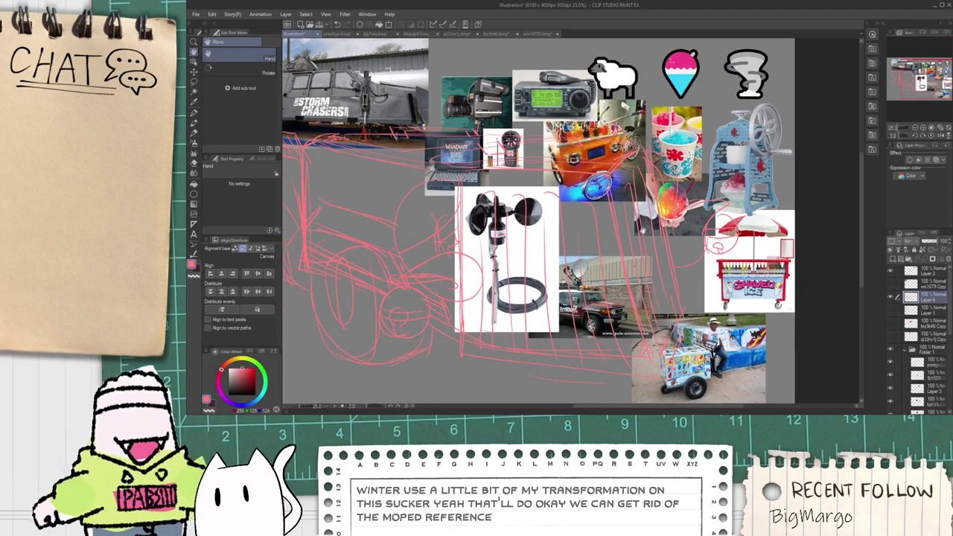
Step: Examine the dome, windows and roof details on the storm-chaser vehicle reference photo
drag(562, 221, 592, 250)
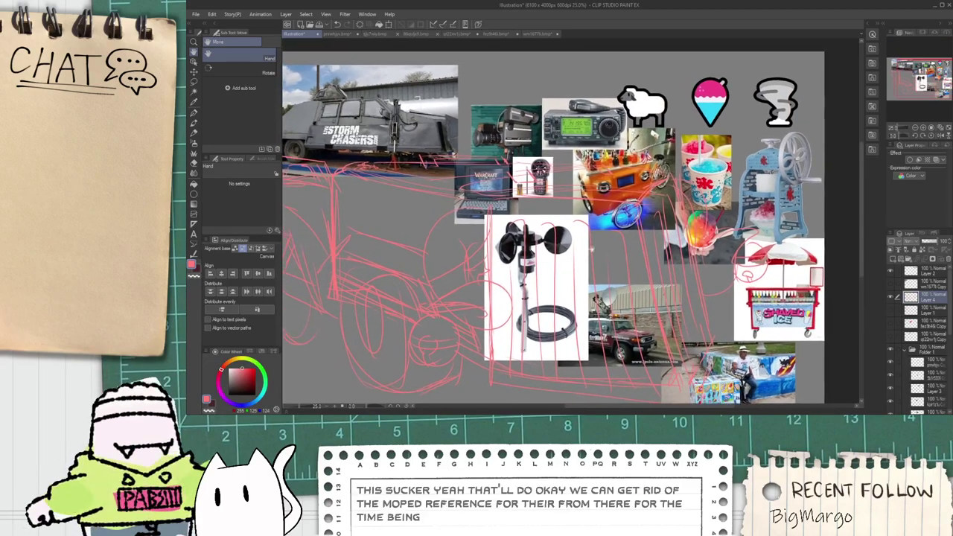
drag(432, 251, 544, 260)
key(p)
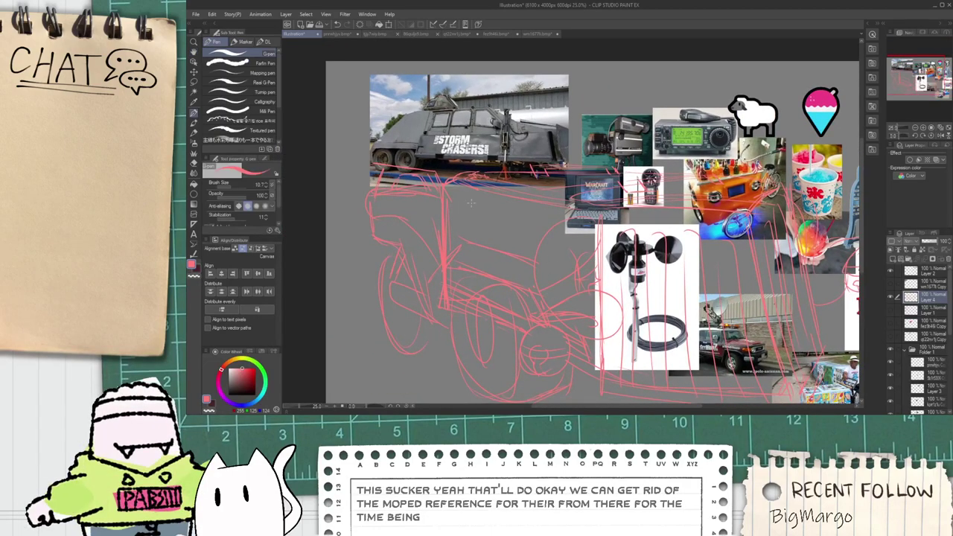
key(space)
drag(404, 188, 424, 232)
scroll(411, 216, up, 1)
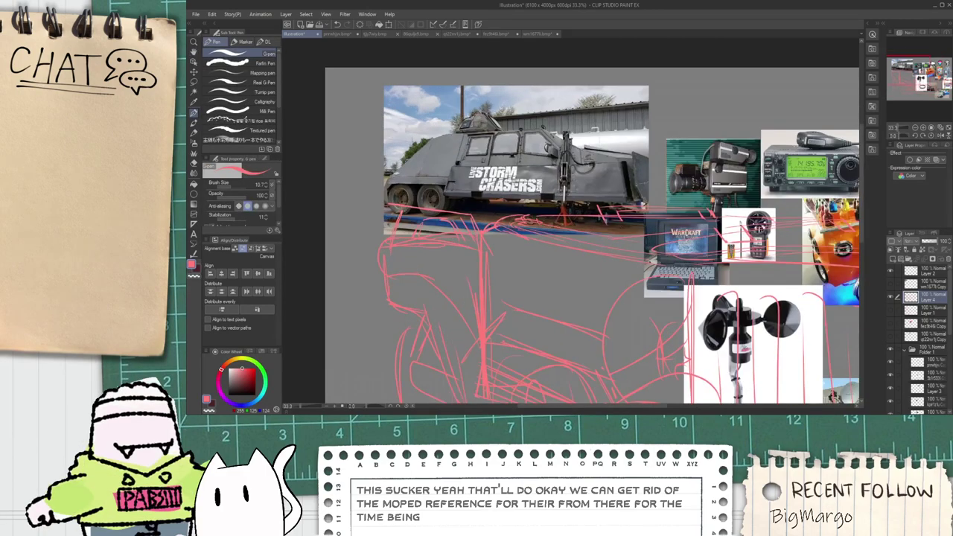
scroll(487, 122, up, 4)
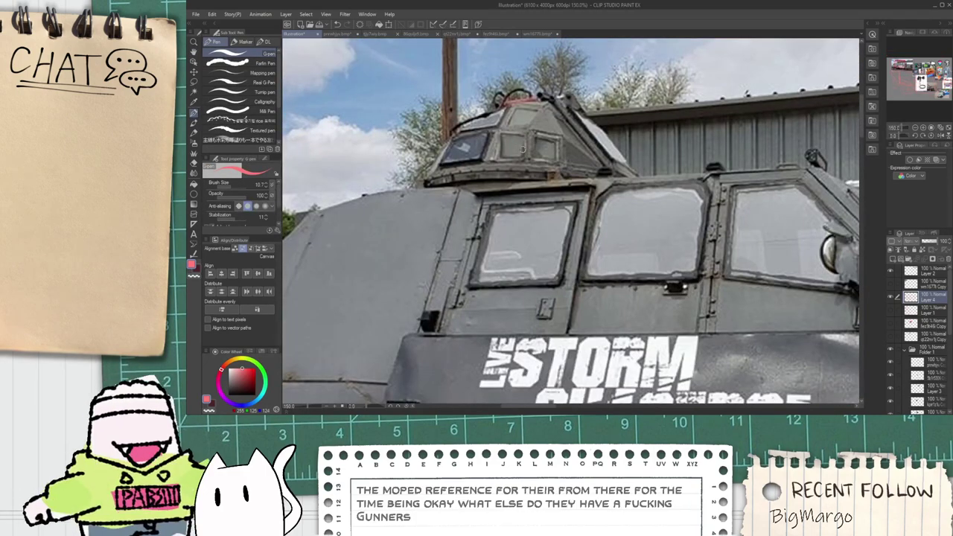
scroll(529, 152, down, 2)
scroll(526, 158, down, 1)
key(space)
drag(524, 170, 514, 181)
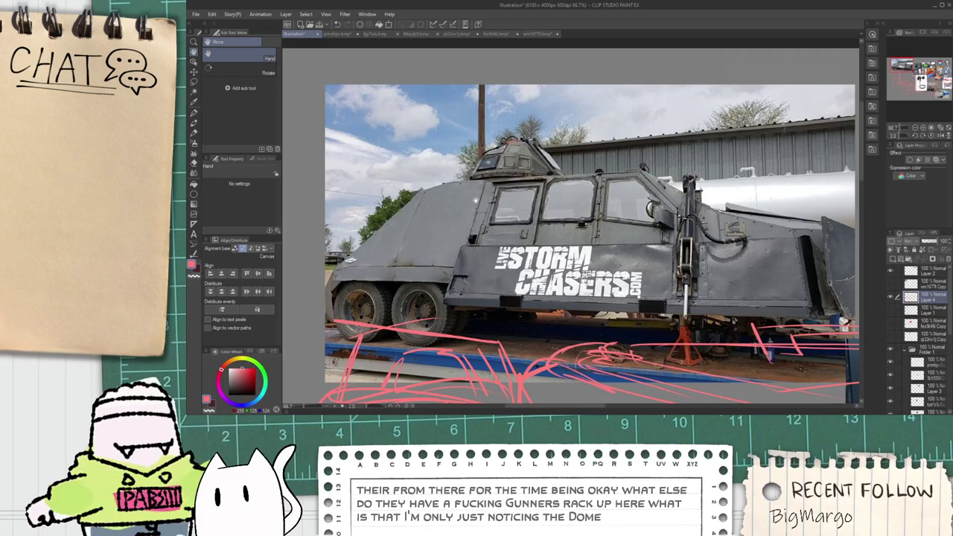
scroll(483, 207, down, 2)
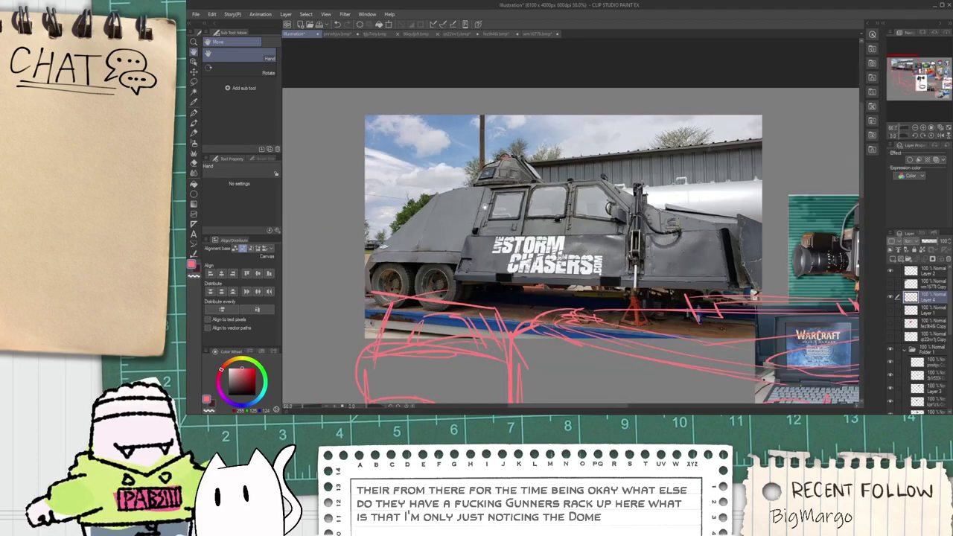
mouse_move(493, 332)
mouse_down()
mouse_move(417, 243)
mouse_move(399, 205)
mouse_up()
scroll(455, 294, down, 1)
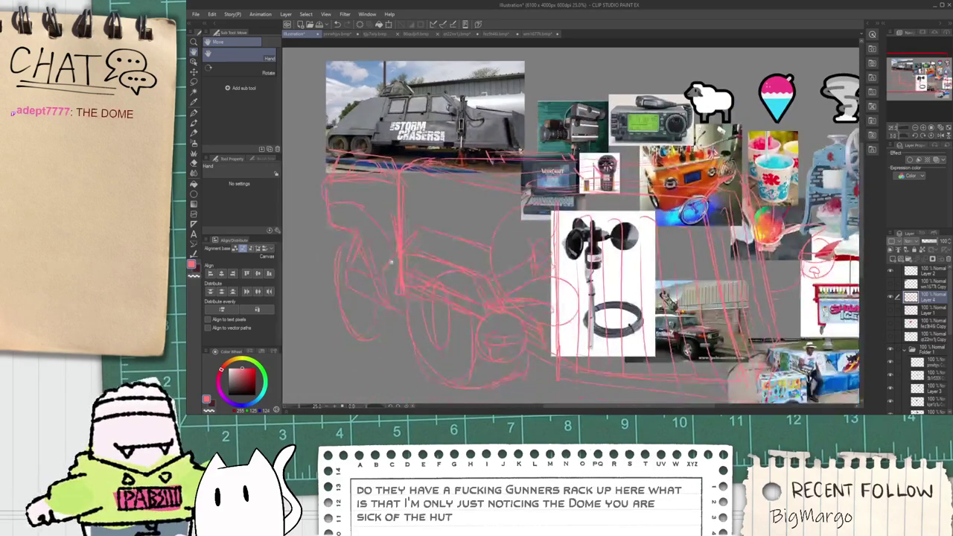
Step: Examine the shaved-ice cart reference, focusing on the umbrella rising from its middle
scroll(356, 306, up, 2)
drag(349, 279, 363, 325)
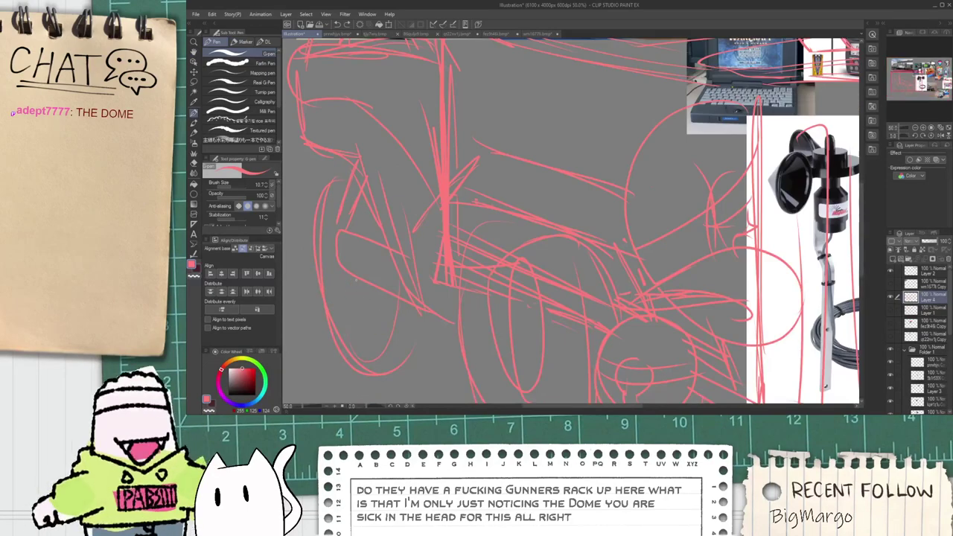
scroll(405, 231, down, 3)
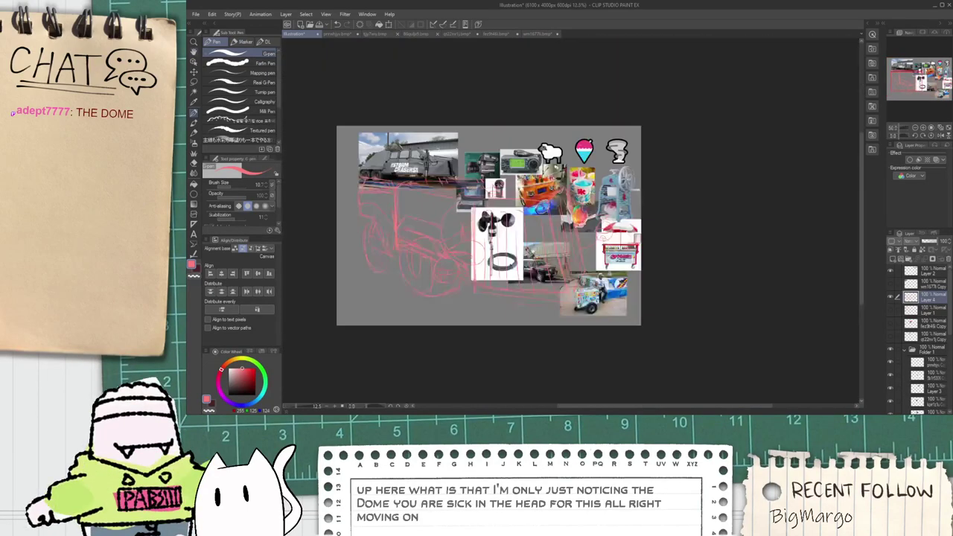
key(h)
scroll(404, 231, up, 3)
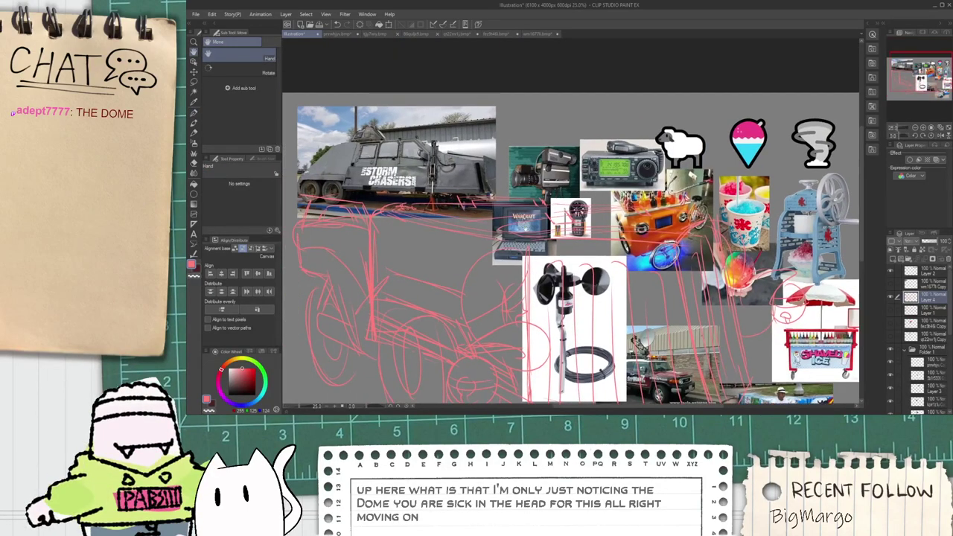
drag(672, 289, 501, 200)
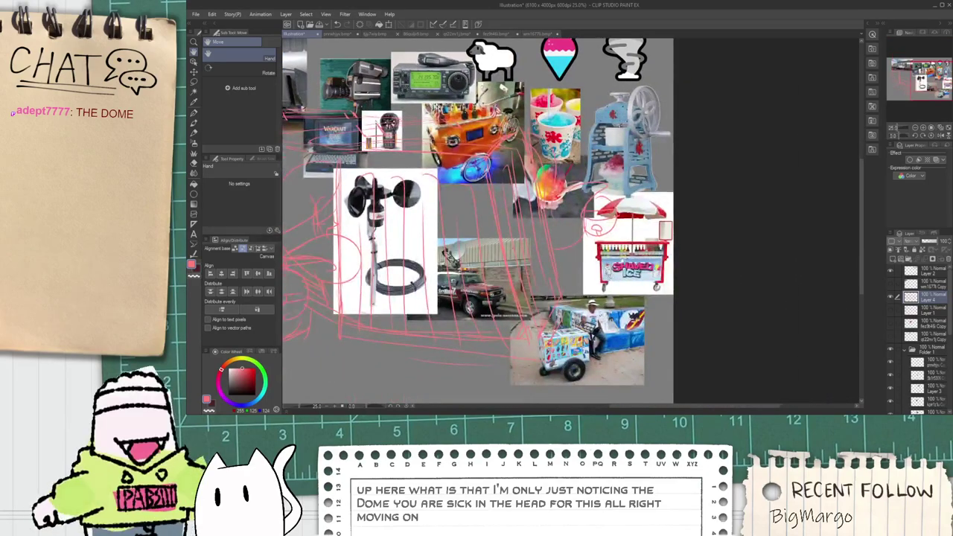
scroll(629, 209, up, 4)
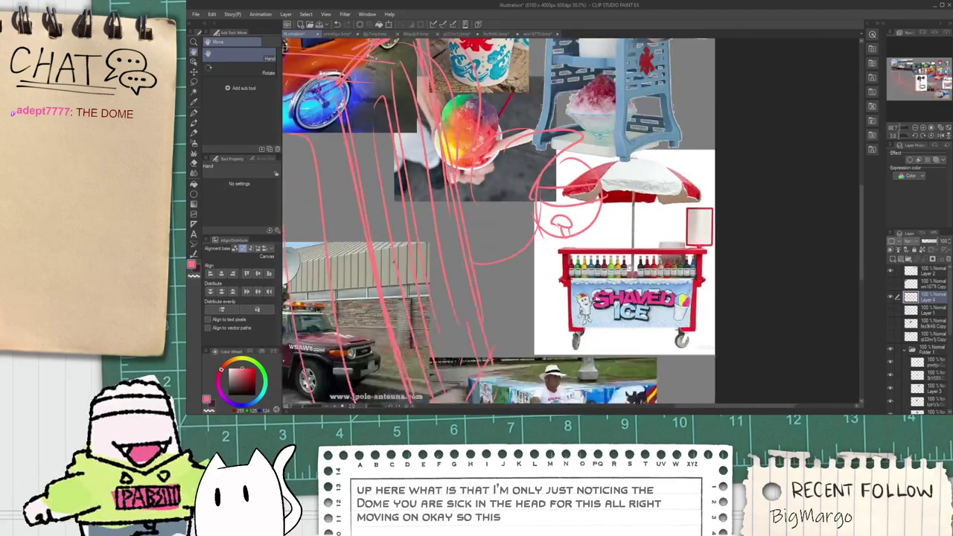
scroll(632, 260, down, 1)
drag(417, 241, 654, 332)
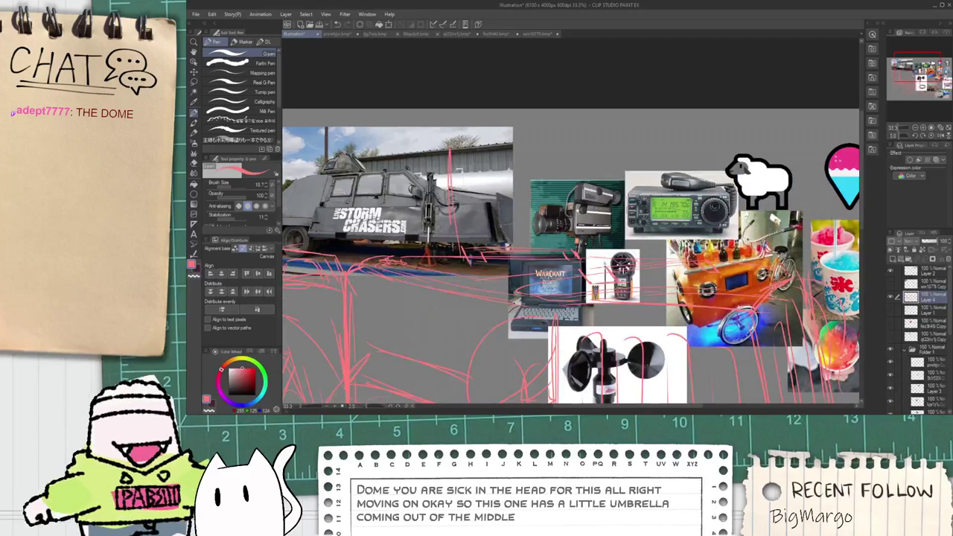
Step: Scale the whole cart sketch down toward its lower-left corner, leaving open space above the roof
scroll(462, 220, down, 3)
key(space)
drag(468, 259, 464, 236)
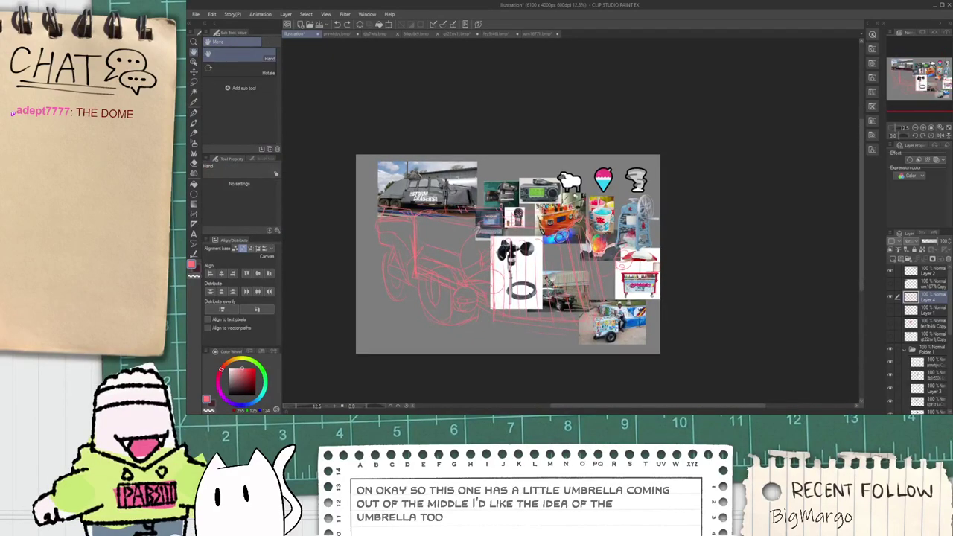
key(ctrl+t)
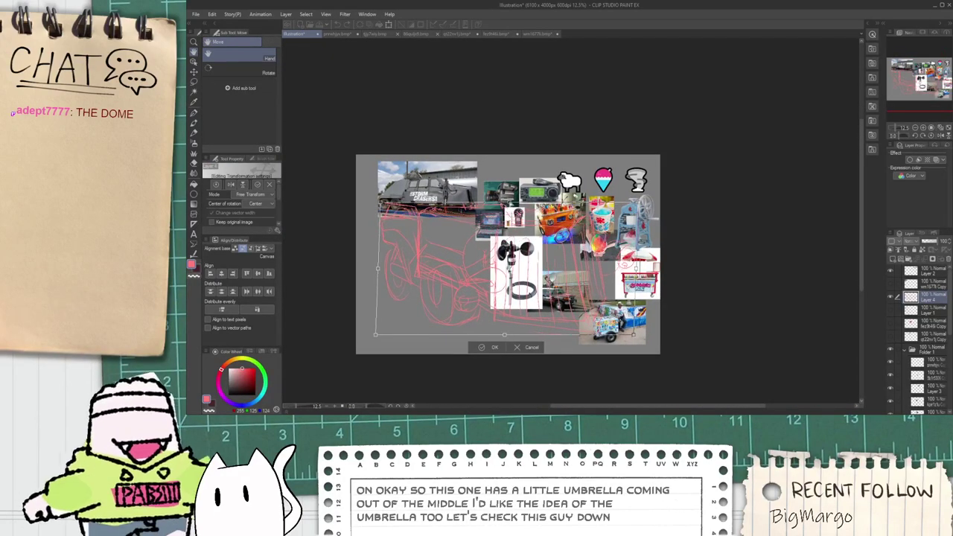
click(484, 346)
key(ctrl+t)
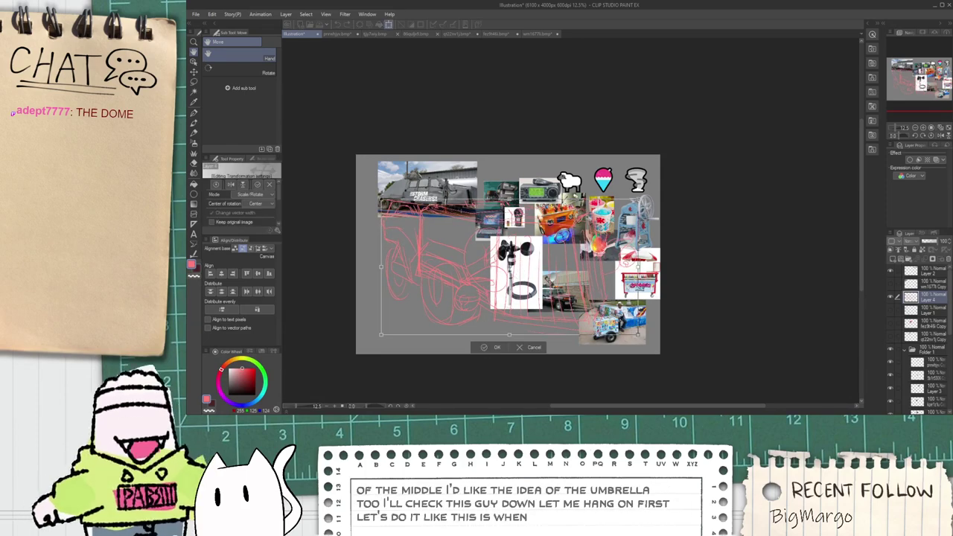
drag(638, 199, 549, 246)
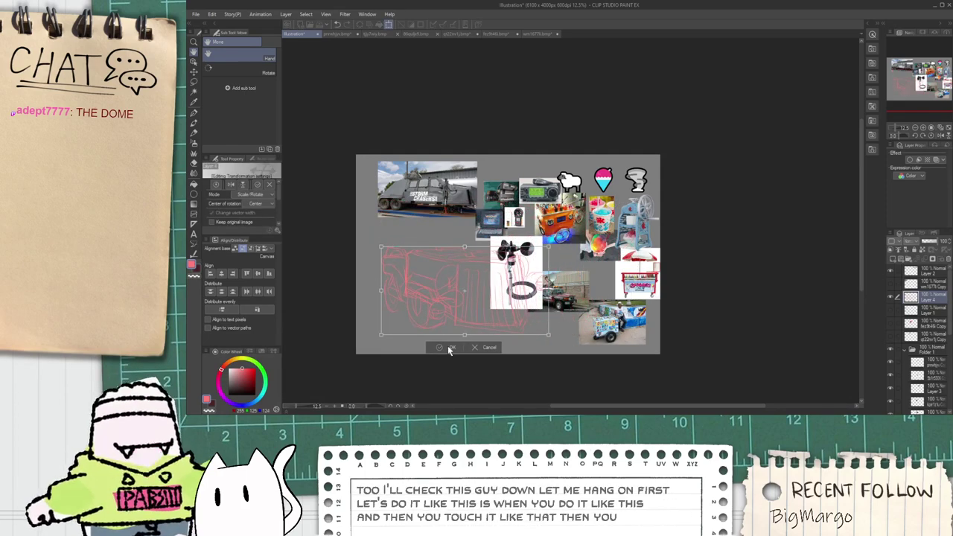
click(447, 347)
Step: Sketch a tall umbrella pole on the cart's roof with a wide canopy rim on top, and shift the drawing slightly down
scroll(447, 238, up, 3)
key(p)
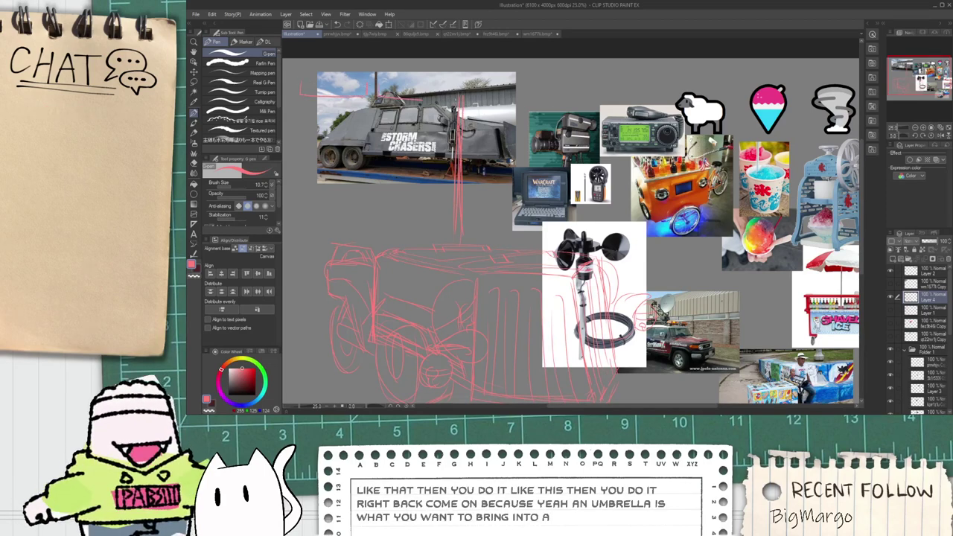
drag(418, 94, 551, 93)
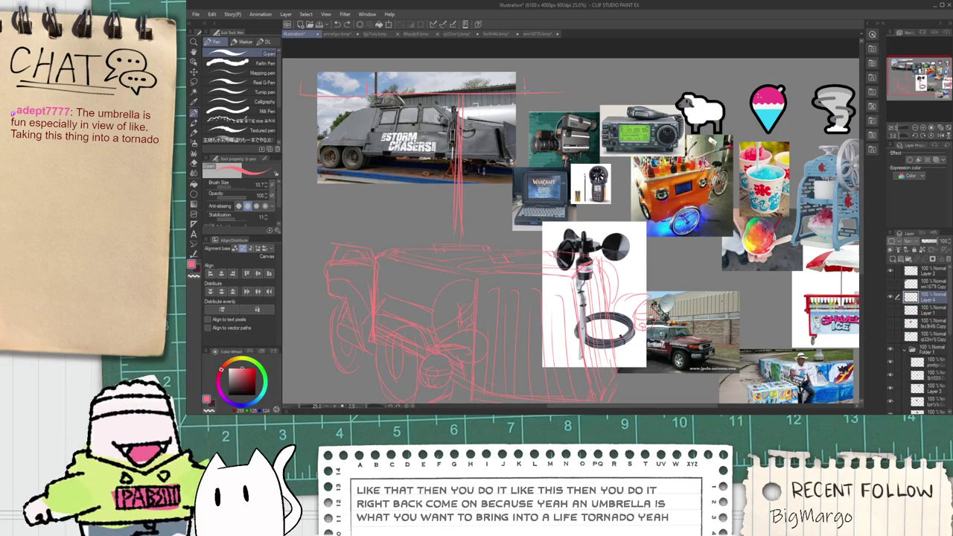
drag(583, 85, 584, 95)
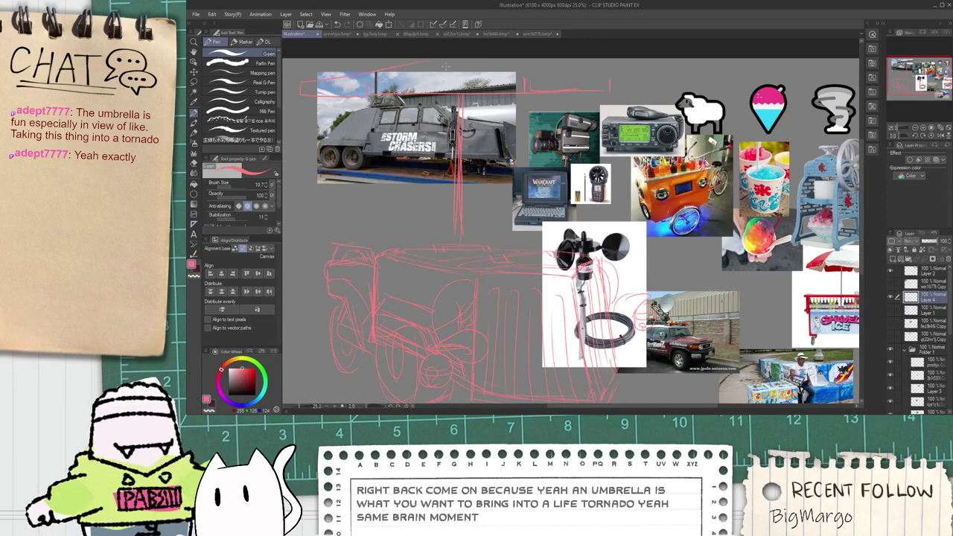
scroll(432, 77, down, 2)
key(k)
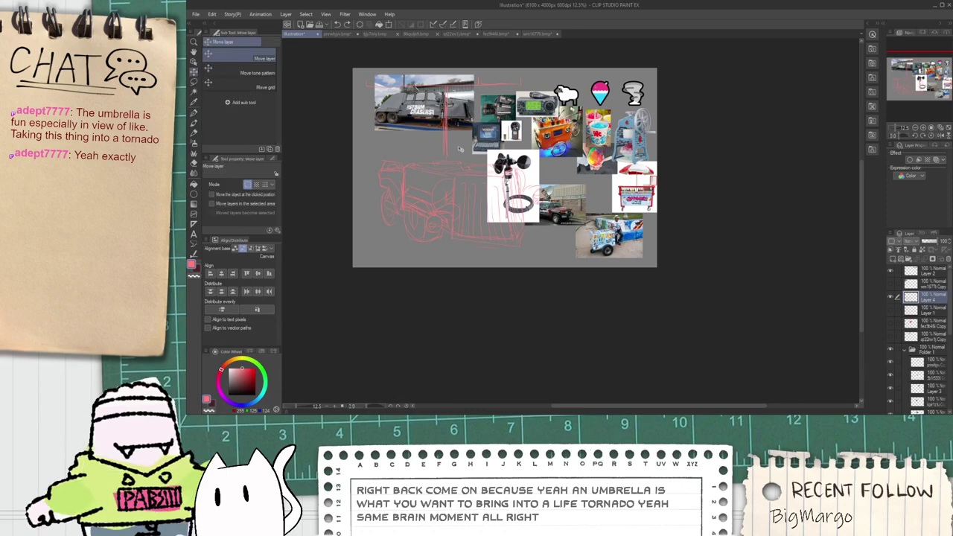
drag(461, 150, 462, 161)
Step: Sketch the canopy's right slope down from the peak above the pole, undoing stray strokes
key(p)
scroll(393, 87, up, 3)
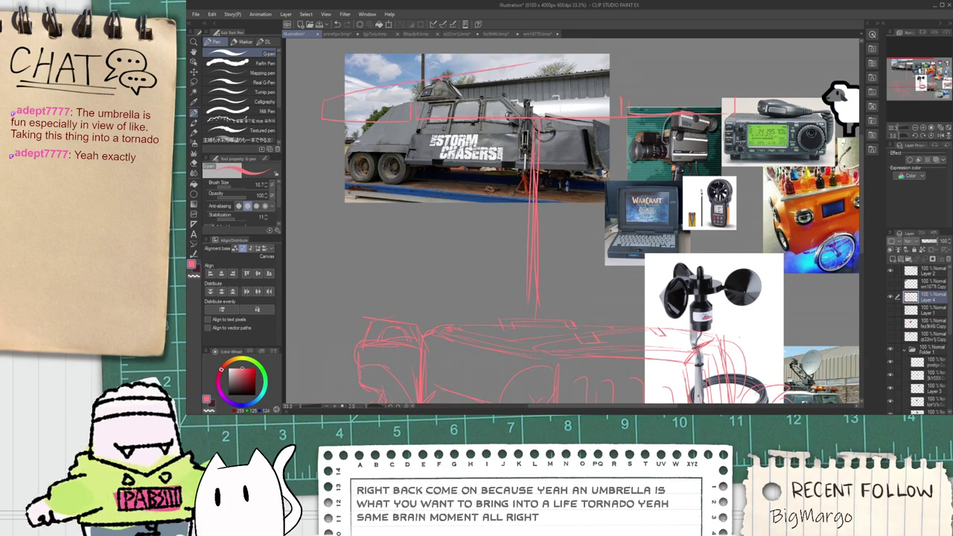
drag(548, 52, 735, 93)
mouse_move(549, 60)
mouse_down()
mouse_move(693, 104)
mouse_move(554, 65)
mouse_move(751, 89)
mouse_move(715, 103)
mouse_up()
key(ctrl+z)
key(ctrl+z)
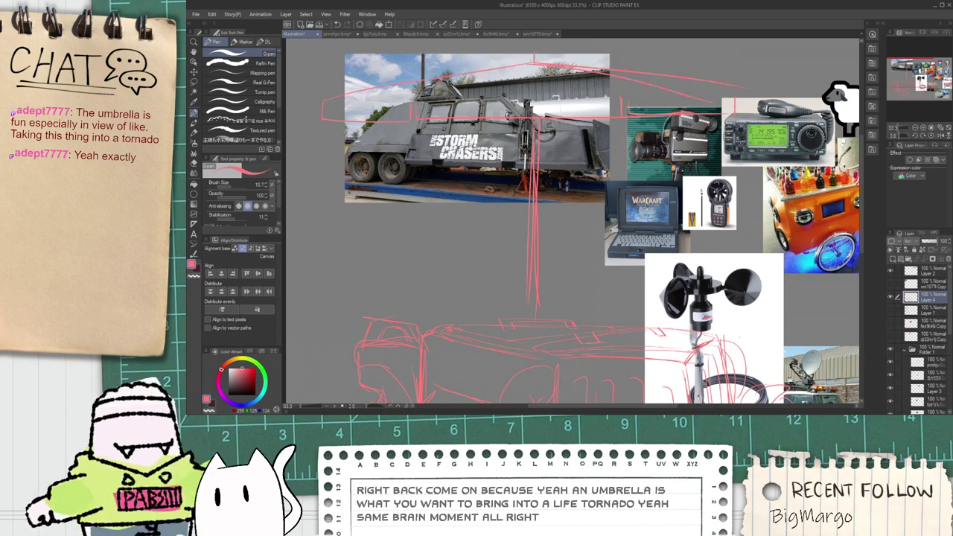
Step: Refine the canopy outline on the cart sketch, using the shaved-ice cart's umbrella as reference
scroll(533, 56, down, 4)
scroll(740, 146, up, 6)
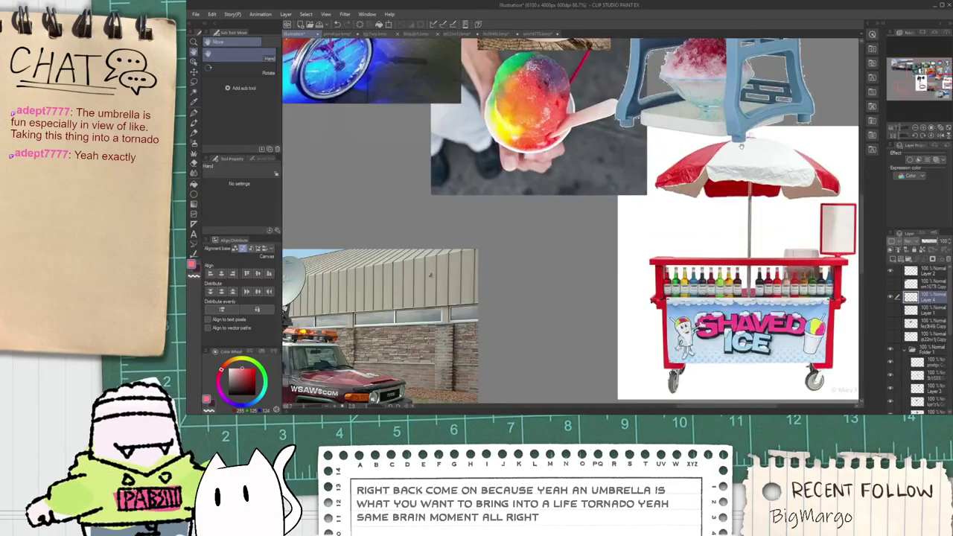
scroll(716, 146, down, 2)
drag(688, 141, 694, 156)
scroll(508, 169, down, 3)
drag(507, 169, 539, 202)
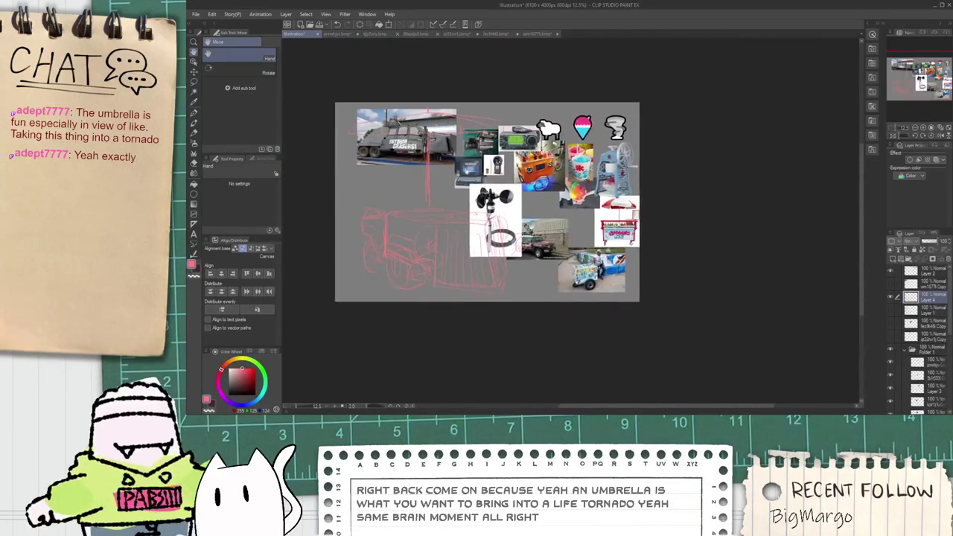
scroll(361, 139, up, 4)
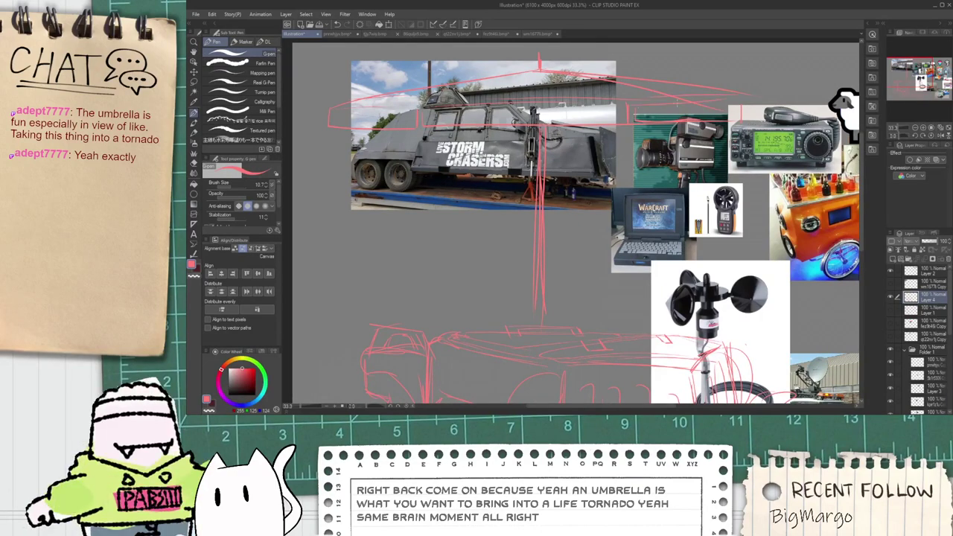
Step: Examine the lid latches and ice cream stickers on the blue push-cart reference photo
scroll(676, 103, down, 1)
drag(646, 185, 516, 146)
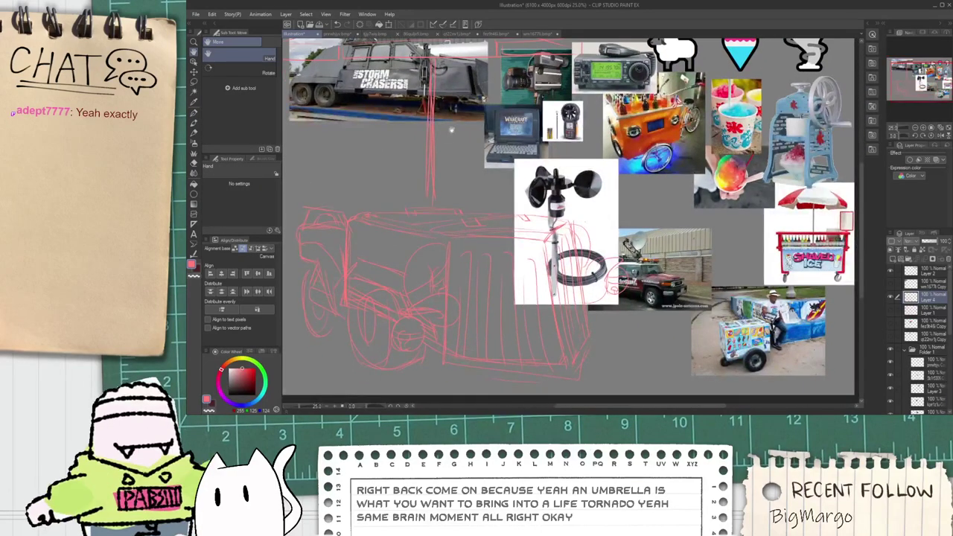
drag(451, 130, 445, 215)
scroll(433, 262, up, 1)
scroll(442, 270, down, 4)
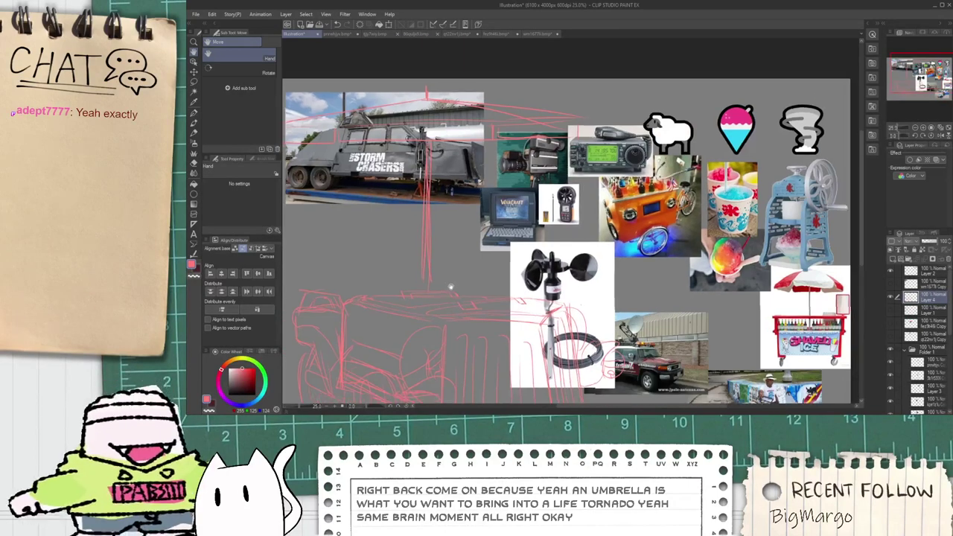
scroll(428, 274, up, 4)
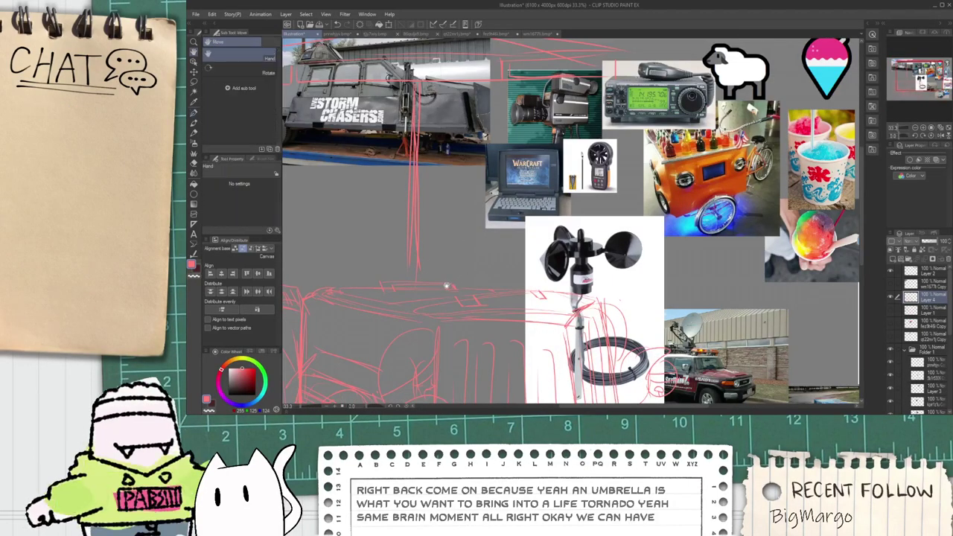
mouse_move(466, 287)
mouse_down()
mouse_move(393, 240)
mouse_move(340, 164)
mouse_up()
scroll(745, 318, up, 4)
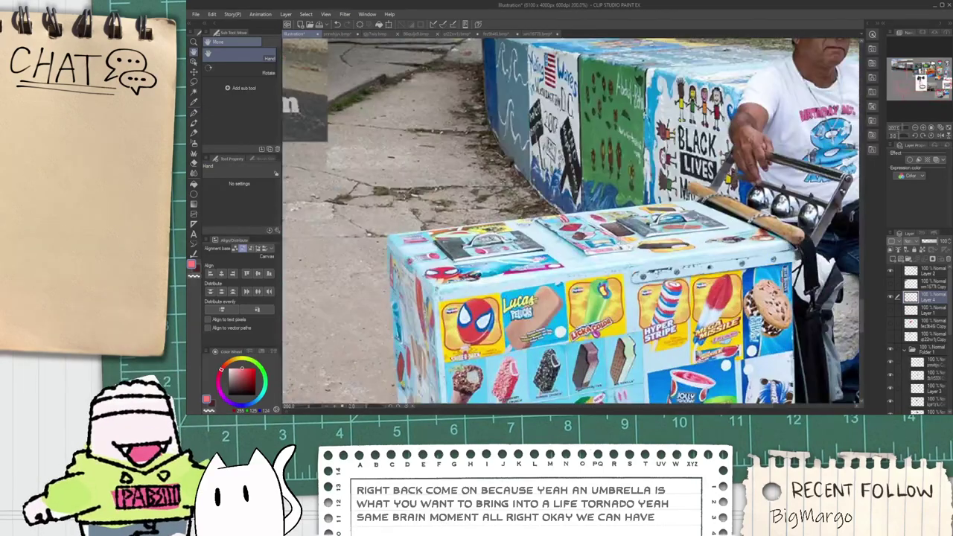
scroll(640, 243, down, 5)
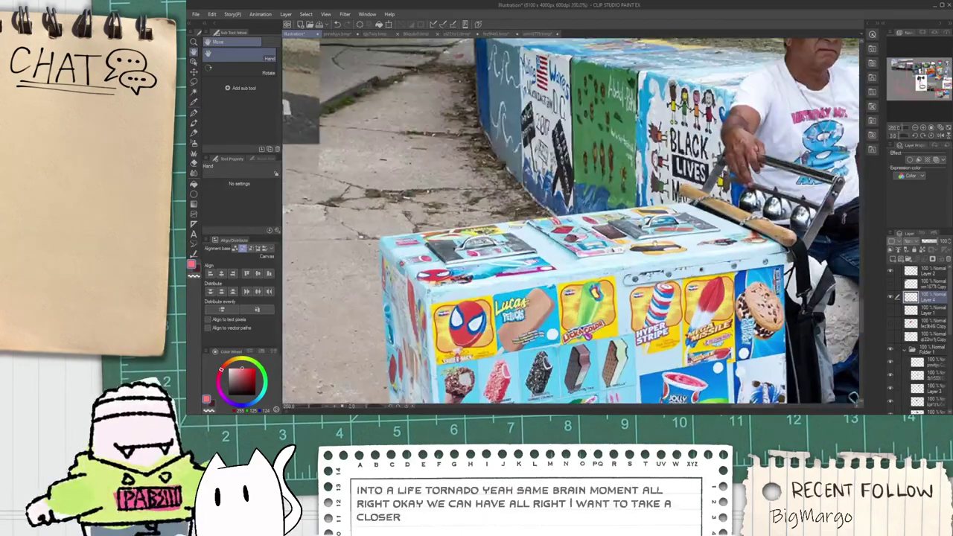
scroll(670, 298, down, 1)
scroll(670, 298, up, 3)
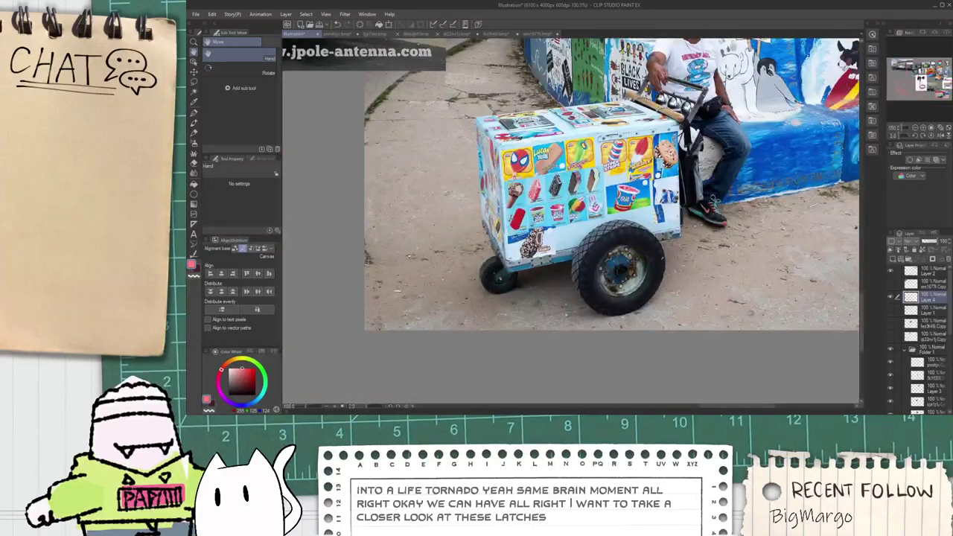
scroll(670, 205, down, 2)
Step: Sketch an upright rectangular sticker panel on the cart's side and a slanted second panel beside it
drag(444, 191, 660, 227)
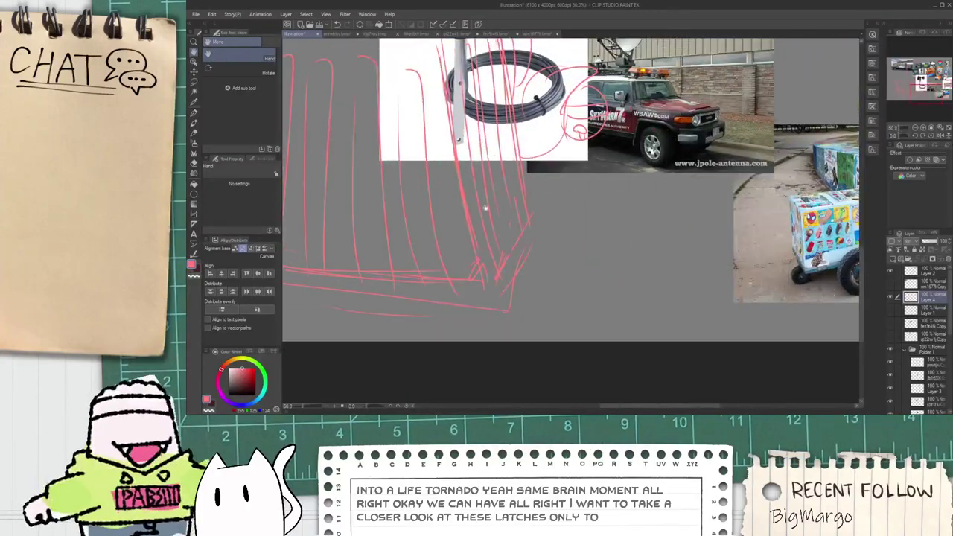
drag(485, 208, 713, 262)
drag(496, 238, 646, 307)
scroll(419, 159, up, 1)
mouse_move(436, 125)
mouse_down()
mouse_move(444, 203)
mouse_move(488, 136)
mouse_move(490, 196)
mouse_up()
drag(452, 201, 483, 205)
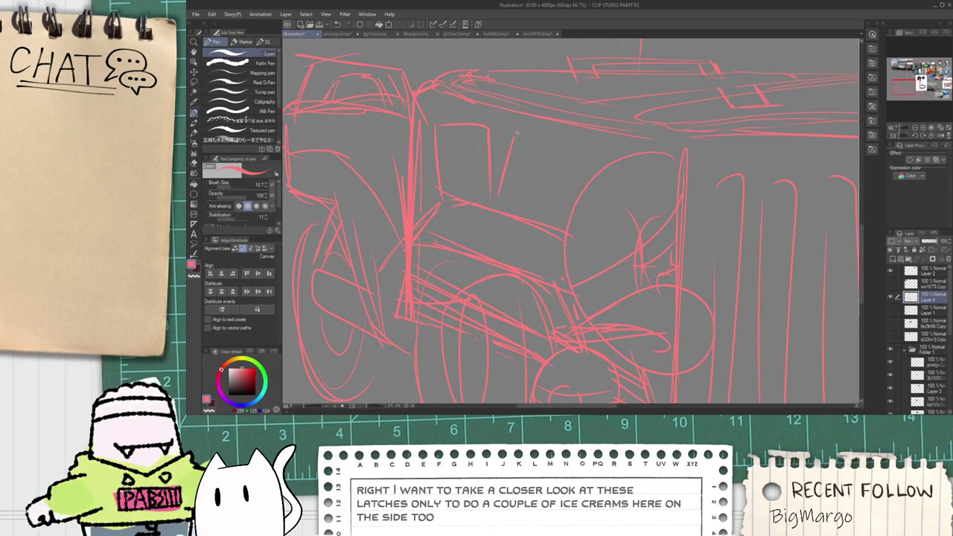
Step: Sketch an ice cream cone inside the upright sticker panel and an ice cream sandwich inside the slanted one
scroll(439, 177, up, 1)
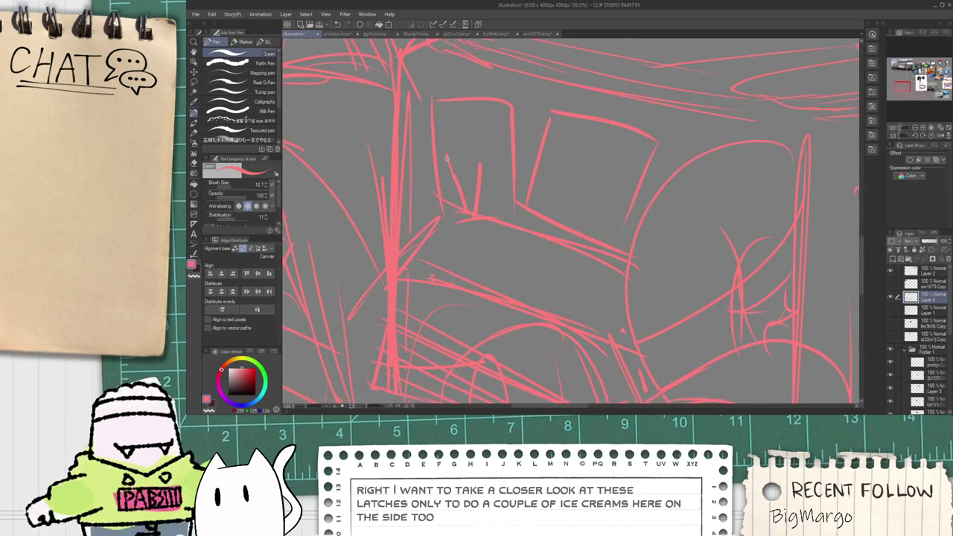
drag(447, 148, 484, 170)
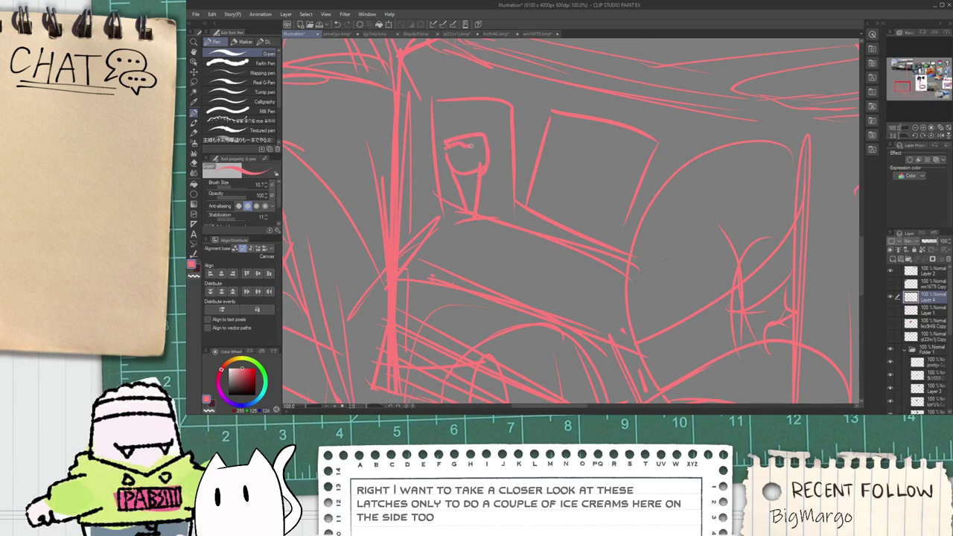
drag(601, 163, 496, 187)
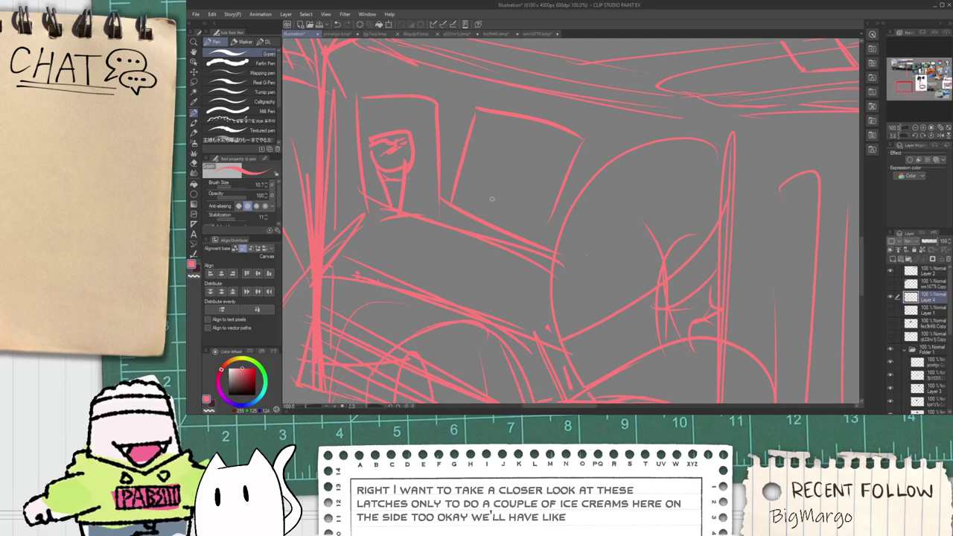
mouse_move(467, 186)
mouse_down()
mouse_move(472, 201)
mouse_move(491, 189)
mouse_move(503, 210)
mouse_up()
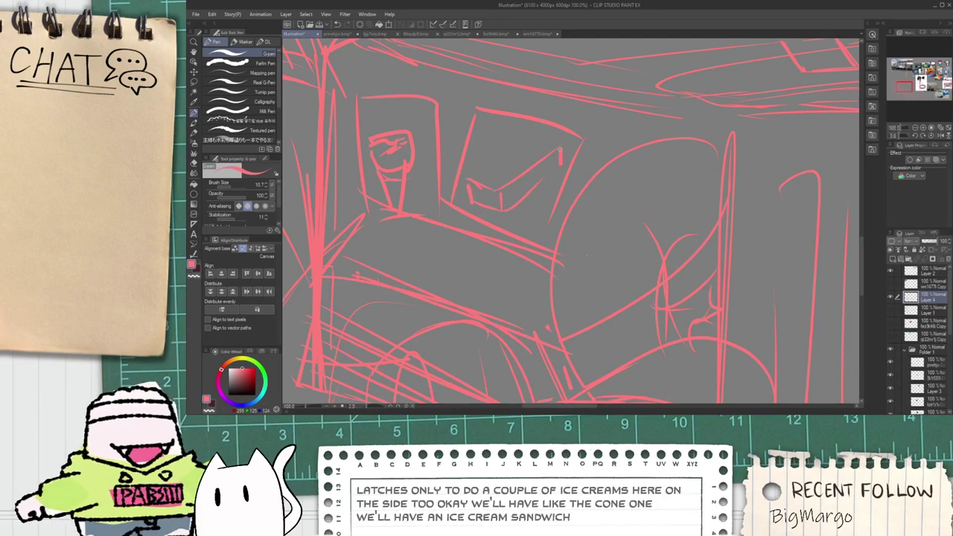
Step: Sketch the ice cream sandwich as a slanted block inside the right-hand poster beside the cone poster
mouse_move(468, 178)
mouse_down()
mouse_move(520, 136)
mouse_move(561, 141)
mouse_up()
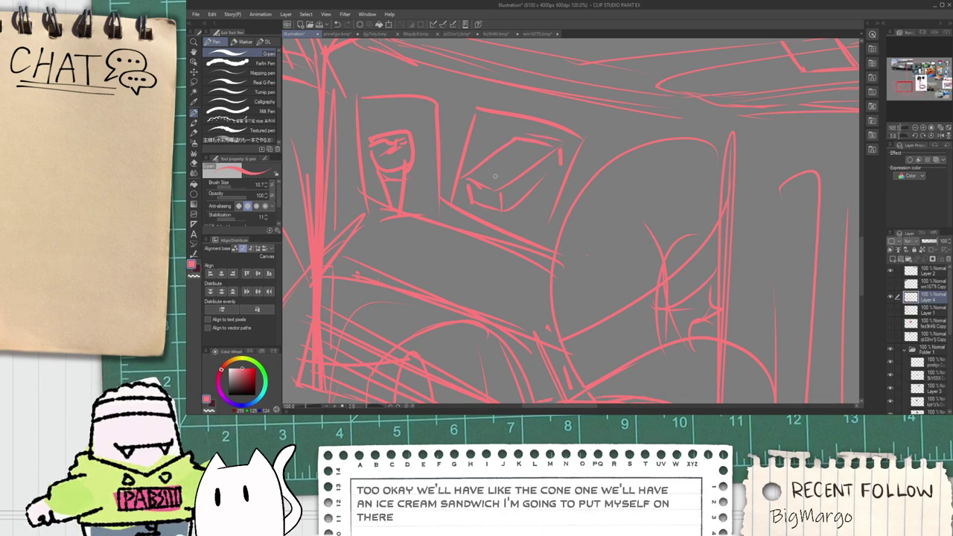
mouse_move(482, 215)
mouse_down()
mouse_move(520, 214)
mouse_move(553, 181)
mouse_up()
scroll(551, 183, down, 2)
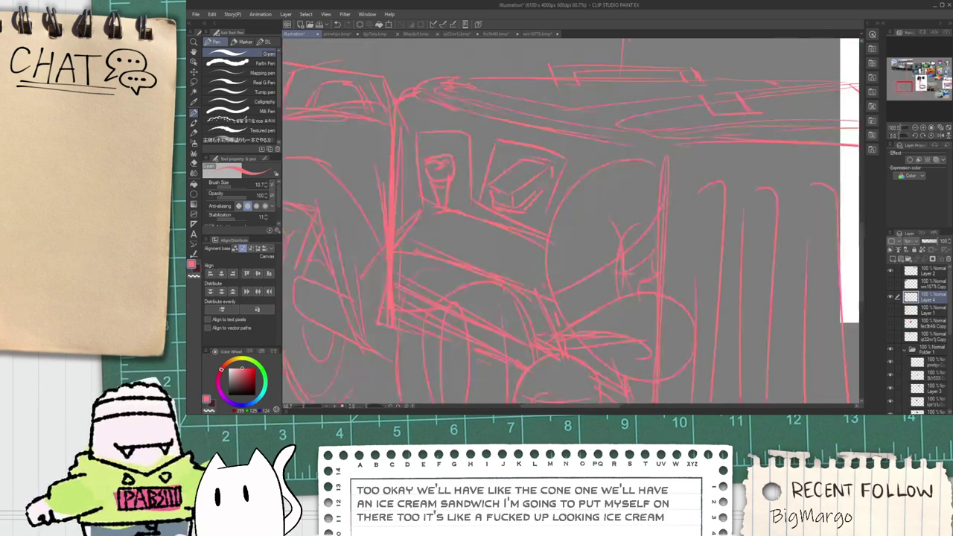
Step: Outline a lower panel beneath the two posters and erase the ice cream sandwich from the right-hand poster
key(space)
drag(607, 195, 485, 171)
scroll(484, 171, down, 3)
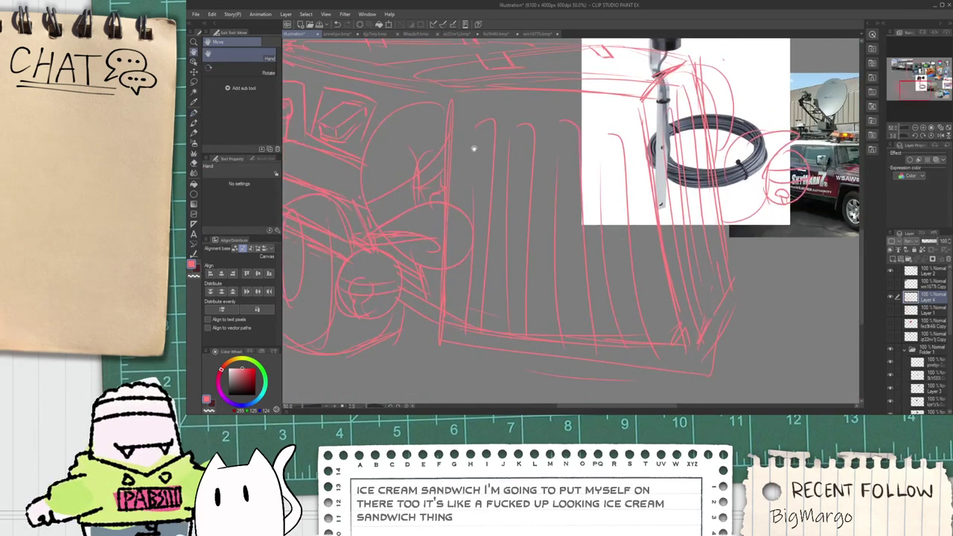
key(e)
key(p)
scroll(404, 128, up, 4)
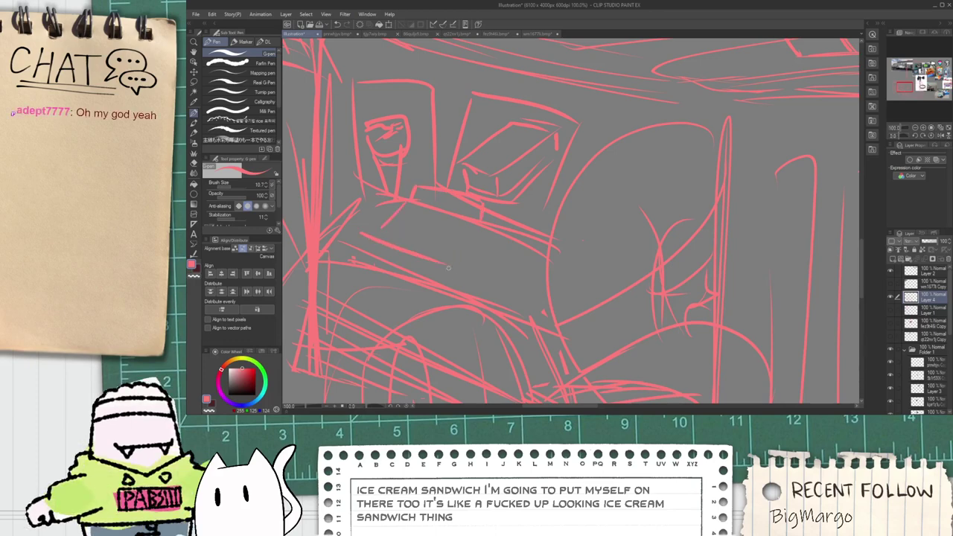
key(e)
mouse_move(484, 179)
mouse_down()
mouse_move(528, 168)
mouse_move(534, 123)
mouse_move(526, 147)
mouse_up()
key(p)
Step: Sketch a smaller slanted ice cream sandwich inside the lower panel beneath the posters
scroll(392, 225, up, 1)
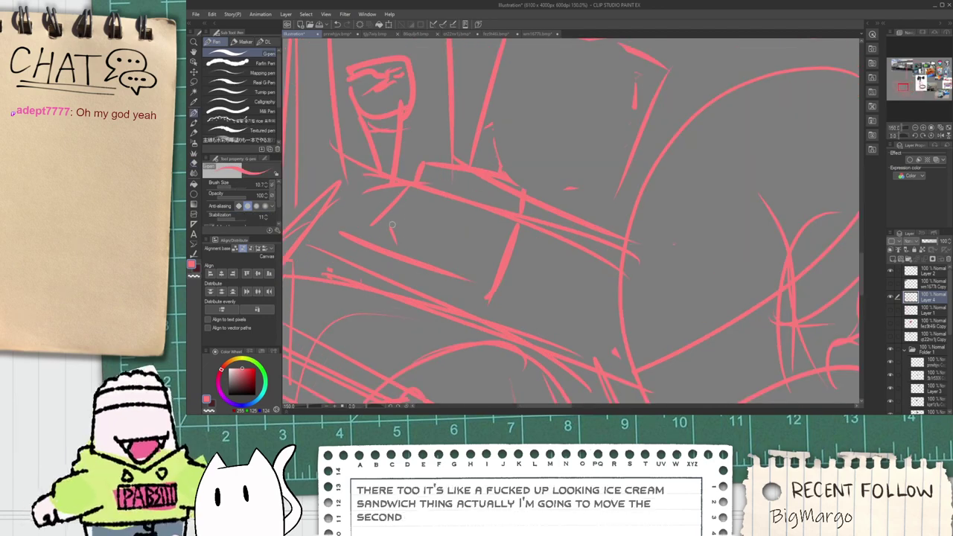
mouse_move(395, 241)
mouse_down()
mouse_move(439, 260)
mouse_move(438, 243)
mouse_move(478, 212)
mouse_up()
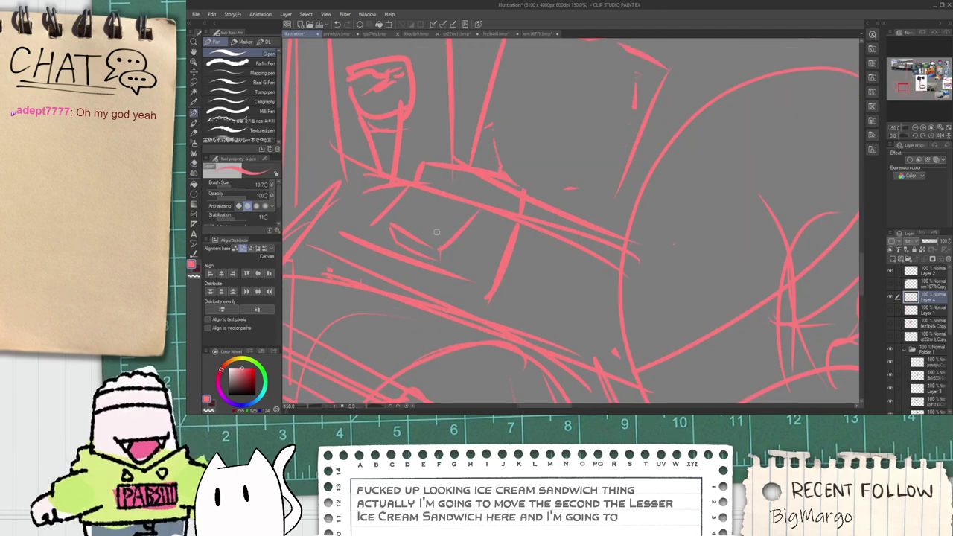
mouse_move(392, 224)
mouse_down()
mouse_move(472, 189)
mouse_move(456, 183)
mouse_move(487, 194)
mouse_up()
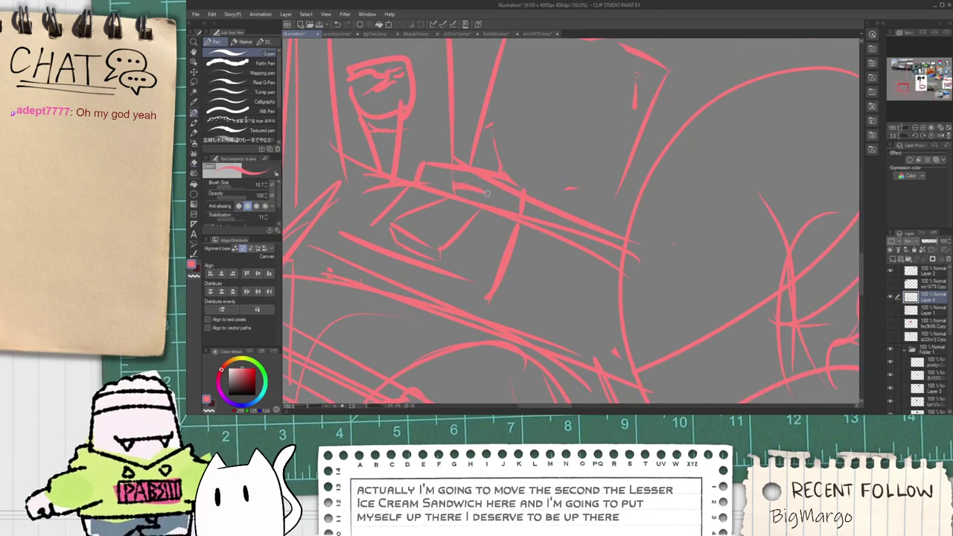
drag(462, 259, 505, 222)
key(ctrl+z)
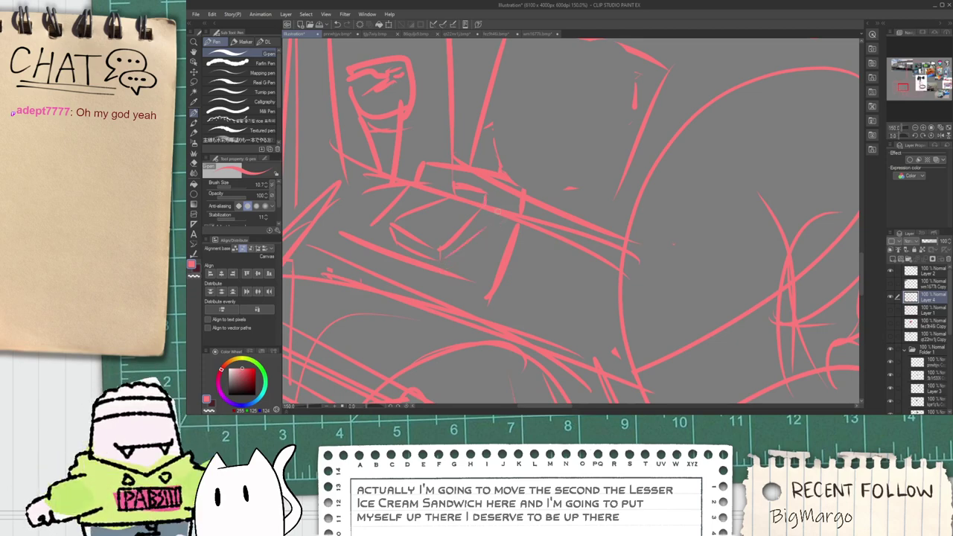
mouse_move(534, 149)
mouse_down()
mouse_move(491, 176)
mouse_move(512, 179)
mouse_up()
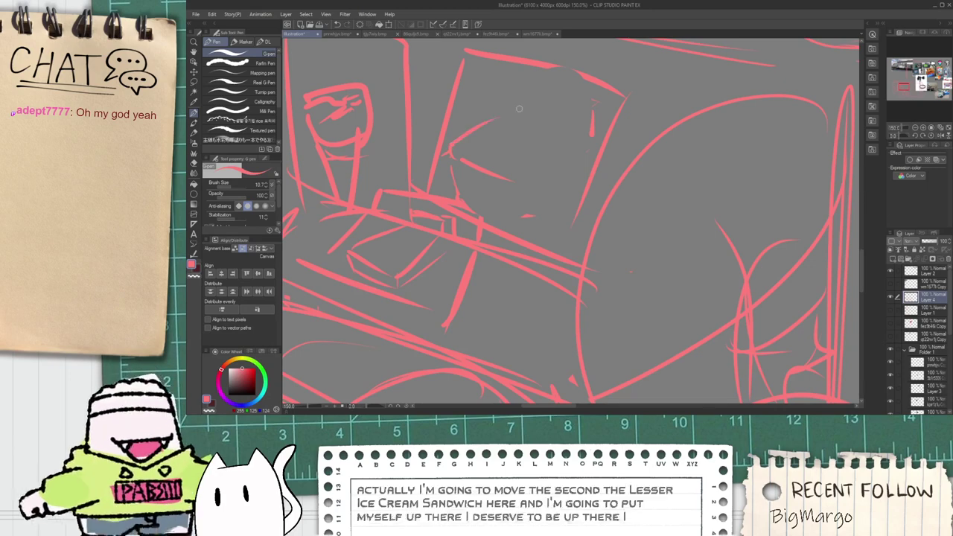
scroll(460, 143, up, 1)
mouse_move(449, 146)
mouse_down()
mouse_move(522, 107)
mouse_move(557, 124)
mouse_move(579, 120)
mouse_move(545, 131)
mouse_up()
key(ctrl+z)
key(ctrl+z)
key(space)
key(ctrl+z)
key(ctrl+z)
key(ctrl+z)
key(ctrl+z)
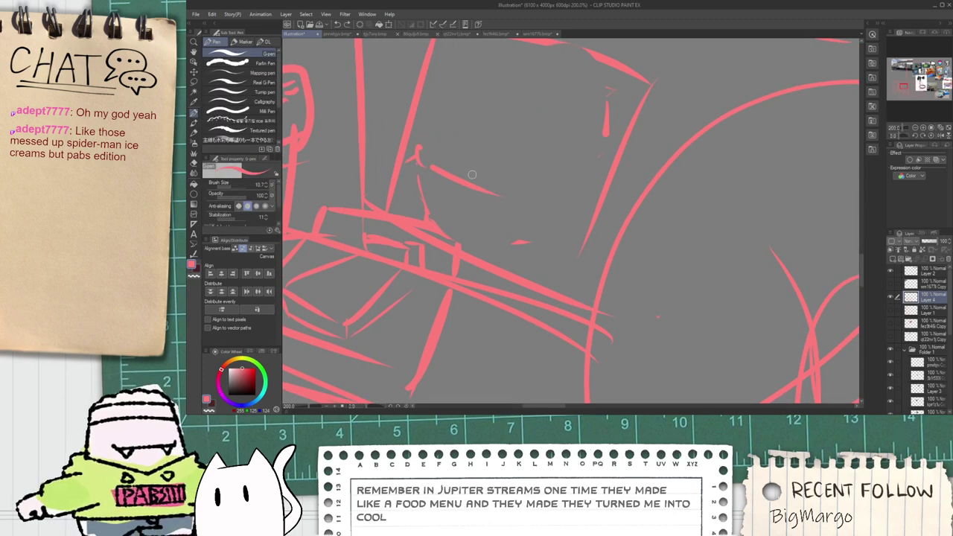
Step: Draw a curved lower head outline with a rounded shape hanging beneath it in the empty right-hand poster
mouse_move(467, 222)
mouse_down()
mouse_move(471, 186)
mouse_move(479, 226)
mouse_move(490, 186)
mouse_move(513, 178)
mouse_up()
key(ctrl+z)
key(ctrl+z)
key(ctrl+z)
drag(451, 187, 514, 175)
key(ctrl+z)
mouse_move(445, 158)
mouse_down()
mouse_move(549, 181)
mouse_move(463, 123)
mouse_move(457, 116)
mouse_move(474, 98)
mouse_up()
key(ctrl+z)
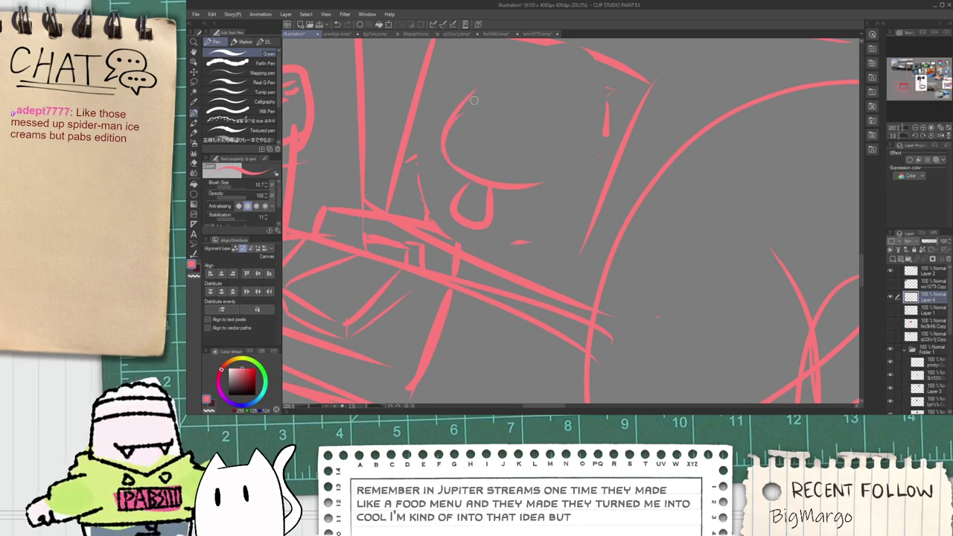
Step: Draw two small gumballs inside the head outline and join them with curved lines to form a mouth
scroll(484, 145, up, 2)
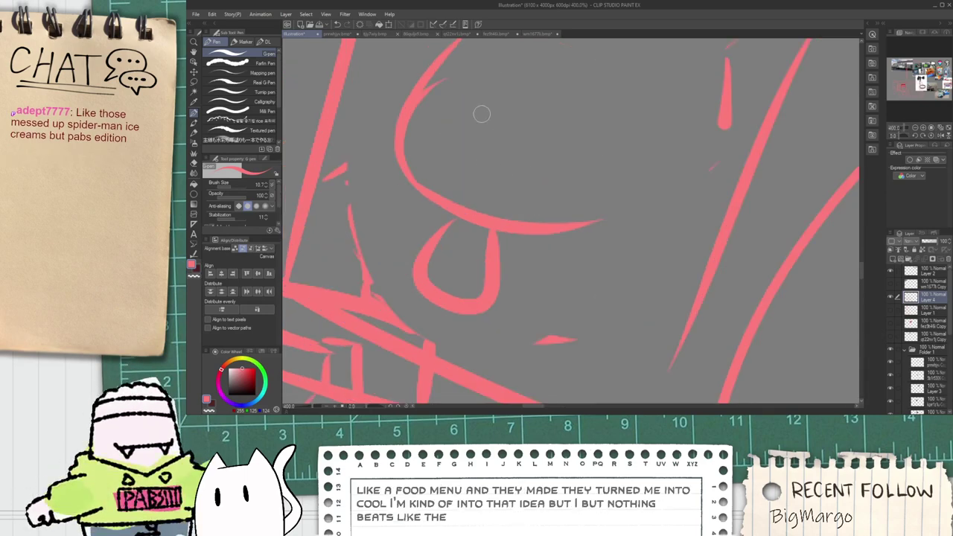
mouse_move(478, 180)
mouse_down()
mouse_move(475, 124)
mouse_move(477, 111)
mouse_move(480, 152)
mouse_move(489, 89)
mouse_move(556, 137)
mouse_move(487, 177)
mouse_up()
key(ctrl+z)
key(ctrl+z)
mouse_move(464, 92)
mouse_down()
mouse_move(468, 139)
mouse_move(451, 93)
mouse_move(458, 81)
mouse_up()
key(ctrl+z)
key(ctrl+z)
mouse_move(565, 112)
mouse_down()
mouse_move(562, 139)
mouse_move(554, 108)
mouse_up()
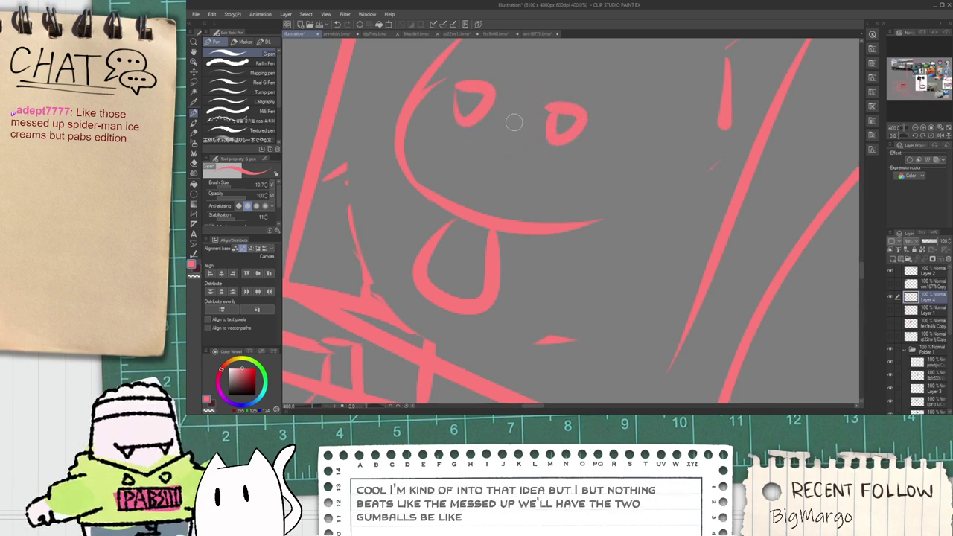
mouse_move(468, 125)
mouse_down()
mouse_move(479, 171)
mouse_move(552, 144)
mouse_up()
drag(493, 91, 550, 109)
drag(497, 66, 457, 137)
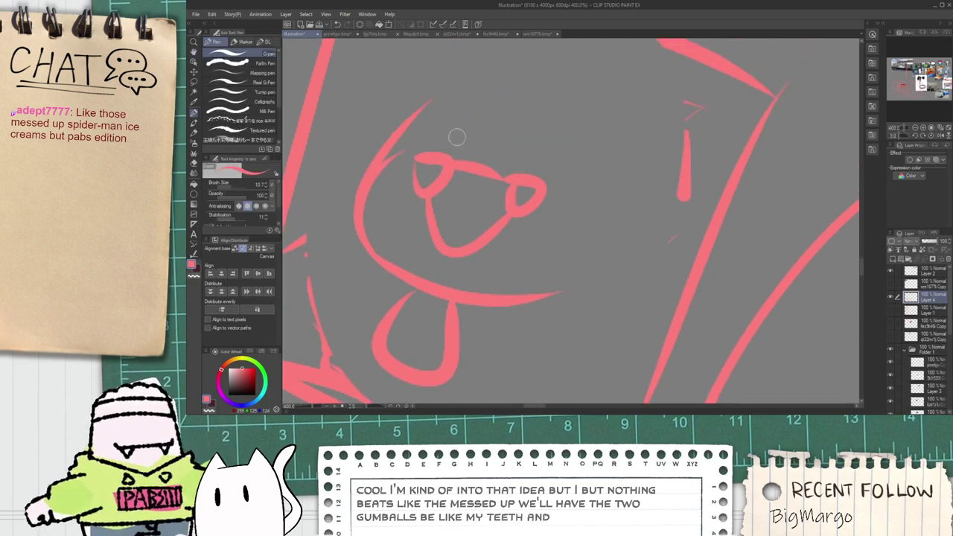
Step: Sketch the top and right side of the head to complete the character ice cream in the right-hand poster
mouse_move(404, 123)
mouse_down()
mouse_move(460, 54)
mouse_move(626, 82)
mouse_up()
key(ctrl+z)
mouse_move(396, 149)
mouse_down()
mouse_move(462, 61)
mouse_move(615, 110)
mouse_up()
key(ctrl+z)
mouse_move(440, 89)
mouse_down()
mouse_move(549, 104)
mouse_move(595, 124)
mouse_move(572, 266)
mouse_up()
mouse_move(456, 84)
mouse_down()
mouse_move(596, 91)
mouse_move(592, 153)
mouse_move(472, 166)
mouse_up()
Step: Sketch a wide boxy bumper across the lower front of the vehicle, wrapping around its right corner
scroll(558, 144, down, 2)
scroll(550, 146, down, 3)
key(space)
scroll(512, 162, down, 3)
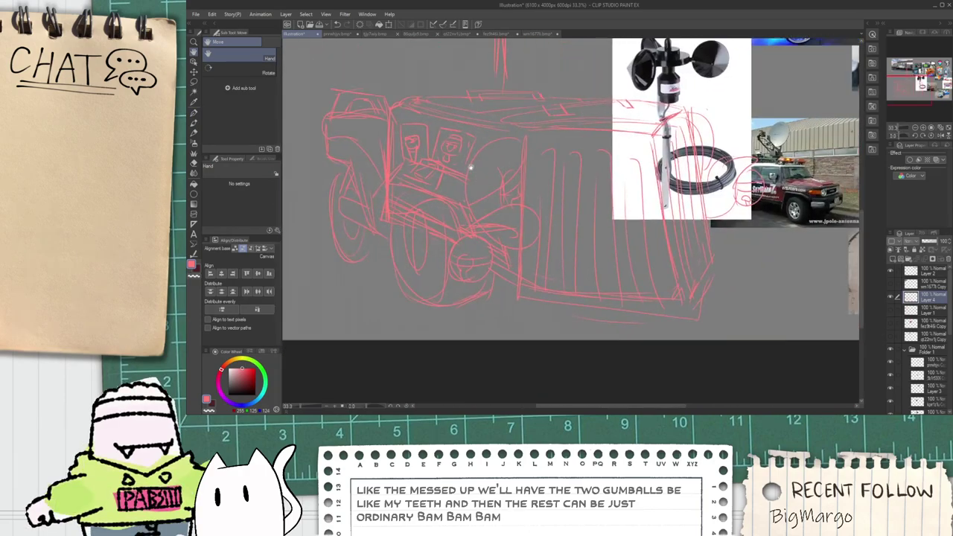
scroll(481, 173, up, 1)
drag(577, 158, 496, 201)
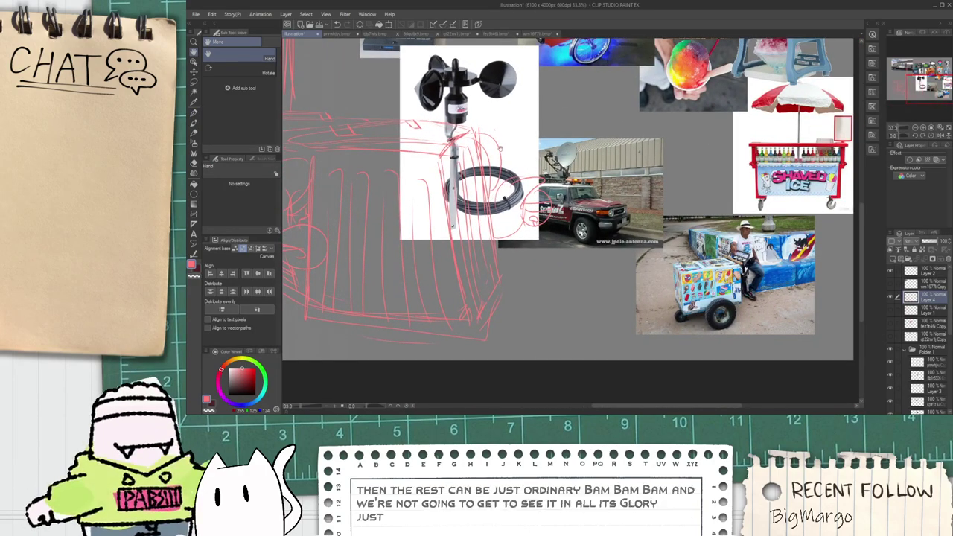
scroll(488, 198, up, 1)
drag(383, 343, 402, 251)
scroll(383, 273, up, 1)
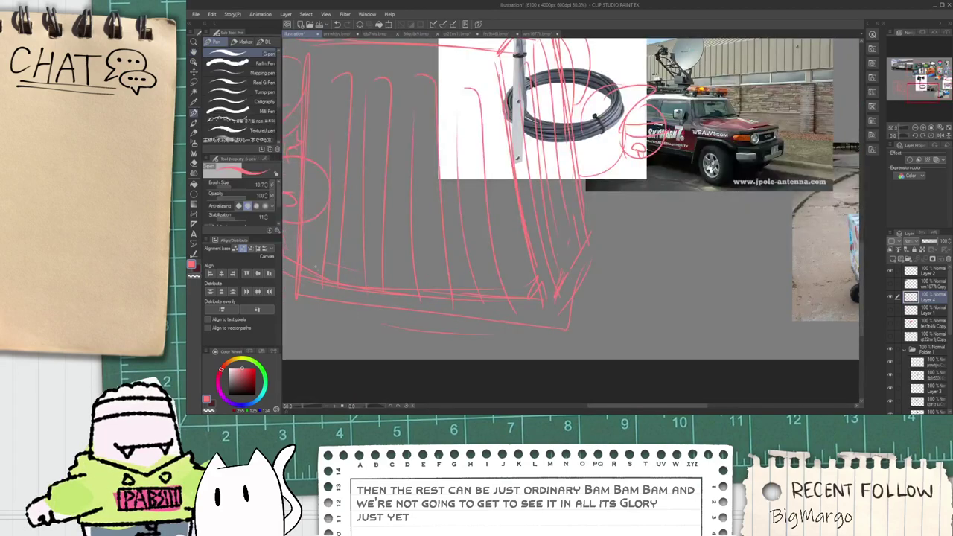
drag(340, 258, 443, 277)
key(ctrl+z)
mouse_move(306, 249)
mouse_down()
mouse_move(547, 254)
mouse_move(635, 266)
mouse_up()
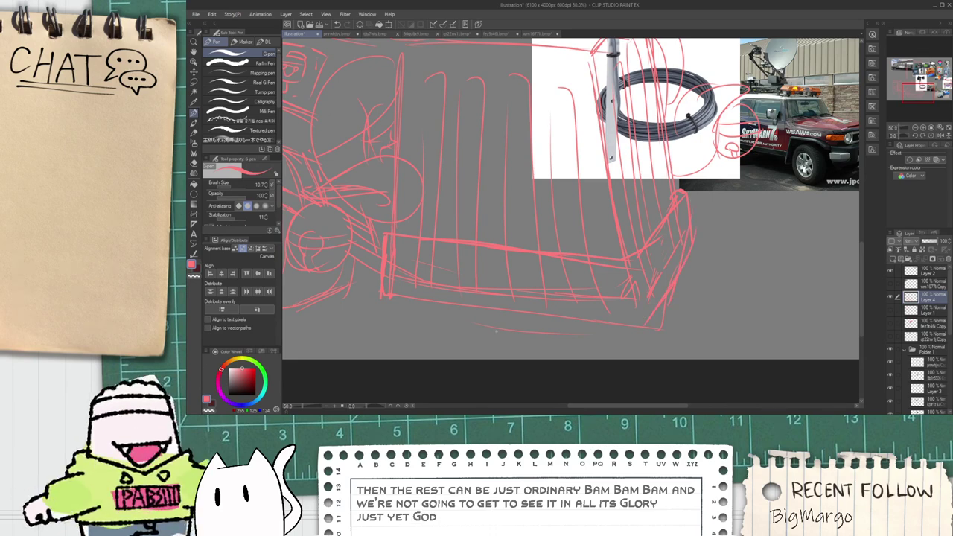
Step: Erase the grille bars and old construction lines that run through the inside of the bumper
key(e)
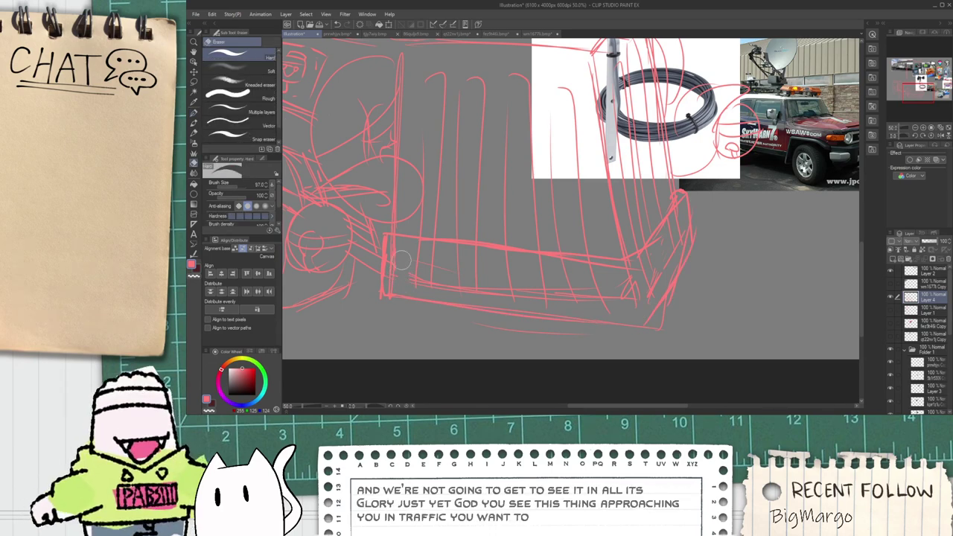
mouse_move(401, 260)
mouse_down()
mouse_move(398, 279)
mouse_move(469, 262)
mouse_move(408, 276)
mouse_move(478, 274)
mouse_move(447, 249)
mouse_move(566, 270)
mouse_move(568, 281)
mouse_move(609, 277)
mouse_up()
drag(542, 283, 471, 288)
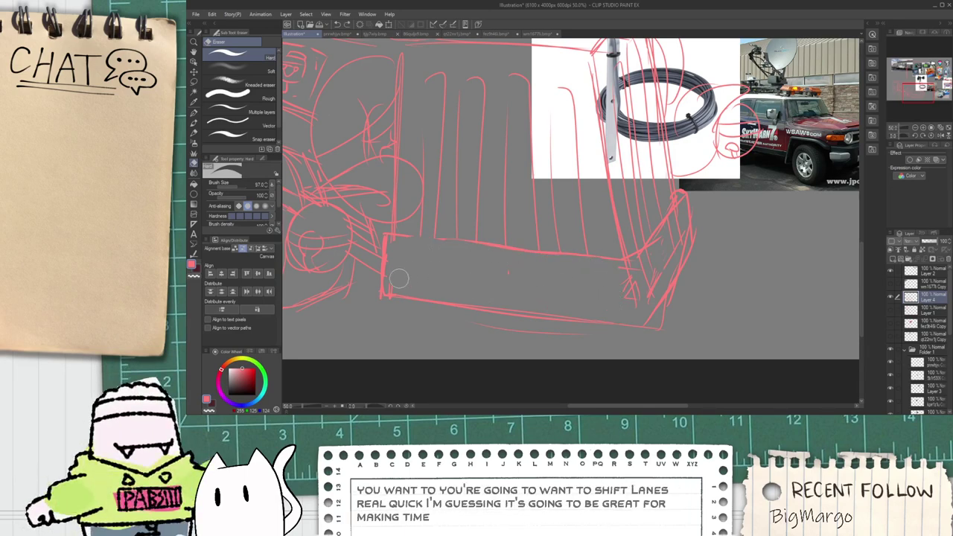
mouse_move(641, 272)
mouse_down()
mouse_move(630, 304)
mouse_move(649, 262)
mouse_move(680, 244)
mouse_up()
key(p)
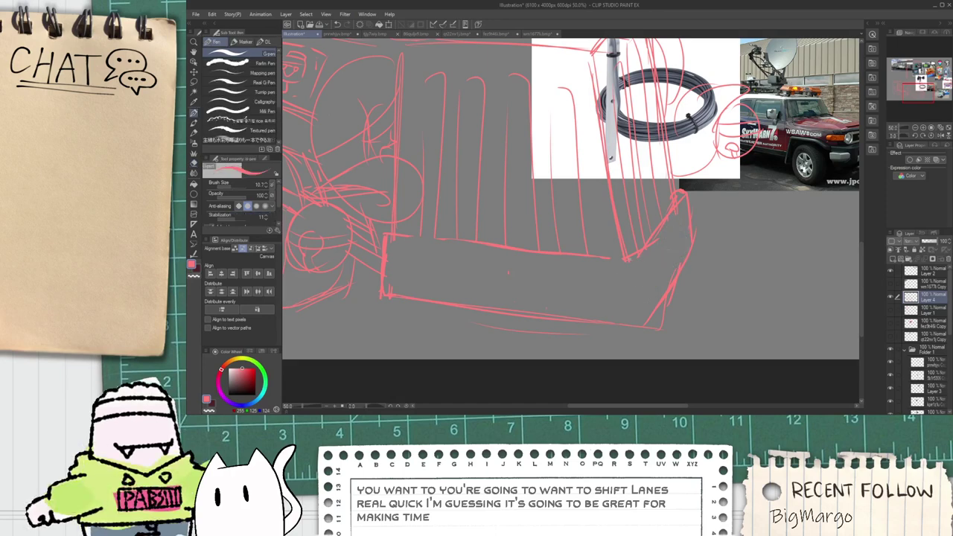
Step: Draw the vertical corner edge that separates the bumper's front face from its side face
scroll(645, 312, down, 2)
key(space)
drag(623, 285, 534, 259)
scroll(497, 182, up, 1)
scroll(506, 197, down, 1)
drag(512, 204, 394, 155)
scroll(456, 179, up, 1)
scroll(647, 255, up, 1)
drag(435, 263, 647, 181)
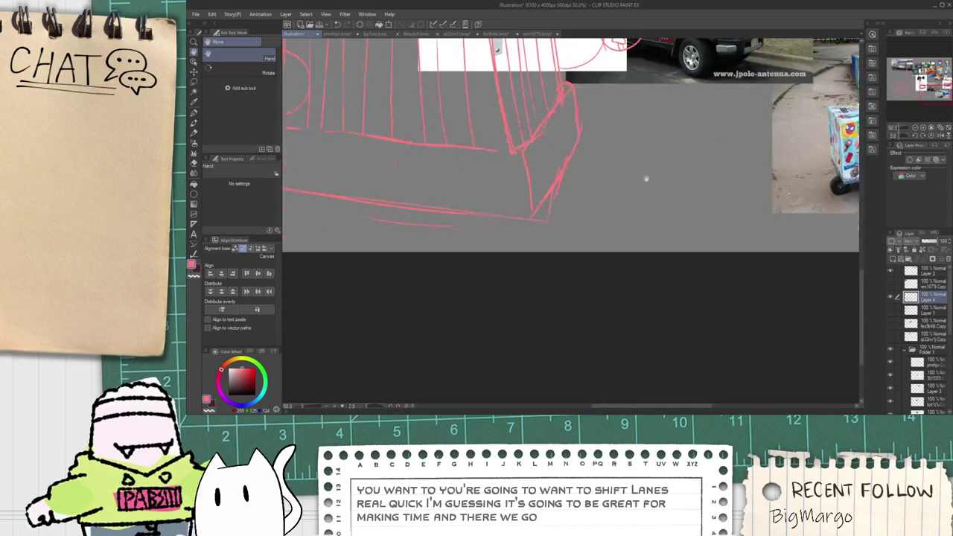
Step: Try to sketch a tiny wheel beneath the bumper's front corner
scroll(471, 228, up, 1)
mouse_move(467, 209)
mouse_down()
mouse_move(534, 228)
mouse_move(546, 216)
mouse_up()
scroll(547, 207, down, 3)
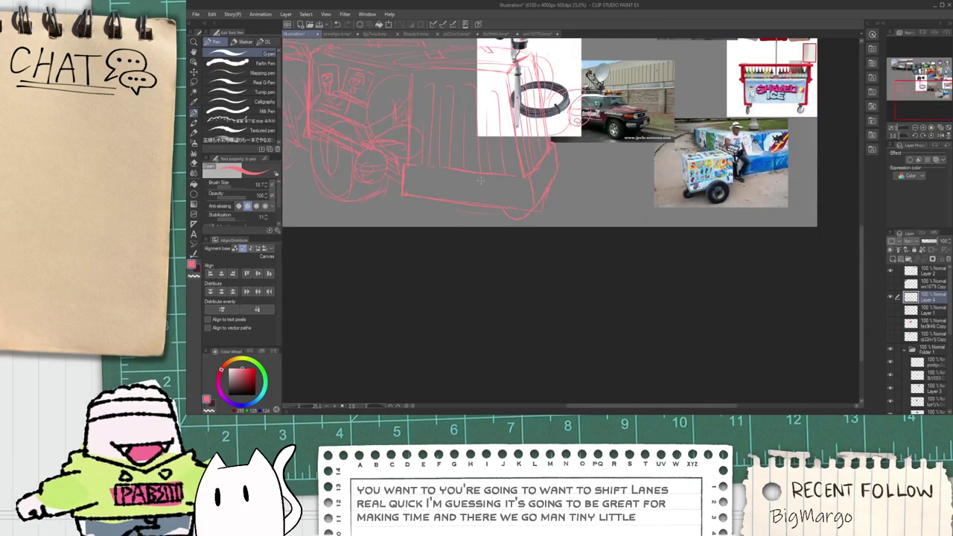
key(ctrl+z)
Step: Shorten the front grille bars into descending steps by capping them at lower heights and erasing their upper ends
key(space)
drag(457, 154, 529, 226)
mouse_move(462, 186)
mouse_down()
mouse_move(489, 228)
mouse_move(497, 201)
mouse_up()
scroll(476, 236, up, 1)
drag(571, 210, 551, 220)
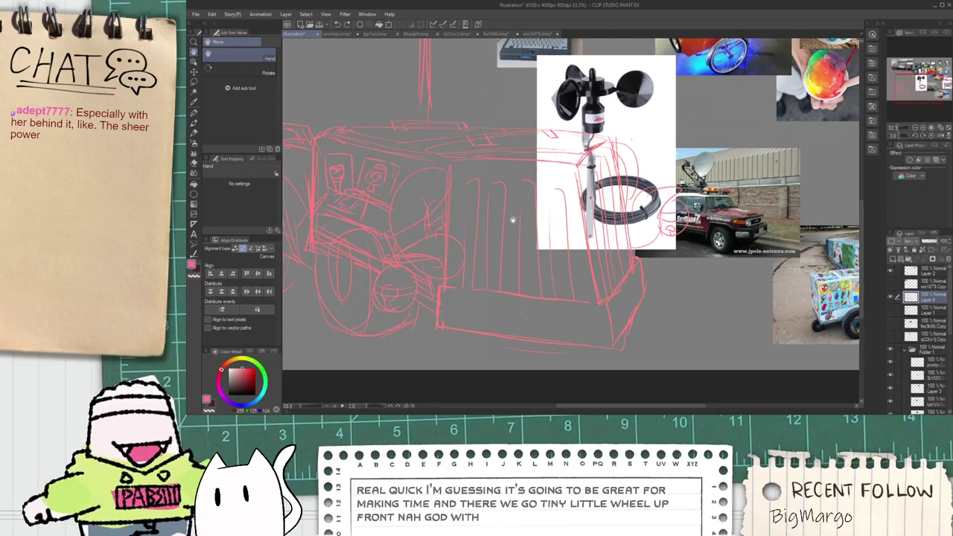
key(e)
scroll(491, 224, up, 1)
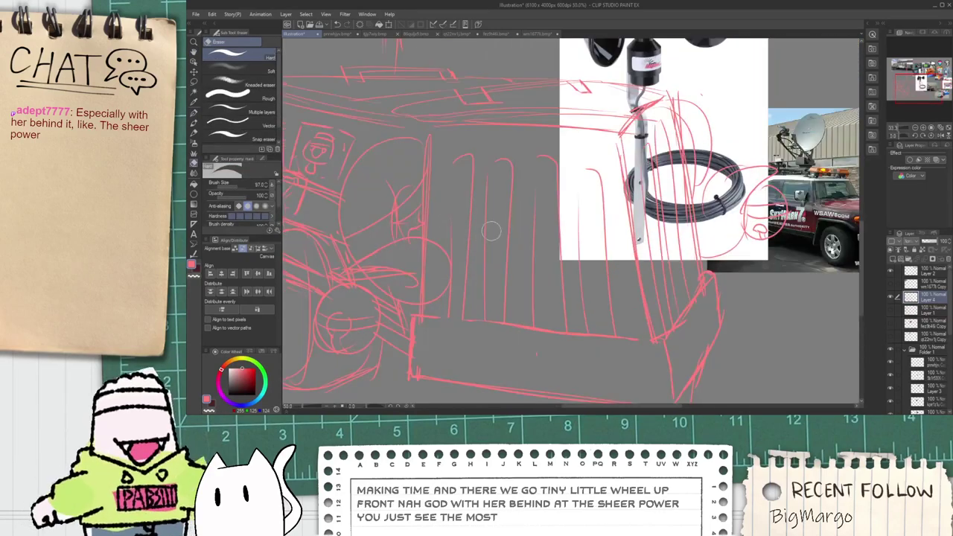
key(p)
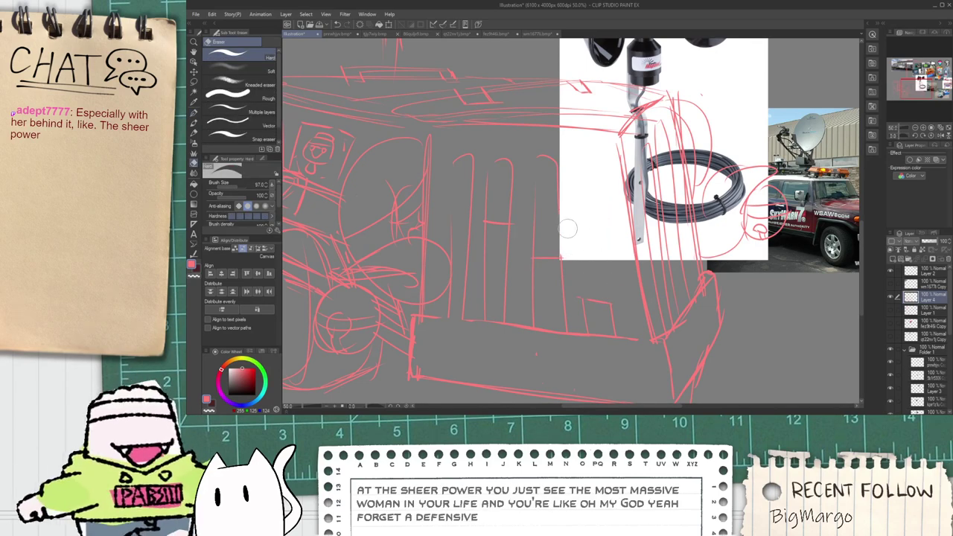
mouse_move(489, 178)
mouse_down()
mouse_move(489, 202)
mouse_move(513, 211)
mouse_up()
click(537, 154)
Step: Add short slanted caps to the slats on the vehicle's right side at stepped heights
key(space)
drag(537, 154, 396, 144)
key(p)
scroll(519, 285, up, 2)
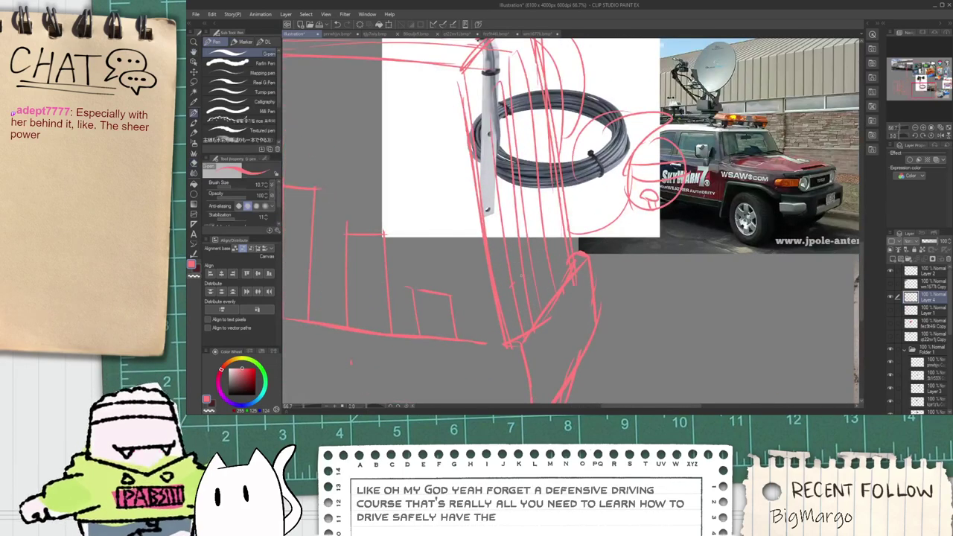
scroll(531, 257, up, 1)
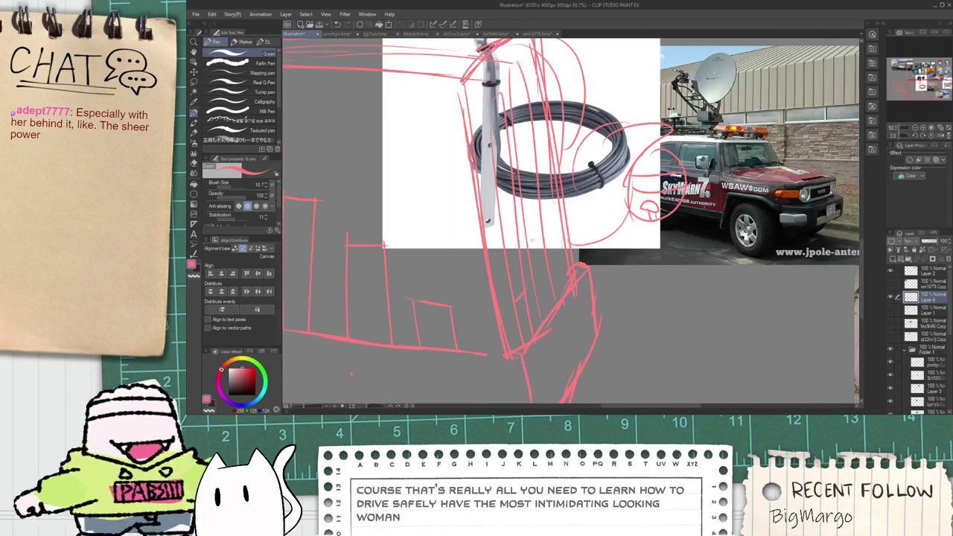
scroll(536, 217, down, 1)
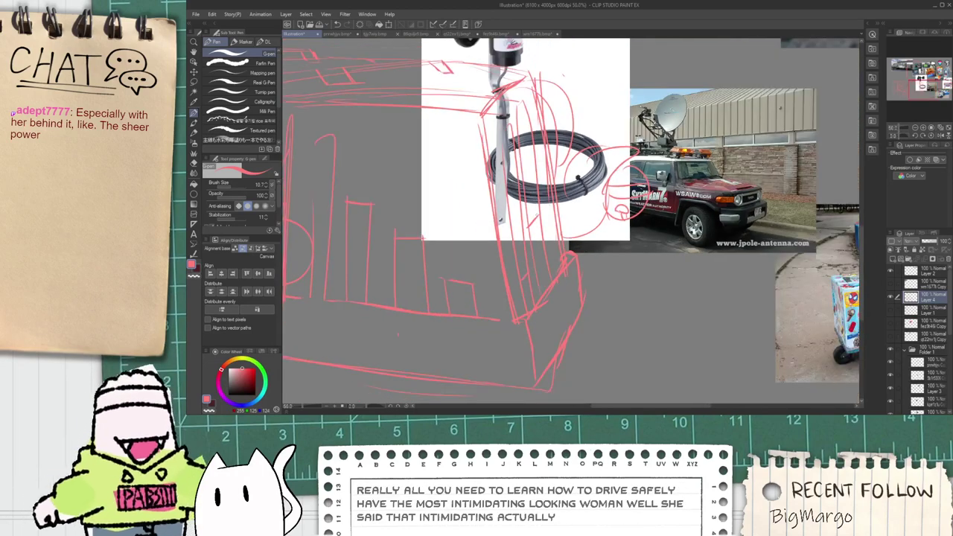
Step: Reinforce the long lines along the vehicle's right side and erase the side slats above their stepped tops
drag(531, 109, 556, 267)
drag(536, 147, 556, 262)
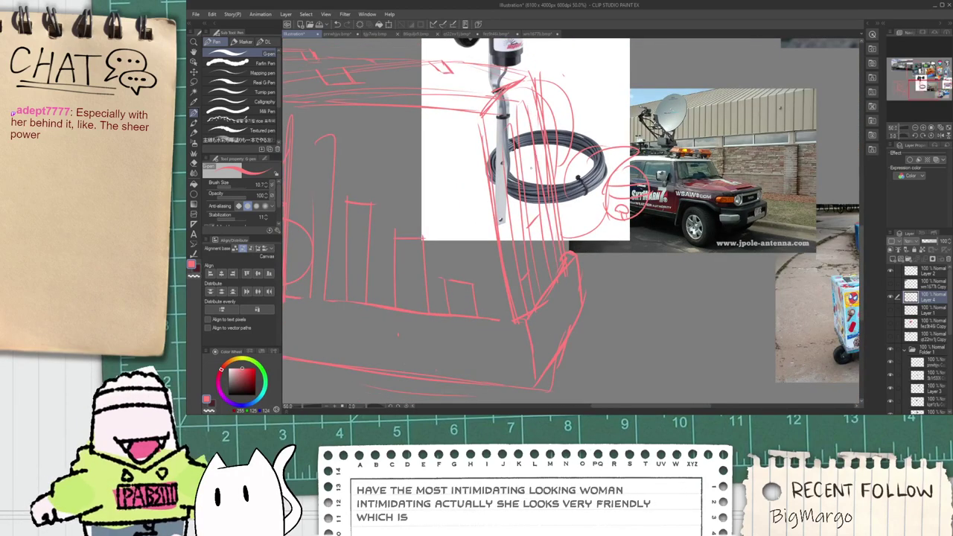
drag(529, 109, 559, 224)
key(e)
mouse_move(519, 258)
mouse_down()
mouse_move(508, 140)
mouse_move(528, 215)
mouse_move(535, 184)
mouse_move(533, 195)
mouse_up()
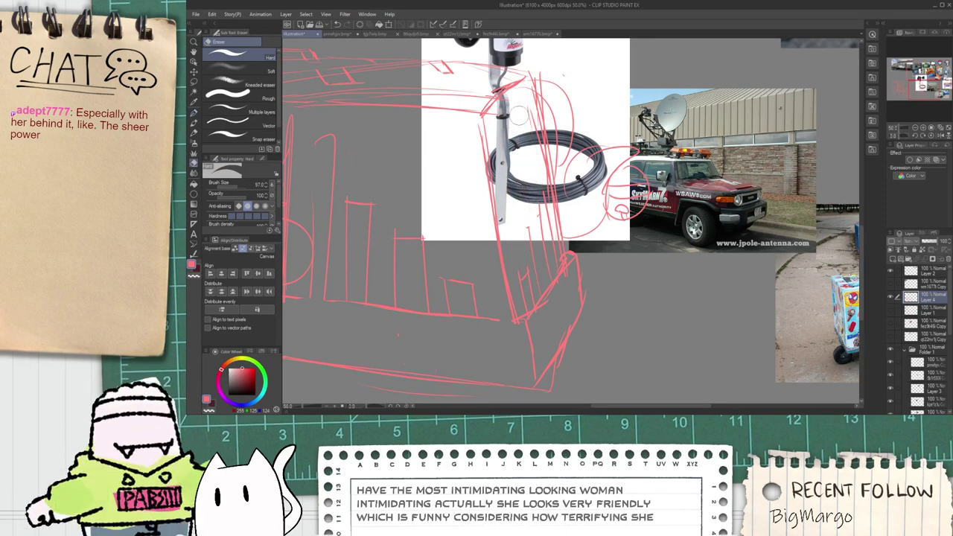
key(p)
drag(532, 148, 545, 216)
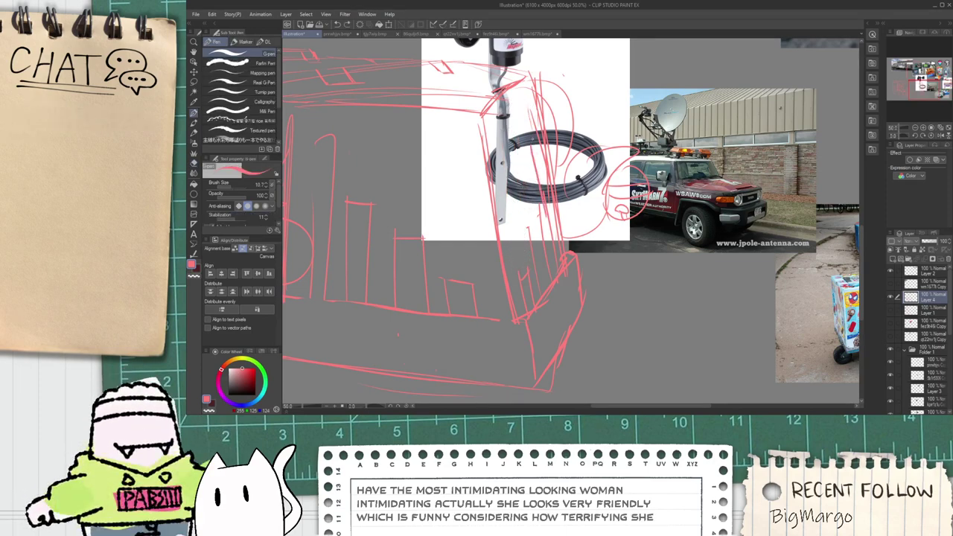
Step: Look over the vehicle sketch and the surrounding anemometer, cart and weather-truck reference photos
scroll(535, 145, down, 1)
key(space)
mouse_move(465, 170)
mouse_down()
mouse_move(470, 187)
mouse_move(467, 148)
mouse_up()
scroll(470, 160, up, 1)
scroll(427, 139, down, 2)
scroll(482, 195, up, 2)
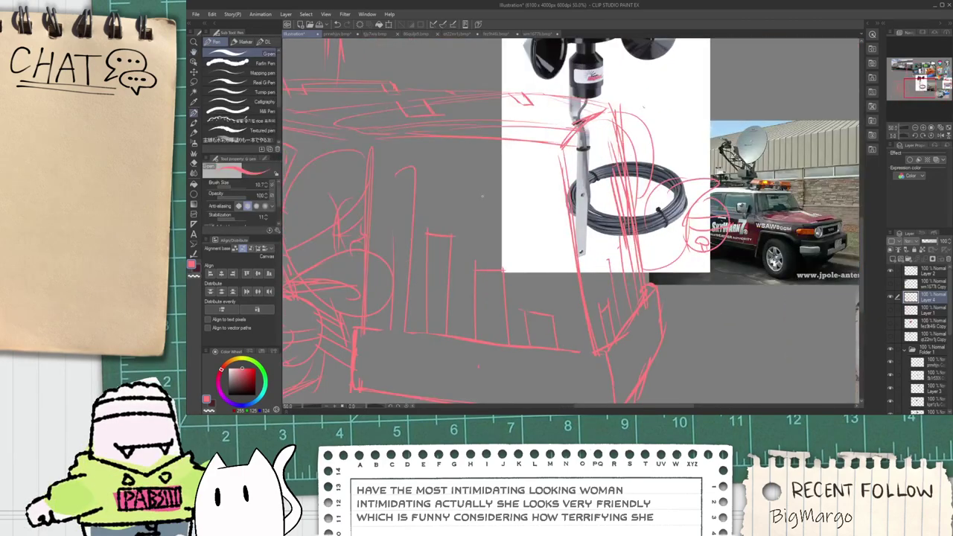
scroll(506, 217, down, 2)
key(space)
drag(598, 68, 604, 141)
scroll(603, 141, up, 1)
scroll(773, 148, up, 1)
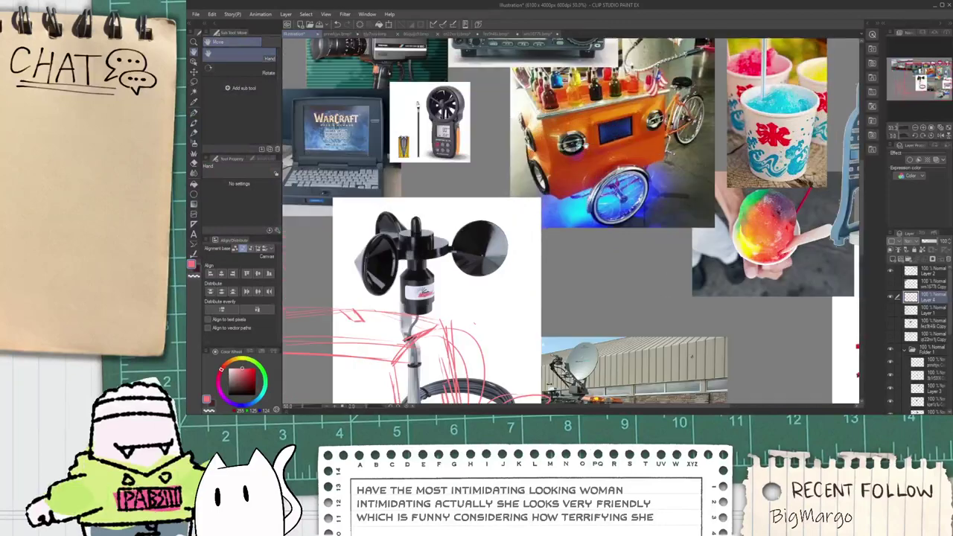
scroll(576, 148, down, 1)
drag(422, 324, 438, 220)
scroll(412, 220, up, 2)
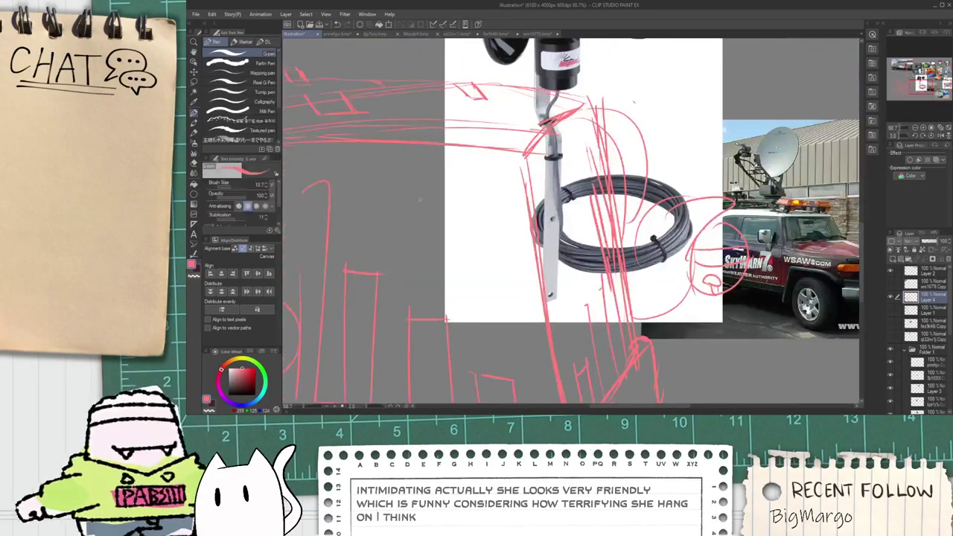
Step: Examine the vehicle's open front and roof edge alongside the weather-truck and ice-cream cart photos
mouse_move(404, 181)
mouse_down()
mouse_move(505, 250)
mouse_move(415, 189)
mouse_up()
scroll(435, 229, down, 4)
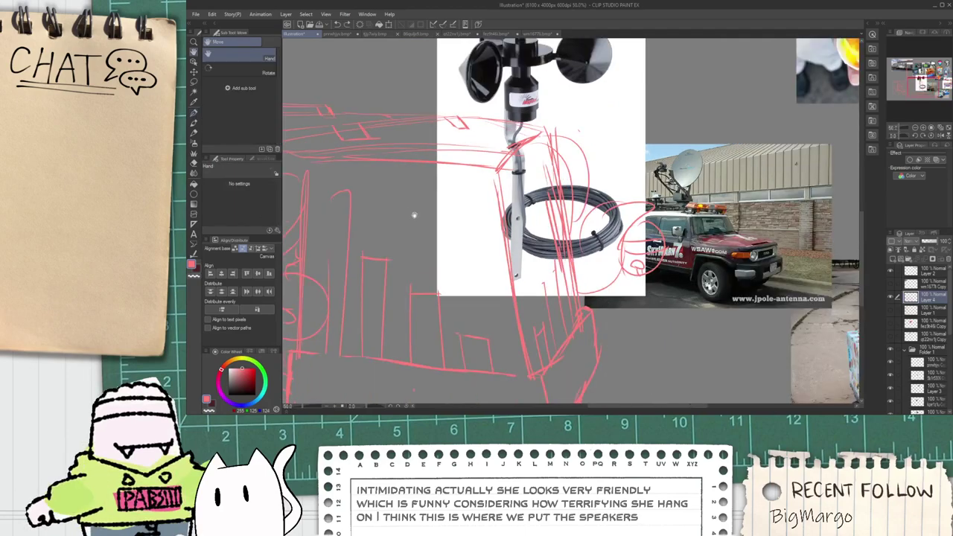
scroll(527, 243, up, 4)
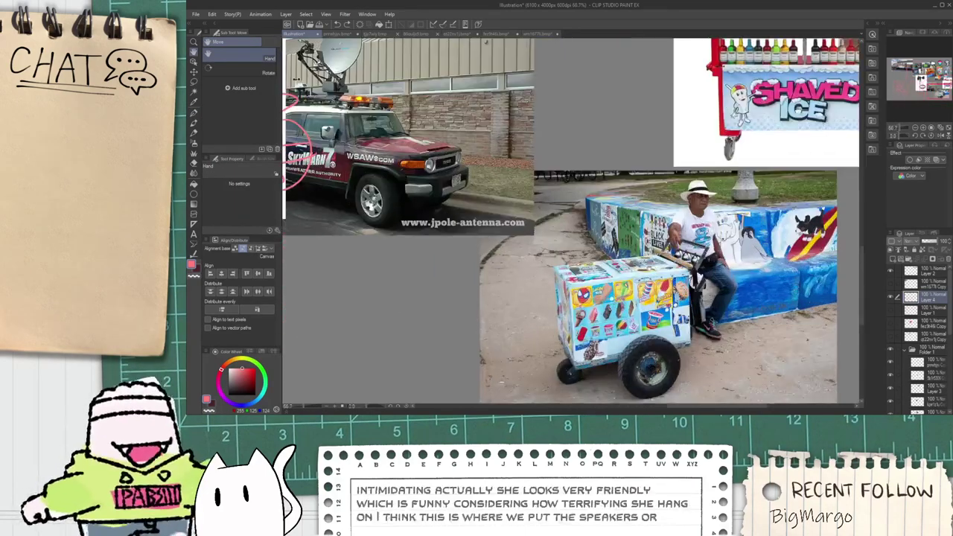
scroll(694, 260, down, 1)
scroll(626, 269, down, 1)
scroll(578, 227, down, 1)
drag(369, 210, 426, 226)
scroll(426, 225, up, 1)
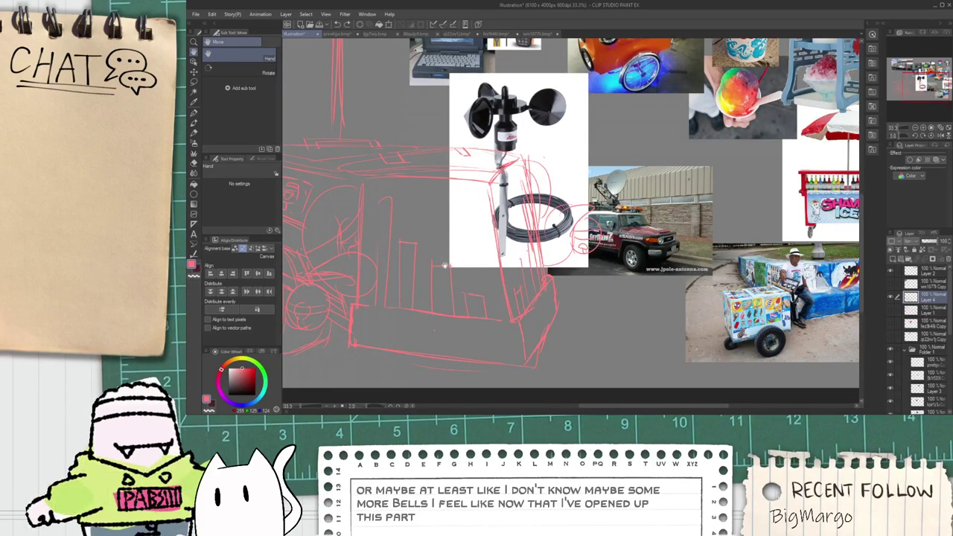
scroll(436, 227, up, 1)
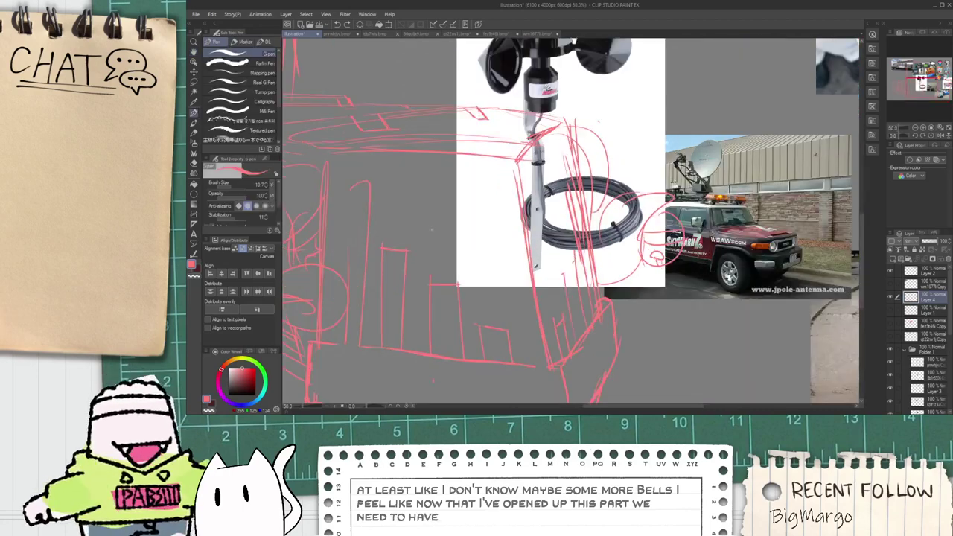
Step: Sketch a boxy rounded housing projecting from the front corner of the vehicle's roof
mouse_move(412, 179)
mouse_down()
mouse_move(436, 177)
mouse_move(432, 282)
mouse_move(456, 152)
mouse_up()
key(ctrl+z)
key(ctrl+z)
key(ctrl+z)
key(ctrl+z)
key(ctrl+z)
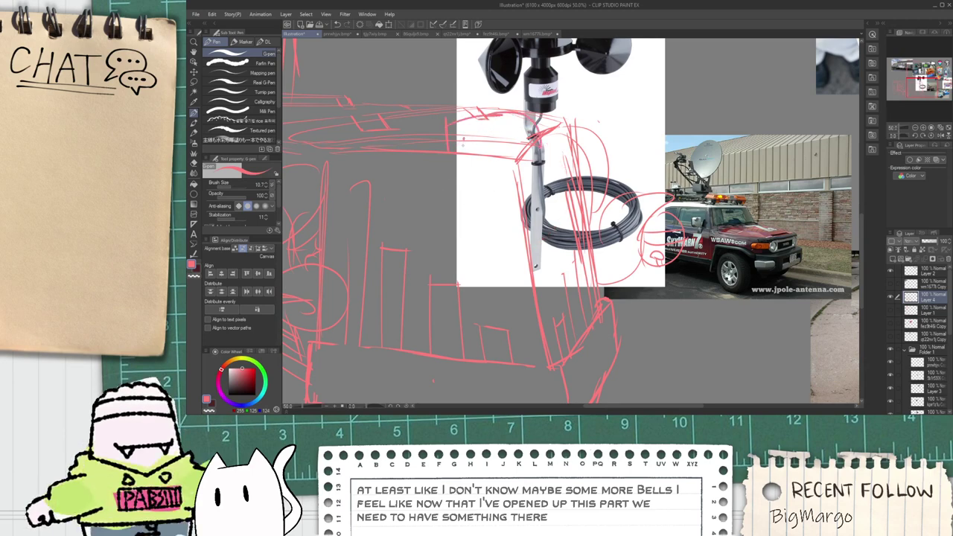
mouse_move(463, 140)
mouse_down()
mouse_move(489, 201)
mouse_move(537, 198)
mouse_up()
drag(477, 129, 605, 183)
Step: Erase the vehicle lines inside the roof-corner box and draw a small round horn and a vertical edge line on it
key(e)
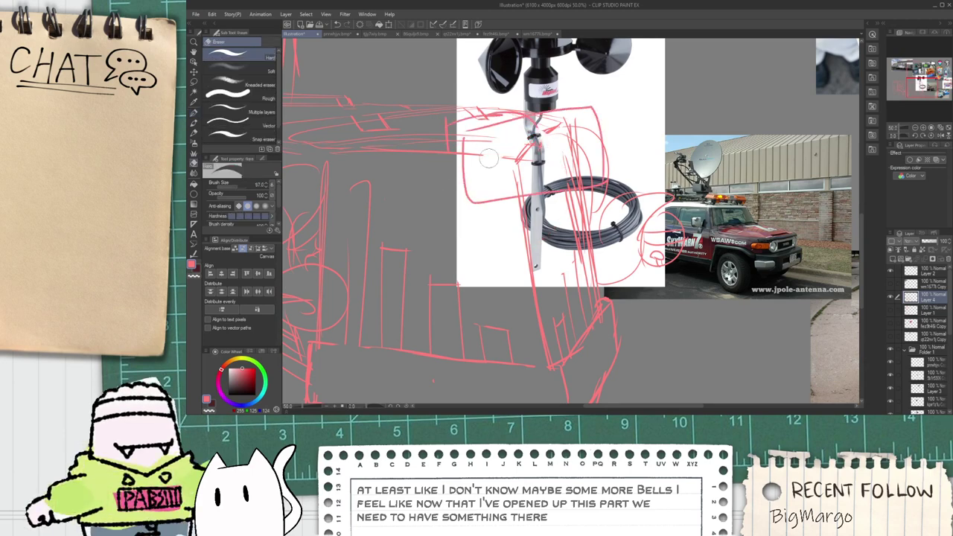
mouse_move(529, 147)
mouse_down()
mouse_move(566, 142)
mouse_move(533, 146)
mouse_move(554, 157)
mouse_move(511, 165)
mouse_move(552, 160)
mouse_up()
key(p)
key(ctrl+z)
mouse_move(550, 157)
mouse_down()
mouse_move(524, 159)
mouse_move(545, 144)
mouse_up()
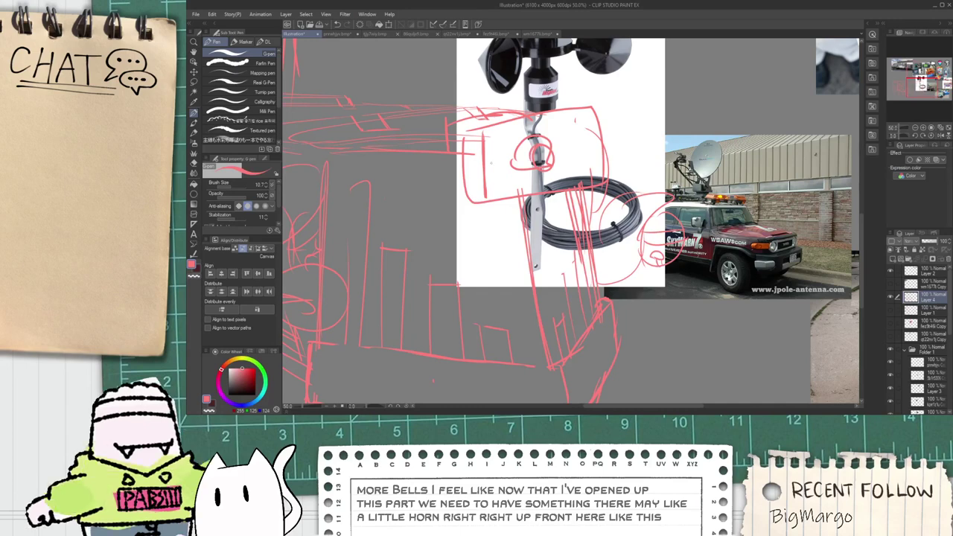
scroll(518, 149, down, 2)
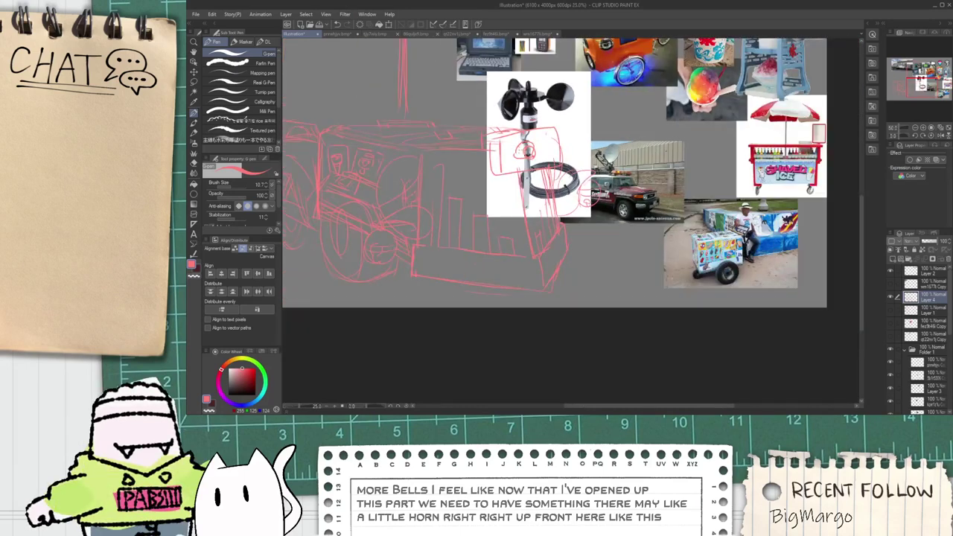
Step: Slope the tops of the front grille bars with a descending diagonal line and erase their flat caps
scroll(478, 188, up, 2)
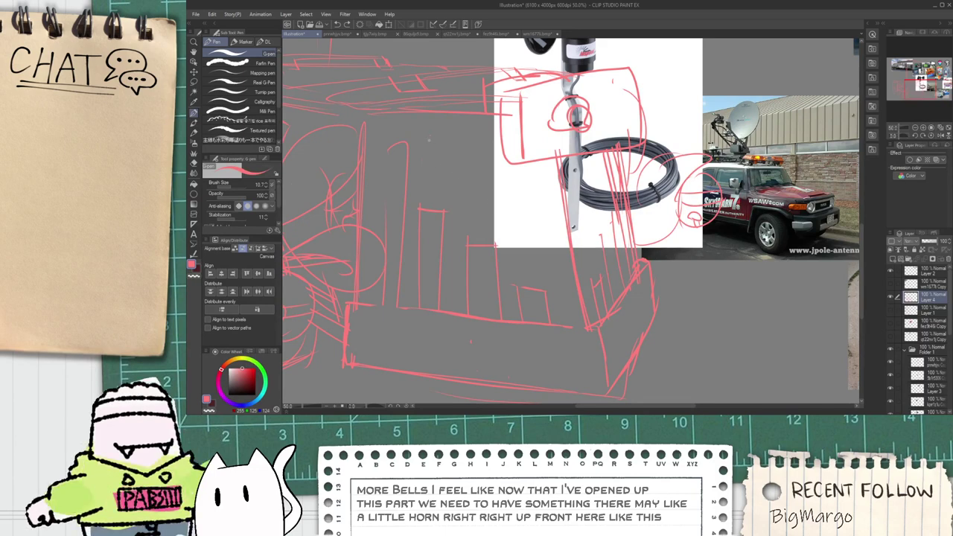
drag(462, 203, 529, 279)
key(ctrl+z)
drag(408, 144, 543, 280)
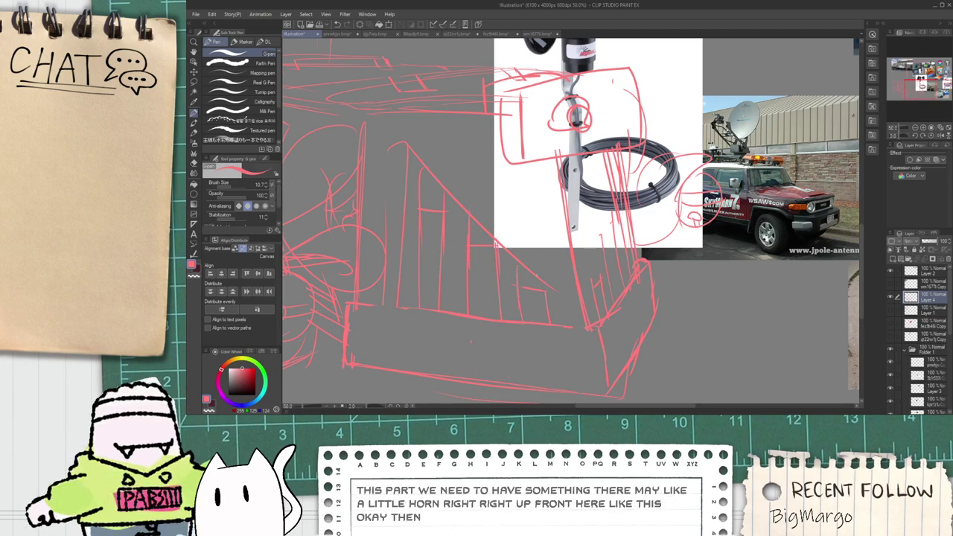
key(e)
drag(503, 262, 506, 247)
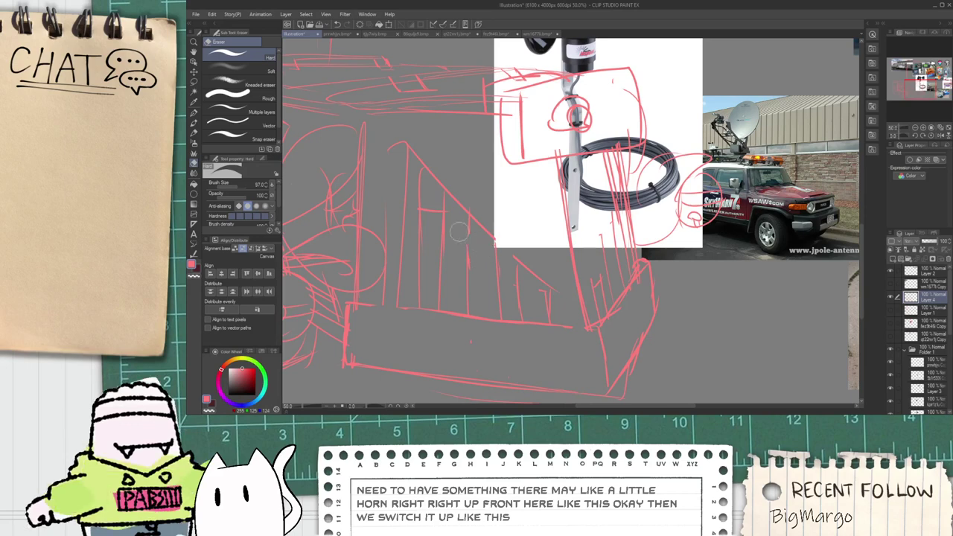
mouse_move(444, 222)
mouse_down()
mouse_move(438, 193)
mouse_move(431, 219)
mouse_move(414, 194)
mouse_move(419, 127)
mouse_up()
key(ctrl+z)
scroll(417, 164, down, 1)
key(p)
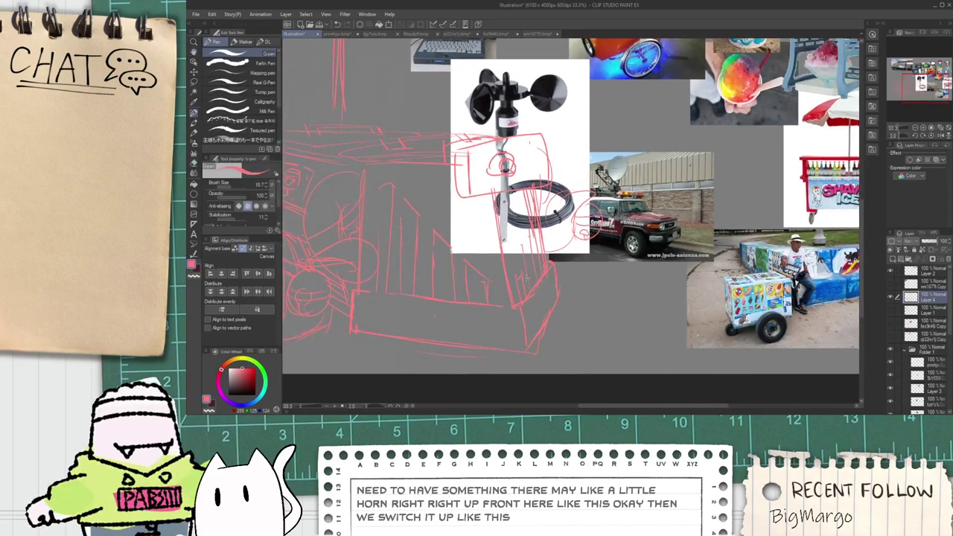
Step: Erase the grille bars on the vehicle's front and side down to short stubs above the bumper
key(space)
scroll(454, 238, down, 3)
scroll(487, 187, up, 2)
mouse_move(475, 168)
mouse_down()
mouse_move(487, 186)
mouse_move(452, 196)
mouse_up()
scroll(451, 283, down, 2)
mouse_move(451, 283)
mouse_down()
mouse_move(517, 243)
mouse_move(506, 253)
mouse_up()
scroll(475, 238, up, 3)
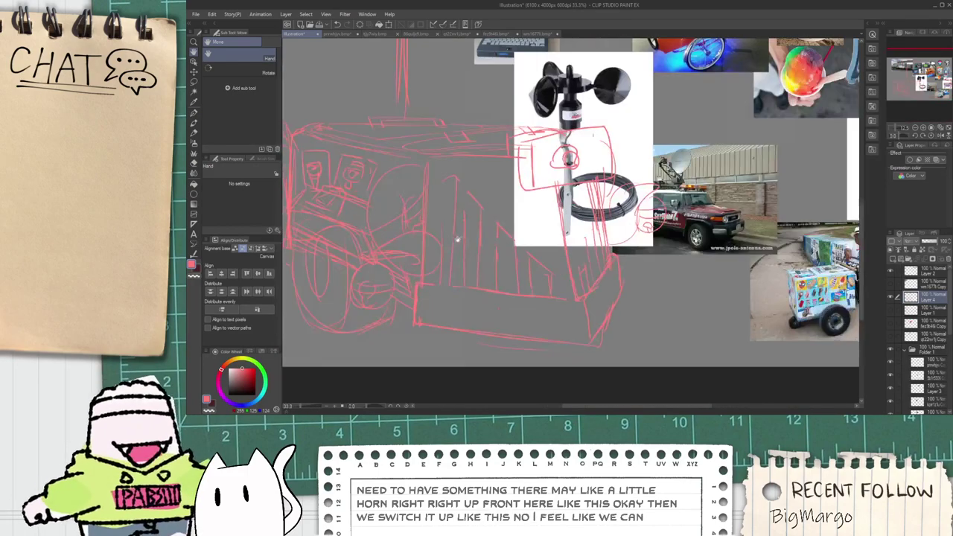
key(e)
mouse_move(454, 178)
mouse_down()
mouse_move(456, 216)
mouse_move(468, 186)
mouse_move(489, 215)
mouse_up()
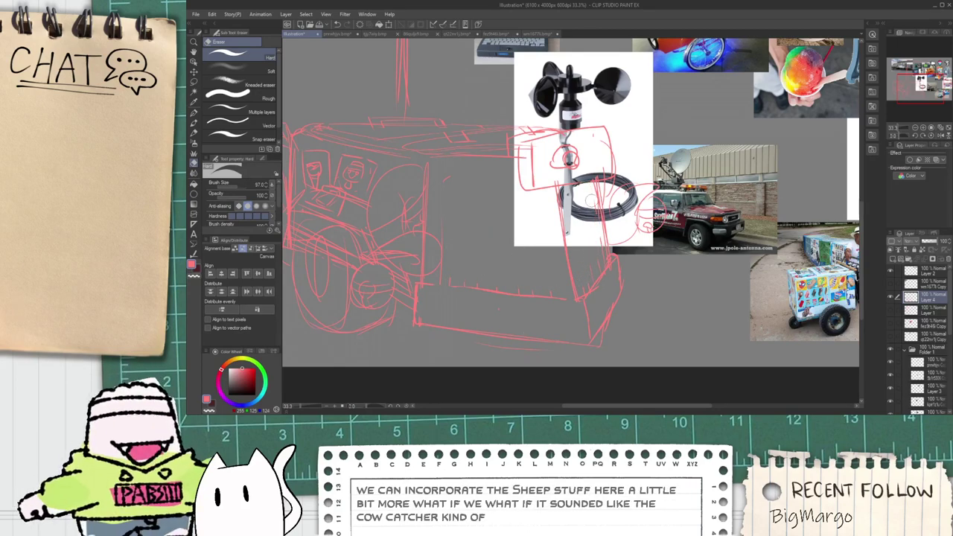
Step: Sketch a fluffy scalloped wool outline along the roof's front edge, around the horn box and down into the open front
key(p)
scroll(484, 212, up, 2)
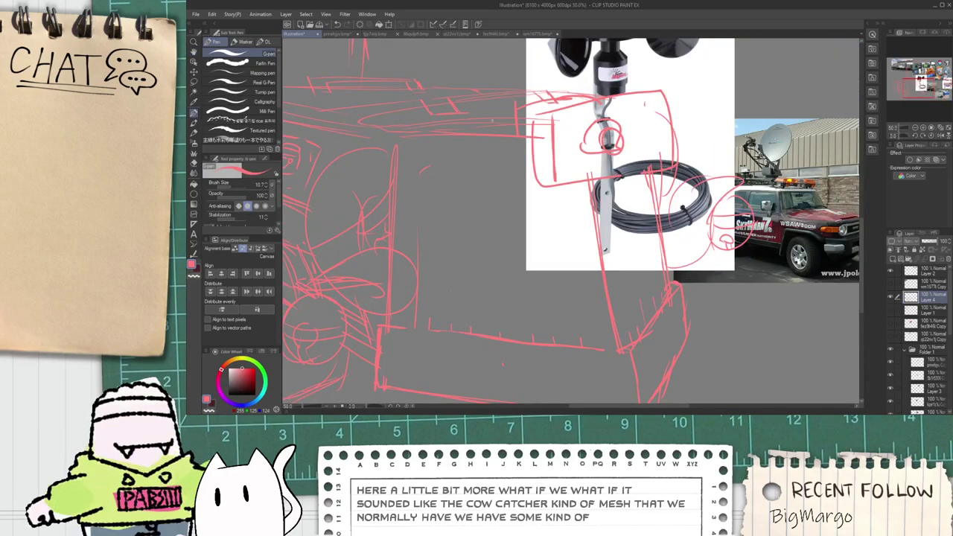
drag(530, 102, 601, 73)
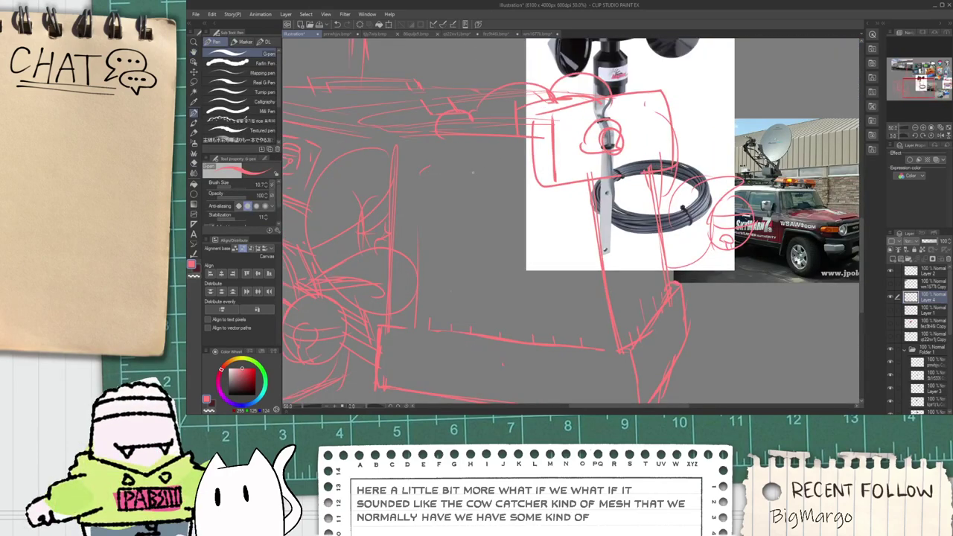
mouse_move(453, 162)
mouse_down()
mouse_move(498, 235)
mouse_move(556, 253)
mouse_move(615, 232)
mouse_move(634, 191)
mouse_up()
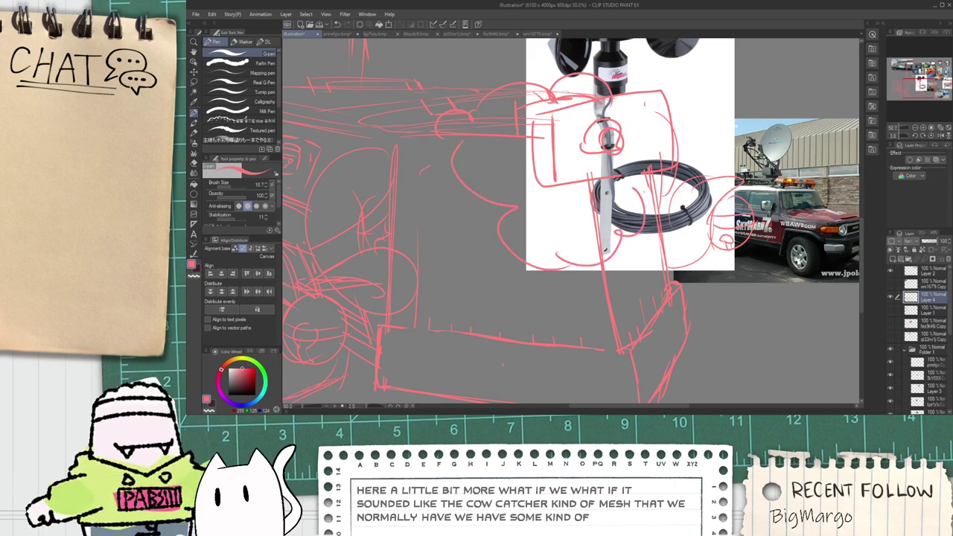
scroll(551, 230, down, 2)
drag(523, 221, 493, 248)
scroll(482, 222, up, 1)
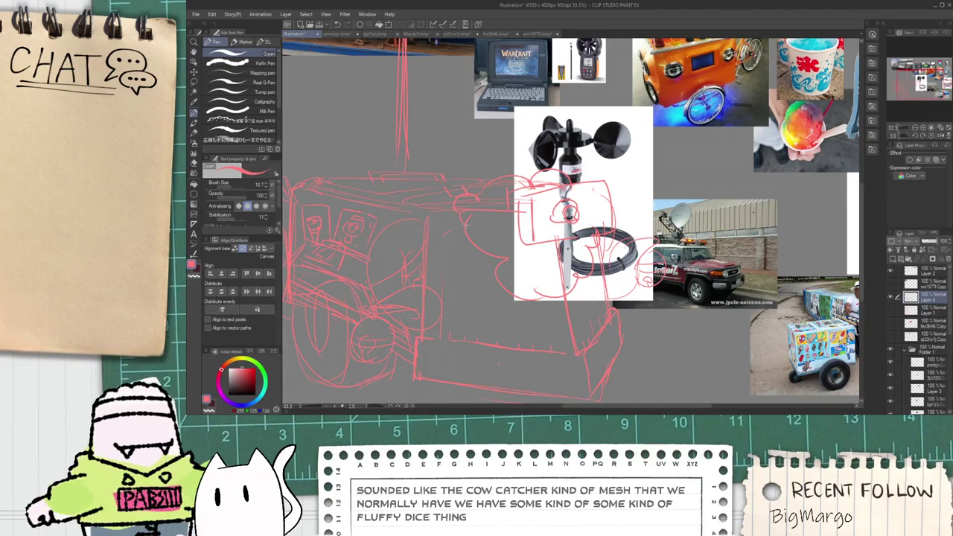
scroll(439, 219, up, 1)
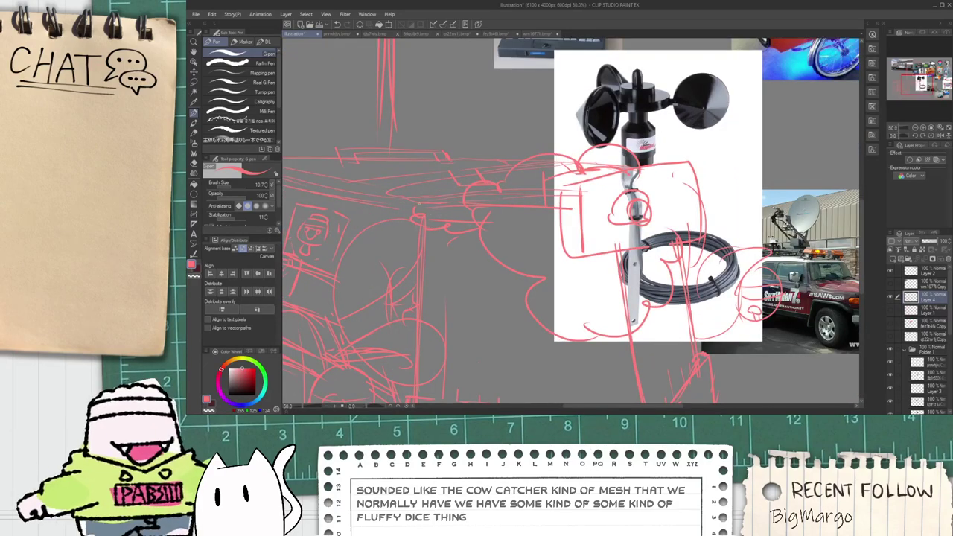
scroll(475, 221, down, 1)
drag(475, 221, 425, 198)
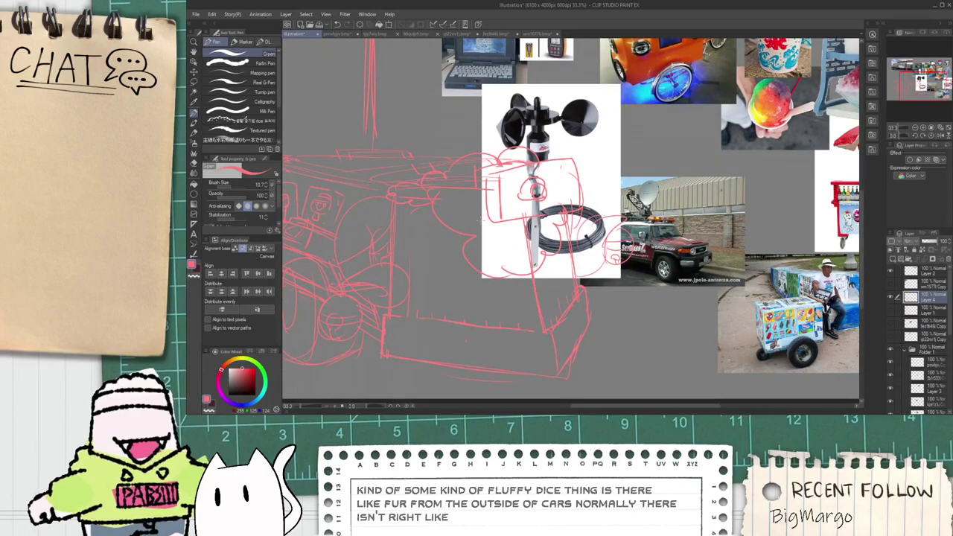
Step: Draw a large curled horn shape rising from the bumper across the vehicle's front, with a smaller matching curl on its side
scroll(429, 254, up, 1)
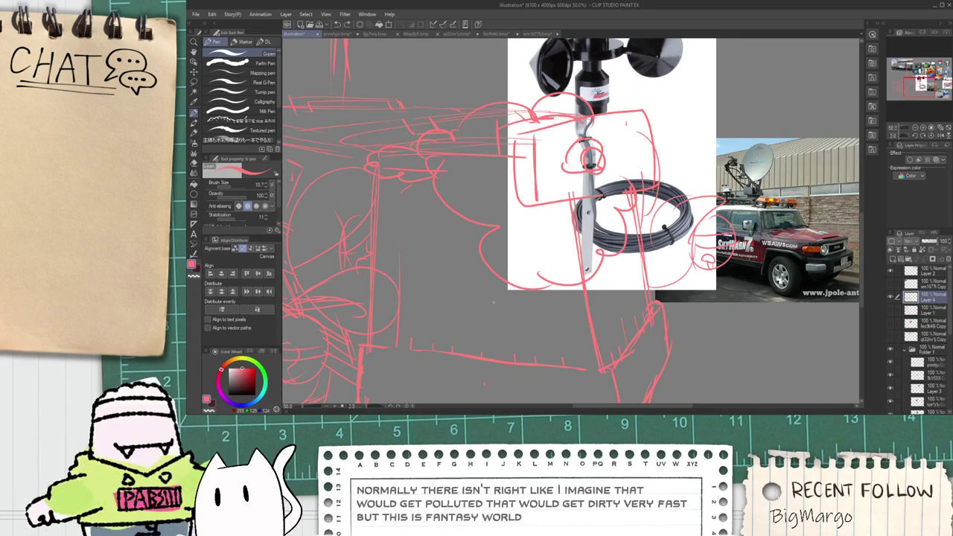
drag(497, 320, 450, 244)
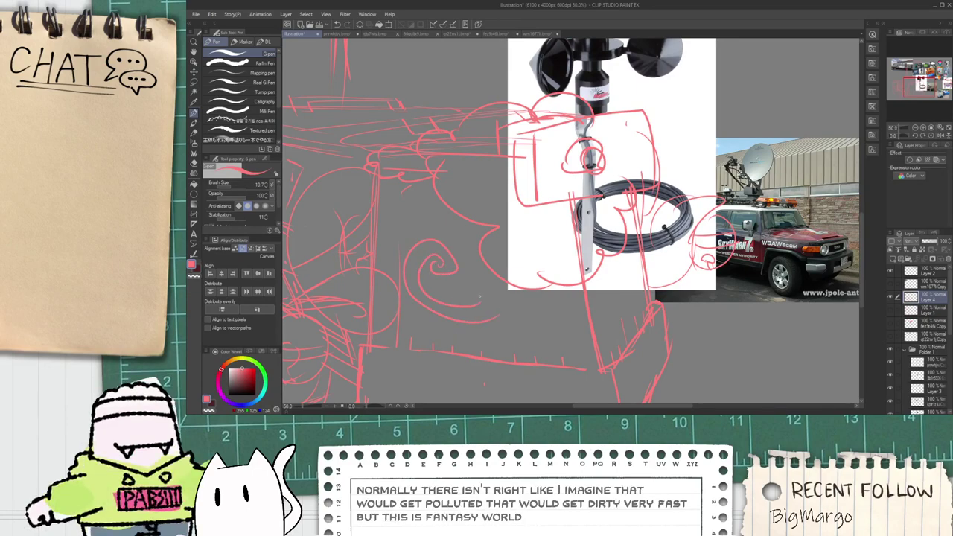
scroll(512, 309, down, 4)
scroll(516, 317, up, 4)
key(ctrl+z)
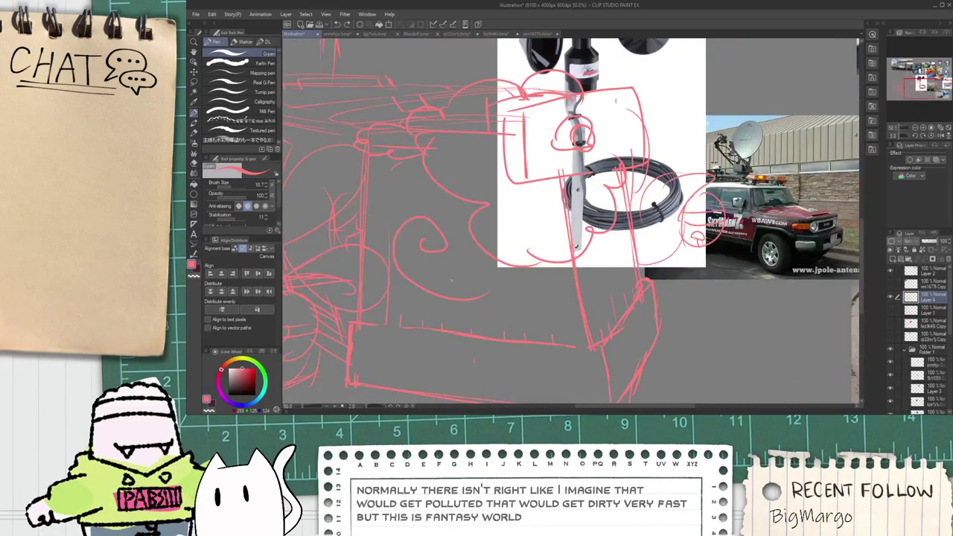
key(ctrl+z)
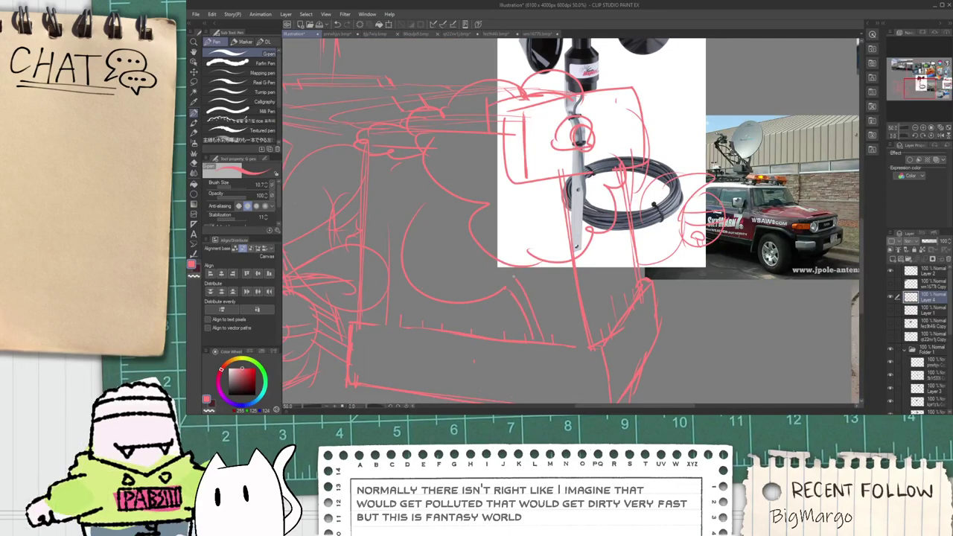
scroll(450, 209, down, 2)
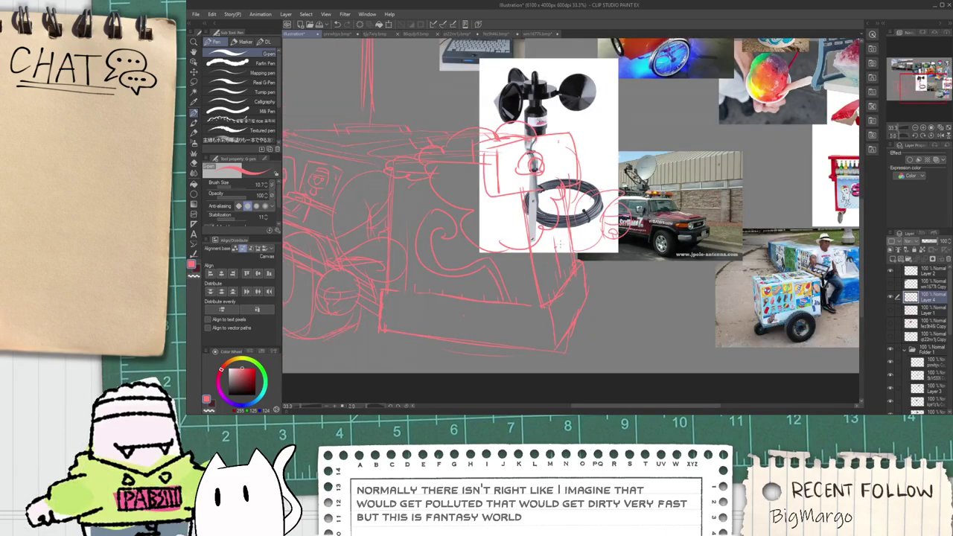
scroll(555, 245, down, 1)
scroll(563, 234, up, 2)
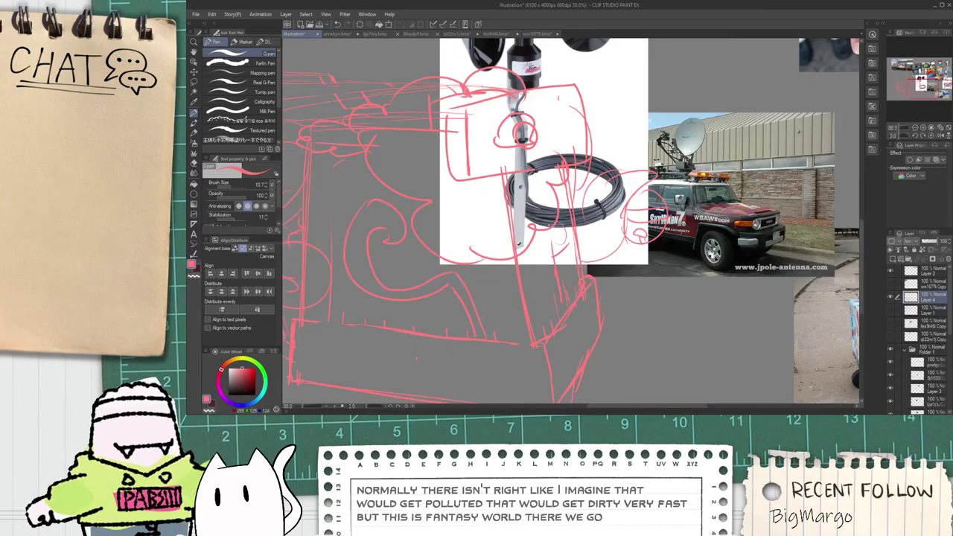
Step: Draw a short vertical post at the rear end of the low platform on the vehicle's roof
scroll(562, 234, down, 1)
drag(441, 221, 467, 242)
drag(428, 197, 459, 245)
scroll(458, 242, up, 1)
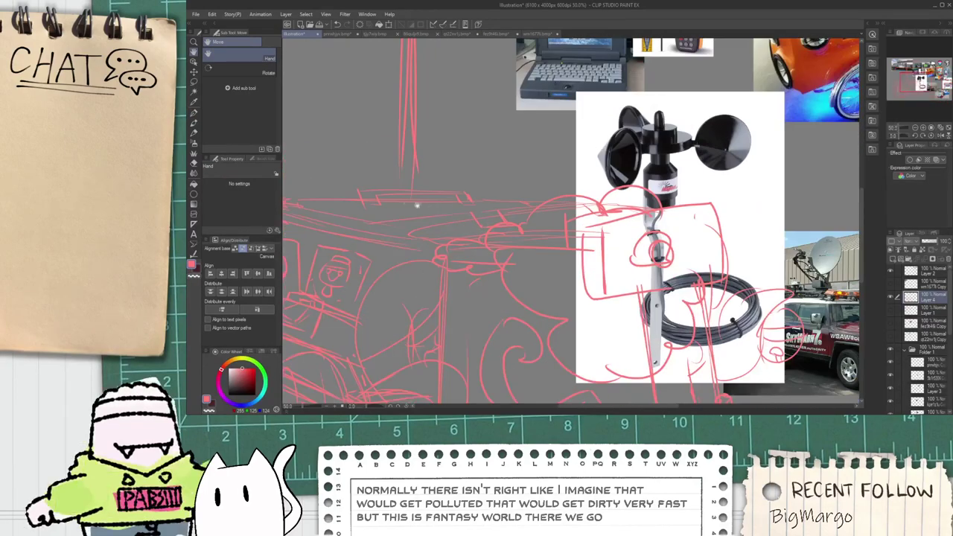
scroll(408, 206, down, 2)
drag(364, 202, 443, 237)
scroll(448, 202, up, 1)
scroll(491, 201, down, 1)
scroll(443, 238, up, 2)
key(ctrl+z)
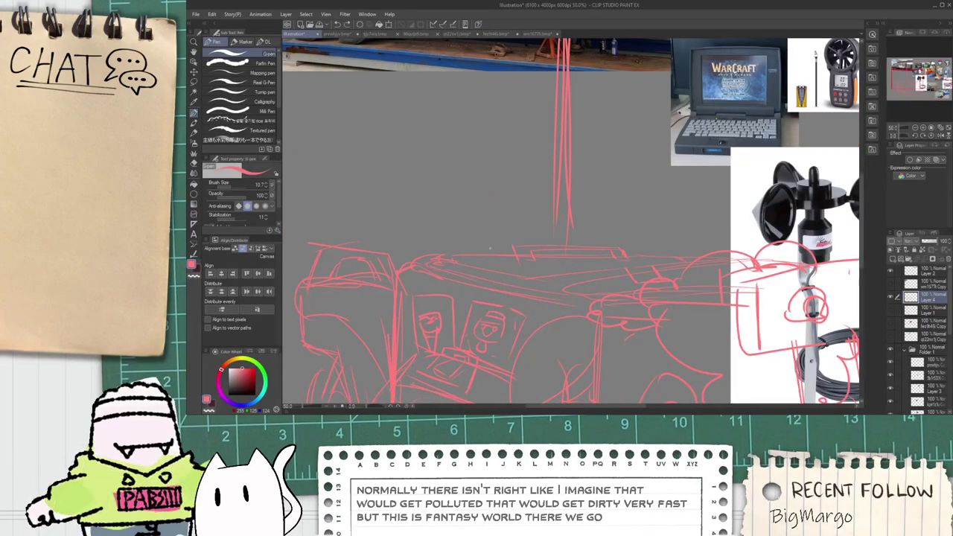
drag(490, 212, 488, 251)
scroll(512, 211, down, 1)
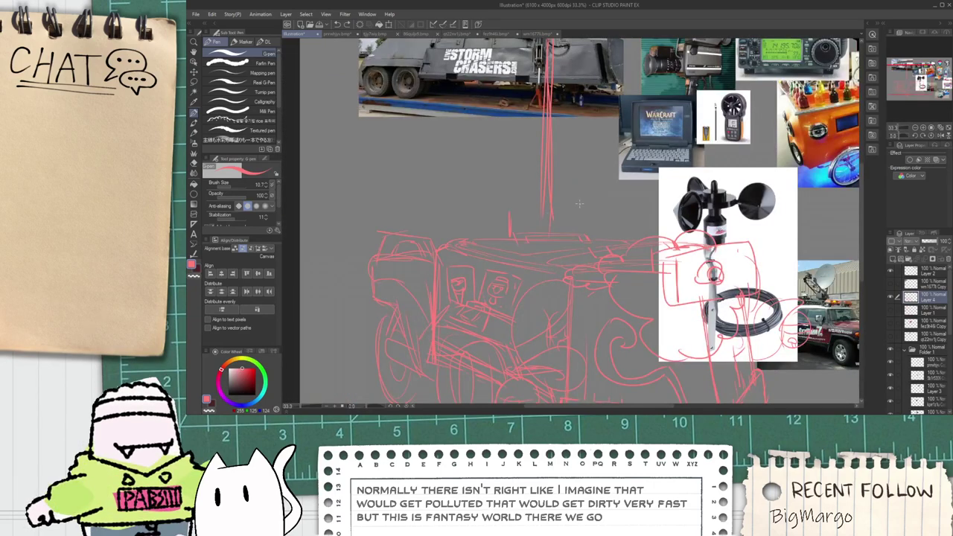
scroll(511, 211, down, 1)
scroll(536, 236, up, 2)
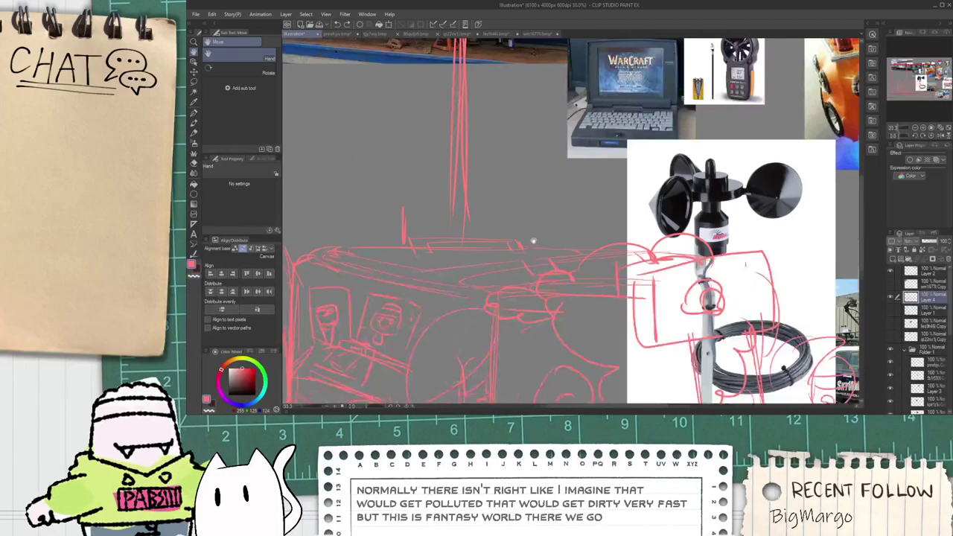
key(p)
drag(528, 173, 526, 246)
mouse_move(538, 197)
mouse_down()
mouse_move(536, 249)
mouse_move(539, 241)
mouse_up()
key(ctrl+z)
key(ctrl+z)
Step: Sketch an anemometer above the roof-corner box with a double-line mast, a rectangular hub and one cup on an arm
scroll(540, 228, down, 4)
key(space)
scroll(539, 241, up, 3)
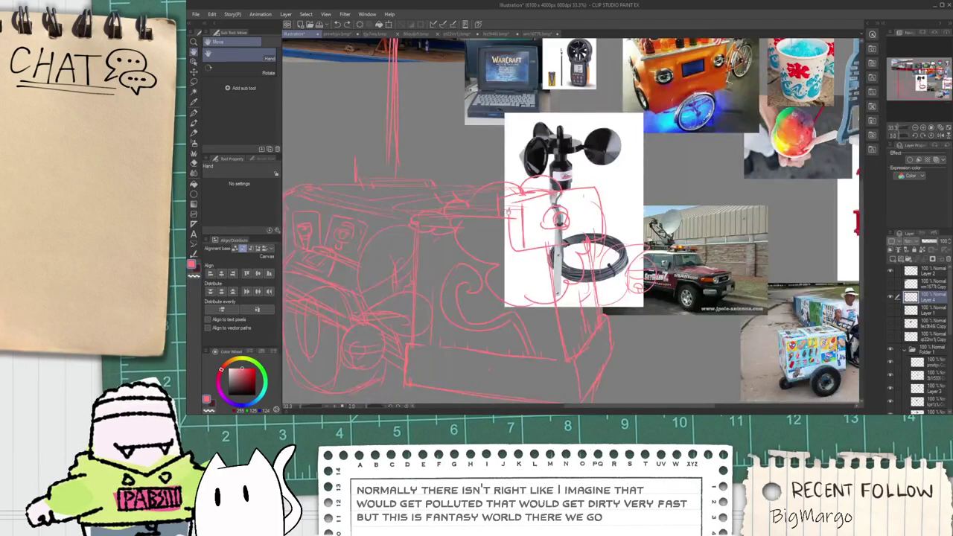
key(p)
mouse_move(517, 122)
mouse_down()
mouse_move(516, 186)
mouse_move(524, 190)
mouse_move(497, 194)
mouse_move(556, 176)
mouse_move(556, 204)
mouse_up()
scroll(525, 191, up, 1)
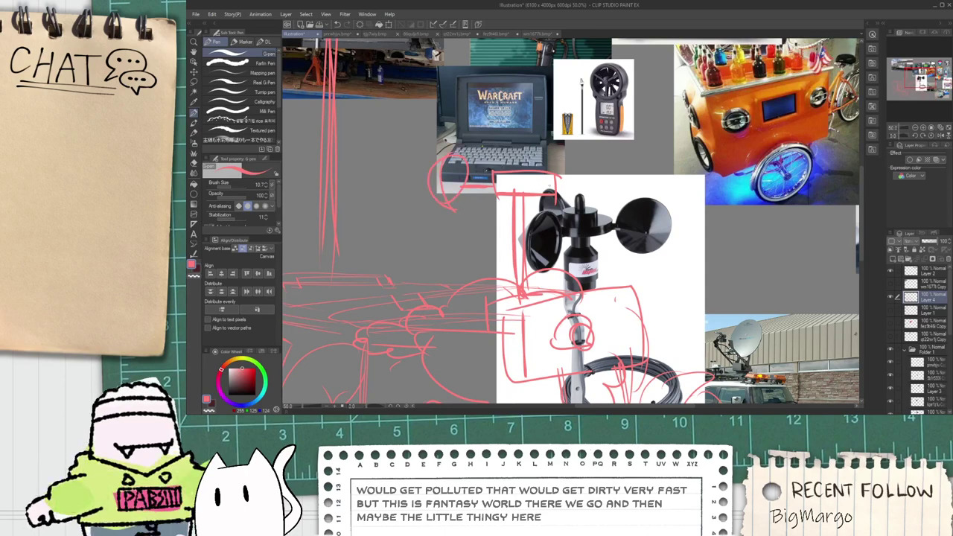
Step: Sketch the anemometer's opposite round cup with its arm, round out the first cup and add a small cup above the hub
mouse_move(573, 212)
mouse_down()
mouse_move(588, 158)
mouse_move(631, 195)
mouse_up()
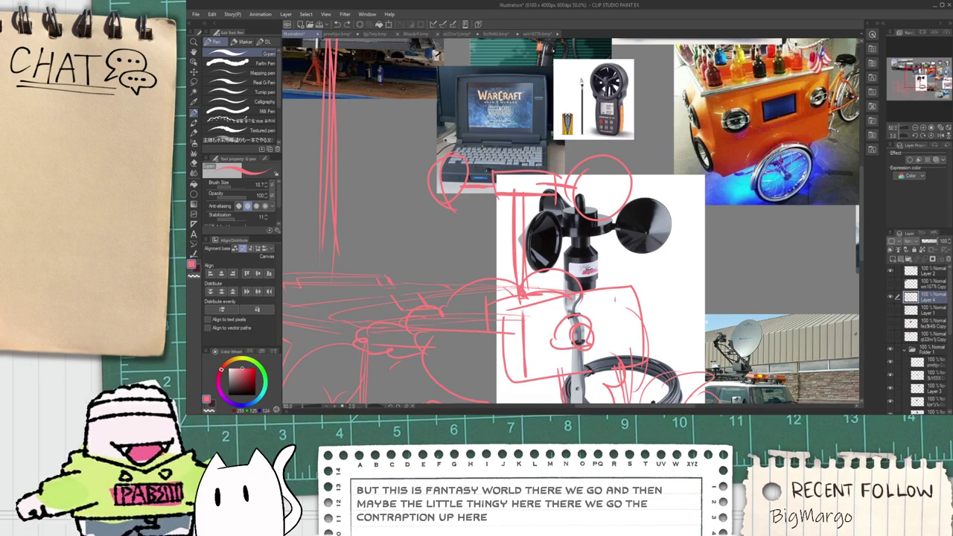
scroll(514, 158, up, 1)
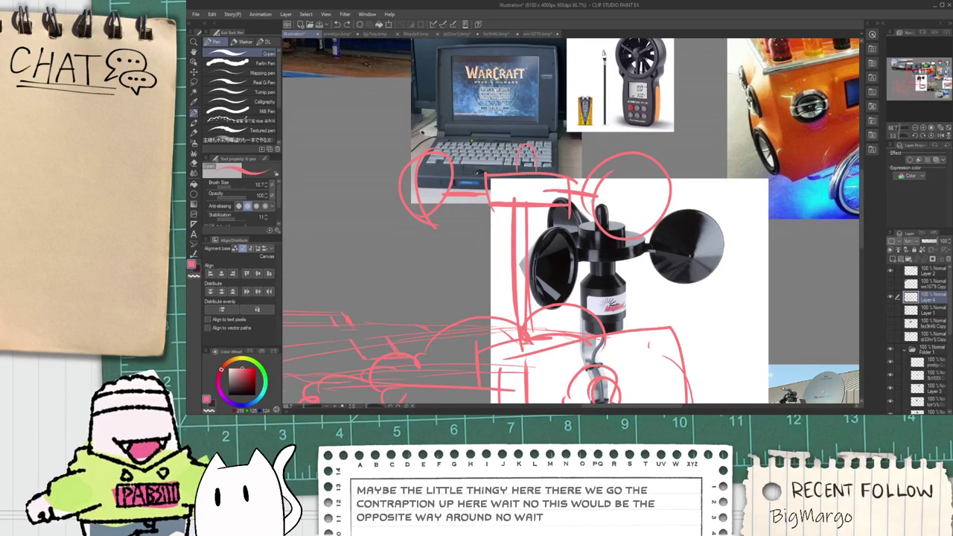
scroll(407, 226, up, 1)
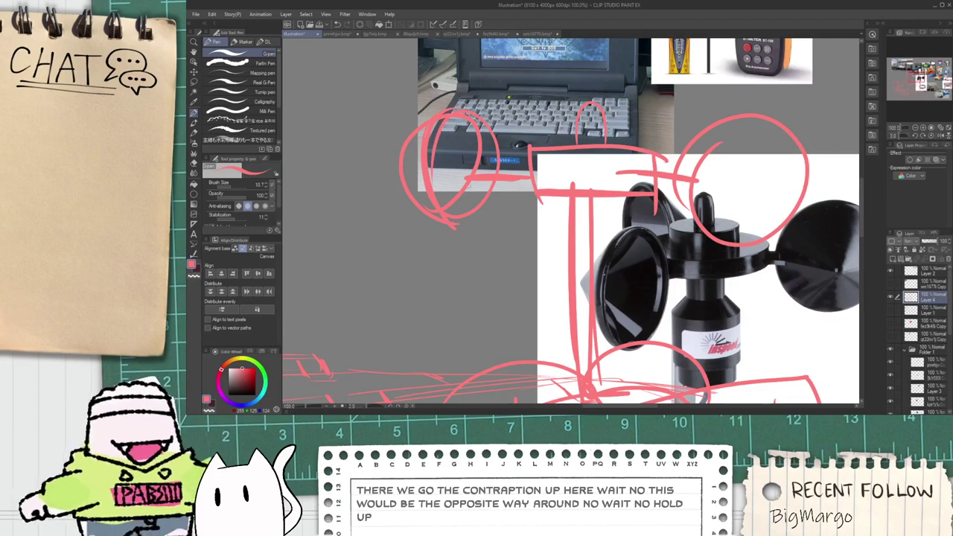
key(e)
key(p)
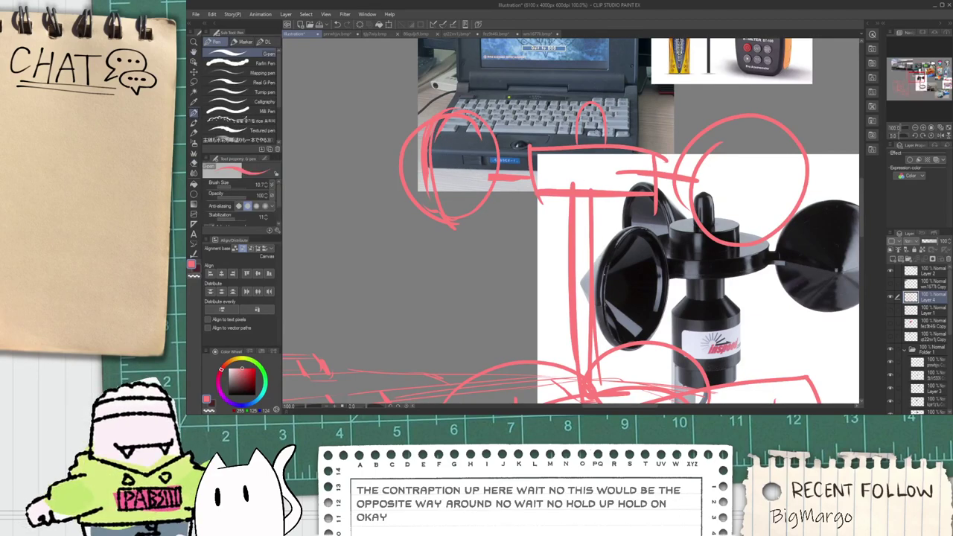
key(e)
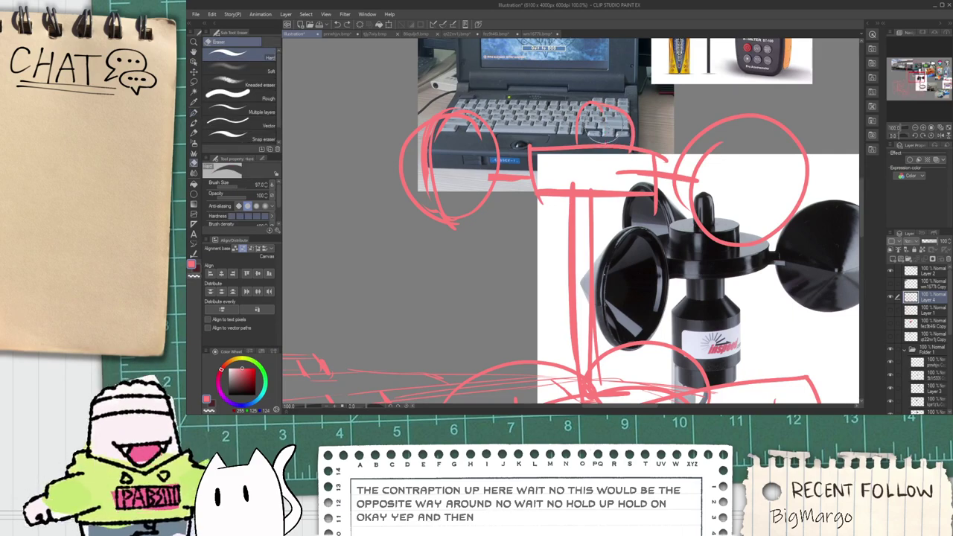
Step: Draw a small tapered housing box around the mast, directly beneath the anemometer's rectangular hub
scroll(600, 134, down, 2)
key(space)
drag(628, 147, 618, 165)
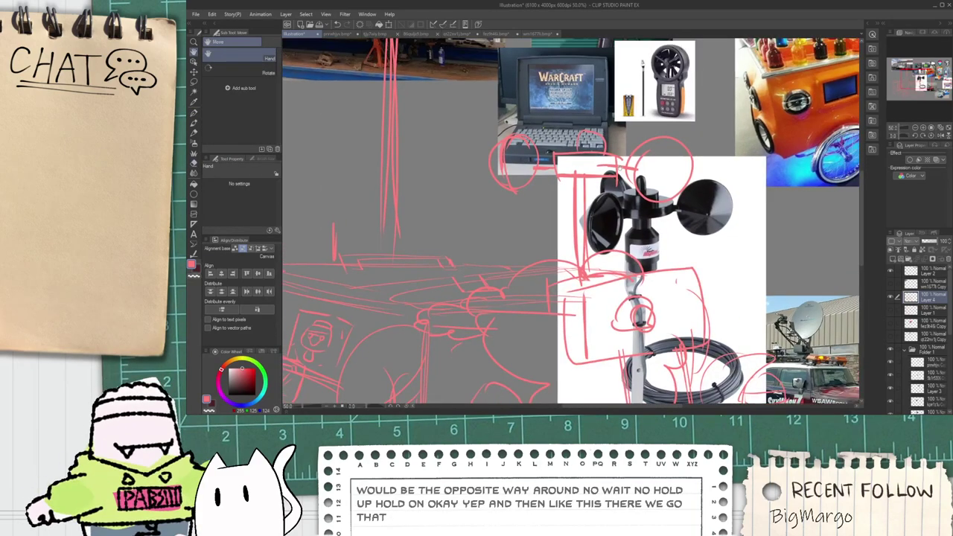
scroll(554, 190, down, 2)
scroll(538, 192, up, 4)
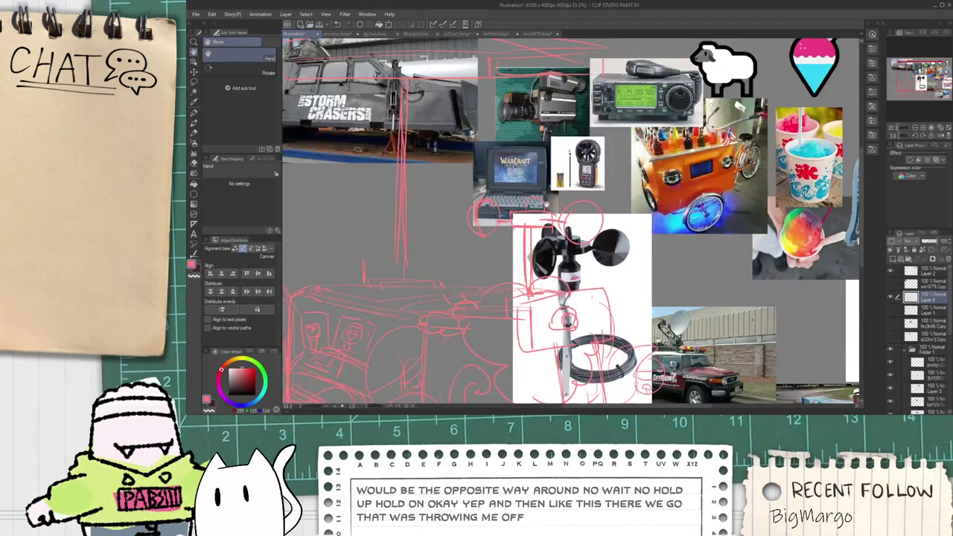
key(p)
scroll(513, 186, up, 1)
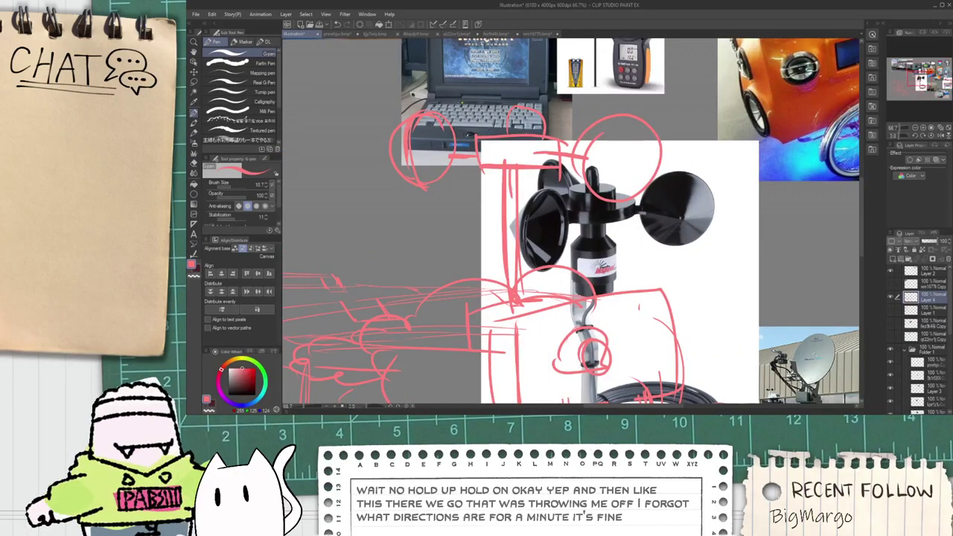
scroll(511, 185, up, 1)
drag(550, 219, 548, 168)
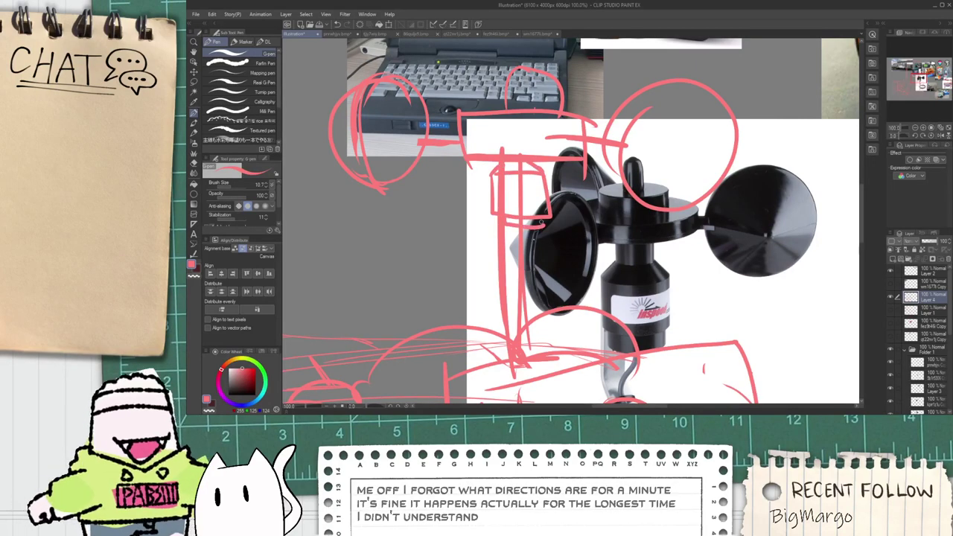
Step: Erase the mast lines inside the small housing and between it and the hub
scroll(527, 233, down, 1)
key(e)
scroll(515, 205, up, 1)
drag(514, 202, 525, 203)
scroll(524, 202, up, 2)
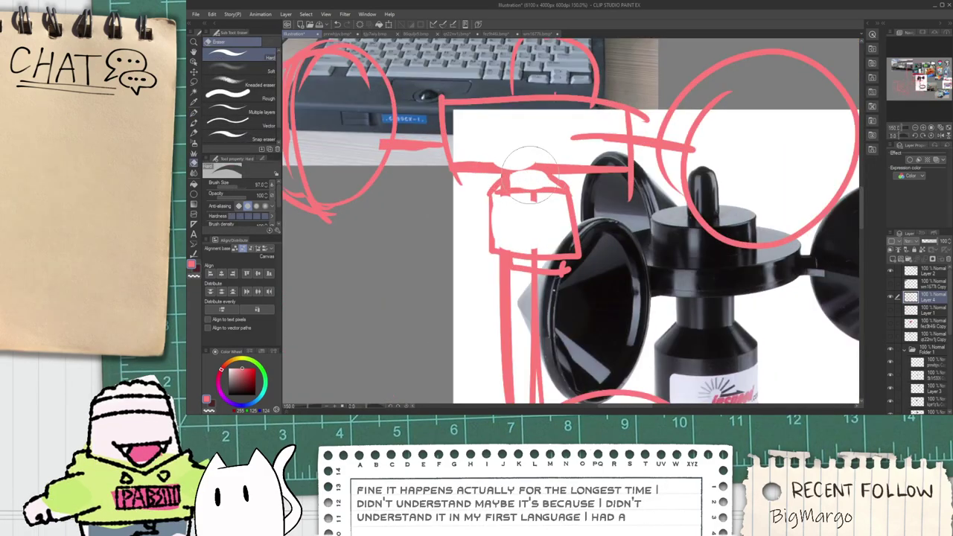
key(p)
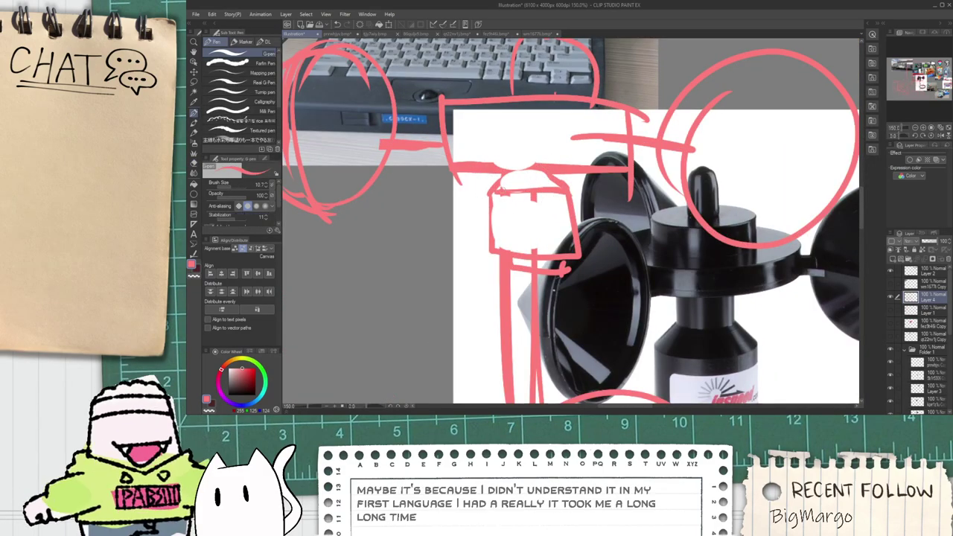
key(e)
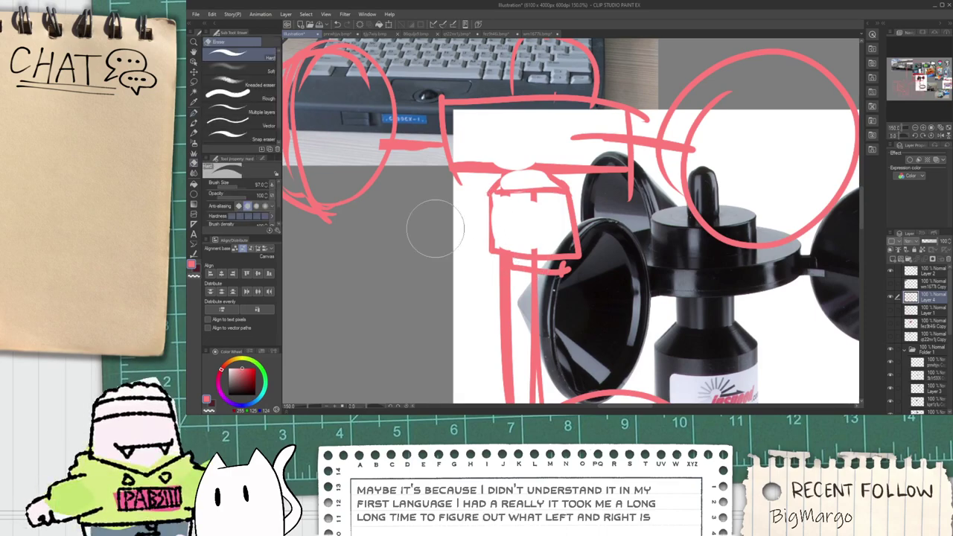
Step: Erase the anemometer's old mast lines between the small housing and the horn box
scroll(393, 240, down, 2)
drag(392, 240, 387, 204)
drag(441, 233, 472, 240)
key(ctrl+z)
drag(462, 278, 463, 309)
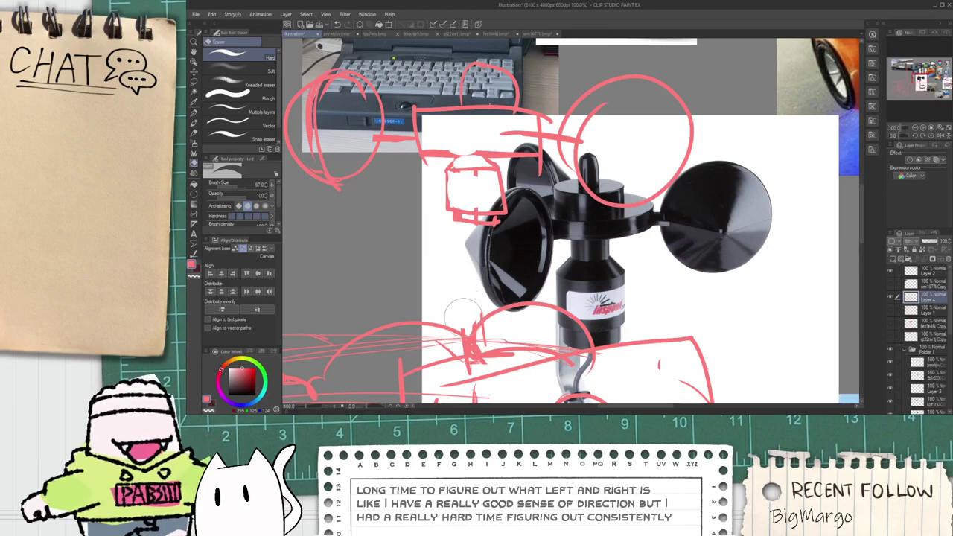
Step: Redraw the mast as two thin lines running down from the housing and bending into its foot on the horn box
key(p)
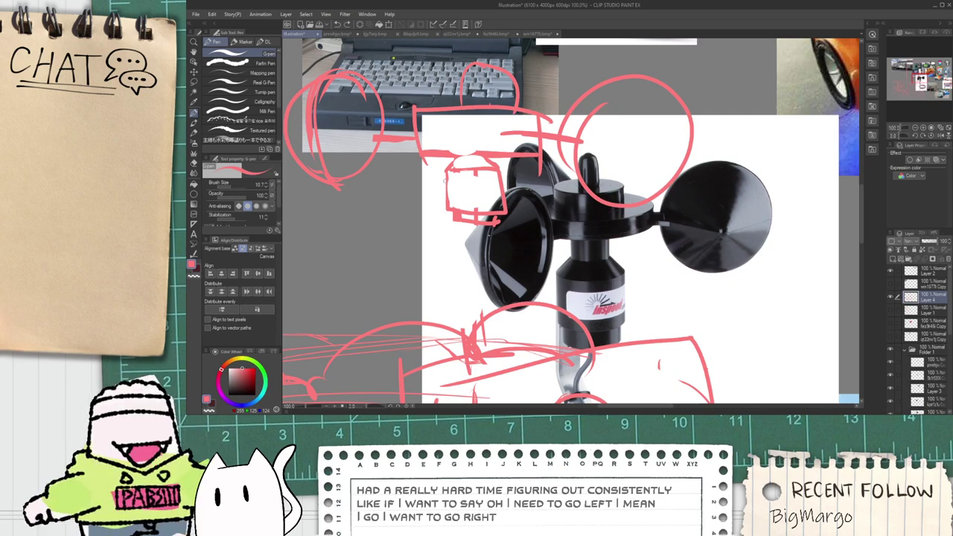
mouse_move(443, 181)
mouse_down()
mouse_move(440, 291)
mouse_move(469, 336)
mouse_move(442, 295)
mouse_up()
drag(461, 228, 464, 296)
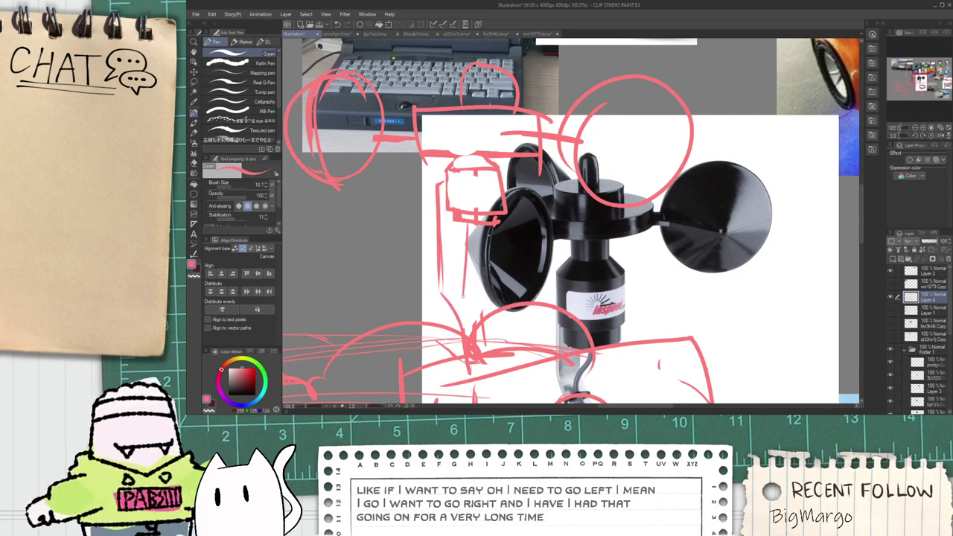
key(ctrl+z)
drag(462, 225, 462, 288)
key(ctrl+z)
mouse_move(466, 225)
mouse_down()
mouse_move(466, 290)
mouse_move(480, 322)
mouse_move(458, 171)
mouse_move(472, 242)
mouse_up()
Step: Draw a large box with a curved top edge on the roof platform and erase the antenna lines inside it
scroll(471, 298, down, 4)
scroll(470, 213, up, 2)
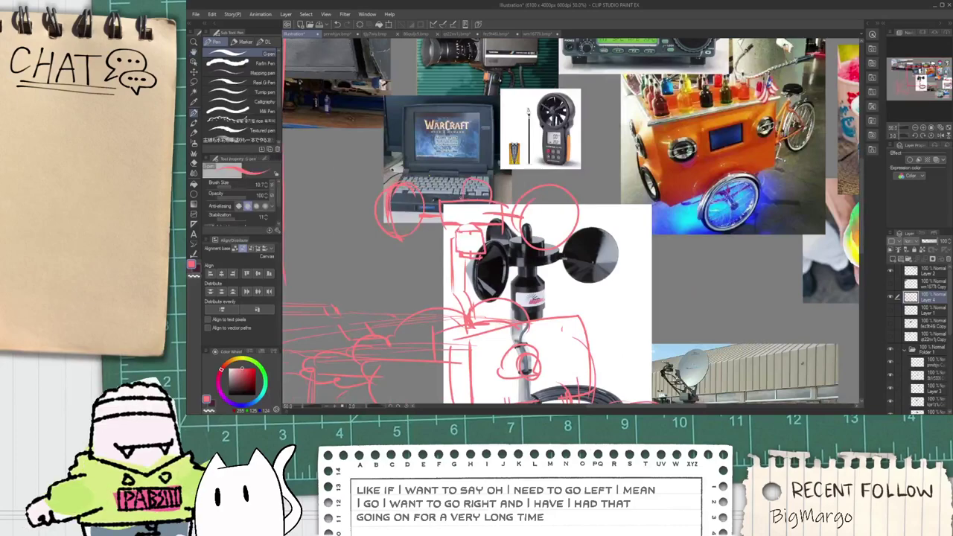
scroll(471, 202, down, 2)
drag(419, 247, 435, 233)
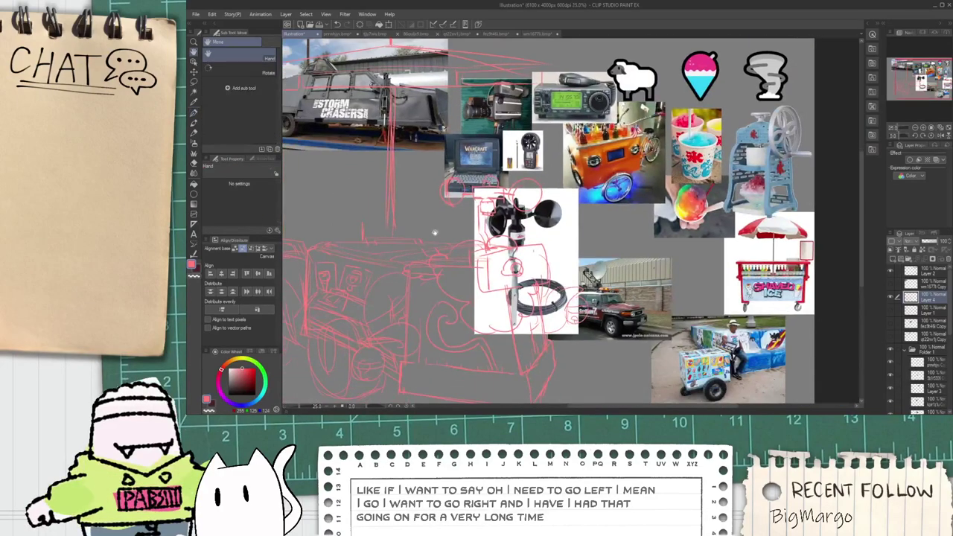
scroll(436, 252, up, 2)
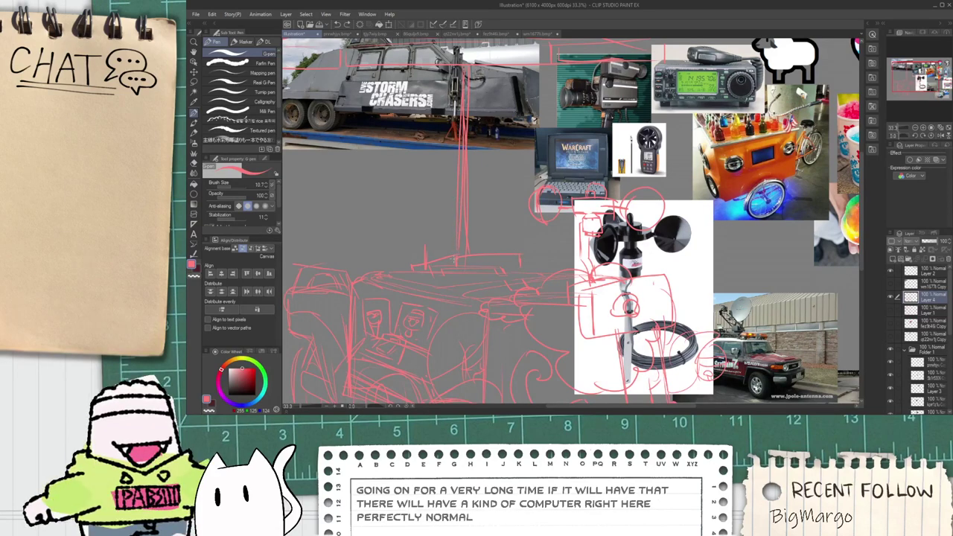
mouse_move(452, 210)
mouse_down()
mouse_move(524, 199)
mouse_move(522, 264)
mouse_up()
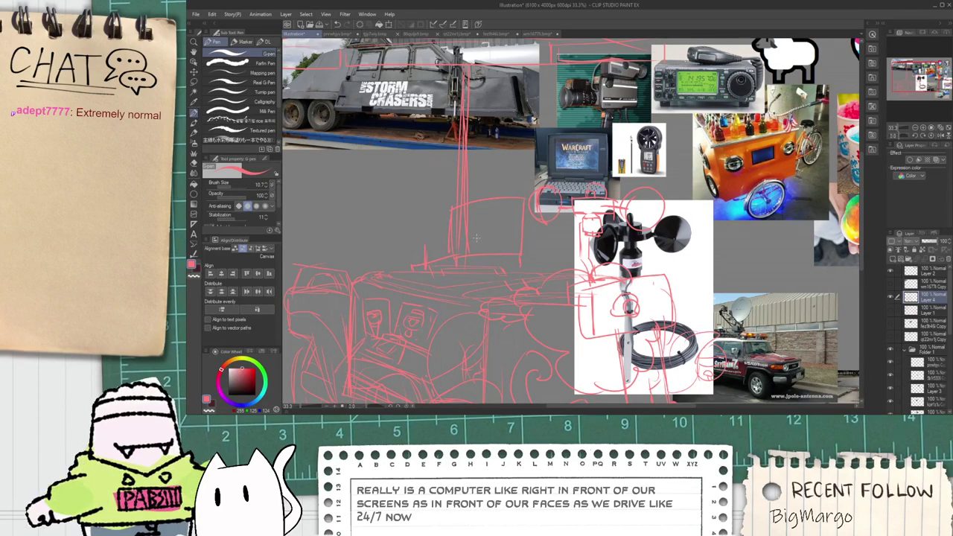
scroll(476, 238, up, 2)
key(e)
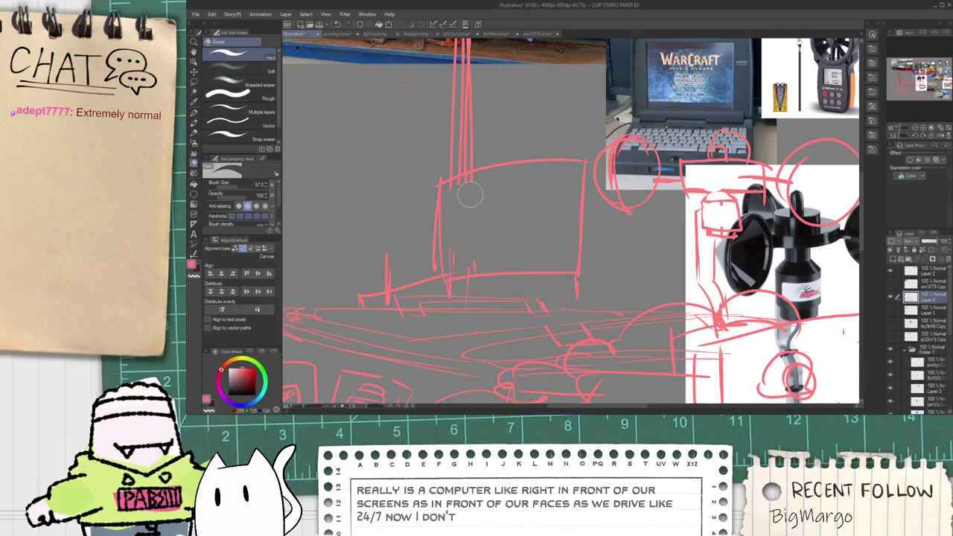
drag(470, 191, 449, 194)
mouse_move(456, 253)
mouse_down()
mouse_move(460, 266)
mouse_move(480, 250)
mouse_up()
Step: Examine the laptop and anemometer reference photos beside the new roof box
key(space)
key(space)
scroll(601, 160, down, 1)
scroll(601, 161, up, 1)
drag(674, 94, 592, 161)
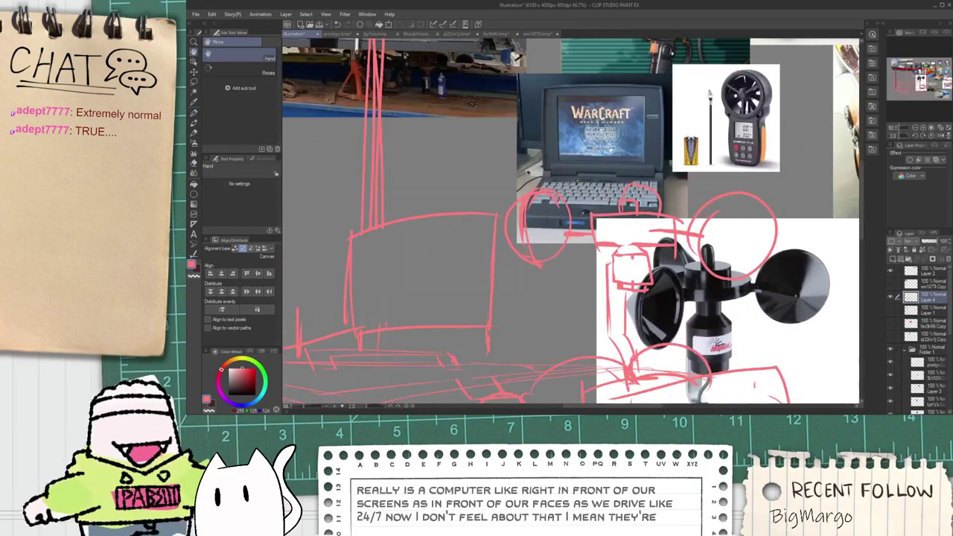
scroll(604, 158, up, 1)
scroll(596, 161, down, 1)
drag(480, 233, 549, 204)
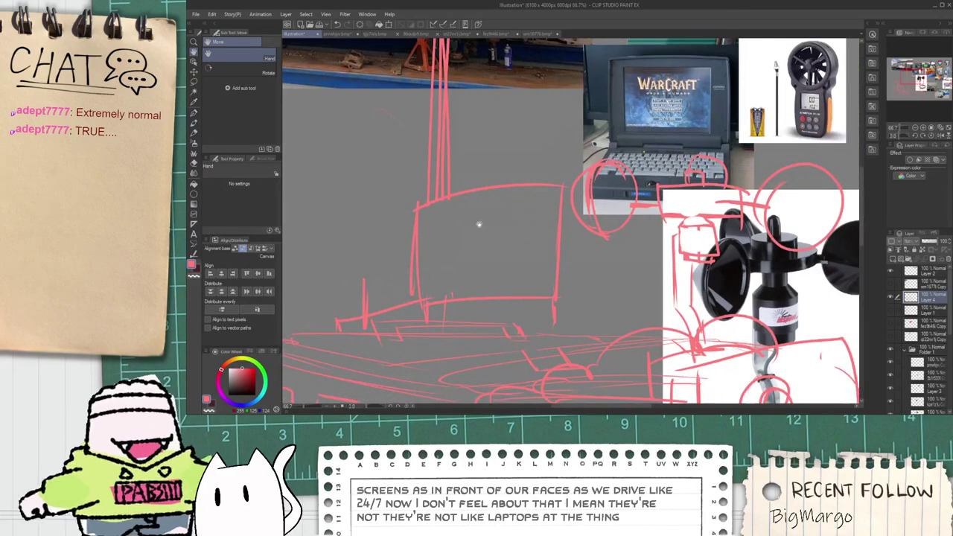
Step: Draw two narrow upright panels with small round knobs across the lower front of the large roof box
key(p)
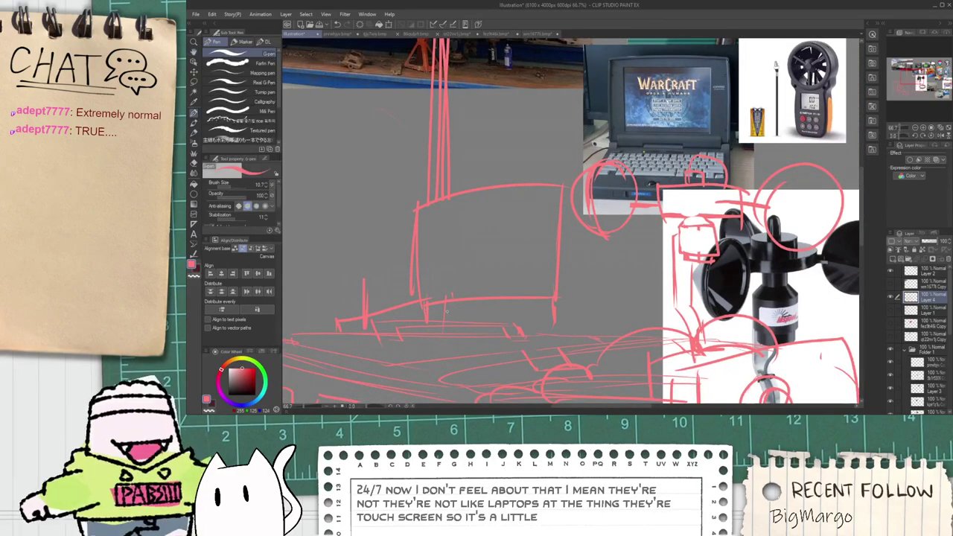
scroll(464, 314, up, 1)
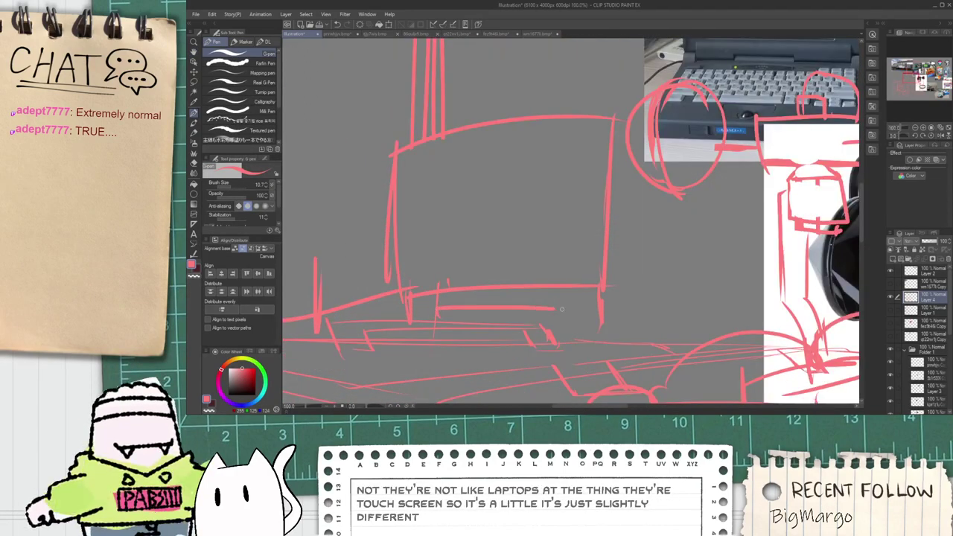
drag(444, 326, 440, 220)
key(ctrl+z)
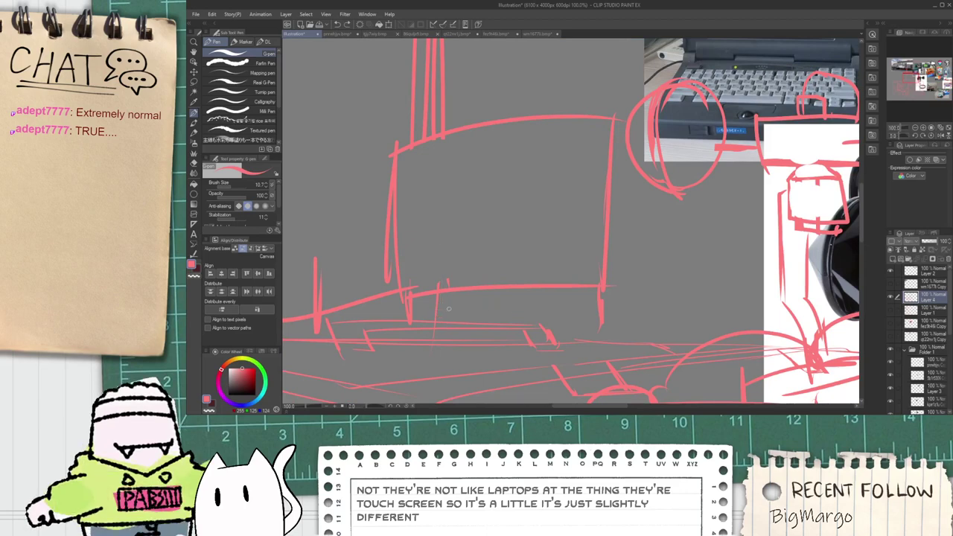
mouse_move(447, 307)
mouse_down()
mouse_move(437, 211)
mouse_move(480, 329)
mouse_move(441, 216)
mouse_up()
key(ctrl+z)
mouse_move(442, 195)
mouse_down()
mouse_move(469, 200)
mouse_move(499, 325)
mouse_up()
drag(463, 220, 464, 222)
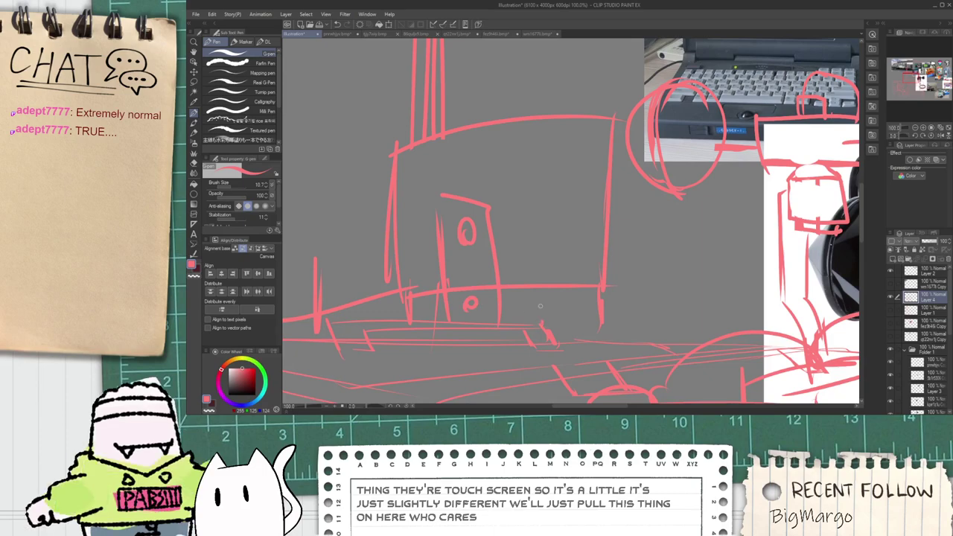
drag(540, 320, 533, 213)
mouse_move(530, 209)
mouse_down()
mouse_move(572, 279)
mouse_move(571, 334)
mouse_move(560, 316)
mouse_up()
mouse_move(393, 272)
mouse_down()
mouse_move(457, 291)
mouse_move(404, 306)
mouse_move(469, 267)
mouse_up()
scroll(457, 291, down, 1)
Step: Sketch the outline of a low, wide ham radio box on the roof in front of the large box
key(e)
scroll(427, 294, down, 2)
drag(389, 253, 403, 284)
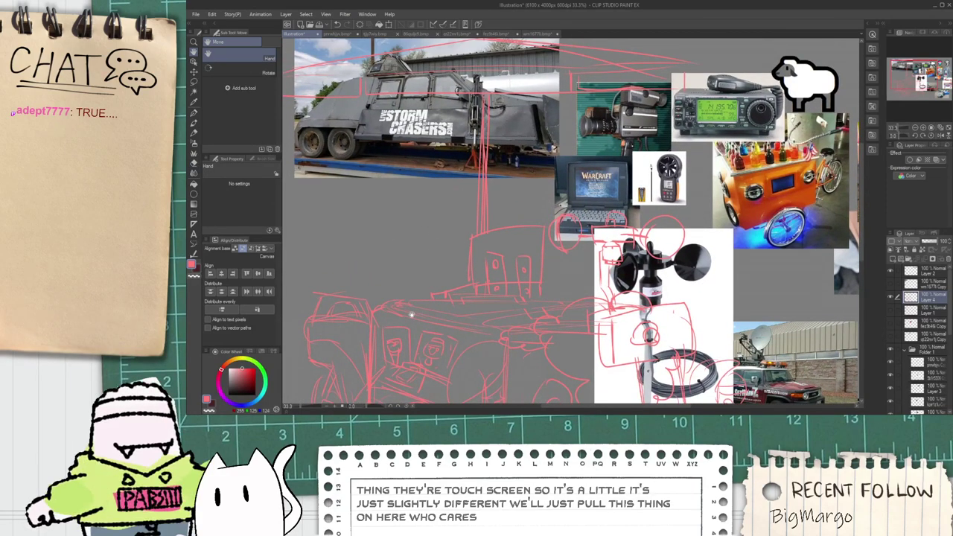
drag(437, 288, 412, 286)
scroll(410, 304, up, 1)
drag(346, 317, 392, 258)
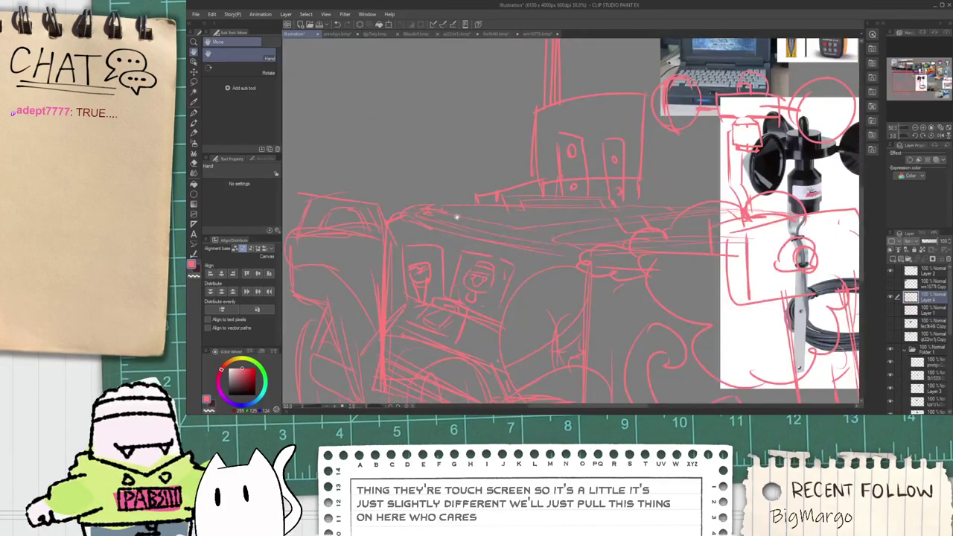
key(p)
mouse_move(390, 191)
mouse_down()
mouse_move(471, 163)
mouse_move(520, 166)
mouse_move(527, 187)
mouse_up()
scroll(513, 178, down, 1)
scroll(454, 178, up, 1)
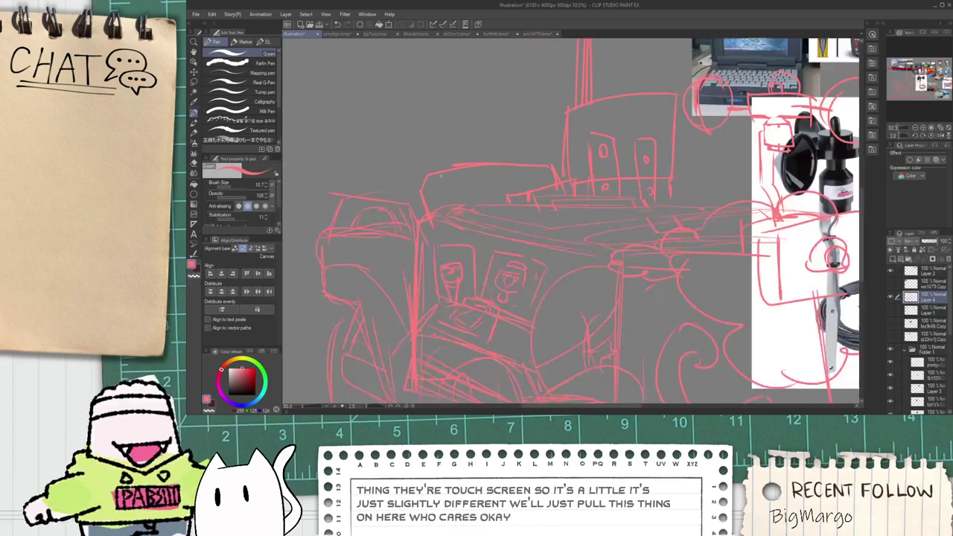
Step: Add a slanted edge line inside the low radio box to separate its side from its front
scroll(459, 179, down, 1)
drag(468, 172, 464, 248)
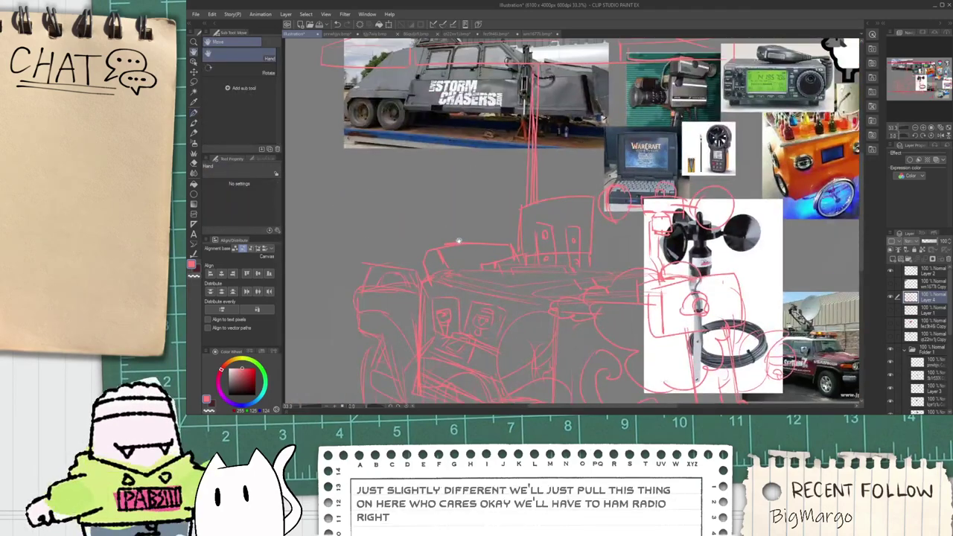
scroll(464, 248, up, 1)
key(p)
scroll(455, 289, up, 2)
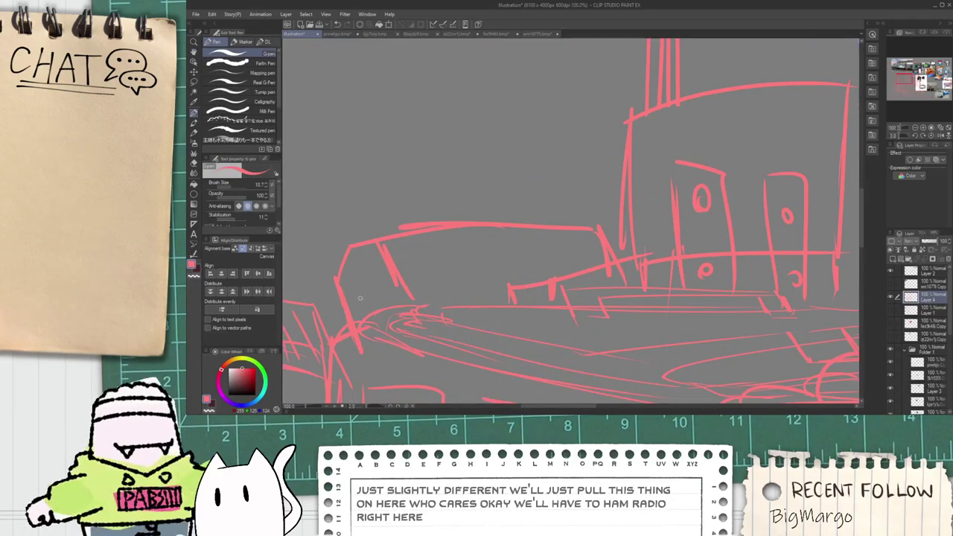
Step: Scribble a cluster of short fluffy tufts around the roof corner below the radio box, on both sides of the corner post
mouse_move(362, 287)
mouse_down()
mouse_move(338, 292)
mouse_move(399, 277)
mouse_up()
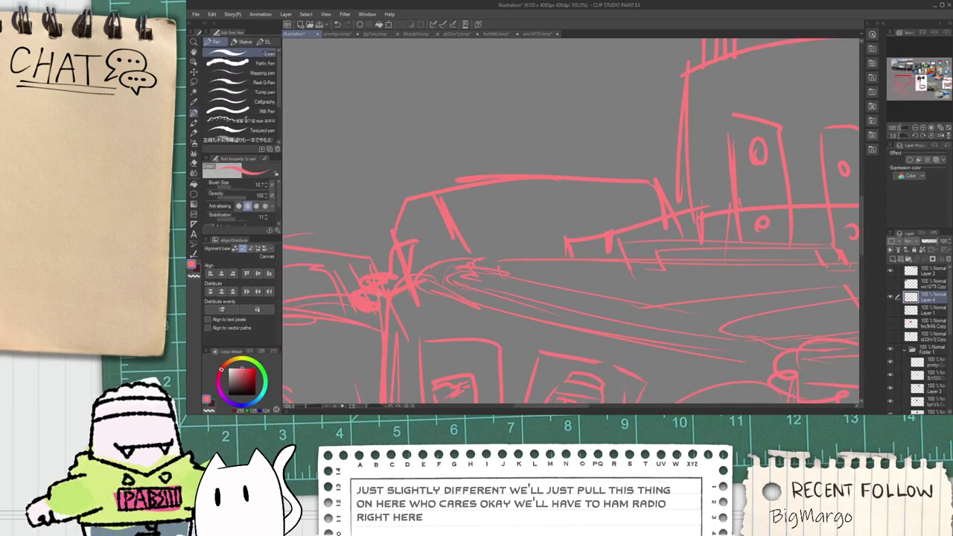
mouse_move(372, 321)
mouse_down()
mouse_move(378, 288)
mouse_move(359, 293)
mouse_move(388, 307)
mouse_up()
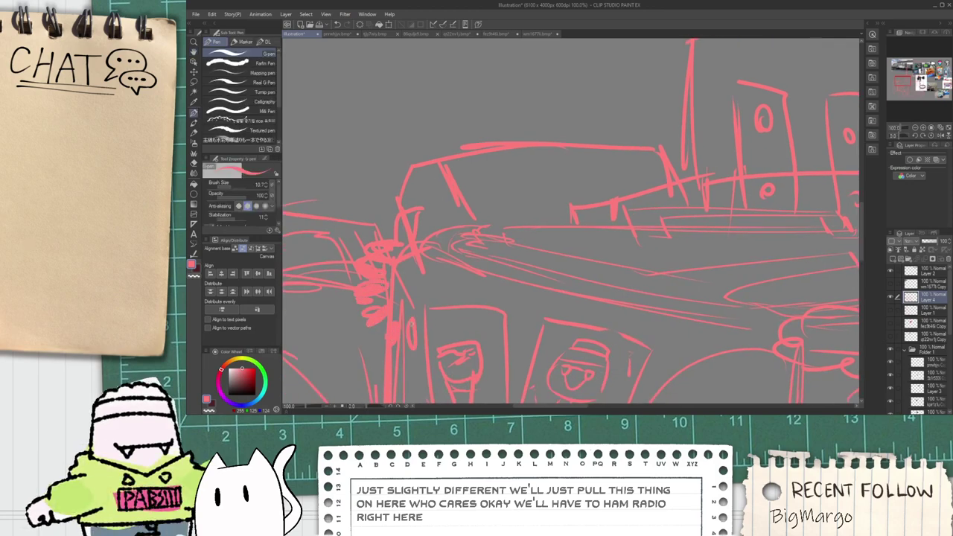
scroll(413, 328, down, 4)
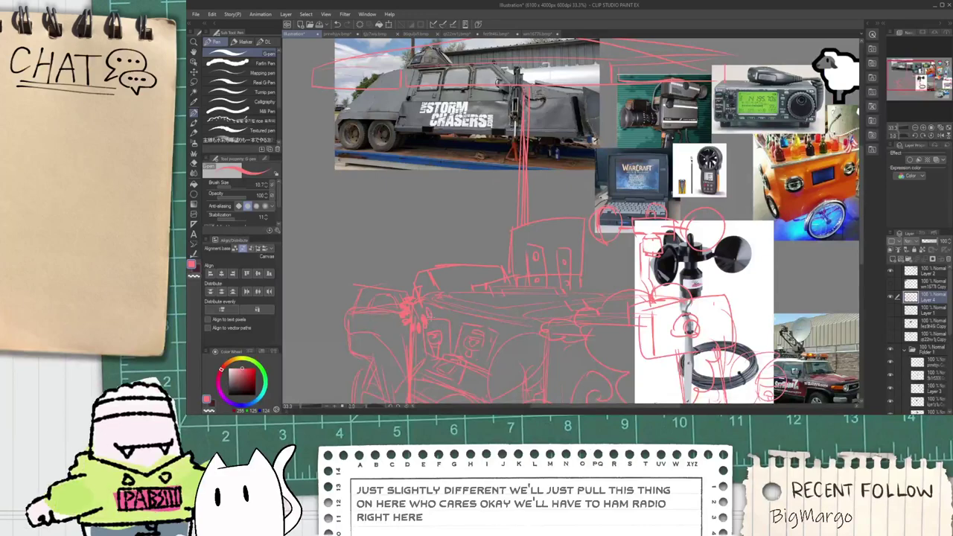
scroll(455, 316, up, 2)
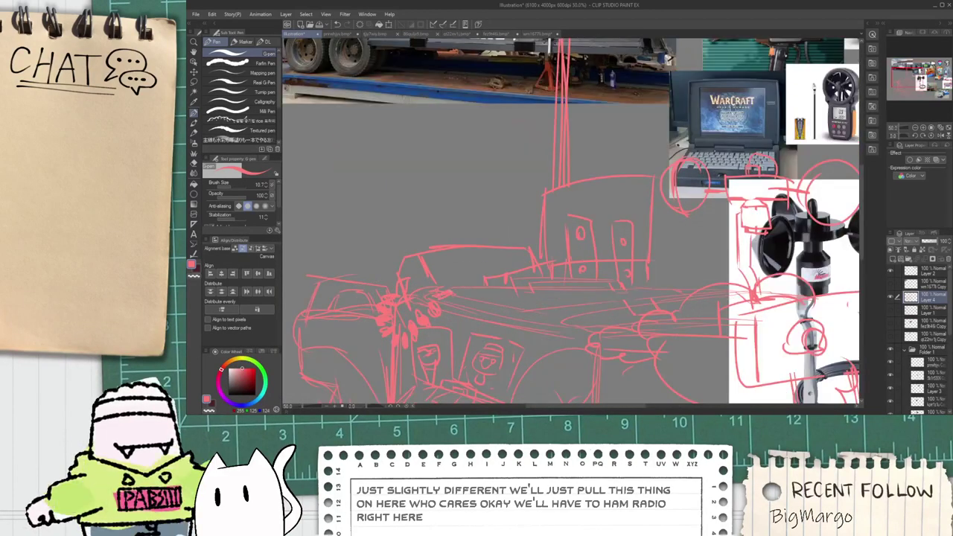
Step: Sketch a large rounded dial shape at the front of the low radio box and a curved line over its rear corner
scroll(446, 281, down, 4)
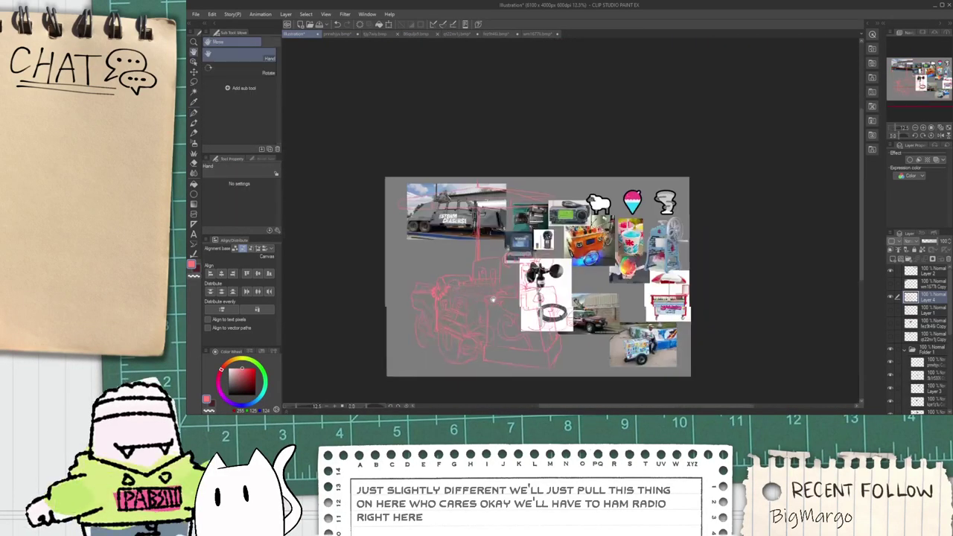
drag(427, 278, 408, 272)
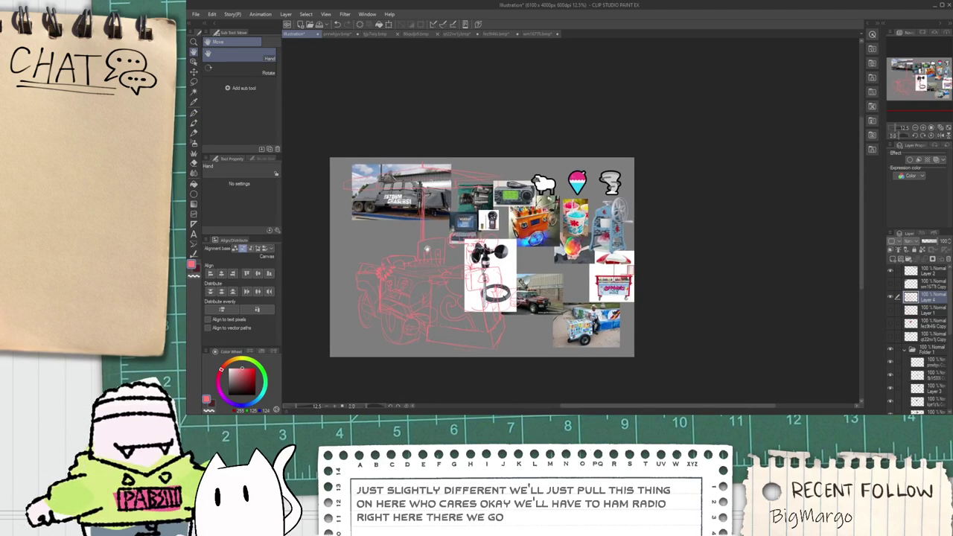
scroll(504, 230, up, 3)
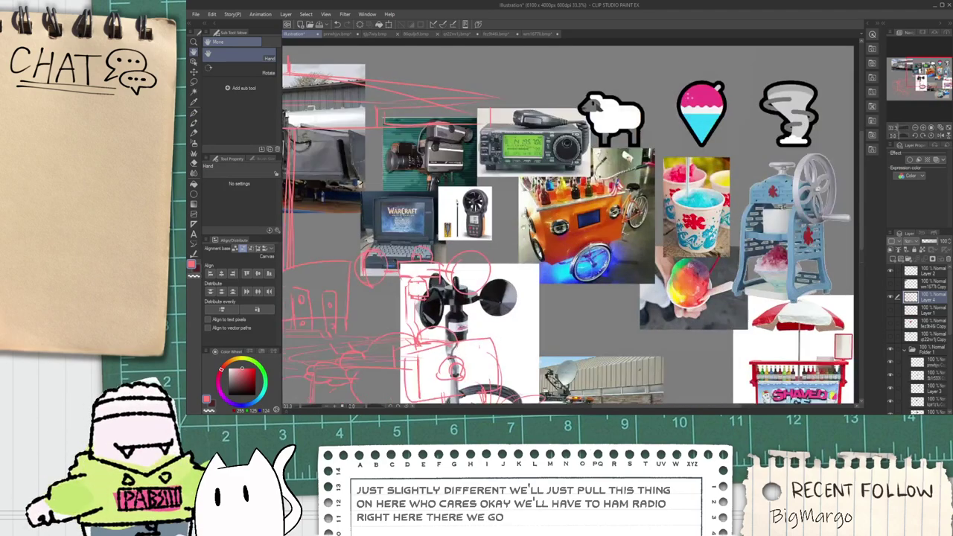
drag(354, 248, 597, 224)
scroll(434, 276, up, 3)
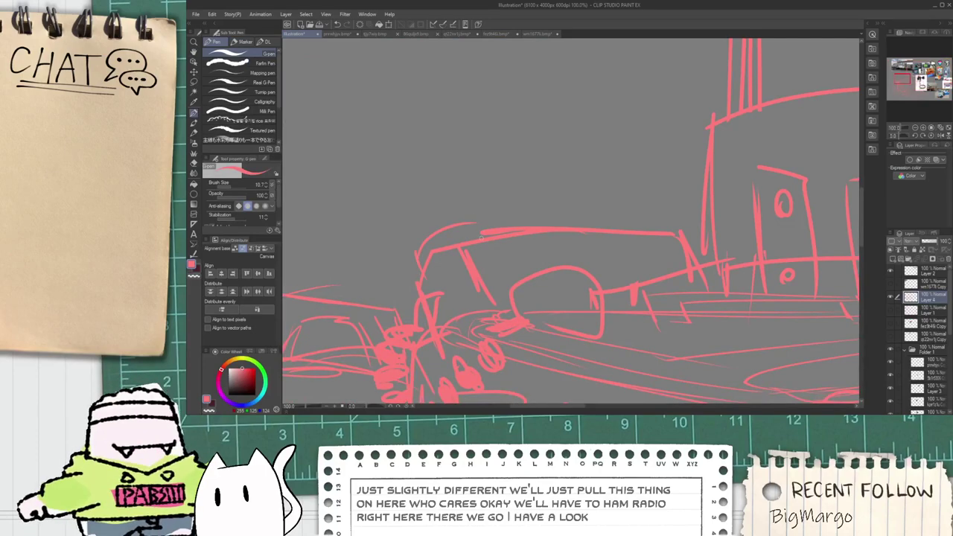
Step: Add a small raised knob on the top edge of the low radio box
scroll(492, 231, down, 3)
drag(505, 254, 389, 301)
scroll(437, 269, down, 1)
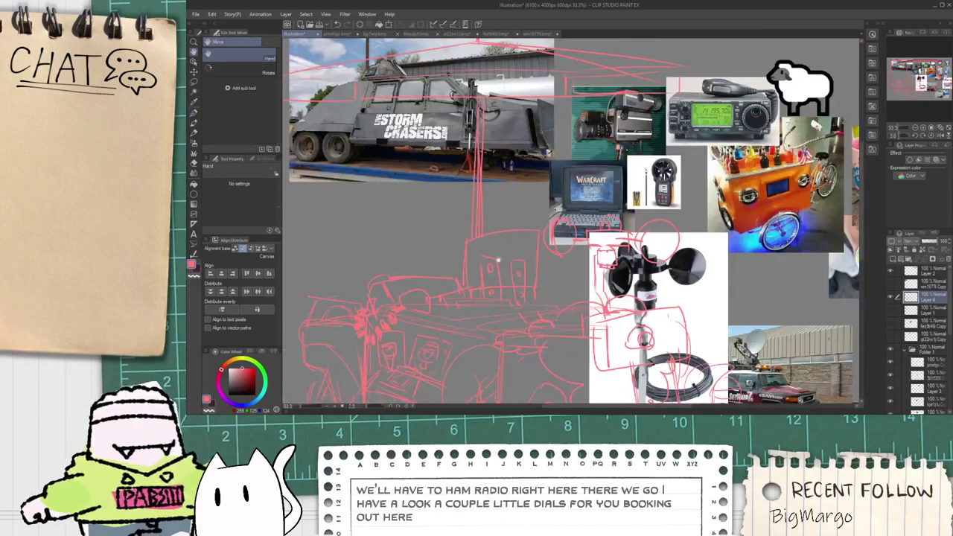
scroll(417, 273, up, 2)
key(p)
scroll(376, 285, up, 3)
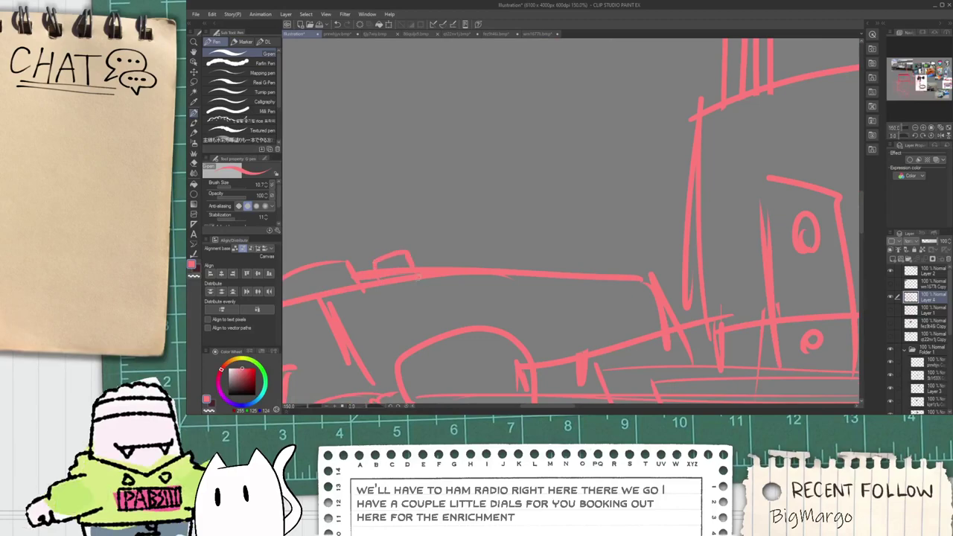
Step: Compare the roof sketch with the storm-chaser vehicle and equipment reference photos to look for missing details
scroll(376, 285, down, 6)
key(h)
scroll(467, 253, down, 2)
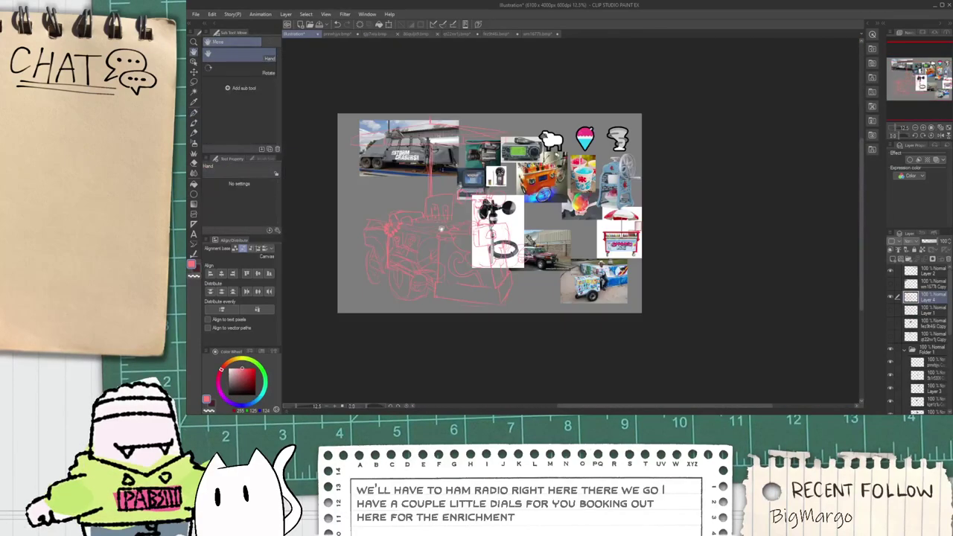
scroll(527, 211, up, 2)
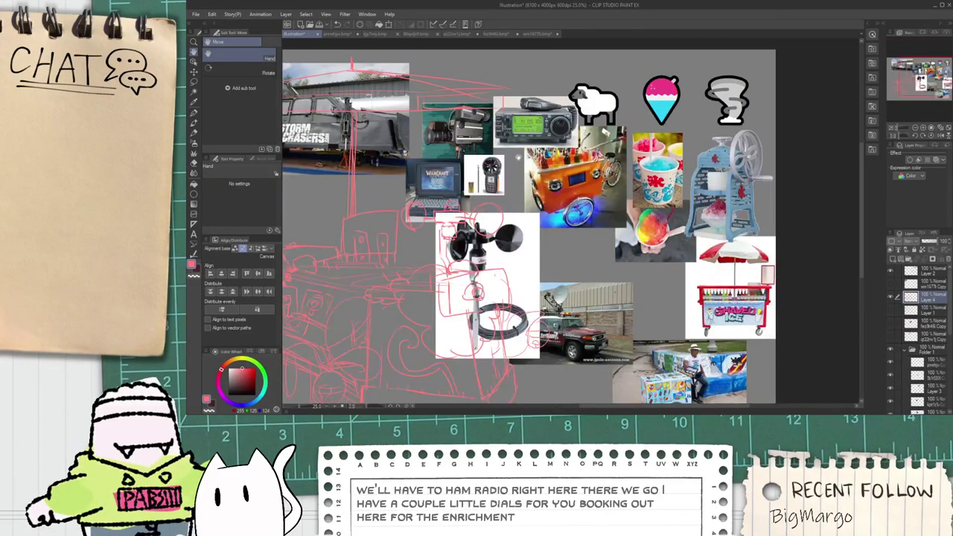
drag(483, 196, 541, 184)
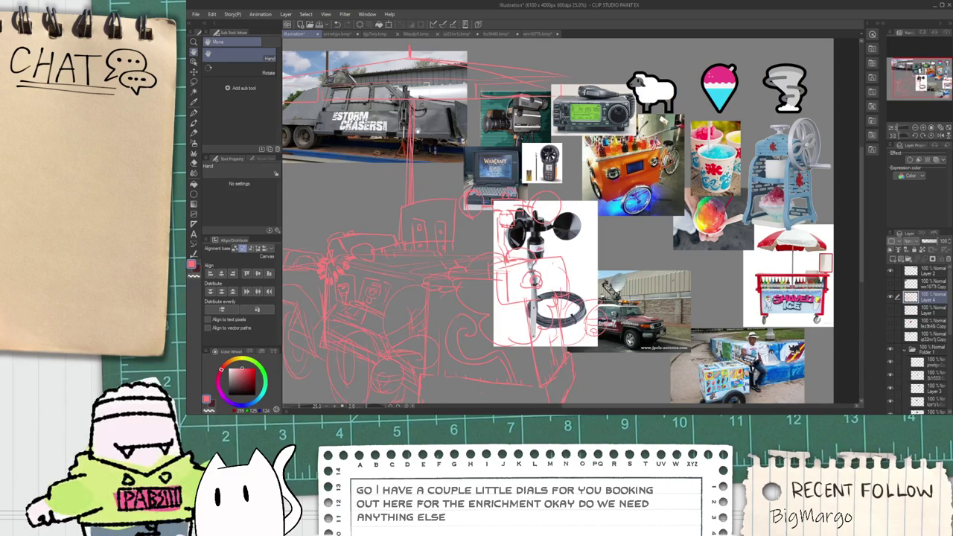
drag(379, 72, 460, 159)
scroll(461, 159, up, 2)
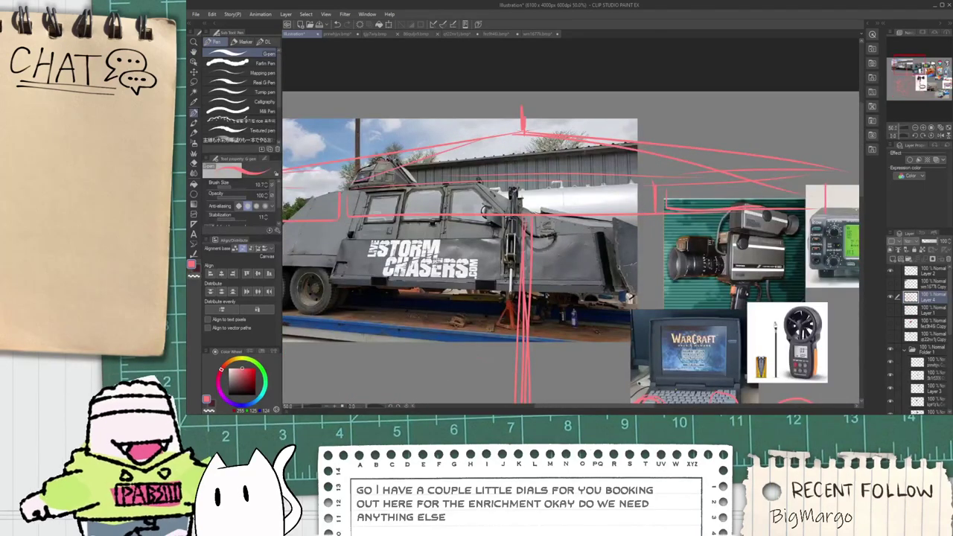
scroll(541, 145, down, 2)
drag(511, 270, 434, 217)
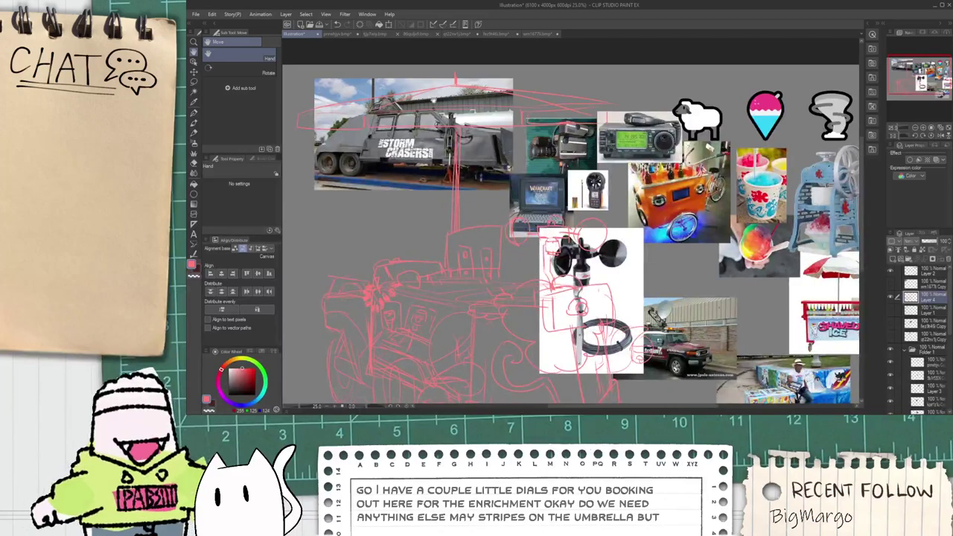
scroll(568, 145, up, 2)
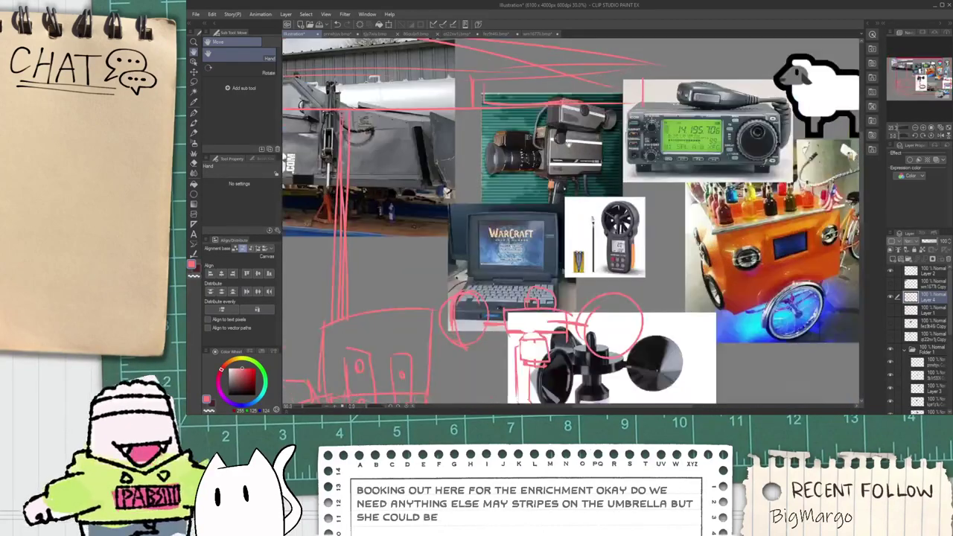
Step: Sketch a small upright video camera box with a handle on top, tucked on the roof beside the large box
scroll(547, 153, down, 1)
mouse_move(448, 274)
mouse_down()
mouse_move(469, 149)
mouse_move(540, 170)
mouse_move(546, 218)
mouse_up()
scroll(495, 186, up, 2)
drag(505, 152, 514, 165)
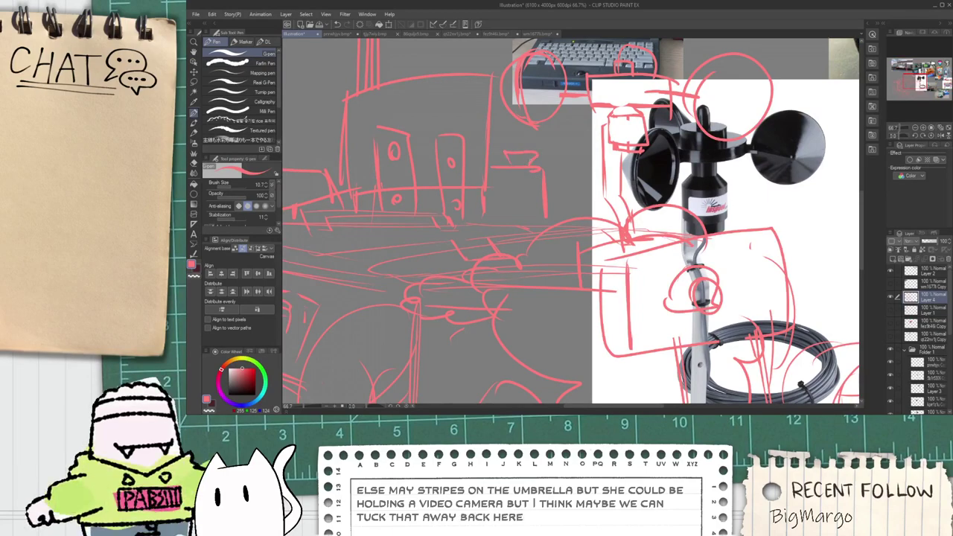
scroll(509, 275, down, 3)
key(h)
scroll(490, 285, up, 1)
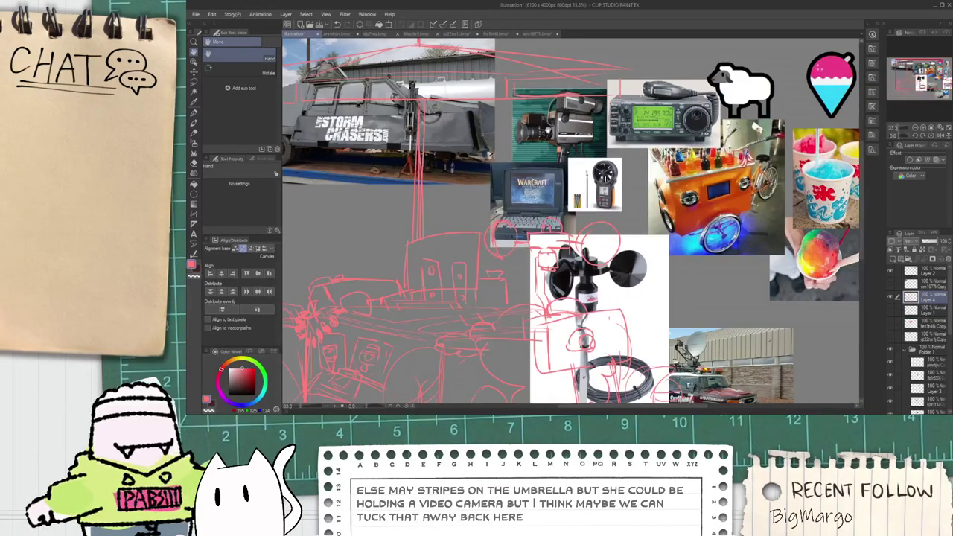
key(p)
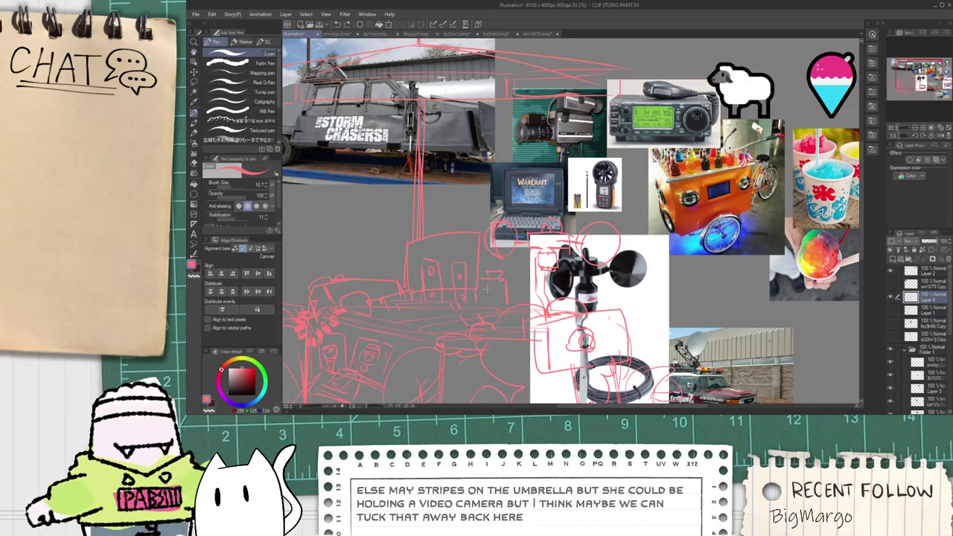
Step: Examine the shaved-ice machine and cart reference photos against the vehicle sketch
scroll(486, 286, down, 3)
key(space)
drag(668, 249, 641, 230)
scroll(633, 229, up, 4)
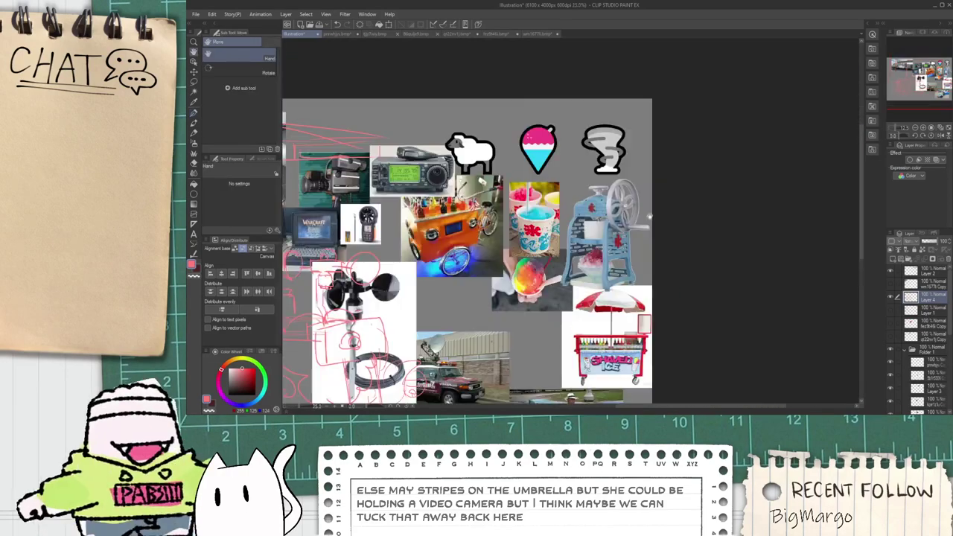
scroll(604, 236, down, 2)
drag(442, 314, 542, 262)
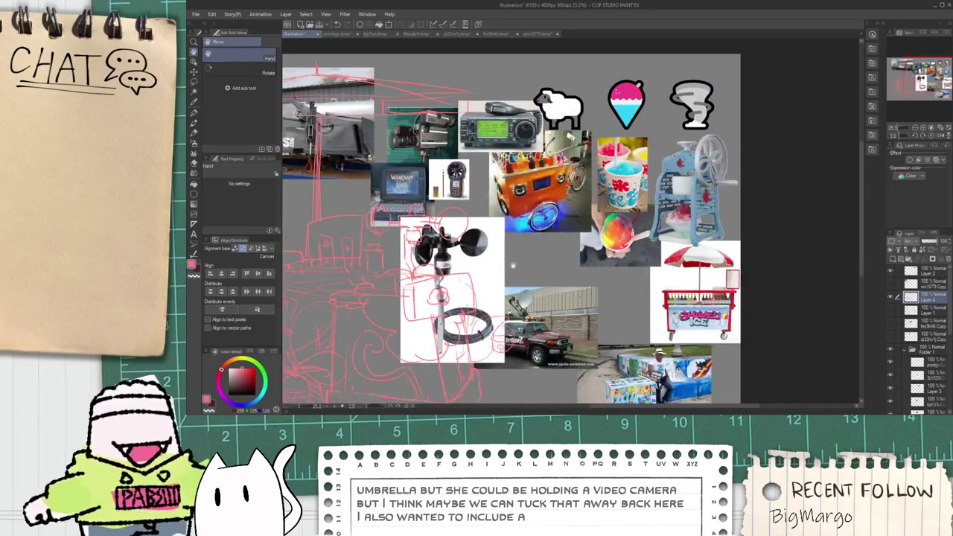
drag(427, 269, 508, 269)
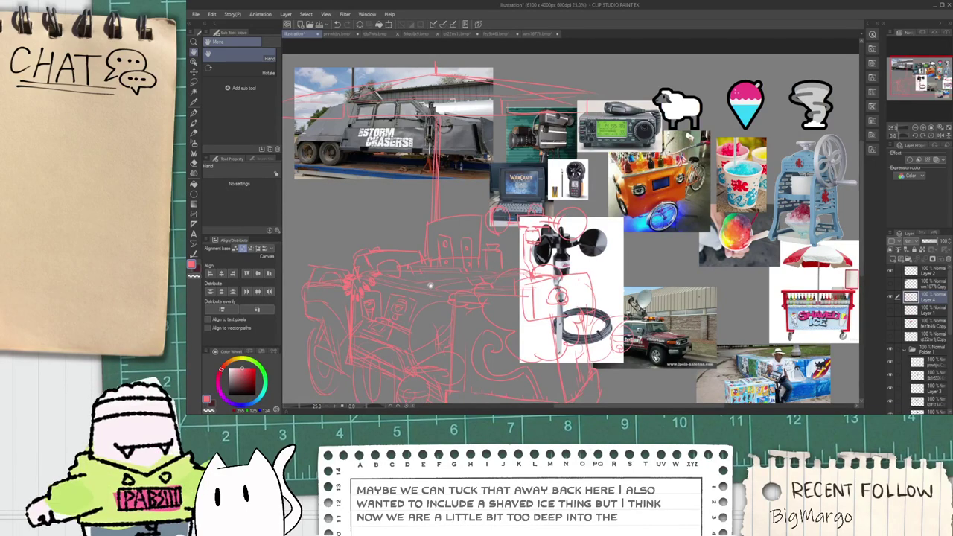
scroll(434, 276, up, 1)
scroll(461, 275, up, 1)
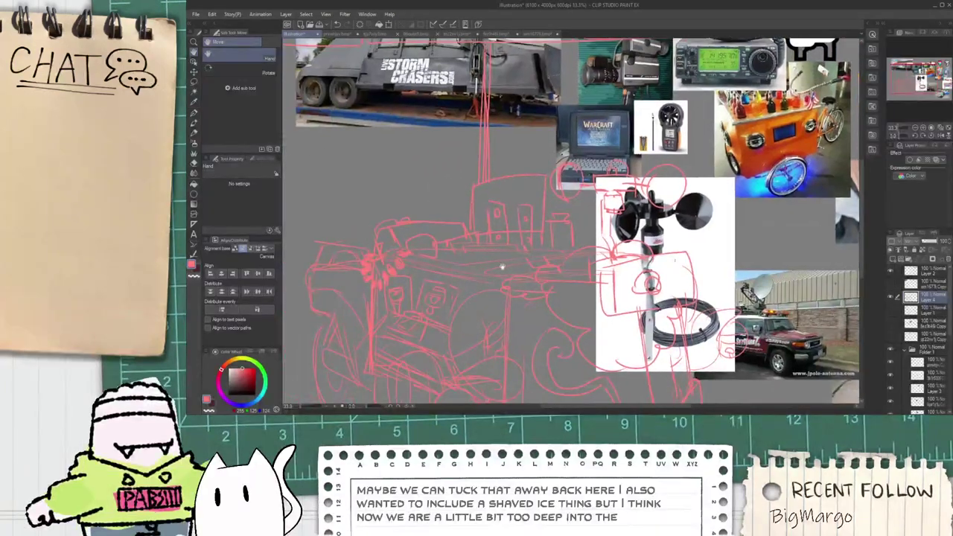
Step: Sketch the outline of one low, wide hatch across the roof in front of the large box
key(e)
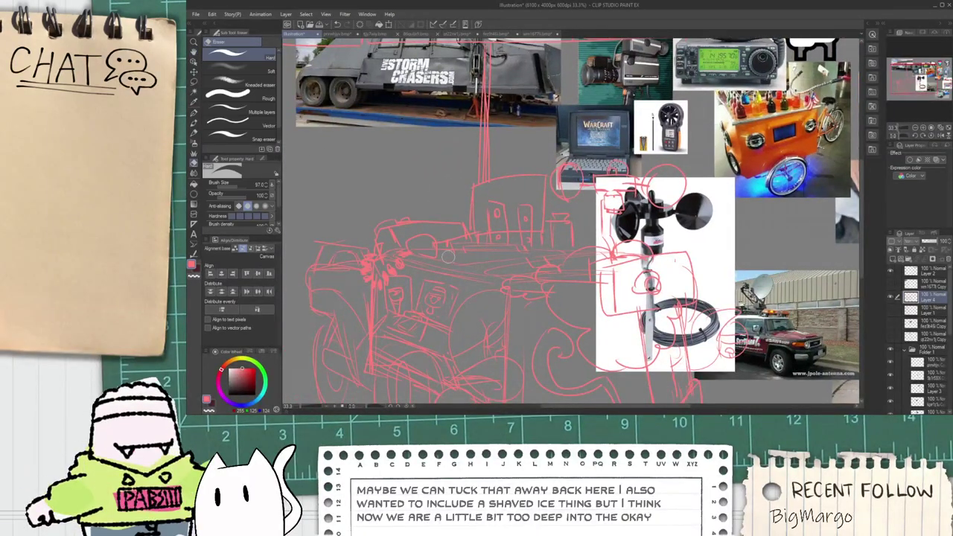
key(p)
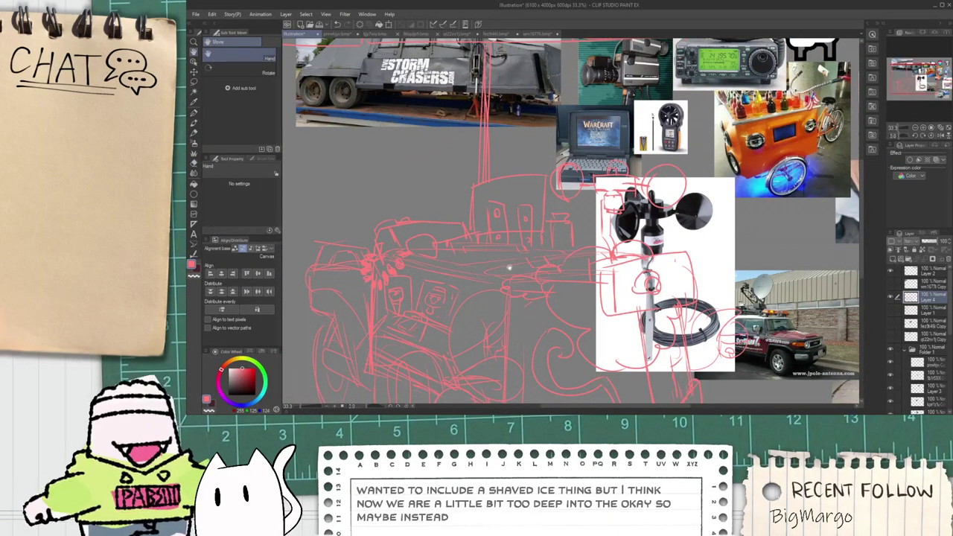
mouse_move(493, 258)
mouse_down()
mouse_move(494, 273)
mouse_move(605, 243)
mouse_up()
key(space)
drag(567, 262, 447, 253)
key(ctrl+z)
Step: Hide the reference photo folder and sketch a row of upright flavoring bottles along the roof toward the anemometer
key(ctrl+minus)
click(891, 350)
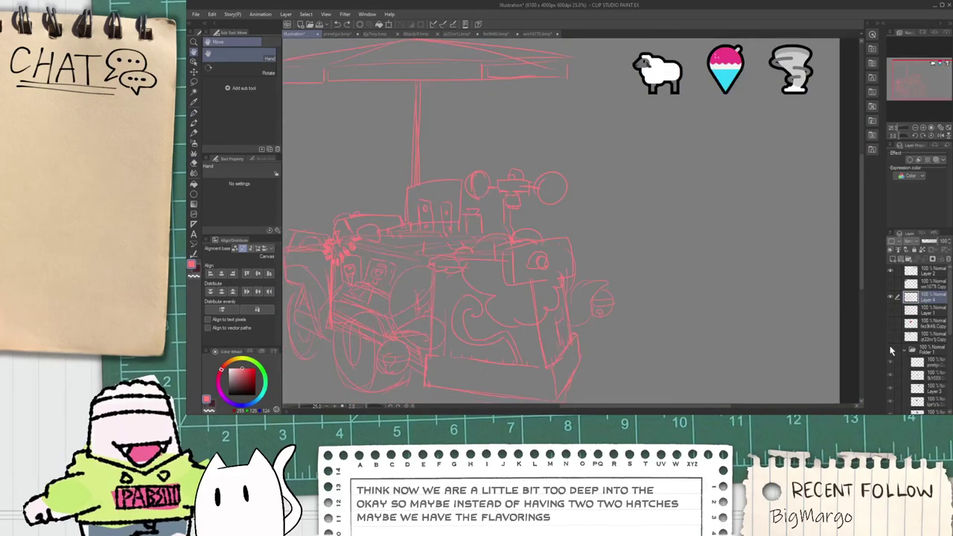
scroll(439, 242, up, 2)
key(p)
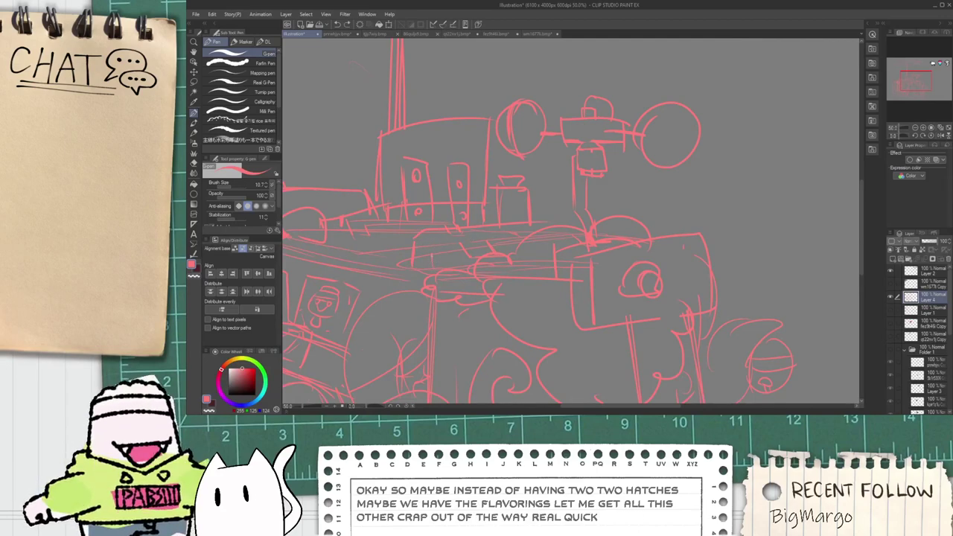
drag(439, 223, 476, 225)
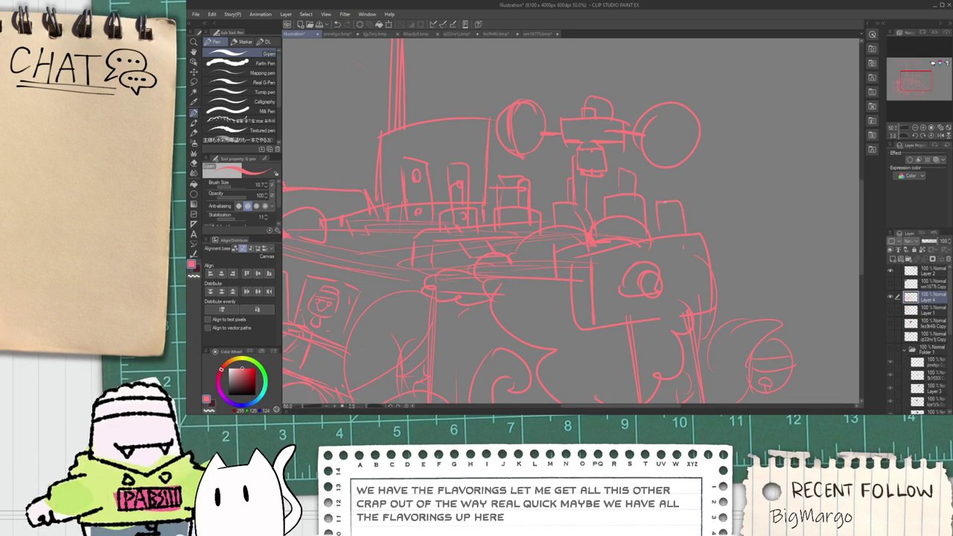
Step: Review the whole vehicle sketch, checking the crowded roof for remaining space
scroll(673, 215, down, 1)
key(space)
drag(564, 273, 563, 211)
drag(472, 190, 512, 253)
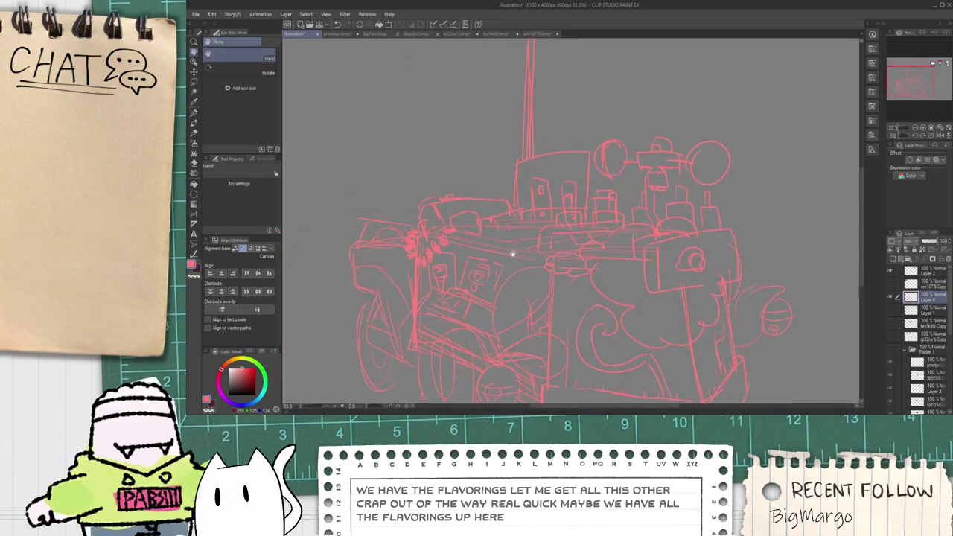
scroll(535, 208, up, 1)
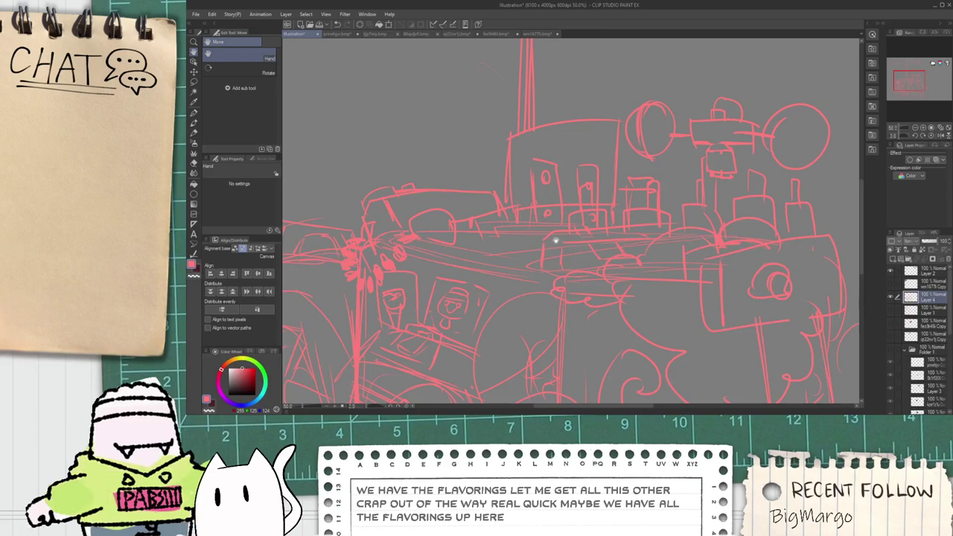
scroll(554, 241, down, 1)
drag(579, 195, 551, 224)
key(p)
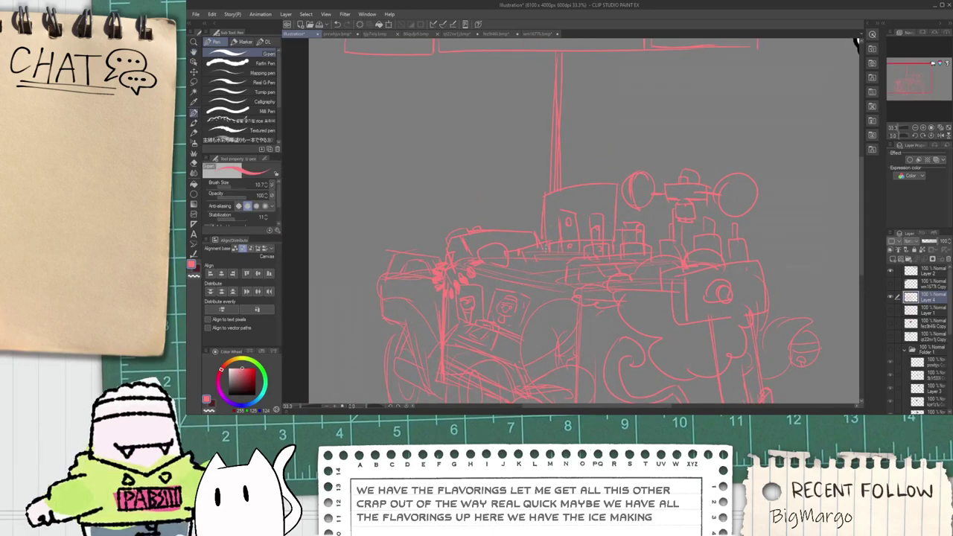
key(h)
drag(521, 258, 496, 195)
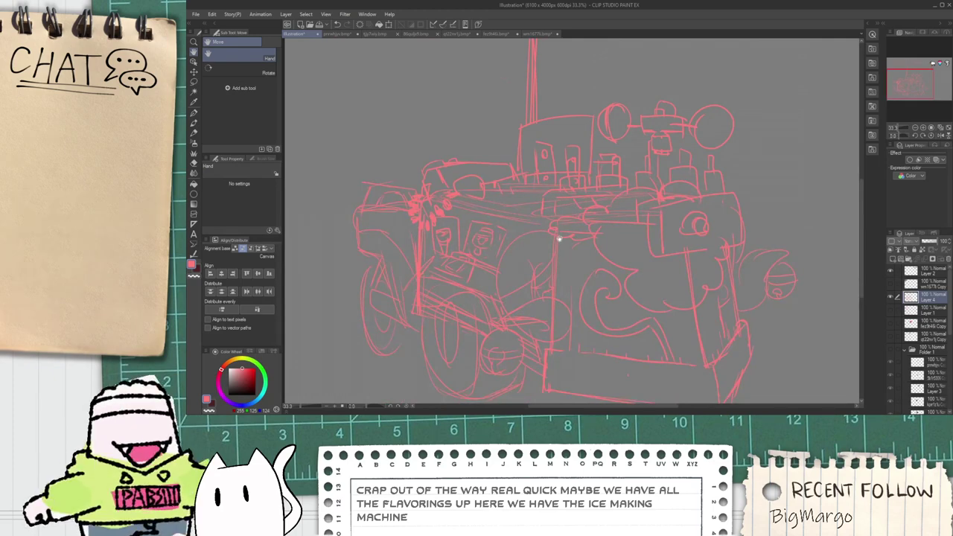
scroll(557, 240, down, 3)
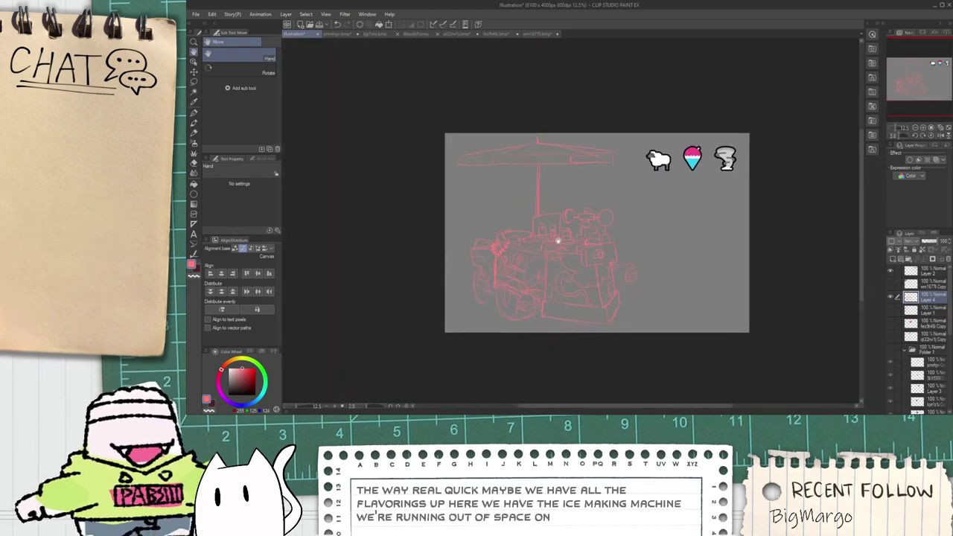
scroll(557, 239, up, 3)
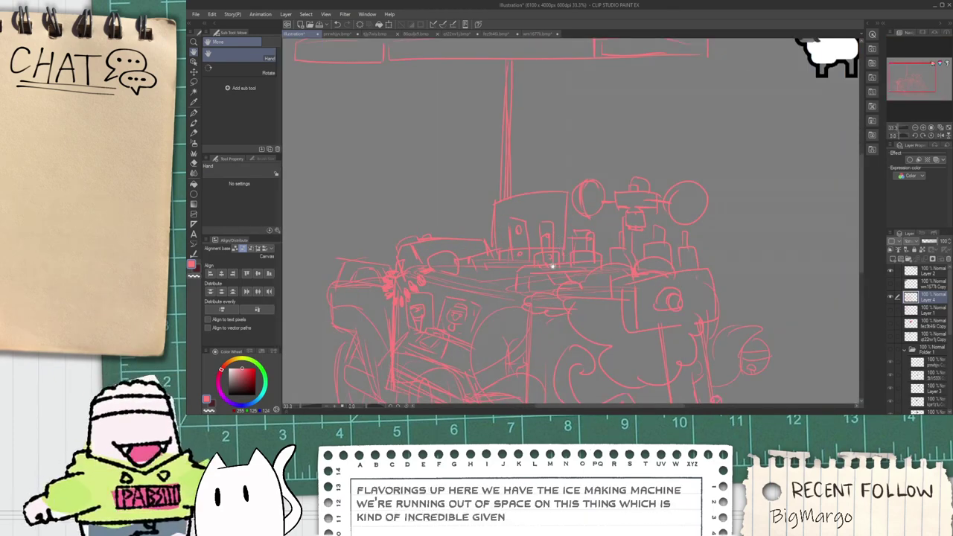
scroll(558, 242, down, 1)
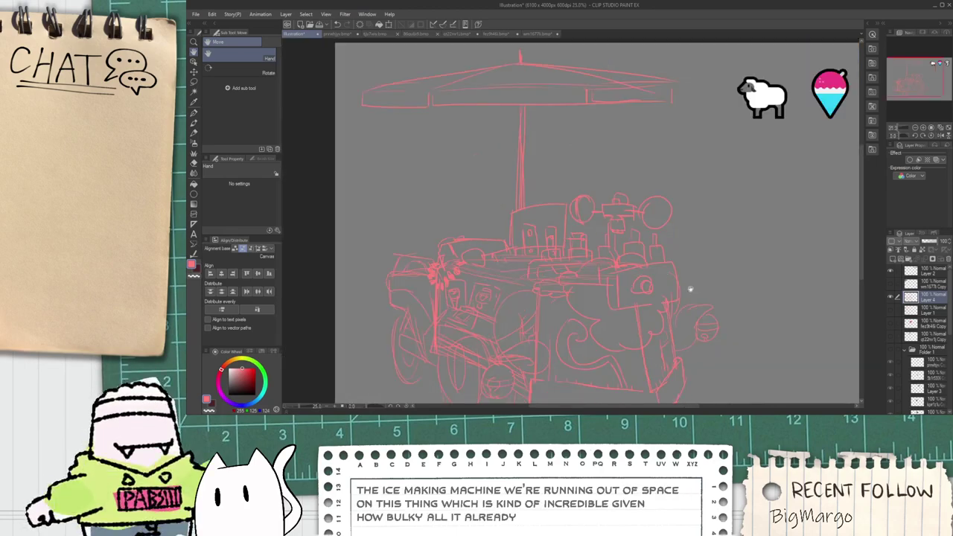
Step: Show the reference photo folder again over the vehicle sketch
click(891, 352)
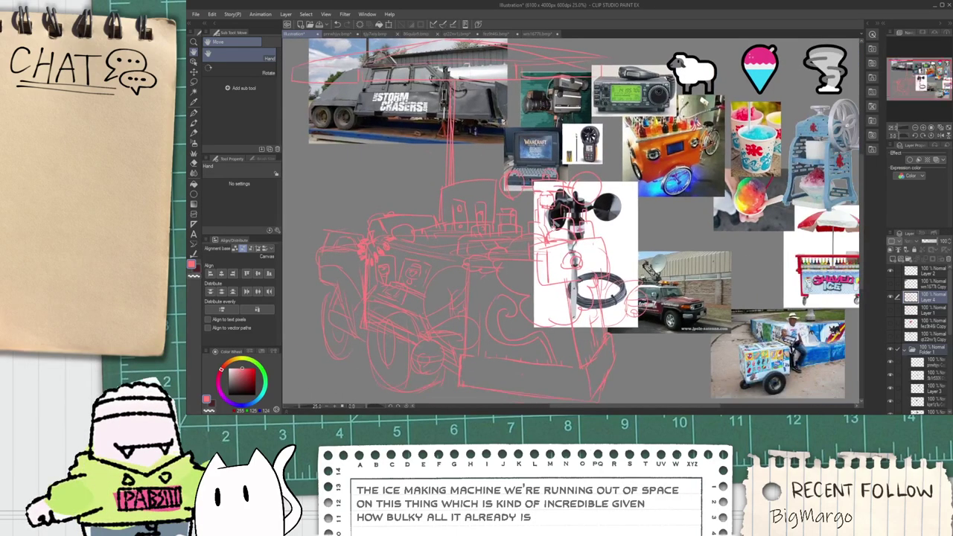
scroll(463, 206, up, 2)
key(p)
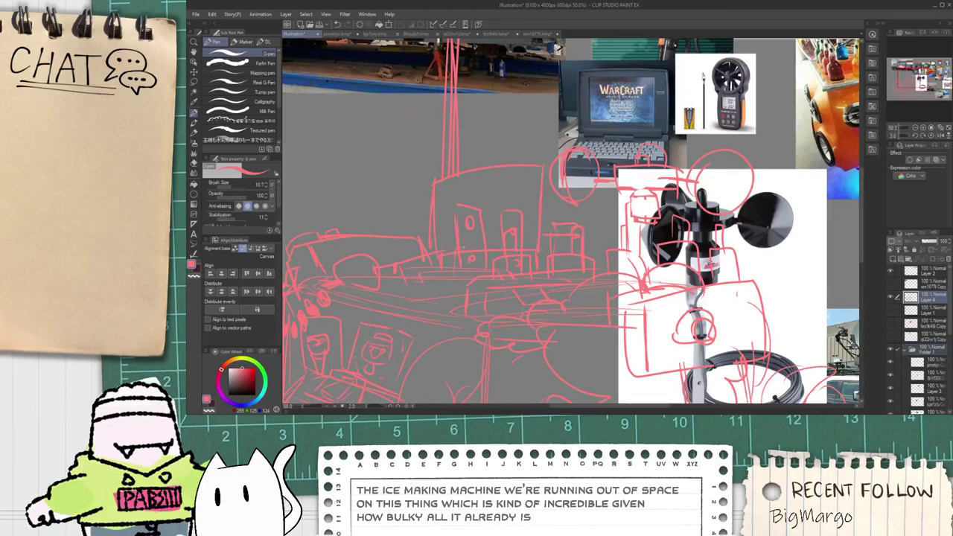
scroll(453, 313, down, 1)
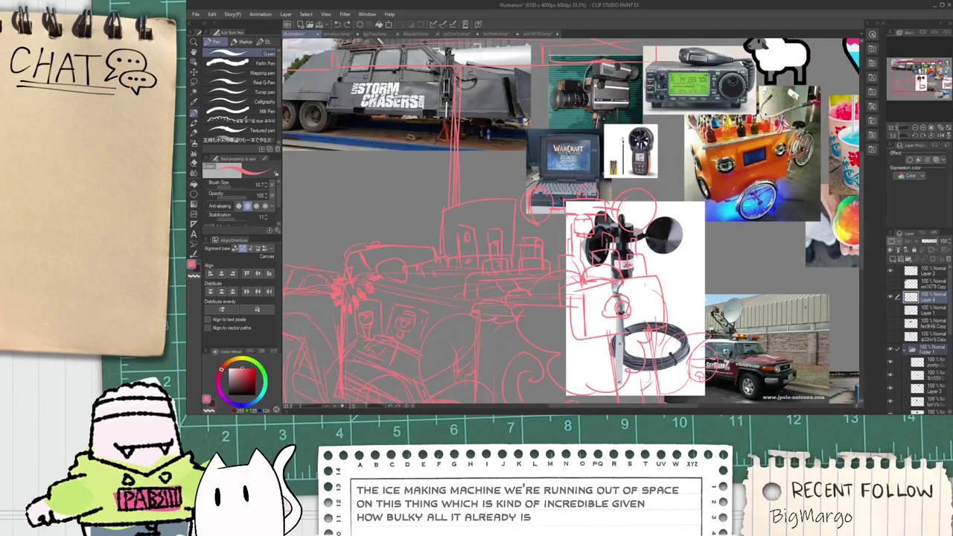
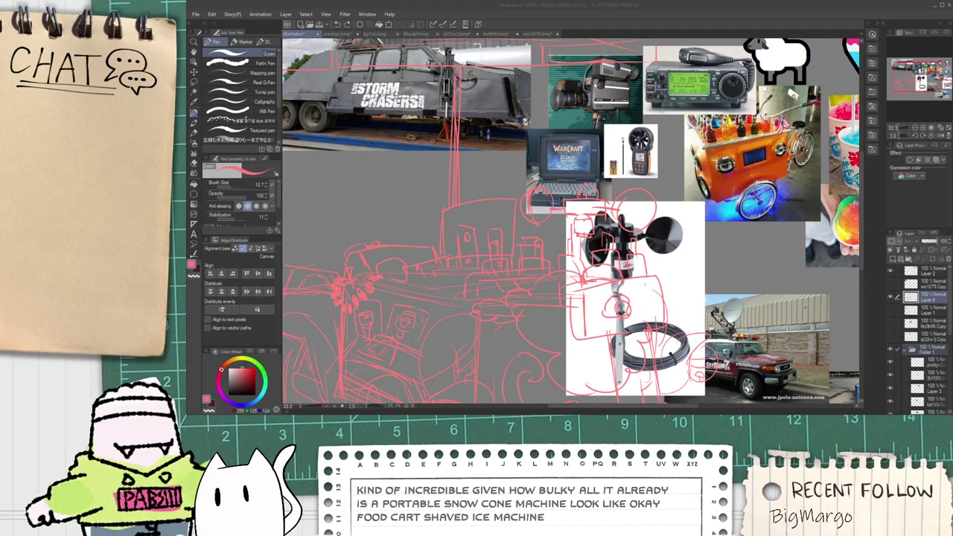
Step: Examine the red shaved ice cart photo and compare it with the umbrella cart reference pasted in the illustration
scroll(571, 220, up, 4)
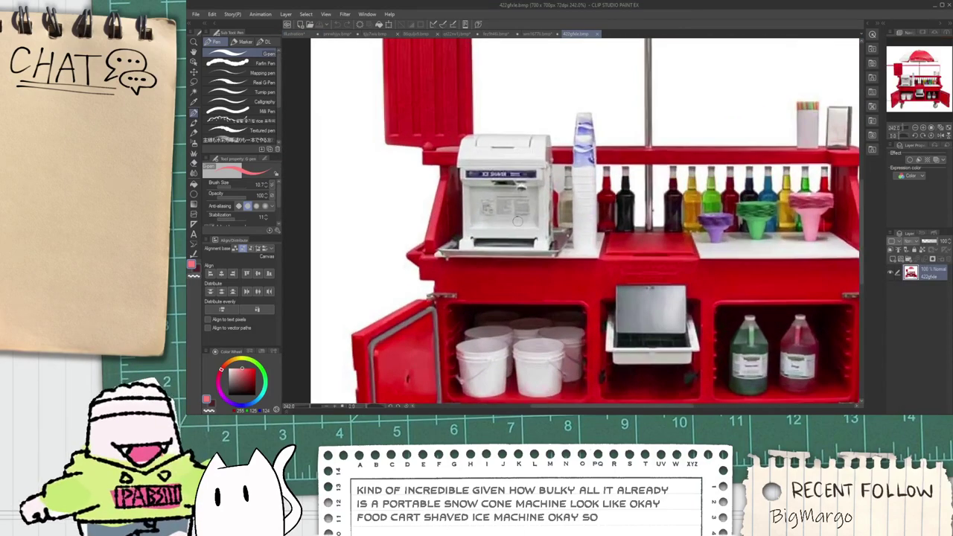
scroll(571, 221, down, 3)
scroll(570, 220, up, 1)
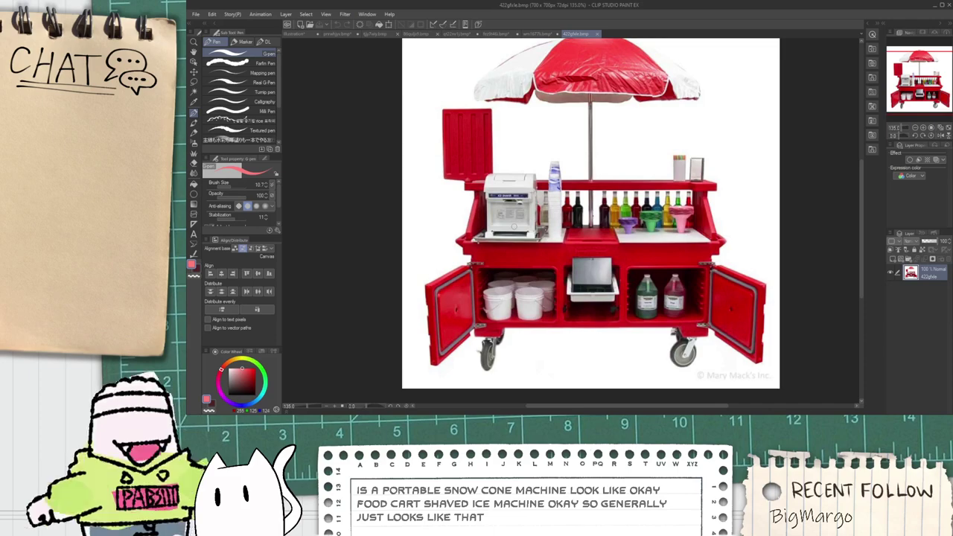
click(302, 34)
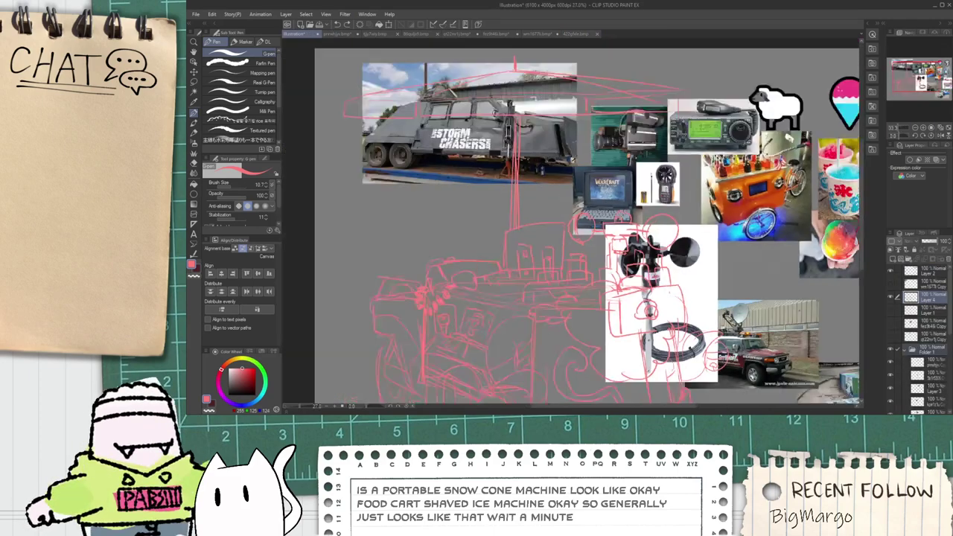
scroll(804, 303, down, 1)
scroll(804, 304, up, 4)
drag(804, 303, 496, 249)
scroll(496, 248, up, 2)
scroll(678, 251, up, 2)
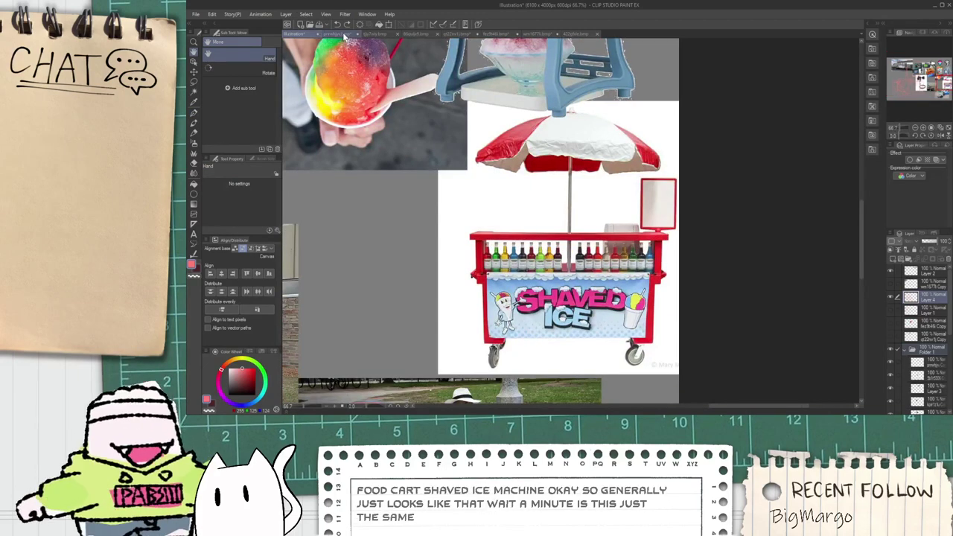
click(545, 34)
click(563, 33)
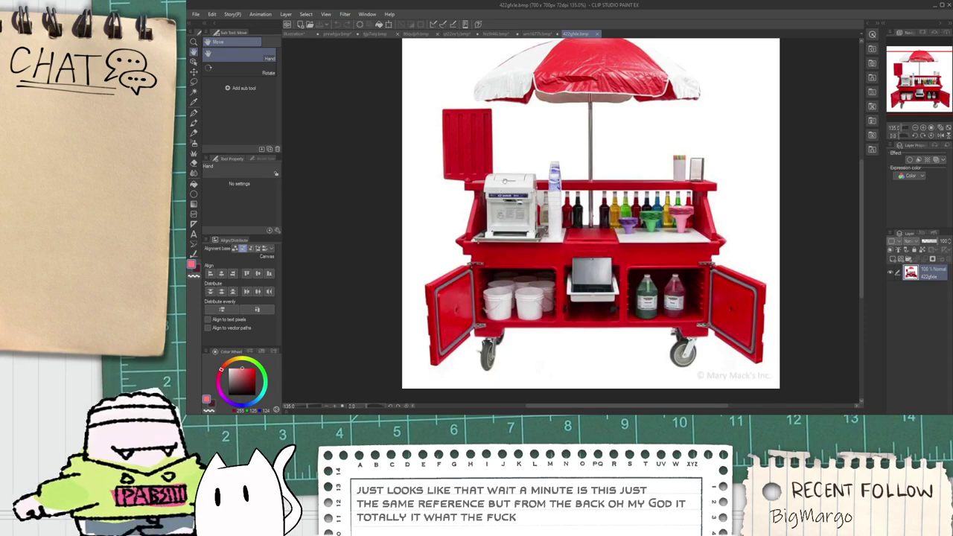
Step: Close the anemometer, laptop, logo, ice cream and scooter reference images without keeping changes, leaving the red cart photo open
click(343, 33)
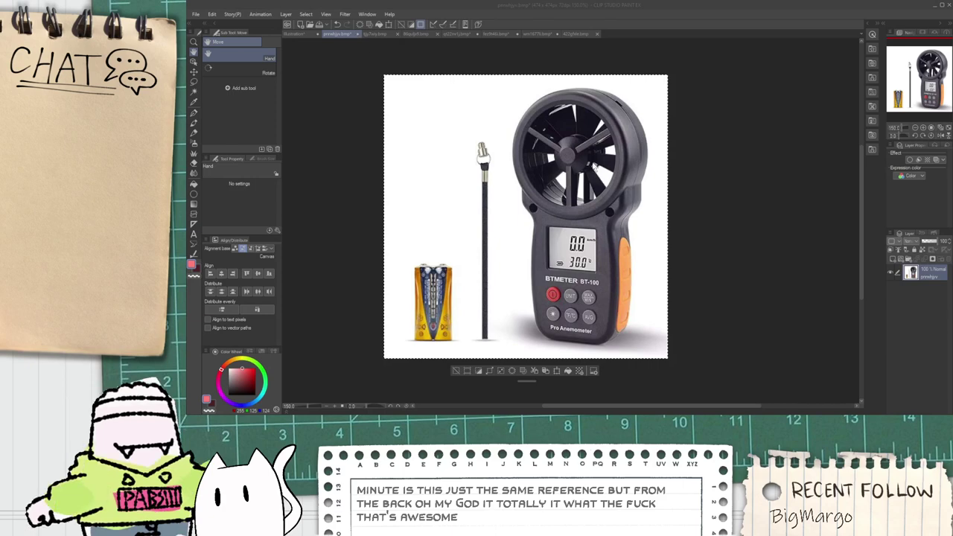
click(357, 34)
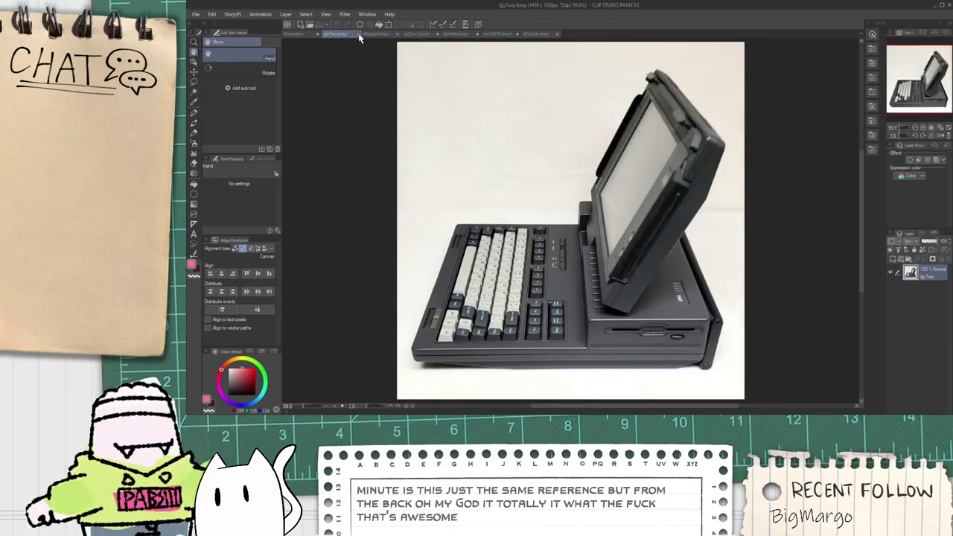
click(358, 32)
click(356, 33)
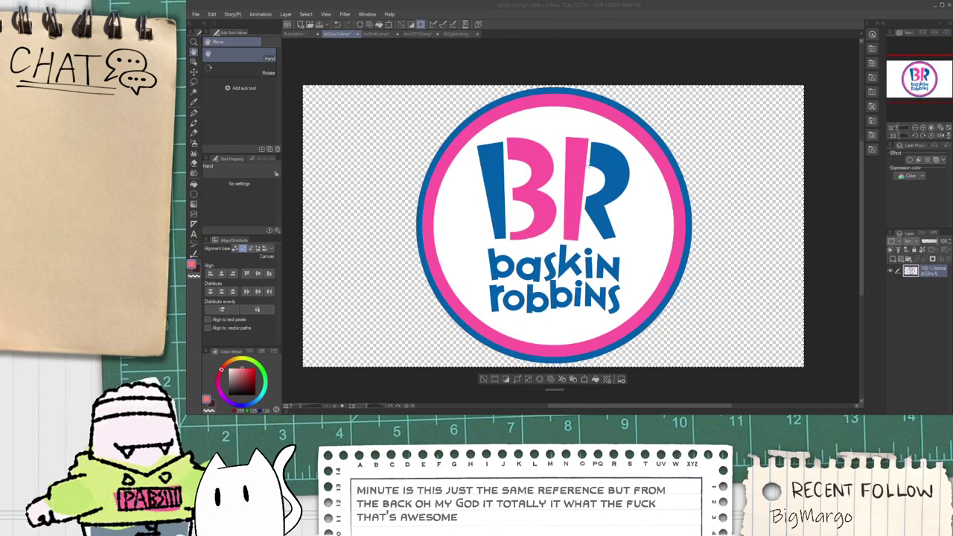
click(358, 34)
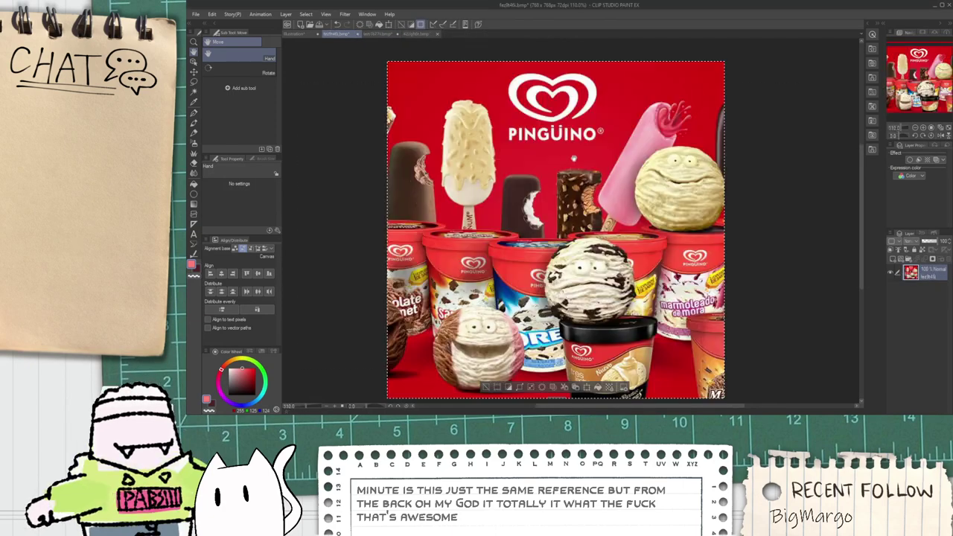
click(358, 34)
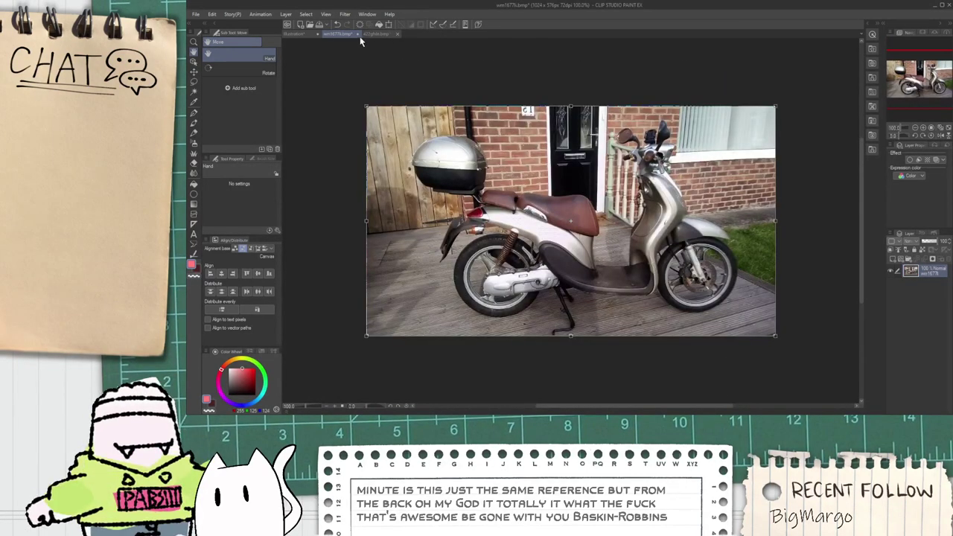
click(563, 165)
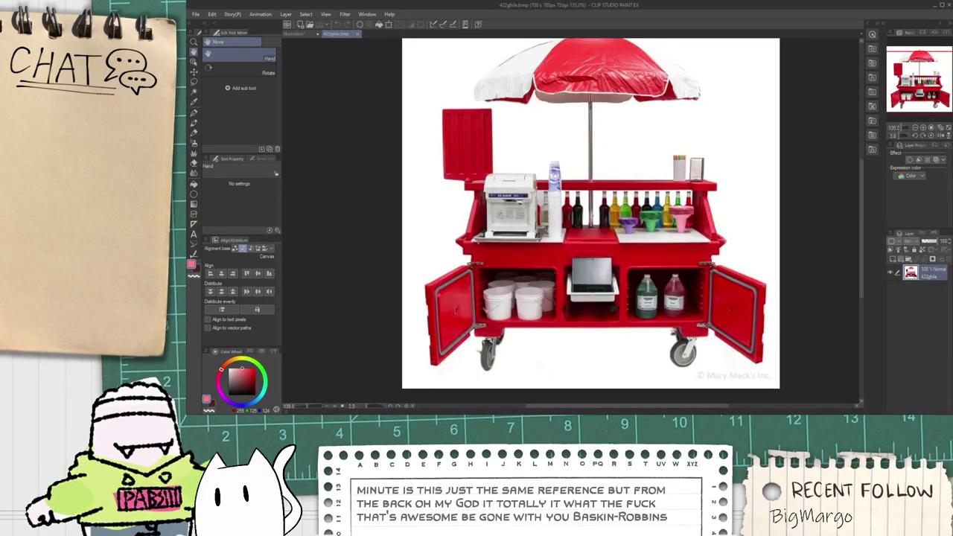
Step: Return from the cart photo to the vehicle illustration and erase the outline of the large roof box
scroll(642, 183, up, 4)
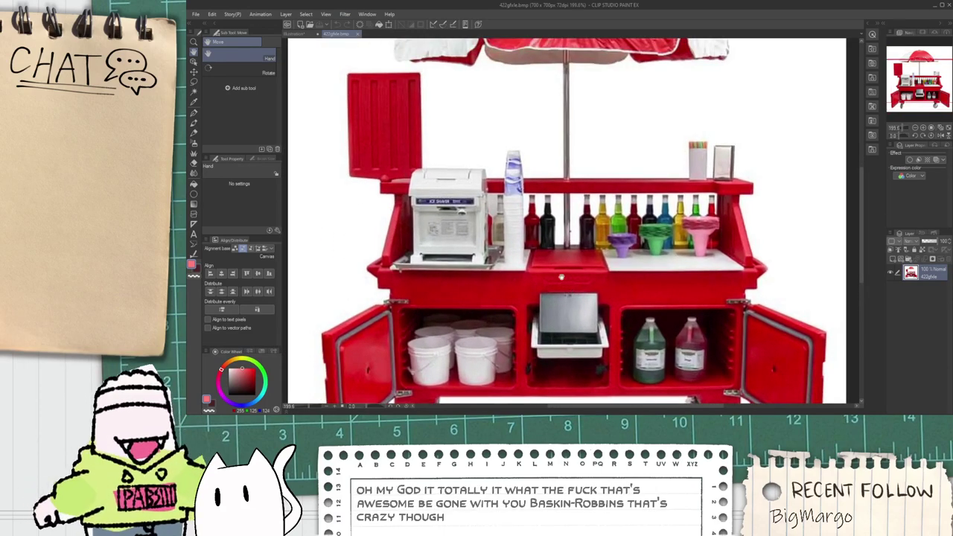
click(295, 34)
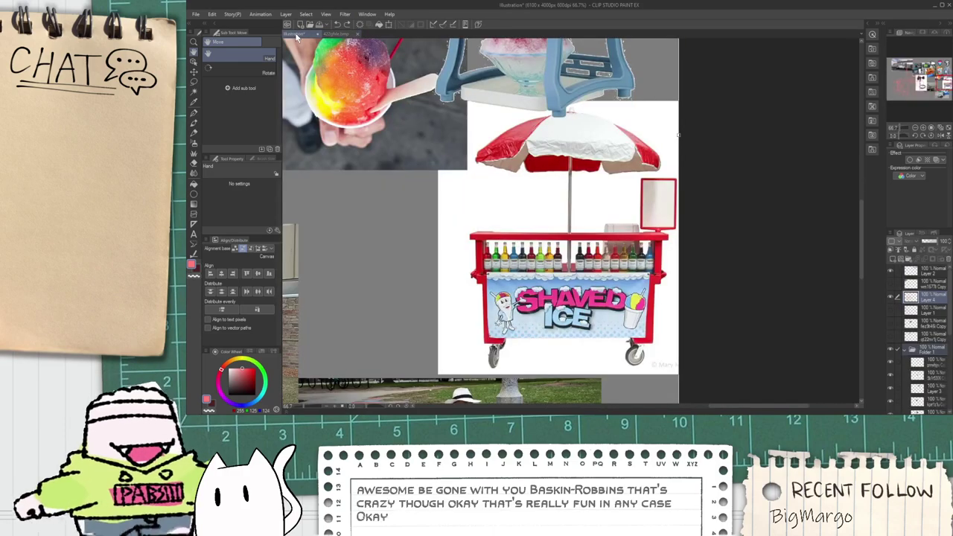
scroll(298, 45, down, 2)
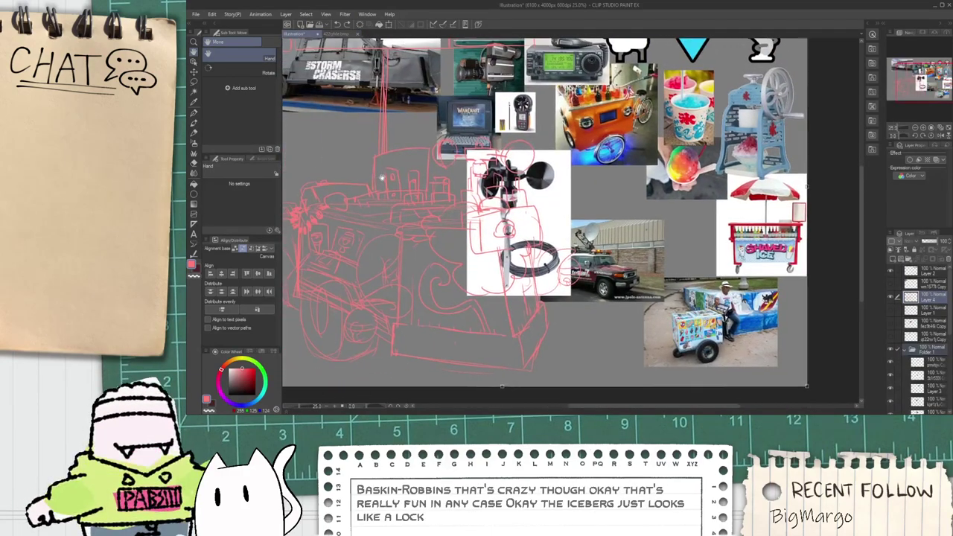
scroll(441, 149, up, 2)
drag(442, 148, 439, 187)
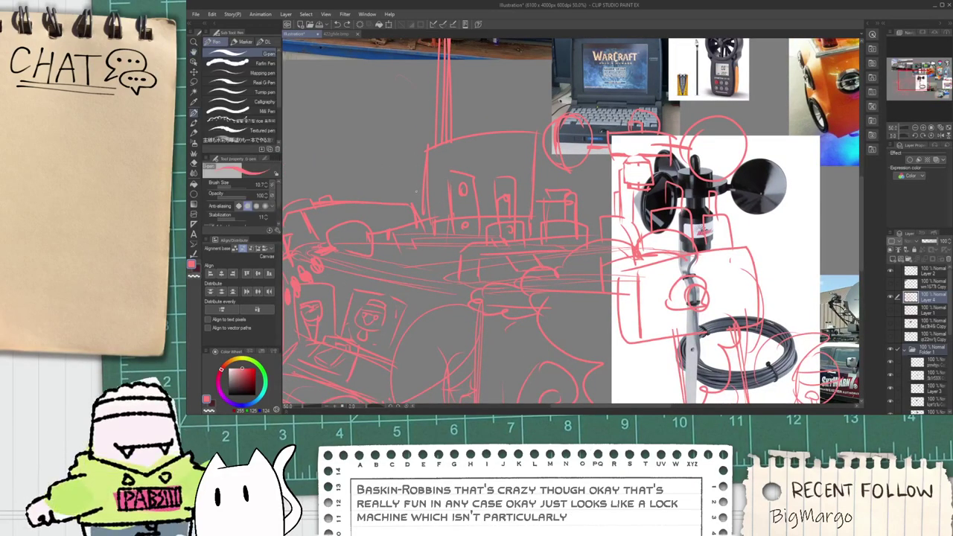
key(e)
mouse_move(424, 175)
mouse_down()
mouse_move(429, 150)
mouse_move(535, 146)
mouse_move(494, 138)
mouse_move(506, 124)
mouse_move(535, 194)
mouse_up()
Step: Redraw the large roof box behind the bottles as a taller, wider box with a narrow side face, and erase stray mast lines inside it
key(p)
drag(391, 131, 392, 194)
key(ctrl+z)
key(ctrl+z)
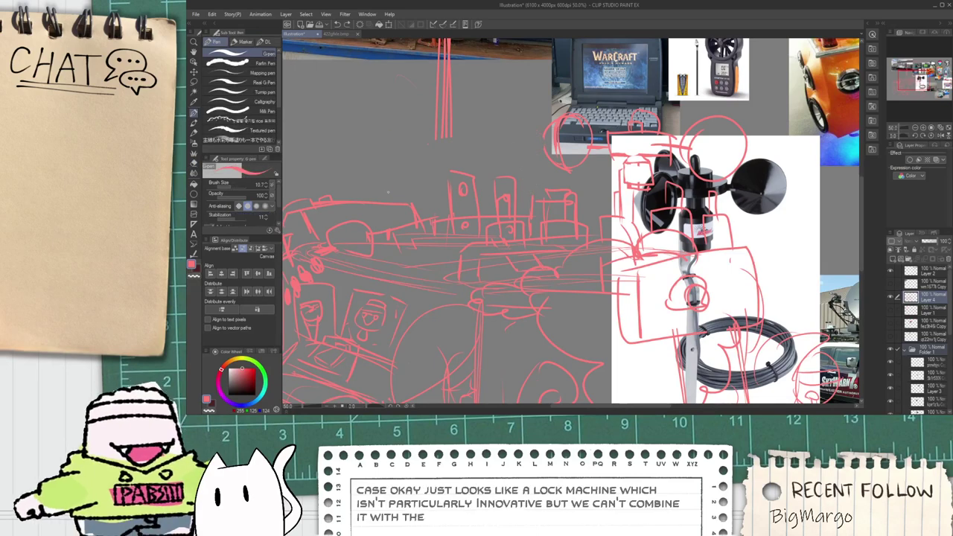
drag(386, 87, 385, 197)
drag(386, 78, 384, 198)
key(ctrl+z)
key(ctrl+z)
mouse_move(384, 95)
mouse_down()
mouse_move(380, 202)
mouse_move(439, 92)
mouse_move(514, 88)
mouse_up()
drag(536, 105, 538, 197)
drag(526, 101, 527, 208)
drag(418, 95, 420, 217)
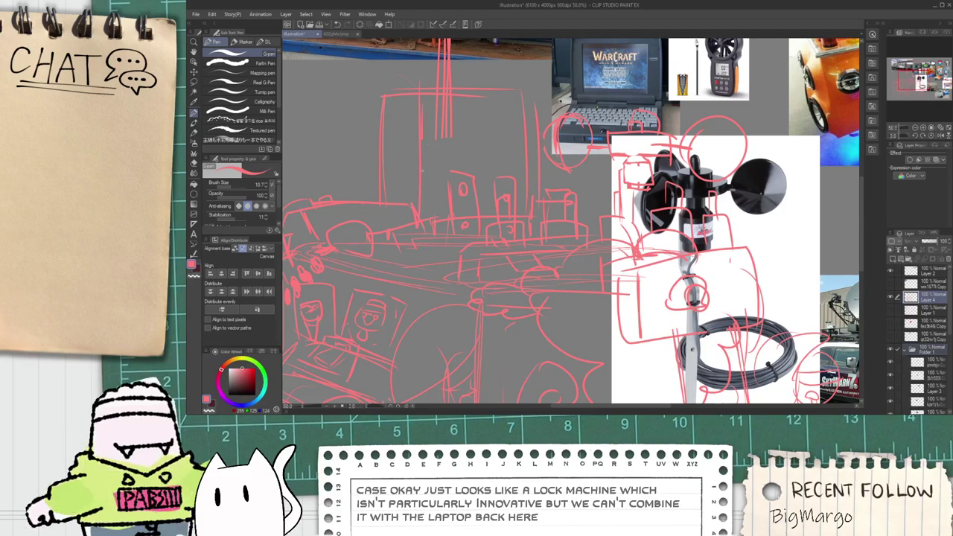
key(e)
mouse_move(451, 149)
mouse_down()
mouse_move(442, 114)
mouse_move(449, 161)
mouse_up()
Step: Draw a large outlined kanji for ice (氷) on the front of the roof box above the bottles
scroll(451, 112, down, 2)
scroll(451, 167, up, 2)
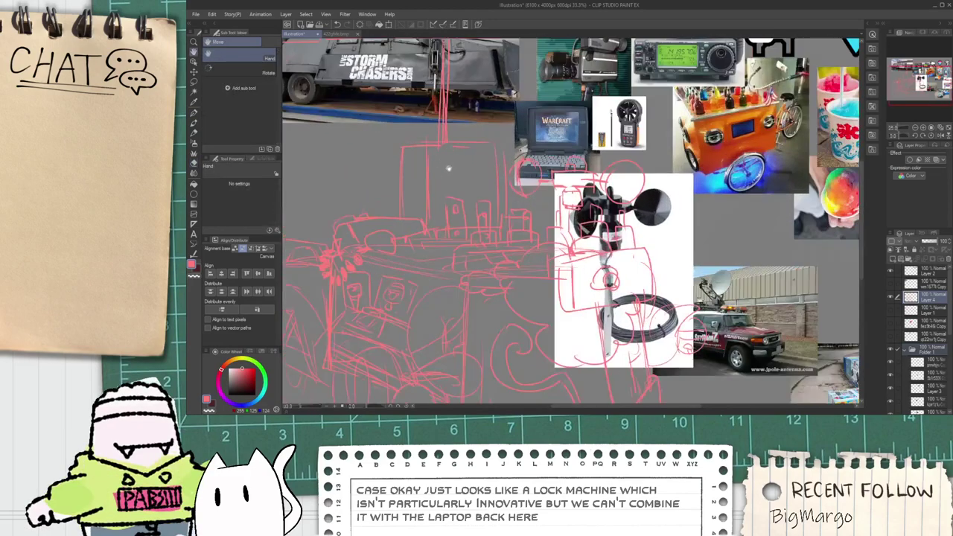
key(p)
scroll(460, 184, down, 1)
scroll(461, 192, up, 2)
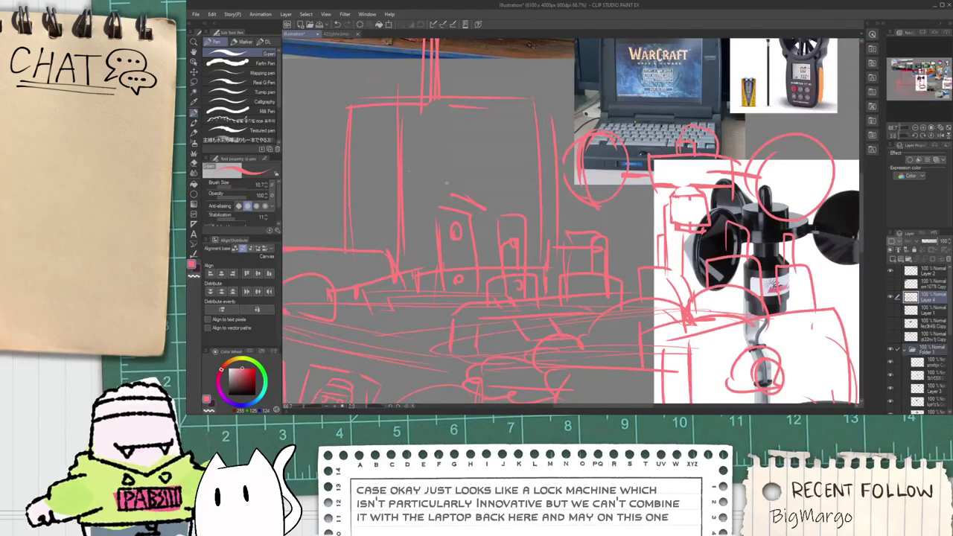
drag(489, 194, 494, 209)
drag(472, 158, 474, 189)
drag(469, 118, 480, 205)
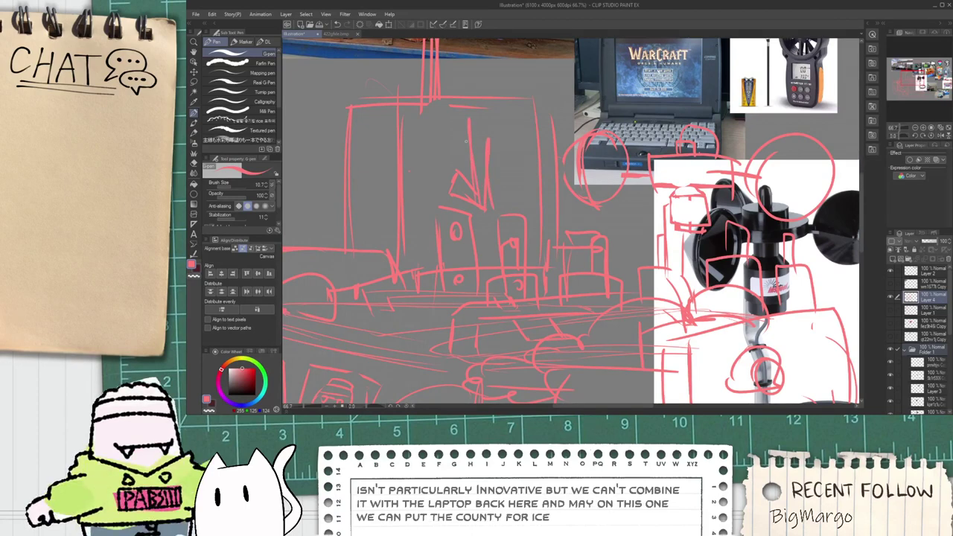
drag(421, 177, 465, 155)
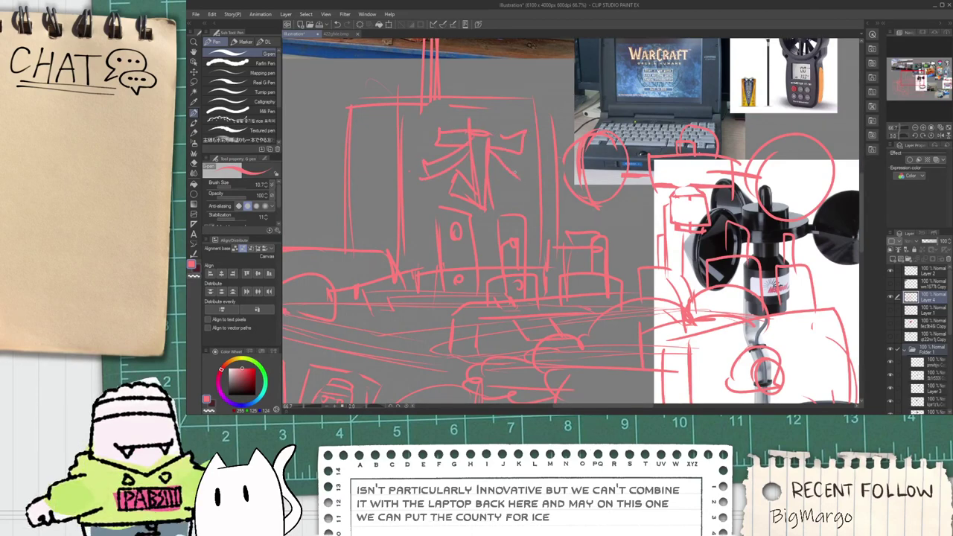
mouse_move(522, 167)
mouse_down()
mouse_move(489, 175)
mouse_move(481, 188)
mouse_up()
scroll(471, 160, down, 3)
scroll(447, 203, up, 3)
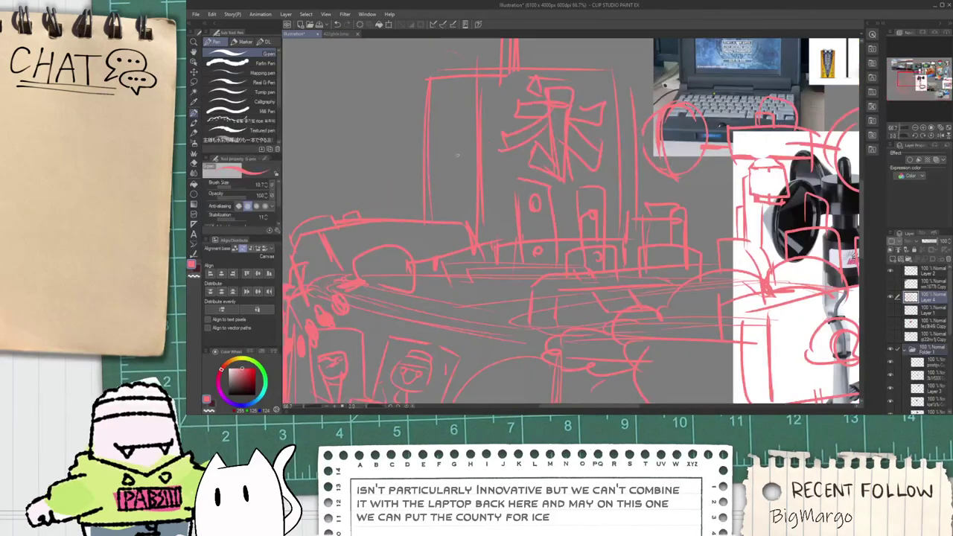
Step: Letter STAY COOL in small slanted capitals on the narrow side face of the roof box
scroll(458, 155, up, 4)
scroll(436, 162, down, 1)
drag(432, 147, 436, 194)
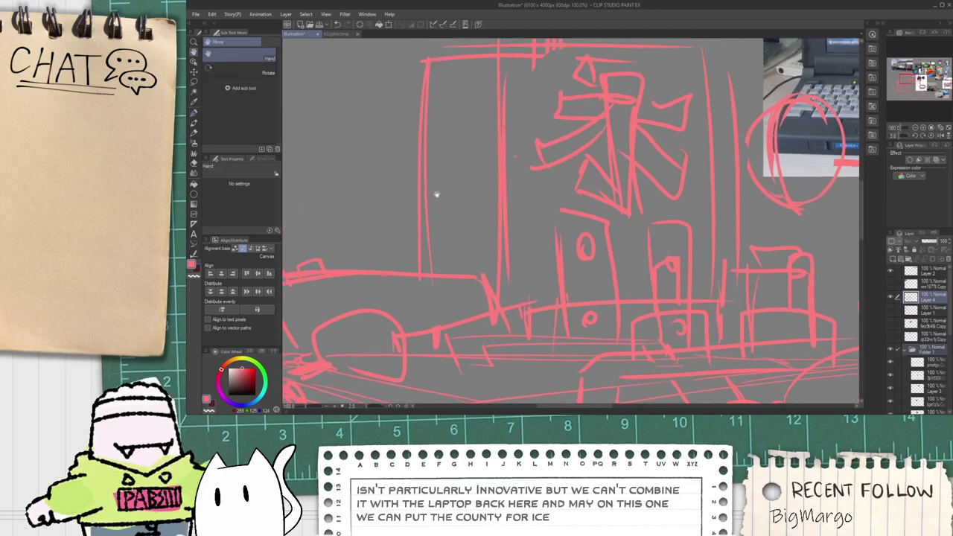
scroll(439, 155, up, 1)
drag(434, 153, 428, 180)
mouse_move(439, 152)
mouse_down()
mouse_move(444, 141)
mouse_move(441, 165)
mouse_up()
mouse_move(449, 165)
mouse_down()
mouse_move(468, 119)
mouse_move(472, 147)
mouse_move(440, 201)
mouse_up()
drag(457, 168, 497, 168)
drag(456, 95, 454, 183)
scroll(442, 181, up, 1)
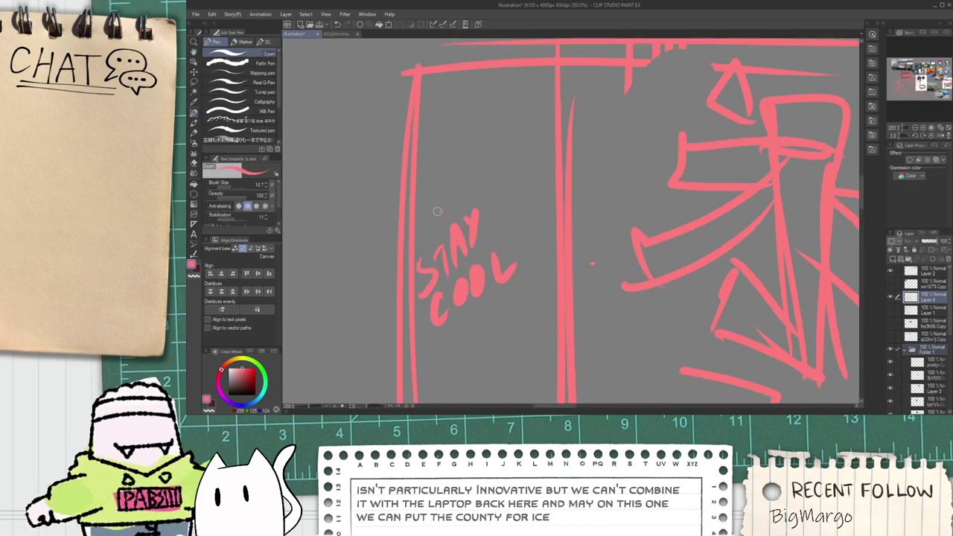
Step: Sketch a smiling snowman head with a hat above the STAY COOL lettering and add a small rounded shape beside it
mouse_move(445, 197)
mouse_down()
mouse_move(498, 134)
mouse_move(466, 149)
mouse_move(515, 147)
mouse_move(474, 164)
mouse_move(486, 177)
mouse_up()
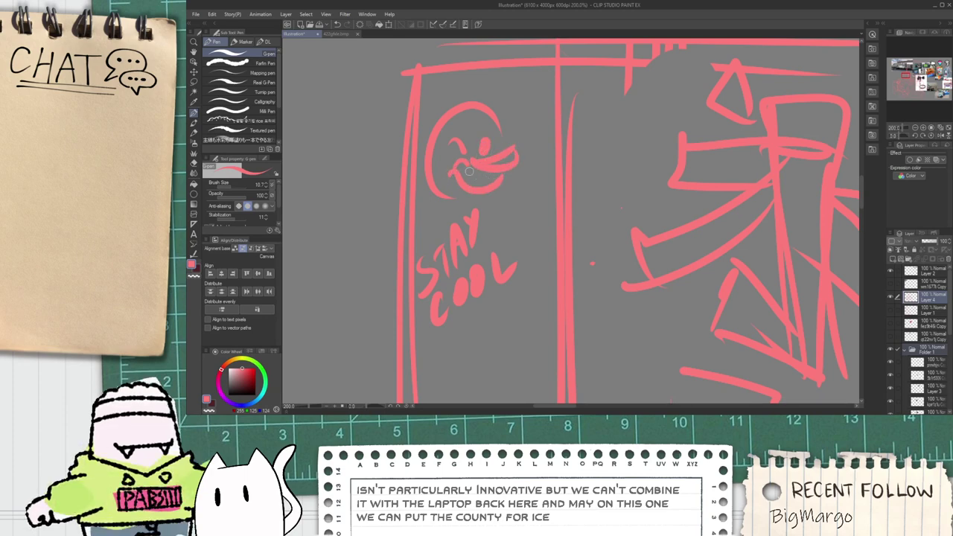
drag(449, 99, 512, 117)
key(ctrl+z)
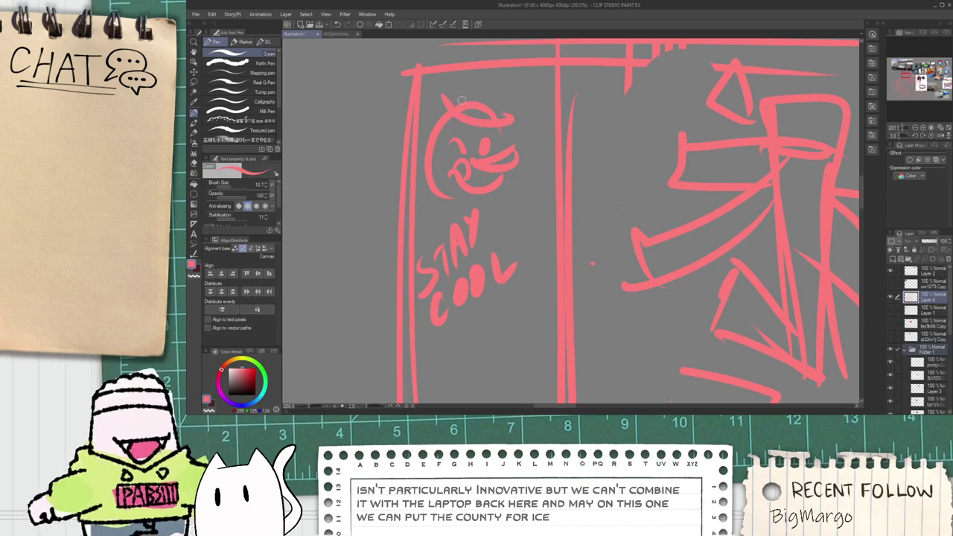
drag(467, 84, 505, 112)
scroll(506, 123, down, 2)
scroll(491, 112, up, 1)
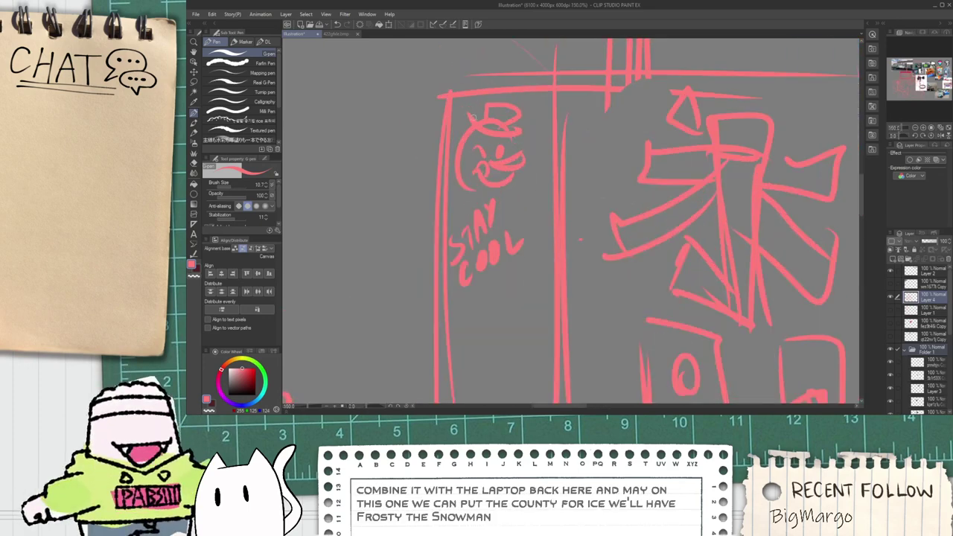
scroll(507, 185, up, 1)
key(ctrl+z)
mouse_move(523, 208)
mouse_down()
mouse_move(557, 188)
mouse_move(525, 202)
mouse_move(548, 183)
mouse_up()
Step: Look over the whole vehicle sketch for a place to put the laptop
scroll(526, 198, down, 3)
scroll(514, 199, down, 1)
key(space)
drag(520, 241, 492, 249)
drag(393, 335, 456, 223)
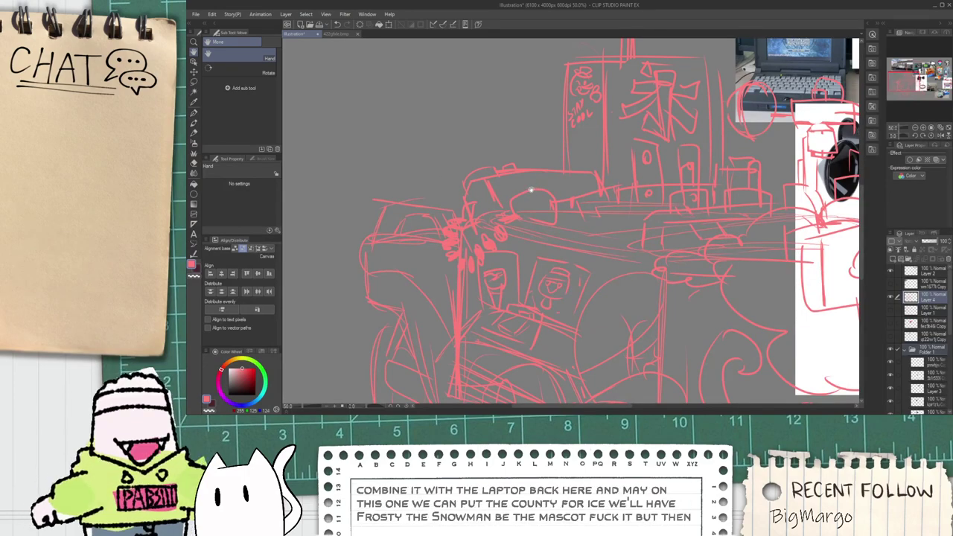
scroll(528, 189, down, 4)
scroll(507, 195, up, 3)
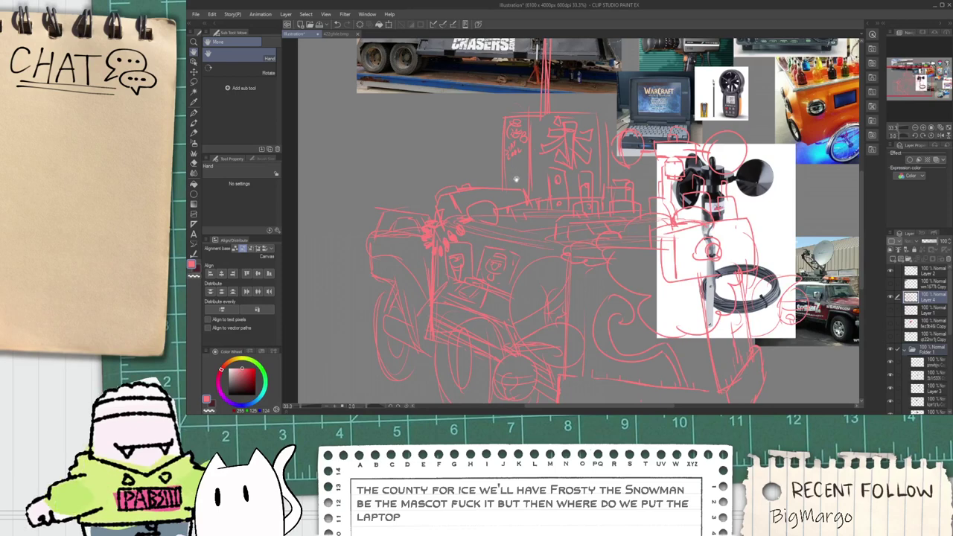
Step: Sketch a boxy laptop panel overlapping the narrow side face of the roof box
key(p)
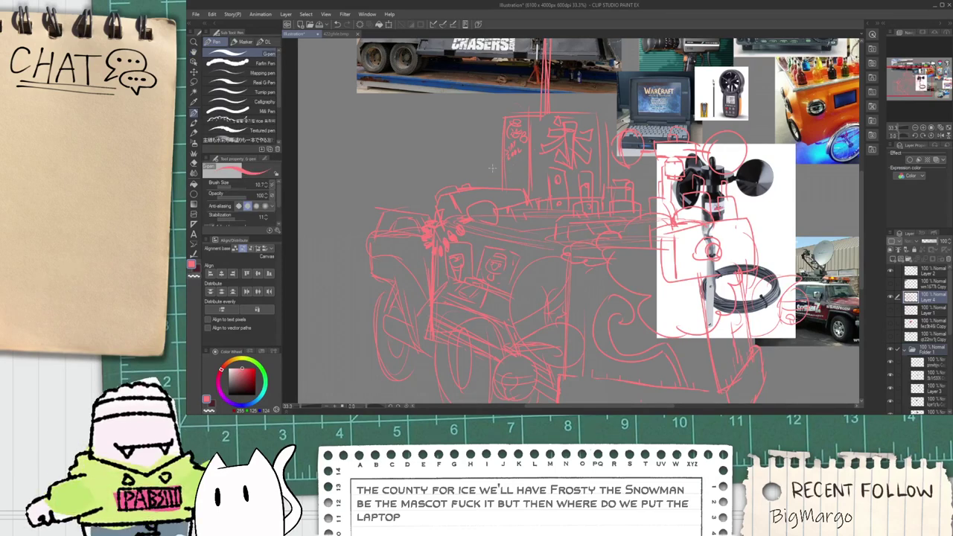
mouse_move(489, 177)
mouse_down()
mouse_move(542, 184)
mouse_move(489, 179)
mouse_move(495, 122)
mouse_up()
key(ctrl+z)
mouse_move(491, 173)
mouse_down()
mouse_move(493, 122)
mouse_move(476, 198)
mouse_up()
scroll(472, 195, up, 1)
mouse_move(507, 164)
mouse_down()
mouse_move(531, 167)
mouse_move(529, 237)
mouse_up()
drag(522, 175, 522, 219)
Step: Erase the snowman, the STAY COOL lettering and the overlapping box lines inside the laptop panel
key(e)
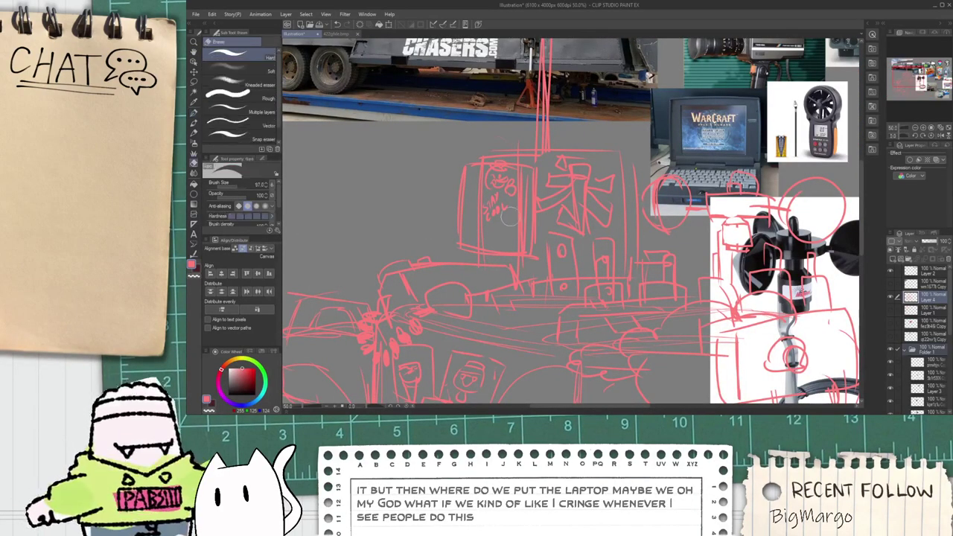
mouse_move(493, 182)
mouse_down()
mouse_move(493, 198)
mouse_move(483, 192)
mouse_move(503, 216)
mouse_up()
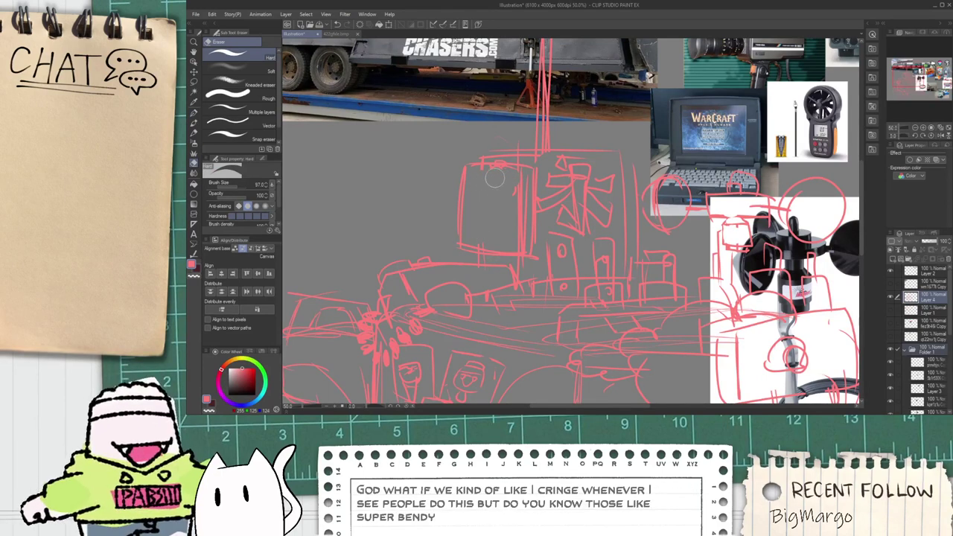
mouse_move(533, 183)
mouse_down()
mouse_move(530, 225)
mouse_move(523, 223)
mouse_up()
Step: Sketch the laptop's tall upright screen half above the boxy panel, with an inner frame for the display
key(p)
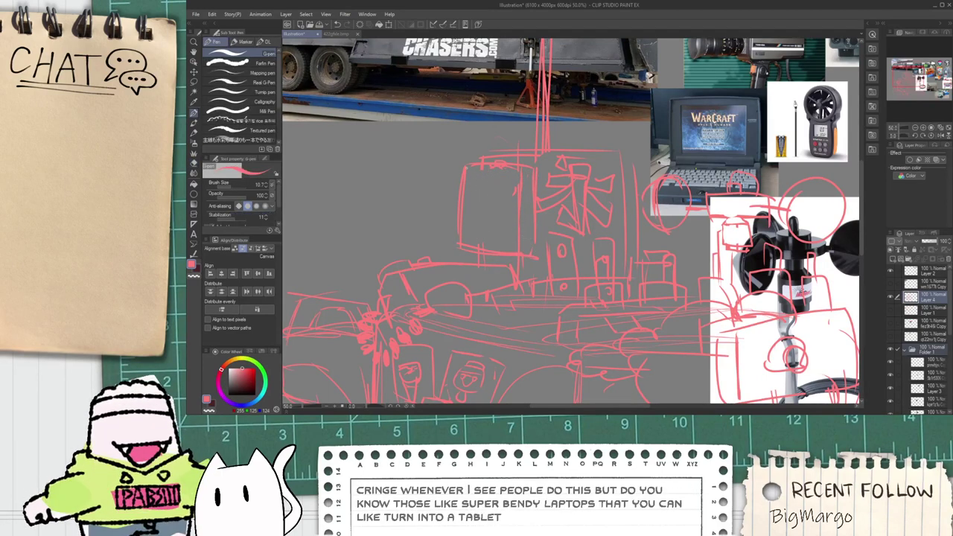
mouse_move(468, 169)
mouse_down()
mouse_move(474, 83)
mouse_move(467, 151)
mouse_up()
drag(474, 78, 517, 80)
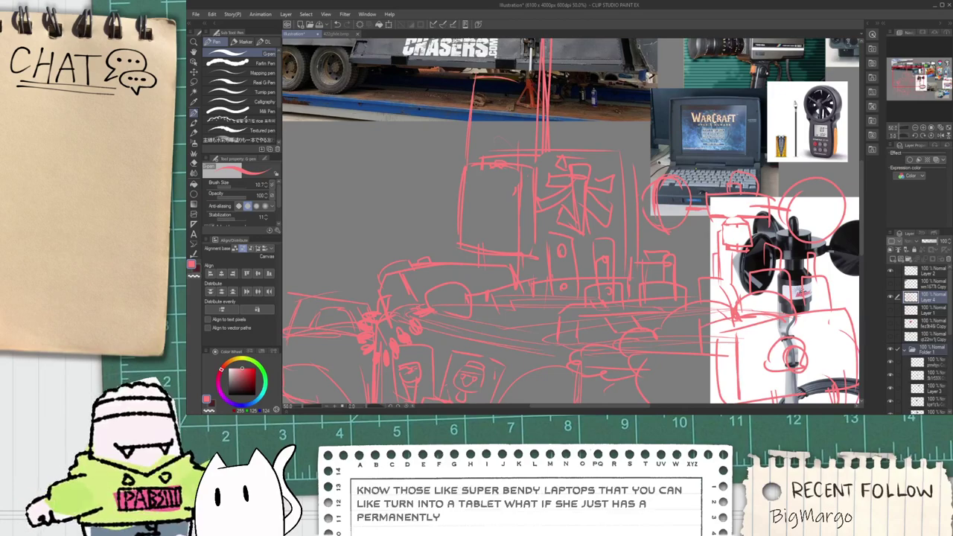
mouse_move(525, 149)
mouse_down()
mouse_move(529, 71)
mouse_move(520, 83)
mouse_up()
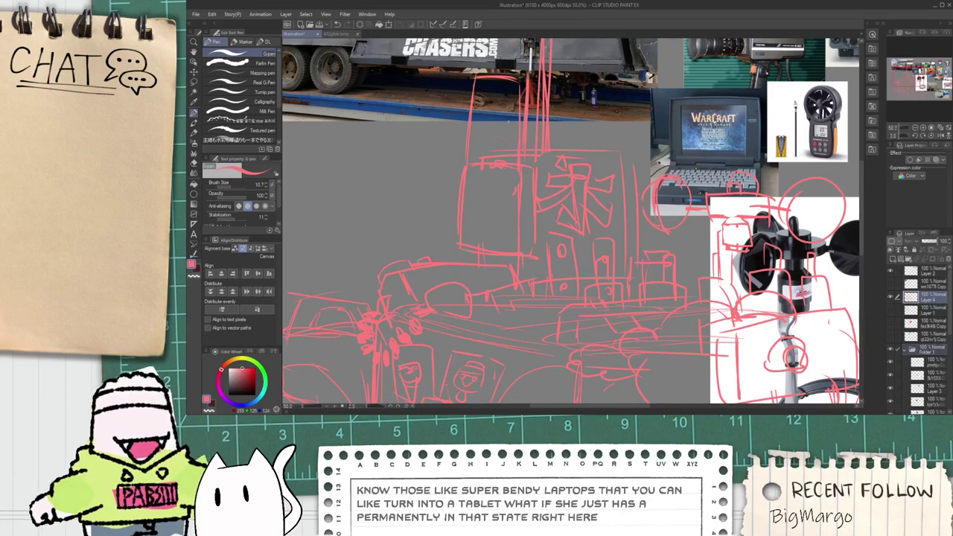
mouse_move(494, 146)
mouse_down()
mouse_move(500, 182)
mouse_move(513, 163)
mouse_move(487, 88)
mouse_move(511, 87)
mouse_move(522, 162)
mouse_move(480, 186)
mouse_up()
ctrl+click(474, 260)
key(ctrl+z)
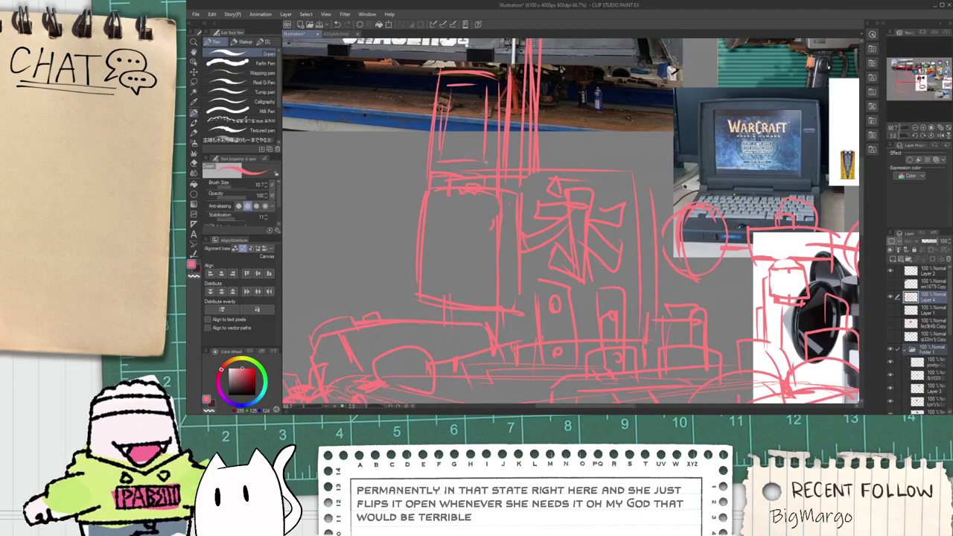
Step: Sketch a rectangular keyboard frame and a round trackball beneath it on the laptop's lower panel
mouse_move(452, 214)
mouse_down()
mouse_move(443, 181)
mouse_move(421, 236)
mouse_up()
key(space)
key(ctrl+z)
mouse_move(425, 168)
mouse_down()
mouse_move(422, 264)
mouse_move(461, 216)
mouse_move(448, 268)
mouse_up()
scroll(463, 234, up, 1)
key(ctrl+z)
key(ctrl+z)
drag(442, 225, 451, 263)
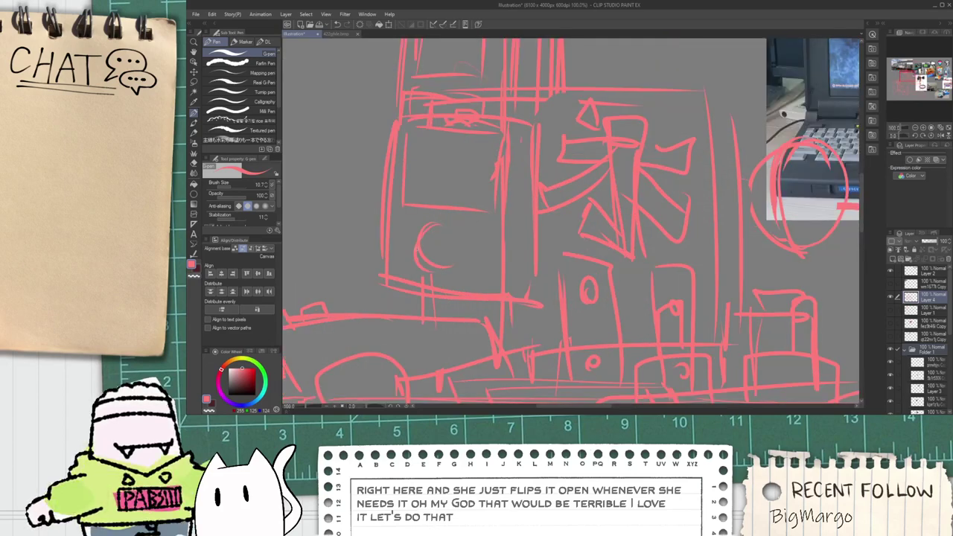
drag(429, 230, 451, 270)
Step: Draw a space bar and horizontal row lines inside the laptop's keyboard frame
scroll(451, 263, down, 6)
key(space)
scroll(444, 261, up, 5)
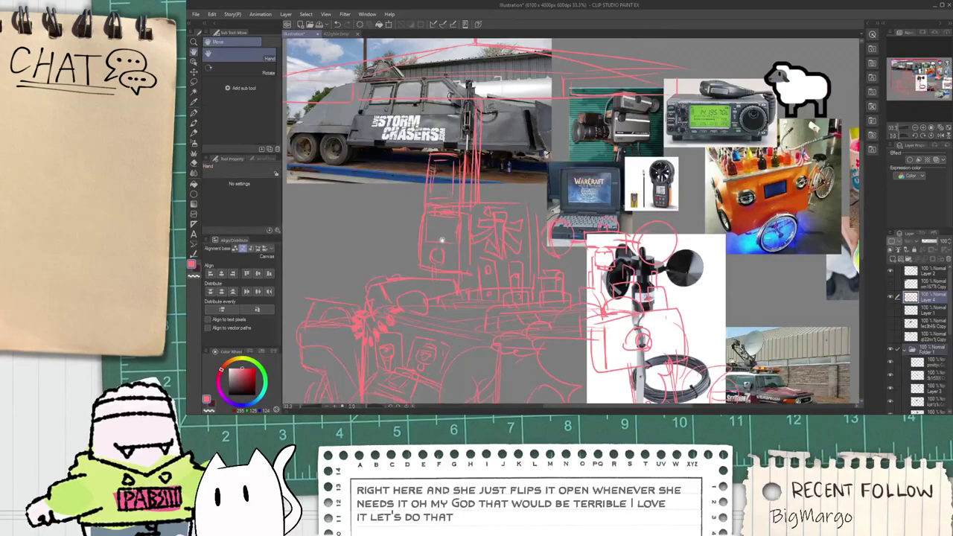
scroll(436, 226, up, 2)
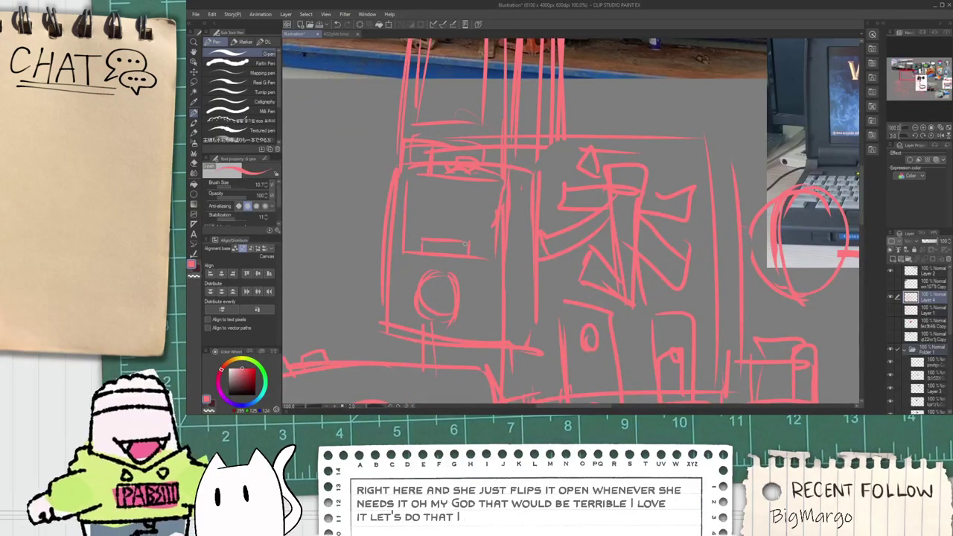
drag(423, 236, 482, 240)
drag(417, 221, 490, 227)
key(ctrl+z)
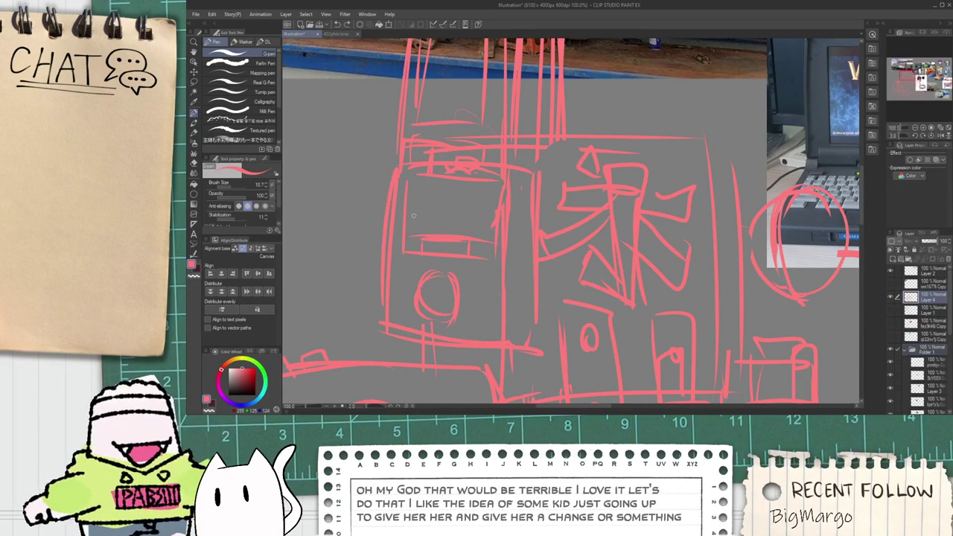
drag(418, 221, 491, 227)
key(ctrl+z)
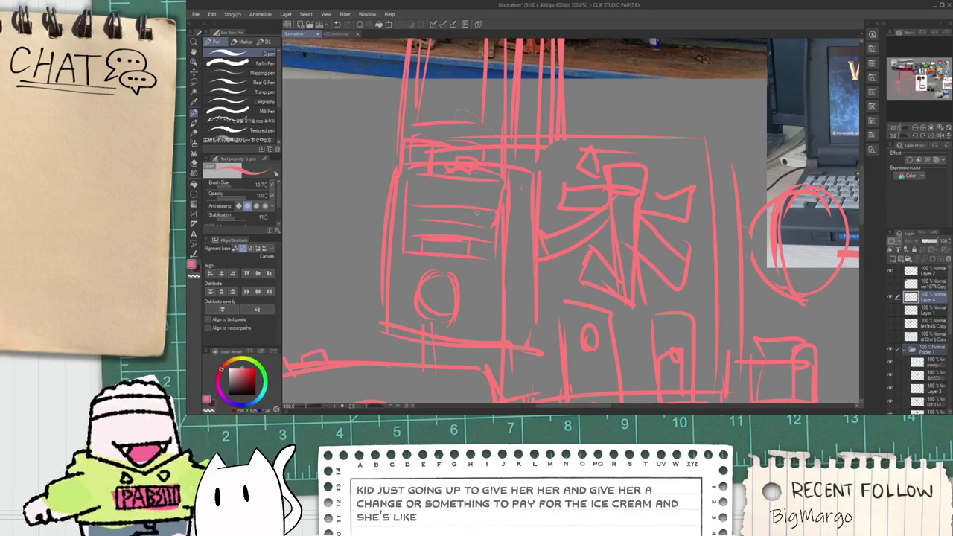
Step: Divide the laptop's three keyboard rows into individual keys with short vertical strokes
scroll(470, 195, down, 1)
scroll(470, 196, down, 1)
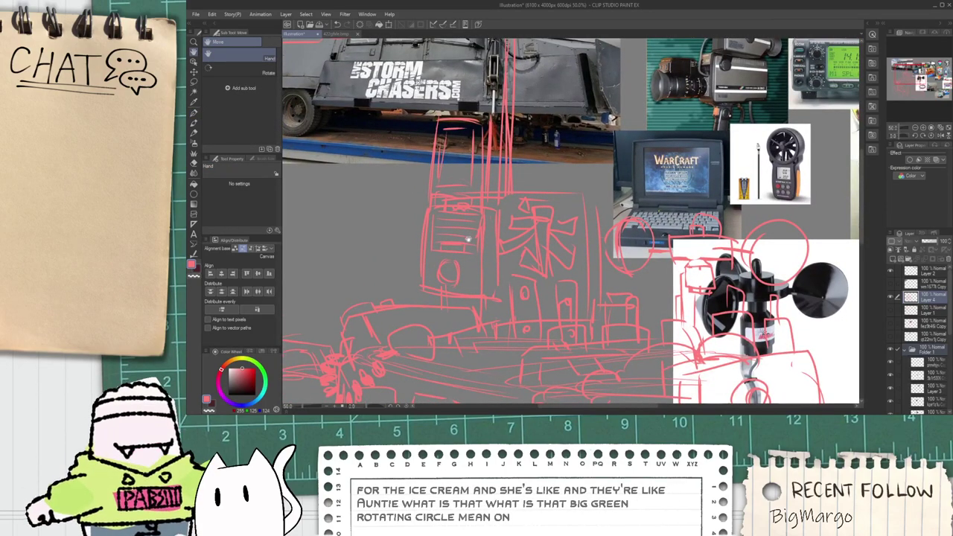
scroll(447, 176, up, 4)
mouse_move(424, 220)
mouse_down()
mouse_move(423, 246)
mouse_move(455, 248)
mouse_up()
mouse_move(505, 224)
mouse_down()
mouse_move(505, 249)
mouse_move(535, 251)
mouse_up()
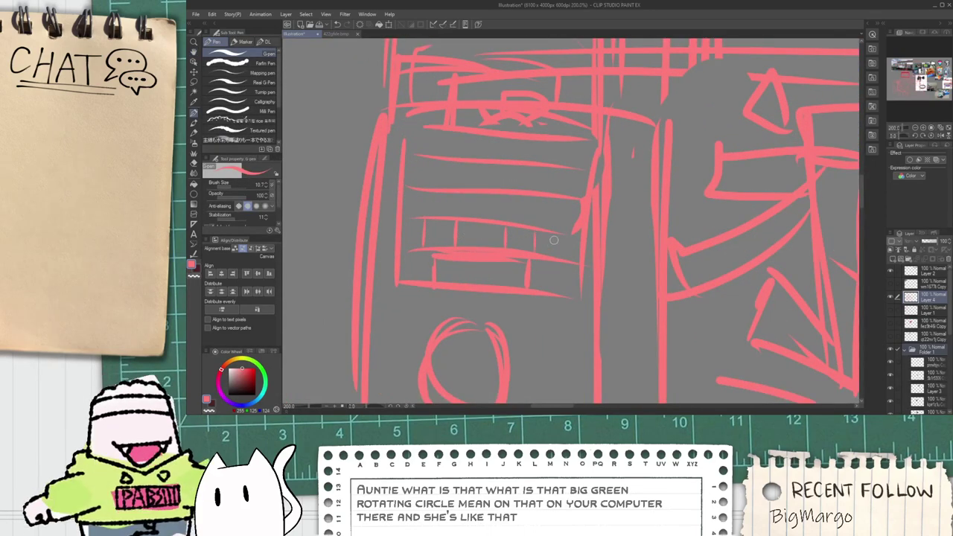
mouse_move(414, 193)
mouse_down()
mouse_move(414, 214)
mouse_move(516, 209)
mouse_move(516, 223)
mouse_up()
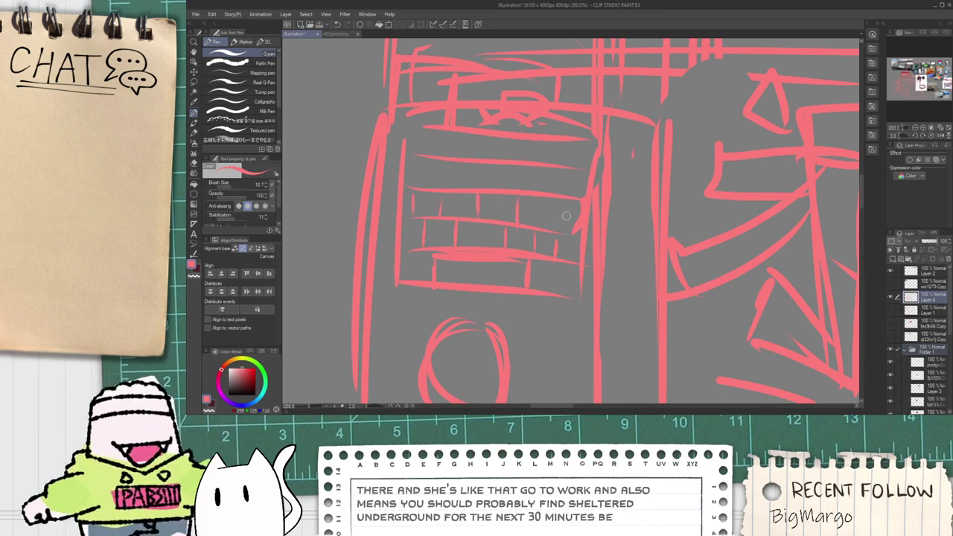
drag(551, 195, 550, 228)
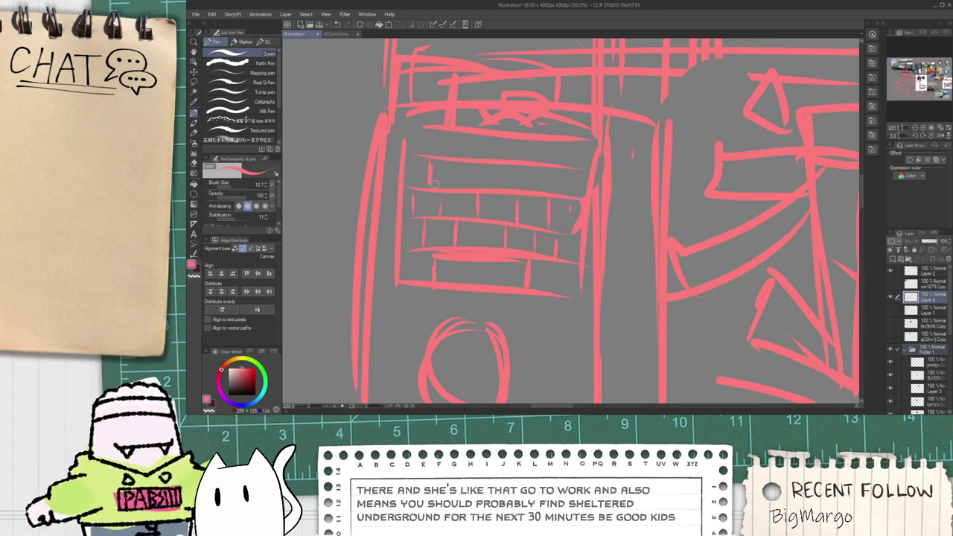
drag(458, 162, 458, 180)
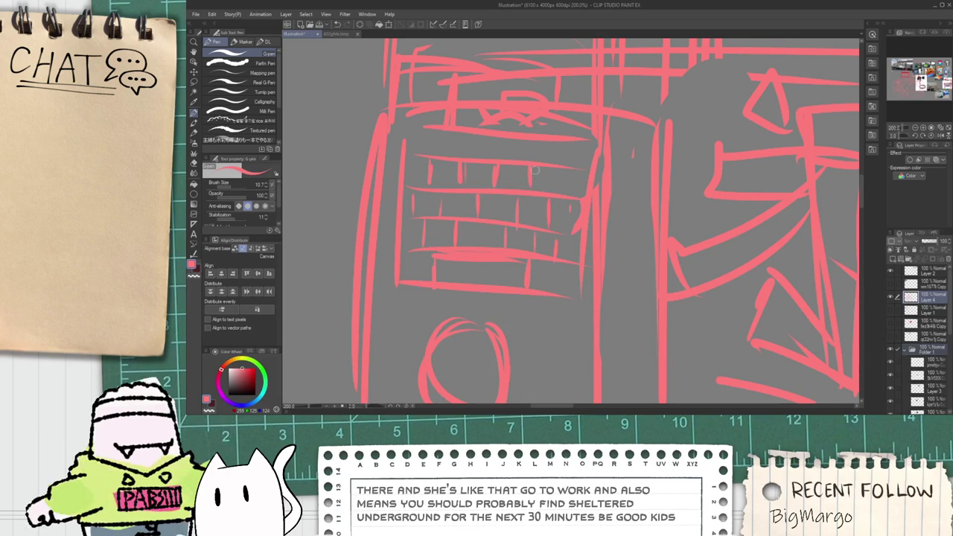
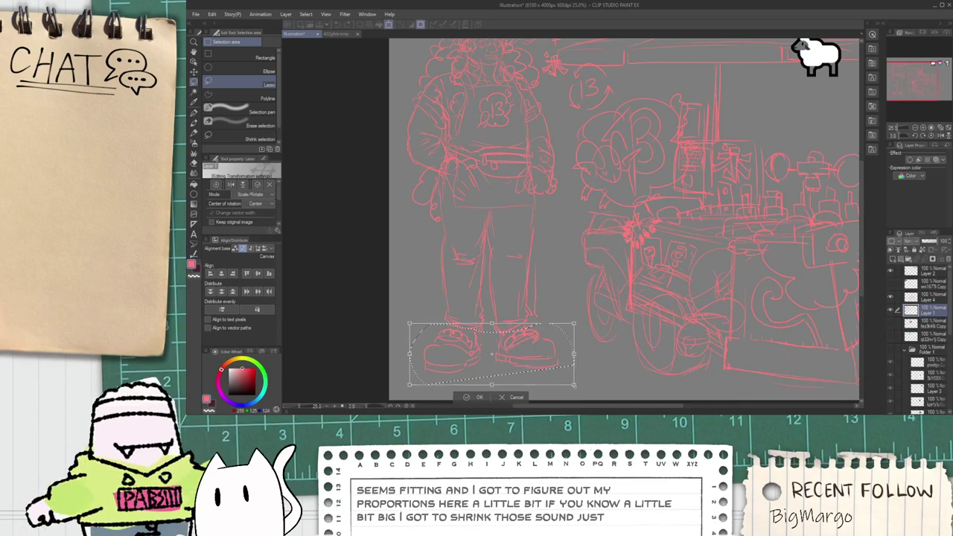
Step: Shrink the character's two shoes slightly and fine-tune the left-hand shoe with a separate transform
drag(574, 385, 550, 361)
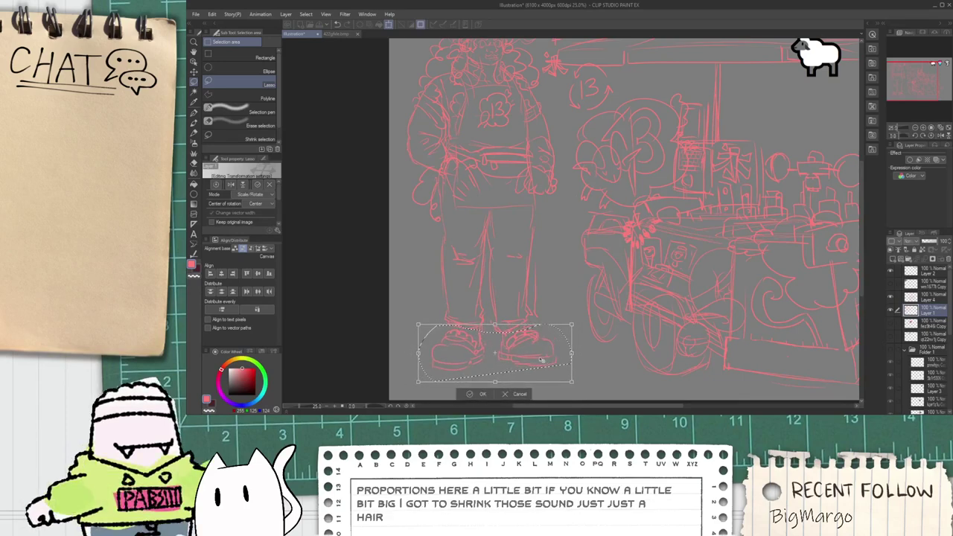
click(482, 394)
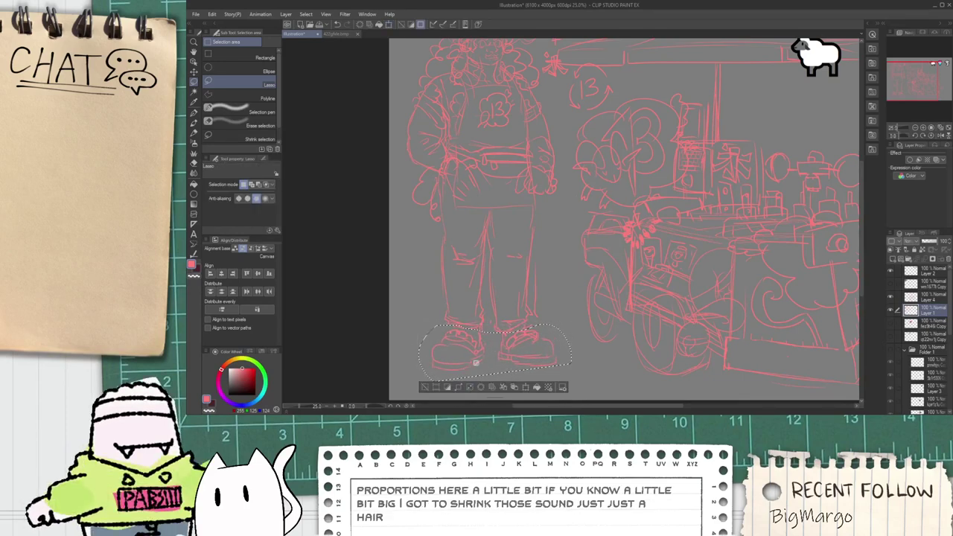
mouse_move(492, 350)
mouse_down()
mouse_move(580, 384)
mouse_move(519, 375)
mouse_move(499, 351)
mouse_move(490, 365)
mouse_move(508, 364)
mouse_move(490, 379)
mouse_up()
key(ctrl+t)
click(441, 392)
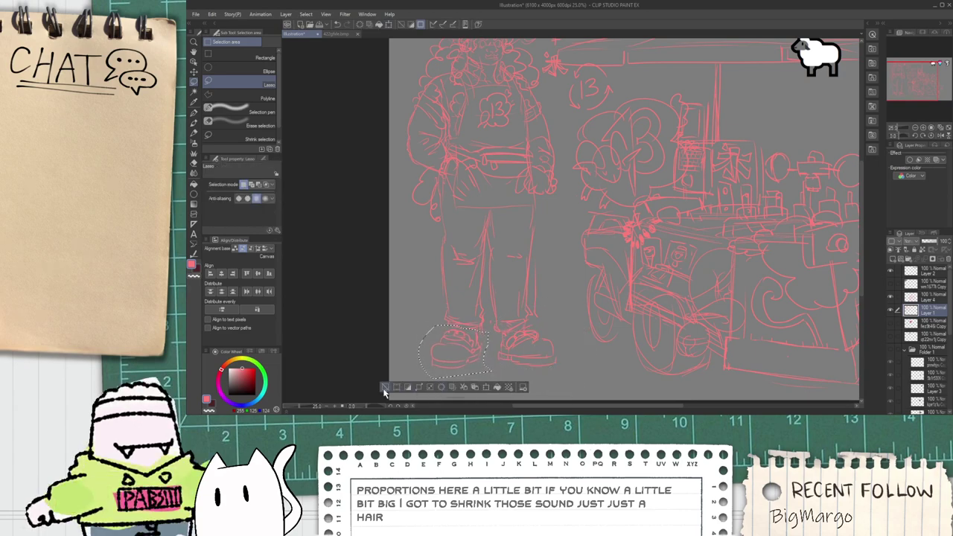
Step: Lasso the character's head, torso and hips and move them down slightly to shorten the legs
key(ctrl+minus)
key(space)
drag(437, 216, 449, 229)
scroll(428, 211, up, 3)
key(m)
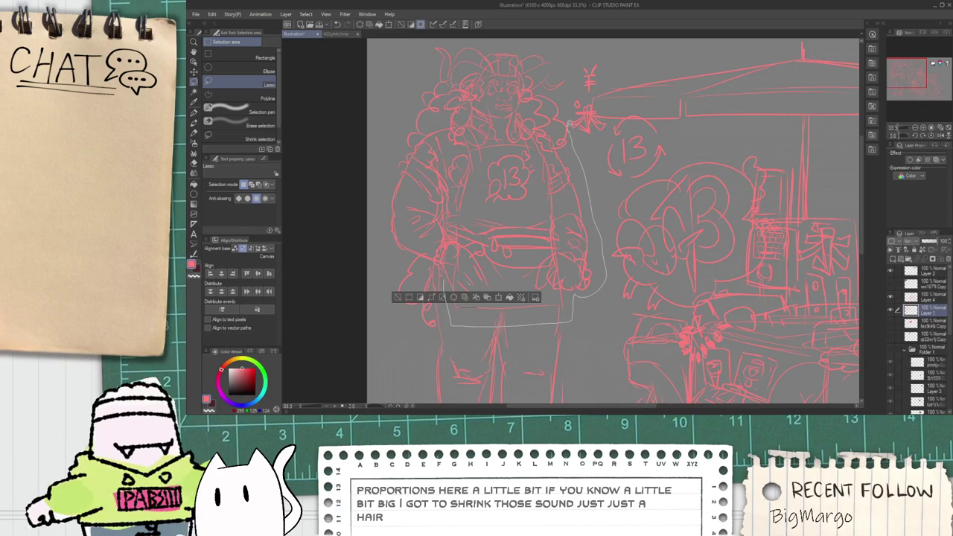
mouse_move(570, 123)
mouse_down()
mouse_move(557, 31)
mouse_move(507, 37)
mouse_move(366, 148)
mouse_move(358, 256)
mouse_move(384, 289)
mouse_up()
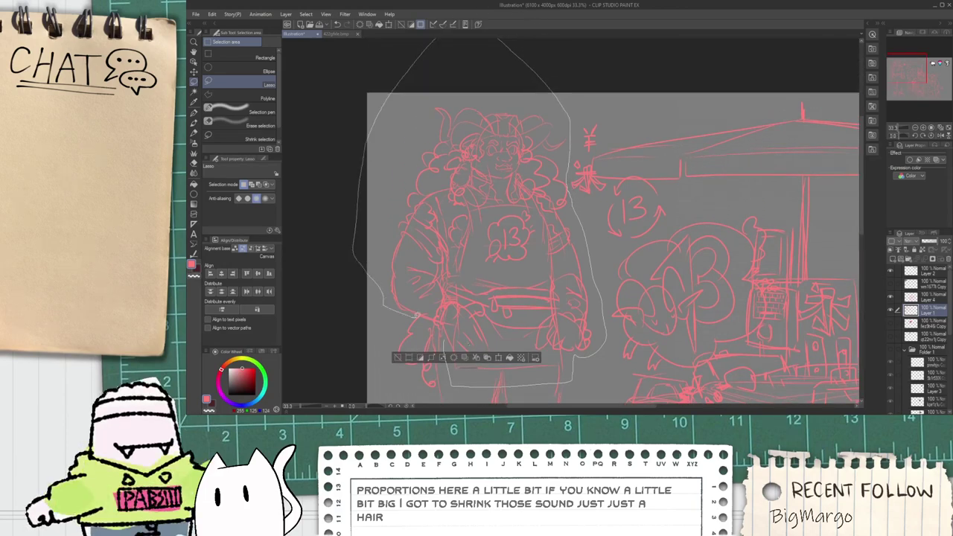
drag(445, 339, 443, 322)
key(k)
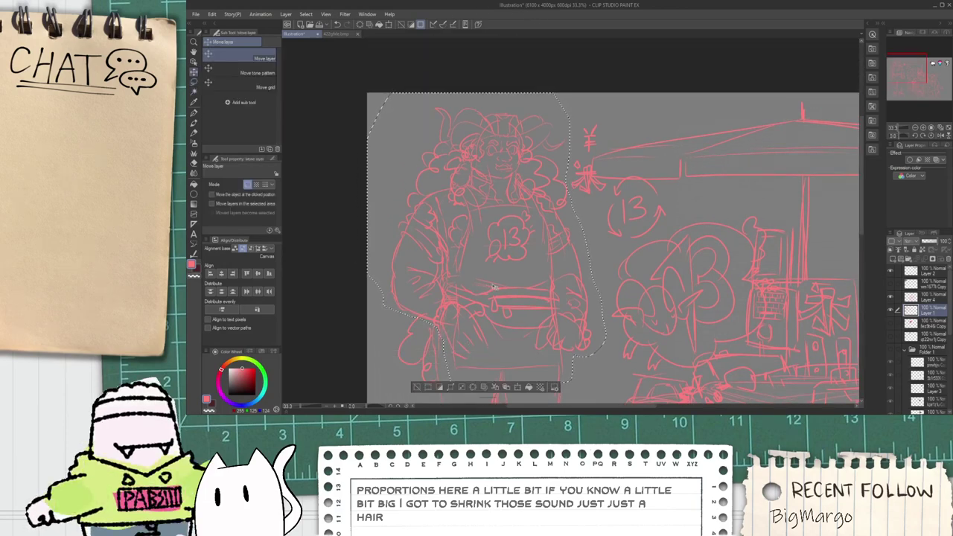
drag(493, 288, 495, 301)
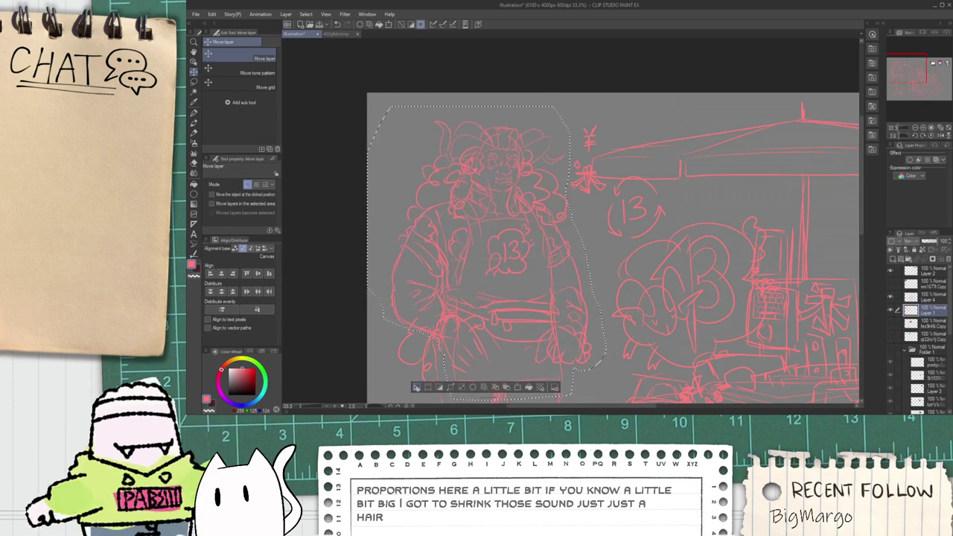
click(417, 387)
Step: Lasso the whole character and transform the figure, shifting it slightly down and closer to the vehicle
scroll(434, 357, down, 3)
drag(456, 354, 449, 261)
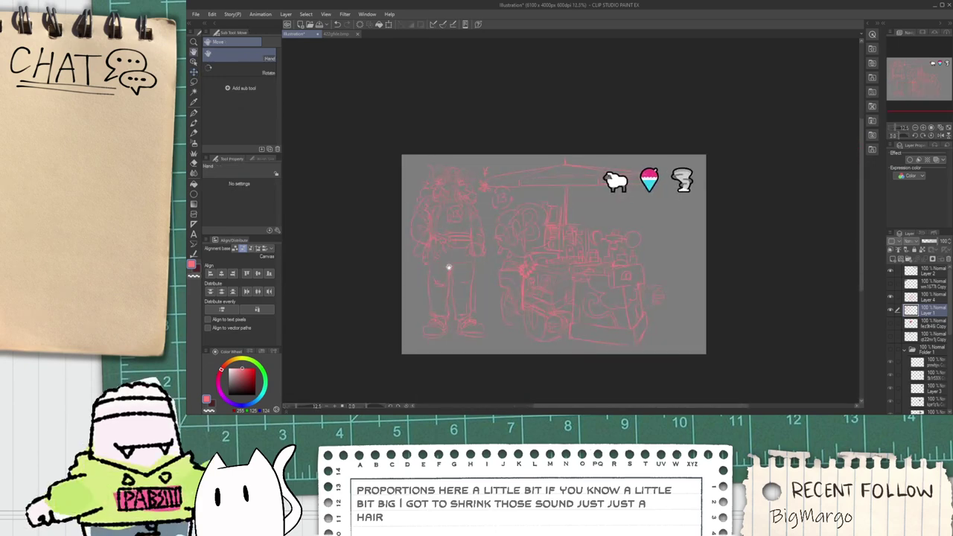
scroll(451, 268, up, 2)
scroll(440, 242, down, 2)
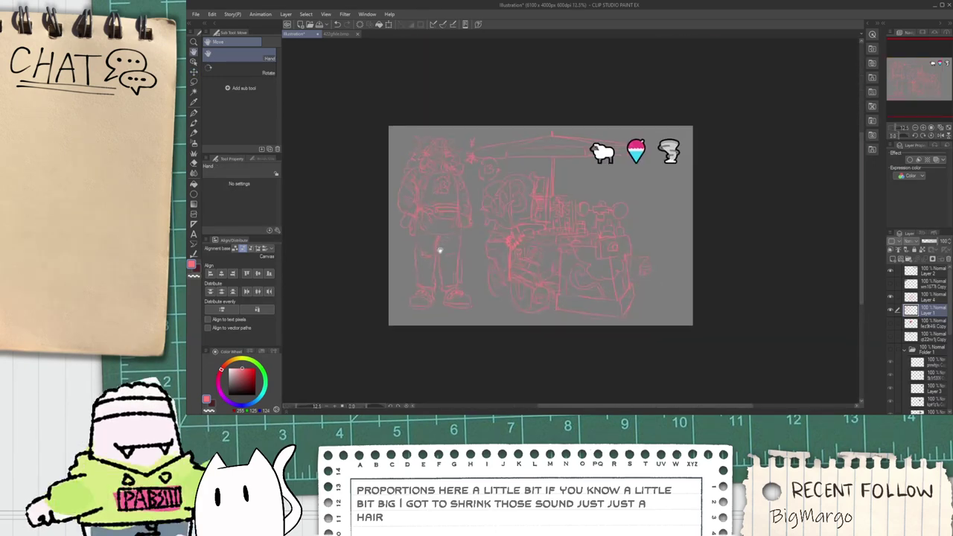
scroll(439, 250, up, 3)
key(m)
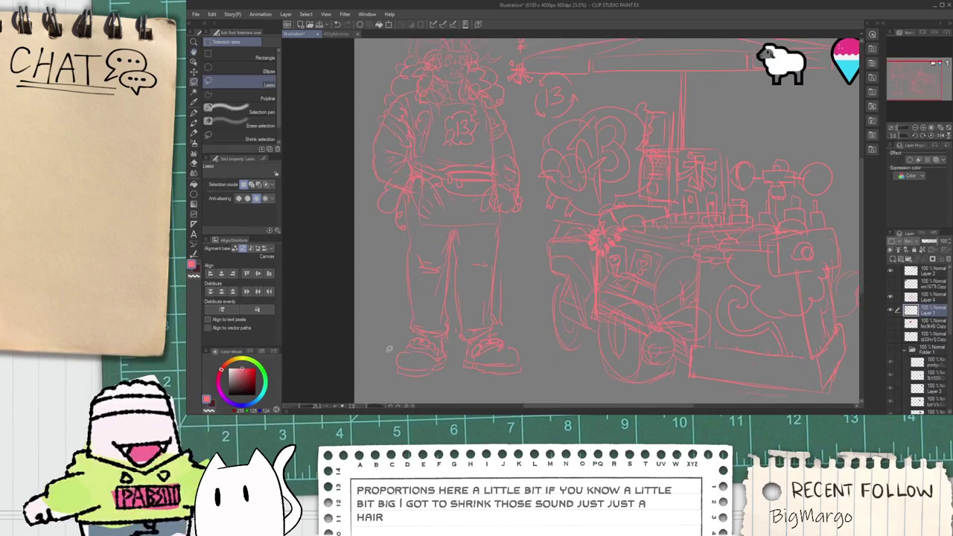
mouse_move(390, 379)
mouse_down()
mouse_move(340, 115)
mouse_move(382, 18)
mouse_move(431, 31)
mouse_move(471, 63)
mouse_move(499, 106)
mouse_move(546, 320)
mouse_move(548, 395)
mouse_up()
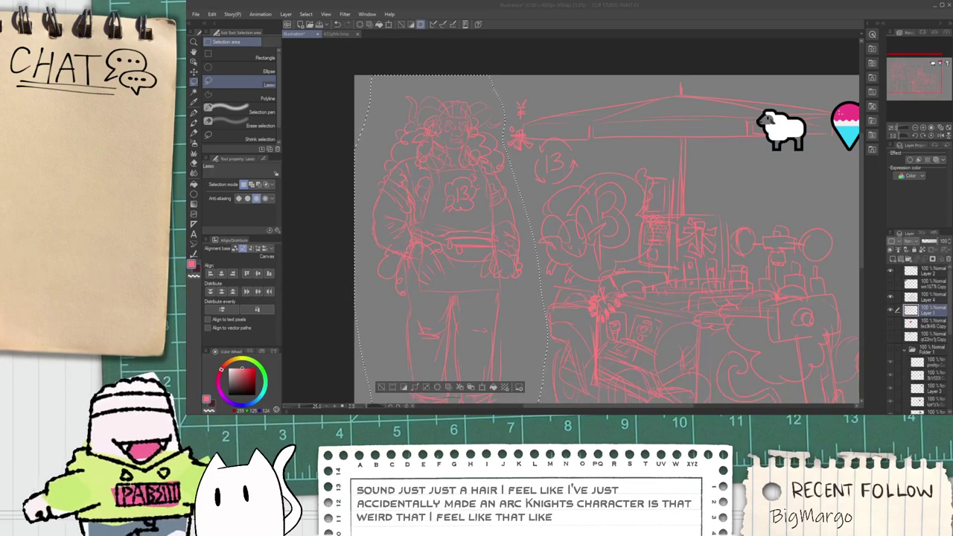
drag(862, 229, 863, 235)
scroll(862, 237, down, 4)
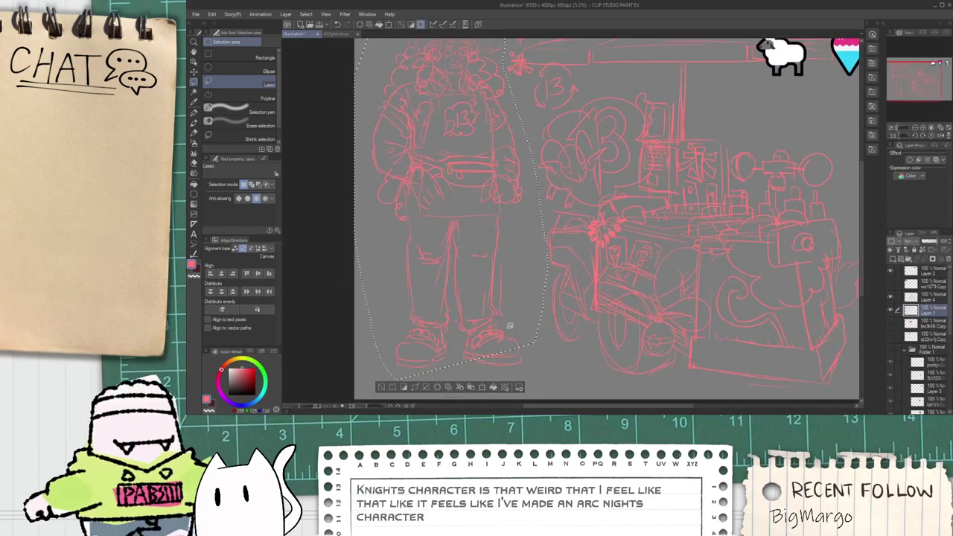
mouse_move(570, 375)
mouse_down()
mouse_move(521, 307)
mouse_move(521, 206)
mouse_move(600, 89)
mouse_move(592, 82)
mouse_up()
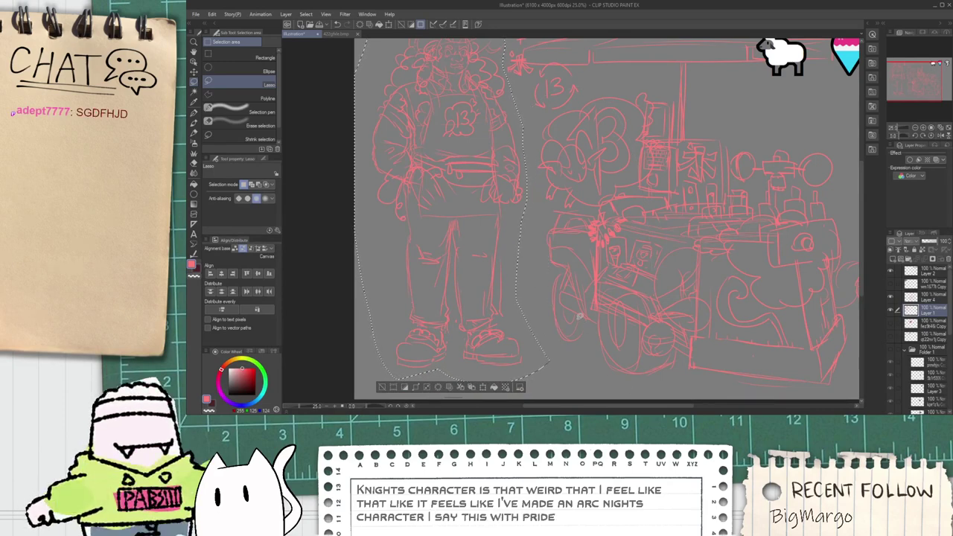
key(ctrl+t)
drag(551, 386, 549, 383)
drag(522, 330, 537, 343)
click(456, 397)
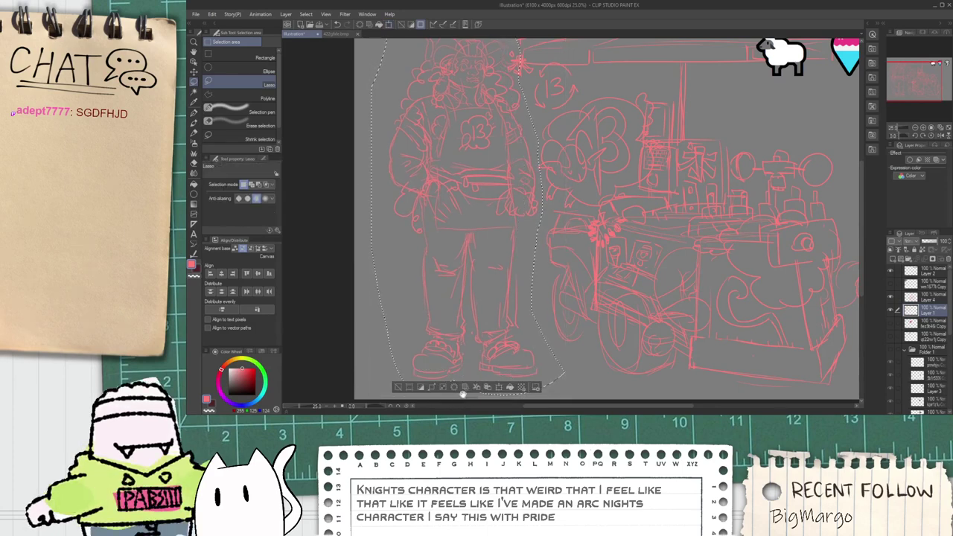
Step: Lasso the sheep logo with the circular-arrow emblem and move both to the empty area behind the vehicle
key(space)
scroll(581, 318, down, 2)
drag(649, 300, 618, 302)
scroll(584, 292, up, 2)
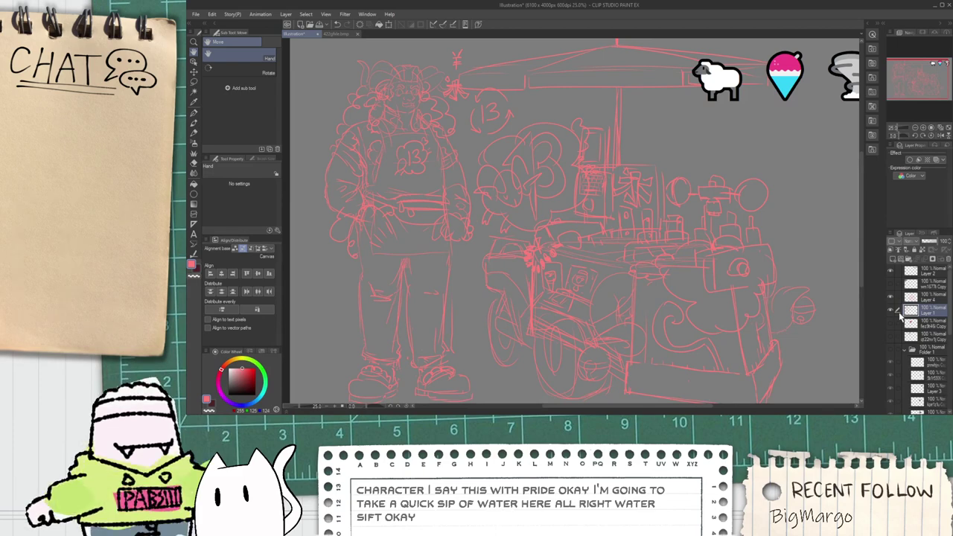
key(m)
mouse_move(537, 255)
mouse_down()
mouse_move(488, 254)
mouse_move(468, 137)
mouse_move(480, 76)
mouse_move(604, 273)
mouse_up()
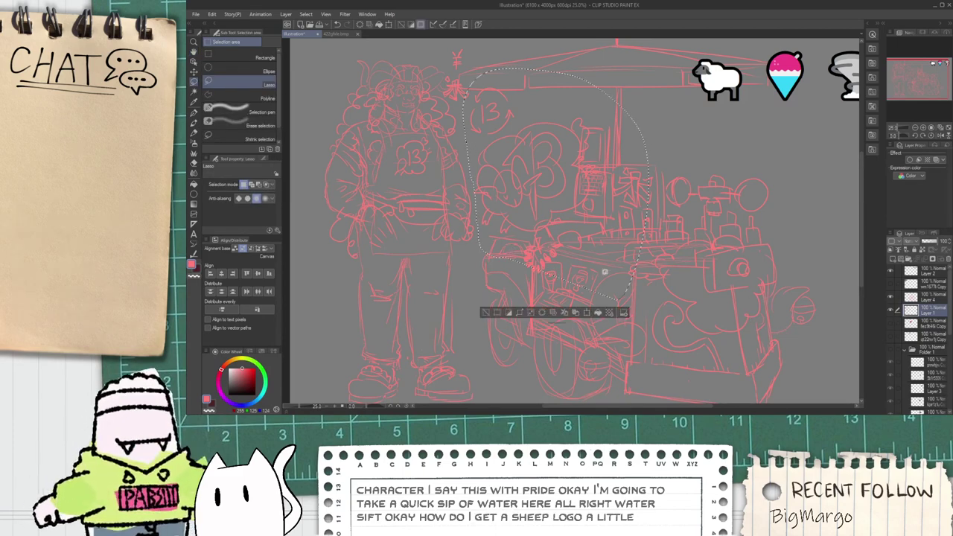
key(k)
drag(451, 221, 756, 252)
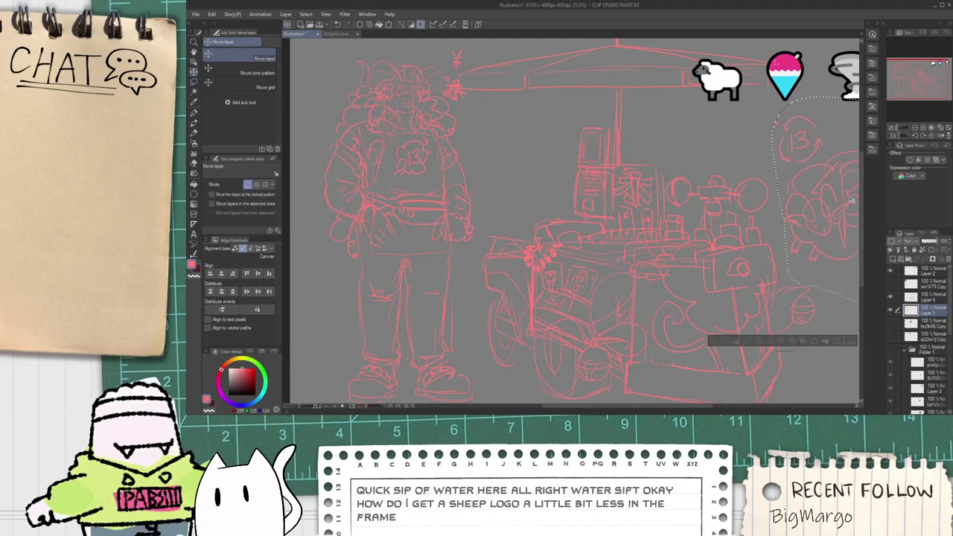
click(712, 344)
Step: Select Layer 1 and Layer 4 together and scale the whole sketch down slightly so the sheep logo fits inside the canvas
scroll(699, 344, down, 2)
key(h)
drag(678, 336, 574, 296)
scroll(572, 265, up, 2)
scroll(580, 273, down, 2)
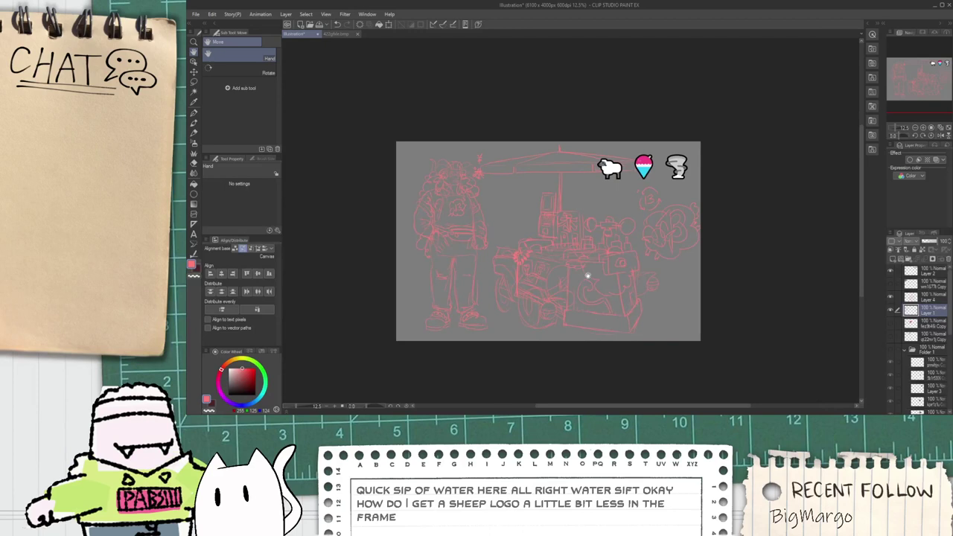
click(907, 299)
key(ctrl+t)
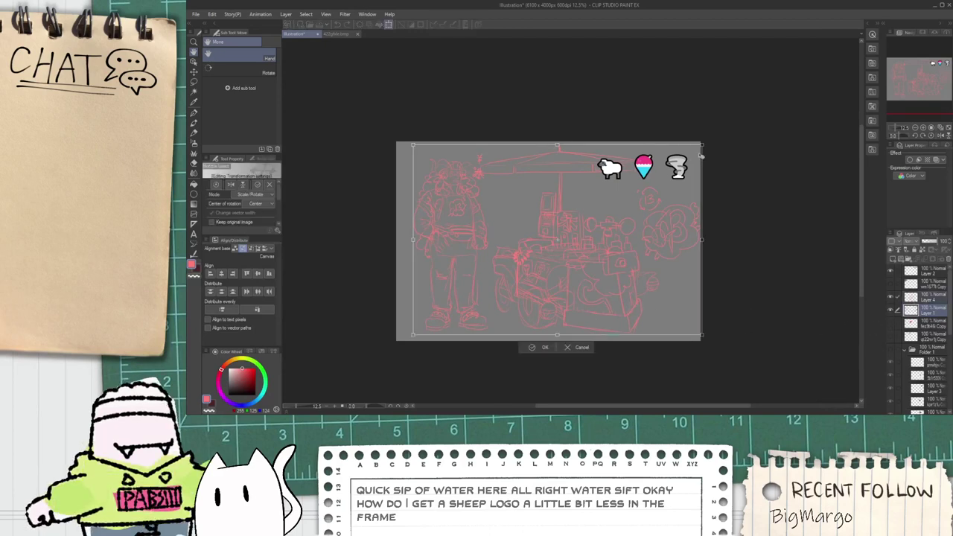
drag(702, 155, 689, 164)
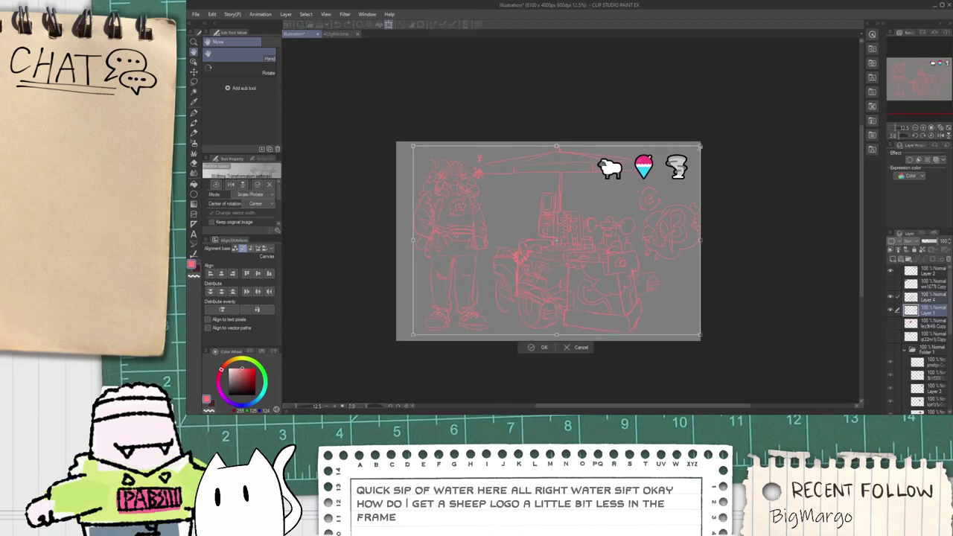
click(531, 346)
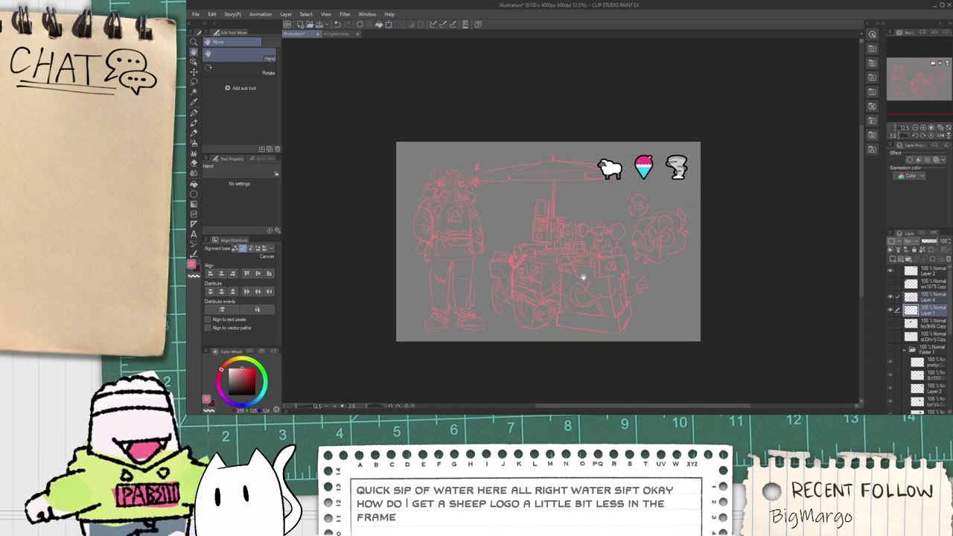
Step: Add a new vector layer directly above the hidden copy layer, below Layer 2
scroll(584, 277, up, 3)
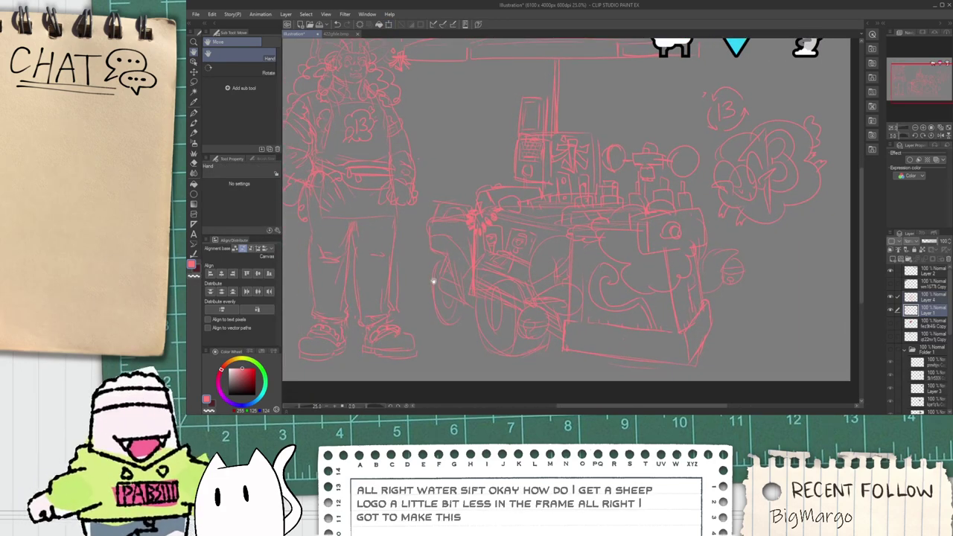
drag(516, 222, 547, 243)
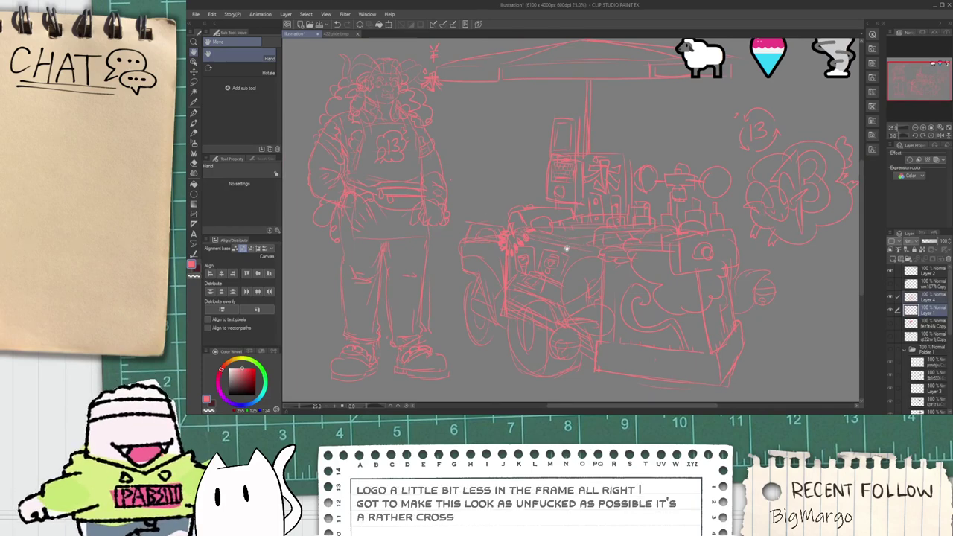
drag(565, 248, 677, 241)
click(921, 284)
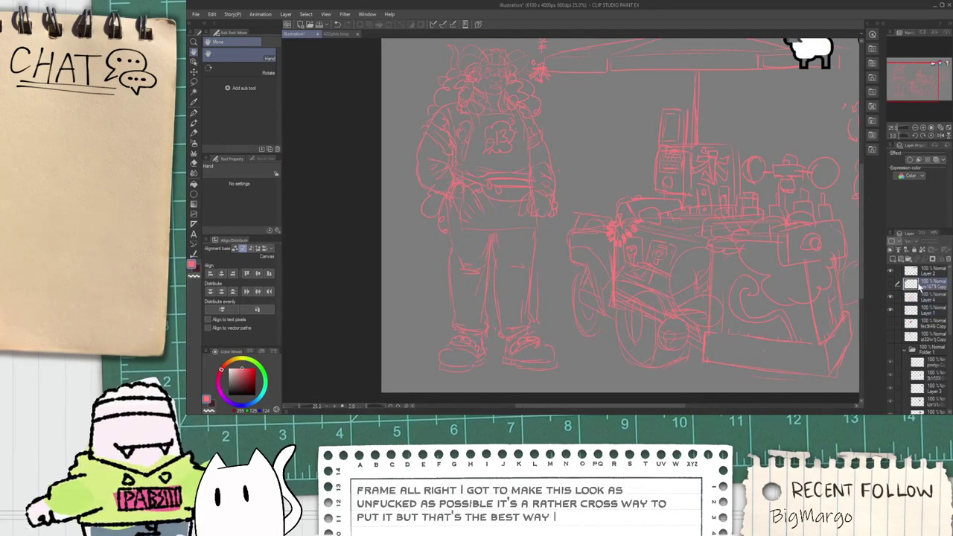
click(902, 260)
Step: Ink the outline of the character's left-hand eyebrow in black with the G-pen, following the red sketch
drag(570, 294, 524, 350)
drag(457, 259, 487, 269)
drag(564, 267, 546, 273)
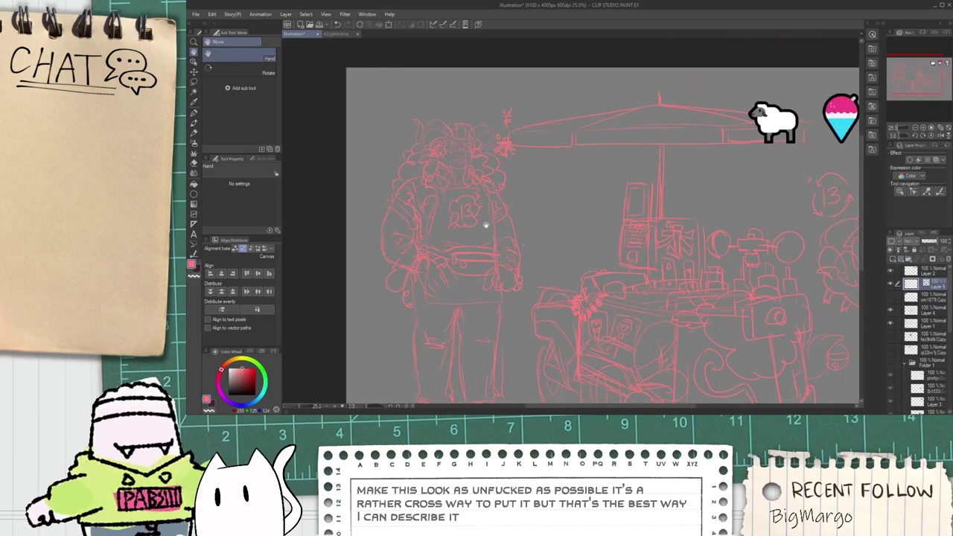
scroll(461, 196, up, 3)
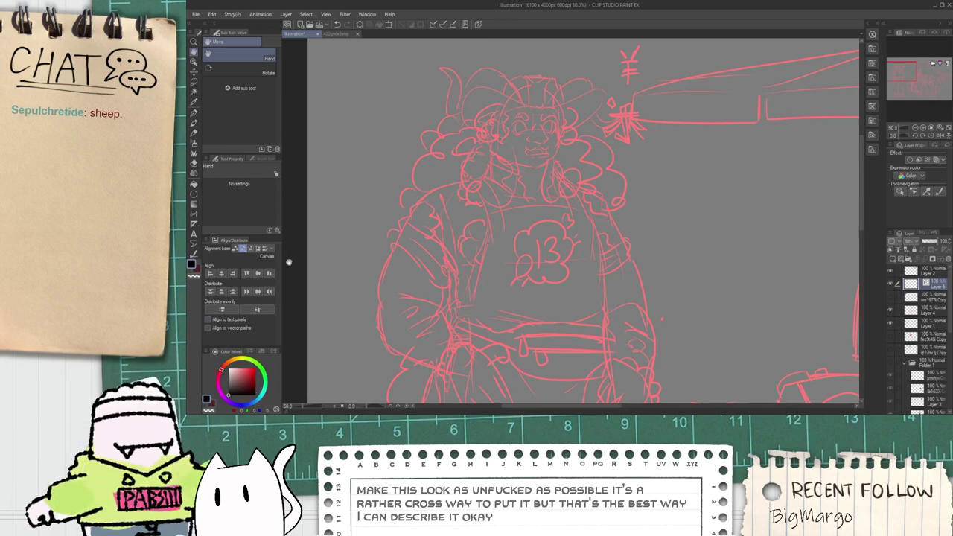
scroll(445, 239, up, 3)
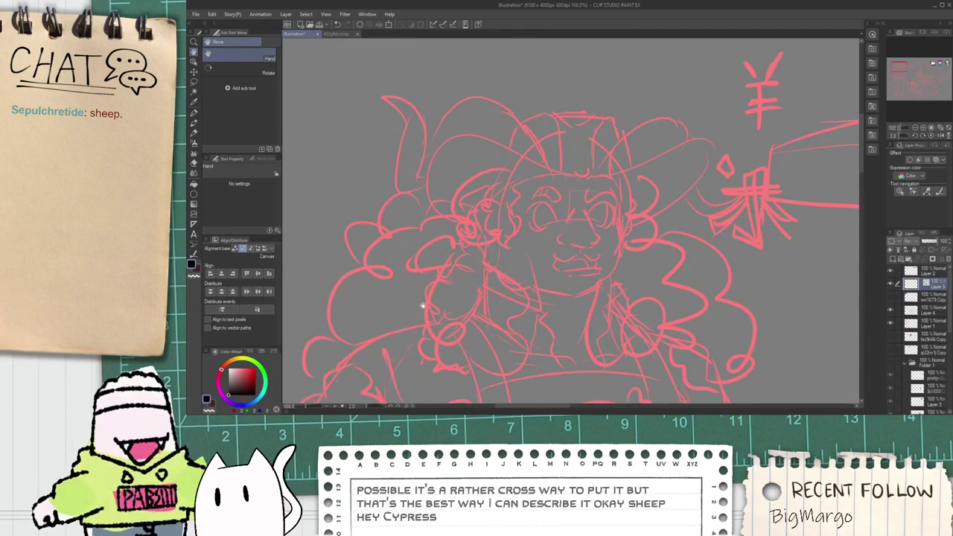
scroll(529, 231, down, 2)
scroll(474, 212, up, 3)
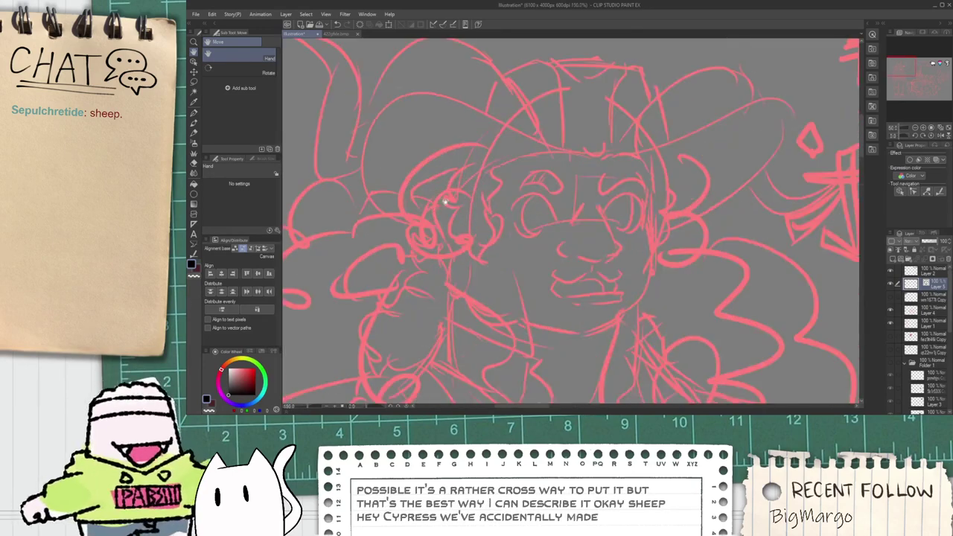
key(p)
scroll(450, 197, up, 1)
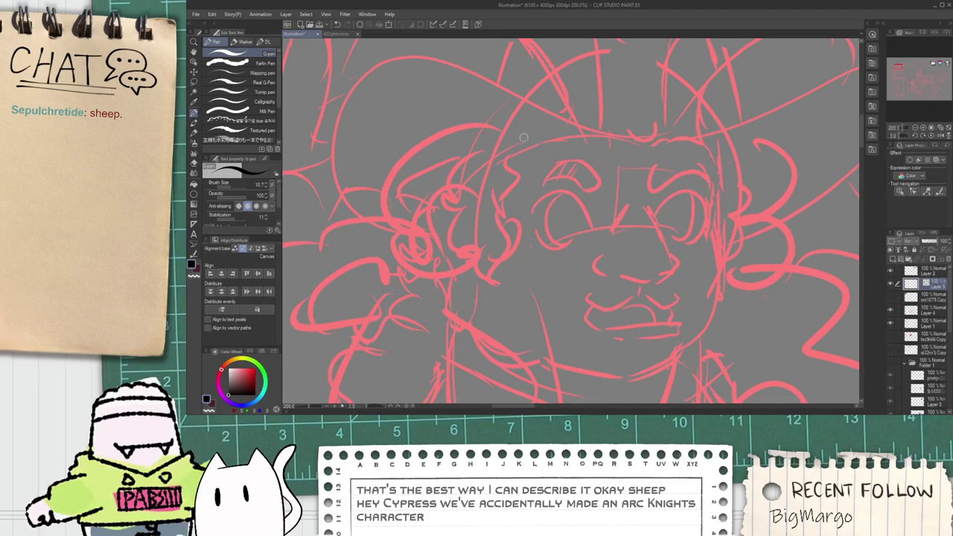
scroll(523, 137, up, 3)
drag(383, 181, 519, 158)
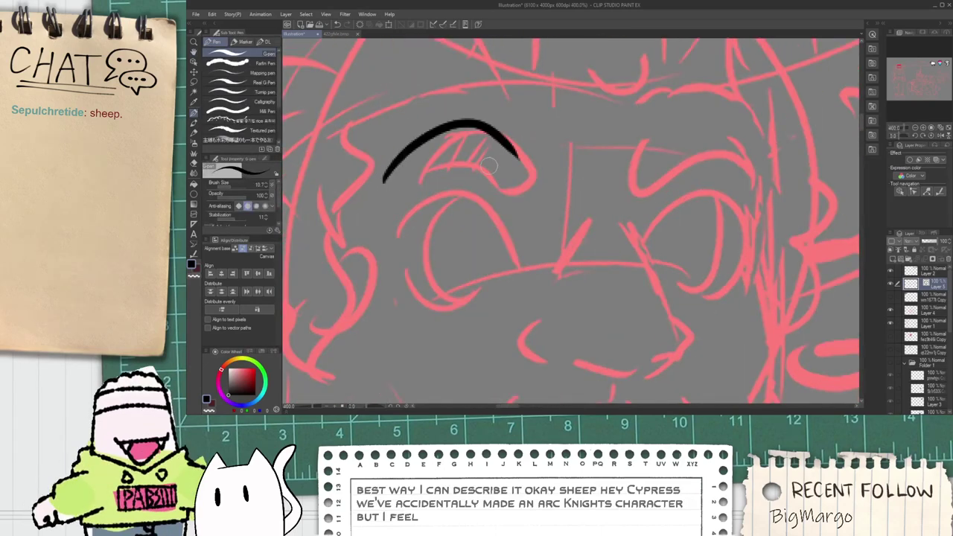
key(ctrl+z)
scroll(387, 184, up, 2)
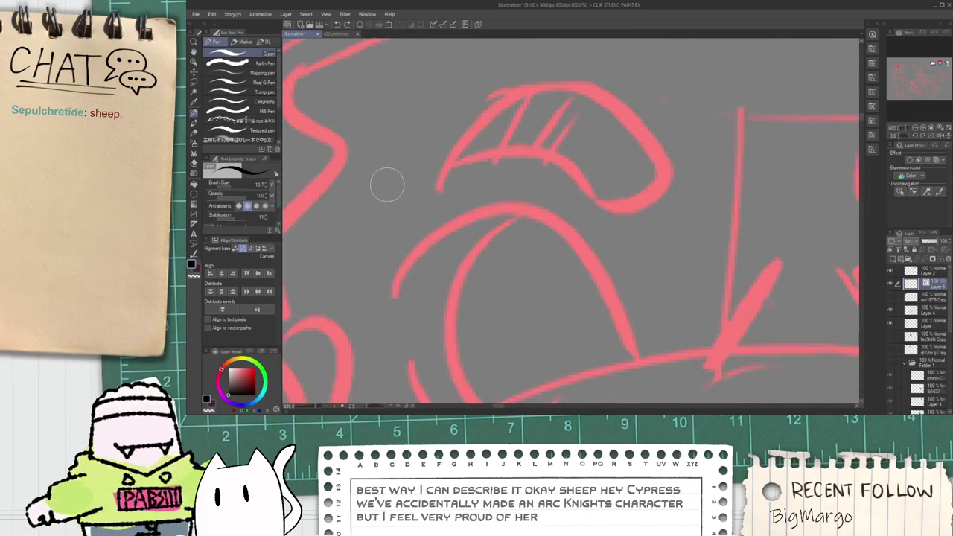
drag(384, 183, 660, 216)
mouse_move(391, 179)
mouse_down()
mouse_move(436, 145)
mouse_move(638, 223)
mouse_move(633, 152)
mouse_move(645, 173)
mouse_up()
Step: Trim the eyebrow's overshooting line ends with the Vector eraser and ink short hair strokes inside its outer part
key(e)
key(ctrl+z)
click(251, 127)
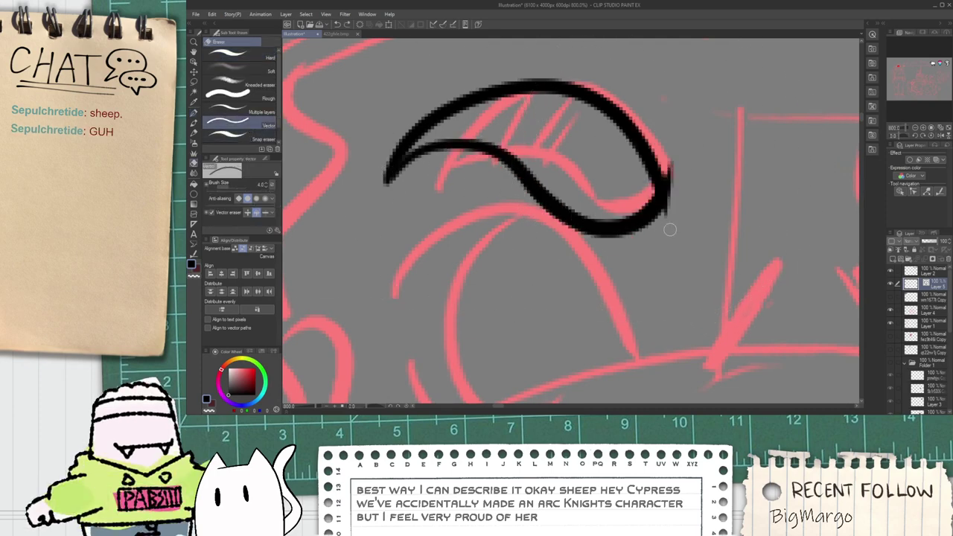
drag(670, 222, 666, 207)
drag(671, 162, 673, 175)
key(p)
drag(472, 141, 493, 101)
drag(502, 144, 529, 96)
Step: Ink the left-hand eye with a thick upper lash line, a rounded eye outline and a curled iris line
scroll(532, 130, down, 2)
drag(532, 130, 501, 110)
mouse_move(431, 214)
mouse_down()
mouse_move(423, 184)
mouse_move(434, 190)
mouse_move(444, 168)
mouse_move(539, 218)
mouse_up()
key(ctrl+z)
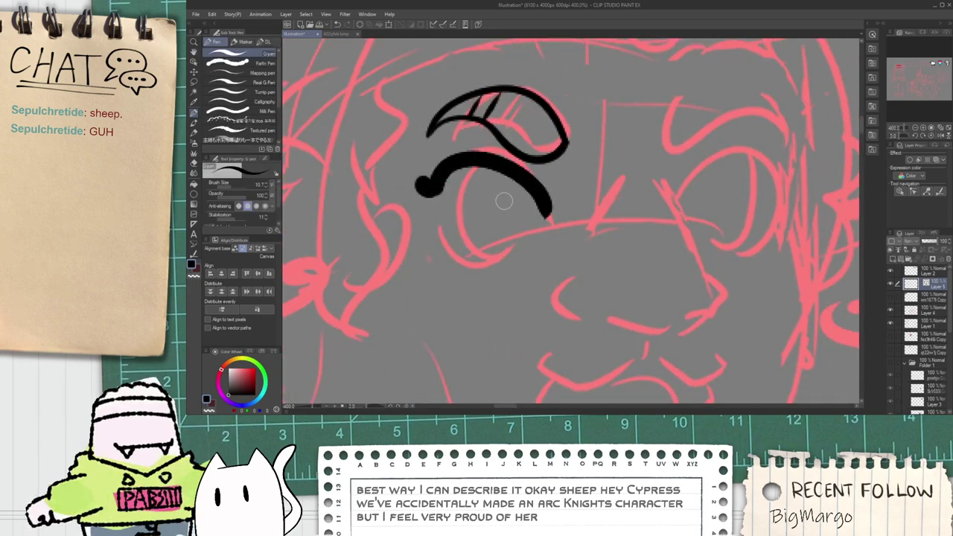
mouse_move(507, 183)
mouse_down()
mouse_move(535, 195)
mouse_move(467, 204)
mouse_move(529, 195)
mouse_up()
key(ctrl+z)
key(ctrl+z)
key(ctrl+z)
mouse_move(485, 167)
mouse_down()
mouse_move(542, 198)
mouse_move(529, 205)
mouse_move(531, 191)
mouse_up()
scroll(535, 252, down, 2)
Step: Ink the nose with a curved nostril, the underside of the tip and the bridge line, redoing strokes that come out too heavy
drag(534, 252, 505, 209)
scroll(505, 209, up, 2)
mouse_move(563, 278)
mouse_down()
mouse_move(536, 260)
mouse_move(584, 264)
mouse_move(551, 209)
mouse_up()
key(ctrl+z)
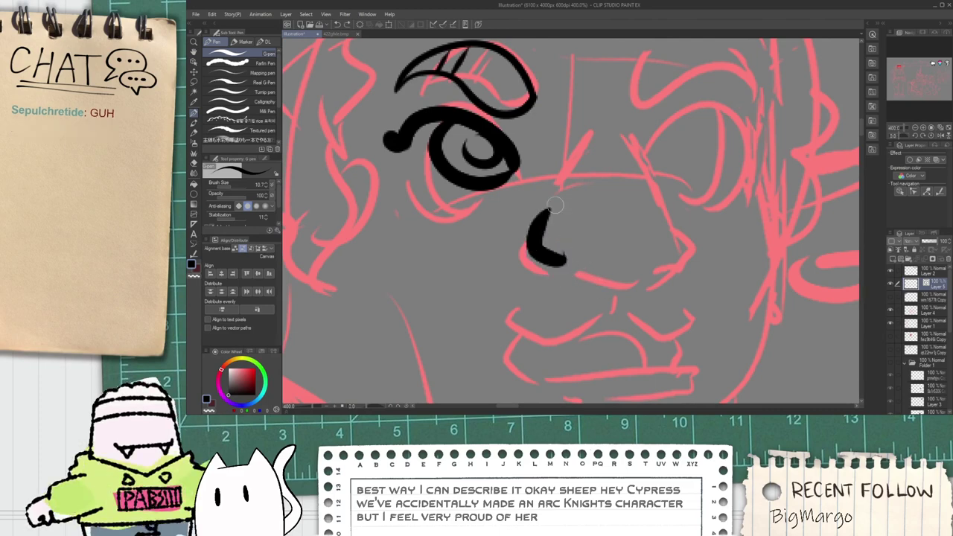
mouse_move(589, 252)
mouse_down()
mouse_move(529, 261)
mouse_move(605, 291)
mouse_up()
key(ctrl+z)
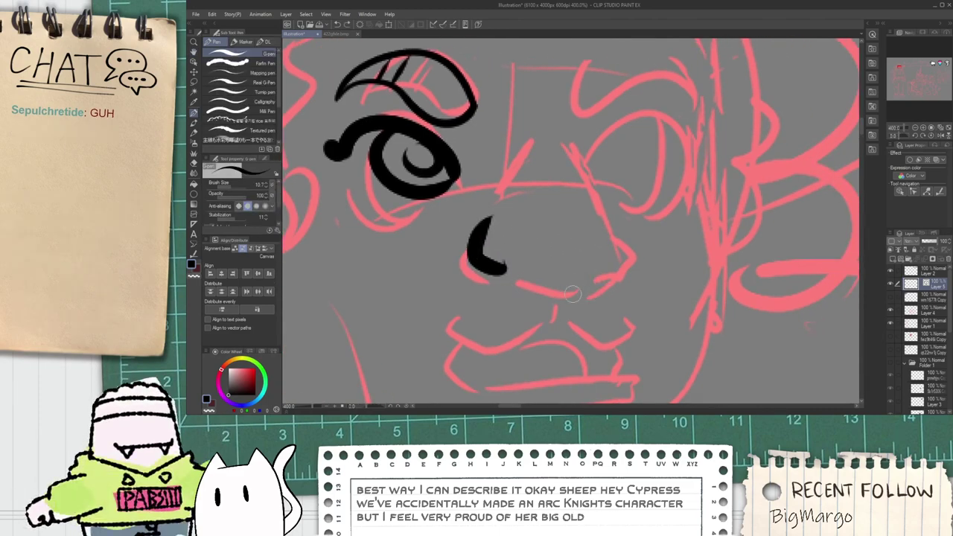
drag(534, 280, 644, 246)
key(ctrl+z)
key(ctrl+z)
drag(497, 279, 482, 222)
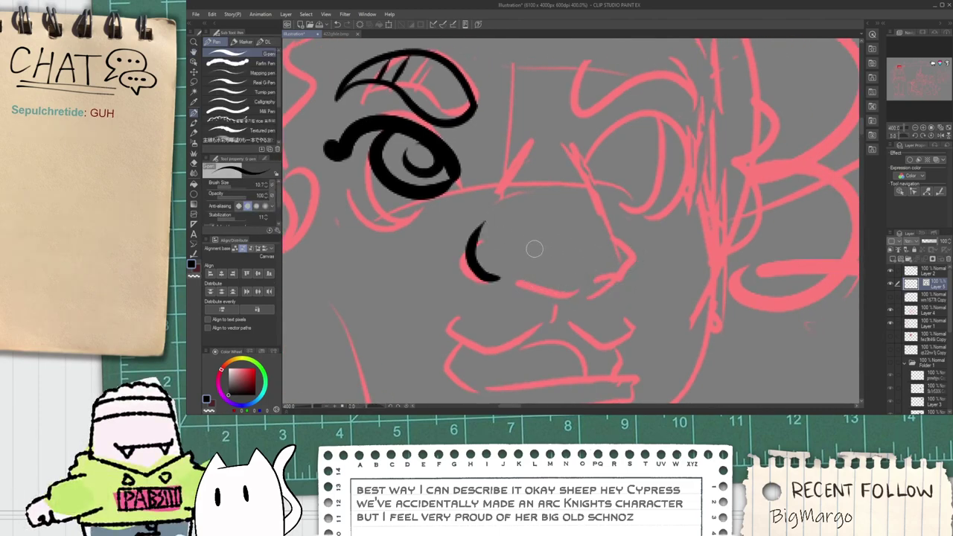
mouse_move(535, 283)
mouse_down()
mouse_move(603, 290)
mouse_move(641, 259)
mouse_up()
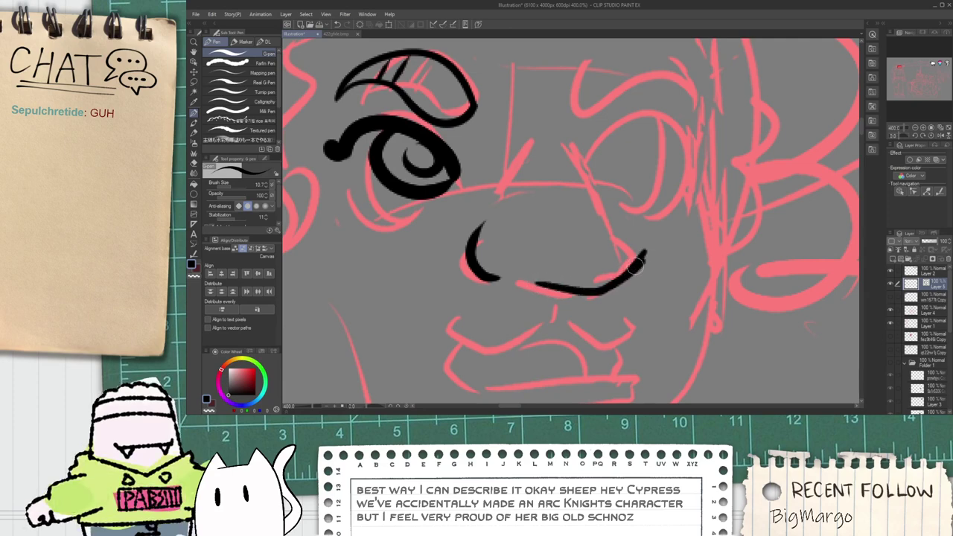
drag(643, 240, 587, 153)
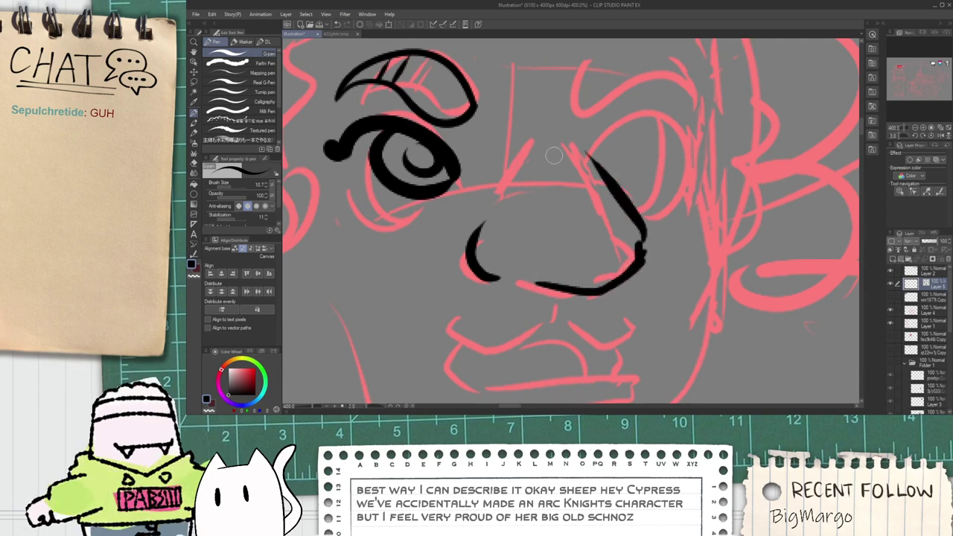
Step: Ink the left half of the upper lip as a curved line and thicken its mouth corner
drag(583, 215, 567, 112)
mouse_move(430, 217)
mouse_down()
mouse_move(491, 247)
mouse_move(549, 219)
mouse_up()
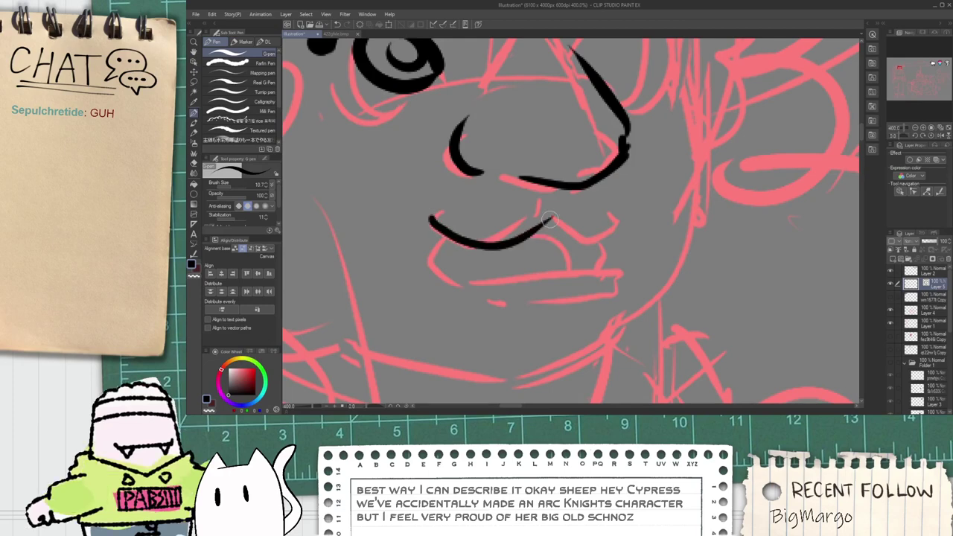
drag(439, 225, 425, 214)
Step: Add outer lashes and an inner-corner mark to the left-hand eye, and a short frown wrinkle between the eyebrows
scroll(415, 217, down, 2)
drag(402, 180, 436, 211)
scroll(429, 211, up, 2)
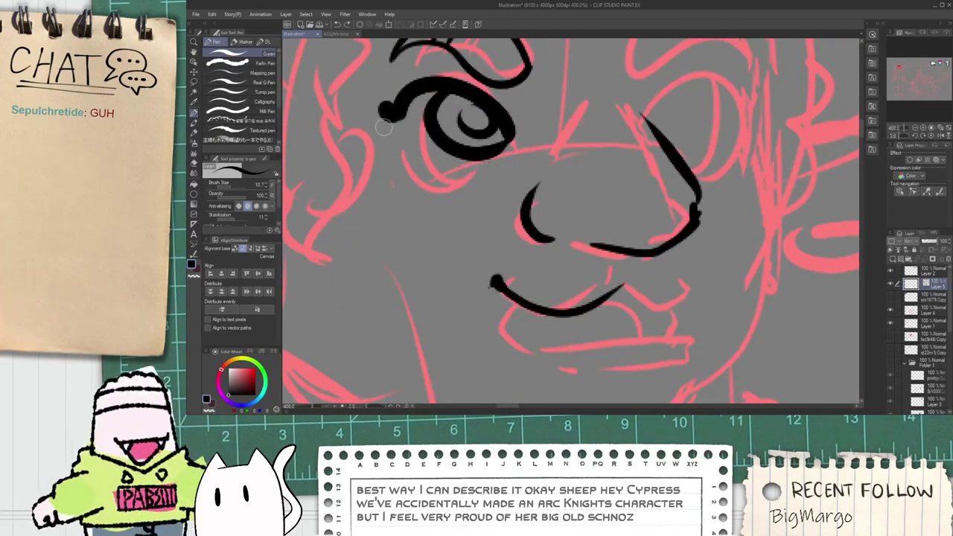
drag(387, 118, 368, 121)
mouse_move(510, 137)
mouse_down()
mouse_move(527, 129)
mouse_move(545, 226)
mouse_up()
mouse_move(562, 171)
mouse_down()
mouse_move(570, 141)
mouse_move(590, 161)
mouse_up()
key(ctrl+z)
Step: Ink the right-hand eyebrow as a closed curved shape and add short hair strokes near its outer end
mouse_move(646, 172)
mouse_down()
mouse_move(629, 131)
mouse_move(729, 147)
mouse_up()
key(ctrl+z)
drag(623, 165, 705, 144)
key(ctrl+z)
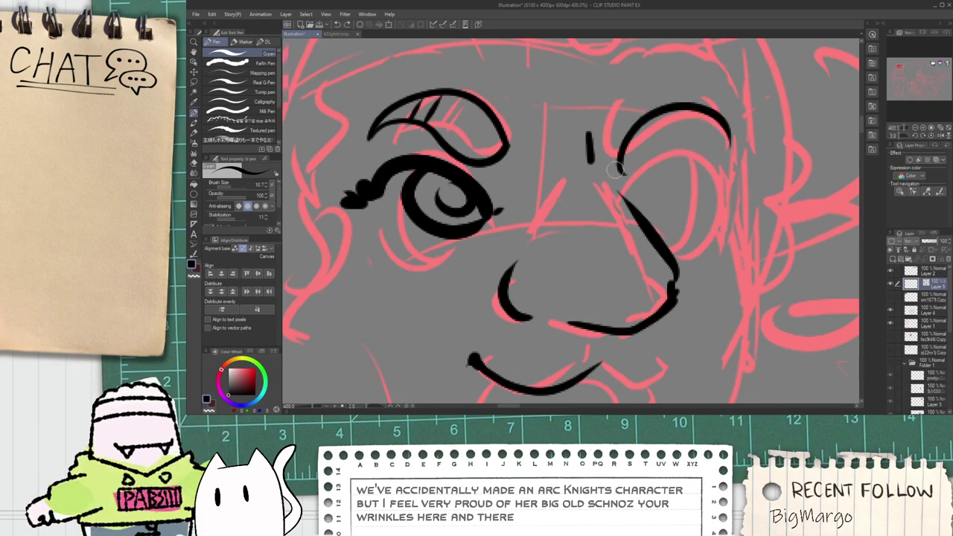
scroll(620, 171, up, 2)
mouse_move(627, 167)
mouse_down()
mouse_move(715, 198)
mouse_move(836, 127)
mouse_move(854, 150)
mouse_up()
mouse_move(845, 112)
mouse_down()
mouse_move(855, 155)
mouse_move(648, 166)
mouse_move(687, 189)
mouse_up()
key(ctrl+z)
key(ctrl+z)
drag(665, 143, 681, 199)
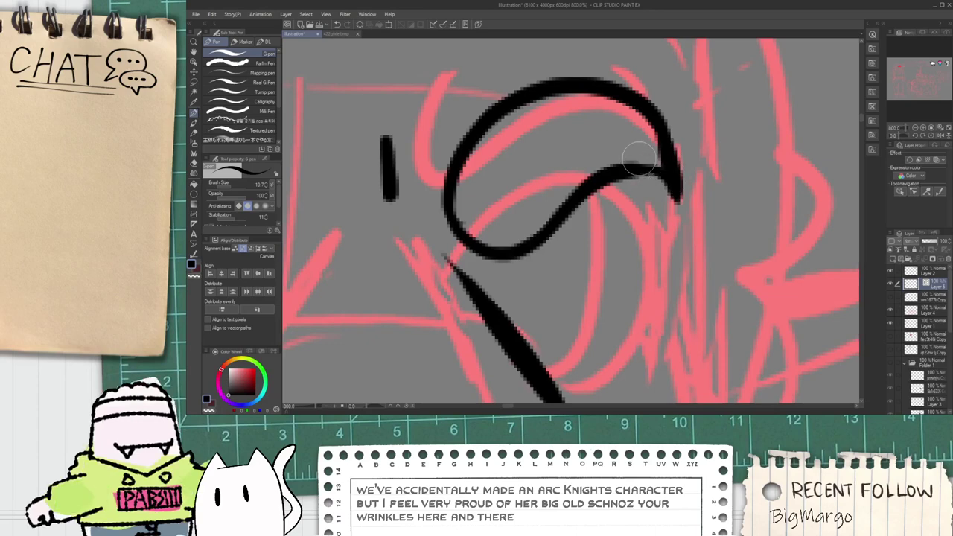
drag(641, 118, 645, 160)
drag(655, 125, 659, 153)
Step: Ink the right-hand eye beneath its eyebrow with a thick upper lid line and a round iris outline
scroll(655, 153, down, 4)
key(space)
scroll(620, 212, up, 2)
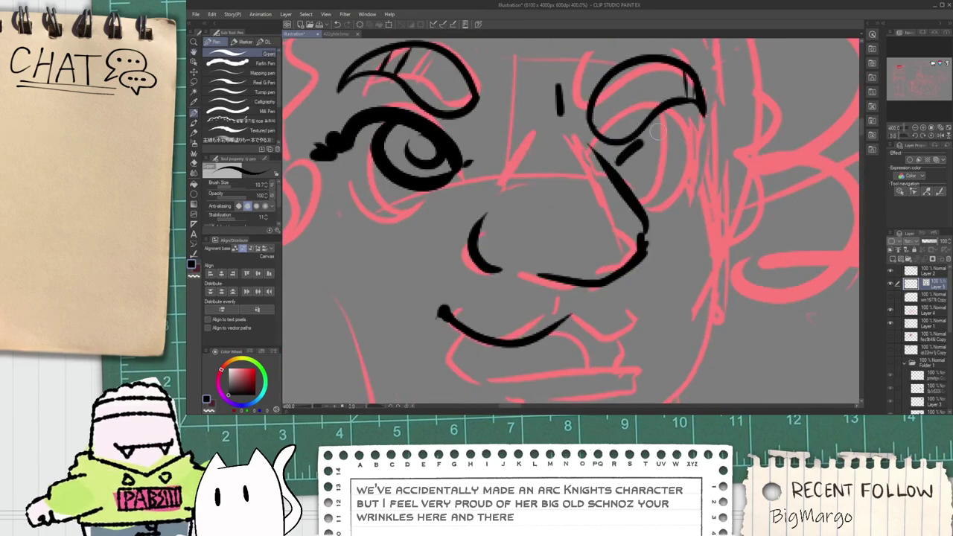
drag(649, 134, 685, 151)
mouse_move(627, 149)
mouse_down()
mouse_move(668, 170)
mouse_move(669, 140)
mouse_up()
key(ctrl+z)
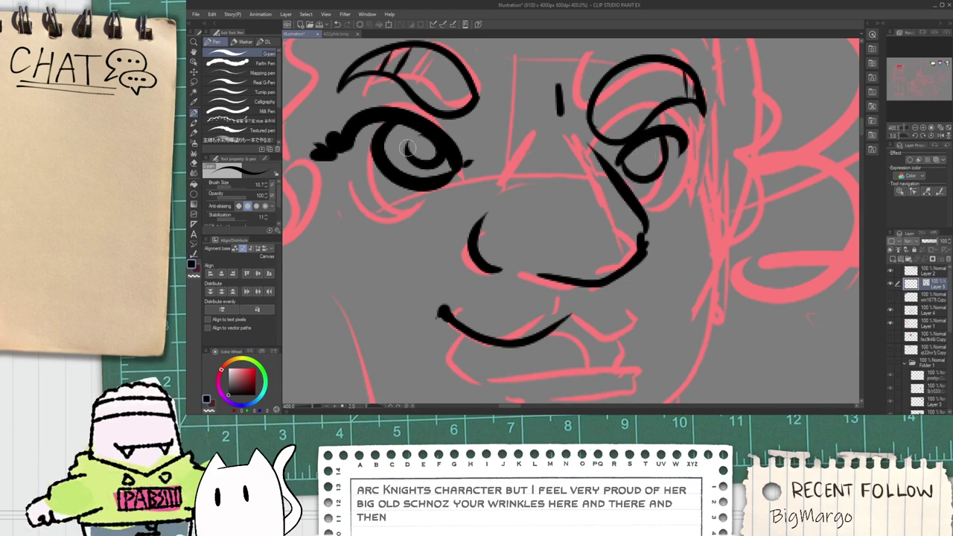
Step: Ink small horizontal oval pupils in both eyes and finish the right-hand eye with outer lashes
drag(407, 148, 436, 153)
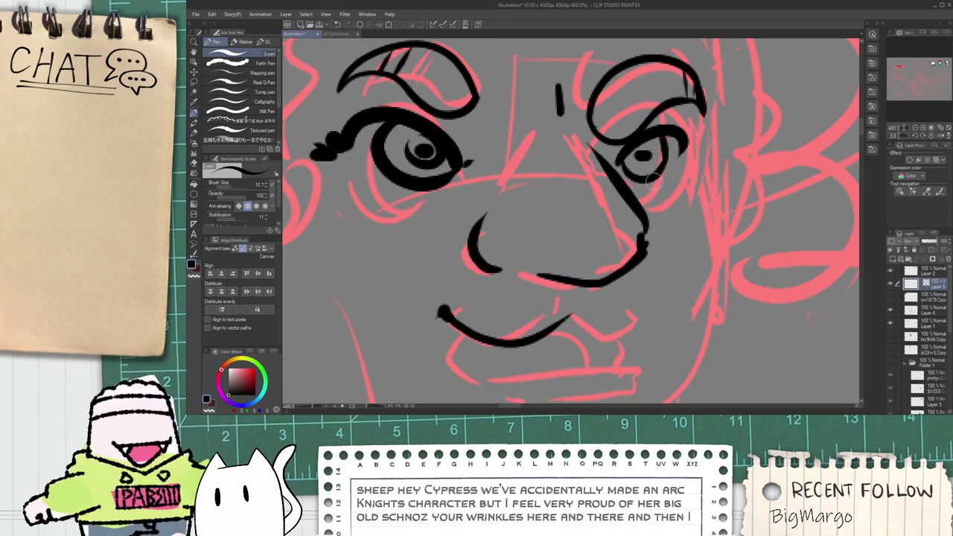
key(ctrl+z)
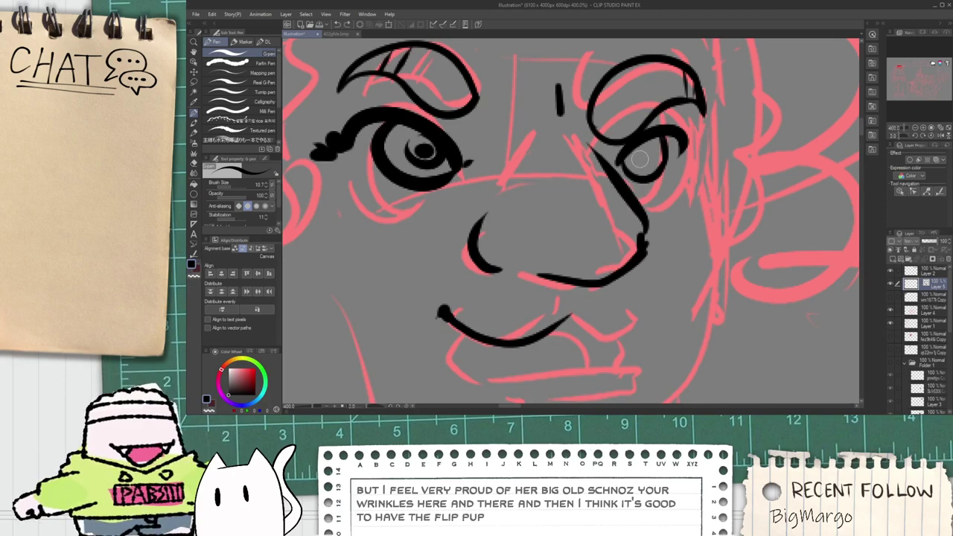
drag(640, 157, 646, 158)
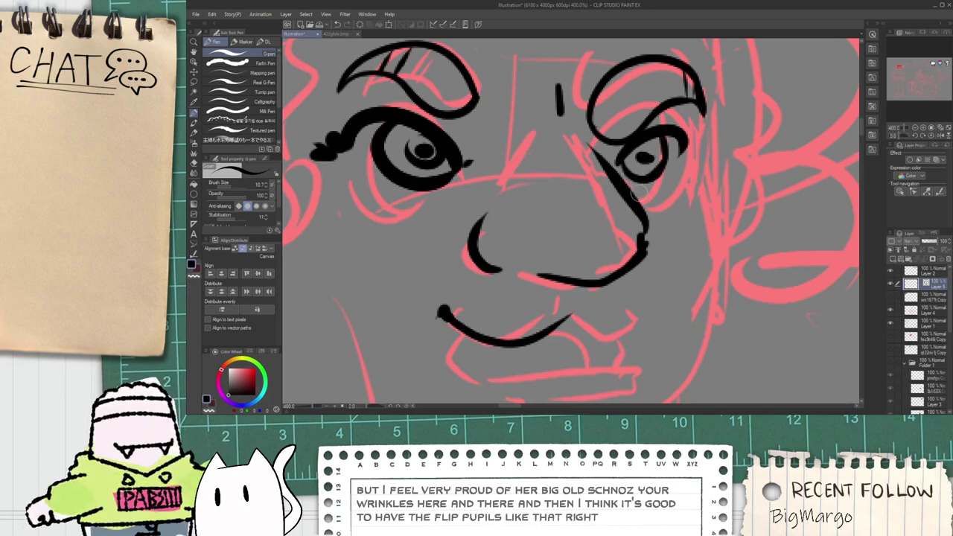
scroll(683, 153, down, 2)
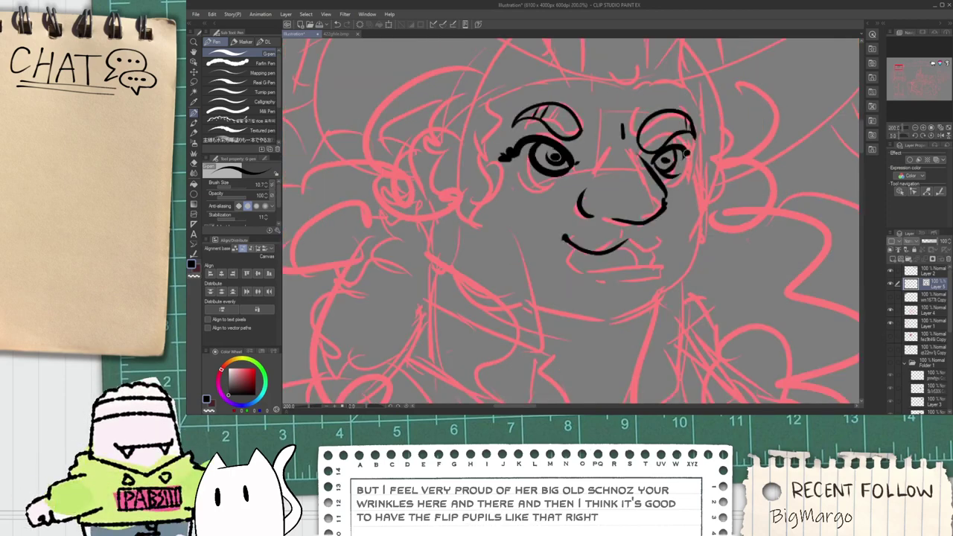
scroll(688, 152, up, 2)
scroll(685, 154, down, 3)
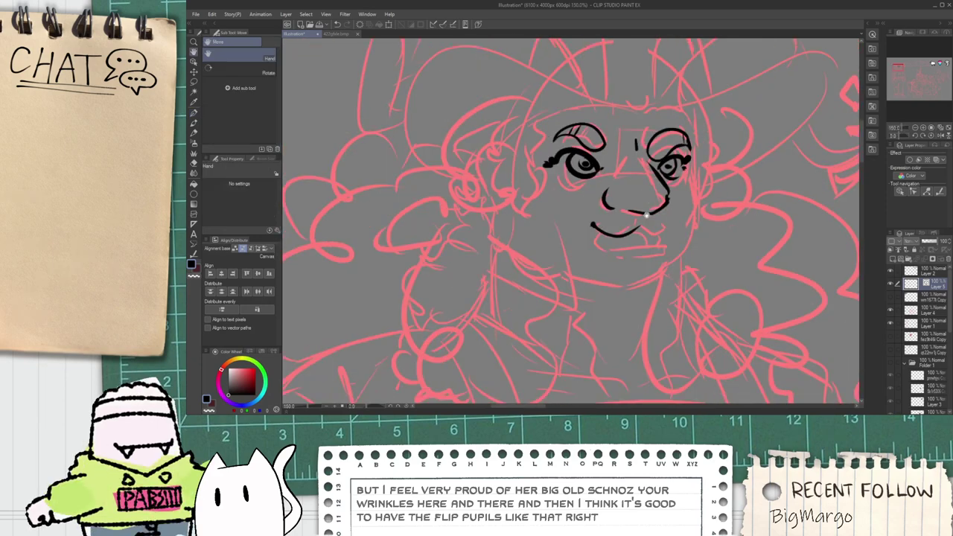
Step: Ink a thin smile crease beside the nose, the right half of the upper lip and a short line below the left-hand mouth corner
scroll(686, 153, up, 1)
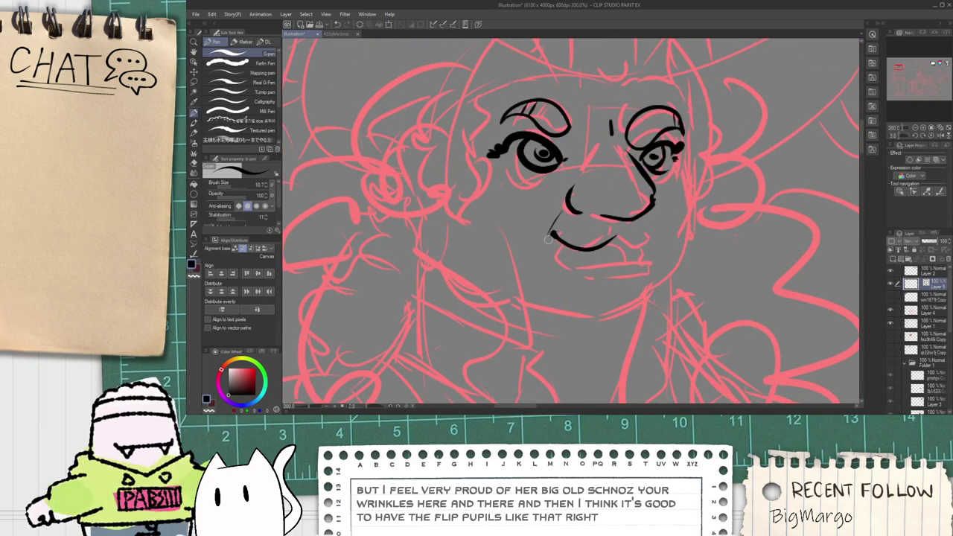
scroll(632, 246, up, 2)
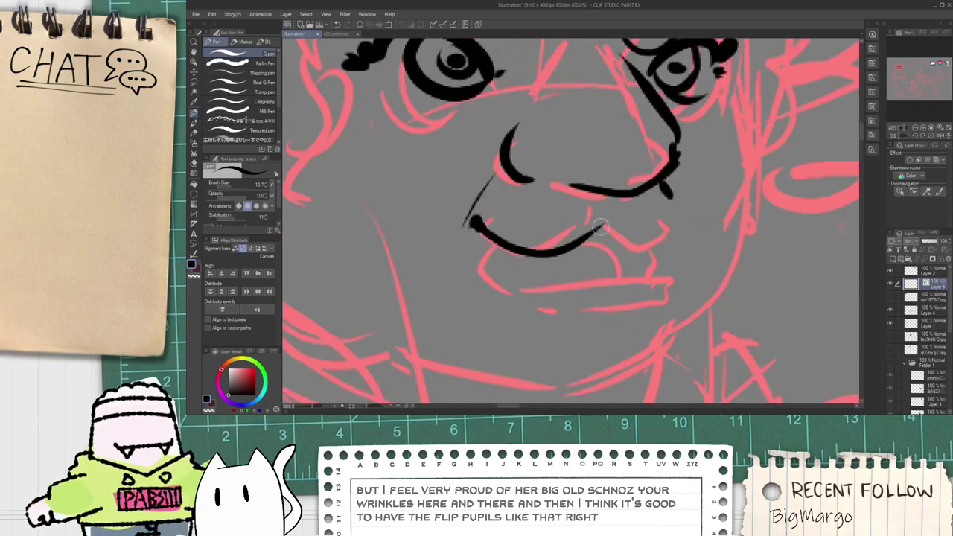
drag(602, 228, 677, 220)
key(ctrl+z)
mouse_move(605, 229)
mouse_down()
mouse_move(681, 219)
mouse_move(671, 210)
mouse_up()
drag(507, 262, 504, 223)
drag(476, 190, 464, 221)
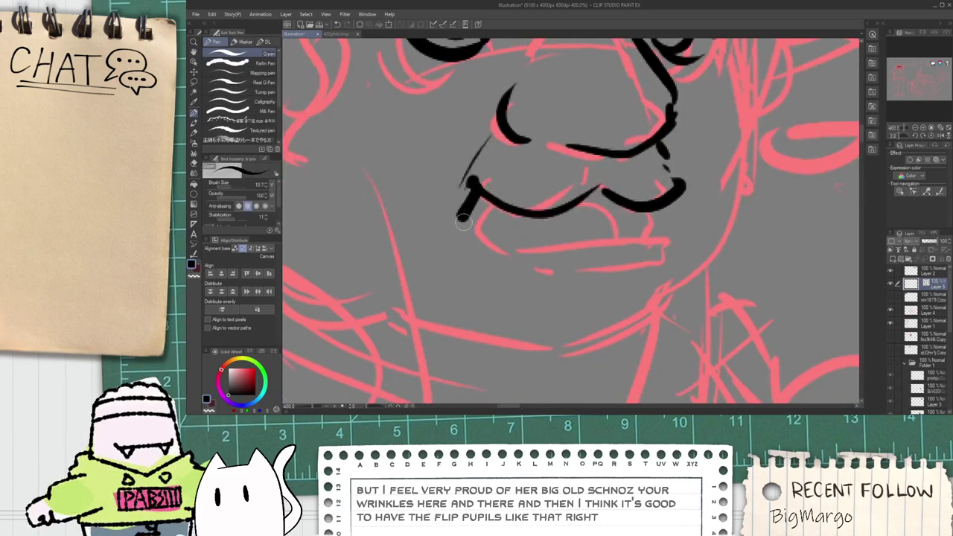
Step: Ink the mouth's outer outline from the left-hand corner down around the lower lip to the right-hand corner
key(ctrl+z)
drag(470, 179, 499, 249)
key(ctrl+z)
mouse_move(469, 185)
mouse_down()
mouse_move(455, 227)
mouse_move(599, 264)
mouse_move(629, 261)
mouse_move(759, 123)
mouse_up()
scroll(571, 273, up, 2)
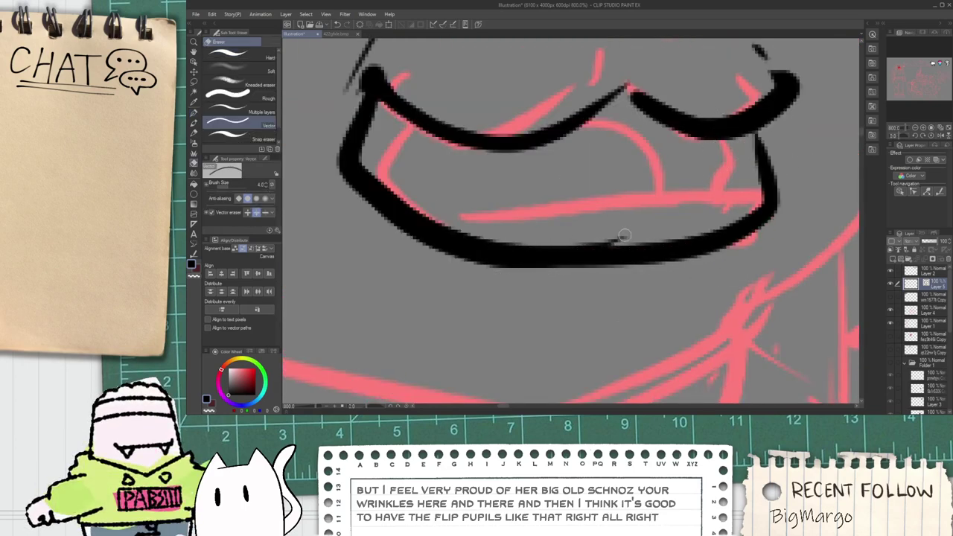
Step: Ink the upper edge of the lower lip and a short curved shape inside the open mouth
mouse_move(443, 223)
mouse_down()
mouse_move(749, 194)
mouse_move(747, 224)
mouse_up()
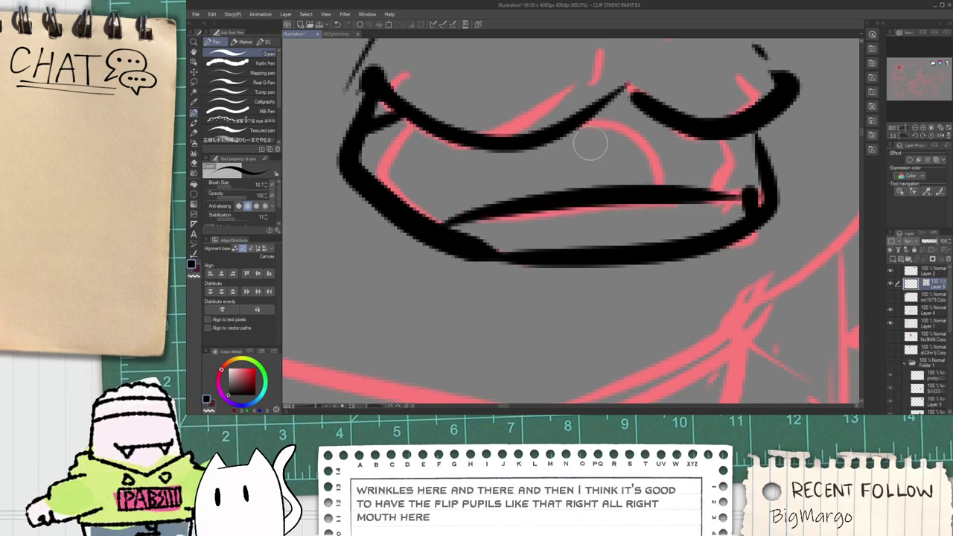
mouse_move(585, 122)
mouse_down()
mouse_move(625, 119)
mouse_move(680, 182)
mouse_up()
scroll(663, 168, down, 1)
scroll(664, 167, down, 2)
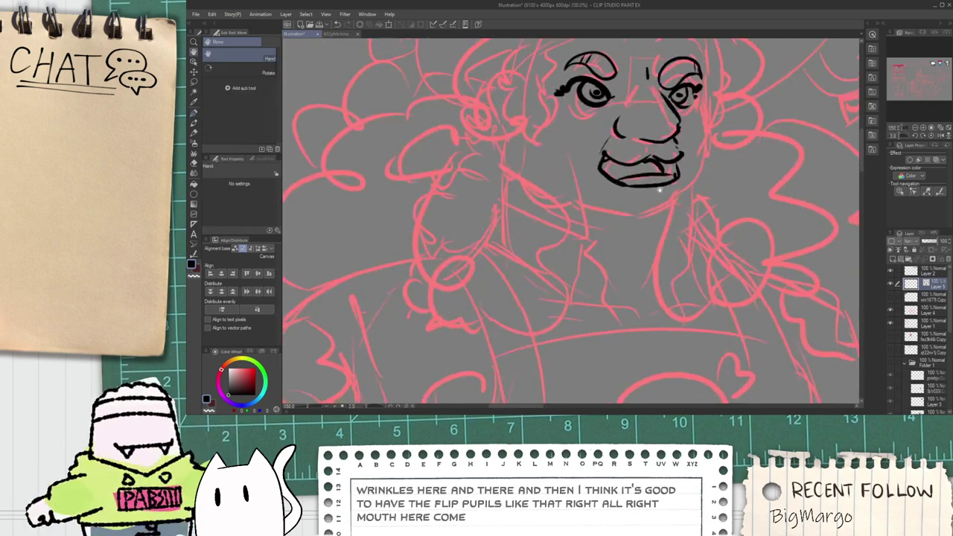
Step: Ink the chin line beneath the mouth and the right-hand jaw curve rising up the cheek
scroll(521, 227, up, 1)
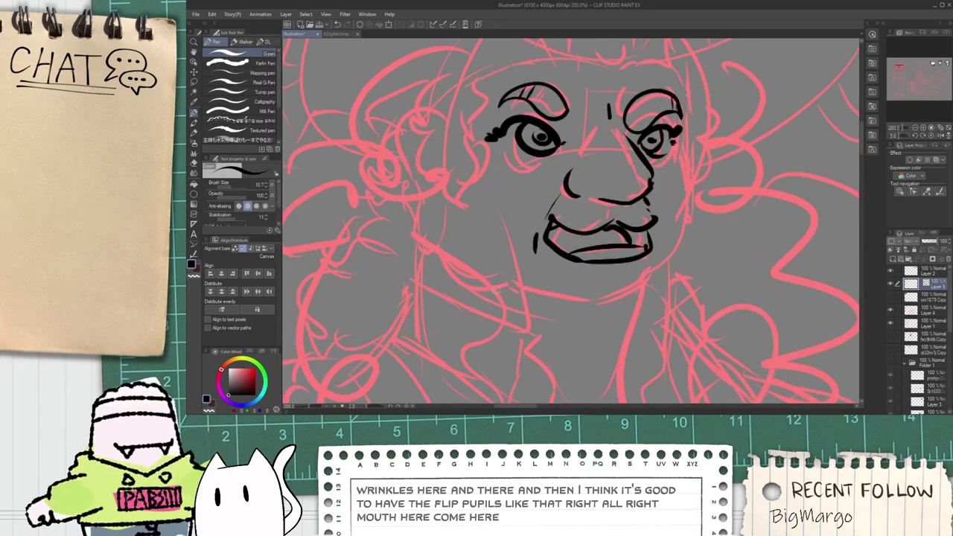
scroll(514, 284, up, 2)
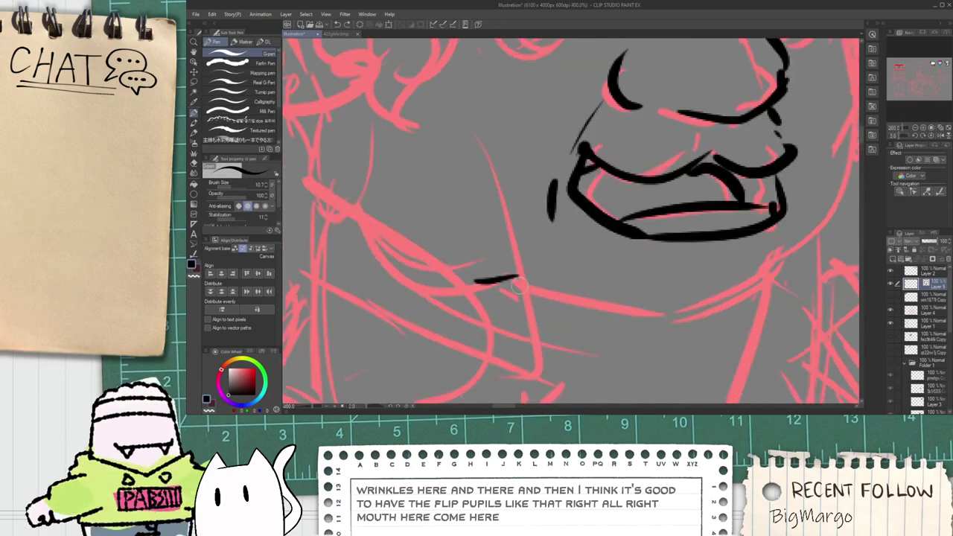
mouse_move(505, 278)
mouse_down()
mouse_move(784, 263)
mouse_move(773, 282)
mouse_move(662, 274)
mouse_move(651, 253)
mouse_move(656, 269)
mouse_move(717, 122)
mouse_up()
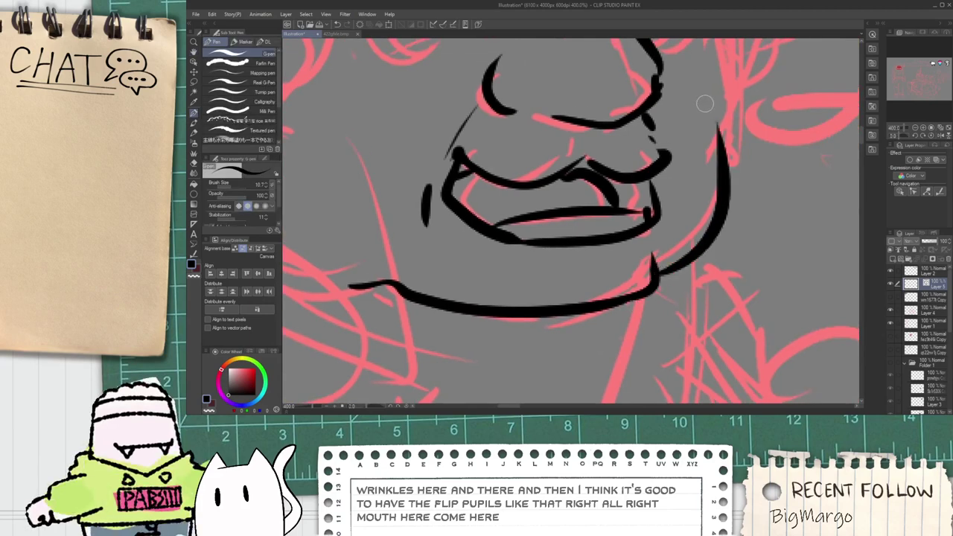
scroll(703, 105, down, 3)
scroll(648, 283, up, 3)
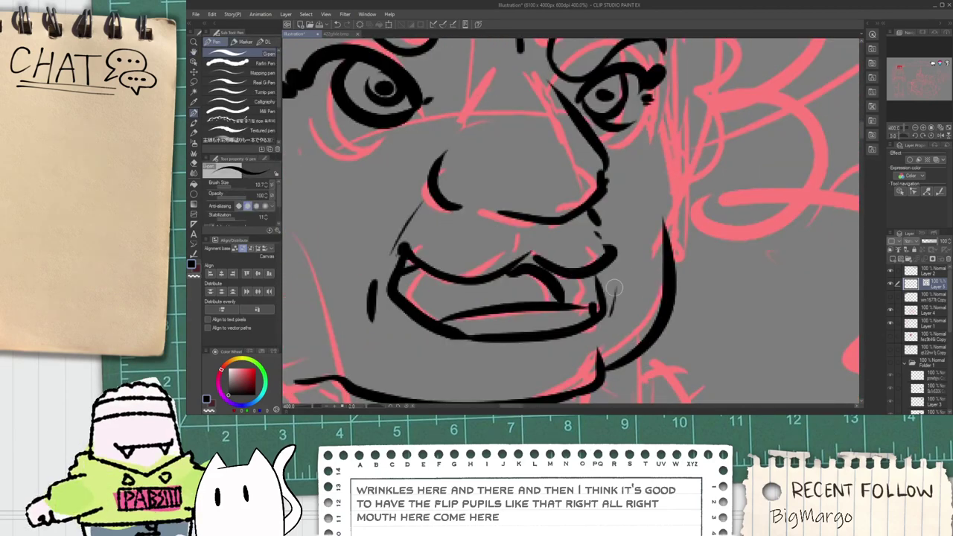
scroll(359, 333, down, 4)
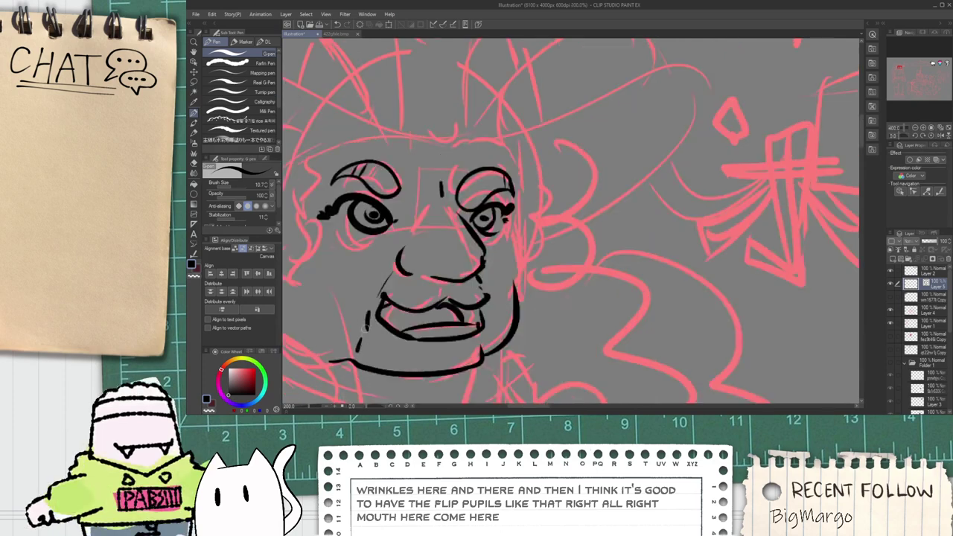
scroll(451, 294, up, 2)
drag(387, 270, 473, 282)
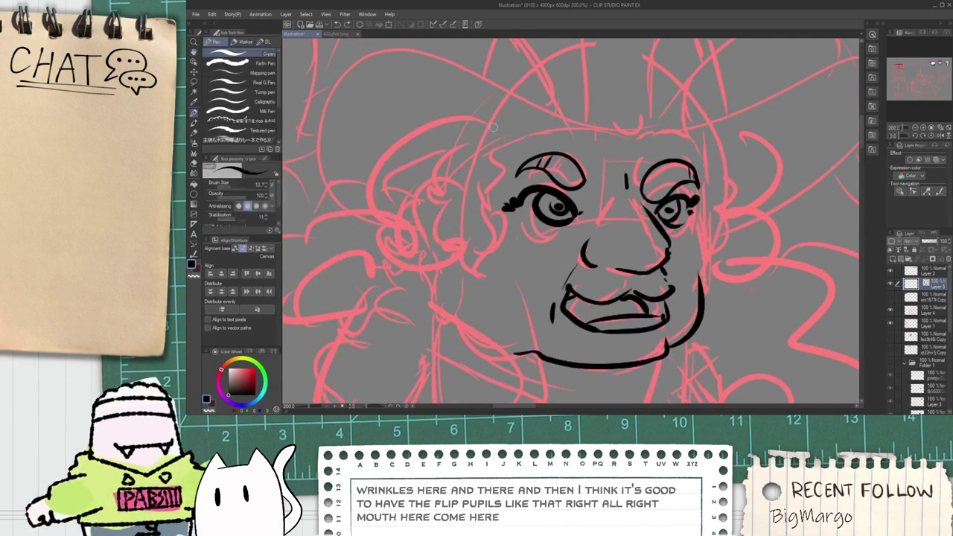
Step: Ink the rounded hair puff beside the left-hand eye, with a wavy inner edge and a ruffled lower edge
mouse_move(510, 143)
mouse_down()
mouse_move(419, 245)
mouse_move(403, 236)
mouse_move(430, 300)
mouse_move(491, 242)
mouse_move(492, 206)
mouse_up()
key(ctrl+z)
drag(494, 164, 514, 140)
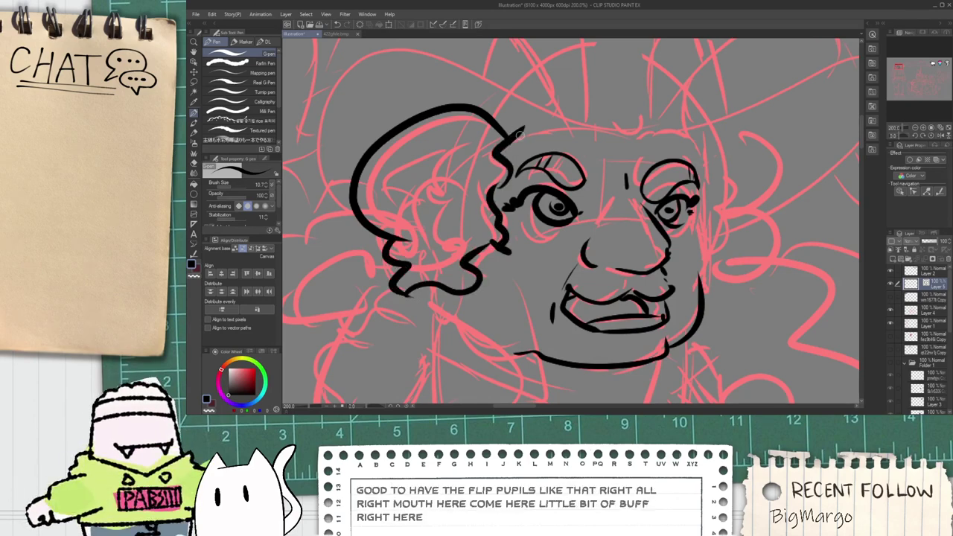
key(ctrl+z)
drag(494, 183, 503, 175)
scroll(516, 142, down, 1)
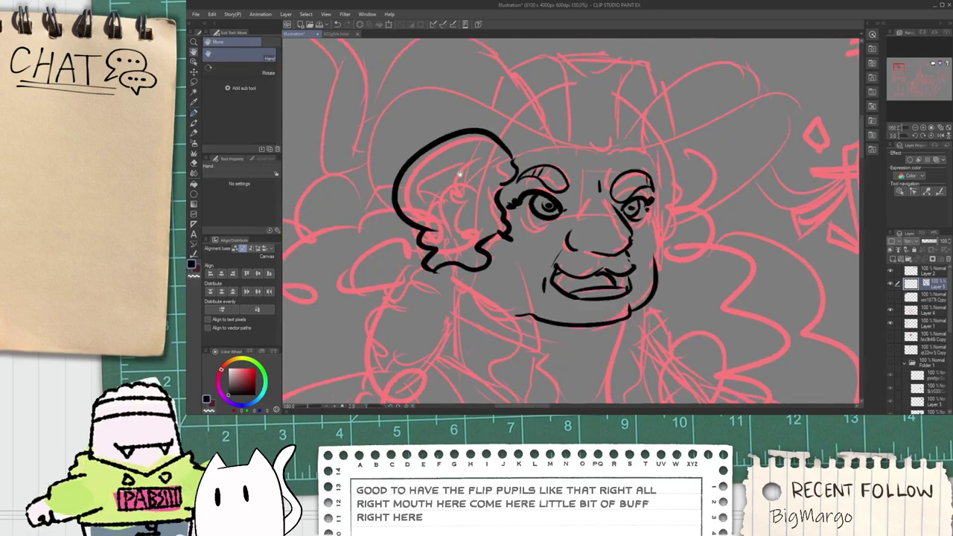
Step: Ink the hanging hair lock below the left-hand puff, with large lobes and a small pointed tip over the chest
scroll(459, 175, up, 1)
scroll(463, 303, down, 1)
scroll(464, 303, down, 1)
drag(463, 303, 512, 266)
scroll(514, 257, up, 1)
mouse_move(521, 180)
mouse_down()
mouse_move(481, 258)
mouse_move(535, 369)
mouse_move(524, 372)
mouse_move(541, 388)
mouse_move(601, 351)
mouse_move(594, 324)
mouse_move(581, 334)
mouse_move(614, 266)
mouse_move(592, 199)
mouse_up()
drag(415, 323, 496, 291)
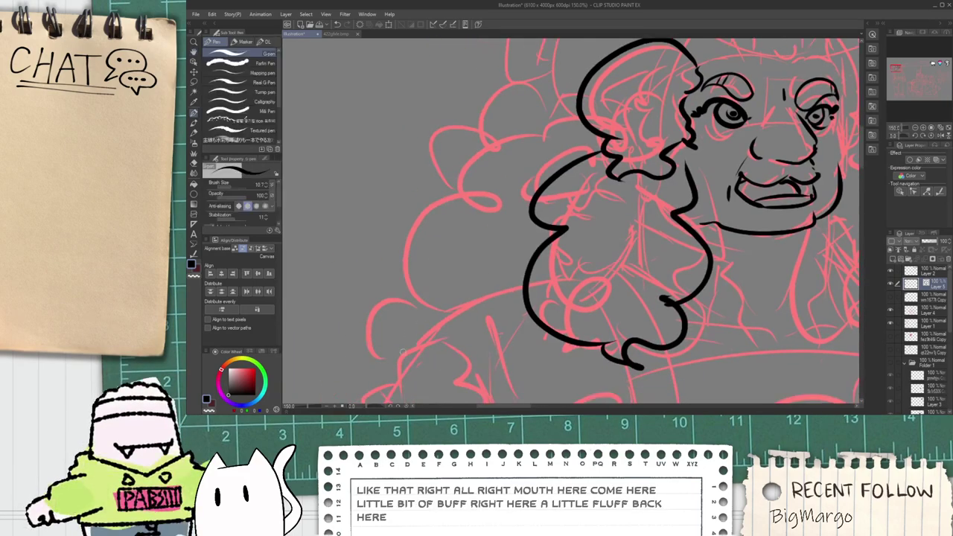
Step: Ink the scalloped outer edge of the left-hand back hair, rising from a small pointed tuft near the shoulder
scroll(405, 348, down, 2)
drag(403, 341, 423, 280)
scroll(423, 280, up, 1)
scroll(423, 280, up, 2)
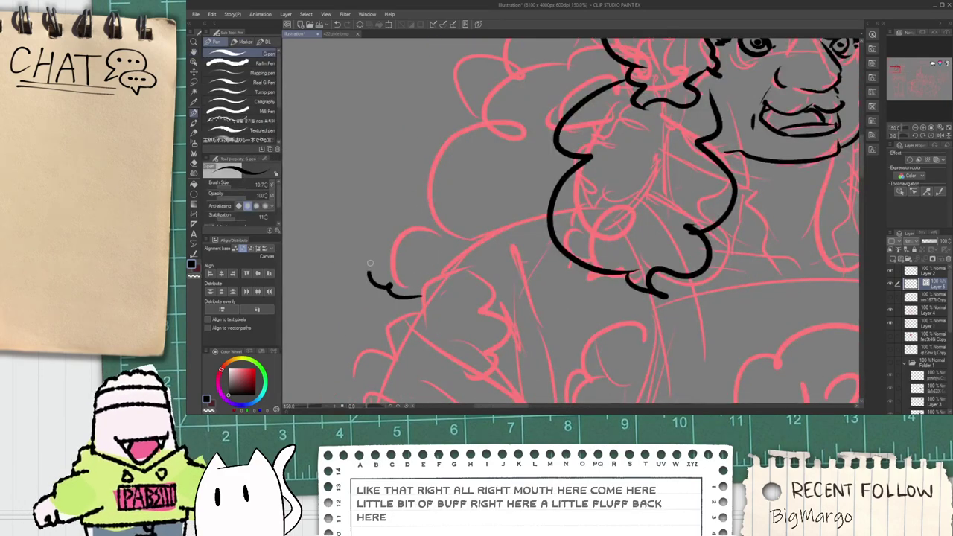
key(ctrl+z)
mouse_move(418, 314)
mouse_down()
mouse_move(389, 289)
mouse_move(349, 273)
mouse_move(410, 184)
mouse_move(442, 193)
mouse_move(466, 280)
mouse_move(467, 152)
mouse_move(538, 133)
mouse_up()
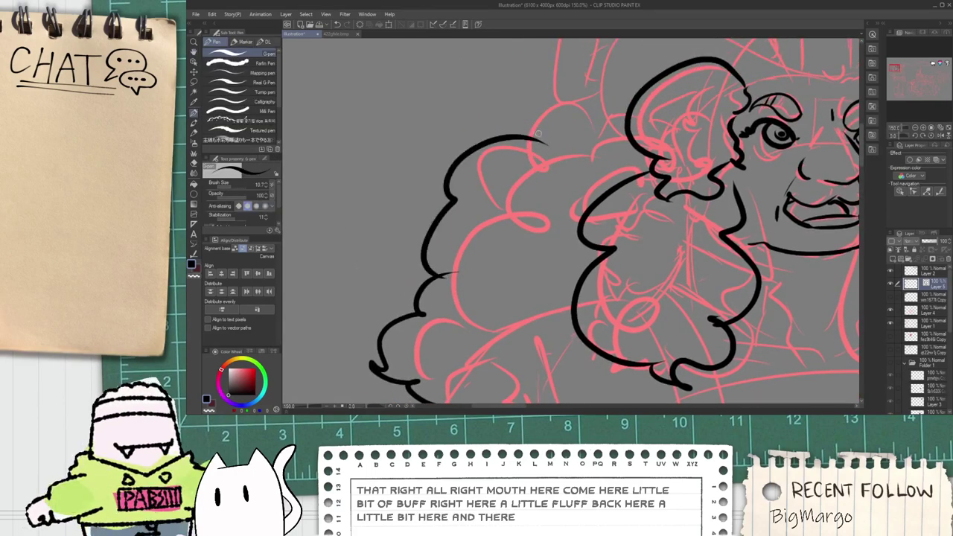
Step: Redraw the upper part of the left-hand back hair with smaller outer bumps and an inner row of large lobes
key(ctrl+z)
drag(427, 276, 565, 217)
key(ctrl+z)
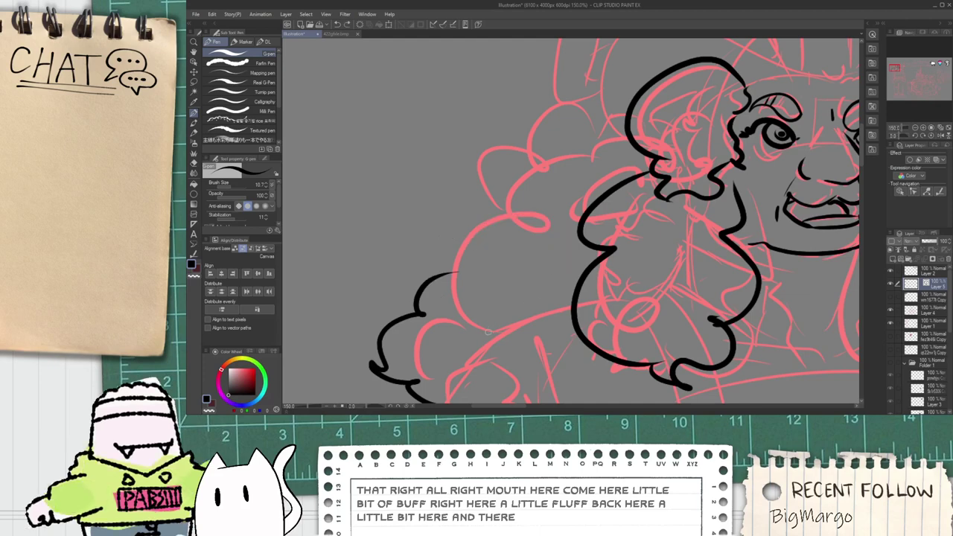
drag(448, 292, 516, 263)
mouse_move(471, 354)
mouse_down()
mouse_move(460, 247)
mouse_move(598, 179)
mouse_up()
Step: Erase the overlapping strokes in the left-hand back hair and ink two more outer lobes up to the round puff
key(e)
scroll(450, 298, up, 1)
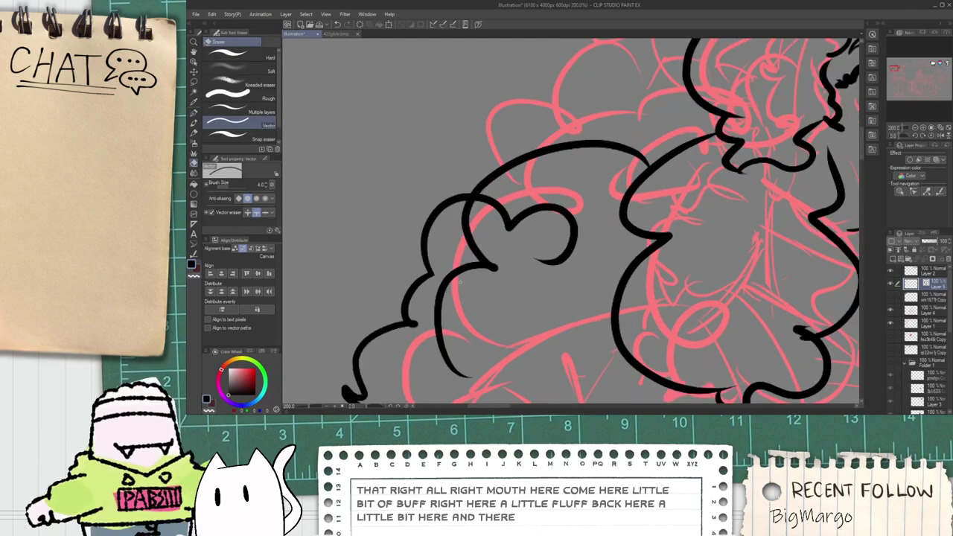
mouse_move(499, 229)
mouse_down()
mouse_move(525, 208)
mouse_move(484, 291)
mouse_move(526, 218)
mouse_move(606, 205)
mouse_up()
scroll(525, 208, down, 2)
scroll(525, 208, up, 1)
key(p)
key(e)
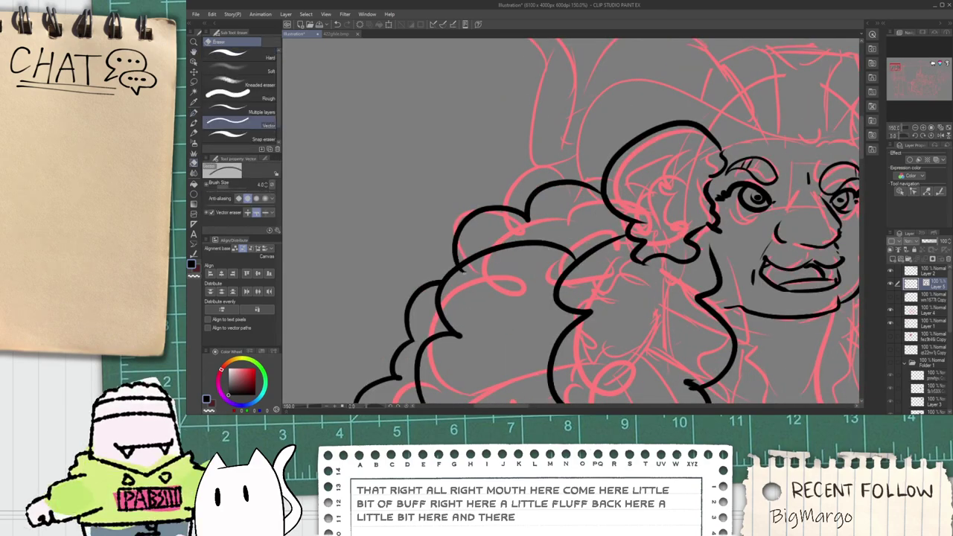
drag(463, 271, 470, 274)
Step: Lower the G-pen's brush size to 8.0
scroll(469, 274, down, 2)
key(space)
drag(661, 250, 592, 206)
scroll(592, 206, up, 2)
drag(487, 220, 500, 212)
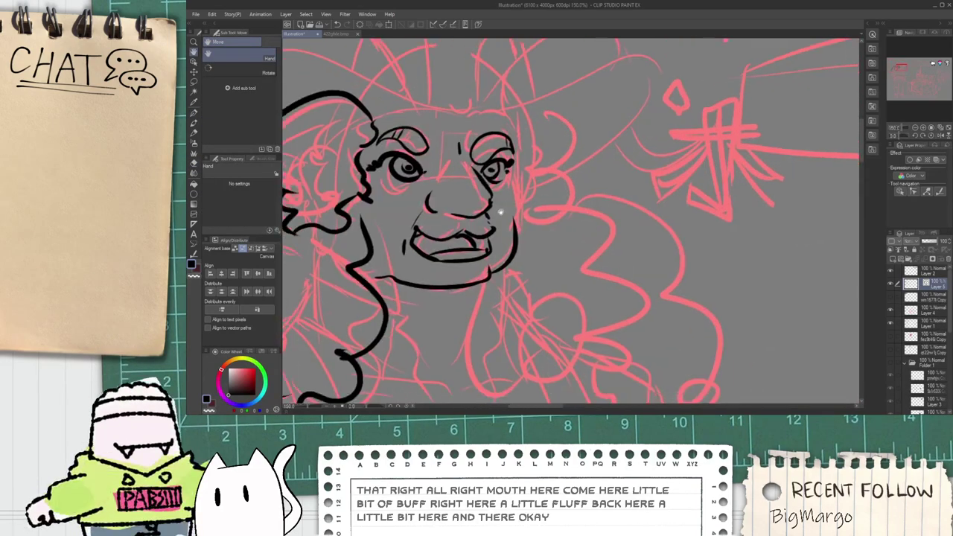
scroll(500, 212, down, 4)
key(p)
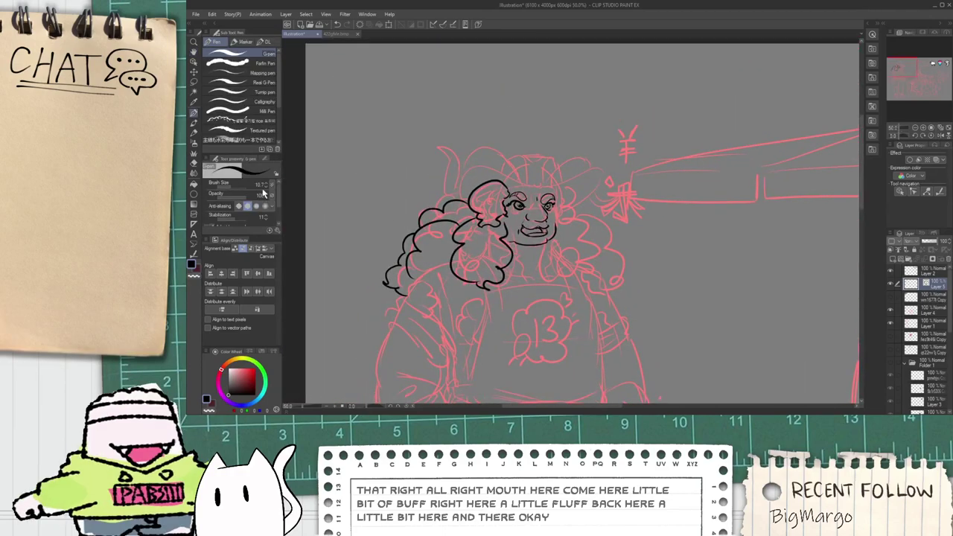
key(space)
drag(559, 207, 488, 193)
scroll(489, 192, up, 3)
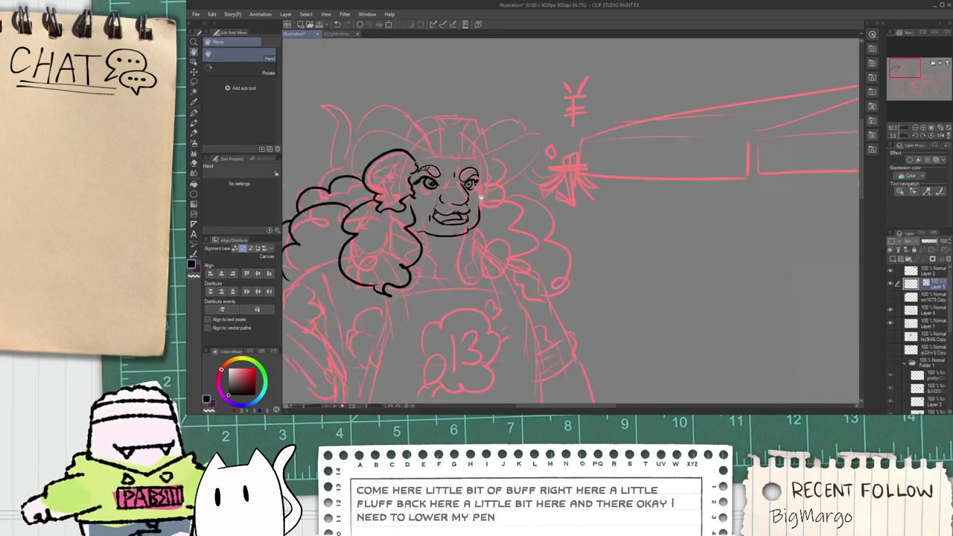
drag(336, 200, 492, 188)
scroll(491, 188, down, 1)
drag(420, 260, 506, 254)
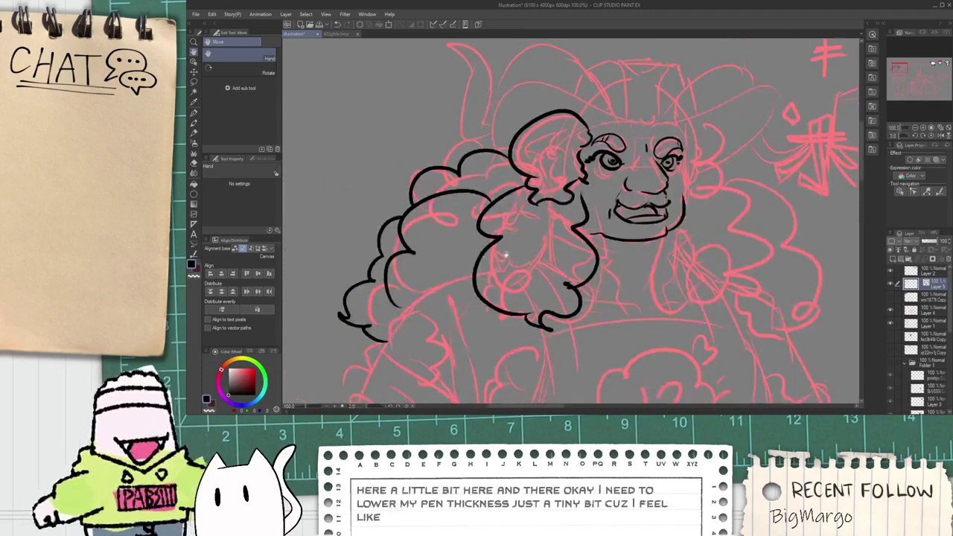
Step: Select the inked left-hand hair strokes and thin them by lowering their brush size slightly
key(o)
drag(381, 142, 564, 373)
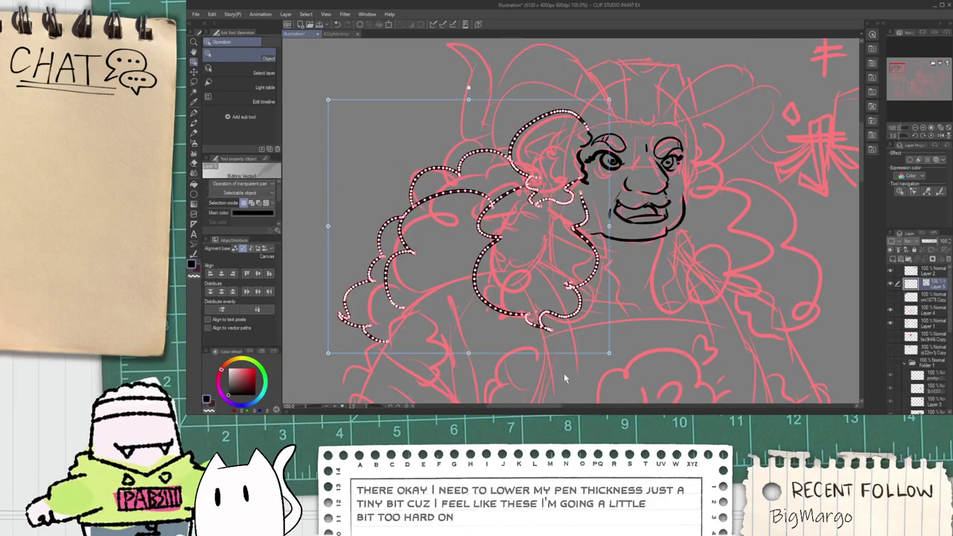
drag(280, 199, 279, 204)
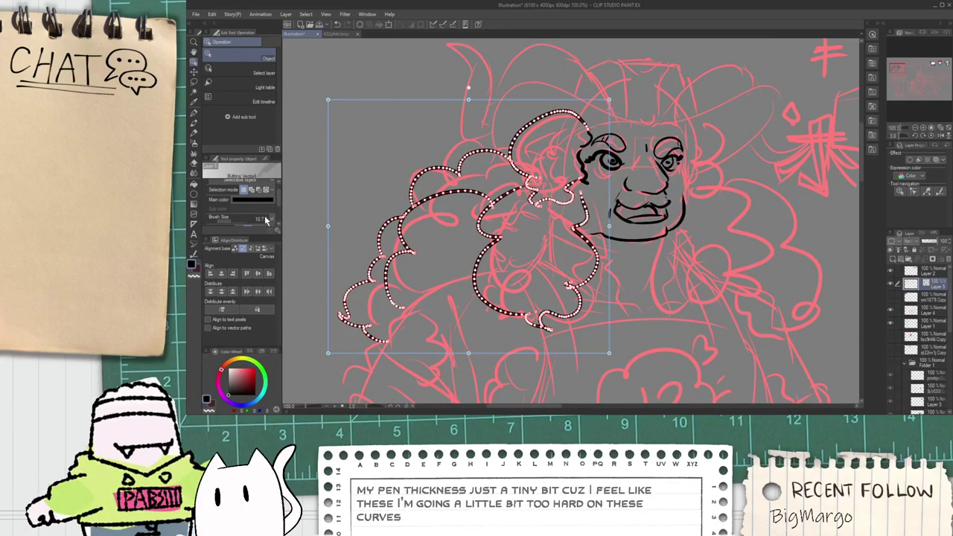
click(266, 221)
click(267, 221)
click(318, 184)
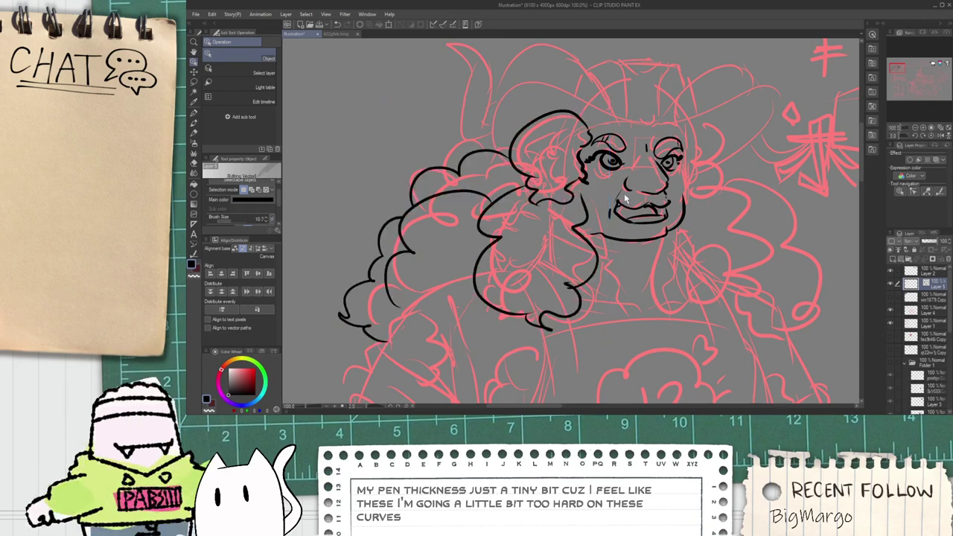
Step: Ink a connecting line from the notch in the left-hand hair lock to the end of the jawline
scroll(626, 197, up, 2)
key(p)
scroll(656, 240, up, 3)
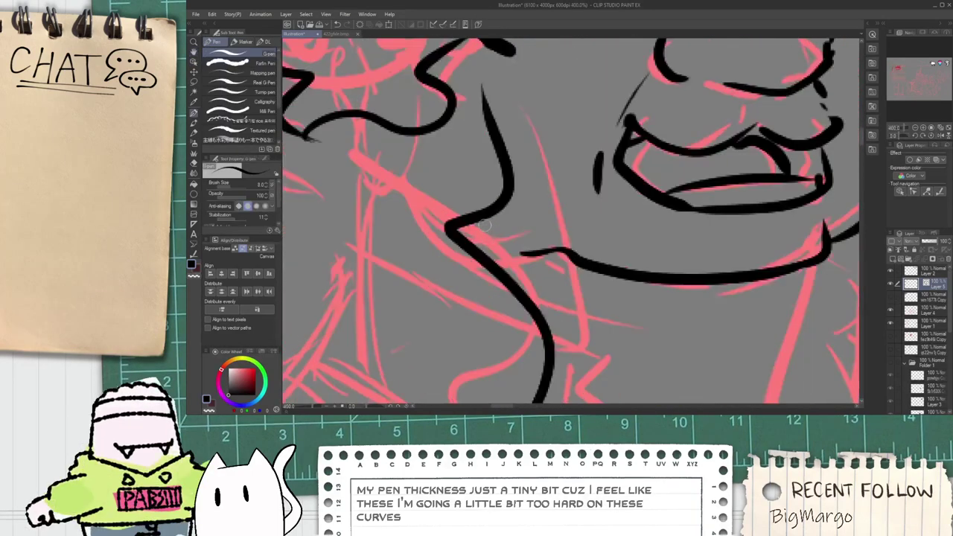
scroll(484, 224, up, 2)
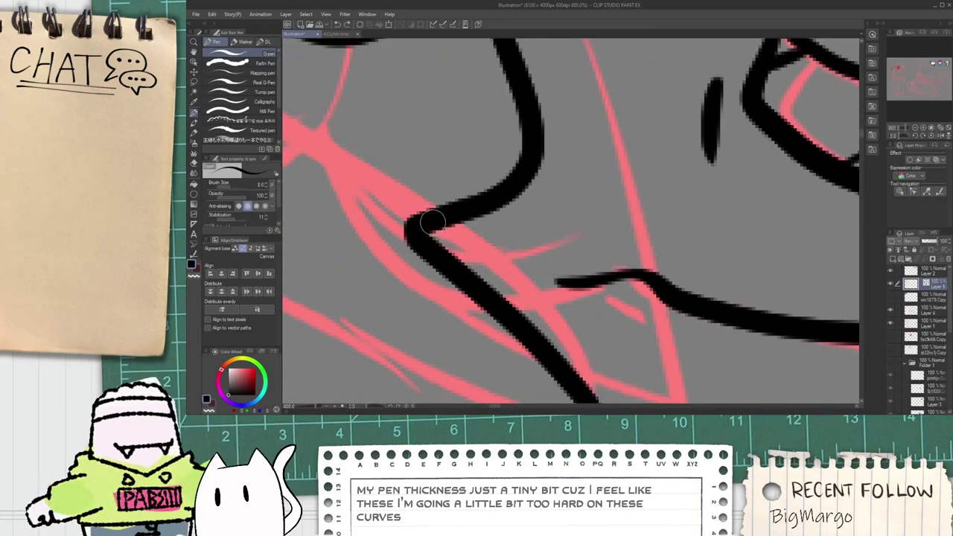
mouse_move(432, 221)
mouse_down()
mouse_move(485, 267)
mouse_move(589, 295)
mouse_up()
key(ctrl+z)
drag(434, 214, 577, 292)
scroll(593, 250, down, 3)
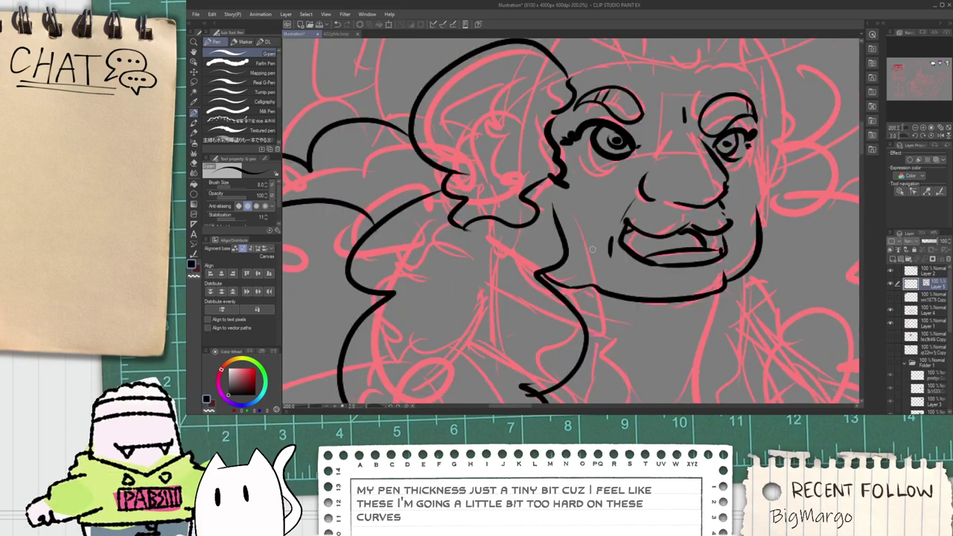
scroll(593, 250, up, 2)
scroll(476, 246, down, 4)
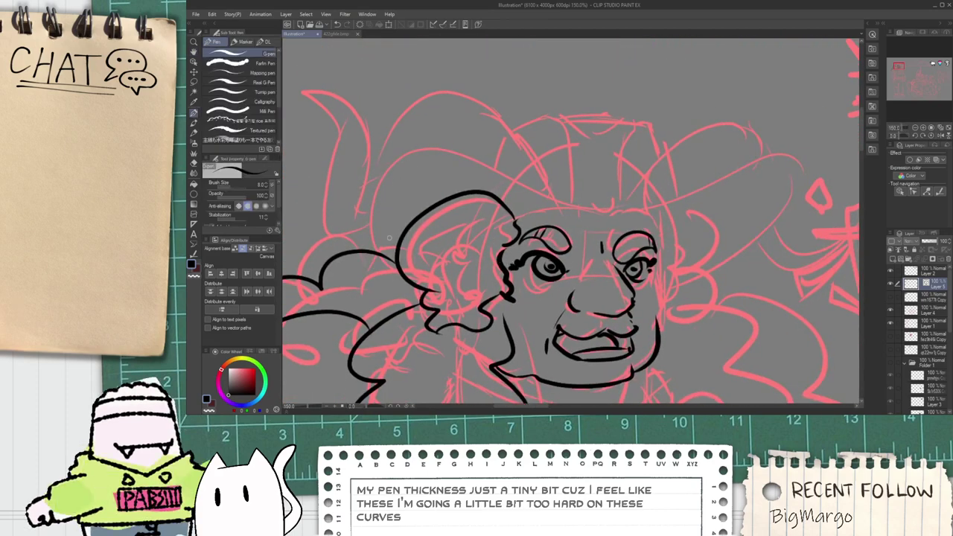
Step: Ink the left-hand hat brim as a curve from the back hair, up around the puff and across the forehead
scroll(389, 236, up, 2)
drag(365, 253, 698, 194)
key(ctrl+z)
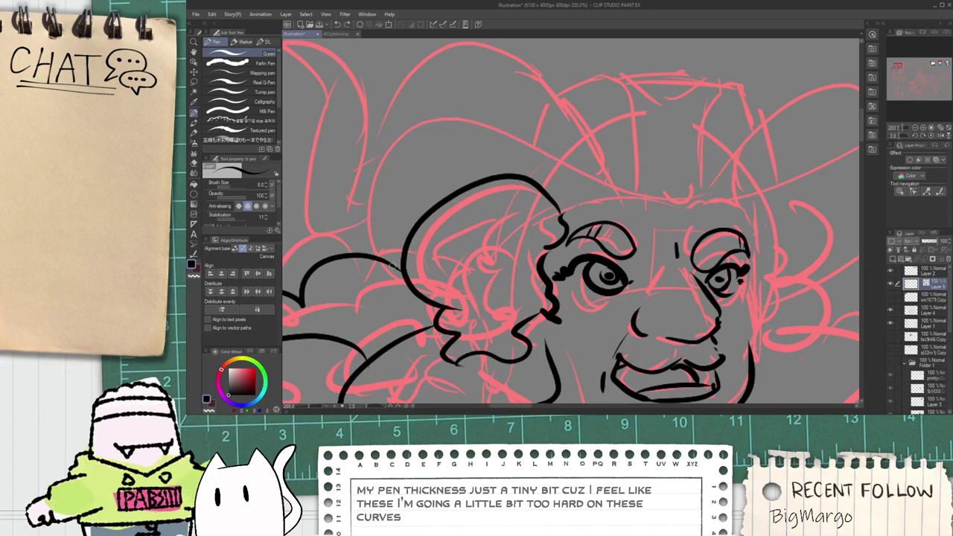
drag(363, 253, 706, 213)
scroll(700, 198, up, 1)
scroll(670, 205, down, 2)
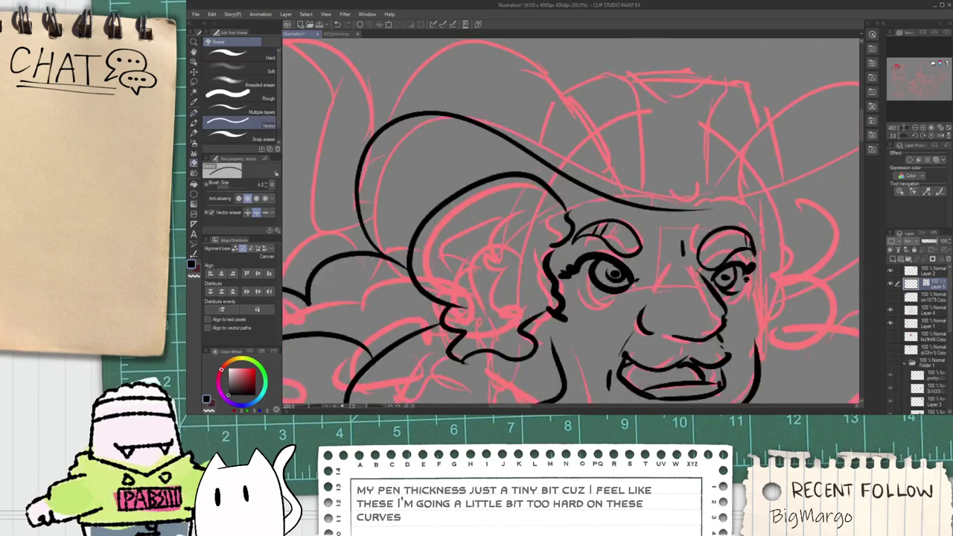
drag(615, 216, 521, 233)
Step: Ink the nearly straight lower hat edge above the eyebrows and the right-hand brim sweeping up and curling back under
scroll(521, 233, up, 1)
drag(444, 242, 649, 246)
key(ctrl+z)
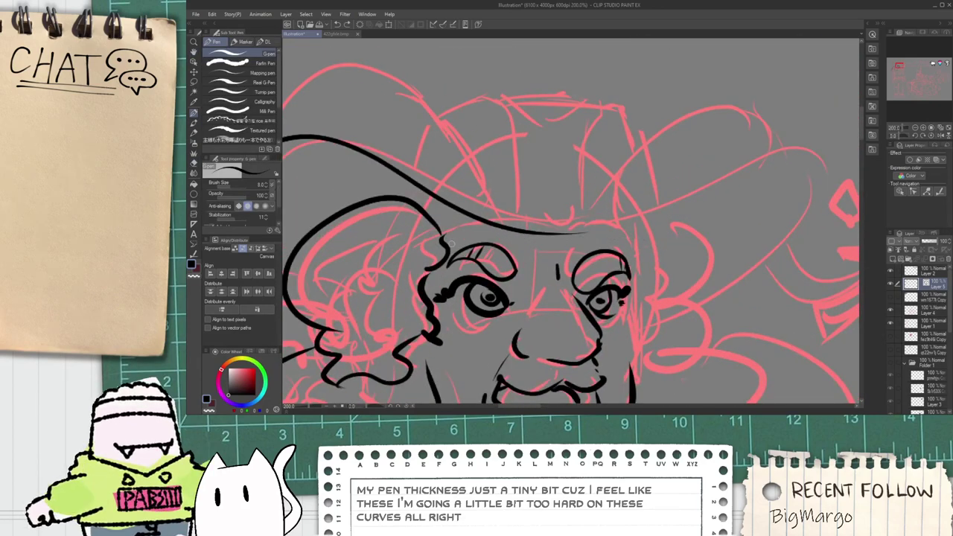
drag(445, 242, 648, 252)
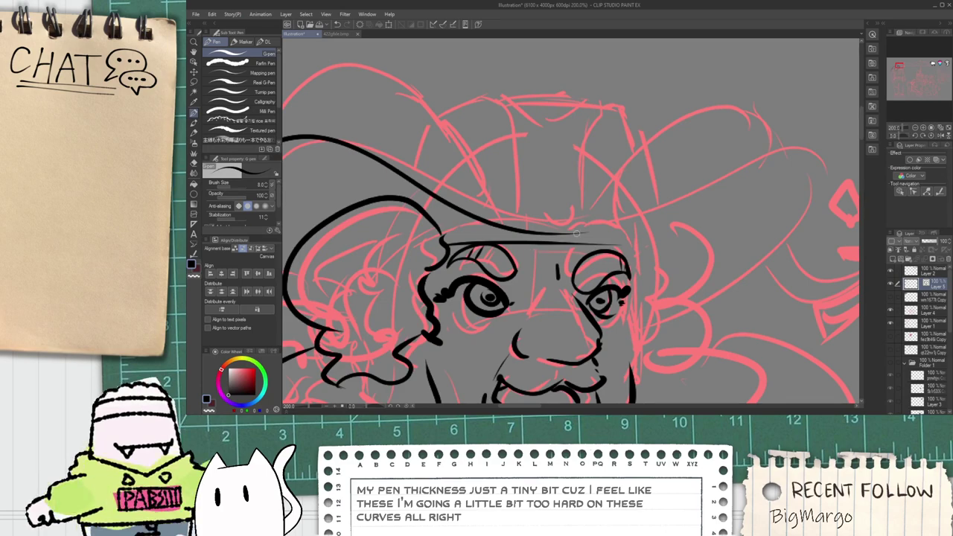
mouse_move(585, 233)
mouse_down()
mouse_move(744, 181)
mouse_move(724, 273)
mouse_up()
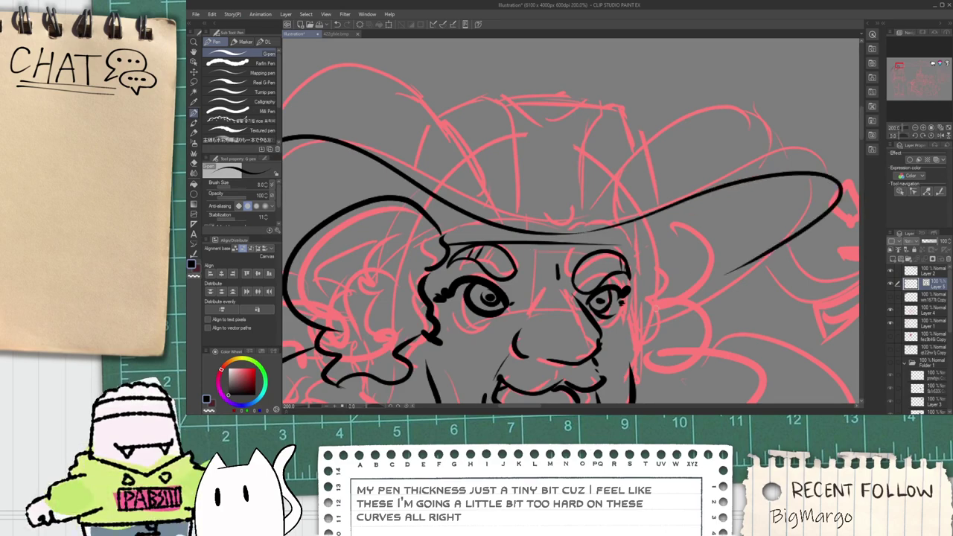
Step: Ink the right-hand hair's wavy outer contour from under the hat brim down to cheek level
scroll(623, 277, up, 1)
scroll(623, 276, down, 2)
mouse_move(623, 276)
mouse_down()
mouse_move(565, 210)
mouse_move(655, 213)
mouse_move(613, 327)
mouse_up()
scroll(564, 209, up, 1)
key(ctrl+z)
mouse_move(561, 179)
mouse_down()
mouse_move(619, 217)
mouse_move(604, 321)
mouse_up()
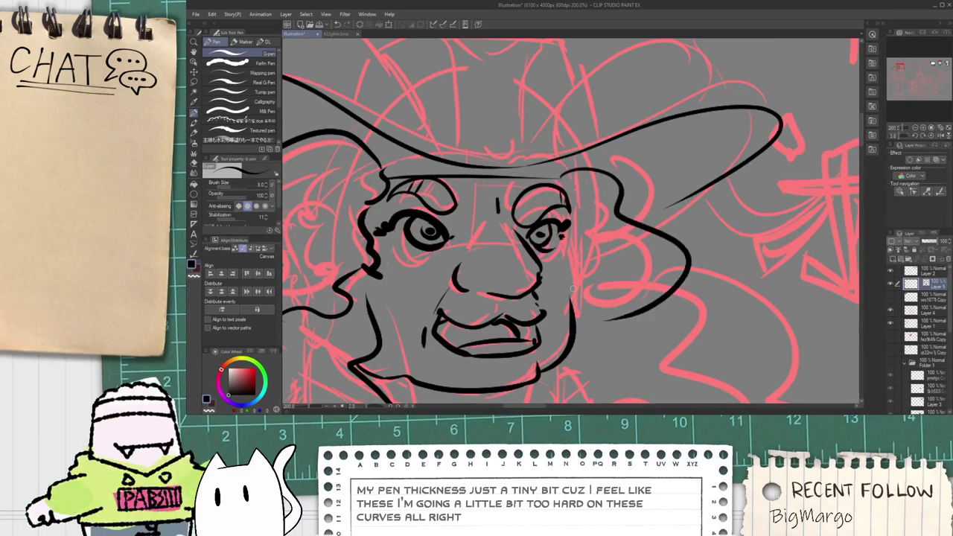
Step: Ink the right-hand side of the face from the outer eye corner down to the jaw curve
mouse_move(564, 233)
mouse_down()
mouse_move(586, 311)
mouse_move(595, 314)
mouse_up()
key(ctrl+z)
scroll(561, 246, up, 1)
drag(563, 242, 577, 385)
key(ctrl+z)
mouse_move(564, 242)
mouse_down()
mouse_move(581, 365)
mouse_move(561, 330)
mouse_move(550, 249)
mouse_up()
scroll(571, 376, down, 3)
scroll(550, 250, up, 1)
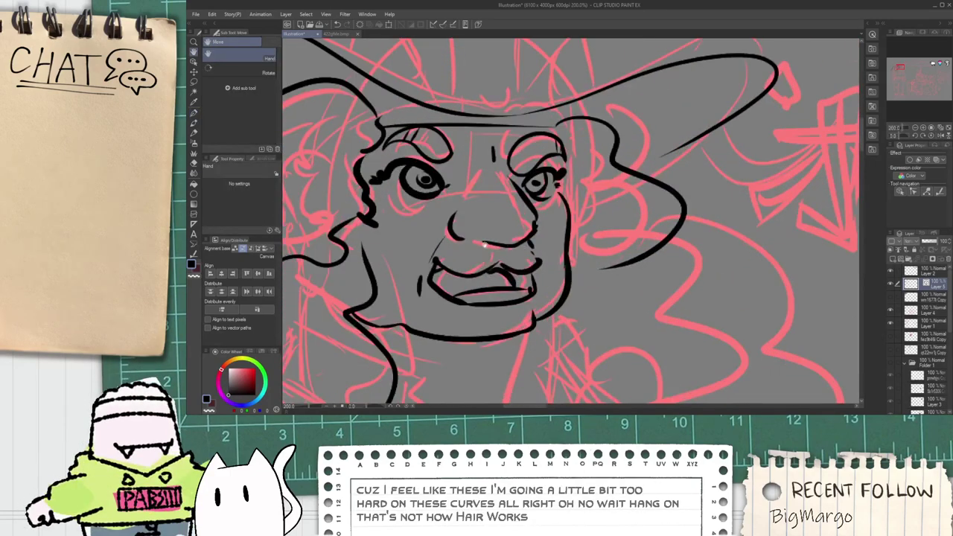
Step: Ink a cheekbone crease on the left-hand cheek and rework the short line beside the right-hand outer eye corner
scroll(388, 223, up, 2)
drag(350, 238, 402, 291)
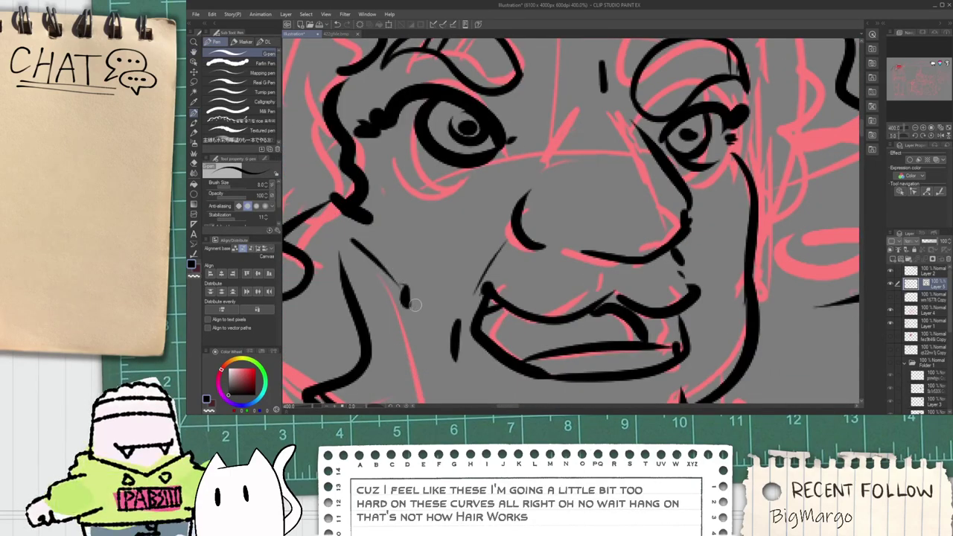
scroll(431, 320, down, 3)
mouse_move(515, 309)
mouse_down()
mouse_move(484, 291)
mouse_move(522, 316)
mouse_up()
scroll(509, 274, up, 1)
scroll(506, 241, up, 2)
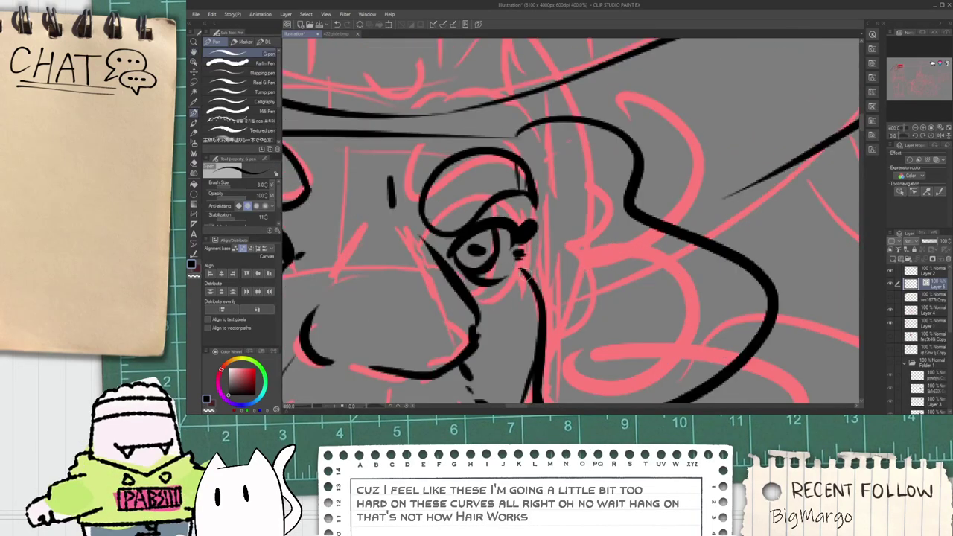
key(ctrl+z)
drag(534, 213, 520, 268)
scroll(520, 266, down, 3)
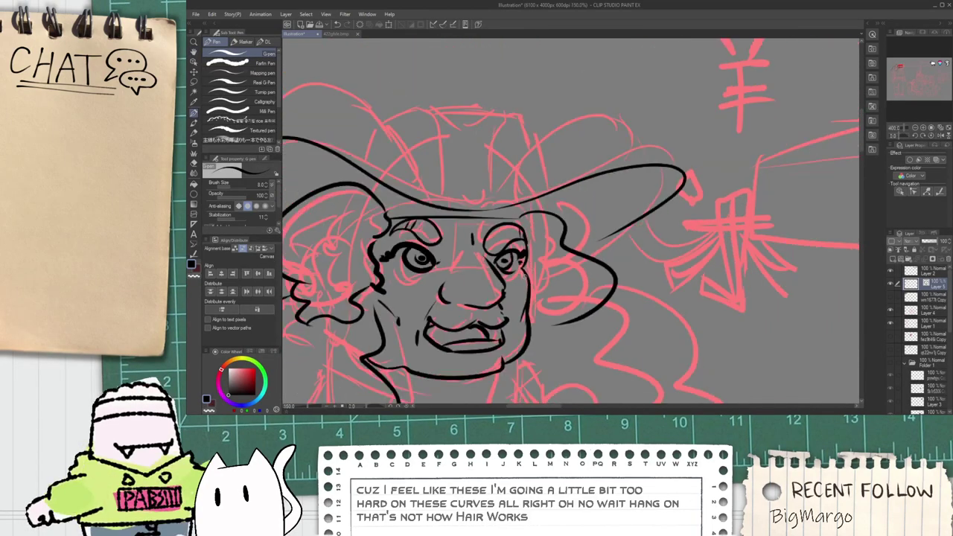
Step: Ink the right-hand front hair lock's scalloped contour down to its pointed tip and up beside the neck, trimming the overshoot
drag(506, 358, 497, 295)
mouse_move(488, 328)
mouse_down()
mouse_move(485, 227)
mouse_move(481, 261)
mouse_move(553, 341)
mouse_move(573, 296)
mouse_up()
key(ctrl+z)
scroll(553, 338, up, 1)
mouse_move(535, 345)
mouse_down()
mouse_move(583, 317)
mouse_move(636, 257)
mouse_move(597, 240)
mouse_move(627, 260)
mouse_move(607, 164)
mouse_move(578, 179)
mouse_move(582, 202)
mouse_up()
scroll(608, 240, down, 1)
key(e)
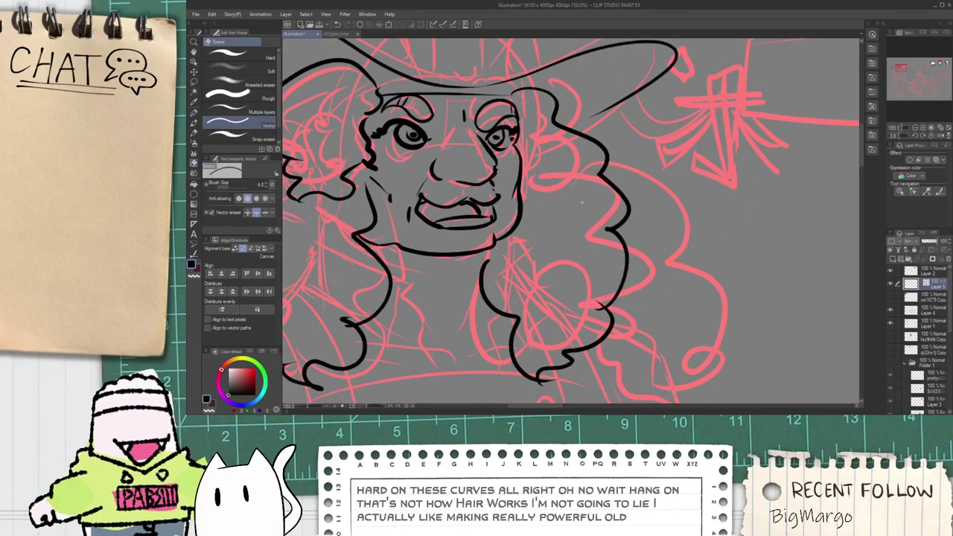
scroll(521, 365, up, 6)
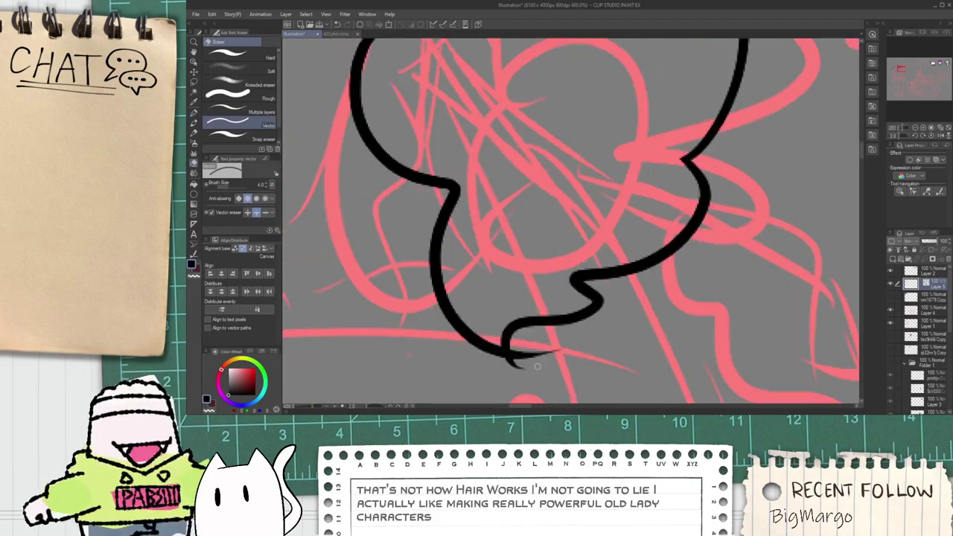
scroll(510, 370, down, 5)
drag(426, 353, 507, 304)
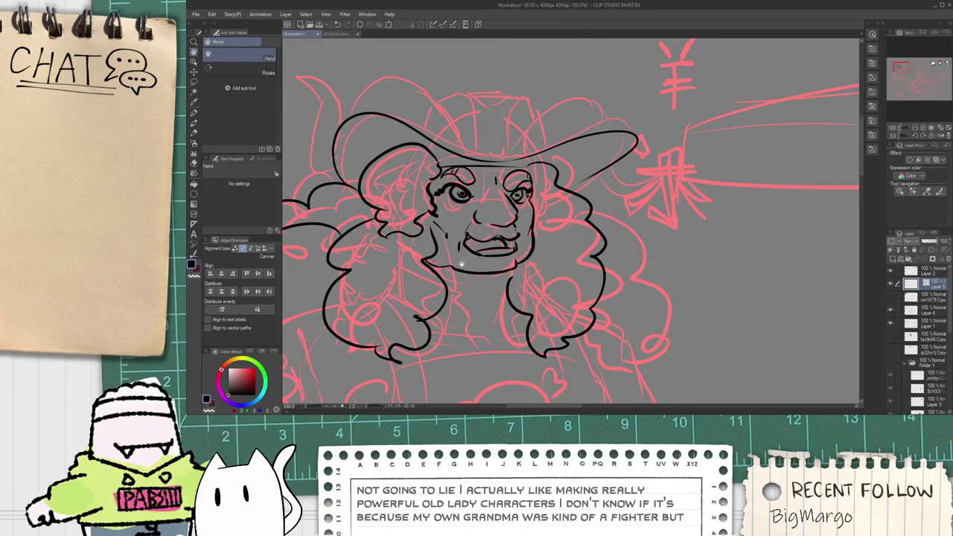
Step: Ink the scalloped back-hair contour behind the right-hand front lock, from cheek level outward and down
mouse_move(462, 264)
mouse_down()
mouse_move(551, 311)
mouse_move(510, 248)
mouse_up()
scroll(487, 279, up, 5)
key(p)
scroll(585, 302, down, 2)
key(h)
scroll(533, 282, down, 2)
scroll(507, 238, up, 1)
key(p)
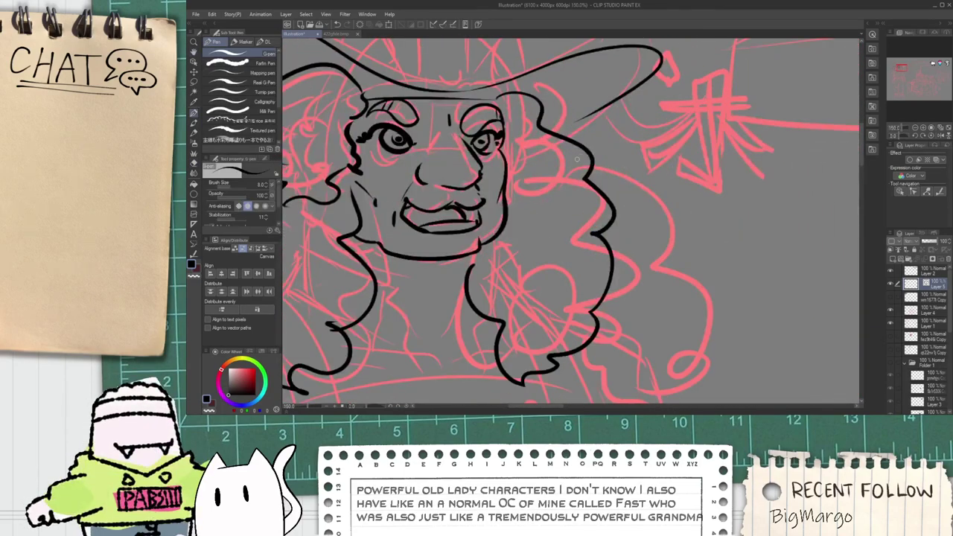
mouse_move(588, 159)
mouse_down()
mouse_move(693, 251)
mouse_move(653, 303)
mouse_move(597, 190)
mouse_move(576, 199)
mouse_up()
Step: Clean up the overshooting line ends on the left-hand front hair lock
key(space)
scroll(590, 200, down, 1)
scroll(589, 200, down, 1)
mouse_move(447, 215)
mouse_down()
mouse_move(489, 208)
mouse_move(475, 222)
mouse_up()
scroll(488, 207, up, 3)
key(e)
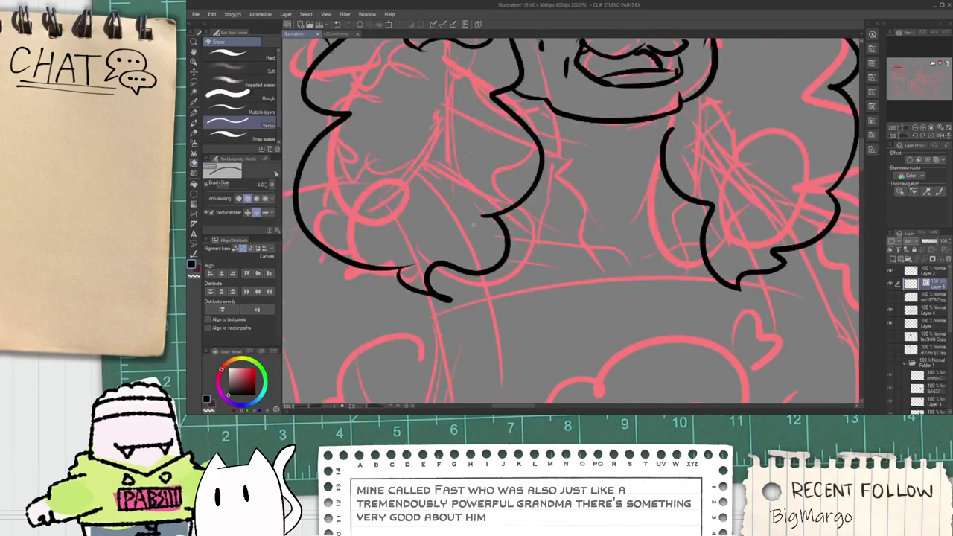
scroll(474, 225, up, 2)
scroll(487, 235, down, 4)
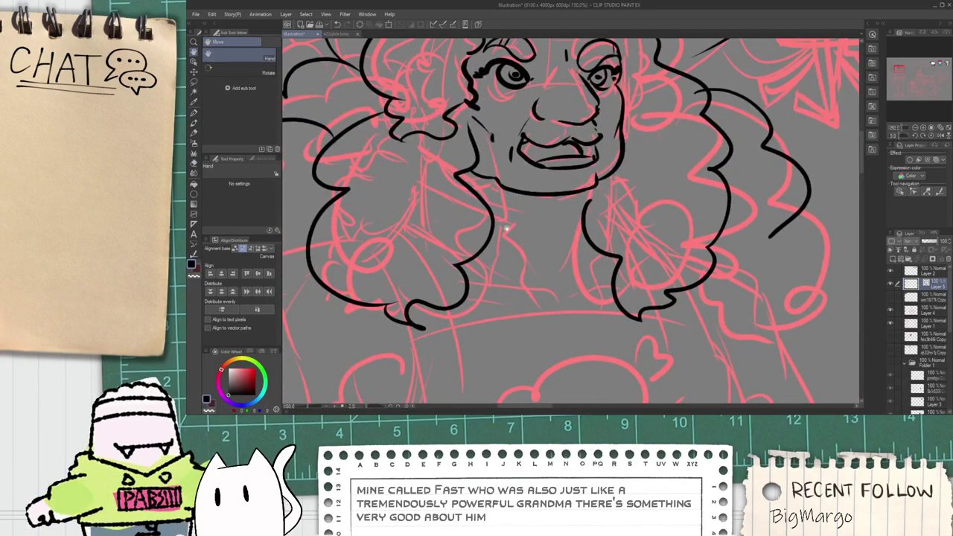
Step: Ink the folded collar point emerging from behind the left-hand hair lock and erase the line ends crossing the hair
scroll(487, 224, up, 2)
key(p)
drag(488, 219, 528, 235)
key(ctrl+z)
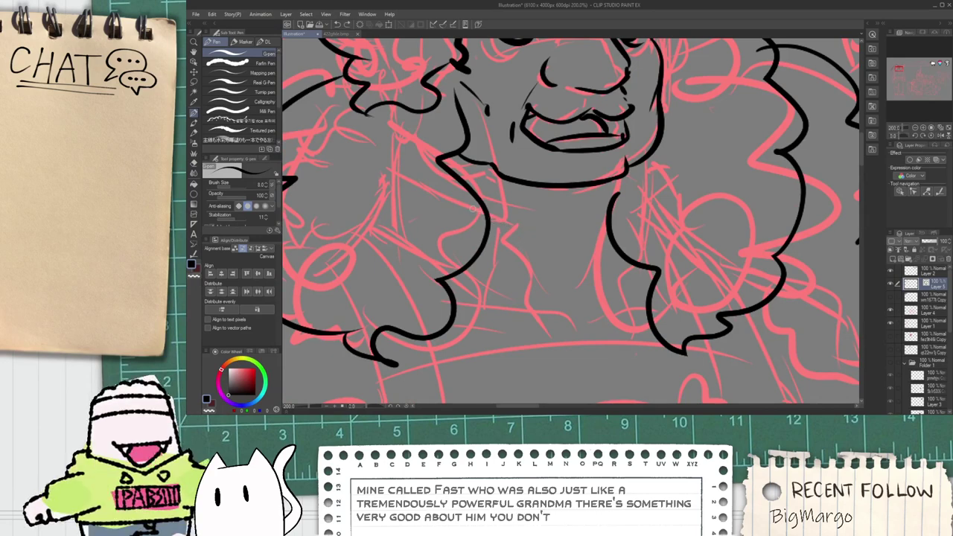
drag(473, 206, 524, 222)
scroll(470, 273, up, 2)
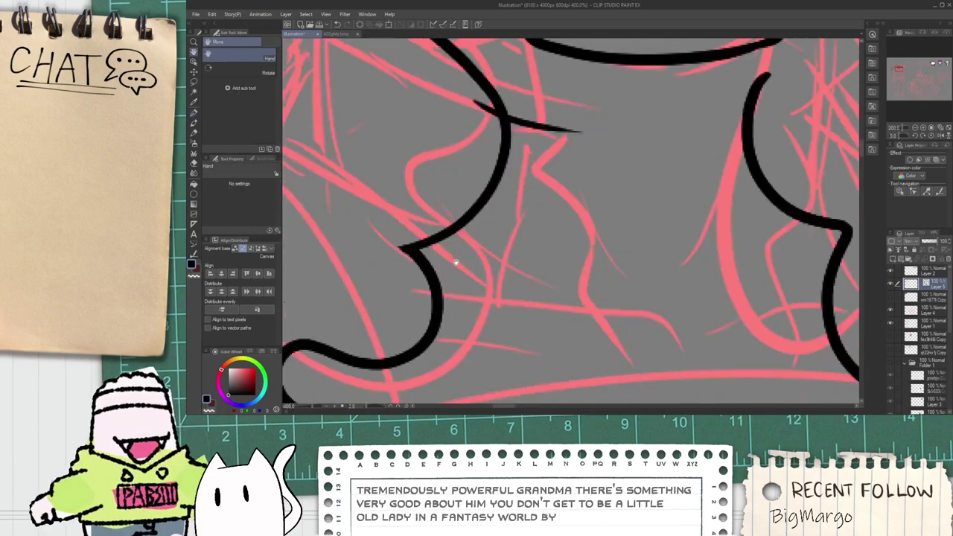
mouse_move(408, 227)
mouse_down()
mouse_move(497, 287)
mouse_move(551, 153)
mouse_move(560, 197)
mouse_up()
key(e)
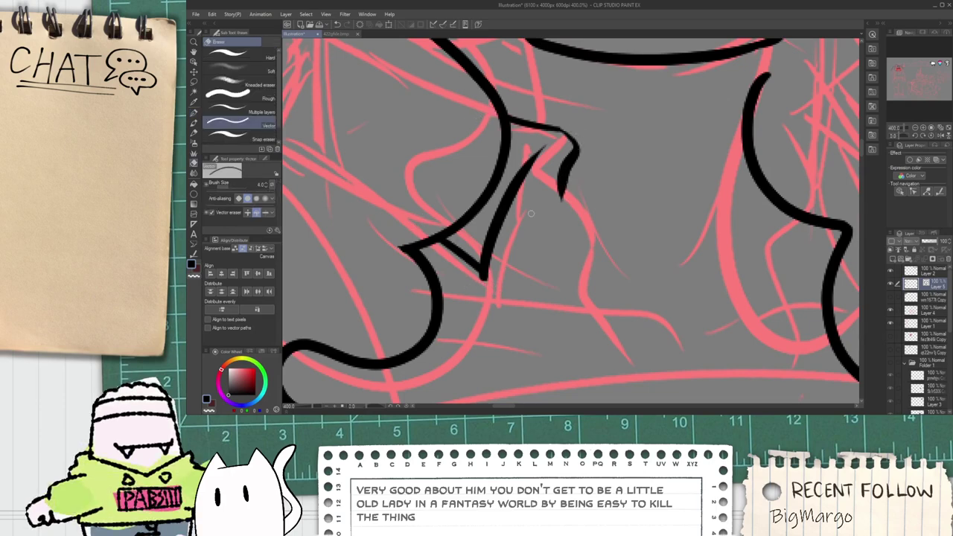
key(p)
Step: Ink the left-hand collar edge stepping outward and curving down to the chest, cleaning its junction with the fold
scroll(560, 158, down, 2)
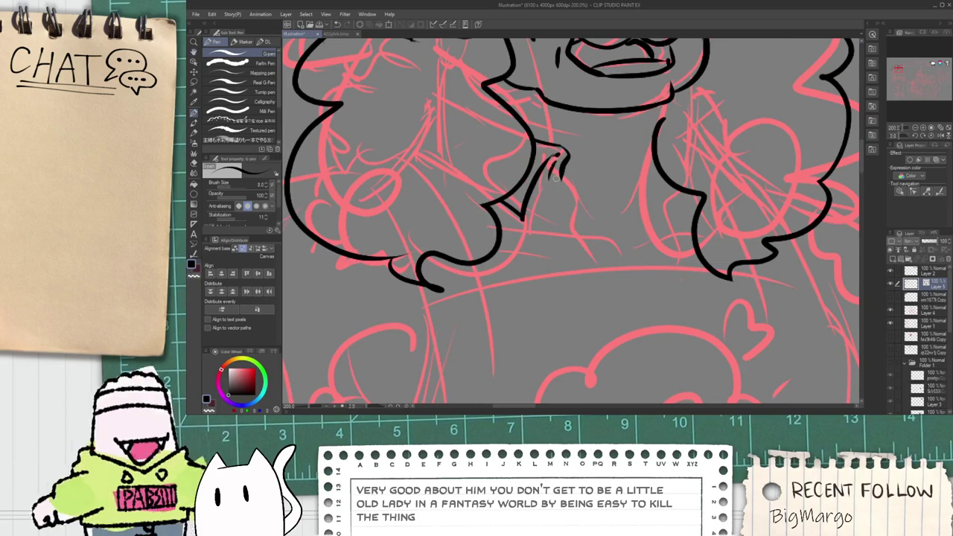
mouse_move(561, 175)
mouse_down()
mouse_move(580, 188)
mouse_move(578, 251)
mouse_move(594, 201)
mouse_move(602, 250)
mouse_up()
key(ctrl+z)
key(ctrl+z)
drag(559, 175, 611, 288)
key(e)
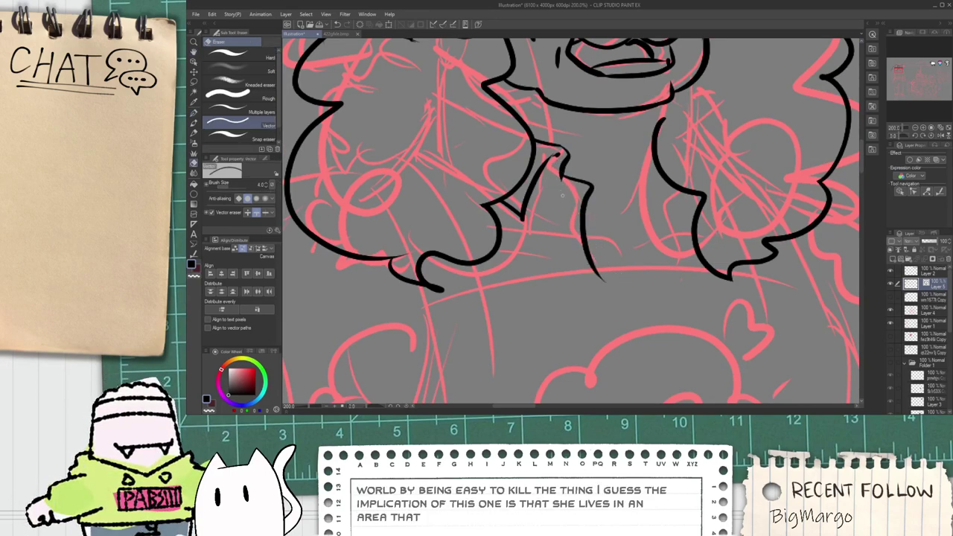
scroll(566, 184, up, 2)
drag(566, 175, 576, 193)
scroll(566, 187, down, 2)
Step: Ink the right-hand collar edge from under the hair lock down to the chest and tidy its line ends
key(p)
mouse_move(633, 197)
mouse_down()
mouse_move(516, 195)
mouse_move(549, 276)
mouse_move(548, 214)
mouse_up()
key(ctrl+z)
key(e)
drag(571, 173, 579, 159)
scroll(562, 215, up, 4)
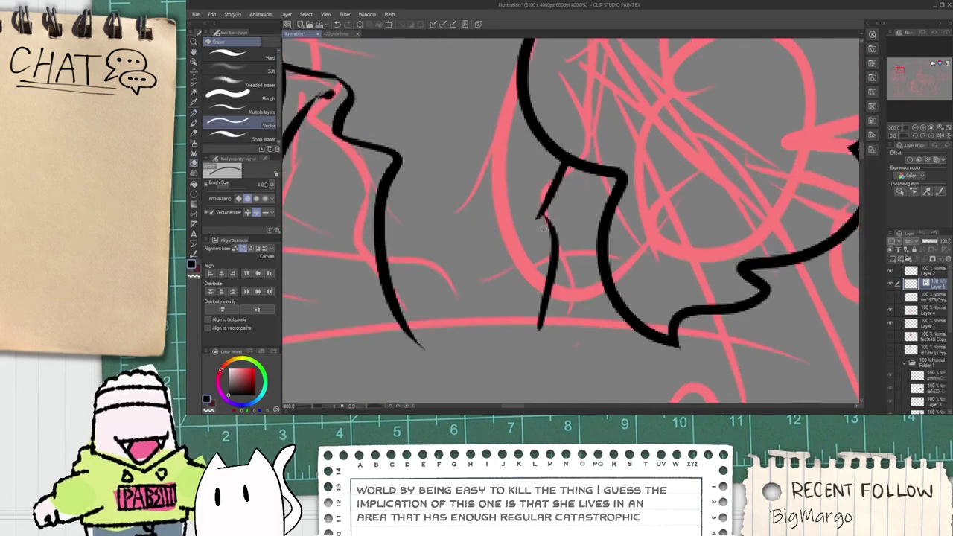
scroll(537, 228, down, 4)
drag(503, 276, 504, 244)
scroll(507, 247, up, 3)
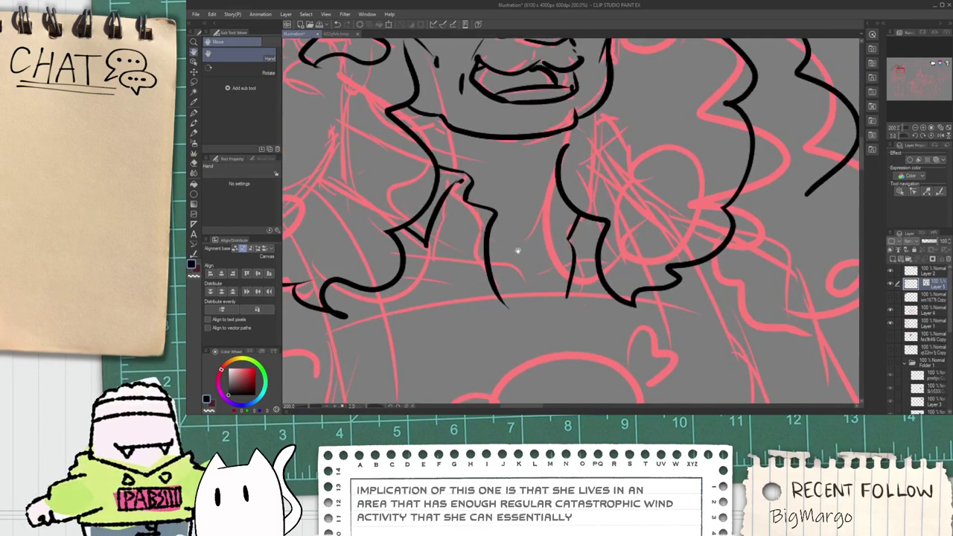
Step: Ink the two short collarbone lines at the base of the neck and trim the overshoot past the collar
key(p)
mouse_move(456, 261)
mouse_down()
mouse_move(580, 309)
mouse_move(665, 268)
mouse_up()
key(e)
click(473, 263)
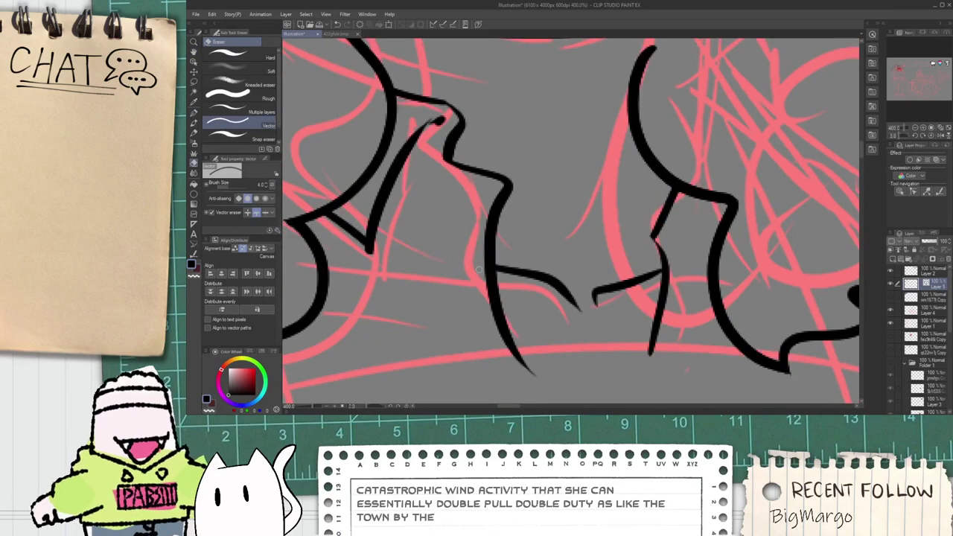
scroll(521, 283, down, 3)
Step: Ink thin tendon lines along the neck and crease strokes beneath the chin
key(p)
drag(534, 313, 546, 233)
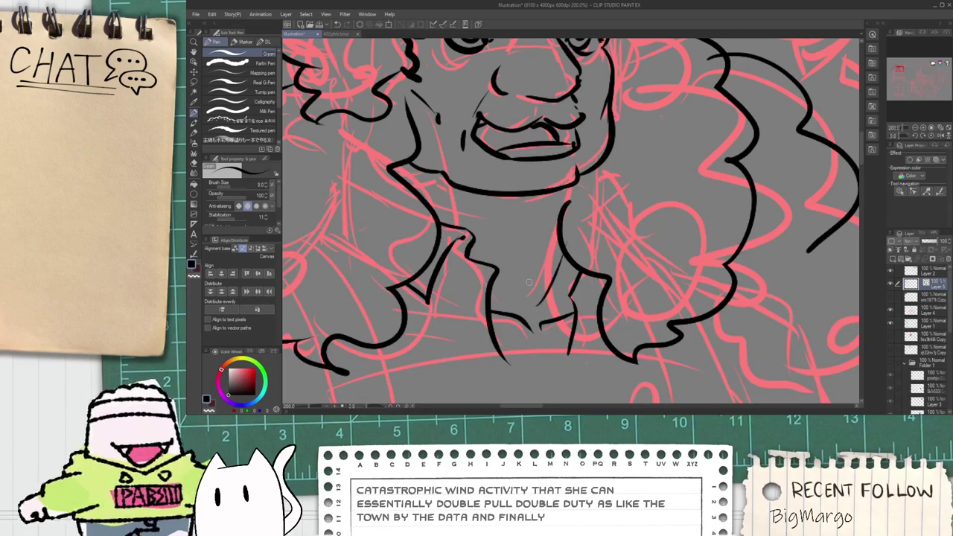
mouse_move(541, 316)
mouse_down()
mouse_move(560, 267)
mouse_move(498, 276)
mouse_up()
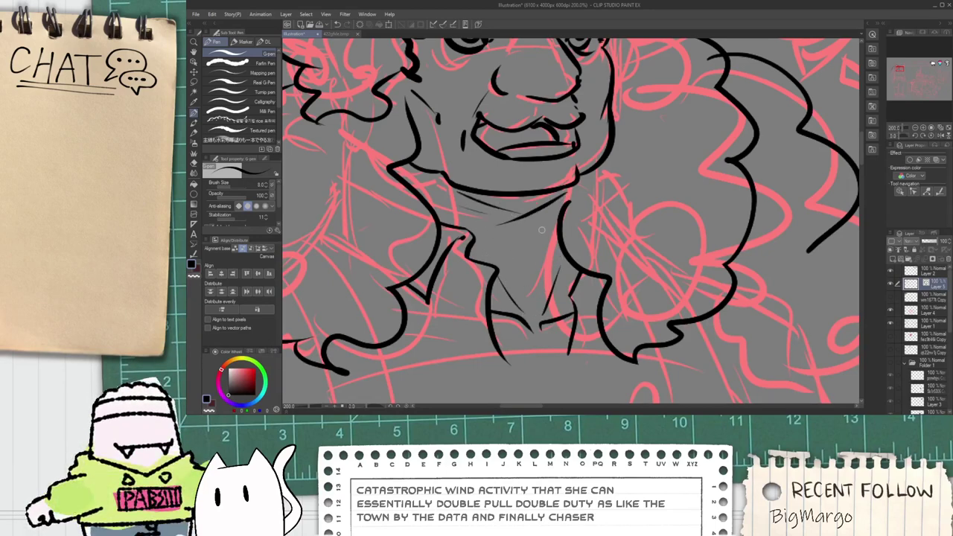
scroll(546, 268, down, 3)
key(space)
drag(550, 295, 531, 207)
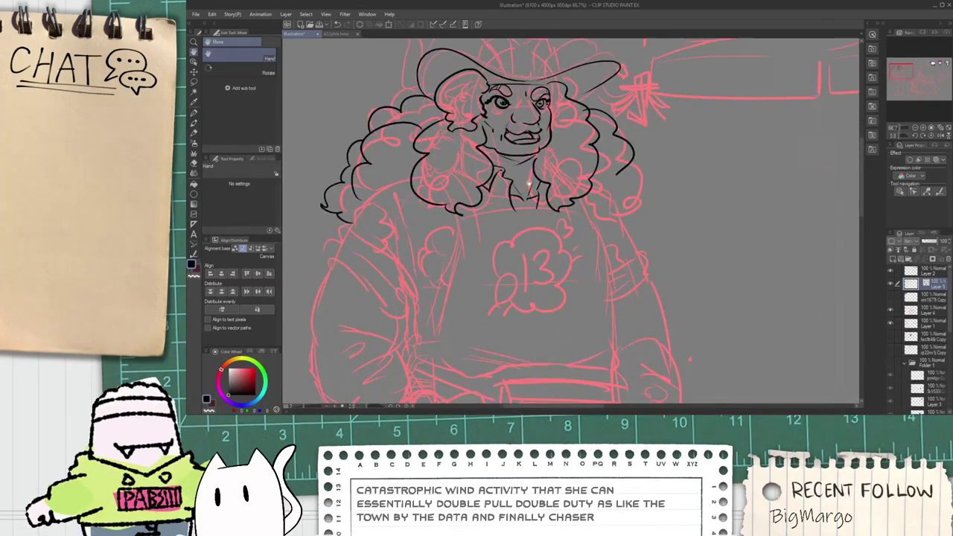
scroll(529, 182, up, 4)
key(p)
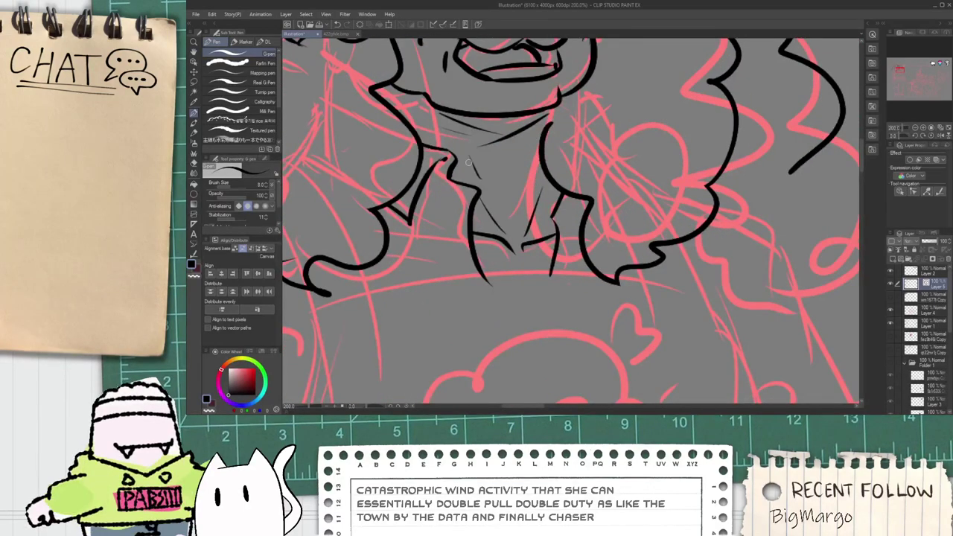
drag(477, 122, 517, 124)
scroll(549, 133, down, 4)
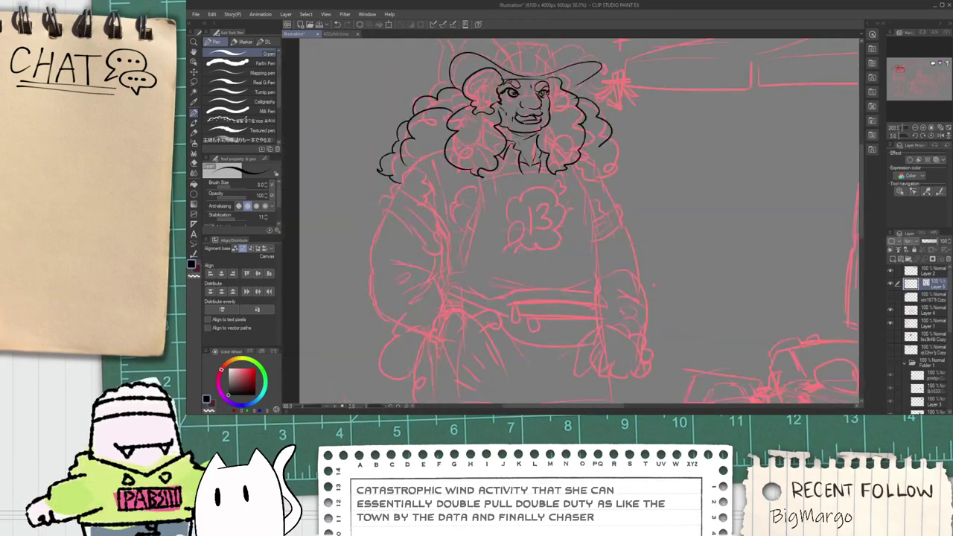
Step: Ink the cloud-shaped fluff at the left-hand side of the waist with tapering lines extending from it across the torso
key(space)
mouse_move(536, 165)
mouse_down()
mouse_move(557, 198)
mouse_move(555, 170)
mouse_up()
scroll(553, 158, up, 2)
scroll(552, 157, up, 1)
scroll(550, 154, down, 2)
key(p)
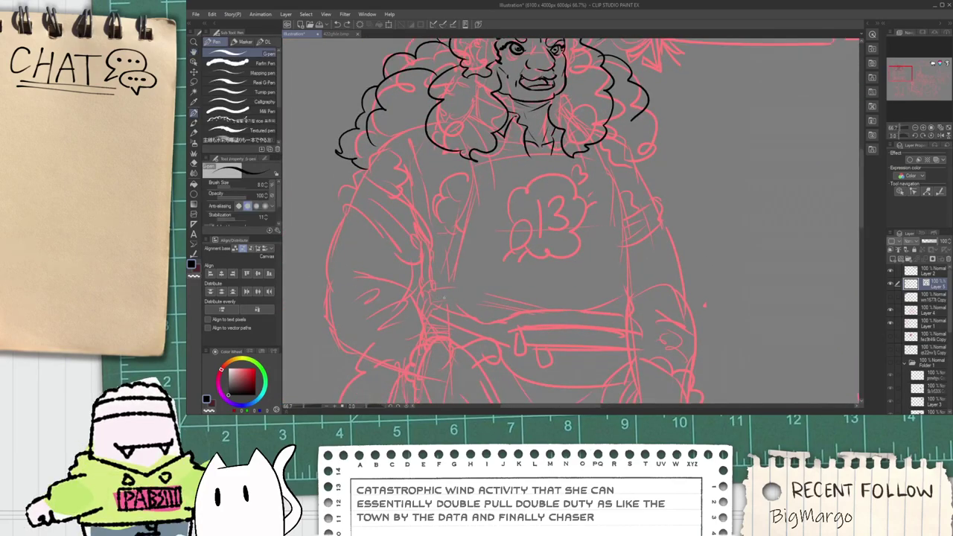
scroll(442, 293, up, 2)
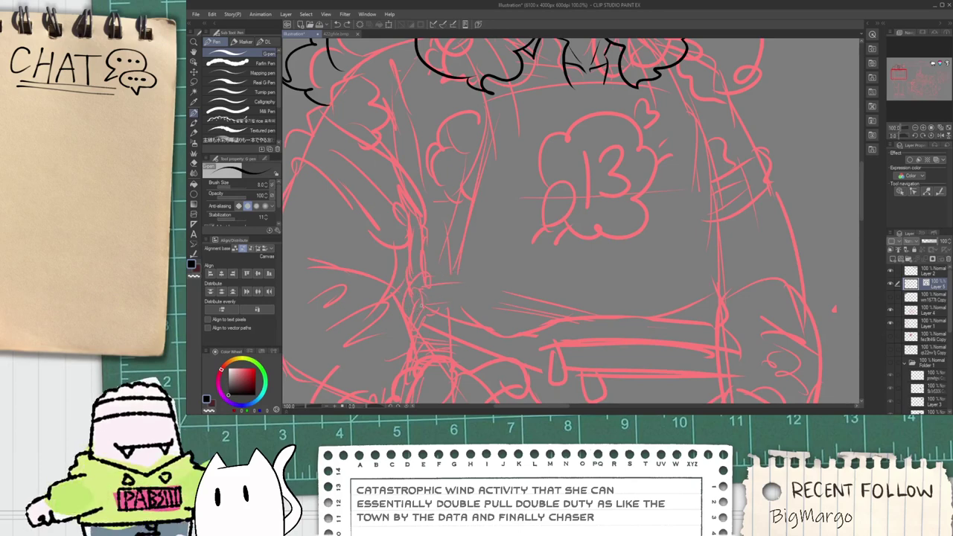
scroll(430, 305, up, 1)
mouse_move(429, 306)
mouse_down()
mouse_move(408, 307)
mouse_move(441, 279)
mouse_move(474, 300)
mouse_up()
scroll(427, 292, up, 1)
drag(411, 286, 473, 288)
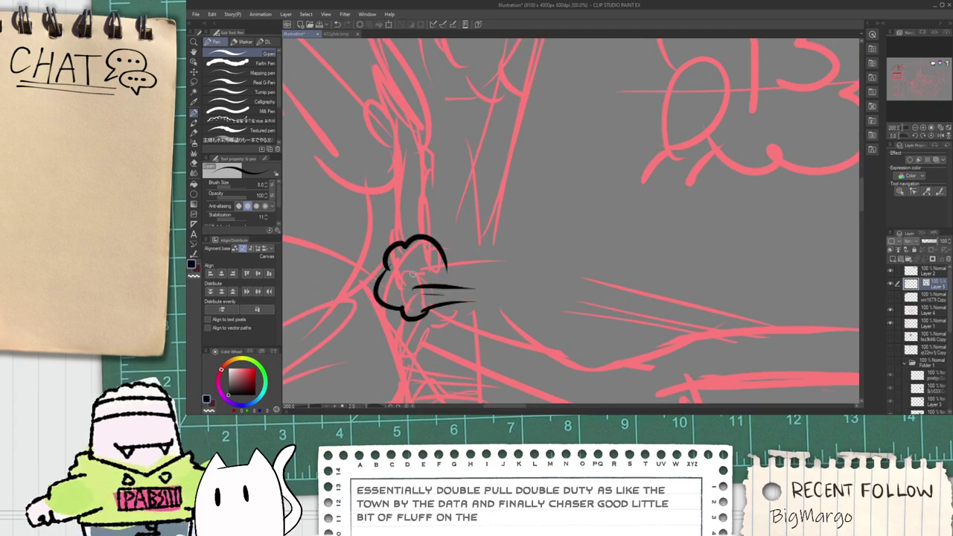
drag(413, 260, 504, 263)
Step: Erase the middle strokes inside the waist fluff and ink a curved inner edge joining its upper and lower lines
key(e)
scroll(438, 270, up, 2)
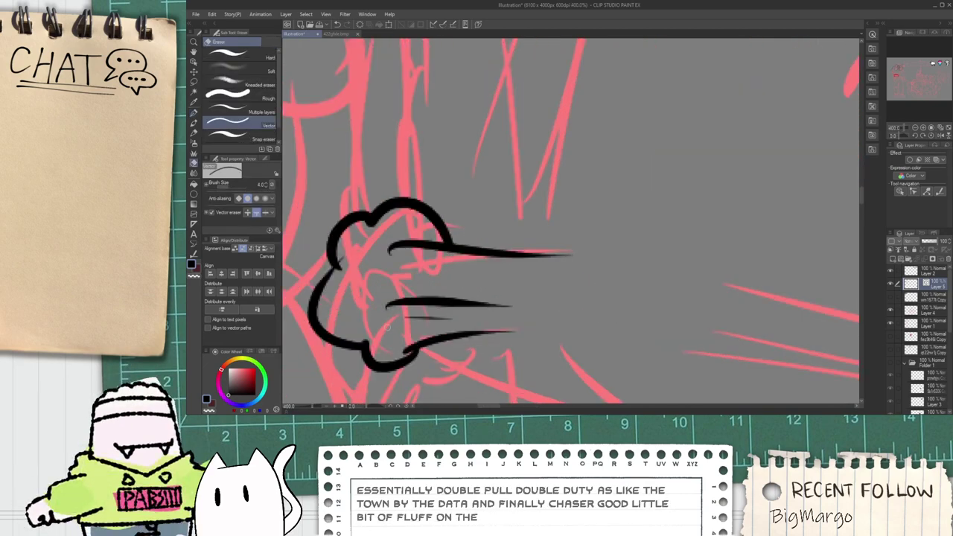
scroll(384, 273, down, 4)
key(space)
mouse_move(436, 259)
mouse_down()
mouse_move(438, 305)
mouse_move(390, 330)
mouse_up()
scroll(400, 325, up, 2)
scroll(387, 327, up, 2)
key(p)
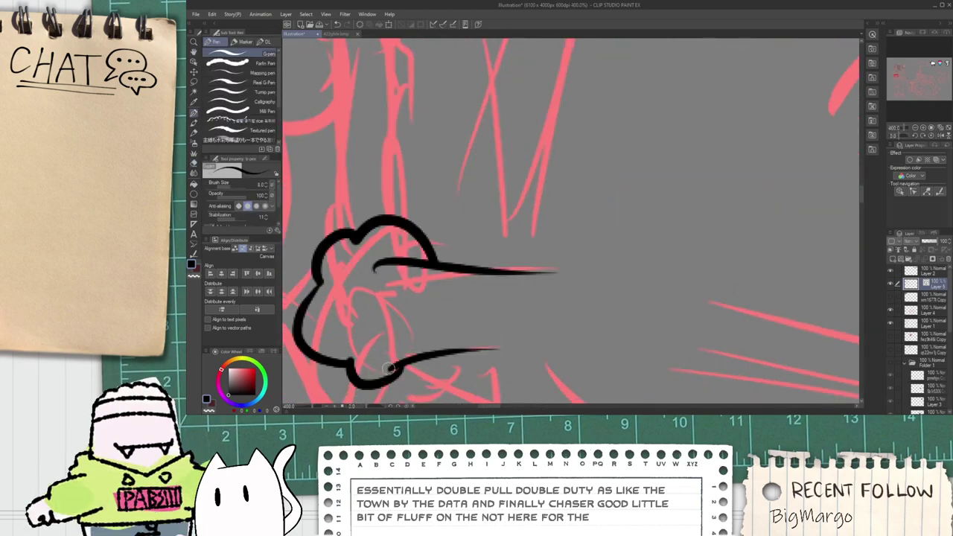
drag(371, 265, 381, 366)
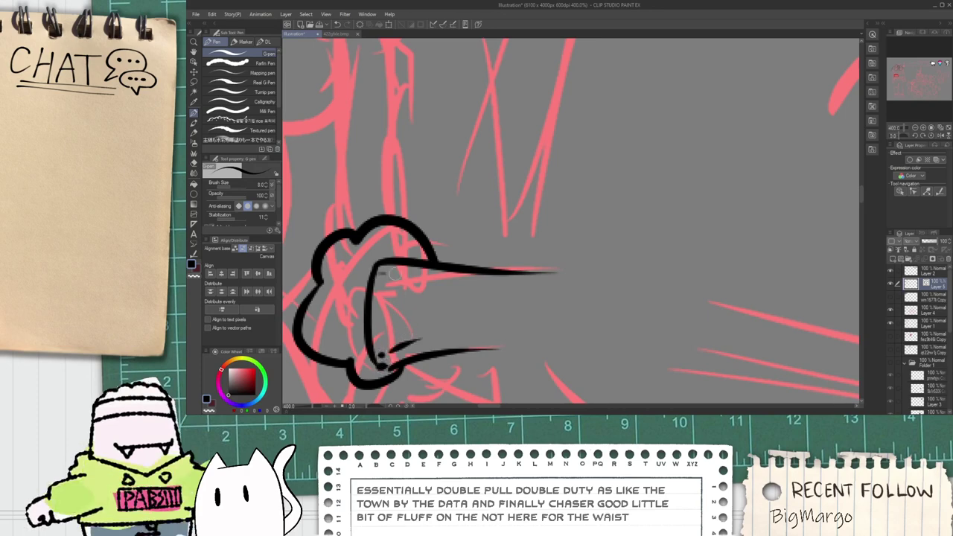
Step: Ink the long left-hand front garment edge between the hair lock's tip and the waist fluff, joining it to the hair
scroll(394, 274, down, 6)
scroll(435, 310, up, 2)
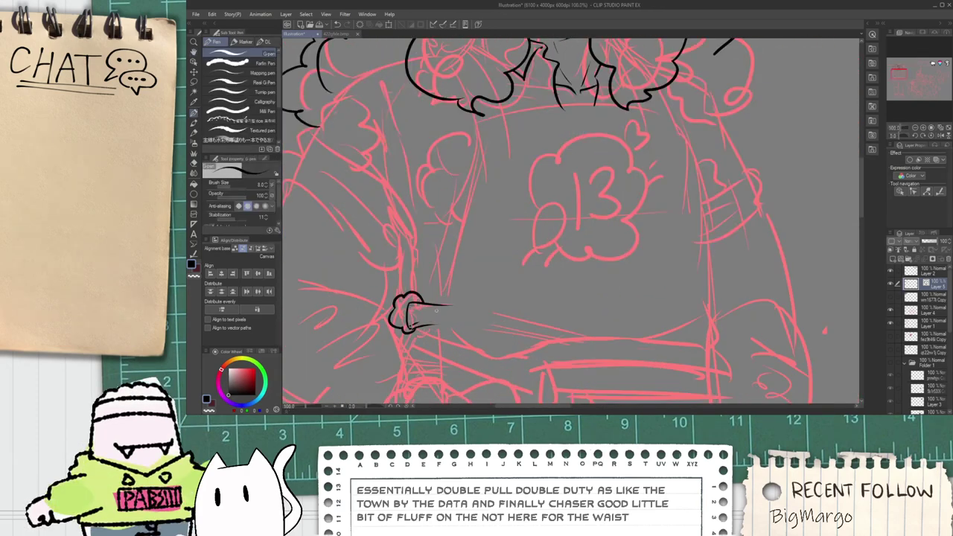
drag(469, 268, 483, 118)
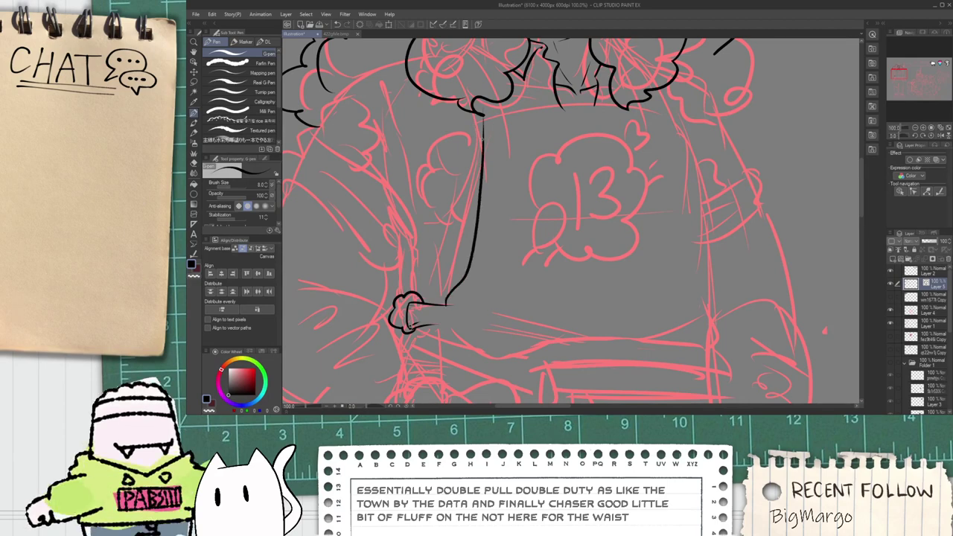
scroll(493, 125, up, 2)
key(e)
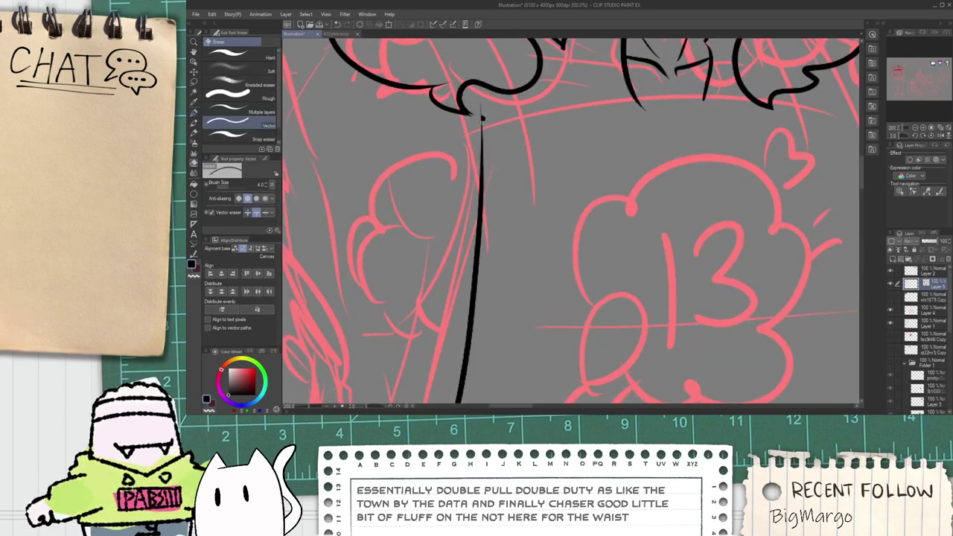
key(p)
mouse_move(453, 72)
mouse_down()
mouse_move(497, 187)
mouse_move(494, 169)
mouse_up()
key(ctrl+z)
key(e)
scroll(490, 164, down, 1)
key(p)
drag(492, 112, 480, 143)
Step: Ink the short strap section under the left-hand hair lock and trim the stray line ends around it
scroll(481, 134, up, 3)
mouse_move(449, 187)
mouse_down()
mouse_move(555, 152)
mouse_move(508, 187)
mouse_up()
drag(489, 107, 521, 227)
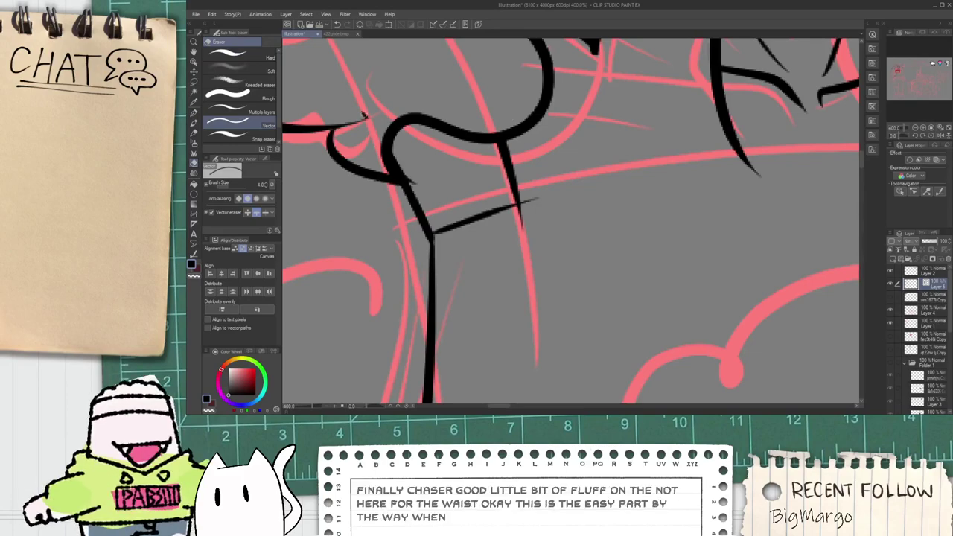
drag(364, 115, 359, 124)
scroll(371, 113, down, 2)
scroll(466, 176, up, 2)
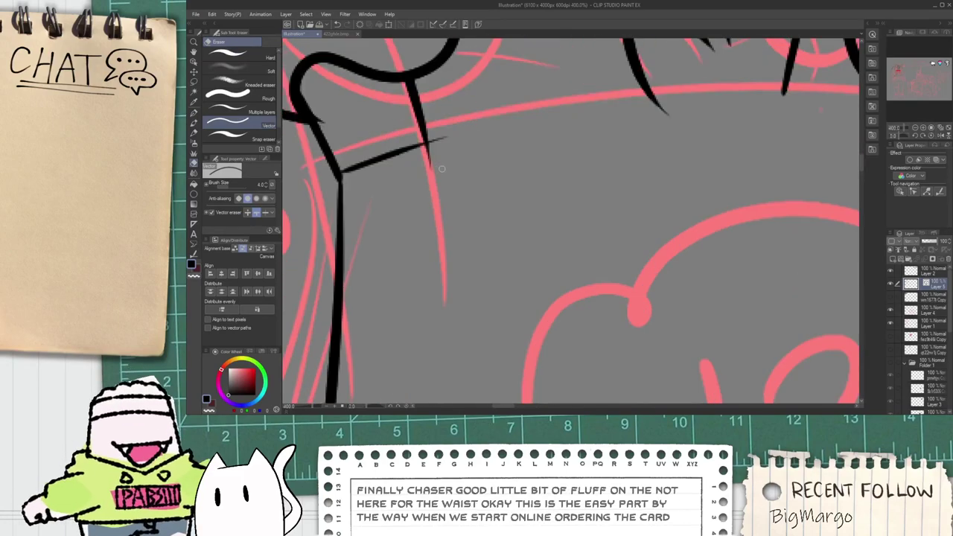
Step: Ink the curved neckline across the upper chest from the left-hand strap corner to beyond the right-hand hair lock's tip
scroll(445, 154, down, 3)
mouse_move(429, 153)
mouse_down()
mouse_move(444, 129)
mouse_move(432, 156)
mouse_move(631, 124)
mouse_up()
key(space)
key(p)
key(ctrl+z)
scroll(404, 140, up, 1)
drag(419, 157, 572, 151)
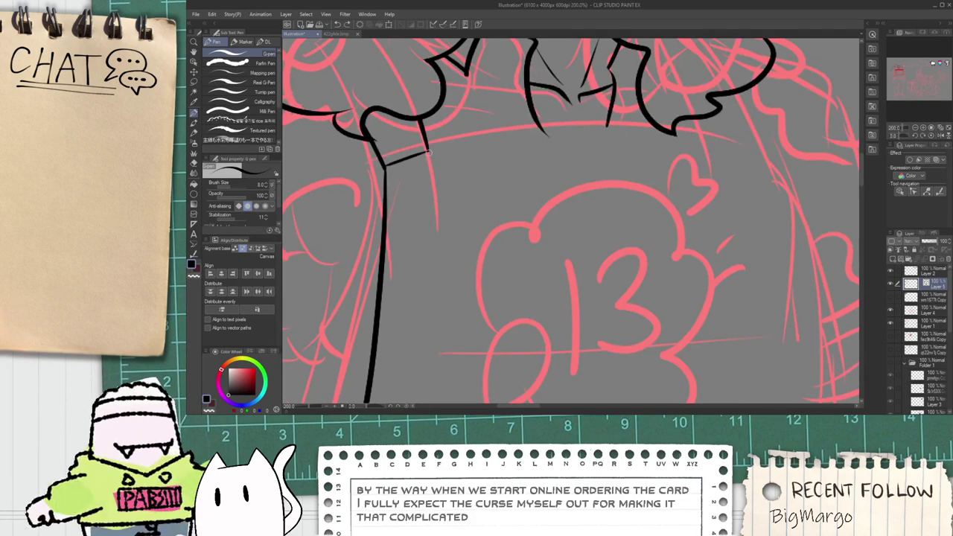
drag(428, 152, 719, 142)
key(e)
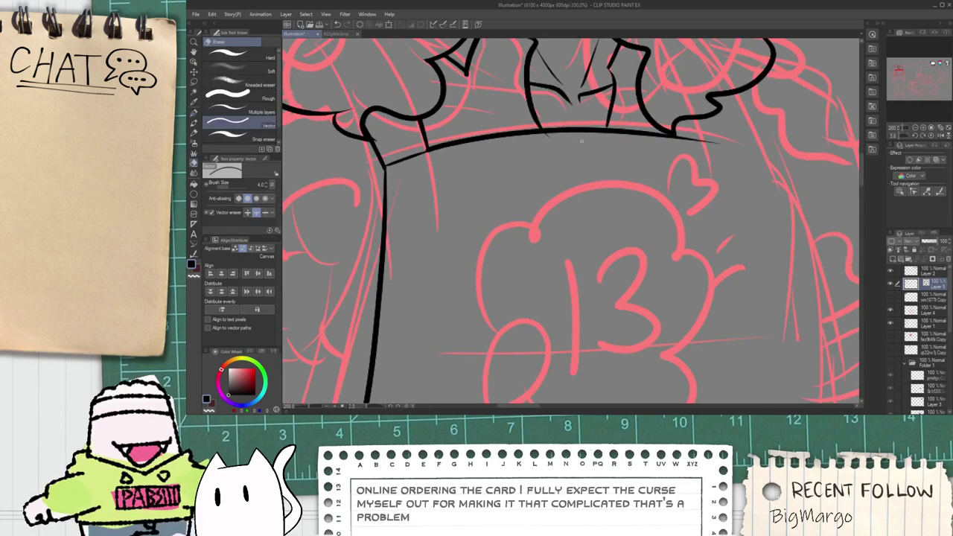
Step: Ink the long curved right-hand garment edge from the end of the neckline down to the waist
scroll(549, 138, down, 2)
key(space)
mouse_move(623, 148)
mouse_down()
mouse_move(547, 161)
mouse_move(653, 231)
mouse_move(673, 390)
mouse_up()
scroll(564, 161, up, 2)
scroll(604, 275, down, 1)
key(ctrl+z)
key(space)
drag(579, 238, 553, 136)
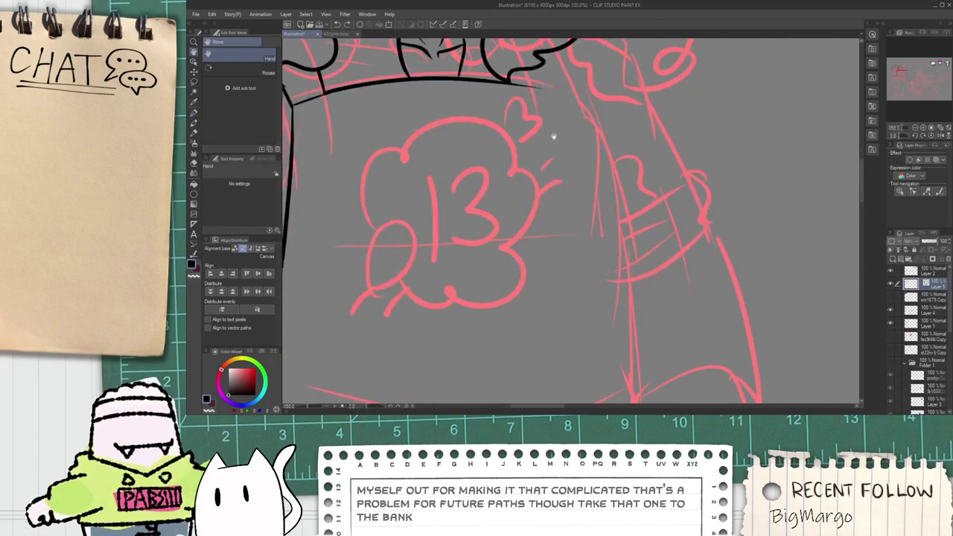
drag(541, 88, 617, 387)
scroll(600, 335, down, 1)
key(space)
drag(596, 328, 556, 249)
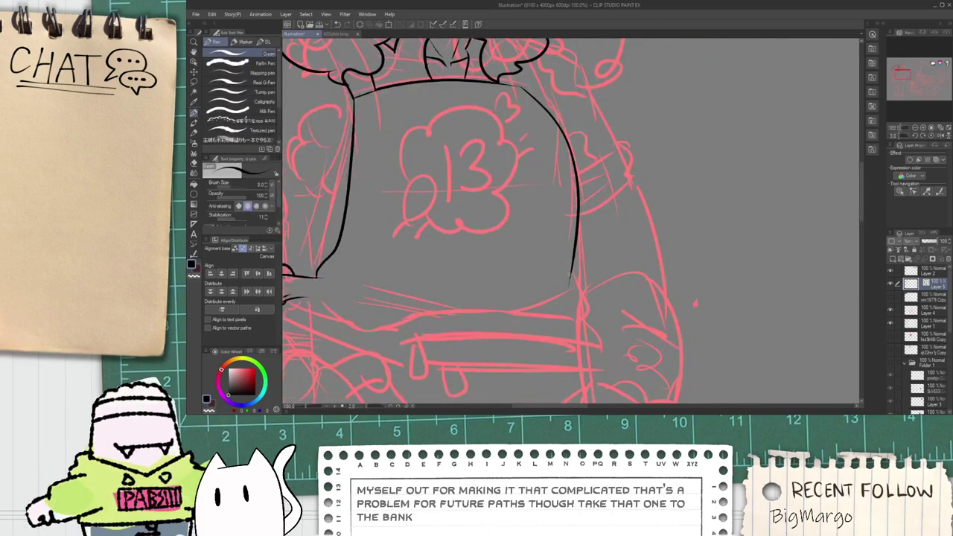
Step: Ink a short wavy edge at the waist, continuing from the lower end of the right-hand garment edge
key(e)
scroll(573, 285, up, 2)
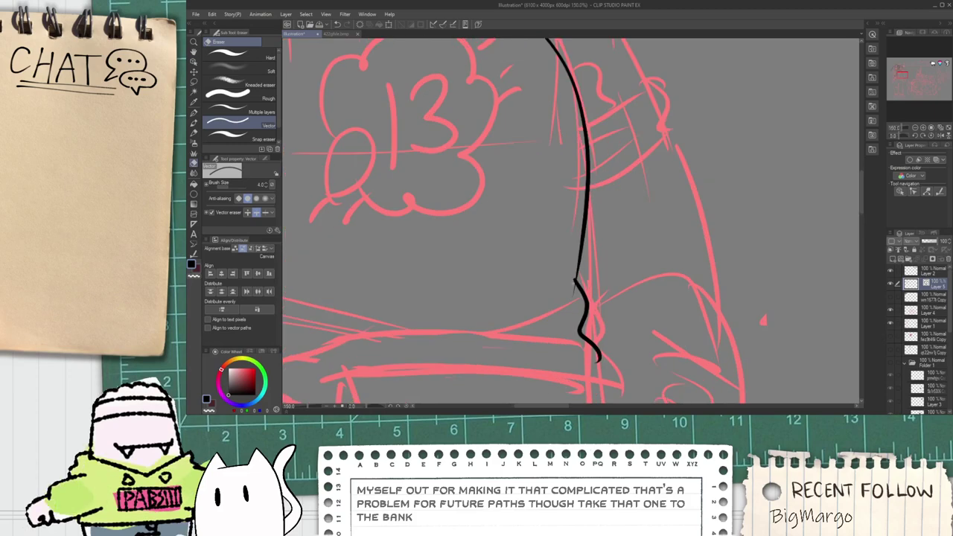
click(573, 285)
key(ctrl+z)
Step: Ink the two short strap lines between the right-hand hair lock and the neckline corner, and trim their overhanging ends
scroll(555, 238, down, 2)
scroll(542, 172, up, 5)
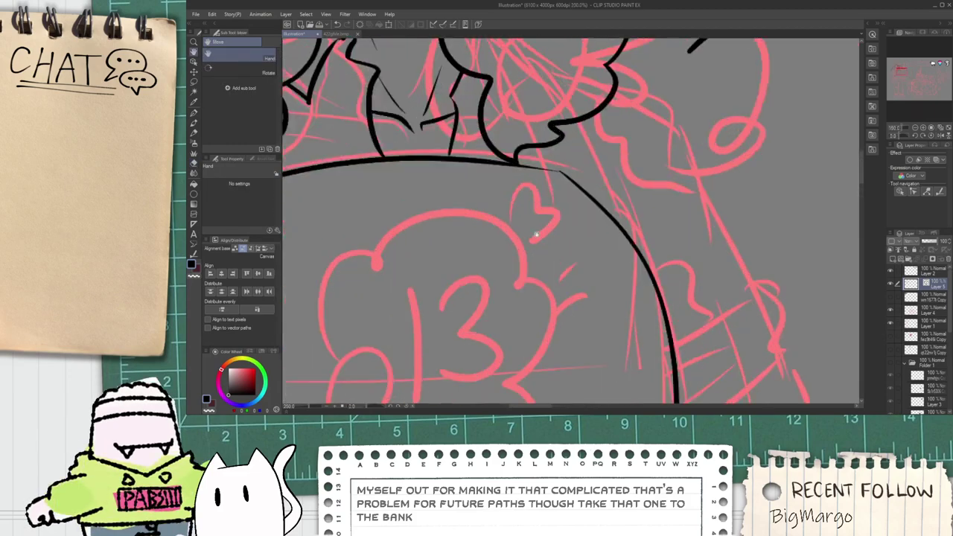
key(p)
drag(524, 93, 532, 215)
drag(549, 88, 588, 224)
key(e)
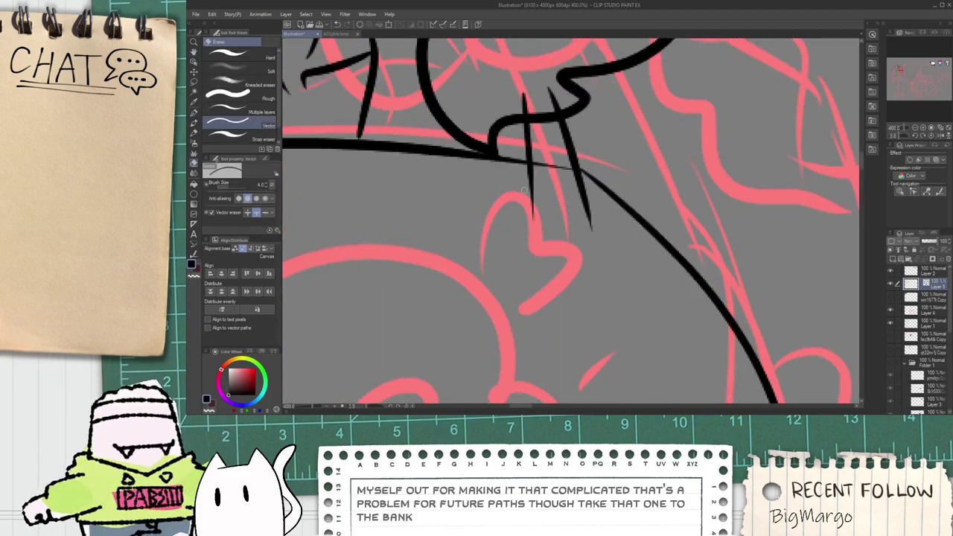
mouse_move(529, 198)
mouse_down()
mouse_move(594, 210)
mouse_move(646, 250)
mouse_up()
scroll(570, 149, up, 2)
key(p)
mouse_move(497, 189)
mouse_down()
mouse_move(512, 252)
mouse_move(562, 181)
mouse_up()
scroll(521, 228, down, 7)
key(space)
scroll(583, 148, up, 2)
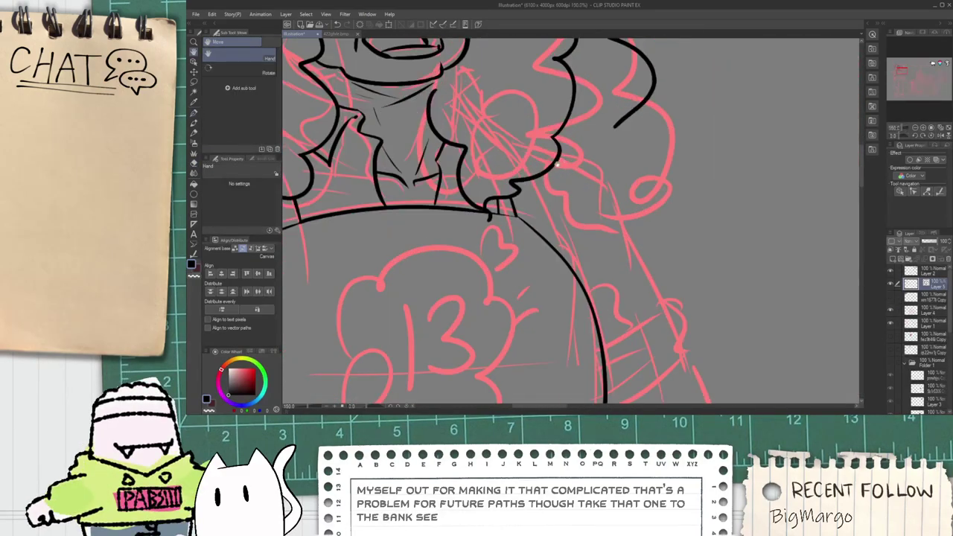
Step: Ink the curved right-hand shoulder line from the hair down the outside of the sleeve
key(p)
key(ctrl+z)
drag(531, 152, 651, 308)
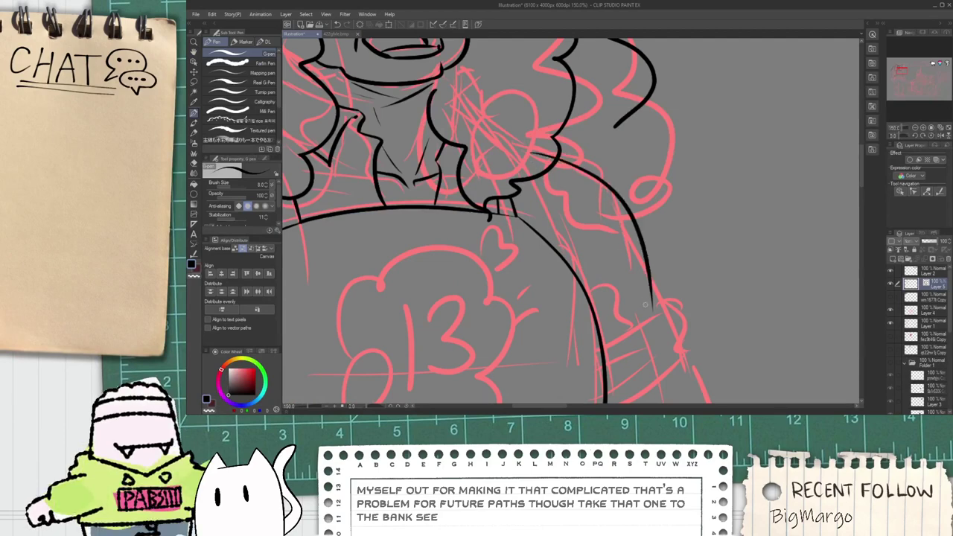
Step: Try a fluffy scalloped cuff around the right-hand upper arm
key(space)
mouse_move(641, 275)
mouse_down()
mouse_move(662, 304)
mouse_move(580, 208)
mouse_up()
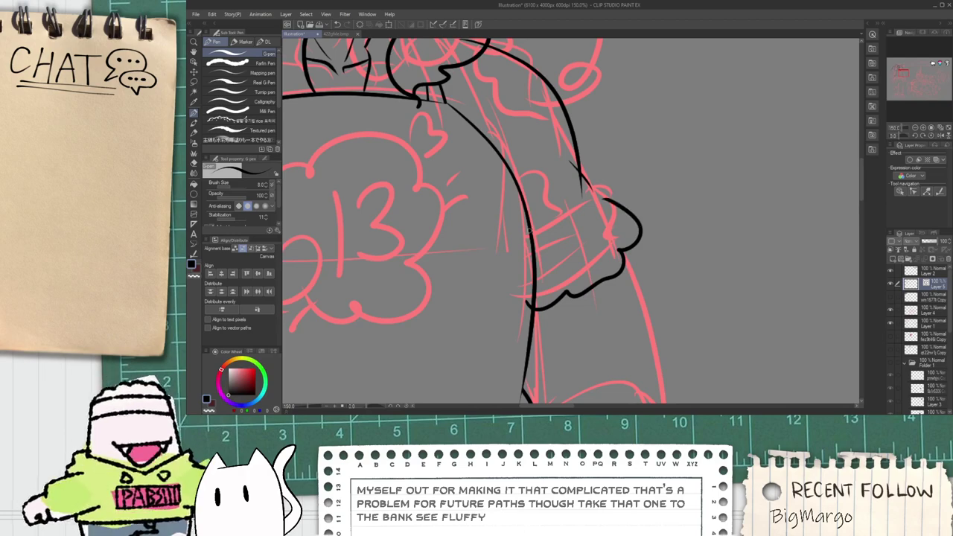
drag(530, 227, 612, 180)
scroll(599, 197, down, 5)
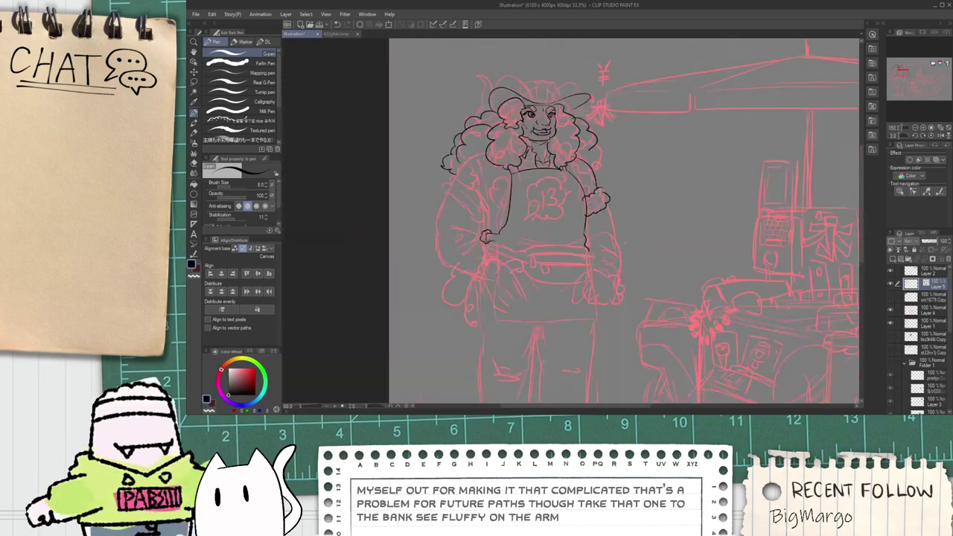
scroll(596, 261, up, 5)
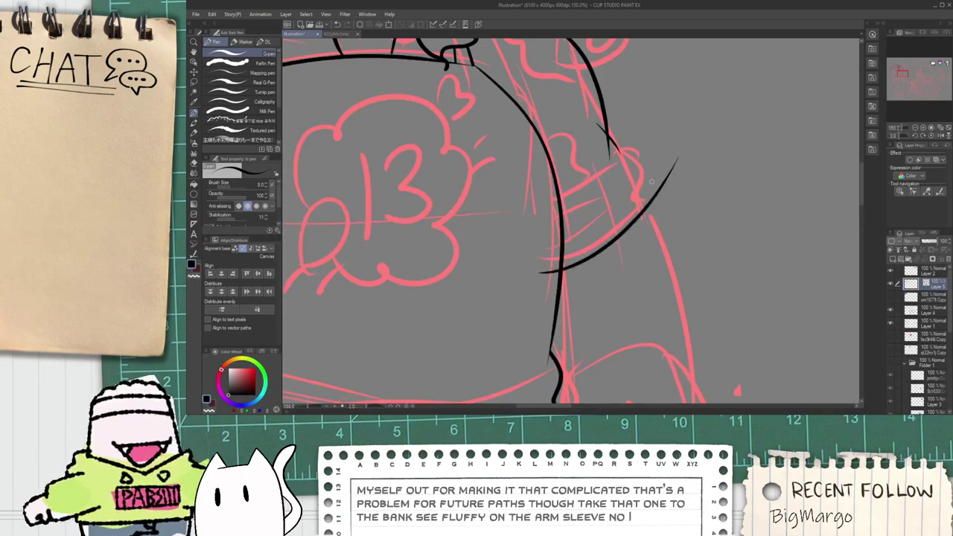
Step: Ink the right-hand sleeve's rolled cuff with two slanted band edges and a bumpy outer end, trimming the overlaps
drag(535, 264, 646, 187)
mouse_move(543, 194)
mouse_down()
mouse_move(625, 131)
mouse_move(625, 140)
mouse_up()
scroll(618, 133, up, 1)
key(e)
scroll(617, 127, up, 2)
key(ctrl+z)
mouse_move(572, 97)
mouse_down()
mouse_move(583, 88)
mouse_move(633, 120)
mouse_move(688, 186)
mouse_move(708, 267)
mouse_up()
key(p)
key(e)
scroll(708, 250, down, 2)
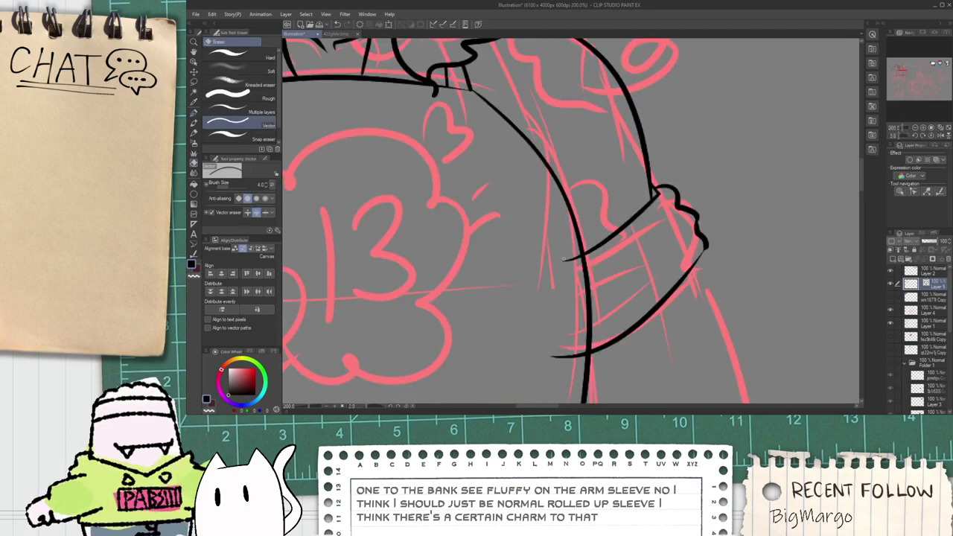
Step: Ink slanted fold lines inside the right-hand sleeve's rolled cuff
scroll(604, 306, up, 2)
key(p)
drag(581, 338, 697, 258)
drag(597, 283, 780, 171)
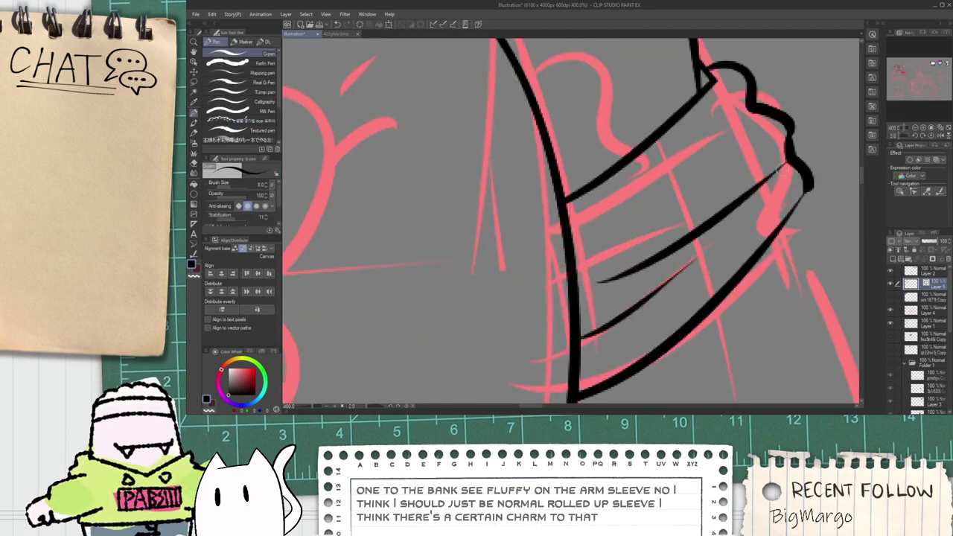
drag(593, 271, 740, 111)
scroll(679, 177, down, 5)
key(space)
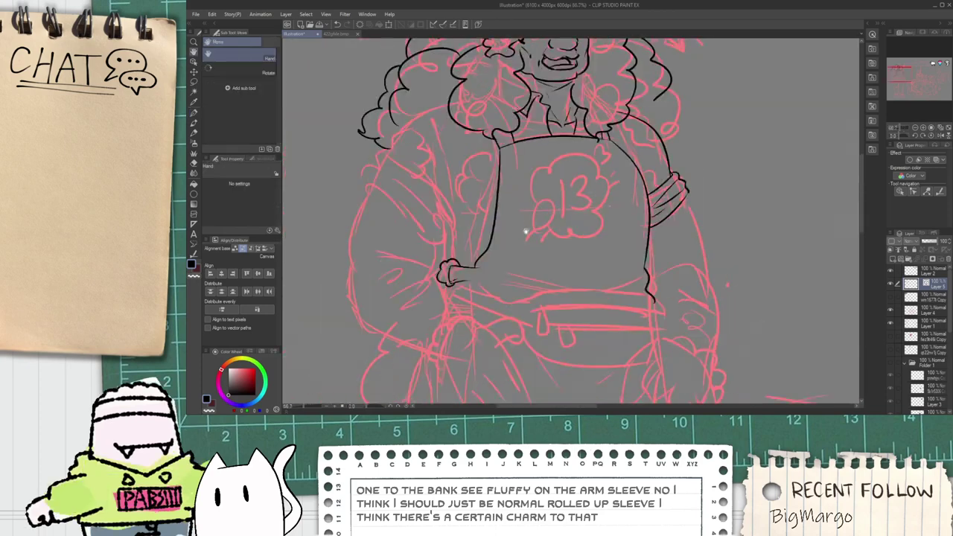
Step: Ink the curved lower edge of the left-hand sleeve's rolled cuff and start its outer end
drag(526, 230, 574, 266)
scroll(413, 236, up, 1)
key(p)
scroll(413, 236, up, 1)
drag(408, 226, 600, 307)
key(ctrl+z)
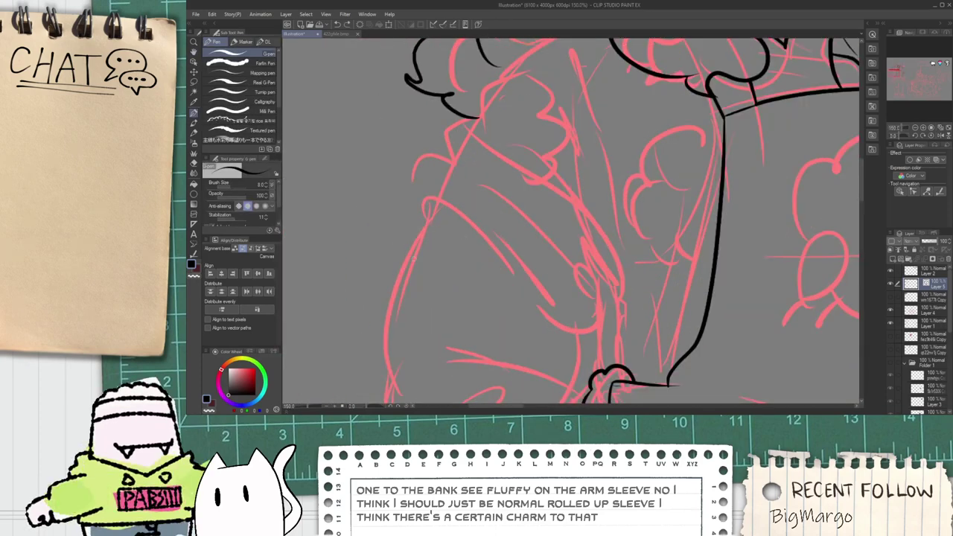
drag(392, 239, 574, 320)
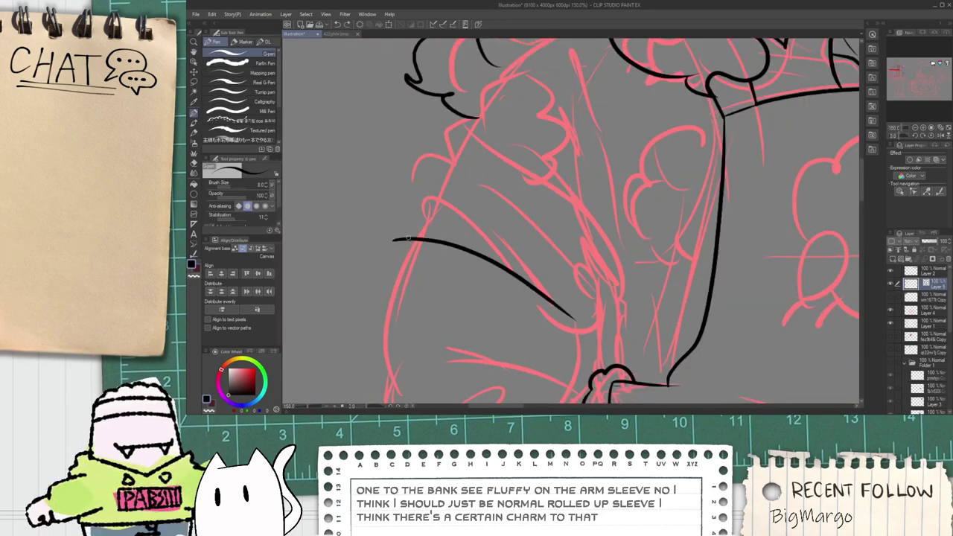
mouse_move(410, 211)
mouse_down()
mouse_move(432, 180)
mouse_move(640, 317)
mouse_move(585, 302)
mouse_move(597, 312)
mouse_move(613, 288)
mouse_move(610, 250)
mouse_move(424, 235)
mouse_up()
Step: Complete the left-hand rolled cuff with its upper edge, bumpy outer end, rounded inner end and inner fold lines
scroll(588, 317, up, 1)
key(e)
key(p)
key(ctrl+z)
mouse_move(358, 189)
mouse_down()
mouse_move(438, 203)
mouse_move(548, 243)
mouse_move(377, 196)
mouse_move(535, 256)
mouse_up()
key(ctrl+z)
drag(385, 151, 561, 276)
scroll(532, 253, down, 1)
scroll(431, 241, up, 1)
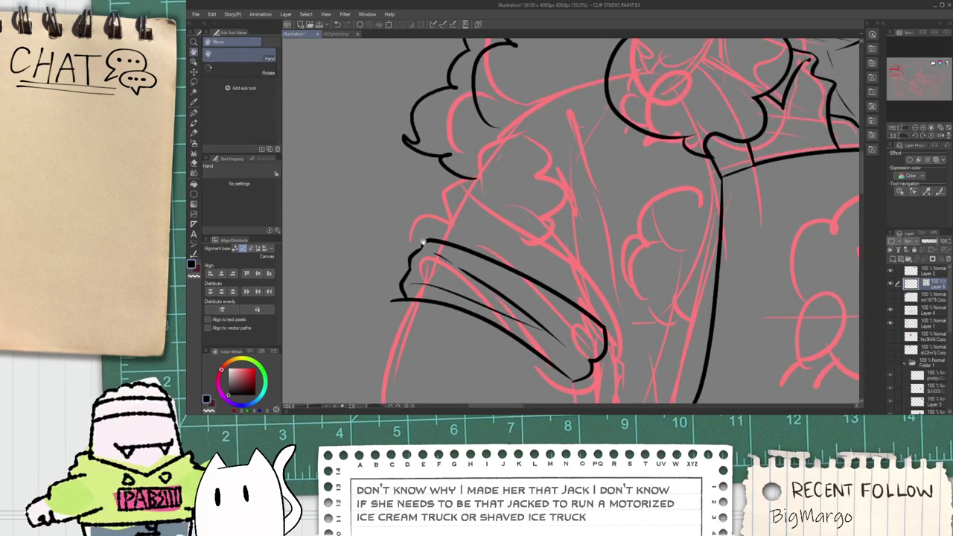
Step: Ink the crumpled outer sleeve edge just above the left-hand cuff and trim its overlong upper part
drag(453, 197, 491, 111)
key(e)
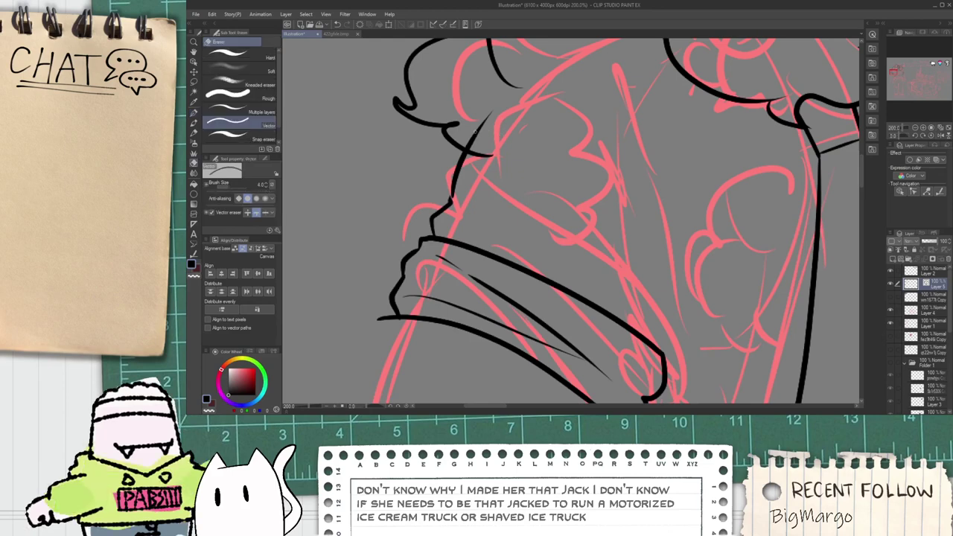
click(467, 154)
key(space)
drag(481, 177, 481, 240)
key(p)
scroll(449, 260, up, 2)
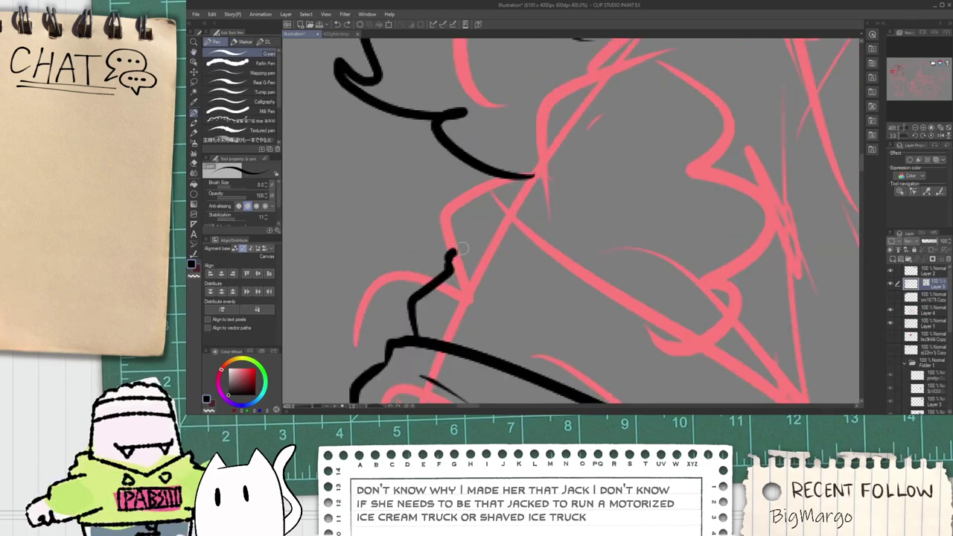
Step: Ink the left-hand shoulder as one smooth curve from the crumpled sleeve edge up to the hair lock beside the neck
scroll(459, 248, down, 2)
drag(451, 251, 598, 156)
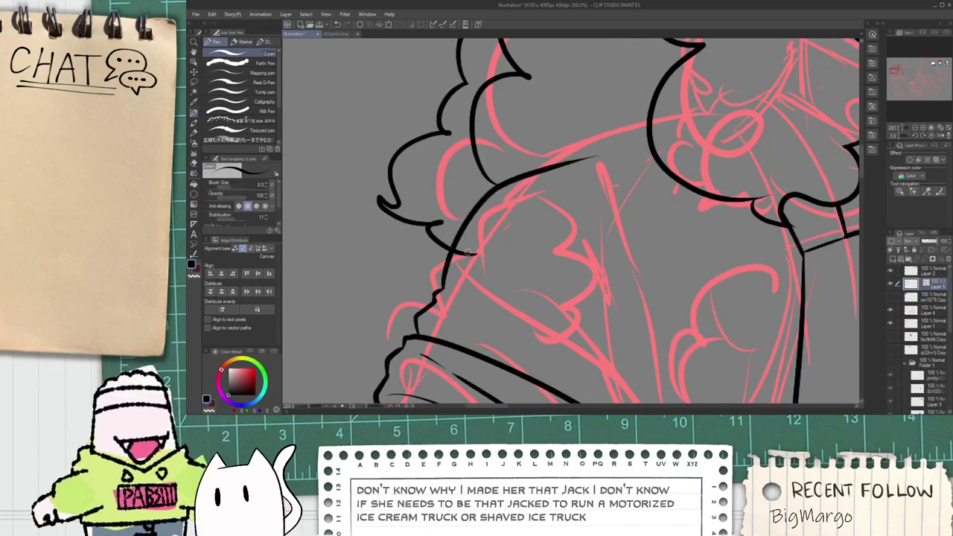
key(ctrl+z)
key(ctrl+z)
mouse_move(445, 288)
mouse_down()
mouse_move(692, 110)
mouse_move(665, 119)
mouse_up()
Step: Trim the stray line ends where the left-hand shoulder curve meets the hair and the sleeve fold
key(e)
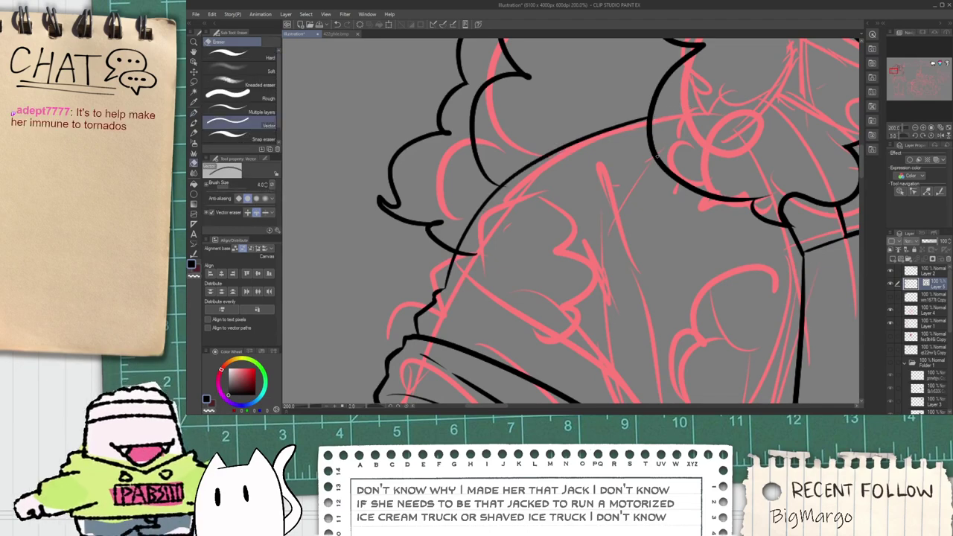
key(space)
drag(593, 228, 563, 166)
scroll(481, 155, up, 2)
key(e)
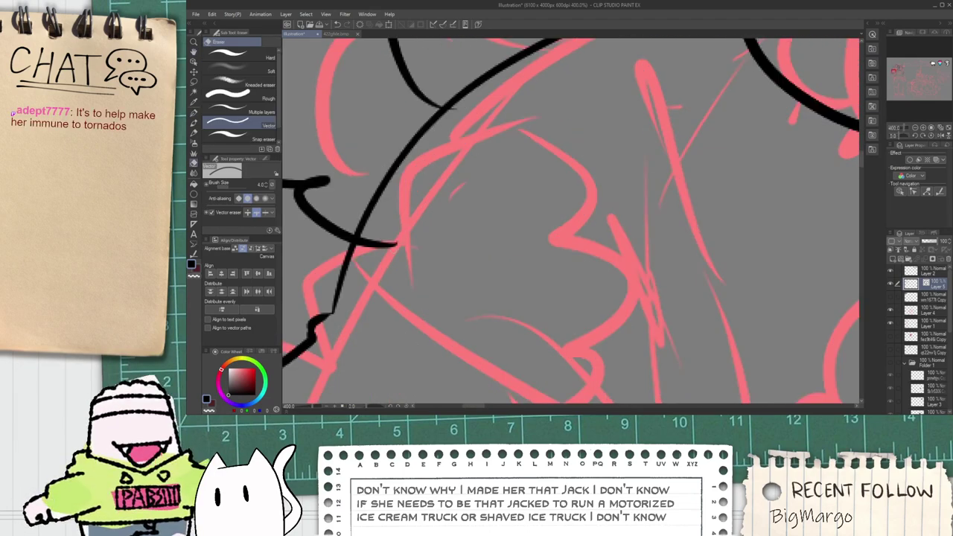
scroll(456, 117, down, 3)
key(space)
drag(451, 198, 452, 218)
scroll(453, 217, up, 1)
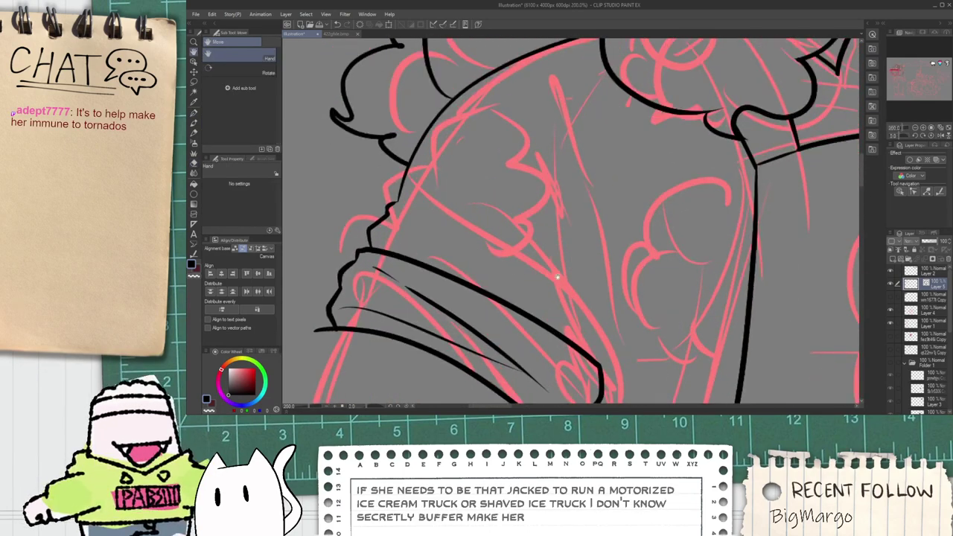
Step: Ink the short inner sleeve line rising from the left-hand cuff's inner corner and trim the cuff's outer overhang
drag(557, 276, 524, 235)
key(p)
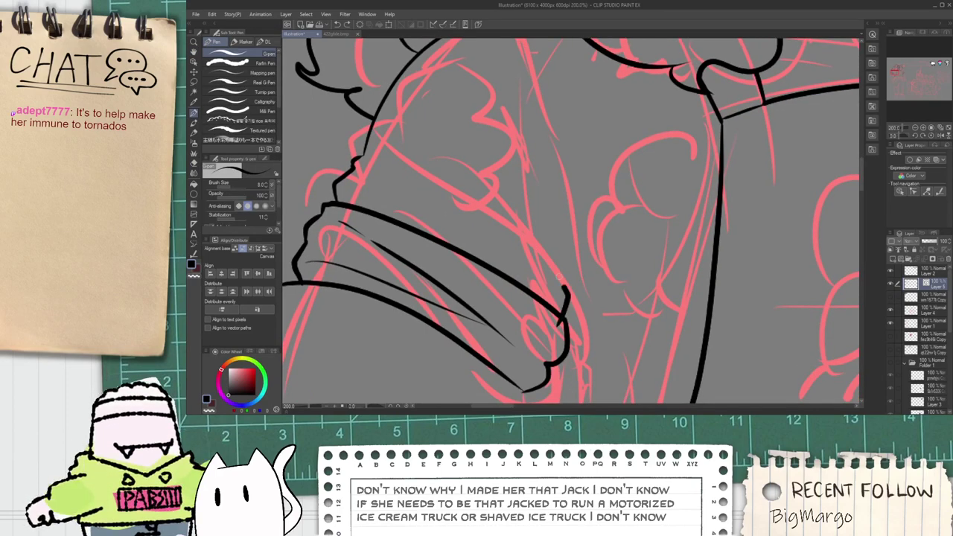
mouse_move(566, 239)
mouse_down()
mouse_move(572, 334)
mouse_move(564, 263)
mouse_move(541, 300)
mouse_up()
key(ctrl+z)
scroll(555, 290, down, 1)
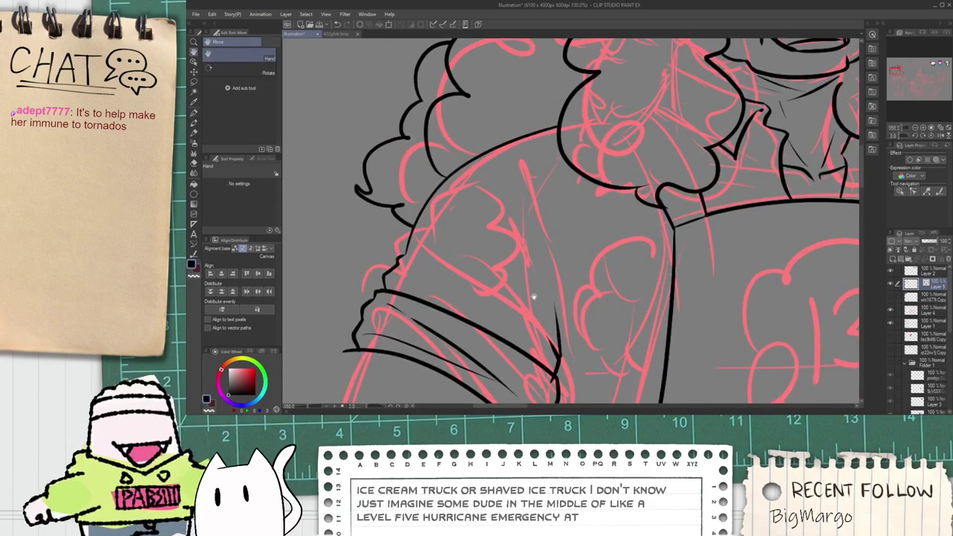
drag(538, 367, 505, 248)
key(e)
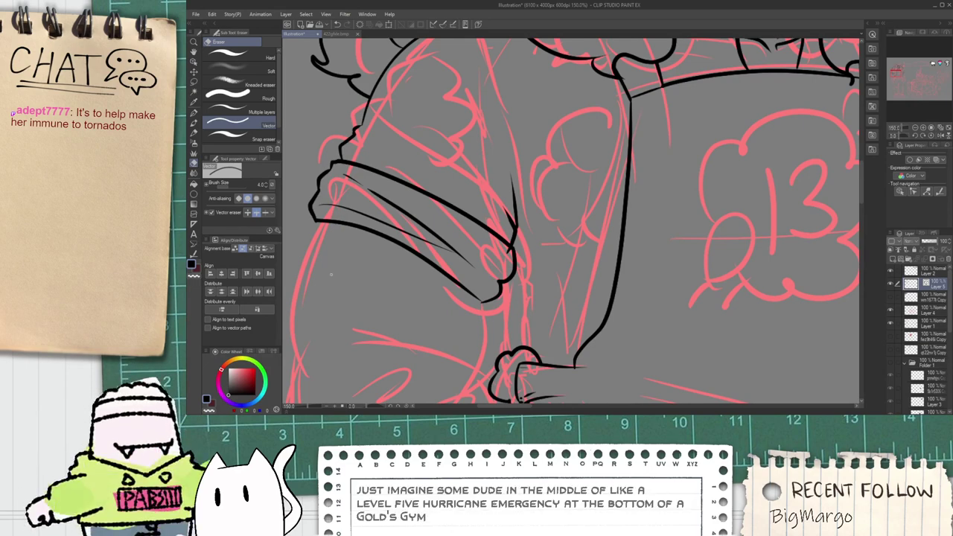
Step: Ink the curved armhole line from below the left-hand shoulder down toward the inner sleeve
key(space)
drag(456, 155, 465, 279)
key(p)
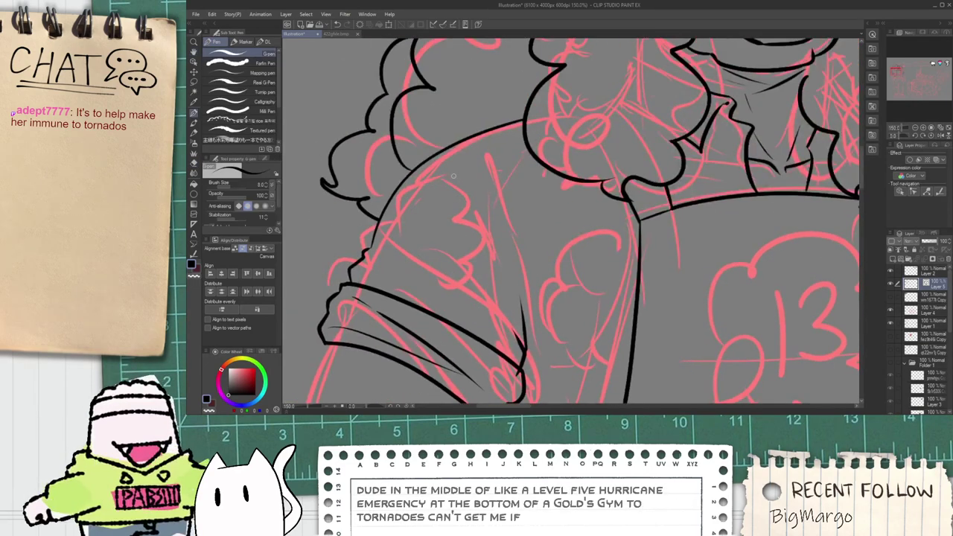
key(ctrl+z)
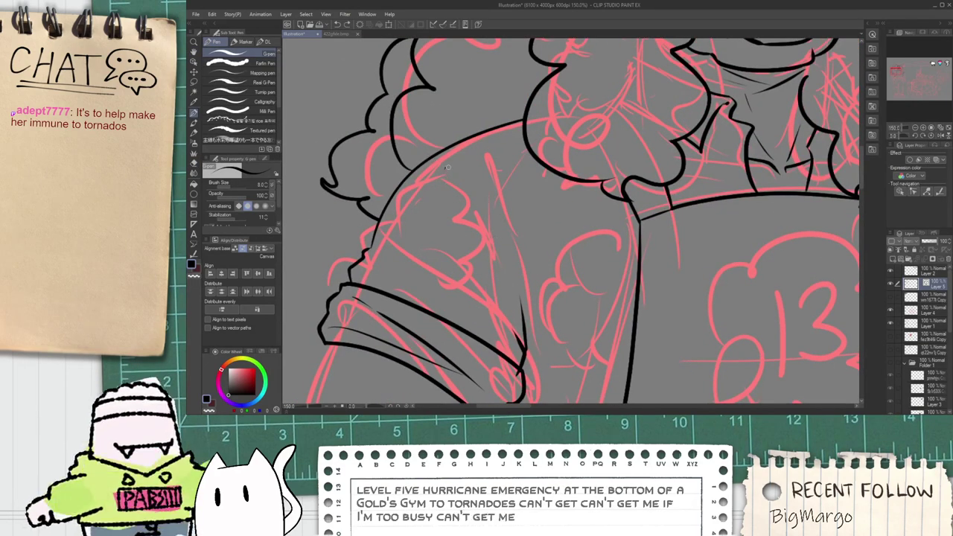
drag(446, 165, 510, 248)
Step: Reinforce the left-hand cuff's lower edge at its inner tip and trim the overhang past the corner
key(space)
scroll(491, 262, down, 1)
drag(484, 319, 488, 227)
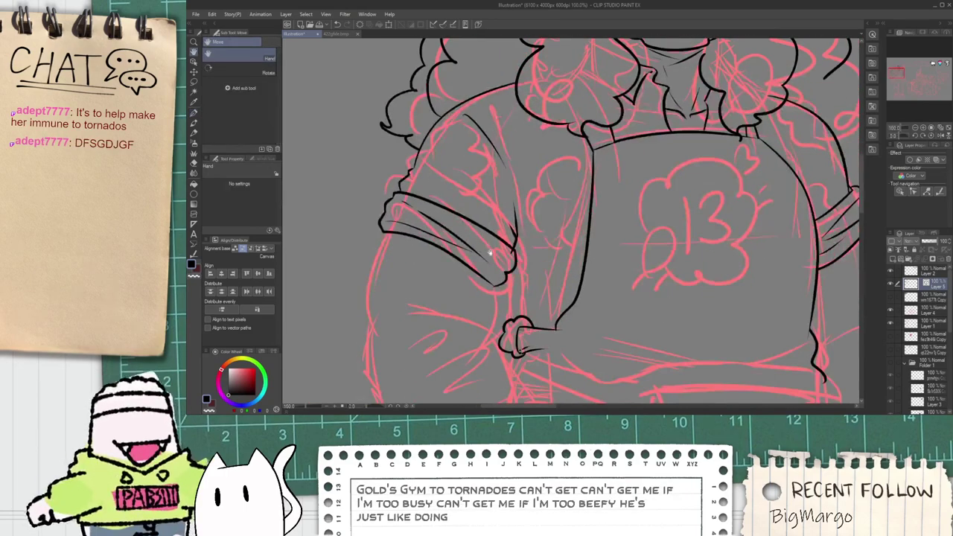
scroll(489, 239, up, 1)
drag(484, 281, 489, 236)
scroll(488, 239, up, 1)
key(e)
scroll(522, 220, down, 1)
key(p)
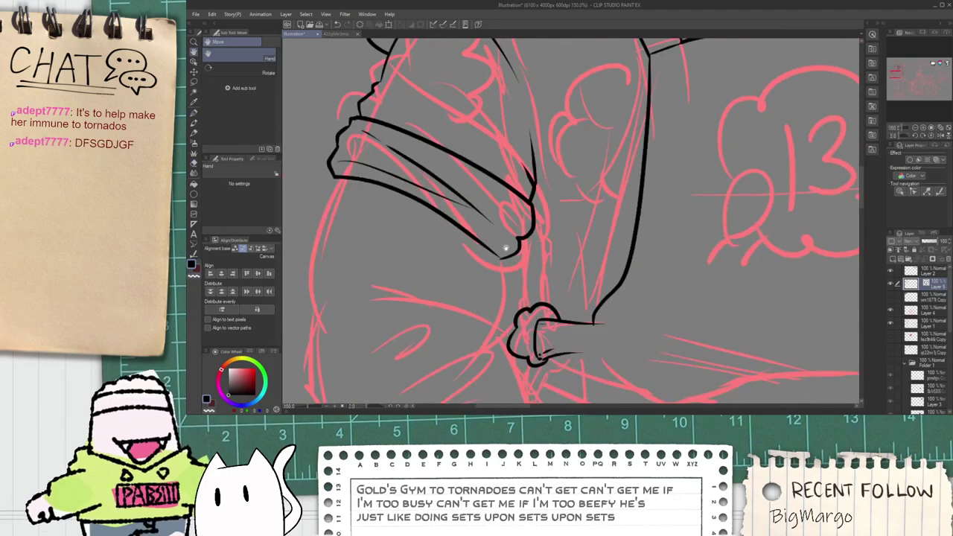
scroll(502, 248, up, 3)
drag(476, 199, 563, 281)
key(h)
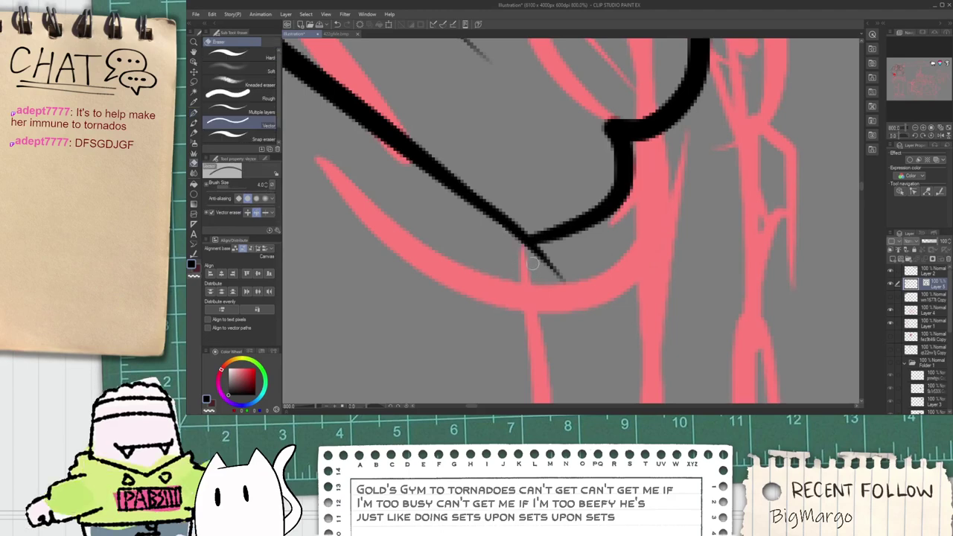
Step: Ink thin fold lines across the left-hand sleeve just above the rolled cuff
scroll(509, 257, down, 7)
scroll(510, 257, up, 2)
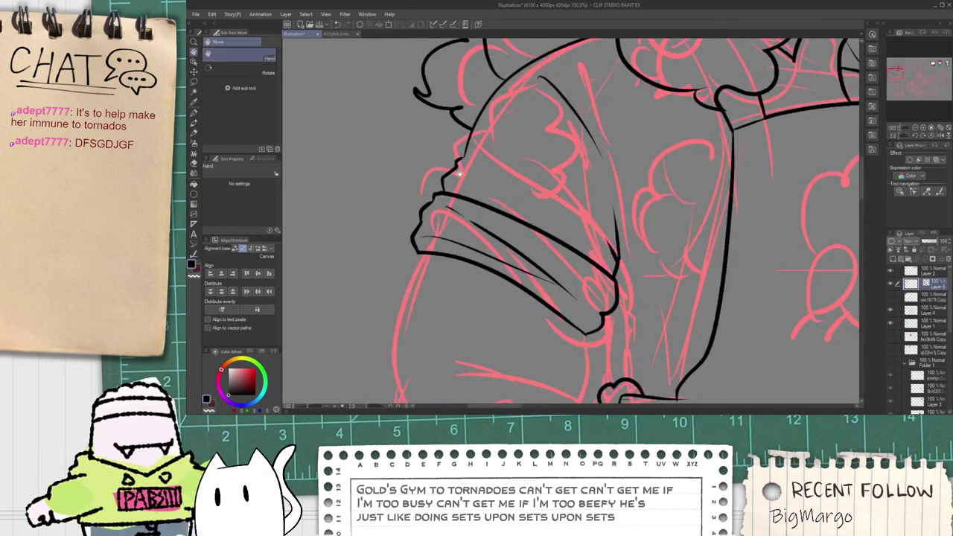
key(p)
drag(458, 166, 555, 203)
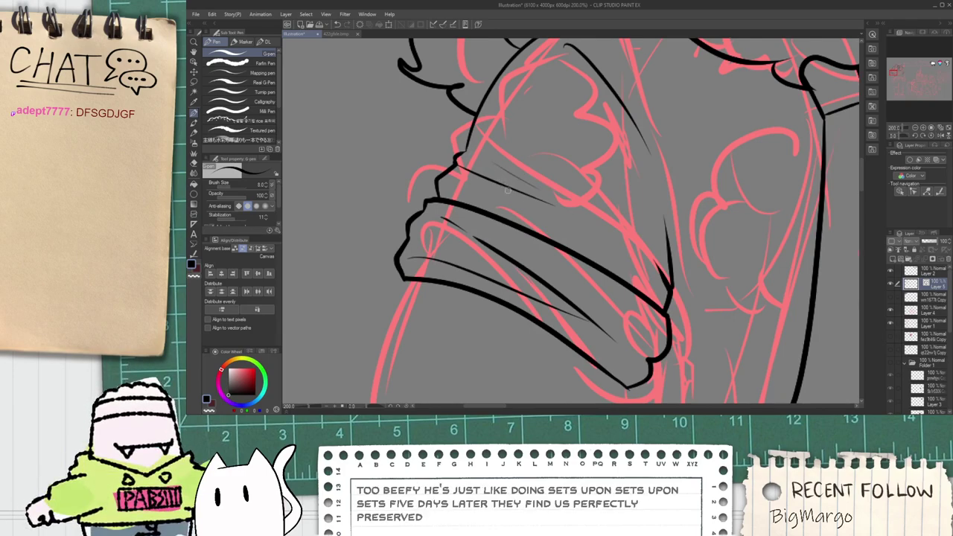
scroll(528, 223, down, 2)
Step: Ink the bulging outer edge of the left-hand arm downward from the rolled cuff
key(h)
drag(532, 234, 491, 182)
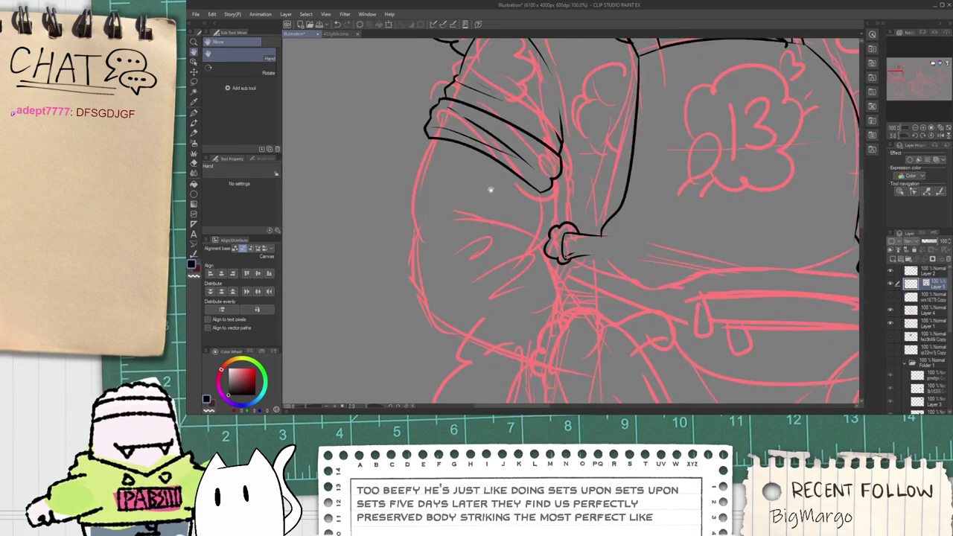
scroll(490, 191, up, 1)
key(p)
mouse_move(428, 137)
mouse_down()
mouse_move(413, 230)
mouse_move(414, 317)
mouse_up()
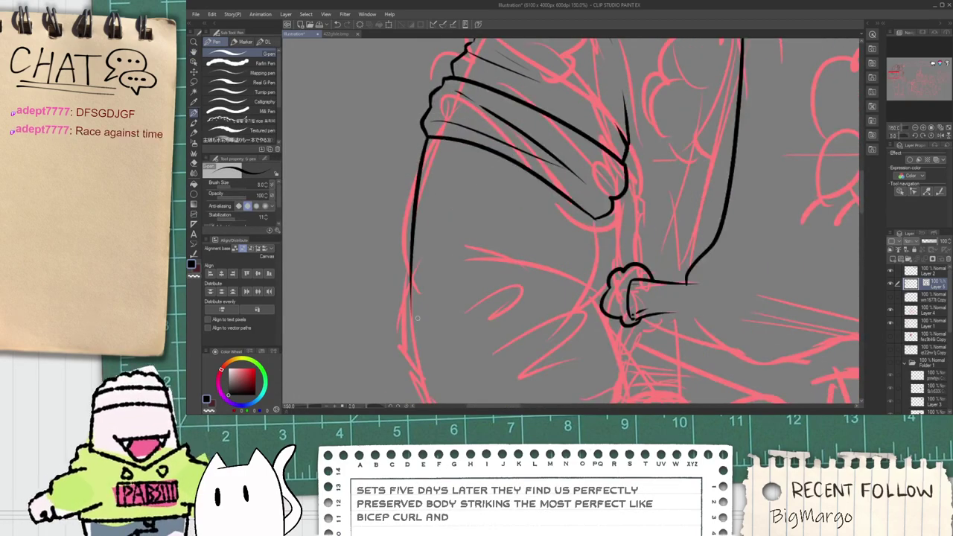
key(ctrl+z)
drag(423, 137, 415, 320)
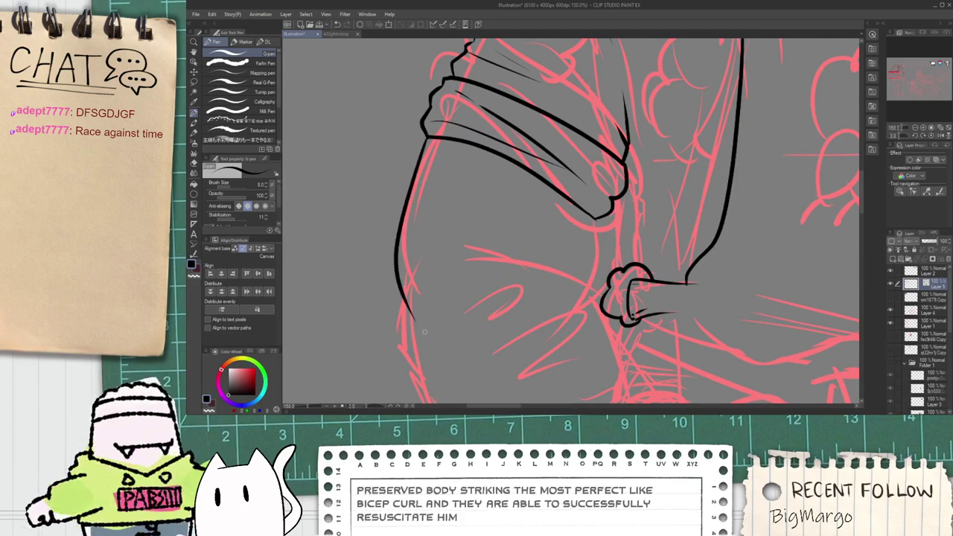
Step: Ink the left-hand upper arm's inner edge from the cuff tip and curve the outer edge around the elbow
mouse_move(596, 218)
mouse_down()
mouse_move(547, 306)
mouse_move(532, 298)
mouse_move(521, 244)
mouse_up()
key(space)
drag(382, 240, 425, 353)
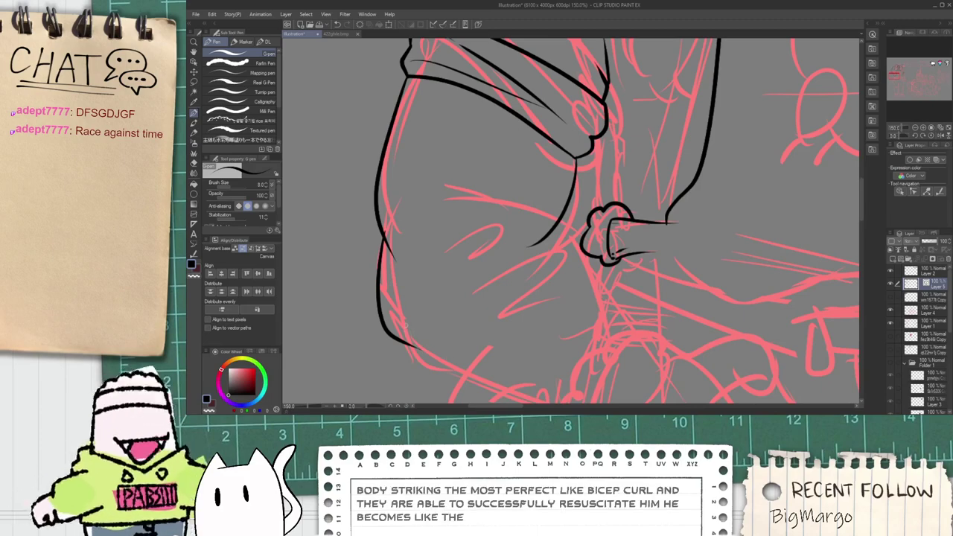
Step: Ink the left-hand forearm's upper edge from the elbow crease toward the wrist, plus its long curved underside
key(e)
scroll(383, 233, up, 1)
scroll(393, 257, down, 2)
key(space)
drag(425, 274, 456, 239)
key(p)
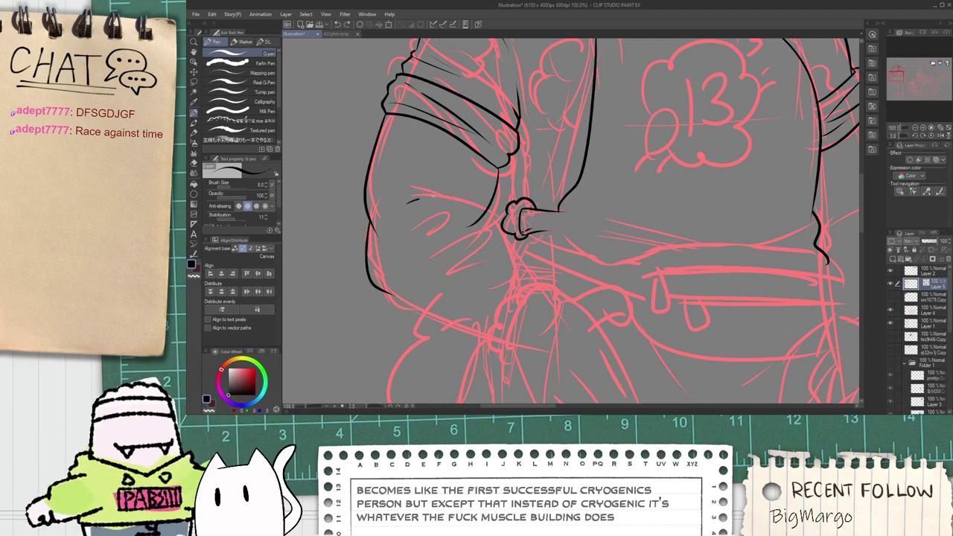
drag(419, 197, 520, 278)
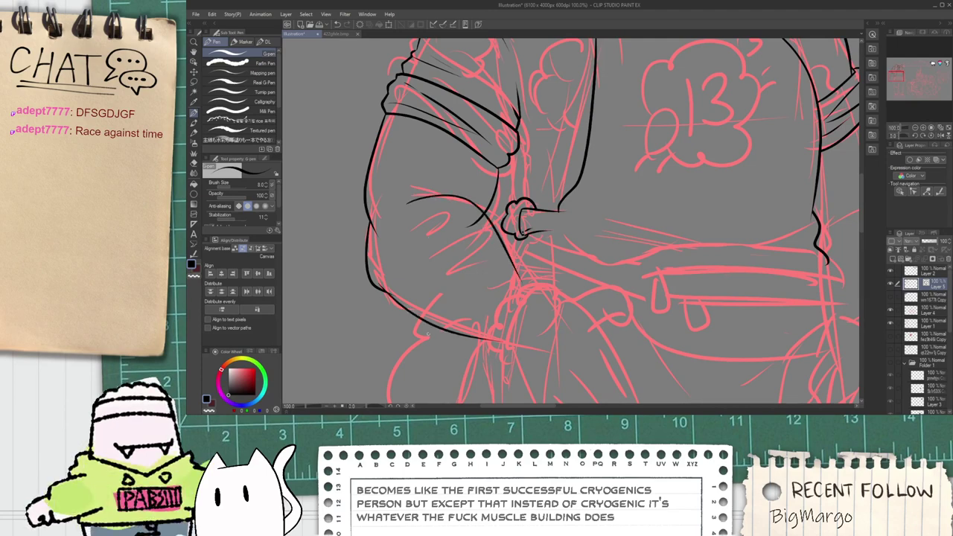
Step: Trim the inner upper-arm line's overshoot at the elbow crook and clean up the outer elbow line
scroll(388, 285, up, 2)
key(e)
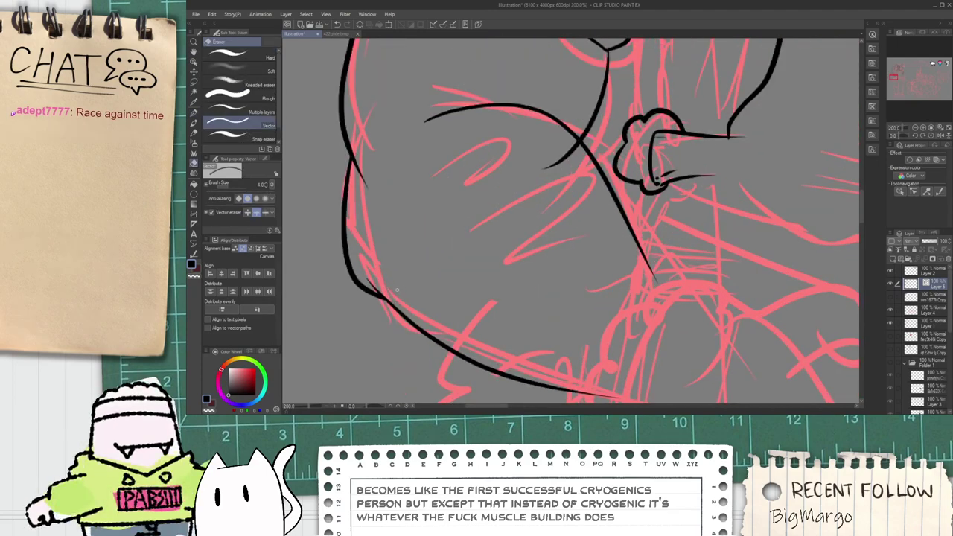
mouse_move(525, 189)
mouse_down()
mouse_move(457, 249)
mouse_move(494, 228)
mouse_up()
scroll(515, 214, down, 1)
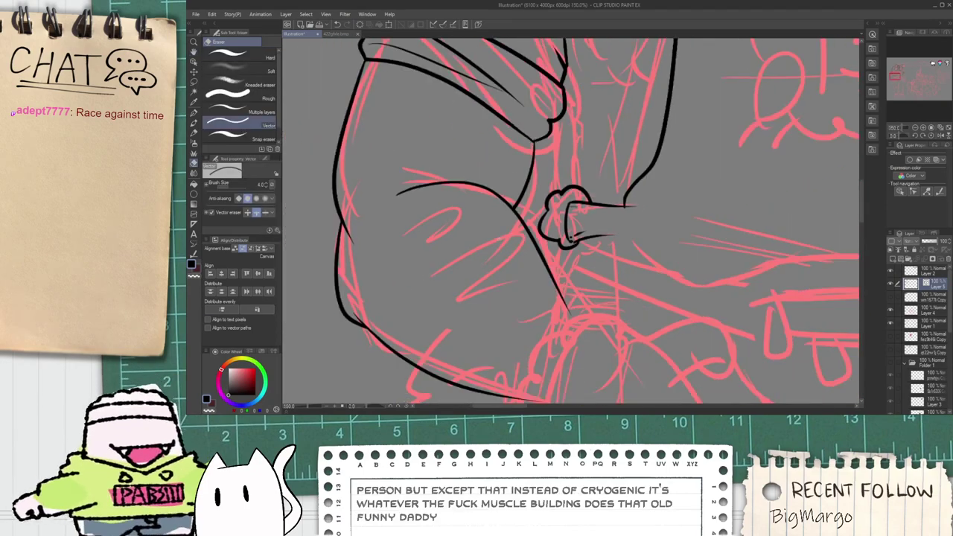
drag(446, 207, 466, 288)
scroll(363, 325, up, 1)
drag(364, 312, 381, 302)
scroll(383, 298, down, 1)
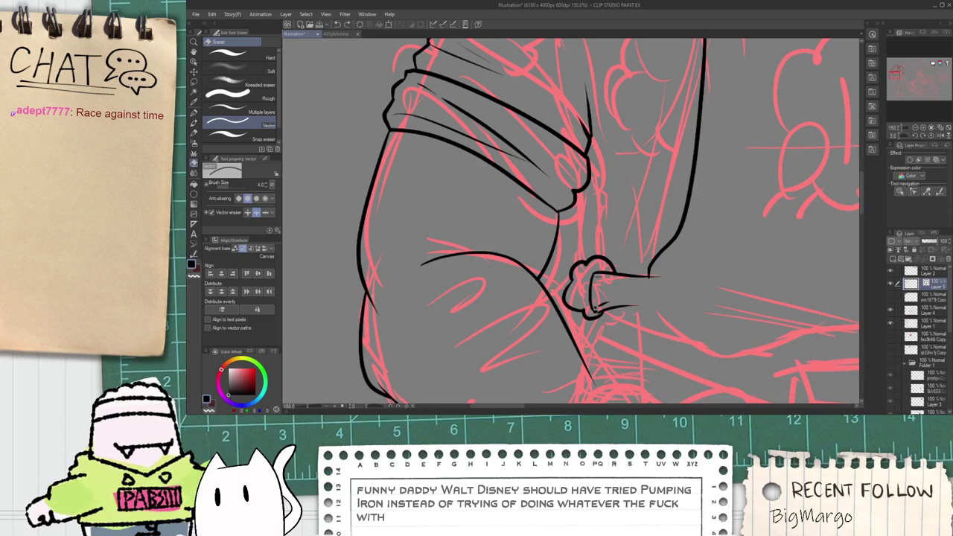
Step: Ink a short curved crease inside the left-hand elbow, continuing the forearm's upper line
scroll(383, 287, down, 1)
scroll(404, 280, up, 1)
key(p)
scroll(403, 279, up, 1)
drag(402, 278, 377, 313)
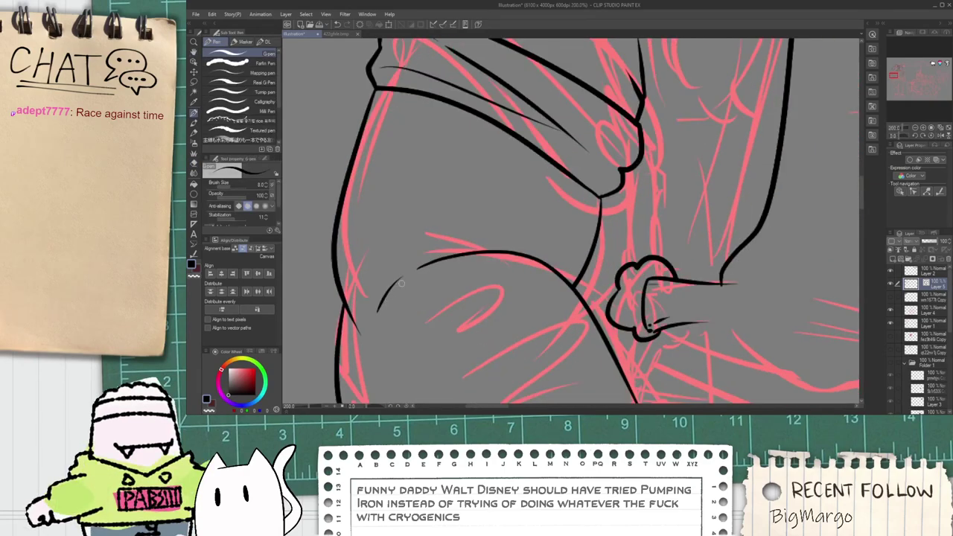
Step: Select the elbow and forearm underside stroke as a vector object and shift and tilt it slightly upward
scroll(448, 253, down, 3)
scroll(425, 259, up, 2)
drag(449, 291, 420, 248)
key(o)
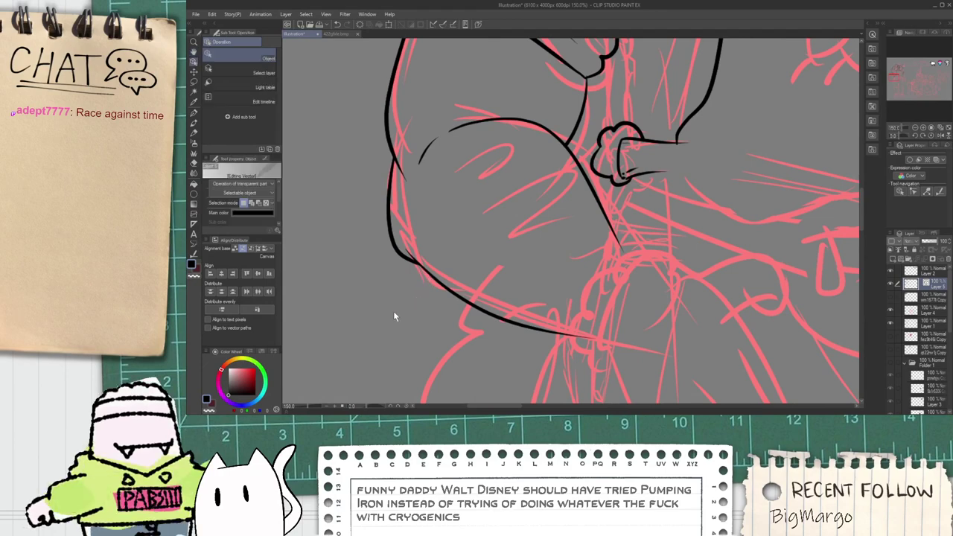
click(416, 238)
drag(509, 322, 508, 299)
drag(610, 329, 637, 353)
drag(639, 309, 643, 290)
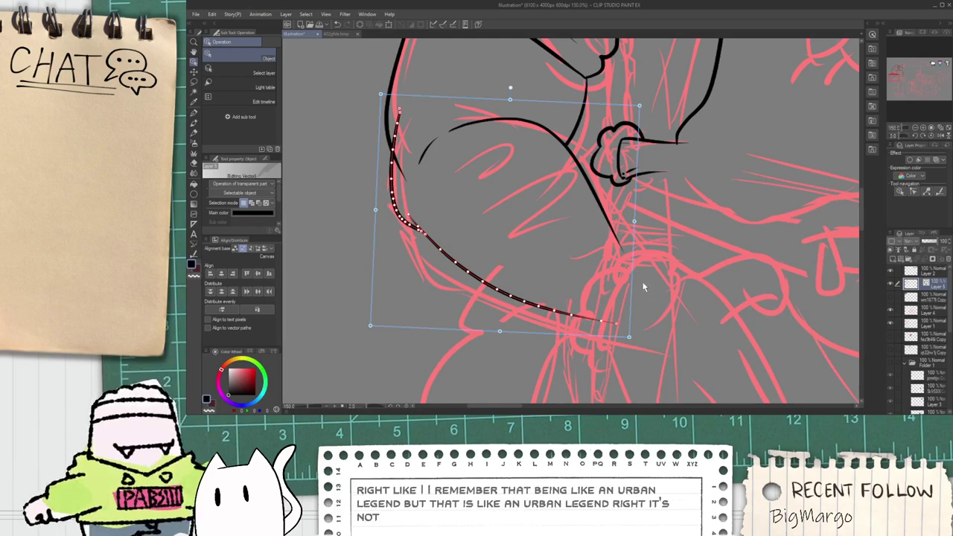
click(666, 299)
Step: Redraw the upper edge of the left-hand apron tie at a slight upward slope and erase the old edge
key(e)
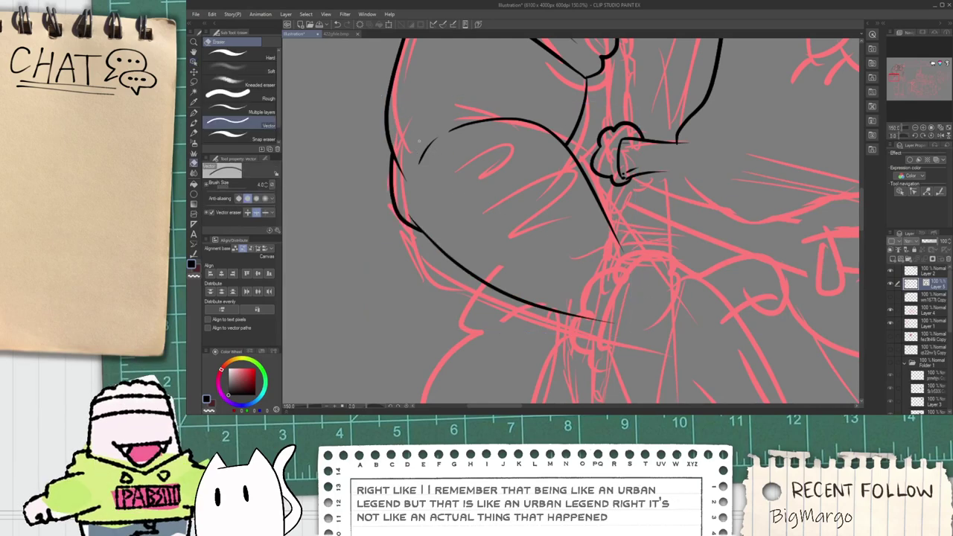
key(space)
drag(471, 197, 430, 228)
drag(529, 306, 470, 193)
scroll(471, 194, down, 1)
scroll(498, 172, up, 1)
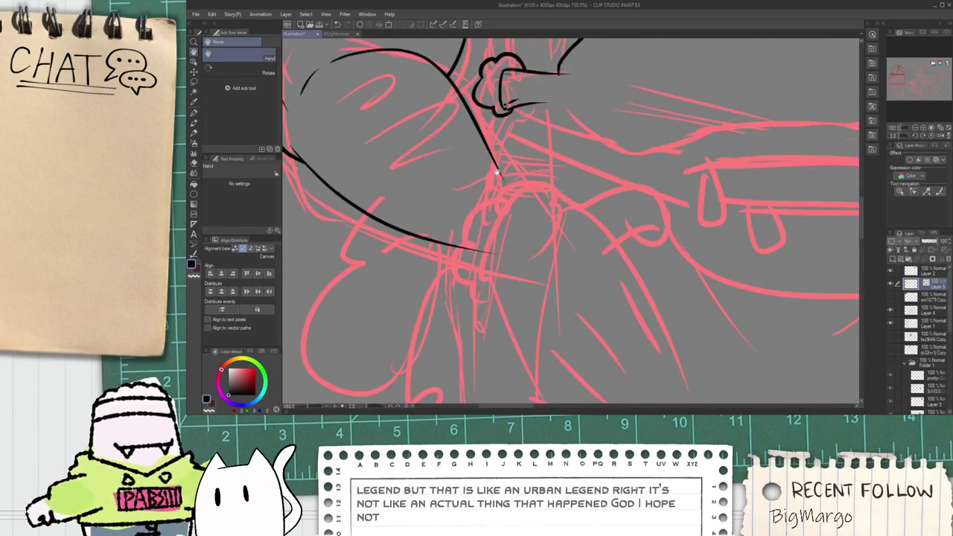
scroll(497, 173, up, 2)
scroll(513, 219, up, 2)
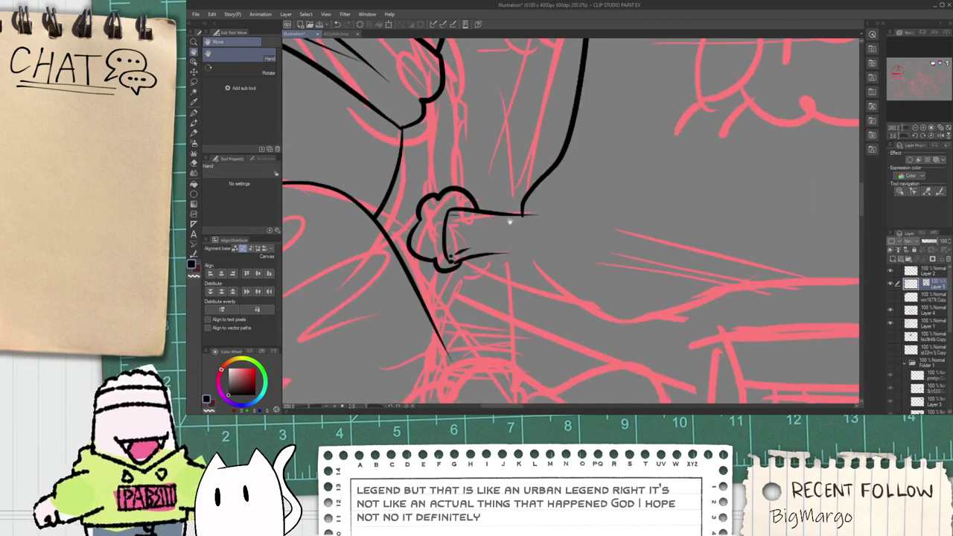
scroll(454, 207, up, 2)
key(p)
drag(384, 188, 759, 147)
key(e)
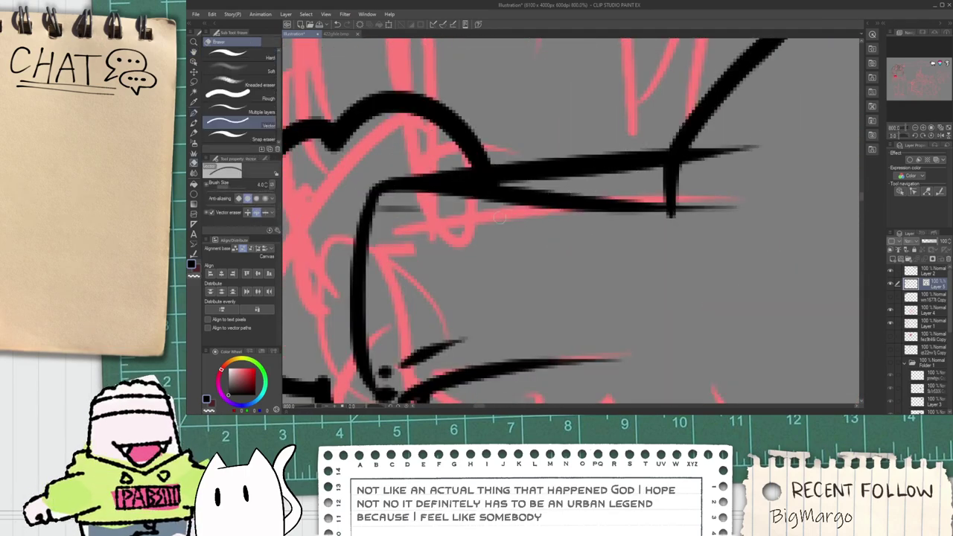
mouse_move(540, 204)
mouse_down()
mouse_move(704, 189)
mouse_move(706, 202)
mouse_up()
drag(505, 189, 490, 191)
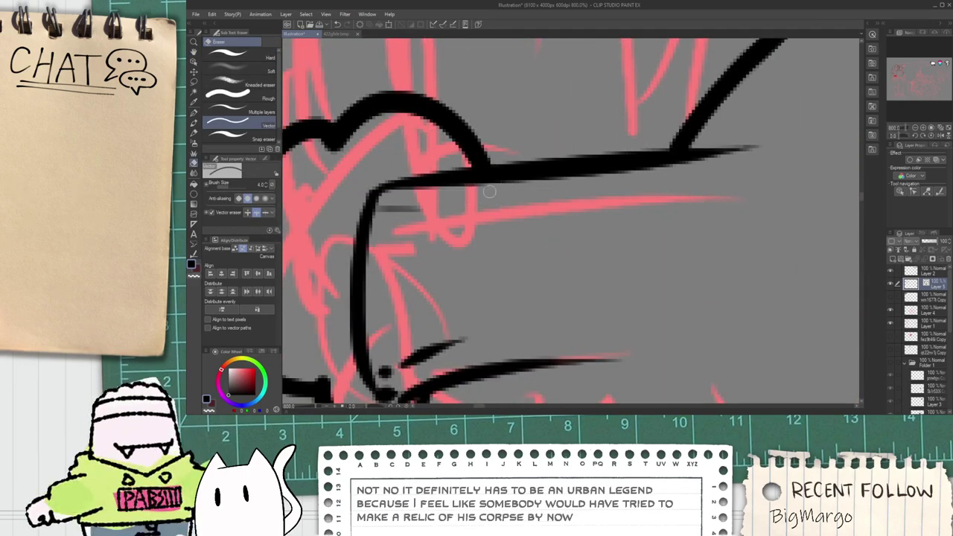
Step: Redraw the lower edge of the left-hand apron tie with a longer line and erase the old short stroke
scroll(403, 159, down, 2)
key(p)
drag(400, 278, 627, 251)
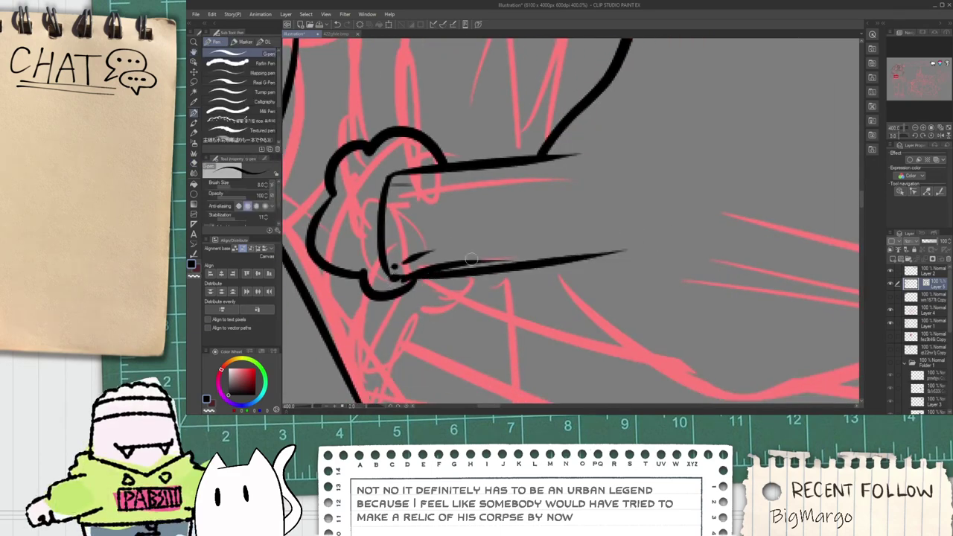
key(e)
drag(463, 259, 454, 267)
key(ctrl+z)
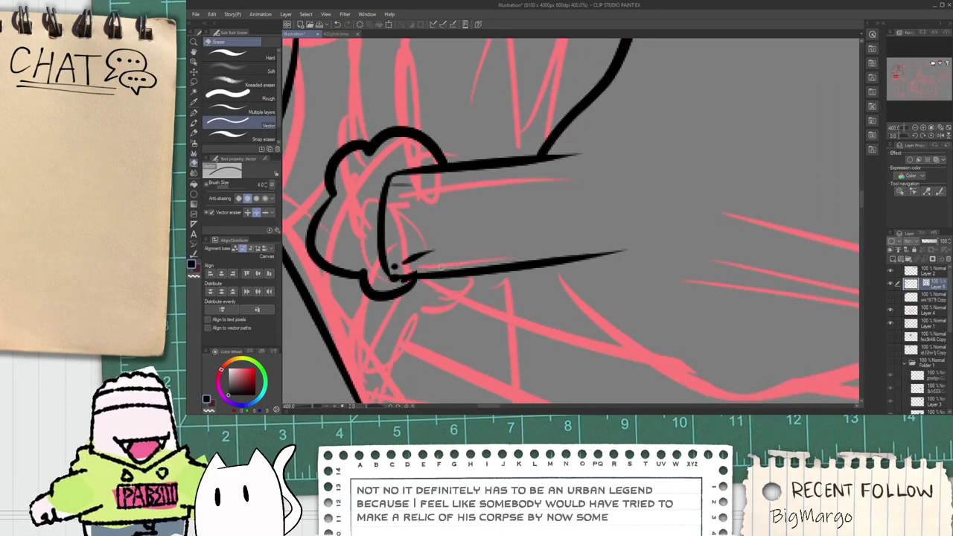
scroll(410, 272, up, 2)
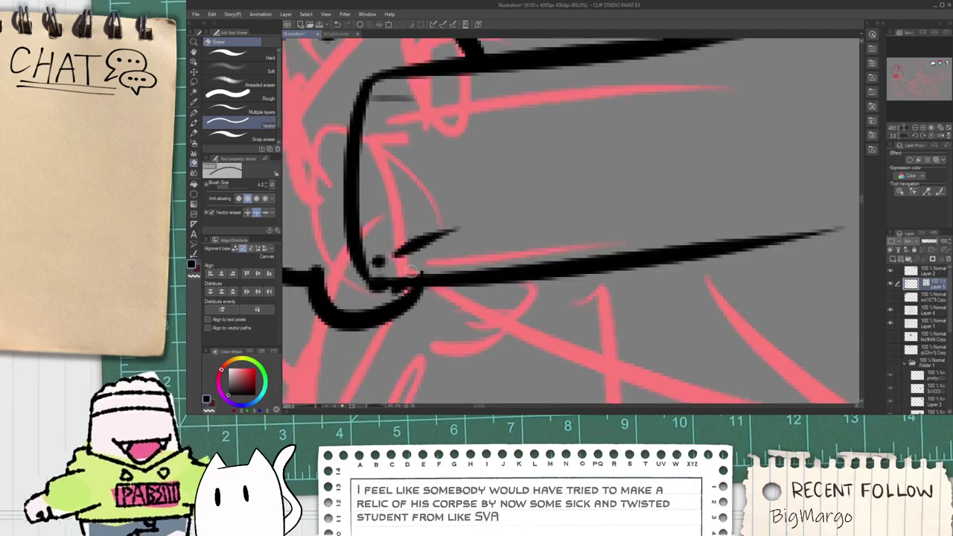
scroll(394, 280, down, 6)
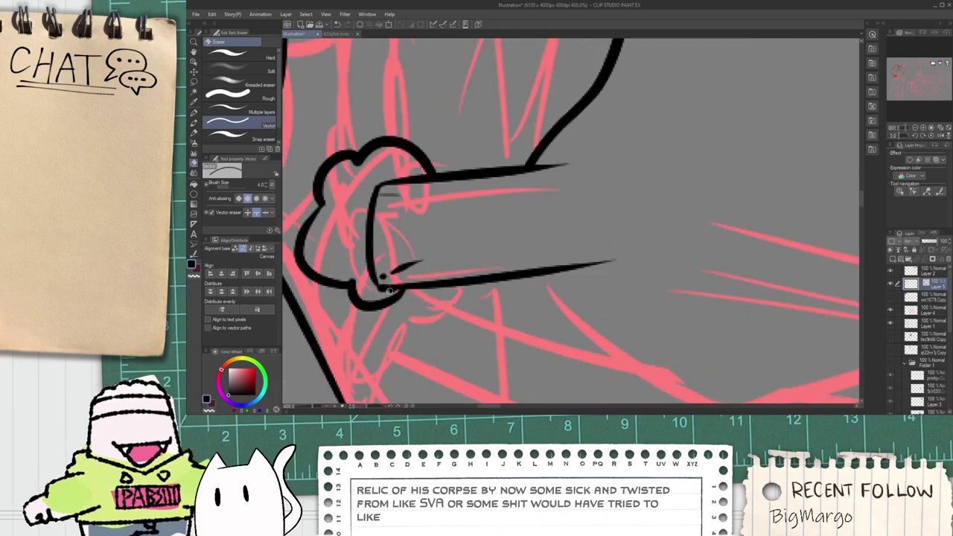
Step: Ink the torso's side contour from the left-hand cuff down to the scalloped knot of the apron tie
key(space)
drag(402, 270, 438, 280)
scroll(438, 280, down, 3)
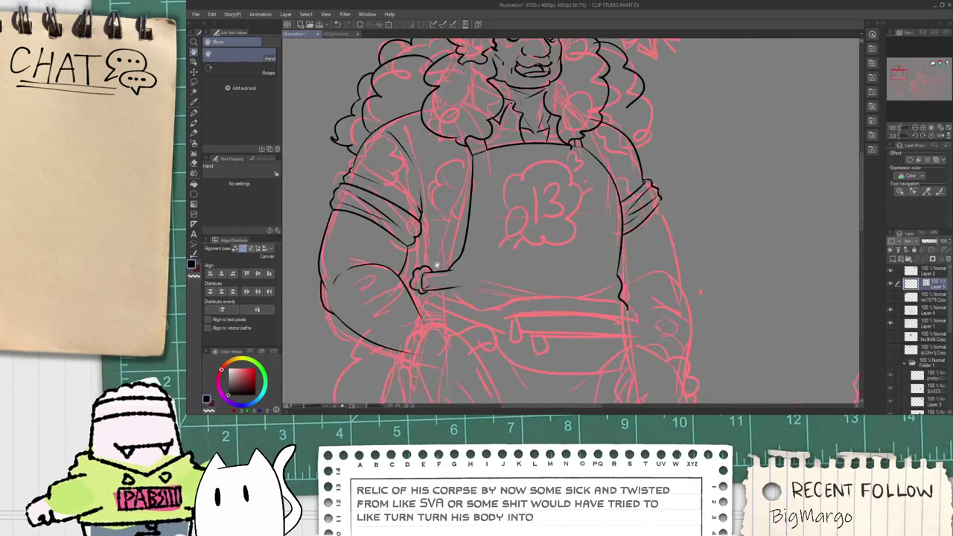
scroll(427, 238, up, 4)
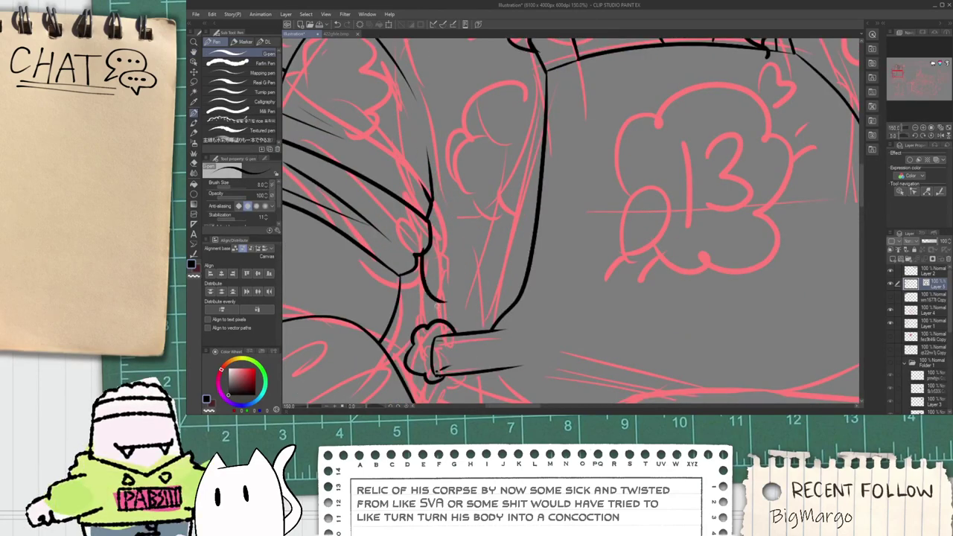
key(e)
scroll(435, 329, up, 1)
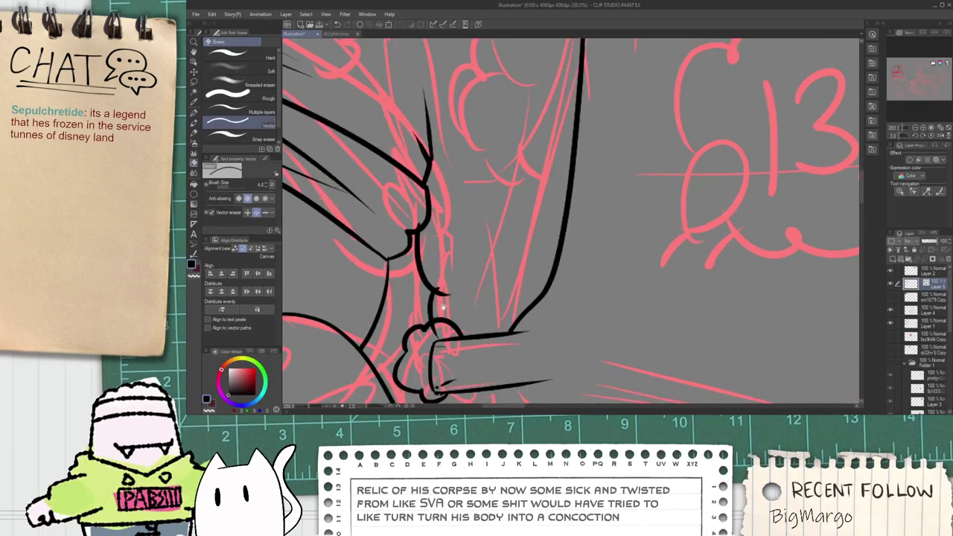
key(space)
drag(444, 307, 467, 270)
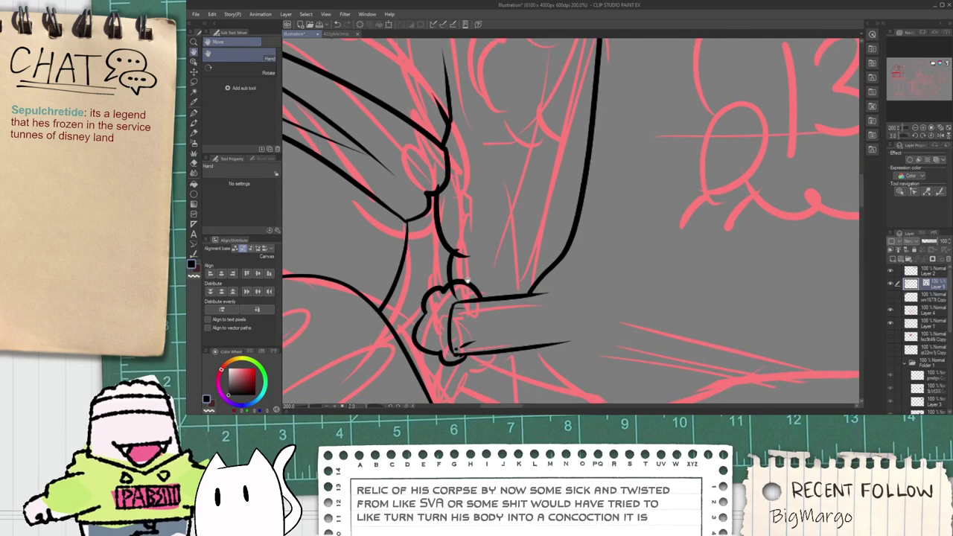
scroll(467, 279, up, 2)
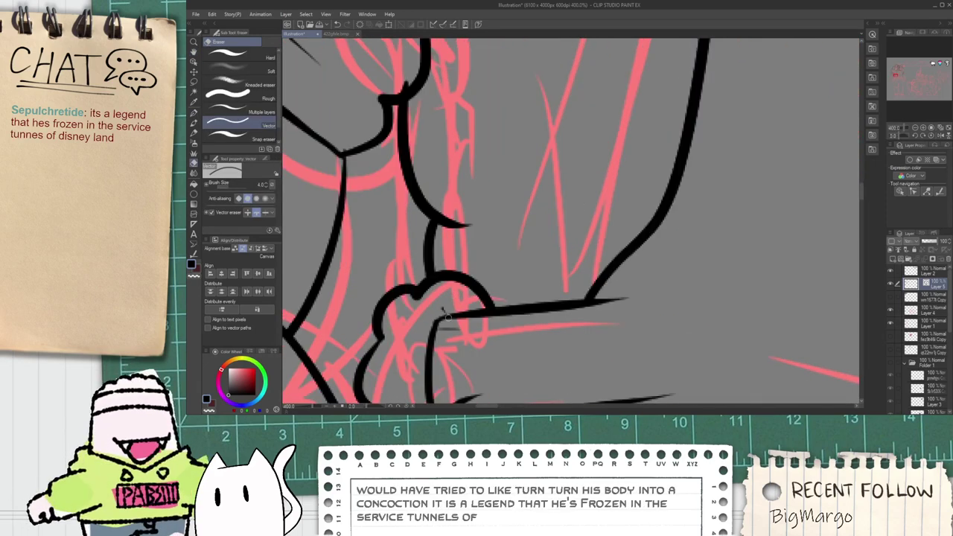
Step: Ink a thin horizontal line from the left-hand torso contour toward the apron edge, above the tie
key(p)
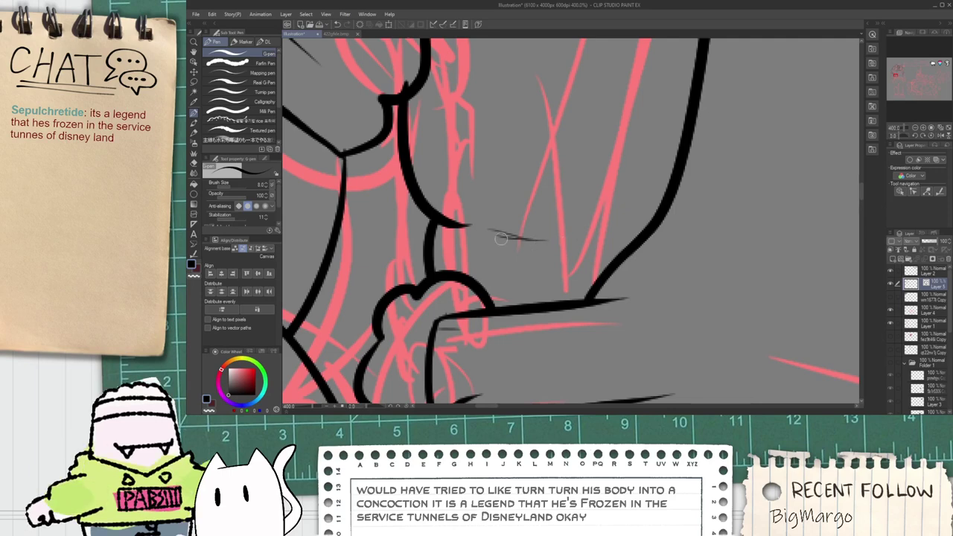
key(ctrl+z)
drag(474, 230, 602, 231)
scroll(567, 229, down, 5)
key(space)
drag(583, 191, 556, 236)
scroll(520, 205, up, 1)
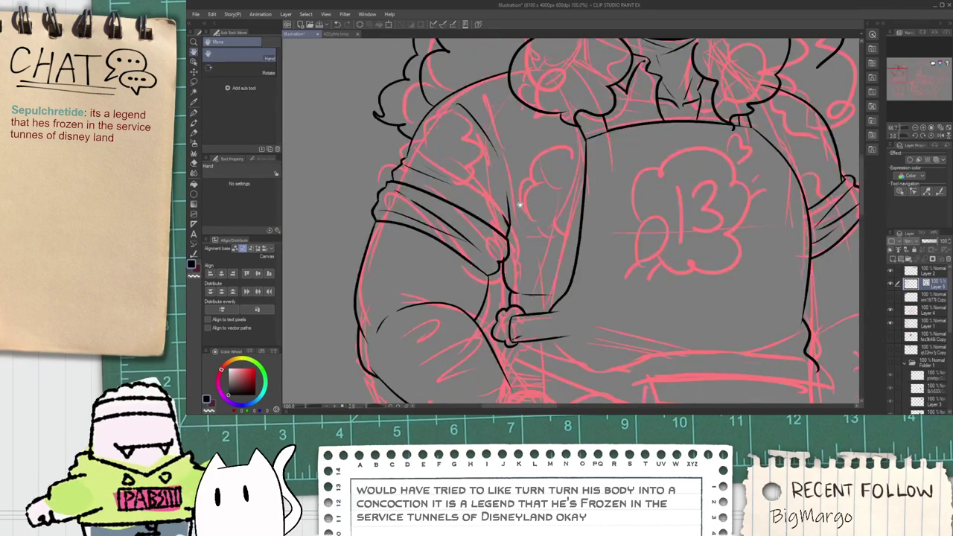
Step: Redraw the torso's side contour below the left-hand cuff as a shorter diagonal and extend the armpit line upward
scroll(519, 205, up, 1)
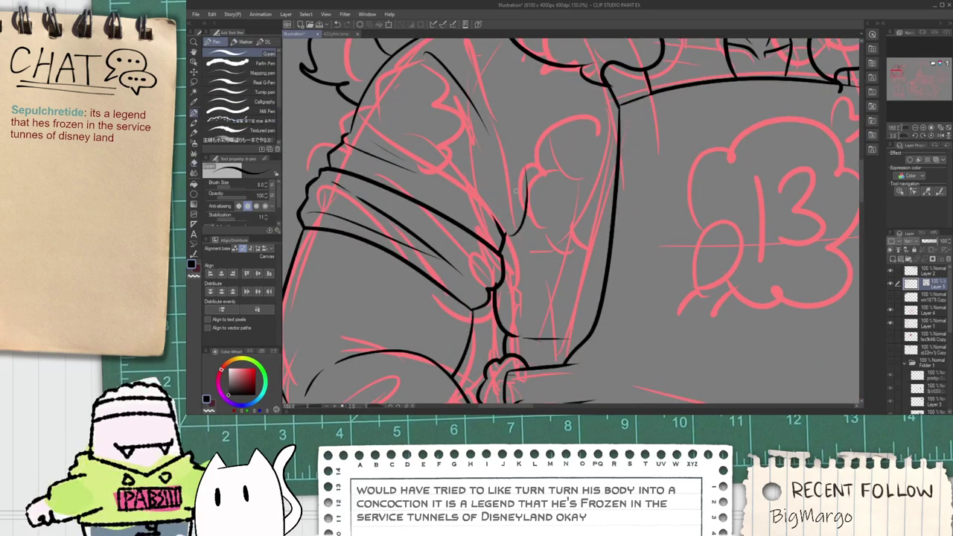
scroll(503, 201, down, 2)
scroll(503, 201, up, 2)
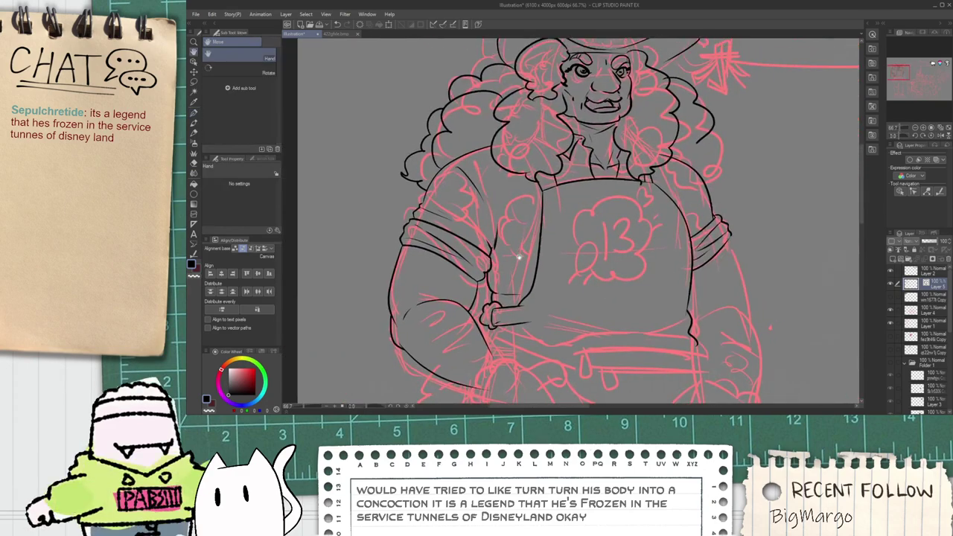
scroll(472, 265, up, 1)
key(e)
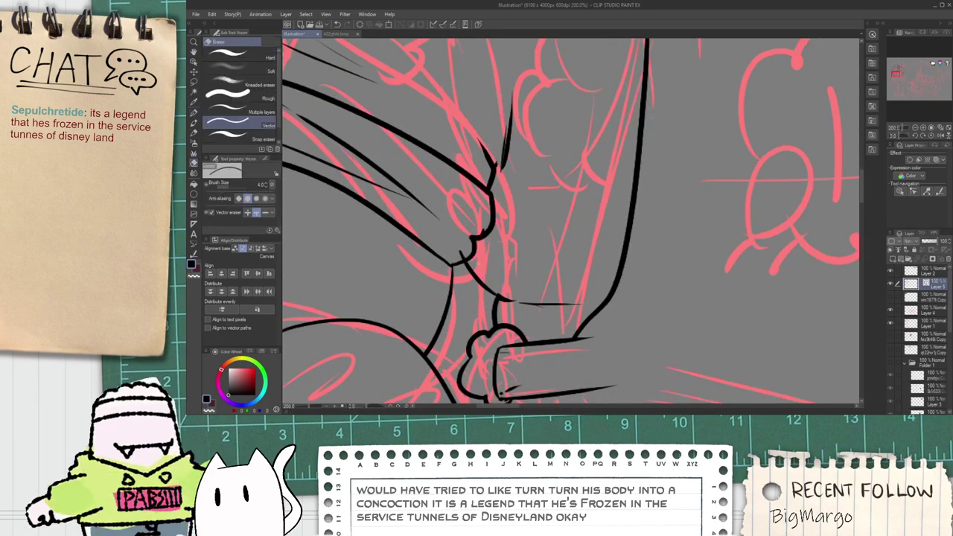
scroll(573, 251, down, 2)
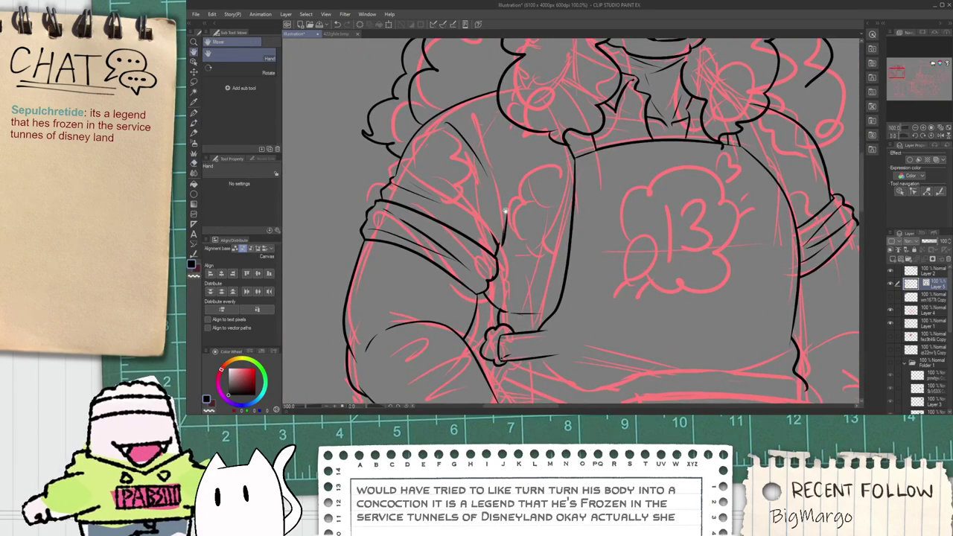
scroll(573, 251, down, 2)
Step: Ink the torso contour bulging outside the apron's edge below the right-hand cuff, ending in a small wavy fold
scroll(573, 250, up, 4)
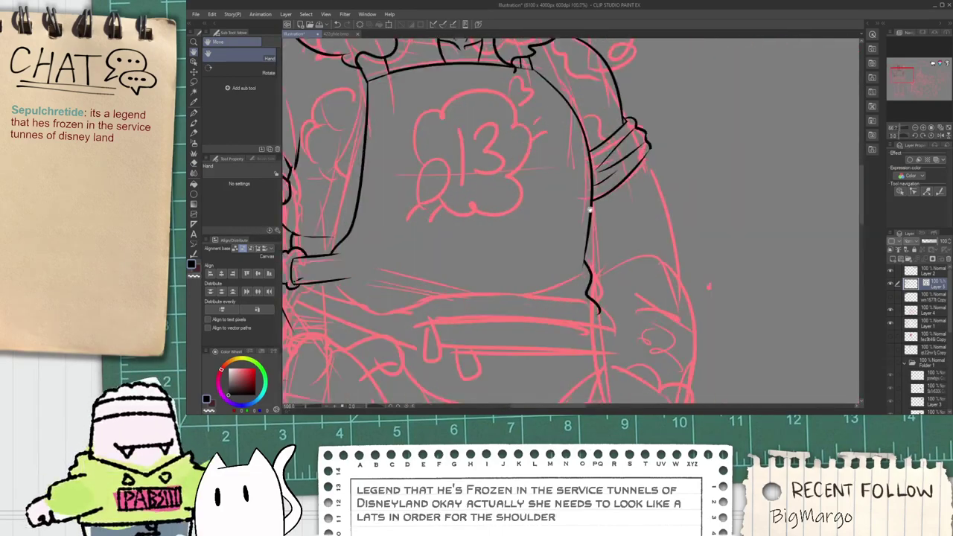
key(p)
drag(595, 227, 600, 296)
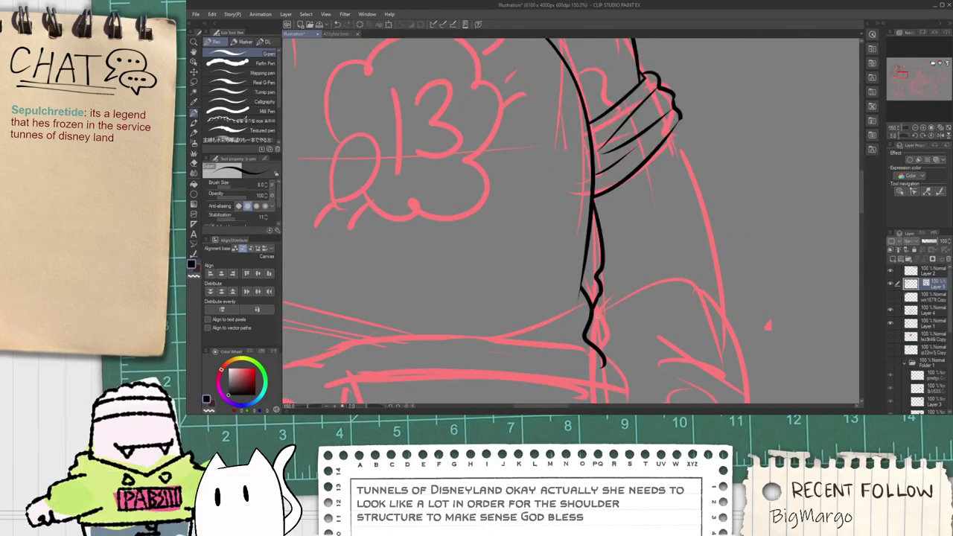
scroll(592, 235, down, 3)
scroll(592, 235, up, 5)
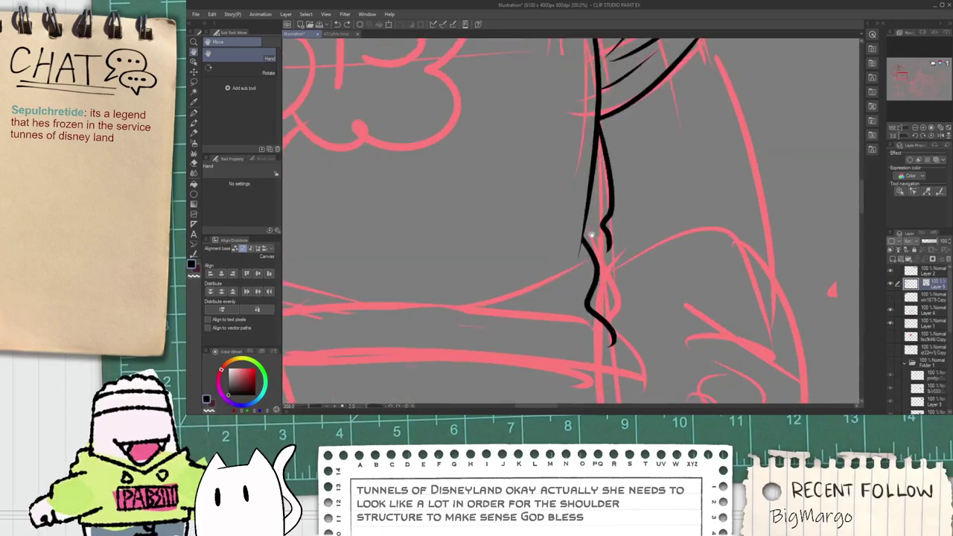
Step: Join the right-hand torso fold to the apron edge with a short diagonal and trim the overshooting line ends
key(e)
scroll(592, 234, up, 2)
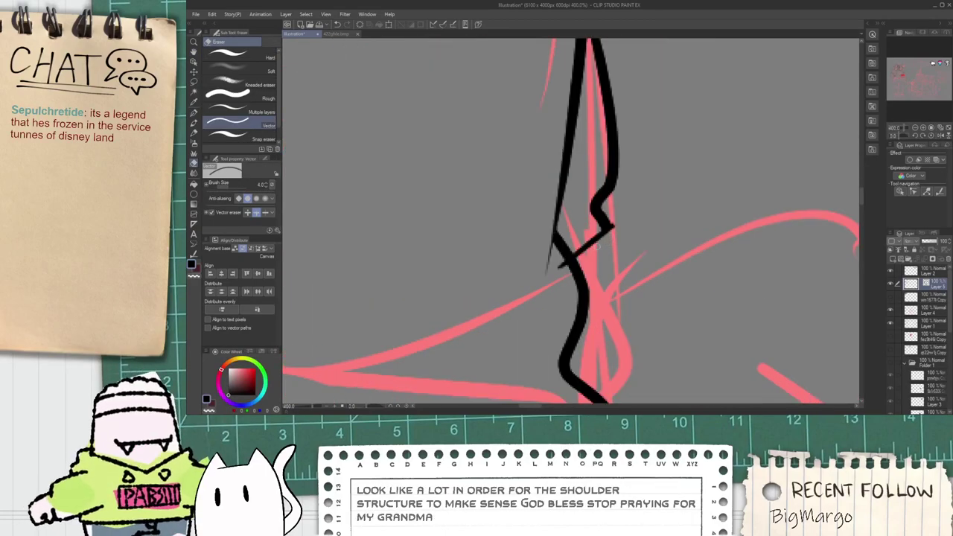
drag(556, 270, 563, 265)
scroll(515, 291, down, 5)
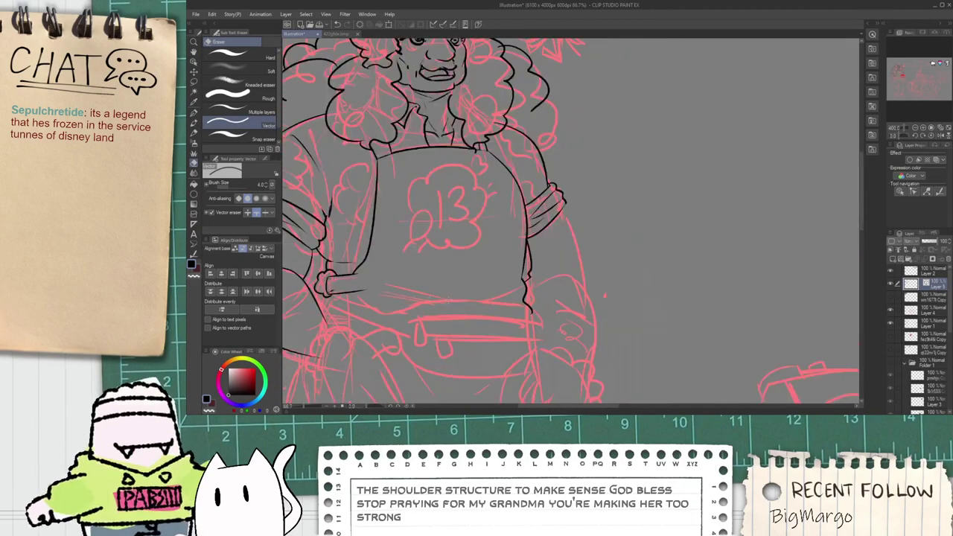
Step: Ink a narrow tapered fold hanging from the lower edge of the left-hand apron tie, capped with a short slanted end
key(space)
drag(344, 310, 410, 252)
scroll(409, 253, up, 2)
key(p)
scroll(409, 253, up, 2)
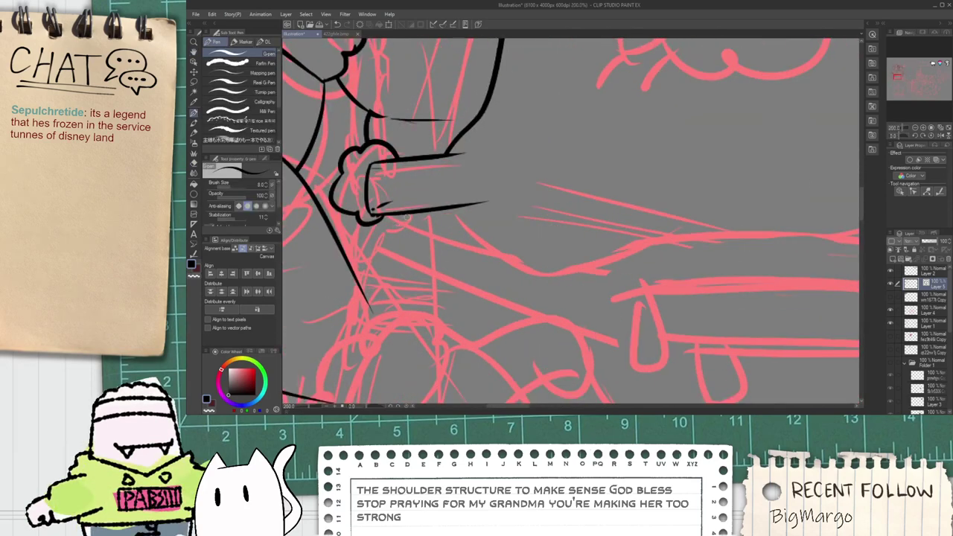
key(ctrl+z)
mouse_move(458, 207)
mouse_down()
mouse_move(458, 228)
mouse_move(440, 250)
mouse_move(452, 260)
mouse_move(463, 202)
mouse_up()
key(ctrl+z)
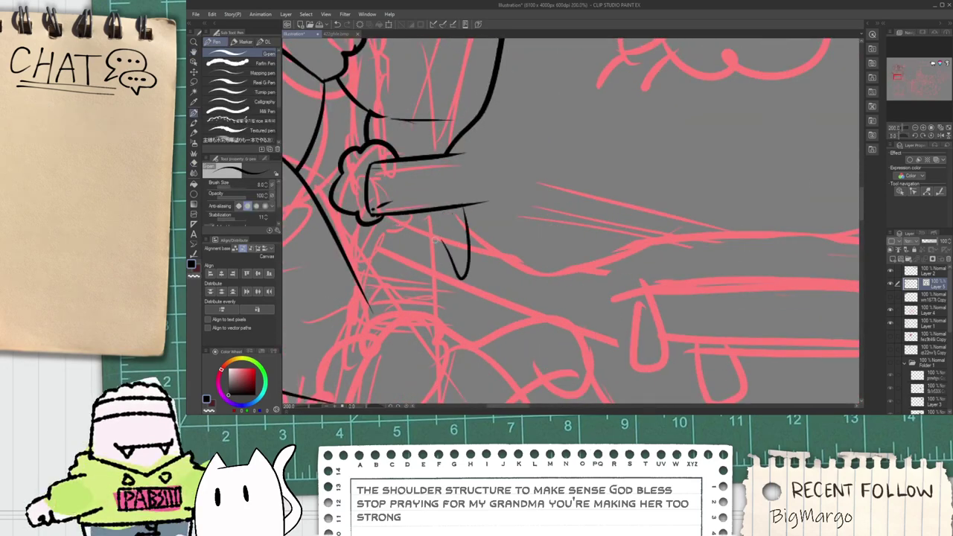
scroll(456, 265, down, 1)
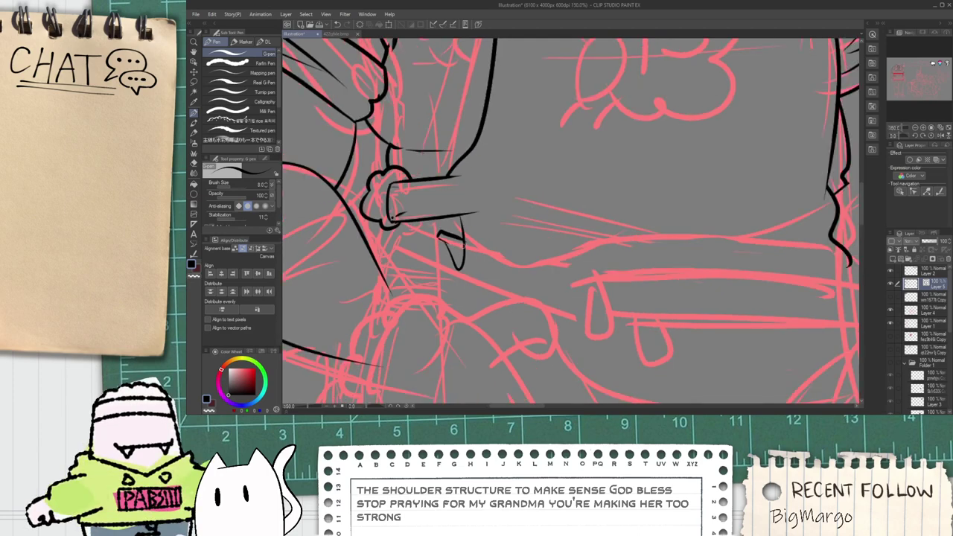
Step: Ink the waistline from the hanging fold's bottom tip up and across to the right-hand torso fold, trimming the overshoot there
drag(458, 269, 599, 261)
key(ctrl+z)
mouse_move(460, 273)
mouse_down()
mouse_move(642, 224)
mouse_move(825, 234)
mouse_move(614, 183)
mouse_up()
key(space)
scroll(607, 183, up, 3)
drag(551, 183, 711, 214)
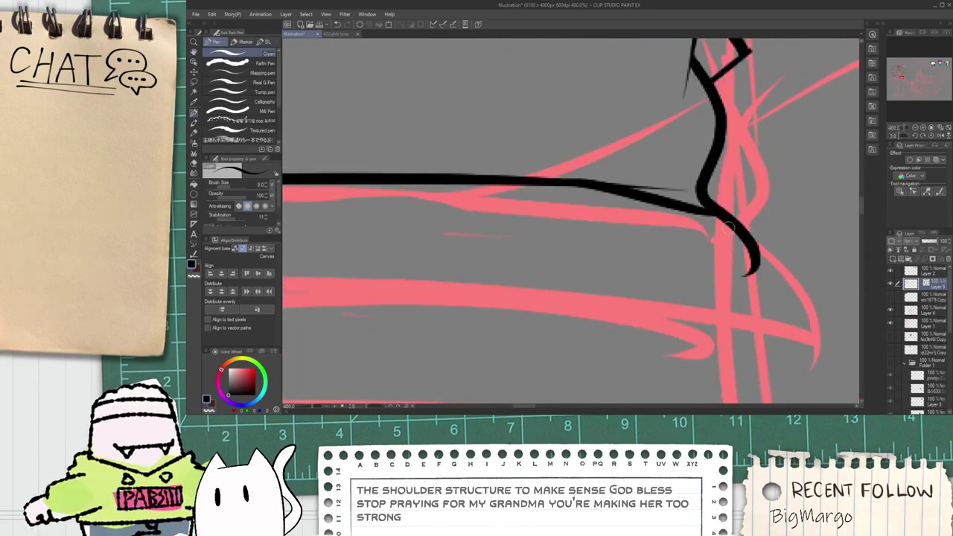
key(ctrl+z)
mouse_move(557, 183)
mouse_down()
mouse_move(766, 208)
mouse_move(702, 223)
mouse_move(677, 203)
mouse_up()
scroll(774, 218, down, 2)
key(space)
key(e)
drag(707, 177, 701, 187)
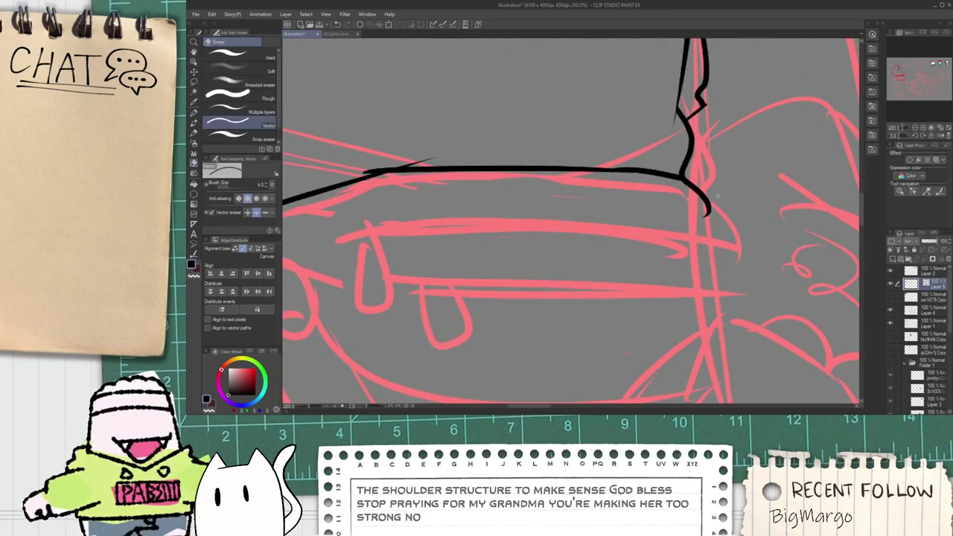
Step: Ink a long shallow curve sloping from the left-hand diagonal contour beneath the hanging fold toward the sketched waistband
key(space)
drag(458, 253, 610, 222)
key(p)
drag(359, 195, 472, 238)
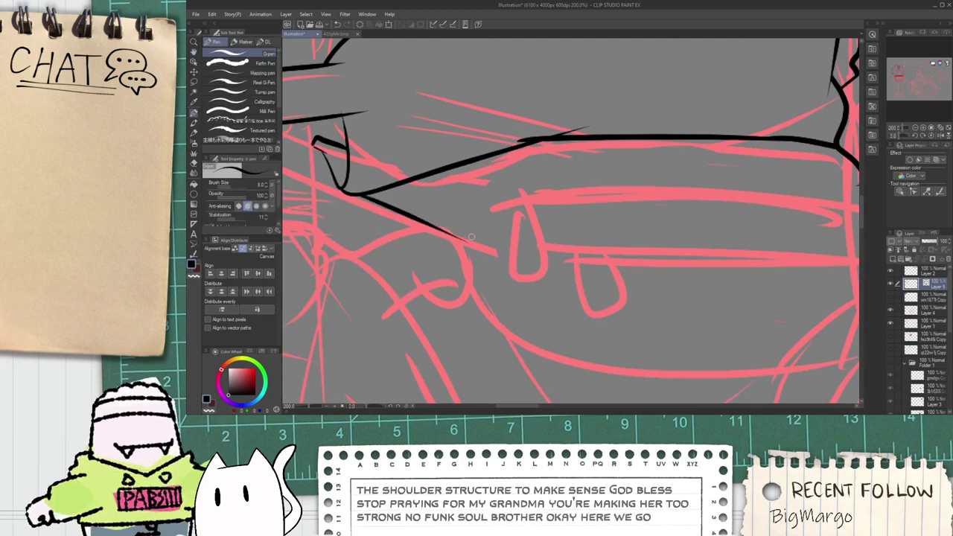
scroll(471, 240, down, 4)
scroll(408, 214, up, 2)
scroll(407, 217, up, 2)
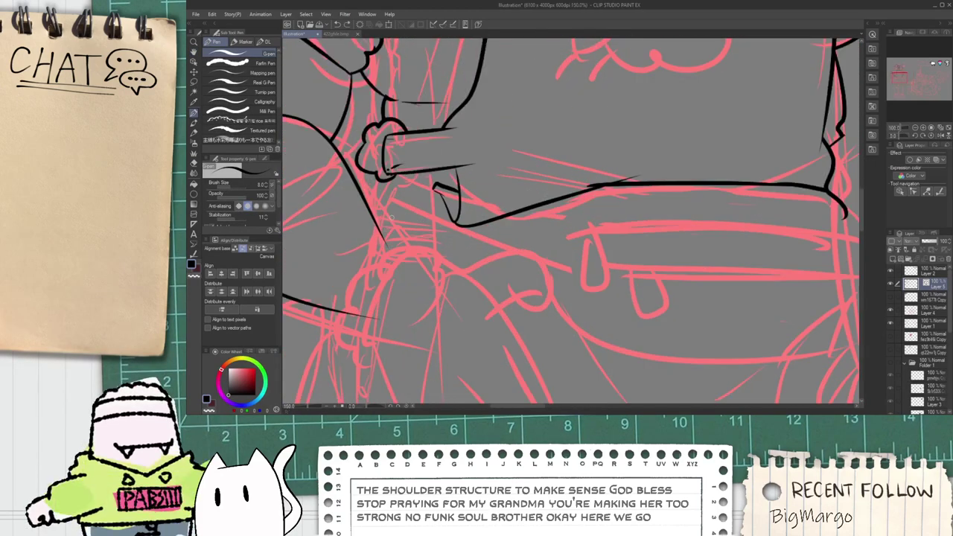
drag(381, 223, 578, 263)
scroll(407, 219, up, 1)
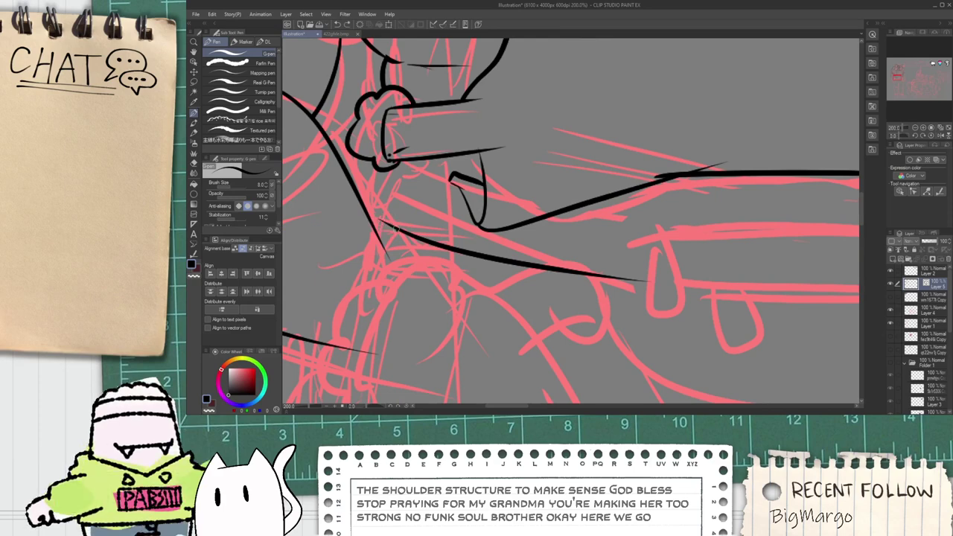
Step: Ink a rounded bulge around the hanging fold, running from its slanted end down along the shallow curve and up to the waistline
mouse_move(396, 231)
mouse_down()
mouse_move(406, 186)
mouse_move(429, 177)
mouse_up()
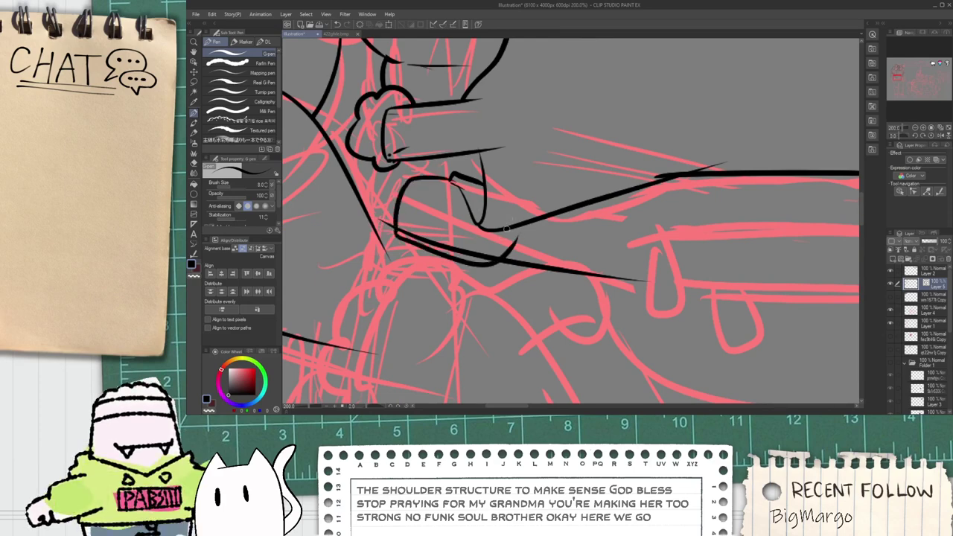
scroll(390, 233, up, 2)
drag(404, 226, 630, 211)
key(e)
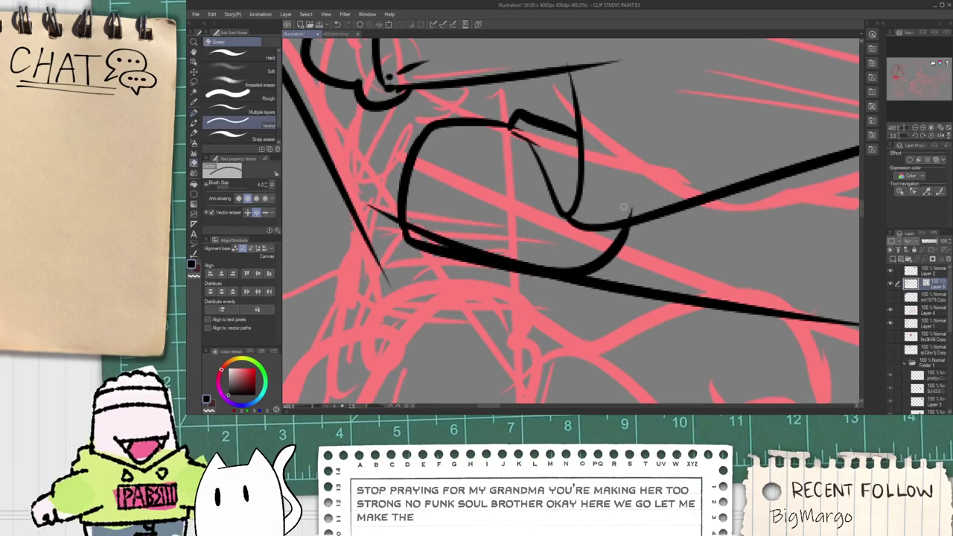
Step: Ink the jagged top edge and the curved left edge of the hat's front panel over the sketch
mouse_move(447, 235)
mouse_down()
mouse_move(438, 240)
mouse_move(443, 388)
mouse_up()
scroll(449, 234, down, 6)
scroll(536, 149, up, 7)
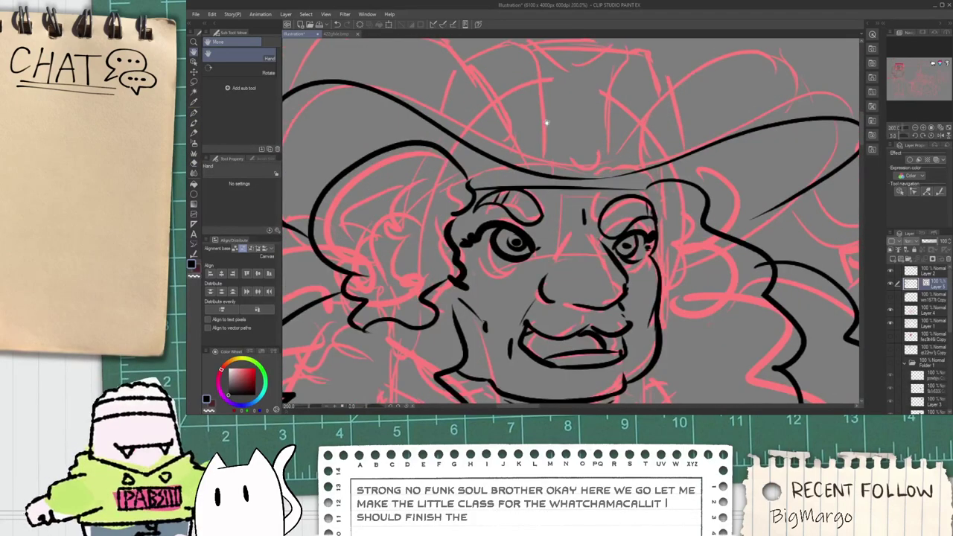
scroll(498, 187, down, 3)
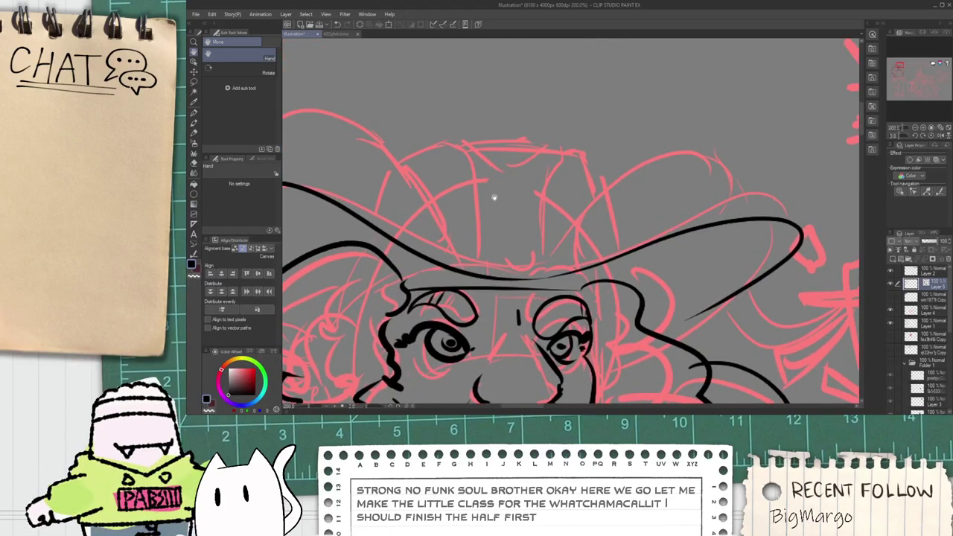
key(p)
scroll(411, 170, up, 3)
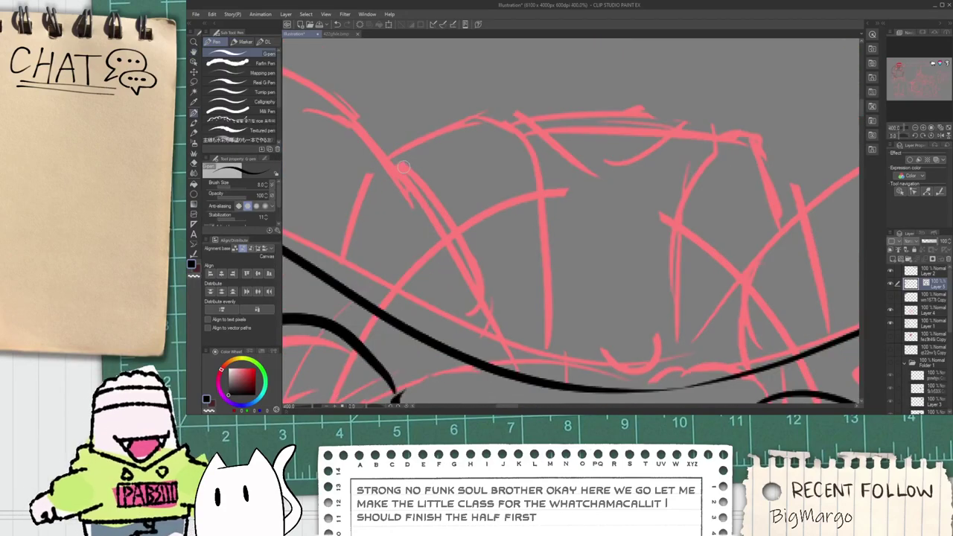
mouse_move(380, 149)
mouse_down()
mouse_move(387, 138)
mouse_move(664, 112)
mouse_up()
key(ctrl+z)
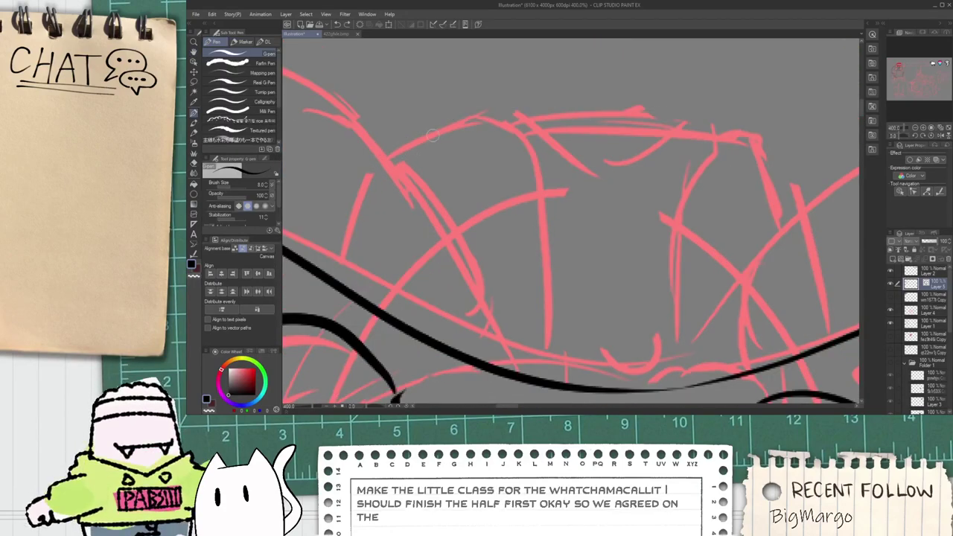
mouse_move(363, 149)
mouse_down()
mouse_move(569, 73)
mouse_move(633, 99)
mouse_up()
key(ctrl+z)
drag(335, 160, 484, 82)
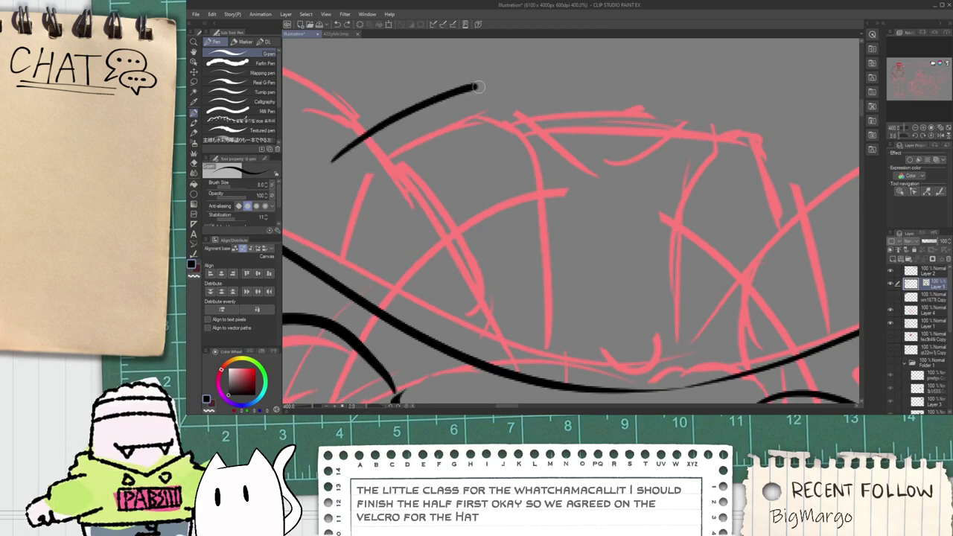
key(ctrl+z)
mouse_move(360, 166)
mouse_down()
mouse_move(372, 135)
mouse_move(604, 78)
mouse_move(646, 96)
mouse_move(632, 101)
mouse_move(753, 103)
mouse_move(795, 172)
mouse_up()
mouse_move(363, 162)
mouse_down()
mouse_move(433, 158)
mouse_move(543, 299)
mouse_up()
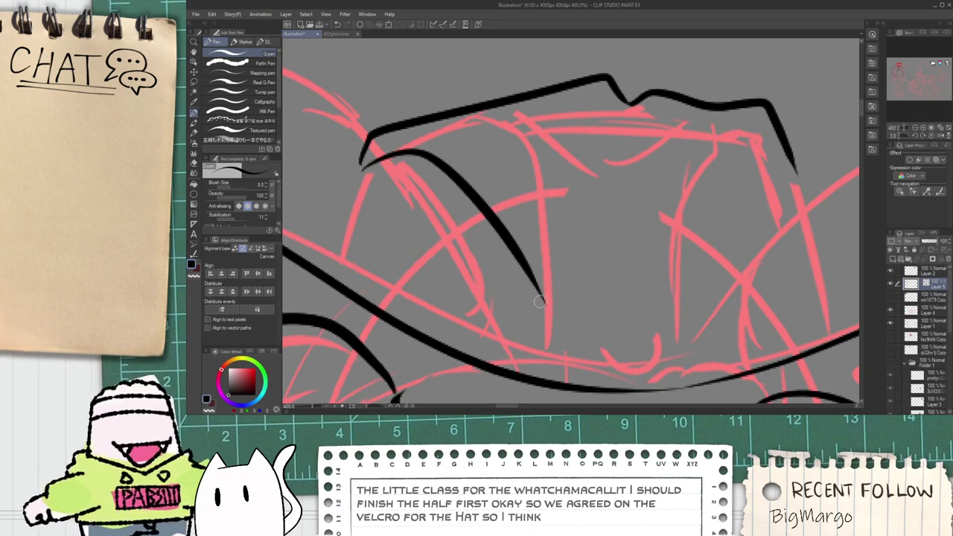
Step: Ink the bottom and right edges of the hat's front panel and erase the overlapping line ends at its corners
mouse_move(521, 266)
mouse_down()
mouse_move(694, 340)
mouse_move(696, 272)
mouse_up()
key(ctrl+z)
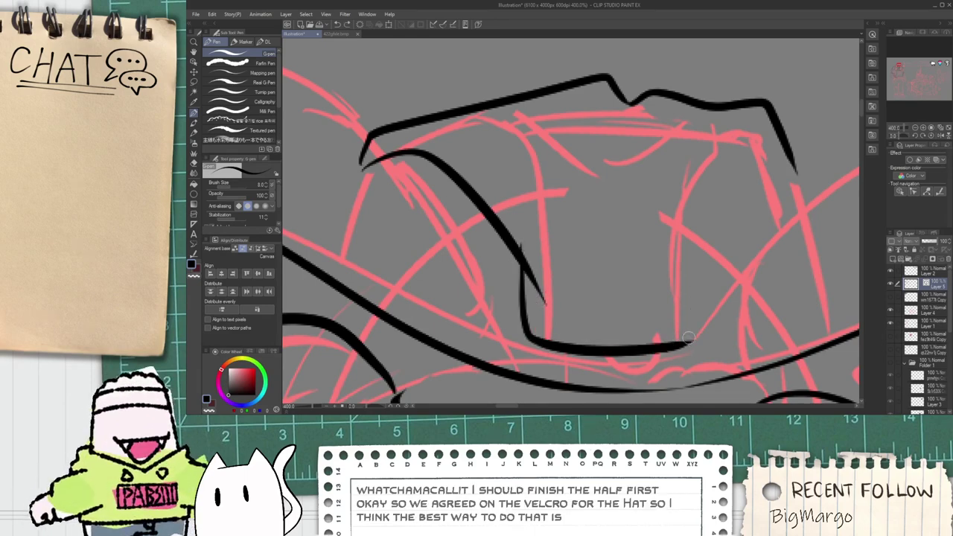
mouse_move(677, 346)
mouse_down()
mouse_move(695, 282)
mouse_move(769, 153)
mouse_move(800, 165)
mouse_up()
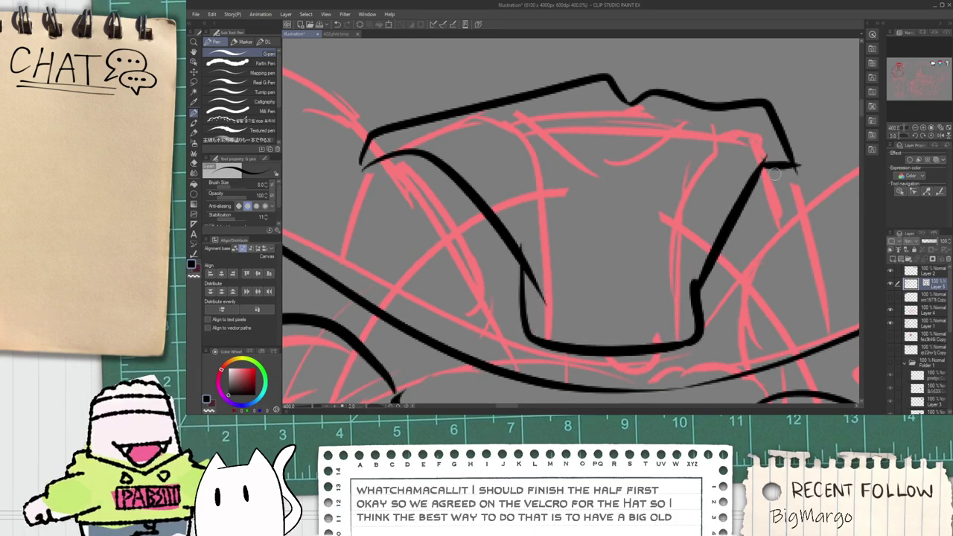
key(e)
drag(537, 259, 542, 294)
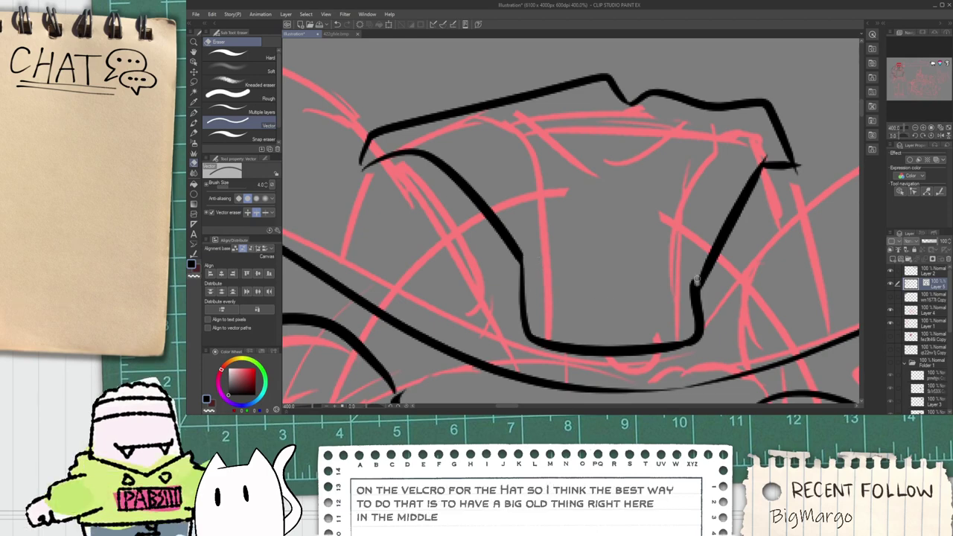
key(p)
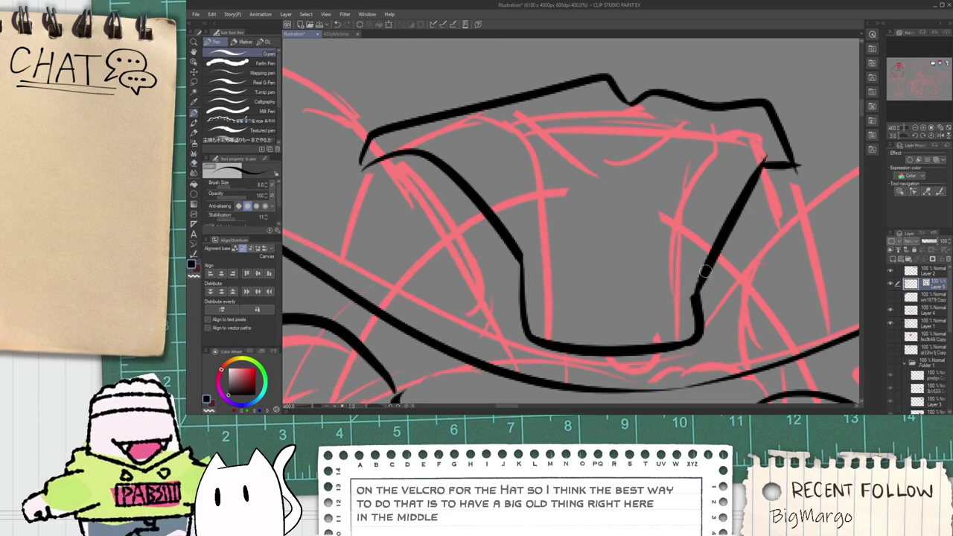
Step: Ink a rectangular patch in the lower part of the front panel and fill it with a dashed X of stitches
mouse_move(542, 250)
mouse_down()
mouse_move(553, 319)
mouse_move(664, 325)
mouse_up()
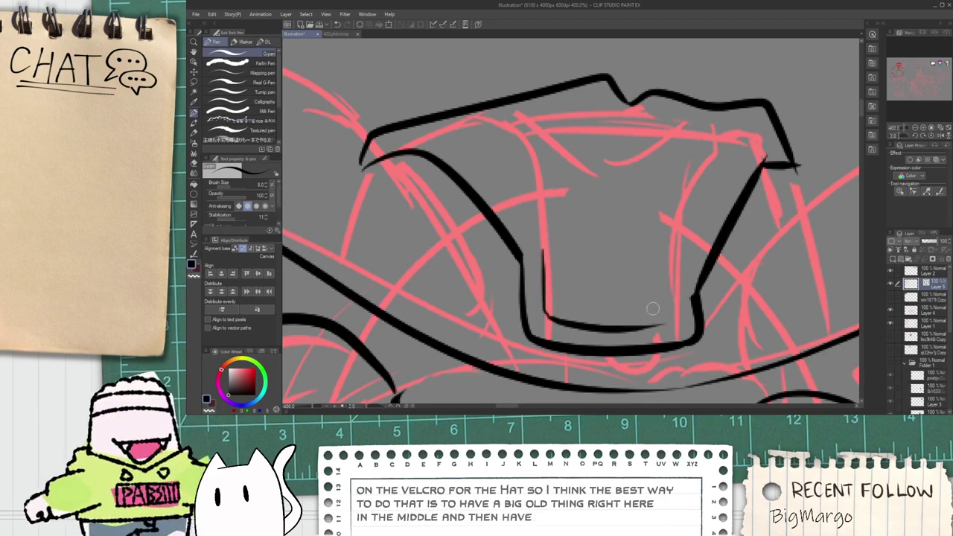
mouse_move(542, 234)
mouse_down()
mouse_move(683, 251)
mouse_move(686, 311)
mouse_up()
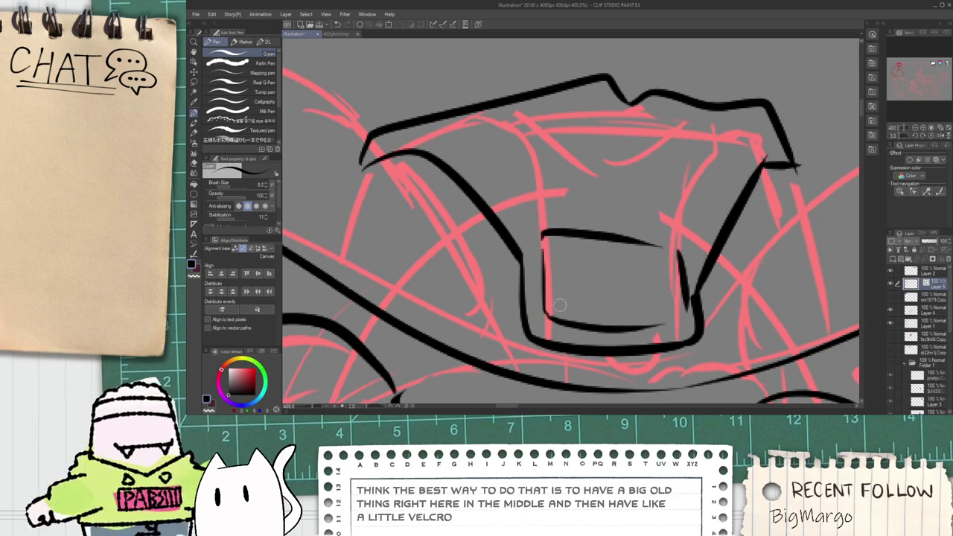
drag(553, 310, 606, 282)
drag(633, 274, 643, 268)
drag(558, 243, 618, 283)
drag(627, 289, 645, 300)
drag(661, 310, 668, 315)
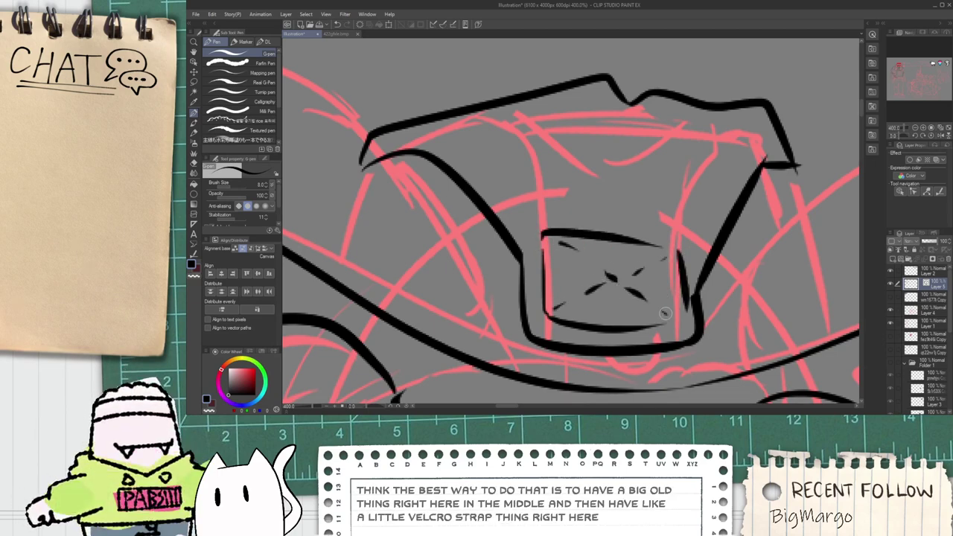
Step: Ink a small sheep-head emblem with curled horns, eyes and a woolly fringe above the stitched patch
key(space)
mouse_move(588, 179)
mouse_down()
mouse_move(548, 191)
mouse_move(656, 253)
mouse_move(653, 137)
mouse_up()
scroll(531, 196, up, 2)
mouse_move(519, 183)
mouse_down()
mouse_move(489, 139)
mouse_move(423, 205)
mouse_move(425, 164)
mouse_move(445, 147)
mouse_move(535, 152)
mouse_up()
mouse_move(676, 164)
mouse_down()
mouse_move(778, 152)
mouse_move(683, 172)
mouse_up()
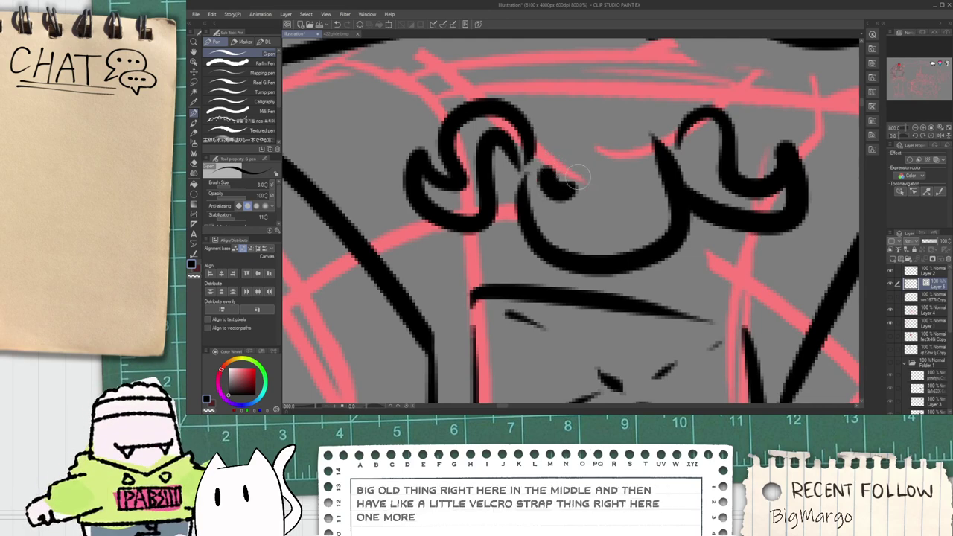
scroll(609, 165, down, 2)
drag(586, 169, 646, 152)
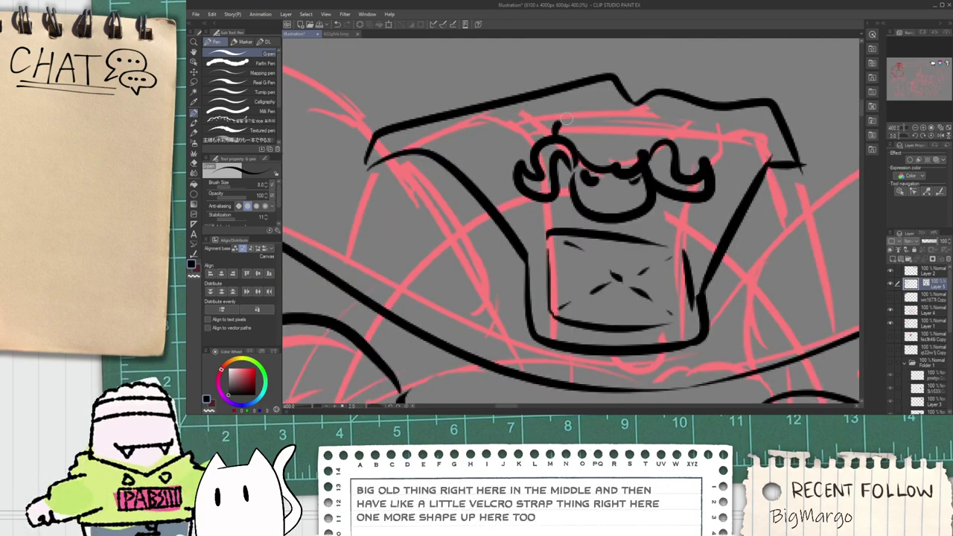
mouse_move(557, 136)
mouse_down()
mouse_move(644, 156)
mouse_move(580, 167)
mouse_move(572, 157)
mouse_move(583, 160)
mouse_move(563, 186)
mouse_up()
key(e)
Step: Ink the outer curve of the pointed horn shape beside the left side of the hat brim
scroll(654, 148, down, 3)
key(space)
scroll(591, 160, down, 2)
scroll(591, 174, up, 1)
scroll(559, 186, up, 3)
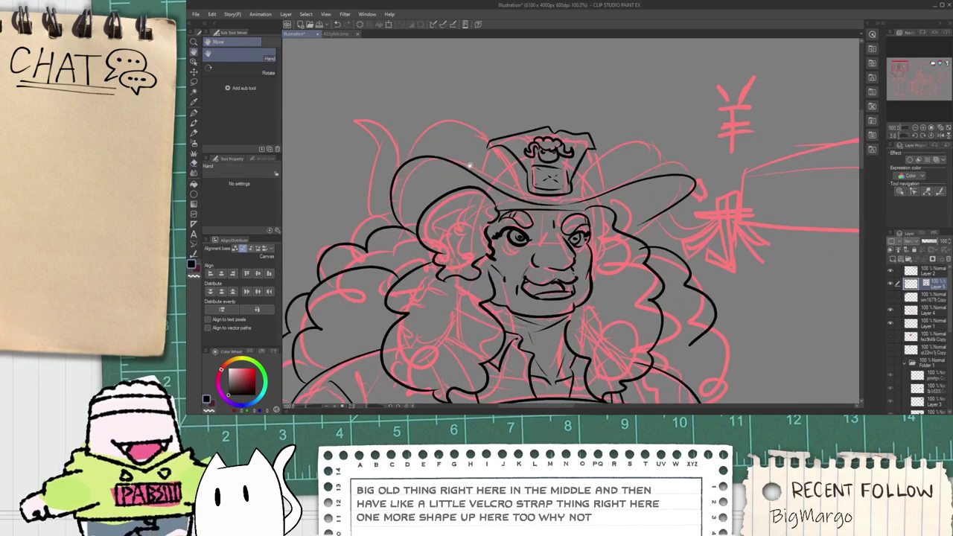
drag(508, 199, 564, 181)
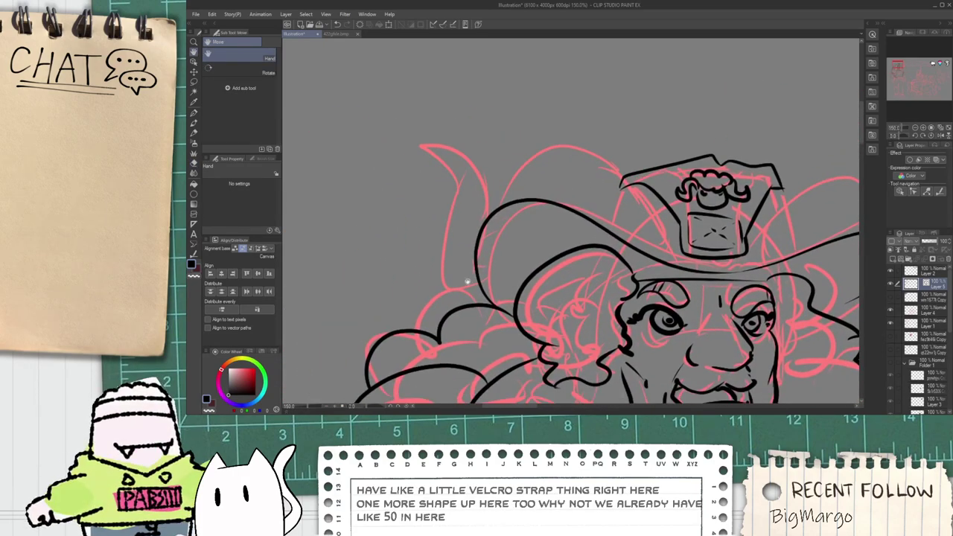
key(p)
mouse_move(488, 274)
mouse_down()
mouse_move(405, 260)
mouse_move(406, 127)
mouse_up()
key(ctrl+z)
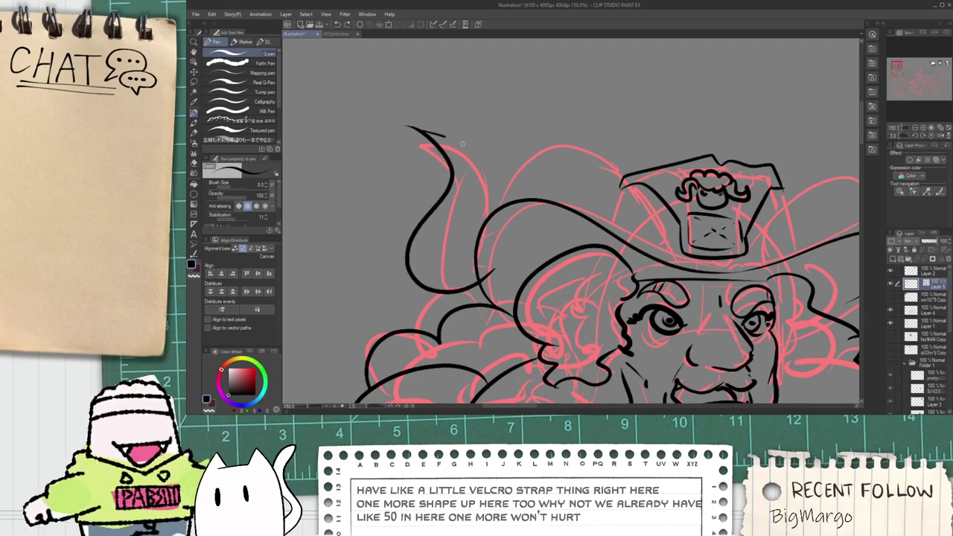
Step: Ink the inner curve of the pointed horn shape and trim its overlap where it meets the hat brim
drag(462, 144, 476, 248)
key(ctrl+z)
mouse_move(423, 130)
mouse_down()
mouse_move(474, 210)
mouse_move(475, 277)
mouse_up()
key(ctrl+z)
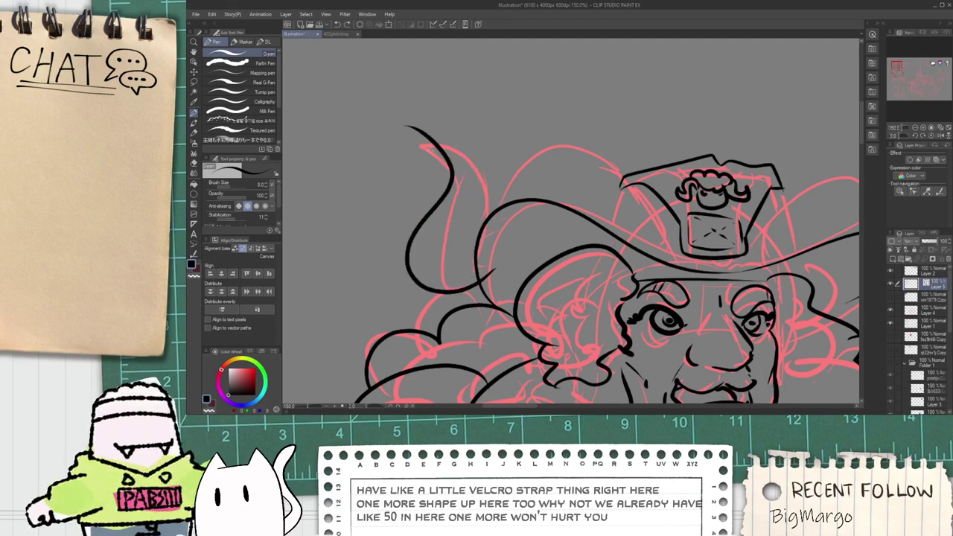
drag(475, 151, 495, 270)
key(ctrl+z)
drag(488, 149, 493, 260)
key(ctrl+z)
mouse_move(430, 135)
mouse_down()
mouse_move(480, 188)
mouse_move(465, 259)
mouse_move(495, 257)
mouse_up()
key(e)
scroll(495, 254, up, 1)
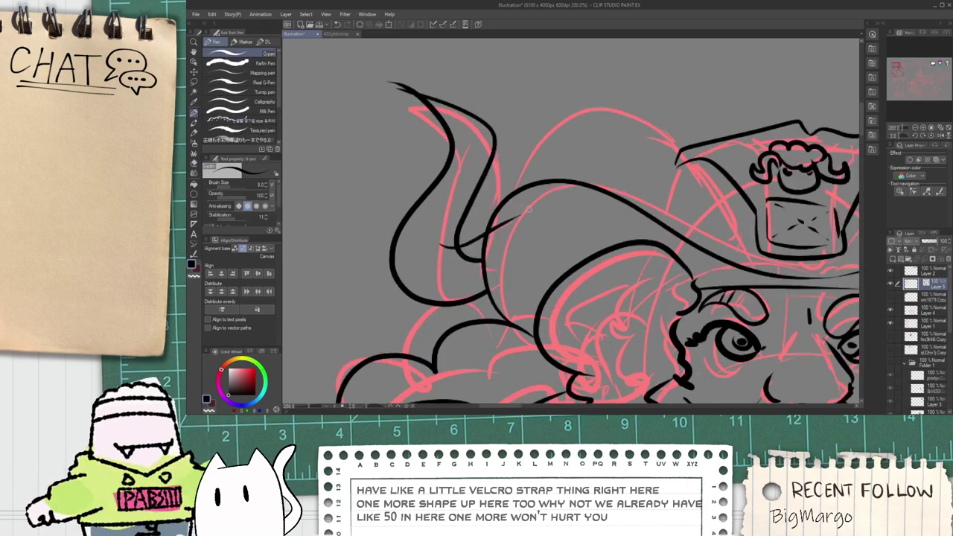
scroll(485, 243, down, 1)
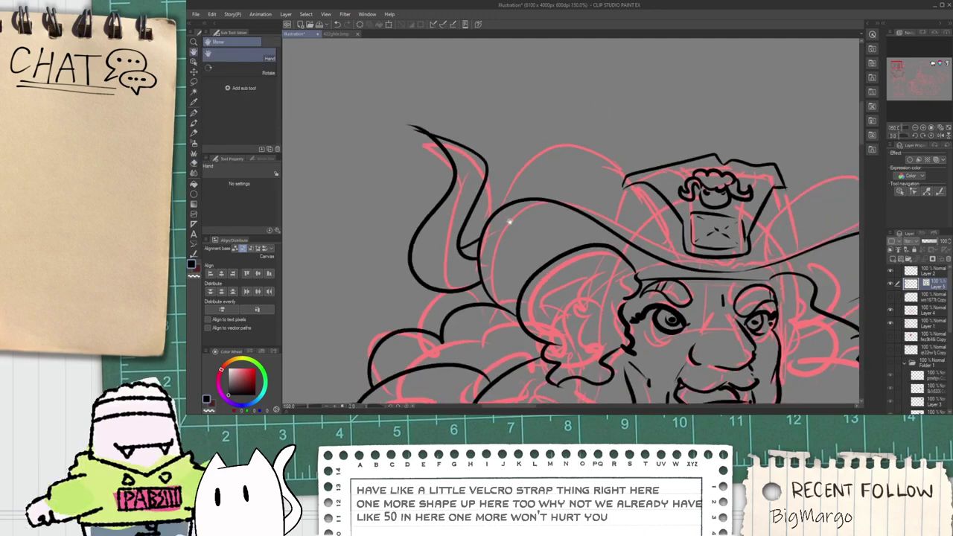
Step: Ink the raised upper brim flap on the left side of the hat and round off its lower corner
key(p)
mouse_move(484, 243)
mouse_down()
mouse_move(526, 177)
mouse_move(694, 311)
mouse_up()
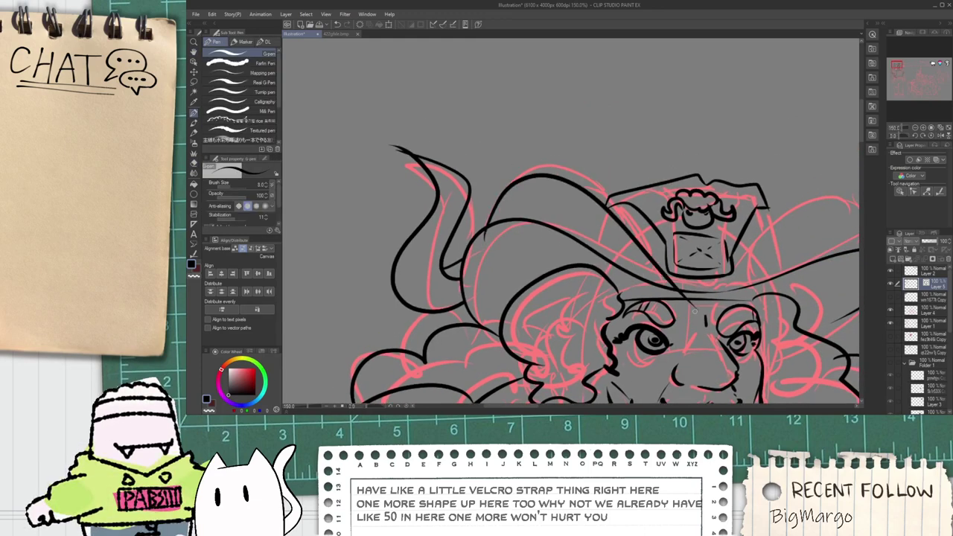
scroll(650, 288, up, 3)
mouse_move(644, 290)
mouse_down()
mouse_move(691, 232)
mouse_move(685, 214)
mouse_up()
key(e)
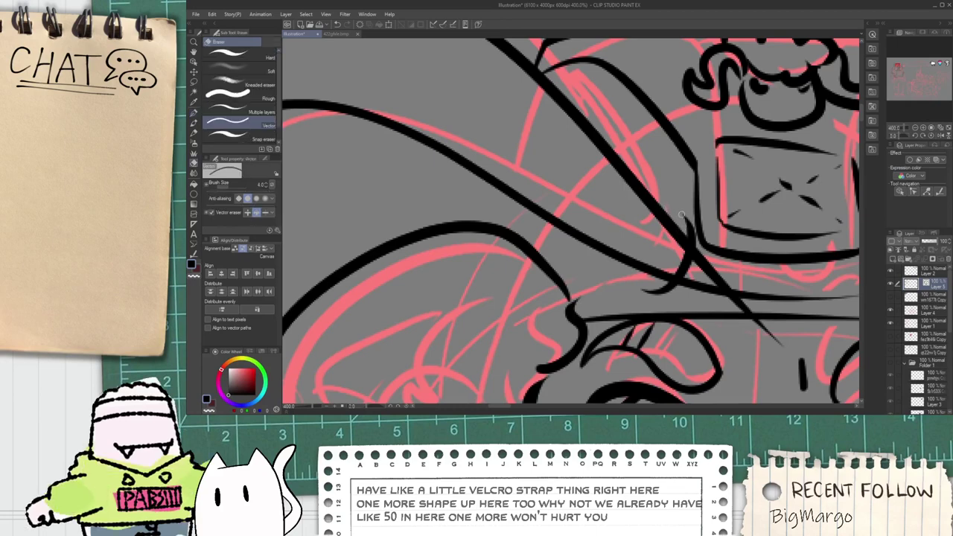
key(ctrl+z)
key(p)
mouse_move(645, 278)
mouse_down()
mouse_move(682, 239)
mouse_move(669, 220)
mouse_move(699, 261)
mouse_up()
Step: Trim the overlapping lines at the flap's lower corner and delete the leftover line fragment below the brim
key(e)
click(736, 316)
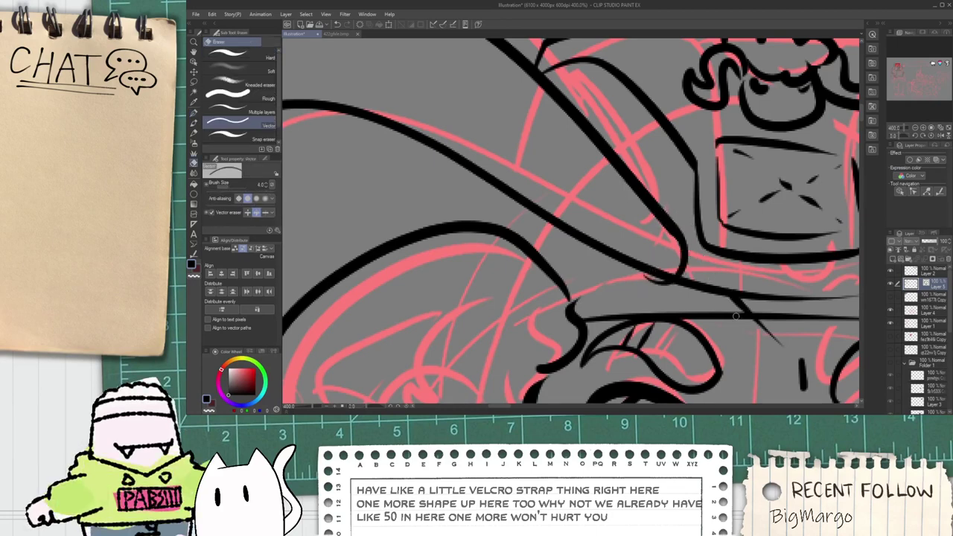
key(ctrl+z)
key(o)
click(733, 295)
click(735, 303)
key(Delete)
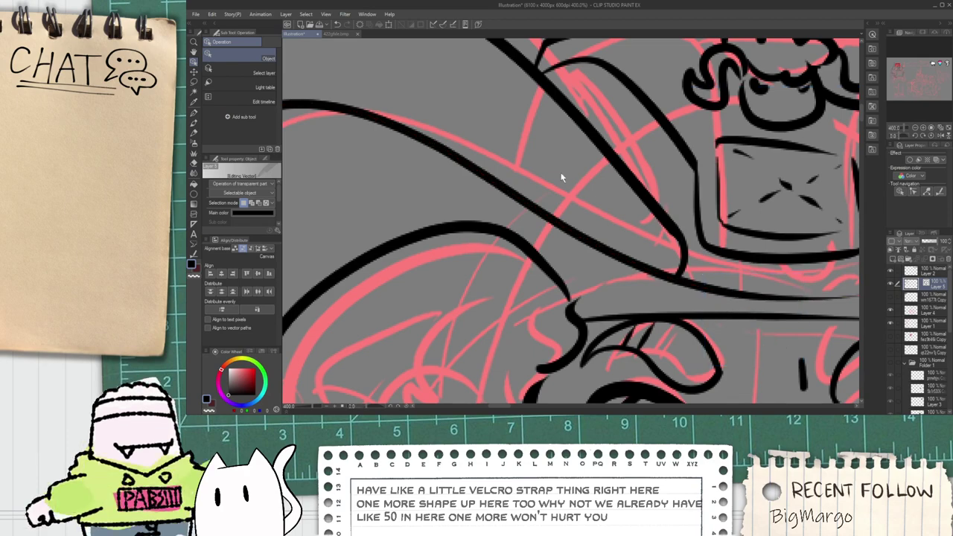
Step: Erase the stray line end at the tip of the pointed horn shape
scroll(539, 178, down, 3)
key(space)
drag(449, 162, 483, 203)
scroll(479, 204, up, 1)
key(e)
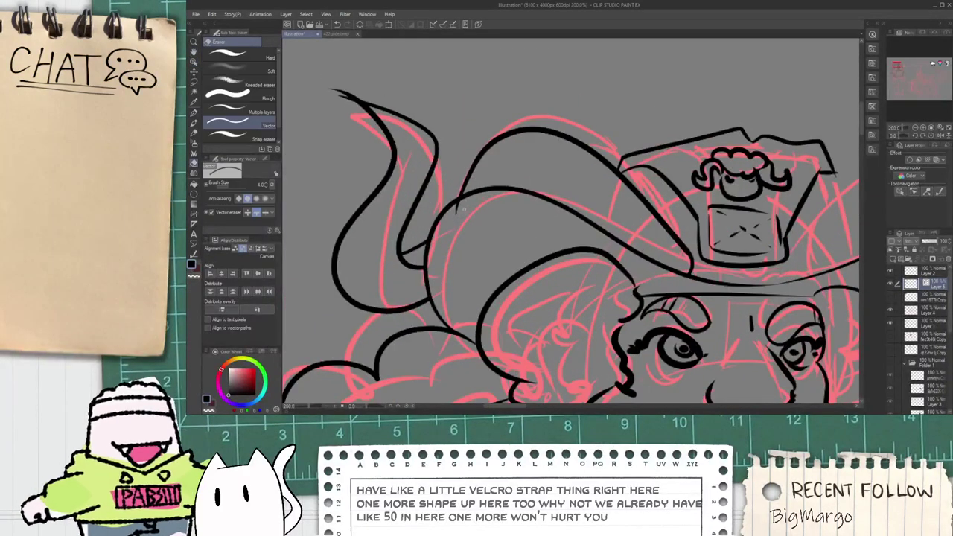
drag(348, 100, 340, 83)
Step: Ink the raised upper brim flap on the right side of the hat, curving up from the brim
scroll(342, 91, down, 2)
key(space)
drag(488, 132, 471, 193)
scroll(471, 193, up, 2)
scroll(472, 192, down, 2)
scroll(514, 229, up, 2)
key(p)
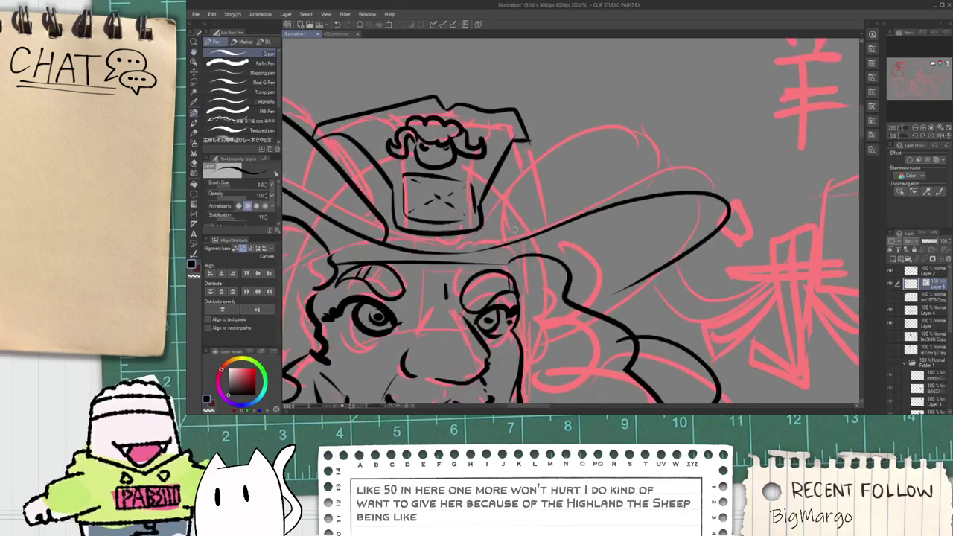
drag(520, 245, 598, 122)
key(ctrl+z)
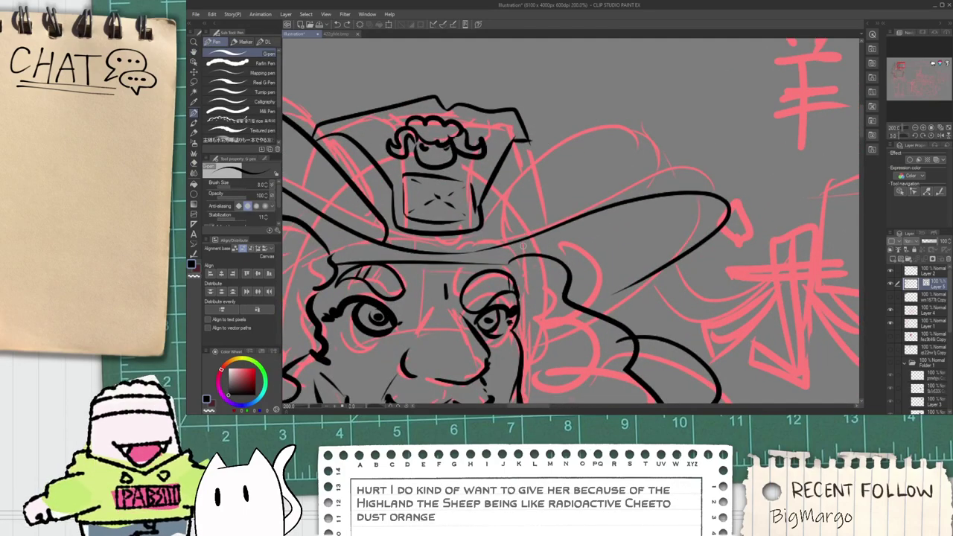
drag(523, 247, 650, 167)
Step: Ink a short side edge from the front panel's right corner to the right brim flap and trim the overlapping ends
scroll(649, 169, down, 1)
key(space)
scroll(557, 151, up, 3)
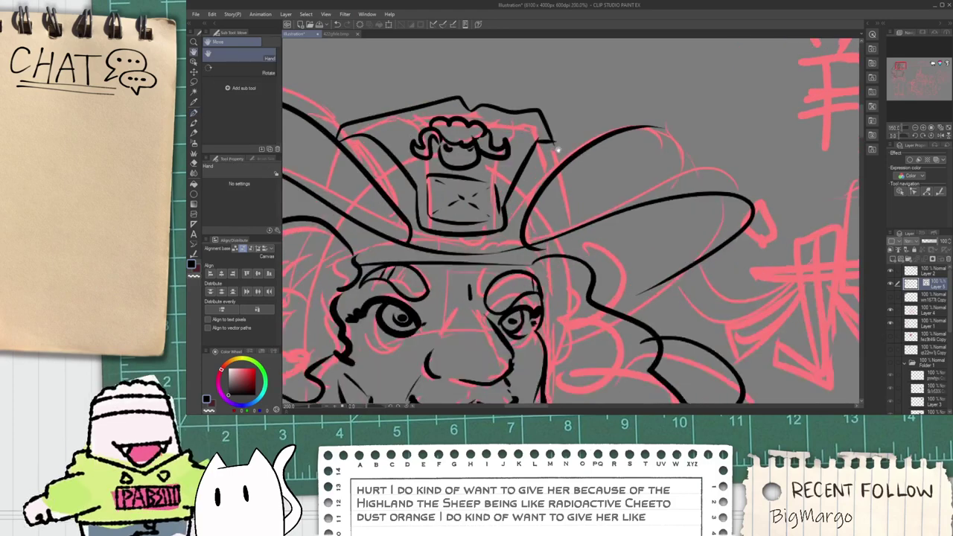
key(e)
mouse_move(547, 148)
mouse_down()
mouse_move(552, 132)
mouse_move(560, 187)
mouse_up()
key(p)
key(e)
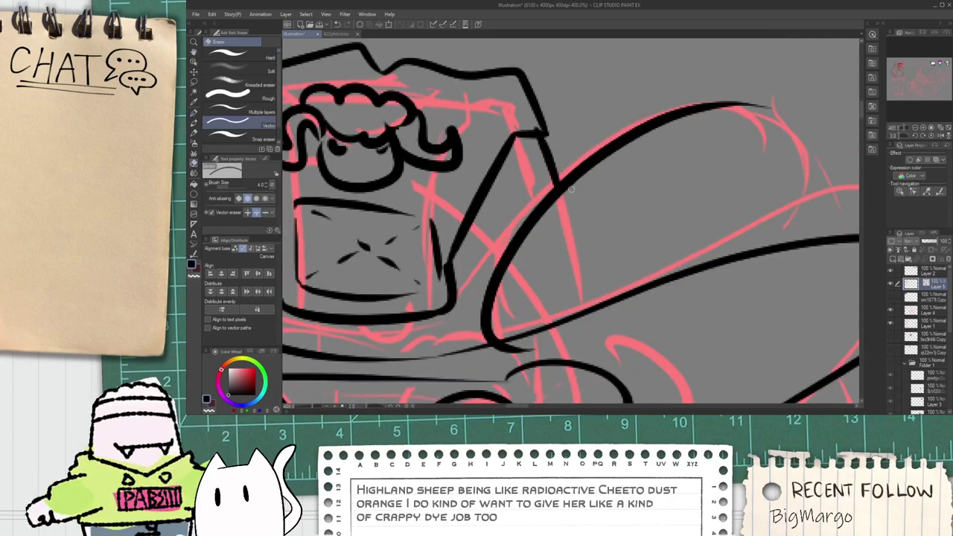
scroll(536, 127, down, 2)
scroll(536, 128, up, 2)
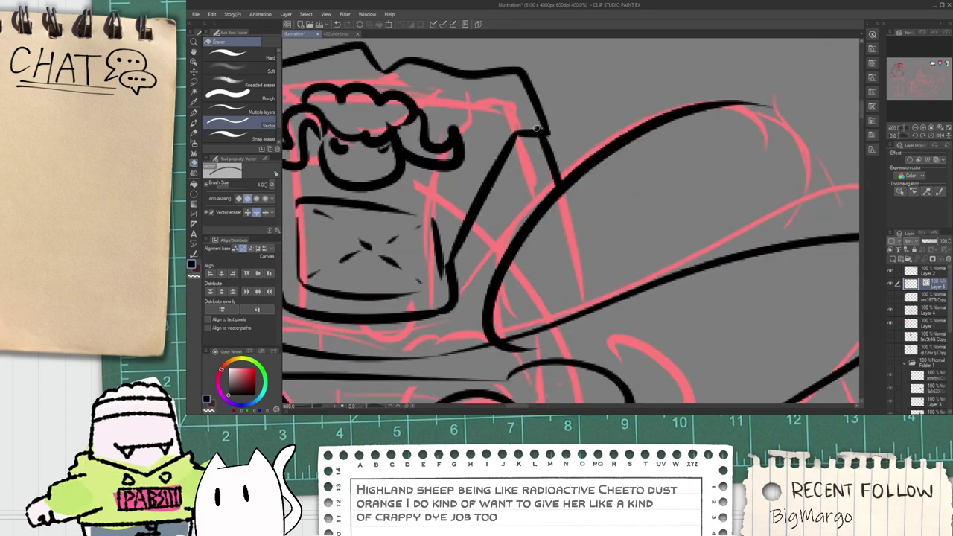
scroll(536, 141, down, 3)
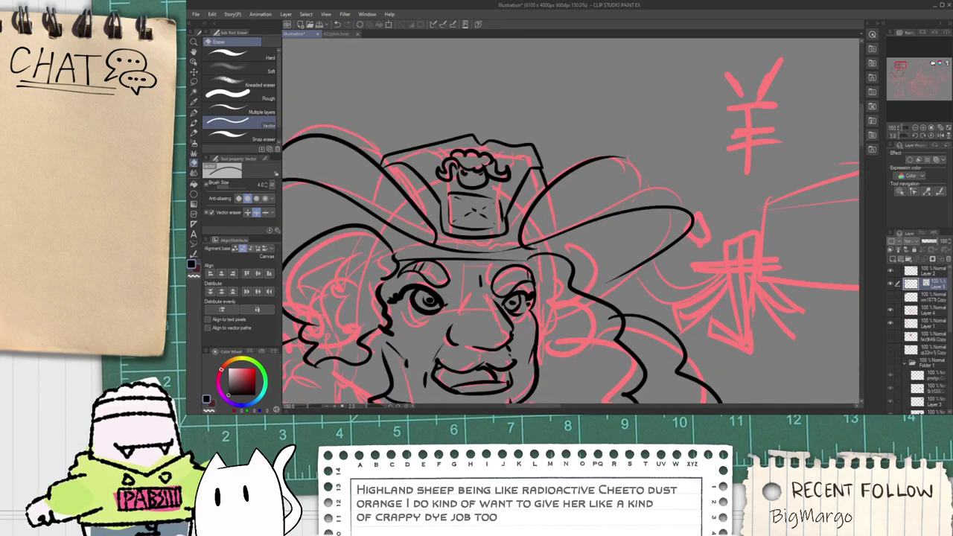
Step: Ink a narrow strap below the front panel, joining its lower edge to the hat brim
key(p)
scroll(477, 232, up, 4)
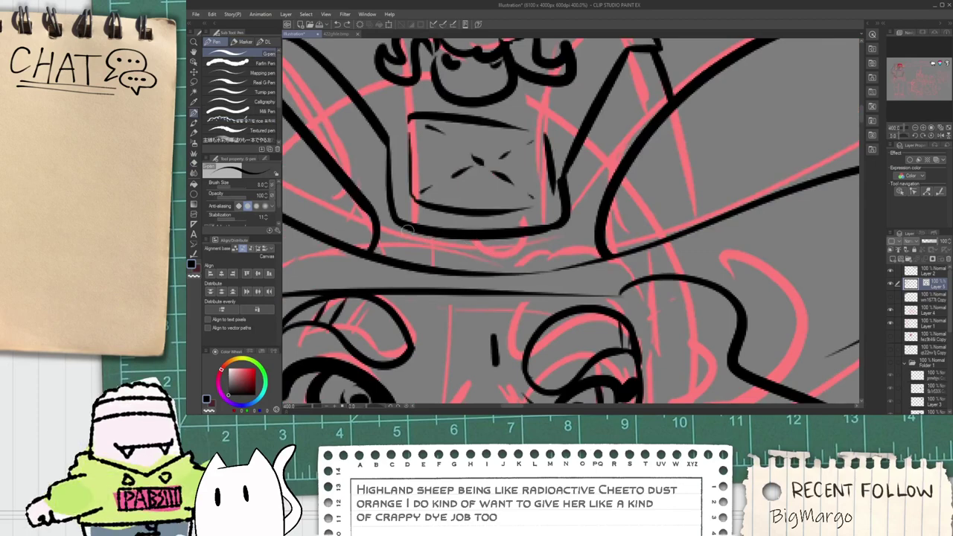
drag(411, 227, 408, 266)
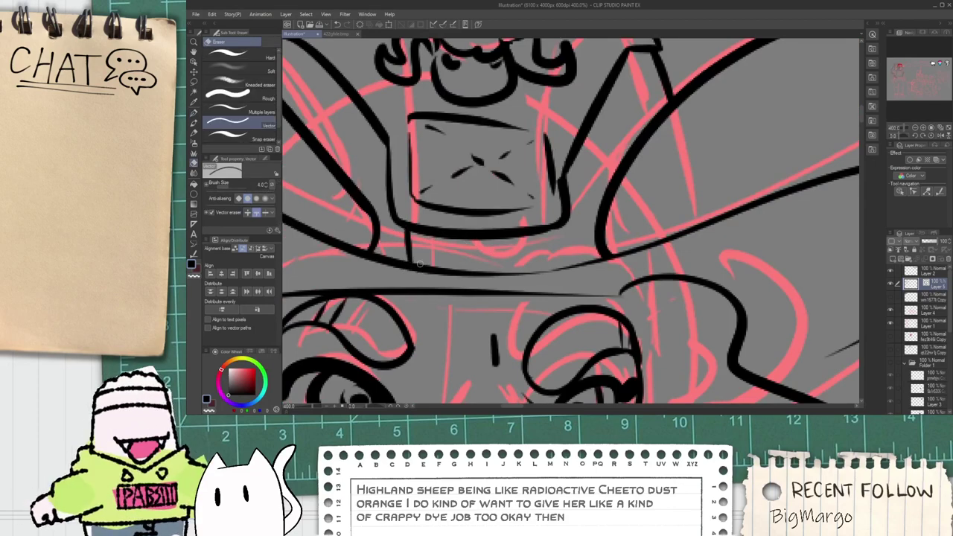
drag(422, 230, 545, 256)
key(ctrl+z)
mouse_move(420, 232)
mouse_down()
mouse_move(509, 260)
mouse_move(543, 232)
mouse_up()
mouse_move(428, 239)
mouse_down()
mouse_move(530, 236)
mouse_move(503, 213)
mouse_up()
scroll(521, 246, down, 6)
key(space)
scroll(504, 210, up, 5)
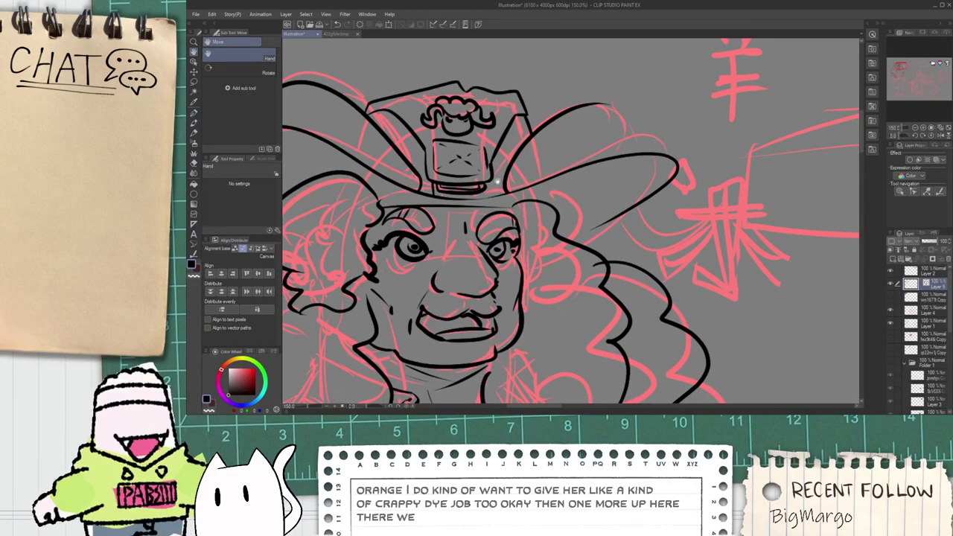
Step: Ink a short edge at the base of the right brim flap, joining it to the brim beside the front panel
scroll(455, 171, up, 5)
key(p)
key(ctrl+z)
drag(477, 204, 551, 123)
key(ctrl+z)
drag(490, 204, 545, 129)
scroll(517, 168, down, 3)
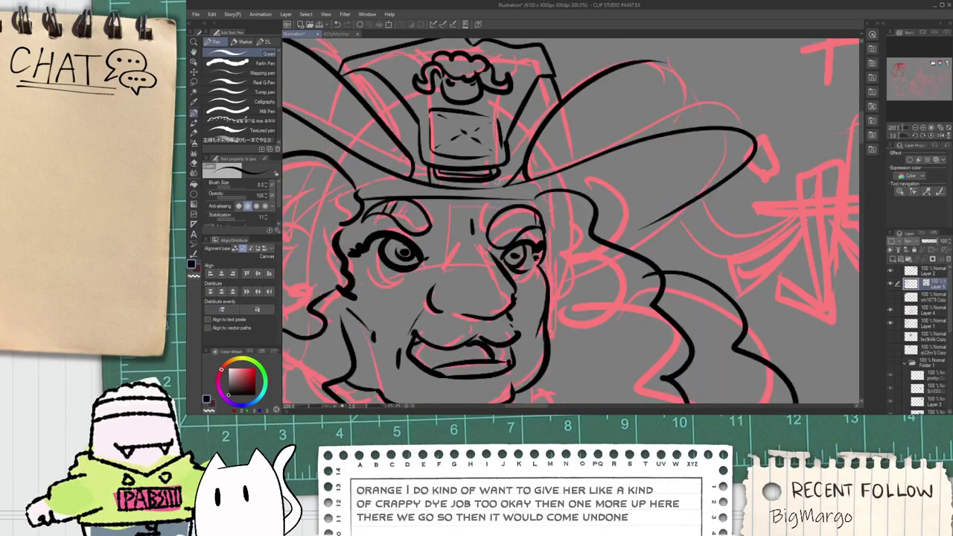
Step: Ink the rounded outer end of the right raised brim flap down to the lower brim and erase its overshoot
scroll(422, 156, up, 5)
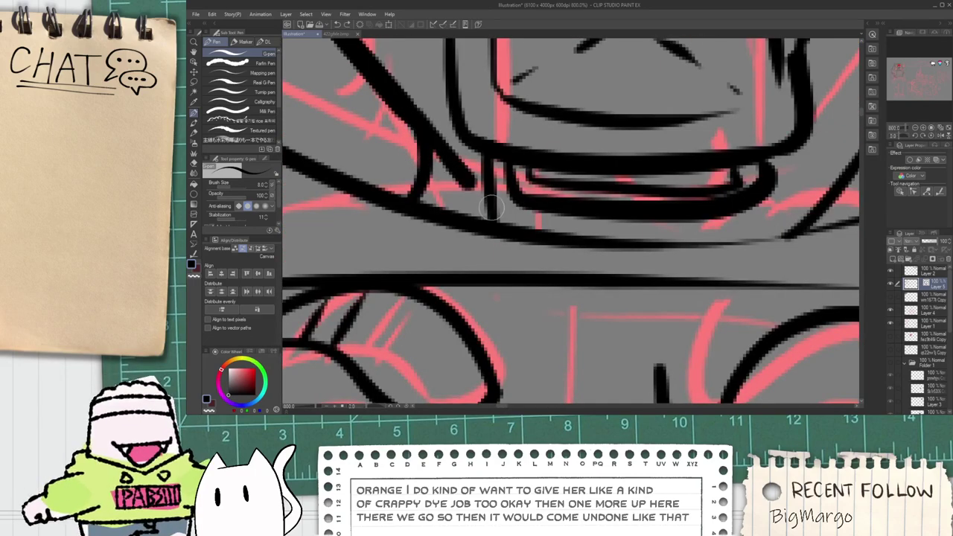
scroll(470, 168, down, 7)
key(space)
drag(534, 186, 528, 165)
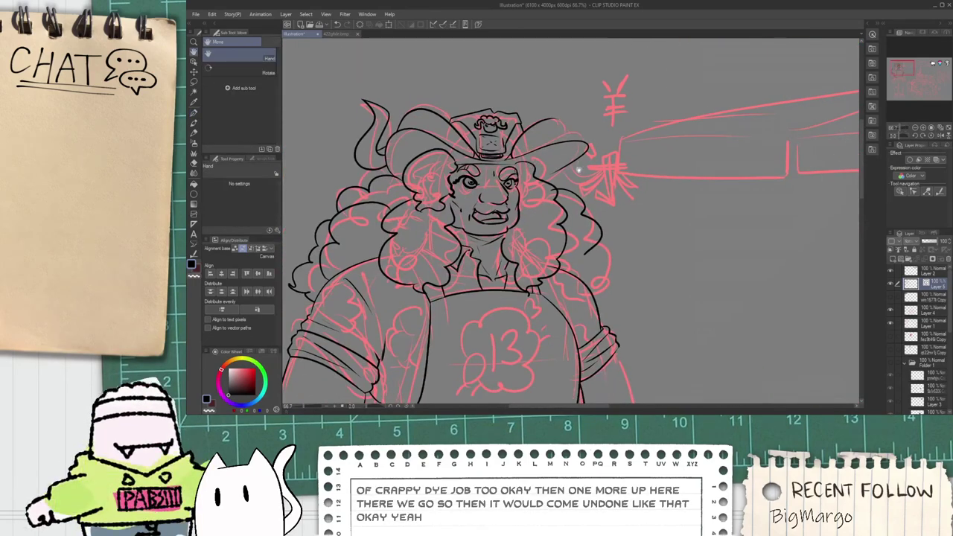
scroll(556, 150, up, 1)
scroll(549, 119, up, 2)
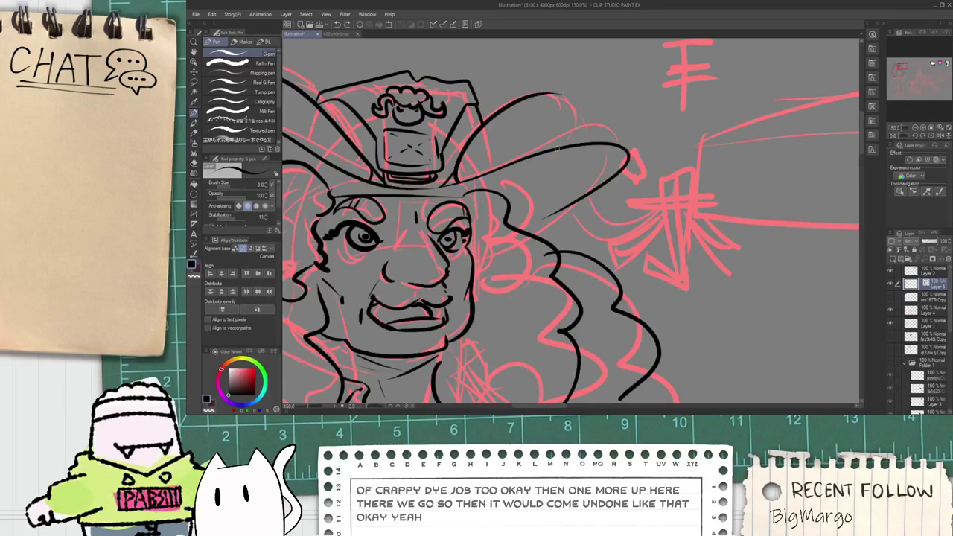
scroll(544, 81, up, 2)
key(e)
scroll(549, 75, up, 2)
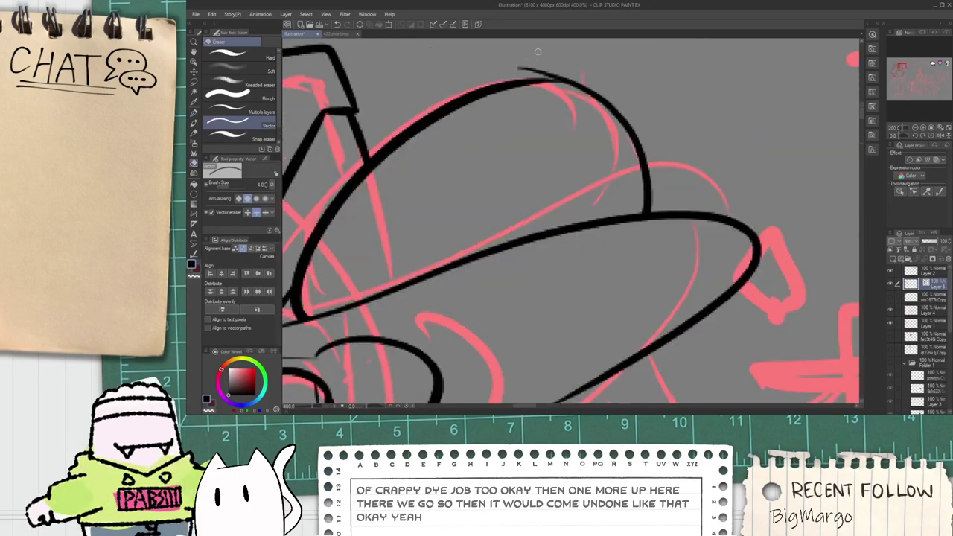
scroll(552, 69, down, 3)
Step: Ink a pointed shape with two curved edges extending outward from beneath the right side of the hat brim
key(p)
drag(555, 223, 726, 185)
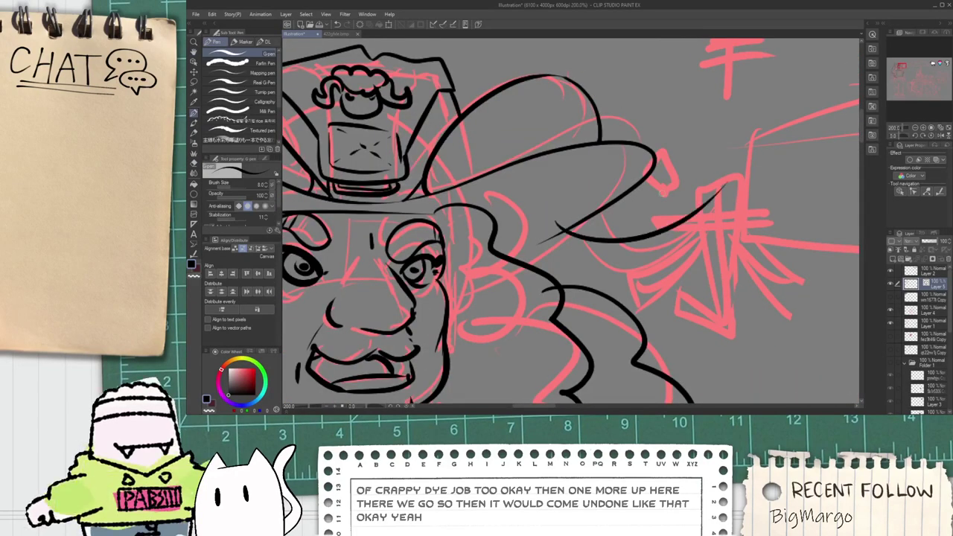
drag(591, 203, 737, 185)
key(e)
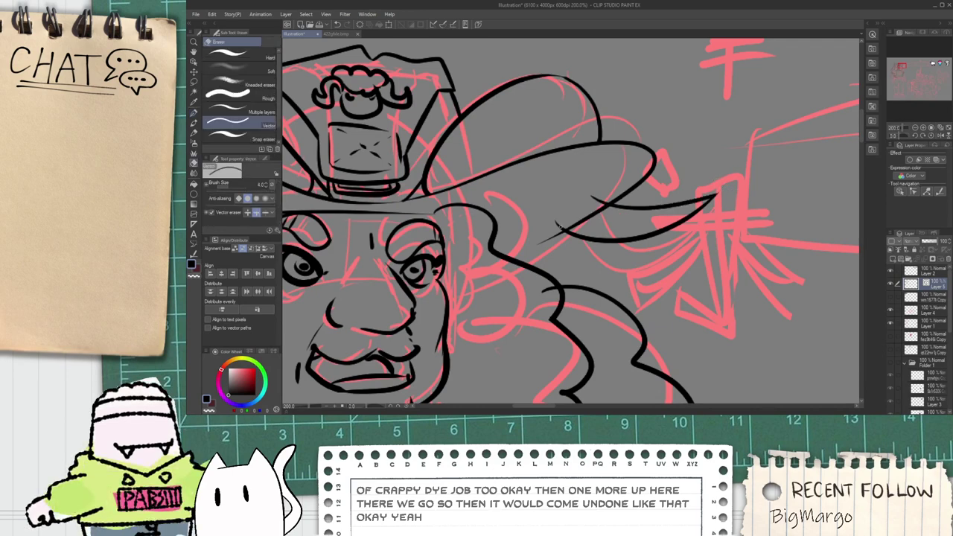
Step: Ink a solid line along the right brim's lower edge to the hair outline and erase the overlapping end
key(p)
scroll(495, 268, up, 4)
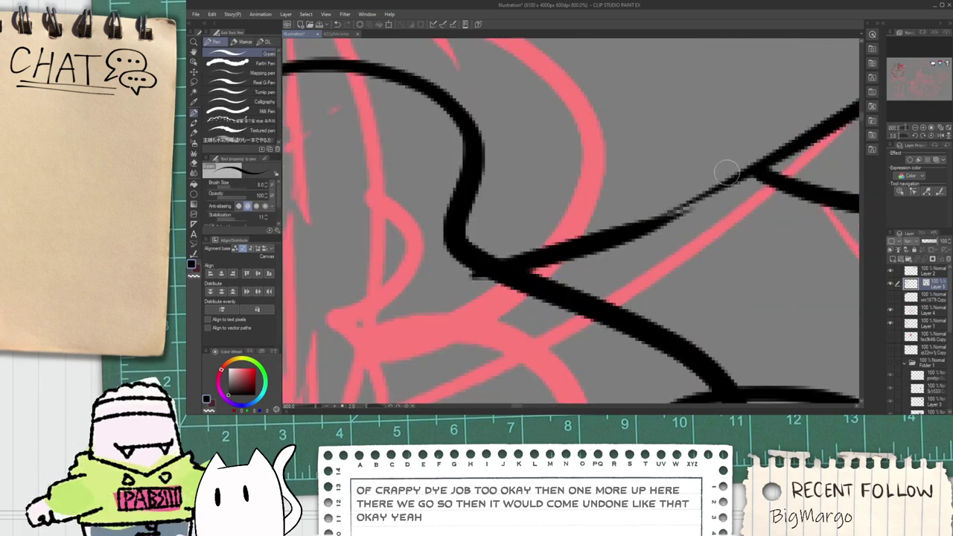
drag(471, 283, 856, 104)
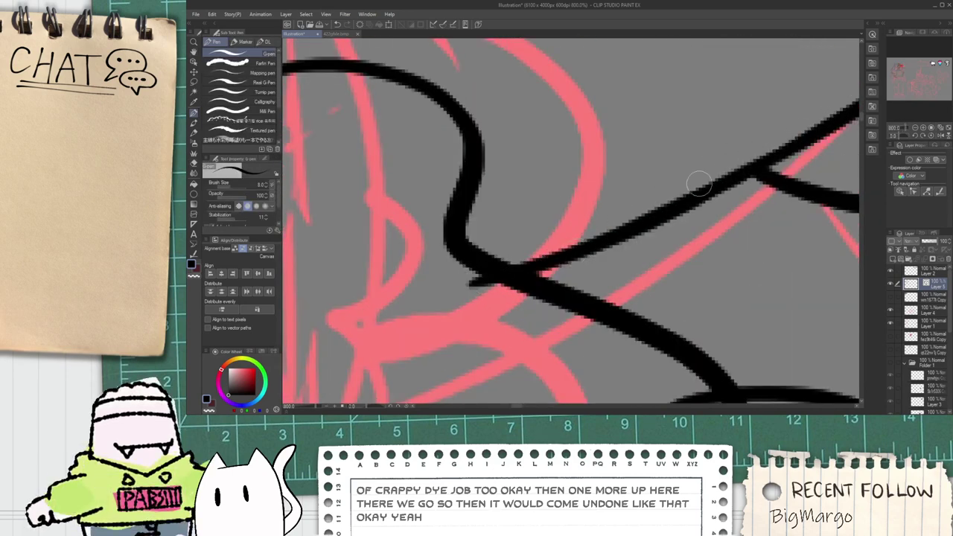
key(e)
drag(460, 286, 498, 279)
scroll(484, 283, down, 8)
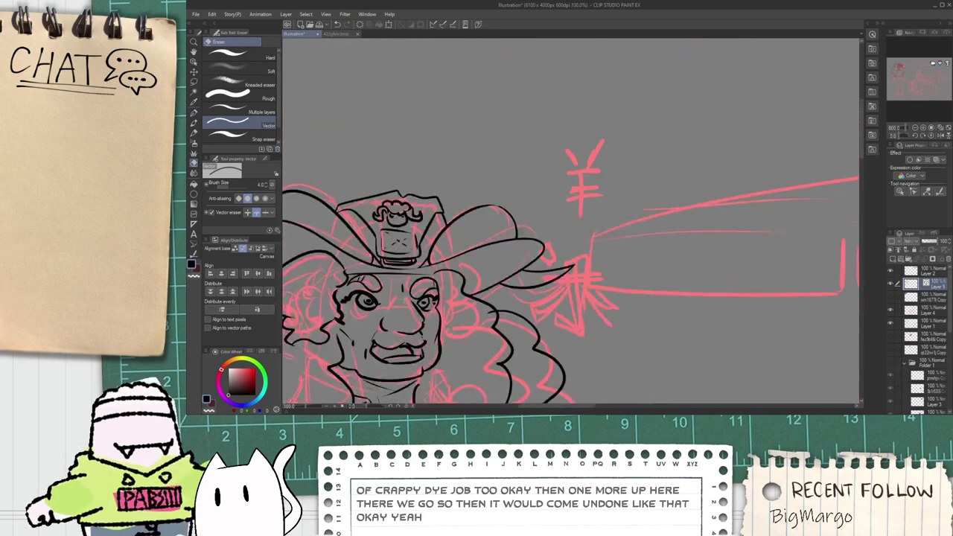
key(p)
scroll(432, 292, up, 6)
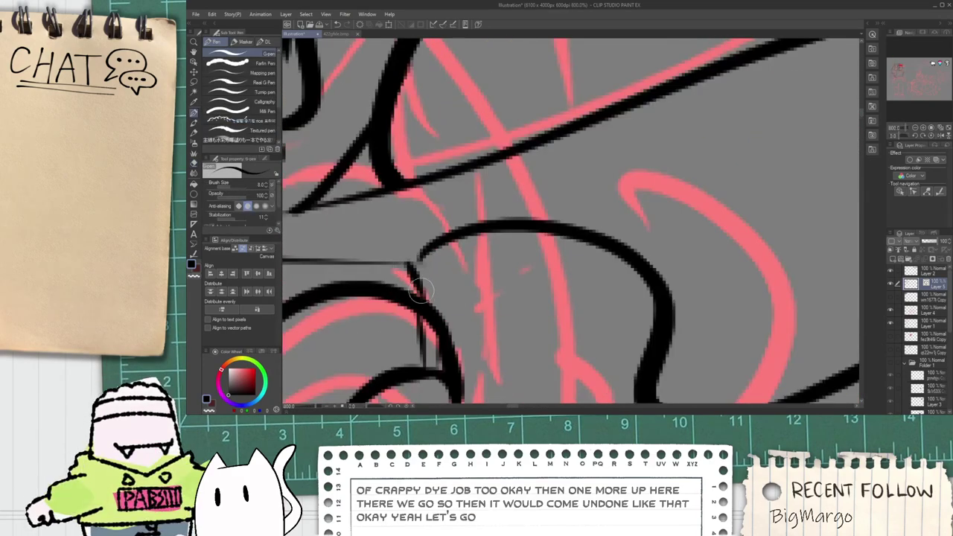
scroll(432, 291, down, 2)
scroll(435, 292, down, 5)
Step: Ink the upper part of the arm's outer edge, curving down from the right sleeve cuff
key(space)
drag(434, 295, 484, 160)
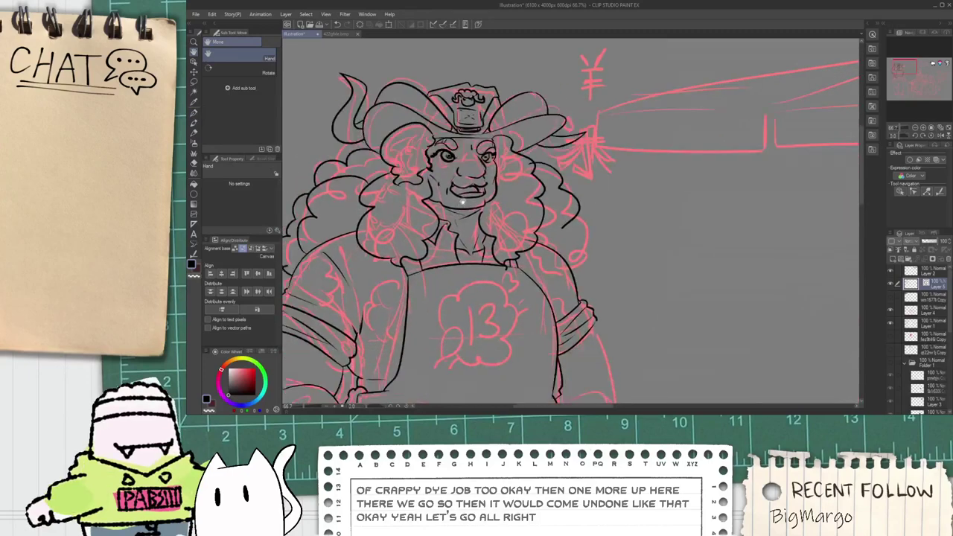
scroll(504, 261, down, 2)
drag(504, 261, 486, 197)
scroll(526, 212, up, 4)
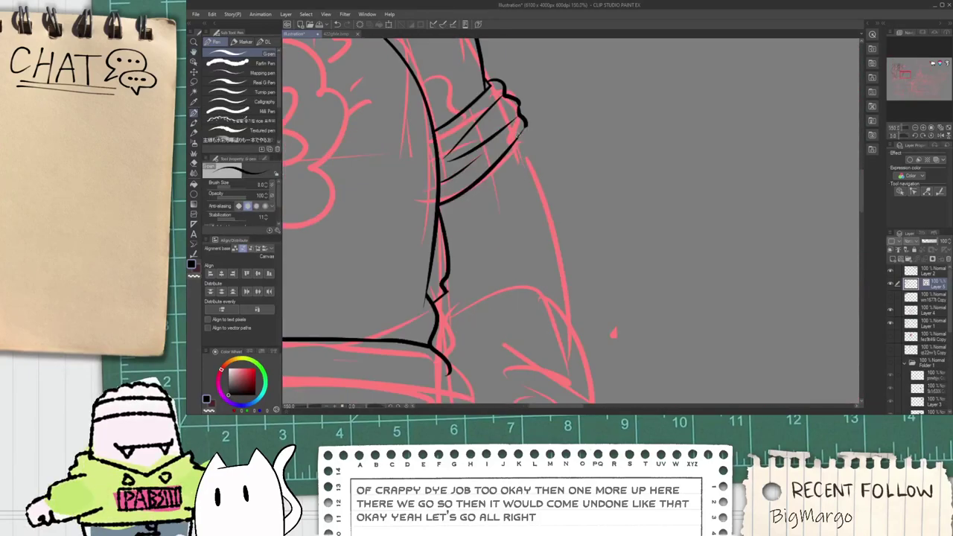
drag(520, 128, 548, 289)
key(ctrl+z)
drag(520, 128, 546, 245)
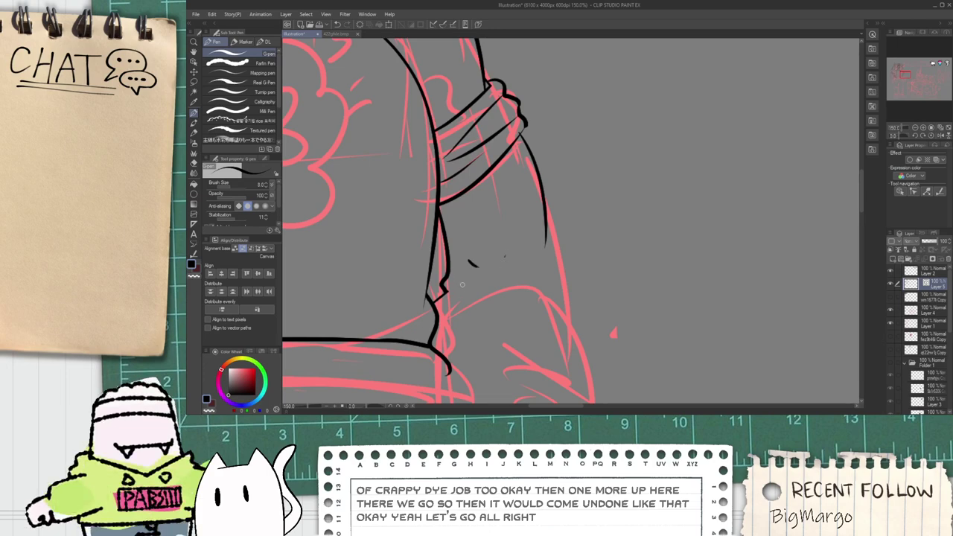
Step: Try to ink the lowered forearm's outer edge, continuing down from the upper arm line
drag(511, 263, 584, 402)
key(ctrl+z)
mouse_move(554, 252)
mouse_down()
mouse_move(580, 301)
mouse_move(570, 423)
mouse_up()
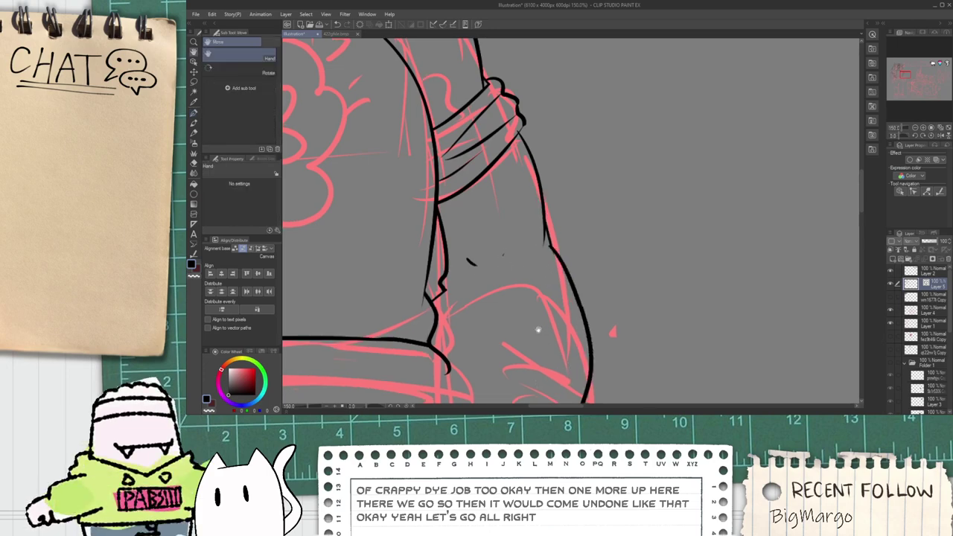
mouse_move(539, 330)
mouse_down()
mouse_move(522, 202)
mouse_move(515, 309)
mouse_up()
scroll(477, 258, down, 1)
scroll(477, 258, down, 1)
key(ctrl+z)
scroll(495, 309, down, 1)
drag(428, 273, 491, 278)
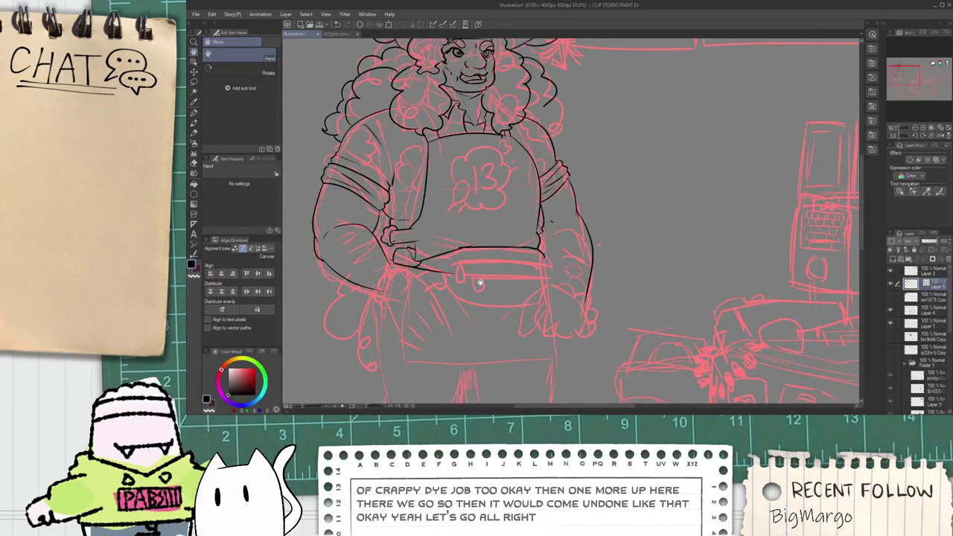
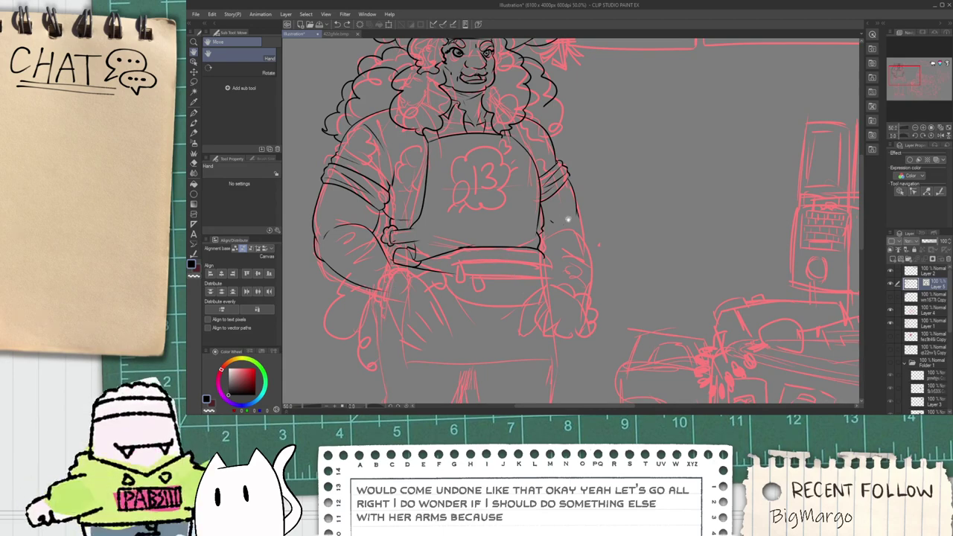
Step: Ink a rounded curve for the bent elbow of the right arm, bulging toward the apron
scroll(566, 220, up, 1)
key(p)
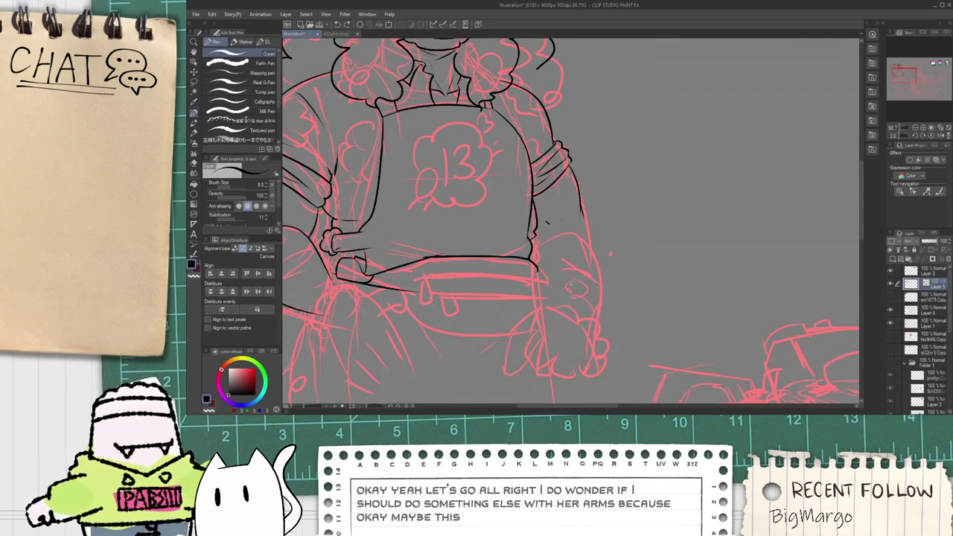
drag(547, 204, 571, 292)
key(ctrl+z)
drag(548, 221, 574, 289)
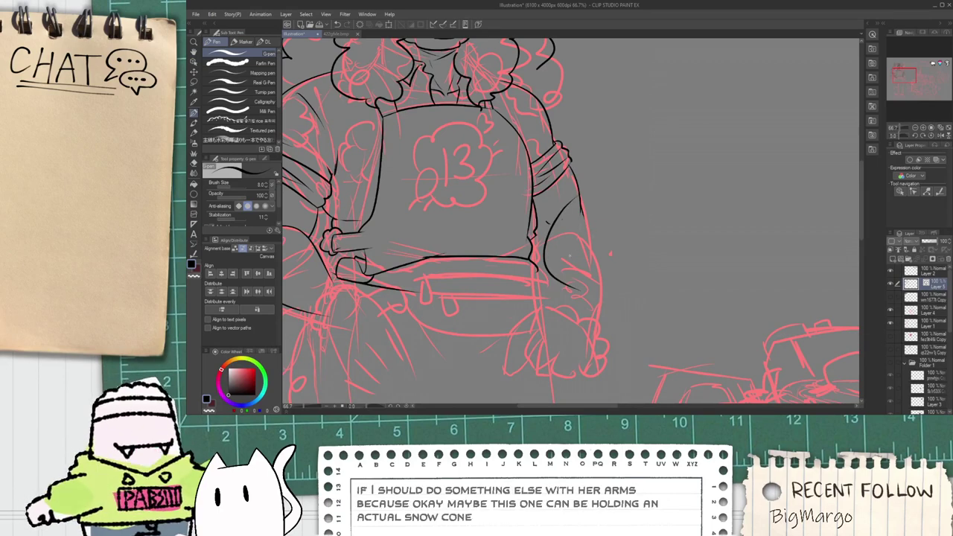
Step: Ink a straight arm line from the right sleeve cuff down across the elbow curve and erase the old outer arm edge
ctrl+click(576, 234)
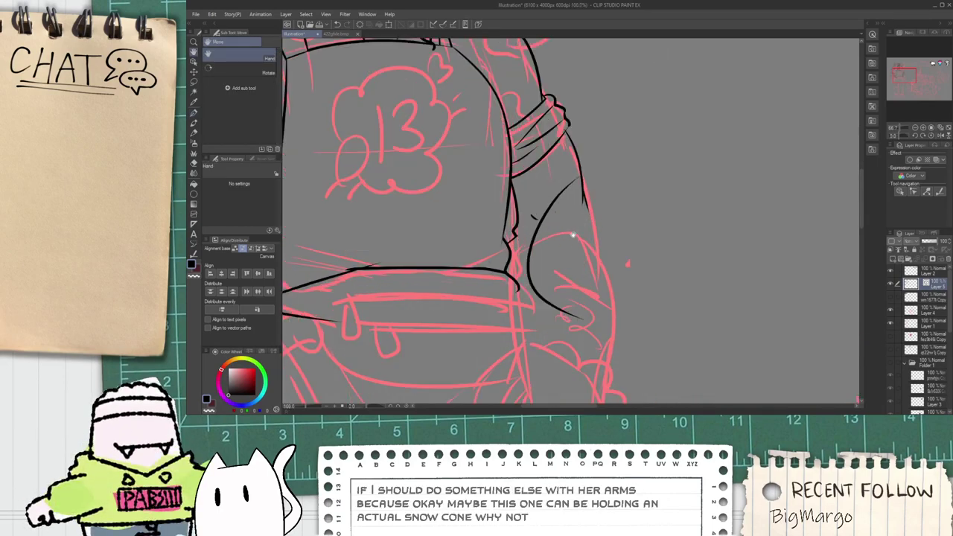
drag(560, 222, 584, 127)
key(ctrl+z)
drag(559, 230, 580, 128)
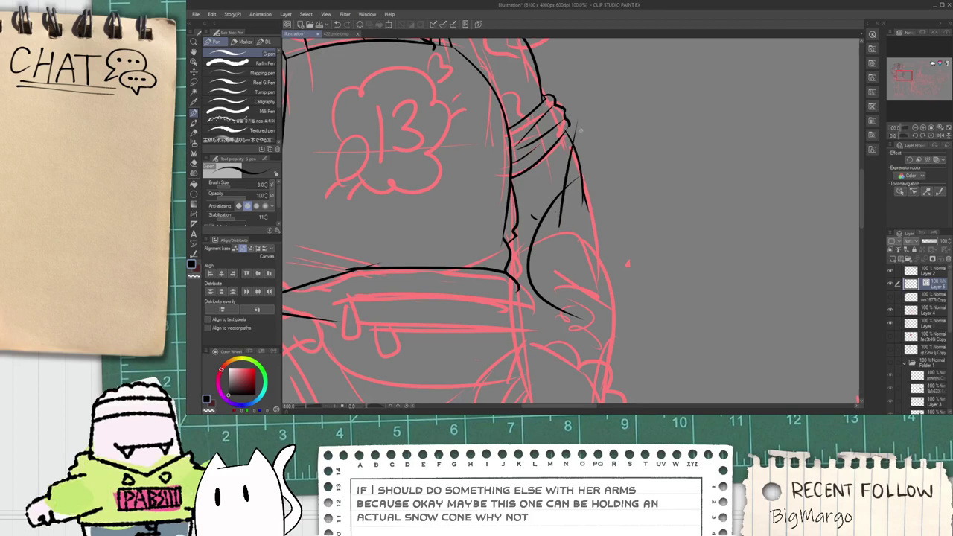
ctrl+click(577, 128)
key(e)
mouse_move(578, 172)
mouse_down()
mouse_move(574, 213)
mouse_move(594, 230)
mouse_up()
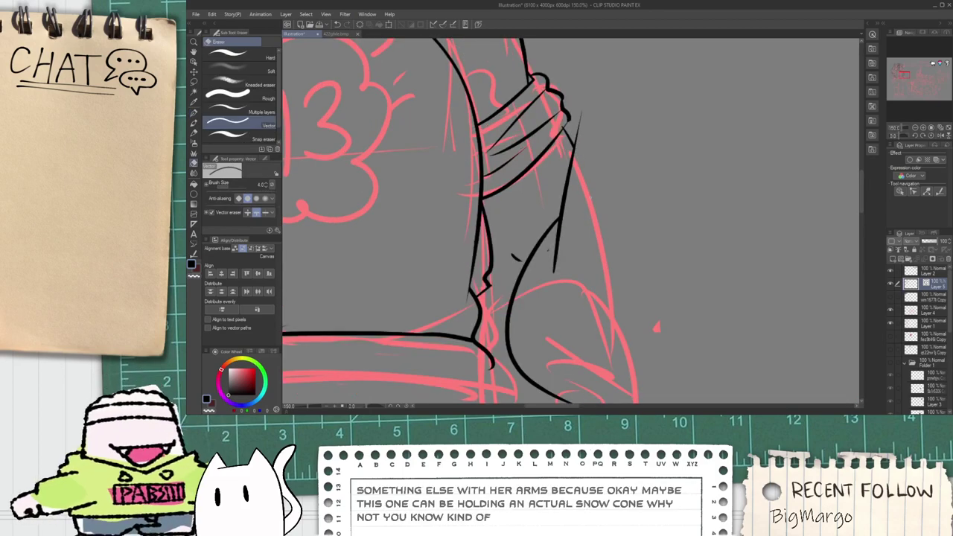
Step: Ink the underside of the elbow and the raised forearm's long outer edge, and trim the overlap where they meet
drag(598, 312, 541, 196)
scroll(541, 196, down, 1)
drag(542, 239, 534, 306)
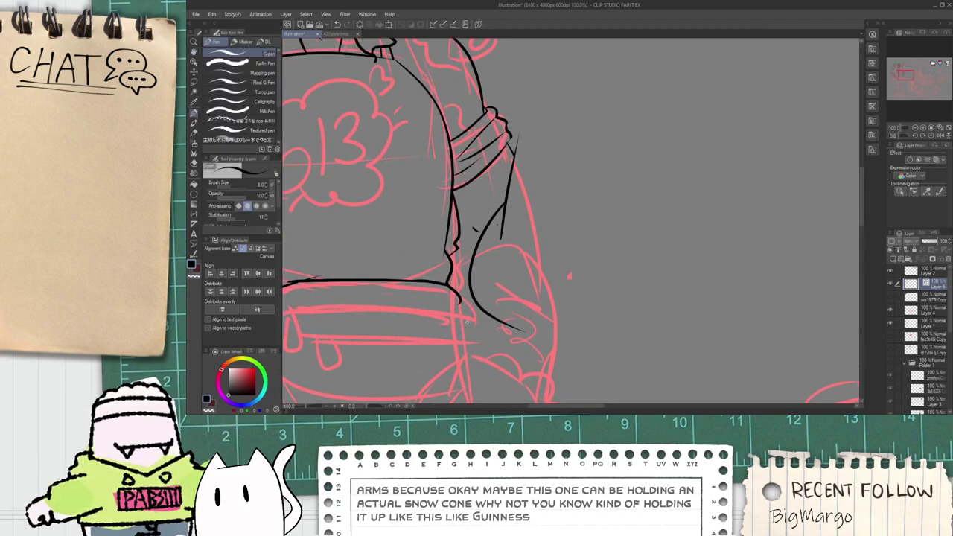
mouse_move(462, 306)
mouse_down()
mouse_move(551, 336)
mouse_move(628, 216)
mouse_up()
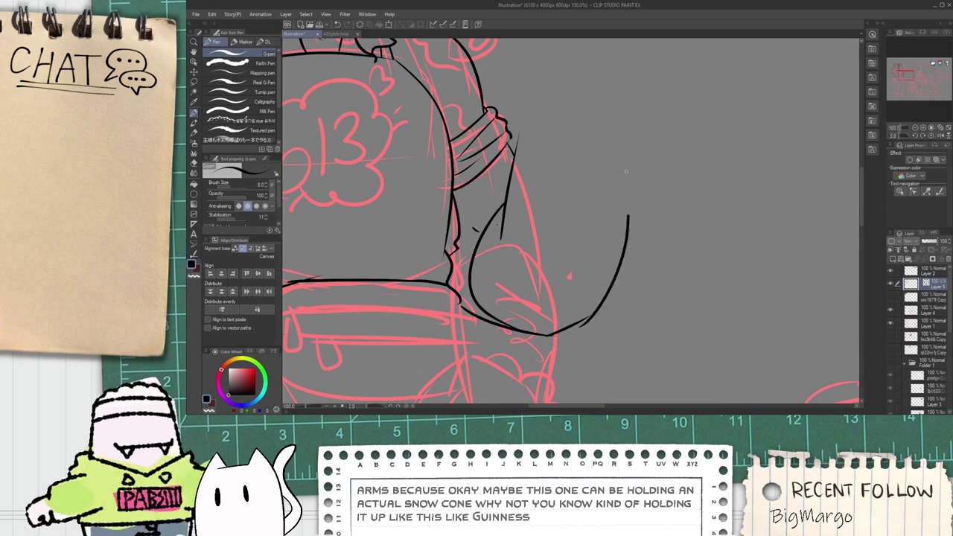
key(ctrl+z)
drag(579, 332, 590, 103)
key(e)
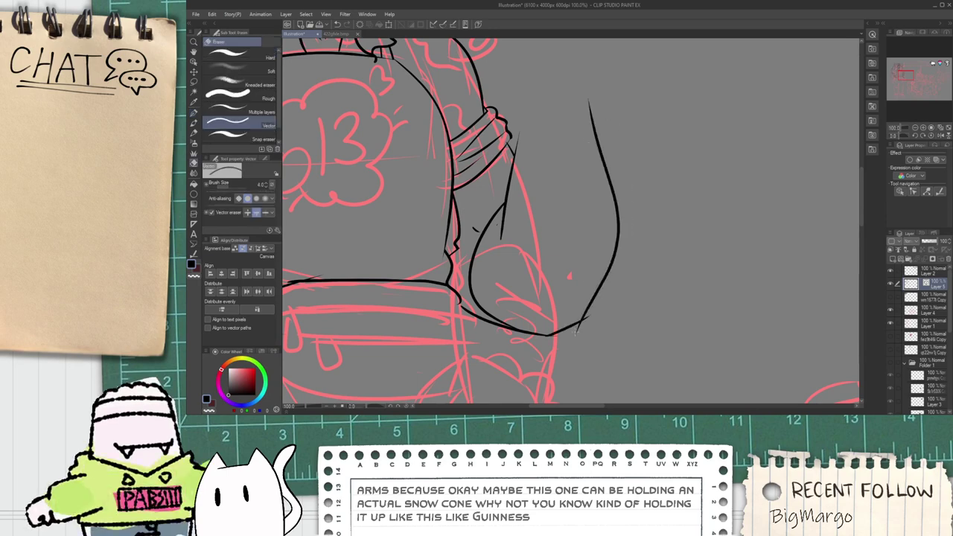
scroll(574, 337, up, 1)
drag(592, 315, 599, 300)
scroll(574, 328, down, 1)
key(space)
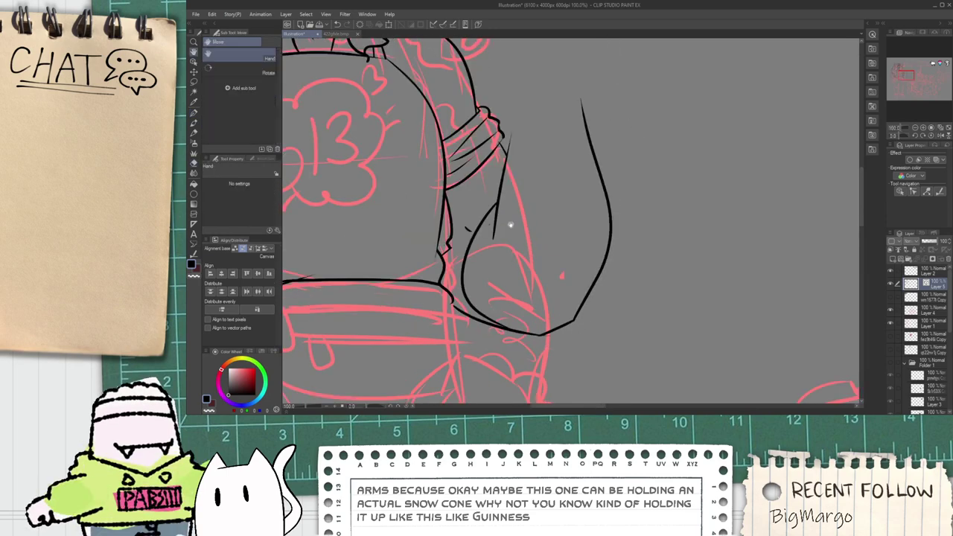
Step: Move the straight arm line inward against the sleeve cuff and erase the ends overlapping the cuff and elbow curve
mouse_move(511, 224)
mouse_down()
mouse_move(523, 280)
mouse_move(513, 250)
mouse_move(505, 258)
mouse_up()
key(o)
drag(530, 191, 532, 148)
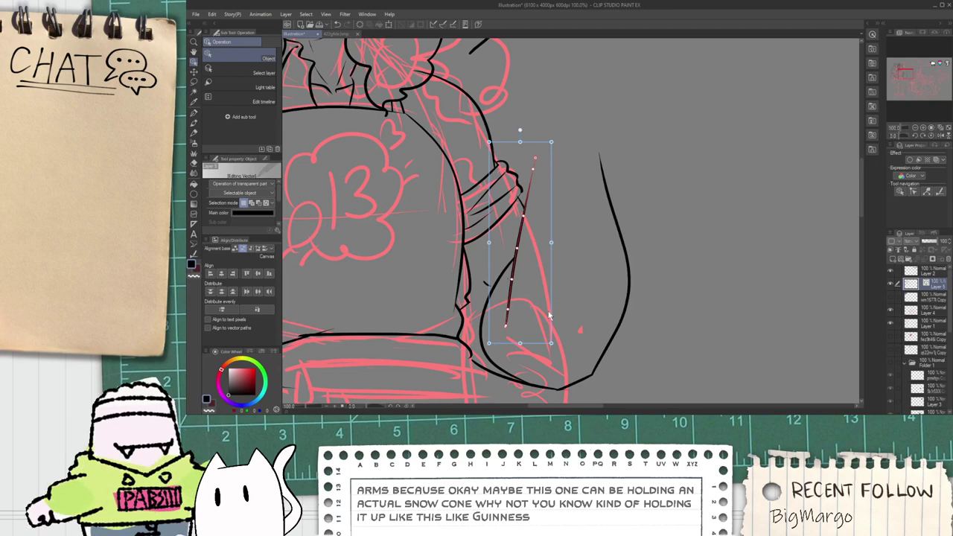
drag(549, 313, 541, 290)
click(541, 270)
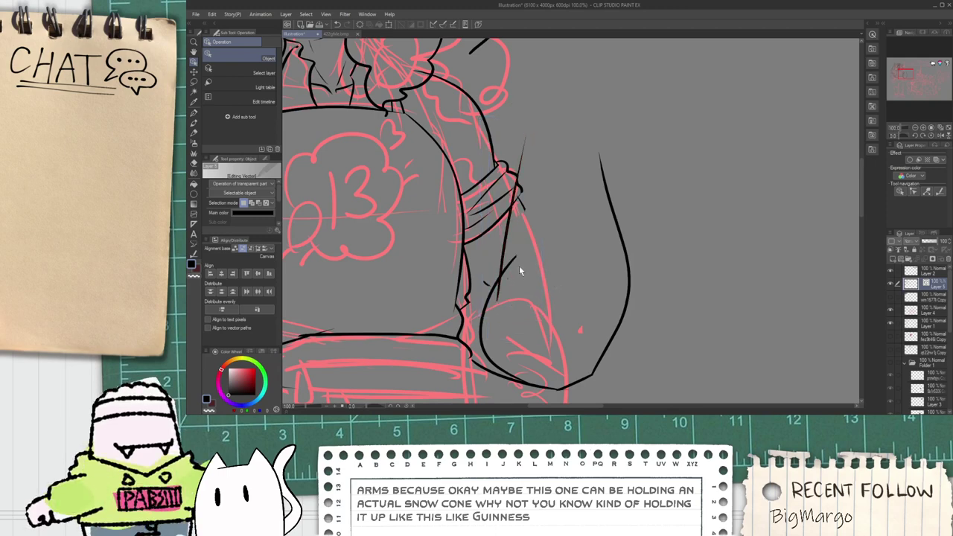
key(e)
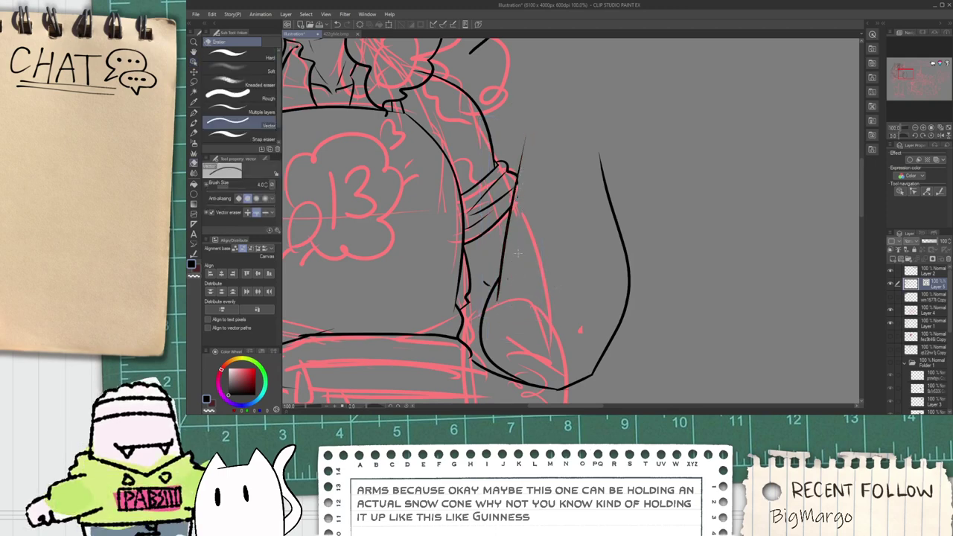
scroll(518, 254, up, 2)
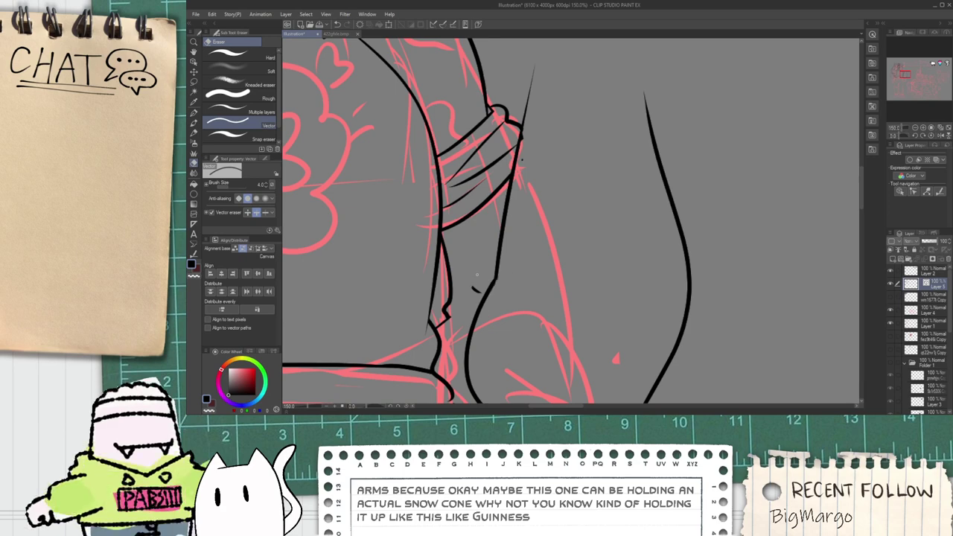
scroll(515, 231, down, 2)
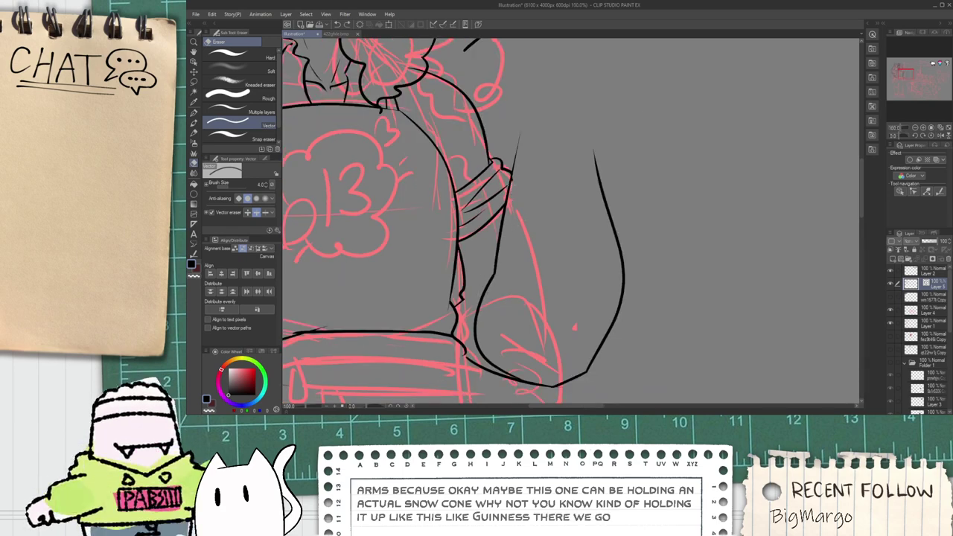
scroll(513, 178, up, 2)
scroll(507, 190, down, 2)
Step: Ink a fluffy scalloped glove cuff across the top of the raised right forearm and erase the arm line ends inside it
key(p)
scroll(495, 208, up, 2)
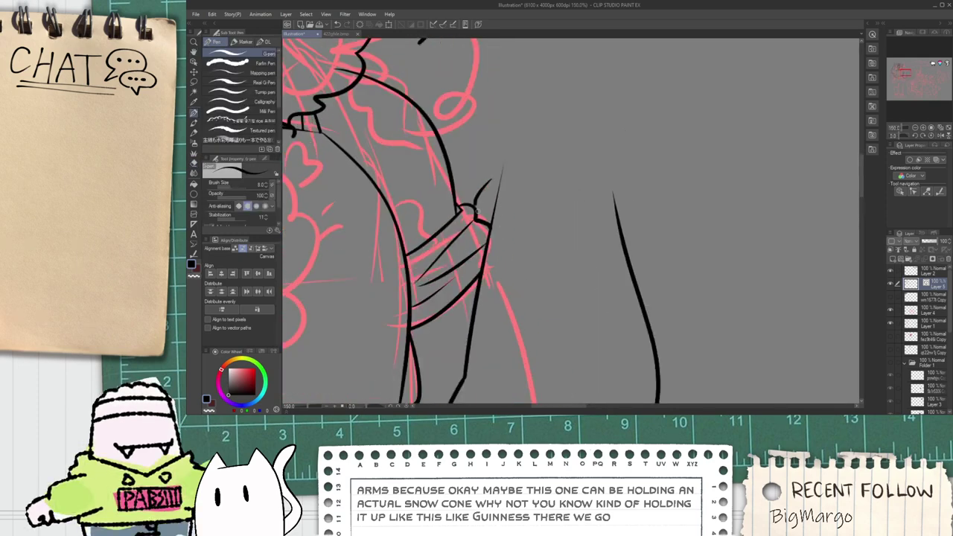
mouse_move(476, 210)
mouse_down()
mouse_move(508, 246)
mouse_move(599, 231)
mouse_move(601, 215)
mouse_move(646, 214)
mouse_up()
scroll(602, 228, up, 1)
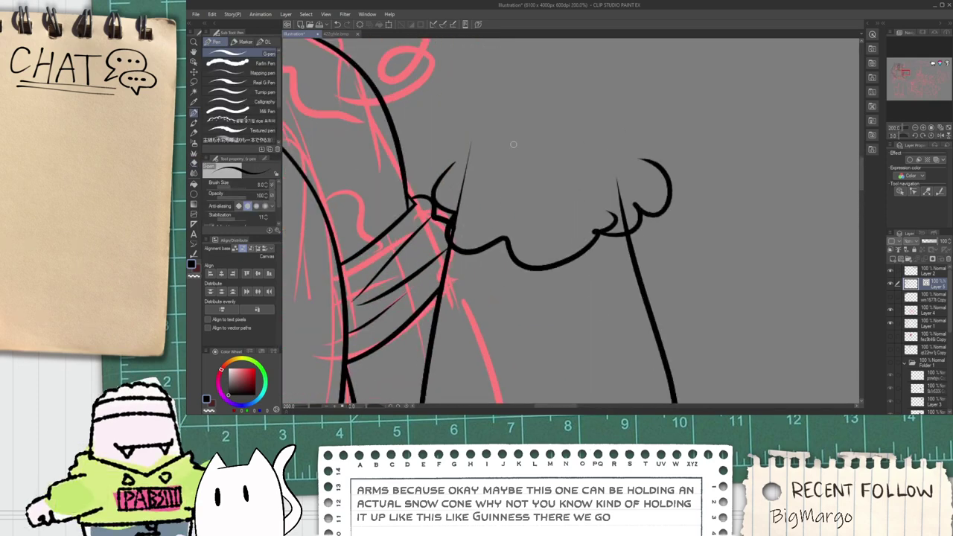
mouse_move(457, 174)
mouse_down()
mouse_move(480, 183)
mouse_move(627, 166)
mouse_up()
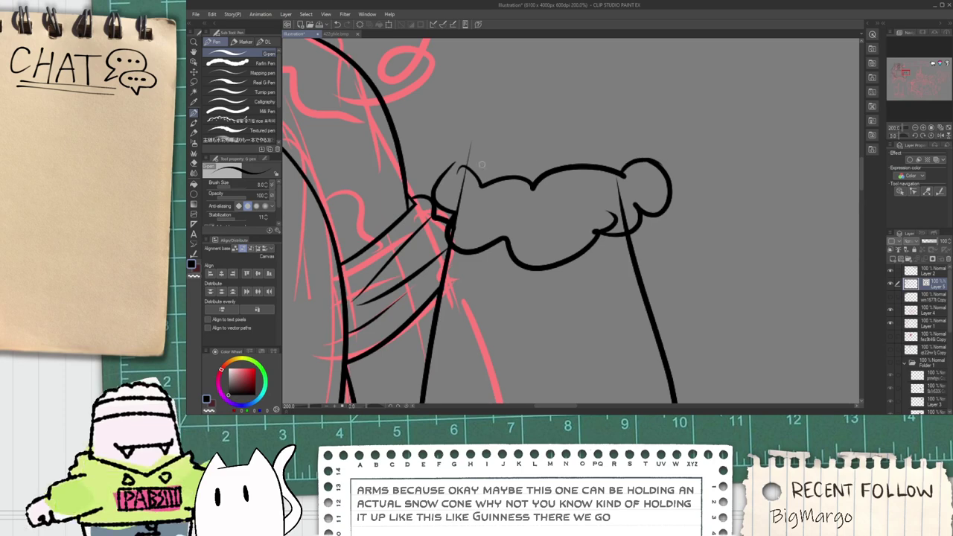
key(e)
drag(463, 153, 477, 262)
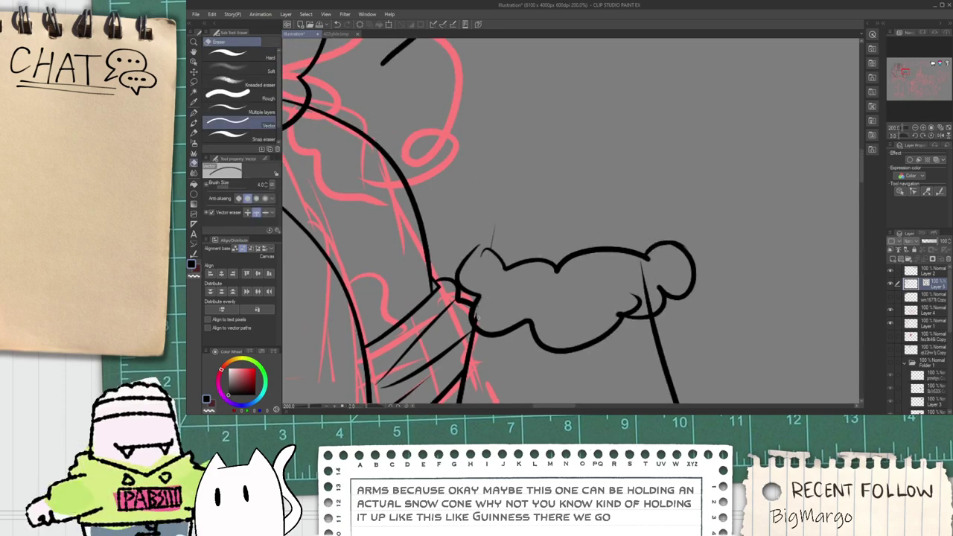
key(p)
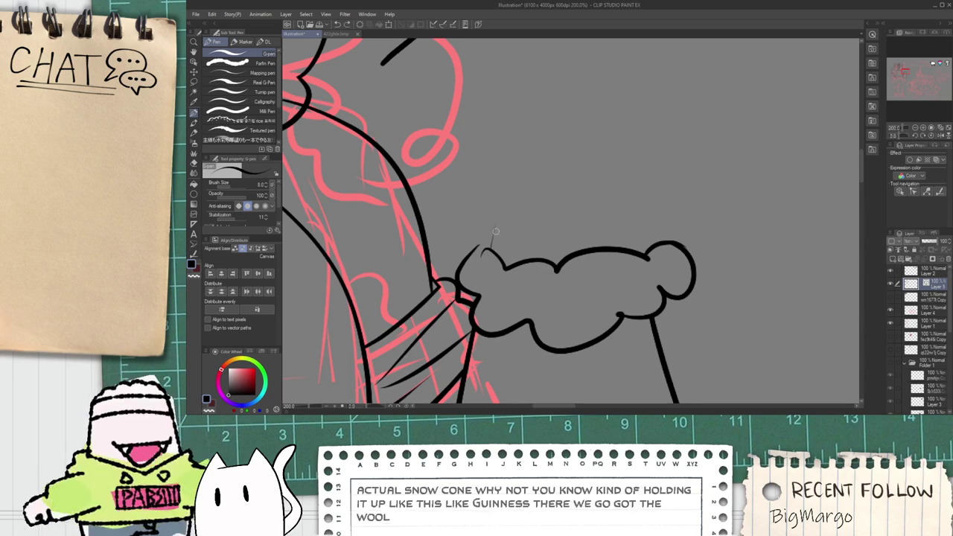
drag(480, 257, 473, 152)
key(ctrl+z)
drag(489, 261, 506, 115)
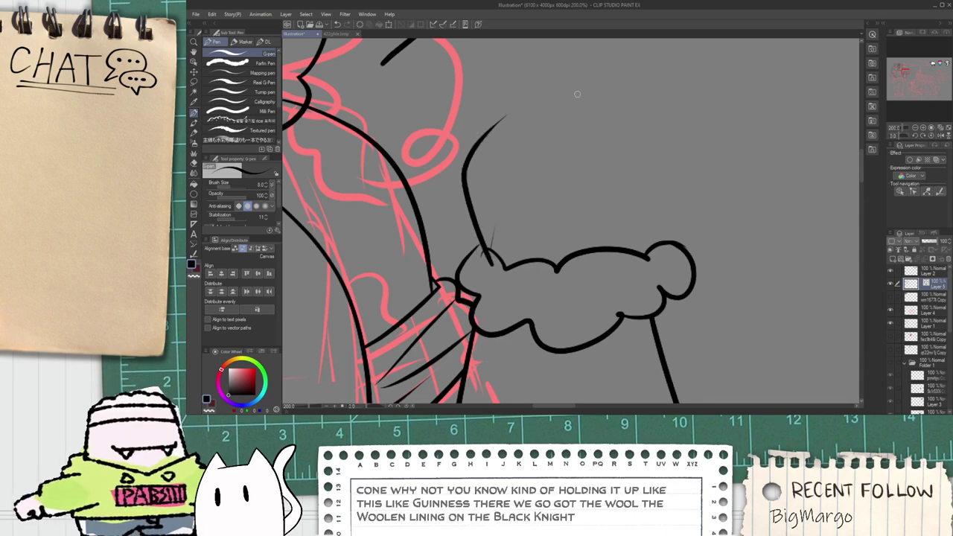
key(ctrl+z)
drag(491, 262, 470, 152)
key(ctrl+z)
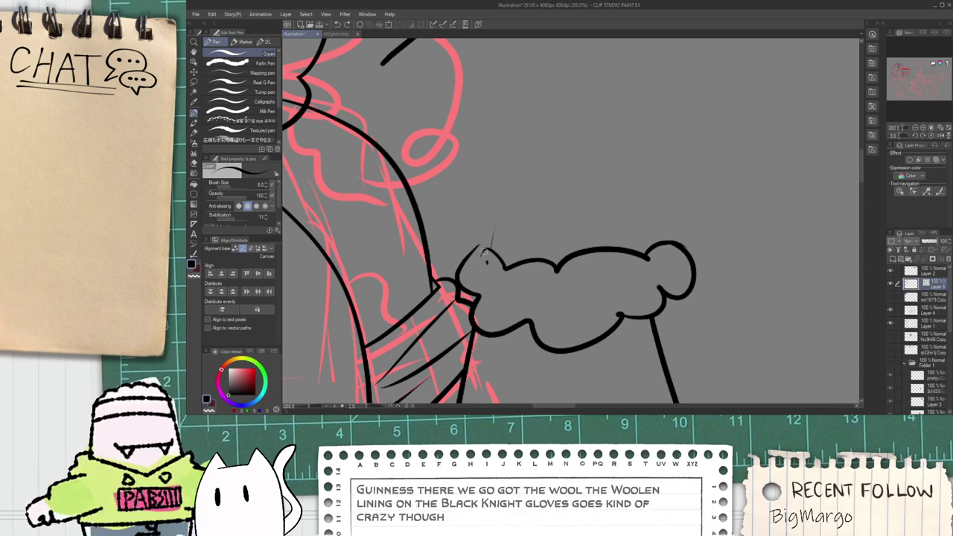
mouse_move(488, 261)
mouse_down()
mouse_move(463, 133)
mouse_move(463, 210)
mouse_move(439, 118)
mouse_up()
key(ctrl+z)
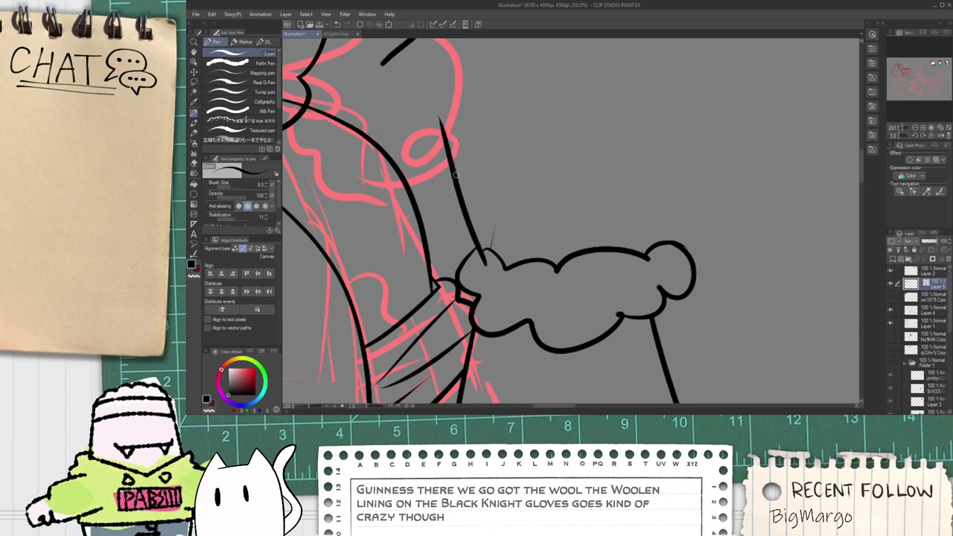
key(space)
scroll(477, 174, down, 3)
scroll(485, 194, up, 1)
key(ctrl+z)
scroll(477, 202, up, 1)
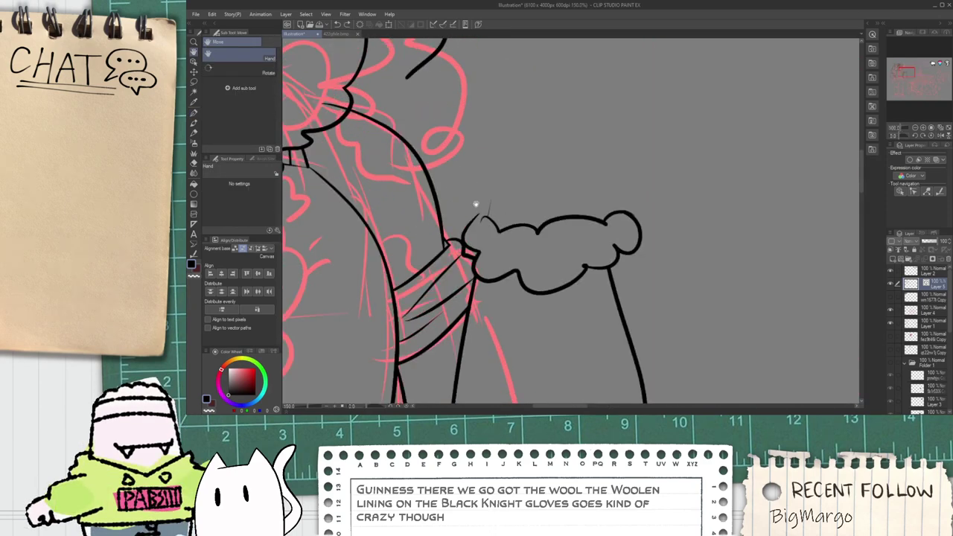
drag(480, 216, 448, 137)
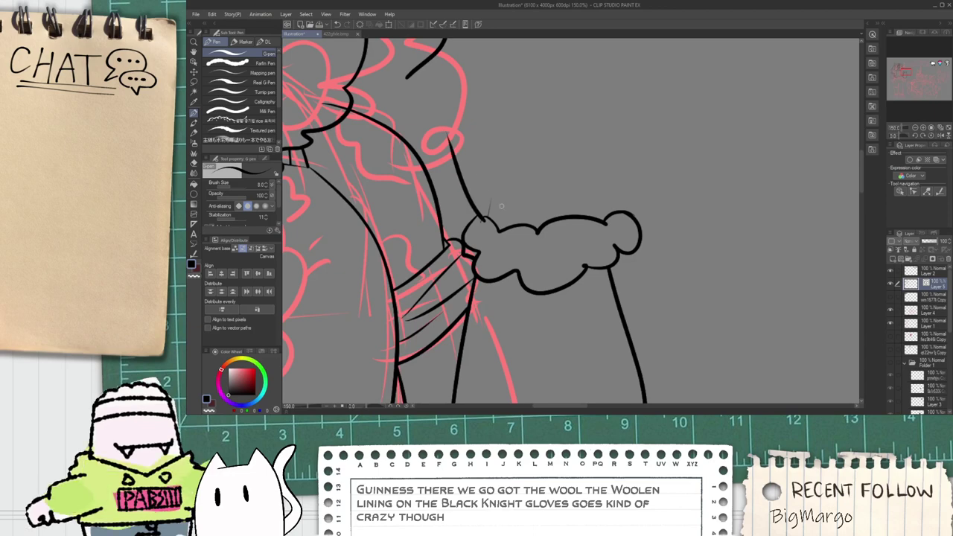
drag(586, 204, 534, 147)
key(ctrl+z)
key(ctrl+z)
key(ctrl+z)
Step: Ink a fluffy scalloped cuff around the lowered left arm's wrist and erase the arm line end inside it
scroll(544, 192, down, 2)
key(e)
scroll(499, 193, down, 1)
key(space)
drag(490, 188, 569, 131)
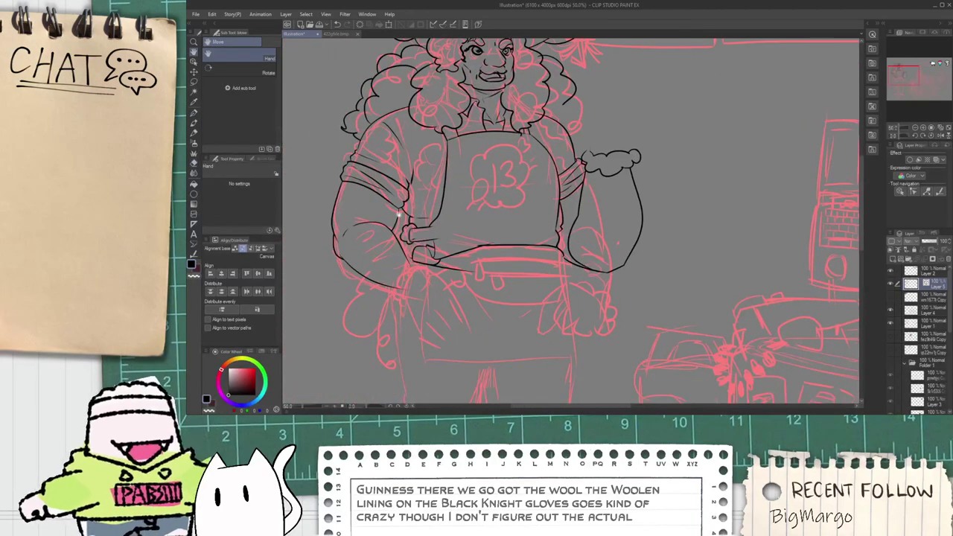
scroll(427, 227, up, 3)
mouse_move(390, 284)
mouse_down()
mouse_move(435, 204)
mouse_move(491, 146)
mouse_move(553, 168)
mouse_up()
scroll(499, 148, up, 1)
drag(553, 168, 570, 246)
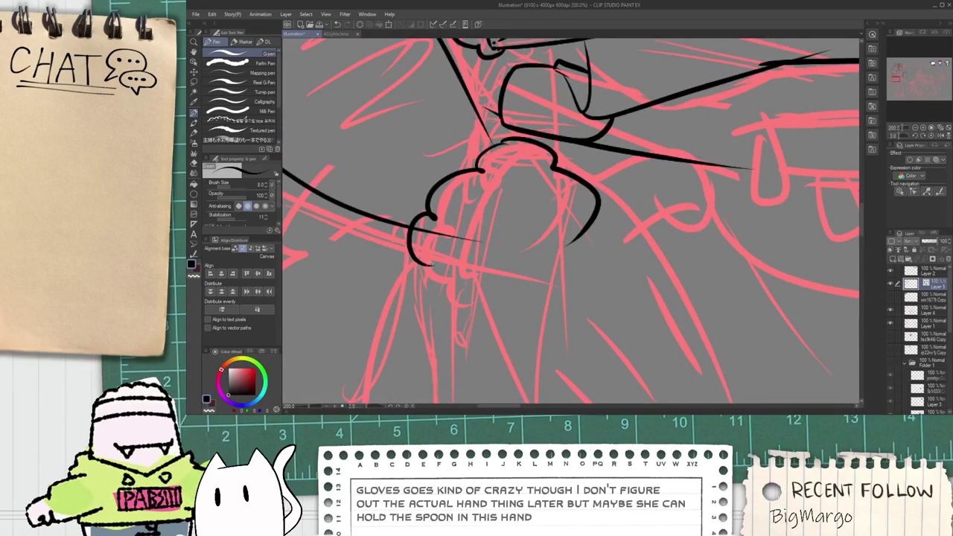
key(e)
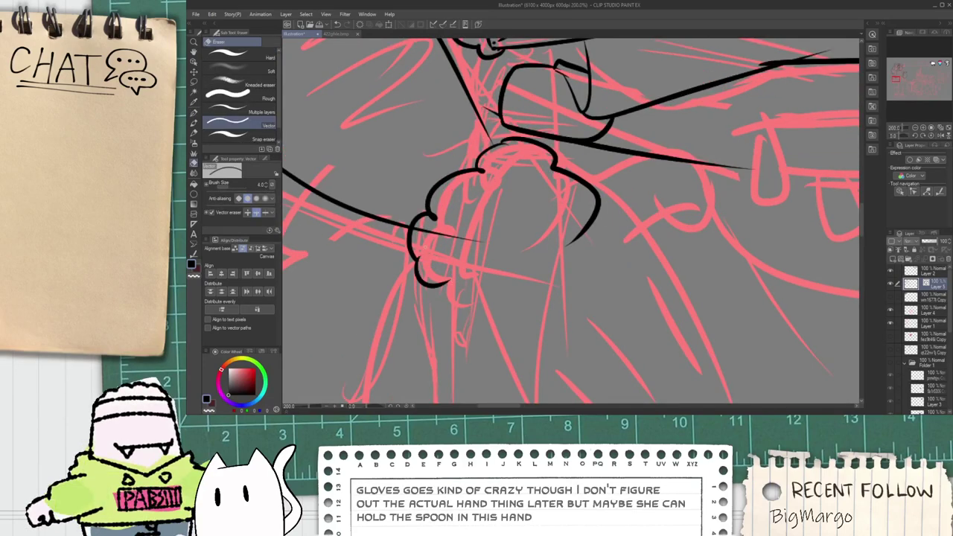
scroll(423, 256, up, 2)
drag(443, 232, 481, 191)
scroll(457, 219, down, 2)
Step: Ink the left hand's outer edge below the cuff and an arched line for the top of the hand across the cuff
key(p)
drag(445, 262, 469, 331)
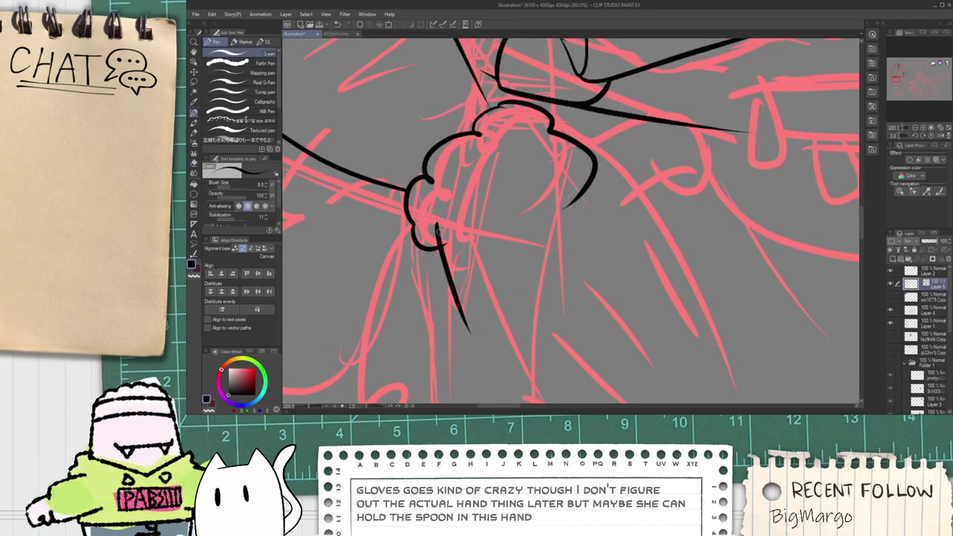
drag(448, 186, 608, 250)
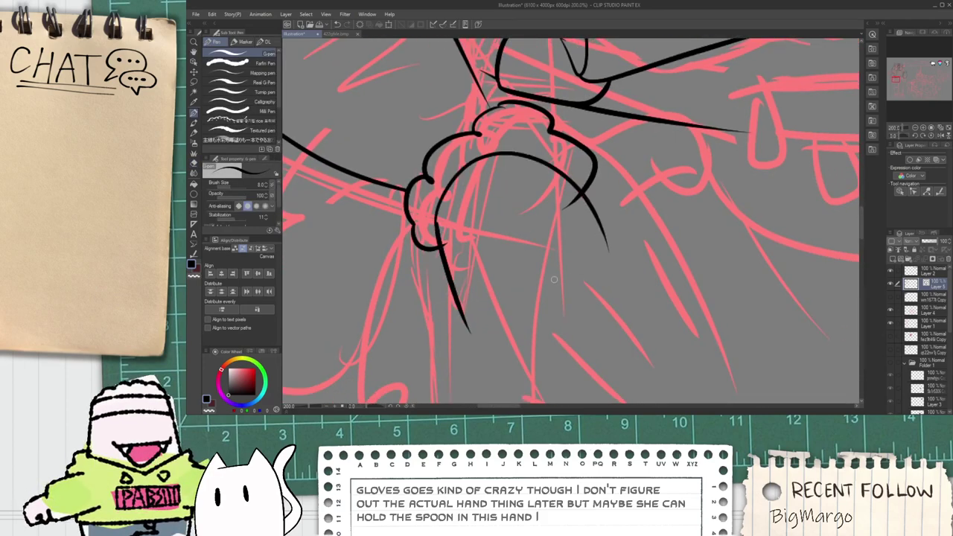
drag(551, 233, 477, 247)
key(ctrl+z)
scroll(367, 235, up, 2)
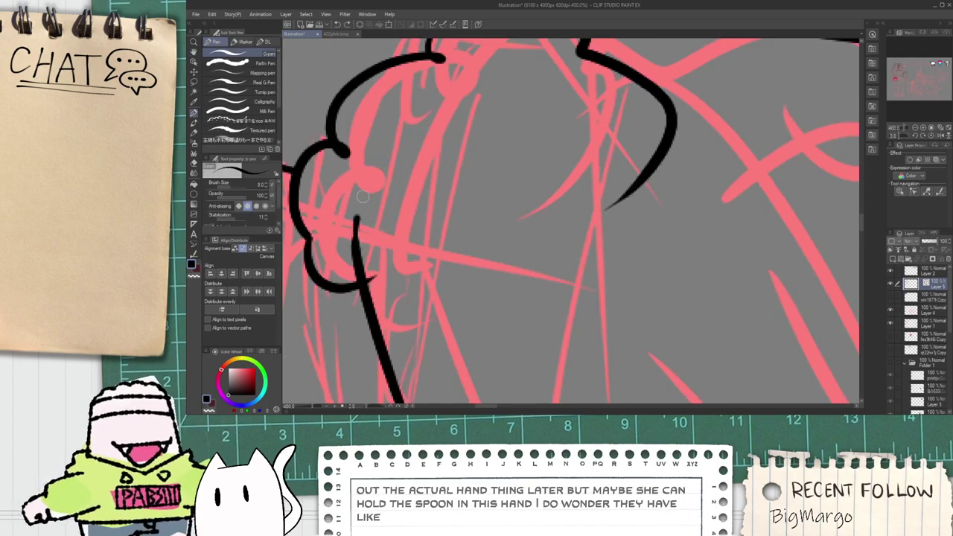
drag(362, 196, 700, 187)
scroll(506, 209, down, 2)
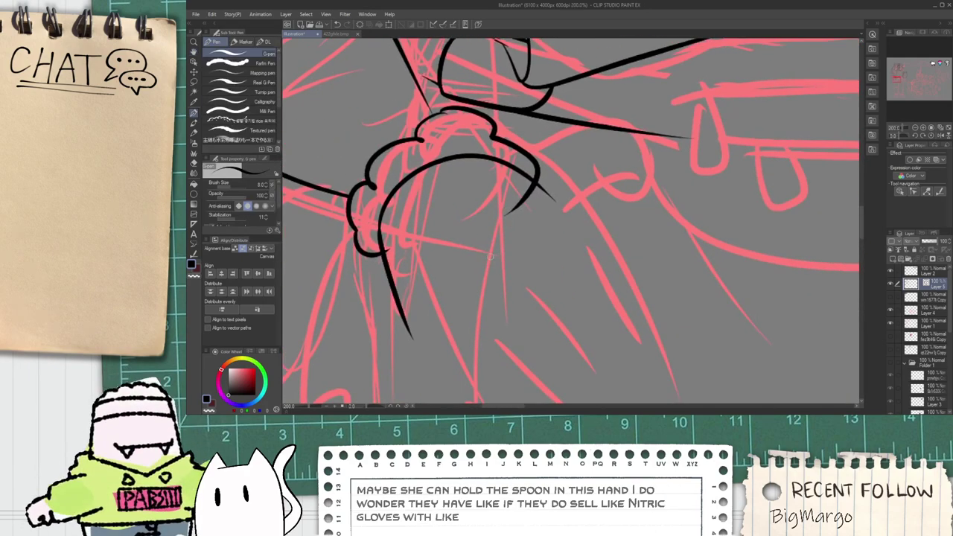
scroll(435, 286, down, 2)
scroll(428, 309, up, 2)
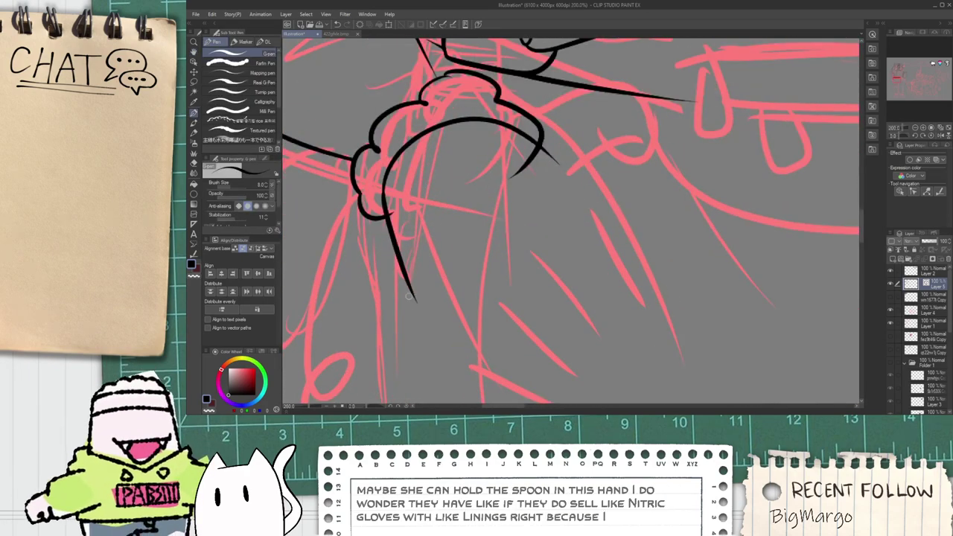
Step: Ink the bottom edge of the left fist from the outer hand line, curving it up into the lowest curled fingertip
drag(408, 295, 506, 323)
key(ctrl+z)
scroll(447, 326, up, 2)
mouse_move(400, 279)
mouse_down()
mouse_move(417, 317)
mouse_move(606, 329)
mouse_up()
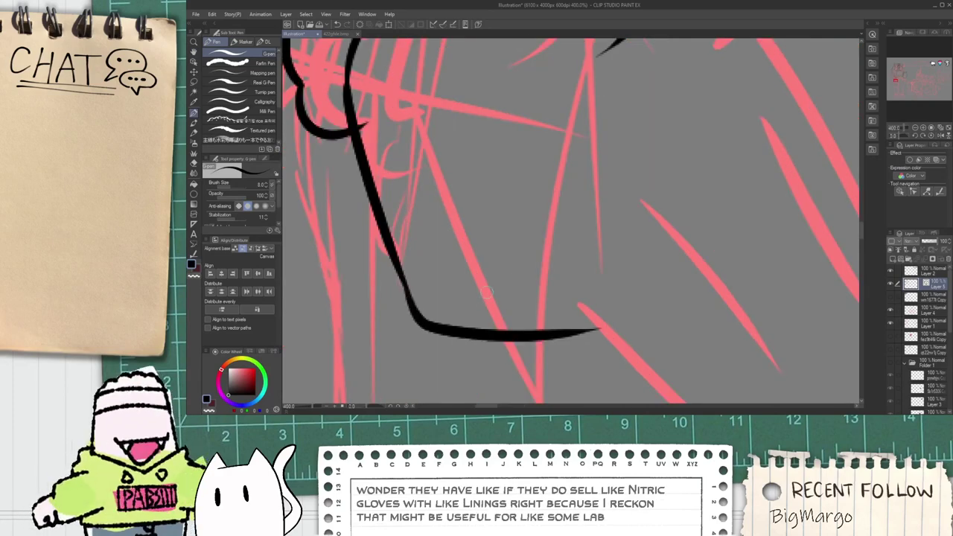
scroll(524, 272, down, 2)
scroll(457, 304, up, 2)
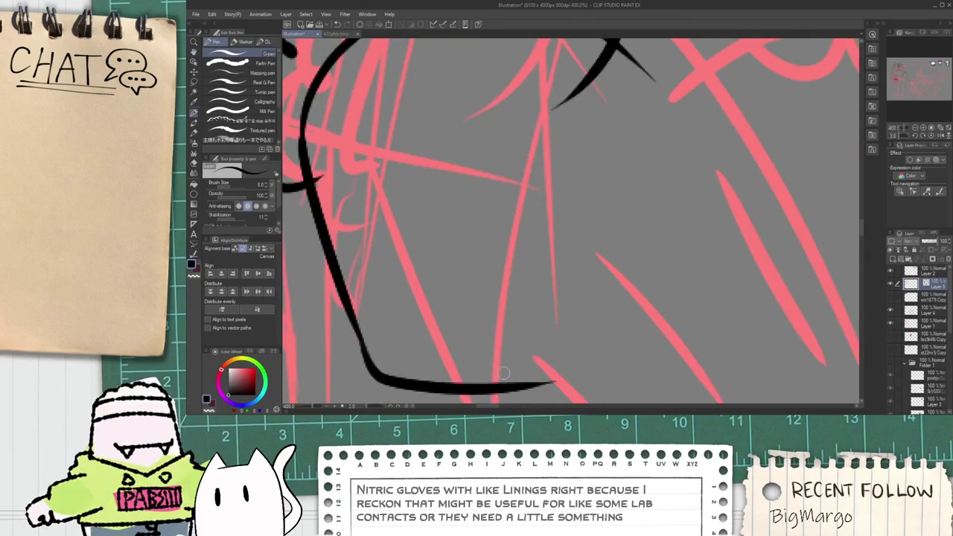
drag(504, 373, 567, 330)
Step: Ink two curved lines with rounded, upturned ends for the next curled fingers above the lowest finger of the left fist
mouse_move(441, 301)
mouse_down()
mouse_move(592, 333)
mouse_move(621, 304)
mouse_move(627, 276)
mouse_up()
key(ctrl+z)
key(ctrl+z)
mouse_move(436, 336)
mouse_down()
mouse_move(619, 330)
mouse_move(629, 302)
mouse_up()
key(ctrl+z)
mouse_move(413, 322)
mouse_down()
mouse_move(604, 339)
mouse_move(627, 280)
mouse_up()
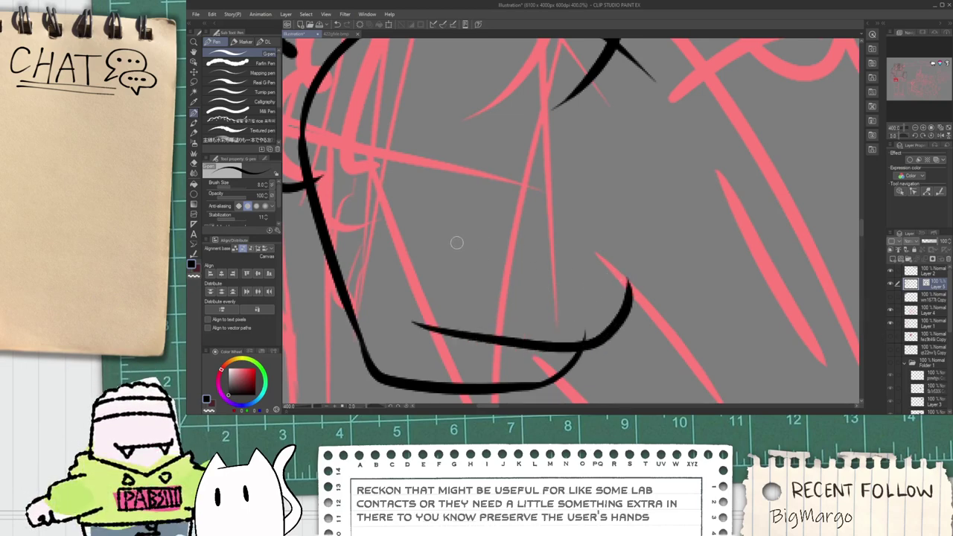
mouse_move(458, 243)
mouse_down()
mouse_move(654, 291)
mouse_move(662, 255)
mouse_move(653, 258)
mouse_move(654, 222)
mouse_move(648, 277)
mouse_move(654, 227)
mouse_move(588, 280)
mouse_move(657, 230)
mouse_up()
key(ctrl+z)
key(ctrl+z)
key(ctrl+z)
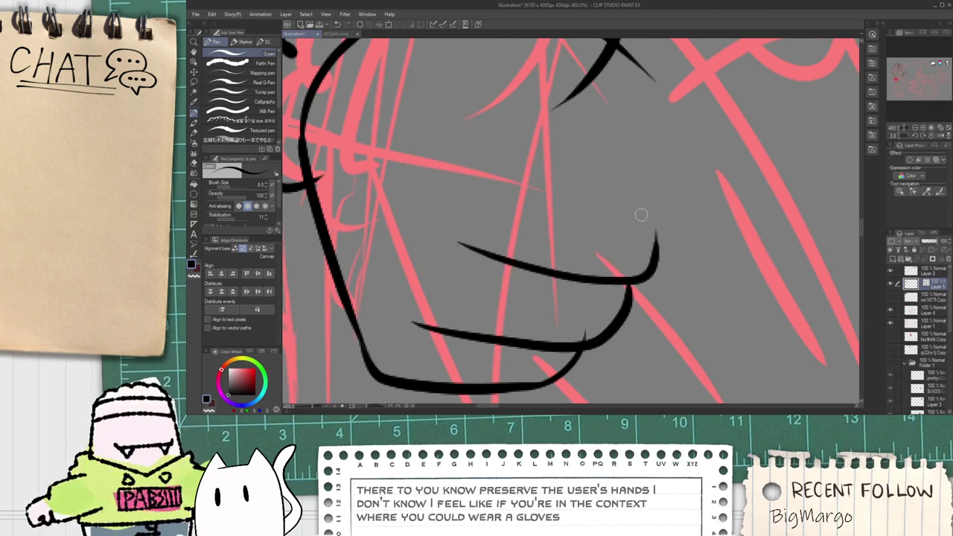
drag(502, 142, 653, 208)
key(ctrl+z)
drag(487, 166, 676, 216)
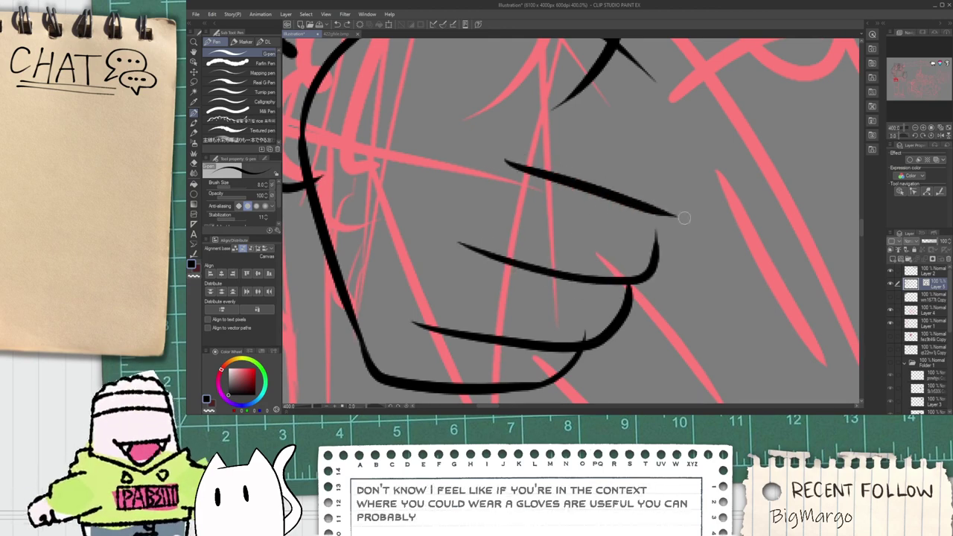
key(ctrl+z)
Step: Ink the index finger's upper edge from the cuff outward and a curve bending down from it for the knuckle
drag(585, 60, 519, 217)
scroll(519, 216, down, 2)
scroll(519, 215, up, 2)
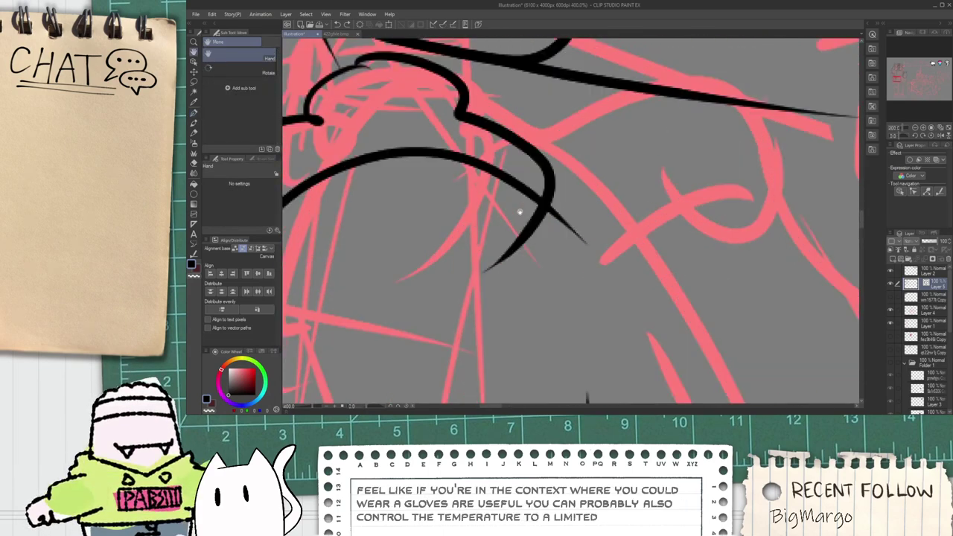
drag(493, 164, 709, 251)
key(ctrl+z)
drag(463, 179, 694, 182)
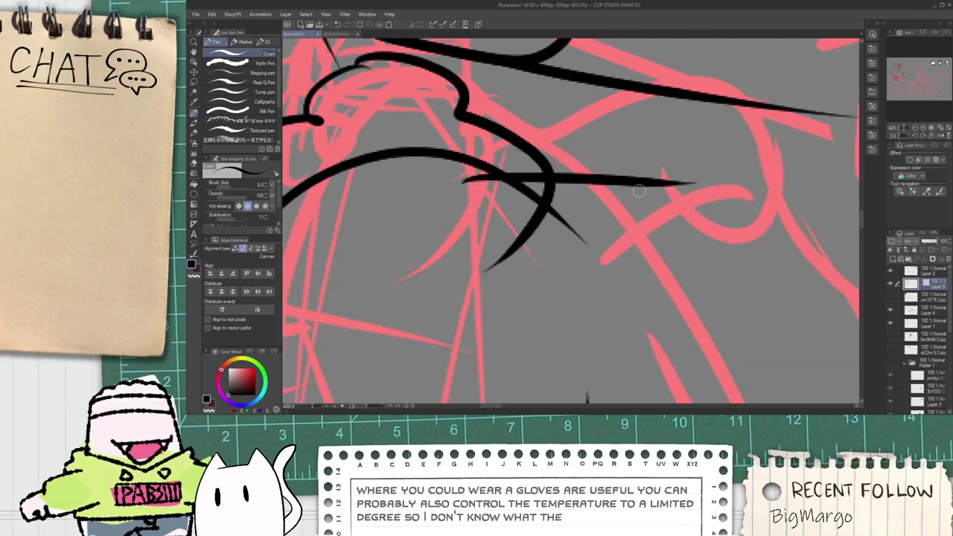
drag(627, 179, 748, 283)
Step: Ink the extended thumb of the left hand with an upper edge, a small joint bump, a rounded tip and a long underside
drag(598, 280, 612, 182)
drag(426, 245, 643, 277)
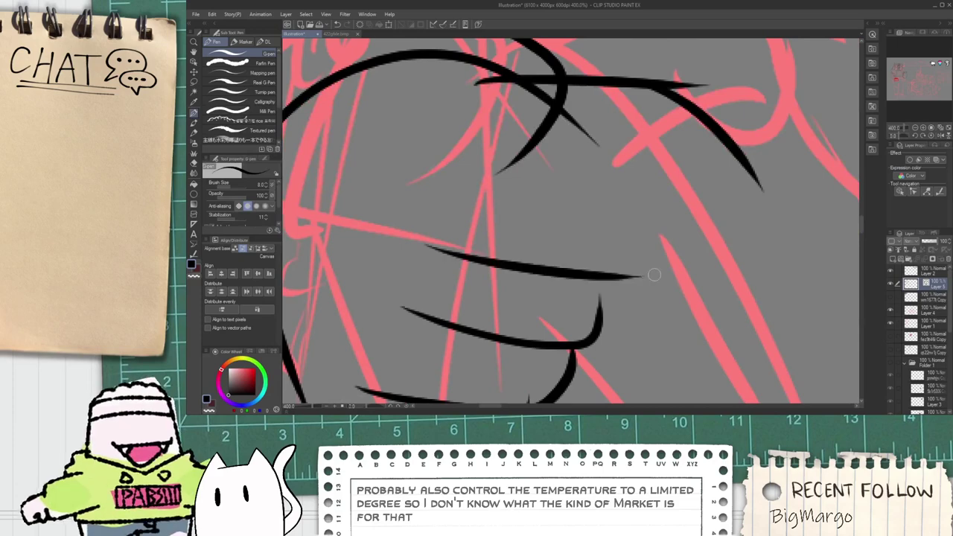
drag(459, 127, 666, 219)
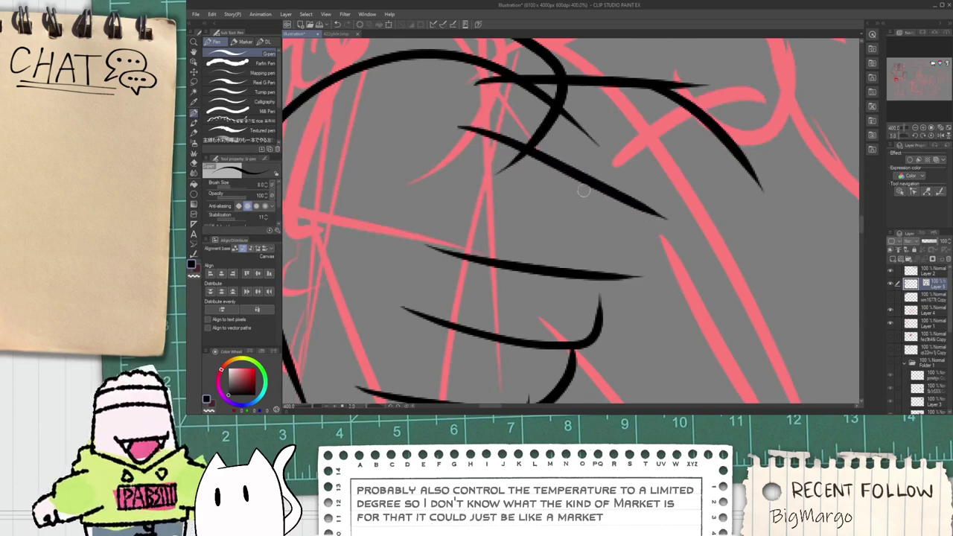
drag(607, 189, 723, 269)
key(ctrl+z)
mouse_move(613, 204)
mouse_down()
mouse_move(665, 205)
mouse_move(690, 227)
mouse_move(674, 215)
mouse_move(723, 214)
mouse_move(728, 281)
mouse_up()
drag(622, 277, 732, 265)
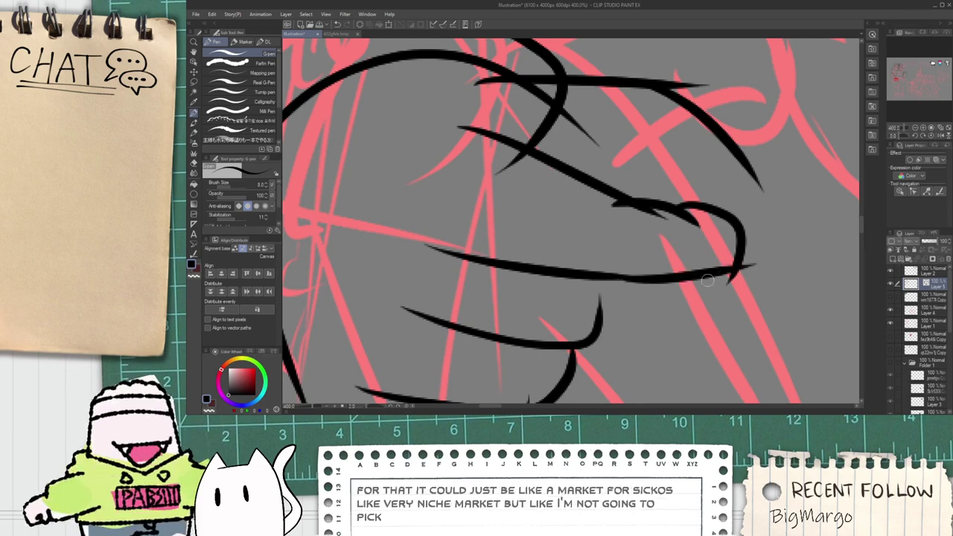
key(ctrl+z)
drag(590, 277, 741, 257)
Step: Erase the overlapping line ends around the thumb's joint to leave a clean contour
key(e)
scroll(678, 230, up, 2)
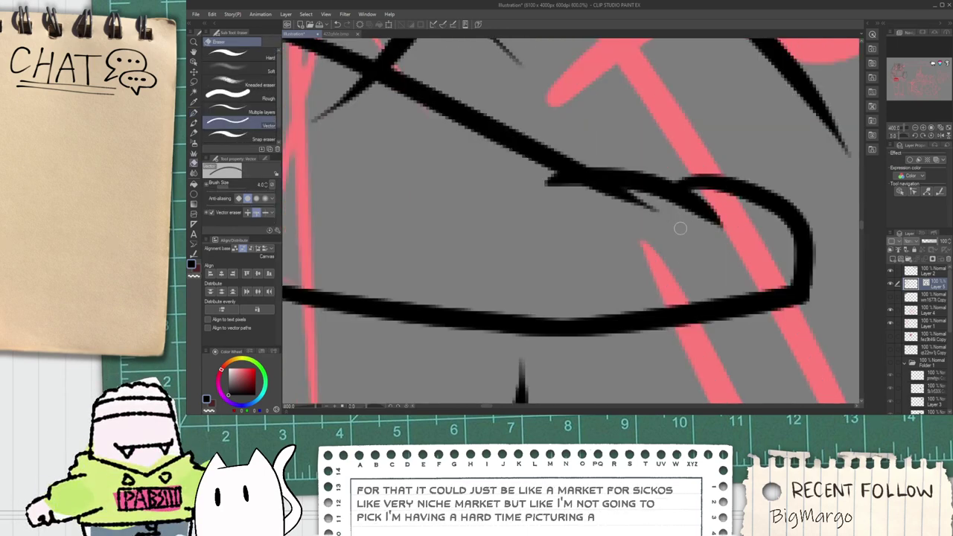
drag(646, 201, 631, 206)
drag(564, 180, 579, 192)
mouse_move(687, 217)
mouse_down()
mouse_move(713, 221)
mouse_move(602, 258)
mouse_up()
scroll(705, 223, down, 5)
scroll(602, 244, up, 1)
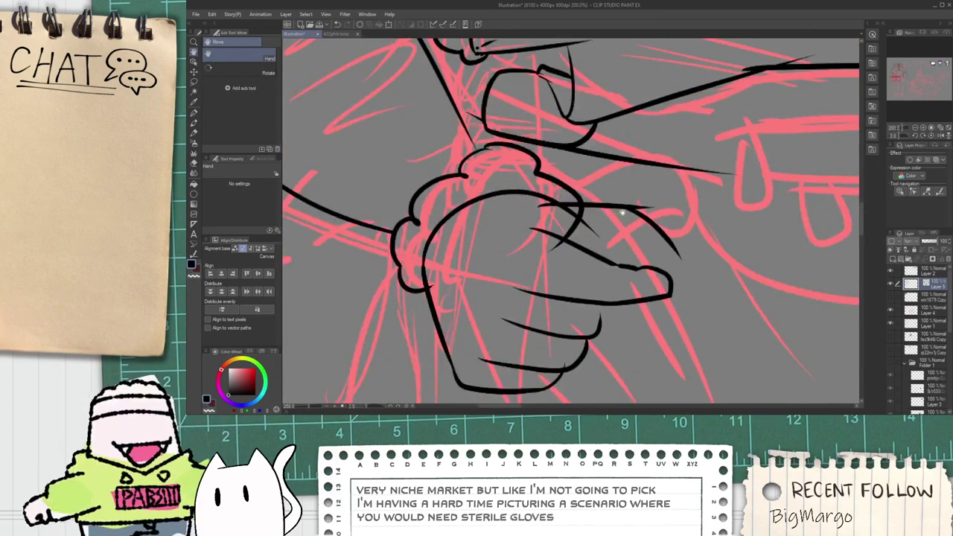
Step: Select the index finger's two upper strokes and move, scale and tilt them down toward the thumb tip
scroll(623, 212, up, 3)
scroll(612, 205, down, 1)
key(o)
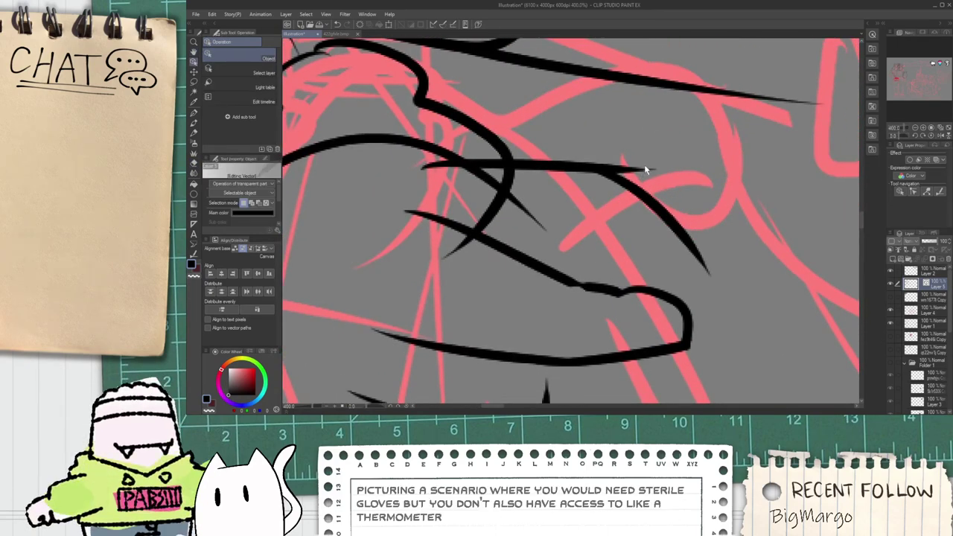
click(608, 182)
mouse_move(633, 138)
mouse_down()
mouse_move(640, 173)
mouse_move(638, 152)
mouse_move(629, 164)
mouse_up()
drag(719, 314, 675, 287)
drag(683, 249, 696, 265)
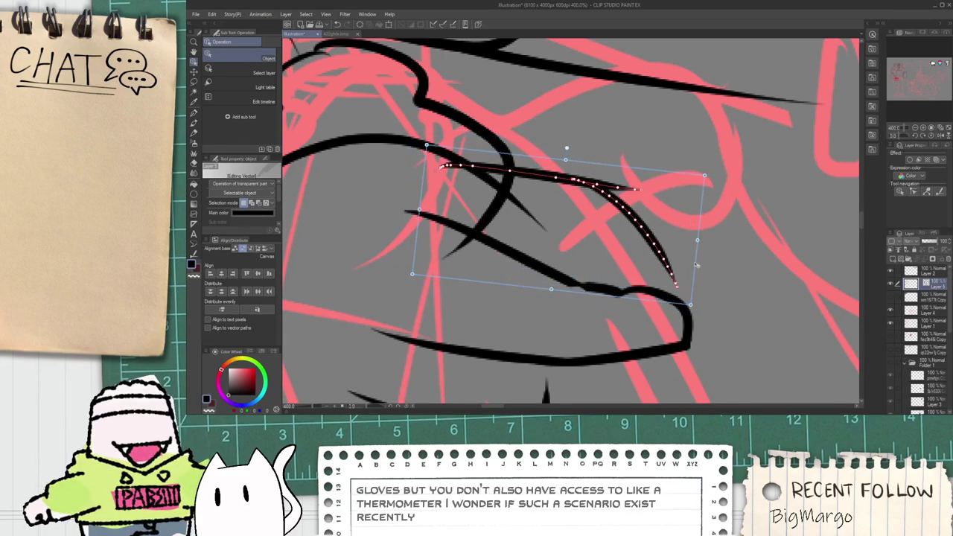
click(722, 265)
Step: Erase the stray index finger line end and the cuff and hand lines crossing inside the fingers
key(e)
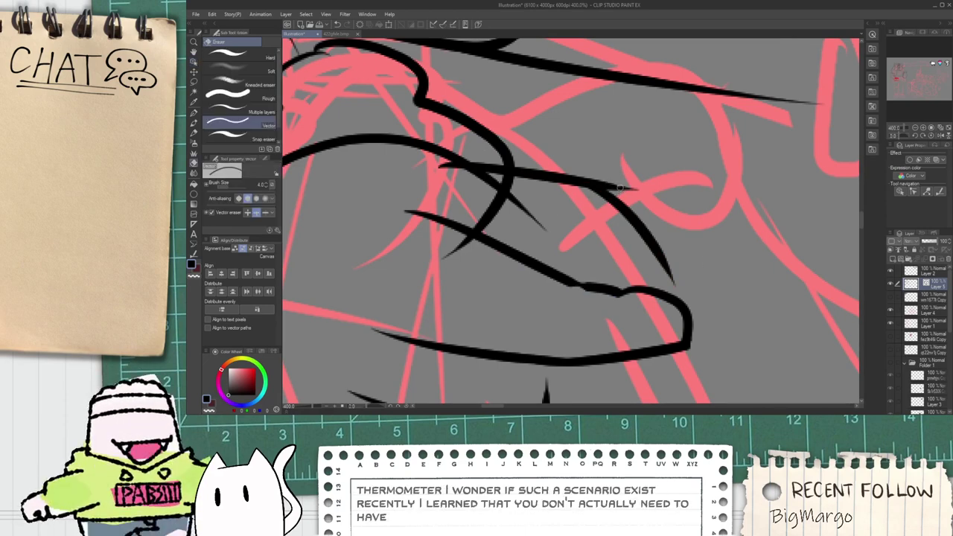
drag(624, 181, 621, 194)
mouse_move(530, 201)
mouse_down()
mouse_move(470, 195)
mouse_move(509, 191)
mouse_up()
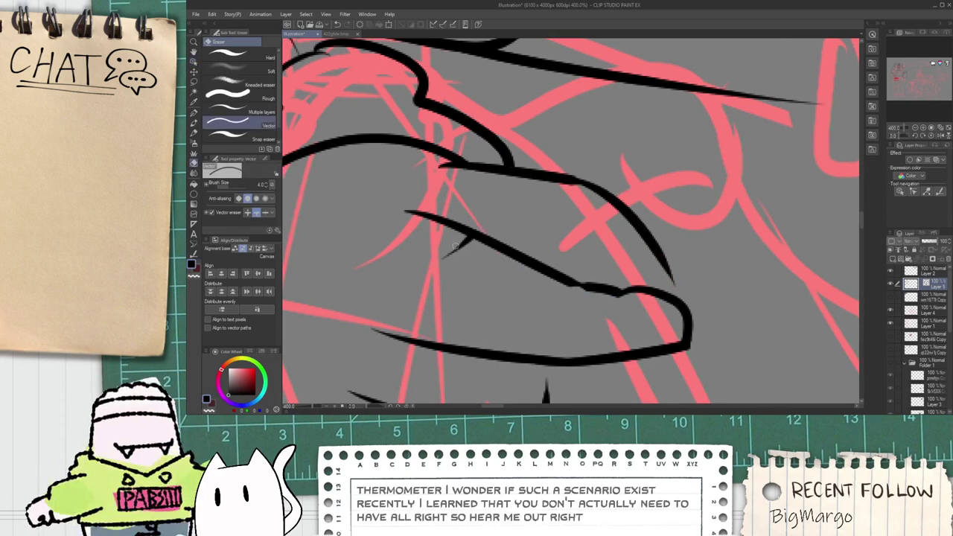
key(space)
drag(548, 248, 490, 228)
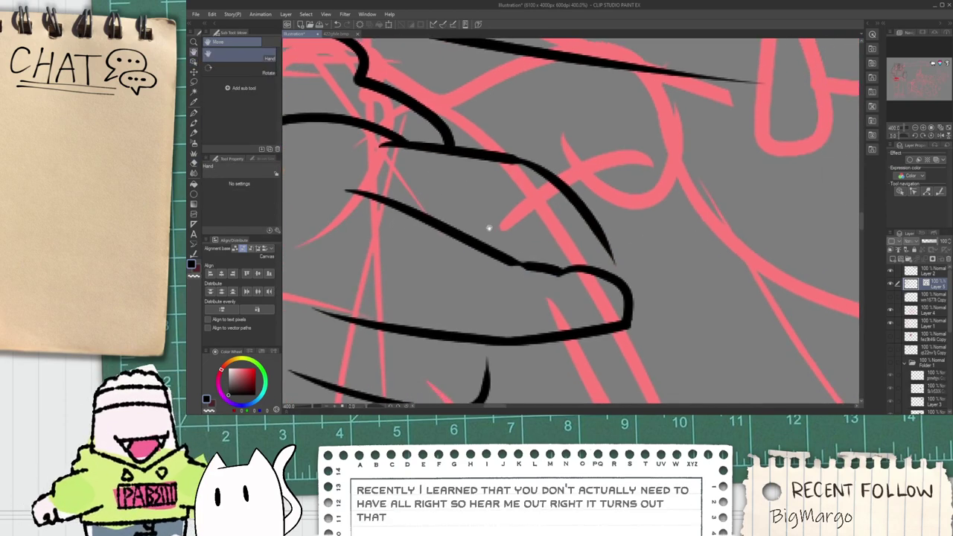
key(p)
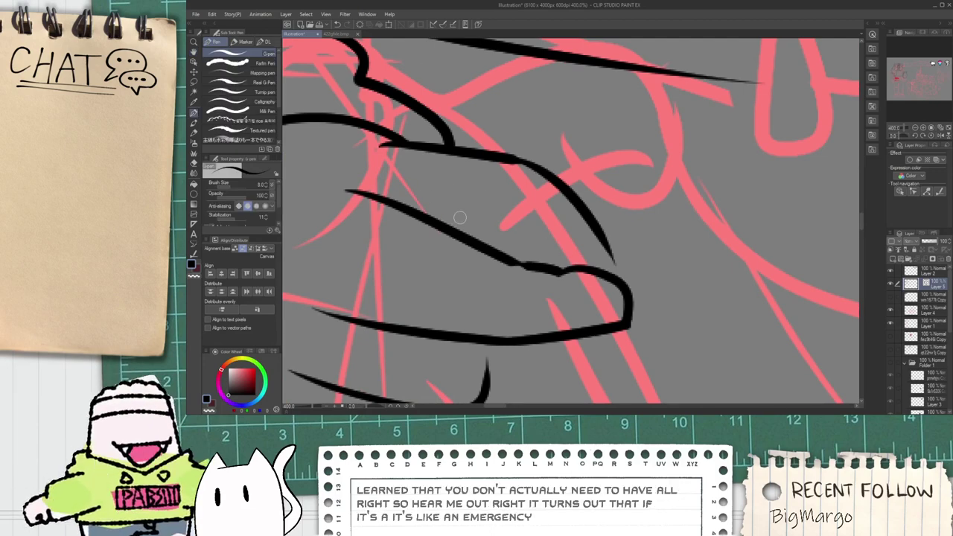
mouse_move(435, 203)
mouse_down()
mouse_move(501, 226)
mouse_move(542, 263)
mouse_up()
key(ctrl+z)
key(ctrl+z)
key(ctrl+z)
mouse_move(456, 200)
mouse_down()
mouse_move(554, 265)
mouse_move(545, 264)
mouse_up()
key(ctrl+z)
key(ctrl+z)
mouse_move(447, 206)
mouse_down()
mouse_move(576, 301)
mouse_move(513, 229)
mouse_move(511, 208)
mouse_move(674, 311)
mouse_up()
key(ctrl+z)
key(ctrl+z)
mouse_move(595, 306)
mouse_down()
mouse_move(542, 223)
mouse_move(533, 271)
mouse_up()
scroll(551, 247, down, 5)
scroll(533, 270, up, 5)
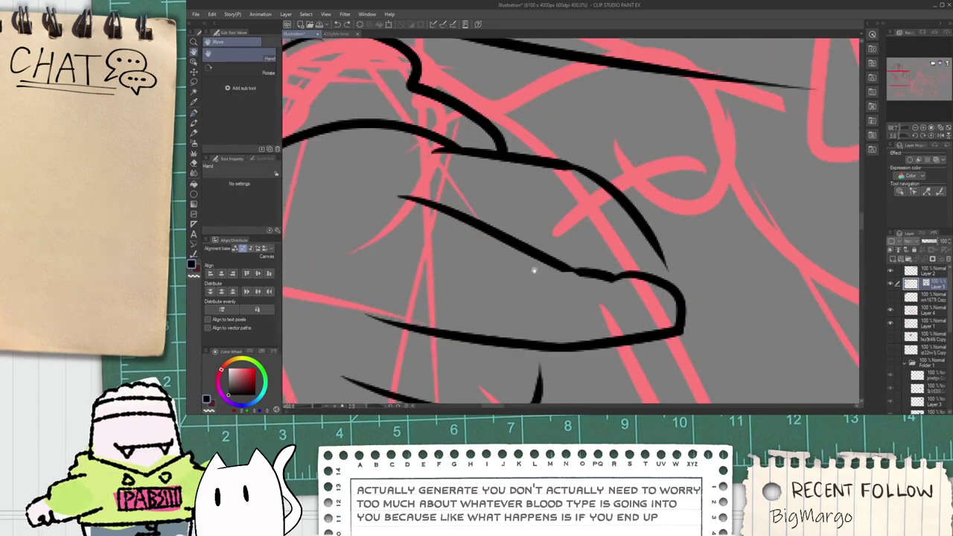
Step: Ink the line at the middle finger's end up to the thumb's underside and erase the overshooting end
mouse_move(532, 350)
mouse_down()
mouse_move(527, 270)
mouse_move(530, 313)
mouse_up()
key(e)
mouse_move(478, 335)
mouse_down()
mouse_move(533, 250)
mouse_move(514, 285)
mouse_up()
click(515, 299)
scroll(515, 299, down, 3)
scroll(475, 283, up, 3)
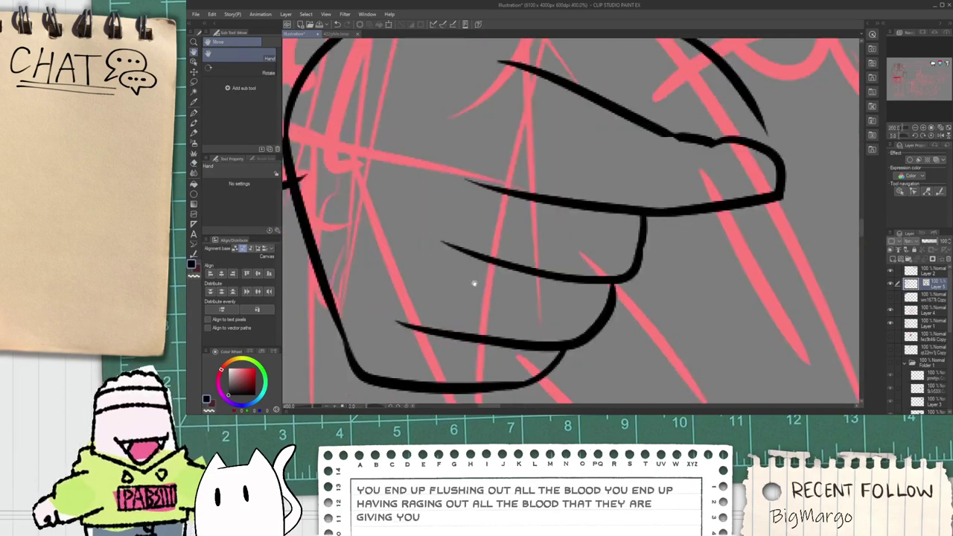
Step: Select the middle finger's lower line and squash it slightly downward to narrow the gap to the finger below
key(o)
click(501, 270)
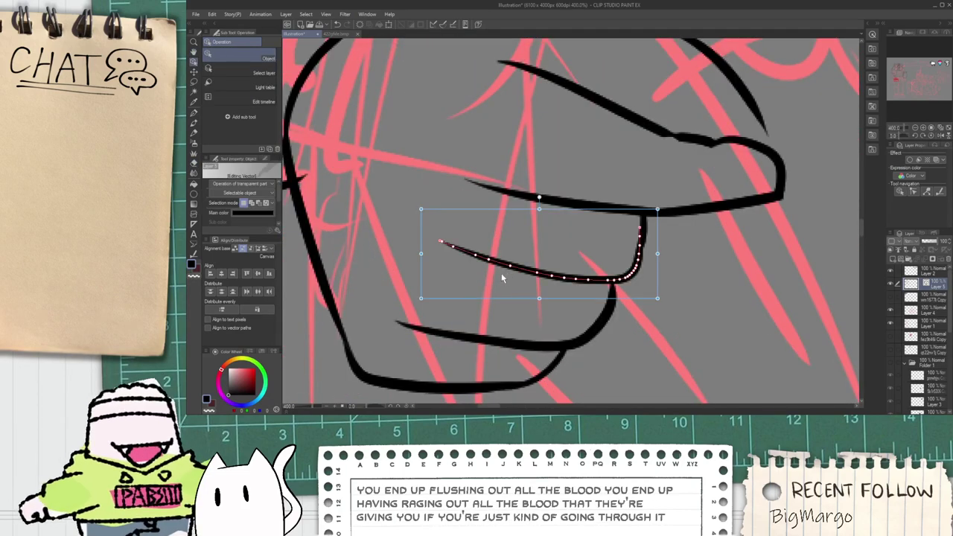
drag(415, 225, 415, 230)
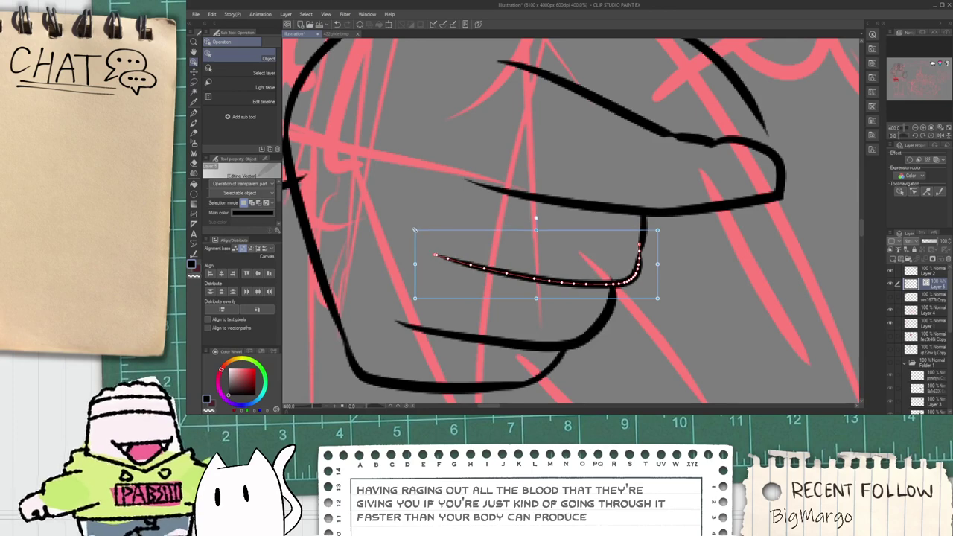
click(669, 274)
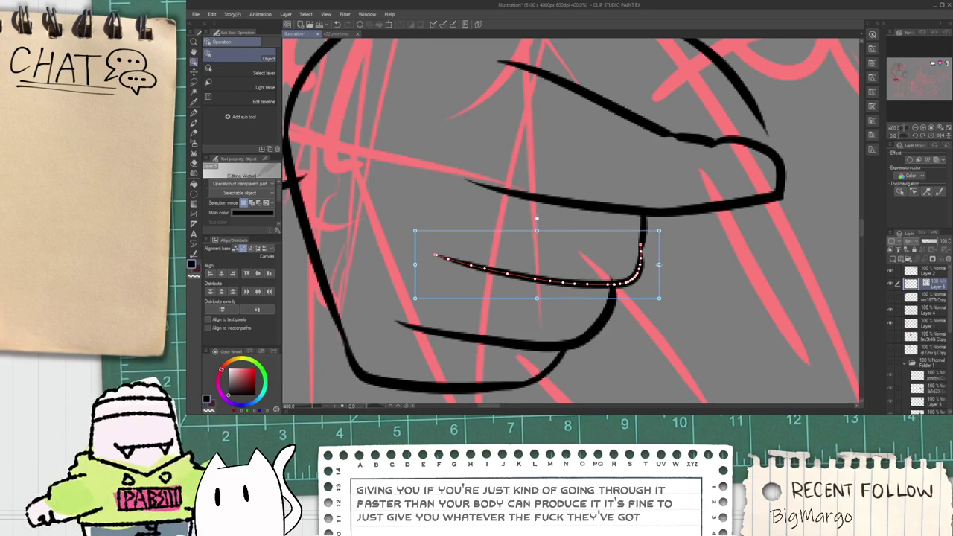
Step: Erase the overlapping line end where the middle finger's lower line meets the finger below
scroll(655, 261, up, 2)
key(p)
mouse_move(630, 273)
mouse_down()
mouse_move(633, 180)
mouse_move(627, 283)
mouse_move(557, 298)
mouse_up()
key(ctrl+z)
key(e)
click(574, 296)
scroll(574, 293, down, 5)
key(space)
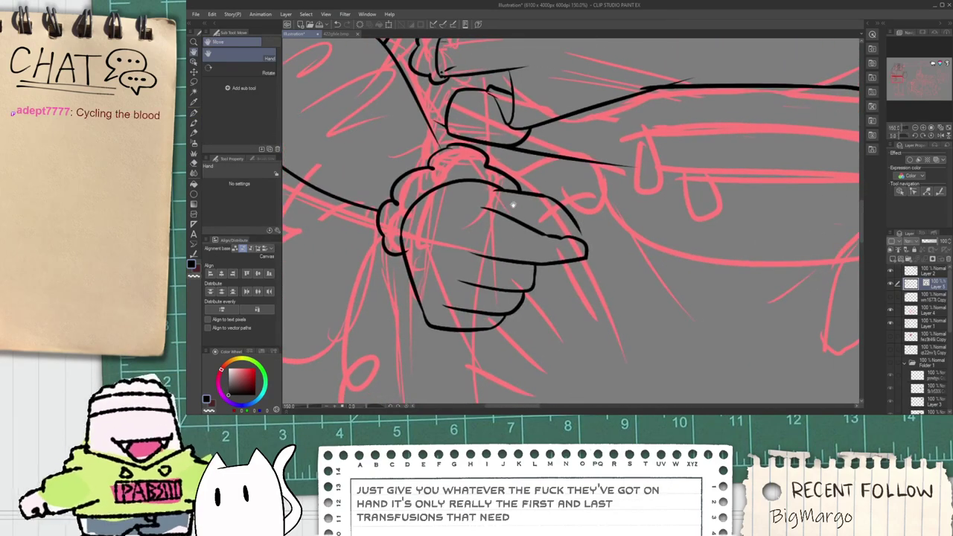
Step: Erase the stray line end where the index finger's top line joins the back of the hand
scroll(533, 219, up, 4)
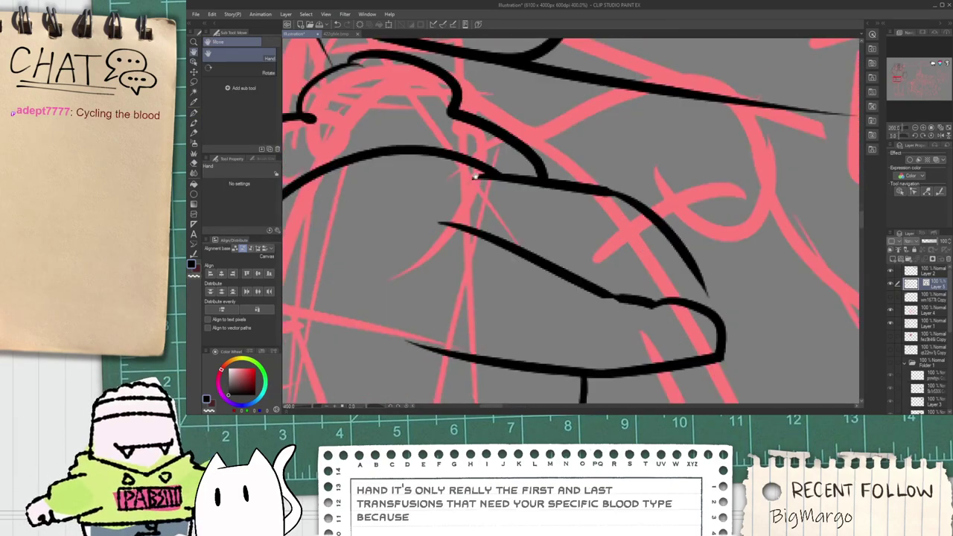
key(e)
scroll(537, 208, down, 3)
scroll(547, 216, up, 3)
Step: Ink a short horizontal stroke across the thumb's upper edge just before its joint bump
key(p)
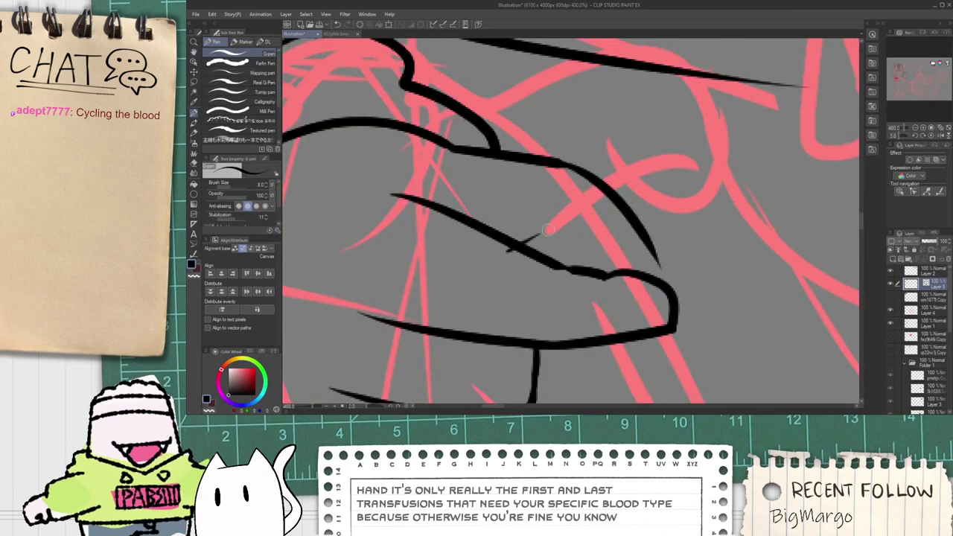
drag(512, 256, 579, 251)
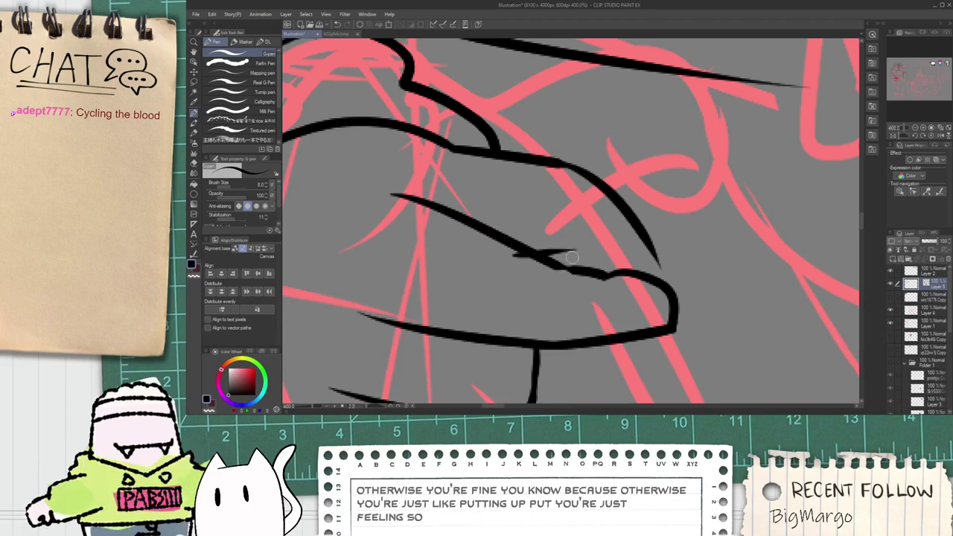
drag(594, 255, 538, 247)
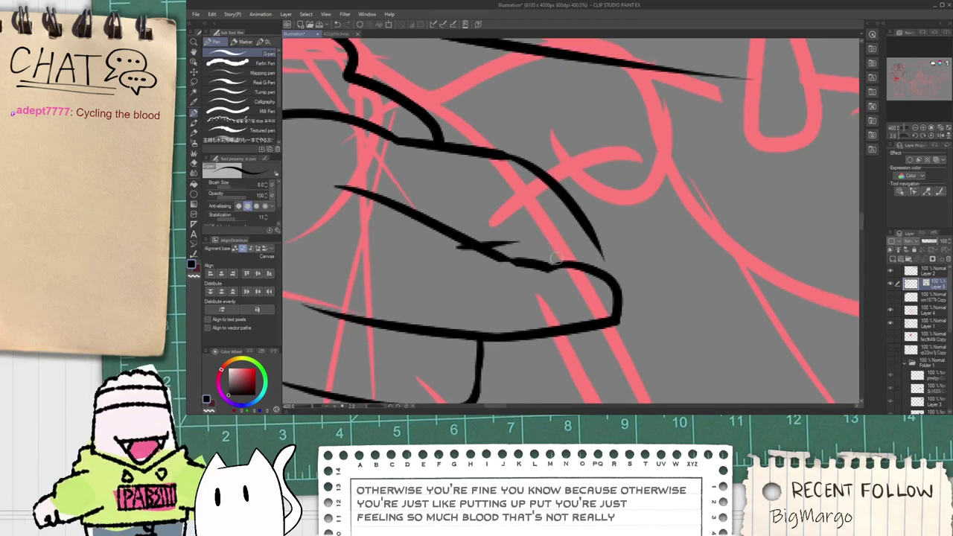
drag(529, 198, 511, 219)
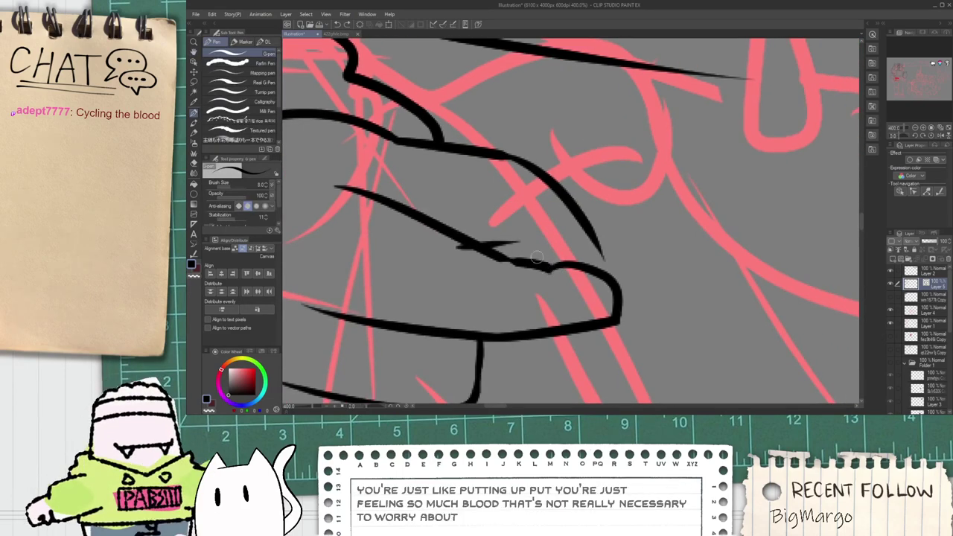
mouse_move(549, 264)
mouse_down()
mouse_move(596, 183)
mouse_move(659, 290)
mouse_up()
key(ctrl+z)
mouse_move(532, 260)
mouse_down()
mouse_move(551, 209)
mouse_move(610, 305)
mouse_move(553, 276)
mouse_up()
key(p)
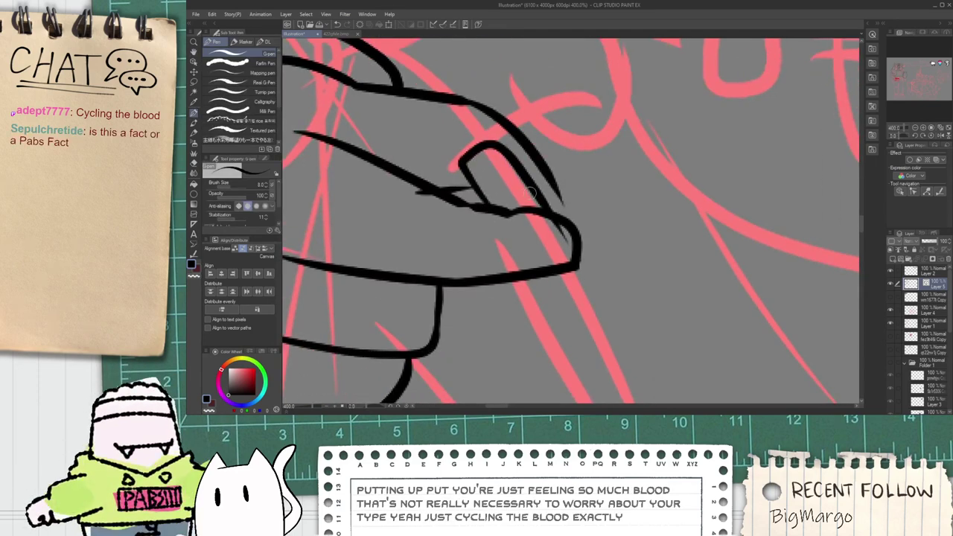
key(ctrl+z)
key(space)
drag(479, 180, 545, 234)
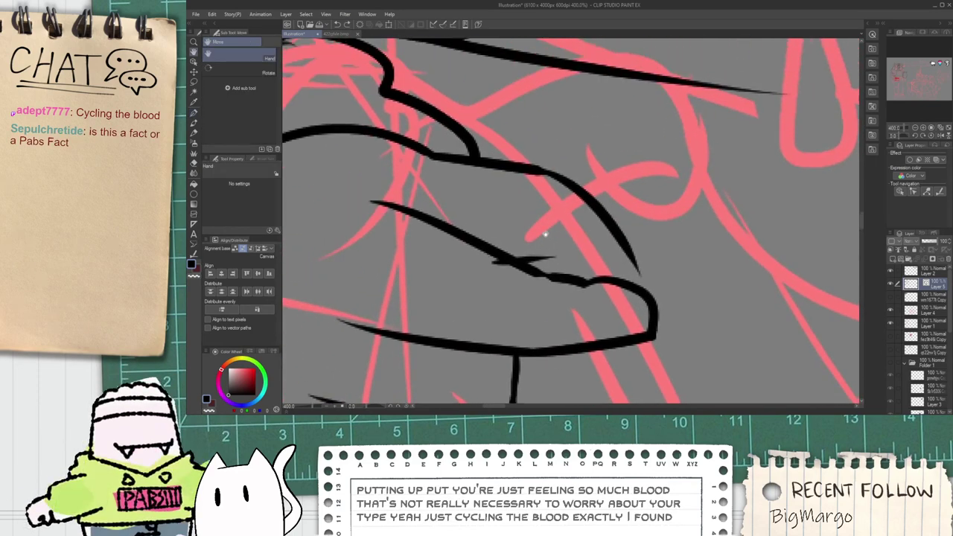
scroll(547, 239, down, 2)
scroll(555, 260, up, 2)
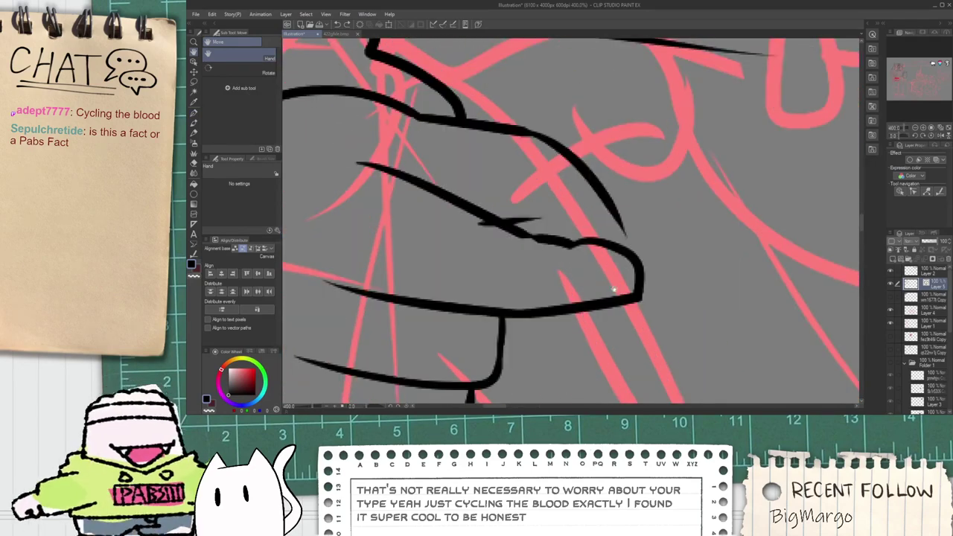
Step: Select the outline of the thumb's tip and underside and enlarge it outward so the thumb reaches past the index finger
key(o)
drag(655, 318, 566, 243)
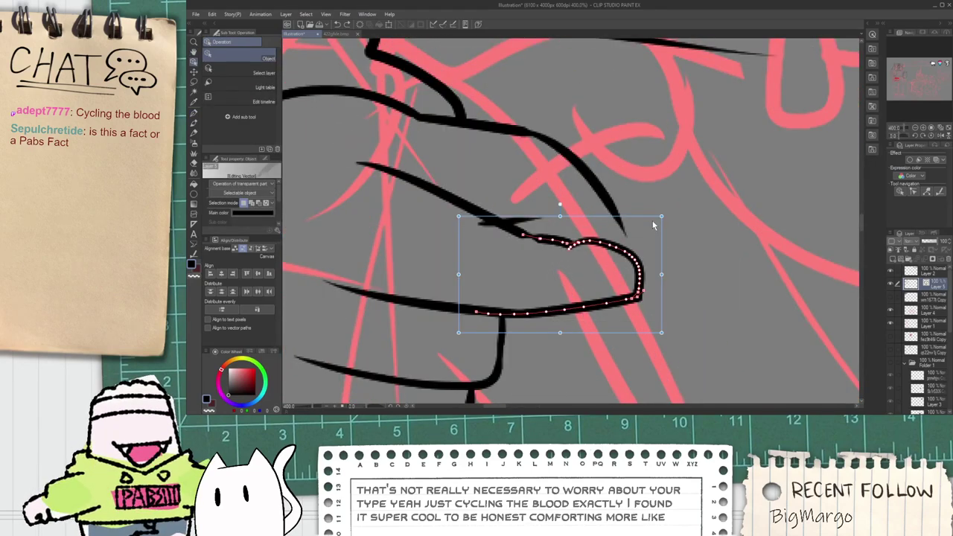
drag(661, 217, 725, 199)
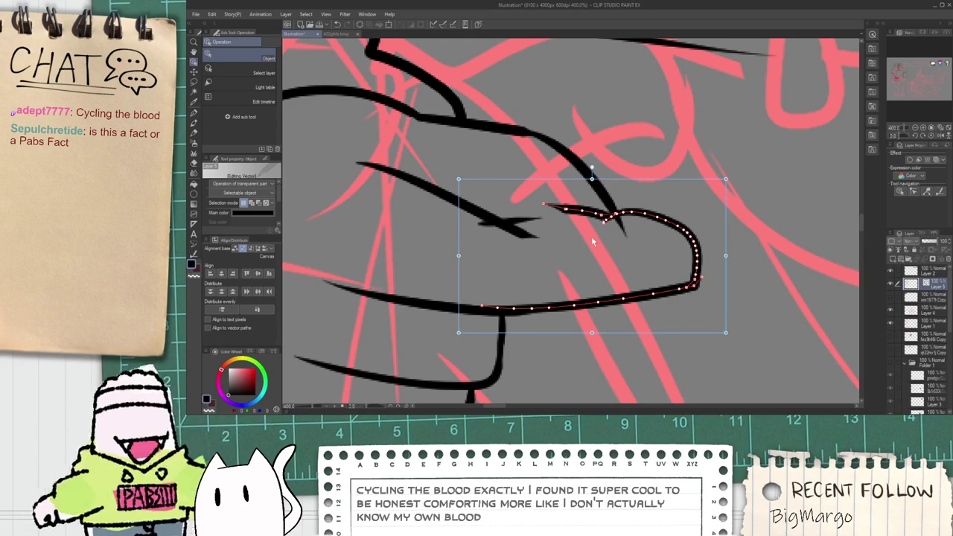
Step: Move and tilt the thumb's joint bump stroke so it bridges the upper edge and the rounded tip
click(583, 212)
mouse_move(635, 235)
mouse_down()
mouse_move(683, 254)
mouse_move(627, 249)
mouse_move(666, 231)
mouse_up()
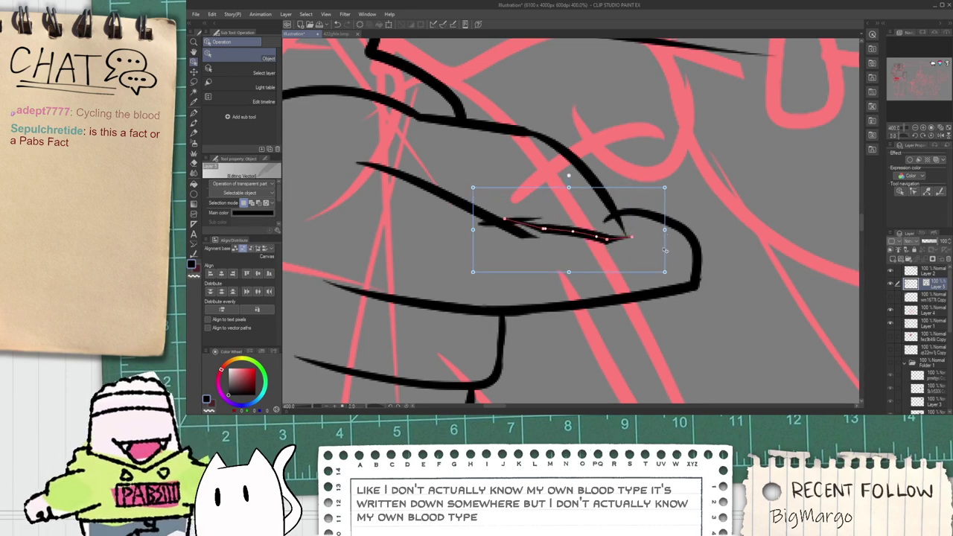
drag(643, 273, 619, 273)
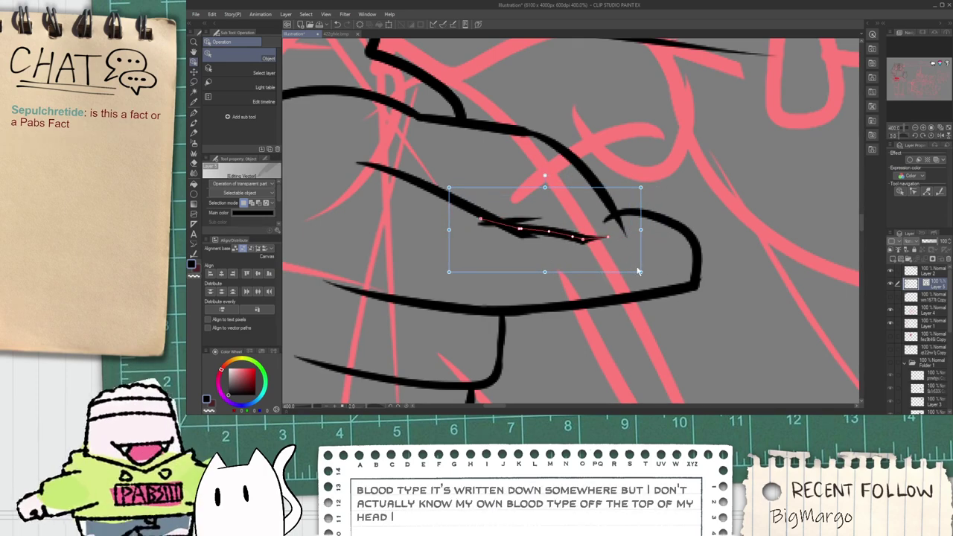
mouse_move(640, 230)
mouse_down()
mouse_move(605, 230)
mouse_move(609, 241)
mouse_move(635, 226)
mouse_up()
key(ctrl+z)
Step: Select the thumb's rounded tip curve and lower and narrow it to meet the joint bump and the index finger's end
click(659, 229)
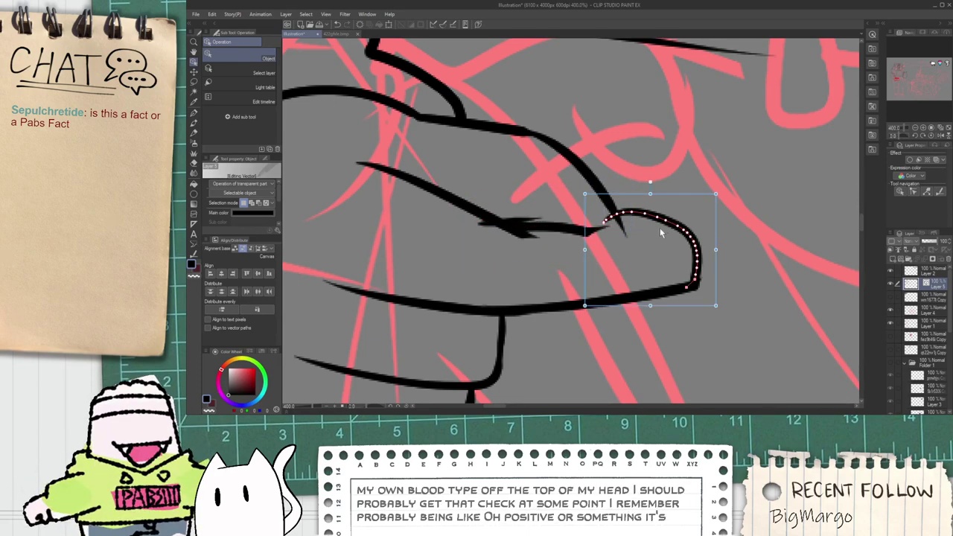
drag(586, 256, 577, 257)
drag(610, 190, 604, 202)
click(686, 159)
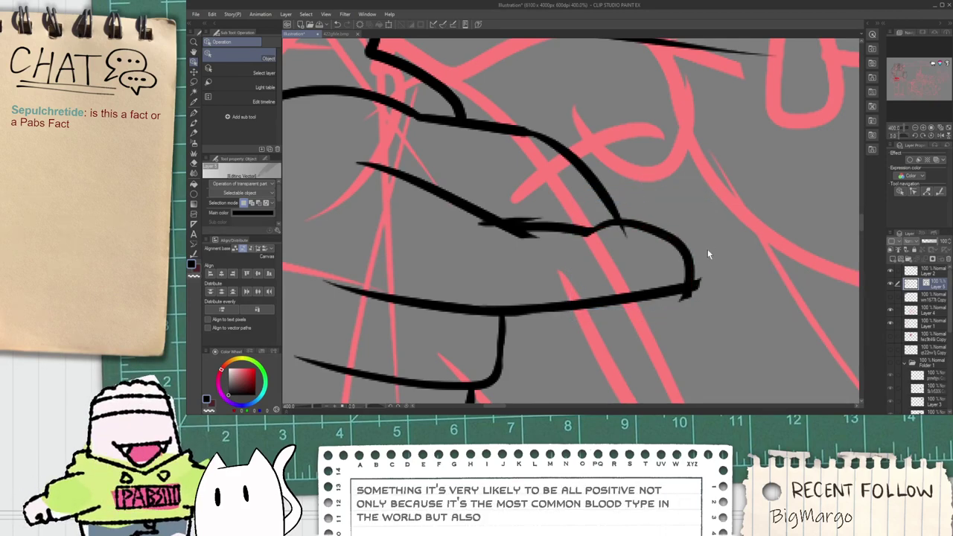
Step: Erase the stray line ends at the thumb tip's corner, the index finger's end and the thumb joint
key(e)
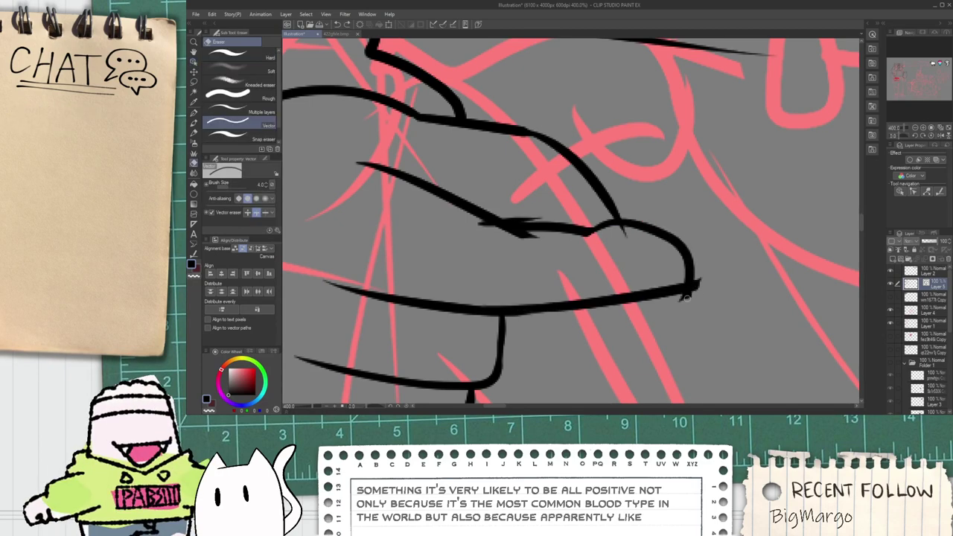
scroll(632, 260, up, 2)
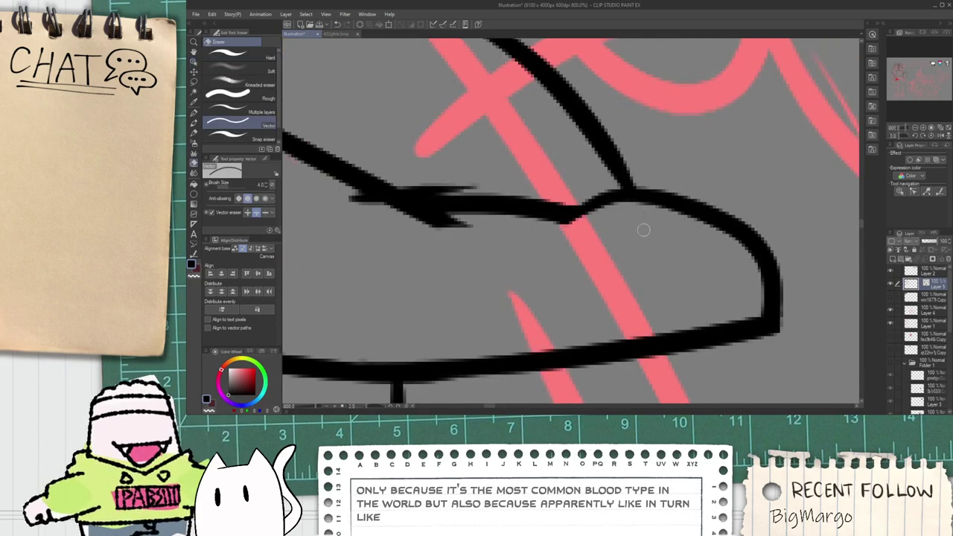
drag(372, 220, 436, 225)
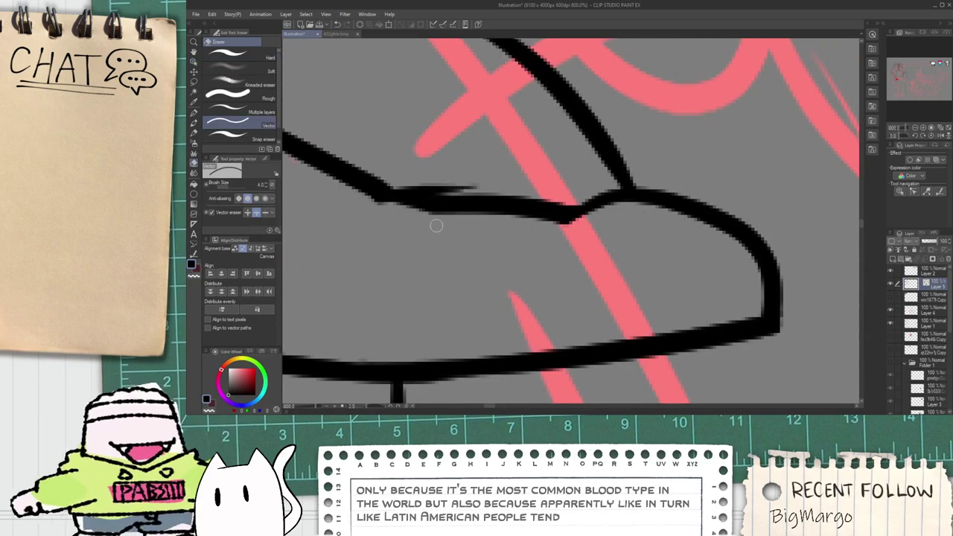
scroll(434, 192, down, 4)
key(space)
drag(434, 175, 464, 224)
scroll(464, 224, up, 2)
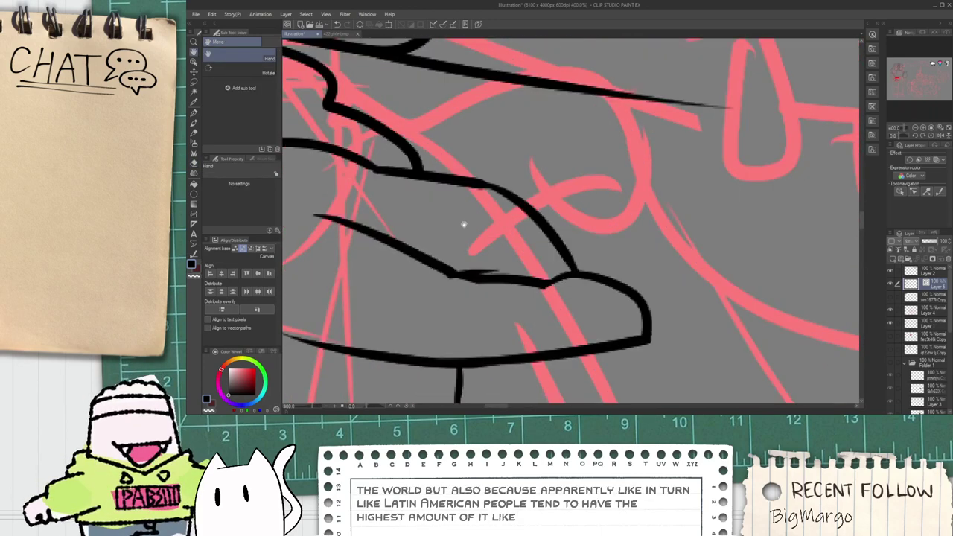
Step: Ink a short curved line rising from the thumb joint inside the index finger and erase the leftover stub beside it
scroll(478, 234, up, 2)
key(p)
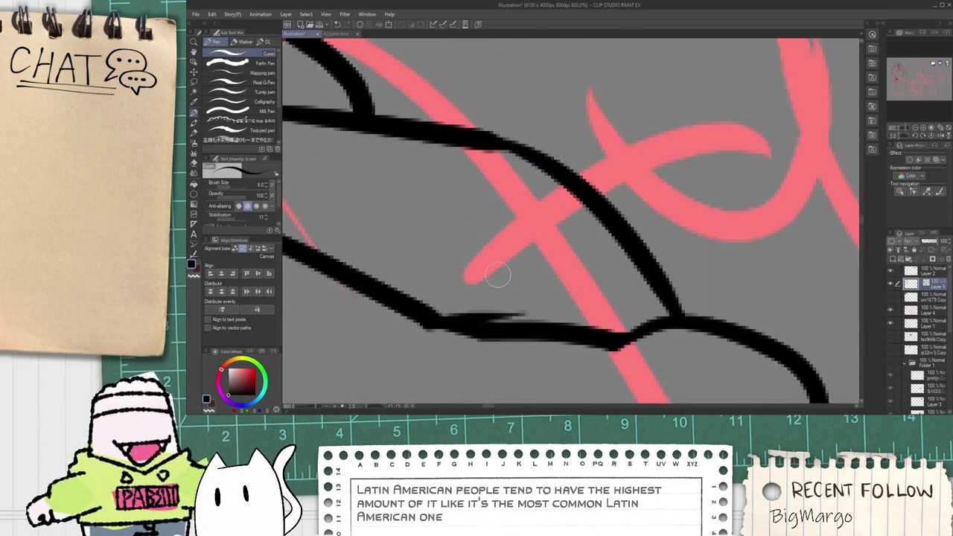
drag(467, 317, 500, 192)
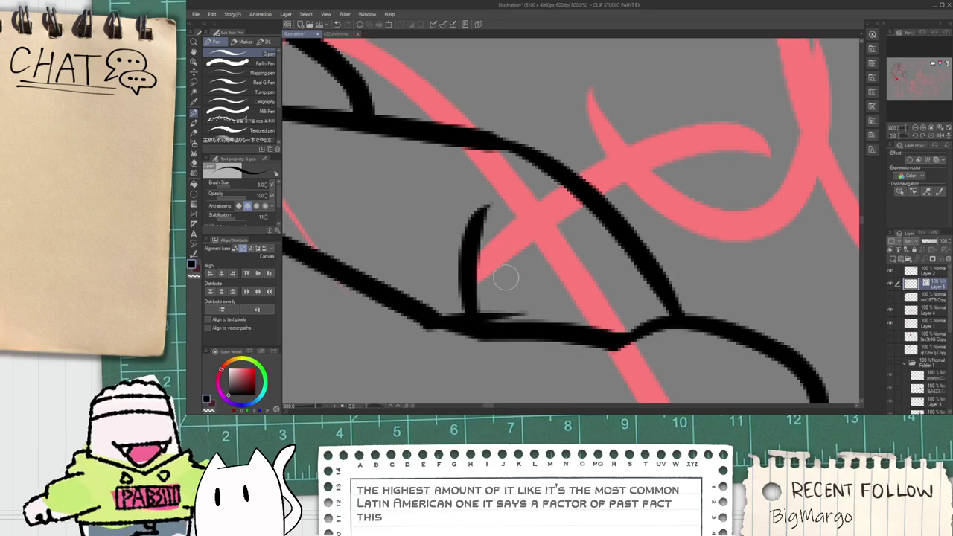
key(e)
scroll(519, 315, down, 4)
key(space)
drag(519, 315, 516, 287)
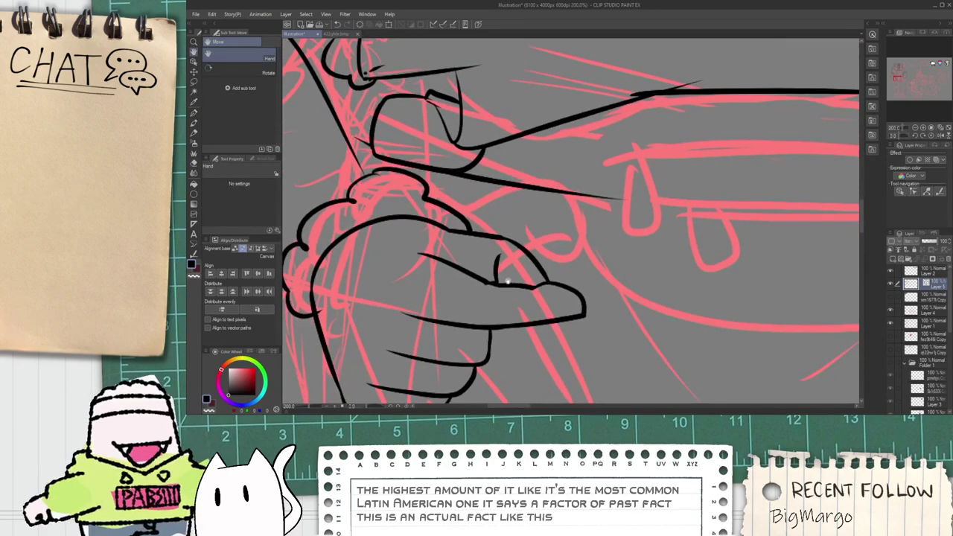
scroll(519, 287, up, 4)
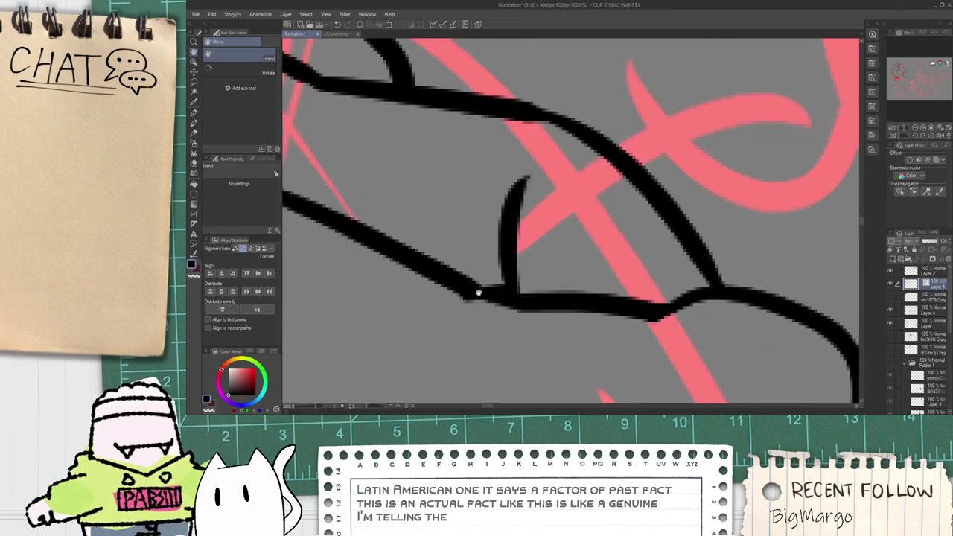
scroll(490, 298, down, 4)
key(space)
drag(506, 285, 493, 242)
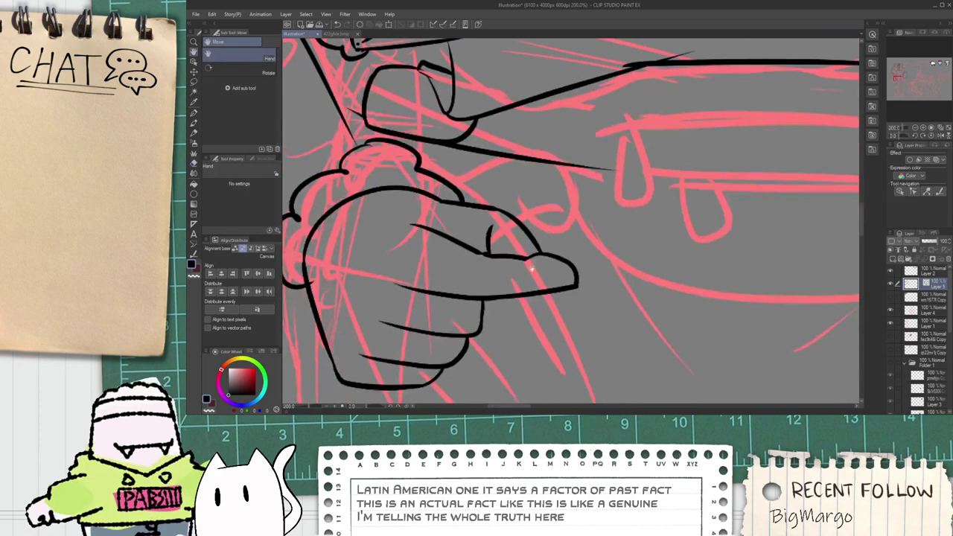
Step: Ink a narrow rounded fingertip shape rising from the thumb's upper edge over the index finger's end
scroll(494, 242, up, 2)
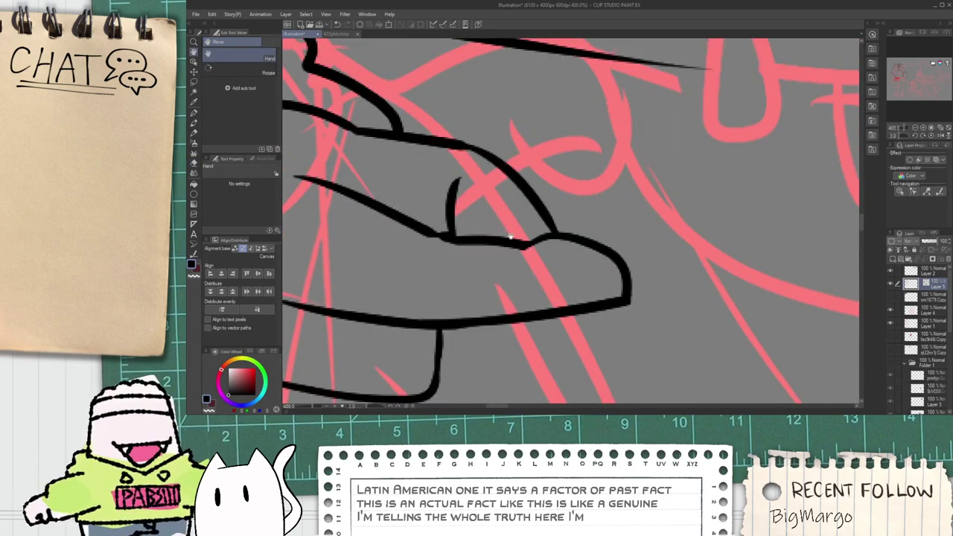
key(p)
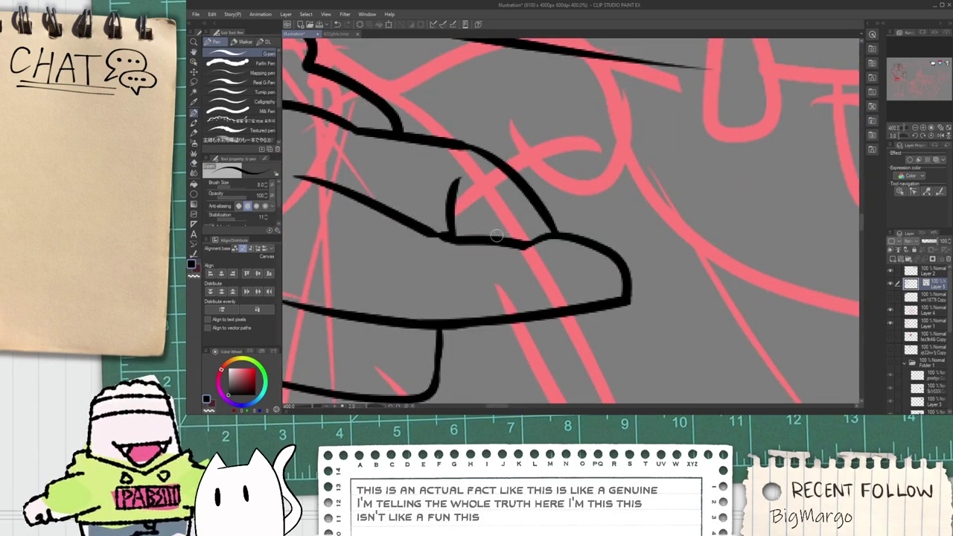
mouse_move(497, 237)
mouse_down()
mouse_move(480, 202)
mouse_move(521, 275)
mouse_up()
mouse_move(484, 213)
mouse_down()
mouse_move(547, 186)
mouse_move(570, 256)
mouse_move(491, 209)
mouse_move(519, 152)
mouse_move(583, 274)
mouse_up()
key(ctrl+z)
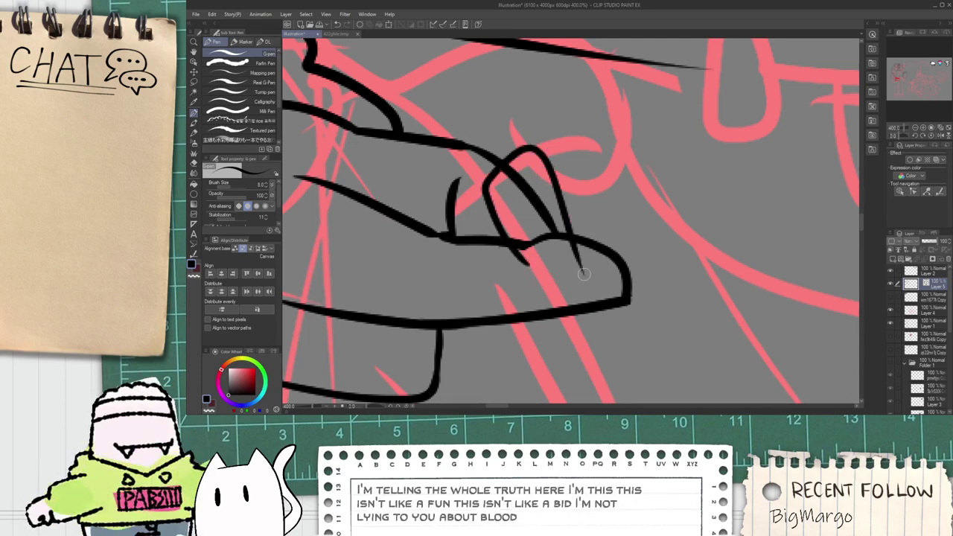
Step: Erase the index finger's outline inside the rounded shape and the shape's ends crossing into the thumb
key(e)
drag(530, 199, 537, 224)
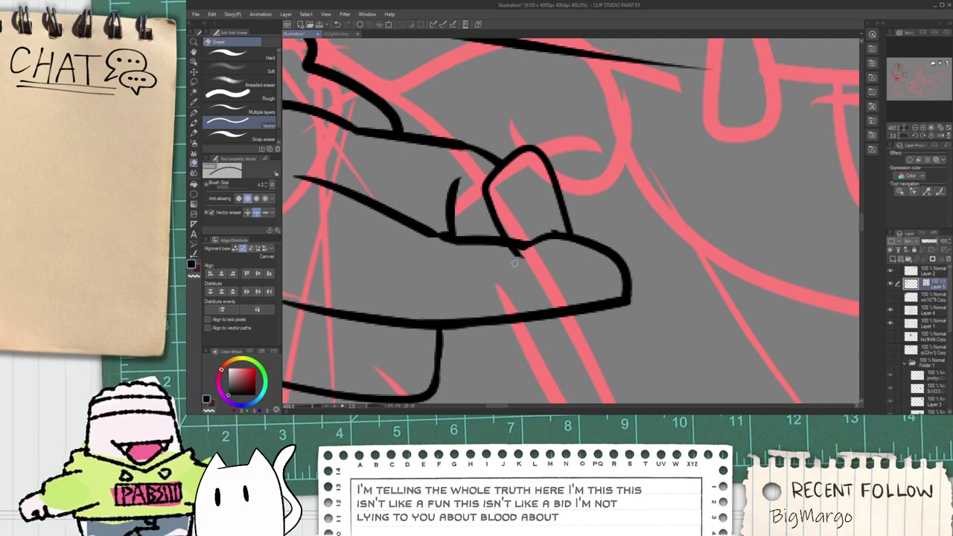
scroll(554, 228, up, 3)
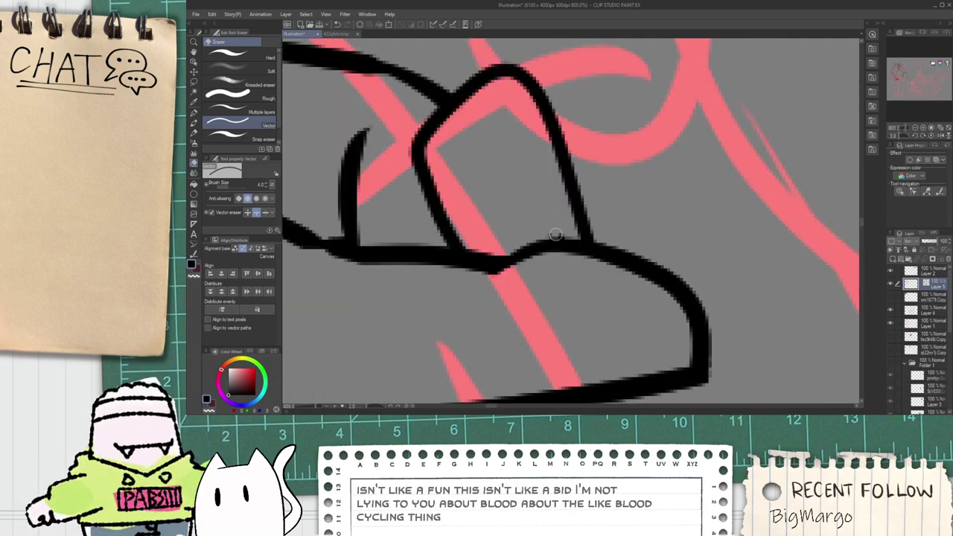
Step: Ink two roughly parallel diagonal lines running down from inside the thumb as the spoon's handle
scroll(557, 237, down, 4)
scroll(514, 248, up, 1)
key(p)
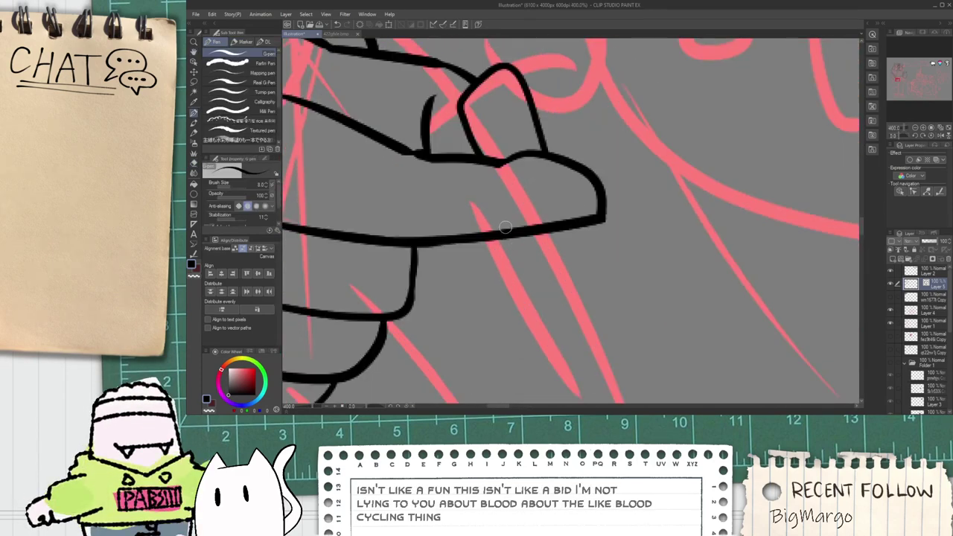
drag(507, 228, 585, 346)
key(ctrl+z)
mouse_move(498, 205)
mouse_down()
mouse_move(553, 337)
mouse_move(583, 374)
mouse_up()
key(ctrl+z)
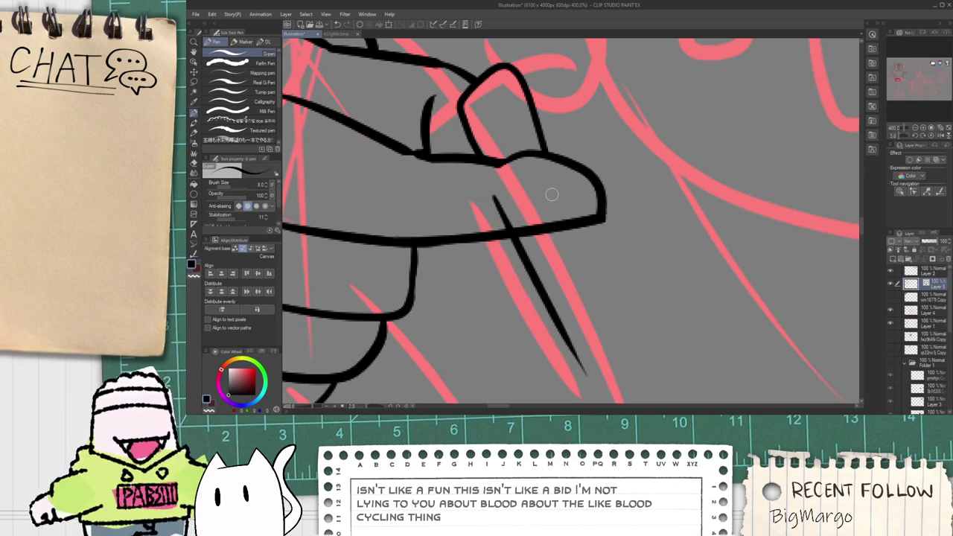
key(ctrl+z)
mouse_move(552, 195)
mouse_down()
mouse_move(620, 359)
mouse_move(546, 232)
mouse_up()
key(space)
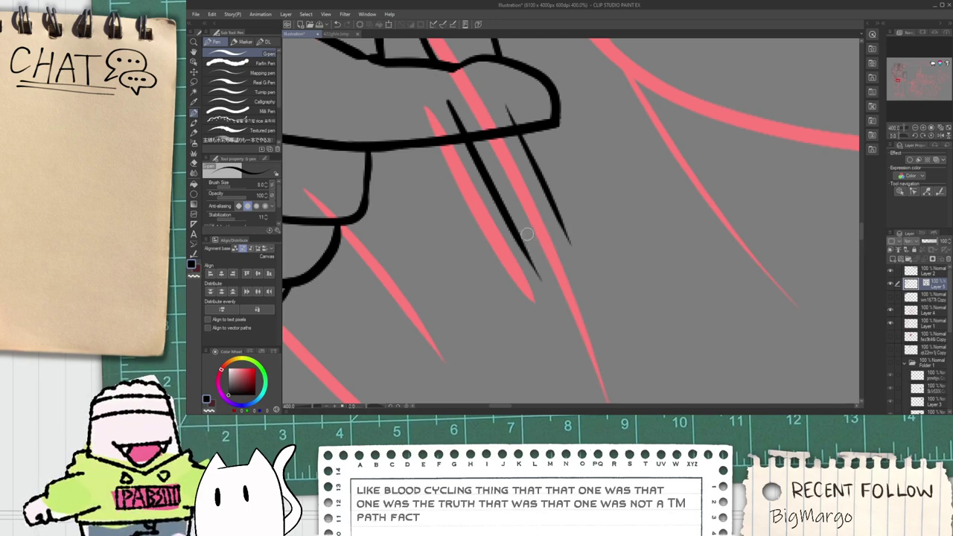
Step: Ink the spoon's elongated oval bowl at the handle's lower end and erase the overlapping line ends
mouse_move(524, 231)
mouse_down()
mouse_move(498, 296)
mouse_move(554, 311)
mouse_move(527, 227)
mouse_move(631, 359)
mouse_up()
key(ctrl+z)
key(ctrl+z)
mouse_move(546, 225)
mouse_down()
mouse_move(568, 394)
mouse_move(639, 400)
mouse_up()
drag(555, 224, 634, 399)
key(ctrl+z)
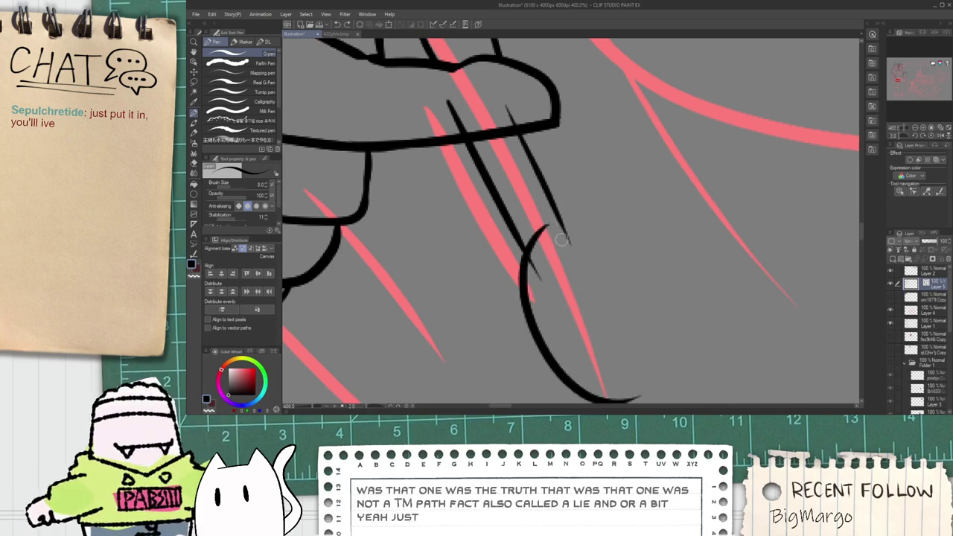
drag(551, 217, 635, 400)
key(e)
key(space)
drag(591, 351, 557, 269)
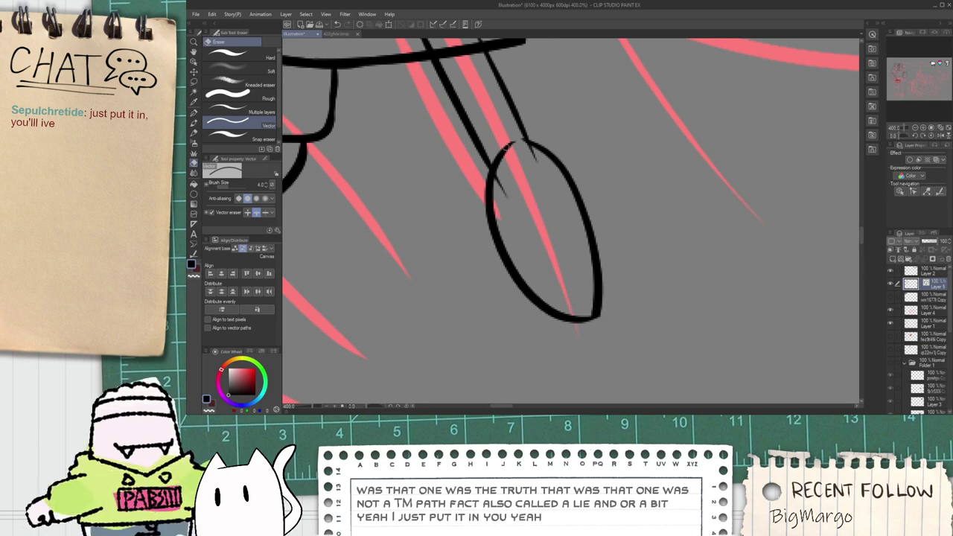
Step: Ink a thin inner curve along the spoon bowl from its neck down to its tip
key(p)
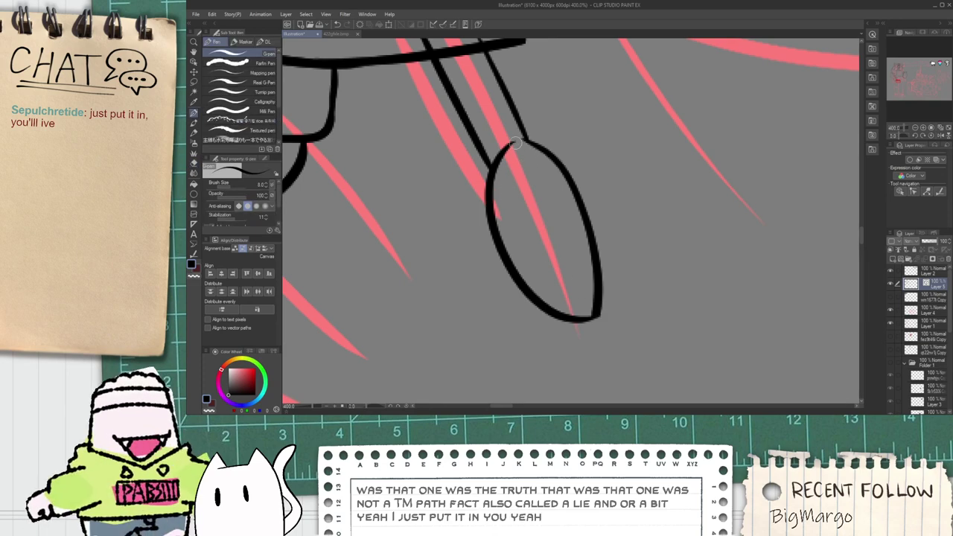
mouse_move(509, 148)
mouse_down()
mouse_move(562, 292)
mouse_move(587, 307)
mouse_up()
key(space)
key(ctrl+z)
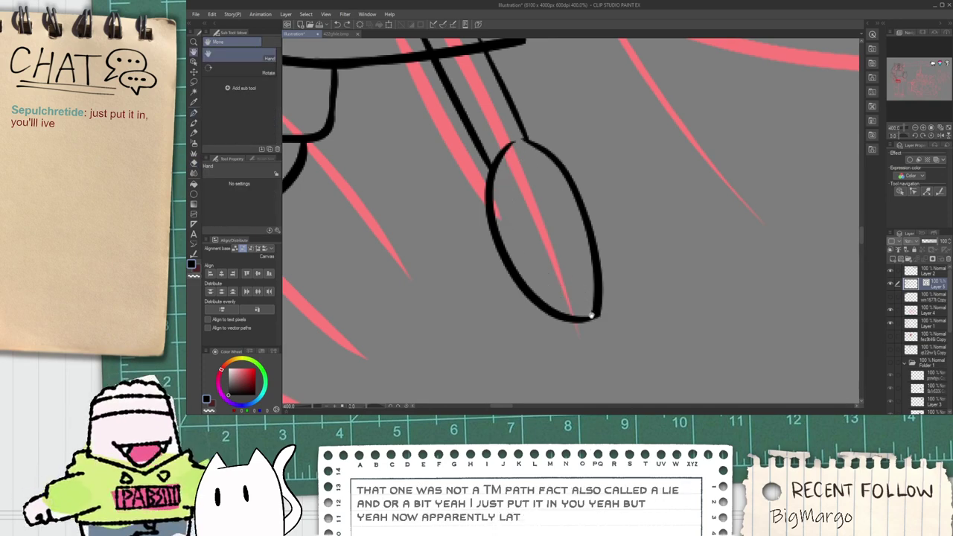
drag(512, 172, 594, 318)
key(ctrl+z)
mouse_move(533, 257)
mouse_down()
mouse_move(598, 315)
mouse_move(510, 167)
mouse_move(533, 204)
mouse_up()
key(space)
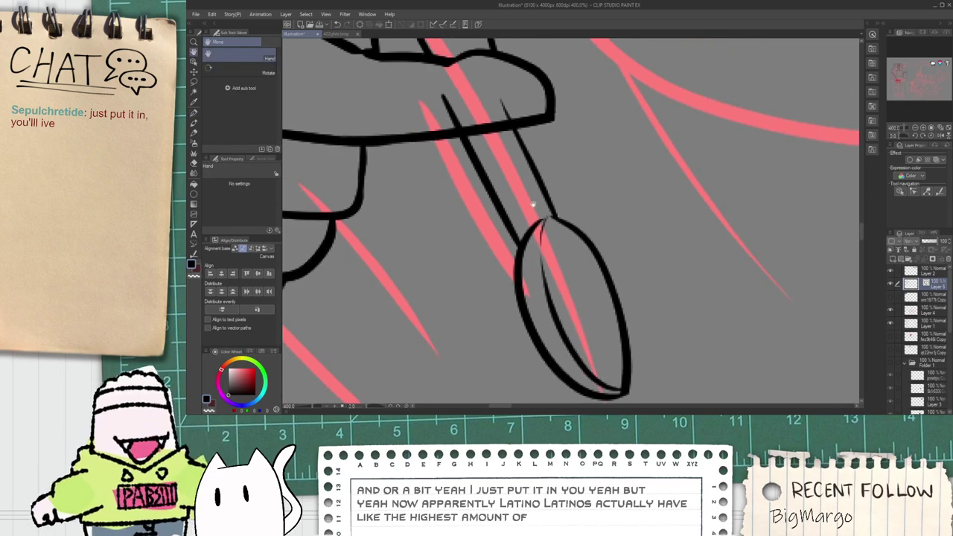
Step: Erase the spoon handle lines that cross over the thumb
key(e)
drag(446, 101, 502, 109)
scroll(462, 103, down, 6)
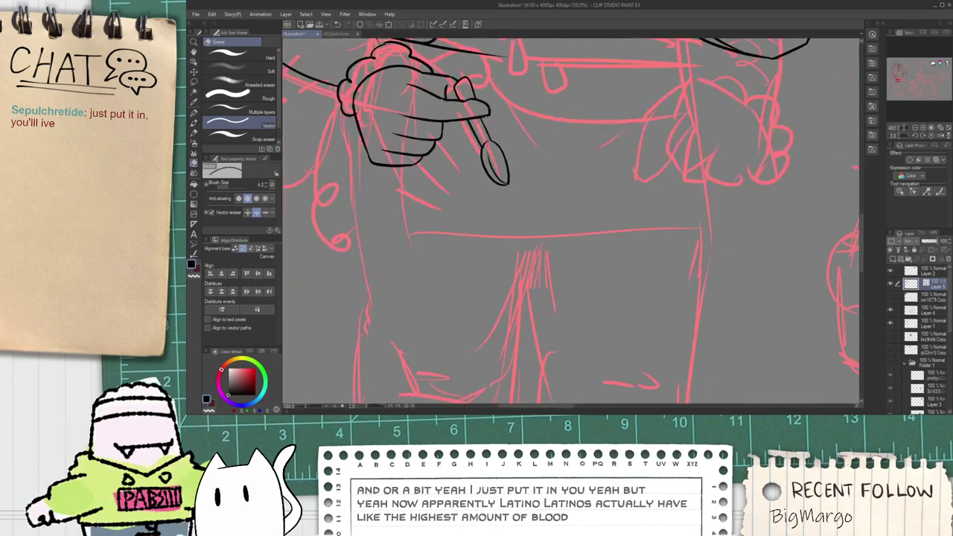
Step: Select the inner contour line of the other arm's forearm, below the fluffy cuff, and shift it upward
key(space)
drag(579, 101, 572, 238)
scroll(604, 195, up, 1)
scroll(605, 195, up, 3)
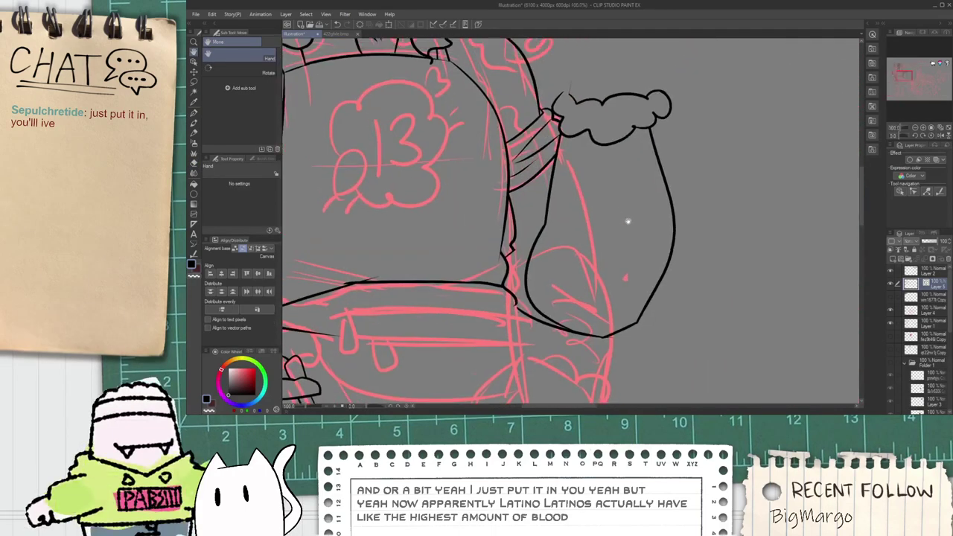
key(o)
click(540, 228)
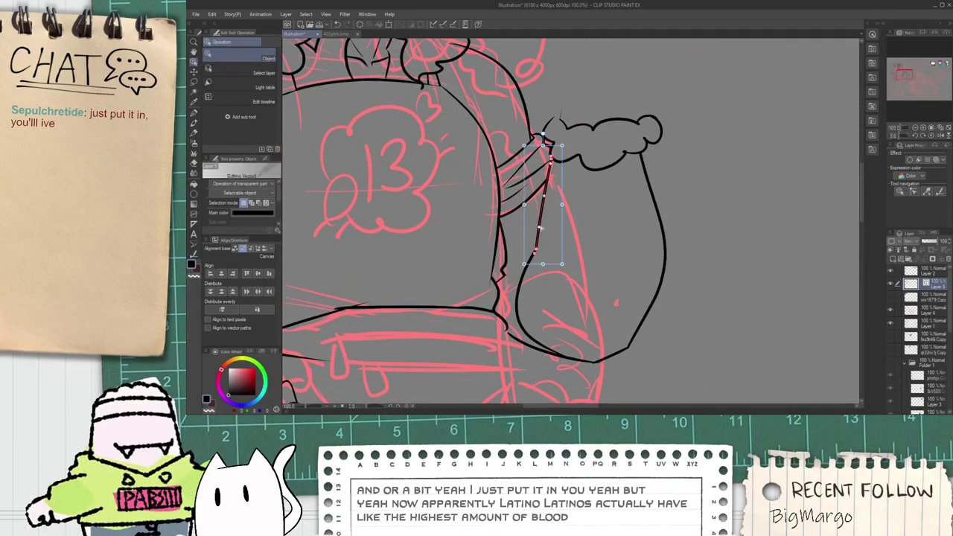
key(Up)
key(Up)
key(Up)
key(Up)
key(Up)
key(Up)
key(Up)
key(Up)
key(Up)
key(Up)
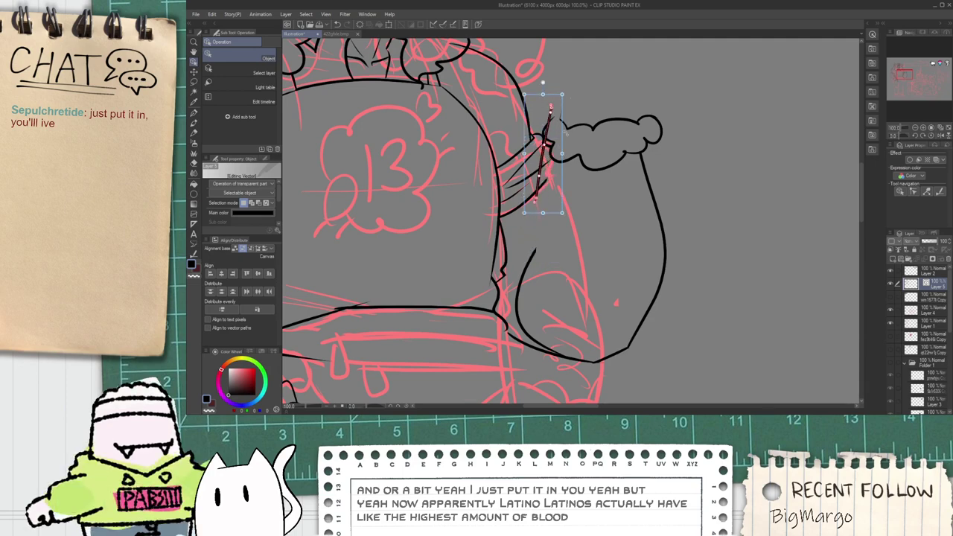
Step: Stretch and tilt the forearm's inner line so it runs from the cuff down to near the elbow
drag(563, 95, 568, 135)
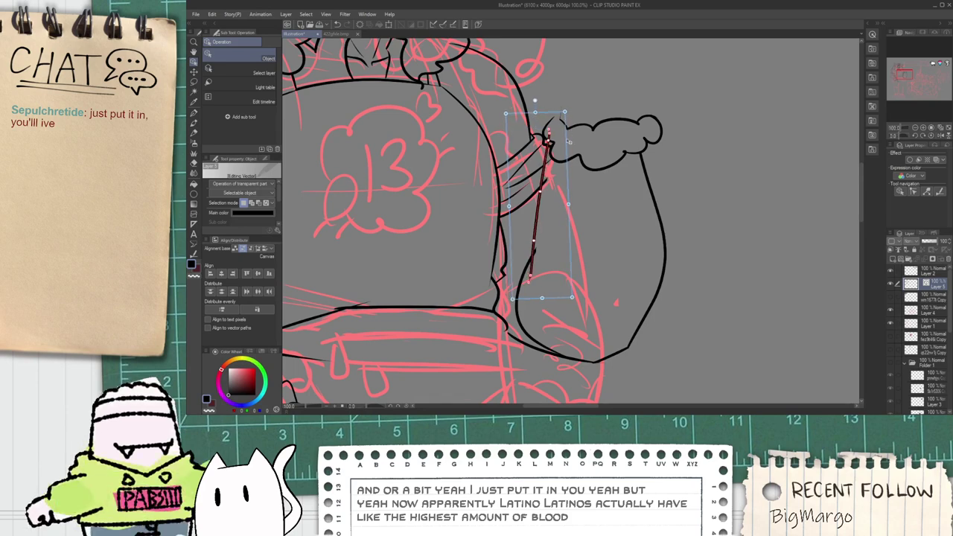
drag(551, 254, 551, 258)
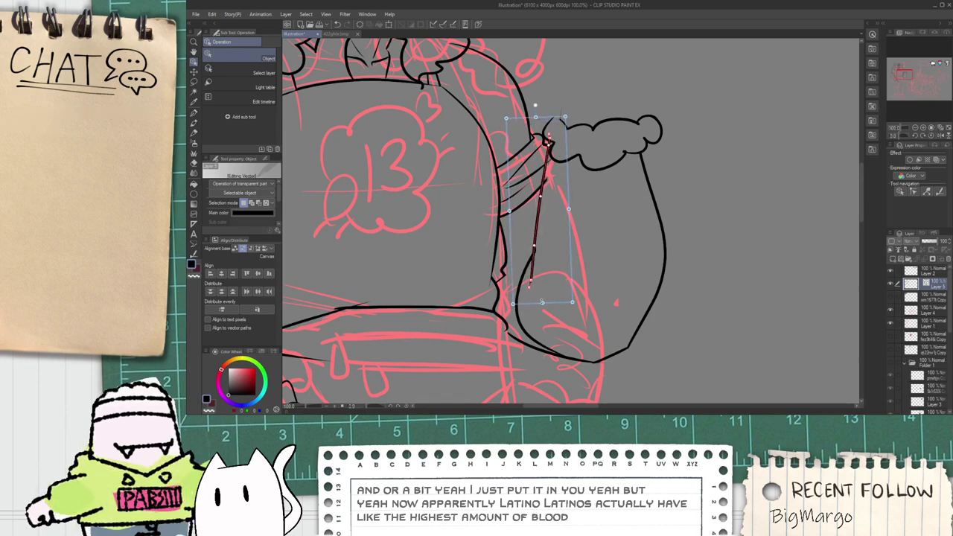
drag(542, 301, 544, 327)
drag(573, 286, 569, 288)
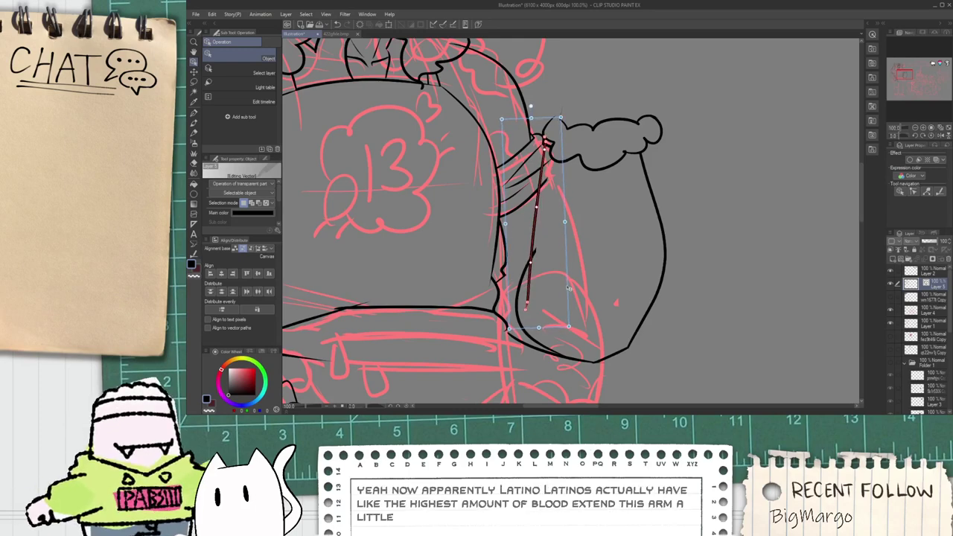
click(581, 277)
click(540, 281)
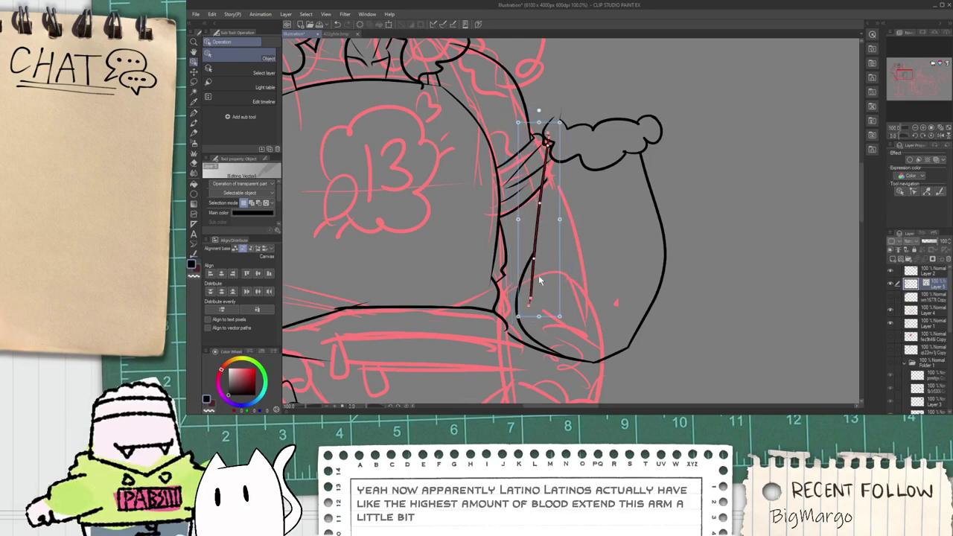
mouse_move(560, 128)
mouse_down()
mouse_move(567, 122)
mouse_move(566, 140)
mouse_move(571, 129)
mouse_up()
drag(528, 318, 518, 348)
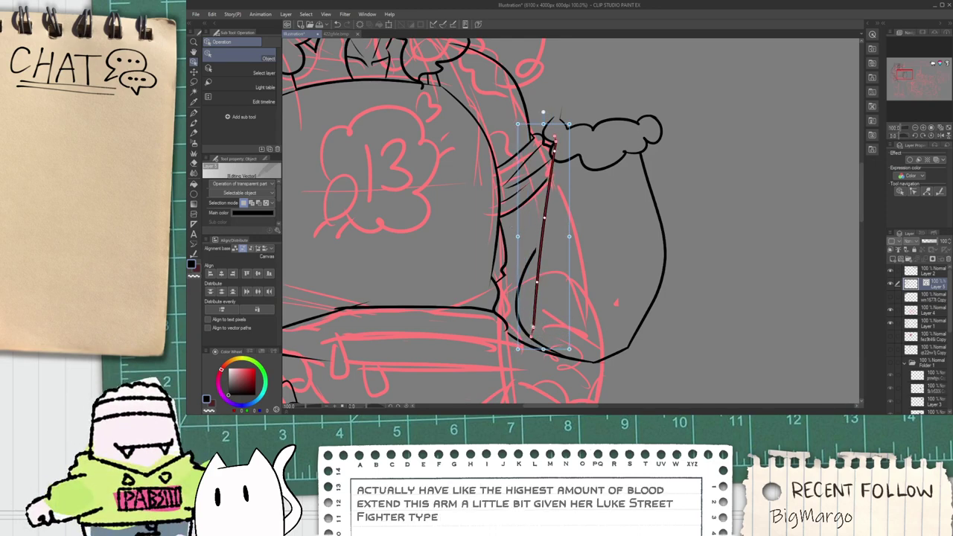
Step: Delete the old curved line at the forearm's lower inside and bend the inner line's bottom end toward the elbow
click(605, 298)
click(525, 331)
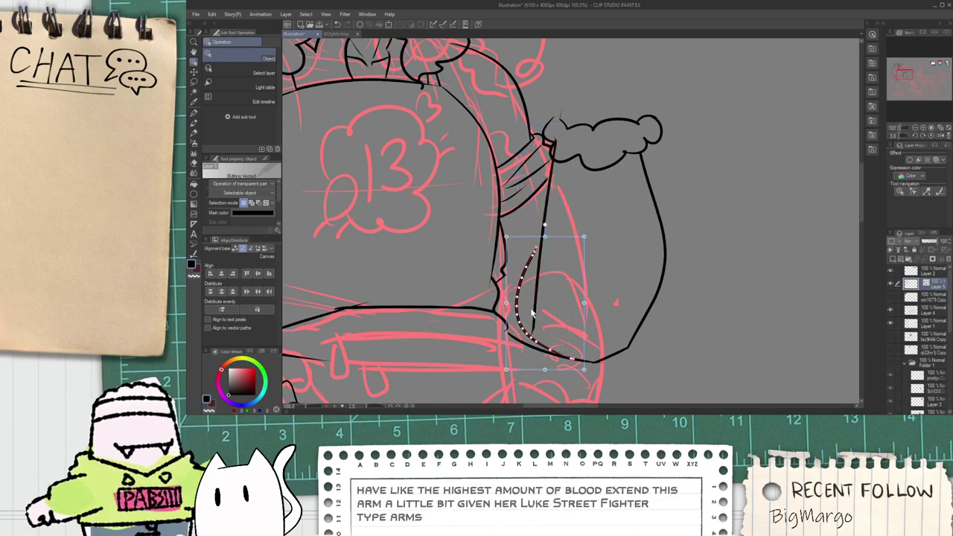
click(568, 307)
click(535, 325)
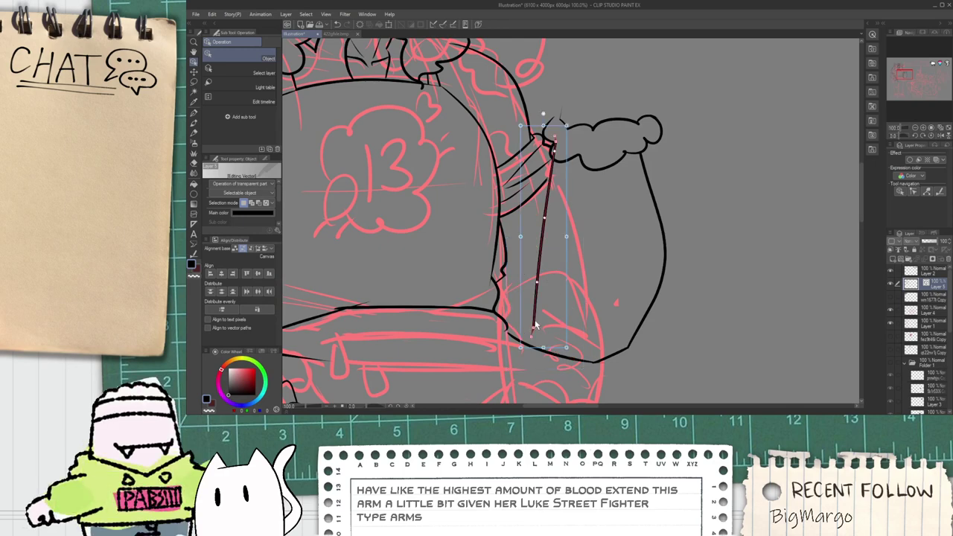
mouse_move(530, 338)
mouse_down()
mouse_move(537, 328)
mouse_move(540, 341)
mouse_move(540, 331)
mouse_up()
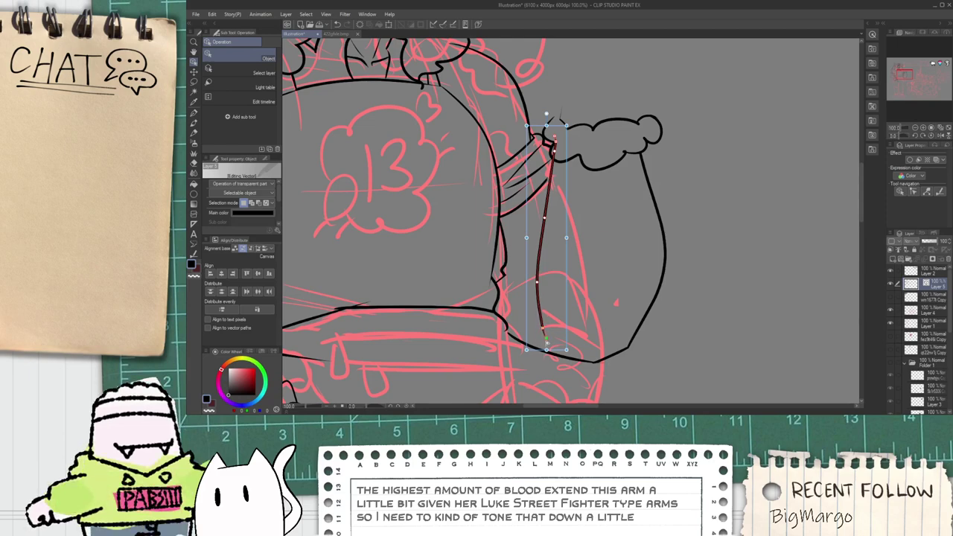
Step: Erase the stray line ends around the fluffy cuff's inner corner
key(e)
scroll(555, 154, up, 1)
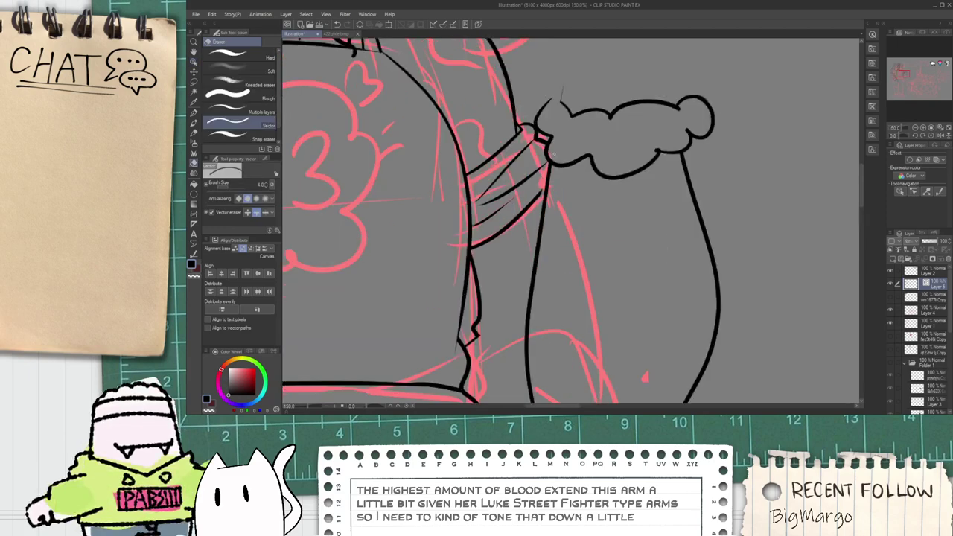
drag(570, 132, 551, 246)
drag(538, 296, 541, 203)
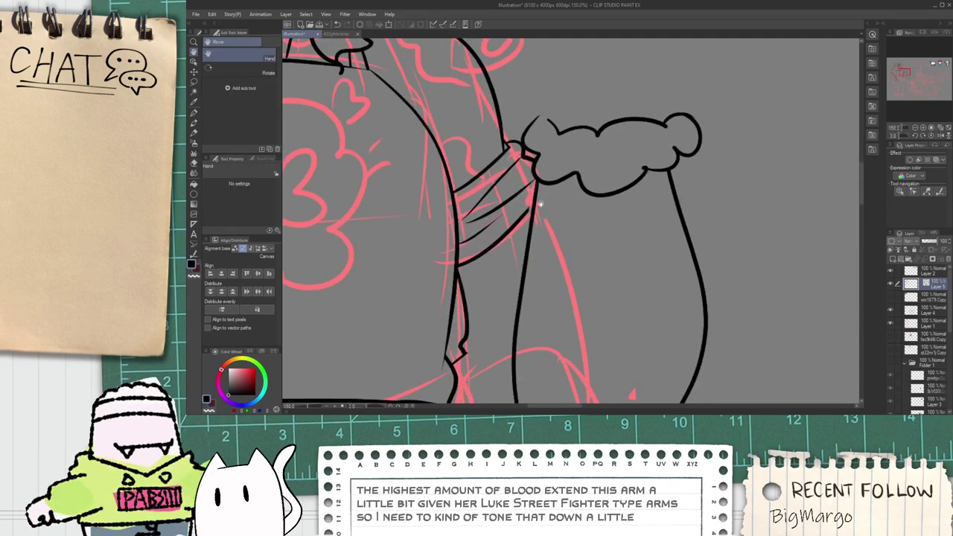
key(p)
scroll(541, 204, up, 5)
mouse_move(532, 238)
mouse_down()
mouse_move(625, 131)
mouse_move(609, 195)
mouse_up()
key(ctrl+z)
key(e)
scroll(608, 203, down, 2)
scroll(609, 202, down, 2)
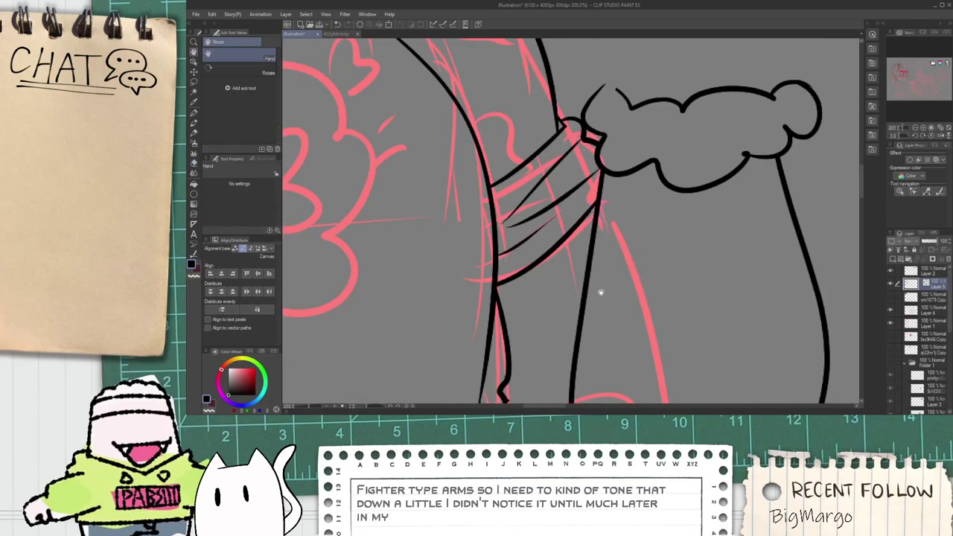
Step: Try to ink an outward-bulging curve along the lower half of the forearm's inner line
drag(600, 293, 578, 112)
key(p)
drag(551, 168, 530, 290)
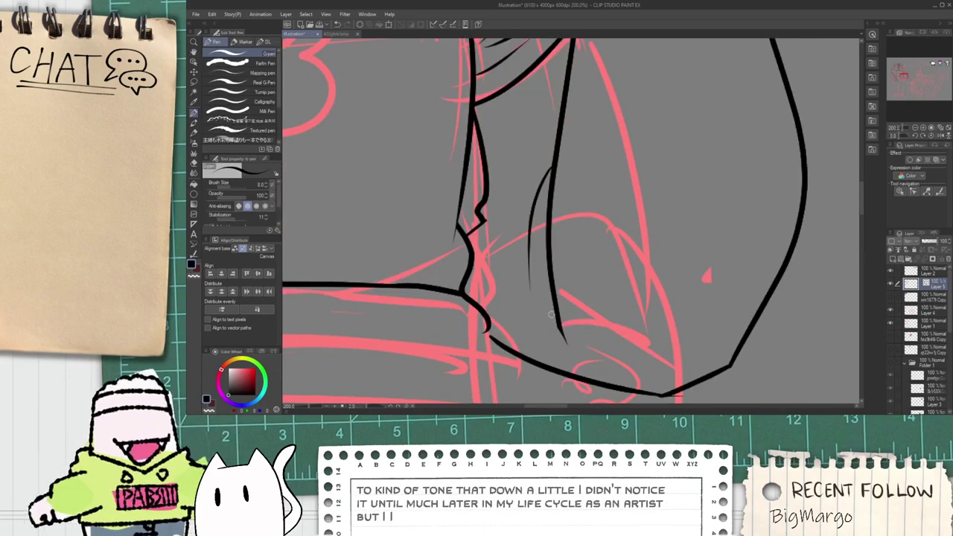
key(ctrl+z)
drag(550, 207, 546, 319)
key(ctrl+z)
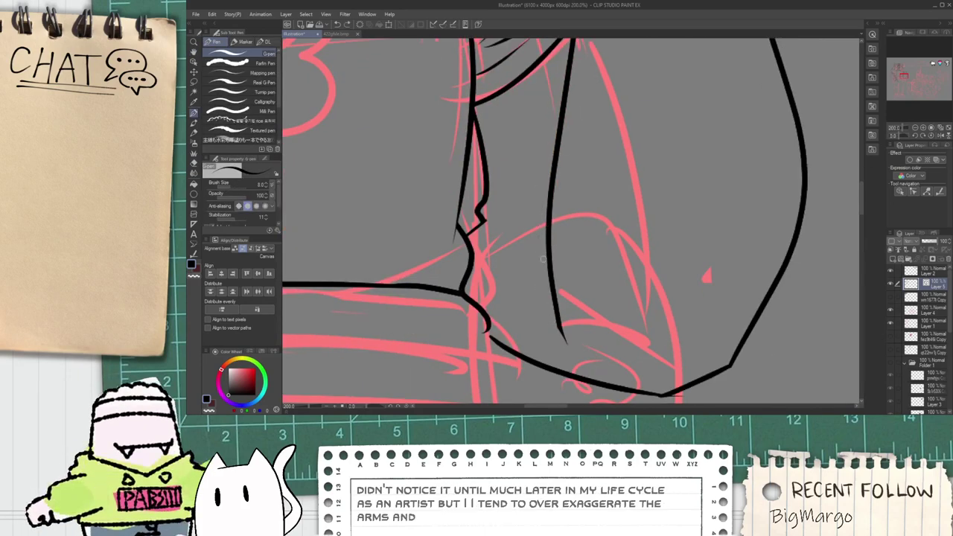
Step: Try to ink the raised hand's outer contour rising from the top of the fluffy cuff
scroll(553, 181, down, 2)
key(space)
drag(558, 168, 558, 278)
scroll(545, 164, up, 2)
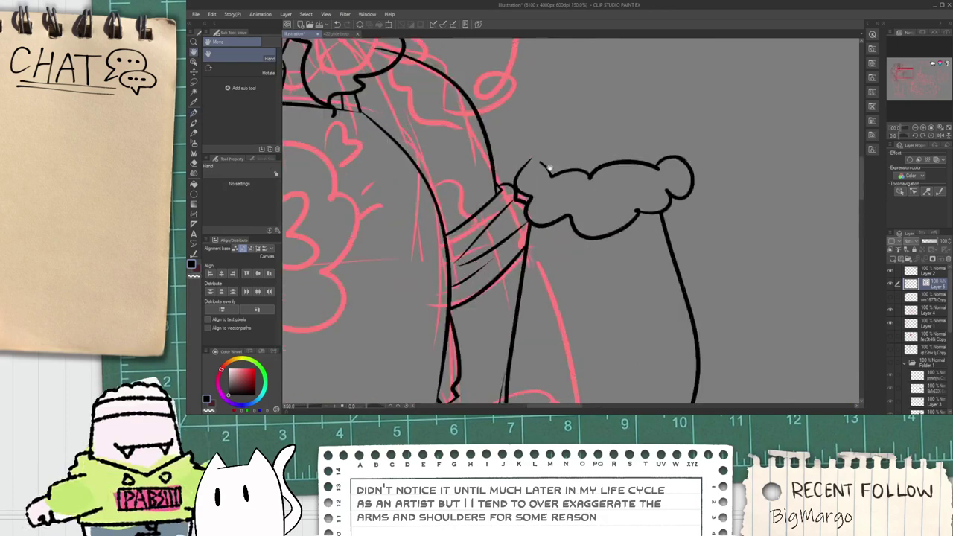
mouse_move(544, 144)
mouse_down()
mouse_move(522, 274)
mouse_move(540, 157)
mouse_up()
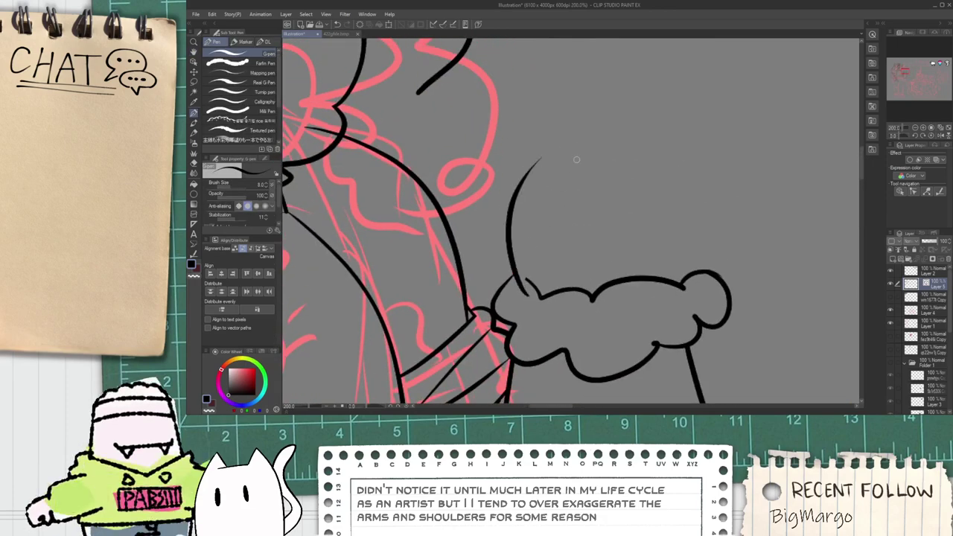
key(ctrl+z)
drag(524, 275, 625, 137)
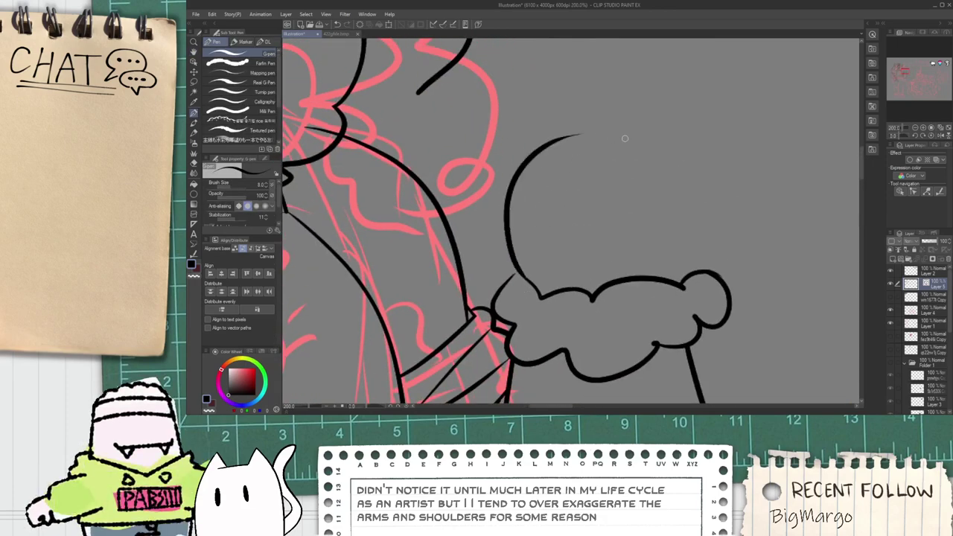
key(ctrl+z)
mouse_move(528, 289)
mouse_down()
mouse_move(511, 257)
mouse_move(555, 152)
mouse_up()
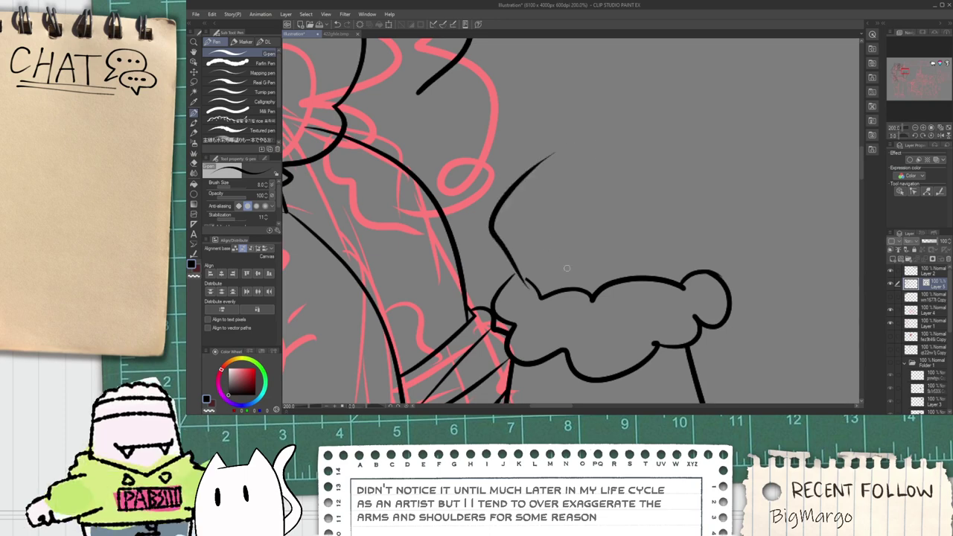
key(h)
key(ctrl+z)
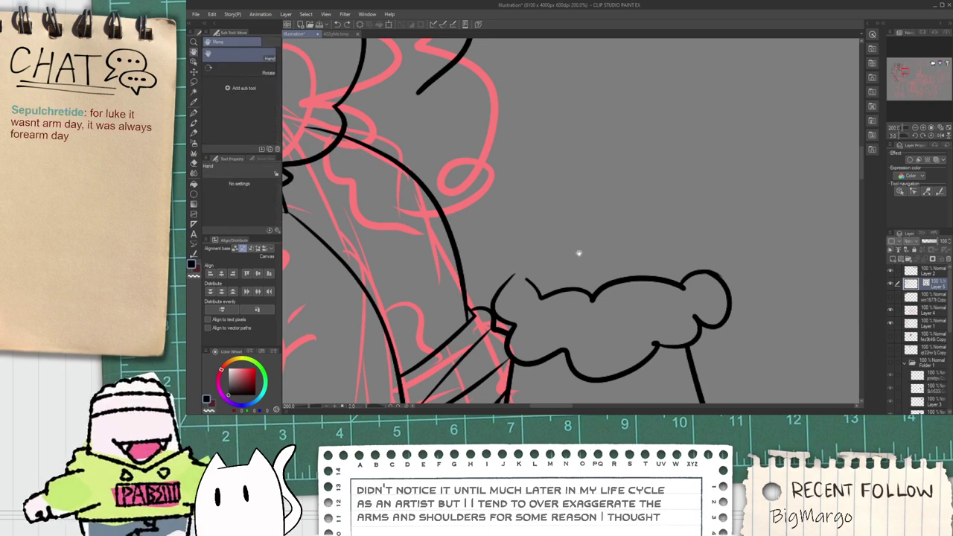
Step: Ink a short line joining the spoon arm's forearm edge to the rounded waist shape and erase the leftover stub beside it
scroll(579, 254, down, 5)
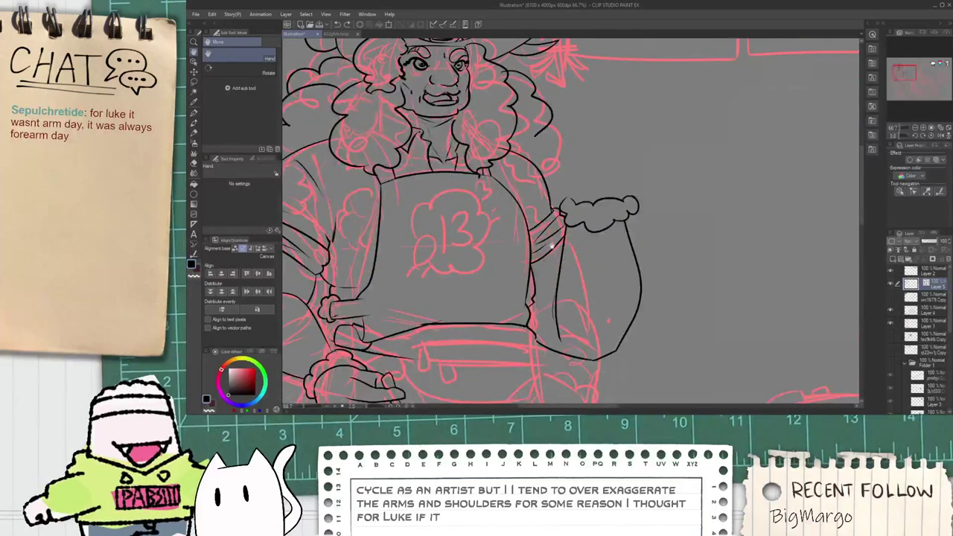
scroll(523, 209, down, 1)
drag(493, 264, 547, 234)
scroll(448, 270, up, 1)
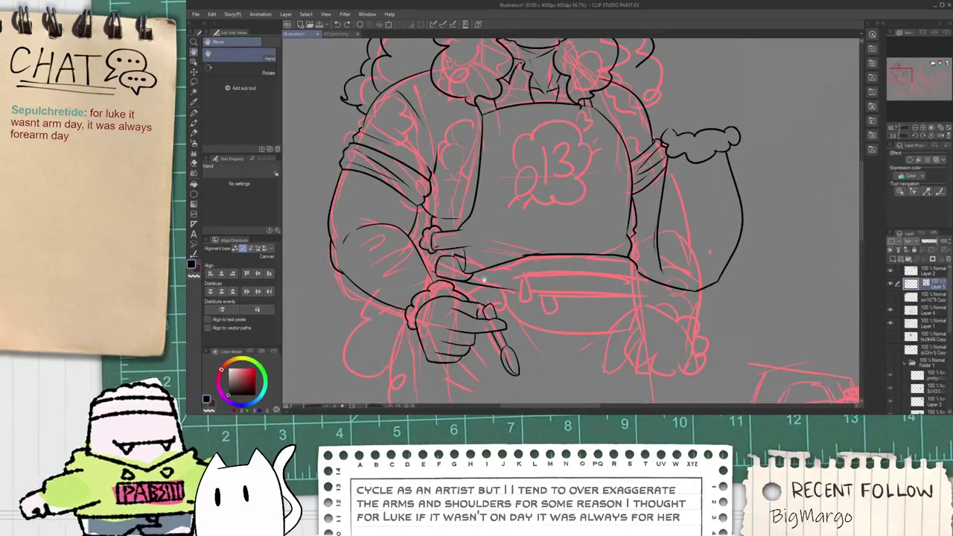
drag(484, 280, 515, 276)
scroll(453, 258, up, 3)
key(p)
scroll(481, 278, up, 2)
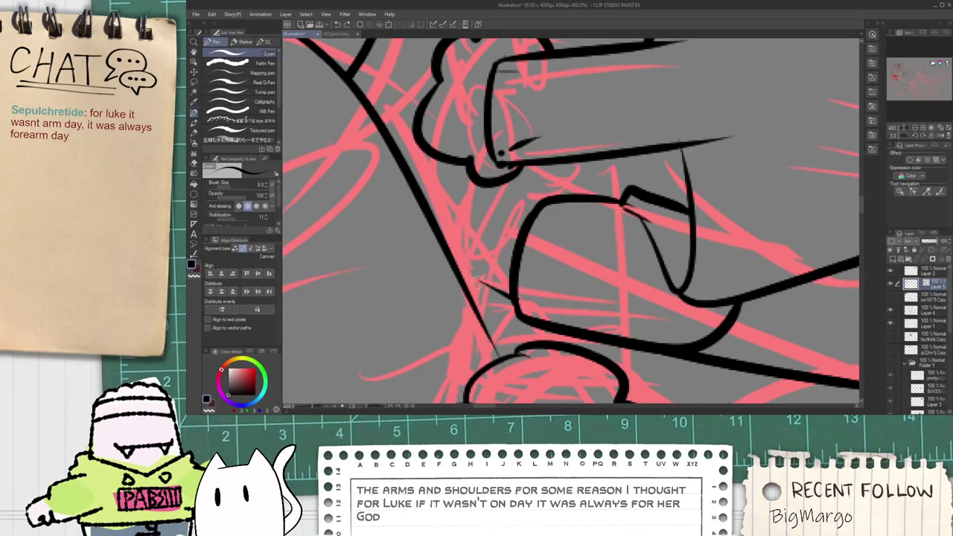
drag(459, 285, 517, 300)
key(e)
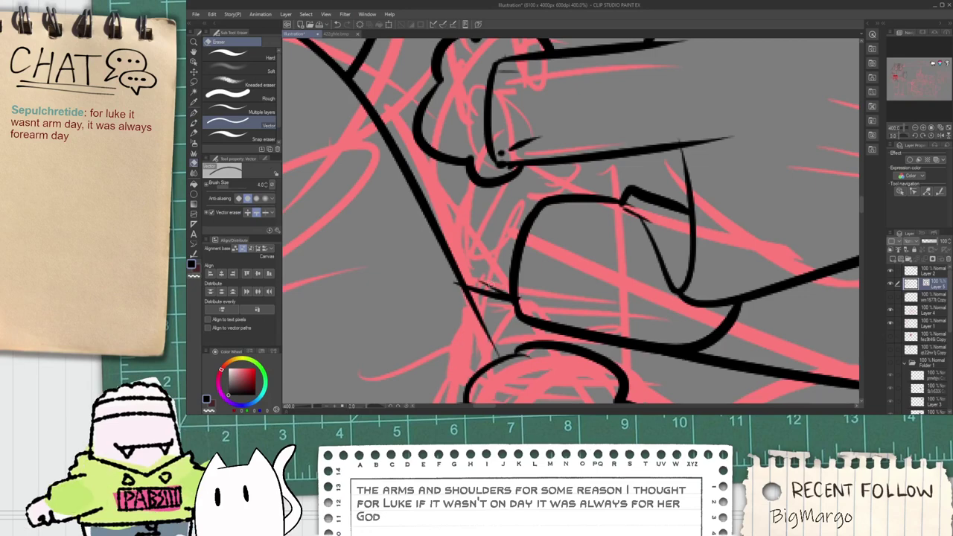
drag(521, 299, 517, 301)
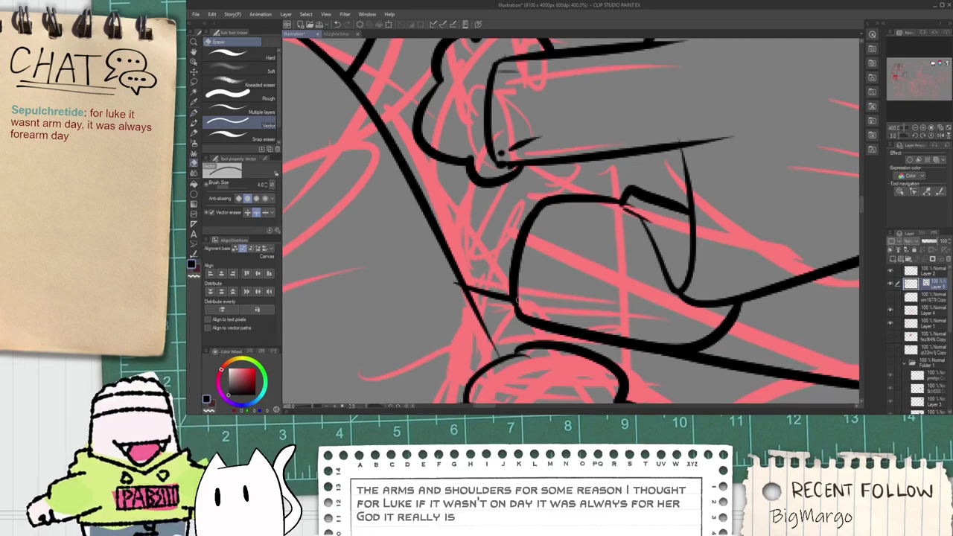
Step: Erase the short line's stub that overshoots the diagonal body outline beside the rounded waist shape
scroll(453, 286, up, 1)
drag(463, 286, 455, 277)
scroll(458, 273, down, 1)
Step: Ink a second strap line from the body outline to the top corner of the rounded waist buckle and trim its overshoot
key(p)
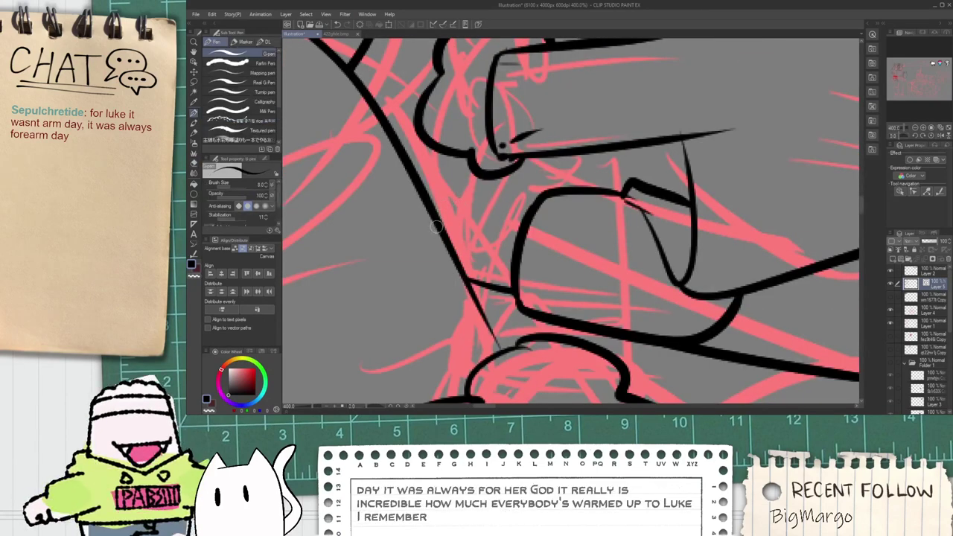
key(ctrl+z)
mouse_move(431, 213)
mouse_down()
mouse_move(437, 172)
mouse_move(574, 203)
mouse_up()
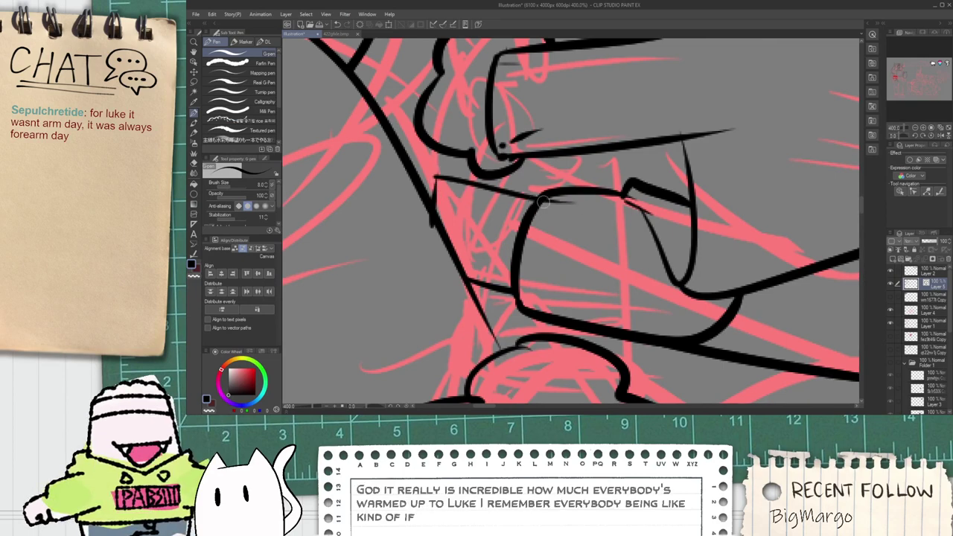
key(e)
click(558, 201)
scroll(436, 181, up, 2)
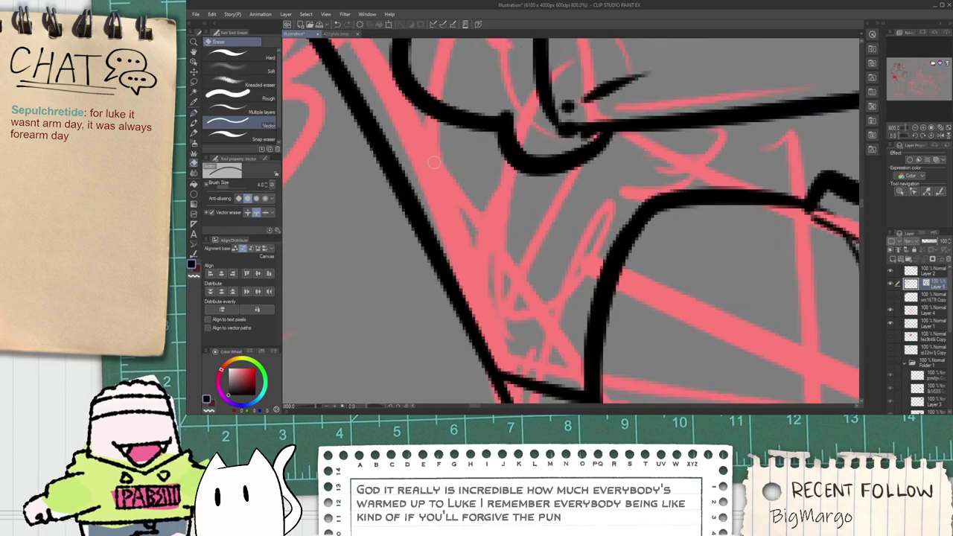
Step: Ink the short curved edge joining the upper strap line to the fluffy cuff above it
key(p)
drag(438, 168, 438, 106)
key(ctrl+z)
key(e)
scroll(463, 108, down, 2)
key(p)
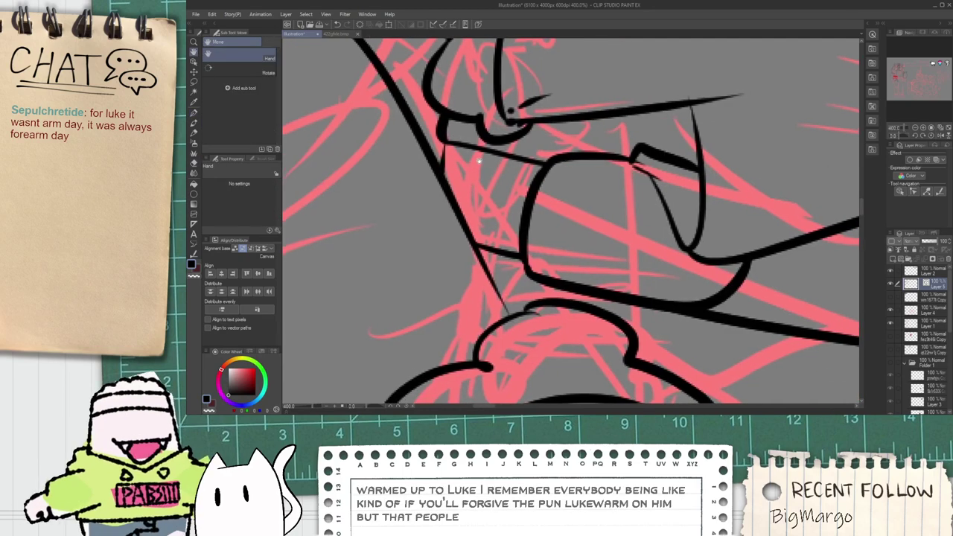
Step: Ink a narrow slanted slot and a small arch inside the rounded buckle, plus a thin inner line near its far end
mouse_move(519, 250)
mouse_down()
mouse_move(544, 166)
mouse_move(525, 254)
mouse_move(547, 264)
mouse_move(520, 266)
mouse_move(557, 285)
mouse_up()
scroll(556, 283, up, 2)
scroll(536, 278, down, 2)
key(space)
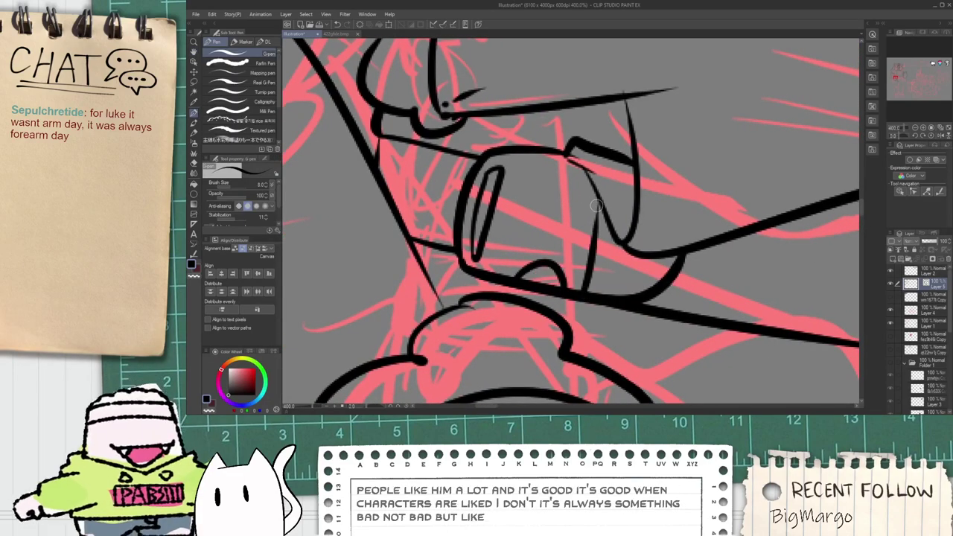
Step: Ink a small downward-curving notch along the buckle's top edge, ending at the strap's tapered line
scroll(543, 145, up, 2)
mouse_move(534, 155)
mouse_down()
mouse_move(589, 204)
mouse_move(620, 200)
mouse_up()
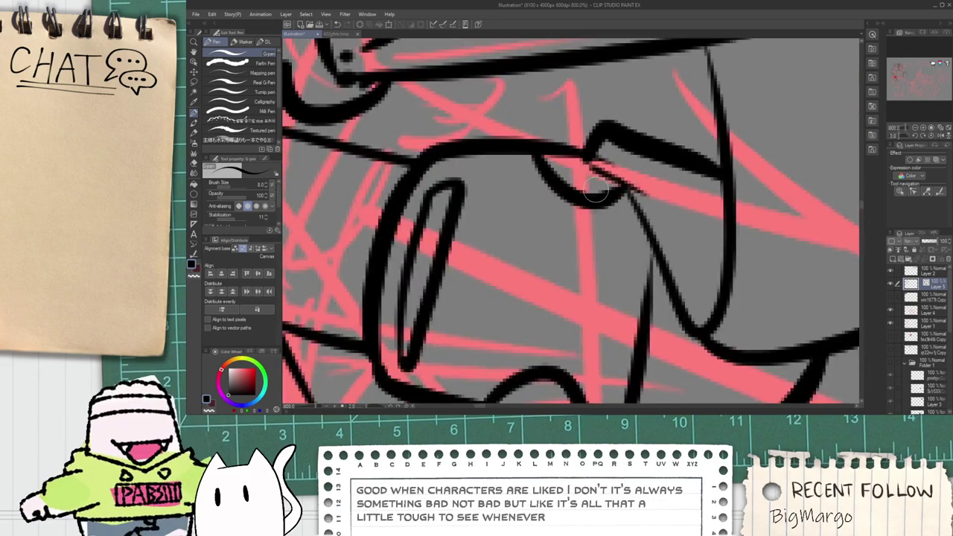
key(ctrl+z)
drag(532, 155, 645, 202)
scroll(645, 201, down, 10)
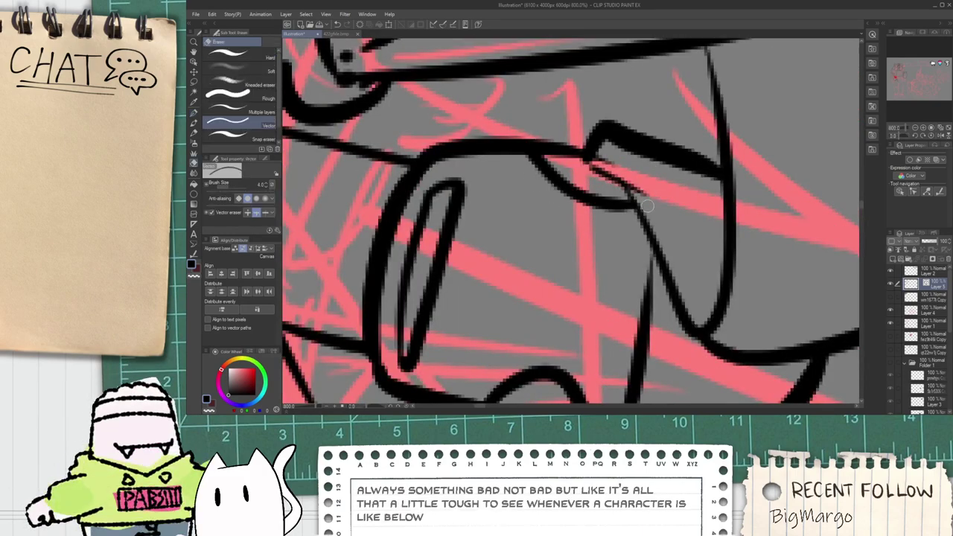
scroll(554, 205, up, 6)
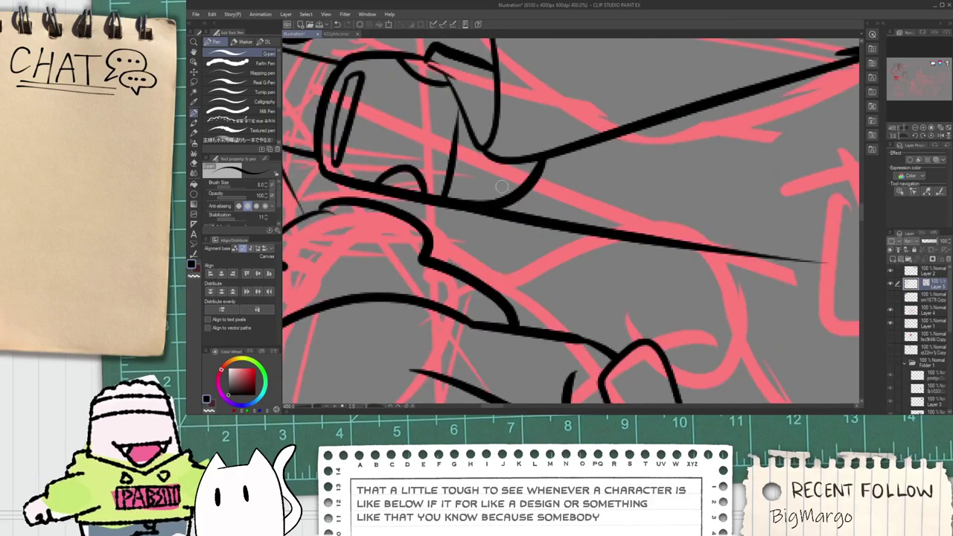
Step: Replace the buckle's curved far end with a short, nearly vertical line between the strap edges and erase the old curve
scroll(543, 203, down, 2)
scroll(495, 188, up, 2)
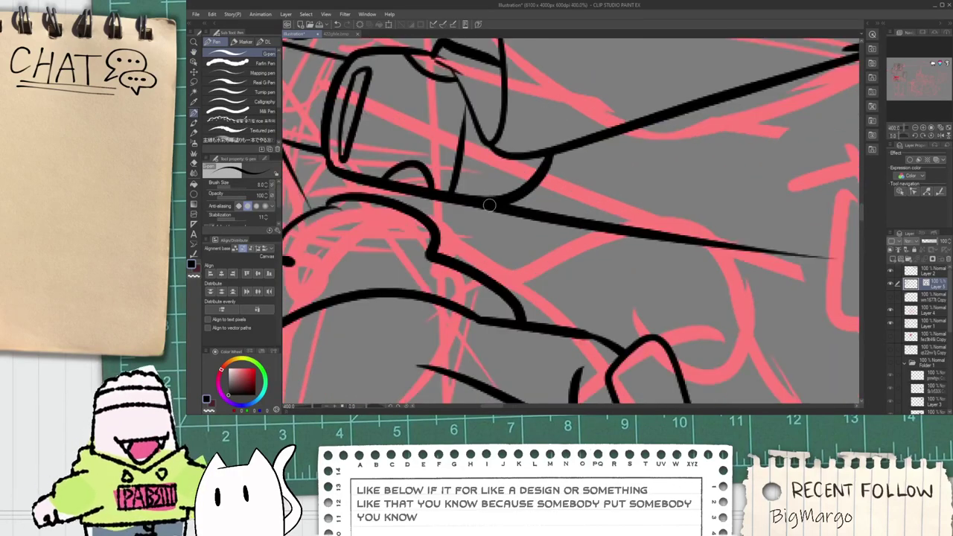
key(e)
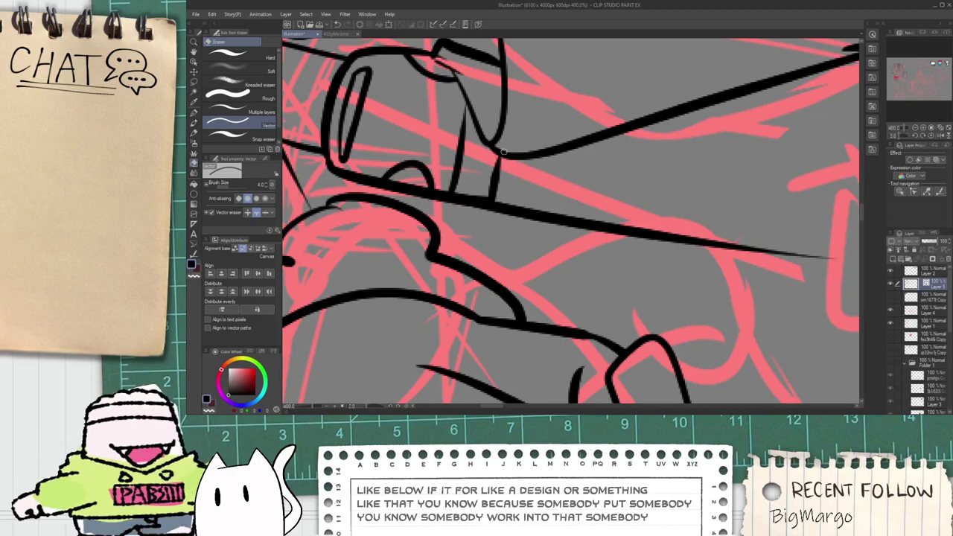
scroll(505, 152, down, 3)
drag(581, 170, 562, 174)
scroll(549, 183, down, 1)
drag(560, 217, 508, 218)
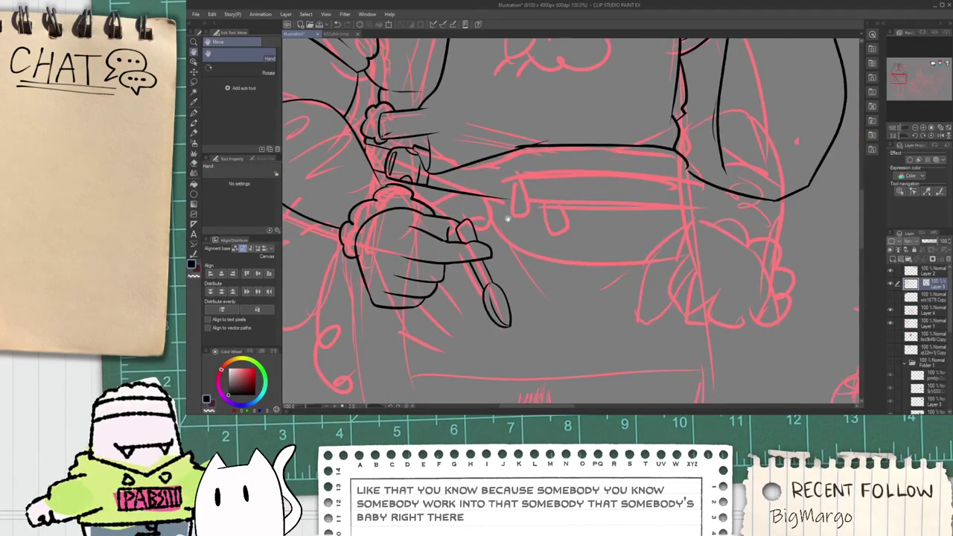
Step: Ink a short diagonal line from the lower strap edge down to the pouch's near corner
scroll(507, 219, up, 2)
key(p)
key(ctrl+z)
drag(416, 192, 465, 228)
key(ctrl+z)
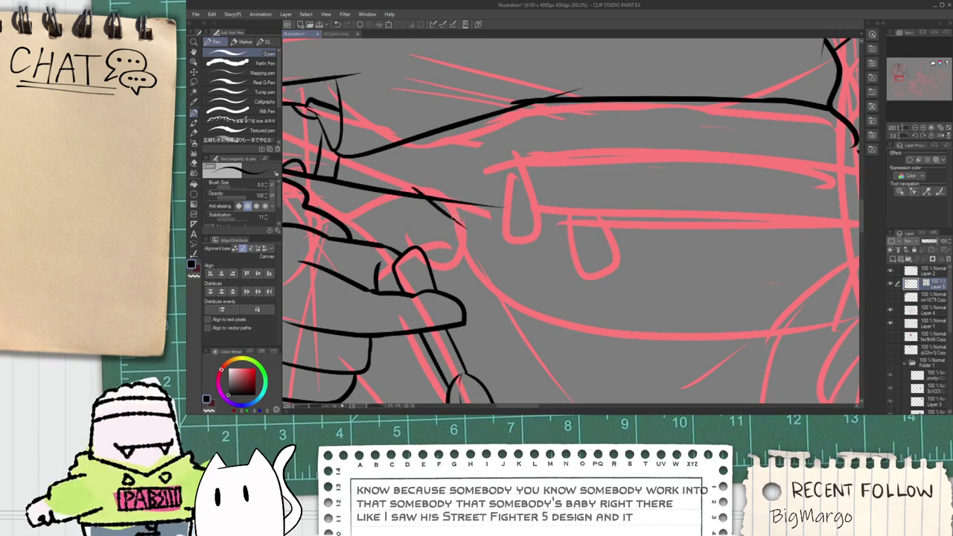
Step: Ink the waist pouch's rounded side and long bottom curve, redrawing it closer to the sketch
drag(503, 276, 451, 277)
mouse_move(402, 213)
mouse_down()
mouse_move(411, 260)
mouse_move(860, 375)
mouse_up()
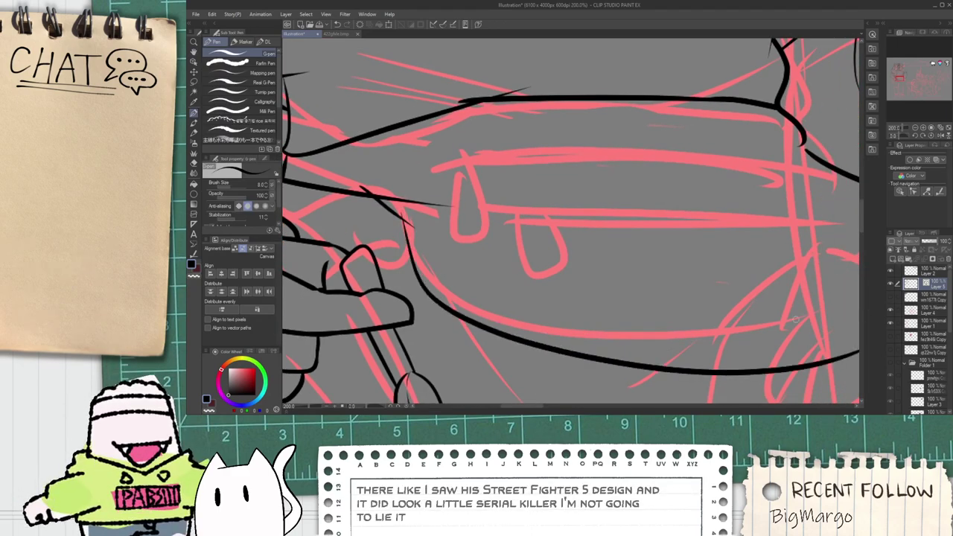
key(ctrl+z)
drag(398, 214, 841, 290)
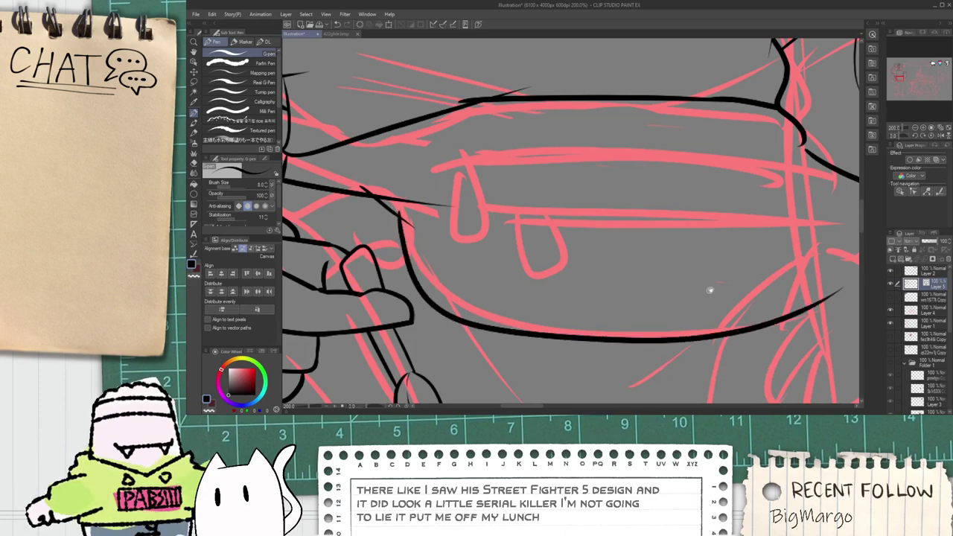
drag(710, 291, 519, 264)
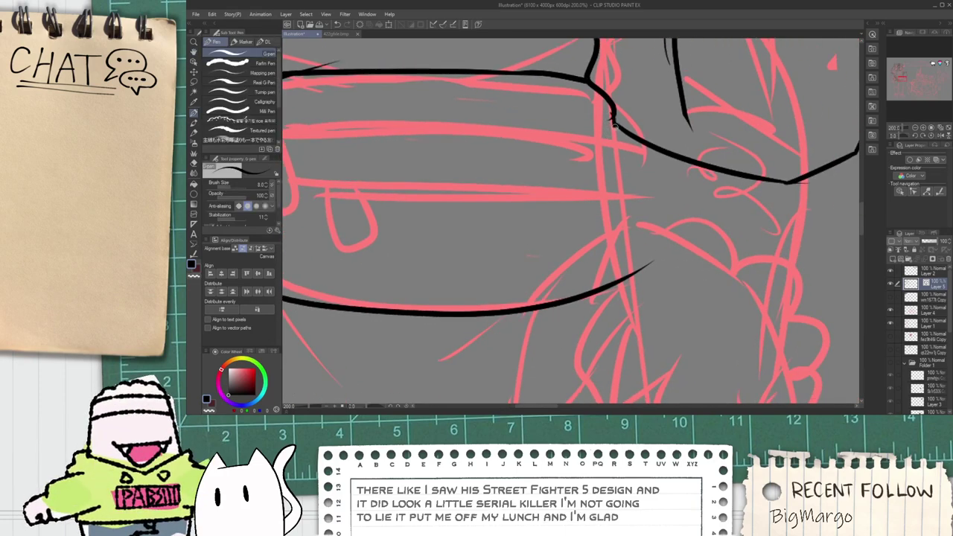
Step: Ink the pouch's far side edge down from the body outline to the bottom curve and erase the overshooting ends
drag(612, 118, 633, 293)
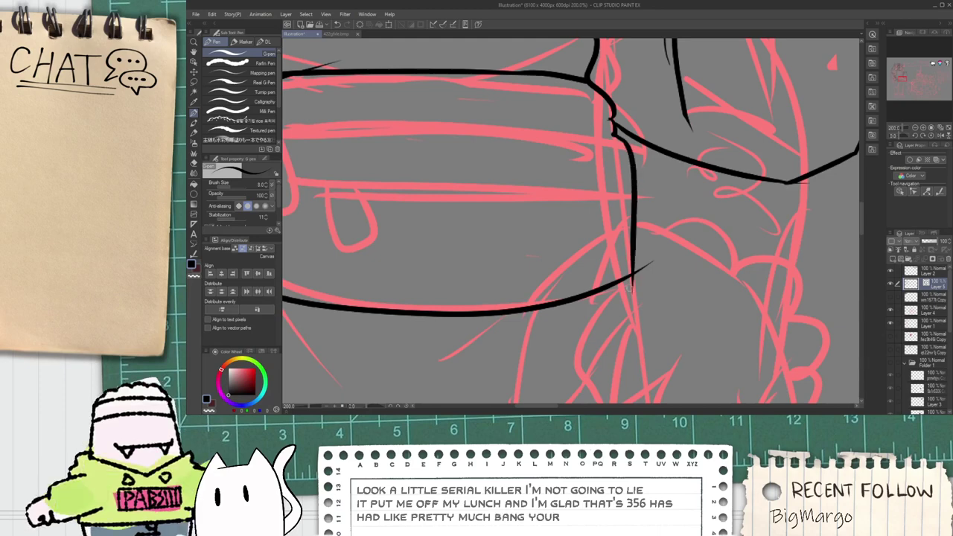
key(e)
drag(651, 256, 632, 289)
scroll(606, 125, up, 2)
scroll(605, 125, down, 3)
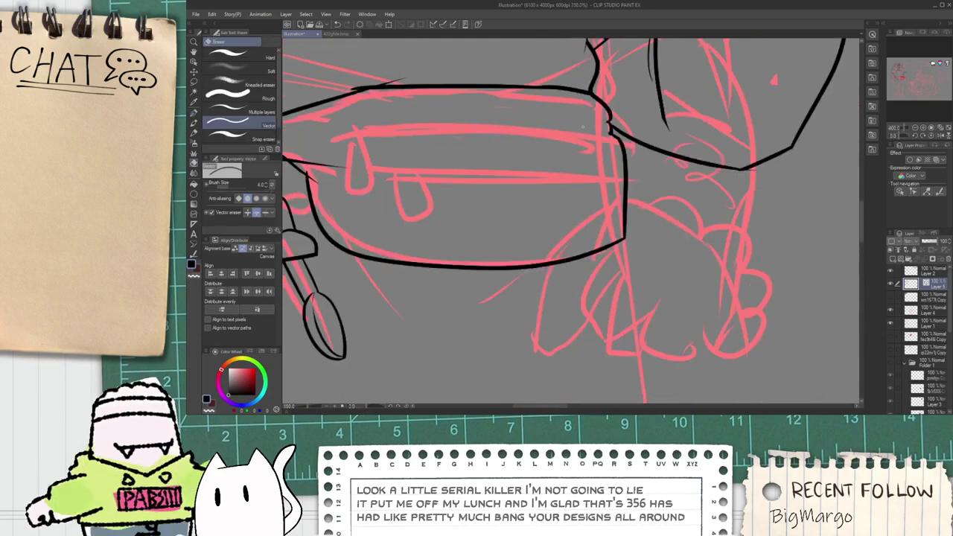
Step: Erase the stray line ends at the pouch's near corner and along its top edge
drag(370, 179, 522, 247)
scroll(514, 248, up, 1)
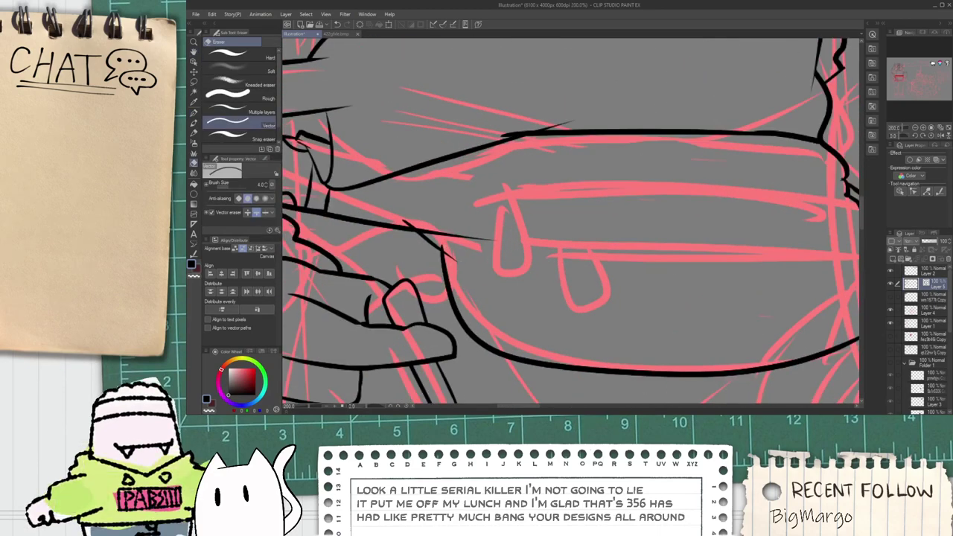
scroll(441, 246, up, 2)
scroll(573, 223, down, 3)
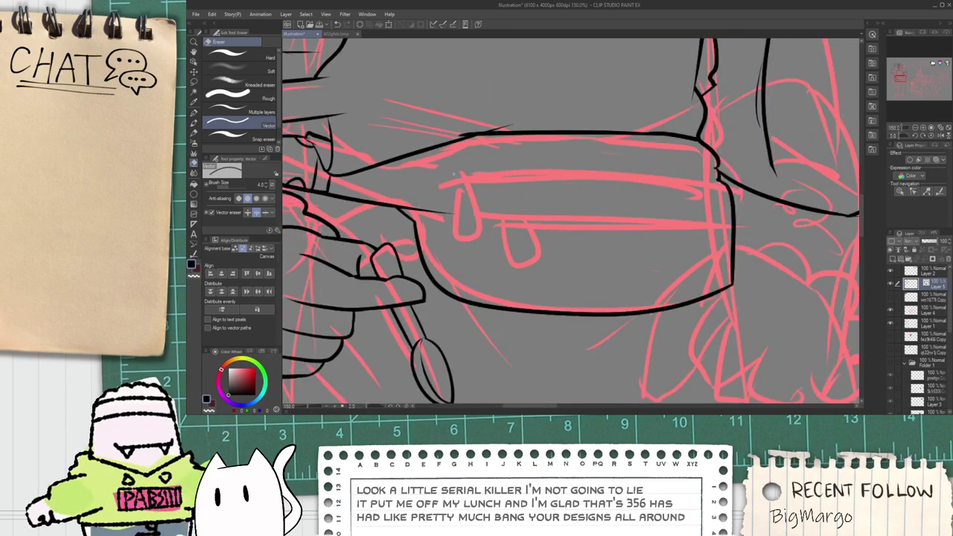
scroll(572, 222, up, 1)
Step: Ink the lower line of the pouch's upper zipper across its width, following the sketch
key(p)
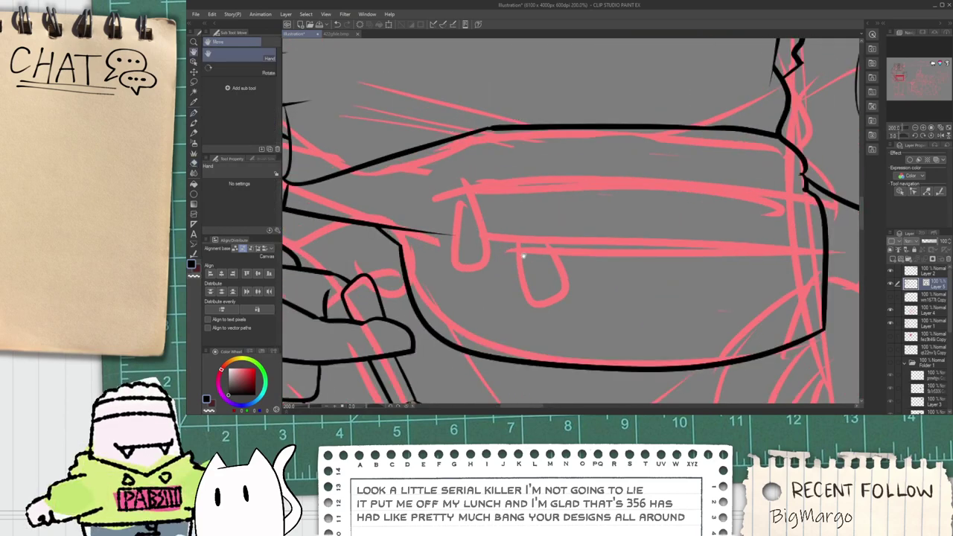
drag(522, 255, 482, 256)
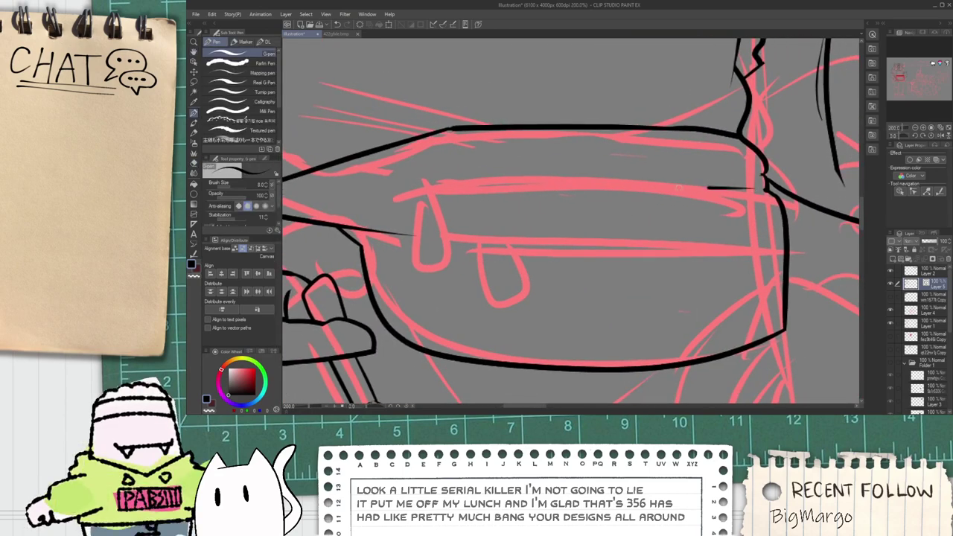
drag(678, 188, 422, 195)
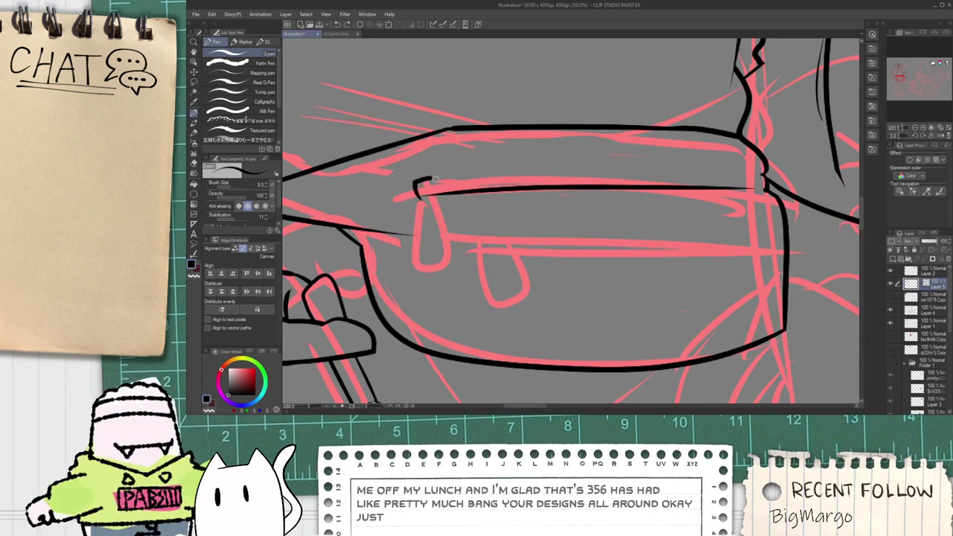
Step: Ink the zipper slider with its hanging pull tab at the end of the upper zipper and clean up the overlapping lines
scroll(435, 186, up, 3)
mouse_move(429, 183)
mouse_down()
mouse_move(467, 205)
mouse_move(447, 170)
mouse_up()
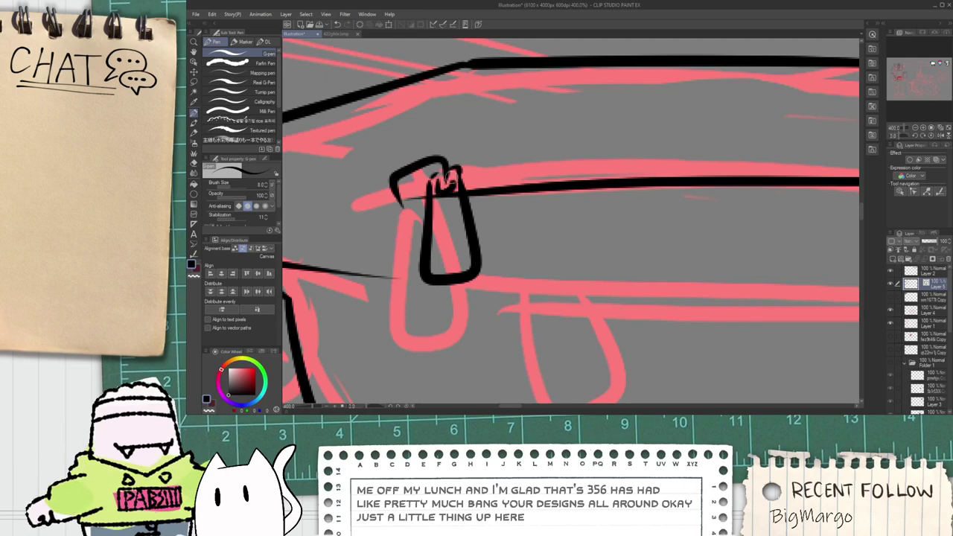
key(e)
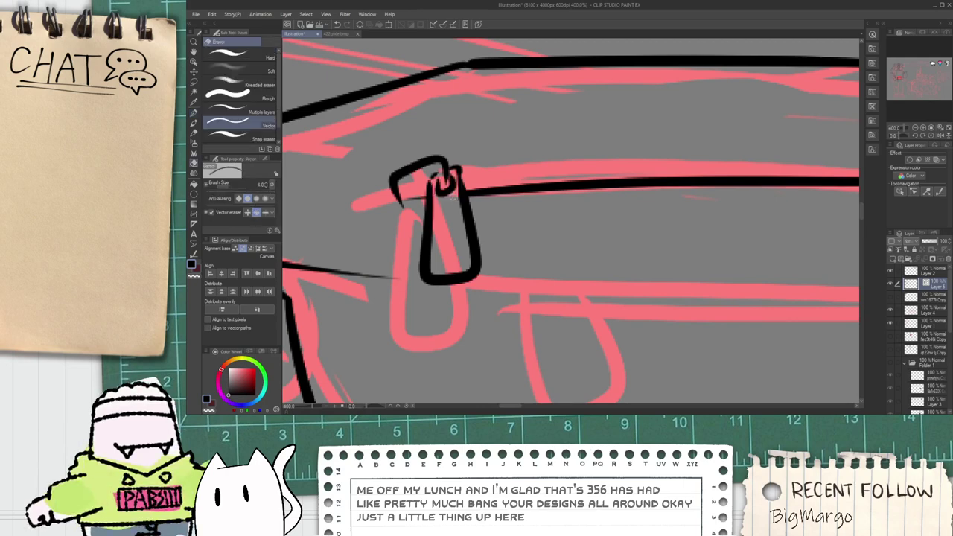
scroll(408, 208, up, 3)
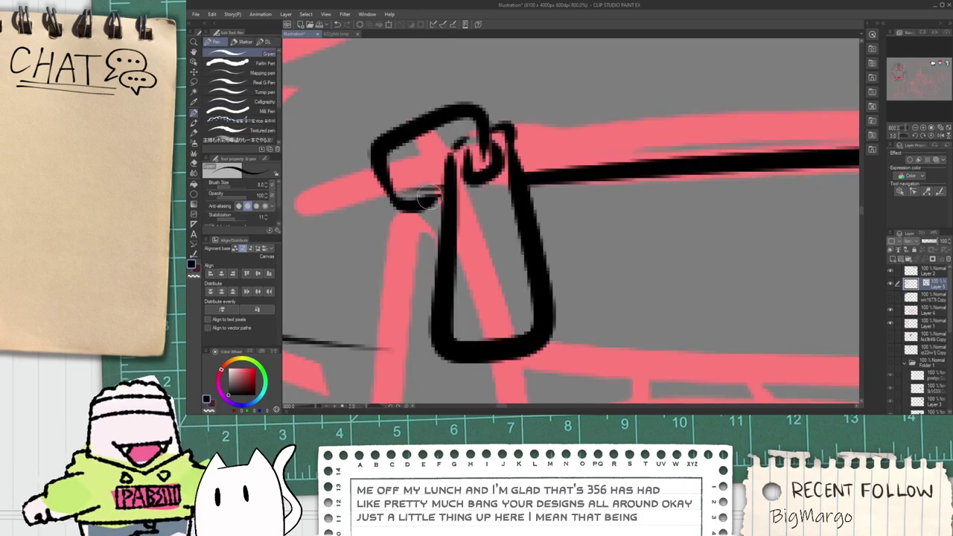
key(p)
key(p)
mouse_move(385, 176)
mouse_down()
mouse_move(463, 202)
mouse_move(425, 193)
mouse_up()
key(e)
scroll(435, 188, down, 4)
key(space)
Step: Ink the upper zipper's top line from the slider along most of the pouch
mouse_move(508, 182)
mouse_down()
mouse_move(476, 187)
mouse_move(660, 161)
mouse_up()
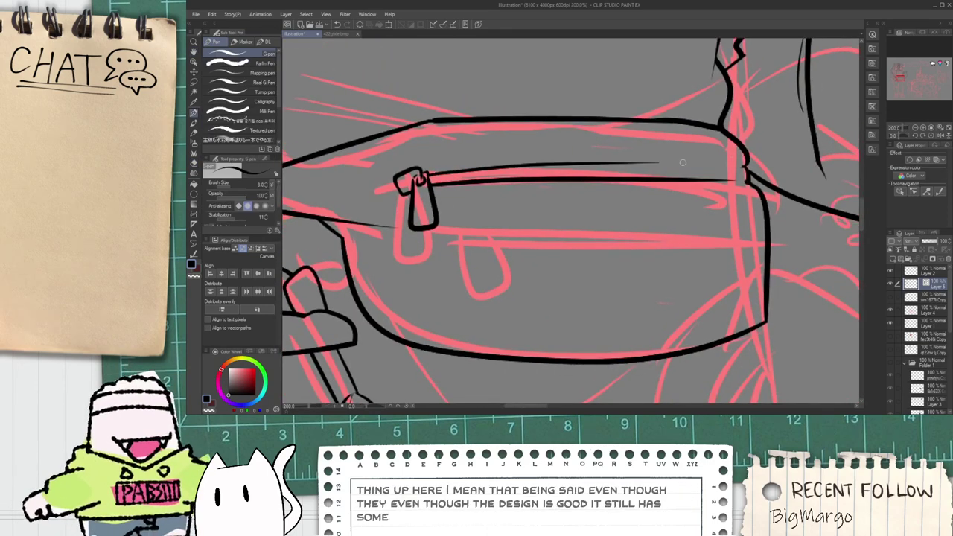
key(ctrl+z)
mouse_move(453, 176)
mouse_down()
mouse_move(675, 165)
mouse_move(524, 185)
mouse_up()
key(space)
scroll(524, 185, up, 2)
Step: Extend the upper zipper's top line to the pouch's far side edge, redoing the stroke until it aligns
drag(410, 174, 675, 191)
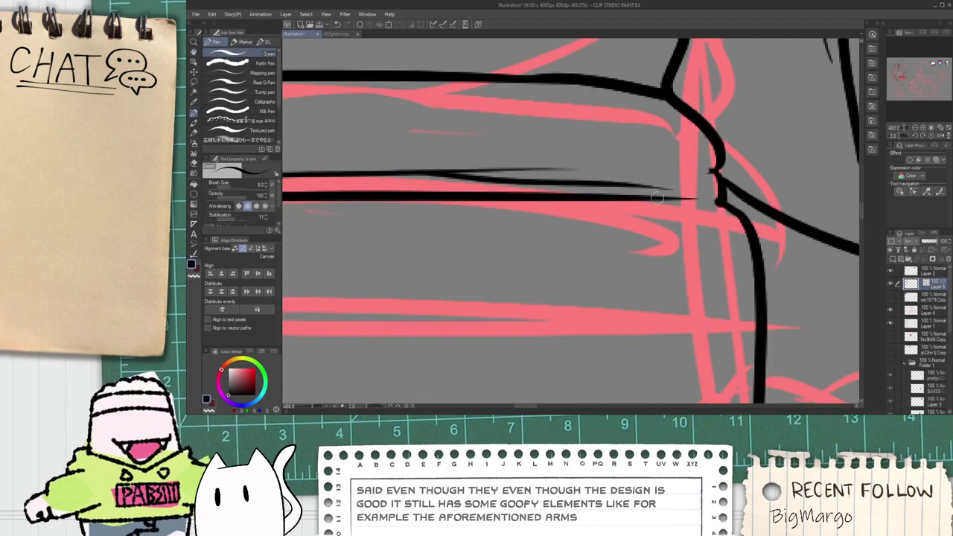
key(ctrl+z)
drag(390, 170, 691, 164)
key(ctrl+z)
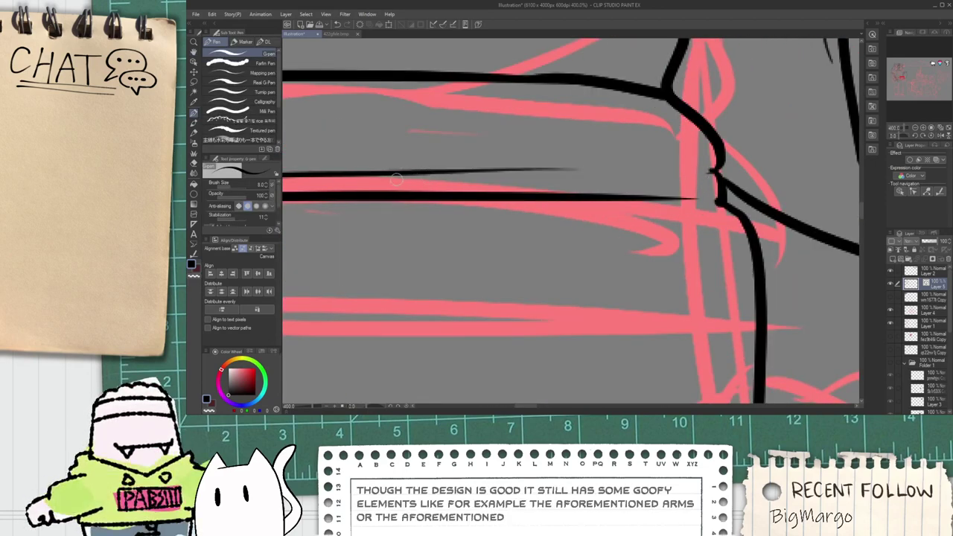
drag(396, 179, 584, 170)
key(ctrl+z)
drag(427, 172, 723, 174)
key(ctrl+z)
mouse_move(435, 163)
mouse_down()
mouse_move(700, 170)
mouse_move(439, 161)
mouse_up()
key(ctrl+z)
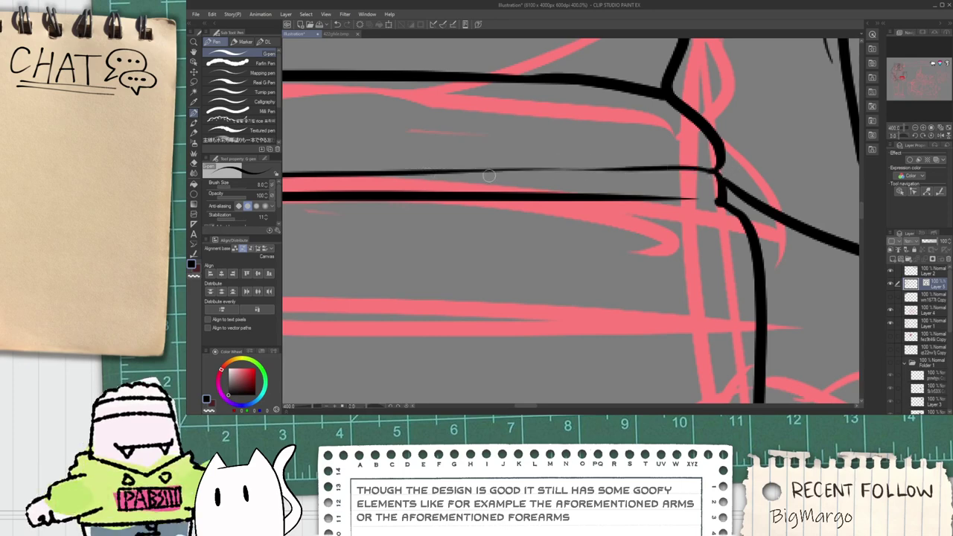
Step: Ink a nearly vertical seam on the pouch's near side and a short curve below the slider, then trim the strap line's end
scroll(503, 200, down, 4)
key(space)
drag(494, 253, 501, 255)
scroll(438, 252, up, 1)
drag(377, 240, 410, 251)
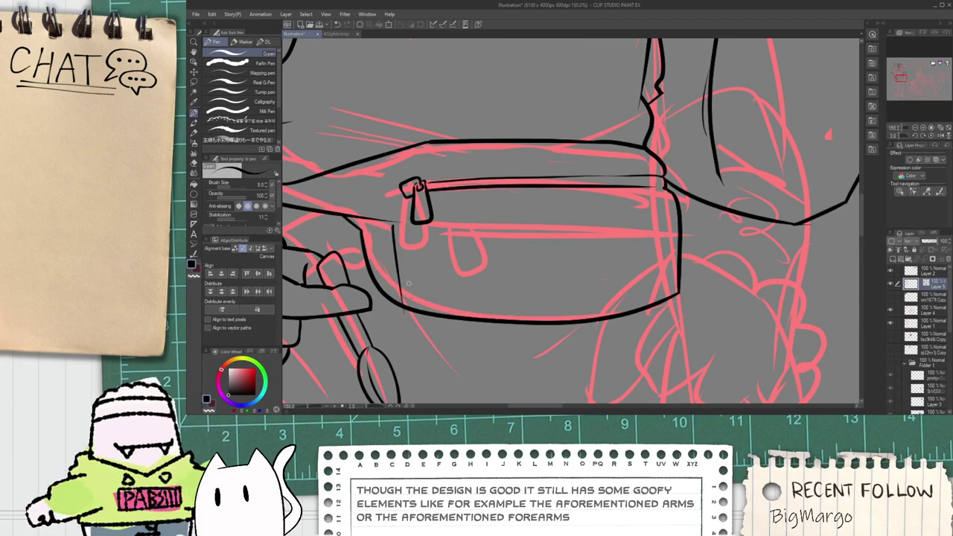
scroll(393, 223, up, 2)
key(e)
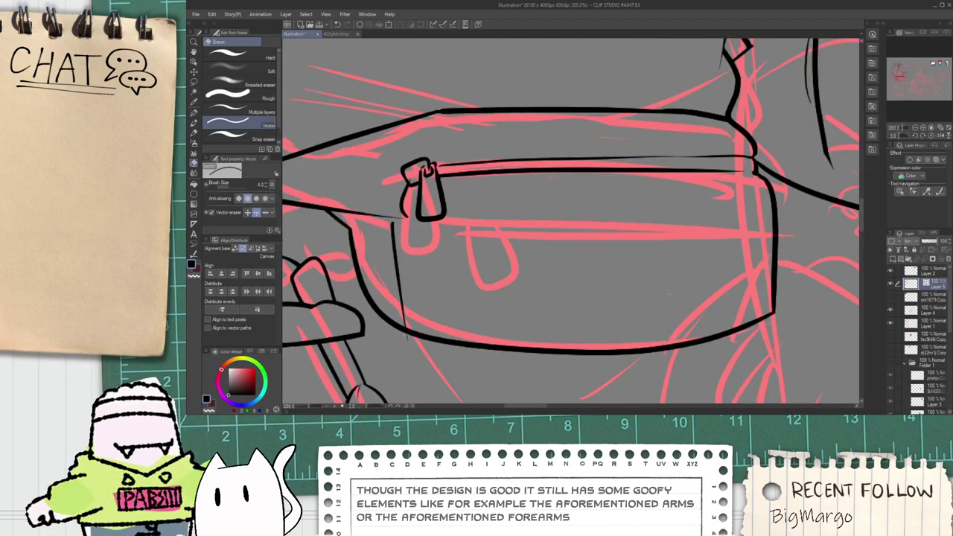
Step: Ink the lower pocket's two zipper lines across the pouch, converging near its far side, and add a small tab on the outer edge
key(p)
drag(497, 259, 442, 250)
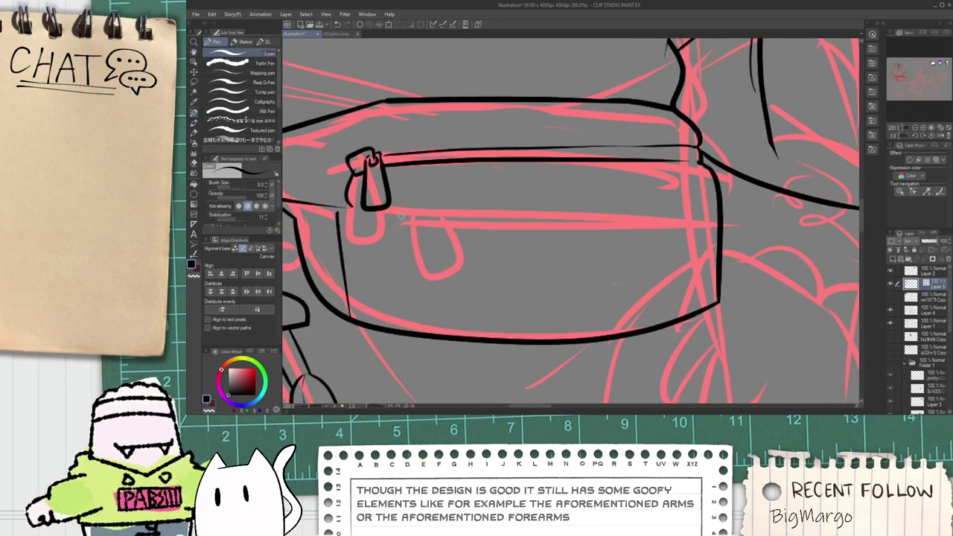
drag(395, 216, 695, 215)
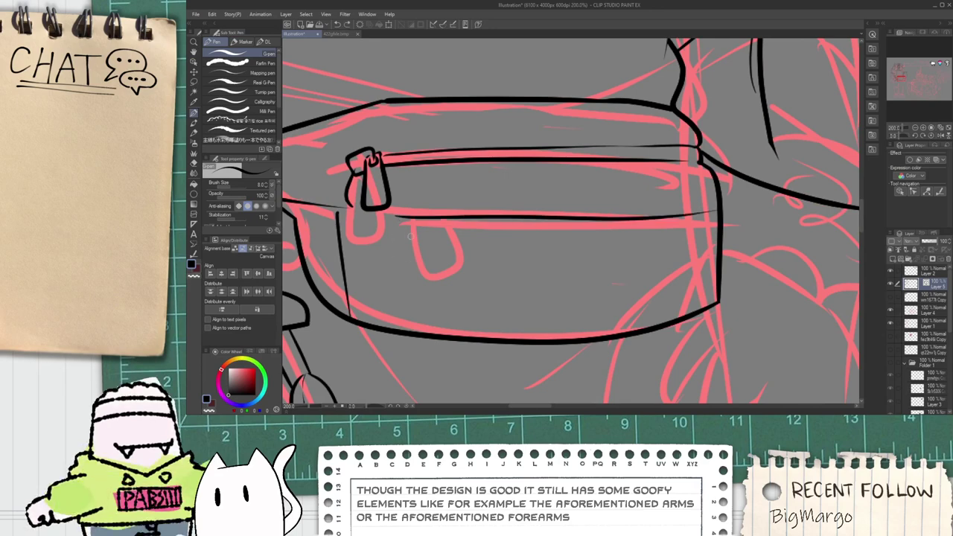
drag(397, 217, 705, 233)
key(ctrl+z)
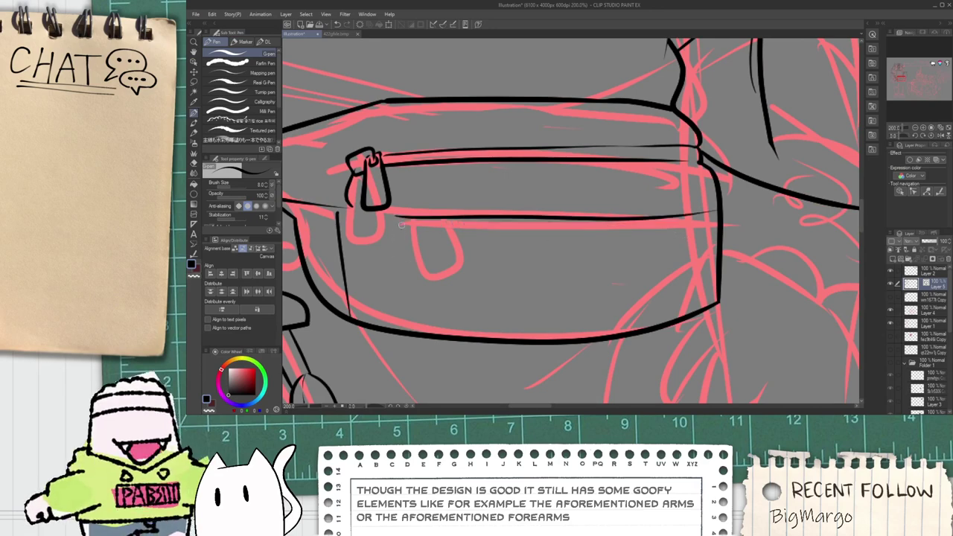
drag(413, 222, 743, 218)
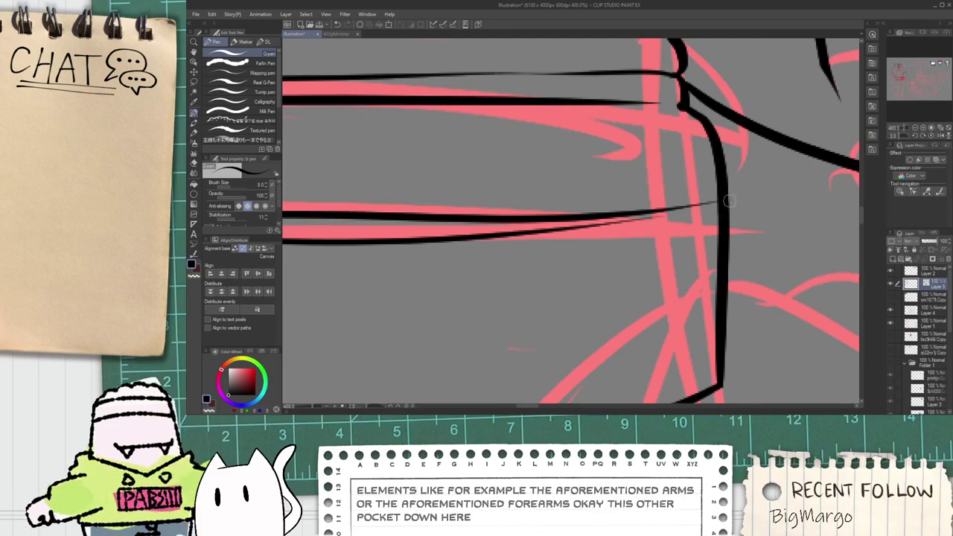
drag(728, 200, 735, 257)
Step: Ink the thumb's angled outer line above the raised arm's fluffy cuff and curve it over the thumb tip
scroll(733, 260, down, 7)
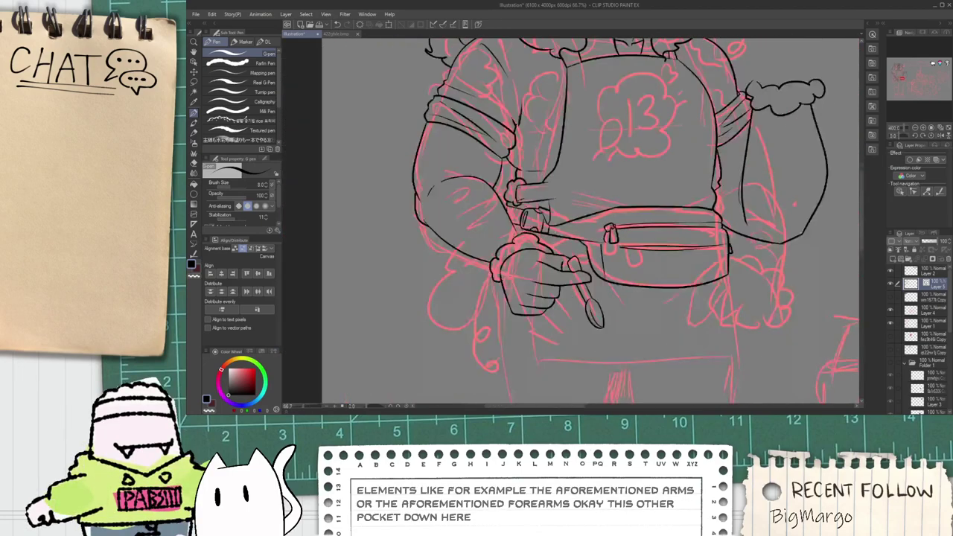
drag(691, 186, 651, 319)
scroll(646, 247, up, 3)
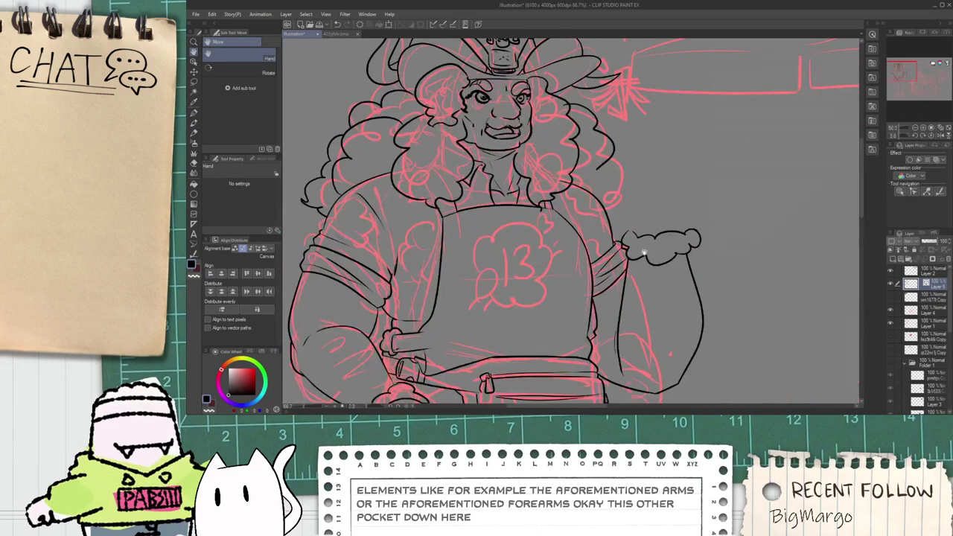
drag(642, 231, 598, 292)
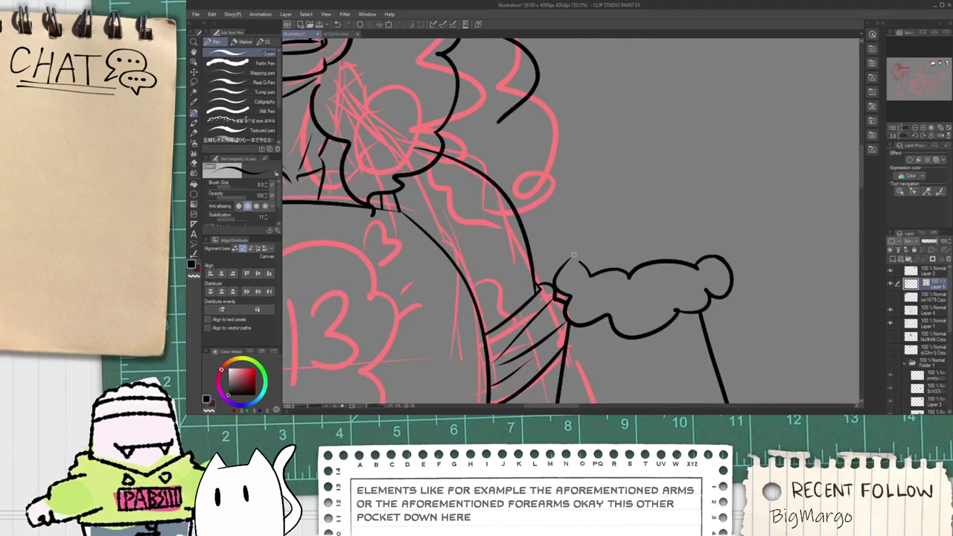
drag(573, 255, 559, 170)
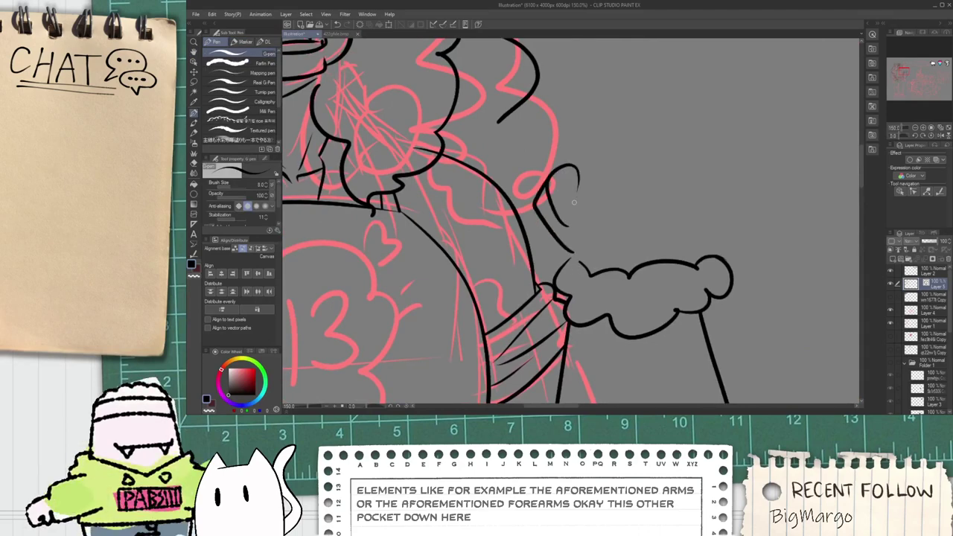
Step: Close the thumb tip into a rounded oval and erase the overlapping line ends beneath it
scroll(560, 206, up, 3)
mouse_move(537, 192)
mouse_down()
mouse_move(574, 216)
mouse_move(613, 187)
mouse_up()
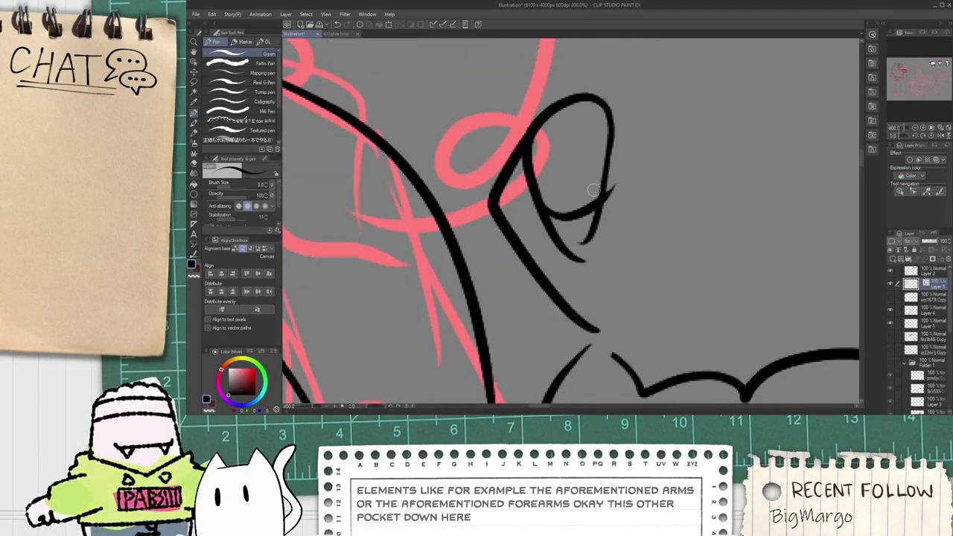
key(e)
drag(554, 234, 592, 226)
key(p)
scroll(609, 187, down, 3)
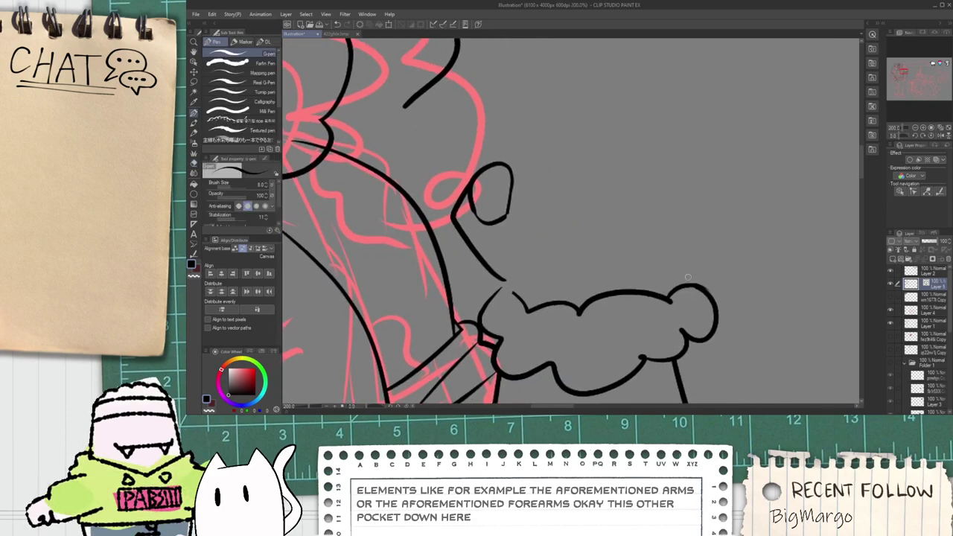
drag(679, 290, 706, 149)
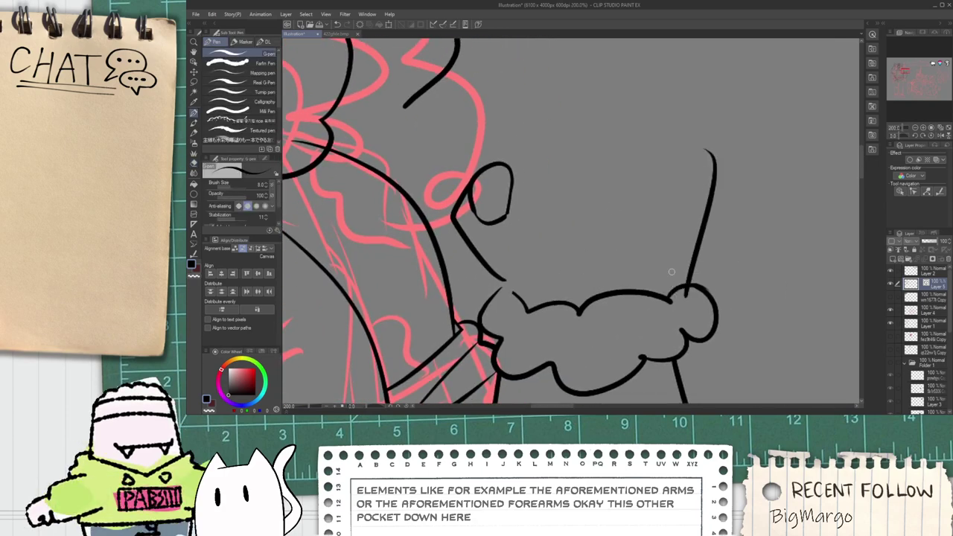
key(ctrl+z)
mouse_move(674, 265)
mouse_down()
mouse_move(585, 248)
mouse_move(680, 236)
mouse_move(662, 251)
mouse_up()
key(ctrl+z)
key(ctrl+z)
key(ctrl+z)
key(space)
key(o)
click(682, 231)
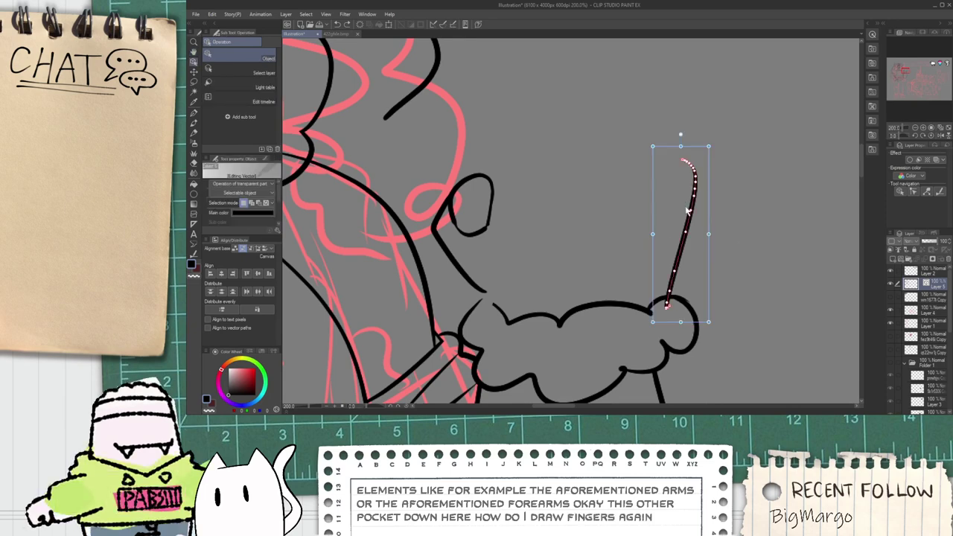
key(Delete)
key(p)
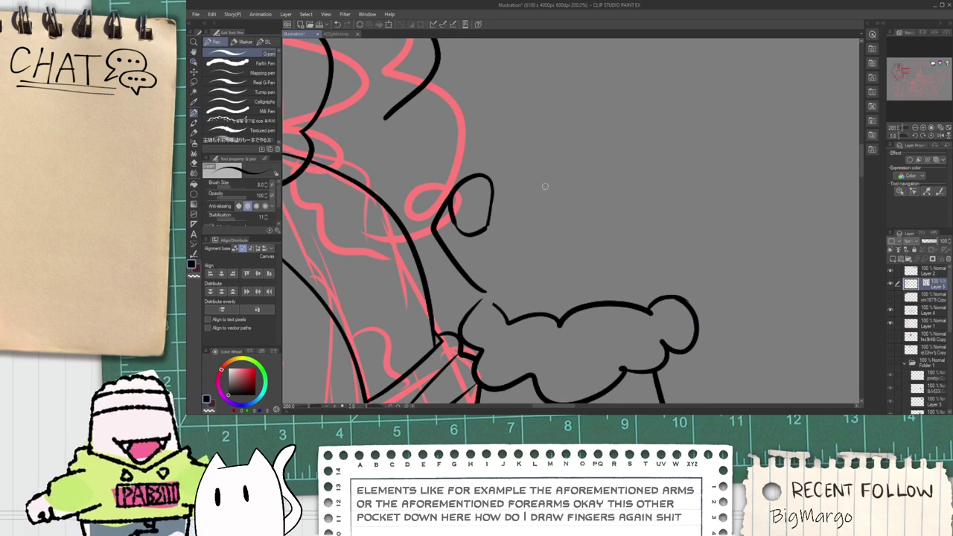
key(ctrl+z)
Step: Ink the cup's slanted near side through the thumb and its gently curved rim line
drag(473, 153, 504, 301)
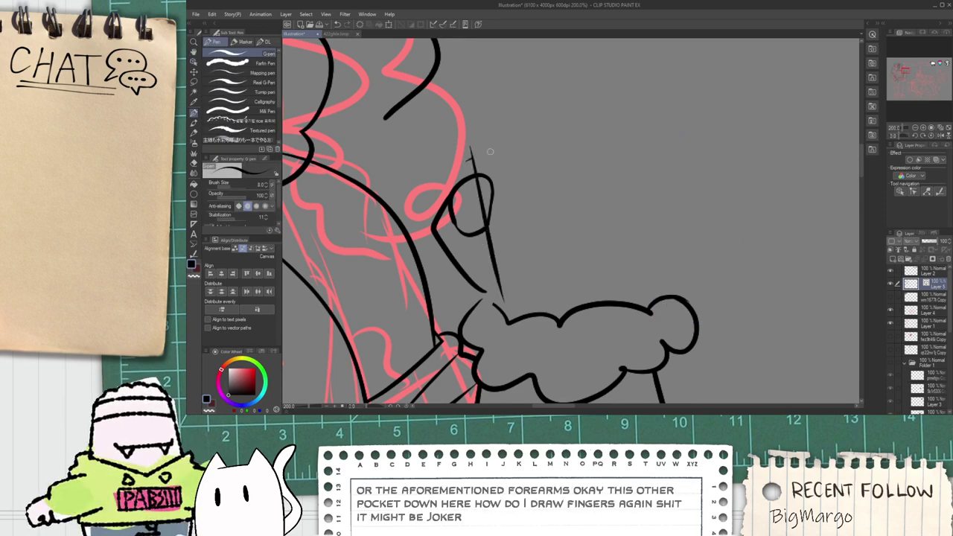
drag(473, 155, 767, 139)
key(ctrl+z)
drag(470, 155, 761, 139)
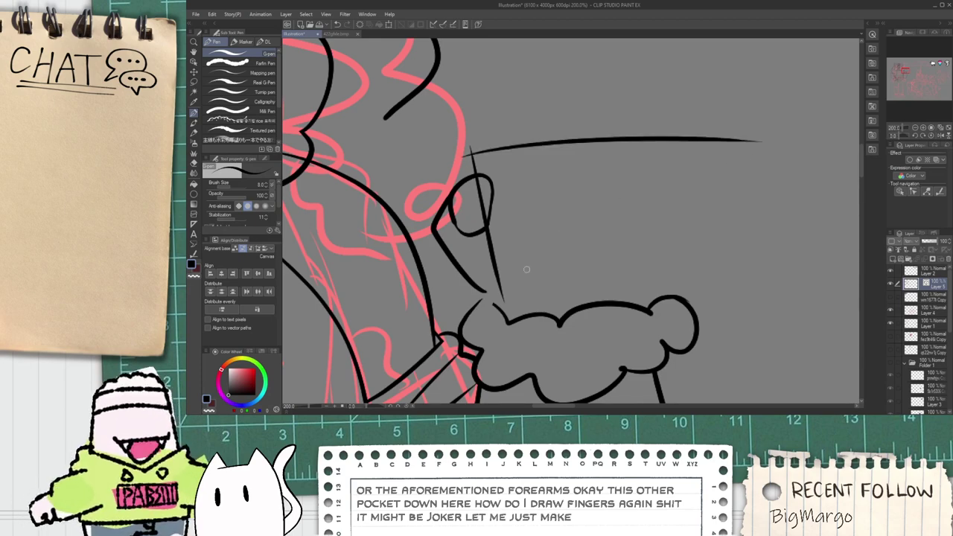
Step: Ink the cup's base line and tapering far side, and trim the overshooting ends at the far corners
drag(501, 287, 694, 291)
key(ctrl+z)
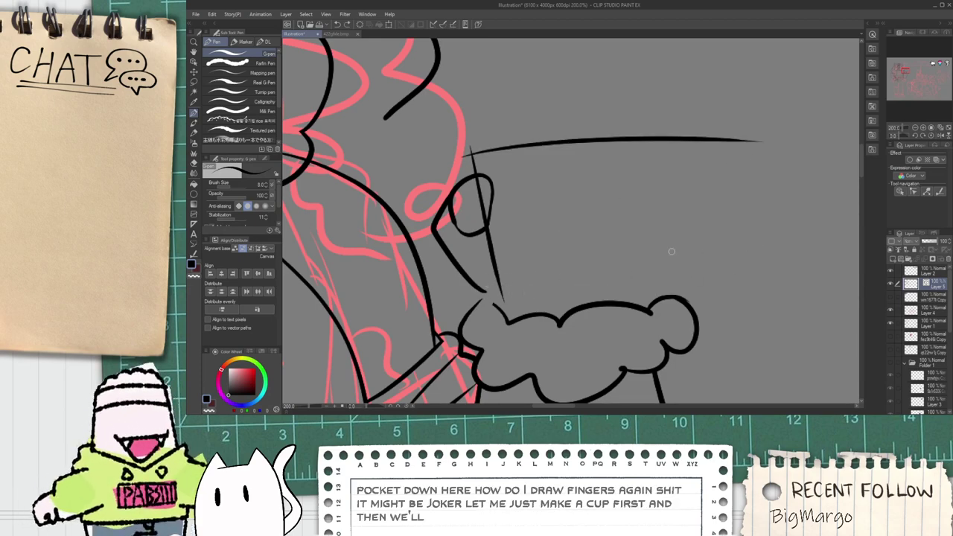
drag(507, 283, 734, 266)
mouse_move(693, 125)
mouse_down()
mouse_move(680, 238)
mouse_move(666, 237)
mouse_move(685, 284)
mouse_up()
key(ctrl+z)
key(e)
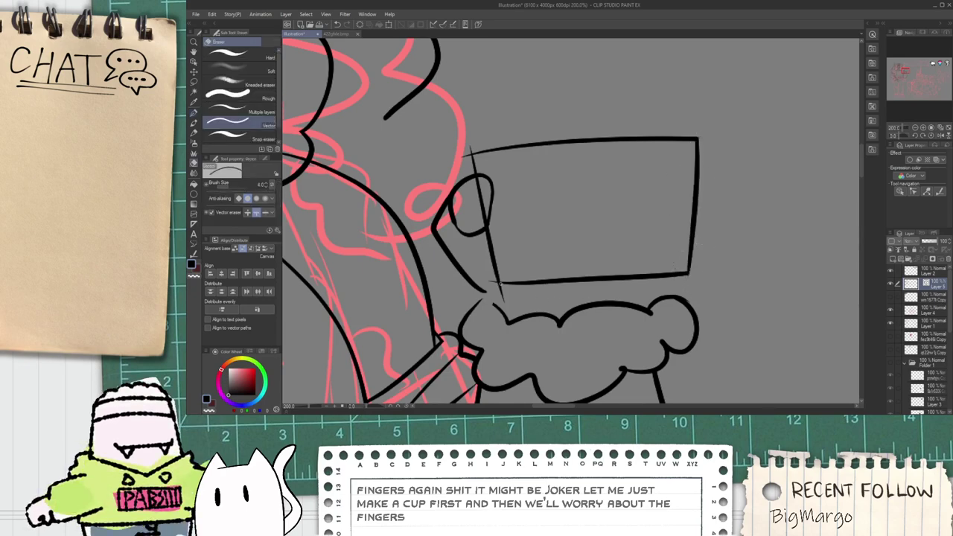
Step: Extend the hand's lower line into the fluffy cuff, add a small curve beside it, and erase the leftover cuff line end
scroll(489, 296, up, 4)
key(p)
key(ctrl+z)
mouse_move(473, 286)
mouse_down()
mouse_move(558, 329)
mouse_move(548, 359)
mouse_up()
mouse_move(429, 353)
mouse_down()
mouse_move(469, 322)
mouse_move(436, 271)
mouse_up()
key(ctrl+z)
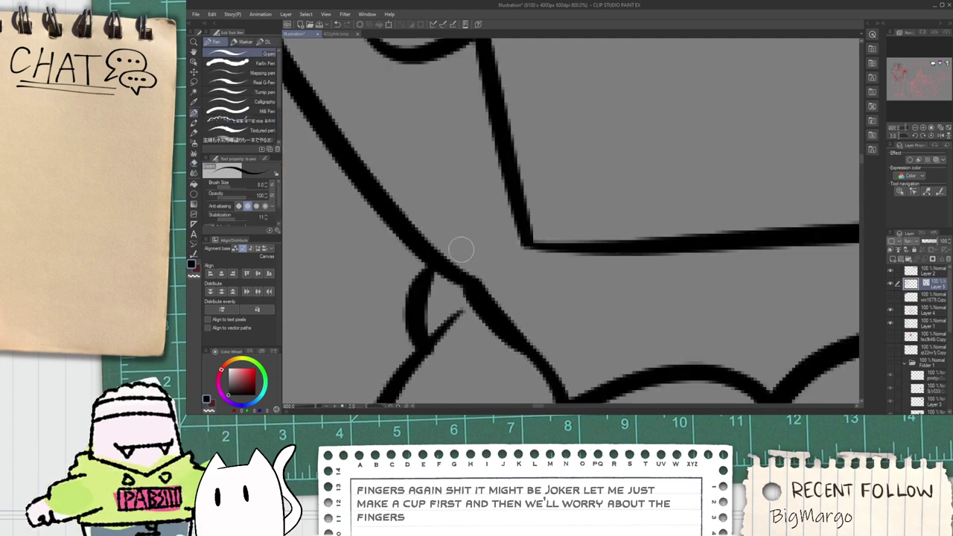
key(e)
drag(450, 307, 455, 346)
Step: Erase the cup's side line running through the thumb and ink a short crease below the thumb tip
scroll(455, 346, down, 4)
scroll(481, 273, up, 3)
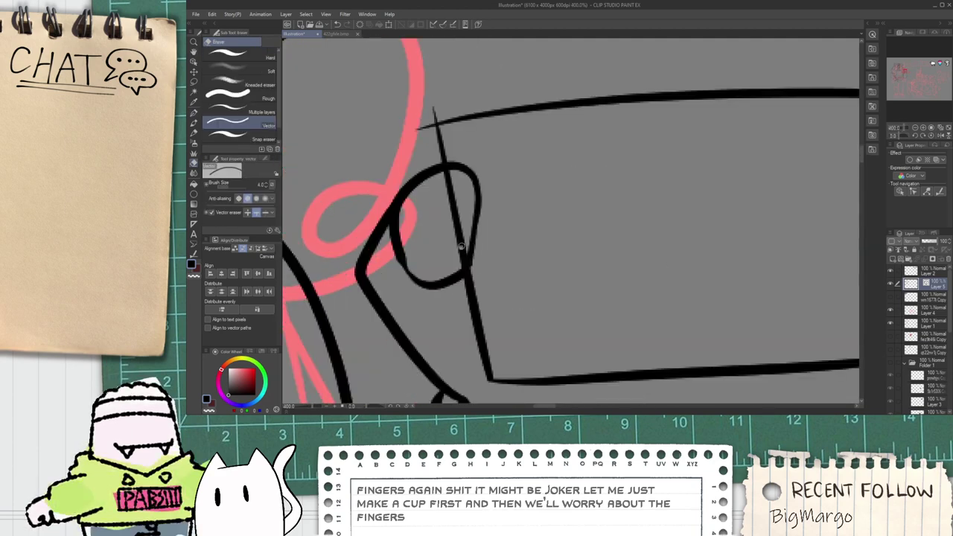
click(456, 216)
key(p)
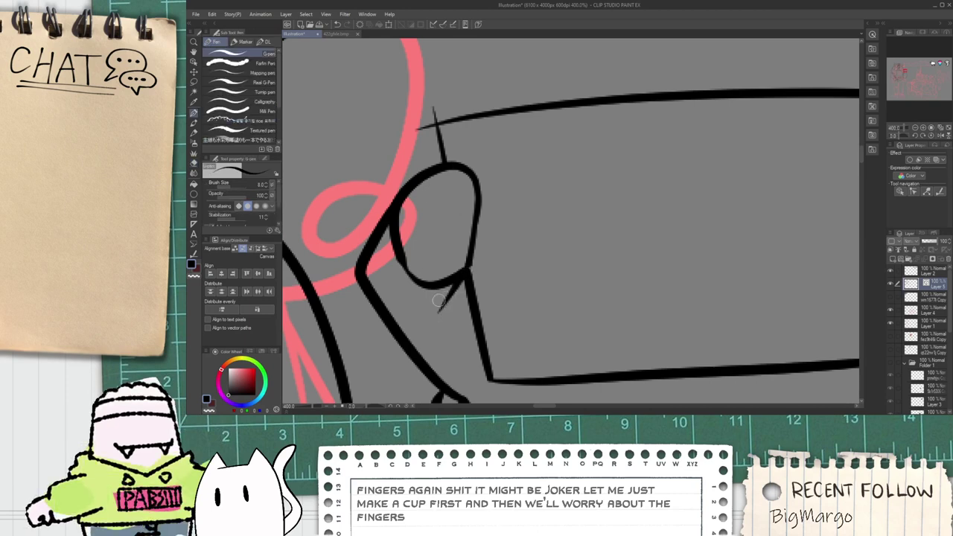
key(e)
click(412, 257)
key(ctrl+z)
key(p)
Step: Erase the upper part of the thumb tip's inner curve and reinforce the thumb's outer contour
scroll(398, 214, up, 2)
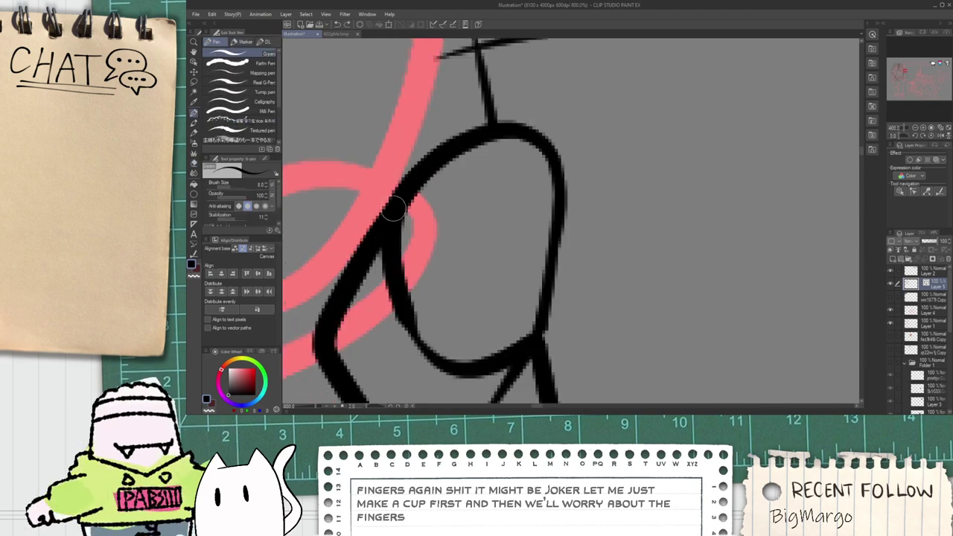
key(e)
click(403, 232)
key(ctrl+z)
key(p)
key(e)
click(406, 236)
key(p)
drag(409, 199, 473, 137)
scroll(456, 140, down, 2)
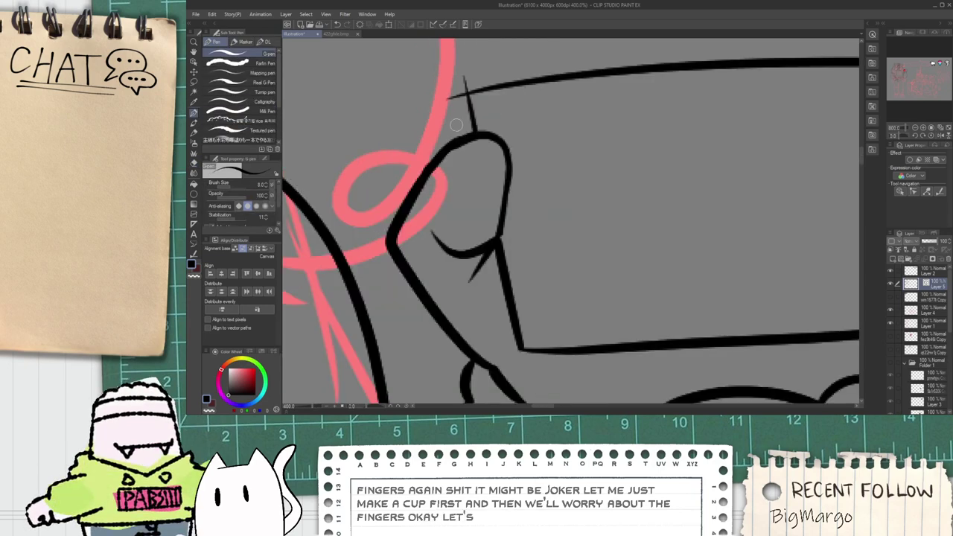
Step: Trim the overshooting lines at the rim's near corner and ink a second line just below the cup's rim
key(e)
drag(465, 81, 455, 96)
scroll(459, 88, down, 2)
key(p)
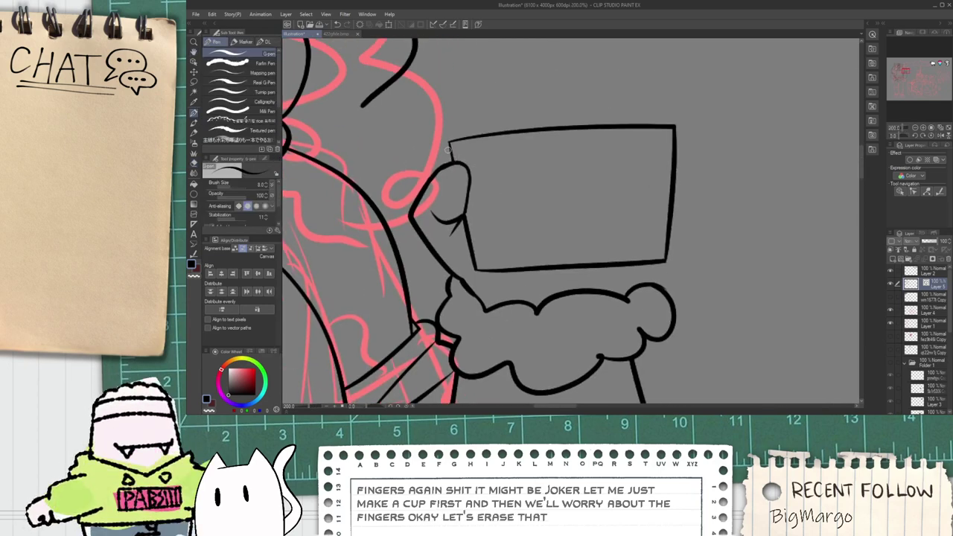
drag(449, 150, 569, 137)
drag(458, 152, 717, 130)
key(ctrl+z)
drag(450, 149, 699, 139)
key(e)
Step: Ink a second line just above the cup's base and erase its overshoot past the far side
scroll(495, 176, down, 1)
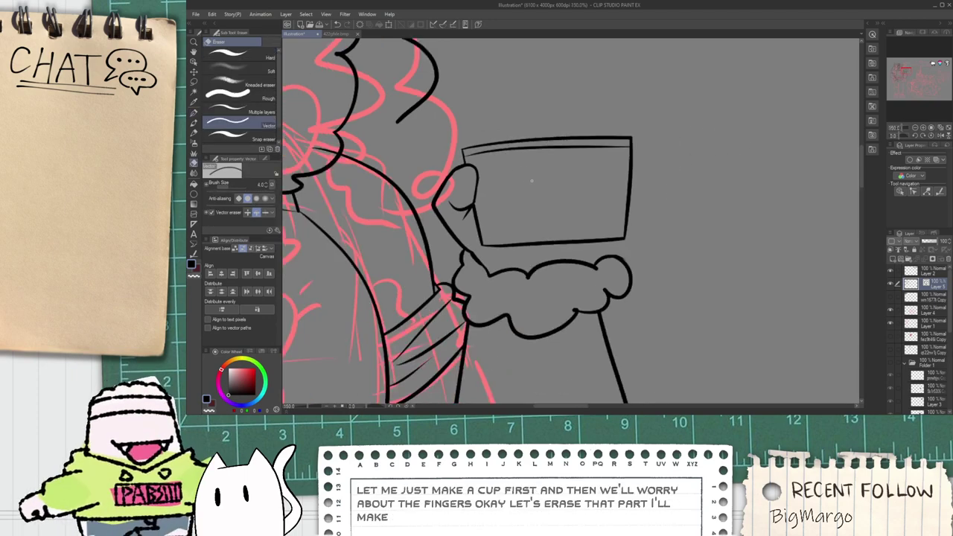
key(space)
drag(621, 267, 544, 267)
scroll(415, 244, up, 3)
key(p)
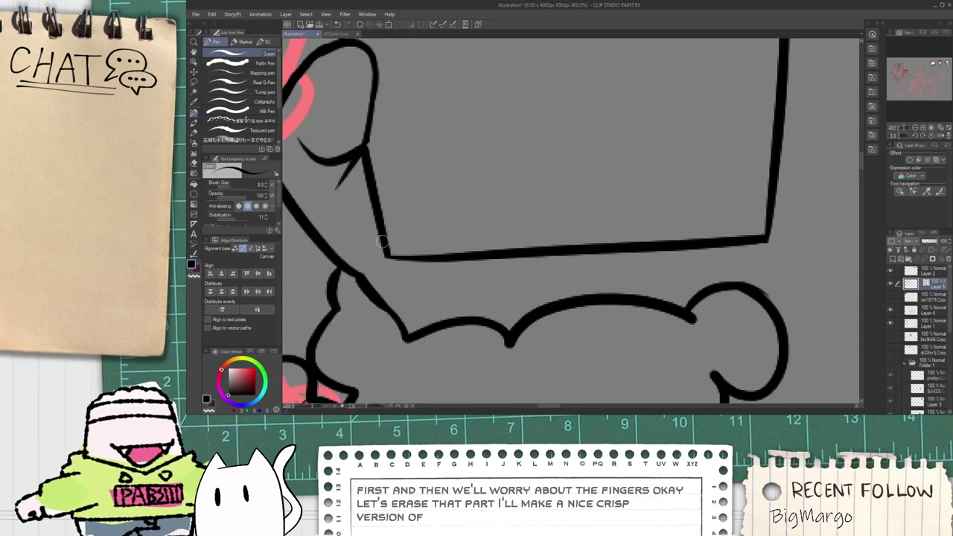
drag(367, 237, 797, 204)
key(ctrl+z)
scroll(372, 244, down, 2)
drag(369, 238, 668, 222)
key(e)
drag(594, 214, 587, 236)
scroll(386, 239, up, 2)
Step: Ink a wavy, dome-shaped topping rising above the cup and join both of its ends to the rim
scroll(350, 258, down, 3)
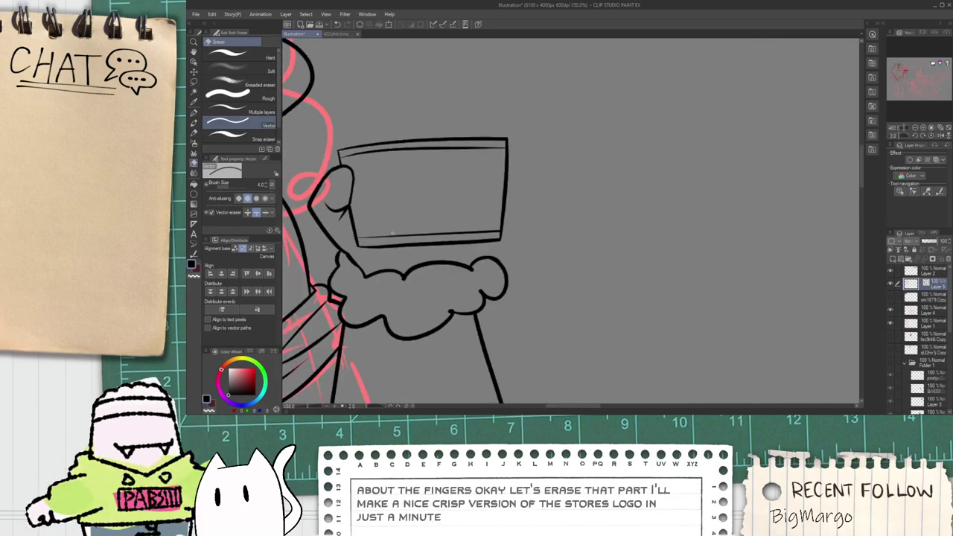
key(space)
drag(401, 178, 423, 194)
scroll(424, 194, up, 1)
scroll(424, 192, up, 2)
drag(511, 223, 525, 206)
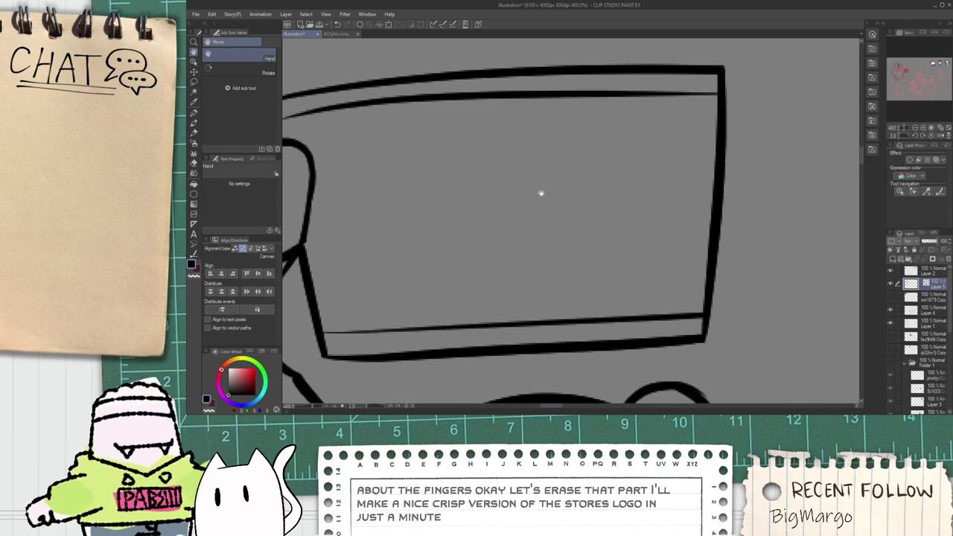
scroll(530, 195, down, 3)
drag(453, 148, 466, 228)
key(p)
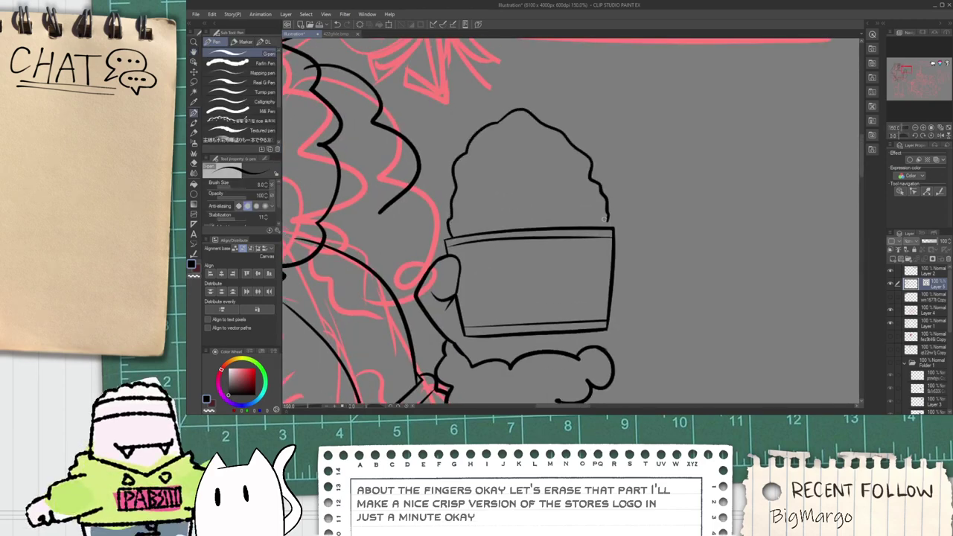
scroll(604, 220, up, 4)
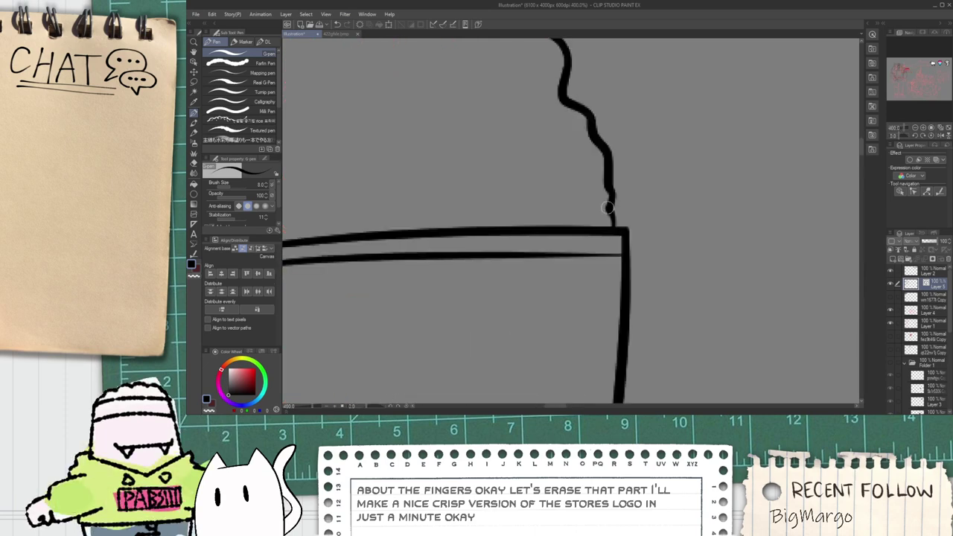
scroll(605, 212, down, 3)
Step: Ink the rounded pinky over the cup's lower far corner, meeting the fluffy cuff's end bump
scroll(547, 294, up, 1)
key(space)
drag(546, 295, 533, 270)
scroll(600, 258, up, 2)
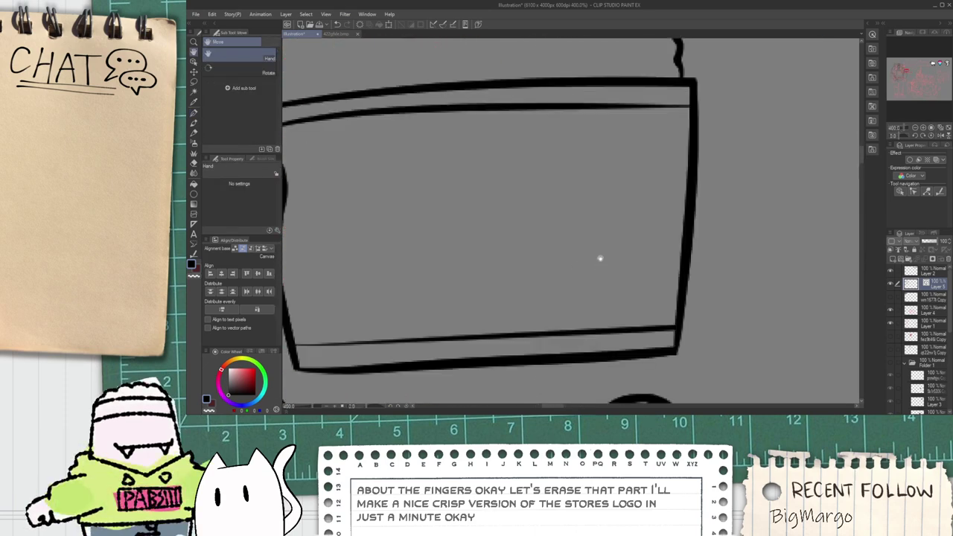
scroll(611, 210, down, 2)
key(p)
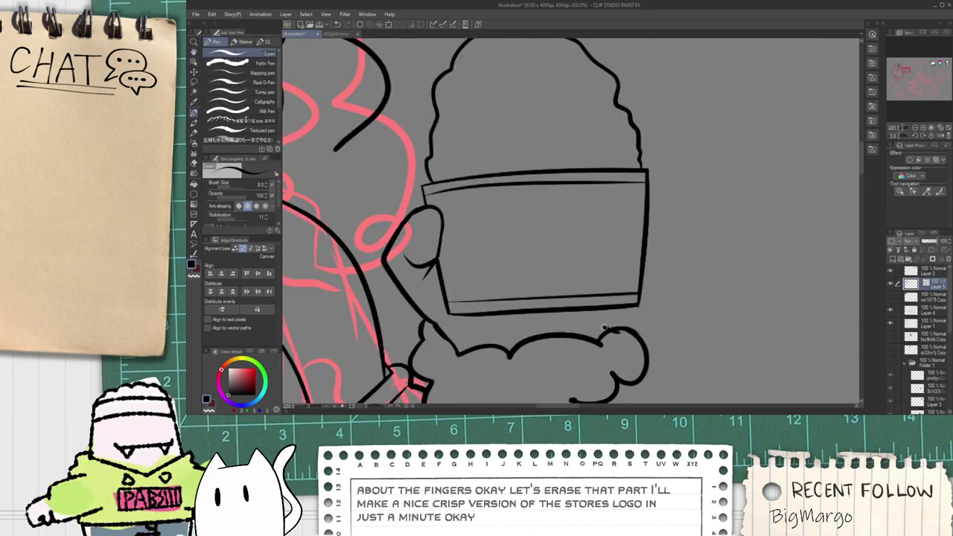
mouse_move(589, 283)
mouse_down()
mouse_move(648, 309)
mouse_move(589, 323)
mouse_move(639, 279)
mouse_move(632, 336)
mouse_up()
key(ctrl+z)
scroll(619, 326, up, 2)
Step: Erase the cup's corner lines inside the pinky and trim the pinky's overshooting ends at the cuff
key(e)
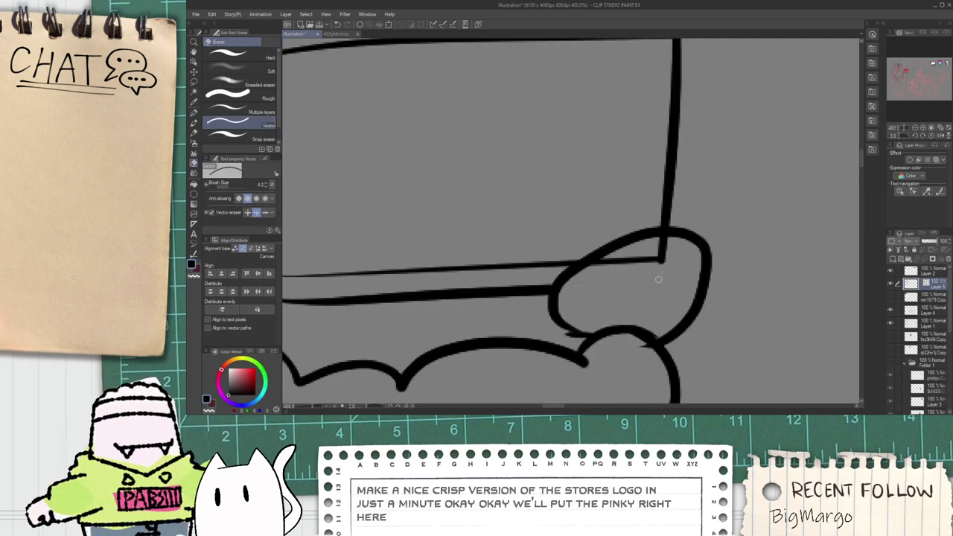
drag(649, 266, 665, 274)
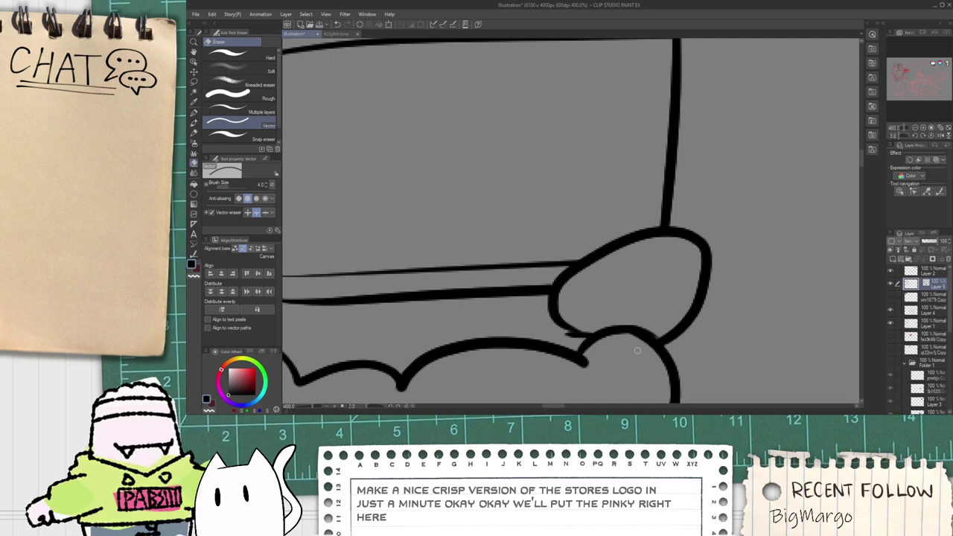
key(p)
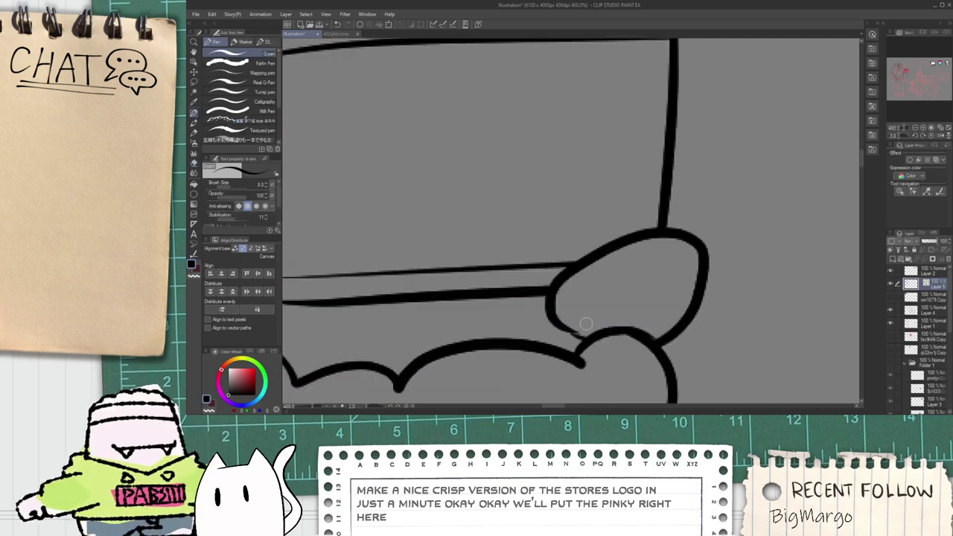
Step: Try to ink a rounded ring finger resting on the pinky over the cup's far side
key(space)
mouse_move(603, 251)
mouse_down()
mouse_move(608, 304)
mouse_move(702, 247)
mouse_move(694, 282)
mouse_up()
key(ctrl+z)
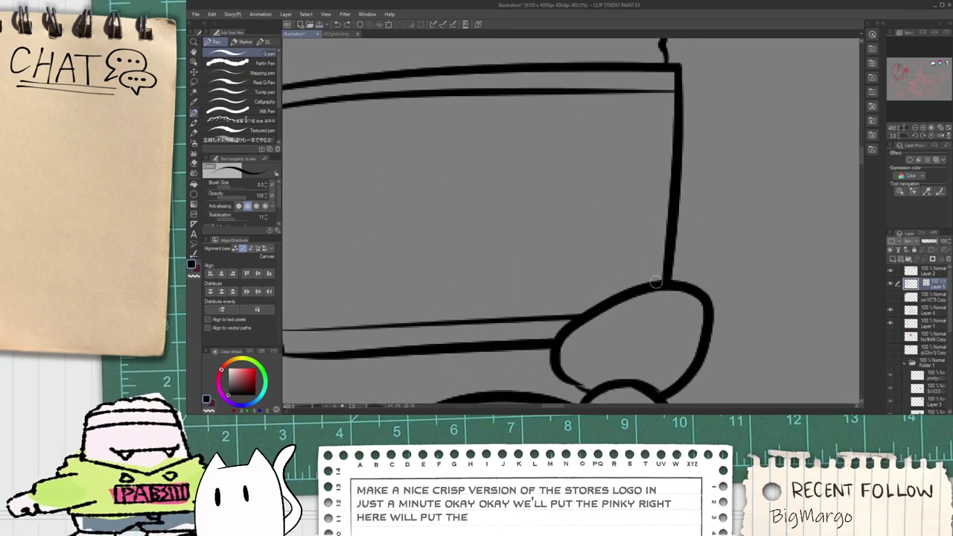
mouse_move(622, 298)
mouse_down()
mouse_move(596, 231)
mouse_move(676, 223)
mouse_move(674, 281)
mouse_move(674, 250)
mouse_move(640, 247)
mouse_up()
key(e)
key(space)
scroll(675, 225, down, 3)
scroll(645, 246, up, 3)
key(p)
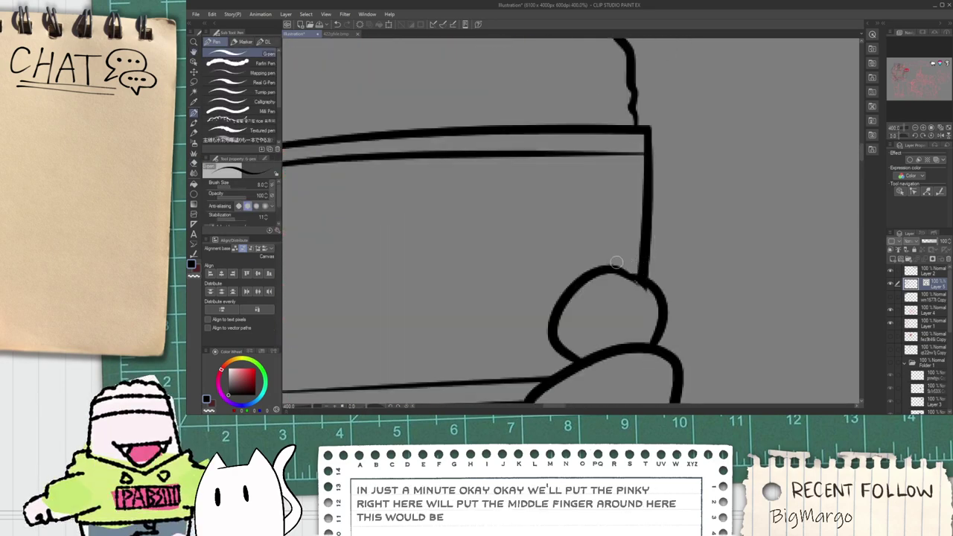
key(ctrl+z)
key(ctrl+z)
key(ctrl+z)
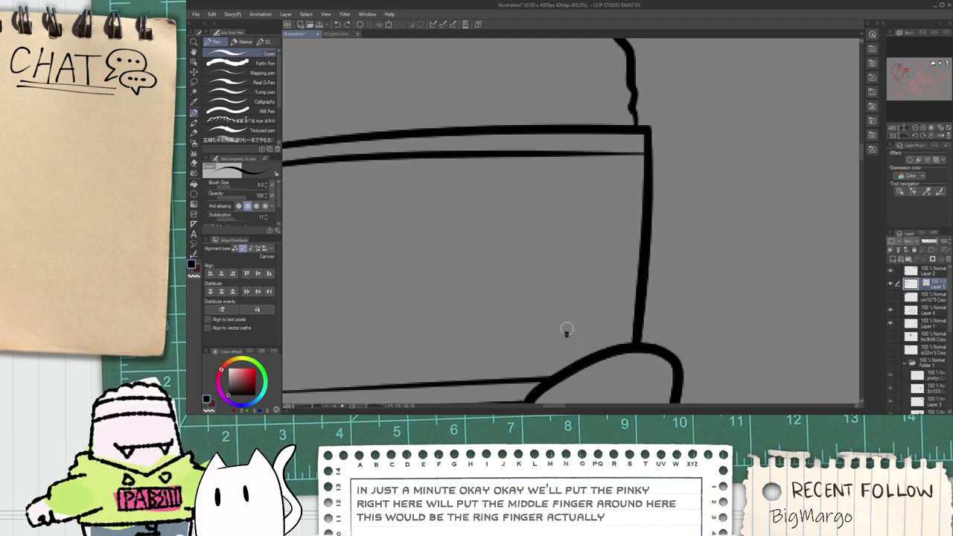
key(ctrl+z)
Step: Try to ink a wider, flatter ring finger above the pinky, erasing the cup's side line inside it
drag(565, 331, 564, 250)
key(space)
mouse_move(559, 295)
mouse_down()
mouse_move(529, 284)
mouse_move(493, 235)
mouse_up()
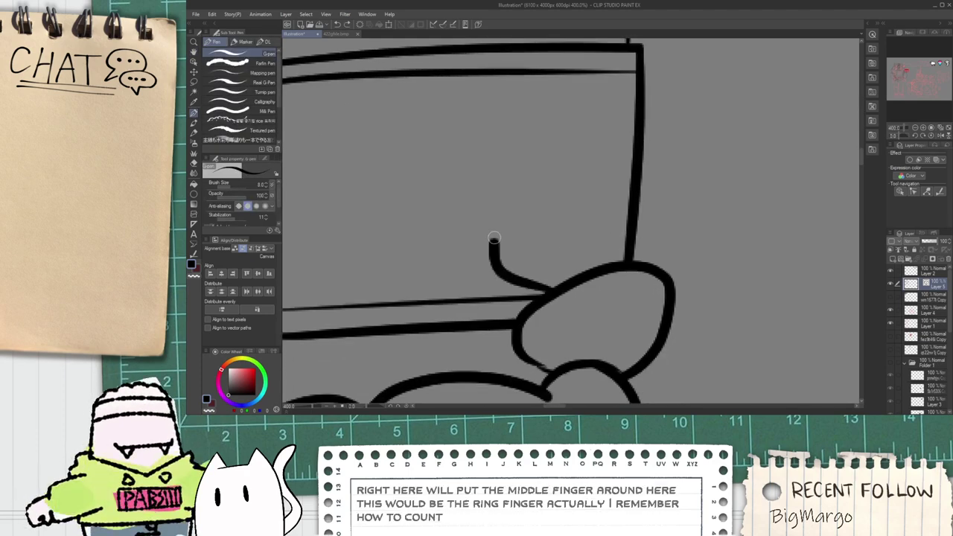
key(ctrl+z)
mouse_move(579, 283)
mouse_down()
mouse_move(556, 201)
mouse_move(658, 197)
mouse_move(689, 223)
mouse_move(643, 264)
mouse_up()
key(e)
click(635, 234)
scroll(635, 234, down, 4)
scroll(636, 233, up, 4)
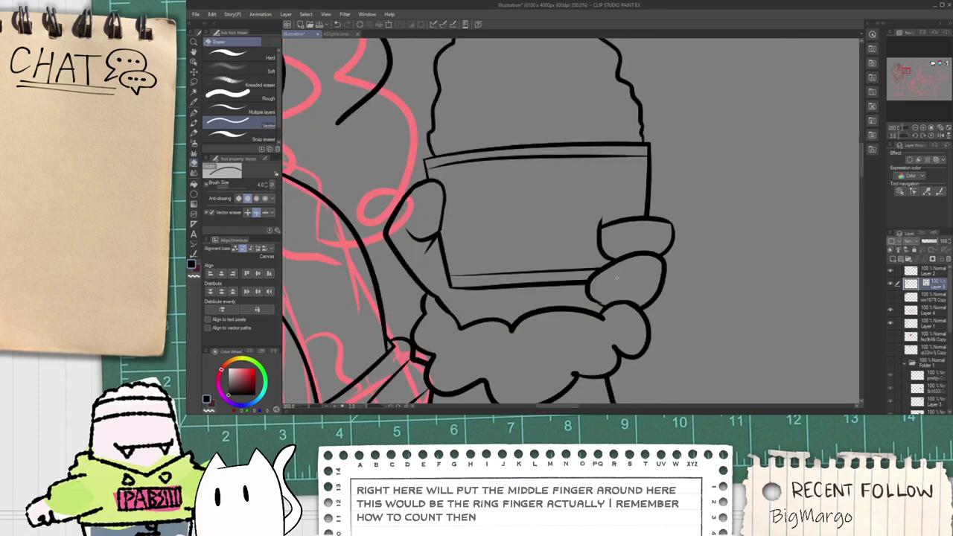
Step: Undo the ring finger strokes and the erasing around the pinky, back to its untrimmed outline over the cup's corner
key(p)
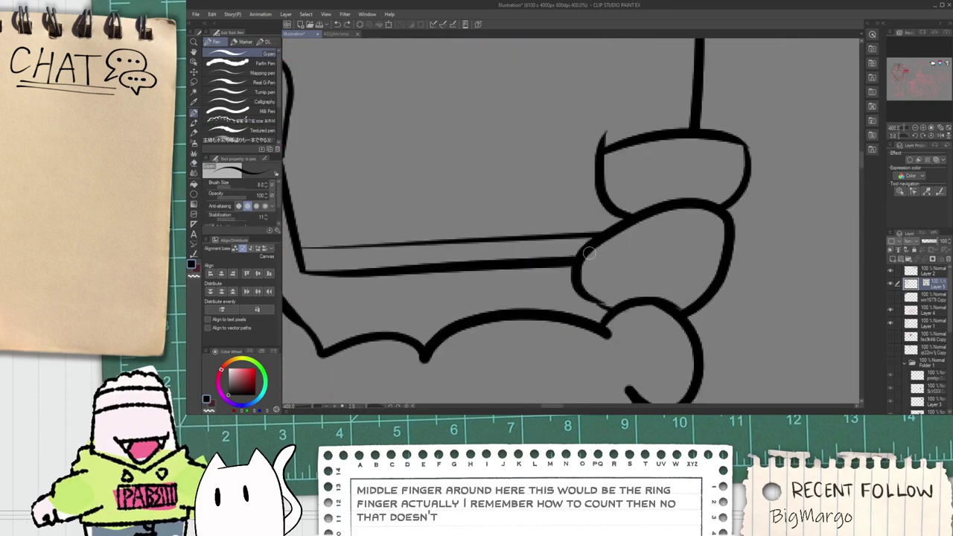
mouse_move(612, 233)
mouse_down()
mouse_move(596, 276)
mouse_move(654, 296)
mouse_up()
key(ctrl+z)
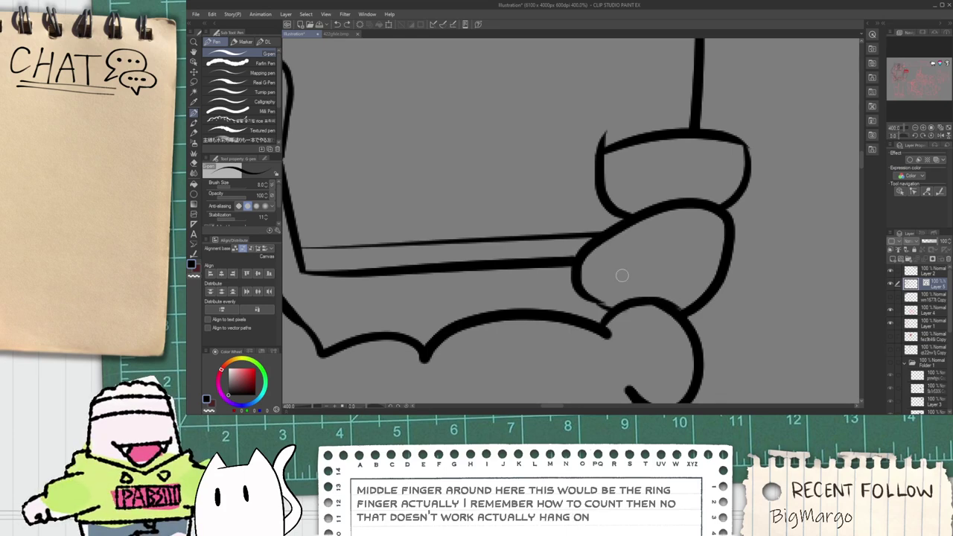
scroll(621, 276, down, 4)
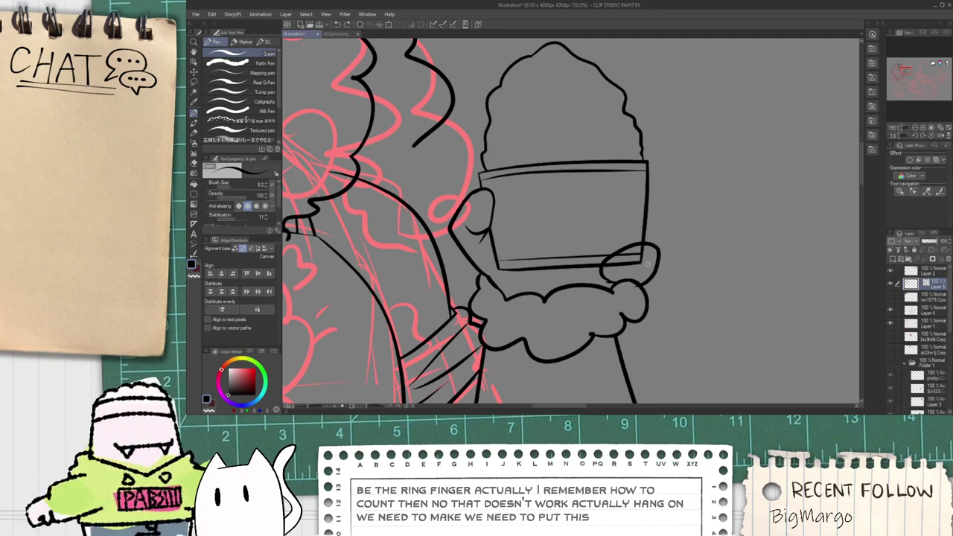
Step: Select the pinky's outline and move it slightly up and outward past the cup's lower far corner
scroll(647, 264, up, 2)
key(o)
click(660, 253)
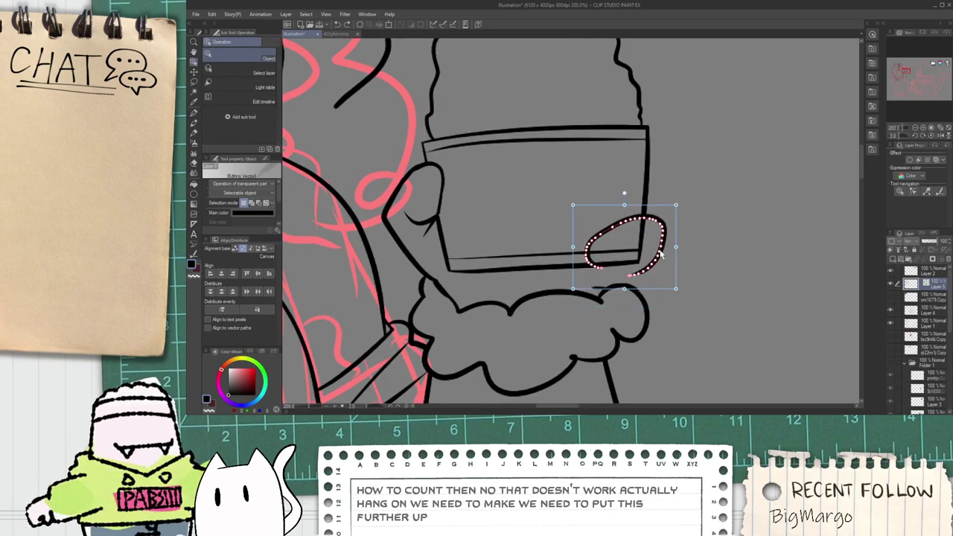
mouse_move(660, 254)
mouse_down()
mouse_move(661, 244)
mouse_move(677, 264)
mouse_move(680, 240)
mouse_move(676, 252)
mouse_up()
click(675, 256)
click(659, 248)
key(p)
scroll(636, 259, up, 2)
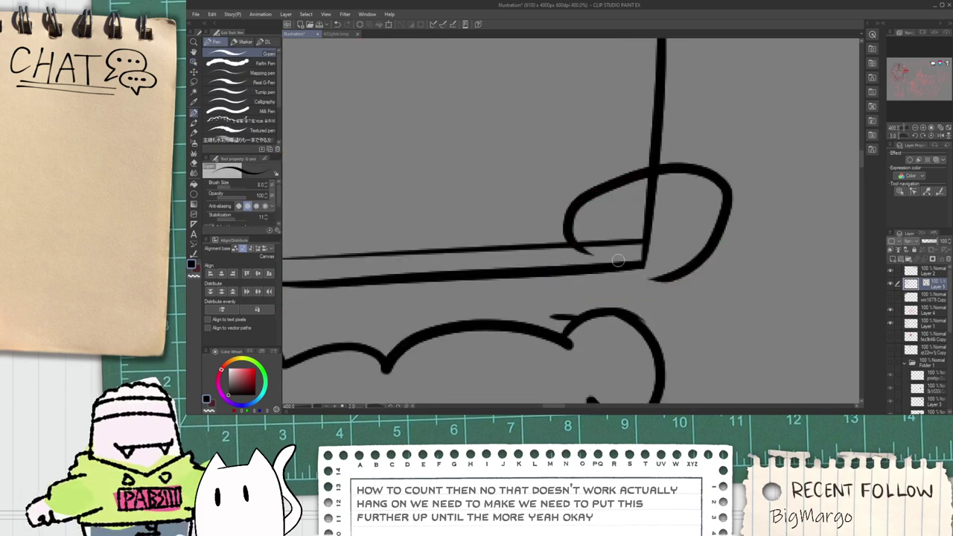
Step: Ink the underside of the pinky's tip along the cup's base and erase the cup's side line inside the finger
drag(605, 257, 650, 266)
key(ctrl+z)
mouse_move(583, 254)
mouse_down()
mouse_move(654, 255)
mouse_move(651, 242)
mouse_move(601, 287)
mouse_up()
key(e)
key(p)
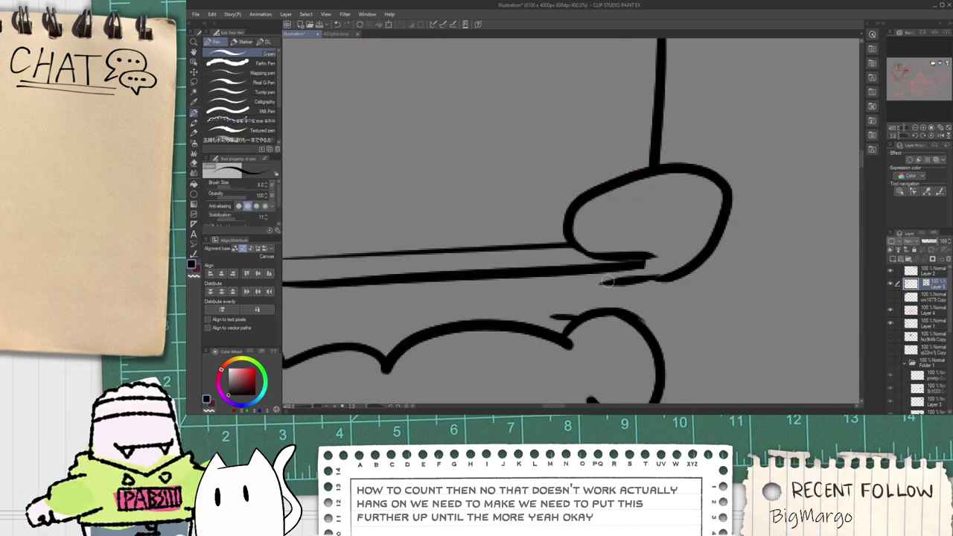
Step: Ink the pinky's lower edge down to the fluffy cuff and trim the overlapping ends where they meet
key(ctrl+z)
mouse_move(670, 274)
mouse_down()
mouse_move(575, 294)
mouse_move(527, 325)
mouse_move(588, 331)
mouse_move(593, 245)
mouse_move(602, 329)
mouse_move(643, 265)
mouse_move(629, 221)
mouse_move(557, 221)
mouse_move(613, 277)
mouse_up()
key(e)
key(p)
key(e)
key(space)
key(p)
key(e)
click(586, 306)
scroll(583, 232, up, 2)
key(ctrl+z)
scroll(577, 240, down, 5)
key(space)
scroll(620, 241, up, 1)
scroll(619, 241, up, 4)
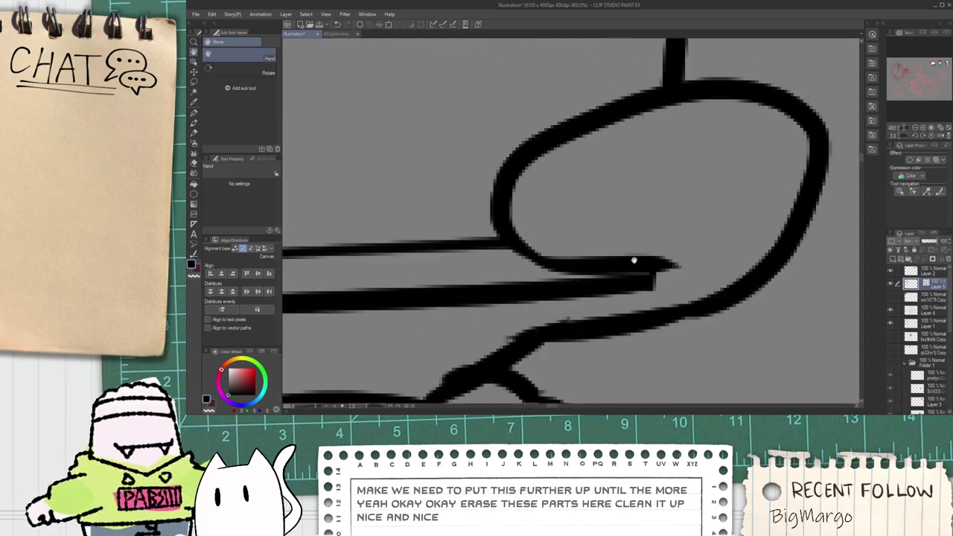
Step: Try to erase the stub of the cup's base line inside the pinky
key(e)
mouse_move(658, 263)
mouse_down()
mouse_move(660, 290)
mouse_move(640, 328)
mouse_up()
key(ctrl+z)
key(p)
Step: Ink a rounded ring finger above the pinky and erase the cup's side line and overshoots inside it
scroll(656, 281, down, 4)
key(space)
scroll(616, 280, up, 2)
key(p)
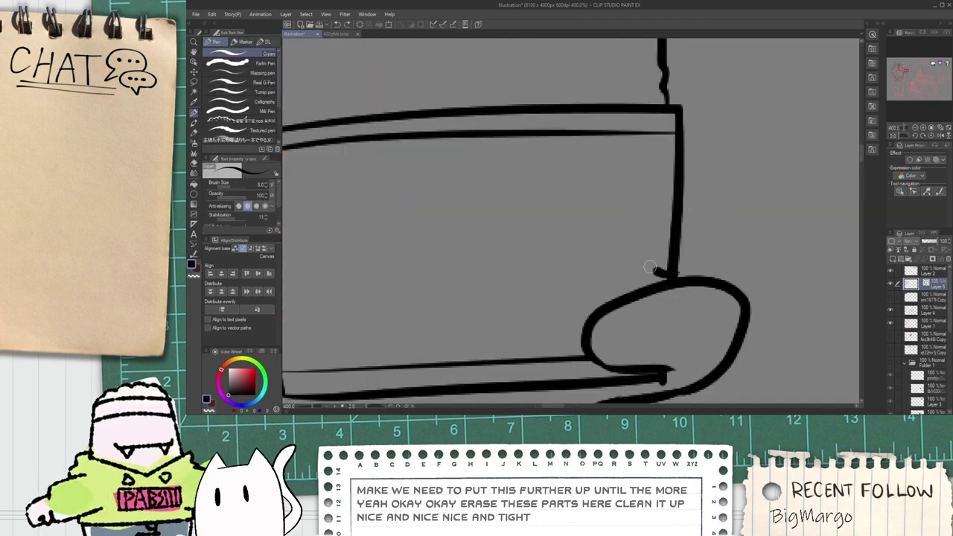
mouse_move(665, 281)
mouse_down()
mouse_move(661, 199)
mouse_move(701, 203)
mouse_up()
key(ctrl+z)
mouse_move(640, 201)
mouse_down()
mouse_move(713, 212)
mouse_move(709, 280)
mouse_up()
key(e)
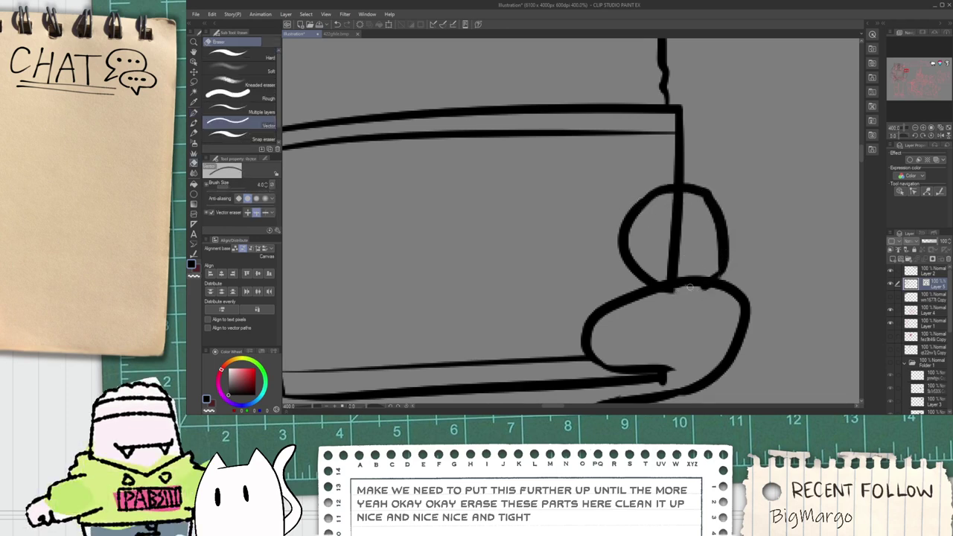
mouse_move(674, 244)
mouse_down()
mouse_move(685, 248)
mouse_move(656, 263)
mouse_up()
scroll(705, 289, down, 3)
key(space)
scroll(655, 264, up, 5)
key(p)
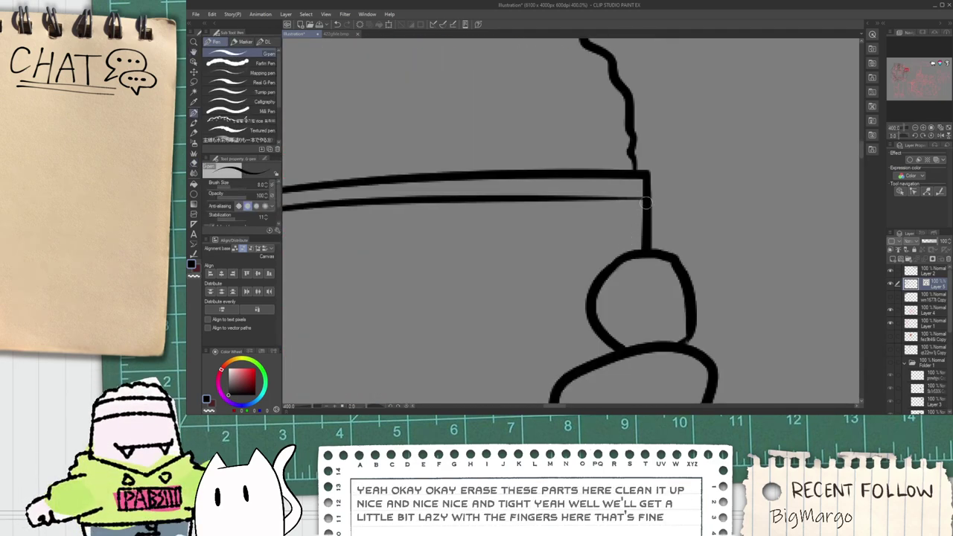
Step: Ink the middle finger's curve beside the cup's rim and the index finger above it against the topping
mouse_move(649, 179)
mouse_down()
mouse_move(715, 222)
mouse_move(674, 257)
mouse_up()
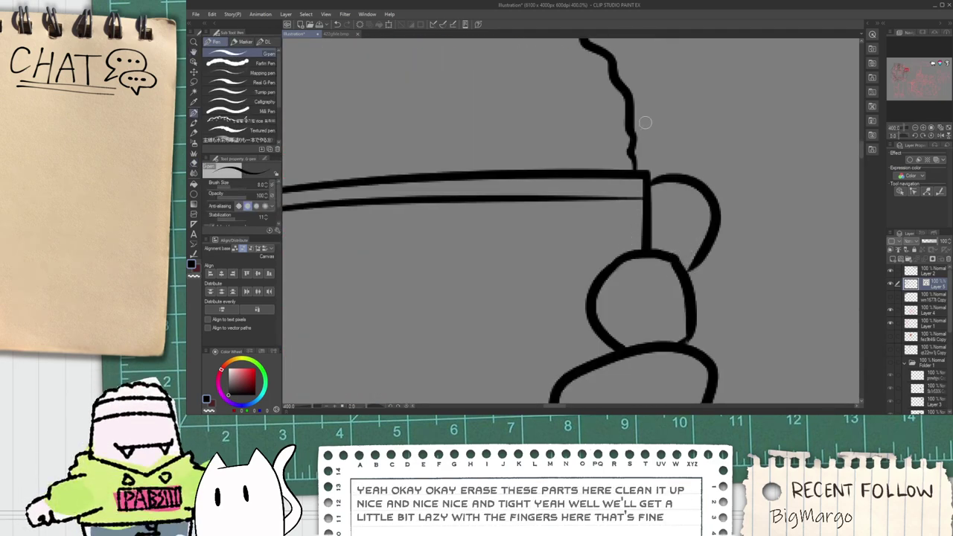
key(space)
drag(673, 134, 623, 204)
mouse_move(584, 146)
mouse_down()
mouse_move(683, 183)
mouse_move(635, 244)
mouse_up()
key(ctrl+z)
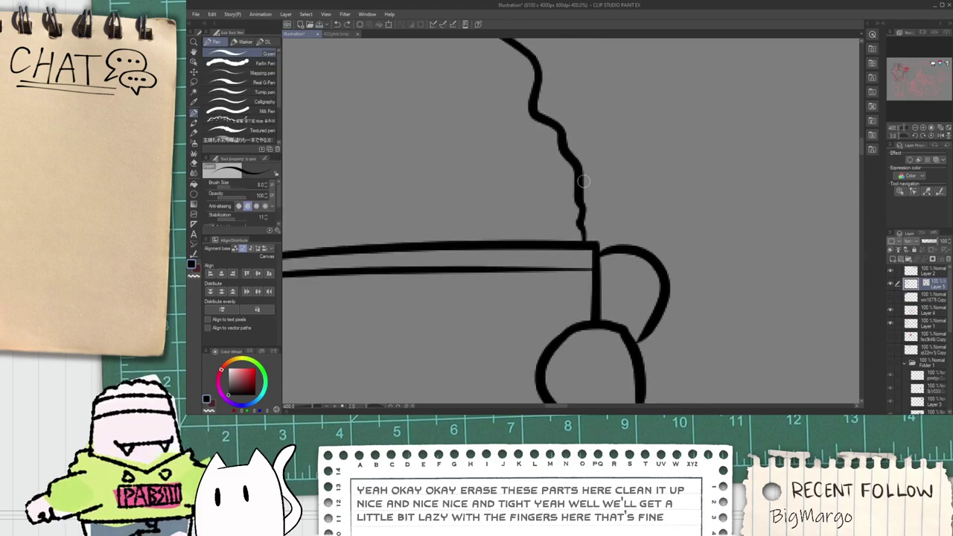
mouse_move(582, 166)
mouse_down()
mouse_move(647, 233)
mouse_move(623, 296)
mouse_move(627, 286)
mouse_up()
key(e)
scroll(624, 291, down, 7)
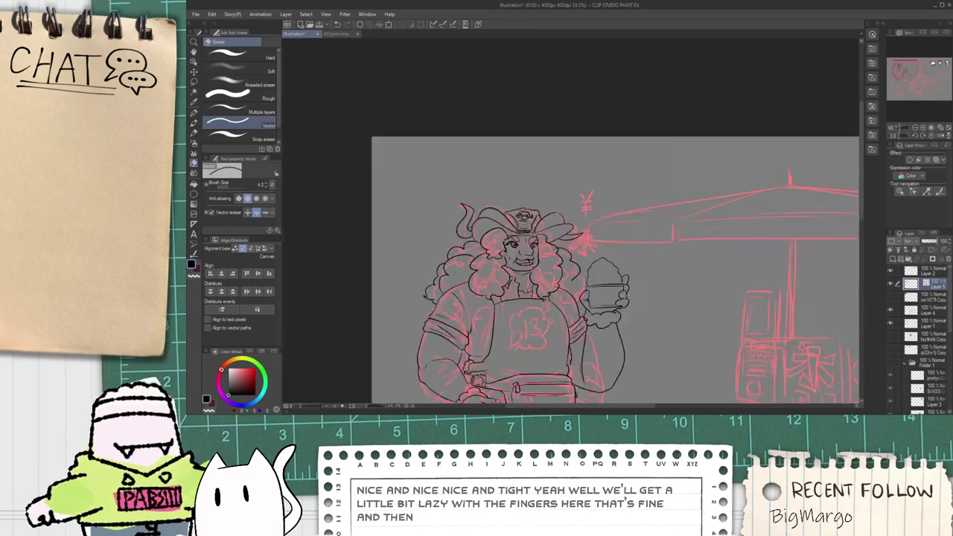
Step: Re-ink the pinky as an upright rounded finger from the cup's base corner to the hand's outer edge, erasing its old outer curve
scroll(609, 283, up, 8)
key(p)
scroll(609, 284, up, 2)
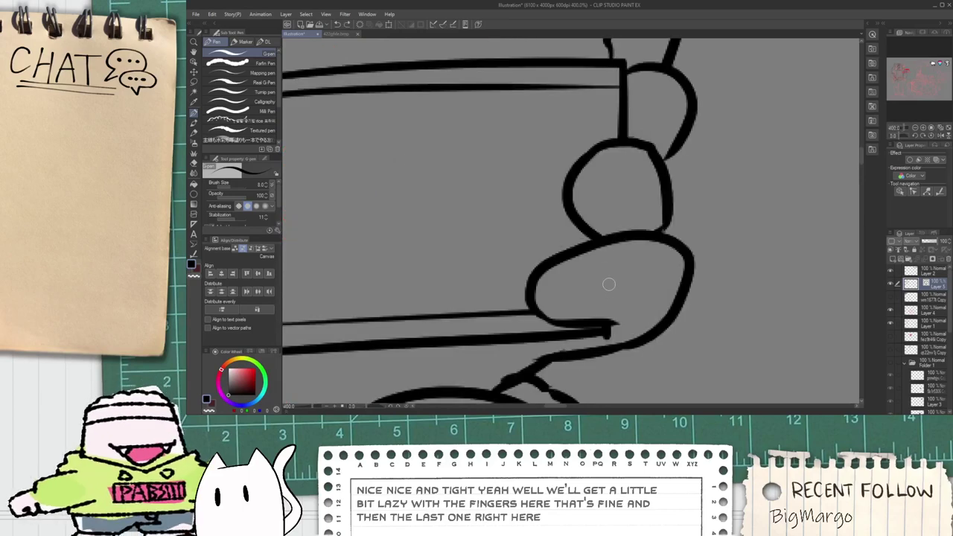
mouse_move(608, 329)
mouse_down()
mouse_move(570, 257)
mouse_move(600, 234)
mouse_up()
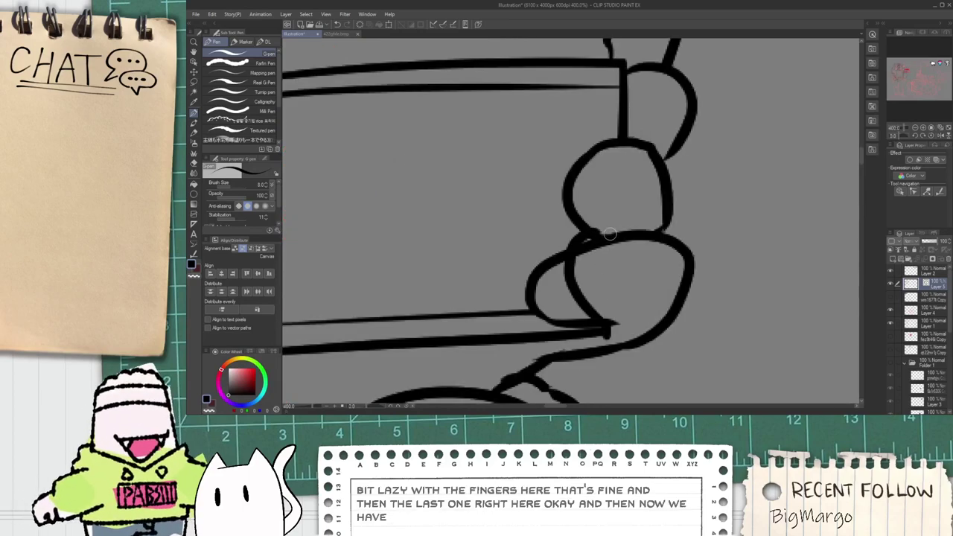
key(ctrl+z)
drag(600, 321, 579, 221)
key(ctrl+z)
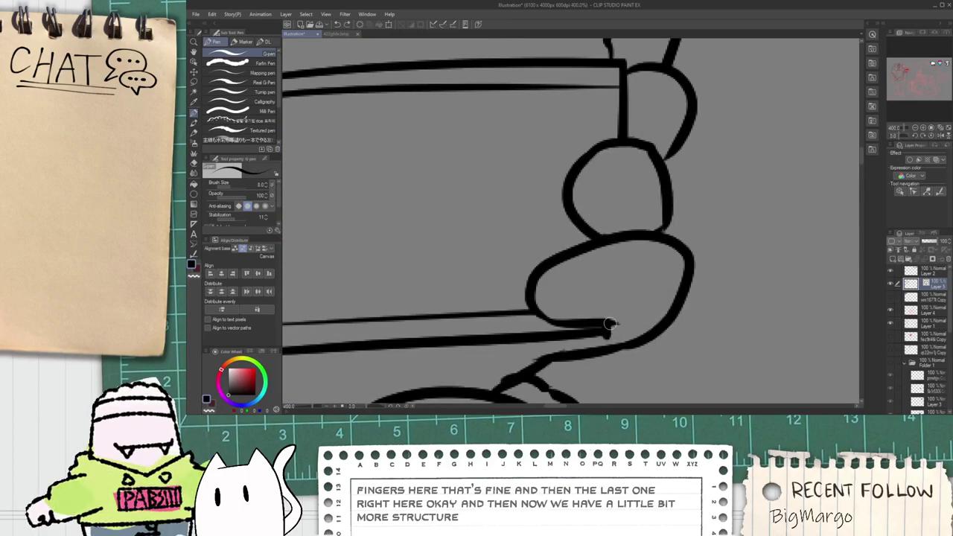
mouse_move(607, 326)
mouse_down()
mouse_move(584, 224)
mouse_move(595, 215)
mouse_move(674, 331)
mouse_up()
key(ctrl+z)
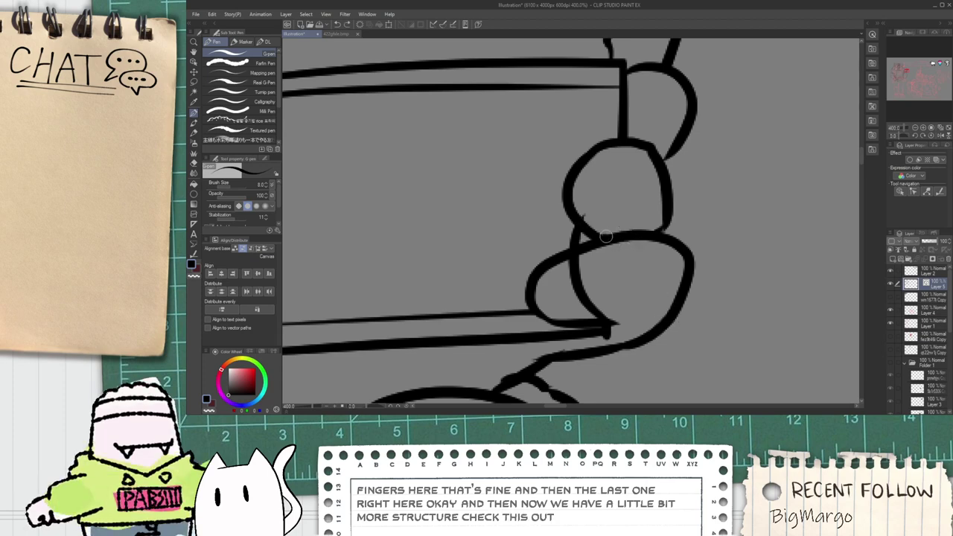
drag(590, 213, 691, 312)
key(e)
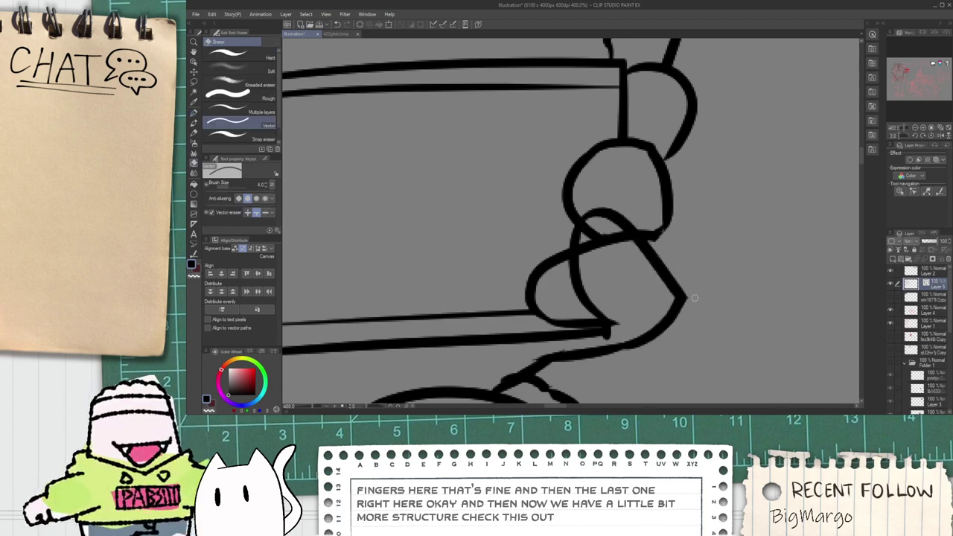
Step: Extend the ring finger's outer edge down to the pinky and erase the overlapping lines inside the pinky
scroll(638, 222, up, 2)
key(p)
drag(700, 197, 683, 341)
key(e)
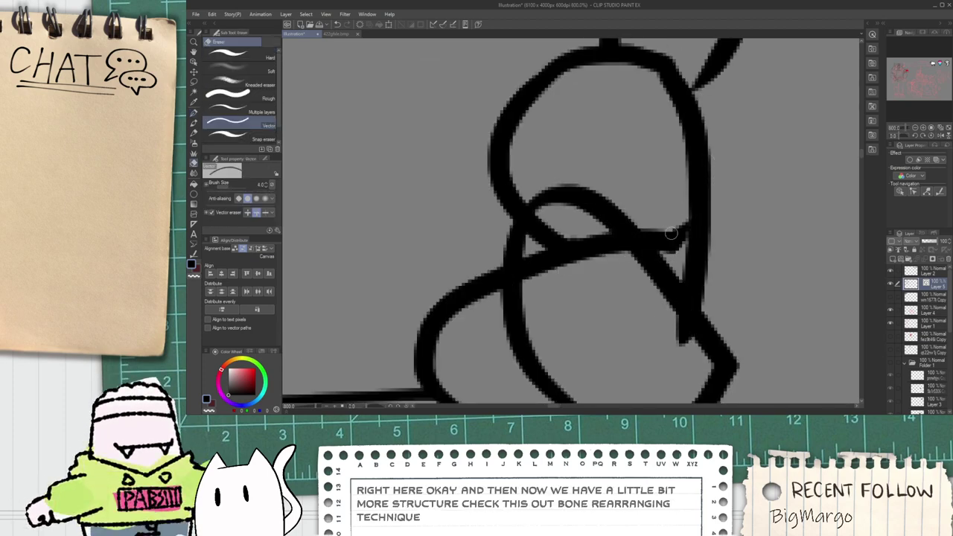
drag(675, 234, 680, 259)
mouse_move(669, 318)
mouse_down()
mouse_move(681, 331)
mouse_move(656, 239)
mouse_move(588, 238)
mouse_move(568, 252)
mouse_up()
Step: Delete the old pinky's leftover curved tip above the cup's base
scroll(565, 265, down, 2)
key(space)
drag(560, 310, 599, 216)
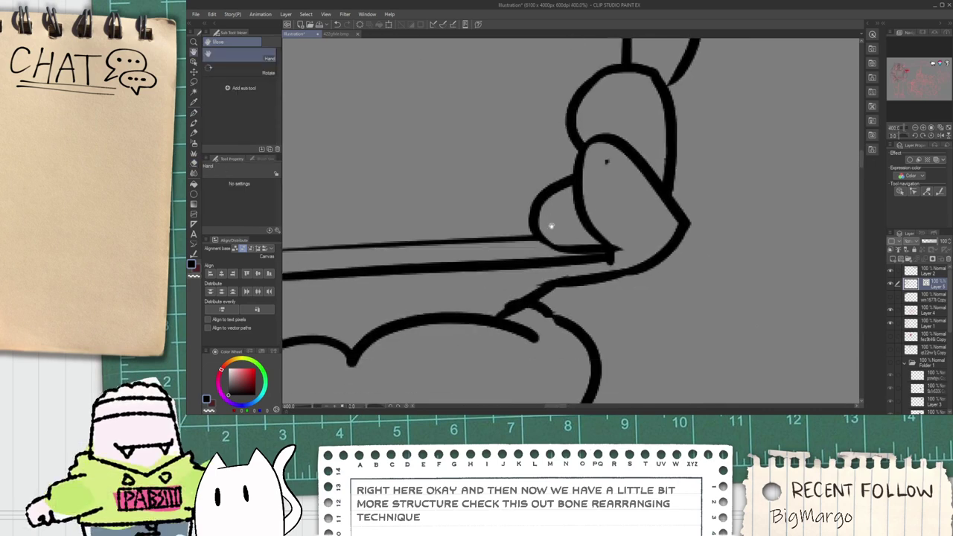
key(o)
click(555, 203)
key(Delete)
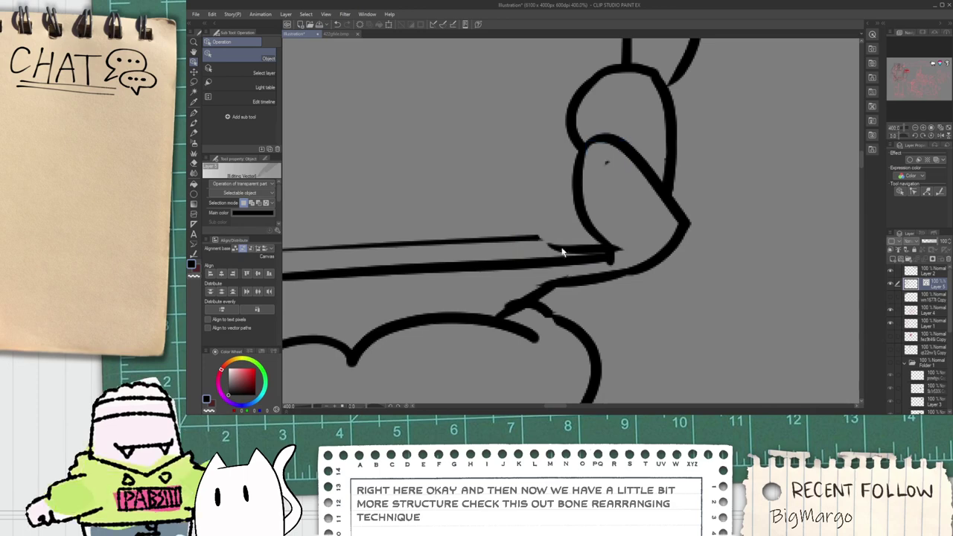
Step: Remove the last old pinky fragment and extend the cup's thin base line to the new pinky
click(550, 240)
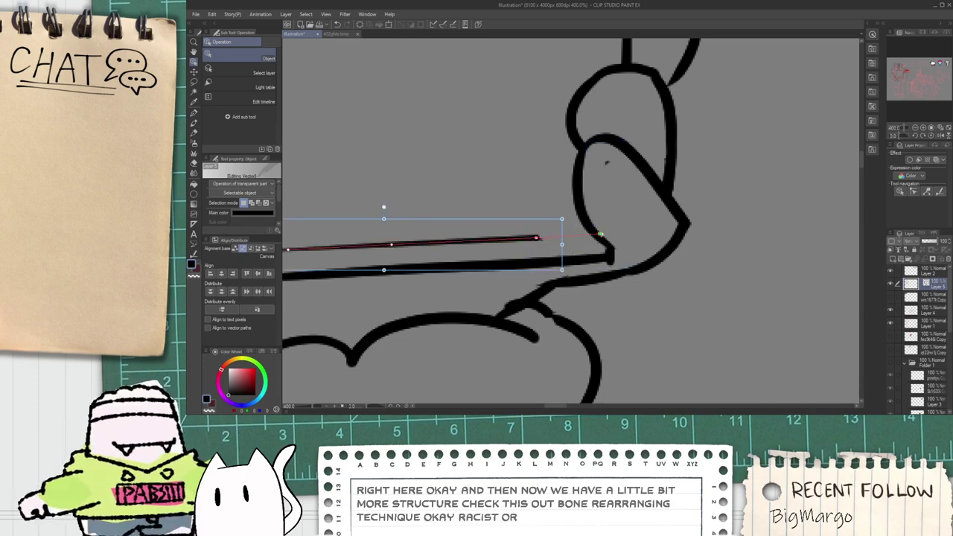
drag(541, 239, 631, 238)
key(e)
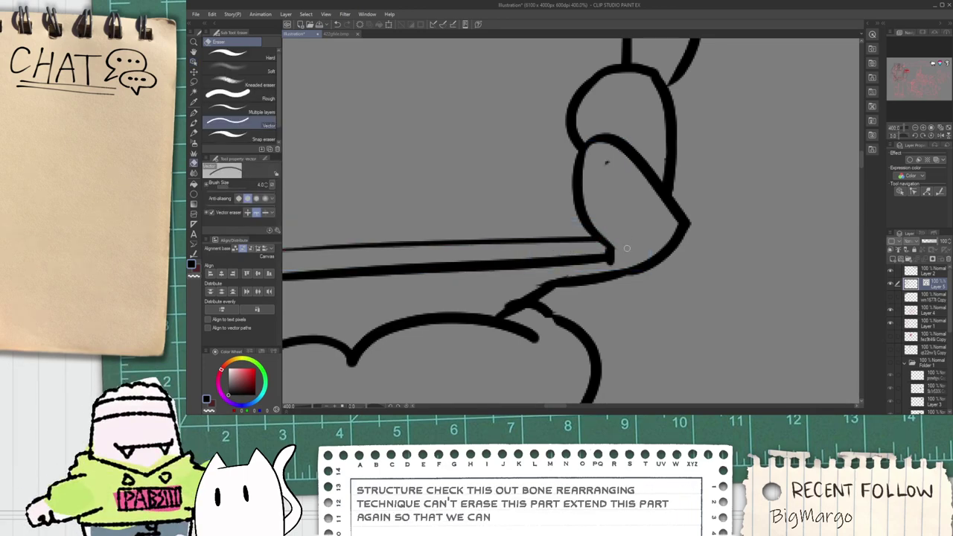
Step: Ink the middle finger wrapping over the cup's rim corner and erase the cup's lines inside it
scroll(607, 163, down, 4)
scroll(618, 130, up, 6)
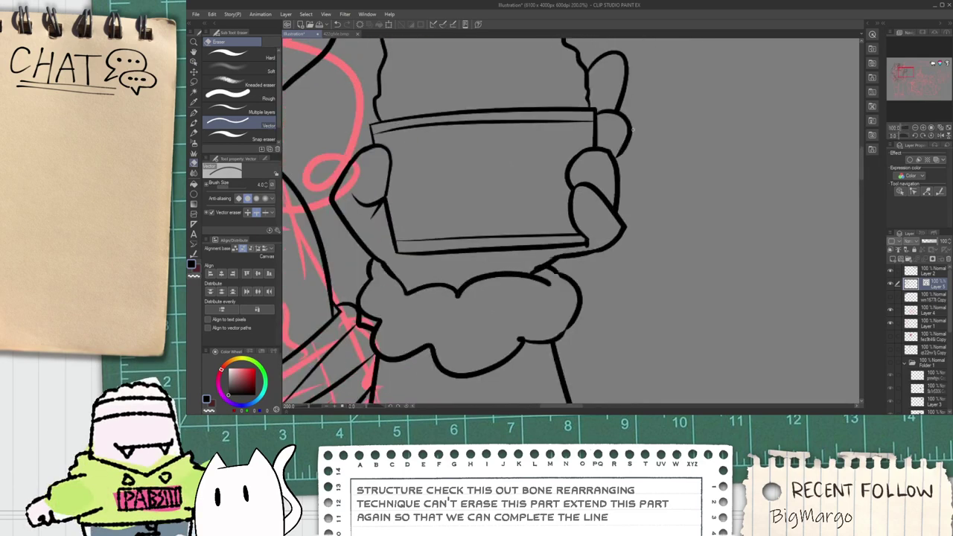
key(p)
mouse_move(519, 166)
mouse_down()
mouse_move(563, 237)
mouse_move(567, 72)
mouse_move(602, 91)
mouse_move(681, 175)
mouse_up()
key(e)
drag(597, 119, 574, 157)
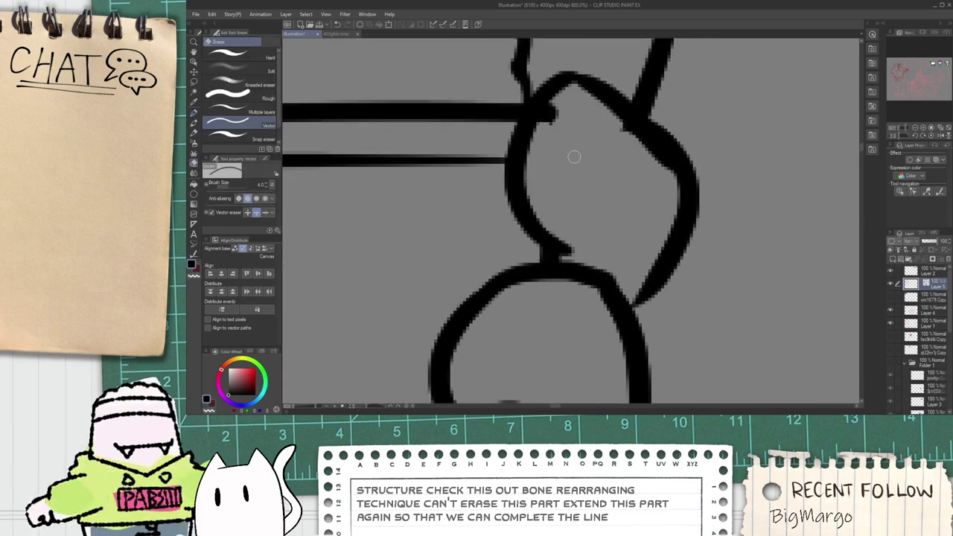
scroll(622, 141, down, 5)
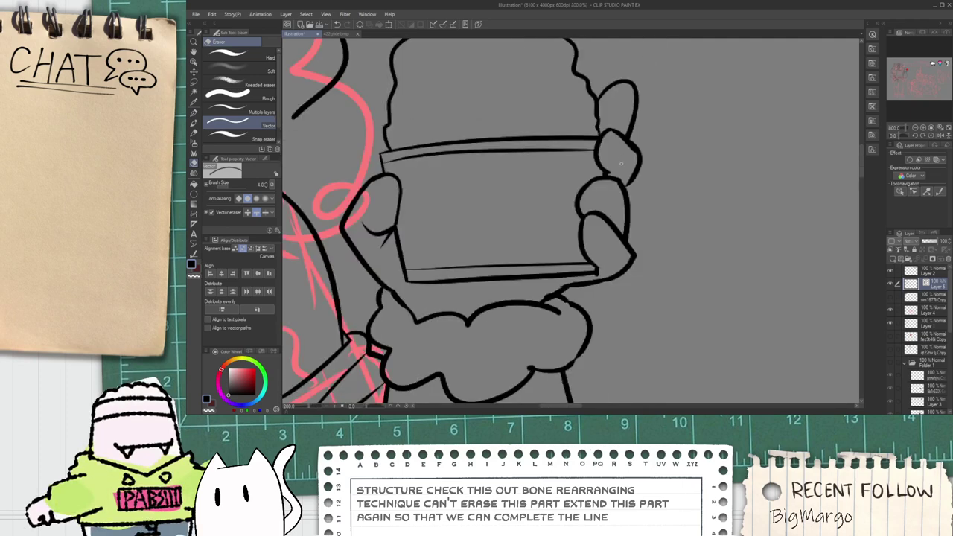
key(space)
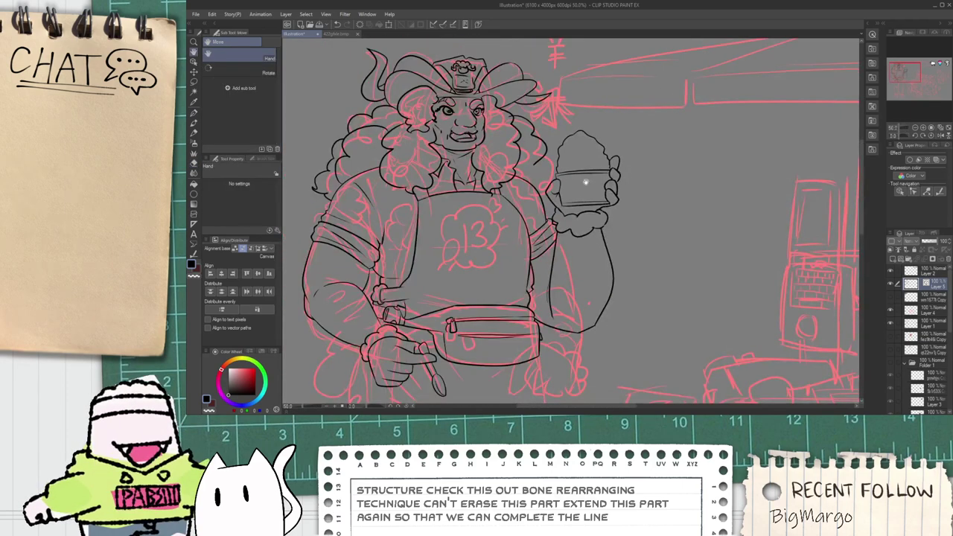
scroll(586, 183, up, 4)
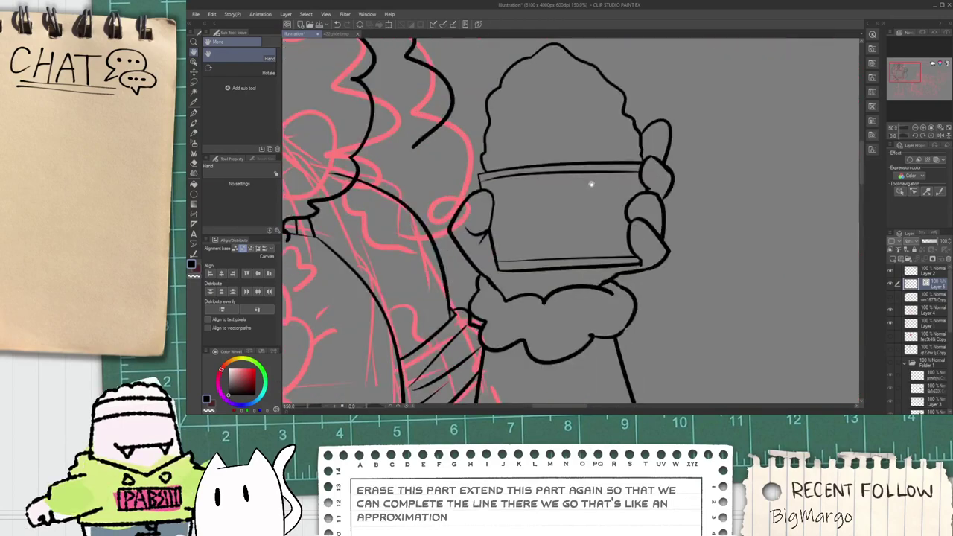
scroll(610, 253, down, 4)
scroll(575, 231, up, 2)
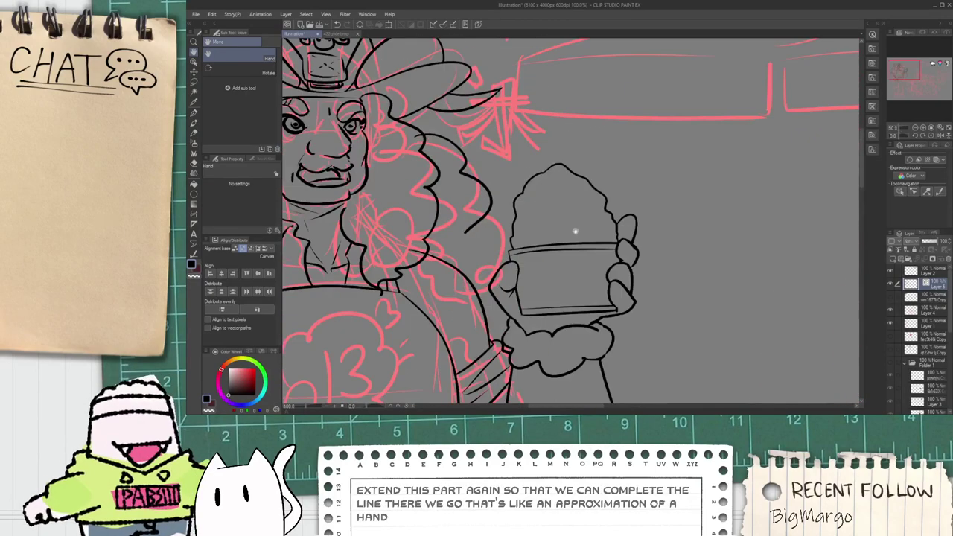
scroll(563, 263, down, 2)
scroll(549, 257, up, 4)
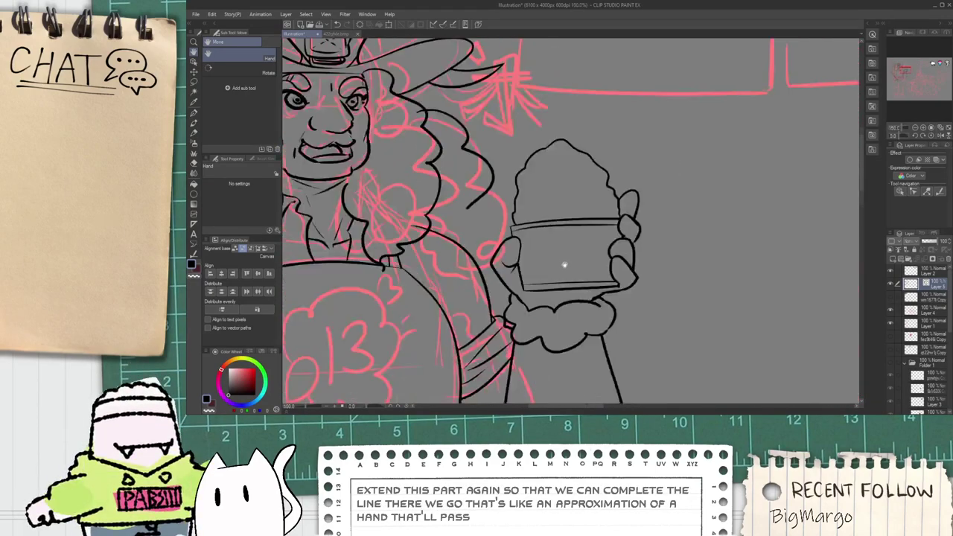
Step: Ink the fluffy scalloped apron bow hanging behind the lowered forearm and erase its line ends overlapping the arm
scroll(565, 265, down, 1)
drag(574, 350, 576, 202)
drag(489, 317, 630, 262)
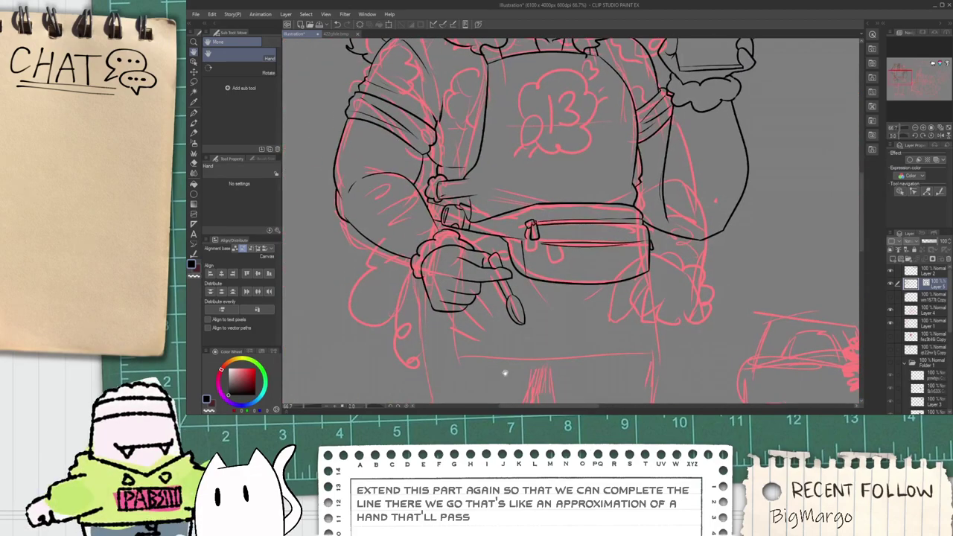
drag(508, 345, 505, 298)
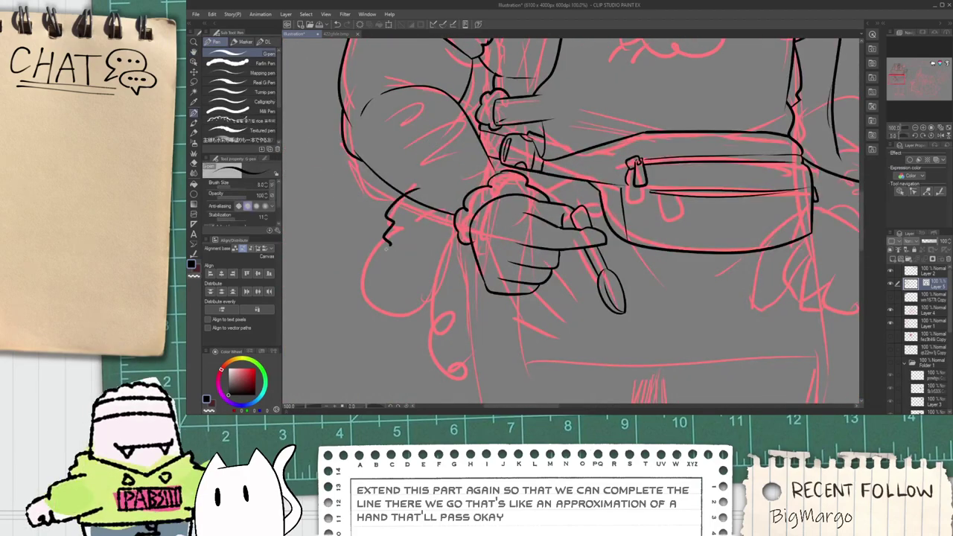
drag(385, 245, 445, 302)
mouse_move(426, 236)
mouse_down()
mouse_move(410, 321)
mouse_move(475, 357)
mouse_up()
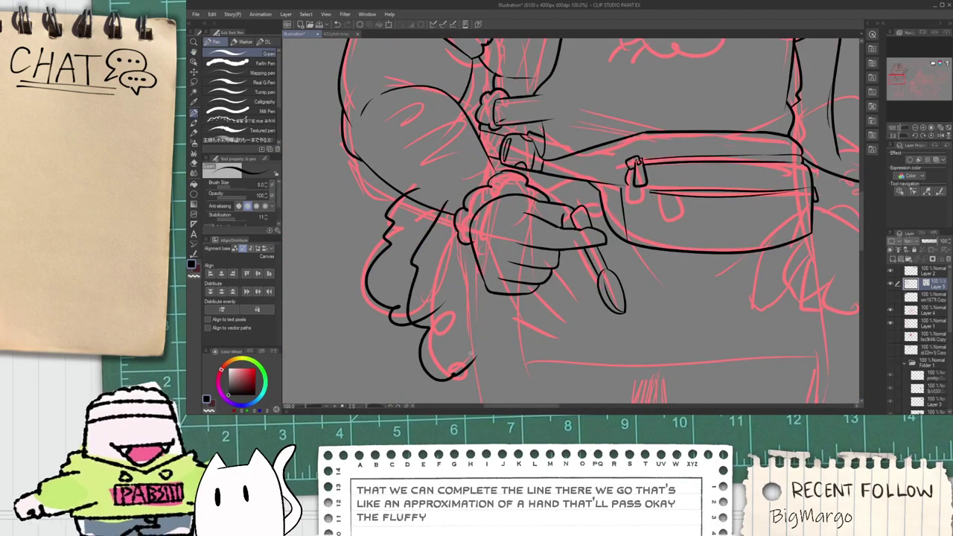
key(e)
scroll(417, 214, up, 1)
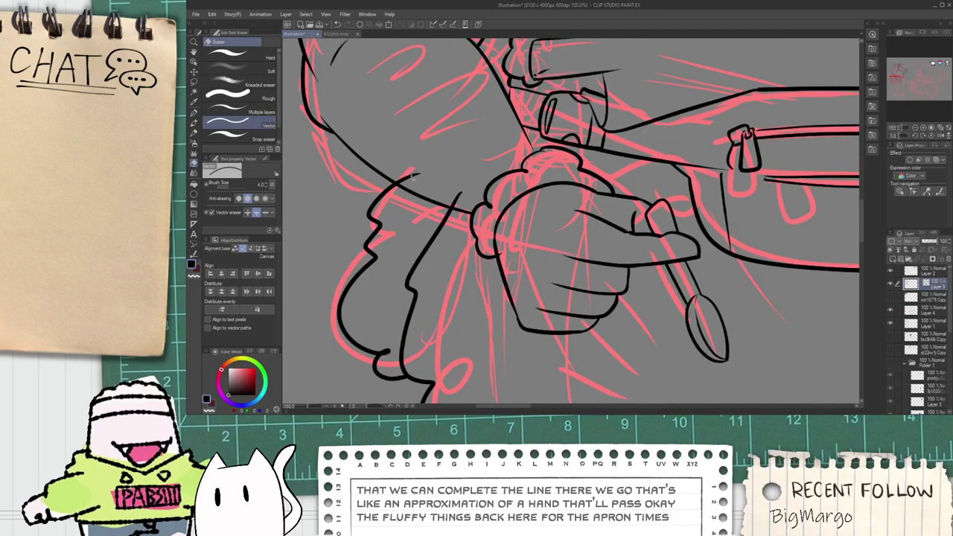
drag(414, 178, 458, 198)
Step: Try inking short, loose hair strokes over the lowered arm, from the forearm up to the sleeve band
drag(397, 112, 454, 236)
scroll(414, 224, up, 1)
key(p)
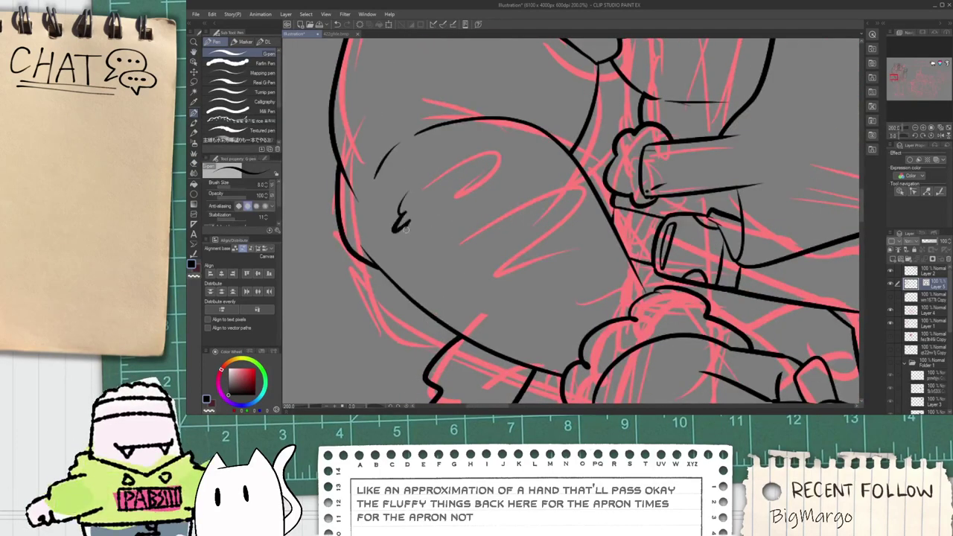
mouse_move(434, 180)
mouse_down()
mouse_move(487, 172)
mouse_move(438, 225)
mouse_move(516, 181)
mouse_move(518, 225)
mouse_up()
drag(447, 249, 430, 283)
mouse_move(532, 219)
mouse_down()
mouse_move(564, 256)
mouse_move(554, 272)
mouse_up()
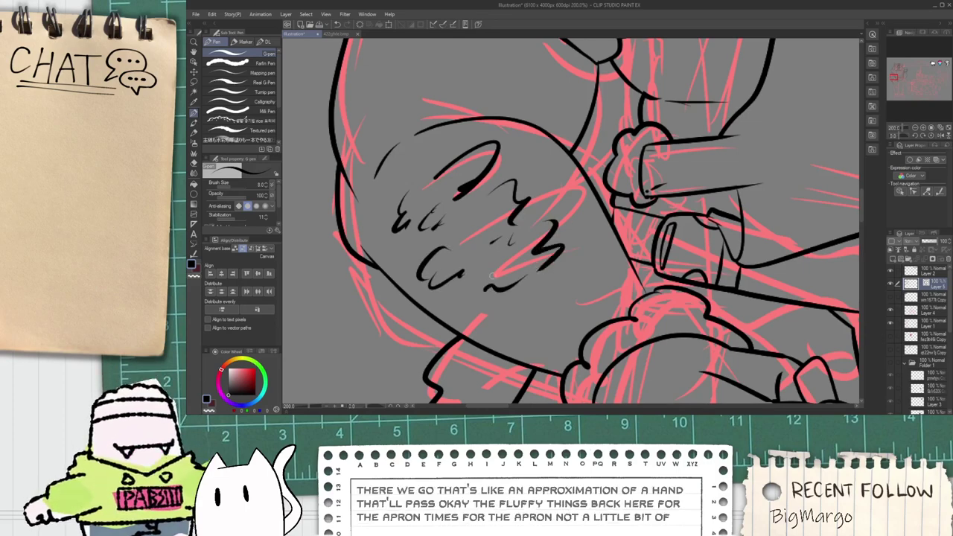
mouse_move(477, 317)
mouse_down()
mouse_move(521, 277)
mouse_move(525, 331)
mouse_up()
drag(558, 291, 597, 260)
drag(615, 276, 589, 321)
scroll(603, 320, down, 1)
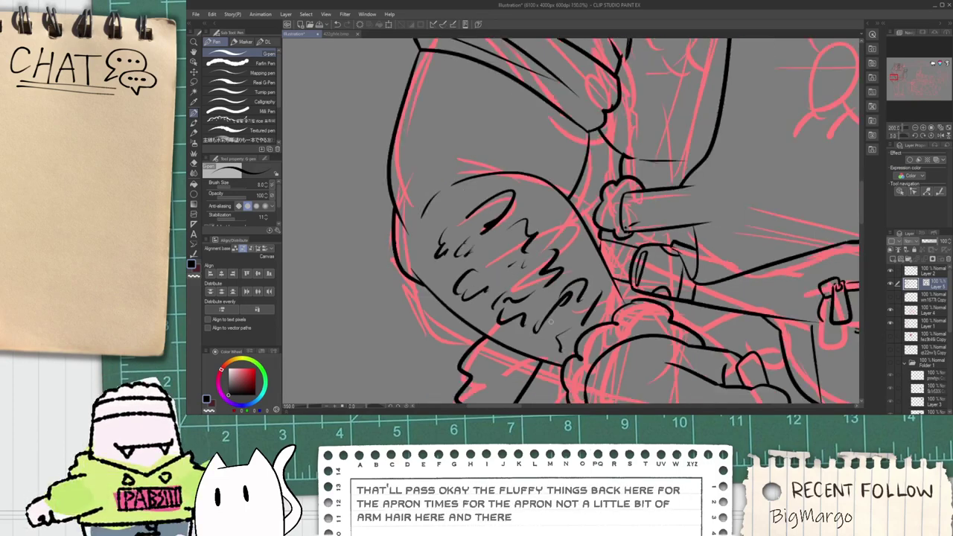
drag(479, 226, 500, 341)
drag(431, 286, 434, 279)
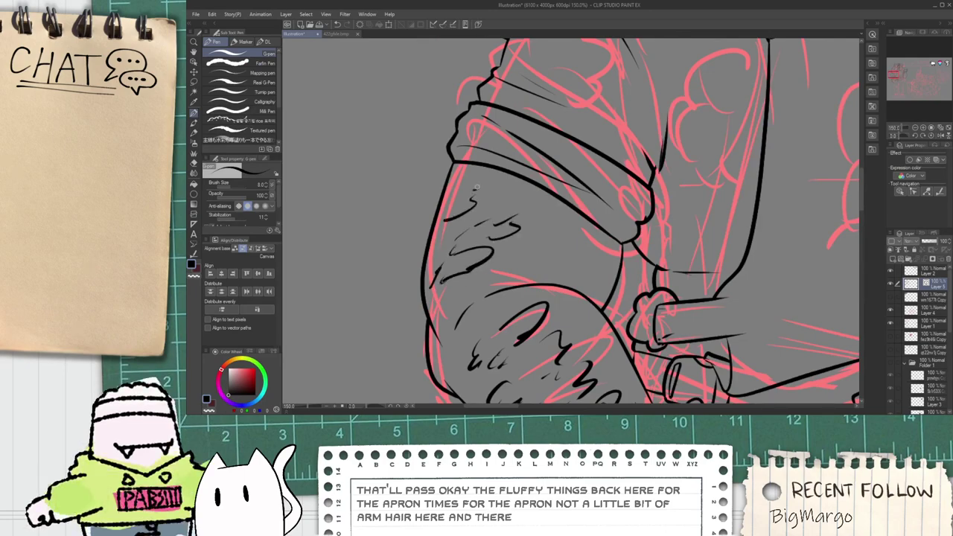
drag(495, 193, 520, 188)
Step: Try a jagged hair tuft on the raised forearm's outer edge near the elbow, erasing the overlapping arm line
scroll(528, 189, down, 3)
drag(780, 220, 638, 256)
scroll(634, 262, up, 2)
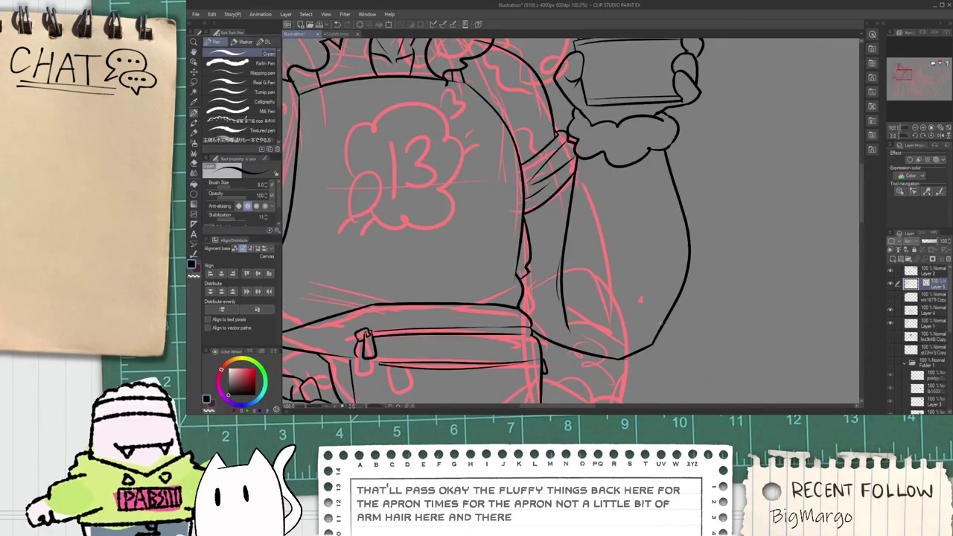
scroll(662, 324, up, 1)
scroll(676, 307, up, 1)
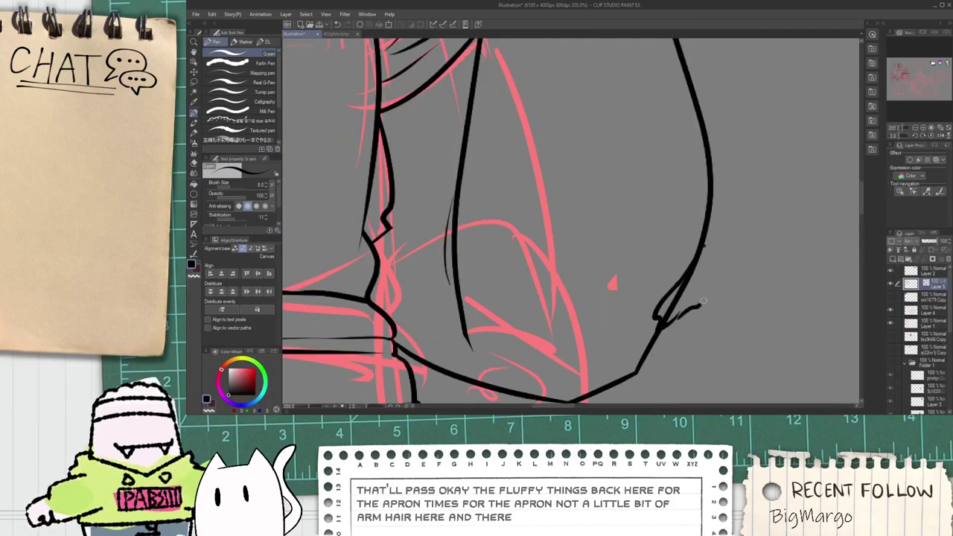
drag(702, 301, 705, 244)
key(e)
drag(689, 278, 674, 288)
scroll(673, 288, down, 1)
scroll(674, 288, up, 1)
Step: Try a second hair tuft higher on the raised forearm and erase the arm outline running through it
mouse_move(687, 221)
mouse_down()
mouse_move(657, 321)
mouse_move(637, 308)
mouse_move(666, 224)
mouse_move(686, 216)
mouse_move(686, 296)
mouse_up()
key(e)
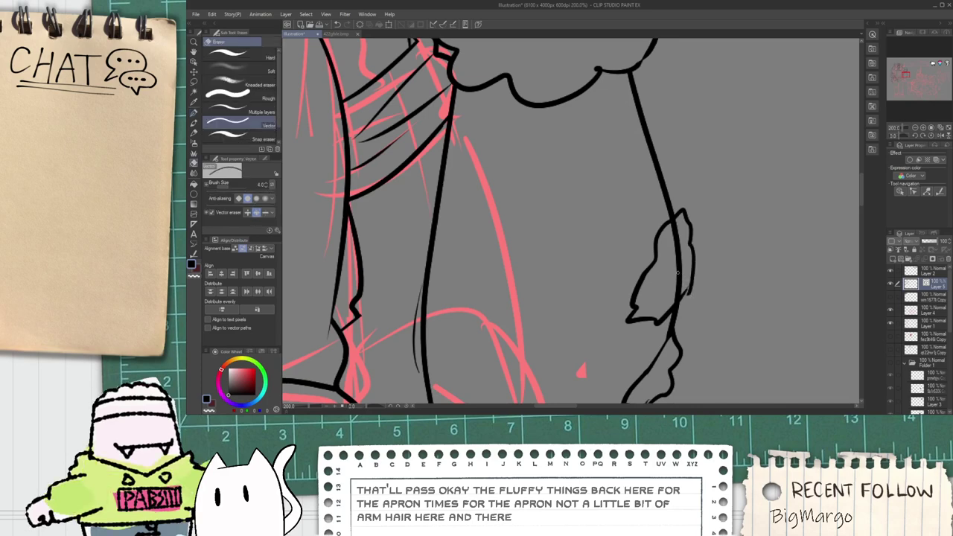
drag(685, 255, 673, 261)
scroll(671, 202, up, 2)
key(p)
drag(671, 204, 695, 216)
key(e)
scroll(685, 231, down, 2)
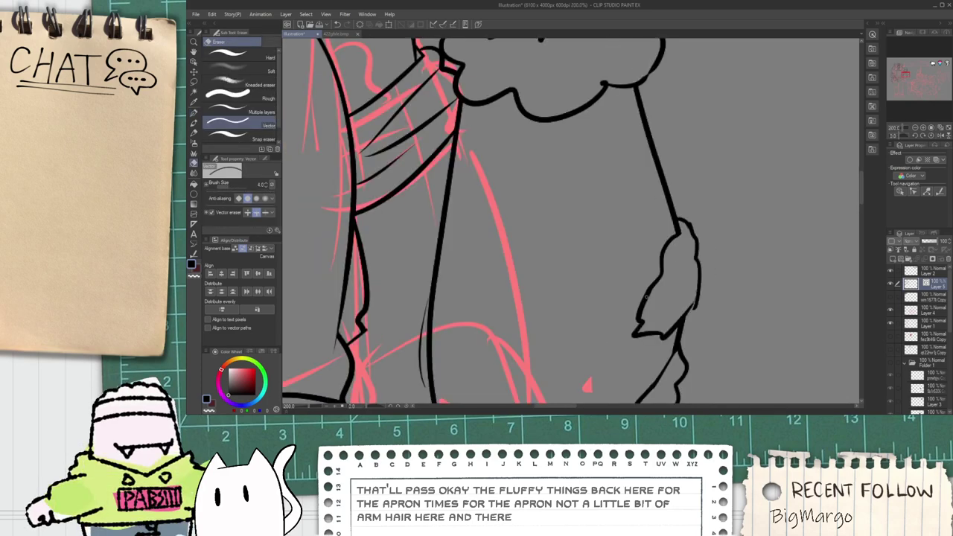
Step: Try a third hair tuft between the two on the raised forearm's outer edge
key(p)
mouse_move(639, 284)
mouse_down()
mouse_move(696, 236)
mouse_move(701, 215)
mouse_move(711, 231)
mouse_move(685, 262)
mouse_up()
key(e)
key(ctrl+z)
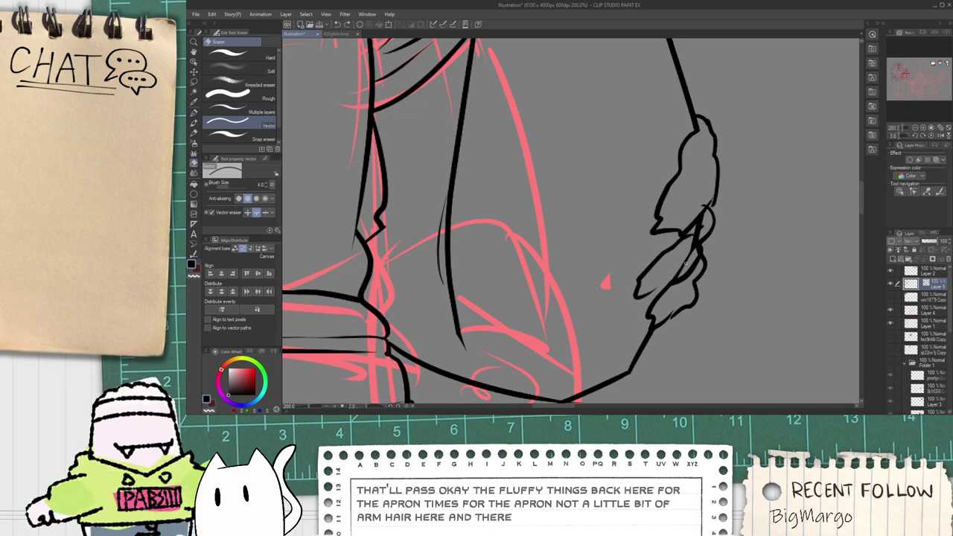
Step: Review the whole figure and undo all the hair strokes on both arms
scroll(678, 235, down, 6)
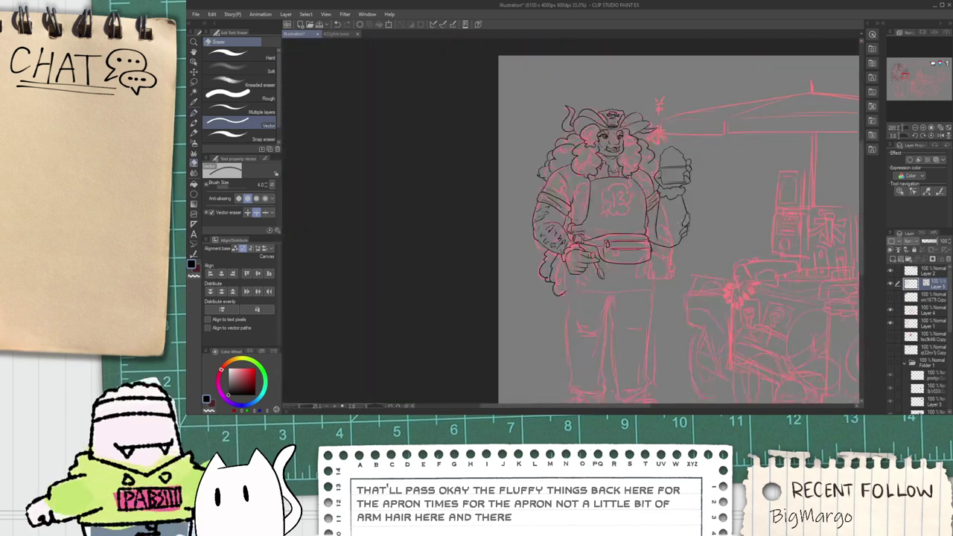
drag(680, 216, 679, 235)
scroll(677, 234, up, 1)
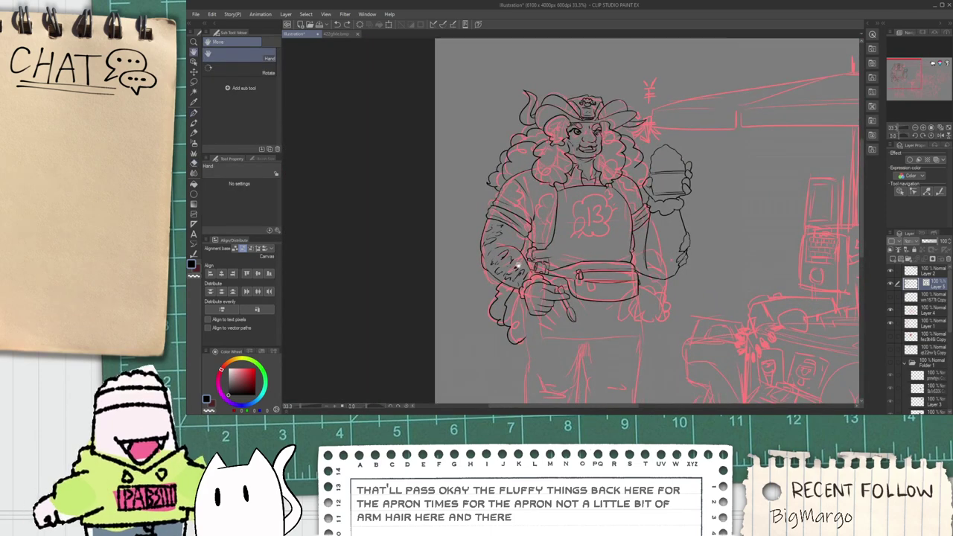
scroll(510, 281, up, 1)
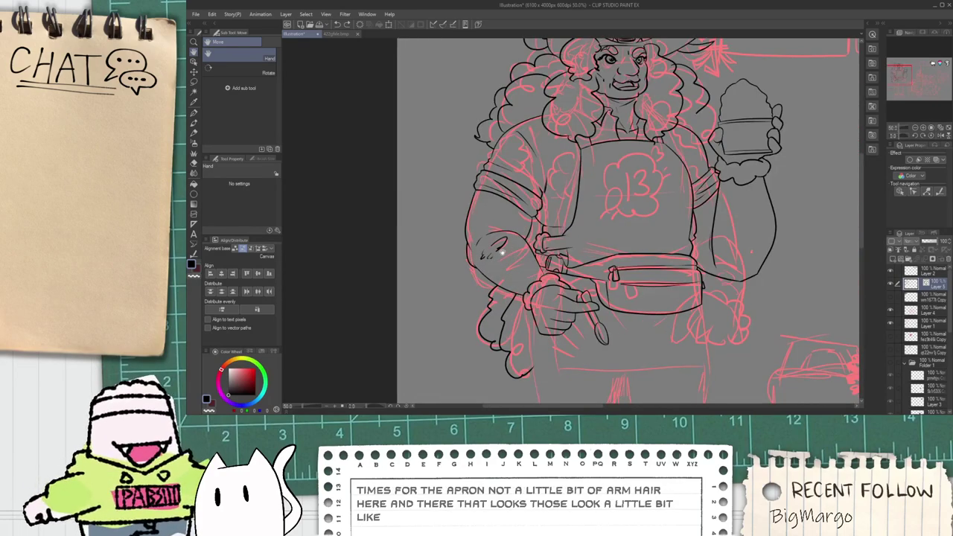
scroll(512, 285, up, 2)
key(e)
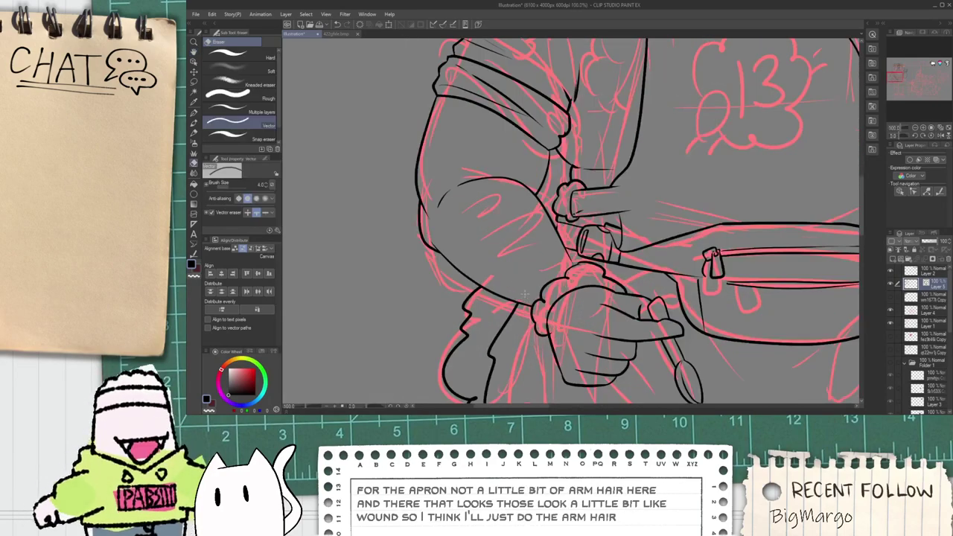
Step: Ink the apron skirt's side edge below the spoon-holding fist and its long bottom hem
scroll(521, 292, down, 2)
key(space)
drag(576, 330, 485, 238)
drag(622, 214, 614, 243)
scroll(613, 243, up, 1)
scroll(603, 216, down, 1)
key(p)
scroll(471, 227, up, 1)
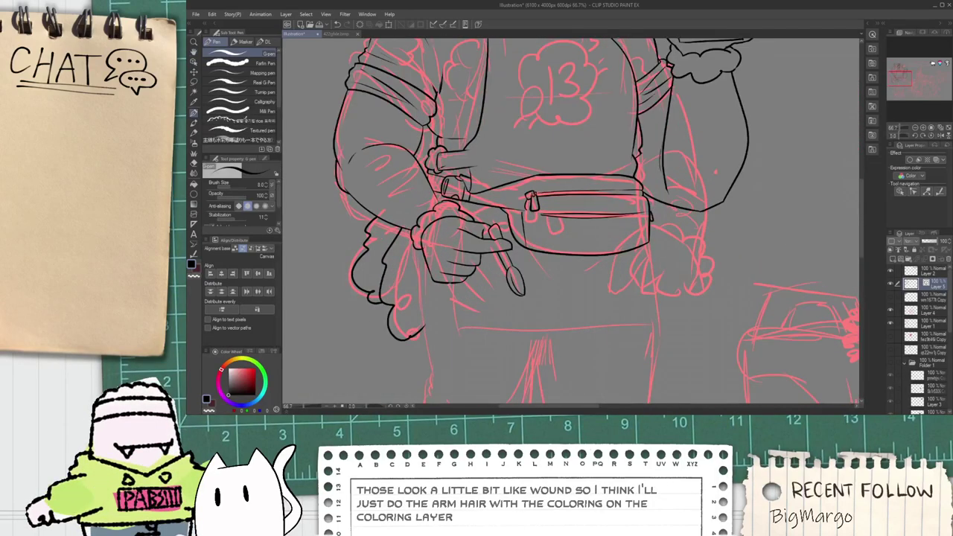
drag(481, 343, 705, 328)
scroll(660, 256, up, 2)
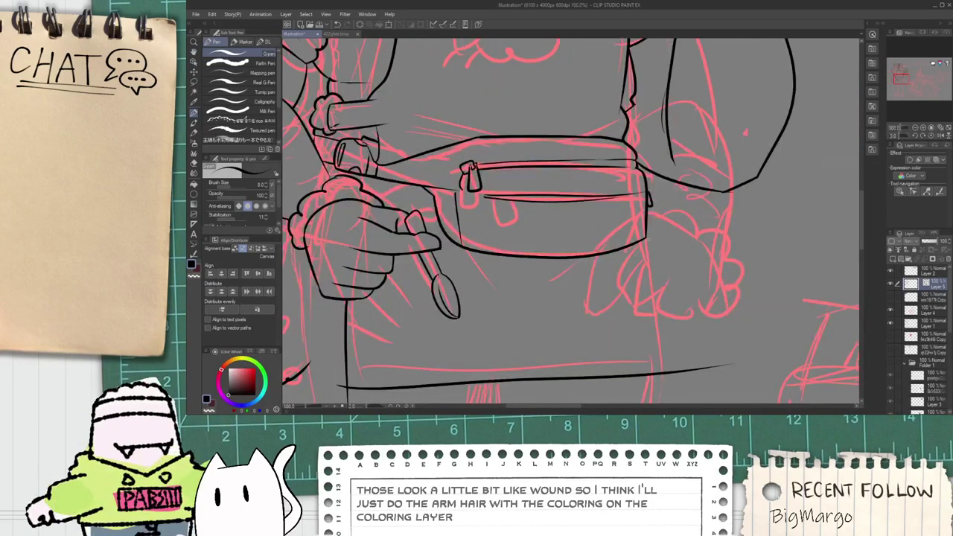
Step: Ink the apron skirt's opposite side edge below the waist bag and erase the lines overshooting the hem corners
drag(646, 210, 667, 307)
key(ctrl+z)
drag(654, 231, 681, 372)
key(e)
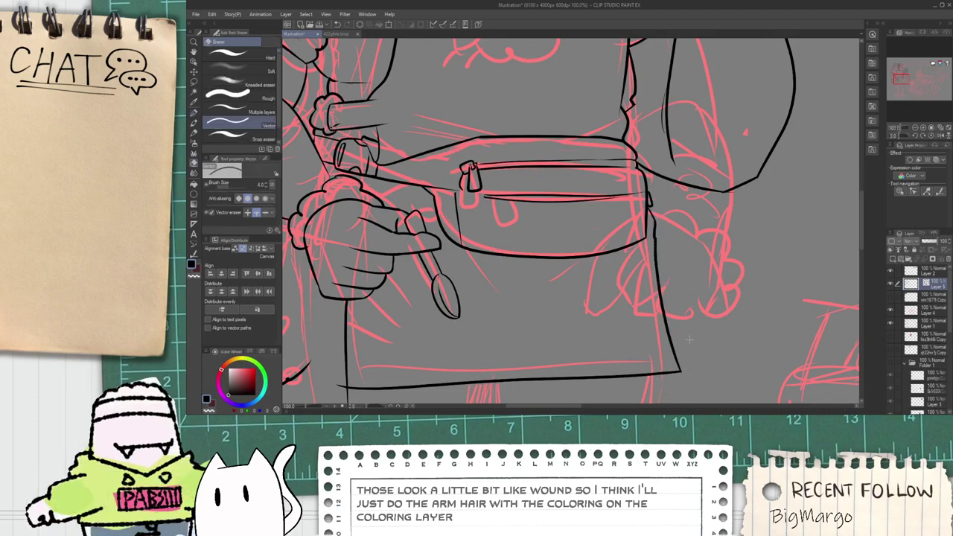
drag(340, 384, 349, 398)
scroll(374, 355, down, 1)
key(space)
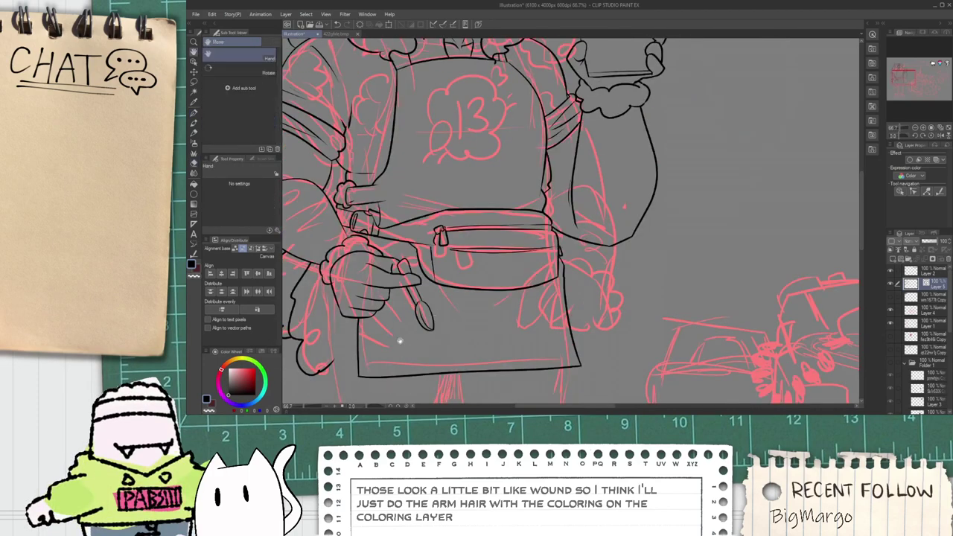
Step: Ink the outer and inner thigh lines of the leg below the spoon-holding hand, erasing the tip above the hem
drag(398, 340, 521, 261)
key(space)
drag(455, 255, 472, 190)
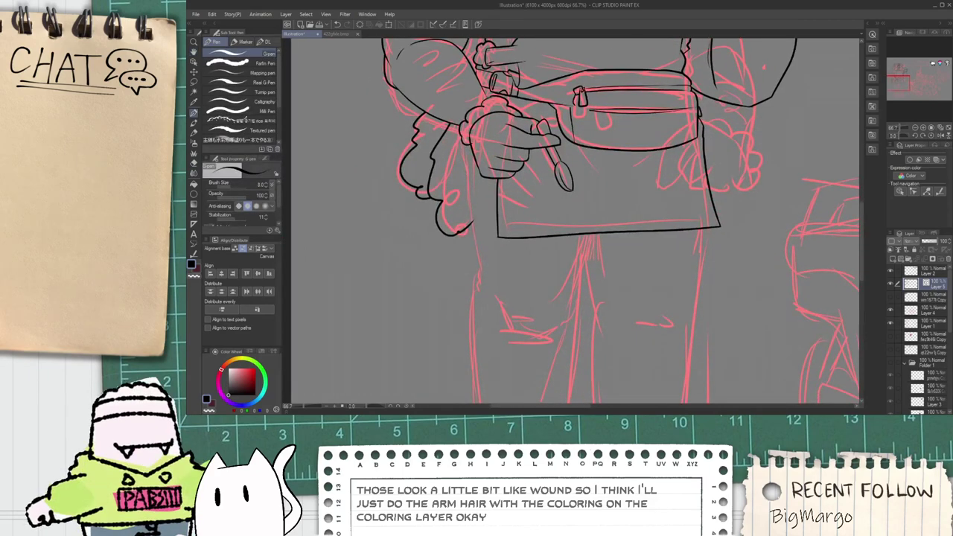
scroll(467, 142, up, 2)
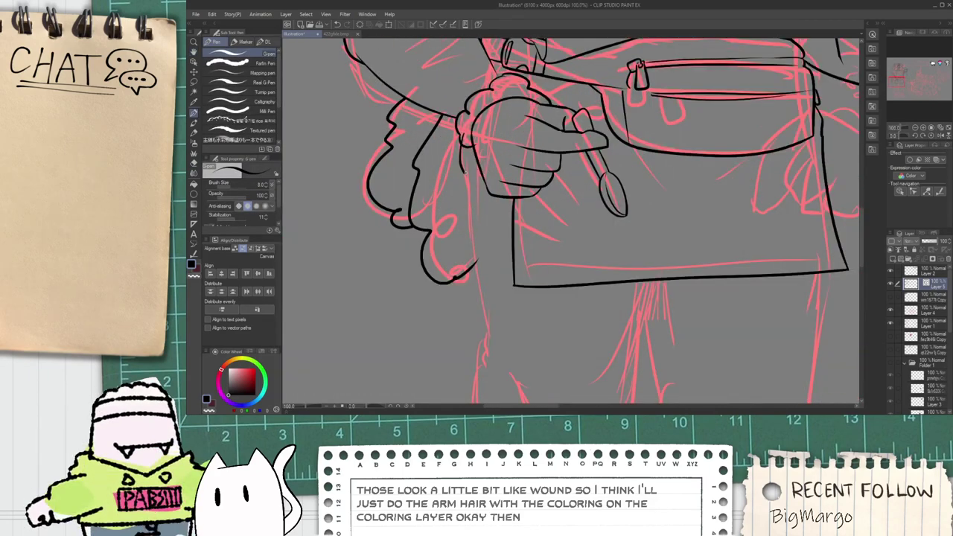
scroll(460, 145, down, 2)
scroll(460, 145, up, 2)
scroll(461, 146, down, 2)
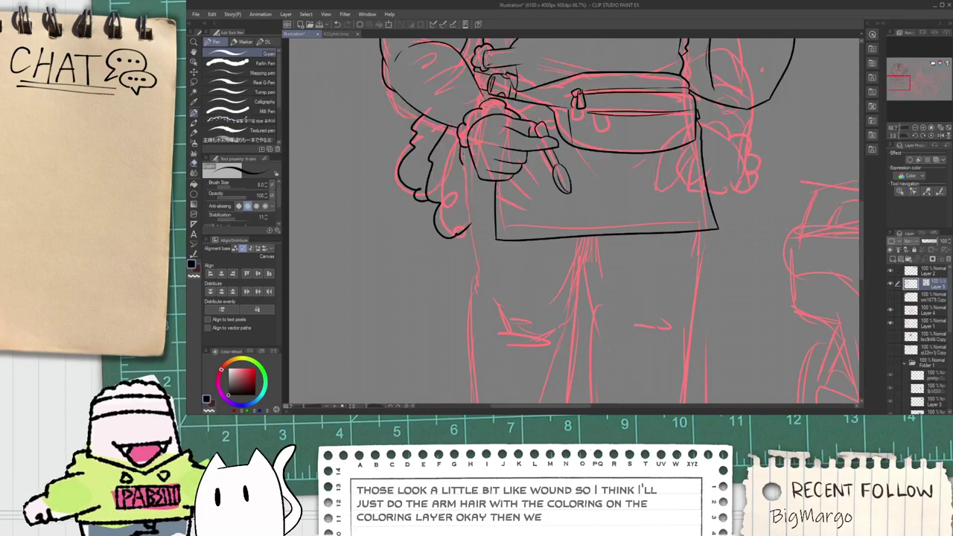
drag(463, 153, 484, 317)
drag(596, 229, 550, 352)
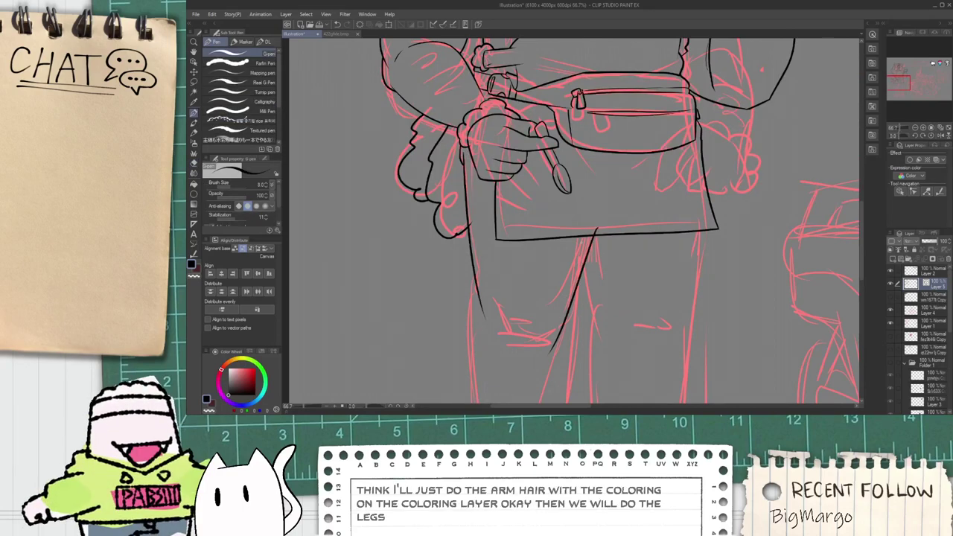
key(e)
click(595, 231)
key(ctrl+z)
click(596, 230)
Step: Ink the same trouser leg's outer and inner lines from the knee down towards the ankle
key(p)
drag(465, 302, 467, 238)
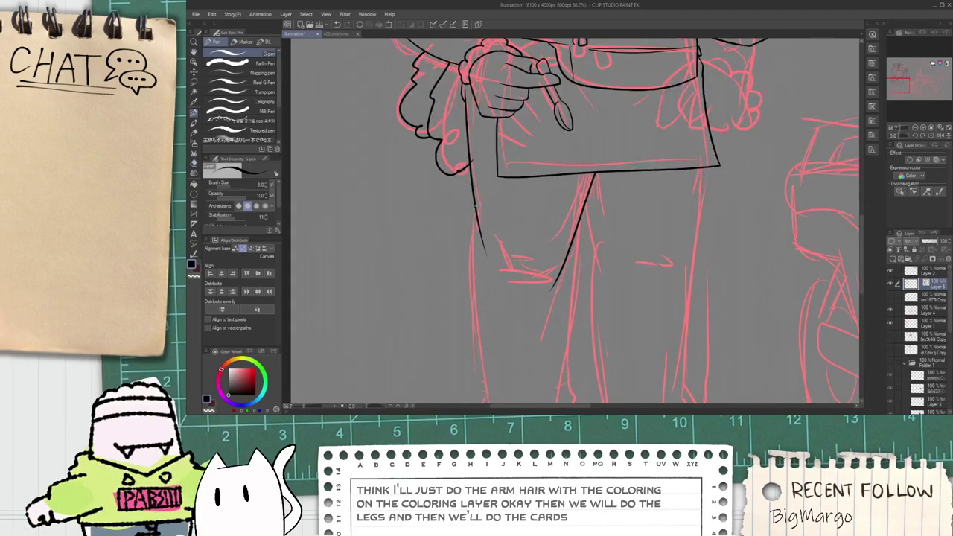
key(e)
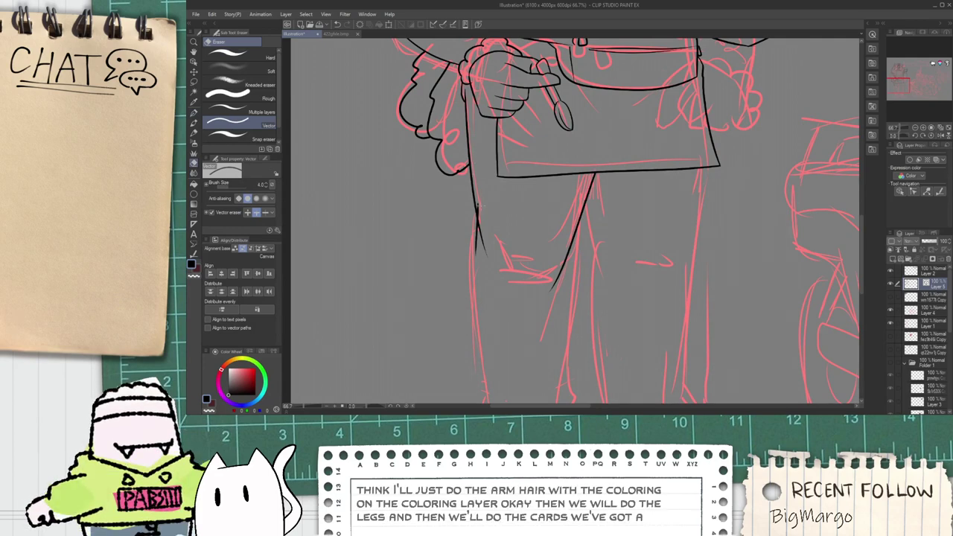
scroll(482, 227, up, 2)
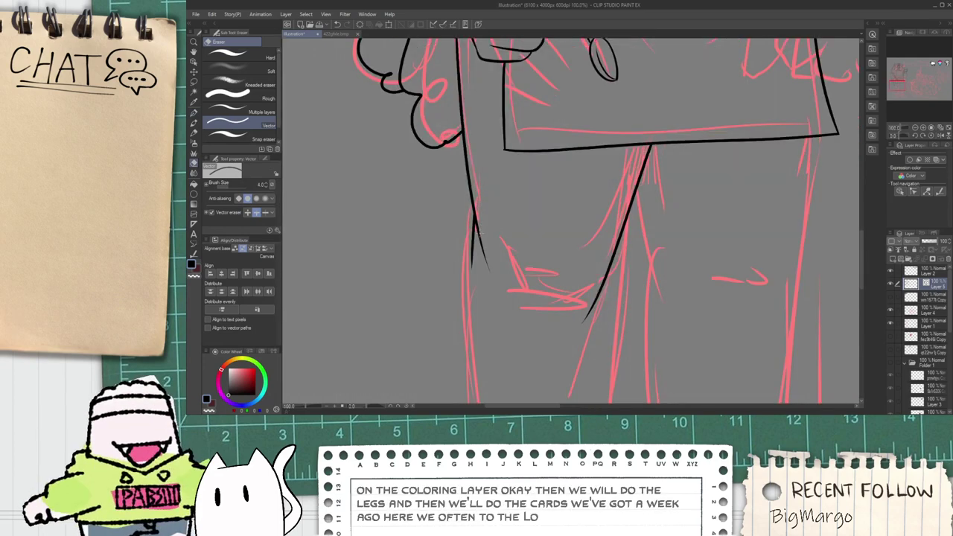
key(p)
mouse_move(487, 223)
mouse_down()
mouse_move(494, 151)
mouse_move(474, 402)
mouse_up()
scroll(479, 300, down, 1)
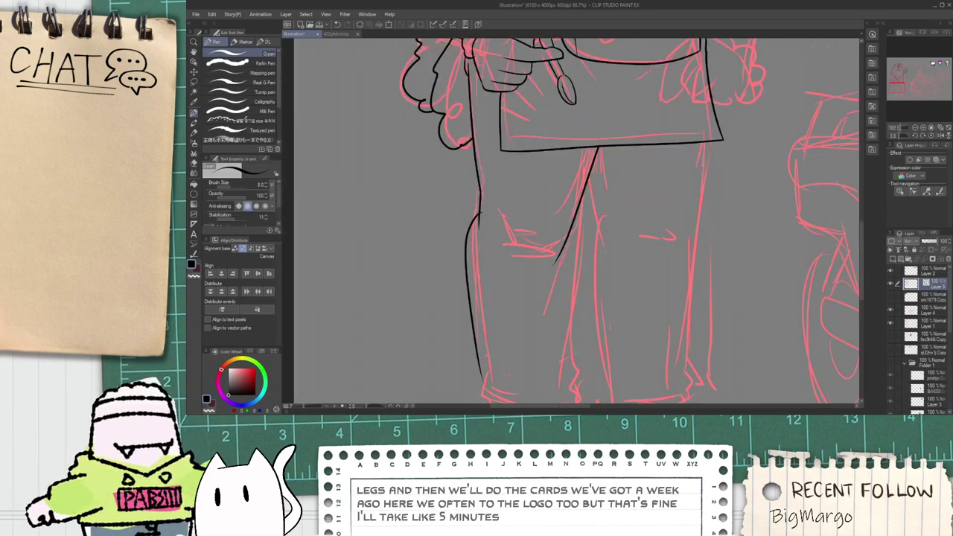
key(ctrl+z)
drag(478, 207, 488, 383)
drag(576, 212, 554, 413)
Step: Ink the trouser leg's bunched cuff and curved hem, and erase the leg lines overlapping it
key(space)
scroll(487, 356, up, 1)
mouse_move(487, 355)
mouse_down()
mouse_move(461, 257)
mouse_move(468, 286)
mouse_up()
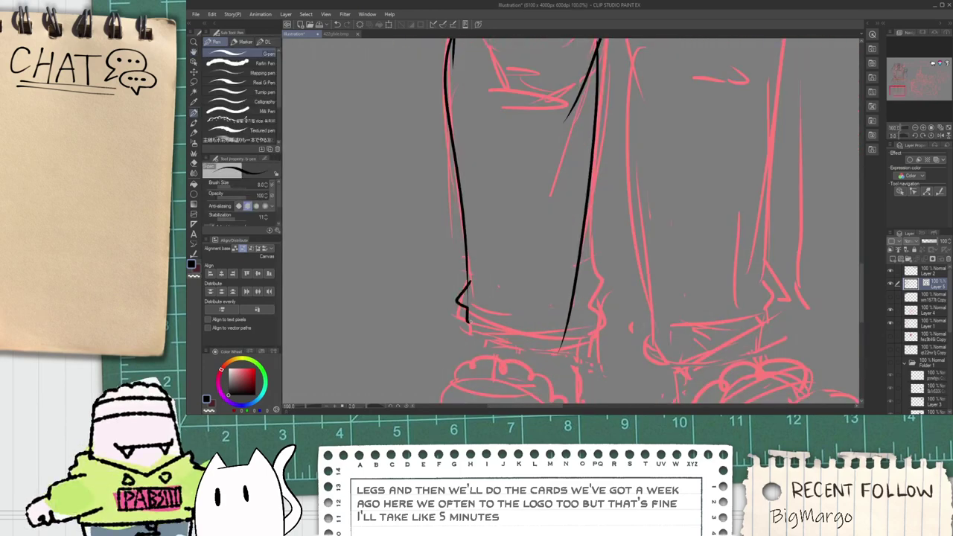
mouse_move(467, 326)
mouse_down()
mouse_move(595, 320)
mouse_move(584, 305)
mouse_move(582, 243)
mouse_up()
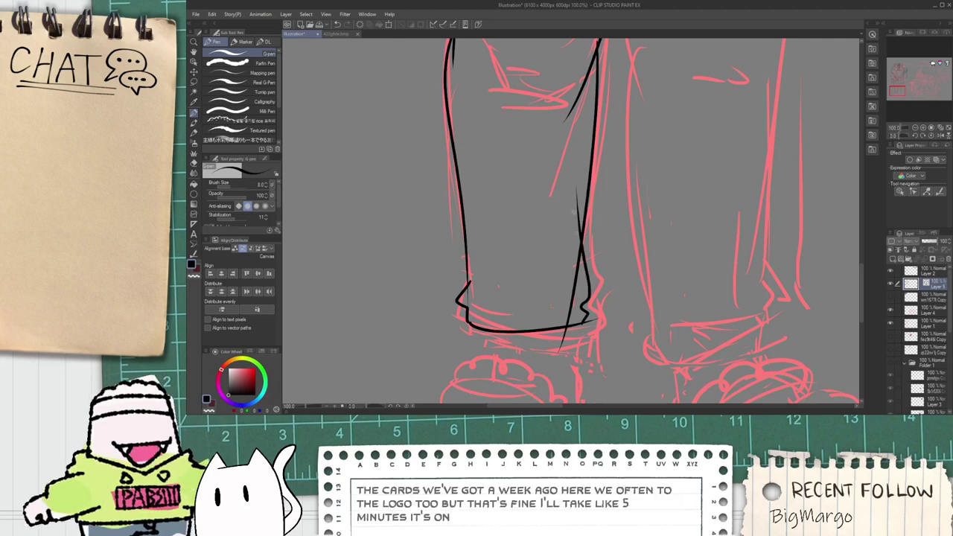
key(e)
mouse_move(577, 299)
mouse_down()
mouse_move(563, 338)
mouse_move(588, 327)
mouse_up()
scroll(564, 338, up, 1)
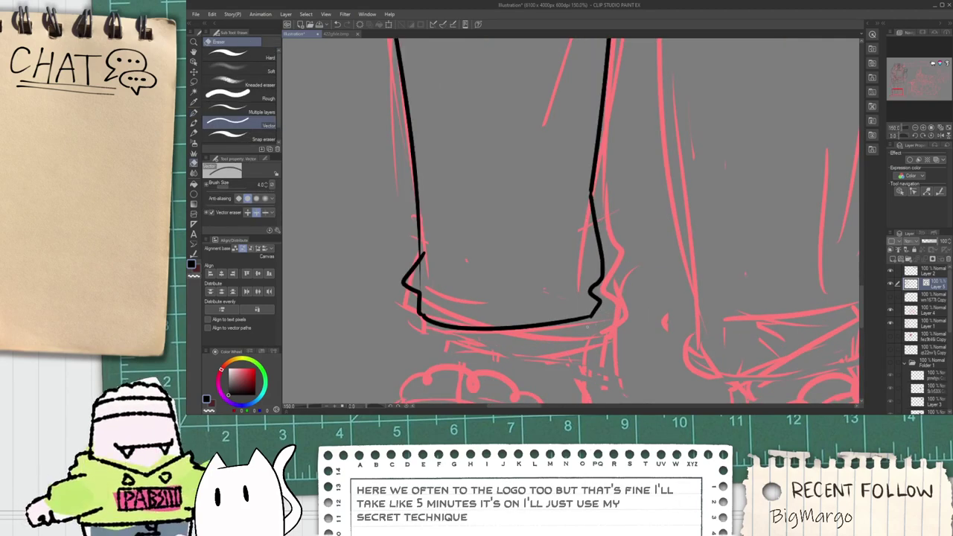
drag(427, 250, 422, 256)
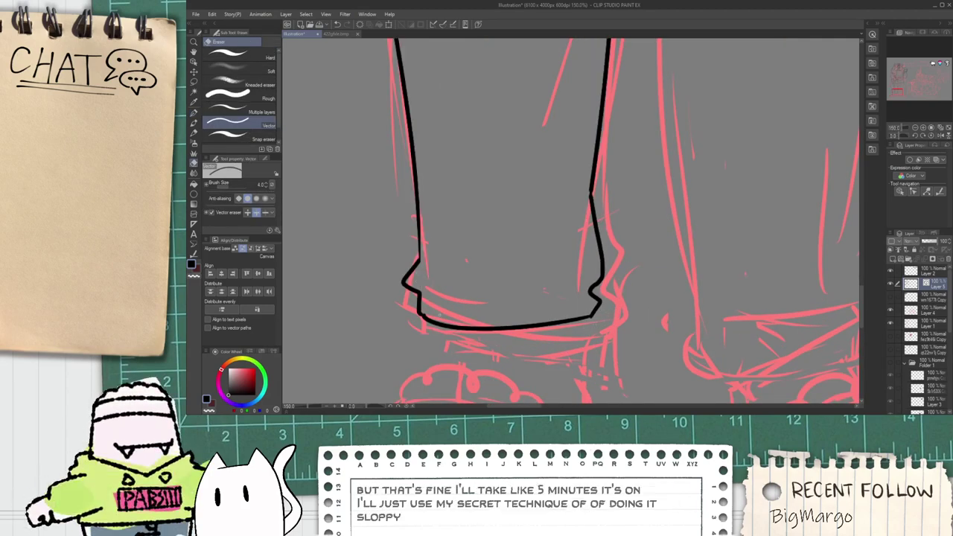
Step: Add thin fold lines above the trouser leg's hem and a diagonal crease from its inner edge
key(p)
mouse_move(423, 292)
mouse_down()
mouse_move(512, 314)
mouse_move(573, 297)
mouse_up()
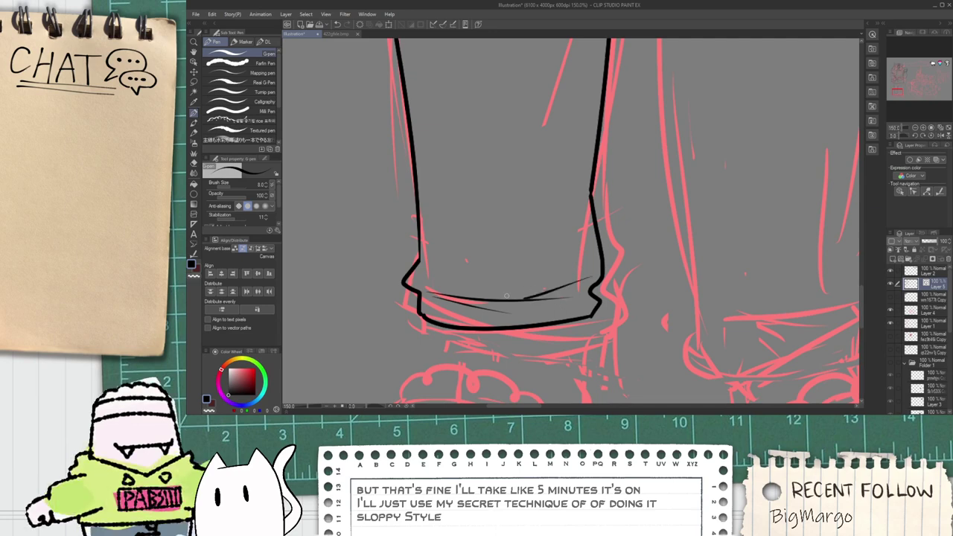
drag(546, 290, 591, 196)
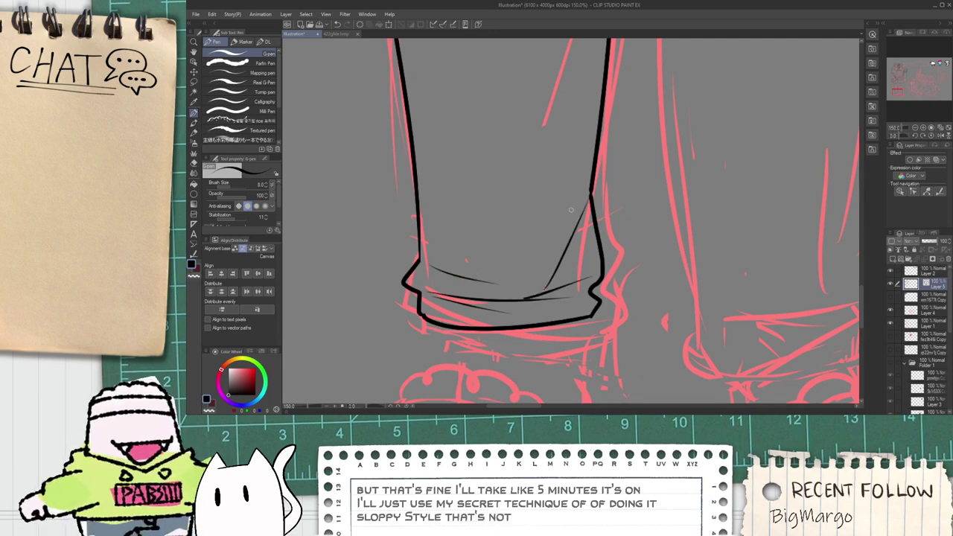
Step: Ink a short crease mark at the knee of the inked trouser leg
key(space)
drag(568, 231, 550, 251)
scroll(464, 239, down, 1)
scroll(459, 241, up, 2)
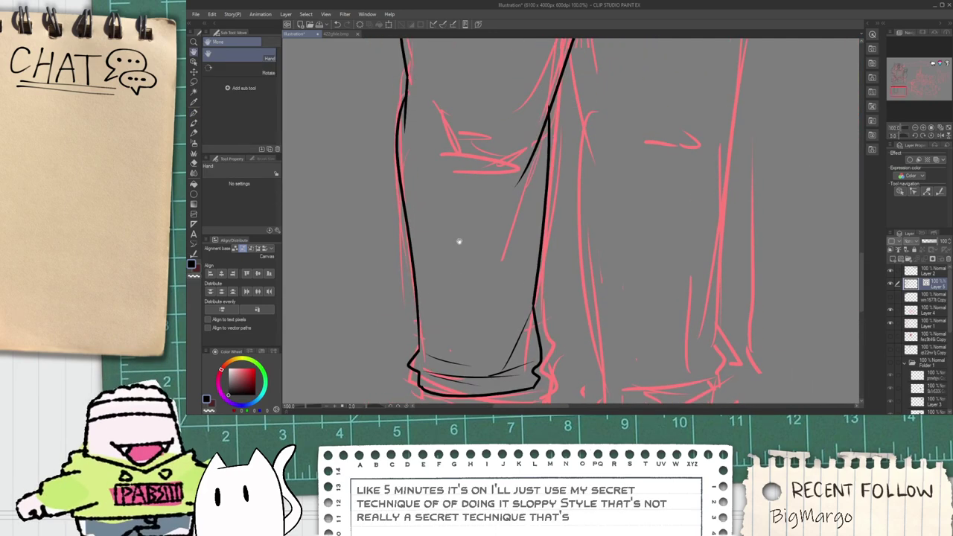
scroll(530, 117, up, 1)
scroll(526, 140, down, 4)
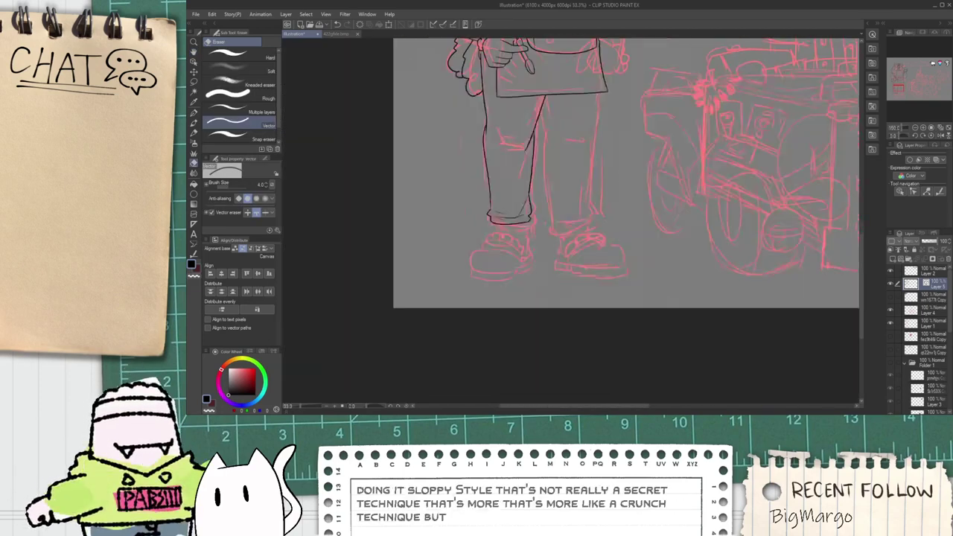
key(space)
scroll(489, 241, up, 2)
key(p)
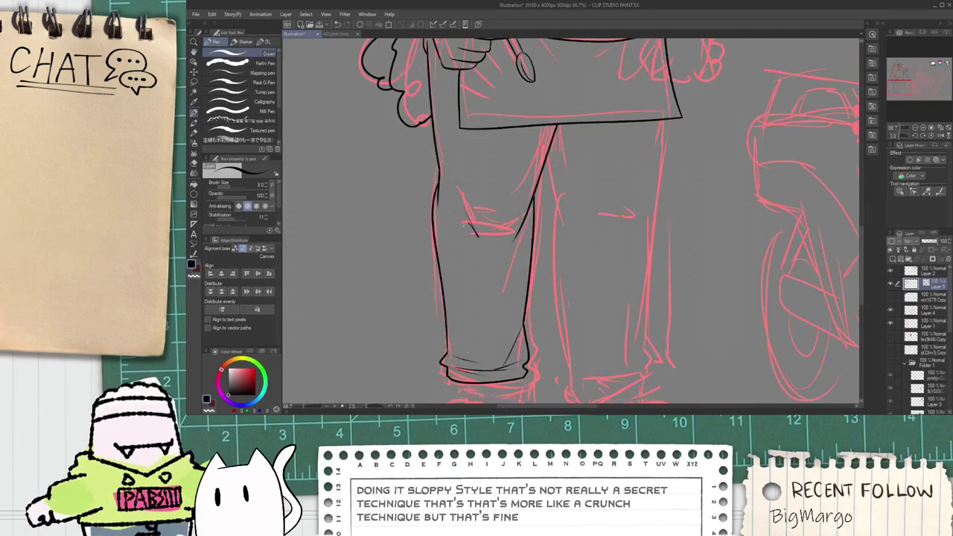
Step: Ink the boxy sole of the shoe below the finished trouser leg with bottom, top and short end lines
key(space)
drag(499, 330, 481, 204)
scroll(449, 308, up, 1)
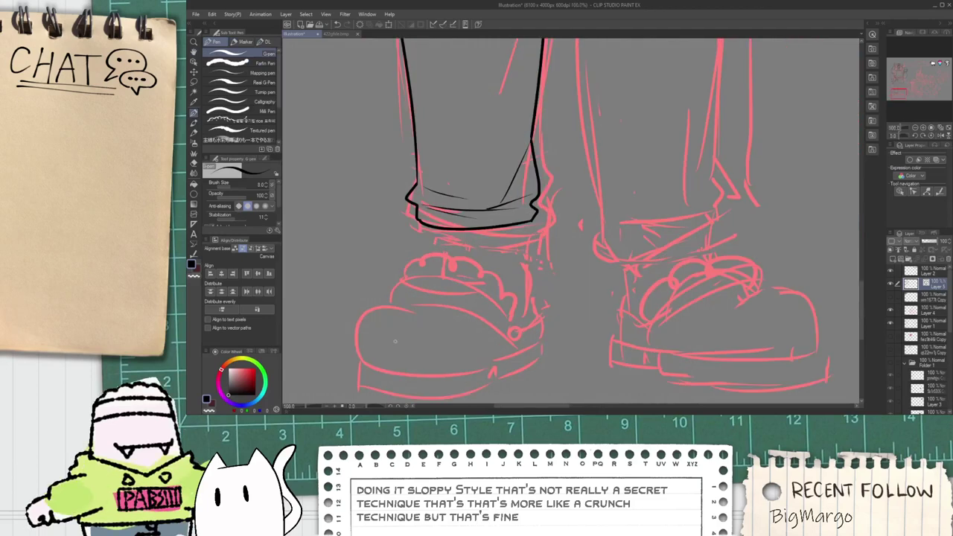
key(space)
drag(404, 338, 397, 322)
key(p)
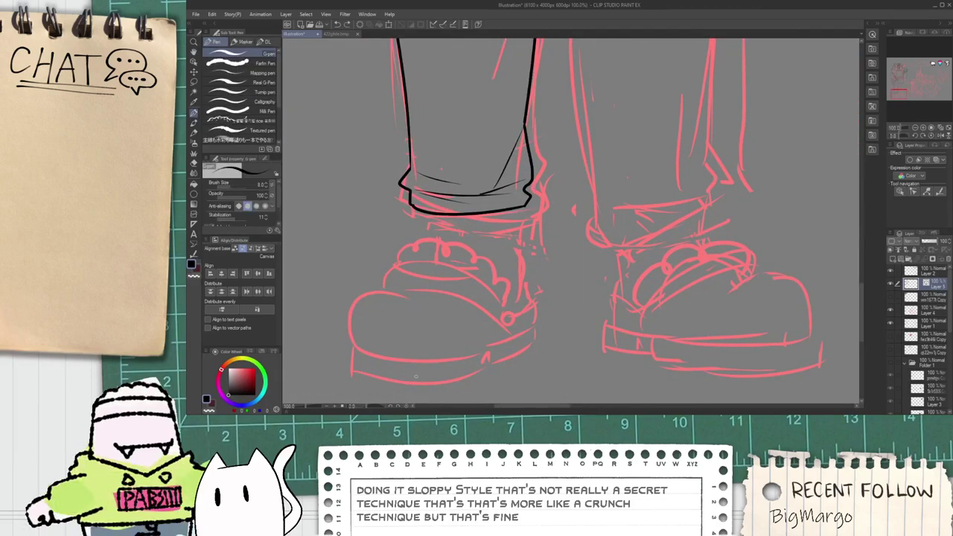
drag(374, 367, 541, 370)
scroll(391, 383, up, 1)
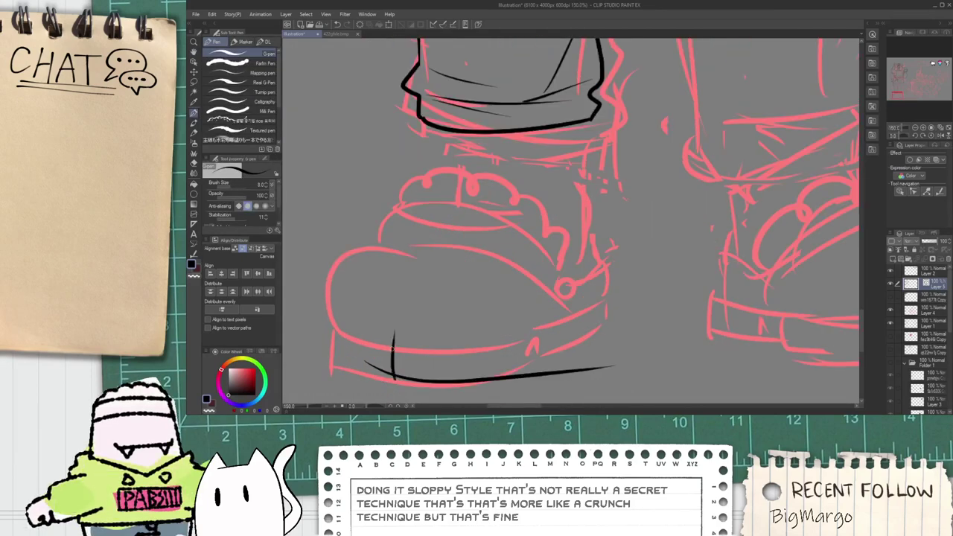
drag(393, 359, 624, 340)
key(ctrl+z)
drag(394, 358, 625, 339)
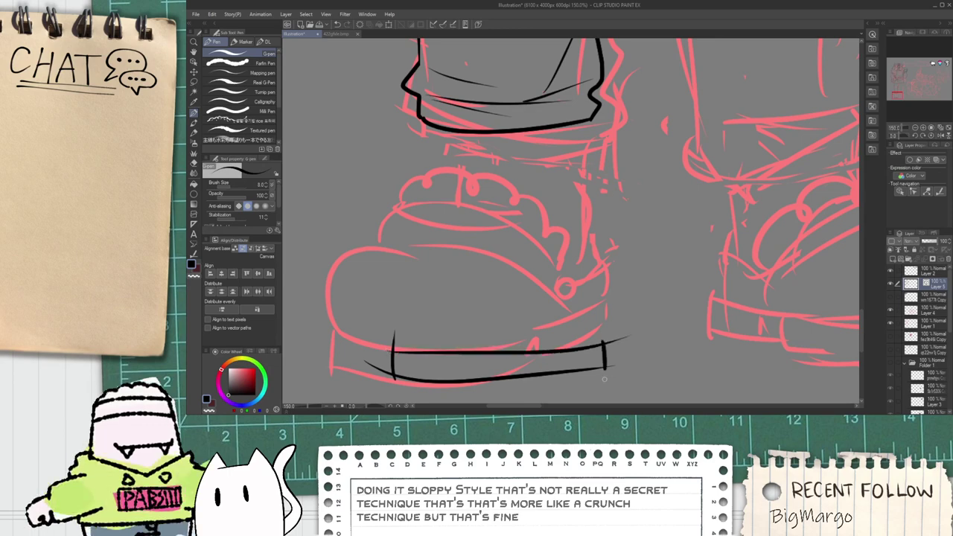
Step: Erase the line ends sticking out past the corners of the shoe's sole
key(e)
scroll(607, 376, up, 1)
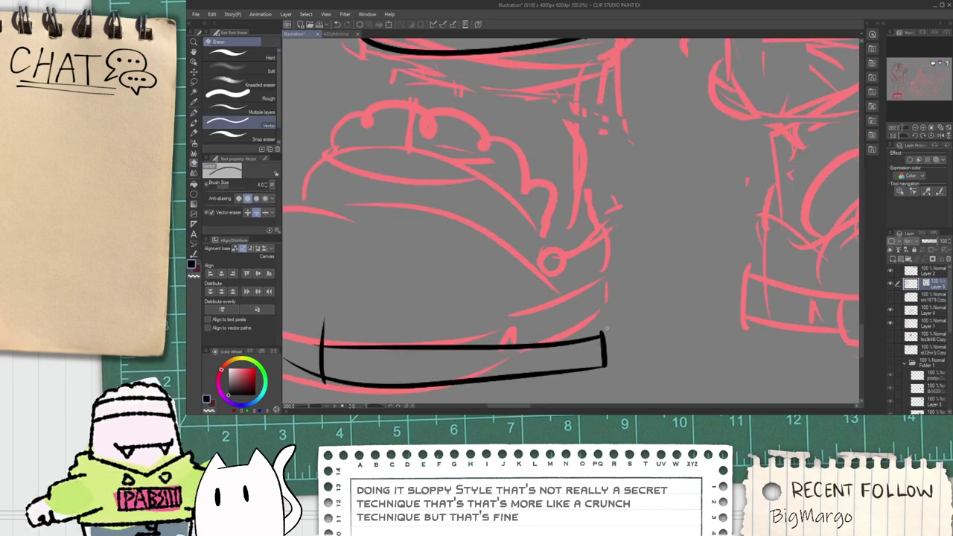
drag(596, 334, 604, 331)
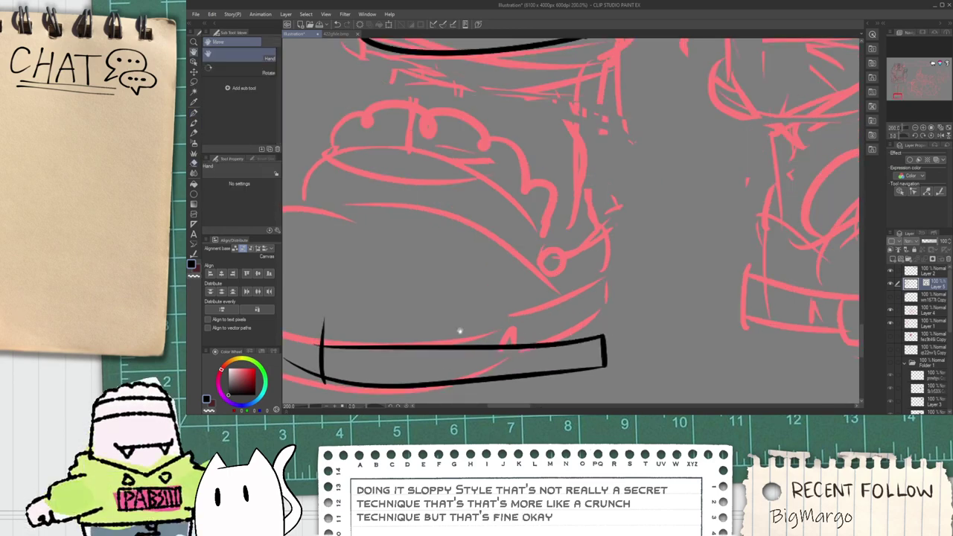
drag(462, 330, 630, 299)
scroll(489, 314, up, 2)
drag(501, 299, 481, 319)
mouse_move(484, 362)
mouse_down()
mouse_move(479, 377)
mouse_move(704, 313)
mouse_up()
Step: Ink a domed upper above the sole and stretch its curve to about the sole's width
scroll(479, 376, down, 3)
key(p)
scroll(479, 377, up, 1)
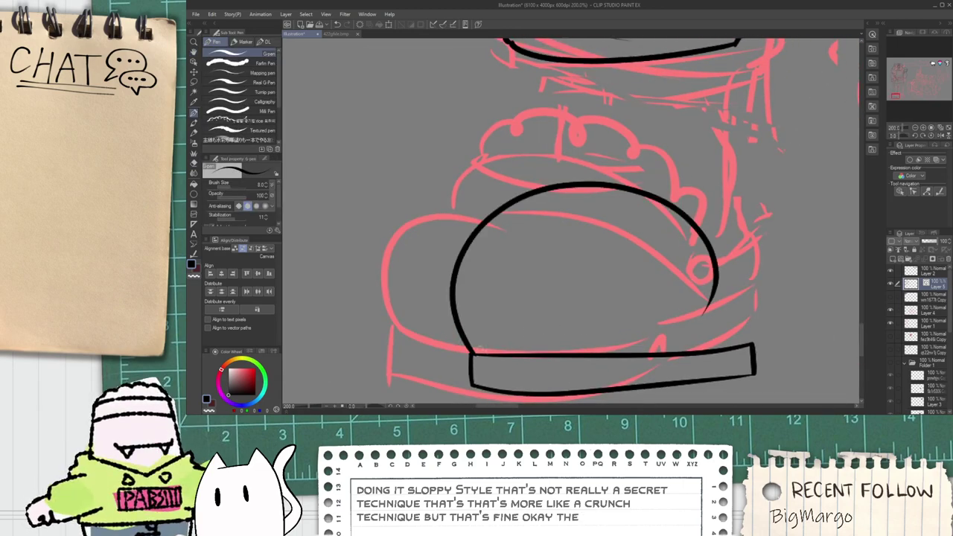
key(space)
drag(544, 287, 541, 279)
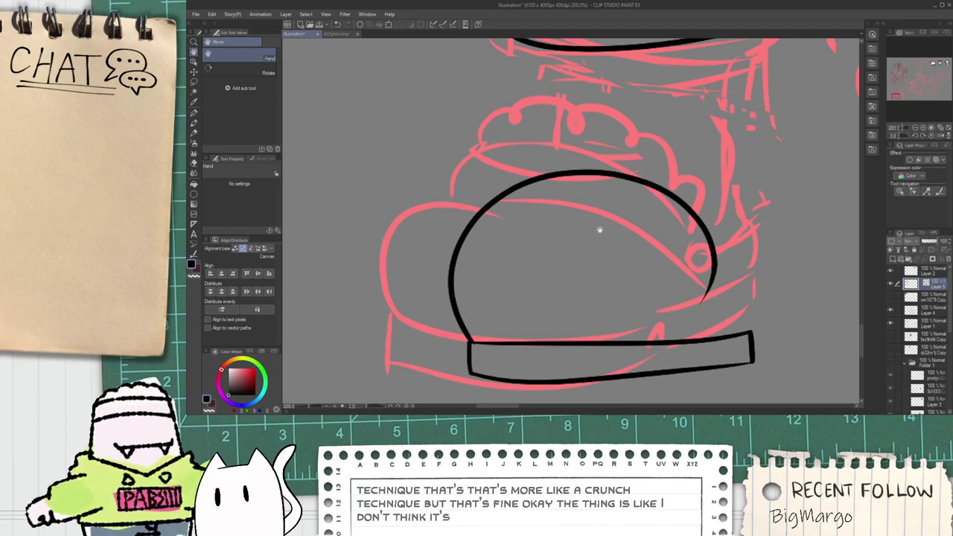
key(o)
click(685, 205)
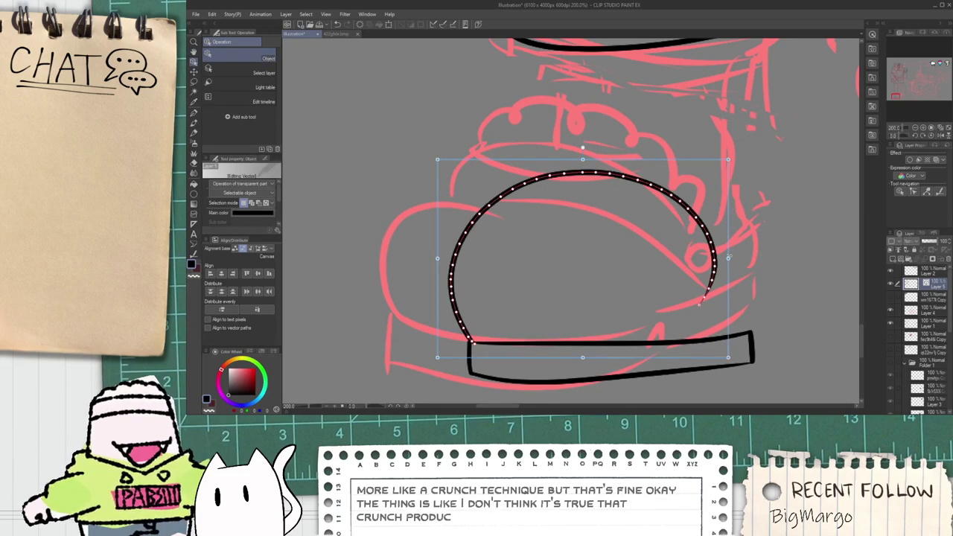
mouse_move(729, 257)
mouse_down()
mouse_move(784, 259)
mouse_move(781, 251)
mouse_up()
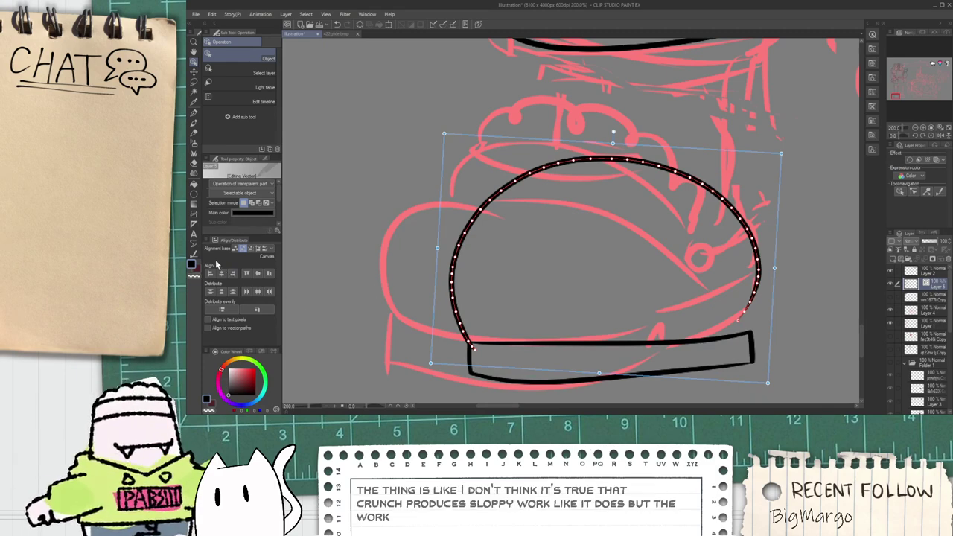
Step: Try to simplify the shoe's dome line strongly and reshape it by moving its control points
click(193, 254)
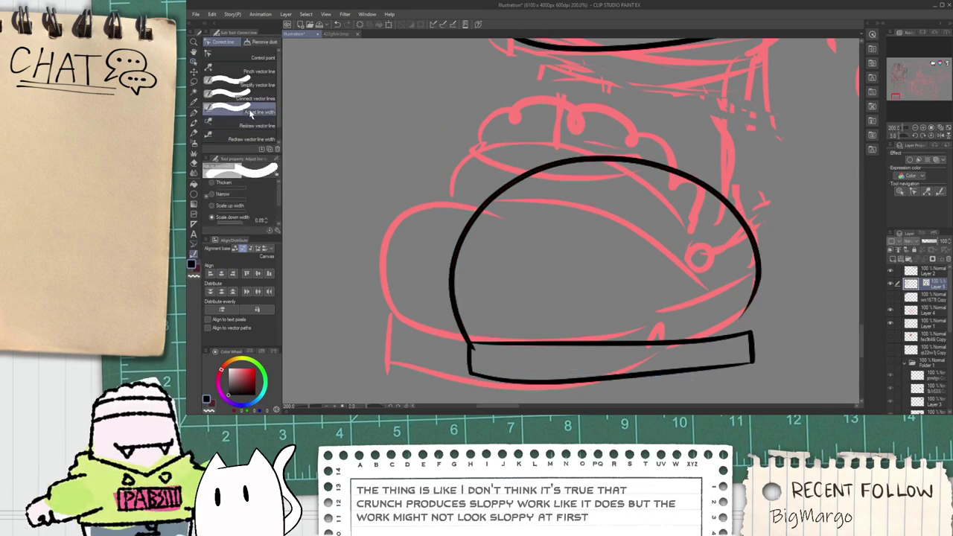
click(236, 84)
drag(477, 163, 524, 206)
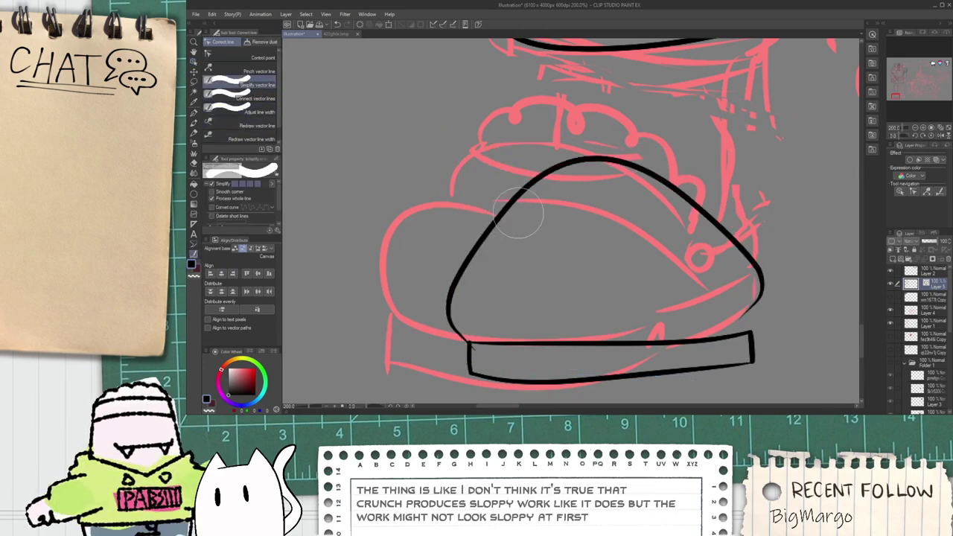
key(o)
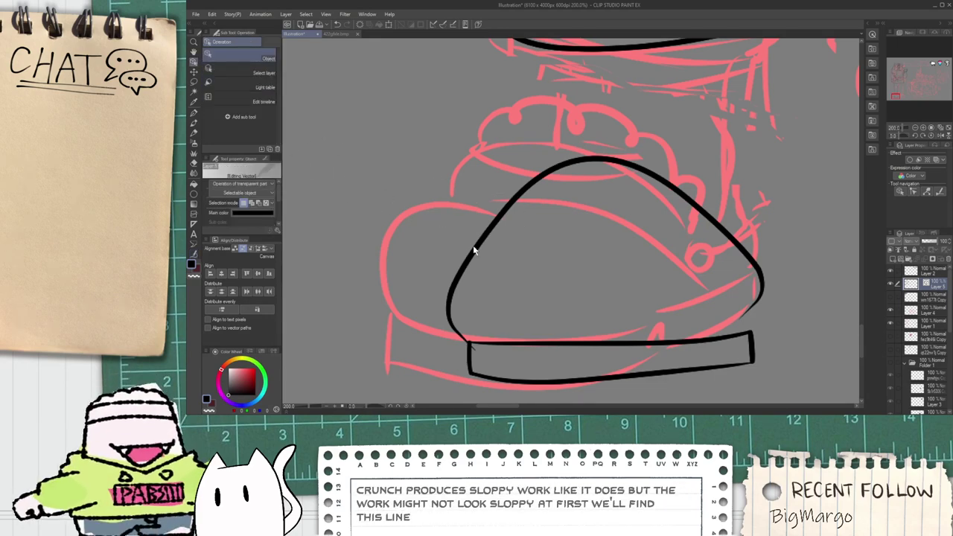
click(494, 230)
drag(453, 291, 464, 240)
drag(591, 158, 619, 154)
drag(759, 270, 762, 242)
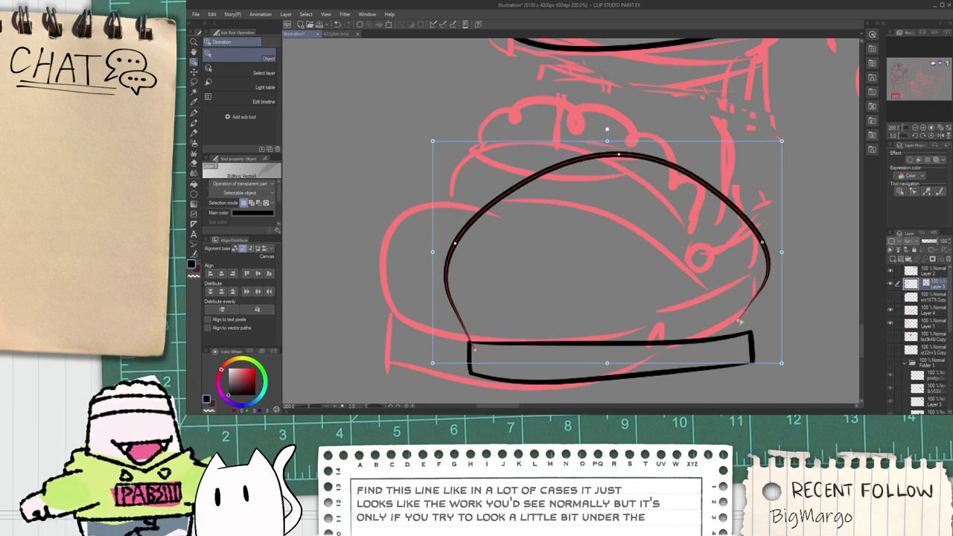
drag(738, 320, 744, 344)
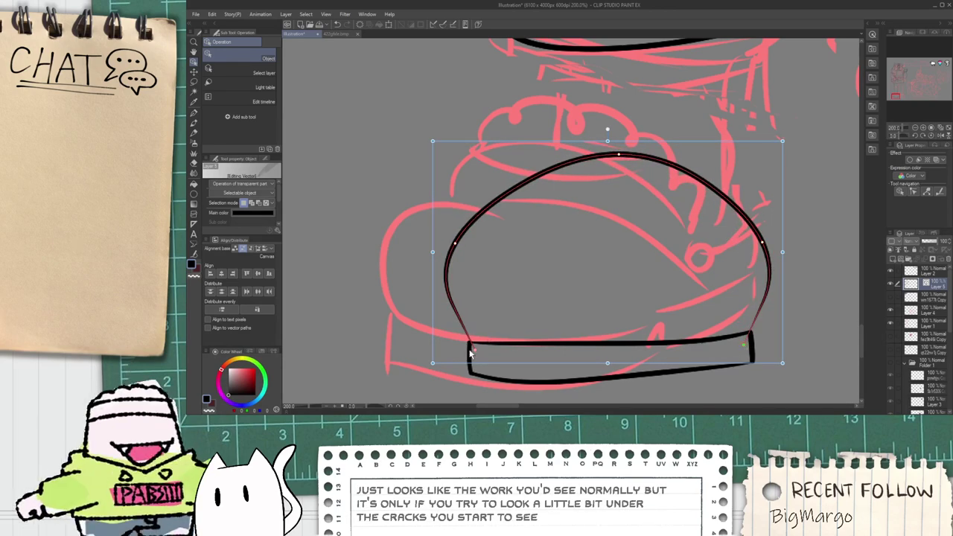
drag(470, 354, 482, 356)
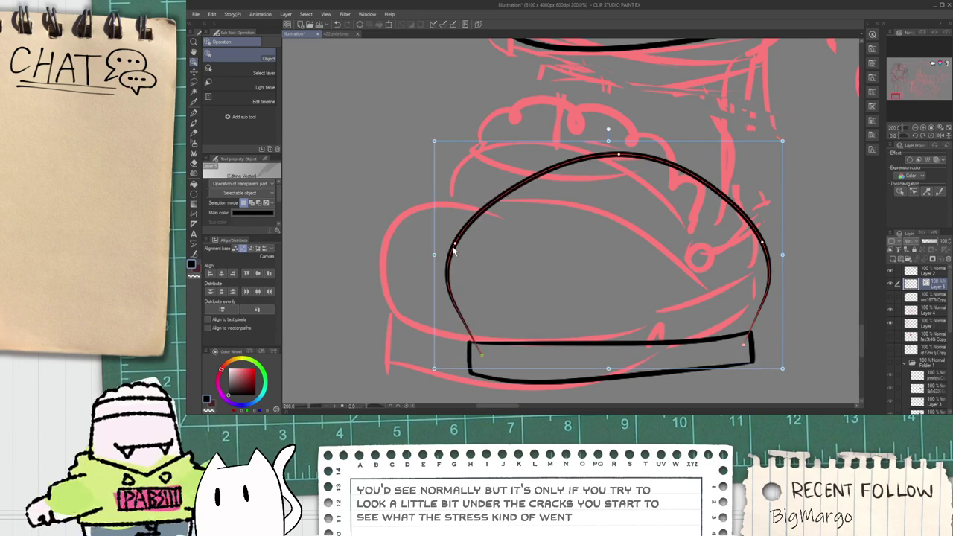
drag(454, 244, 455, 255)
Step: Undo the control point moves and the simplification of the dome line
key(ctrl+z)
key(ctrl+z)
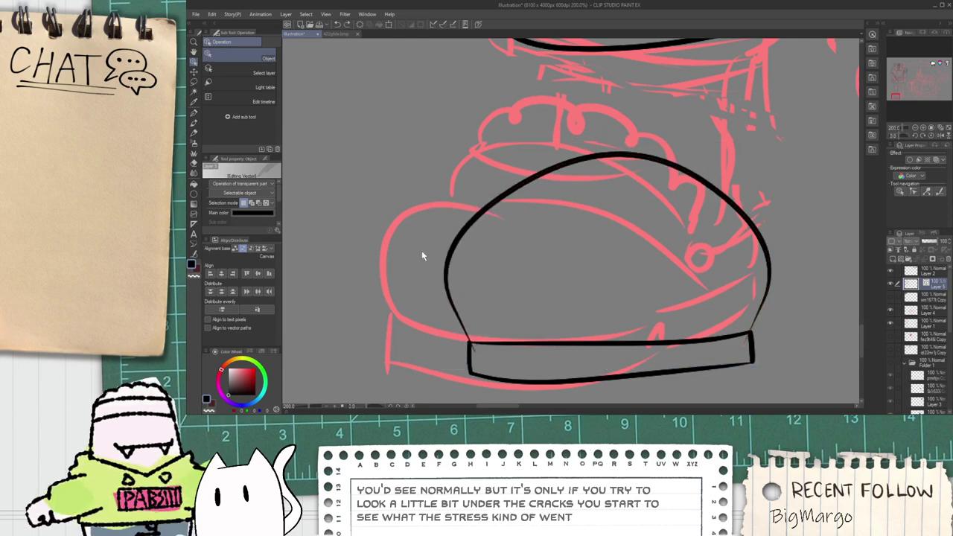
key(ctrl+z)
key(ctrl+z)
key(ctrl+z)
key(ctrl+z)
key(ctrl+z)
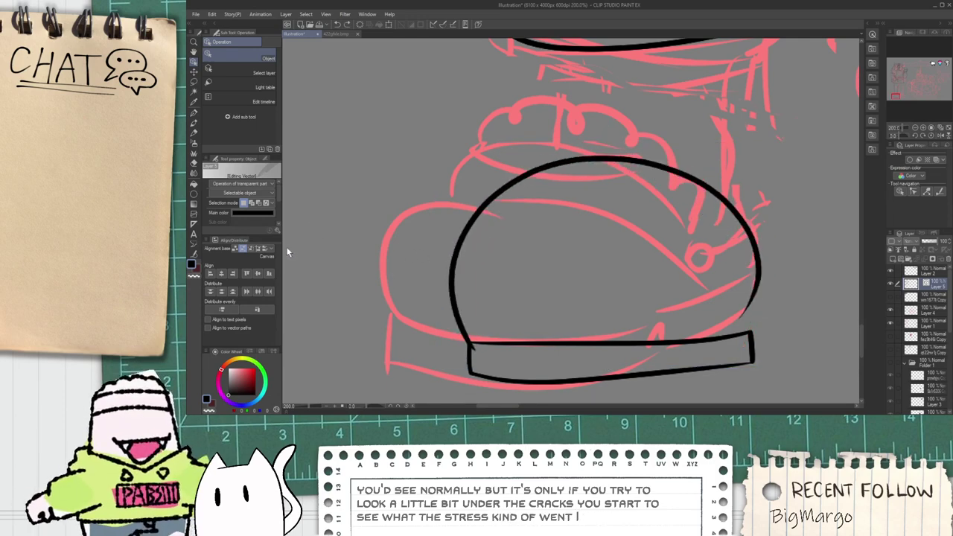
Step: Simplify the dome line with the strength lowered to 3 and move its control points so the curve meets the sole
click(193, 253)
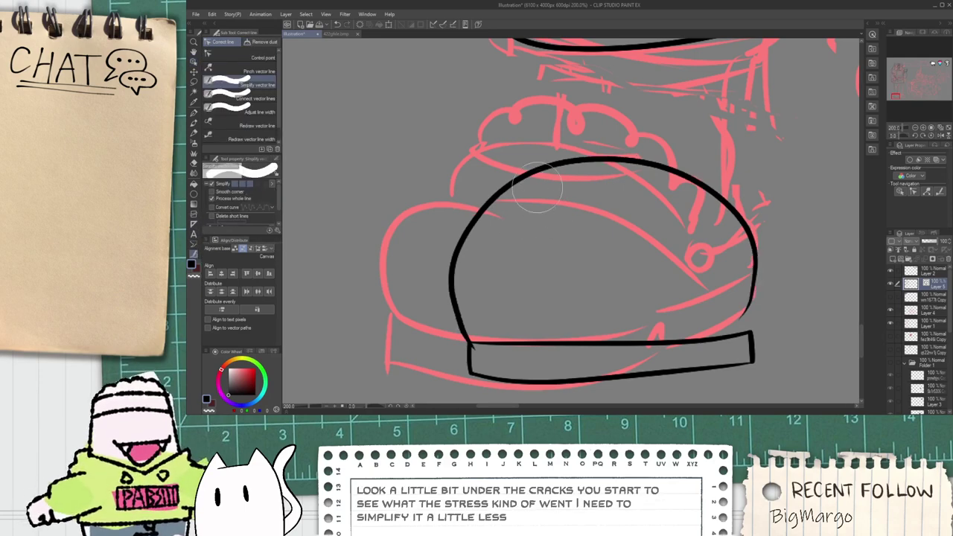
key(o)
click(560, 167)
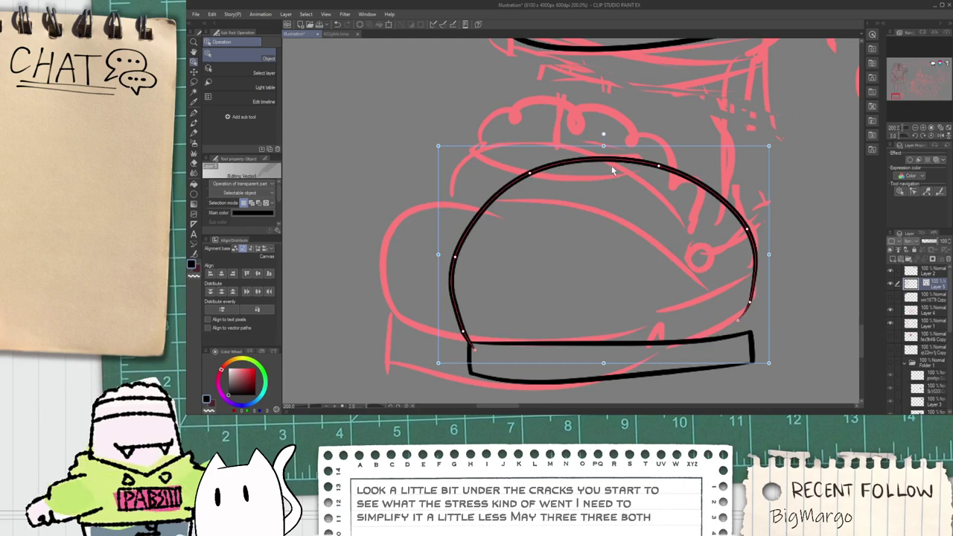
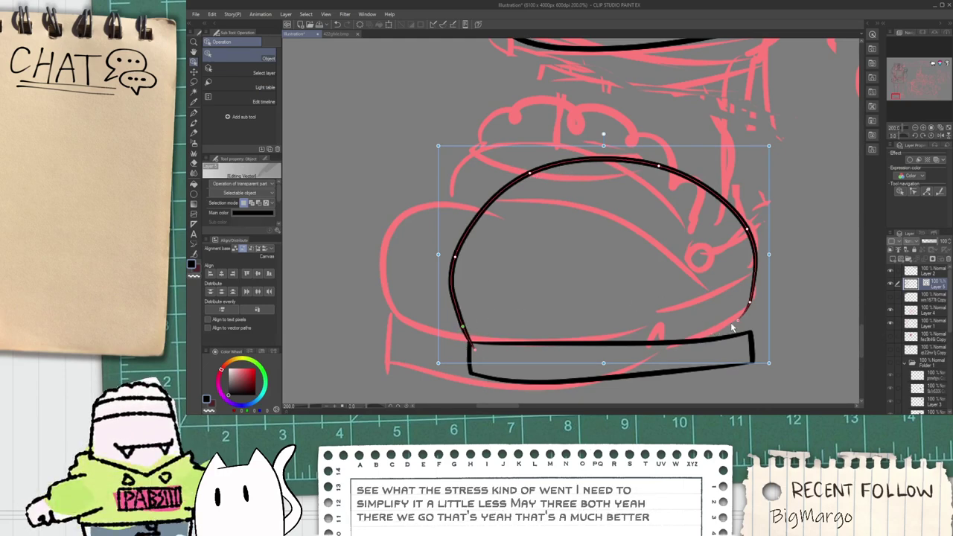
drag(750, 302, 753, 319)
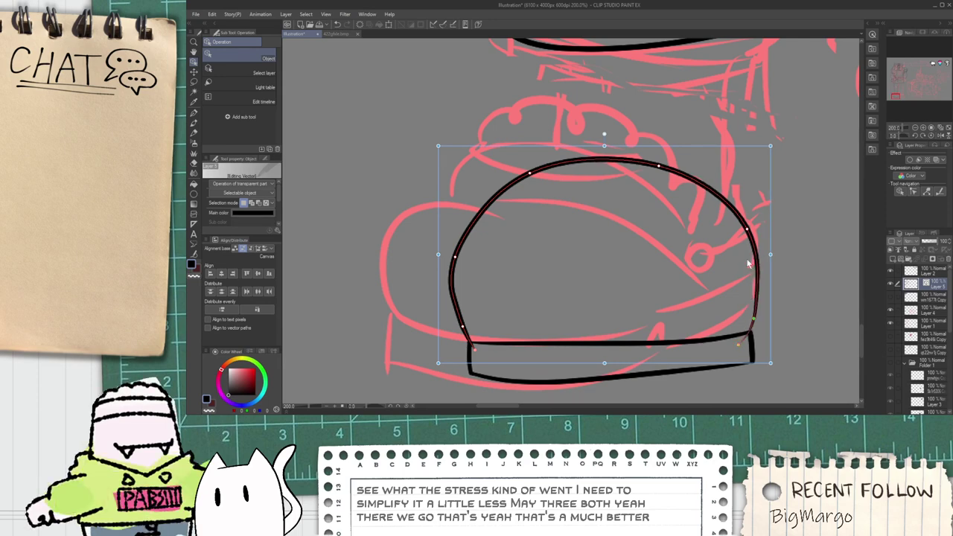
drag(749, 231, 750, 234)
Step: Try several strokes for a second arc above the shoe's dome, undoing each one
key(p)
scroll(558, 192, down, 1)
drag(558, 192, 485, 236)
scroll(485, 236, up, 1)
mouse_move(402, 299)
mouse_down()
mouse_move(469, 177)
mouse_move(612, 235)
mouse_up()
key(ctrl+z)
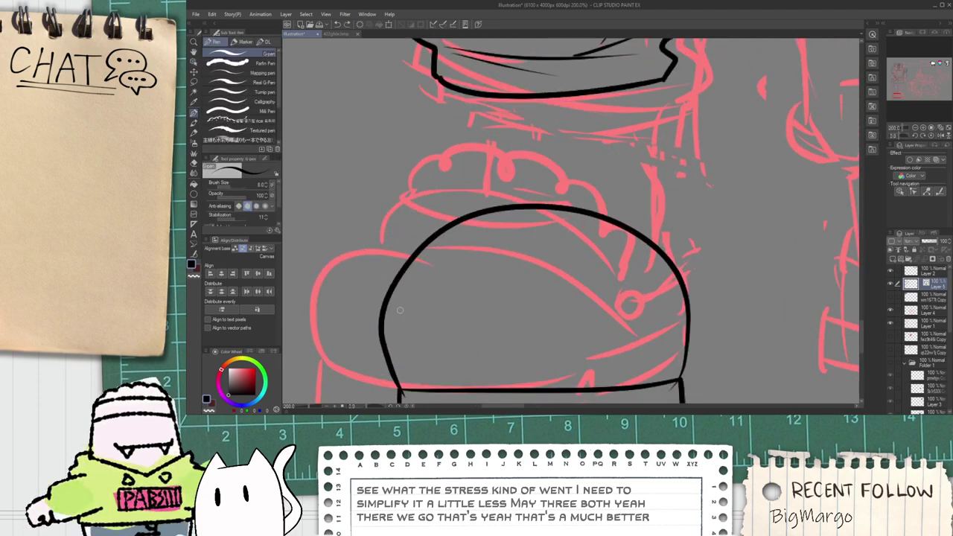
drag(400, 231, 650, 260)
key(ctrl+z)
mouse_move(405, 301)
mouse_down()
mouse_move(563, 147)
mouse_move(630, 266)
mouse_up()
key(ctrl+z)
drag(400, 297, 458, 173)
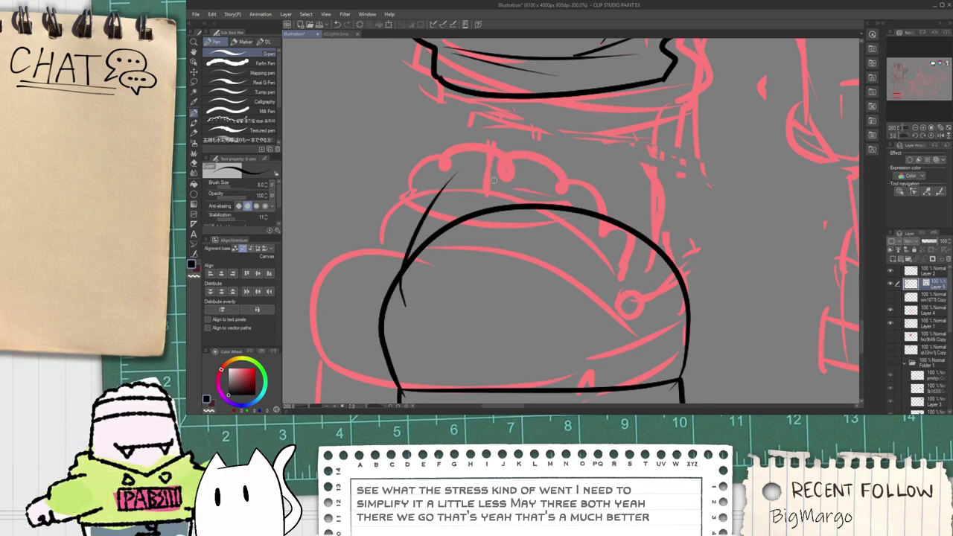
key(ctrl+z)
drag(402, 297, 696, 336)
key(ctrl+z)
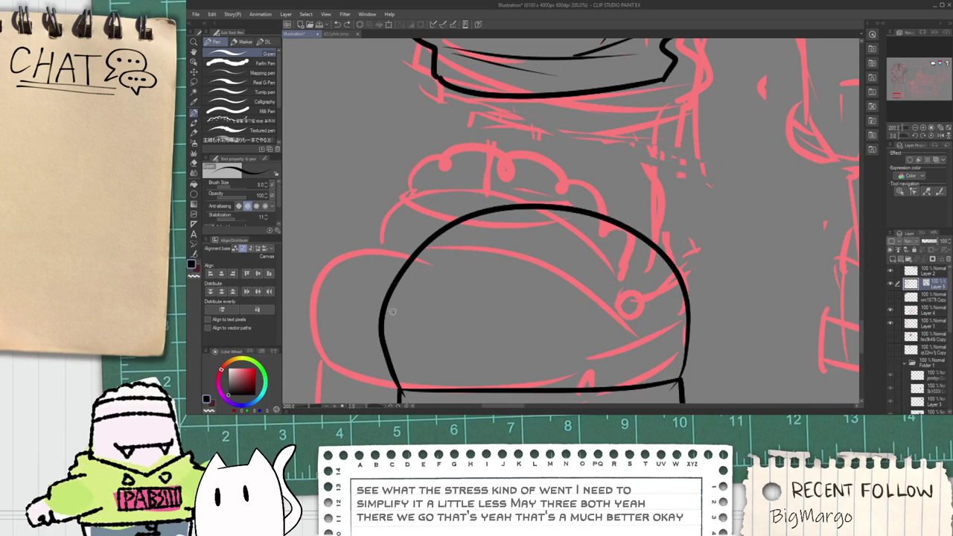
Step: Ink a second arc just above the shoe's dome and erase the line tips poking inside the outline
drag(389, 315, 687, 332)
key(e)
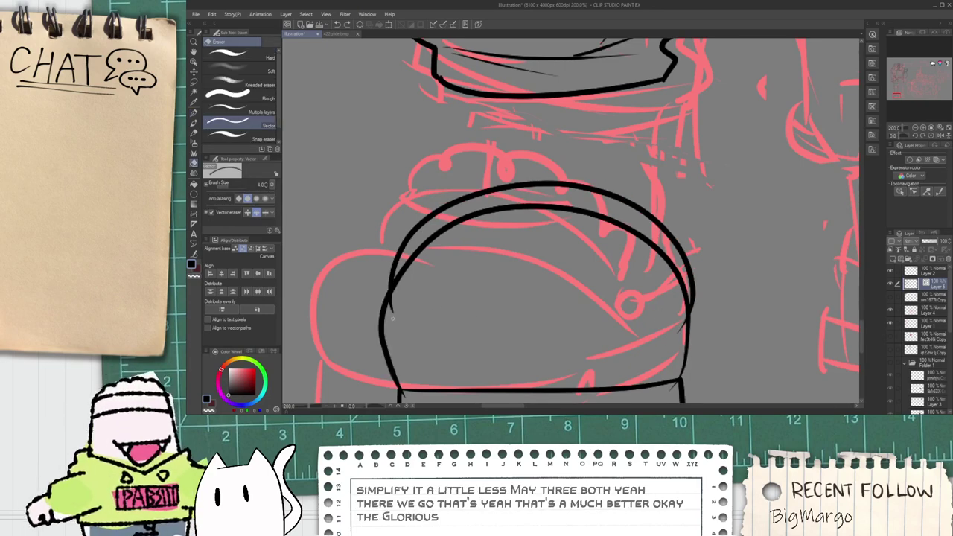
drag(487, 313, 383, 268)
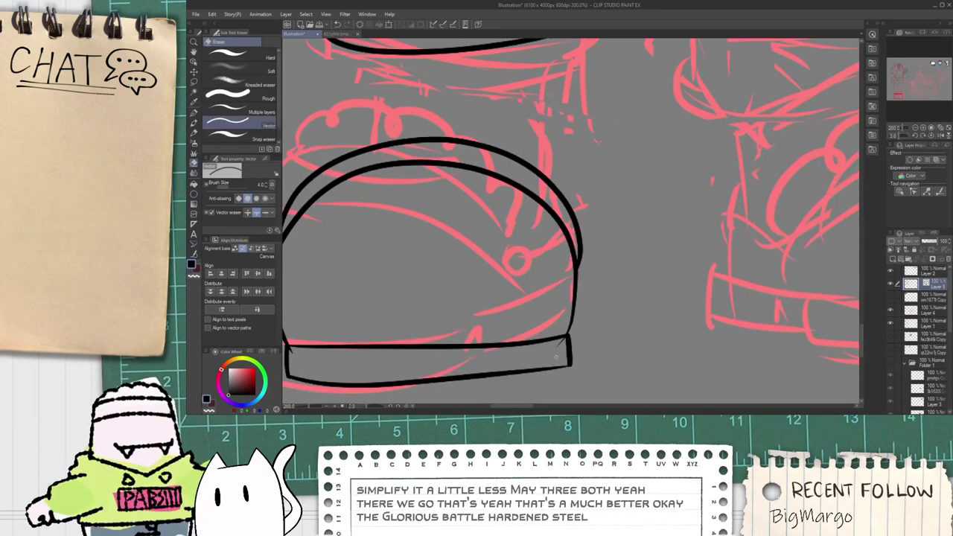
key(space)
mouse_move(330, 361)
mouse_down()
mouse_move(427, 350)
mouse_move(391, 338)
mouse_up()
scroll(387, 351, up, 2)
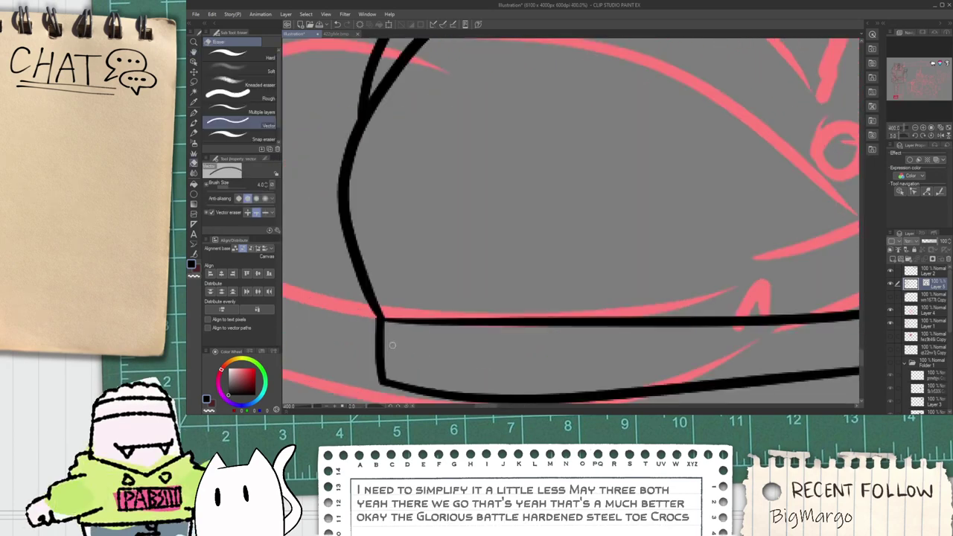
Step: Ink a scalloped, fluffy trim along the outside of the shoe's upper arc
scroll(391, 335, down, 2)
key(space)
drag(499, 196, 418, 285)
key(p)
mouse_move(326, 258)
mouse_down()
mouse_move(392, 193)
mouse_move(528, 197)
mouse_move(600, 262)
mouse_move(618, 302)
mouse_move(605, 337)
mouse_up()
scroll(596, 265, up, 2)
key(ctrl+z)
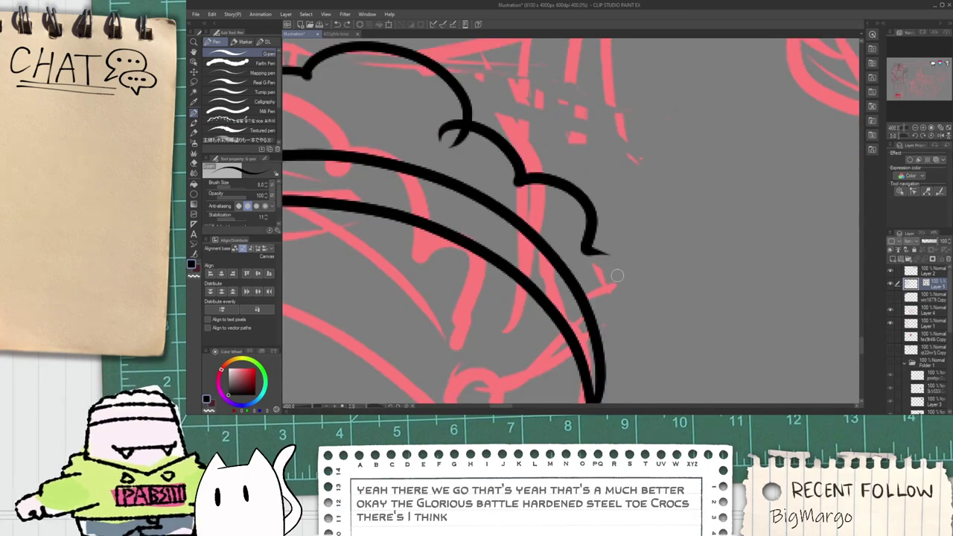
mouse_move(589, 249)
mouse_down()
mouse_move(612, 255)
mouse_move(623, 366)
mouse_move(604, 377)
mouse_up()
Step: Erase the overlapping stroke ends between the trim's scallops and where the trim meets the arc
key(e)
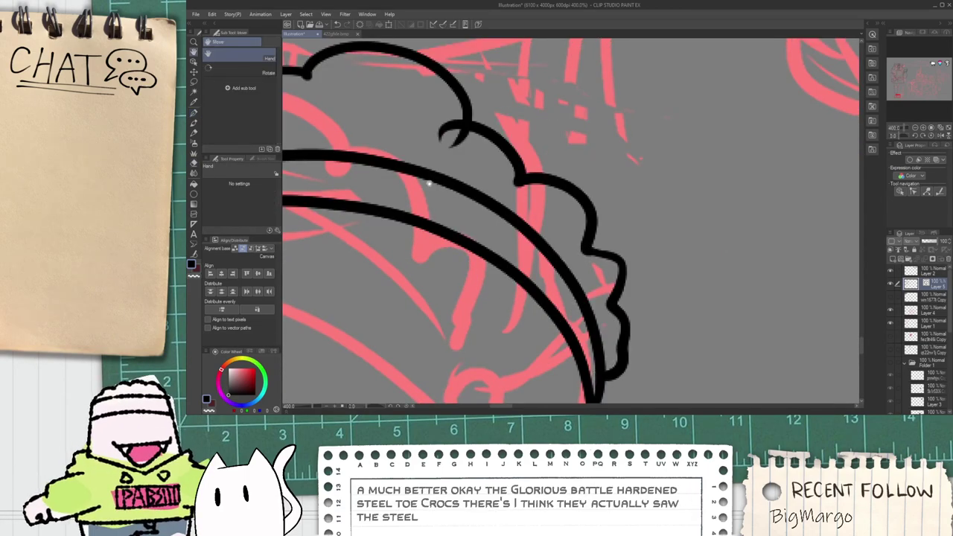
drag(430, 183, 479, 241)
drag(490, 190, 511, 212)
scroll(491, 191, down, 2)
drag(404, 182, 501, 201)
scroll(500, 201, up, 2)
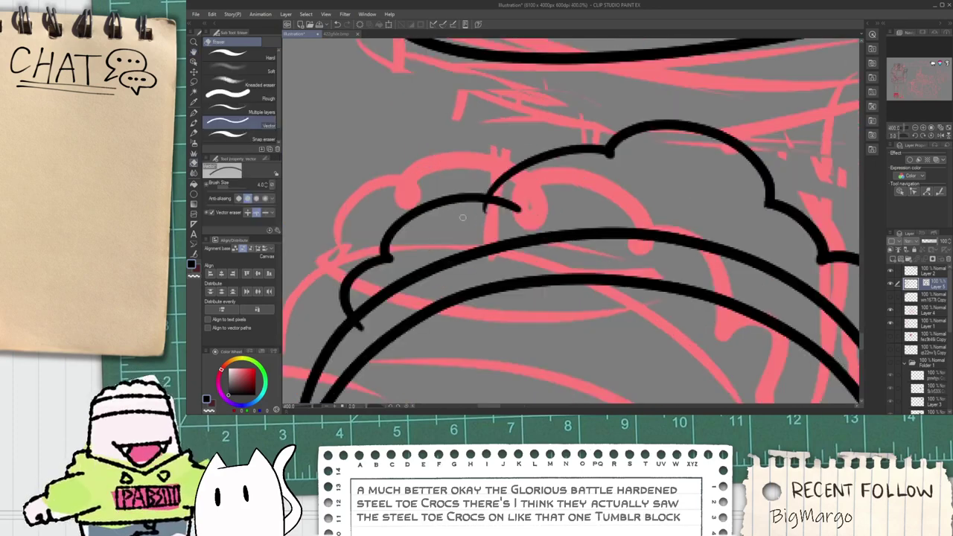
drag(360, 338, 363, 325)
scroll(369, 326, down, 3)
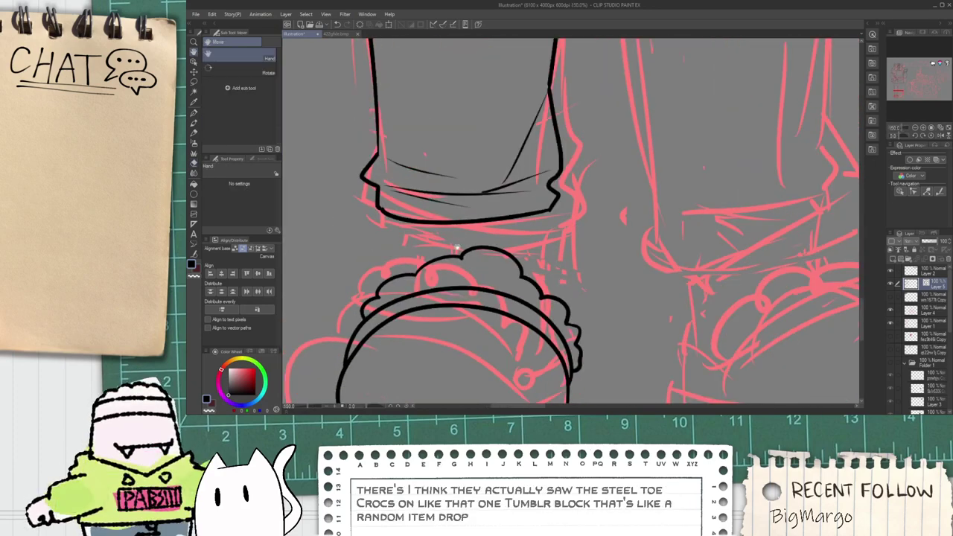
Step: Ink the outer ankle line from the trouser cuff down to the fluffy trim, undoing the rejected strokes
drag(457, 249, 456, 262)
scroll(457, 267, up, 1)
key(p)
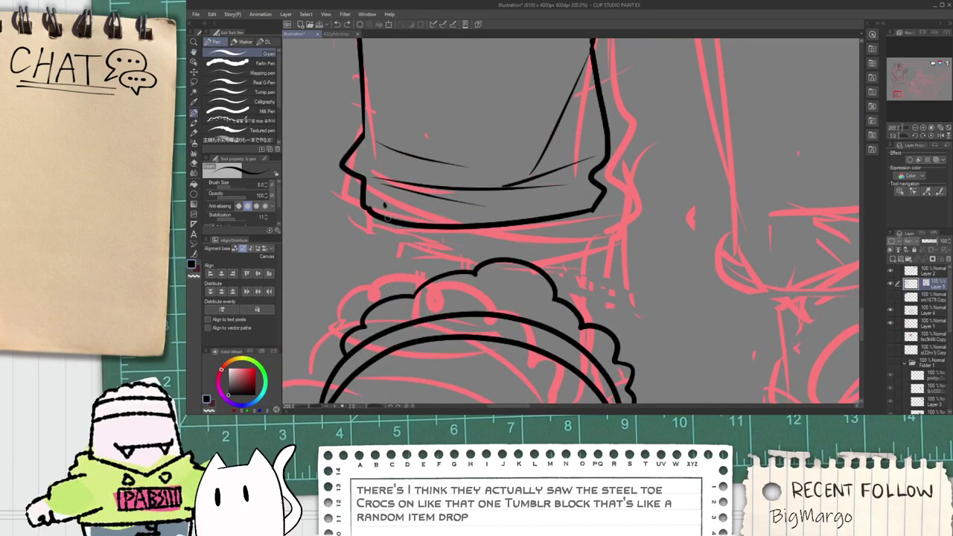
key(ctrl+z)
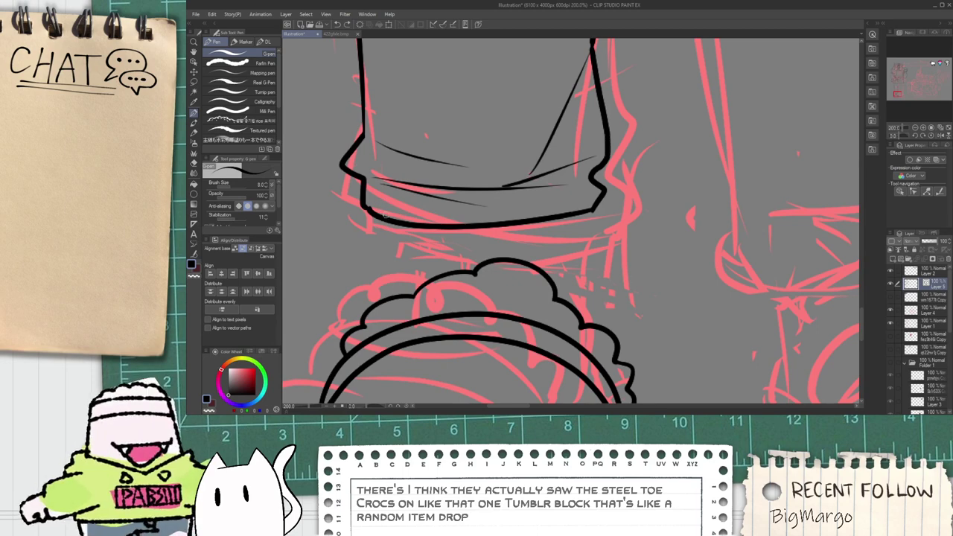
drag(383, 207, 389, 292)
key(ctrl+z)
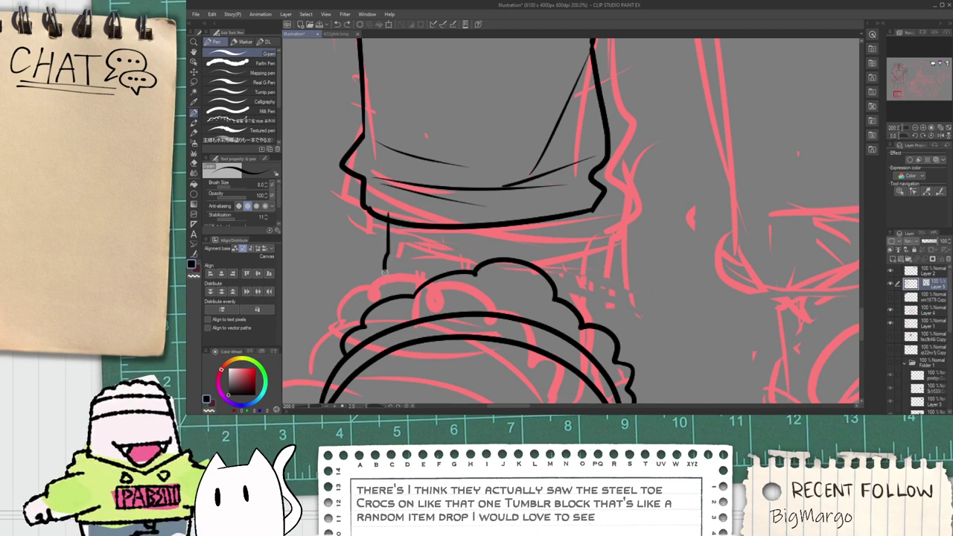
drag(473, 237, 442, 235)
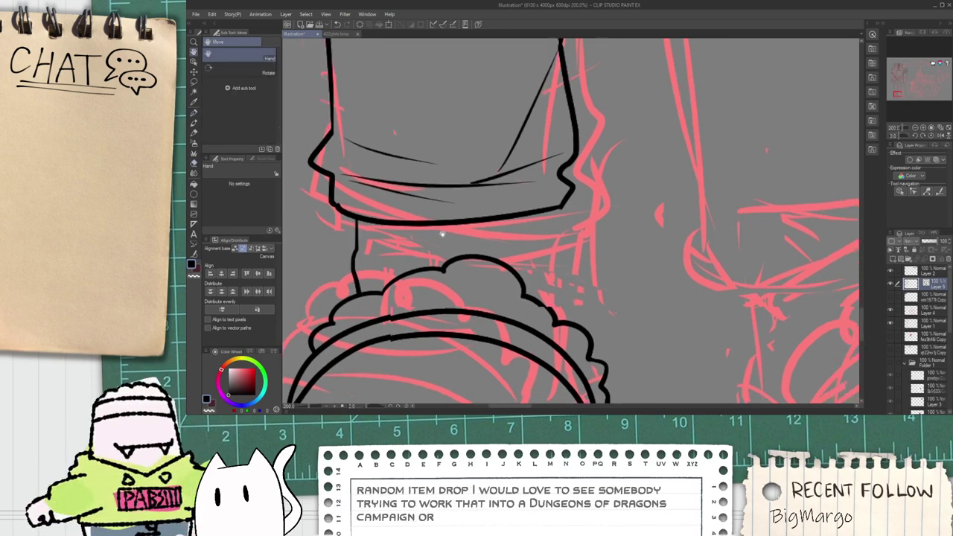
scroll(441, 234, up, 2)
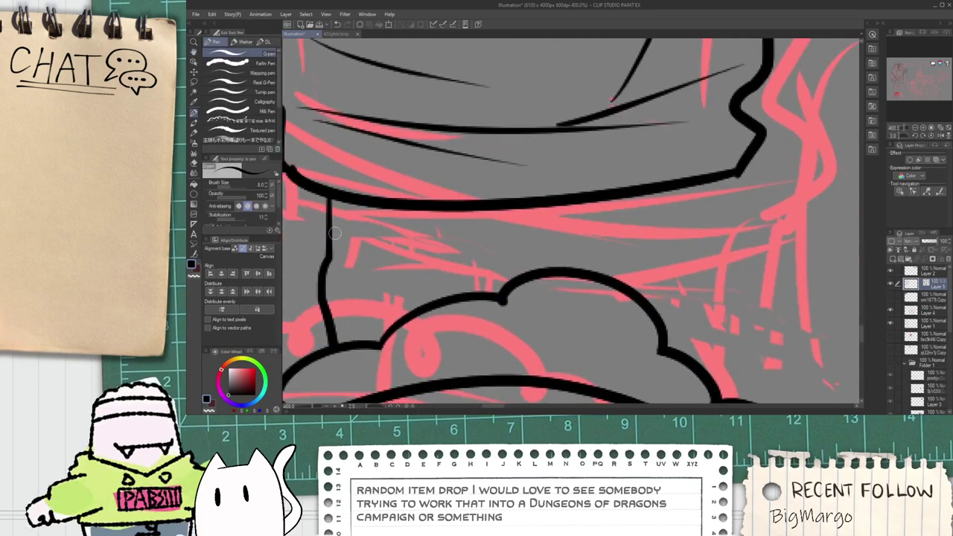
drag(336, 235, 343, 296)
key(ctrl+z)
Step: Ink the inner ankle line between the trouser cuff and the trim, curving it outward near the shoe
scroll(342, 310, down, 2)
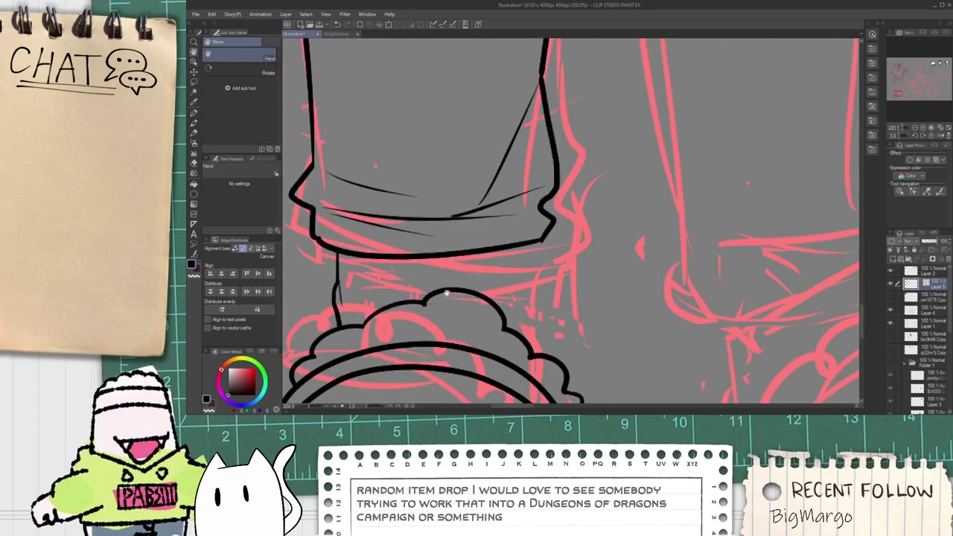
drag(460, 290, 410, 246)
scroll(447, 219, up, 2)
drag(464, 181, 465, 293)
key(ctrl+z)
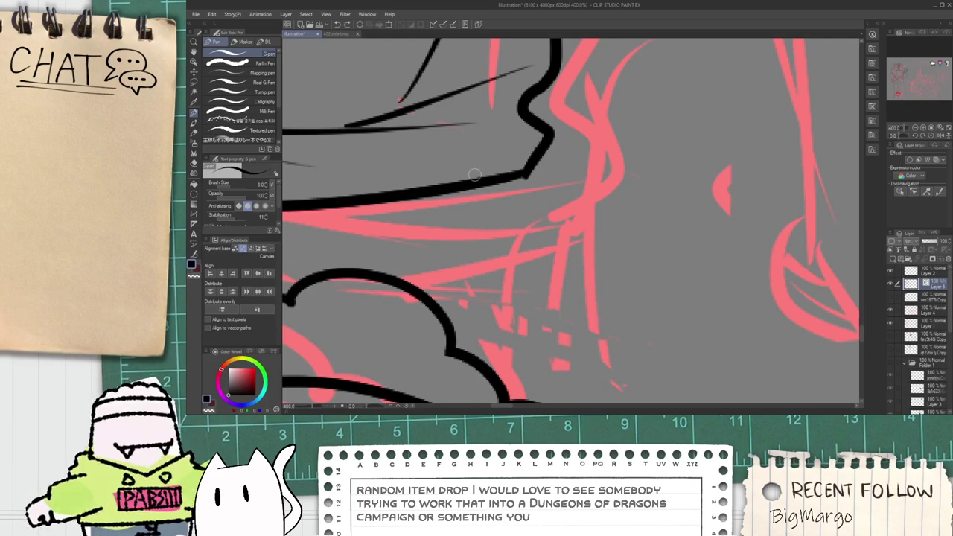
drag(463, 153, 465, 293)
key(ctrl+z)
drag(454, 160, 463, 381)
key(e)
Step: Try short crease marks just inside both ankle lines and remove the one on the outer side
key(p)
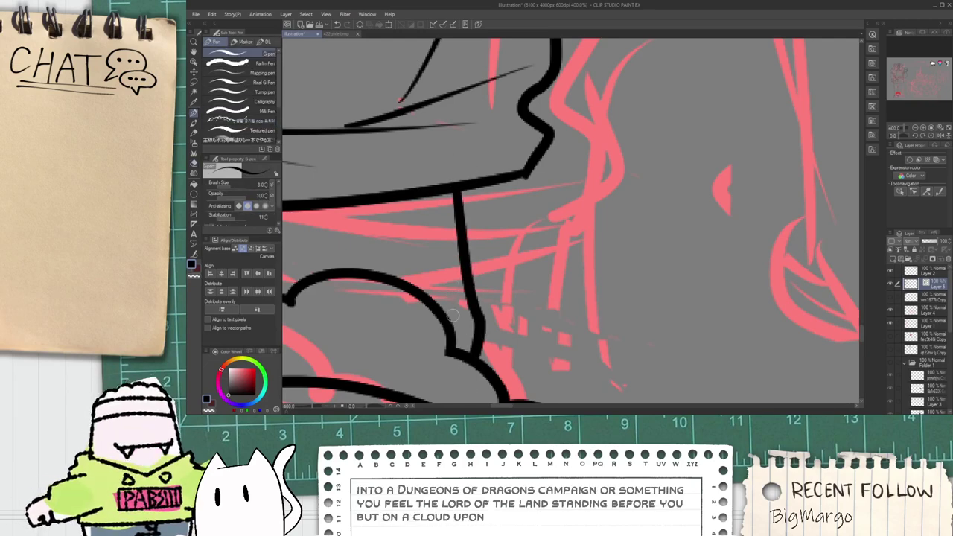
key(ctrl+z)
drag(443, 216, 450, 313)
key(ctrl+z)
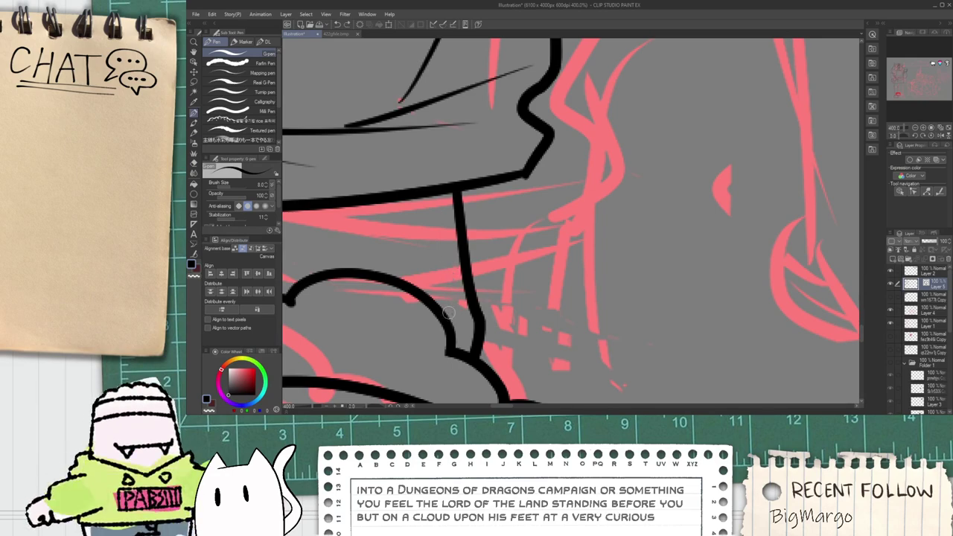
scroll(451, 313, down, 4)
drag(361, 309, 385, 218)
scroll(369, 253, up, 8)
key(p)
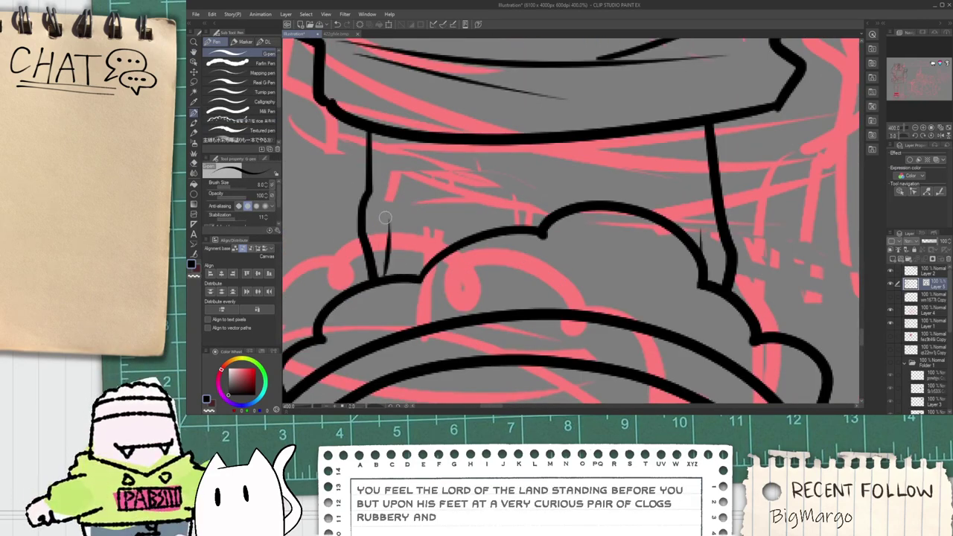
key(ctrl+z)
drag(402, 265, 403, 235)
key(ctrl+z)
scroll(388, 216, down, 8)
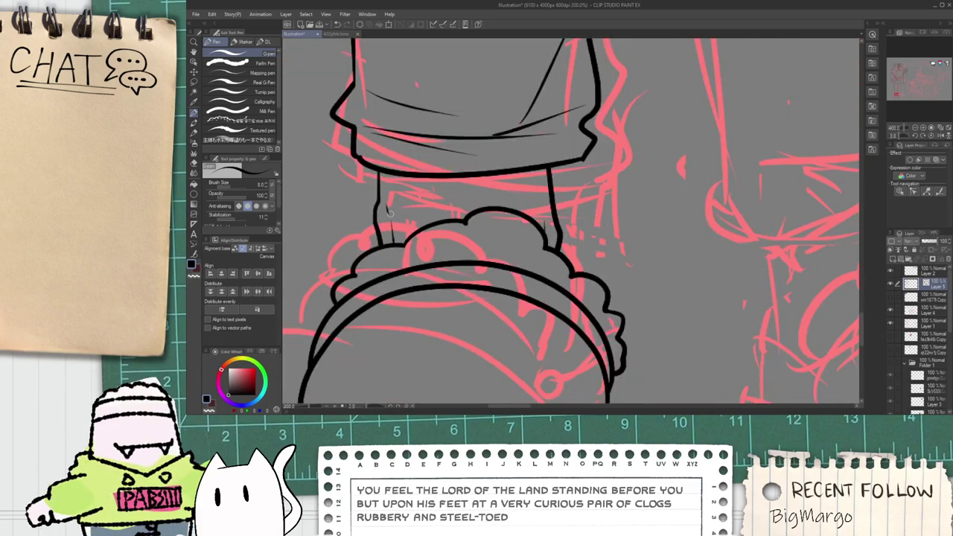
key(h)
scroll(372, 307, up, 8)
key(e)
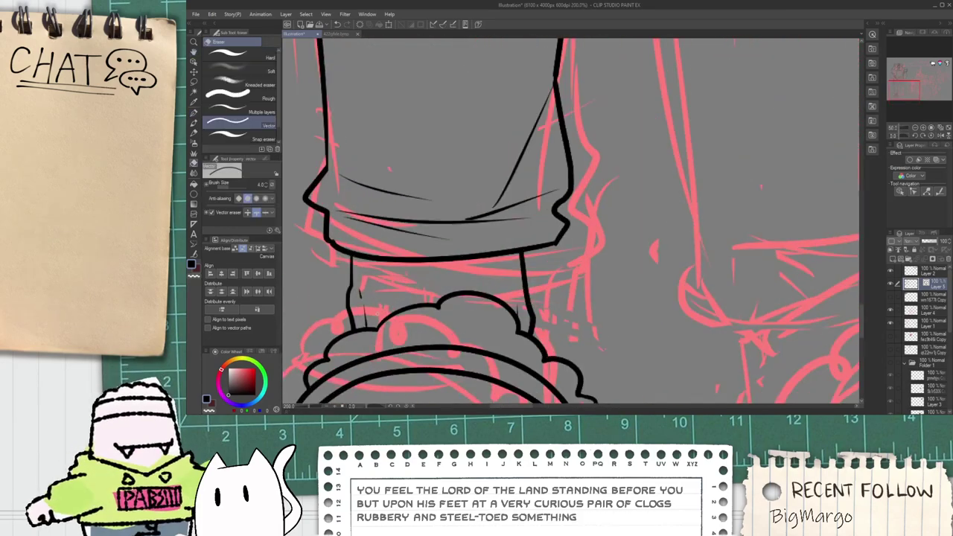
drag(346, 281, 342, 271)
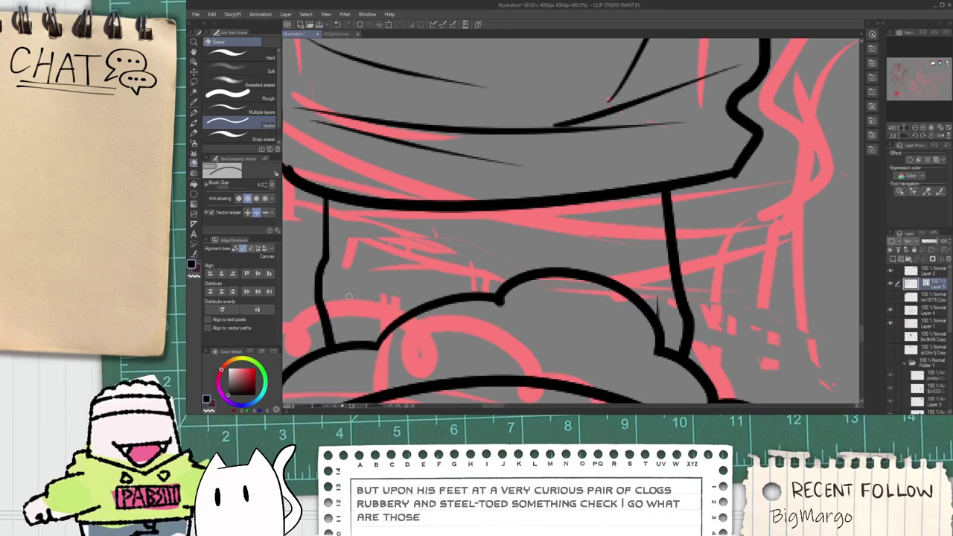
Step: Thicken the lower bulge of the outer ankle line and erase the excess from the new stroke
key(p)
mouse_move(330, 346)
mouse_down()
mouse_move(319, 307)
mouse_move(325, 262)
mouse_up()
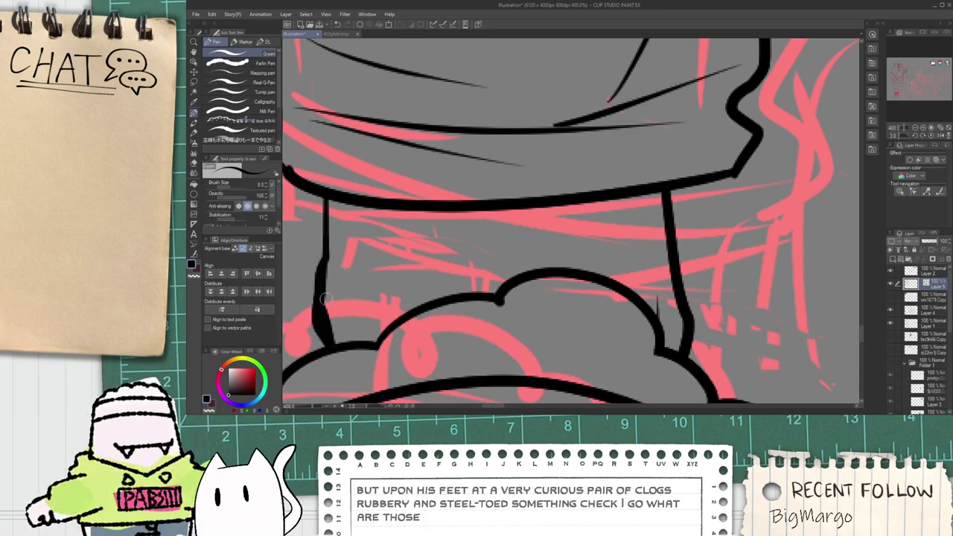
key(e)
drag(324, 313, 328, 318)
scroll(320, 261, down, 10)
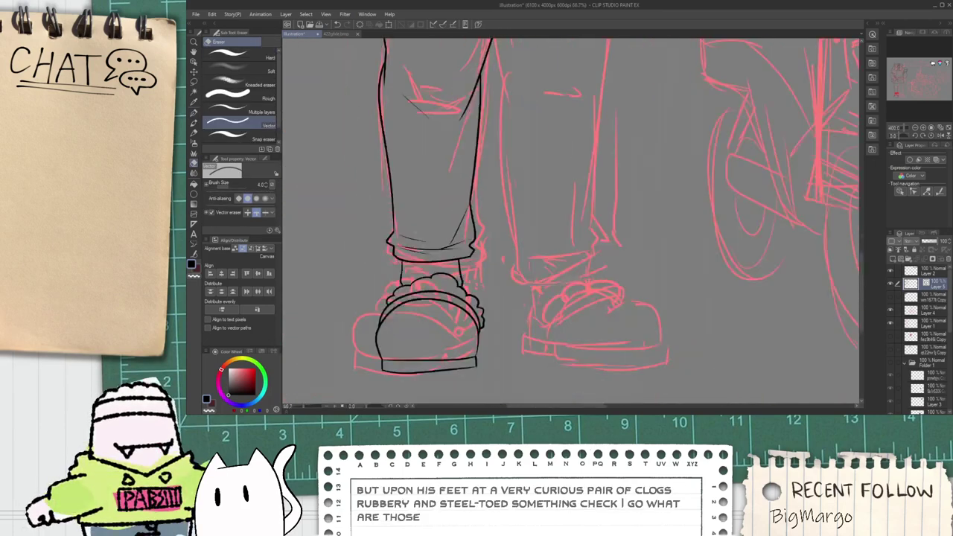
key(space)
drag(470, 280, 470, 291)
scroll(471, 292, up, 15)
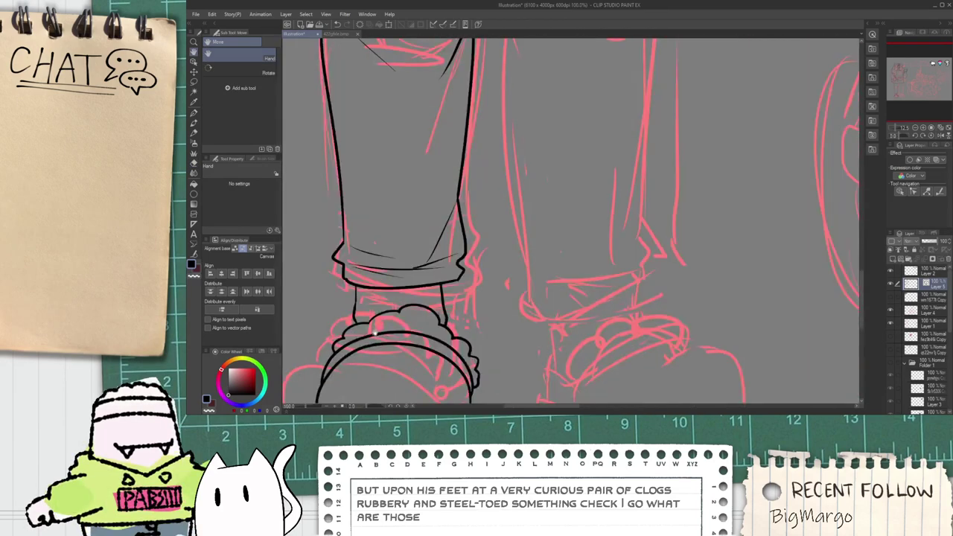
Step: Try replacing the outer ankle line's bulge with a straight stroke, and undo the replacement
key(p)
drag(337, 196, 344, 279)
key(e)
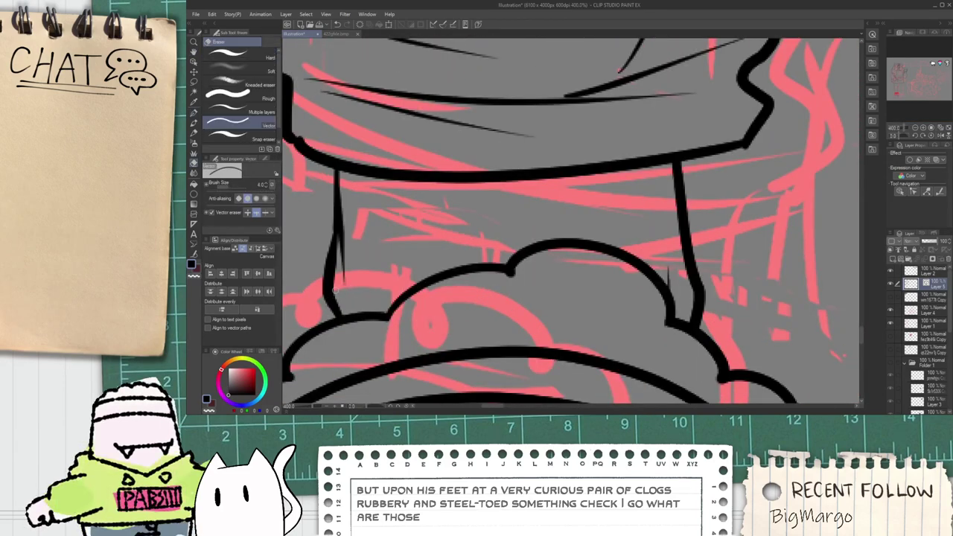
click(331, 254)
key(p)
mouse_move(338, 199)
mouse_down()
mouse_move(345, 308)
mouse_move(341, 279)
mouse_up()
key(ctrl+z)
drag(335, 242, 344, 339)
key(e)
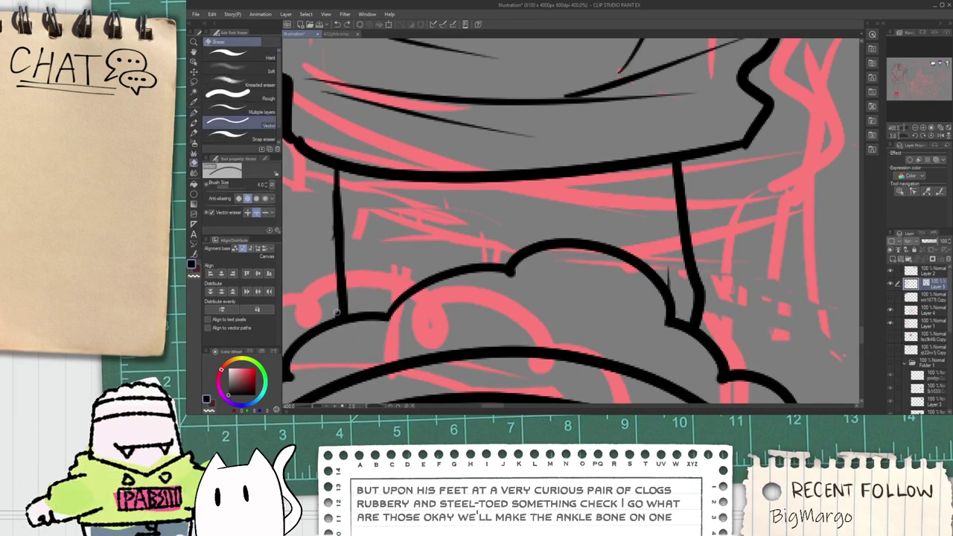
key(ctrl+z)
key(ctrl+z)
key(ctrl+z)
Step: Redraw the inner ankle line as a straight stroke and erase the old curved line and crease mark
key(space)
drag(611, 272, 527, 271)
key(p)
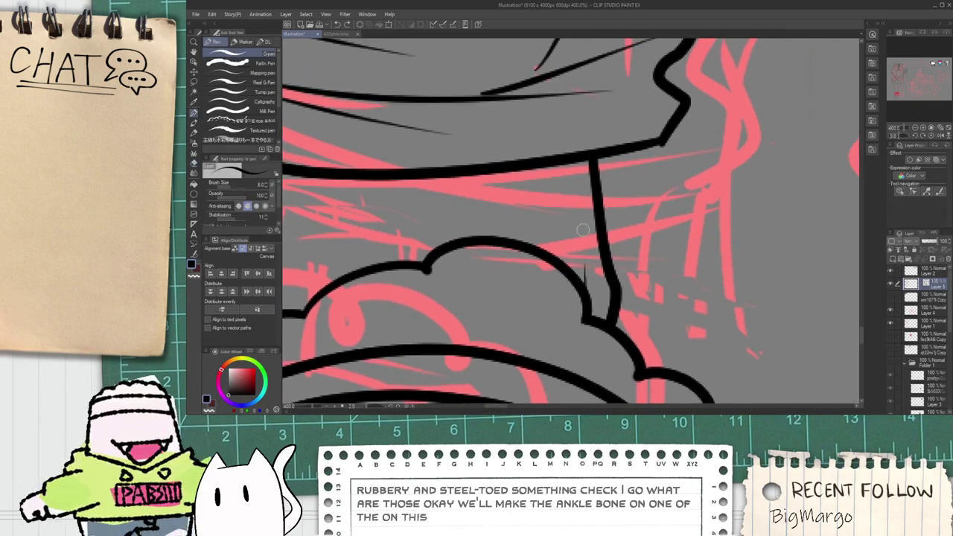
drag(586, 154, 593, 353)
key(ctrl+z)
drag(588, 164, 600, 322)
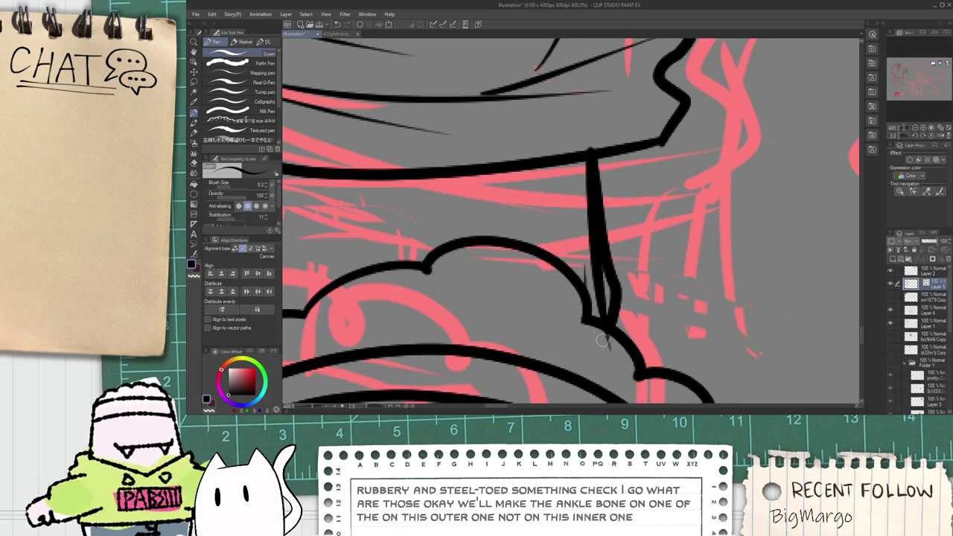
key(e)
click(609, 305)
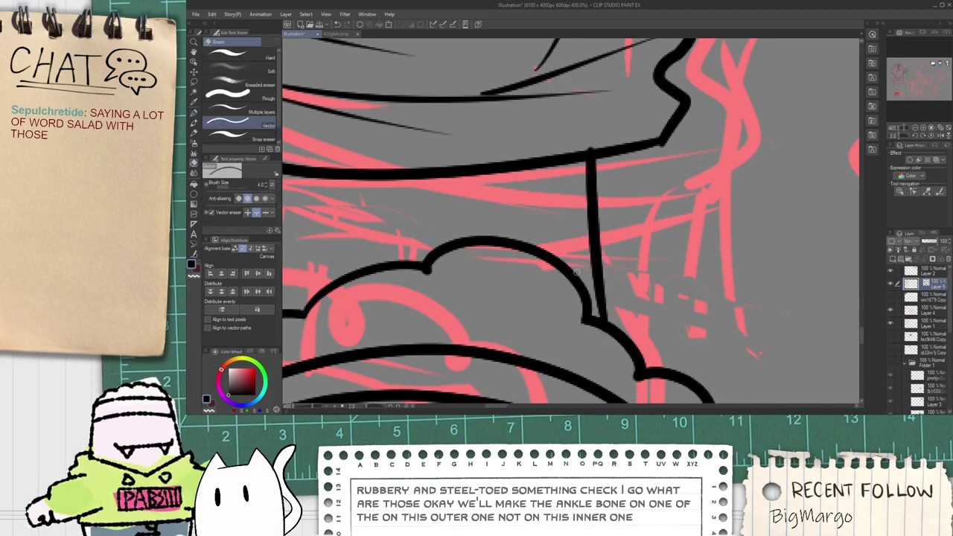
scroll(535, 254, down, 3)
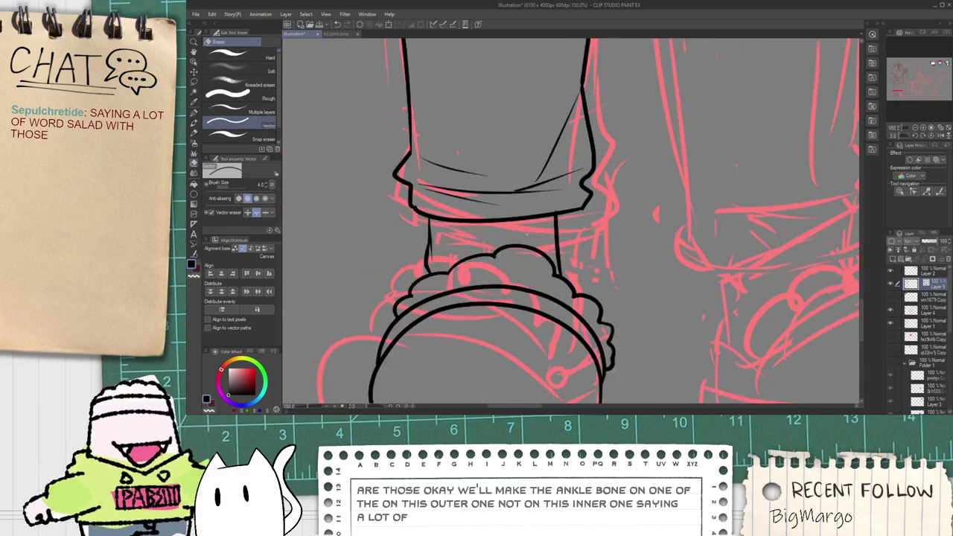
Step: Touch up the outer ankle line with a short stroke where the ankle-bone bulge begins
key(space)
drag(516, 247, 498, 242)
scroll(462, 246, up, 3)
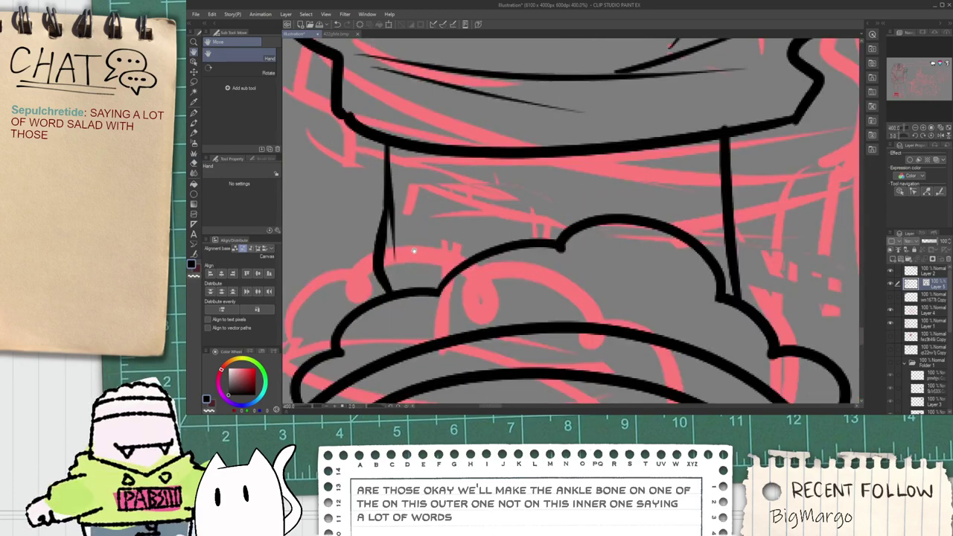
scroll(414, 251, up, 2)
key(p)
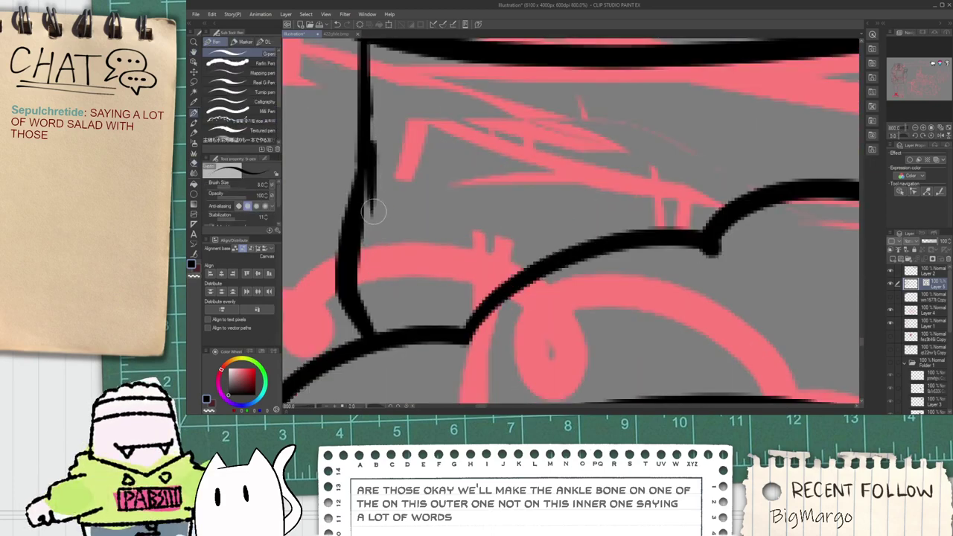
scroll(385, 312, down, 6)
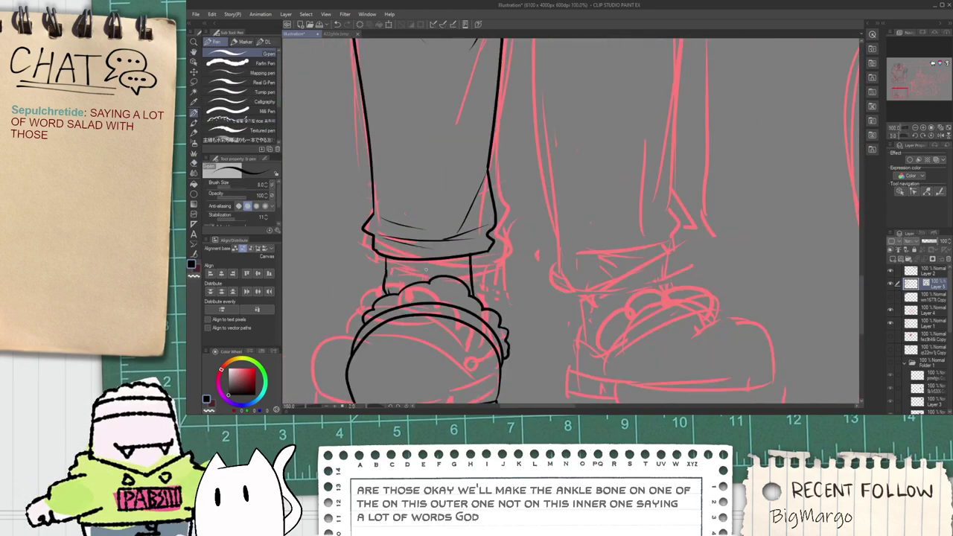
Step: Ink both upper edges of the second trouser leg below the apron and erase the end overlapping the apron's hem
key(h)
drag(477, 260, 408, 237)
scroll(408, 236, up, 1)
key(p)
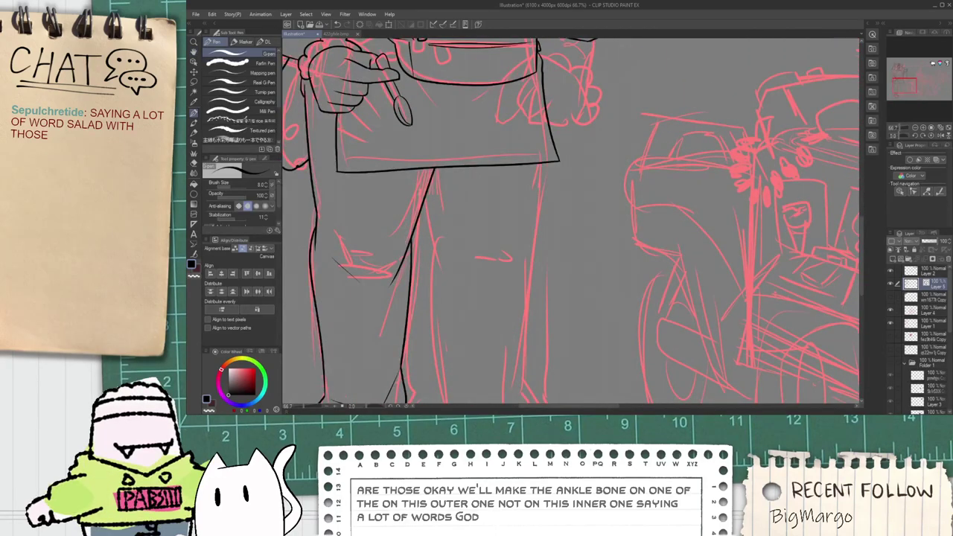
drag(423, 170, 440, 292)
key(ctrl+z)
drag(421, 186, 449, 309)
drag(546, 159, 523, 313)
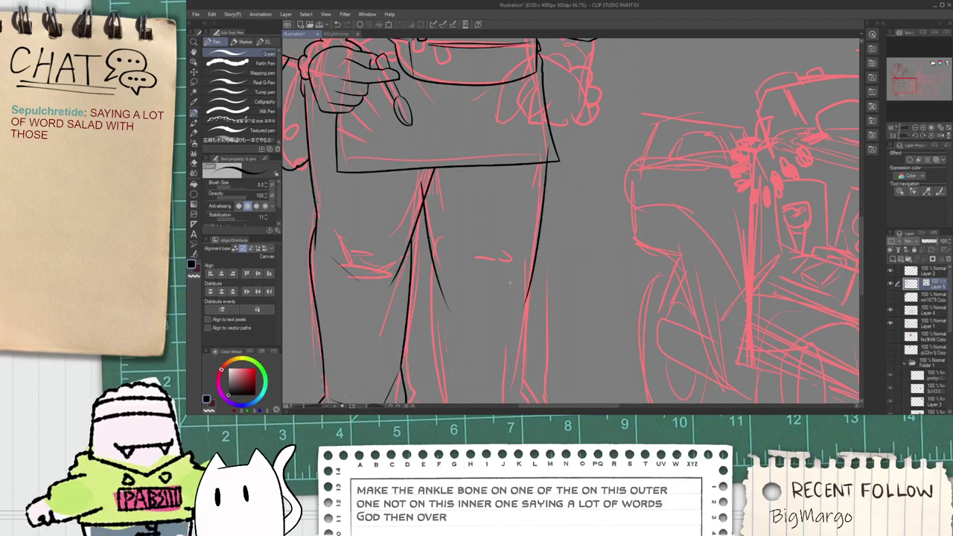
key(e)
key(ctrl+plus)
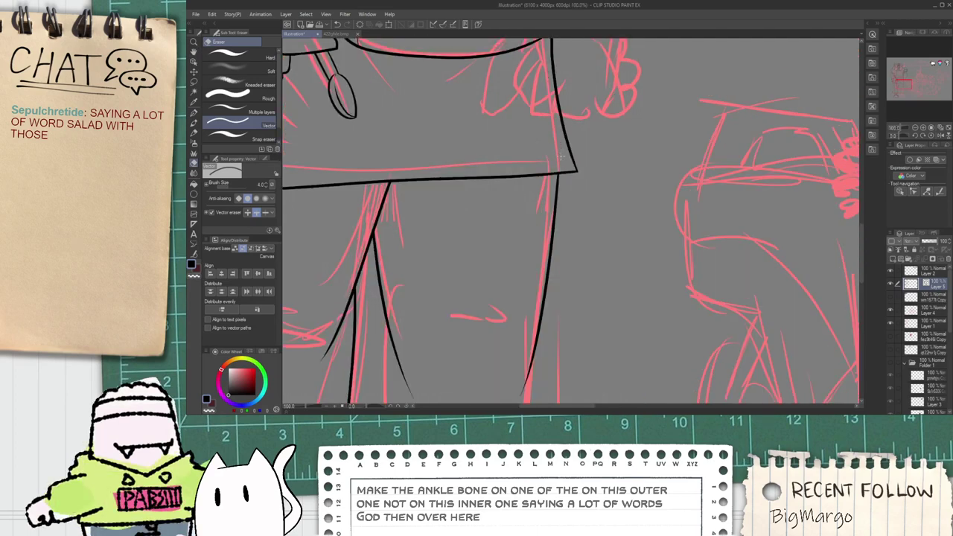
Step: Ink the inner edge of the second trouser leg from the knee down to the cuff
scroll(563, 157, down, 1)
drag(521, 231, 514, 116)
key(p)
scroll(436, 152, up, 1)
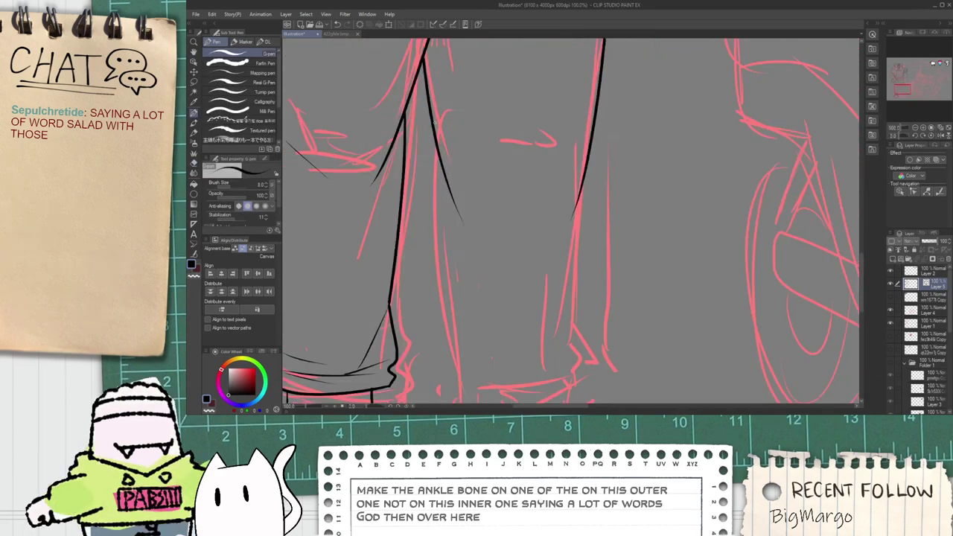
mouse_move(427, 240)
mouse_down()
mouse_move(445, 383)
mouse_move(442, 321)
mouse_up()
key(ctrl+z)
scroll(442, 320, up, 1)
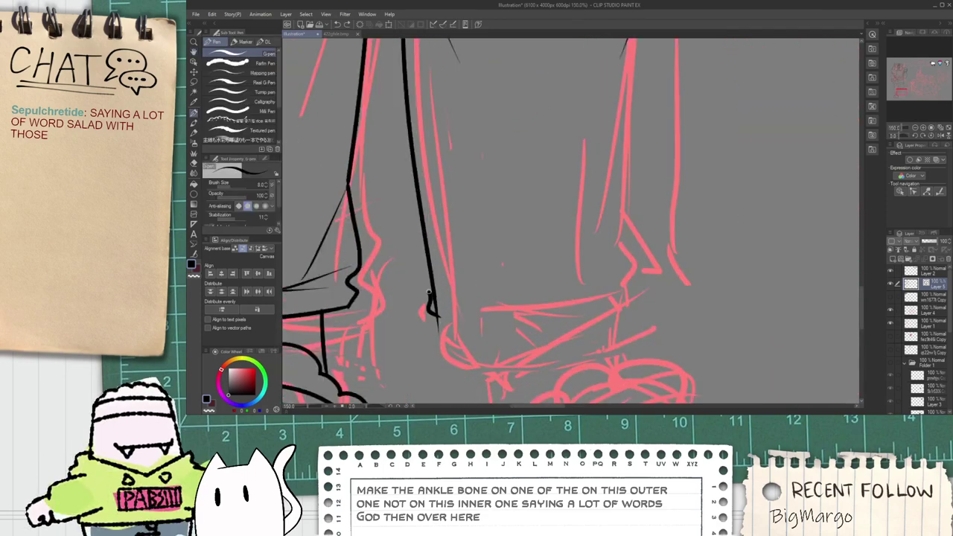
Step: Clean up the cuff's inner corner and ink the curved hem across the bottom of the second trouser leg
key(e)
mouse_move(430, 275)
mouse_down()
mouse_move(438, 318)
mouse_move(625, 296)
mouse_up()
key(p)
key(ctrl+z)
drag(428, 312, 625, 297)
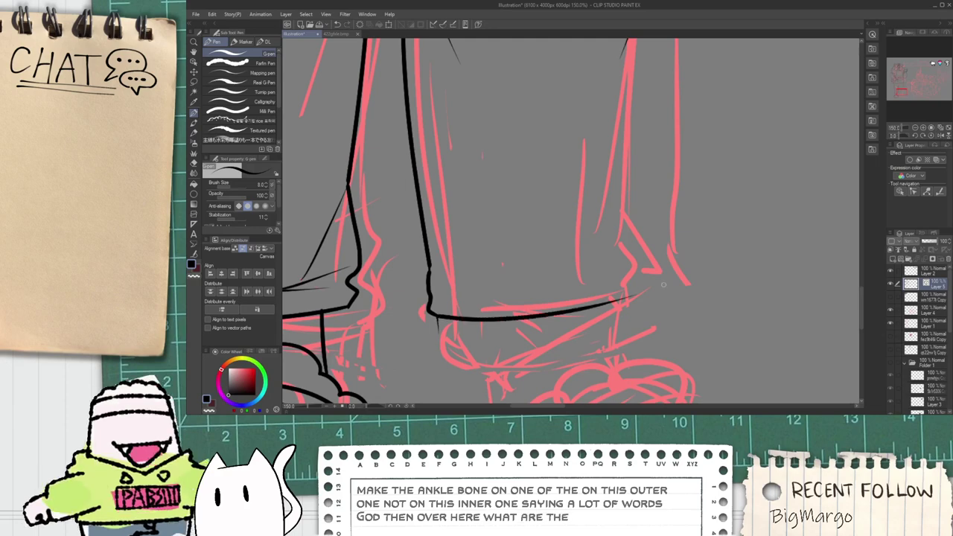
Step: Erase the line tip overshooting the hem's inner corner on the second trouser leg
scroll(452, 318, up, 1)
key(e)
scroll(439, 324, down, 2)
mouse_move(437, 335)
mouse_down()
mouse_move(433, 323)
mouse_move(474, 322)
mouse_up()
Step: Ink the short wavy cuff edge rising from the hem's outer corner and trim its overlapping end
scroll(474, 322, up, 1)
key(p)
scroll(503, 299, up, 1)
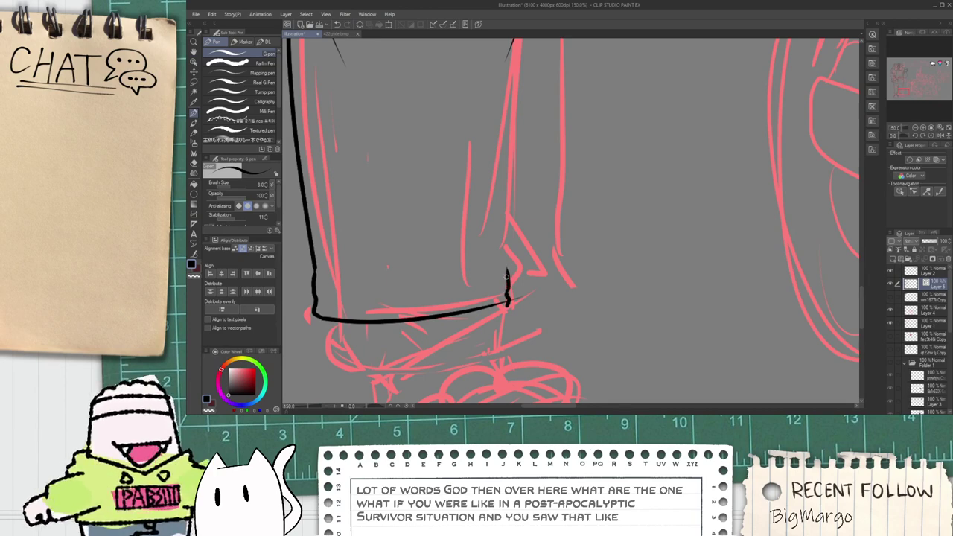
key(e)
scroll(506, 298, up, 1)
scroll(513, 294, down, 2)
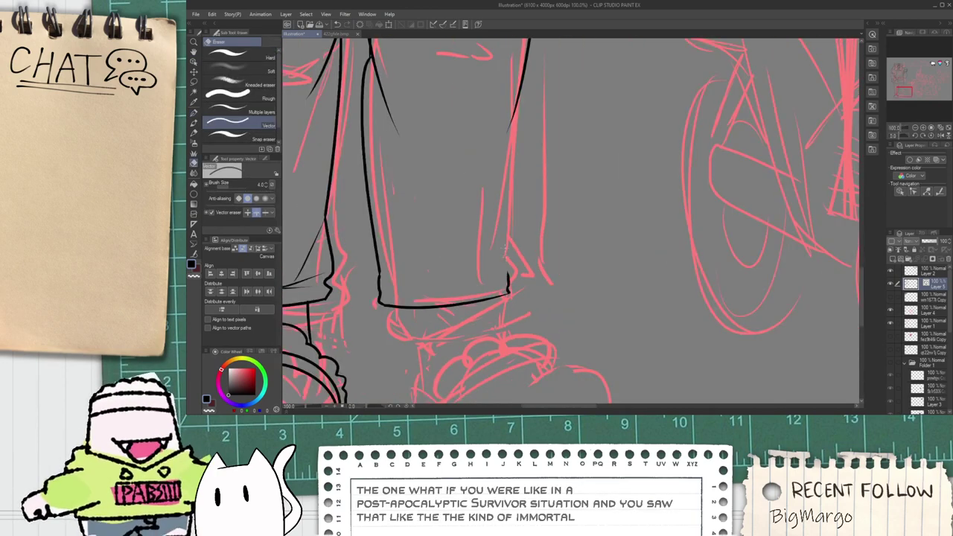
Step: Ink the outer edge of the second trouser leg between the knee and the cuff, undoing unwanted strokes
key(p)
drag(511, 361, 541, 125)
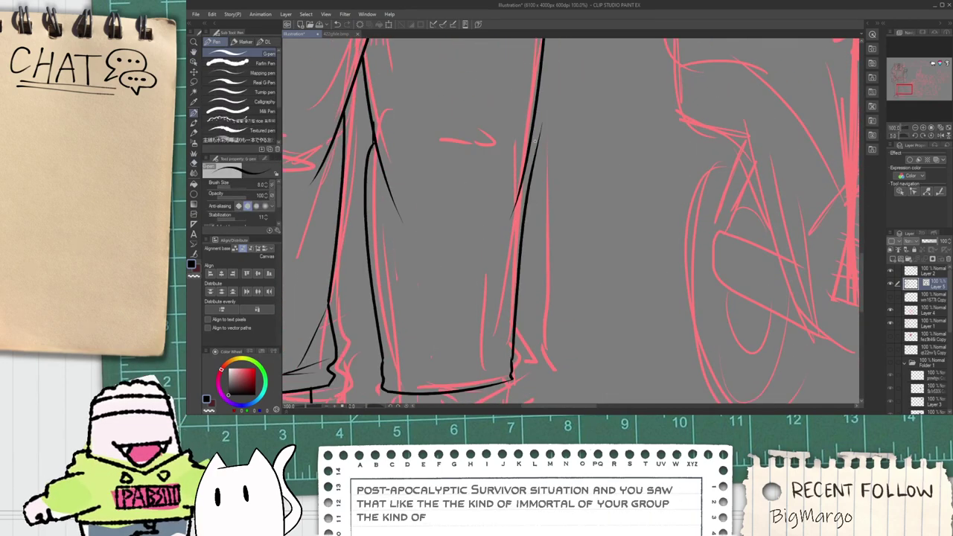
key(ctrl+z)
key(ctrl+z)
mouse_move(511, 365)
mouse_down()
mouse_move(518, 120)
mouse_move(504, 351)
mouse_move(497, 257)
mouse_up()
key(ctrl+z)
Step: Adjust the lower end of the outer trouser line so it meets the short cuff edge
key(space)
scroll(495, 270, up, 2)
key(o)
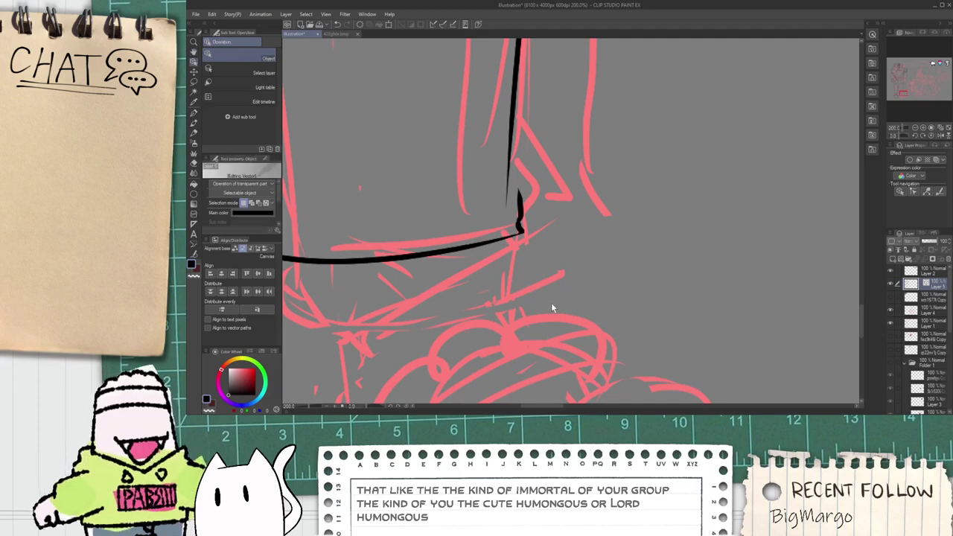
drag(498, 222, 523, 224)
click(548, 239)
scroll(536, 239, down, 2)
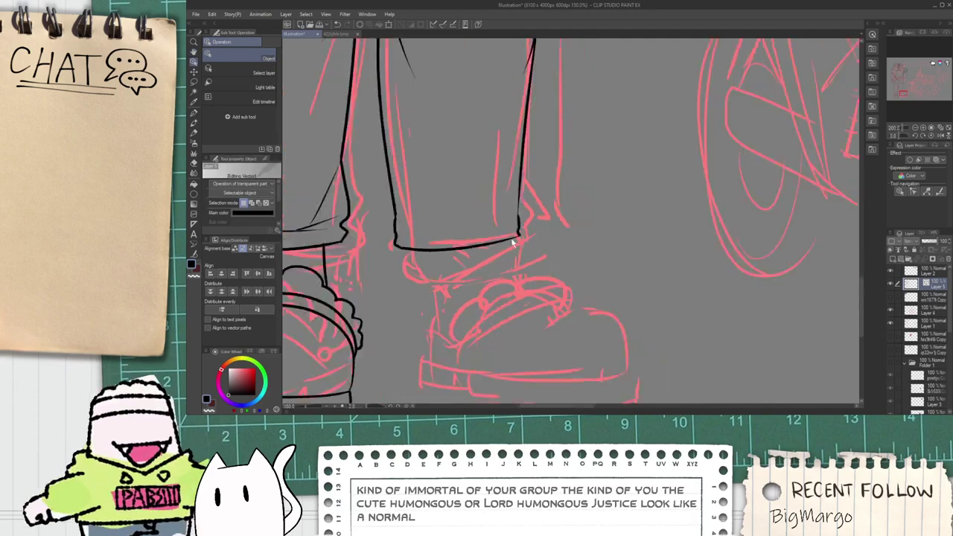
Step: Ink thin, nearly horizontal fold lines across the cuff above the curved hem of the second trouser leg
drag(439, 216, 483, 288)
scroll(466, 313, up, 2)
key(p)
drag(426, 318, 665, 316)
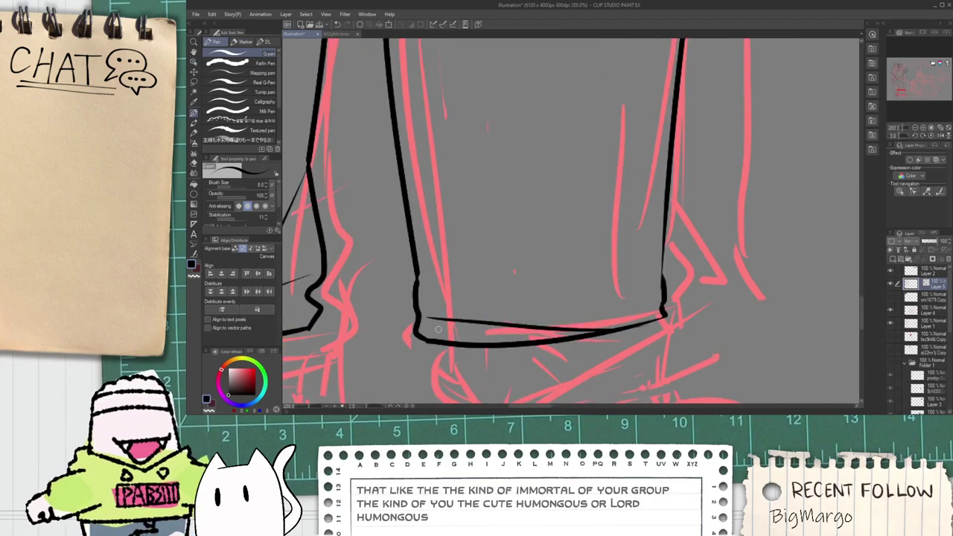
key(ctrl+z)
drag(429, 313, 631, 320)
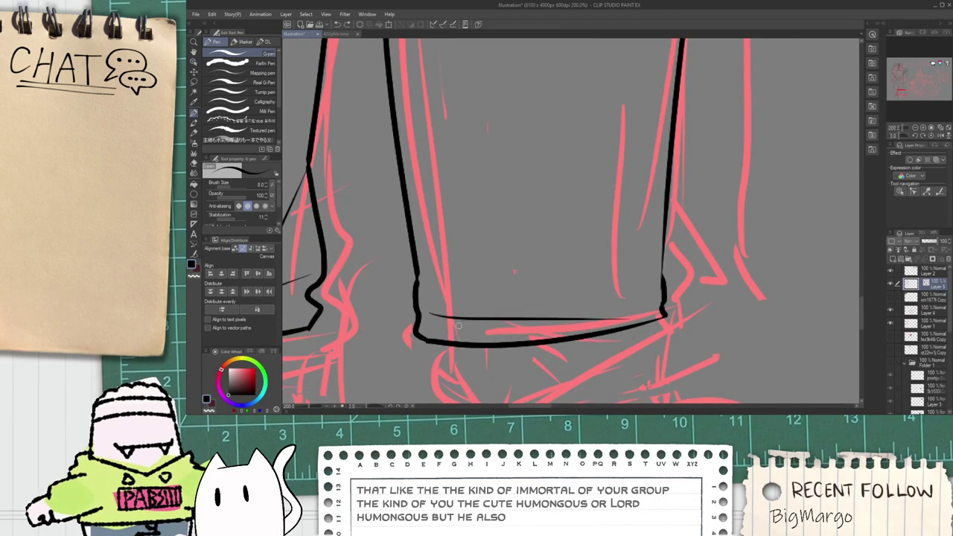
drag(476, 317, 640, 310)
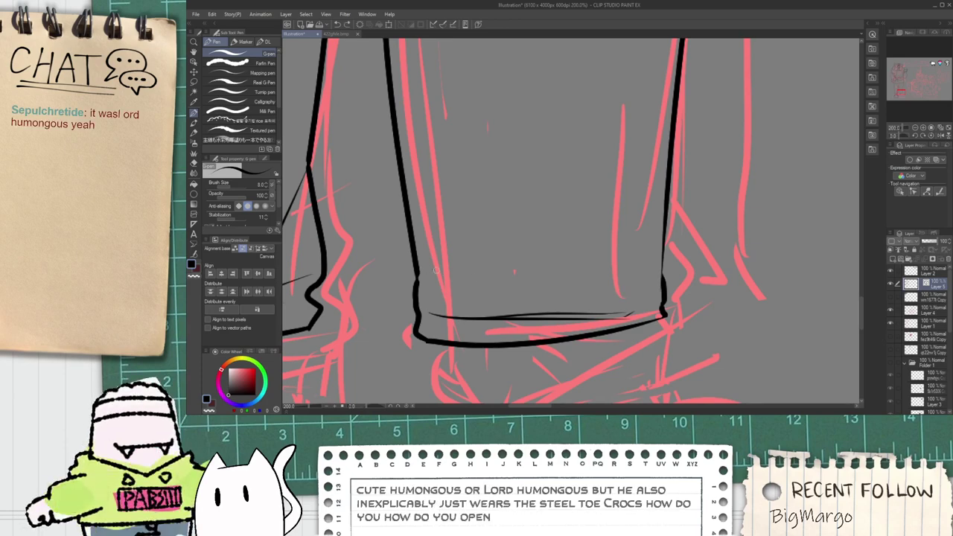
drag(424, 272, 612, 293)
scroll(486, 226, down, 3)
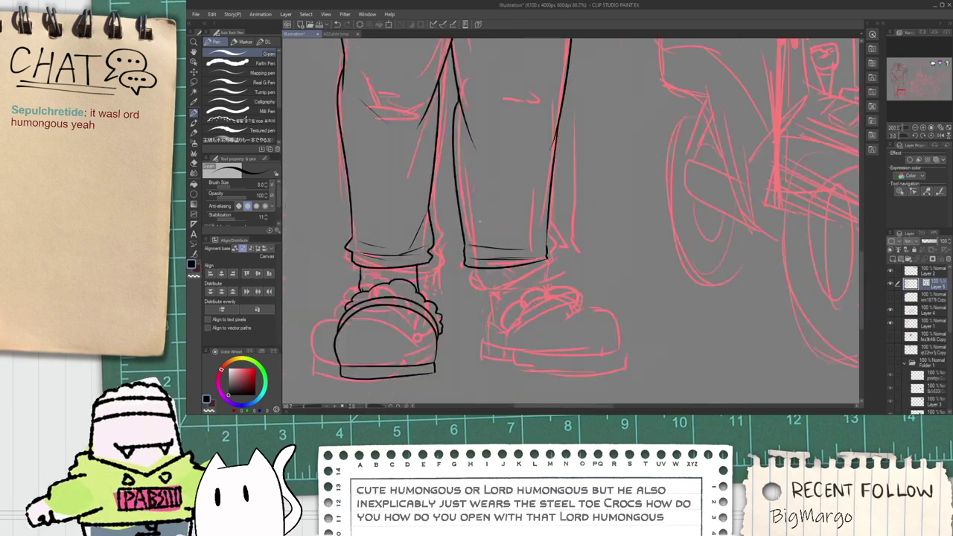
Step: Trim the overlong crease at the inner knee of the second trouser leg and ink a shorter tapered tip there
key(e)
scroll(479, 222, up, 4)
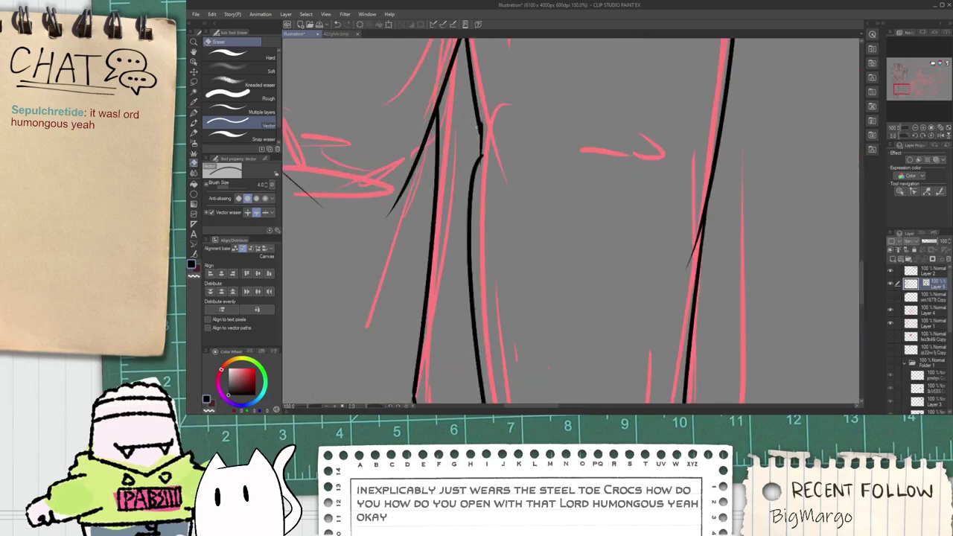
scroll(480, 164, up, 3)
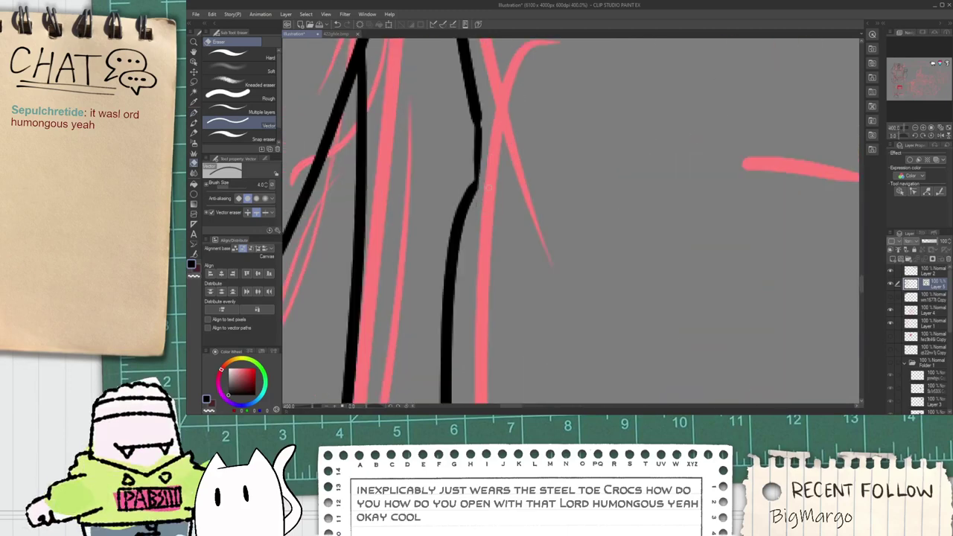
key(p)
scroll(480, 187, down, 2)
scroll(475, 148, down, 2)
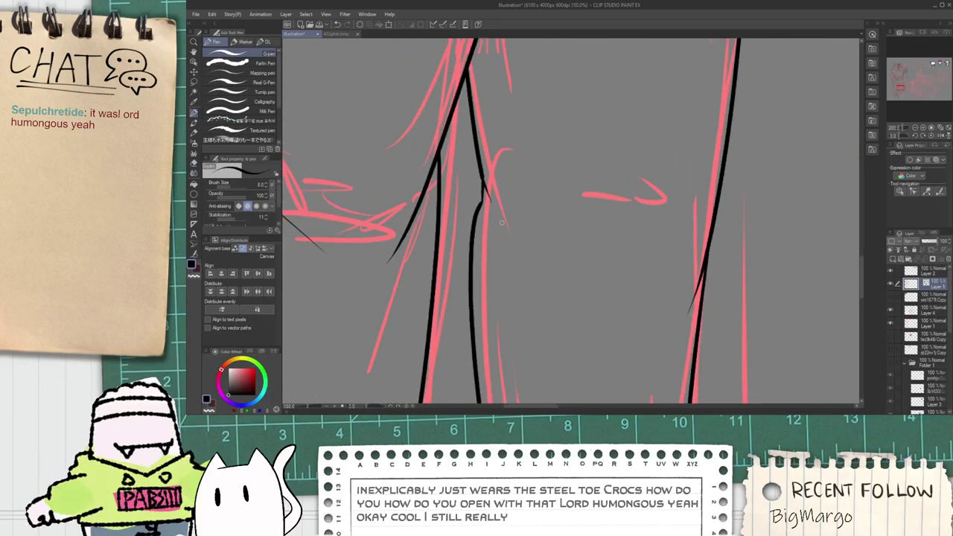
key(e)
key(p)
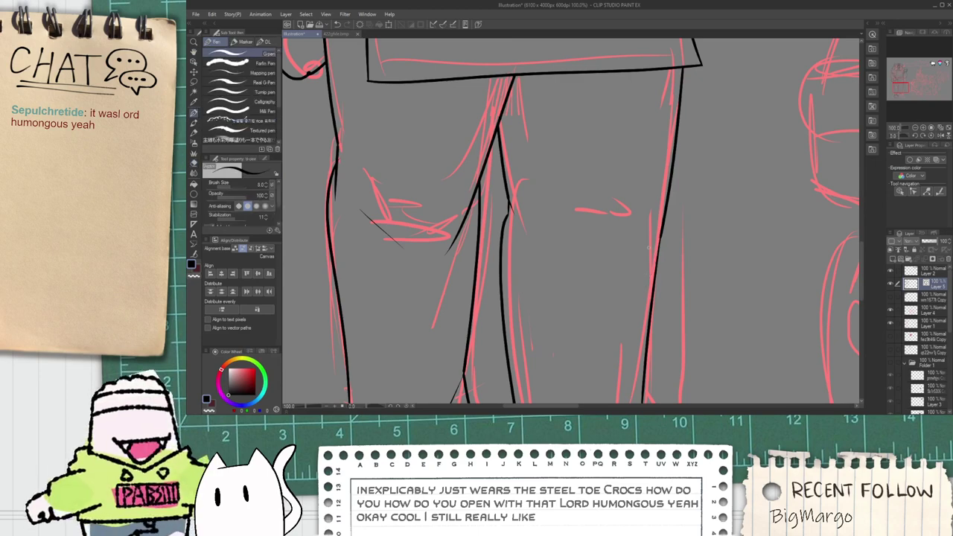
Step: Ink short fabric crease marks at the knee of the right-hand trouser leg
scroll(646, 242, up, 1)
mouse_move(654, 244)
mouse_down()
mouse_move(635, 265)
mouse_move(615, 262)
mouse_up()
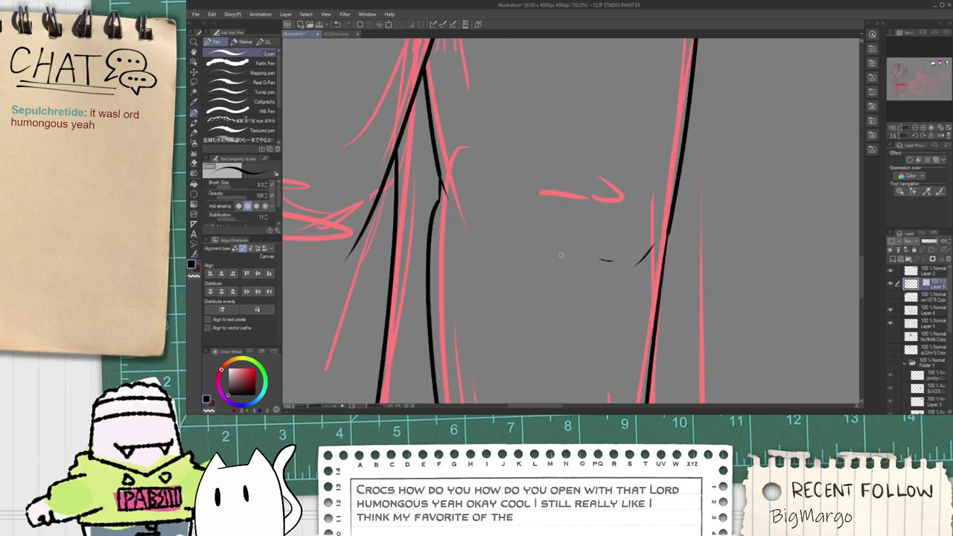
scroll(578, 259, down, 2)
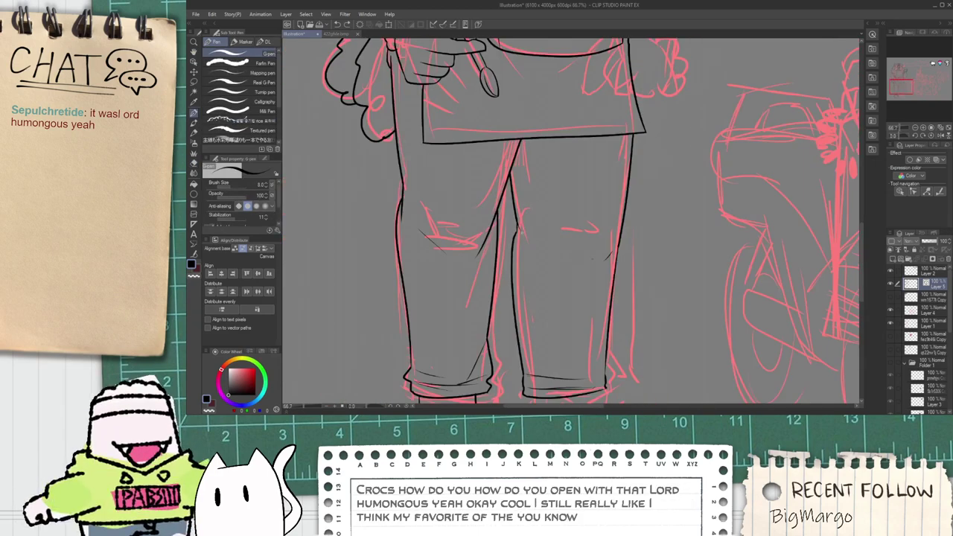
Step: Ink the back and front ankle lines running from the right-hand trouser cuff into the shoe with the G-pen
scroll(492, 231, up, 1)
key(space)
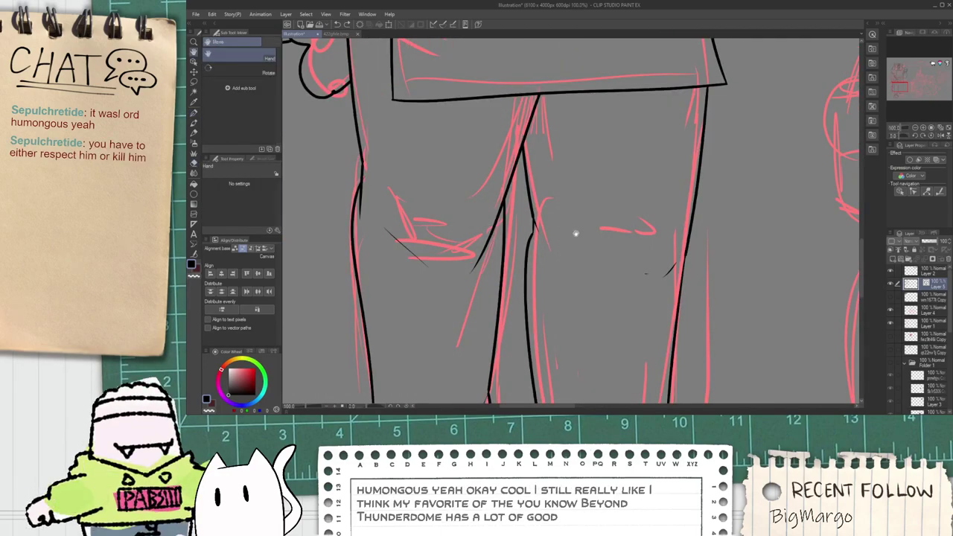
scroll(581, 245, down, 1)
scroll(491, 233, down, 1)
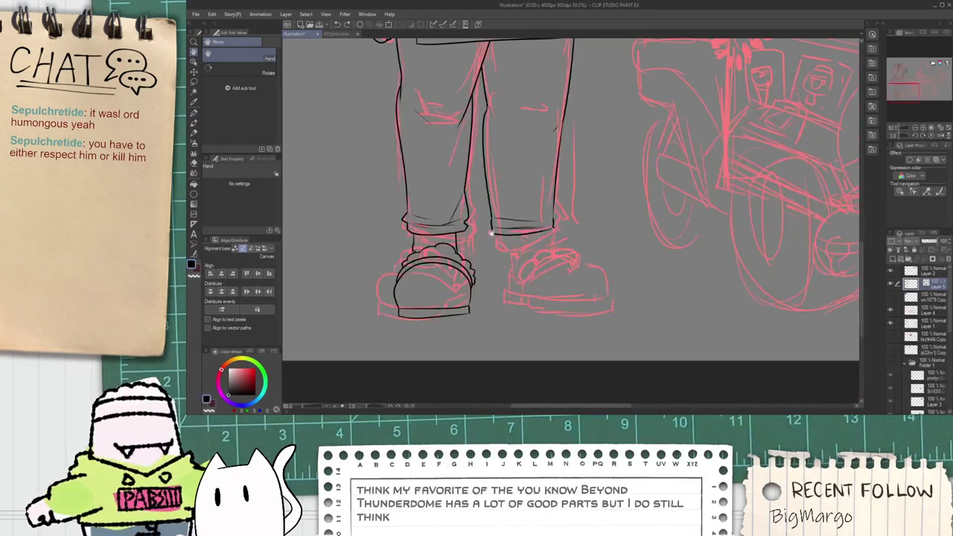
scroll(480, 234, up, 3)
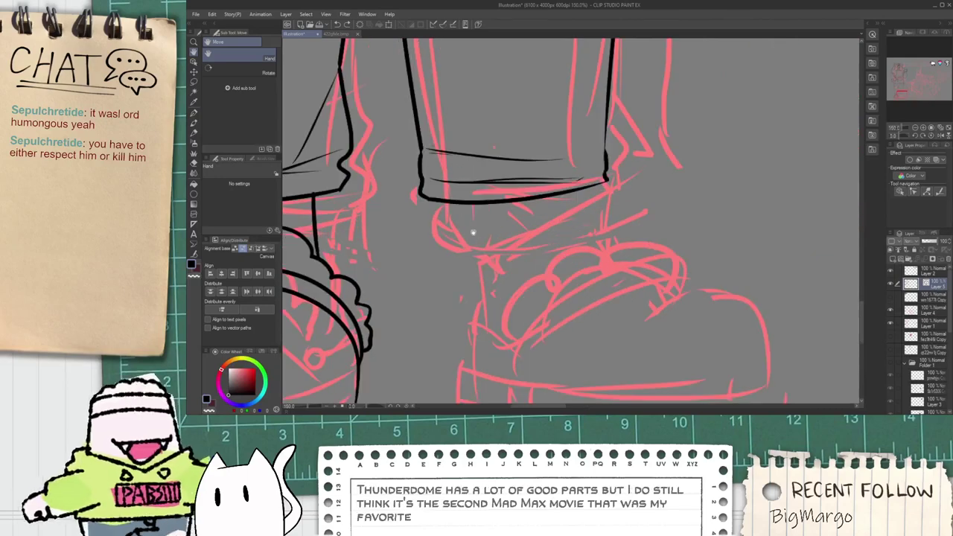
key(p)
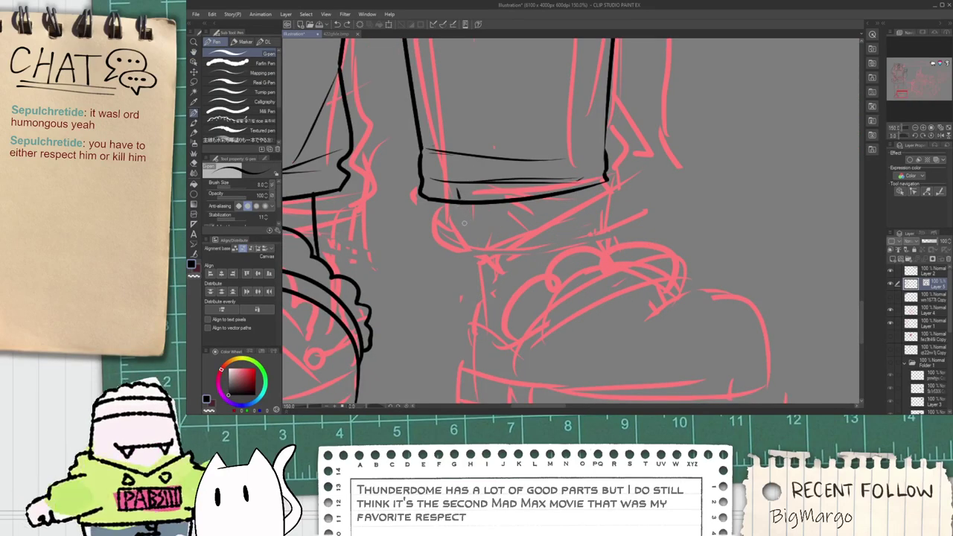
drag(460, 205, 471, 309)
key(ctrl+z)
key(h)
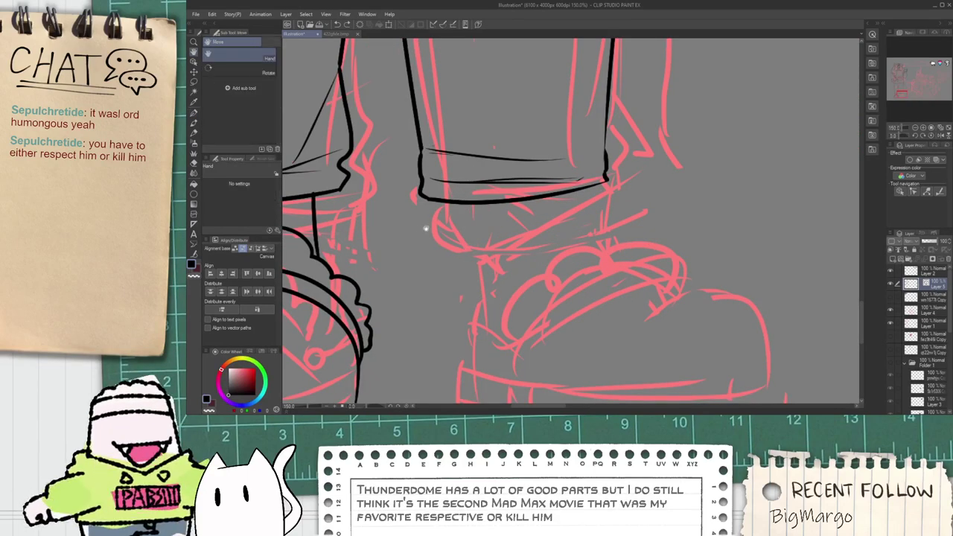
mouse_move(436, 238)
mouse_down()
mouse_move(453, 221)
mouse_move(494, 306)
mouse_up()
key(p)
key(ctrl+z)
drag(465, 174, 493, 326)
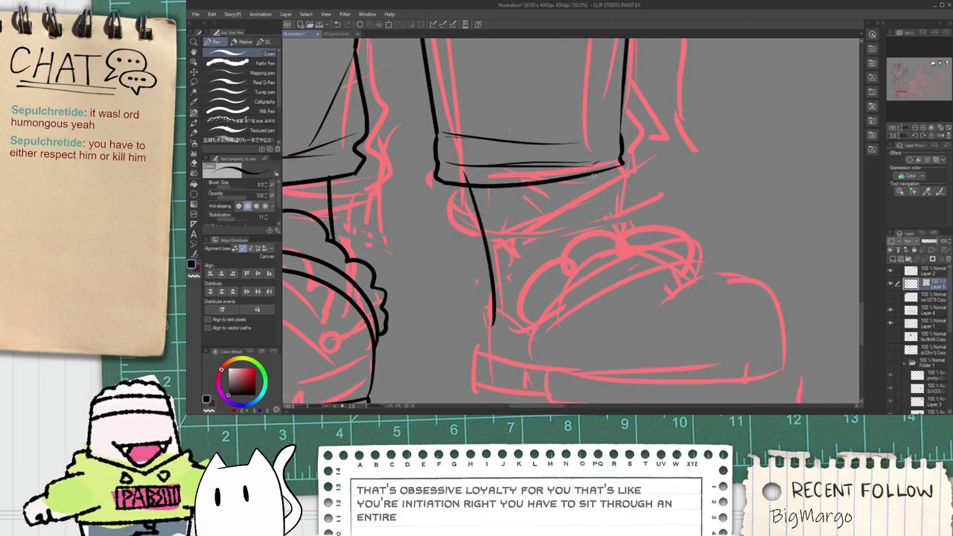
drag(603, 166, 588, 309)
Step: Erase the ends of the ankle lines that stick up inside the trouser cuff with the vector eraser
key(e)
scroll(620, 168, up, 1)
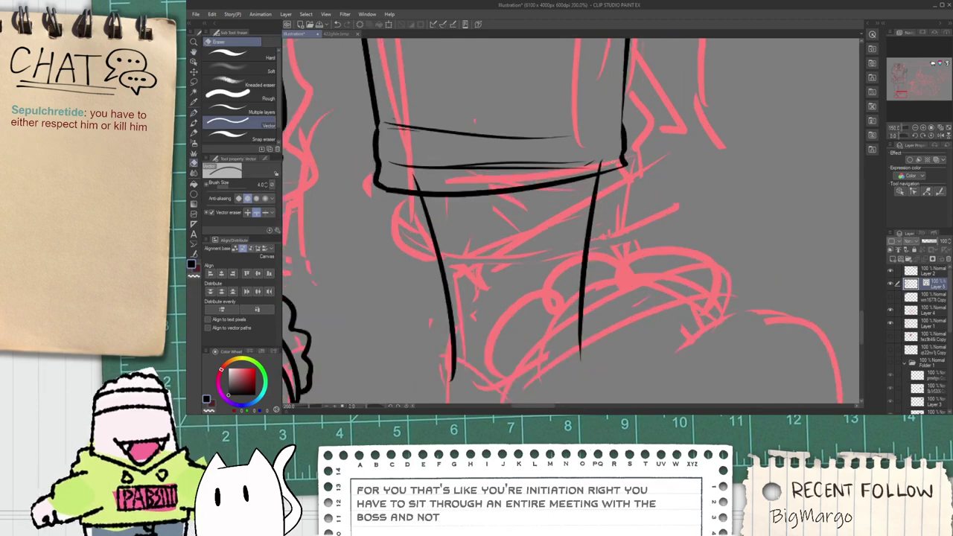
scroll(444, 188, up, 2)
drag(379, 173, 395, 176)
scroll(388, 177, down, 2)
Step: Ink the lower back edge of the ankle so it bends down toward the shoe's heel
key(space)
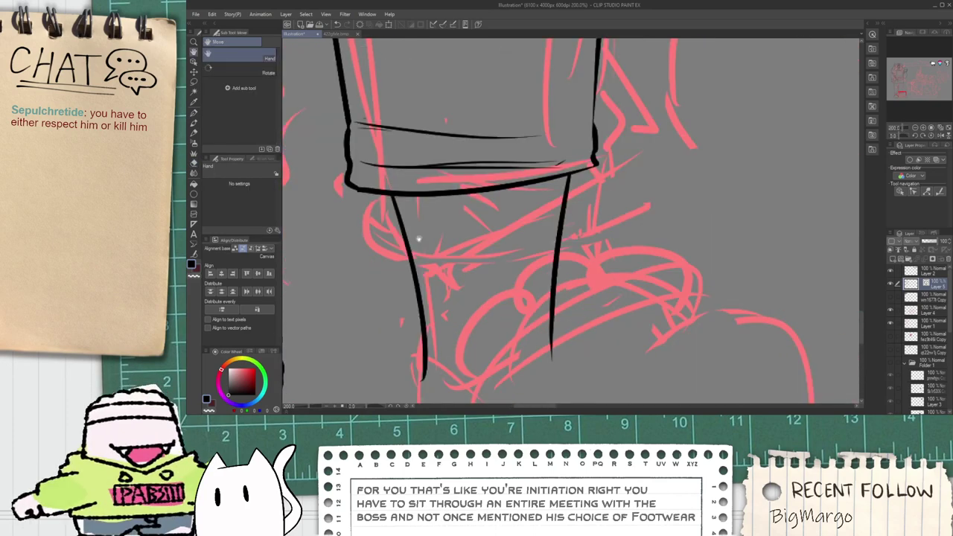
drag(435, 323, 461, 251)
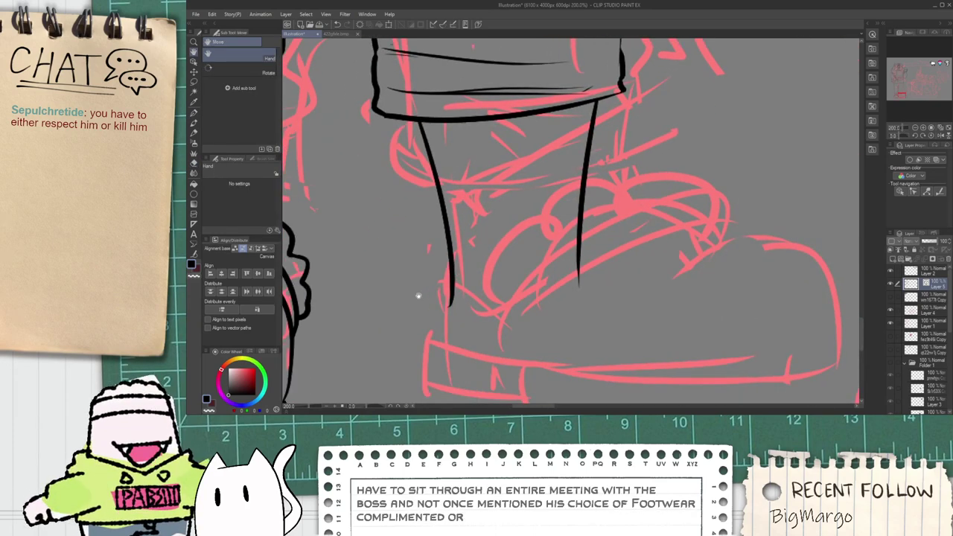
key(p)
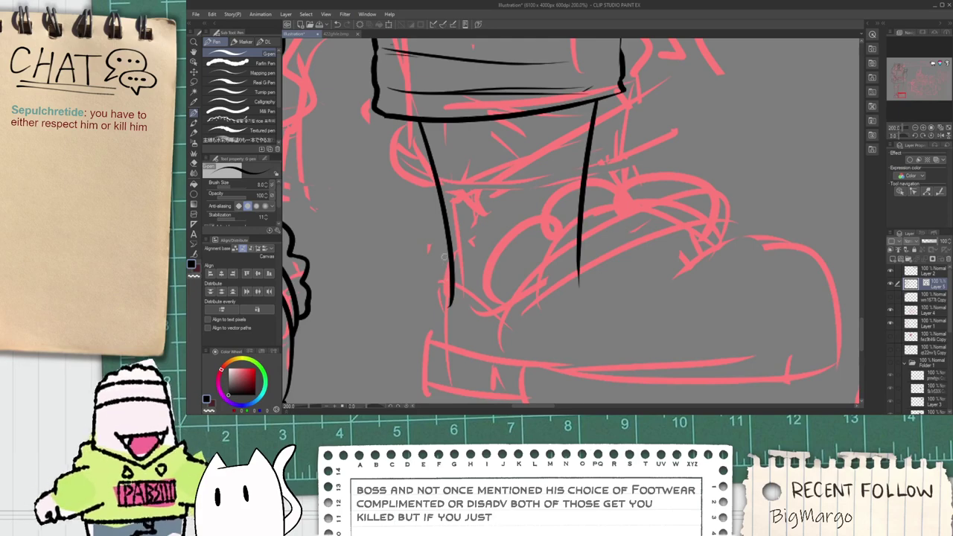
drag(447, 229, 430, 343)
key(ctrl+z)
drag(432, 296, 446, 228)
key(ctrl+z)
mouse_move(459, 195)
mouse_down()
mouse_move(429, 331)
mouse_move(457, 262)
mouse_move(442, 253)
mouse_up()
key(e)
key(ctrl+z)
key(space)
key(p)
Step: Ink the rounded back of the shoe's heel and the rear strap line sloping down from the ankle
drag(408, 310, 415, 229)
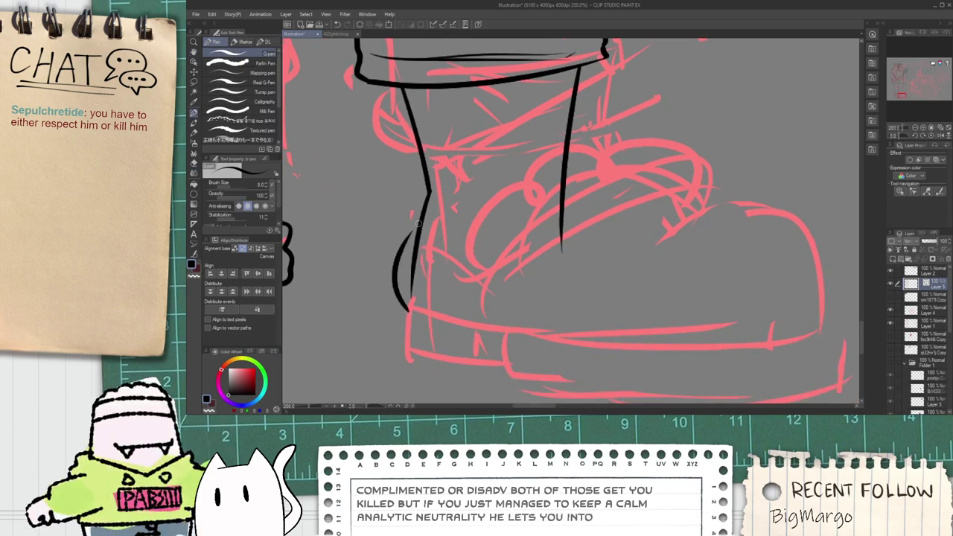
key(ctrl+z)
mouse_move(412, 311)
mouse_down()
mouse_move(397, 291)
mouse_move(414, 233)
mouse_move(492, 288)
mouse_up()
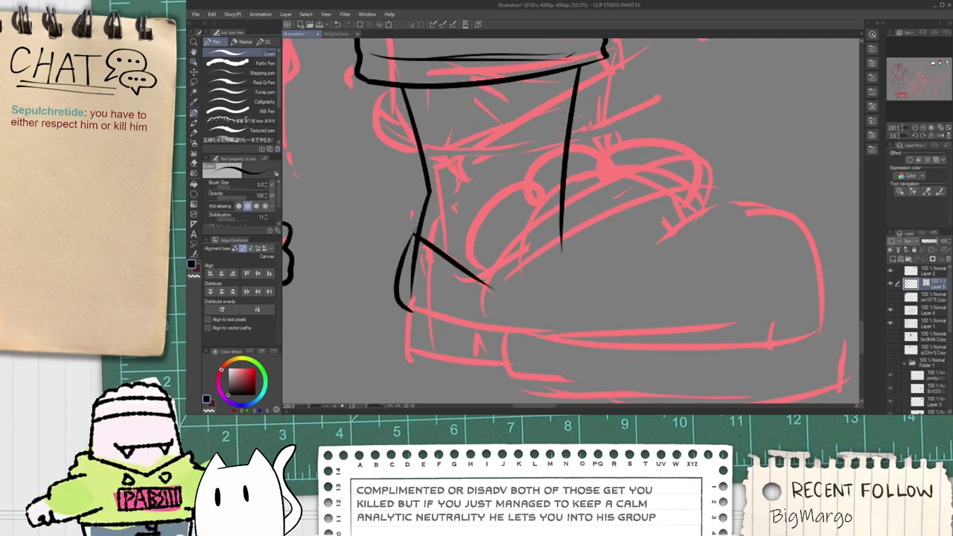
key(ctrl+z)
mouse_move(417, 228)
mouse_down()
mouse_move(477, 292)
mouse_move(469, 280)
mouse_move(548, 220)
mouse_up()
key(ctrl+z)
Step: Ink the front strap band rising from the round rivet, close its front end, and erase the overshooting lines
mouse_move(477, 280)
mouse_down()
mouse_move(473, 296)
mouse_move(648, 167)
mouse_move(653, 183)
mouse_up()
mouse_move(510, 288)
mouse_down()
mouse_move(620, 205)
mouse_move(674, 208)
mouse_up()
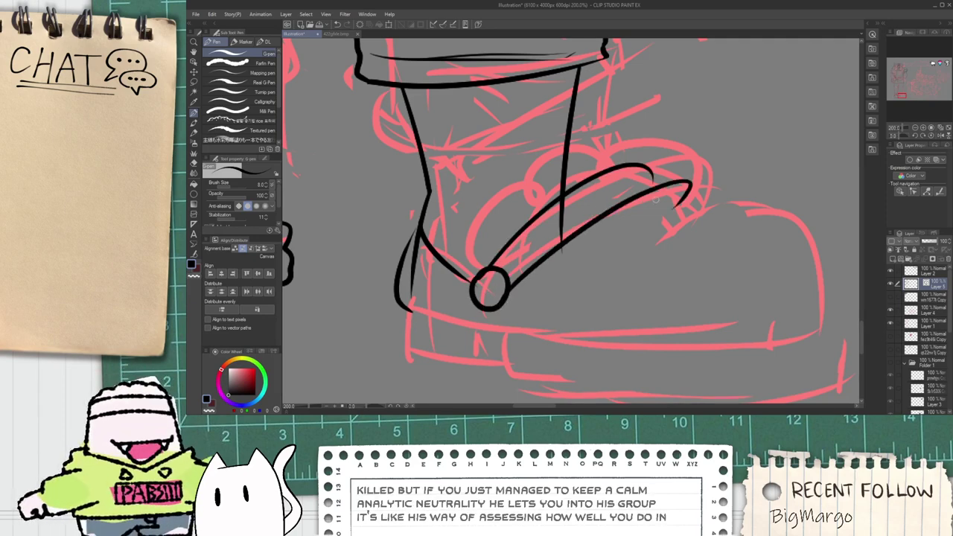
scroll(656, 199, up, 3)
drag(642, 149, 680, 225)
key(e)
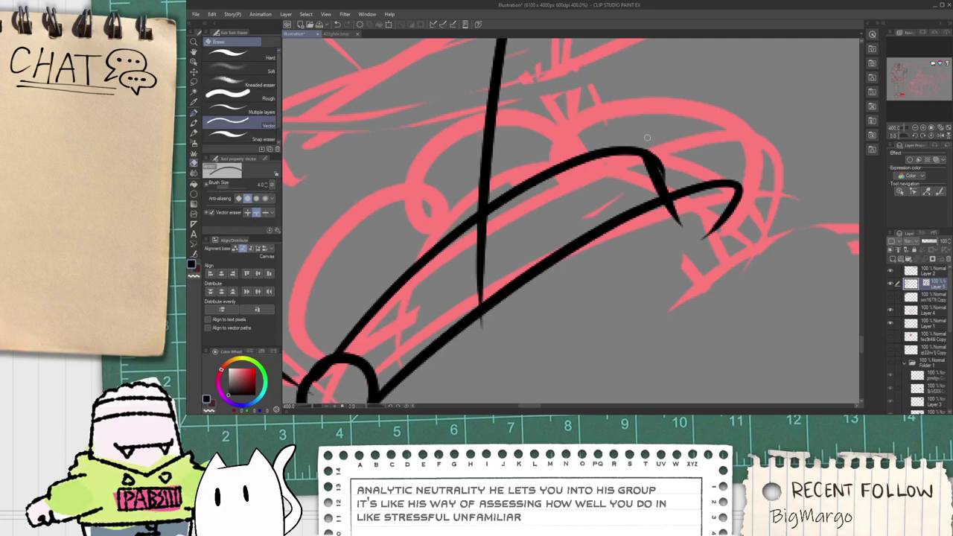
mouse_move(656, 153)
mouse_down()
mouse_move(672, 176)
mouse_move(669, 222)
mouse_up()
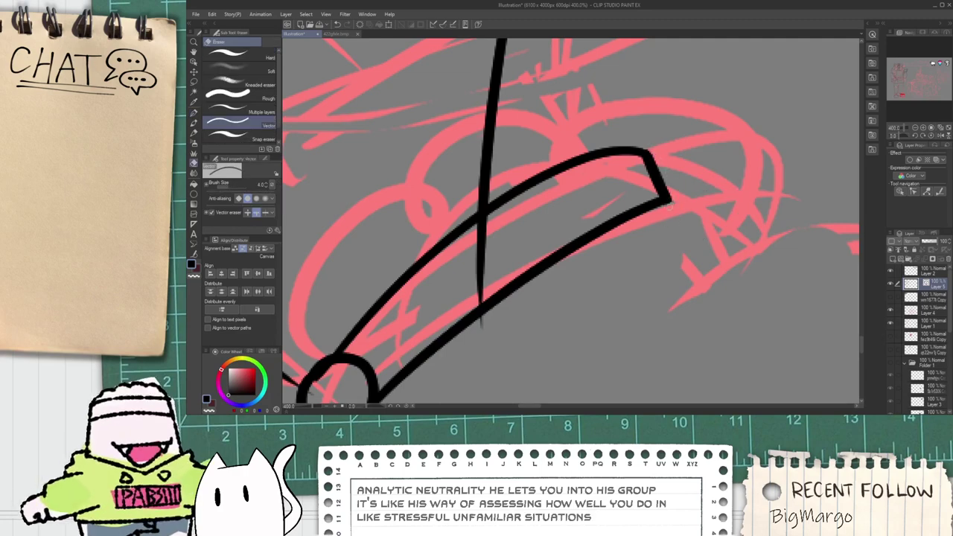
Step: Erase the part of the front ankle line that crosses the shoe strap
scroll(668, 209, down, 2)
drag(594, 247, 557, 229)
scroll(555, 257, up, 2)
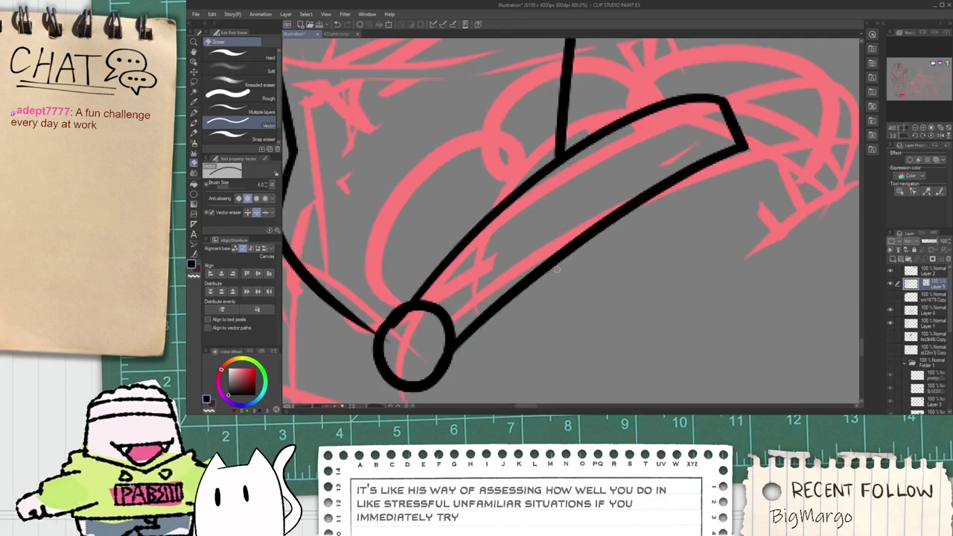
scroll(556, 270, down, 2)
scroll(463, 255, up, 4)
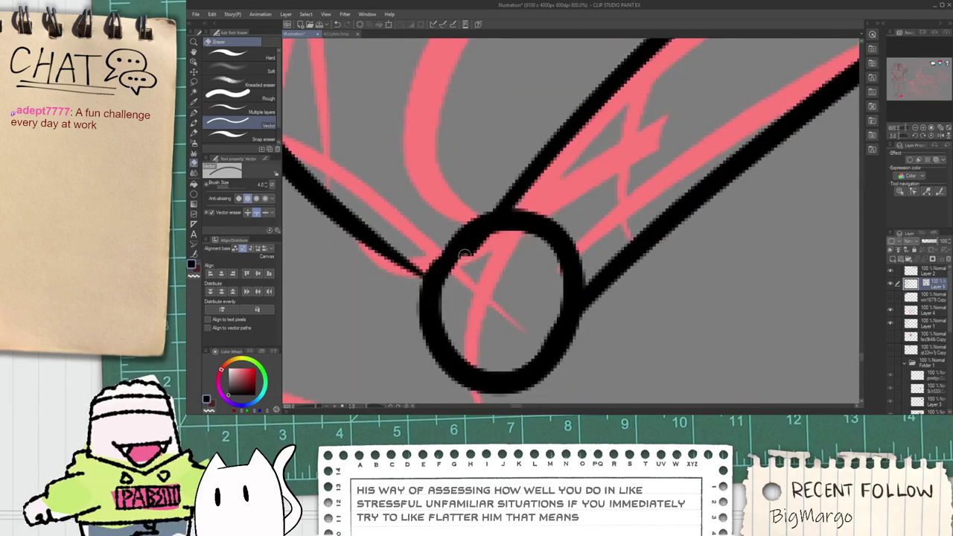
scroll(466, 261, down, 5)
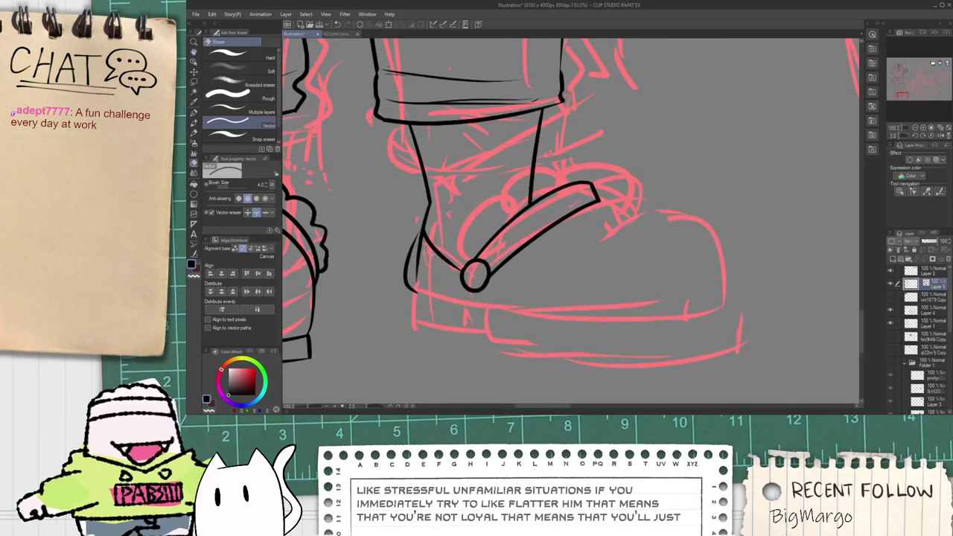
Step: Rework the top of the heel curve so it joins the ankle line, erasing the stray ends
scroll(431, 254, up, 1)
mouse_move(423, 257)
mouse_down()
mouse_move(411, 260)
mouse_move(412, 205)
mouse_up()
scroll(413, 221, up, 3)
key(p)
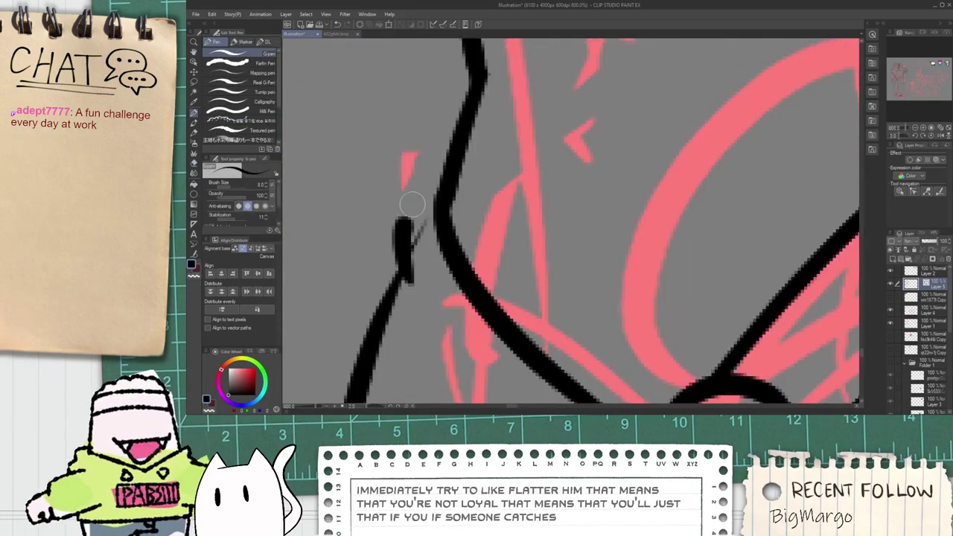
drag(444, 176, 397, 237)
key(e)
scroll(417, 268, down, 5)
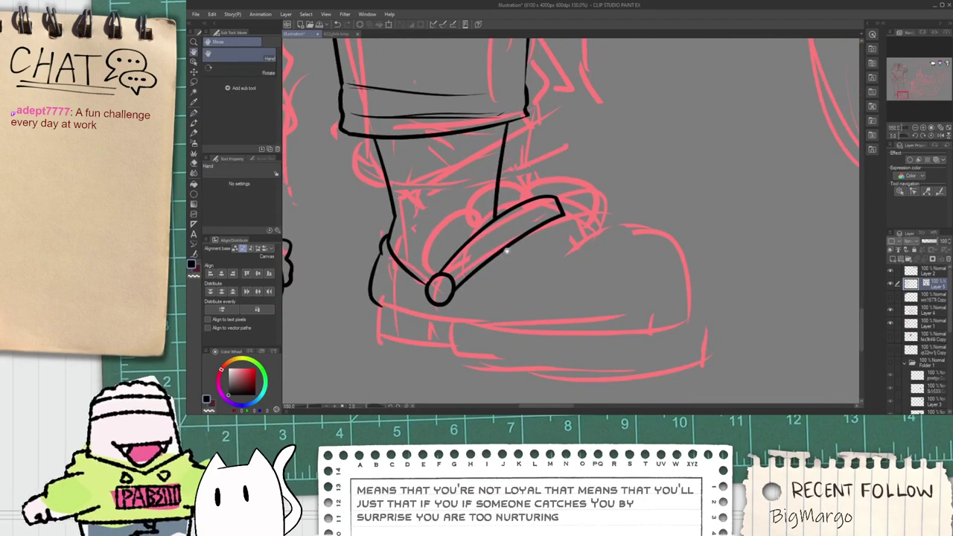
Step: Ink the shoe's bulbous toe outline from the front end of the strap around to the sole
key(p)
scroll(566, 220, up, 1)
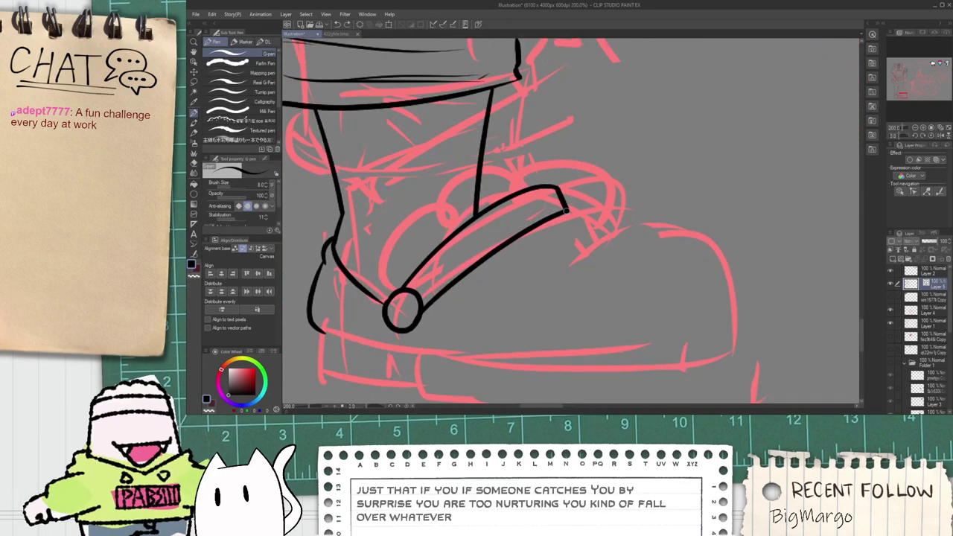
drag(566, 212, 735, 344)
key(ctrl+z)
drag(565, 211, 745, 348)
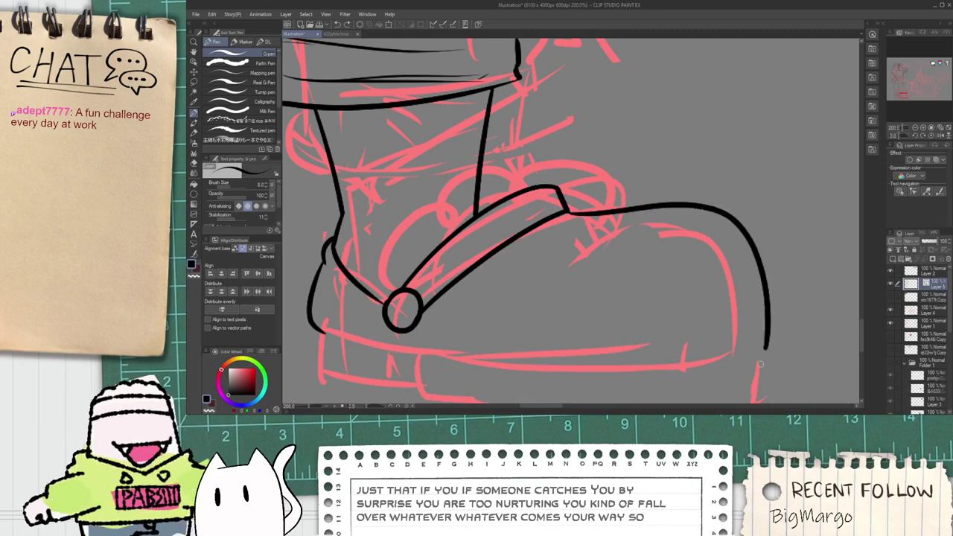
key(ctrl+z)
drag(567, 213, 721, 381)
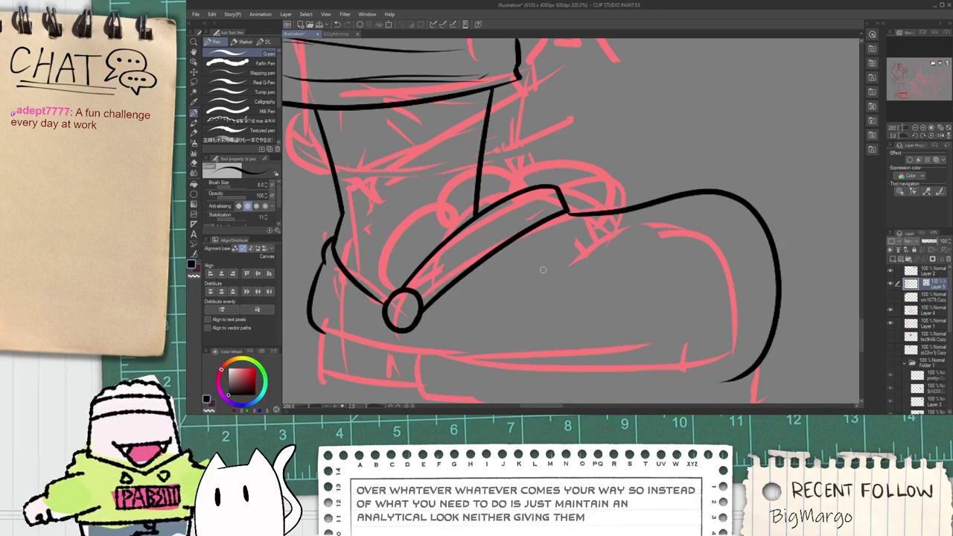
Step: Select the toe outline stroke with the Object tool, shrink it in height and width, and fit it against the strap
key(o)
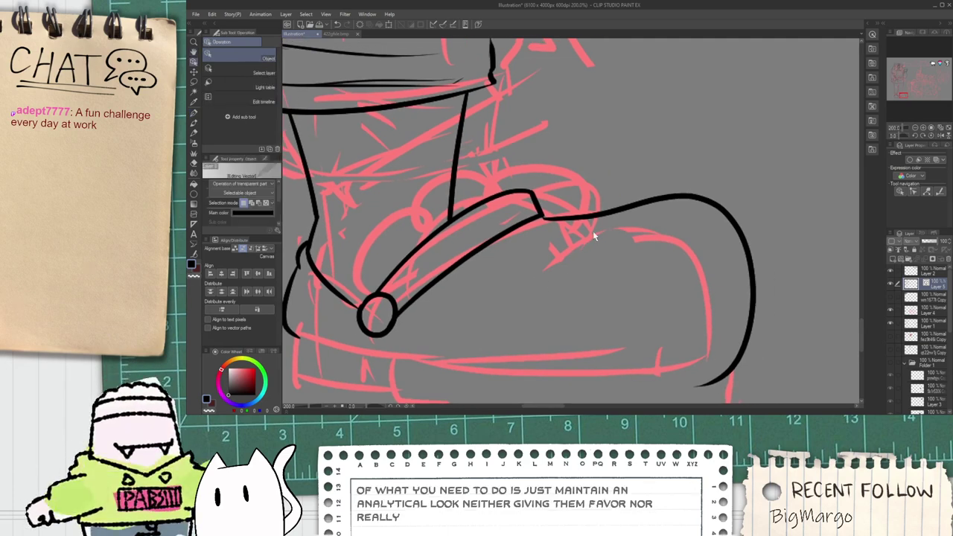
click(604, 216)
drag(763, 291, 751, 290)
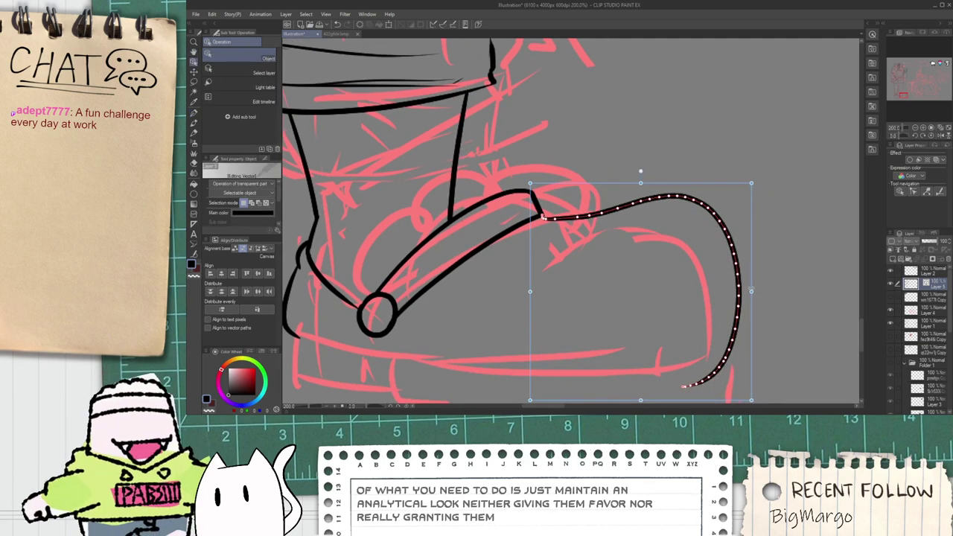
click(689, 406)
scroll(655, 358, down, 5)
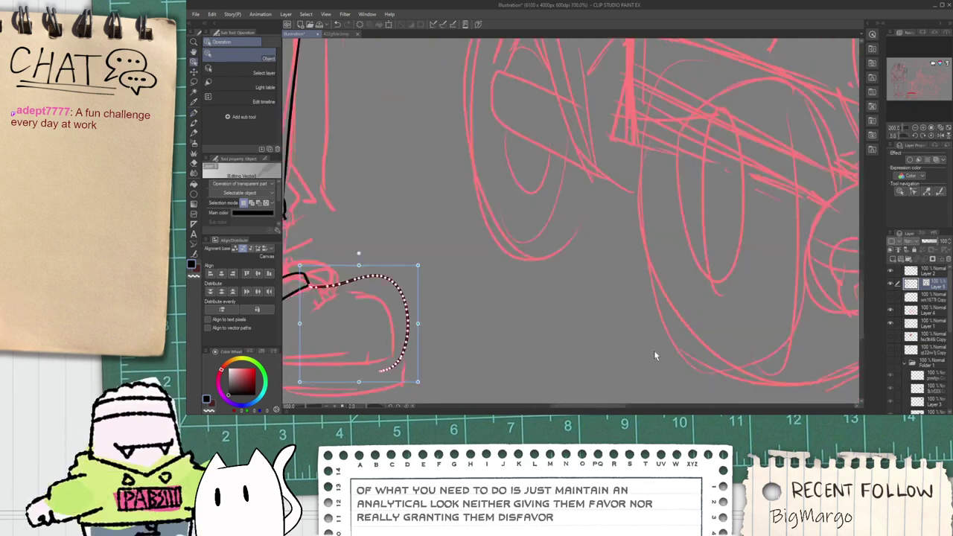
scroll(475, 361, up, 4)
drag(588, 358, 590, 352)
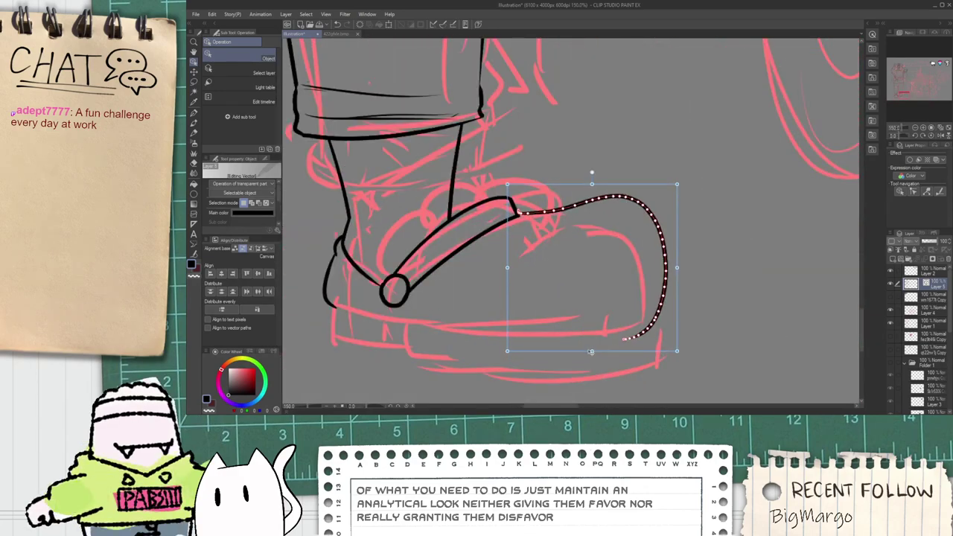
drag(594, 193, 594, 198)
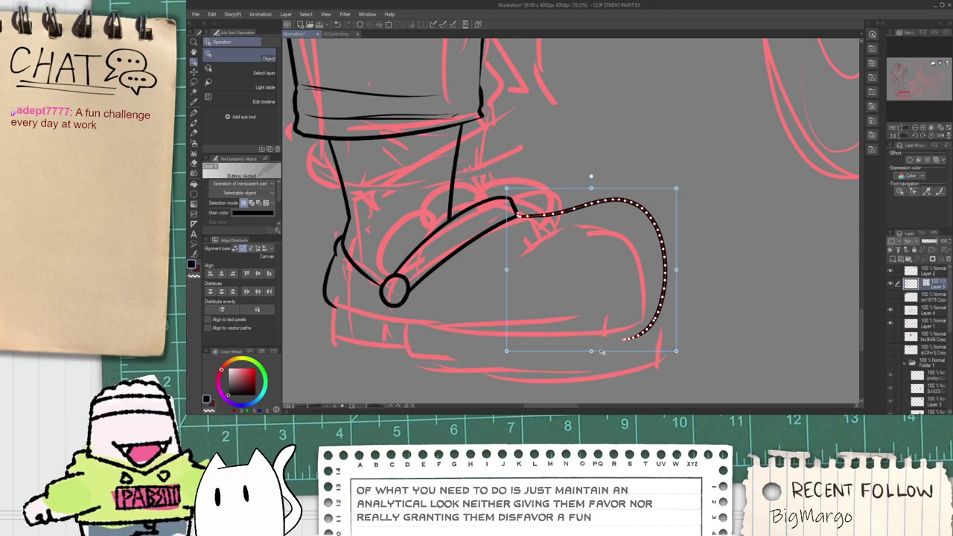
drag(591, 352, 592, 343)
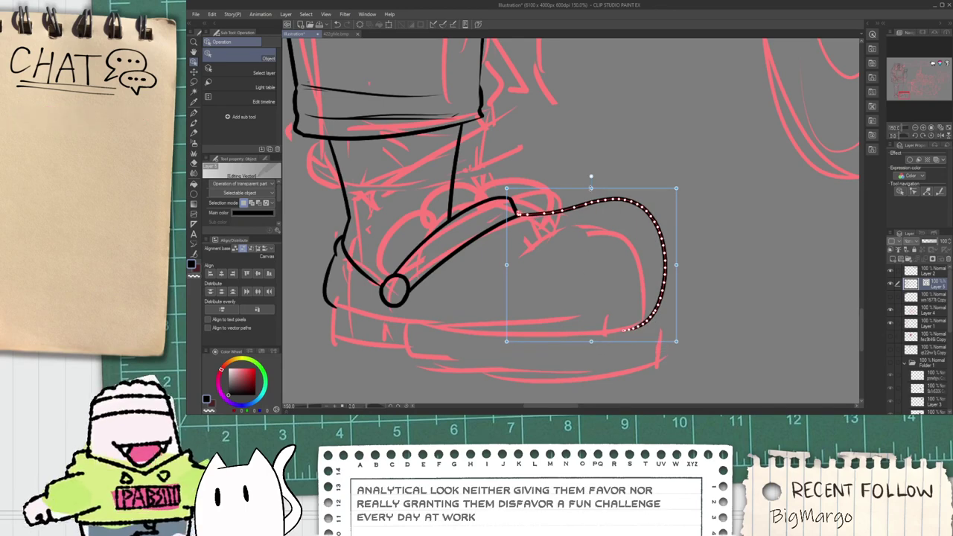
drag(592, 188, 591, 191)
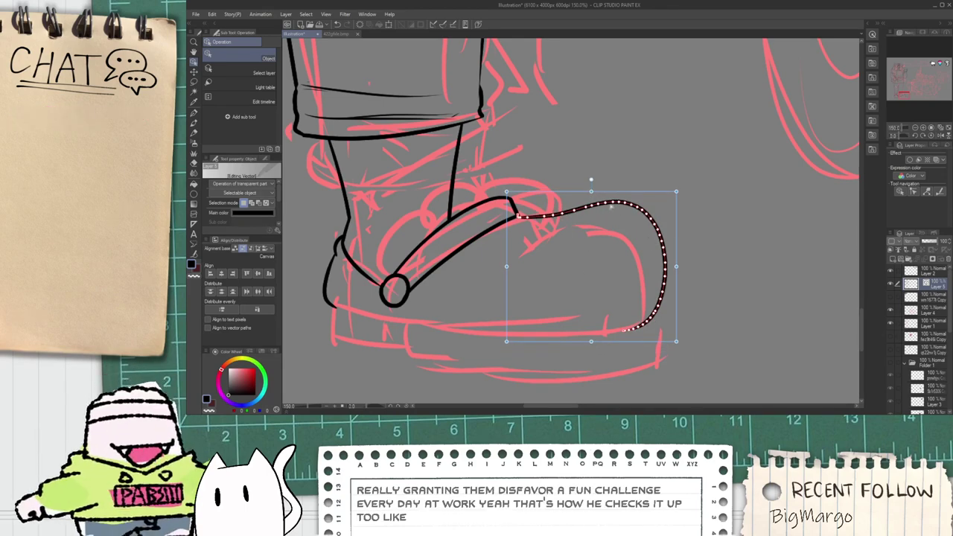
drag(676, 266, 669, 265)
Step: Ink the lower edge of the shoe upper from the heel curve along the sketched sole line to the toe
key(space)
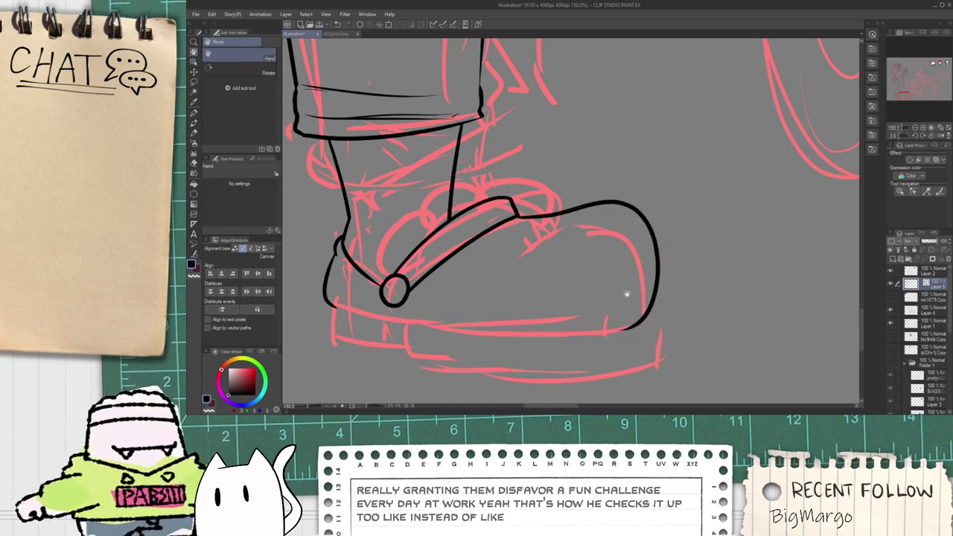
drag(461, 352, 474, 347)
scroll(353, 313, up, 5)
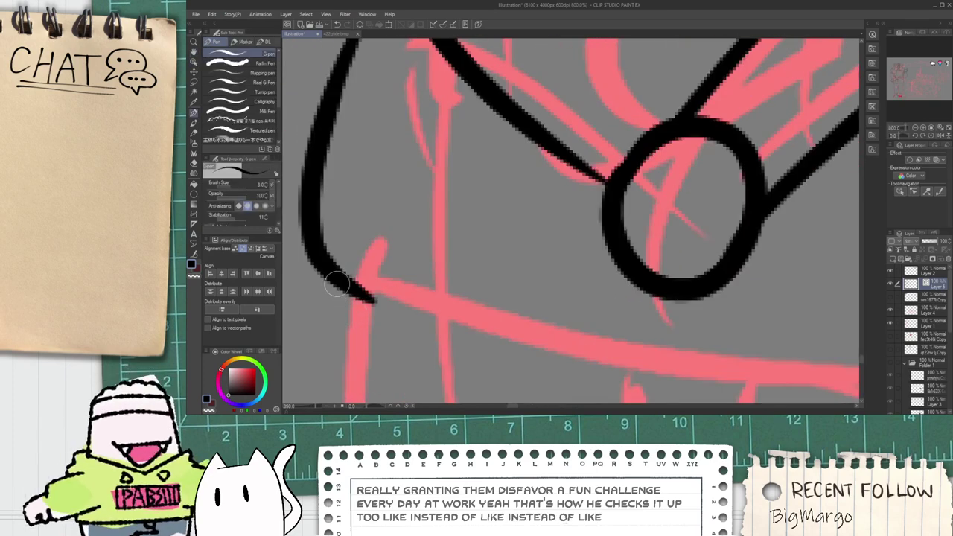
drag(337, 283, 575, 358)
key(ctrl+z)
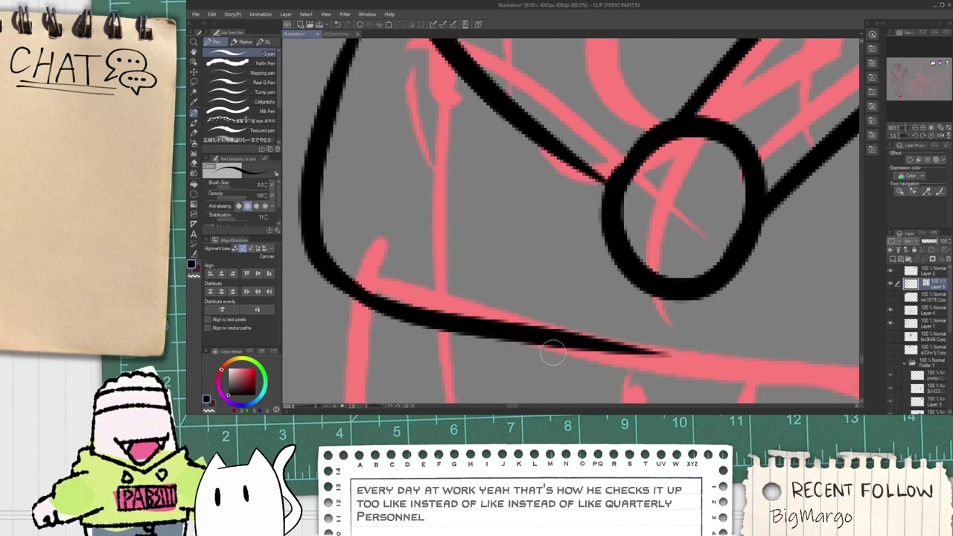
scroll(437, 305, down, 5)
drag(437, 306, 755, 332)
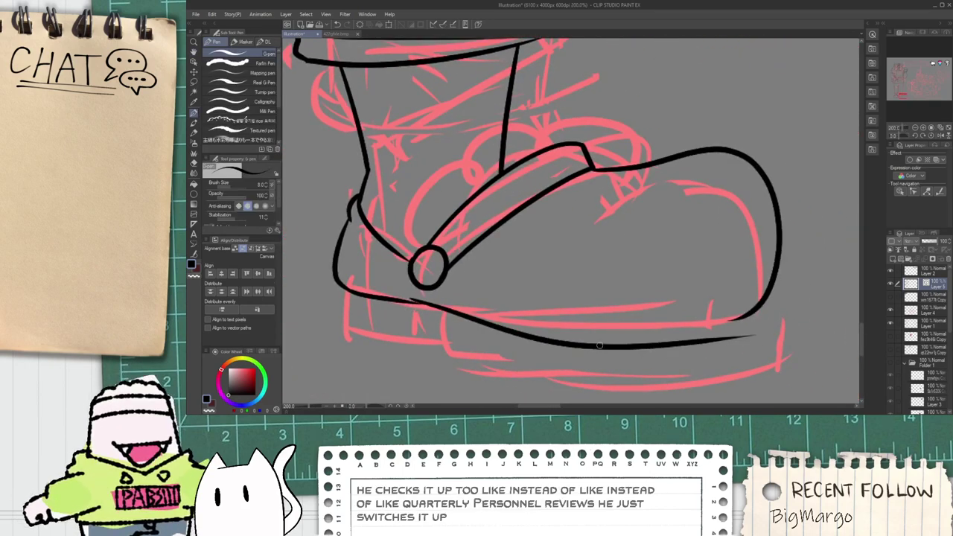
key(ctrl+z)
drag(409, 301, 746, 321)
Step: Join the shoe's lower edge to the toe outline with a short stroke and erase the stray ends
scroll(660, 337, up, 5)
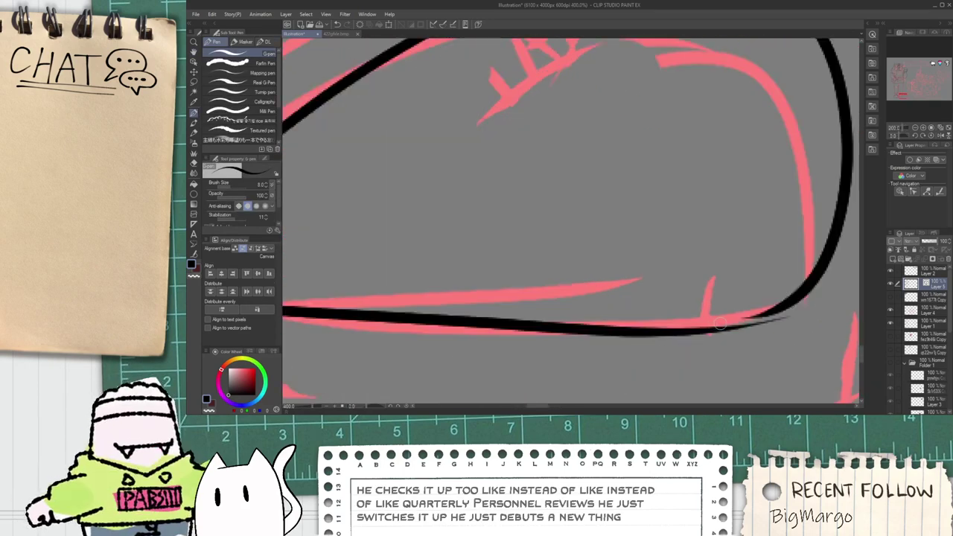
scroll(685, 340, down, 2)
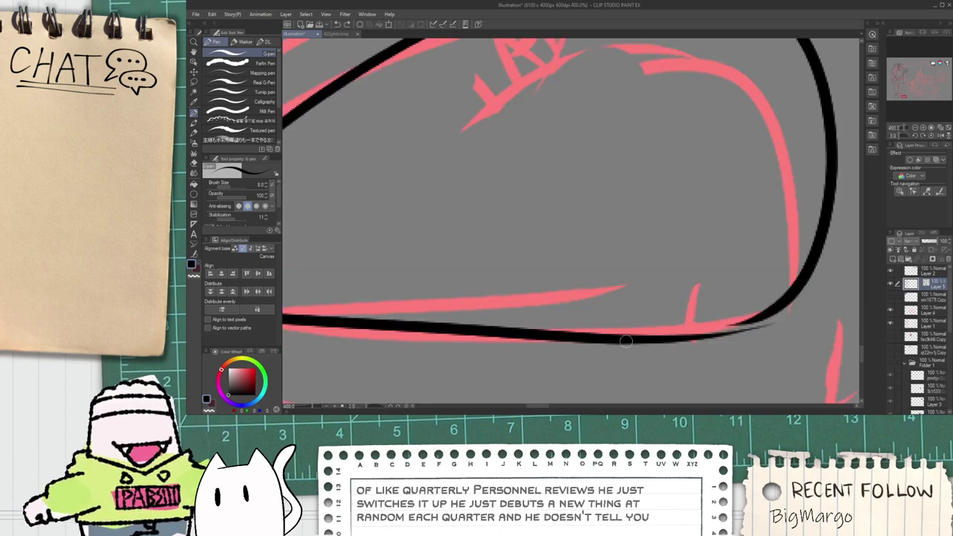
drag(633, 340, 820, 295)
key(e)
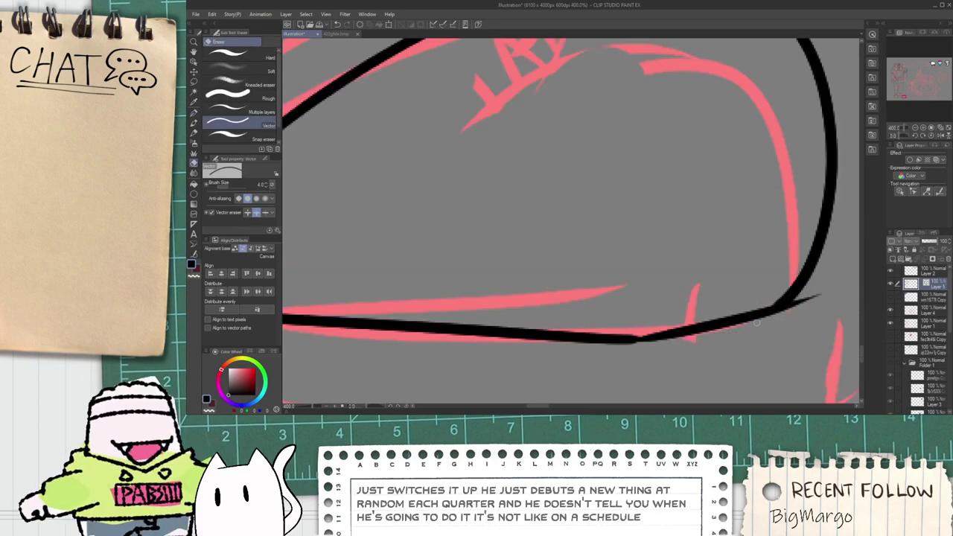
scroll(819, 291, down, 3)
Step: Ink the back edge of the sole under the heel and its long bottom edge running toward the toe
key(h)
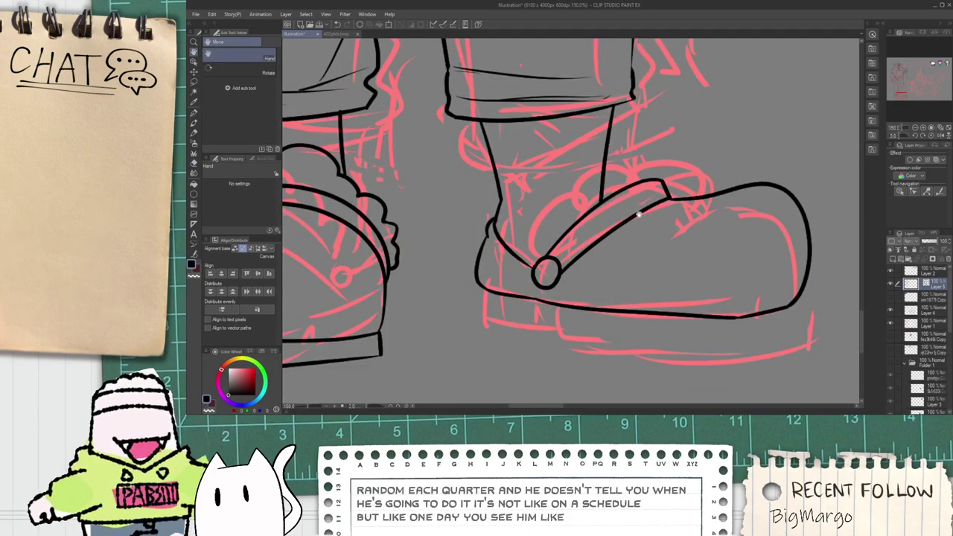
drag(605, 268, 588, 211)
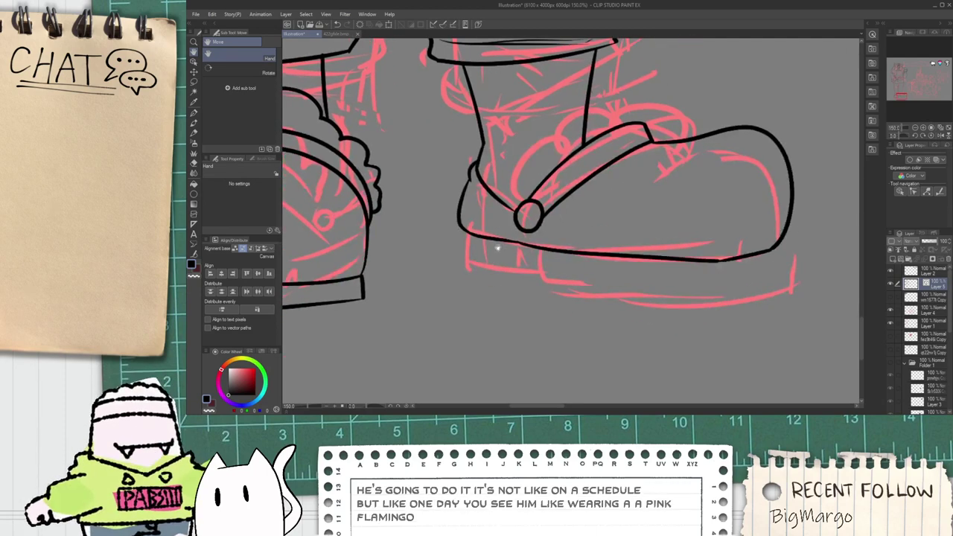
scroll(474, 242, up, 1)
key(p)
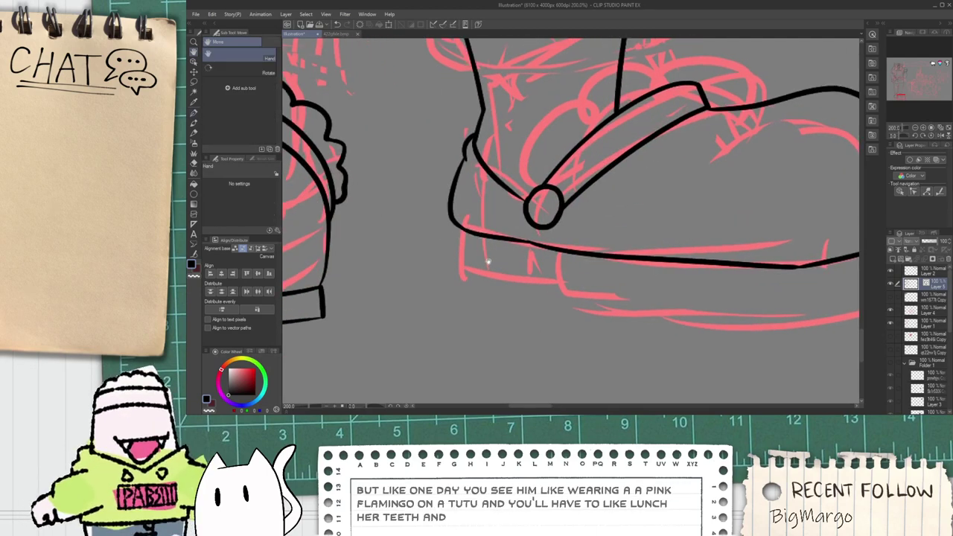
mouse_move(486, 242)
mouse_down()
mouse_move(444, 232)
mouse_move(508, 268)
mouse_up()
key(ctrl+z)
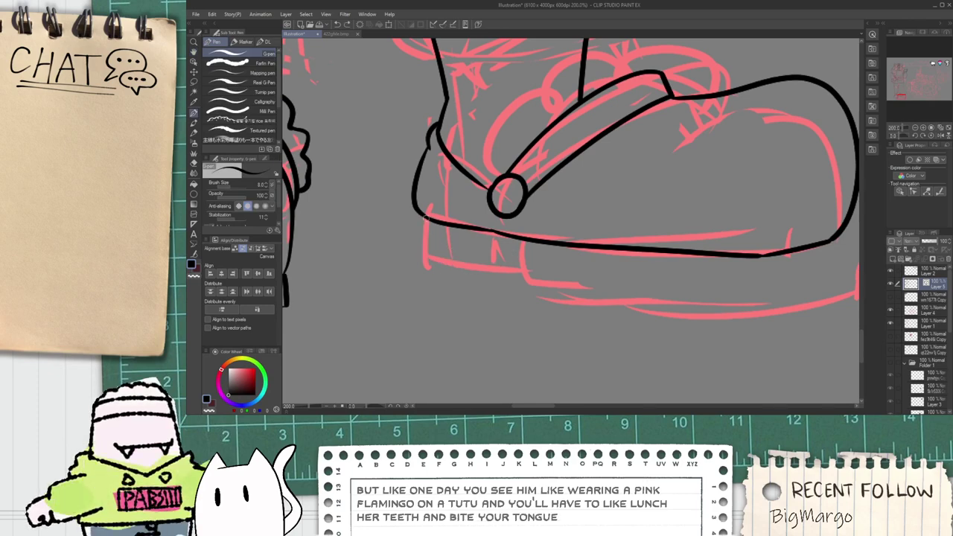
drag(442, 249, 813, 276)
drag(730, 276, 517, 280)
Step: Close the sole with a short front edge under the toe, extend the bottom edge to meet it, and erase the overhanging ends
scroll(560, 286, up, 2)
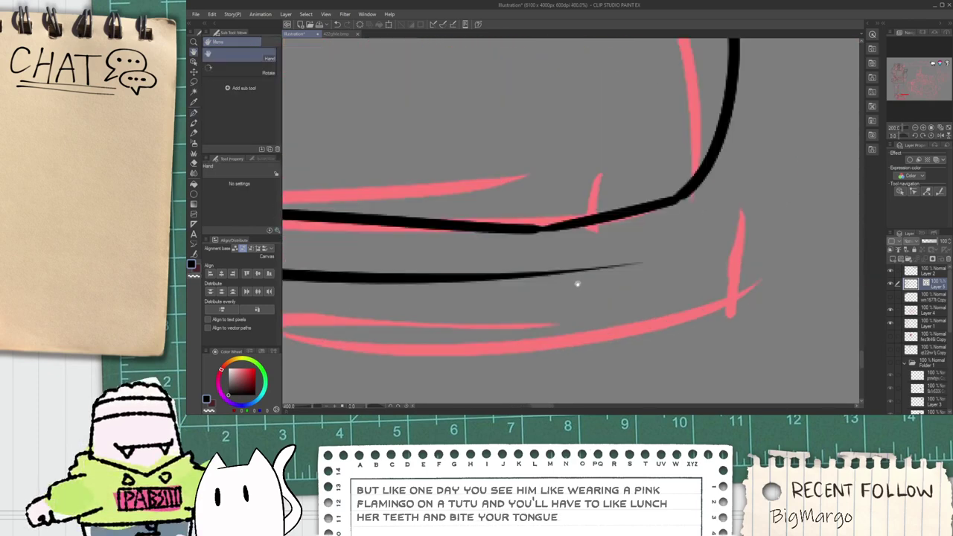
key(e)
mouse_move(606, 275)
mouse_down()
mouse_move(661, 157)
mouse_move(665, 179)
mouse_up()
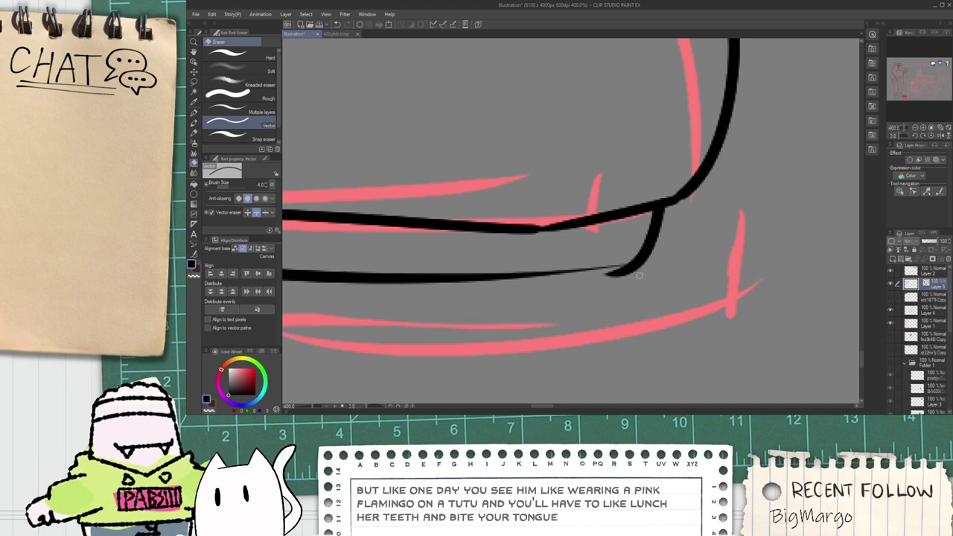
key(p)
mouse_move(455, 281)
mouse_down()
mouse_move(752, 226)
mouse_move(709, 242)
mouse_up()
key(ctrl+z)
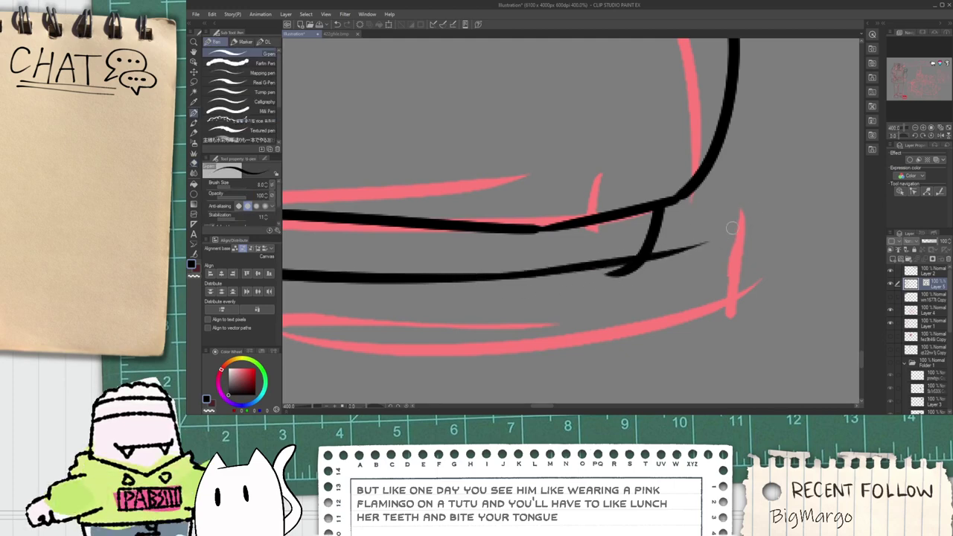
key(e)
drag(610, 278, 622, 268)
drag(685, 256, 681, 240)
scroll(667, 256, down, 3)
drag(519, 191, 564, 291)
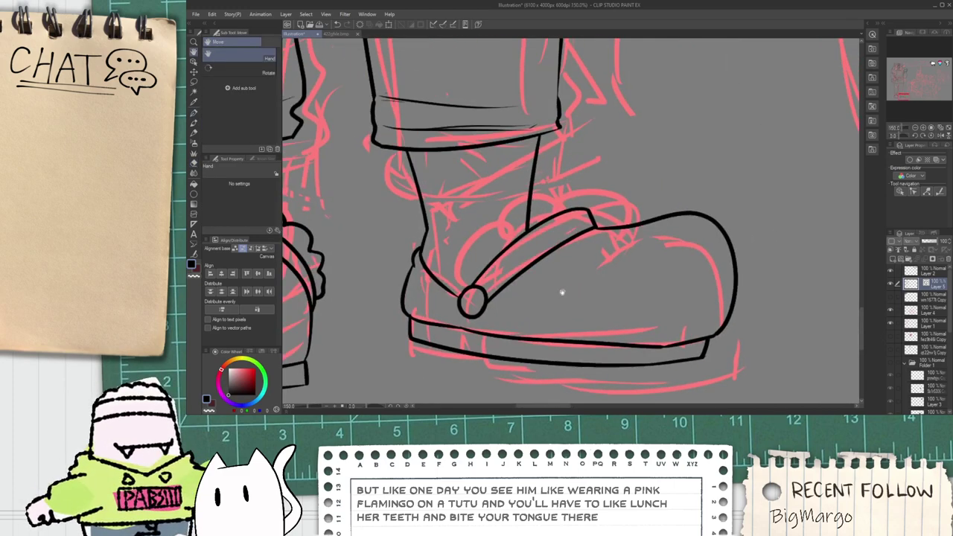
Step: Ink the scalloped ruffle above the shoe strap from the round button to the strap's front end, erasing overlapping lines
scroll(475, 274, up, 1)
key(p)
mouse_move(450, 303)
mouse_down()
mouse_move(445, 283)
mouse_move(535, 165)
mouse_move(572, 159)
mouse_move(627, 186)
mouse_up()
key(e)
scroll(605, 210, up, 2)
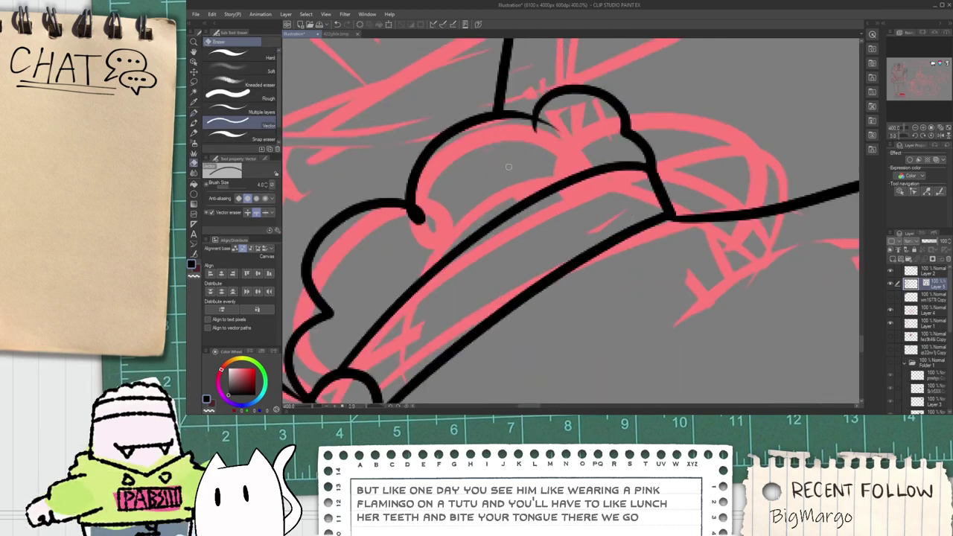
scroll(491, 189, down, 2)
scroll(373, 332, up, 2)
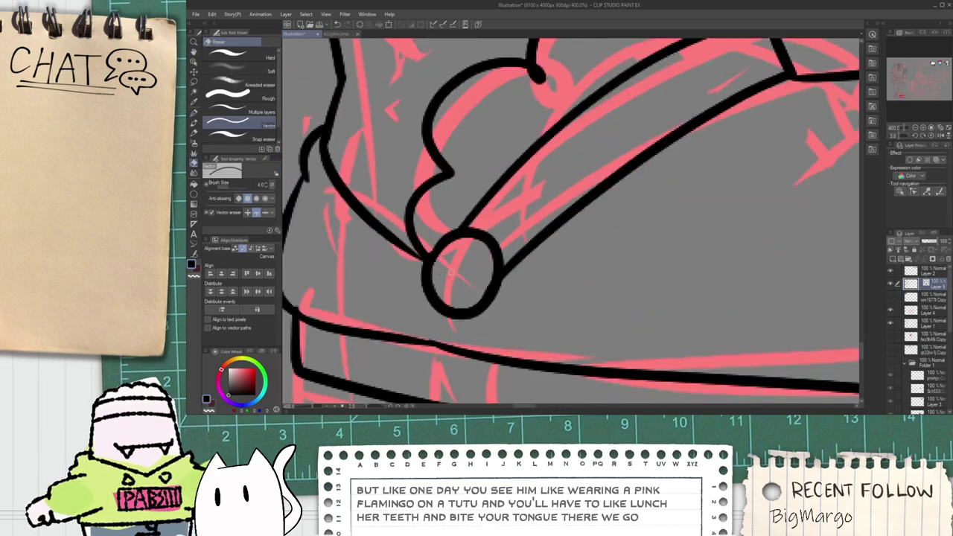
scroll(451, 271, down, 3)
key(p)
scroll(451, 270, up, 3)
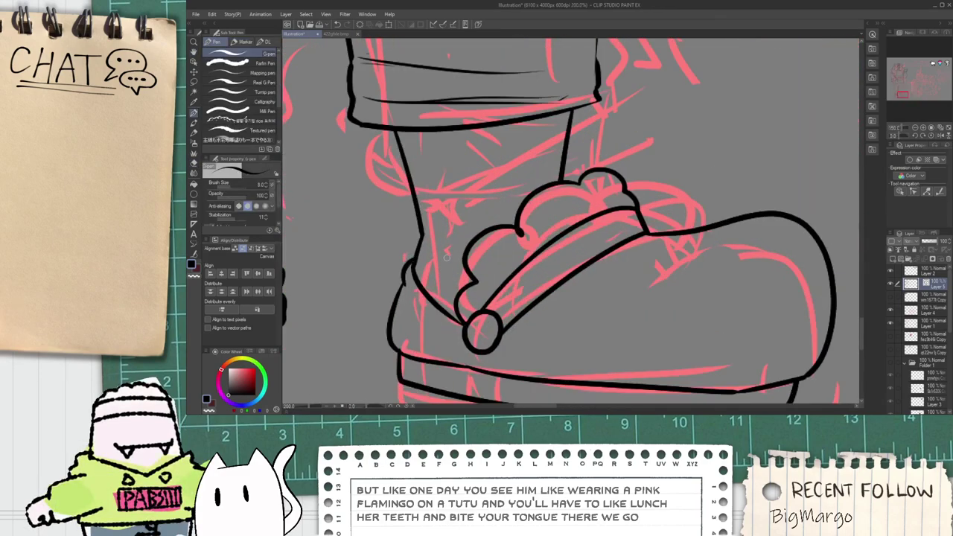
scroll(447, 257, up, 2)
scroll(437, 198, down, 2)
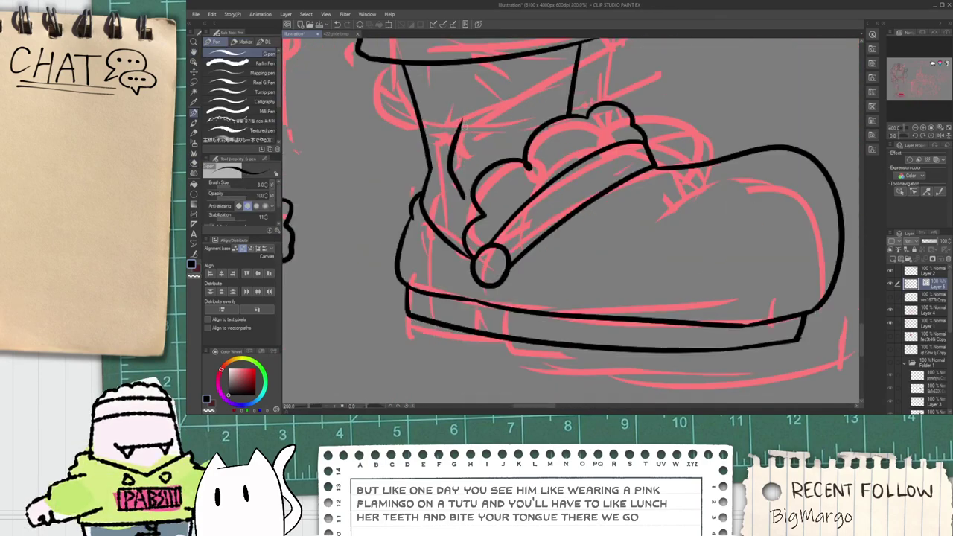
scroll(463, 109, down, 4)
drag(462, 130, 478, 214)
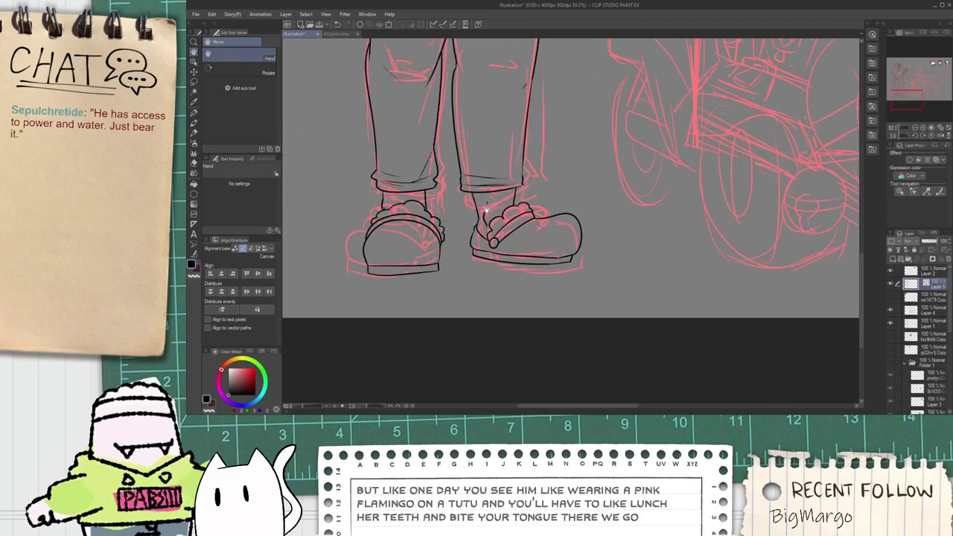
scroll(478, 214, up, 3)
scroll(477, 214, up, 4)
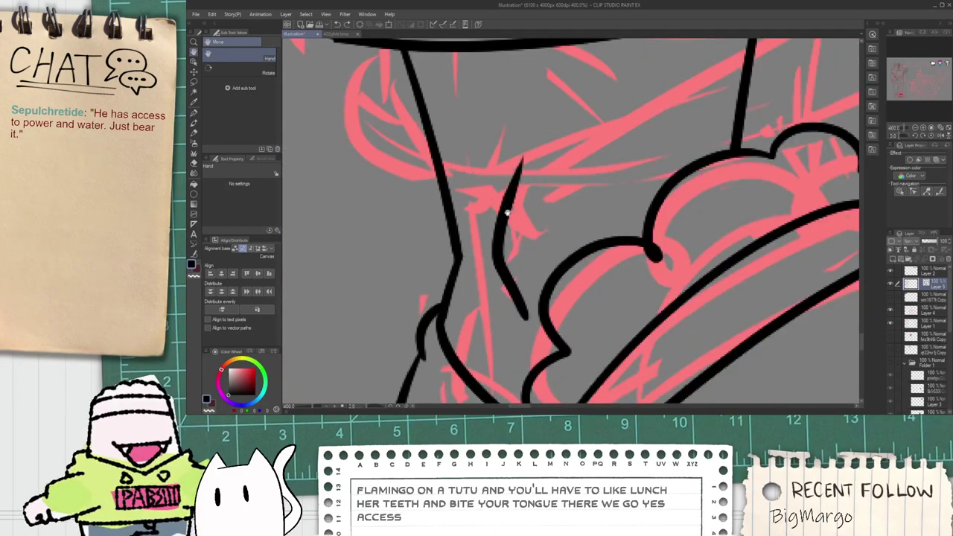
mouse_move(510, 306)
mouse_down()
mouse_move(497, 278)
mouse_move(494, 174)
mouse_move(479, 251)
mouse_move(478, 176)
mouse_up()
key(ctrl+z)
key(ctrl+z)
key(ctrl+z)
Step: Ink an angled crease of two short strokes on the ankle, between its back outline and the ruffle
drag(480, 250, 512, 313)
drag(480, 251, 488, 169)
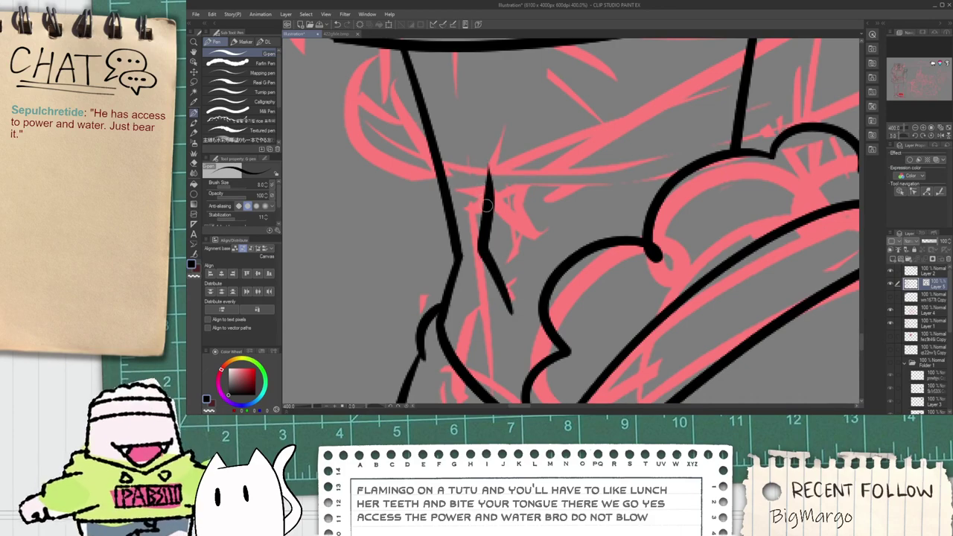
scroll(486, 205, down, 7)
Step: Examine the inked figure from the shoes up to the apron, sleeves and raised cup for missing lines
key(h)
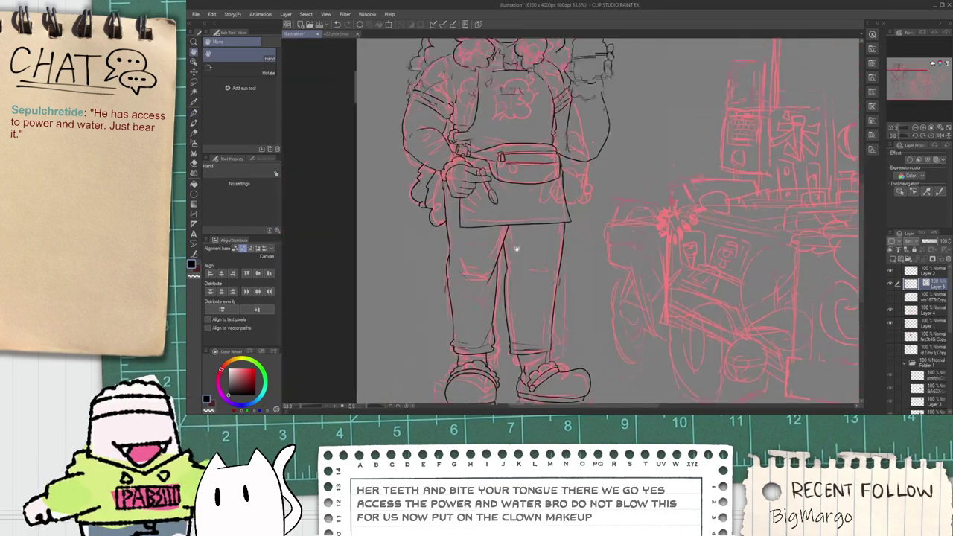
drag(517, 250, 512, 296)
scroll(514, 230, up, 3)
scroll(516, 230, down, 2)
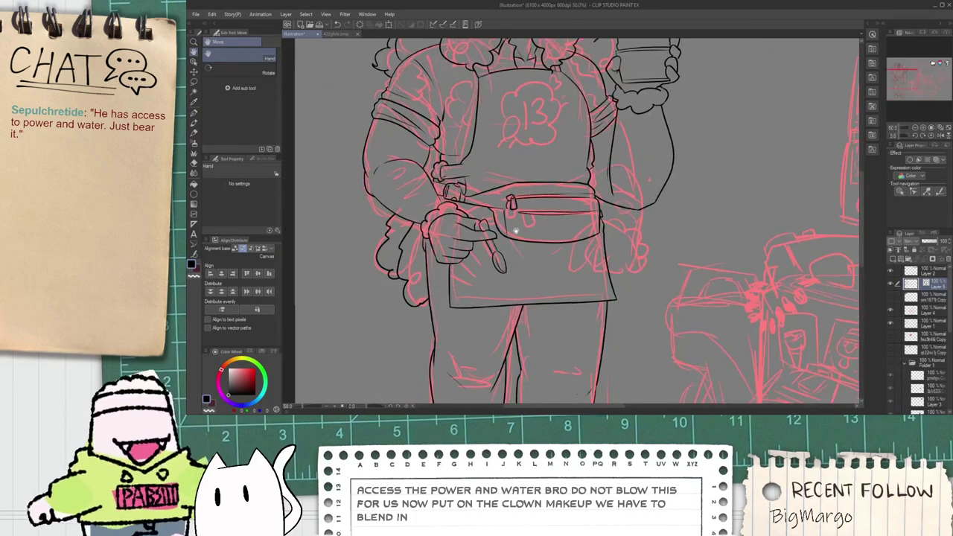
drag(543, 211, 534, 251)
drag(570, 202, 558, 280)
scroll(610, 220, up, 3)
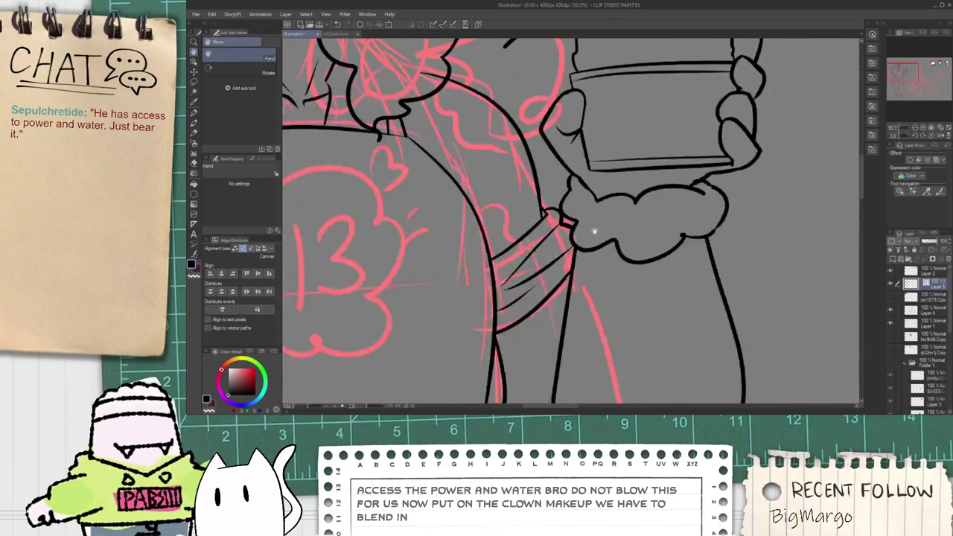
scroll(598, 234, down, 2)
drag(390, 248, 439, 281)
scroll(438, 281, up, 2)
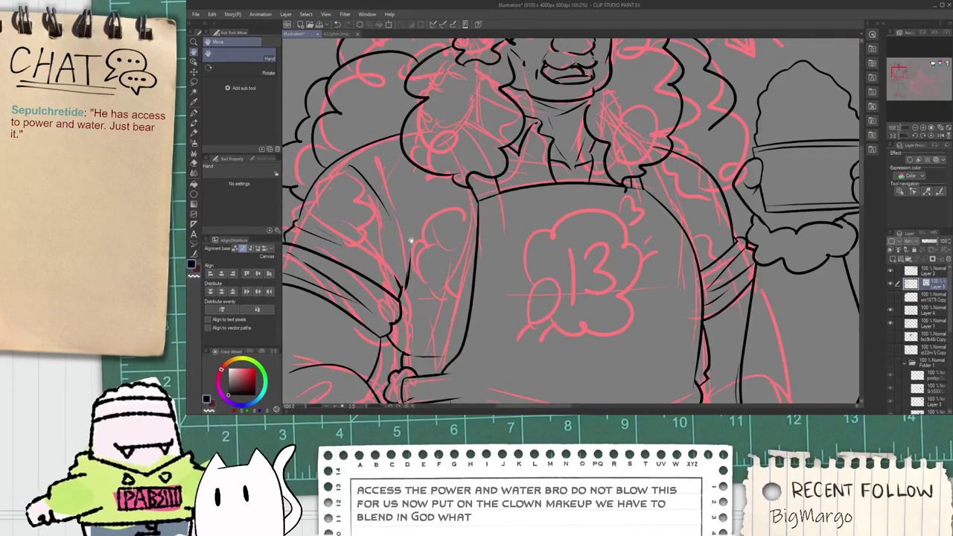
Step: Ink a shirt crease beside the apron's upper edge and the missing hair curls next to the raised cup, cleaning up the ends
key(p)
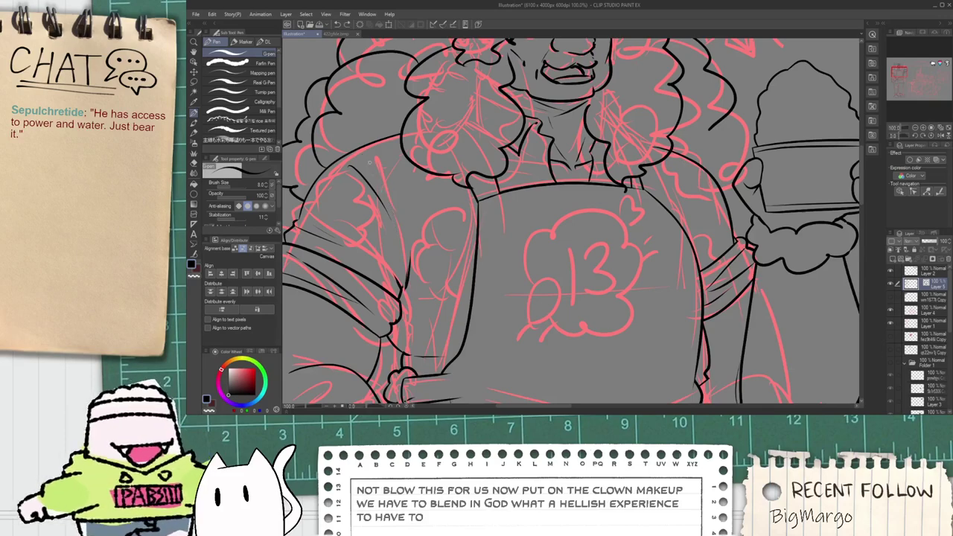
scroll(718, 236, up, 1)
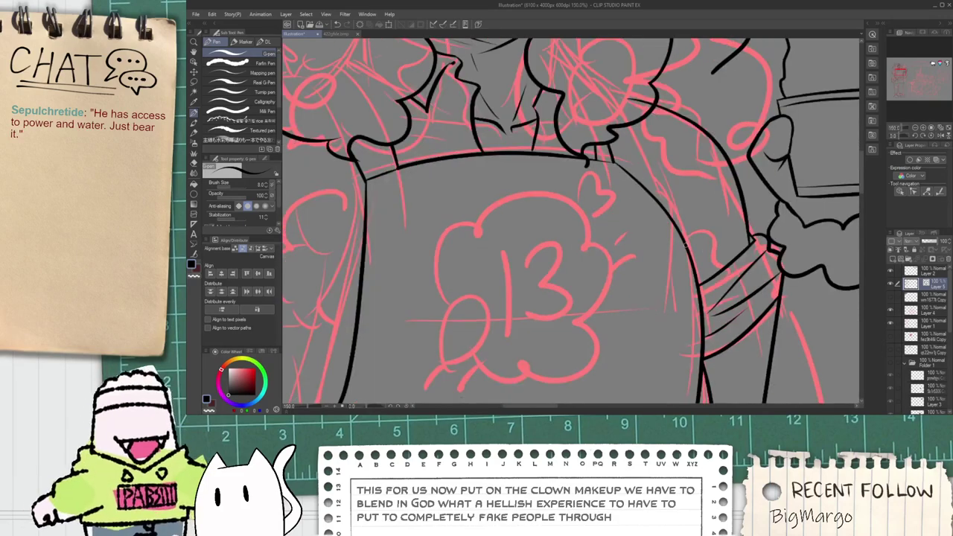
scroll(689, 203, down, 4)
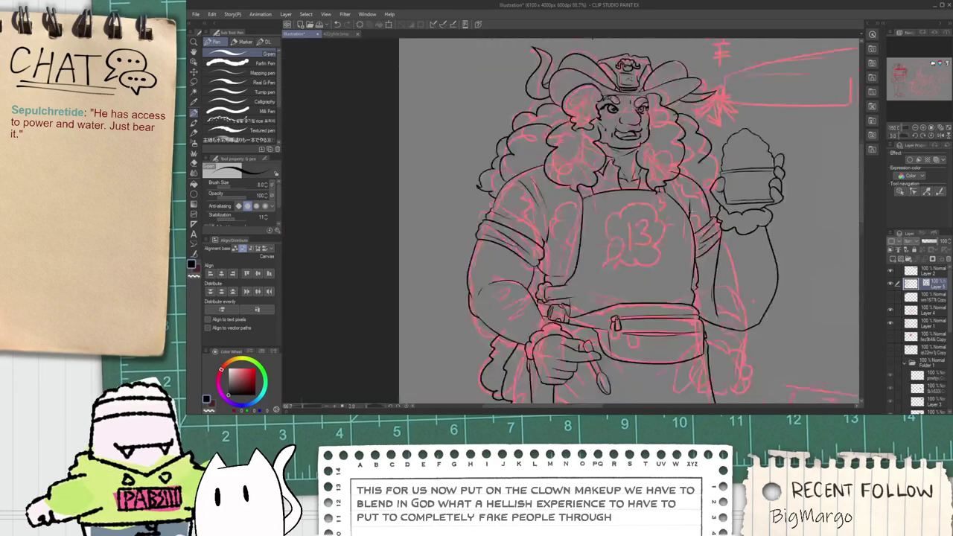
scroll(633, 206, up, 5)
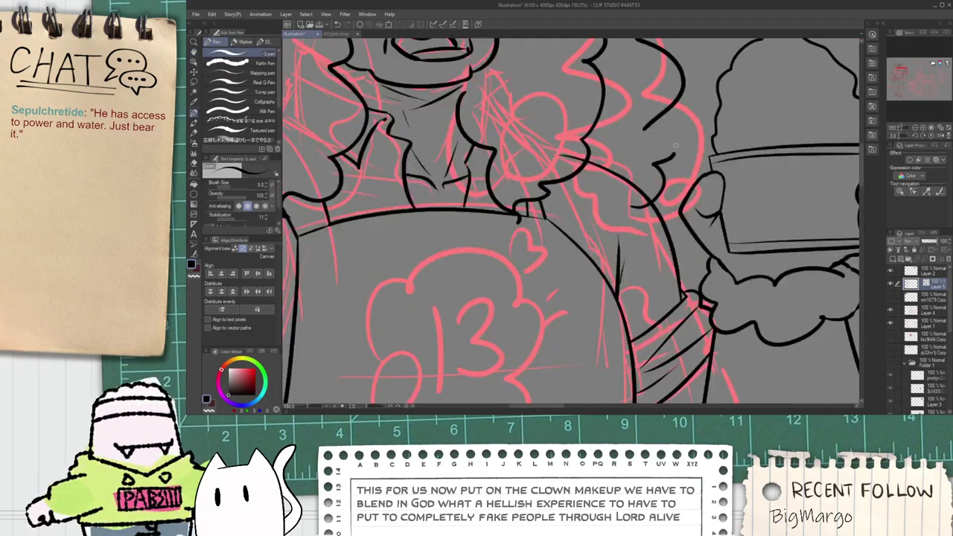
drag(676, 146, 653, 90)
key(e)
scroll(650, 138, down, 3)
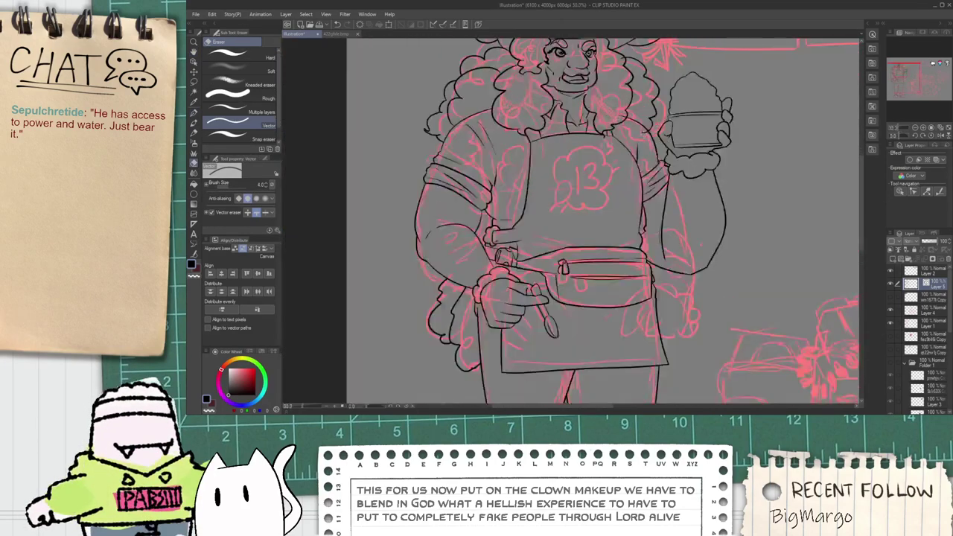
Step: Ink the S-curved outer edge of the hat's horn on the raised-cup side, rising from the end of its base curve
scroll(644, 134, up, 1)
scroll(637, 123, down, 2)
key(space)
drag(632, 74, 617, 138)
scroll(608, 132, up, 2)
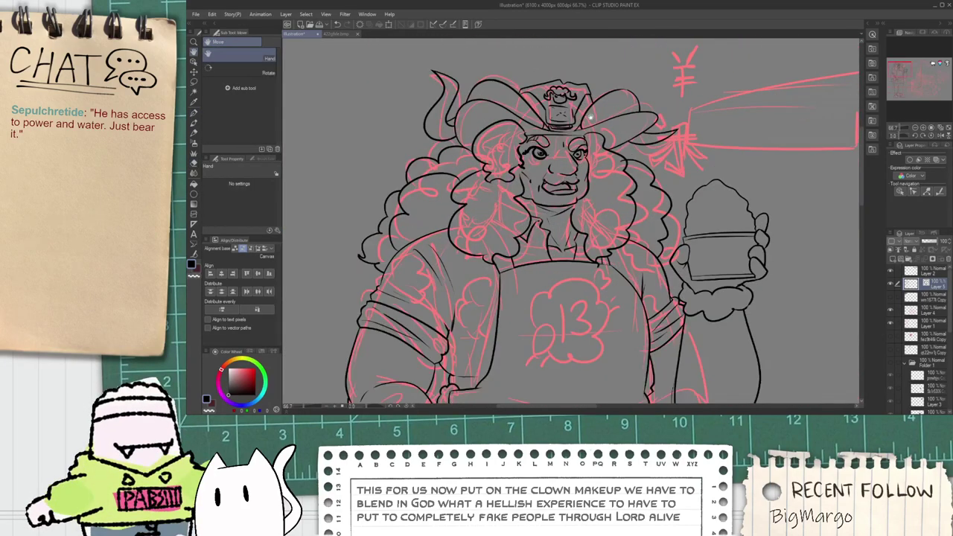
scroll(594, 97, up, 2)
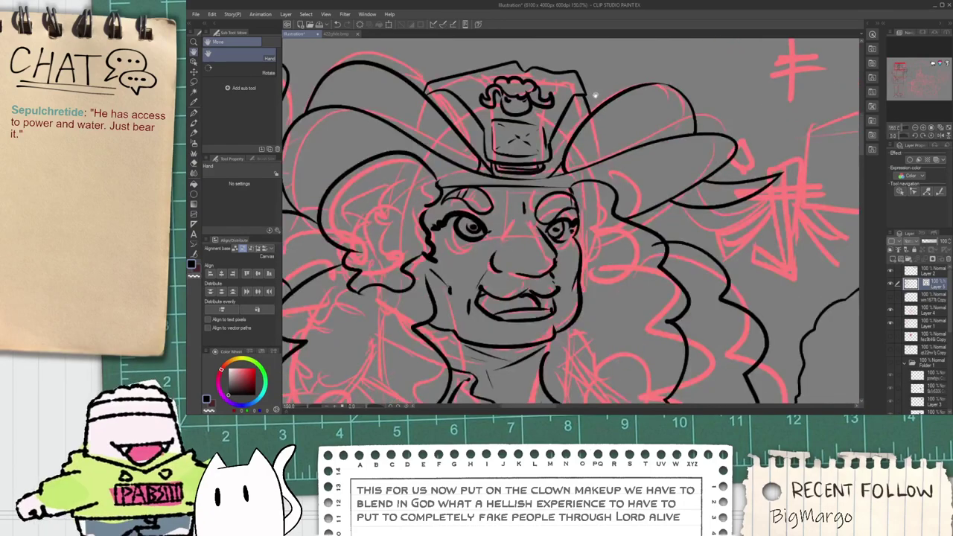
scroll(645, 127, down, 1)
scroll(689, 143, up, 1)
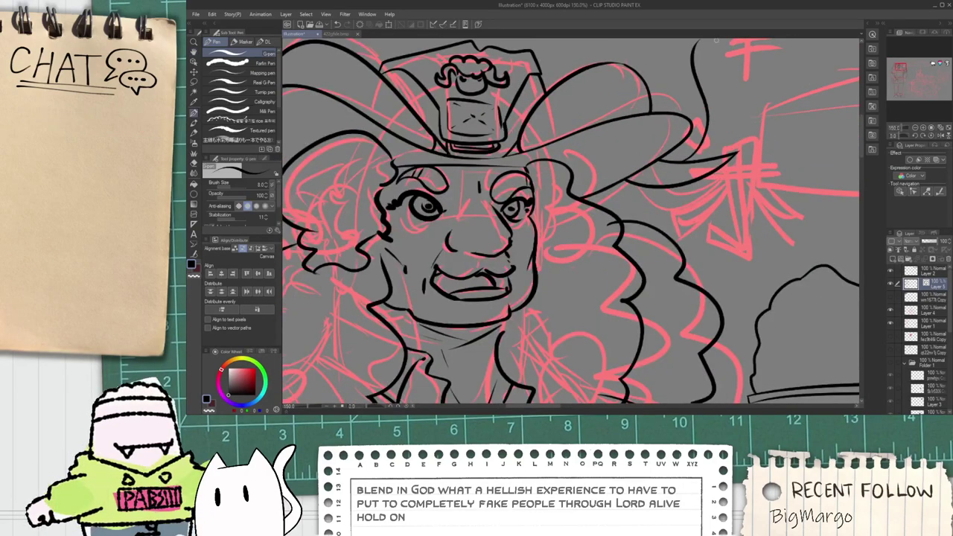
mouse_move(676, 173)
mouse_down()
mouse_move(697, 153)
mouse_move(716, 52)
mouse_up()
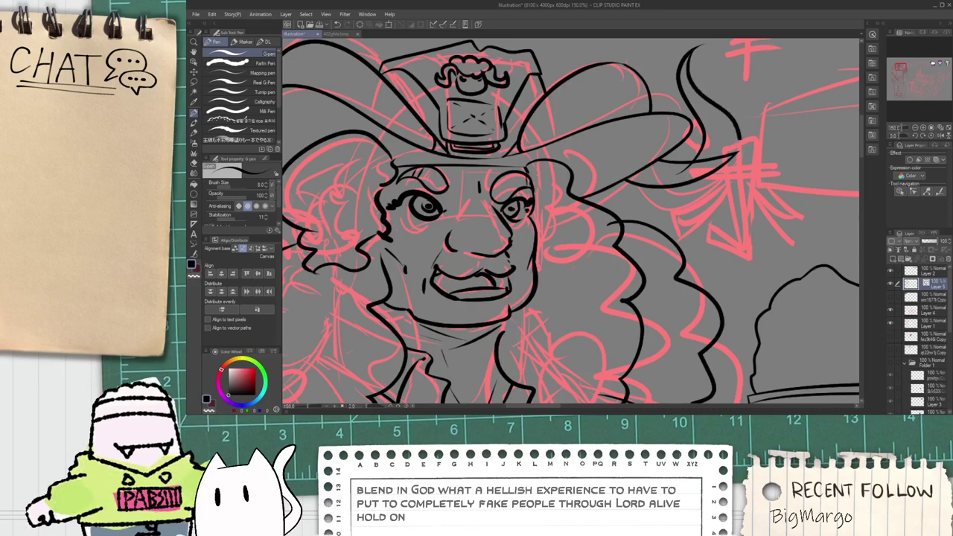
drag(739, 142, 715, 189)
key(ctrl+z)
scroll(717, 165, up, 1)
drag(722, 138, 660, 237)
Step: Ink the horn's inner edge parallel to the outer one and extend both edges until they meet in a sharp tip
scroll(660, 236, up, 2)
mouse_move(637, 315)
mouse_down()
mouse_move(668, 139)
mouse_move(627, 9)
mouse_move(605, 3)
mouse_up()
scroll(634, 65, down, 2)
mouse_move(634, 65)
mouse_down()
mouse_move(646, 91)
mouse_move(617, 192)
mouse_up()
scroll(617, 189, up, 4)
scroll(553, 178, down, 2)
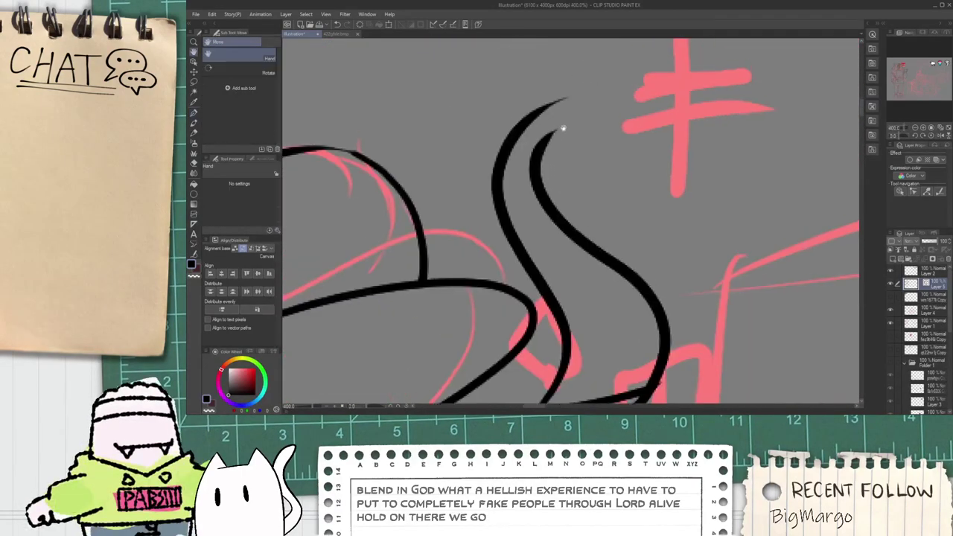
drag(564, 128, 581, 196)
scroll(558, 215, up, 2)
drag(549, 252, 685, 57)
key(ctrl+z)
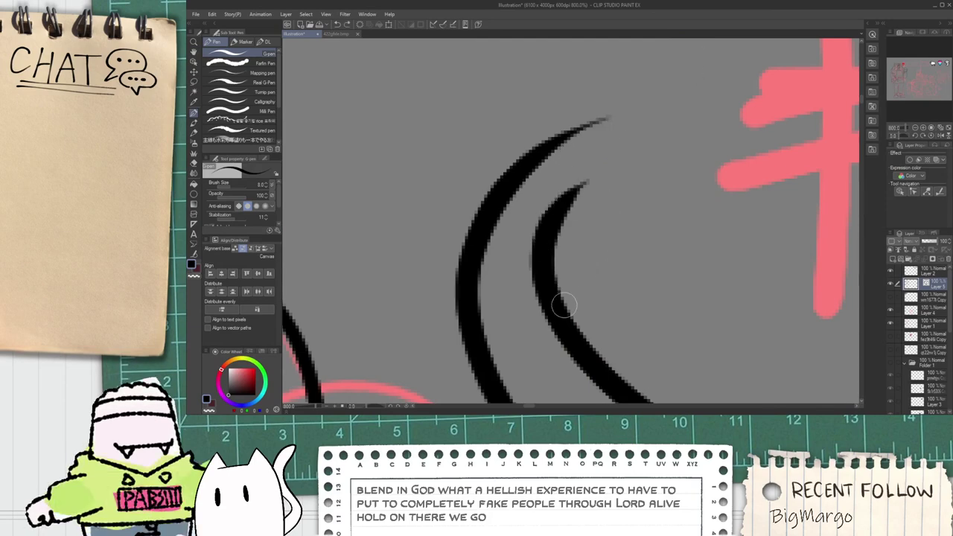
drag(563, 303, 698, 51)
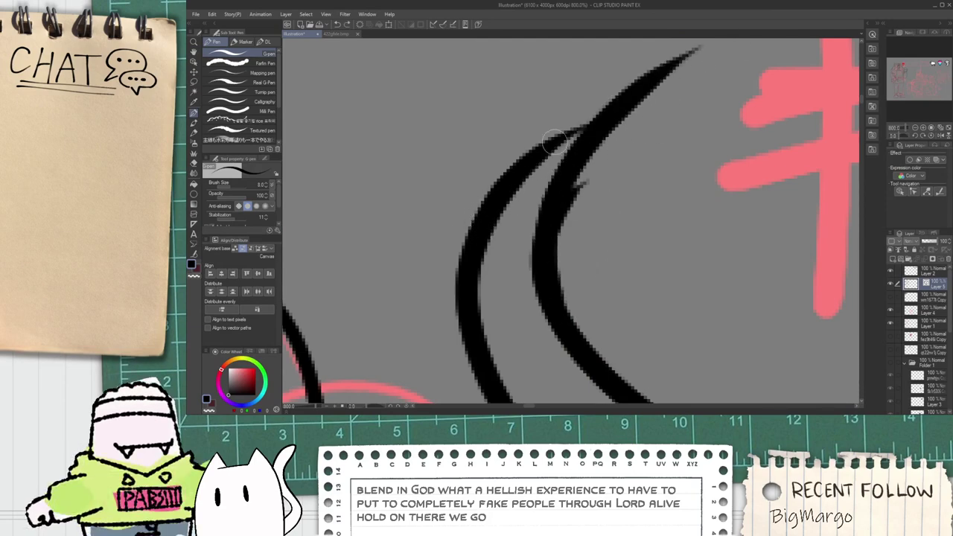
drag(553, 141, 655, 64)
Step: Erase the overlapping line ends on the horn, at its tip and where its edges reach the base under the brim
key(e)
scroll(568, 212, down, 5)
mouse_move(588, 279)
mouse_down()
mouse_move(593, 233)
mouse_move(626, 190)
mouse_up()
scroll(625, 194, up, 3)
drag(624, 224, 627, 244)
scroll(627, 243, up, 1)
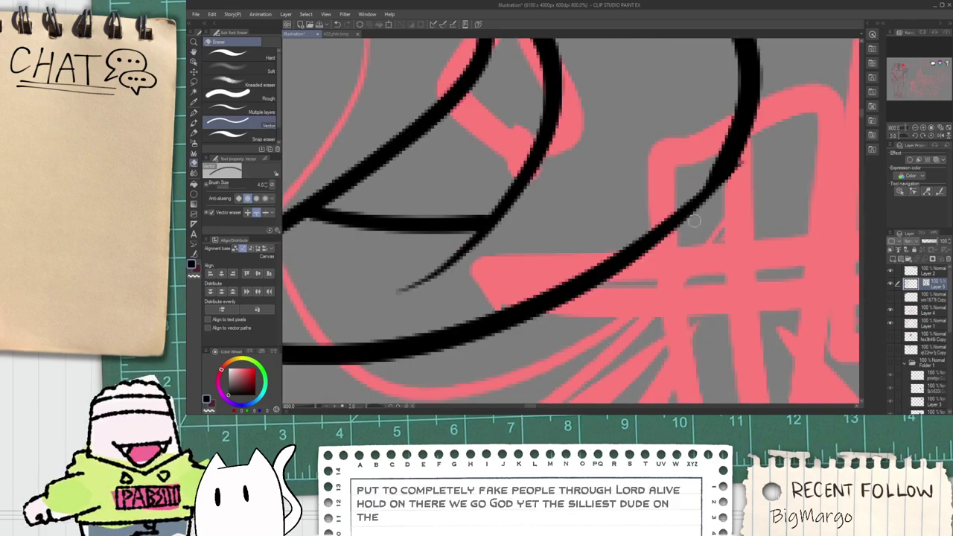
scroll(633, 266, down, 2)
Step: Ink a short thin crease across the horn's base just beneath the hat brim
key(p)
scroll(581, 217, up, 1)
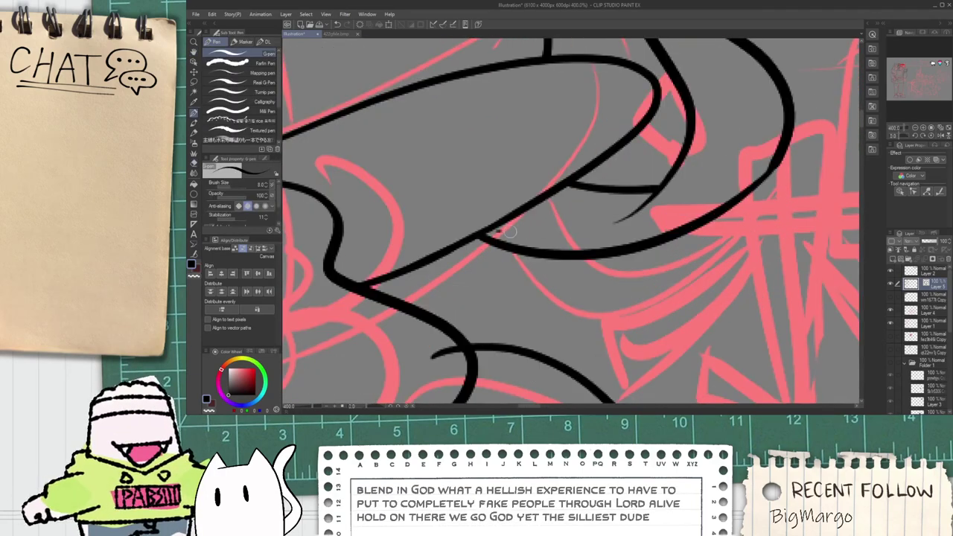
key(ctrl+z)
mouse_move(502, 221)
mouse_down()
mouse_move(581, 225)
mouse_move(648, 213)
mouse_up()
scroll(615, 212, down, 3)
key(space)
scroll(655, 205, down, 2)
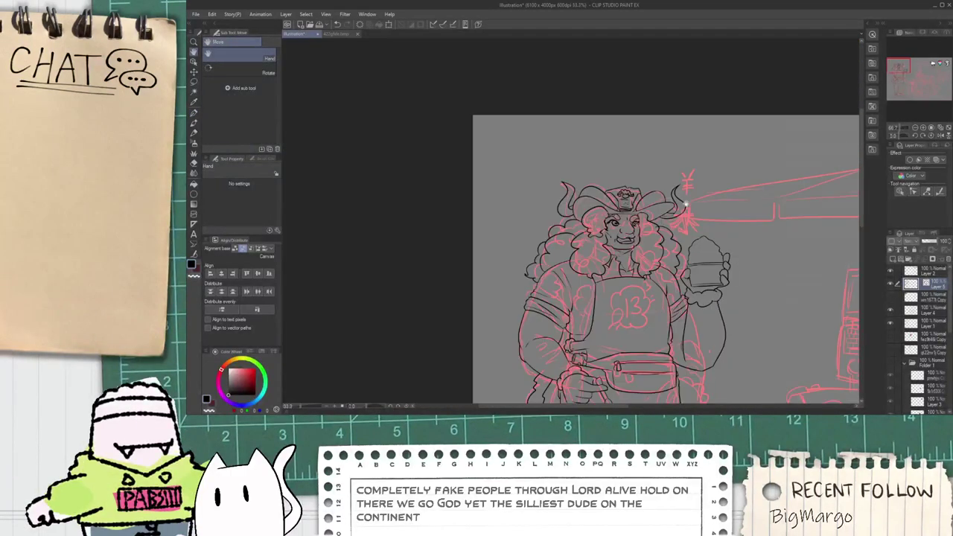
Step: Select the horn's edge and tip lines, enlarge them slightly downward and outward, and move them closer to the hat
scroll(685, 204, up, 6)
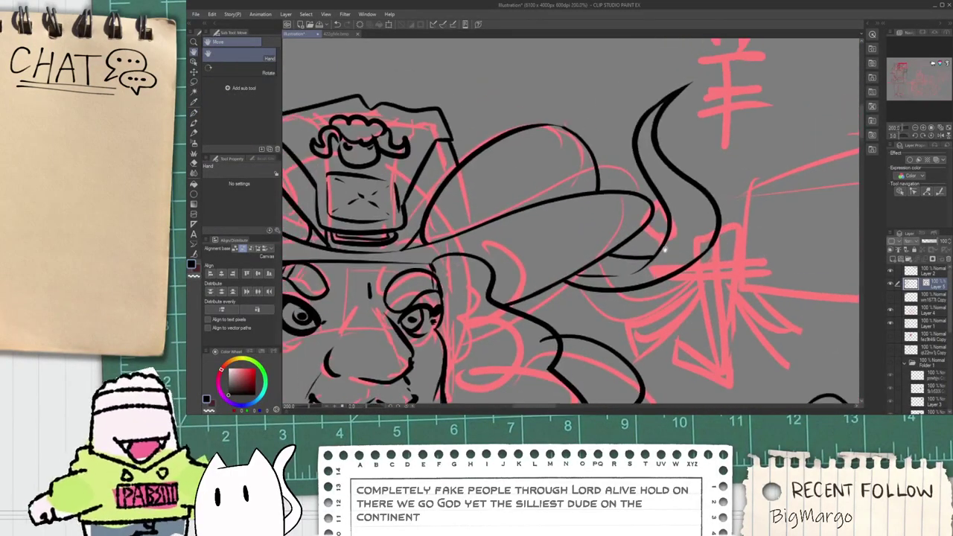
key(o)
click(713, 221)
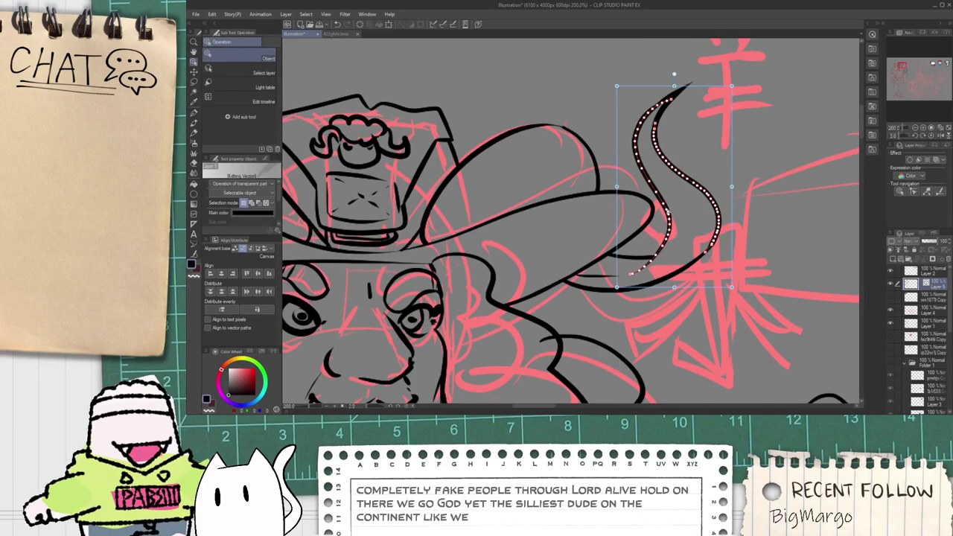
drag(616, 288, 598, 313)
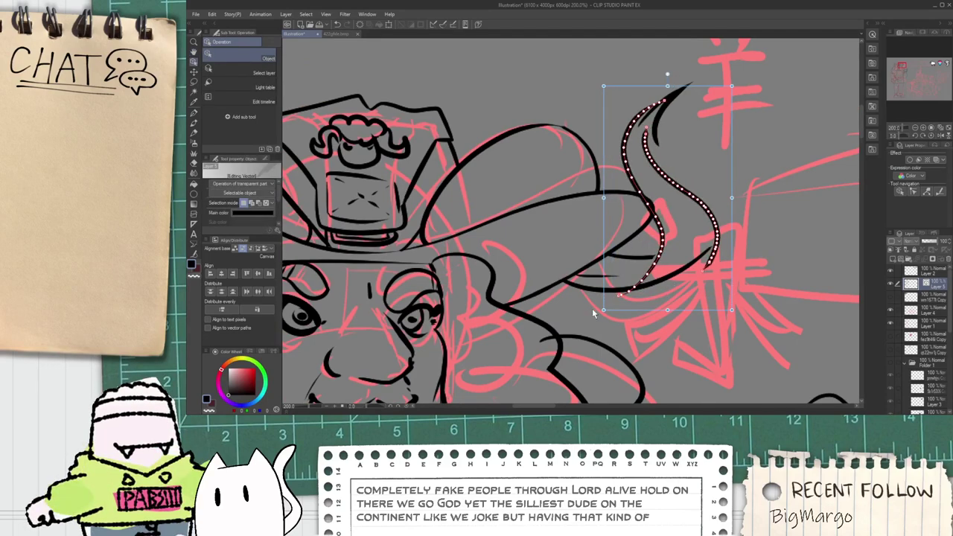
key(ctrl+z)
click(643, 115)
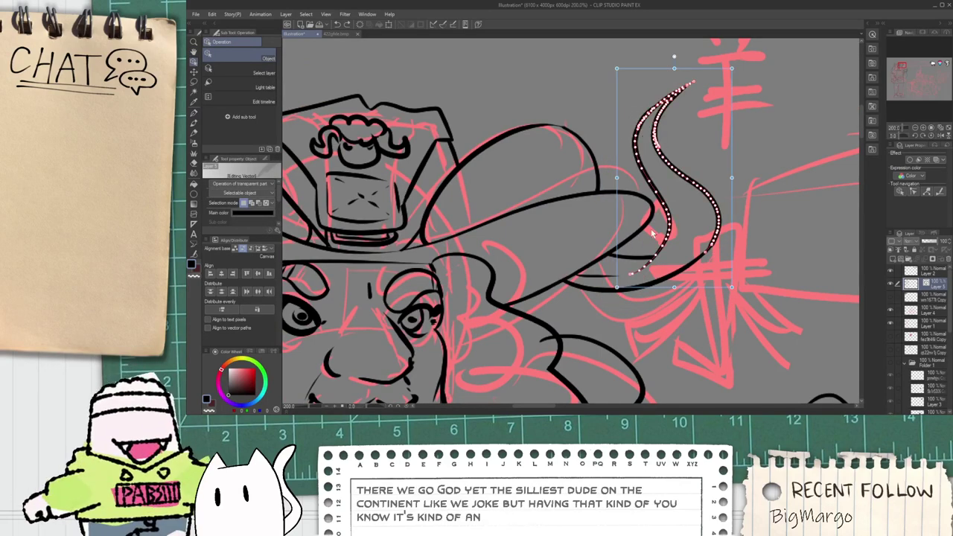
drag(616, 288, 604, 313)
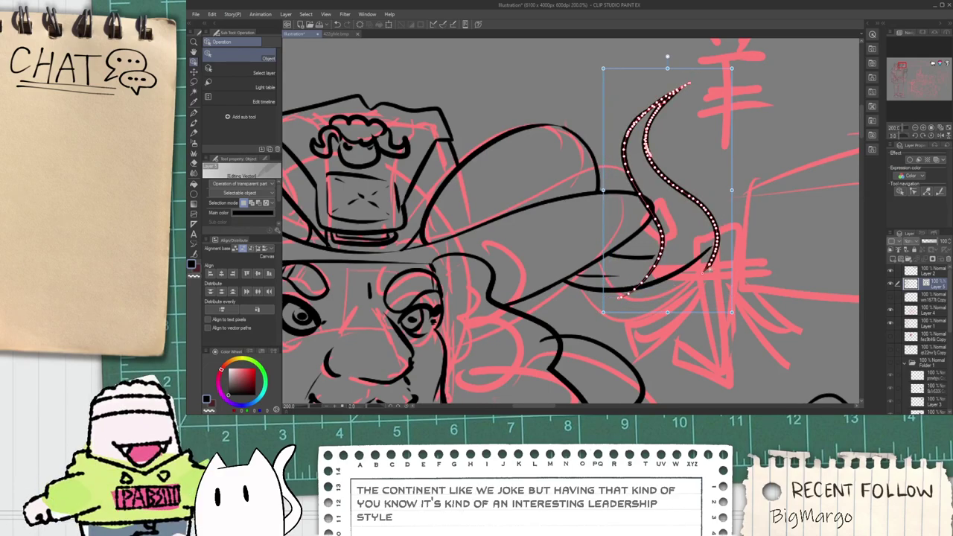
mouse_move(733, 257)
mouse_down()
mouse_move(717, 236)
mouse_move(706, 260)
mouse_up()
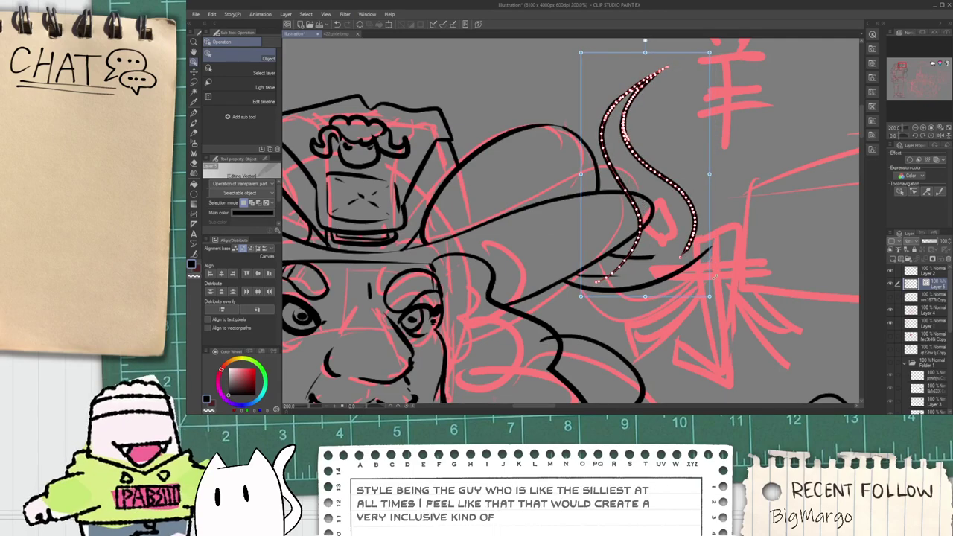
click(726, 328)
Step: Extend the horn's outer edge into its base curve, then erase the overshoot and the horn line crossing the hat brim
key(p)
scroll(679, 270, up, 4)
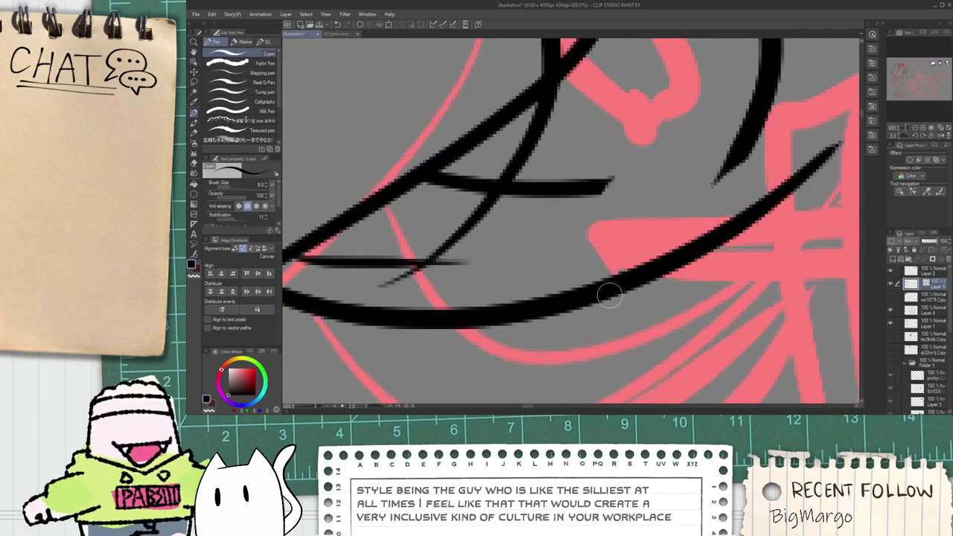
scroll(624, 289, down, 2)
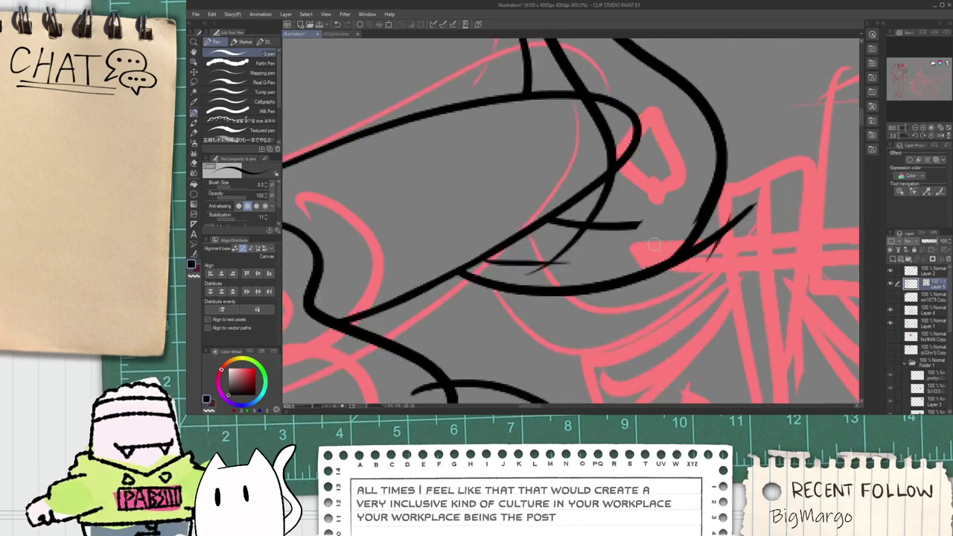
key(e)
scroll(693, 244, up, 2)
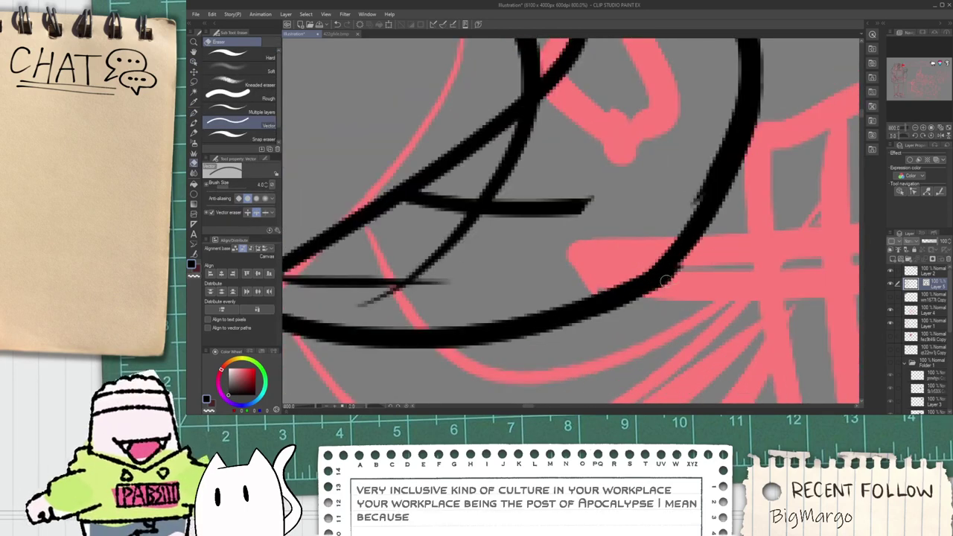
scroll(551, 251, down, 2)
drag(553, 165, 547, 152)
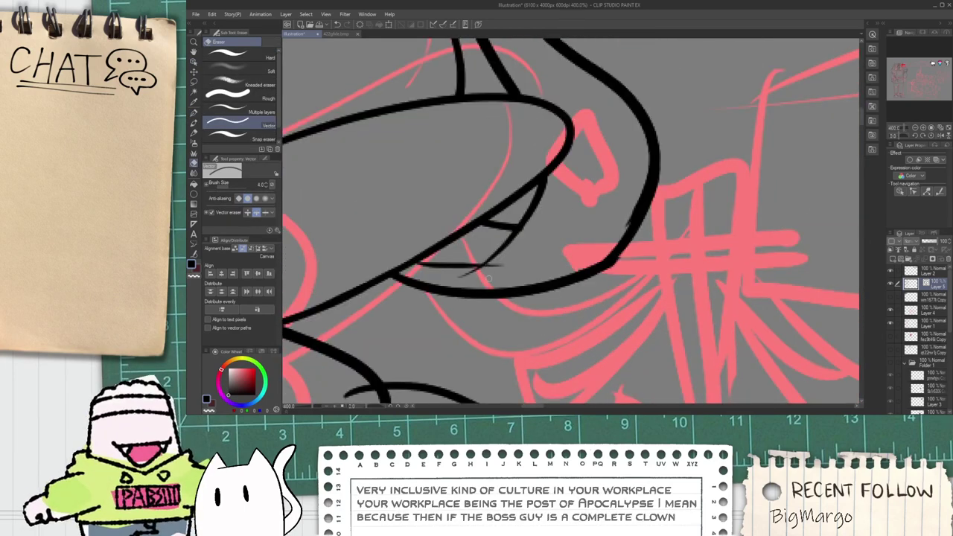
Step: Delete the thin crease at the horn's base, compress the inner edge's lower curve vertically and trim the adjoining crease end
scroll(489, 278, up, 2)
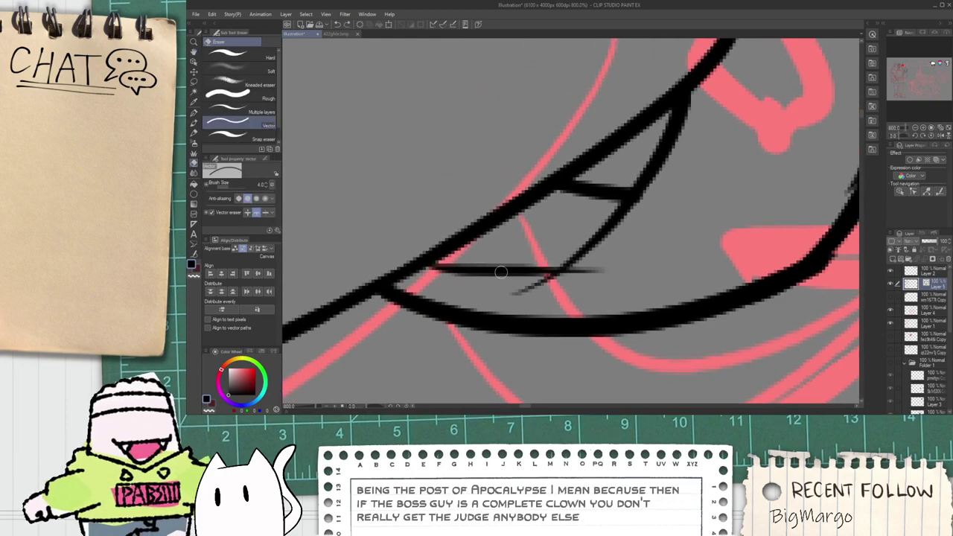
key(o)
click(508, 273)
key(Delete)
click(558, 274)
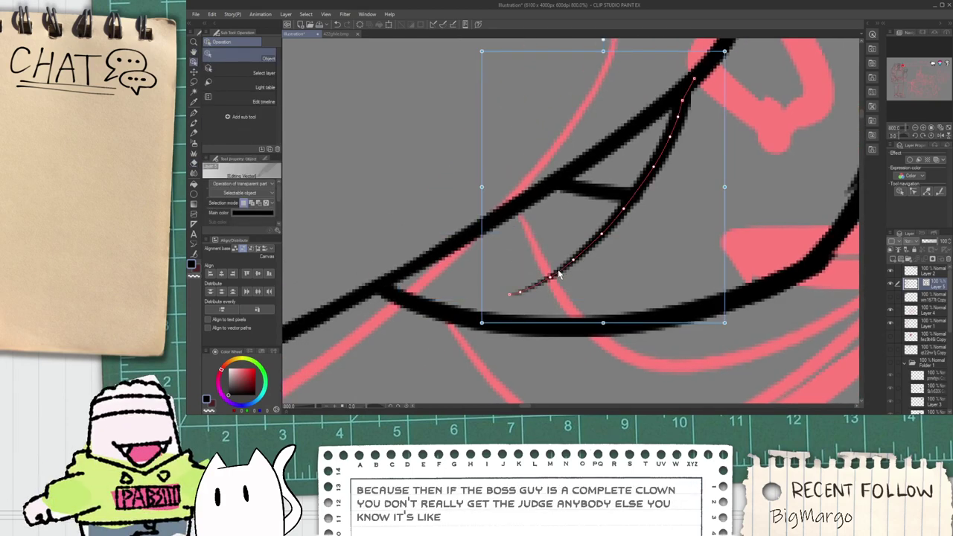
drag(604, 323, 604, 299)
key(e)
click(642, 198)
scroll(634, 205, down, 2)
Step: Erase the stray spur on the horn's outer edge just above its joint with the base curve
key(space)
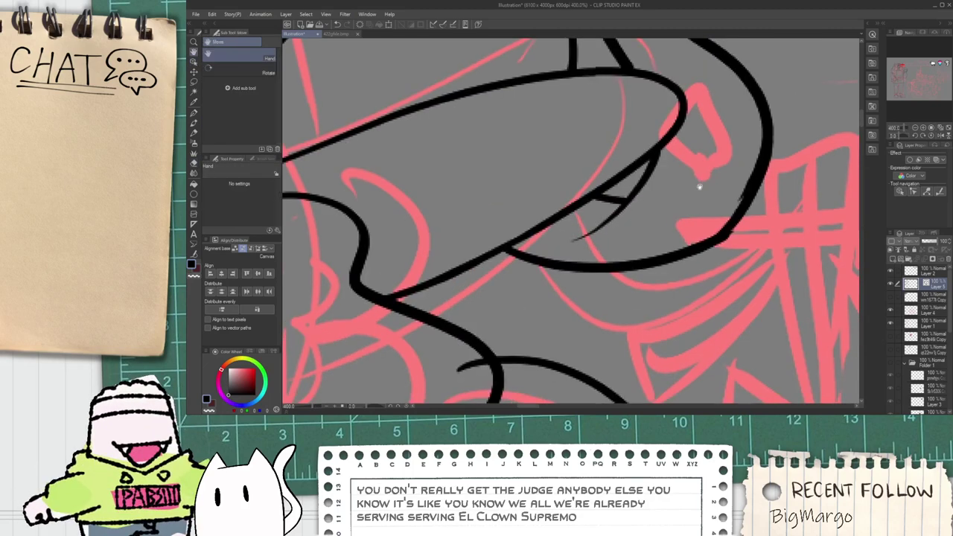
drag(697, 185, 638, 248)
scroll(681, 253, up, 2)
click(689, 254)
scroll(673, 302, down, 2)
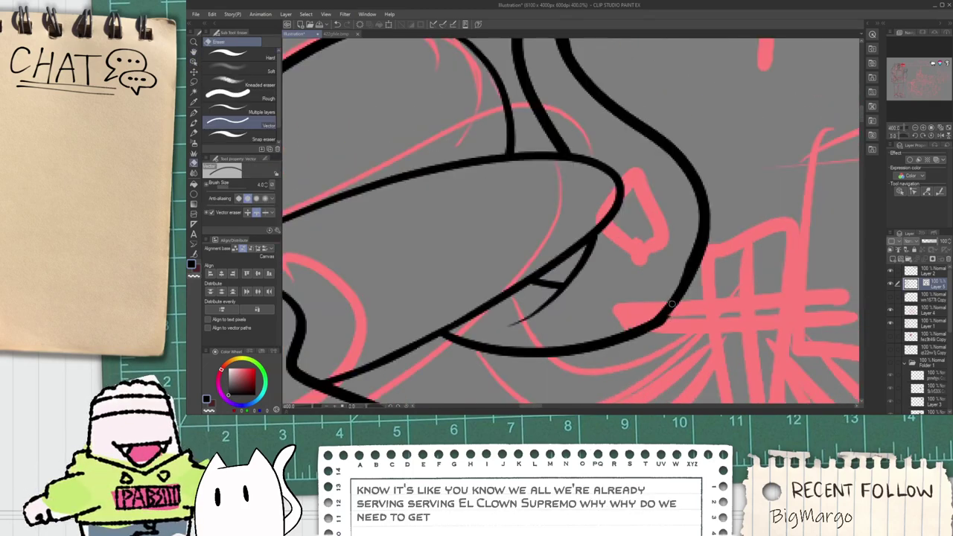
key(space)
scroll(644, 316, up, 2)
mouse_move(673, 302)
mouse_down()
mouse_move(645, 304)
mouse_move(628, 339)
mouse_move(588, 314)
mouse_move(618, 260)
mouse_up()
scroll(630, 330, down, 6)
key(space)
scroll(617, 277, down, 1)
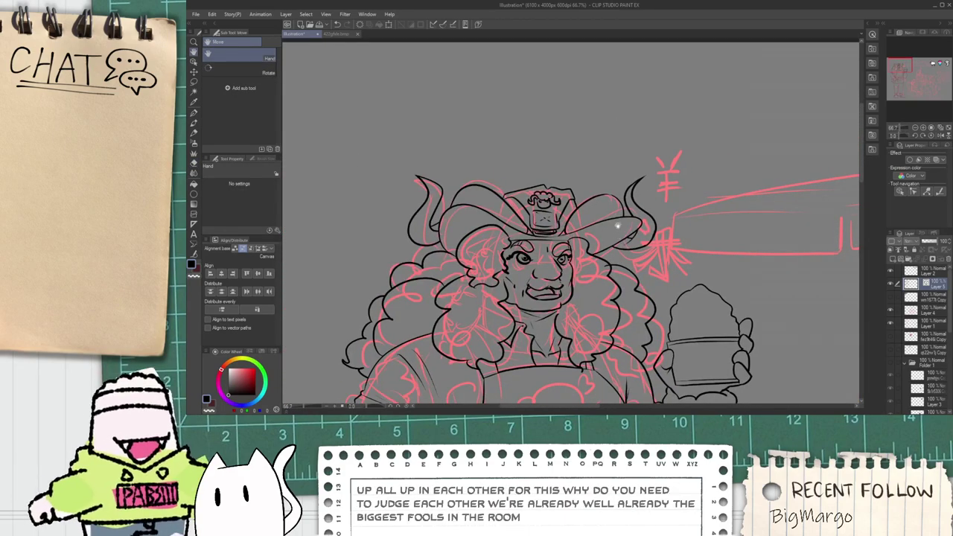
Step: Ink short crease strokes on both upturned sides of the hat brim and erase their overlapping ends
scroll(618, 226, up, 4)
key(p)
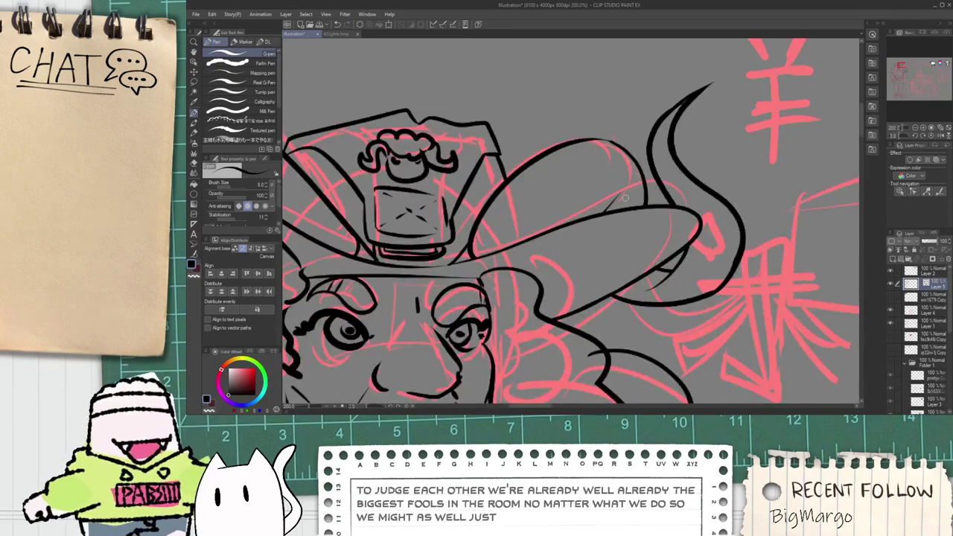
scroll(625, 198, down, 3)
scroll(486, 190, up, 3)
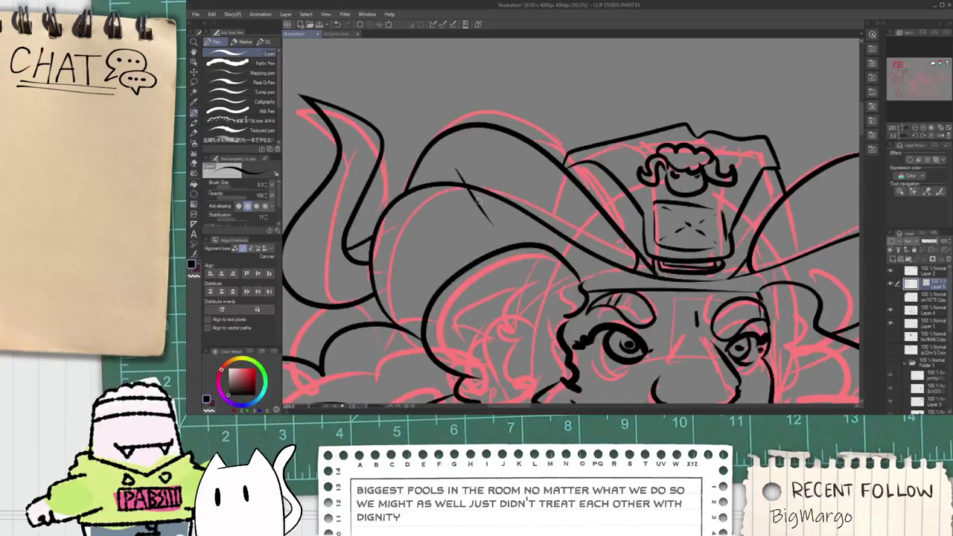
key(e)
scroll(498, 221, down, 4)
Step: Examine the inked figure around the raised cup, sleeves and apron for missing lines
key(space)
drag(661, 278, 611, 195)
scroll(610, 195, down, 2)
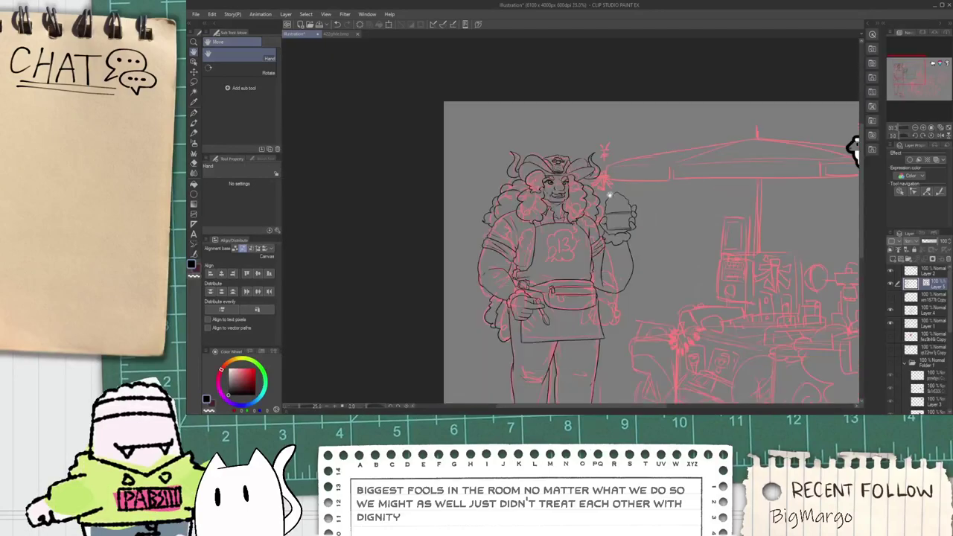
drag(631, 259, 571, 196)
scroll(562, 140, up, 5)
key(p)
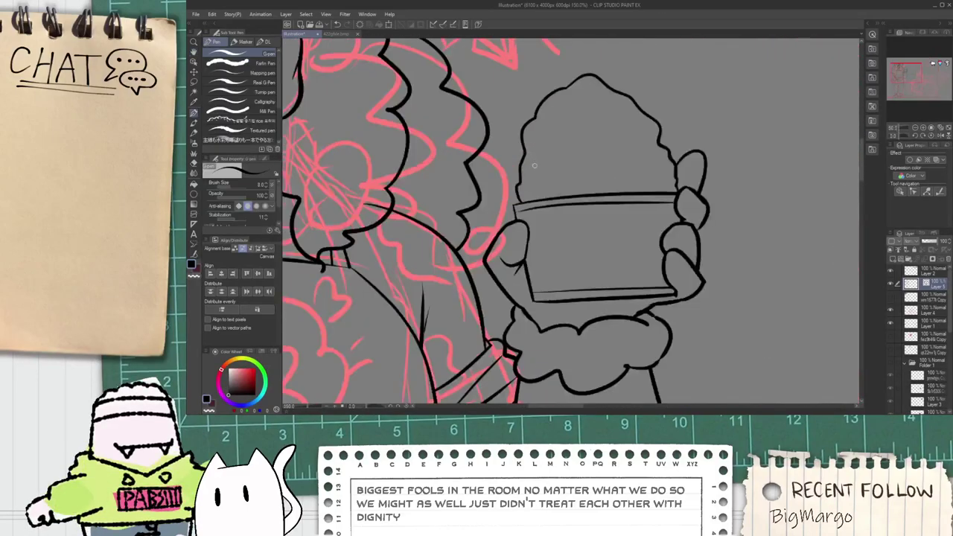
scroll(534, 166, down, 6)
key(h)
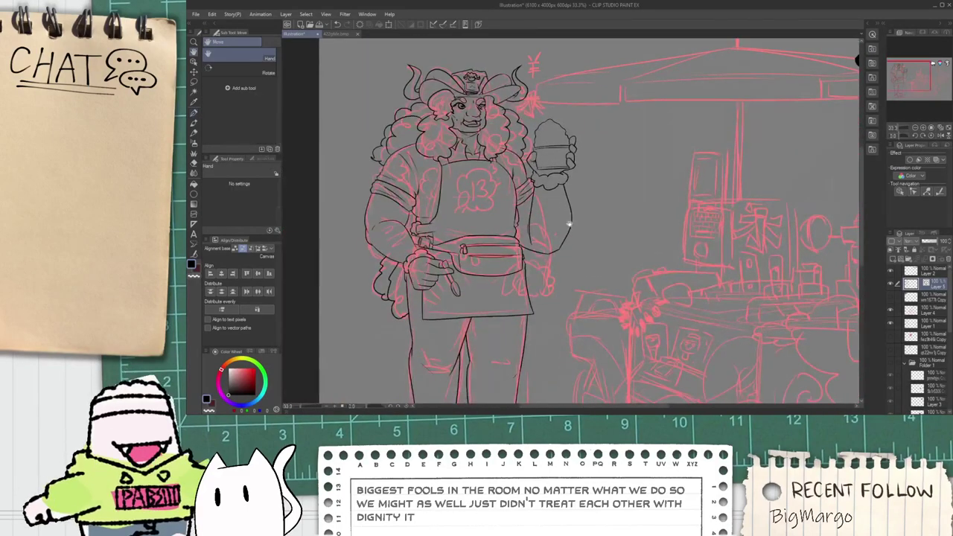
Step: Ink a short knuckle crease on the index finger of the hand holding the spoon
scroll(570, 223, up, 6)
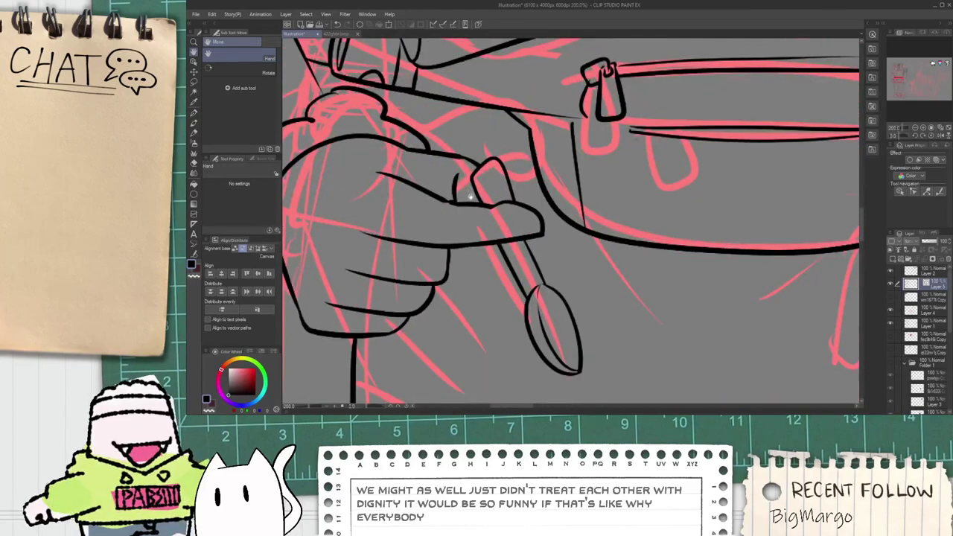
scroll(469, 196, up, 4)
key(p)
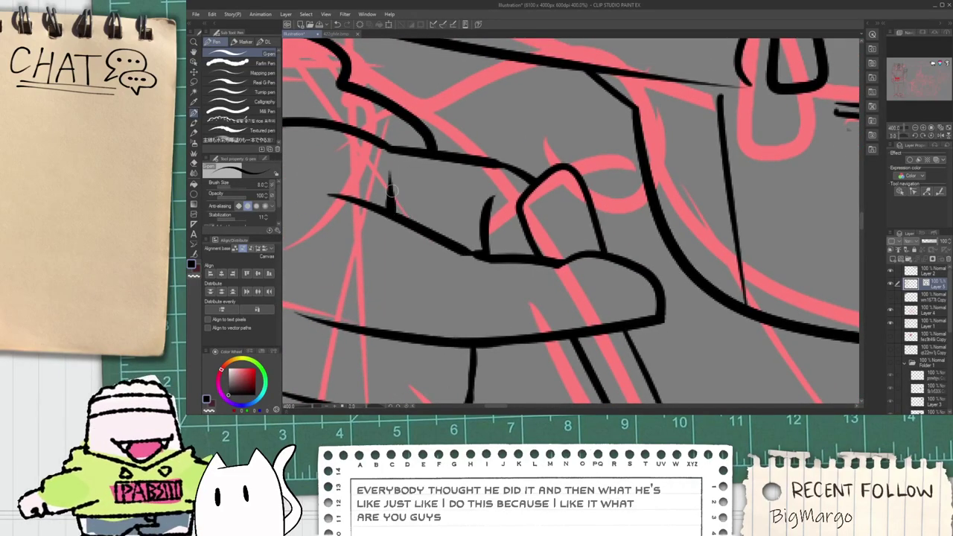
scroll(395, 211, down, 5)
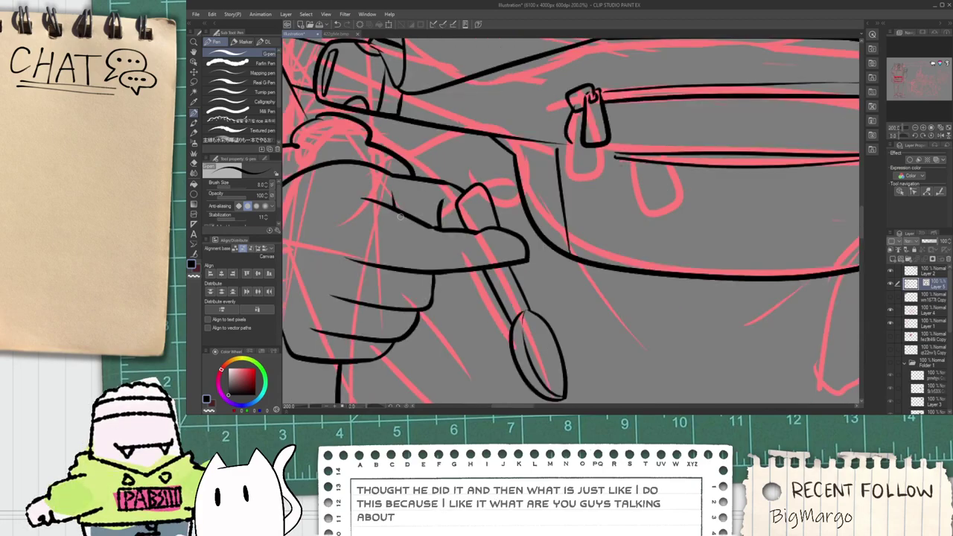
scroll(397, 215, up, 3)
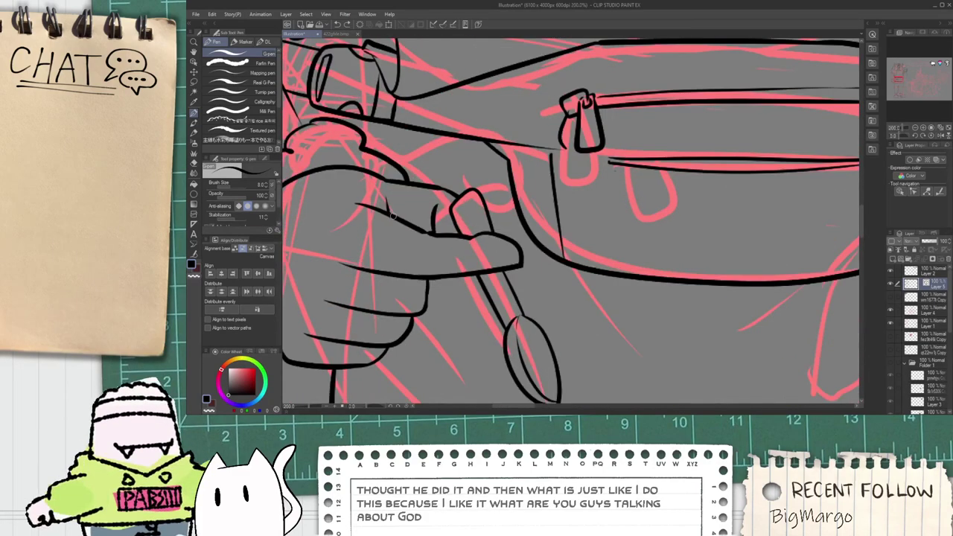
scroll(392, 214, up, 3)
scroll(404, 164, down, 5)
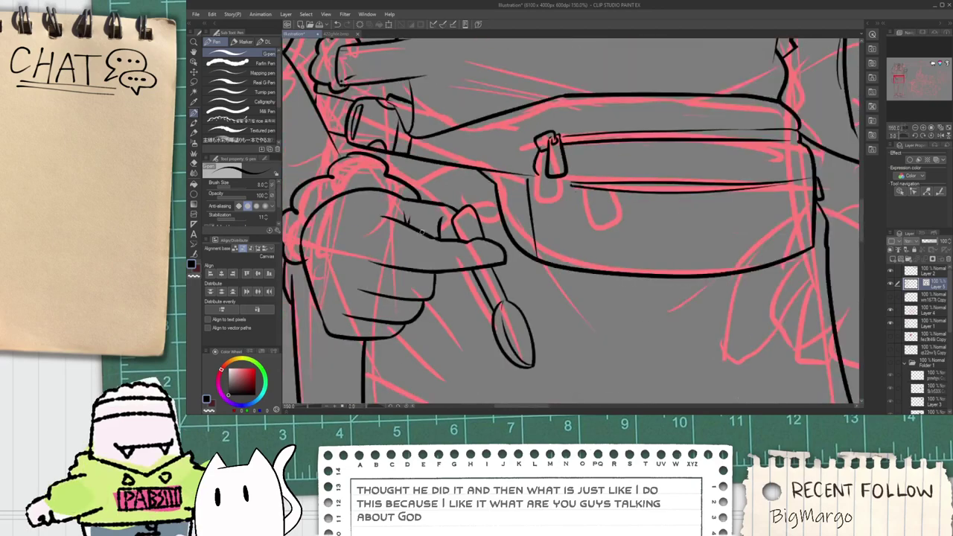
scroll(416, 225, up, 3)
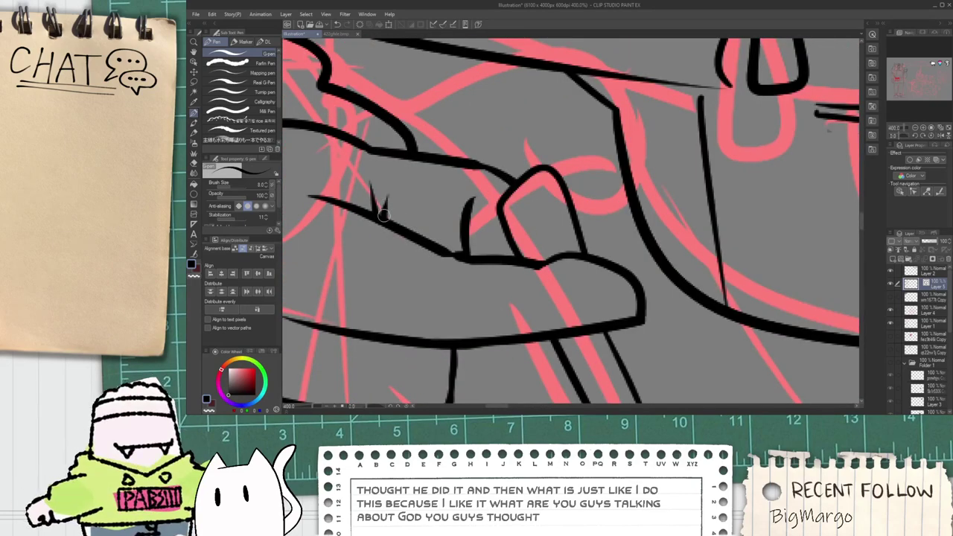
scroll(439, 252, down, 7)
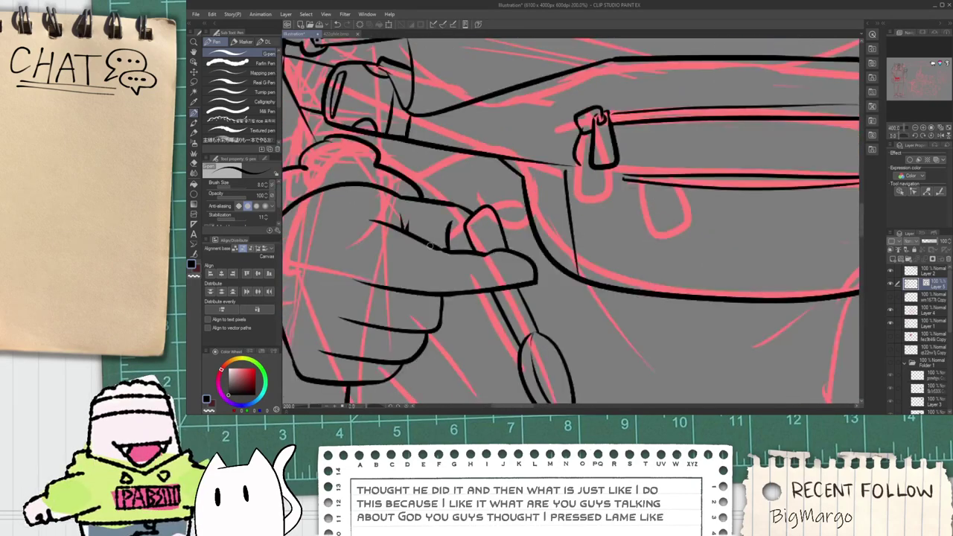
scroll(473, 264, down, 2)
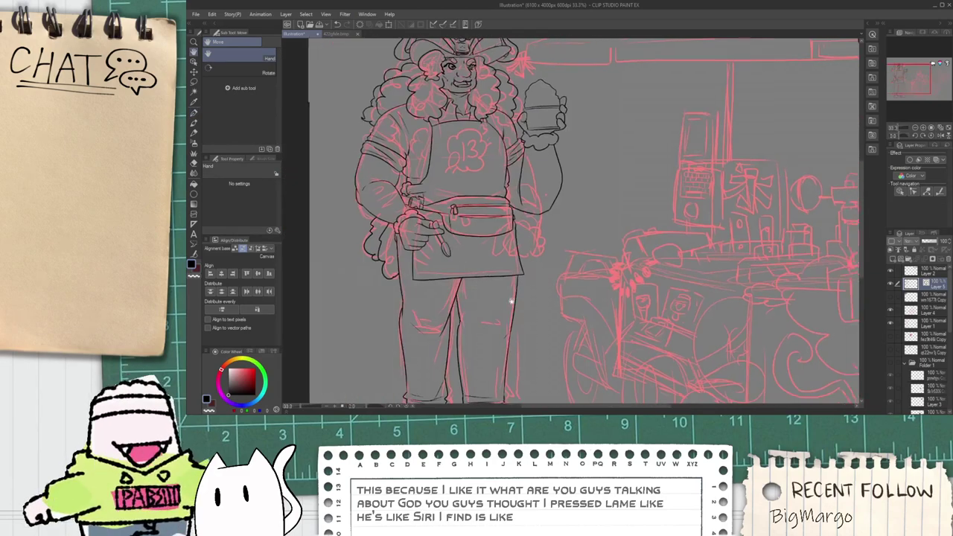
scroll(427, 247, down, 1)
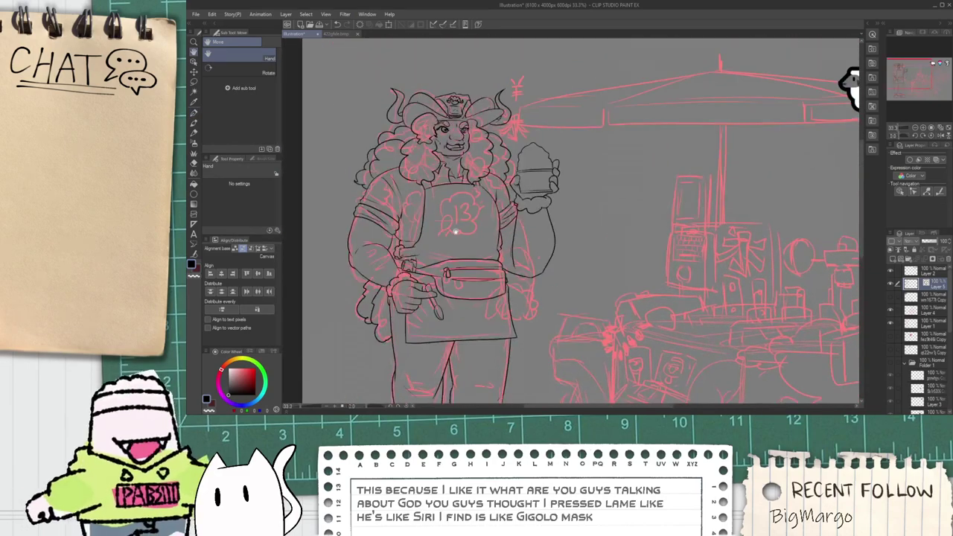
Step: Add a 3D cube primitive from the materials over the red truck sketch
drag(512, 287, 509, 259)
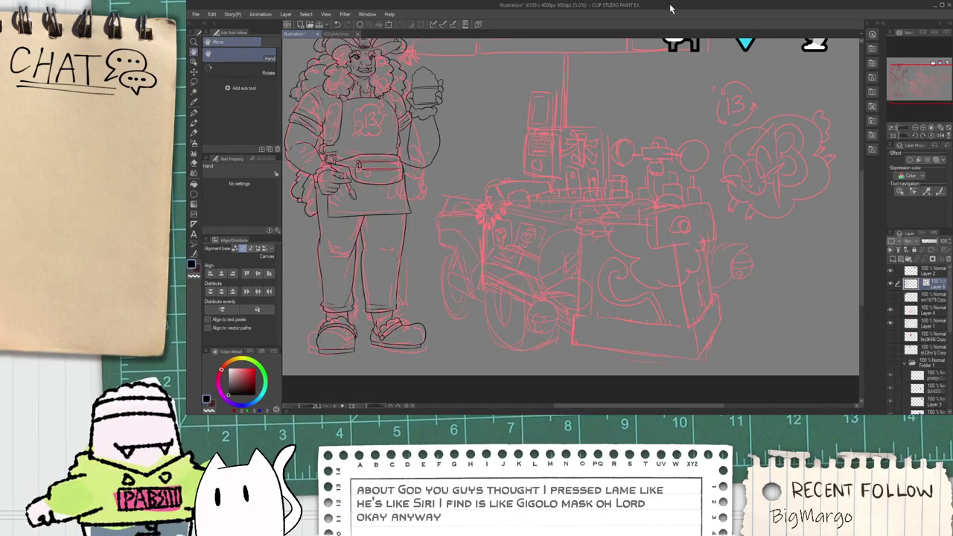
click(871, 64)
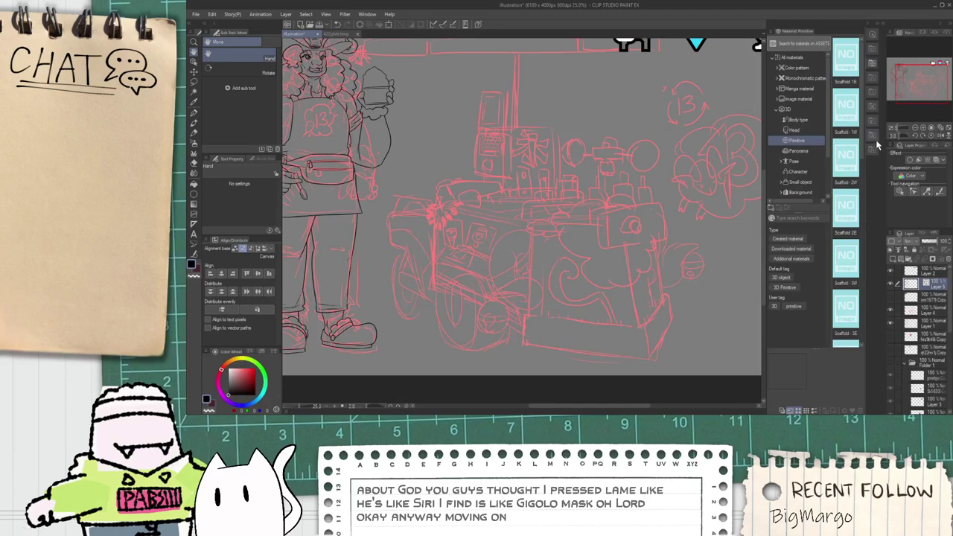
click(808, 151)
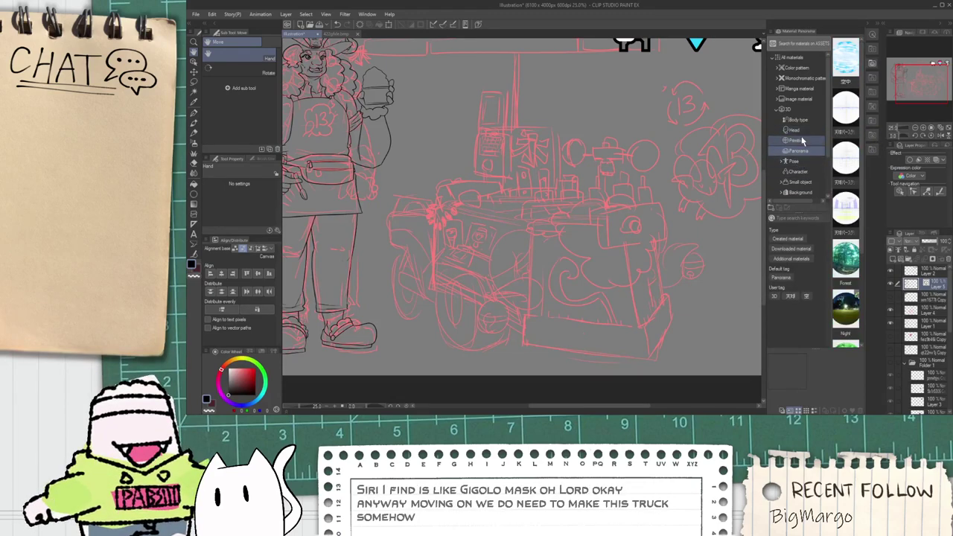
click(802, 141)
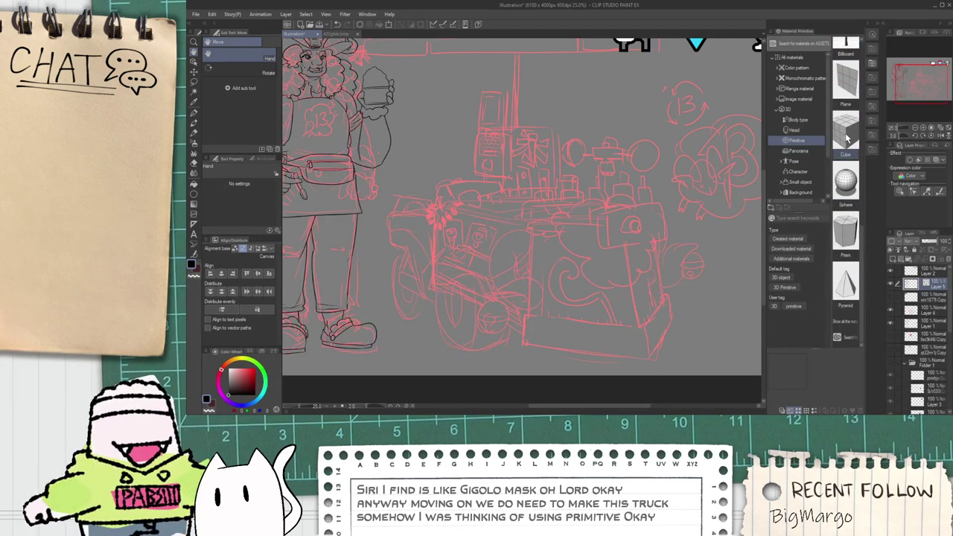
click(847, 132)
drag(565, 283, 565, 276)
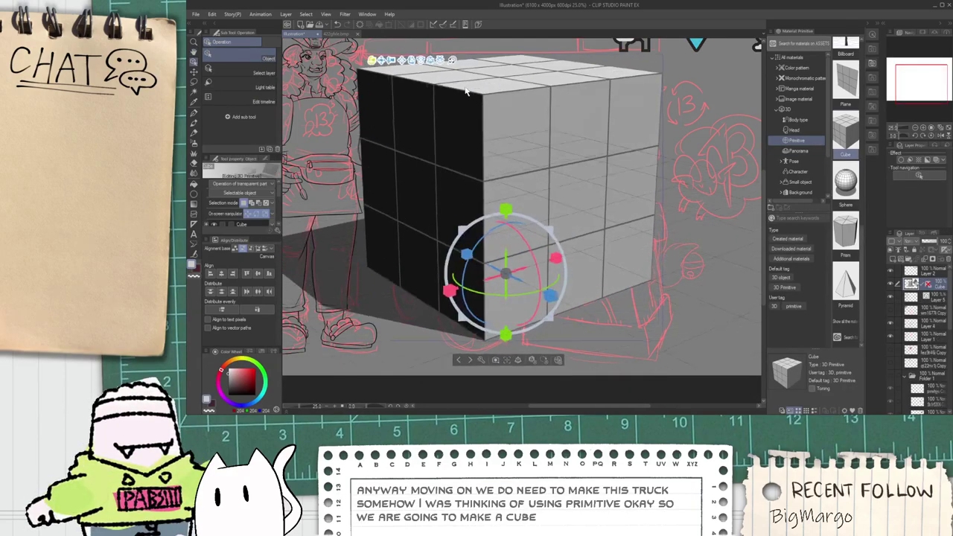
Step: Reshape the cube into a long, low box over the truck body, level with the character, and redirect its light
drag(444, 81, 444, 175)
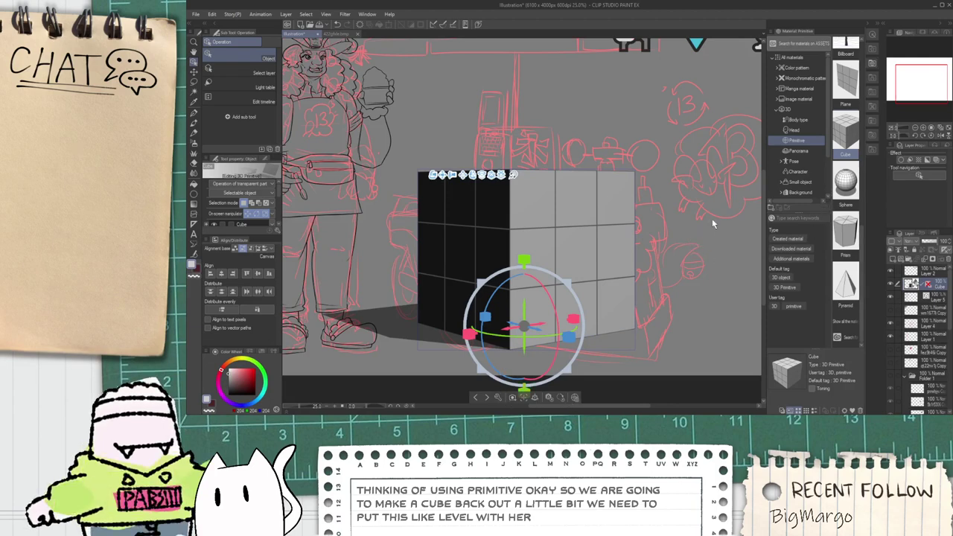
drag(830, 239, 819, 230)
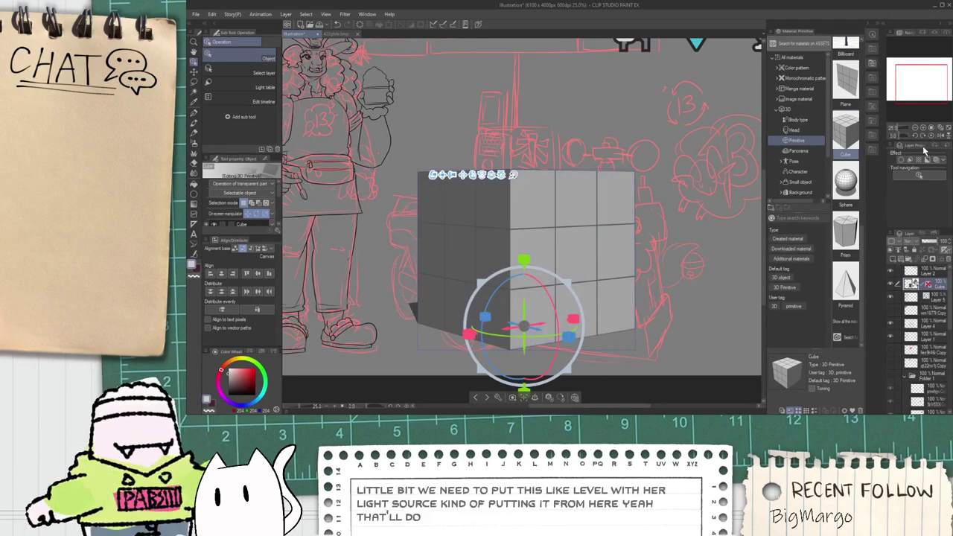
drag(469, 333, 486, 335)
drag(541, 381, 537, 315)
drag(577, 261, 602, 294)
drag(506, 267, 544, 316)
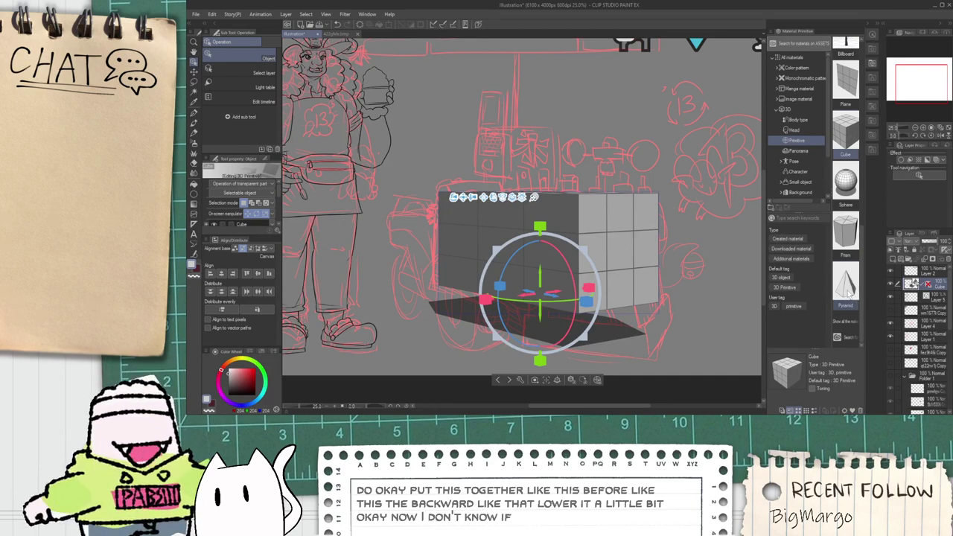
Step: Add a 3D plane primitive at the box's front end, rotate it about 45 degrees around the vertical axis and duplicate it
click(843, 85)
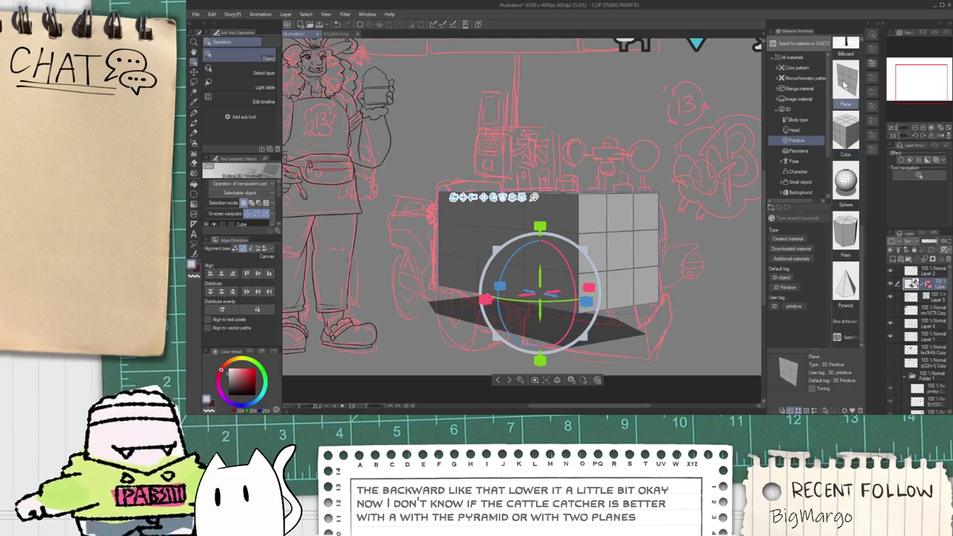
drag(633, 320, 631, 320)
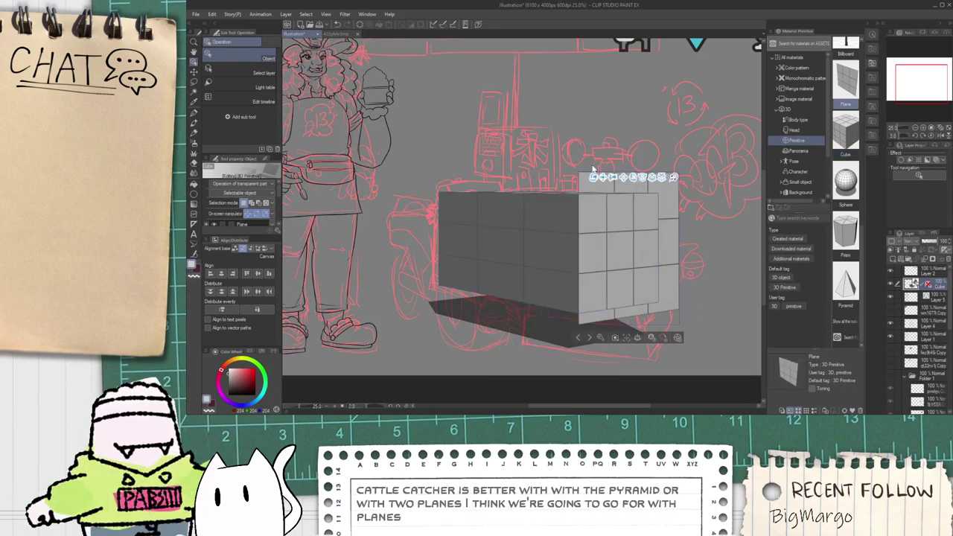
drag(594, 178, 585, 249)
key(ctrl+z)
click(670, 295)
drag(660, 324, 547, 341)
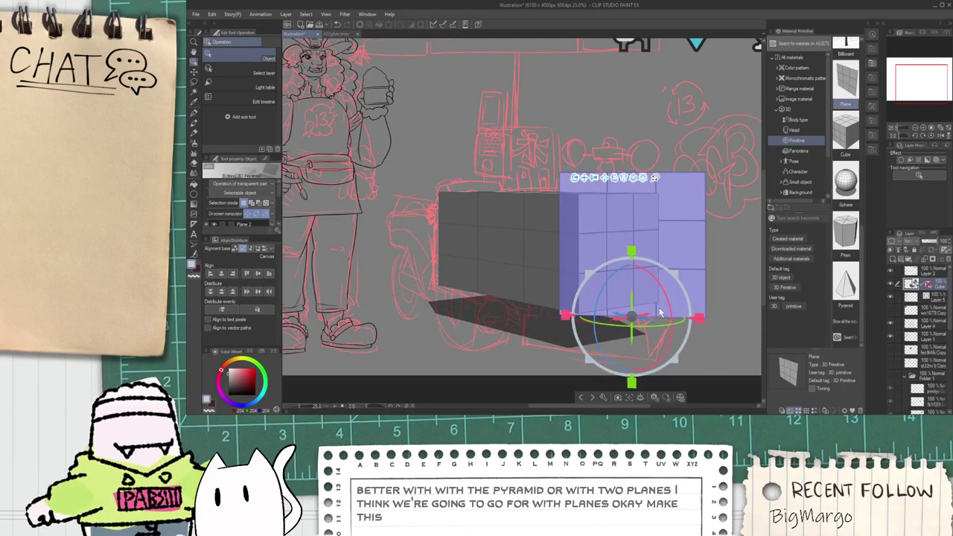
Step: Rotate the duplicate plane about 45 degrees the opposite way and move it out beside the first plane
drag(649, 324, 884, 295)
drag(692, 97, 718, 247)
key(ctrl+z)
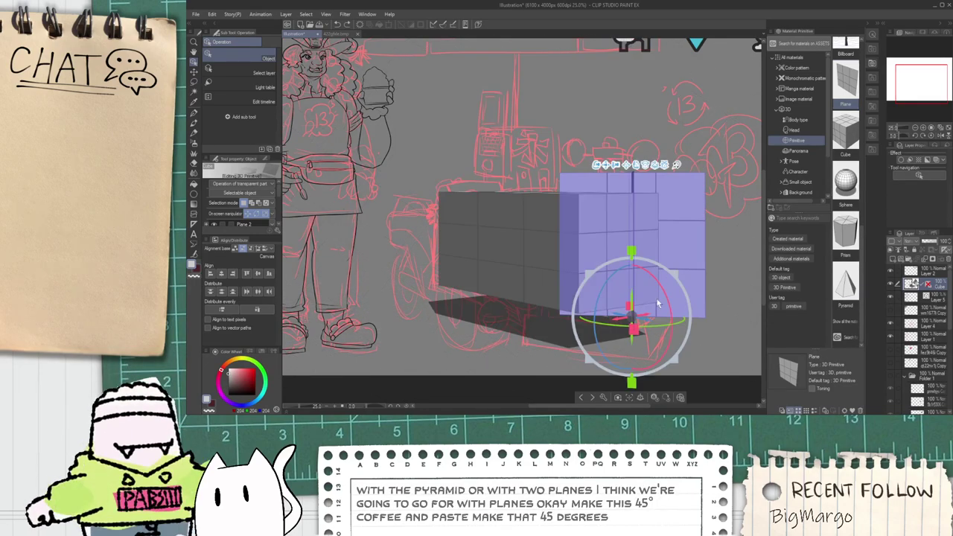
drag(616, 321, 696, 306)
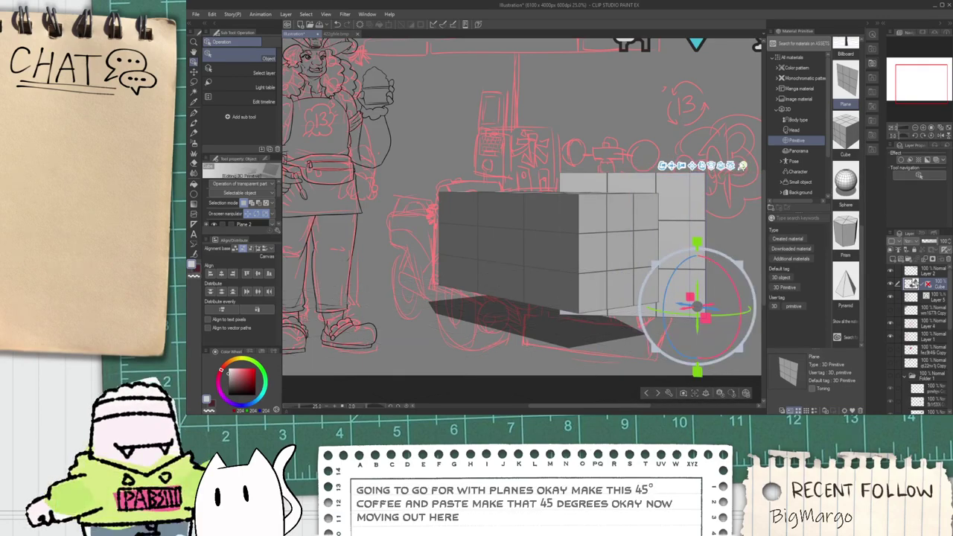
Step: Select both angled planes together, viewing the box from above
drag(697, 79, 695, 190)
click(701, 157)
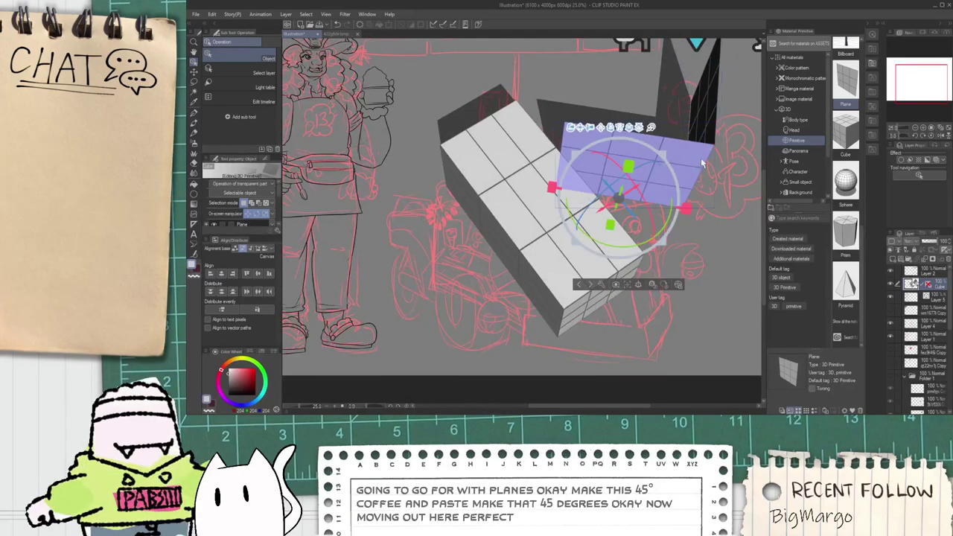
shift+click(706, 131)
drag(696, 207, 647, 194)
drag(735, 279, 723, 214)
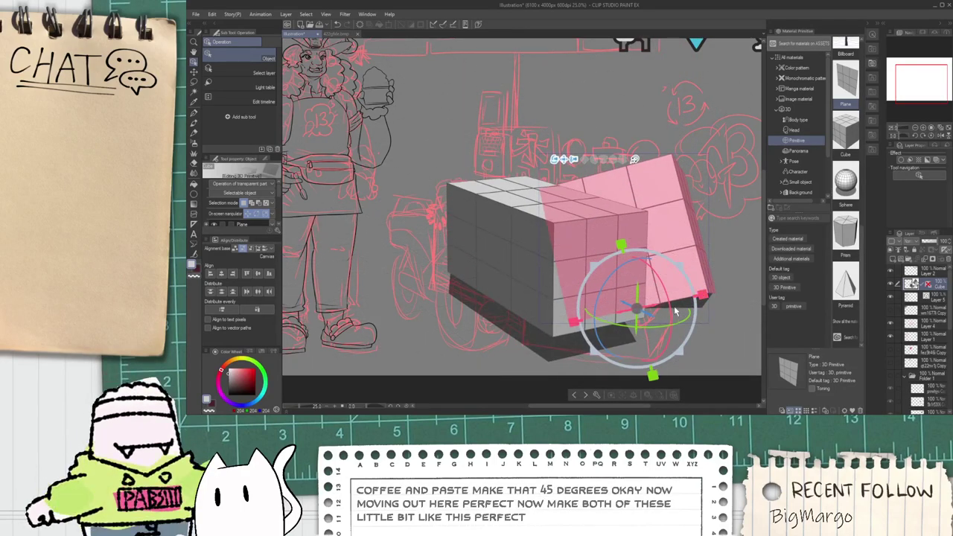
key(ctrl+z)
key(ctrl+z)
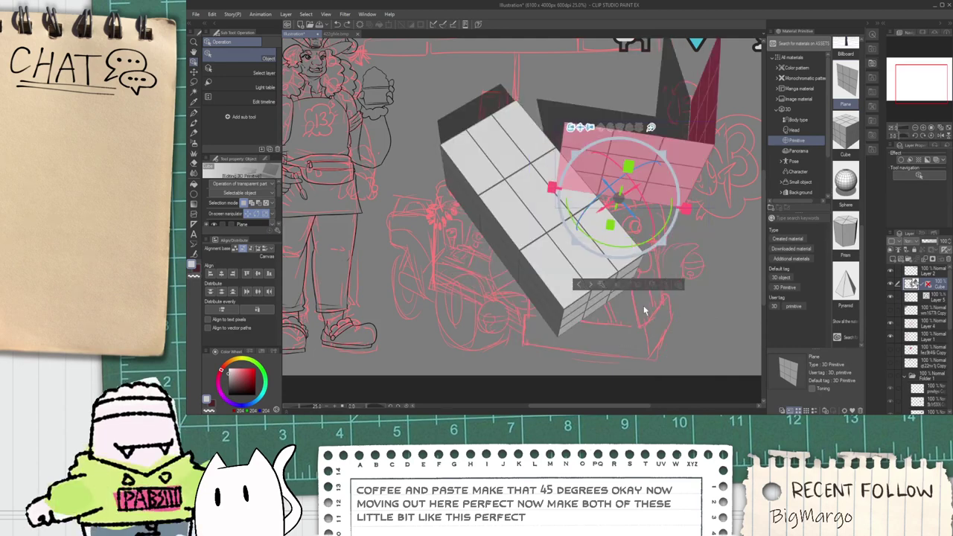
key(ctrl+z)
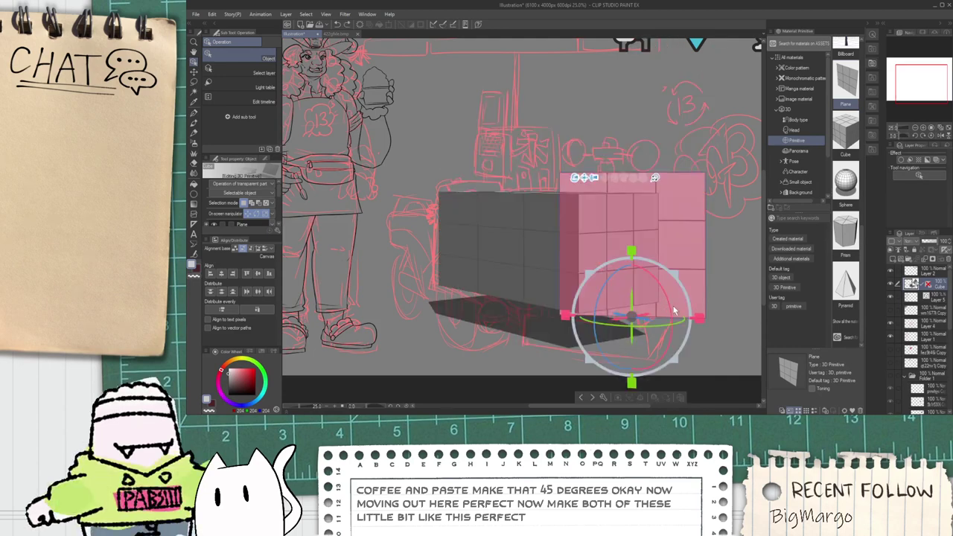
Step: Tilt the two planes together and move them in front of the box's short end, over the cattle catcher sketch
drag(674, 311, 667, 283)
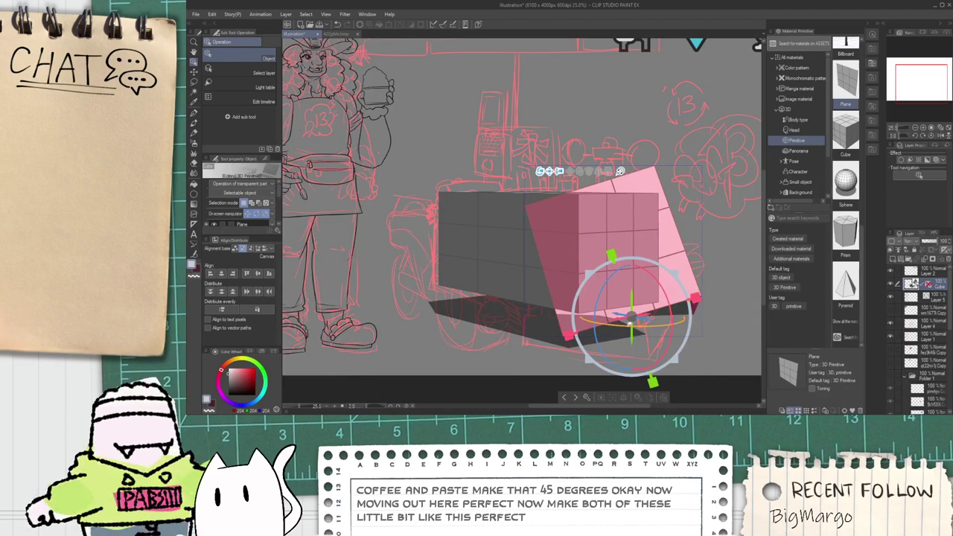
drag(631, 318, 597, 322)
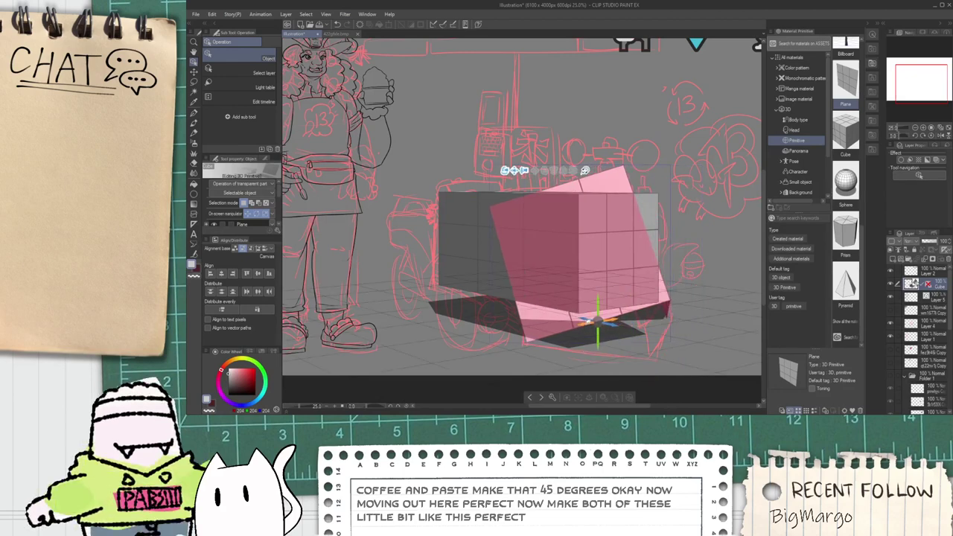
drag(748, 241, 733, 319)
key(ctrl+z)
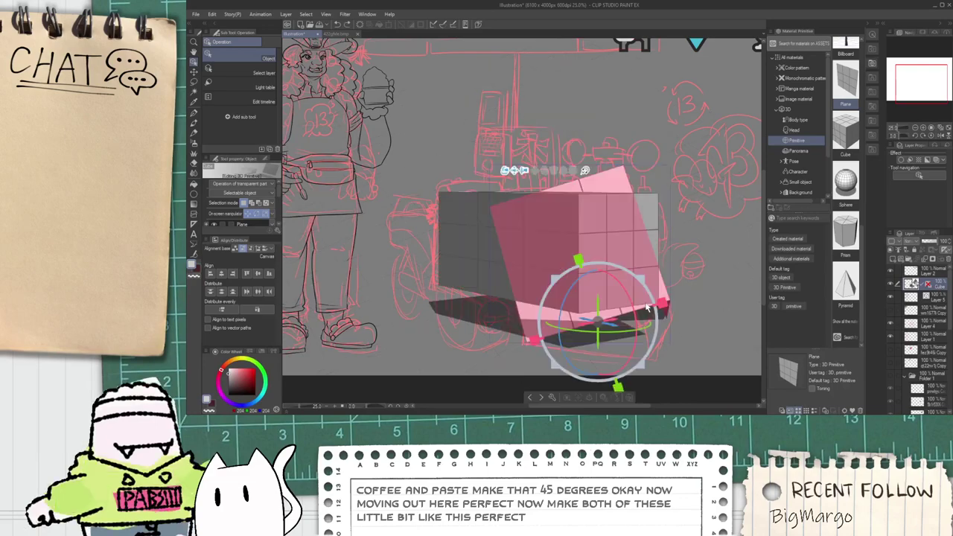
drag(583, 328, 532, 333)
drag(663, 168, 681, 291)
key(ctrl+z)
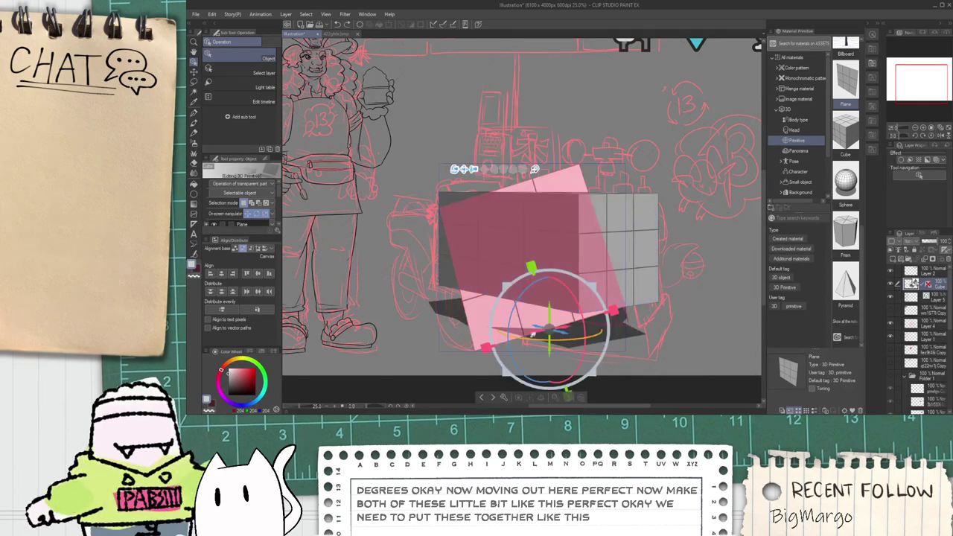
drag(537, 332, 659, 395)
drag(626, 142, 697, 230)
key(ctrl+z)
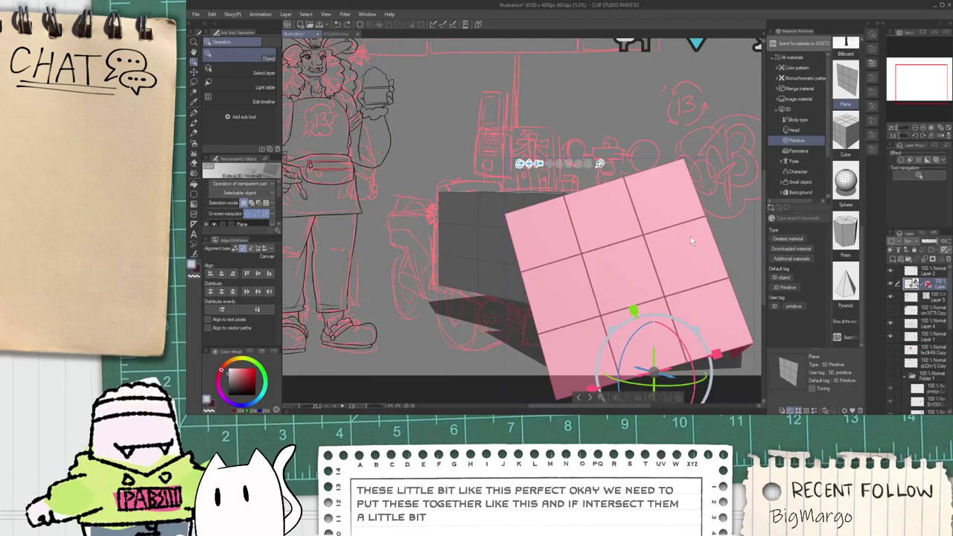
Step: Scale both planes down together and raise them against the front end of the box
drag(697, 330, 693, 336)
drag(640, 127, 654, 277)
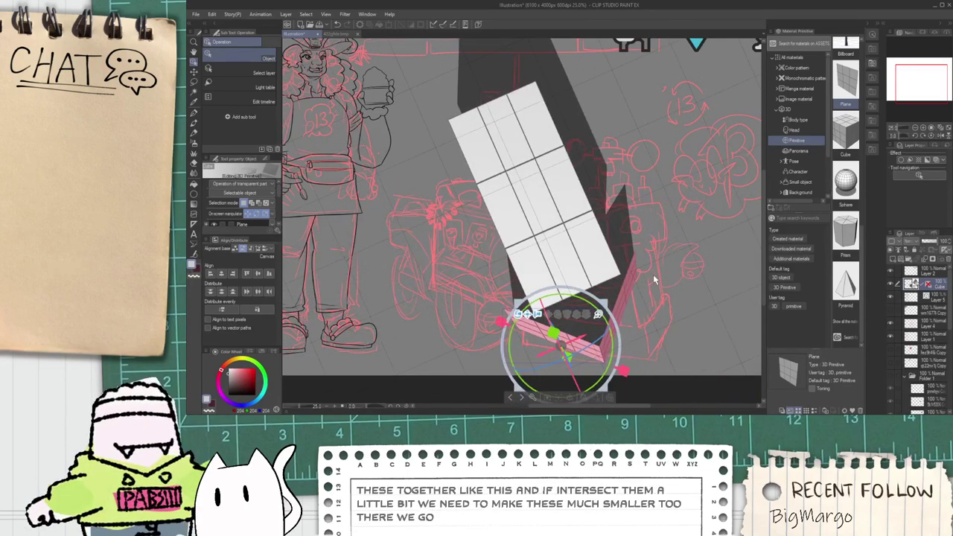
key(ctrl+z)
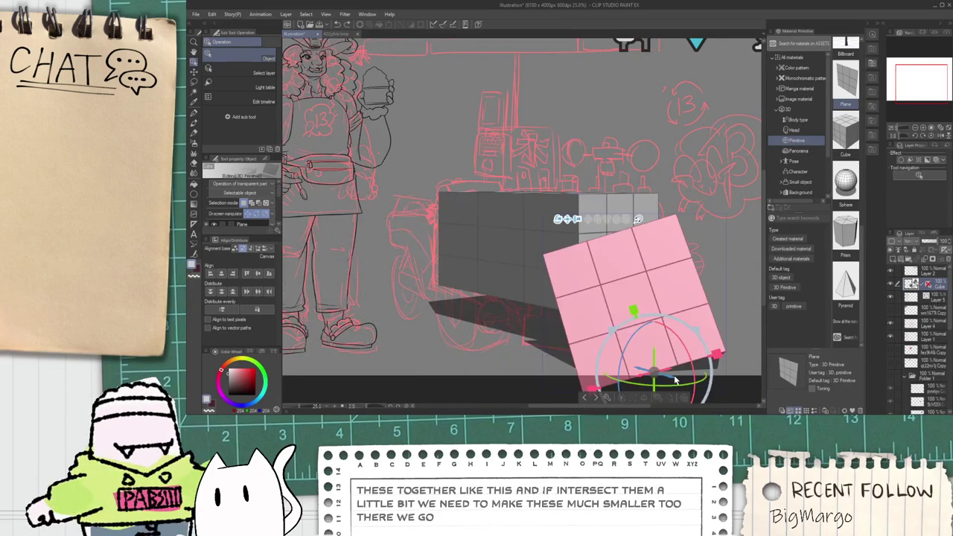
drag(673, 382, 661, 377)
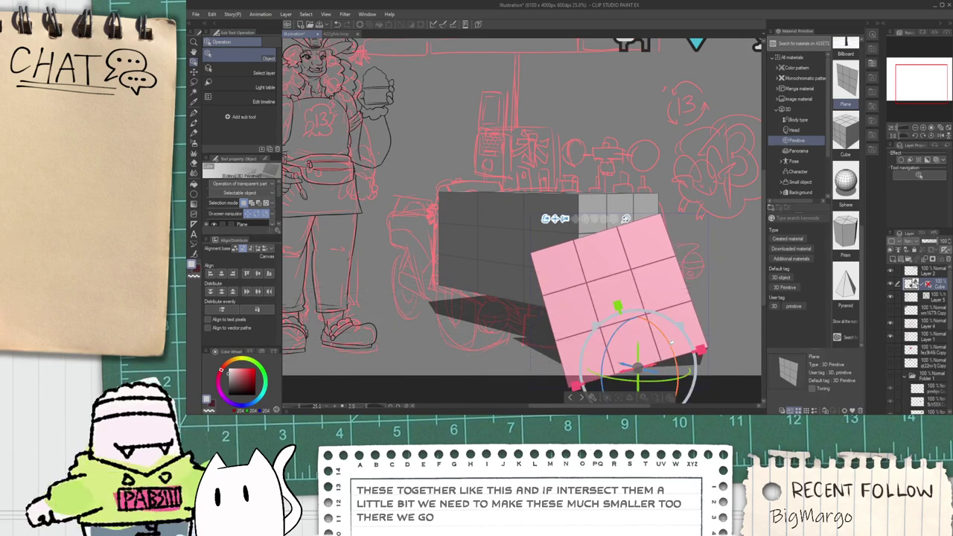
drag(671, 345, 627, 313)
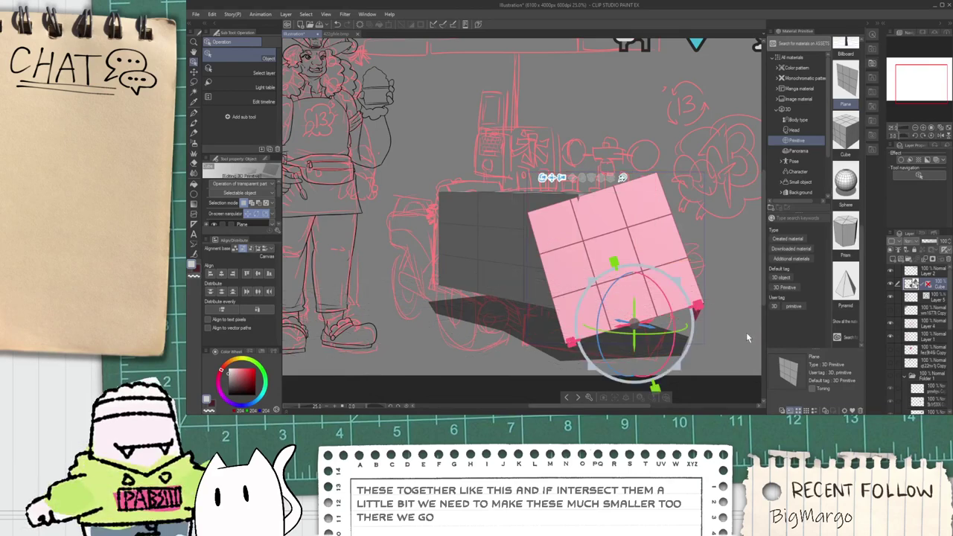
key(ctrl+z)
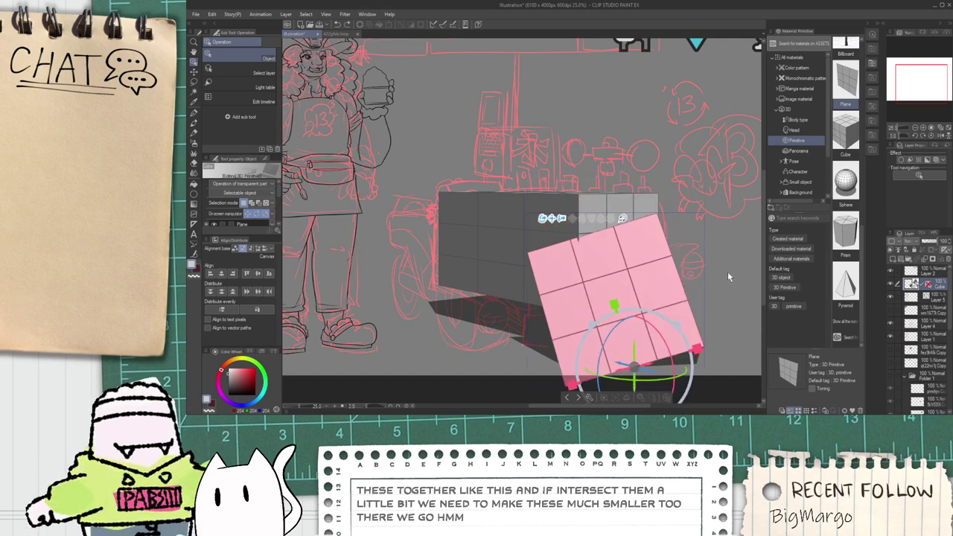
key(ctrl+z)
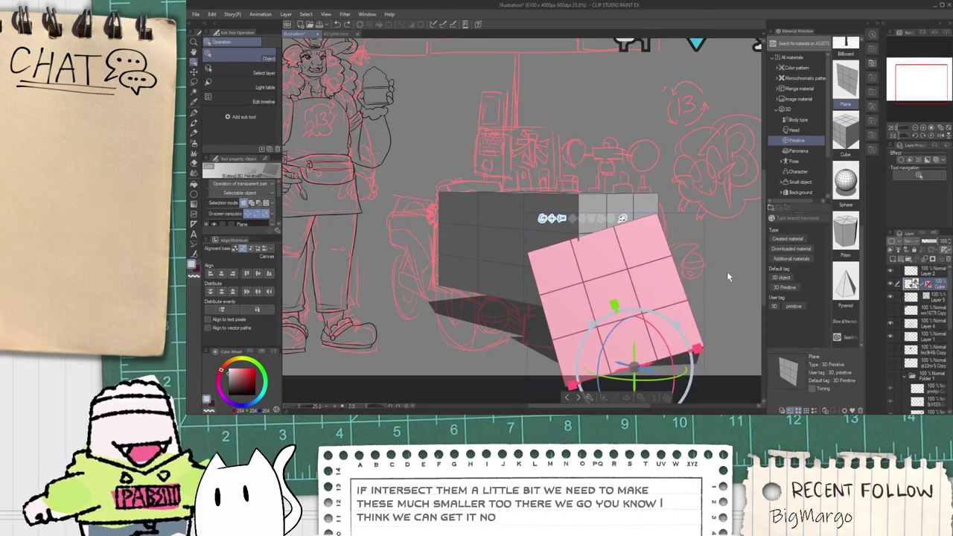
key(ctrl+y)
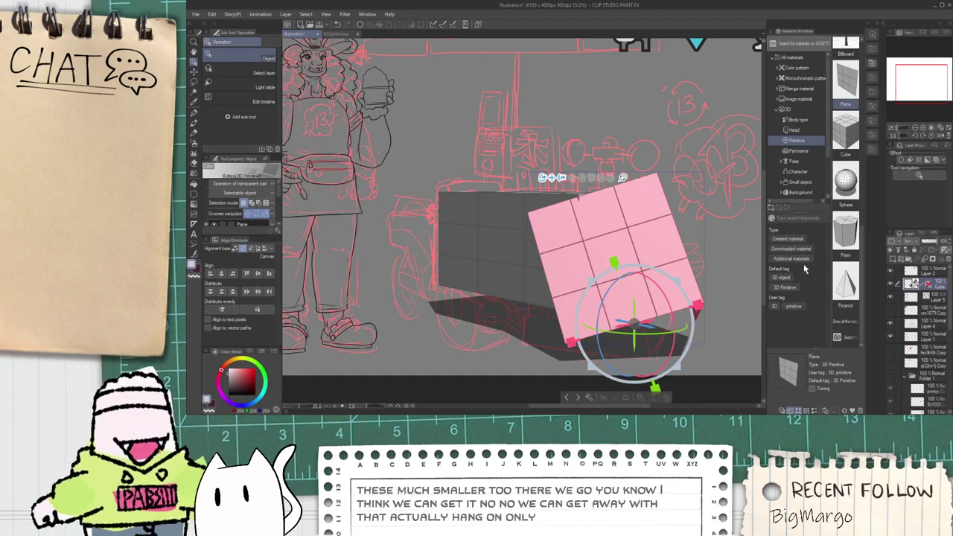
Step: Check the sketch beneath the 3D layer, then add a 3D prism primitive above the planes
click(891, 286)
click(891, 287)
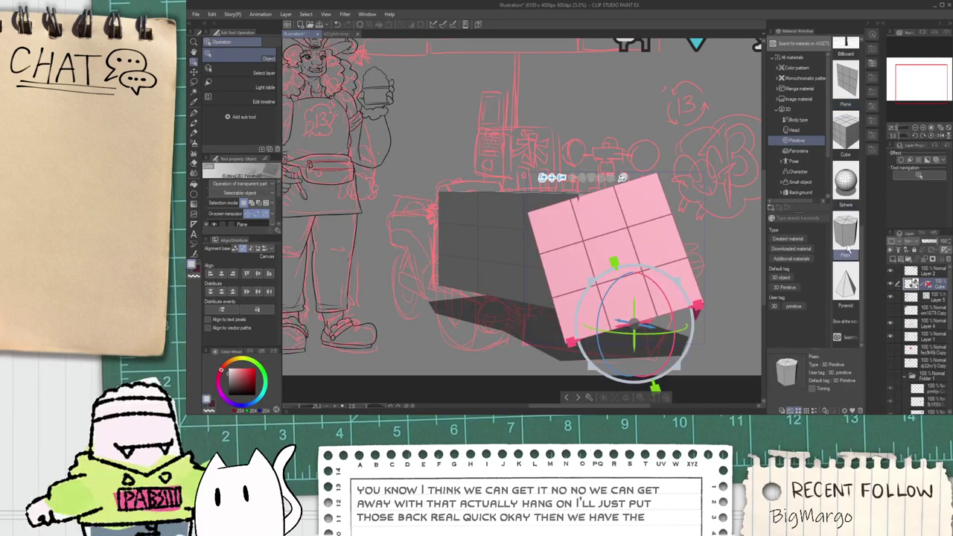
click(636, 110)
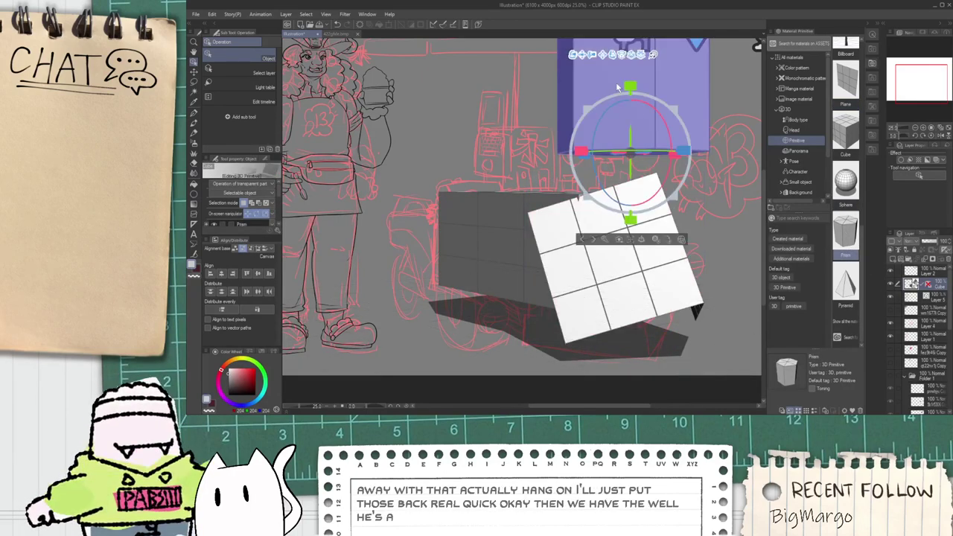
Step: Flatten the prism into a short wheel-like block, stand it on its side and move it beside the box, over the wheel sketch
drag(631, 88, 638, 131)
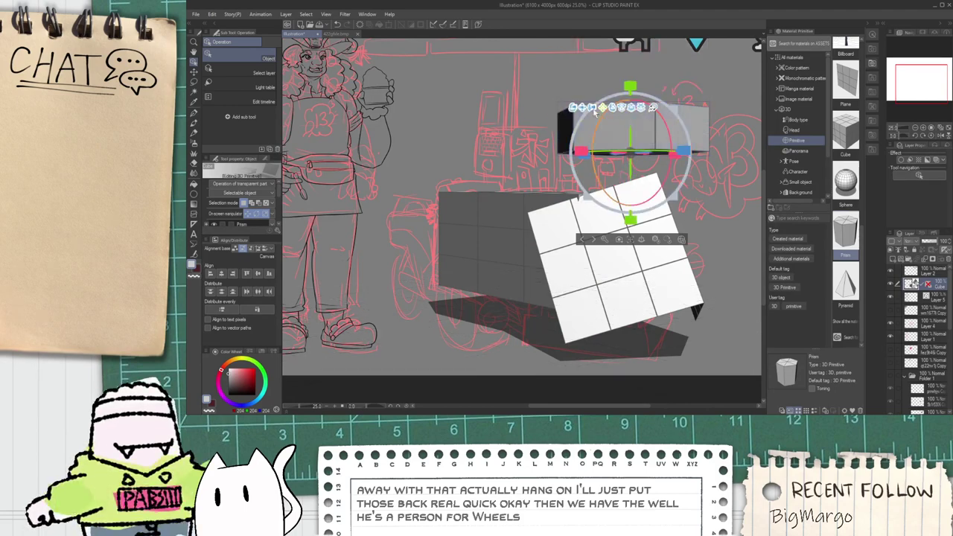
drag(636, 176, 481, 397)
drag(483, 255, 473, 269)
drag(506, 80, 527, 230)
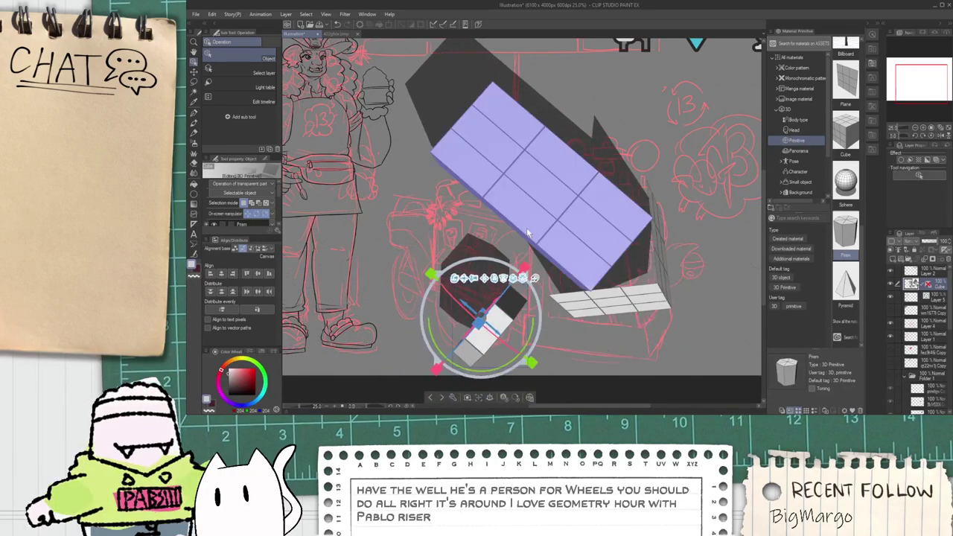
key(ctrl+z)
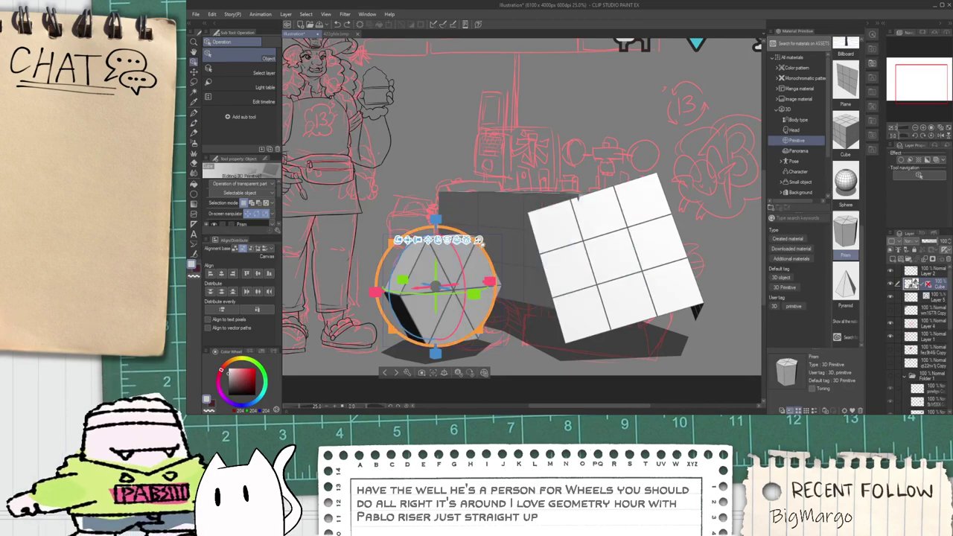
Step: Scale the prism down slightly, turn its hexagonal face parallel to the box's long side and move it toward the box
drag(482, 250, 477, 261)
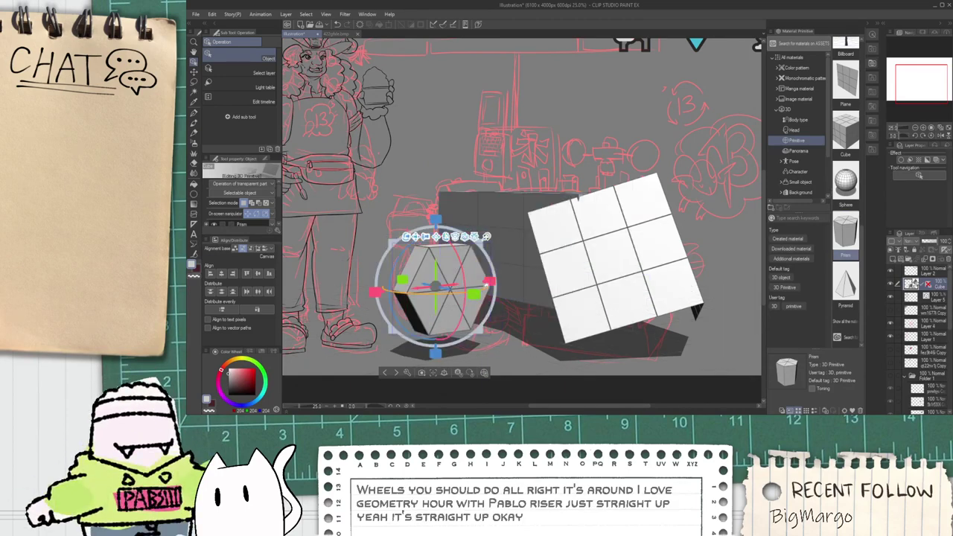
drag(456, 293, 274, 340)
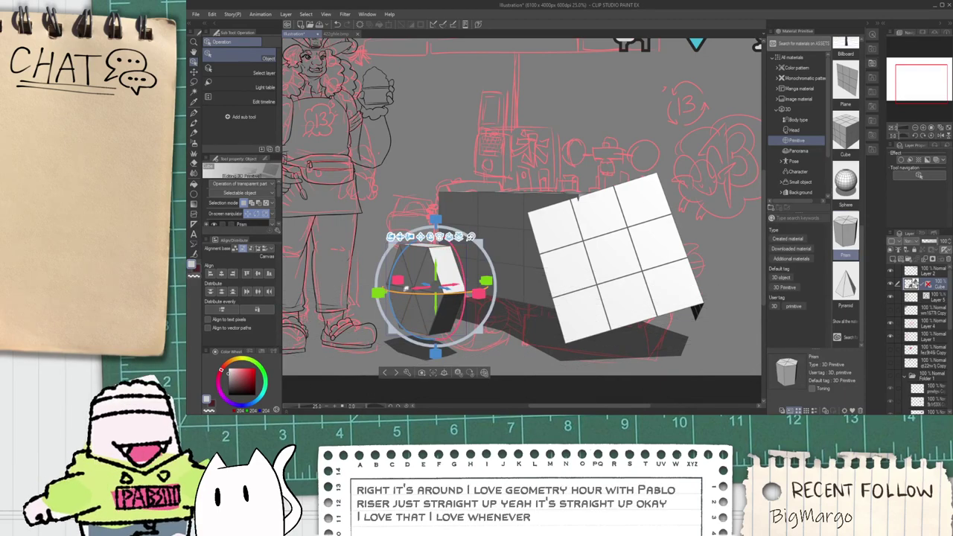
drag(417, 286, 496, 286)
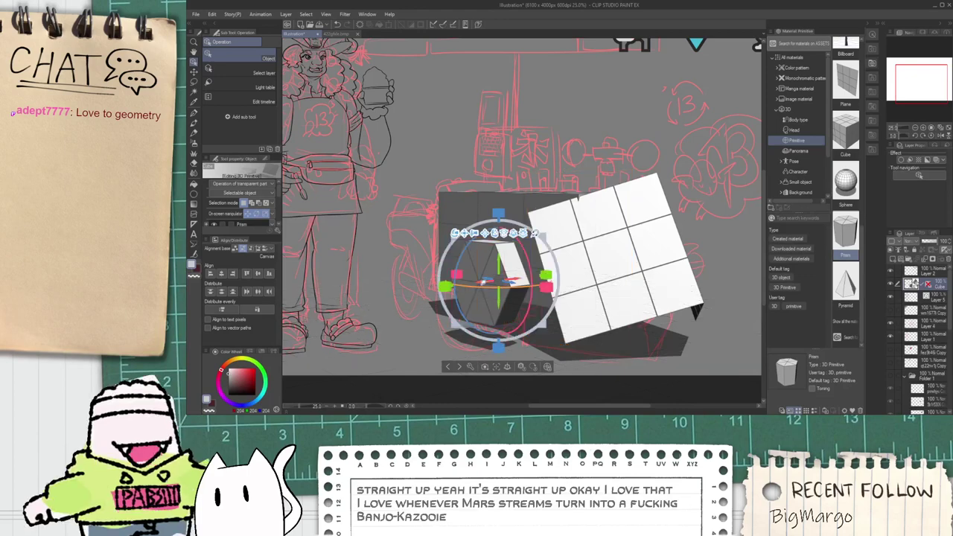
Step: Nudge the prism wheel into position along the box's side, checking its placement from above
drag(454, 325, 449, 330)
drag(512, 283, 485, 304)
drag(652, 115, 647, 152)
key(ctrl+z)
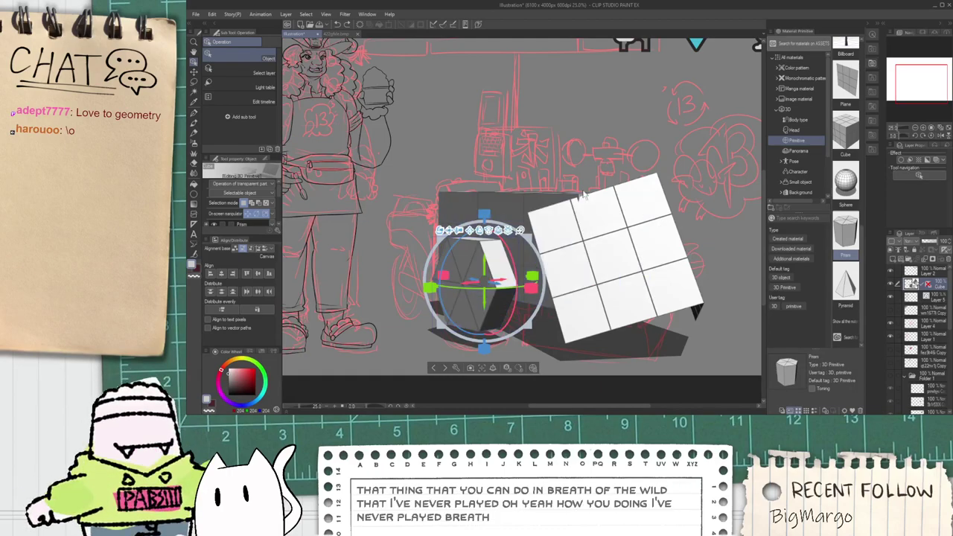
drag(649, 86, 696, 311)
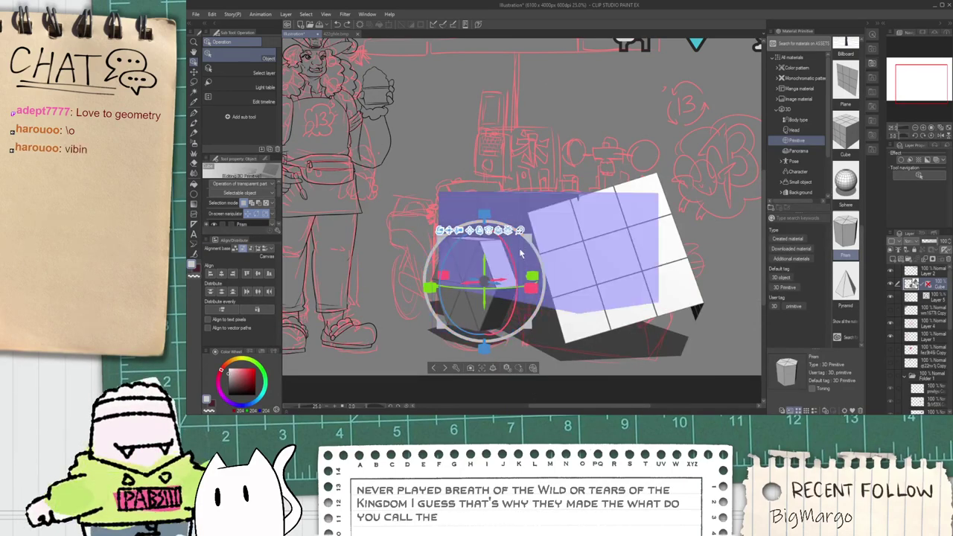
Step: Roll the prism wheel about its axle, shift it slightly further back along the box and scale it down a little
drag(516, 253, 505, 216)
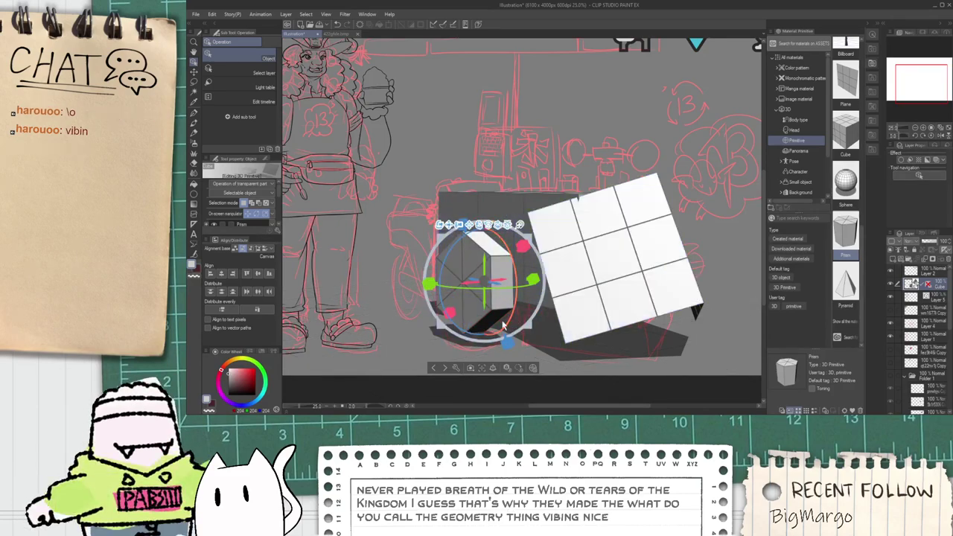
drag(494, 283, 489, 281)
drag(545, 105, 540, 250)
key(ctrl+z)
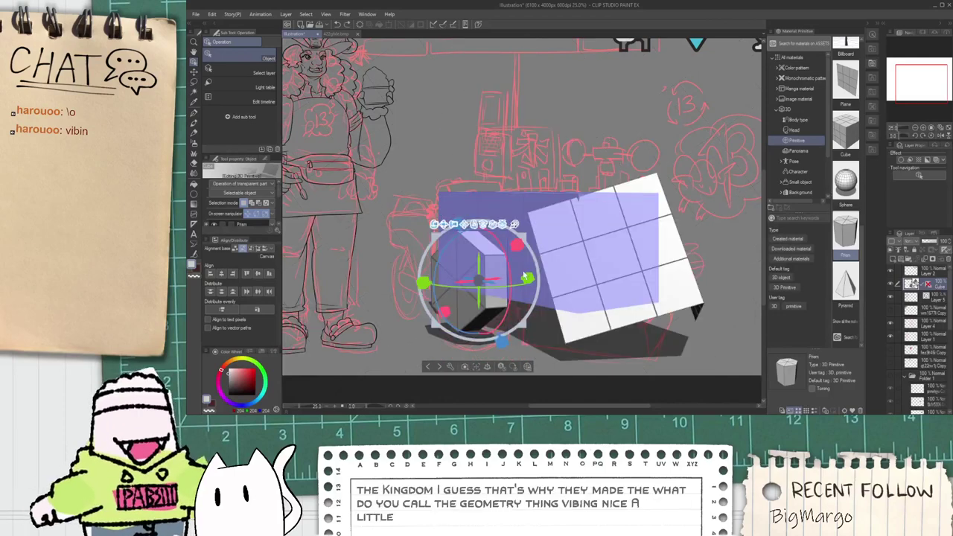
drag(494, 283, 528, 273)
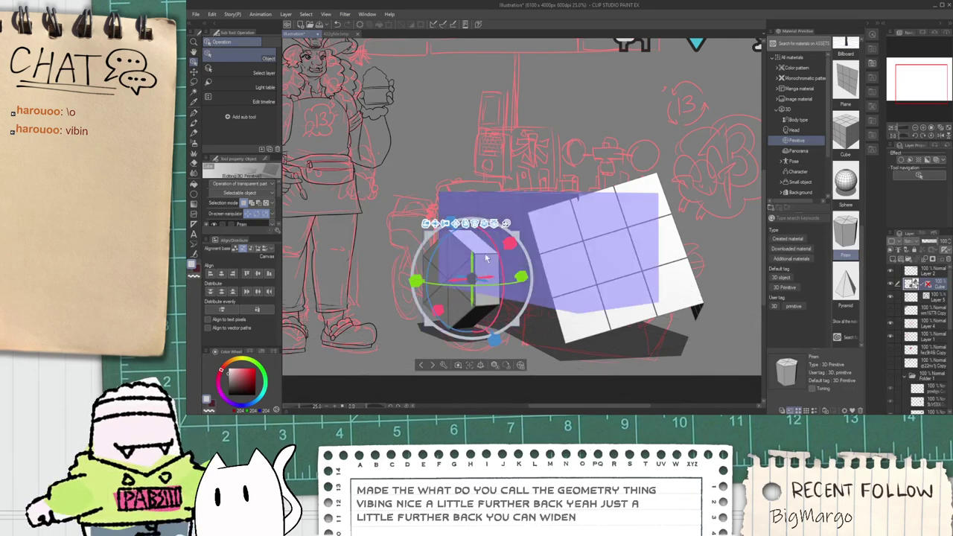
drag(513, 236, 509, 237)
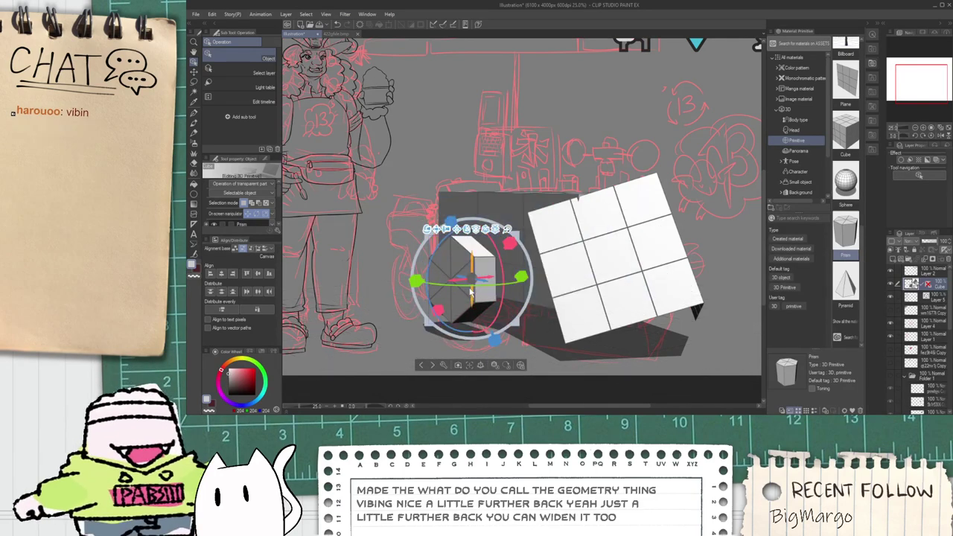
mouse_move(475, 287)
mouse_down()
mouse_move(477, 301)
mouse_move(486, 286)
mouse_up()
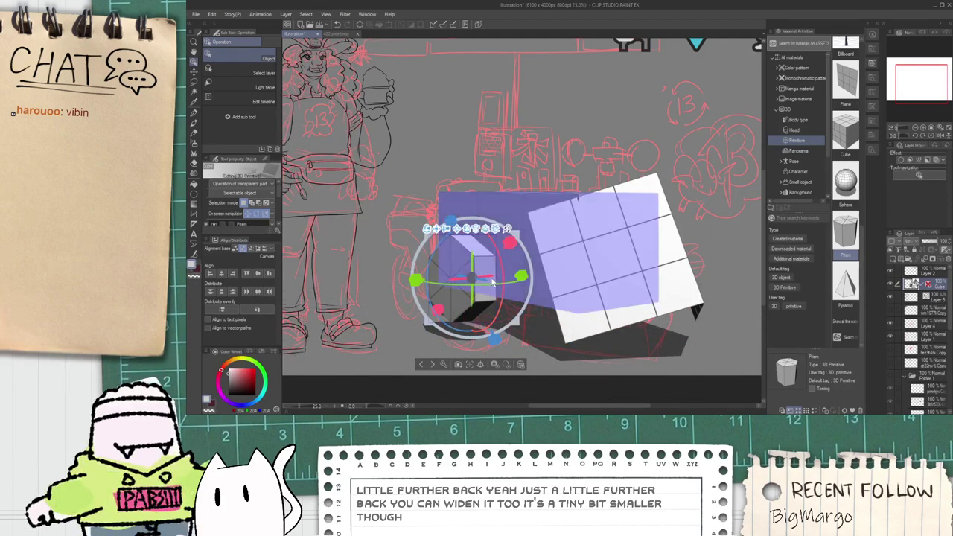
click(670, 264)
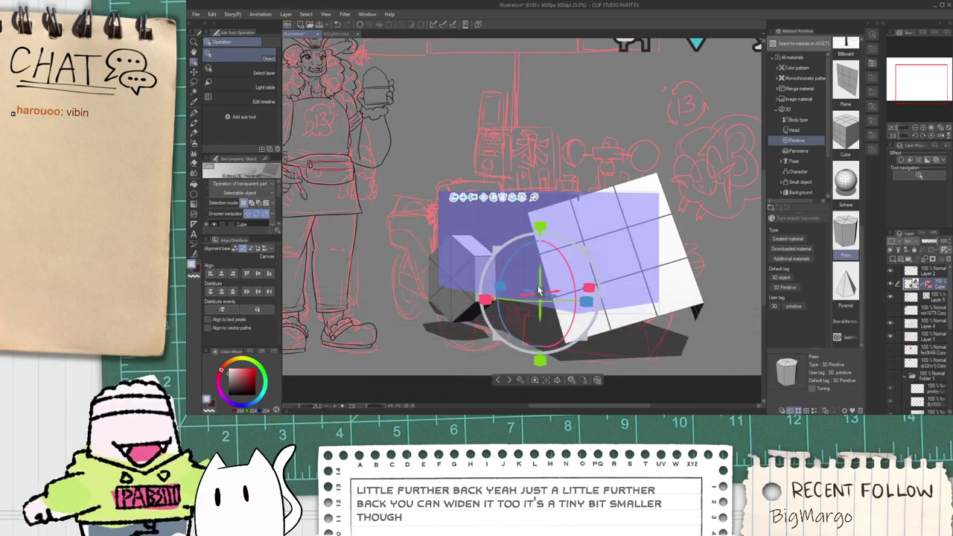
click(675, 264)
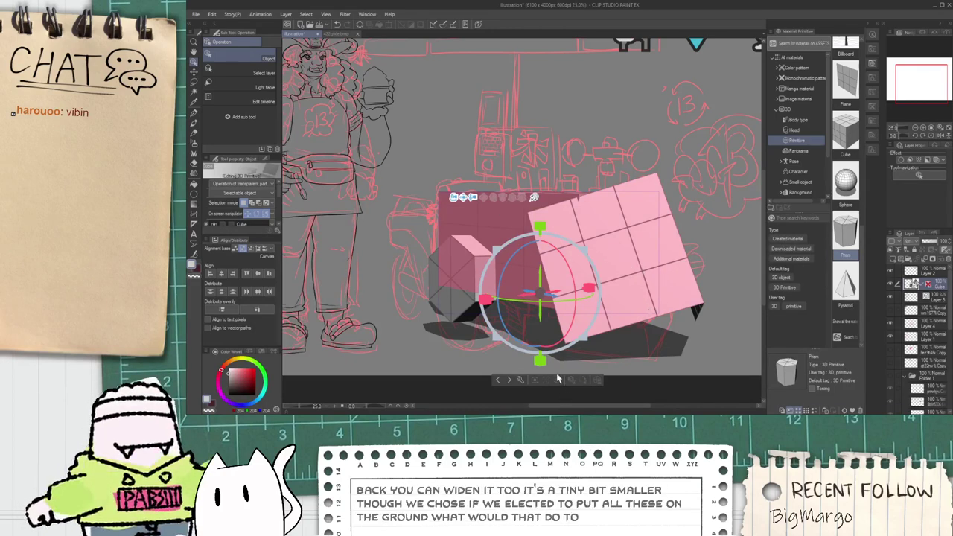
click(619, 363)
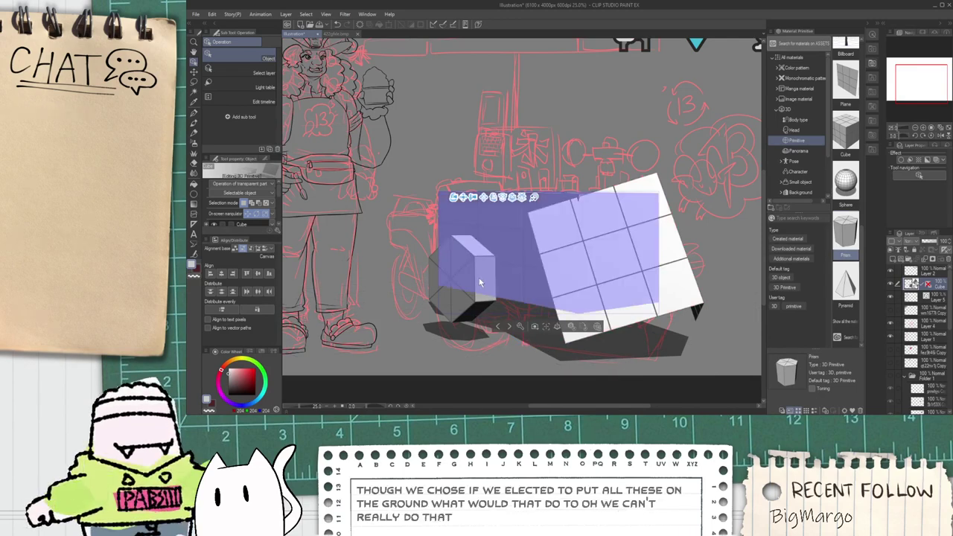
Step: Drop the prism wheel onto the ground plane and check its position against the box from above
click(477, 309)
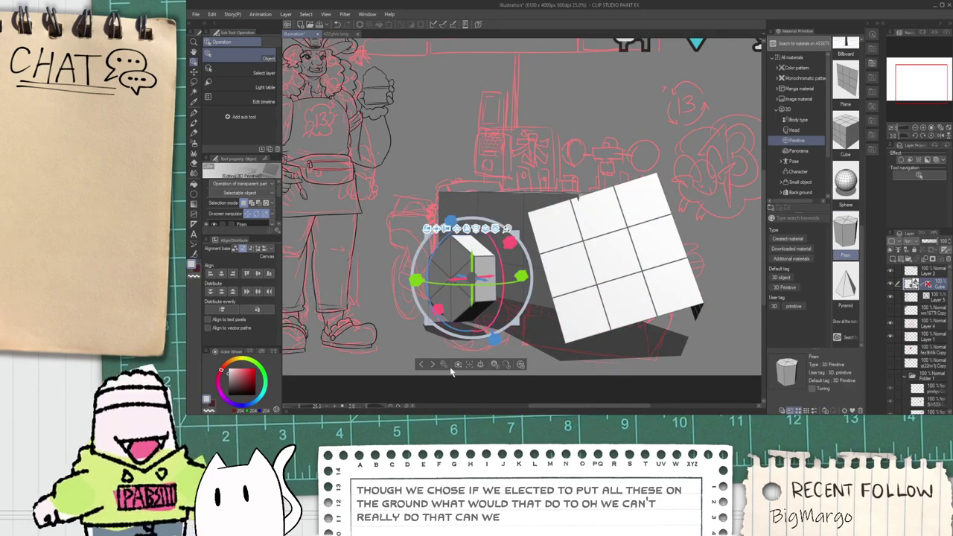
click(481, 366)
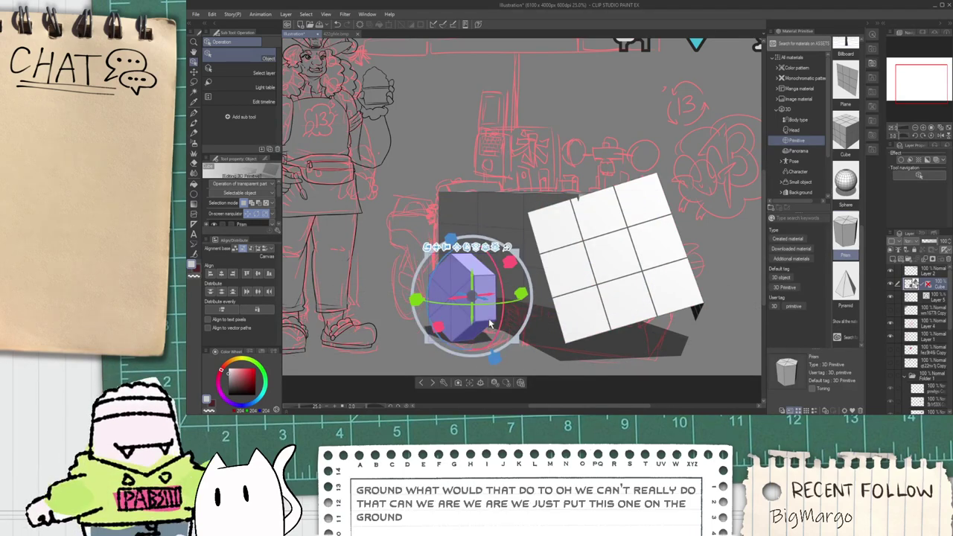
drag(452, 301, 460, 300)
key(ctrl+z)
drag(593, 108, 591, 226)
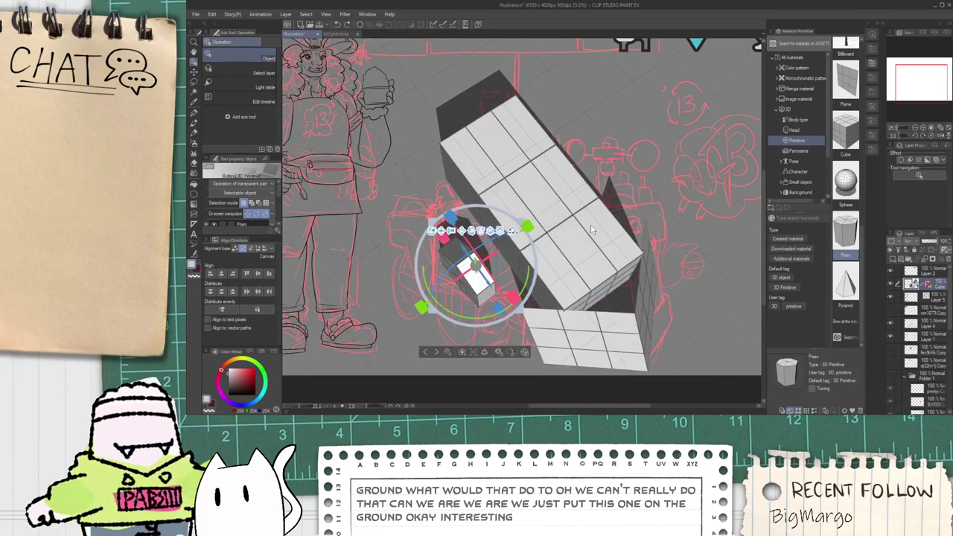
key(ctrl+z)
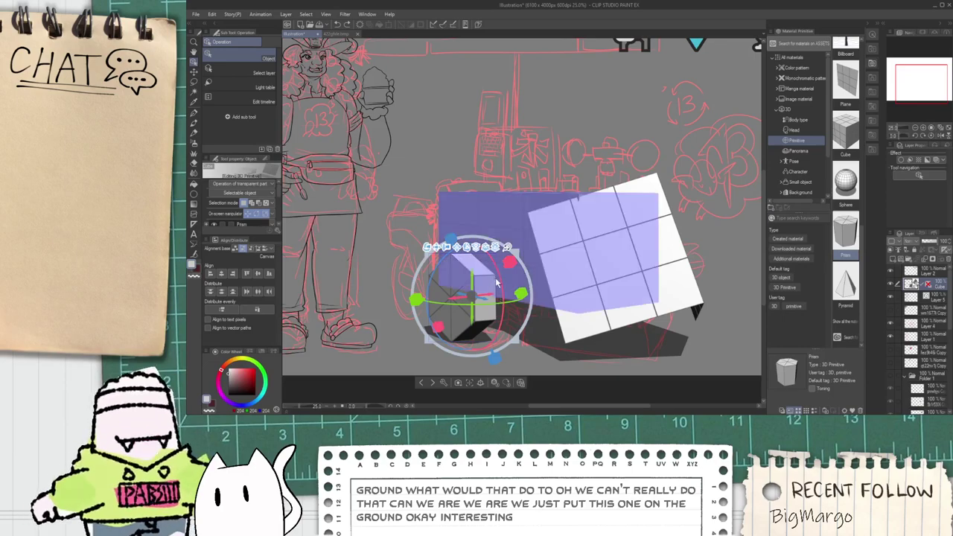
Step: Enlarge the prism wheel slightly, ground it again and shift it forward along the box's side
drag(520, 295, 526, 294)
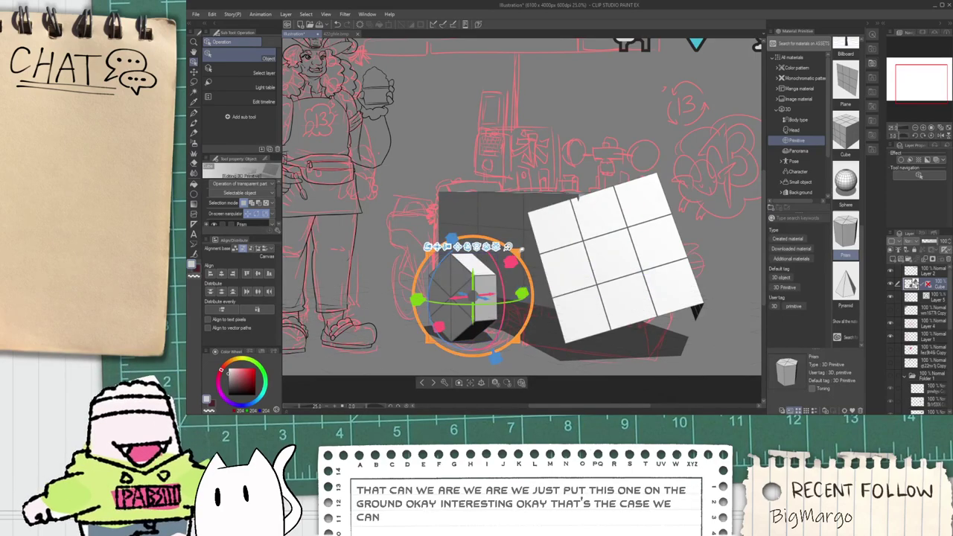
drag(517, 254, 525, 247)
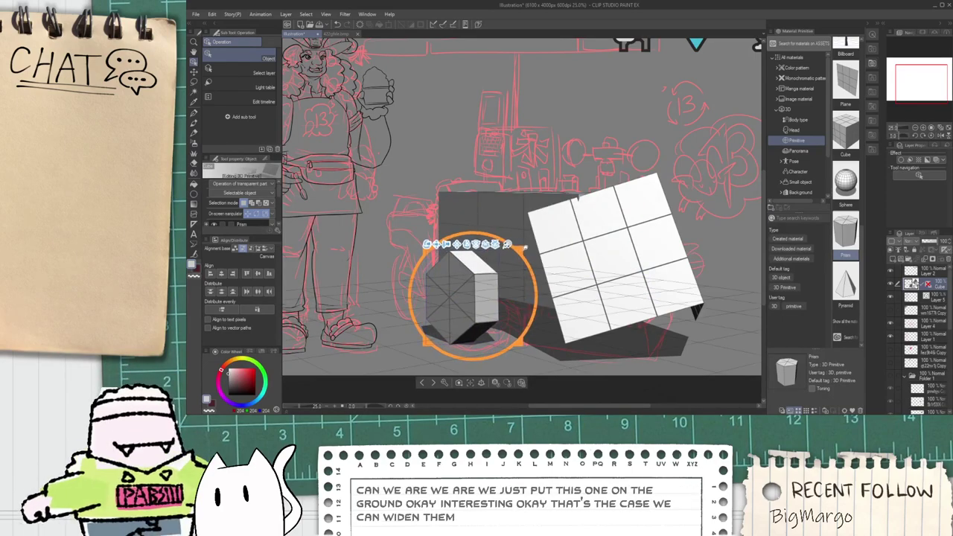
click(482, 382)
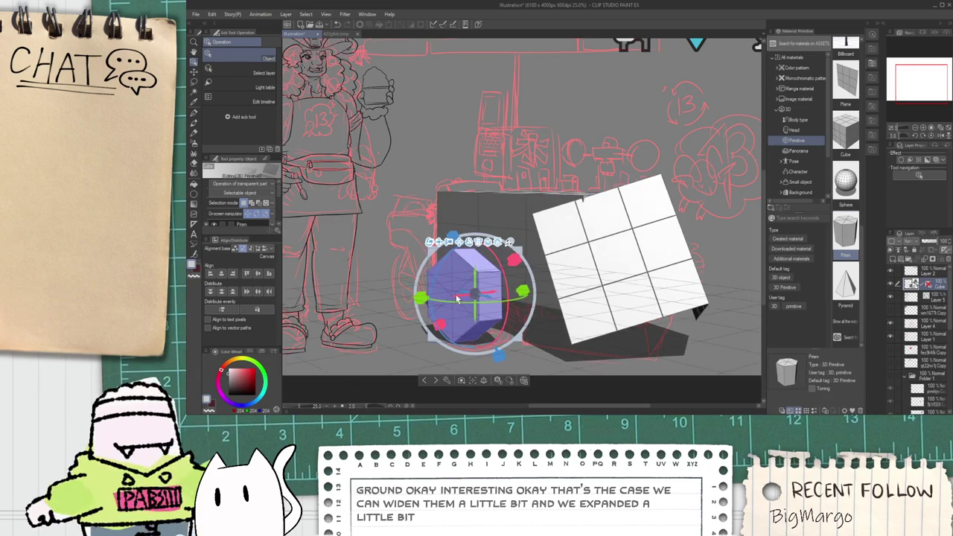
drag(458, 300, 475, 291)
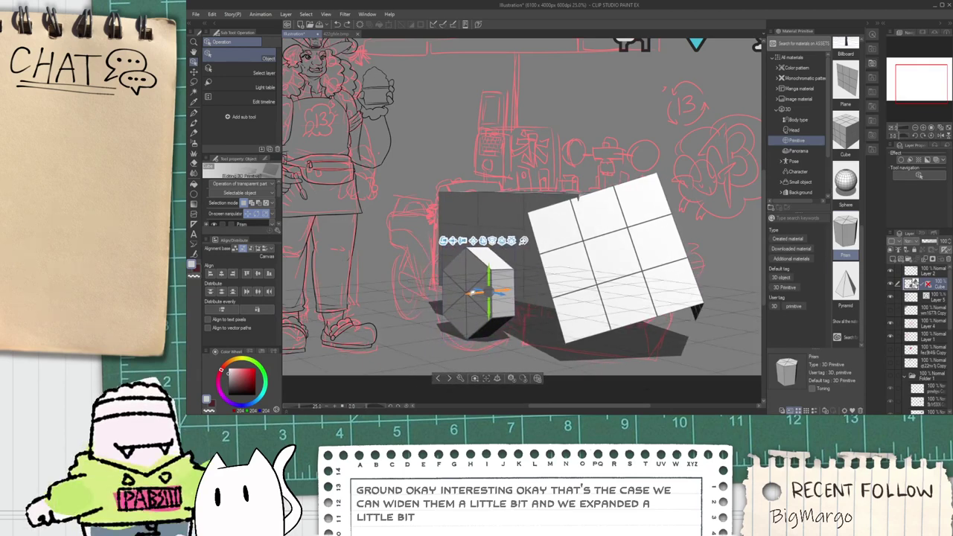
Step: Duplicate the prism wheel and move the copy across to the opposite side of the box, checking the placement from above
click(477, 294)
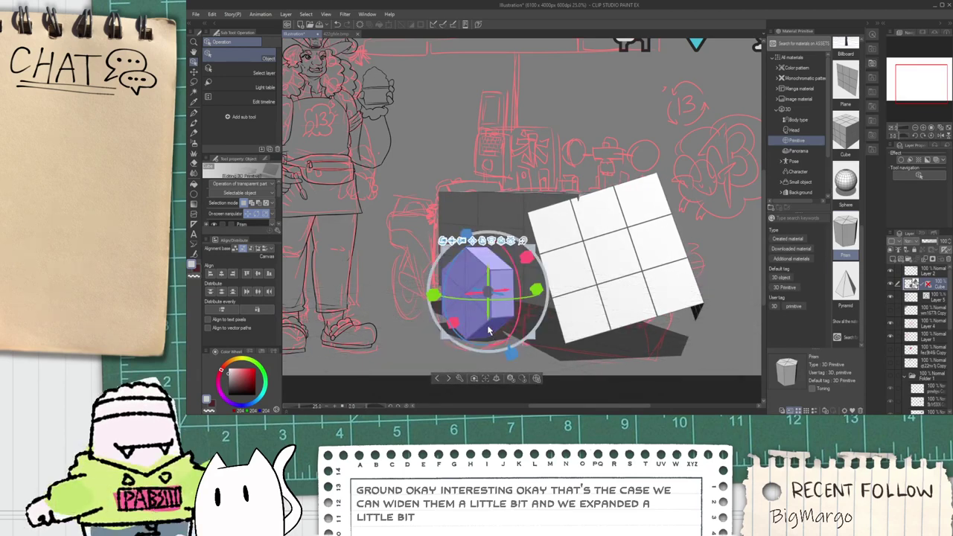
drag(652, 169, 589, 260)
key(ctrl+z)
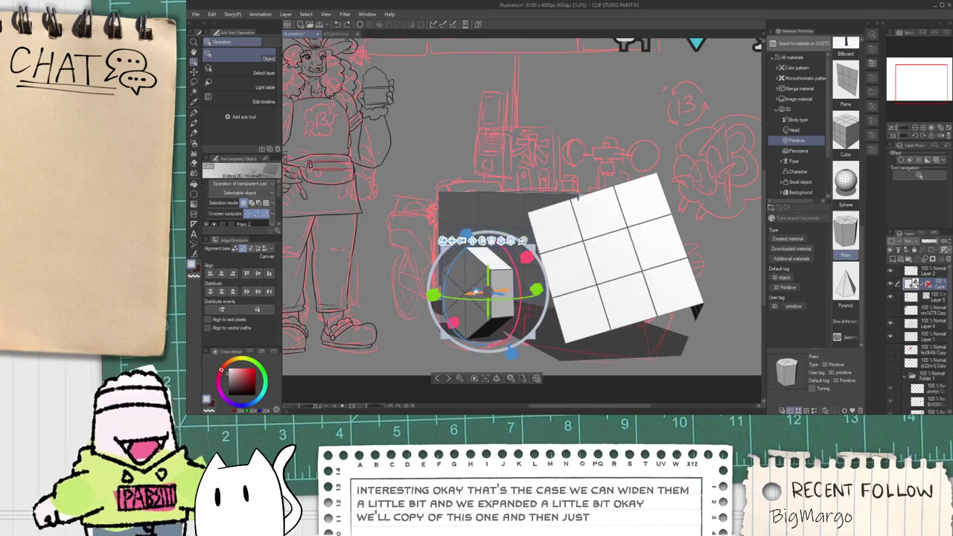
drag(504, 240, 633, 233)
mouse_move(623, 96)
mouse_down()
mouse_move(593, 246)
mouse_move(597, 262)
mouse_move(630, 279)
mouse_move(597, 275)
mouse_up()
key(ctrl+z)
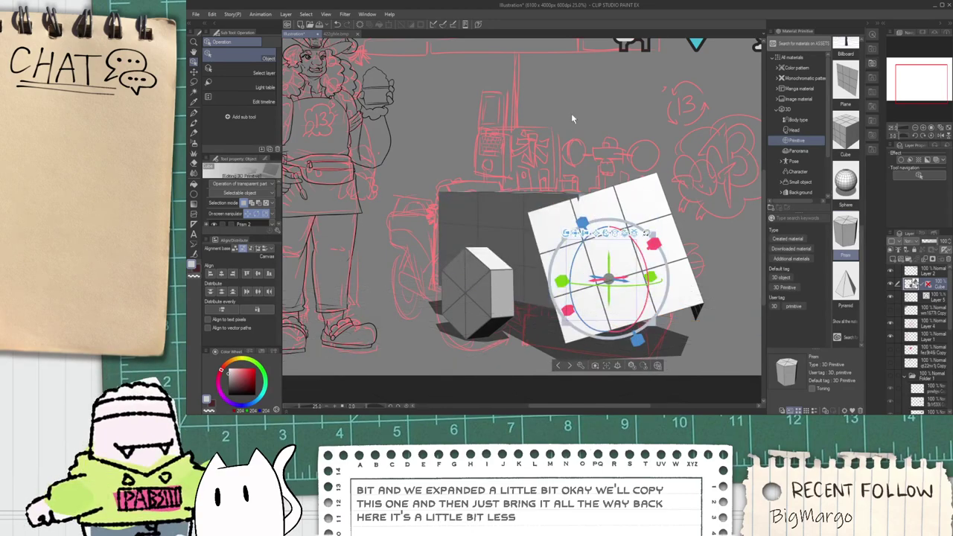
drag(574, 117, 558, 258)
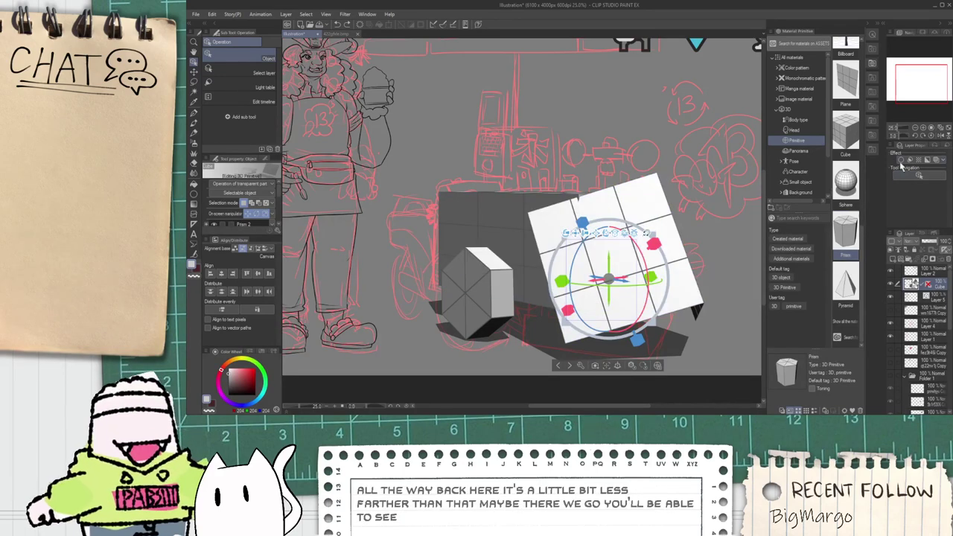
Step: Duplicate the truck body box, slide the copy back behind the original and make it narrower
click(450, 231)
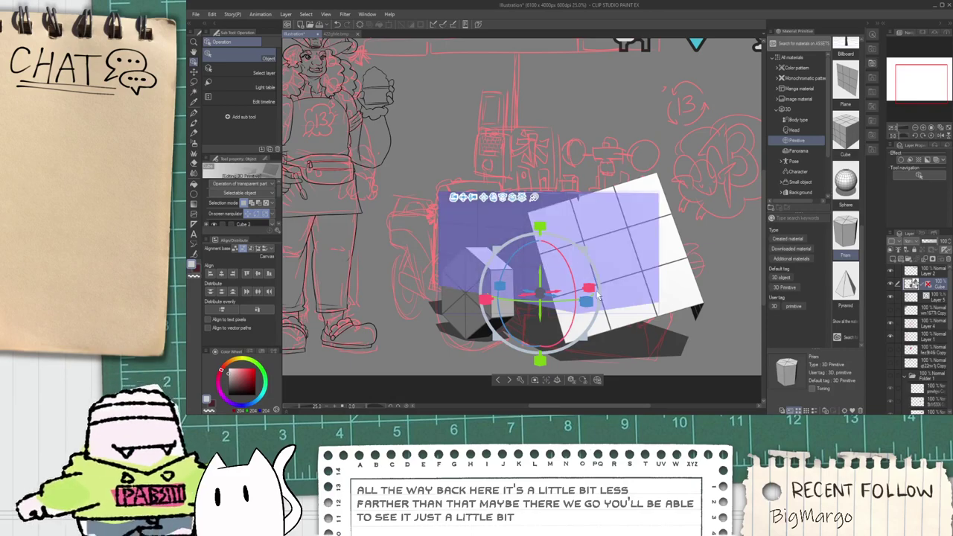
drag(551, 294, 486, 281)
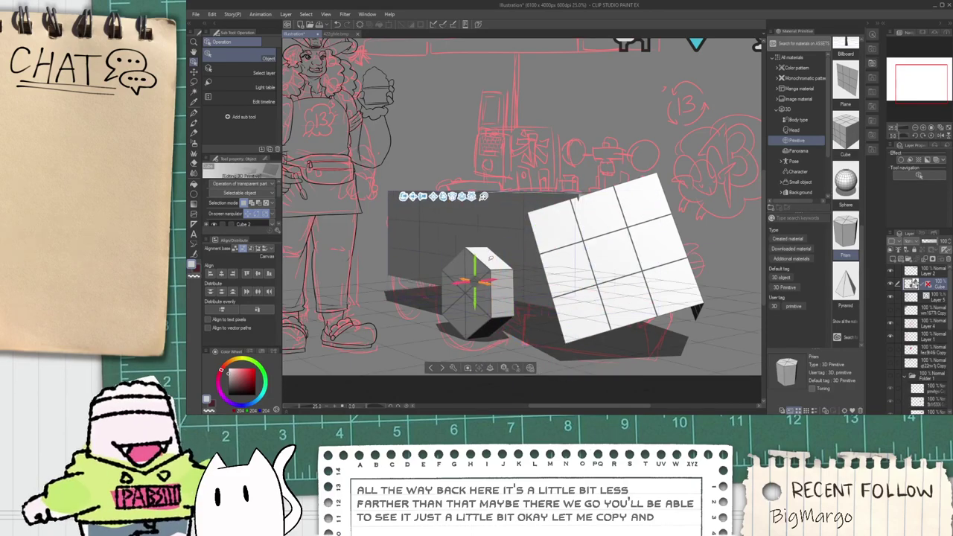
drag(417, 286, 469, 277)
click(423, 235)
Step: Fine-tune the rear box copy's position behind the original, checking it from above, and deselect it
drag(527, 154, 538, 194)
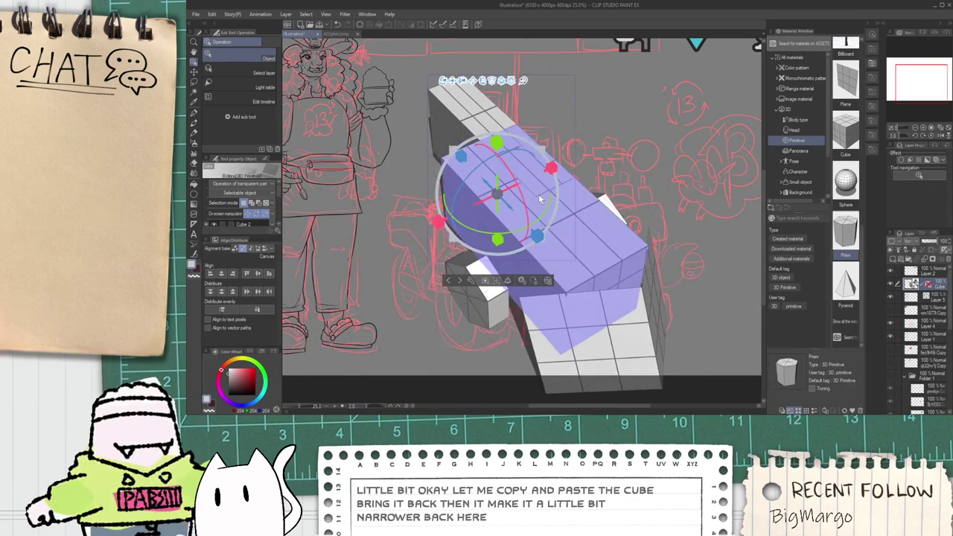
key(ctrl+z)
drag(476, 279, 471, 282)
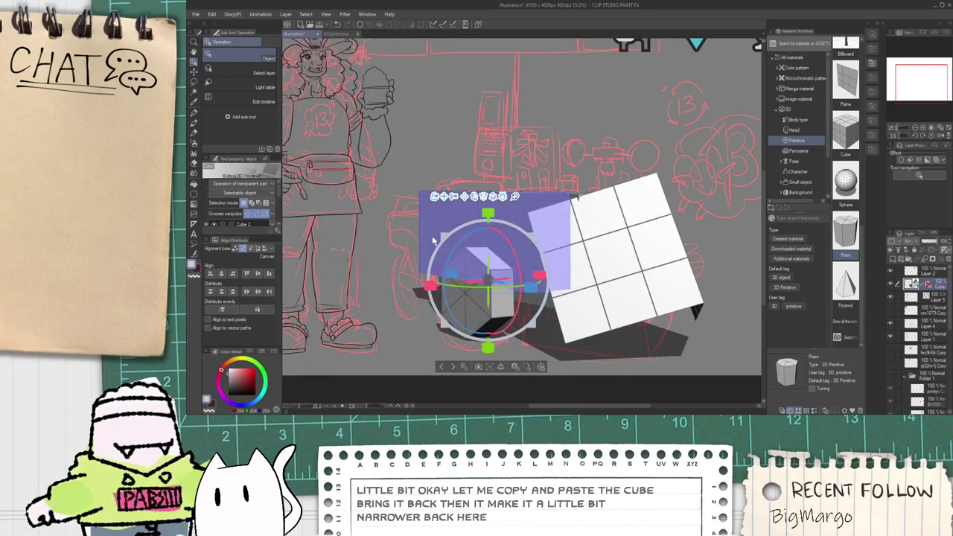
drag(470, 280, 455, 277)
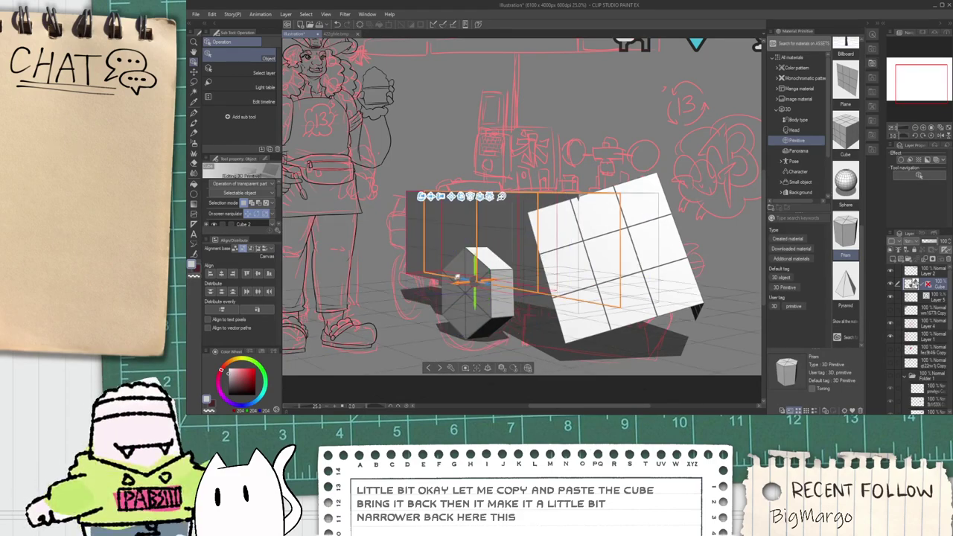
drag(532, 101, 541, 184)
key(ctrl+z)
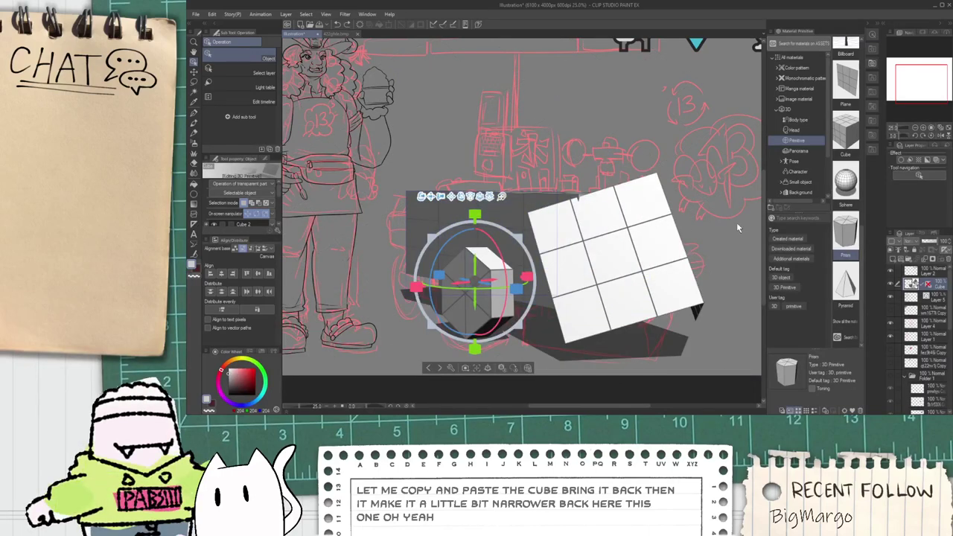
click(714, 345)
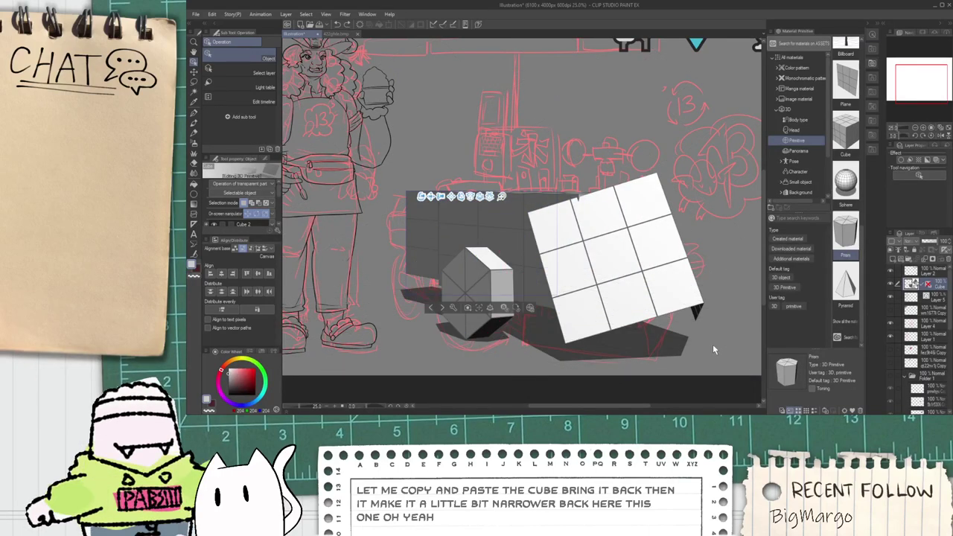
Step: Place the vector Layer 5 above the 3D primitives layer, reduce the primitives layer's opacity to 62%, and make Layer 5 active
click(929, 302)
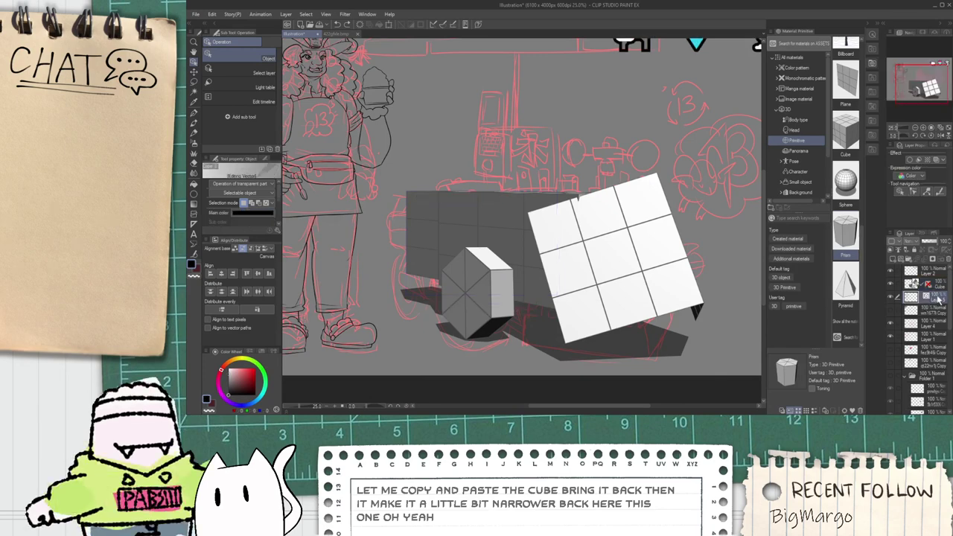
key(ctrl+v)
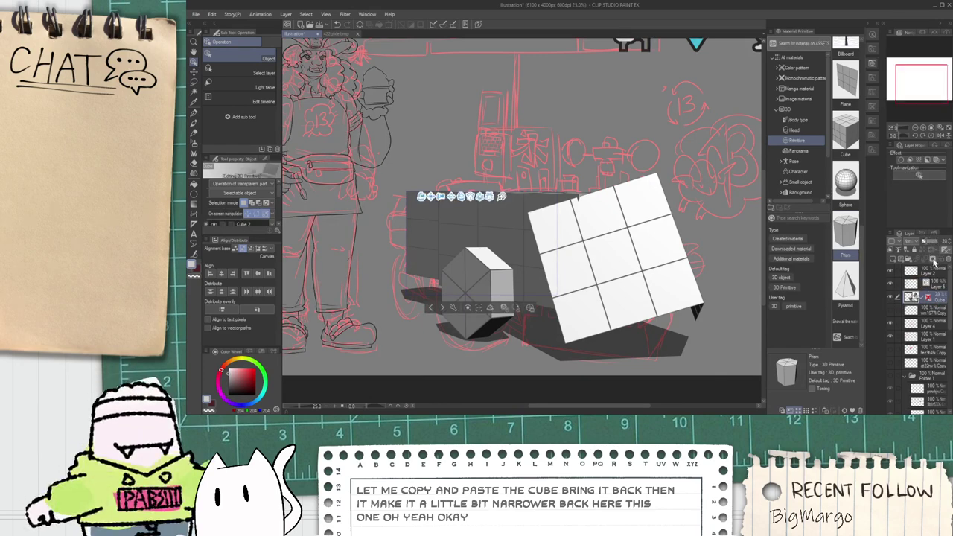
click(933, 321)
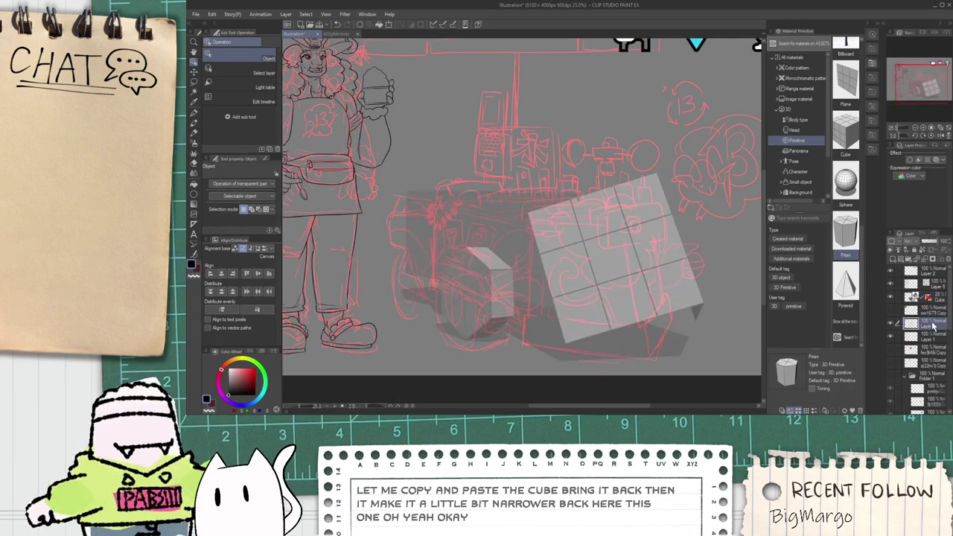
click(939, 298)
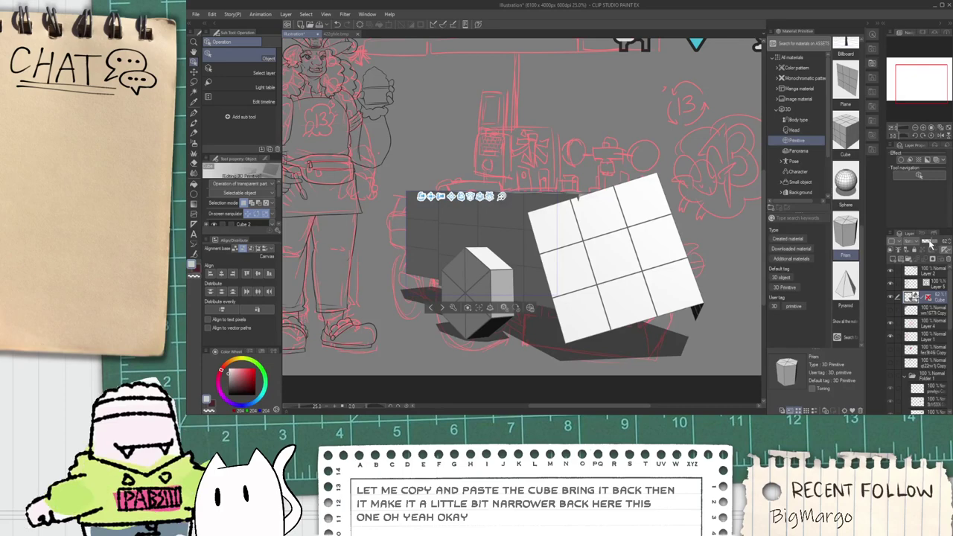
click(943, 285)
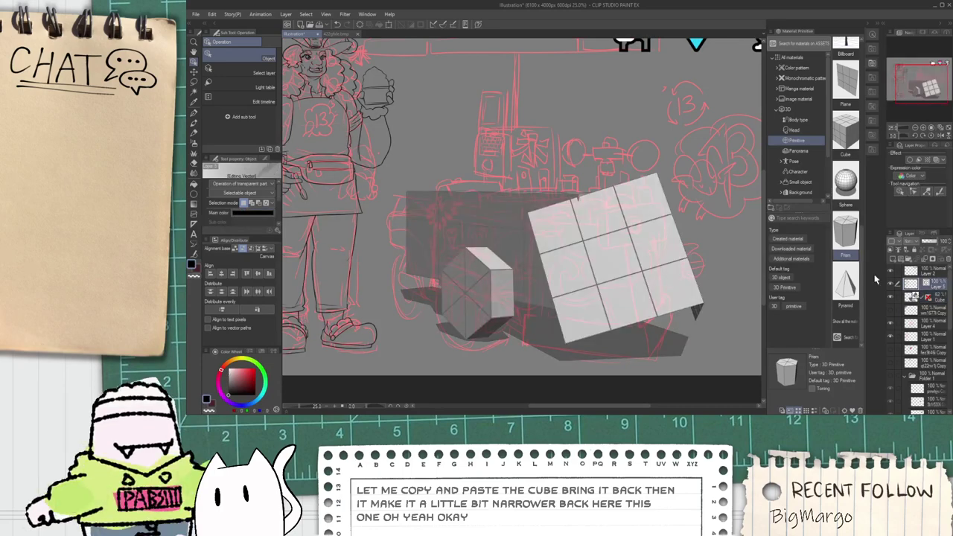
Step: Draw a tall ellipse outline around the near face of the prism wheel on Layer 5
key(ctrl+minus)
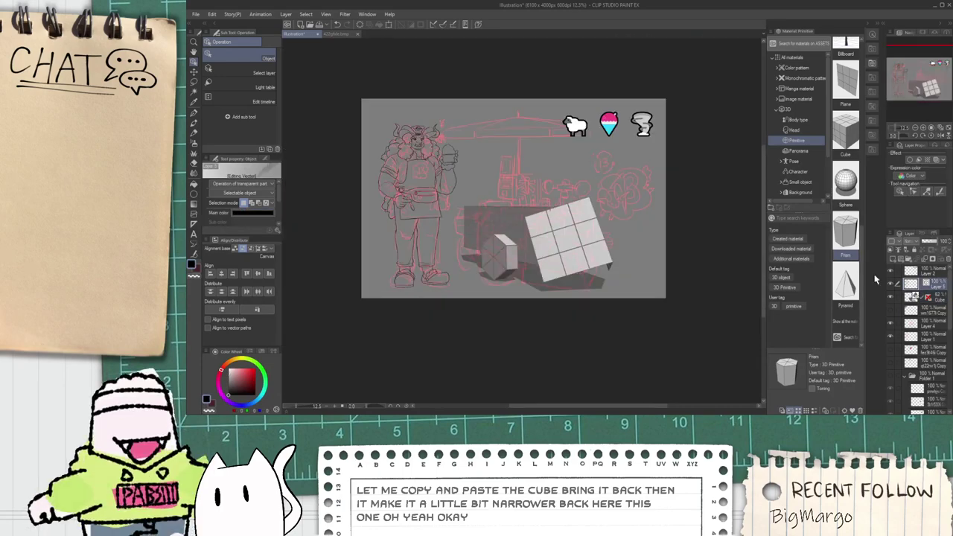
key(h)
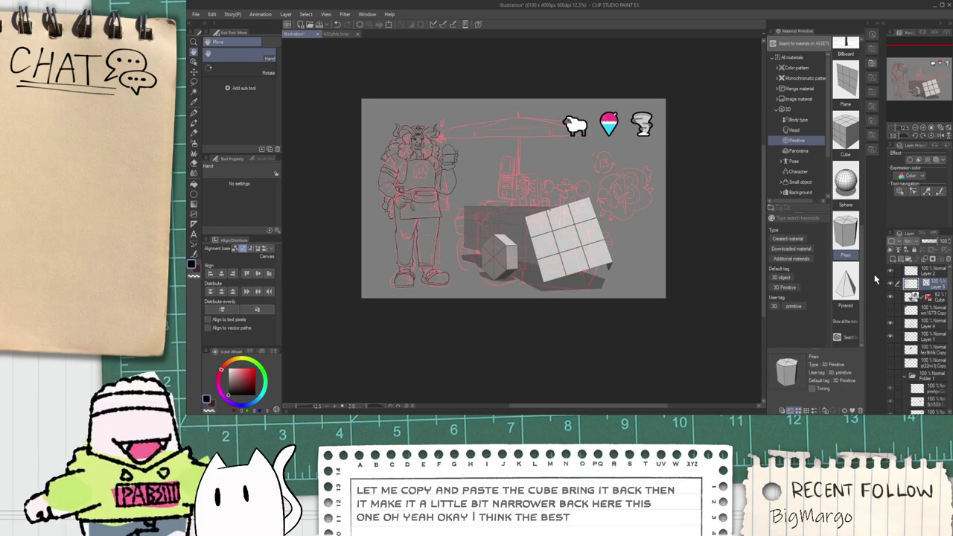
scroll(488, 268, up, 4)
key(p)
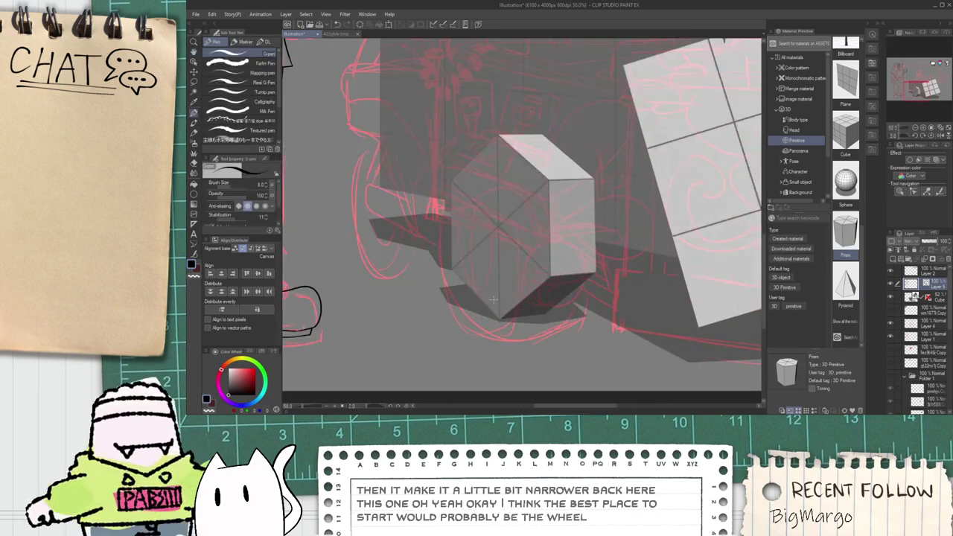
scroll(472, 286, up, 1)
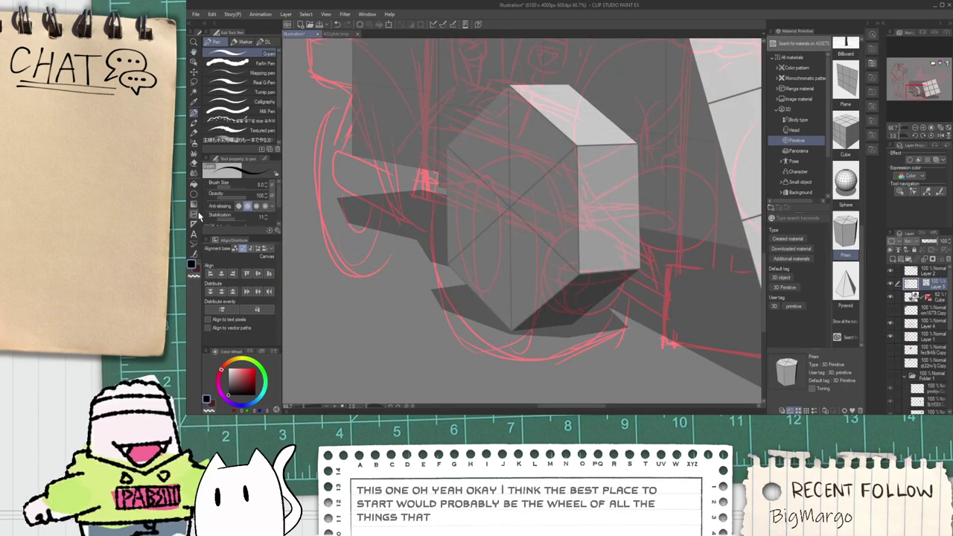
click(193, 194)
scroll(381, 184, down, 1)
drag(425, 115, 532, 299)
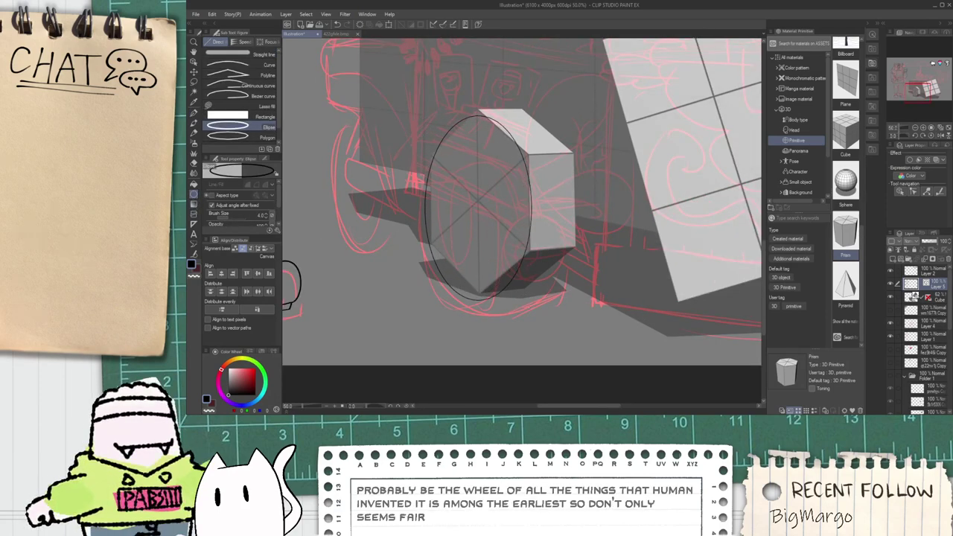
Step: Duplicate the wheel ellipse and shift the copy sideways to outline the far face of the prism wheel
key(space)
mouse_move(435, 219)
mouse_down()
mouse_move(446, 242)
mouse_move(439, 231)
mouse_up()
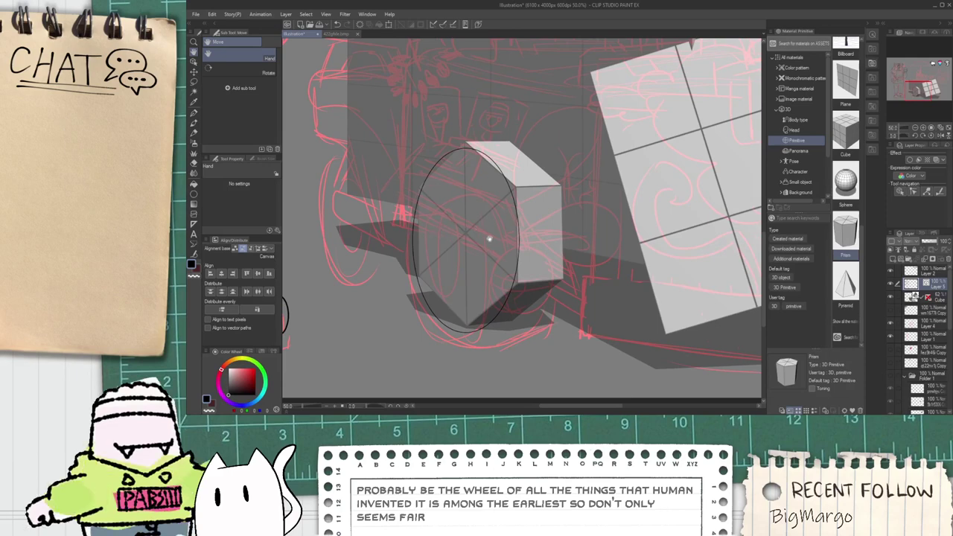
key(o)
click(517, 255)
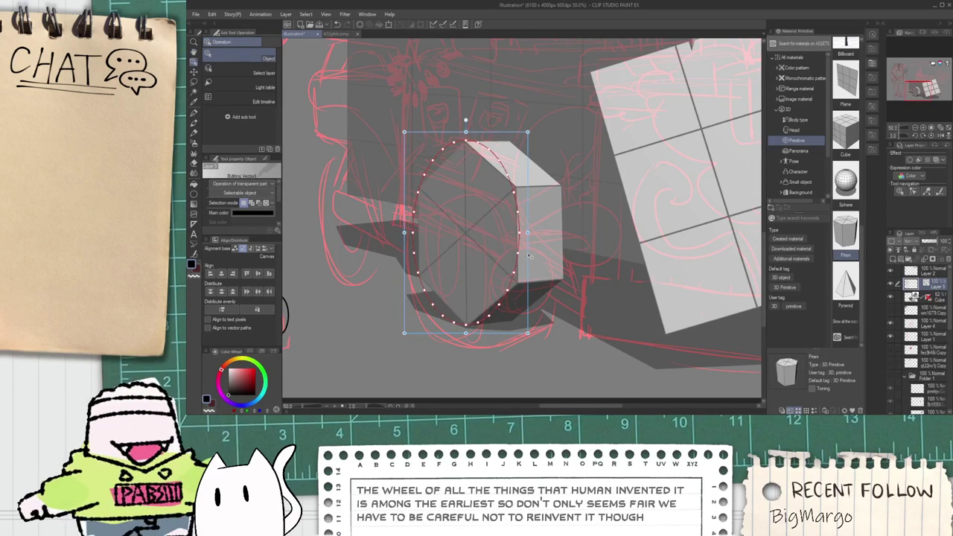
drag(531, 258, 568, 267)
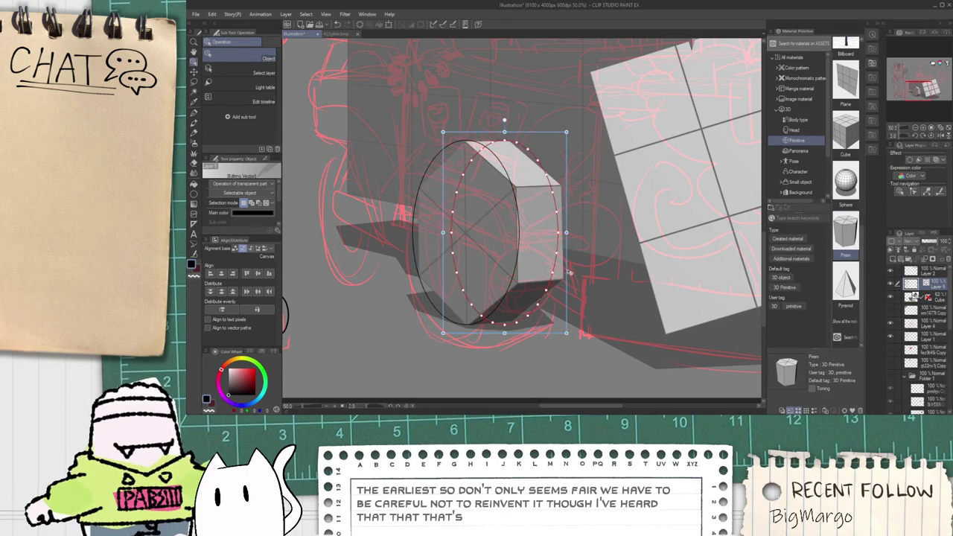
Step: Draw a long G-pen line just beneath the two wheel ellipses and simplify it as a vector line
key(space)
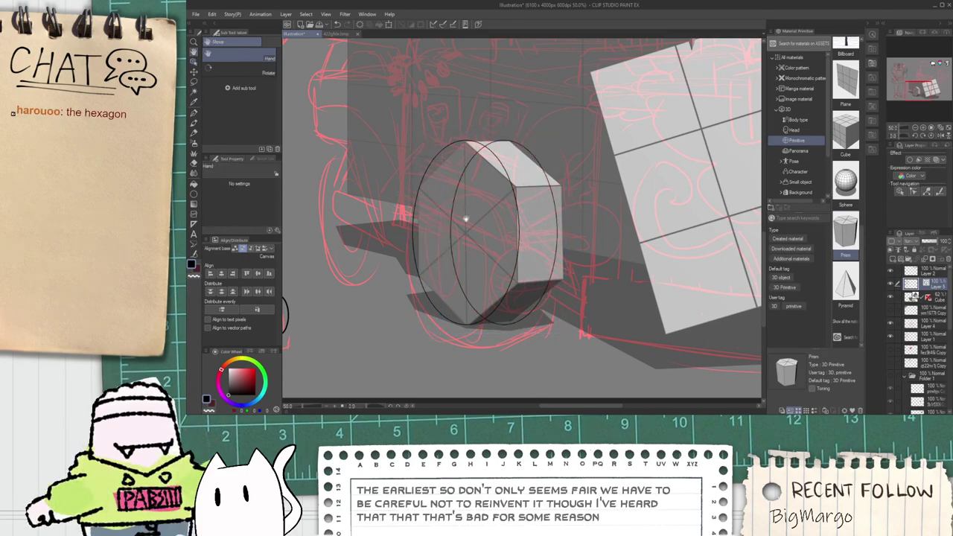
drag(463, 215, 450, 235)
scroll(465, 314, up, 4)
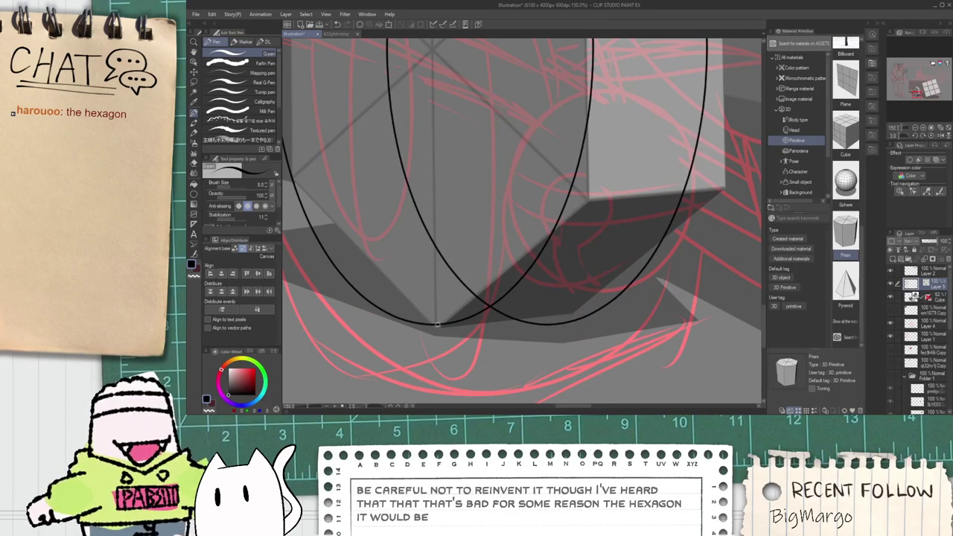
scroll(348, 269, down, 2)
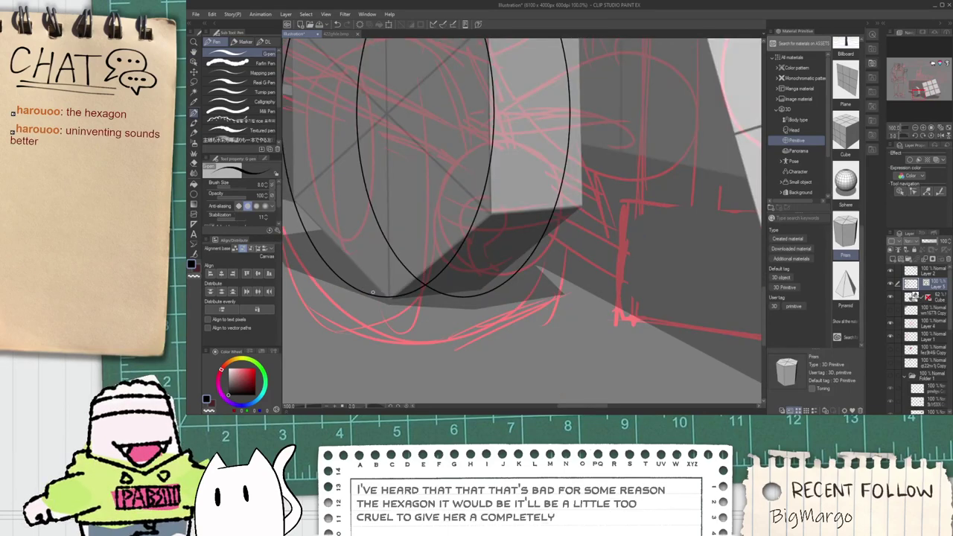
drag(370, 321, 592, 307)
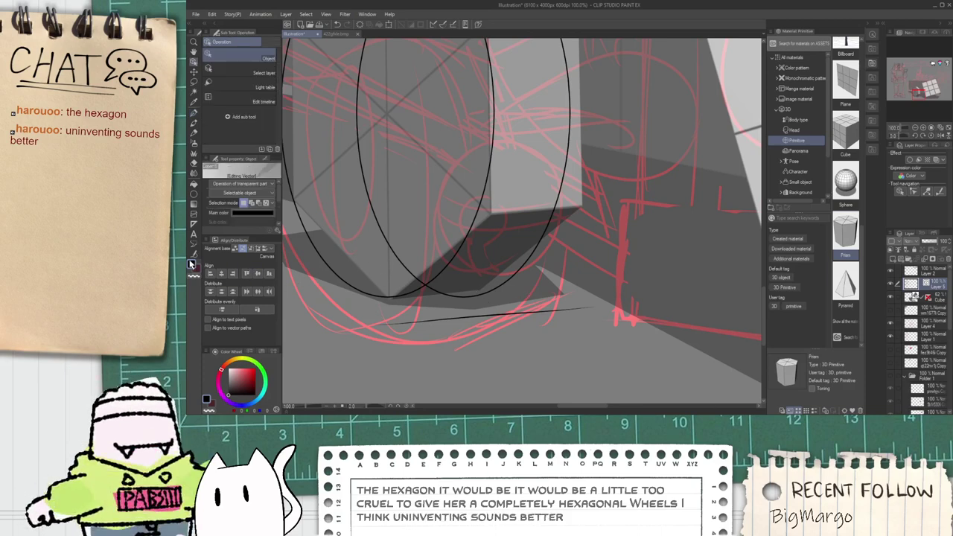
click(194, 254)
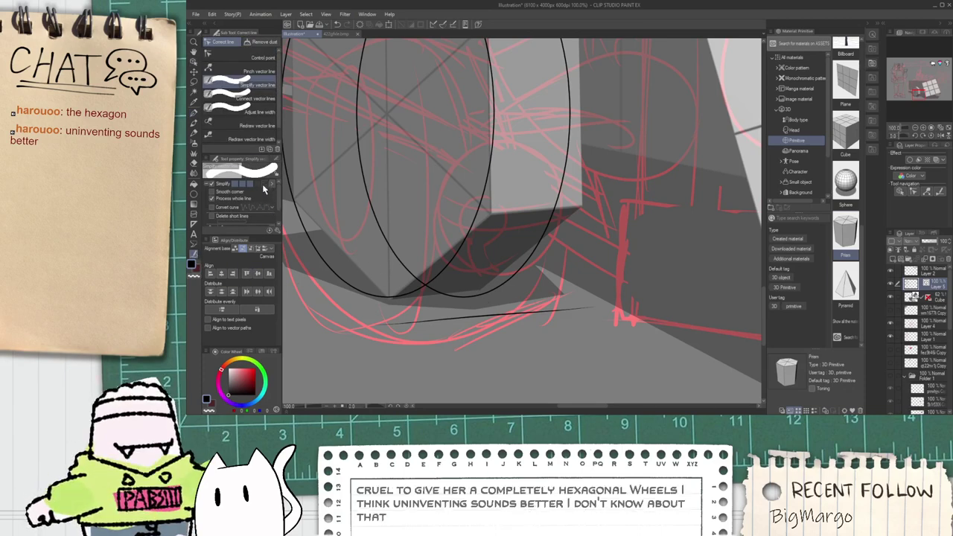
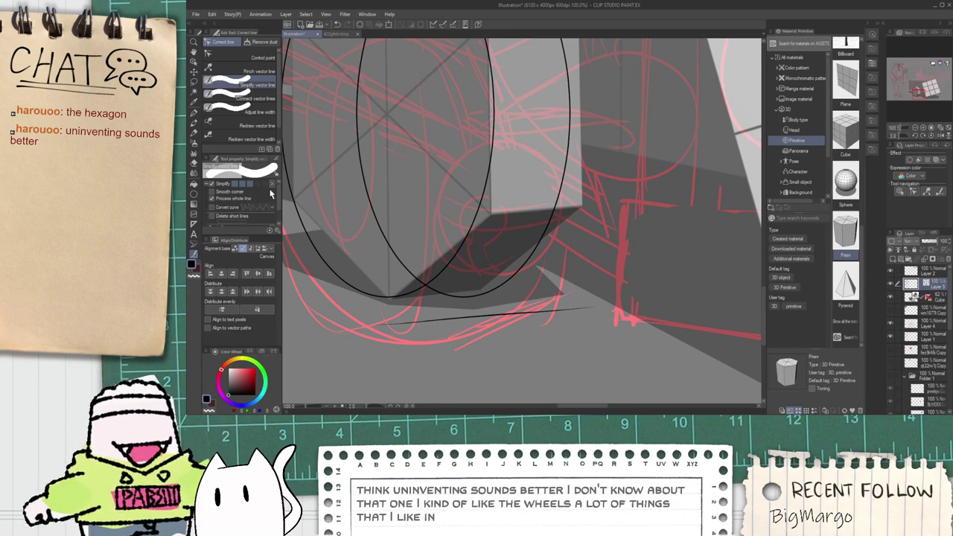
scroll(277, 199, down, 2)
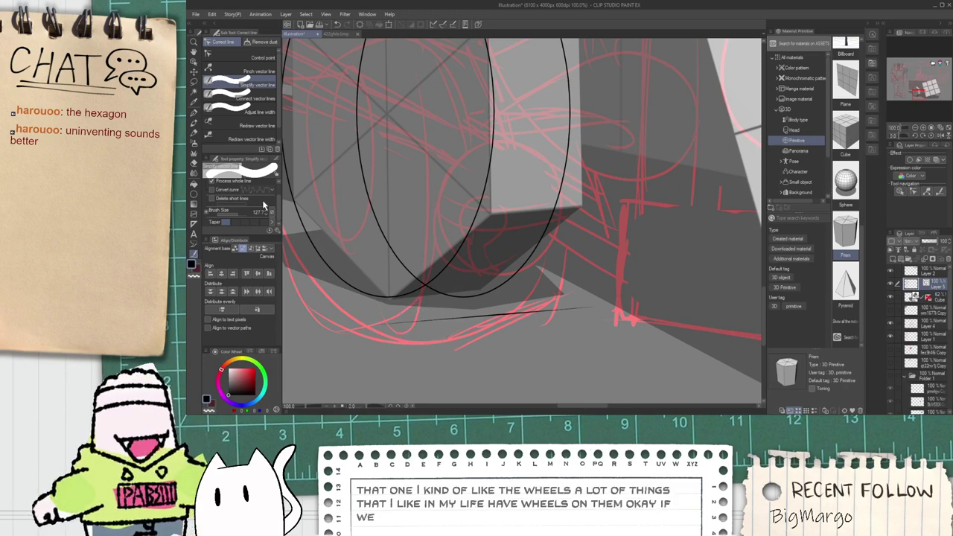
Step: Flatten the line into a horizontal and position it along the lowest points of both wheel ellipses
key(o)
click(460, 319)
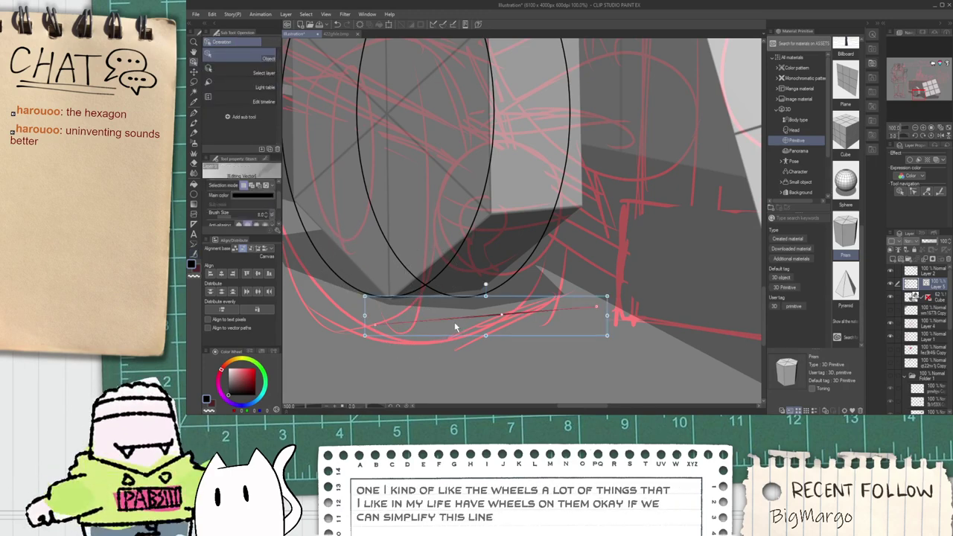
click(488, 302)
click(489, 313)
drag(485, 296, 438, 298)
mouse_move(538, 295)
mouse_down()
mouse_move(598, 295)
mouse_move(528, 299)
mouse_up()
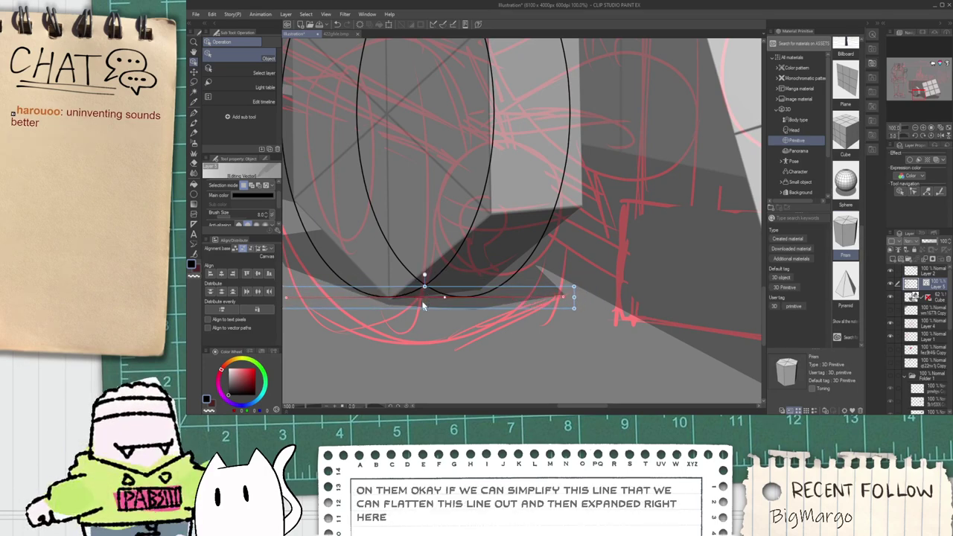
scroll(422, 303, up, 4)
mouse_move(421, 287)
mouse_down()
mouse_move(466, 282)
mouse_move(473, 309)
mouse_up()
scroll(426, 290, down, 5)
key(e)
key(ctrl+z)
Step: Nudge the horizontal line slightly upward so it crosses the lower curves of both wheel ellipses, and deselect it
key(space)
scroll(472, 309, up, 2)
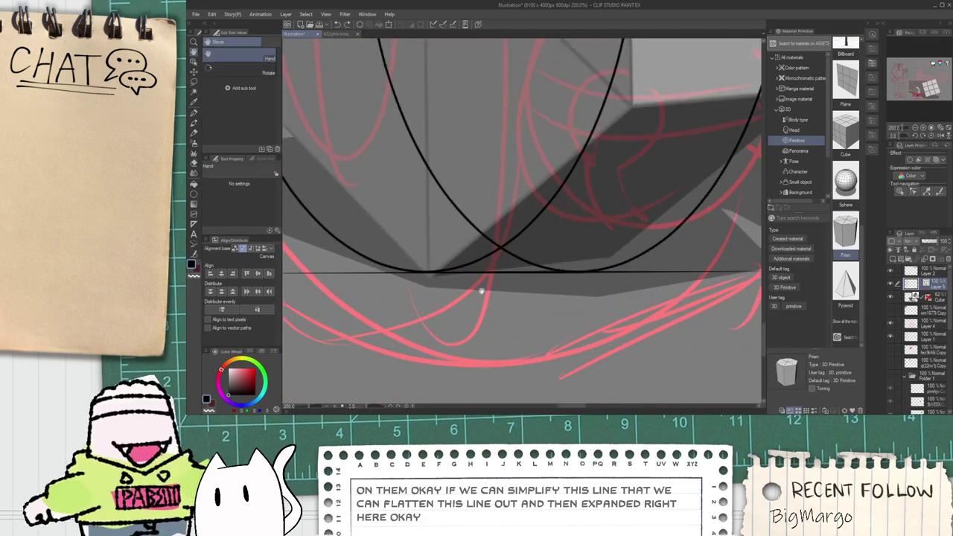
key(o)
click(491, 274)
drag(492, 273, 524, 258)
click(513, 309)
key(e)
drag(613, 283, 616, 269)
scroll(563, 288, down, 1)
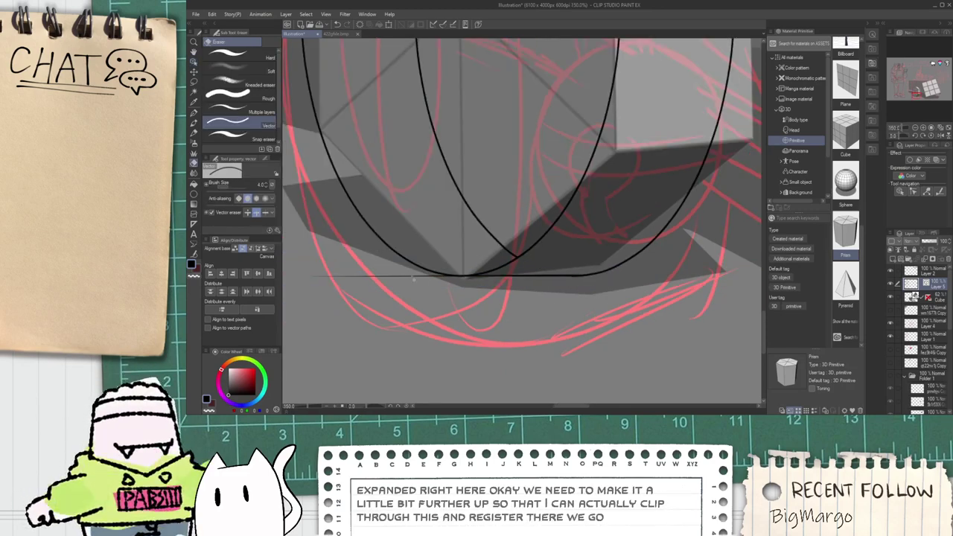
drag(436, 270, 431, 282)
mouse_move(462, 206)
mouse_down()
mouse_move(482, 195)
mouse_move(441, 328)
mouse_up()
scroll(493, 192, down, 1)
key(space)
drag(462, 141, 468, 238)
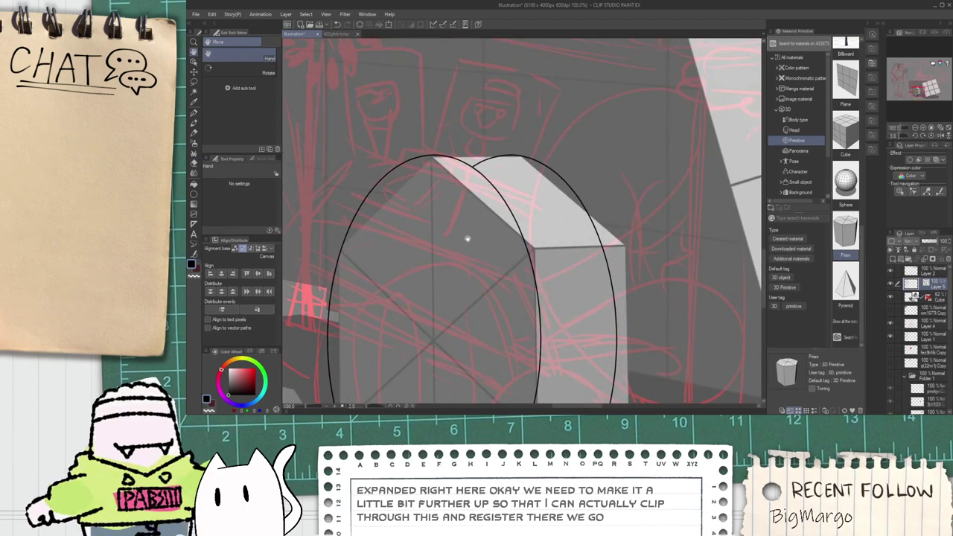
scroll(441, 286, down, 1)
drag(432, 304, 463, 233)
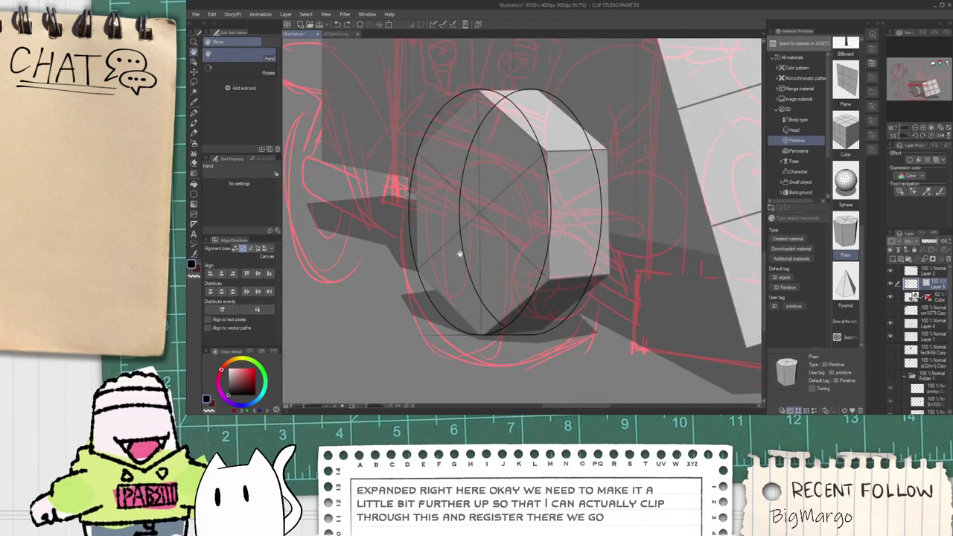
Step: Duplicate the horizontal line and move the copy straight up to the highest points of both wheel ellipses
key(o)
click(515, 332)
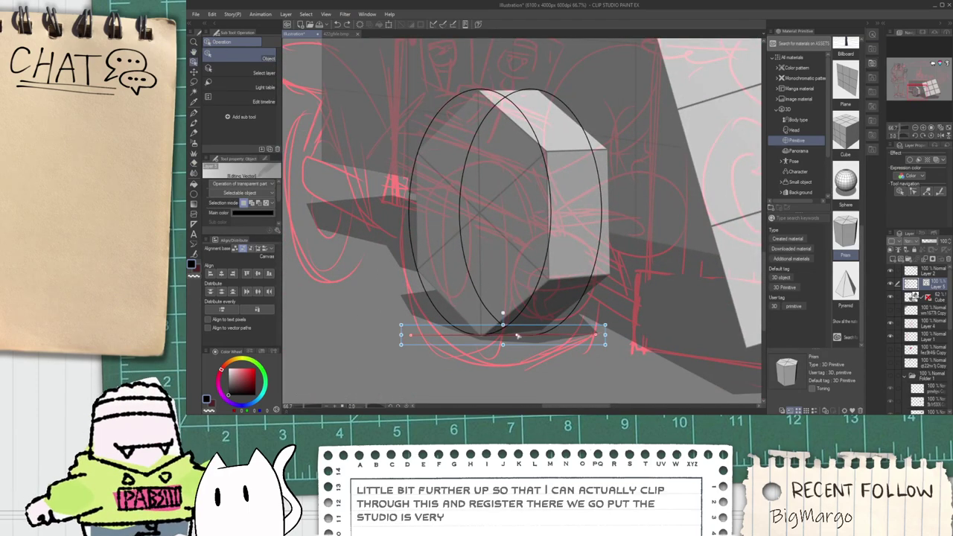
drag(522, 338, 518, 92)
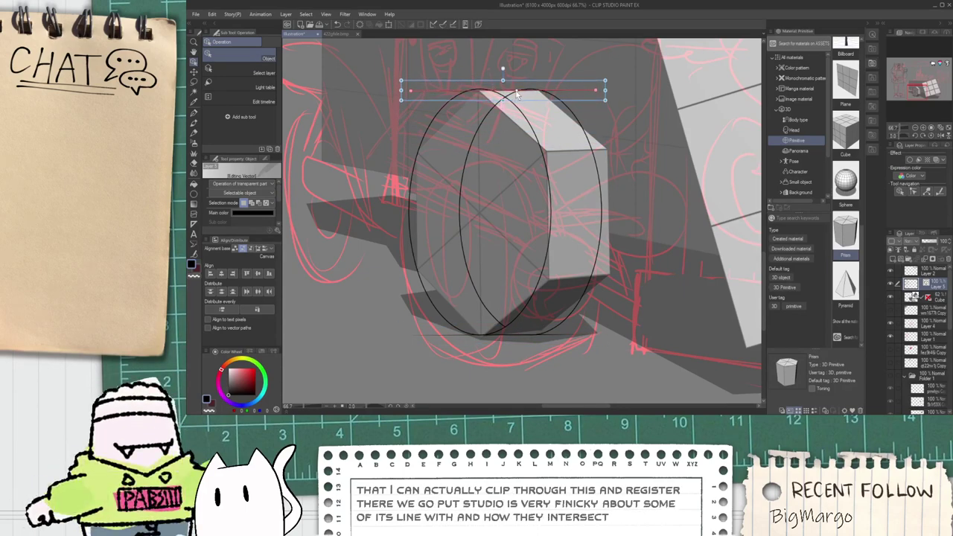
click(500, 361)
Step: Erase the far ellipse's arc inside the near wheel face and the overhanging ends of the lower line with the Vector eraser
scroll(467, 304, up, 1)
key(e)
scroll(459, 339, up, 1)
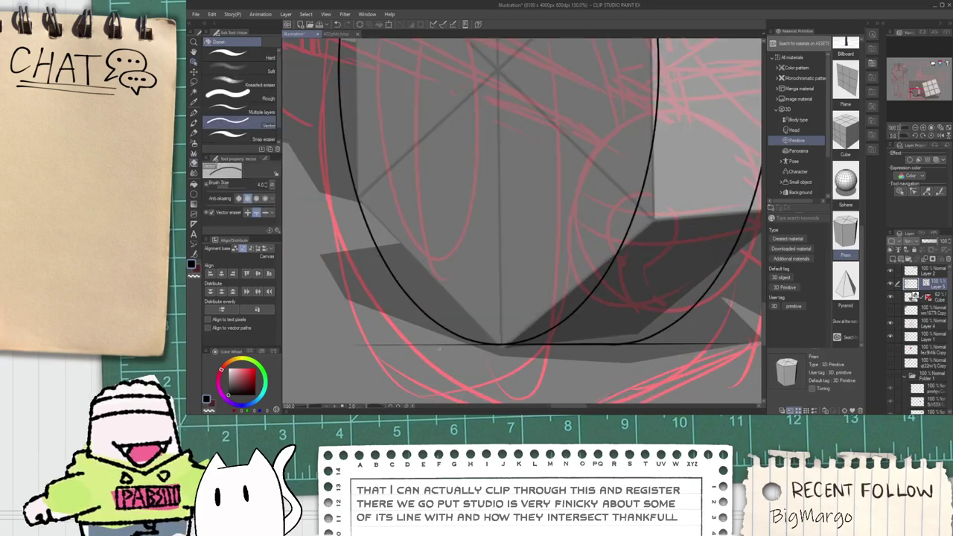
click(454, 344)
click(679, 344)
scroll(679, 312, down, 1)
Step: Raise the upper connecting line slightly so it meets the tops of both wheel ellipses
mouse_move(629, 197)
mouse_down()
mouse_move(602, 204)
mouse_move(452, 384)
mouse_up()
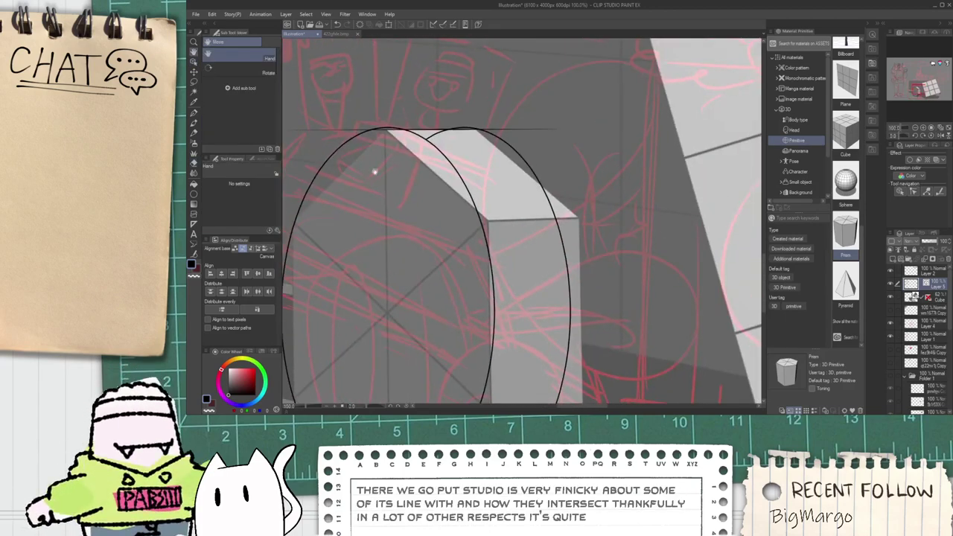
scroll(400, 114, up, 3)
key(o)
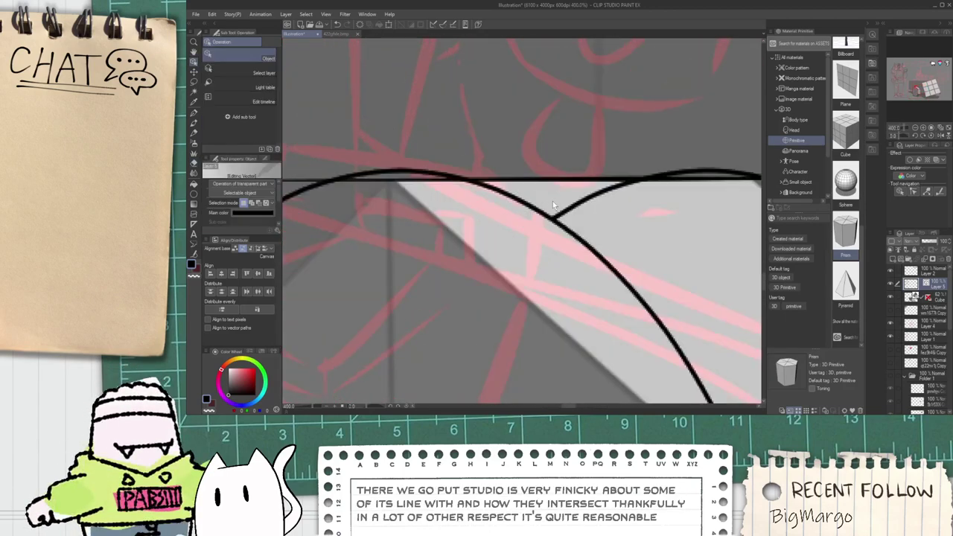
click(554, 180)
drag(554, 180, 554, 173)
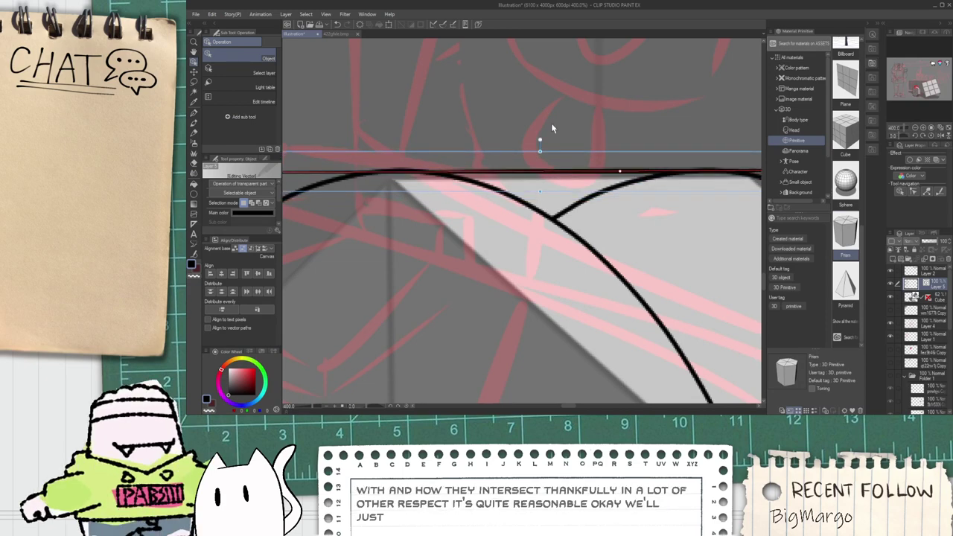
Step: Trim the overhanging ends of the upper connecting line with the Vector eraser to close the wheel's outline
key(e)
scroll(551, 186, down, 2)
drag(394, 178, 381, 214)
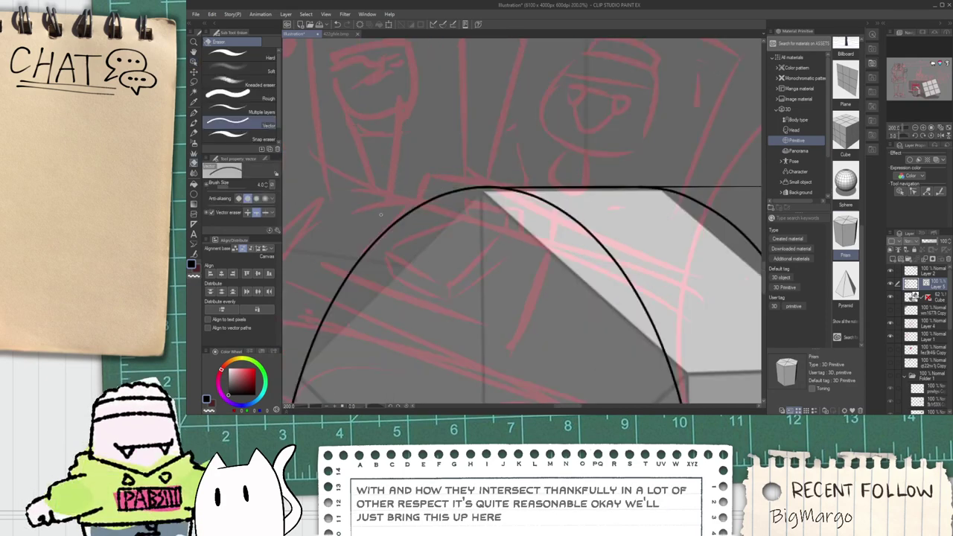
scroll(700, 189, down, 2)
key(space)
drag(544, 235, 428, 186)
scroll(428, 185, down, 1)
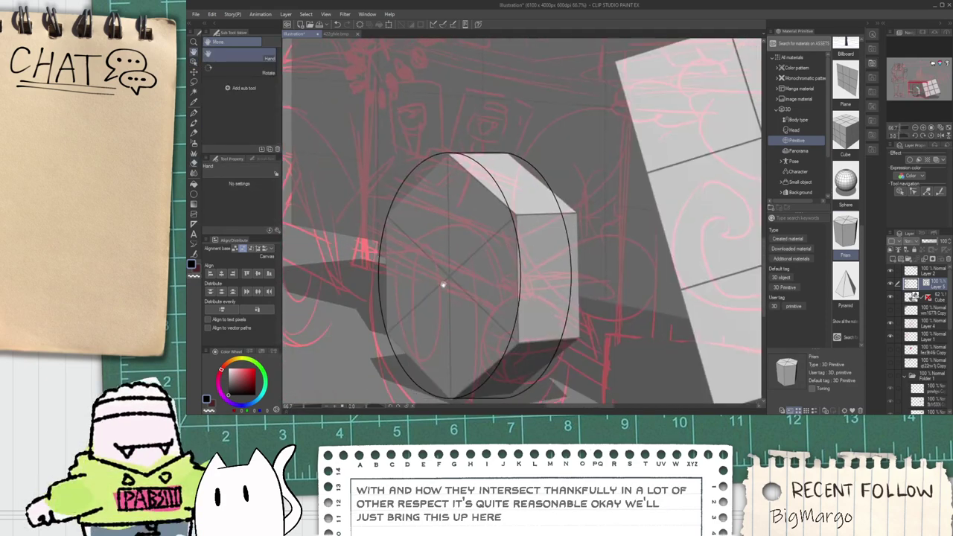
drag(439, 305, 444, 274)
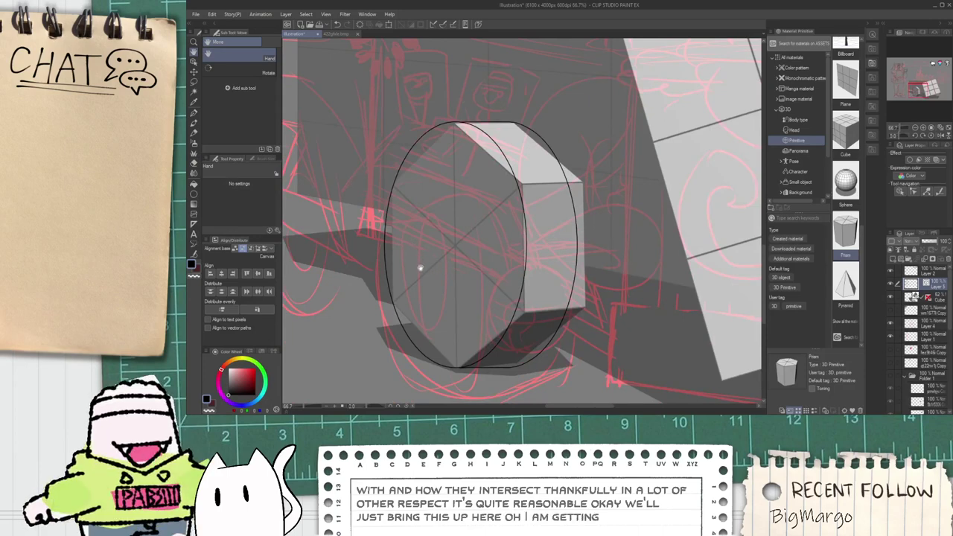
Step: Duplicate the near wheel face's ellipse, shrink the copy inside the face and narrow it to leave a tyre band
scroll(433, 177, up, 1)
scroll(426, 236, down, 1)
drag(427, 254, 463, 227)
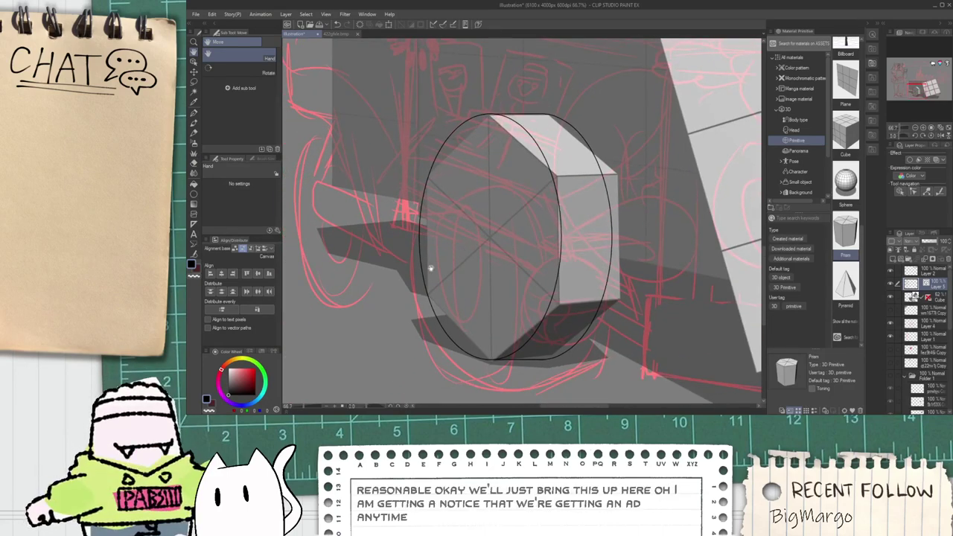
key(o)
click(429, 299)
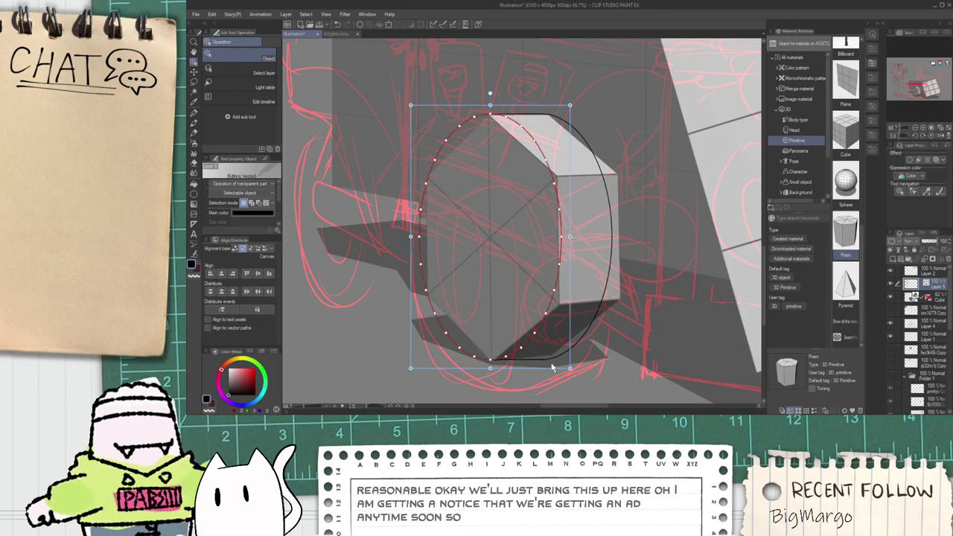
drag(570, 367, 523, 313)
click(506, 275)
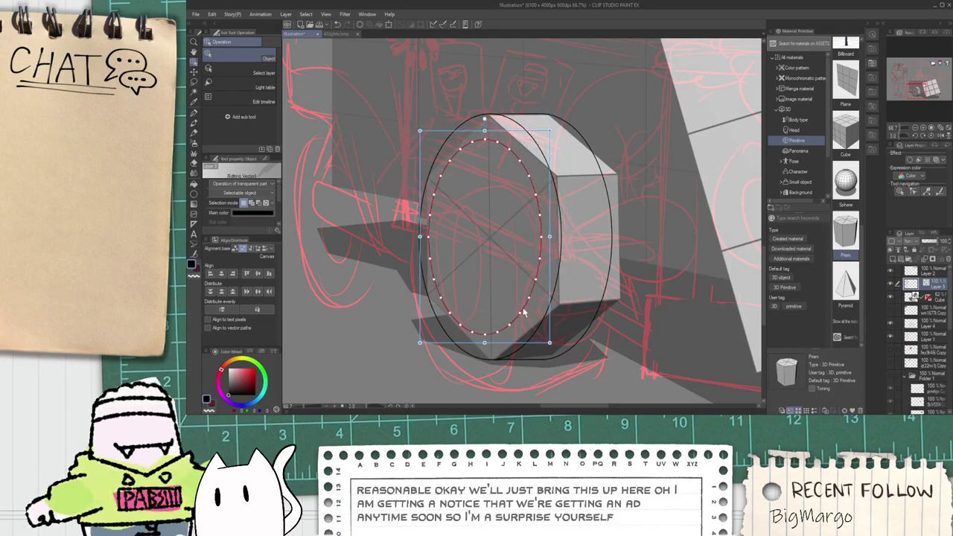
drag(548, 246, 427, 236)
click(479, 265)
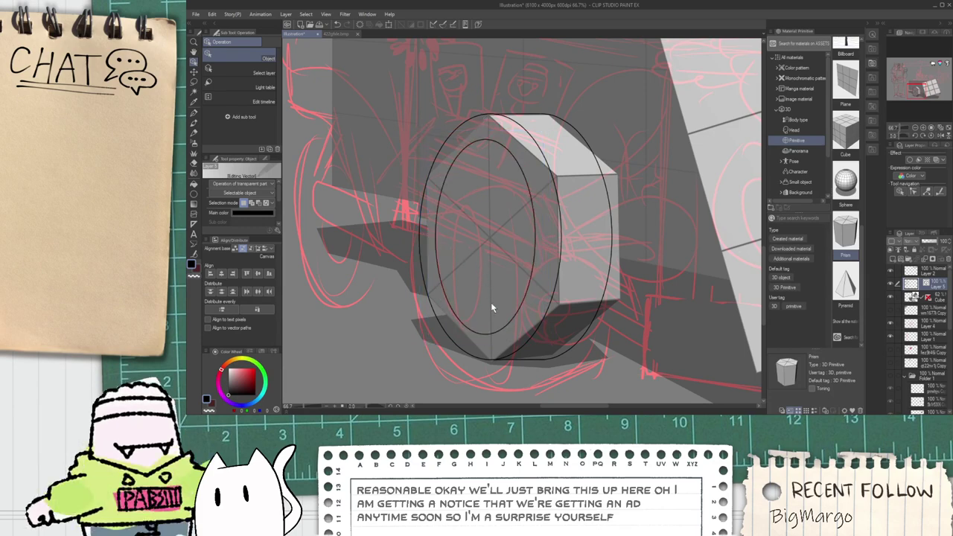
Step: Shrink the inner ellipse further and recentre it on the near wheel face
click(498, 333)
drag(543, 342, 529, 313)
click(524, 286)
click(509, 274)
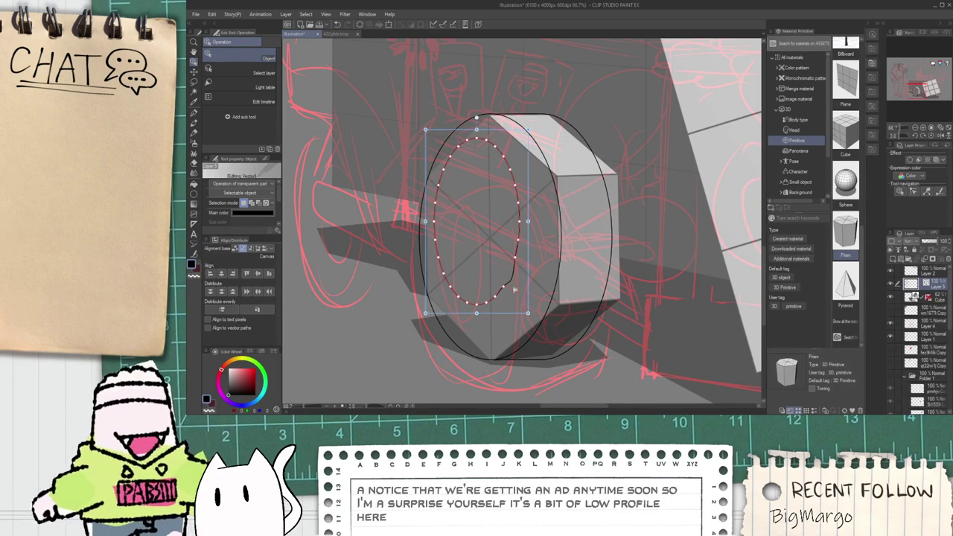
click(520, 275)
drag(513, 270, 537, 261)
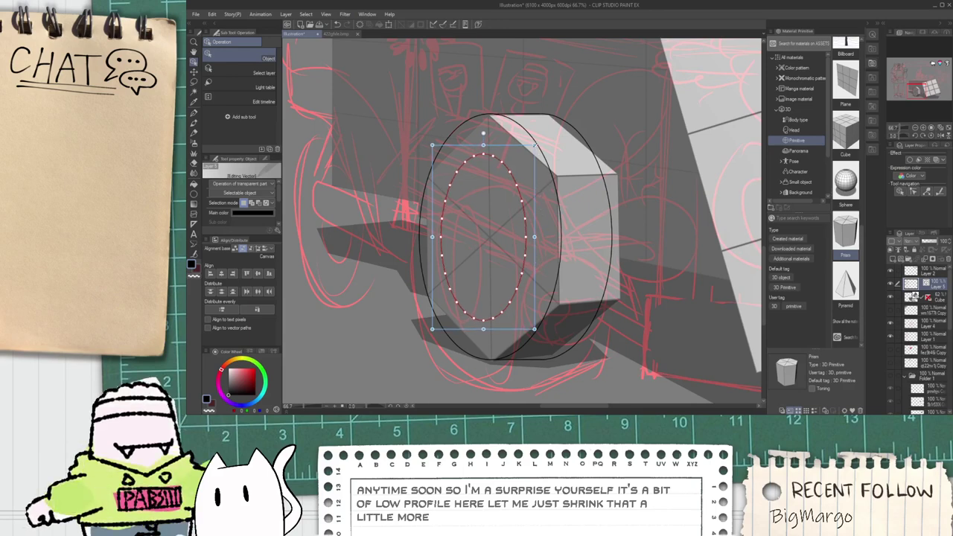
Step: Add two progressively smaller copies of the inner ellipse, nested concentrically at the wheel's hub
drag(534, 146, 521, 200)
drag(507, 232, 519, 207)
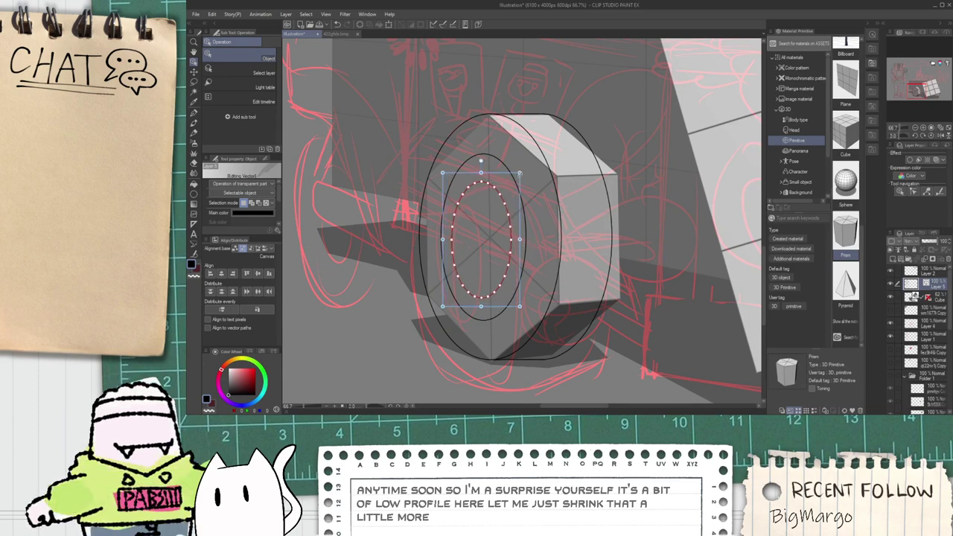
drag(520, 173, 503, 220)
click(533, 279)
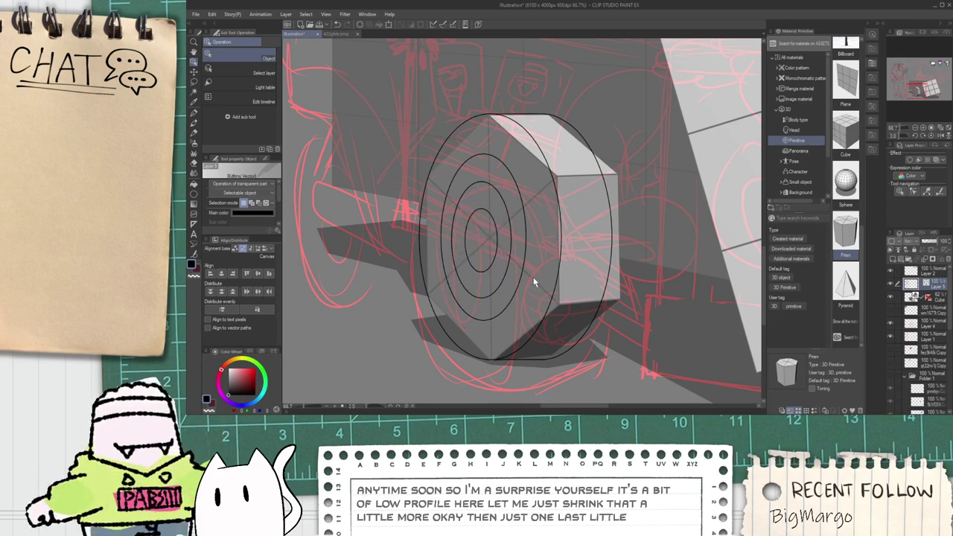
scroll(495, 237, down, 3)
scroll(493, 241, up, 3)
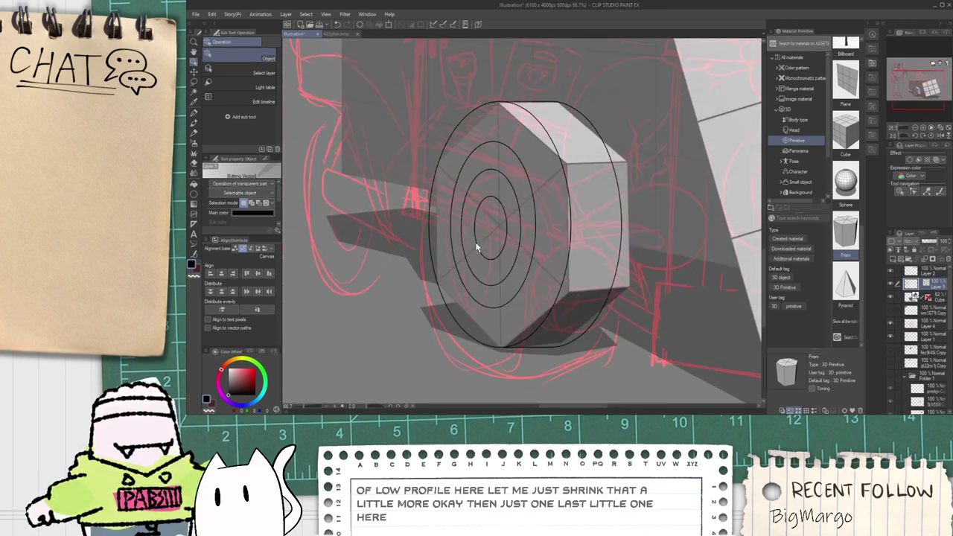
Step: Ink the hubcap's lower slanted edge from the smallest ellipse's bottom and its curved outer edge with the G-pen
key(p)
scroll(477, 248, up, 4)
drag(514, 280, 477, 250)
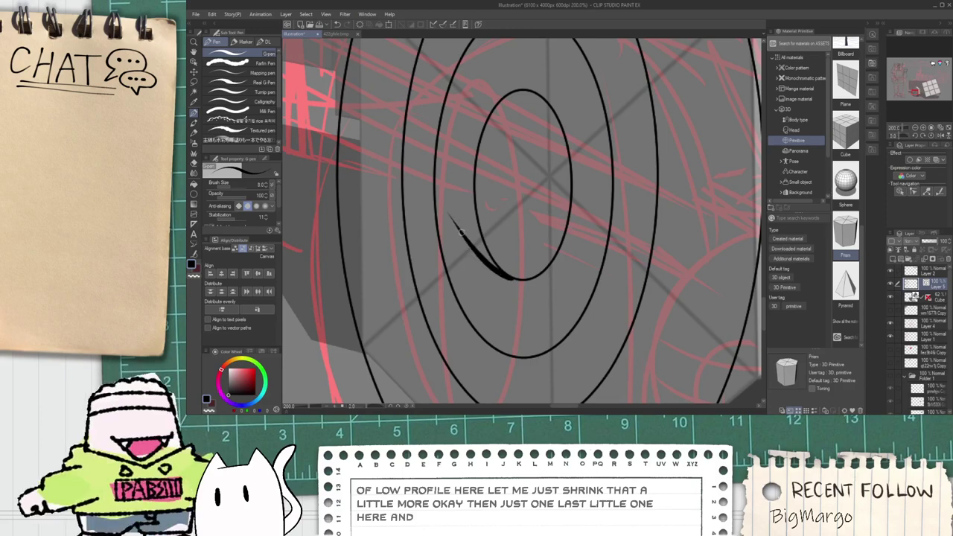
key(ctrl+z)
mouse_move(528, 286)
mouse_down()
mouse_move(469, 247)
mouse_move(480, 103)
mouse_up()
key(ctrl+z)
mouse_move(475, 255)
mouse_down()
mouse_move(475, 101)
mouse_move(476, 227)
mouse_move(479, 112)
mouse_up()
key(ctrl+z)
key(ctrl+z)
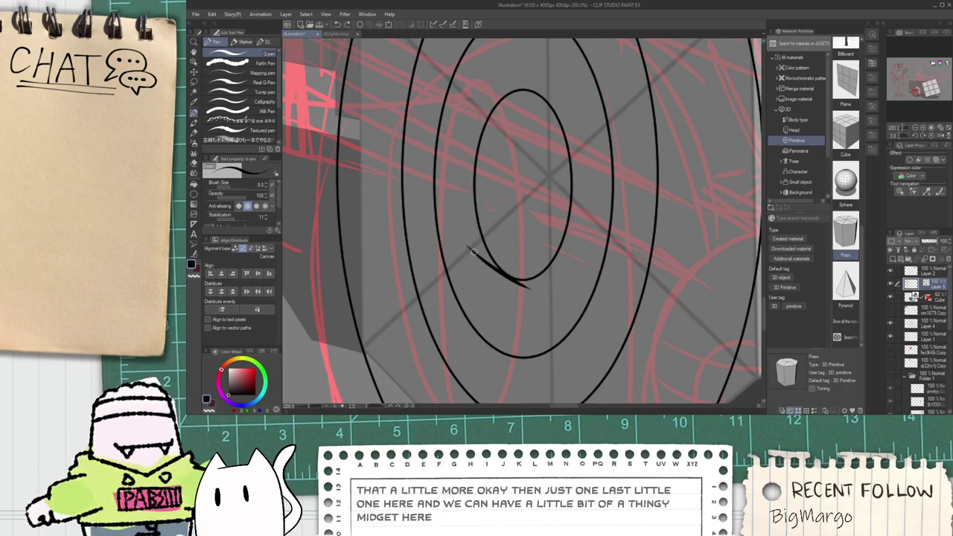
mouse_move(472, 253)
mouse_down()
mouse_move(472, 125)
mouse_move(465, 158)
mouse_move(472, 255)
mouse_up()
key(ctrl+z)
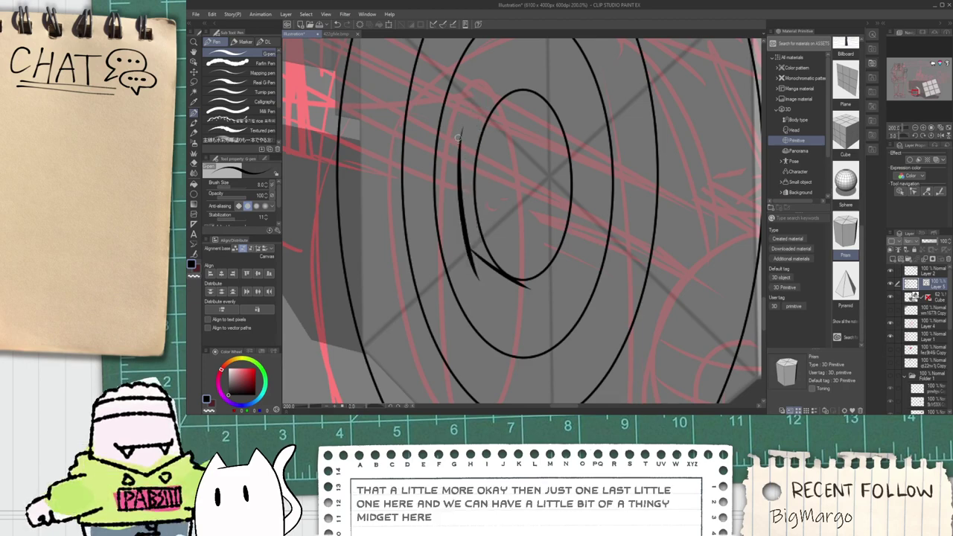
Step: Ink the hubcap's upper slanted edge from the top of its curved outer edge to the smallest ellipse's top
drag(458, 137, 521, 96)
key(ctrl+z)
scroll(458, 137, up, 2)
drag(457, 140, 570, 41)
key(ctrl+z)
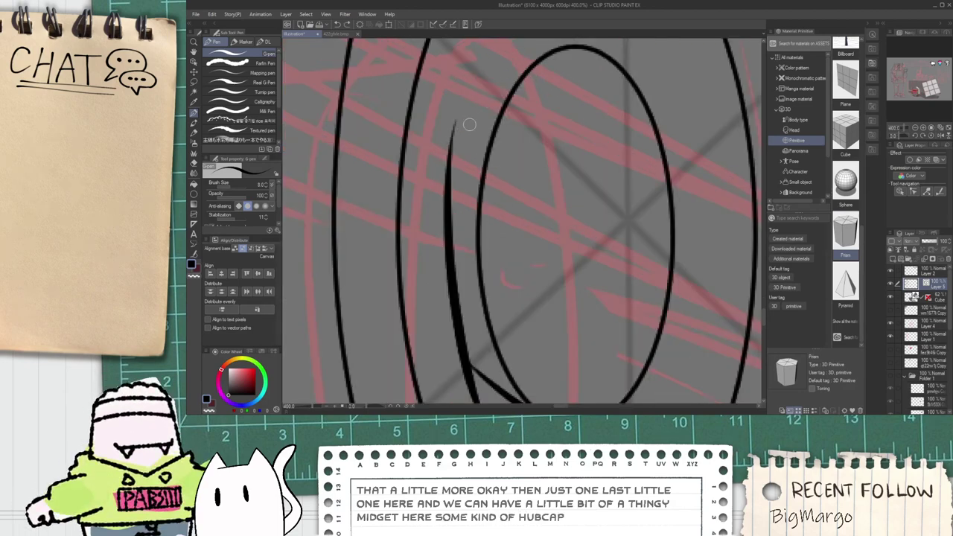
drag(451, 142, 585, 49)
key(ctrl+z)
drag(447, 153, 573, 48)
key(ctrl+z)
drag(437, 150, 577, 49)
key(ctrl+z)
drag(451, 140, 569, 45)
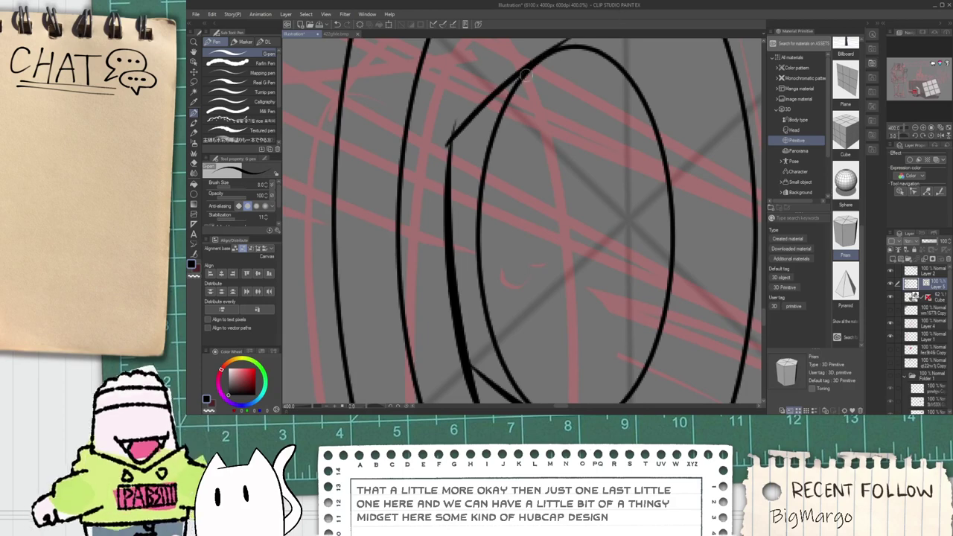
key(ctrl+z)
drag(447, 146, 570, 46)
Step: Trim the overhanging ends of the hubcap's slanted and outer edges with the Vector eraser
key(e)
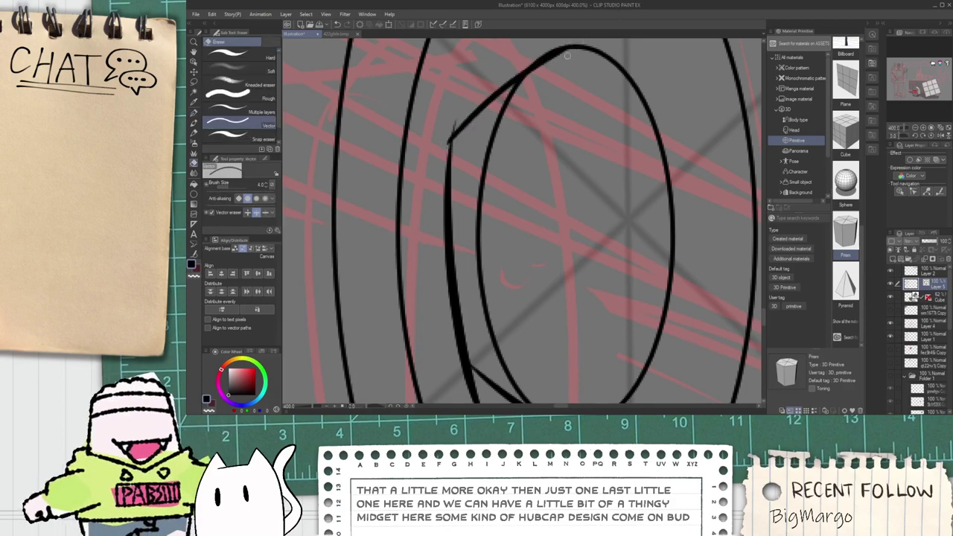
drag(516, 102, 494, 149)
scroll(497, 163, down, 2)
key(ctrl+z)
scroll(498, 163, up, 2)
drag(520, 334, 466, 204)
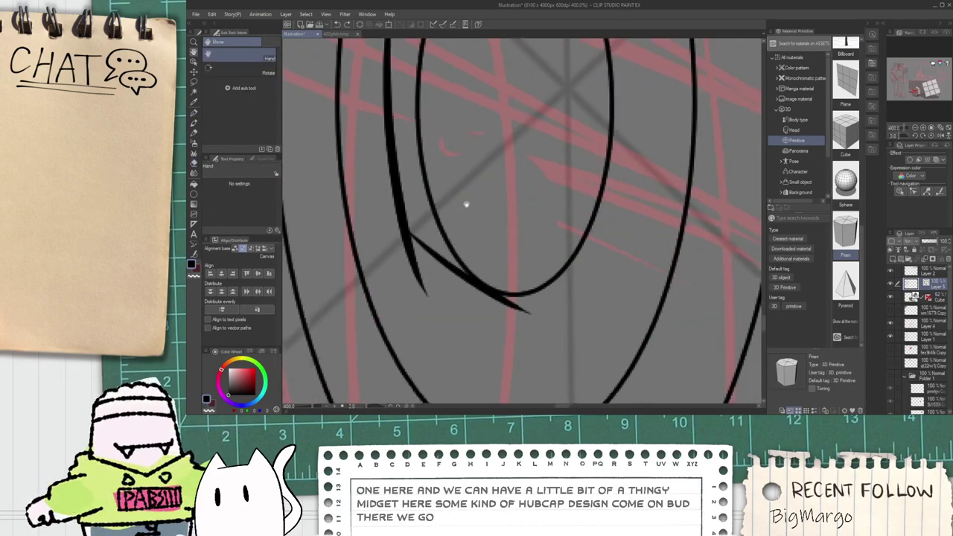
scroll(466, 204, up, 2)
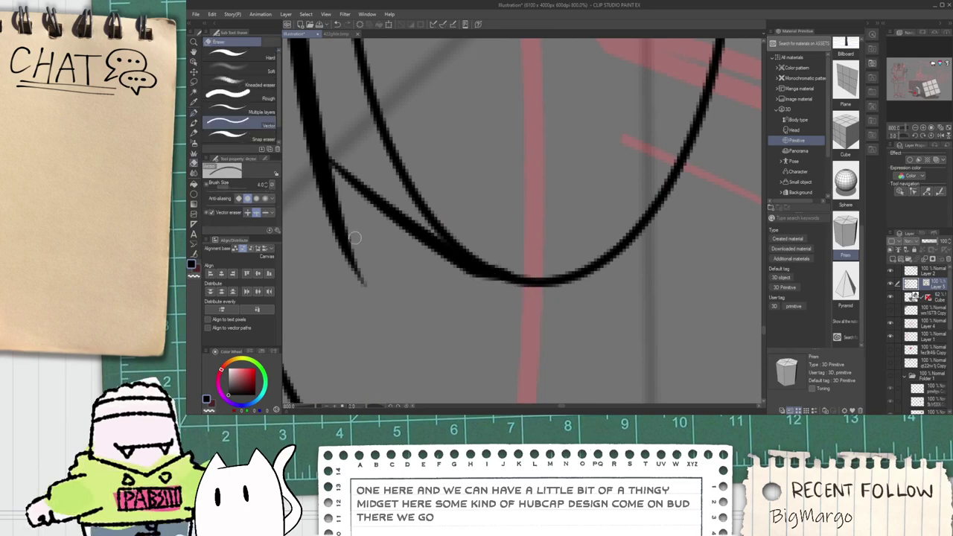
scroll(356, 237, down, 2)
drag(352, 237, 362, 246)
drag(360, 209, 398, 291)
scroll(402, 231, down, 2)
mouse_move(419, 246)
mouse_down()
mouse_move(402, 230)
mouse_move(401, 284)
mouse_move(451, 224)
mouse_move(418, 64)
mouse_move(432, 163)
mouse_move(420, 268)
mouse_move(392, 87)
mouse_move(406, 282)
mouse_move(422, 250)
mouse_up()
scroll(400, 284, up, 2)
Step: Try to ink a freehand inner curve for the hubcap's end face in place of the smallest ellipse's arc
key(p)
key(ctrl+z)
key(ctrl+z)
key(ctrl+z)
scroll(410, 167, down, 2)
drag(410, 167, 423, 279)
key(e)
scroll(416, 227, up, 2)
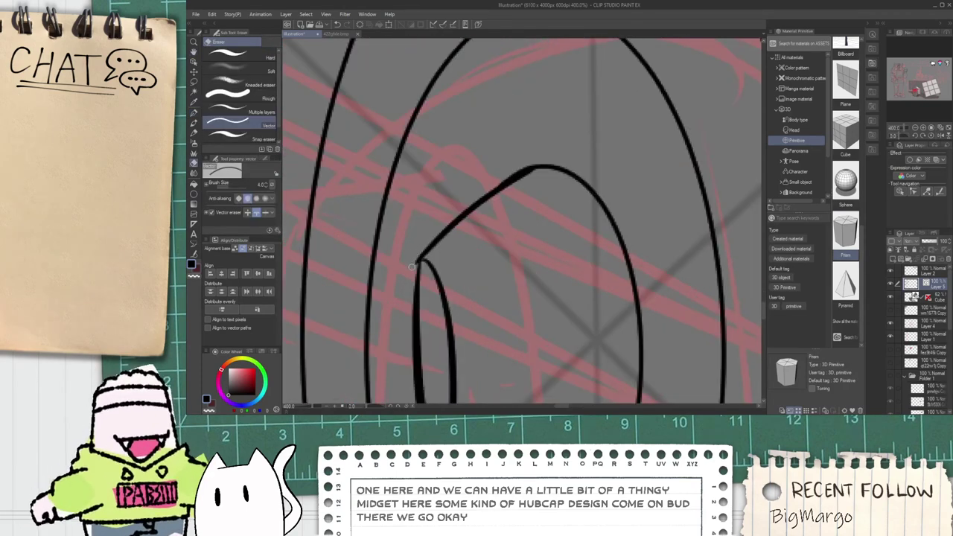
scroll(416, 257, down, 1)
scroll(432, 251, up, 5)
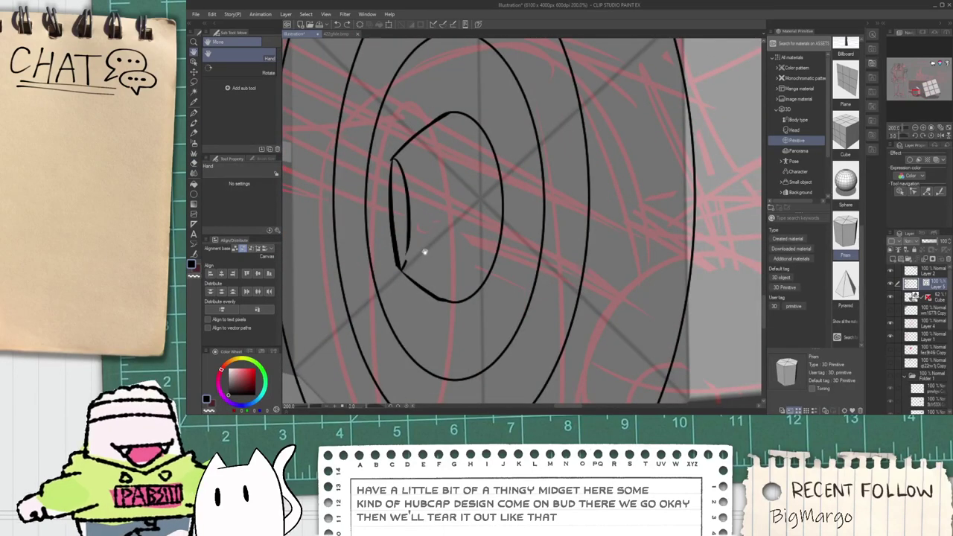
key(ctrl+z)
key(ctrl+z)
key(ctrl+z)
key(ctrl+z)
Step: Duplicate the smallest ellipse, then shrink, narrow and place the copy over the hubcap's curved outer edge as its end face
key(o)
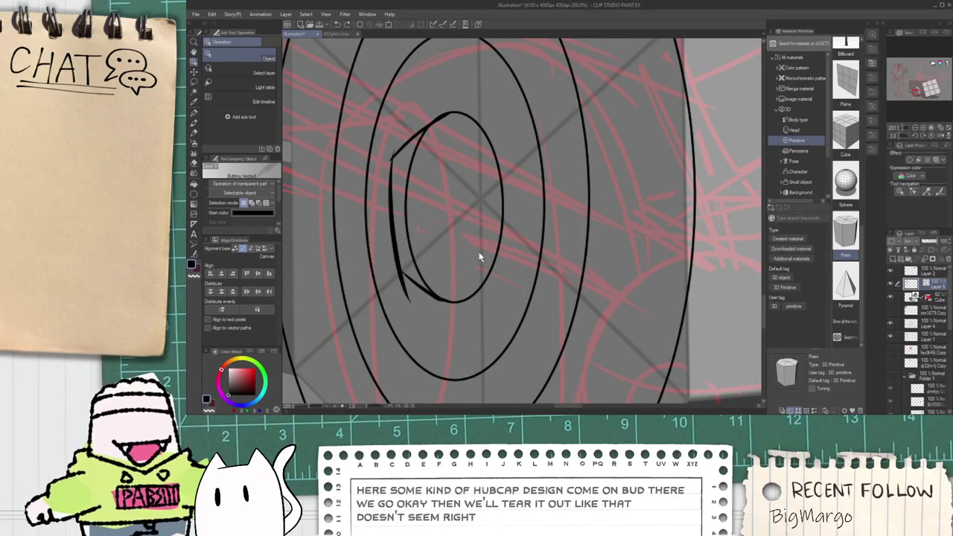
click(495, 261)
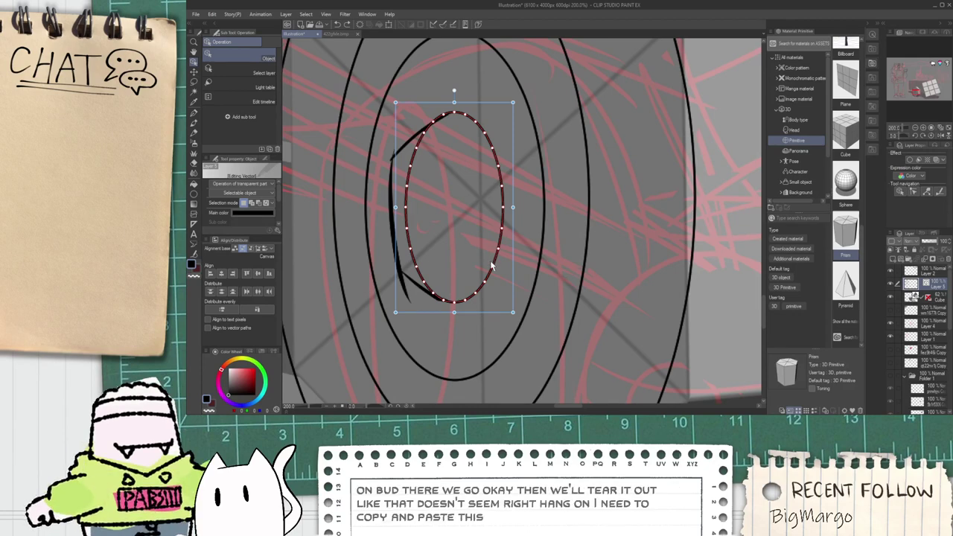
click(488, 262)
click(501, 259)
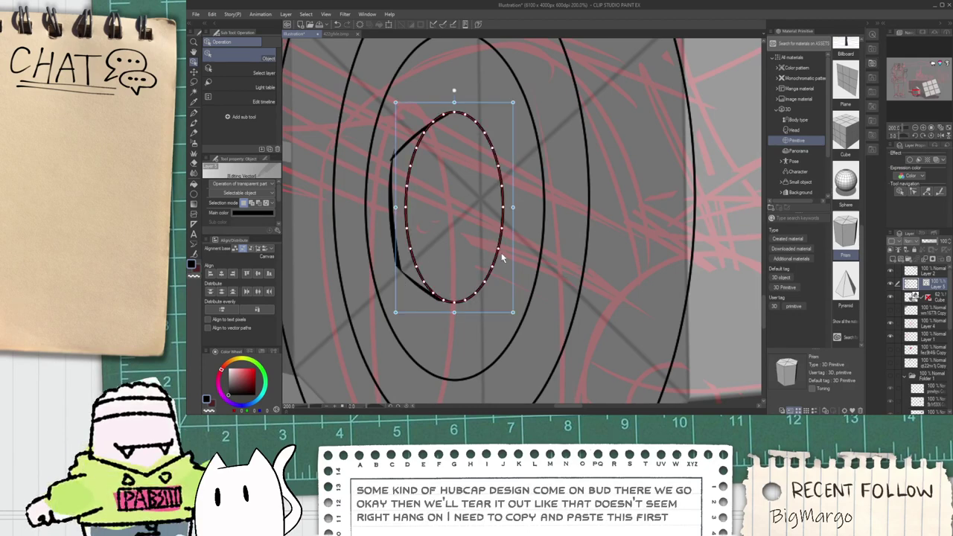
drag(514, 313, 458, 247)
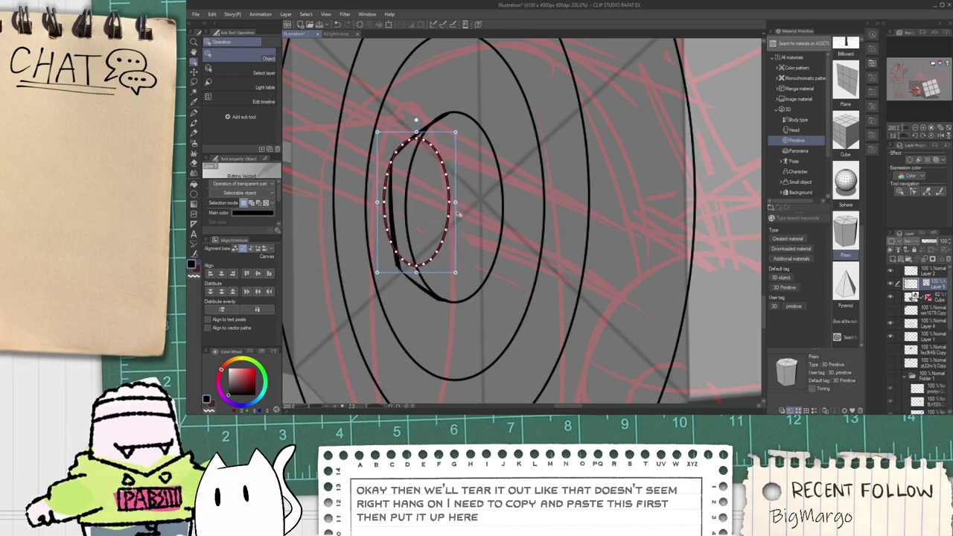
drag(458, 214, 432, 209)
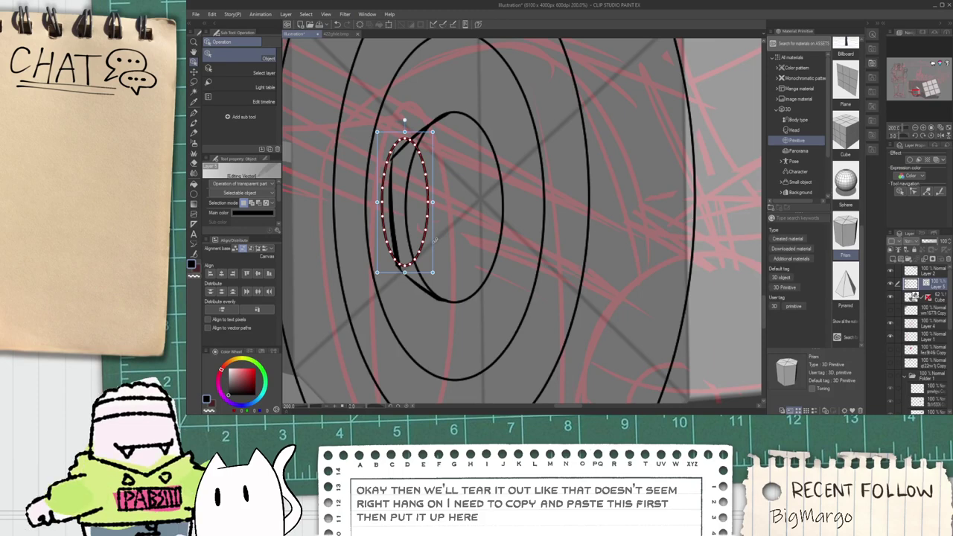
drag(434, 251, 437, 257)
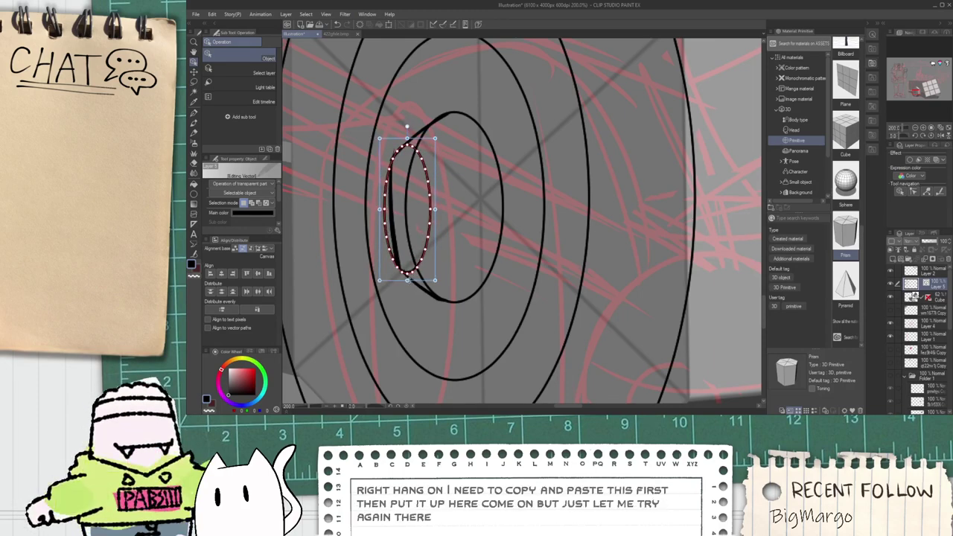
Step: Erase the hand-drawn outer edge and the hub ellipse's arc between the slanted edges with the Vector eraser
key(p)
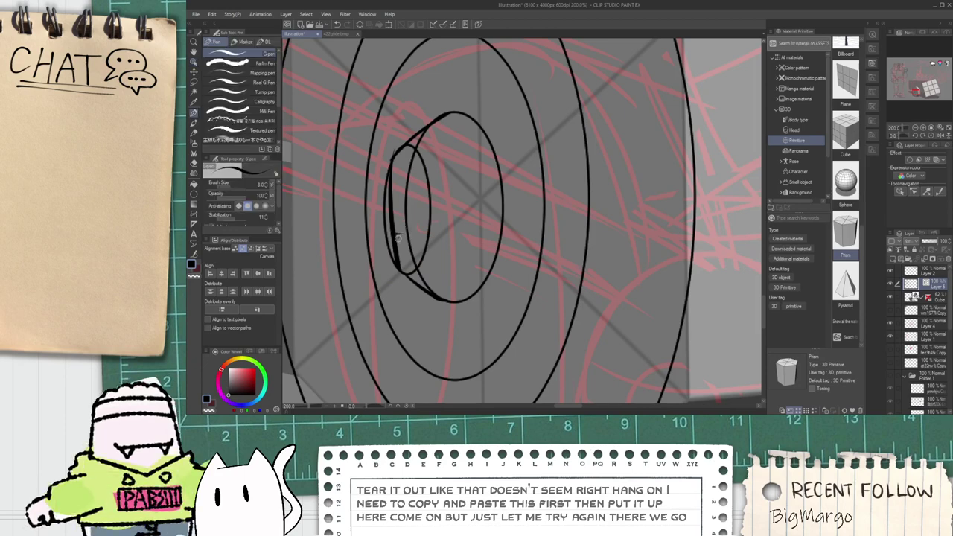
key(e)
mouse_move(390, 219)
mouse_down()
mouse_move(411, 204)
mouse_move(385, 179)
mouse_up()
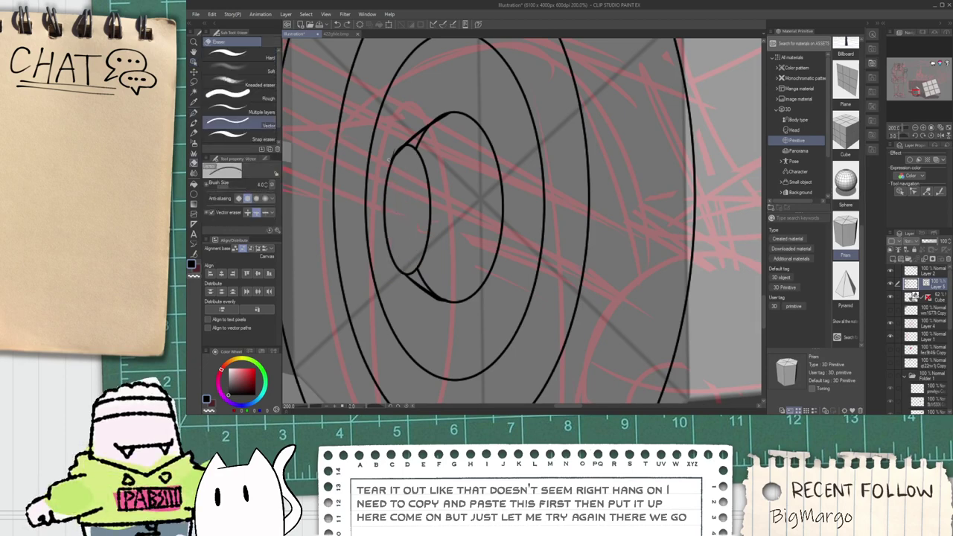
scroll(389, 159, up, 4)
scroll(402, 142, down, 2)
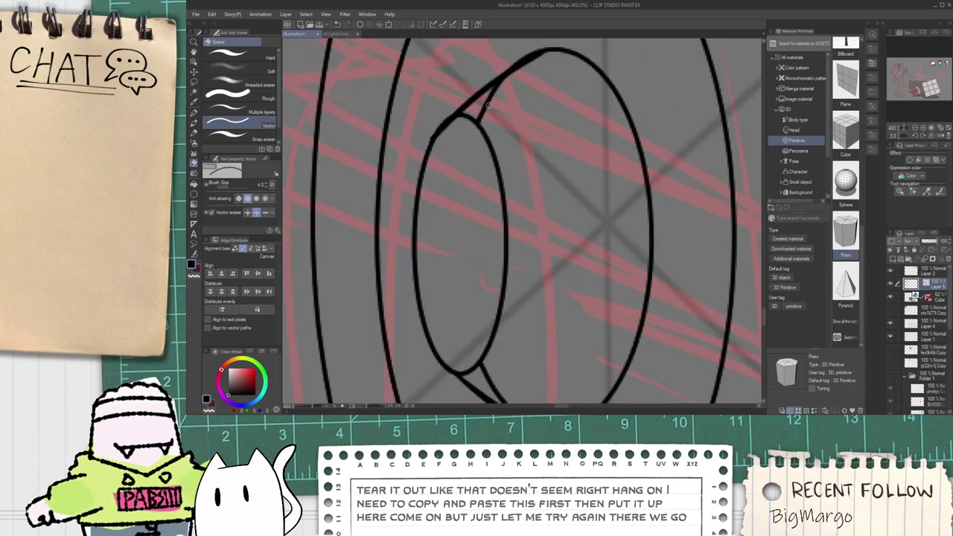
scroll(522, 71, down, 2)
mouse_move(492, 226)
mouse_down()
mouse_move(474, 224)
mouse_move(488, 231)
mouse_up()
scroll(475, 224, up, 2)
scroll(510, 273, up, 2)
scroll(534, 281, down, 5)
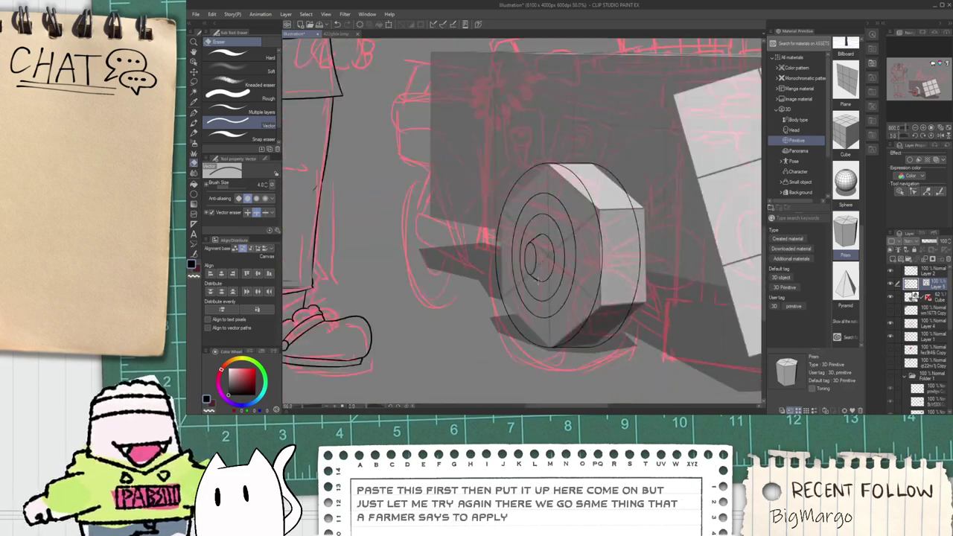
Step: Select Layer 4 with the red truck sketch and move it slightly upward relative to the inked wheel
drag(539, 316, 425, 273)
scroll(449, 234, up, 1)
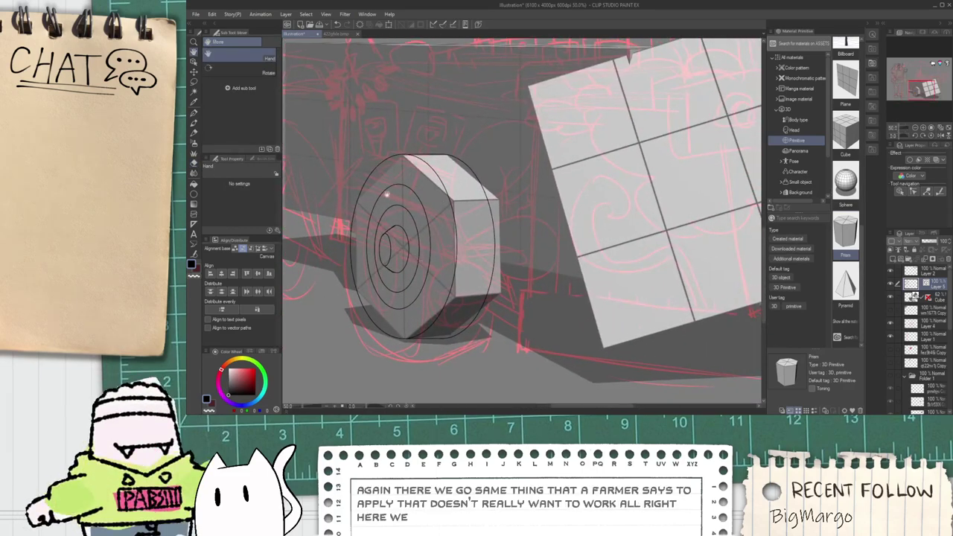
scroll(387, 192, down, 1)
drag(427, 157, 462, 209)
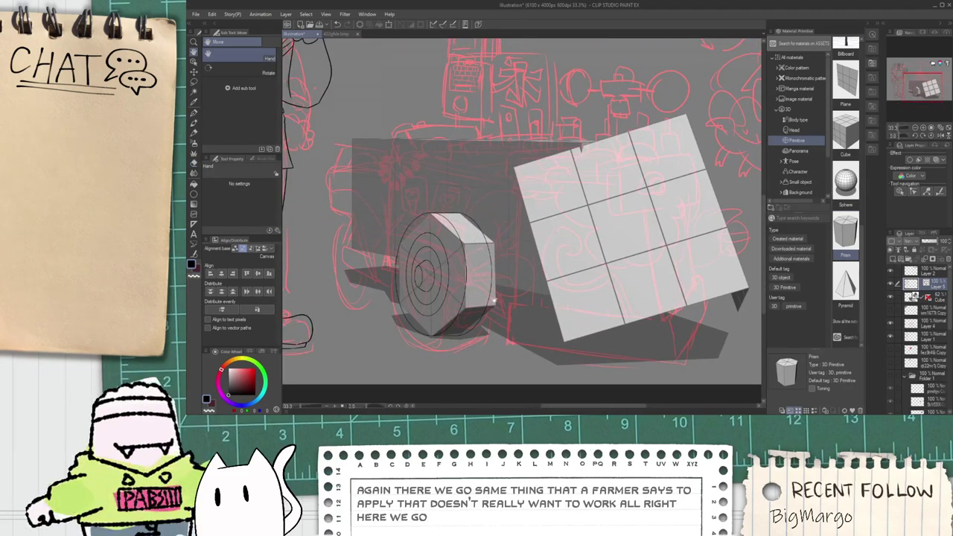
key(o)
click(395, 268)
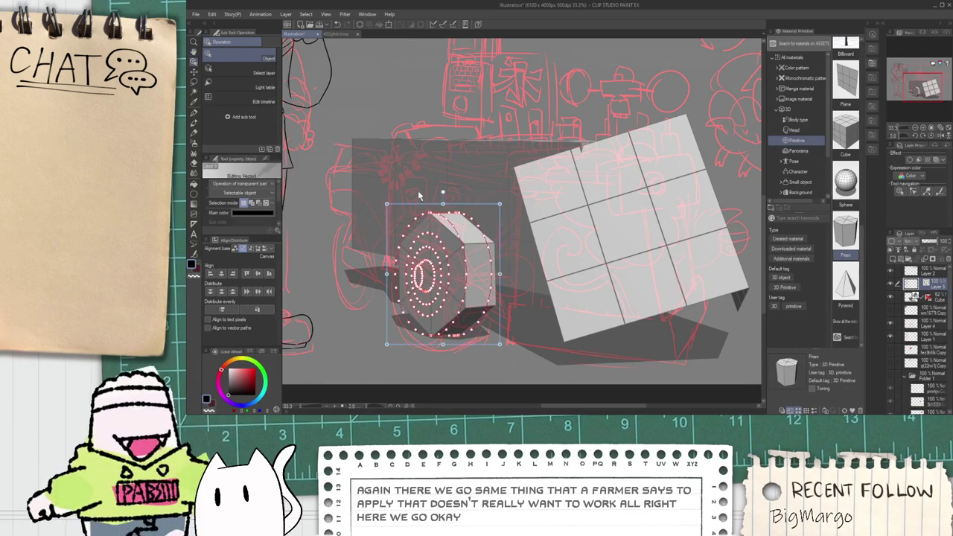
click(923, 324)
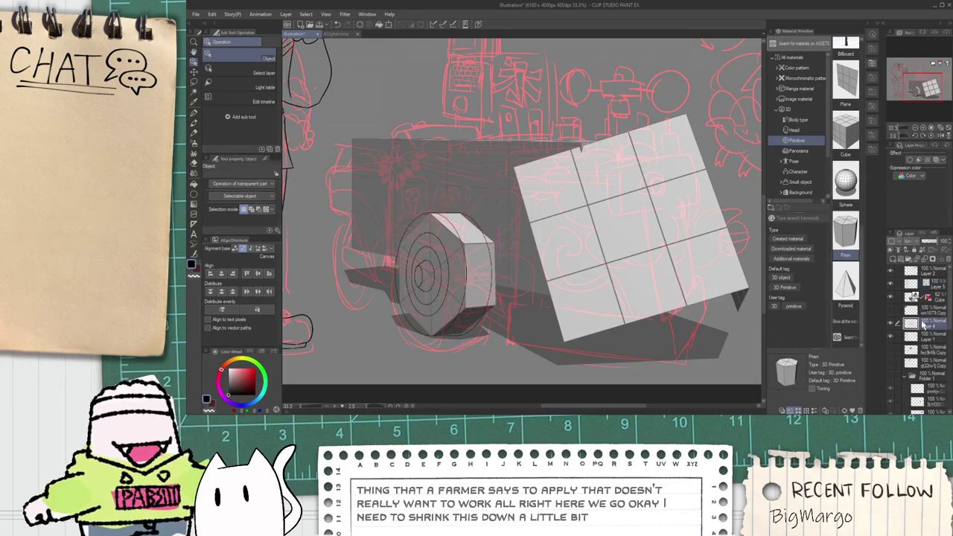
scroll(639, 333, down, 1)
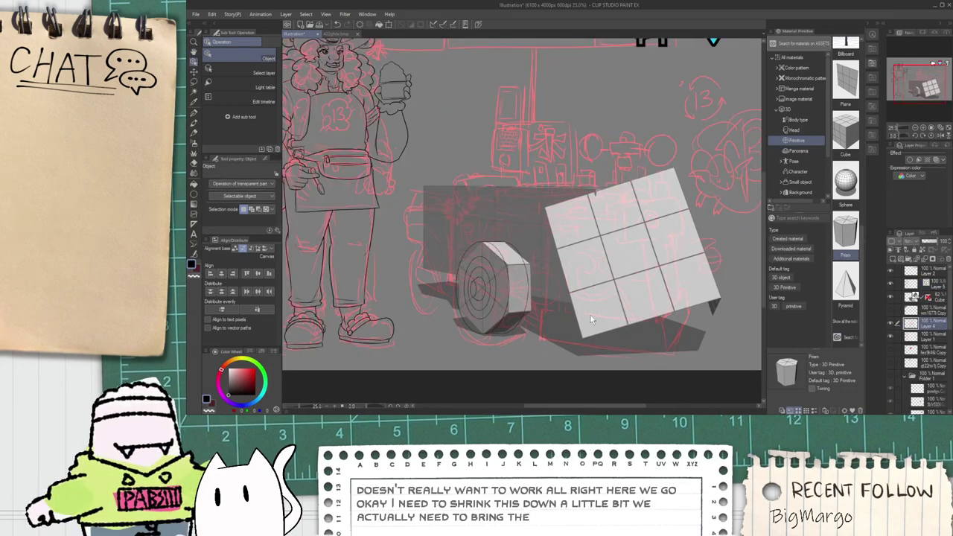
key(k)
drag(605, 326, 620, 325)
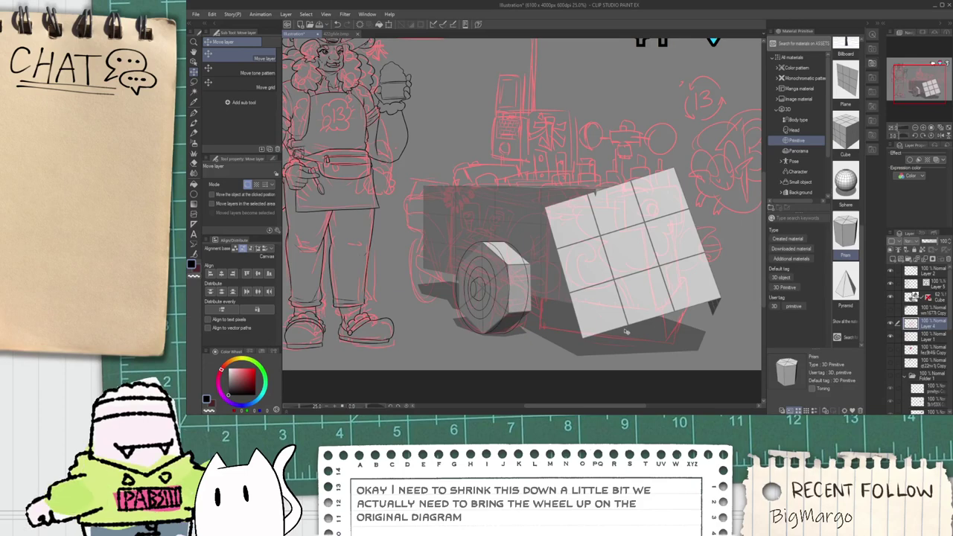
Step: Ink a short defining stroke on the bridge of the character's nose with the G-pen, and select Layer 1
scroll(618, 321, down, 2)
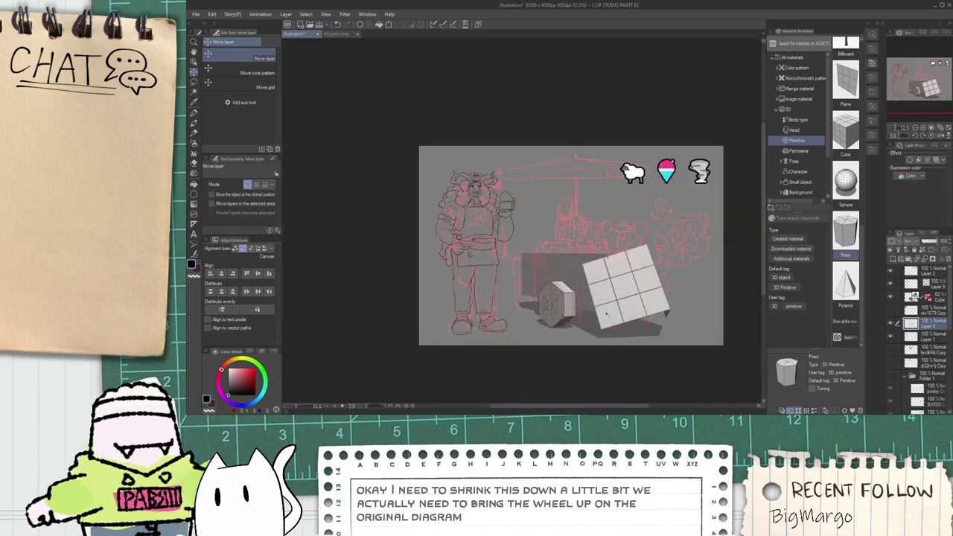
scroll(606, 314, up, 2)
key(space)
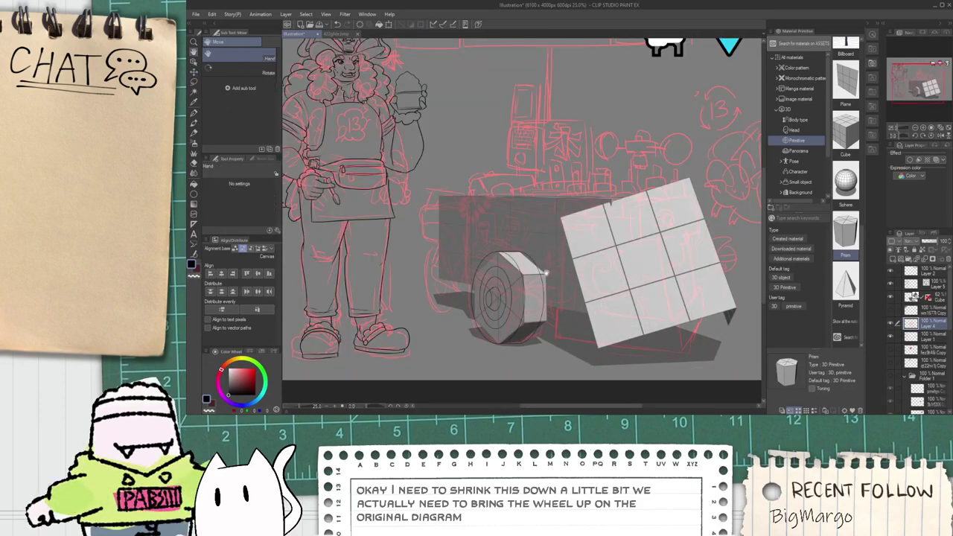
scroll(555, 257, up, 2)
click(943, 298)
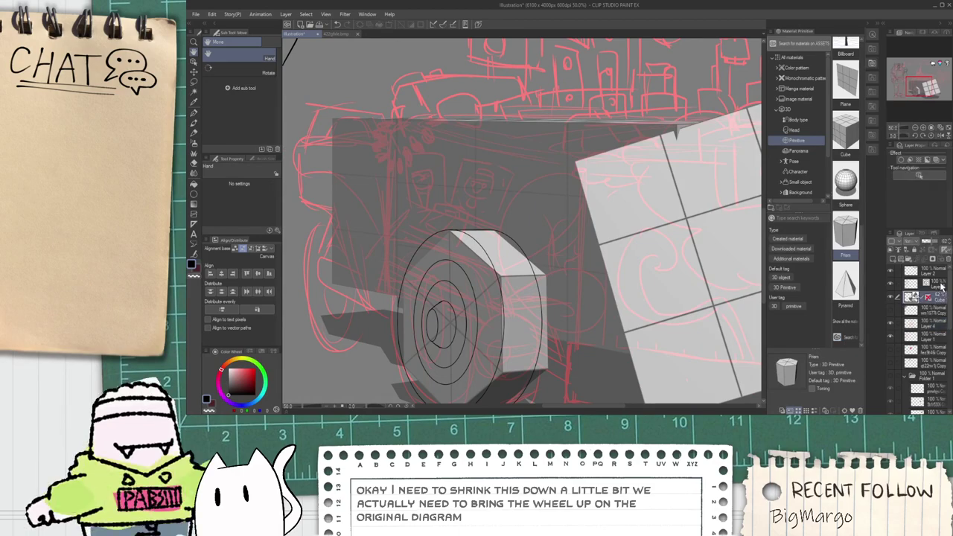
click(942, 287)
scroll(528, 217, down, 2)
drag(557, 228, 743, 386)
key(p)
scroll(535, 151, up, 1)
scroll(511, 216, up, 6)
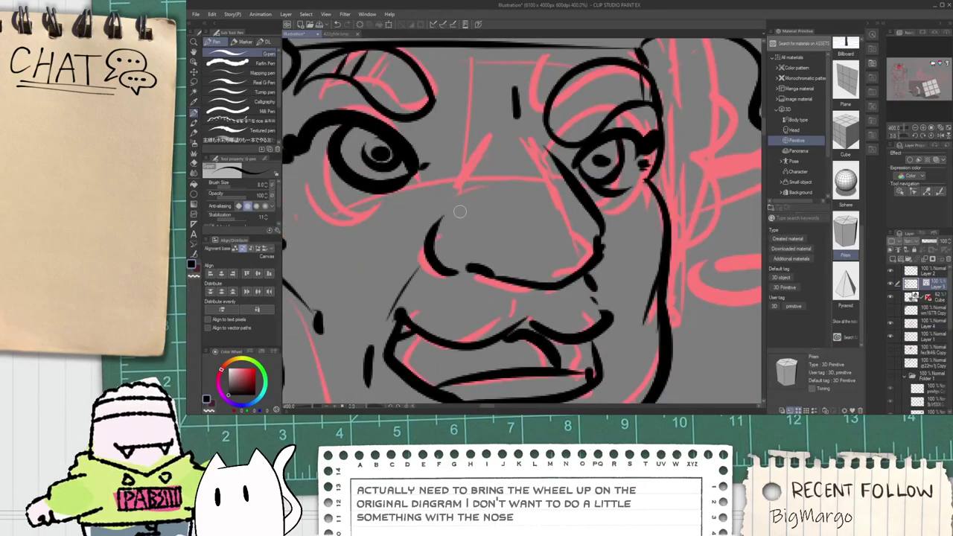
scroll(506, 160, down, 5)
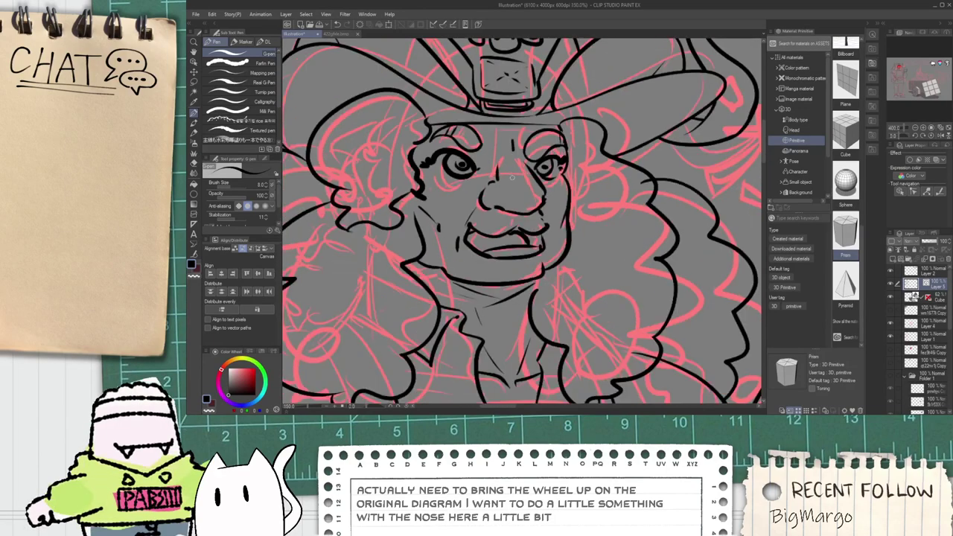
click(930, 337)
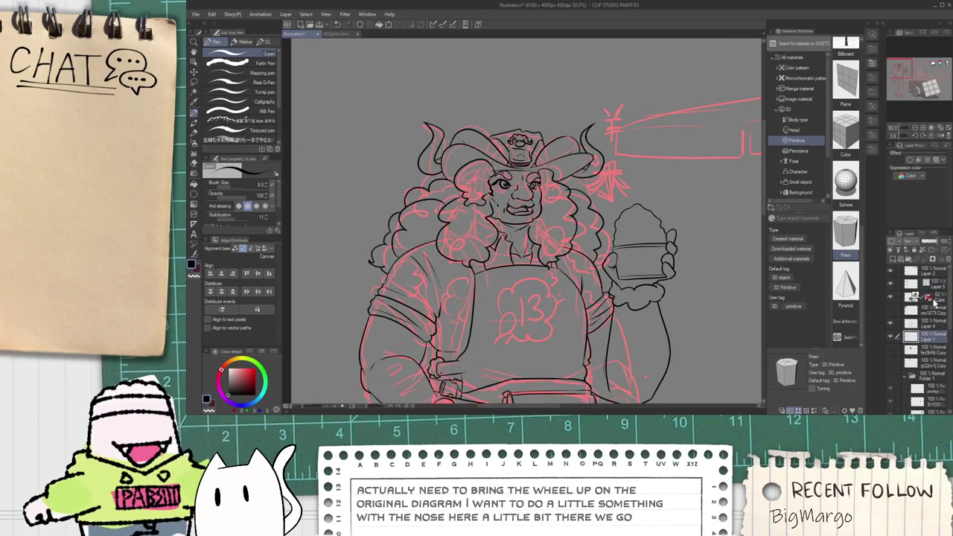
Step: Select all of the wheel's vector lines on Layer 5 with the Object tool and set their brush size to 7.0
click(940, 301)
click(941, 286)
key(ctrl+minus)
key(ctrl+minus)
key(space)
drag(679, 349, 530, 171)
key(ctrl+plus)
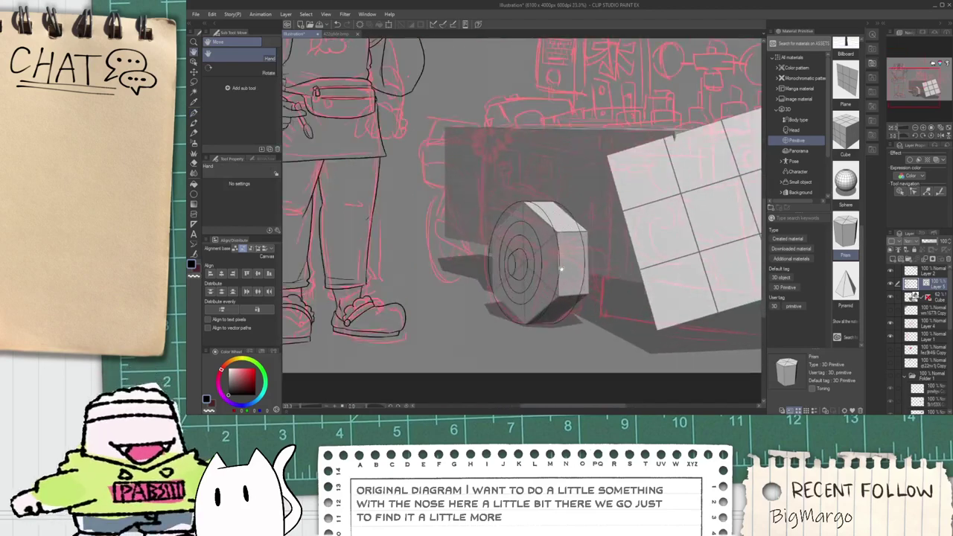
scroll(562, 269, up, 3)
key(o)
drag(399, 136, 503, 254)
scroll(276, 209, down, 3)
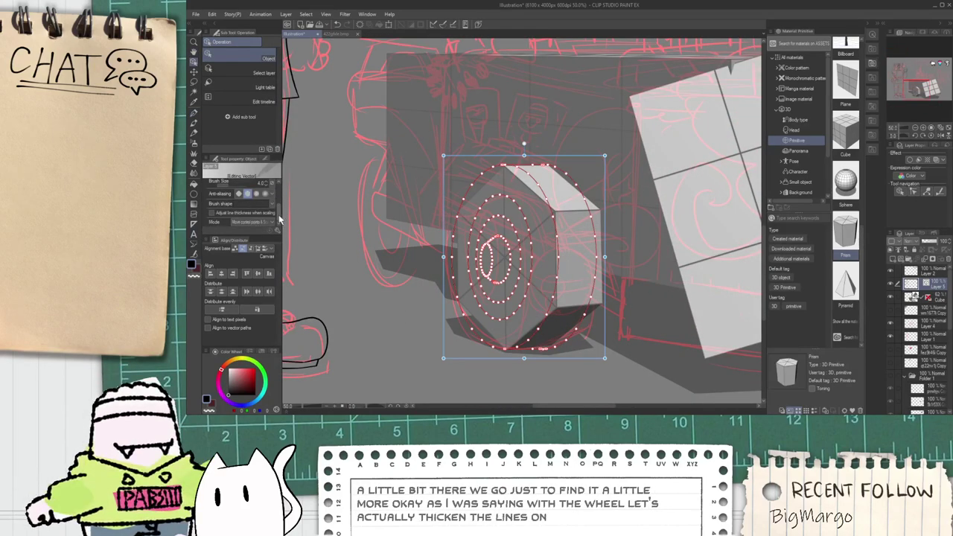
click(266, 196)
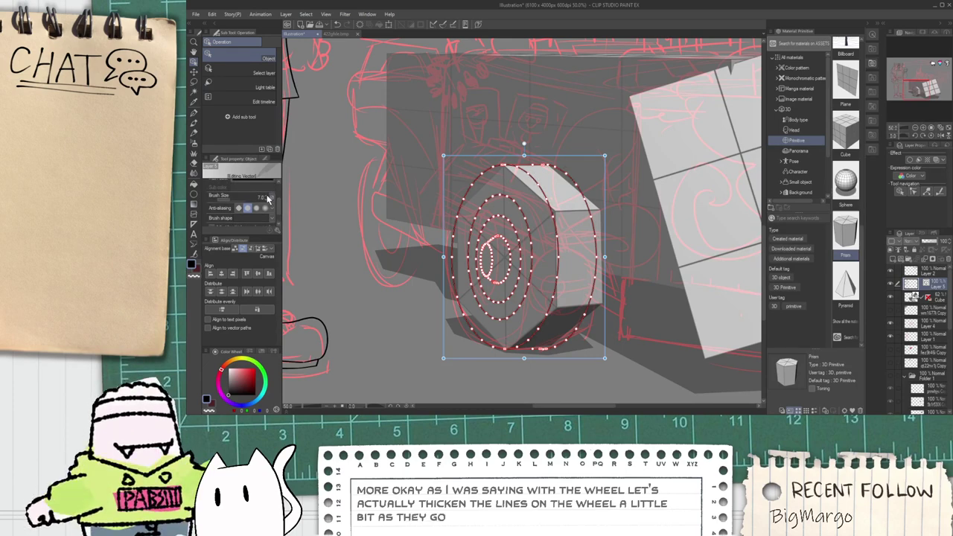
click(395, 251)
Step: Ink the truck's lower body line running forward from the wheel and the bumper's vertical edge beside the wheel with the G-pen
scroll(396, 251, down, 1)
drag(396, 254, 332, 255)
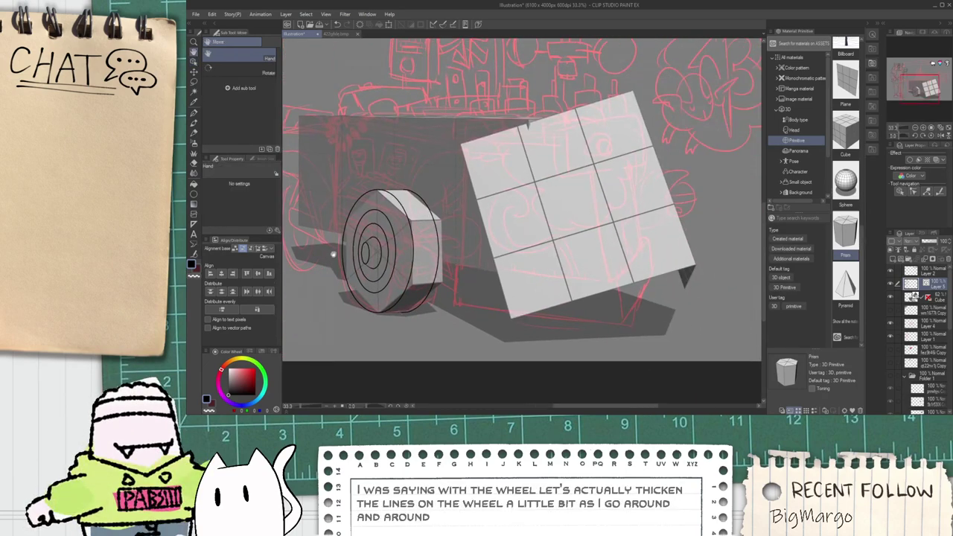
scroll(401, 246, up, 2)
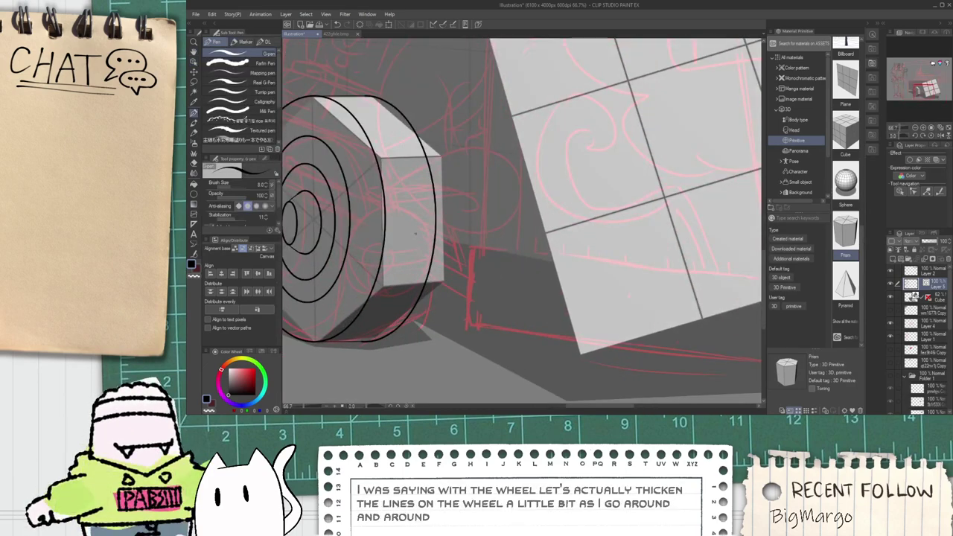
drag(419, 237, 551, 262)
drag(497, 222, 383, 216)
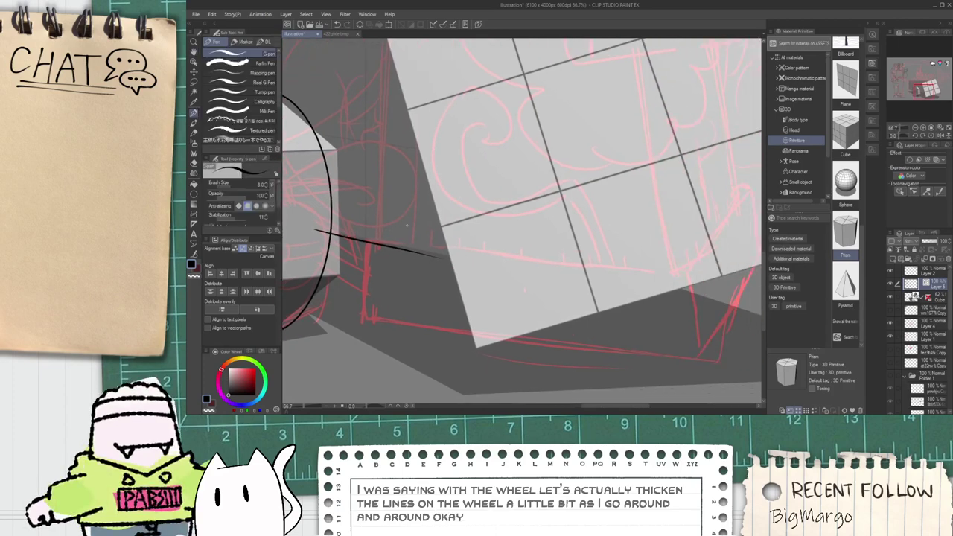
scroll(383, 214, down, 1)
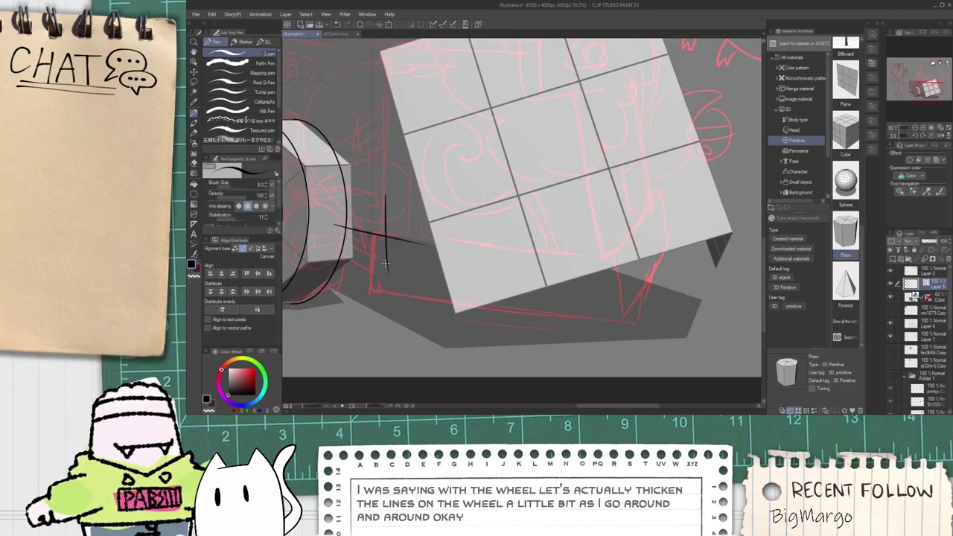
Step: Ink the bumper's long curved lower edge from the foot of its vertical edge, undoing strokes until one fits
drag(380, 262, 694, 278)
key(ctrl+z)
drag(379, 271, 678, 314)
key(ctrl+z)
drag(481, 283, 701, 314)
key(ctrl+z)
drag(381, 270, 729, 299)
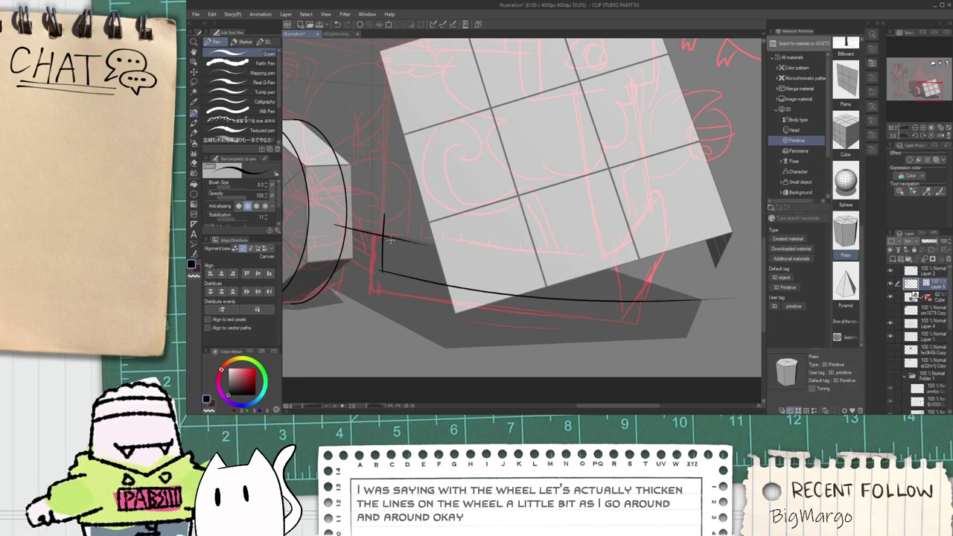
Step: Ink the bumper's rounded upper corner beside the wheel and its long curved upper edge
scroll(383, 218, up, 1)
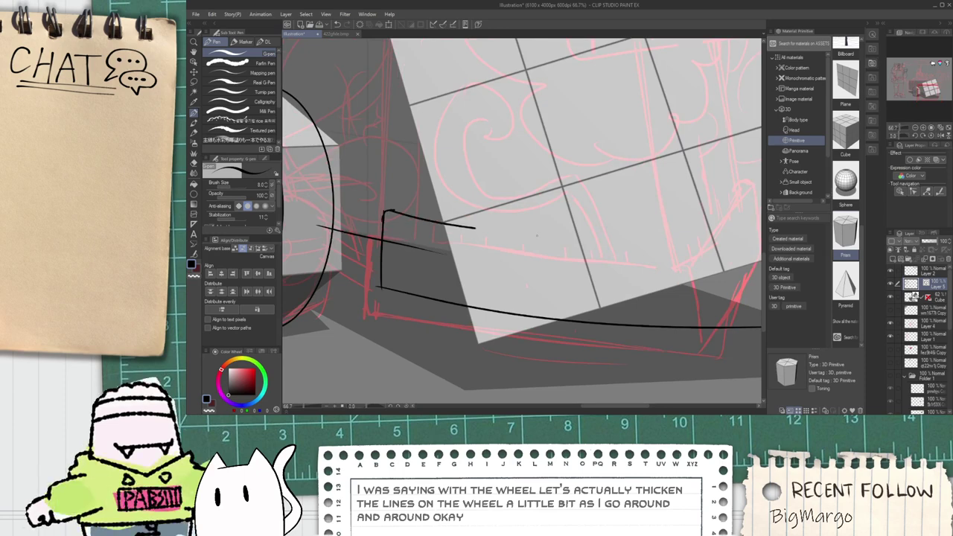
drag(537, 236, 760, 269)
key(ctrl+z)
mouse_move(483, 239)
mouse_down()
mouse_move(327, 224)
mouse_move(447, 253)
mouse_up()
scroll(327, 225, down, 1)
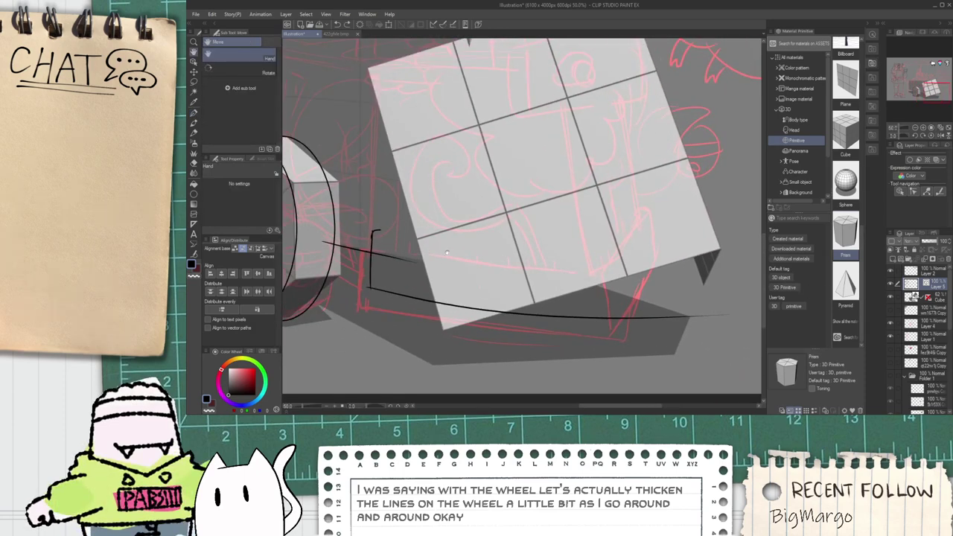
key(p)
drag(381, 232, 720, 249)
Step: Erase the body line's part inside the bumper and the stray ends at its wheel-side corners with the Vector eraser
key(h)
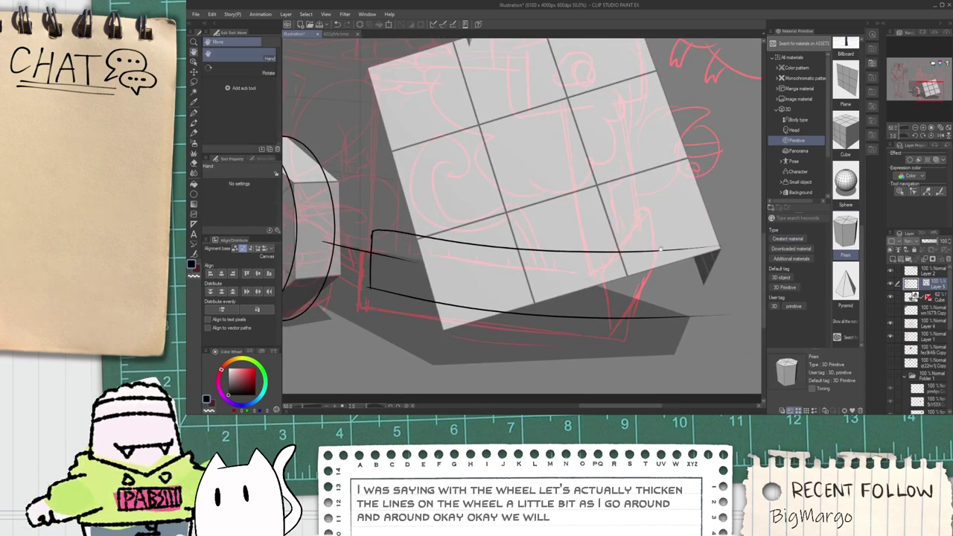
drag(653, 280, 576, 280)
key(e)
mouse_move(318, 252)
mouse_down()
mouse_move(311, 257)
mouse_move(415, 270)
mouse_up()
key(space)
scroll(415, 270, up, 2)
scroll(392, 284, up, 3)
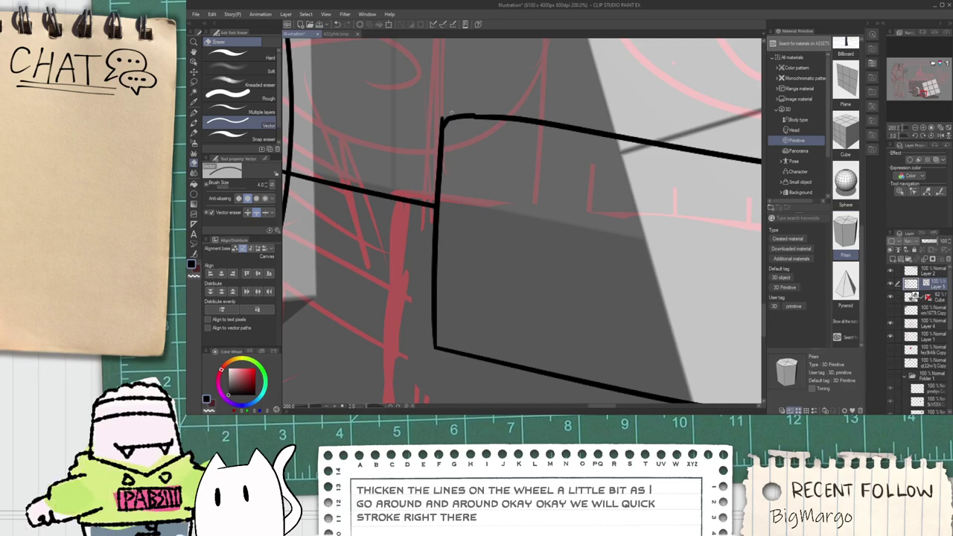
scroll(450, 112, up, 3)
scroll(428, 120, down, 5)
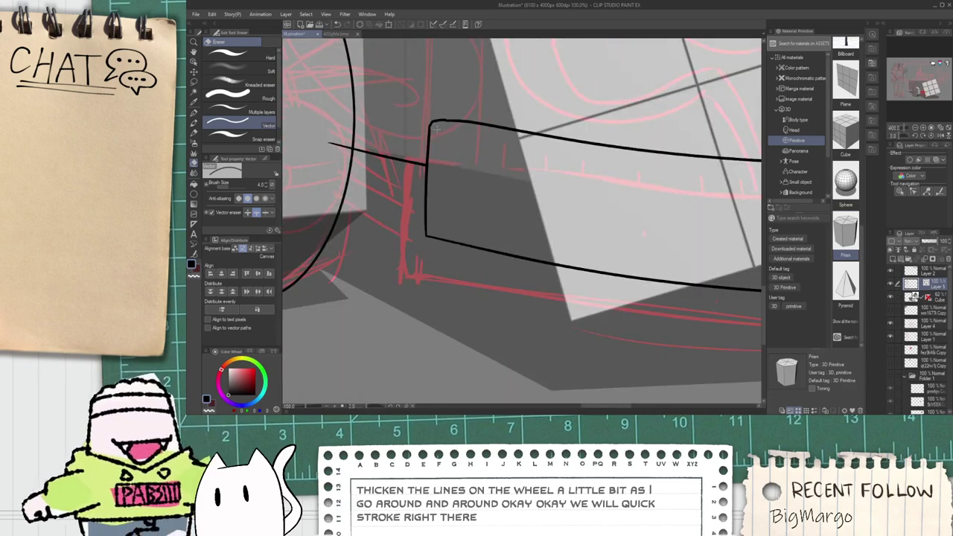
Step: Ink the bumper's far end with a short sloping corner stroke and a slightly bowed vertical edge joining the upper and lower edges
key(space)
drag(647, 160, 459, 197)
drag(675, 198, 571, 210)
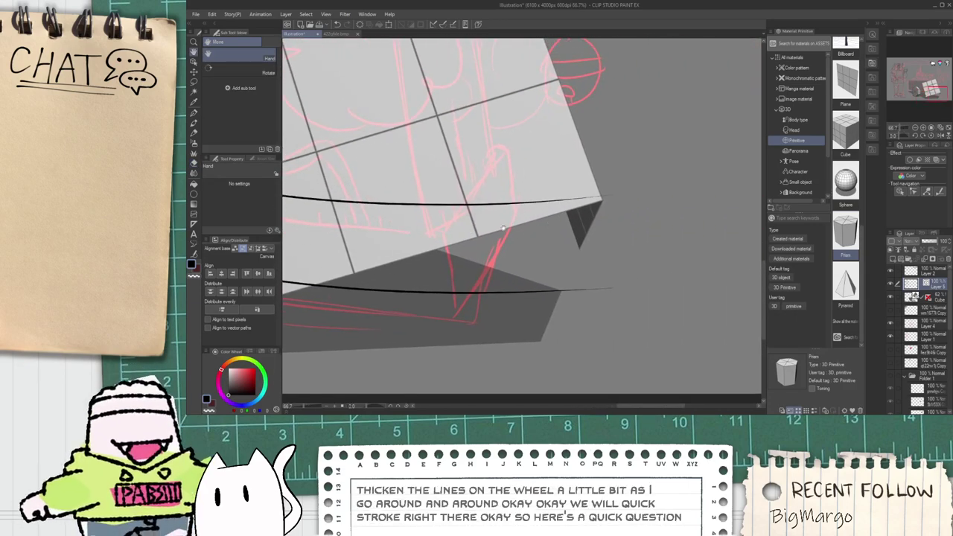
scroll(507, 231, down, 2)
scroll(549, 242, up, 3)
key(p)
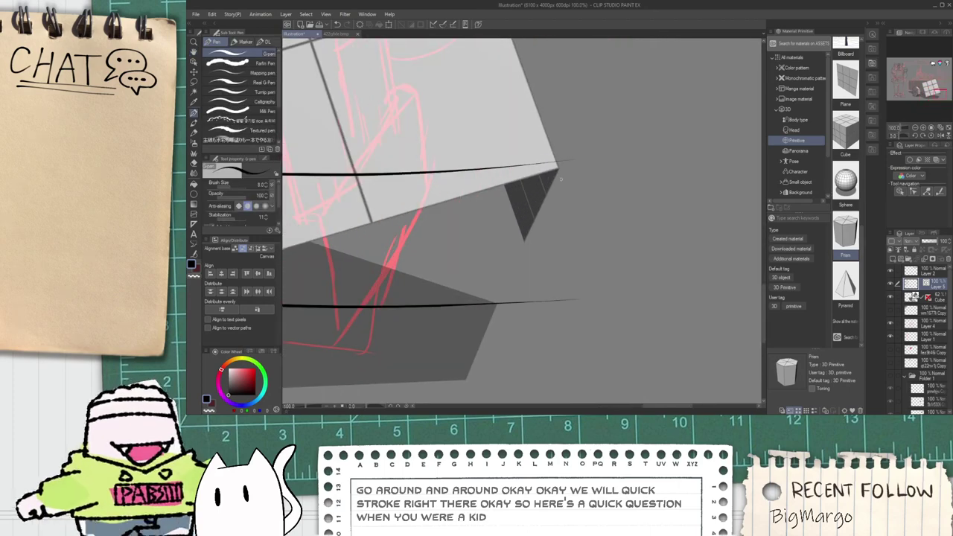
scroll(558, 159, up, 2)
mouse_move(551, 154)
mouse_down()
mouse_move(583, 166)
mouse_move(589, 402)
mouse_up()
key(ctrl+z)
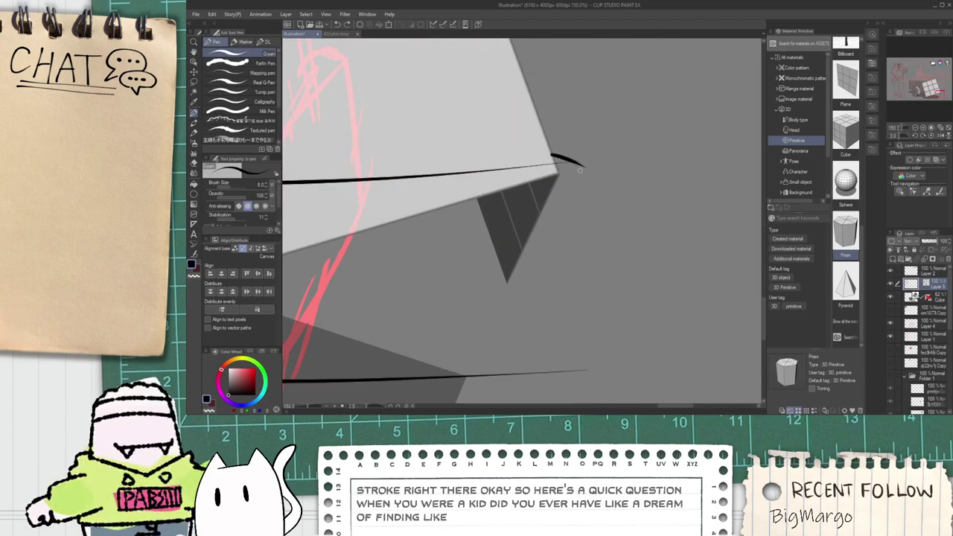
drag(578, 155, 572, 401)
Step: Erase the overshooting line ends at the bumper's far-end corners with the Vector eraser
key(e)
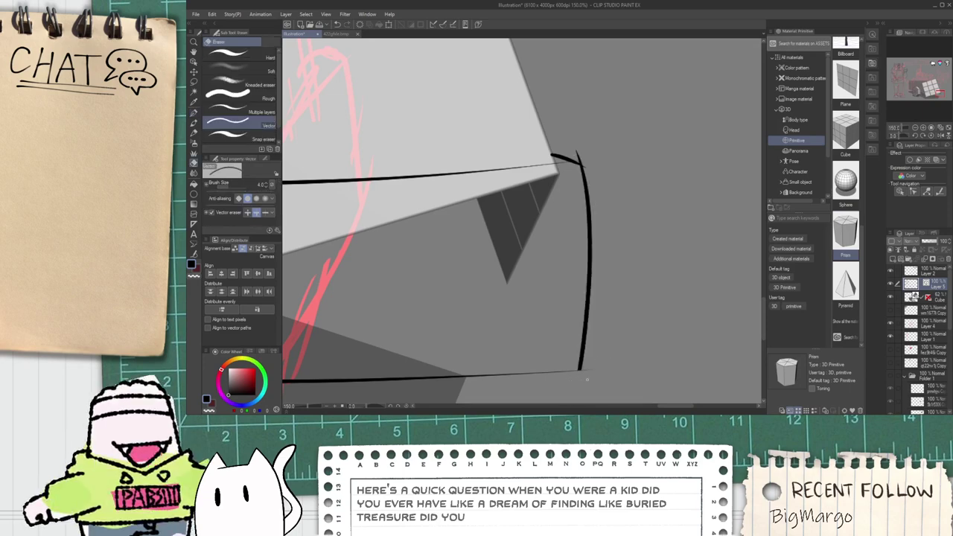
scroll(589, 161, up, 1)
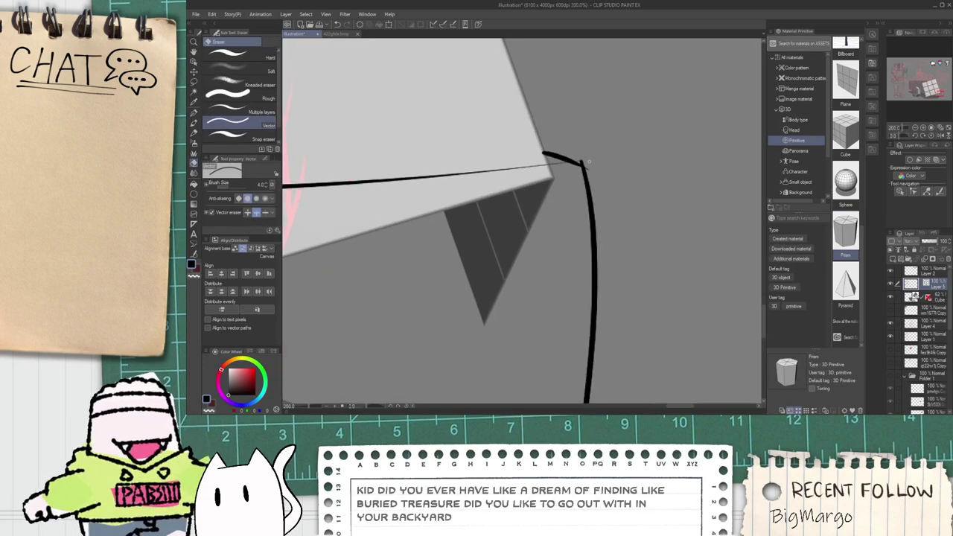
scroll(584, 159, up, 2)
click(591, 179)
scroll(572, 181, down, 4)
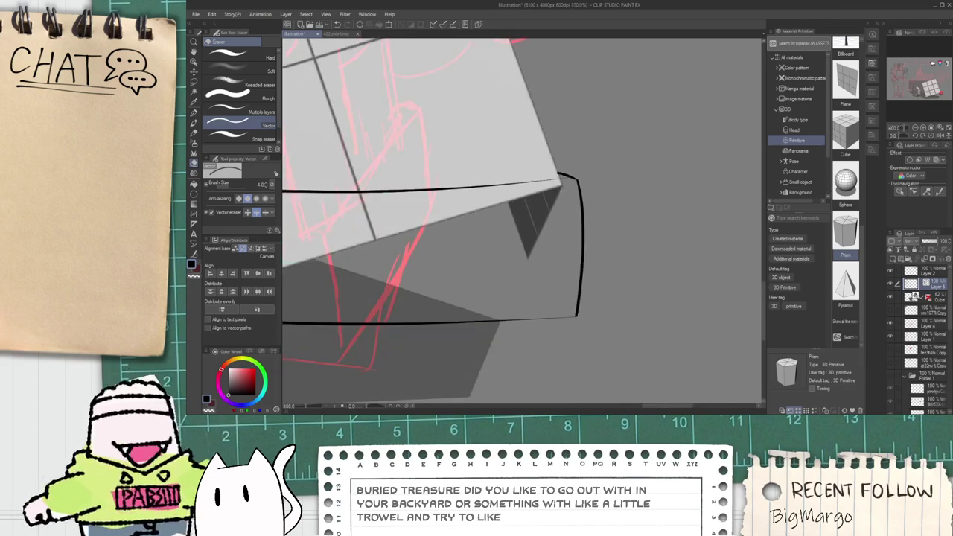
Step: Thicken the tapered far end of the bumper's lower edge using Adjust line width with Scale up width at 1.10
scroll(563, 190, down, 1)
key(space)
drag(523, 236, 537, 216)
scroll(542, 207, up, 1)
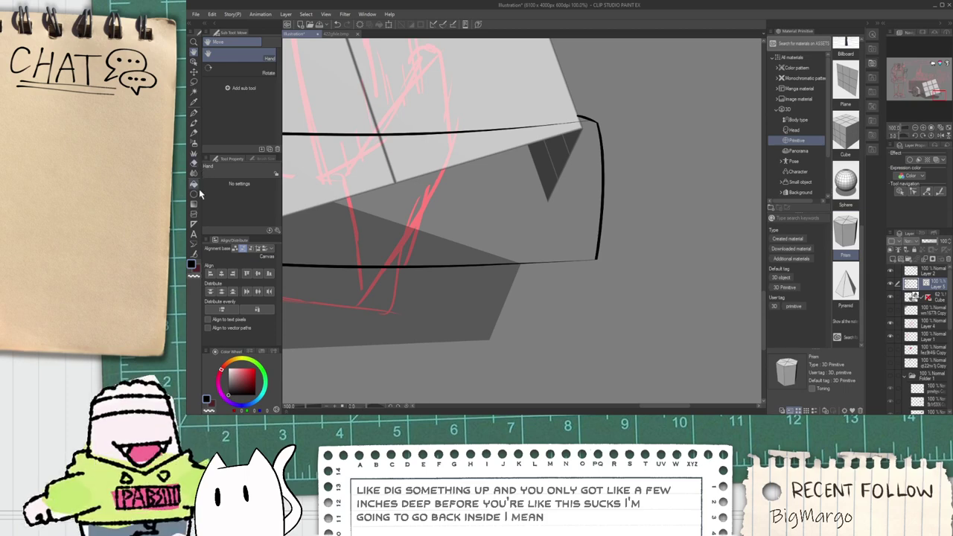
click(193, 253)
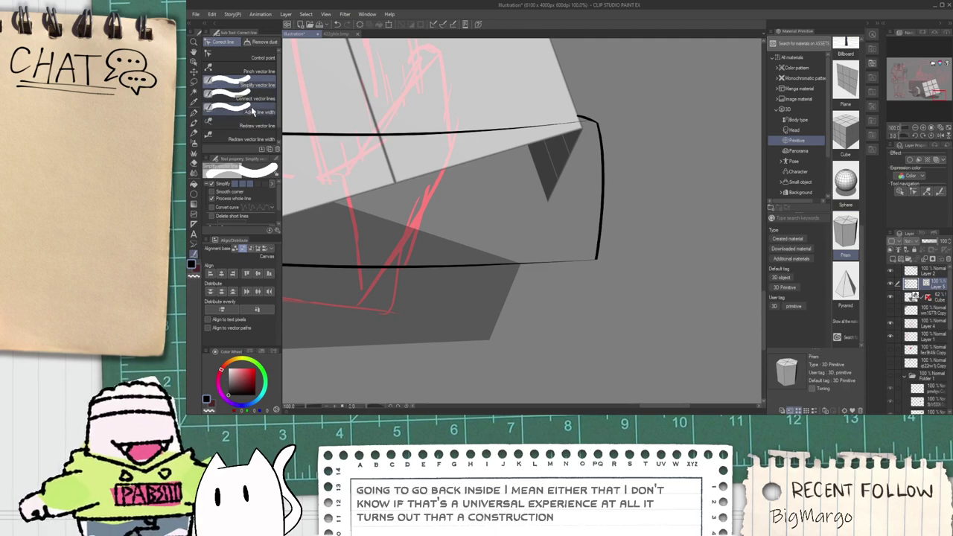
click(254, 112)
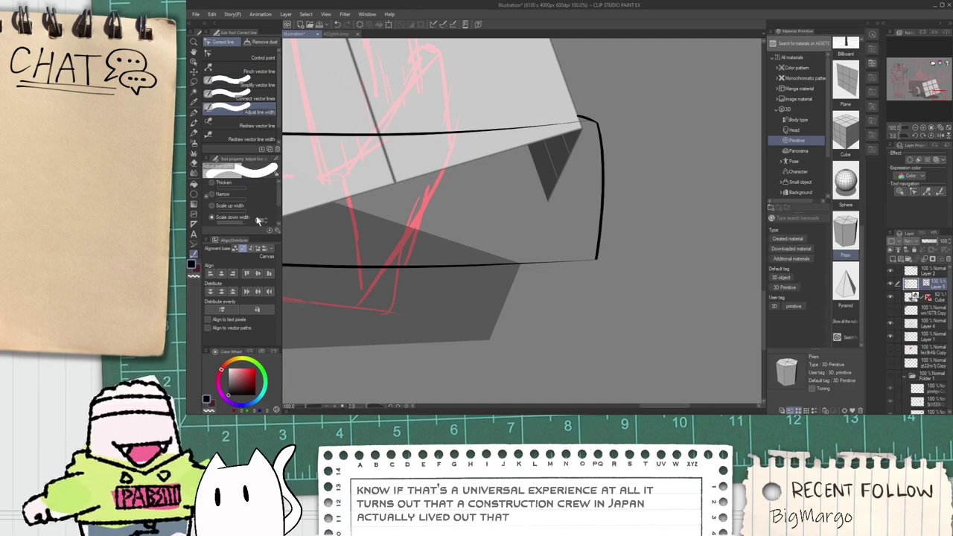
drag(280, 206, 280, 214)
scroll(558, 283, up, 3)
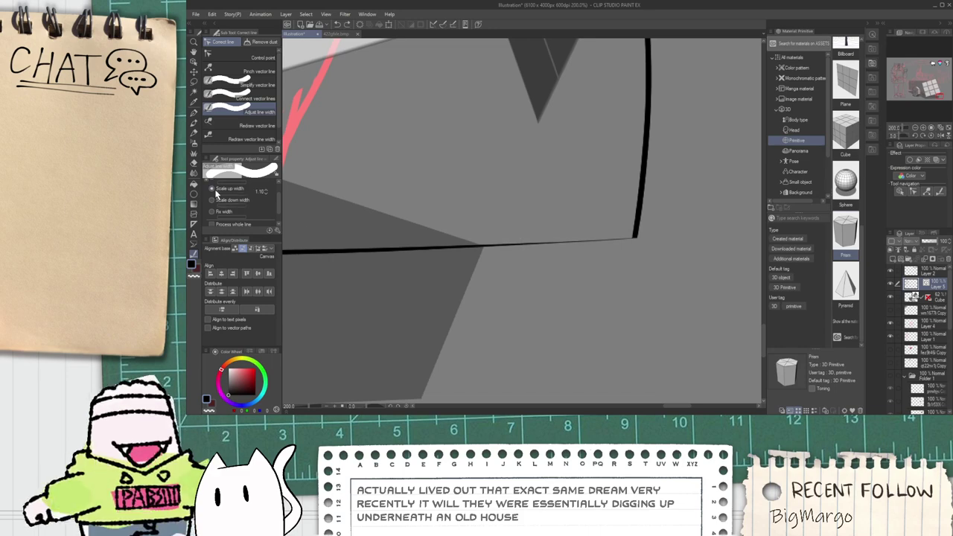
click(605, 240)
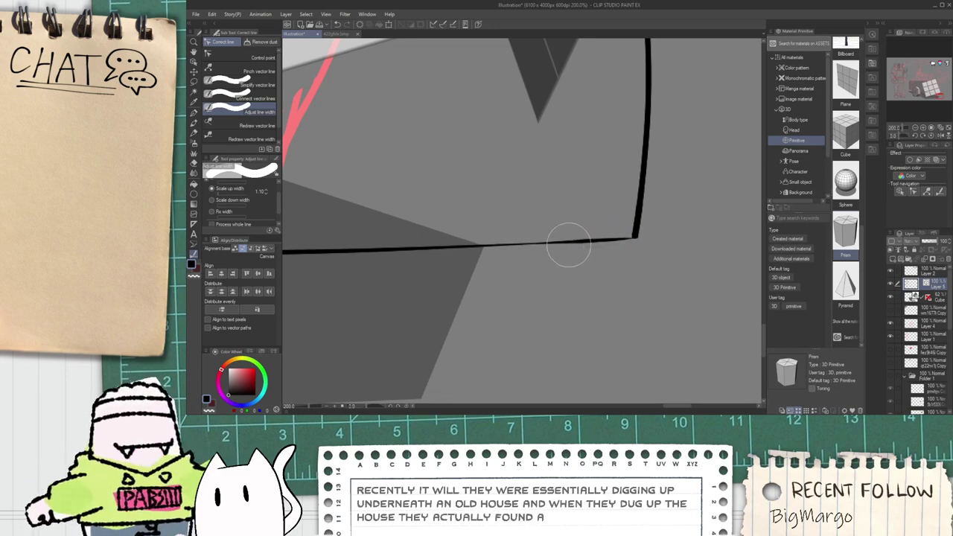
drag(492, 242, 592, 241)
scroll(532, 245, down, 3)
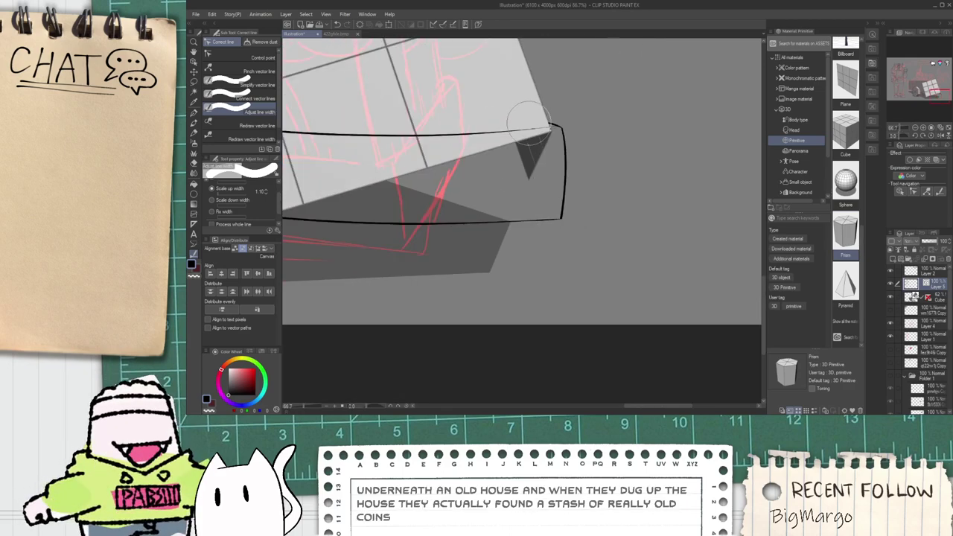
scroll(528, 119, up, 3)
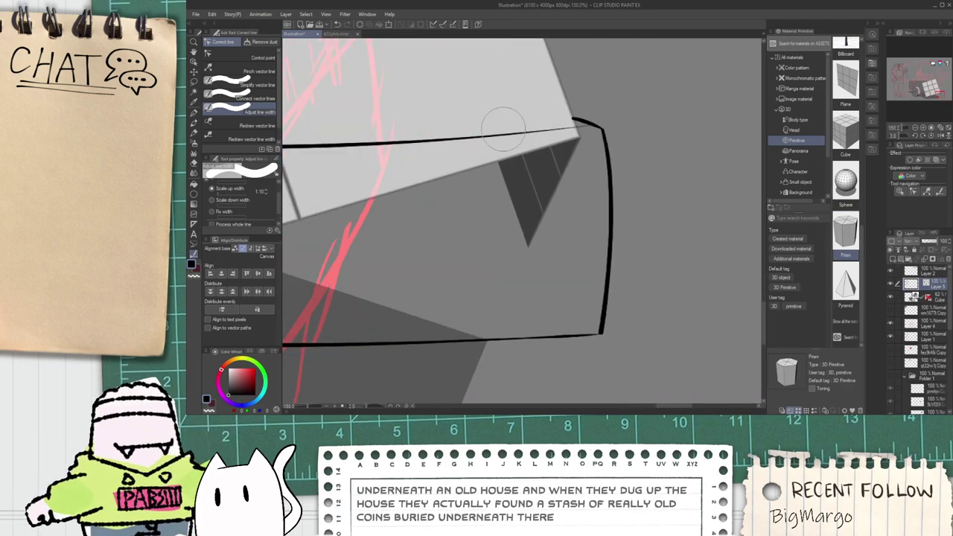
Step: Try inking a body edge line with the G-pen, running from upper cab height down to the bumper's wheel-side corner
scroll(492, 86, down, 2)
key(space)
drag(439, 112, 491, 193)
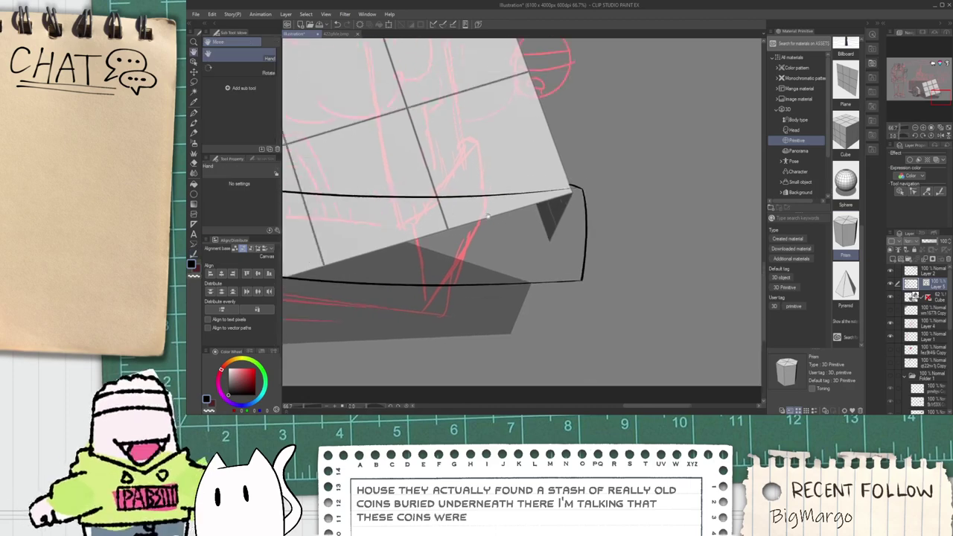
scroll(480, 201, down, 1)
drag(448, 136, 502, 271)
drag(315, 224, 445, 204)
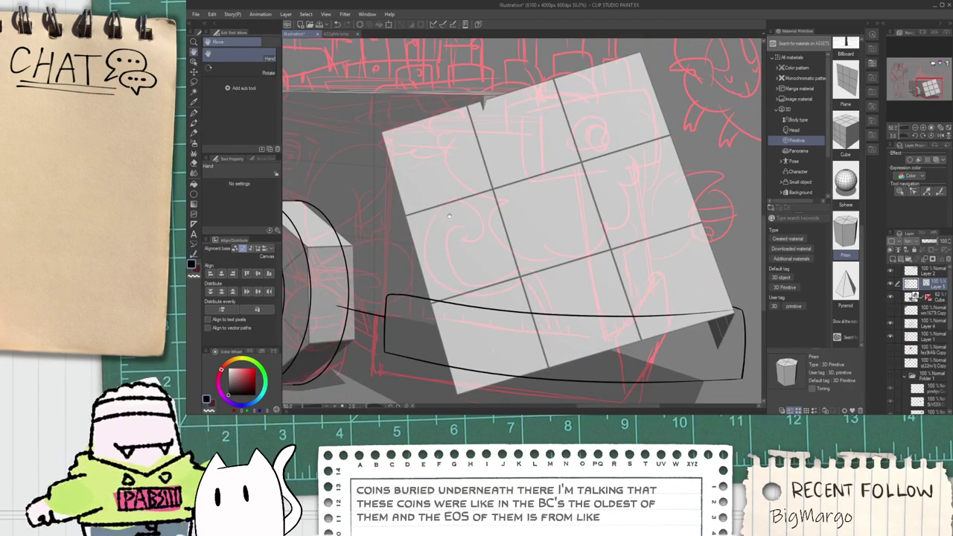
drag(399, 292, 373, 295)
key(p)
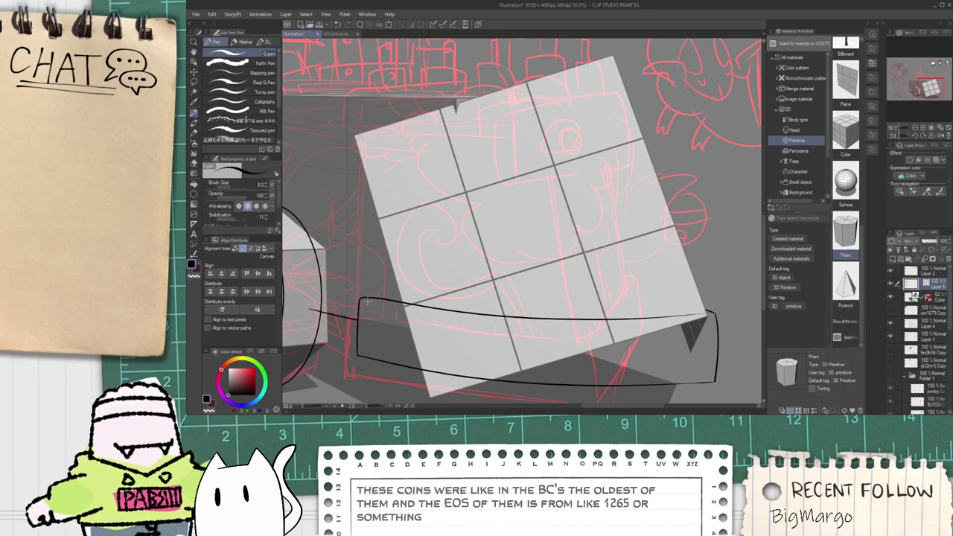
drag(366, 301, 344, 295)
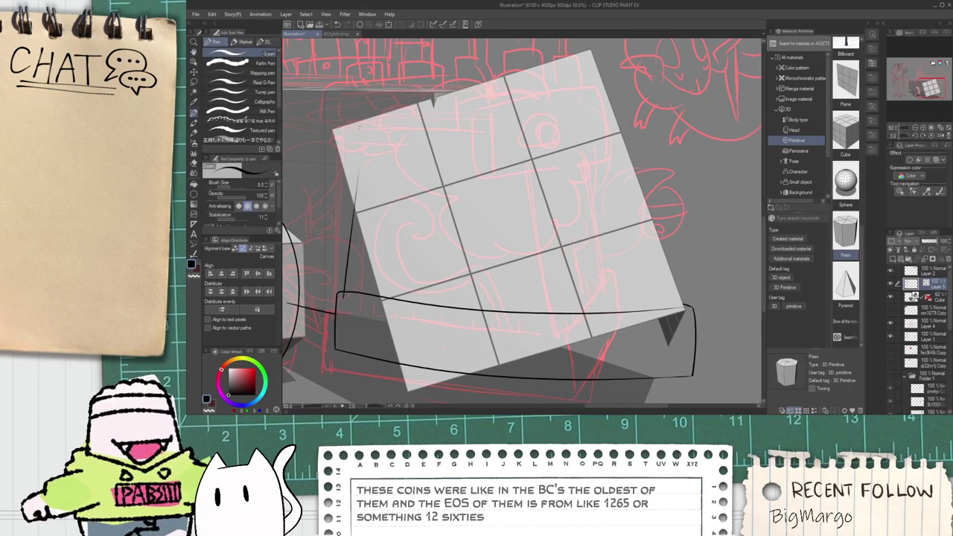
key(ctrl+z)
drag(359, 110, 342, 299)
key(ctrl+z)
drag(357, 113, 337, 292)
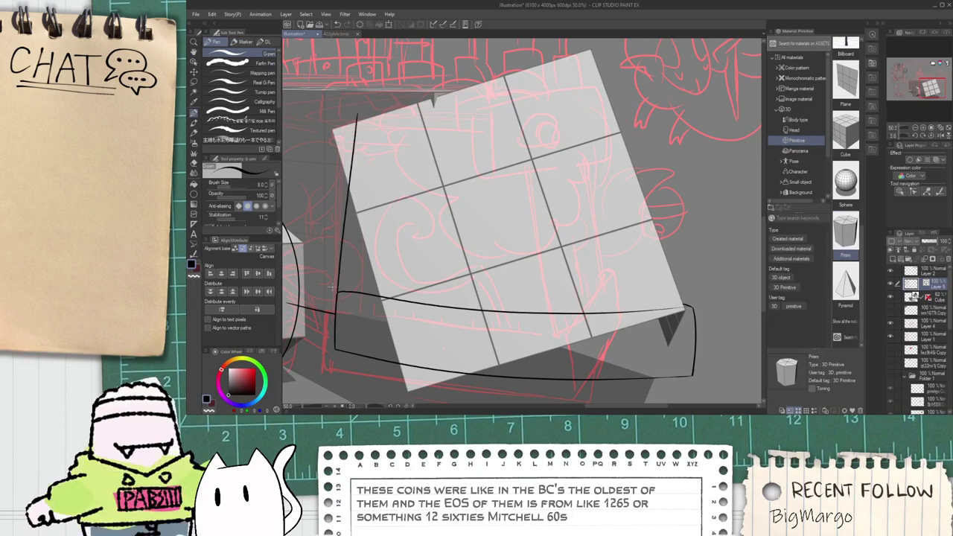
key(ctrl+z)
drag(361, 139, 345, 325)
mouse_move(531, 286)
mouse_down()
mouse_move(392, 273)
mouse_move(568, 301)
mouse_up()
key(ctrl+z)
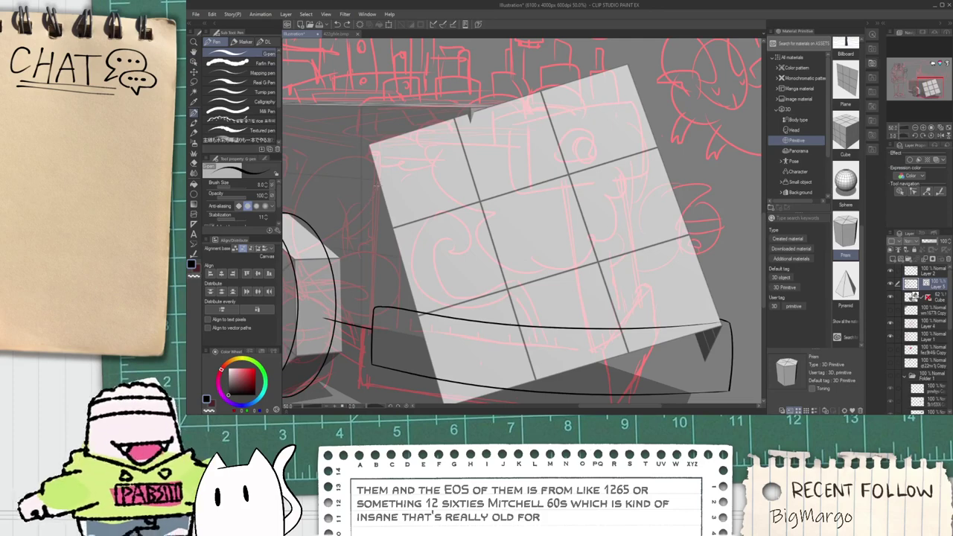
Step: Ink a straight vertical body edge down to the bumper's upper edge, just inside its wheel-side corner
drag(391, 173, 390, 306)
key(ctrl+z)
drag(384, 194, 383, 304)
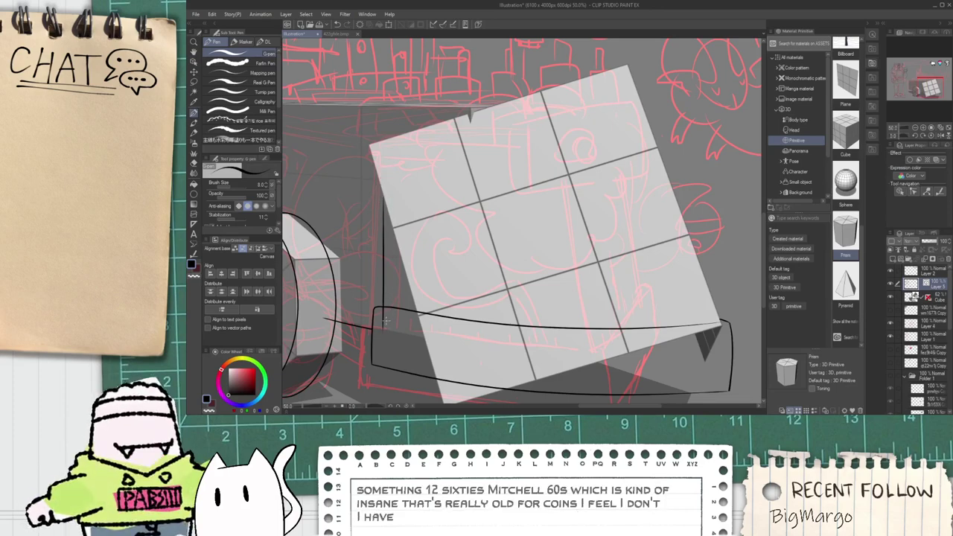
key(e)
drag(496, 274, 452, 235)
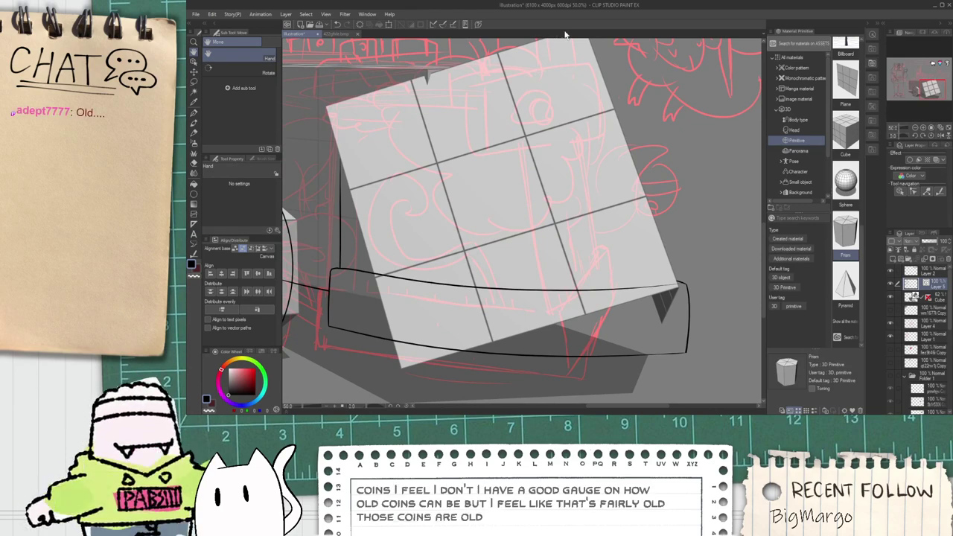
Step: Ink the truck's sloping far body edge down to the bumper's far upper corner and trim its overshoot with the Vector eraser
key(p)
drag(594, 155, 614, 202)
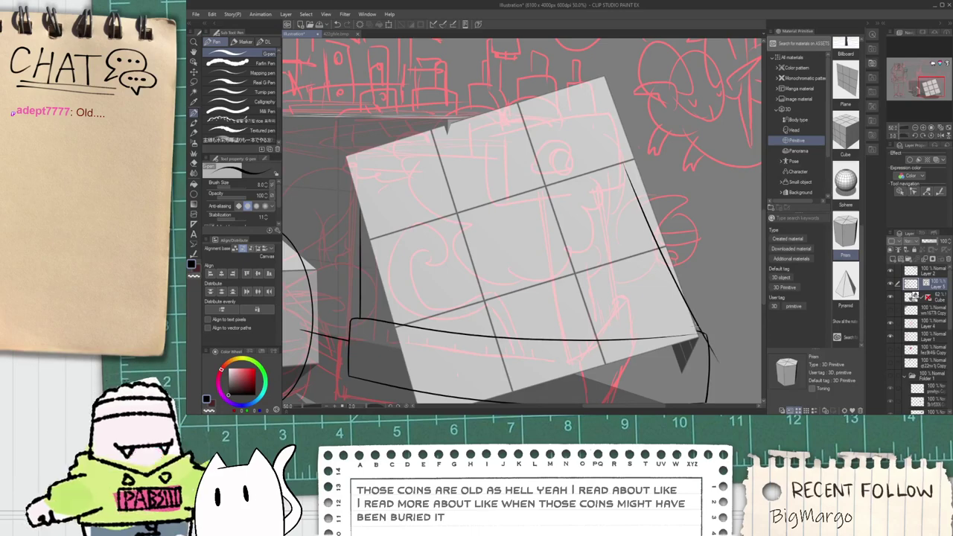
drag(630, 180, 697, 337)
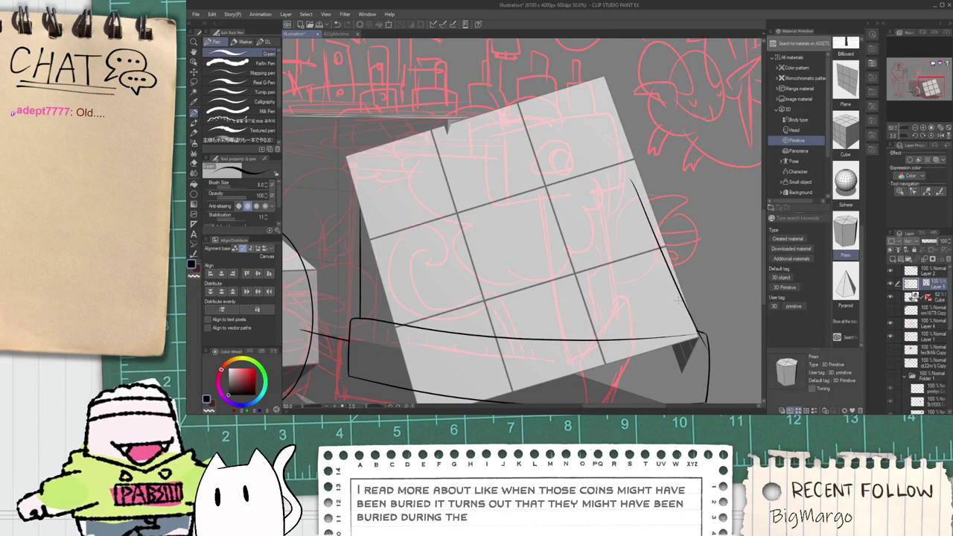
key(space)
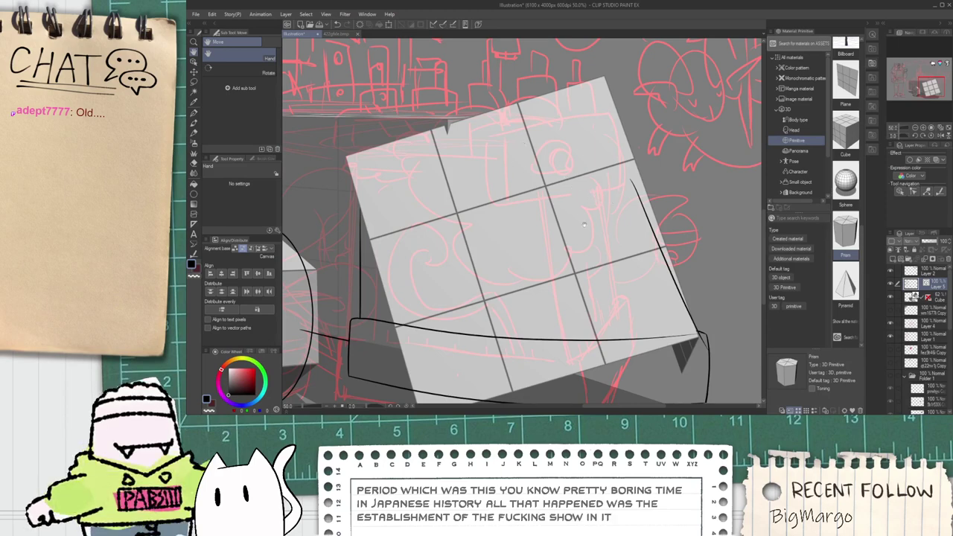
drag(584, 224, 388, 143)
scroll(503, 257, up, 4)
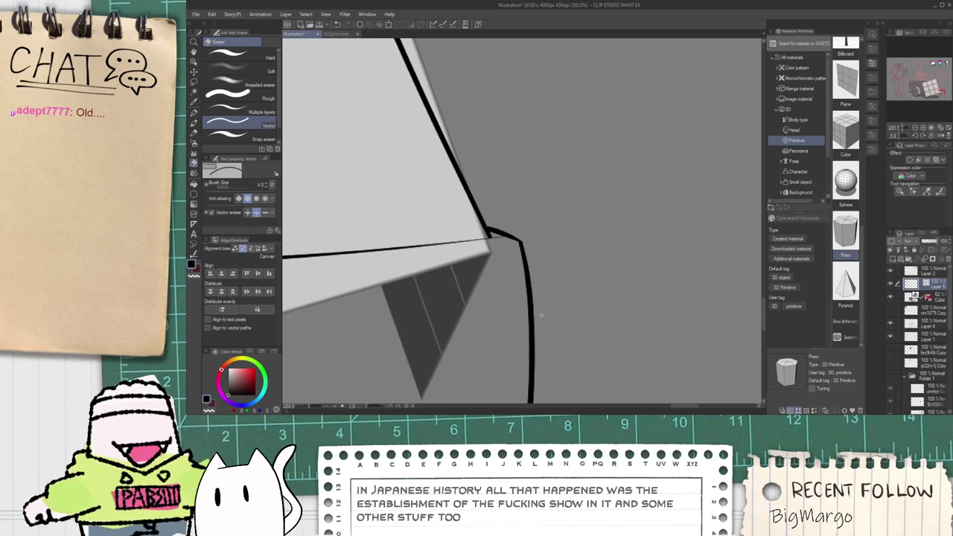
scroll(541, 315, down, 3)
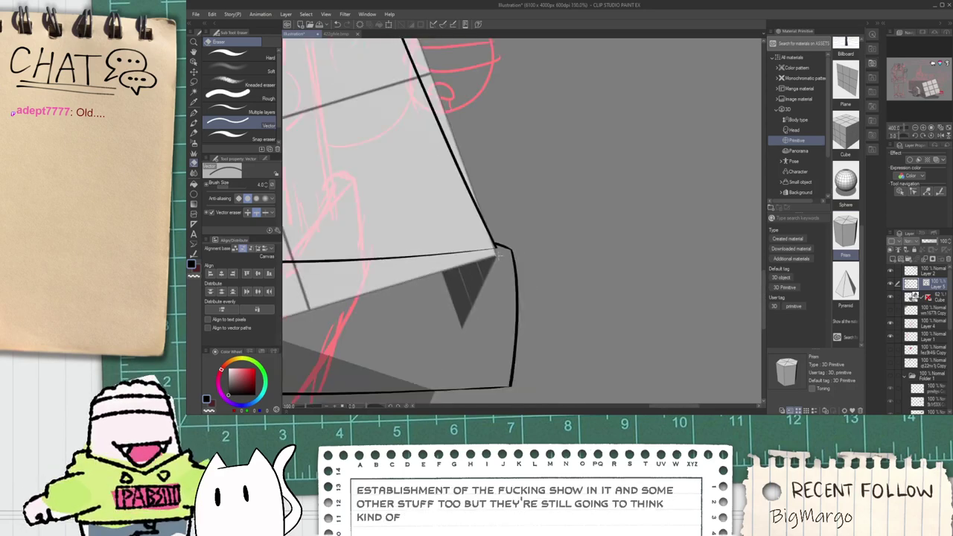
Step: Extend the sloping far body edge by moving its upper end point up to the cube's top edge with the Object tool
key(h)
scroll(498, 253, down, 6)
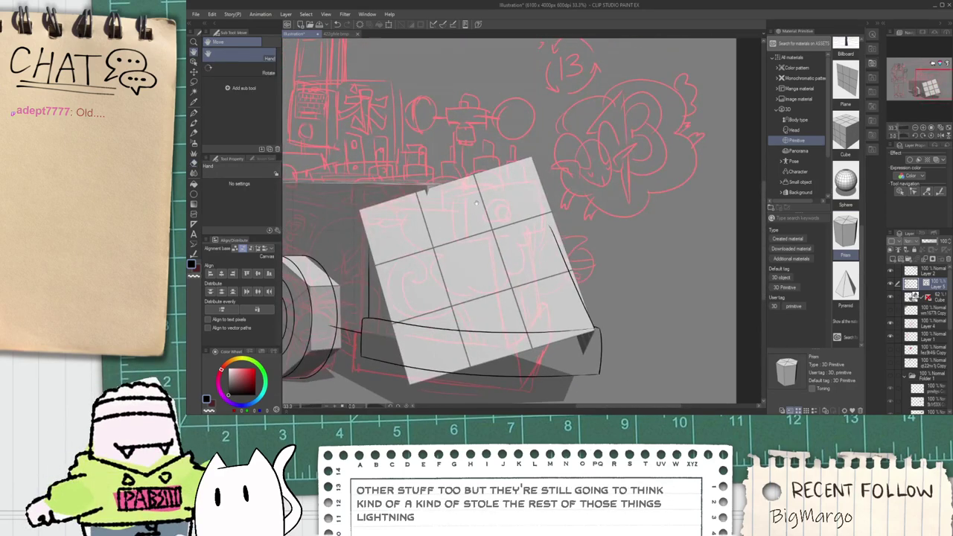
scroll(544, 238, up, 2)
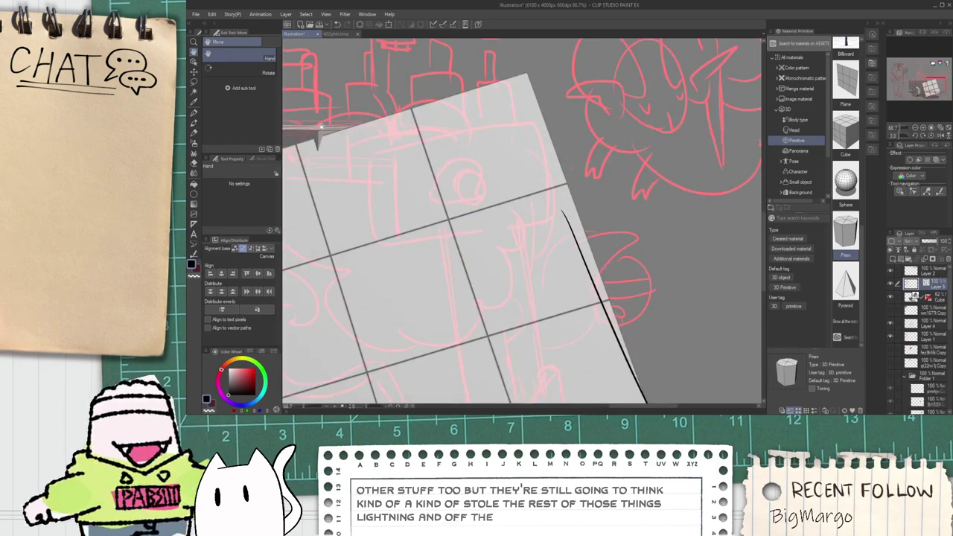
key(o)
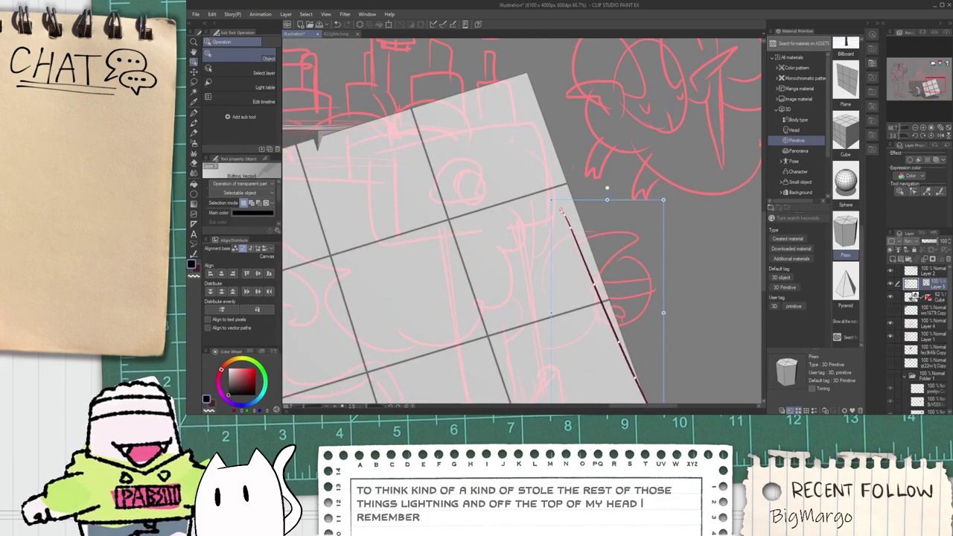
drag(562, 210, 509, 80)
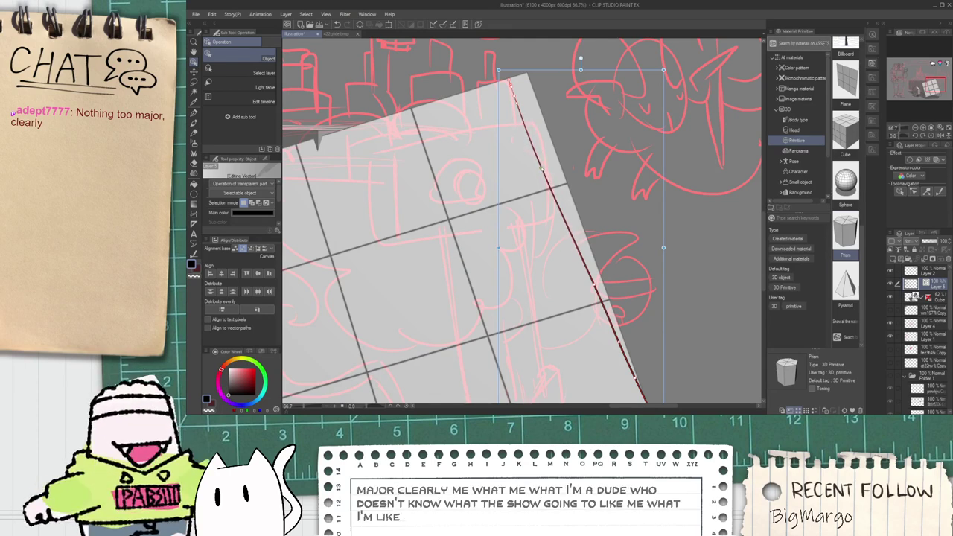
Step: Lengthen the wheel-side vertical body edge upward to the cube's upper corner and adjust its position and slant with the Object tool
scroll(539, 168, down, 1)
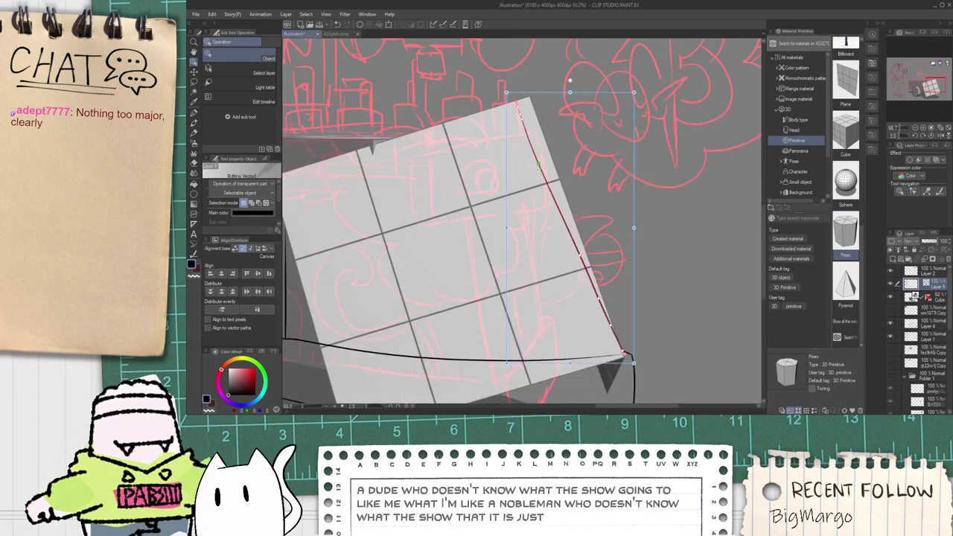
key(space)
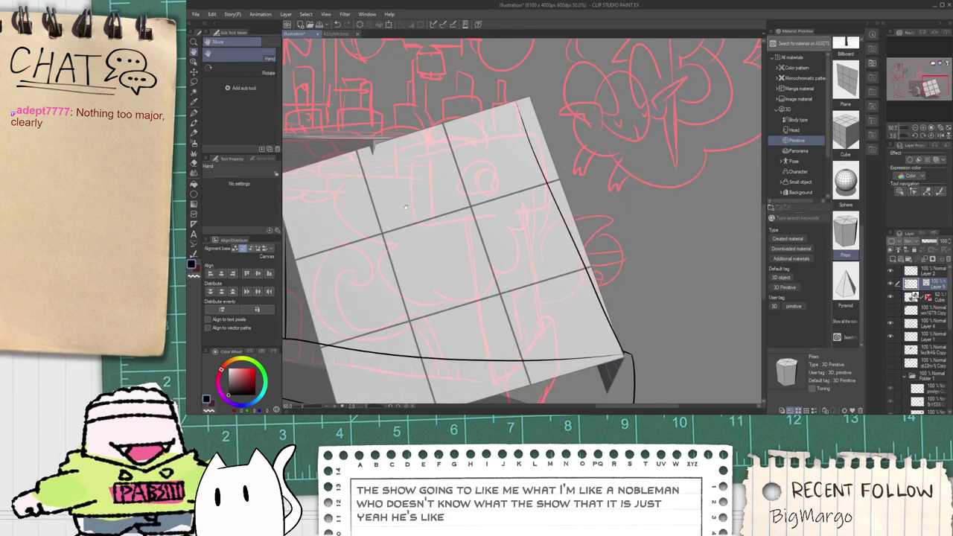
drag(446, 252, 503, 226)
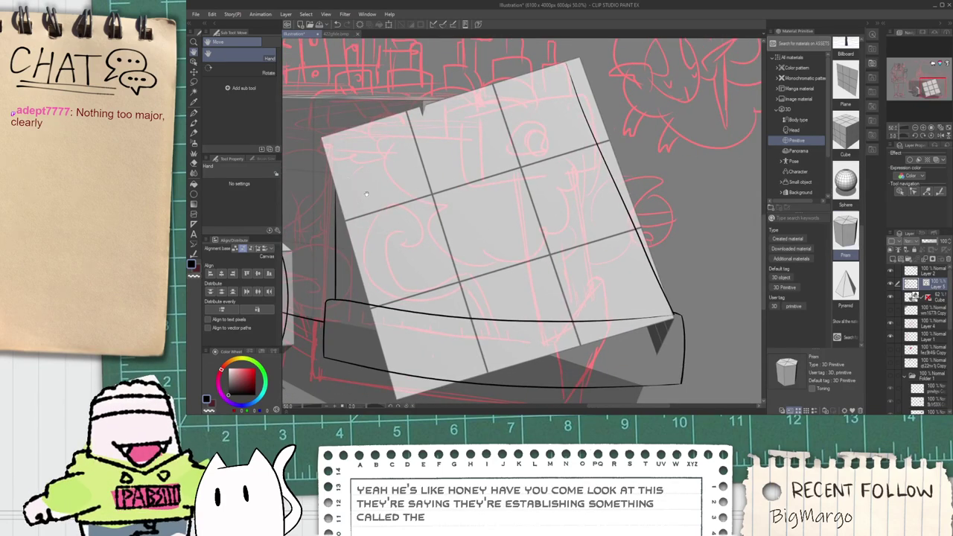
drag(385, 204, 423, 253)
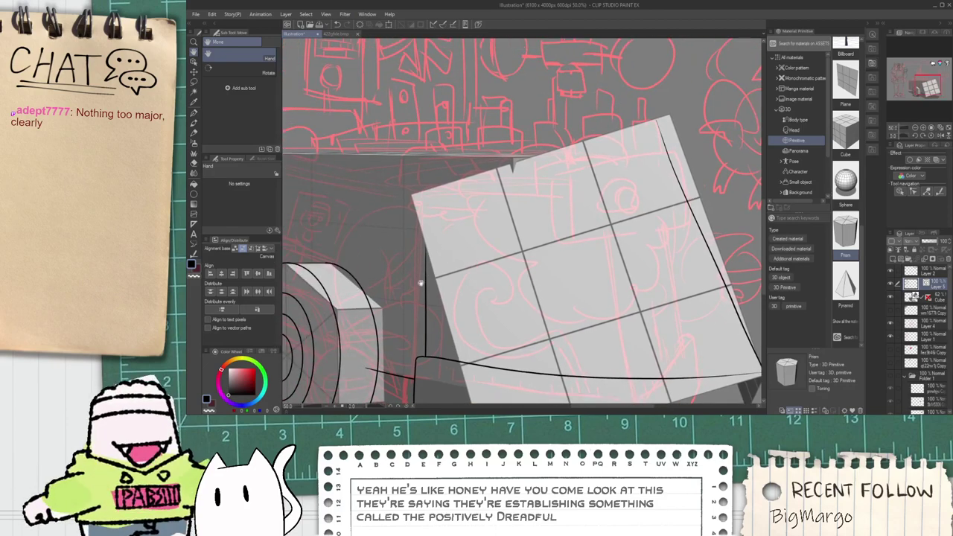
scroll(420, 283, up, 2)
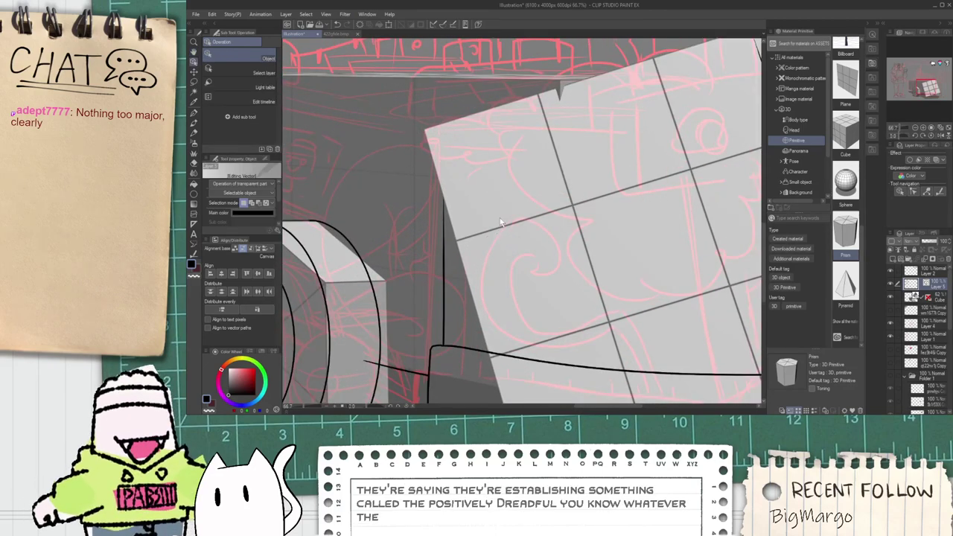
click(445, 255)
drag(455, 187, 478, 98)
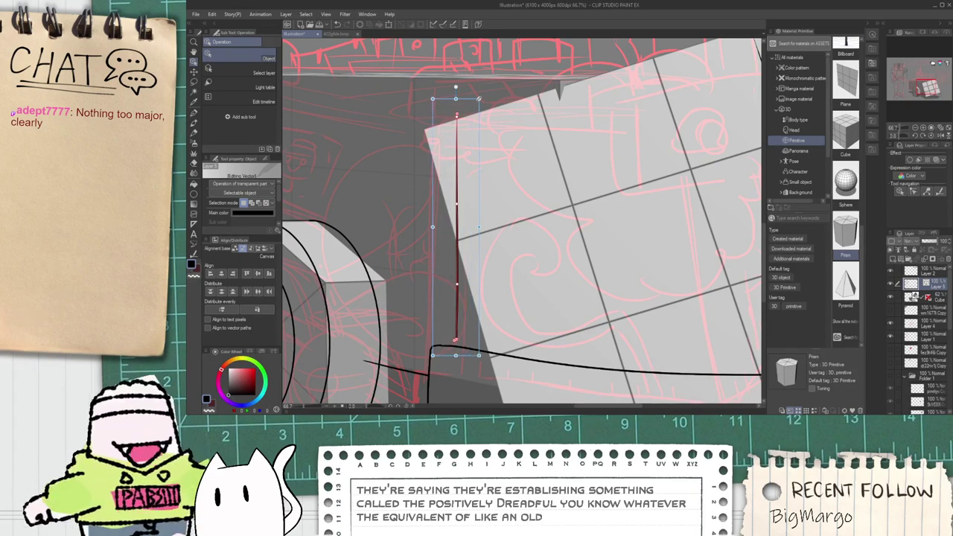
click(486, 172)
click(459, 202)
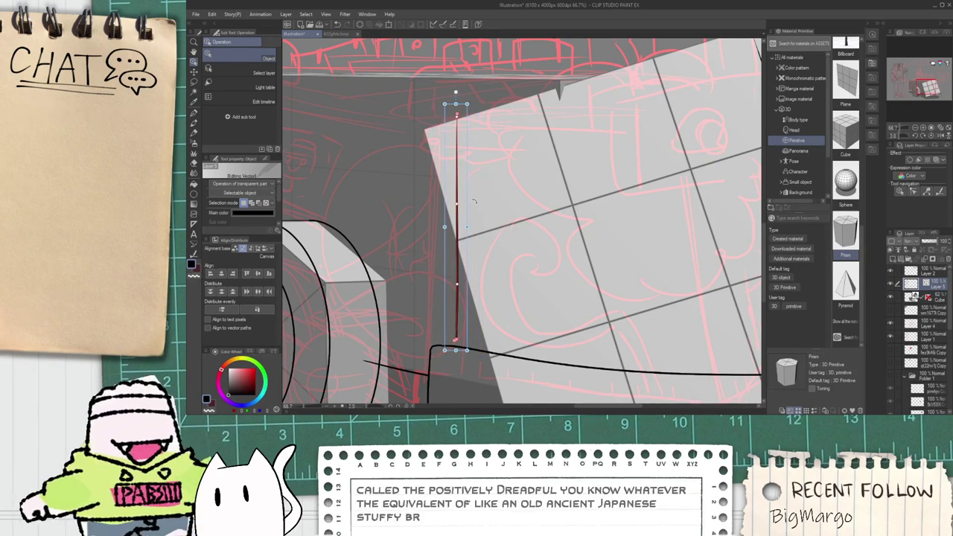
drag(470, 198, 454, 210)
click(483, 192)
scroll(441, 353, up, 1)
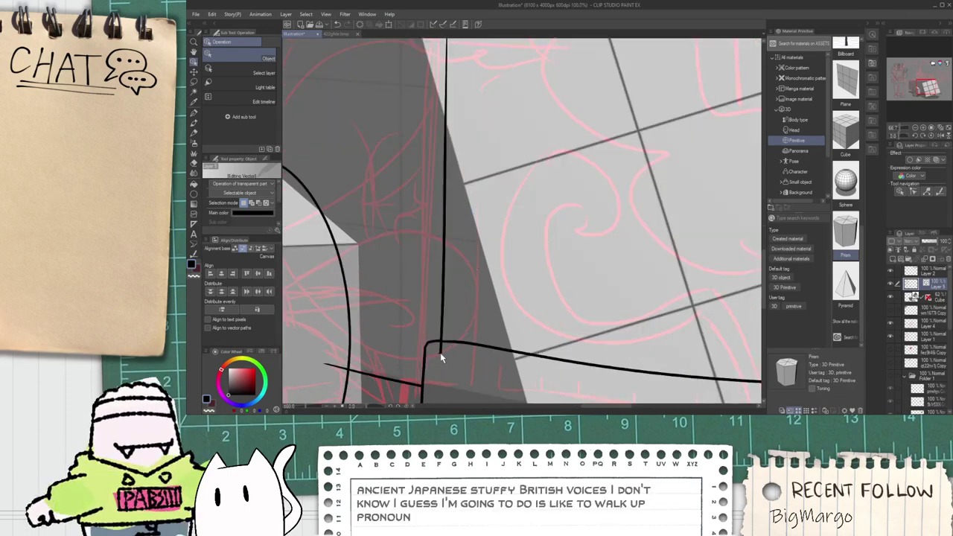
Step: Erase the end of the wheel-side vertical edge that overshoots the bumper's upper edge
key(e)
click(440, 352)
scroll(453, 341, down, 3)
key(space)
drag(400, 216, 402, 204)
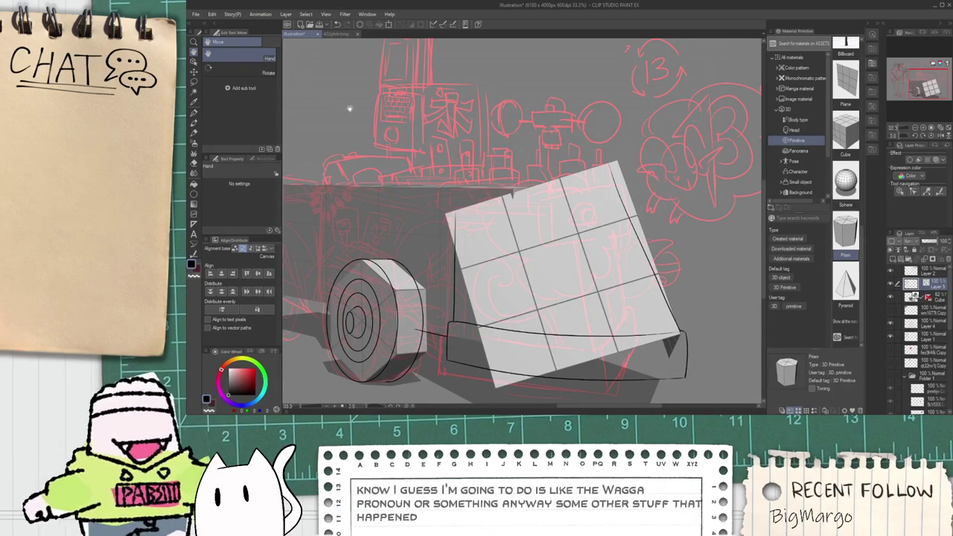
Step: Erase the part of the short body line that overlaps the wheel's tread, keeping it between wheel and bumper
drag(411, 179, 357, 166)
scroll(385, 185, up, 2)
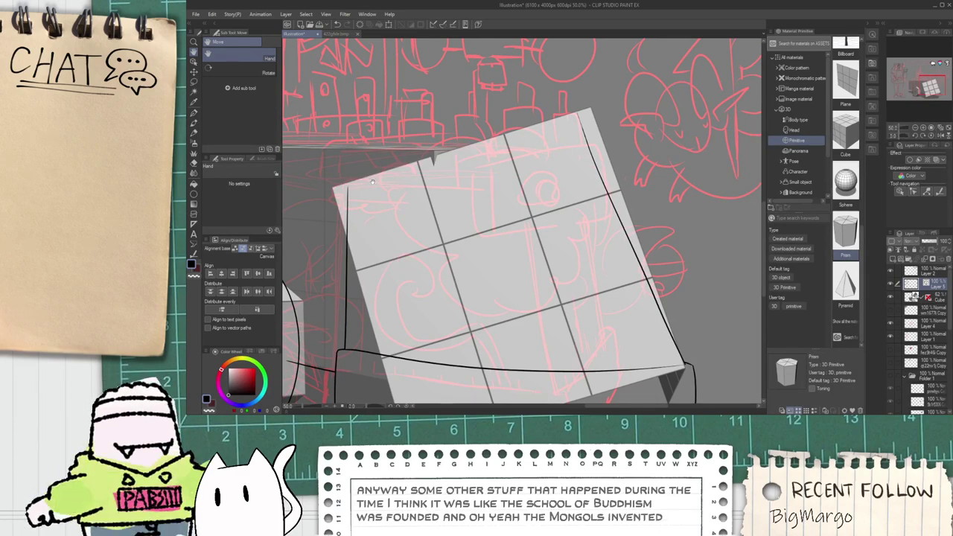
key(p)
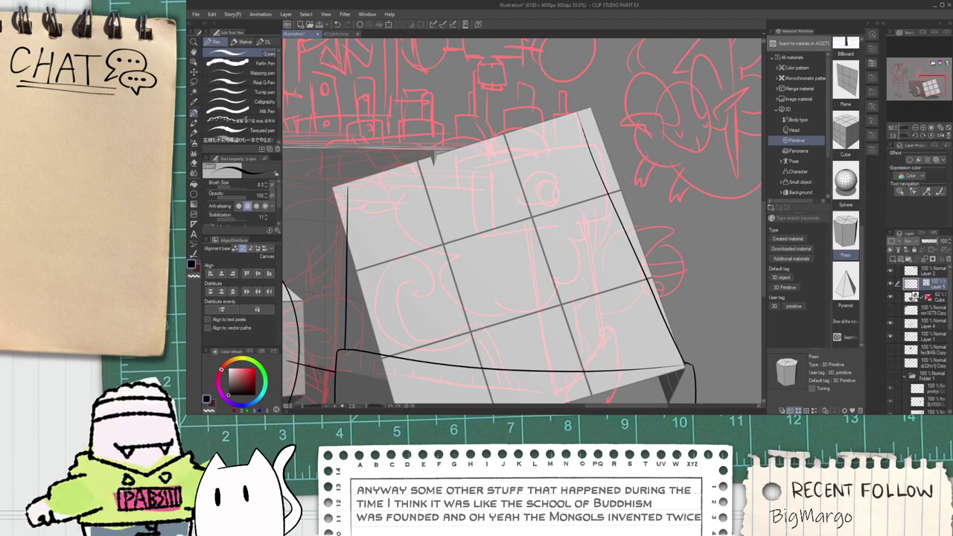
key(space)
drag(356, 193, 379, 180)
drag(457, 155, 401, 163)
scroll(410, 159, down, 2)
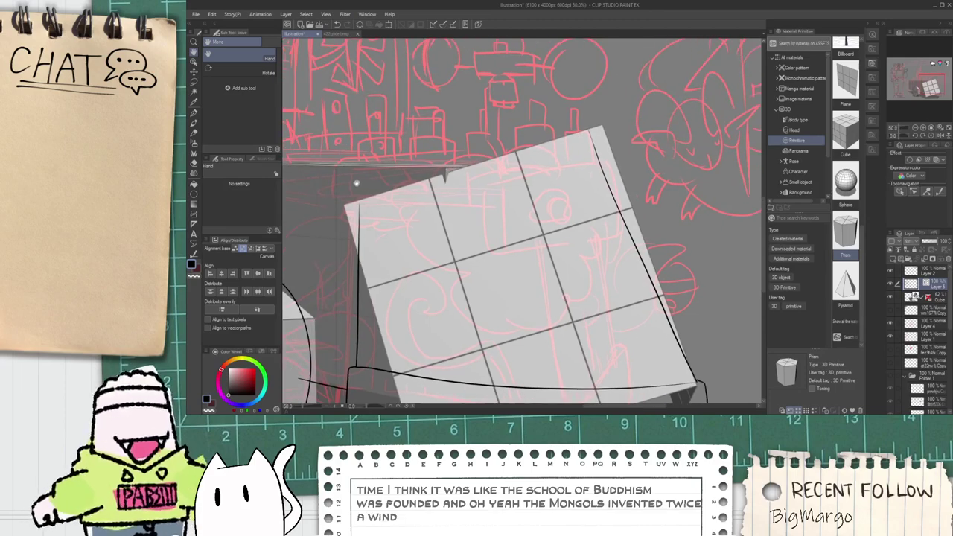
drag(310, 167, 419, 190)
scroll(432, 257, up, 3)
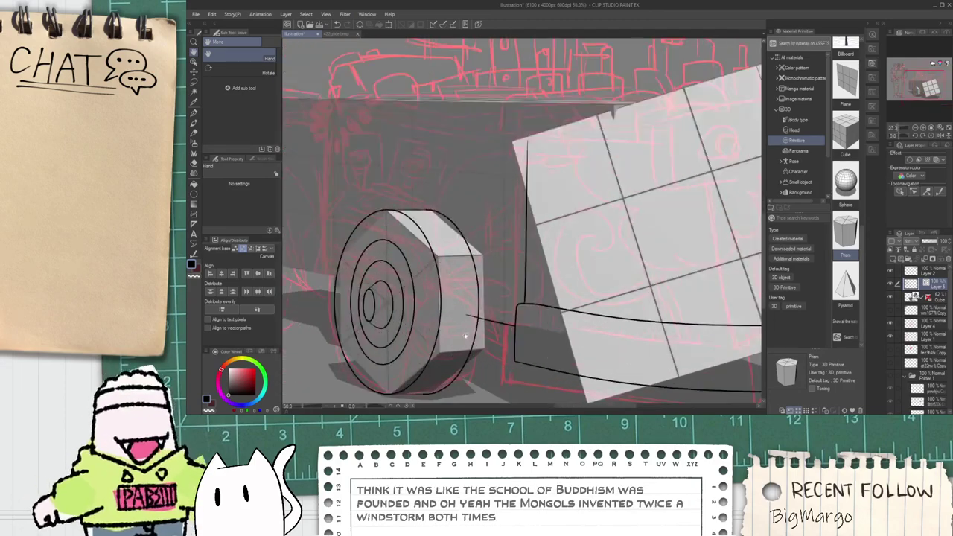
key(e)
scroll(462, 303, down, 1)
key(space)
drag(463, 303, 450, 319)
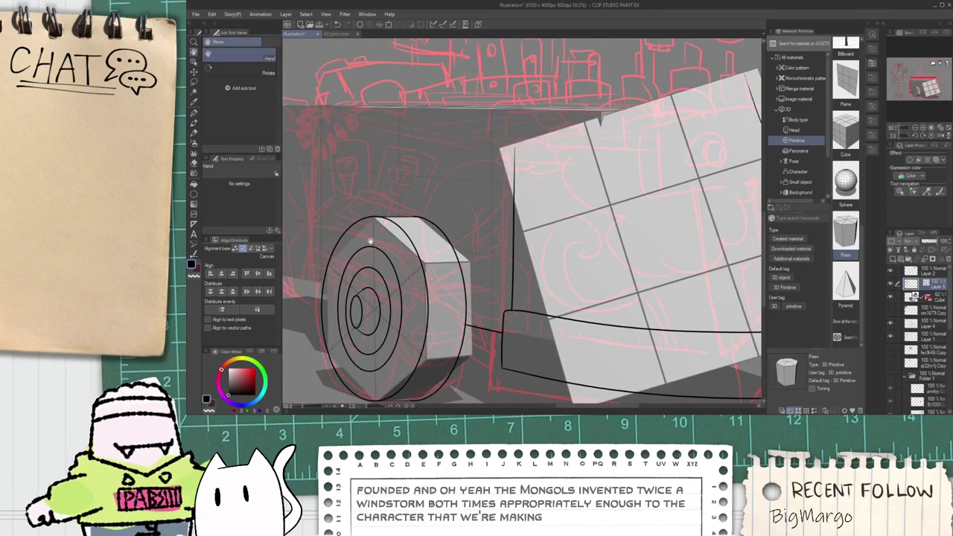
Step: Ink a large oval curve looping from the wheel's tread across the vertical body edge, and a smaller hooked curve inside it
scroll(370, 238, up, 1)
drag(488, 193, 402, 204)
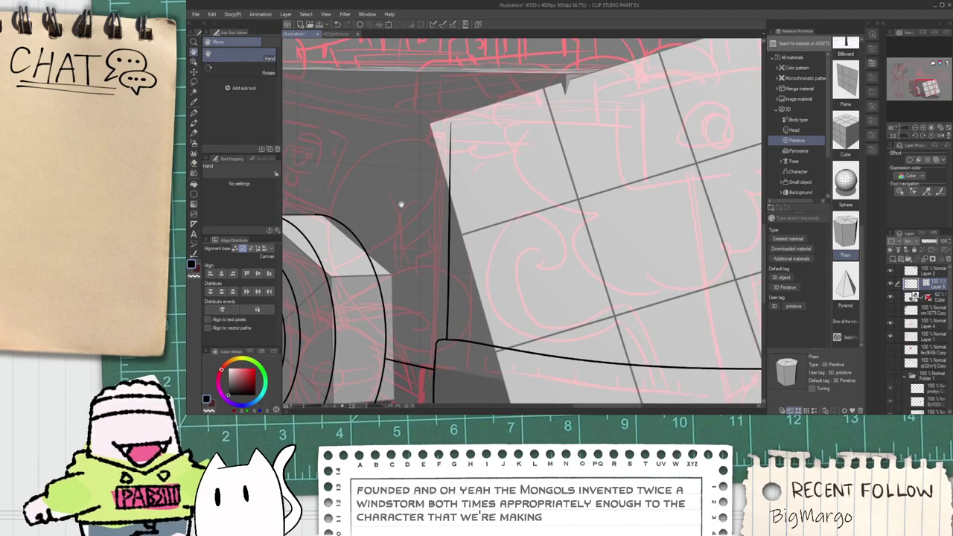
scroll(406, 200, down, 1)
scroll(400, 203, up, 1)
scroll(413, 206, up, 3)
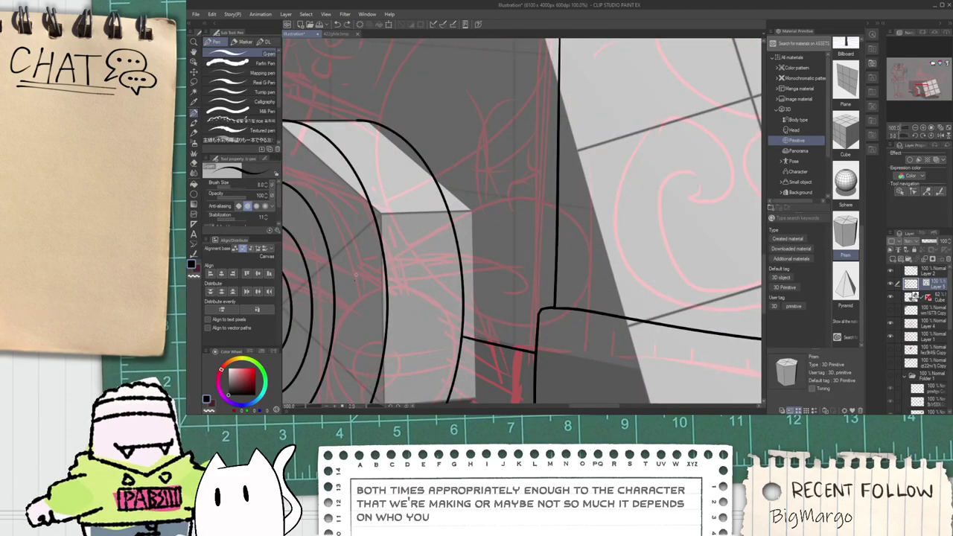
drag(357, 279, 466, 320)
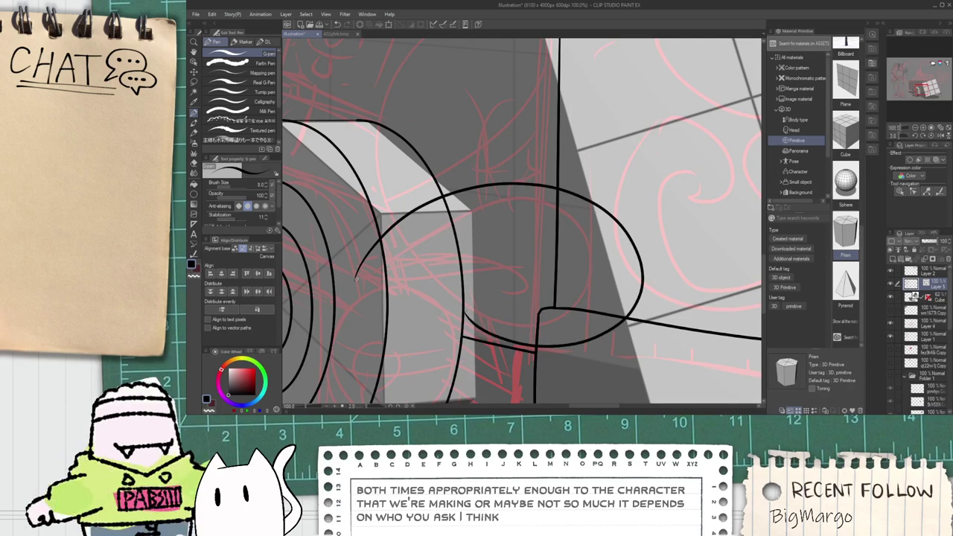
mouse_move(356, 279)
mouse_down()
mouse_move(507, 262)
mouse_move(560, 324)
mouse_up()
key(ctrl+z)
mouse_move(349, 276)
mouse_down()
mouse_move(493, 259)
mouse_move(491, 292)
mouse_up()
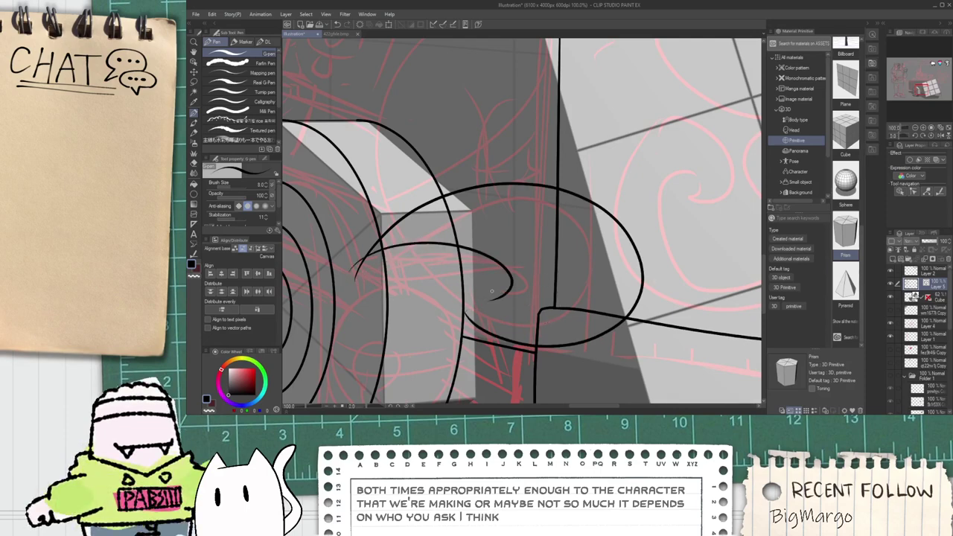
Step: Erase the crossing curve ends at the oval's pointed tip and the tread, body edge and bumper lines that overlap the oval
key(e)
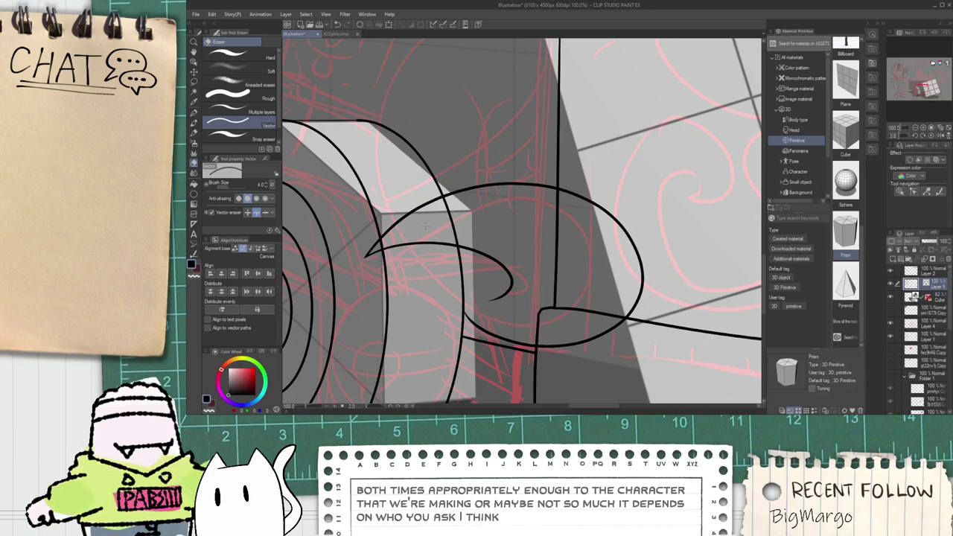
scroll(424, 228, up, 2)
click(622, 335)
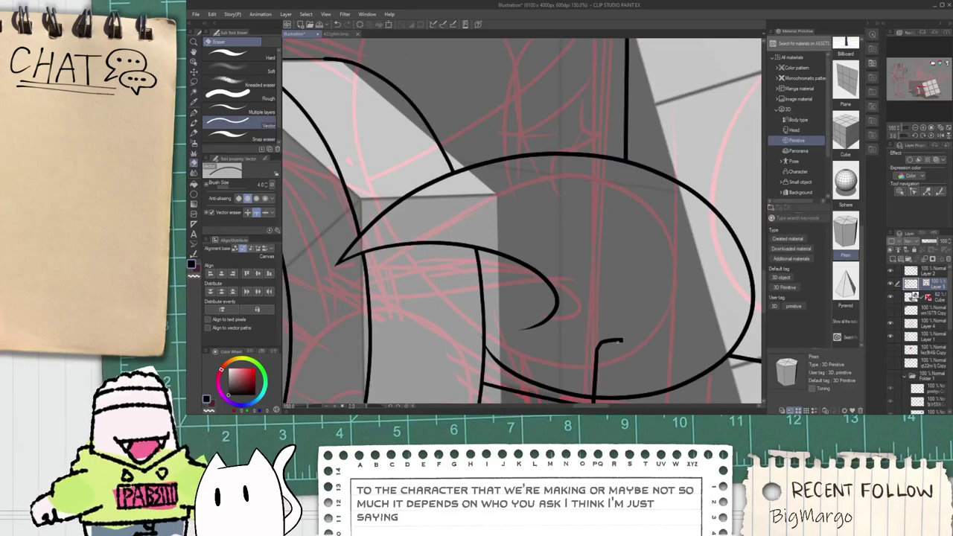
drag(622, 340, 594, 348)
scroll(594, 331, down, 2)
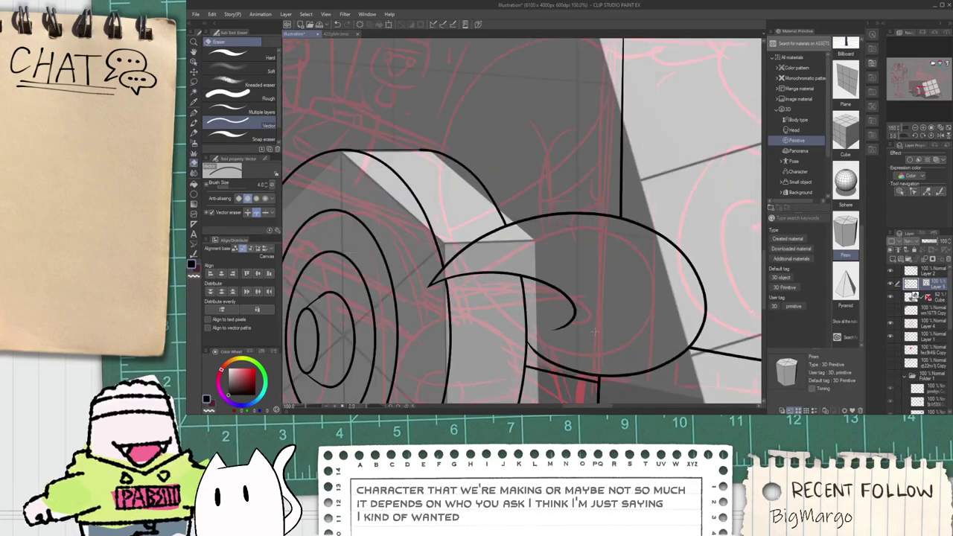
drag(519, 261, 457, 291)
scroll(467, 374, up, 1)
scroll(430, 325, down, 1)
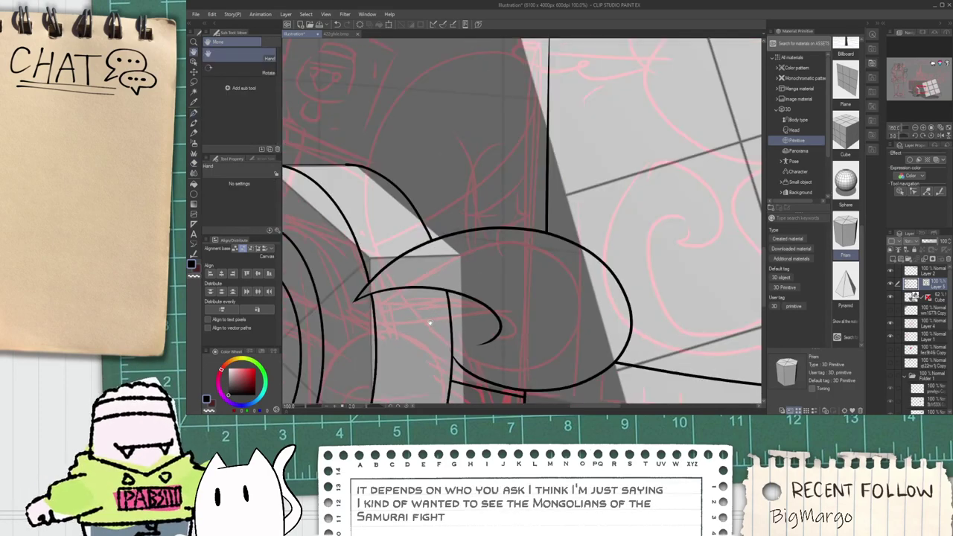
Step: Ink a tall arc rising from the oval's lower outline behind the wheel and curving toward the vertical body edge
drag(430, 324, 398, 297)
drag(420, 332, 367, 93)
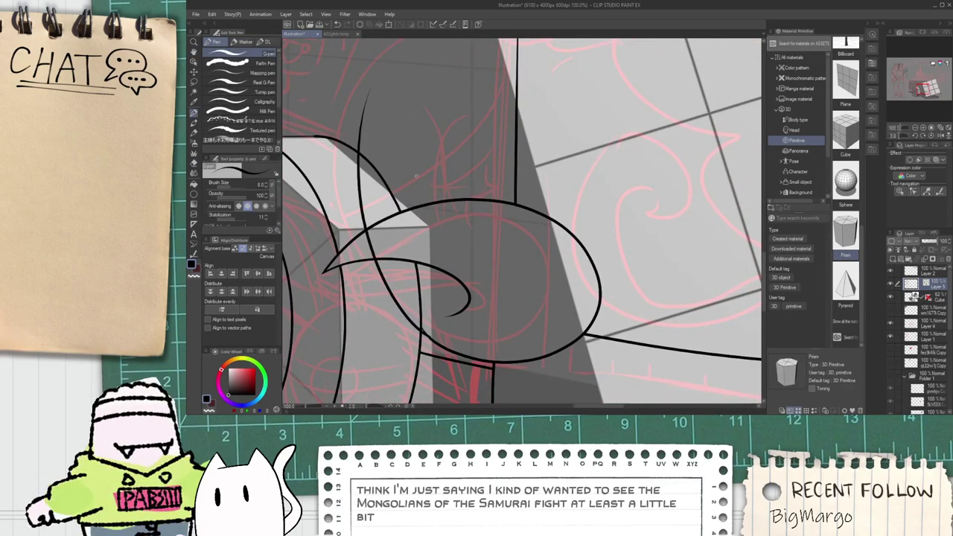
key(ctrl+z)
drag(420, 330, 440, 70)
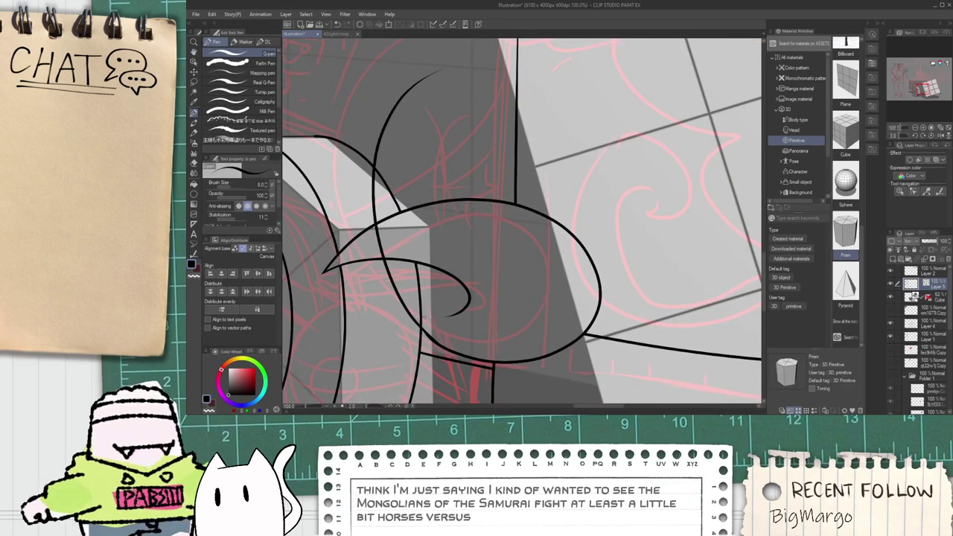
Step: Stretch, tilt and reposition the tall arc with the Object tool so it bulges wider behind the wheel
key(space)
scroll(353, 236, down, 2)
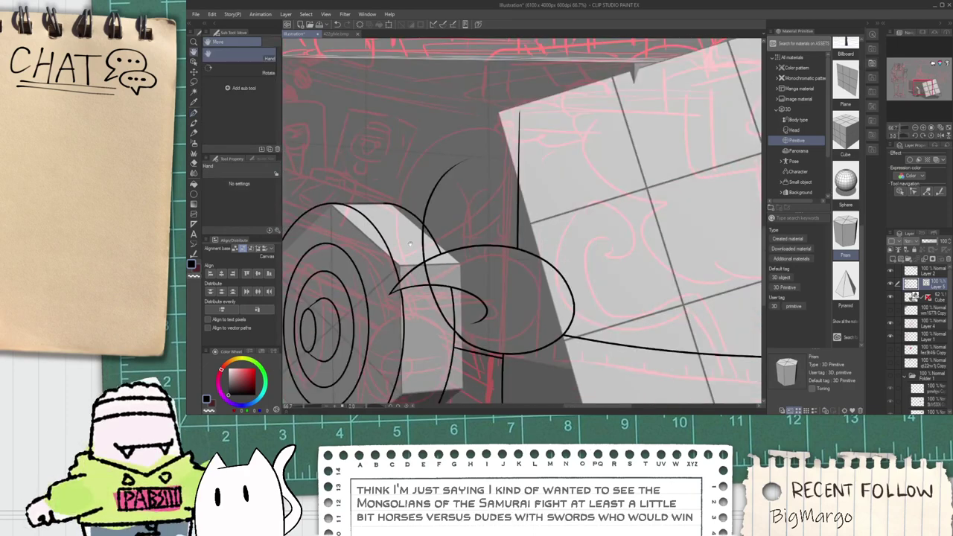
key(o)
click(424, 206)
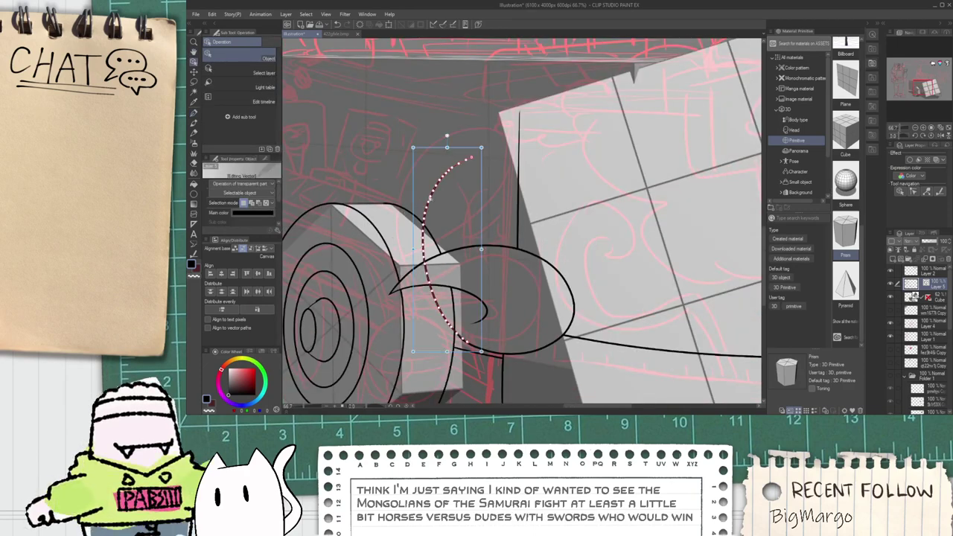
drag(481, 149, 512, 125)
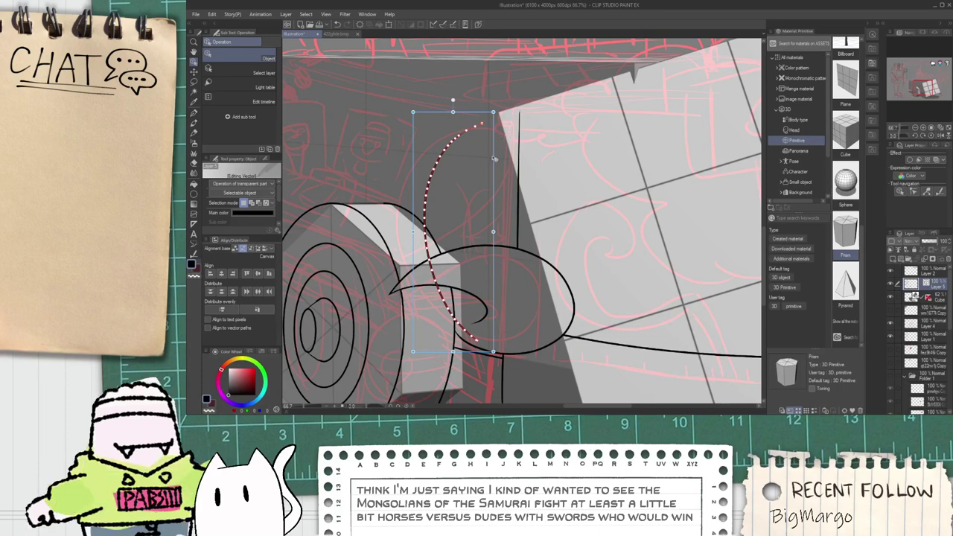
mouse_move(494, 232)
mouse_down()
mouse_move(523, 218)
mouse_move(509, 230)
mouse_up()
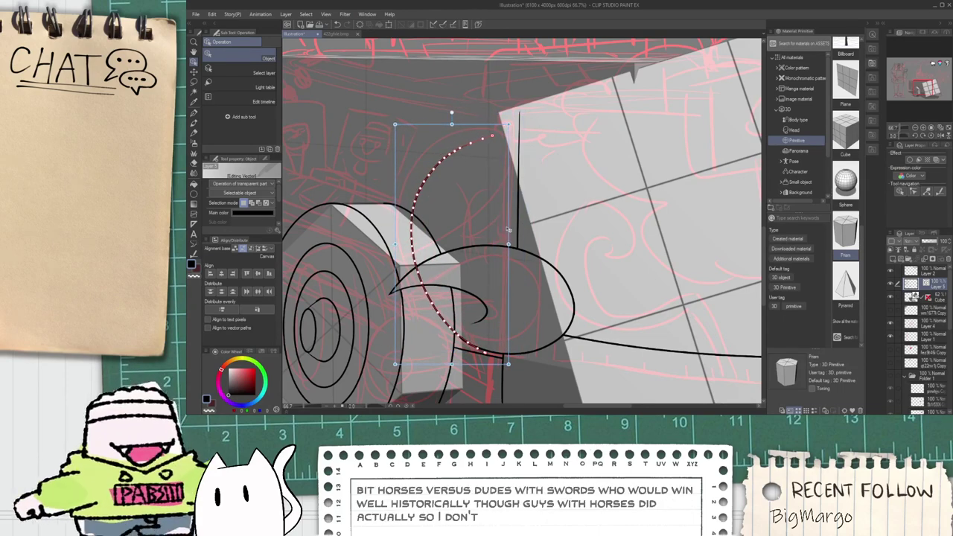
click(524, 228)
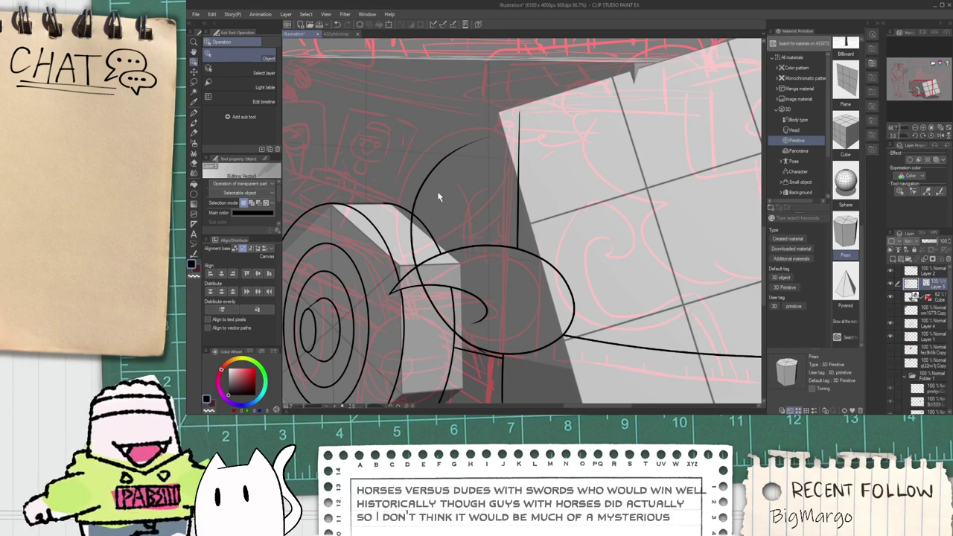
Step: Erase the tall arc between the oval's upper outline and the hooked curve, plus the tread line piece inside the oval
scroll(484, 357, up, 4)
key(e)
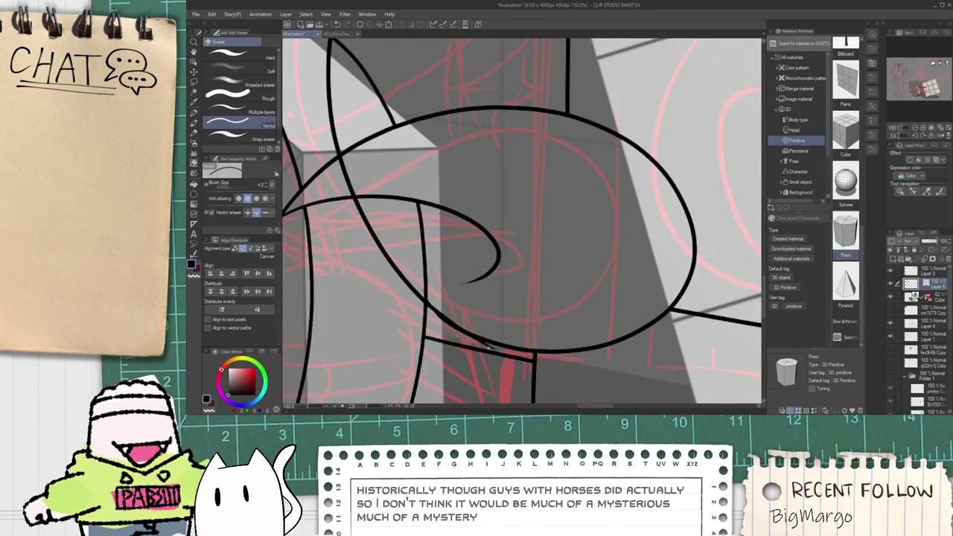
click(426, 299)
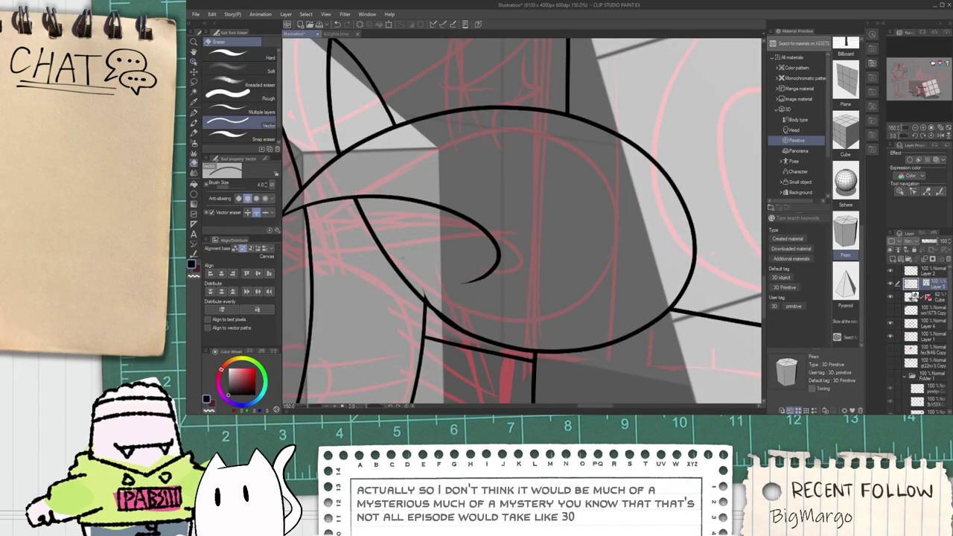
scroll(425, 293, down, 2)
drag(403, 207, 402, 260)
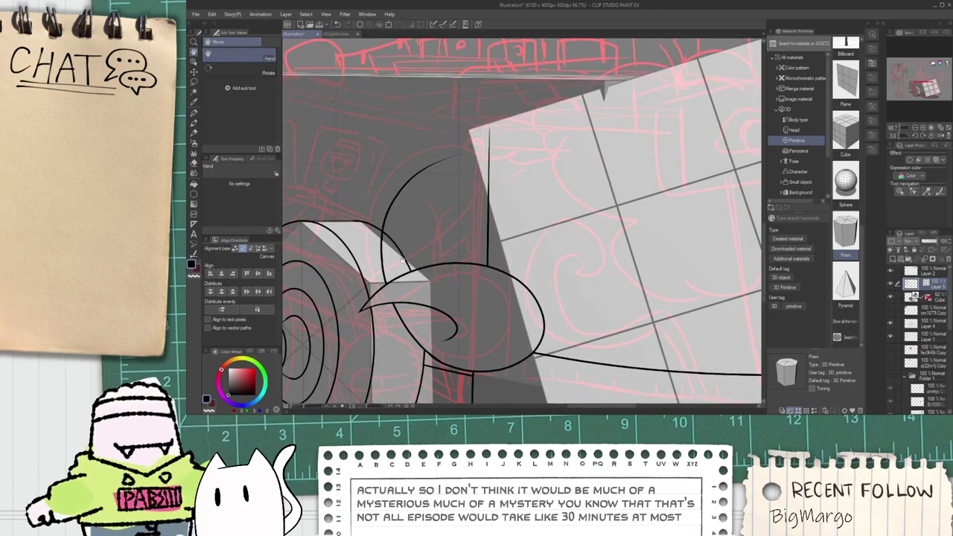
Step: Extend the tall arc with a rounder G-pen stroke that continues over to the vertical body edge
scroll(389, 242, up, 2)
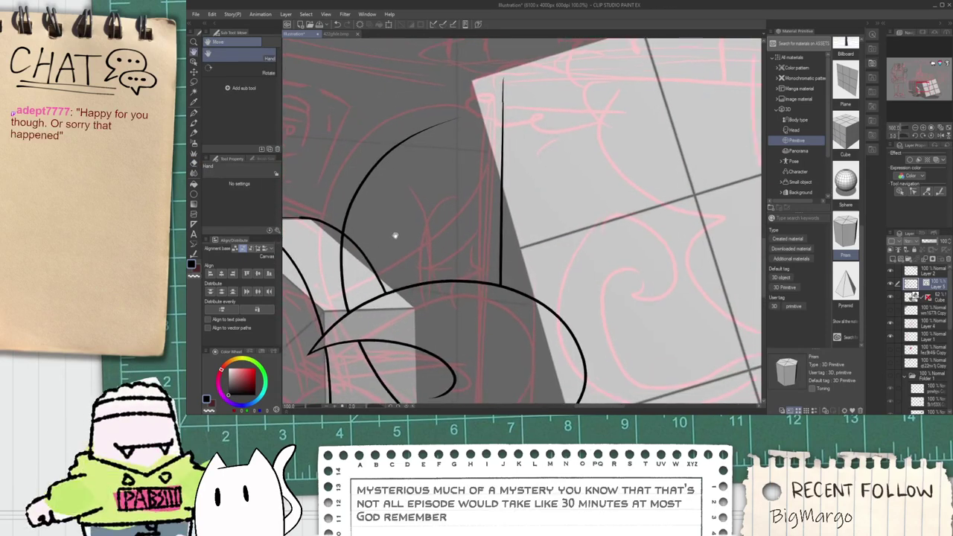
key(p)
scroll(438, 169, up, 3)
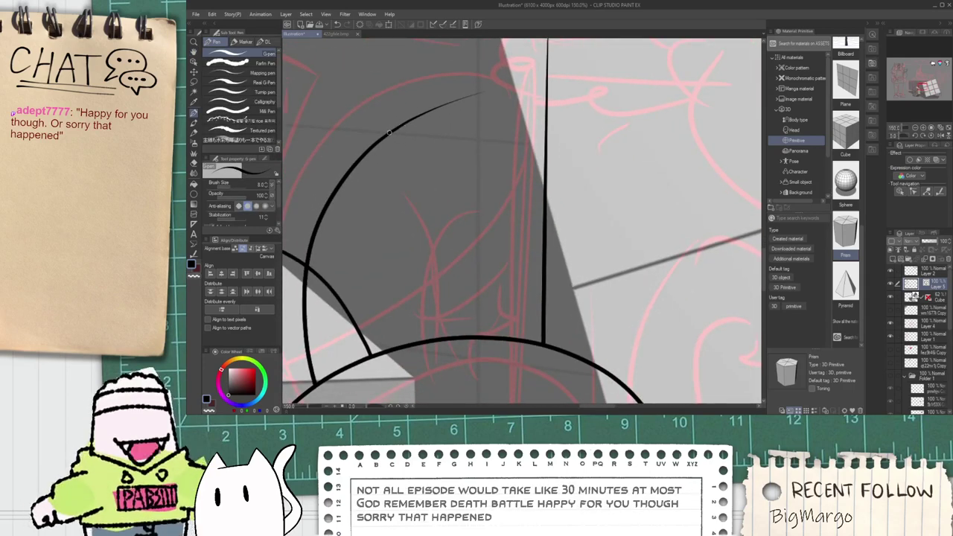
scroll(392, 128, down, 1)
drag(430, 165, 424, 190)
scroll(384, 139, up, 1)
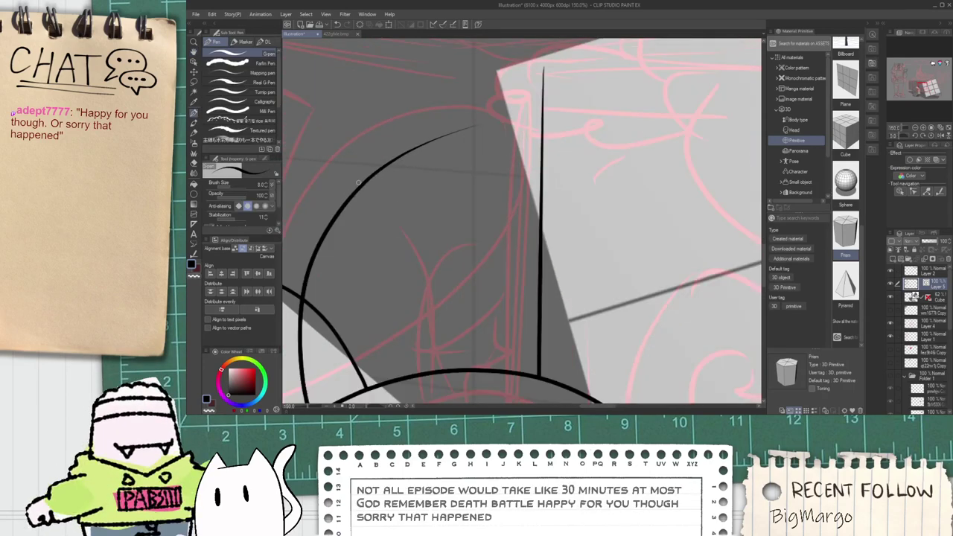
drag(359, 178, 536, 320)
key(ctrl+z)
scroll(352, 179, down, 1)
drag(368, 173, 347, 156)
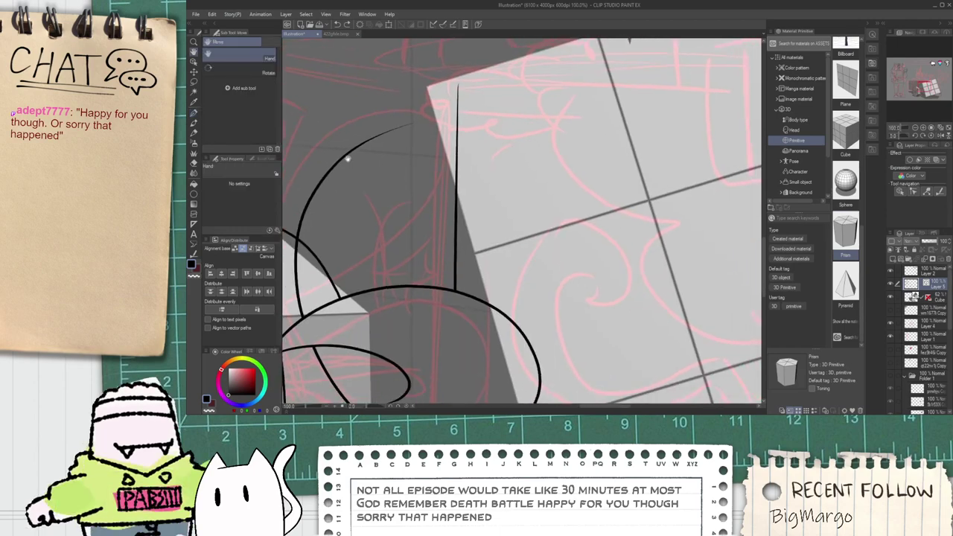
scroll(344, 157, up, 1)
drag(318, 185, 574, 115)
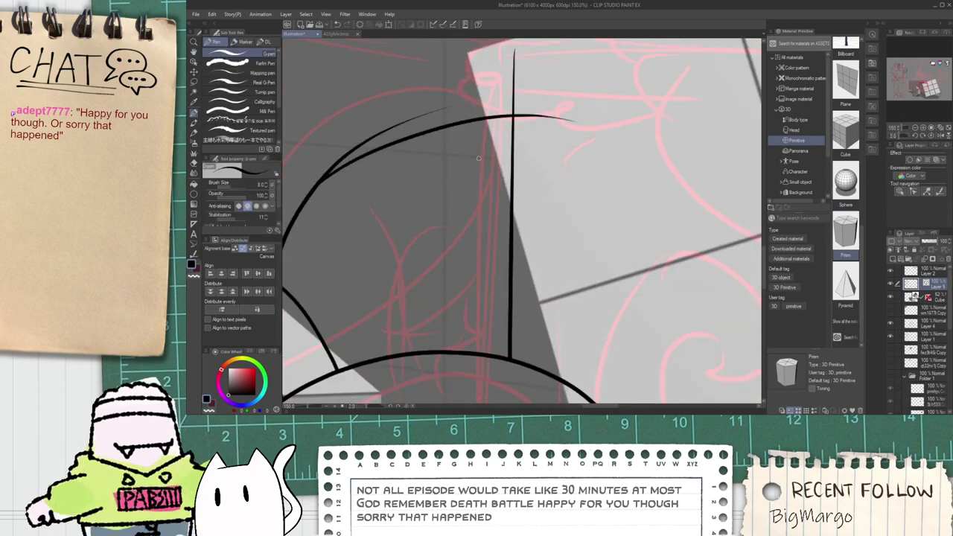
key(ctrl+z)
drag(298, 210, 566, 114)
Step: Erase the arc's old tapering end and the part of the new stroke that overshoots the vertical body edge
key(e)
drag(392, 116, 384, 128)
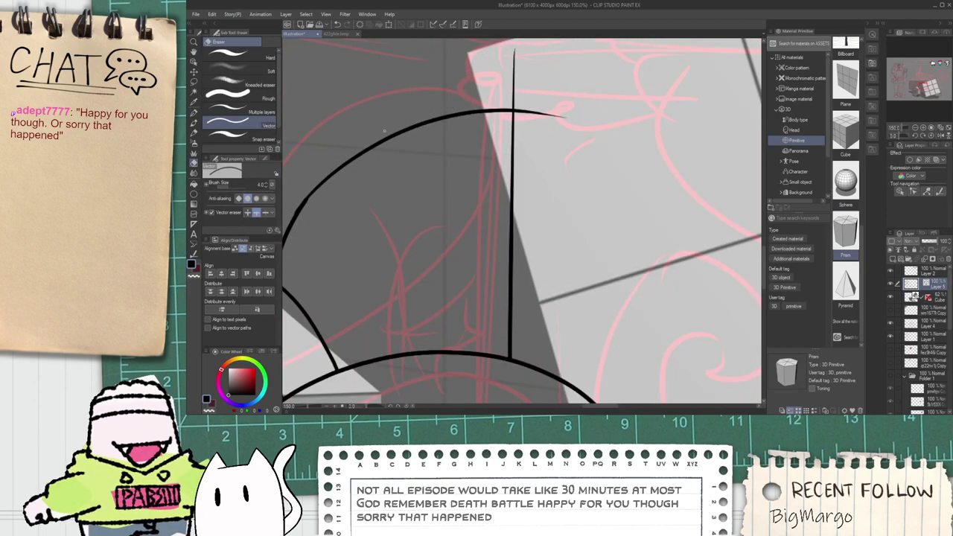
drag(542, 102, 547, 128)
Step: Ink a small rounded curve where the vertical body edge meets the oval and erase its overlapping ends
scroll(551, 156, down, 1)
mouse_move(483, 271)
mouse_down()
mouse_move(467, 230)
mouse_move(482, 282)
mouse_move(535, 253)
mouse_up()
key(p)
scroll(487, 251, up, 1)
key(e)
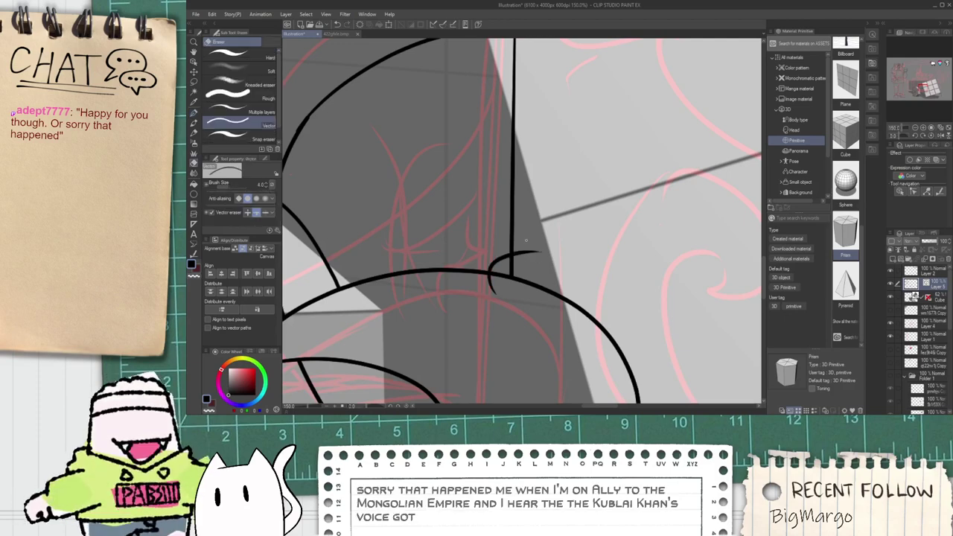
scroll(432, 270, down, 1)
scroll(372, 299, down, 1)
drag(372, 299, 366, 289)
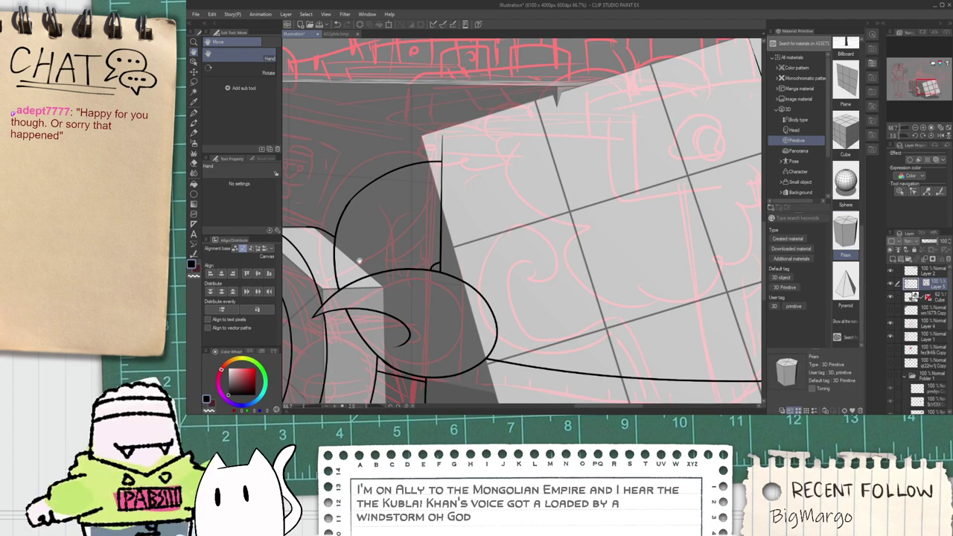
Step: Select the 3D cube layer and make the large body cube slightly less tall
scroll(420, 172, down, 1)
drag(420, 172, 508, 185)
scroll(389, 188, up, 1)
scroll(380, 216, down, 1)
scroll(508, 185, down, 1)
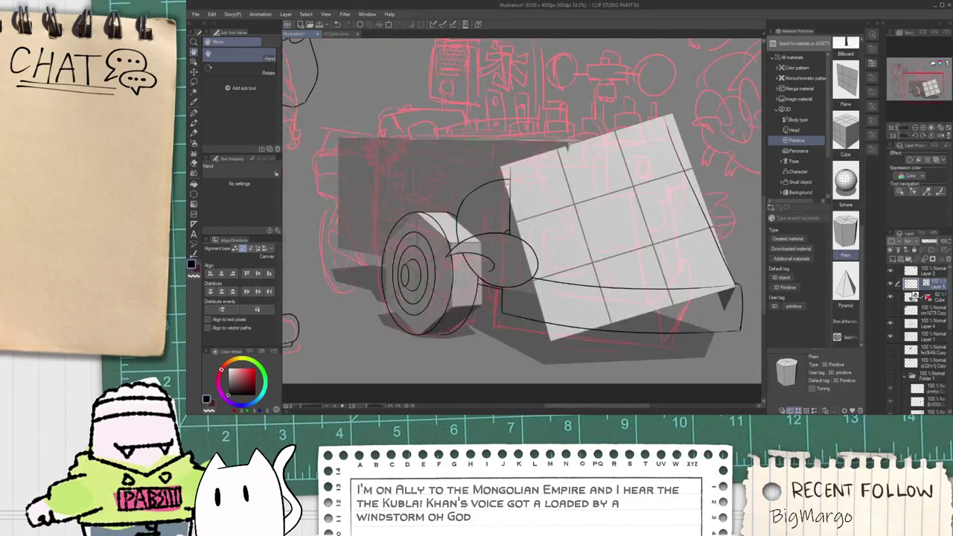
click(945, 299)
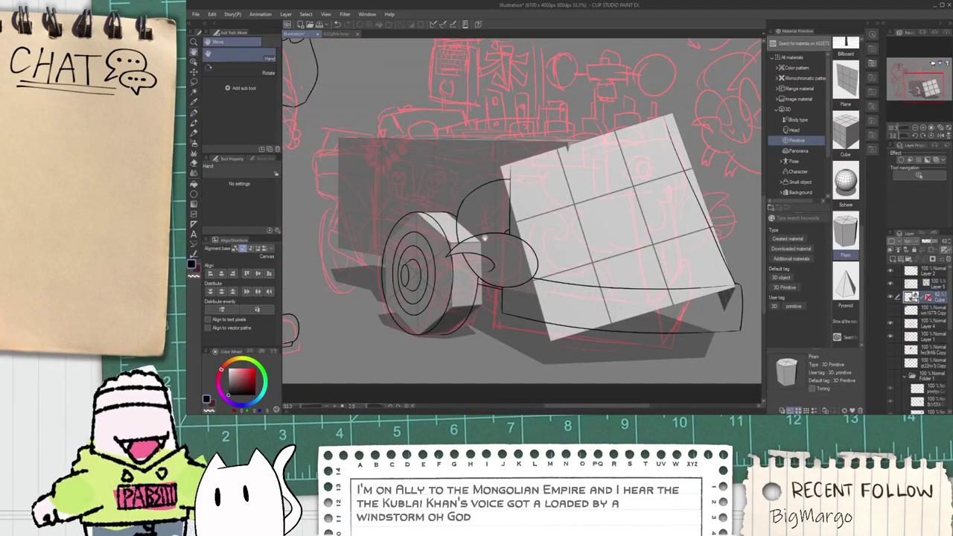
key(o)
click(495, 212)
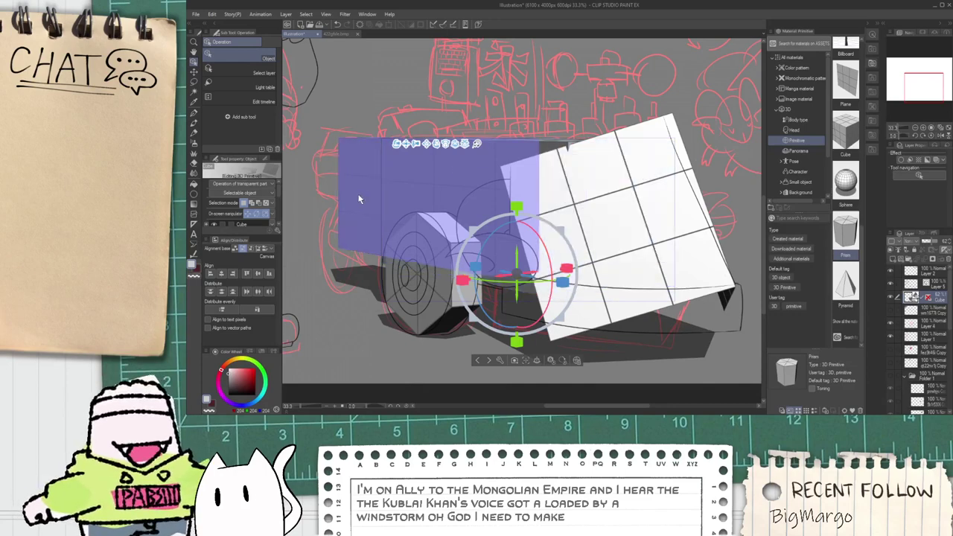
drag(516, 206, 517, 207)
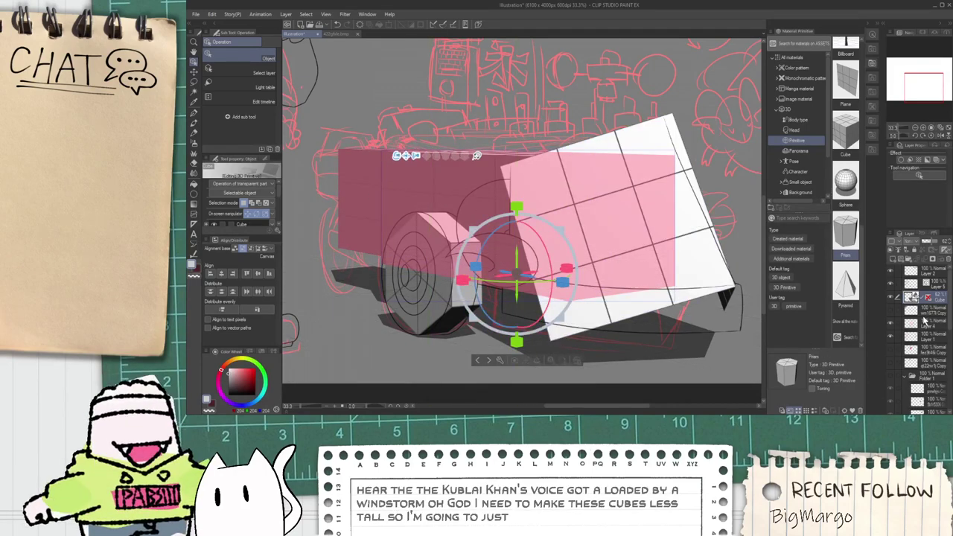
Step: Return to Layer 5 and extend the vertical body edge up to the body cube's top edge with the G-pen
click(935, 286)
key(space)
drag(545, 238, 542, 246)
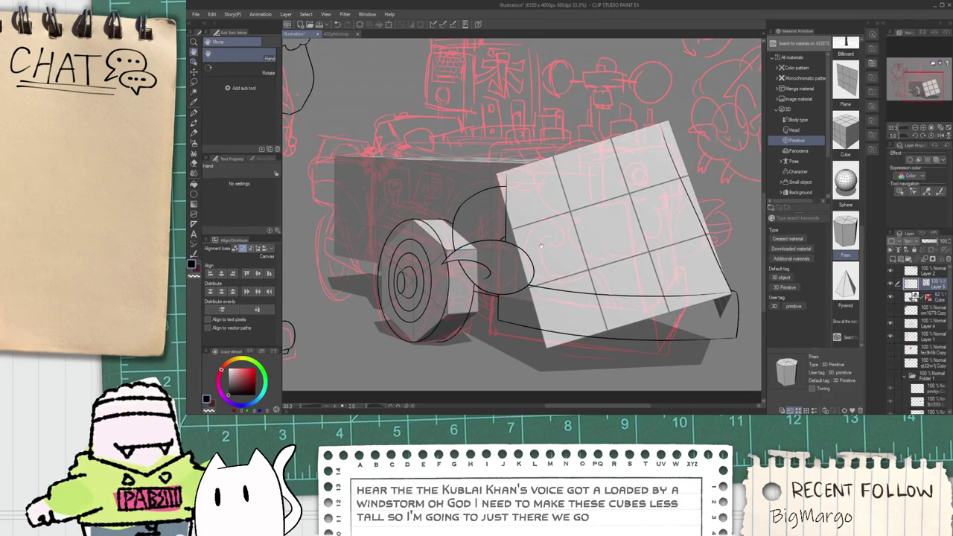
scroll(514, 239, up, 1)
key(p)
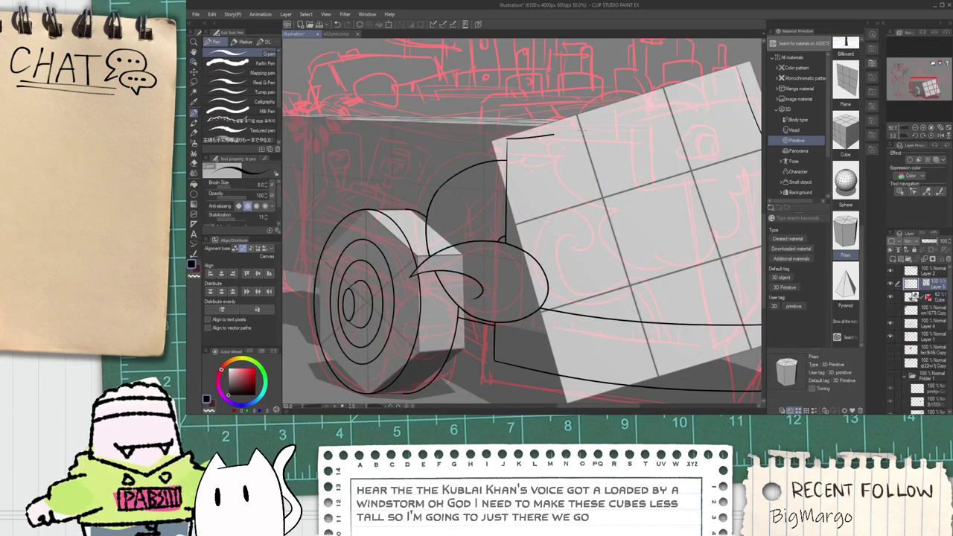
scroll(506, 118, up, 1)
scroll(507, 119, up, 1)
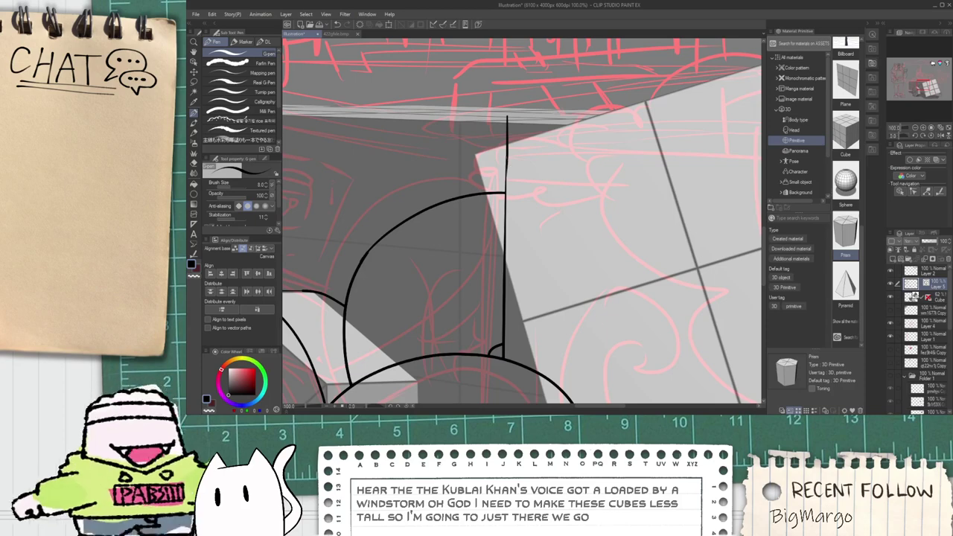
scroll(510, 149, down, 2)
mouse_move(510, 149)
mouse_down()
mouse_move(477, 183)
mouse_move(438, 164)
mouse_move(571, 159)
mouse_up()
scroll(477, 175, up, 1)
scroll(476, 164, down, 1)
scroll(440, 166, up, 1)
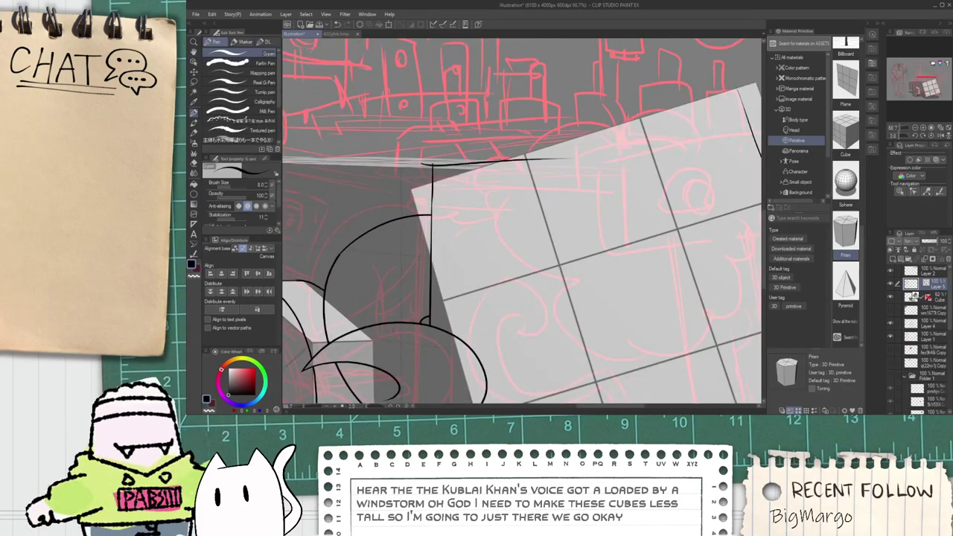
key(ctrl+z)
drag(422, 168, 514, 168)
scroll(431, 170, up, 2)
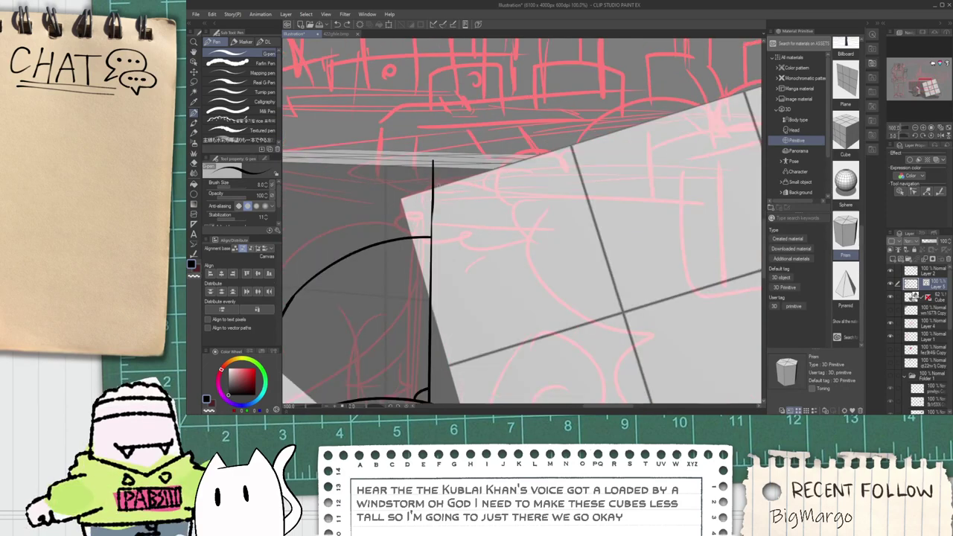
Step: Ink a scalloped fluff outline curling around the top of the vertical body edge and running diagonally down the front to a pointed tip
mouse_move(414, 158)
mouse_down()
mouse_move(478, 128)
mouse_move(562, 140)
mouse_up()
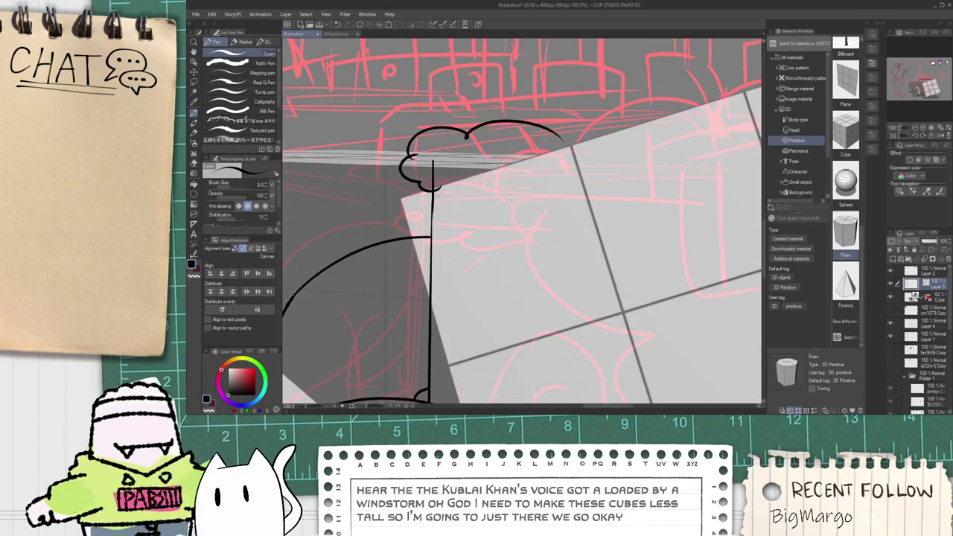
drag(473, 206, 563, 216)
scroll(564, 216, down, 2)
mouse_move(399, 176)
mouse_down()
mouse_move(385, 192)
mouse_move(547, 275)
mouse_move(644, 307)
mouse_up()
mouse_move(583, 336)
mouse_down()
mouse_move(554, 267)
mouse_move(560, 320)
mouse_move(582, 226)
mouse_move(600, 270)
mouse_move(593, 254)
mouse_move(610, 226)
mouse_move(591, 150)
mouse_up()
key(e)
scroll(585, 250, up, 2)
scroll(610, 242, down, 1)
key(p)
scroll(589, 181, down, 1)
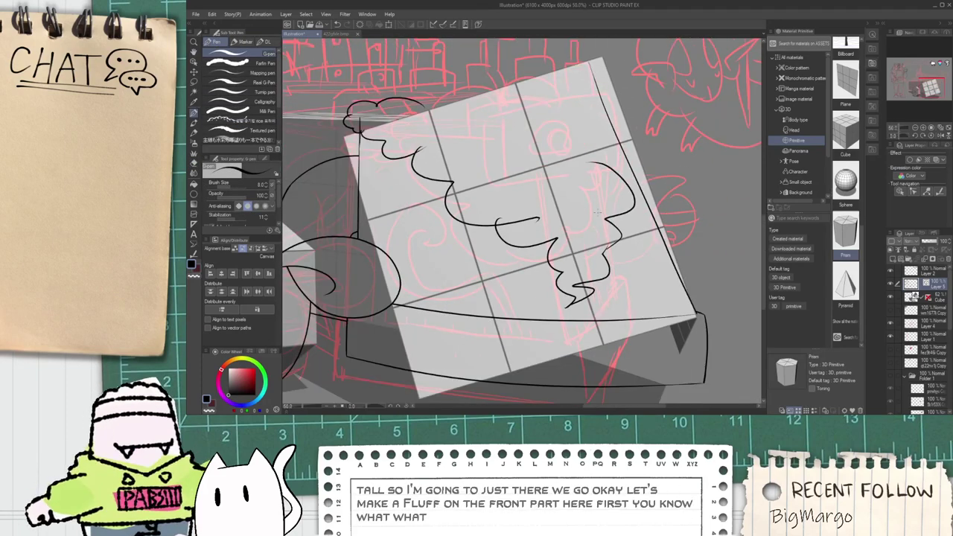
Step: Continue the fluff outline from the pointed tip with wide scallops extending past the slanted body edge
scroll(592, 193, down, 1)
key(space)
drag(598, 222, 564, 253)
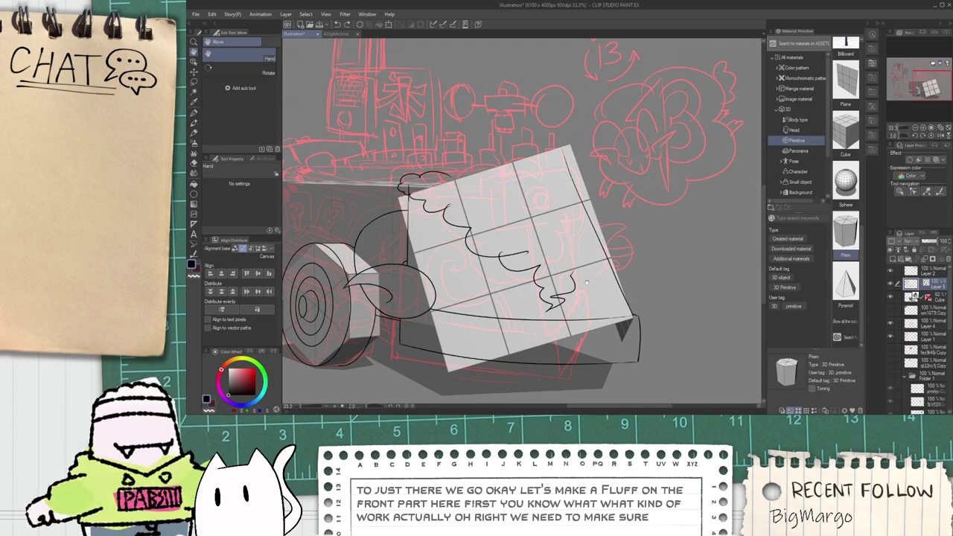
scroll(587, 282, down, 3)
scroll(551, 293, up, 3)
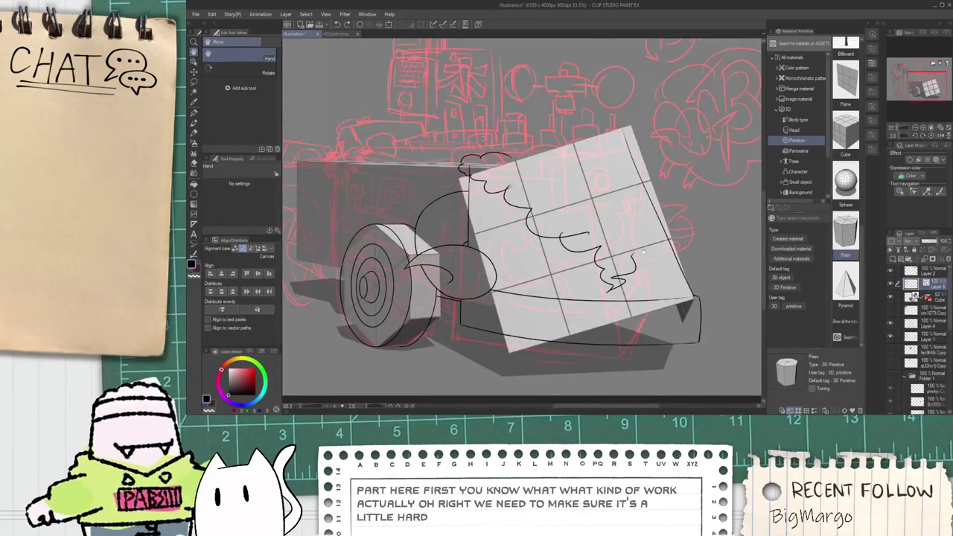
scroll(643, 253, up, 3)
key(p)
mouse_move(575, 252)
mouse_down()
mouse_move(719, 250)
mouse_move(689, 272)
mouse_up()
mouse_move(707, 201)
mouse_down()
mouse_move(685, 237)
mouse_move(655, 249)
mouse_move(667, 270)
mouse_move(621, 150)
mouse_up()
key(ctrl+z)
key(ctrl+z)
scroll(676, 228, down, 2)
key(space)
scroll(665, 251, up, 1)
key(ctrl+z)
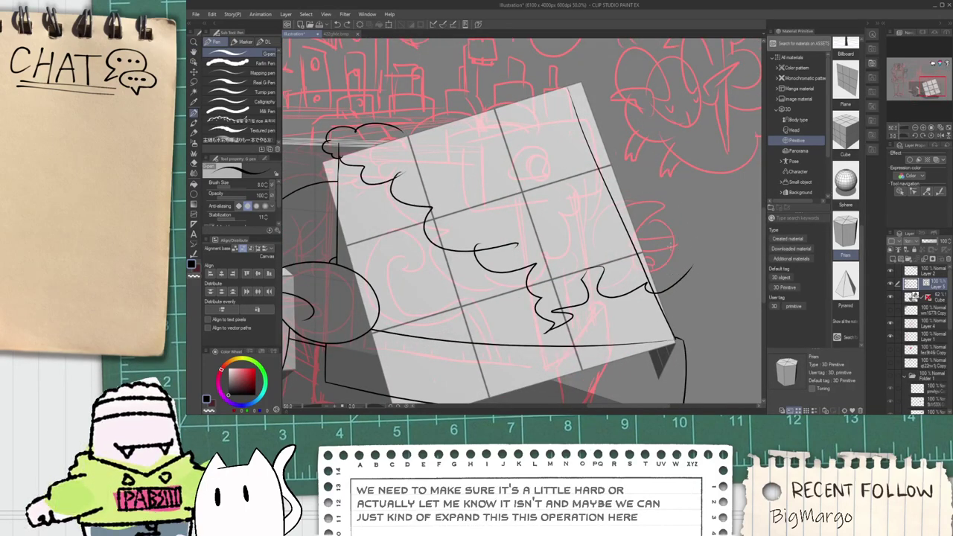
Step: Ink the fluff's outer side as scallops rising beside the cube to its upper corner and erase the overlapping ends
scroll(673, 285, up, 1)
drag(678, 282, 646, 206)
key(ctrl+z)
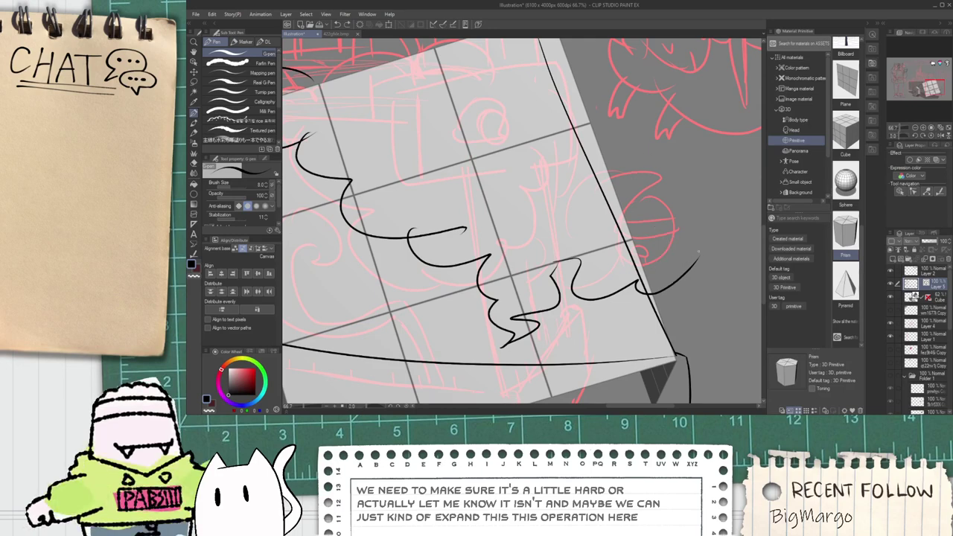
drag(699, 259, 616, 190)
key(ctrl+z)
mouse_move(692, 262)
mouse_down()
mouse_move(596, 120)
mouse_move(632, 232)
mouse_move(629, 147)
mouse_move(591, 103)
mouse_up()
key(e)
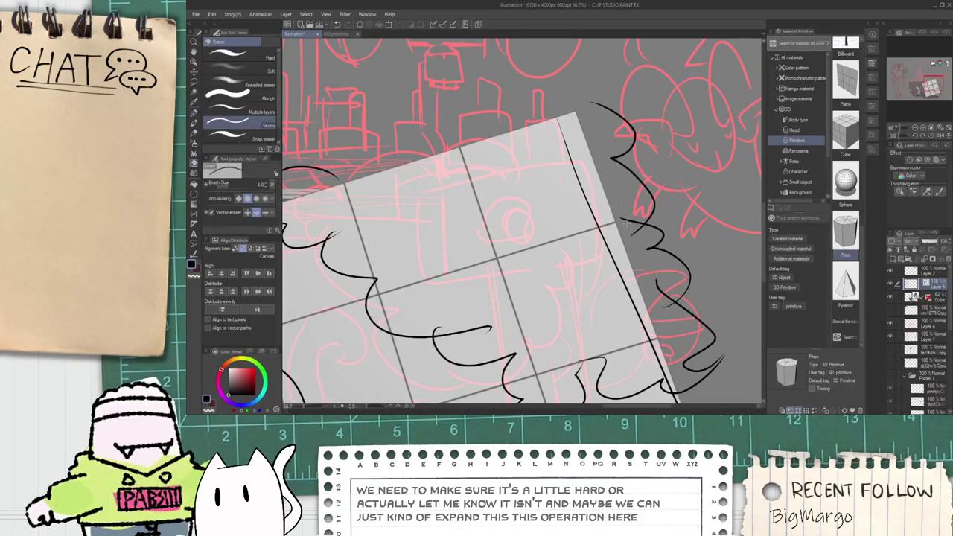
key(ctrl+z)
key(p)
drag(645, 241, 603, 143)
key(e)
drag(631, 211, 635, 232)
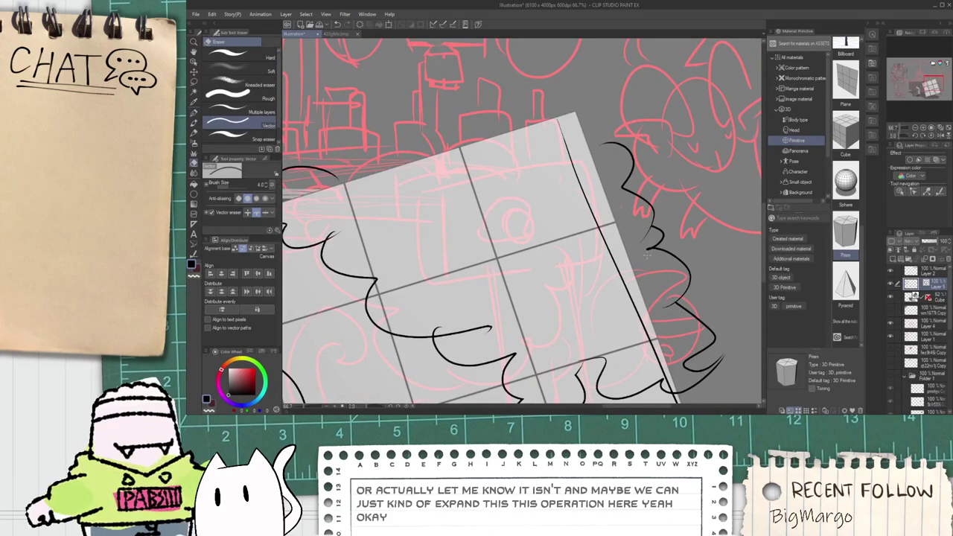
Step: Erase the slanted and vertical body edge parts covered by the fluff and trim the overshooting scallop ends
scroll(646, 244, down, 1)
drag(658, 312, 639, 290)
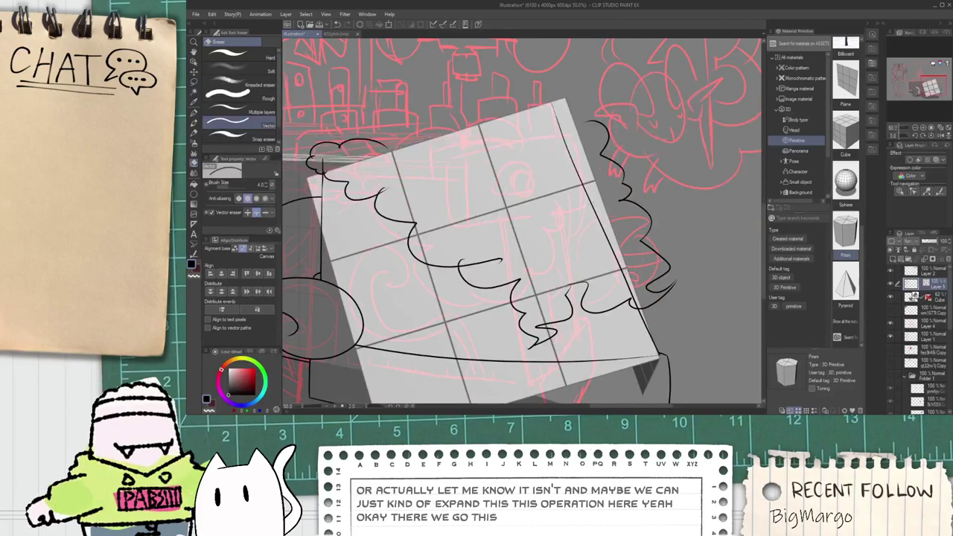
drag(504, 240, 484, 265)
scroll(492, 246, down, 1)
scroll(480, 238, up, 2)
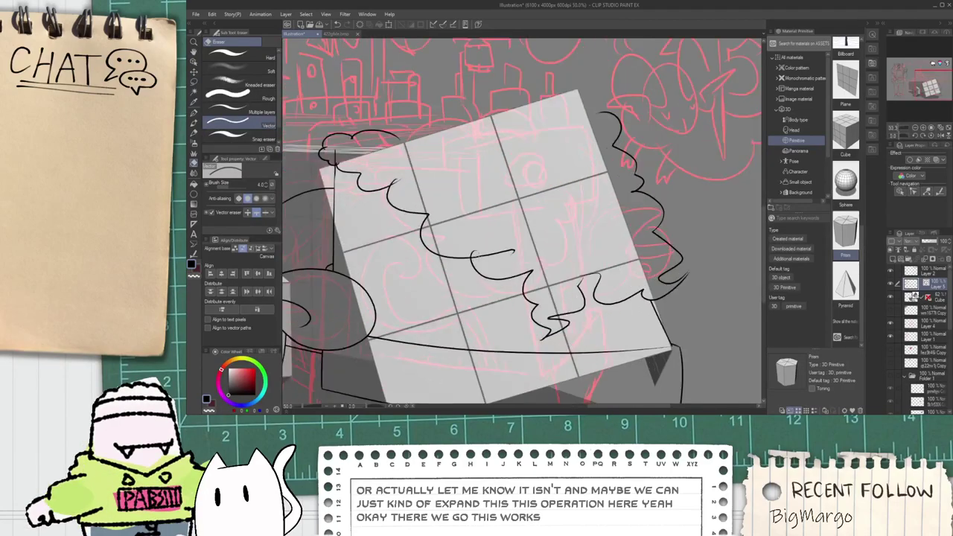
scroll(505, 257, down, 2)
drag(438, 211, 496, 213)
scroll(497, 214, up, 1)
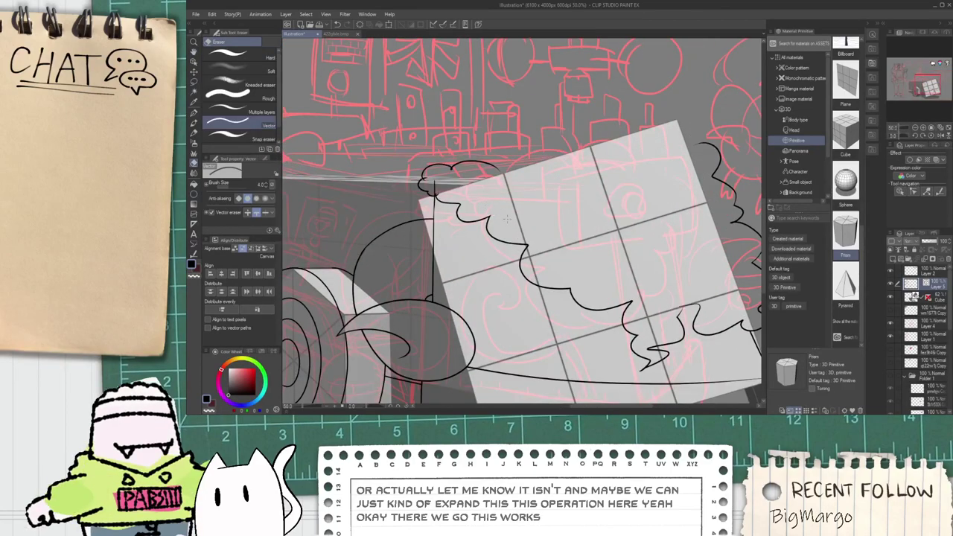
scroll(444, 190, up, 2)
mouse_move(432, 183)
mouse_down()
mouse_move(417, 186)
mouse_move(429, 204)
mouse_up()
scroll(432, 191, up, 1)
scroll(423, 160, up, 2)
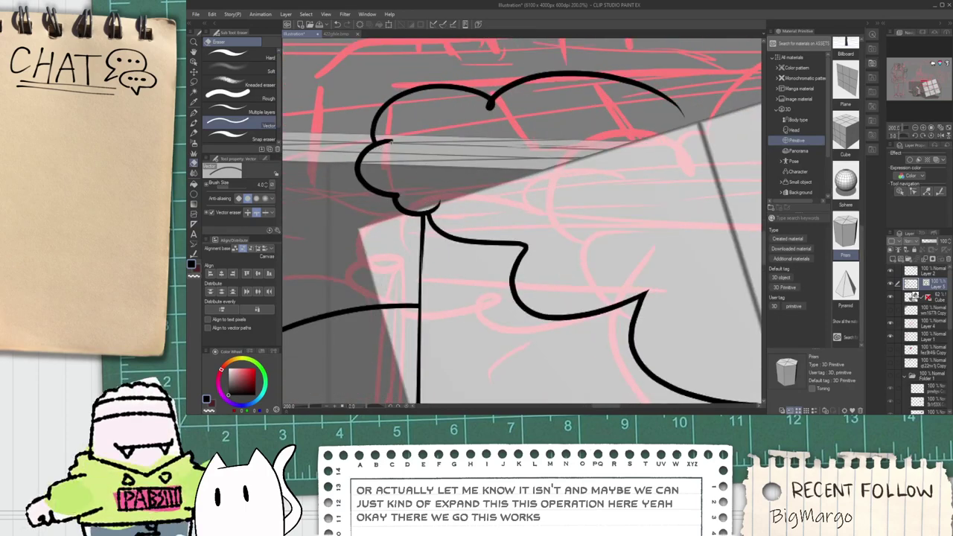
Step: Ink another pair of fluff bumps along the cube's top edge and erase their overlapping ends
scroll(394, 152, down, 4)
key(space)
scroll(479, 195, up, 1)
mouse_move(503, 158)
mouse_down()
mouse_move(483, 206)
mouse_move(496, 158)
mouse_move(603, 164)
mouse_up()
key(p)
scroll(467, 181, up, 1)
key(e)
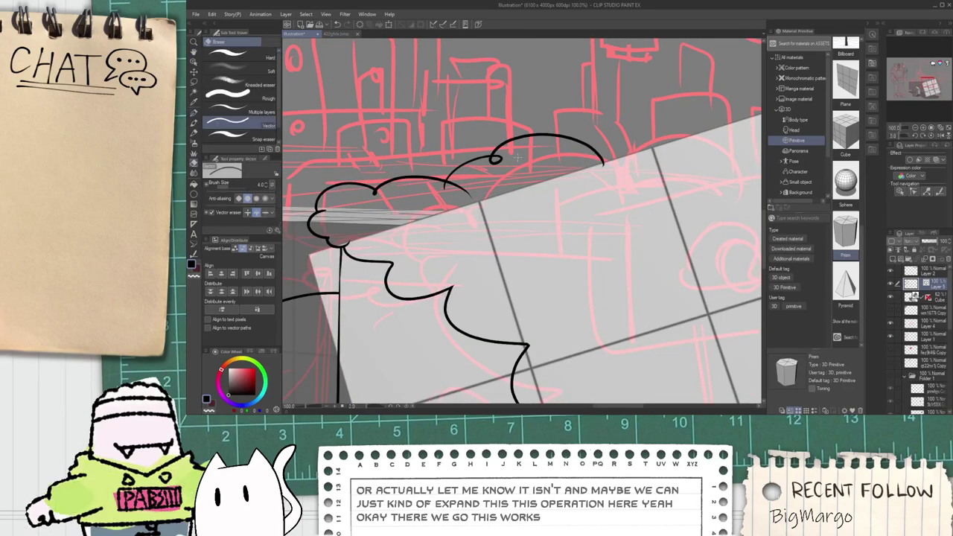
drag(502, 155, 494, 165)
scroll(484, 182, up, 1)
drag(456, 190, 450, 202)
scroll(450, 203, down, 1)
scroll(454, 201, down, 1)
Step: Ink larger fluff bumps over the rest of the cube's top to join the outer side, trimming overlapping ends at the join
key(space)
mouse_move(529, 183)
mouse_down()
mouse_move(456, 217)
mouse_move(552, 160)
mouse_move(697, 207)
mouse_up()
key(p)
scroll(456, 217, up, 1)
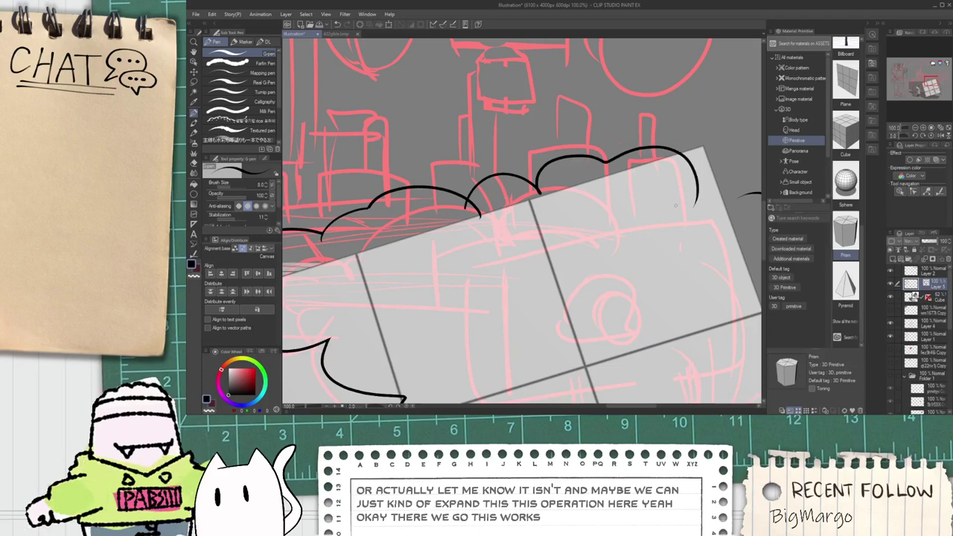
key(ctrl+z)
mouse_move(458, 195)
mouse_down()
mouse_move(534, 163)
mouse_move(712, 207)
mouse_up()
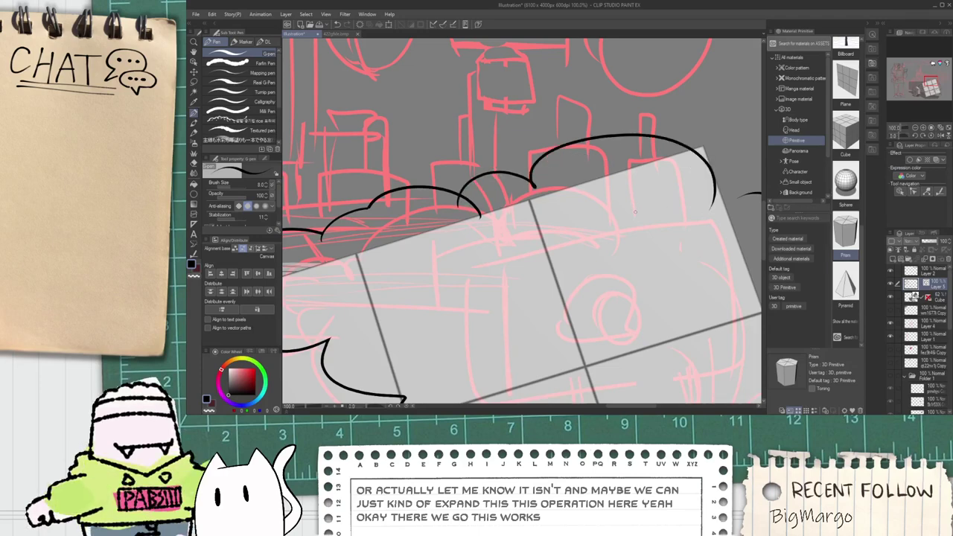
scroll(636, 212, down, 1)
mouse_move(639, 179)
mouse_down()
mouse_move(656, 152)
mouse_move(737, 214)
mouse_up()
key(e)
scroll(704, 217, up, 2)
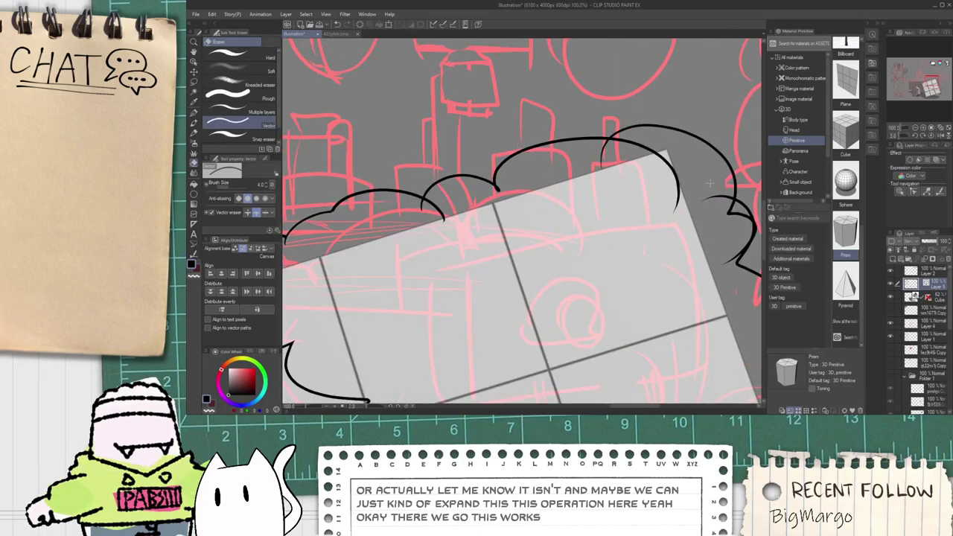
scroll(707, 265, down, 2)
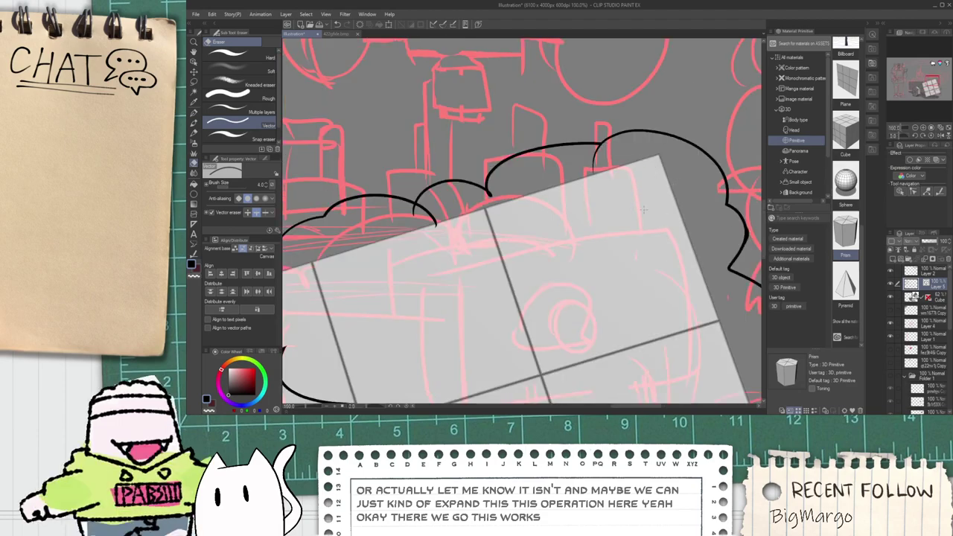
drag(632, 191, 621, 181)
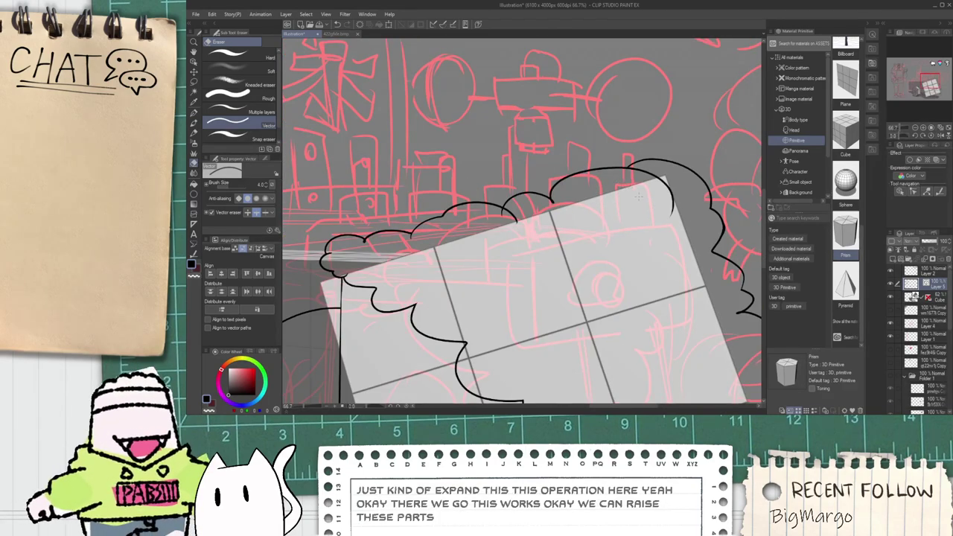
Step: Ink the loudspeaker's four-sided front opening over the cube's upper outer corner and erase the lines overshooting its outer corners
scroll(630, 216, down, 2)
key(space)
drag(646, 266, 558, 192)
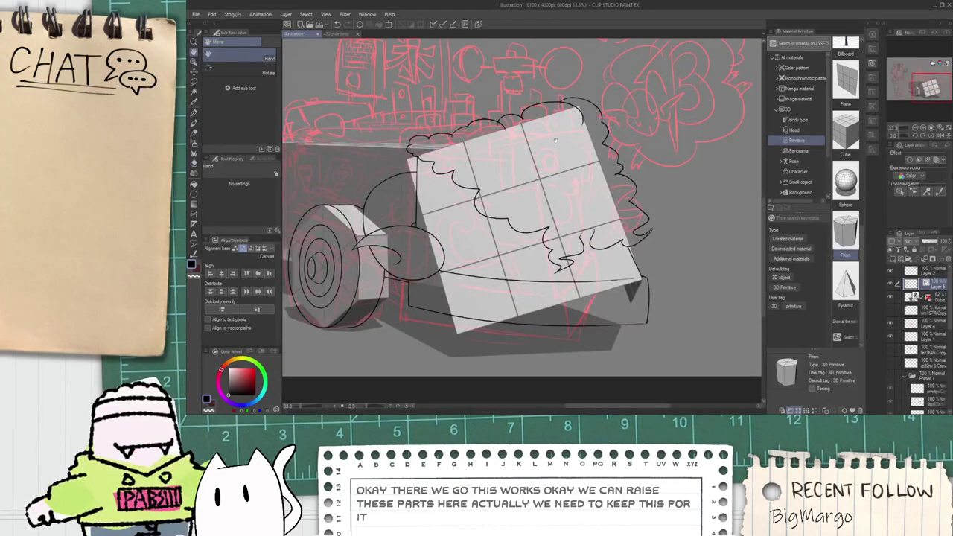
scroll(555, 197, up, 1)
key(p)
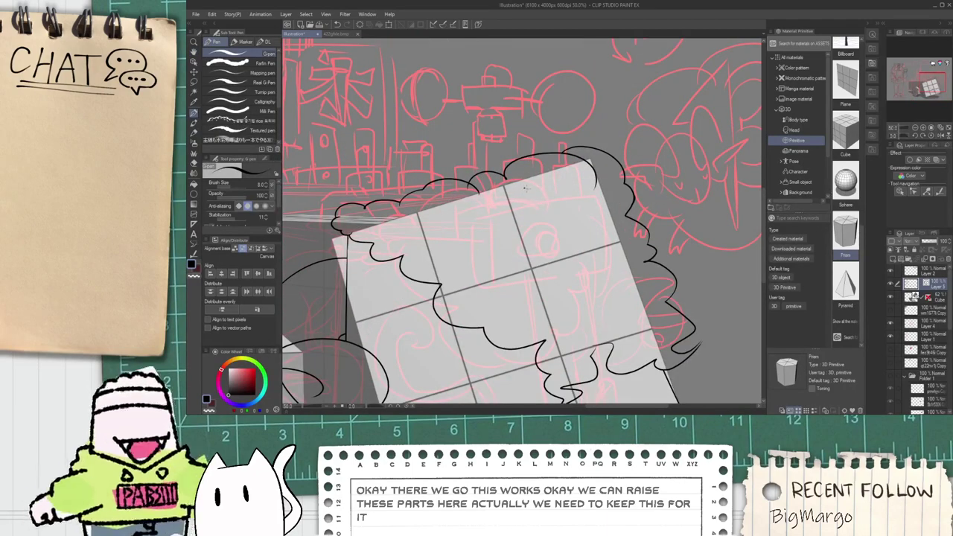
mouse_move(535, 198)
mouse_down()
mouse_move(572, 256)
mouse_move(740, 222)
mouse_up()
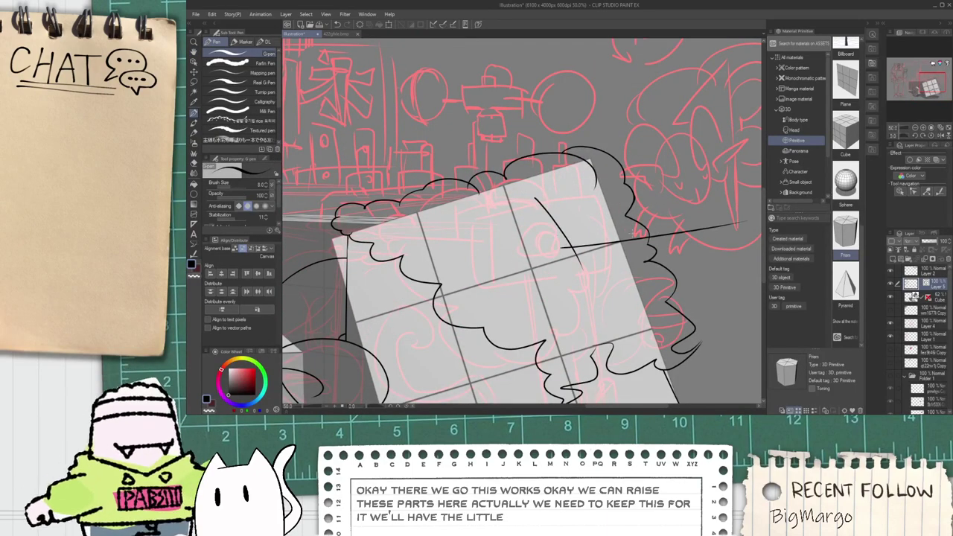
drag(706, 136, 696, 249)
scroll(606, 207, up, 1)
key(ctrl+z)
drag(721, 121, 728, 261)
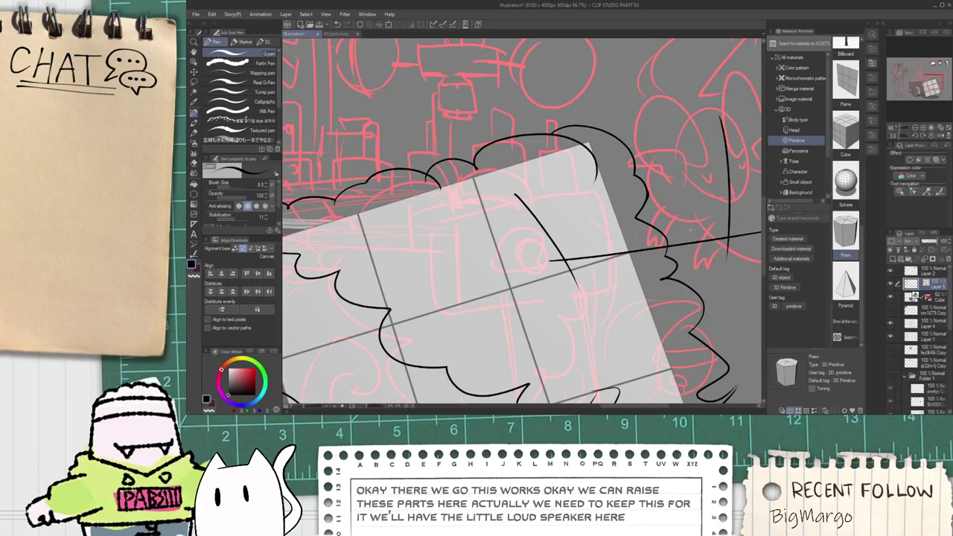
mouse_move(551, 156)
mouse_down()
mouse_move(563, 258)
mouse_move(673, 134)
mouse_move(759, 131)
mouse_up()
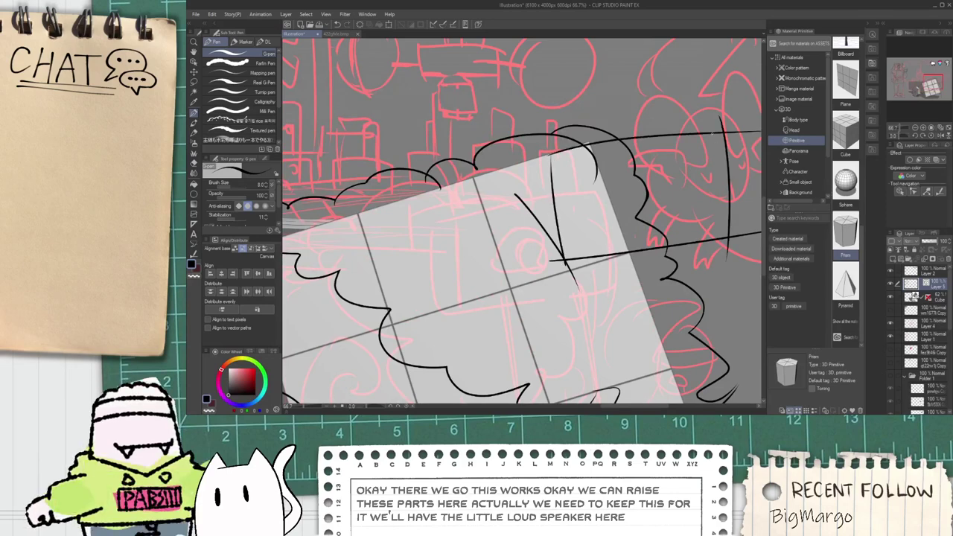
key(e)
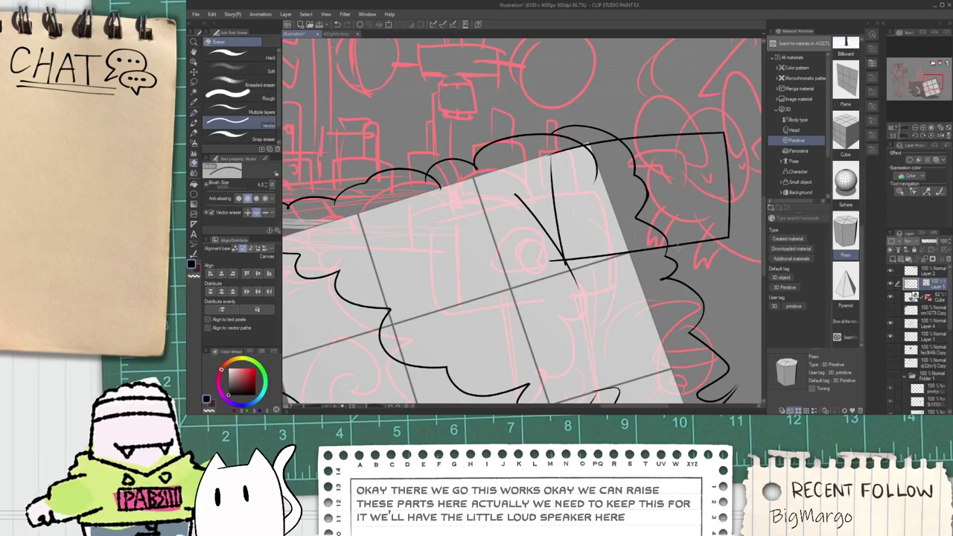
Step: Ink the loudspeaker's tapered back end and erase its overshooting strokes and the fluff lines crossing its front opening
key(p)
scroll(520, 222, up, 1)
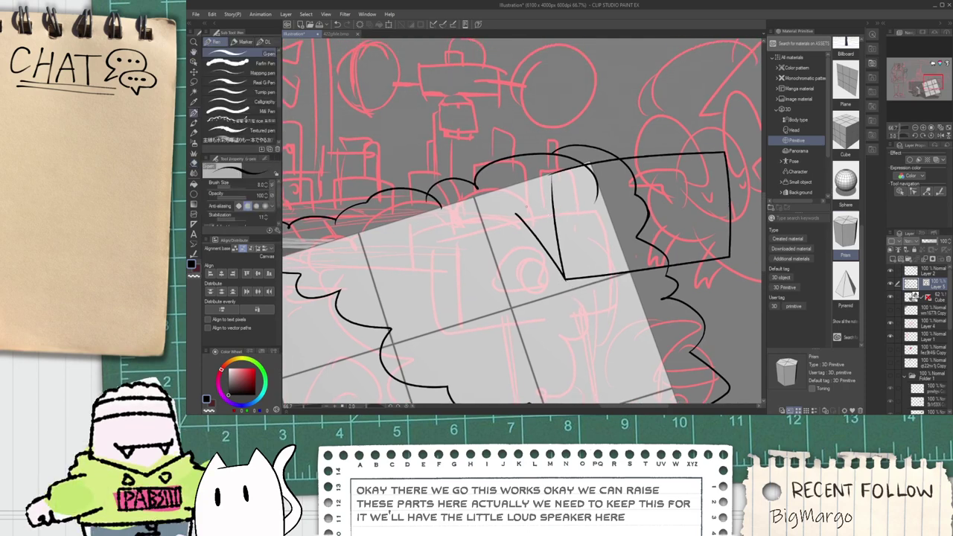
key(e)
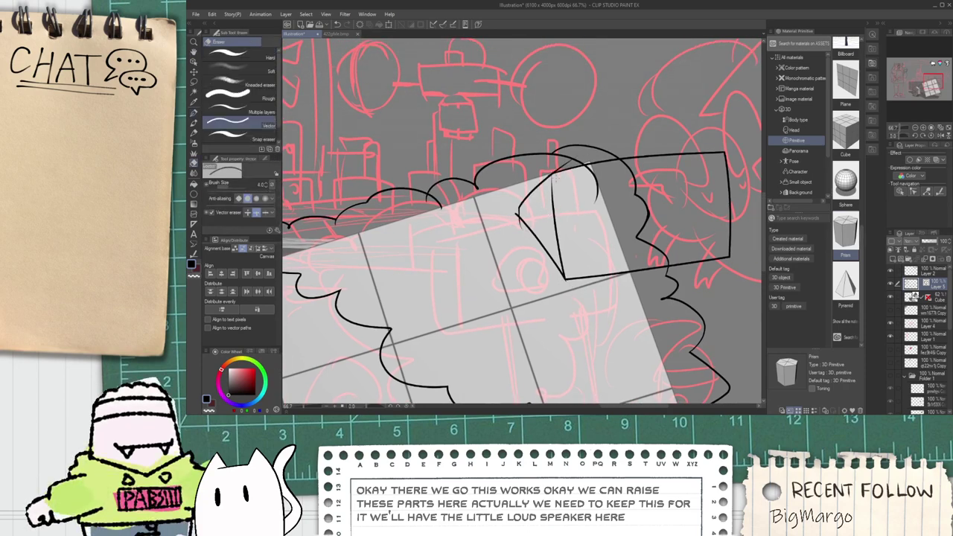
scroll(548, 183, up, 1)
drag(647, 169, 687, 179)
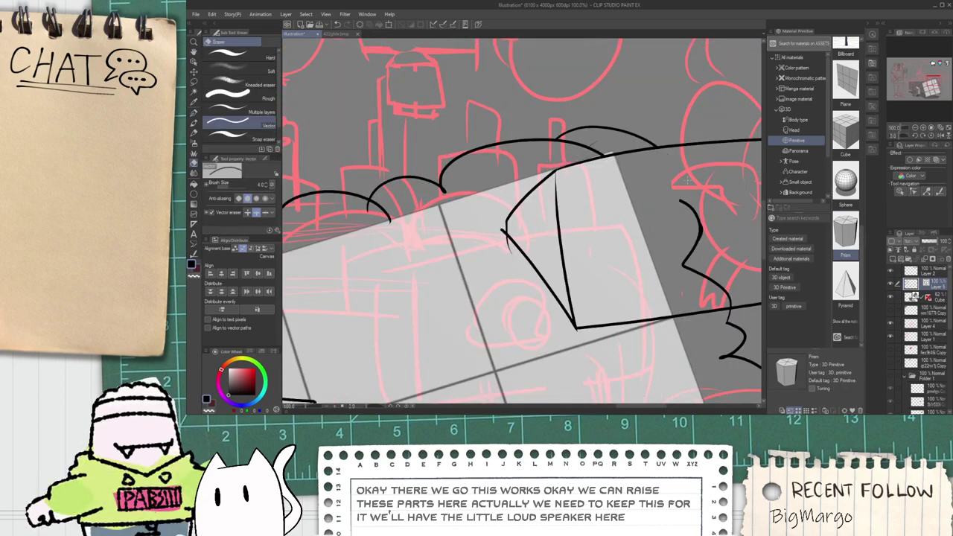
drag(673, 230, 689, 239)
scroll(683, 205, down, 3)
key(space)
scroll(676, 276, up, 3)
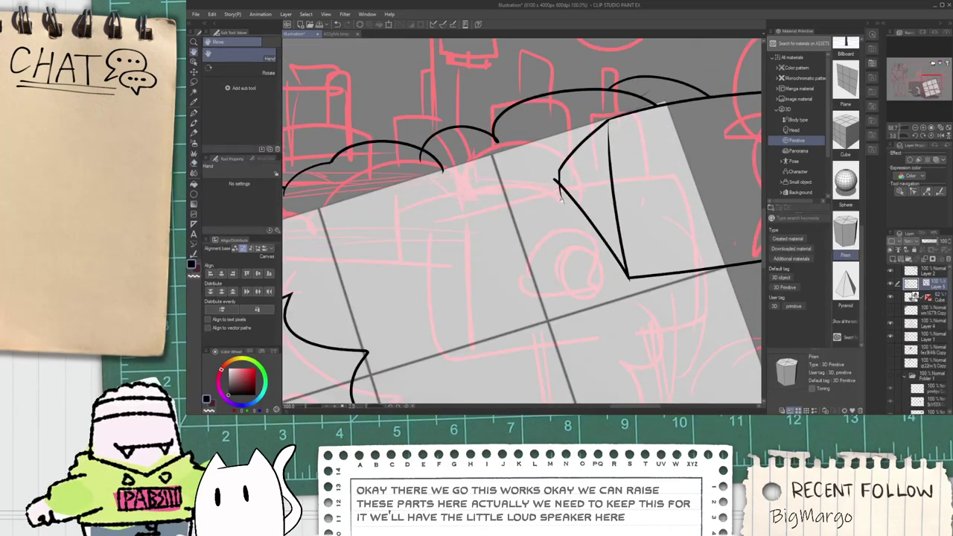
drag(563, 198, 555, 179)
Step: Ink a rounded cone in the loudspeaker's opening with lines running to the outer corners, erasing the line overlapping the cone
key(space)
mouse_move(662, 195)
mouse_down()
mouse_move(540, 207)
mouse_move(744, 252)
mouse_up()
key(p)
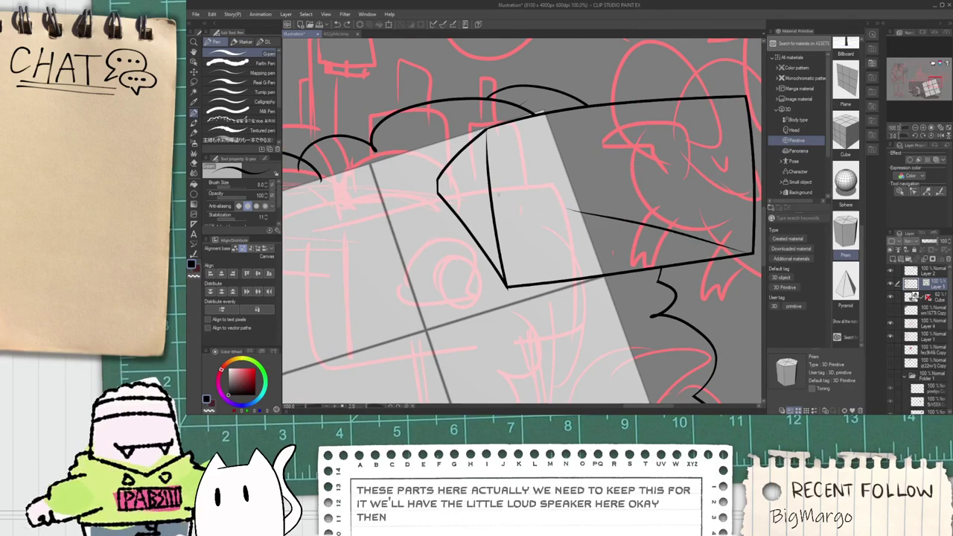
mouse_move(493, 207)
mouse_down()
mouse_move(592, 223)
mouse_move(605, 177)
mouse_up()
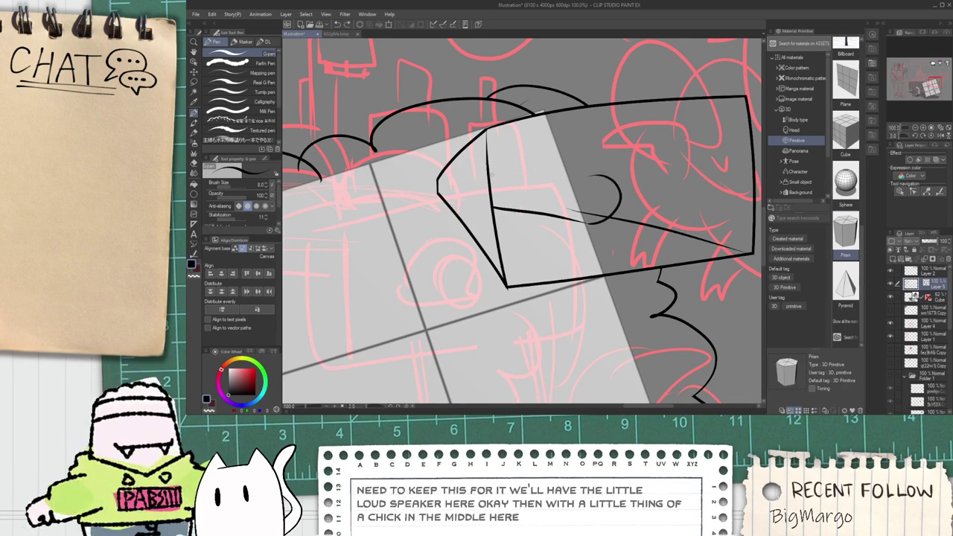
key(ctrl+z)
key(ctrl+z)
drag(493, 207, 582, 227)
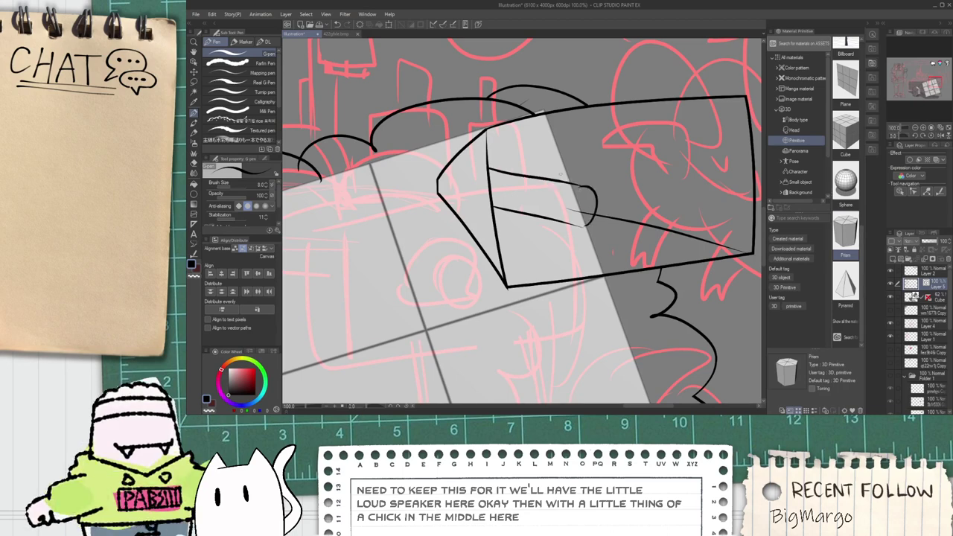
key(e)
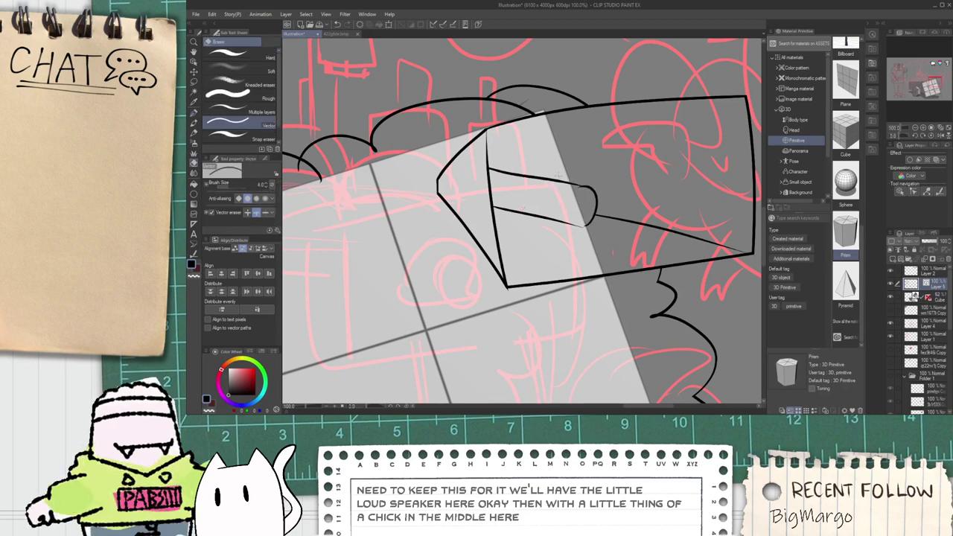
key(p)
drag(519, 173, 704, 108)
scroll(598, 142, down, 4)
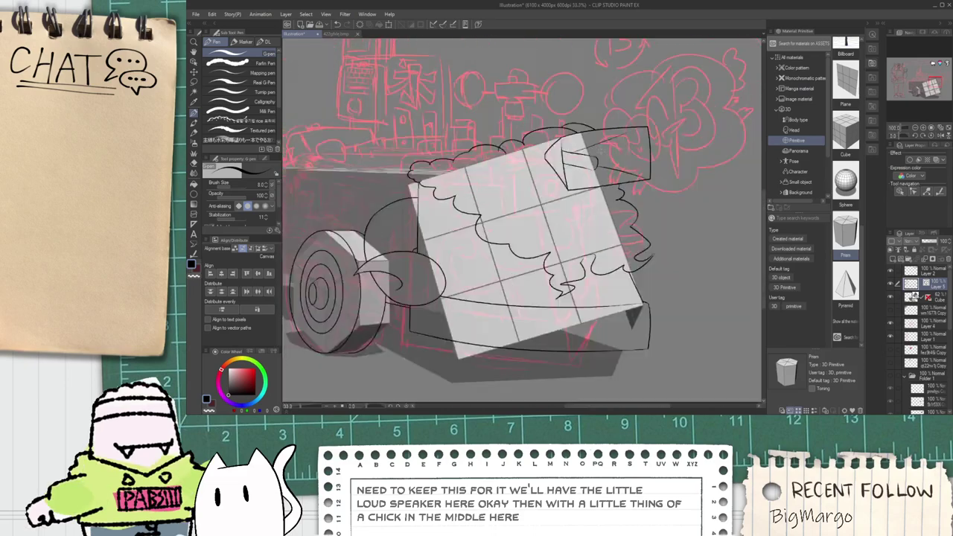
Step: Undo the rounded cone in the loudspeaker's opening and ink short perspective lines from its outer corners and inner edge toward the centre
scroll(598, 142, up, 1)
key(ctrl+z)
scroll(606, 148, up, 1)
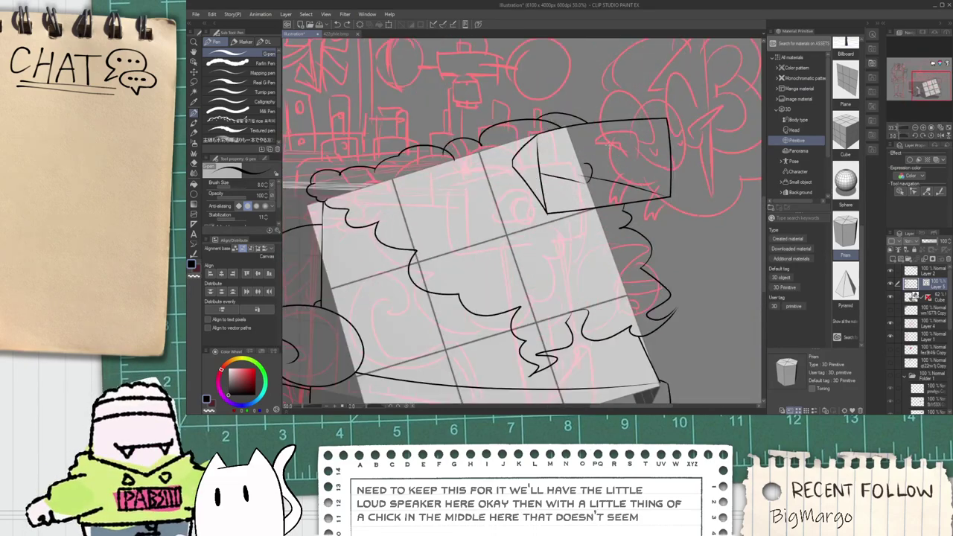
scroll(660, 123, up, 1)
drag(649, 123, 572, 157)
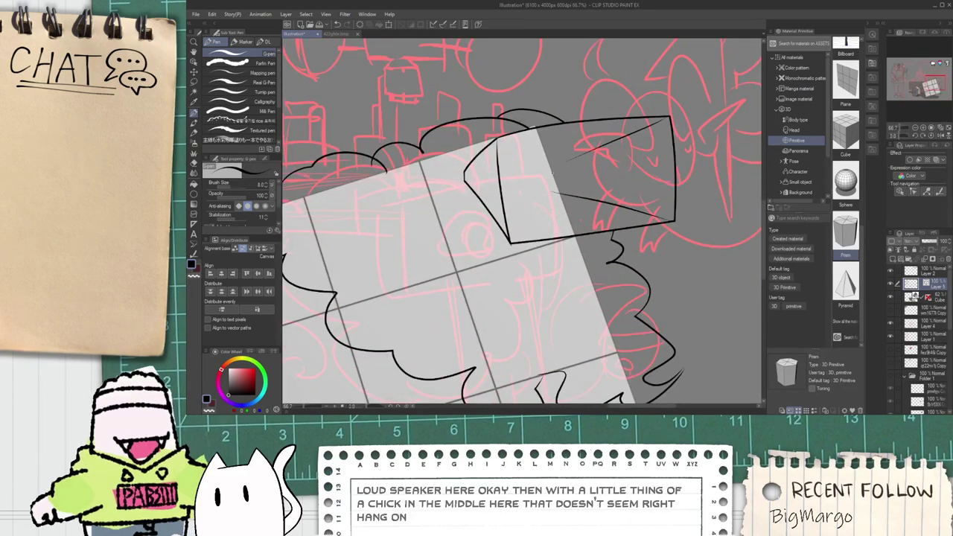
drag(507, 199, 549, 194)
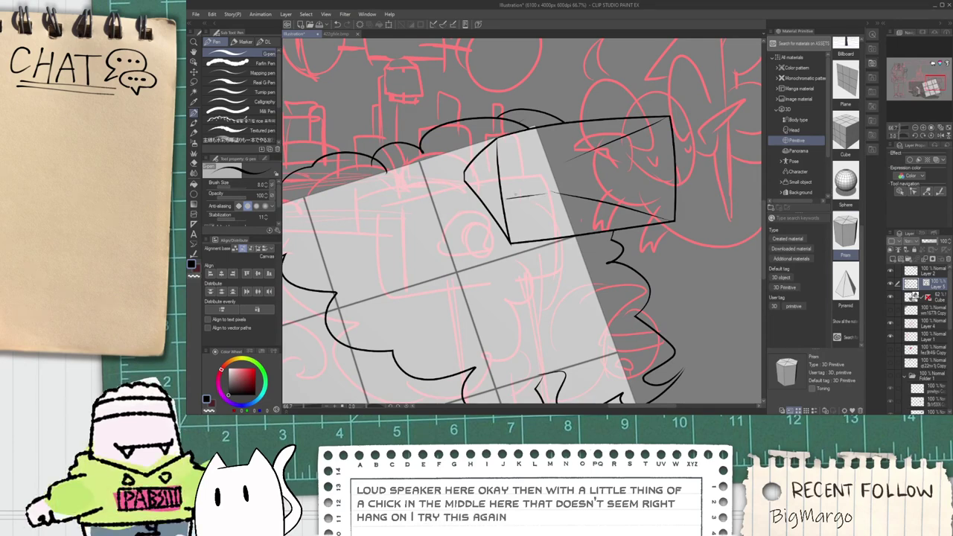
scroll(512, 167, up, 1)
mouse_move(515, 153)
mouse_down()
mouse_move(526, 227)
mouse_move(595, 171)
mouse_up()
key(ctrl+z)
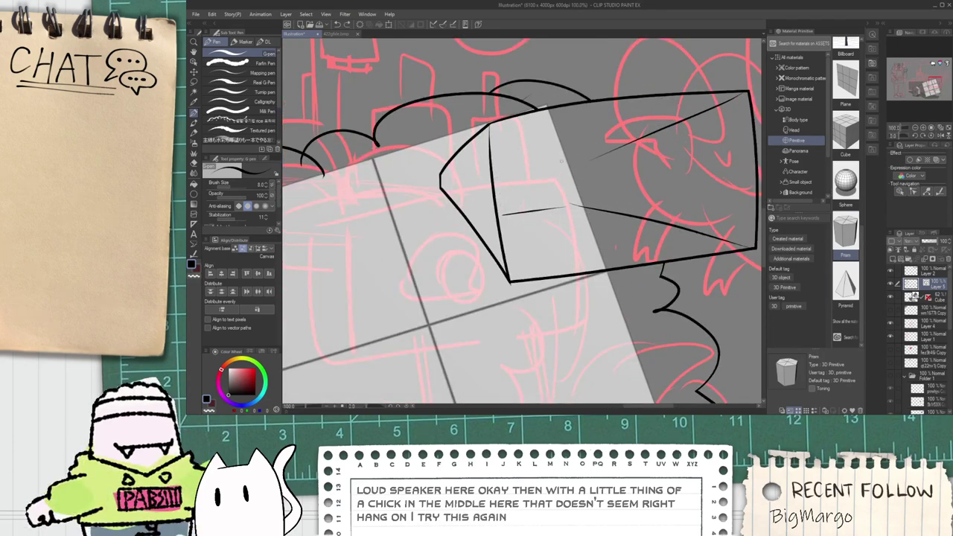
Step: Ink a large round circle inside the loudspeaker's opening, near its inner edge, redrawing it until the shape fits
drag(560, 144, 523, 148)
scroll(552, 194, up, 1)
key(ctrl+z)
mouse_move(539, 108)
mouse_down()
mouse_move(536, 230)
mouse_move(508, 128)
mouse_move(645, 171)
mouse_move(484, 131)
mouse_move(600, 249)
mouse_move(492, 139)
mouse_up()
key(ctrl+z)
key(ctrl+z)
key(ctrl+z)
drag(555, 97, 483, 146)
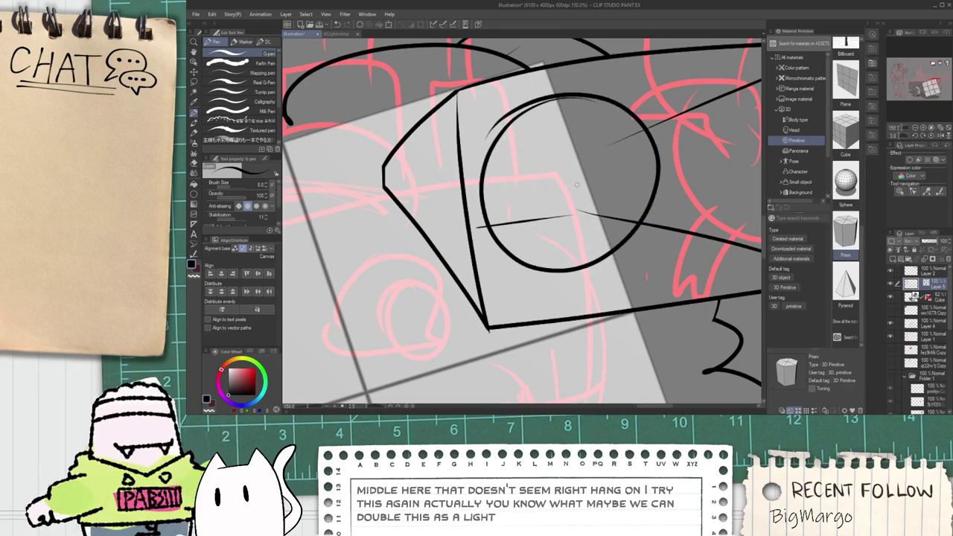
key(ctrl+z)
mouse_move(594, 102)
mouse_down()
mouse_move(603, 239)
mouse_move(517, 156)
mouse_up()
key(ctrl+z)
mouse_move(535, 105)
mouse_down()
mouse_move(586, 273)
mouse_move(465, 184)
mouse_up()
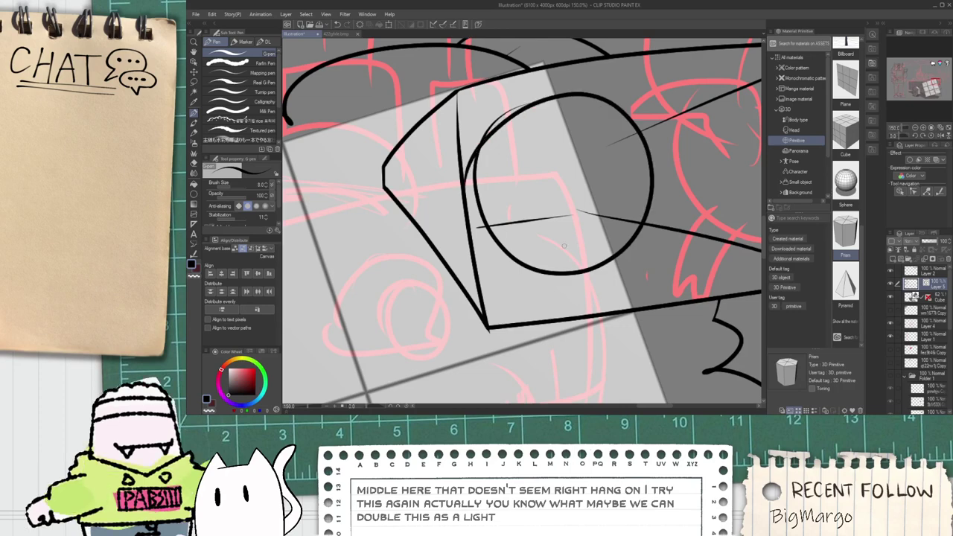
Step: Erase the circle's overshooting end and the parts of the perspective lines that run inside the circle
key(e)
scroll(469, 186, up, 1)
click(514, 101)
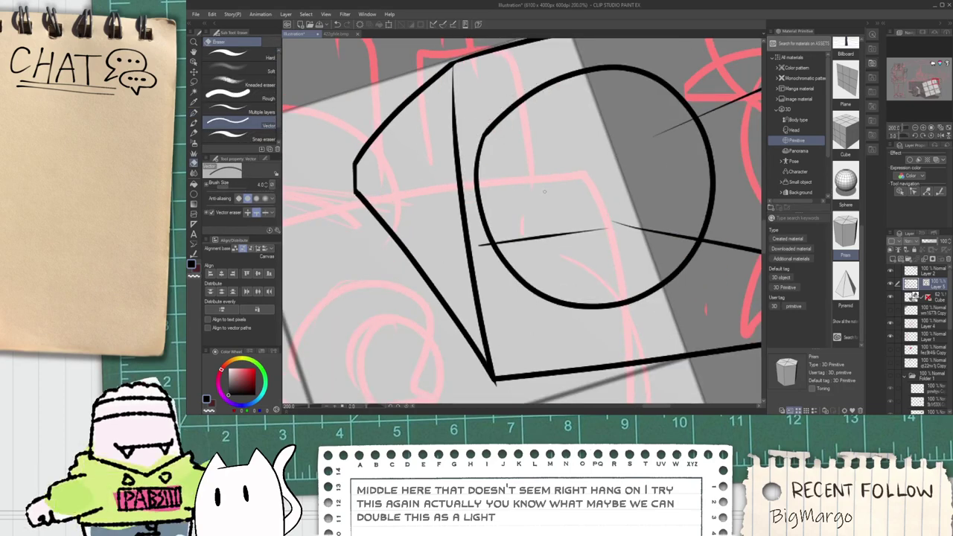
click(547, 237)
click(656, 231)
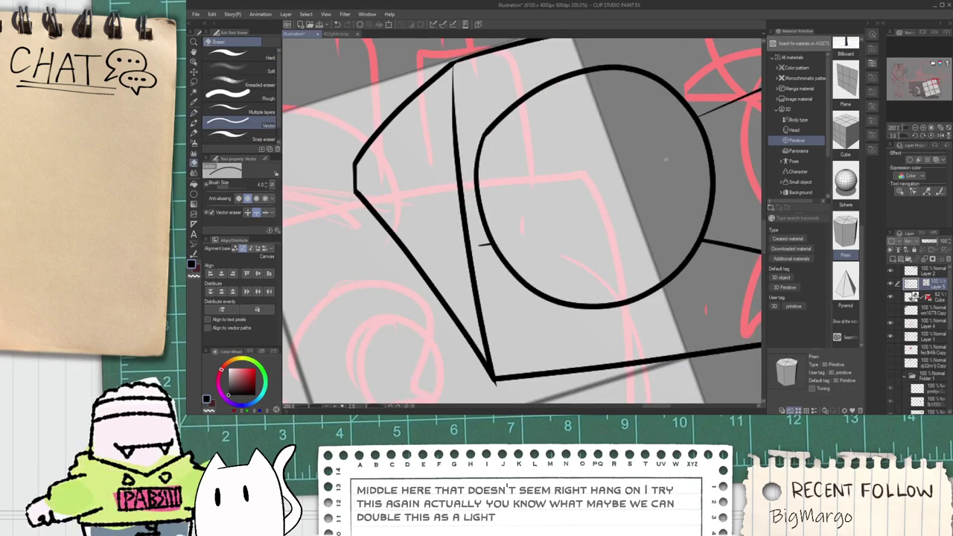
key(h)
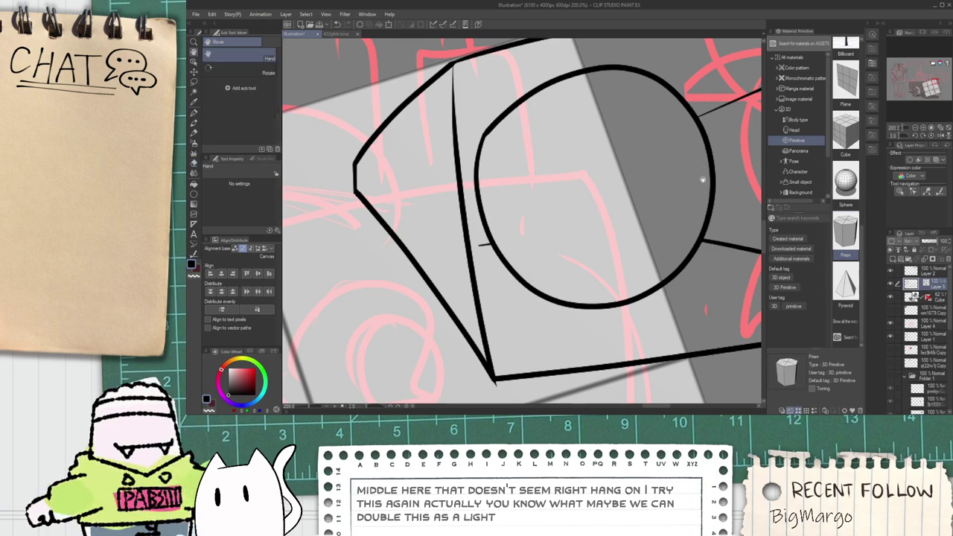
scroll(578, 303, down, 1)
key(e)
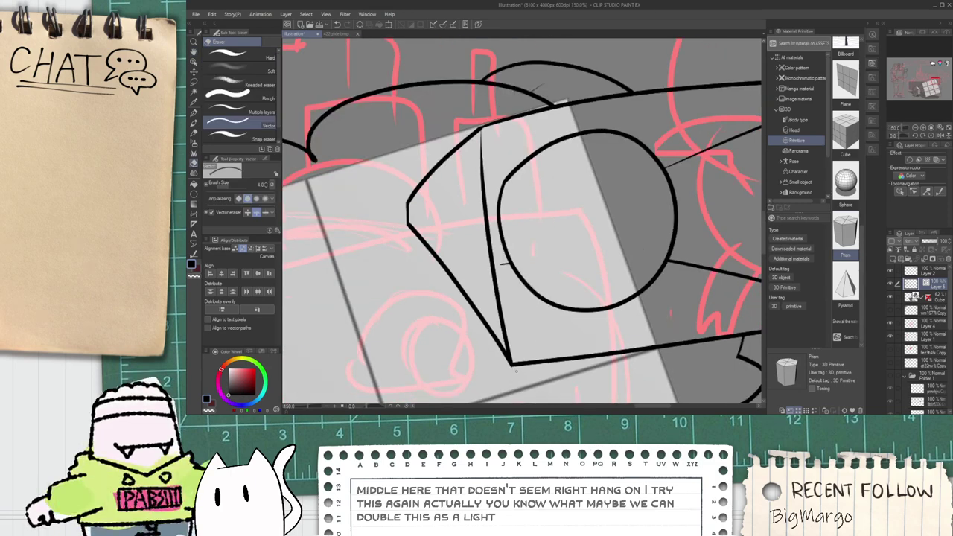
Step: Ink two curved lines, one above and one below, connecting the circle to the inner edge of the loudspeaker's opening
key(h)
scroll(516, 370, down, 5)
scroll(545, 285, up, 3)
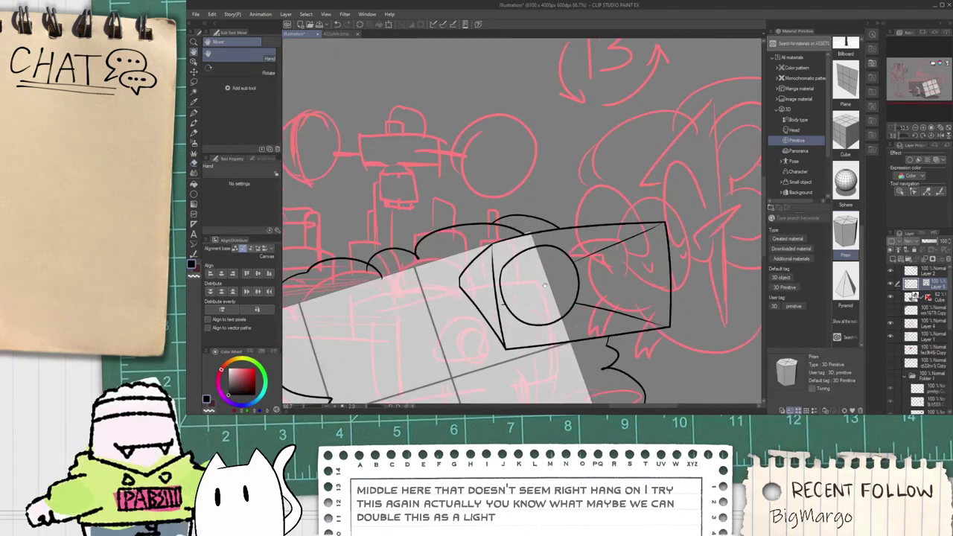
key(p)
key(h)
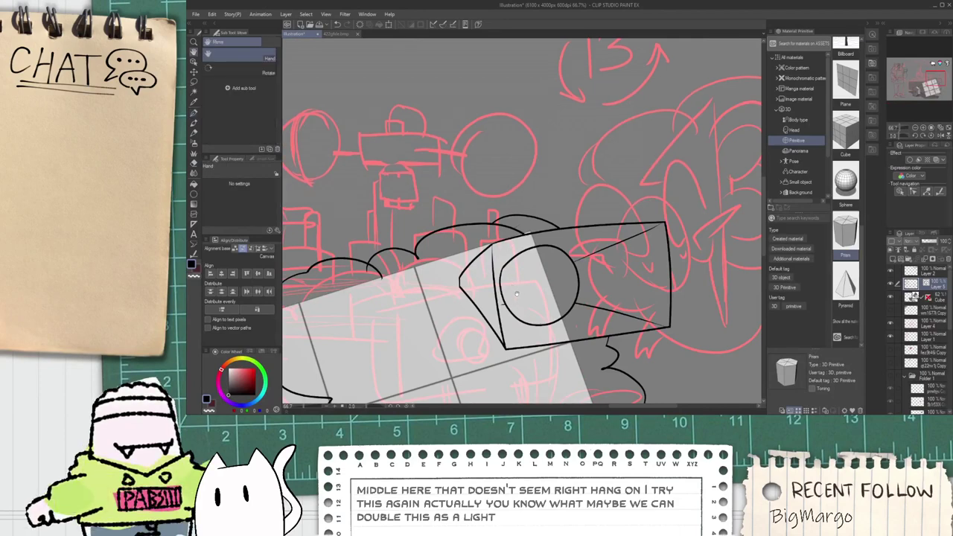
scroll(510, 283, up, 2)
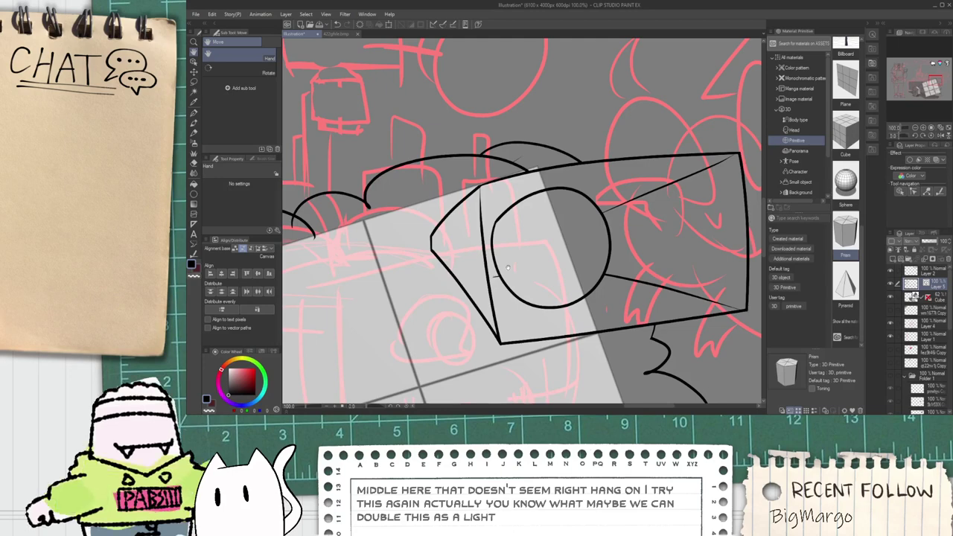
key(p)
scroll(511, 267, up, 2)
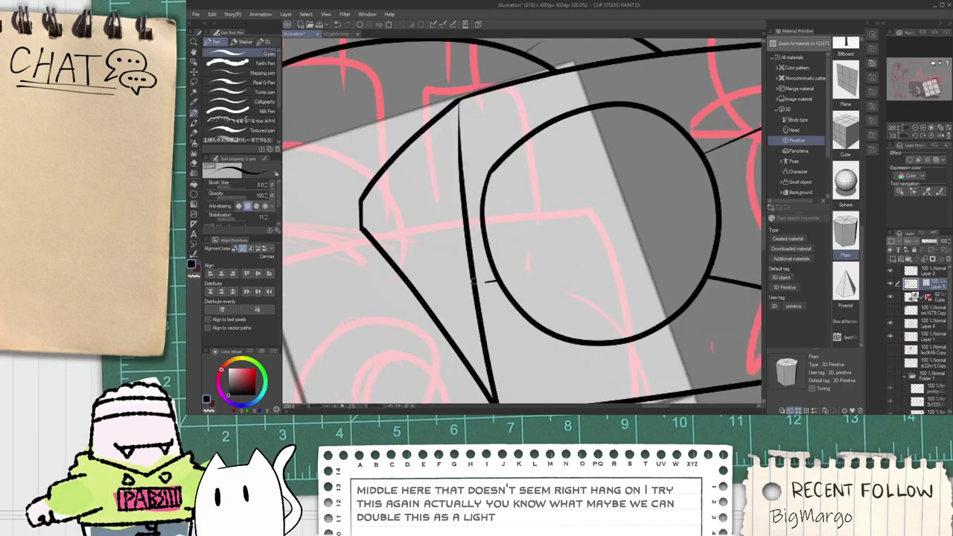
drag(475, 285, 530, 300)
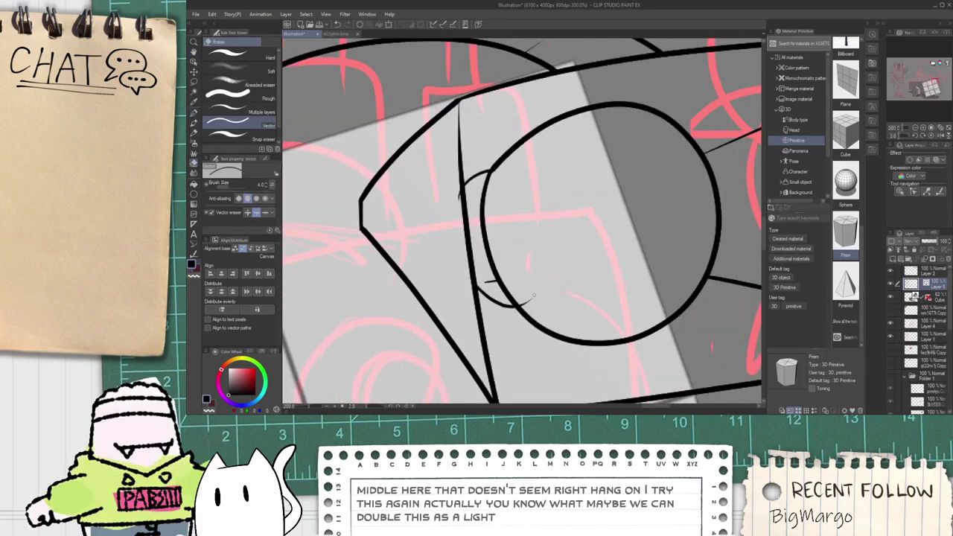
key(ctrl+z)
drag(452, 226, 530, 170)
drag(466, 291, 540, 301)
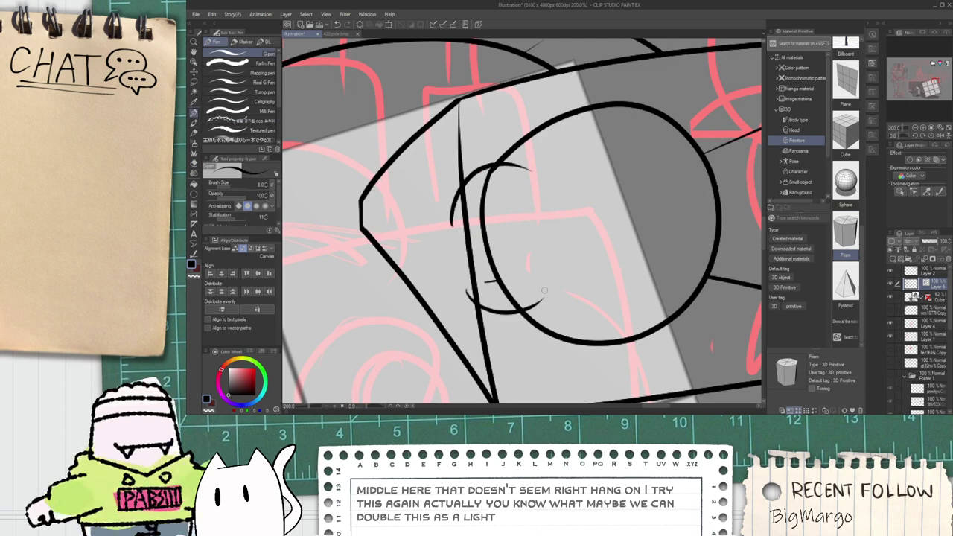
Step: Erase the curved line ends that overshoot the side edge and the circle of the lamp on the cart's upper corner
key(e)
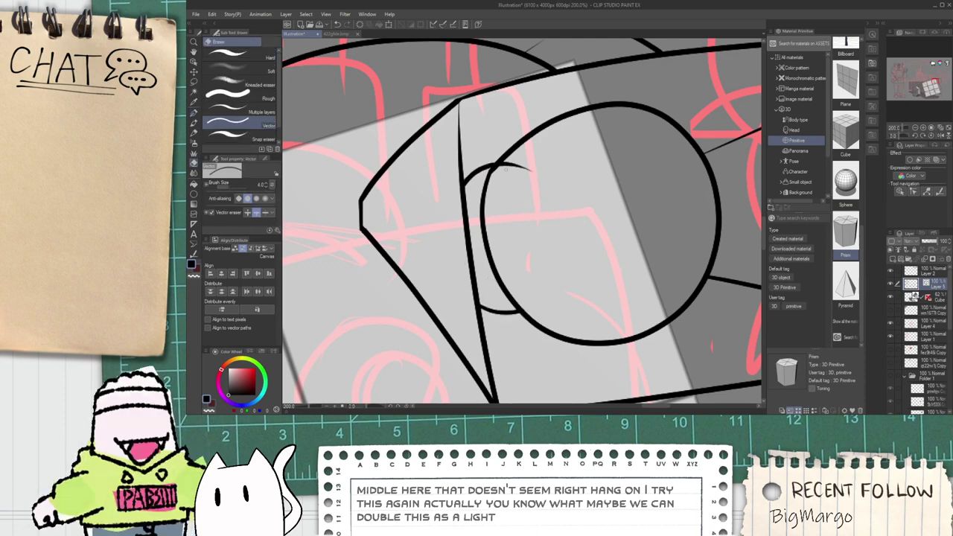
drag(507, 169, 511, 164)
scroll(512, 182, down, 6)
key(space)
drag(540, 238, 538, 211)
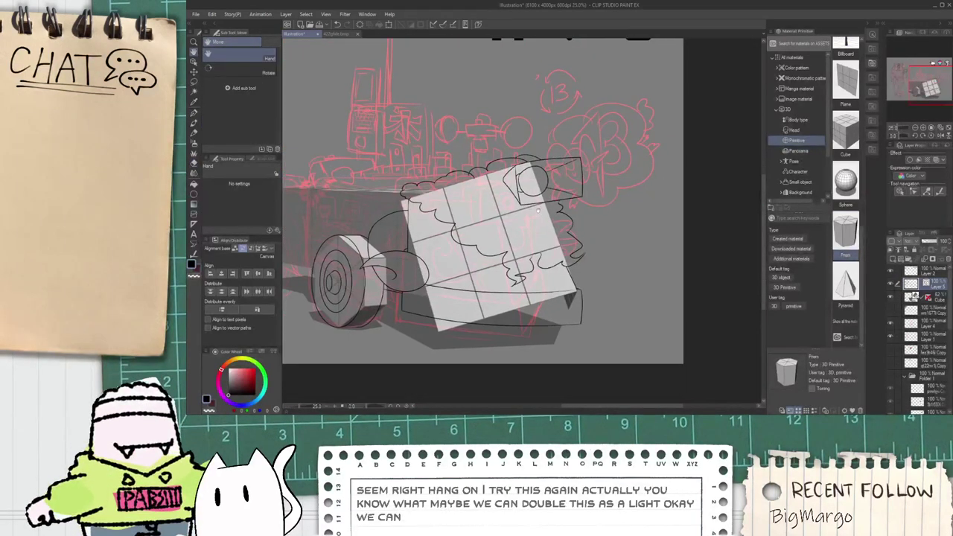
Step: Draw two parallel curved lines running down to the bumper below the wavy wool fringe on the cart's front
scroll(538, 210, down, 2)
scroll(537, 210, up, 5)
key(p)
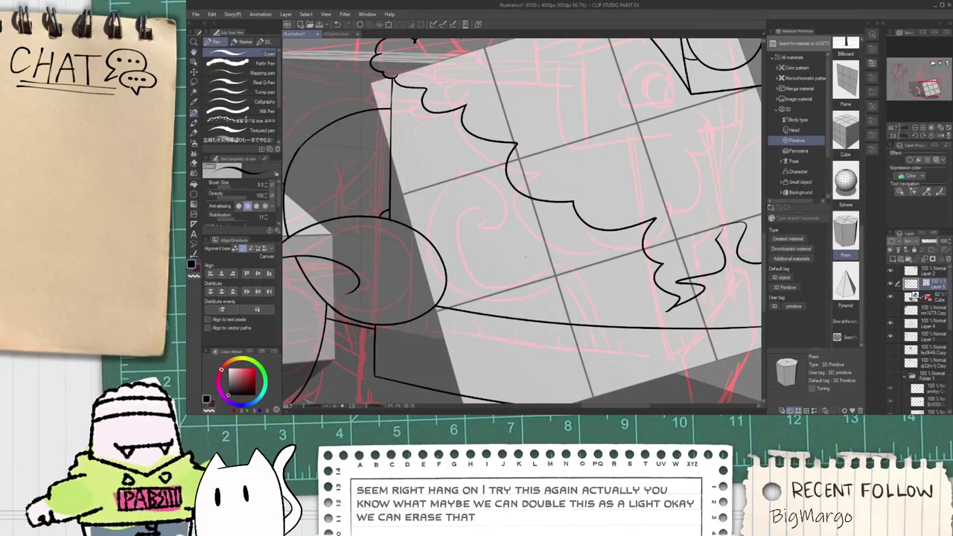
drag(577, 244, 629, 372)
mouse_move(542, 263)
mouse_down()
mouse_move(601, 381)
mouse_move(614, 362)
mouse_up()
key(ctrl+z)
Step: Draw a double-lined curling scroll on the cart's front, sweeping from the spiral end to the two parallel curved lines
scroll(574, 249, up, 2)
drag(604, 273, 402, 186)
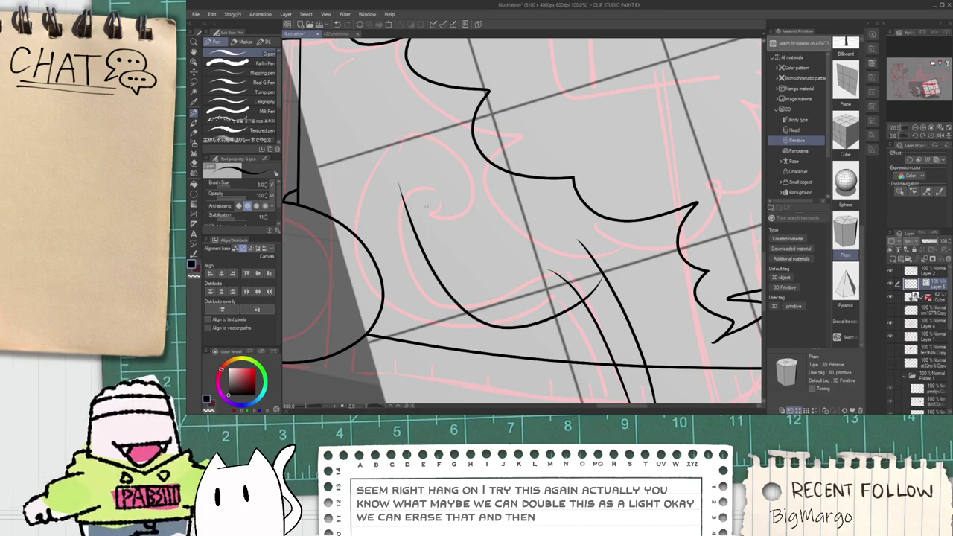
key(ctrl+z)
mouse_move(604, 273)
mouse_down()
mouse_move(436, 193)
mouse_move(465, 262)
mouse_move(528, 230)
mouse_up()
key(ctrl+z)
drag(439, 174, 588, 251)
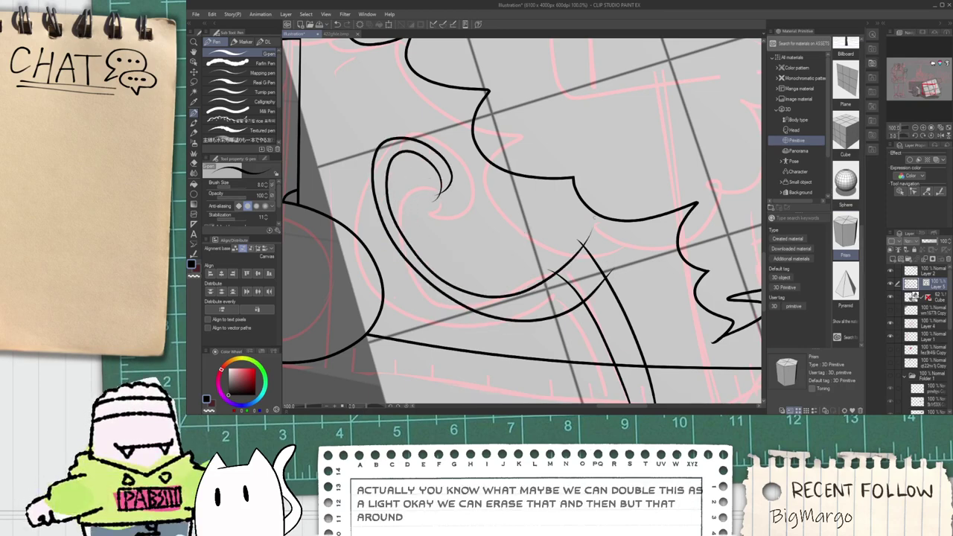
key(ctrl+z)
drag(439, 192, 615, 239)
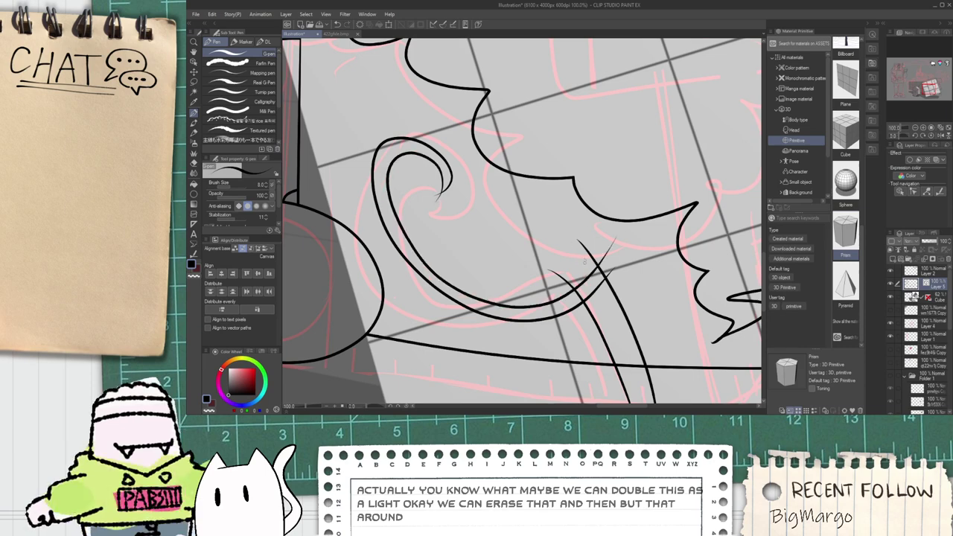
Step: Erase the crossing line ends where the scroll meets the two parallel lines, leaving a clean pointed corner
key(e)
mouse_move(559, 283)
mouse_down()
mouse_move(597, 236)
mouse_move(617, 266)
mouse_move(592, 250)
mouse_up()
scroll(605, 260, up, 1)
drag(610, 274, 618, 288)
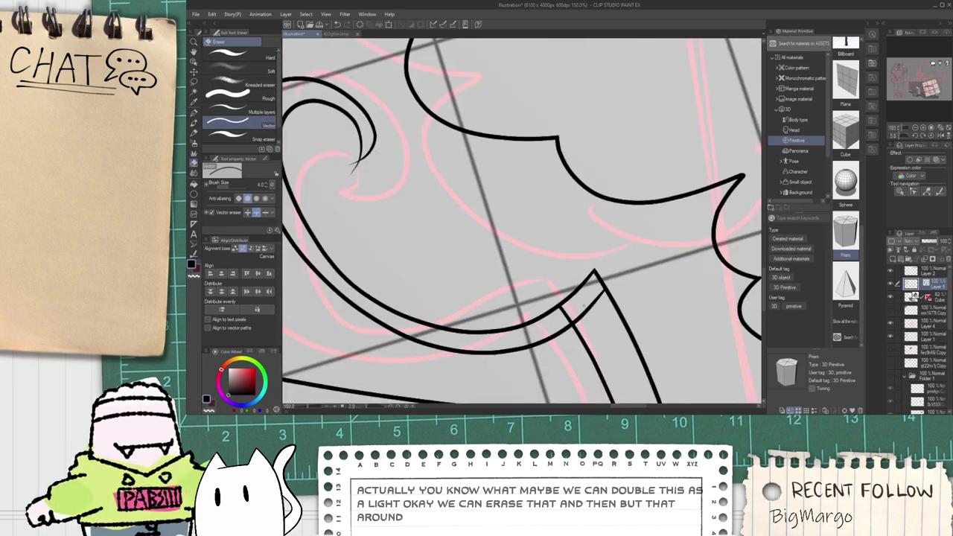
scroll(523, 223, down, 3)
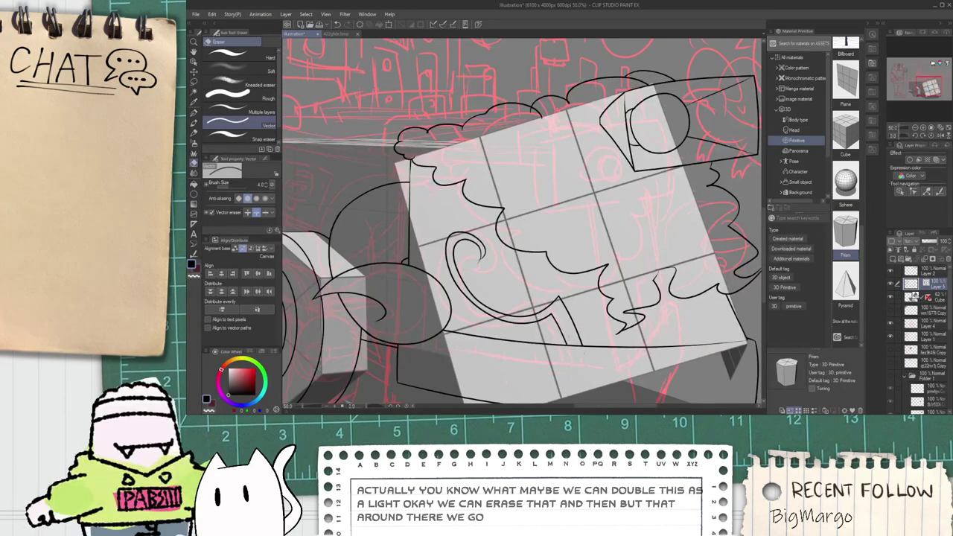
Step: Examine the wheel, bumper and side of the cart against the red sketch and the 3D reference shapes
scroll(477, 276, up, 4)
scroll(476, 276, down, 6)
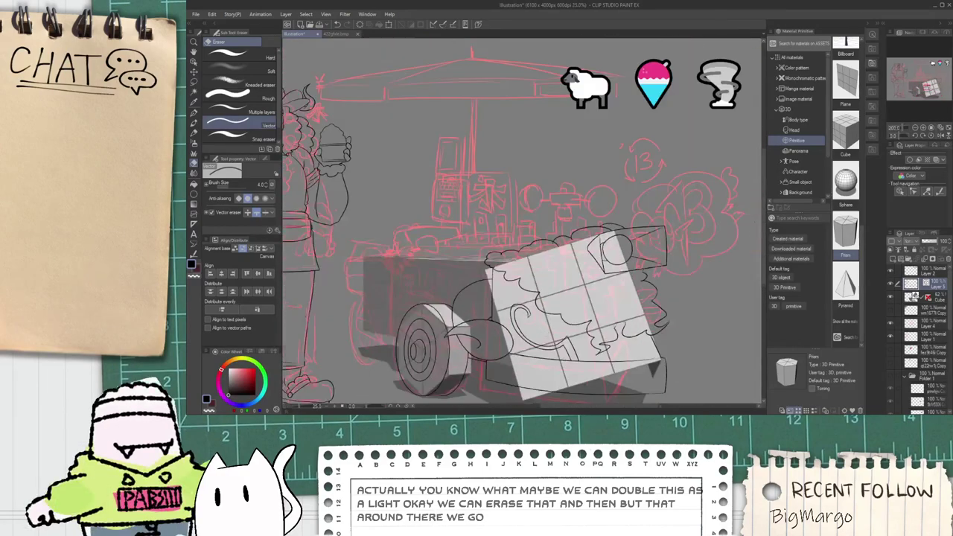
key(space)
mouse_move(521, 364)
mouse_down()
mouse_move(489, 317)
mouse_move(445, 306)
mouse_move(478, 208)
mouse_up()
scroll(489, 317, up, 1)
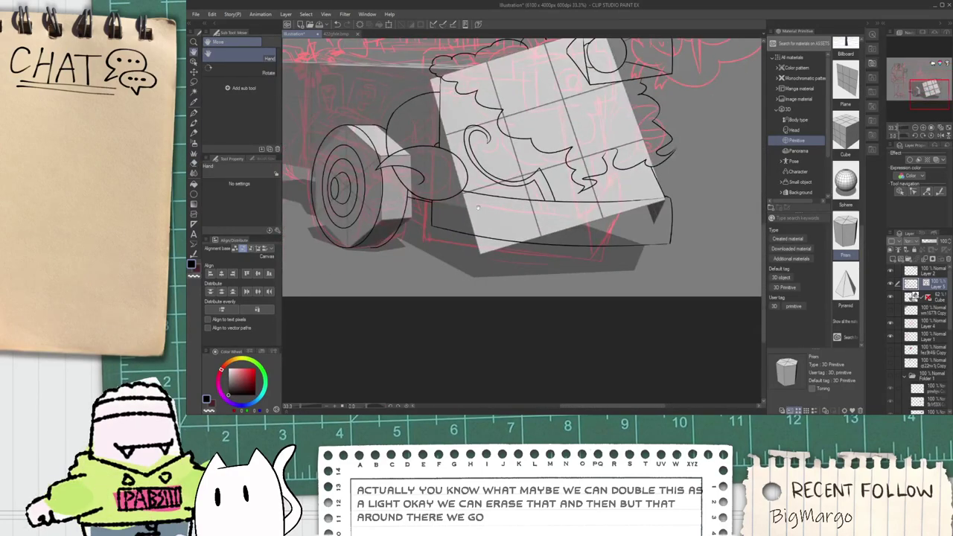
scroll(478, 208, up, 3)
key(p)
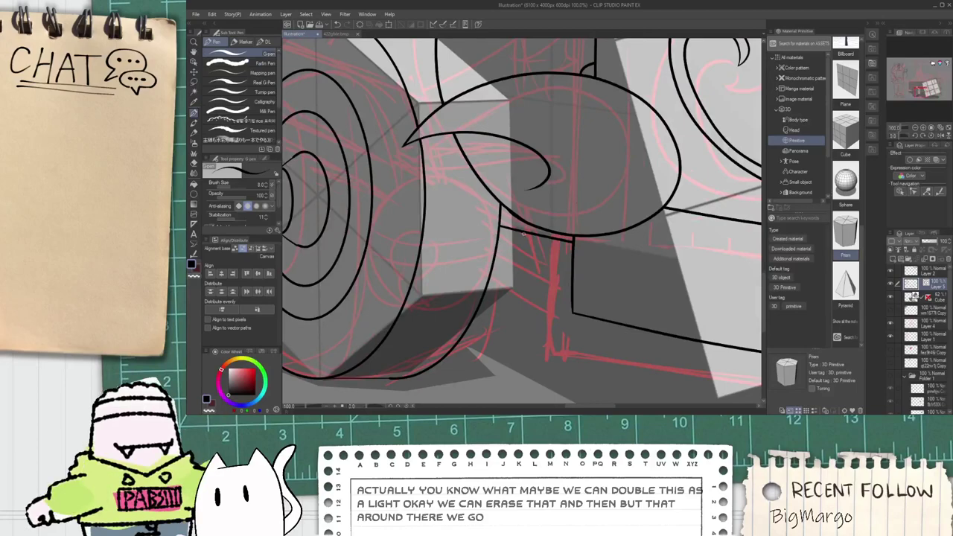
scroll(523, 234, down, 2)
key(space)
drag(447, 200, 573, 262)
scroll(494, 252, up, 4)
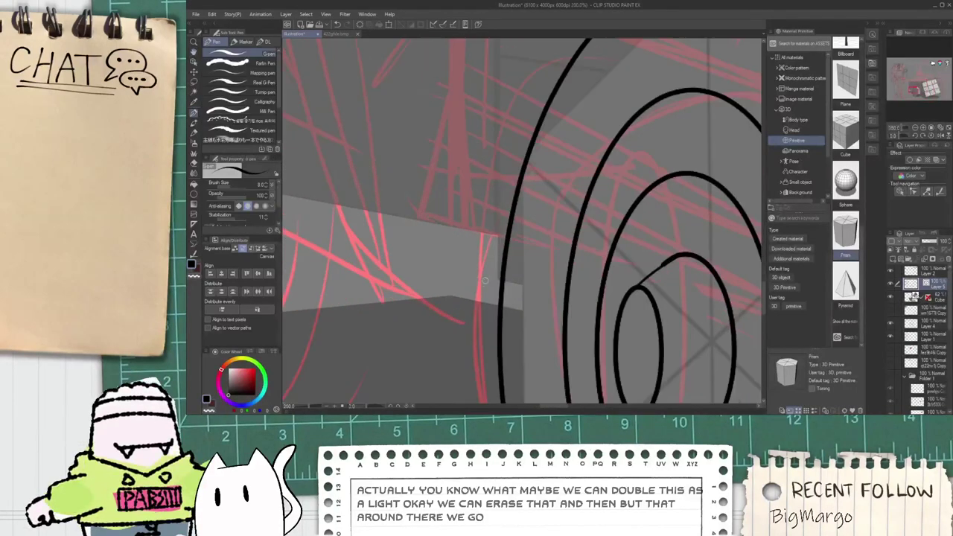
scroll(510, 289, down, 3)
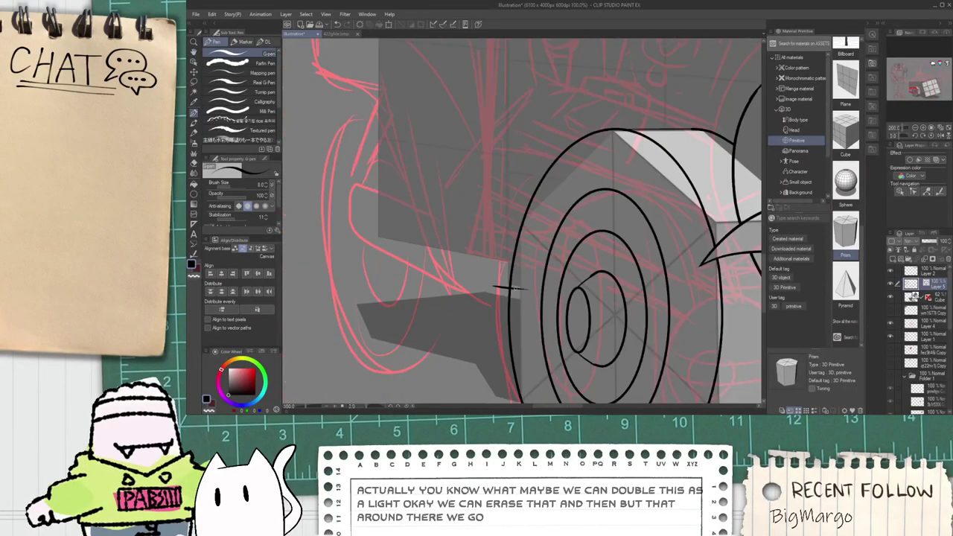
scroll(498, 145, down, 1)
key(space)
drag(497, 141, 485, 199)
scroll(485, 297, up, 1)
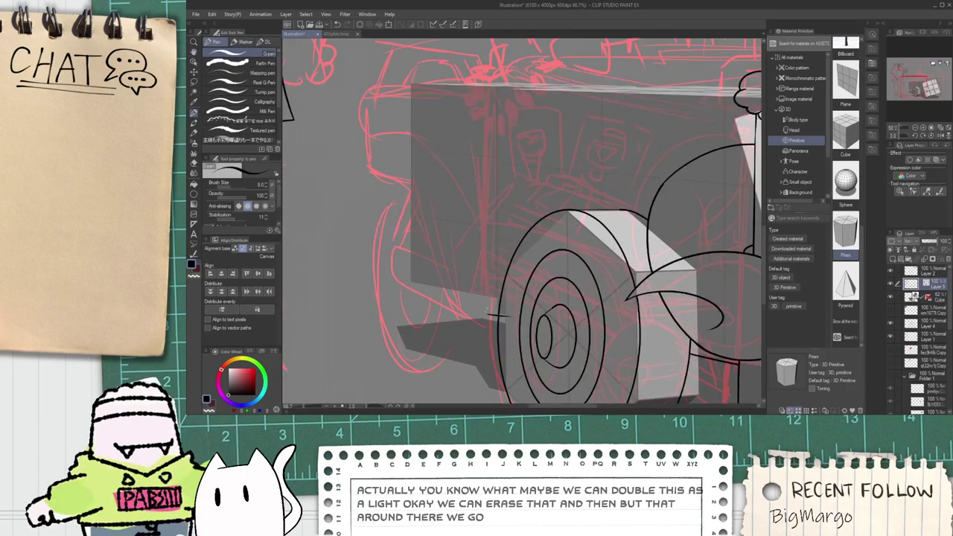
scroll(557, 275, down, 2)
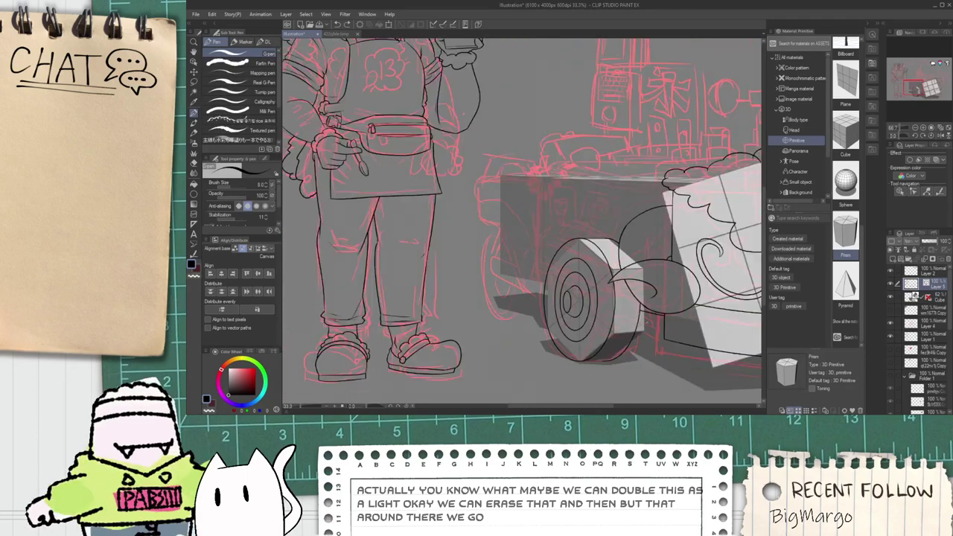
key(space)
drag(633, 353, 519, 317)
scroll(516, 311, up, 1)
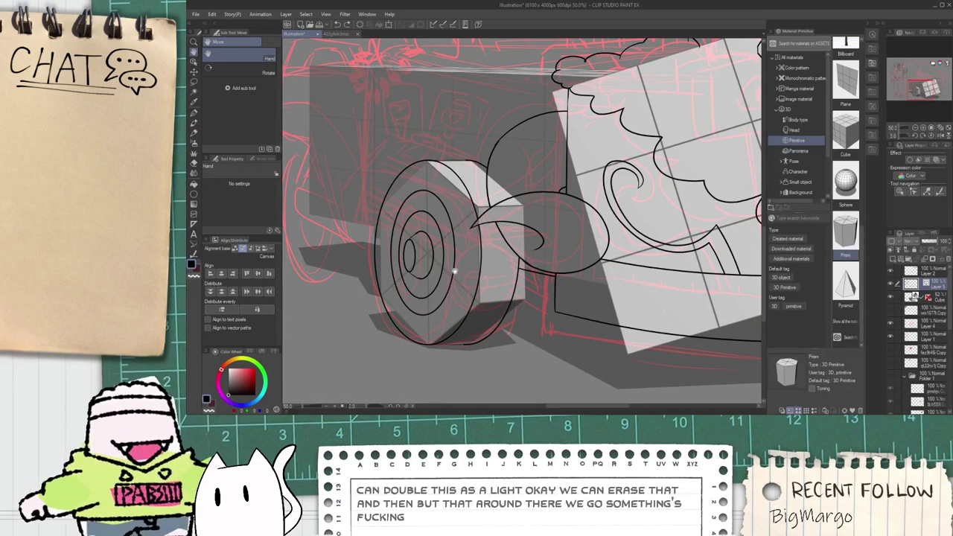
scroll(501, 312, down, 2)
scroll(503, 316, up, 2)
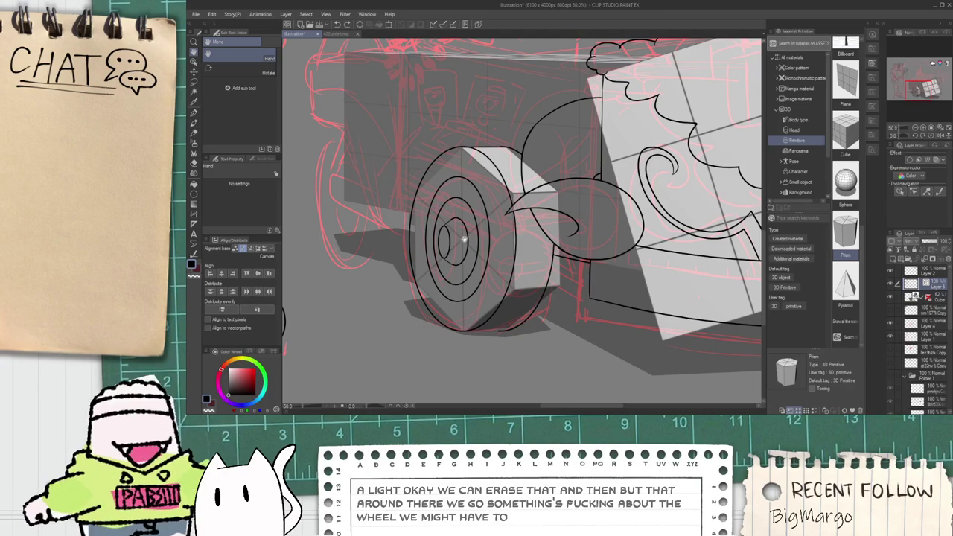
scroll(521, 301, down, 1)
drag(524, 318, 449, 304)
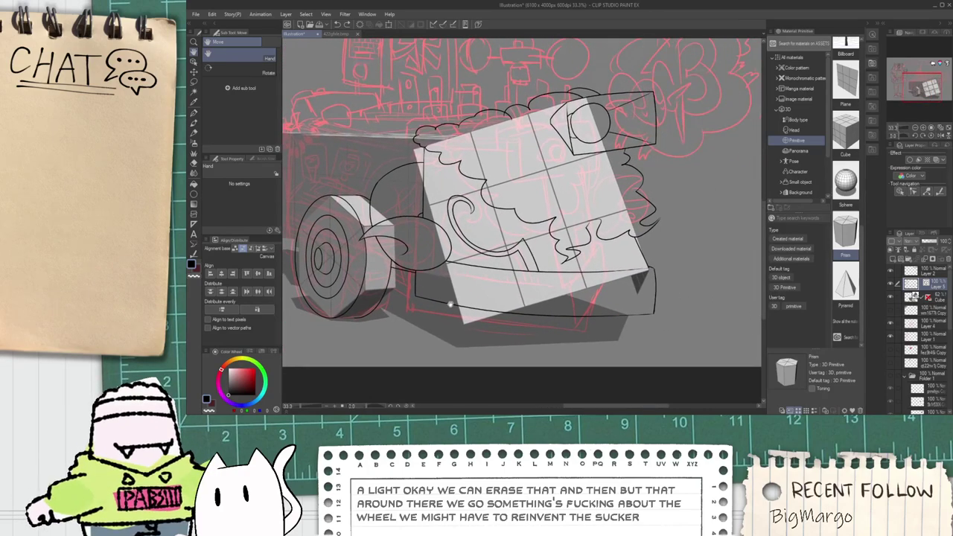
drag(453, 269, 525, 295)
scroll(441, 318, up, 1)
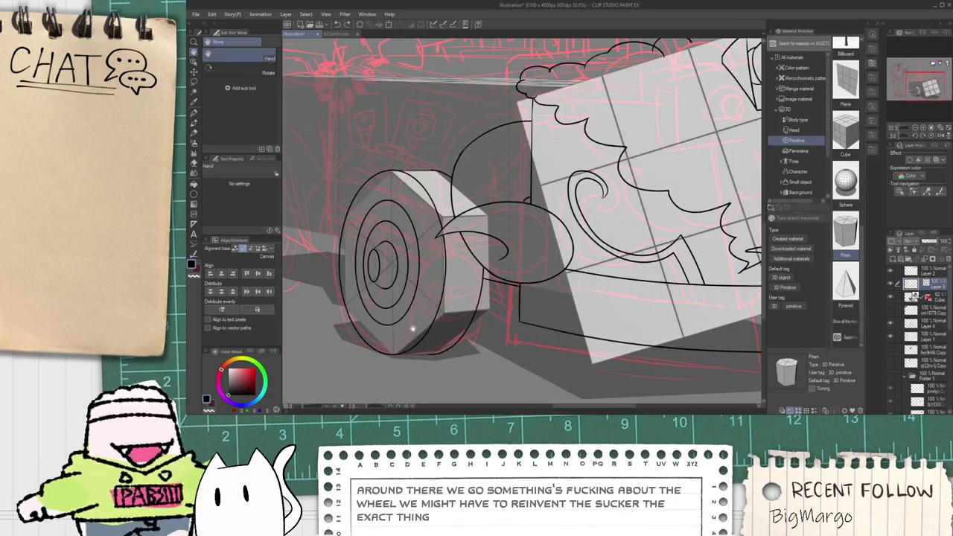
scroll(423, 348, up, 1)
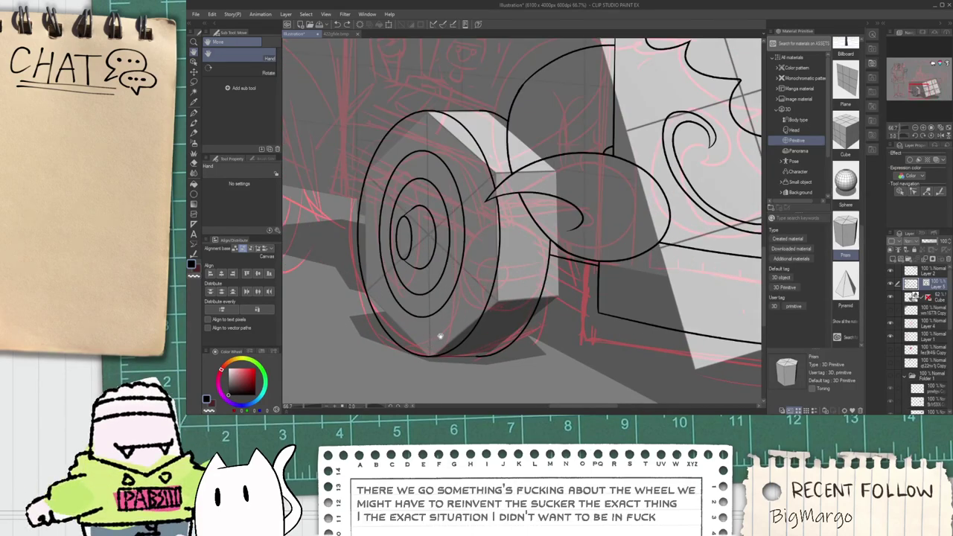
Step: Select all vector lines of the wheel, including its rear edge, and stretch them slightly wider toward the bumper
key(o)
drag(351, 82, 461, 368)
click(497, 406)
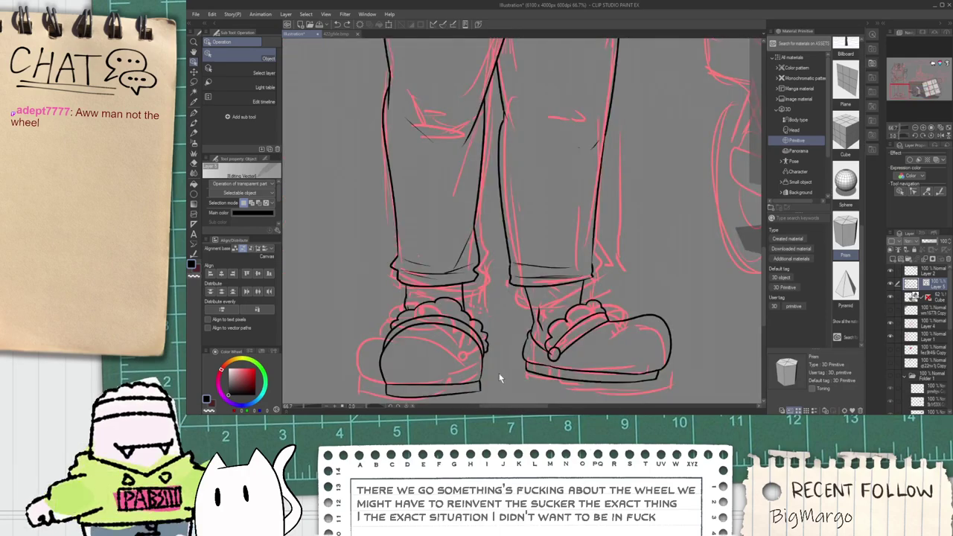
scroll(499, 373, down, 3)
scroll(632, 353, up, 4)
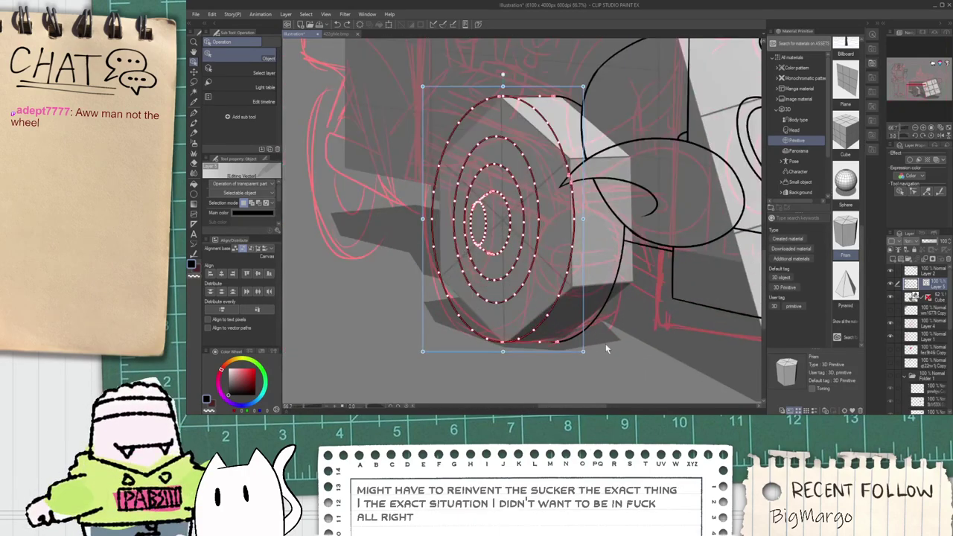
drag(610, 358, 519, 325)
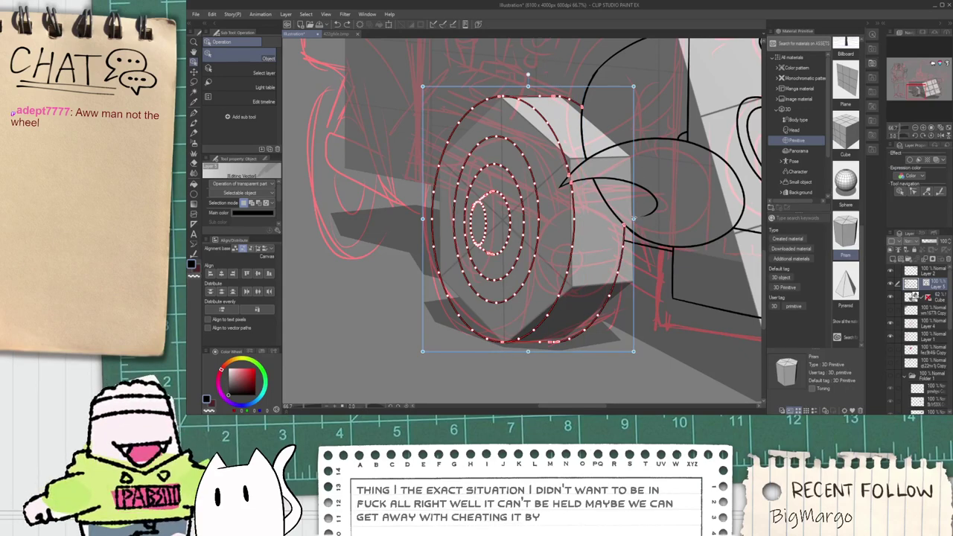
drag(633, 220, 656, 206)
click(634, 367)
scroll(633, 349, down, 2)
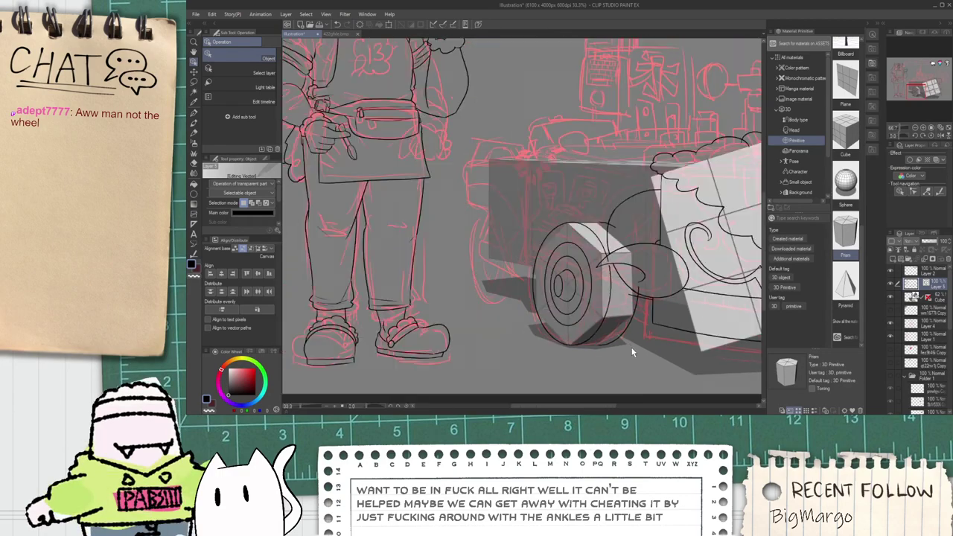
Step: Erase the end of the wheel's rear edge that overshoots into the round arch behind it
scroll(621, 262, up, 2)
key(e)
scroll(605, 249, up, 2)
drag(580, 244, 595, 280)
scroll(589, 257, up, 3)
key(p)
scroll(590, 263, down, 4)
key(space)
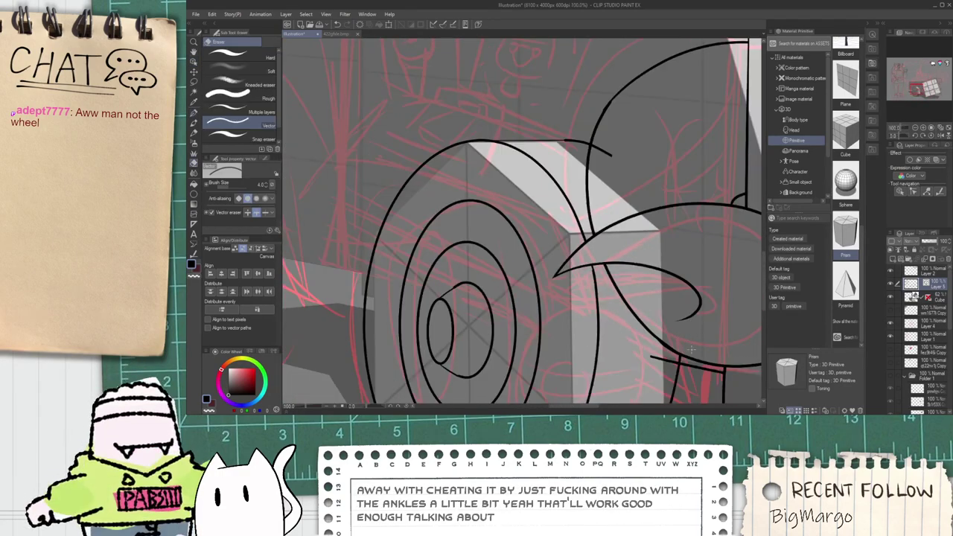
key(space)
drag(625, 189, 596, 262)
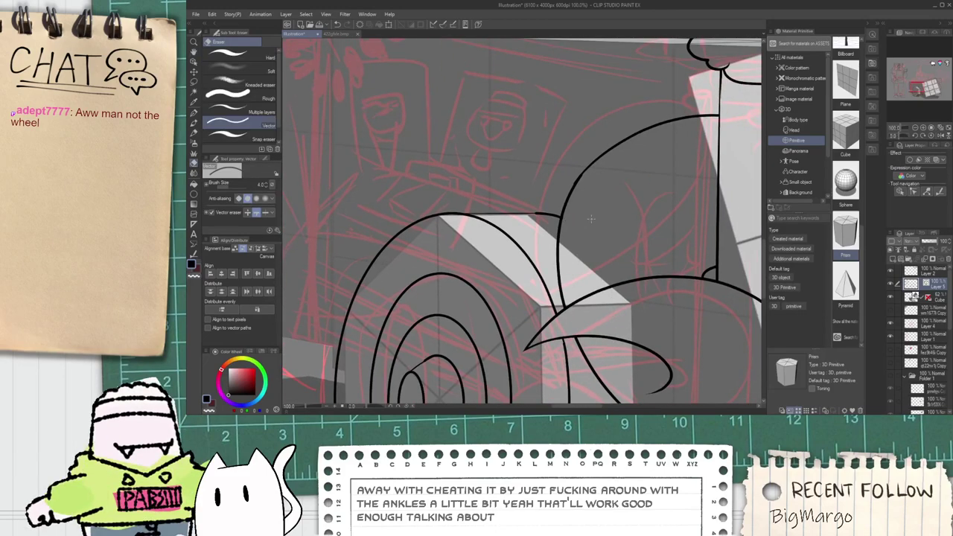
Step: Draw the upper, lower and slanted edges of a flap over the wheel and erase the wheel outline behind it
scroll(591, 219, down, 3)
key(space)
drag(521, 282, 515, 318)
scroll(510, 318, up, 3)
key(p)
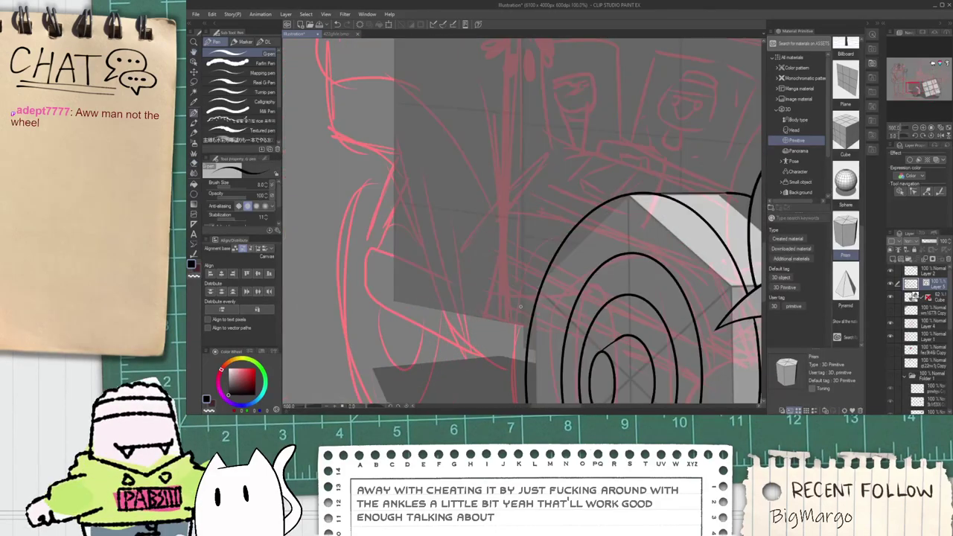
scroll(523, 301, down, 3)
key(space)
mouse_move(553, 254)
mouse_down()
mouse_move(497, 277)
mouse_move(416, 260)
mouse_move(551, 278)
mouse_up()
scroll(466, 279, up, 2)
scroll(424, 299, down, 1)
key(space)
key(p)
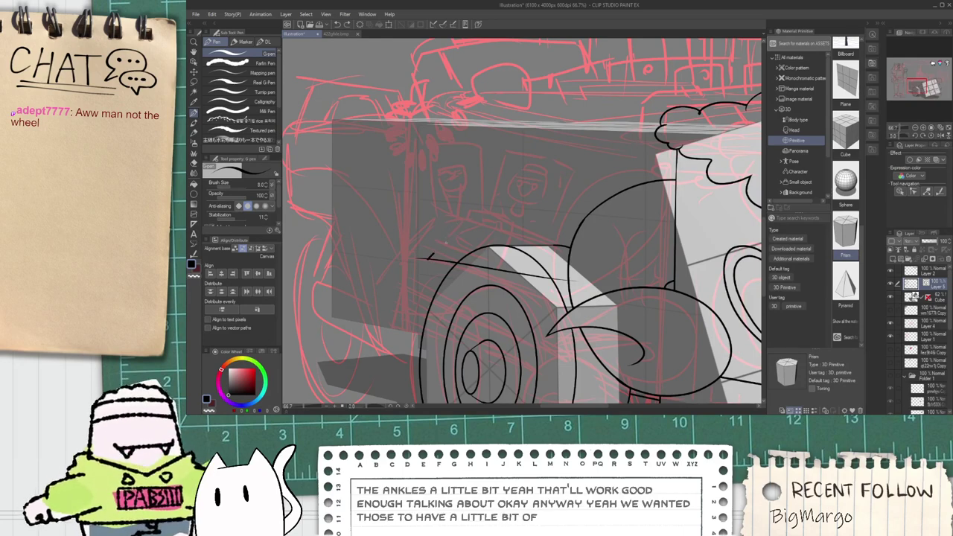
key(ctrl+z)
mouse_move(463, 231)
mouse_down()
mouse_move(588, 238)
mouse_move(553, 234)
mouse_move(572, 236)
mouse_up()
key(e)
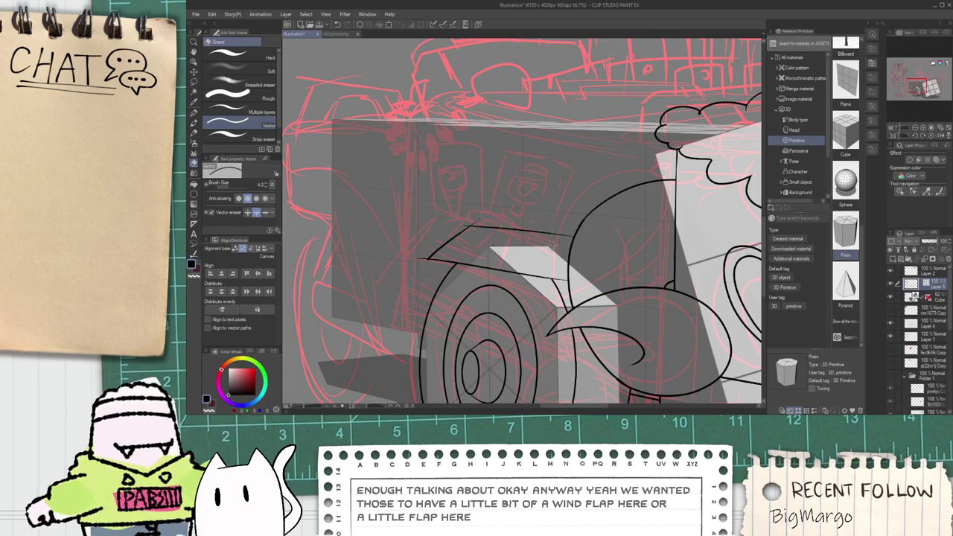
Step: Draw a downward-pointing tip at the flap's outer corner and erase the overshooting line ends around the flap
key(ctrl+space)
click(438, 268)
click(438, 268)
click(438, 268)
key(p)
mouse_move(411, 238)
mouse_down()
mouse_move(393, 331)
mouse_move(473, 255)
mouse_up()
key(ctrl+z)
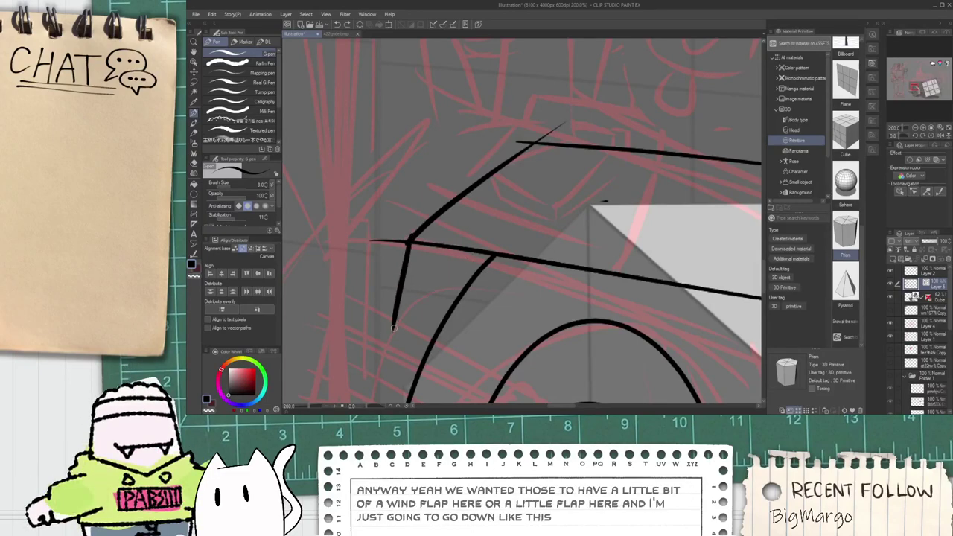
drag(393, 327, 475, 240)
key(e)
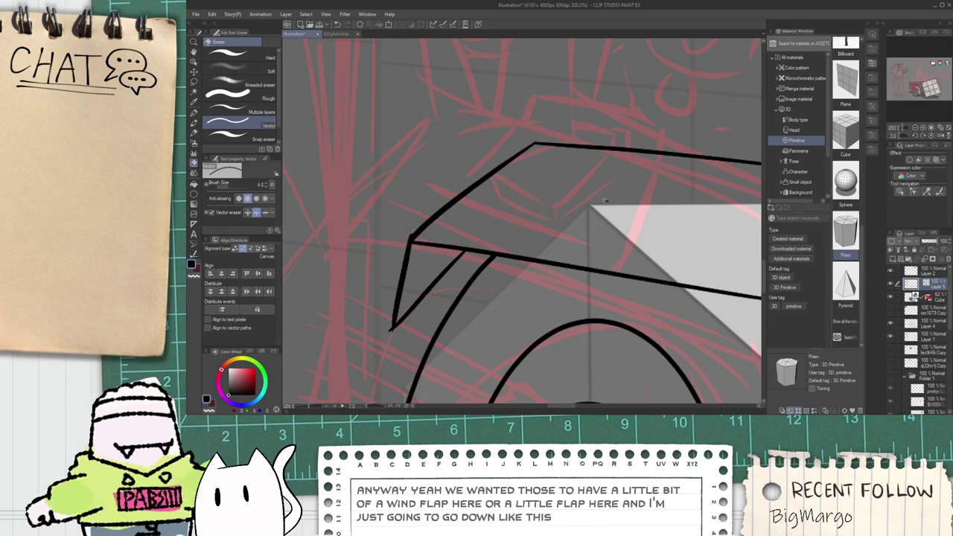
scroll(605, 201, down, 5)
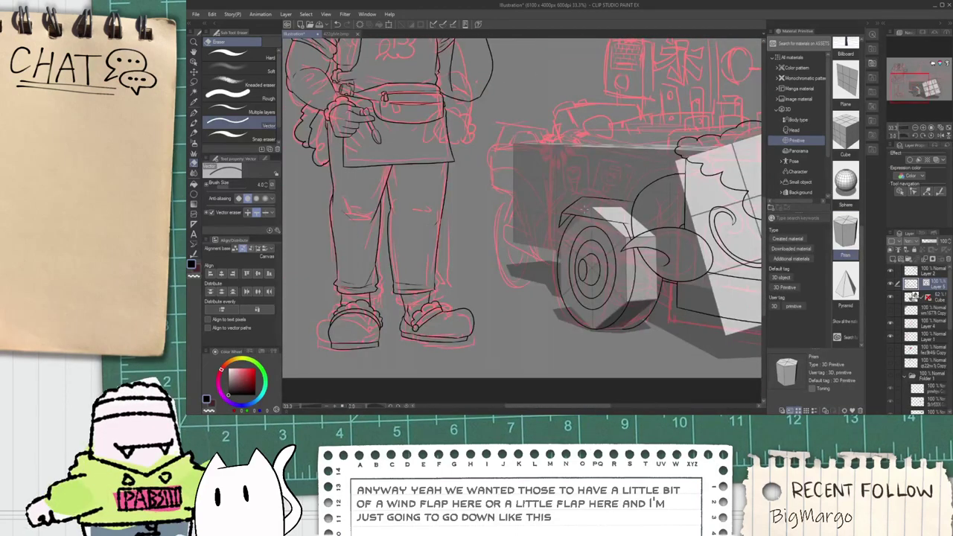
Step: Redraw the inner edge of the flap's tip at a shallower angle to the wheel and erase the excess lines
scroll(585, 210, up, 4)
key(p)
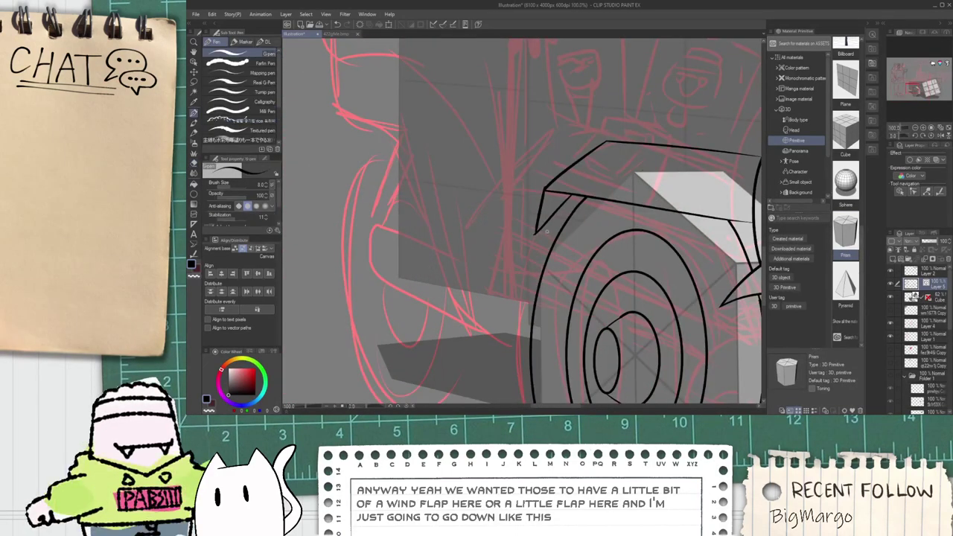
scroll(547, 231, up, 2)
key(ctrl+z)
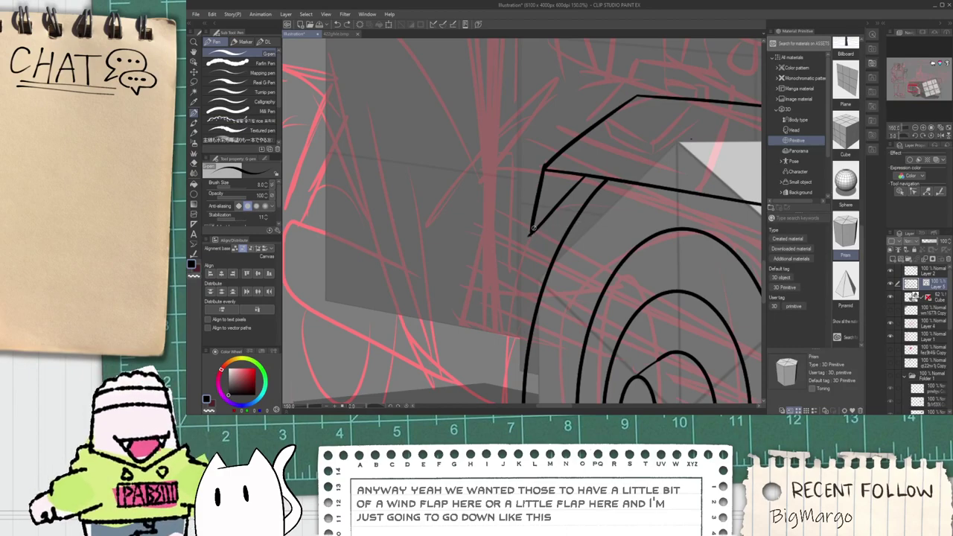
key(e)
mouse_move(532, 230)
mouse_down()
mouse_move(616, 179)
mouse_move(598, 214)
mouse_move(574, 197)
mouse_up()
scroll(553, 238, down, 4)
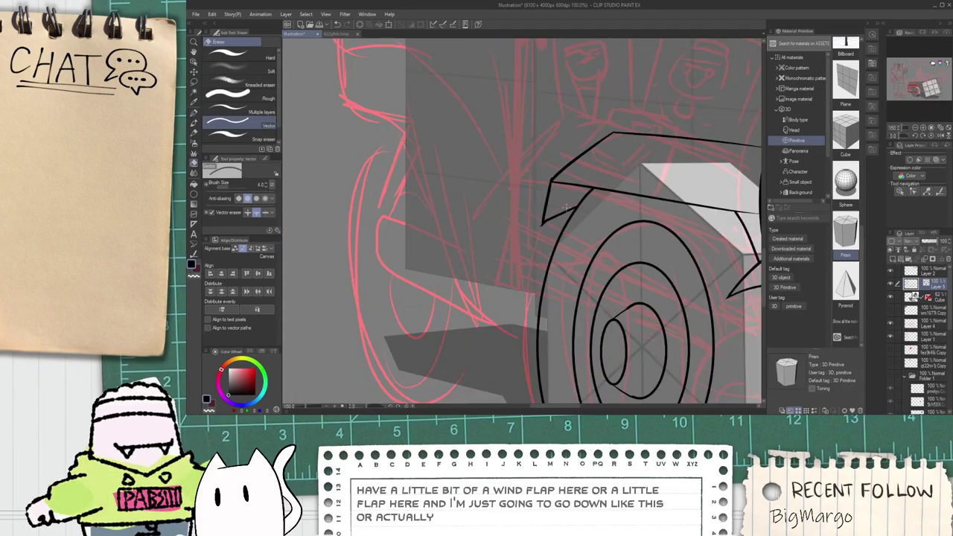
Step: Draw a small four-sided bracket at the outer corner of the wheel flap and erase its overshooting line ends
key(p)
scroll(549, 231, up, 2)
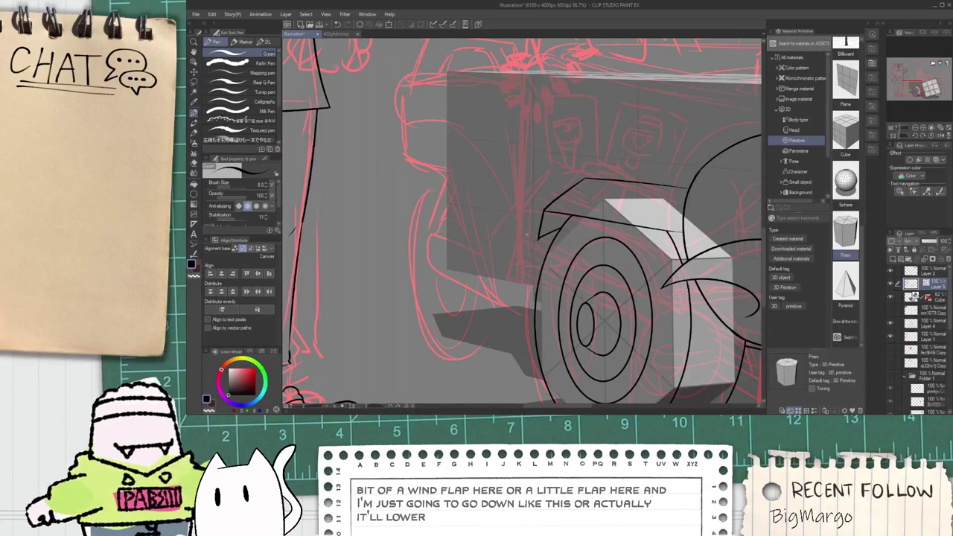
scroll(530, 233, up, 2)
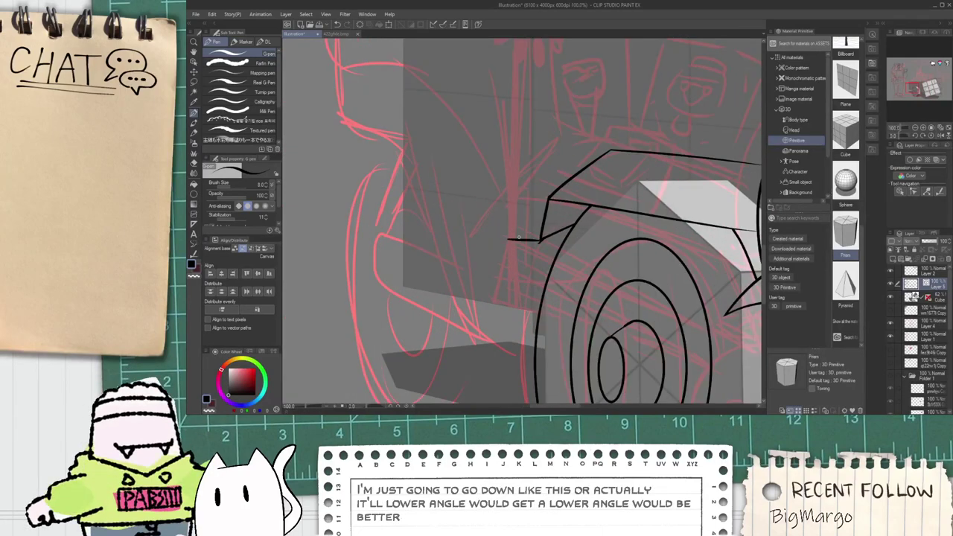
key(e)
scroll(530, 240, down, 2)
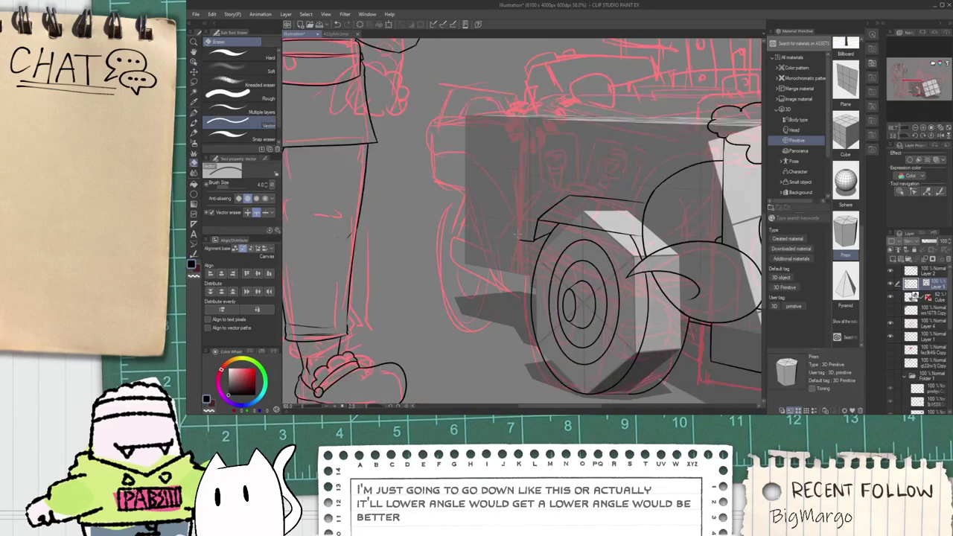
key(p)
scroll(521, 242, up, 2)
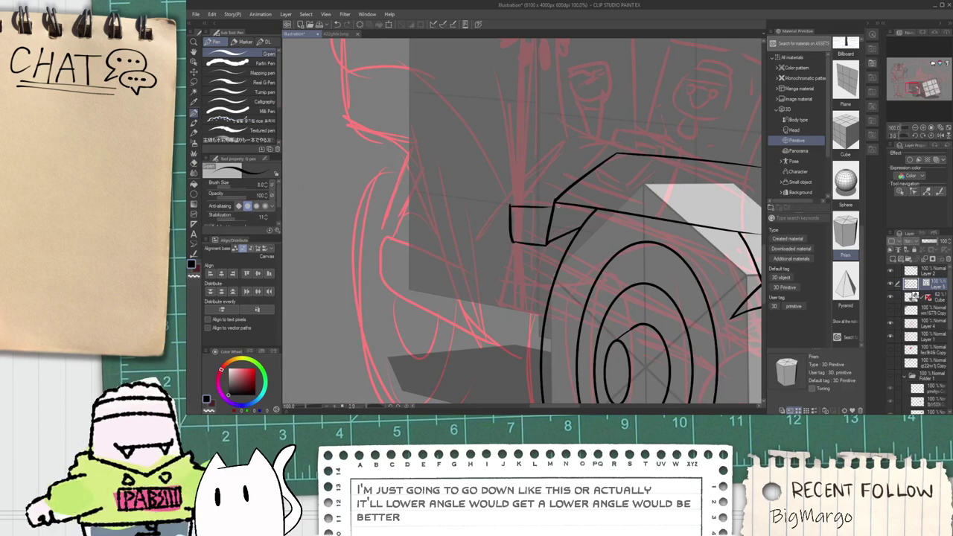
key(e)
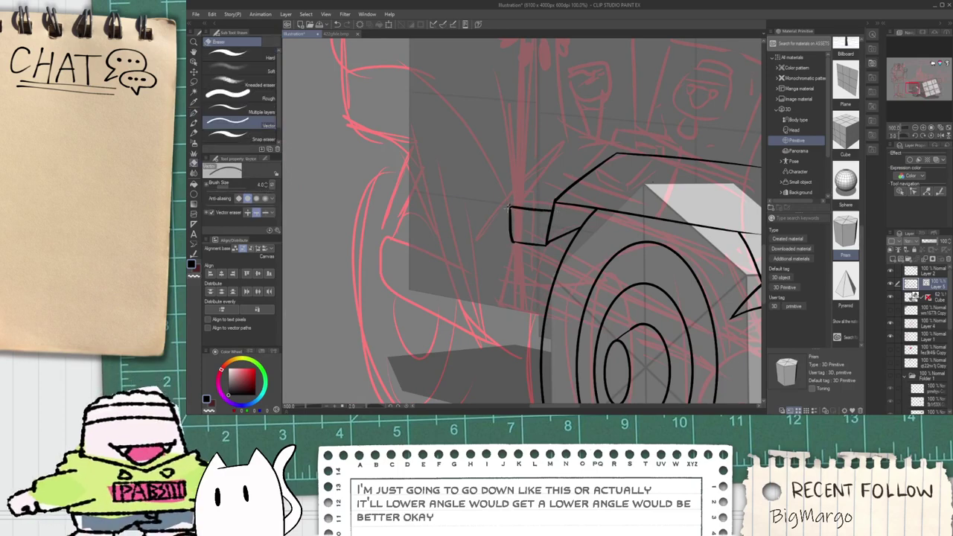
click(508, 208)
key(ctrl+z)
Step: Draw the cart body's vertical corner edge upward from the bracket and erase the end overshooting into the bracket
scroll(510, 209, up, 1)
scroll(512, 205, down, 3)
drag(532, 104, 515, 213)
key(p)
mouse_move(511, 265)
mouse_down()
mouse_move(512, 181)
mouse_move(513, 288)
mouse_up()
key(ctrl+z)
key(e)
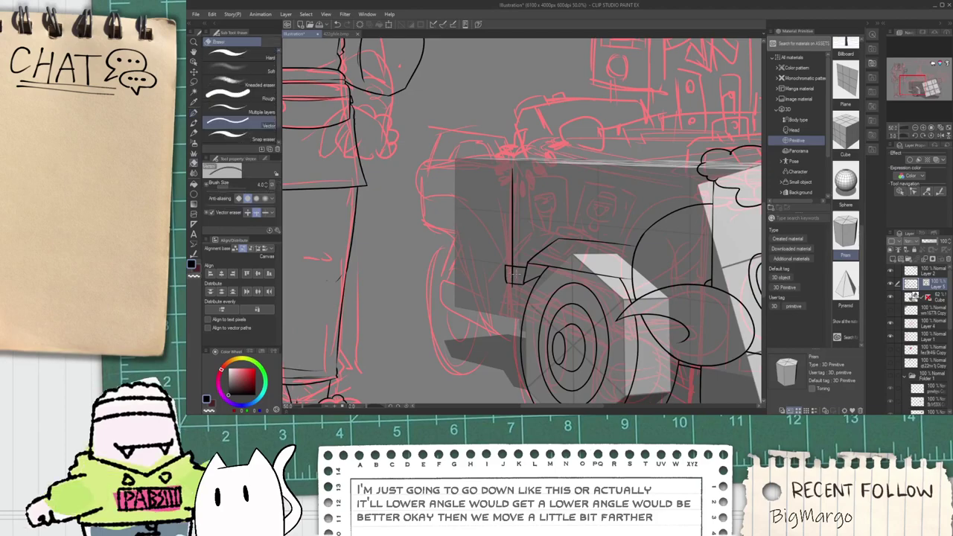
Step: Extend the vertical corner edge up to the top of the 3D box reference
scroll(512, 285, up, 1)
scroll(512, 285, down, 2)
key(h)
drag(543, 211, 538, 261)
scroll(539, 263, up, 2)
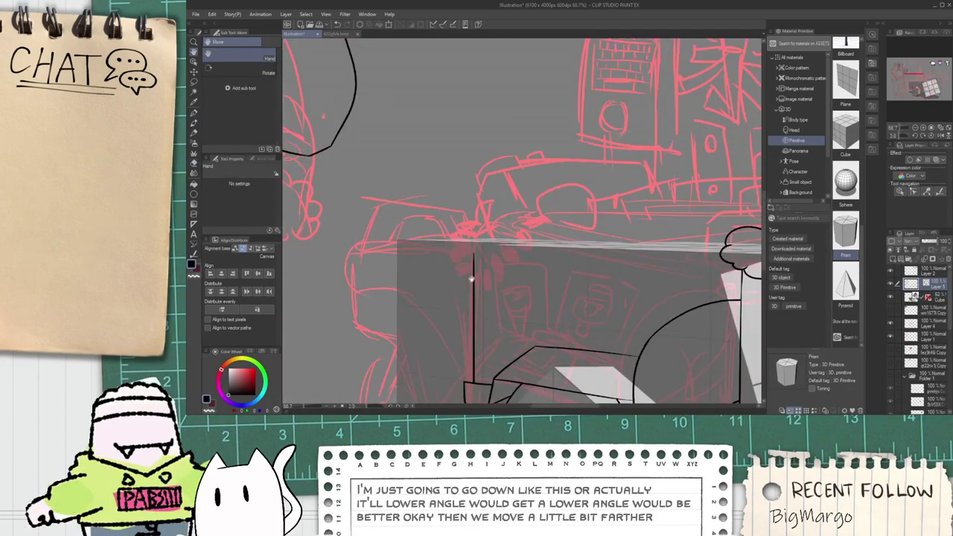
scroll(472, 249, up, 2)
key(p)
scroll(476, 236, down, 4)
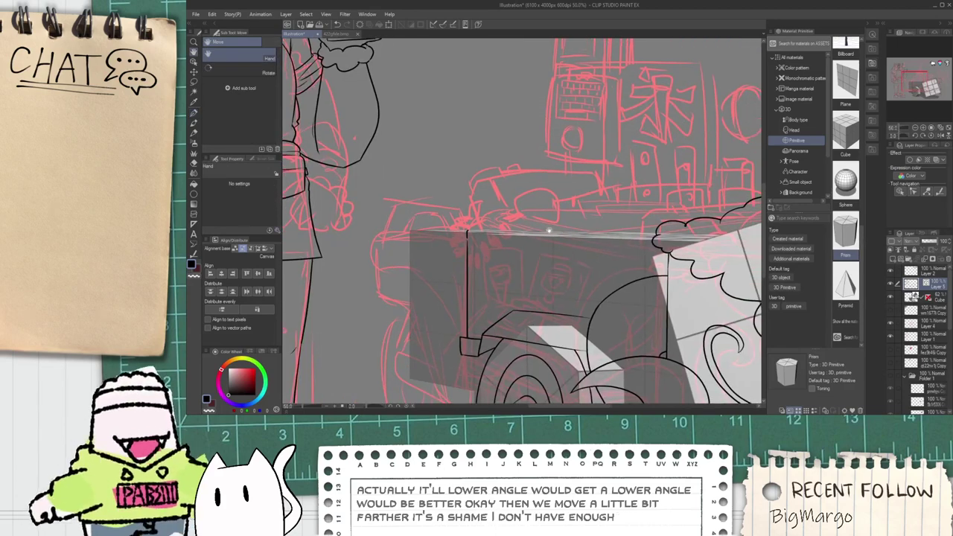
Step: Draw the cart body's top edge from the vertical corner along the box reference to the cloud trim, redrawing any stray attempt
drag(468, 232, 614, 239)
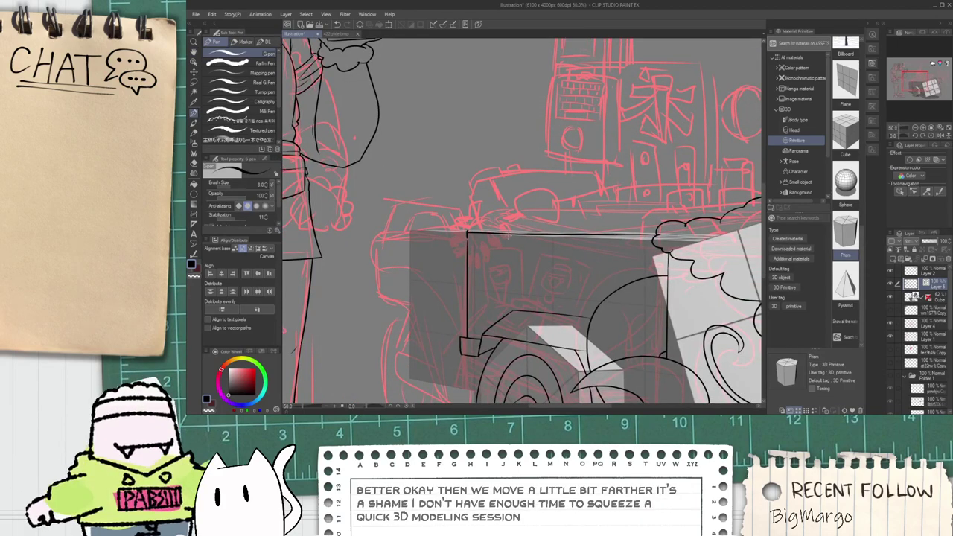
scroll(614, 239, up, 1)
drag(459, 232, 724, 217)
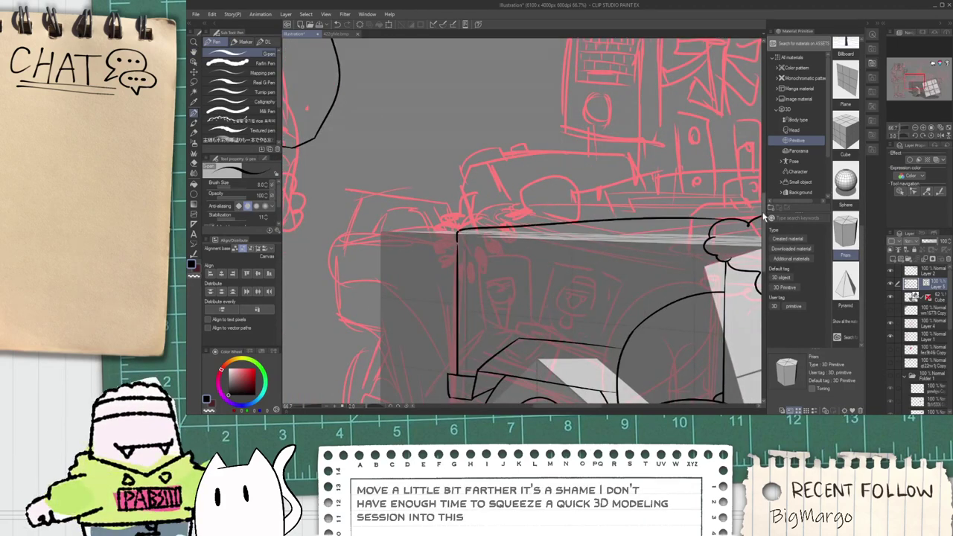
key(ctrl+z)
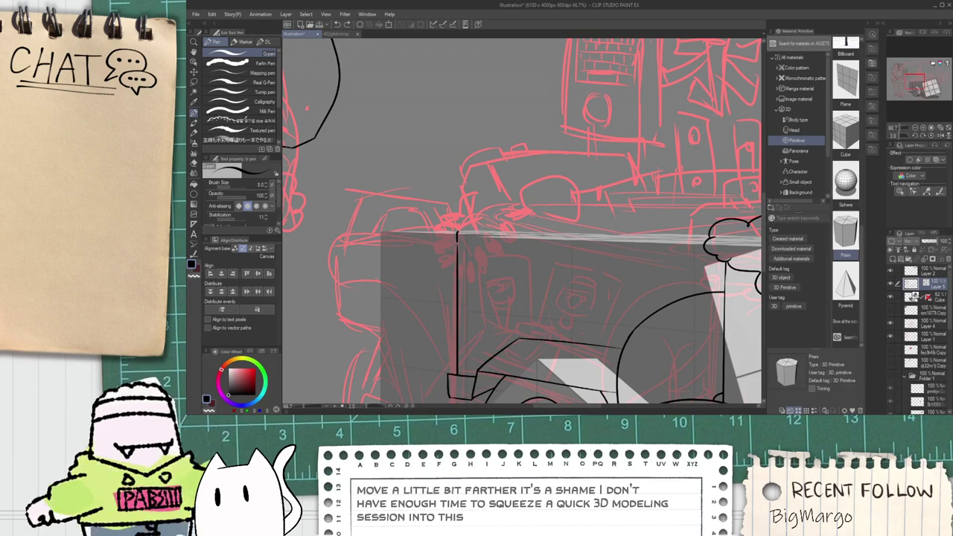
drag(461, 232, 748, 238)
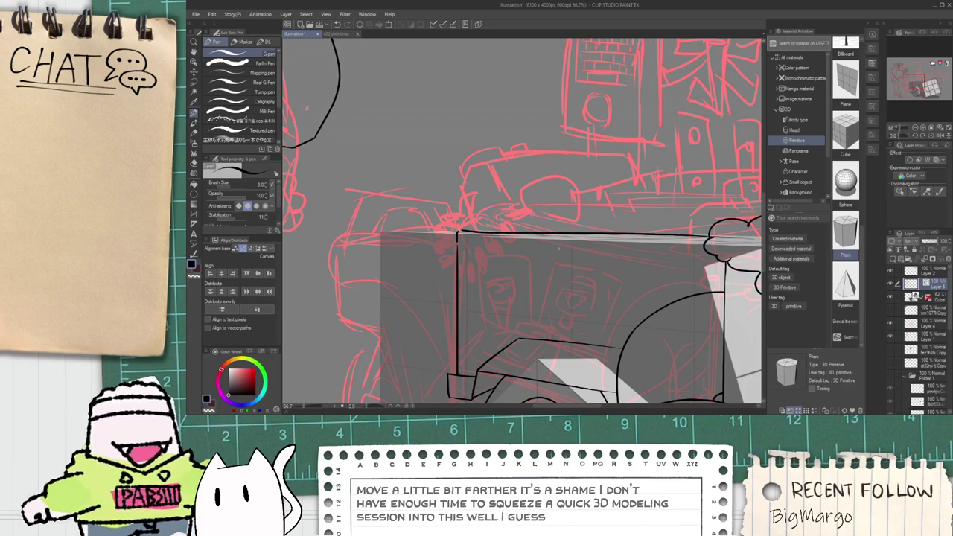
Step: Adjust the top edge vector line so it runs level and erase the part overlapping the cloud trim
key(o)
click(611, 235)
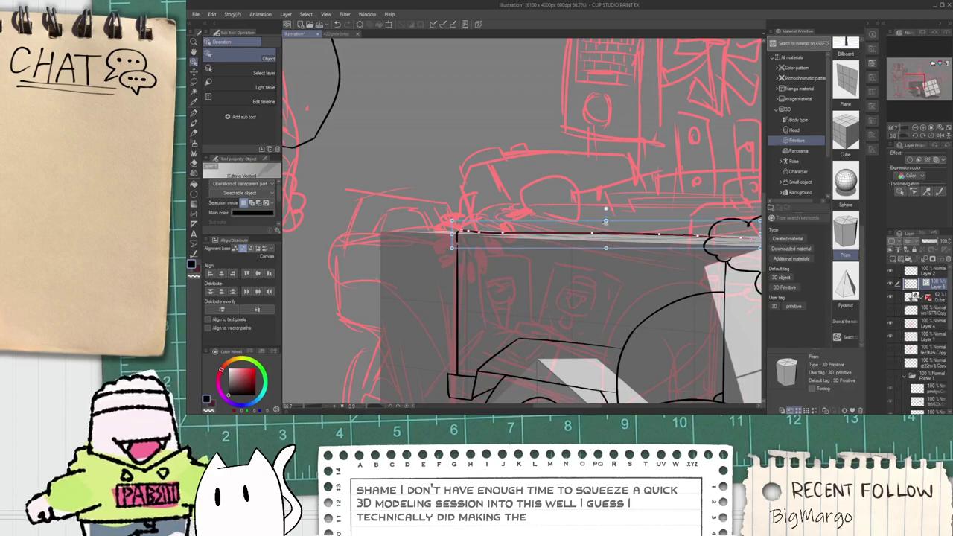
mouse_move(611, 235)
mouse_down()
mouse_move(605, 248)
mouse_move(601, 237)
mouse_up()
click(600, 256)
click(604, 307)
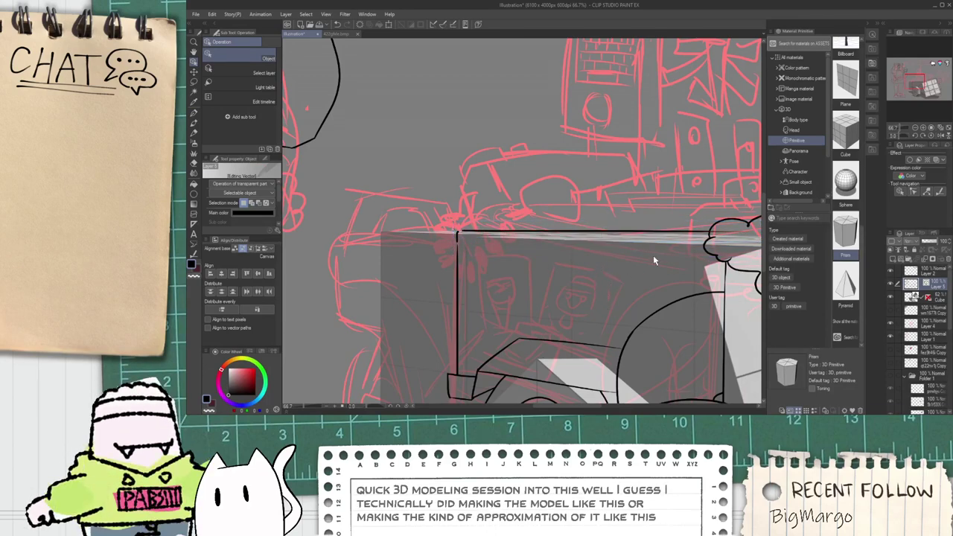
scroll(653, 258, down, 1)
drag(653, 259, 522, 293)
scroll(522, 292, up, 1)
key(e)
scroll(598, 267, down, 1)
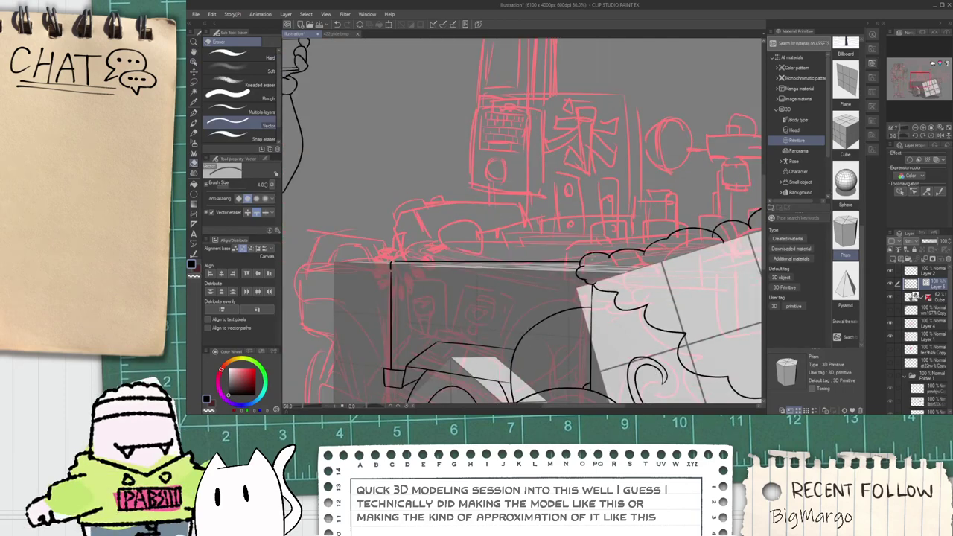
Step: Draw the outline of a low raised panel on the top edge beside the cloud trim and erase the edge crossing it
drag(598, 266, 547, 273)
scroll(547, 273, up, 1)
key(p)
drag(458, 278, 671, 233)
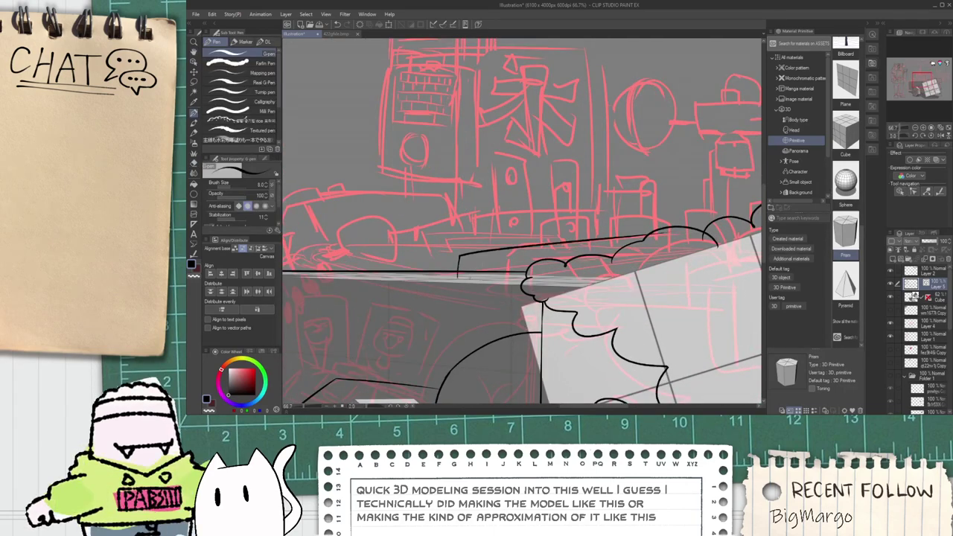
scroll(458, 276, up, 1)
mouse_move(456, 277)
mouse_down()
mouse_move(661, 278)
mouse_move(575, 286)
mouse_up()
key(e)
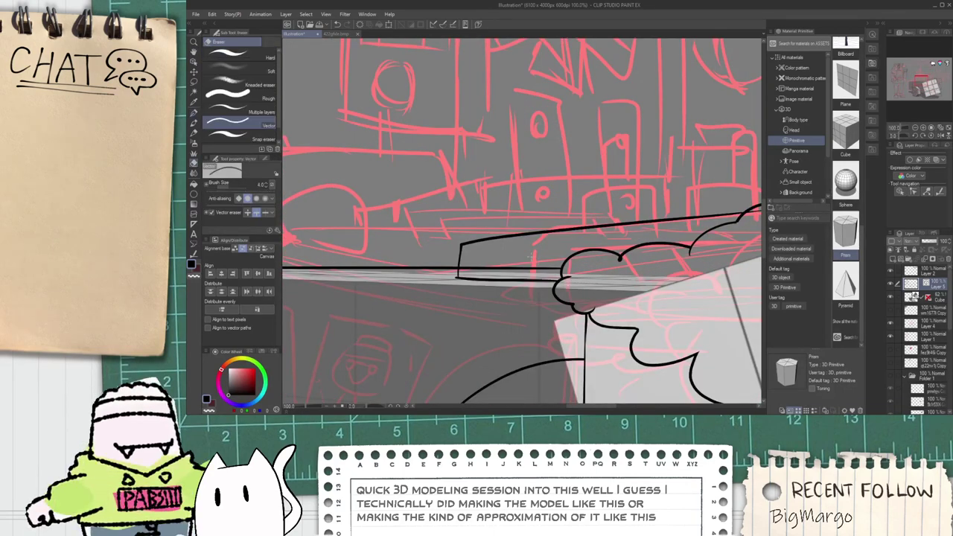
drag(521, 262, 518, 273)
scroll(457, 278, up, 1)
scroll(458, 278, down, 3)
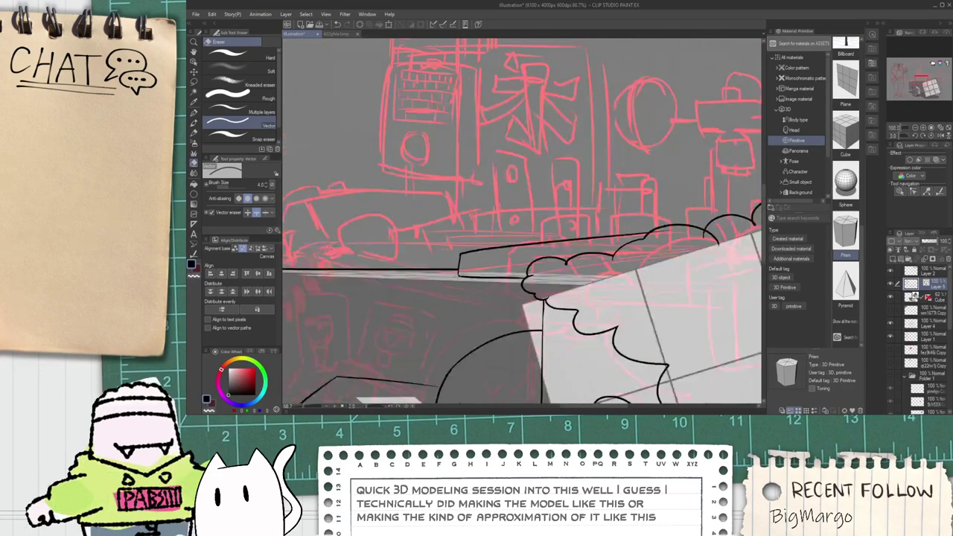
drag(405, 289, 474, 280)
scroll(475, 281, up, 1)
key(p)
drag(367, 266, 560, 279)
key(ctrl+z)
Step: Select the corner edge, top edge and bracket together and bring their outer side slightly inward toward the wheel
drag(383, 361, 399, 275)
key(o)
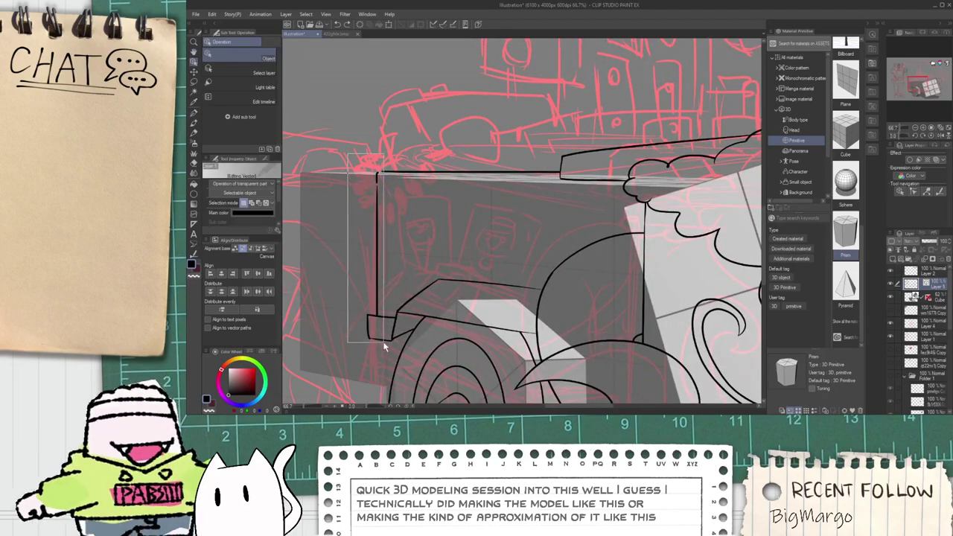
click(382, 340)
drag(357, 256, 364, 257)
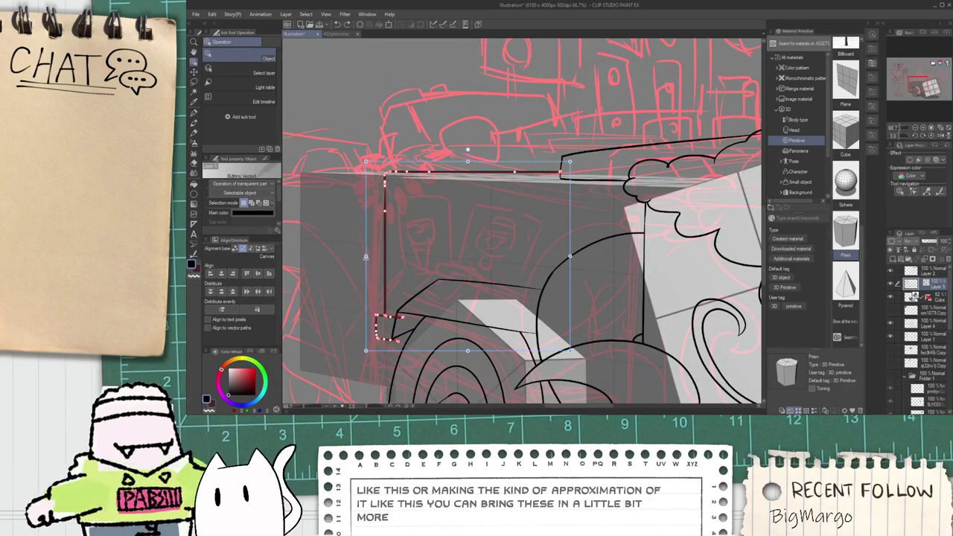
Step: Narrow the bracket at the flap's outer corner and erase the line ends overshooting the flap
click(380, 317)
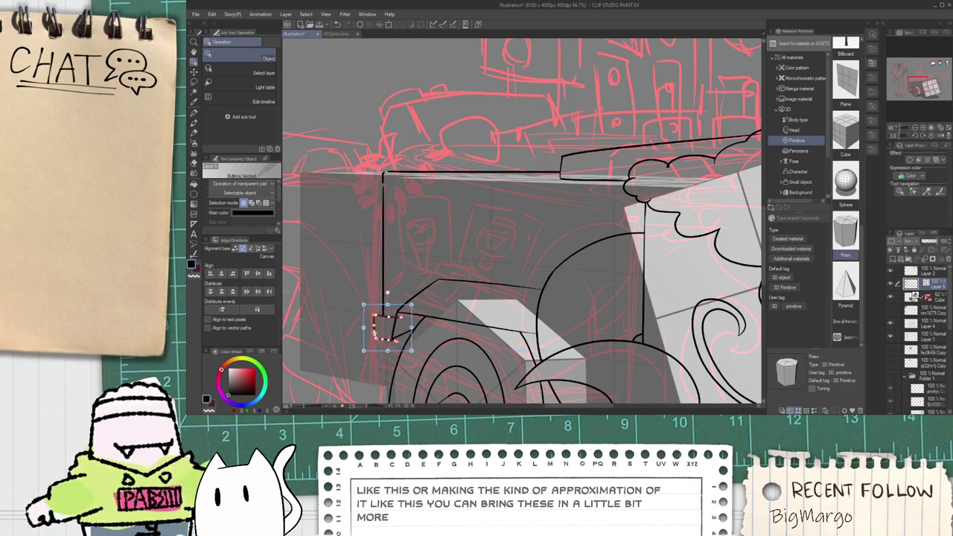
drag(363, 326, 406, 327)
click(387, 364)
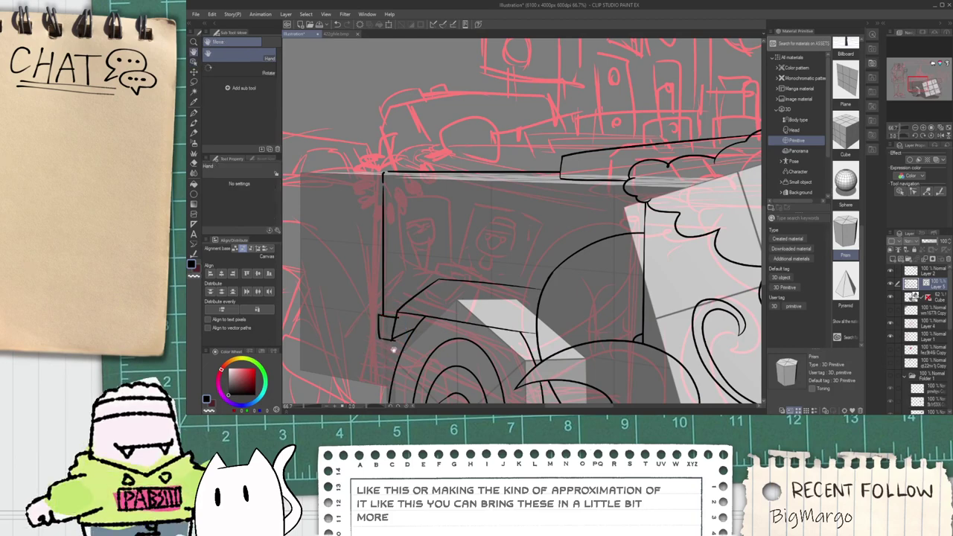
scroll(392, 342, up, 7)
key(e)
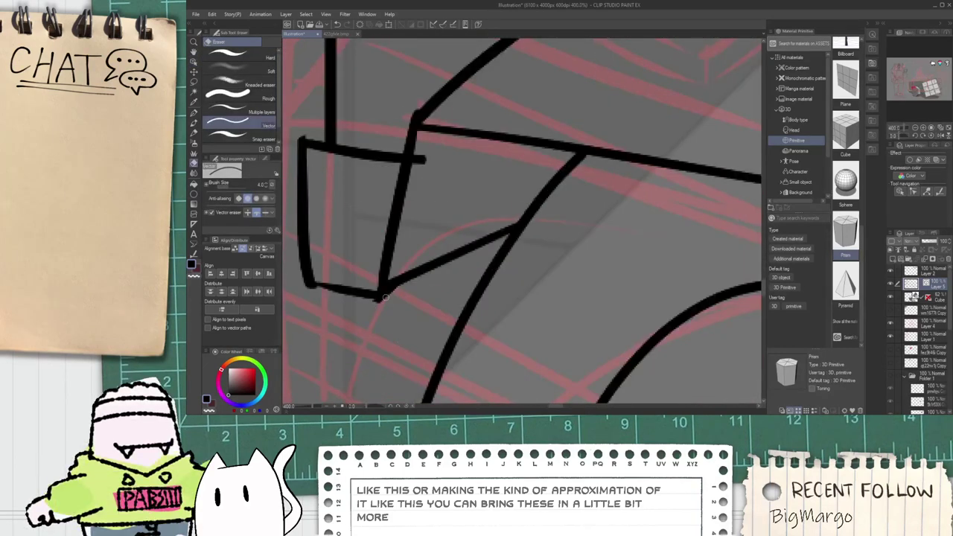
scroll(308, 131, down, 4)
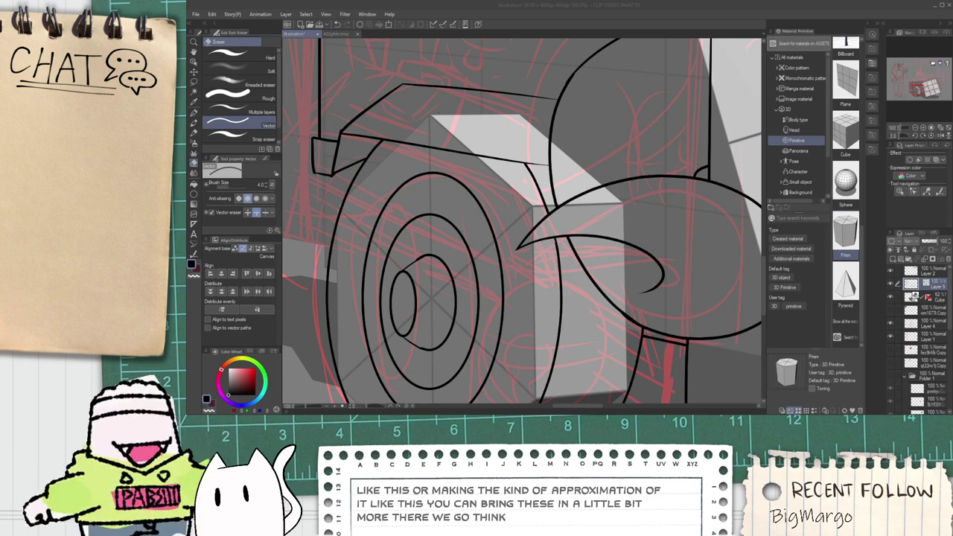
click(520, 4)
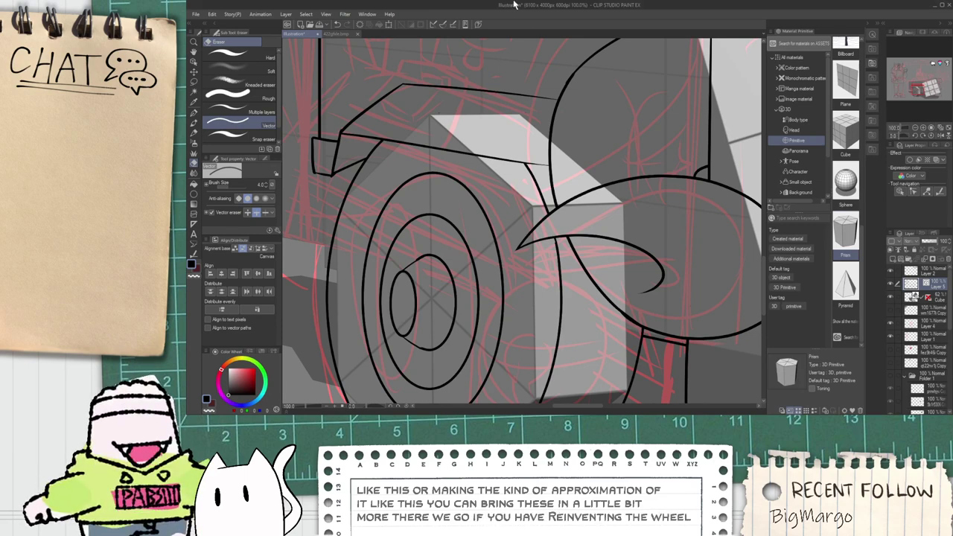
key(ctrl+minus)
key(ctrl+minus)
key(ctrl+minus)
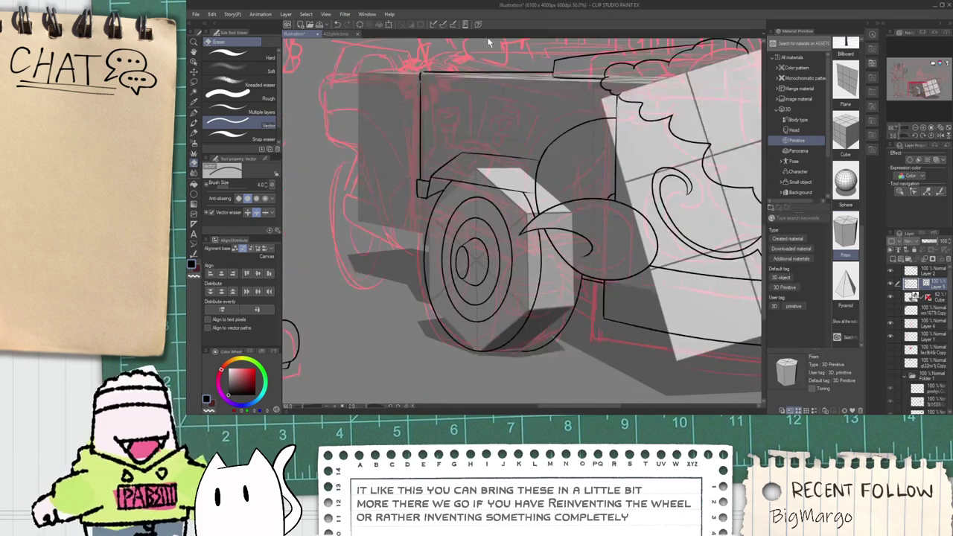
key(space)
mouse_move(477, 124)
mouse_down()
mouse_move(440, 176)
mouse_move(377, 217)
mouse_up()
scroll(393, 162, up, 2)
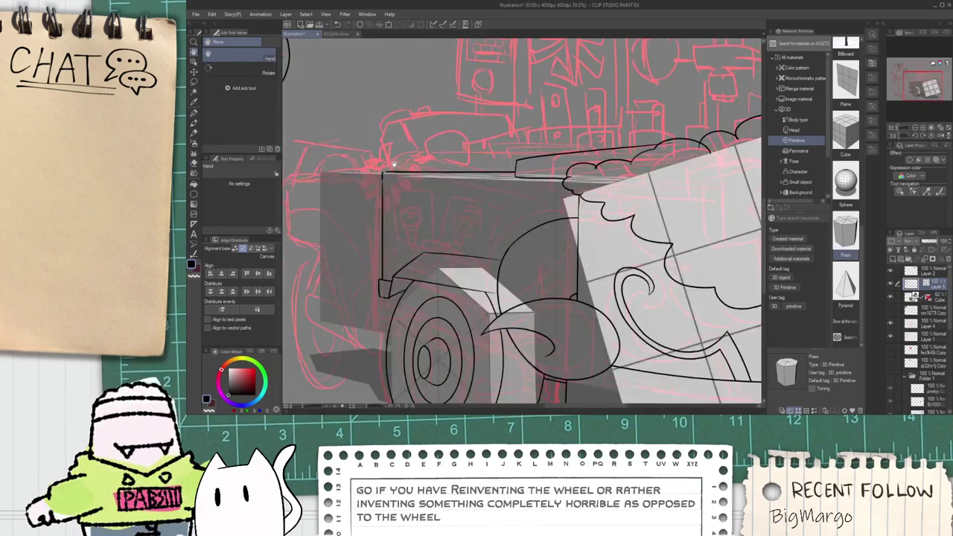
key(p)
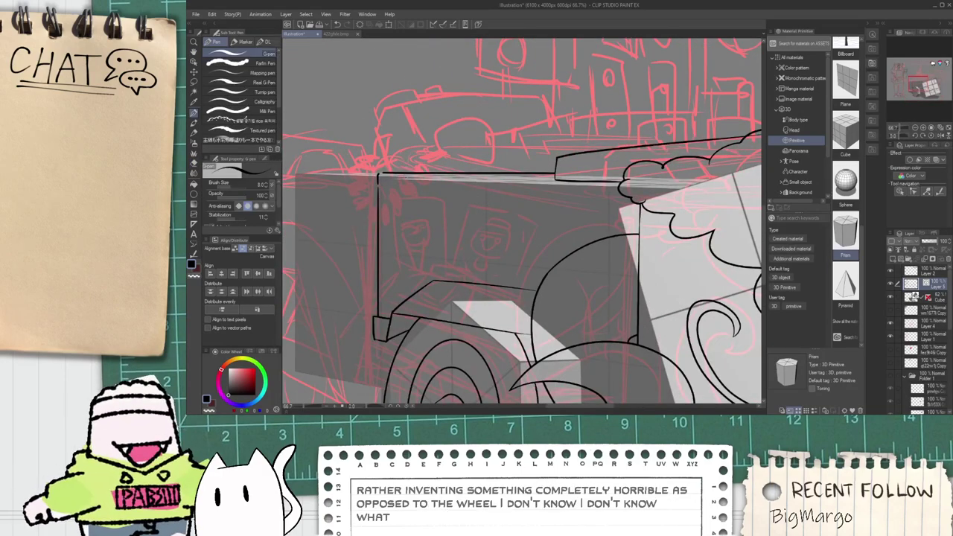
drag(380, 175, 524, 165)
key(ctrl+z)
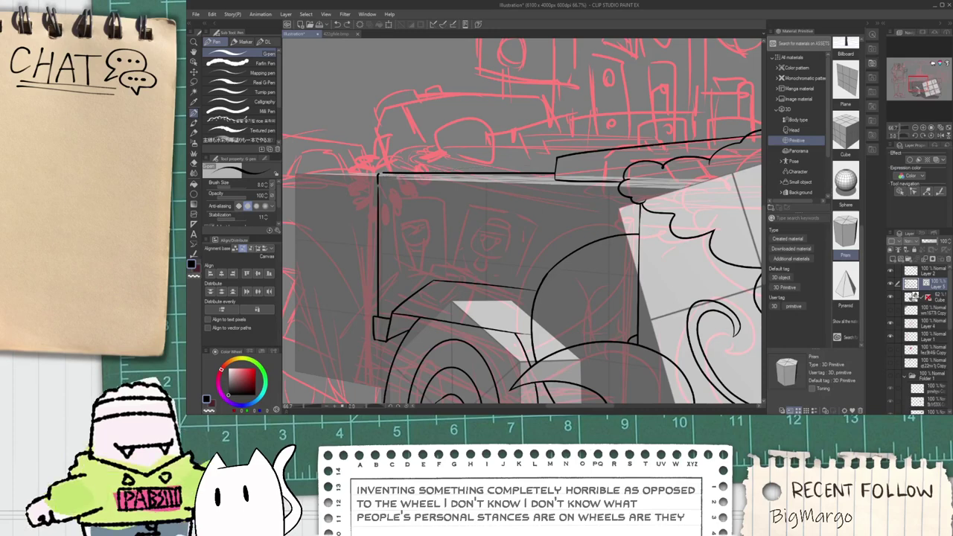
Step: Duplicate the top edge line just below itself, stretch it to the cloud trim and tilt it slightly downward
key(o)
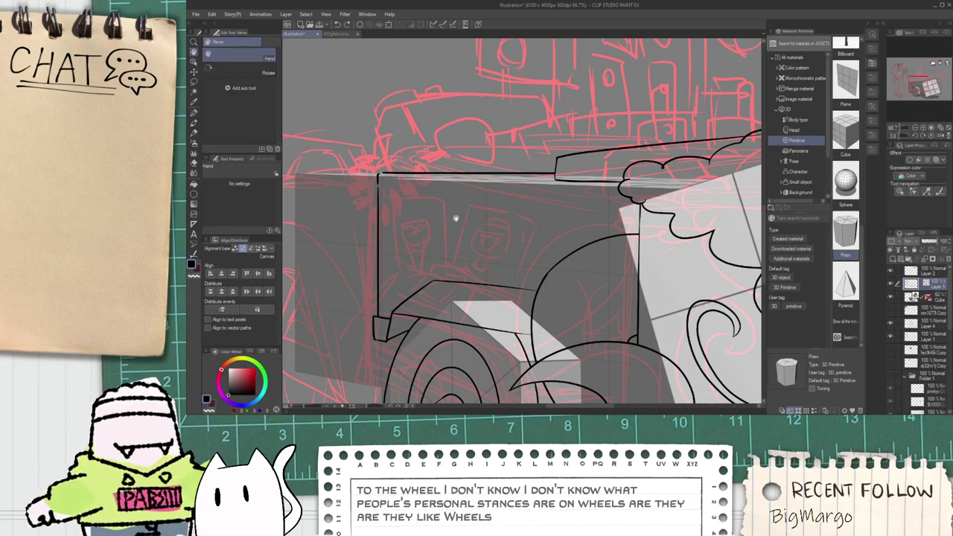
drag(453, 216, 440, 241)
click(472, 192)
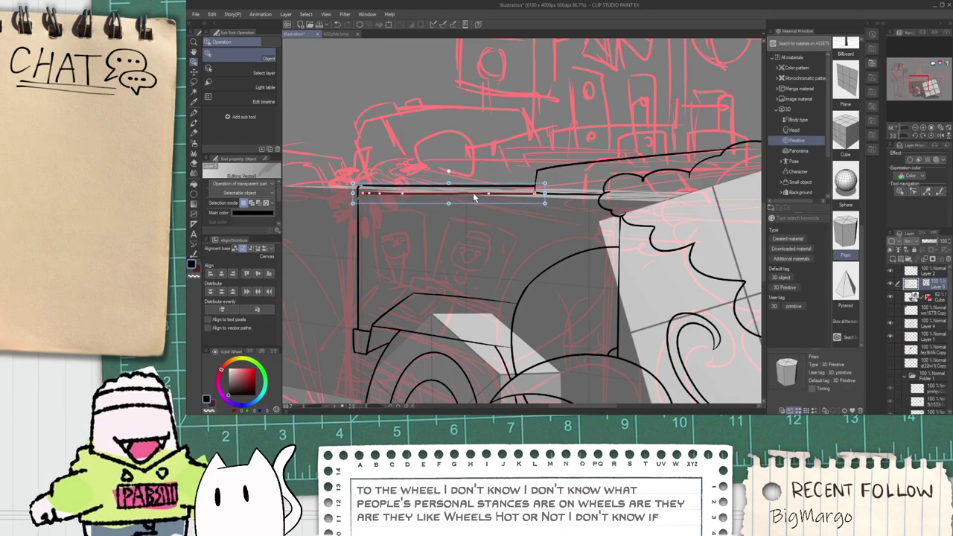
drag(545, 194, 605, 197)
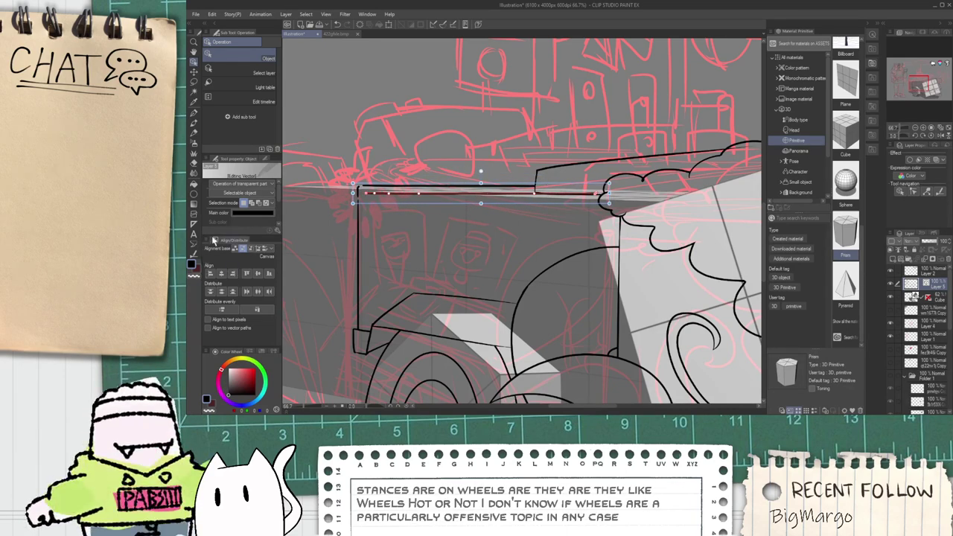
drag(279, 197, 280, 202)
scroll(275, 207, down, 1)
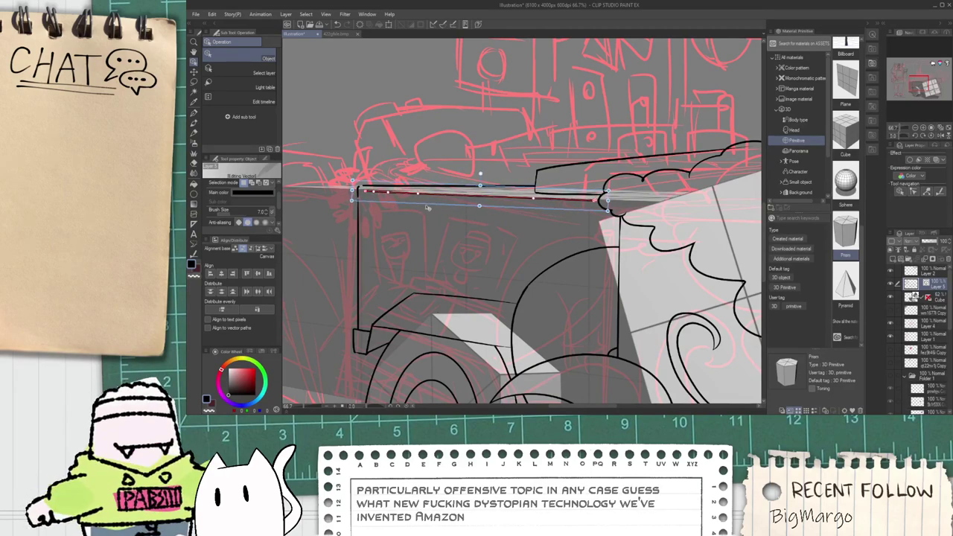
key(h)
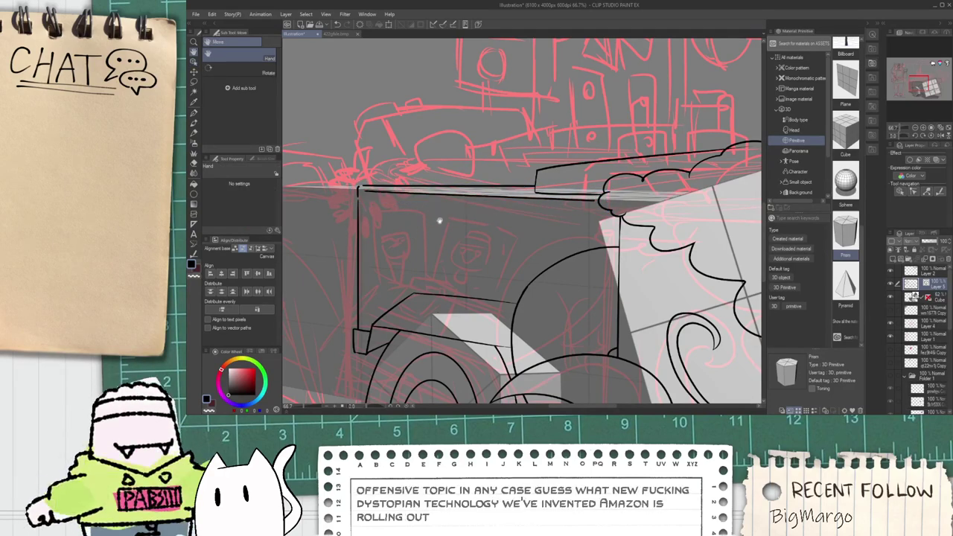
drag(550, 193, 474, 208)
scroll(480, 185, up, 2)
scroll(484, 181, down, 2)
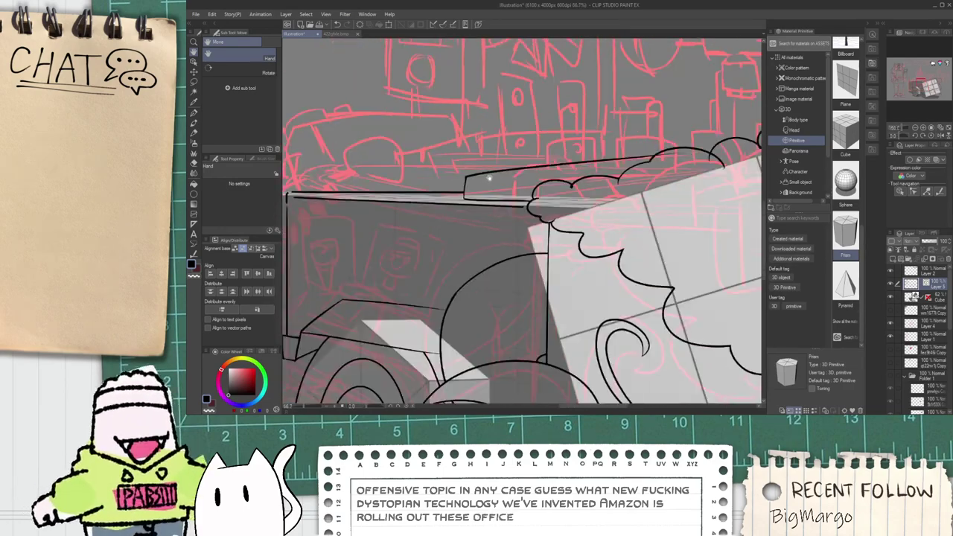
Step: Draw the vertical left side of a bottle standing on the raised panel's top edge
drag(534, 168, 471, 183)
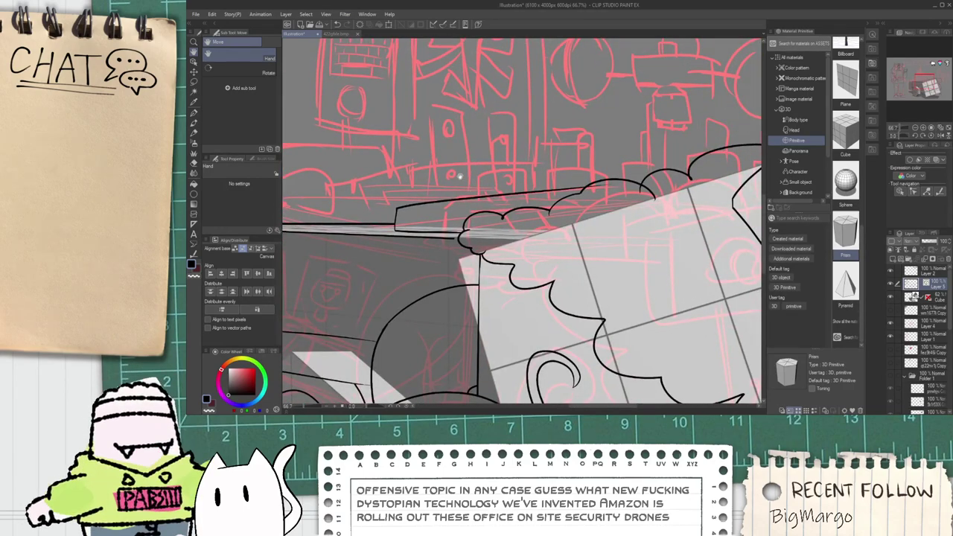
scroll(460, 176, up, 4)
key(p)
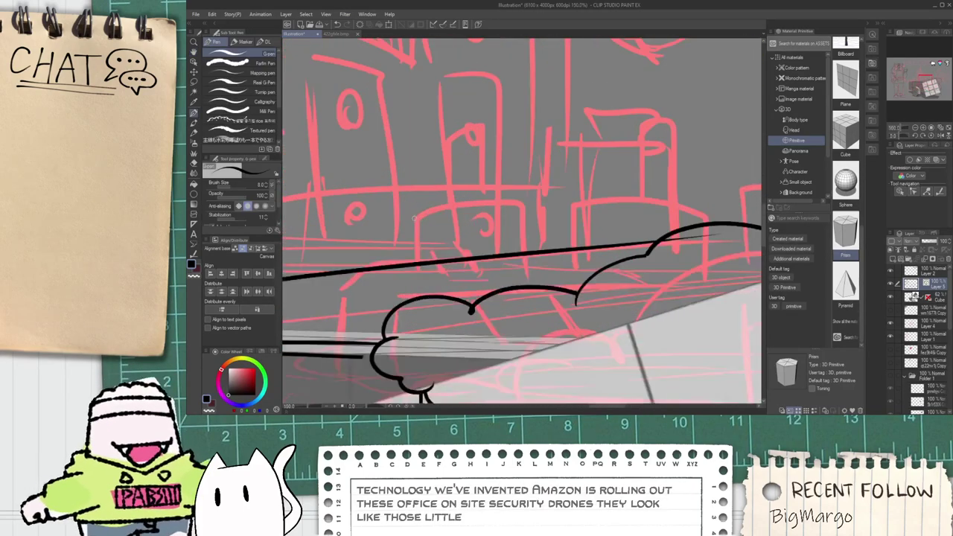
drag(408, 295, 403, 207)
key(ctrl+z)
mouse_move(404, 263)
mouse_down()
mouse_move(404, 207)
mouse_move(419, 283)
mouse_up()
key(ctrl+z)
drag(416, 176, 519, 165)
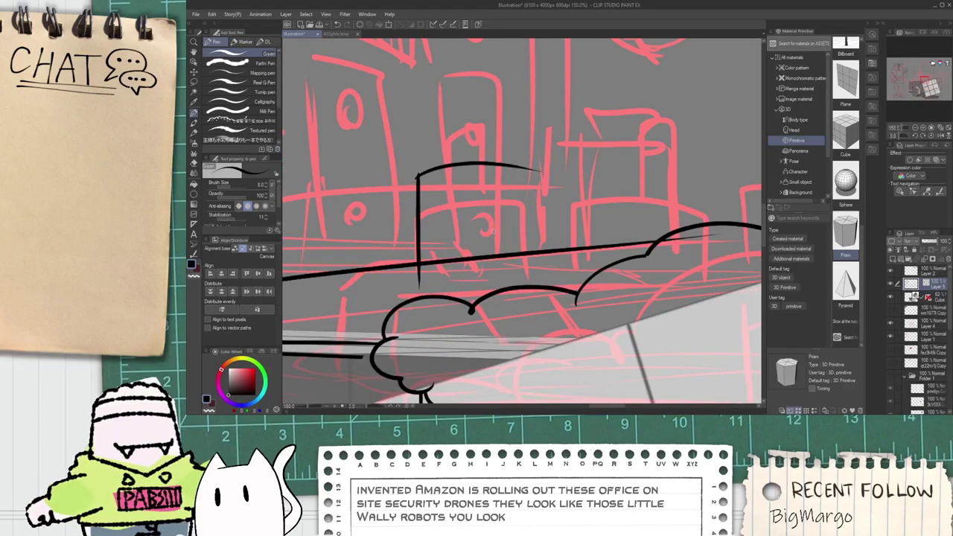
key(ctrl+z)
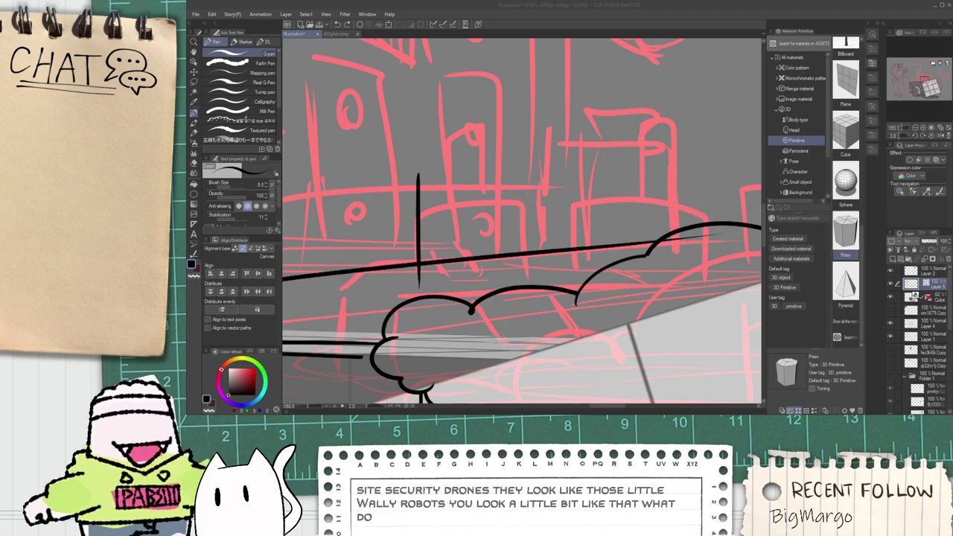
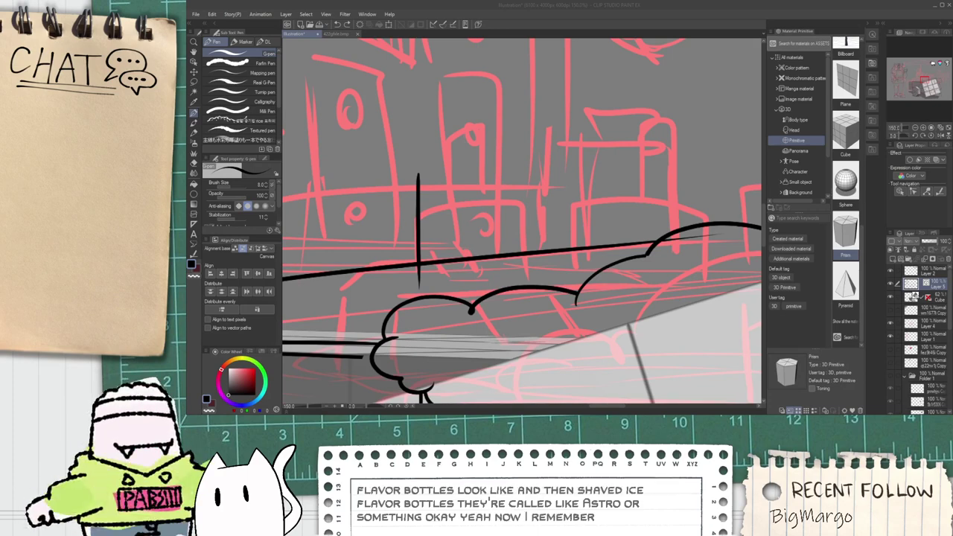
Step: Draw the bottle's narrow neck, sloping shoulders and right side, and erase the line ends overshooting its corners and the panel edge
click(491, 9)
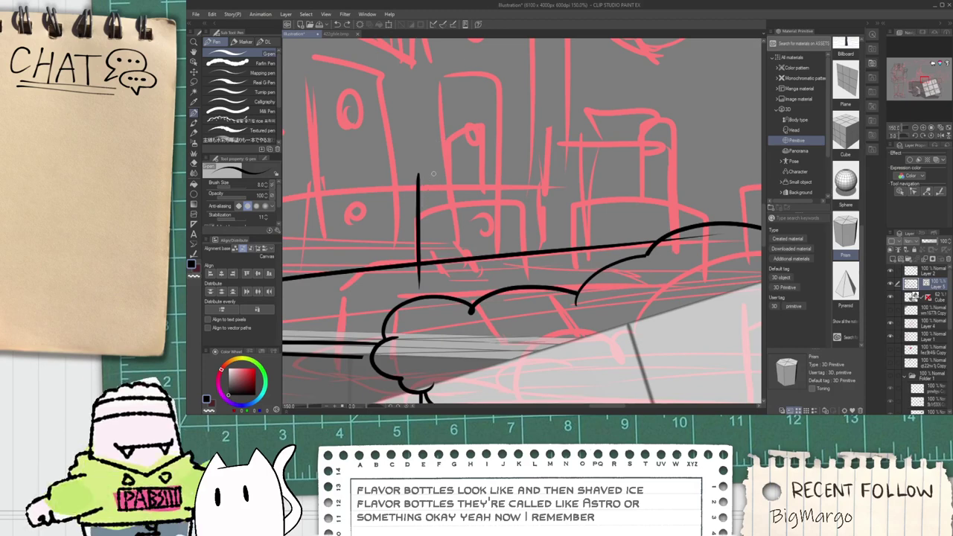
mouse_move(421, 190)
mouse_down()
mouse_move(450, 87)
mouse_move(502, 157)
mouse_up()
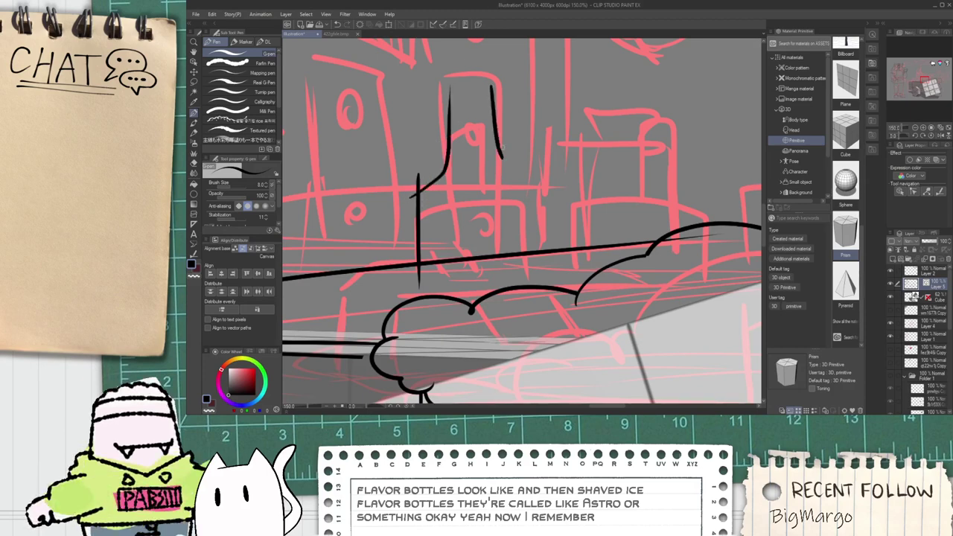
key(ctrl+z)
mouse_move(495, 85)
mouse_down()
mouse_move(502, 161)
mouse_move(547, 199)
mouse_move(527, 246)
mouse_up()
key(ctrl+z)
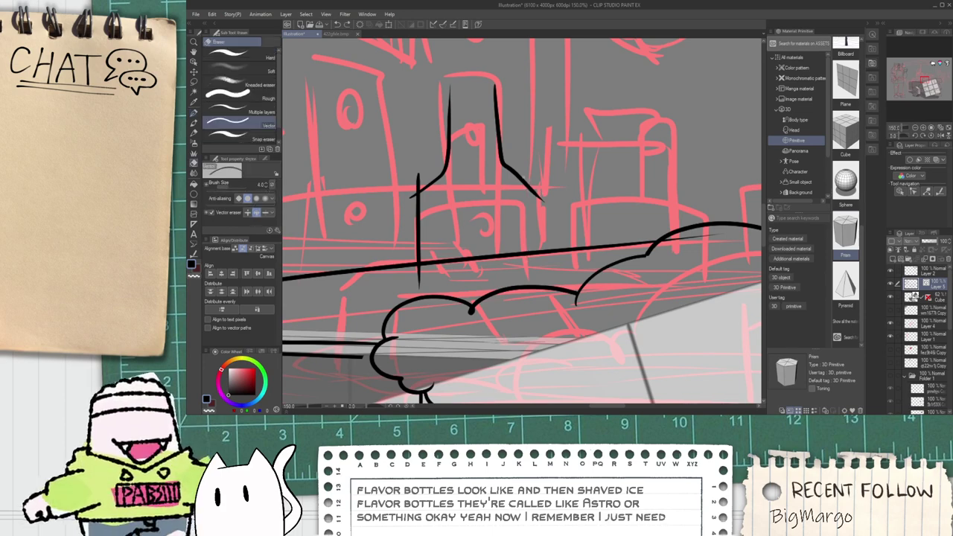
key(ctrl+z)
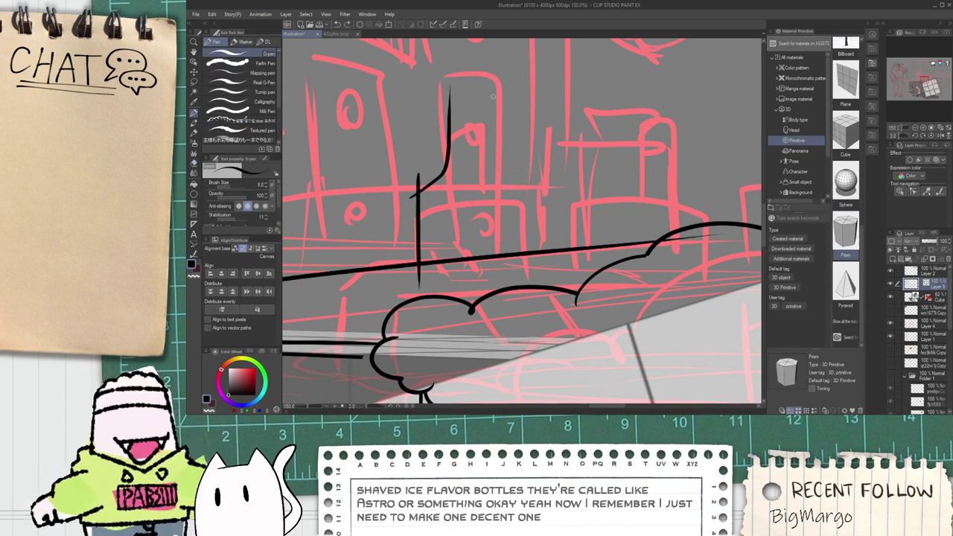
mouse_move(496, 84)
mouse_down()
mouse_move(501, 122)
mouse_move(550, 234)
mouse_up()
key(ctrl+z)
mouse_move(494, 87)
mouse_down()
mouse_move(545, 196)
mouse_move(529, 272)
mouse_up()
key(e)
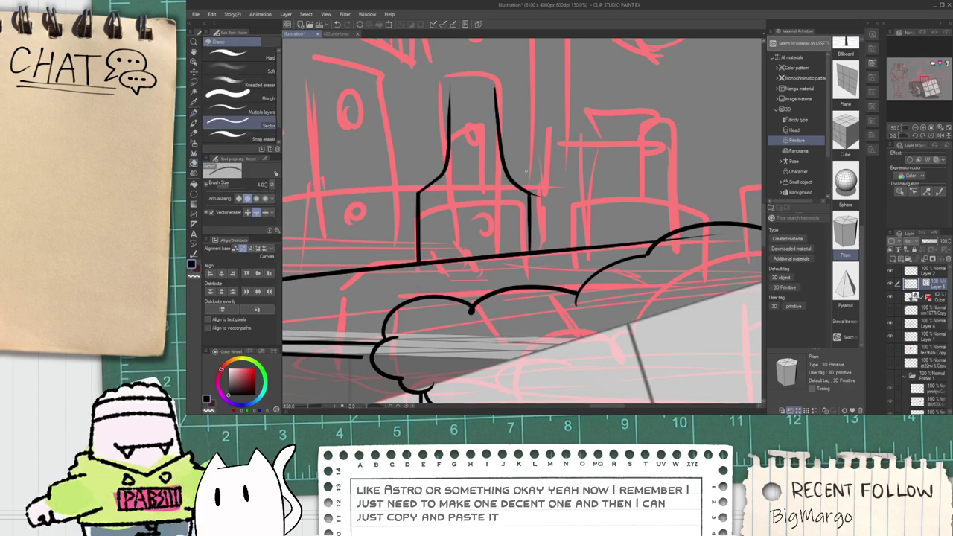
Step: Draw the lip around the bottle's mouth with a stopper in it, including its raised cap and the part inside the neck
scroll(449, 97, up, 4)
key(p)
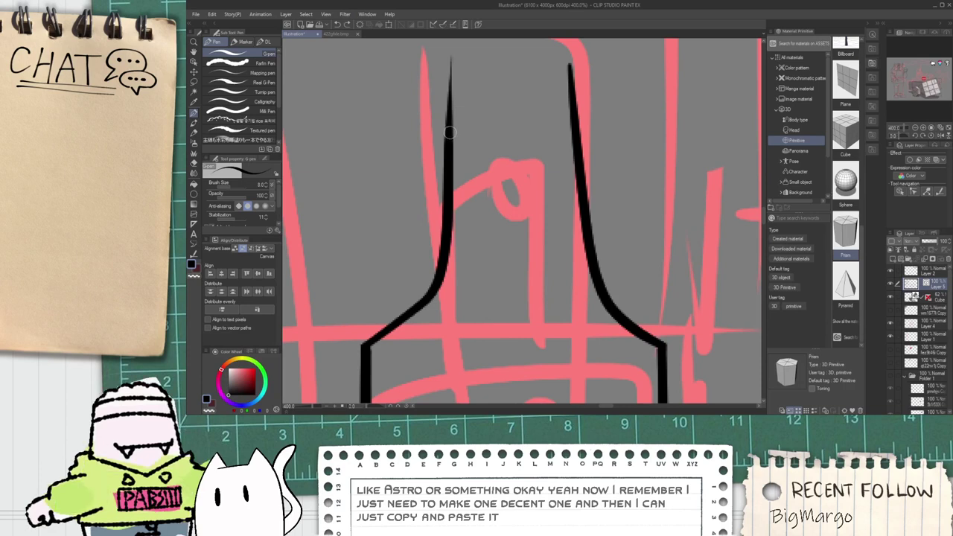
mouse_move(440, 110)
mouse_down()
mouse_move(611, 102)
mouse_move(592, 128)
mouse_move(570, 118)
mouse_up()
key(e)
mouse_move(594, 97)
mouse_down()
mouse_move(597, 107)
mouse_move(565, 90)
mouse_up()
mouse_move(444, 92)
mouse_down()
mouse_move(565, 73)
mouse_move(572, 93)
mouse_up()
key(p)
mouse_move(455, 128)
mouse_down()
mouse_move(469, 214)
mouse_move(560, 210)
mouse_move(557, 119)
mouse_move(557, 210)
mouse_up()
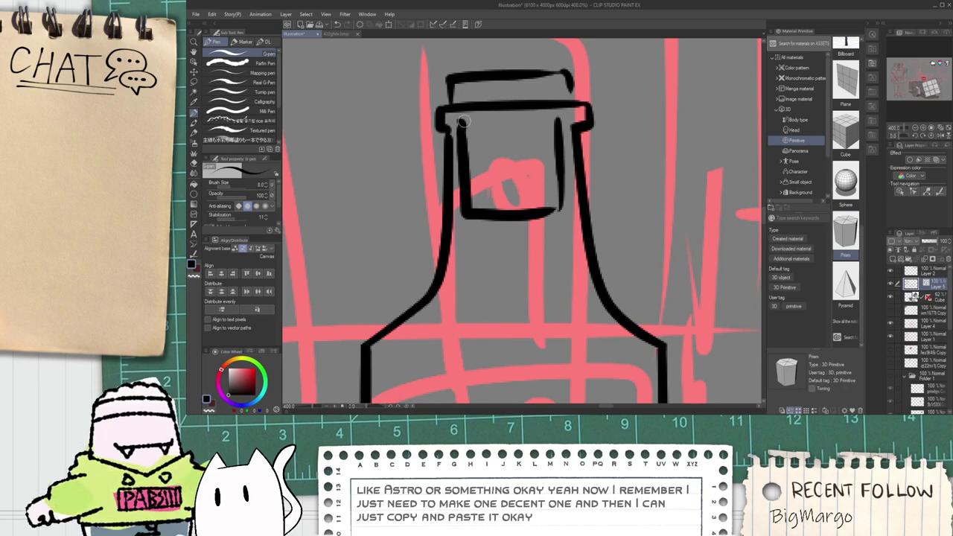
drag(460, 95, 563, 94)
Step: Draw a thin pour spout with a slanted tip rising from the bottle's stopper
scroll(514, 72, down, 2)
drag(519, 72, 519, 198)
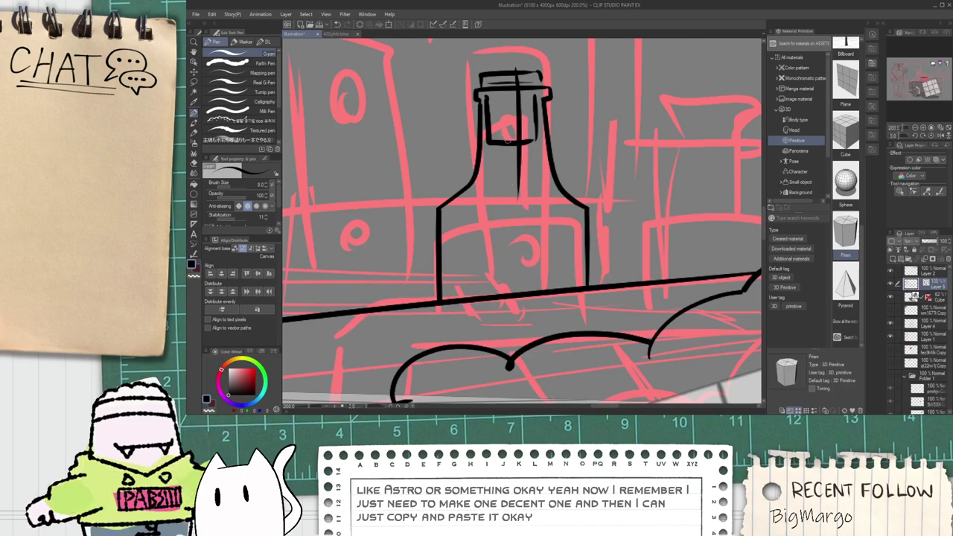
key(ctrl+z)
scroll(471, 216, up, 2)
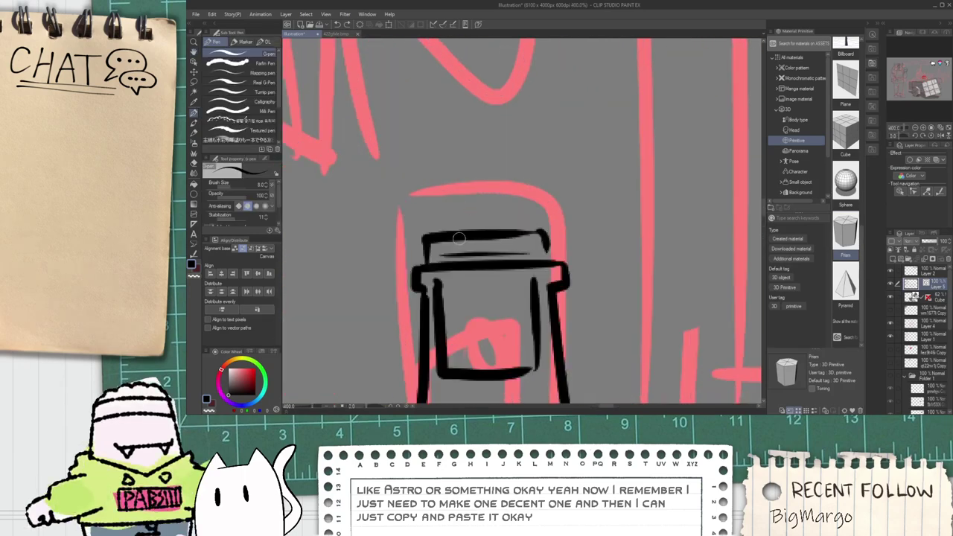
drag(459, 238, 457, 84)
key(ctrl+z)
mouse_move(456, 237)
mouse_down()
mouse_move(454, 126)
mouse_move(484, 90)
mouse_move(491, 239)
mouse_up()
key(e)
scroll(491, 243, down, 3)
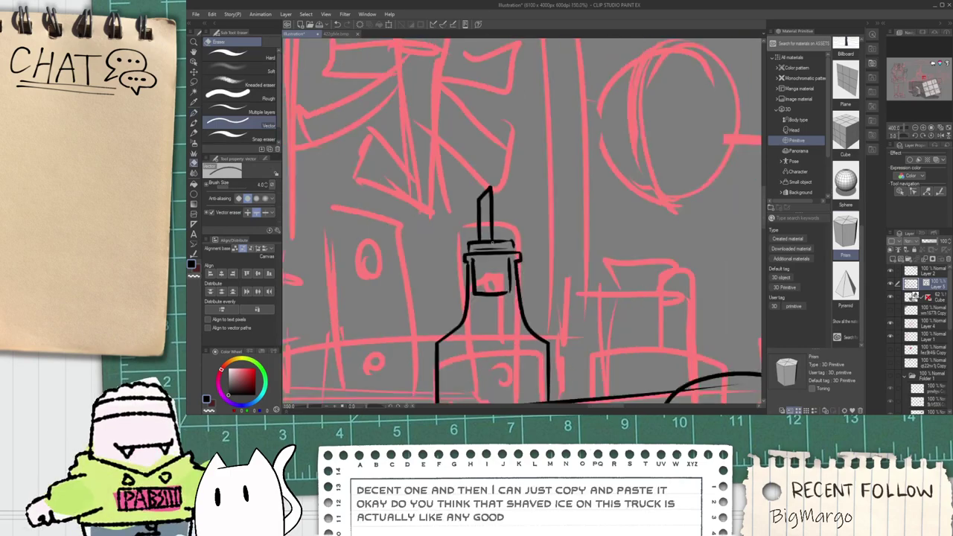
Step: Draw a liquid level line across the bottle's body just below the shoulders and trim its ends at the sides
scroll(491, 242, down, 2)
scroll(492, 243, up, 3)
key(p)
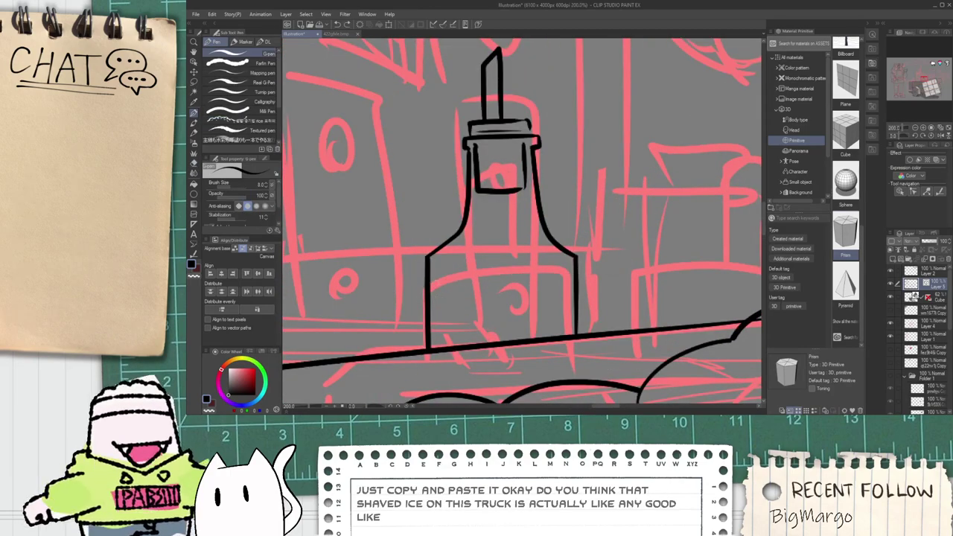
drag(429, 288, 575, 286)
key(ctrl+z)
drag(429, 278, 575, 276)
key(e)
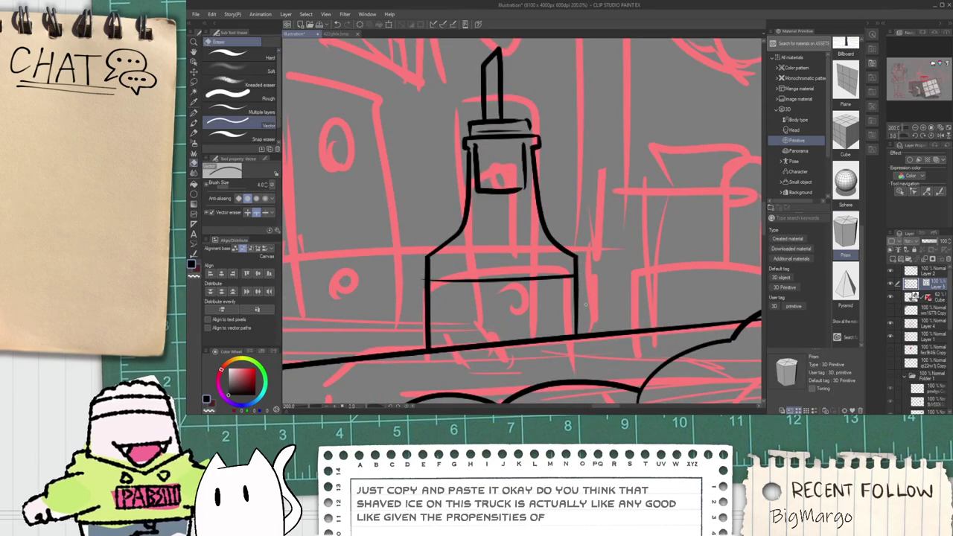
scroll(420, 264, up, 2)
scroll(426, 292, down, 5)
key(space)
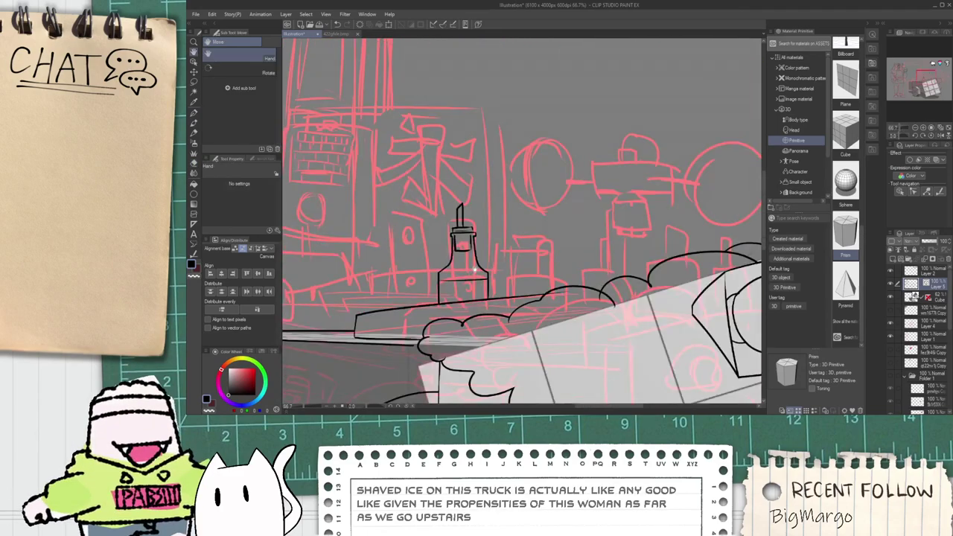
Step: Select the pour spout's lines and shift them slightly to the right so the spout is centred on the stopper
scroll(450, 228, up, 5)
key(o)
mouse_move(460, 147)
mouse_down()
mouse_move(518, 253)
mouse_move(552, 266)
mouse_move(513, 88)
mouse_up()
click(598, 258)
scroll(586, 248, down, 3)
key(space)
scroll(527, 190, down, 1)
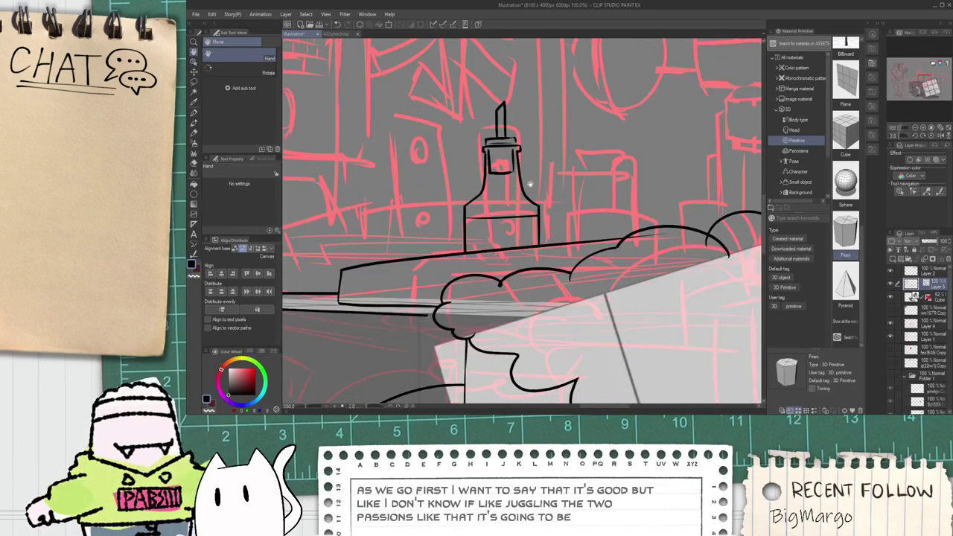
Step: Erase the overshooting line ends where the cloud trim's bumps meet below the bottle
drag(529, 185, 534, 220)
scroll(498, 304, up, 2)
key(e)
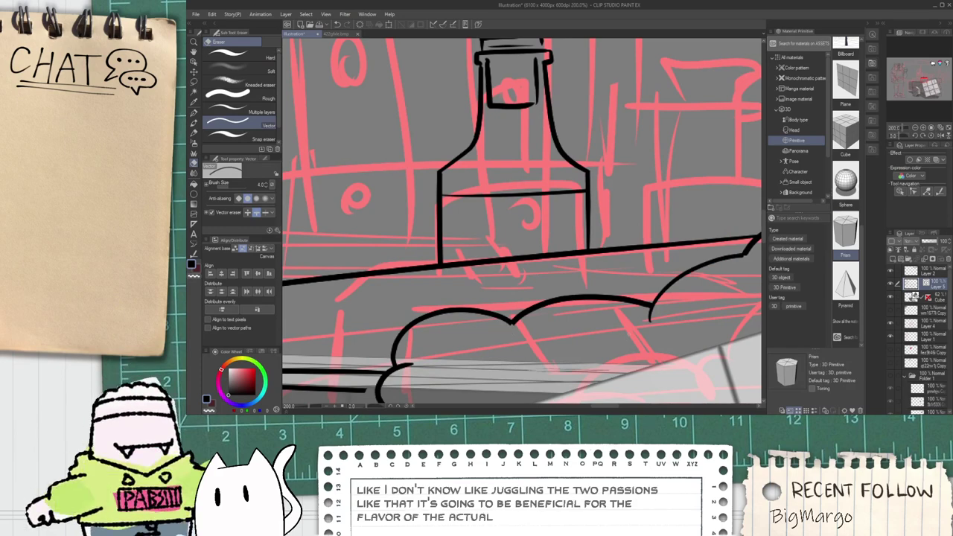
scroll(651, 316, down, 2)
key(space)
drag(581, 269, 523, 298)
scroll(501, 220, up, 1)
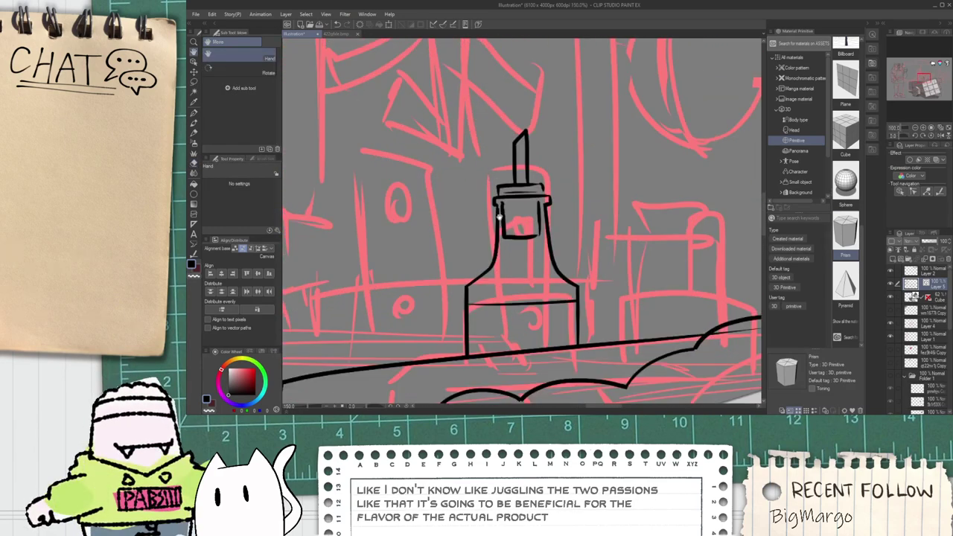
Step: Select the complete bottle and place a copy of it to its right along the panel's top edge
key(o)
click(521, 142)
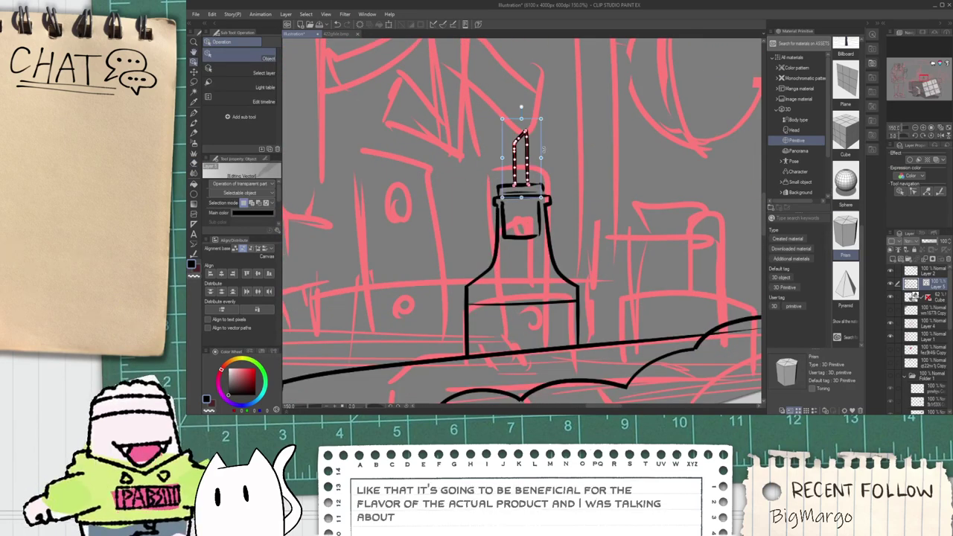
click(541, 148)
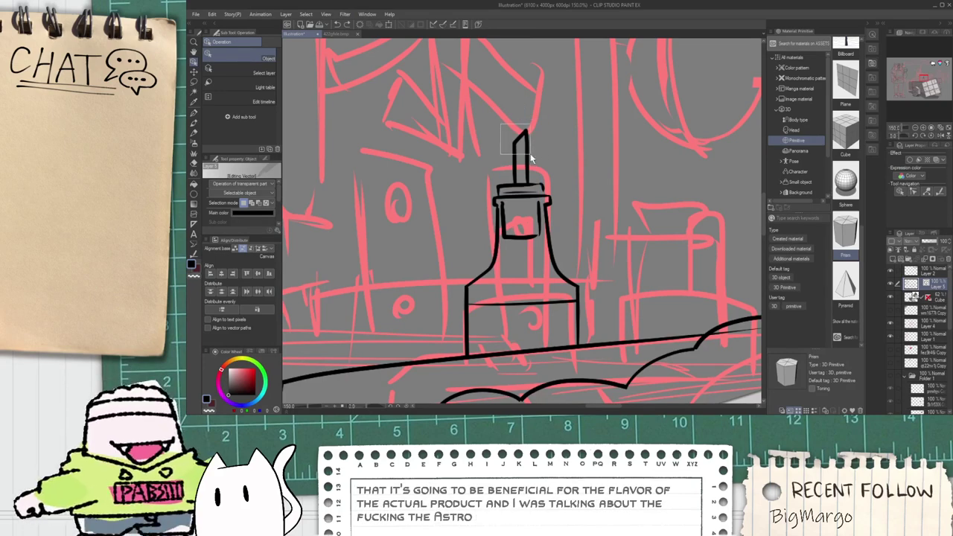
click(477, 170)
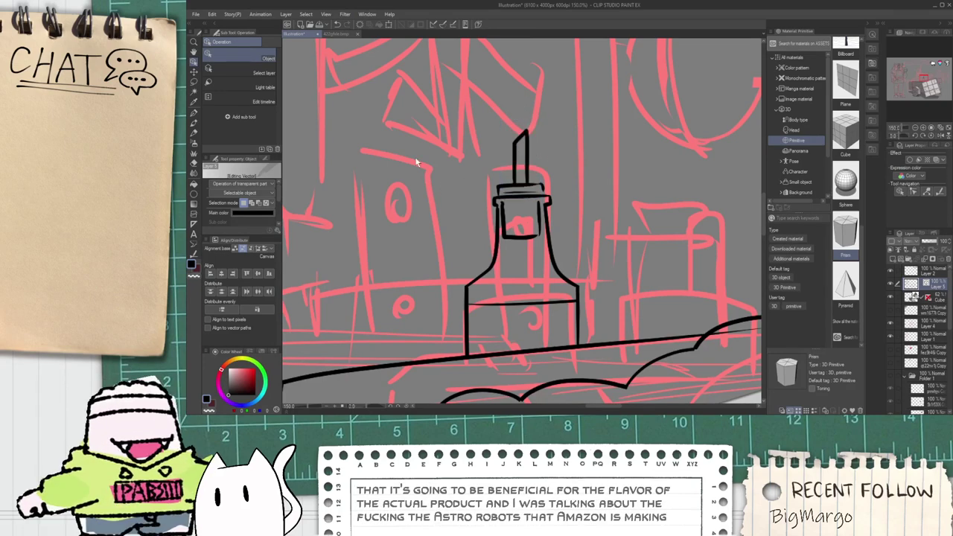
drag(408, 102, 592, 321)
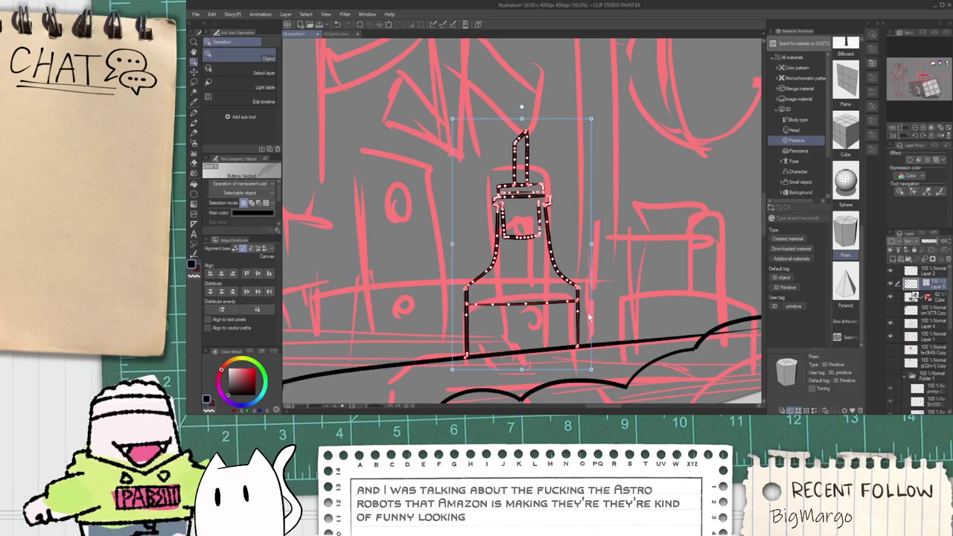
drag(590, 317, 752, 310)
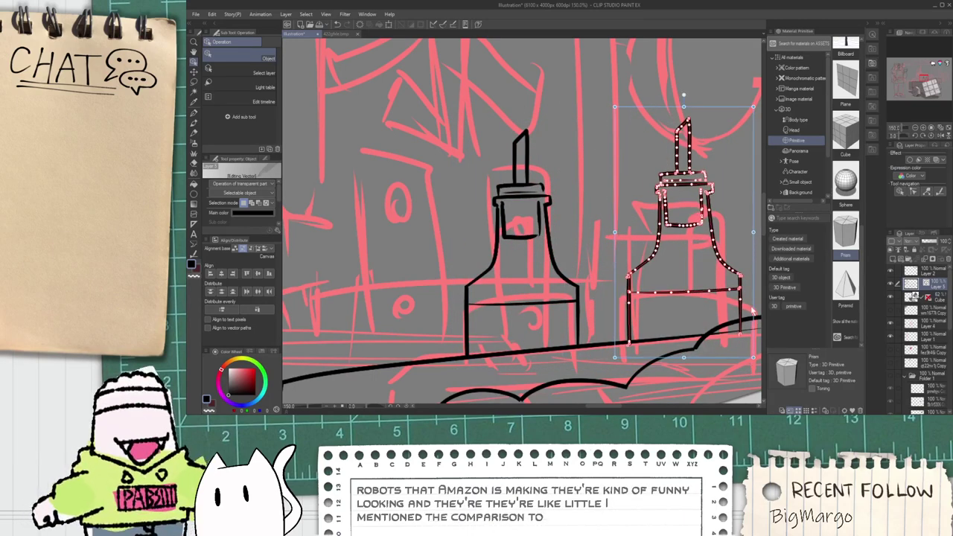
click(694, 321)
Step: Erase the parts of the second bottle and the panel edge that overlap the cloud trim
key(space)
drag(695, 324, 586, 295)
key(e)
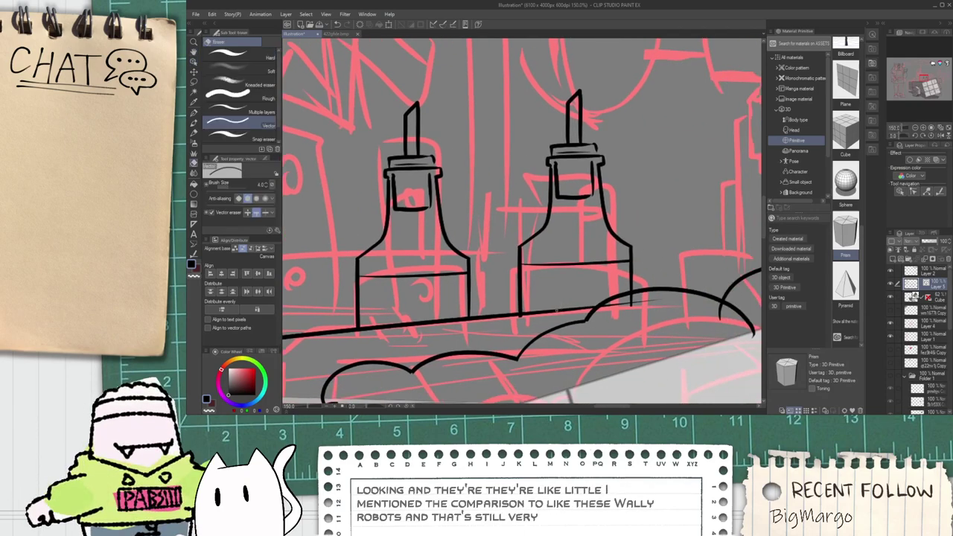
scroll(514, 317, up, 1)
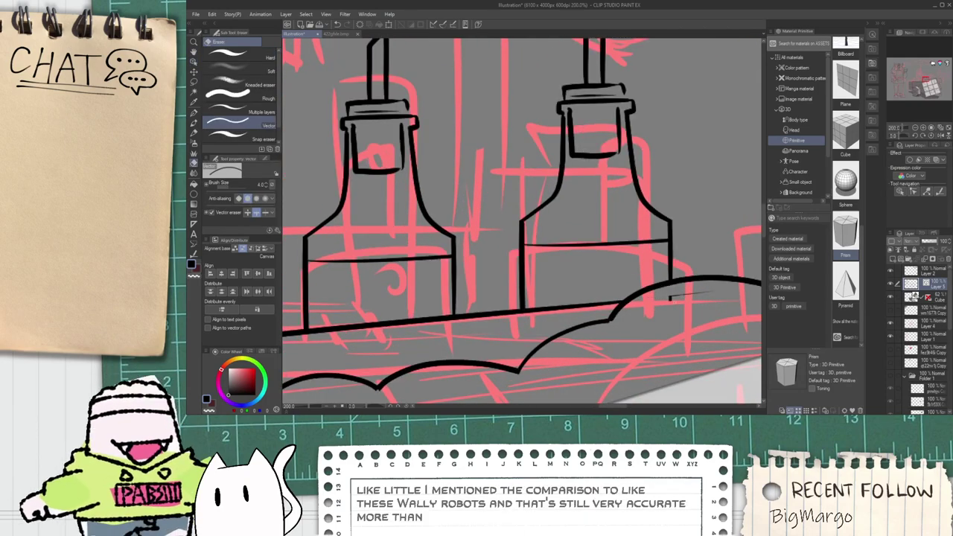
scroll(673, 296, down, 2)
key(space)
mouse_move(673, 297)
mouse_down()
mouse_move(662, 304)
mouse_move(607, 294)
mouse_move(597, 277)
mouse_move(633, 270)
mouse_move(572, 285)
mouse_up()
Step: Paste a third bottle and place it to the right of the second, slightly higher behind the cloud trim
scroll(654, 284, down, 2)
key(space)
key(o)
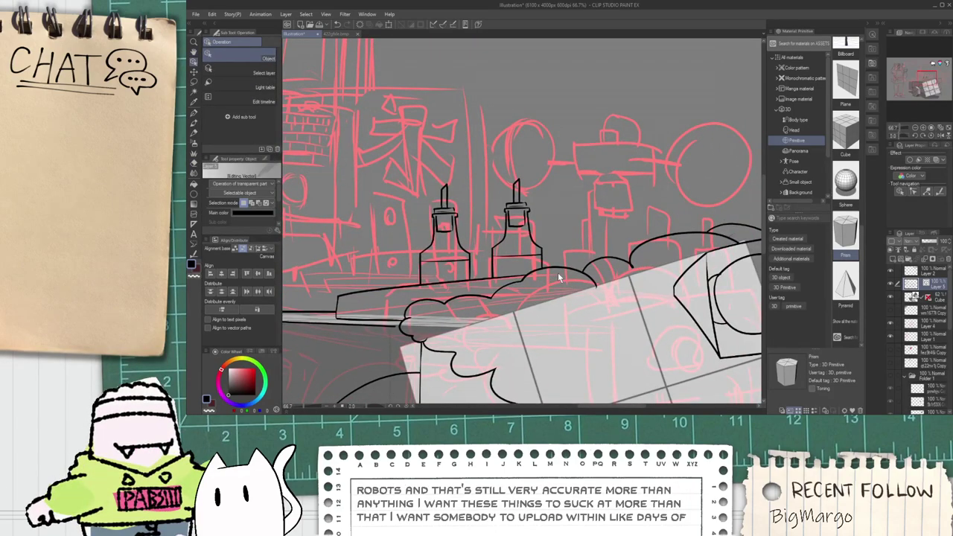
key(ctrl+v)
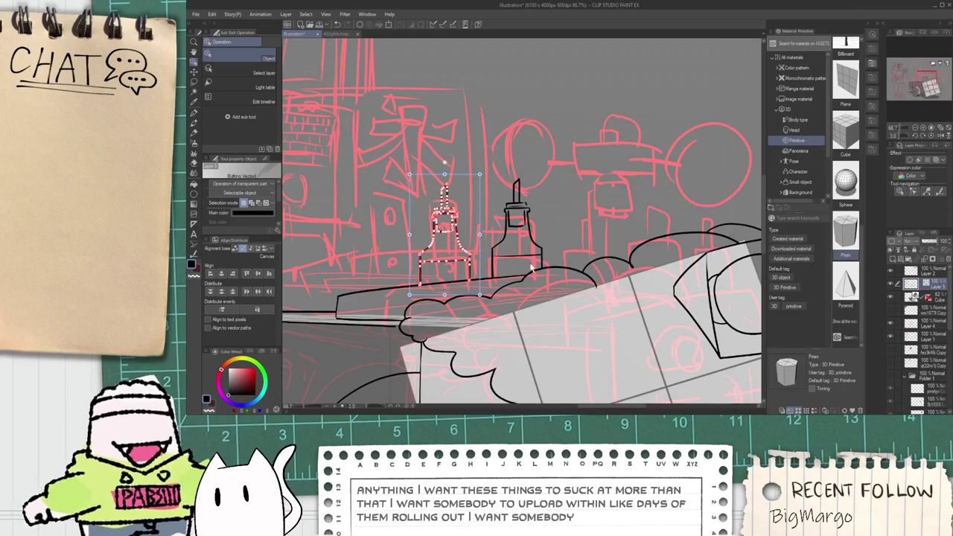
drag(483, 254, 625, 245)
click(612, 326)
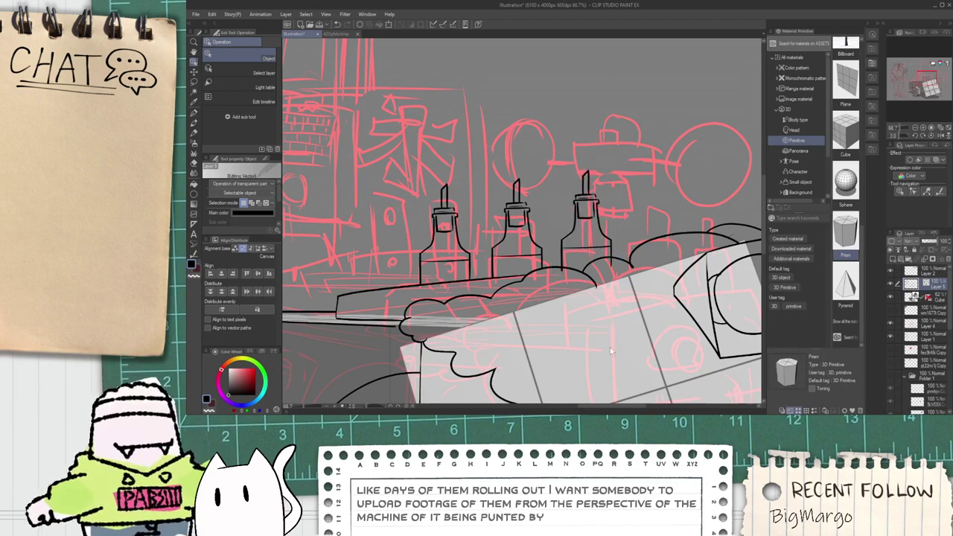
Step: Erase the lower ends of the third bottle's sides where they overlap the cloud trim
key(space)
scroll(582, 273, up, 2)
scroll(566, 278, up, 1)
key(e)
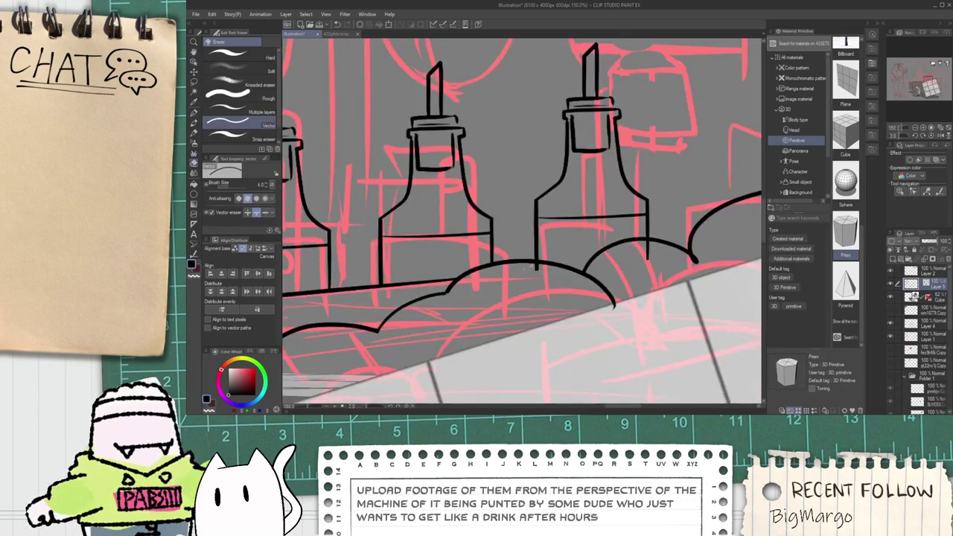
drag(641, 262, 652, 254)
scroll(635, 273, down, 2)
key(space)
drag(683, 223, 571, 200)
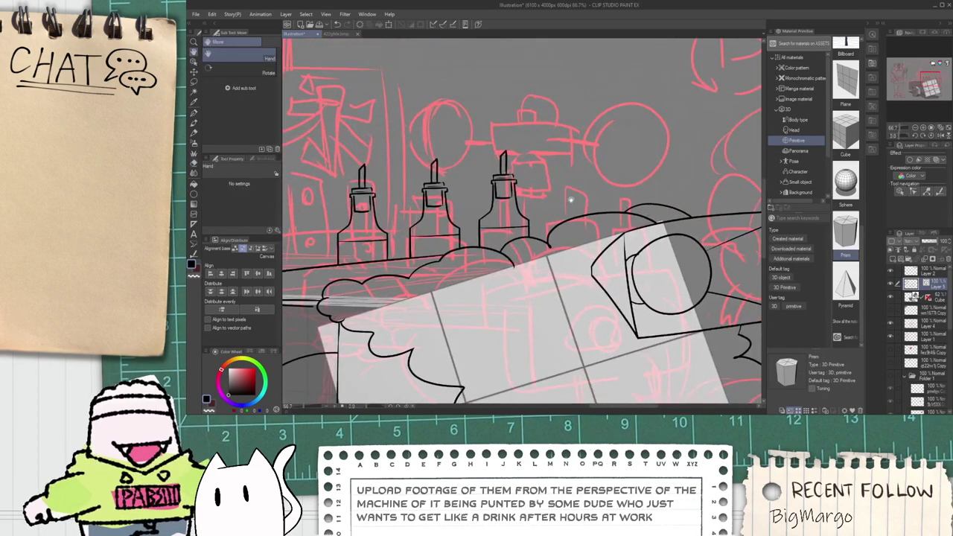
Step: Paste a fourth bottle and place it to the right of the third, above the next large bump of the cloud trim
scroll(572, 198, up, 1)
key(o)
key(ctrl+v)
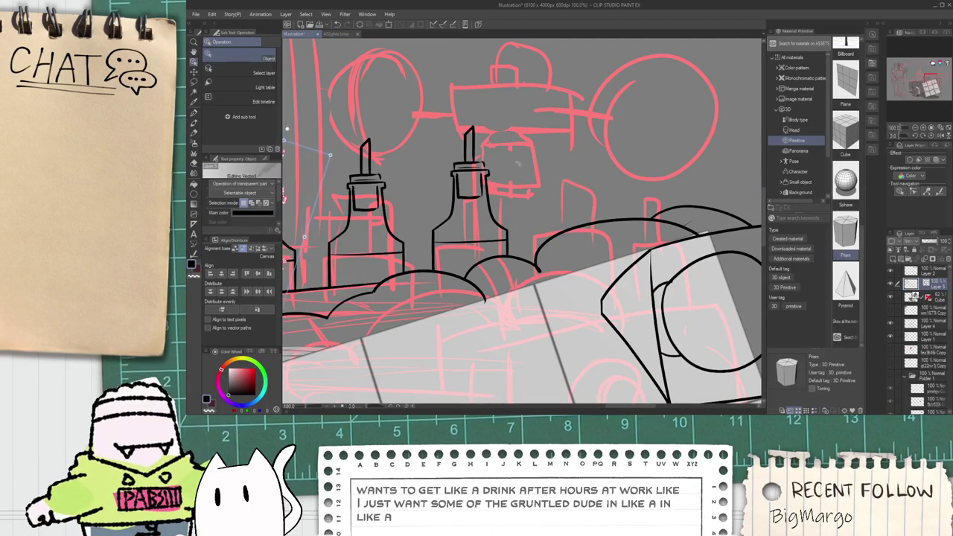
drag(307, 195, 650, 141)
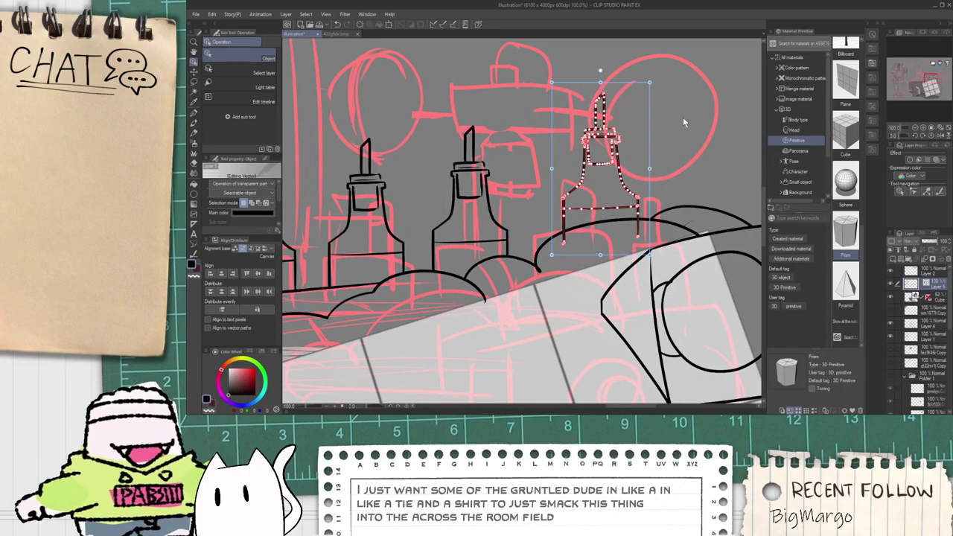
Step: Erase the lower ends of the fourth bottle's sides where they overlap the large cloud bump
click(697, 126)
scroll(688, 208, up, 2)
key(e)
scroll(676, 244, up, 1)
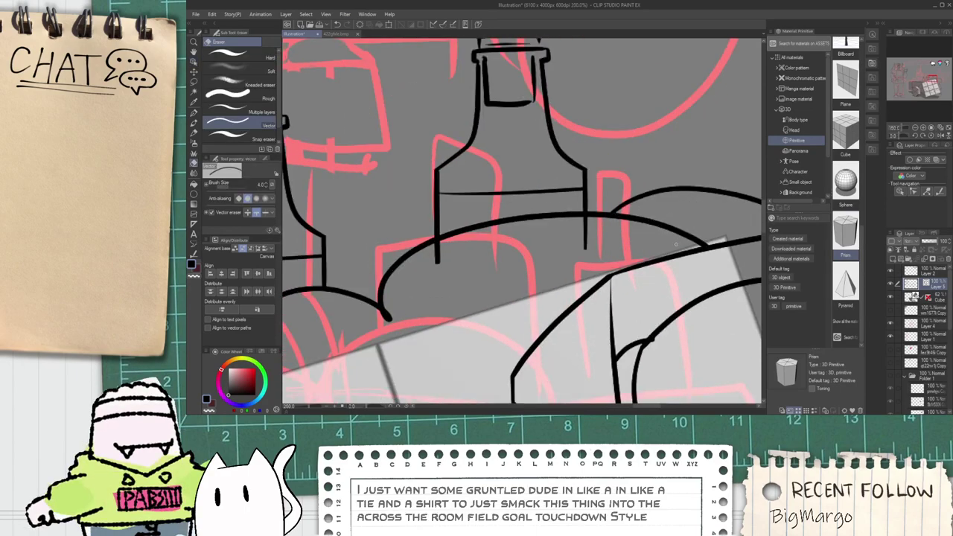
scroll(454, 253, down, 5)
mouse_move(461, 255)
mouse_down()
mouse_move(432, 253)
mouse_move(509, 231)
mouse_move(527, 275)
mouse_up()
key(space)
scroll(509, 231, up, 2)
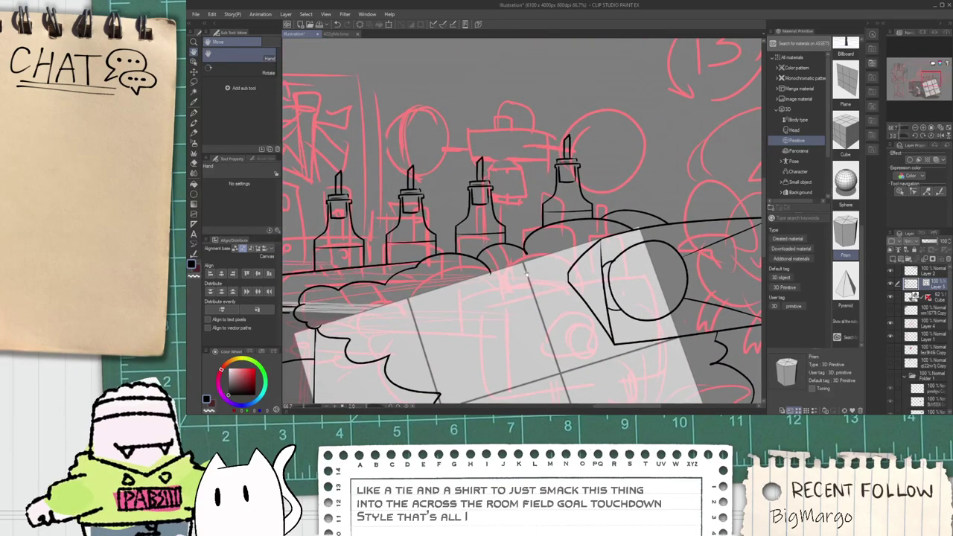
Step: Paste a fifth bottle, scale it down slightly and place it to the right of the fourth, partly overlapping it
key(o)
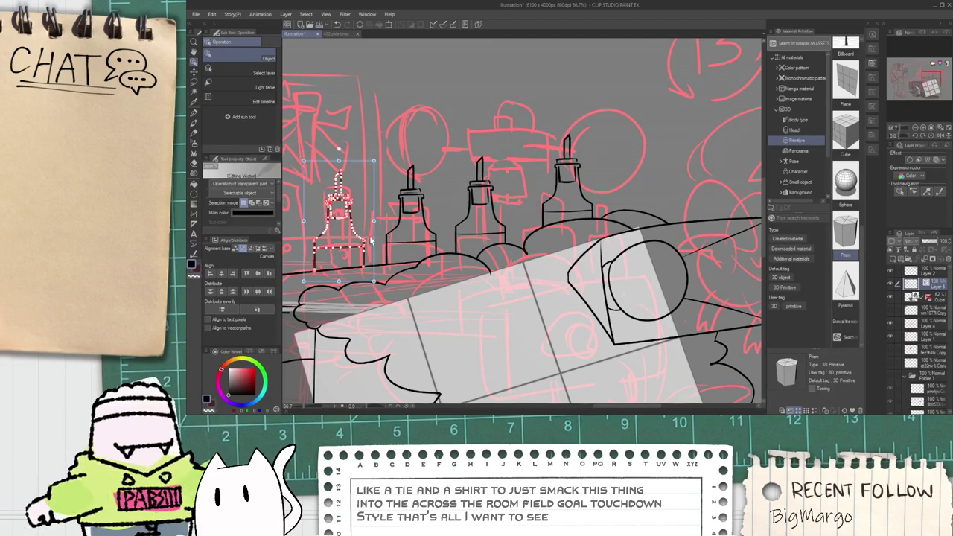
drag(374, 243, 640, 207)
drag(642, 124, 637, 156)
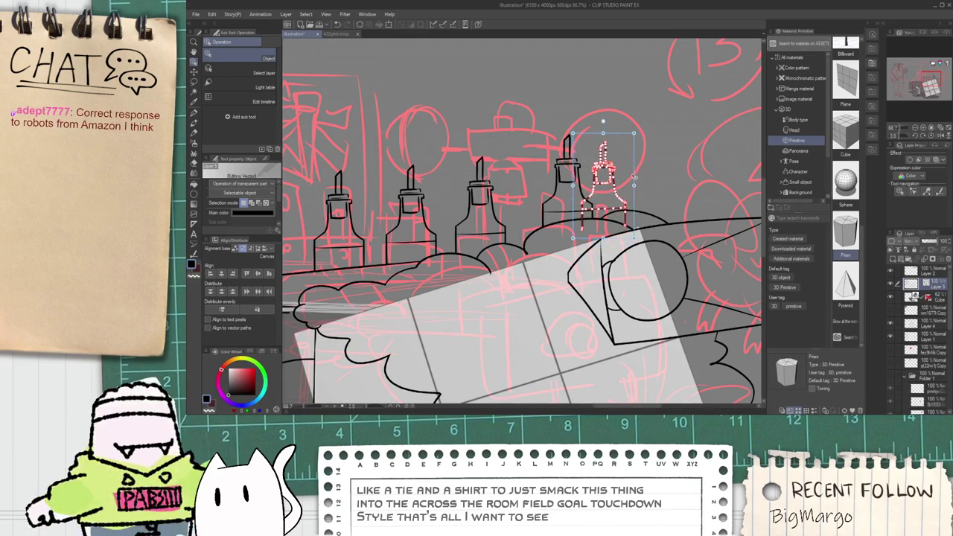
scroll(634, 178, down, 5)
scroll(645, 186, up, 5)
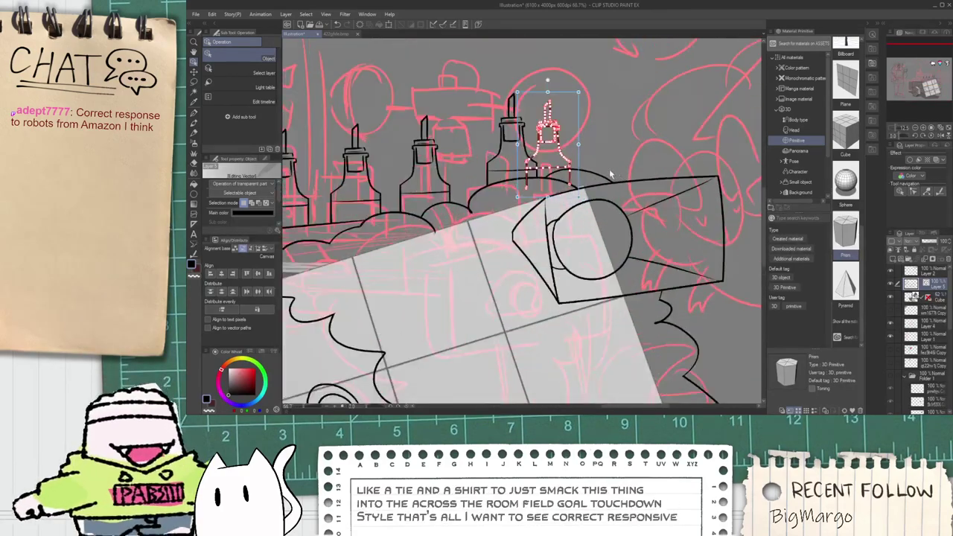
scroll(611, 174, up, 2)
scroll(533, 139, down, 2)
scroll(530, 95, up, 3)
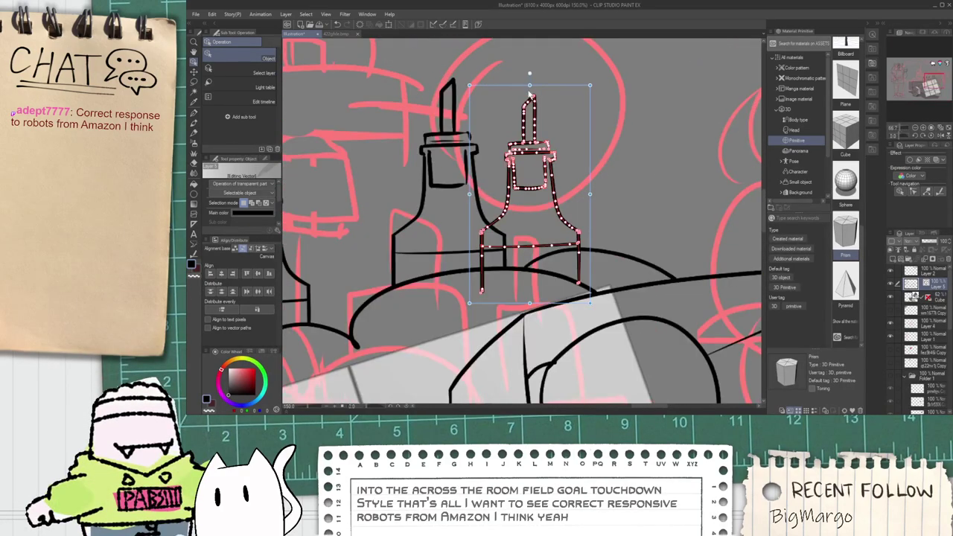
drag(590, 84, 589, 89)
drag(590, 128, 591, 135)
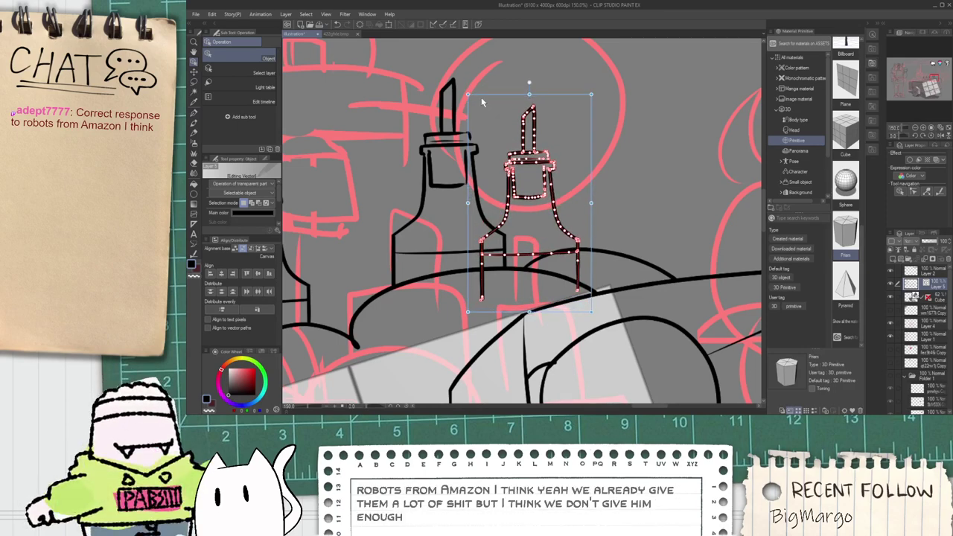
drag(468, 94, 533, 119)
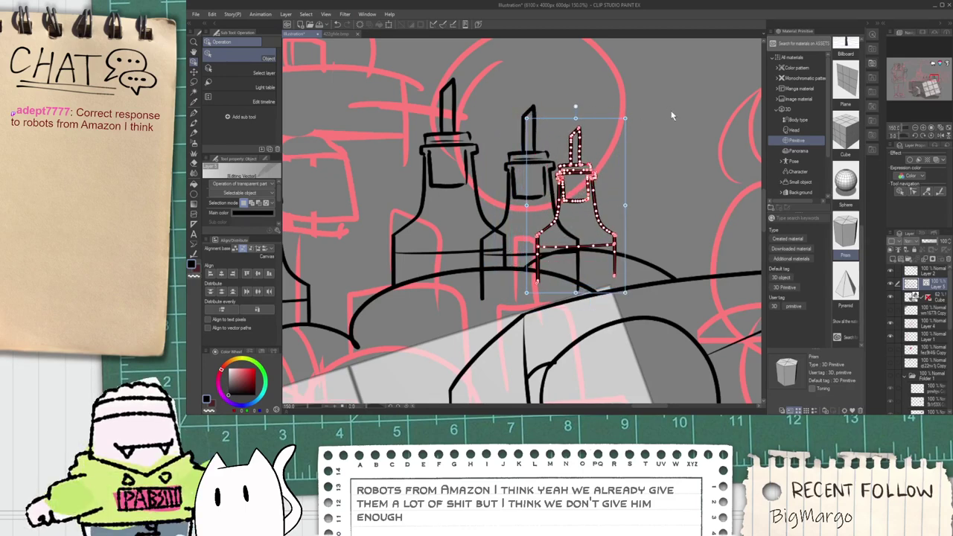
click(667, 117)
scroll(641, 137, down, 4)
key(space)
drag(644, 142, 634, 160)
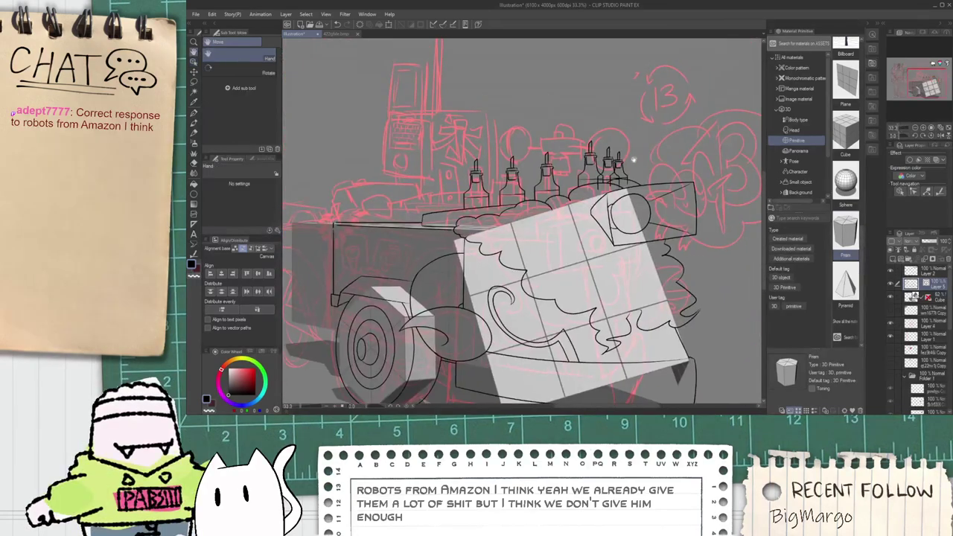
scroll(634, 160, up, 3)
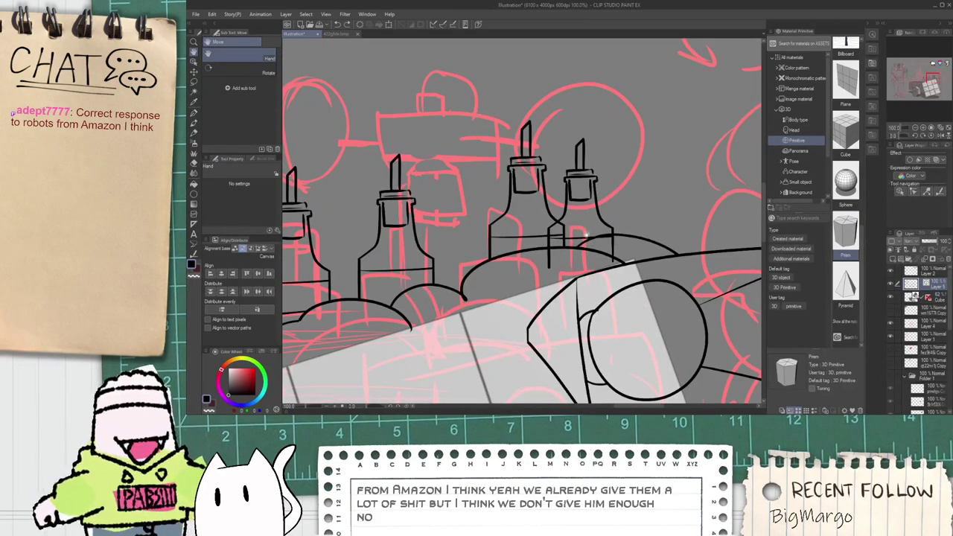
scroll(554, 231, up, 2)
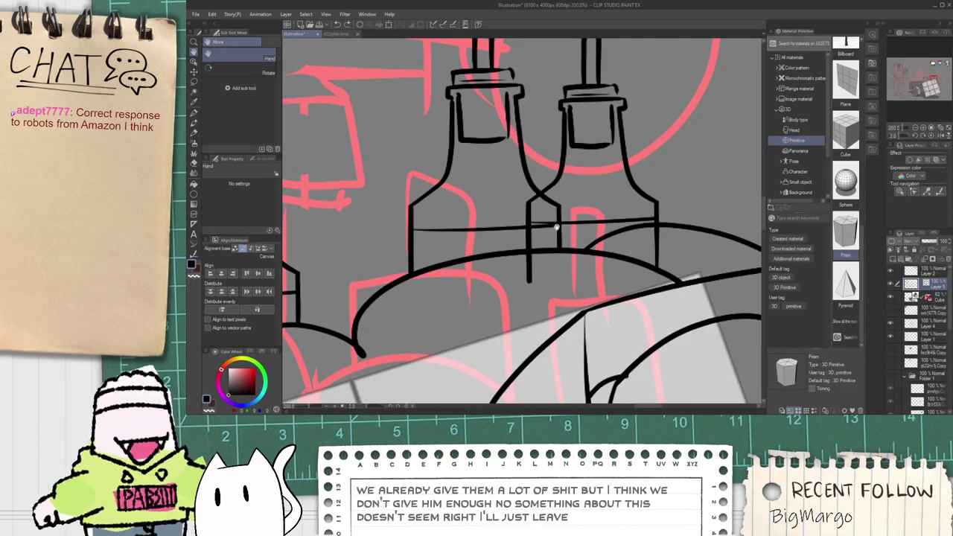
key(ctrl+z)
Step: Erase the parts of the fifth bottle that overlap the fourth bottle and the cloud trim
key(e)
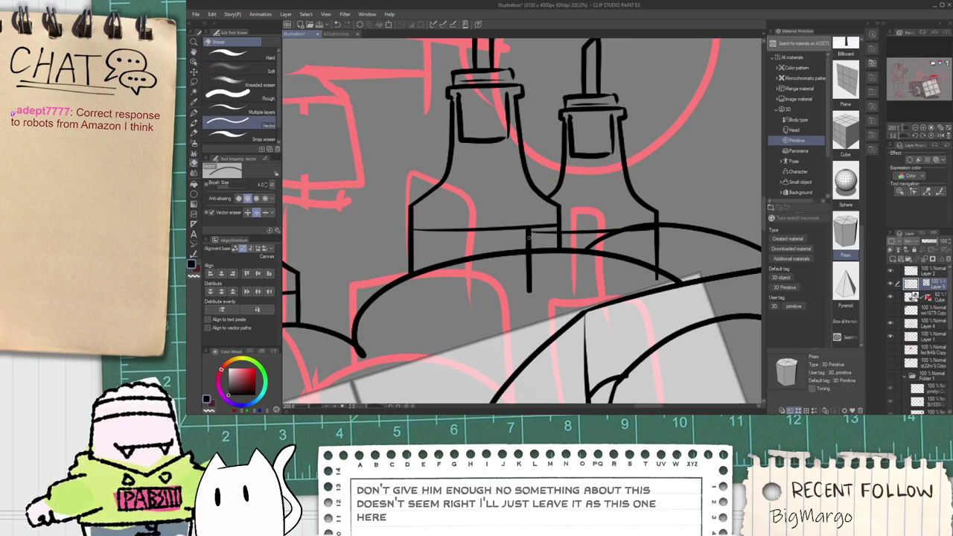
scroll(624, 251, up, 2)
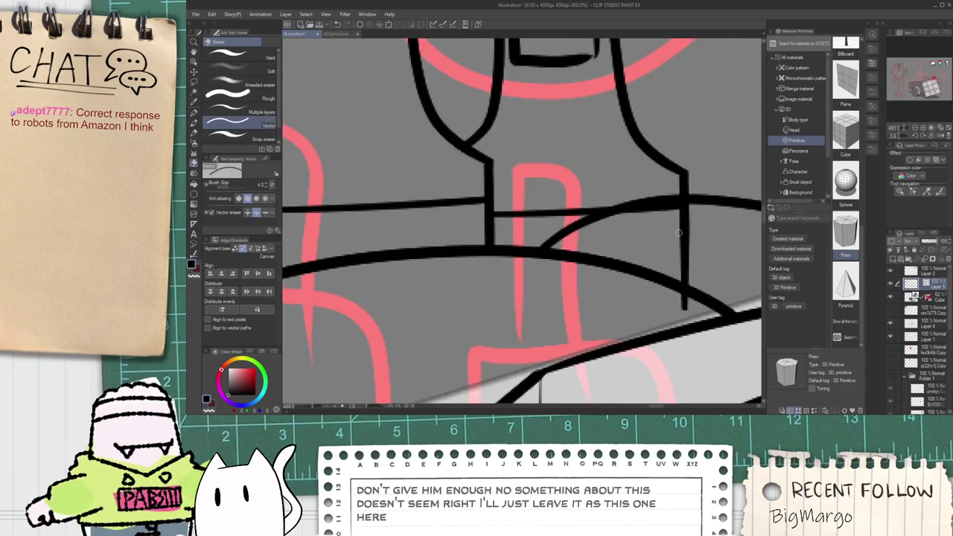
drag(683, 268, 673, 209)
scroll(674, 297, down, 4)
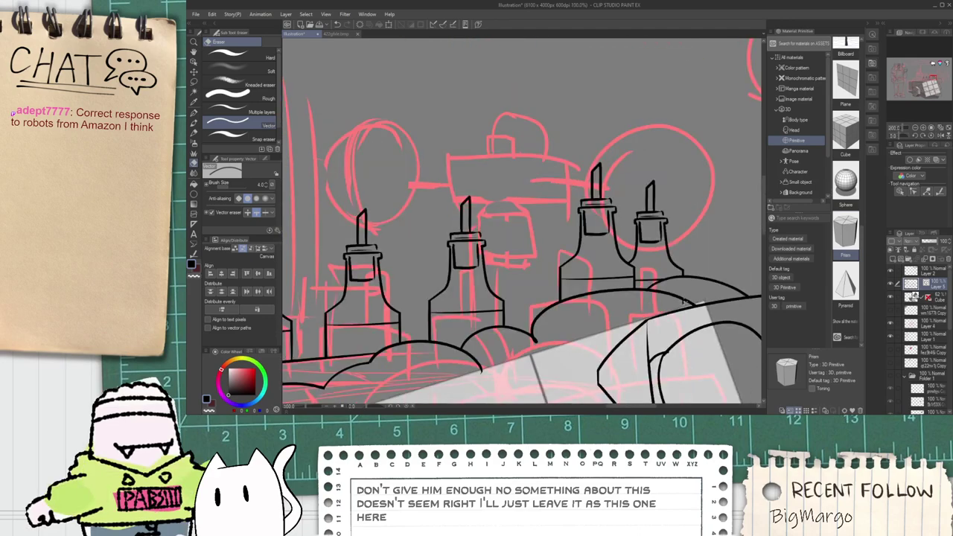
Step: Ink a low, flat box on the cart's top edge, joining the left end of the panel under the bottles
scroll(679, 304, down, 6)
key(space)
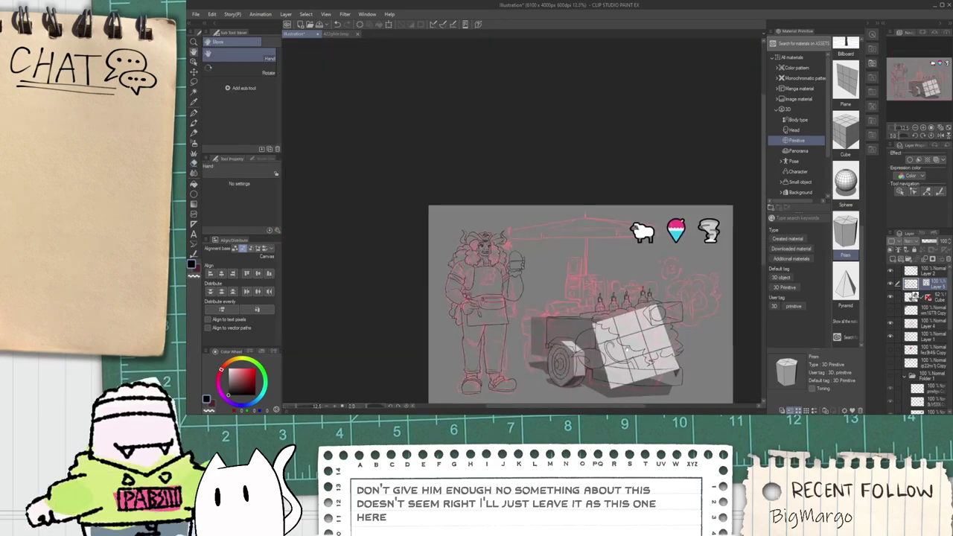
drag(630, 337, 574, 244)
scroll(573, 244, up, 2)
scroll(557, 248, up, 2)
drag(466, 253, 508, 233)
drag(419, 214, 443, 246)
scroll(477, 246, up, 5)
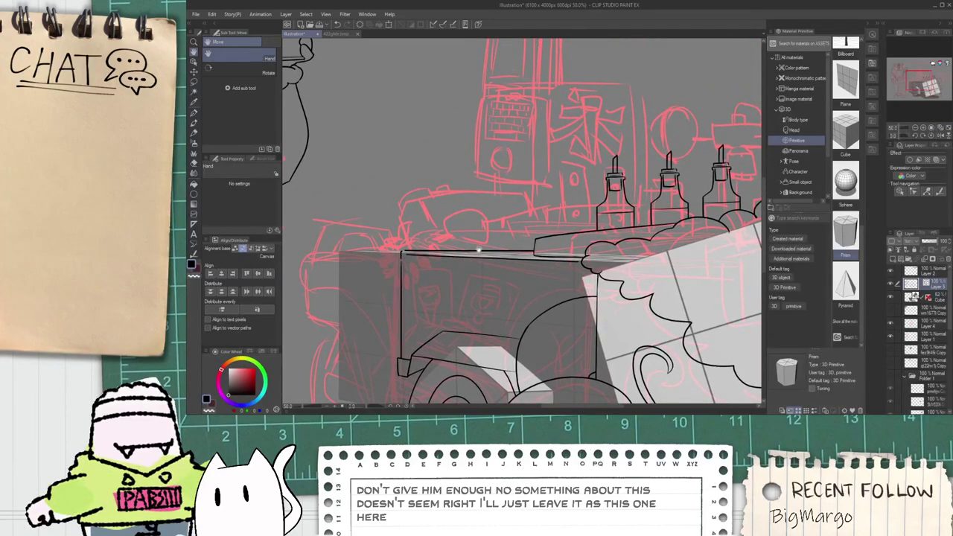
key(p)
key(ctrl+z)
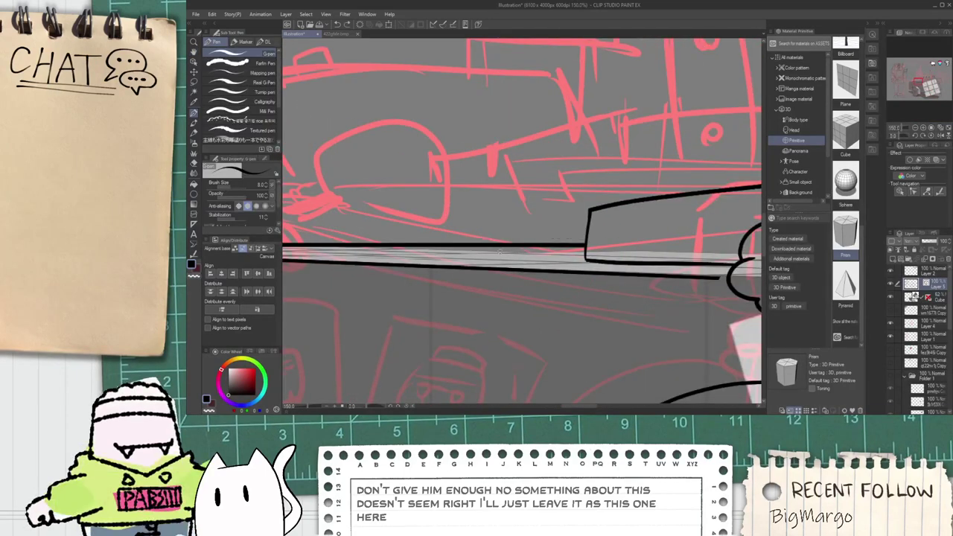
drag(457, 249, 648, 225)
mouse_move(458, 254)
mouse_down()
mouse_move(595, 262)
mouse_move(562, 247)
mouse_up()
key(ctrl+z)
key(e)
scroll(589, 242, down, 1)
Step: Ink the left and top edges of a taller hatch behind the low box, running back toward the first bottle
key(p)
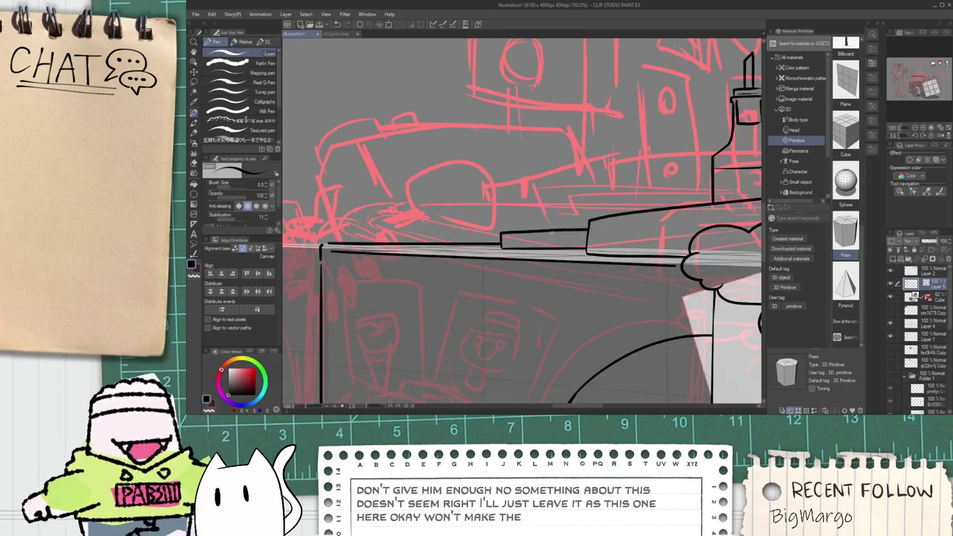
drag(603, 194, 658, 195)
key(ctrl+z)
mouse_move(551, 231)
mouse_down()
mouse_move(606, 191)
mouse_move(695, 189)
mouse_up()
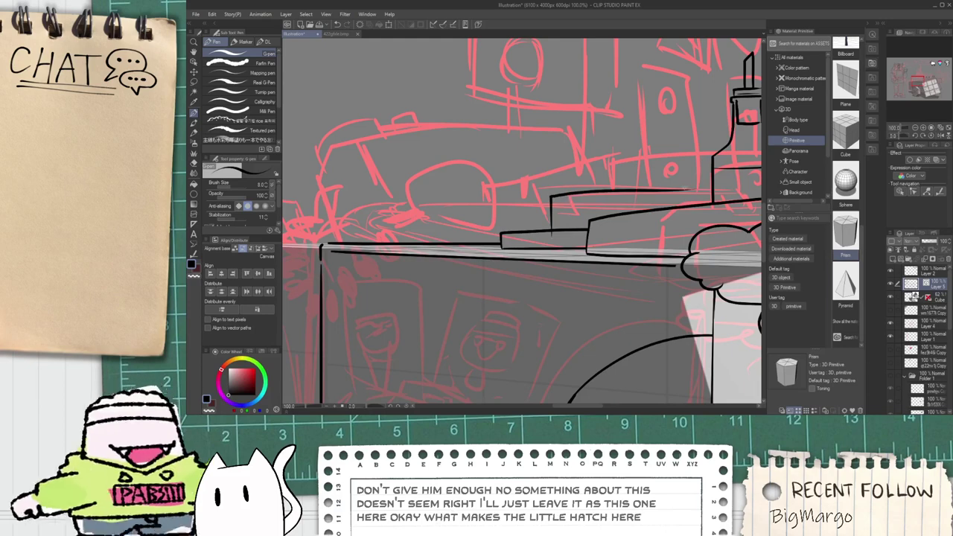
key(ctrl+z)
scroll(591, 230, up, 1)
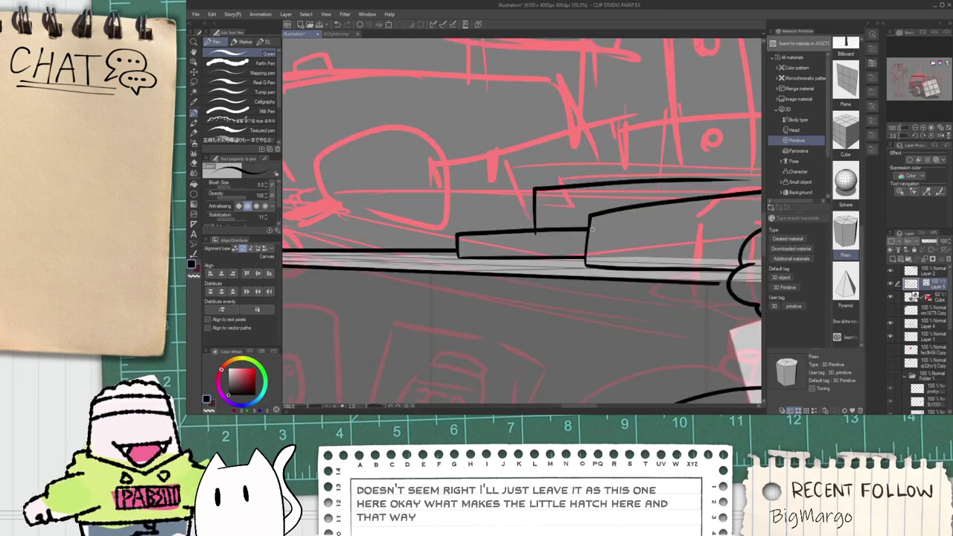
Step: Ink the hatch's inner corner and edge just above the panel, and erase the line ends that overlap the panel
mouse_move(607, 217)
mouse_down()
mouse_move(607, 195)
mouse_move(732, 203)
mouse_up()
key(ctrl+z)
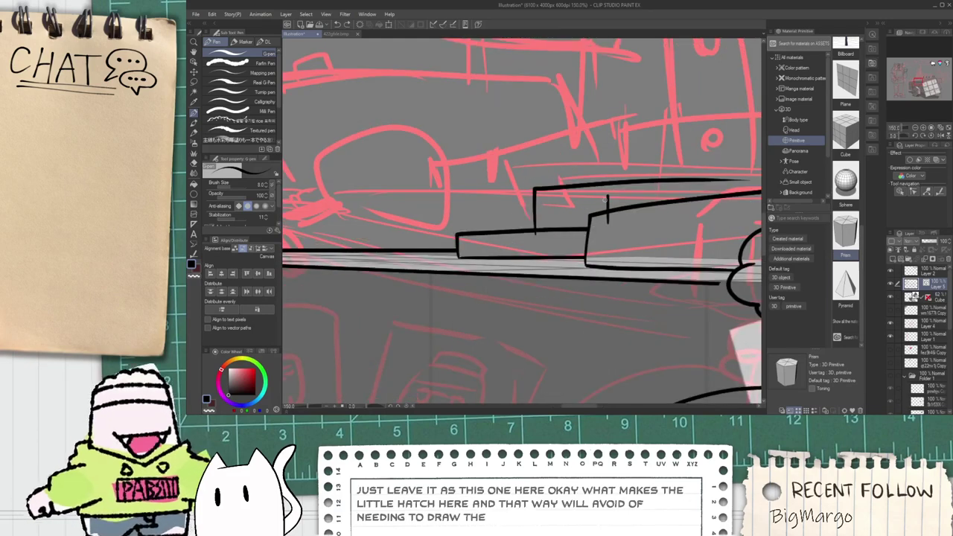
mouse_move(608, 197)
mouse_down()
mouse_move(730, 192)
mouse_move(526, 185)
mouse_move(744, 172)
mouse_up()
scroll(526, 185, up, 1)
scroll(526, 184, up, 2)
key(ctrl+z)
drag(497, 179, 715, 192)
key(e)
scroll(521, 230, down, 4)
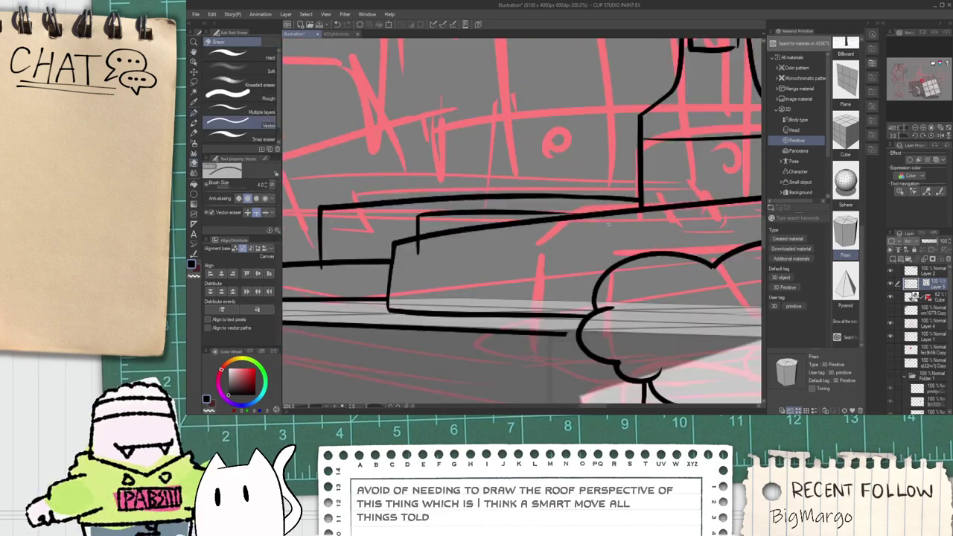
scroll(474, 244, up, 1)
scroll(413, 254, down, 1)
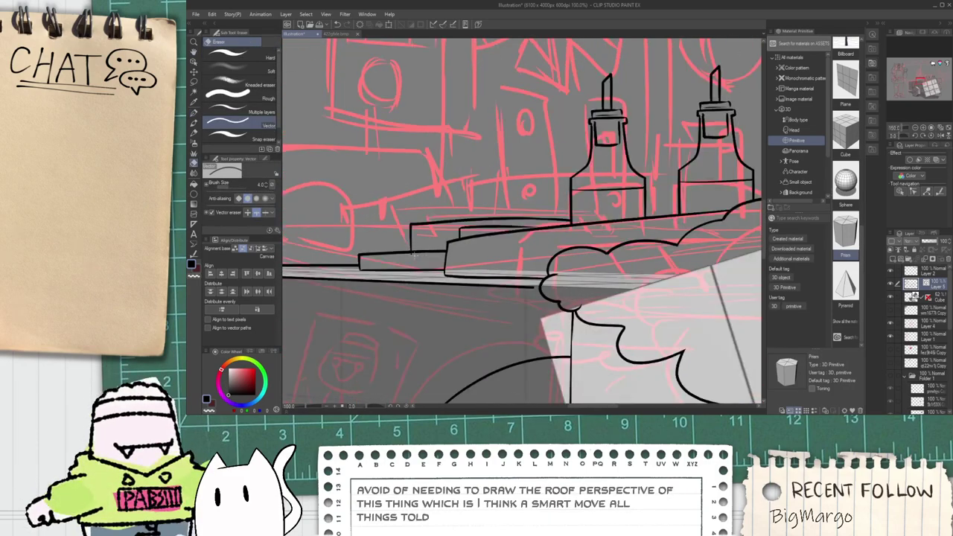
Step: Ink a double-lined curled nostril grille below the wool on the cart's front and trim its overlapping line ends
scroll(447, 268, down, 6)
key(h)
drag(553, 335, 556, 295)
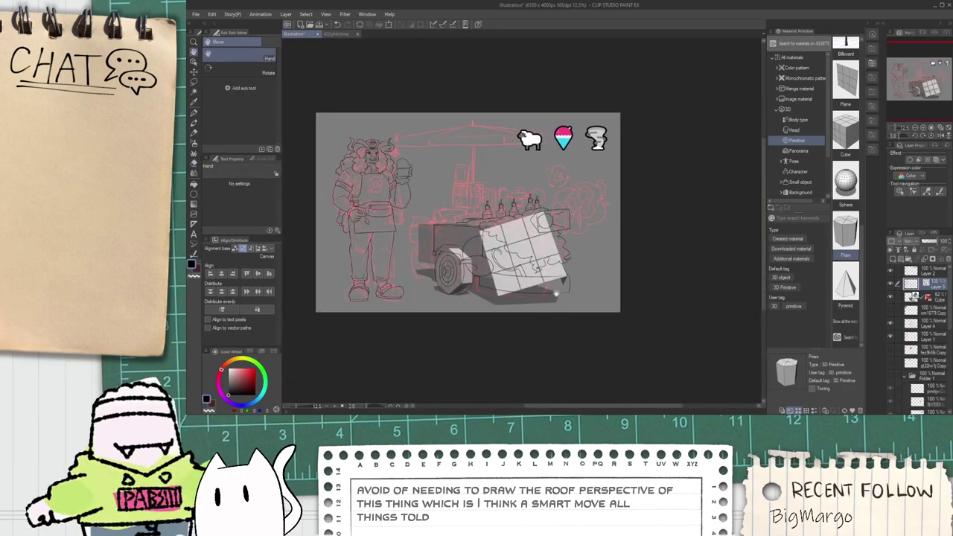
scroll(570, 288, up, 6)
key(p)
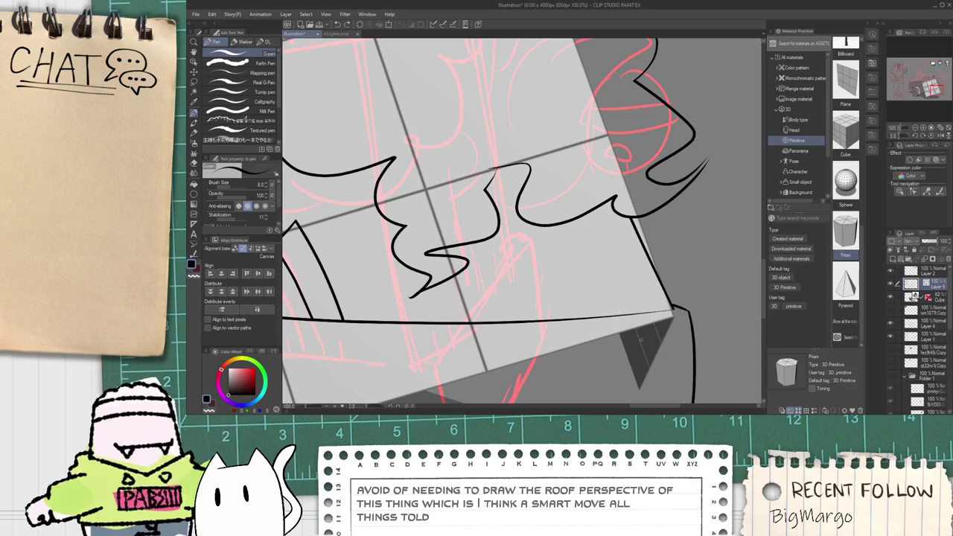
mouse_move(641, 338)
mouse_down()
mouse_move(605, 253)
mouse_move(533, 239)
mouse_up()
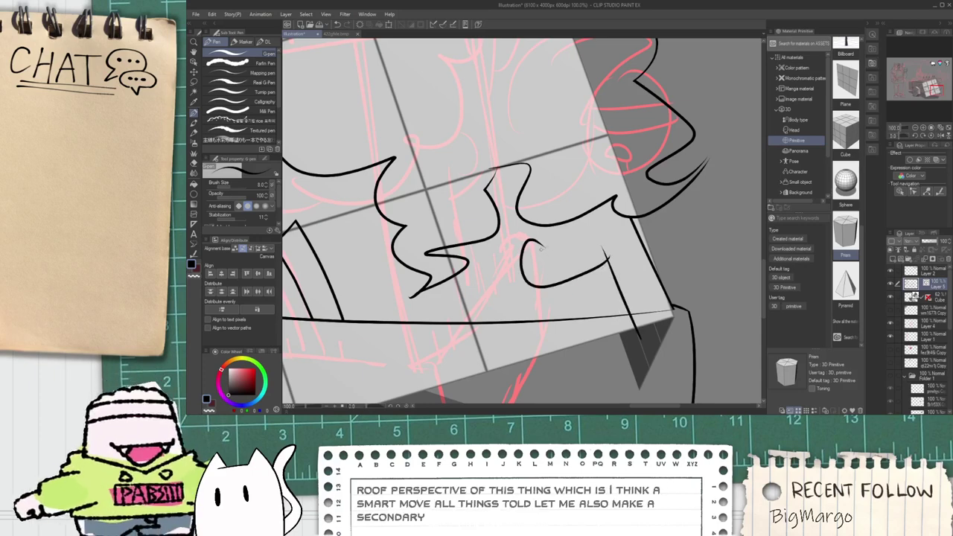
mouse_move(607, 234)
mouse_down()
mouse_move(630, 264)
mouse_move(653, 333)
mouse_up()
key(e)
scroll(615, 297, up, 3)
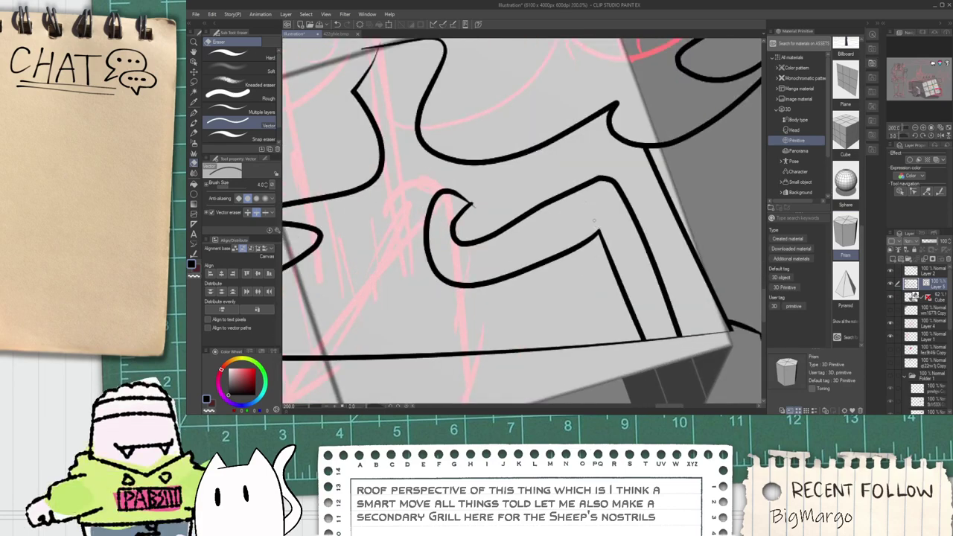
Step: Ink the angled left side, flat top and slanted right side of the large rounded shape on the cart's top
scroll(594, 220, down, 8)
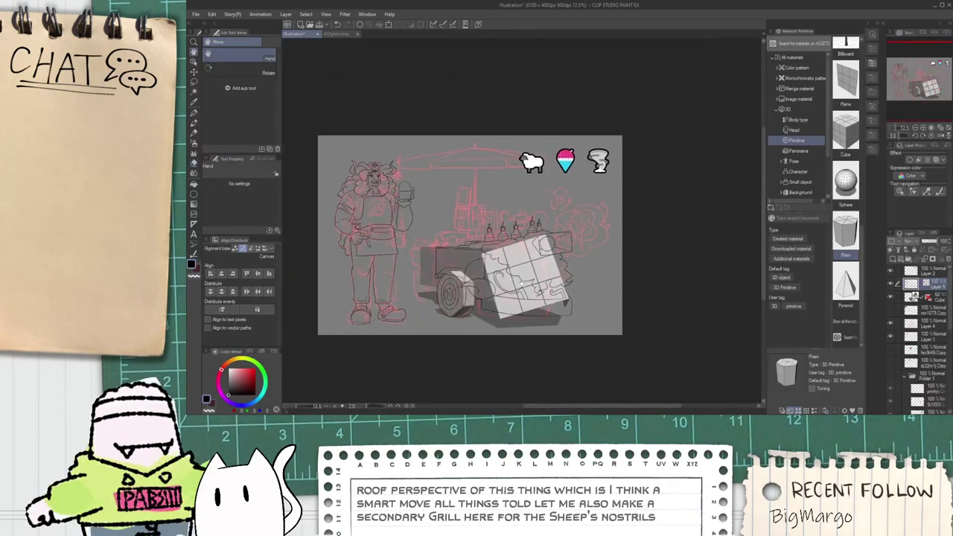
scroll(520, 285, up, 5)
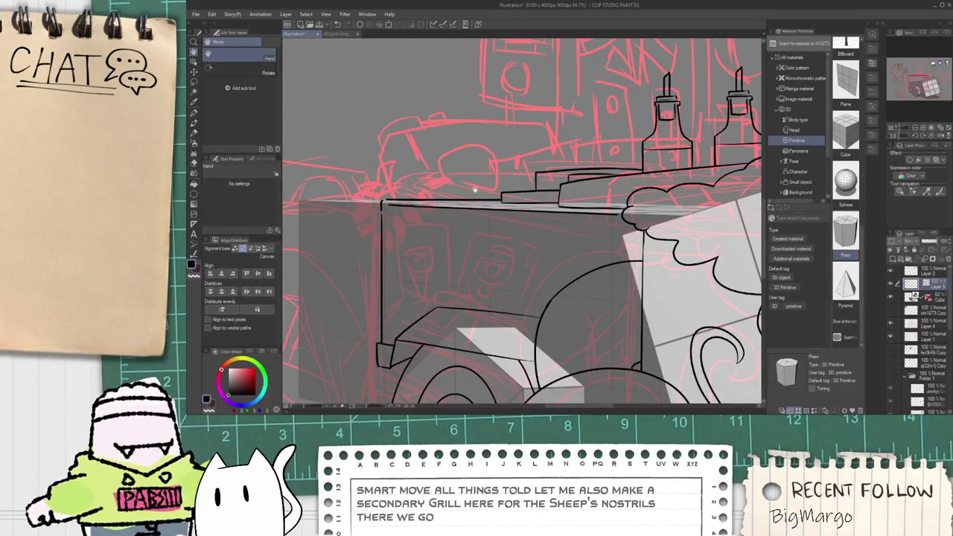
scroll(474, 191, up, 3)
key(p)
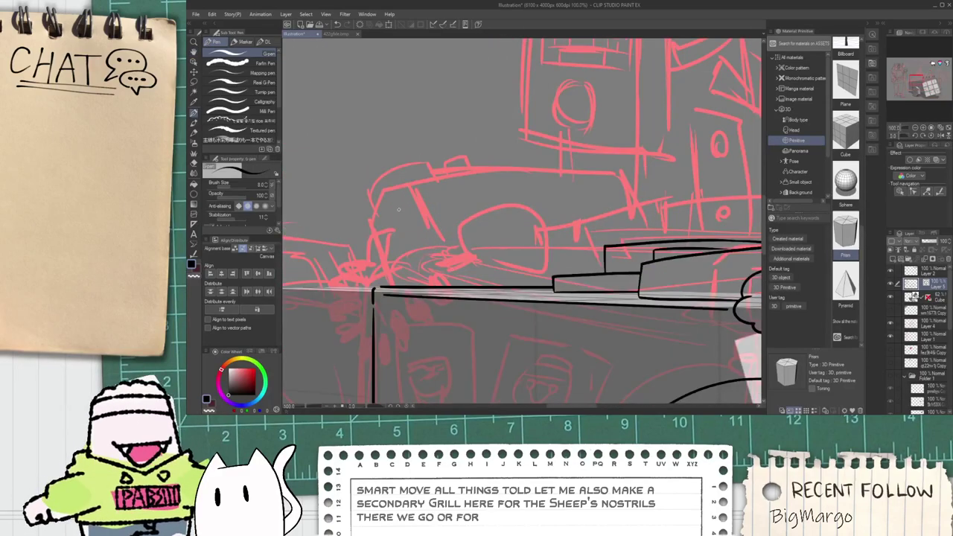
drag(399, 210, 453, 325)
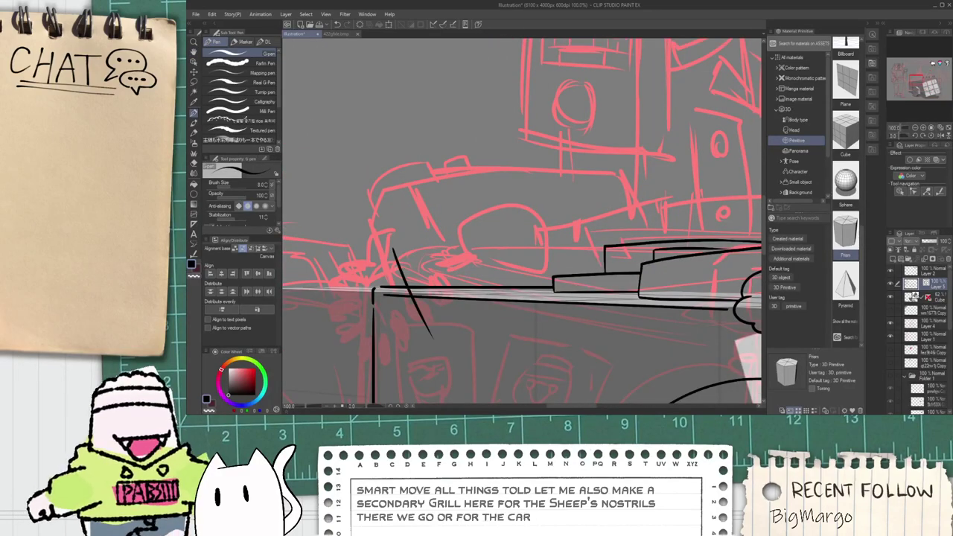
drag(419, 205, 612, 201)
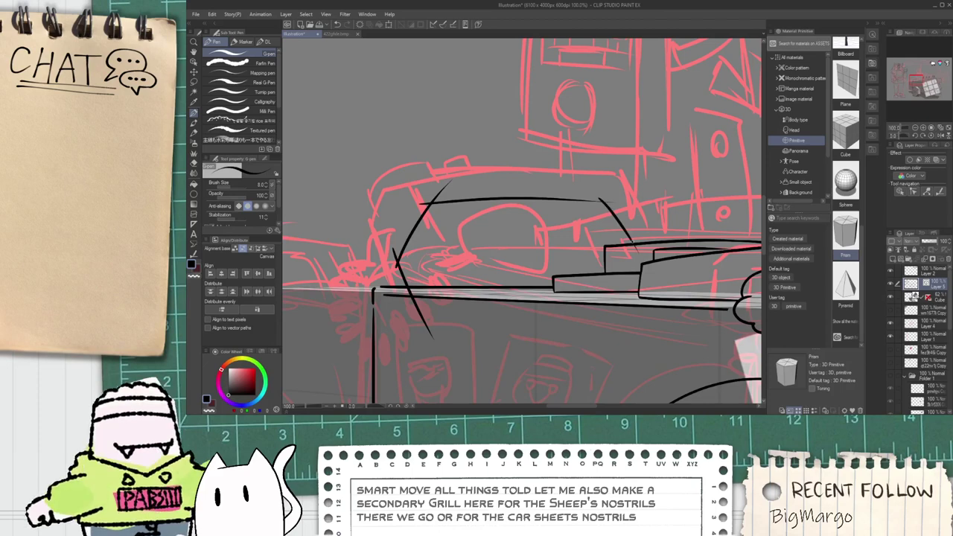
Step: Erase the overshooting line ends at the new shape's corners and where it crosses the cart's top edge
key(e)
scroll(597, 200, up, 3)
drag(615, 202, 615, 208)
scroll(615, 206, down, 1)
key(space)
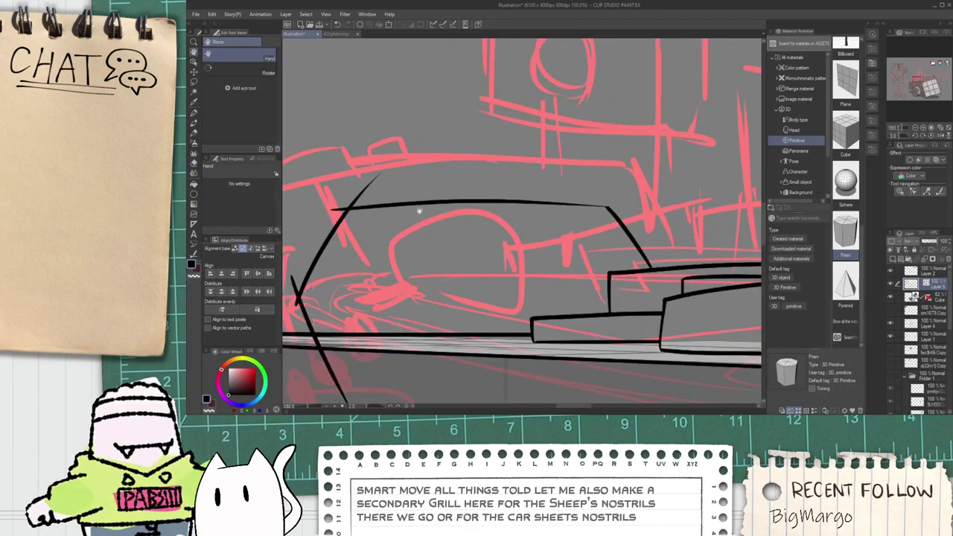
drag(419, 211, 515, 199)
drag(455, 175, 461, 183)
drag(393, 272, 387, 265)
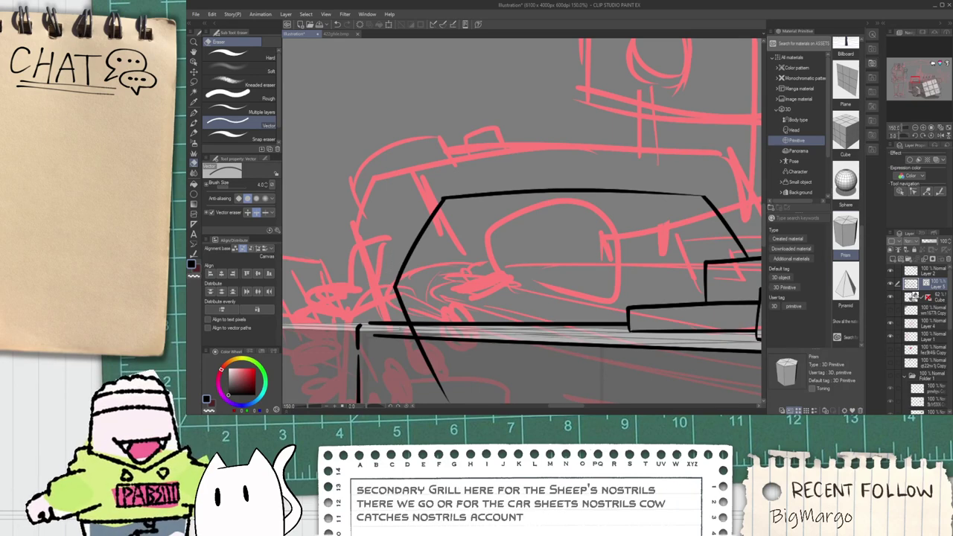
scroll(370, 335, up, 5)
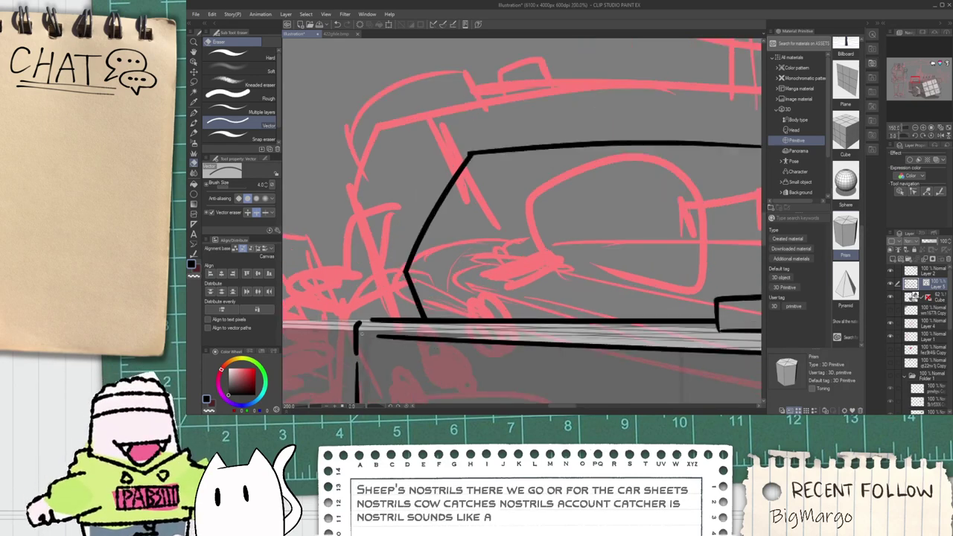
Step: Ink the rounded corner joining the cart's top edge to its left side
key(p)
drag(343, 327, 380, 306)
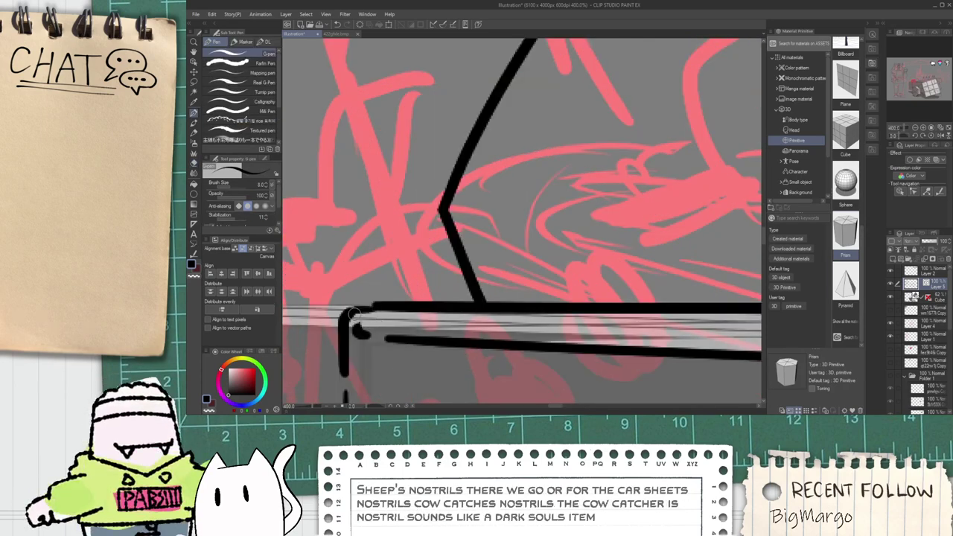
scroll(385, 304, down, 5)
scroll(417, 255, up, 2)
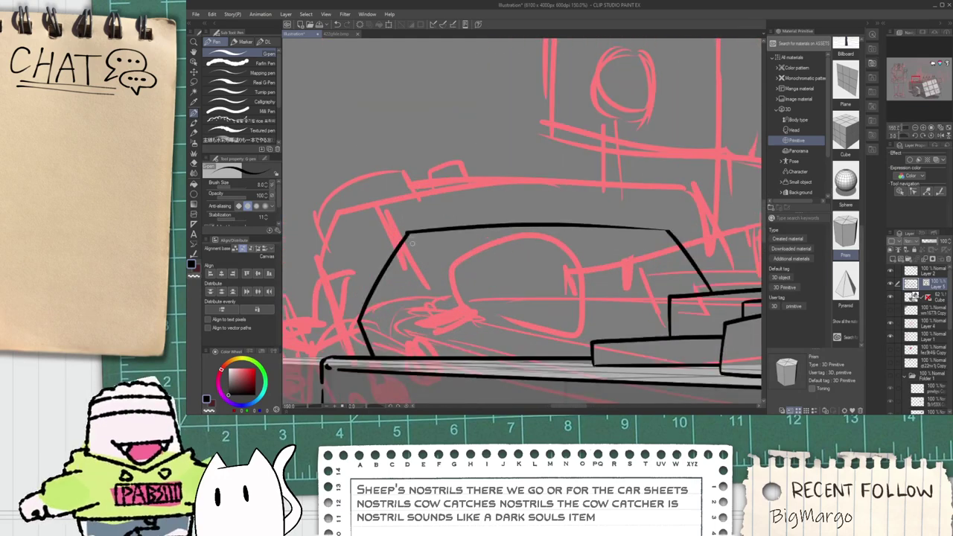
Step: Ink the large top shape's inner slanted edge, a ramp line rising from the cart's top edge, and a ledge line running right from it
drag(413, 238, 467, 328)
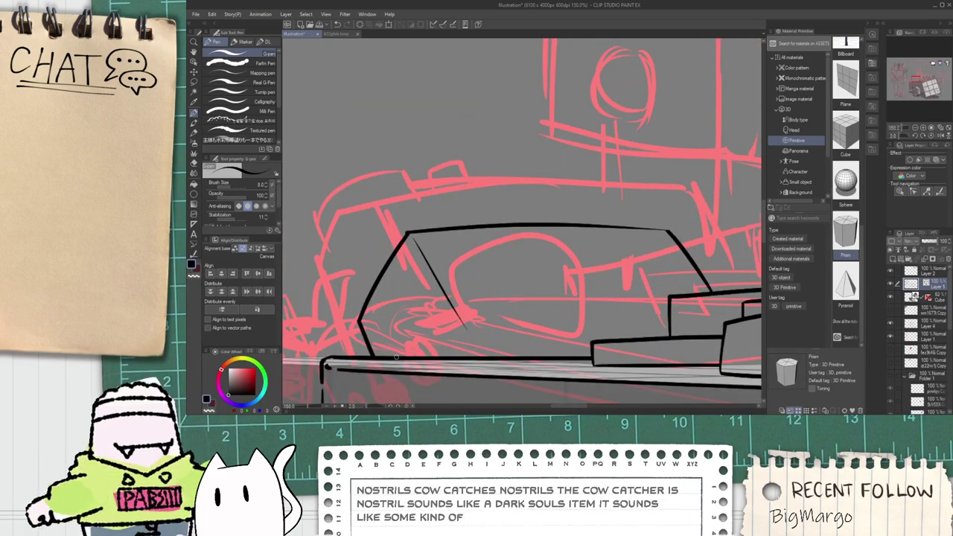
key(ctrl+z)
mouse_move(409, 357)
mouse_down()
mouse_move(479, 301)
mouse_move(529, 307)
mouse_move(511, 298)
mouse_move(655, 292)
mouse_up()
key(ctrl+z)
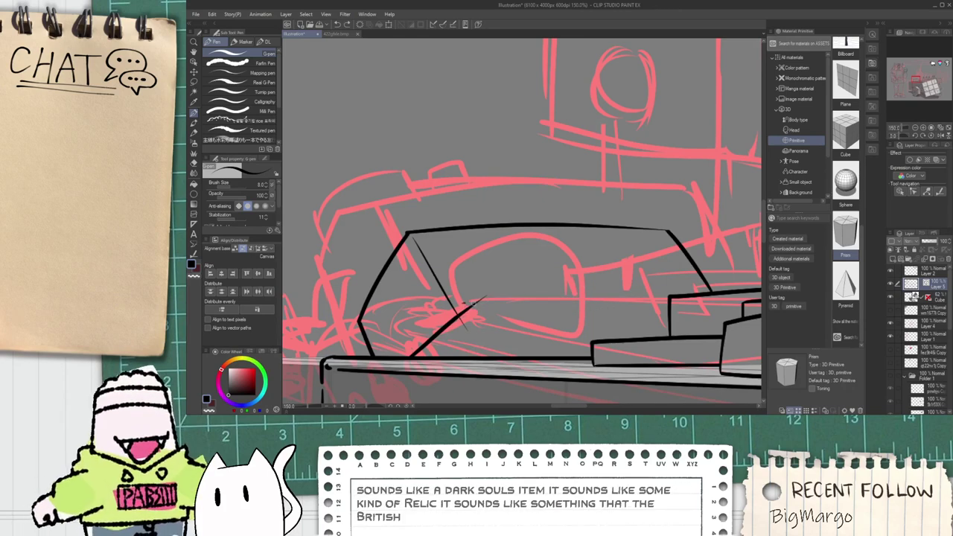
drag(465, 307, 657, 302)
key(ctrl+z)
drag(552, 324, 471, 302)
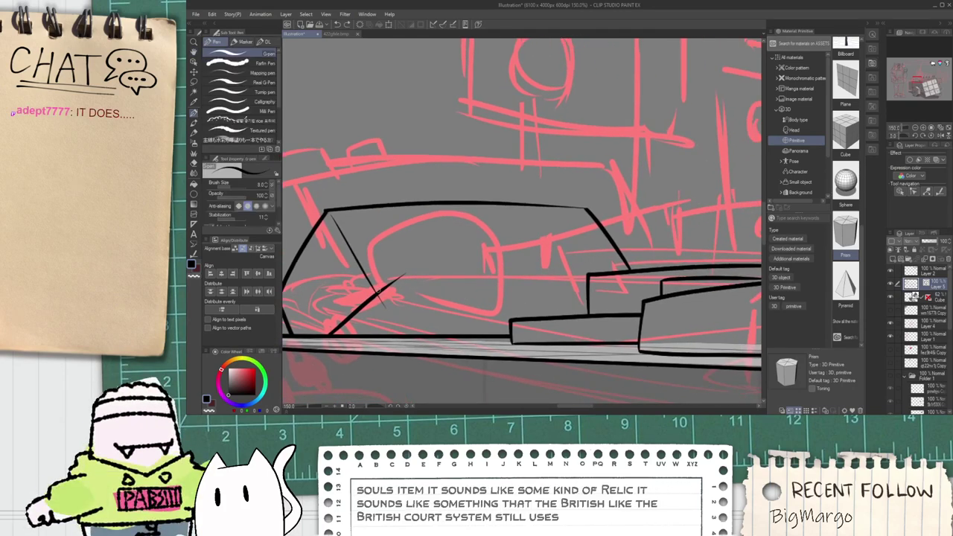
drag(382, 286, 589, 281)
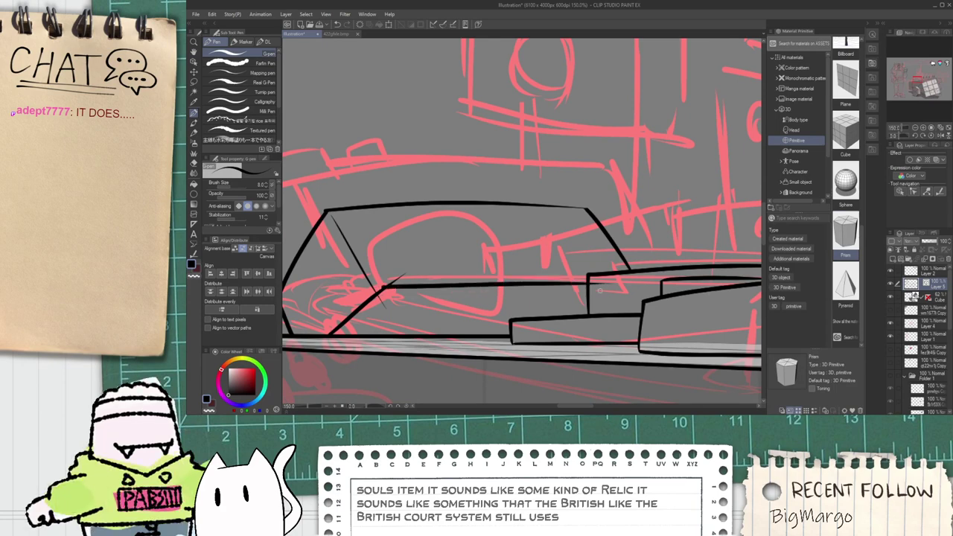
Step: Erase the overshooting line ends at the ramp's upper corner and ink the slanted edge's continuation below the ramp line
key(e)
scroll(426, 268, up, 1)
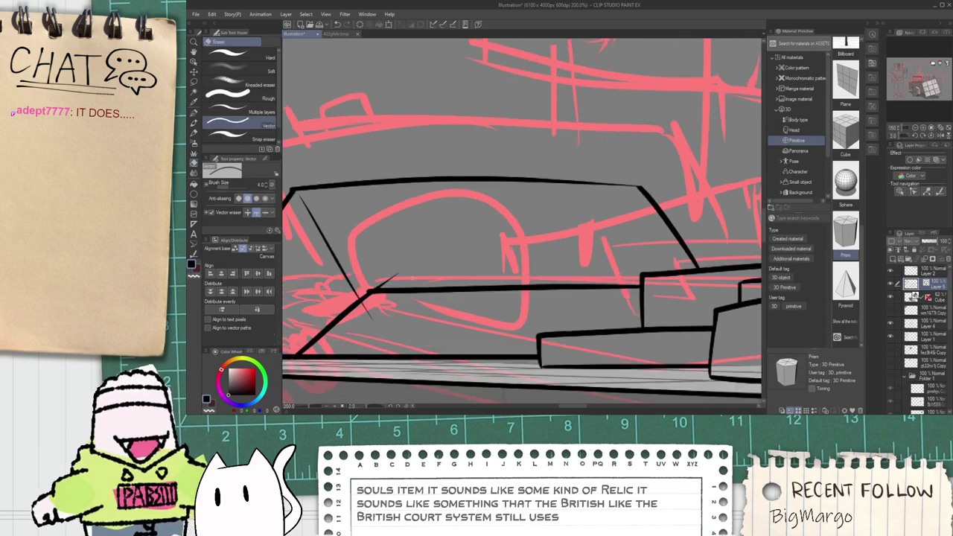
scroll(361, 291, up, 2)
drag(372, 285, 378, 290)
scroll(381, 329, down, 3)
drag(368, 333, 403, 300)
key(p)
scroll(402, 274, up, 1)
scroll(431, 315, down, 2)
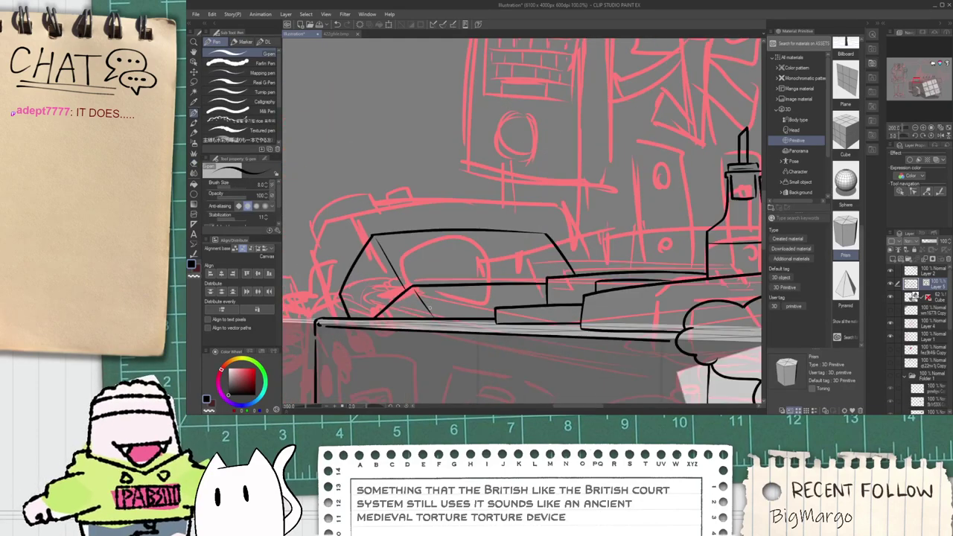
key(h)
scroll(434, 225, up, 4)
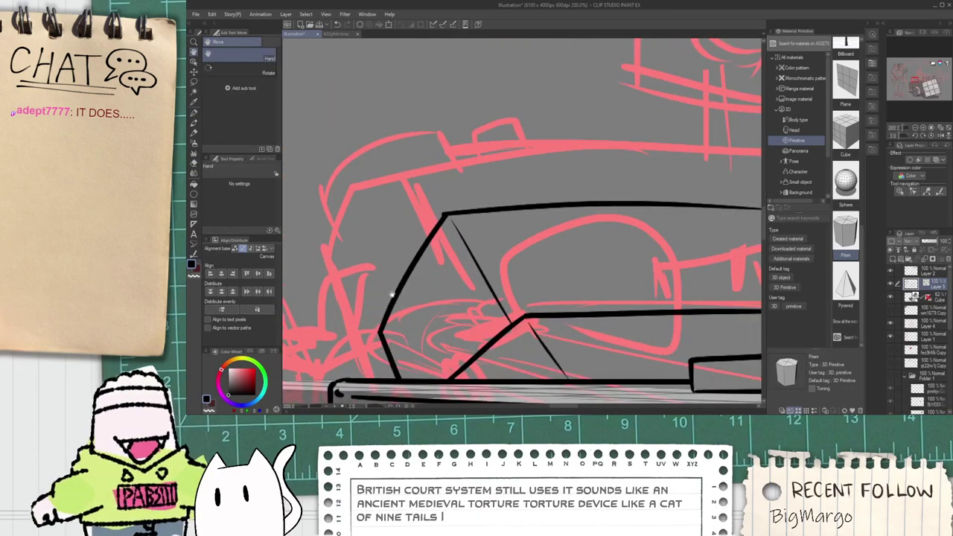
Step: Ink a curved bracket with short angled ends around the large shape's upper left corner and erase its overshooting ends
key(e)
key(p)
drag(363, 233, 415, 324)
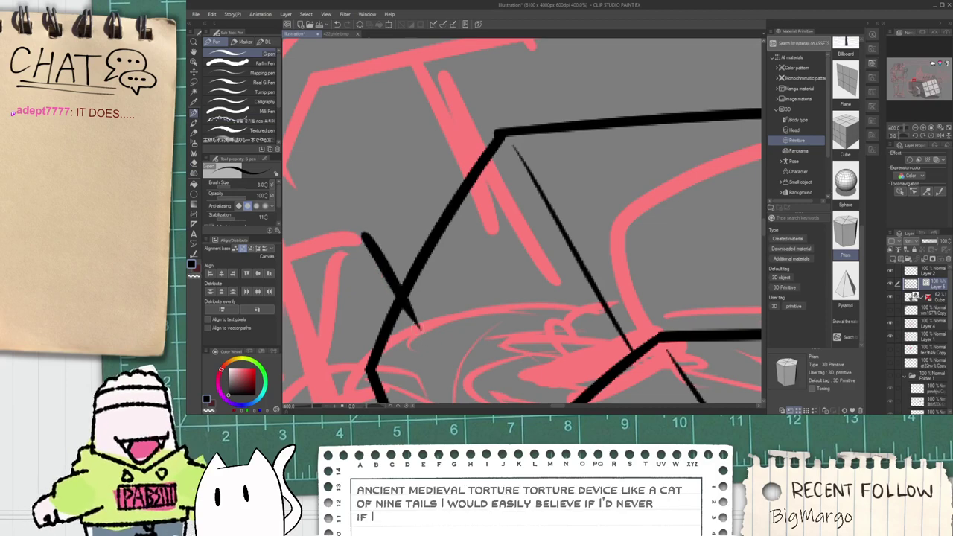
mouse_move(378, 263)
mouse_down()
mouse_move(350, 333)
mouse_move(580, 160)
mouse_up()
key(ctrl+z)
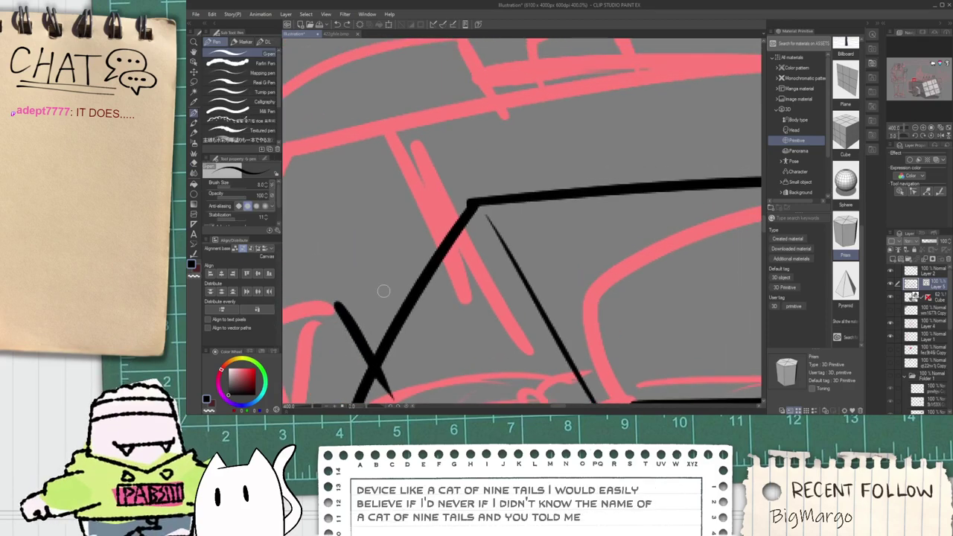
mouse_move(346, 335)
mouse_down()
mouse_move(562, 180)
mouse_move(600, 172)
mouse_up()
drag(548, 157, 594, 221)
key(e)
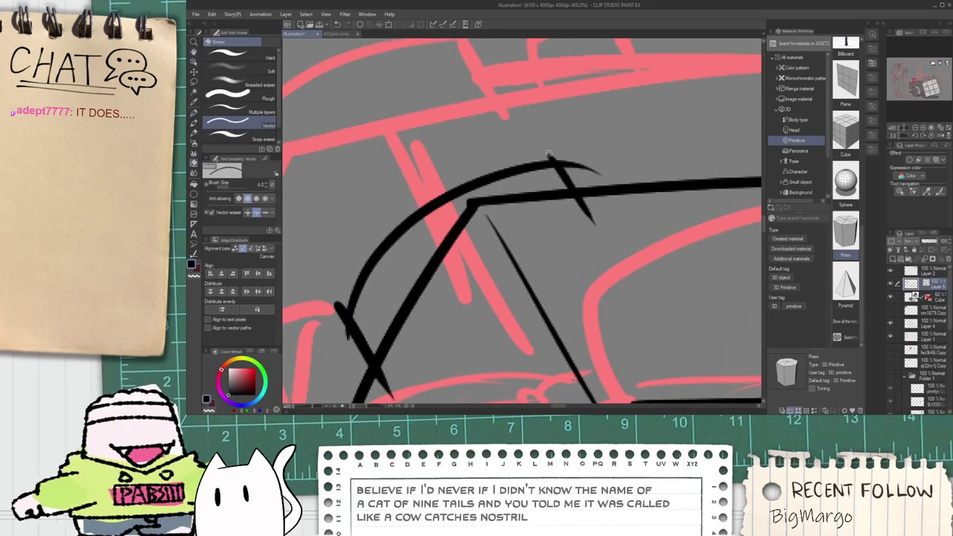
click(580, 170)
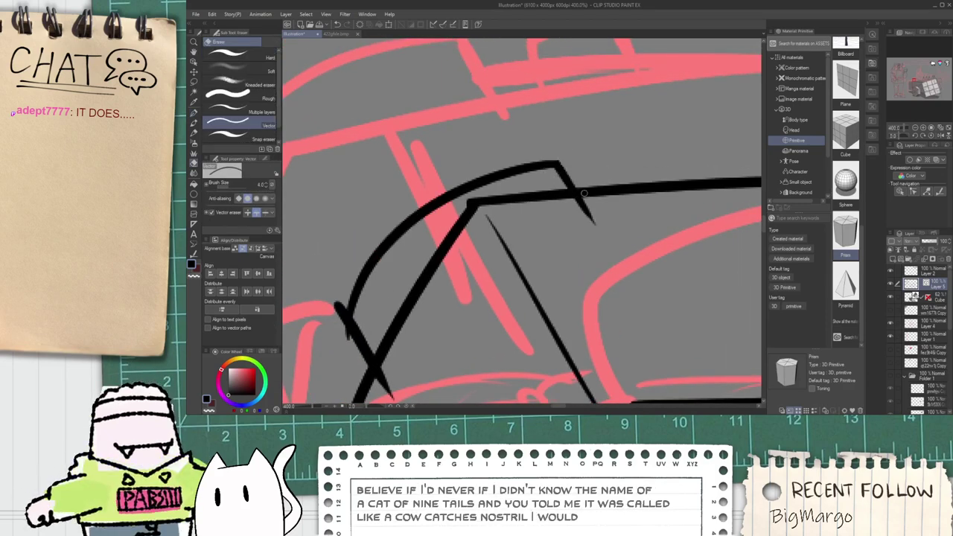
click(347, 335)
click(342, 306)
Step: Re-ink the bracket's upper curve to meet the large shape's top left corner and erase the leftover outer part
scroll(346, 302, down, 3)
key(space)
drag(496, 267, 379, 264)
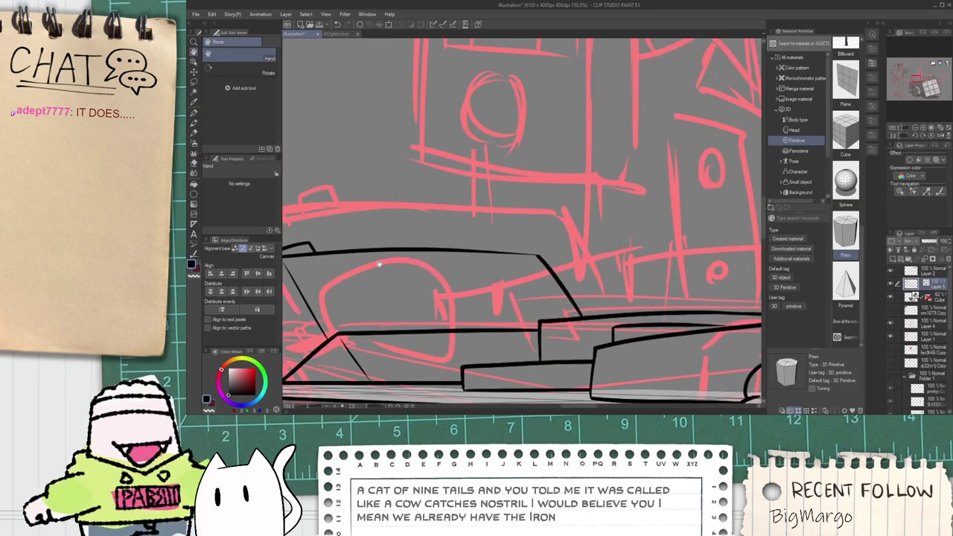
scroll(378, 265, up, 5)
key(p)
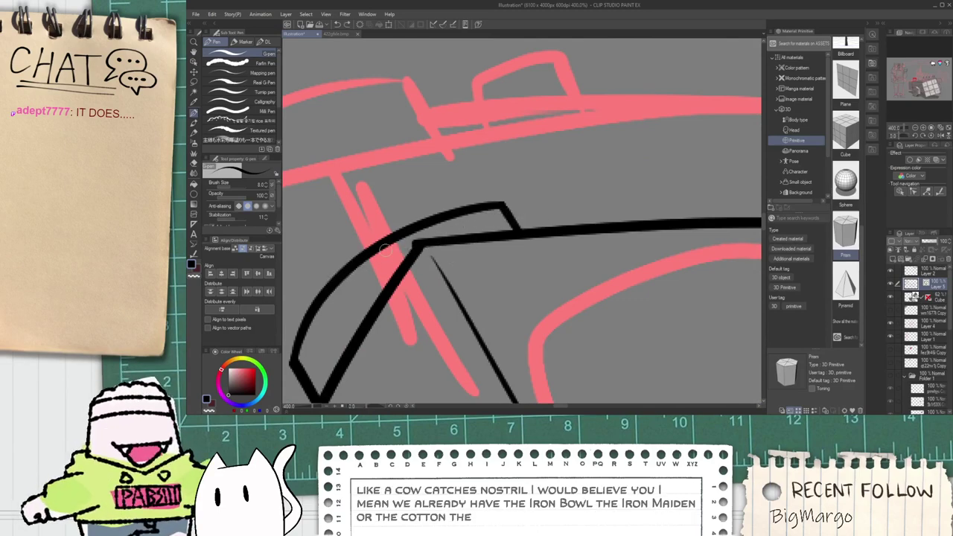
mouse_move(335, 288)
mouse_down()
mouse_move(414, 261)
mouse_move(410, 218)
mouse_up()
key(ctrl+z)
key(e)
drag(516, 218, 507, 205)
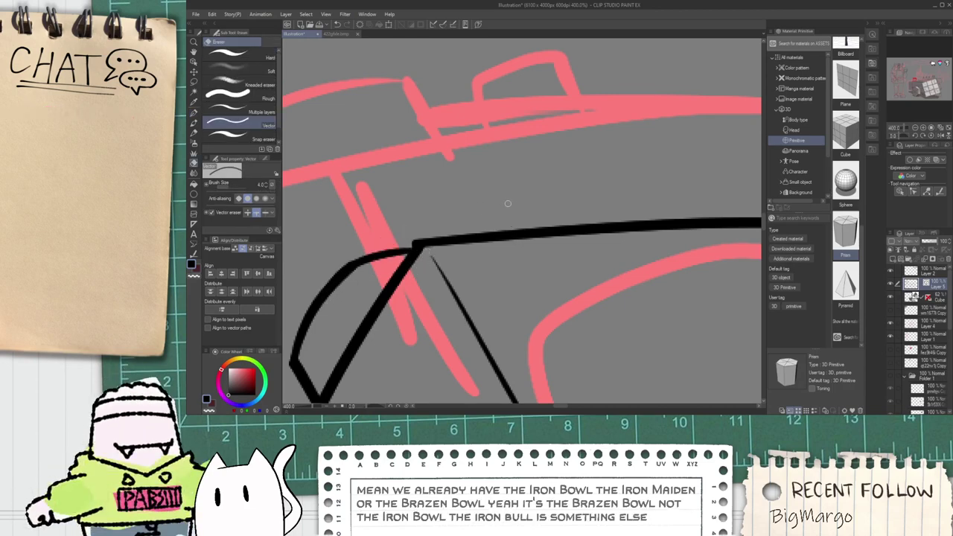
Step: Ink a rounded lower end for the curved piece and erase its old straight end
scroll(493, 218, down, 2)
scroll(398, 291, up, 2)
scroll(395, 289, up, 2)
key(p)
drag(381, 241, 395, 379)
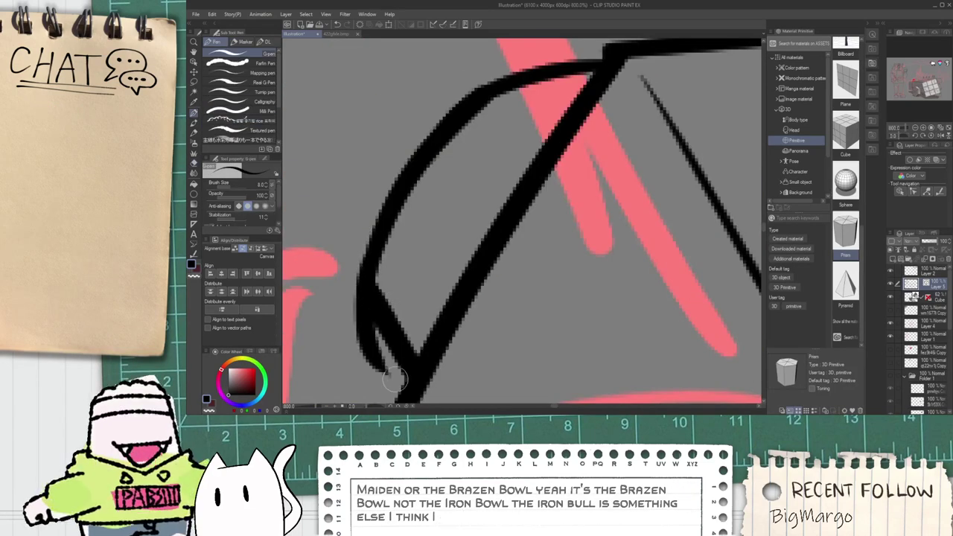
drag(363, 335, 413, 393)
key(e)
scroll(403, 351, down, 5)
mouse_move(390, 354)
mouse_down()
mouse_move(402, 337)
mouse_move(417, 344)
mouse_move(408, 289)
mouse_up()
Step: Refine the curved piece's lower end where it meets the large shape's slanted left side, erasing the excess line
scroll(408, 289, up, 1)
key(p)
scroll(559, 259, down, 1)
drag(566, 259, 437, 273)
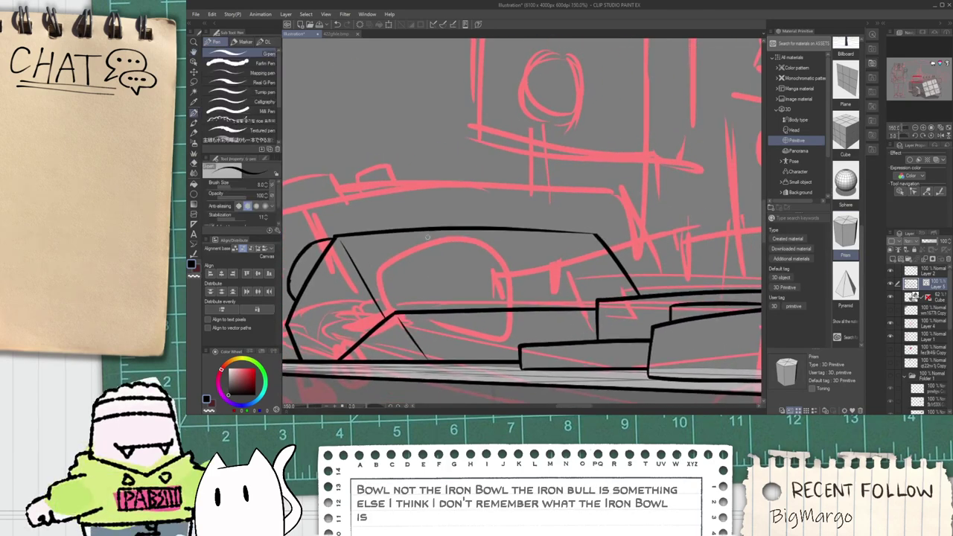
scroll(307, 262, up, 1)
drag(305, 257, 384, 235)
scroll(417, 216, up, 1)
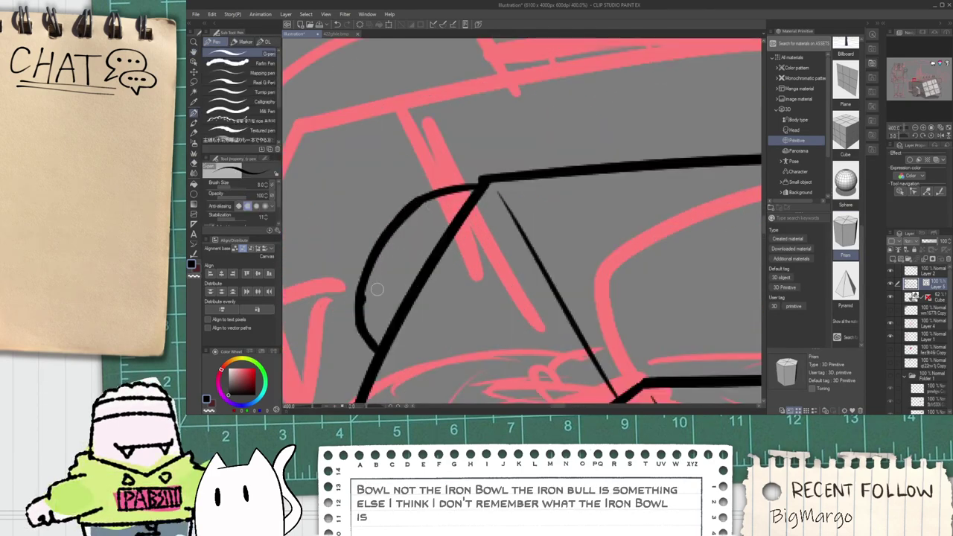
key(e)
drag(371, 348, 373, 342)
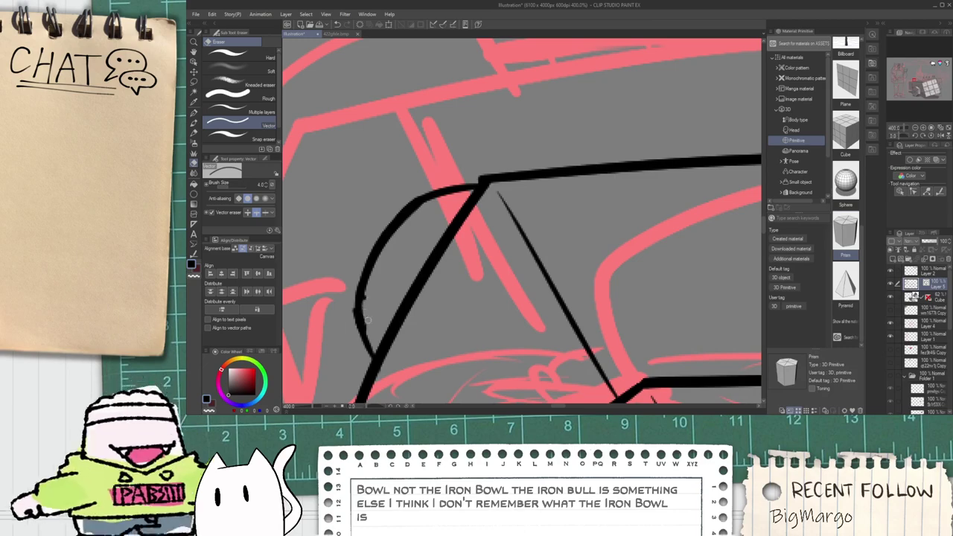
Step: Ink a small semicircular bump on the large shape's top edge near the left corner and erase its ends below the edge
scroll(368, 299, down, 2)
drag(427, 280, 428, 249)
mouse_move(508, 241)
mouse_down()
mouse_move(461, 274)
mouse_move(404, 259)
mouse_move(458, 251)
mouse_up()
scroll(431, 269, up, 5)
key(p)
key(e)
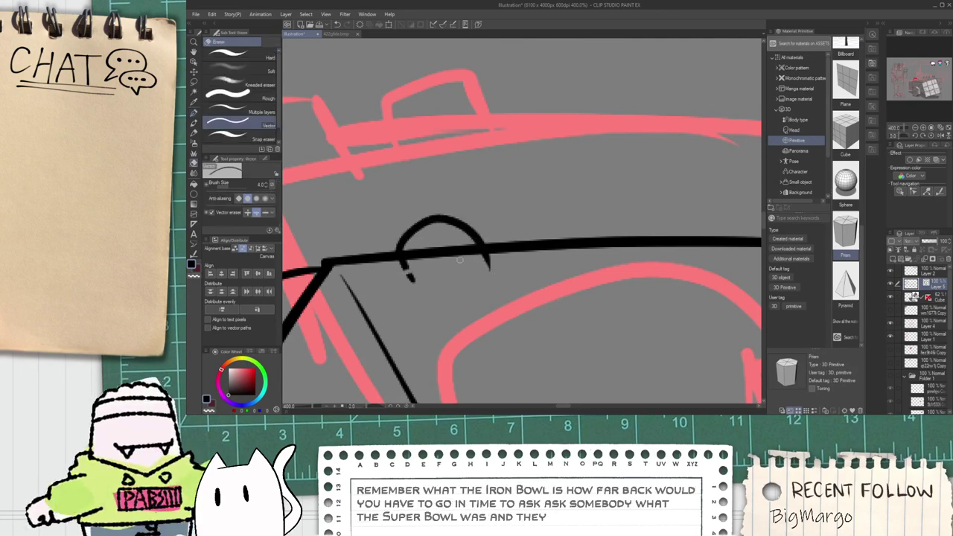
drag(404, 265, 484, 262)
scroll(486, 266, down, 2)
scroll(413, 303, up, 6)
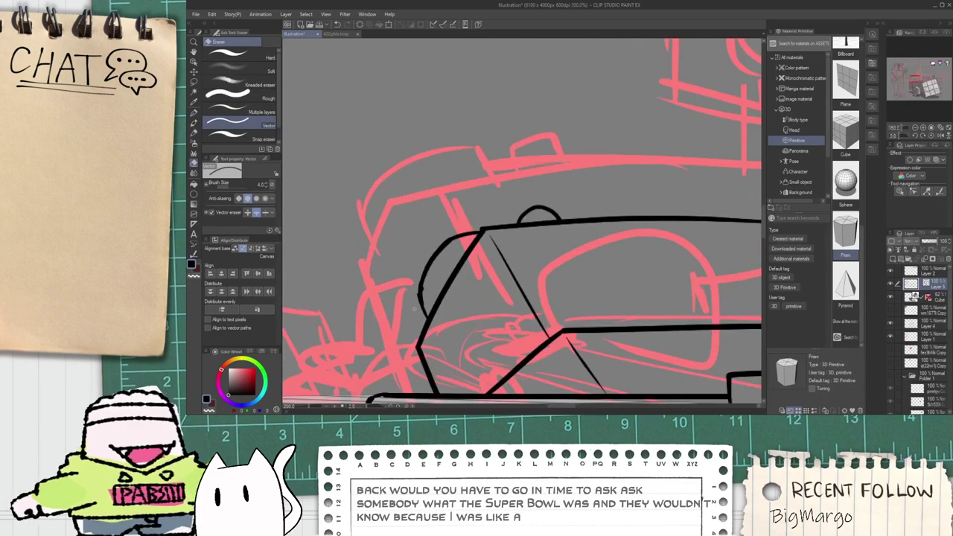
Step: Delete the stray short stroke on the curved piece's left side and adjust the remaining vector points to smooth the outline
key(o)
click(430, 279)
click(430, 289)
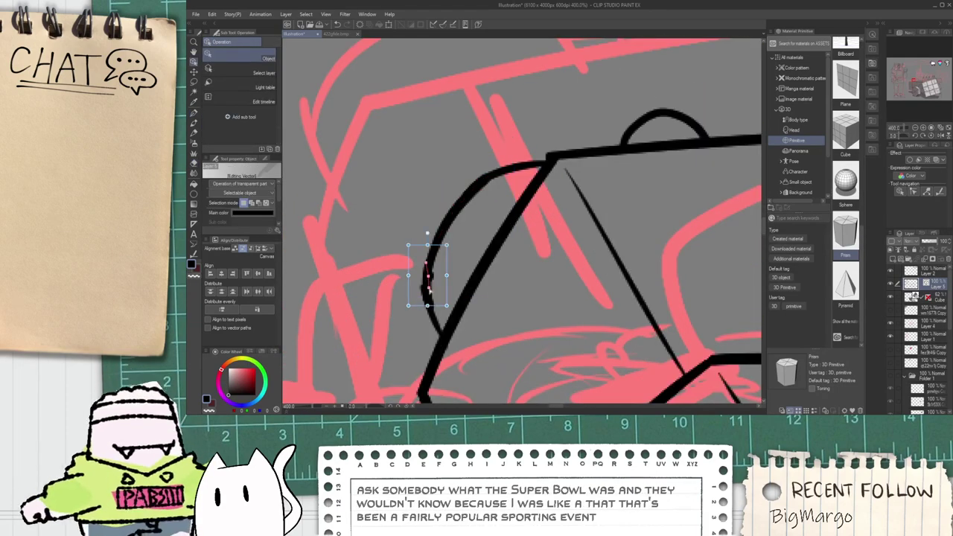
click(431, 292)
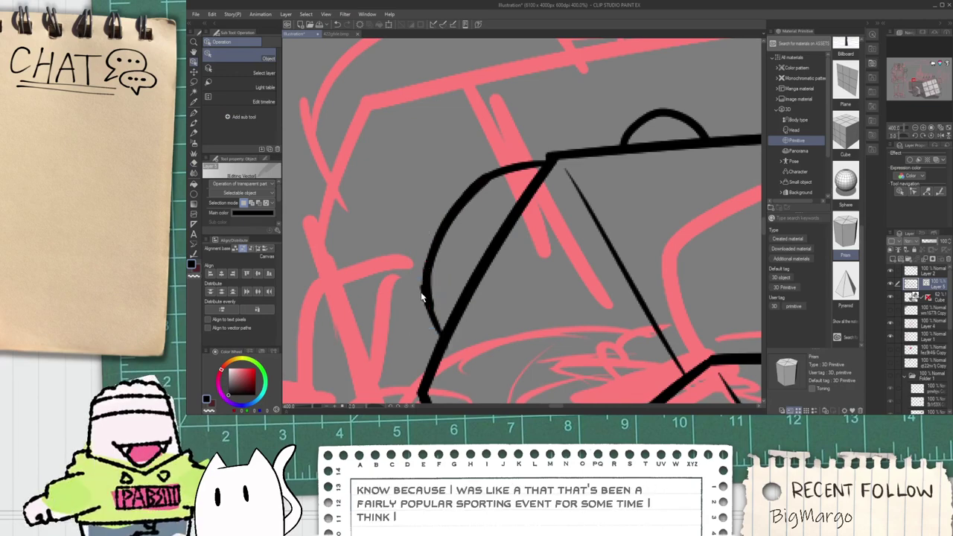
click(423, 298)
mouse_move(428, 283)
mouse_down()
mouse_move(428, 271)
mouse_move(429, 296)
mouse_move(422, 290)
mouse_up()
click(426, 283)
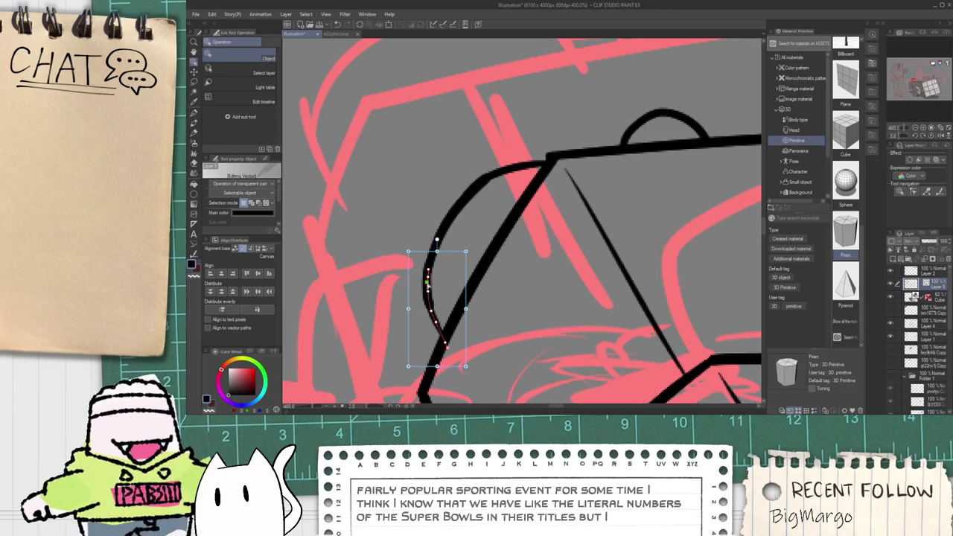
click(426, 300)
click(426, 299)
drag(427, 282, 428, 286)
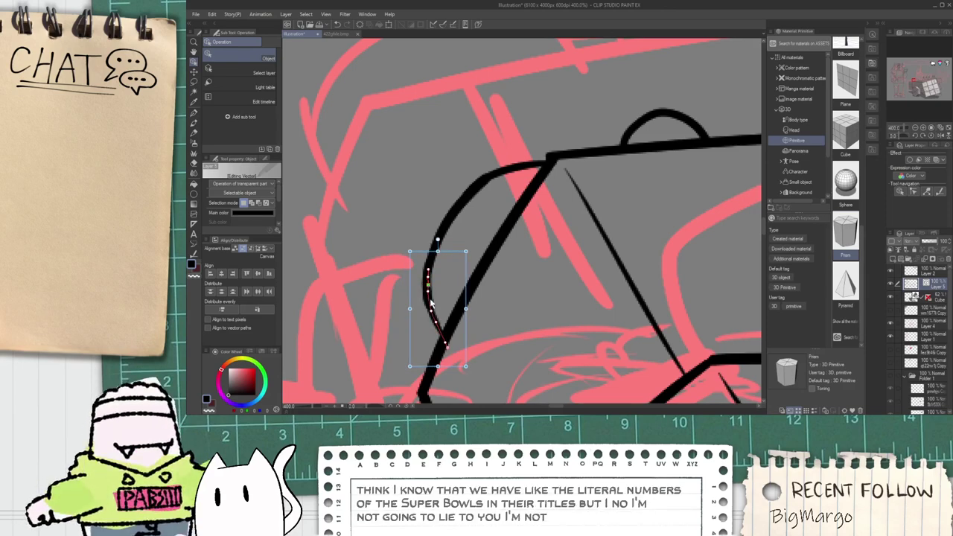
key(Delete)
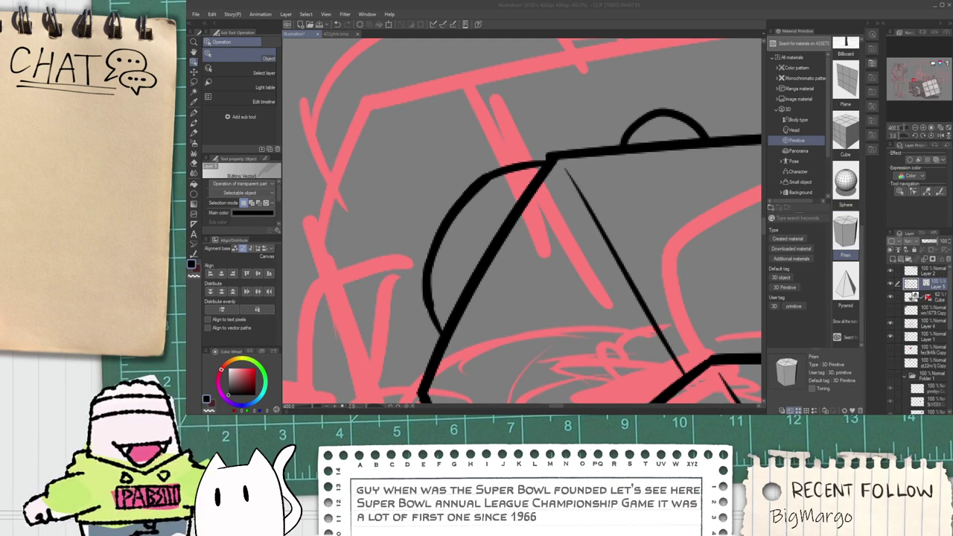
click(566, 23)
key(ctrl+minus)
key(ctrl+minus)
key(ctrl+minus)
key(ctrl+minus)
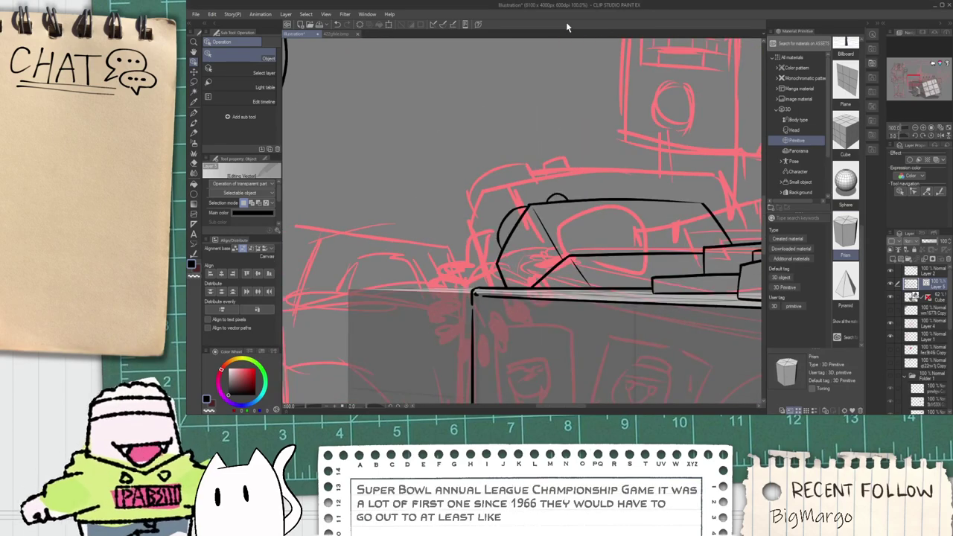
key(ctrl+minus)
key(ctrl+minus)
key(space)
drag(566, 182, 539, 168)
key(ctrl+plus)
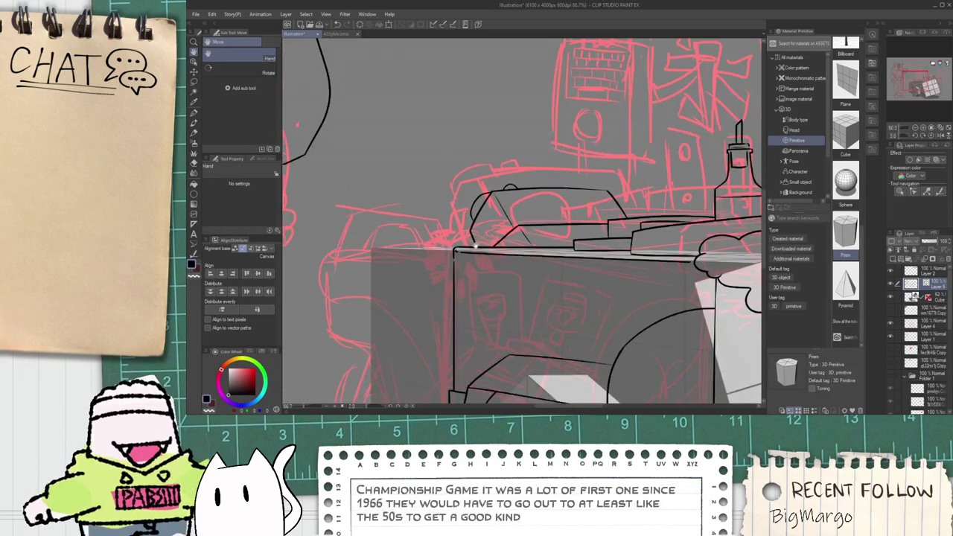
scroll(476, 244, up, 3)
scroll(483, 238, up, 2)
drag(521, 199, 417, 270)
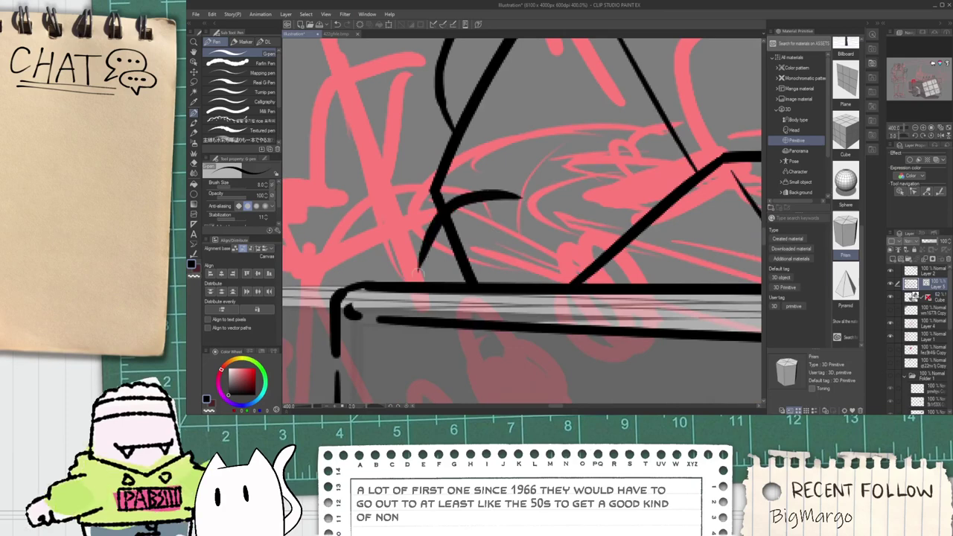
key(ctrl+z)
drag(514, 216, 409, 265)
scroll(406, 256, up, 2)
key(ctrl+z)
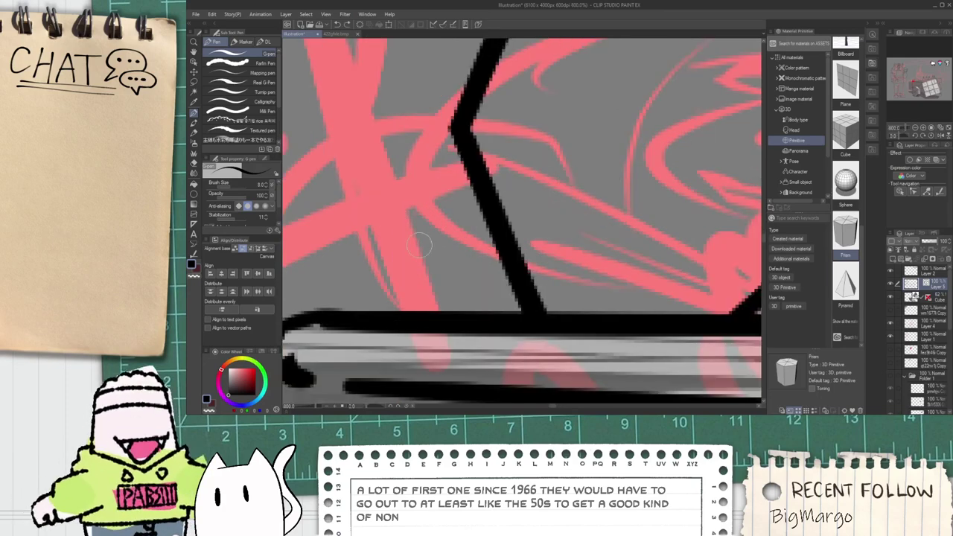
Step: Ink a flat rounded bar across the large shape's lower left side and erase the side line inside it
mouse_move(639, 205)
mouse_down()
mouse_move(397, 242)
mouse_move(636, 237)
mouse_up()
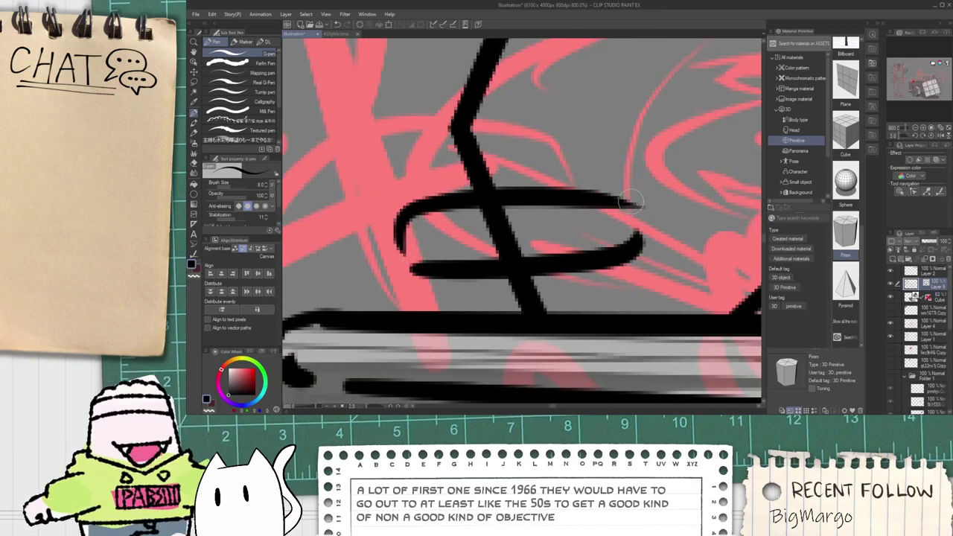
drag(627, 202, 639, 243)
key(e)
drag(516, 231, 490, 233)
Step: Ink a small inner curl and a larger outer curl around the flat bar's right end
key(p)
mouse_move(576, 196)
mouse_down()
mouse_move(671, 192)
mouse_move(618, 246)
mouse_up()
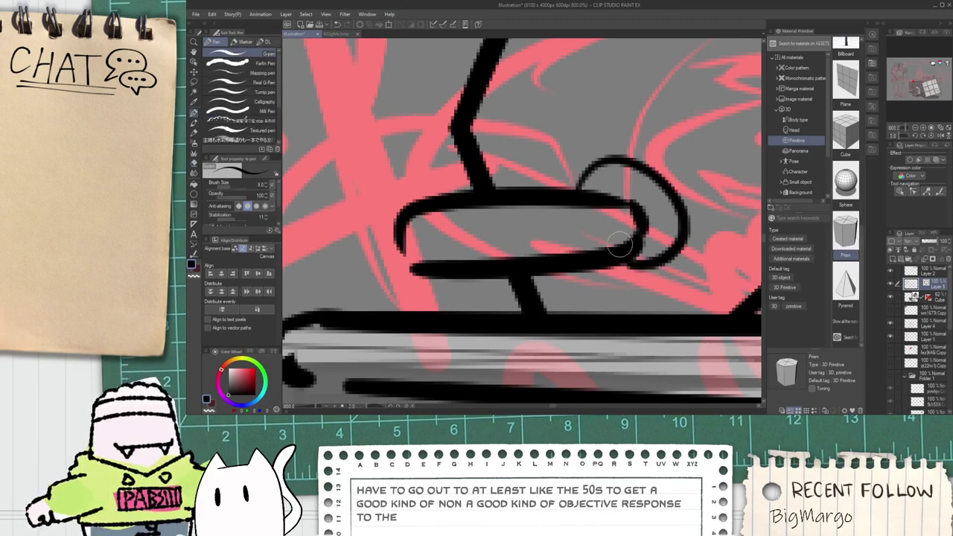
key(ctrl+z)
drag(610, 186, 624, 251)
drag(588, 195, 603, 290)
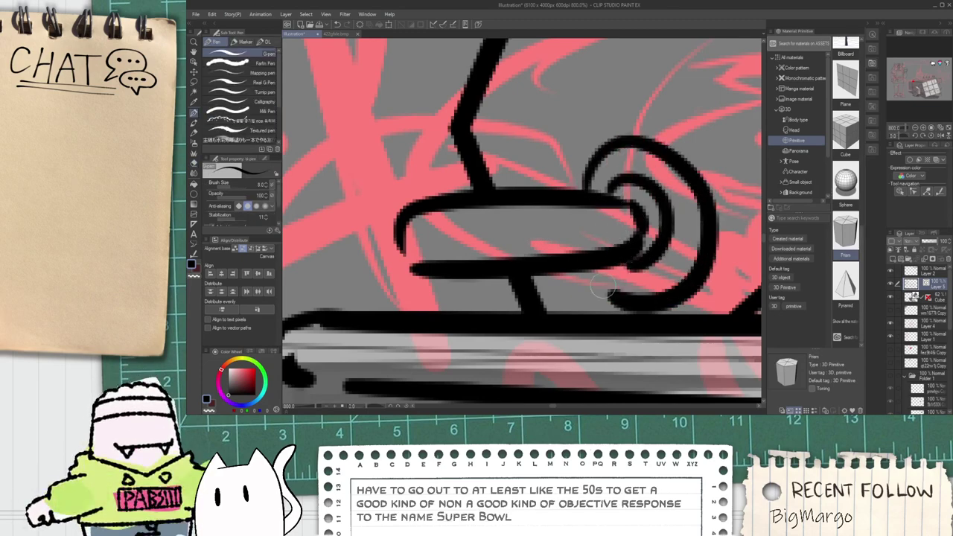
Step: Ink a tall thin double-line pole with a rounded lower end, crossing the large shape's top edge beside the small bump
scroll(620, 256, down, 4)
key(space)
mouse_move(611, 178)
mouse_down()
mouse_move(583, 205)
mouse_move(506, 226)
mouse_up()
scroll(582, 204, up, 2)
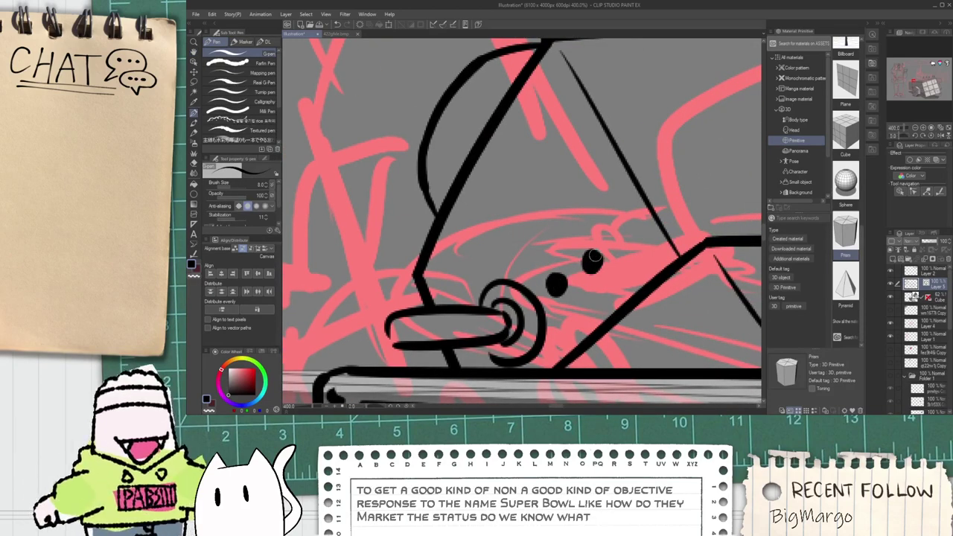
scroll(589, 256, down, 4)
drag(604, 221, 522, 213)
scroll(522, 212, up, 2)
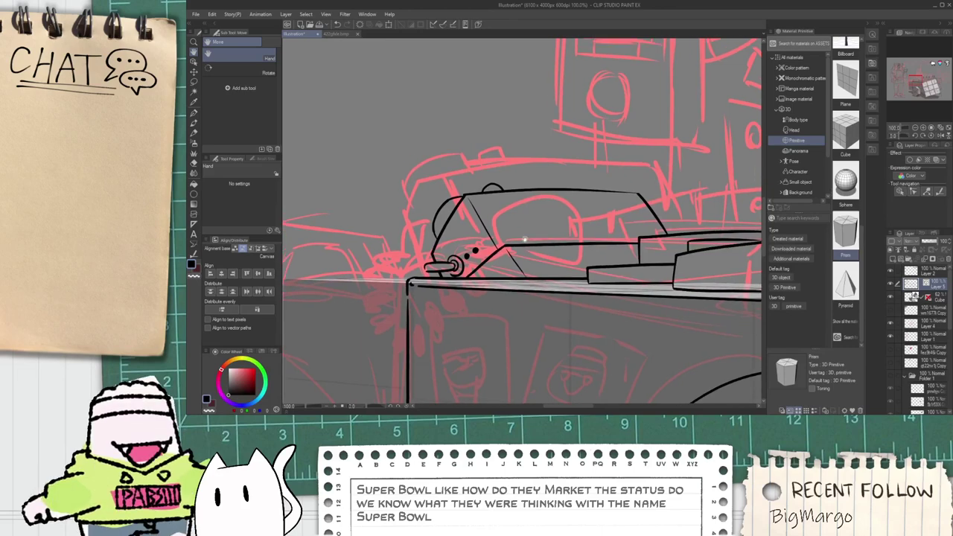
drag(494, 76, 505, 219)
key(ctrl+z)
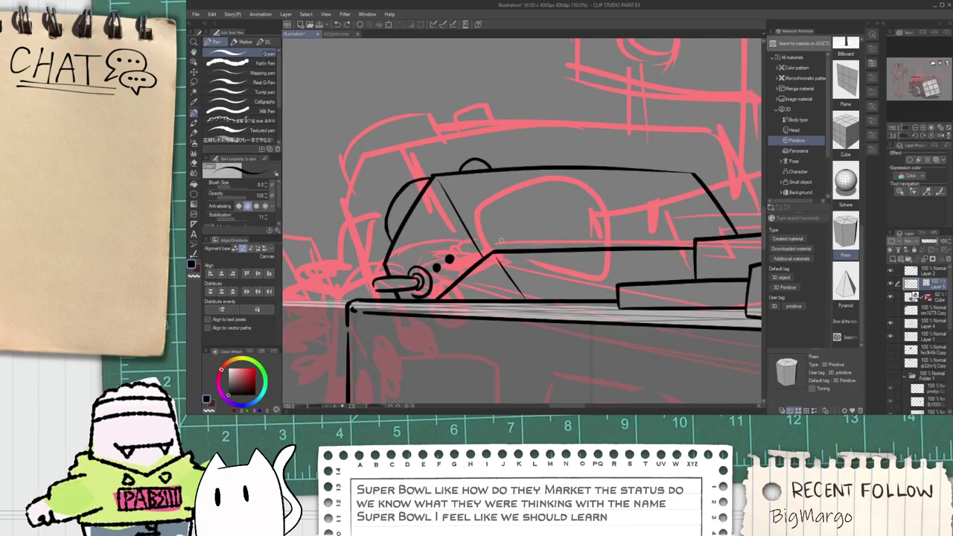
drag(492, 68, 500, 241)
drag(496, 63, 509, 229)
key(ctrl+z)
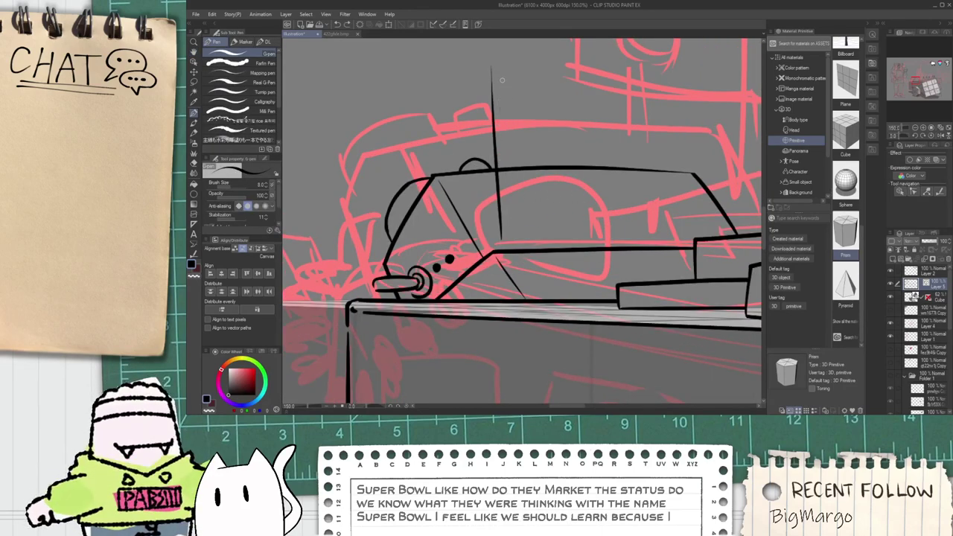
drag(495, 65, 508, 214)
scroll(503, 234, up, 1)
key(e)
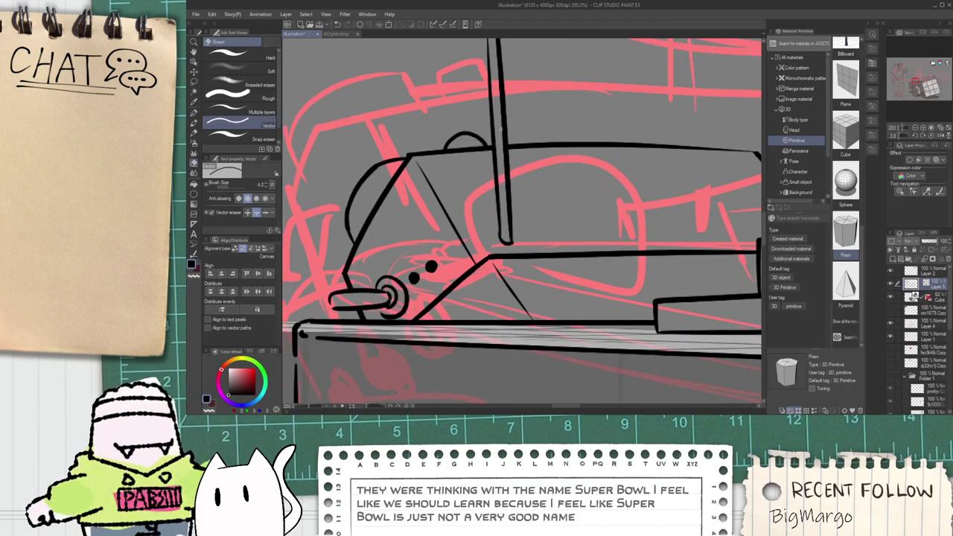
Step: Close the pole's top with a short flat line and erase the overshooting line ends
key(space)
drag(502, 129, 512, 262)
scroll(490, 152, up, 2)
key(p)
mouse_move(498, 143)
mouse_down()
mouse_move(554, 132)
mouse_move(501, 127)
mouse_up()
key(ctrl+z)
key(ctrl+z)
key(e)
drag(528, 116, 506, 119)
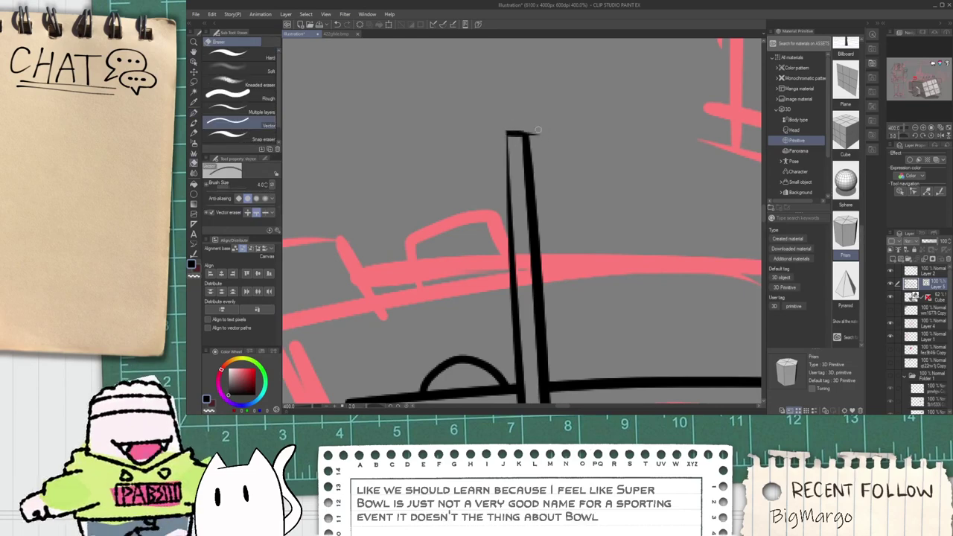
Step: Ink narrowing banded segments at the pole's tip and cap them with a short thick horizontal bar
key(p)
scroll(532, 99, up, 2)
mouse_move(508, 216)
mouse_down()
mouse_move(509, 173)
mouse_move(543, 225)
mouse_up()
mouse_move(519, 170)
mouse_down()
mouse_move(525, 140)
mouse_move(539, 180)
mouse_up()
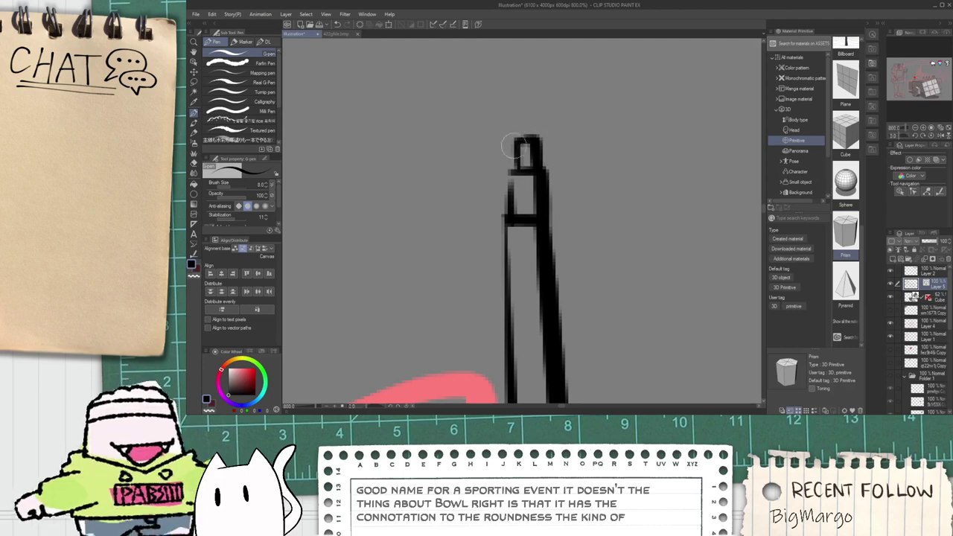
mouse_move(521, 141)
mouse_down()
mouse_move(497, 143)
mouse_move(497, 132)
mouse_move(522, 128)
mouse_move(553, 140)
mouse_up()
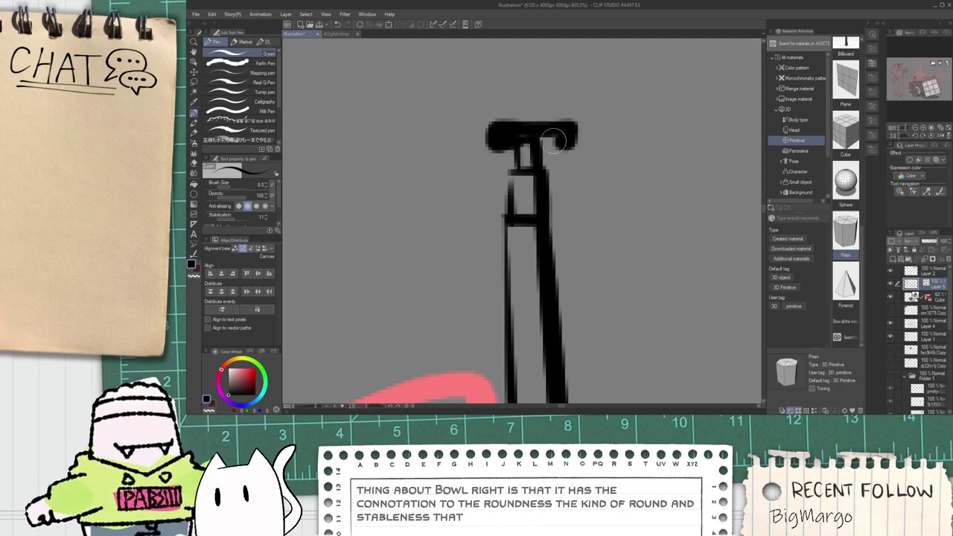
Step: Ink a bent double-line bracket from the flat bar's left end down to the cart's top edge
scroll(553, 140, down, 8)
drag(562, 228, 571, 186)
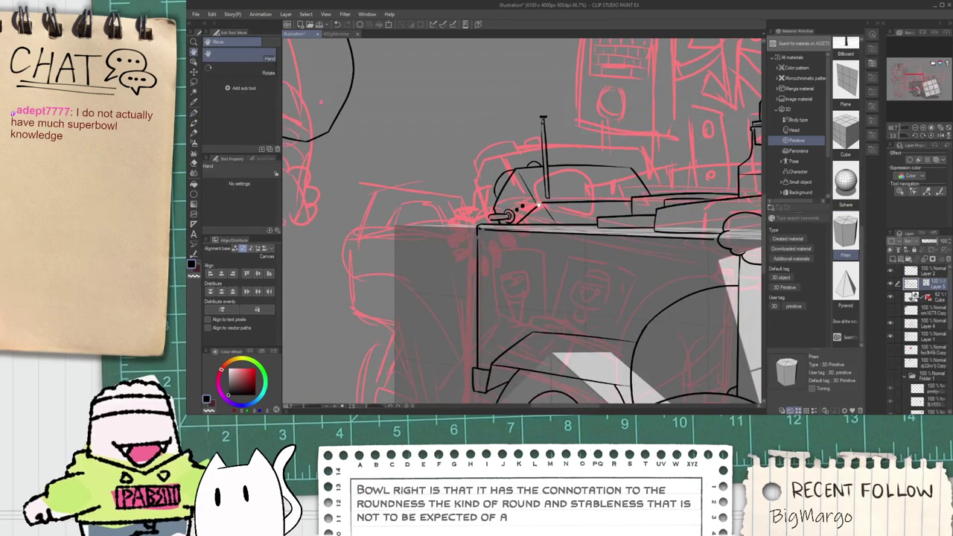
scroll(522, 219, up, 2)
scroll(492, 206, up, 2)
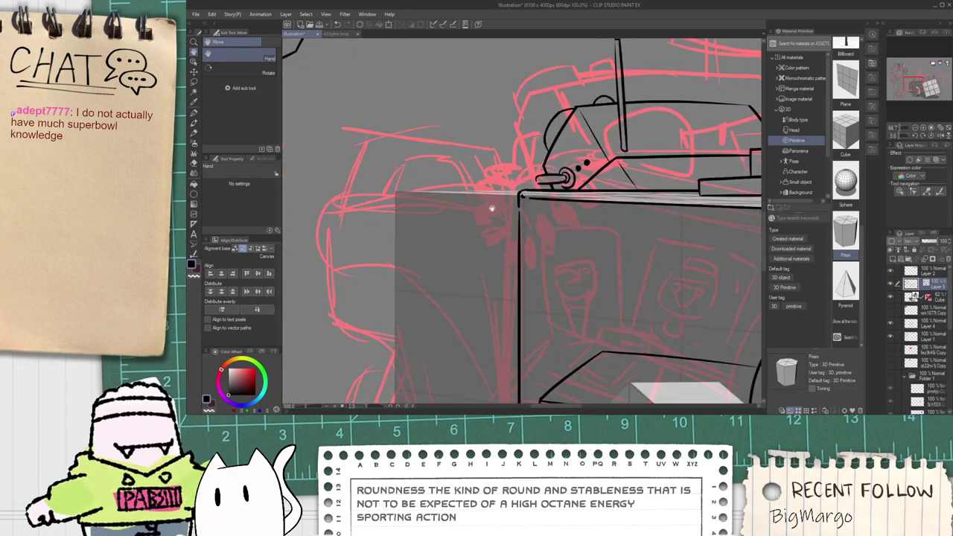
scroll(548, 173, up, 3)
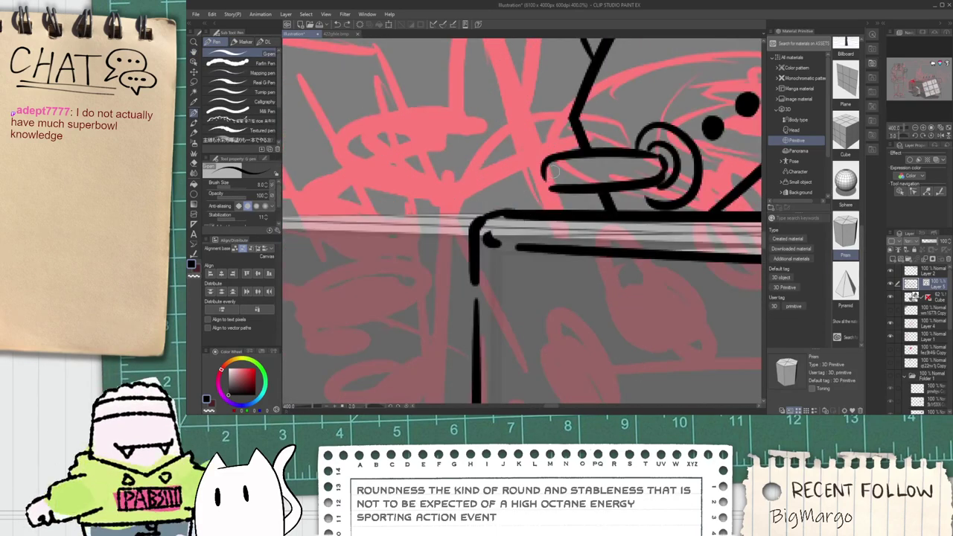
drag(549, 168, 510, 209)
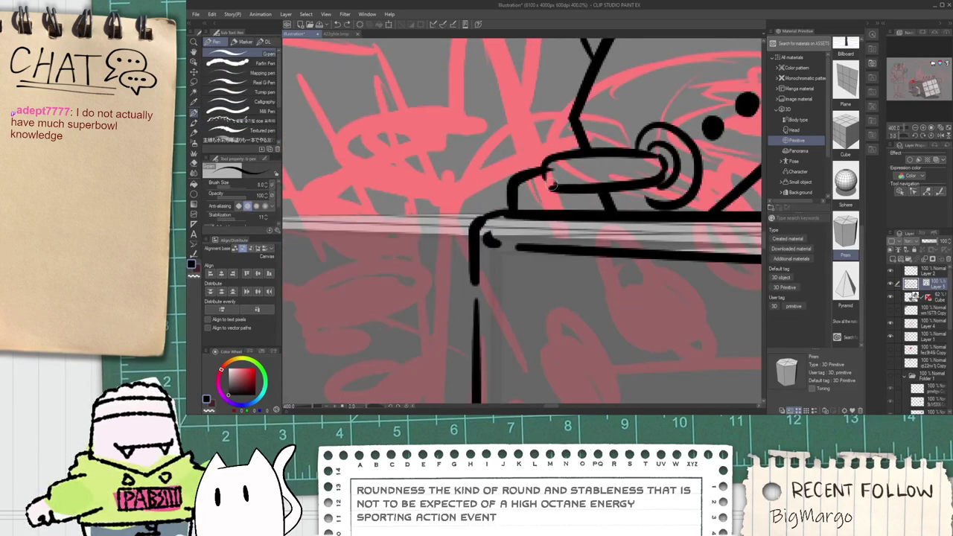
scroll(543, 188, down, 2)
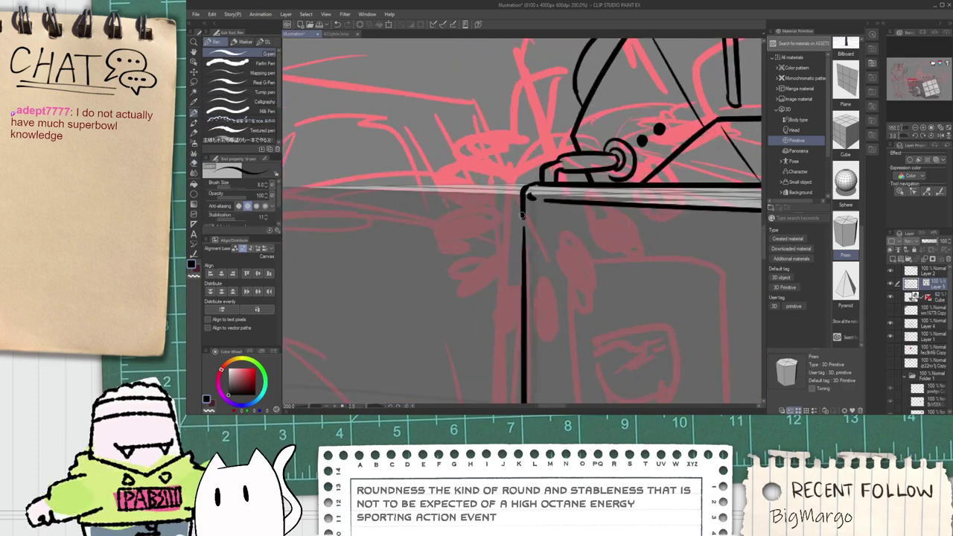
Step: Ink overlapping curved chain links outside the cart's left edge, with the lowest link crossing the vertical edge line
scroll(490, 266, up, 2)
mouse_move(512, 233)
mouse_down()
mouse_move(464, 341)
mouse_move(484, 348)
mouse_move(534, 254)
mouse_move(486, 346)
mouse_move(499, 246)
mouse_move(487, 218)
mouse_up()
key(ctrl+z)
click(522, 363)
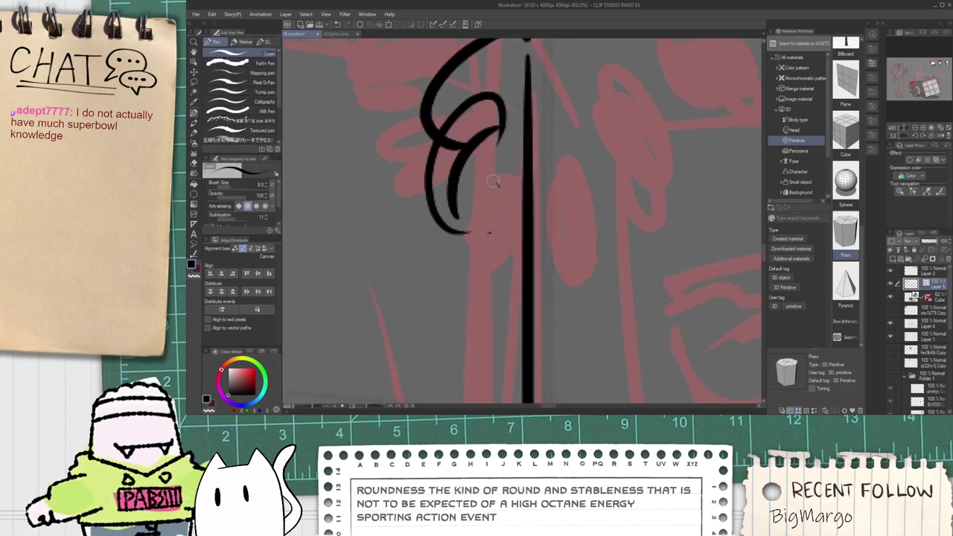
drag(498, 184, 558, 287)
key(ctrl+z)
mouse_move(497, 163)
mouse_down()
mouse_move(477, 186)
mouse_move(550, 279)
mouse_up()
drag(516, 181, 551, 275)
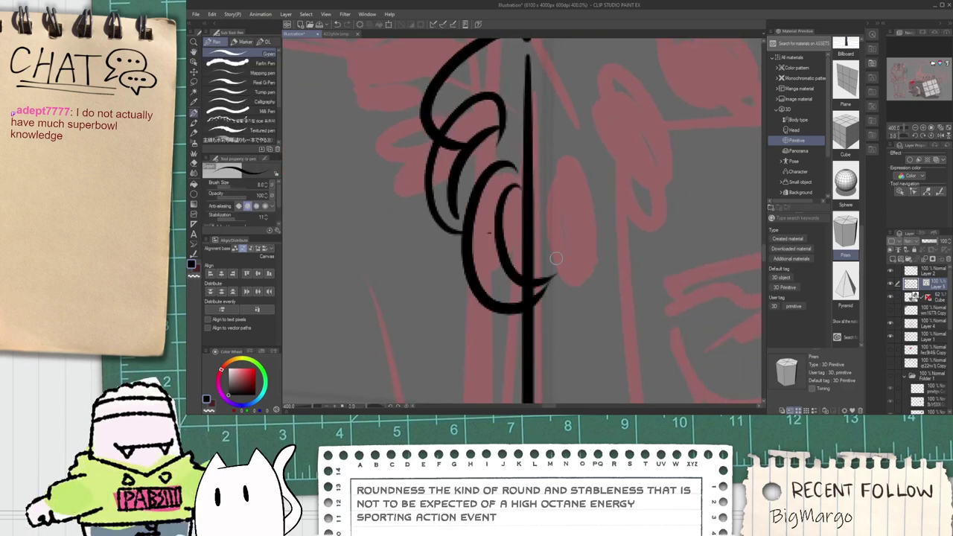
Step: Ink a pair of nested crescent arcs on the front panel just right of the vertical edge
drag(570, 118, 646, 227)
drag(602, 110, 660, 206)
drag(661, 119, 543, 266)
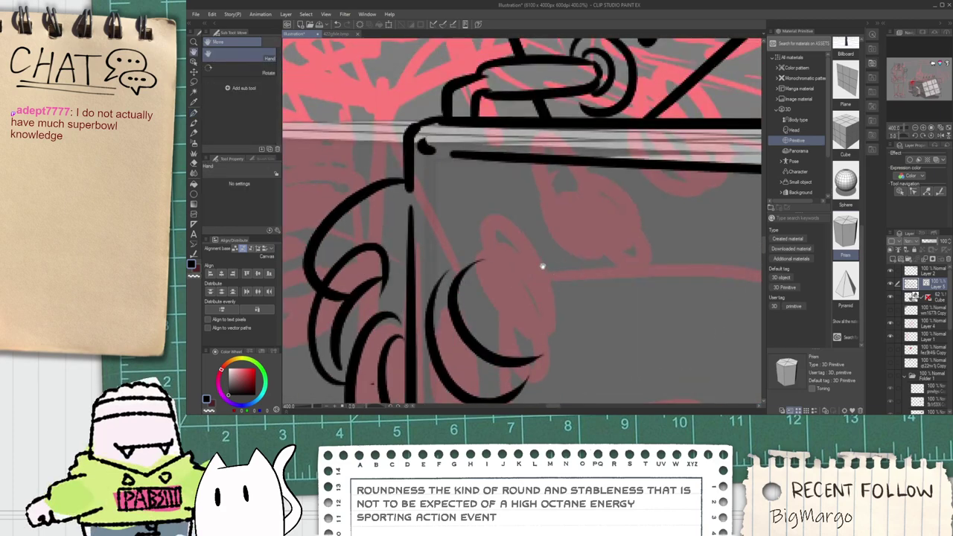
Step: Ink two more pairs of nested crescent arcs stepping up from the first pair to the cart's top edge
drag(517, 207, 592, 307)
key(ctrl+z)
mouse_move(529, 190)
mouse_down()
mouse_move(521, 228)
mouse_move(629, 231)
mouse_up()
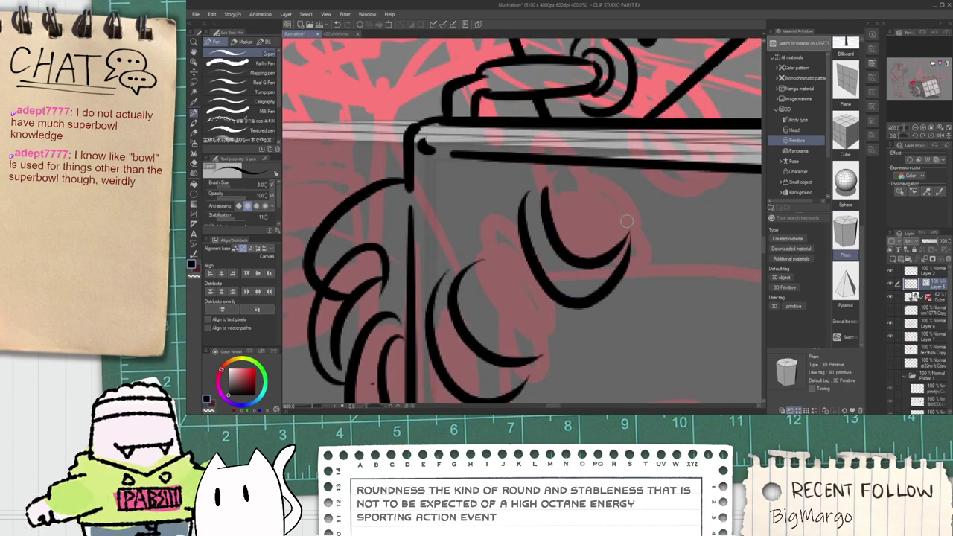
scroll(624, 223, down, 2)
key(ctrl+z)
key(ctrl+z)
mouse_move(558, 213)
mouse_down()
mouse_move(566, 238)
mouse_move(613, 258)
mouse_up()
scroll(568, 223, up, 2)
key(ctrl+z)
mouse_move(581, 200)
mouse_down()
mouse_move(559, 225)
mouse_move(646, 282)
mouse_up()
drag(594, 196, 656, 252)
scroll(665, 224, down, 2)
mouse_move(655, 190)
mouse_down()
mouse_move(510, 282)
mouse_move(555, 325)
mouse_up()
drag(541, 271, 559, 320)
Step: Ink the missing inner curves of the two upper left links and close the gap in the cart's vertical edge
key(space)
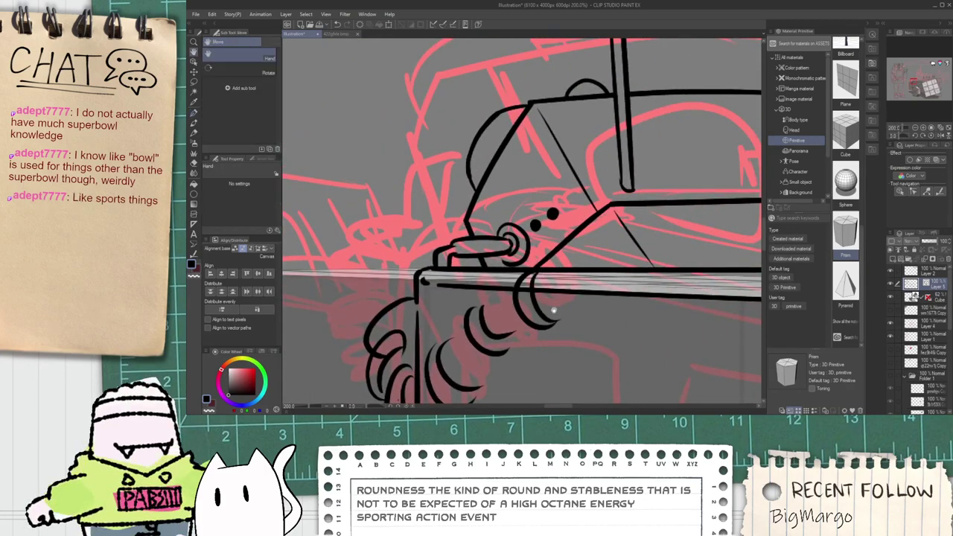
drag(511, 358, 577, 279)
mouse_move(493, 338)
mouse_down()
mouse_move(537, 313)
mouse_move(540, 279)
mouse_move(553, 266)
mouse_up()
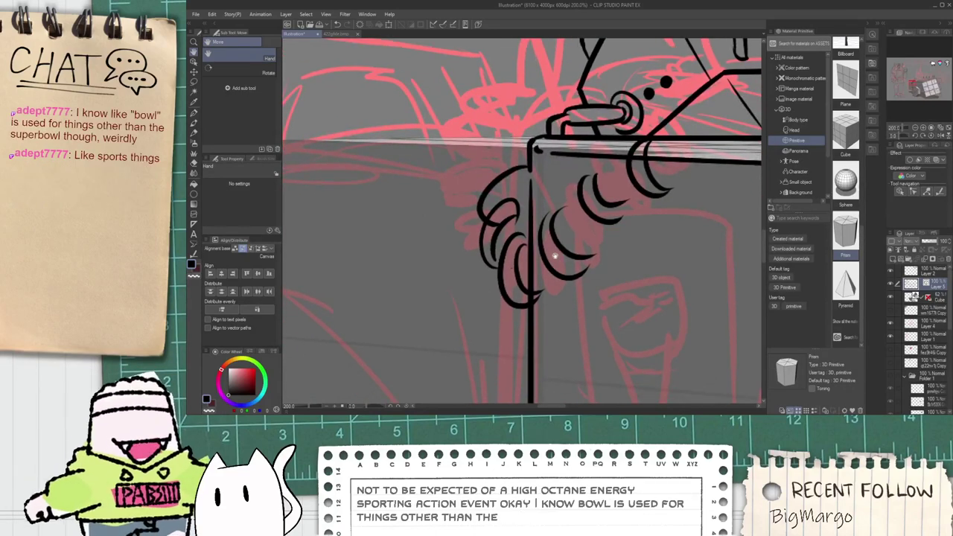
scroll(555, 256, up, 6)
key(e)
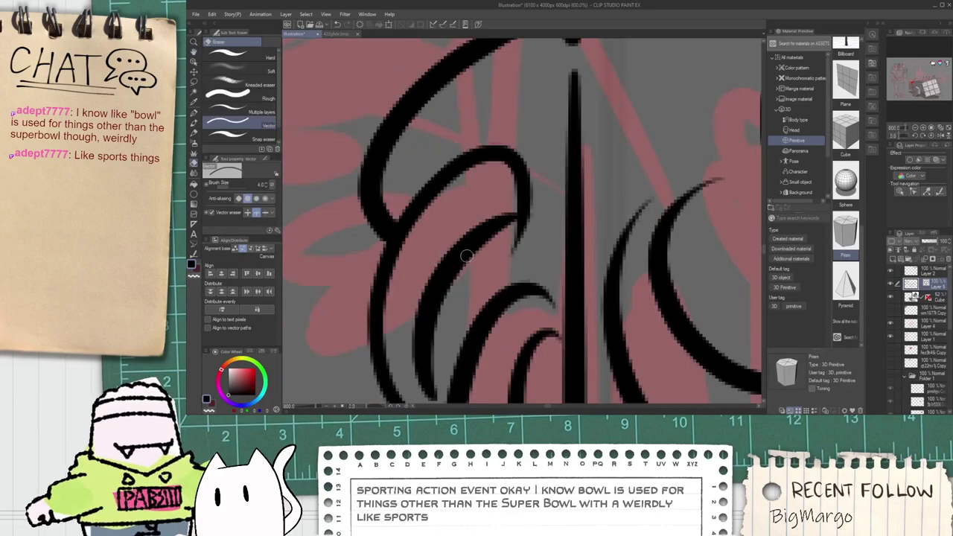
key(p)
drag(462, 262, 521, 220)
key(ctrl+z)
drag(458, 260, 524, 222)
key(space)
drag(505, 164, 509, 272)
mouse_move(437, 280)
mouse_down()
mouse_move(444, 251)
mouse_move(577, 184)
mouse_move(578, 240)
mouse_up()
key(e)
scroll(596, 164, down, 2)
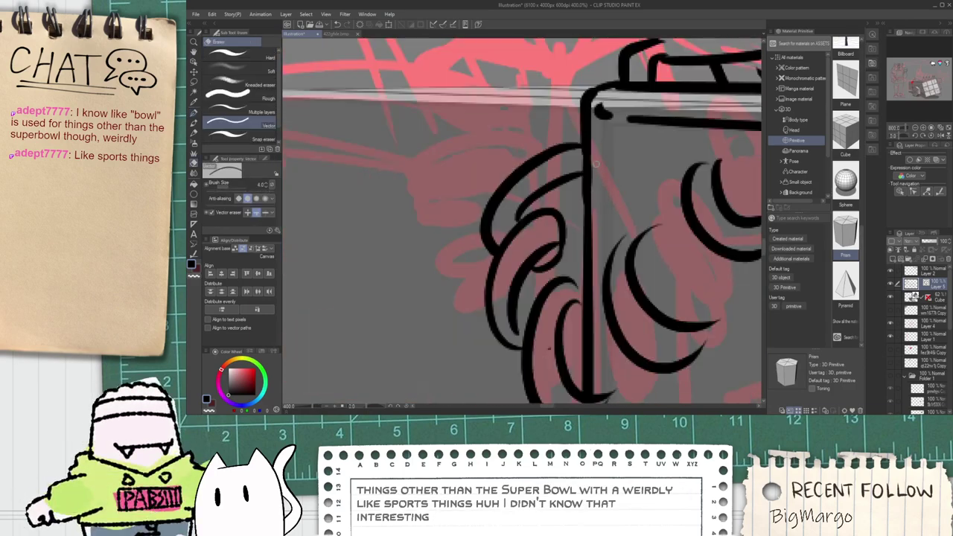
Step: Complete the upper end and inner curve of the link crossing the vertical edge, and erase the stray speck inside it
key(p)
scroll(559, 208, up, 4)
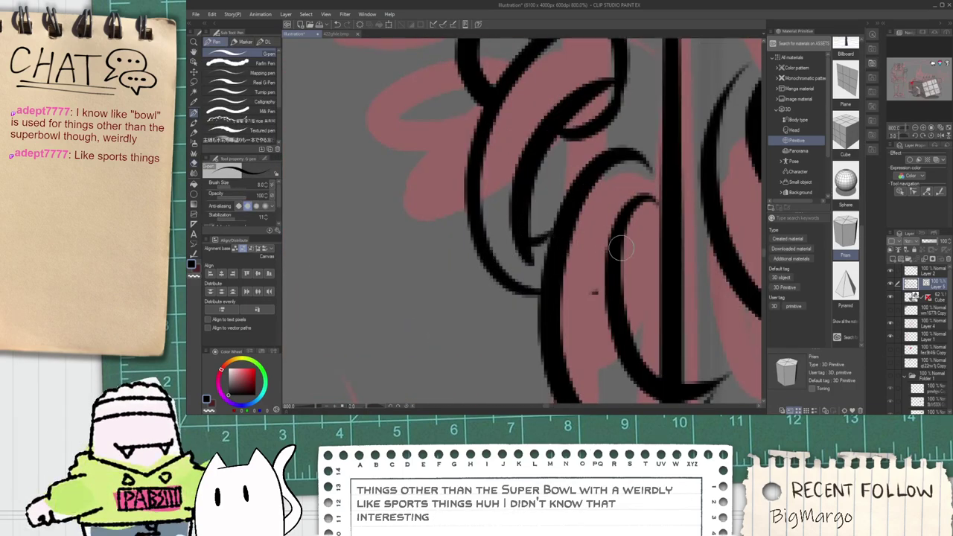
drag(638, 270, 660, 222)
key(ctrl+z)
drag(619, 276, 664, 235)
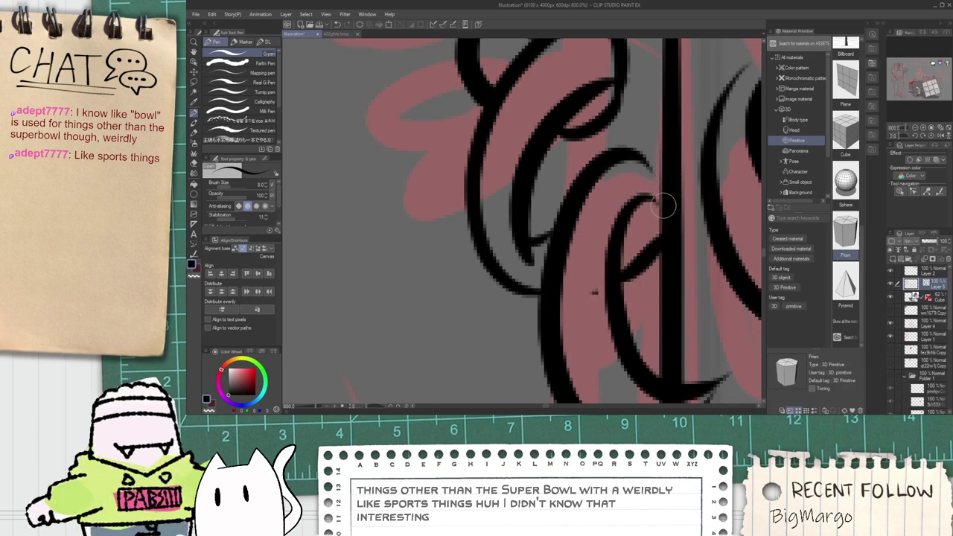
drag(645, 162, 661, 199)
key(e)
mouse_move(590, 289)
mouse_down()
mouse_move(598, 309)
mouse_move(542, 267)
mouse_up()
Step: Ink the outer and inner right curves joining the lowest link to the neighbouring crescent, and erase the overlapping end
key(p)
drag(582, 377, 645, 234)
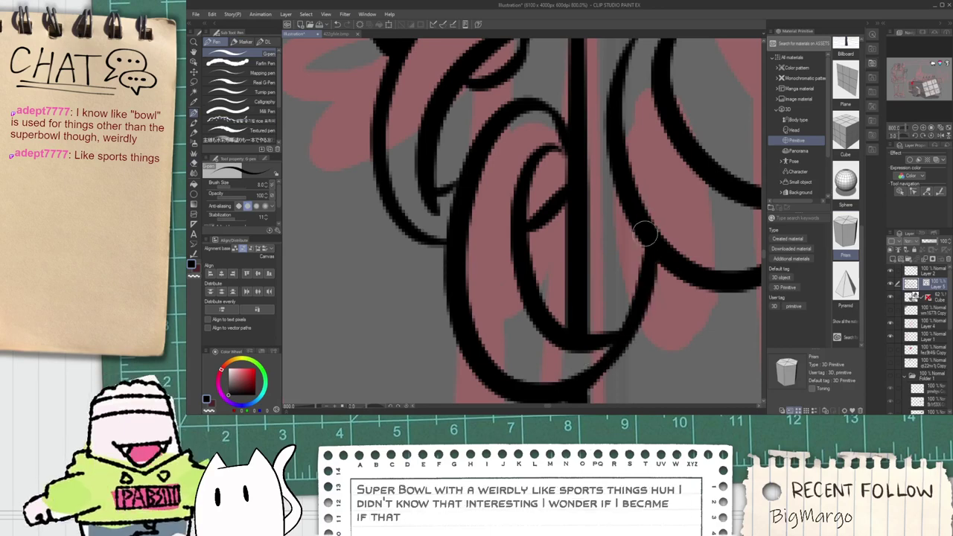
drag(566, 332, 604, 199)
key(ctrl+z)
drag(538, 309, 612, 205)
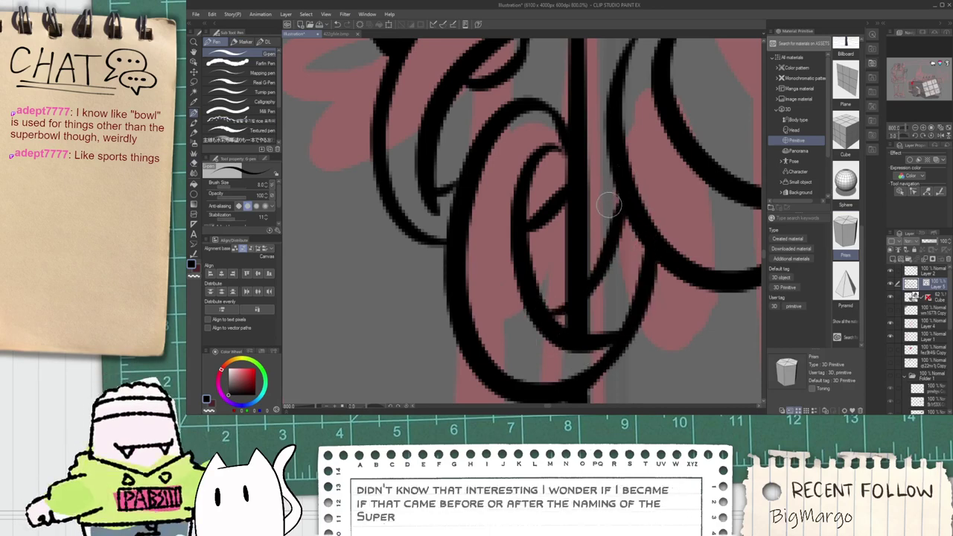
key(e)
drag(577, 322, 586, 314)
Step: Round off the upper end of the crescent right of the vertical edge into a link and erase its overshooting tips
key(space)
scroll(610, 283, down, 4)
drag(611, 283, 489, 334)
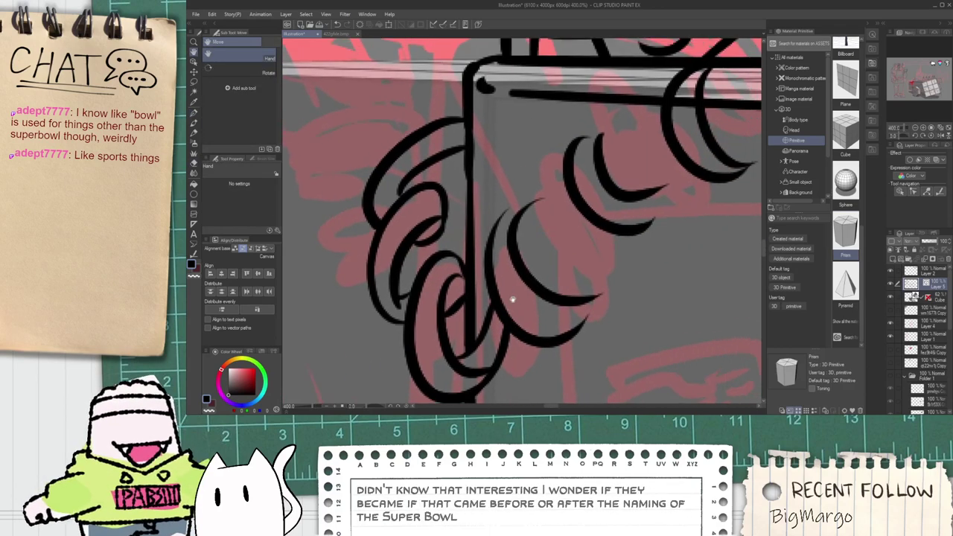
scroll(521, 257, up, 4)
key(p)
mouse_move(534, 279)
mouse_down()
mouse_move(529, 151)
mouse_move(513, 143)
mouse_move(462, 227)
mouse_move(539, 288)
mouse_up()
key(ctrl+z)
key(ctrl+z)
key(e)
drag(505, 165, 491, 175)
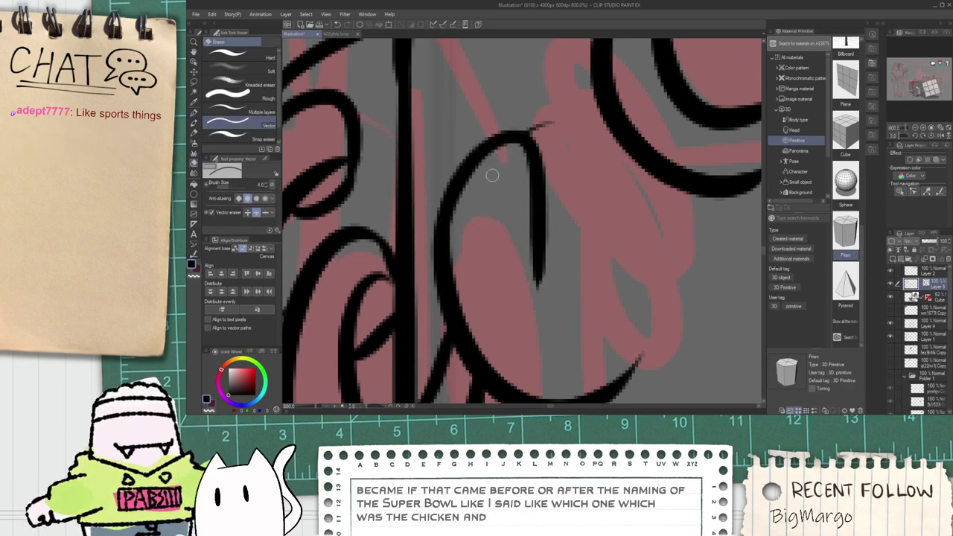
key(ctrl+z)
key(p)
key(e)
mouse_move(492, 227)
mouse_down()
mouse_move(512, 185)
mouse_move(495, 170)
mouse_up()
drag(531, 128, 544, 125)
Step: Ink two curves joining that link's lower right end to the middle crescent pair above it
scroll(552, 125, down, 2)
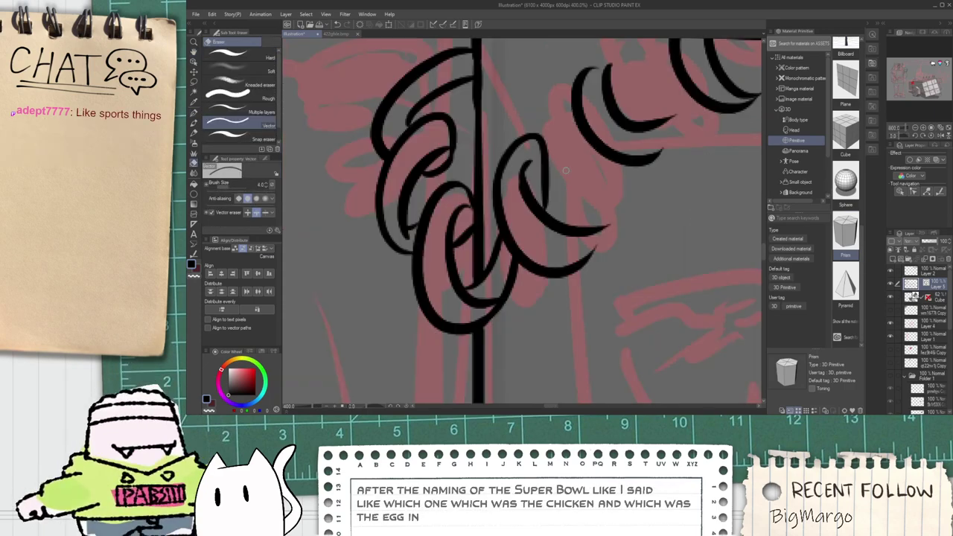
drag(591, 226, 545, 288)
key(p)
drag(524, 326, 553, 219)
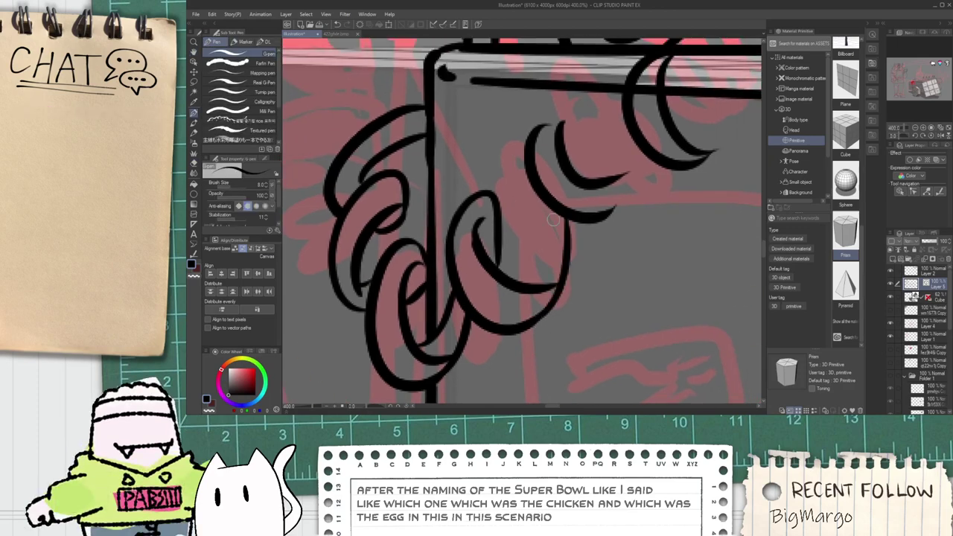
mouse_move(523, 289)
mouse_down()
mouse_move(523, 181)
mouse_move(544, 239)
mouse_move(547, 182)
mouse_up()
key(ctrl+z)
key(e)
key(ctrl+z)
scroll(557, 186, up, 1)
key(p)
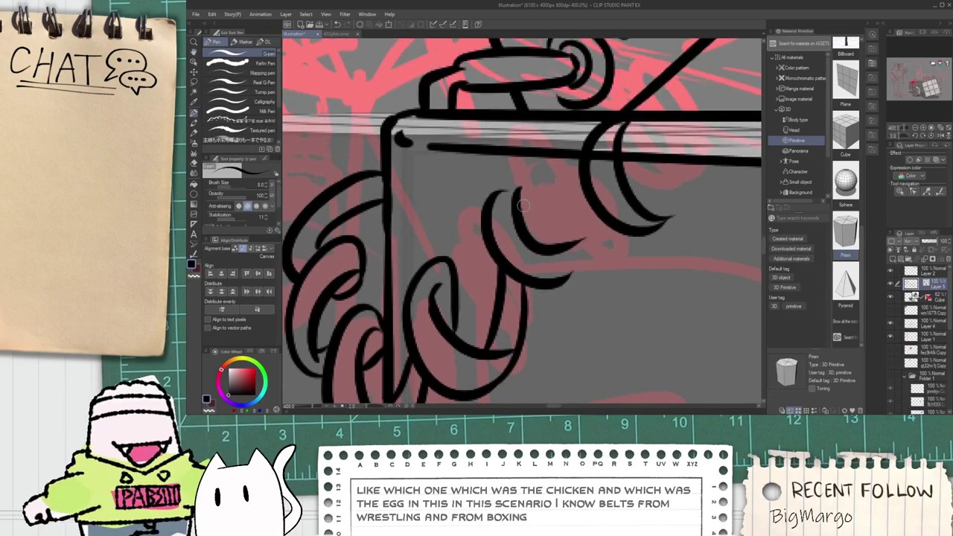
Step: Close the upper left end of the middle crescent pair with a rounded curve
scroll(481, 211, up, 1)
mouse_move(481, 211)
mouse_down()
mouse_move(548, 185)
mouse_move(551, 270)
mouse_up()
key(e)
key(p)
key(e)
Step: Ink two curves joining the middle link to the crescent pair at the cart's top edge and erase the overshooting tip
key(space)
drag(596, 338, 511, 291)
scroll(511, 291, down, 1)
drag(543, 236, 550, 251)
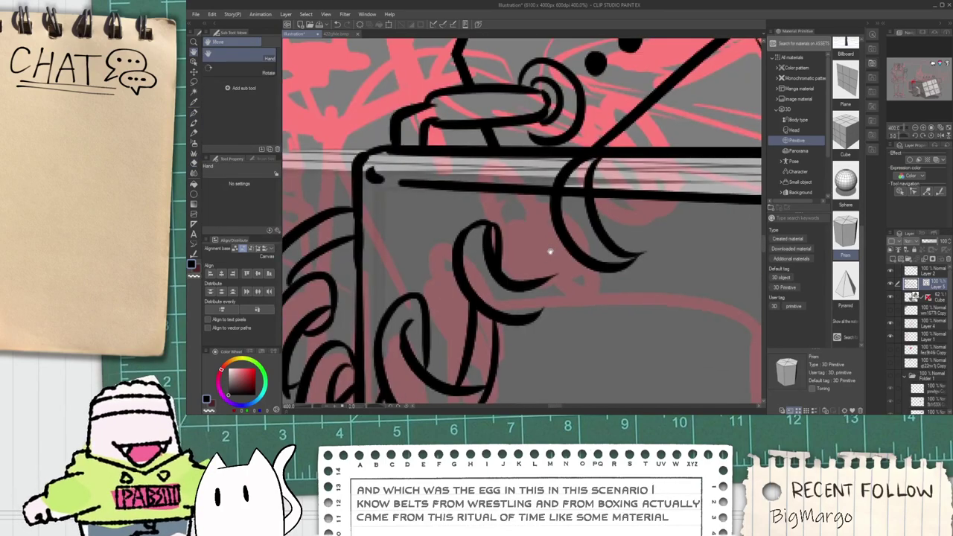
scroll(550, 252, up, 1)
key(p)
drag(504, 315, 551, 174)
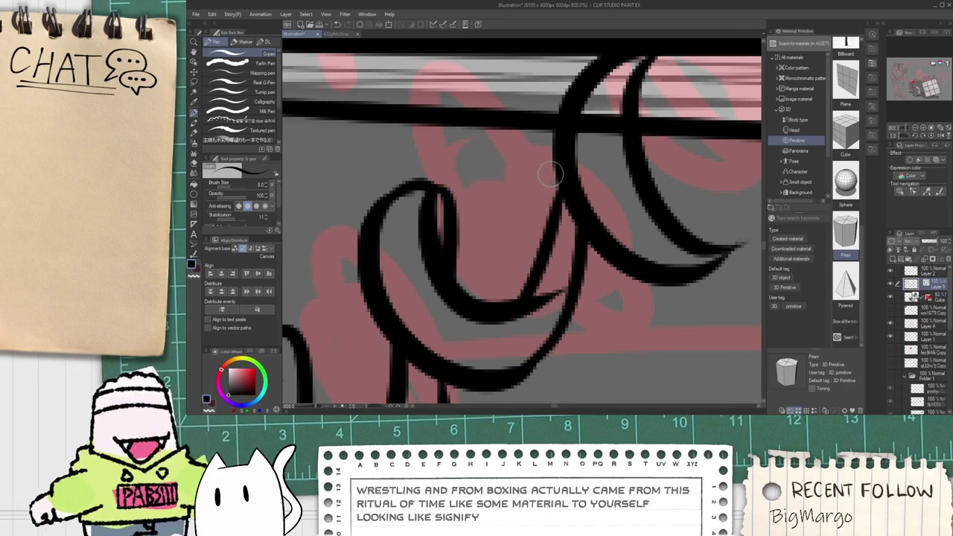
key(e)
scroll(555, 255, down, 1)
key(space)
drag(604, 199, 556, 239)
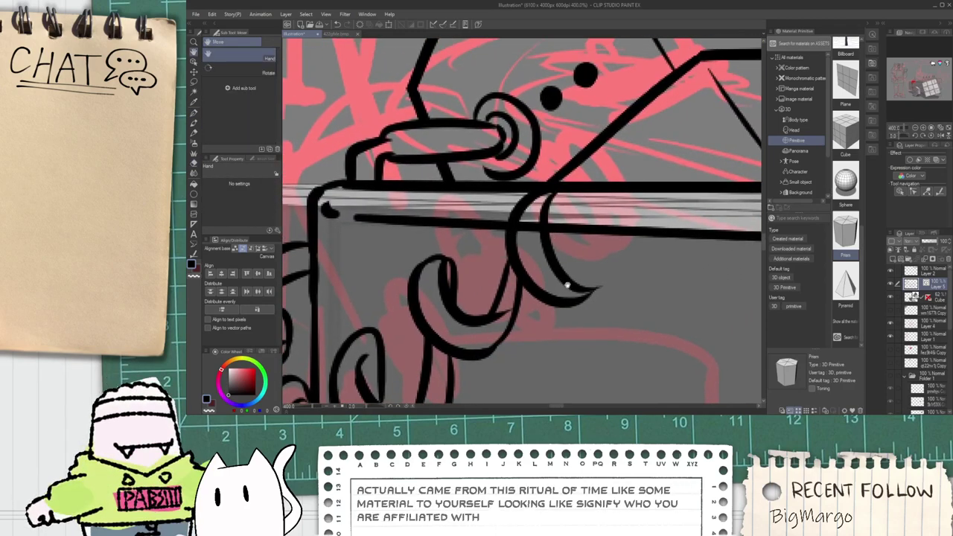
Step: Ink the inner closing curve at the upper end of the link over the cart's top edge and trim its overlap
scroll(559, 198, up, 1)
key(p)
drag(539, 282, 554, 179)
key(e)
mouse_move(522, 221)
mouse_down()
mouse_move(529, 262)
mouse_move(537, 256)
mouse_up()
scroll(539, 270, down, 1)
Step: Ink an outer and an inner curve rising from the top link's lower right end to the cart's top edge
key(space)
drag(579, 309, 529, 311)
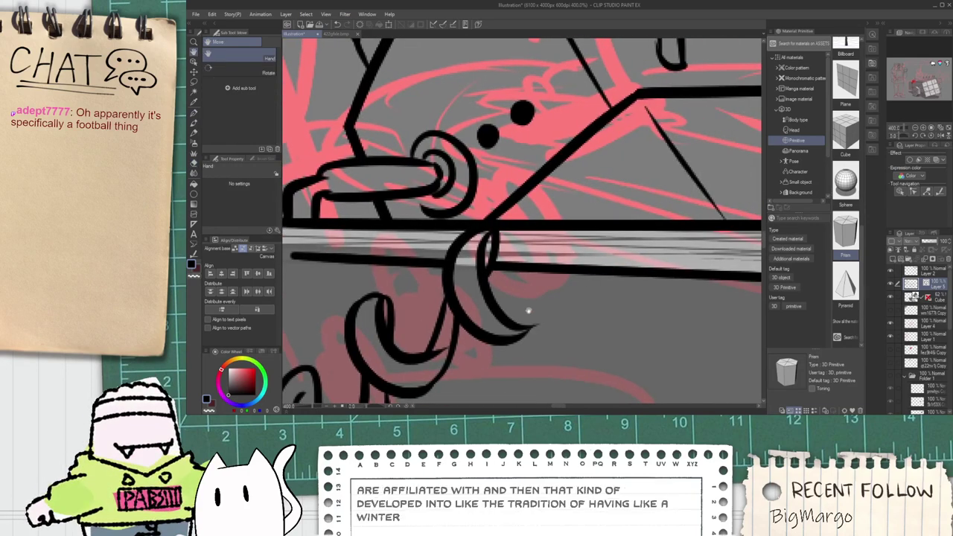
key(p)
drag(512, 344, 563, 240)
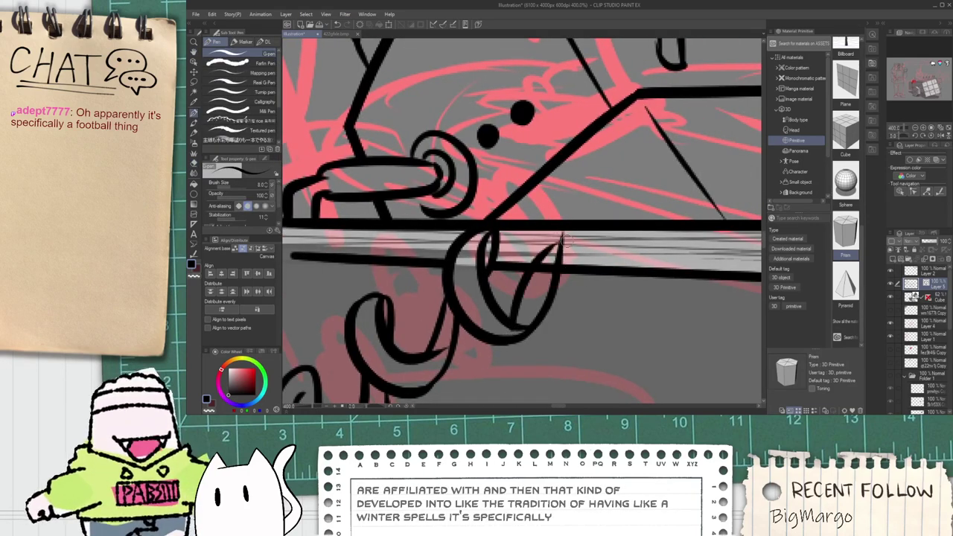
Step: Redraw the inner curve rising from the top link so it bends along the cart's edge band, and trim the overlap
key(ctrl+z)
drag(514, 325, 573, 233)
key(ctrl+z)
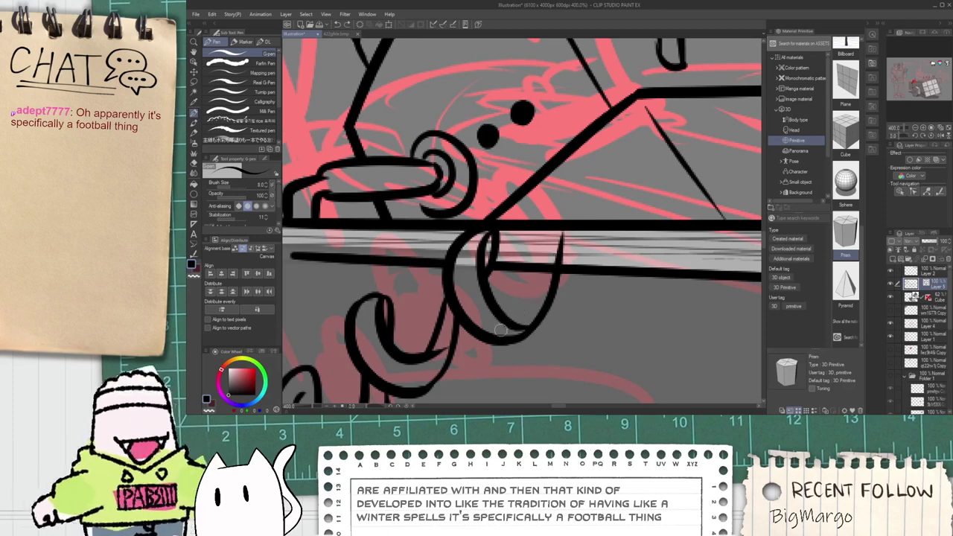
drag(511, 327, 574, 234)
key(ctrl+z)
drag(512, 328, 609, 245)
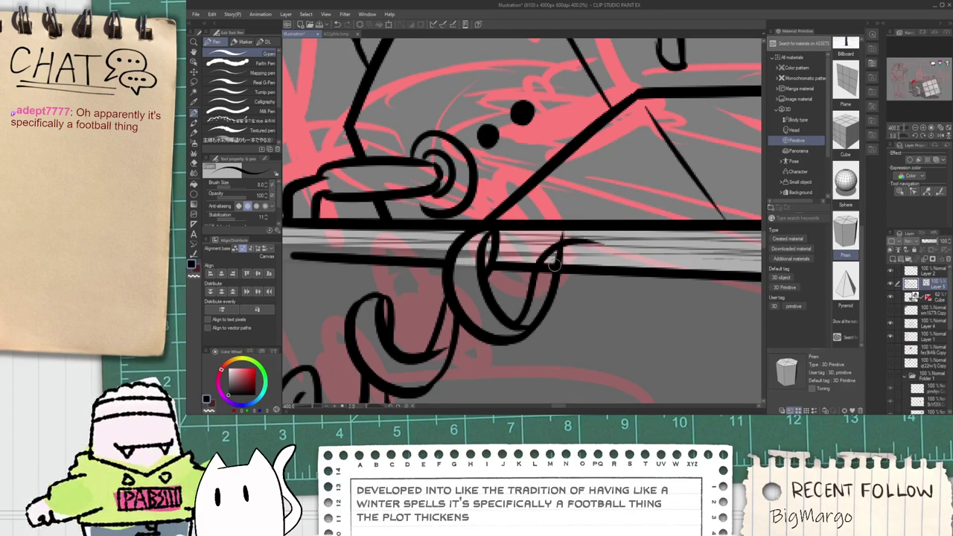
key(e)
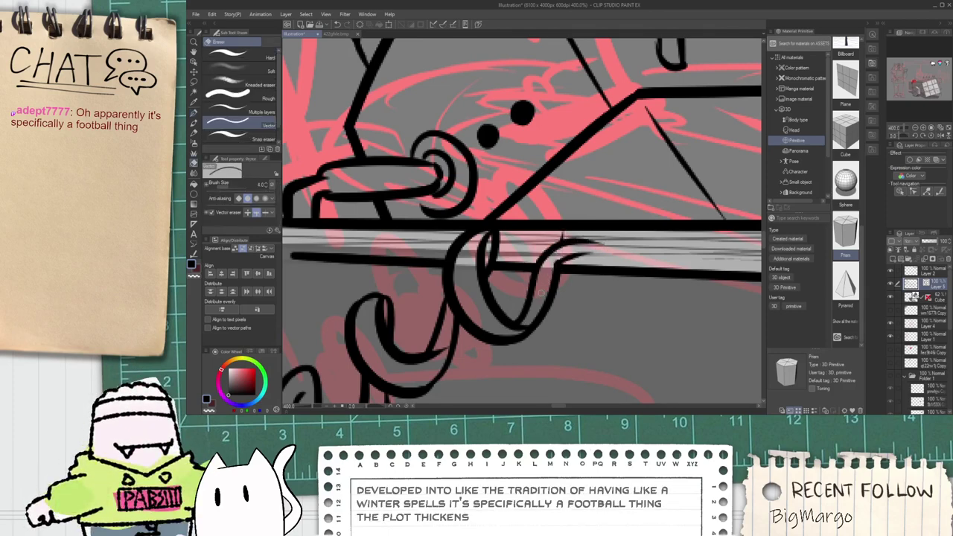
Step: Close the end of the curved band on the cart's edge with a small rounded hook
scroll(542, 292, down, 6)
key(space)
drag(541, 292, 477, 317)
scroll(471, 322, up, 3)
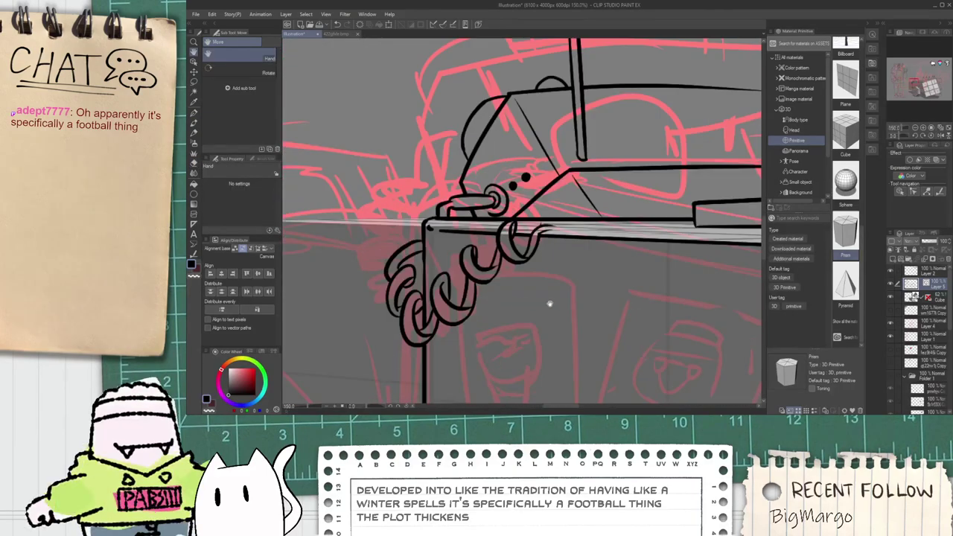
scroll(550, 303, up, 4)
key(p)
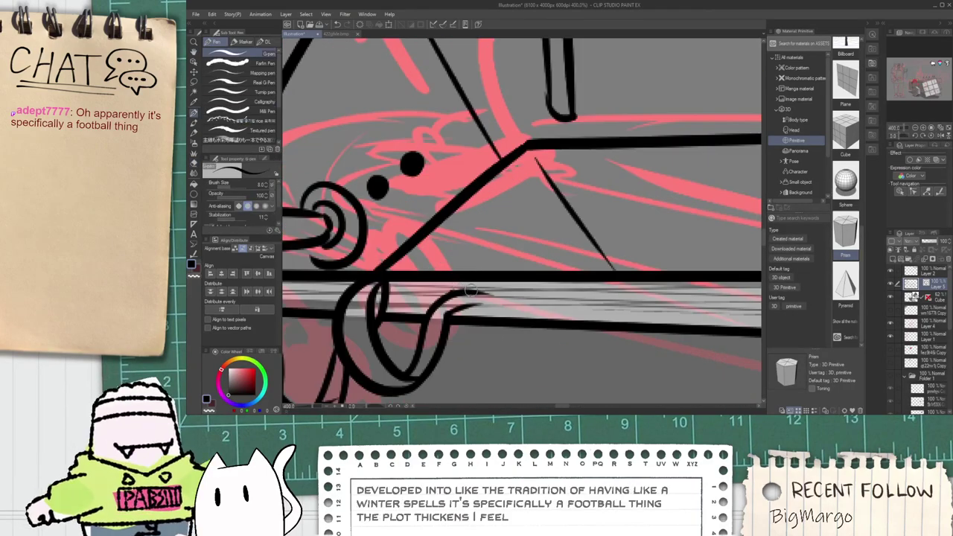
scroll(471, 290, up, 1)
mouse_move(459, 293)
mouse_down()
mouse_move(520, 281)
mouse_move(559, 289)
mouse_move(516, 328)
mouse_up()
key(ctrl+z)
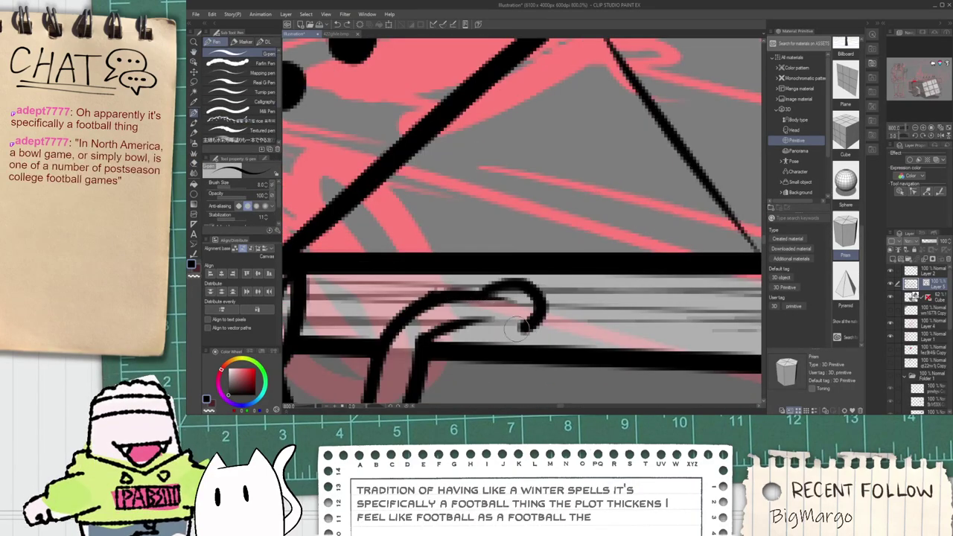
key(ctrl+z)
drag(480, 292, 488, 301)
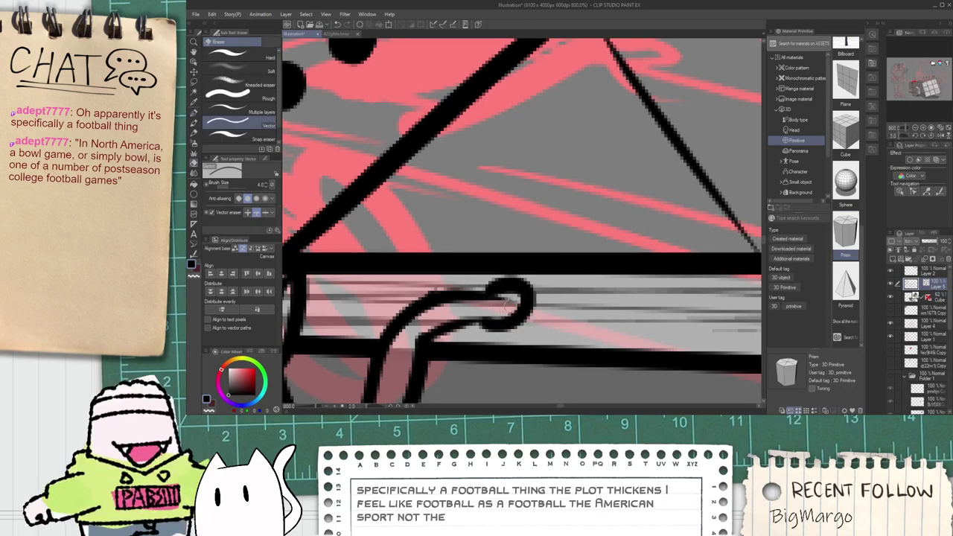
Step: Ink a long tapered block over the cart's top edge beside the hook and erase its overshoots and the lines crossing it
scroll(484, 305, down, 2)
drag(480, 275, 711, 267)
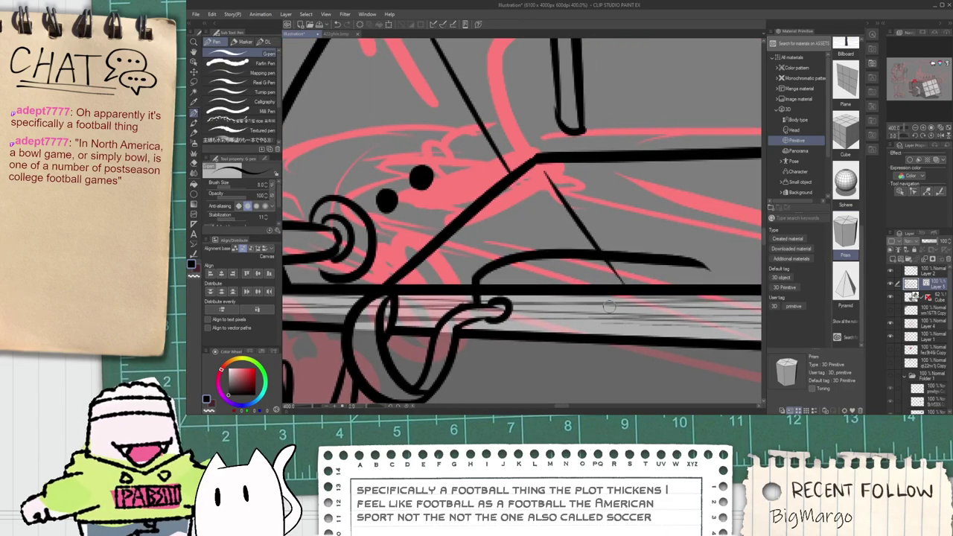
mouse_move(488, 319)
mouse_down()
mouse_move(515, 326)
mouse_move(697, 313)
mouse_up()
key(ctrl+z)
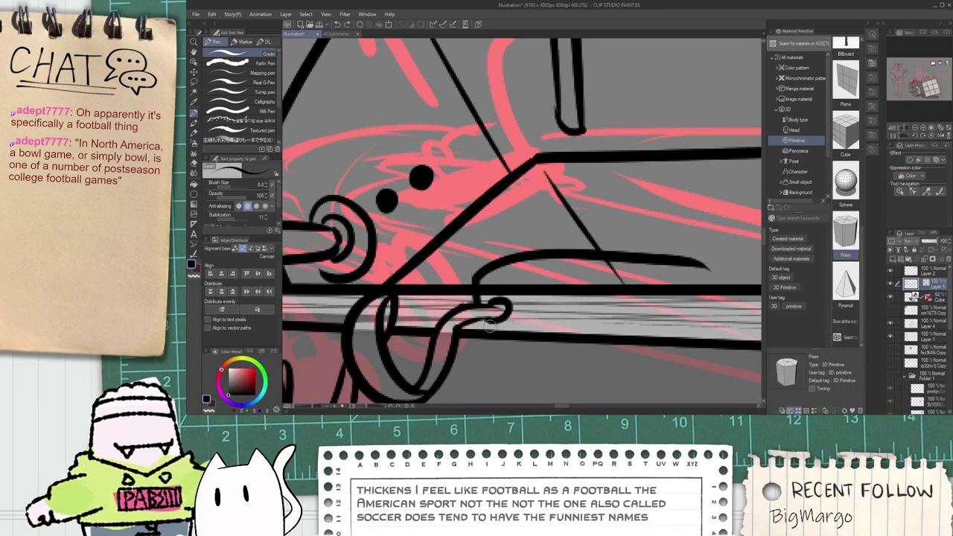
drag(492, 321, 711, 303)
key(e)
click(691, 312)
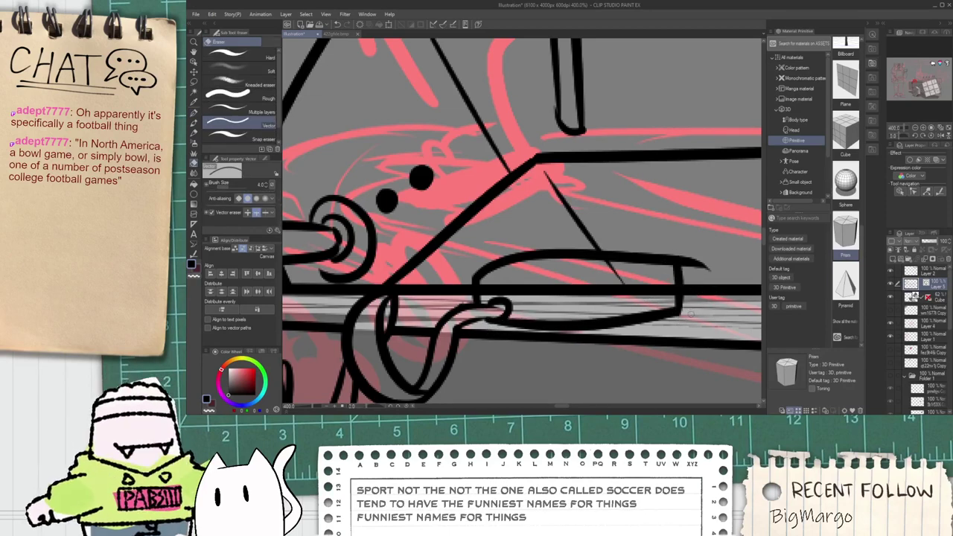
mouse_move(621, 282)
mouse_down()
mouse_move(615, 294)
mouse_move(637, 289)
mouse_up()
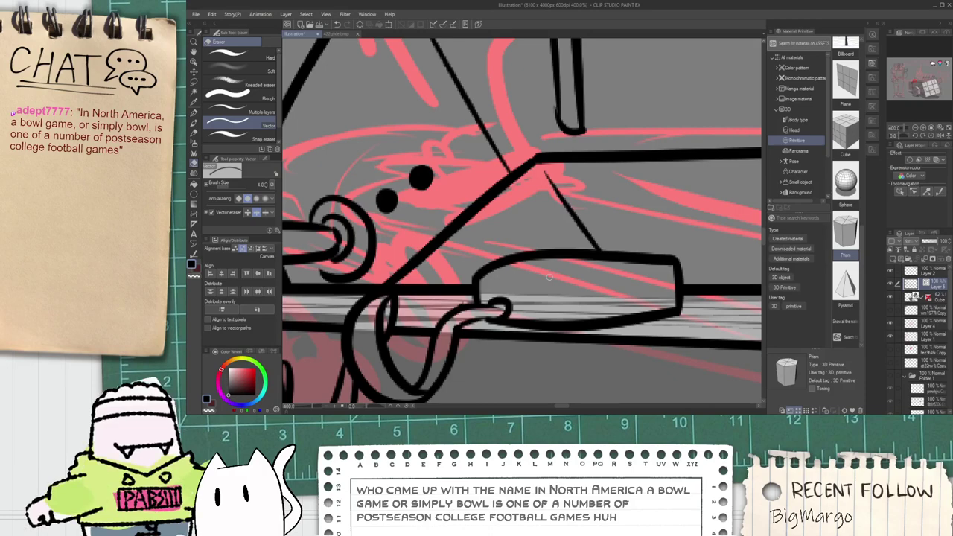
Step: Ink a tall narrow arch with a hooked lower end across the tapered block, hanging below the cart's edge
scroll(549, 277, down, 6)
key(space)
drag(566, 263, 552, 276)
scroll(552, 276, up, 1)
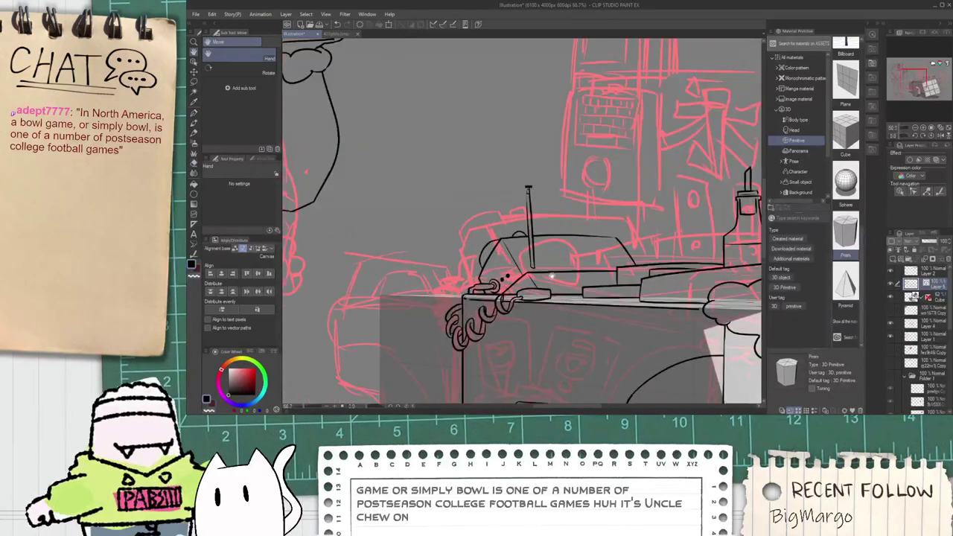
key(p)
scroll(553, 275, up, 8)
drag(506, 327, 571, 351)
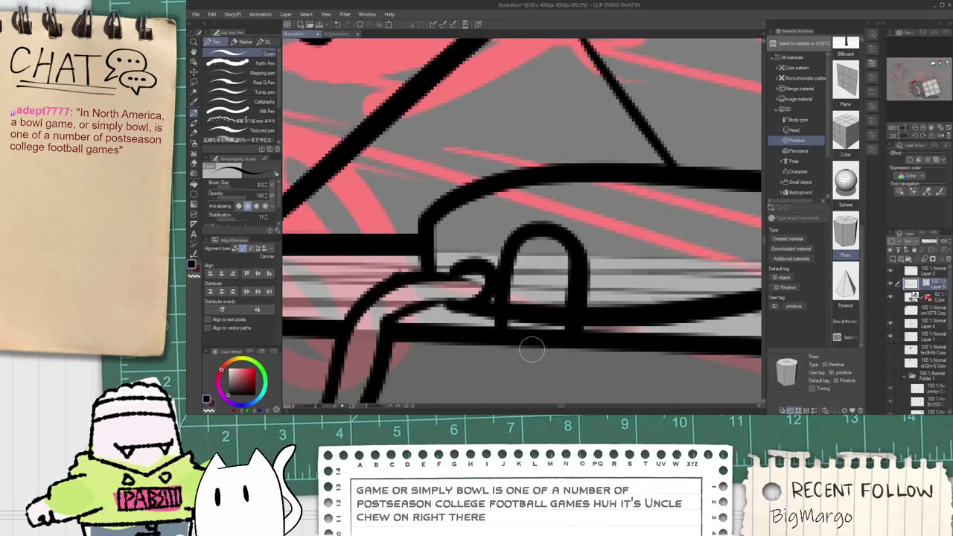
key(ctrl+z)
scroll(521, 355, down, 2)
key(space)
mouse_move(515, 365)
mouse_down()
mouse_move(510, 323)
mouse_move(549, 289)
mouse_move(498, 365)
mouse_up()
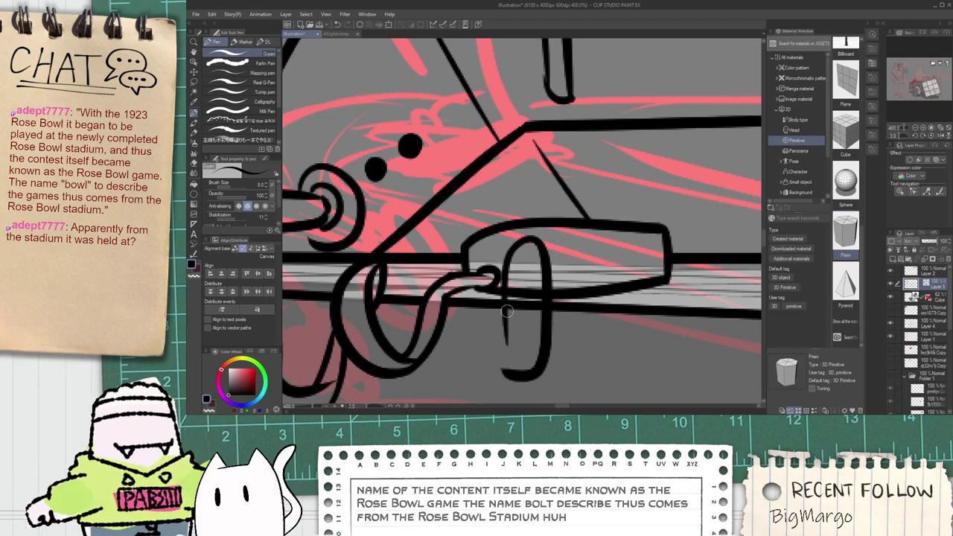
Step: Erase the block and cart edge lines that run through the inside of the tall arch
scroll(507, 311, up, 2)
scroll(538, 306, down, 2)
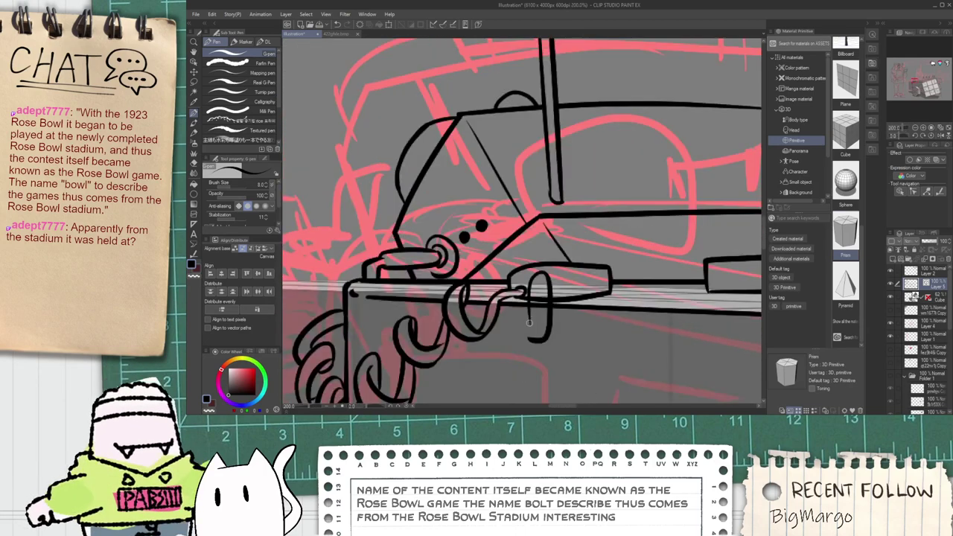
key(e)
key(p)
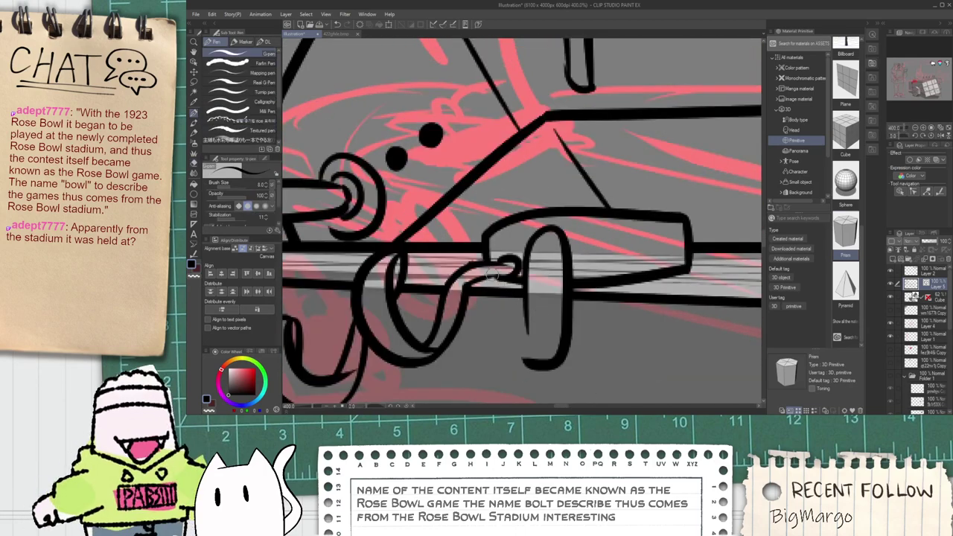
Step: Ink a second narrow arch behind the curved band and erase the cart edge lines crossing it
scroll(477, 273, up, 2)
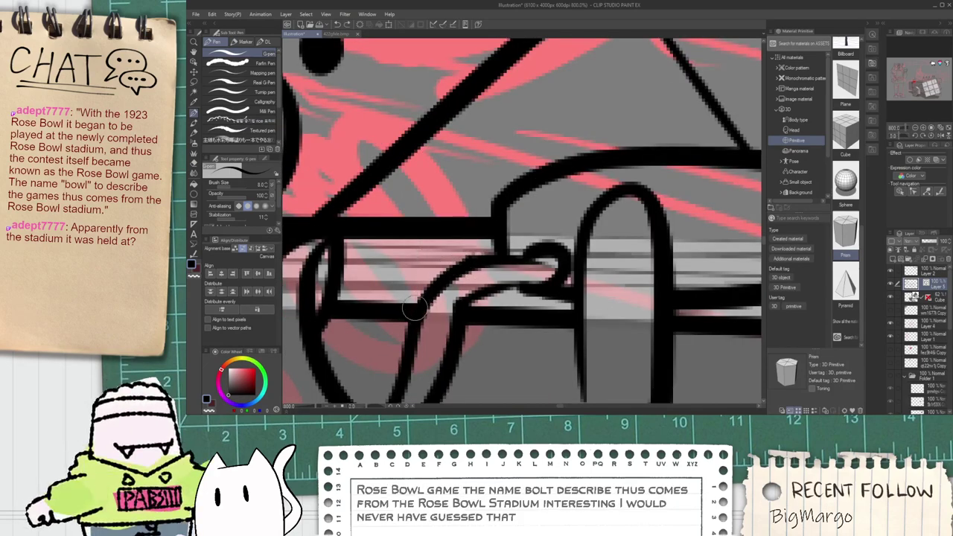
mouse_move(394, 361)
mouse_down()
mouse_move(408, 233)
mouse_move(472, 251)
mouse_move(477, 279)
mouse_up()
key(e)
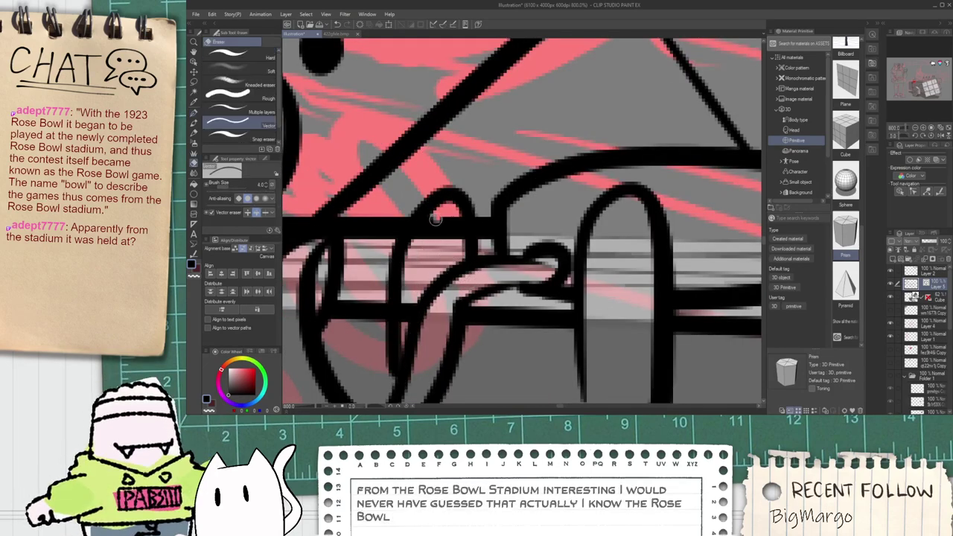
drag(441, 220, 438, 235)
drag(406, 303, 406, 320)
Step: Ink a small box outline below the cart's edge between the two arches and extend the rear arch's side downward
key(space)
drag(461, 364, 449, 294)
mouse_move(451, 240)
mouse_down()
mouse_move(454, 285)
mouse_move(479, 310)
mouse_move(549, 326)
mouse_up()
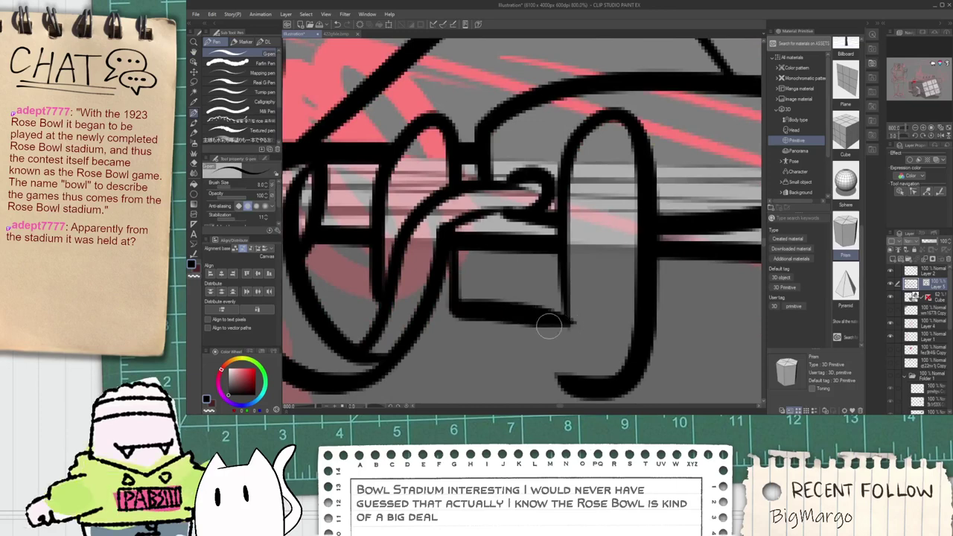
drag(378, 301, 379, 318)
Step: Join the arches with a stepped lower outline that has a central tab, and add small round rivets to the bracket
key(space)
drag(401, 369, 397, 329)
mouse_move(385, 319)
mouse_down()
mouse_move(450, 323)
mouse_move(461, 393)
mouse_move(532, 377)
mouse_move(527, 343)
mouse_move(605, 341)
mouse_up()
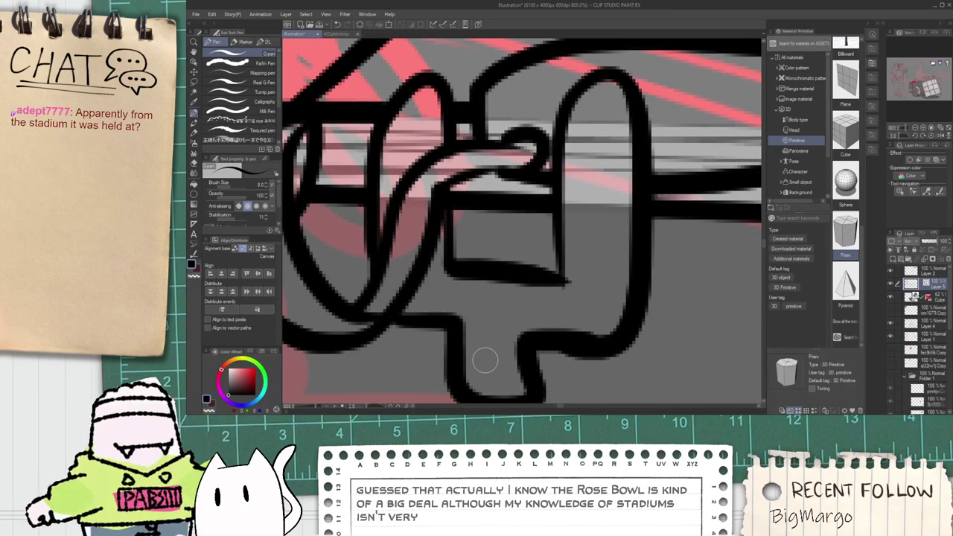
drag(486, 360, 491, 353)
mouse_move(588, 292)
mouse_down()
mouse_move(609, 288)
mouse_move(592, 285)
mouse_up()
scroll(418, 287, down, 2)
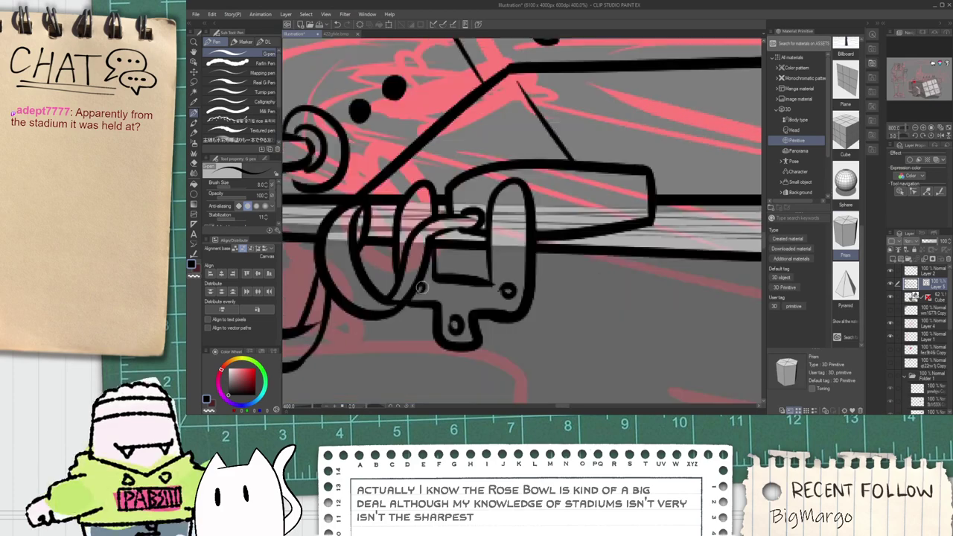
Step: Ink the left and top edges of the shaved ice machine's large box behind the bottles
scroll(455, 287, down, 8)
key(space)
drag(489, 317, 483, 270)
scroll(479, 267, up, 2)
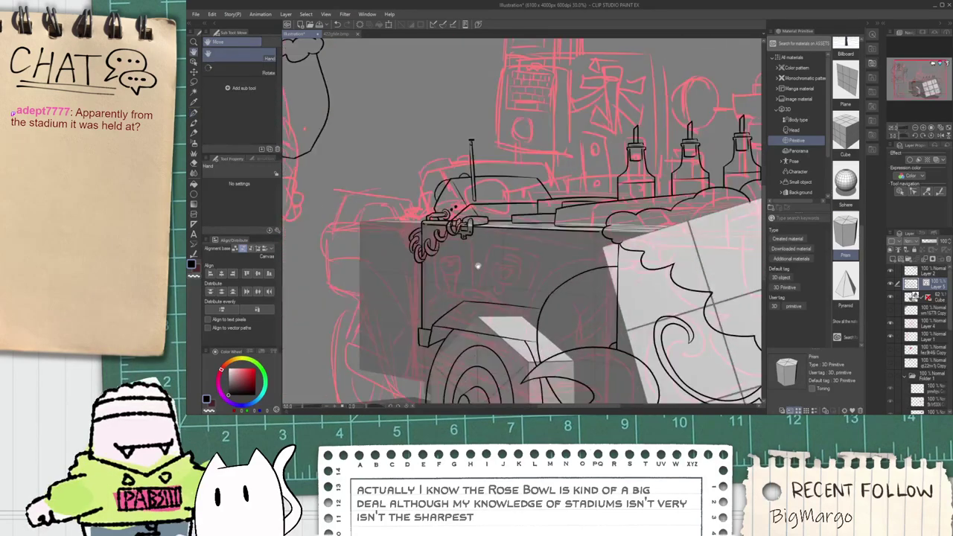
scroll(478, 265, up, 1)
scroll(450, 239, down, 1)
drag(485, 216, 494, 280)
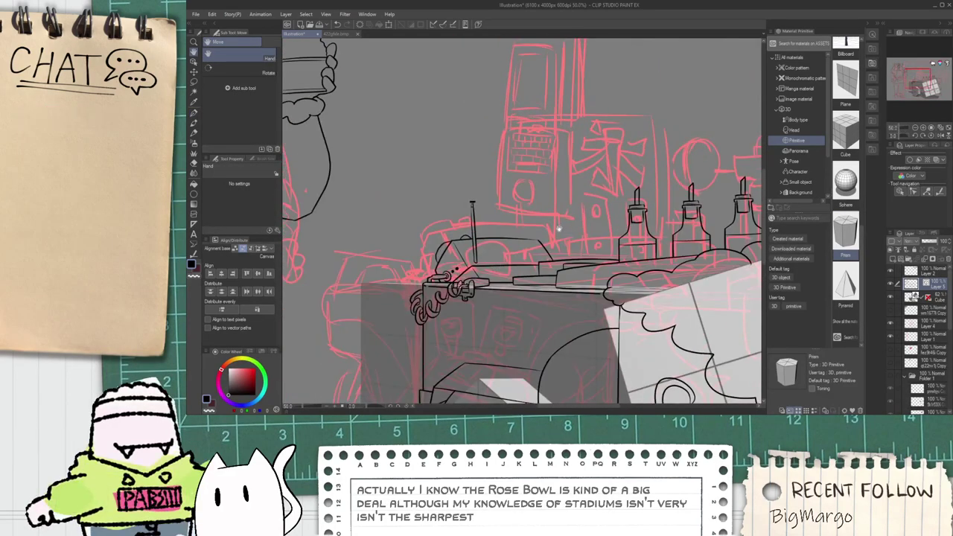
drag(559, 229, 473, 254)
scroll(432, 249, up, 1)
scroll(434, 257, down, 1)
drag(437, 147, 435, 261)
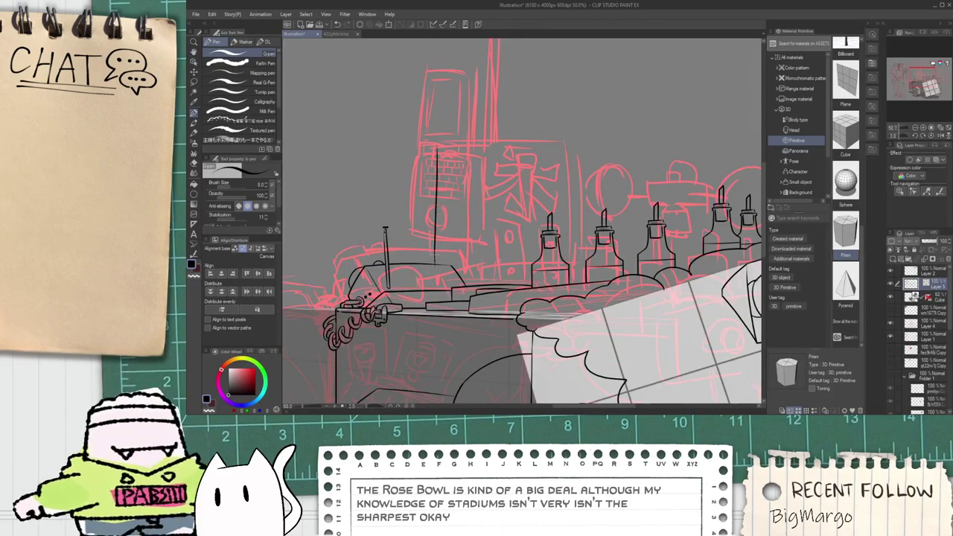
mouse_move(437, 149)
mouse_down()
mouse_move(595, 152)
mouse_move(579, 271)
mouse_up()
key(ctrl+z)
key(ctrl+z)
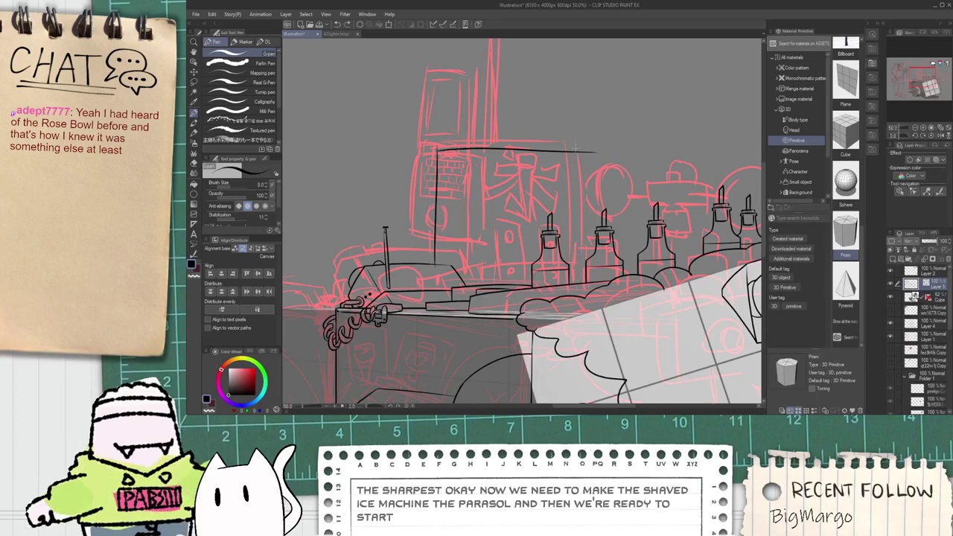
Step: Ink the machine box's right edge down between the first two bottles and trim it at the counter line
drag(578, 144, 582, 286)
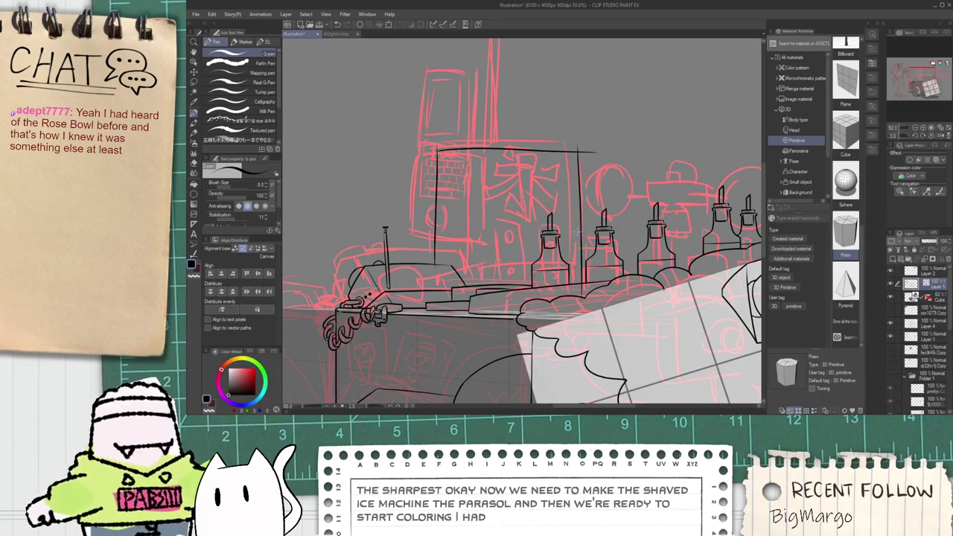
scroll(583, 264, up, 3)
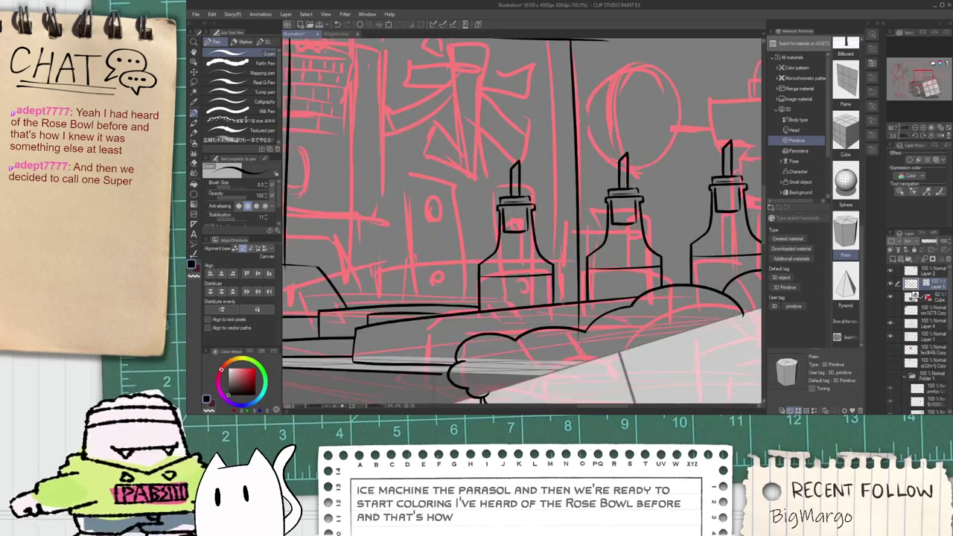
scroll(578, 337, up, 2)
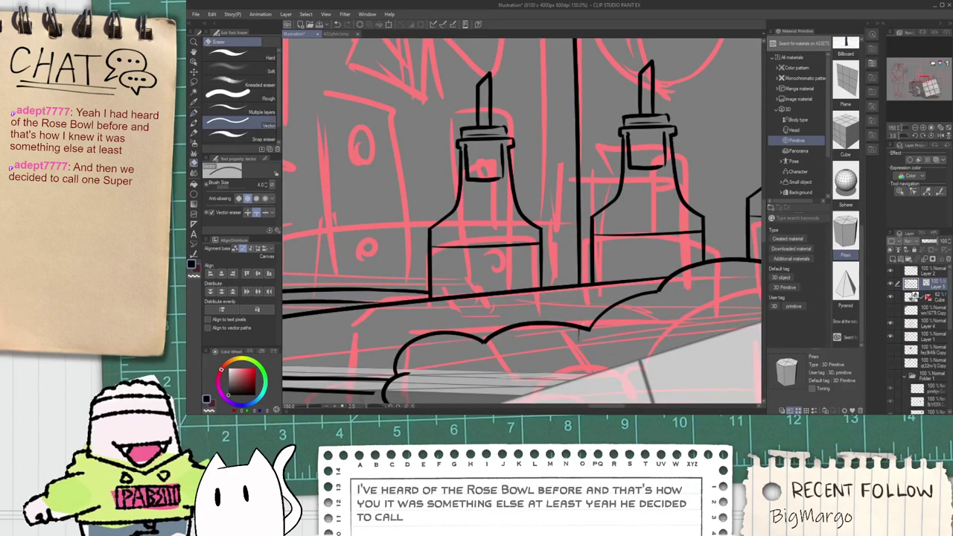
key(o)
click(576, 346)
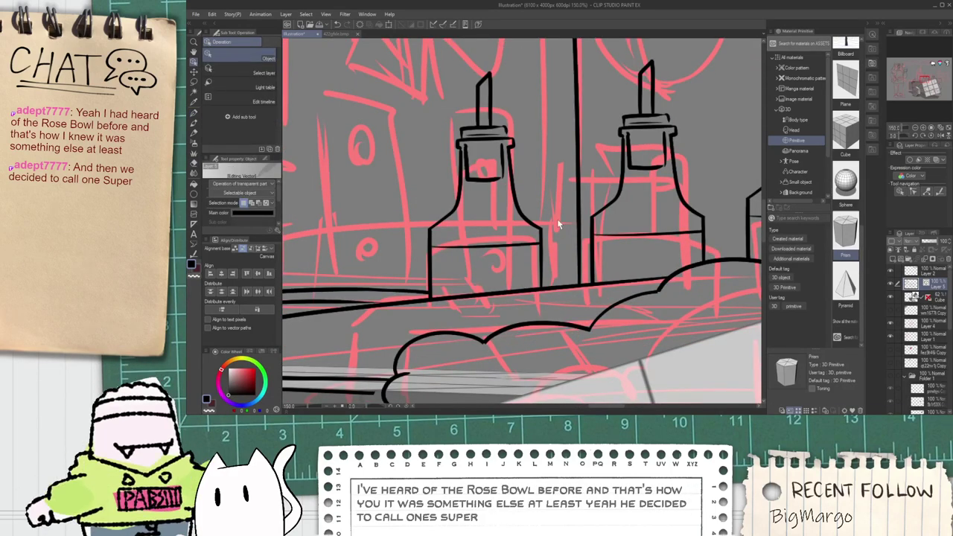
Step: Trim the overshooting line ends at the machine box's two upper corners
scroll(567, 233, down, 2)
key(space)
drag(570, 261, 581, 331)
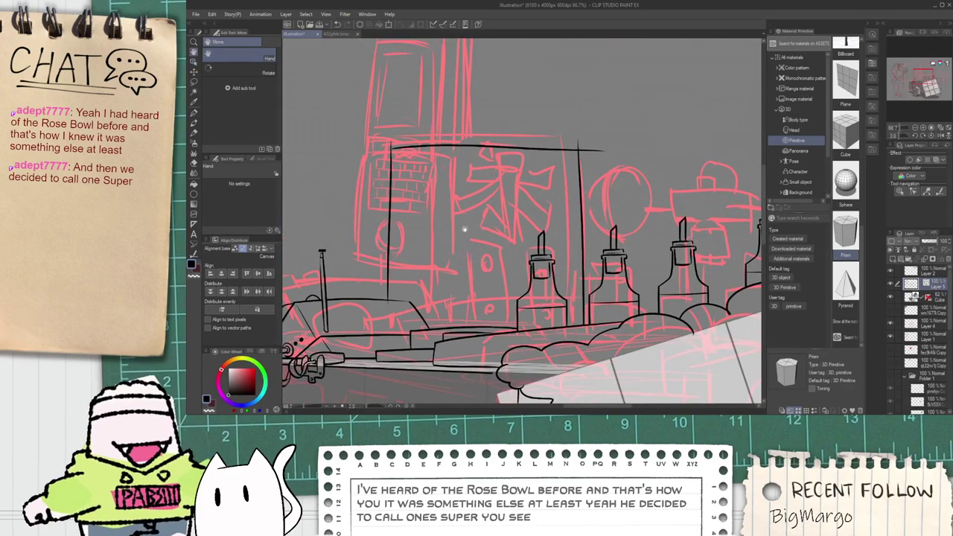
scroll(485, 206, up, 1)
key(p)
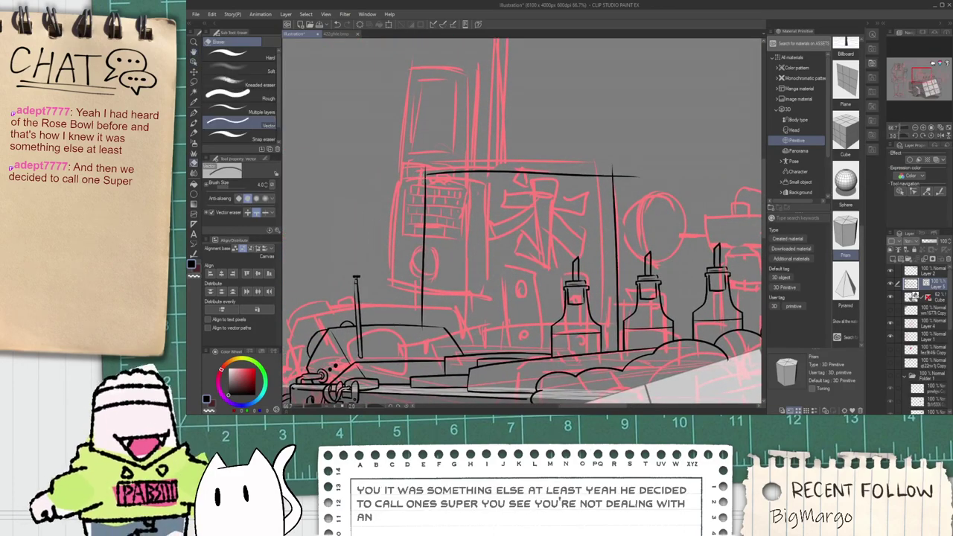
scroll(425, 171, up, 1)
scroll(425, 171, up, 3)
key(e)
scroll(557, 162, down, 4)
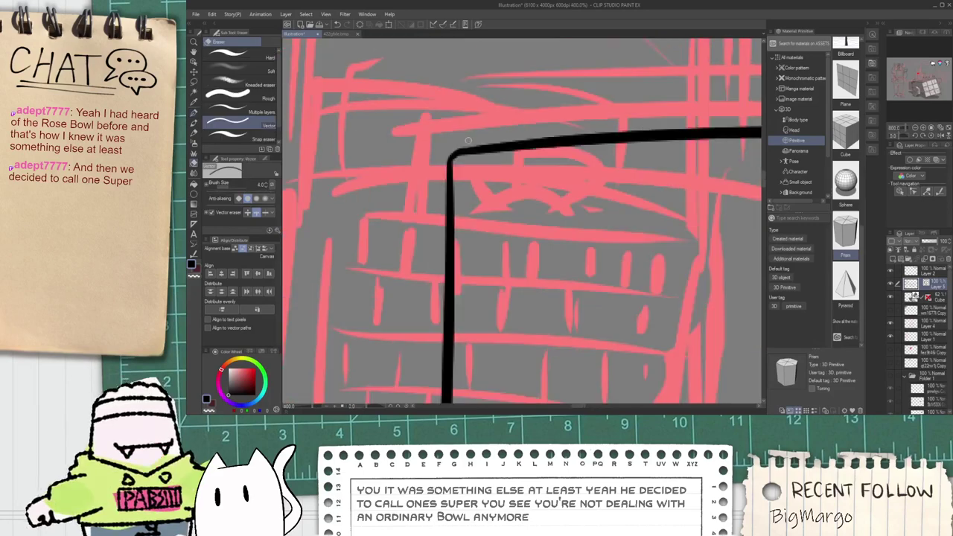
key(space)
drag(691, 188, 476, 186)
drag(556, 157, 531, 141)
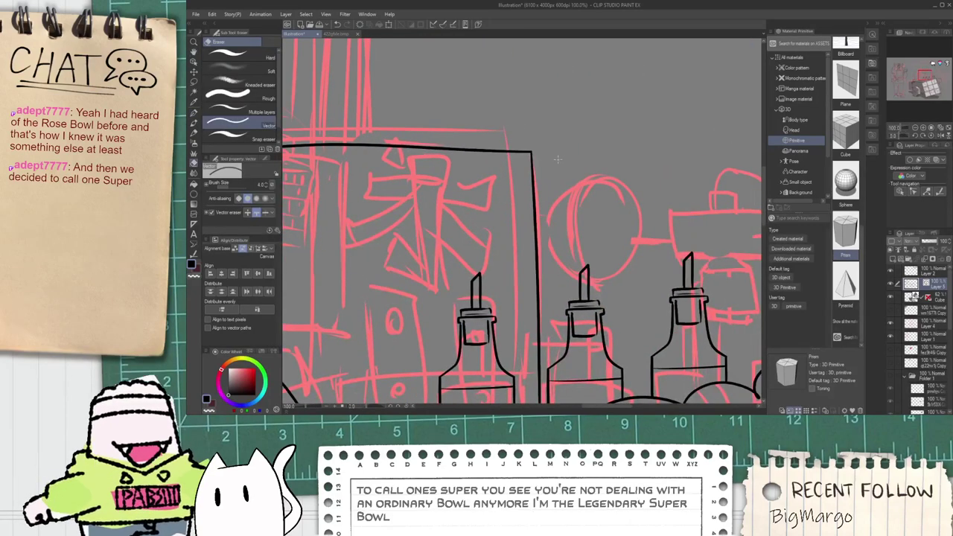
scroll(460, 210, down, 1)
key(space)
drag(395, 242, 461, 252)
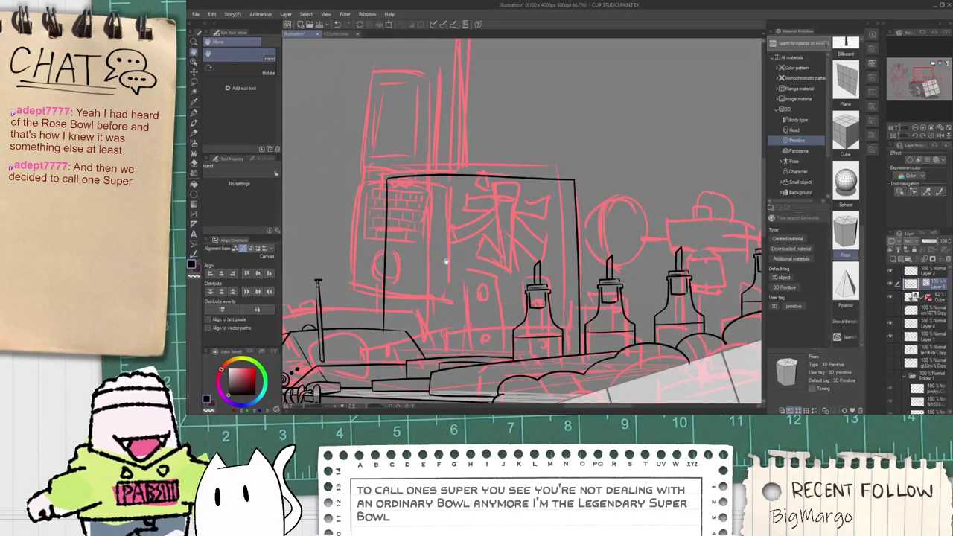
key(p)
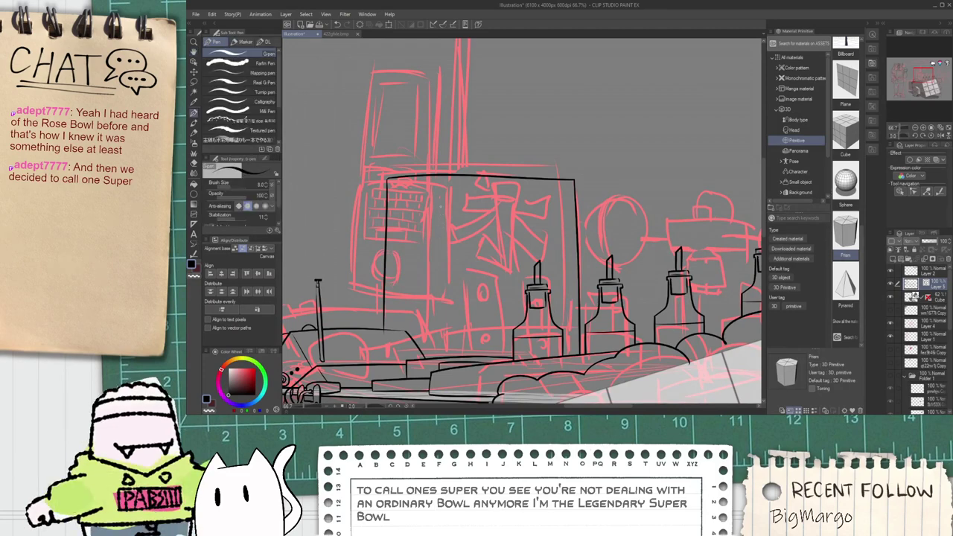
Step: Ink a vertical corner edge inside the shaved ice machine's box and trim it at the counter line and the top edge
drag(471, 165, 456, 378)
key(ctrl+z)
drag(458, 161, 458, 380)
key(e)
scroll(457, 377, up, 3)
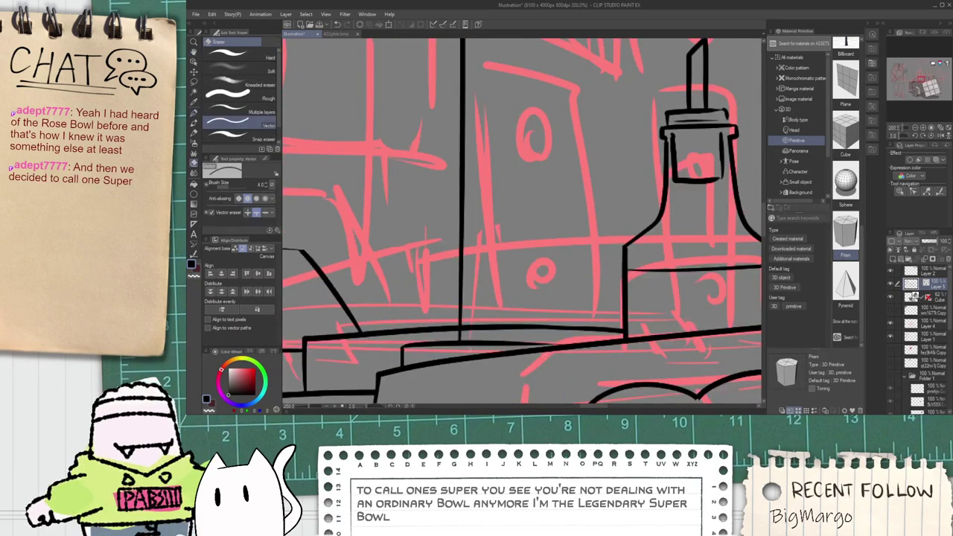
scroll(456, 335, down, 3)
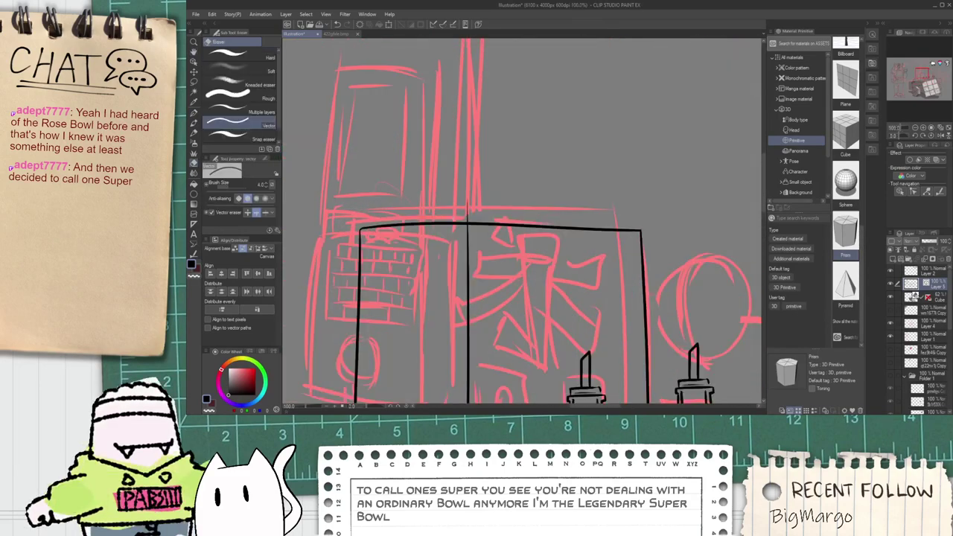
scroll(471, 236, down, 1)
key(space)
drag(476, 276, 474, 251)
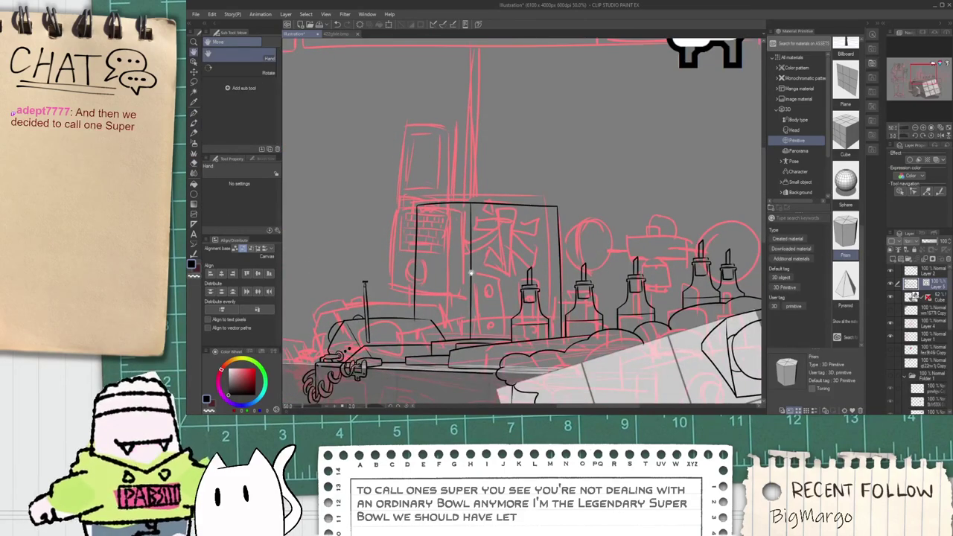
scroll(435, 264, up, 1)
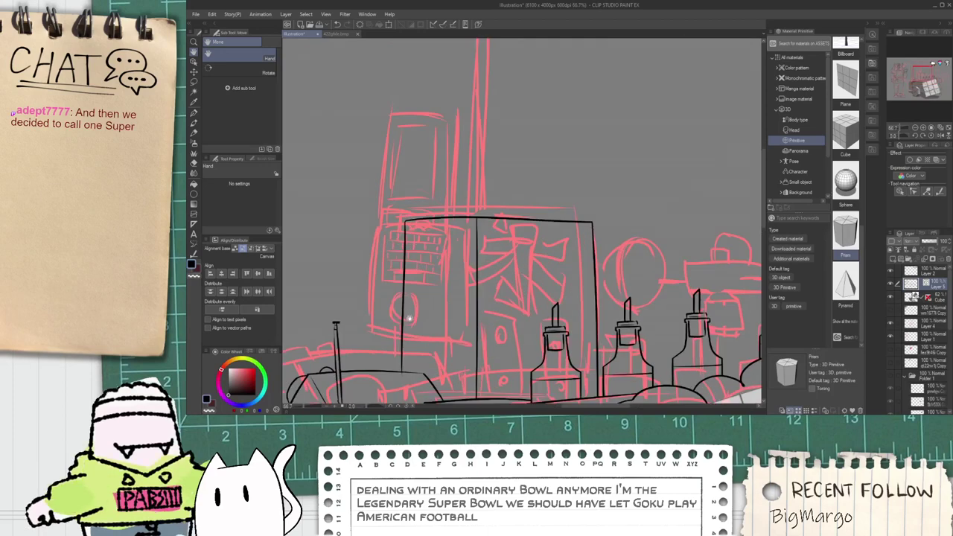
Step: Add a short stroke on the narrow counter ledge directly below the machine box's new corner edge
key(p)
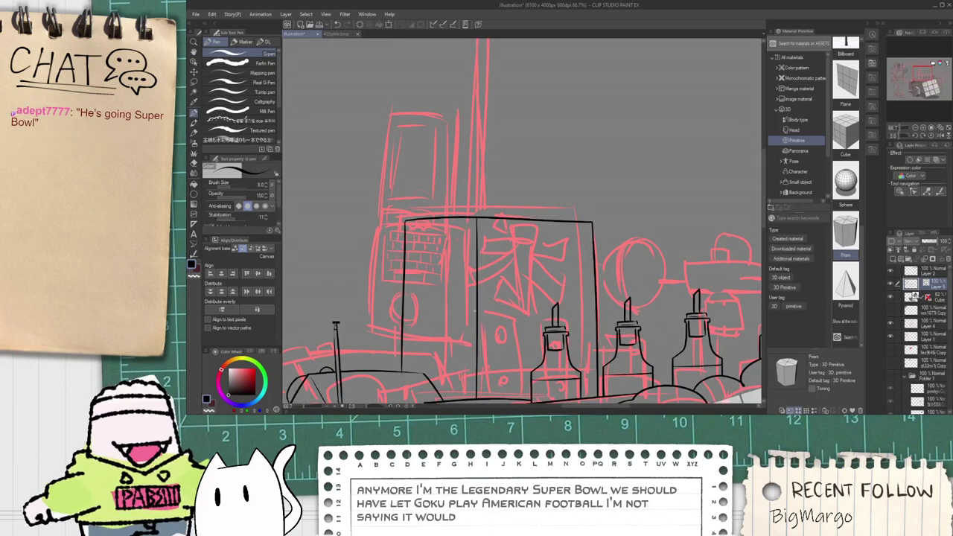
key(space)
drag(516, 328, 486, 296)
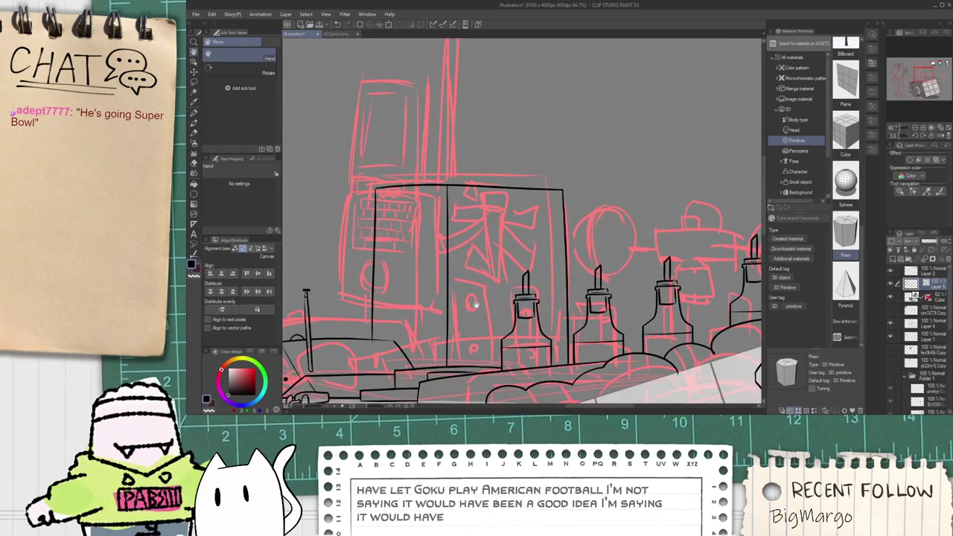
drag(484, 277, 447, 277)
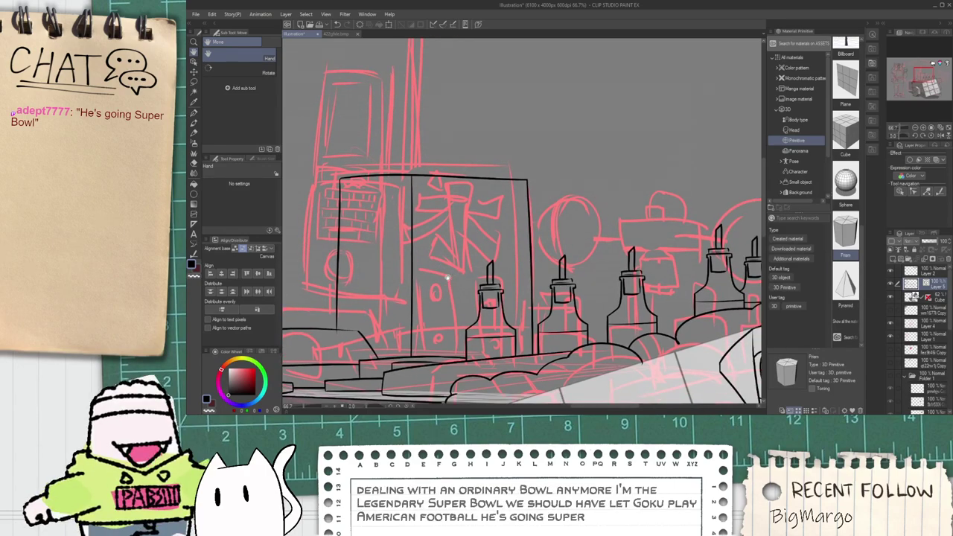
scroll(449, 311, up, 3)
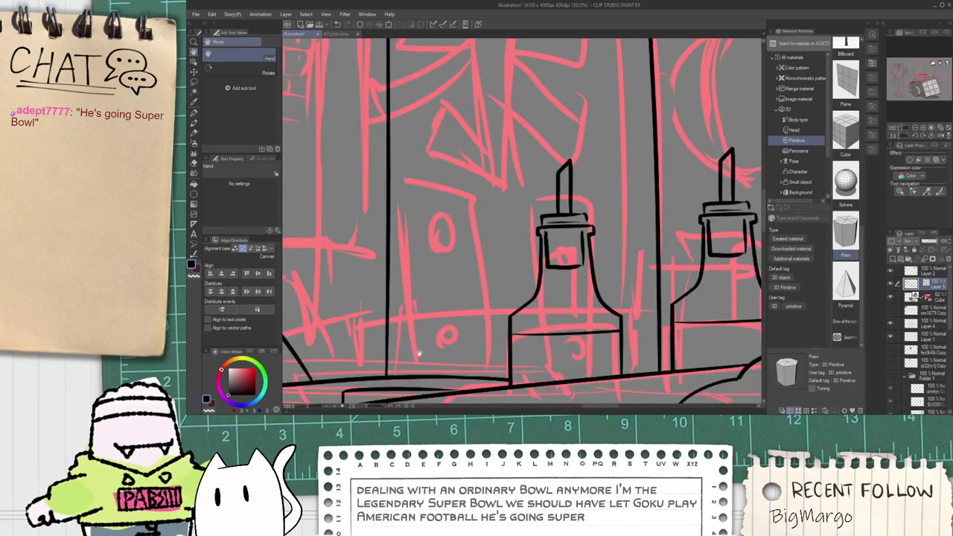
scroll(419, 353, down, 4)
scroll(419, 343, up, 5)
key(p)
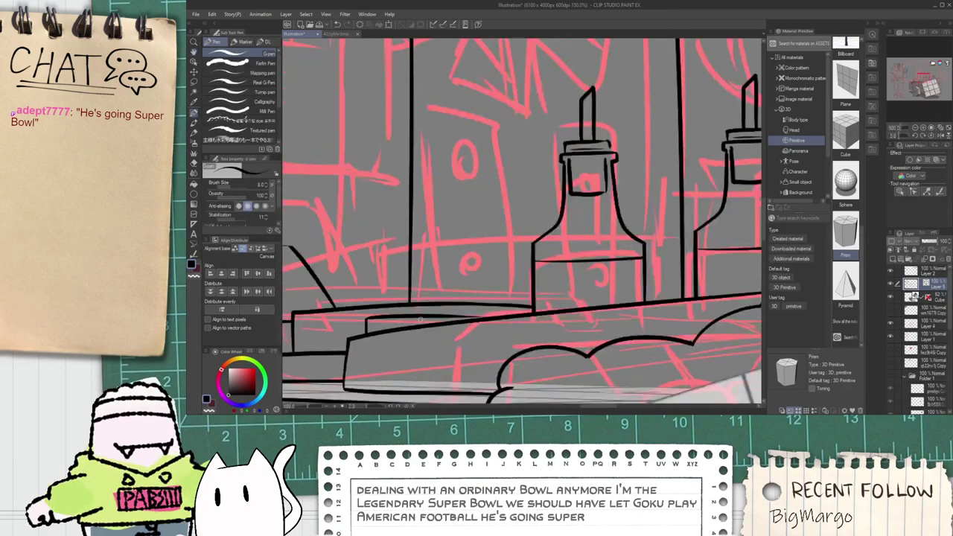
scroll(419, 319, up, 4)
drag(403, 340, 402, 342)
scroll(407, 329, down, 5)
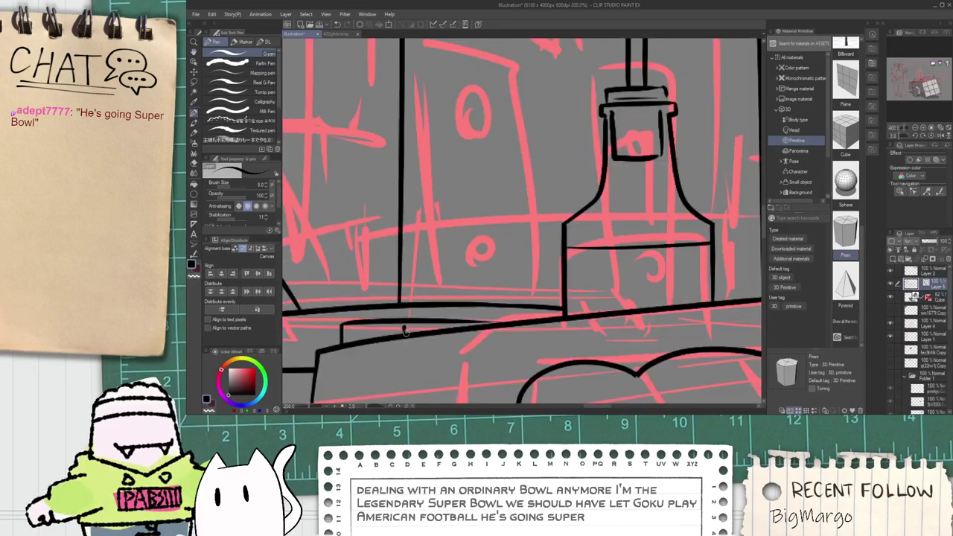
key(space)
drag(430, 271, 425, 334)
scroll(437, 269, up, 1)
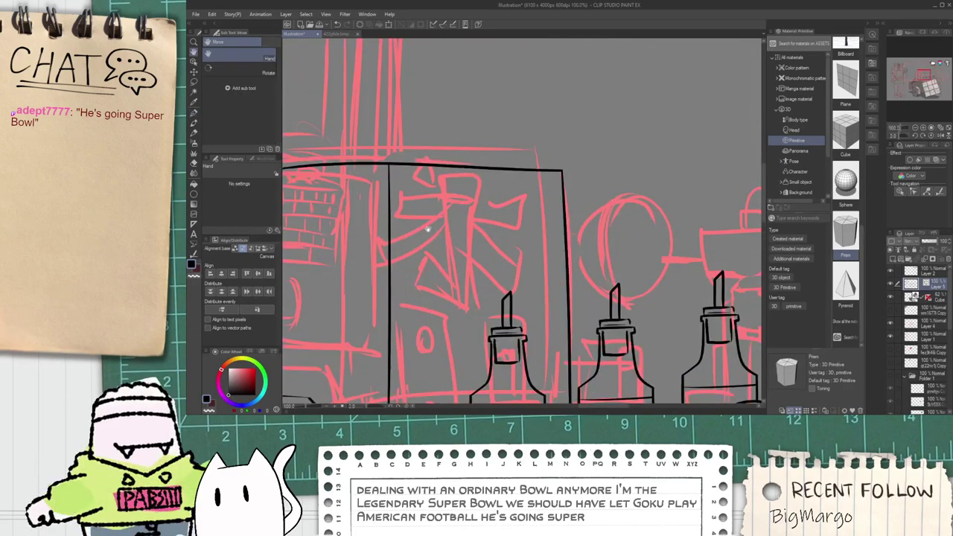
drag(483, 233, 493, 154)
drag(369, 231, 525, 272)
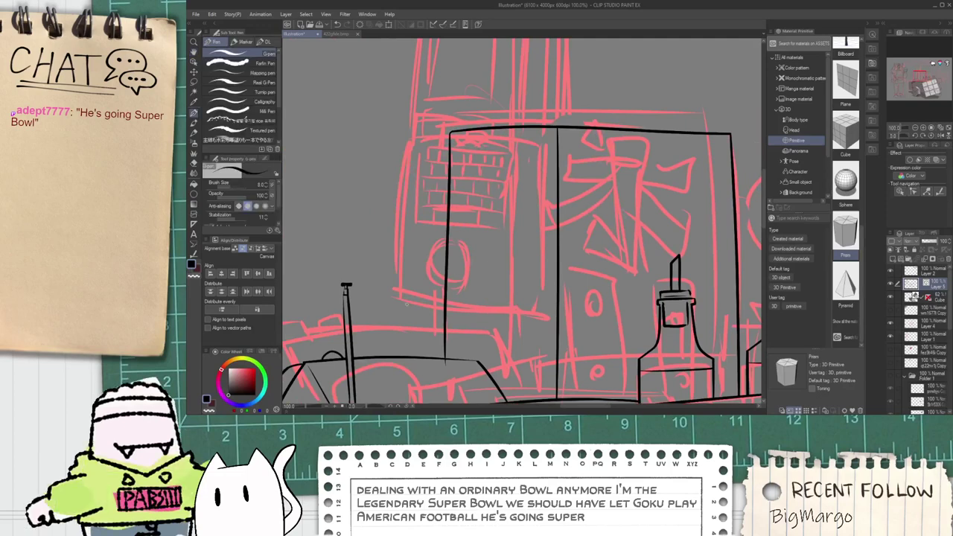
drag(400, 303, 559, 314)
key(ctrl+z)
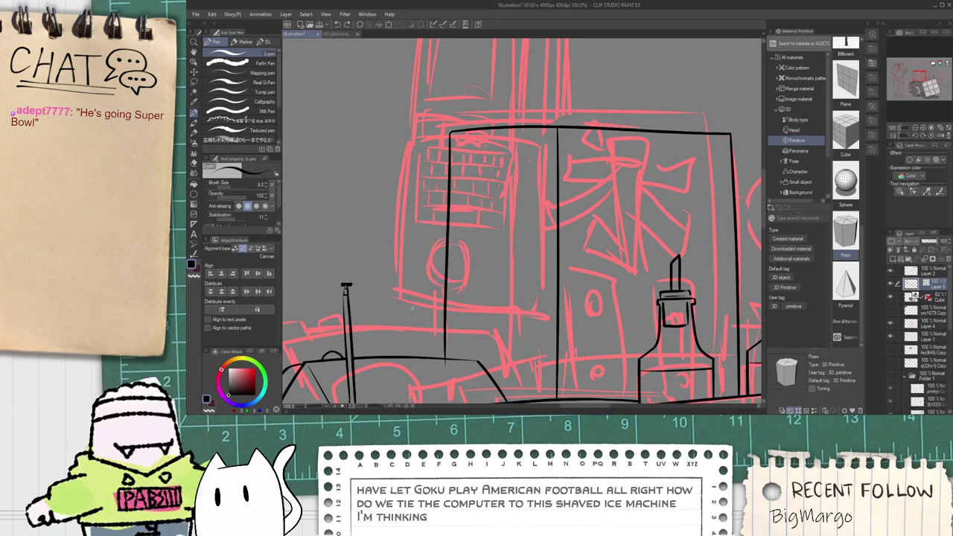
drag(484, 315, 598, 313)
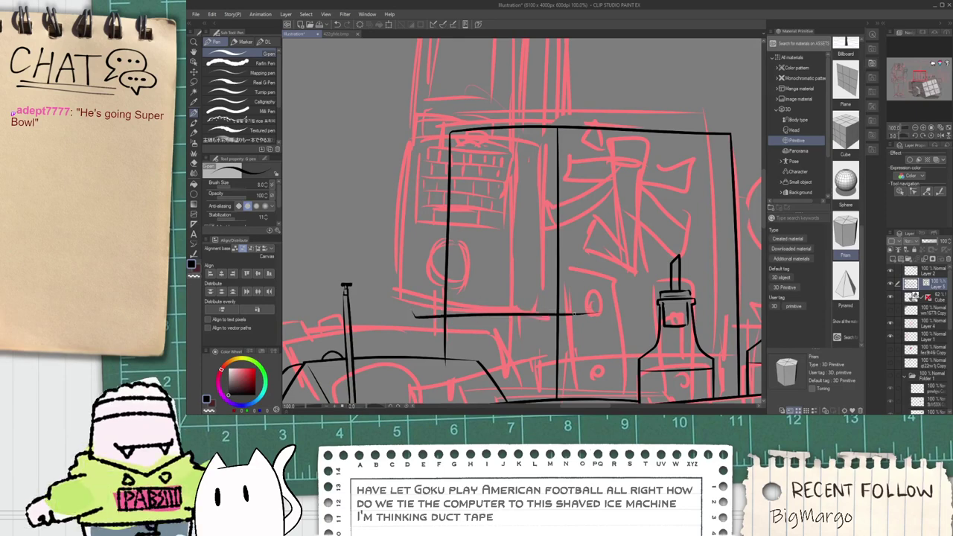
key(ctrl+z)
drag(396, 309, 595, 301)
key(ctrl+z)
drag(413, 307, 628, 315)
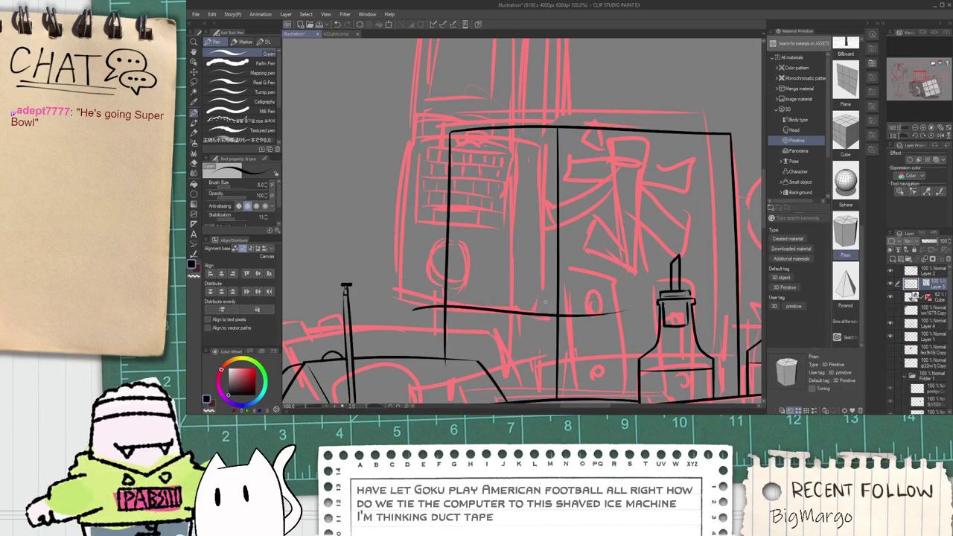
key(ctrl+z)
Step: Ink a narrow upright control panel with a rounded top corner on the machine box's front, standing on the counter
scroll(451, 305, down, 4)
drag(484, 286, 471, 273)
scroll(471, 274, up, 6)
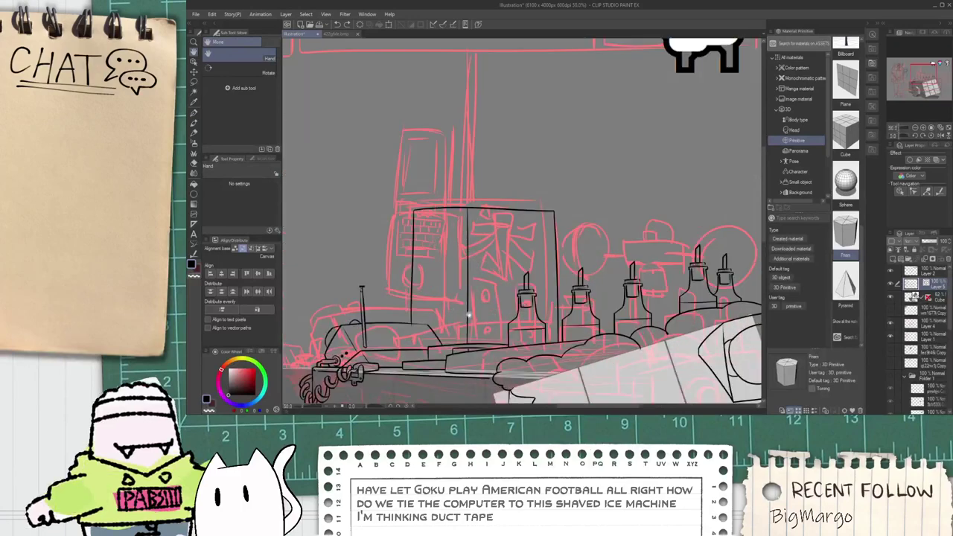
key(p)
mouse_move(466, 374)
mouse_down()
mouse_move(464, 240)
mouse_move(484, 227)
mouse_move(513, 364)
mouse_up()
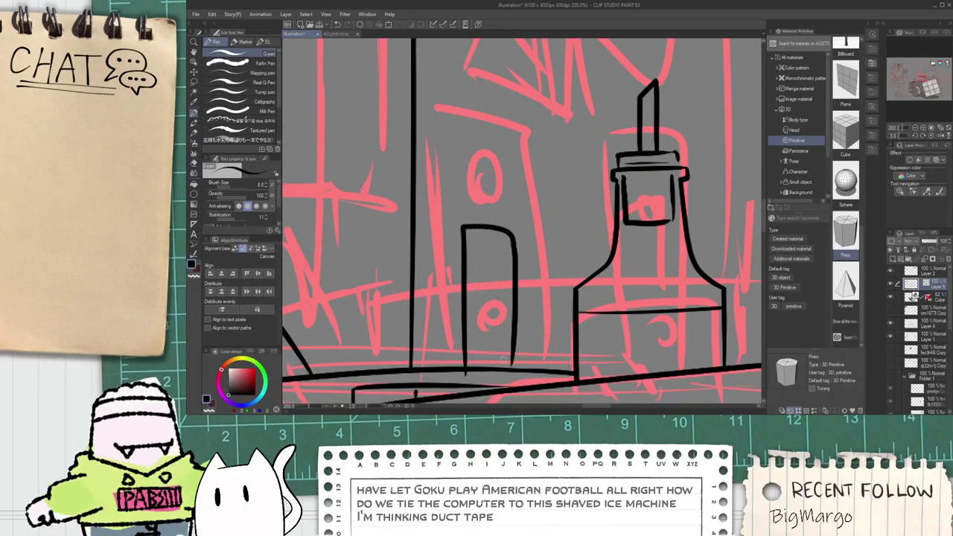
key(e)
key(p)
Step: Add two round knobs with dark centres to the control panel, one above the other
scroll(489, 339, up, 2)
mouse_move(486, 332)
mouse_down()
mouse_move(474, 356)
mouse_move(483, 335)
mouse_move(498, 344)
mouse_up()
key(ctrl+z)
key(space)
drag(501, 258, 502, 332)
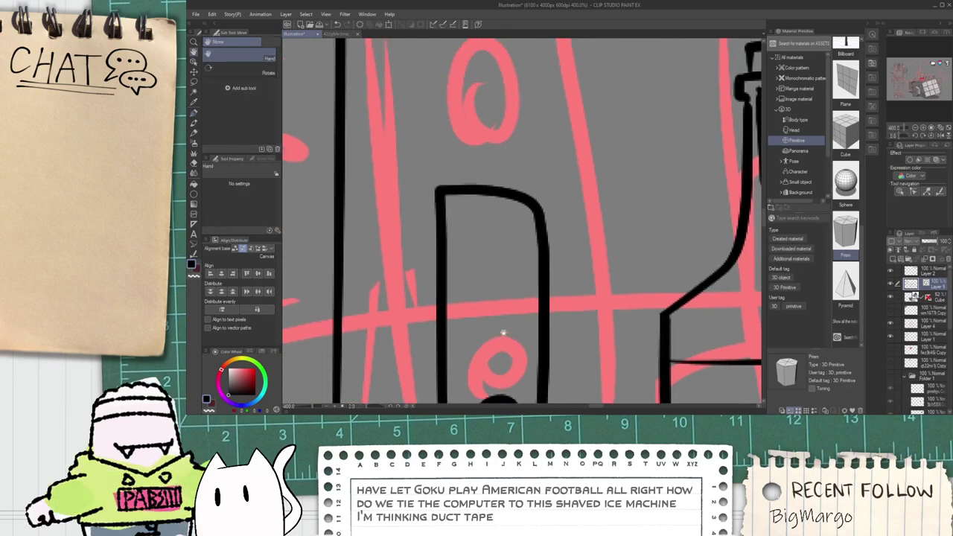
mouse_move(484, 241)
mouse_down()
mouse_move(510, 298)
mouse_move(485, 241)
mouse_up()
scroll(498, 268, down, 6)
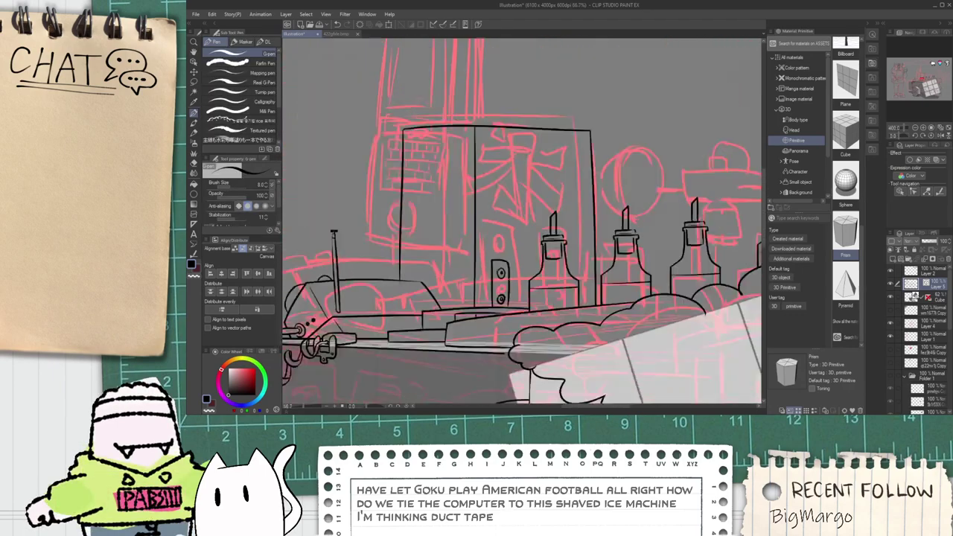
Step: Ink two vertical post lines for the weathervane machine behind the bottles and trim their lower ends
key(space)
drag(670, 224, 510, 229)
scroll(507, 230, up, 1)
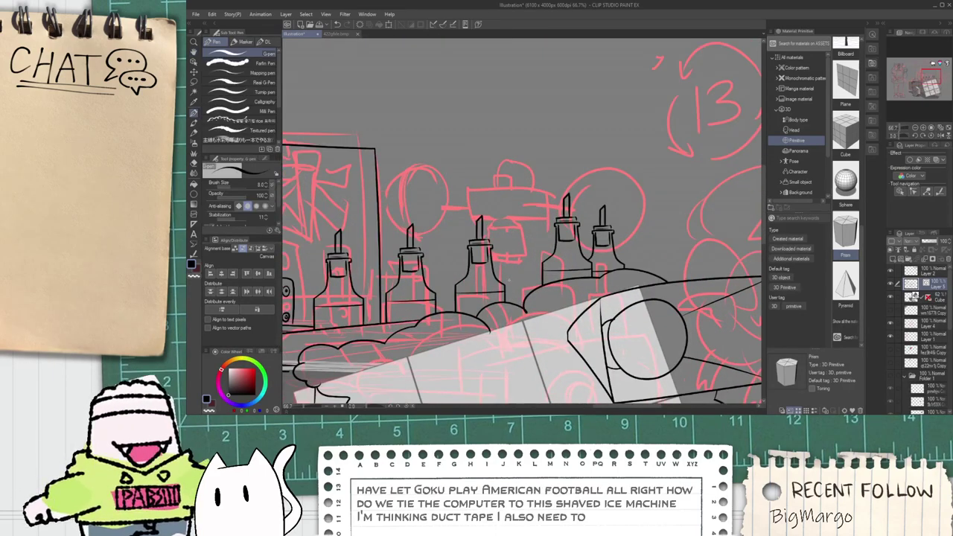
drag(513, 141, 525, 344)
key(ctrl+z)
drag(507, 147, 510, 305)
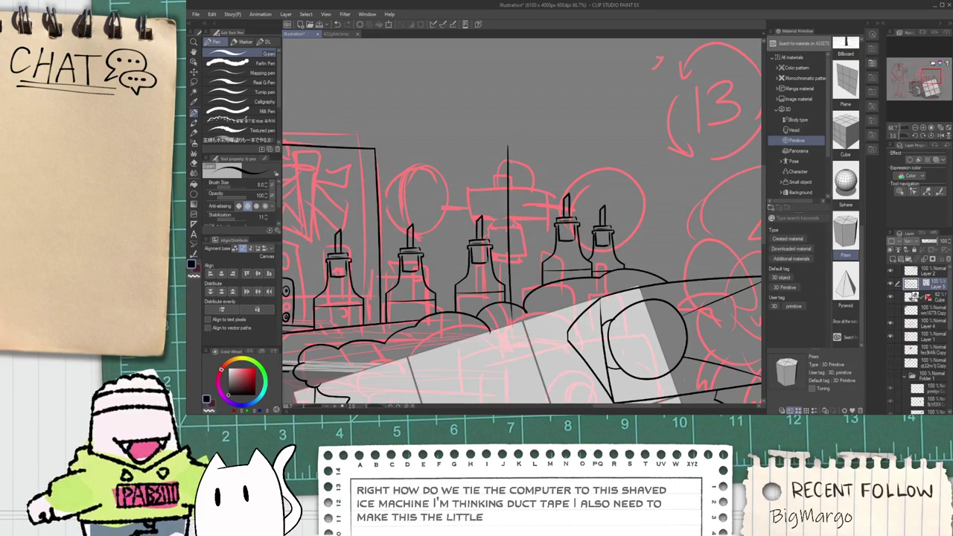
drag(522, 213, 525, 301)
key(ctrl+z)
mouse_move(531, 133)
mouse_down()
mouse_move(538, 313)
mouse_move(547, 202)
mouse_move(550, 311)
mouse_up()
key(ctrl+z)
key(e)
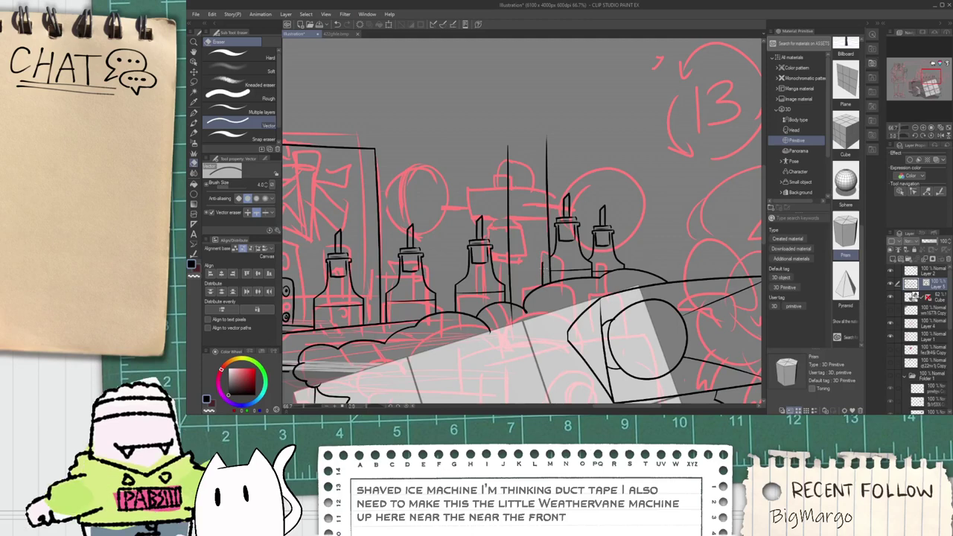
Step: Bend the top of the weathervane's left post with a short diagonal stroke and trim the post above it
key(space)
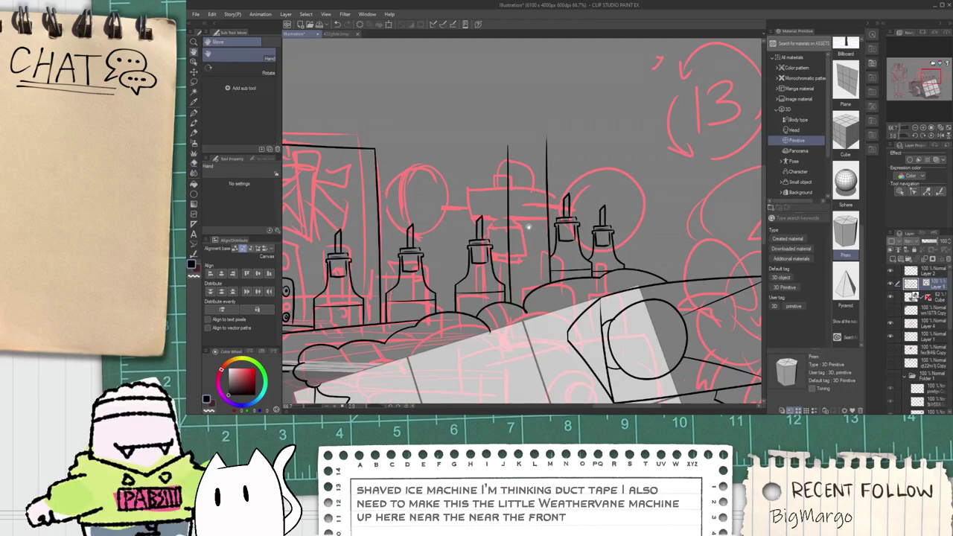
drag(508, 188, 493, 241)
key(p)
key(e)
click(492, 223)
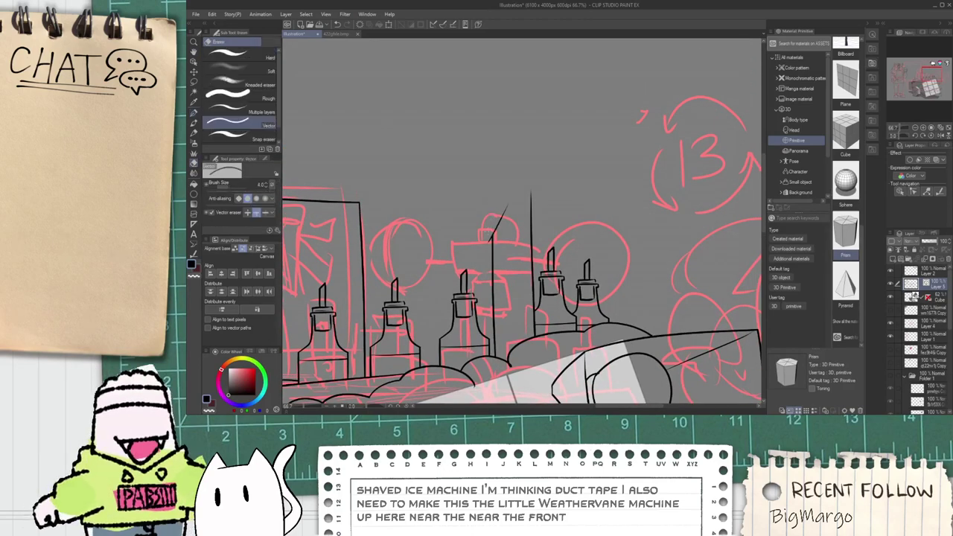
Step: Ink a rectangular box on top of the weathervane's posts and trim the overshooting lines at its corners
key(space)
drag(530, 221, 515, 249)
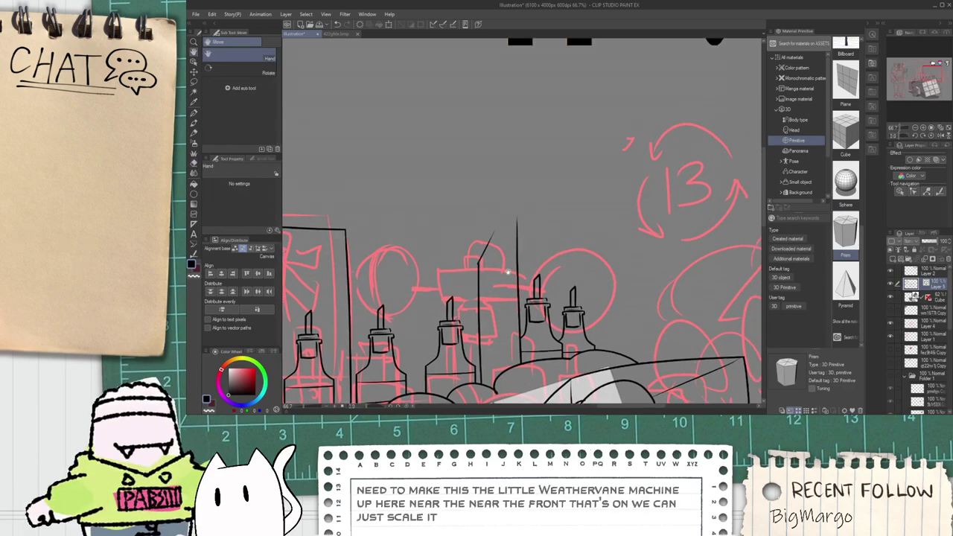
key(p)
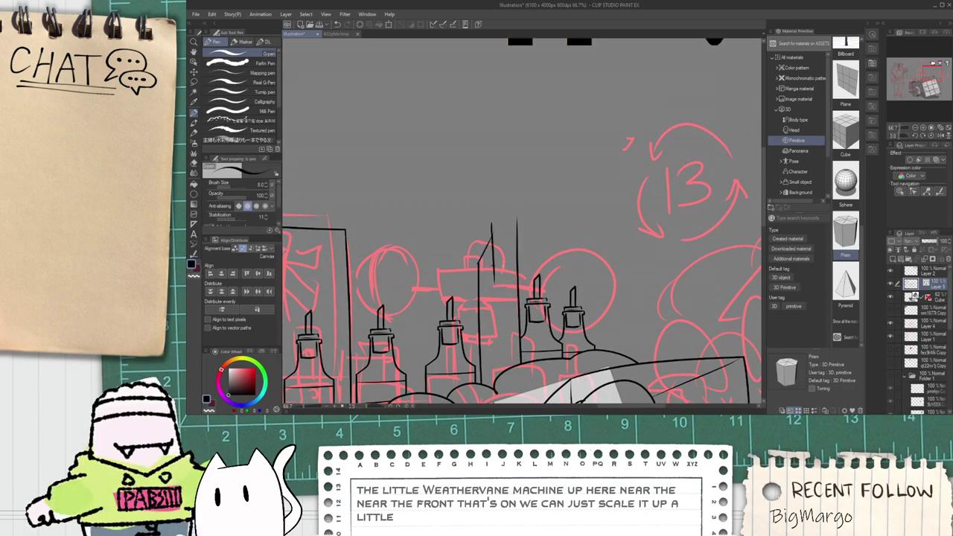
scroll(496, 222, up, 1)
drag(474, 227, 595, 217)
key(ctrl+z)
key(e)
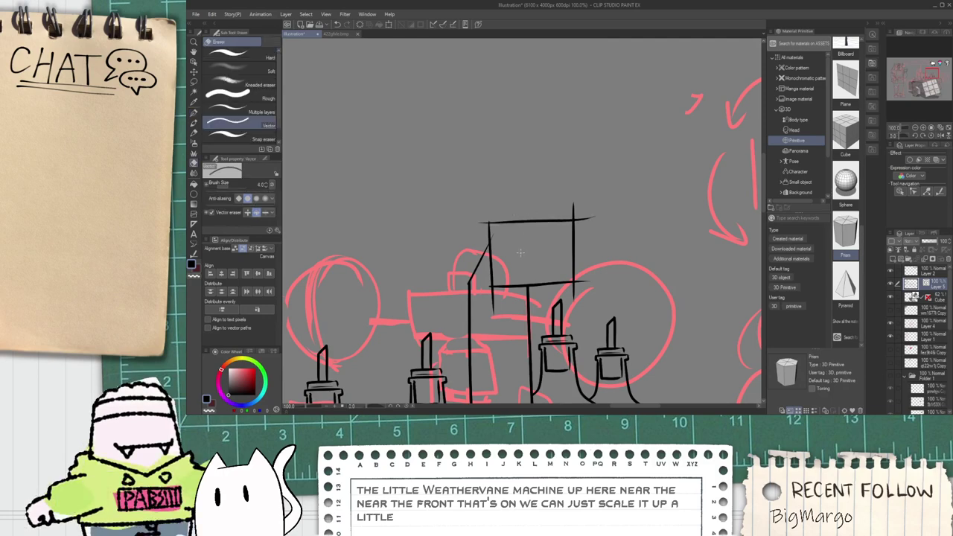
scroll(505, 245, up, 2)
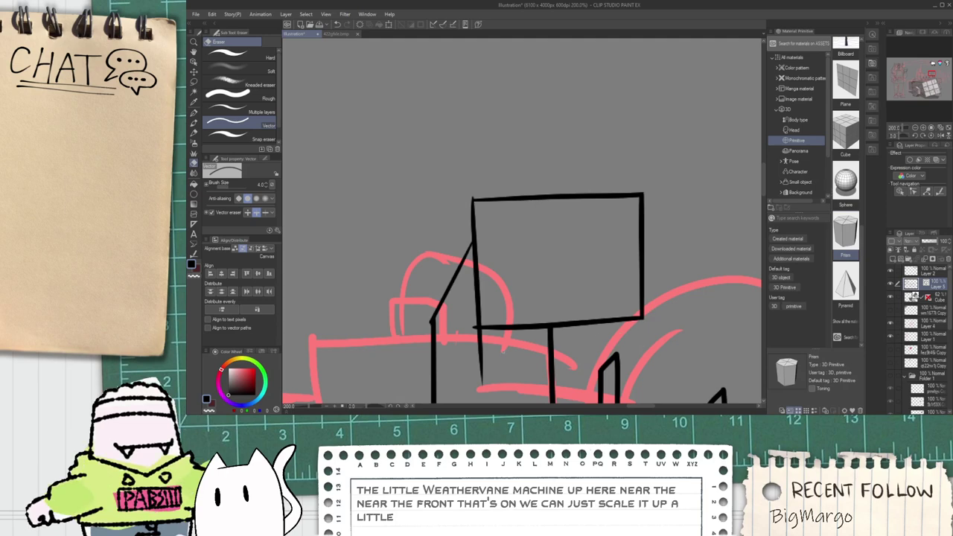
scroll(482, 257, down, 2)
scroll(495, 293, up, 2)
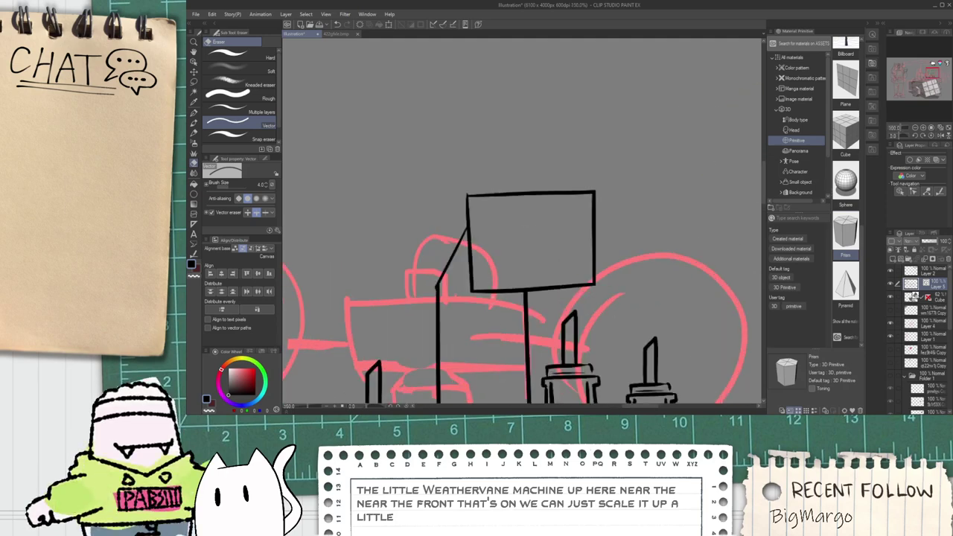
Step: Ink a shallow base beneath the weathervane's box and trim its ends at the box's lower edge
key(p)
mouse_move(482, 276)
mouse_down()
mouse_move(487, 318)
mouse_move(621, 306)
mouse_up()
key(e)
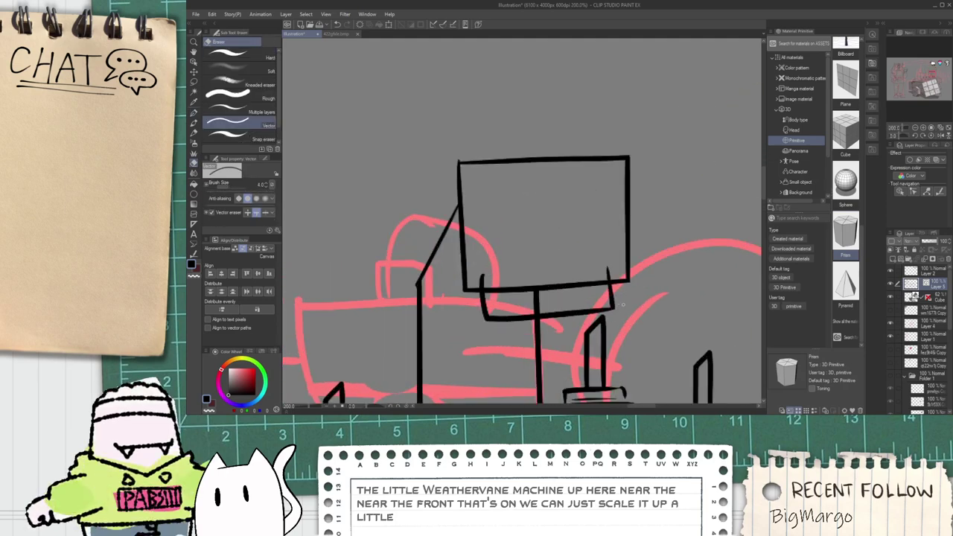
scroll(490, 280, down, 2)
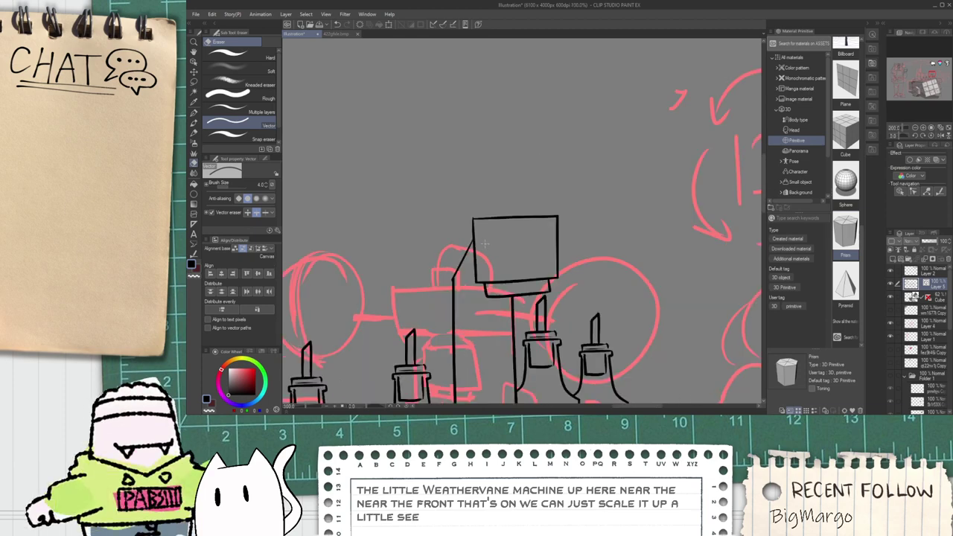
Step: Ink two inward-slanting supports on top of the weathervane's box and trim them at its upper edge
key(space)
mouse_move(495, 240)
mouse_down()
mouse_move(502, 285)
mouse_move(515, 227)
mouse_up()
scroll(501, 284, down, 2)
scroll(504, 271, up, 2)
scroll(504, 270, up, 1)
key(p)
mouse_move(575, 232)
mouse_down()
mouse_move(618, 268)
mouse_move(590, 261)
mouse_move(619, 289)
mouse_up()
key(ctrl+z)
key(e)
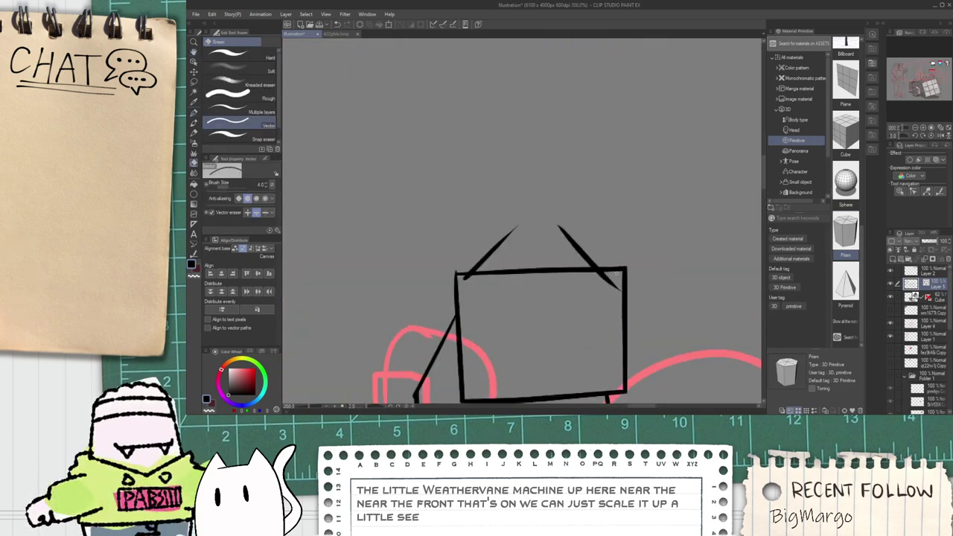
scroll(475, 276, down, 2)
Step: Ink the lower edge and left side of a wide box across the weathervane's two slanted supports
key(space)
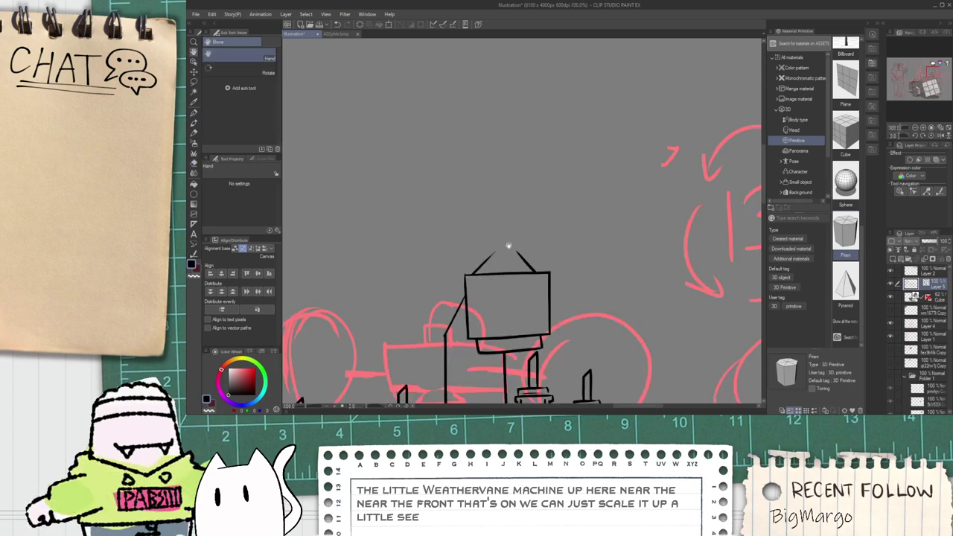
mouse_move(508, 246)
mouse_down()
mouse_move(528, 268)
mouse_move(546, 193)
mouse_move(551, 208)
mouse_up()
key(p)
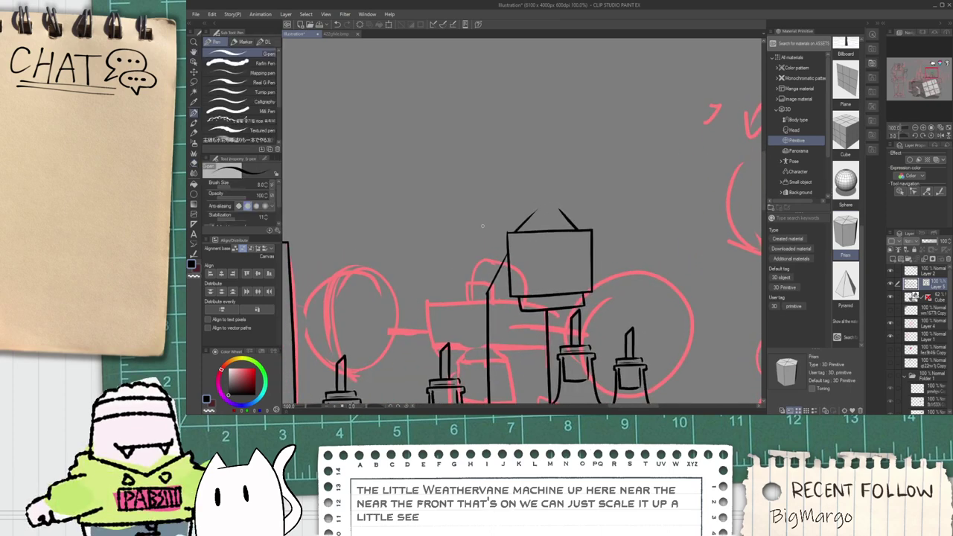
drag(451, 222, 653, 218)
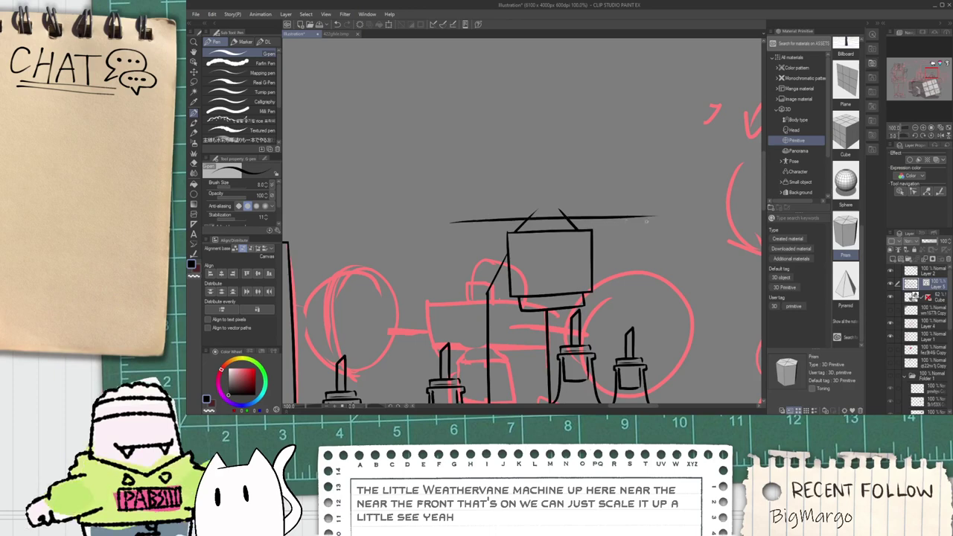
key(ctrl+z)
mouse_move(464, 153)
mouse_down()
mouse_move(471, 242)
mouse_move(615, 162)
mouse_up()
key(ctrl+z)
Step: Ink the top edge and right side to close the wide box above the weathervane's supports
drag(442, 181, 657, 168)
key(ctrl+z)
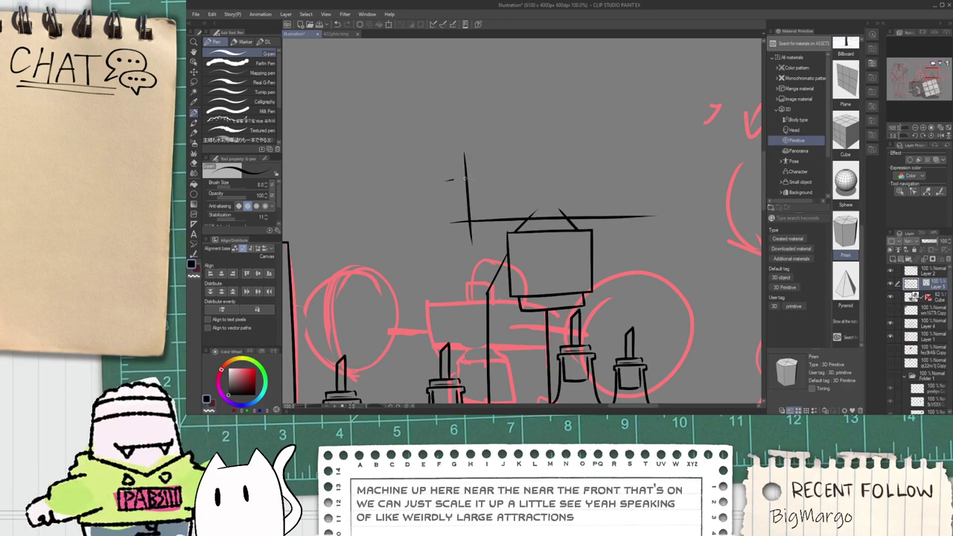
key(ctrl+z)
mouse_move(449, 179)
mouse_down()
mouse_move(637, 177)
mouse_move(619, 173)
mouse_up()
key(ctrl+z)
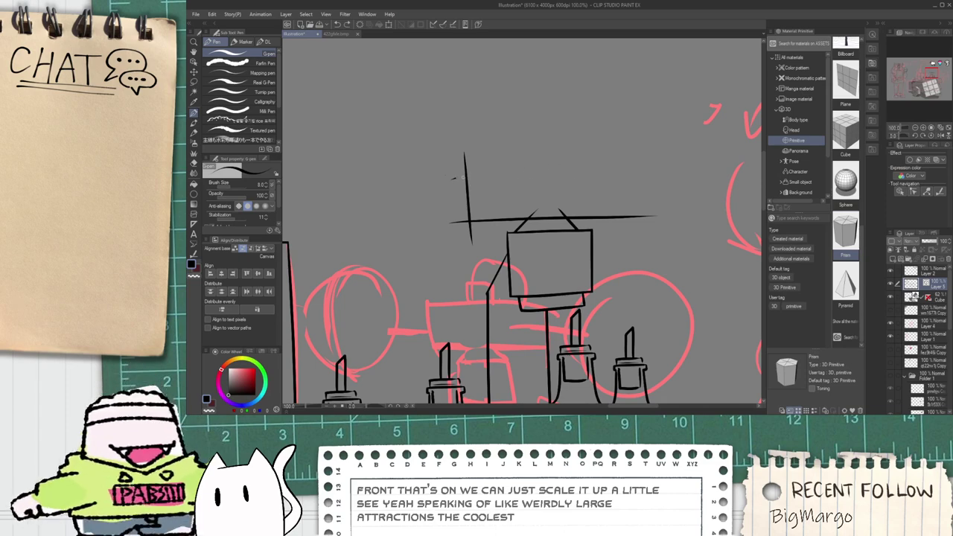
mouse_move(452, 178)
mouse_down()
mouse_move(655, 172)
mouse_move(622, 218)
mouse_move(518, 216)
mouse_up()
Step: Trim the wide box's overshooting corners and the support ends that cross its lower edge
key(e)
scroll(562, 203, up, 1)
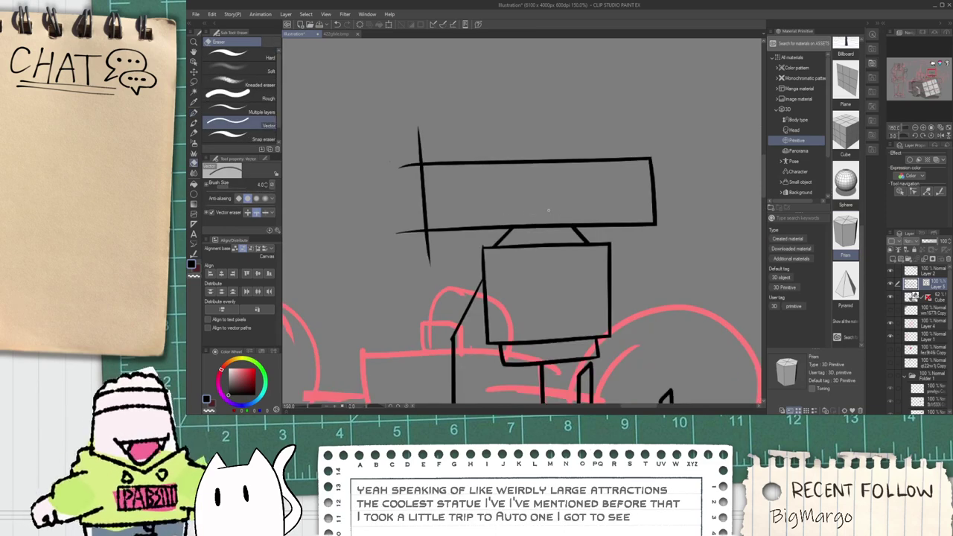
mouse_move(438, 250)
mouse_down()
mouse_move(420, 144)
mouse_move(447, 139)
mouse_move(515, 173)
mouse_up()
Step: Ink two parallel lines for a thin arm extending left from inside the wide box, with a rounded inner end
scroll(450, 157, down, 2)
key(space)
scroll(578, 178, up, 3)
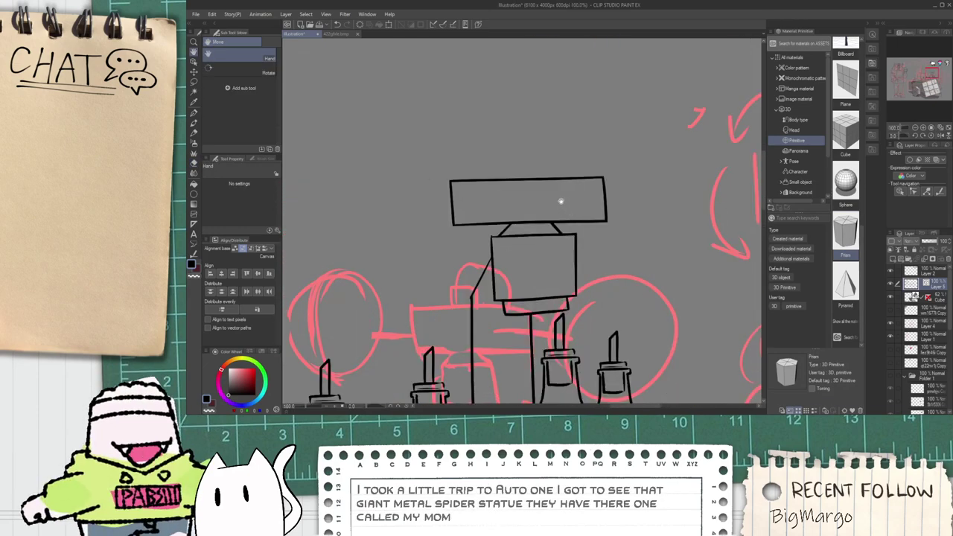
key(p)
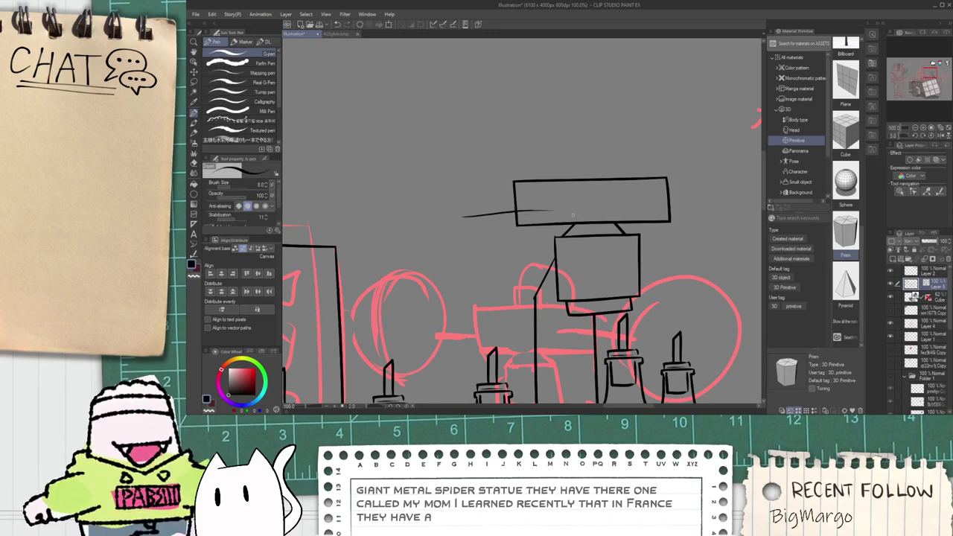
key(ctrl+z)
drag(453, 220, 556, 206)
key(ctrl+z)
mouse_move(467, 204)
mouse_down()
mouse_move(546, 204)
mouse_move(536, 210)
mouse_up()
key(ctrl+z)
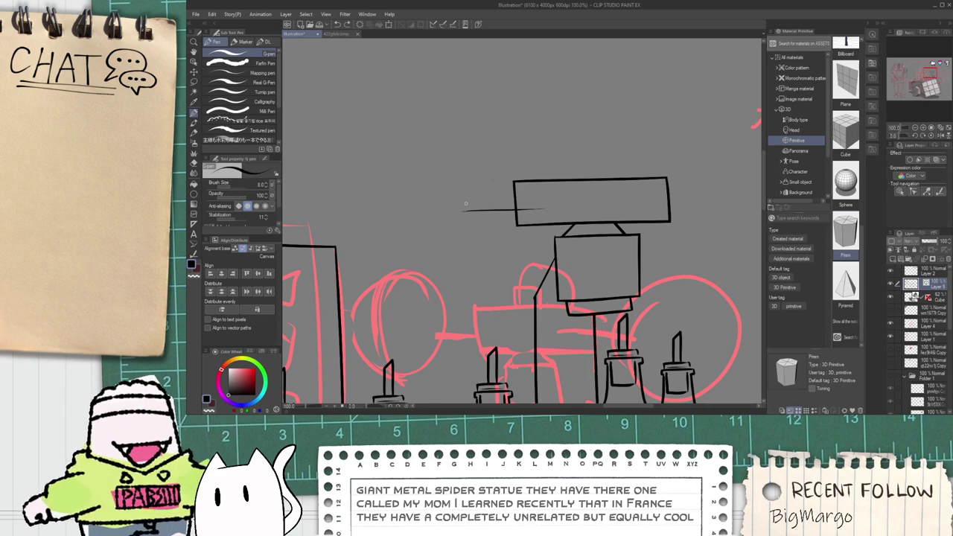
scroll(467, 201, up, 2)
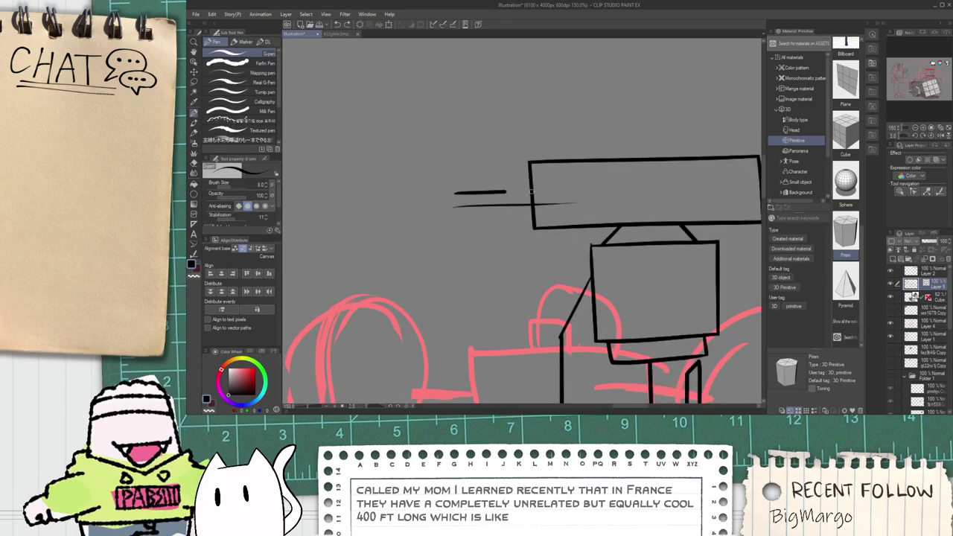
scroll(545, 191, up, 1)
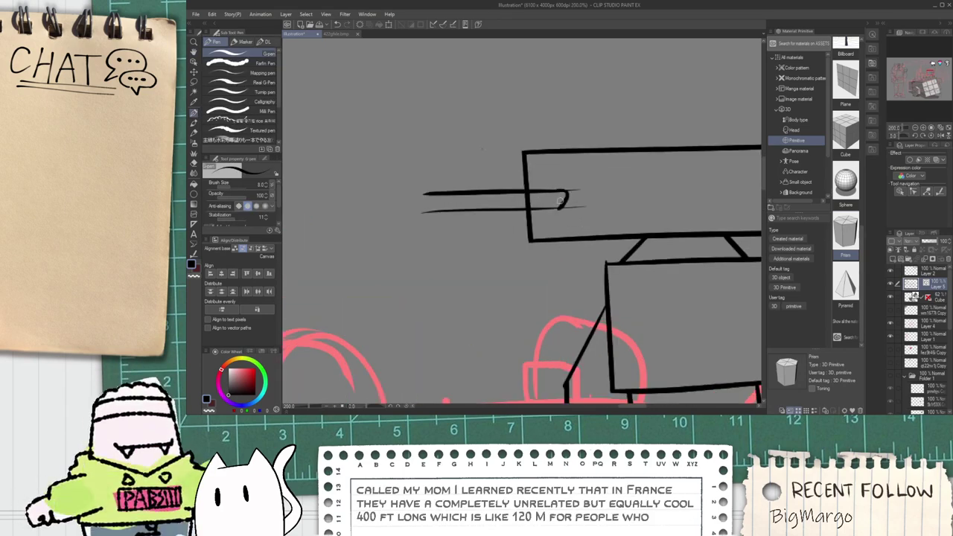
Step: Trim the left arm's overshooting lines around its rounded end inside the box
key(e)
scroll(570, 196, up, 2)
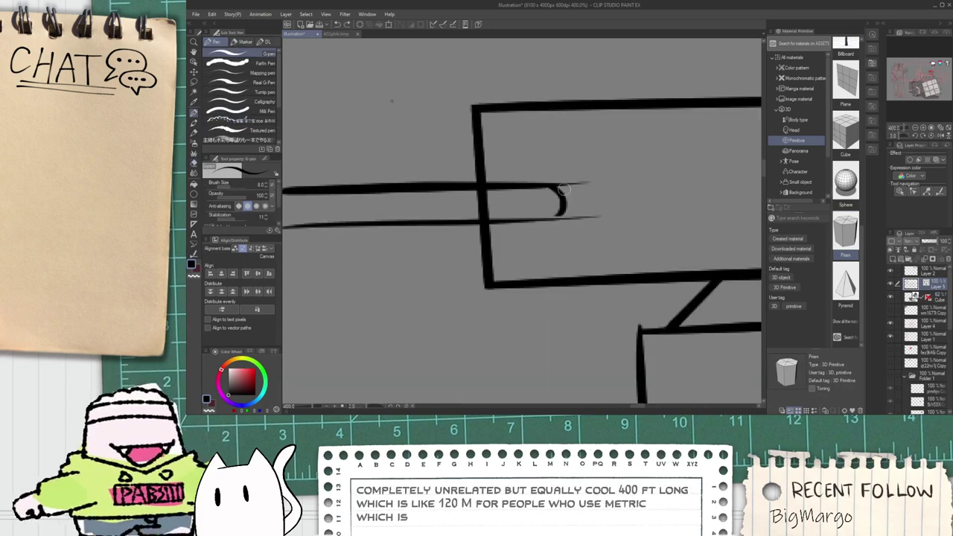
mouse_move(469, 209)
mouse_down()
mouse_move(570, 204)
mouse_move(578, 225)
mouse_up()
scroll(559, 211, up, 1)
key(p)
key(e)
scroll(578, 226, down, 1)
scroll(547, 222, down, 4)
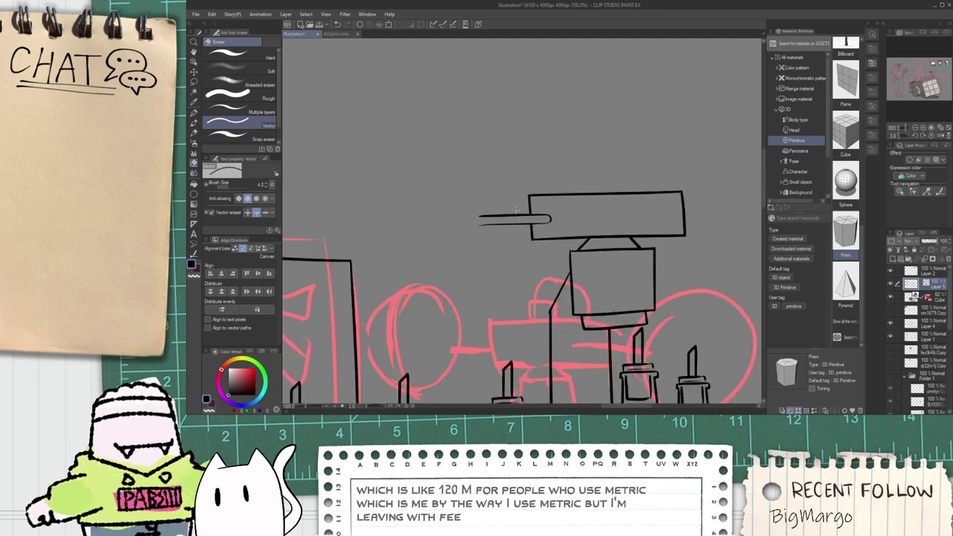
scroll(517, 233, down, 1)
key(space)
drag(502, 246, 502, 253)
scroll(499, 246, up, 1)
key(p)
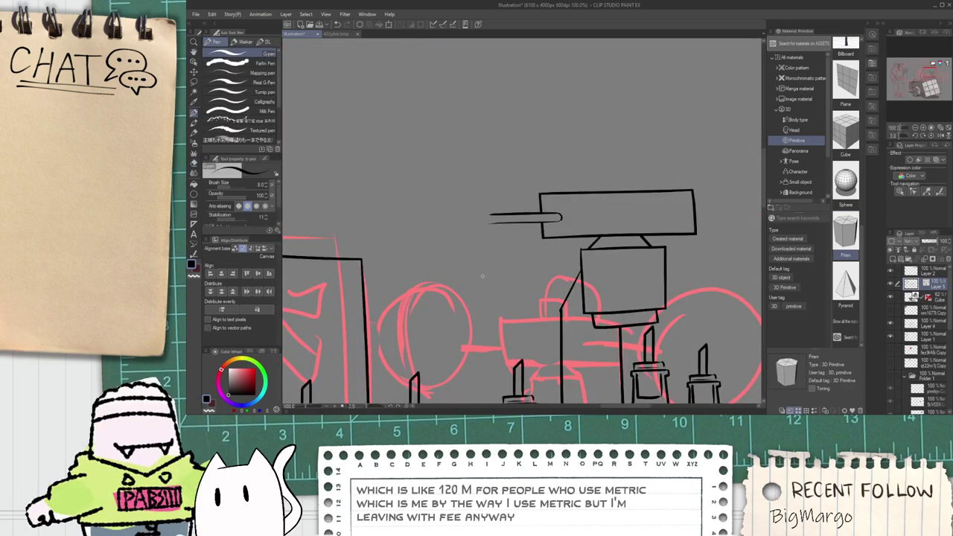
drag(488, 189, 391, 253)
key(ctrl+z)
mouse_move(477, 187)
mouse_down()
mouse_move(470, 295)
mouse_move(461, 187)
mouse_move(477, 304)
mouse_move(456, 181)
mouse_up()
key(ctrl+z)
key(ctrl+z)
key(ctrl+z)
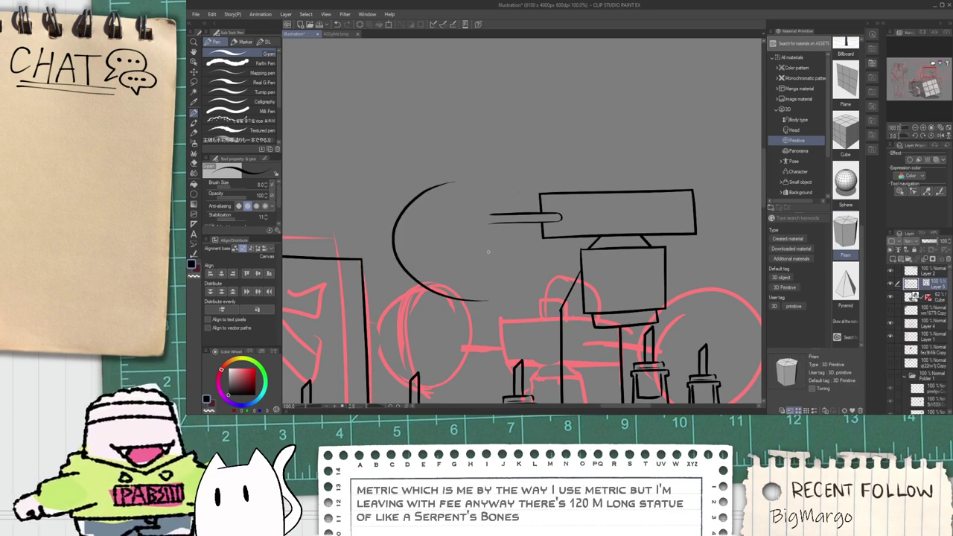
scroll(460, 205, up, 1)
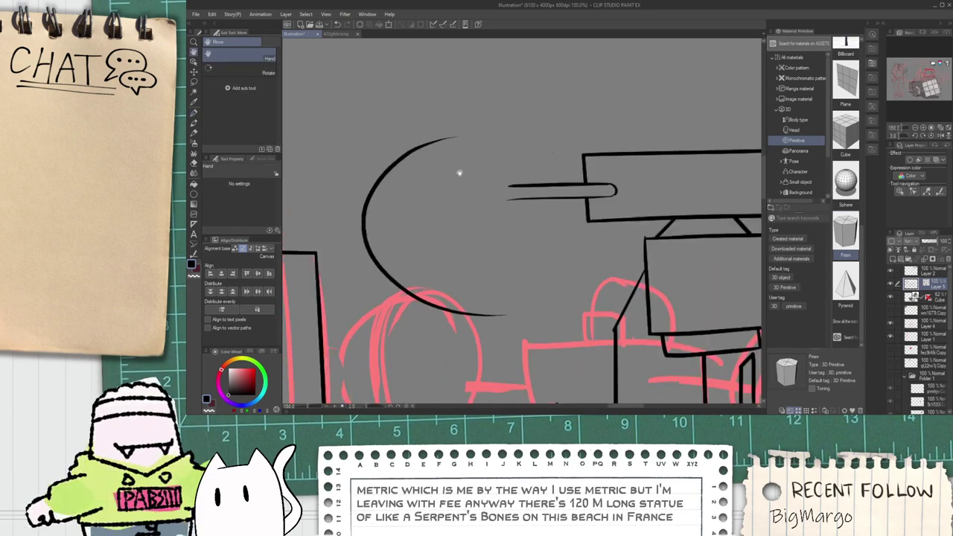
scroll(446, 164, up, 1)
drag(462, 128, 521, 343)
key(ctrl+z)
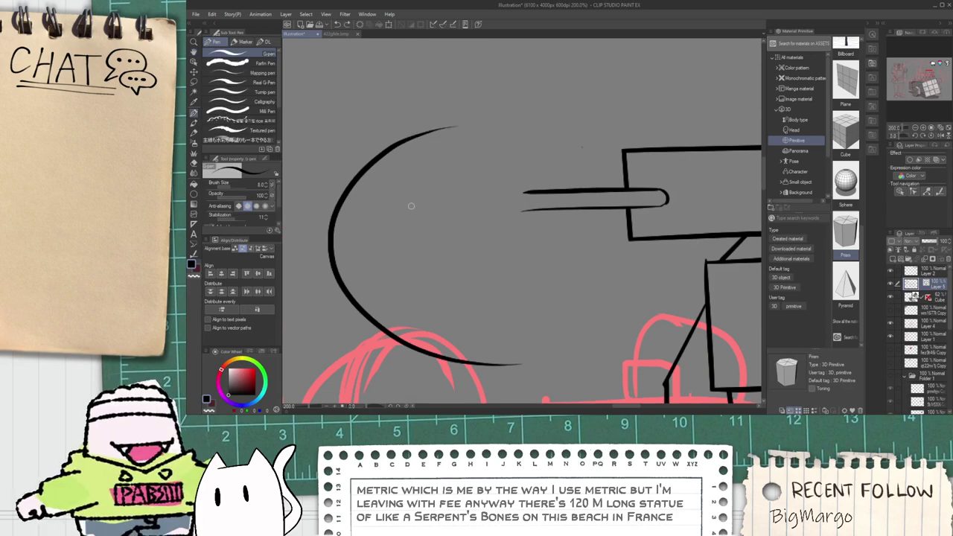
scroll(411, 202, down, 1)
key(ctrl+z)
Step: Add a large ellipse outline at the left arm's outer end and erase the arm lines inside it
key(u)
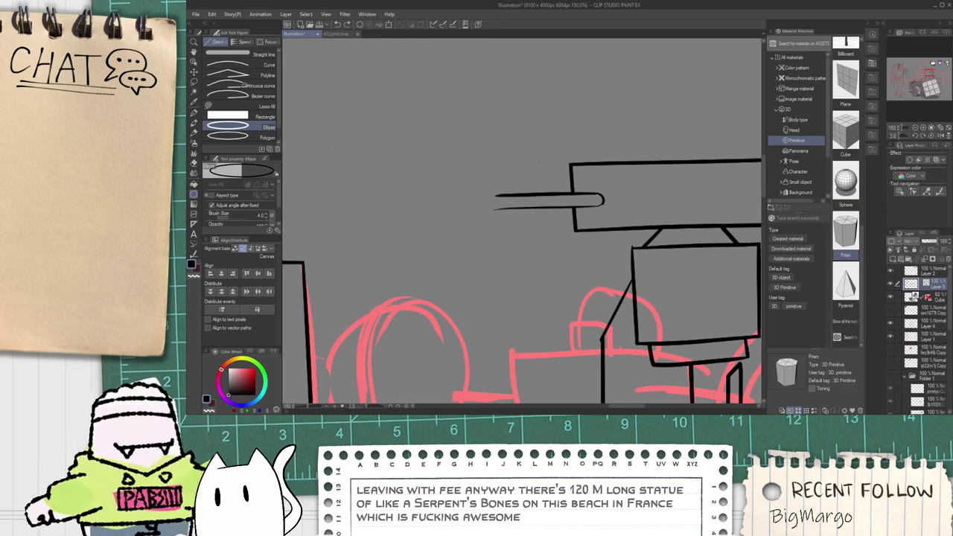
drag(323, 131, 498, 287)
key(space)
key(o)
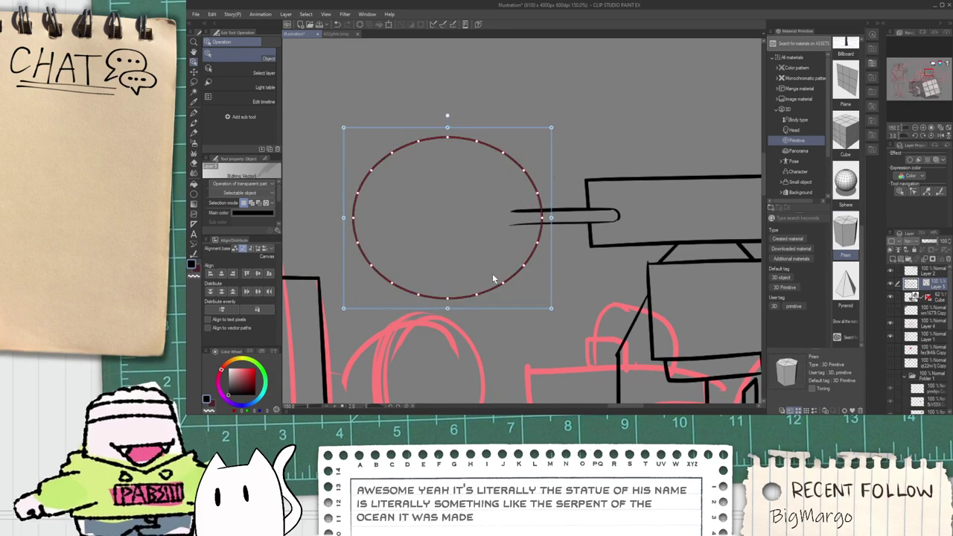
key(e)
click(526, 212)
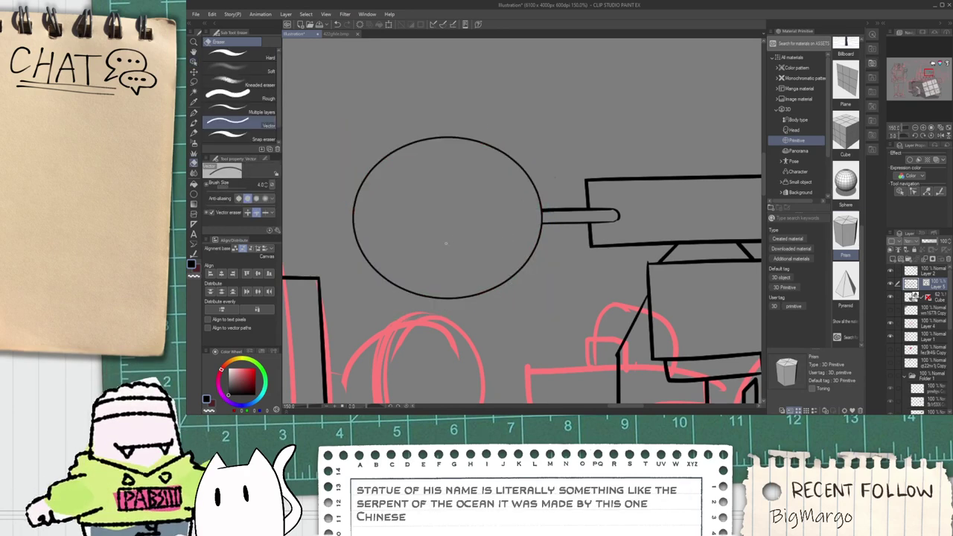
Step: Thicken the large ellipse's outline to a brush size of 7.0
key(o)
click(357, 246)
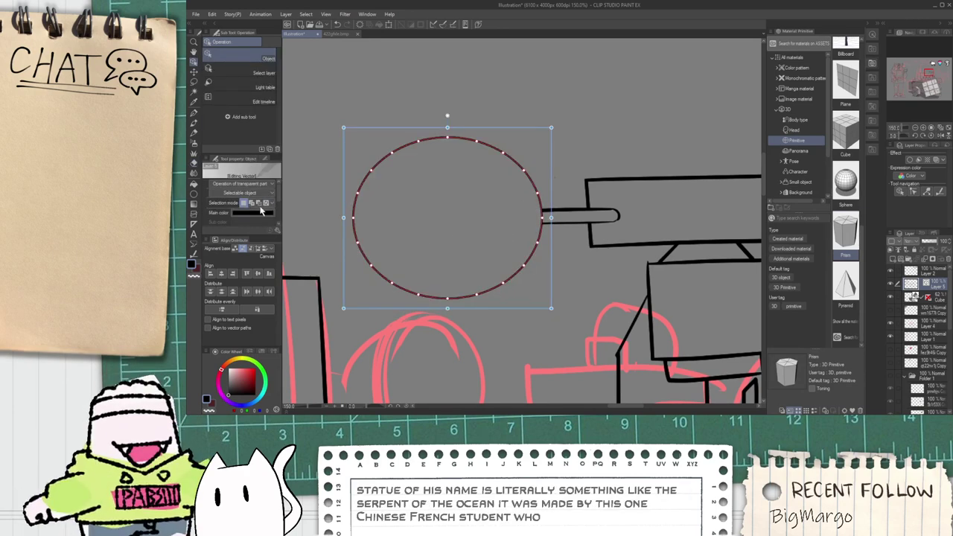
scroll(282, 201, down, 2)
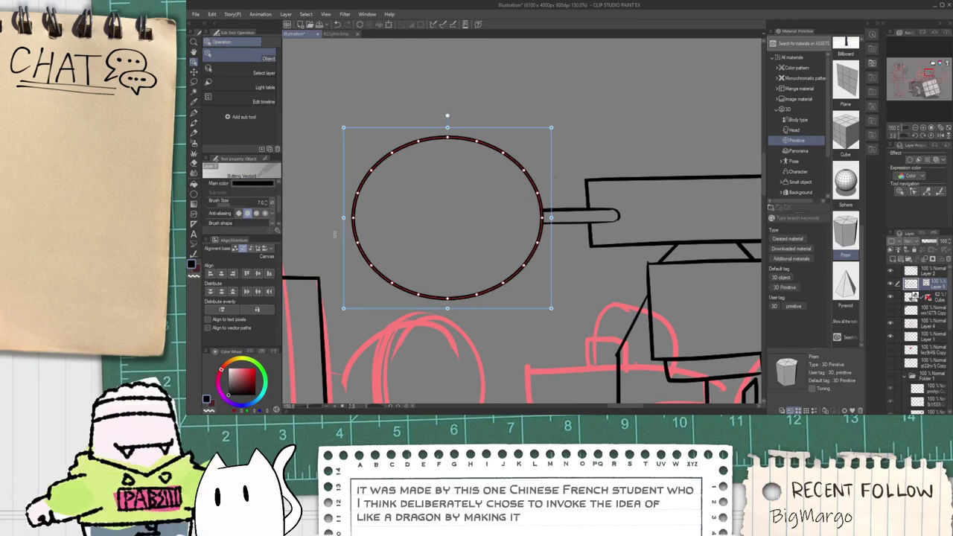
Step: Make a narrower, slightly shorter copy of the ellipse nested against the right side of the original
drag(344, 217, 401, 218)
drag(551, 218, 547, 218)
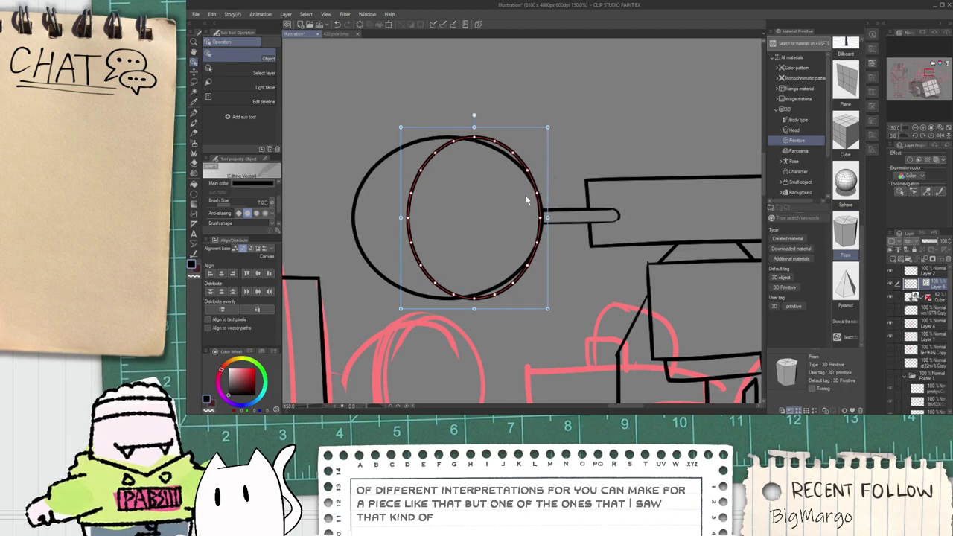
drag(547, 126, 543, 185)
drag(543, 136, 545, 136)
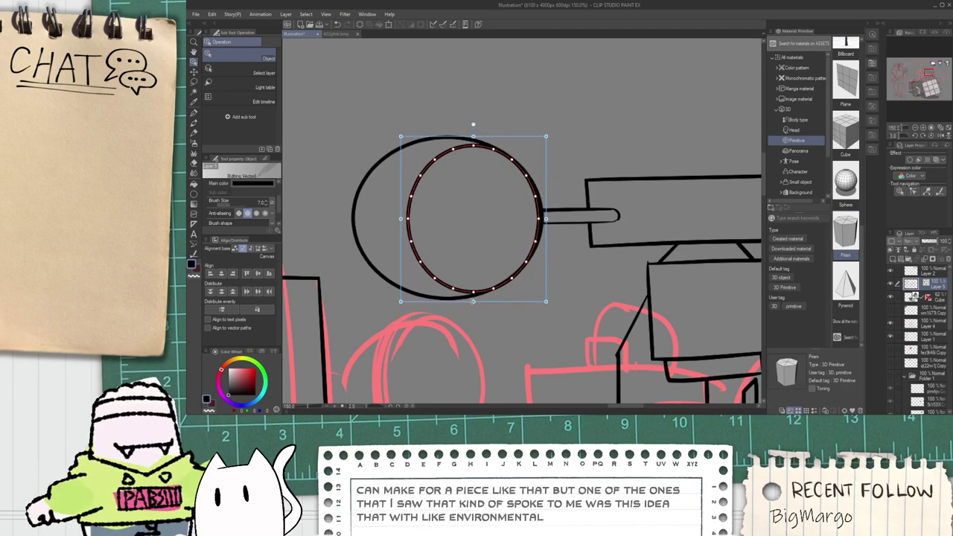
click(502, 326)
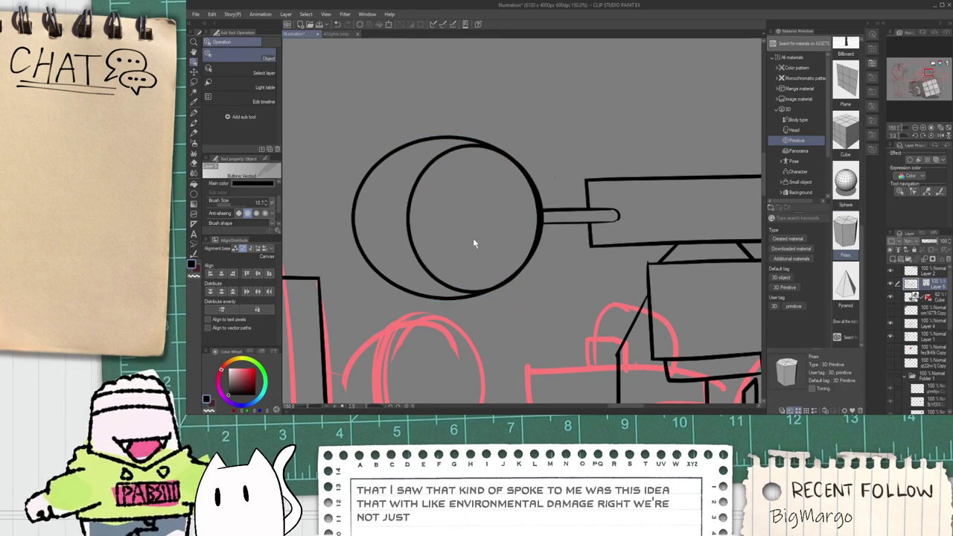
scroll(531, 225, up, 1)
key(e)
click(542, 218)
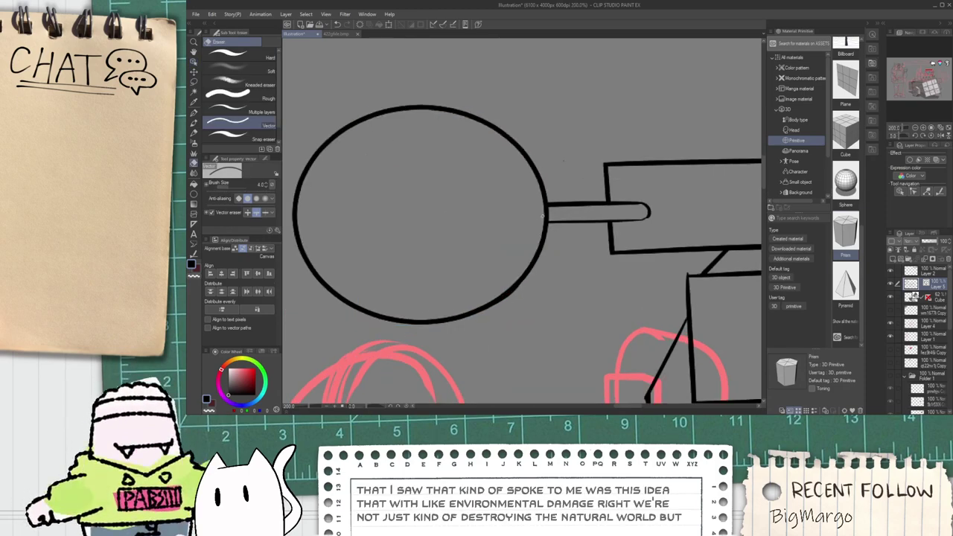
key(ctrl+z)
Step: Stretch the inner ellipse rightward so it slightly crosses the outer ellipse's right edge
key(o)
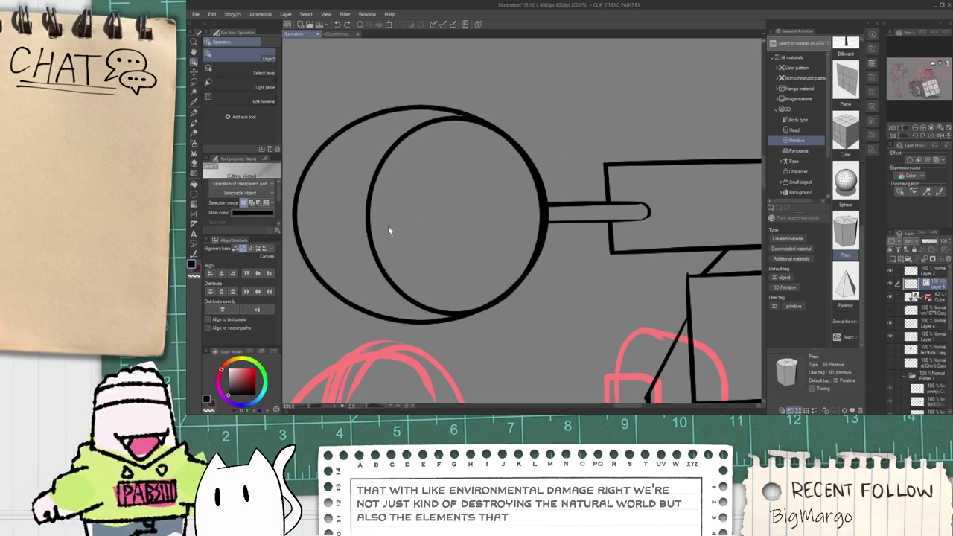
click(375, 230)
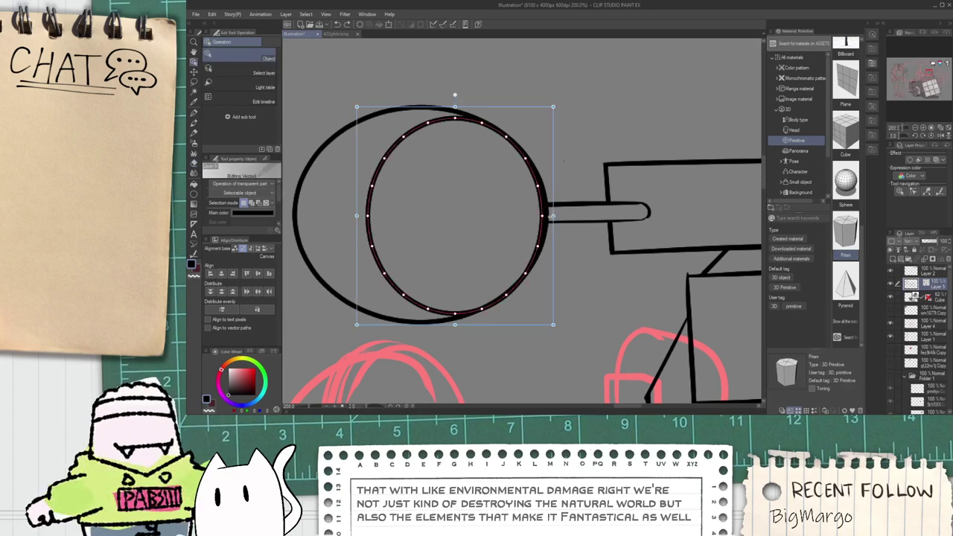
drag(552, 215, 566, 232)
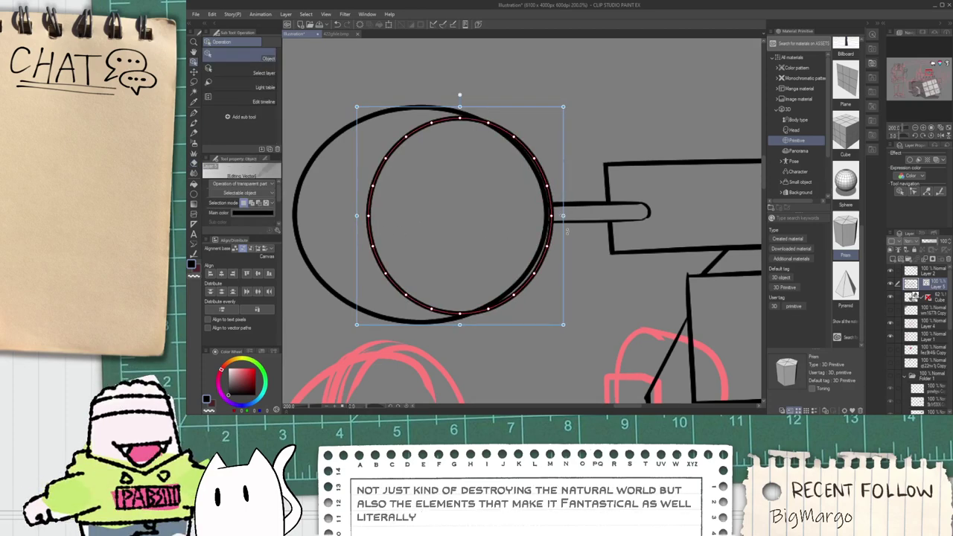
click(566, 232)
Step: Trim the inner ellipse's parts outside the outer outline and delete the leftover fragment at the arm
key(e)
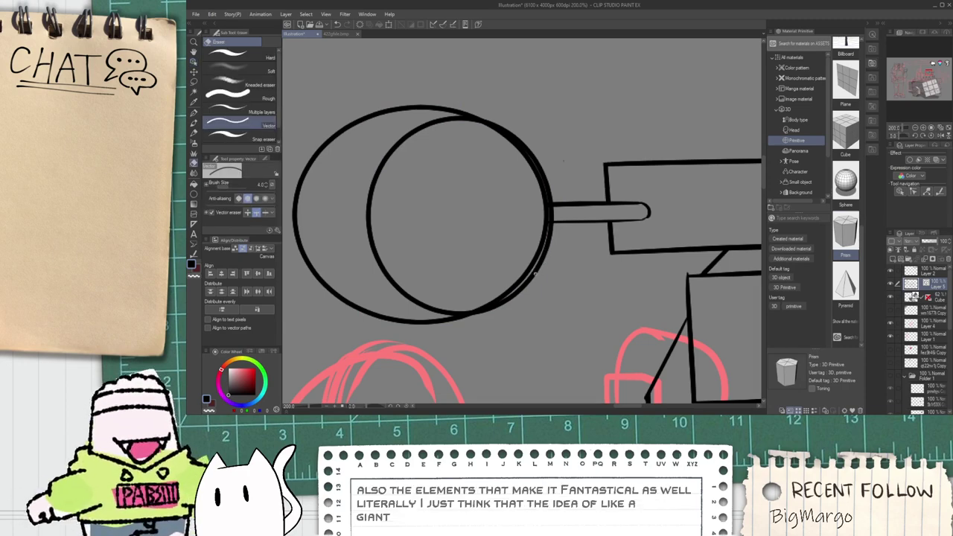
click(534, 275)
click(542, 179)
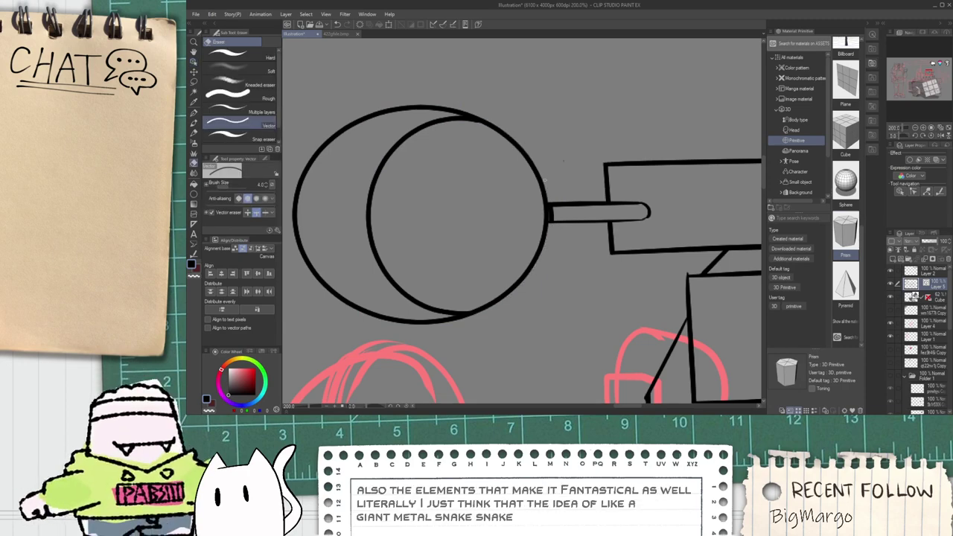
key(o)
click(551, 216)
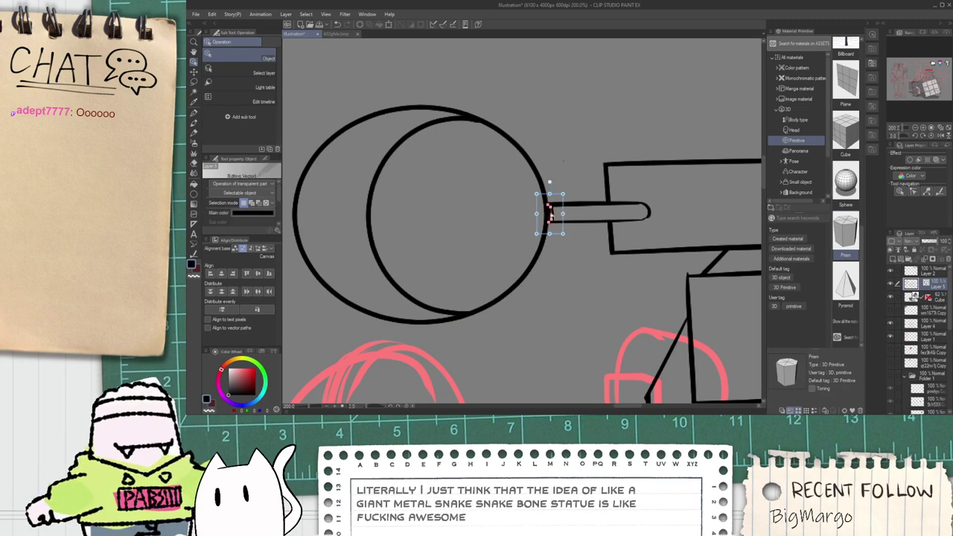
key(Delete)
Step: Reduce the line thickness of the remaining inner arc in the ellipse
click(367, 222)
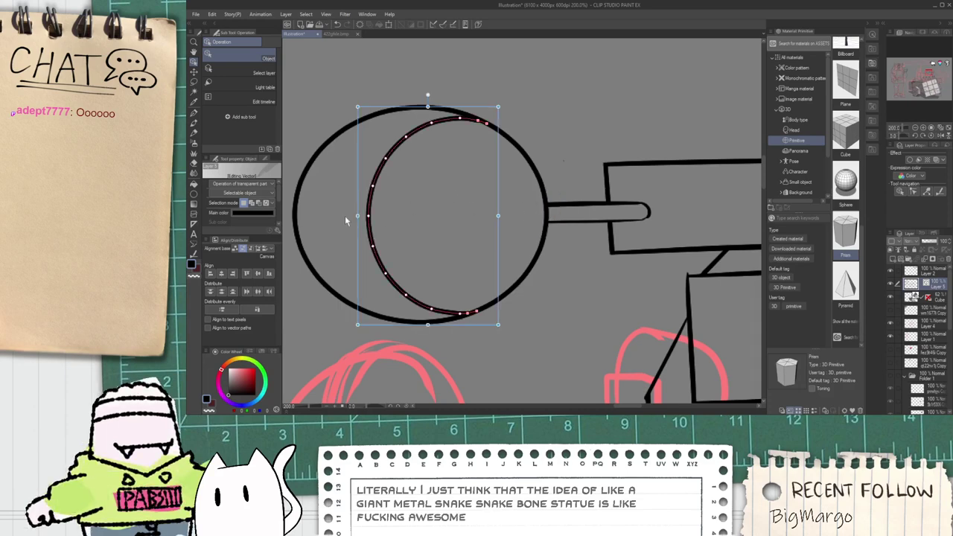
key(ctrl+minus)
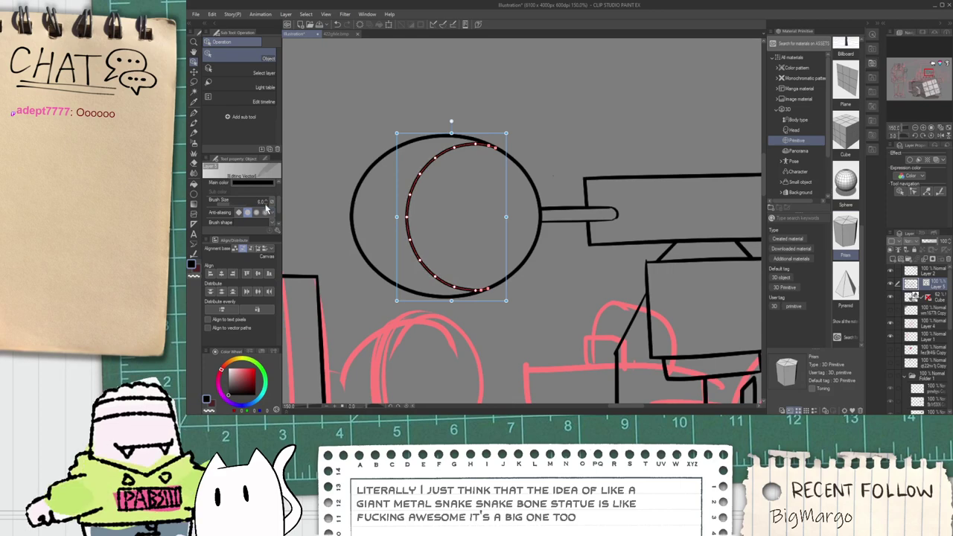
click(337, 169)
Step: Ink the weathervane's right arm as two thin horizontal lines extending out from a rounded end inside the box
scroll(352, 132, down, 3)
scroll(352, 131, down, 1)
key(space)
mouse_move(516, 177)
mouse_down()
mouse_move(507, 206)
mouse_move(489, 215)
mouse_move(591, 196)
mouse_up()
scroll(480, 213, up, 2)
scroll(460, 204, down, 1)
scroll(460, 193, up, 2)
drag(462, 192, 599, 182)
scroll(505, 177, down, 3)
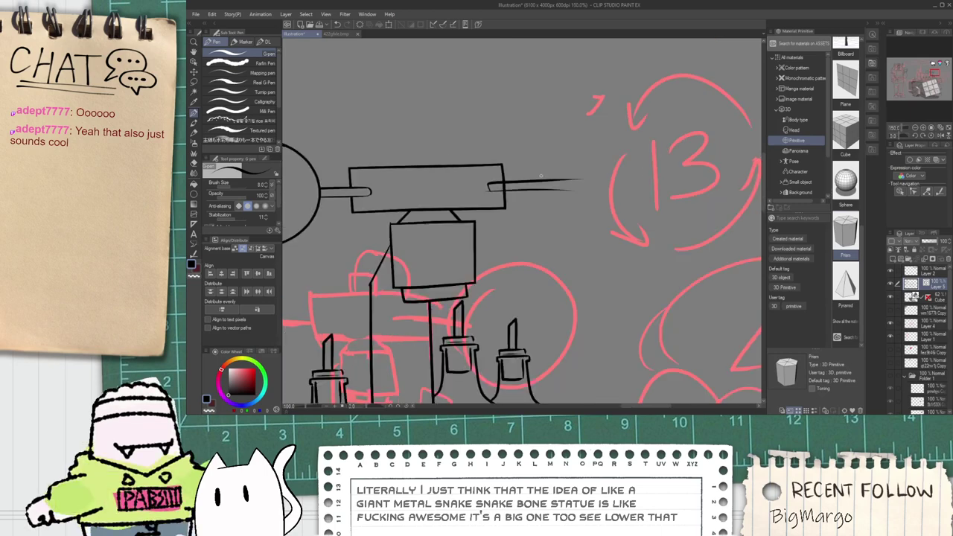
Step: Ink a round cup outline at the outer end of the weathervane's right arm
scroll(532, 170, up, 2)
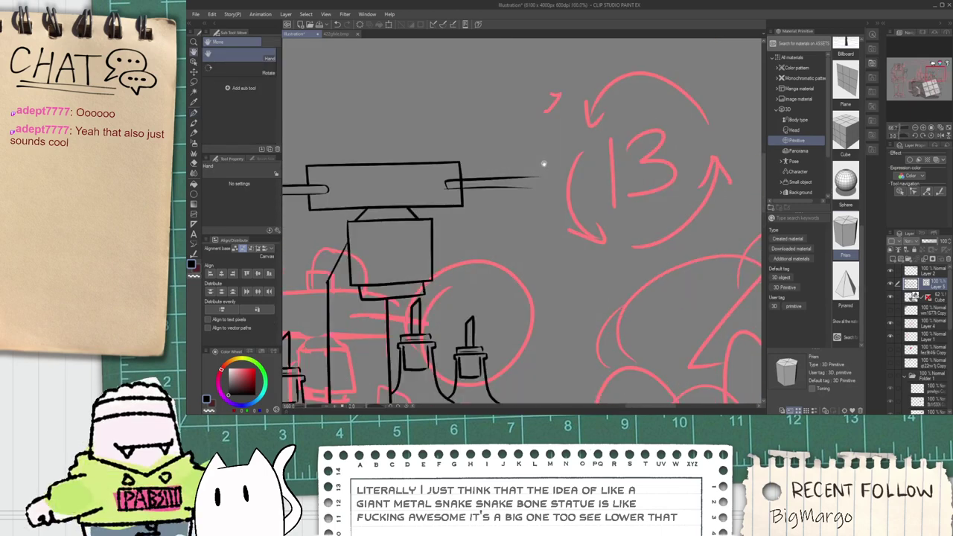
drag(504, 209, 514, 149)
key(ctrl+z)
mouse_move(542, 117)
mouse_down()
mouse_move(612, 149)
mouse_move(523, 127)
mouse_move(497, 154)
mouse_up()
key(ctrl+z)
Step: Erase the overshooting line ends where the right arm meets the cup and the box
key(e)
scroll(514, 175, up, 2)
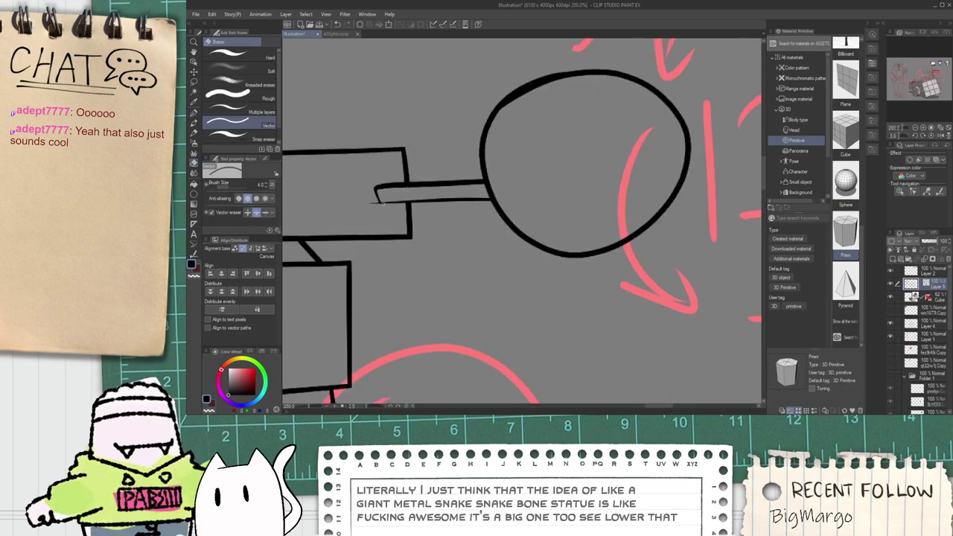
scroll(374, 198, down, 3)
mouse_move(383, 203)
mouse_down()
mouse_move(375, 201)
mouse_move(395, 181)
mouse_up()
key(space)
scroll(395, 181, up, 1)
key(p)
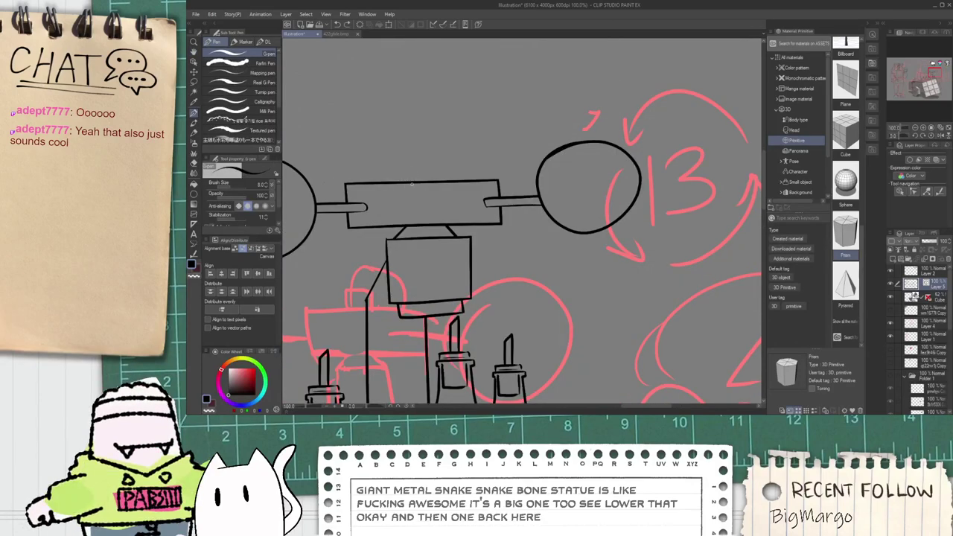
Step: Ink the back cup as a dome rising behind the weathervane's box, with a small rounded arm end at its left
key(e)
key(p)
drag(417, 165, 460, 200)
key(ctrl+z)
drag(423, 158, 463, 212)
key(ctrl+z)
drag(427, 141, 491, 183)
key(e)
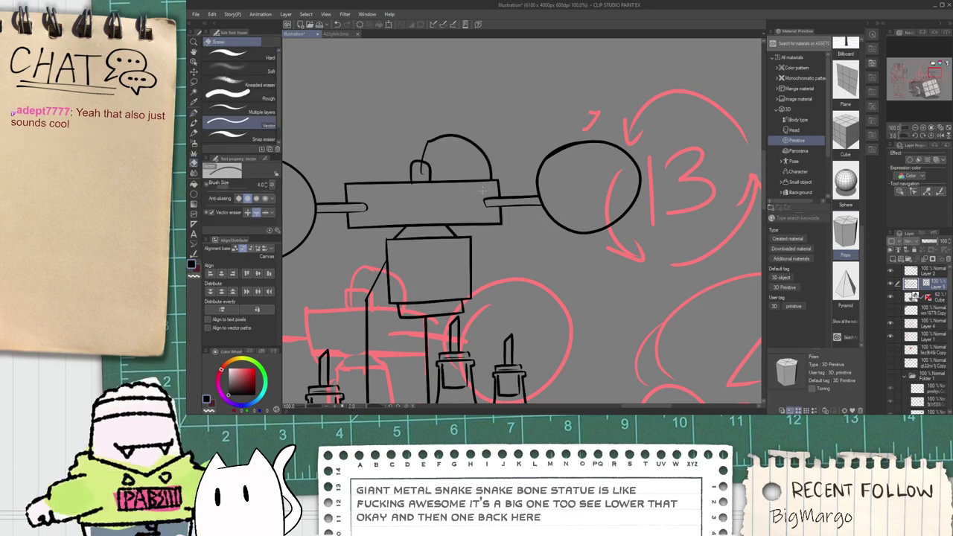
Step: Smooth the angular bump at the upper left of the back cup's dome with a fresh connecting stroke and trimming
scroll(482, 190, up, 10)
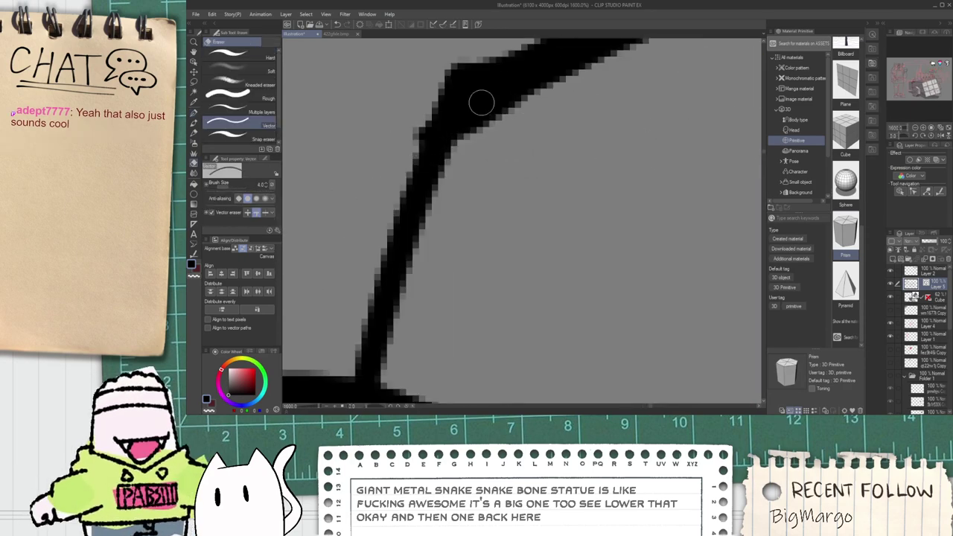
drag(482, 103, 456, 87)
key(ctrl+z)
drag(474, 124, 447, 121)
key(p)
drag(408, 150, 558, 57)
key(e)
drag(448, 68, 469, 78)
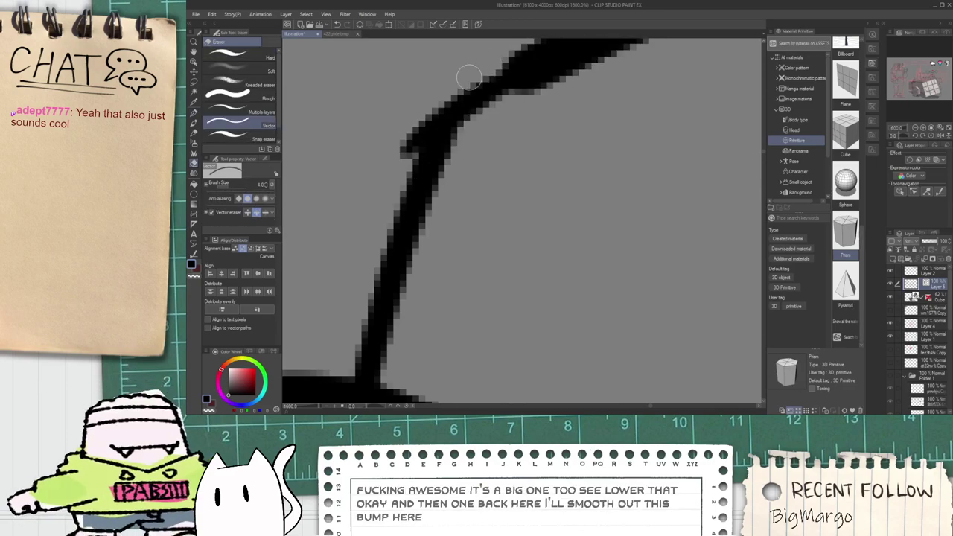
scroll(470, 77, down, 12)
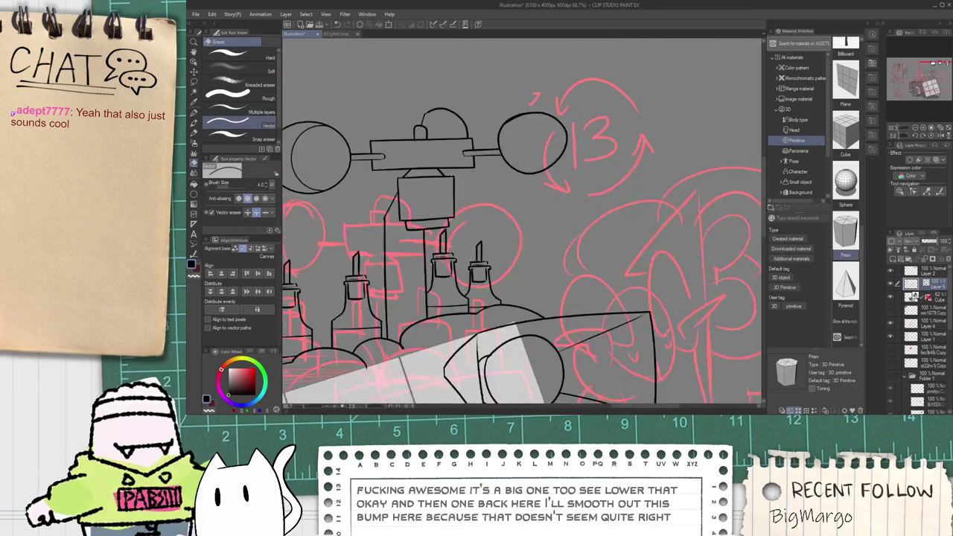
Step: Add the back cup's short lower curve beneath the weathervane's box, beside the neck
scroll(470, 149, up, 4)
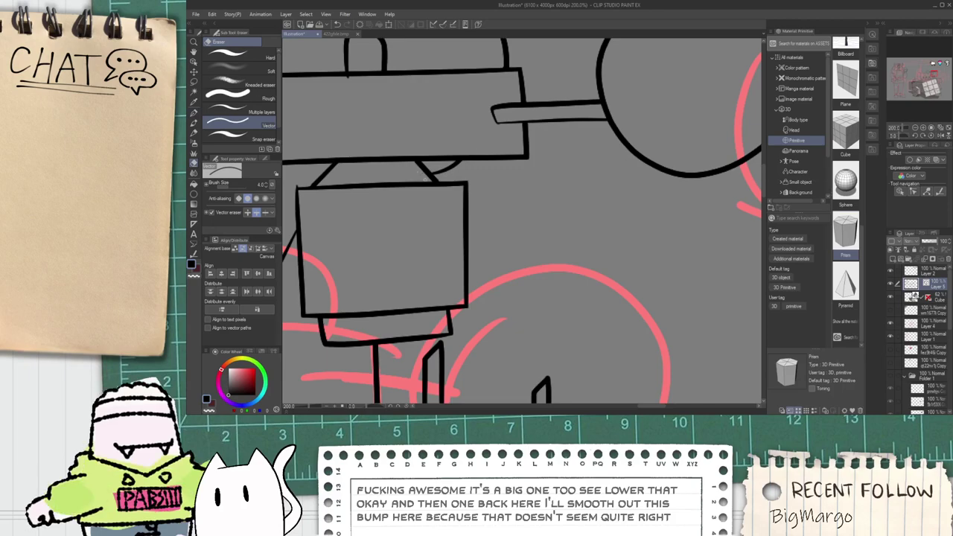
scroll(427, 179, down, 8)
key(space)
drag(432, 186, 453, 177)
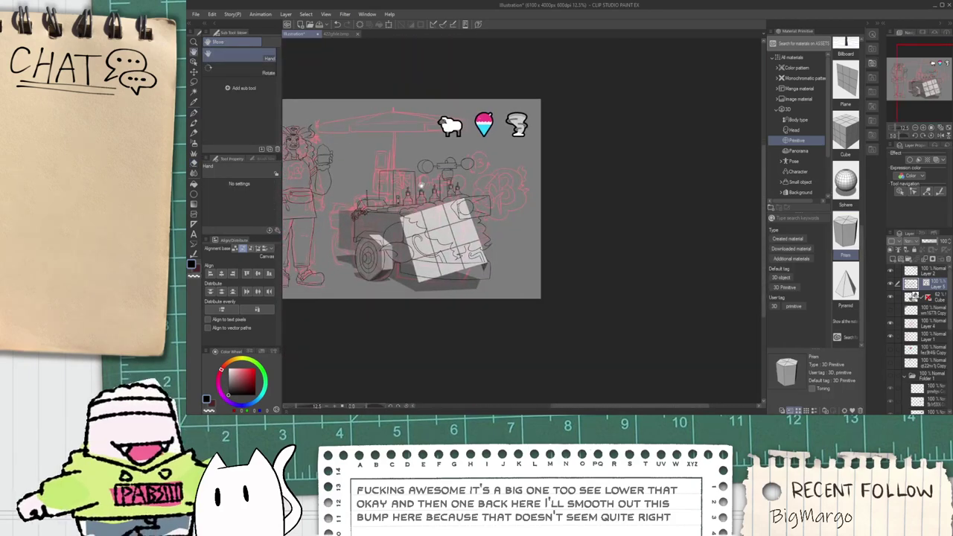
scroll(421, 184, up, 4)
scroll(410, 233, up, 2)
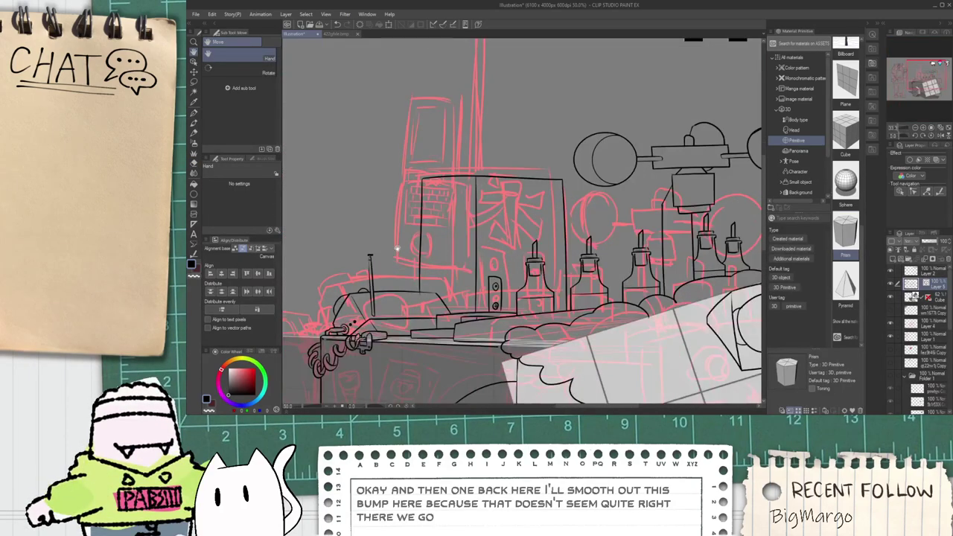
scroll(397, 249, up, 1)
key(ctrl+z)
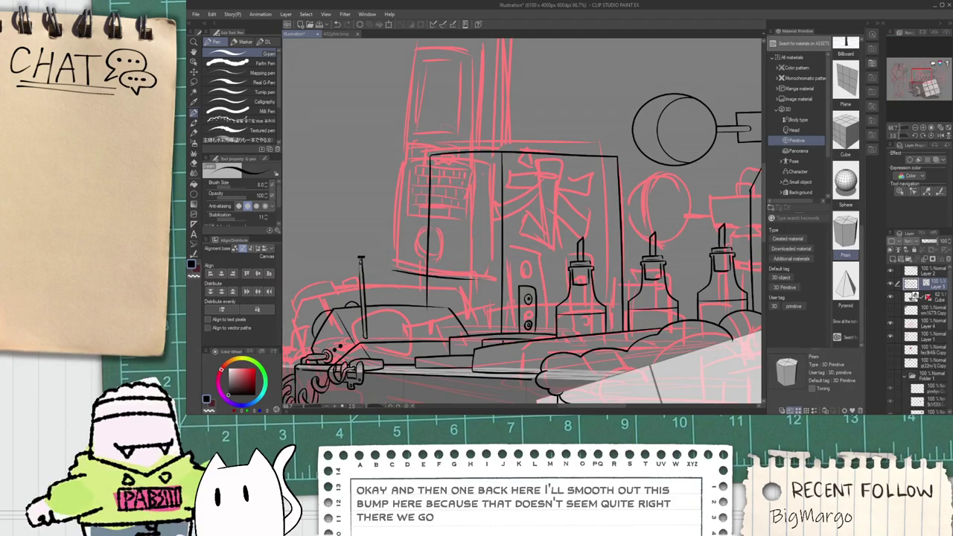
scroll(406, 251, down, 1)
key(e)
scroll(421, 289, up, 2)
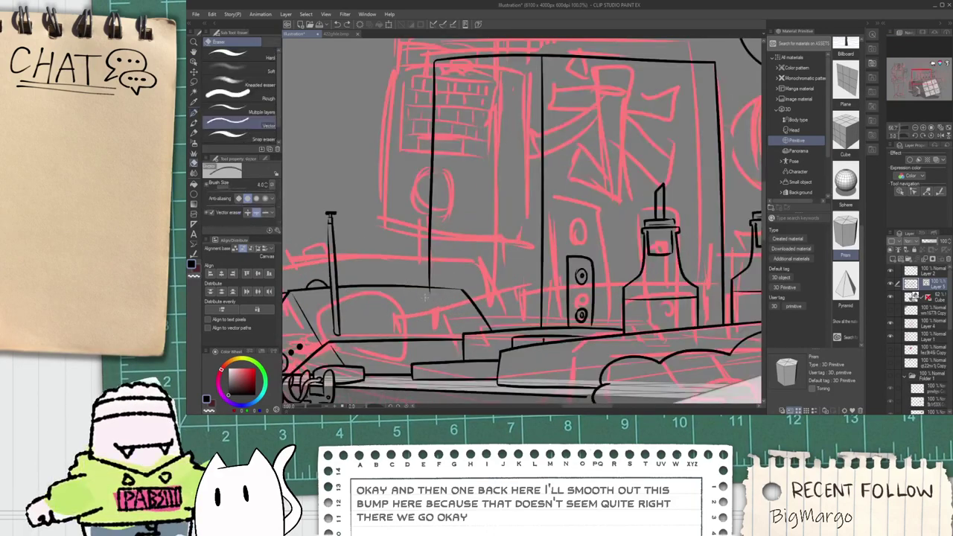
drag(449, 180, 455, 283)
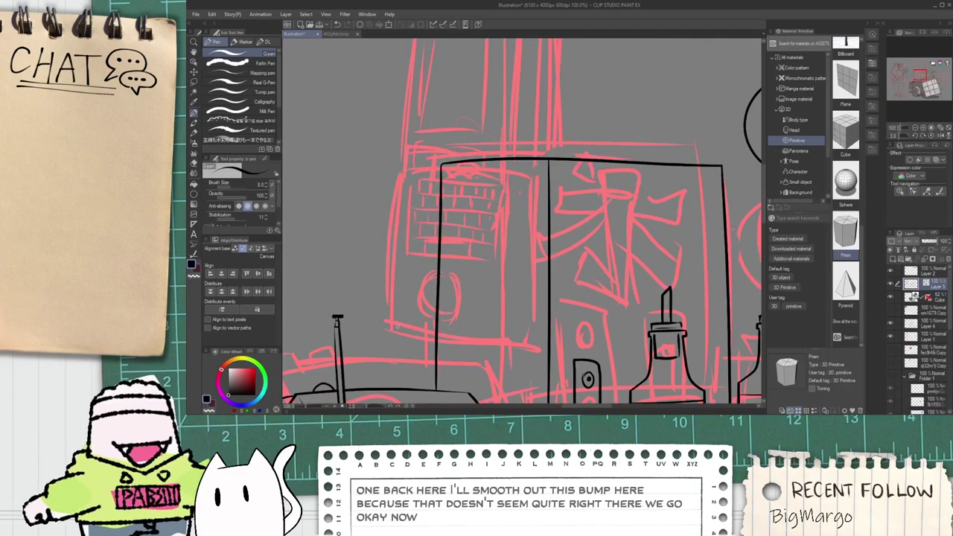
scroll(411, 321, down, 3)
drag(507, 320, 495, 272)
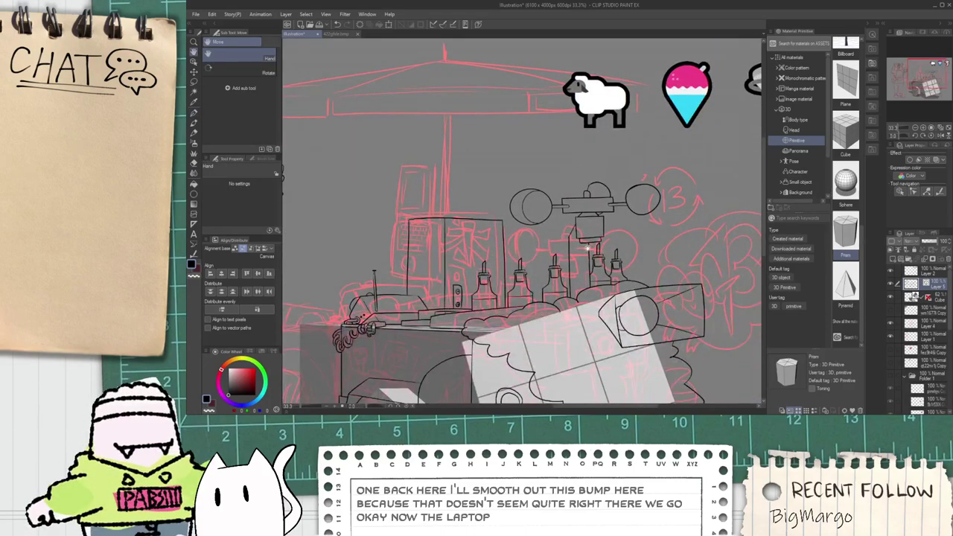
Step: Ink a thin slanted line running down from the bend at the top of the weathervane's left support
scroll(587, 248, up, 3)
key(p)
drag(558, 343, 559, 375)
key(ctrl+z)
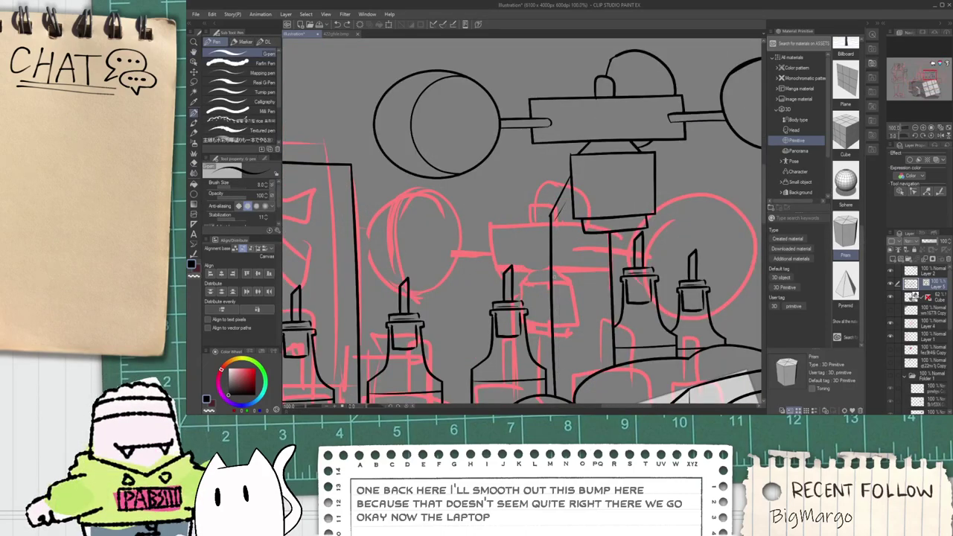
drag(555, 219, 569, 387)
drag(576, 333, 540, 244)
Step: Ink a narrow upright rectangular panel between the weathervane's support lines, standing behind the fluffy mound
drag(537, 183, 553, 316)
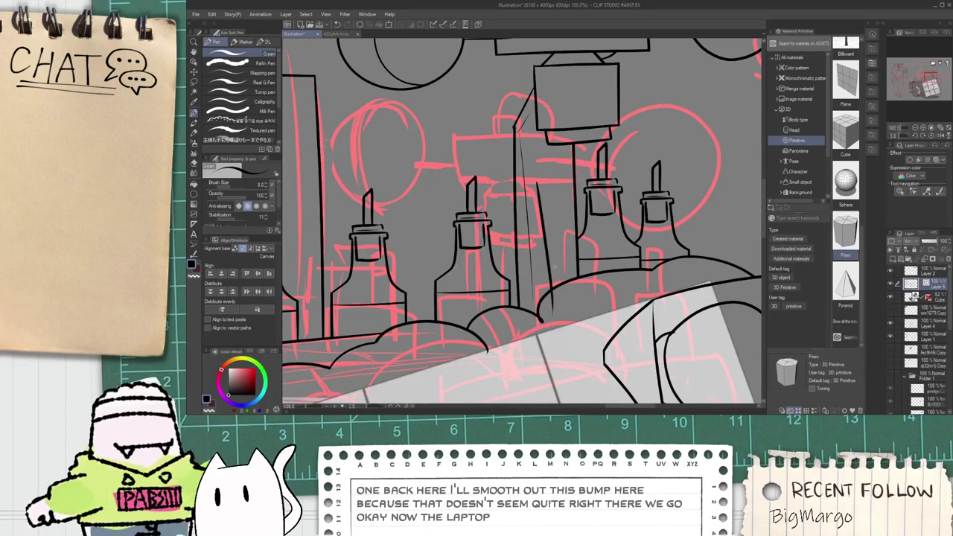
key(ctrl+z)
drag(546, 199, 552, 319)
mouse_move(548, 220)
mouse_down()
mouse_move(568, 303)
mouse_move(551, 307)
mouse_up()
key(e)
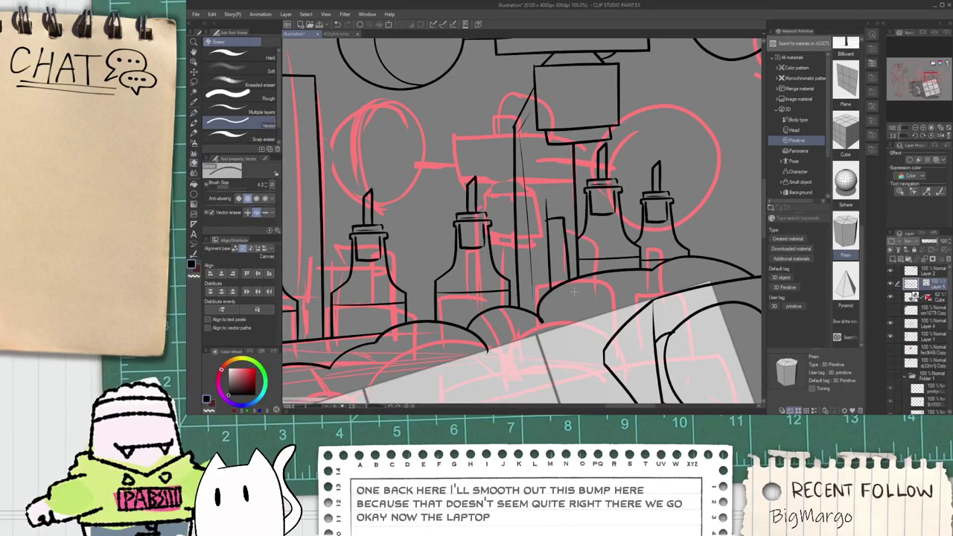
Step: Trim the narrow panel's overshooting top corner and draw two small round knobs on its face
scroll(546, 268, up, 1)
scroll(541, 190, up, 1)
mouse_move(543, 179)
mouse_down()
mouse_move(557, 224)
mouse_move(556, 211)
mouse_up()
key(p)
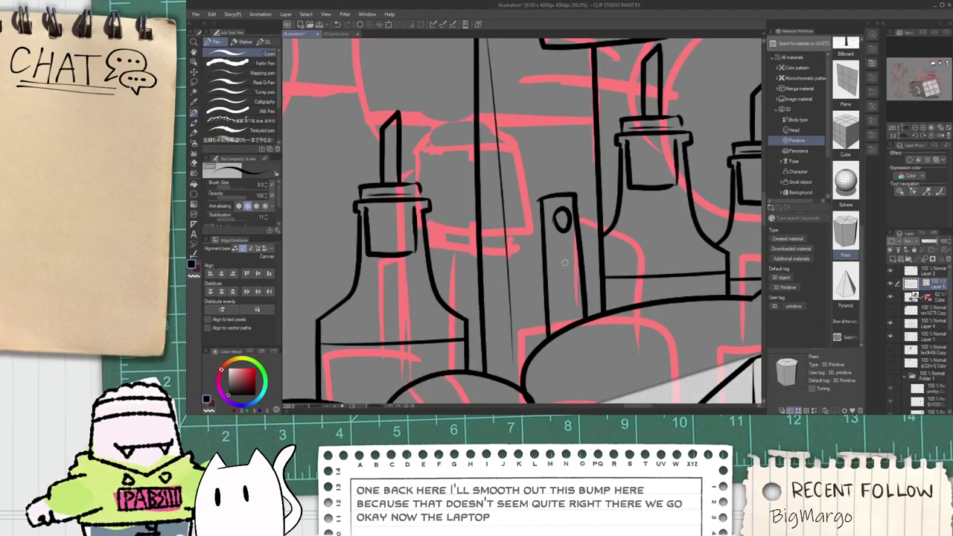
drag(565, 256, 570, 302)
scroll(571, 309, down, 7)
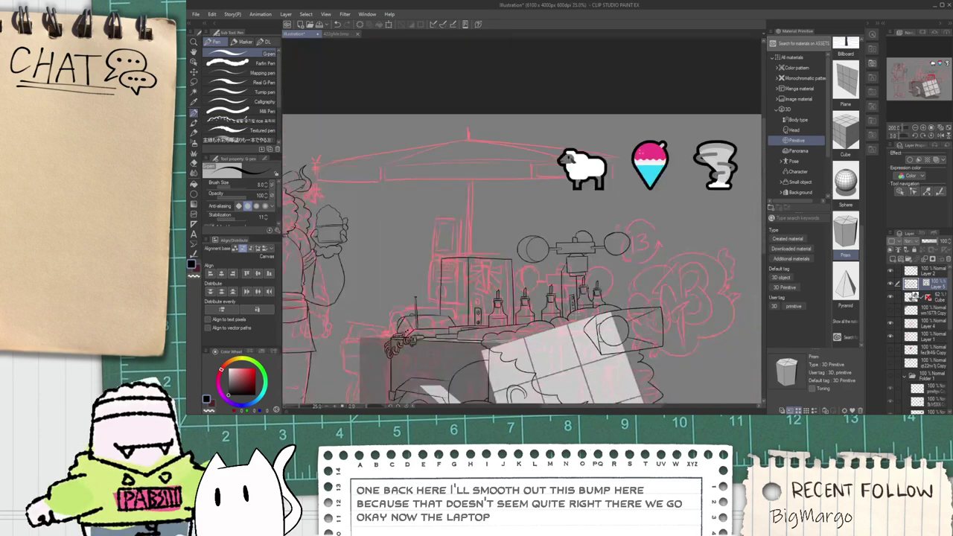
Step: Examine the cart's fluffy front, the bottles and weathervane, and the sketched equipment around the tall box
key(space)
drag(560, 349, 536, 288)
scroll(537, 288, up, 3)
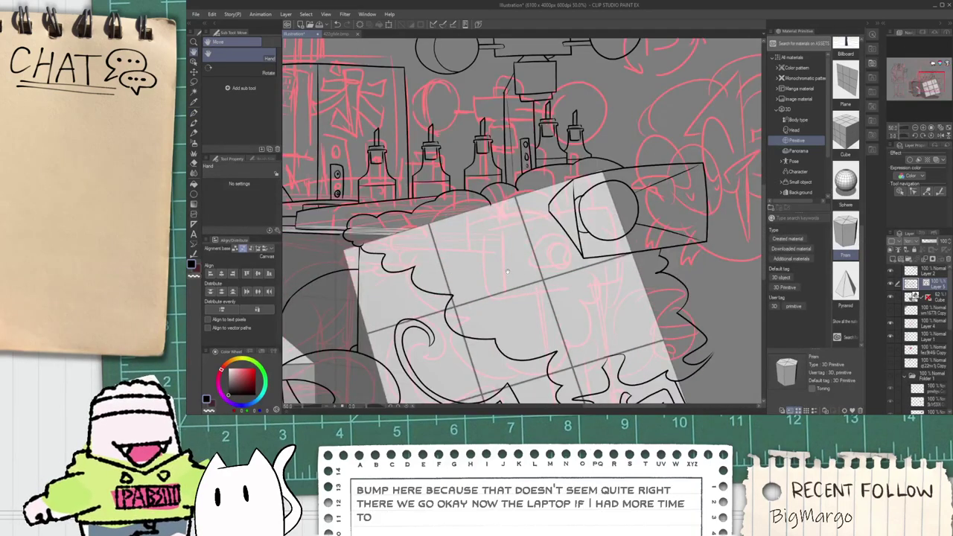
scroll(516, 258, down, 3)
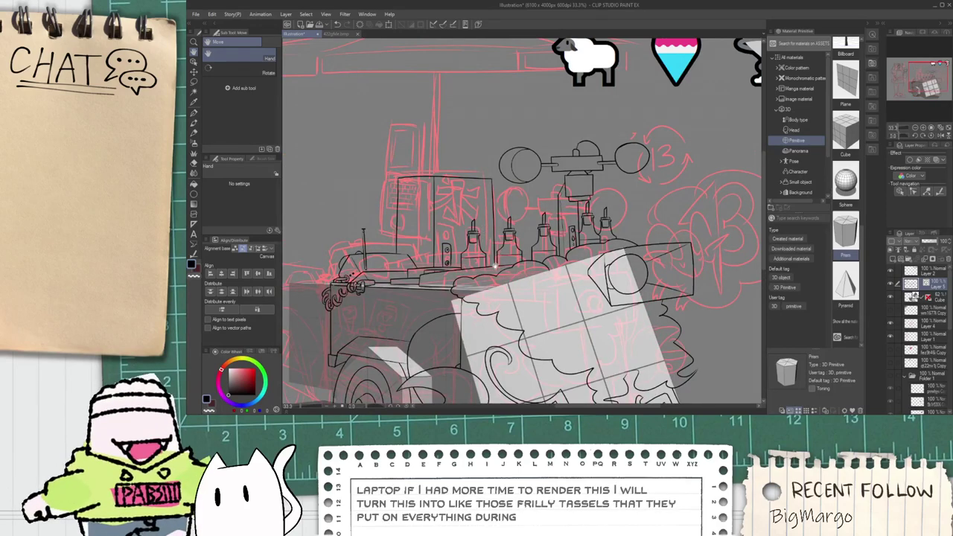
drag(568, 306, 479, 241)
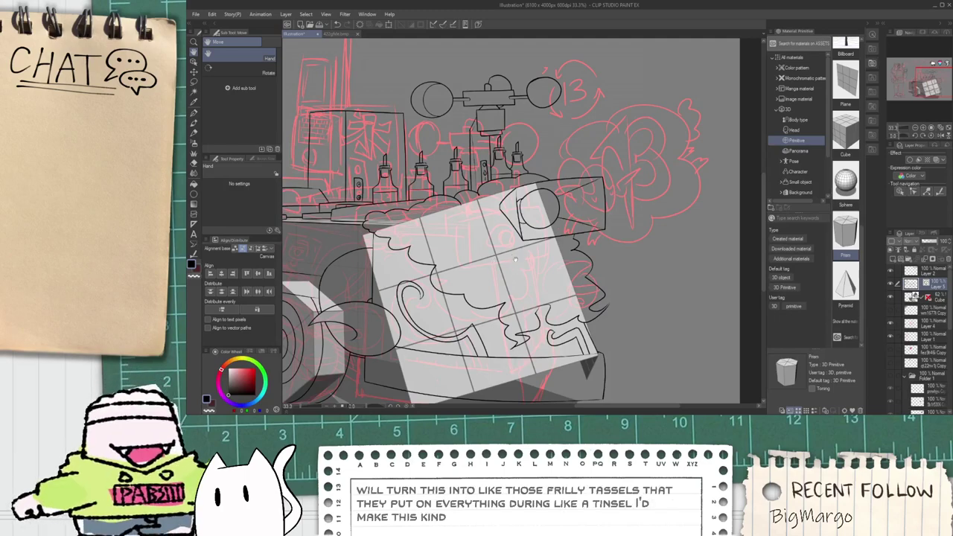
drag(447, 216, 516, 298)
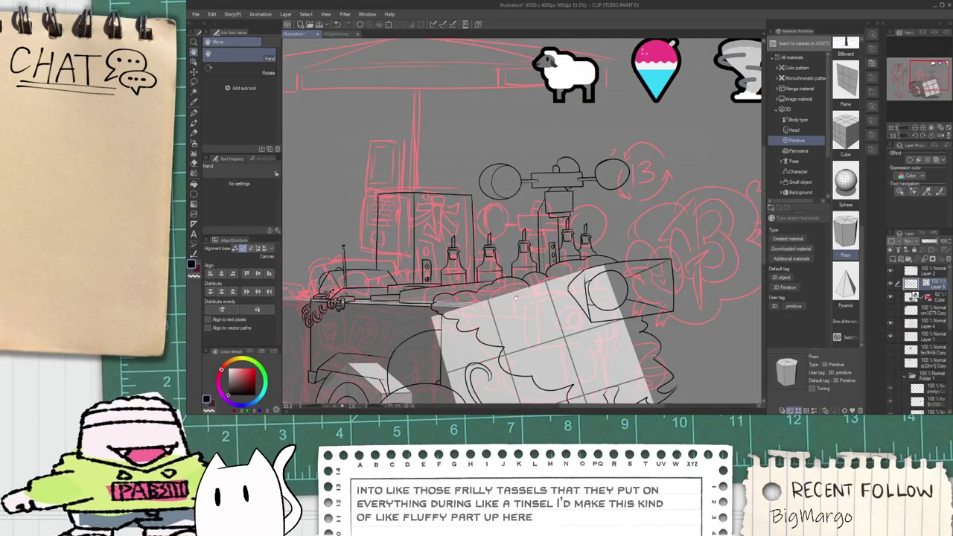
drag(435, 221, 506, 290)
scroll(466, 290, up, 1)
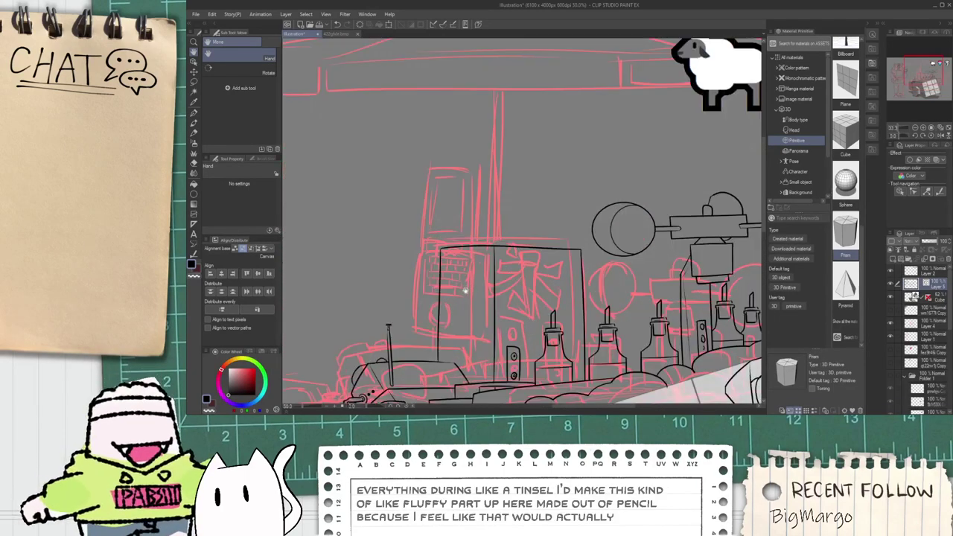
scroll(465, 290, up, 2)
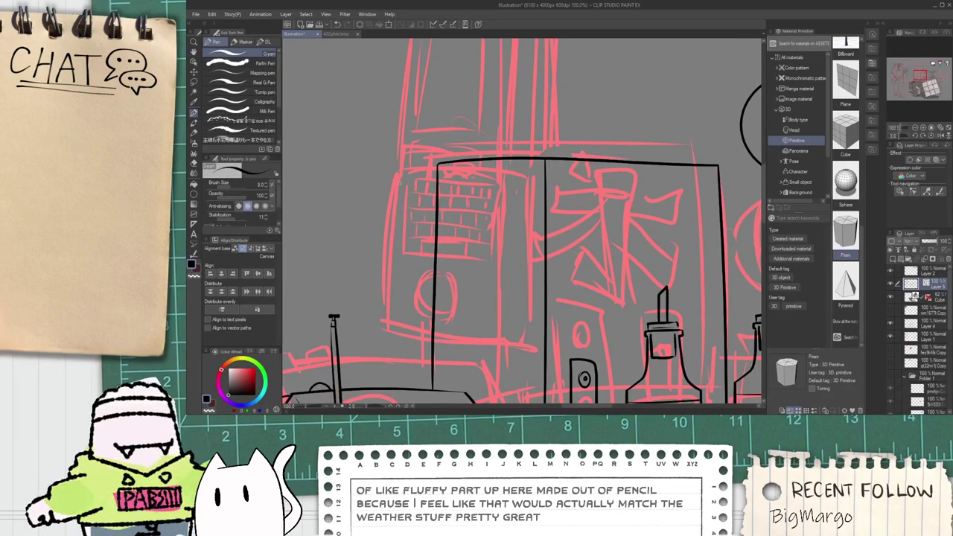
scroll(477, 289, down, 1)
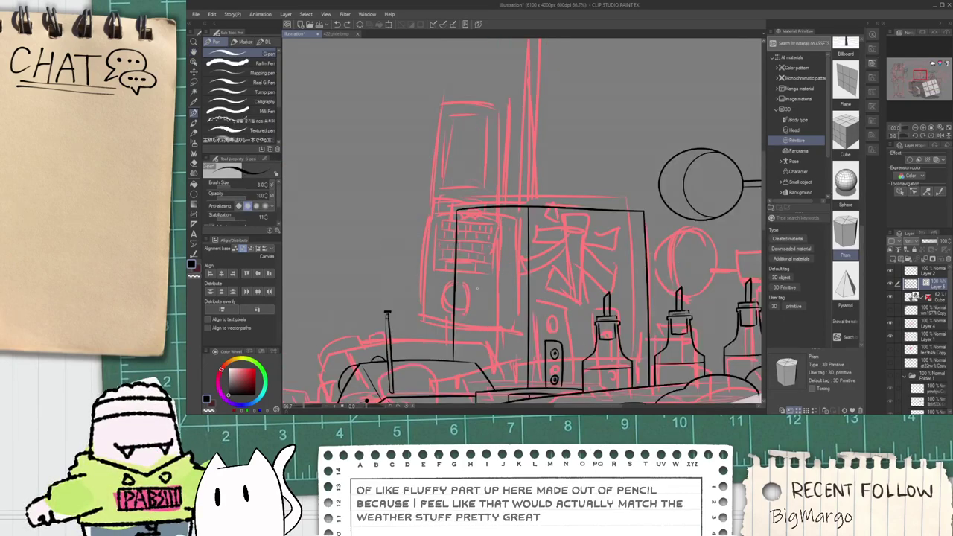
scroll(477, 287, down, 1)
Step: Show the folder of reference images and select the laptop photo's layer inside it
scroll(926, 383, down, 2)
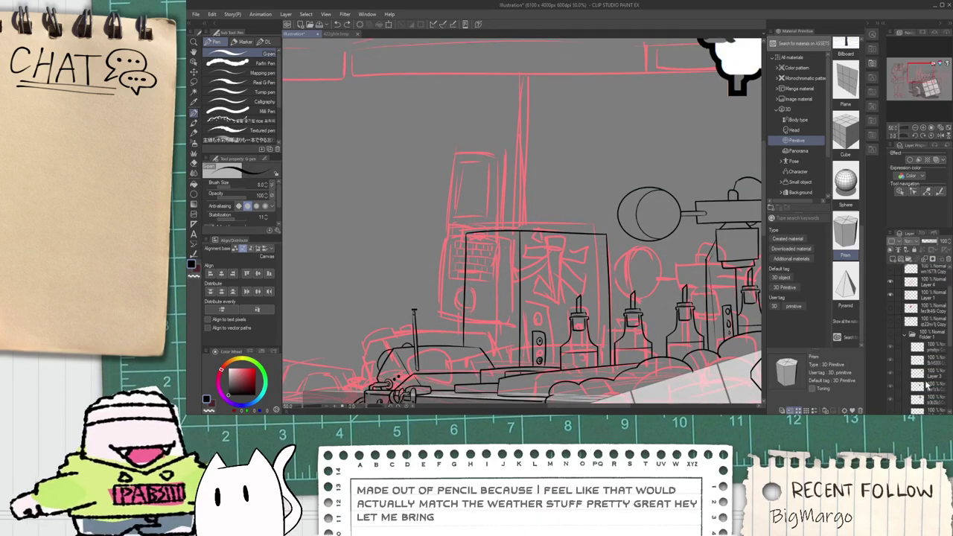
click(890, 336)
key(ctrl+minus)
key(ctrl+minus)
click(891, 360)
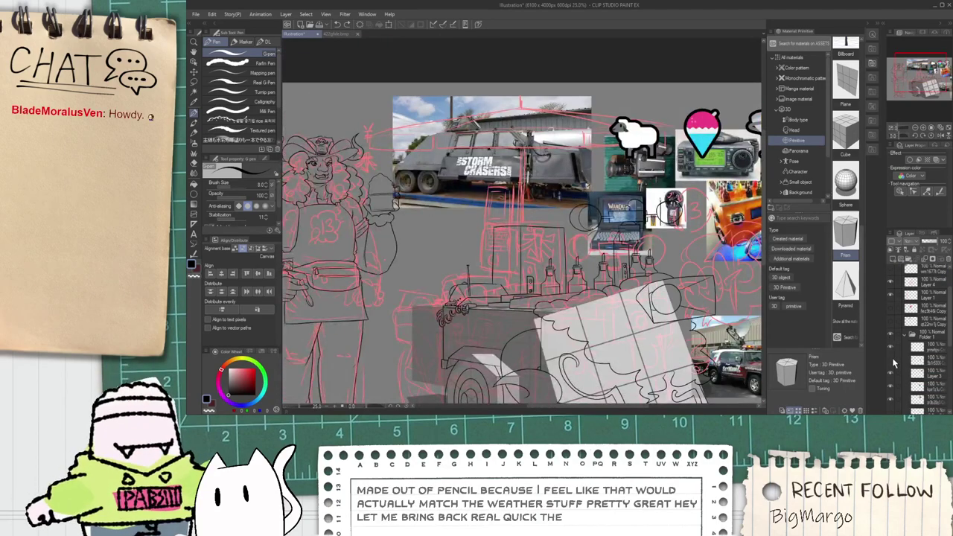
click(891, 360)
scroll(902, 359, down, 2)
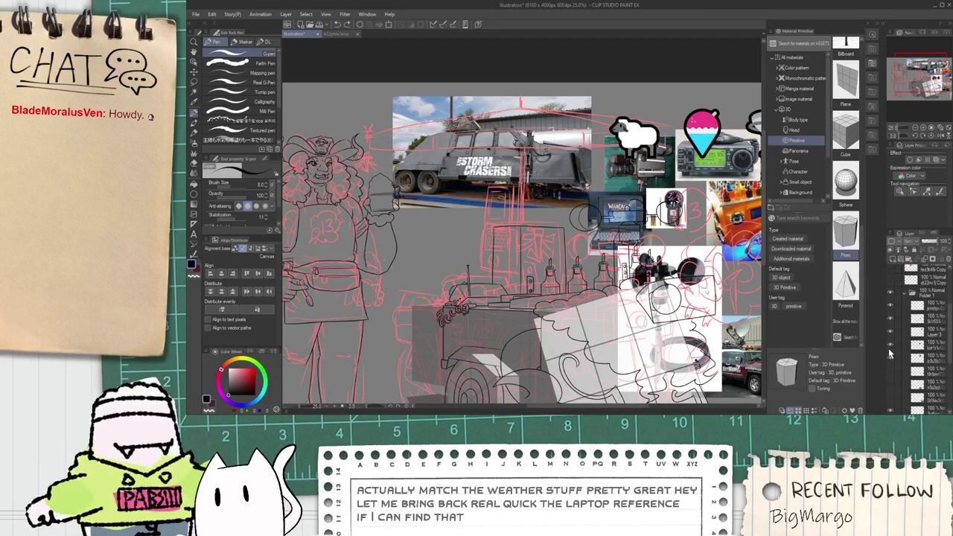
click(918, 345)
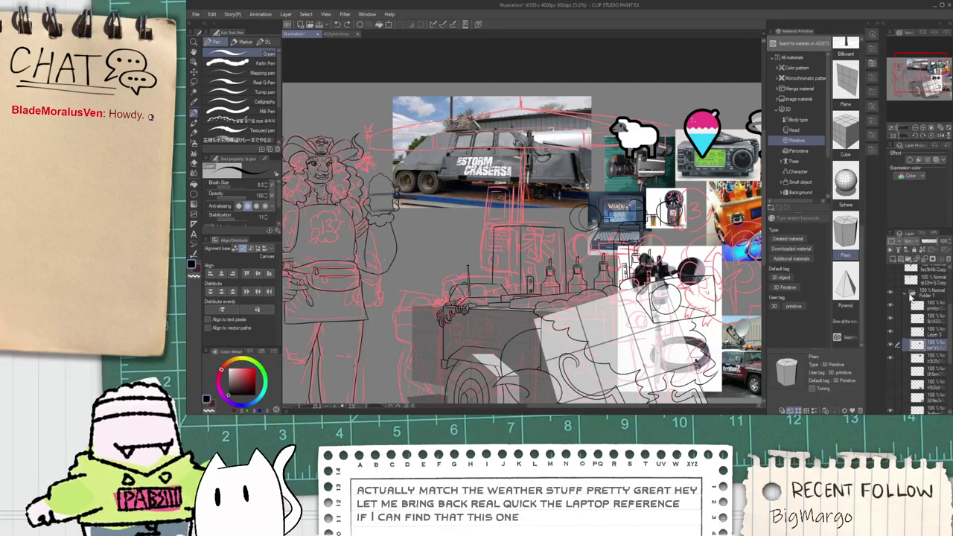
Step: Collapse and hide the reference folder, and paste a copy of the laptop photo outside it, below the drawing layers
click(910, 296)
click(889, 377)
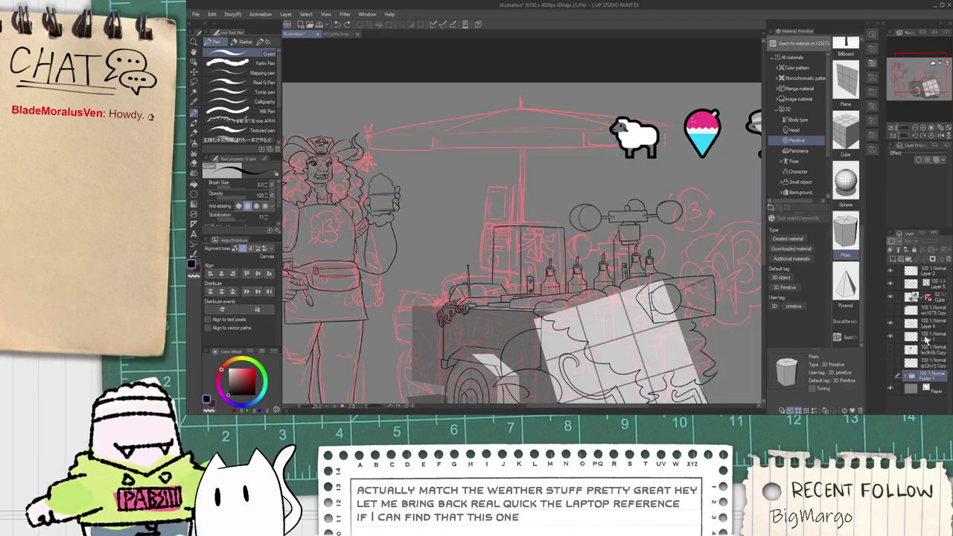
click(928, 350)
key(ctrl+v)
Step: Move the laptop photo to the empty area above the tall box and bottles
scroll(613, 285, up, 4)
key(k)
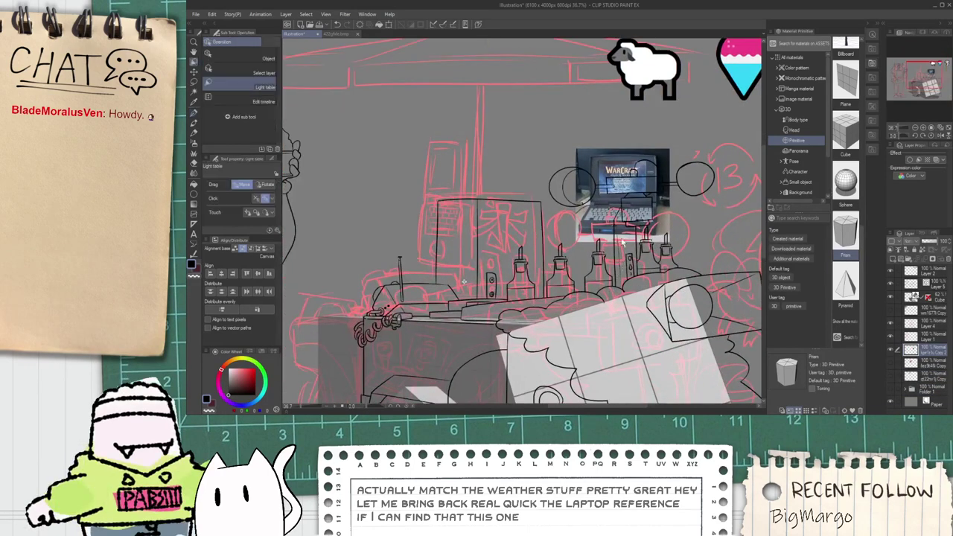
drag(625, 222, 551, 163)
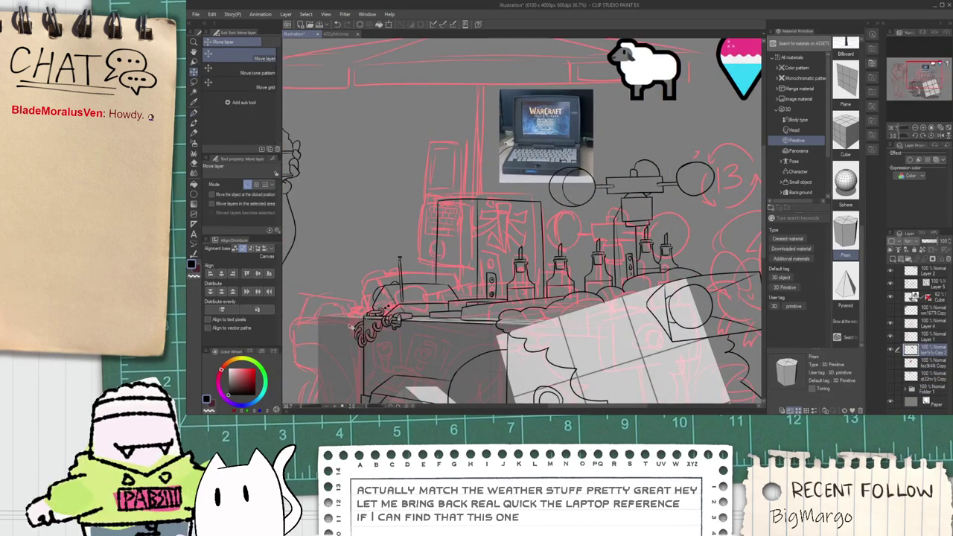
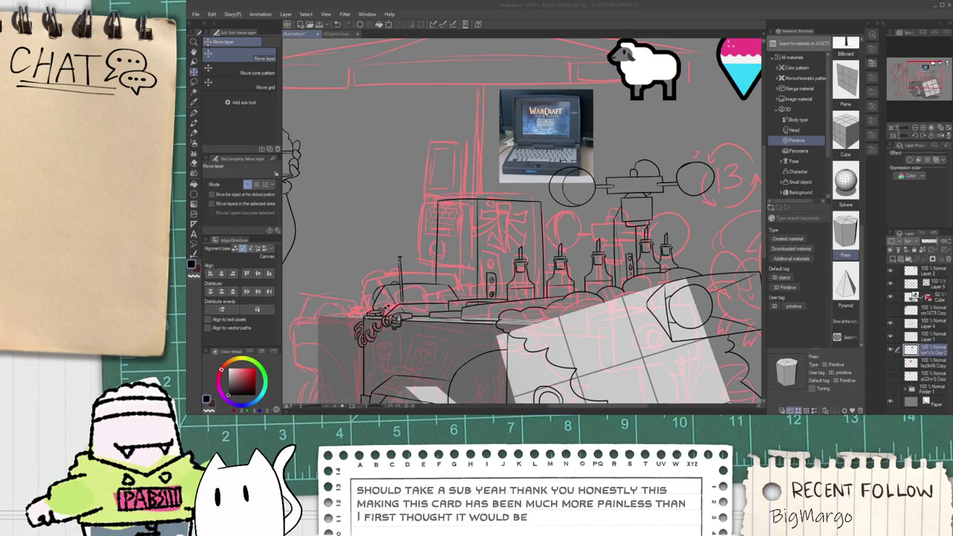
Step: Select Layer 5 and ink the bottom edge of the laptop base across the tall box with the G-pen, redoing the stroke until it is clean
click(564, 20)
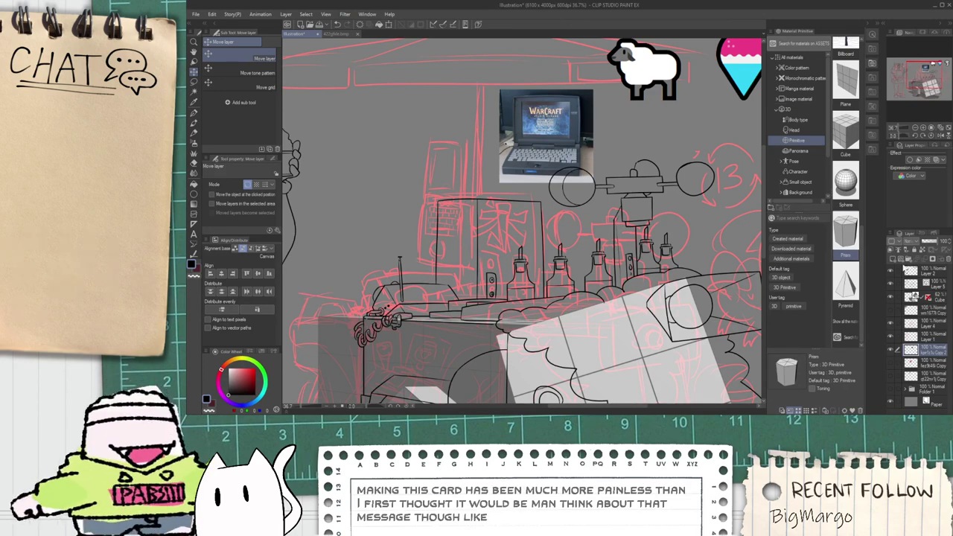
click(915, 285)
key(space)
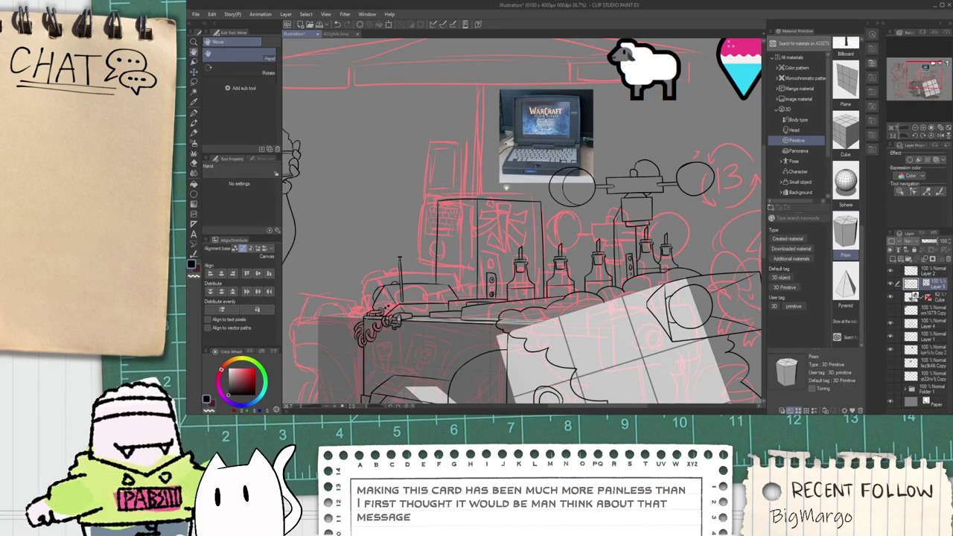
drag(506, 187, 511, 200)
scroll(477, 246, up, 2)
key(p)
scroll(388, 292, up, 1)
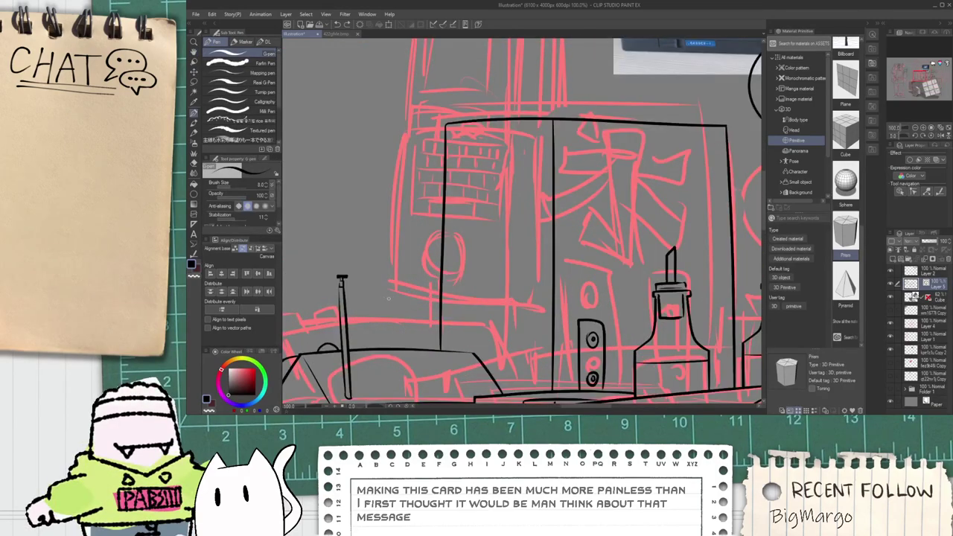
key(ctrl+z)
drag(524, 296, 381, 295)
key(ctrl+z)
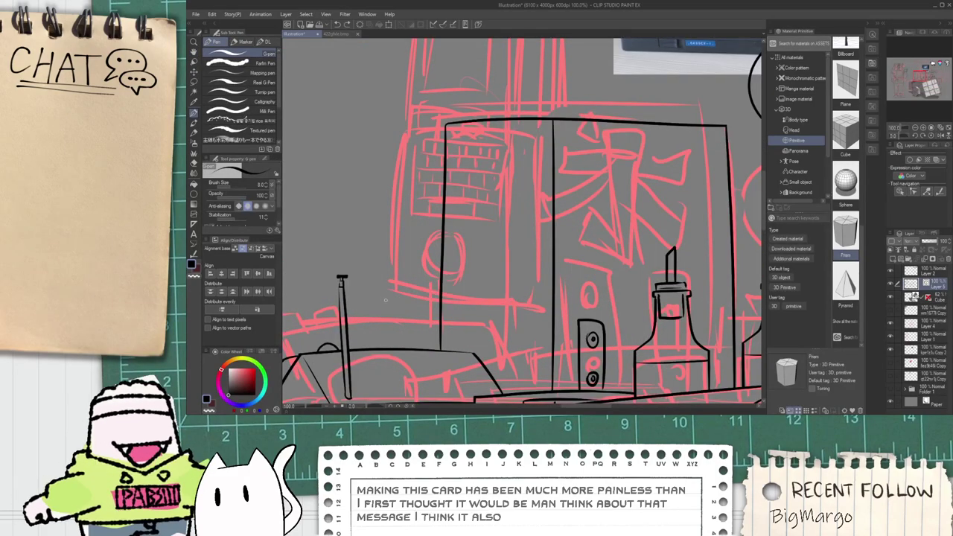
mouse_move(532, 308)
mouse_down()
mouse_move(384, 301)
mouse_move(534, 305)
mouse_up()
key(ctrl+z)
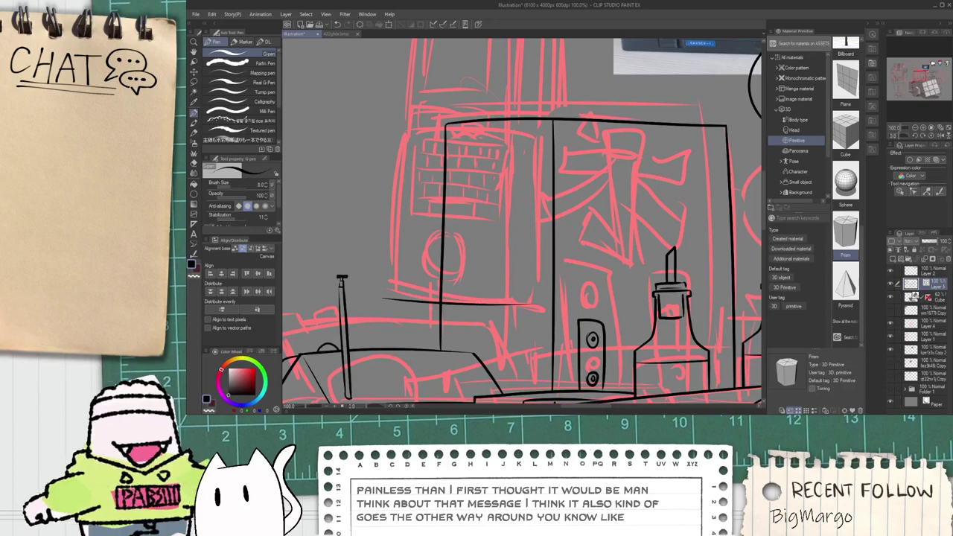
key(ctrl+z)
drag(386, 293, 542, 308)
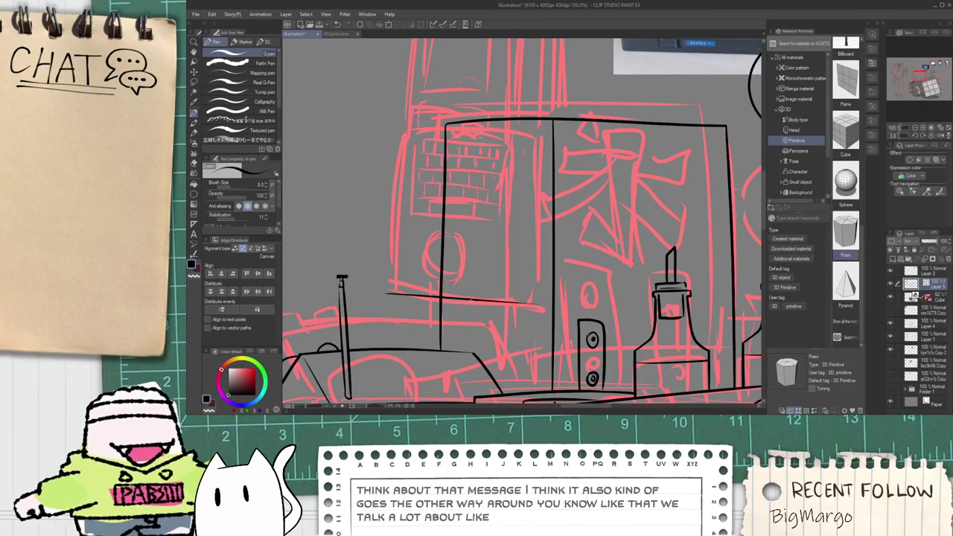
Step: Adjust the laptop base's bottom edge line with the Object tool, stretching it past the tall box's middle line
key(space)
drag(489, 295, 494, 301)
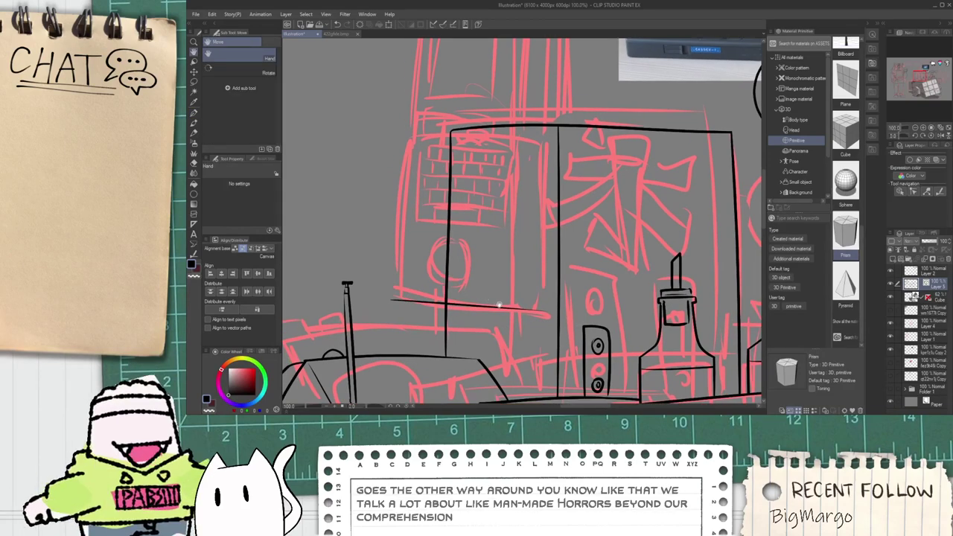
key(o)
click(495, 308)
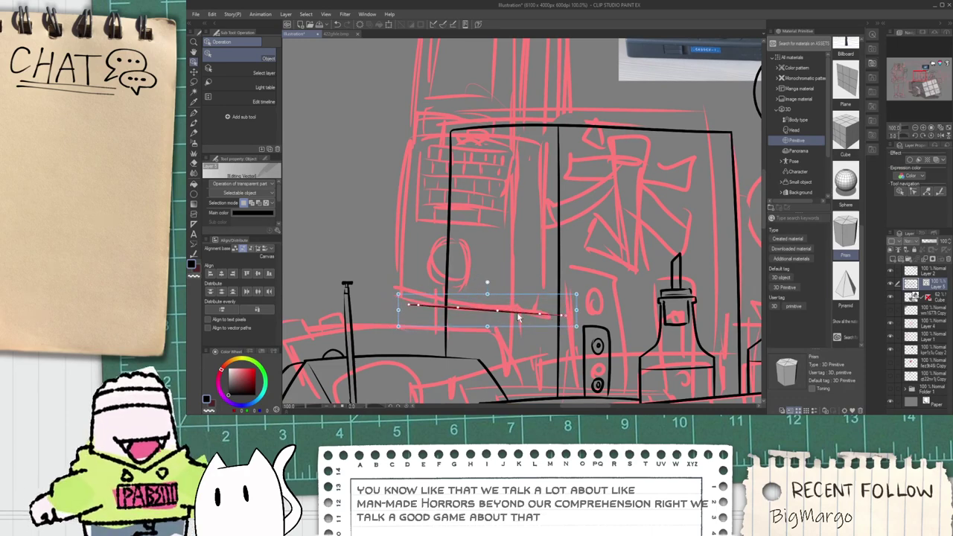
drag(518, 315, 516, 313)
drag(574, 308, 597, 310)
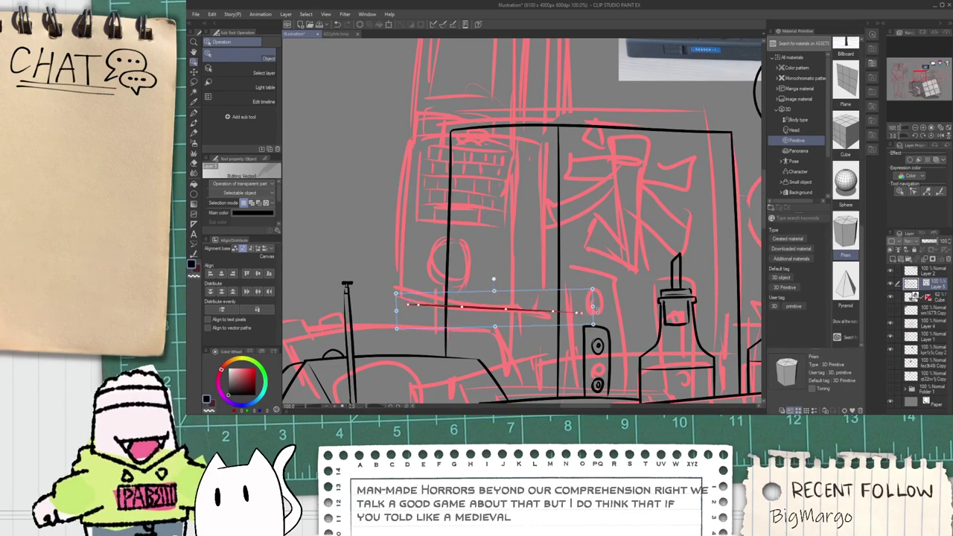
Step: Ink the right edge of the laptop base upward from the bottom line's end and trim the overshoot at the corner
scroll(535, 317, down, 1)
key(space)
drag(485, 285, 471, 290)
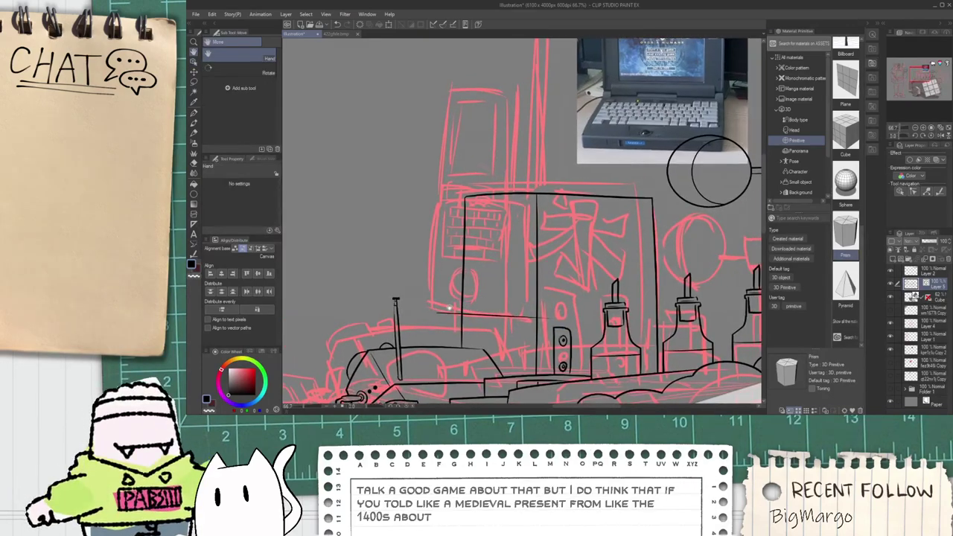
drag(477, 251, 472, 267)
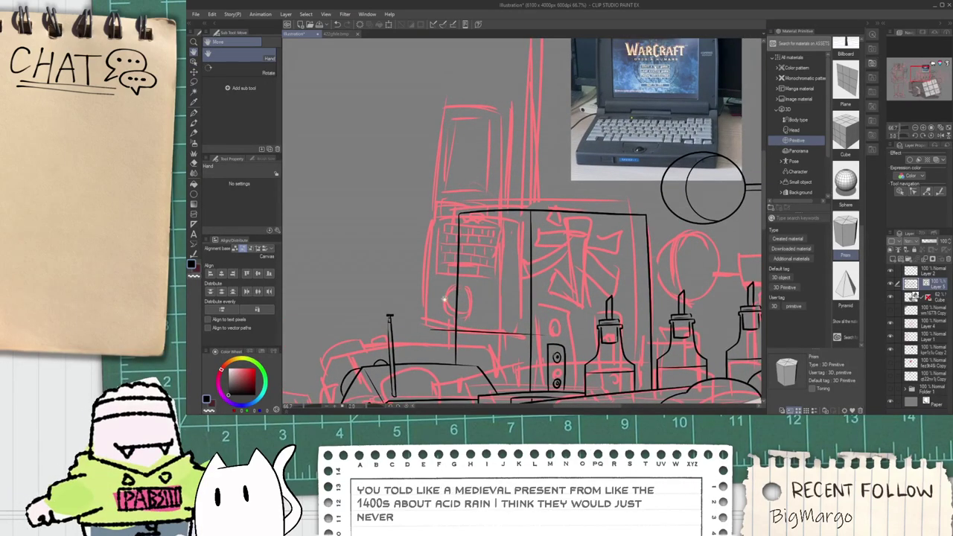
scroll(433, 323, up, 1)
key(space)
drag(446, 313, 409, 320)
scroll(409, 320, down, 1)
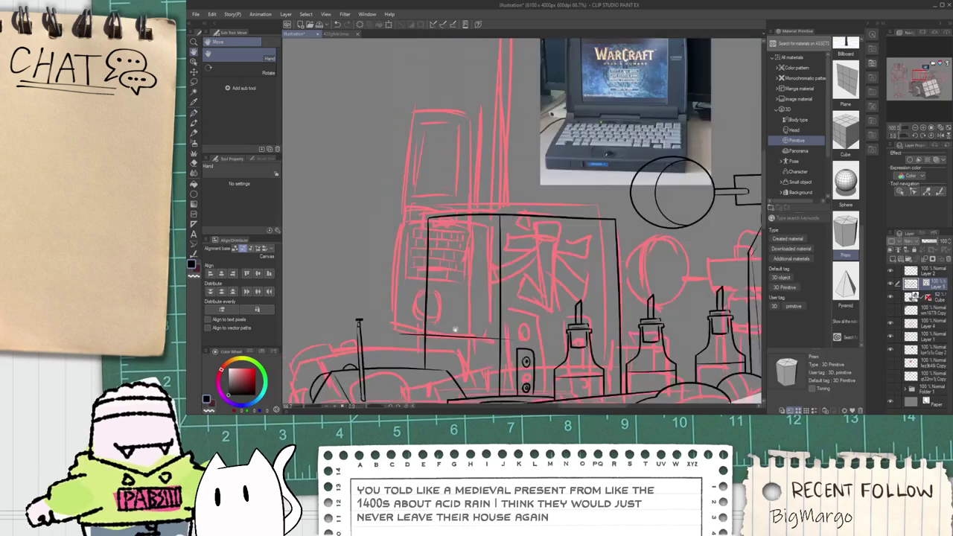
scroll(507, 340, up, 1)
key(ctrl+z)
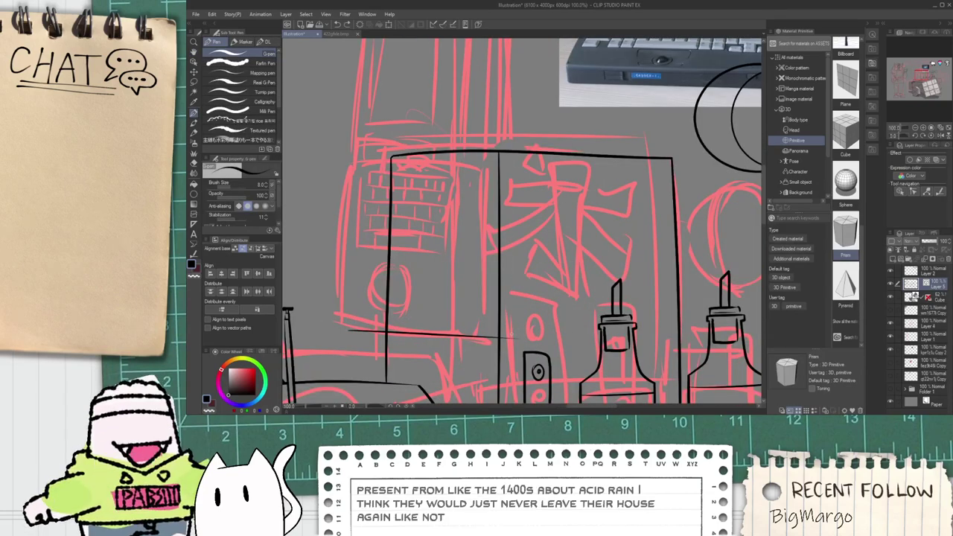
drag(513, 339, 522, 221)
key(ctrl+z)
drag(515, 338, 523, 214)
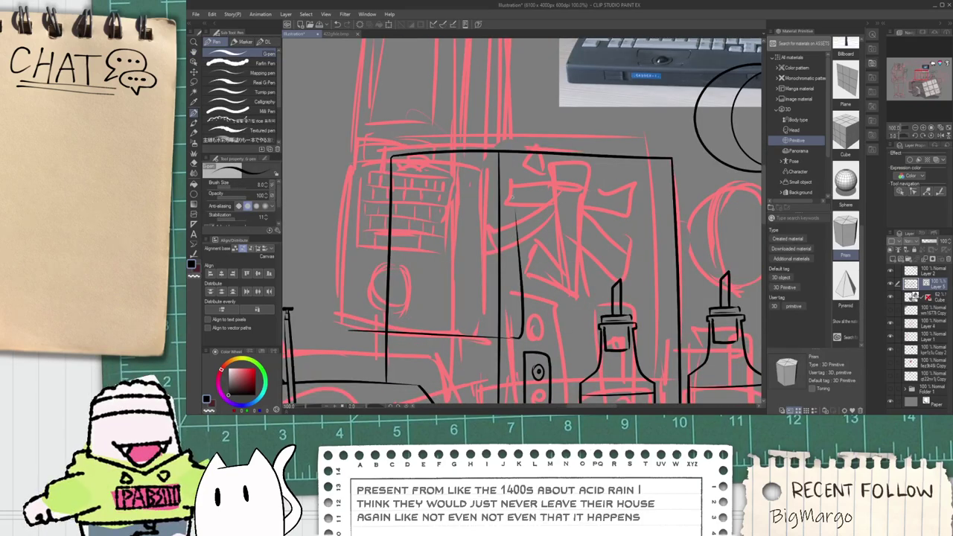
key(ctrl+z)
drag(515, 338, 514, 226)
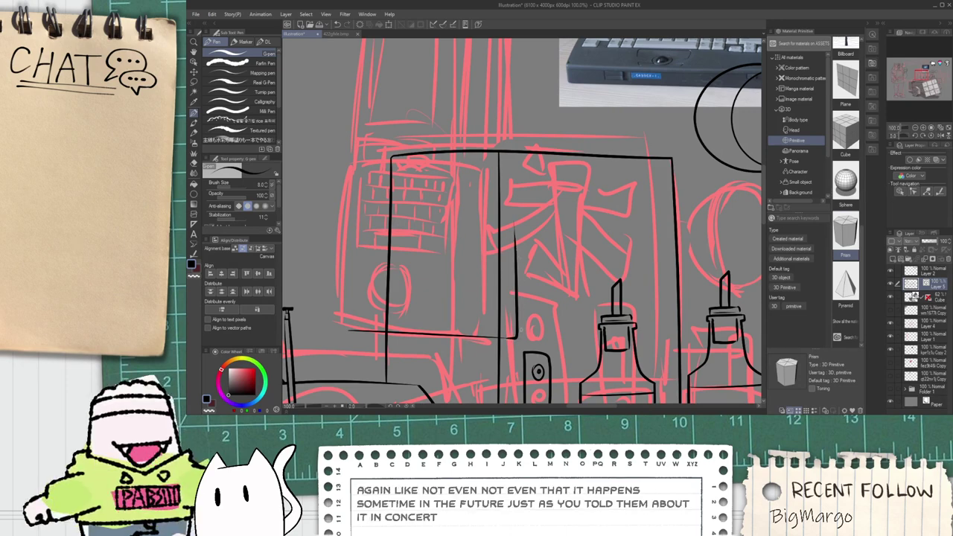
scroll(509, 224, up, 1)
key(e)
scroll(500, 289, down, 1)
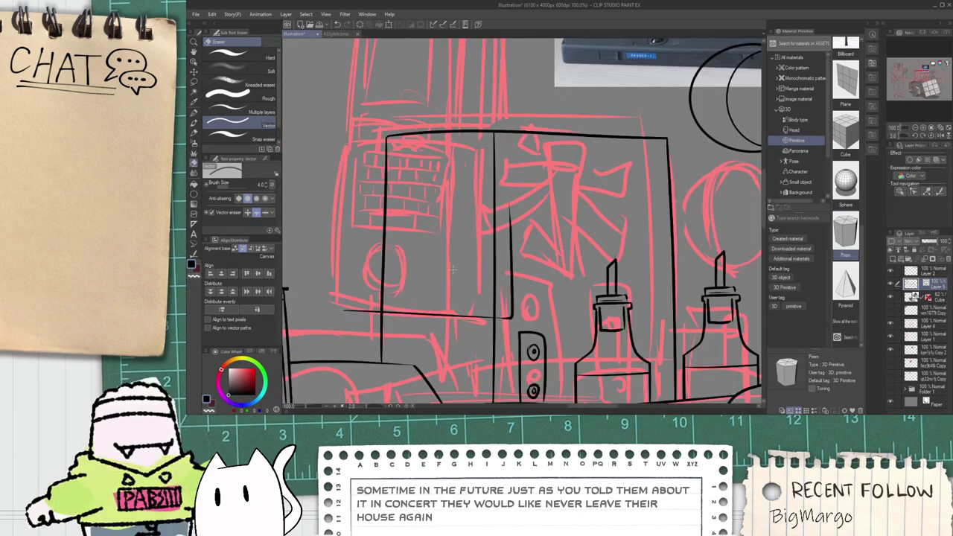
Step: Lengthen the laptop base's right edge line upward with the Object tool
scroll(452, 261, down, 1)
key(space)
drag(464, 225, 471, 281)
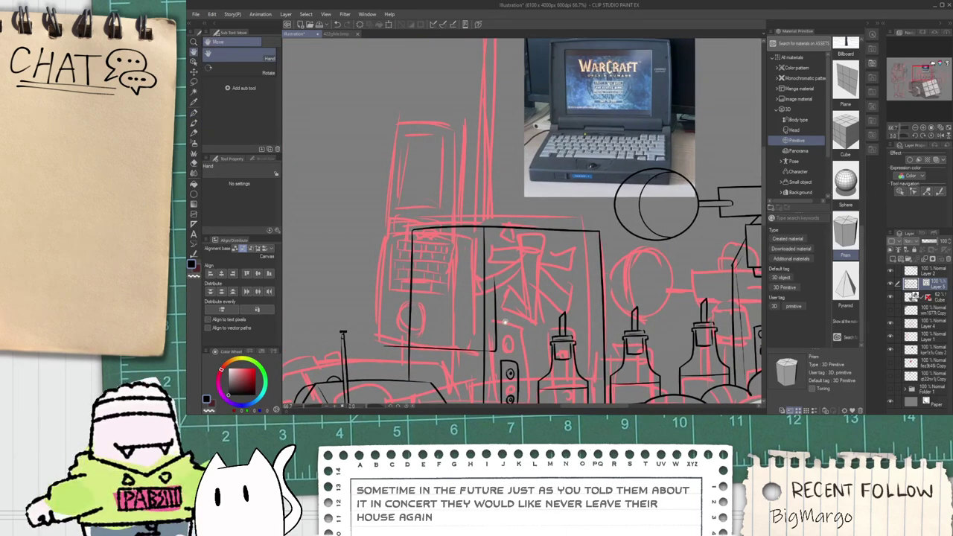
key(o)
click(494, 327)
drag(492, 262, 492, 230)
click(532, 337)
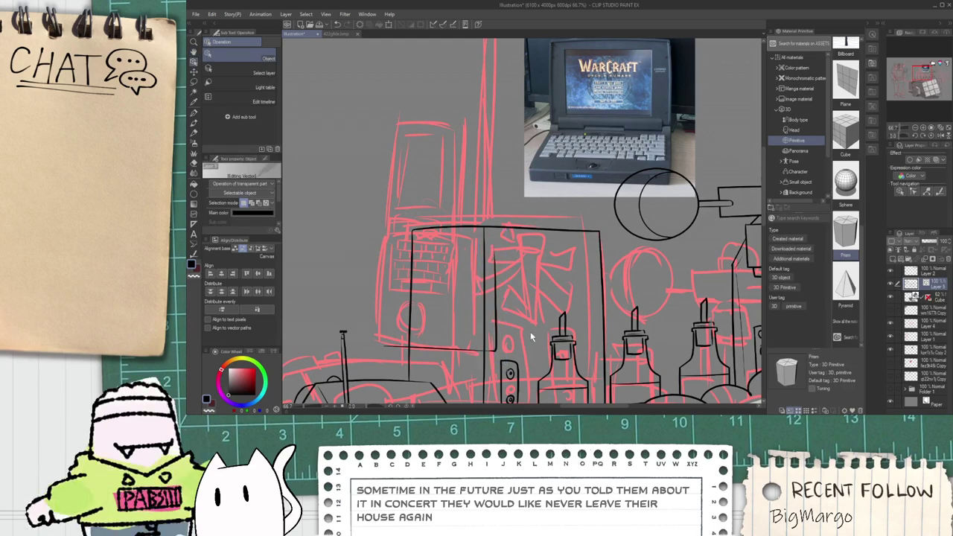
Step: Ink the laptop base's left edge, trim its overshoot, and add a small rounded hinge outline at its upper end
key(p)
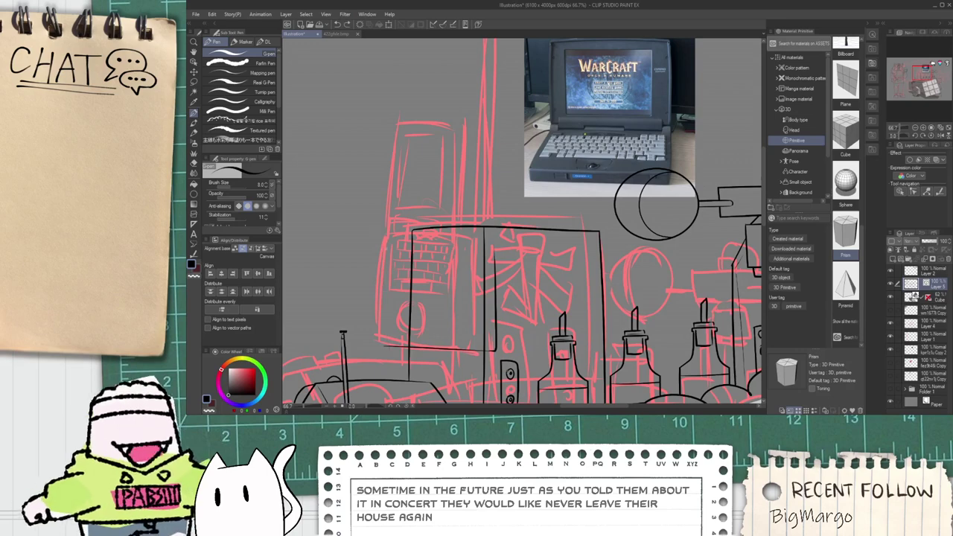
key(e)
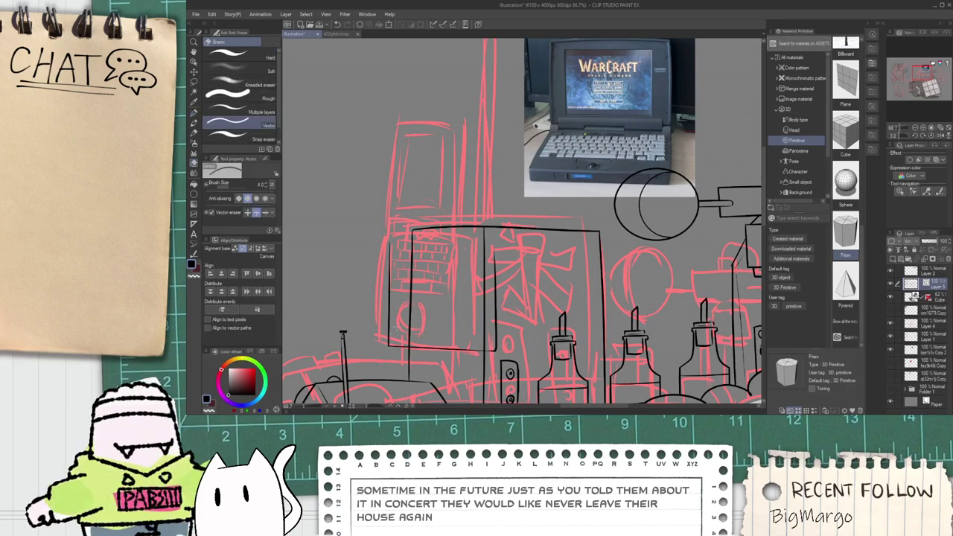
drag(425, 249, 421, 288)
scroll(415, 296, up, 2)
key(p)
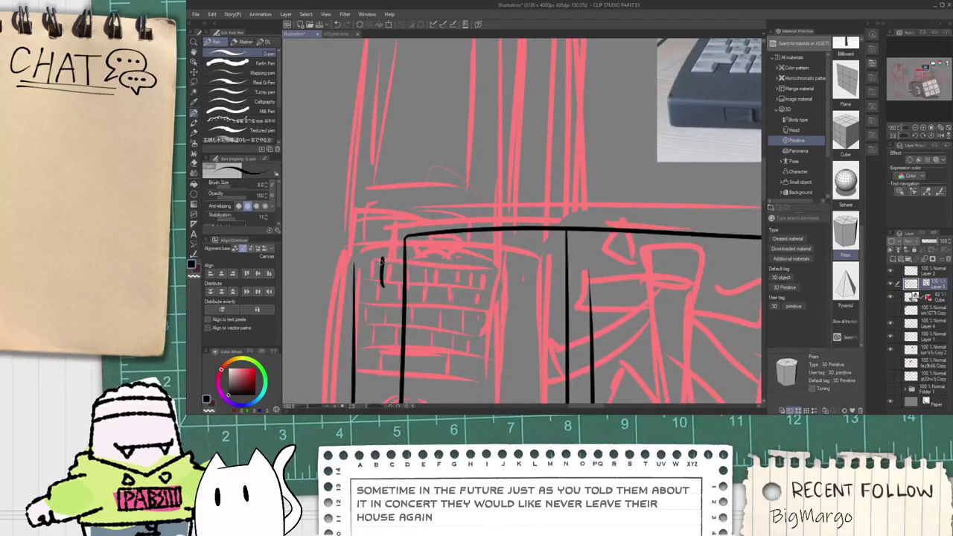
key(ctrl+z)
scroll(381, 262, down, 1)
drag(534, 202, 471, 261)
scroll(459, 284, up, 3)
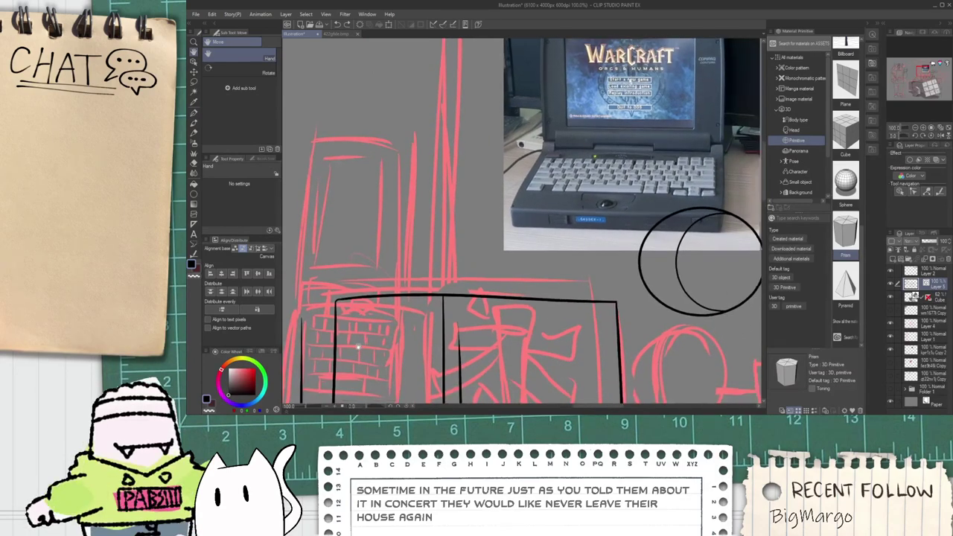
key(p)
key(e)
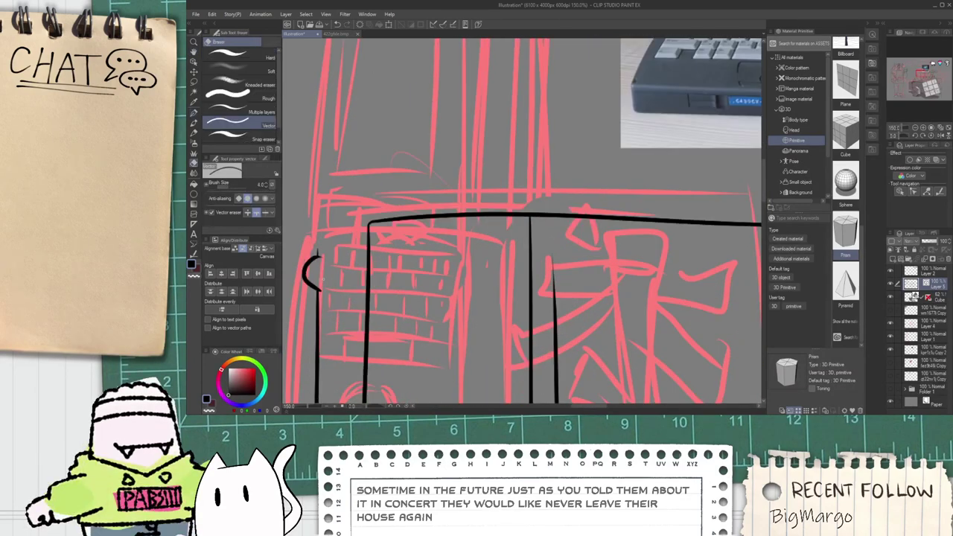
Step: Ink the rounded hinge outline at the right edge's upper end and erase the tall box's middle line where it crosses the laptop
key(p)
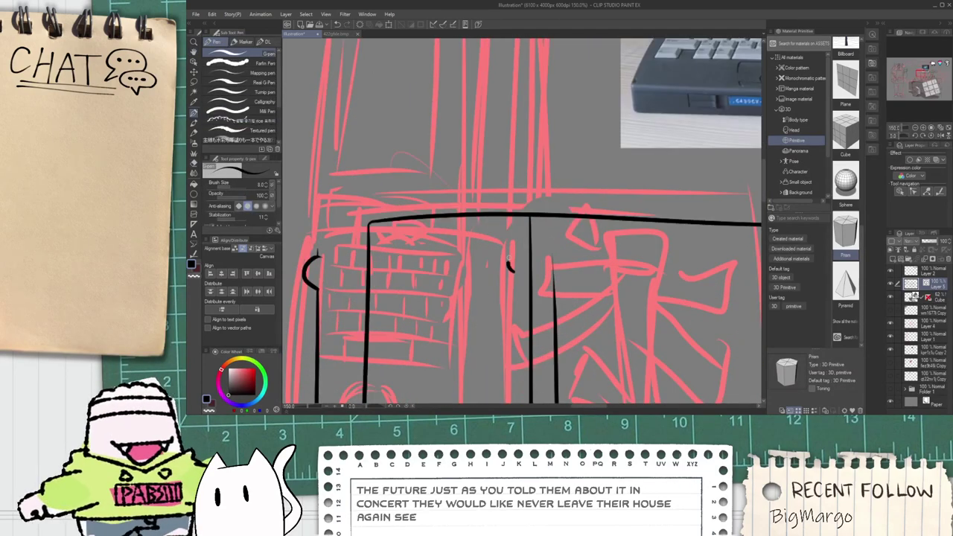
key(ctrl+z)
drag(514, 268, 548, 240)
mouse_move(515, 280)
mouse_down()
mouse_move(546, 244)
mouse_move(553, 279)
mouse_move(526, 286)
mouse_up()
key(e)
scroll(532, 283, down, 2)
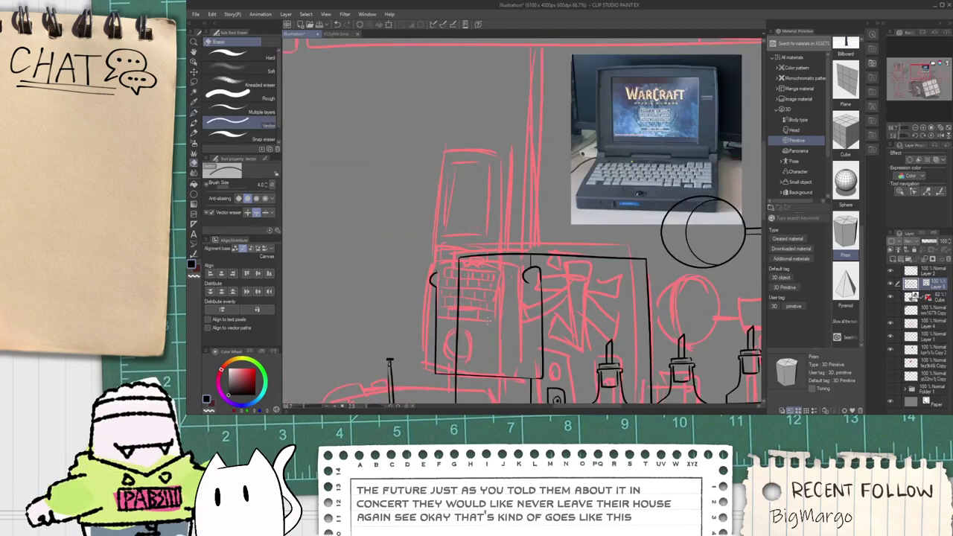
scroll(479, 310, up, 1)
drag(502, 331, 481, 233)
Step: Ink a second vertical line just inside the laptop base's right edge to give the side thickness
key(p)
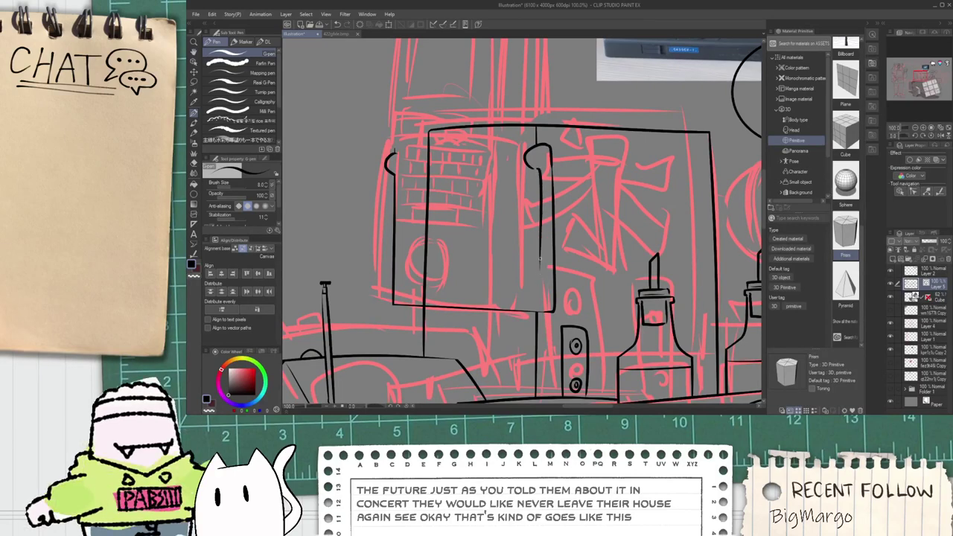
key(ctrl+z)
drag(544, 173, 544, 283)
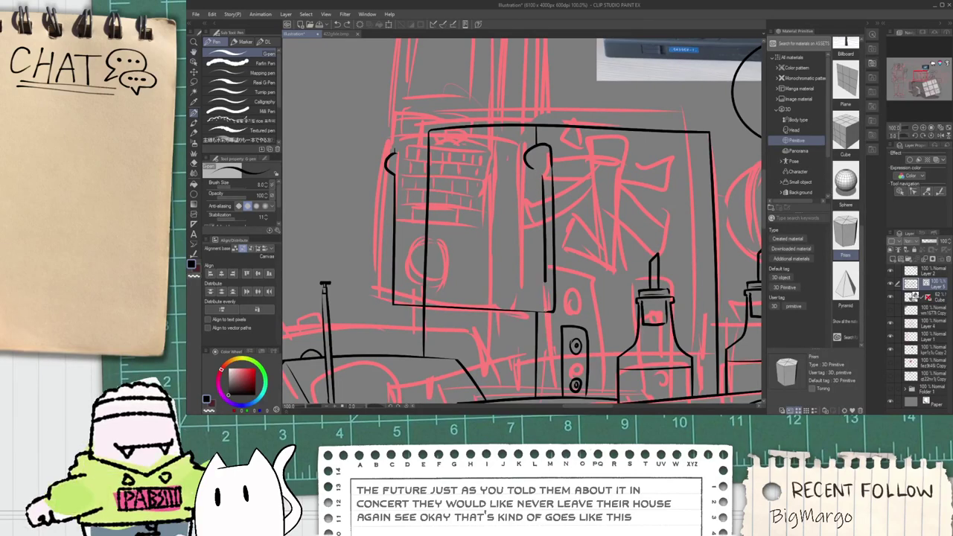
Step: Ink small stepped notches joining both hinge outlines to the laptop's side lines and erase the stray line end at the left hinge
scroll(542, 173, up, 3)
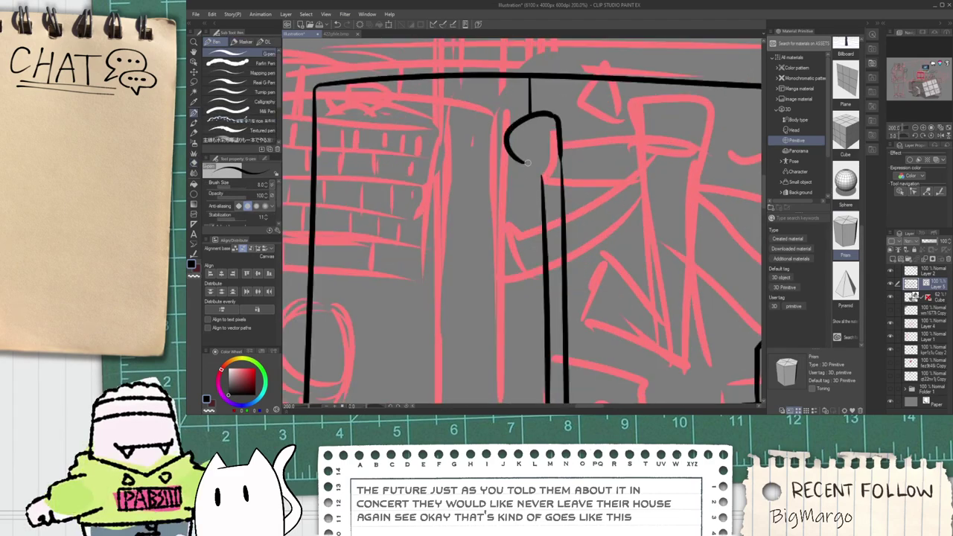
scroll(537, 174, down, 3)
scroll(406, 185, up, 3)
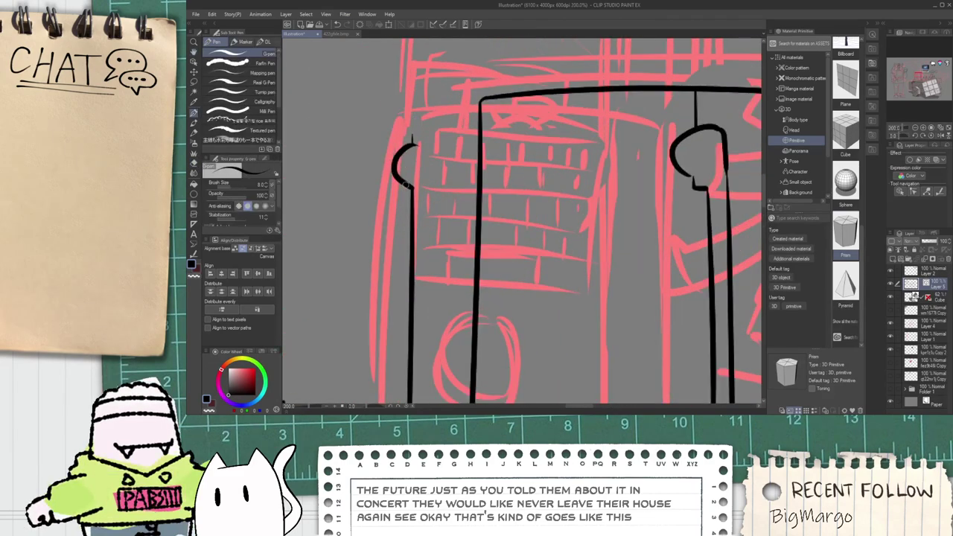
key(e)
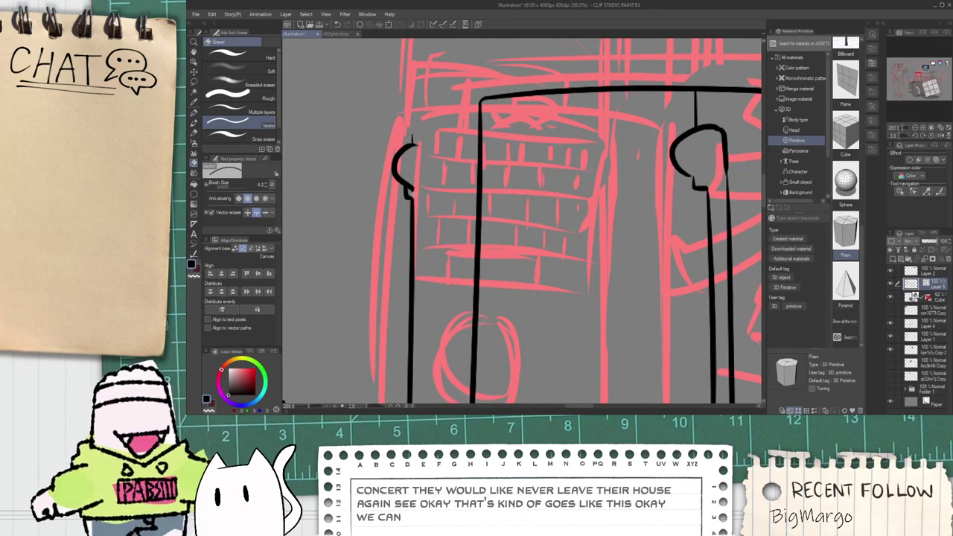
scroll(412, 139, down, 4)
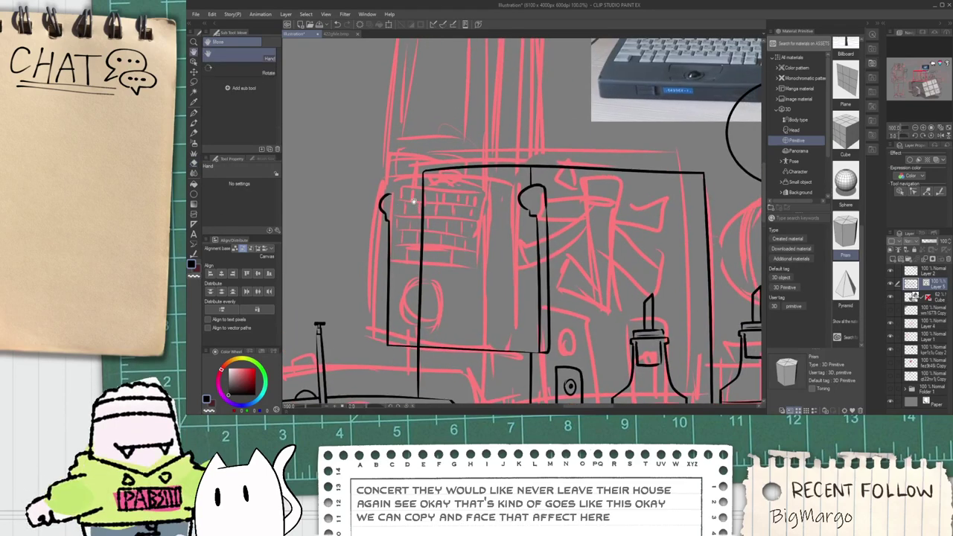
Step: Ink the short left side and the long lower edge of the bar between the laptop's two hinges
scroll(417, 223, up, 3)
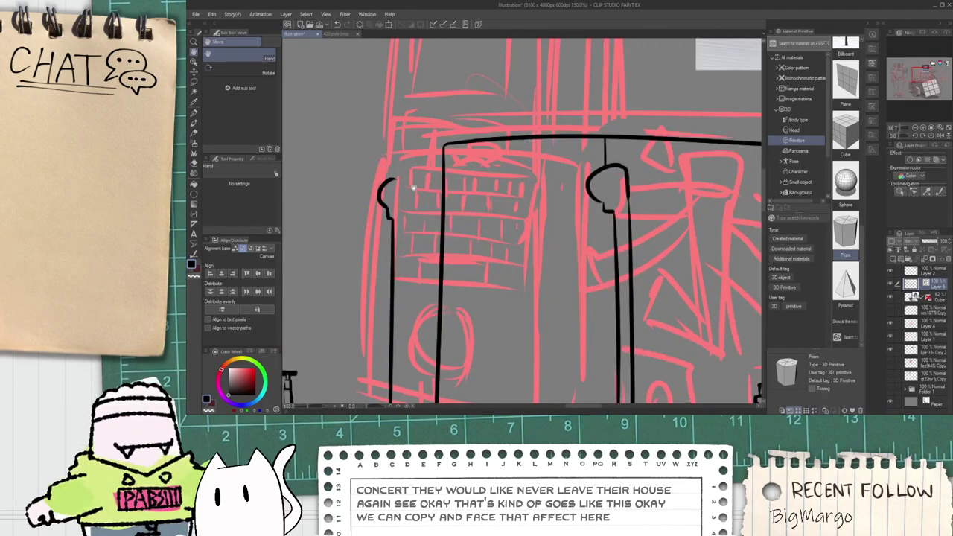
key(p)
drag(409, 209, 593, 195)
key(ctrl+z)
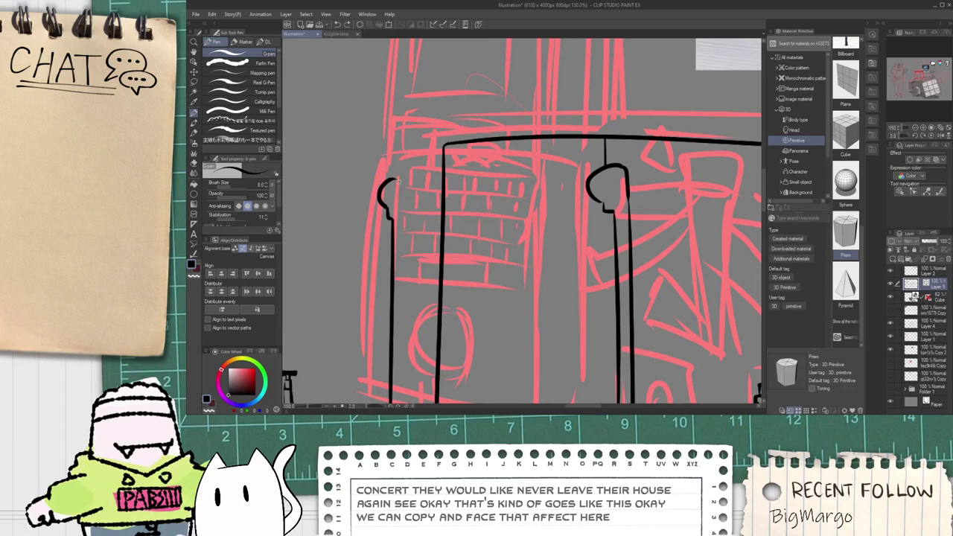
mouse_move(402, 203)
mouse_down()
mouse_move(474, 206)
mouse_move(596, 201)
mouse_up()
key(e)
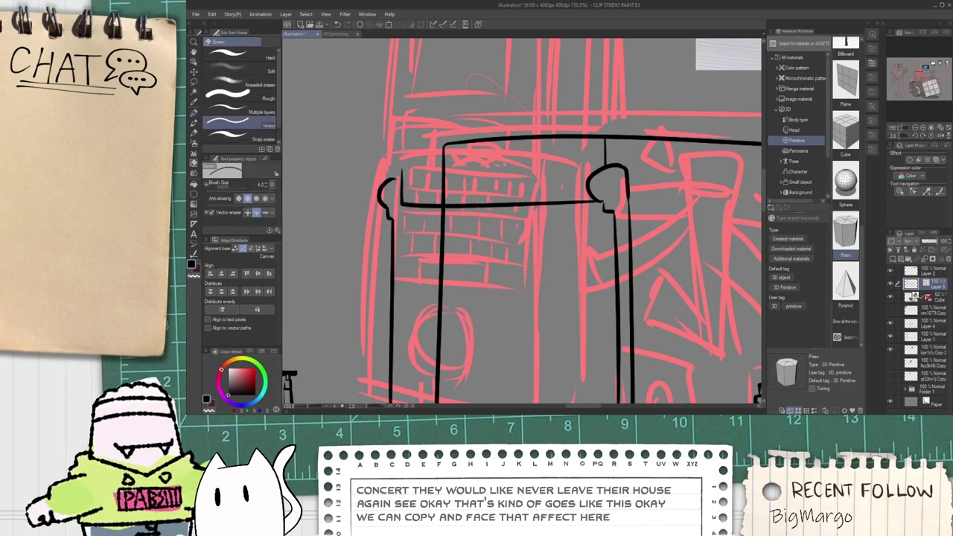
key(p)
Step: Erase the tall box's left line where it runs through the laptop base below the hinge bar
scroll(426, 183, down, 1)
key(e)
drag(428, 266, 455, 281)
scroll(460, 273, down, 1)
key(space)
drag(453, 196, 445, 244)
scroll(420, 270, up, 1)
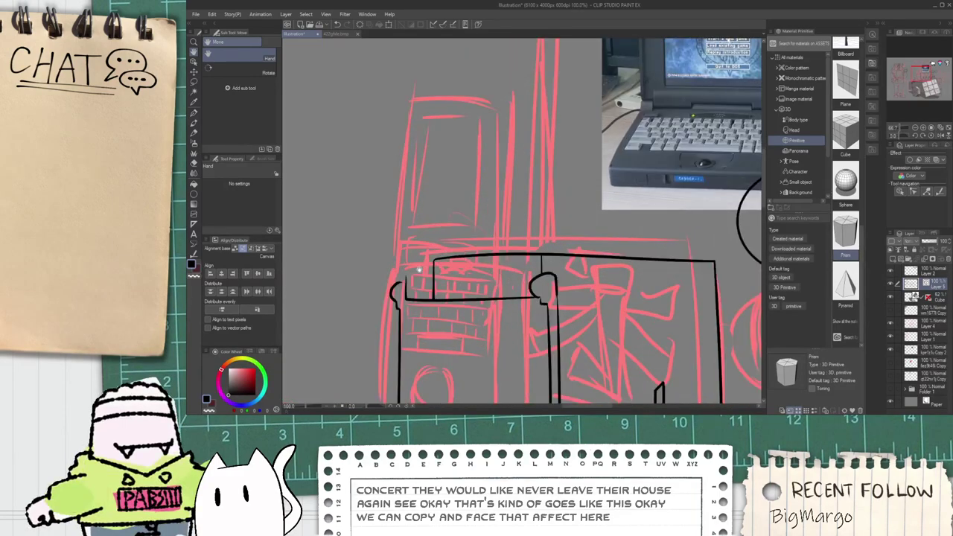
Step: Ink the hinge bar's upper left corner and its long upper edge across to the right hinge, redoing the stroke until it fits
key(p)
scroll(414, 272, up, 1)
scroll(427, 290, down, 1)
key(space)
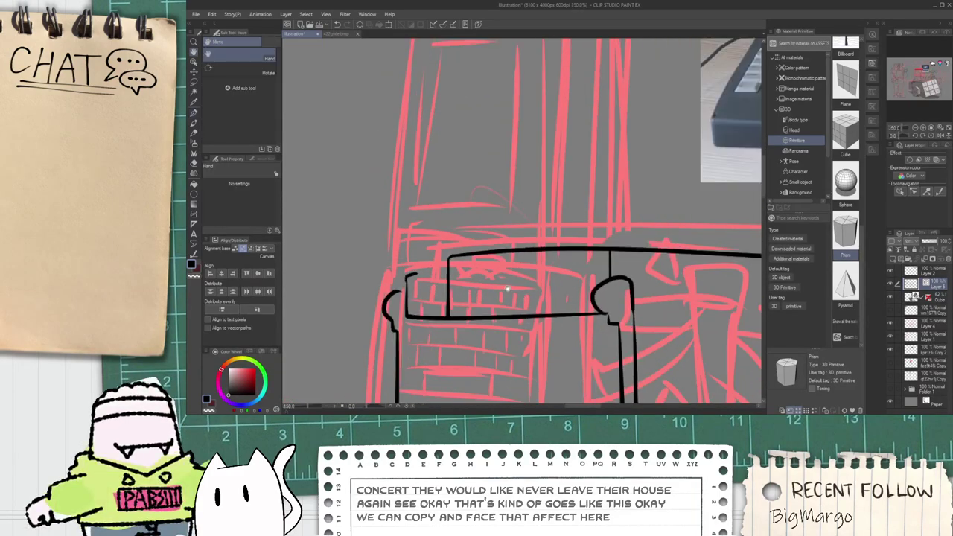
scroll(483, 291, down, 1)
mouse_move(437, 271)
mouse_down()
mouse_move(409, 257)
mouse_move(642, 280)
mouse_up()
scroll(409, 257, down, 1)
scroll(421, 265, up, 4)
key(p)
key(ctrl+z)
drag(388, 277, 602, 262)
key(ctrl+z)
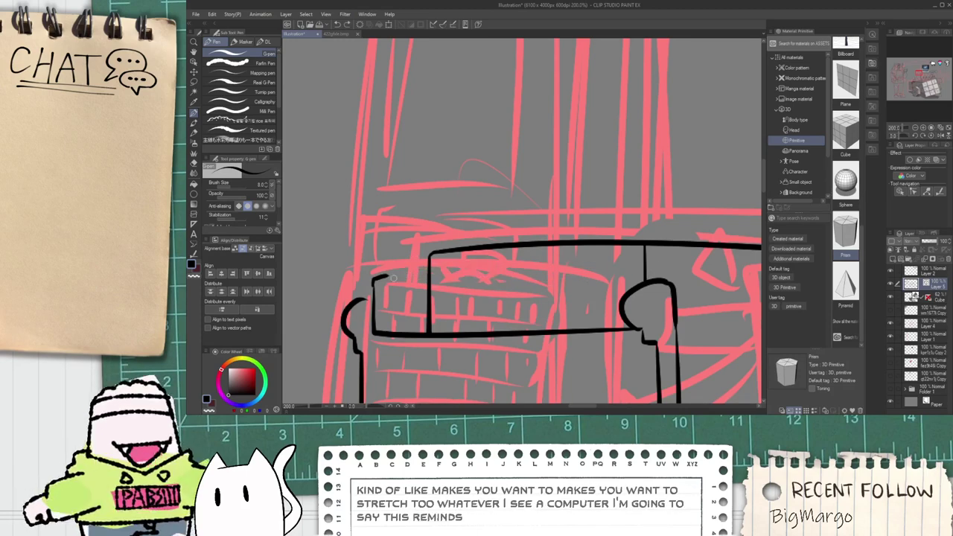
drag(392, 279, 621, 269)
key(ctrl+z)
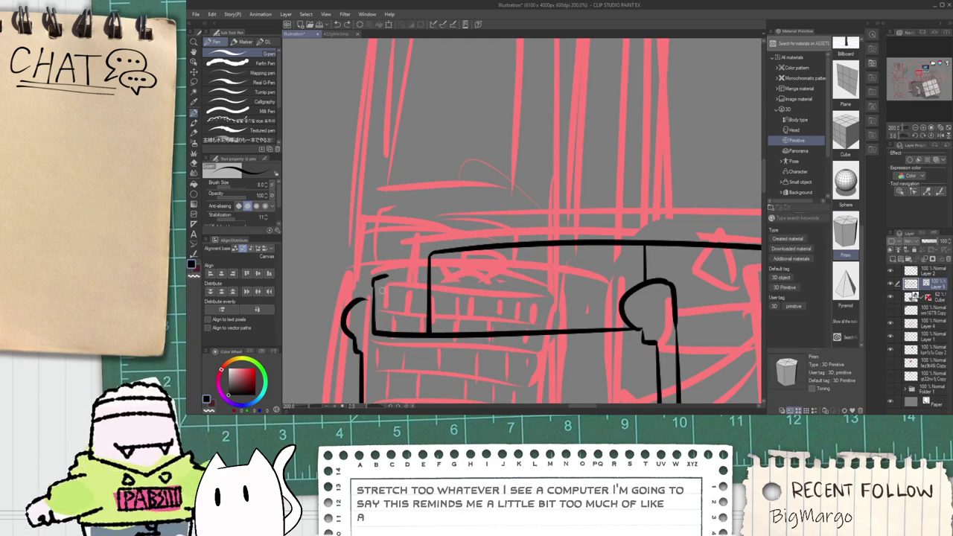
drag(393, 278, 644, 265)
Step: Erase the segment of the tall box's left line inside the hinge bar
key(e)
click(431, 304)
scroll(436, 303, down, 3)
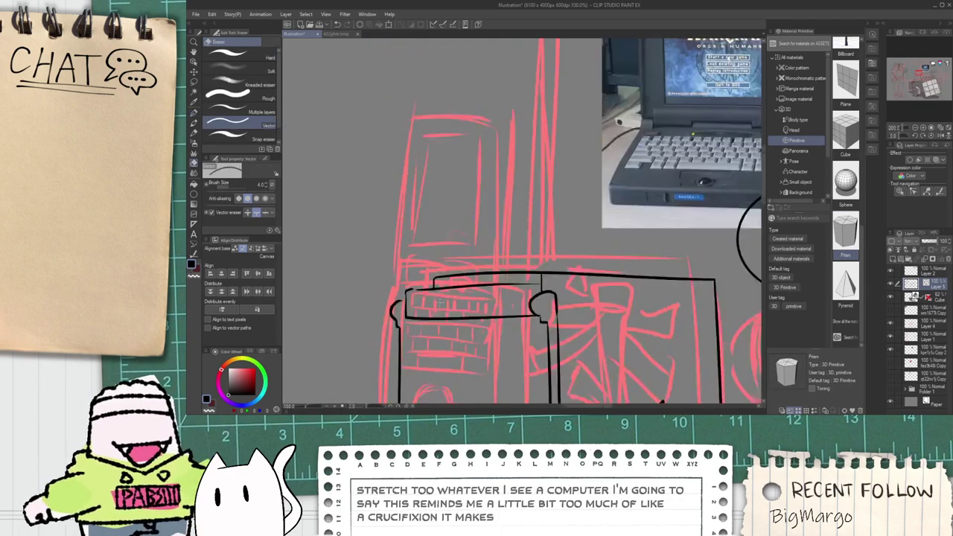
key(space)
mouse_move(492, 287)
mouse_down()
mouse_move(480, 281)
mouse_move(483, 289)
mouse_up()
scroll(489, 294, up, 4)
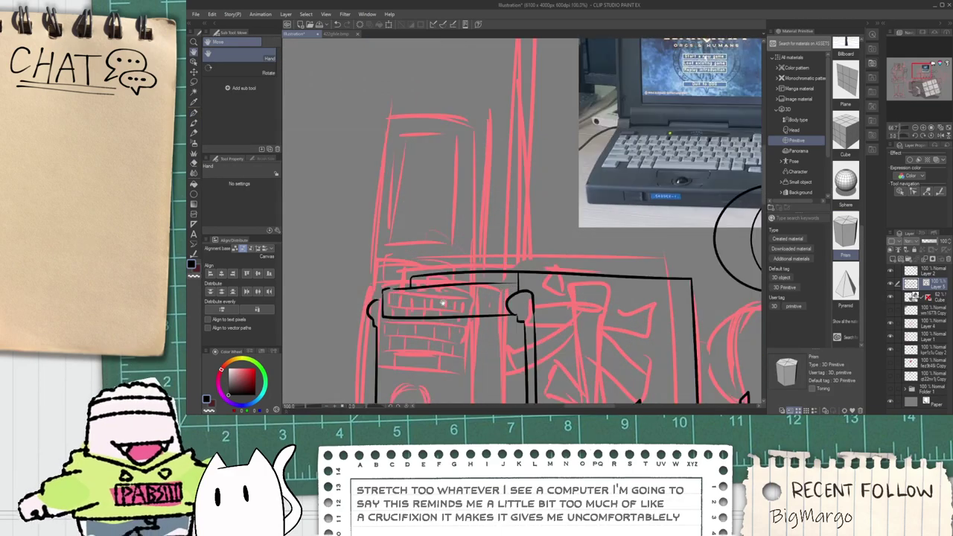
Step: Adjust the vector lines at the hinge bar's top-left corner so the rounded corner and top edge line up
key(o)
click(378, 322)
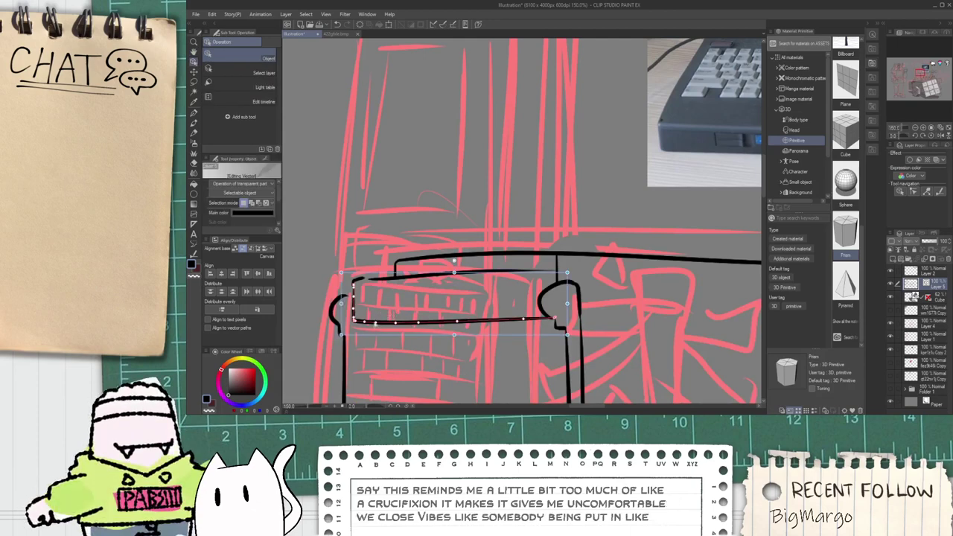
scroll(376, 321, up, 1)
click(353, 269)
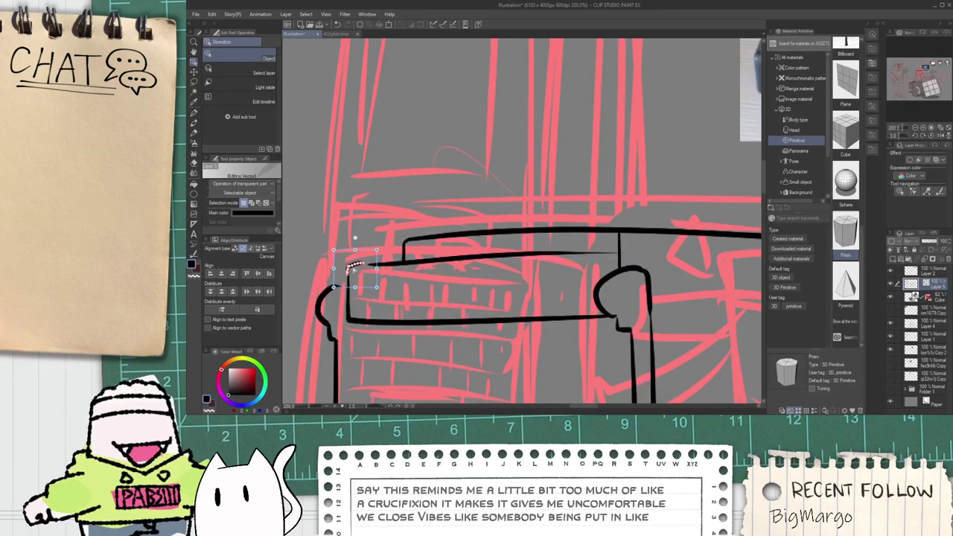
click(348, 266)
mouse_move(363, 263)
mouse_down()
mouse_move(356, 255)
mouse_move(370, 257)
mouse_up()
click(387, 218)
click(362, 266)
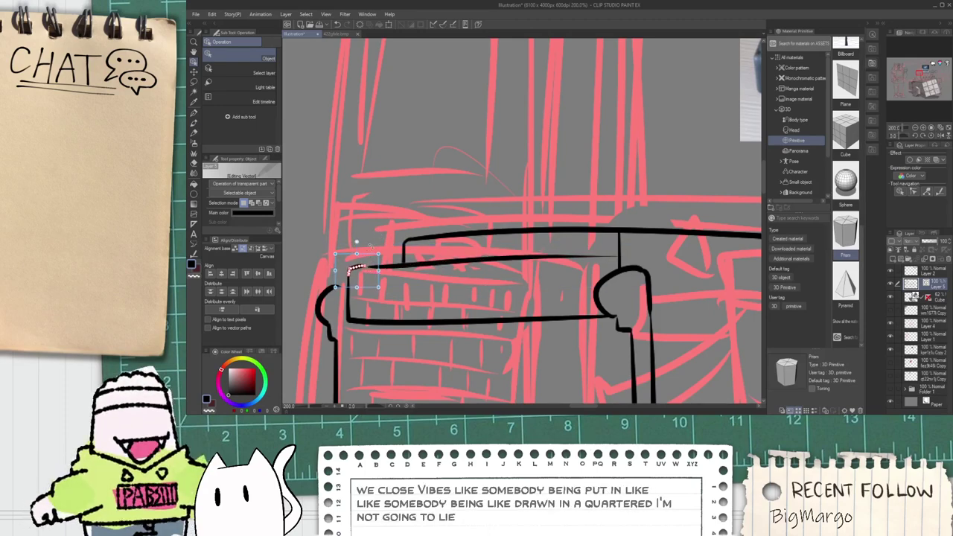
drag(357, 287, 356, 291)
click(406, 270)
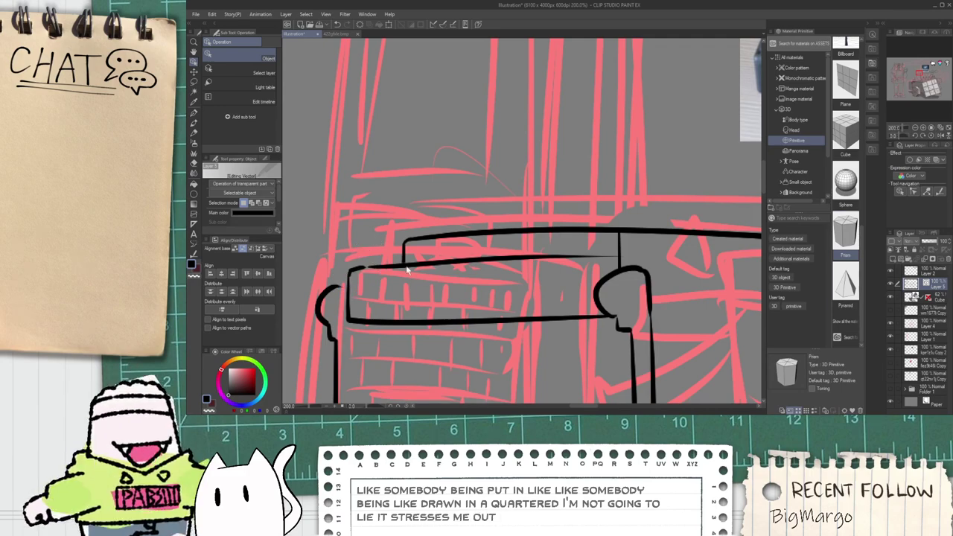
Step: Ink a short G-pen line at the hinge bar's right end beside the round hinge and trim the excess
scroll(461, 269, down, 1)
scroll(461, 269, down, 1)
key(space)
drag(480, 312, 457, 334)
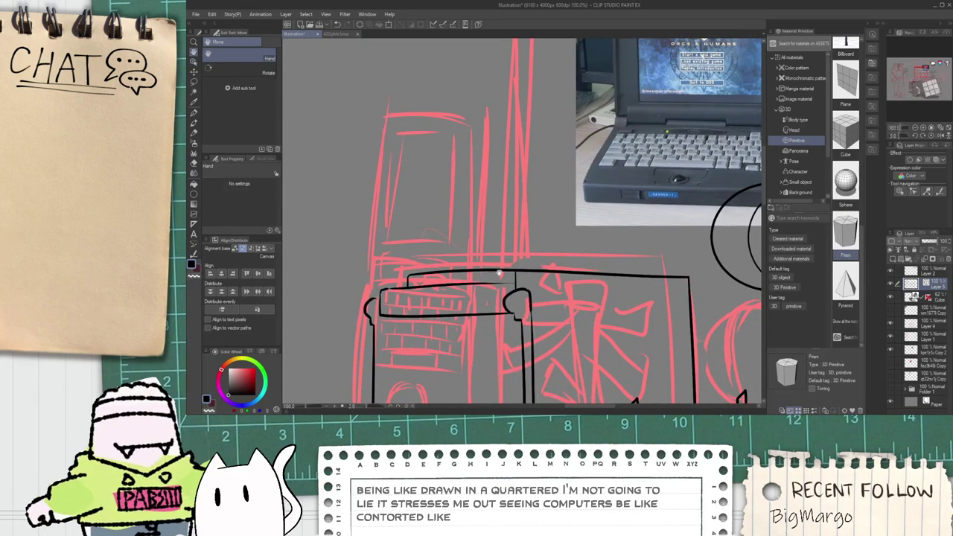
mouse_move(500, 269)
mouse_down()
mouse_move(464, 253)
mouse_move(462, 277)
mouse_up()
scroll(462, 277, up, 5)
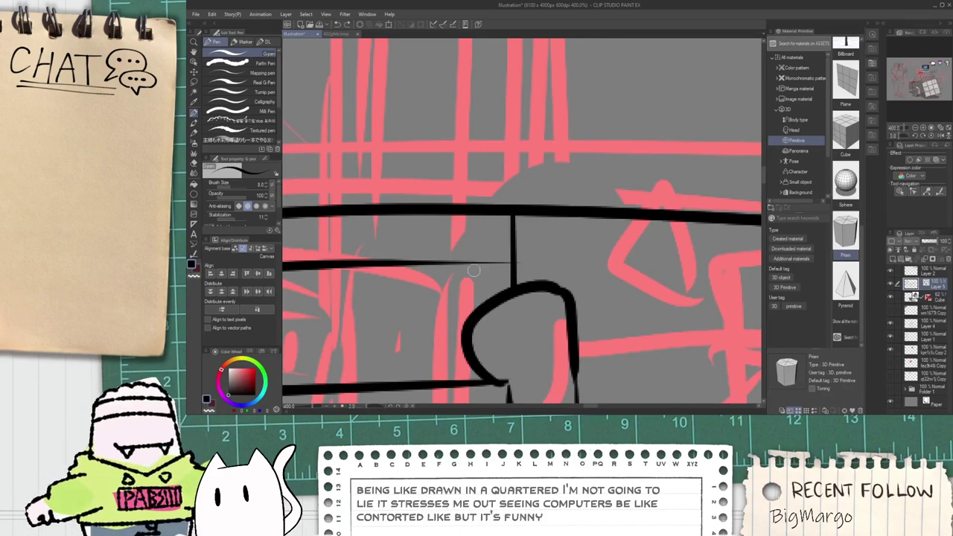
mouse_move(459, 315)
mouse_down()
mouse_move(458, 273)
mouse_move(469, 264)
mouse_move(501, 295)
mouse_move(468, 298)
mouse_move(461, 309)
mouse_up()
key(e)
scroll(497, 272, down, 5)
scroll(481, 237, down, 2)
scroll(483, 243, up, 2)
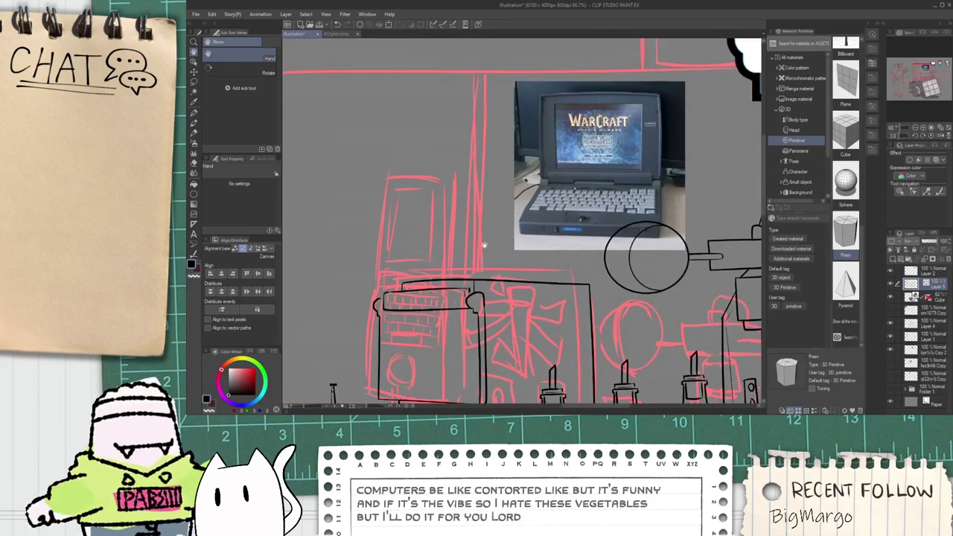
Step: Ink the laptop lid's long right edge upward from the right hinge
key(p)
drag(474, 238, 474, 221)
key(ctrl+z)
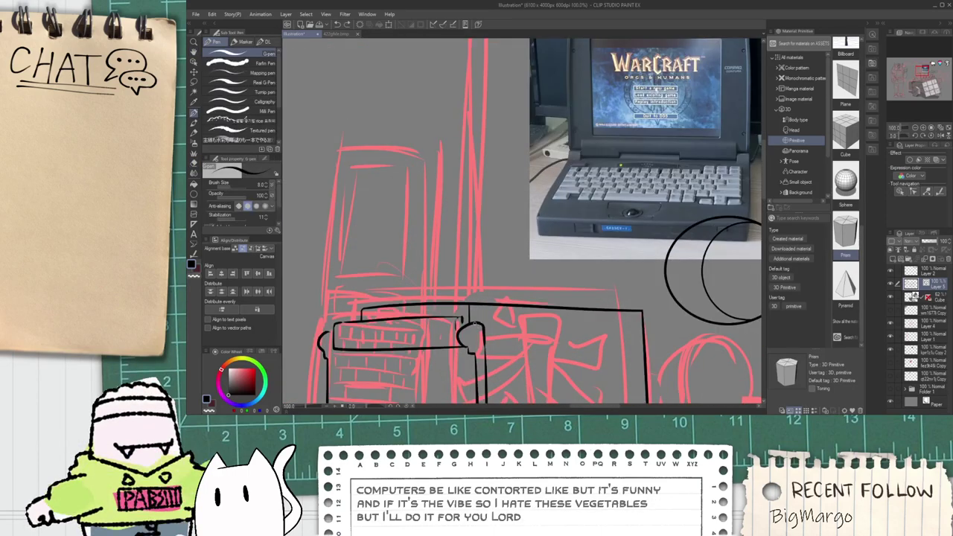
drag(481, 320, 480, 176)
key(space)
drag(621, 104, 602, 142)
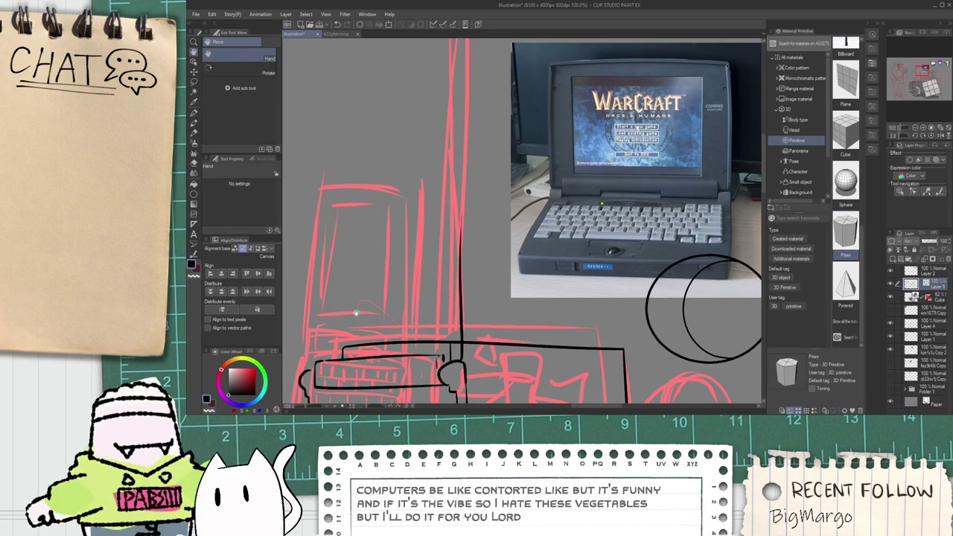
scroll(662, 113, up, 4)
scroll(662, 114, down, 2)
scroll(660, 115, down, 3)
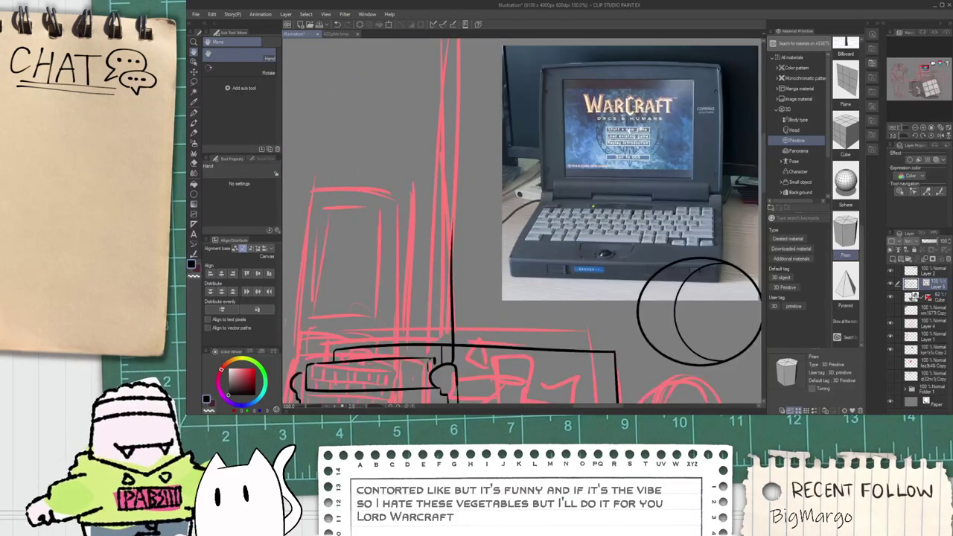
drag(397, 312, 415, 311)
scroll(412, 299, up, 1)
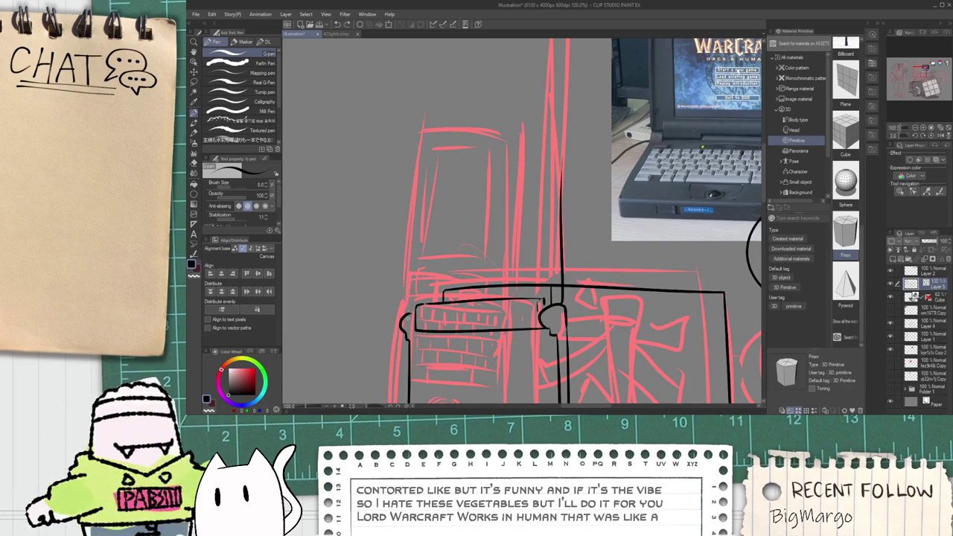
Step: Ink the laptop lid's left edge upward from the left hinge, redoing strokes that miss
drag(408, 316, 415, 175)
key(ctrl+z)
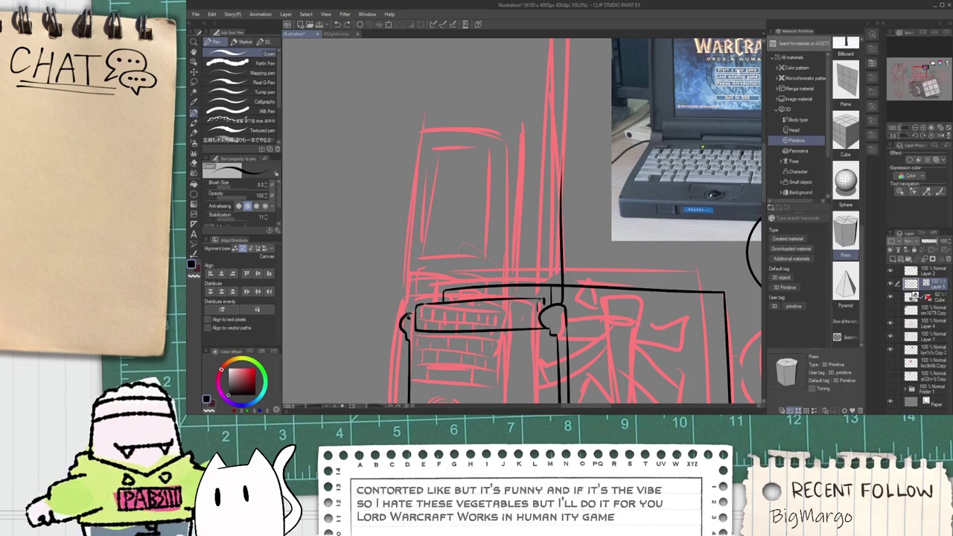
mouse_move(407, 136)
mouse_down()
mouse_move(406, 317)
mouse_move(406, 172)
mouse_move(491, 166)
mouse_up()
key(ctrl+z)
key(ctrl+z)
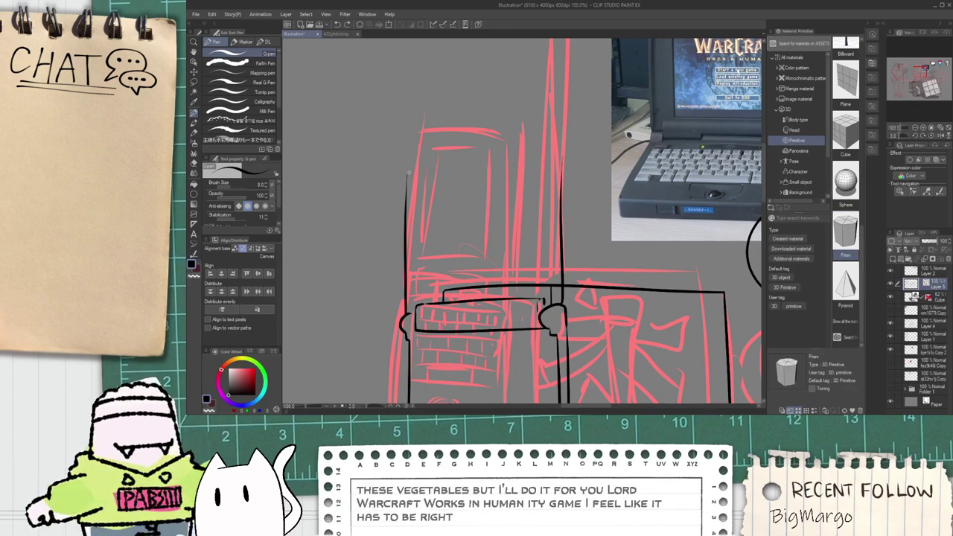
Step: Ink the lid's top edge between both sides and blend its left end into the left edge with a rounded corner
drag(408, 171, 564, 159)
scroll(385, 179, up, 10)
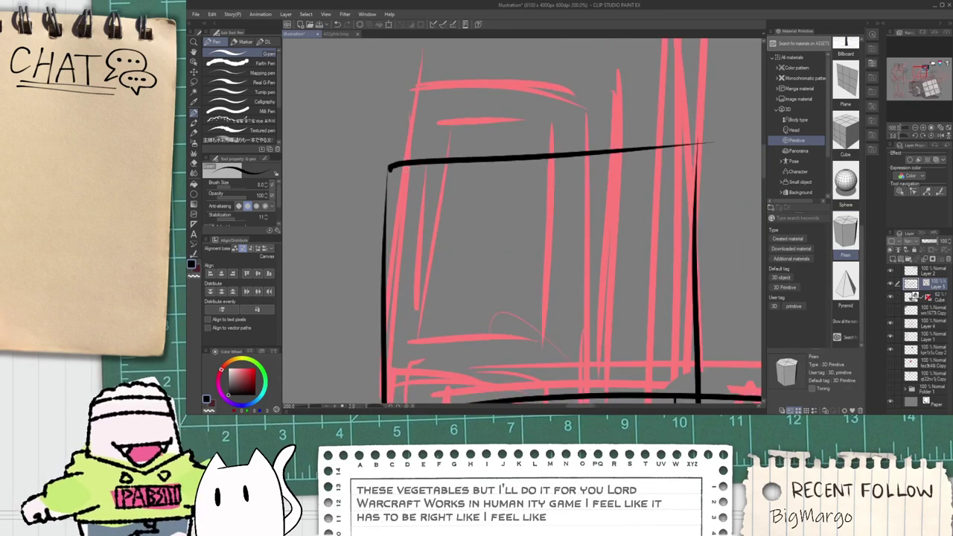
drag(385, 186, 381, 308)
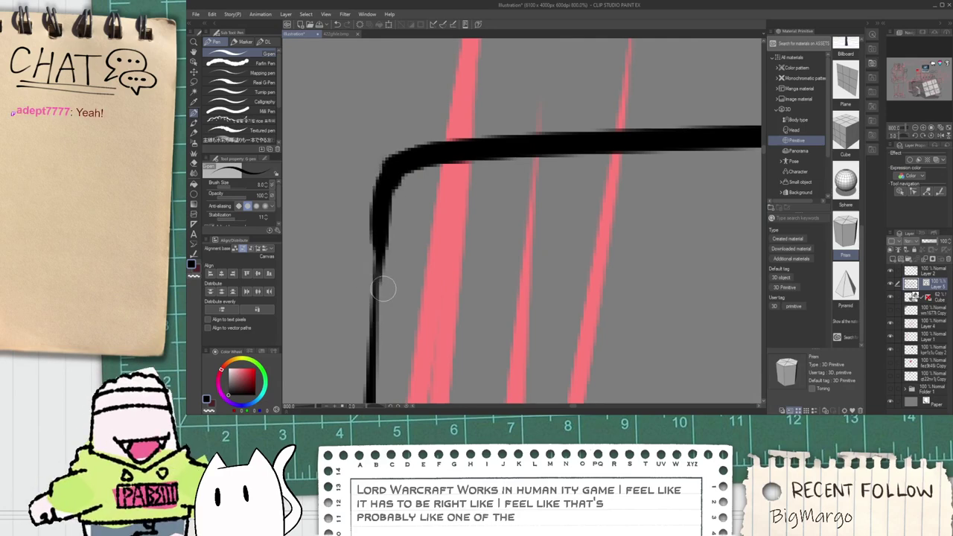
Step: Round the lid's top-right corner with the G-pen and erase the stray line ends beyond it
scroll(391, 272, down, 5)
key(space)
drag(648, 240, 534, 193)
scroll(562, 180, up, 5)
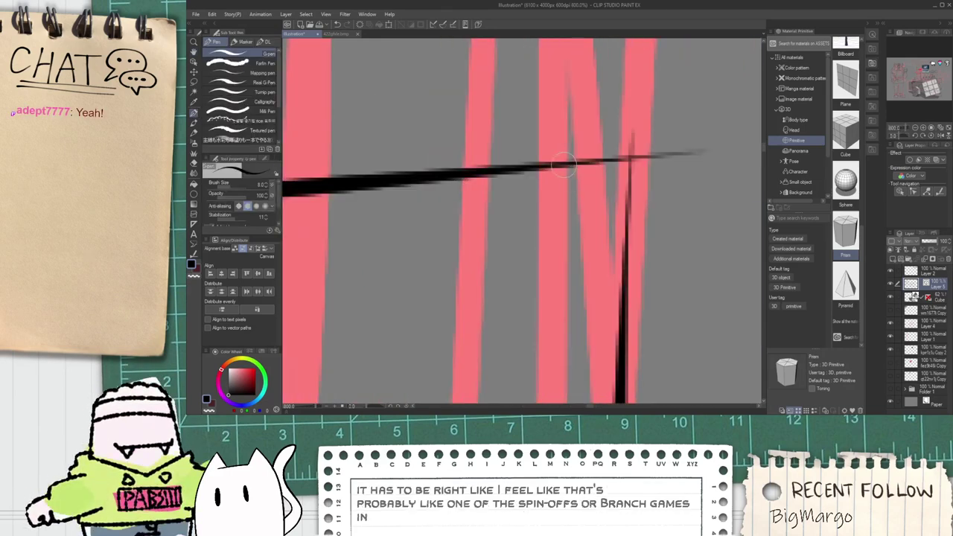
mouse_move(568, 164)
mouse_down()
mouse_move(606, 171)
mouse_move(617, 216)
mouse_up()
key(ctrl+z)
mouse_move(545, 165)
mouse_down()
mouse_move(620, 164)
mouse_move(633, 214)
mouse_up()
key(e)
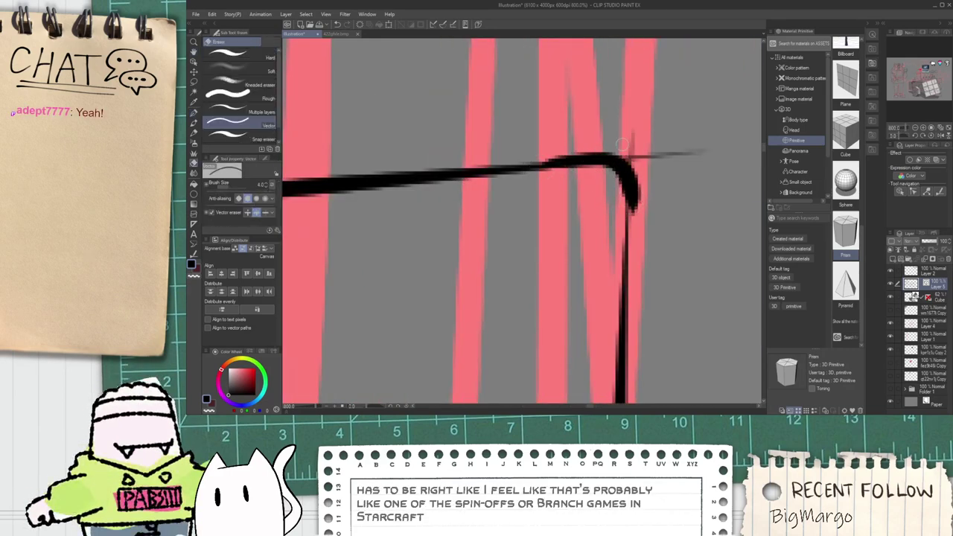
drag(632, 138, 659, 165)
drag(644, 214, 630, 205)
key(p)
drag(627, 173, 623, 301)
scroll(609, 278, down, 5)
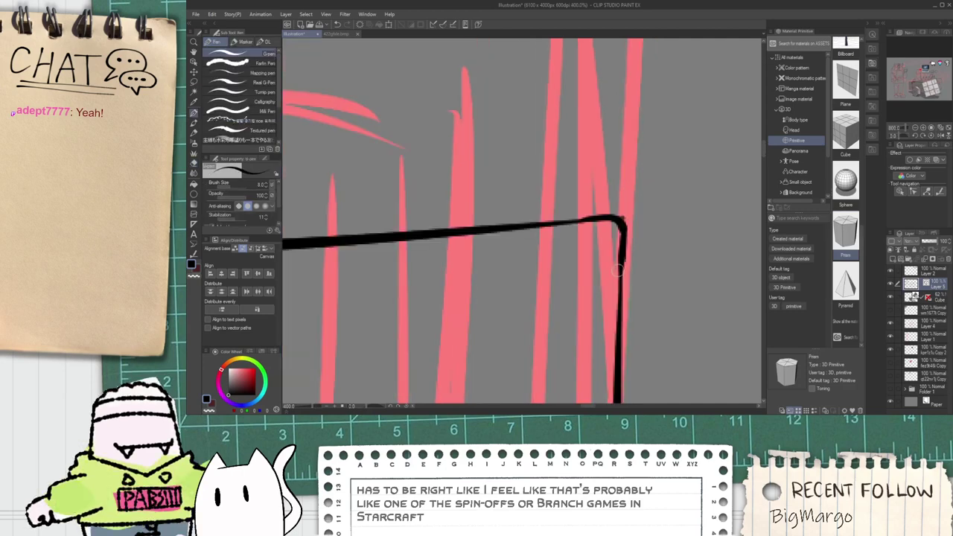
Step: Erase the background box's outline where it shows through the laptop lid above the hinge bar
key(space)
drag(593, 329, 572, 217)
scroll(586, 263, up, 1)
key(e)
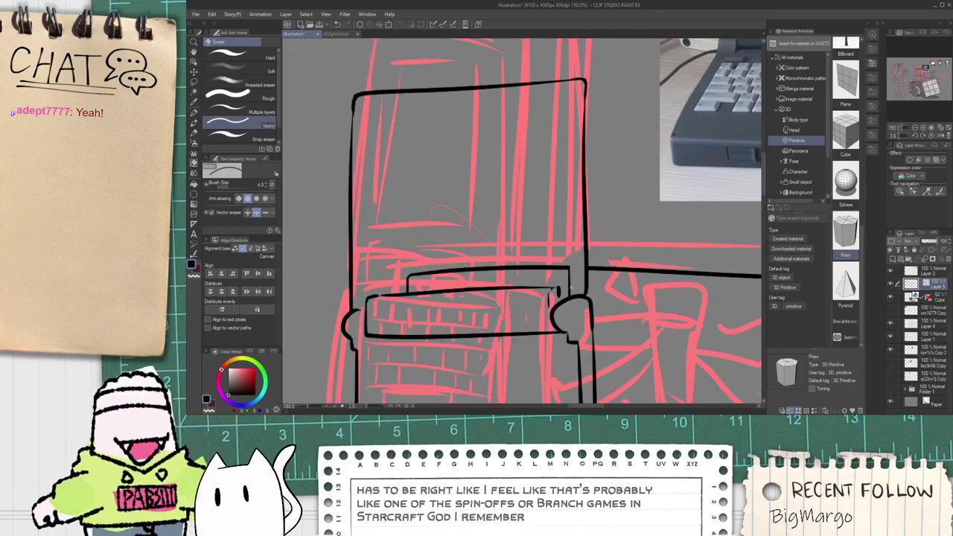
scroll(408, 272, up, 1)
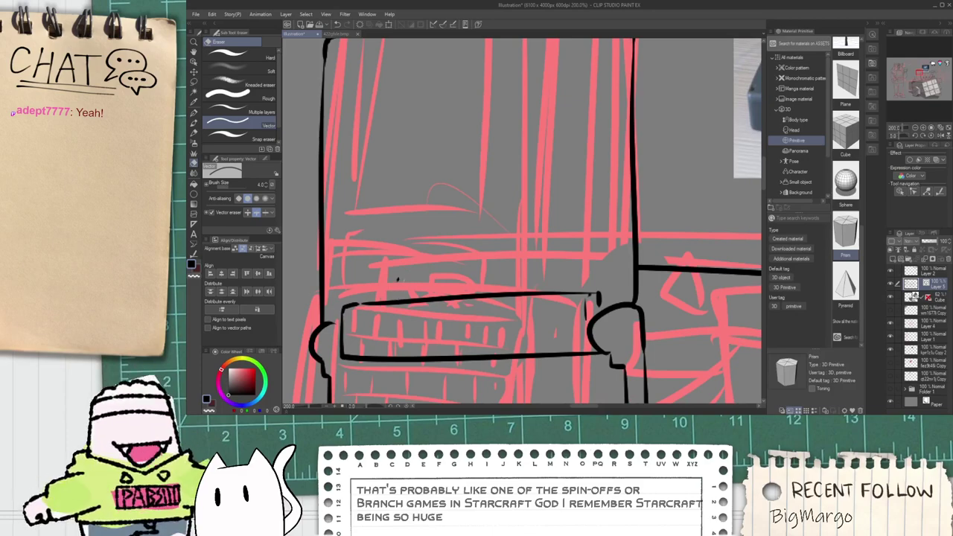
scroll(398, 278, down, 1)
scroll(398, 277, up, 3)
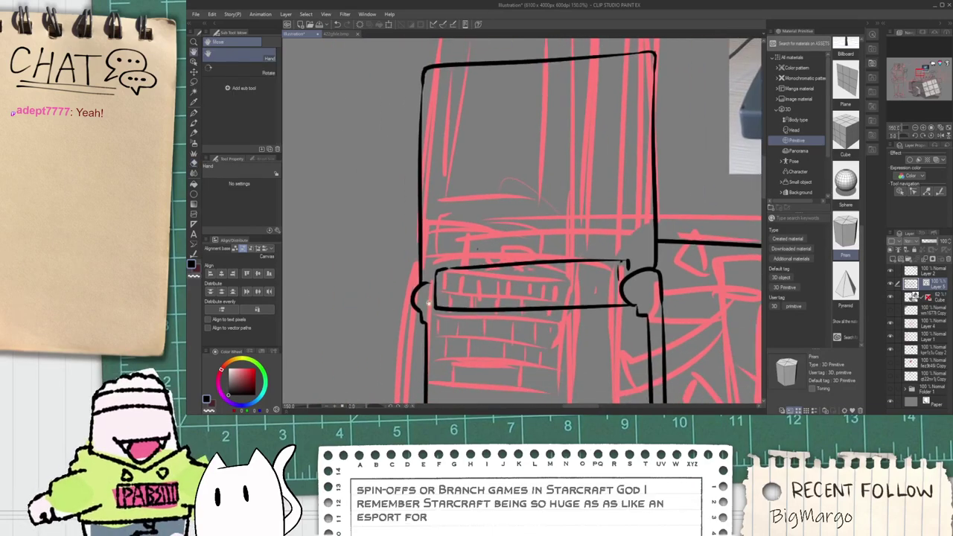
Step: Ink the short lines joining the left round hinge to the hinge bar's lower-left corner
key(p)
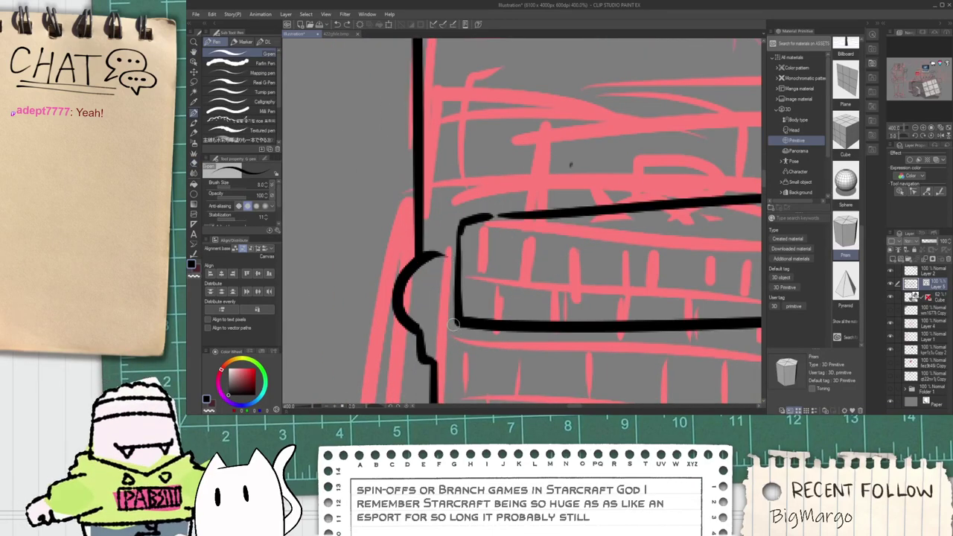
scroll(467, 352, down, 3)
key(h)
scroll(469, 355, up, 3)
key(p)
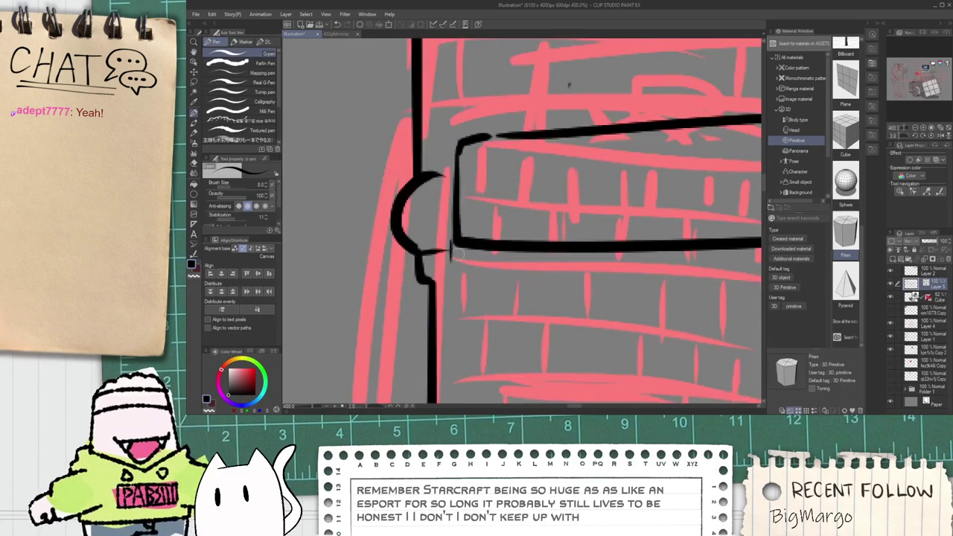
scroll(417, 249, down, 4)
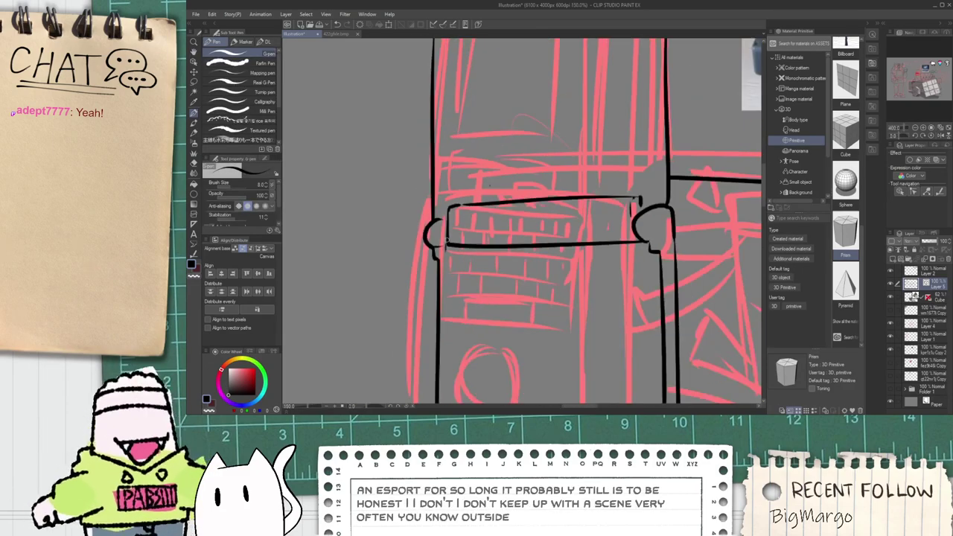
key(e)
scroll(441, 275, up, 1)
scroll(441, 275, down, 1)
Step: Ink a second line just inside the lid's right edge to show its thickness, and trim it near the hinge
key(h)
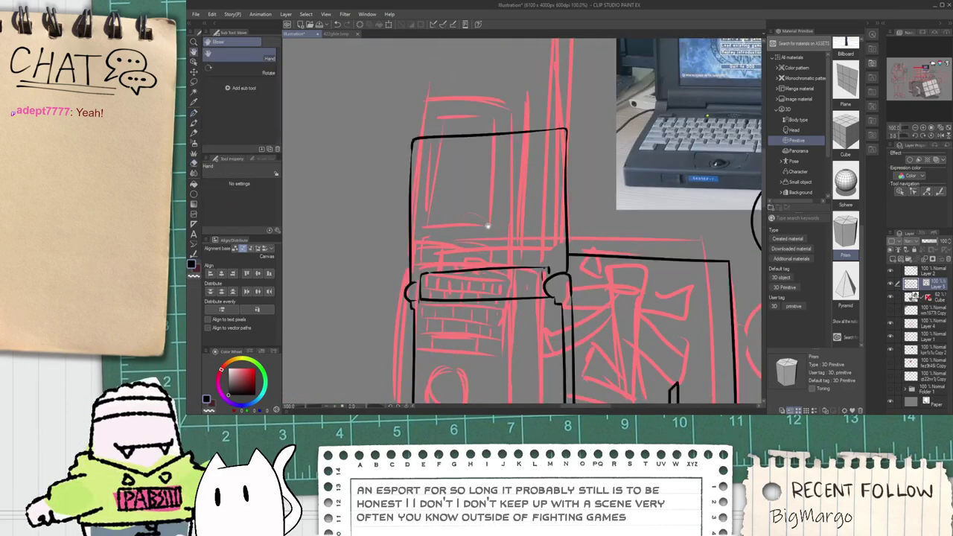
drag(487, 223, 470, 248)
key(p)
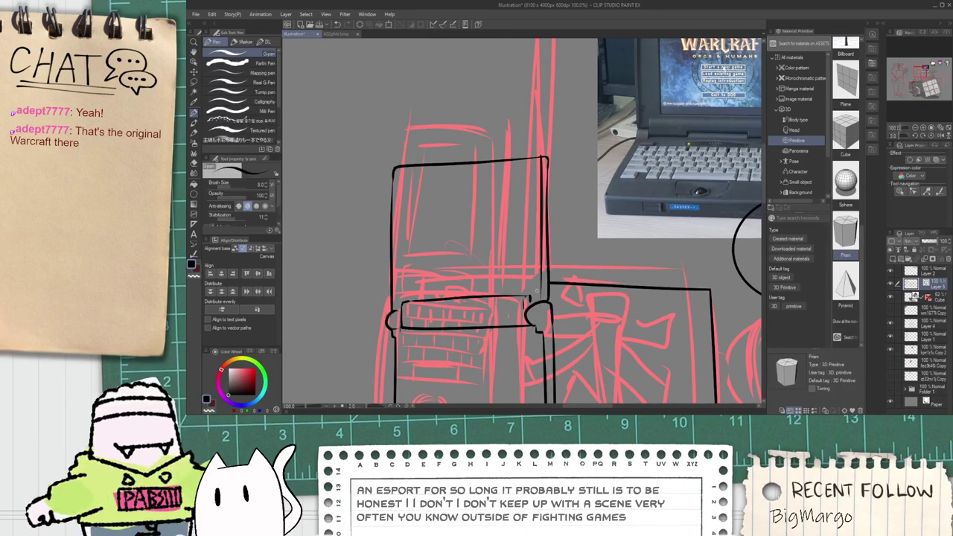
key(space)
drag(663, 152, 505, 247)
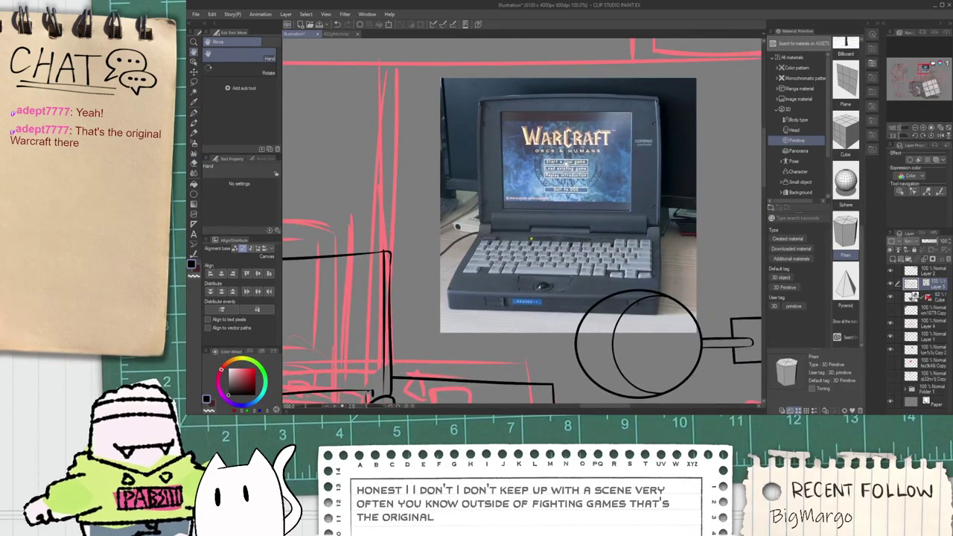
drag(383, 399, 449, 285)
scroll(449, 285, up, 1)
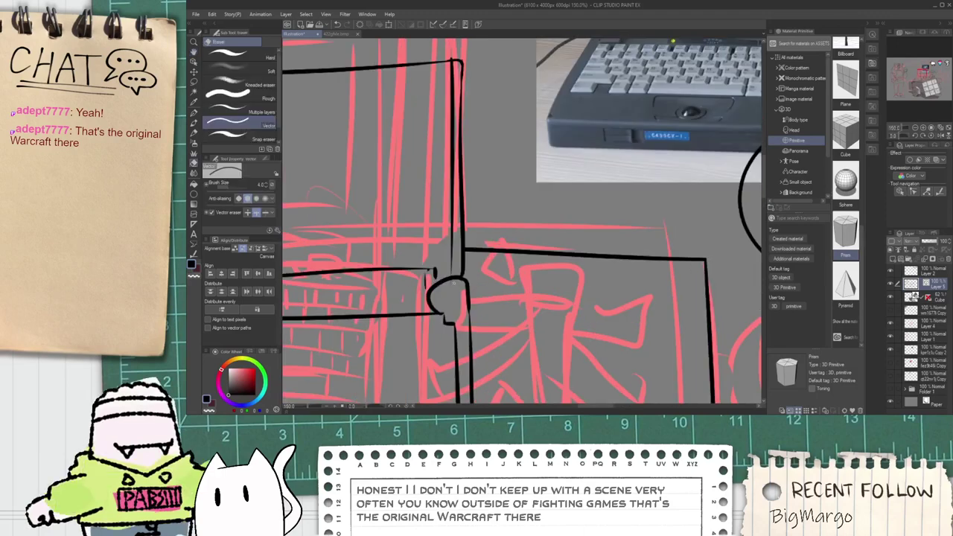
scroll(412, 268, down, 2)
key(h)
drag(367, 245, 408, 248)
scroll(391, 218, up, 1)
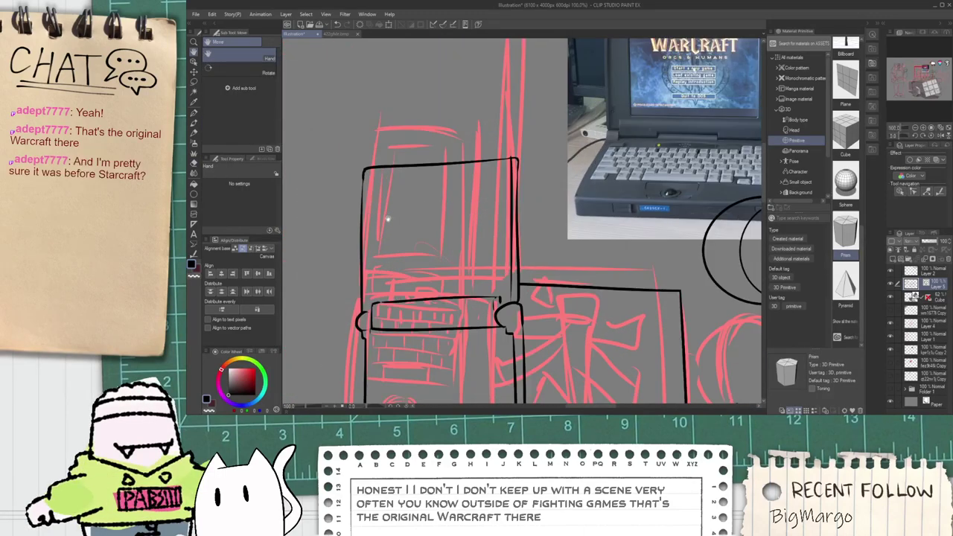
Step: Ink the inner screen frame inside the lid with left, bottom, top and right edges, redoing uneven strokes
key(p)
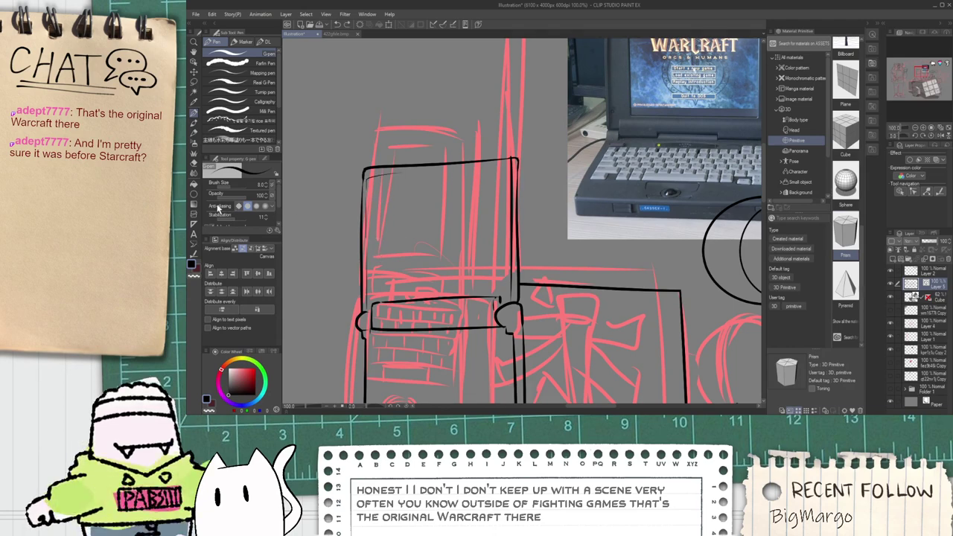
click(193, 204)
click(194, 225)
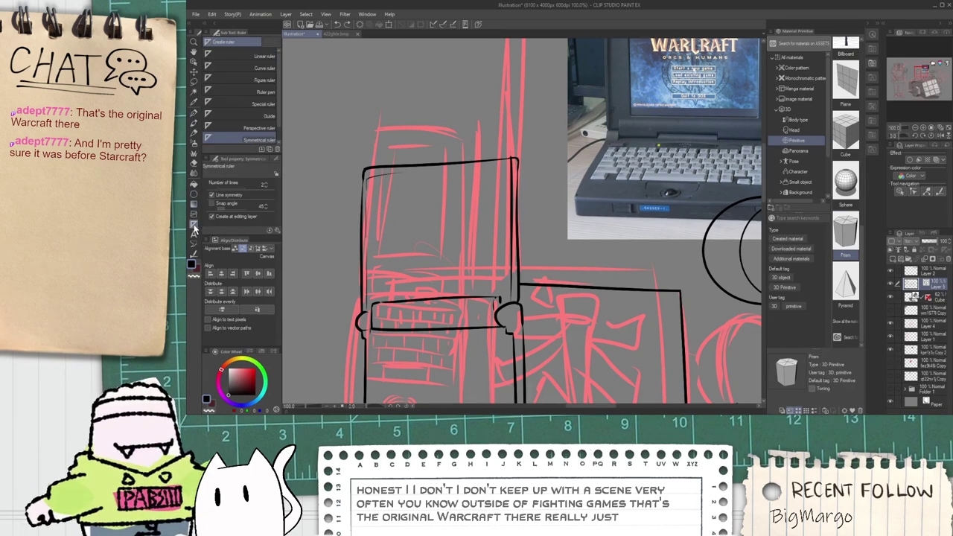
key(p)
drag(378, 196, 380, 262)
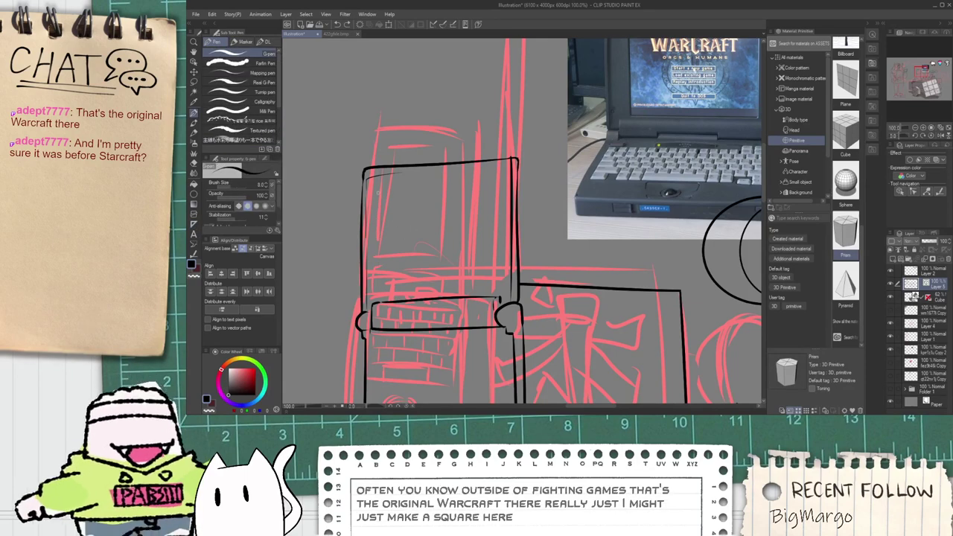
drag(378, 191, 379, 286)
key(ctrl+z)
mouse_move(379, 188)
mouse_down()
mouse_move(377, 283)
mouse_move(515, 278)
mouse_up()
key(ctrl+z)
drag(377, 291, 501, 281)
key(ctrl+z)
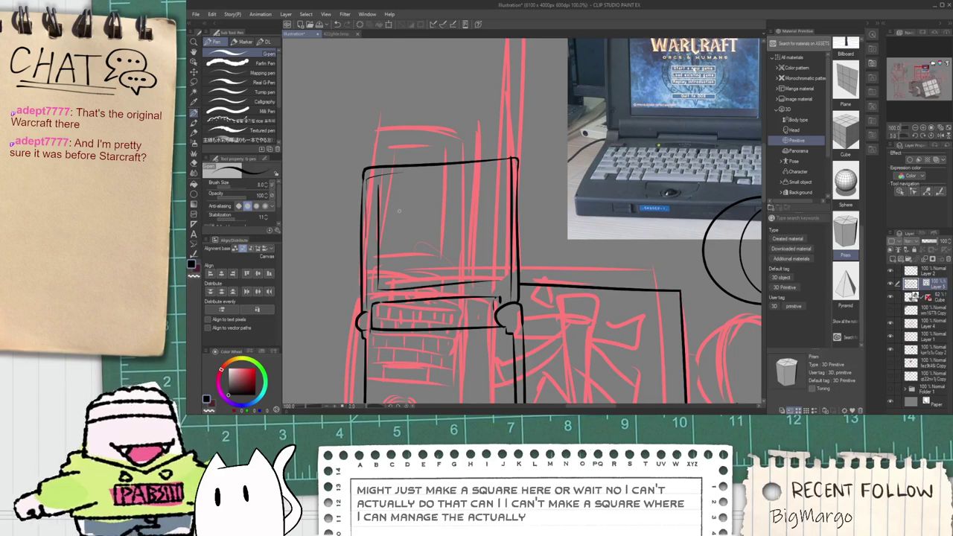
mouse_move(377, 187)
mouse_down()
mouse_move(510, 168)
mouse_move(499, 247)
mouse_up()
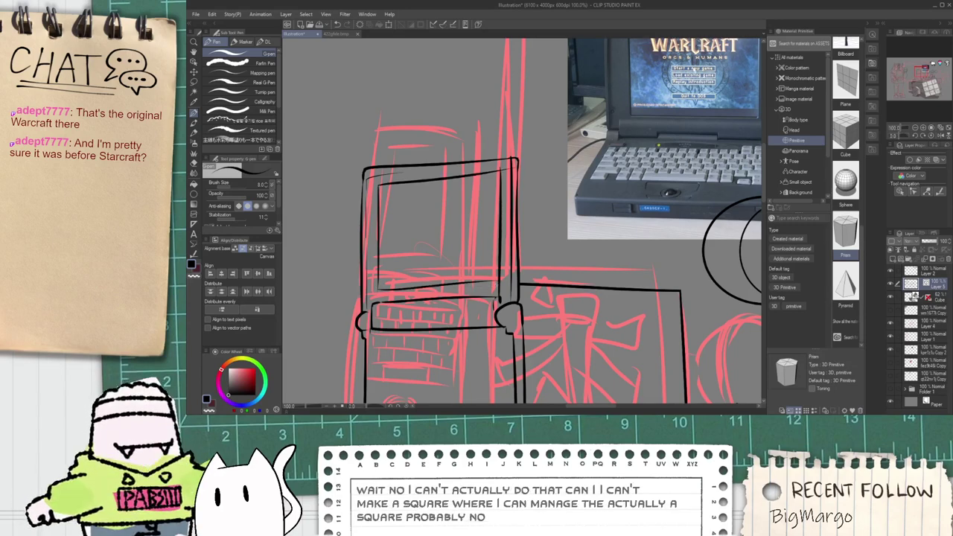
Step: Rotate and reposition the screen frame's bottom line so that it runs nearly parallel to the hinge bar
scroll(499, 289, up, 1)
key(o)
click(427, 282)
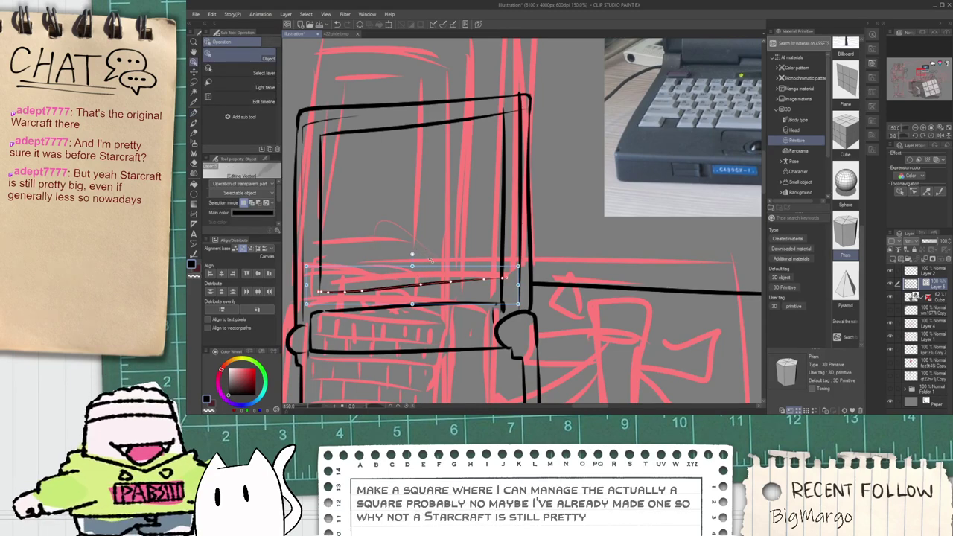
drag(428, 267, 436, 284)
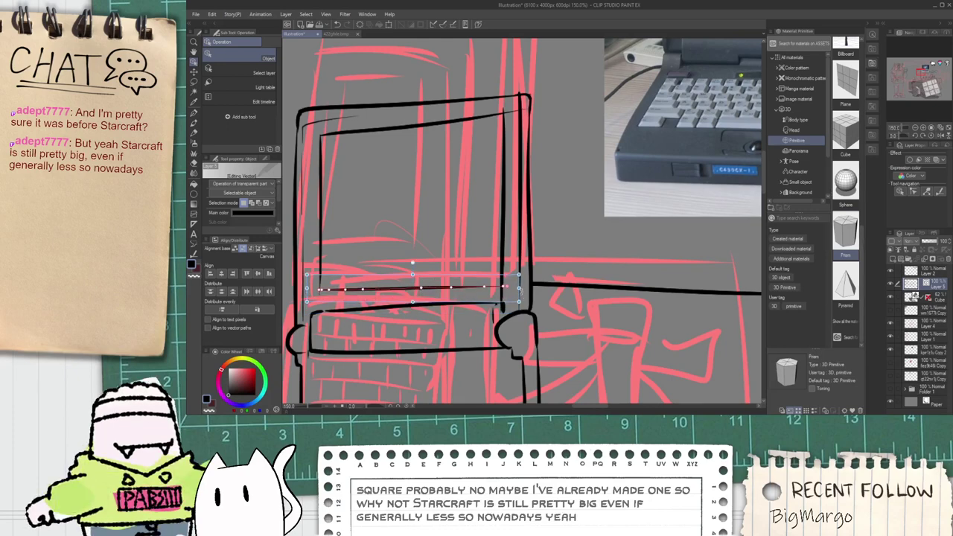
drag(416, 263, 414, 262)
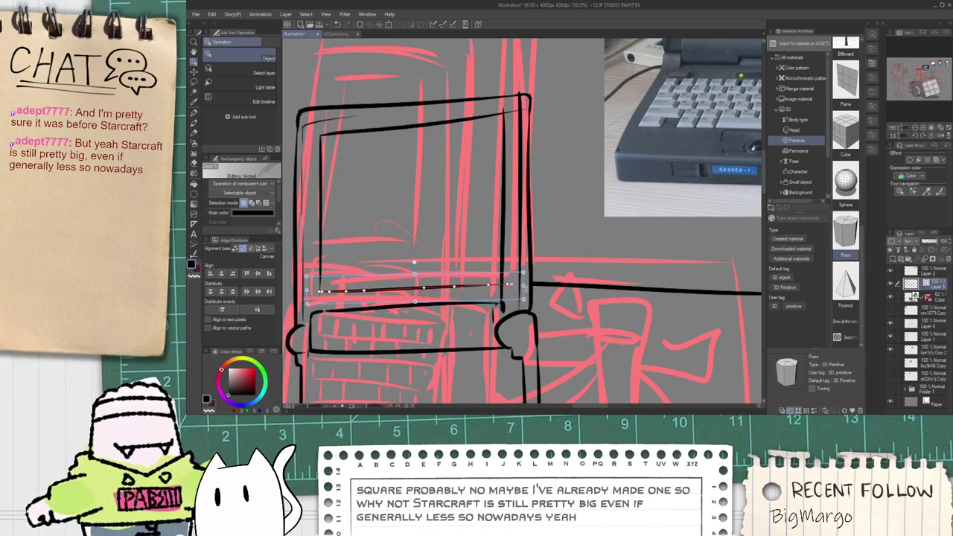
drag(526, 292, 522, 299)
click(483, 251)
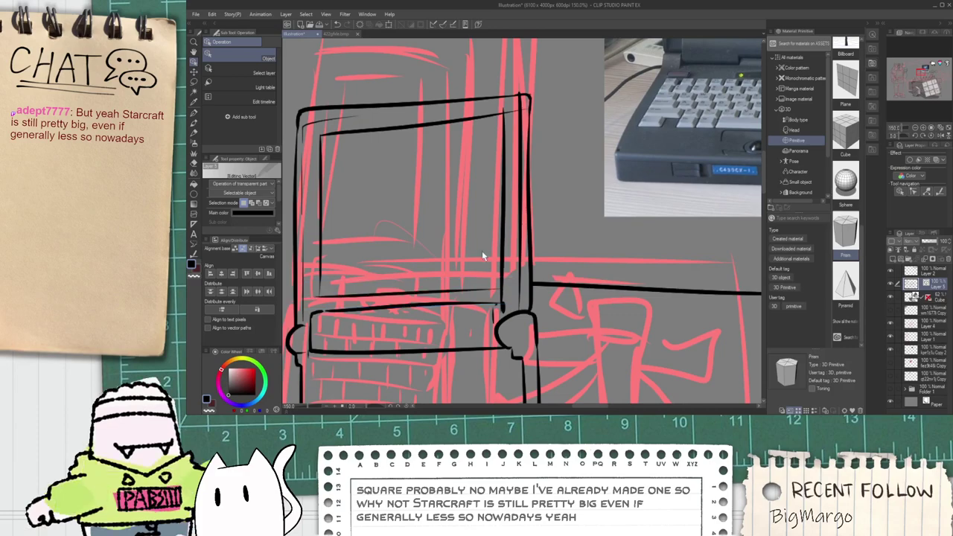
Step: Erase the overshooting line ends at the screen frame's lower-right corner
scroll(498, 301, up, 1)
key(e)
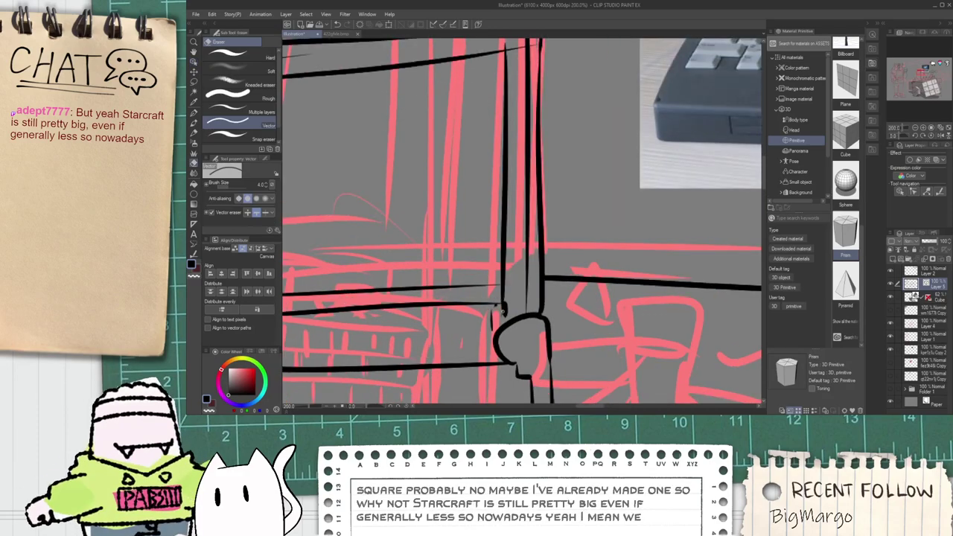
scroll(503, 298, up, 1)
scroll(505, 289, down, 1)
scroll(506, 289, down, 1)
key(space)
drag(468, 226, 504, 261)
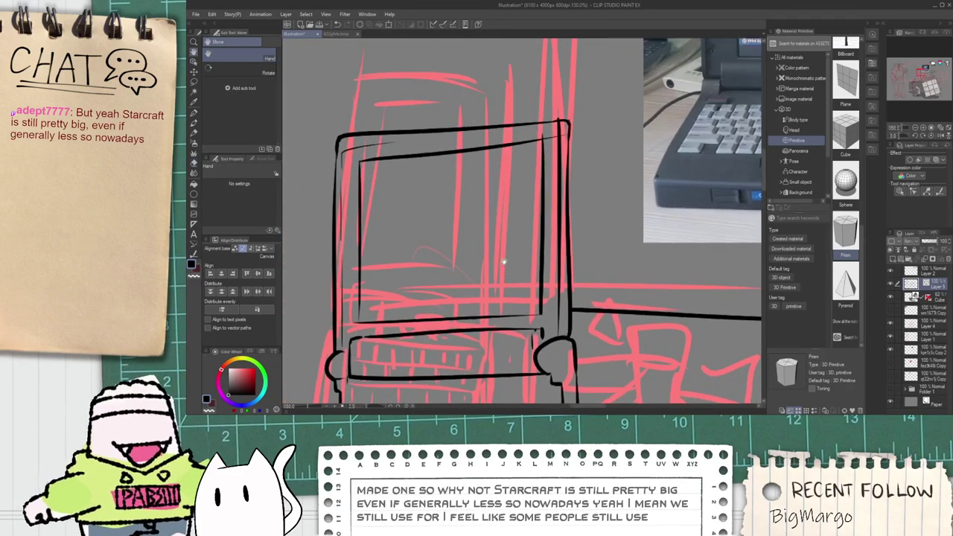
drag(441, 216, 461, 251)
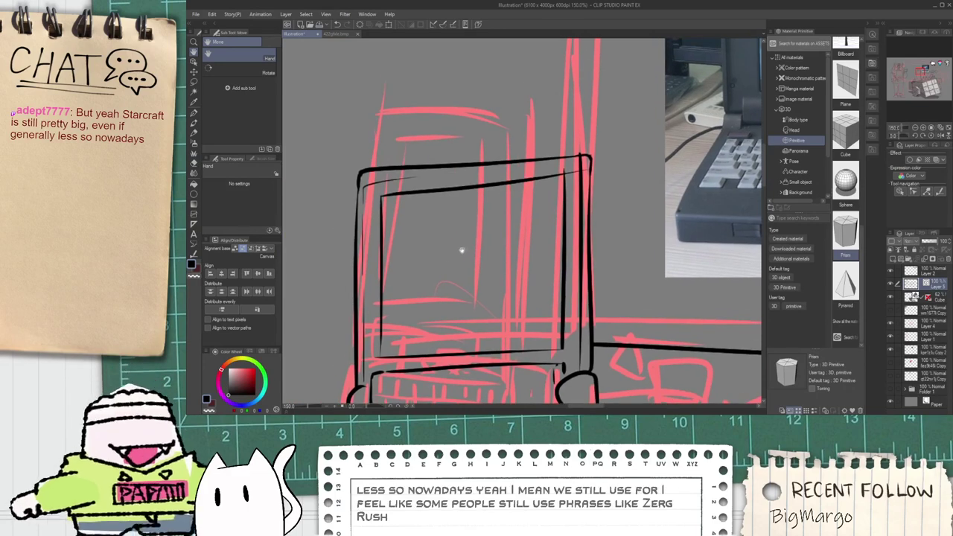
Step: Shift the screen frame's left line slightly and trim the overshoot at its lower-left corner
key(o)
click(383, 328)
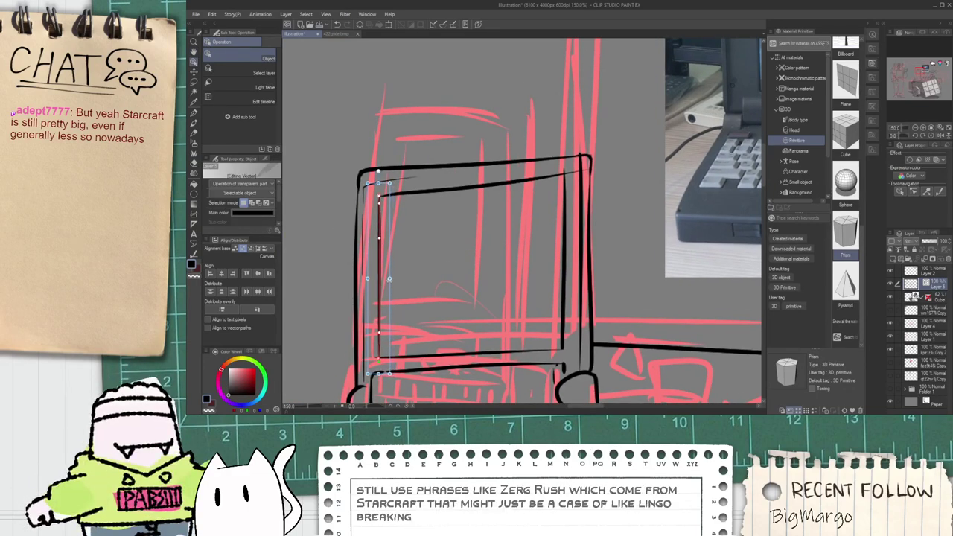
key(e)
scroll(369, 368, up, 3)
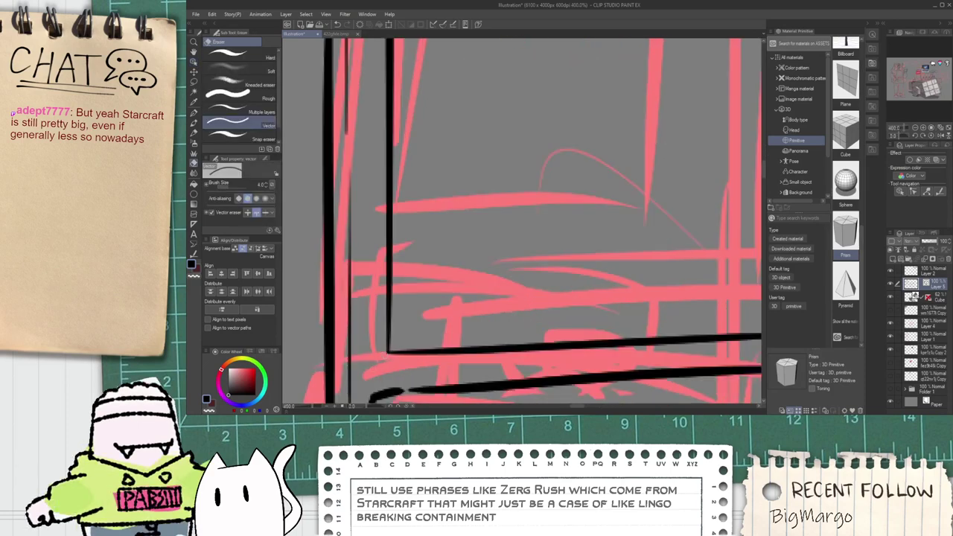
scroll(414, 327, down, 4)
key(space)
scroll(453, 256, up, 2)
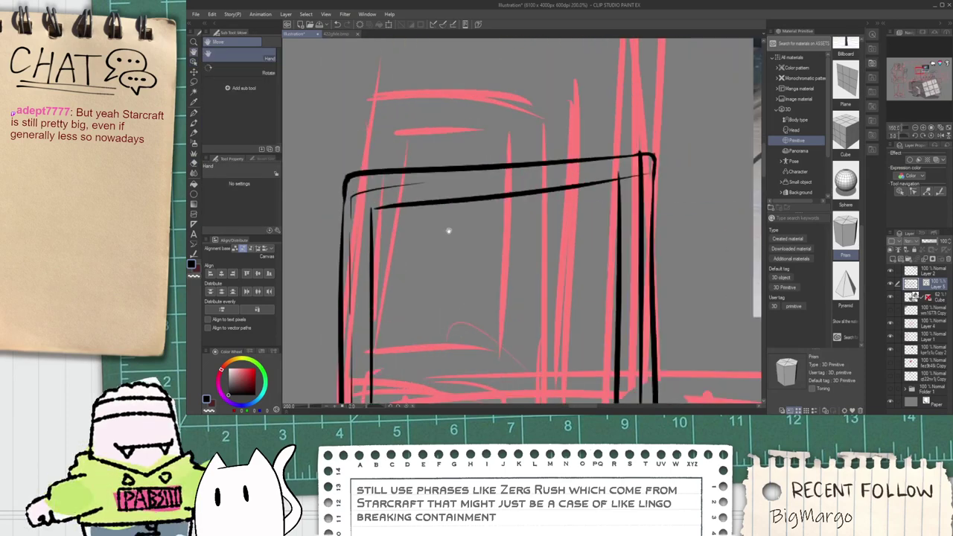
Step: Rotate the screen frame's top line so that it runs parallel to the lid's top edge
key(o)
click(492, 198)
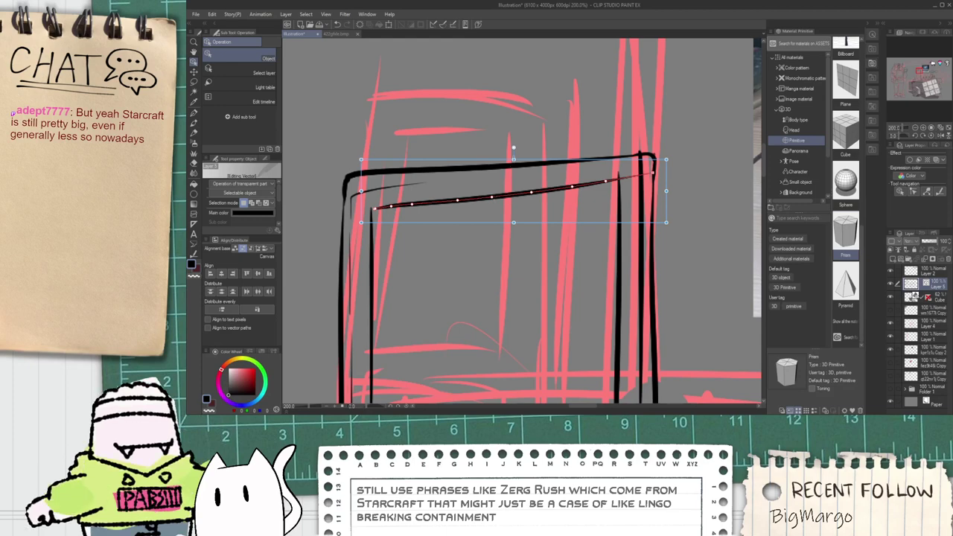
drag(513, 159, 519, 196)
click(548, 247)
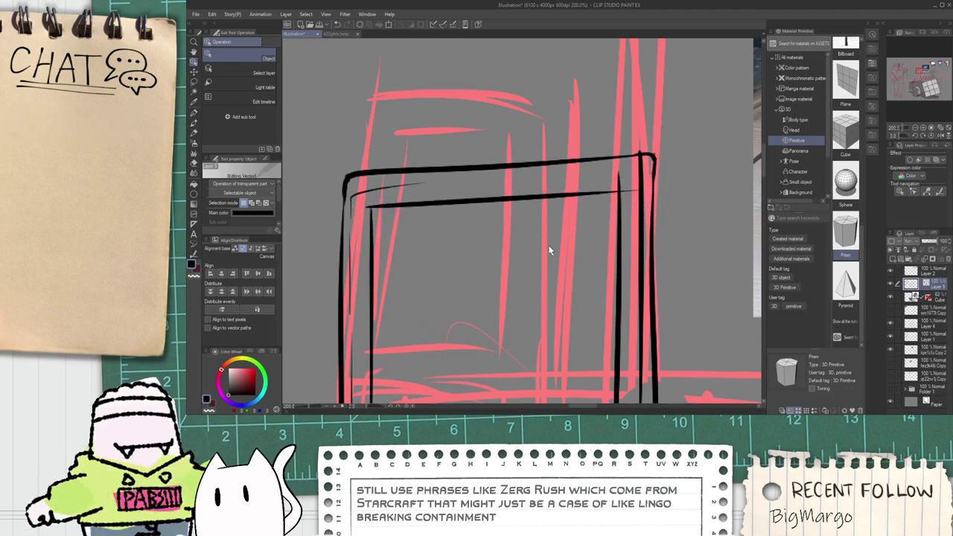
Step: Trim the screen frame's upper-right corner and curve the top of the lid's inner right line inward
key(space)
drag(610, 180, 633, 199)
key(e)
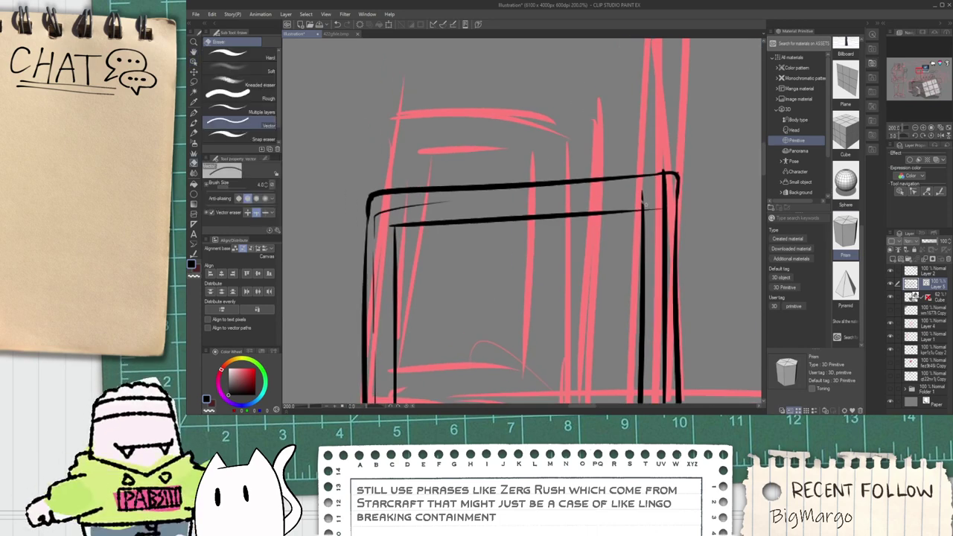
scroll(667, 191, up, 2)
key(p)
mouse_move(620, 143)
mouse_down()
mouse_move(660, 183)
mouse_move(658, 120)
mouse_up()
key(e)
key(p)
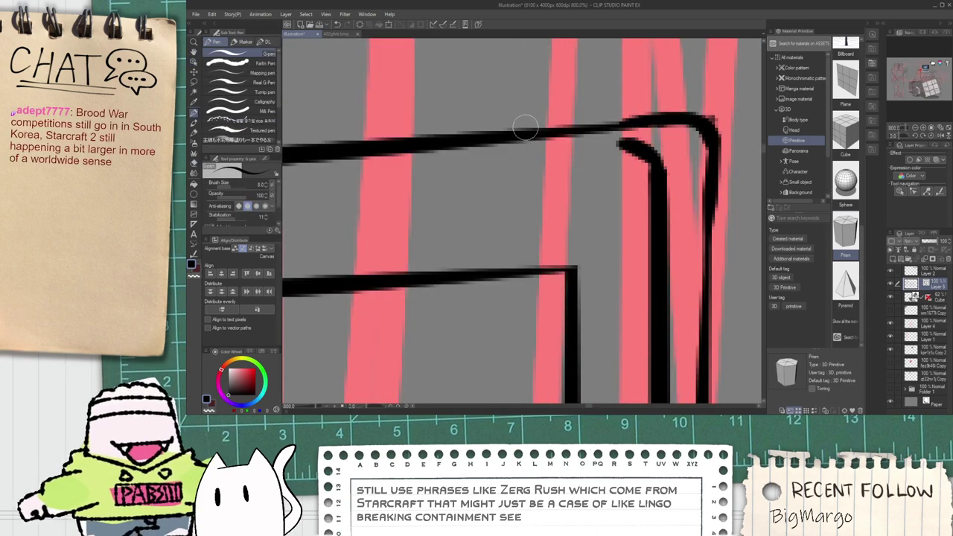
Step: Re-ink the right end of the lid's top edge into the rounded corner, redoing uneven strokes
key(ctrl+z)
drag(503, 133, 650, 119)
key(ctrl+z)
drag(489, 139, 639, 130)
key(ctrl+z)
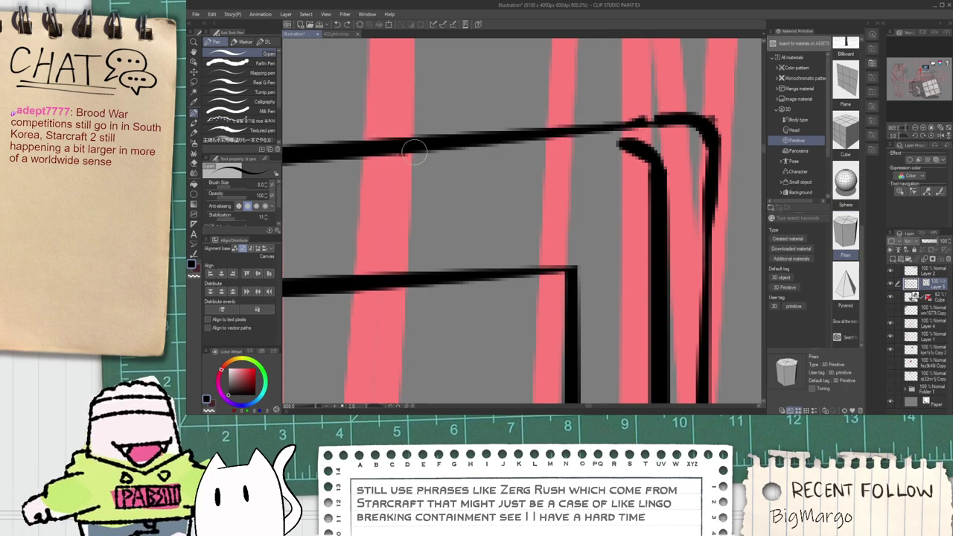
drag(414, 152, 655, 138)
key(ctrl+z)
mouse_move(456, 143)
mouse_down()
mouse_move(657, 123)
mouse_move(663, 112)
mouse_up()
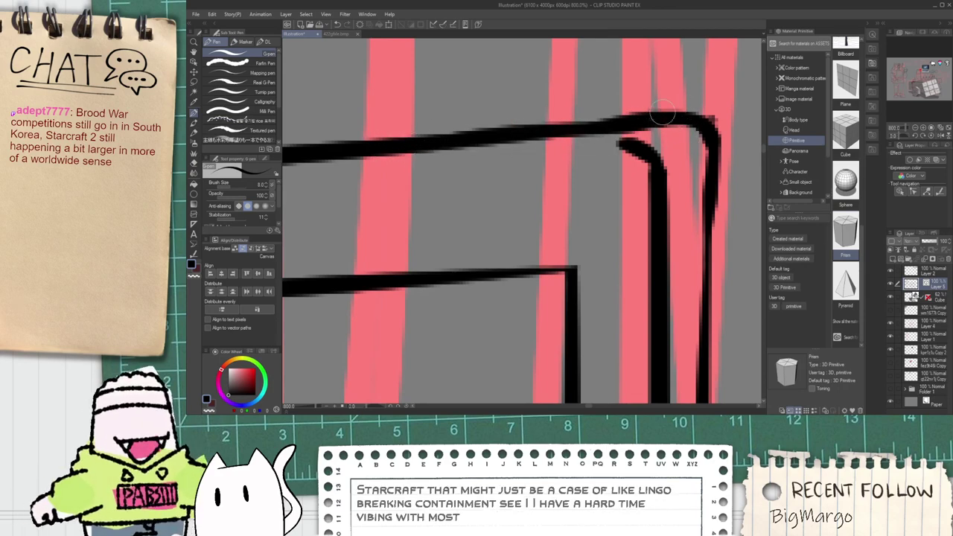
key(ctrl+z)
drag(576, 131, 693, 121)
Step: Erase the stray curved line and the screen frame's overshoot at the lid's upper-left corner
scroll(633, 134, down, 2)
key(space)
drag(502, 173, 554, 184)
scroll(446, 188, up, 1)
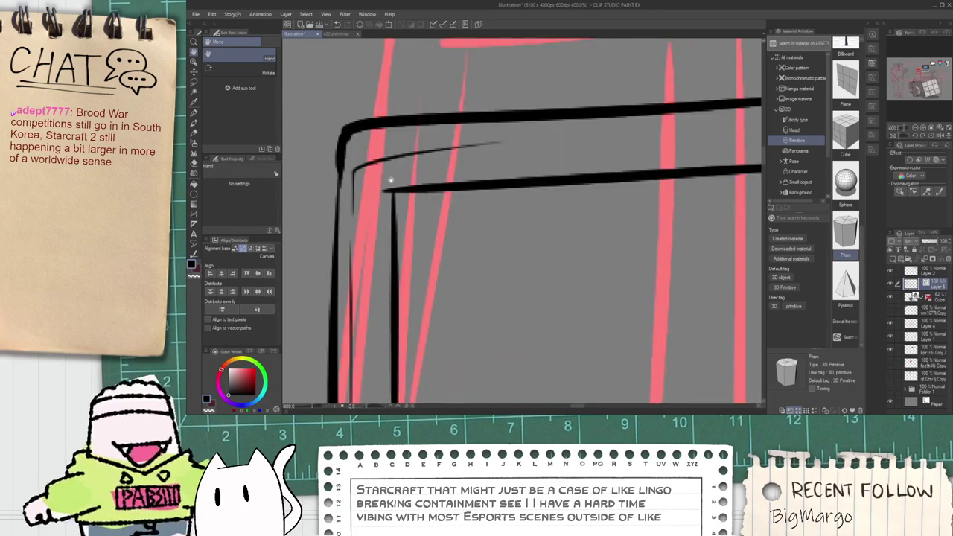
key(e)
mouse_move(387, 170)
mouse_down()
mouse_move(380, 150)
mouse_move(385, 201)
mouse_move(356, 149)
mouse_up()
key(p)
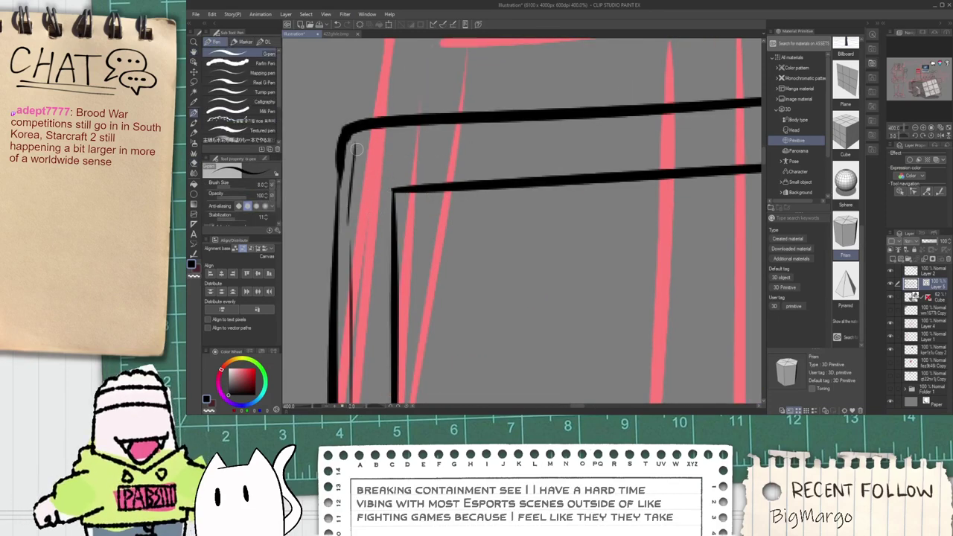
Step: Ink a thin line just inside the lid's upper-left corner and top edge to show its thickness
key(ctrl+z)
mouse_move(352, 228)
mouse_down()
mouse_move(354, 151)
mouse_move(381, 140)
mouse_move(345, 176)
mouse_up()
key(ctrl+z)
scroll(376, 151, down, 1)
key(space)
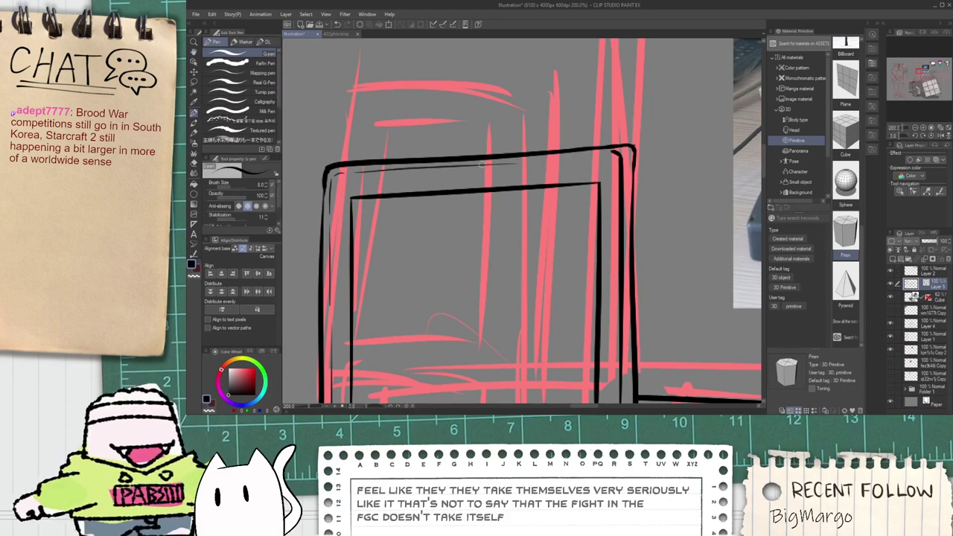
drag(529, 158, 633, 151)
Step: Compare the inked lid and hinge with the laptop reference photo
scroll(614, 161, down, 2)
key(space)
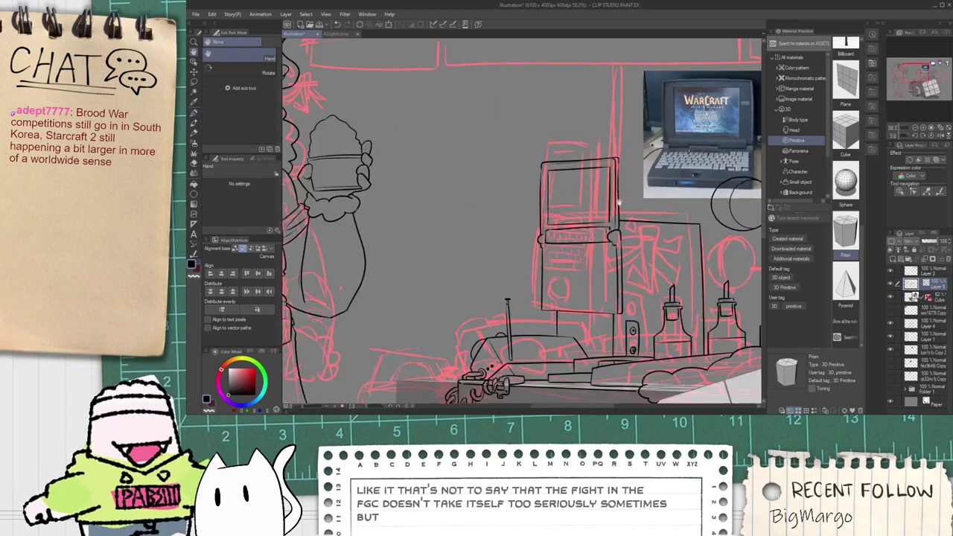
drag(606, 199, 524, 212)
drag(560, 182, 524, 223)
scroll(594, 171, up, 2)
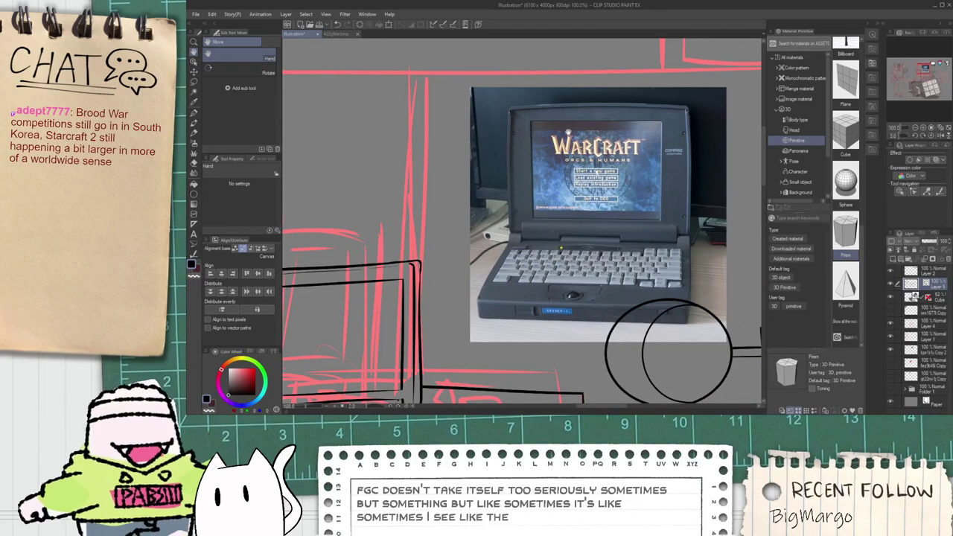
scroll(594, 174, down, 1)
drag(417, 332, 422, 296)
scroll(423, 297, up, 2)
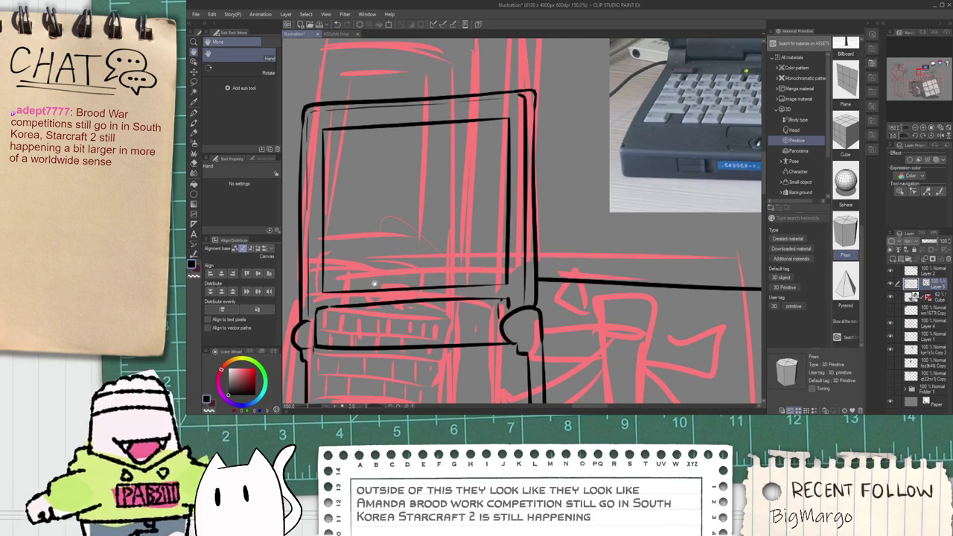
scroll(375, 282, down, 3)
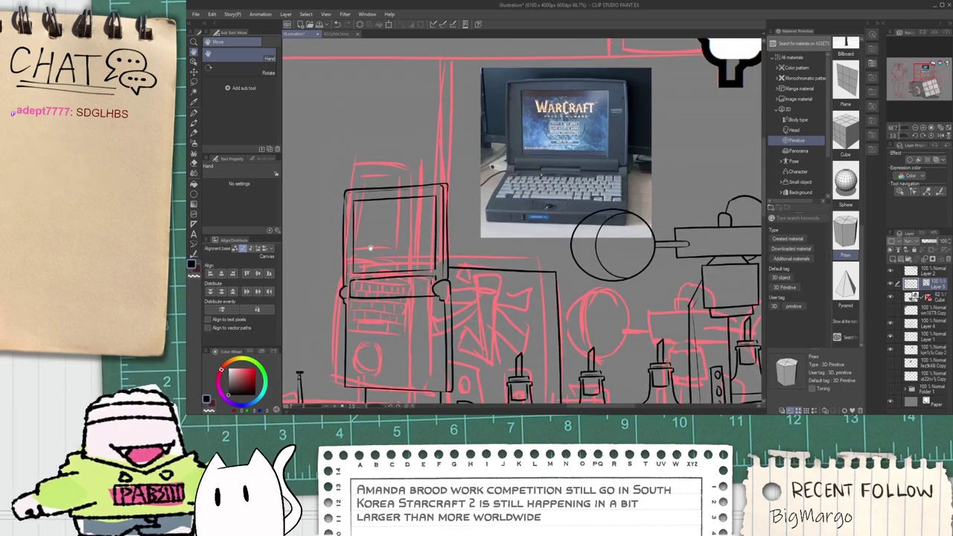
drag(408, 301, 411, 246)
scroll(382, 265, up, 4)
Step: Ink a narrow latch shape with a flat bottom, short sides and peaked top just below the hinge bar
key(p)
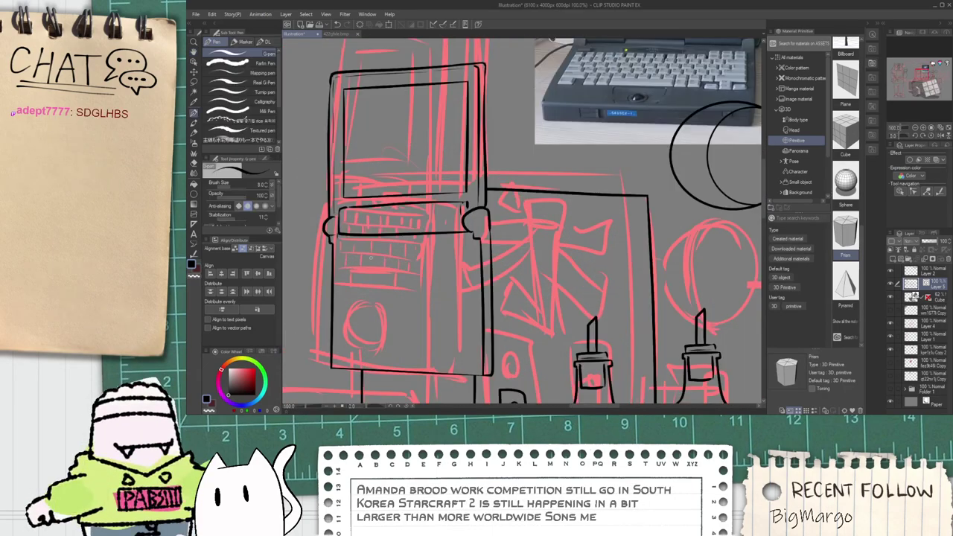
key(ctrl+z)
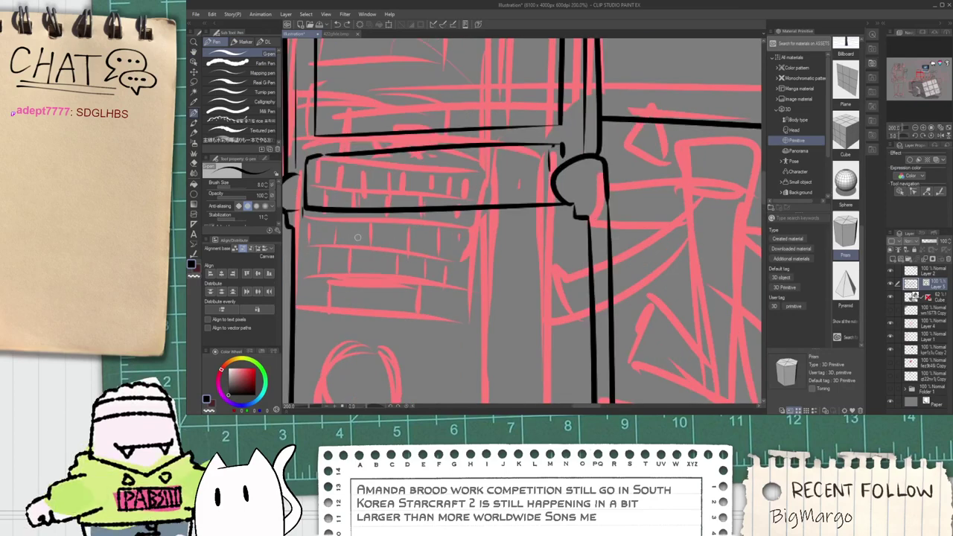
drag(357, 234, 496, 239)
key(ctrl+z)
mouse_move(360, 227)
mouse_down()
mouse_move(514, 239)
mouse_move(494, 221)
mouse_move(495, 264)
mouse_move(521, 249)
mouse_up()
scroll(452, 234, up, 2)
key(e)
key(p)
drag(348, 251, 460, 239)
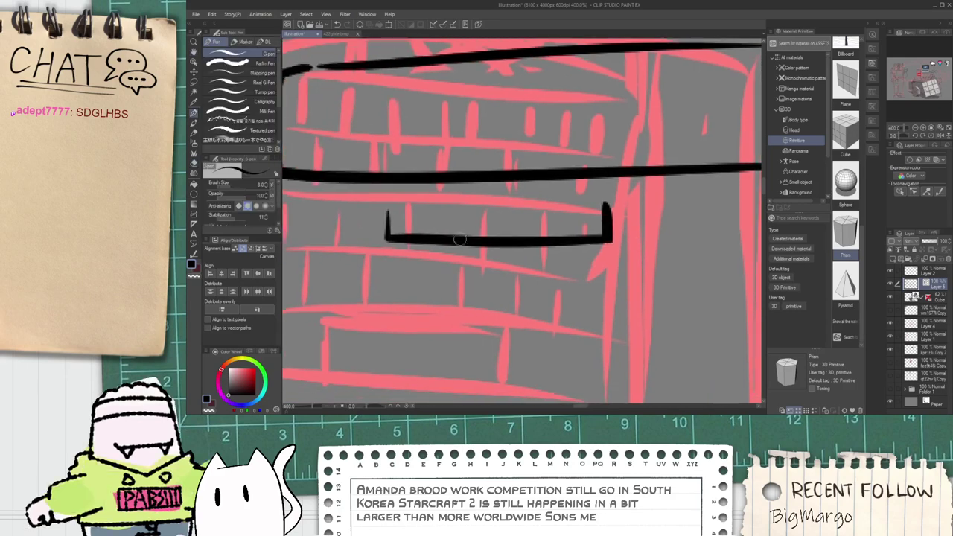
mouse_move(384, 210)
mouse_down()
mouse_move(463, 191)
mouse_move(605, 211)
mouse_up()
key(ctrl+z)
mouse_move(388, 212)
mouse_down()
mouse_move(493, 189)
mouse_move(604, 210)
mouse_up()
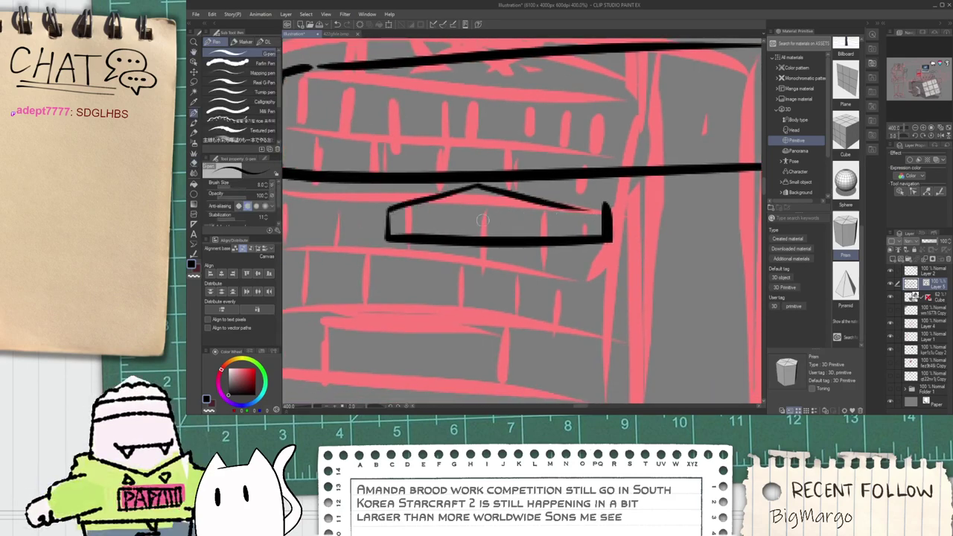
Step: Trim the latch shape's overshooting corner and stretch its peaked top line to meet the short sides
key(e)
mouse_move(581, 210)
mouse_down()
mouse_move(588, 242)
mouse_move(605, 238)
mouse_up()
scroll(459, 224, down, 6)
key(space)
mouse_move(448, 214)
mouse_down()
mouse_move(444, 231)
mouse_move(597, 212)
mouse_up()
scroll(444, 231, up, 4)
key(o)
click(589, 222)
click(486, 206)
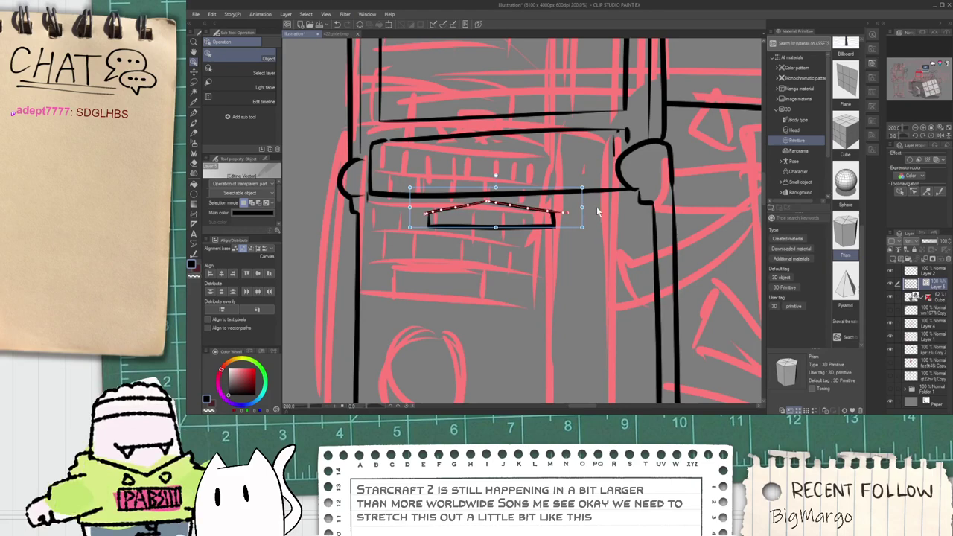
click(596, 212)
key(e)
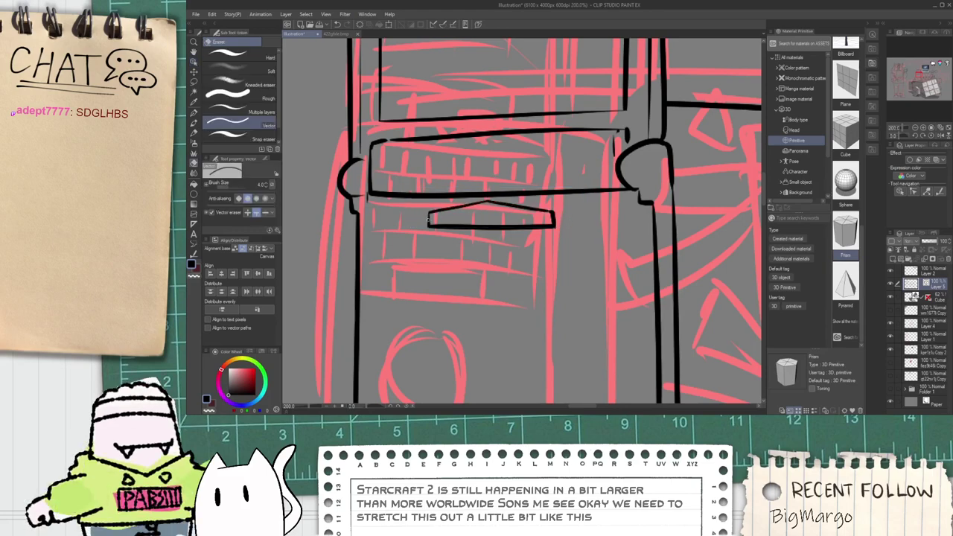
scroll(432, 219, down, 4)
key(space)
drag(438, 262, 439, 272)
scroll(449, 242, up, 2)
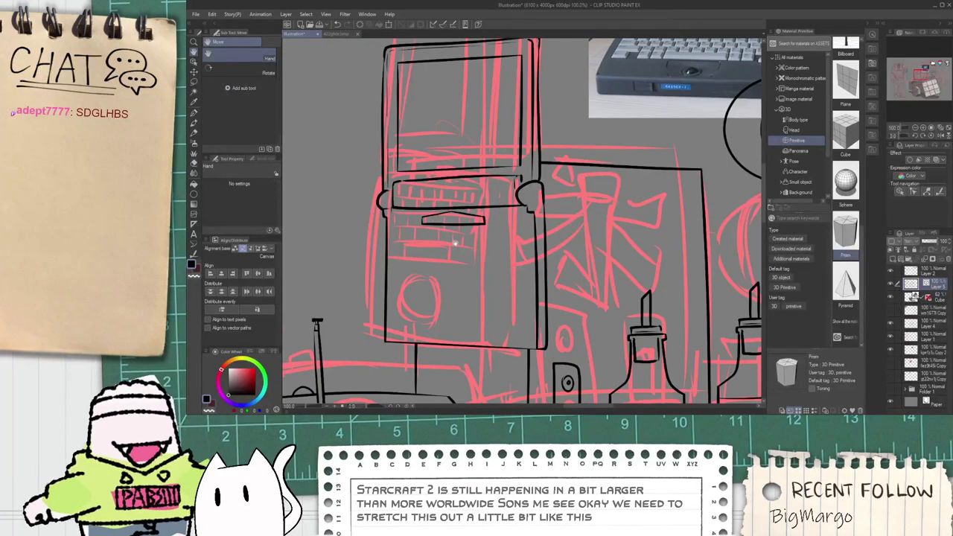
key(p)
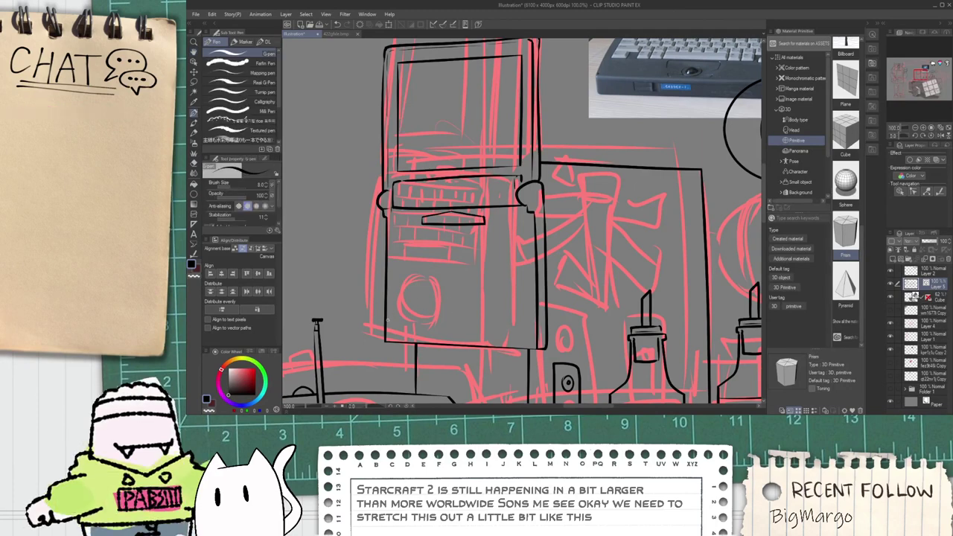
key(space)
scroll(443, 235, down, 2)
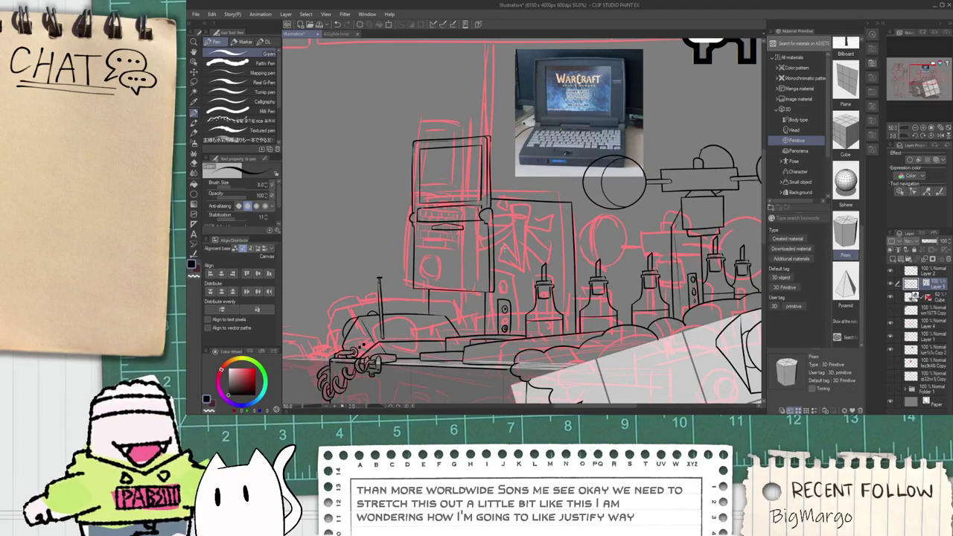
Step: Ink a shallow bracket with a rounded corner under the laptop base's lower edge, between the two support lines
scroll(399, 306, up, 6)
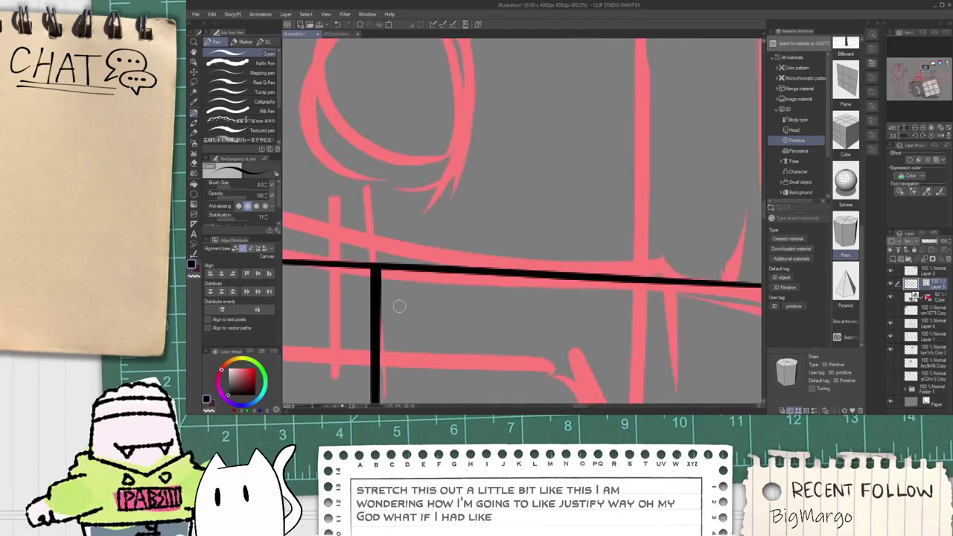
drag(399, 269, 402, 337)
key(ctrl+z)
mouse_move(398, 270)
mouse_down()
mouse_move(397, 308)
mouse_move(727, 336)
mouse_move(556, 311)
mouse_move(578, 279)
mouse_up()
key(space)
key(e)
drag(588, 323, 594, 329)
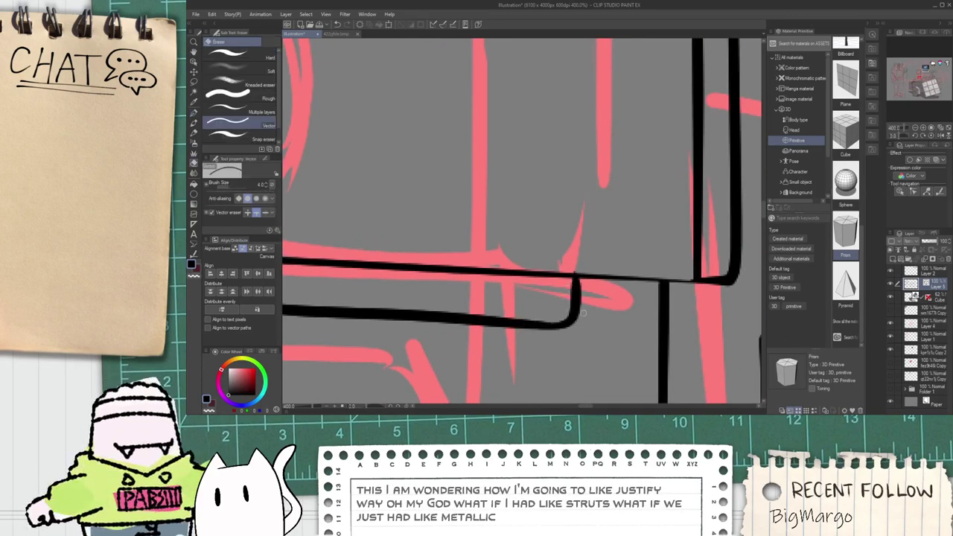
scroll(592, 326, down, 2)
key(space)
drag(494, 314, 536, 313)
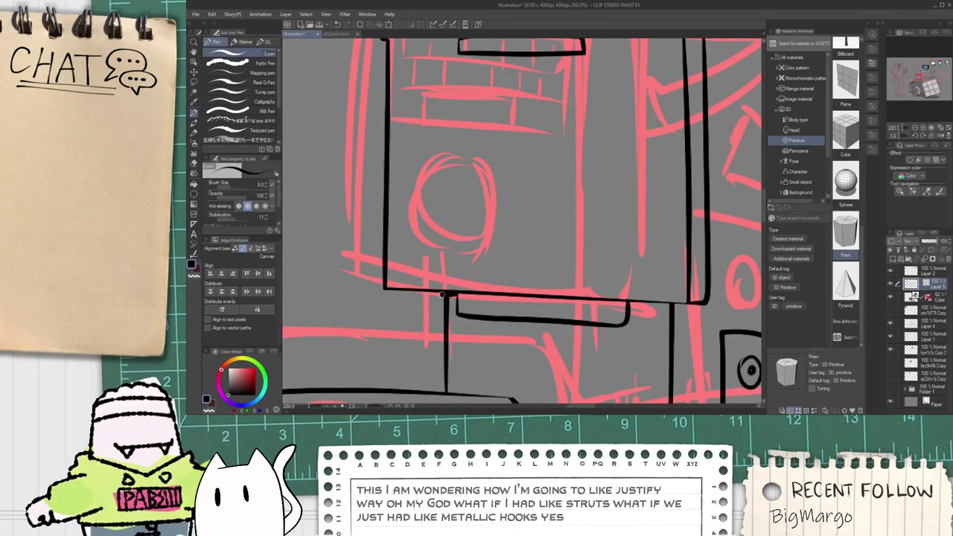
Step: Ink a round-topped hook over the base's lower edge at the left support line and erase the lines crossing inside it
key(ctrl+z)
mouse_move(418, 289)
mouse_down()
mouse_move(419, 275)
mouse_move(451, 261)
mouse_move(455, 297)
mouse_up()
scroll(423, 290, up, 2)
mouse_move(404, 270)
mouse_down()
mouse_move(411, 294)
mouse_move(510, 303)
mouse_up()
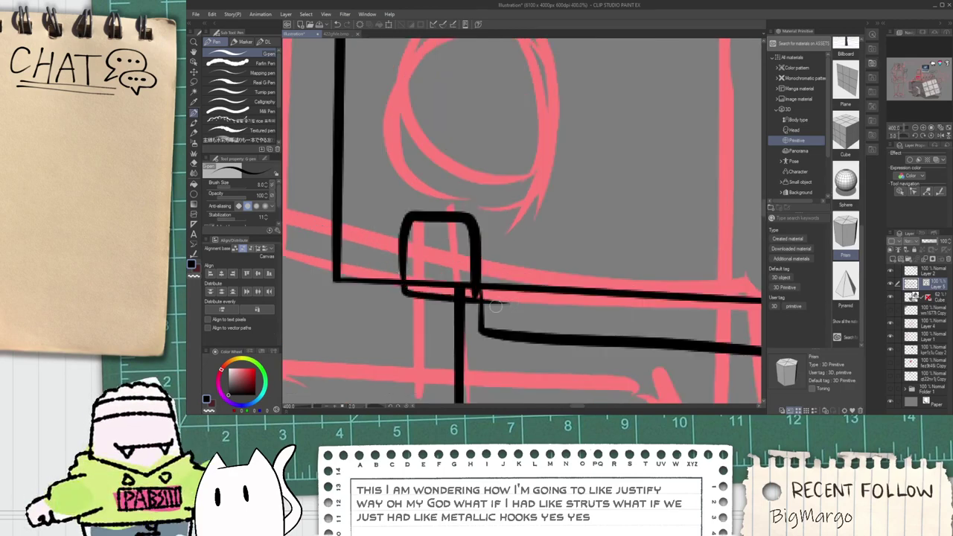
key(e)
drag(443, 286, 461, 285)
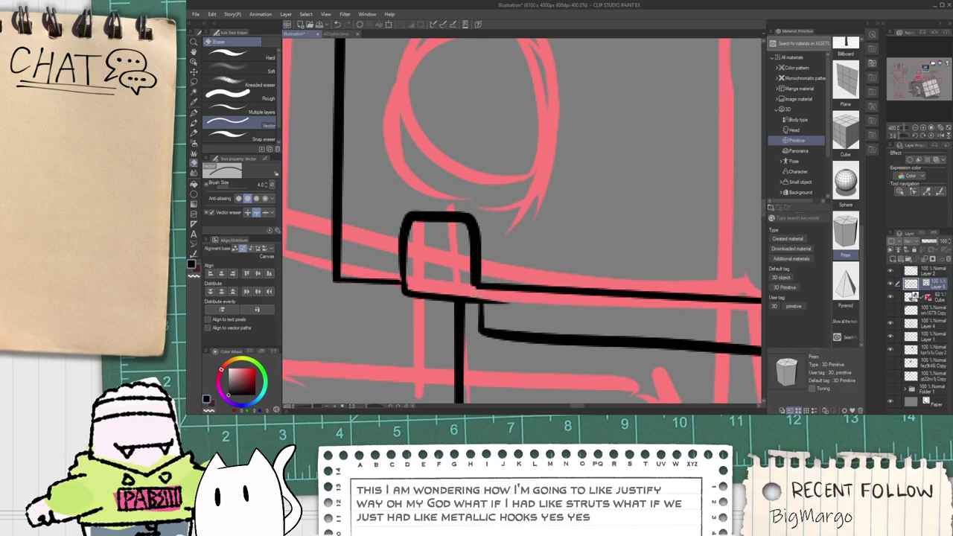
scroll(484, 297, down, 2)
scroll(485, 299, up, 2)
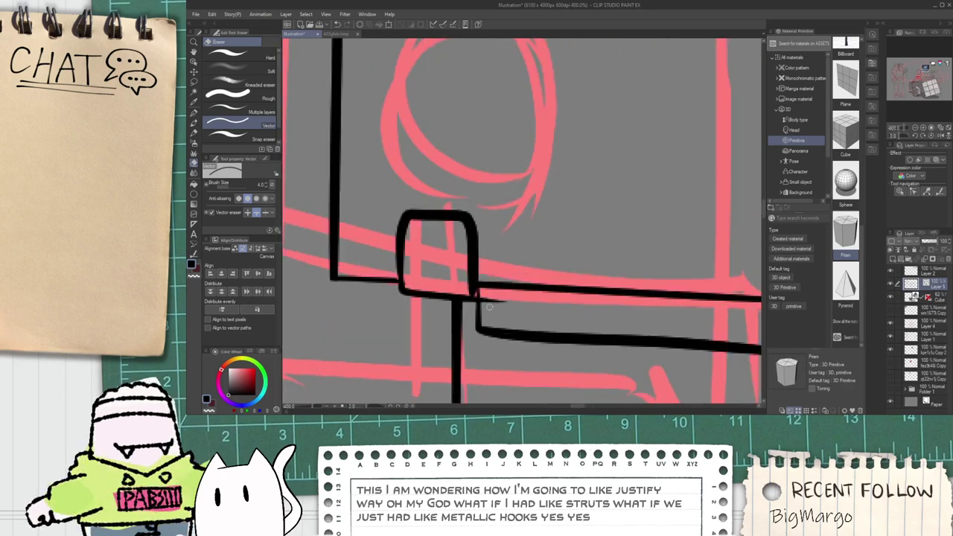
scroll(478, 293, down, 4)
Step: Ink the sides and top of a second, squarer hook over the base's lower edge, above the bracket's right part
key(p)
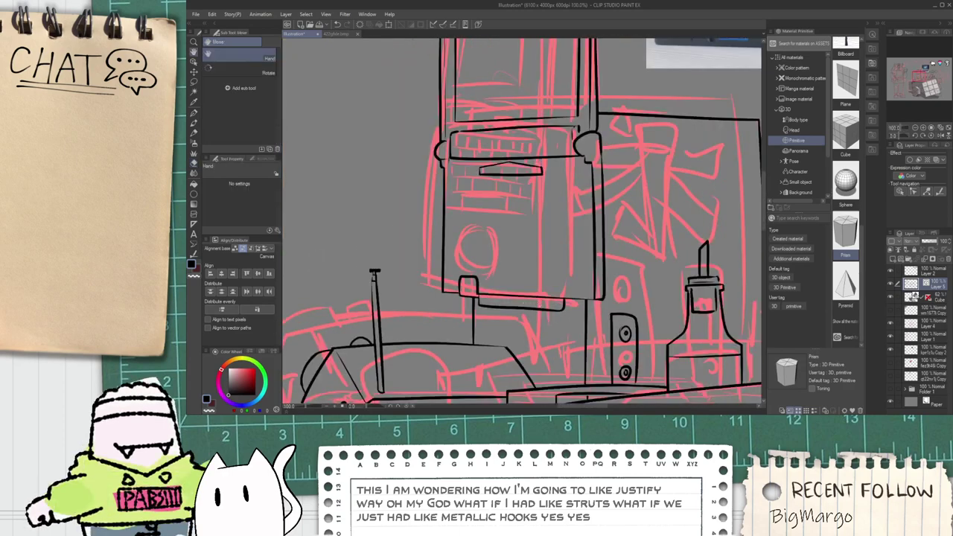
scroll(550, 300, up, 2)
mouse_move(525, 267)
mouse_down()
mouse_move(525, 255)
mouse_move(582, 258)
mouse_move(568, 315)
mouse_move(509, 306)
mouse_up()
scroll(564, 300, up, 2)
key(e)
key(space)
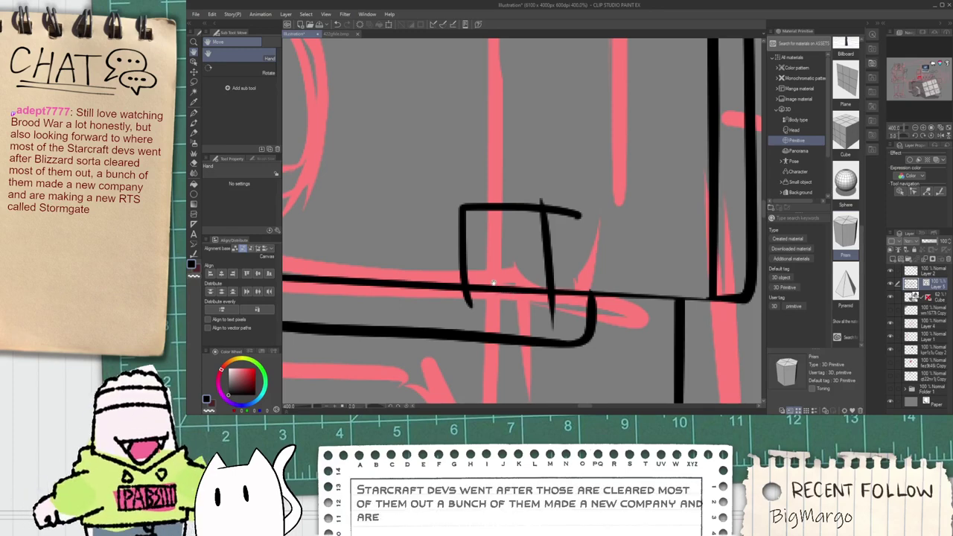
Step: Trim the square hook's overshooting corners and erase the base edge line running through it
key(e)
drag(534, 311, 557, 314)
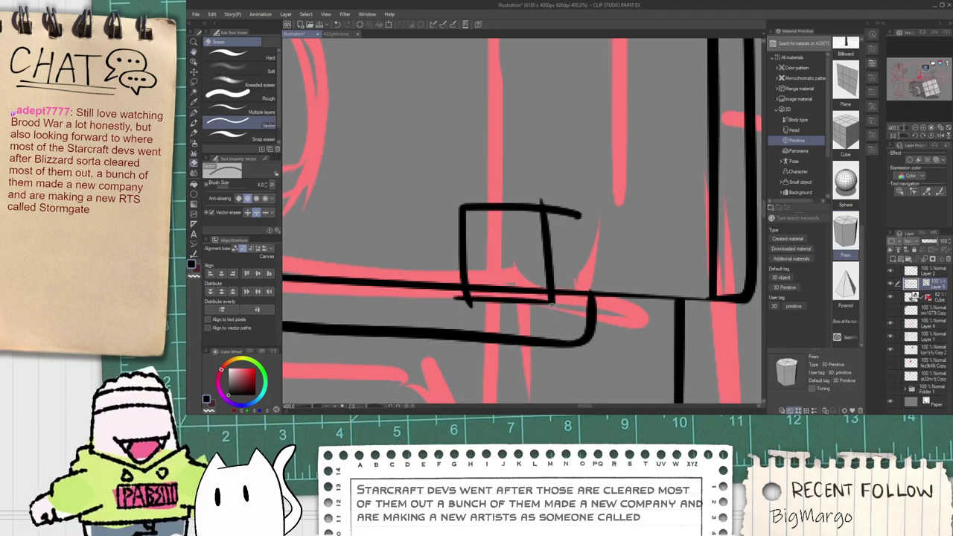
drag(513, 278, 504, 295)
mouse_move(567, 237)
mouse_down()
mouse_move(563, 206)
mouse_move(548, 202)
mouse_up()
key(p)
scroll(550, 301, up, 1)
mouse_move(553, 301)
mouse_down()
mouse_move(613, 306)
mouse_move(600, 302)
mouse_up()
key(ctrl+z)
key(ctrl+z)
scroll(599, 297, down, 8)
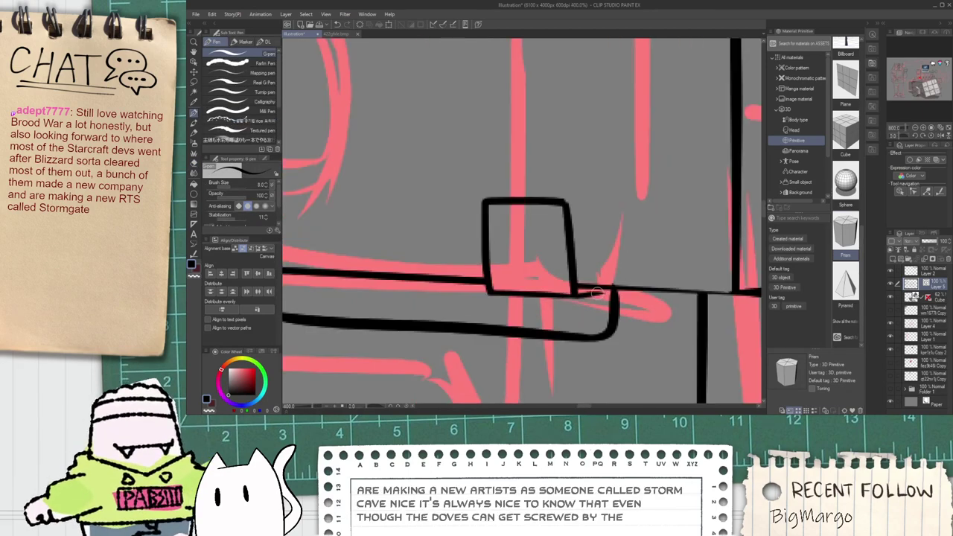
scroll(601, 290, up, 4)
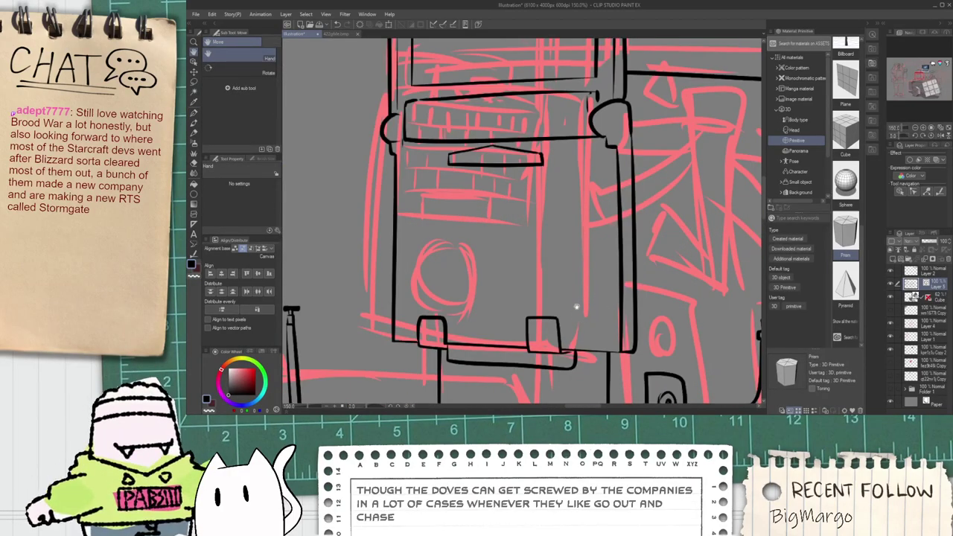
Step: Ink a curved inner contour line inside the right hinge knob
drag(558, 160, 552, 207)
scroll(607, 160, up, 1)
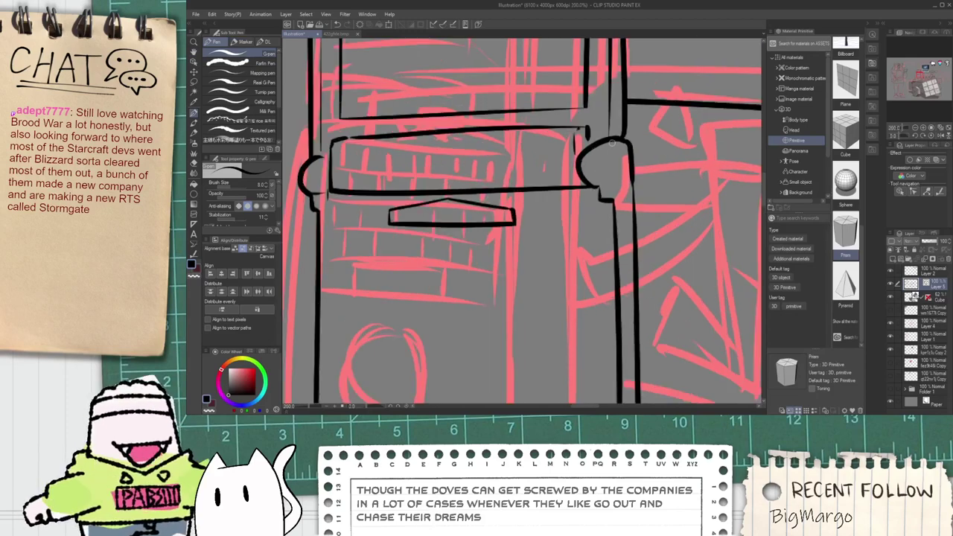
scroll(611, 167, up, 2)
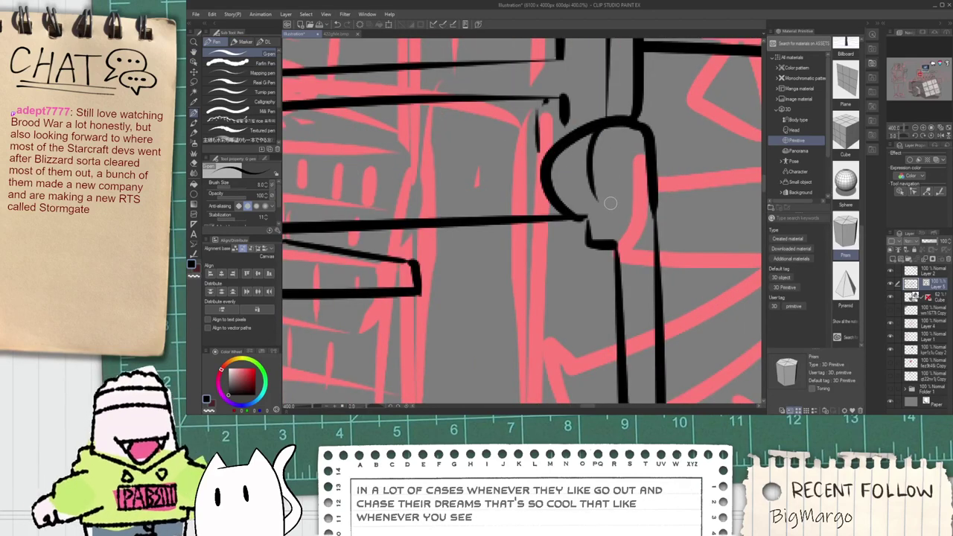
mouse_move(607, 128)
mouse_down()
mouse_move(591, 195)
mouse_move(616, 240)
mouse_up()
key(ctrl+z)
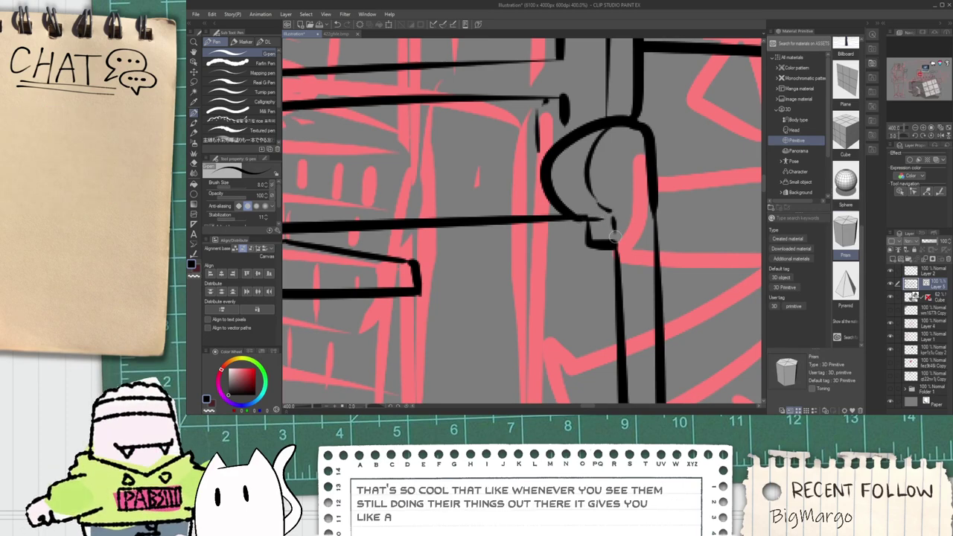
Step: Examine both hinges and the whole inked laptop against the reference photo
scroll(615, 234, down, 2)
scroll(615, 233, down, 1)
key(space)
scroll(472, 232, up, 2)
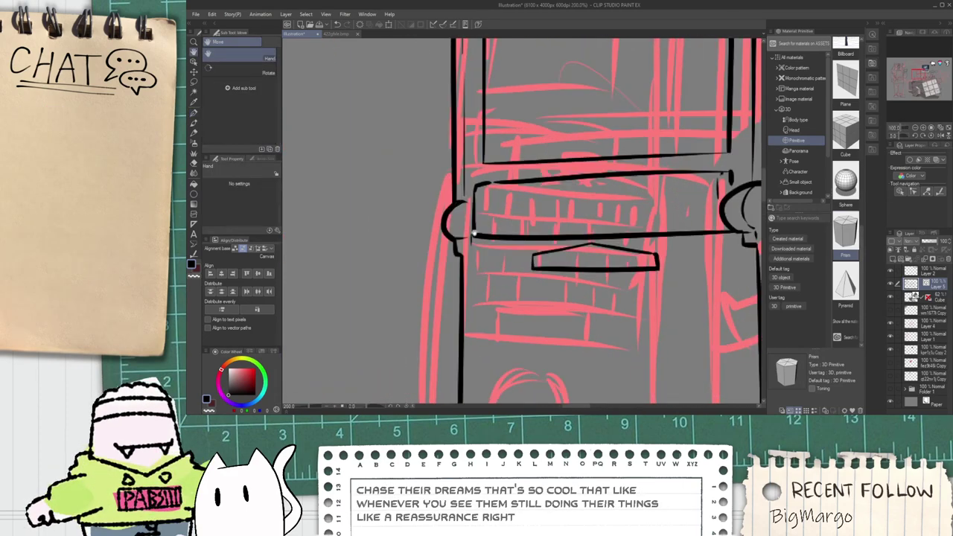
scroll(477, 259, down, 3)
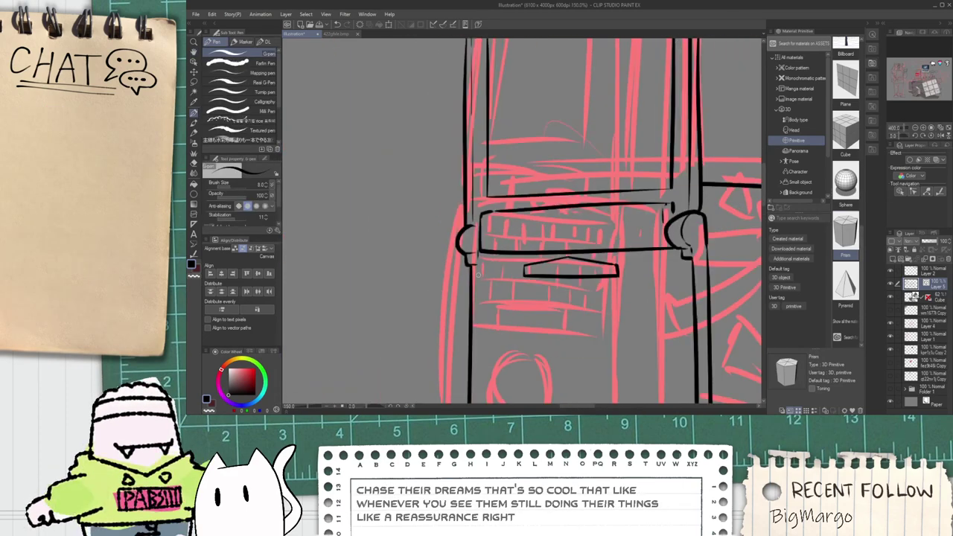
key(space)
scroll(523, 306, up, 1)
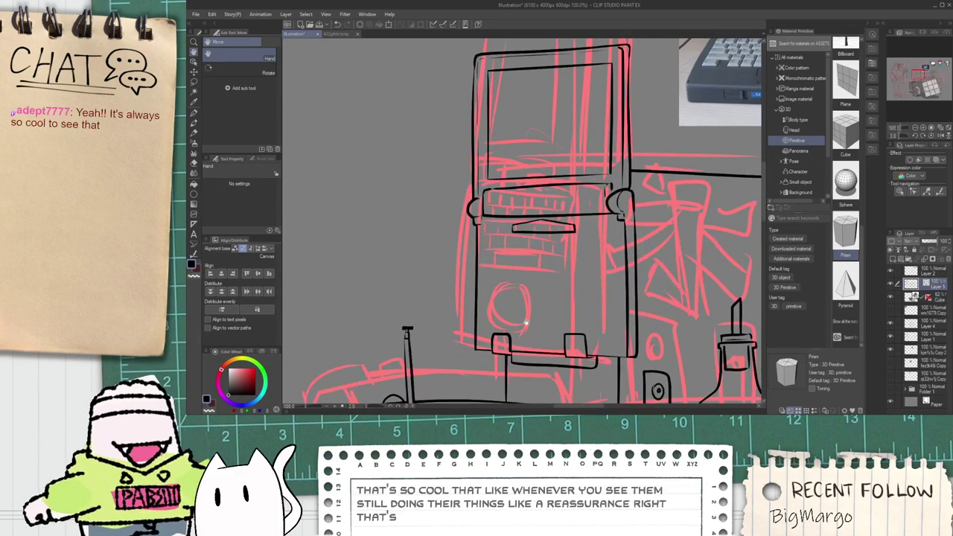
scroll(527, 324, up, 1)
scroll(530, 322, down, 2)
drag(591, 283, 526, 305)
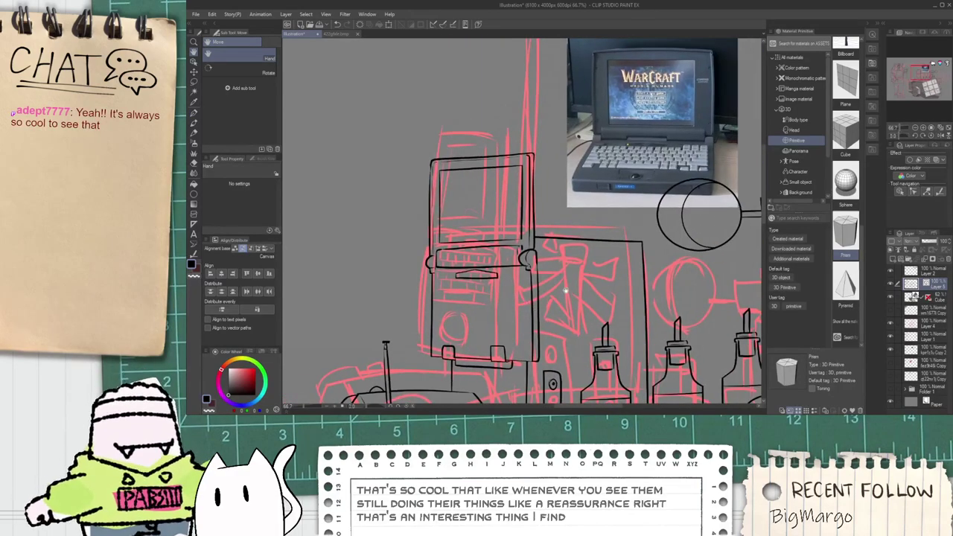
Step: Ink a small trackball circle between the two hooks, just above the base's lower edge
scroll(443, 330, up, 5)
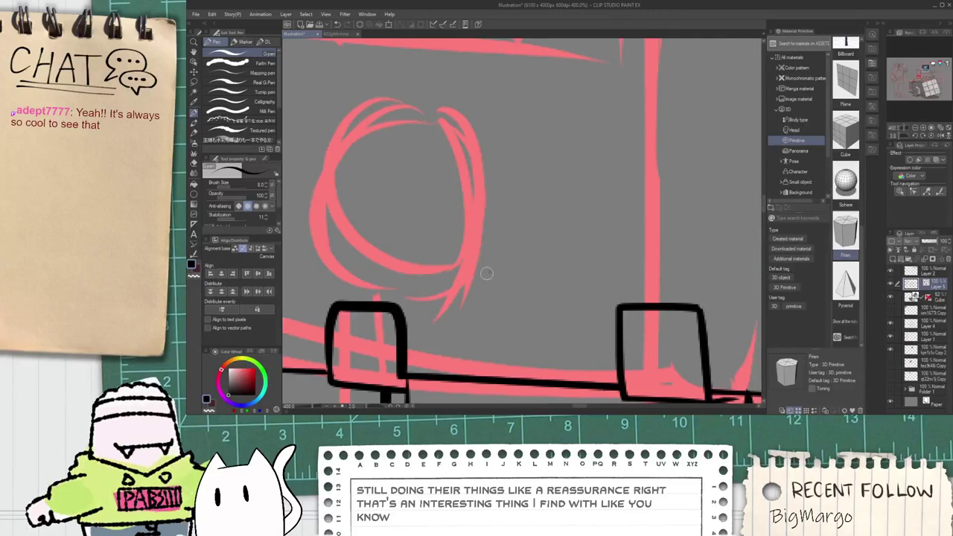
mouse_move(486, 273)
mouse_down()
mouse_move(526, 326)
mouse_move(467, 322)
mouse_up()
scroll(502, 330, down, 5)
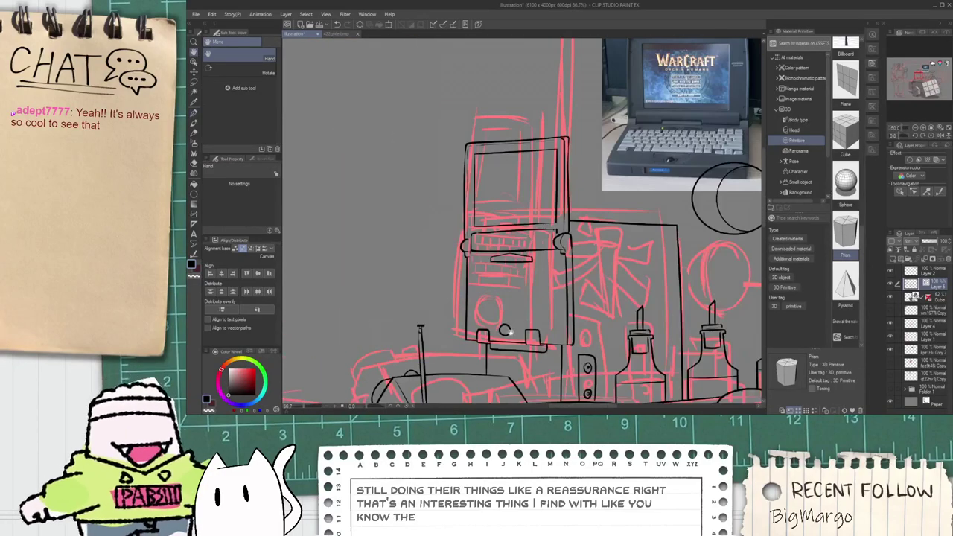
scroll(491, 335, up, 3)
scroll(490, 334, up, 5)
Step: Ink a bowl-shaped button around the lower half of the trackball circle and clean up its corners
mouse_move(483, 294)
mouse_down()
mouse_move(427, 311)
mouse_move(437, 370)
mouse_move(466, 380)
mouse_move(672, 382)
mouse_move(700, 355)
mouse_move(602, 303)
mouse_up()
mouse_move(684, 301)
mouse_down()
mouse_move(664, 369)
mouse_move(681, 364)
mouse_move(671, 358)
mouse_move(679, 296)
mouse_move(667, 291)
mouse_move(713, 332)
mouse_up()
key(ctrl+z)
key(e)
drag(690, 372, 686, 381)
key(ctrl+z)
key(p)
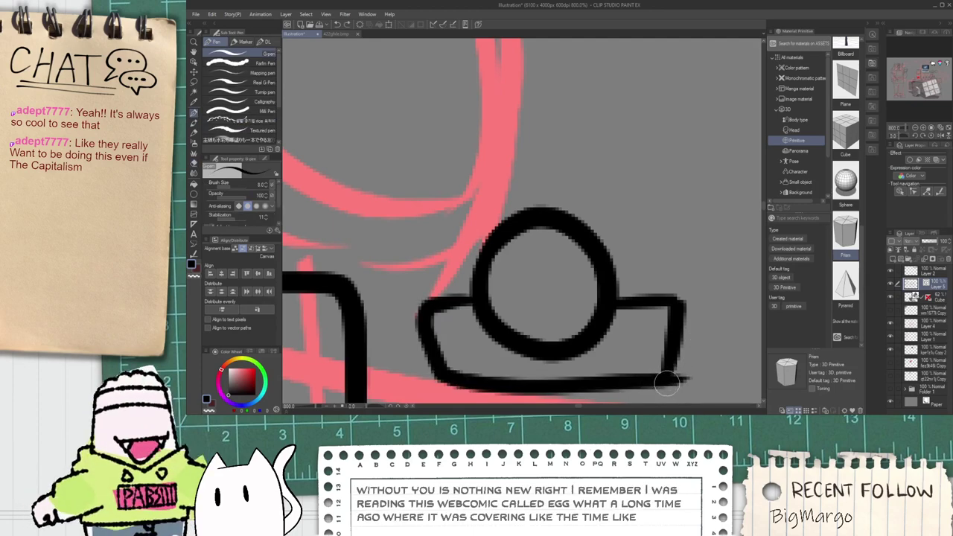
mouse_move(667, 383)
mouse_down()
mouse_move(673, 359)
mouse_move(683, 383)
mouse_move(539, 336)
mouse_move(537, 302)
mouse_up()
key(e)
scroll(681, 380, down, 8)
Step: Ink a matching wide button around the upper half of the trackball circle and erase the overlapping lines
key(space)
scroll(539, 336, down, 1)
scroll(514, 327, up, 3)
scroll(450, 327, up, 2)
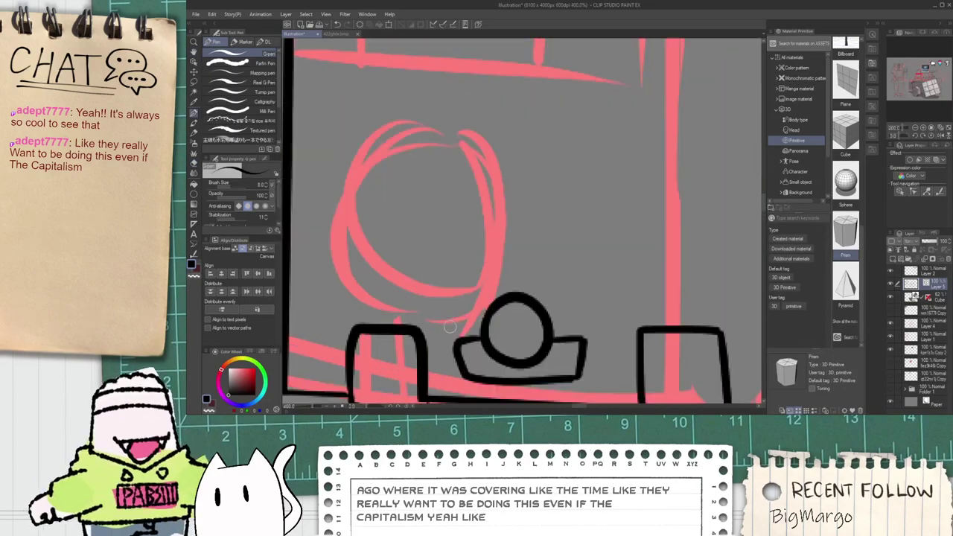
drag(450, 323, 637, 320)
key(e)
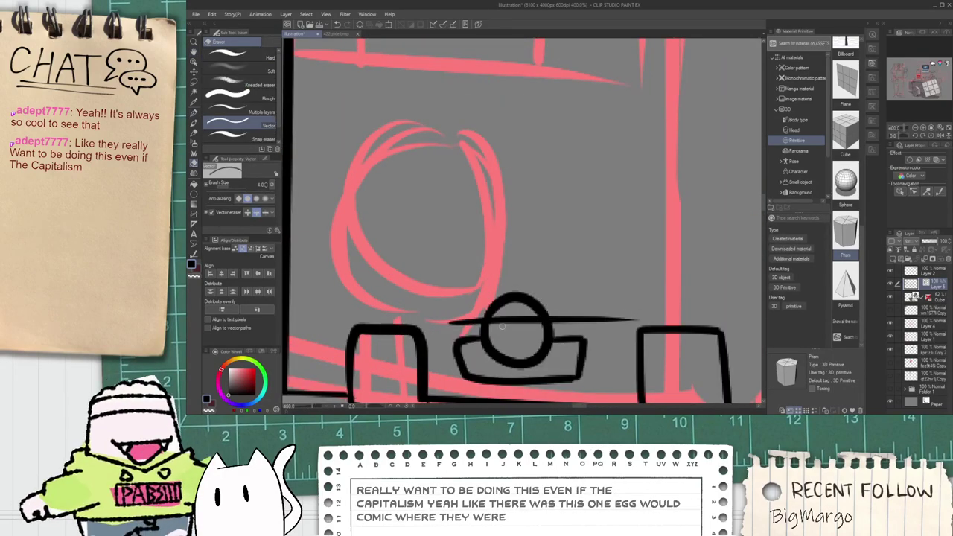
key(p)
mouse_move(456, 326)
mouse_down()
mouse_move(438, 254)
mouse_move(604, 260)
mouse_up()
key(ctrl+z)
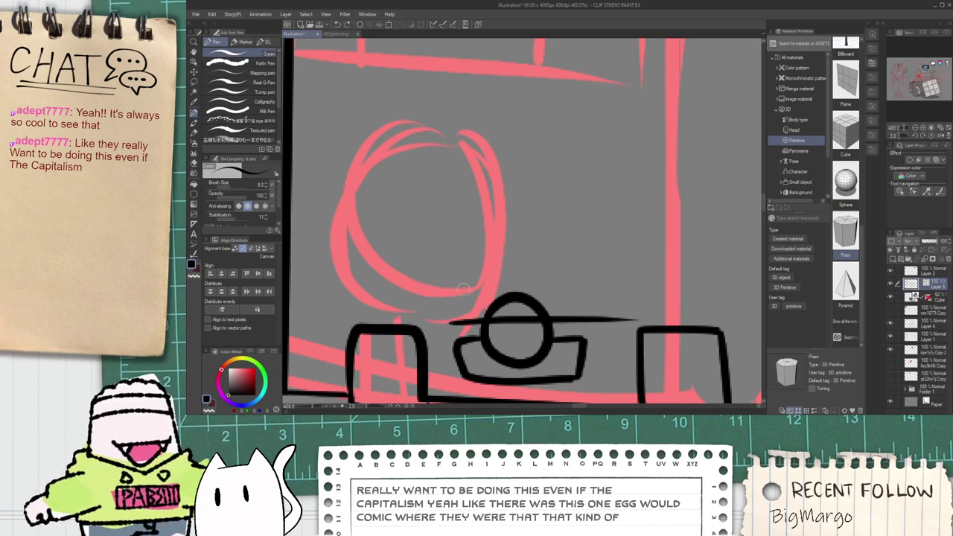
mouse_move(446, 326)
mouse_down()
mouse_move(439, 269)
mouse_move(581, 264)
mouse_move(596, 321)
mouse_move(490, 321)
mouse_up()
key(e)
scroll(522, 326, down, 3)
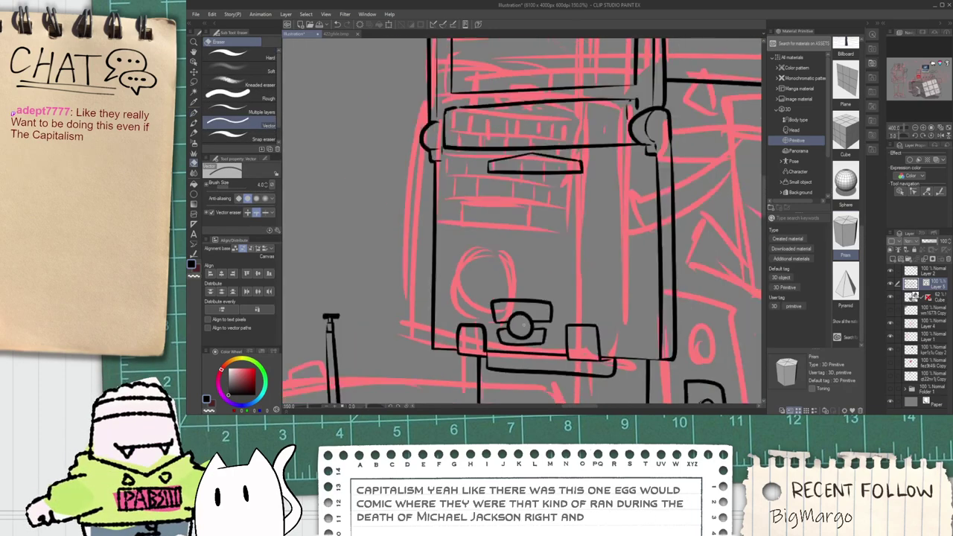
Step: Check the inked trackball and right hinge against the laptop reference photo
scroll(524, 326, down, 1)
key(space)
mouse_move(550, 284)
mouse_down()
mouse_move(542, 312)
mouse_move(541, 293)
mouse_up()
scroll(543, 304, down, 1)
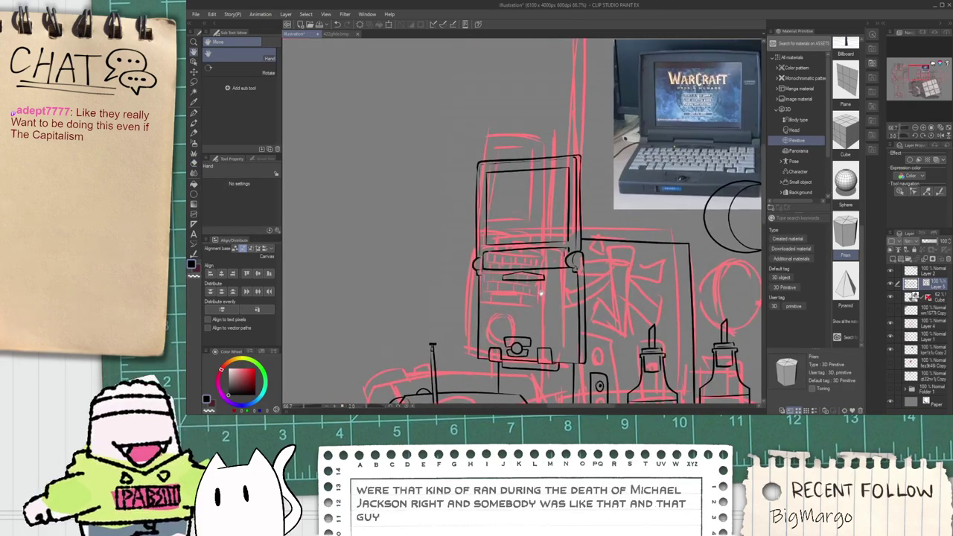
scroll(565, 268, up, 6)
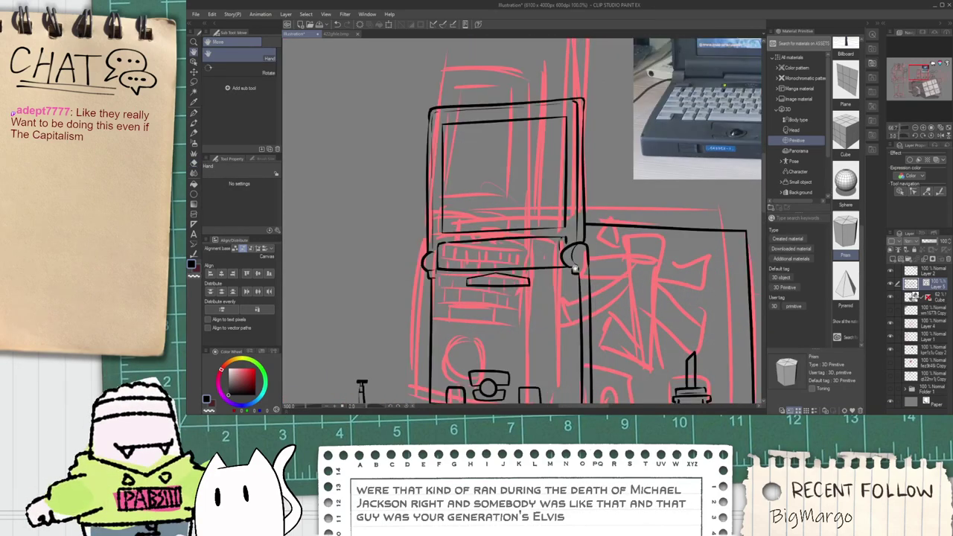
key(e)
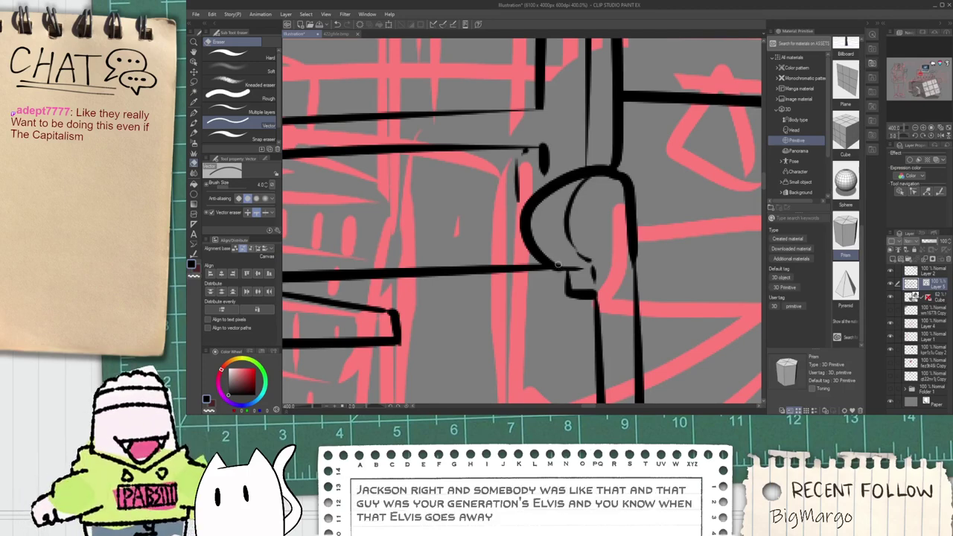
scroll(558, 266, down, 5)
key(space)
drag(436, 270, 456, 296)
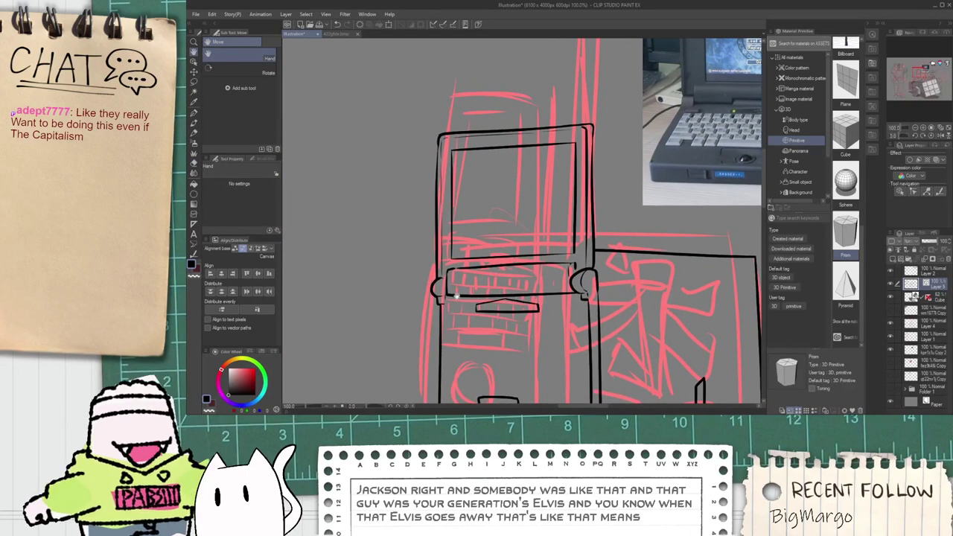
Step: Ink the left side and top edge of a large rectangular keyboard panel on the base, below the latch shape
drag(459, 366, 470, 308)
scroll(470, 308, up, 2)
key(p)
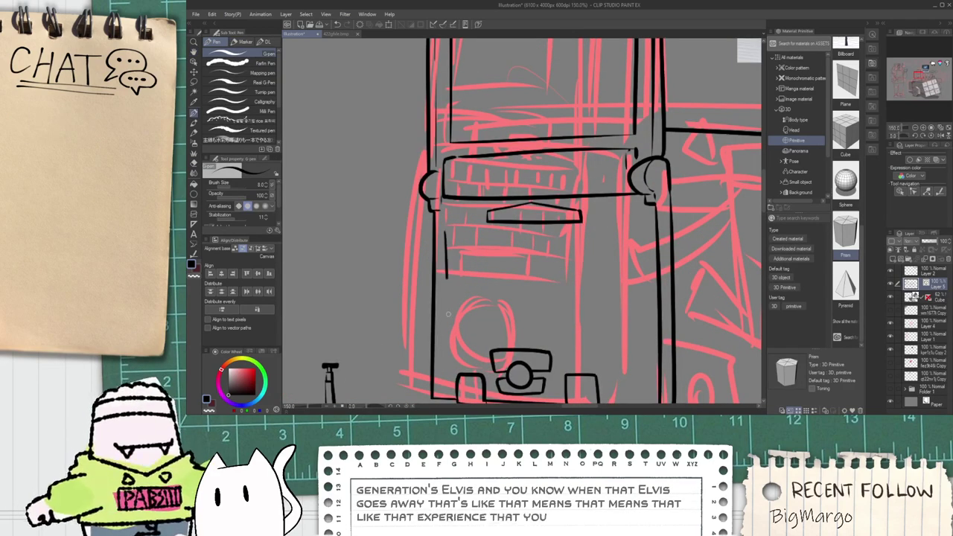
drag(445, 226, 443, 345)
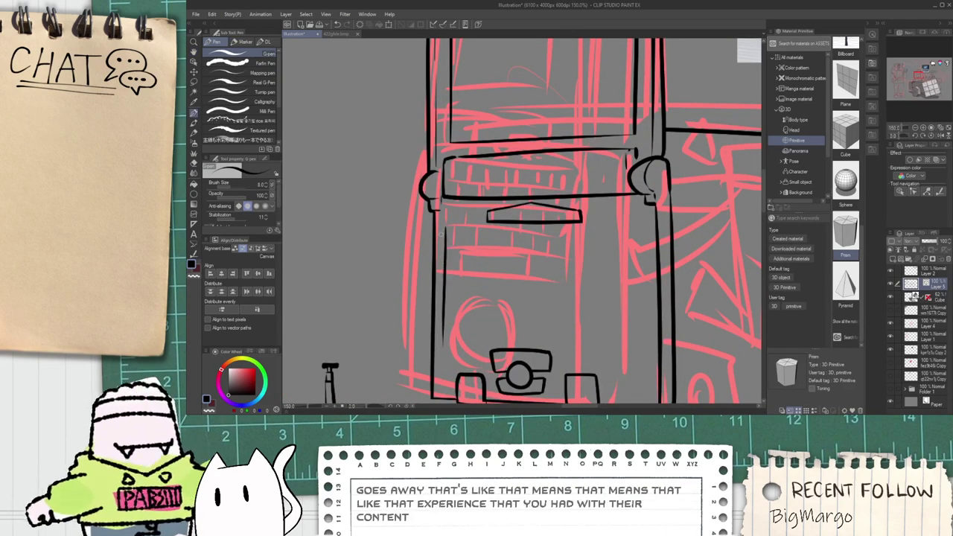
drag(443, 239, 626, 235)
key(ctrl+z)
drag(444, 232, 655, 228)
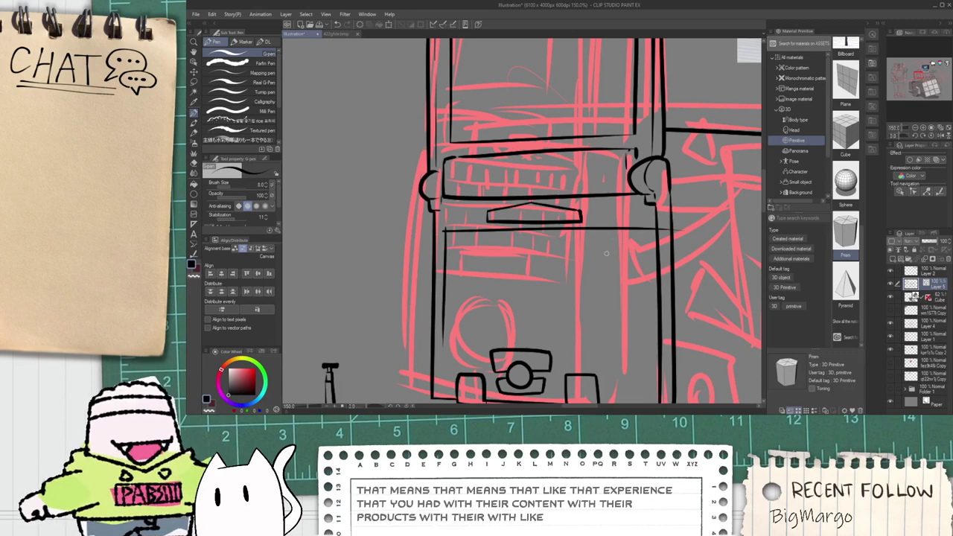
Step: Ink the keyboard panel's right side parallel to the base's right edge, redoing the stroke until it sits straight
drag(637, 274, 630, 342)
key(ctrl+z)
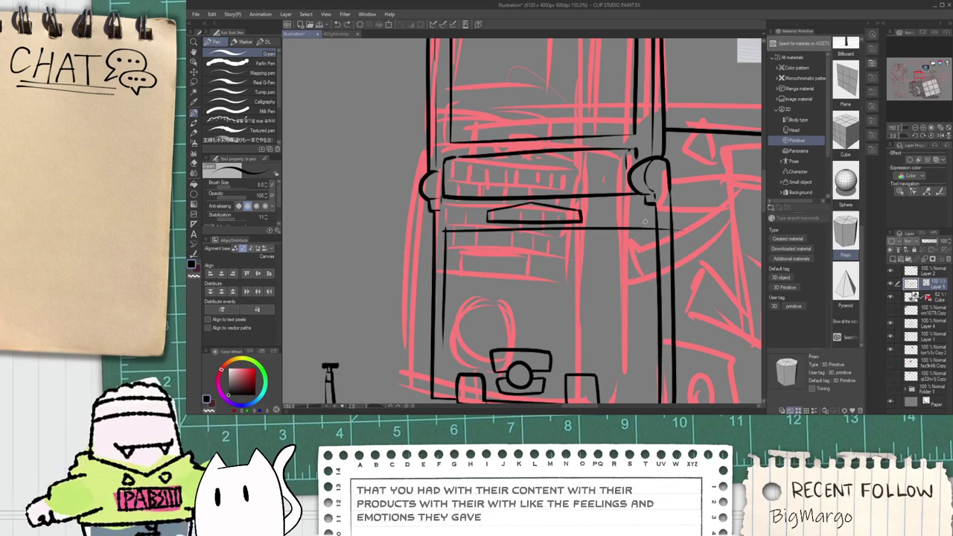
drag(641, 231, 643, 324)
key(ctrl+z)
drag(645, 252, 644, 342)
key(ctrl+z)
drag(645, 225, 646, 355)
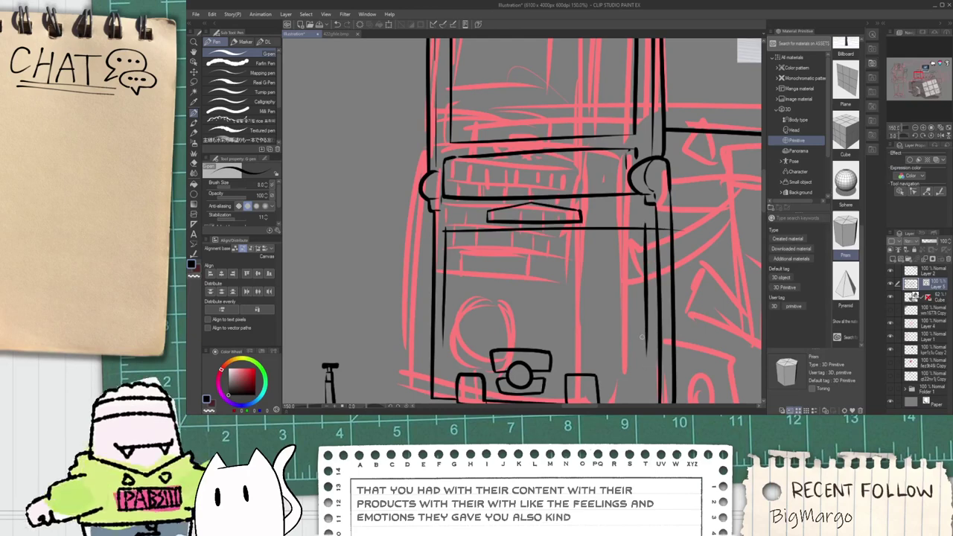
Step: Ink the keyboard panel's bottom edge above the trackball and erase the overshooting line ends at its corners
drag(444, 338, 638, 332)
key(ctrl+z)
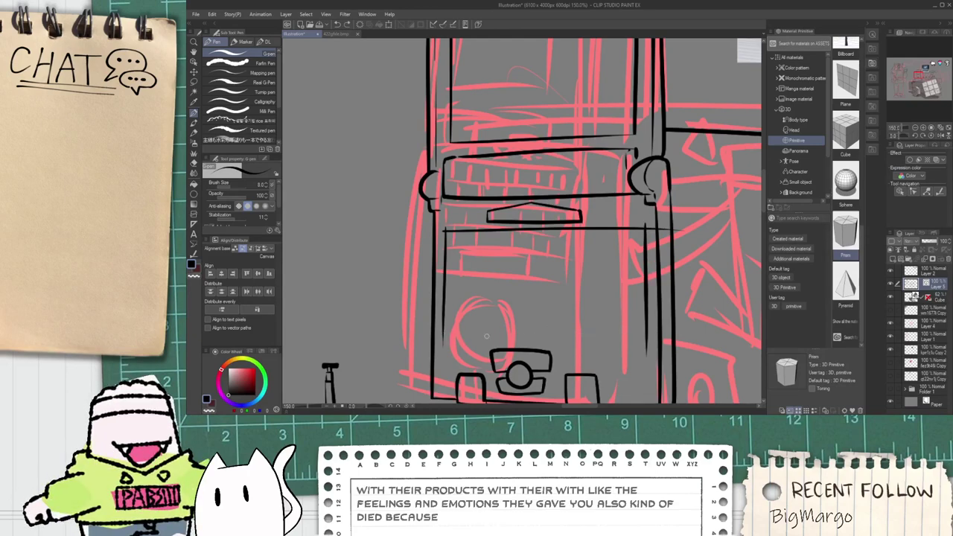
drag(442, 335, 647, 340)
scroll(650, 340, up, 1)
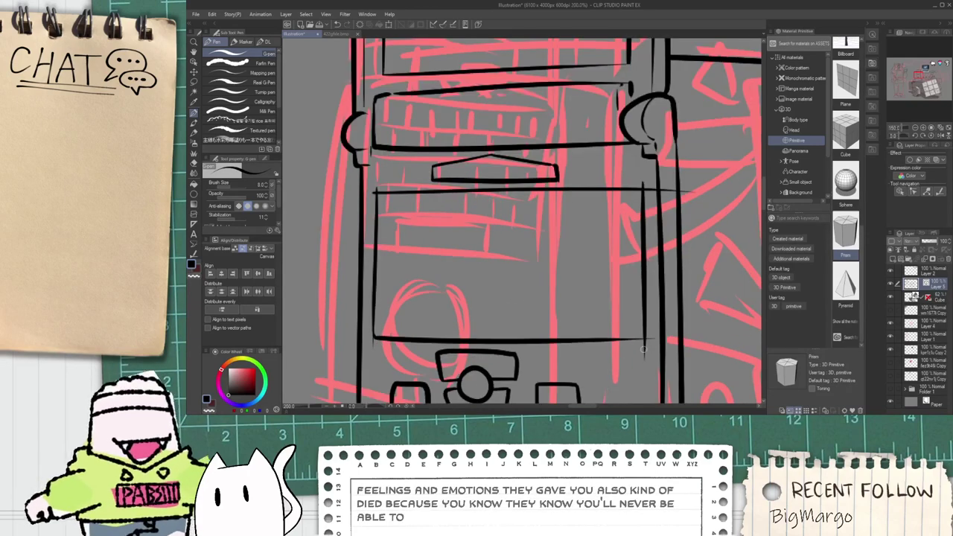
key(e)
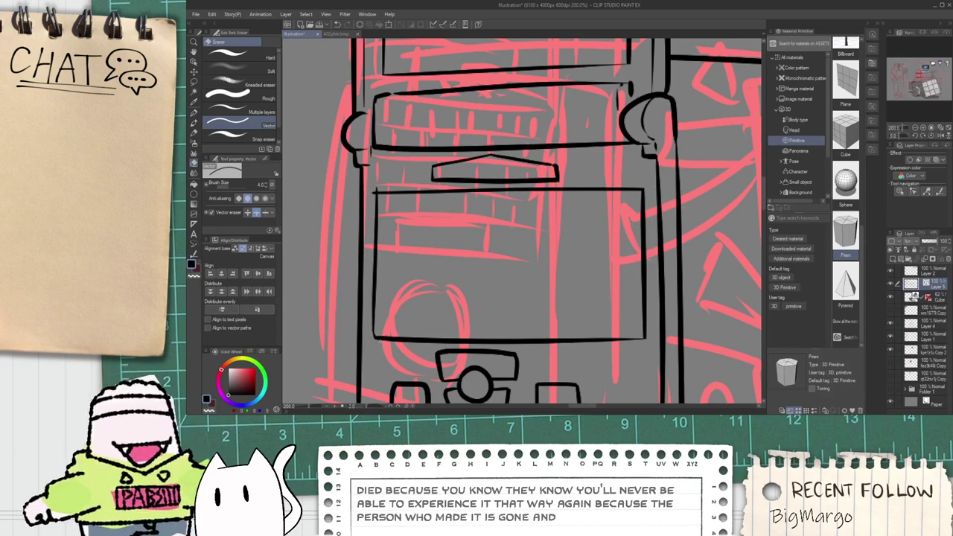
scroll(399, 343, down, 1)
key(space)
drag(419, 283, 429, 311)
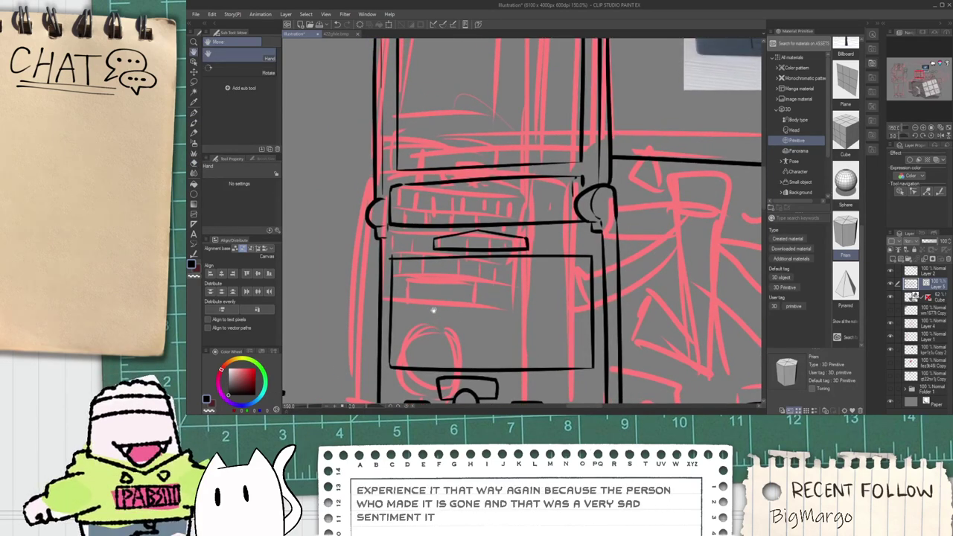
Step: Ink a horizontal line across the keyboard panel just above its bottom edge to form the bottom key row
scroll(401, 254, up, 4)
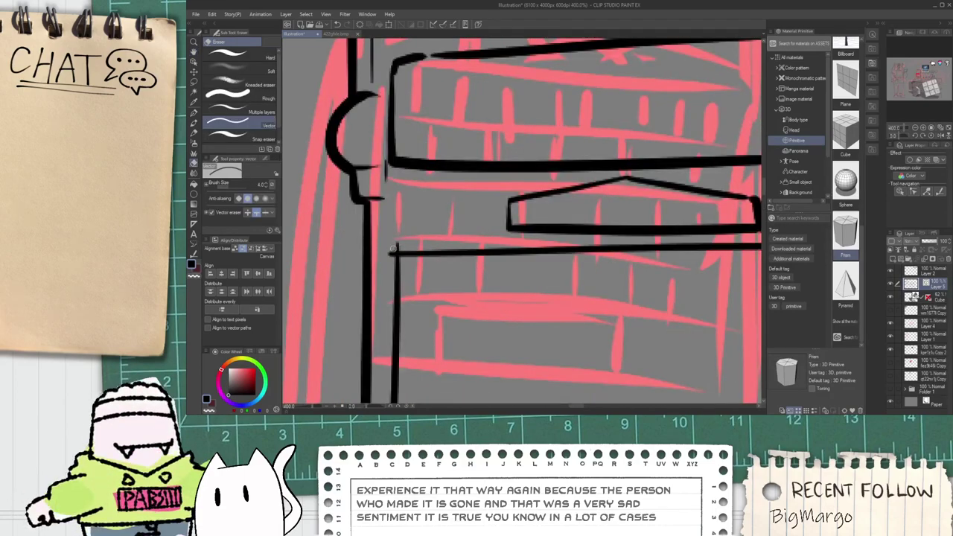
scroll(389, 262, down, 5)
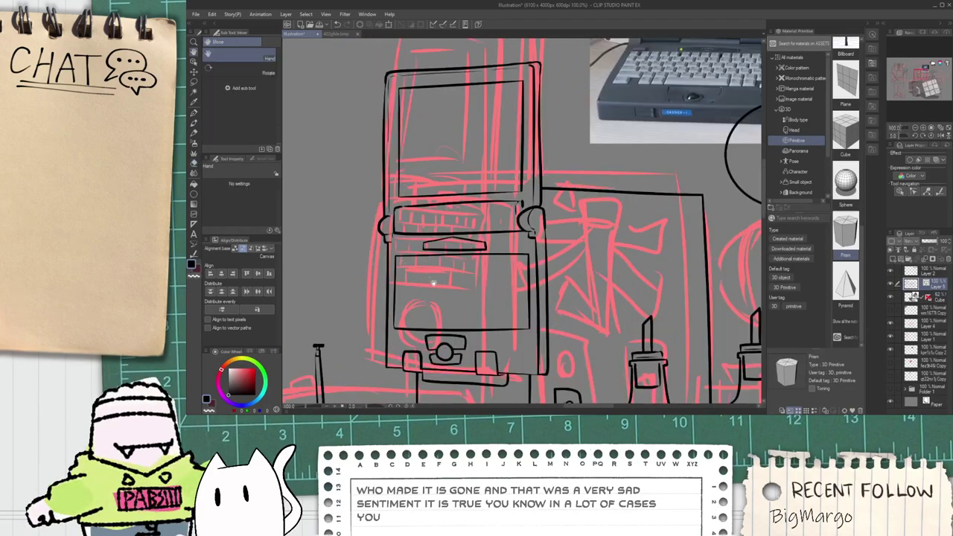
scroll(443, 305, down, 2)
scroll(445, 319, up, 6)
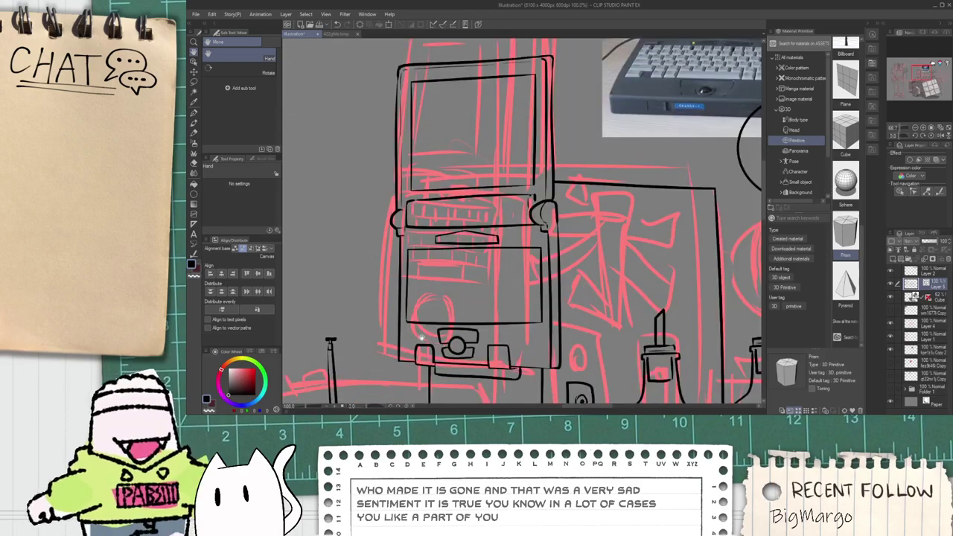
key(p)
scroll(422, 312, down, 3)
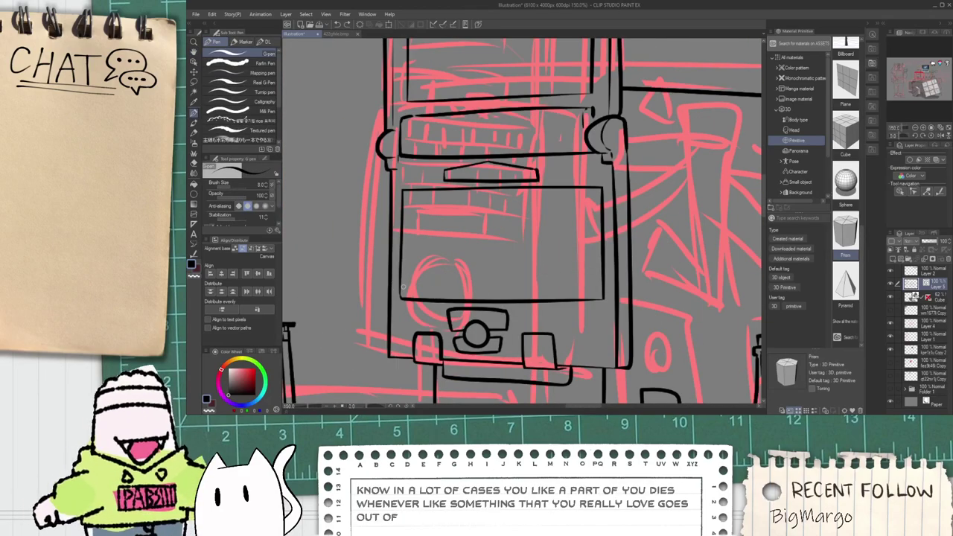
drag(398, 279, 600, 279)
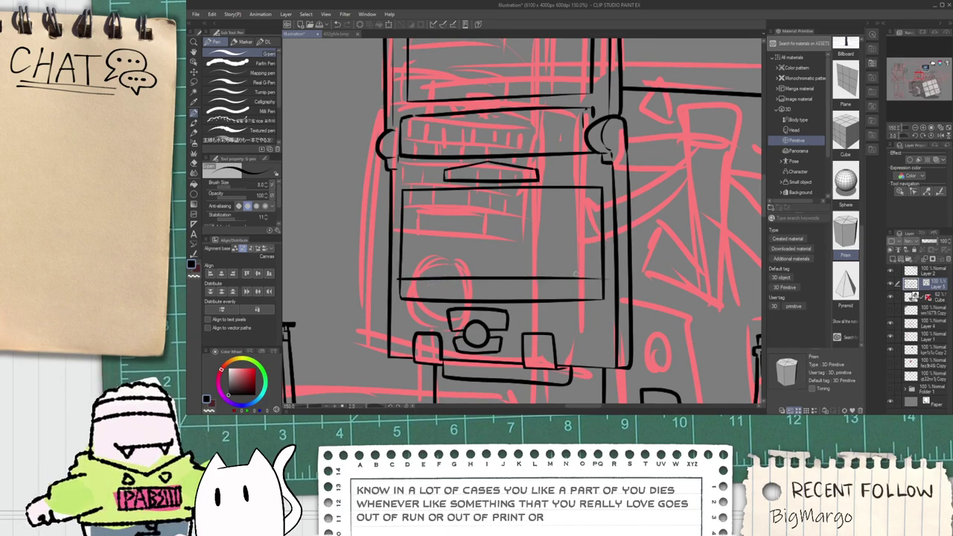
key(e)
scroll(580, 278, up, 1)
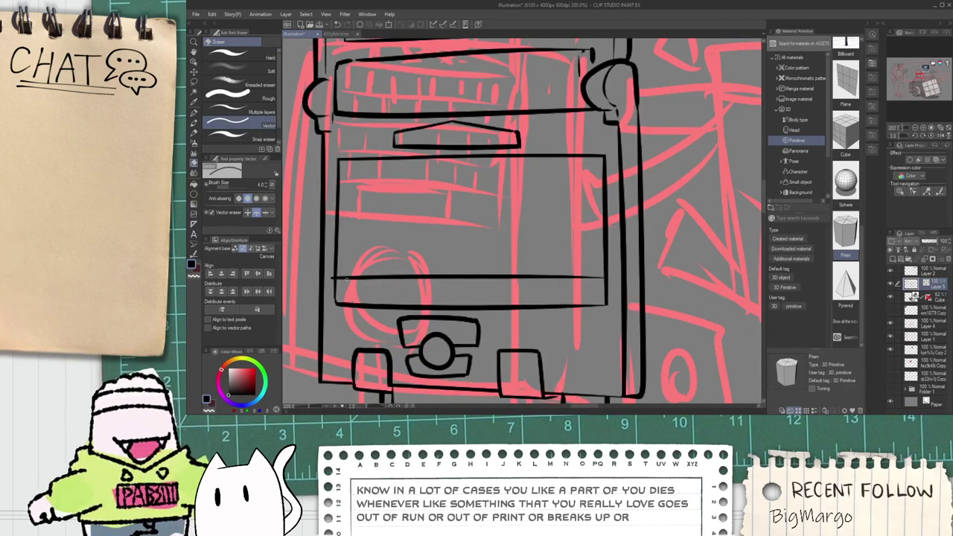
Step: Ink vertical dividers in the bottom key row to mark out a wide space bar and the smaller keys beside it
key(p)
scroll(408, 296, up, 2)
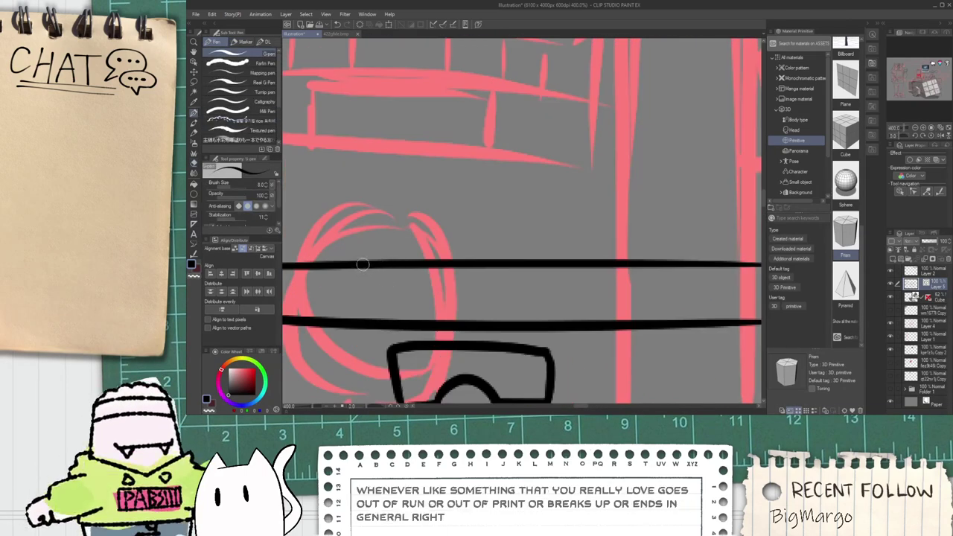
drag(363, 266, 363, 320)
mouse_move(589, 263)
mouse_down()
mouse_move(591, 325)
mouse_move(548, 311)
mouse_move(559, 296)
mouse_up()
scroll(589, 310, down, 4)
key(space)
scroll(548, 311, down, 1)
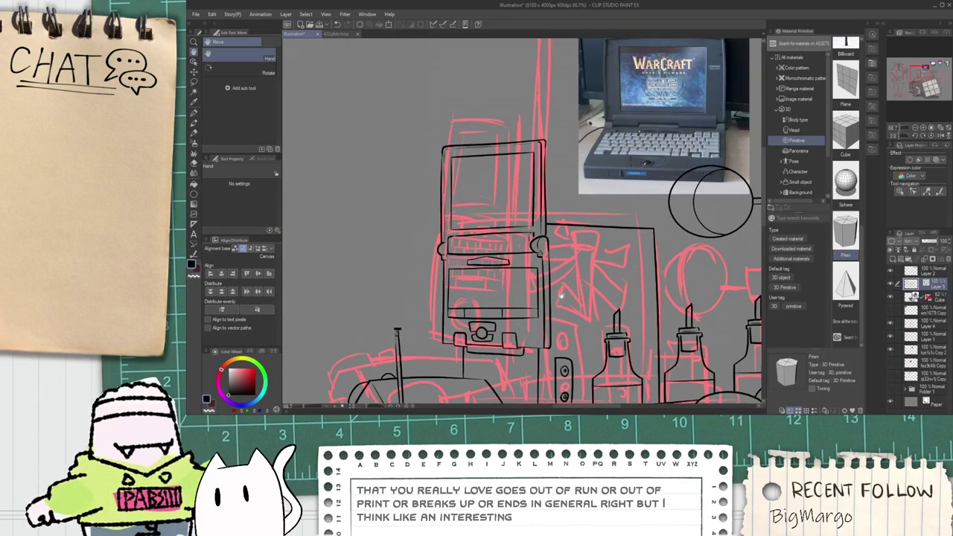
scroll(538, 309, up, 3)
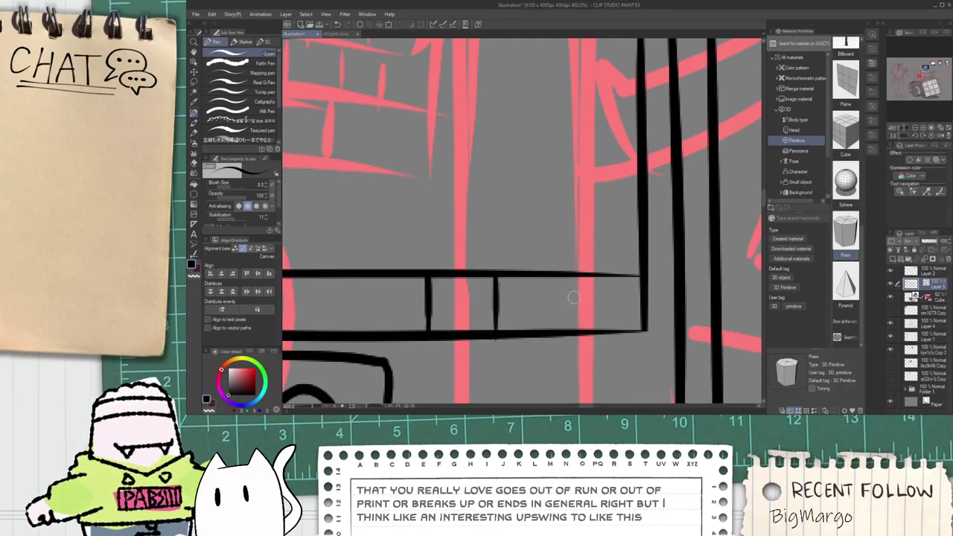
drag(583, 277, 585, 338)
key(ctrl+z)
drag(567, 276, 569, 329)
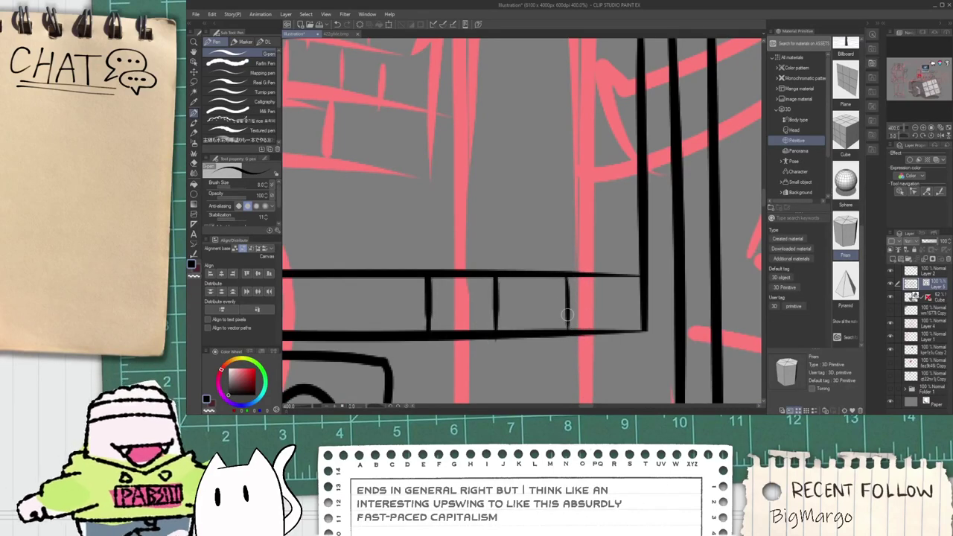
Step: Ink a vertical line just inside the keyboard panel's right edge and erase its overshoot below the bottom edge
scroll(610, 195, down, 2)
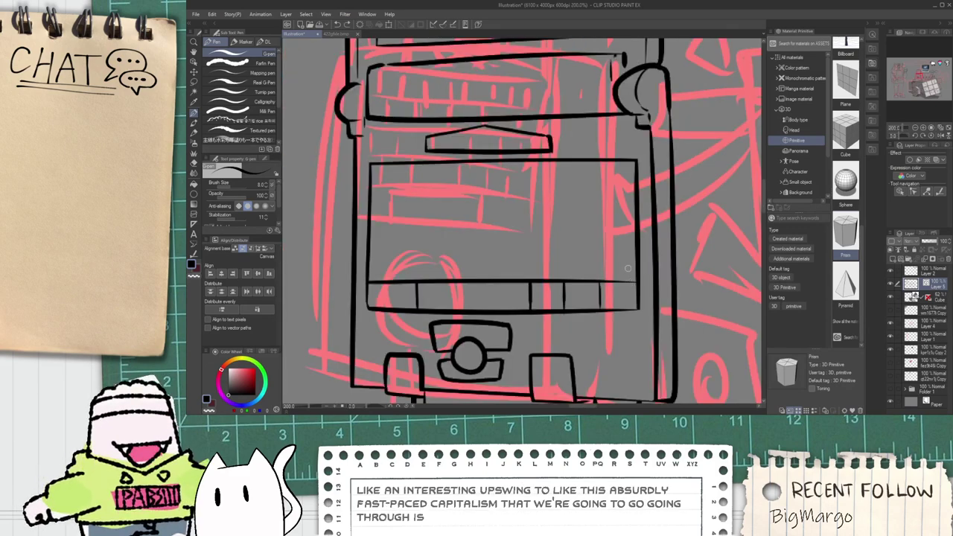
drag(621, 173, 622, 329)
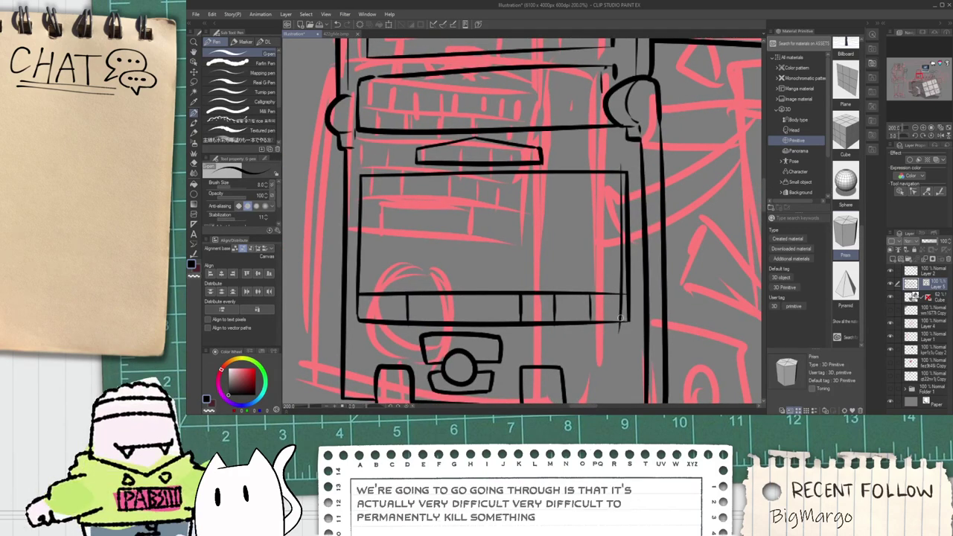
key(o)
click(621, 319)
mouse_move(635, 244)
mouse_down()
mouse_move(601, 267)
mouse_move(621, 265)
mouse_up()
key(ctrl+z)
click(644, 285)
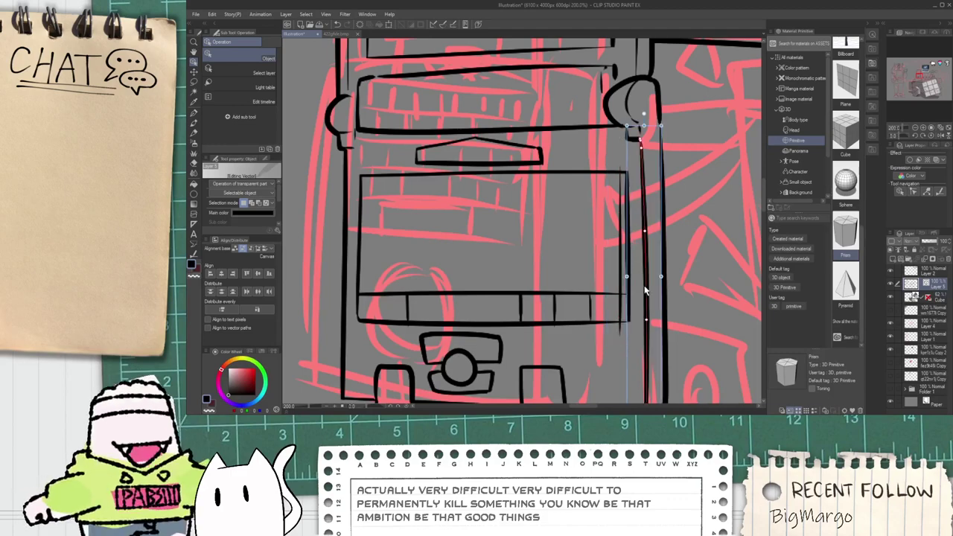
click(639, 294)
key(e)
click(620, 328)
scroll(625, 321, up, 2)
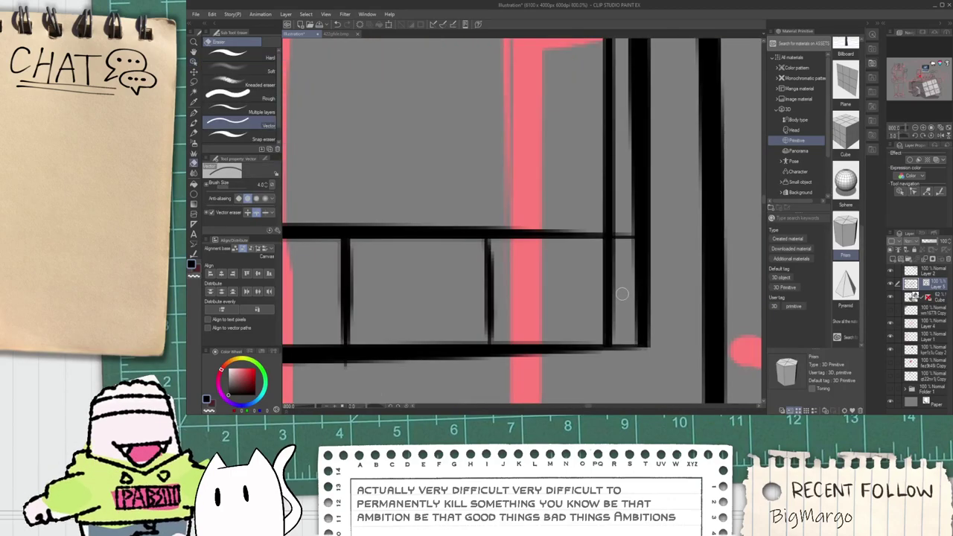
scroll(616, 291, down, 2)
Step: Ink a rounded key outline above the right part of the bottom row and extend its top to the panel's inner right line
key(p)
scroll(585, 276, up, 4)
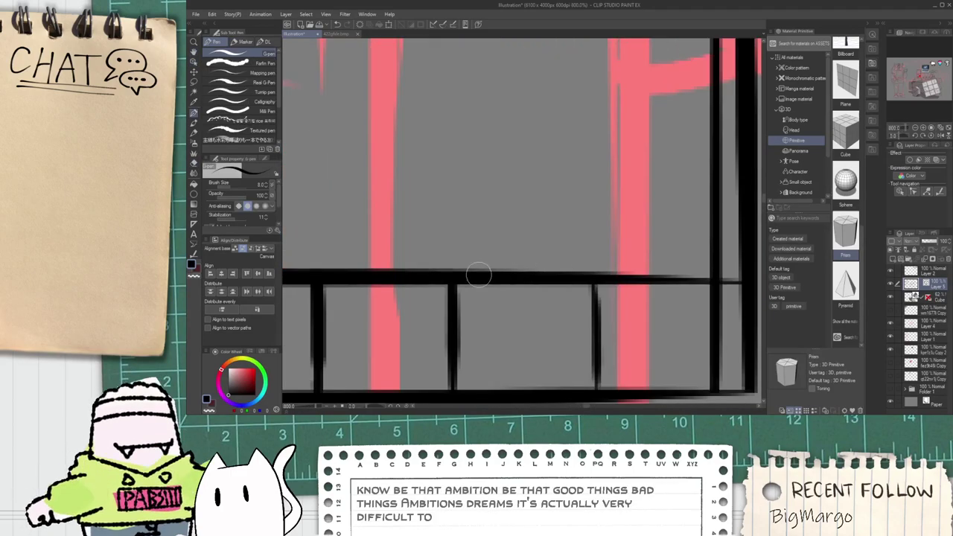
mouse_move(454, 285)
mouse_down()
mouse_move(453, 170)
mouse_move(530, 166)
mouse_move(586, 187)
mouse_move(585, 302)
mouse_up()
key(ctrl+z)
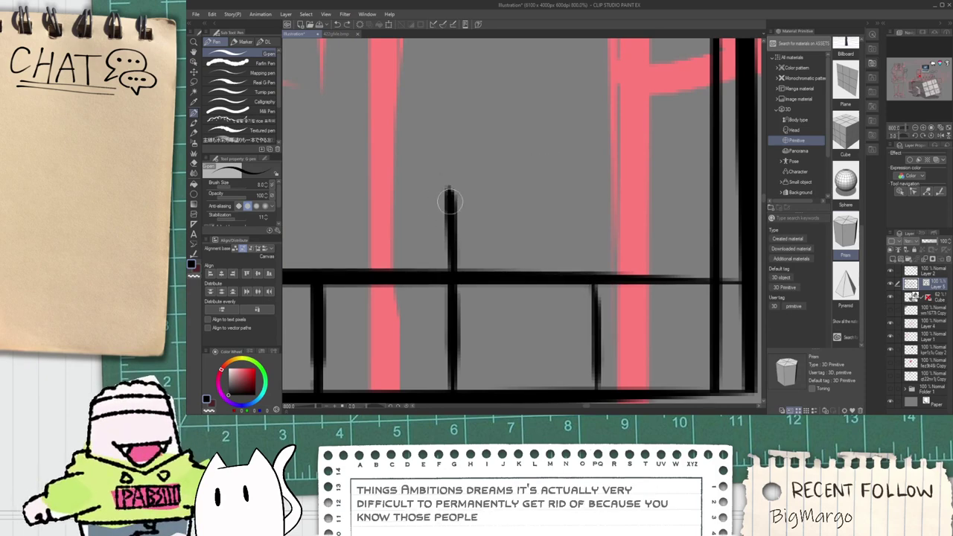
mouse_move(449, 201)
mouse_down()
mouse_move(450, 174)
mouse_move(493, 169)
mouse_move(569, 177)
mouse_move(583, 204)
mouse_up()
key(ctrl+z)
mouse_move(450, 180)
mouse_down()
mouse_move(463, 161)
mouse_move(586, 167)
mouse_move(586, 278)
mouse_move(584, 269)
mouse_move(466, 320)
mouse_up()
scroll(581, 289, down, 6)
key(space)
scroll(479, 322, up, 2)
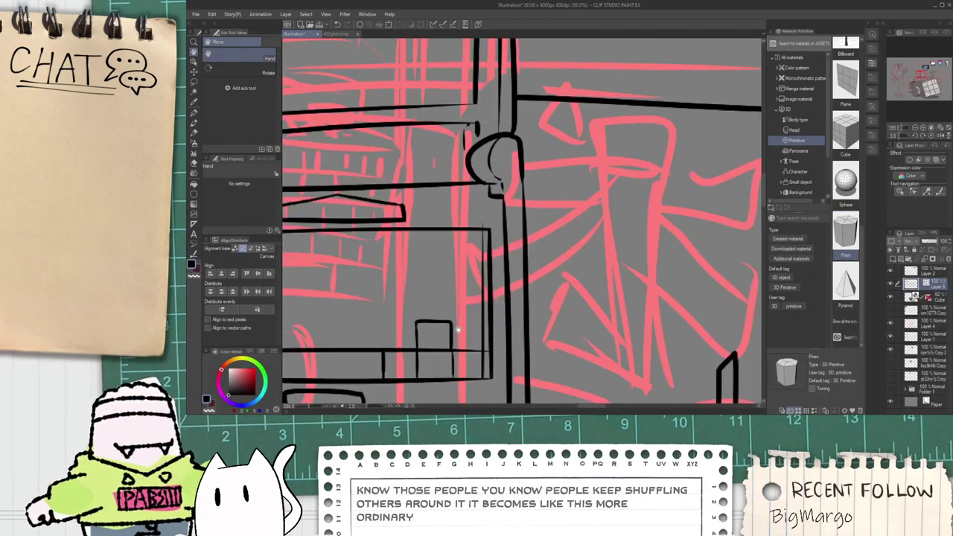
scroll(458, 330, up, 3)
scroll(440, 307, up, 1)
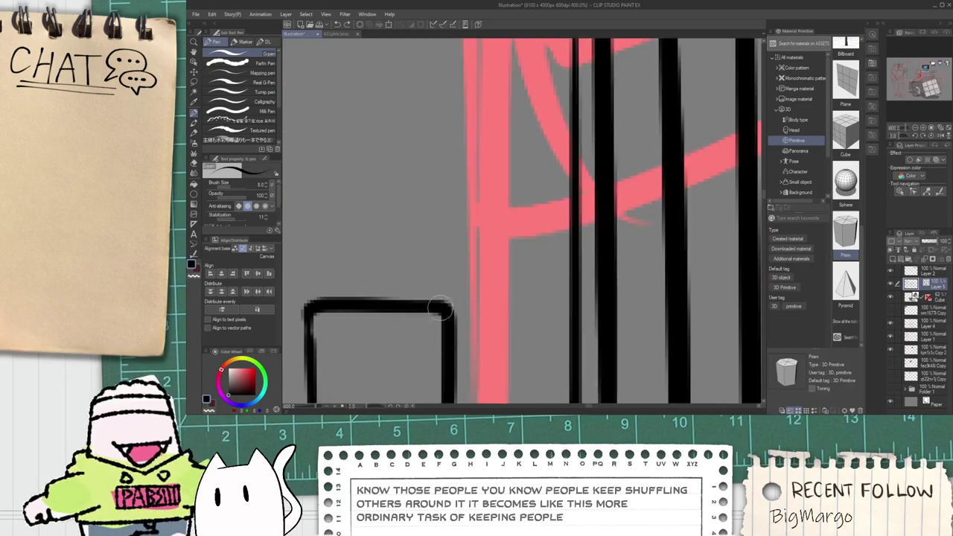
scroll(447, 310, down, 5)
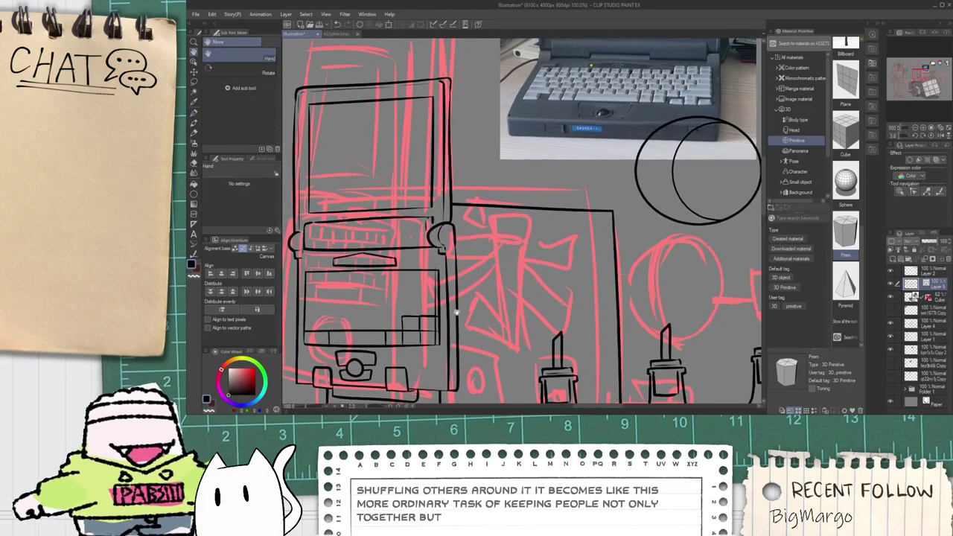
Step: Ink two more stepped key outlines climbing along the panel's right side and erase the overshooting line ends
scroll(457, 313, up, 5)
mouse_move(382, 302)
mouse_down()
mouse_move(378, 242)
mouse_move(623, 179)
mouse_move(643, 178)
mouse_move(642, 189)
mouse_up()
key(e)
scroll(611, 194, down, 2)
mouse_move(574, 174)
mouse_down()
mouse_move(557, 250)
mouse_move(565, 200)
mouse_move(610, 203)
mouse_up()
key(p)
key(ctrl+z)
mouse_move(504, 242)
mouse_down()
mouse_move(542, 213)
mouse_move(624, 216)
mouse_up()
key(ctrl+z)
mouse_move(503, 212)
mouse_down()
mouse_move(531, 201)
mouse_move(595, 202)
mouse_up()
key(e)
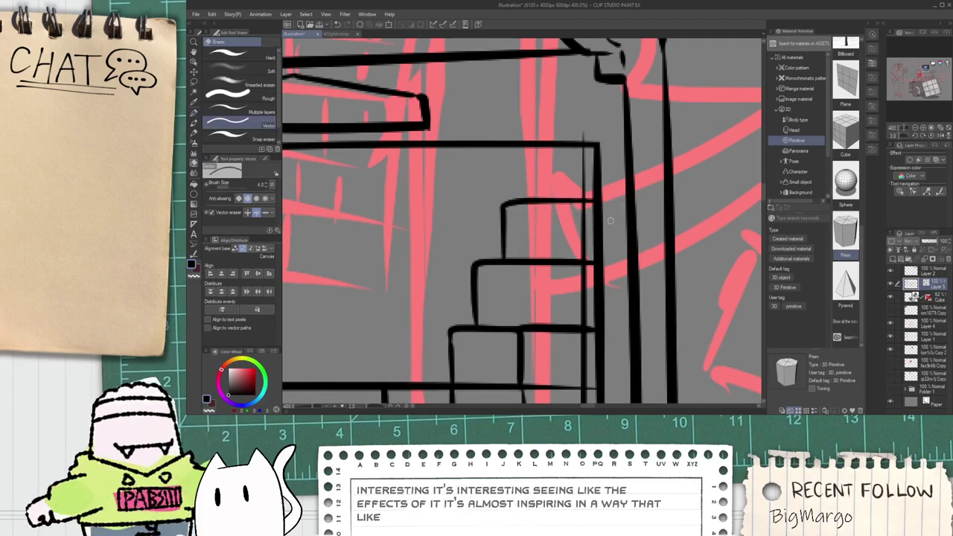
scroll(506, 206, down, 2)
key(space)
drag(348, 270, 434, 264)
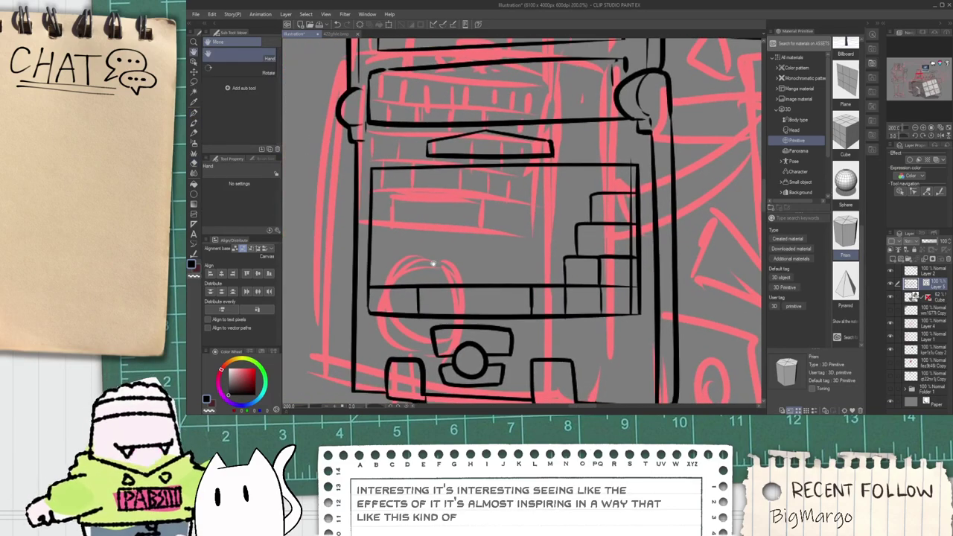
Step: Ink two more vertical dividers at the left end of the bottom key row to form narrow keys
scroll(413, 280, down, 2)
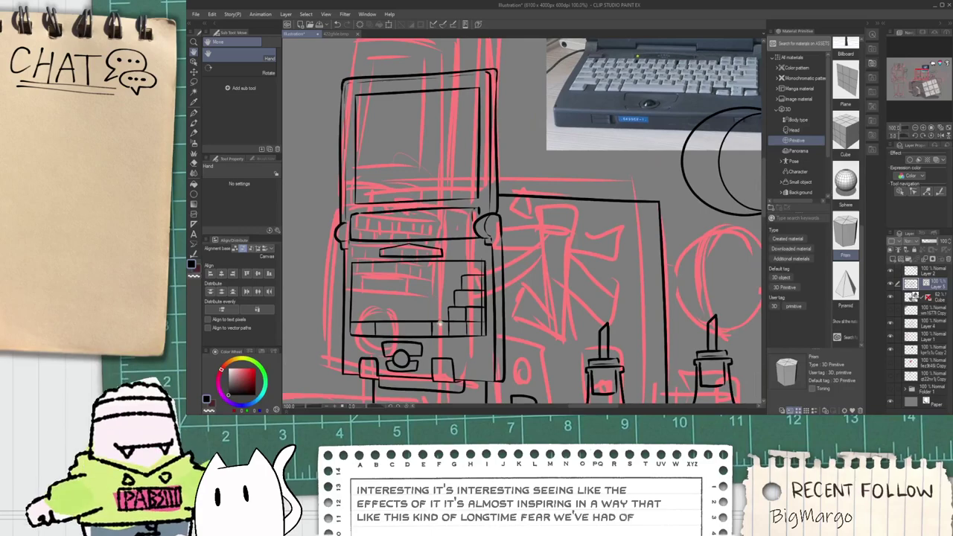
scroll(439, 323, up, 3)
scroll(454, 269, down, 2)
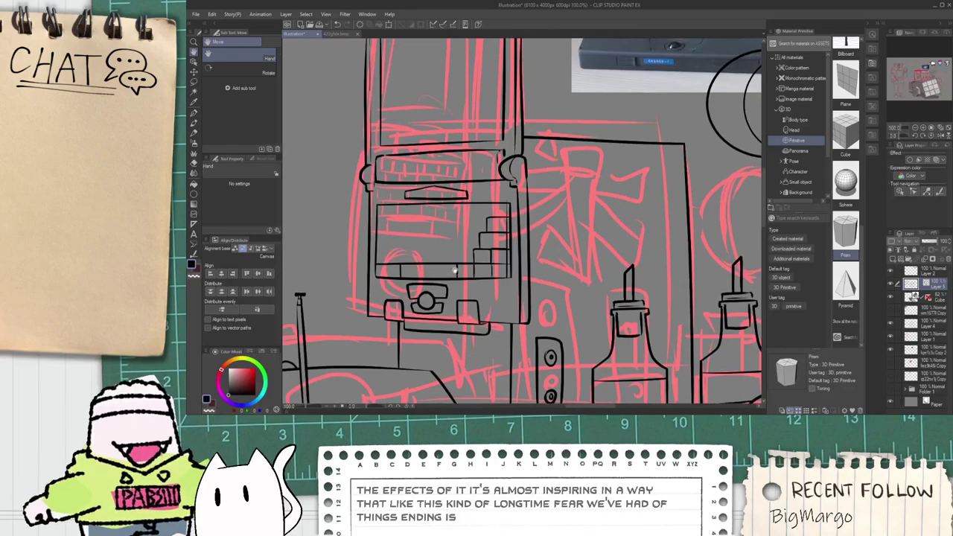
scroll(451, 309, up, 4)
key(p)
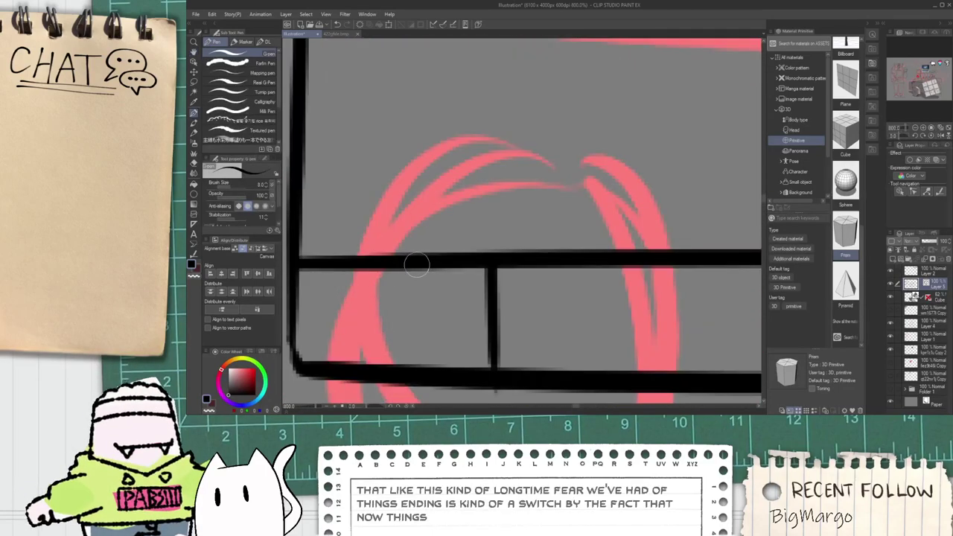
drag(415, 259, 414, 367)
drag(353, 255, 351, 363)
scroll(356, 343, down, 4)
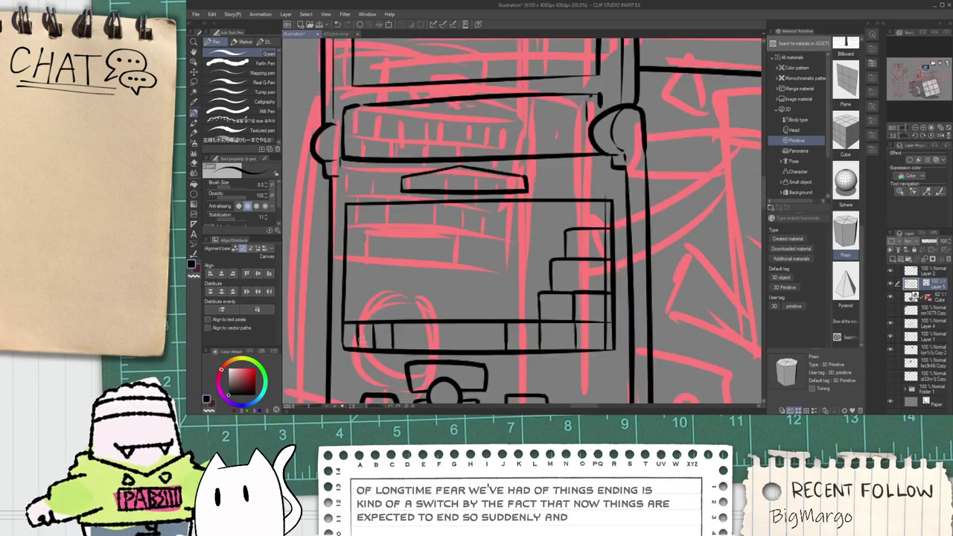
scroll(357, 341, down, 6)
Step: Ink the second key row's top line across the panel, stretch both ends outward and trim the overshoot at the left edge
key(h)
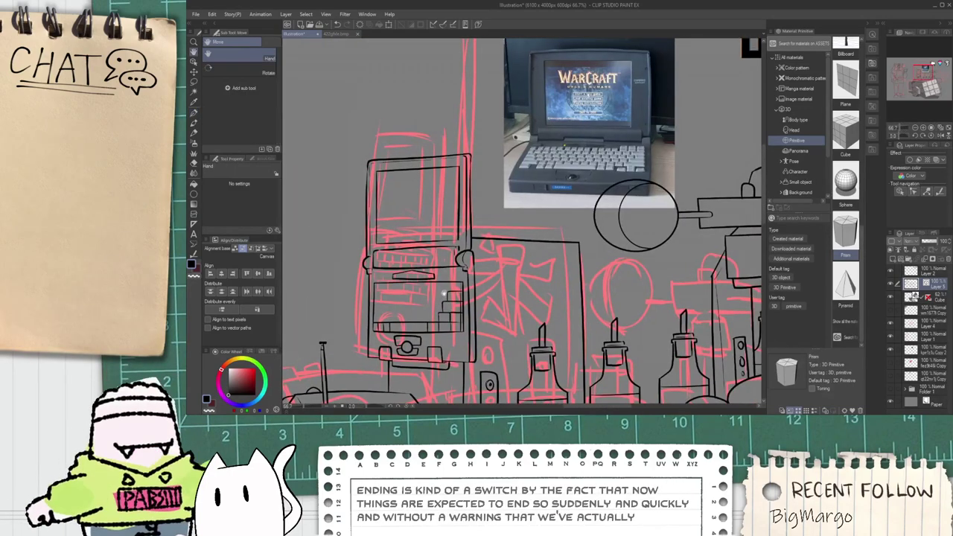
scroll(443, 292, up, 8)
key(p)
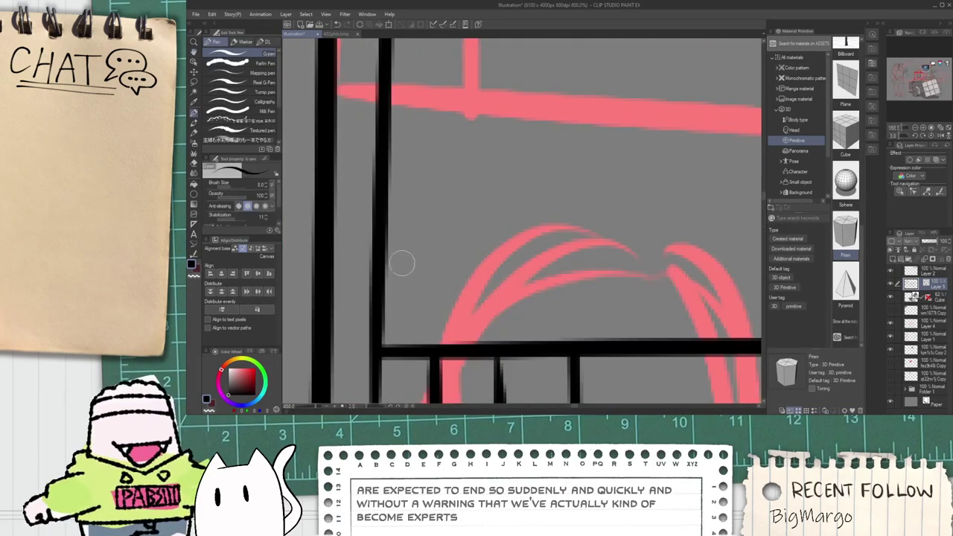
scroll(407, 253, down, 4)
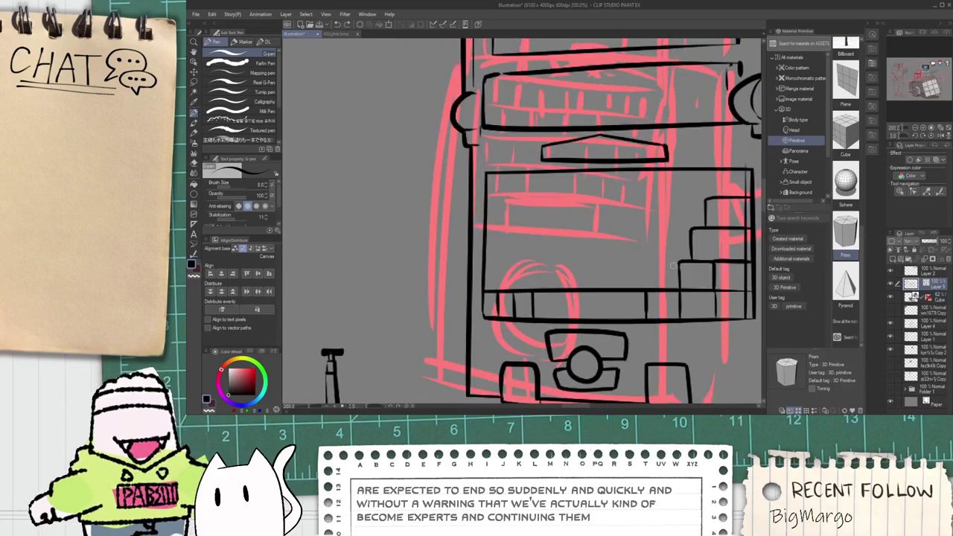
mouse_move(690, 260)
mouse_down()
mouse_move(502, 274)
mouse_move(452, 261)
mouse_up()
key(o)
click(547, 263)
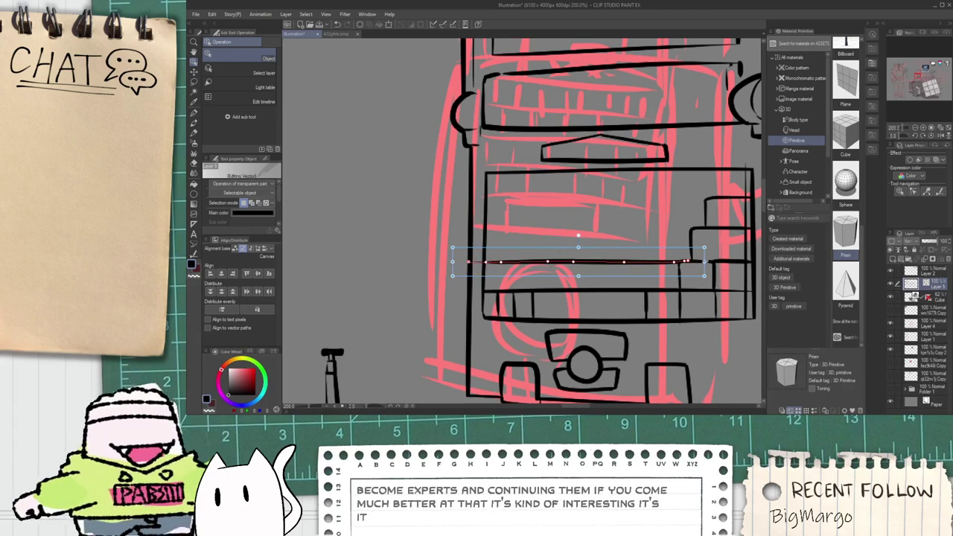
drag(704, 262, 716, 262)
drag(452, 262, 437, 262)
click(542, 230)
scroll(474, 268, up, 4)
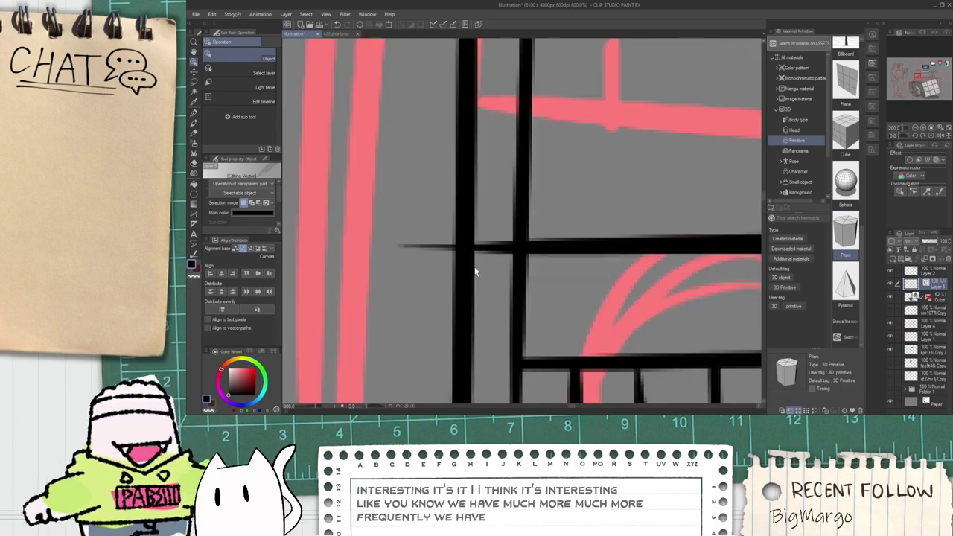
key(p)
scroll(436, 266, down, 4)
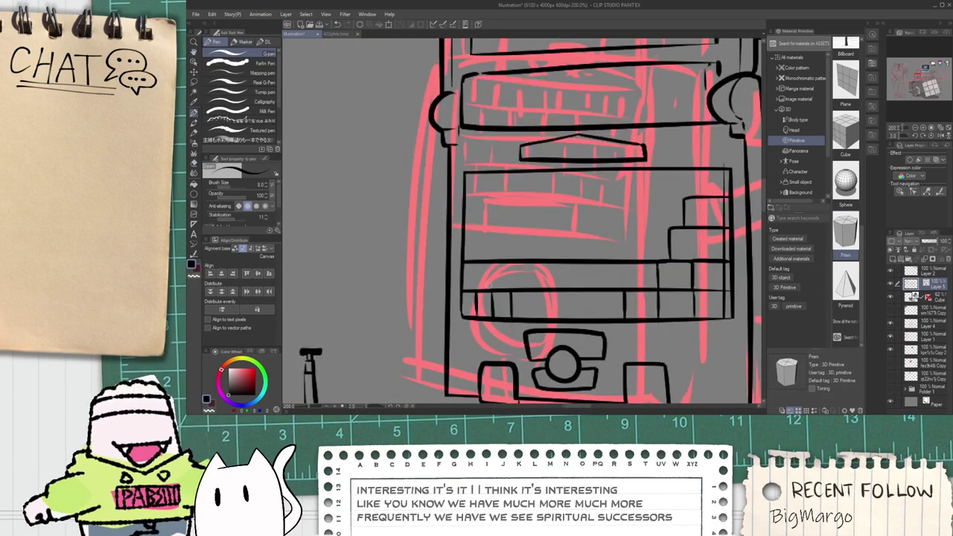
Step: Ink the first two vertical dividers at the left end of the second key row and trim the overshooting end
scroll(491, 283, up, 2)
scroll(503, 254, down, 5)
key(space)
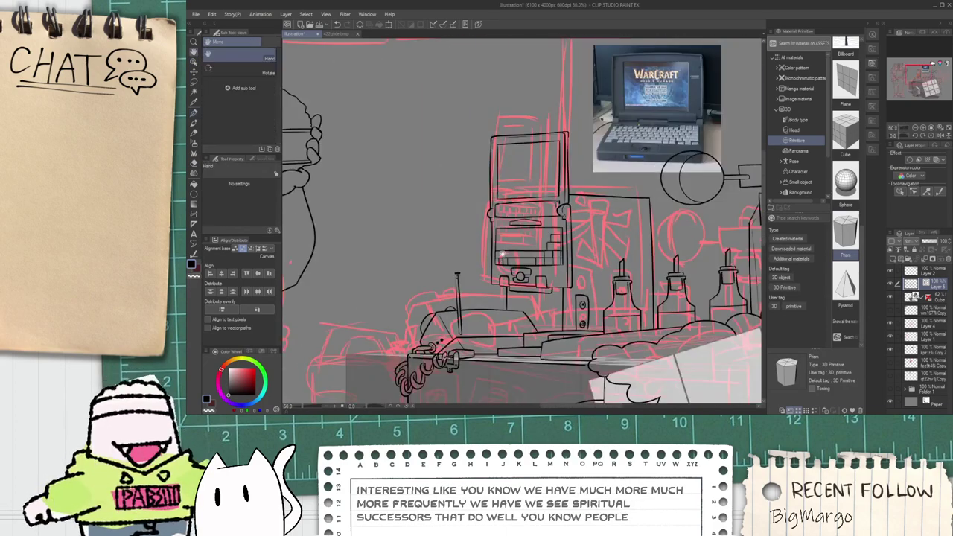
scroll(501, 254, up, 7)
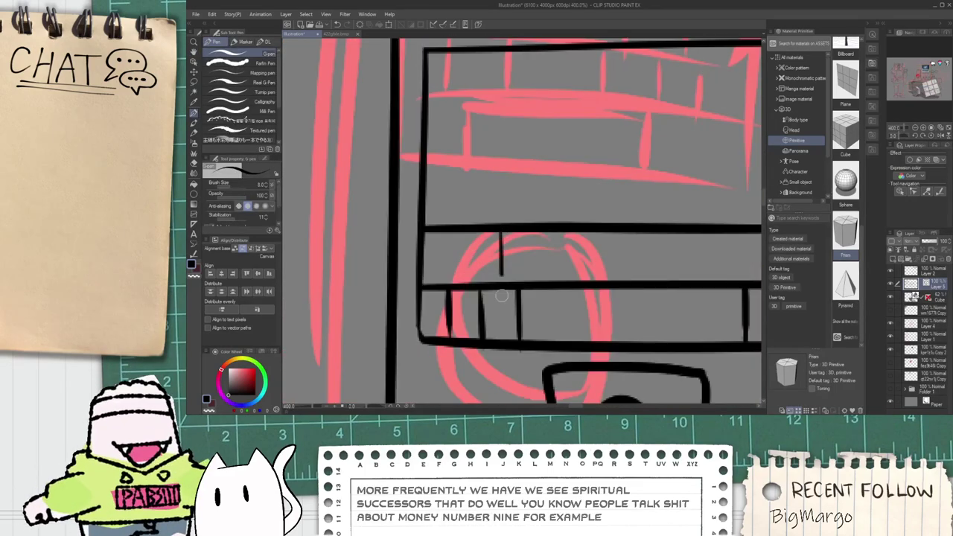
key(e)
drag(502, 296, 447, 293)
click(503, 296)
key(space)
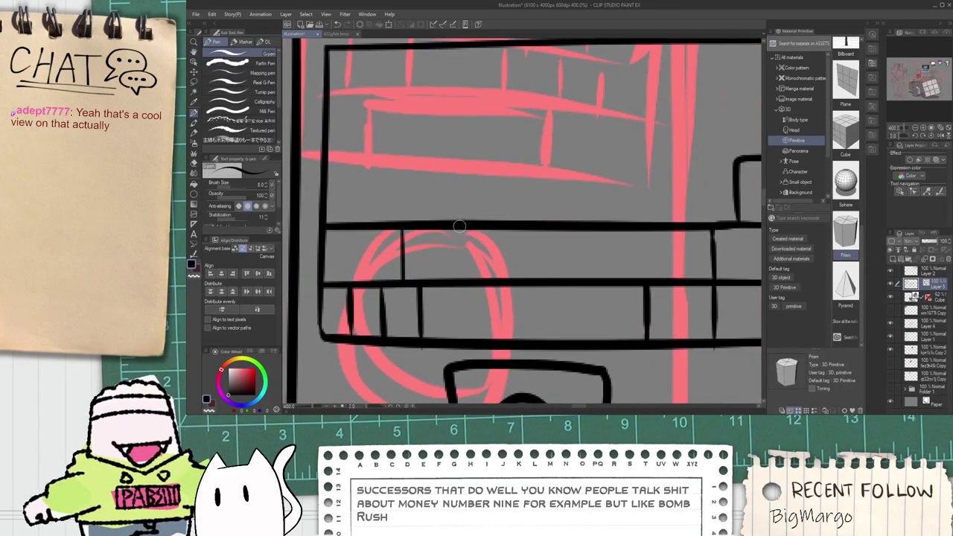
drag(460, 226, 462, 282)
key(ctrl+z)
drag(446, 227, 447, 282)
key(space)
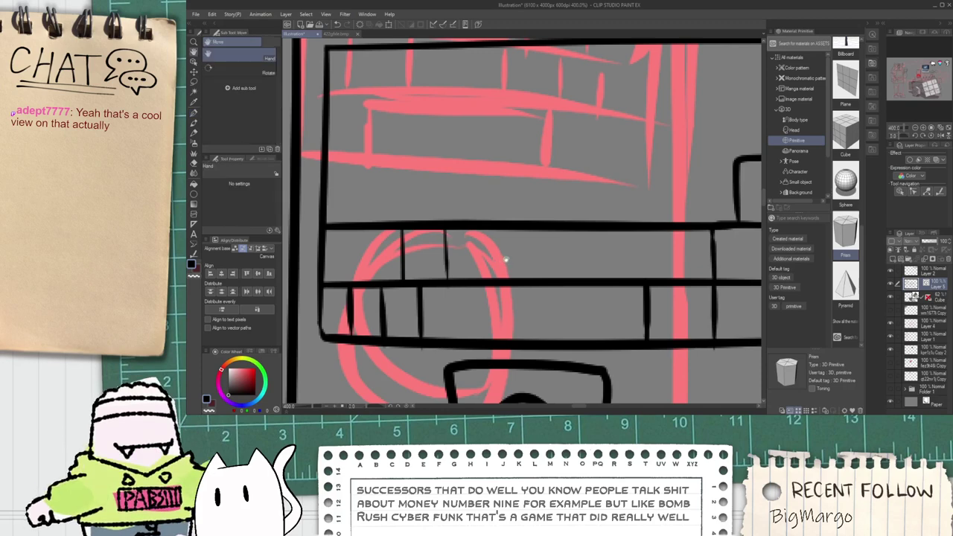
Step: Ink four more vertical dividers across the second key row up to the stepped key on the right
drag(505, 260, 436, 263)
drag(435, 225, 435, 283)
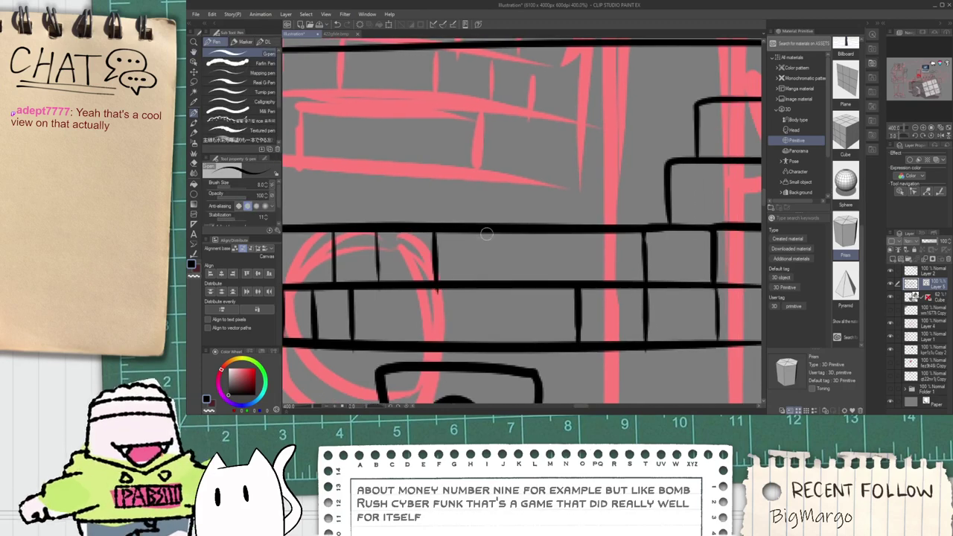
drag(488, 231, 491, 281)
drag(543, 229, 546, 281)
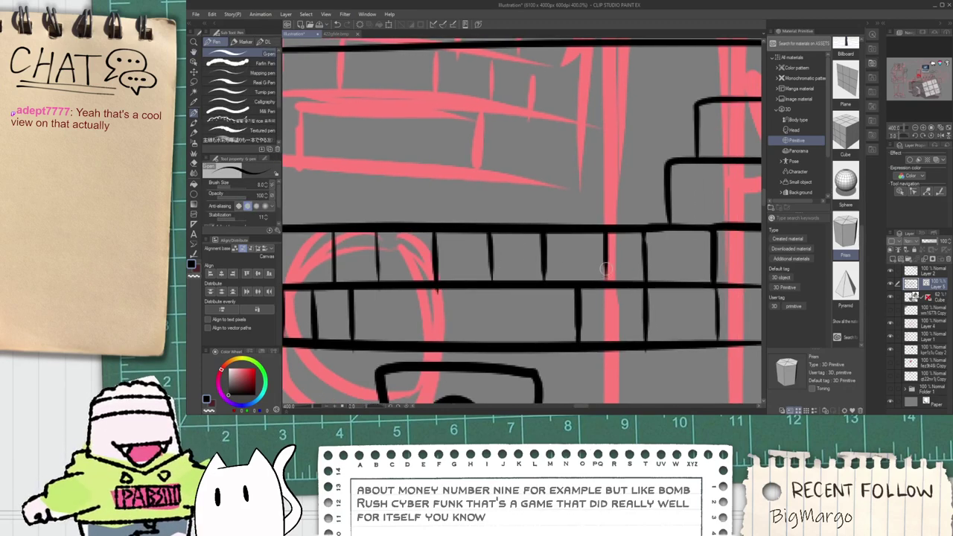
key(e)
Step: Ink the third key row's top line from the panel's left edge to the lower stepped key
scroll(431, 292, down, 3)
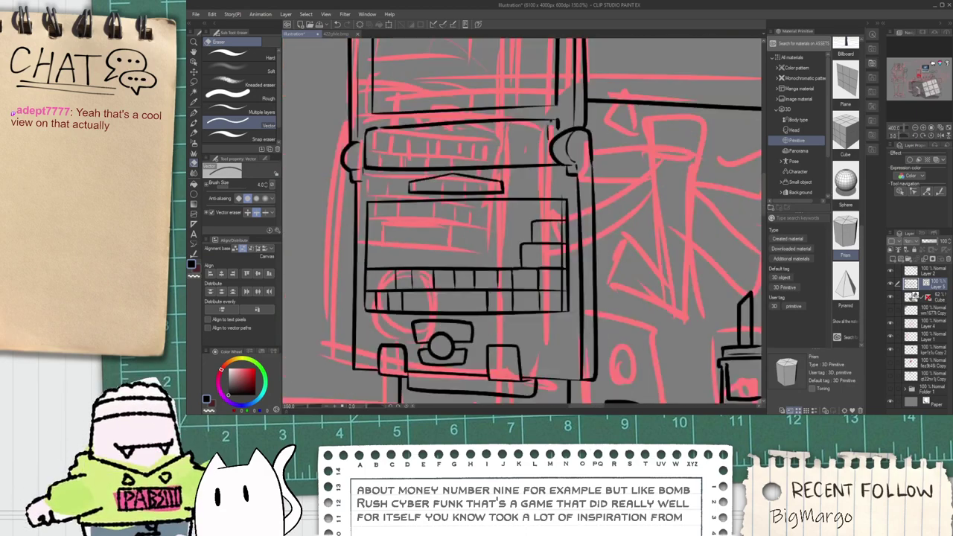
scroll(395, 277, up, 1)
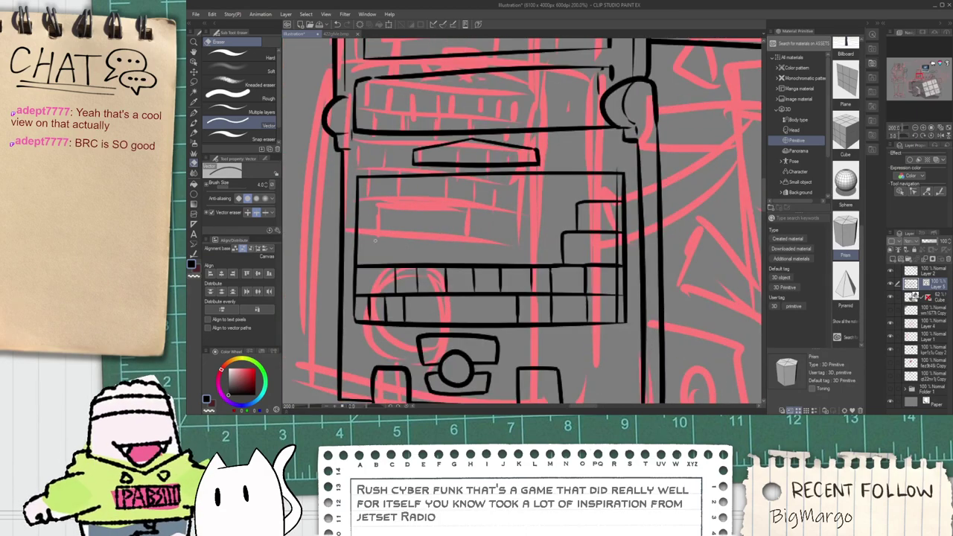
scroll(374, 241, up, 2)
scroll(384, 239, down, 2)
key(space)
drag(432, 242, 424, 251)
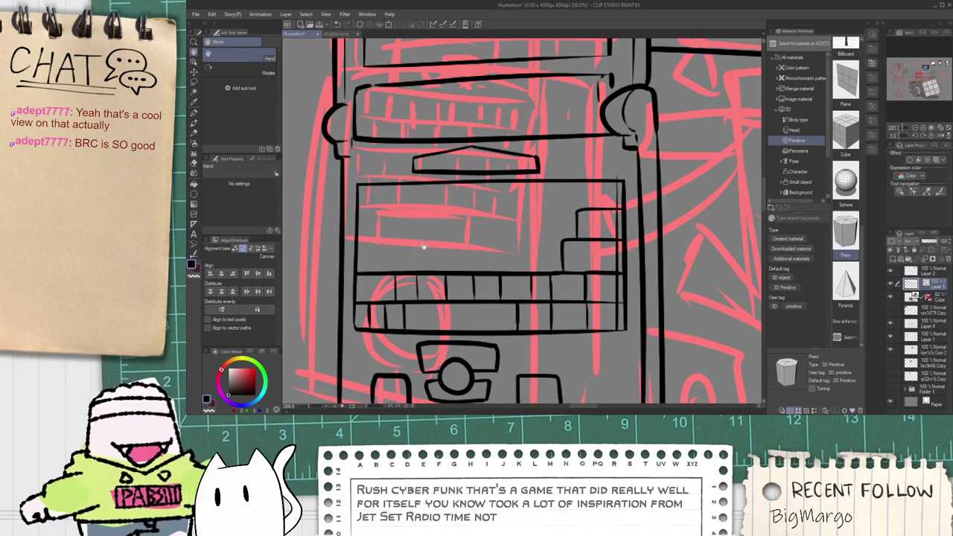
key(p)
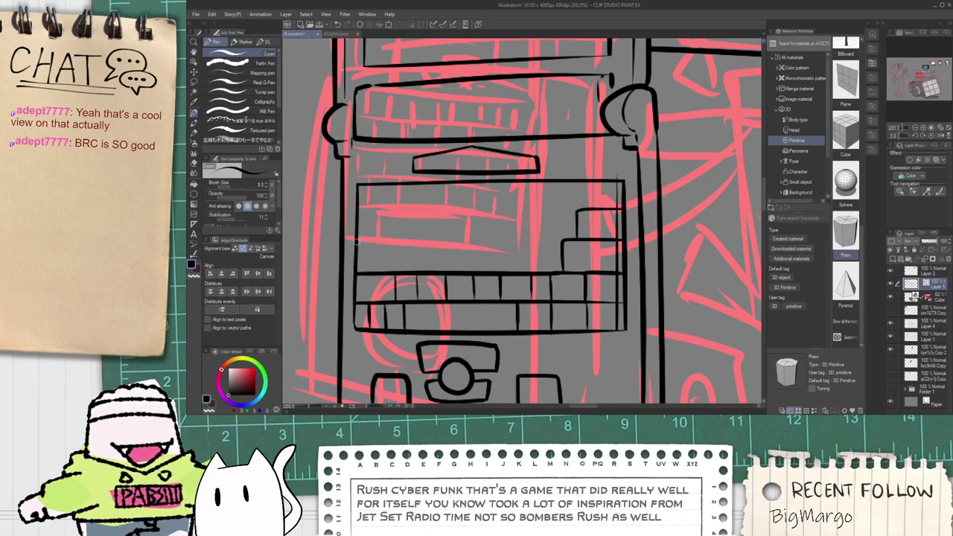
drag(355, 241, 570, 236)
key(ctrl+z)
mouse_move(346, 243)
mouse_down()
mouse_move(524, 243)
mouse_move(538, 257)
mouse_move(563, 243)
mouse_up()
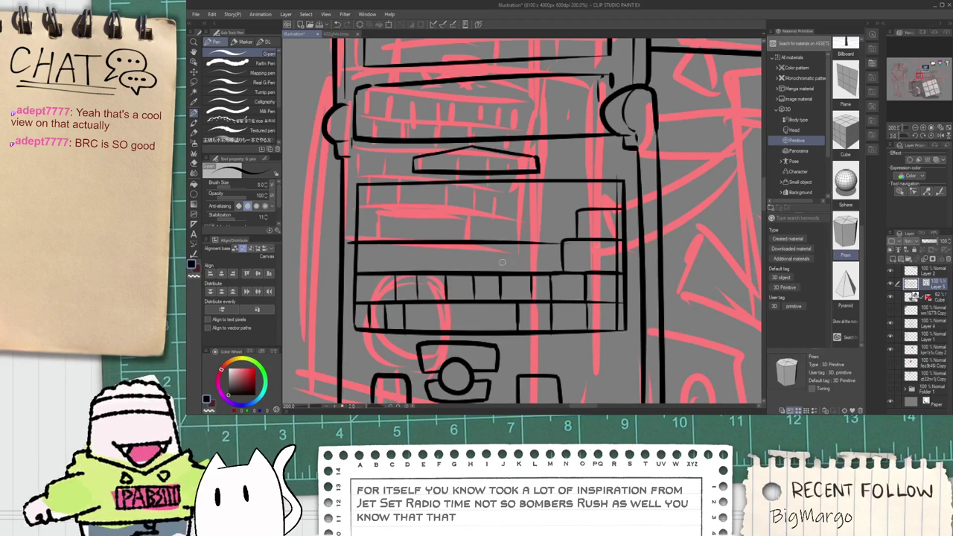
Step: Shift the third row's top line right and slightly up so it lines up with the stepped key's top
key(o)
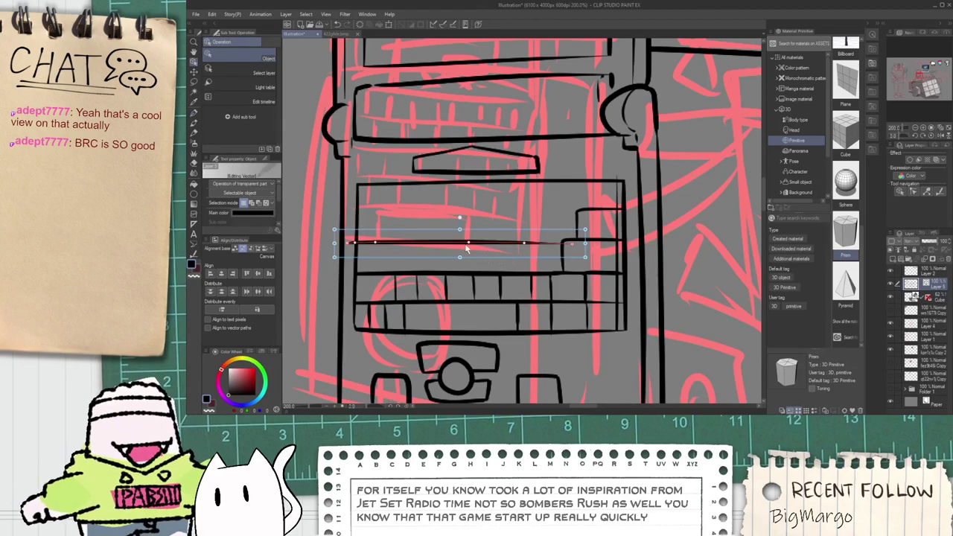
click(468, 243)
drag(595, 253, 603, 250)
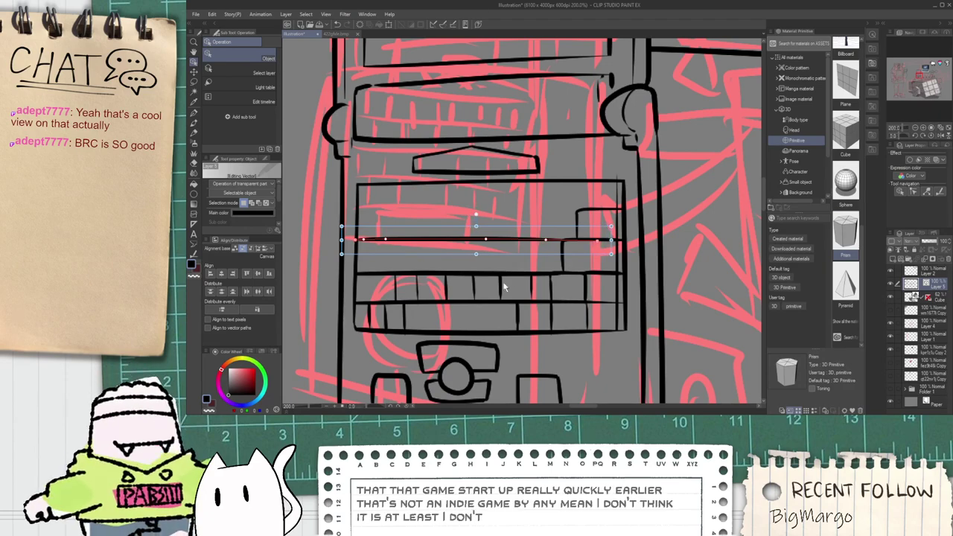
click(447, 207)
Step: Ink three vertical dividers at the left end of the third key row and trim the ends crossing the row line
scroll(404, 270, up, 2)
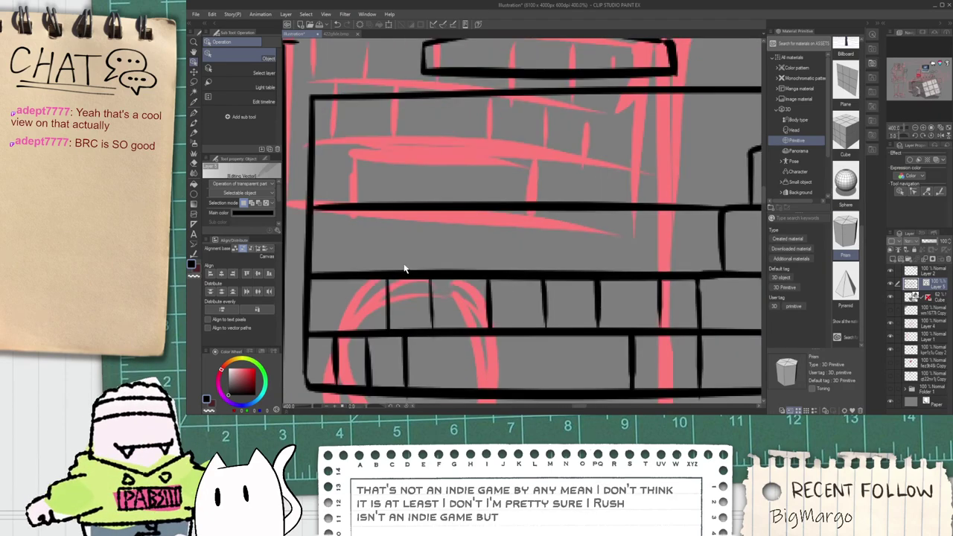
scroll(405, 270, down, 6)
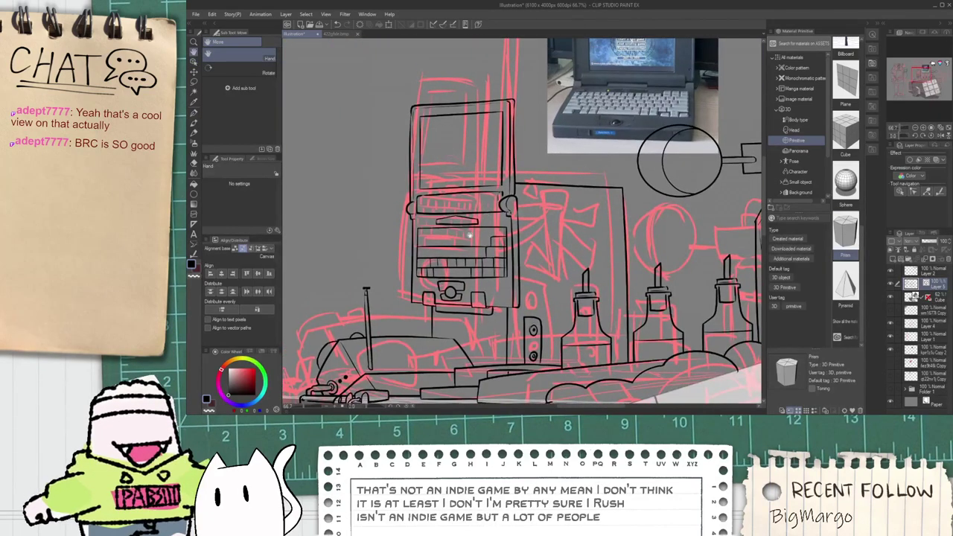
scroll(469, 235, up, 5)
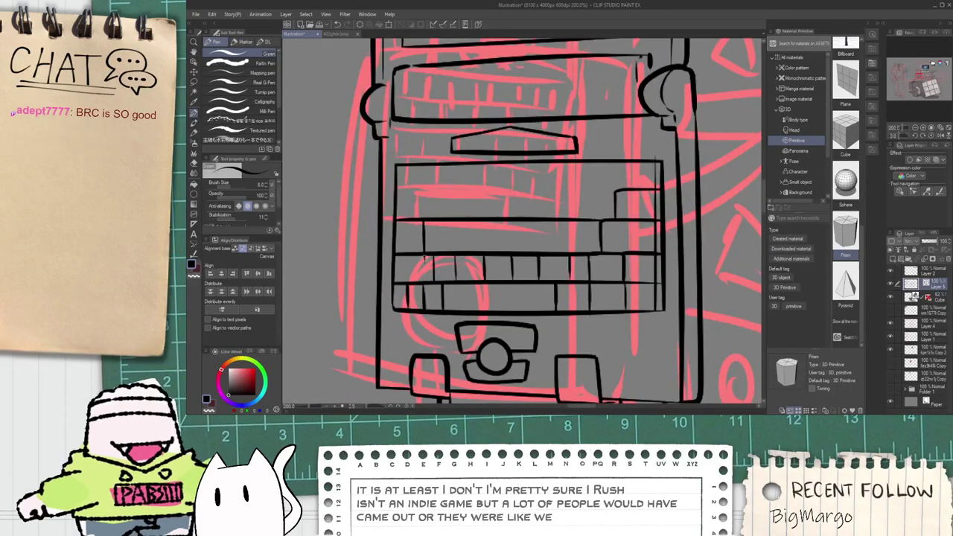
scroll(447, 227, up, 3)
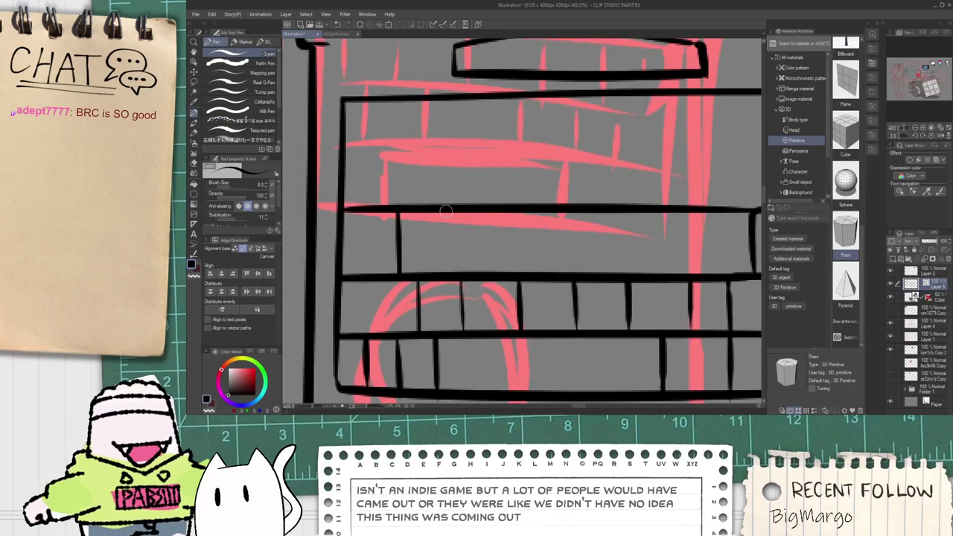
drag(449, 286, 448, 293)
key(e)
click(449, 289)
key(p)
drag(501, 210, 505, 277)
key(e)
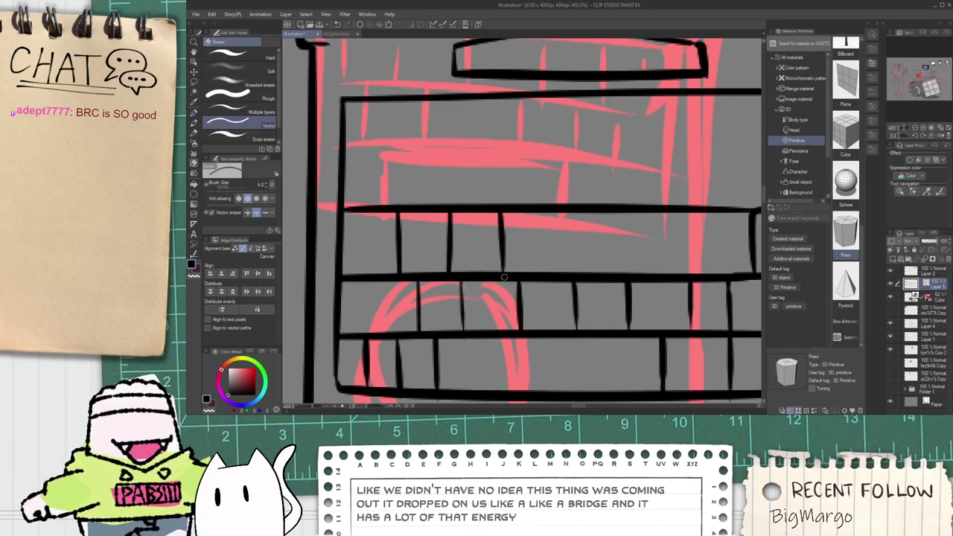
Step: Ink three further dividers through the rest of the third key row, erasing any overshoot
key(p)
drag(556, 214, 556, 273)
mouse_move(609, 228)
mouse_down()
mouse_move(543, 223)
mouse_move(551, 273)
mouse_move(564, 261)
mouse_move(549, 261)
mouse_up()
key(e)
click(551, 280)
key(p)
drag(563, 207, 568, 268)
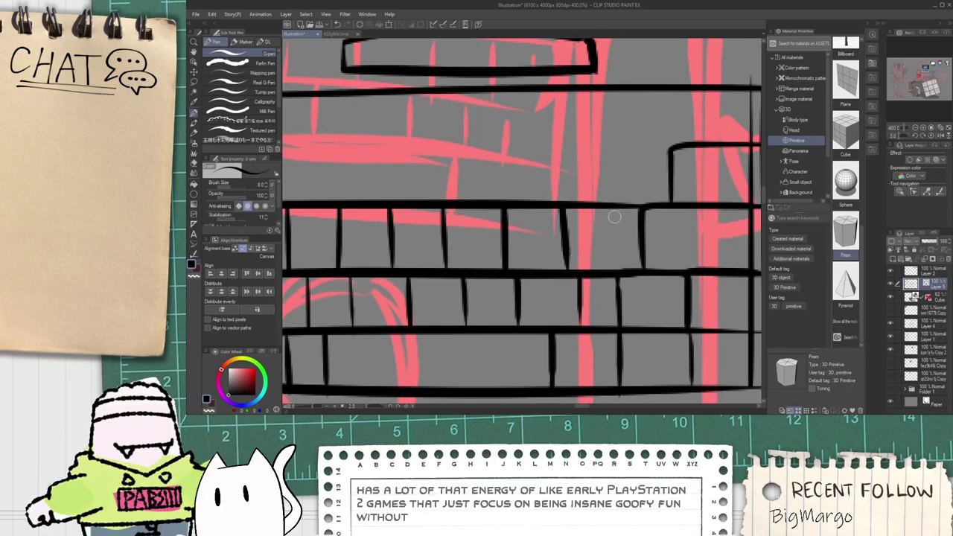
Step: Erase the end of the inner right line that sticks out above the key panel's upper right corner
scroll(568, 248, down, 6)
key(h)
drag(618, 229, 582, 243)
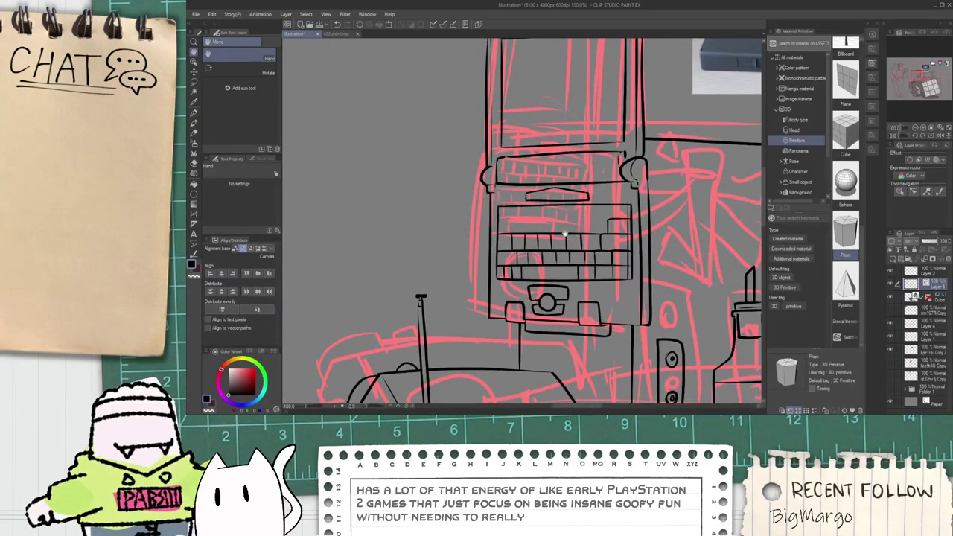
scroll(566, 233, up, 4)
key(e)
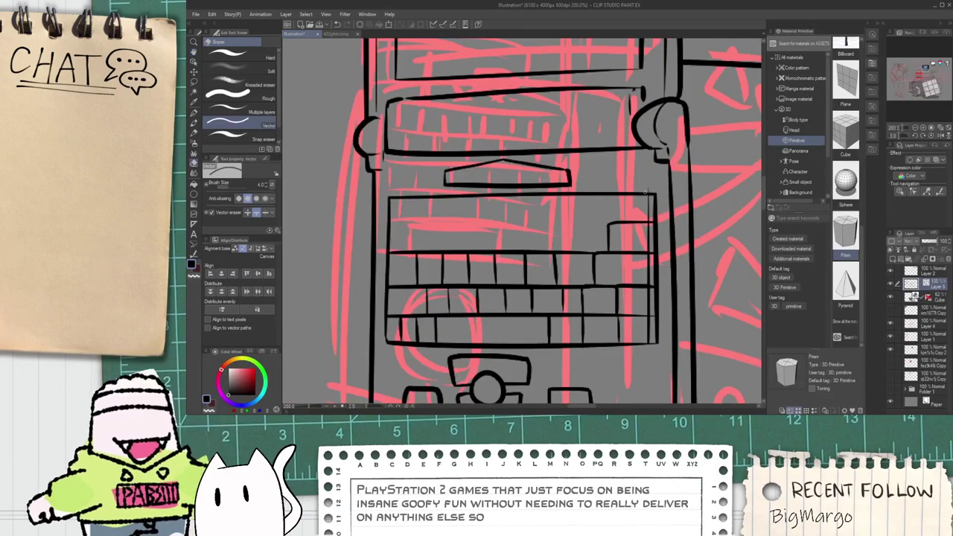
scroll(646, 191, up, 2)
scroll(651, 199, down, 3)
Step: Duplicate the third row's top line, move the copy up to the upper stepped key's top and stretch its right end past the panel edge
key(h)
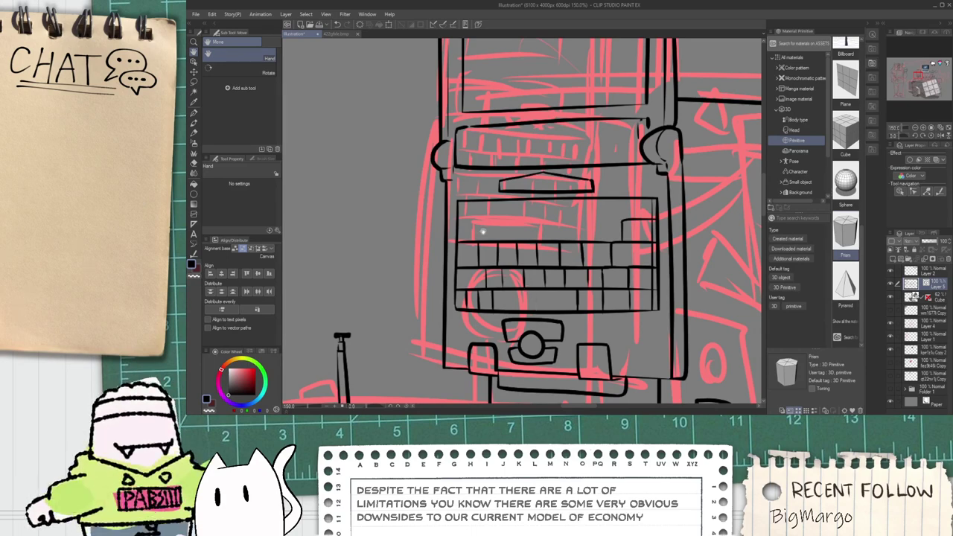
scroll(514, 221, up, 2)
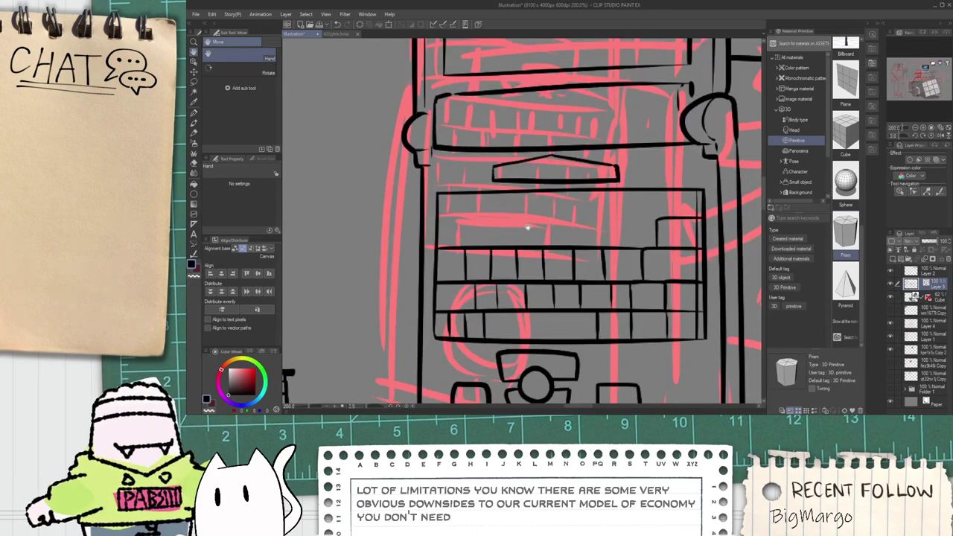
key(o)
click(511, 256)
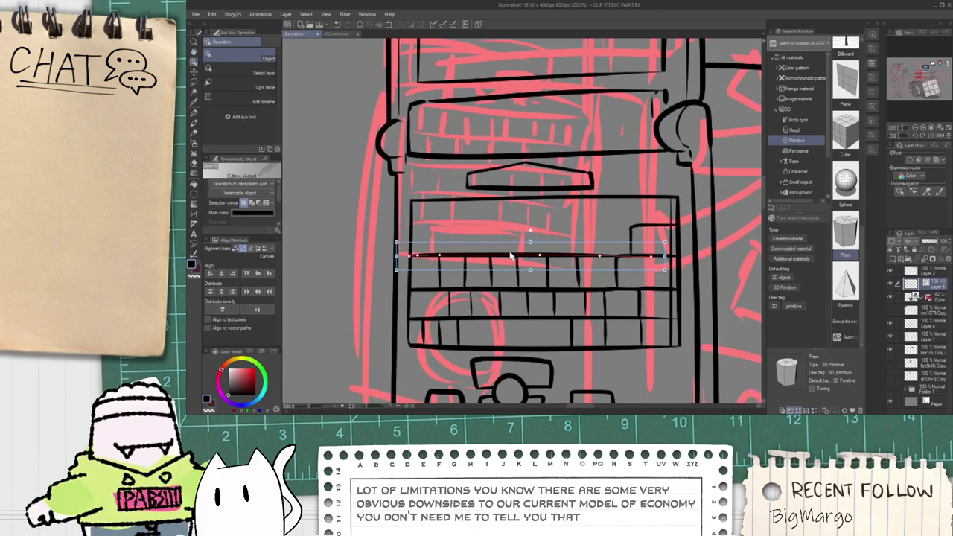
drag(511, 259, 509, 230)
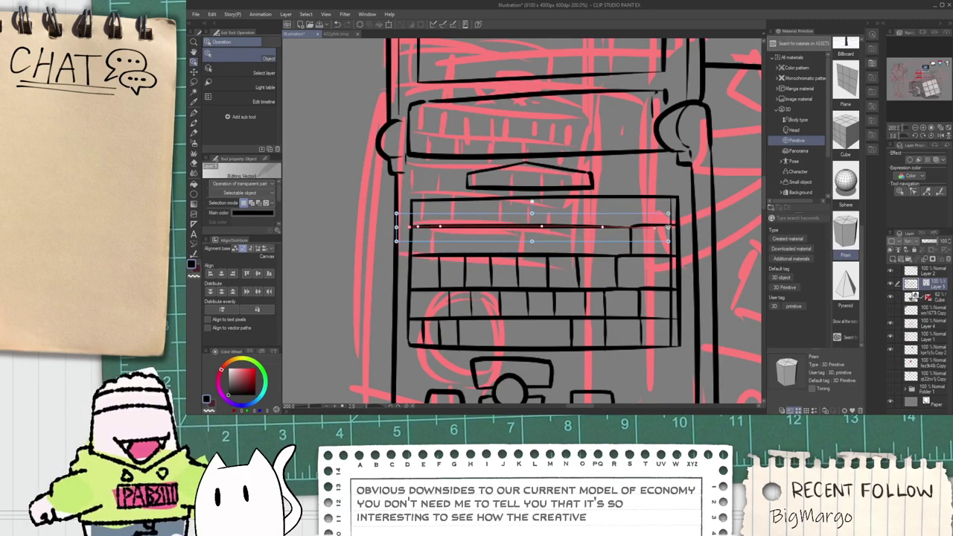
drag(663, 229, 690, 227)
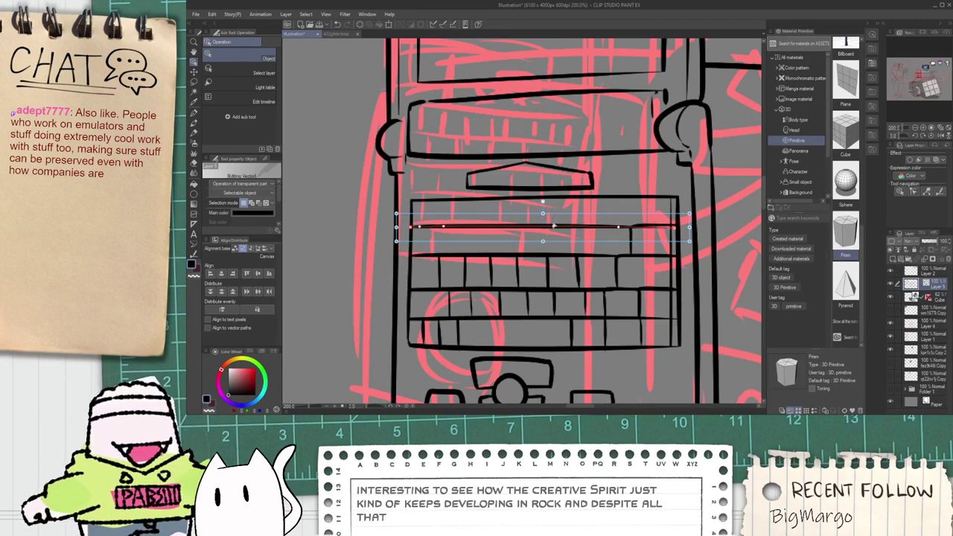
Step: Ink the vertical dividers in the left half of the fourth key row, redoing the uneven strokes
key(h)
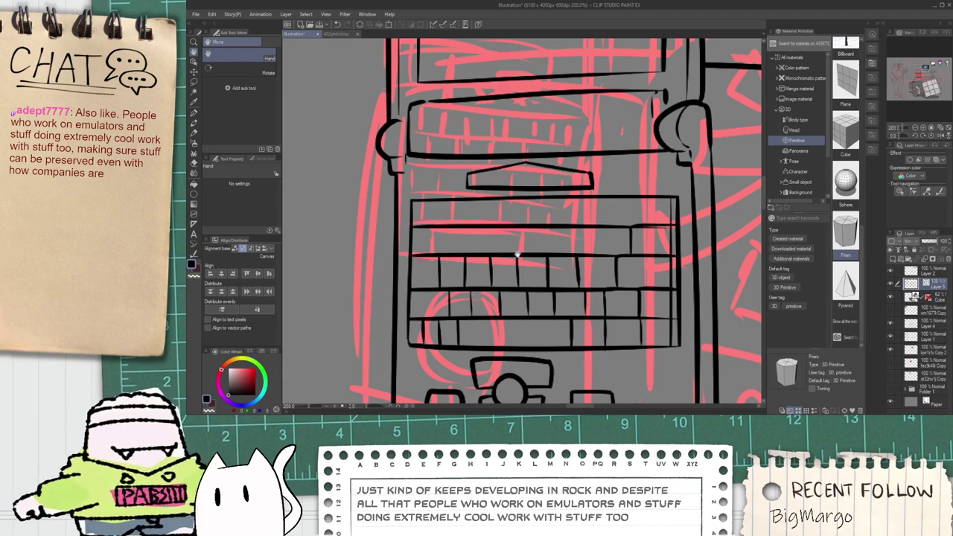
drag(529, 229, 513, 232)
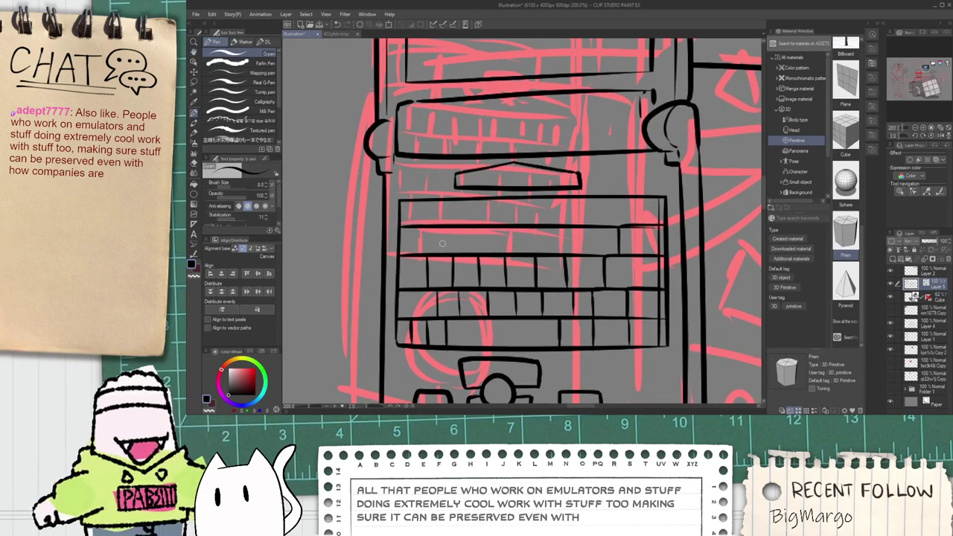
scroll(453, 253, down, 2)
key(space)
drag(562, 200, 506, 286)
key(p)
scroll(445, 327, up, 6)
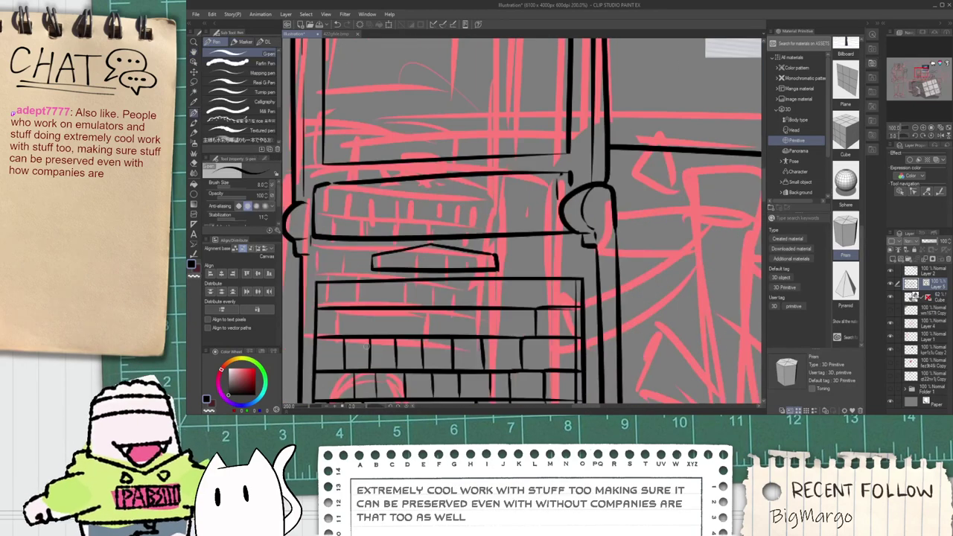
drag(387, 251, 397, 325)
key(ctrl+z)
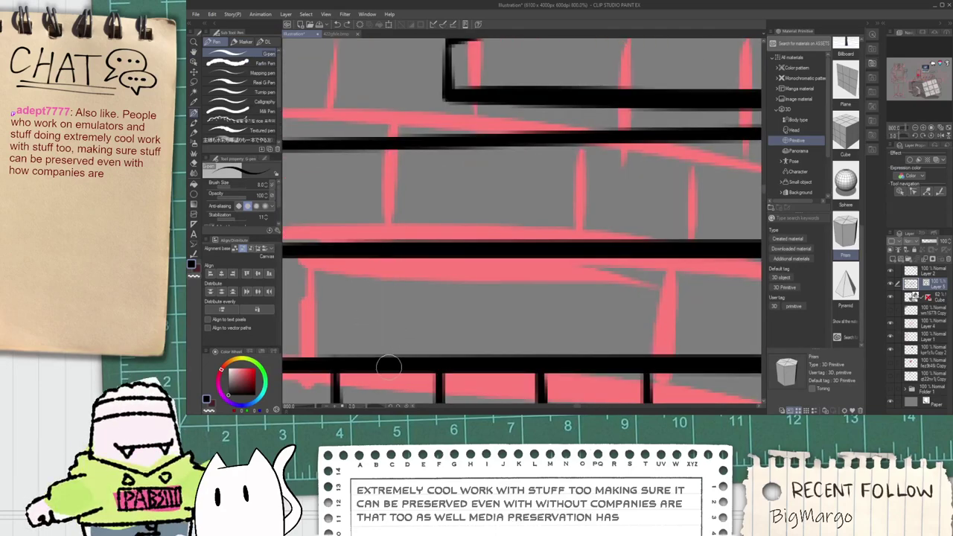
mouse_move(389, 365)
mouse_down()
mouse_move(380, 249)
mouse_move(392, 295)
mouse_move(382, 370)
mouse_up()
key(ctrl+z)
key(ctrl+z)
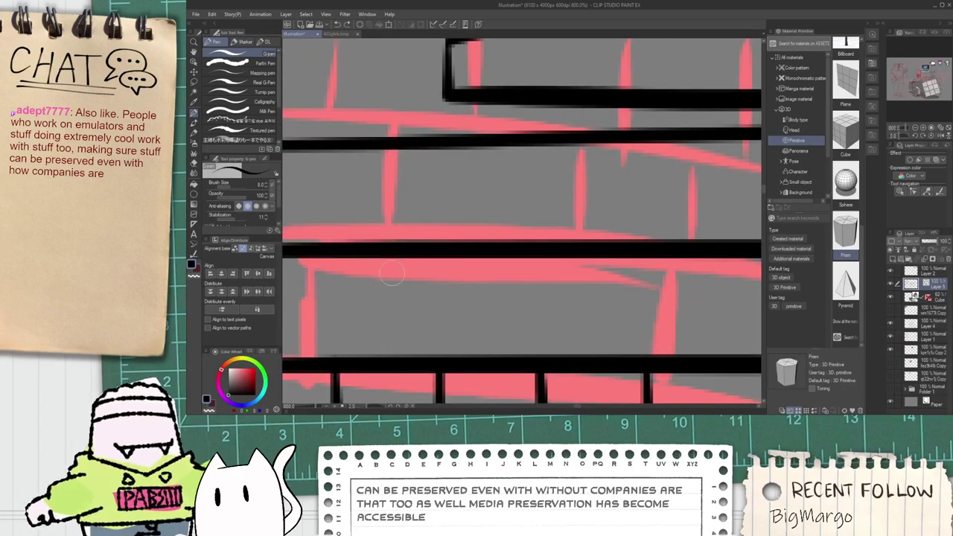
drag(394, 258, 395, 361)
scroll(395, 362, down, 8)
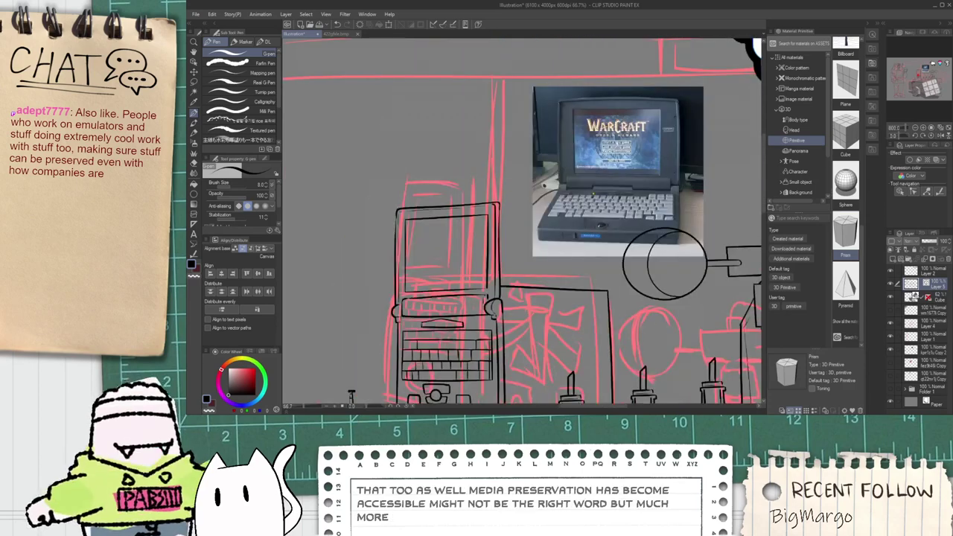
scroll(394, 332, up, 4)
scroll(394, 330, up, 4)
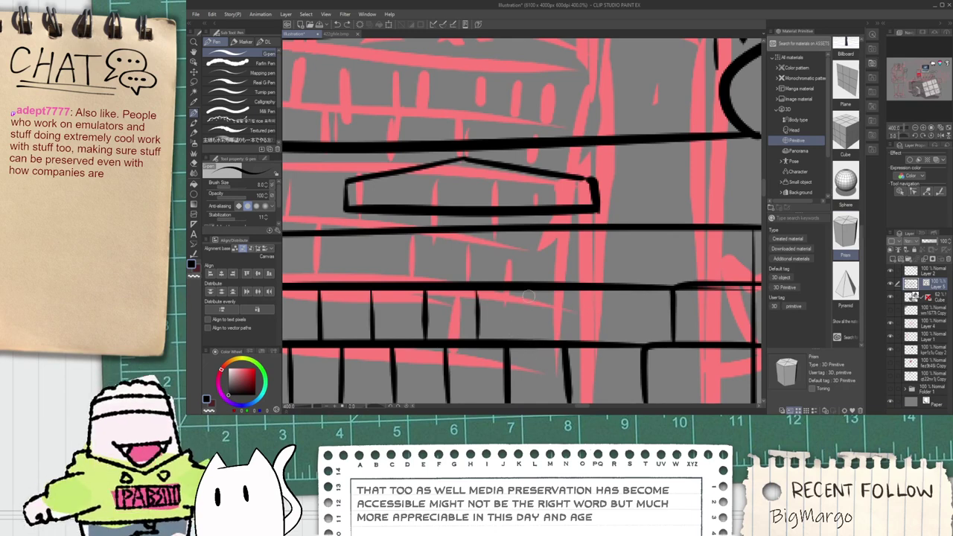
Step: Ink two more dividers in the right half of the fourth key row, up to the upper stepped key
drag(531, 286, 534, 340)
key(ctrl+z)
key(ctrl+z)
mouse_move(532, 287)
mouse_down()
mouse_move(543, 337)
mouse_move(536, 318)
mouse_move(535, 341)
mouse_up()
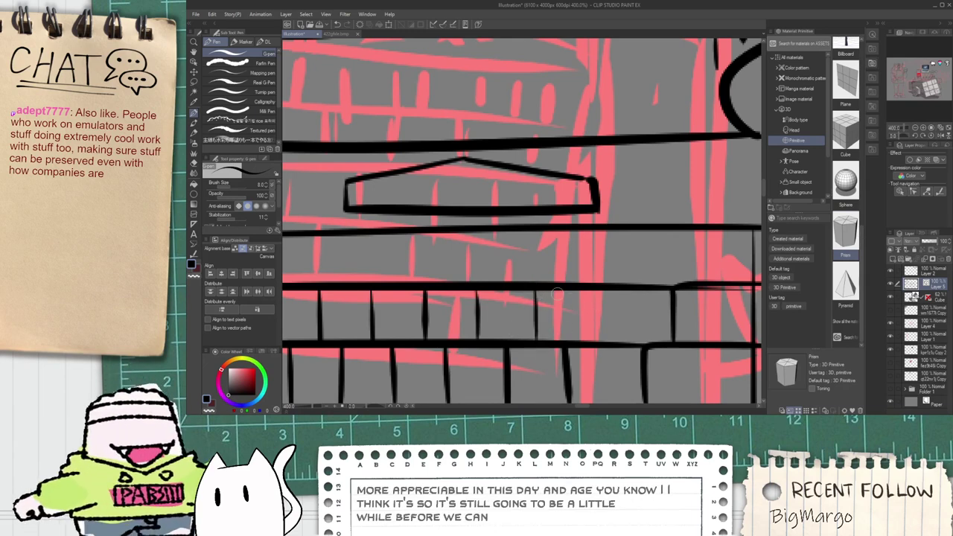
drag(608, 290, 609, 335)
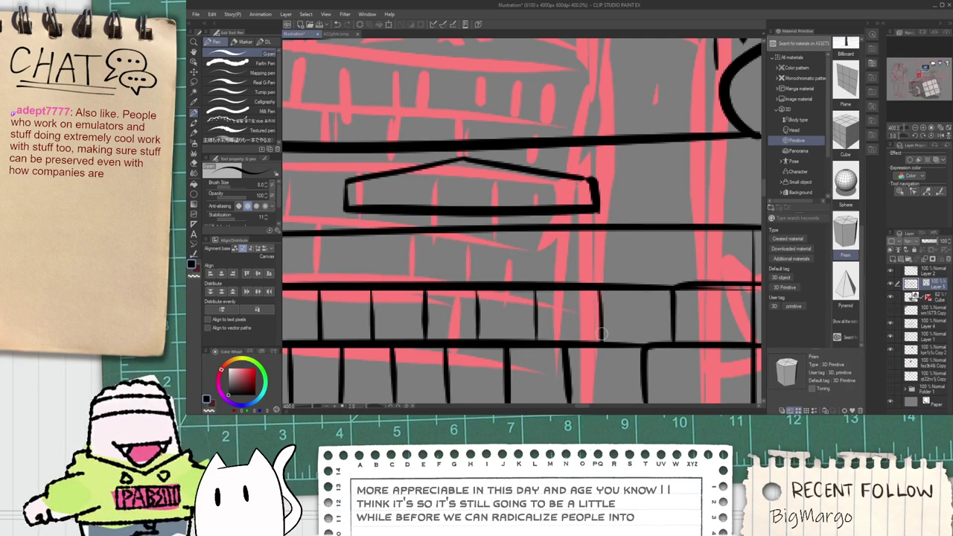
Step: Ink the first two vertical dividers at the left end of the top key row, redoing the misplaced stroke
scroll(604, 334, down, 7)
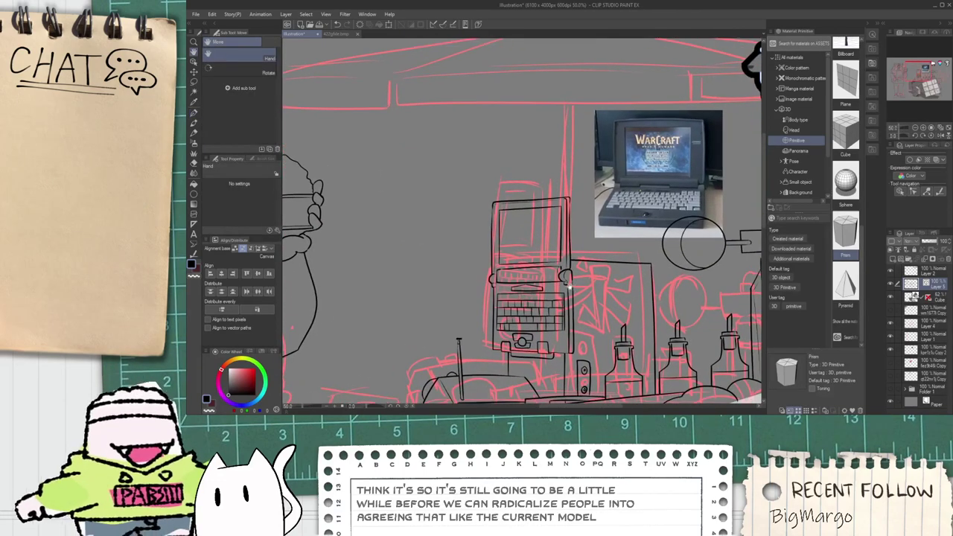
scroll(572, 285, up, 7)
key(p)
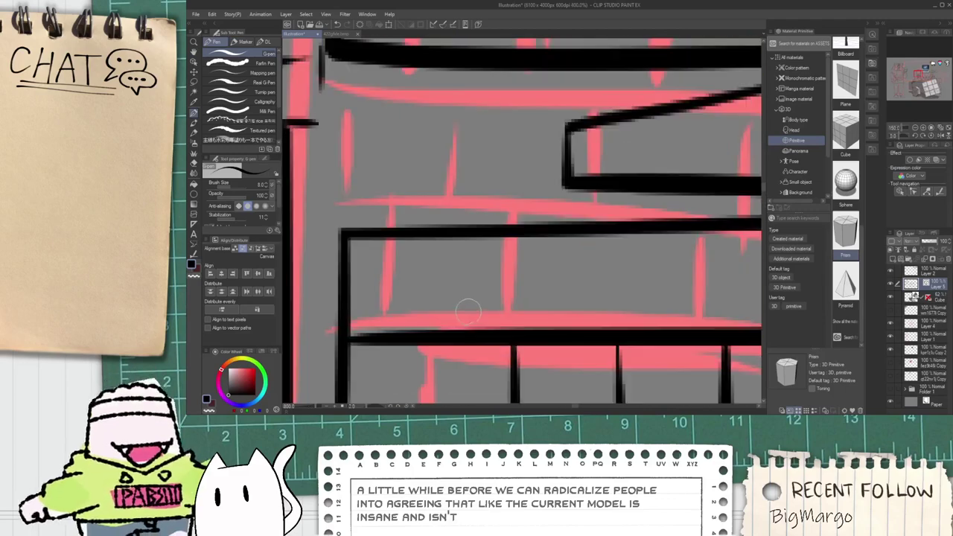
mouse_move(427, 326)
mouse_down()
mouse_move(429, 259)
mouse_move(440, 264)
mouse_move(440, 330)
mouse_move(437, 229)
mouse_up()
key(ctrl+z)
key(space)
mouse_move(524, 289)
mouse_down()
mouse_move(479, 298)
mouse_move(421, 290)
mouse_up()
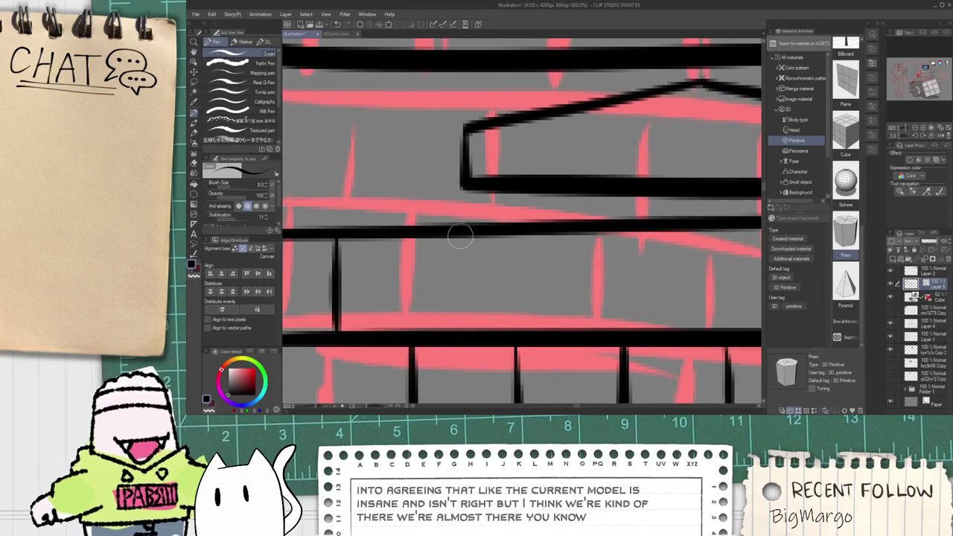
drag(460, 236, 461, 328)
Step: Ink two more dividers in the middle of the top key row, redrawing each slanted or short stroke until it is straight
key(space)
drag(576, 294, 511, 280)
drag(499, 218, 505, 307)
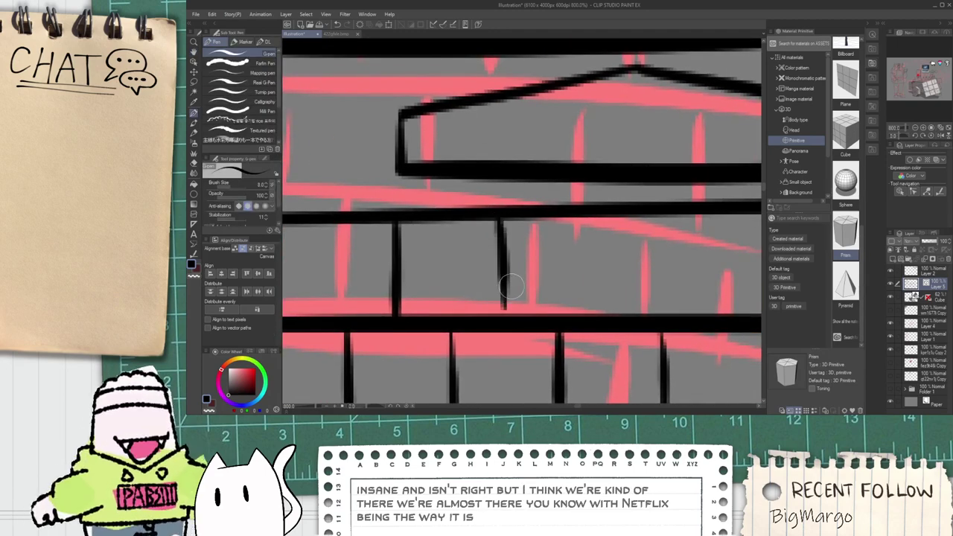
key(ctrl+z)
drag(498, 212, 499, 312)
scroll(499, 298, right, 3)
drag(503, 217, 504, 320)
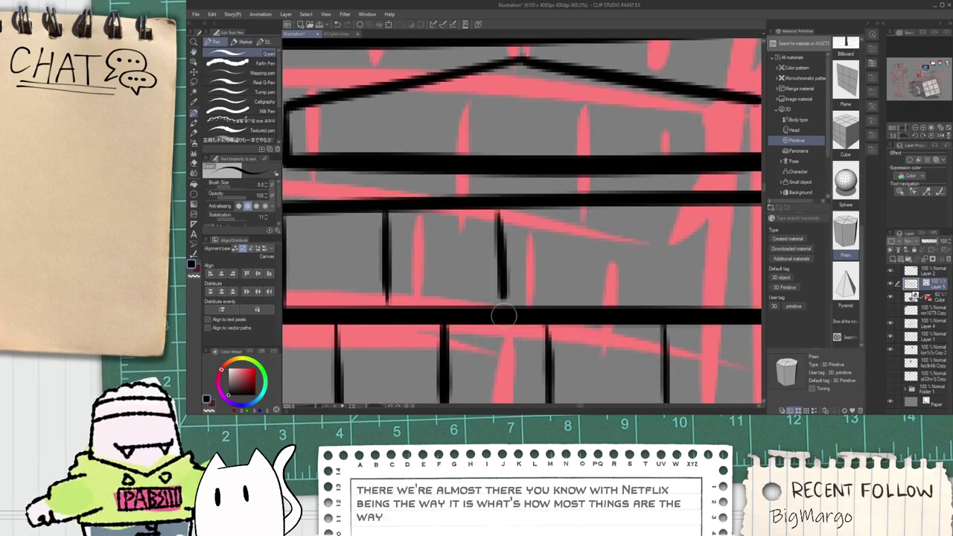
key(ctrl+z)
drag(497, 212, 499, 317)
key(ctrl+z)
drag(502, 214, 503, 316)
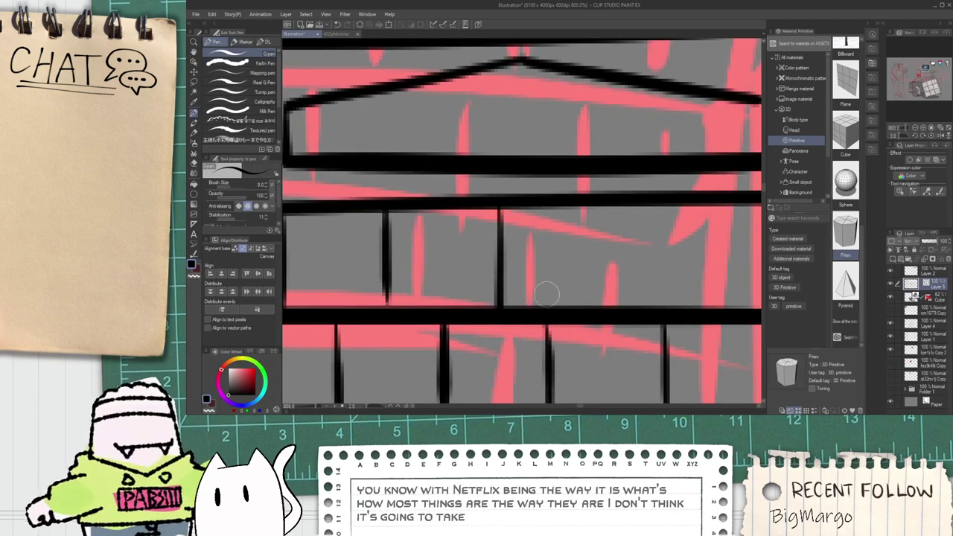
Step: Ink the remaining dividers in the right half of the top key row, up to the panel's right edge
scroll(522, 290, right, 3)
drag(511, 196, 518, 298)
key(ctrl+z)
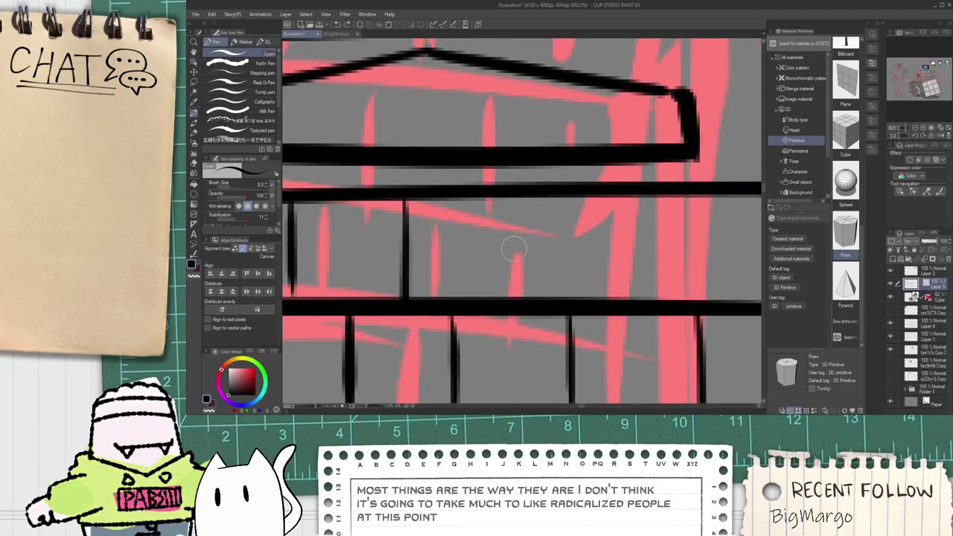
drag(512, 191, 521, 294)
scroll(521, 290, right, 3)
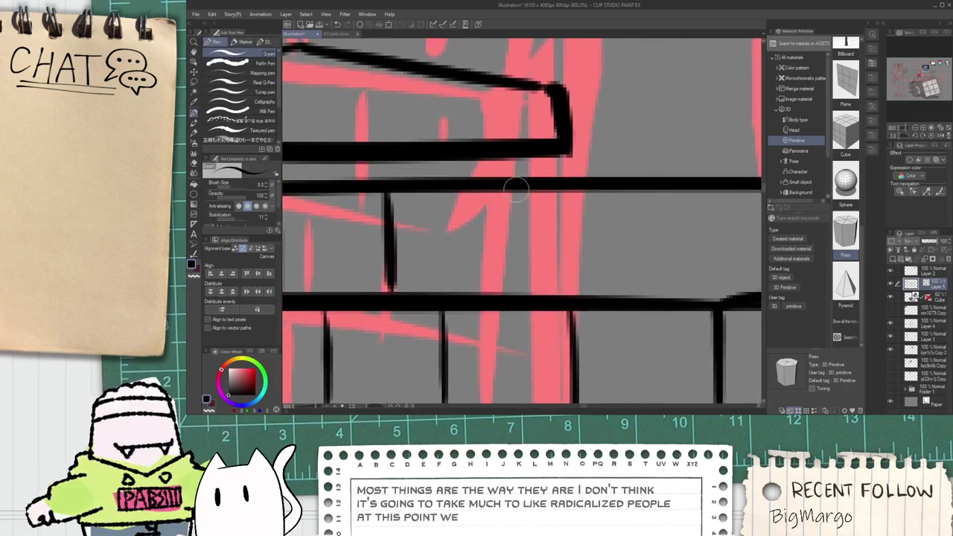
drag(517, 192, 522, 294)
scroll(521, 223, right, 3)
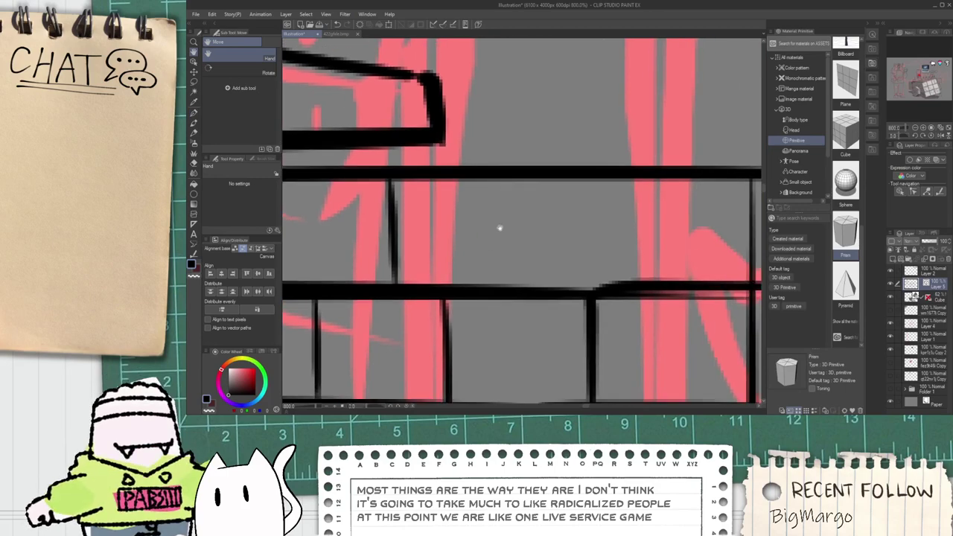
drag(511, 182, 524, 278)
key(ctrl+z)
drag(513, 167, 525, 296)
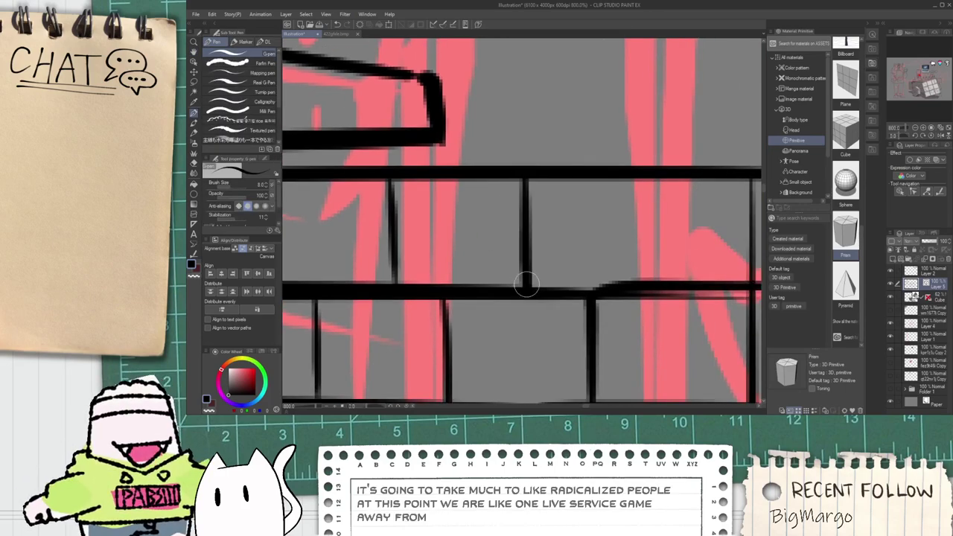
scroll(525, 295, down, 5)
scroll(555, 292, up, 4)
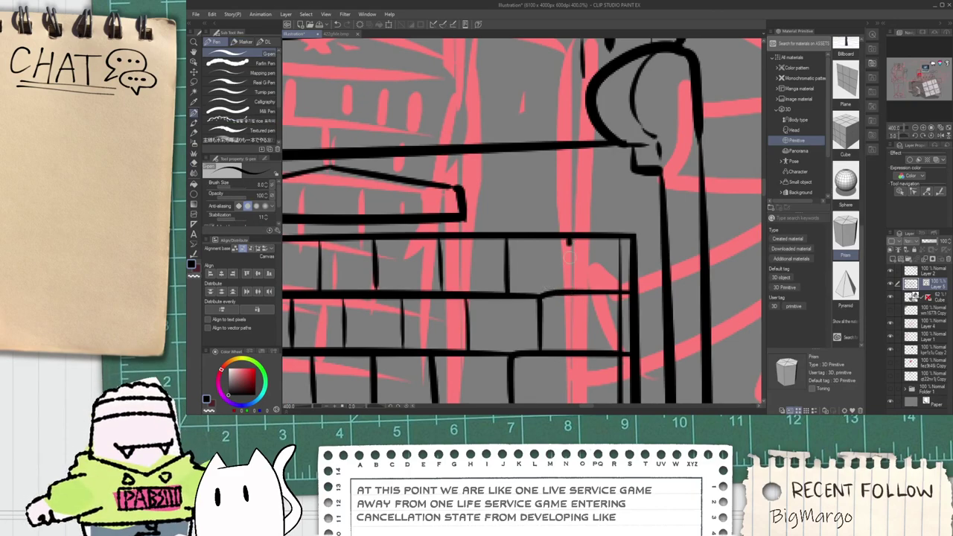
scroll(570, 292, down, 3)
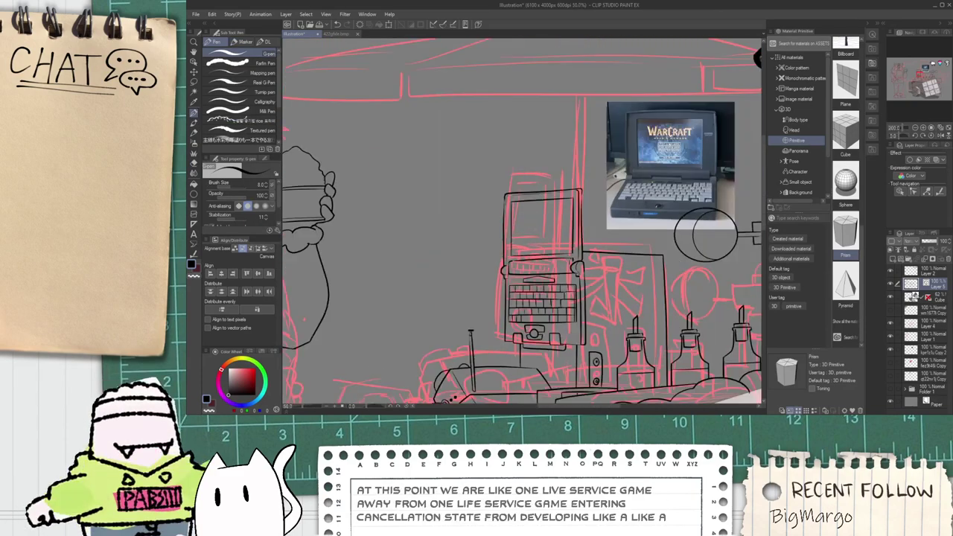
Step: Ink a horizontal line across the lower part of the laptop screen, align it with the frame and place a copy near the screen's top
key(space)
drag(597, 364, 577, 351)
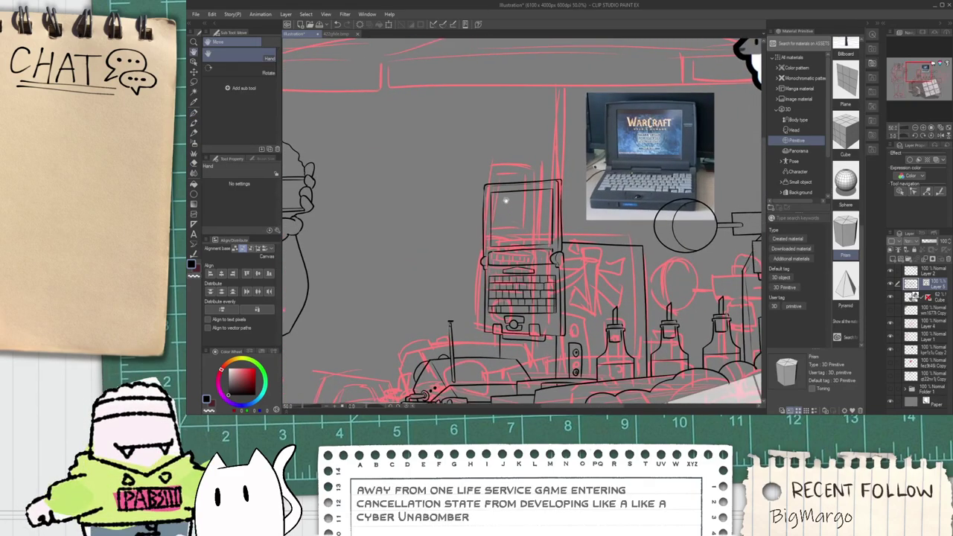
scroll(547, 248, up, 6)
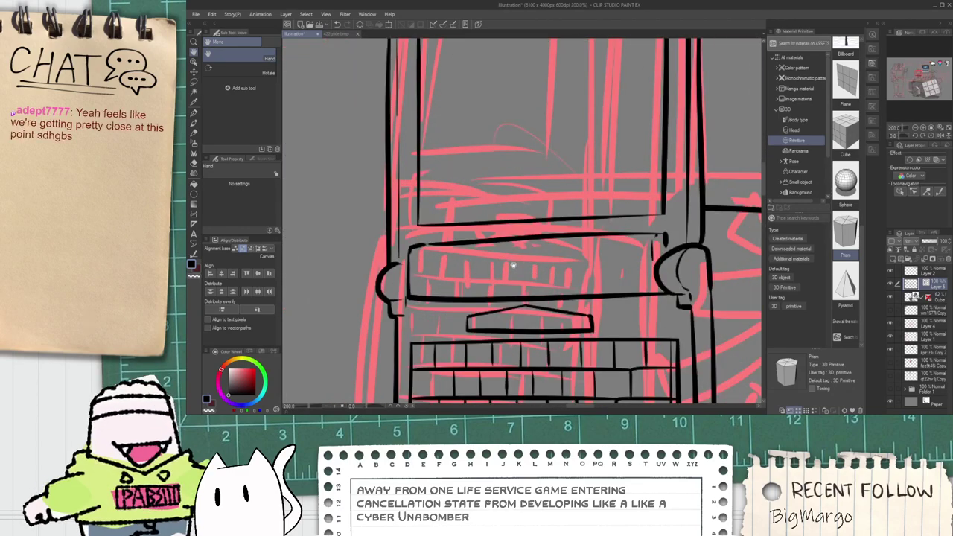
scroll(513, 265, down, 5)
scroll(549, 268, up, 3)
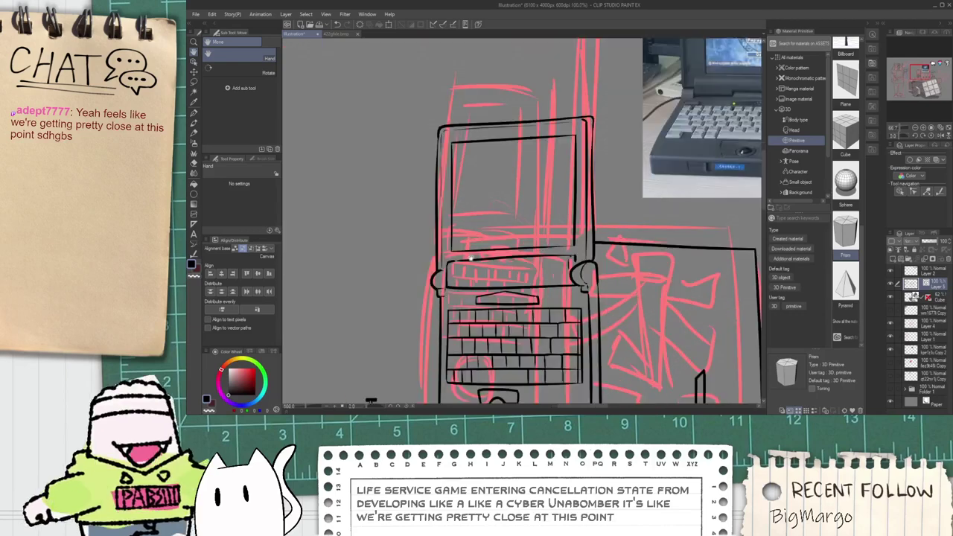
scroll(472, 257, up, 4)
key(p)
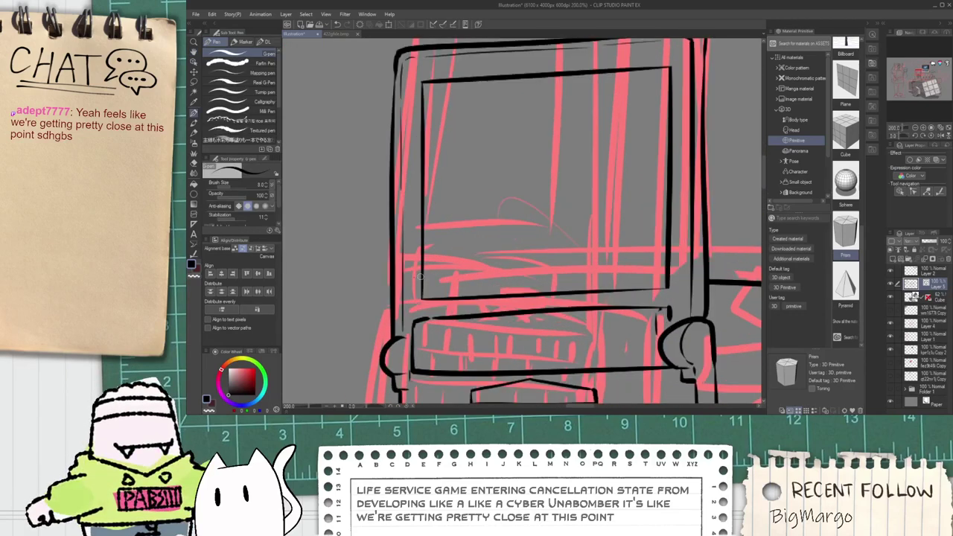
drag(419, 277, 744, 239)
key(o)
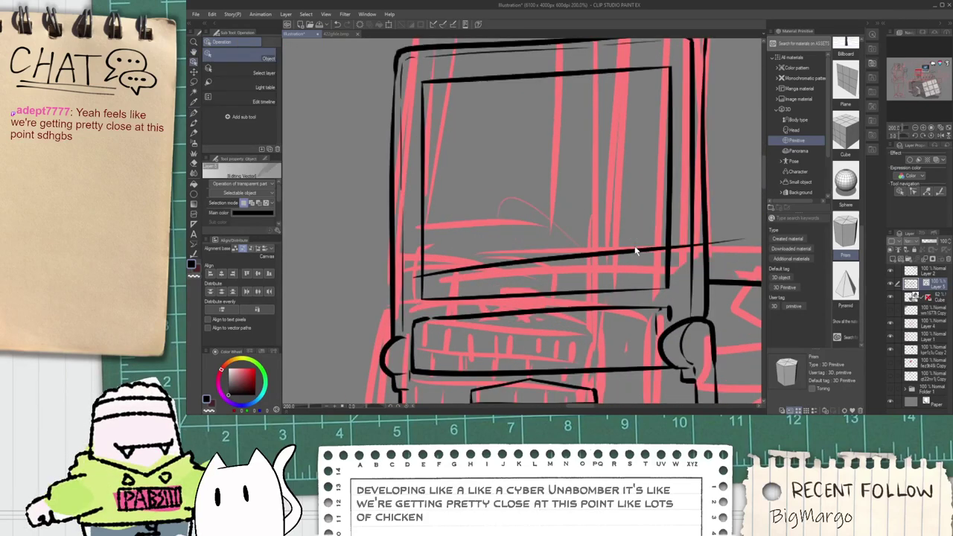
click(637, 250)
mouse_move(581, 225)
mouse_down()
mouse_move(581, 280)
mouse_move(555, 270)
mouse_move(554, 110)
mouse_move(564, 136)
mouse_up()
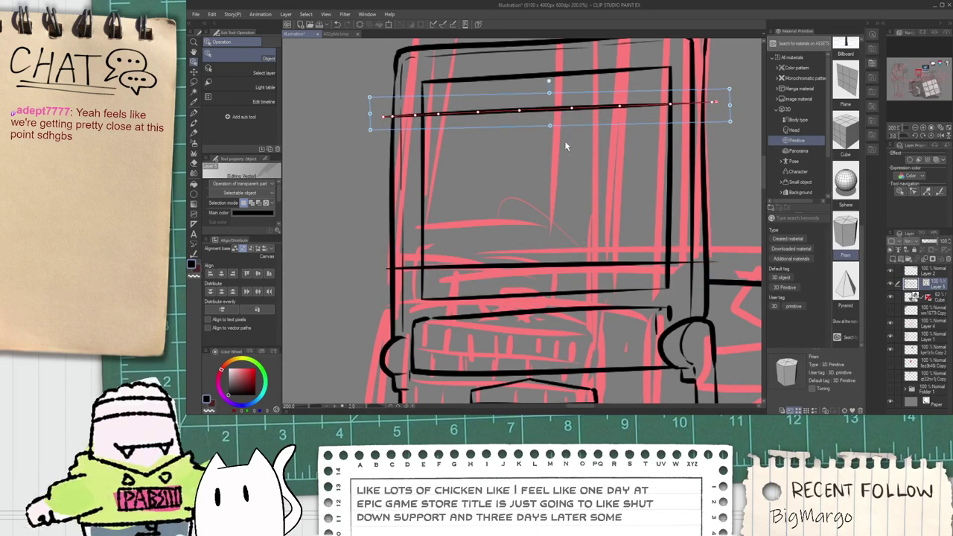
Step: Erase the ends of both horizontal lines that stick out beyond the laptop screen's inner frame
key(e)
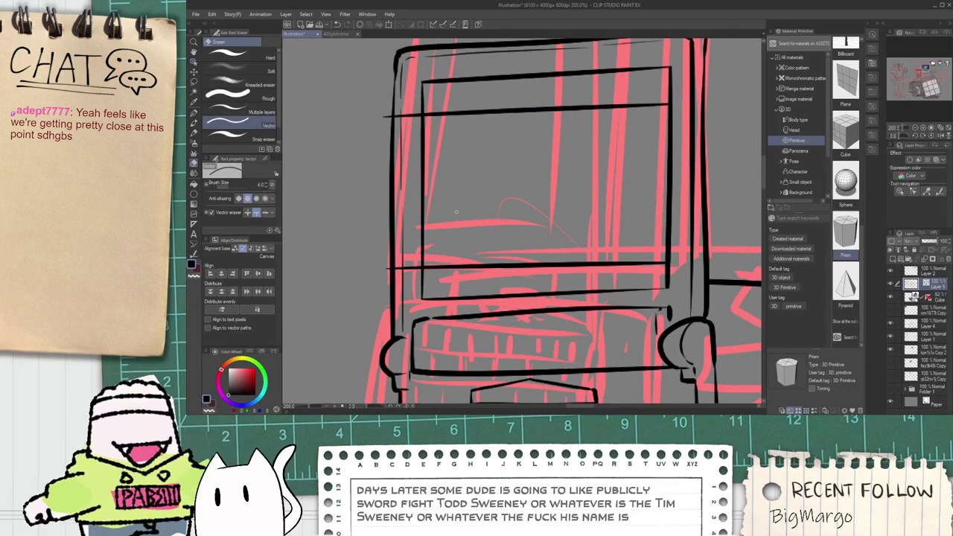
scroll(373, 276, up, 2)
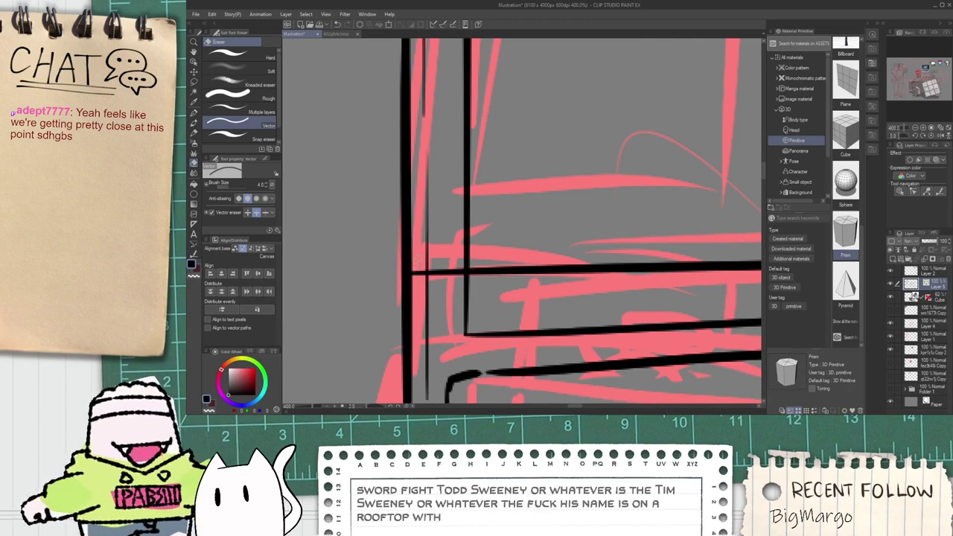
scroll(446, 272, down, 2)
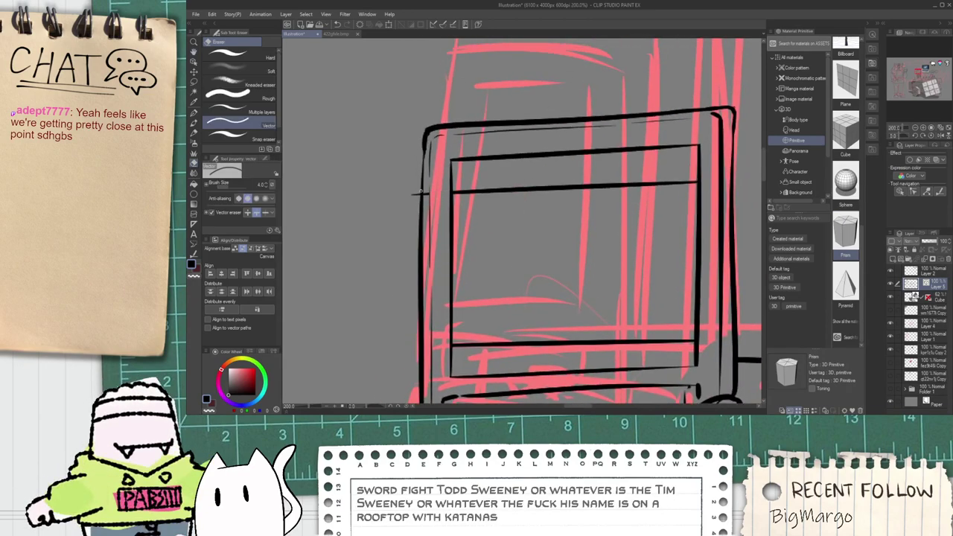
scroll(428, 204, down, 6)
Step: Ink a long vertical line for the umbrella pole from the canopy down past the laptop, redoing the unsatisfactory strokes
key(space)
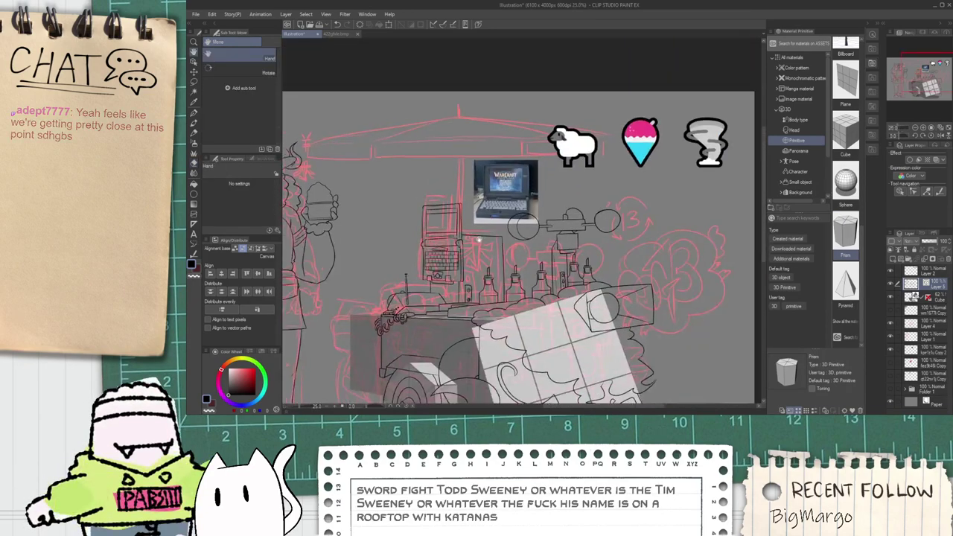
drag(476, 221, 471, 237)
scroll(471, 237, up, 2)
key(p)
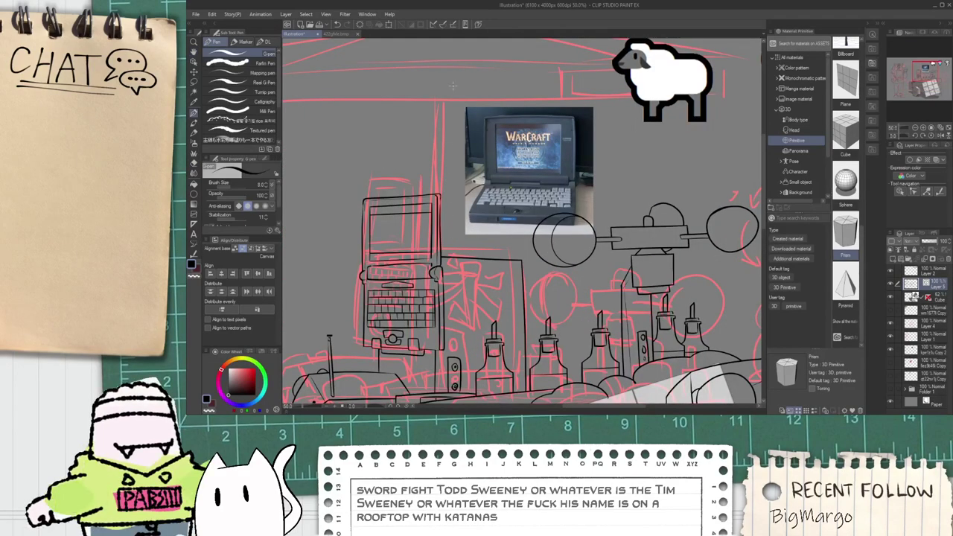
scroll(445, 100, down, 1)
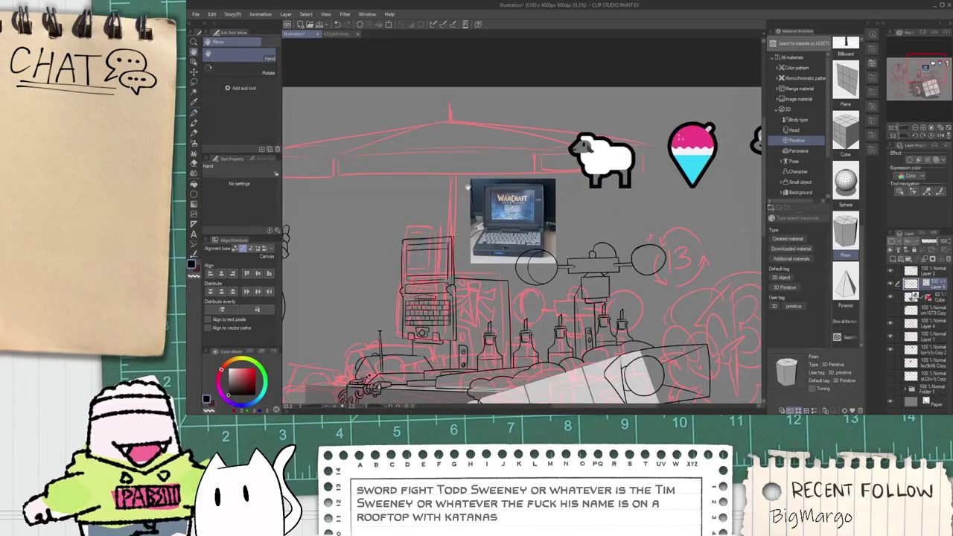
drag(404, 187, 571, 207)
scroll(580, 201, down, 1)
drag(593, 245, 527, 197)
drag(506, 314, 484, 363)
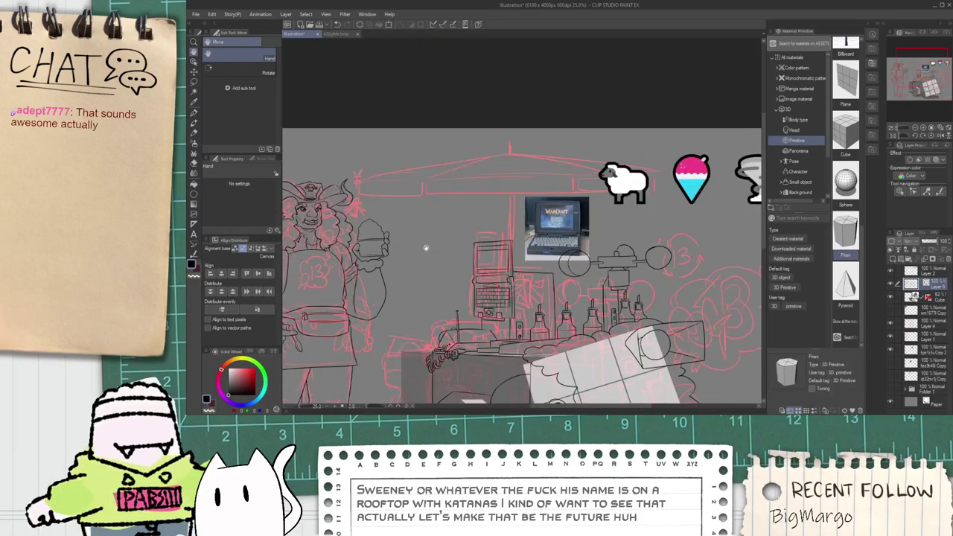
scroll(501, 208, up, 2)
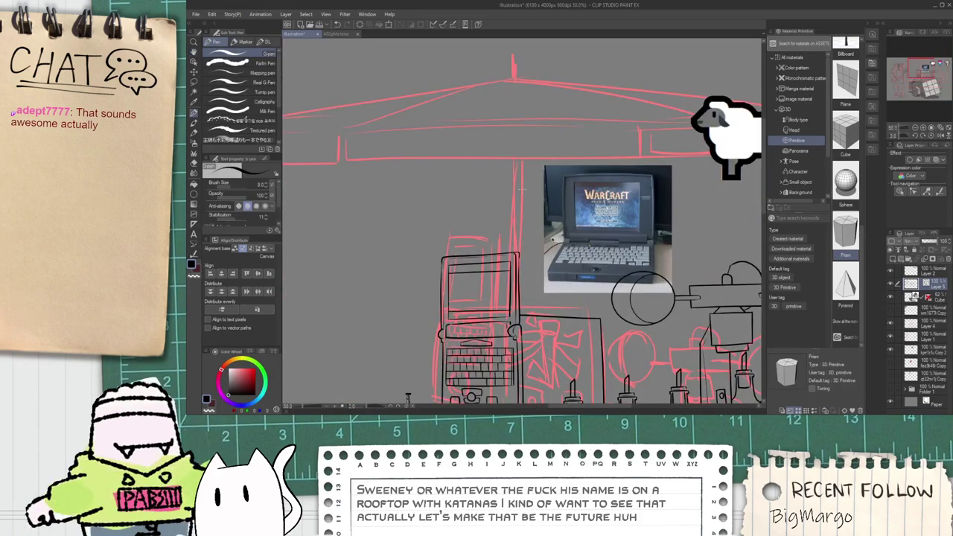
key(ctrl+z)
drag(523, 145, 520, 294)
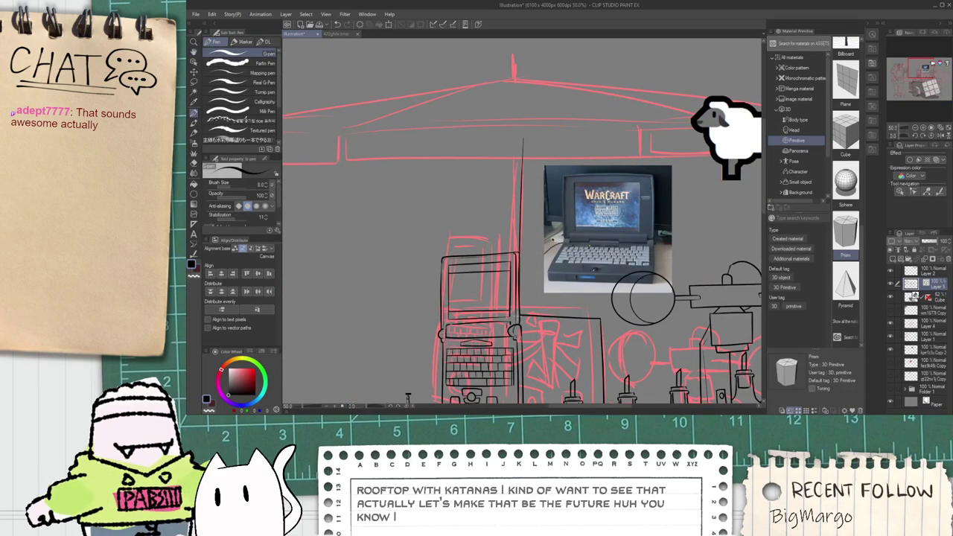
key(ctrl+z)
drag(528, 138, 527, 344)
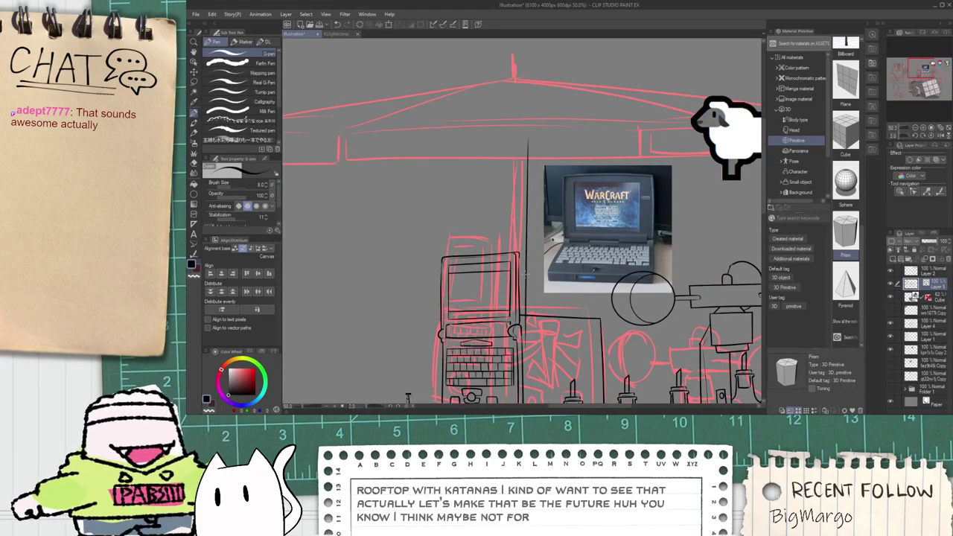
Step: Move the vertical line to the umbrella pole's left side and place a copy as its right side, narrowing the gap slightly
key(o)
click(527, 138)
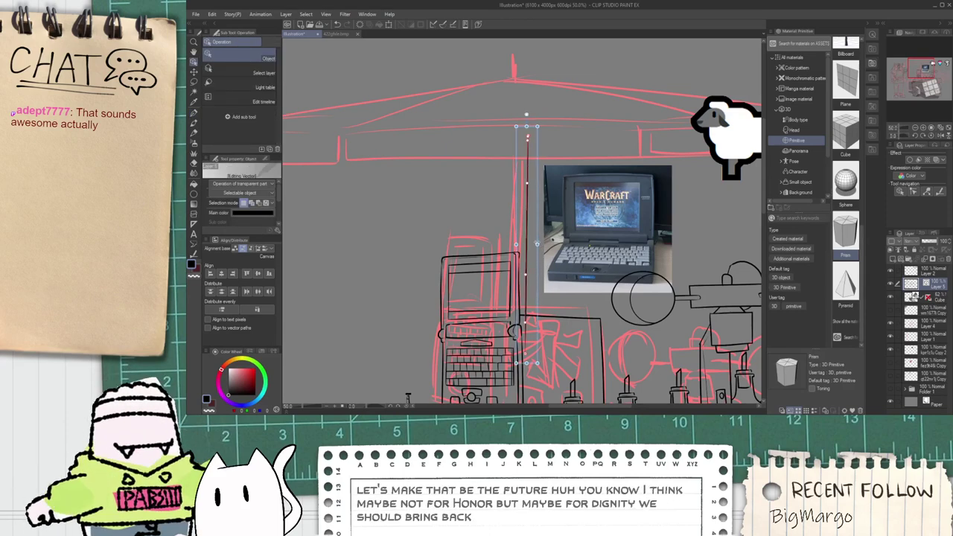
drag(537, 244, 522, 245)
drag(521, 254, 534, 270)
click(529, 259)
click(545, 275)
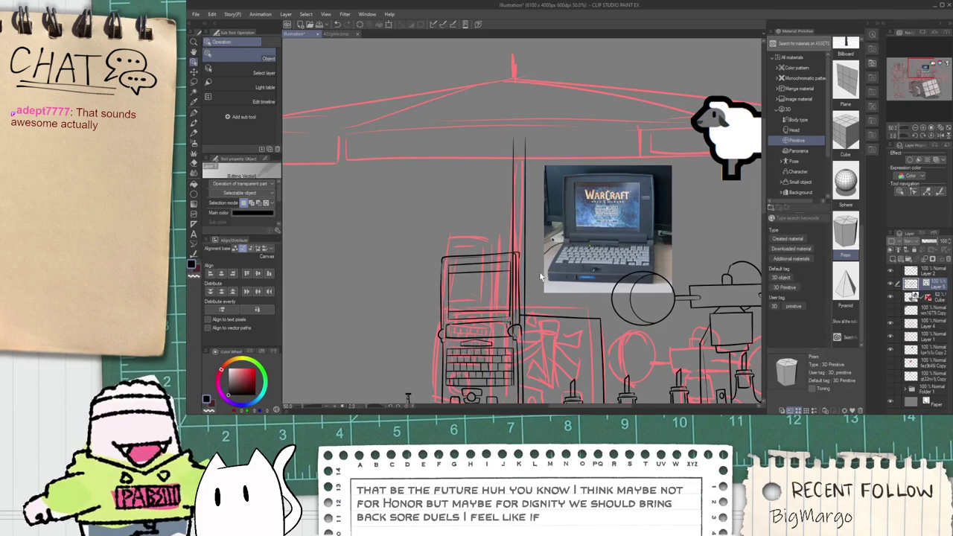
click(515, 219)
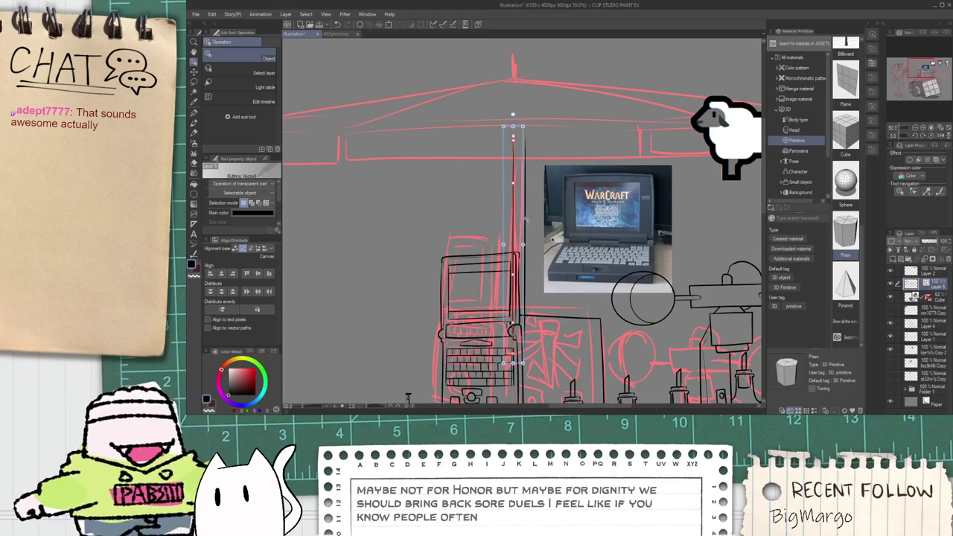
click(526, 223)
click(525, 226)
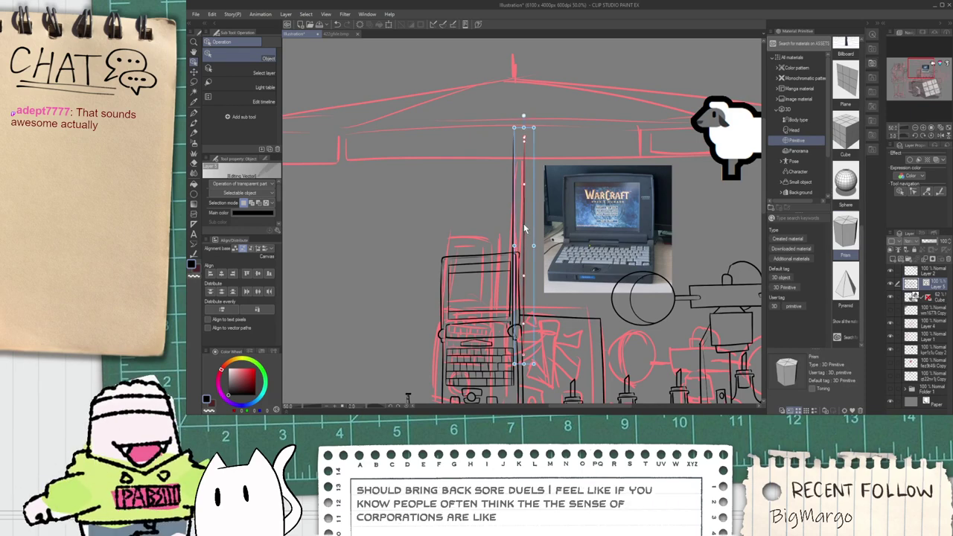
click(547, 258)
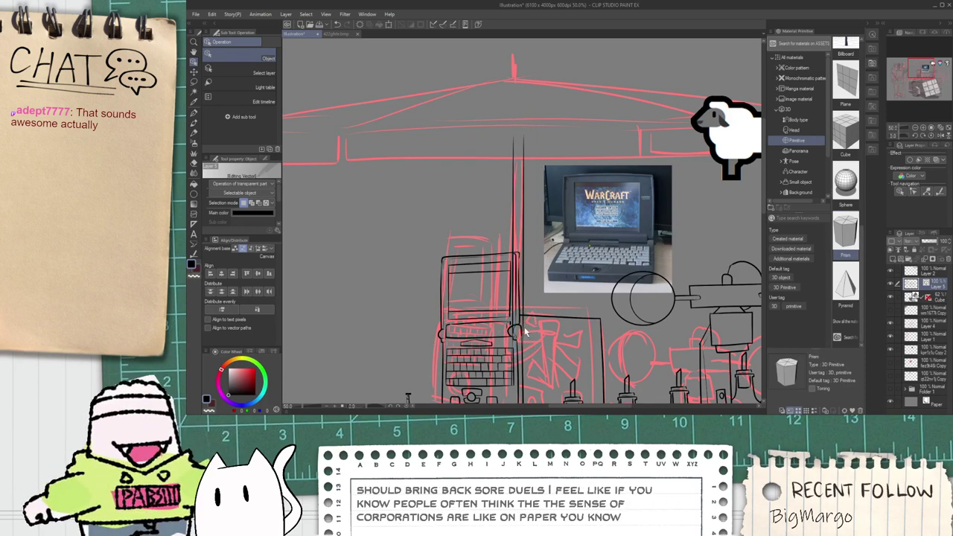
Step: Erase the parts of both pole lines that overlap the laptop and the box behind it
scroll(524, 329, up, 5)
key(e)
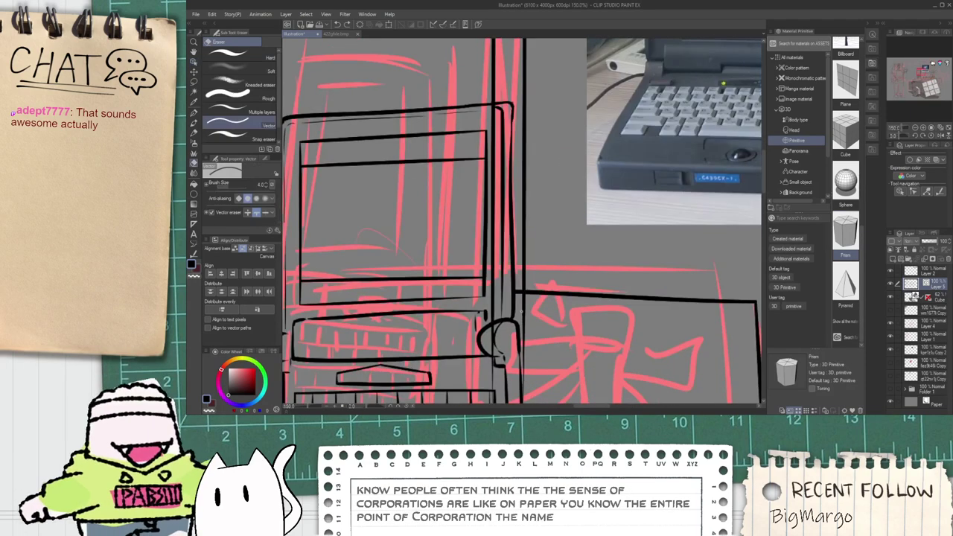
scroll(535, 321, down, 4)
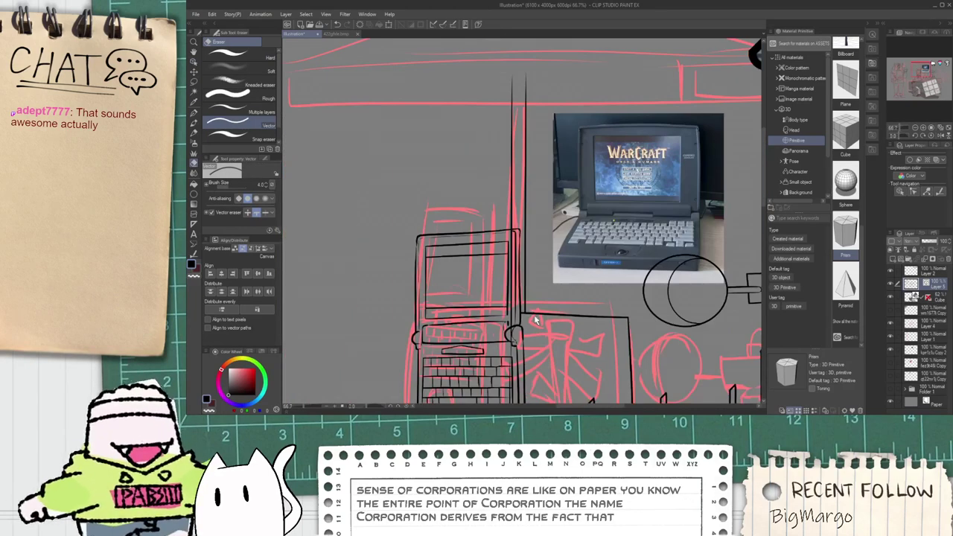
Step: Save the illustration under the file name 3 emoji gacha 20231116
key(ctrl+s)
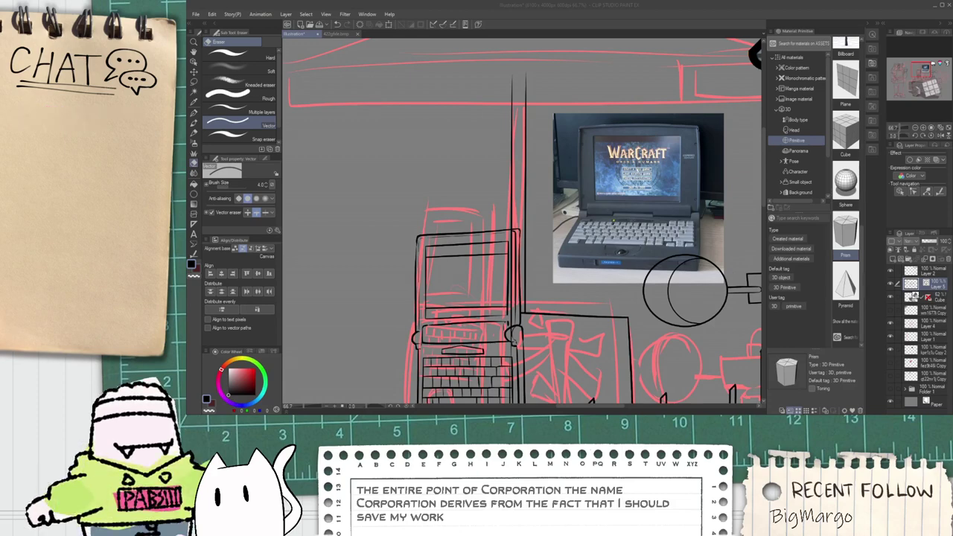
key(Return)
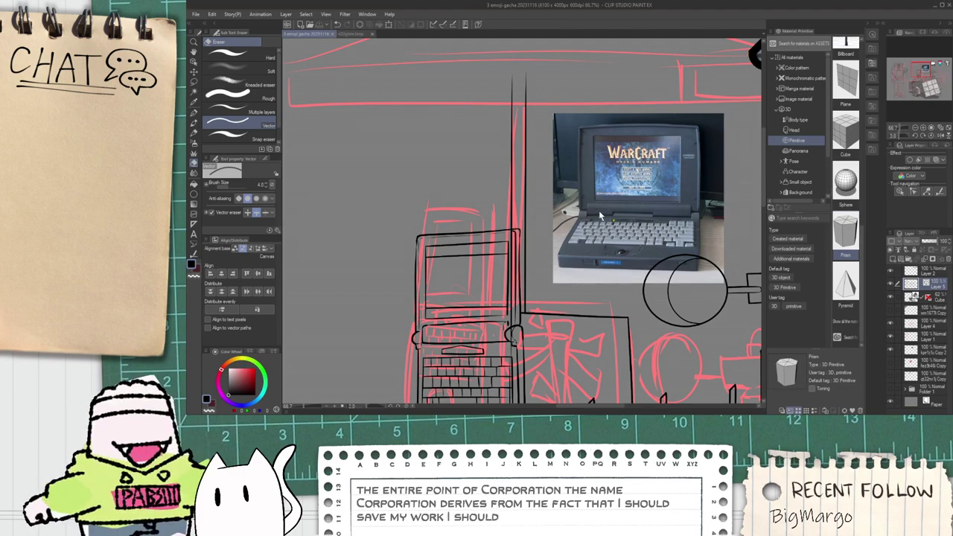
Step: Tidy the thin stray line running down from the laptop's right hinge toward the keyboard
scroll(598, 212, down, 1)
key(space)
drag(531, 232, 516, 223)
scroll(515, 224, up, 2)
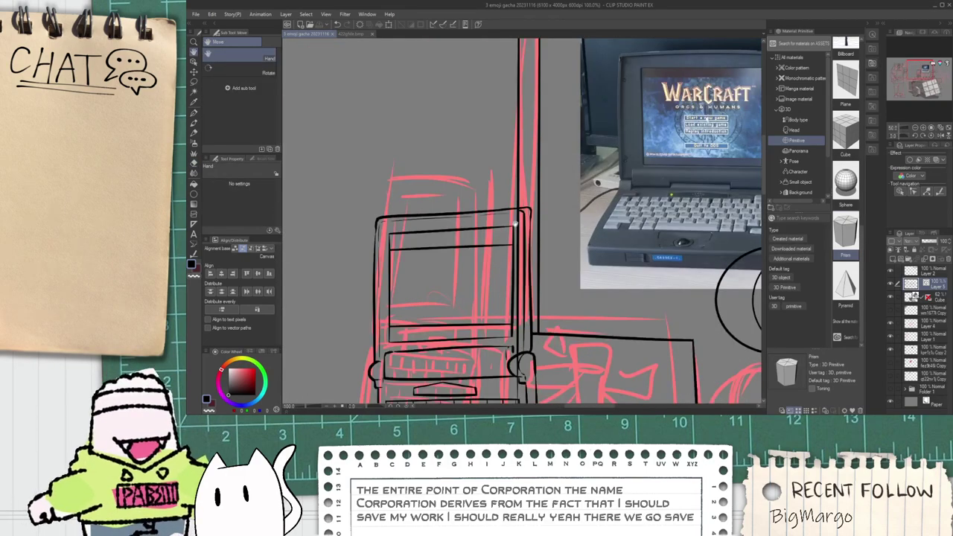
scroll(515, 223, up, 1)
click(520, 226)
scroll(527, 228, down, 3)
key(space)
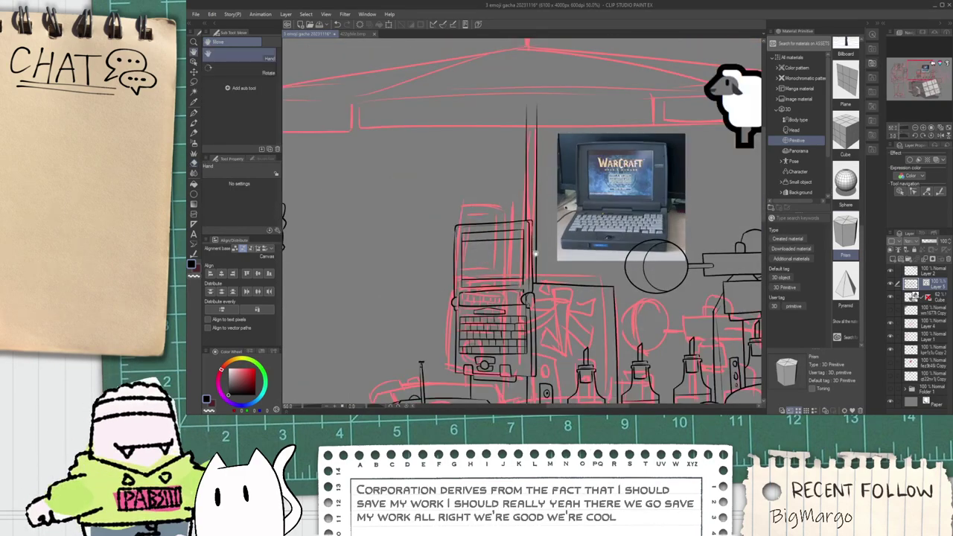
scroll(535, 254, up, 3)
key(o)
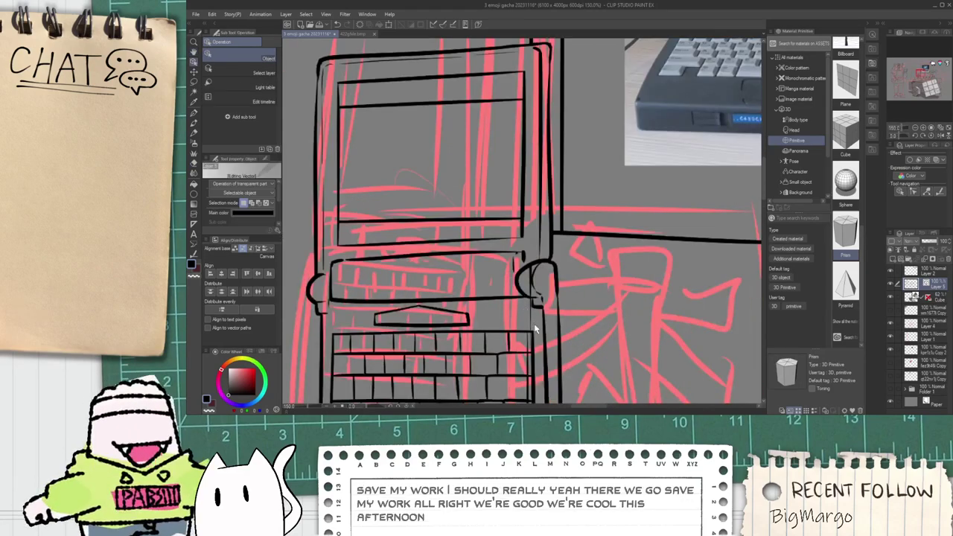
click(531, 320)
drag(531, 326, 533, 331)
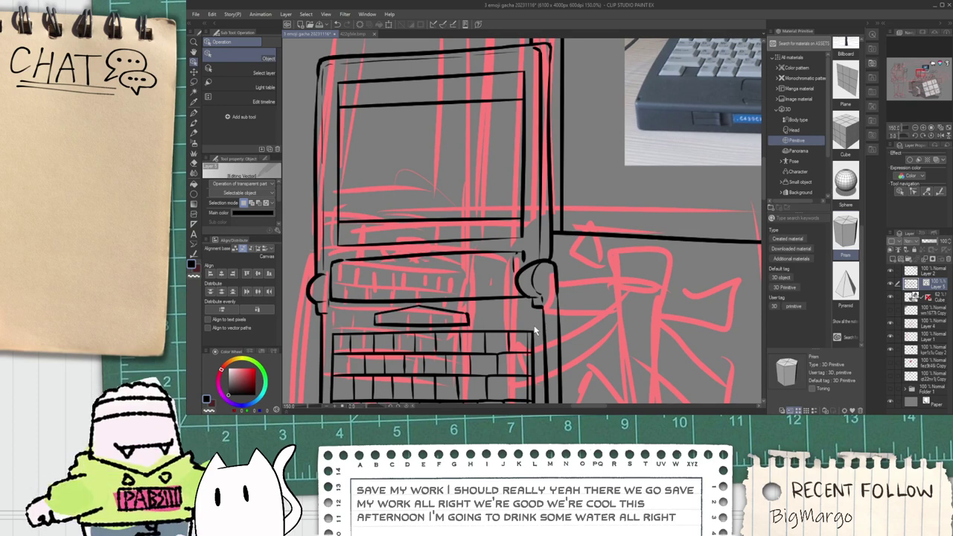
Step: Ink the umbrella canopy's two sloping top edges out from the peak, redoing the unsatisfactory strokes
scroll(534, 331, down, 3)
scroll(545, 266, up, 8)
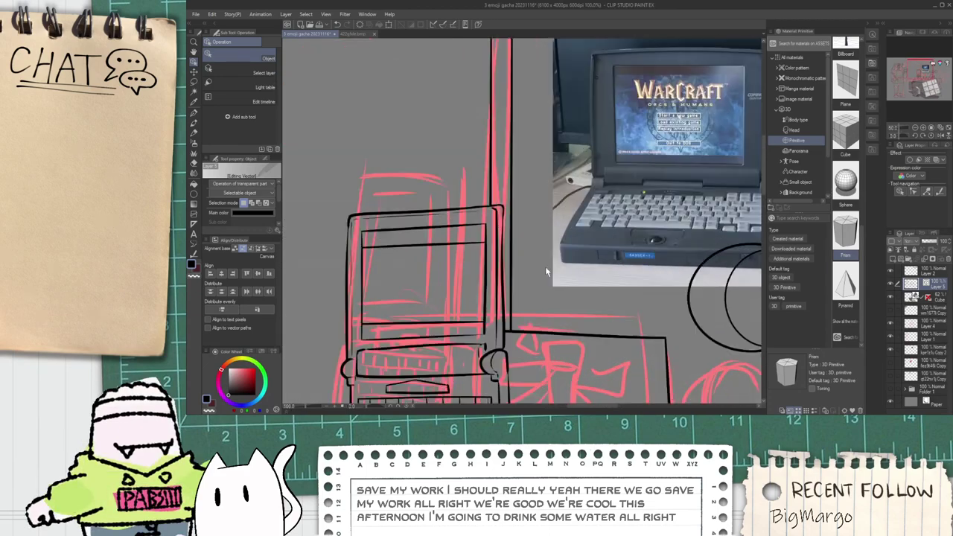
scroll(491, 192, down, 8)
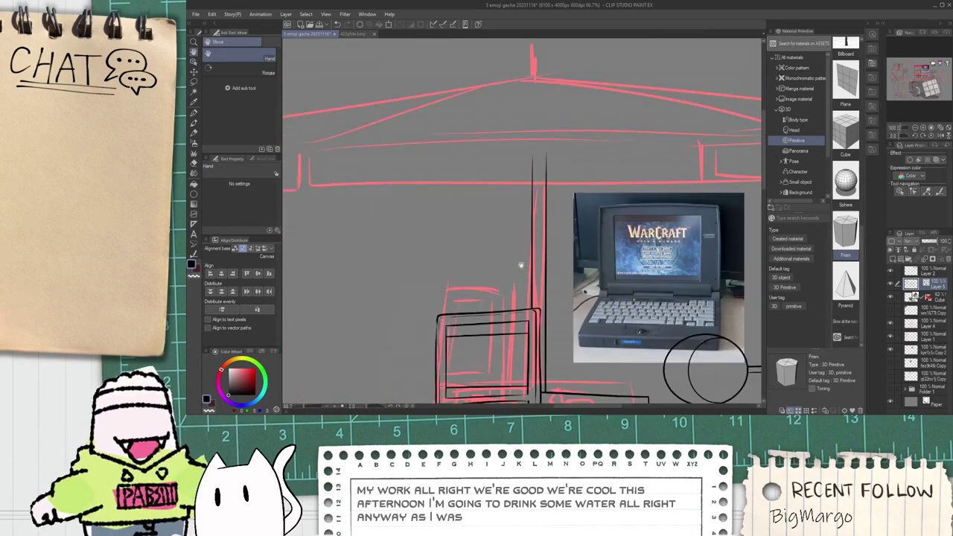
scroll(499, 165, down, 1)
key(p)
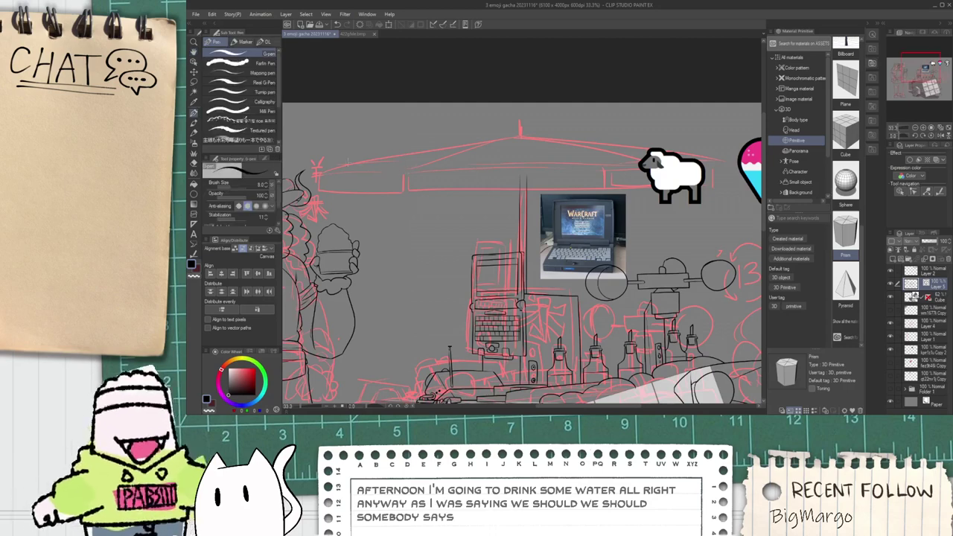
drag(331, 178, 511, 146)
key(ctrl+z)
mouse_move(317, 174)
mouse_down()
mouse_move(549, 132)
mouse_move(466, 154)
mouse_move(677, 155)
mouse_up()
key(ctrl+z)
drag(453, 129, 583, 160)
key(ctrl+z)
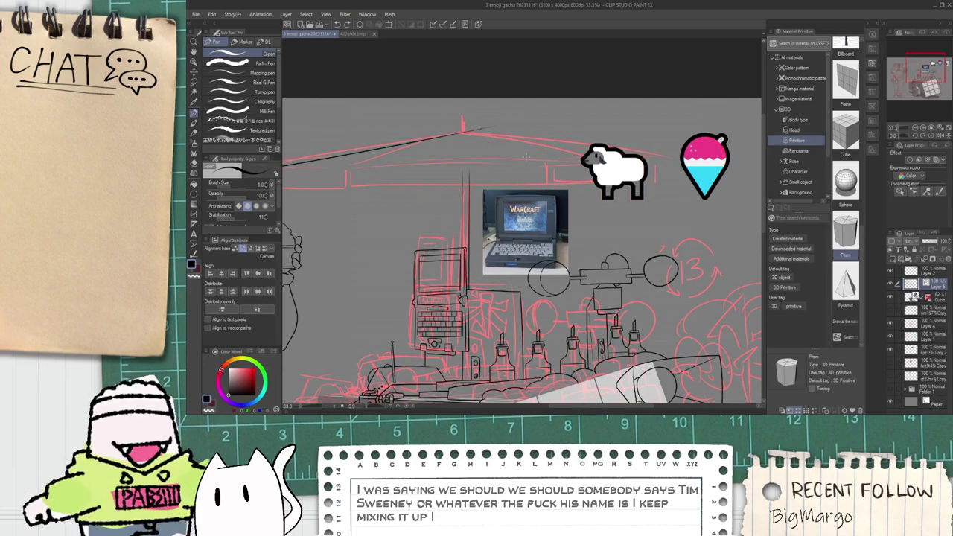
drag(453, 131, 676, 165)
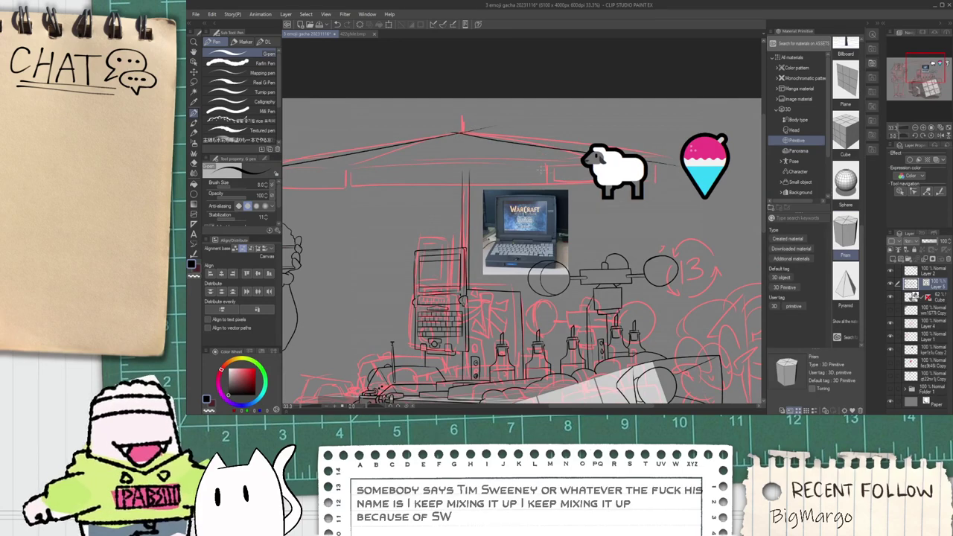
Step: Select the canopy's right sloping line and adjust its placement along the red sketch
key(o)
click(540, 144)
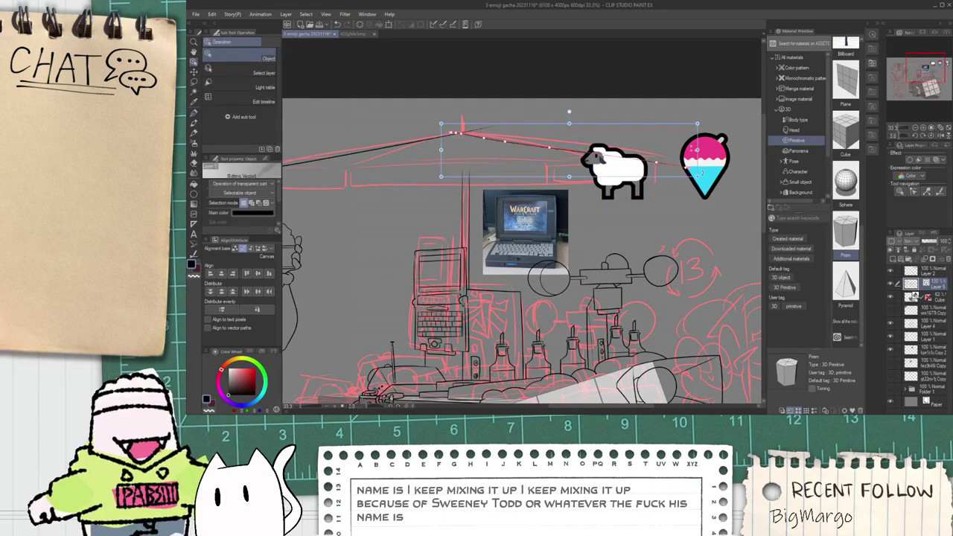
drag(695, 149, 712, 159)
click(705, 213)
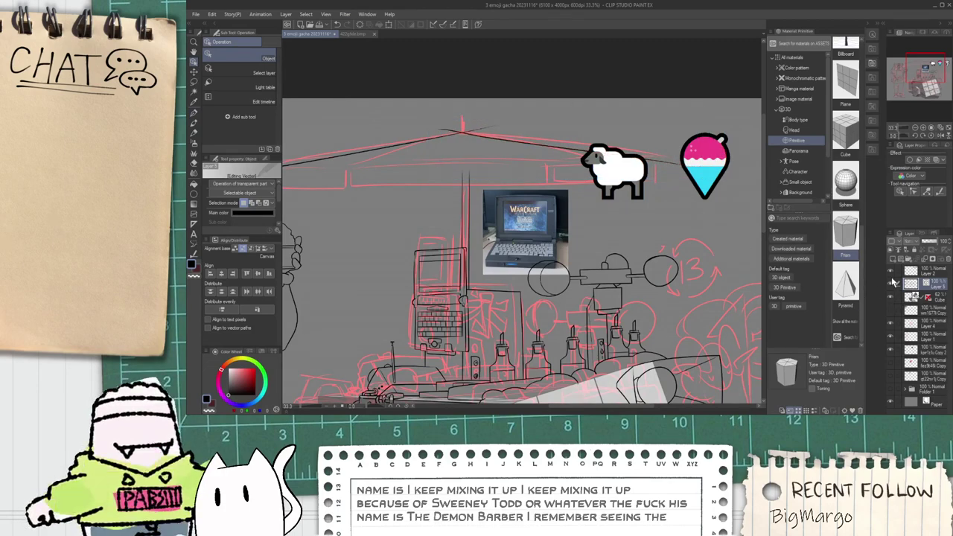
Step: Hide Layer 2 with the sheep and ice cream, and erase the canopy line ends that overshoot the peak
click(889, 283)
key(space)
drag(451, 204, 561, 212)
scroll(568, 139, up, 1)
key(e)
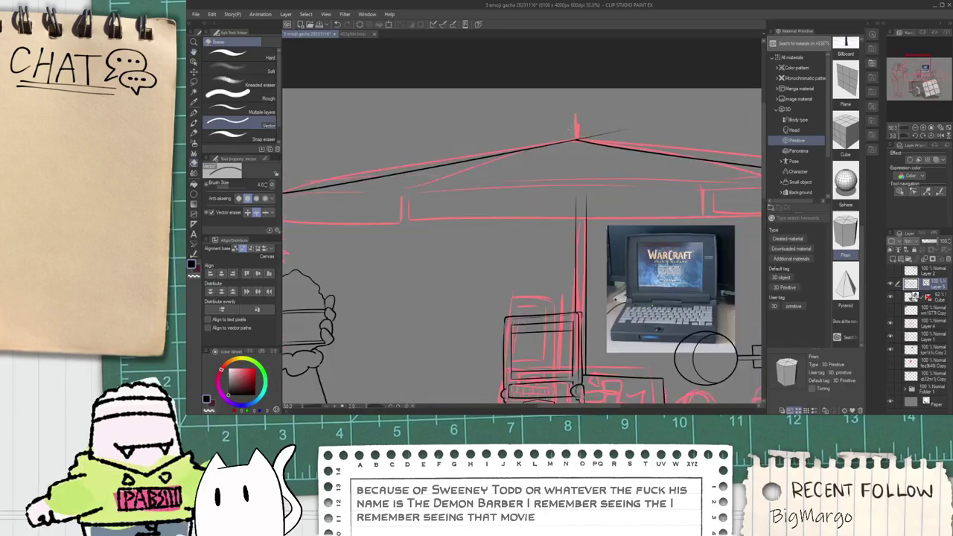
scroll(577, 152, down, 1)
key(space)
drag(569, 179, 551, 185)
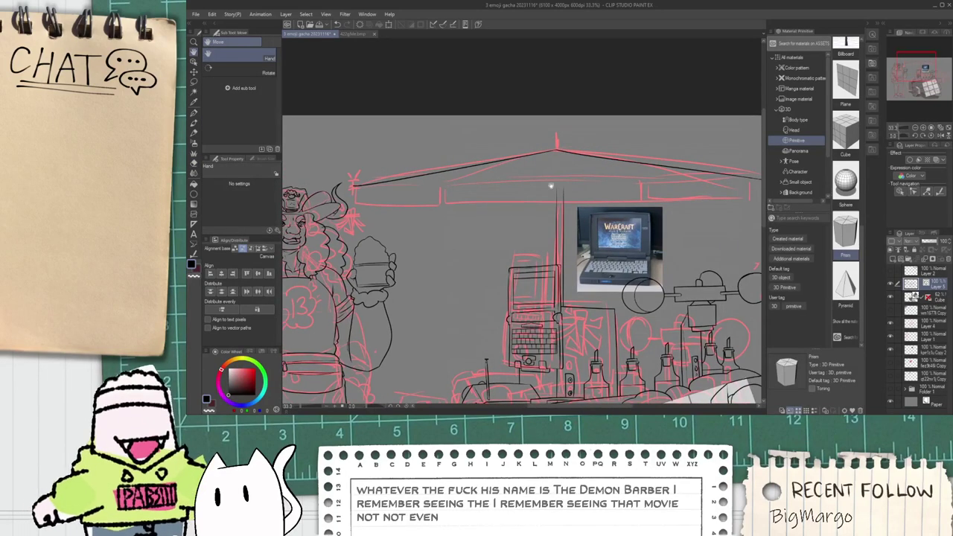
Step: Select the canopy's sloping top edges and nudge them slightly to the right so the peak lines up with the pole
key(o)
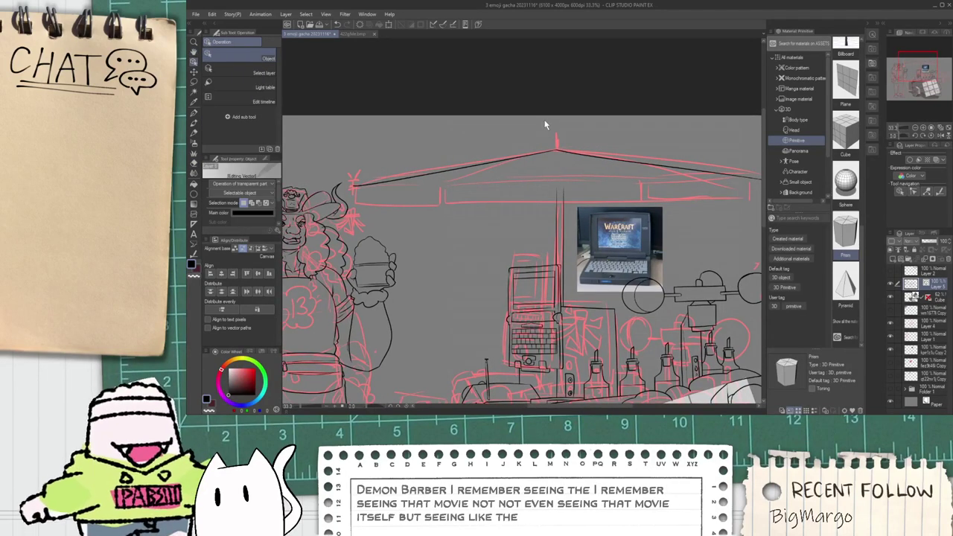
click(599, 159)
drag(596, 142, 601, 142)
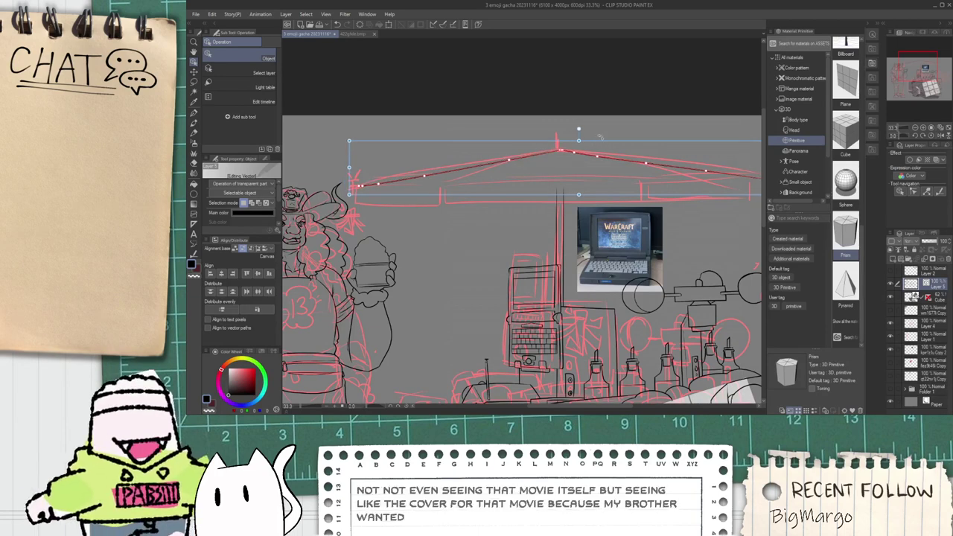
click(602, 150)
Step: Ink a narrow upright finial on the canopy's peak, undoing the unsatisfactory strokes
key(p)
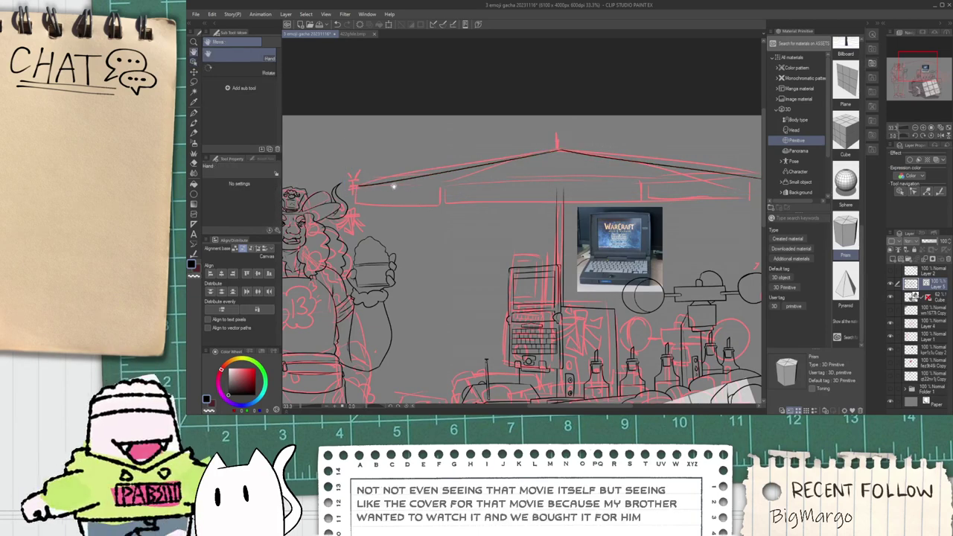
scroll(394, 186, up, 2)
mouse_move(341, 183)
mouse_down()
mouse_move(343, 214)
mouse_move(341, 184)
mouse_move(341, 223)
mouse_move(543, 224)
mouse_move(504, 226)
mouse_up()
scroll(474, 218, down, 2)
key(space)
key(ctrl+z)
key(ctrl+z)
mouse_move(564, 180)
mouse_down()
mouse_move(539, 189)
mouse_move(538, 110)
mouse_move(556, 202)
mouse_move(538, 179)
mouse_up()
scroll(566, 195, up, 5)
key(p)
key(e)
scroll(547, 177, up, 3)
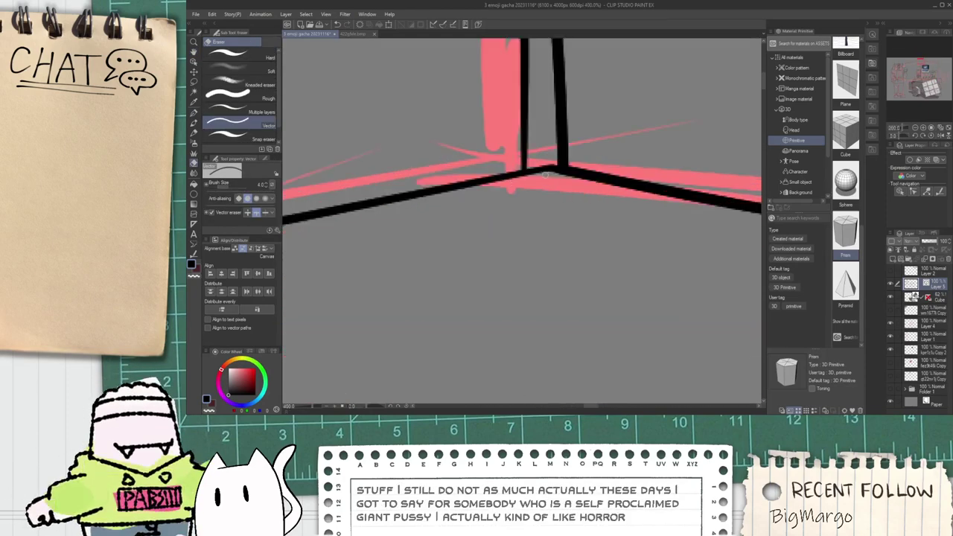
Step: Clean up the join where the finial's base meets the canopy's sloping edges with a short stroke and the vector eraser
key(p)
key(e)
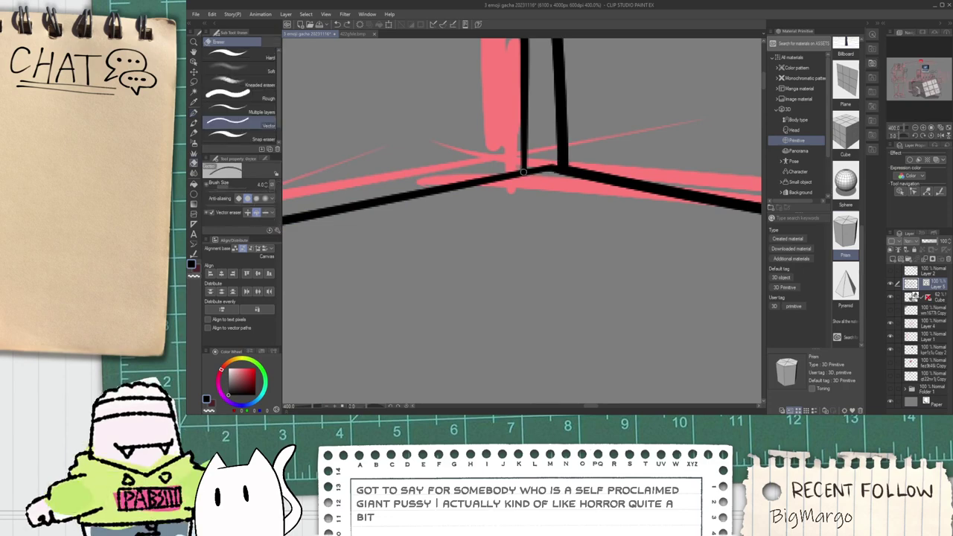
key(p)
mouse_move(524, 172)
mouse_down()
mouse_move(565, 169)
mouse_move(547, 170)
mouse_up()
key(e)
scroll(546, 172, down, 6)
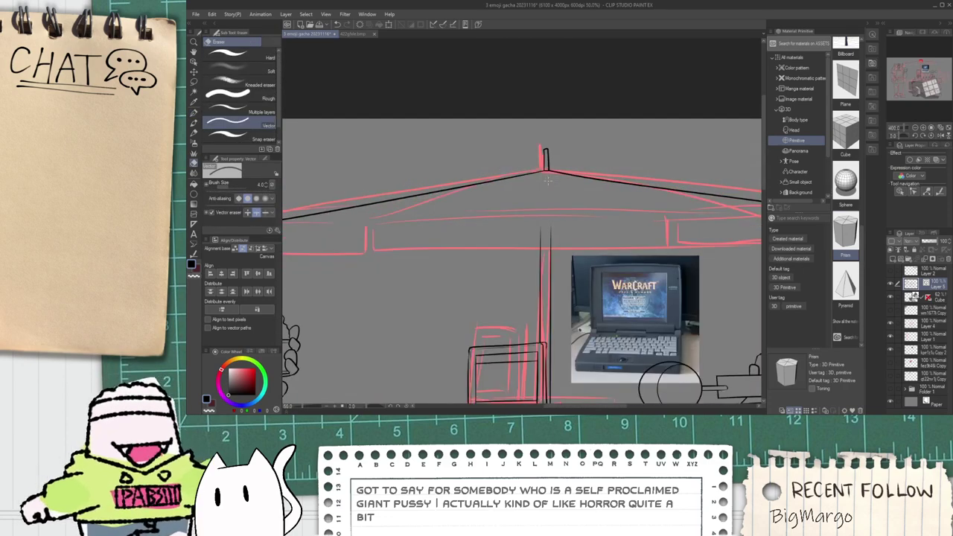
Step: Ink the outer side and the long bottom edge of the canopy's left hanging flap
scroll(548, 181, down, 1)
scroll(346, 207, up, 1)
key(p)
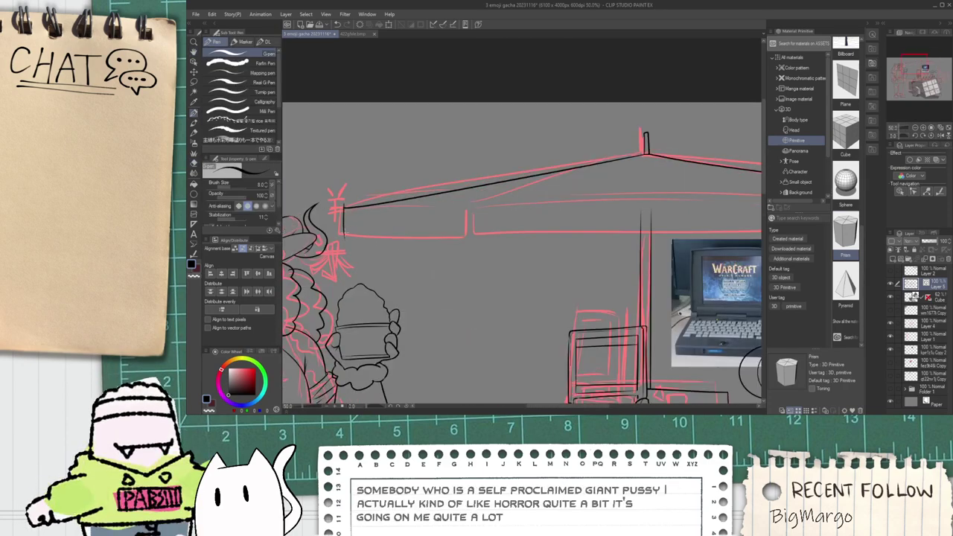
scroll(347, 208, up, 1)
drag(354, 250, 508, 249)
scroll(527, 232, up, 1)
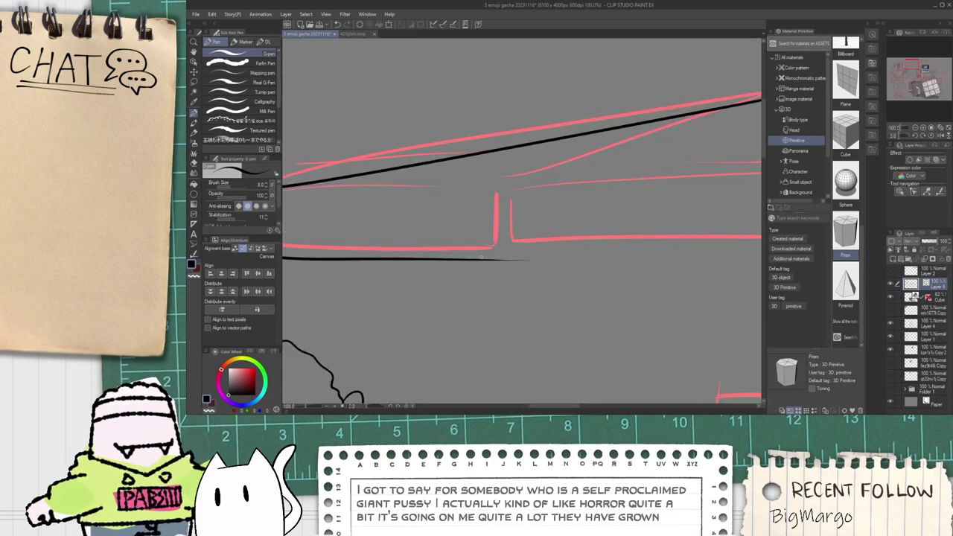
Step: Ink the left flap's rounded inner corner and upright side, redoing the curve, and erase the overshooting ends at its corners
mouse_move(507, 210)
mouse_down()
mouse_move(507, 248)
mouse_move(497, 195)
mouse_up()
key(ctrl+z)
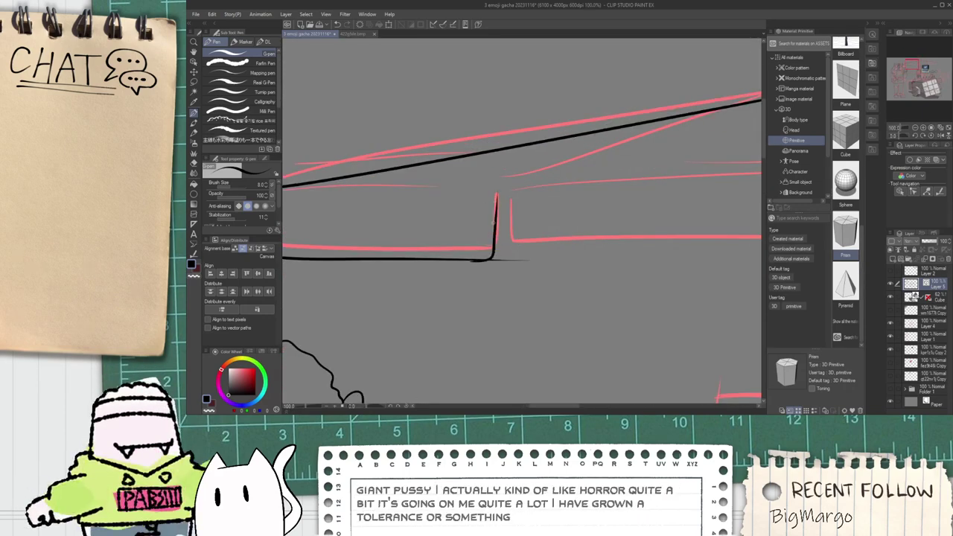
scroll(474, 265, up, 1)
key(ctrl+z)
drag(477, 261, 519, 155)
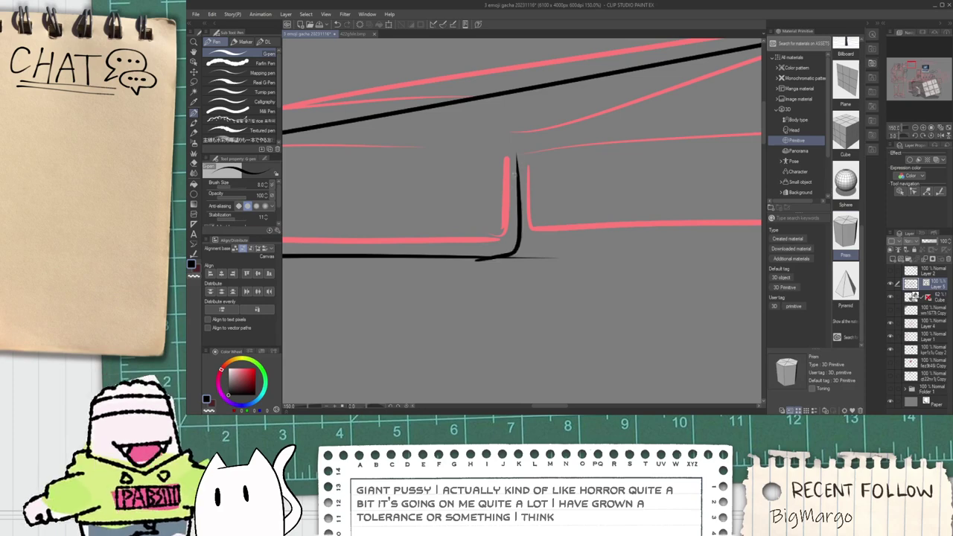
key(ctrl+z)
mouse_move(480, 259)
mouse_down()
mouse_move(510, 221)
mouse_move(507, 161)
mouse_up()
key(e)
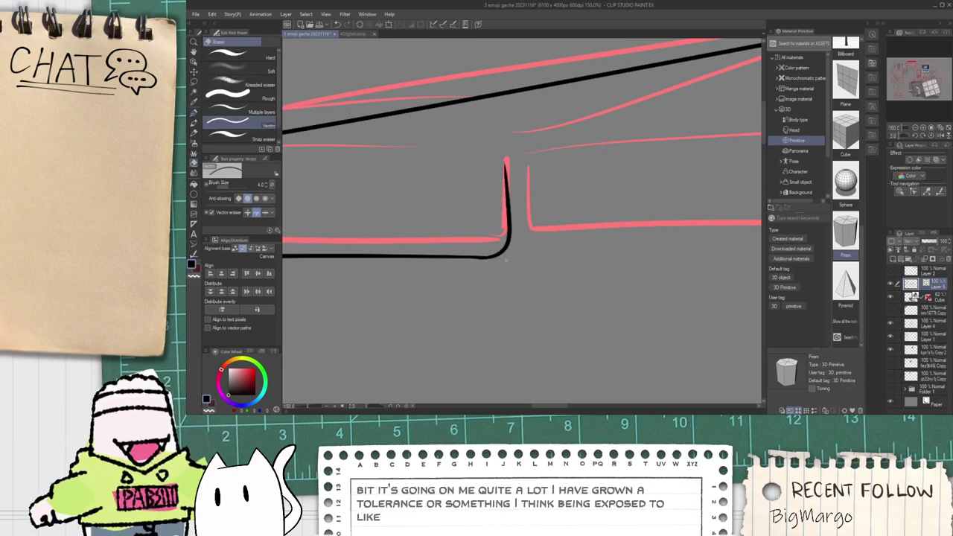
scroll(509, 253, down, 3)
scroll(509, 254, up, 4)
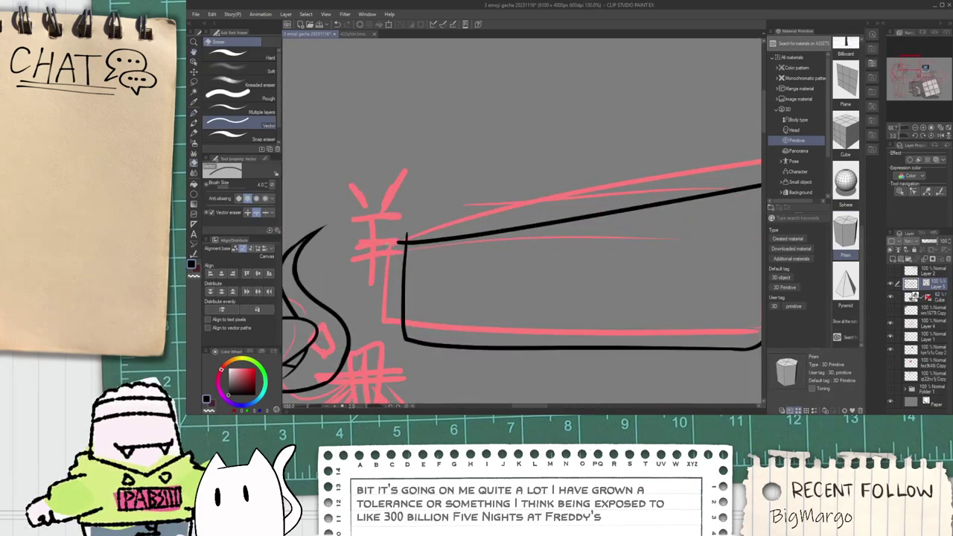
scroll(407, 231, down, 3)
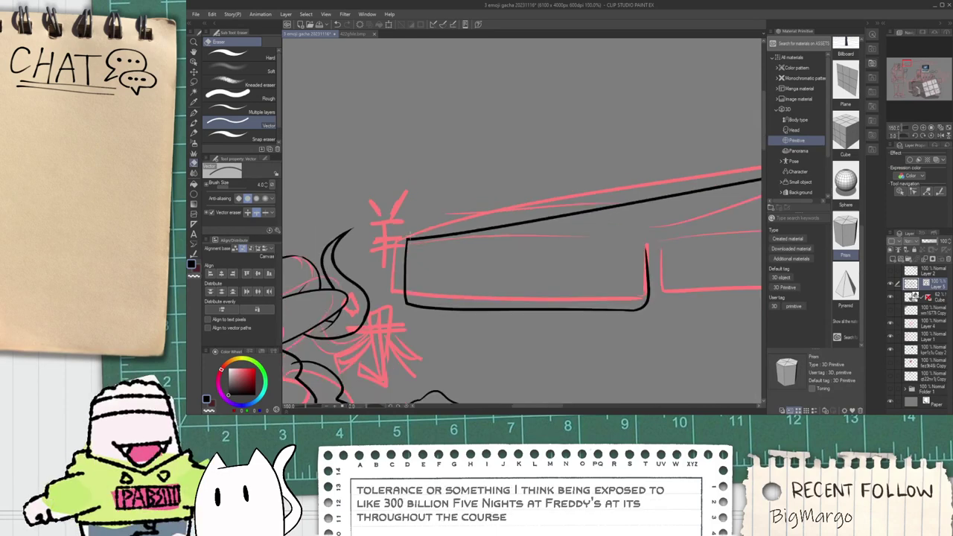
Step: Ink a small rounded cap over the gap between the left and middle flaps and erase the line end inside it
key(space)
drag(608, 259, 524, 250)
scroll(460, 232, up, 4)
key(p)
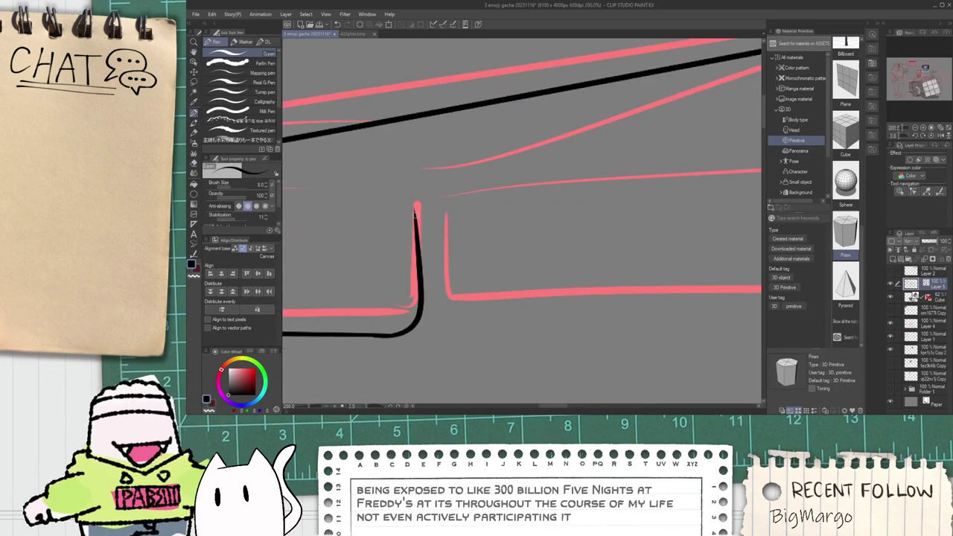
scroll(420, 221, down, 3)
scroll(426, 221, up, 6)
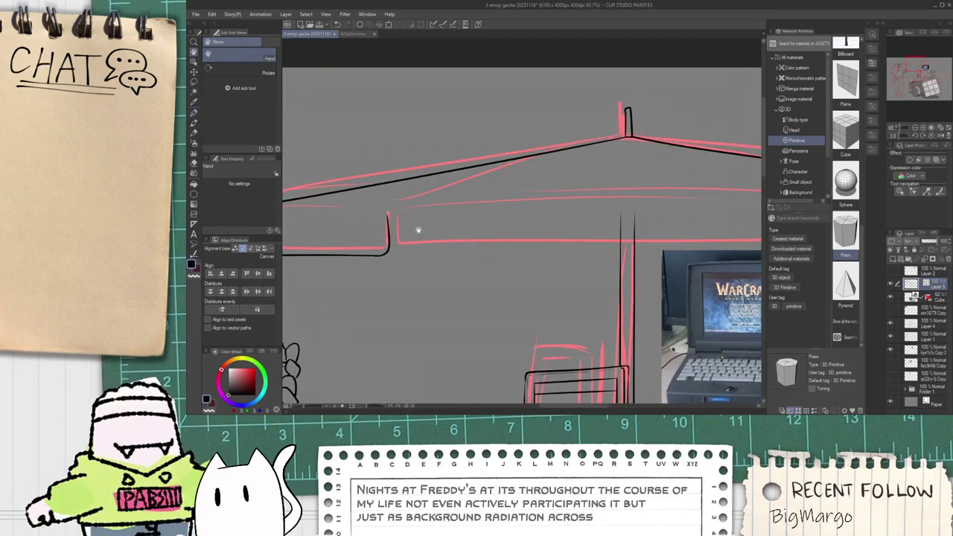
mouse_move(377, 216)
mouse_down()
mouse_move(442, 181)
mouse_move(435, 206)
mouse_up()
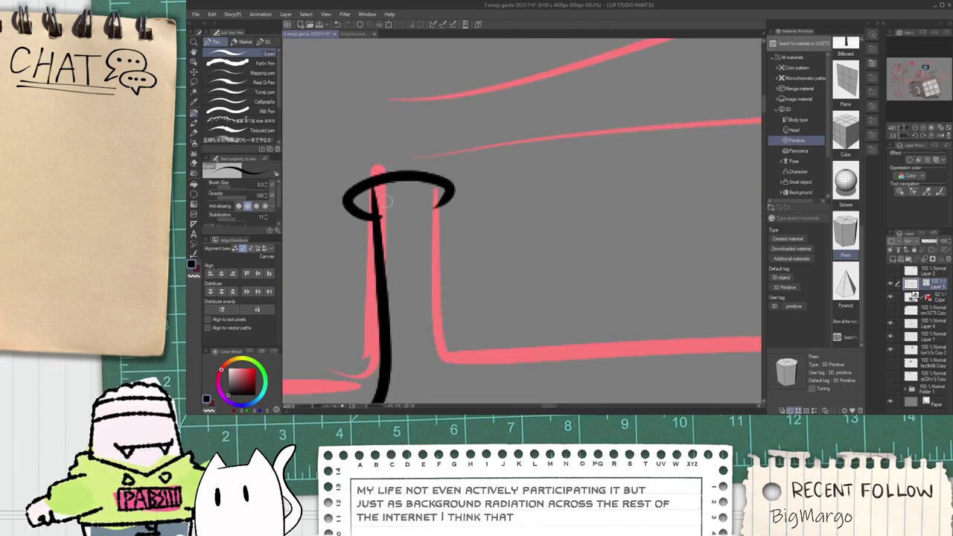
key(e)
drag(368, 200, 386, 201)
scroll(432, 211, down, 6)
scroll(449, 219, up, 2)
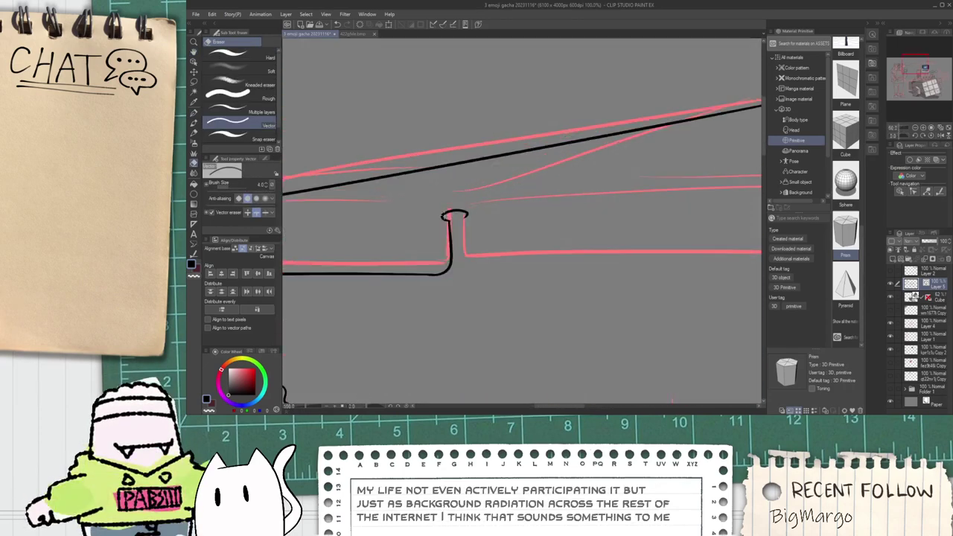
Step: Ink the left side and long bottom edge of the canopy's middle flap, extending past the umbrella pole
key(p)
scroll(455, 216, down, 1)
mouse_move(486, 233)
mouse_down()
mouse_move(397, 238)
mouse_move(374, 257)
mouse_move(763, 246)
mouse_up()
key(space)
drag(698, 236, 633, 227)
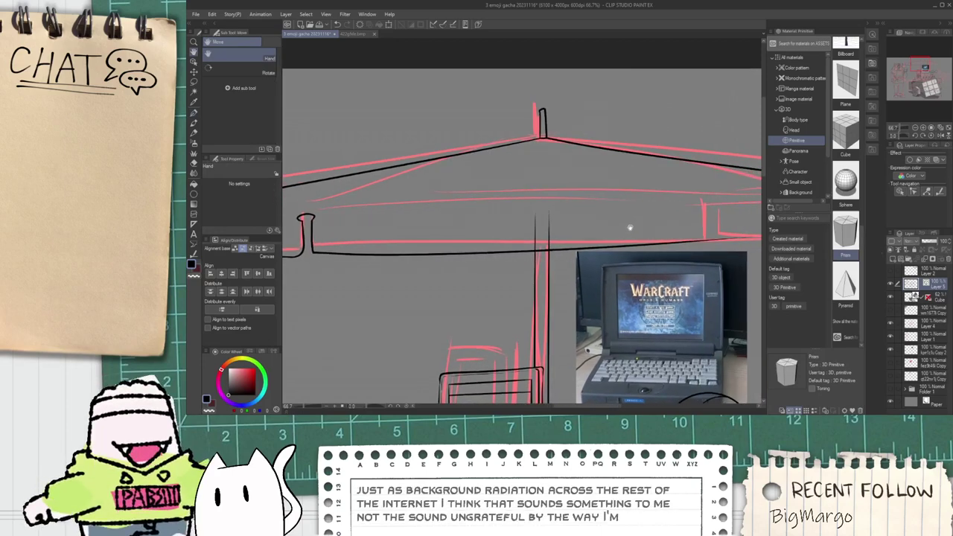
Step: Select the middle flap's outline and compress it downward so its bottom edge runs lower and flatter
key(o)
click(647, 245)
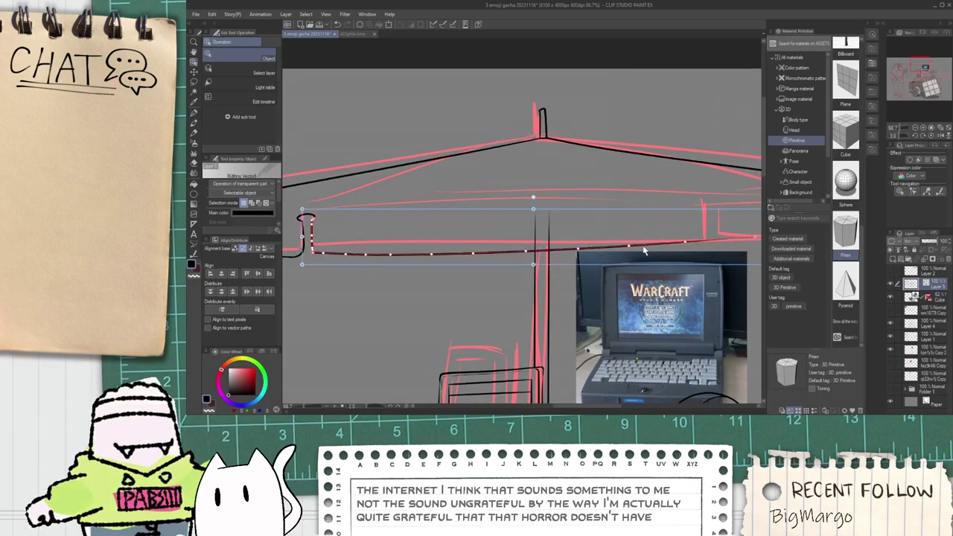
mouse_move(533, 210)
mouse_down()
mouse_move(534, 230)
mouse_move(557, 222)
mouse_move(556, 230)
mouse_up()
click(580, 220)
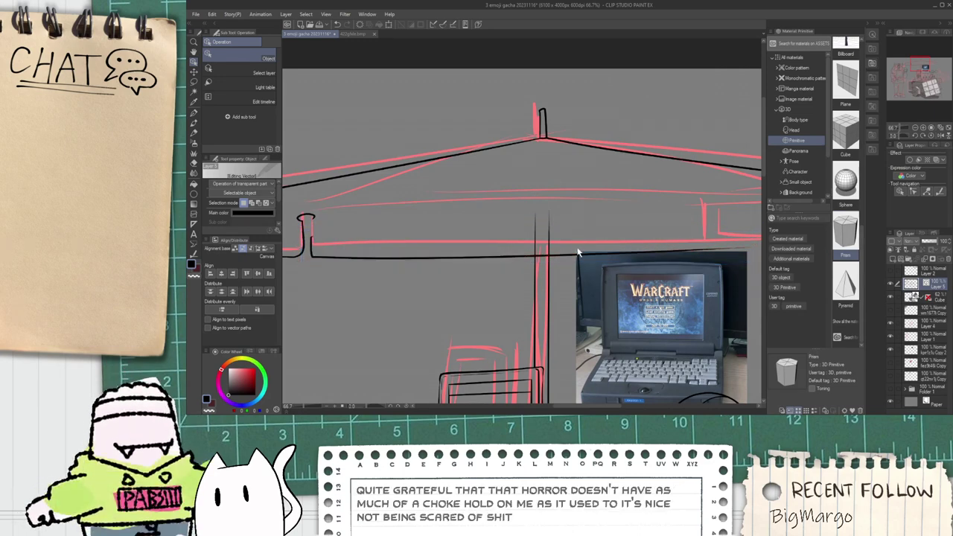
Step: Select the outline of the canopy's middle flap and rotate it slightly so its right end sits a little higher
click(578, 254)
drag(575, 219, 530, 238)
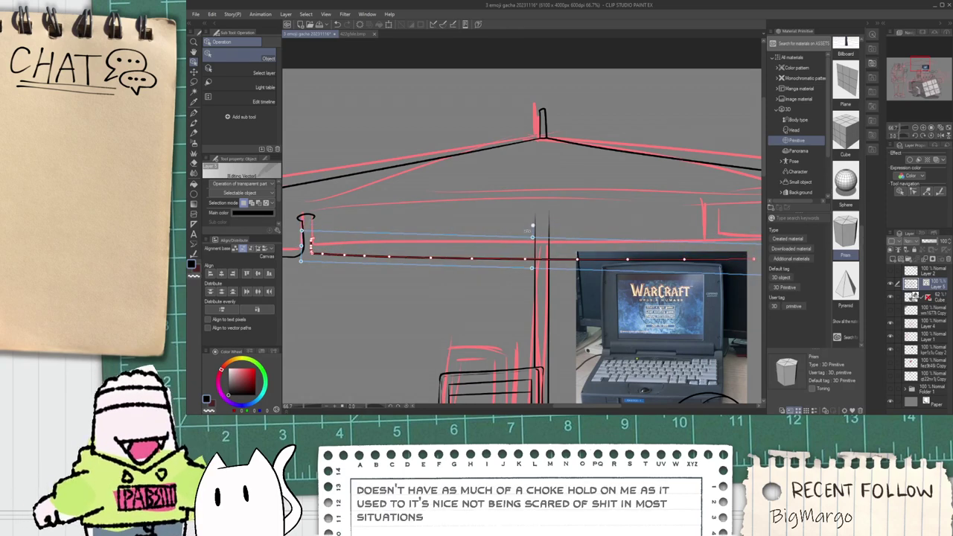
click(521, 228)
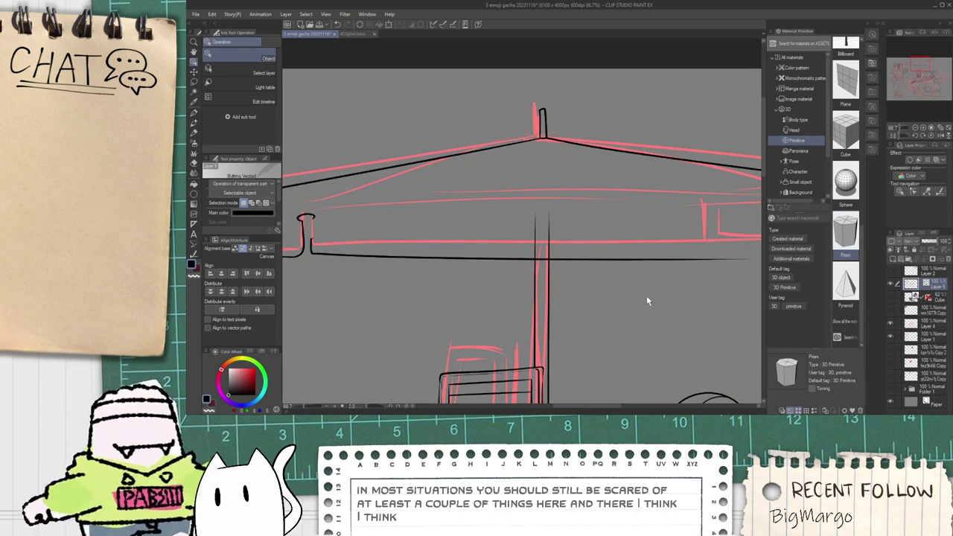
scroll(579, 238, down, 1)
click(612, 256)
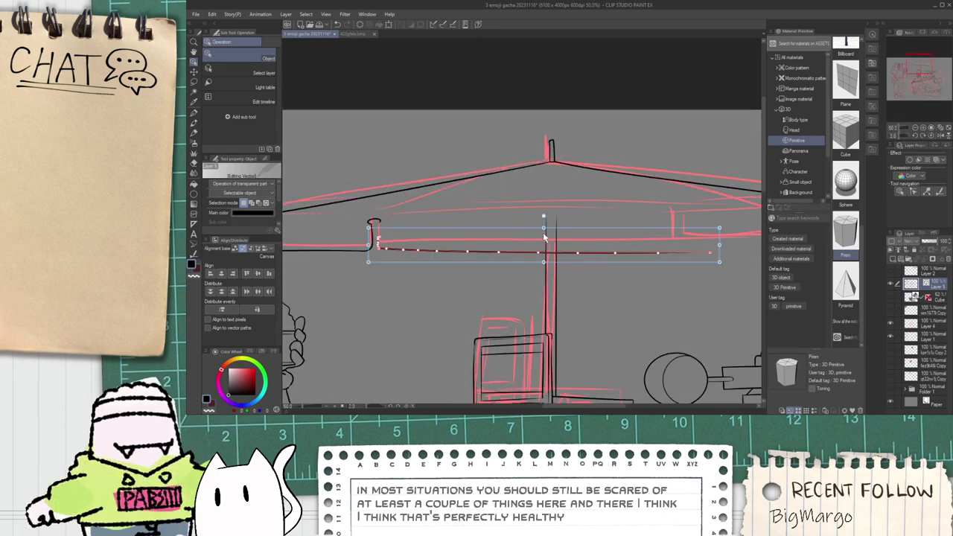
mouse_move(545, 238)
mouse_down()
mouse_move(556, 235)
mouse_move(553, 227)
mouse_up()
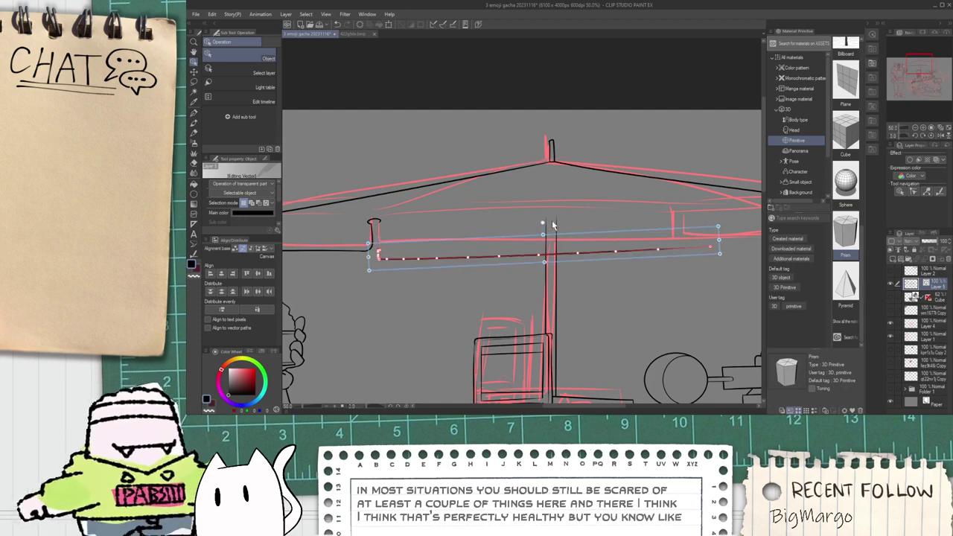
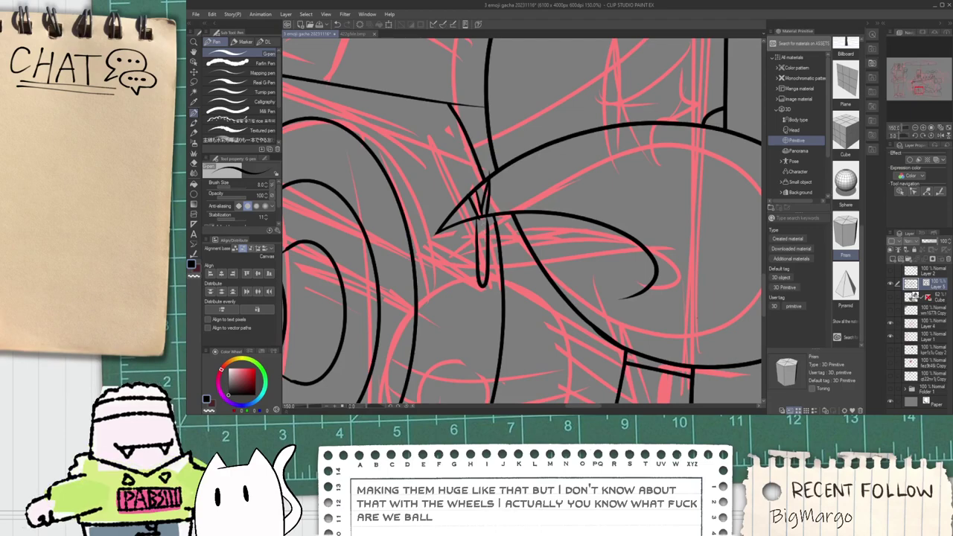
Step: Ink the domed upper half of the round bell hanging beside the wheel, with a small rounded bump on each side
drag(480, 291, 474, 249)
scroll(474, 249, up, 3)
mouse_move(406, 268)
mouse_down()
mouse_move(418, 236)
mouse_move(410, 205)
mouse_move(631, 117)
mouse_up()
key(ctrl+z)
mouse_move(411, 232)
mouse_down()
mouse_move(518, 128)
mouse_move(673, 225)
mouse_up()
key(ctrl+z)
mouse_move(410, 231)
mouse_down()
mouse_move(455, 158)
mouse_move(700, 201)
mouse_up()
key(ctrl+z)
mouse_move(409, 235)
mouse_down()
mouse_move(638, 191)
mouse_move(643, 262)
mouse_move(657, 291)
mouse_up()
key(ctrl+z)
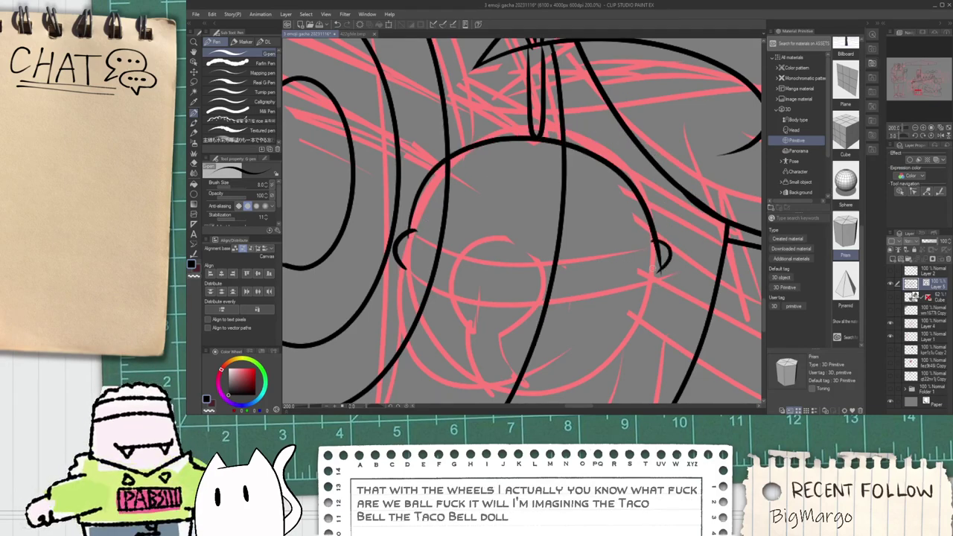
drag(653, 241, 653, 285)
key(e)
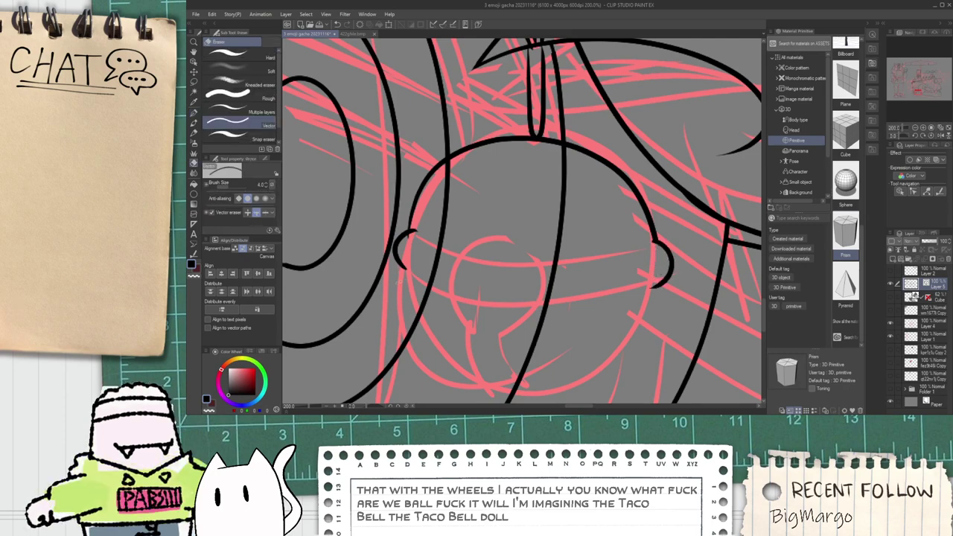
Step: Duplicate the bell's upper arc and flip it vertically to form the bell's lower half
key(p)
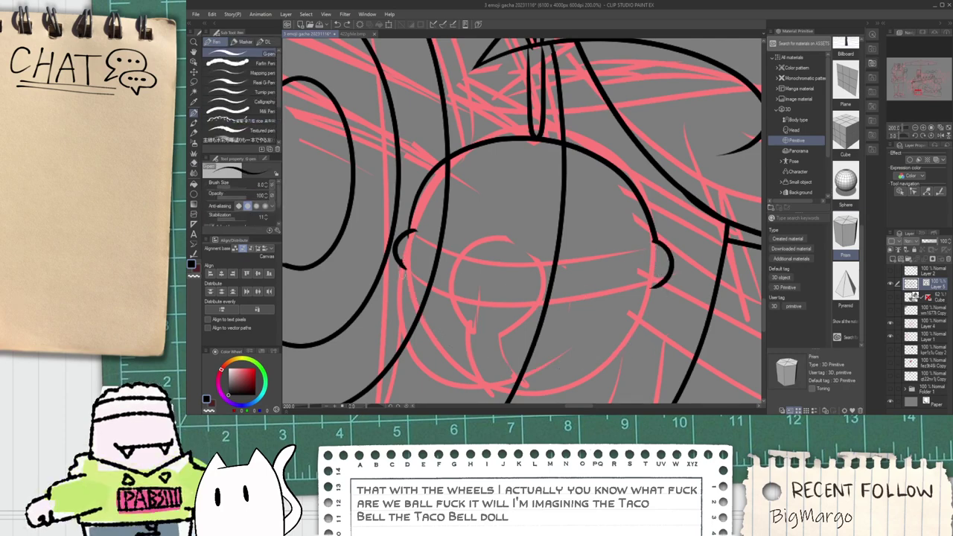
drag(418, 321, 633, 282)
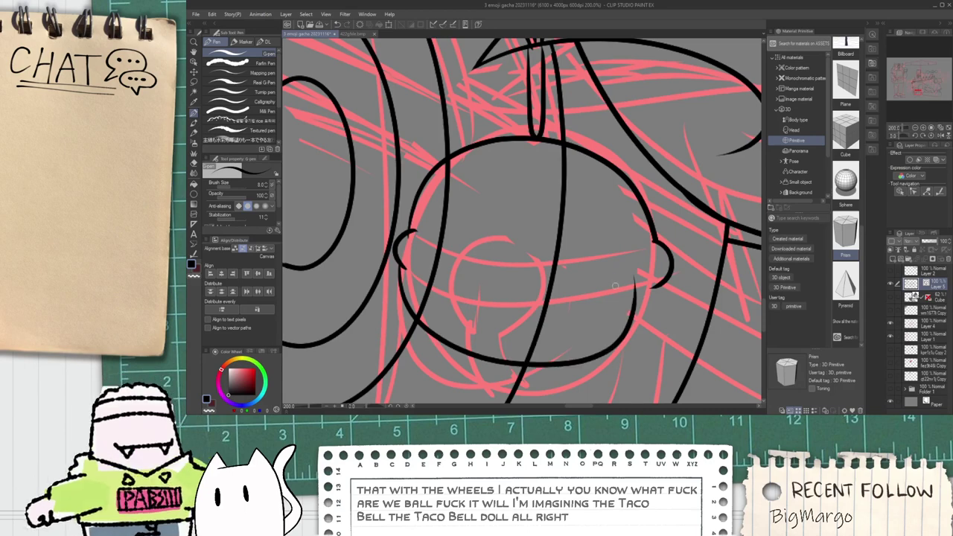
key(ctrl+z)
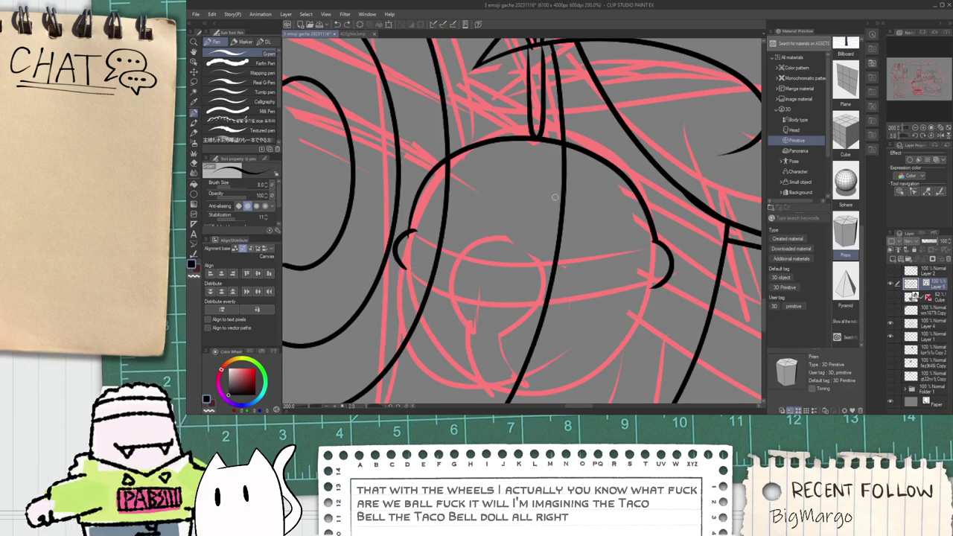
key(o)
click(503, 144)
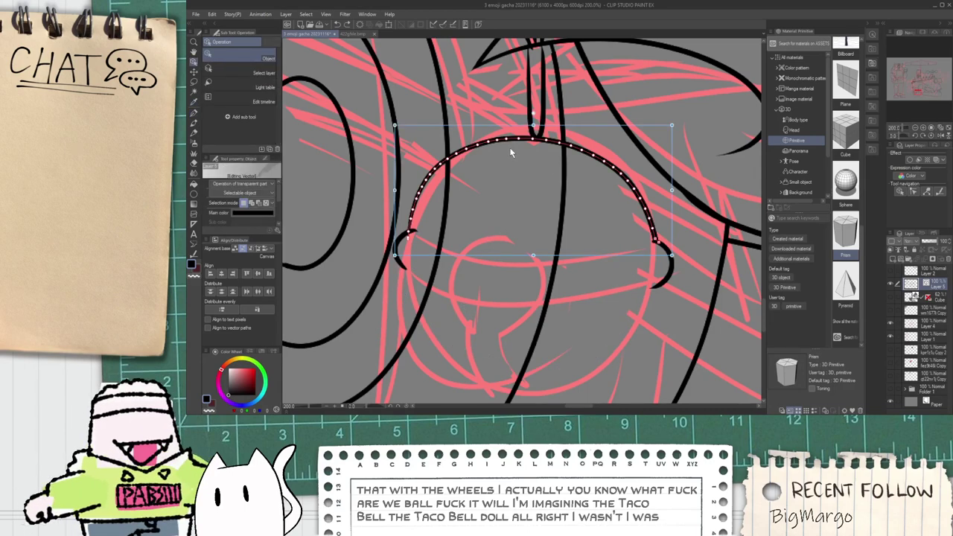
drag(533, 125, 533, 383)
click(597, 363)
Step: Erase the overshooting line ends at the bell's side bumps and the underlying lines crossing the bell
key(e)
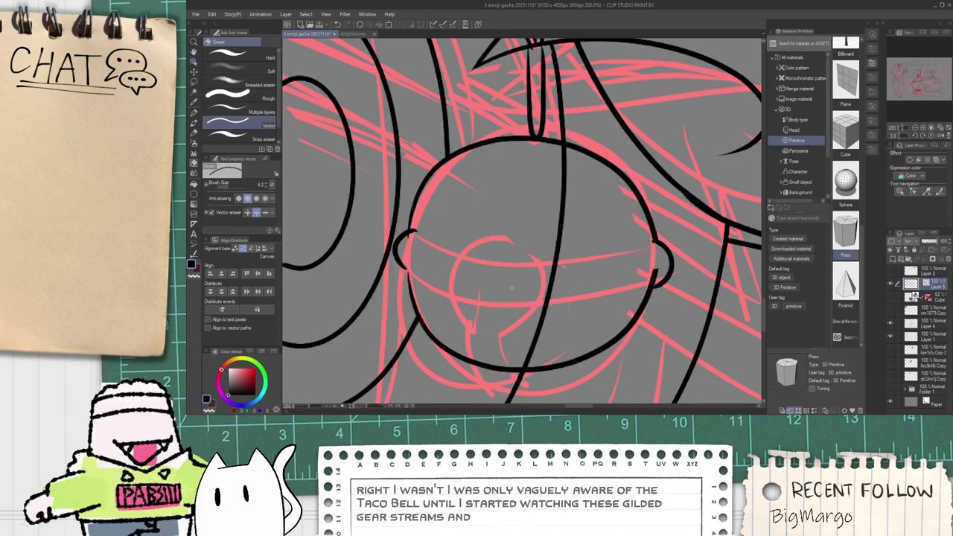
scroll(405, 238, up, 4)
drag(457, 217, 460, 247)
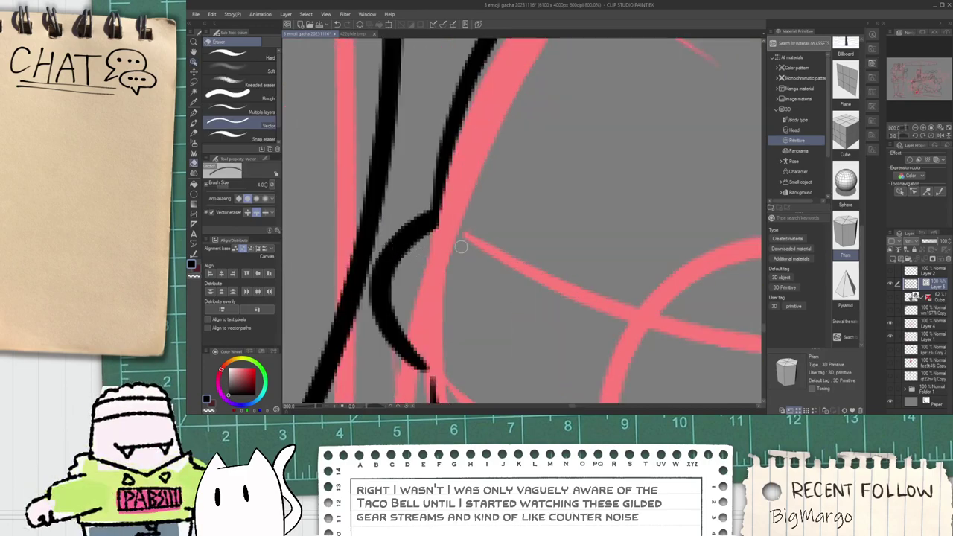
scroll(460, 247, down, 5)
drag(584, 310, 539, 298)
scroll(591, 260, up, 3)
drag(618, 271, 639, 278)
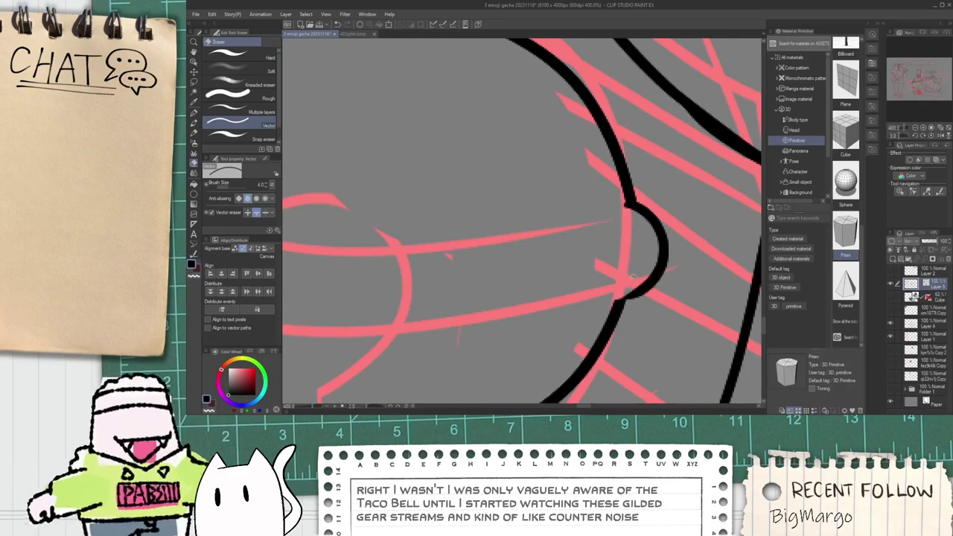
scroll(612, 286, down, 4)
drag(553, 206, 534, 212)
Step: Ink a small ring on top of the bell around its strap and erase the overlapping line pieces
scroll(534, 212, up, 1)
scroll(530, 208, up, 5)
key(p)
mouse_move(494, 276)
mouse_down()
mouse_move(486, 216)
mouse_move(644, 199)
mouse_up()
key(ctrl+z)
mouse_move(497, 282)
mouse_down()
mouse_move(560, 137)
mouse_move(605, 283)
mouse_up()
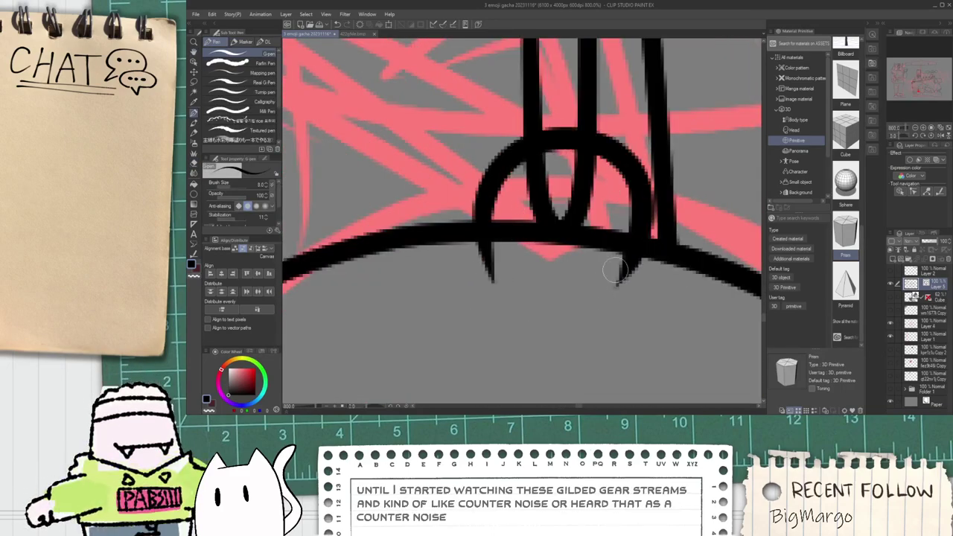
mouse_move(542, 277)
mouse_down()
mouse_move(562, 211)
mouse_move(554, 261)
mouse_move(561, 229)
mouse_move(553, 113)
mouse_move(568, 149)
mouse_up()
key(e)
drag(528, 177, 540, 176)
drag(514, 222, 515, 250)
mouse_move(570, 257)
mouse_down()
mouse_move(599, 227)
mouse_move(594, 242)
mouse_move(577, 227)
mouse_move(587, 257)
mouse_up()
key(p)
Step: Ink two curved band lines across the bell's middle and add the sound hole below them
scroll(587, 252, down, 9)
scroll(538, 260, up, 5)
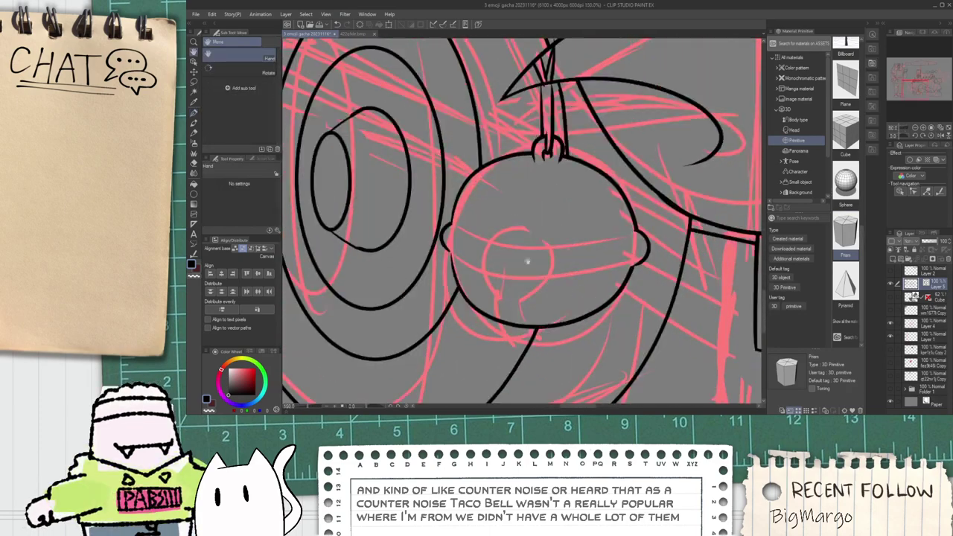
drag(417, 240, 626, 257)
drag(412, 213, 653, 221)
scroll(440, 289, up, 2)
mouse_move(441, 289)
mouse_down()
mouse_move(470, 298)
mouse_move(467, 322)
mouse_up()
Step: Ink a pointed spike on the outer edge of the wavy mane at the cart's far end and erase its crossing ends
scroll(476, 311, down, 8)
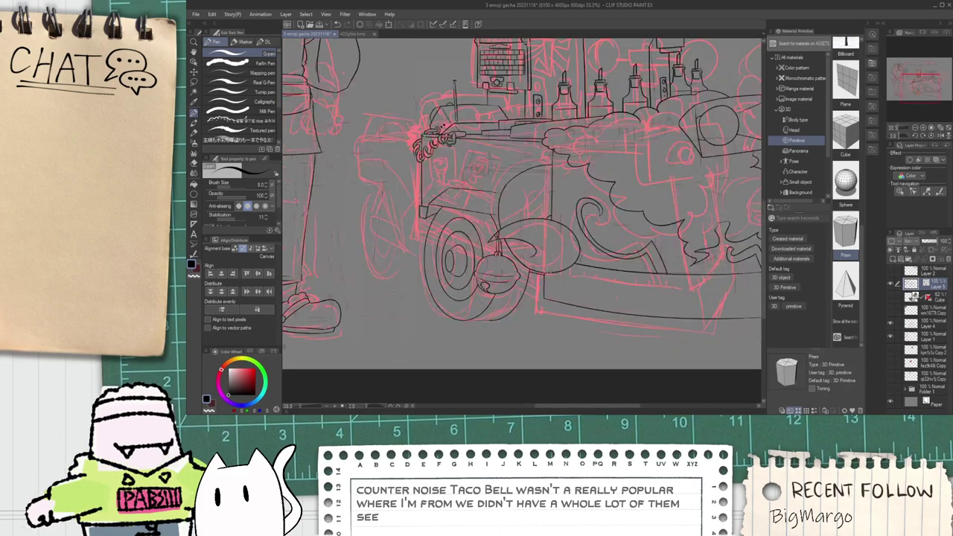
scroll(593, 244, up, 2)
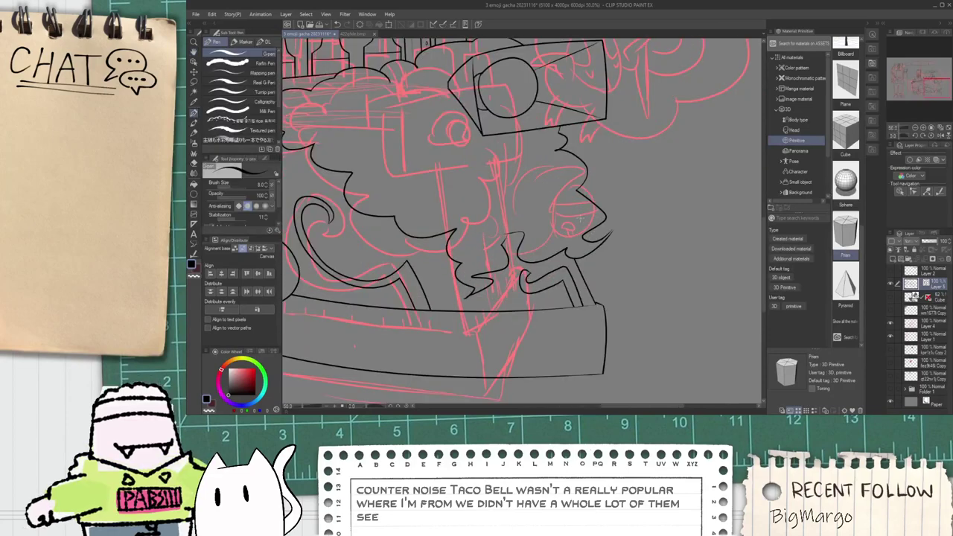
scroll(622, 178, up, 1)
drag(574, 207, 622, 184)
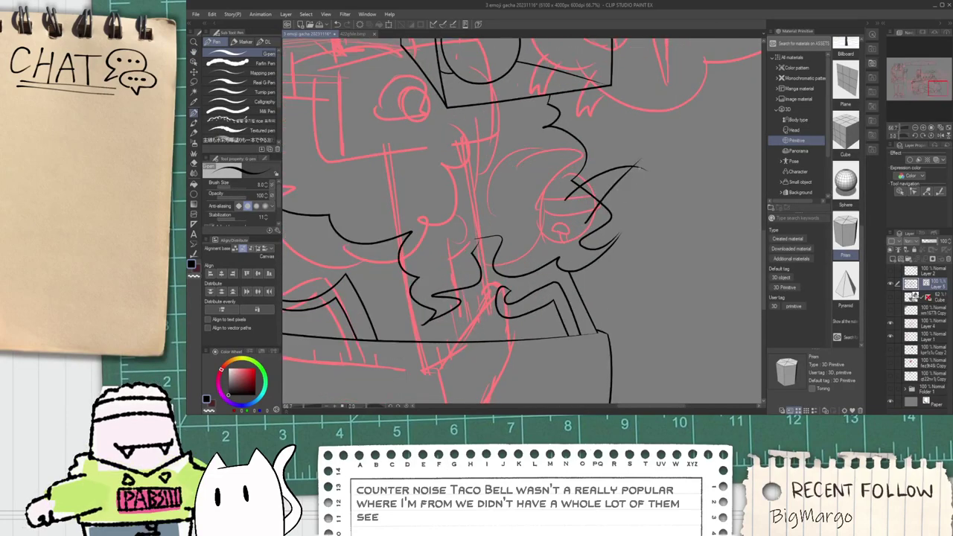
key(e)
scroll(562, 203, down, 5)
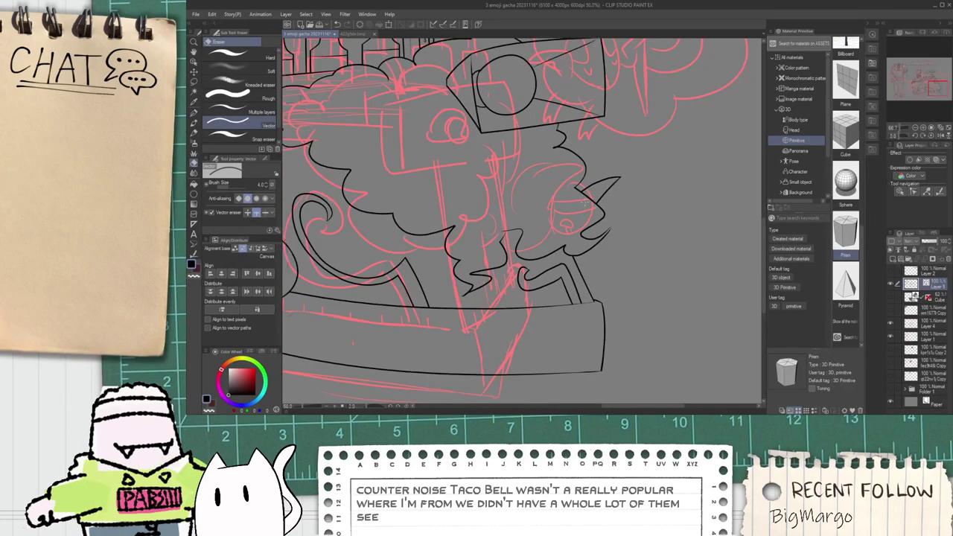
scroll(595, 210, up, 6)
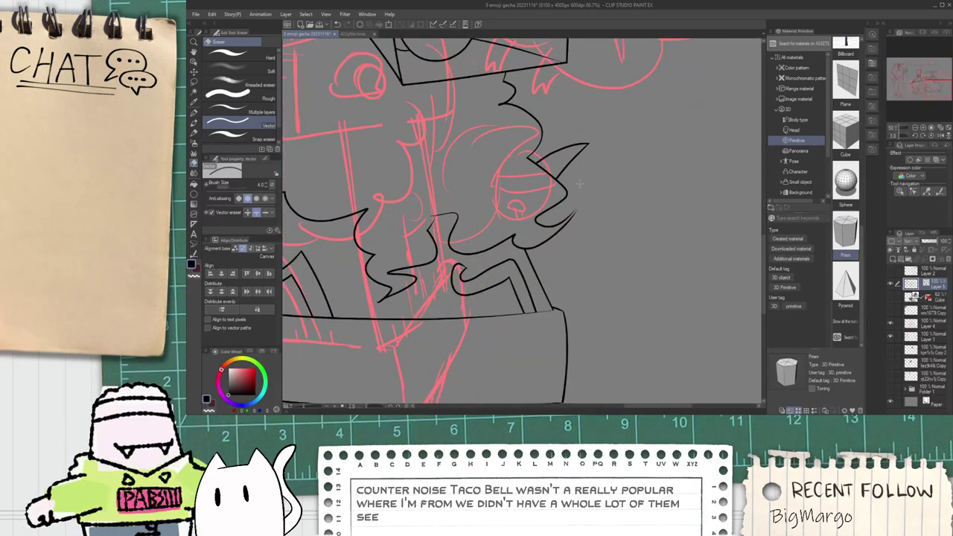
Step: Ink a strap around the spike's tip and a large round bell hanging from it, redoing the strokes as needed
key(p)
scroll(564, 137, up, 1)
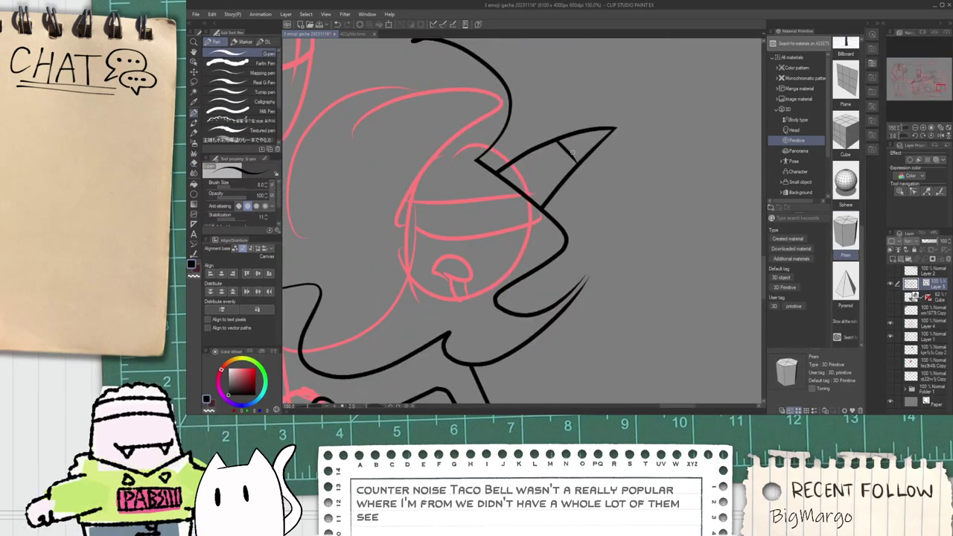
mouse_move(580, 132)
mouse_down()
mouse_move(585, 220)
mouse_move(639, 220)
mouse_move(575, 346)
mouse_up()
key(ctrl+z)
mouse_move(541, 232)
mouse_down()
mouse_move(650, 278)
mouse_move(537, 300)
mouse_up()
key(ctrl+z)
mouse_move(575, 189)
mouse_down()
mouse_move(555, 195)
mouse_move(533, 224)
mouse_up()
key(ctrl+z)
key(ctrl+z)
mouse_move(599, 196)
mouse_down()
mouse_move(608, 350)
mouse_move(524, 238)
mouse_up()
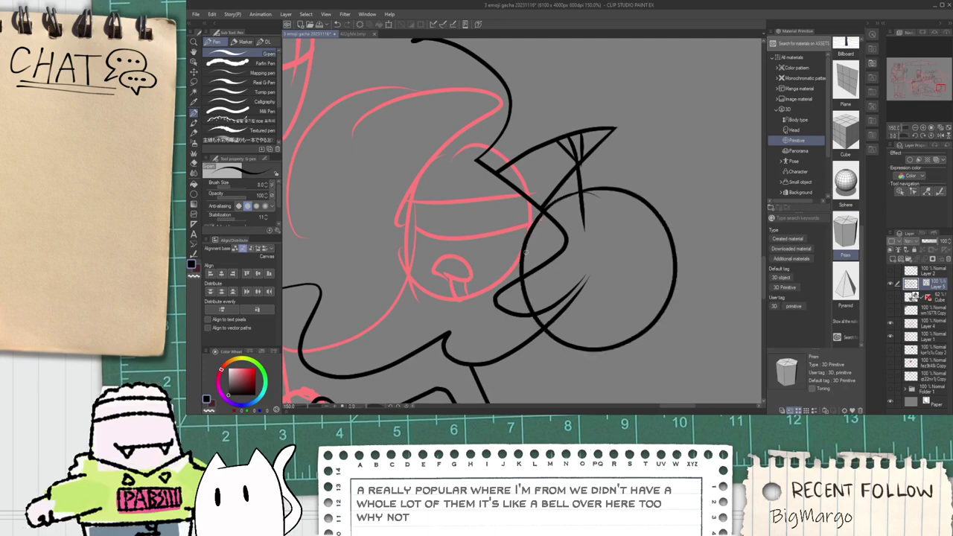
Step: Erase the parts of the second bell's circle and strap that overlap the mane and each other
key(e)
scroll(564, 240, up, 1)
click(528, 238)
click(588, 201)
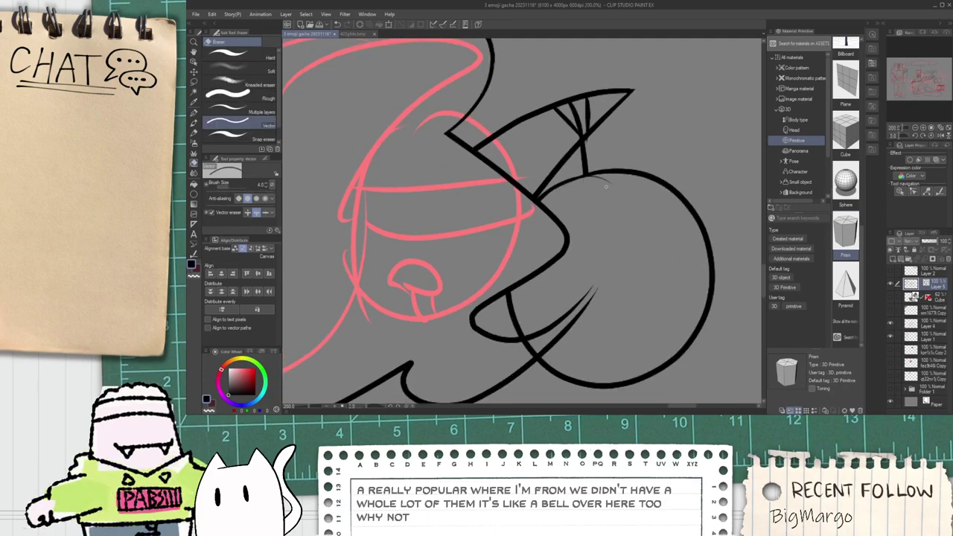
drag(583, 347, 561, 312)
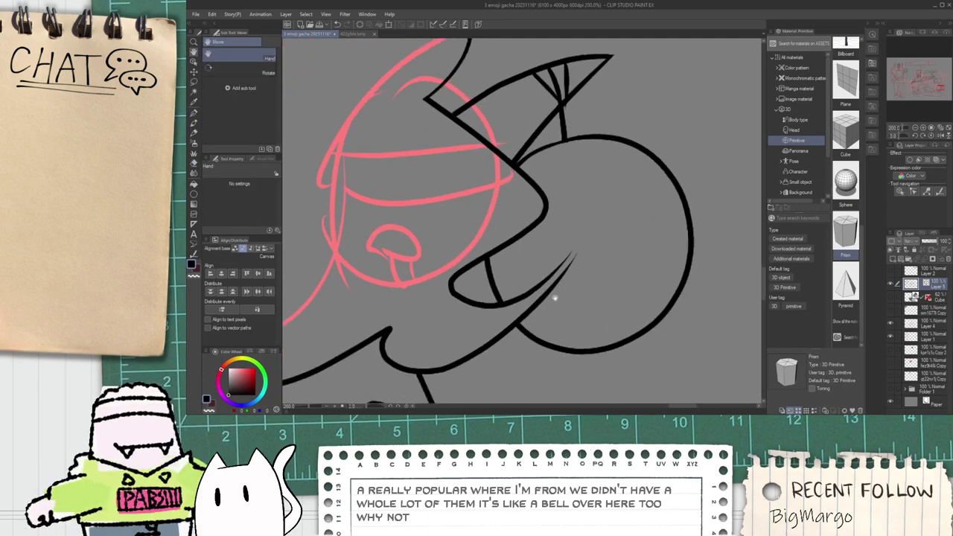
Step: Ink the lower band line across the second bell with a rounded bump at its outer edge, and erase the overlapping pieces
key(p)
drag(479, 260, 712, 239)
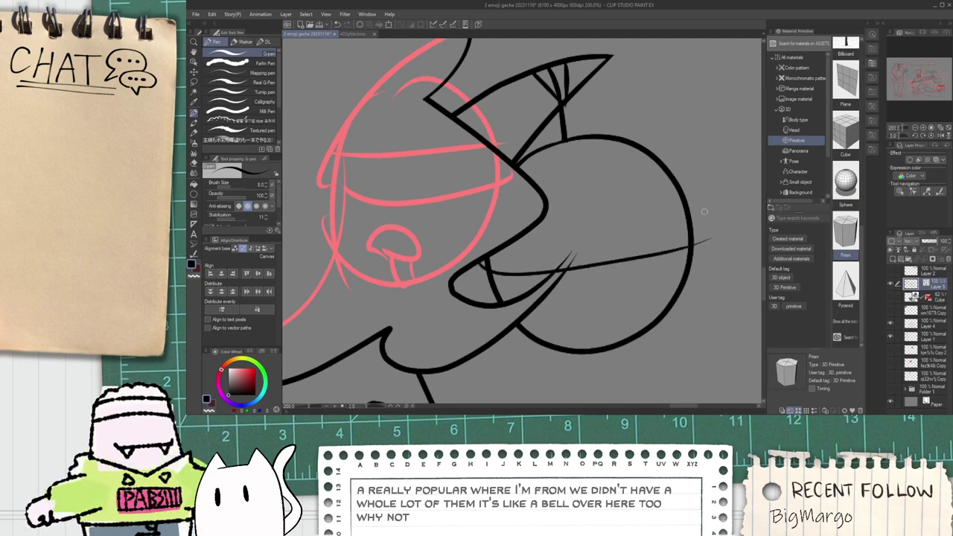
drag(678, 192, 706, 234)
key(e)
click(692, 222)
scroll(707, 239, up, 2)
key(p)
scroll(508, 197, down, 2)
drag(472, 212, 516, 213)
scroll(516, 214, up, 2)
key(e)
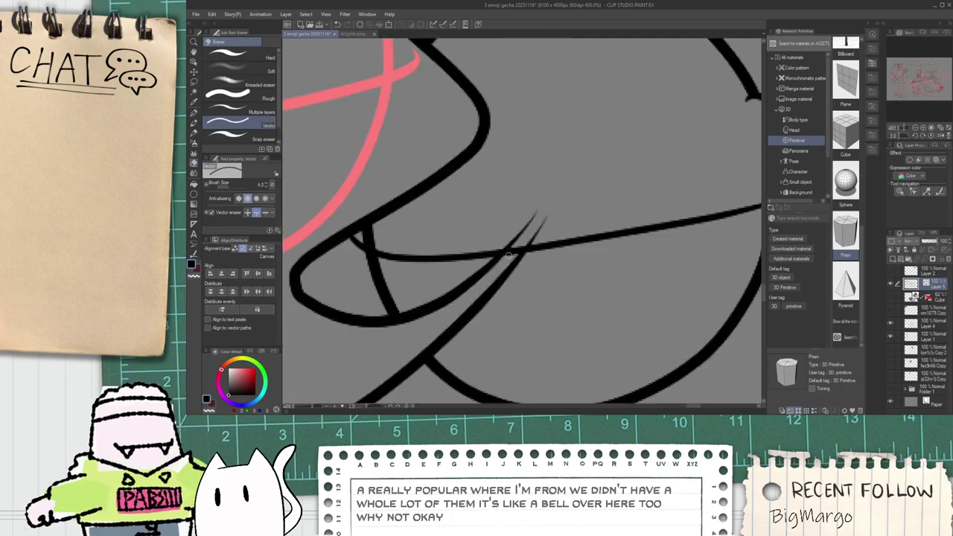
scroll(374, 231, down, 2)
Step: Ink the upper band line across the second bell, redoing it once
key(p)
drag(441, 174, 566, 159)
key(ctrl+z)
drag(429, 192, 568, 170)
scroll(447, 317, up, 2)
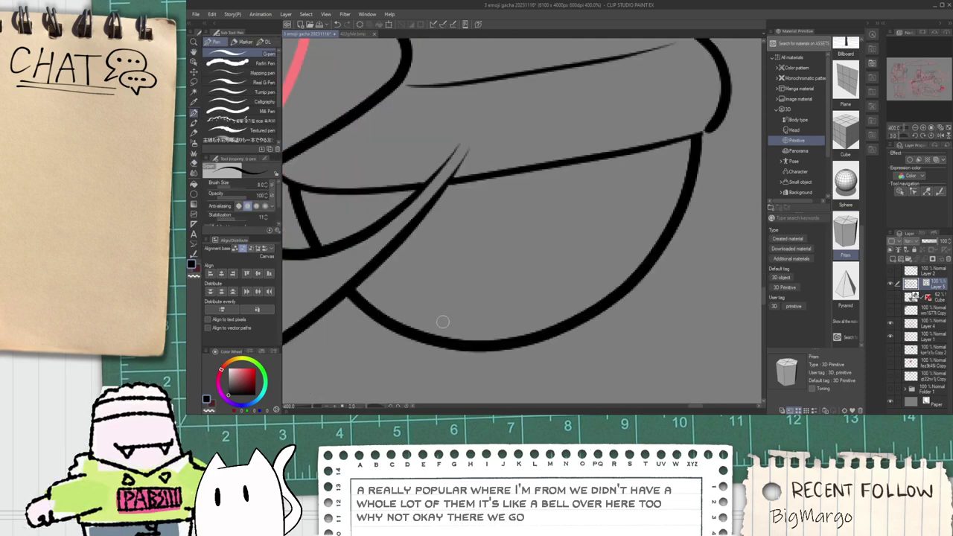
Step: Ink the sound hole in the second bell's lower half and erase the excess line ends around it
mouse_move(418, 294)
mouse_down()
mouse_move(397, 248)
mouse_move(443, 286)
mouse_move(390, 286)
mouse_move(430, 284)
mouse_up()
key(ctrl+z)
key(e)
drag(379, 248, 380, 242)
key(p)
drag(403, 294, 438, 336)
key(e)
mouse_move(430, 282)
mouse_down()
mouse_move(478, 357)
mouse_move(467, 353)
mouse_up()
Step: Ink a curved inner line inside the large rounded fender above the first bell
scroll(468, 343, down, 10)
drag(441, 317, 545, 230)
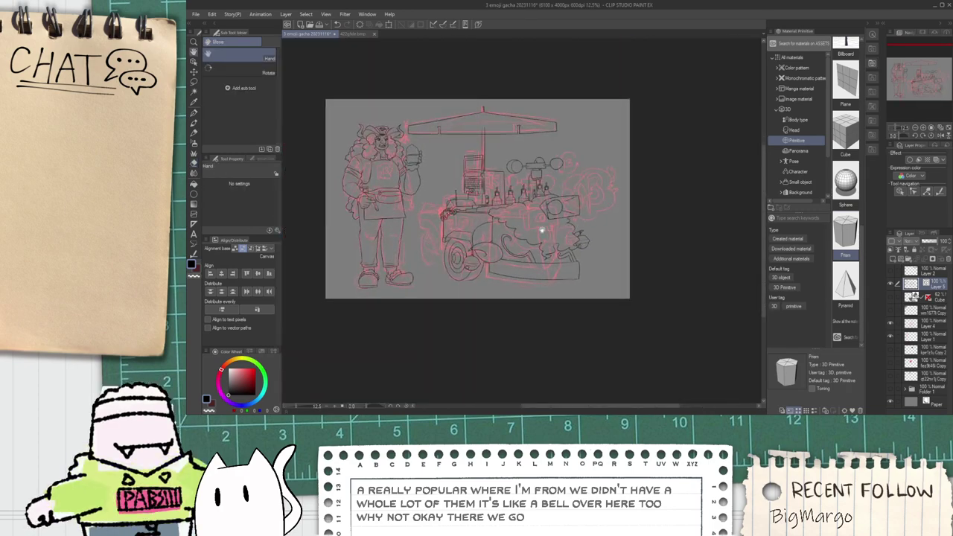
scroll(545, 232, up, 8)
key(p)
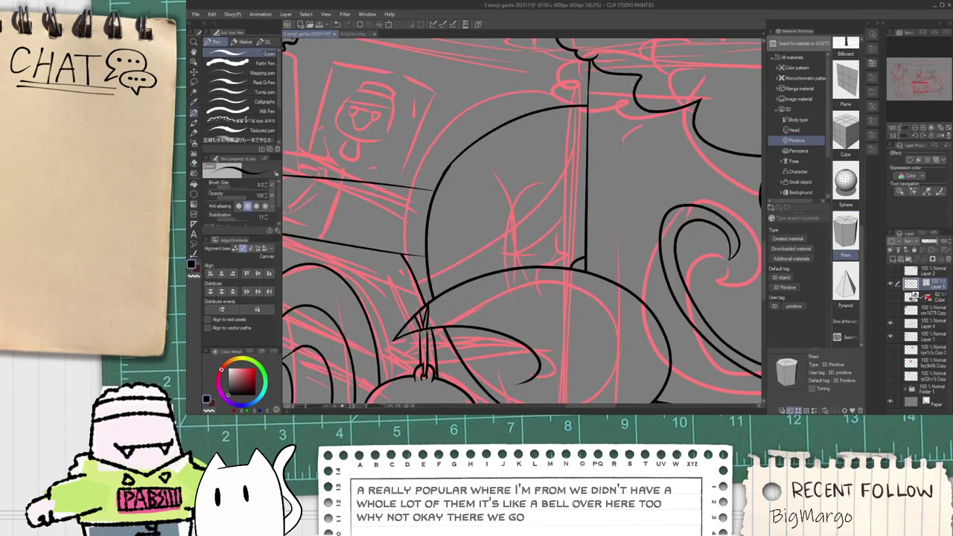
drag(468, 272, 555, 177)
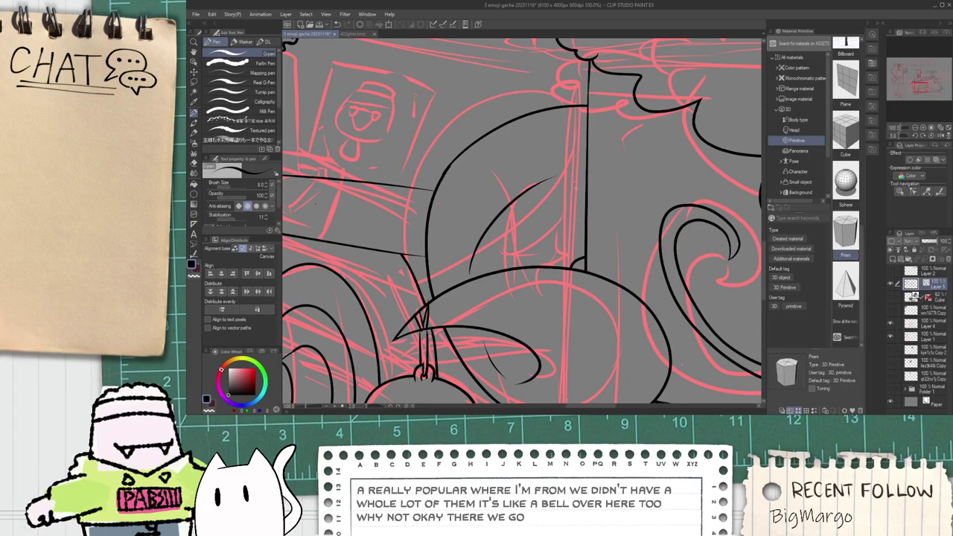
Step: Ink the left and upper edges of the cup poster below the chain on the cart's front
scroll(535, 258, down, 6)
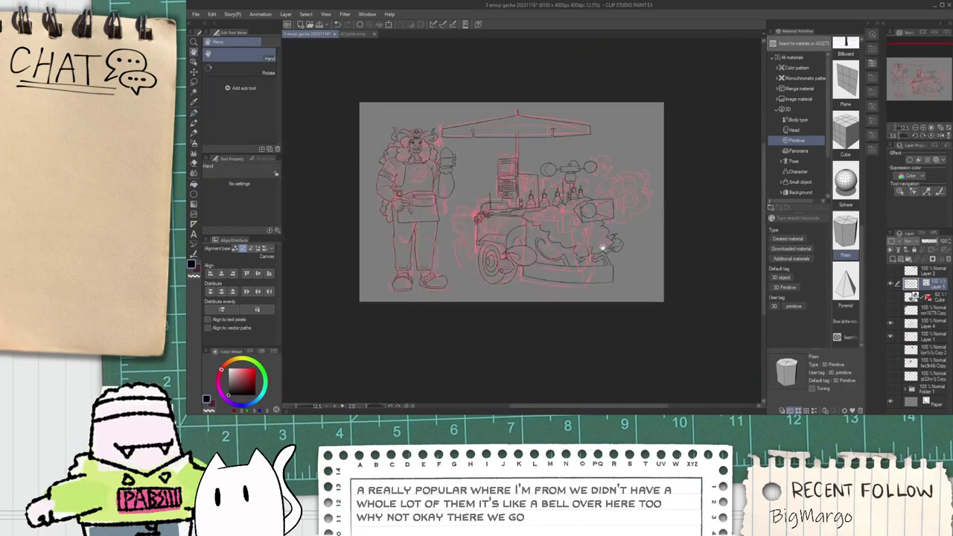
scroll(485, 213, up, 4)
scroll(465, 243, up, 5)
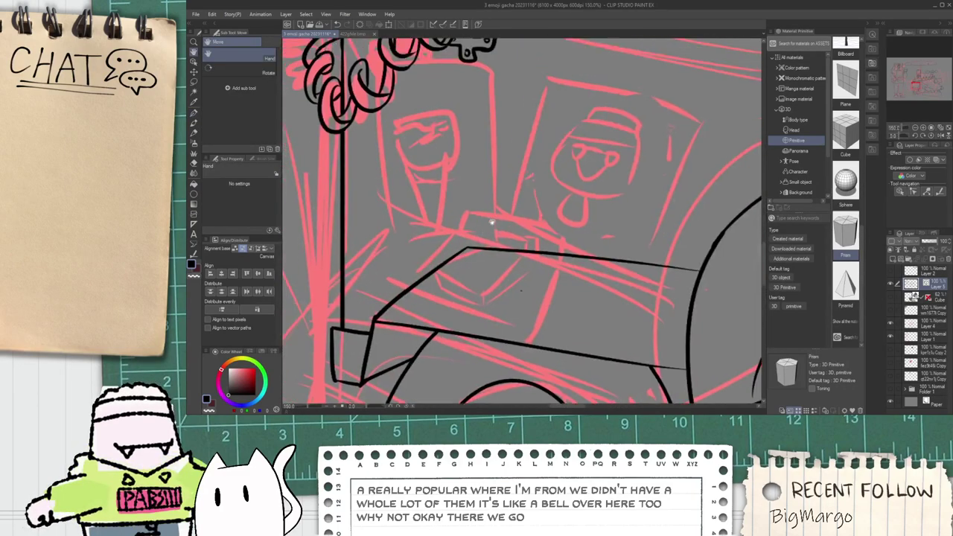
key(p)
drag(387, 192, 399, 305)
scroll(393, 167, up, 3)
mouse_move(386, 178)
mouse_down()
mouse_move(545, 125)
mouse_move(666, 118)
mouse_up()
scroll(502, 119, down, 2)
key(ctrl+z)
Step: Ink the right and bottom edges of the cup poster, redoing the bottom line
drag(600, 110, 615, 321)
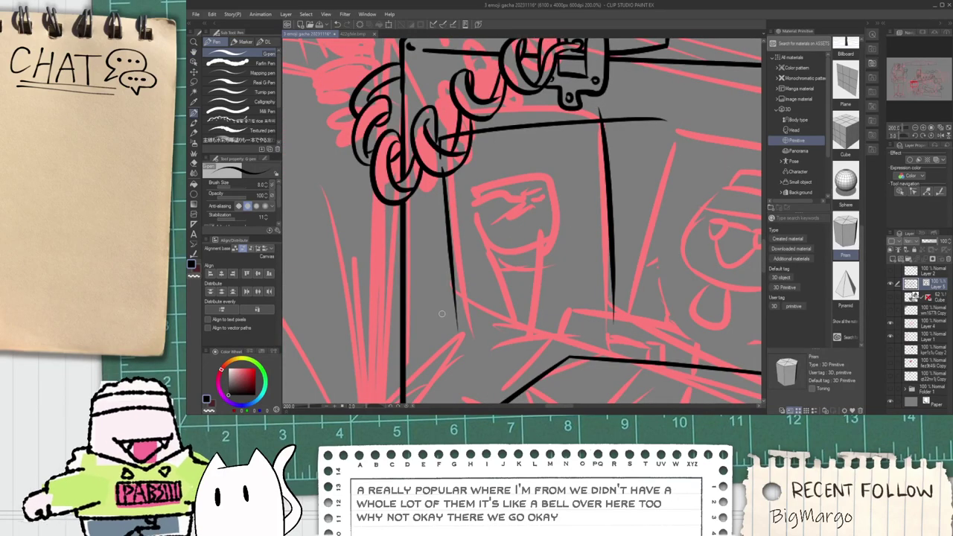
mouse_move(455, 302)
mouse_down()
mouse_move(480, 359)
mouse_move(643, 319)
mouse_move(607, 247)
mouse_up()
scroll(613, 325, up, 2)
key(ctrl+z)
mouse_move(607, 346)
mouse_down()
mouse_move(616, 306)
mouse_move(614, 239)
mouse_up()
scroll(613, 239, down, 2)
scroll(611, 298, up, 2)
scroll(612, 233, down, 6)
mouse_move(611, 288)
mouse_down()
mouse_move(610, 210)
mouse_move(585, 228)
mouse_up()
scroll(612, 233, down, 1)
key(space)
drag(646, 158, 591, 186)
scroll(573, 180, up, 1)
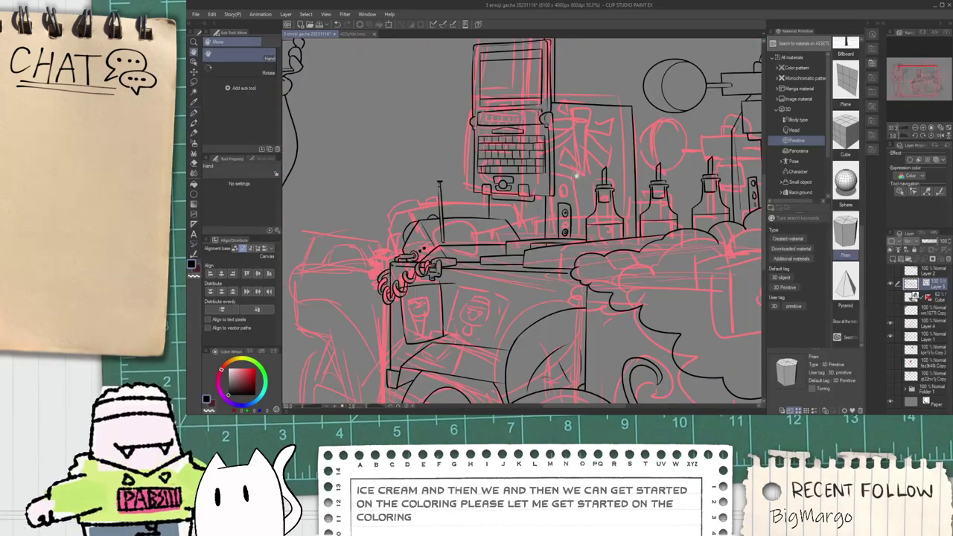
Step: Ink the slanted side lines and top bar of a push handle behind the chain, erasing the parts that overlap the cart
scroll(573, 179, down, 1)
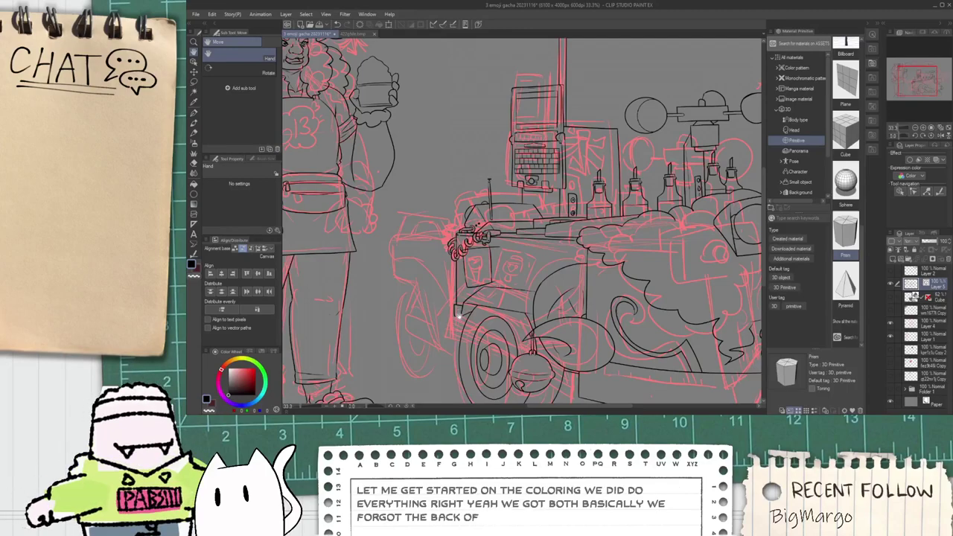
scroll(444, 271, up, 3)
key(p)
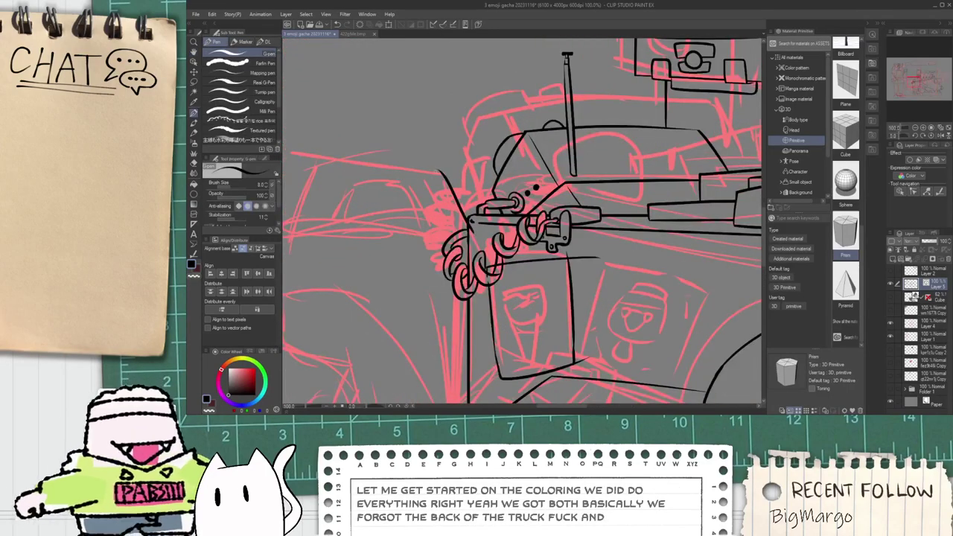
drag(431, 177, 478, 250)
key(ctrl+z)
drag(419, 153, 484, 258)
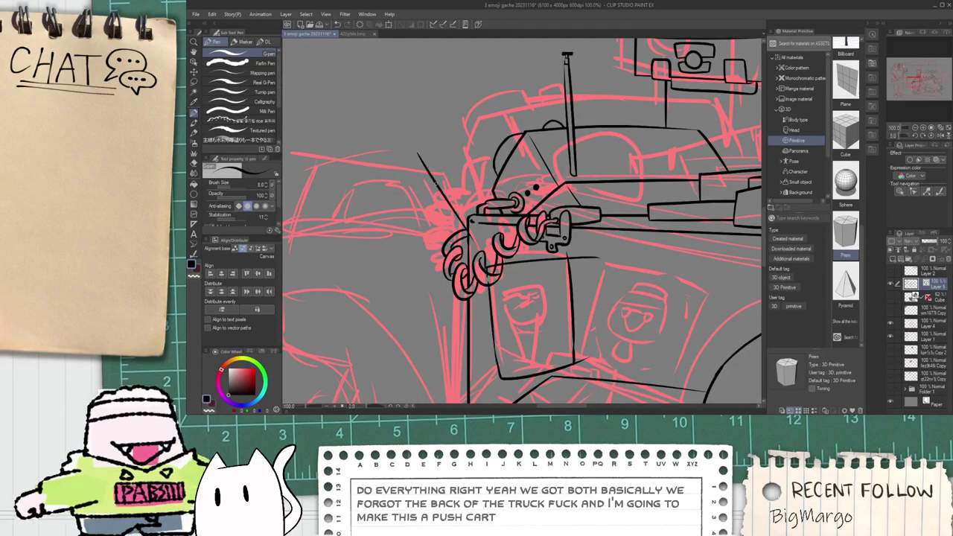
drag(421, 151, 517, 144)
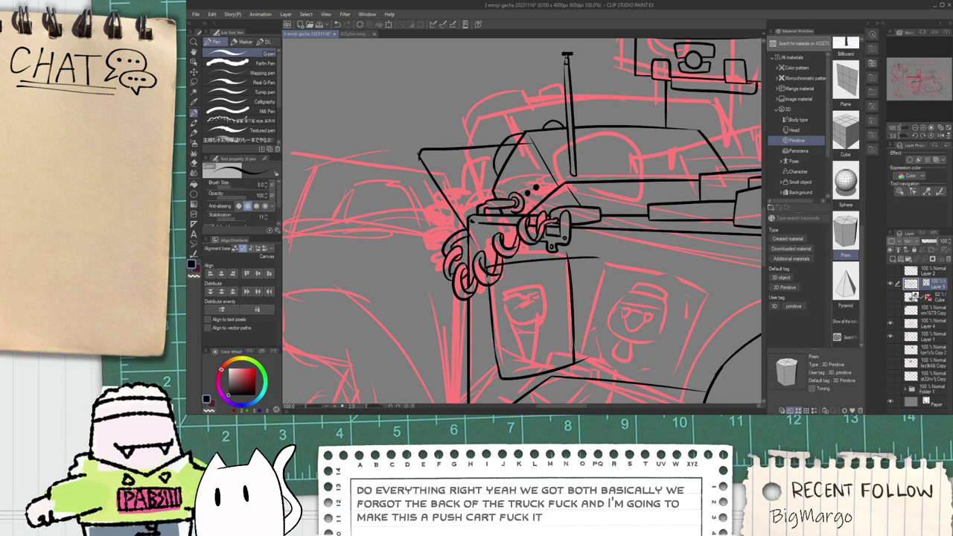
scroll(482, 233, up, 2)
key(e)
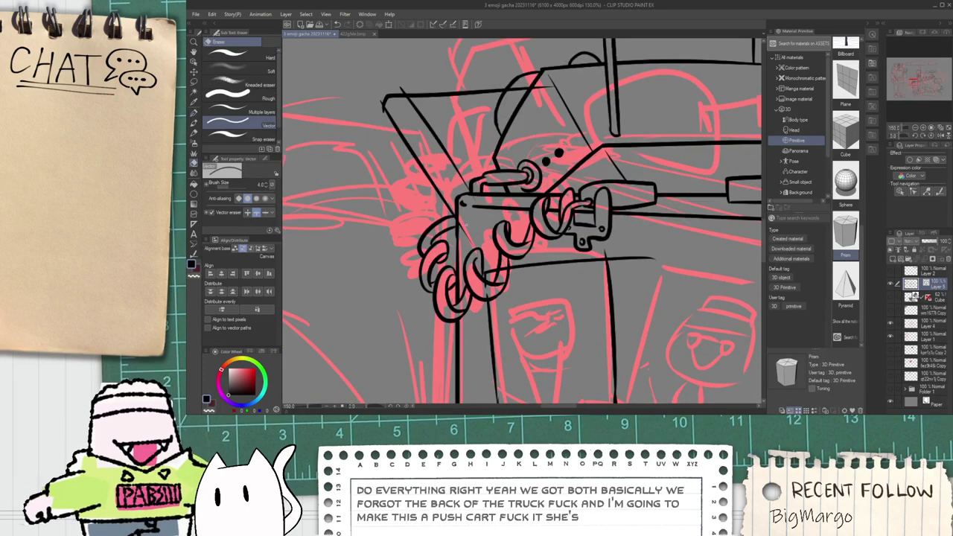
mouse_move(453, 186)
mouse_down()
mouse_move(484, 230)
mouse_move(503, 284)
mouse_up()
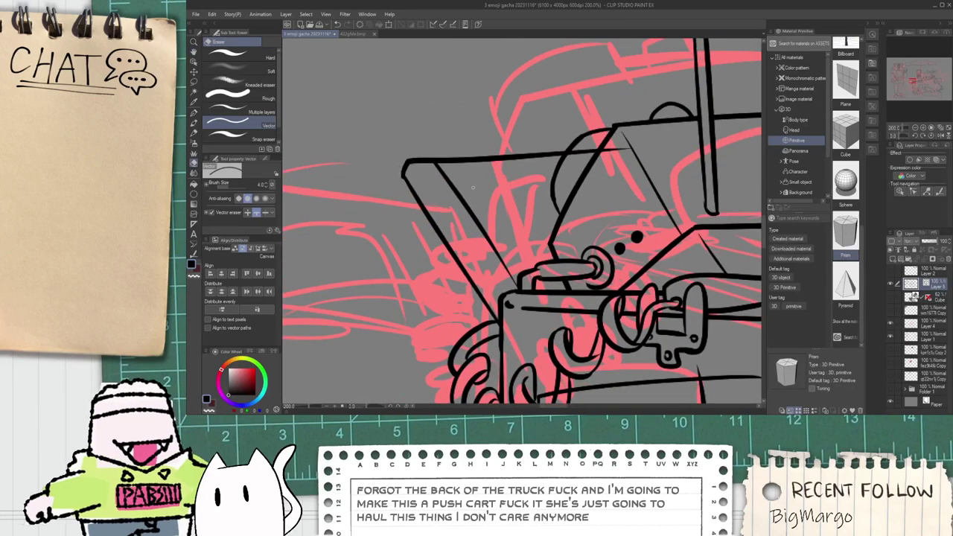
Step: Ink a crossbar below the push handle's top bar and erase its excess ends
key(p)
drag(429, 192, 553, 177)
key(ctrl+z)
drag(436, 193, 551, 188)
key(e)
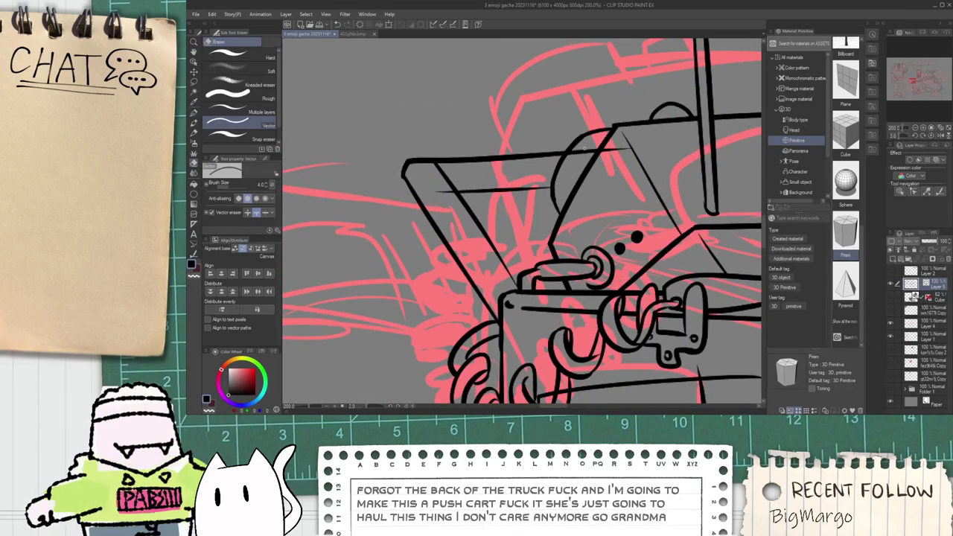
drag(440, 185, 445, 195)
scroll(459, 194, down, 6)
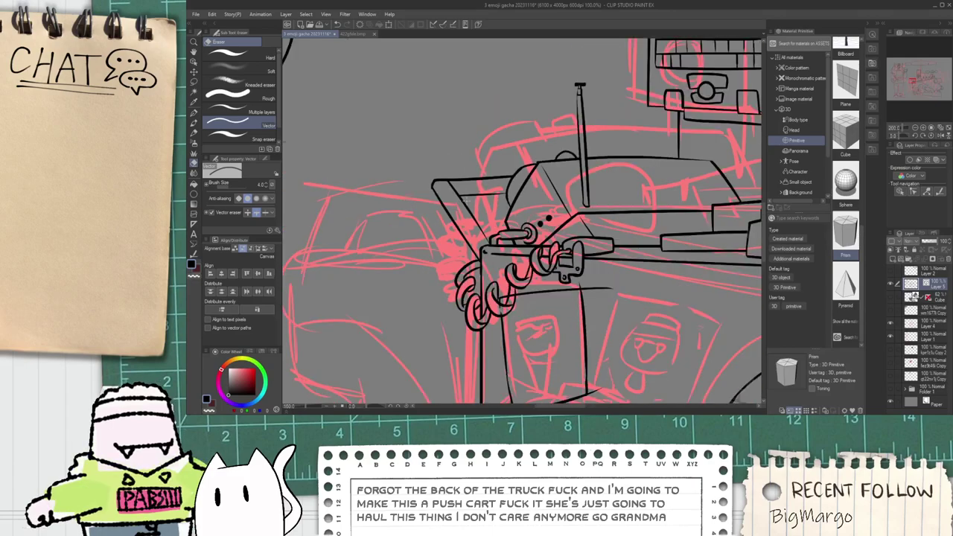
drag(510, 206, 511, 216)
scroll(550, 198, up, 2)
scroll(549, 198, up, 5)
key(p)
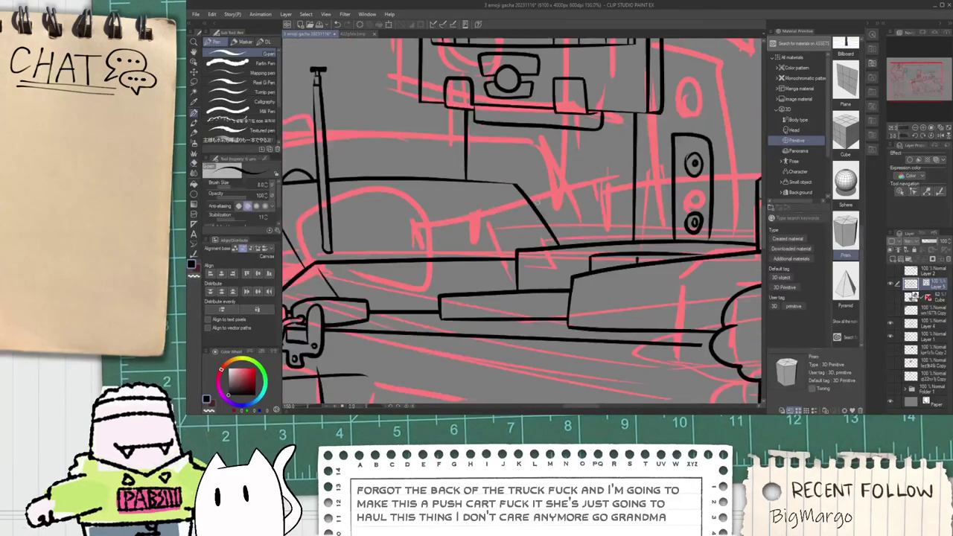
scroll(450, 201, down, 8)
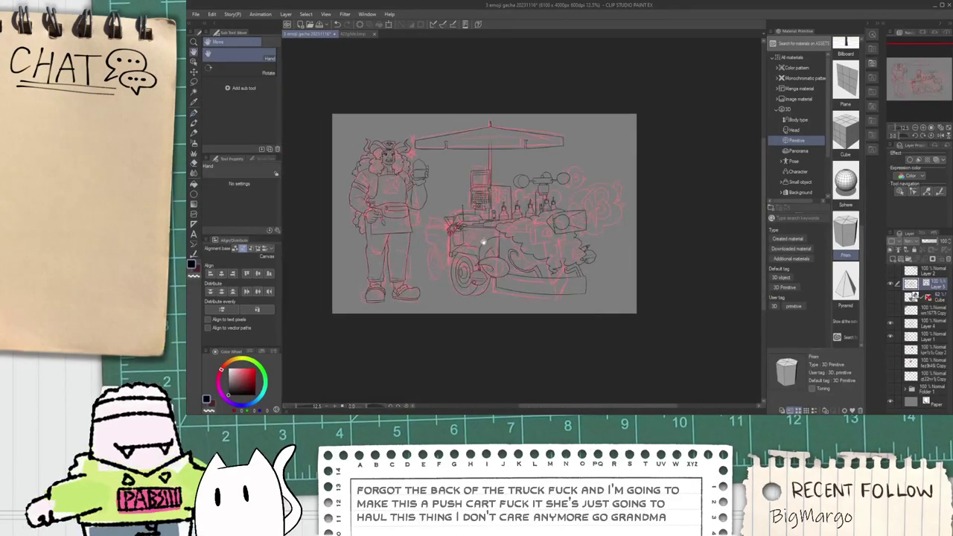
scroll(535, 234, up, 10)
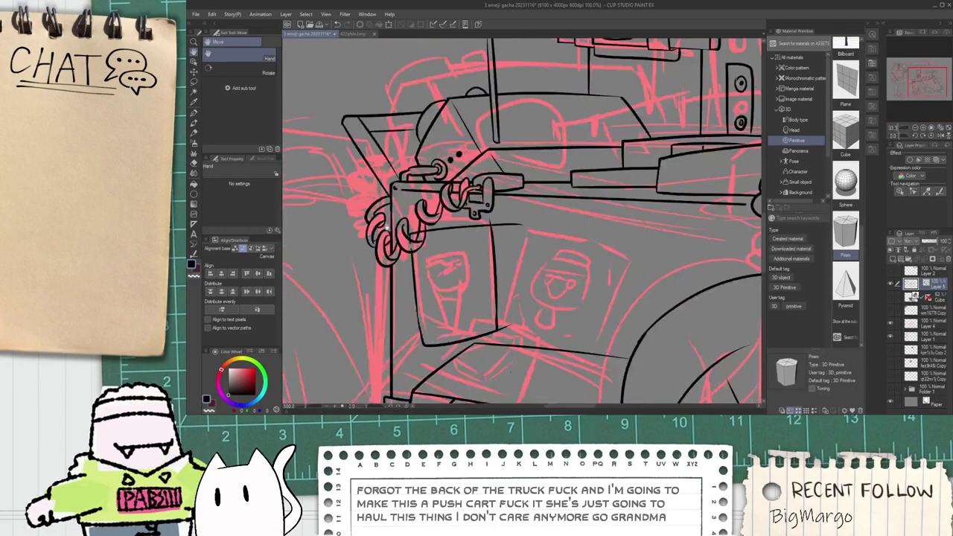
Step: Erase the excess line ends at the corners of the cup poster below the chain
key(e)
scroll(429, 253, up, 3)
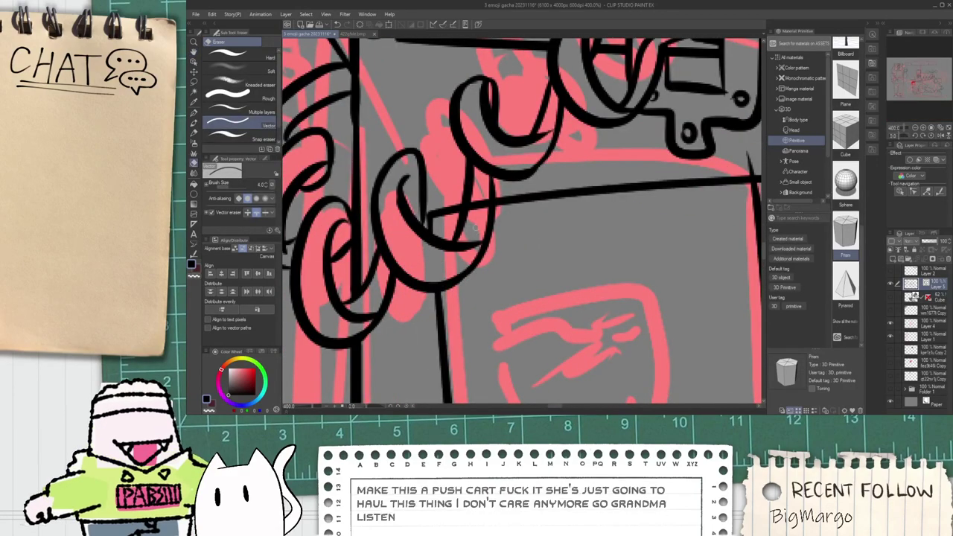
scroll(474, 230, down, 3)
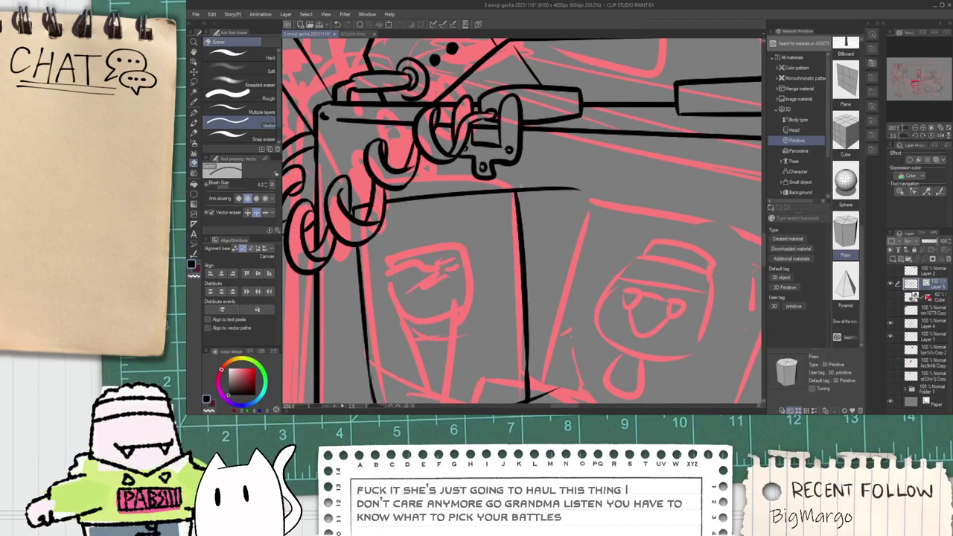
drag(519, 186, 527, 196)
scroll(525, 231, down, 2)
key(space)
mouse_move(555, 309)
mouse_down()
mouse_move(533, 279)
mouse_move(518, 290)
mouse_move(576, 211)
mouse_up()
scroll(534, 278, up, 1)
key(space)
key(p)
scroll(406, 283, up, 1)
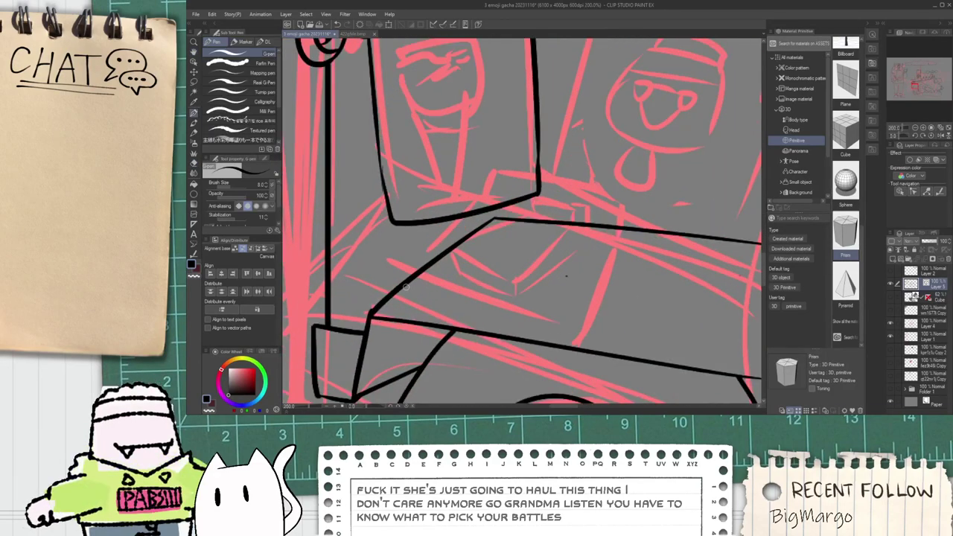
drag(394, 288, 588, 305)
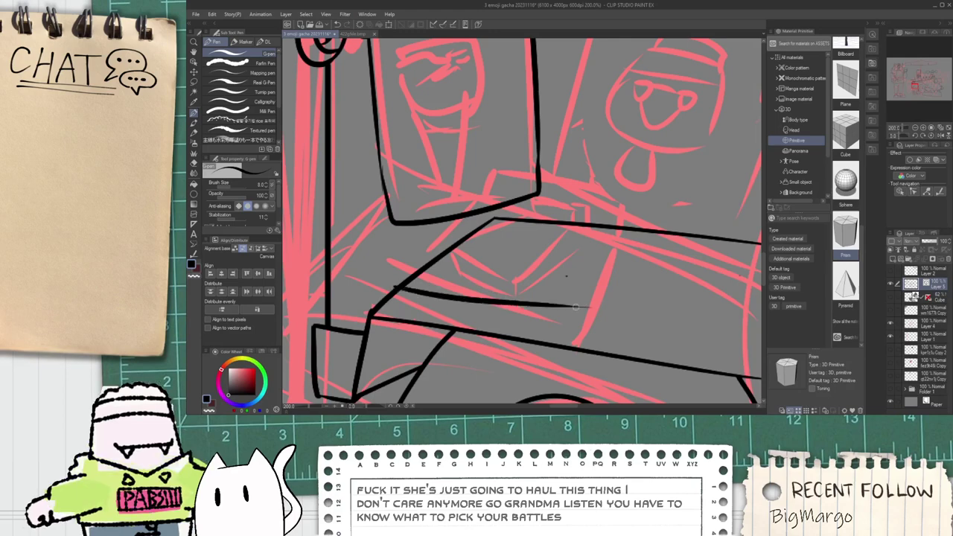
key(ctrl+z)
drag(415, 295, 598, 312)
key(ctrl+z)
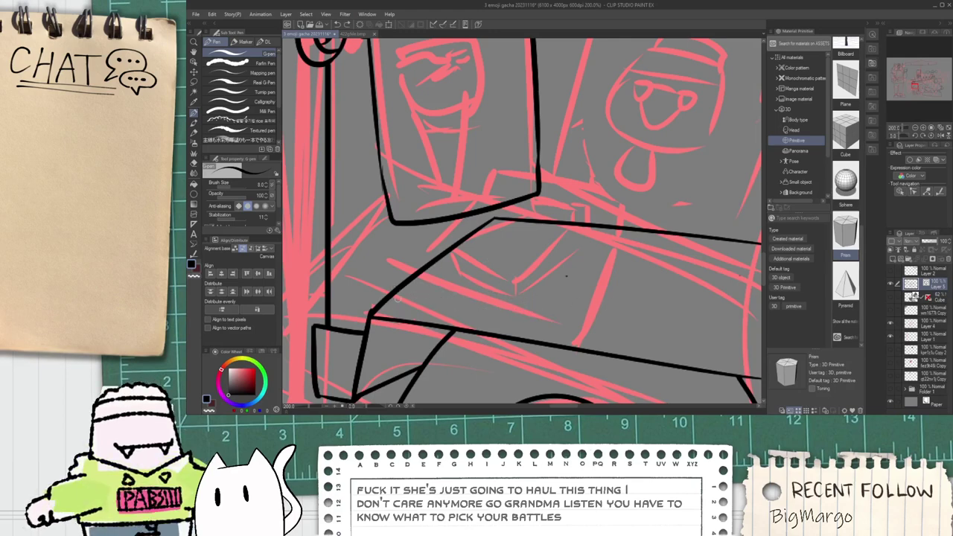
Step: Ink a slanted line and a short vertical edge on the panel below the cup poster, trimming the overshoot
drag(389, 296, 520, 268)
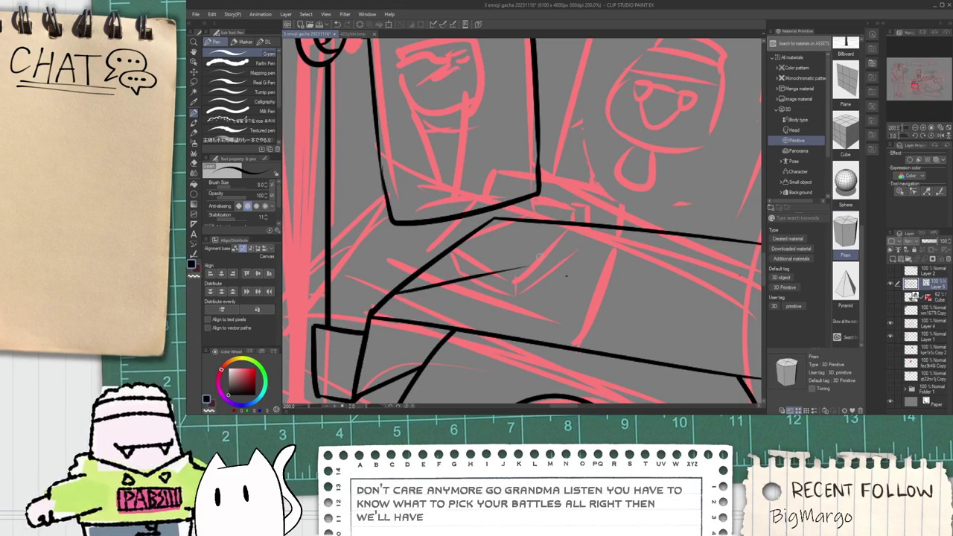
scroll(424, 264, up, 2)
key(e)
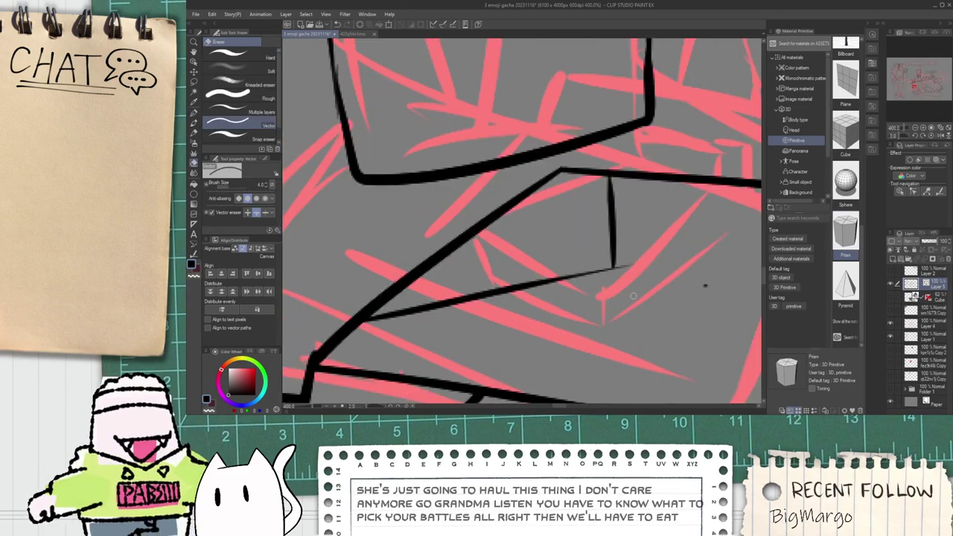
scroll(624, 268, down, 3)
mouse_move(693, 262)
mouse_down()
mouse_move(492, 303)
mouse_move(468, 339)
mouse_up()
Step: Ink the four edges of the tilted face poster beside the cup poster and erase the overshooting corners
key(p)
drag(422, 282, 542, 301)
key(ctrl+z)
drag(419, 253, 564, 299)
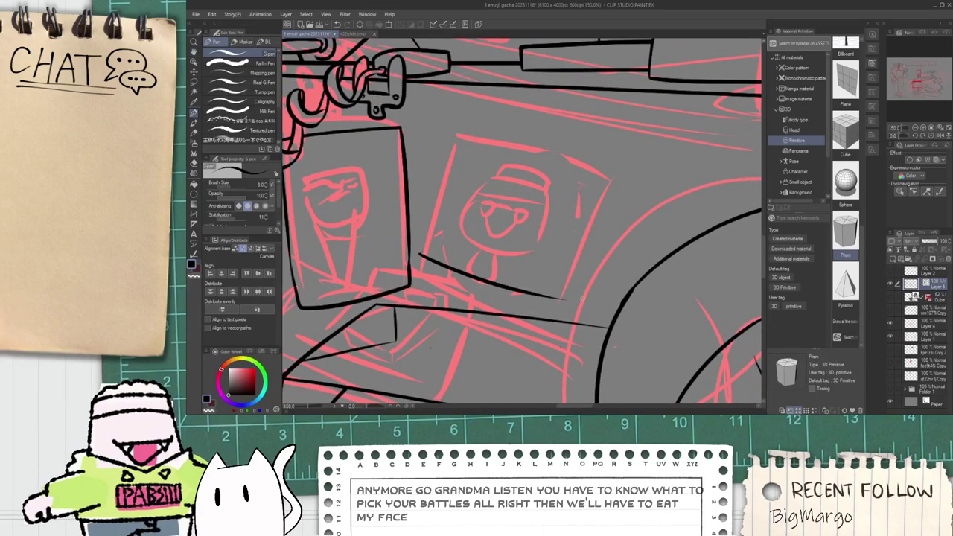
mouse_move(429, 254)
mouse_down()
mouse_move(471, 100)
mouse_move(616, 122)
mouse_move(560, 296)
mouse_up()
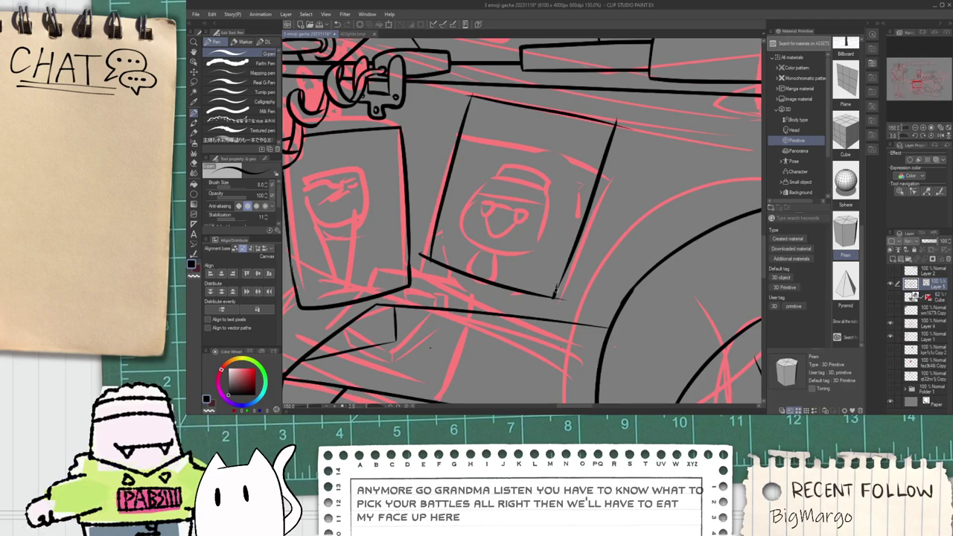
key(e)
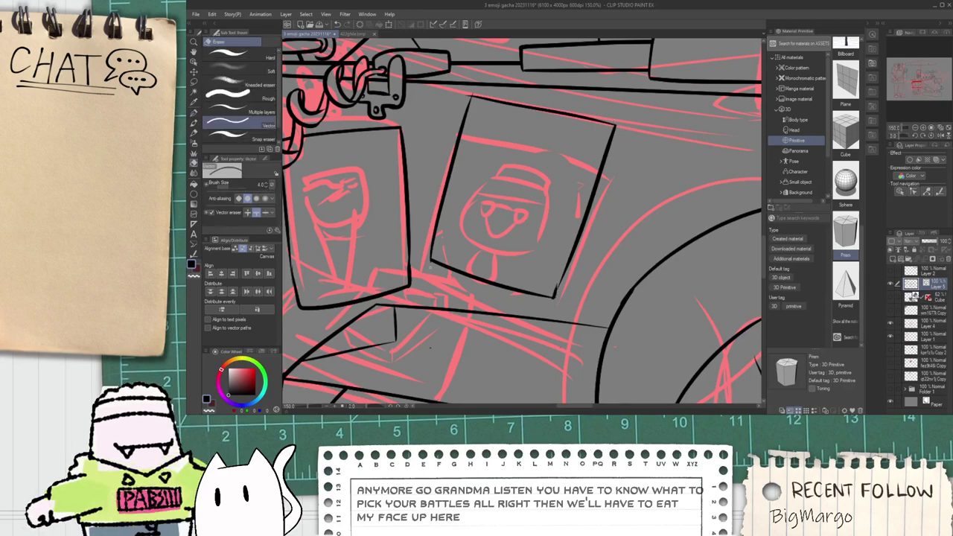
mouse_move(443, 332)
mouse_down()
mouse_move(464, 243)
mouse_move(451, 308)
mouse_up()
scroll(465, 240, up, 1)
Step: Ink the sides and bottom edge of a box on the panel below the face poster
key(p)
scroll(459, 214, up, 1)
scroll(448, 234, down, 1)
key(ctrl+z)
mouse_move(440, 224)
mouse_down()
mouse_move(445, 308)
mouse_move(600, 306)
mouse_move(582, 233)
mouse_up()
scroll(573, 229, up, 2)
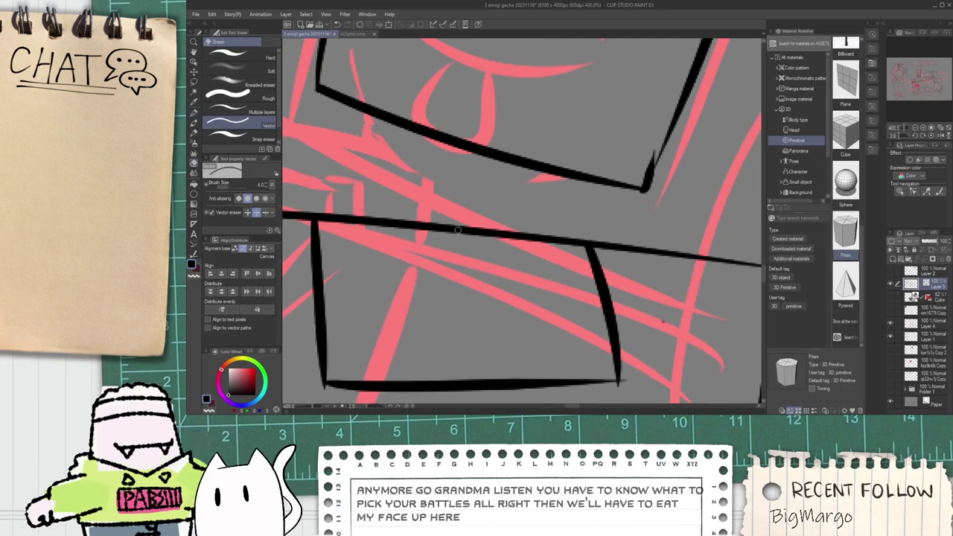
Step: Ink two short slanted lines joining the box to the face poster's bottom edge and erase their excess ends
drag(315, 213, 374, 116)
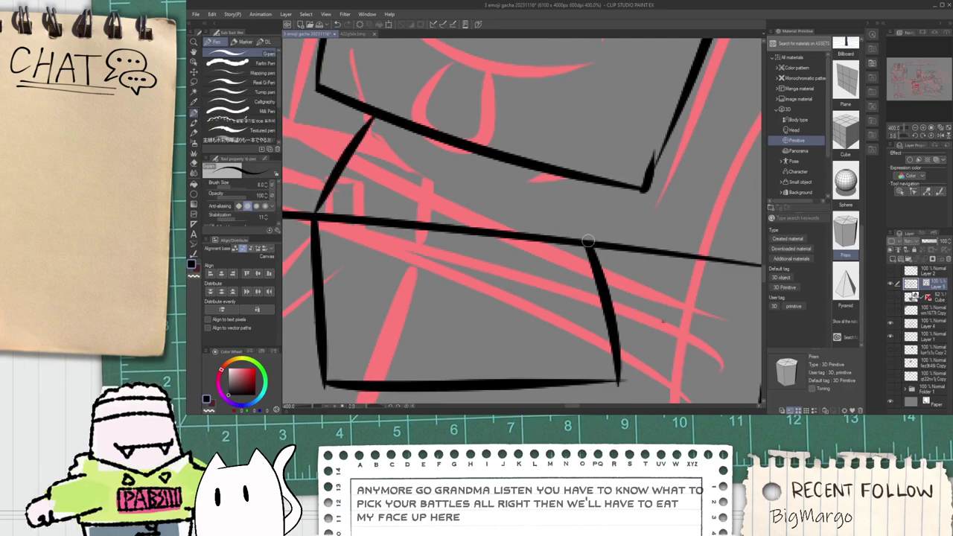
scroll(636, 176, down, 2)
mouse_move(605, 220)
mouse_down()
mouse_move(671, 132)
mouse_move(634, 190)
mouse_up()
key(e)
click(635, 181)
scroll(644, 170, up, 2)
key(p)
key(e)
scroll(643, 173, down, 4)
key(space)
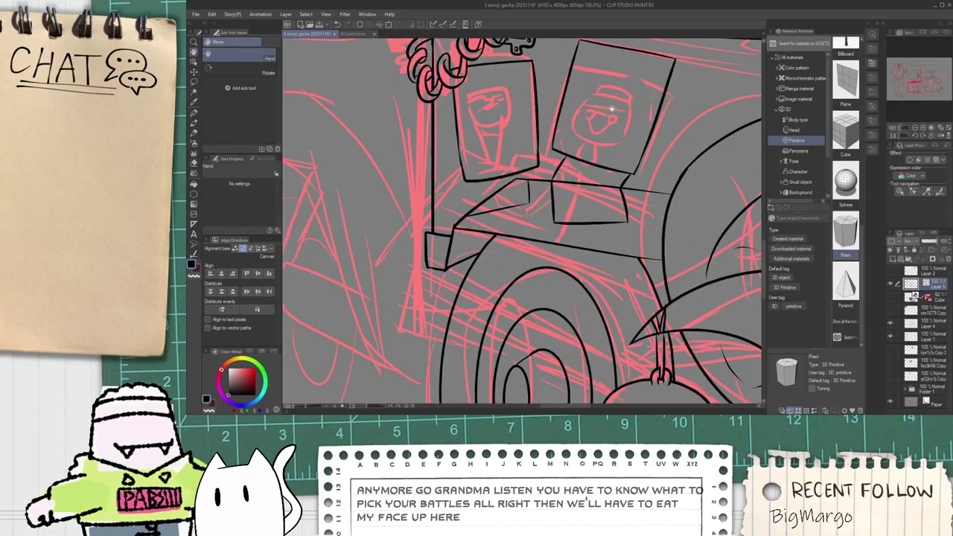
Step: Ink the two converging sides of the ice cream cone in the cup poster
drag(539, 116, 508, 224)
scroll(506, 223, up, 5)
key(p)
scroll(432, 230, down, 3)
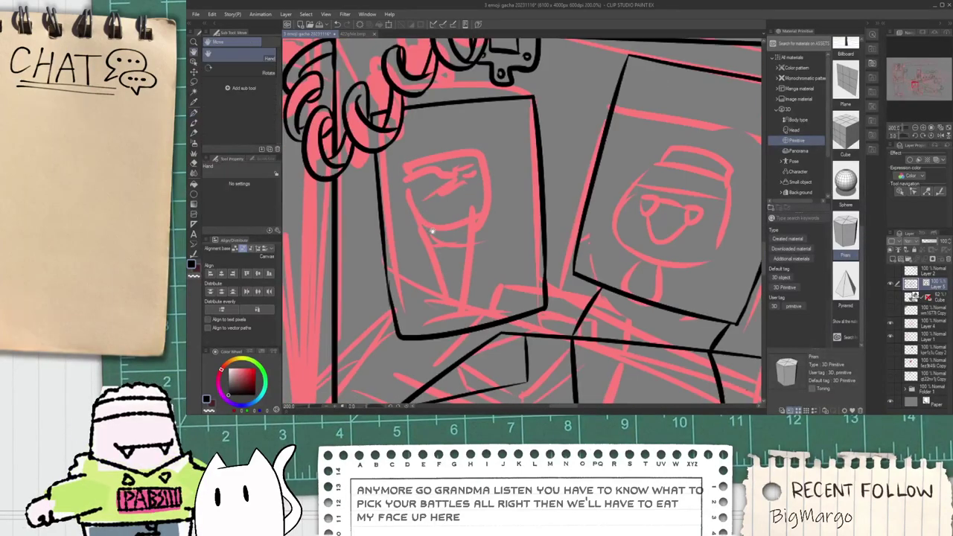
key(ctrl+z)
drag(450, 187, 495, 300)
drag(510, 174, 493, 298)
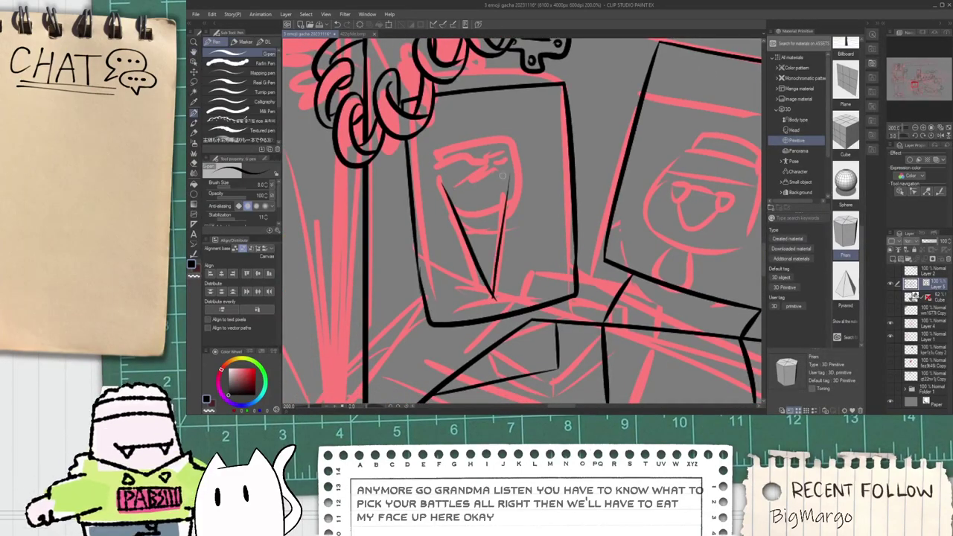
Step: Ink the cone's flared top section with its curved lower edge and small wavy swirls along the upper rim
key(e)
scroll(499, 302, up, 2)
scroll(484, 298, down, 2)
scroll(491, 186, up, 2)
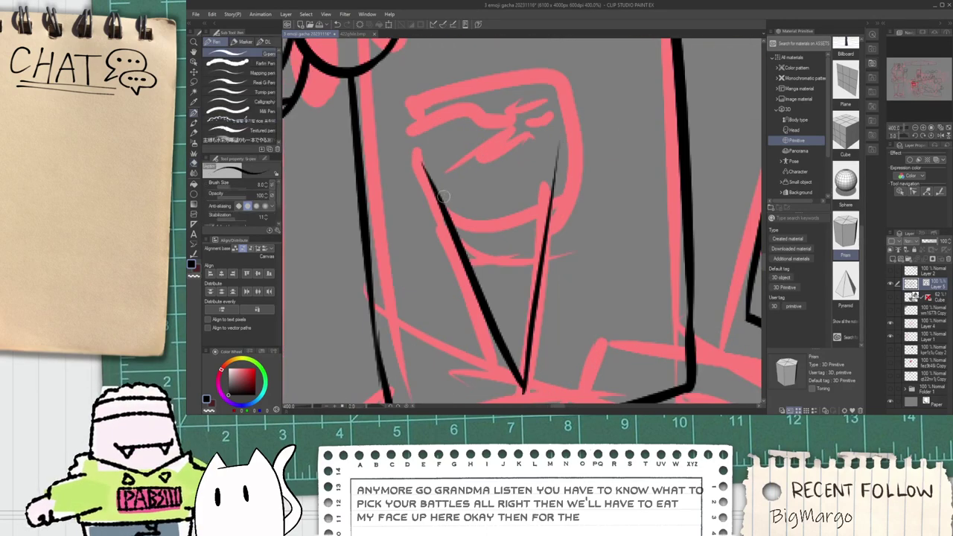
key(p)
drag(429, 189, 570, 169)
key(e)
key(p)
mouse_move(435, 154)
mouse_down()
mouse_move(445, 202)
mouse_move(521, 136)
mouse_move(548, 214)
mouse_up()
mouse_move(429, 188)
mouse_down()
mouse_move(517, 146)
mouse_move(564, 155)
mouse_up()
drag(503, 161, 557, 165)
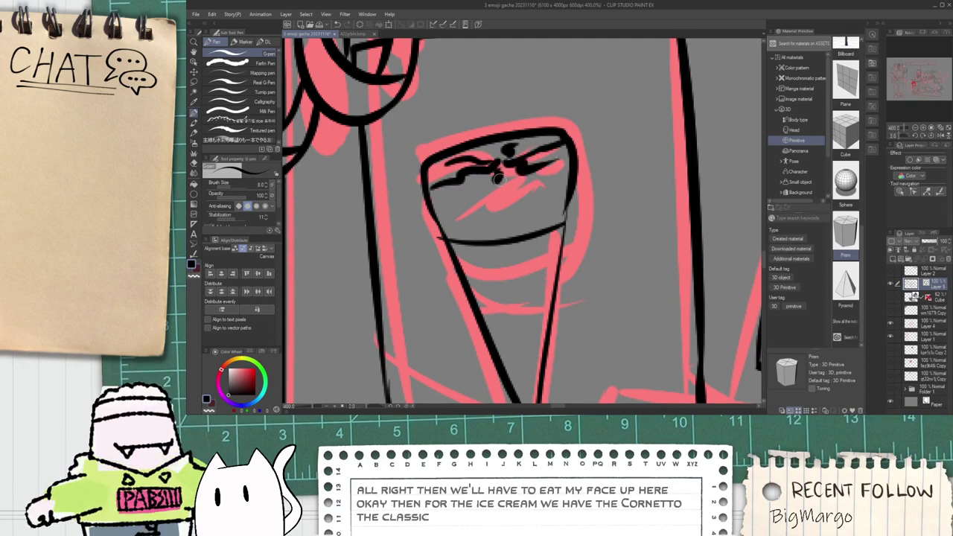
Step: Ink three wavy vertical drips across the band at the cone's top
mouse_move(478, 192)
mouse_down()
mouse_move(541, 177)
mouse_move(510, 232)
mouse_up()
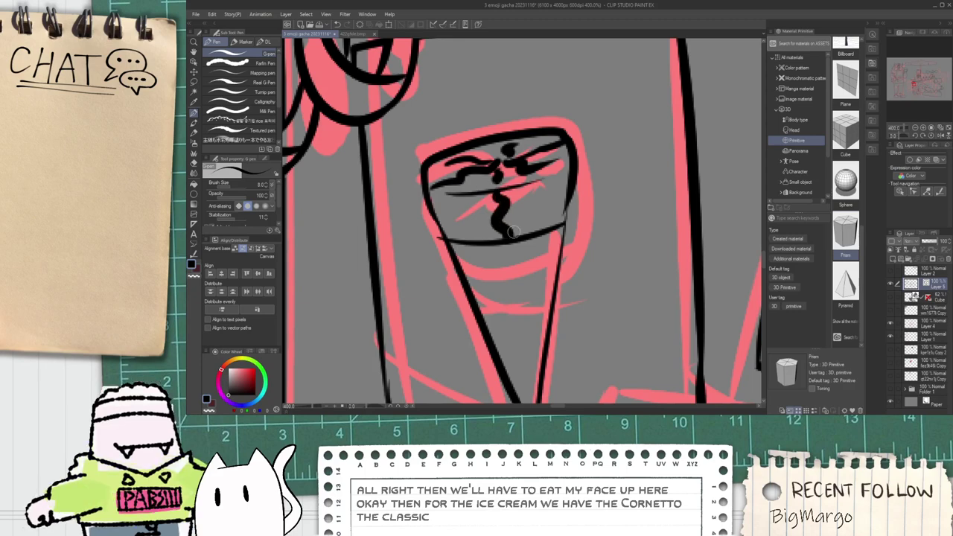
drag(548, 163, 557, 203)
drag(434, 193, 451, 237)
Step: Ink a crosshatched waffle pattern inside the lower part of the cone
key(space)
drag(494, 293, 468, 179)
mouse_move(464, 247)
mouse_down()
mouse_move(500, 183)
mouse_move(482, 266)
mouse_move(484, 318)
mouse_up()
drag(469, 275, 506, 314)
drag(443, 231, 524, 276)
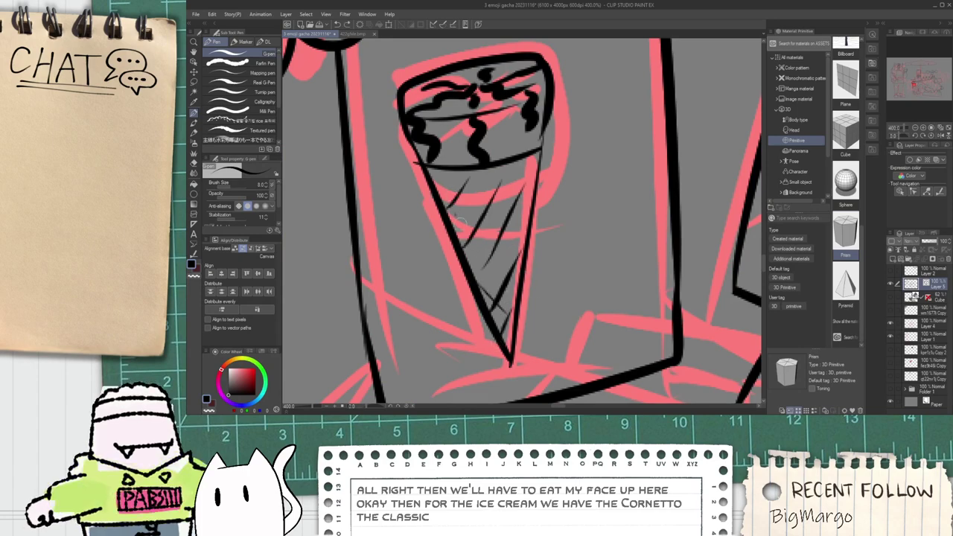
drag(449, 207, 517, 297)
drag(443, 177, 523, 256)
key(e)
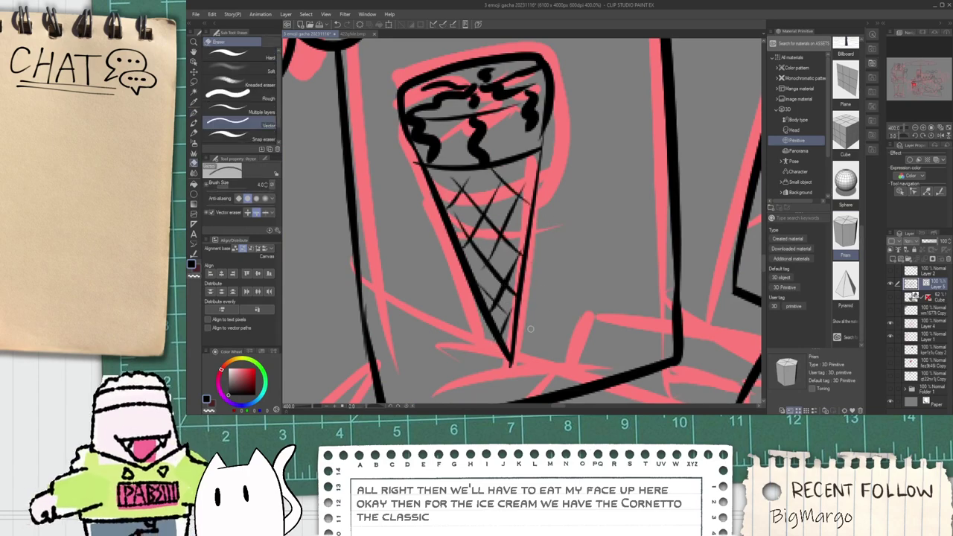
Step: Ink the rounded lower body and stick of the face-shaped ice cream in the tilted poster, redoing stray strokes
scroll(530, 328, down, 4)
drag(631, 321, 476, 261)
scroll(476, 260, up, 2)
key(p)
mouse_move(456, 206)
mouse_down()
mouse_move(481, 233)
mouse_move(514, 78)
mouse_up()
key(ctrl+z)
drag(455, 239, 458, 126)
key(ctrl+z)
mouse_move(477, 250)
mouse_down()
mouse_move(411, 194)
mouse_move(458, 100)
mouse_up()
key(ctrl+z)
drag(436, 167, 537, 173)
key(ctrl+z)
mouse_move(456, 129)
mouse_down()
mouse_move(537, 211)
mouse_move(546, 132)
mouse_up()
key(ctrl+z)
mouse_move(465, 106)
mouse_down()
mouse_move(449, 220)
mouse_move(534, 116)
mouse_up()
scroll(485, 125, up, 2)
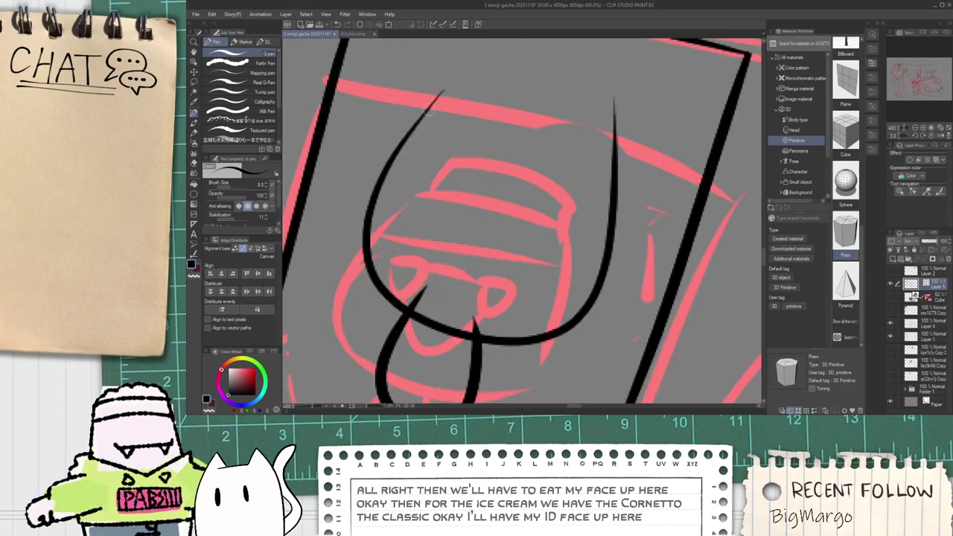
Step: Ink the top edge of the face-shaped ice cream and erase the stick lines and edges that overlap its outline
drag(447, 82, 616, 105)
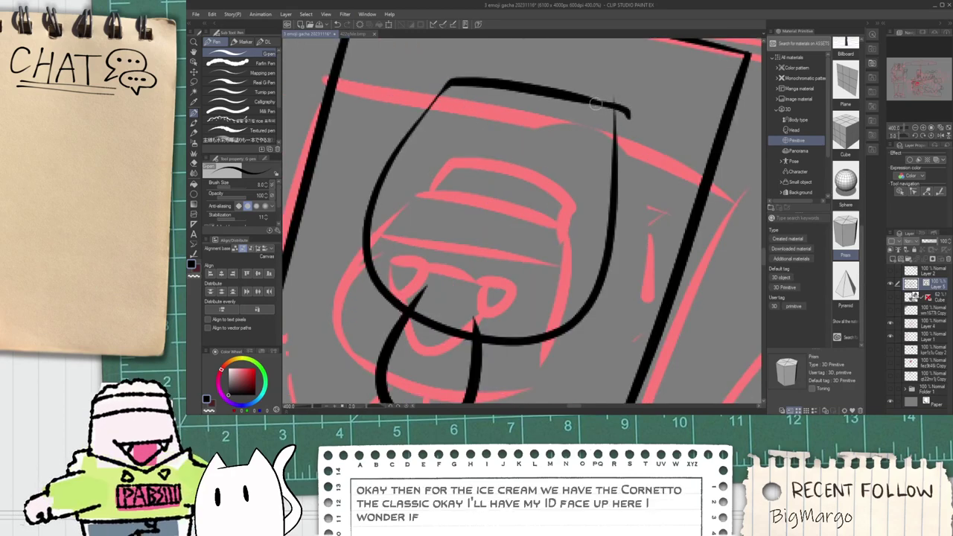
key(h)
drag(580, 105, 586, 163)
key(e)
click(481, 381)
click(424, 353)
Step: Ink a bumpy scalloped crown above the top edge of the face-shaped ice cream
key(h)
drag(502, 221, 481, 272)
key(p)
mouse_move(450, 181)
mouse_down()
mouse_move(476, 163)
mouse_move(565, 167)
mouse_move(597, 188)
mouse_move(600, 216)
mouse_up()
key(h)
drag(459, 253, 457, 218)
key(p)
scroll(456, 218, down, 10)
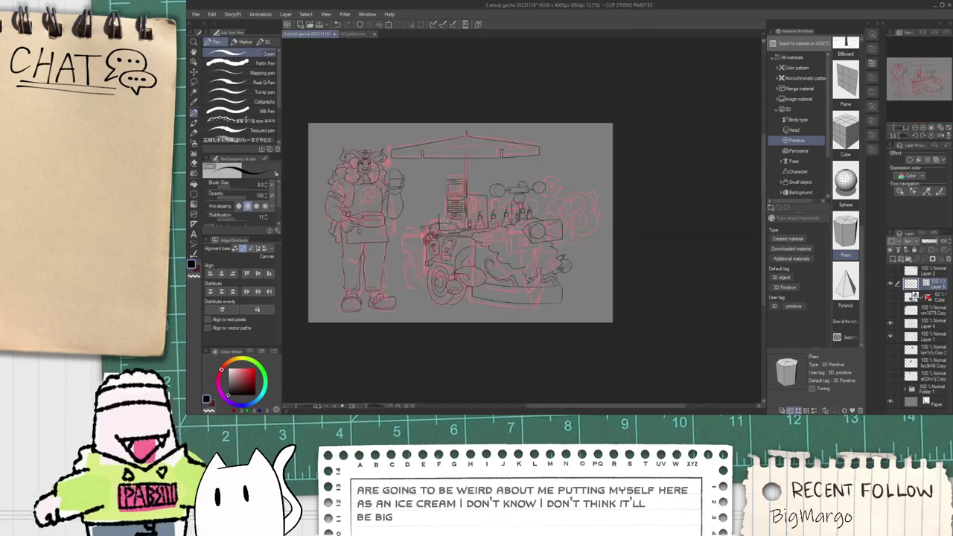
Step: Ink two teardrop-shaped fangs and the curved mouth lines joining them on the face-shaped ice cream
scroll(455, 250, up, 10)
drag(455, 251, 580, 265)
key(space)
drag(497, 304, 438, 202)
mouse_move(368, 229)
mouse_down()
mouse_move(358, 184)
mouse_move(392, 218)
mouse_move(374, 226)
mouse_move(374, 179)
mouse_move(366, 228)
mouse_up()
key(ctrl+z)
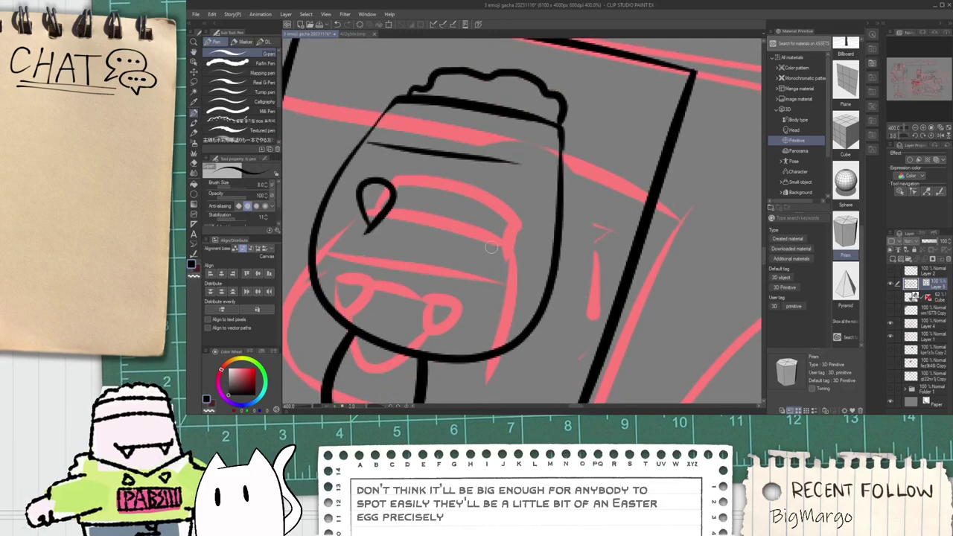
mouse_move(477, 243)
mouse_down()
mouse_move(514, 210)
mouse_move(486, 252)
mouse_up()
drag(389, 192, 478, 210)
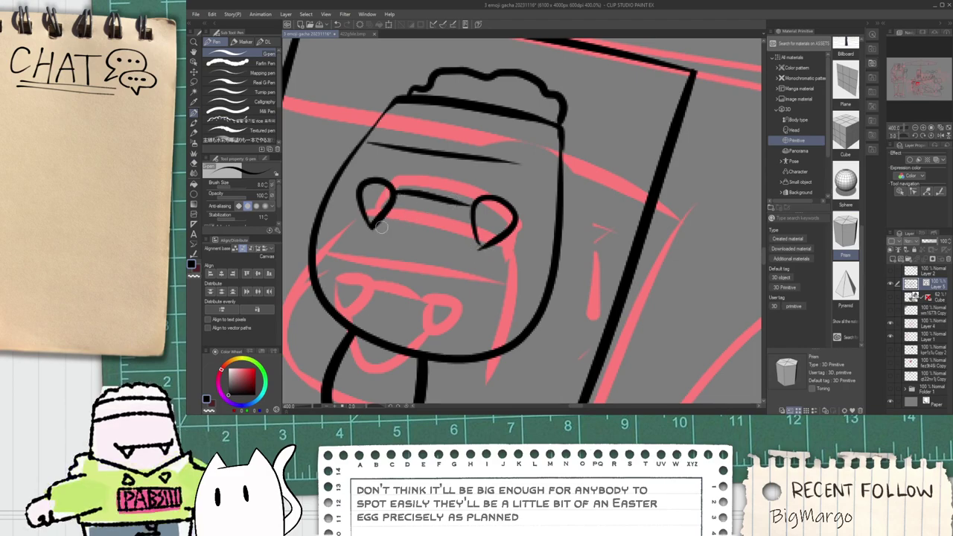
mouse_move(371, 230)
mouse_down()
mouse_move(479, 245)
mouse_move(483, 234)
mouse_up()
key(e)
Step: Ink nested curved outlines of a rounded recess inside the box below the tilted poster
scroll(482, 260, down, 4)
key(space)
scroll(447, 245, up, 6)
scroll(446, 246, down, 2)
mouse_move(429, 195)
mouse_down()
mouse_move(460, 294)
mouse_move(560, 222)
mouse_up()
mouse_move(453, 190)
mouse_down()
mouse_move(494, 255)
mouse_move(592, 207)
mouse_up()
mouse_move(441, 195)
mouse_down()
mouse_move(484, 287)
mouse_move(586, 259)
mouse_up()
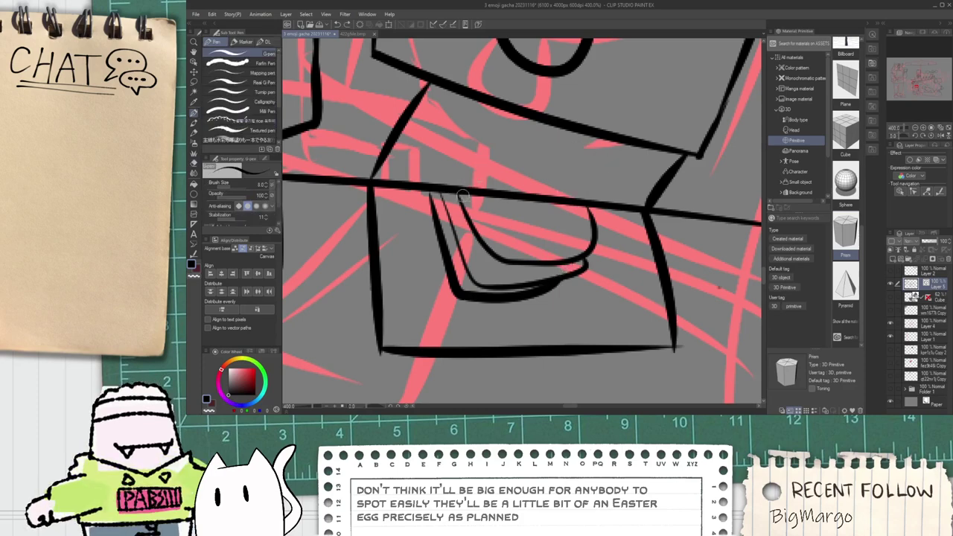
Step: Extend the recess lines across the ledge up to the tilted poster's lower edge and clean their ends
drag(457, 188, 503, 114)
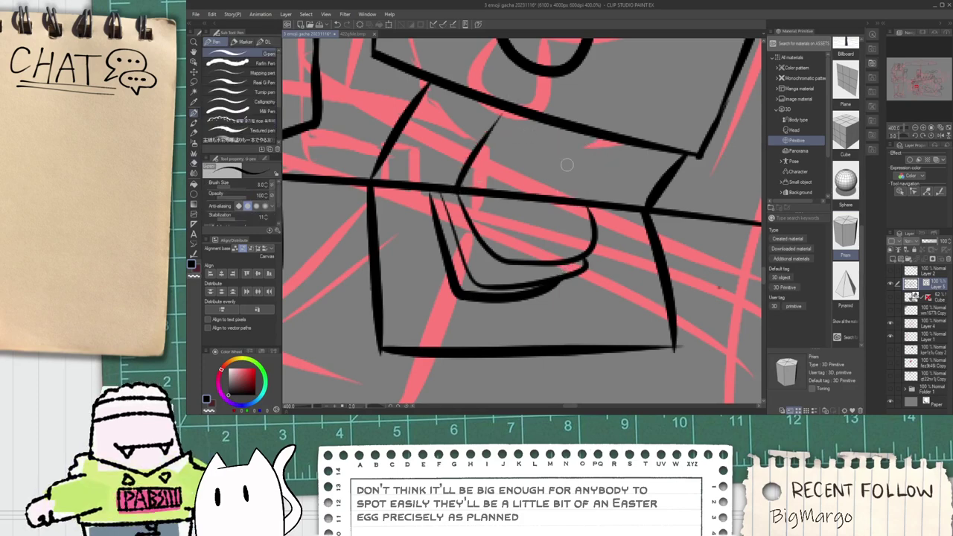
drag(588, 208, 629, 144)
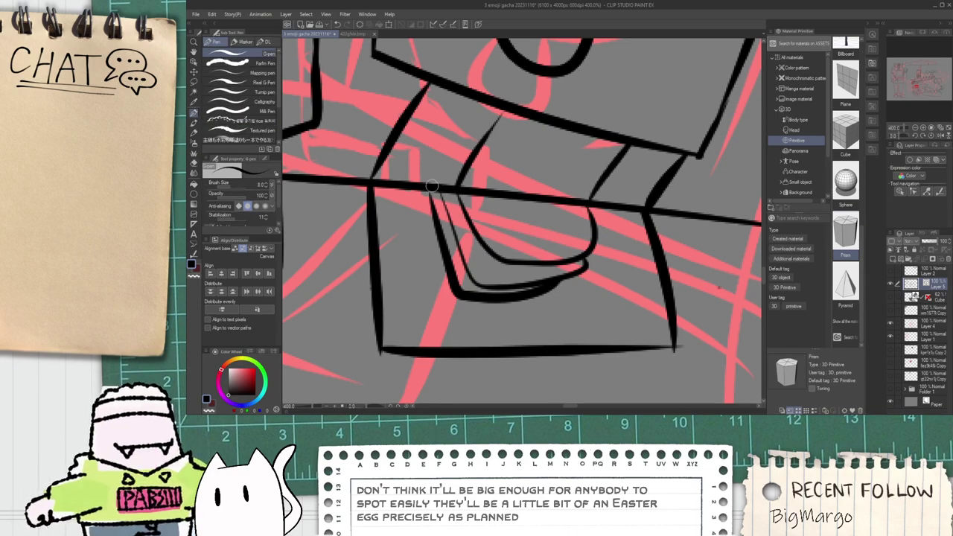
drag(431, 190, 463, 99)
drag(439, 188, 478, 102)
key(e)
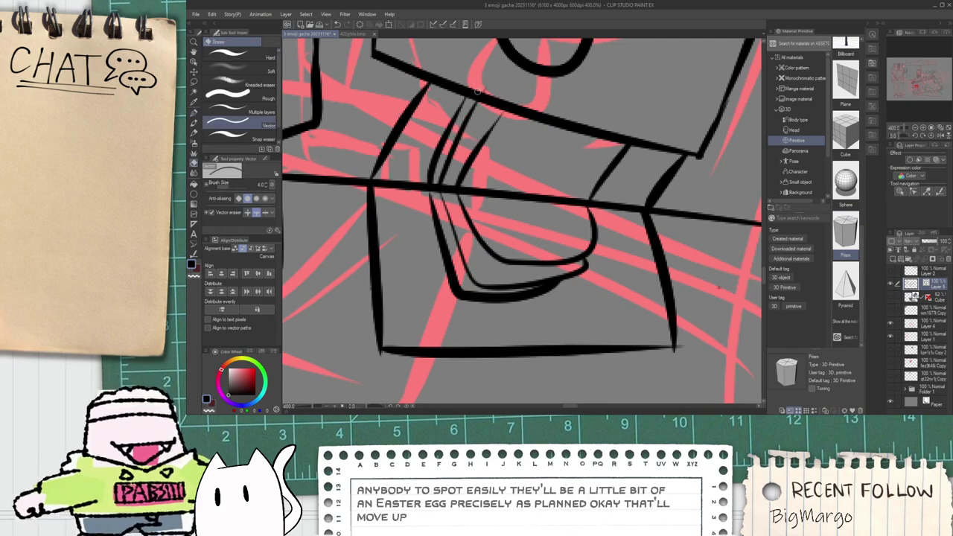
Step: Ink a rounded loop against the slanted edge of the side panel below the cone poster, redoing the stroke and trimming it
scroll(483, 92, down, 4)
key(space)
drag(451, 134, 480, 170)
scroll(481, 169, up, 4)
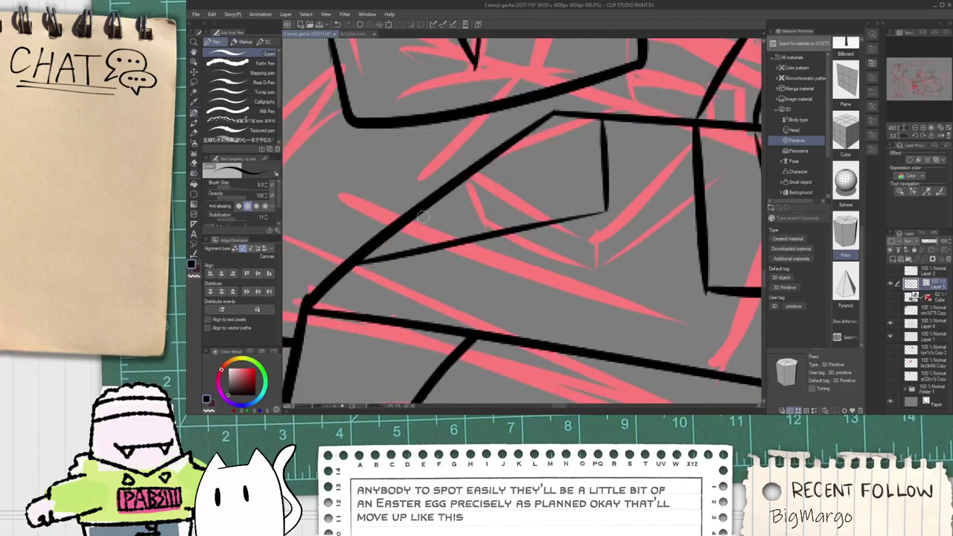
key(ctrl+z)
mouse_move(400, 225)
mouse_down()
mouse_move(478, 214)
mouse_move(533, 181)
mouse_up()
key(ctrl+z)
mouse_move(400, 227)
mouse_down()
mouse_move(516, 199)
mouse_move(559, 168)
mouse_move(564, 149)
mouse_move(519, 134)
mouse_up()
key(ctrl+z)
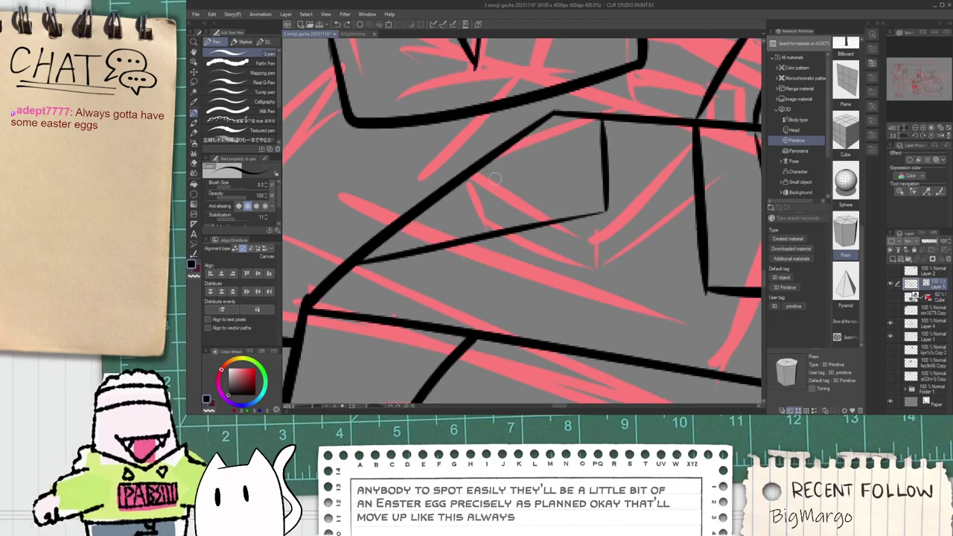
mouse_move(399, 224)
mouse_down()
mouse_move(444, 222)
mouse_move(563, 163)
mouse_move(521, 132)
mouse_up()
key(e)
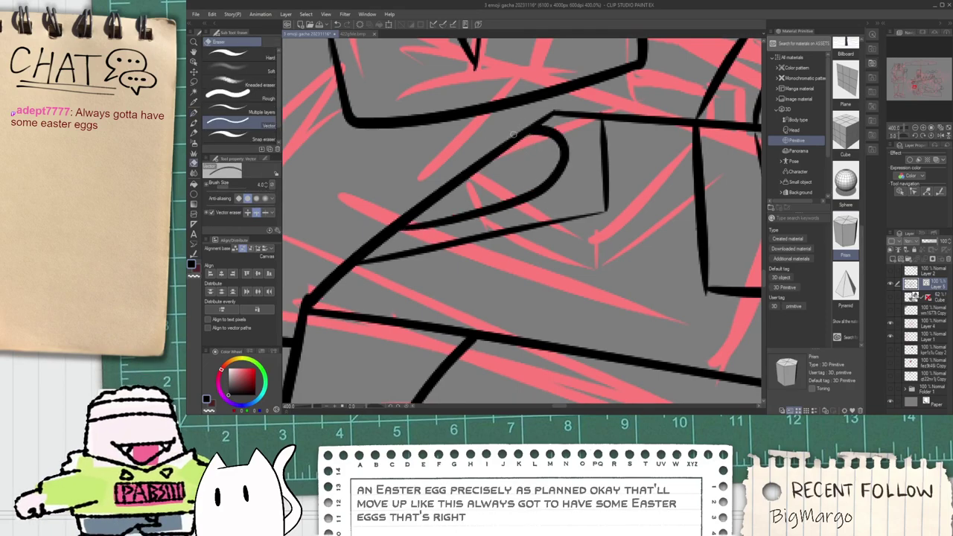
Step: Ink a long line from the side panel's lower corner to the wheel arch and trim its overshooting ends
scroll(431, 215, down, 6)
key(space)
drag(465, 203, 465, 239)
scroll(465, 239, up, 1)
key(p)
scroll(460, 237, up, 6)
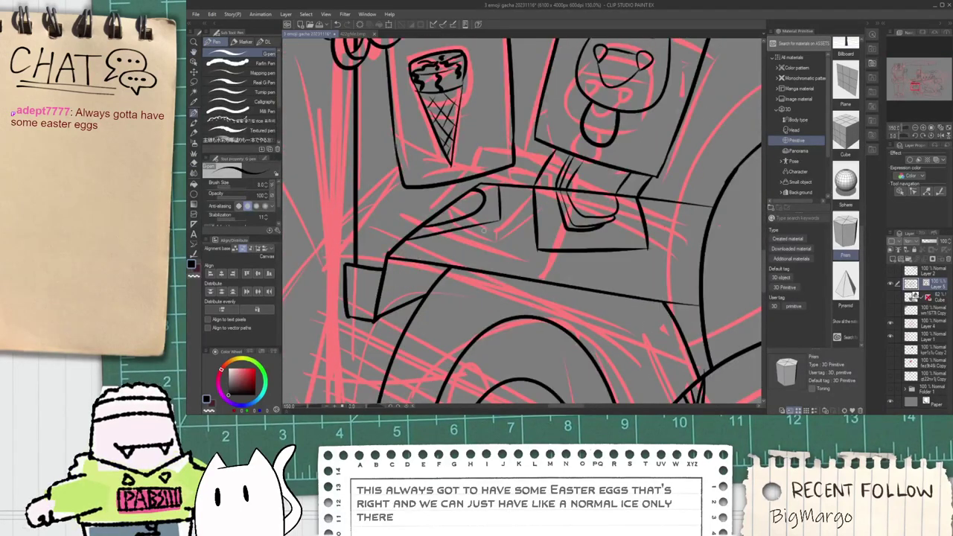
drag(495, 213, 846, 258)
key(ctrl+z)
drag(491, 218, 810, 263)
key(e)
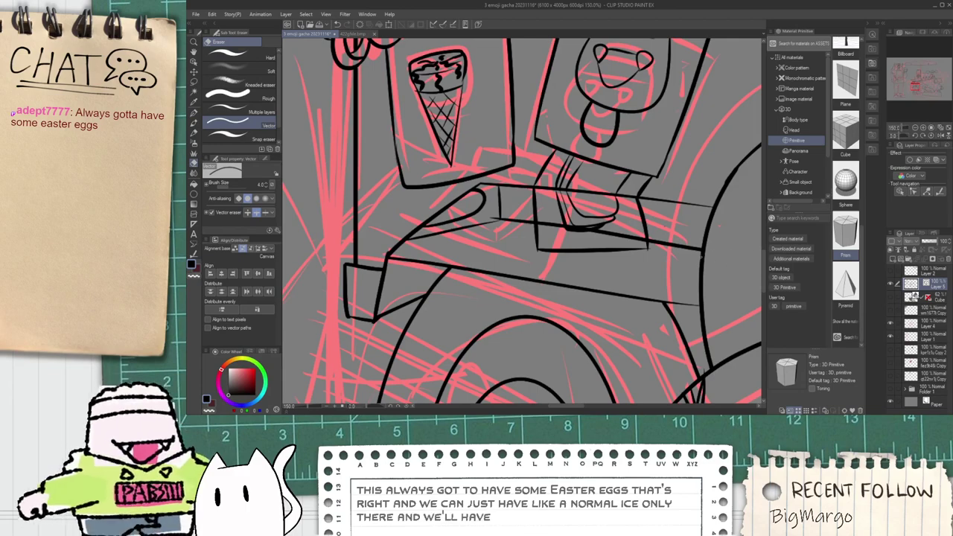
scroll(589, 215, up, 1)
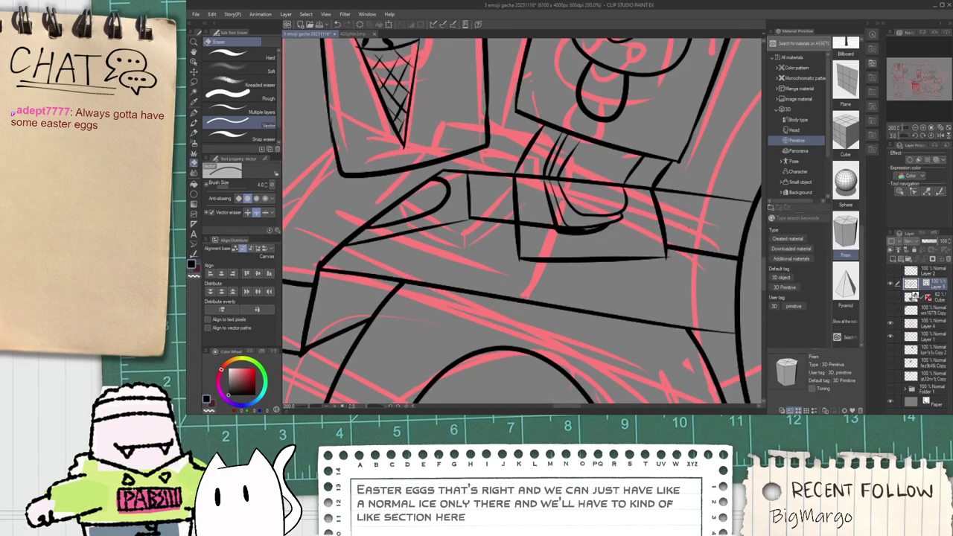
Step: Delete the part of the long line that crosses the box, along with its leftover fragment
key(o)
click(534, 231)
key(Delete)
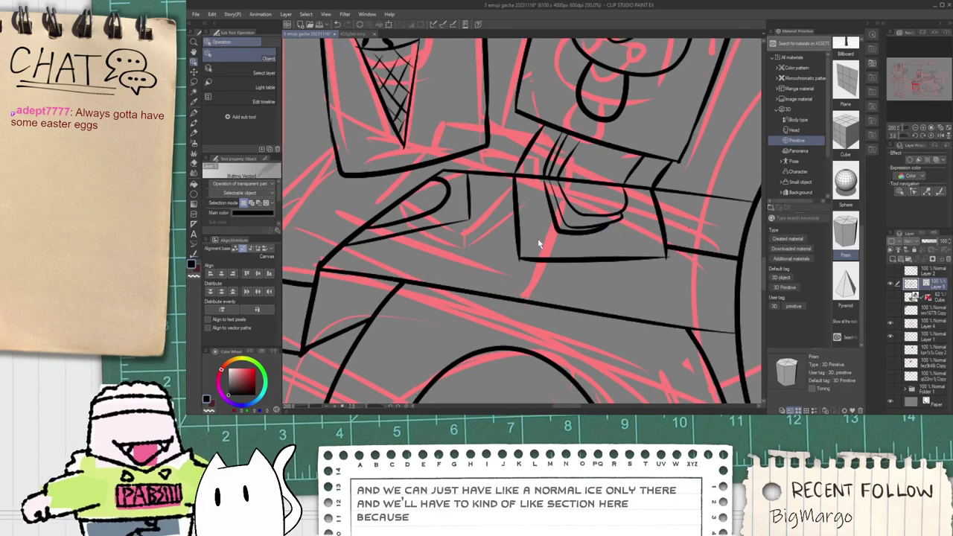
key(e)
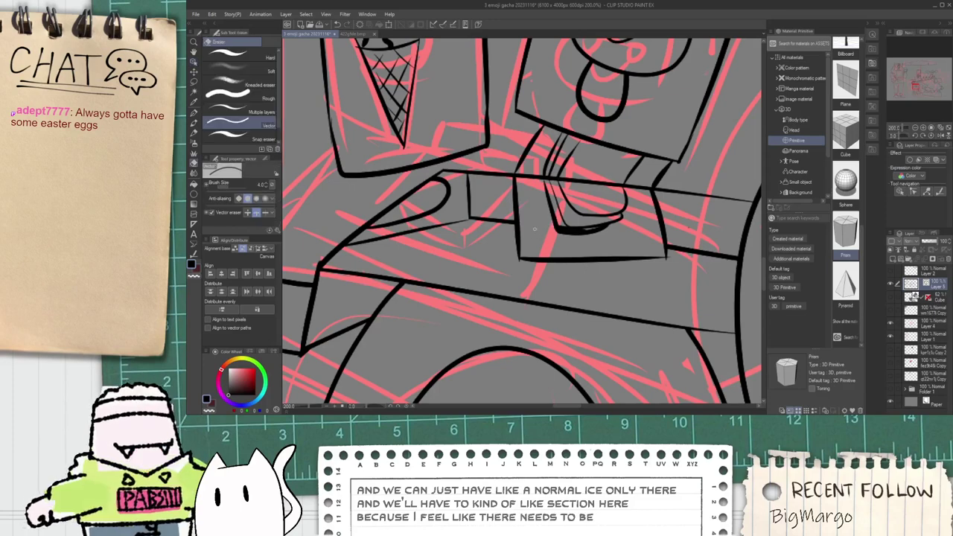
scroll(569, 233, up, 3)
key(o)
click(643, 255)
click(649, 247)
key(Delete)
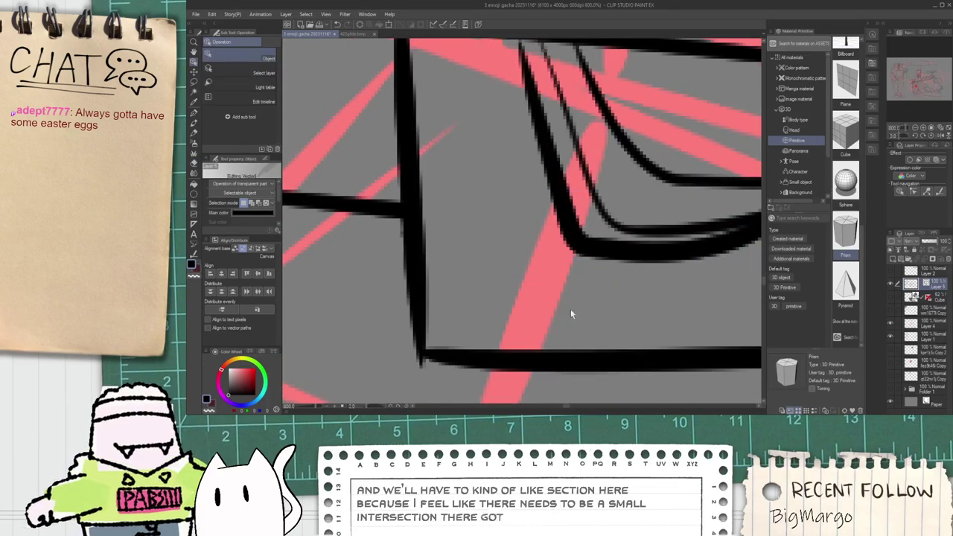
scroll(480, 302, down, 7)
scroll(479, 298, down, 6)
key(h)
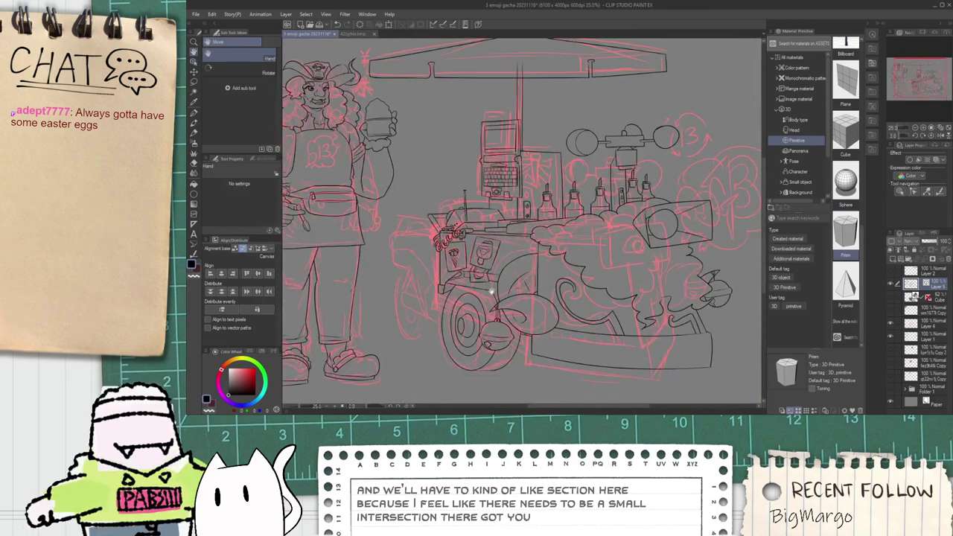
scroll(515, 307, up, 3)
drag(449, 245, 557, 253)
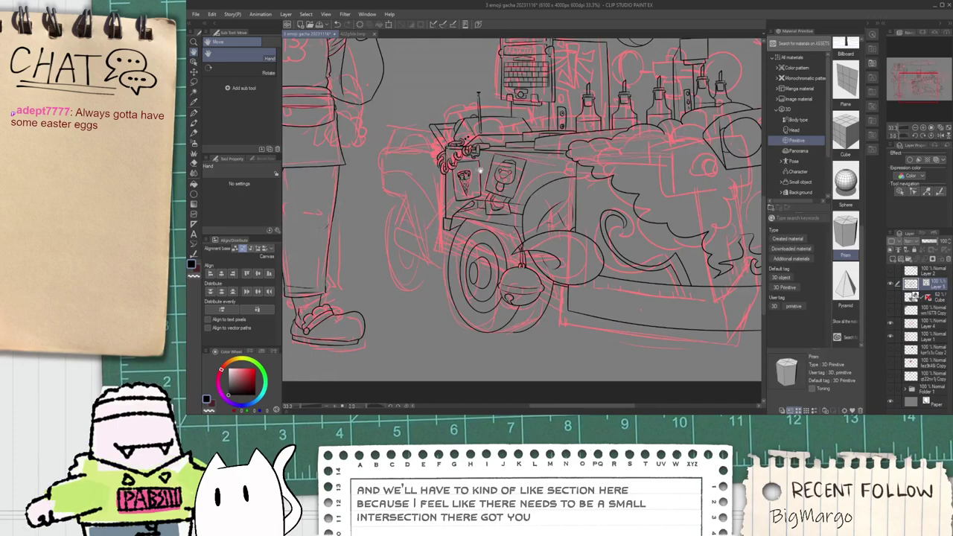
scroll(479, 171, down, 2)
scroll(460, 246, up, 4)
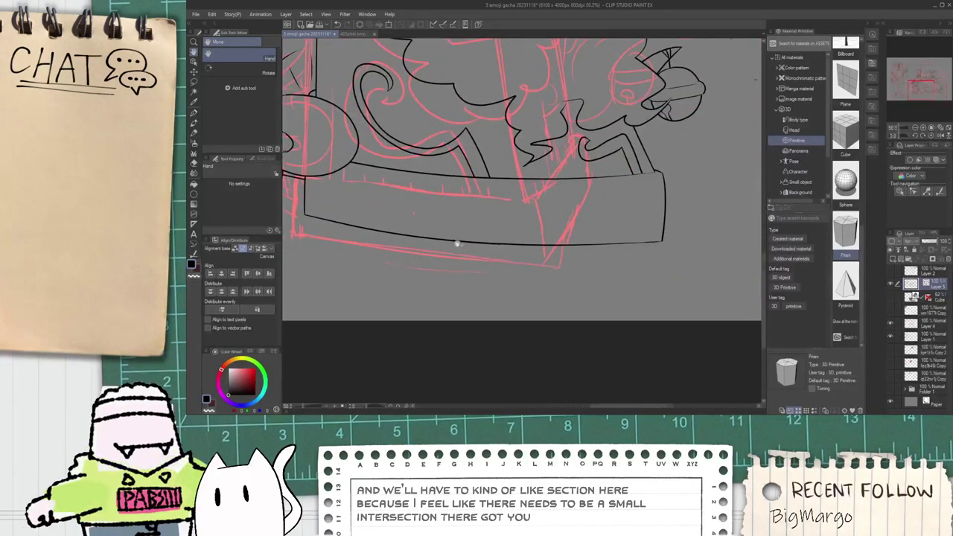
scroll(460, 246, up, 1)
drag(457, 269, 658, 204)
key(e)
drag(420, 229, 430, 228)
key(ctrl+z)
key(ctrl+z)
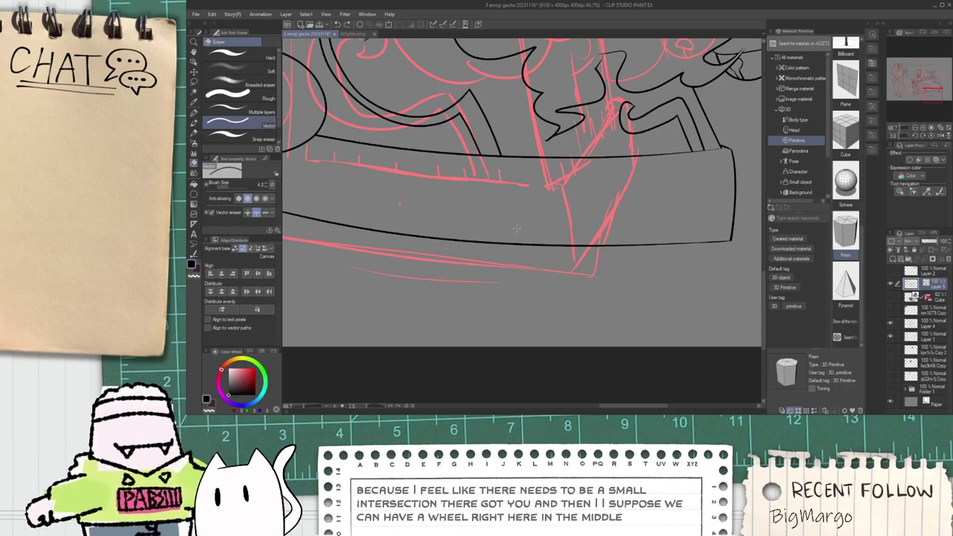
Step: Copy the big wheel's outer outline and paste the duplicate behind the cart's front base
scroll(516, 229, down, 2)
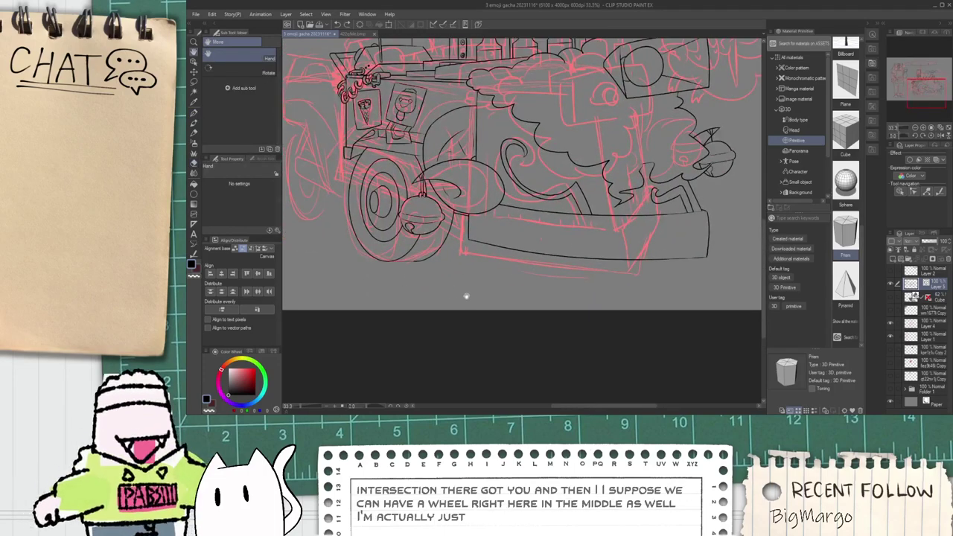
key(o)
click(355, 251)
key(ctrl+c)
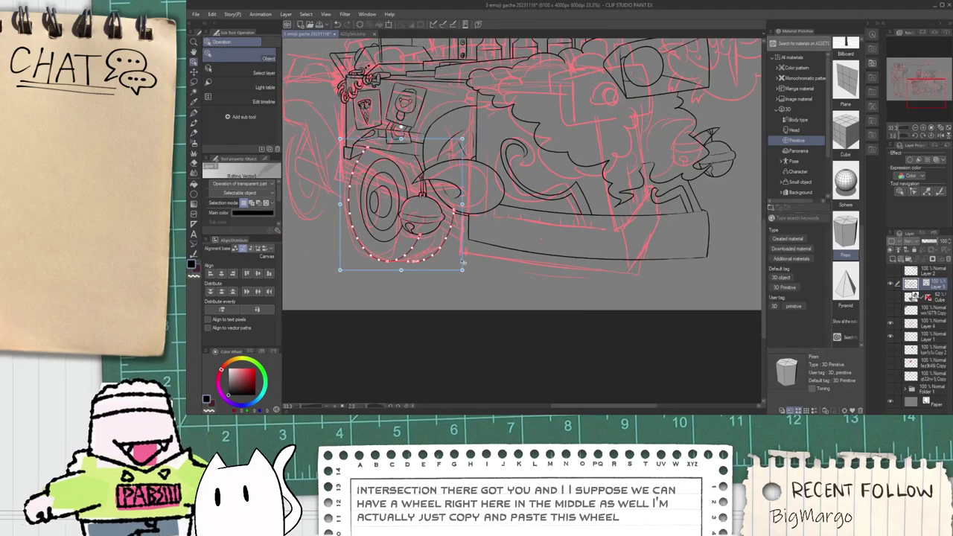
key(ctrl+v)
drag(403, 261, 615, 262)
mouse_move(677, 247)
mouse_down()
mouse_move(679, 262)
mouse_move(694, 242)
mouse_up()
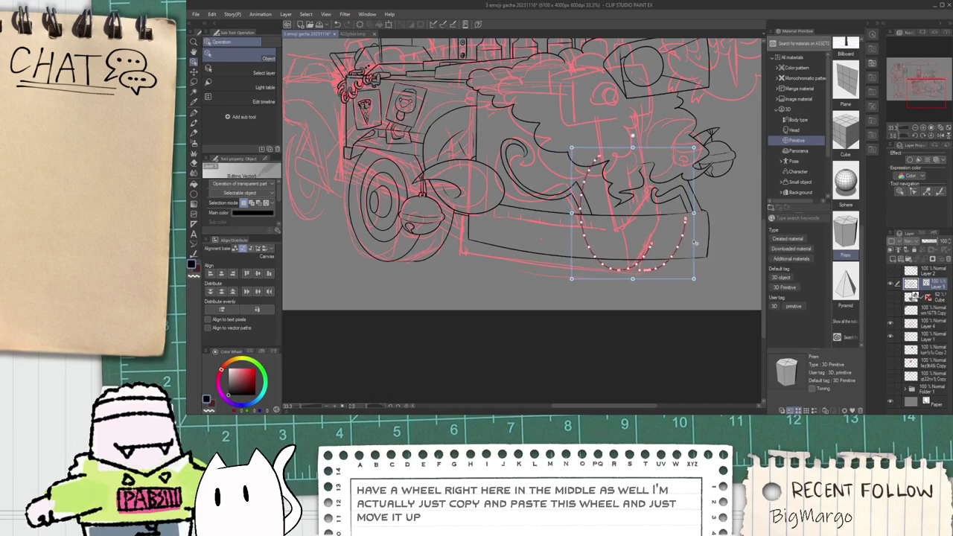
click(719, 250)
Step: Remove the parts of the pasted wheel outline that overlap and rise above the cart's front base
key(e)
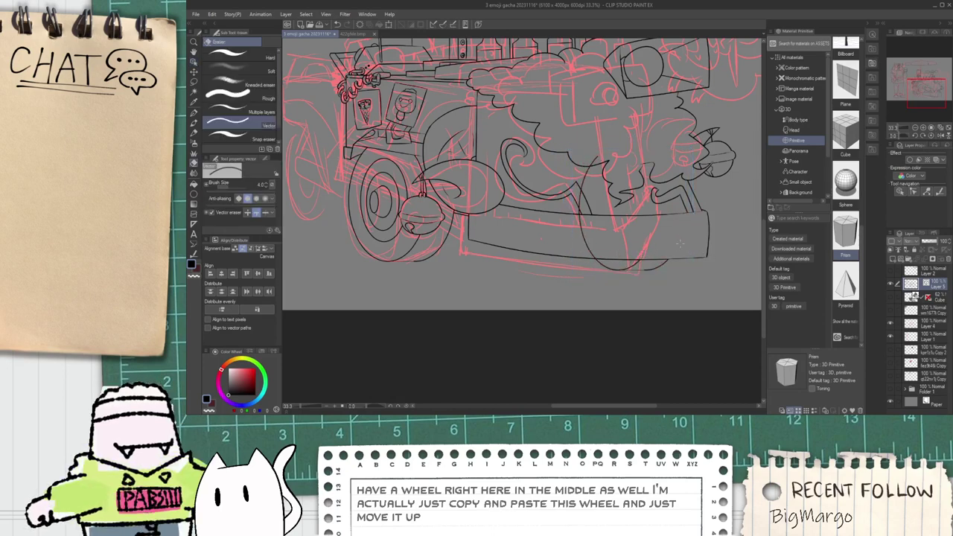
key(o)
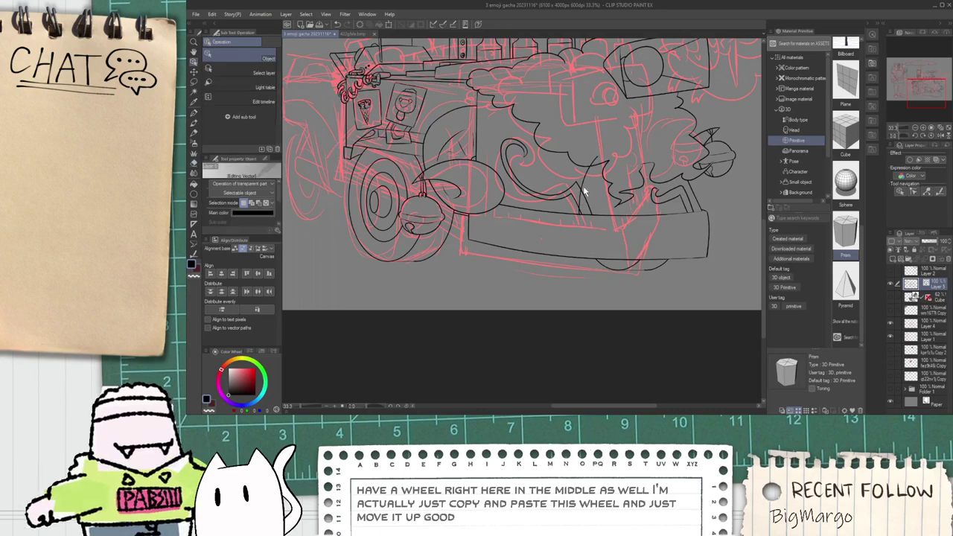
click(584, 186)
key(Delete)
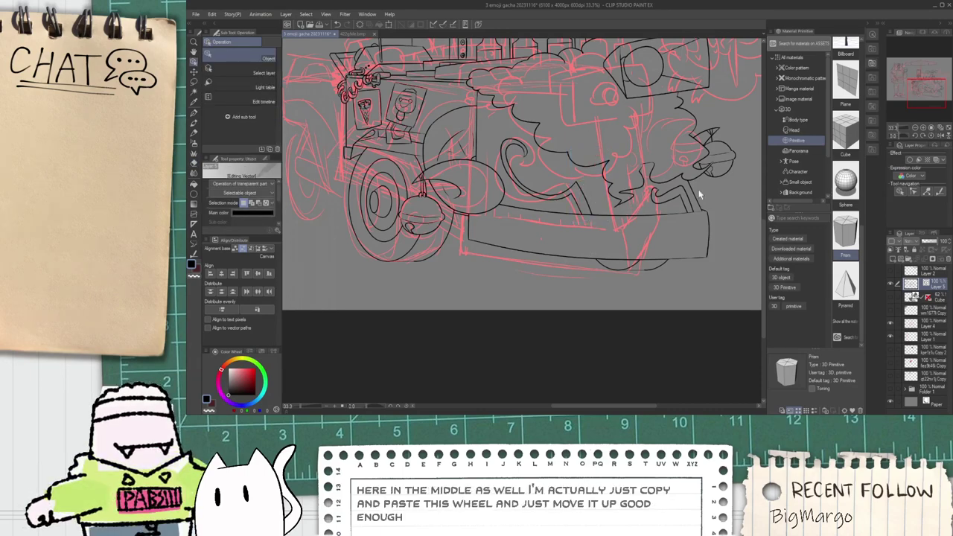
Step: Ink a thicker flat line closing the new wheel's bottom, and thicken the matching line under the big wheel
scroll(612, 280, up, 4)
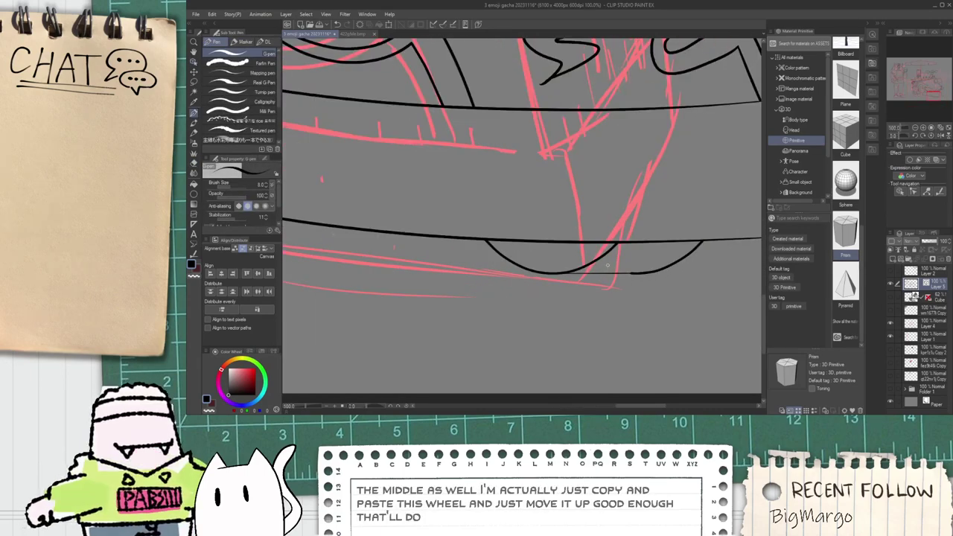
click(612, 280)
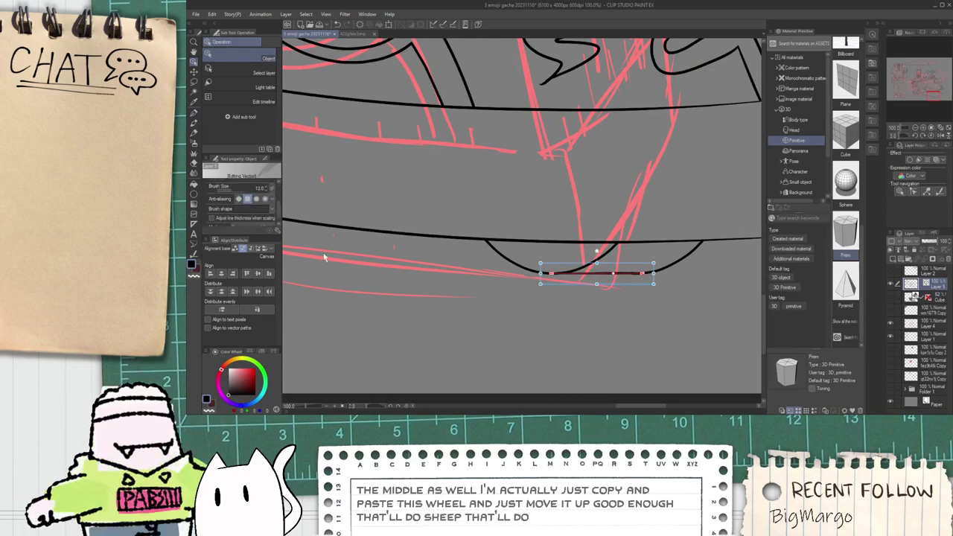
scroll(381, 295, down, 3)
key(space)
drag(373, 297, 499, 294)
scroll(356, 279, up, 1)
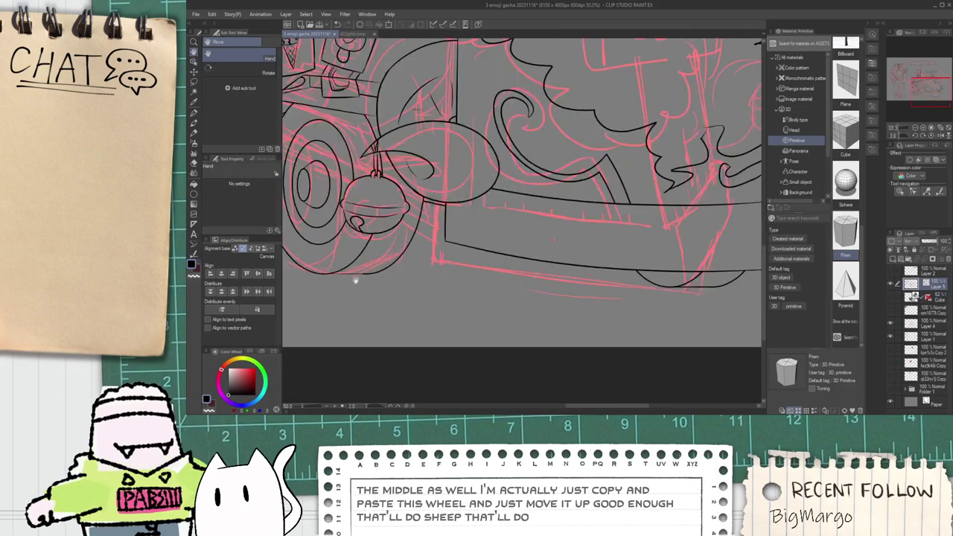
scroll(356, 280, up, 1)
key(o)
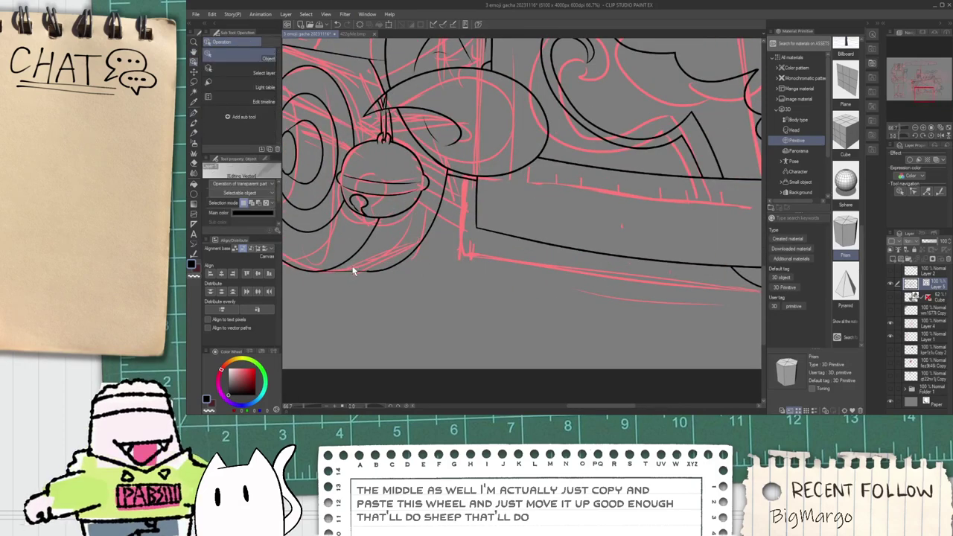
scroll(348, 268, down, 1)
click(345, 275)
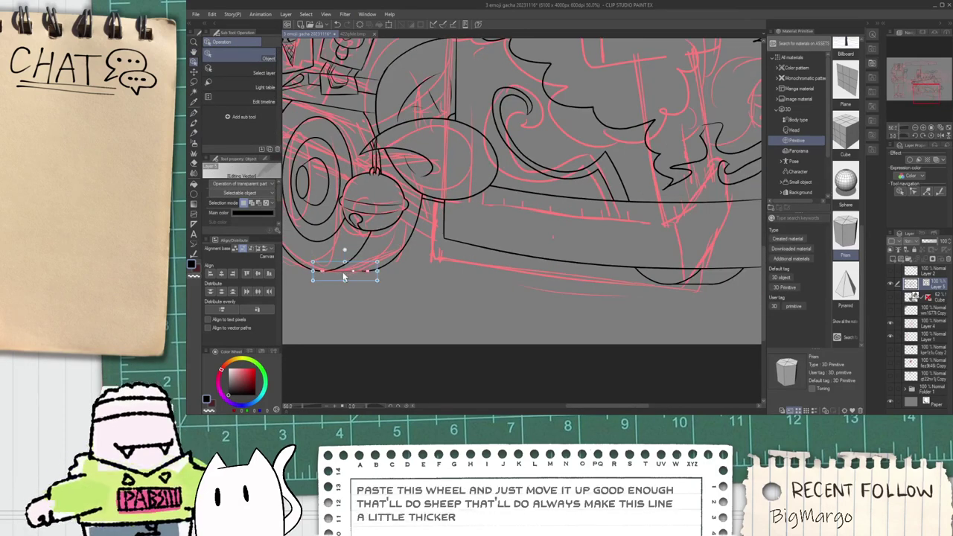
scroll(260, 211, down, 2)
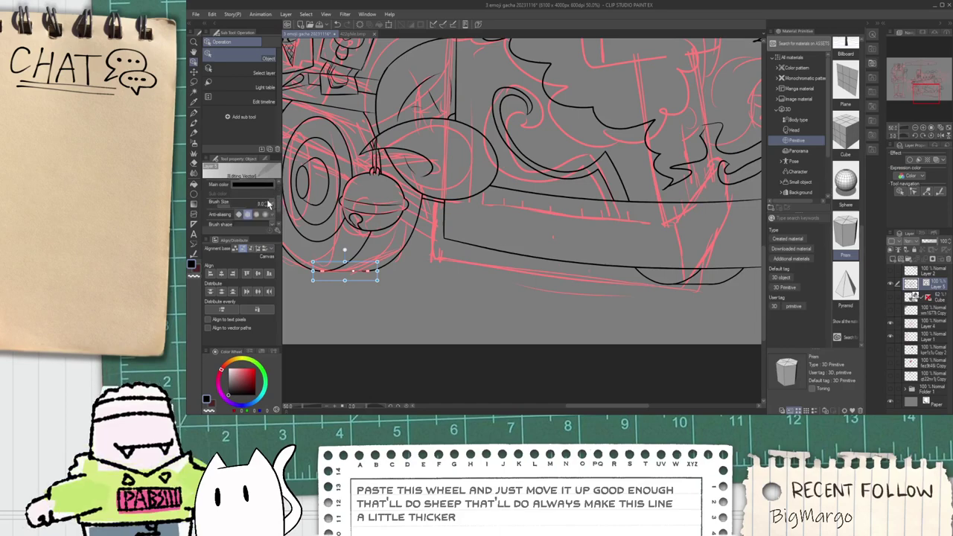
click(421, 284)
Step: Ink a slanted stroke closing the gap in the sheep's jagged fur and erase the crossing line ends
scroll(423, 284, down, 4)
scroll(526, 280, up, 3)
scroll(475, 271, down, 3)
scroll(474, 266, up, 12)
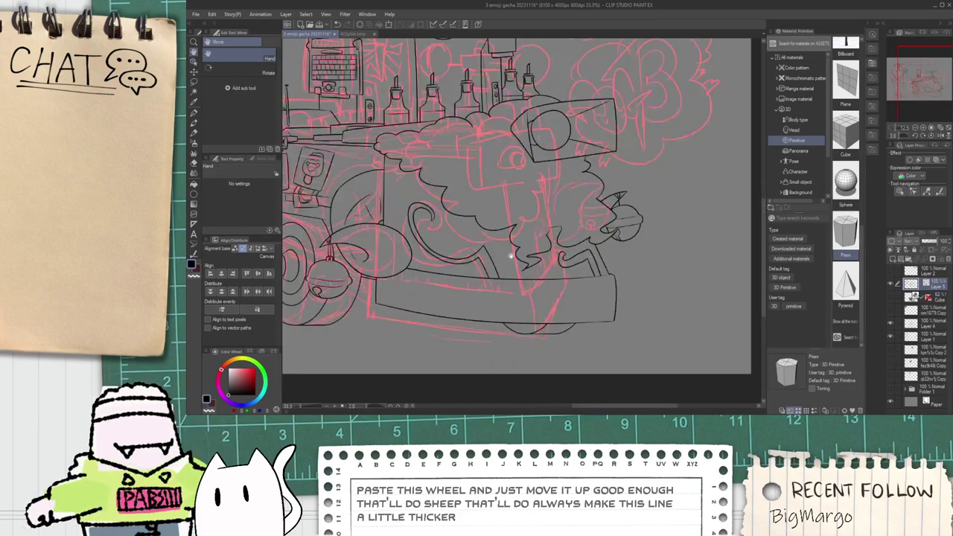
key(p)
drag(519, 235, 586, 97)
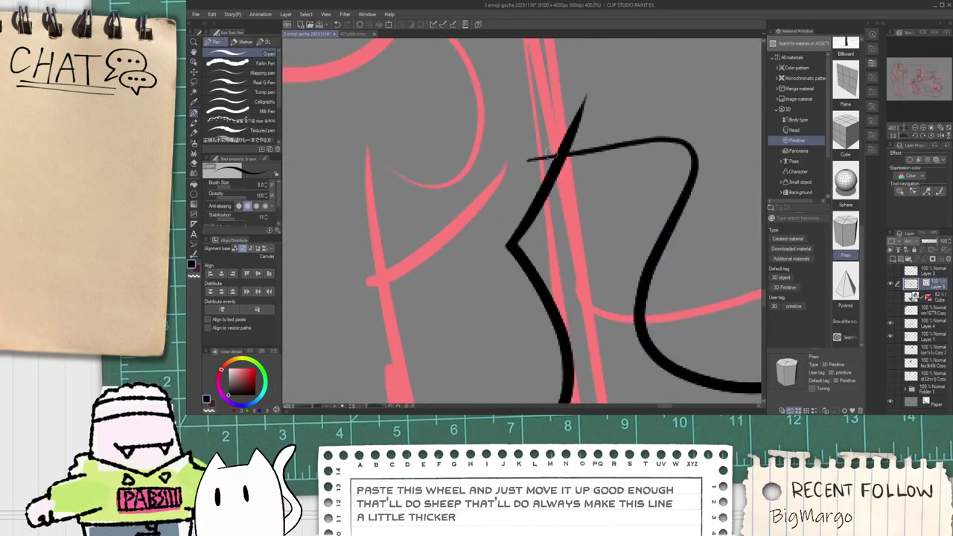
key(e)
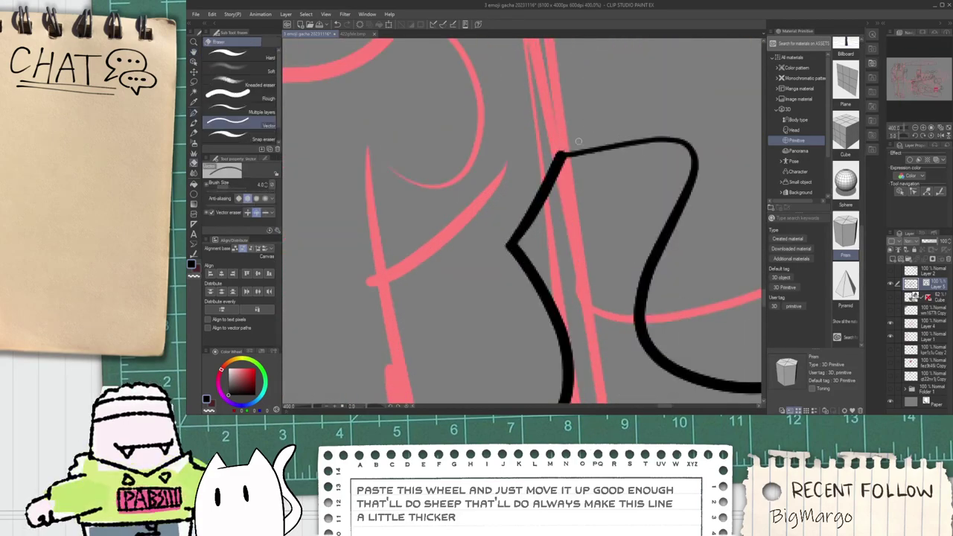
scroll(579, 140, down, 12)
key(h)
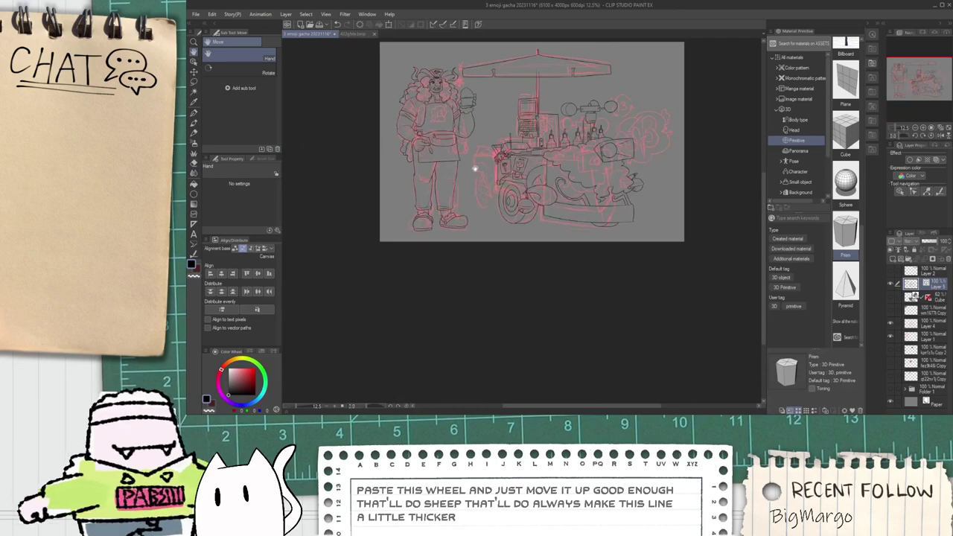
Step: Hide the ink and other sketch layers, leaving only Layer 1 with the red character and sheep logo sketch visible
drag(471, 170, 466, 221)
click(890, 326)
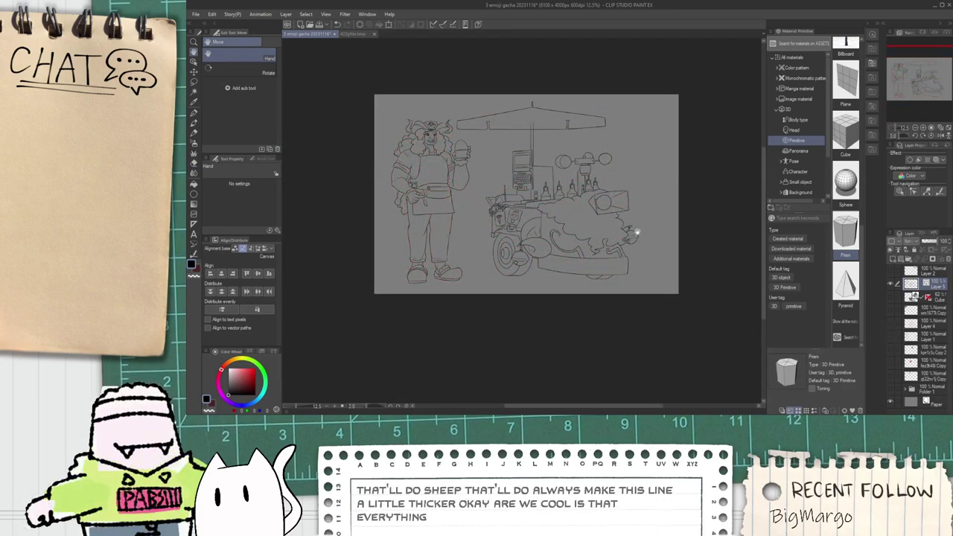
click(891, 284)
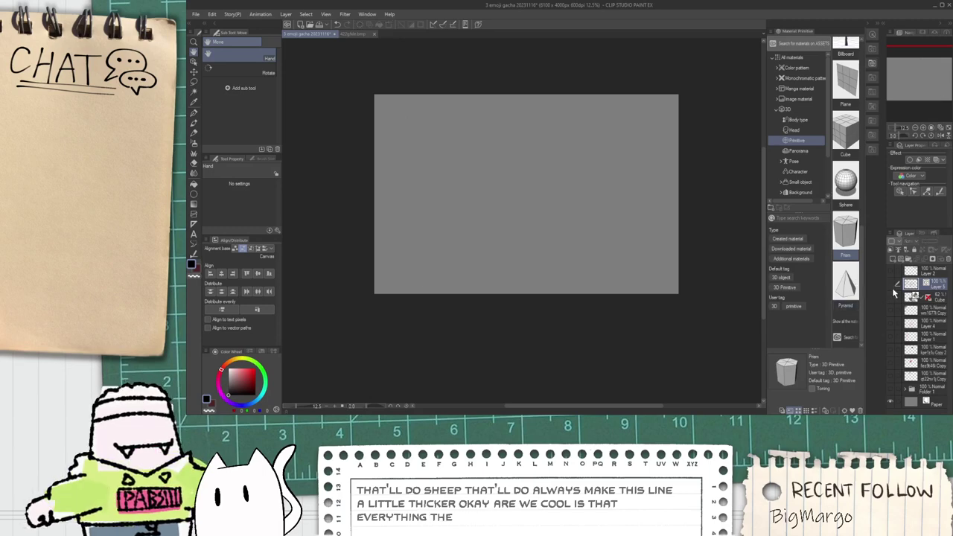
click(891, 324)
click(893, 323)
click(891, 336)
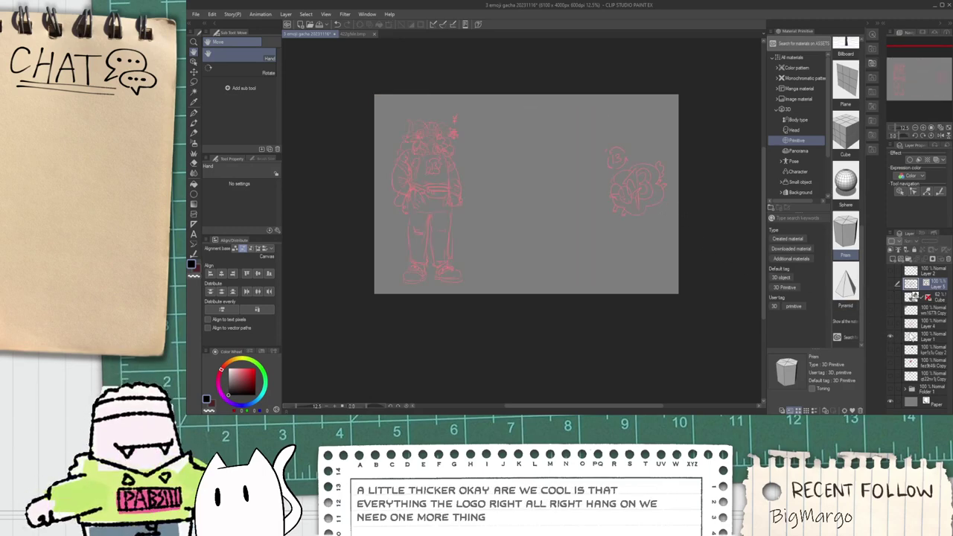
Step: Lasso the sheep logo sketch on Layer 1, move it toward the canvas centre and deselect
click(922, 337)
key(m)
drag(672, 212, 644, 238)
key(ctrl+t)
drag(573, 240, 549, 266)
drag(616, 219, 529, 211)
drag(578, 264, 602, 293)
click(519, 301)
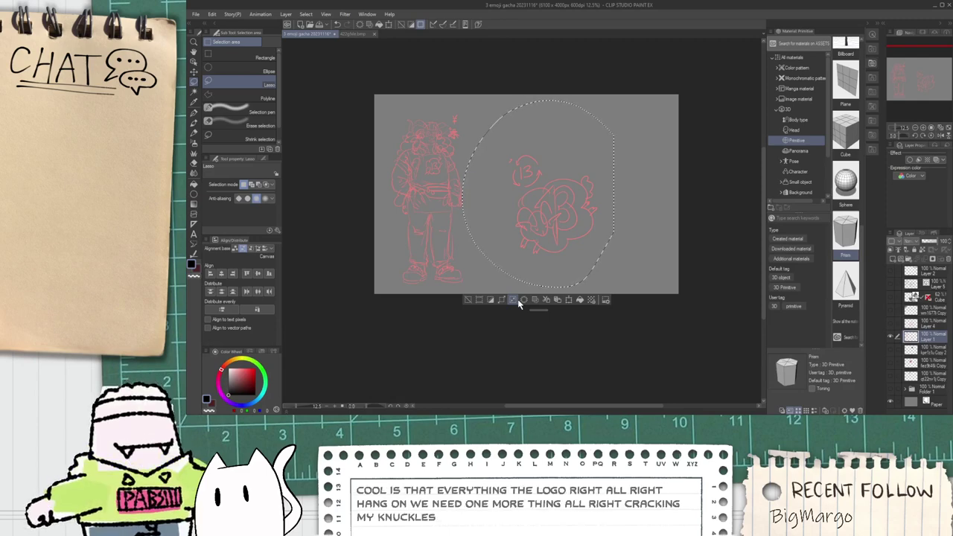
key(ctrl+d)
Step: Choose the Milli Pen with brush size 18.6 and stabilization 100 for inking the sheep logo
scroll(612, 193, up, 4)
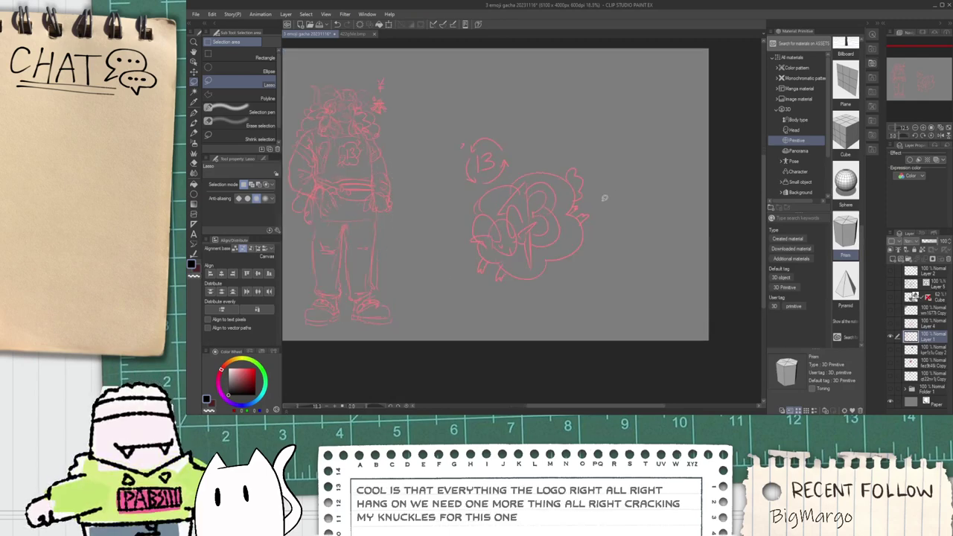
key(space)
scroll(561, 217, up, 3)
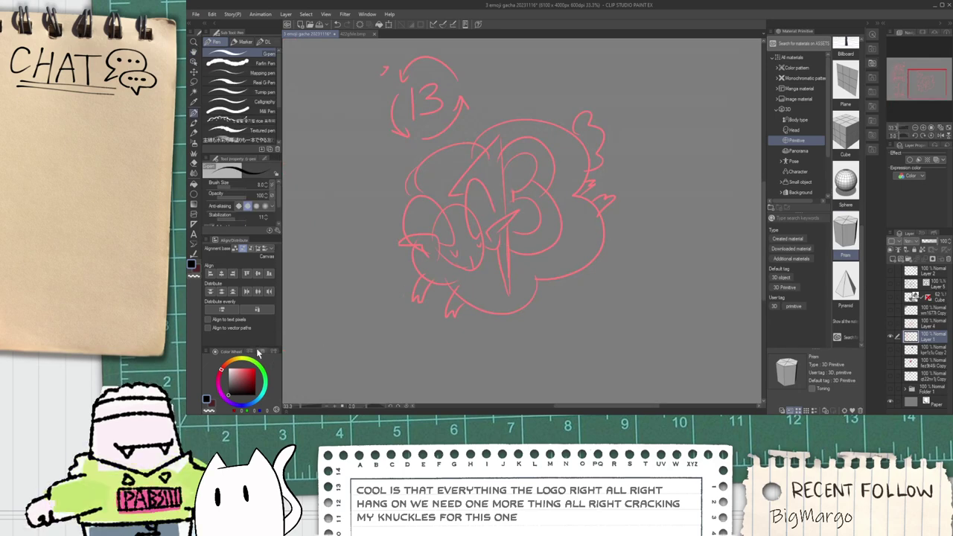
click(227, 110)
scroll(378, 287, up, 2)
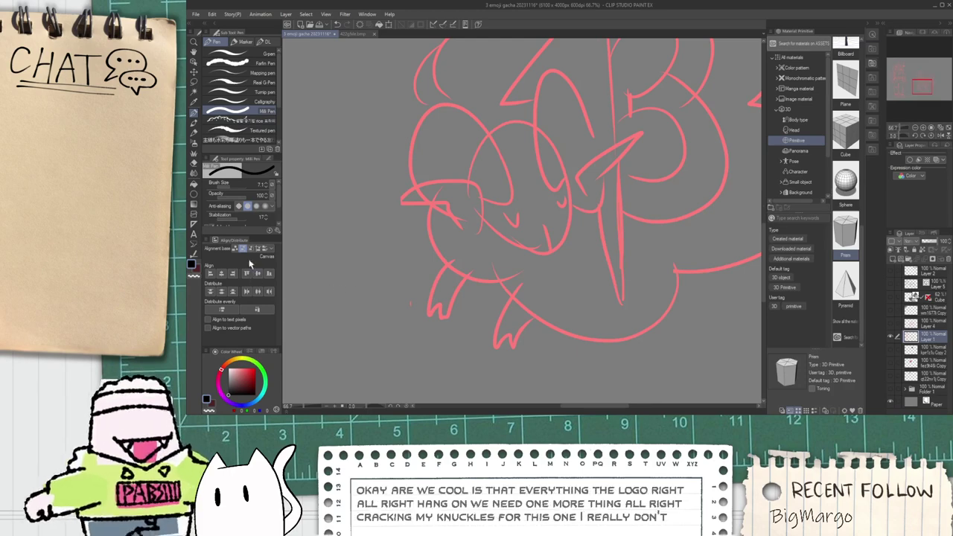
drag(229, 186, 233, 186)
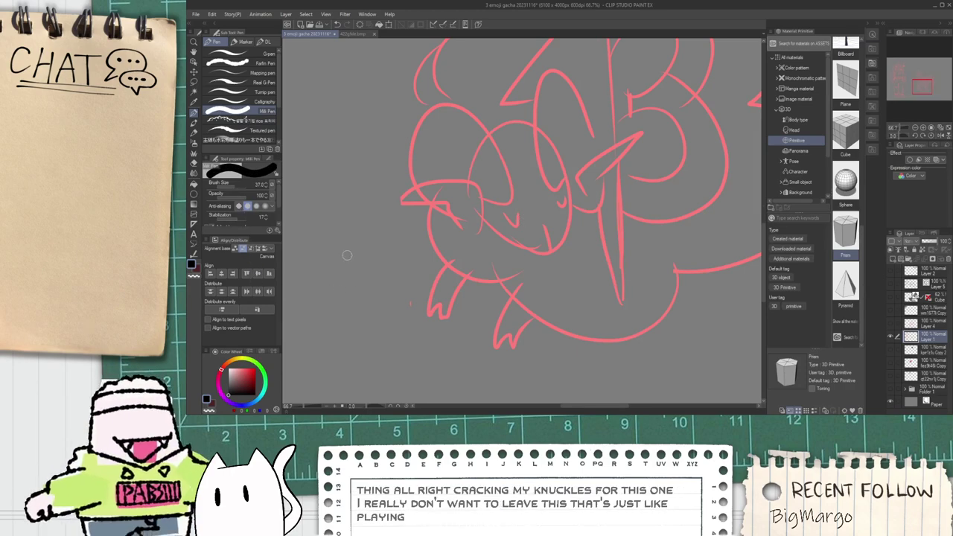
click(231, 183)
click(229, 184)
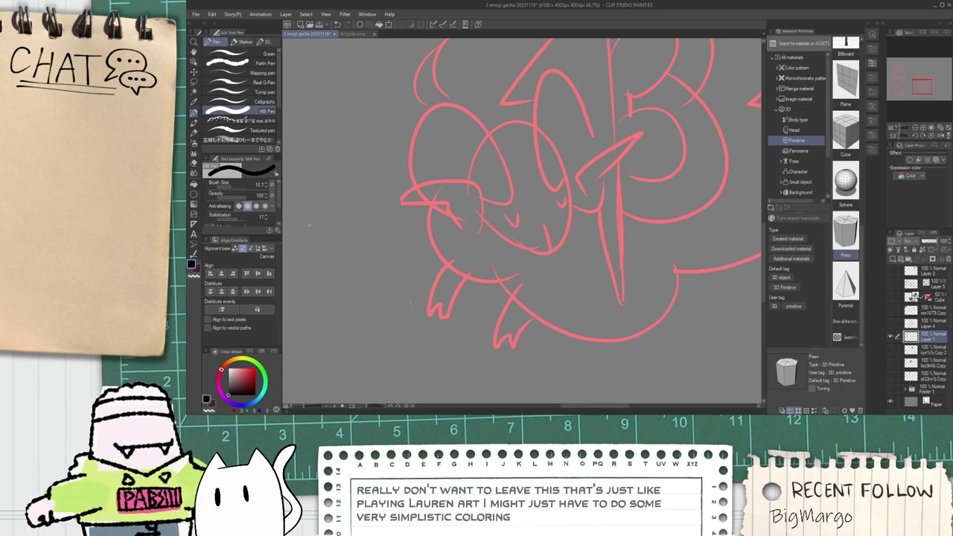
drag(231, 190, 233, 190)
Step: Create a new vector layer above Layer 1 for the logo line art
scroll(388, 247, down, 1)
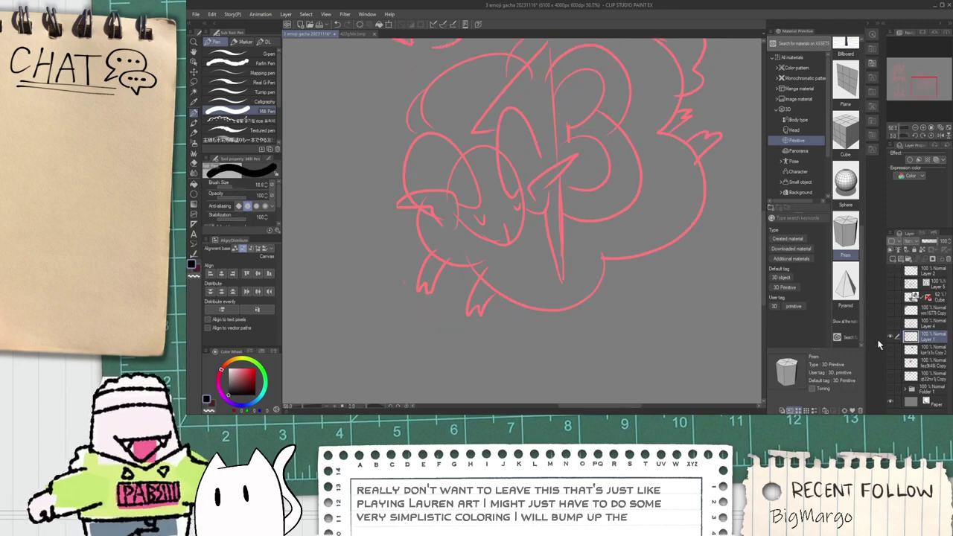
click(891, 336)
click(891, 337)
key(ctrl+shift+n)
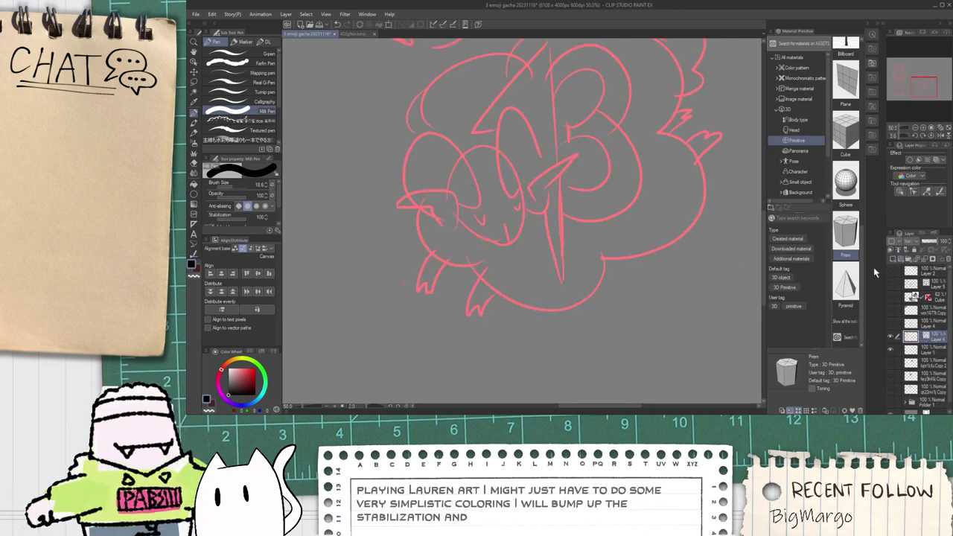
scroll(399, 209, up, 1)
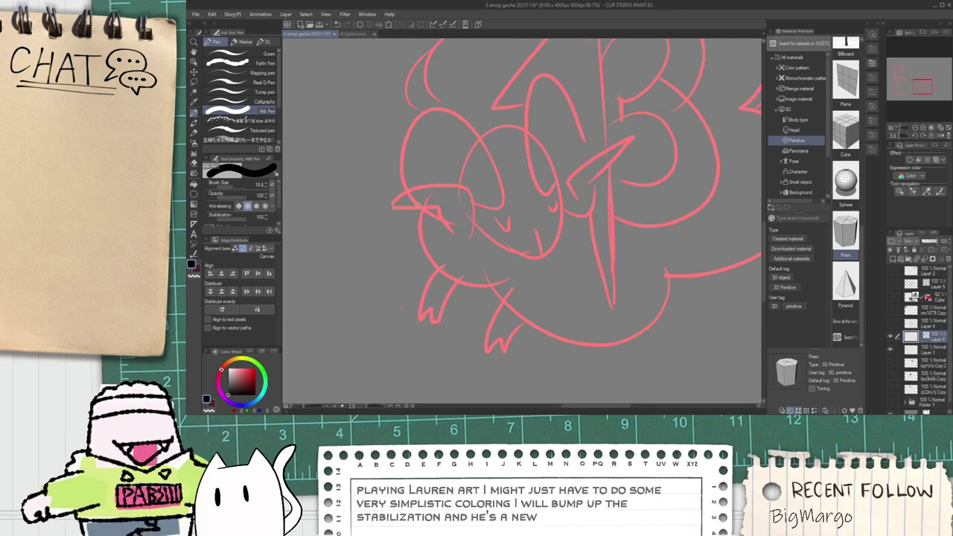
mouse_move(423, 200)
mouse_down()
mouse_move(405, 245)
mouse_move(530, 294)
mouse_up()
key(ctrl+z)
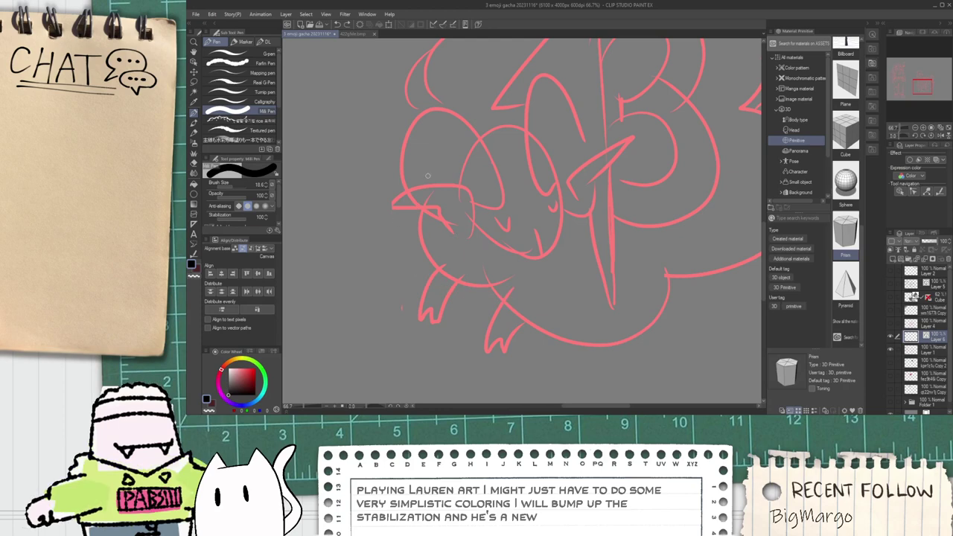
drag(426, 175, 518, 293)
key(ctrl+z)
drag(425, 178, 530, 273)
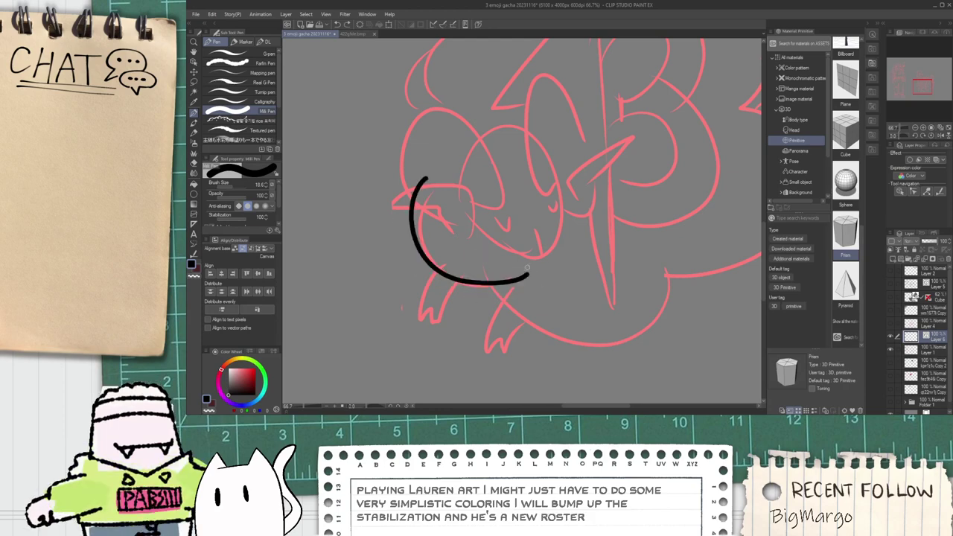
mouse_move(422, 179)
mouse_down()
mouse_move(433, 273)
mouse_move(450, 180)
mouse_up()
key(ctrl+z)
drag(434, 302, 457, 200)
key(ctrl+z)
key(ctrl+z)
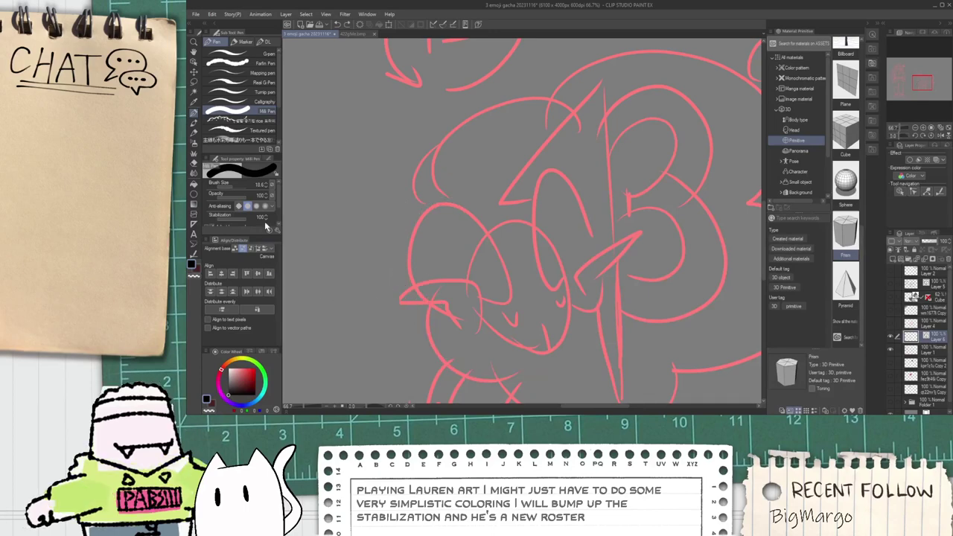
Step: Lower the pen stabilization to 38 and ink the two big wool curves along the sheep's lower edge
drag(246, 220, 241, 220)
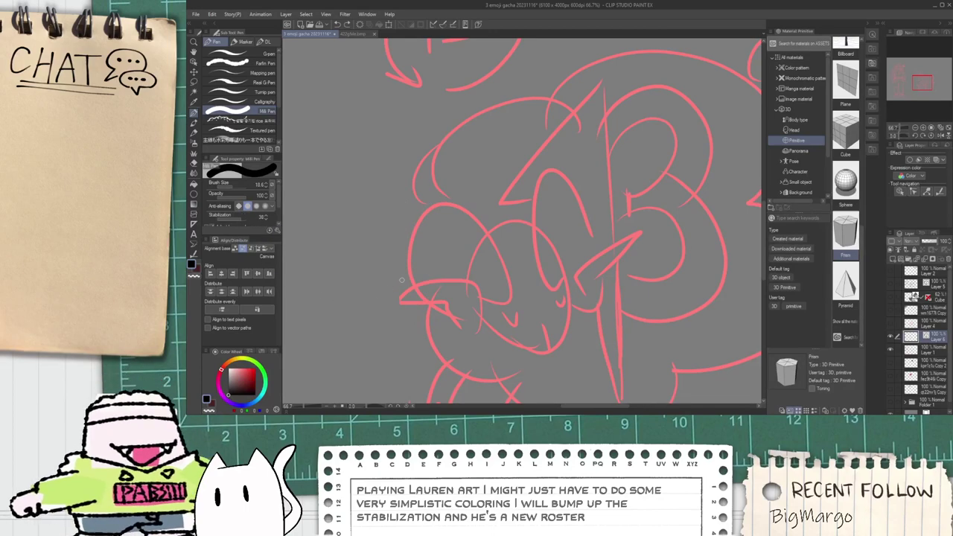
scroll(398, 285, down, 1)
drag(430, 255, 426, 308)
key(ctrl+z)
drag(418, 268, 493, 312)
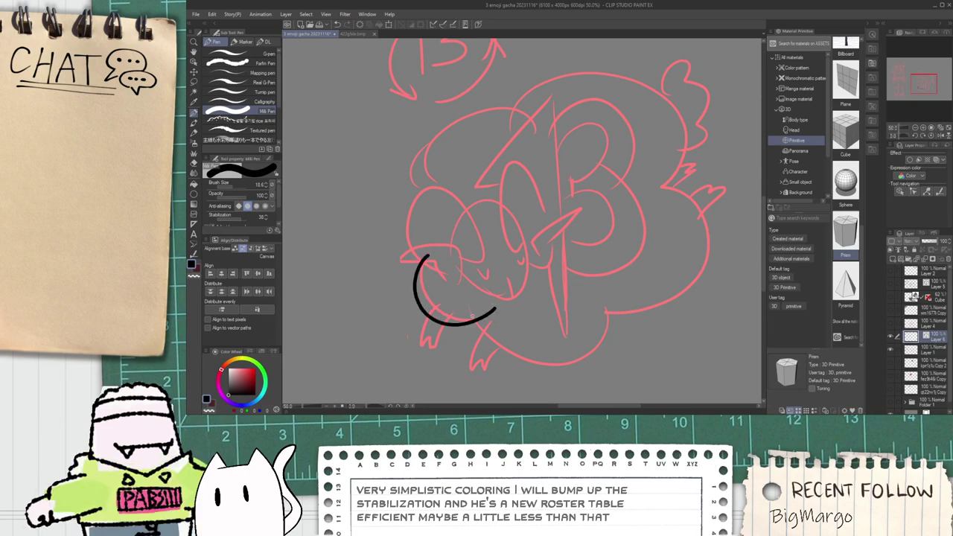
drag(523, 374, 596, 293)
drag(399, 249, 450, 192)
key(ctrl+z)
drag(395, 232, 426, 166)
key(ctrl+z)
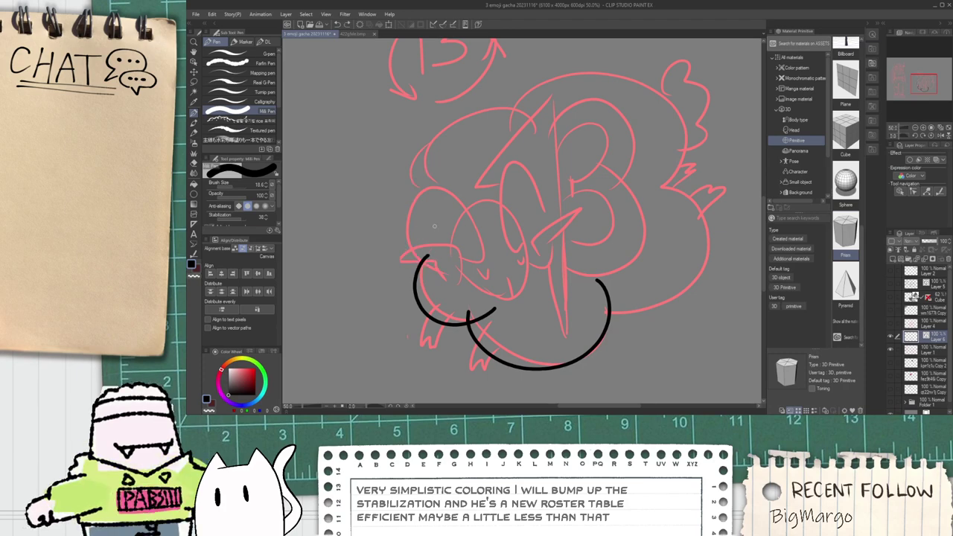
Step: Trim the crossing ends where the two lower wool curves meet and ink the sheep's rounded chin line
scroll(461, 253, up, 1)
key(ctrl+z)
scroll(460, 284, up, 3)
mouse_move(454, 273)
mouse_down()
mouse_move(539, 337)
mouse_move(564, 234)
mouse_move(516, 332)
mouse_move(607, 234)
mouse_up()
key(ctrl+z)
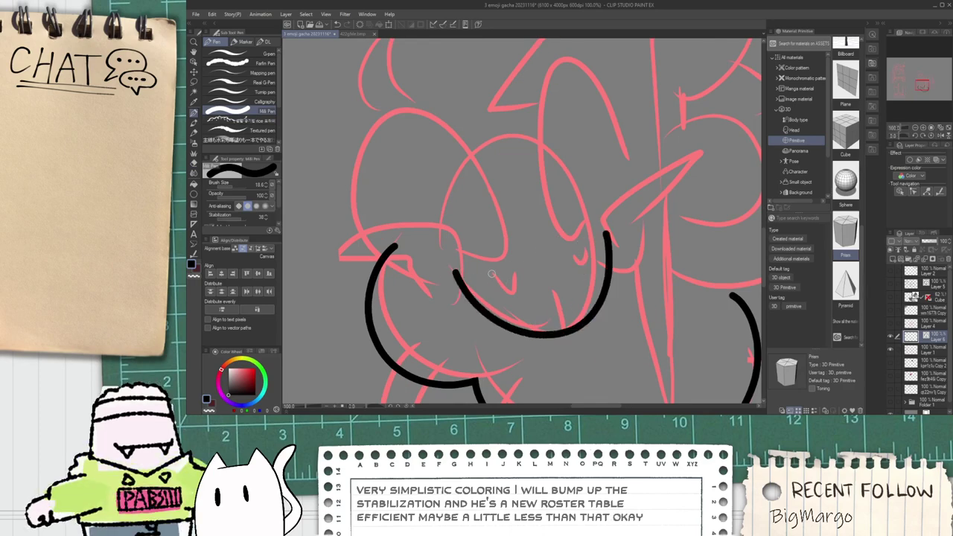
Step: Ink two small U-shaped eyes on the sheep's face and a short mouth line running down to the chin
drag(491, 273, 509, 277)
mouse_move(567, 258)
mouse_down()
mouse_move(585, 279)
mouse_move(591, 250)
mouse_up()
key(ctrl+z)
drag(554, 289, 564, 333)
key(space)
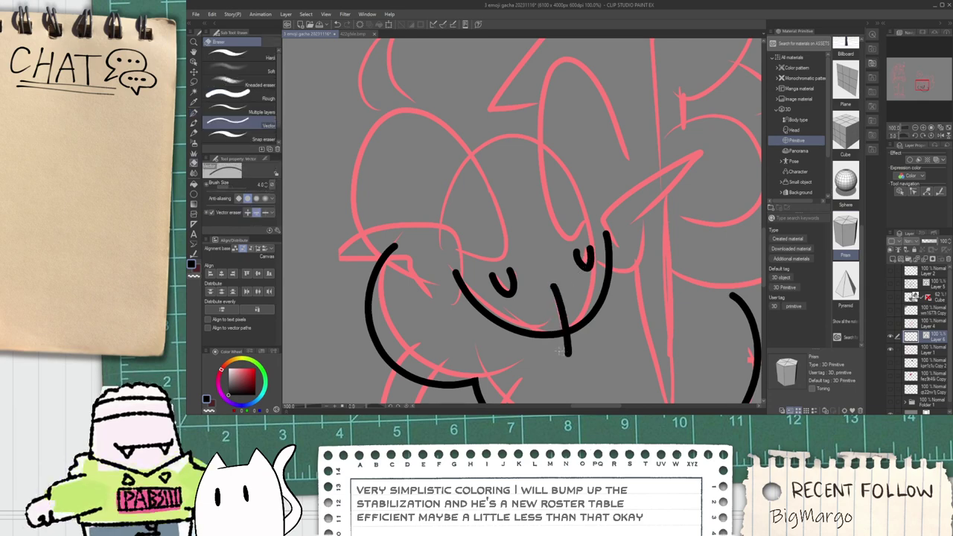
Step: Ink the sheep's left horn as a large curled loop with a pointed, wavy-edged tip
mouse_move(452, 261)
mouse_down()
mouse_move(477, 293)
mouse_move(512, 197)
mouse_move(396, 256)
mouse_up()
mouse_move(354, 305)
mouse_down()
mouse_move(469, 233)
mouse_move(468, 329)
mouse_move(425, 306)
mouse_move(429, 319)
mouse_move(417, 279)
mouse_move(427, 324)
mouse_up()
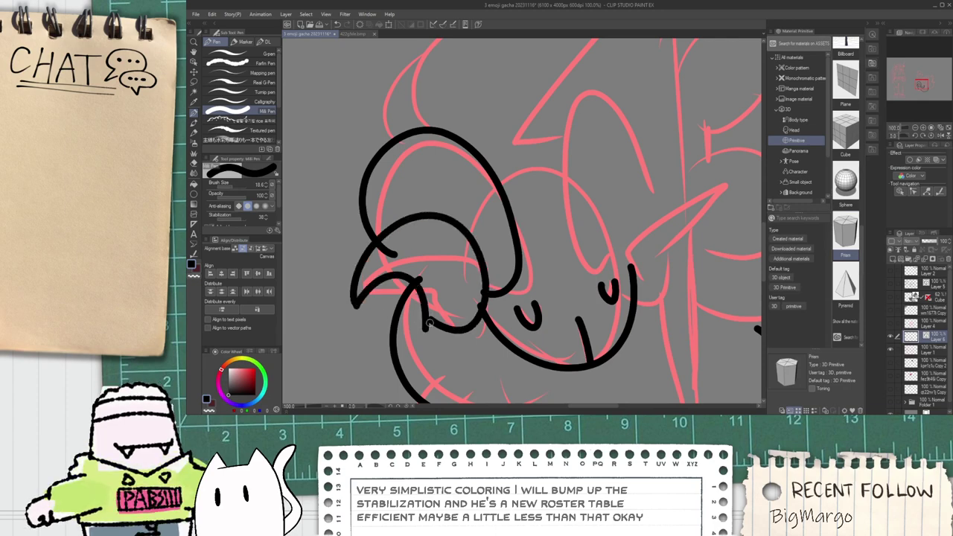
key(ctrl+z)
mouse_move(354, 307)
mouse_down()
mouse_move(368, 282)
mouse_move(444, 328)
mouse_up()
Step: Erase the overrunning line ends around the left horn, keeping both edges of its pointed tip
key(e)
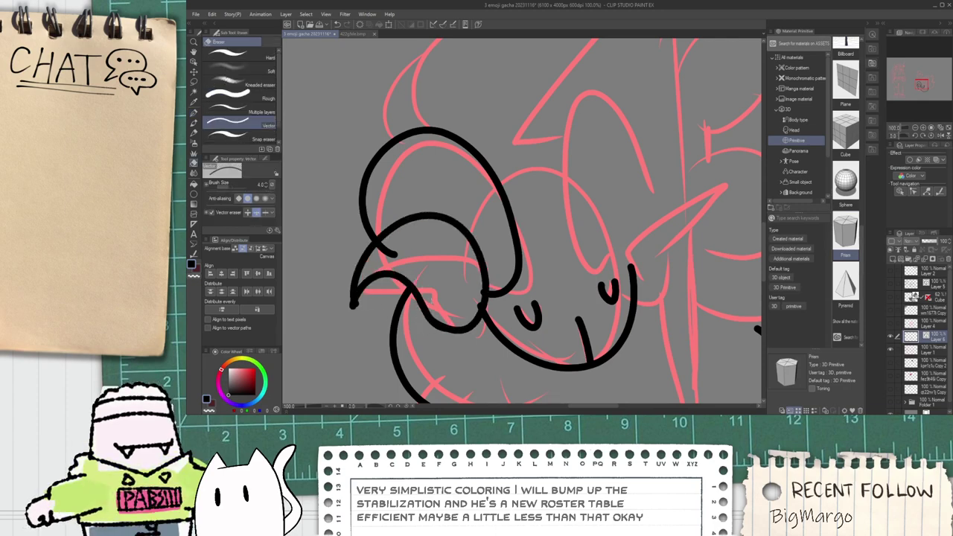
click(389, 253)
scroll(364, 289, up, 1)
click(352, 312)
click(353, 281)
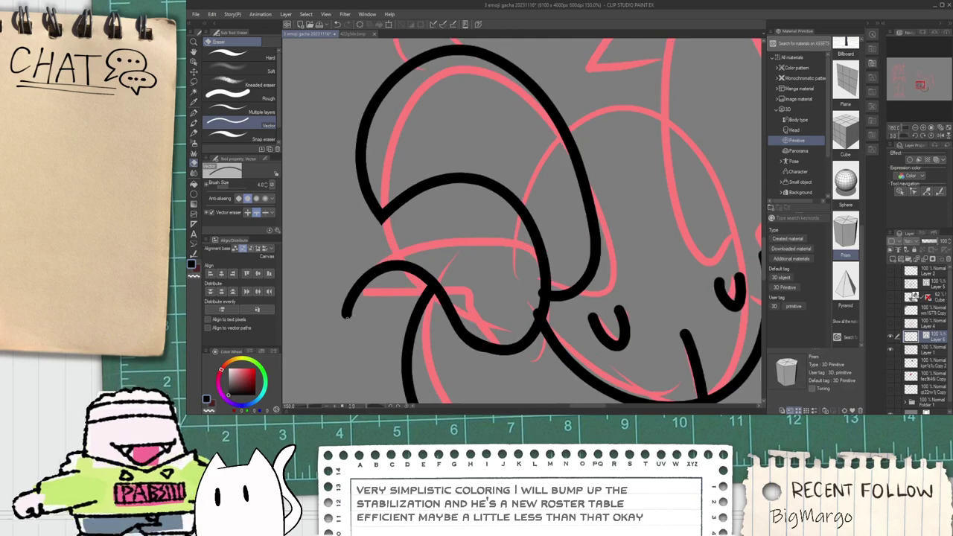
key(ctrl+z)
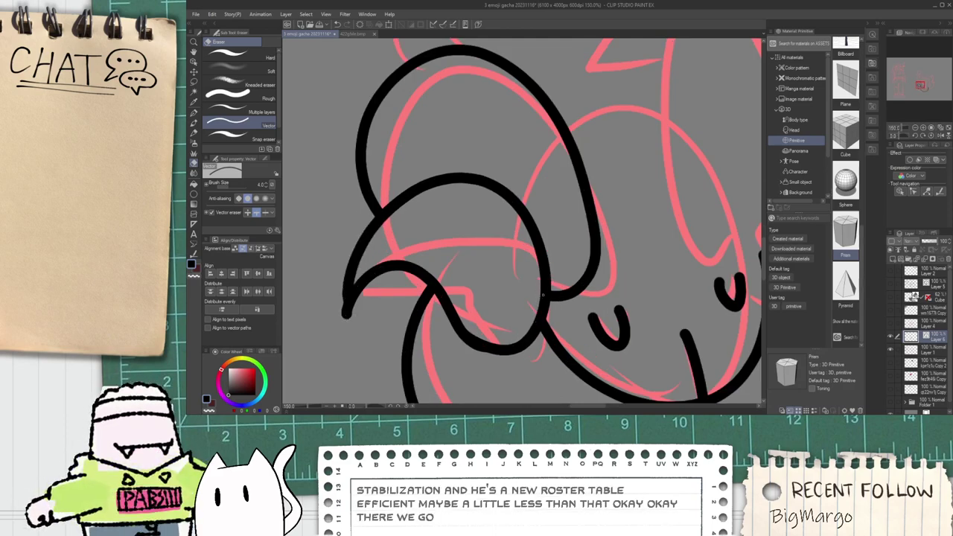
Step: Adjust the vector control points at the left horn's tip so its two edges join cleanly
scroll(357, 305, up, 3)
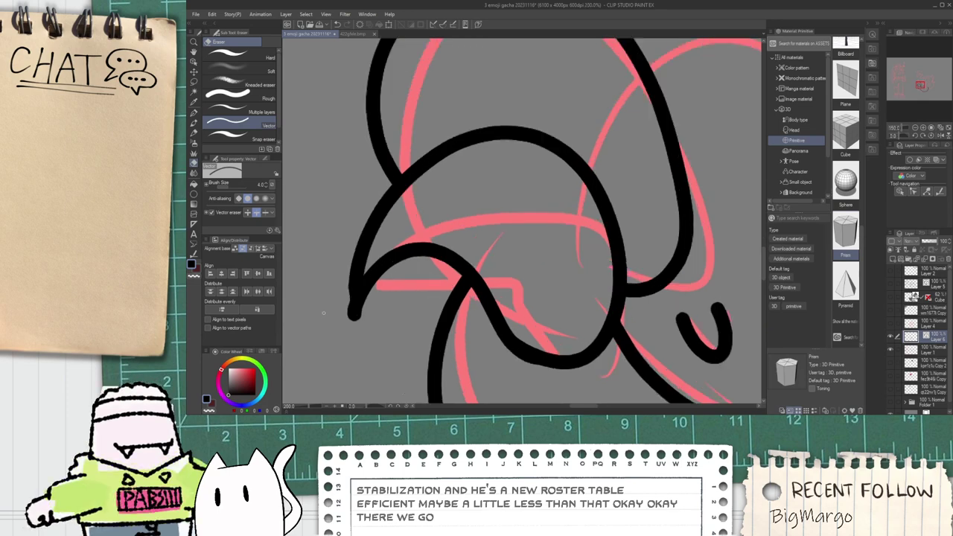
key(o)
click(387, 290)
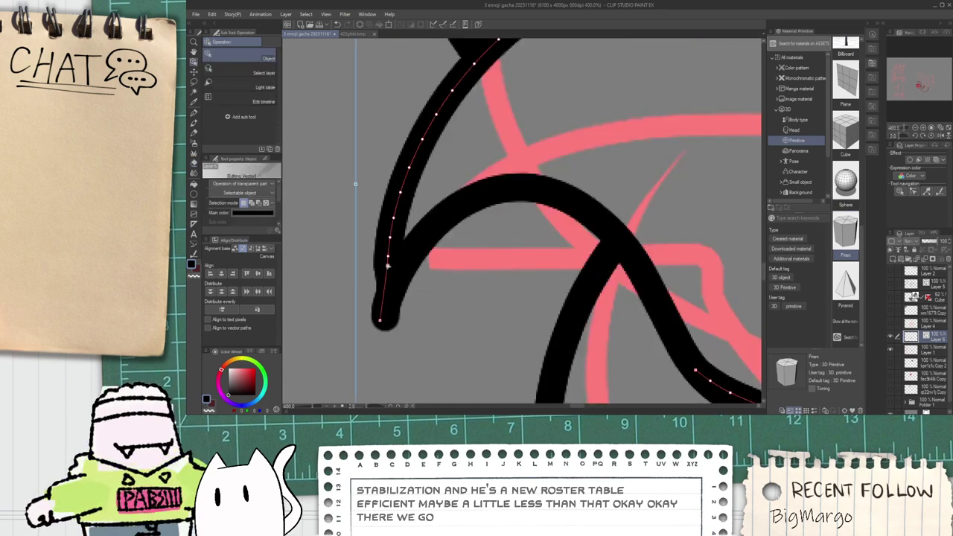
click(448, 332)
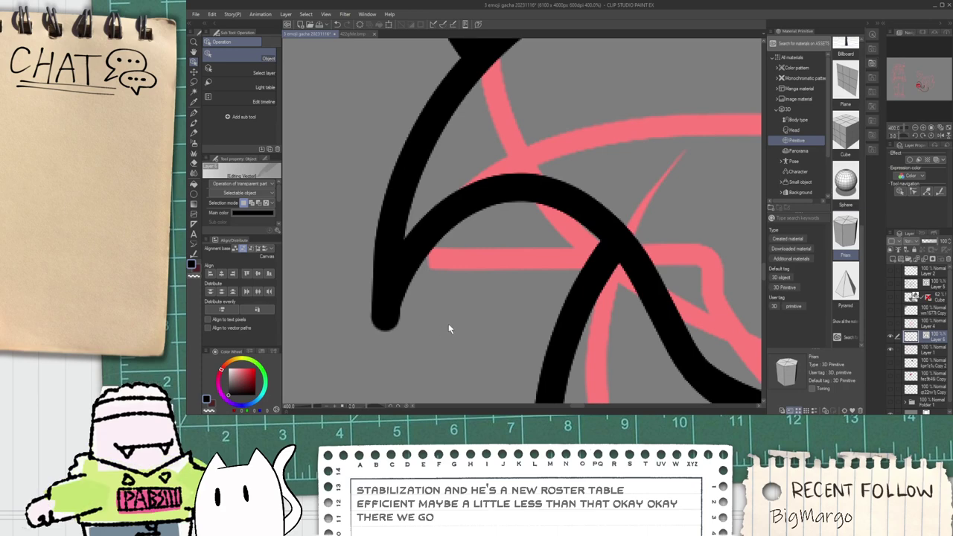
Step: Ink the small inner opening inside the left horn's loop and erase its overrunning line ends
scroll(448, 315, down, 5)
key(space)
mouse_move(498, 273)
mouse_down()
mouse_move(449, 250)
mouse_move(459, 207)
mouse_move(495, 286)
mouse_up()
scroll(446, 233, up, 1)
key(p)
key(e)
click(447, 255)
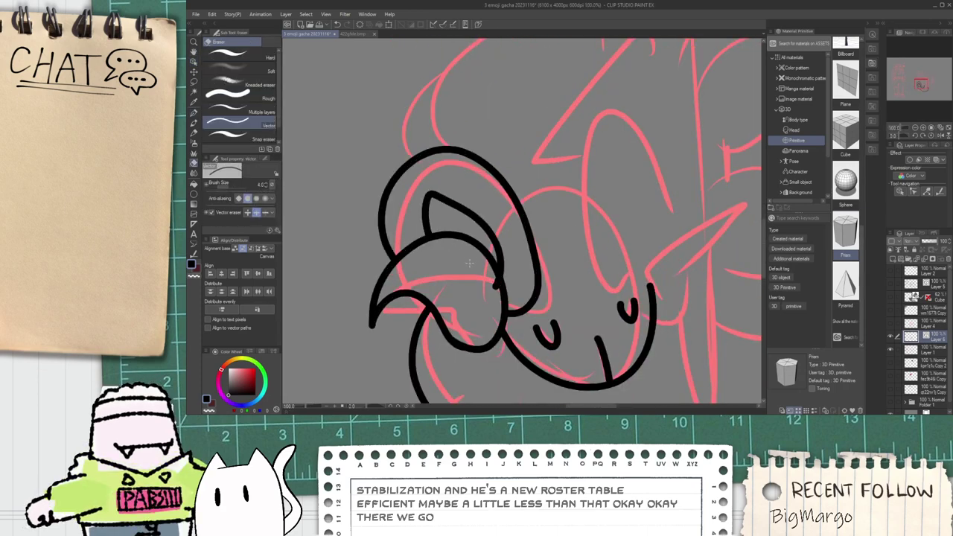
key(ctrl+z)
click(494, 288)
Step: Ink the tall rounded outer loop of the sheep's right horn above the eye
scroll(495, 289, down, 2)
key(space)
mouse_move(557, 268)
mouse_down()
mouse_move(530, 270)
mouse_move(536, 104)
mouse_move(574, 225)
mouse_up()
scroll(529, 269, up, 2)
key(p)
key(ctrl+z)
mouse_move(544, 292)
mouse_down()
mouse_move(487, 226)
mouse_move(578, 202)
mouse_up()
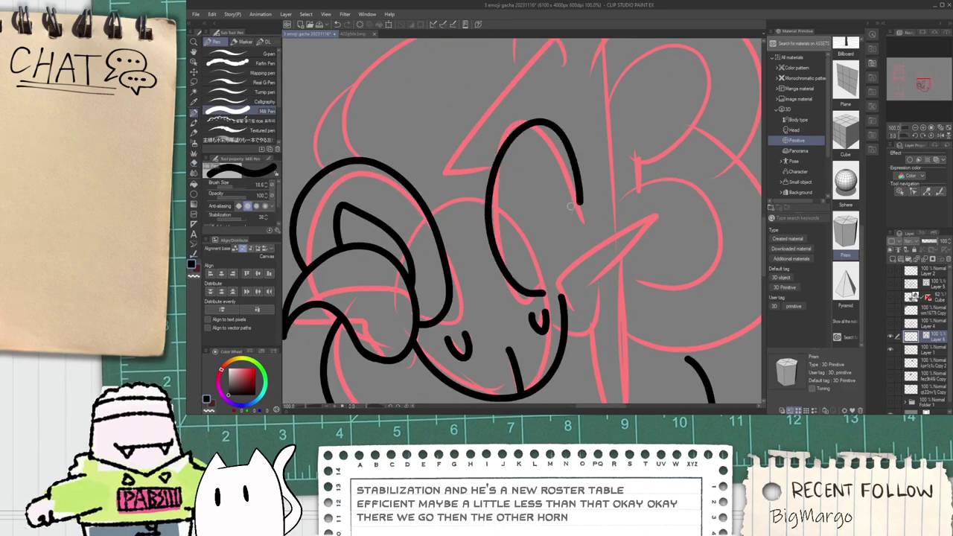
Step: Ink the right horn's curled base and the two curved edges tapering to its outward-pointing tip
mouse_move(560, 321)
mouse_down()
mouse_move(614, 322)
mouse_move(620, 286)
mouse_up()
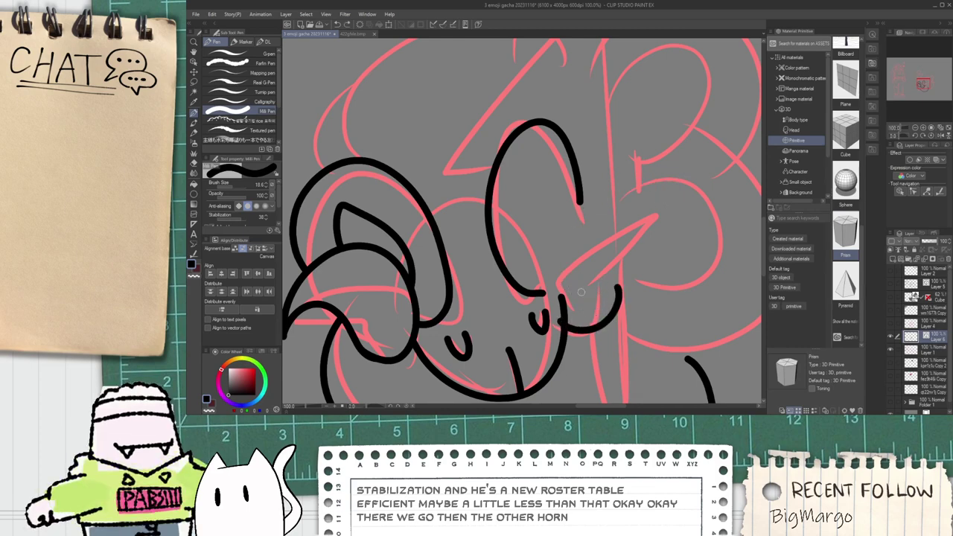
drag(562, 297, 660, 196)
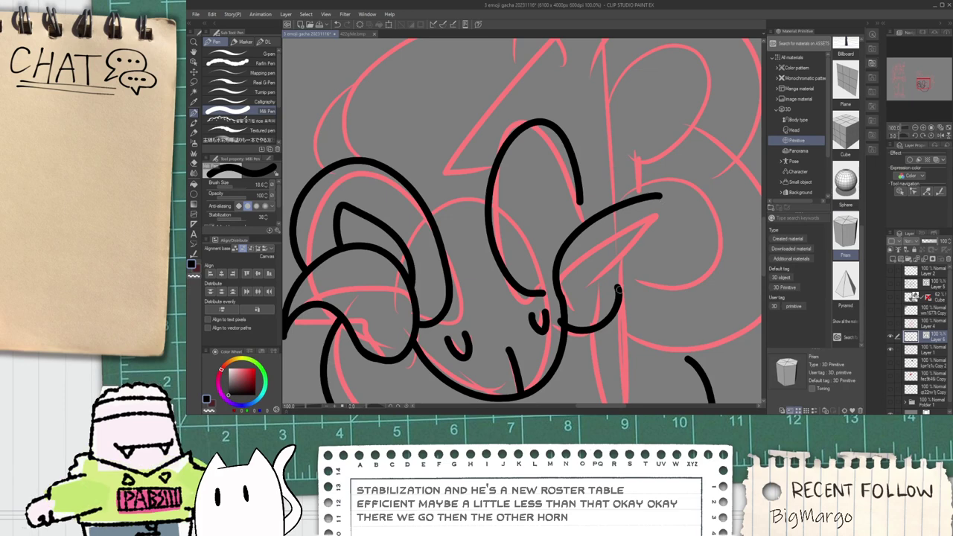
drag(618, 291, 676, 196)
scroll(670, 198, up, 3)
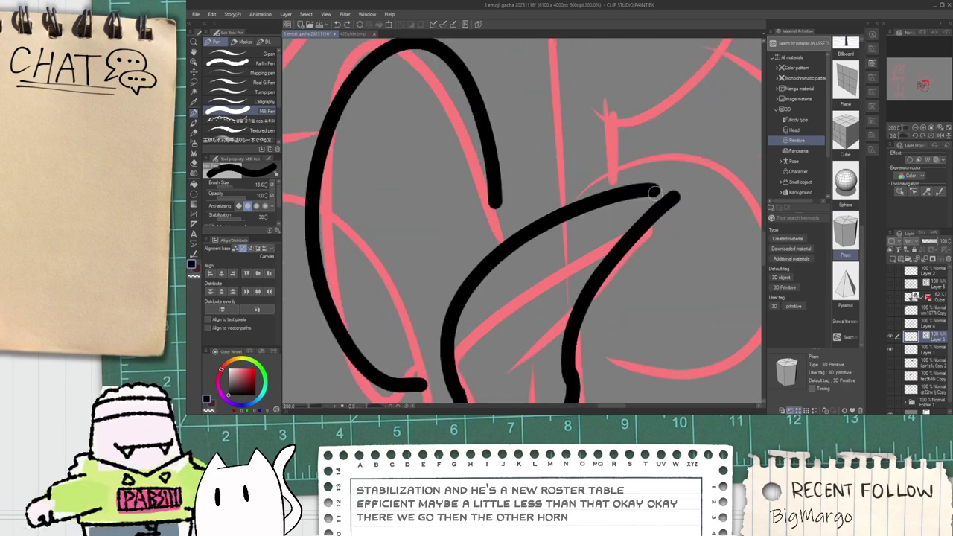
scroll(667, 196, down, 1)
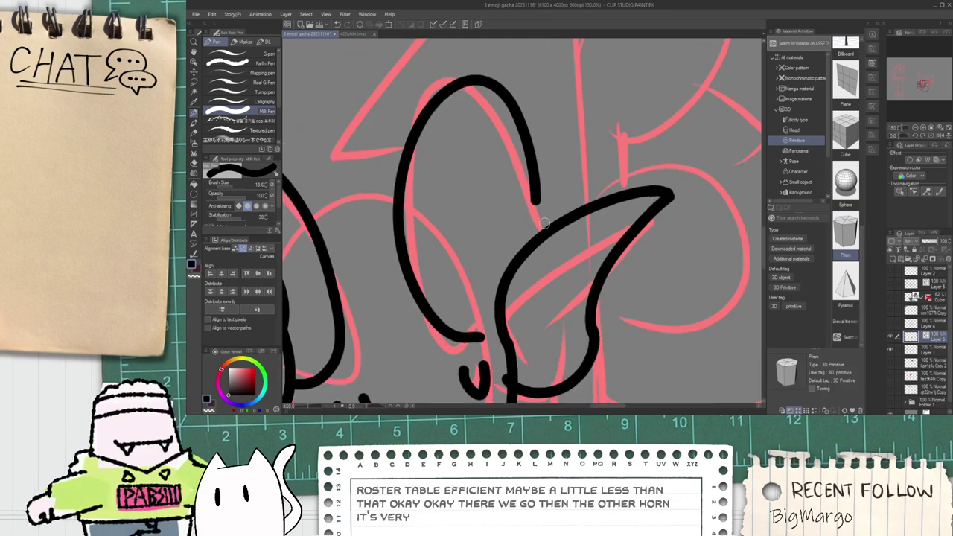
Step: Extend the right horn loop's inner side down to the horn's upper edge and erase the overrun
drag(536, 180, 537, 261)
key(ctrl+z)
drag(536, 192, 525, 258)
key(ctrl+z)
drag(535, 187, 528, 270)
key(e)
click(529, 264)
Step: Extend the bottom of the right horn's loop across to the face line and trim the overrunning end
scroll(469, 343, up, 1)
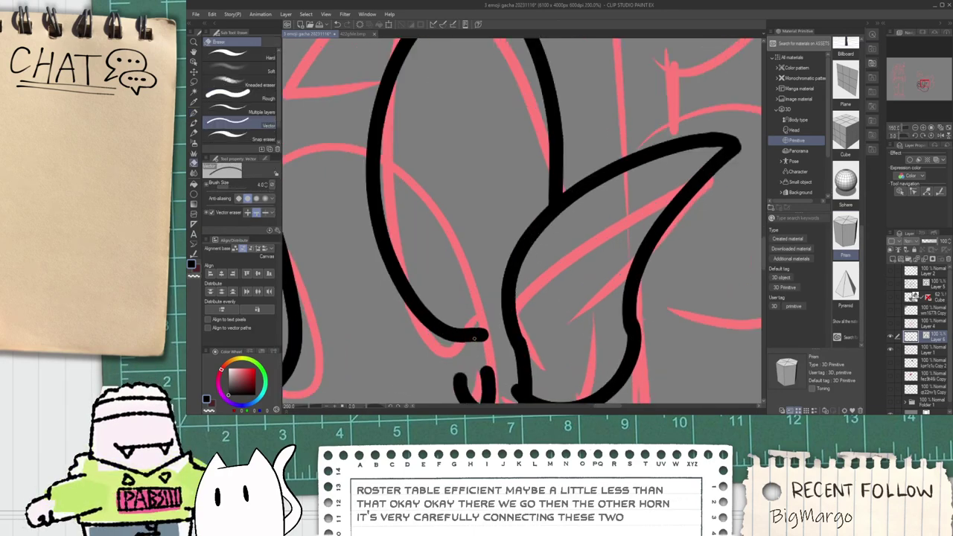
key(p)
key(ctrl+z)
drag(489, 338, 530, 329)
key(ctrl+z)
scroll(514, 322, down, 1)
scroll(513, 319, down, 3)
scroll(515, 333, up, 2)
key(e)
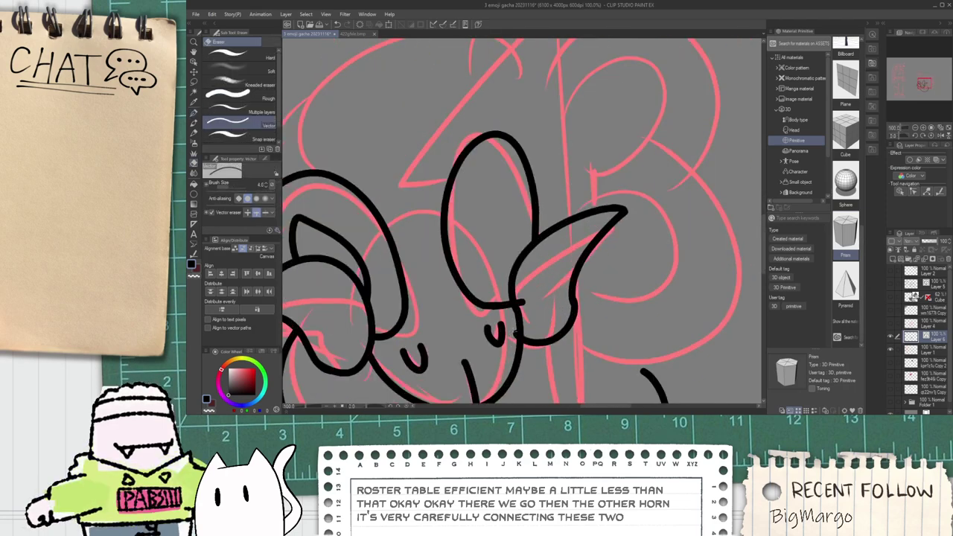
scroll(515, 333, up, 2)
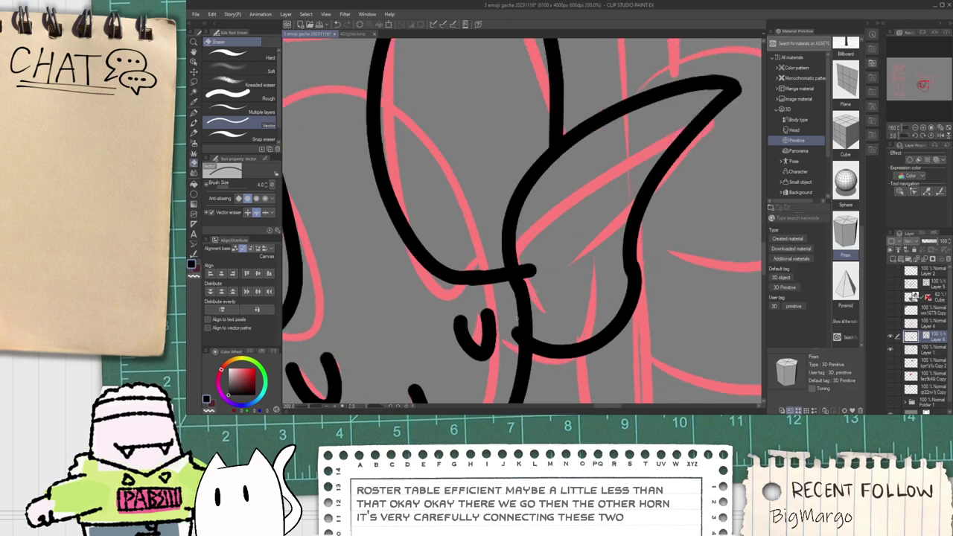
Step: Push the end control points of the right horn's lower edge back inside the sheep's face outline
key(o)
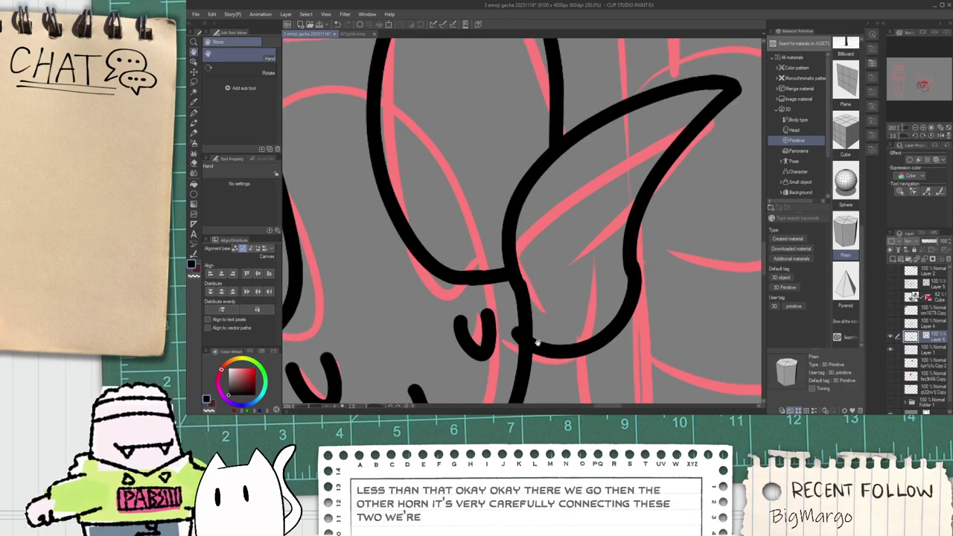
click(523, 349)
scroll(520, 339, up, 6)
mouse_move(512, 308)
mouse_down()
mouse_move(566, 355)
mouse_move(539, 319)
mouse_move(560, 347)
mouse_up()
key(ctrl+z)
click(574, 348)
click(598, 376)
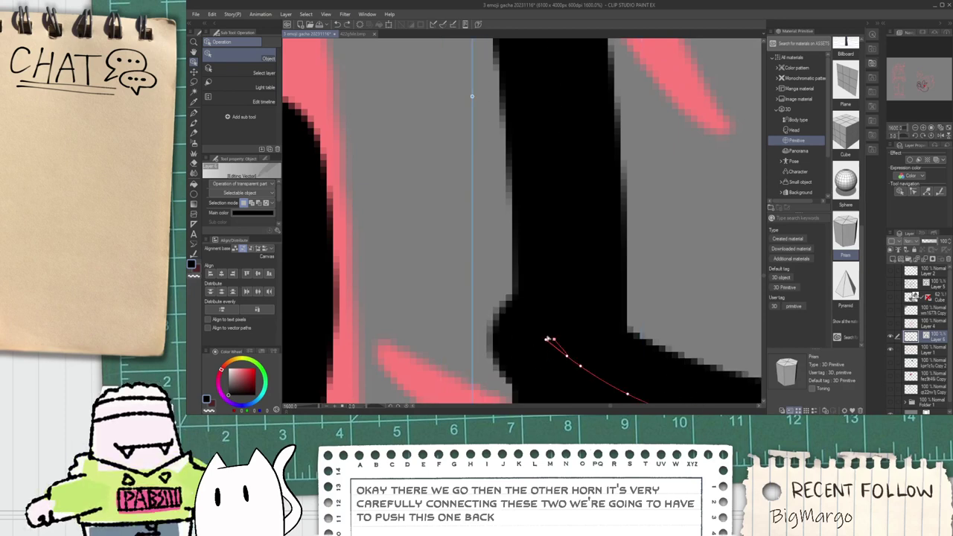
drag(553, 345, 565, 352)
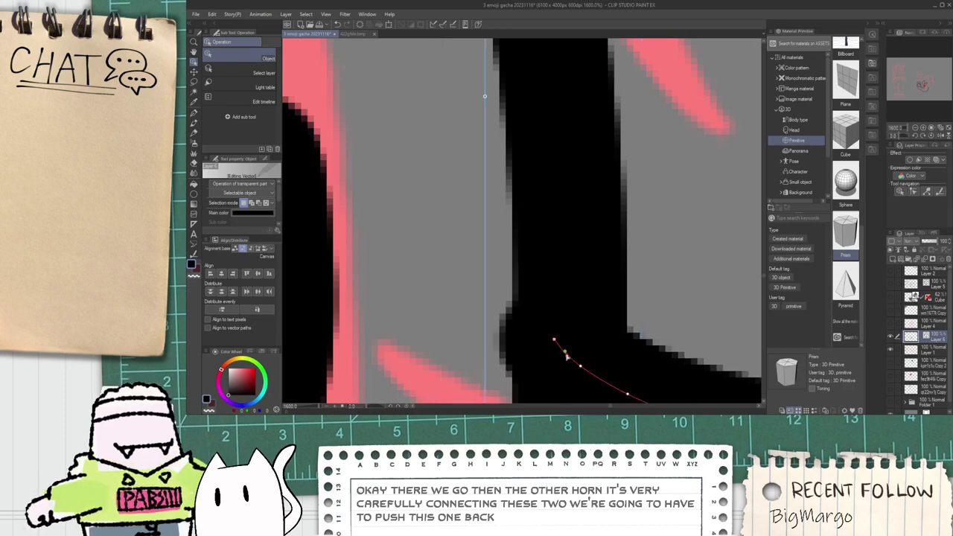
scroll(564, 349, down, 10)
key(p)
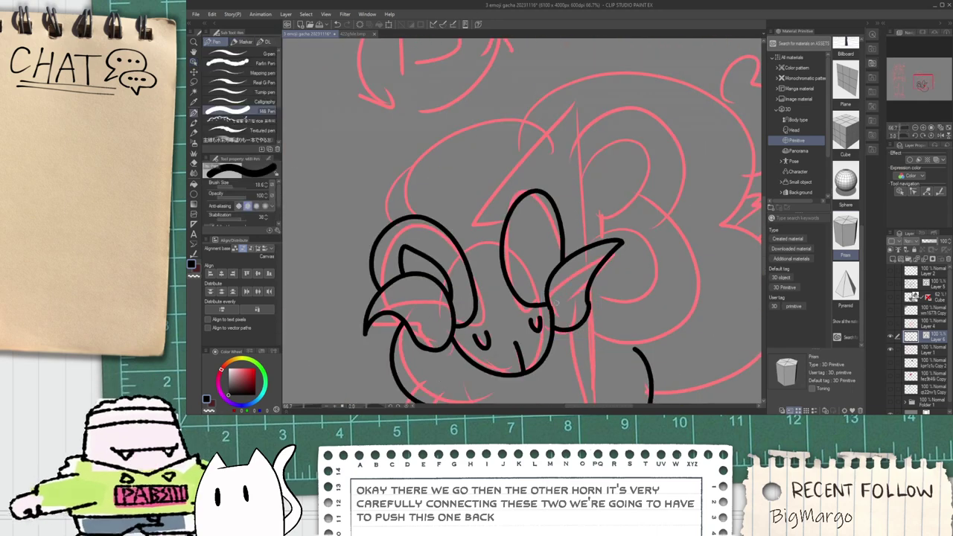
Step: Ink a small pointed shape between the right horn's oval loop and its tip, and trim the overlapping line ends
scroll(540, 274, up, 2)
mouse_move(555, 301)
mouse_down()
mouse_move(539, 278)
mouse_move(596, 210)
mouse_move(585, 267)
mouse_up()
key(e)
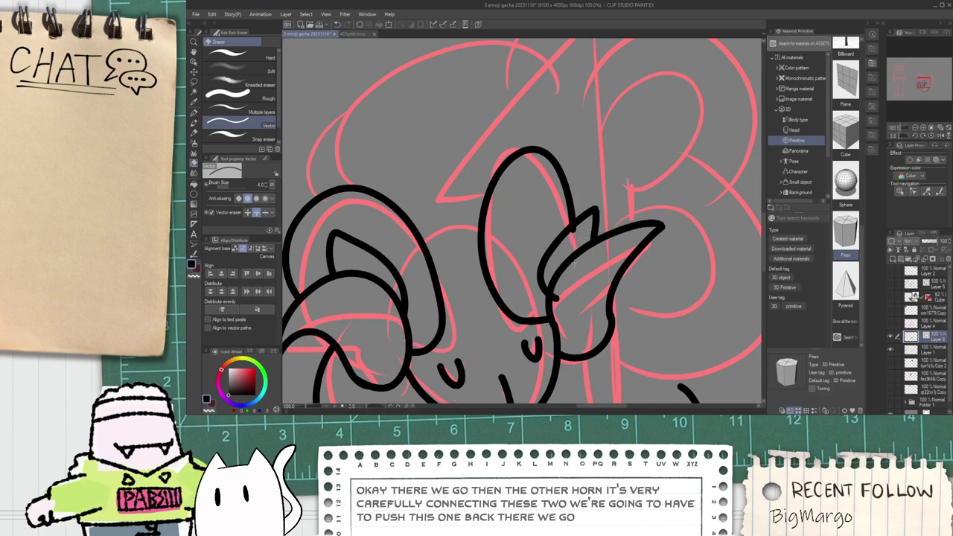
scroll(557, 298, up, 6)
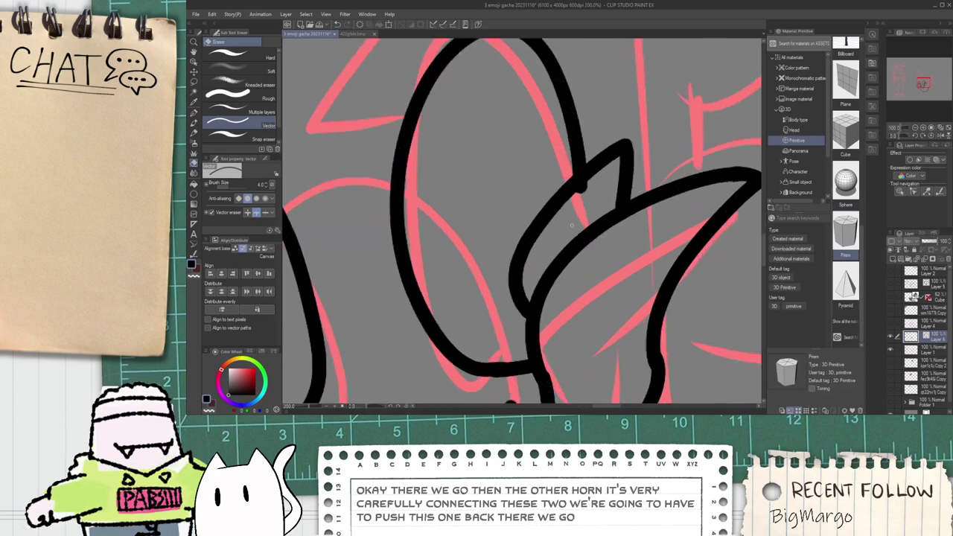
Step: Adjust the end point of the right horn's oval line so it meets the small pointed shape cleanly
key(o)
click(593, 167)
drag(593, 167, 596, 186)
key(Delete)
click(605, 159)
scroll(605, 138, down, 8)
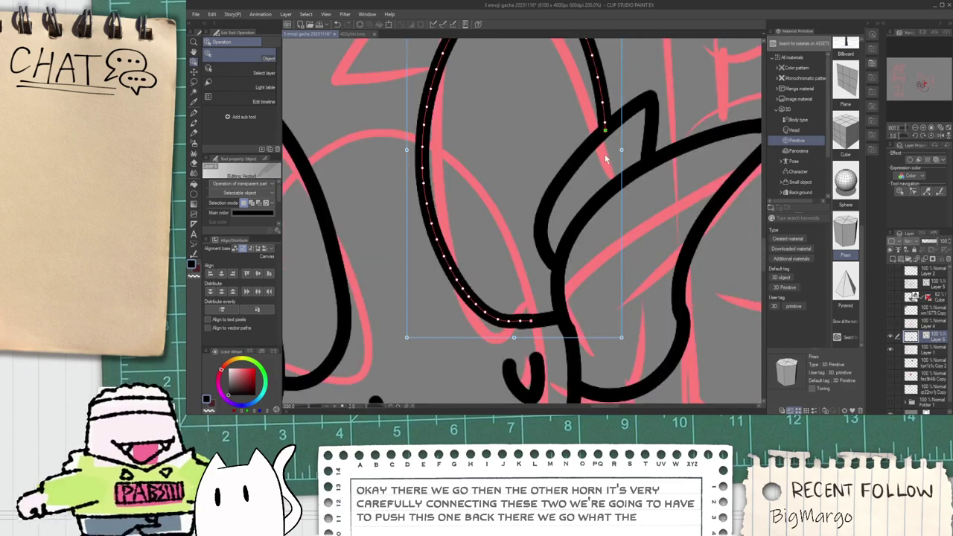
Step: Ink a curly wool fringe across the forehead between the two horns and erase its overshooting ends
key(space)
scroll(552, 191, up, 3)
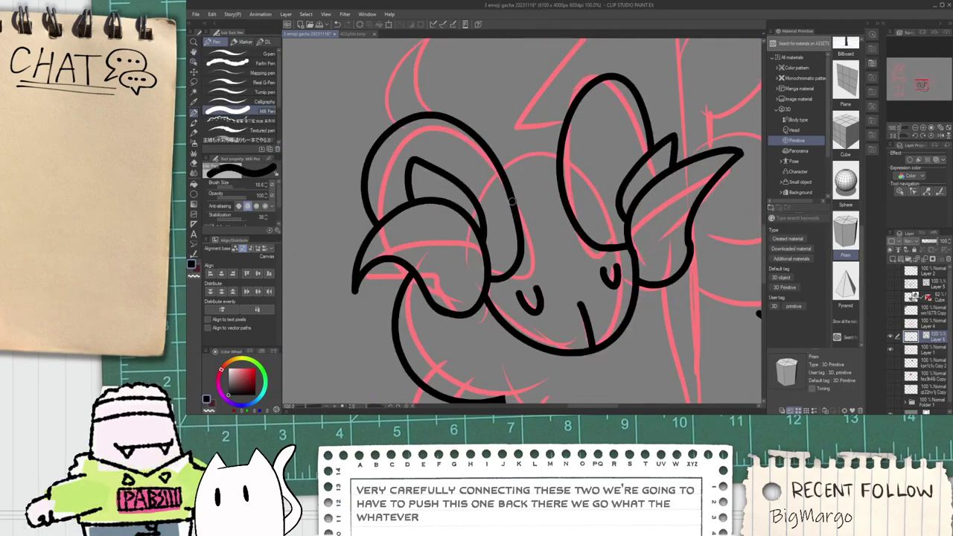
mouse_move(537, 261)
mouse_down()
mouse_move(559, 219)
mouse_move(514, 244)
mouse_move(590, 238)
mouse_up()
key(ctrl+z)
key(e)
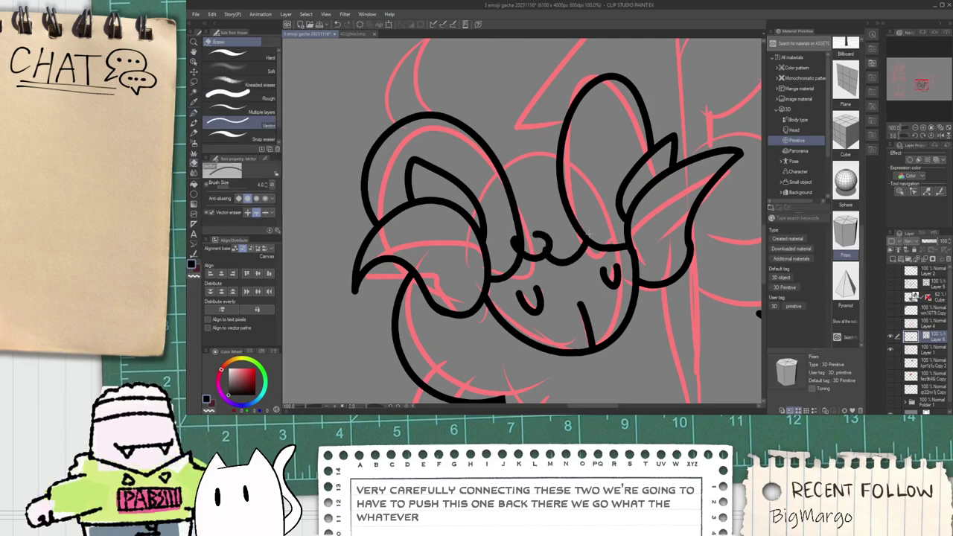
scroll(539, 245, up, 2)
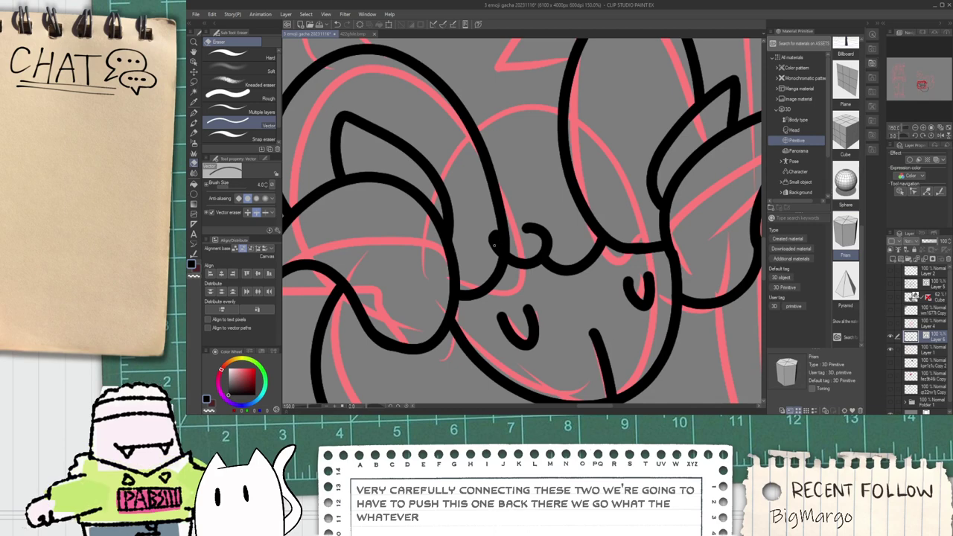
scroll(494, 239, down, 4)
scroll(499, 166, up, 1)
Step: Ink rounded wool bumps along the top of the head between the horns and trim the overlapping ends
key(p)
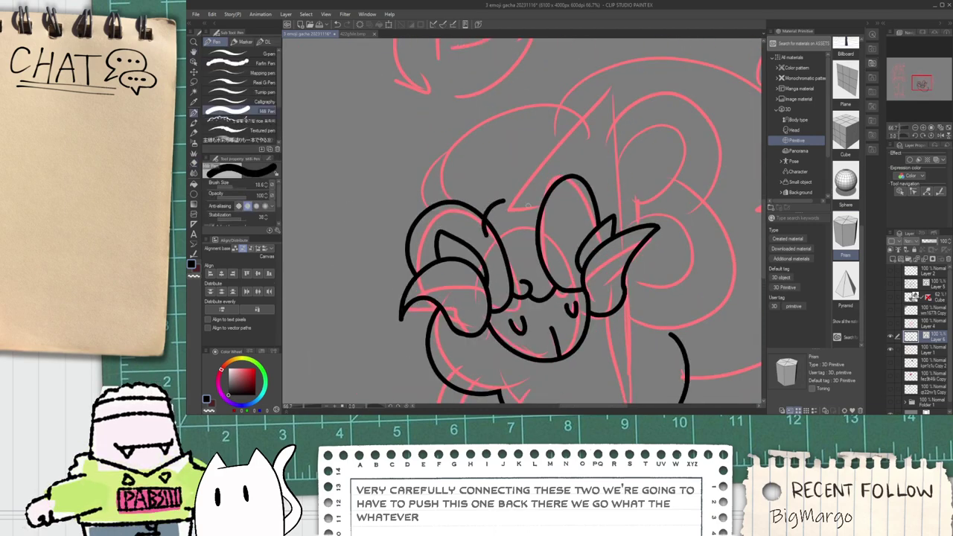
key(e)
scroll(547, 210, up, 2)
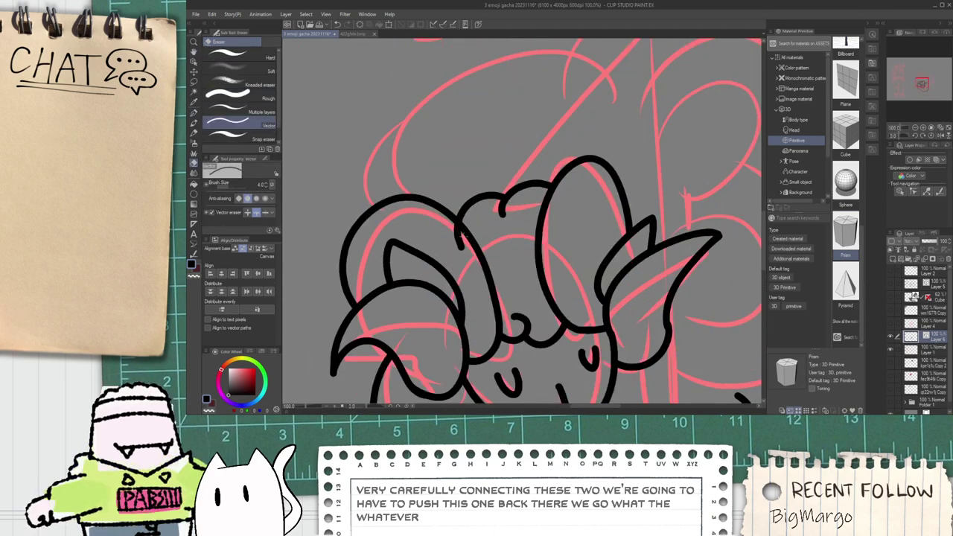
scroll(509, 214, down, 2)
Step: Ink the big scalloped wool outline around the sheep's body and erase the line ends that overshoot where the curves meet
key(p)
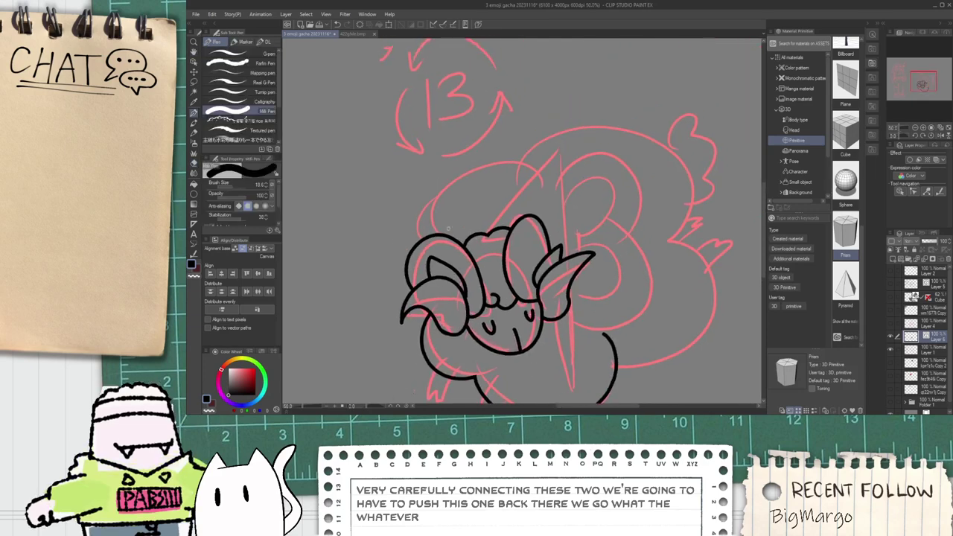
mouse_move(492, 184)
mouse_down()
mouse_move(470, 173)
mouse_move(572, 161)
mouse_up()
key(ctrl+z)
mouse_move(471, 182)
mouse_down()
mouse_move(587, 158)
mouse_move(665, 248)
mouse_move(617, 364)
mouse_move(670, 212)
mouse_move(679, 238)
mouse_up()
key(ctrl+z)
key(e)
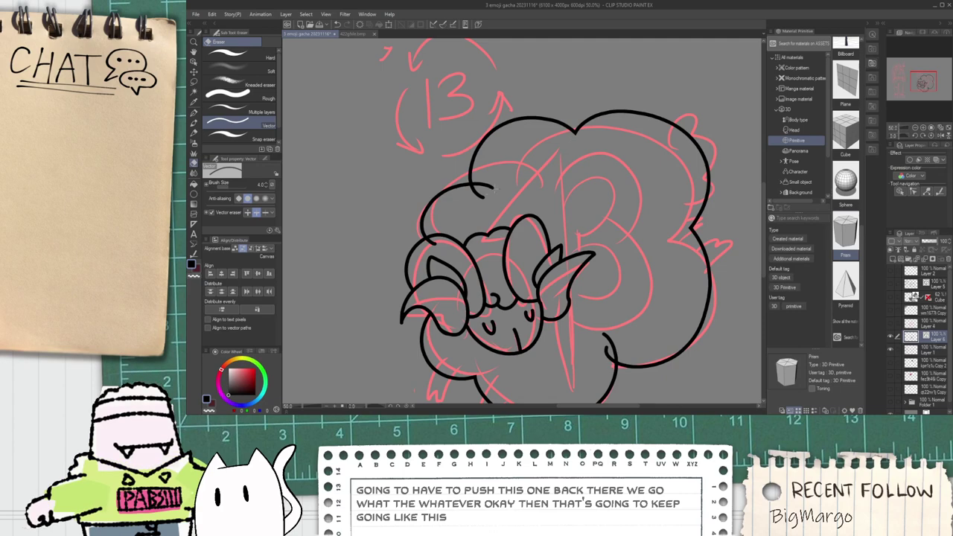
drag(439, 266, 412, 190)
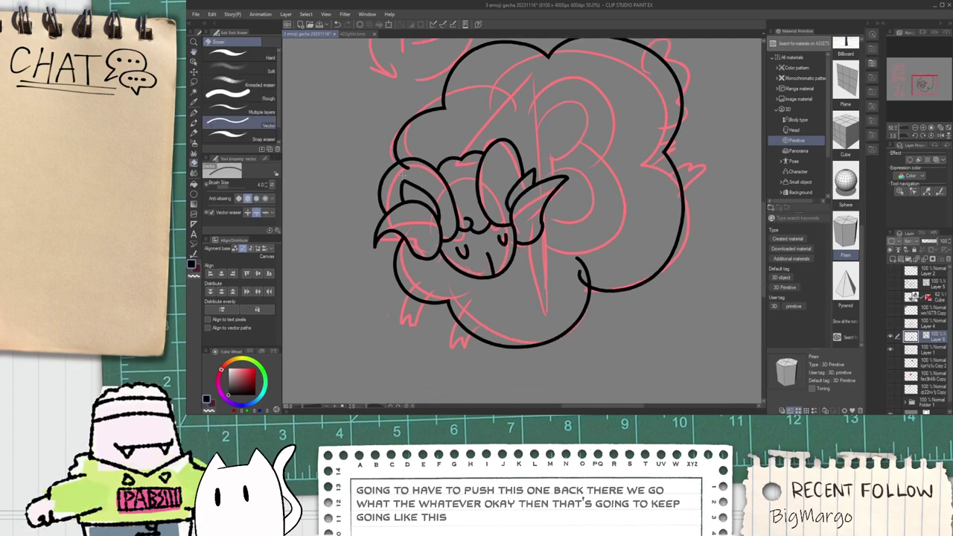
scroll(583, 274, up, 1)
drag(574, 251, 589, 286)
Step: Ink a front leg with a notched hoof below the body's lower edge and erase the lines overlapping the wool
drag(387, 341, 460, 263)
scroll(460, 263, up, 1)
key(p)
mouse_move(530, 198)
mouse_down()
mouse_move(459, 340)
mouse_move(478, 369)
mouse_move(489, 334)
mouse_move(500, 360)
mouse_move(572, 220)
mouse_up()
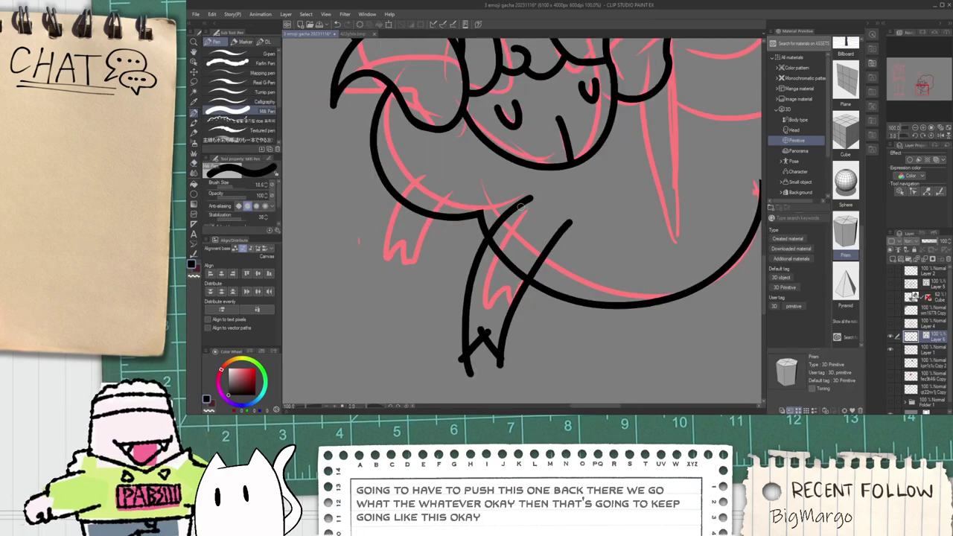
key(e)
drag(514, 206, 555, 246)
Step: Draw the hoof line across the front leg and erase the overshooting ends at its sides and hoof tips
key(p)
mouse_move(455, 300)
mouse_down()
mouse_move(484, 308)
mouse_move(517, 330)
mouse_up()
key(e)
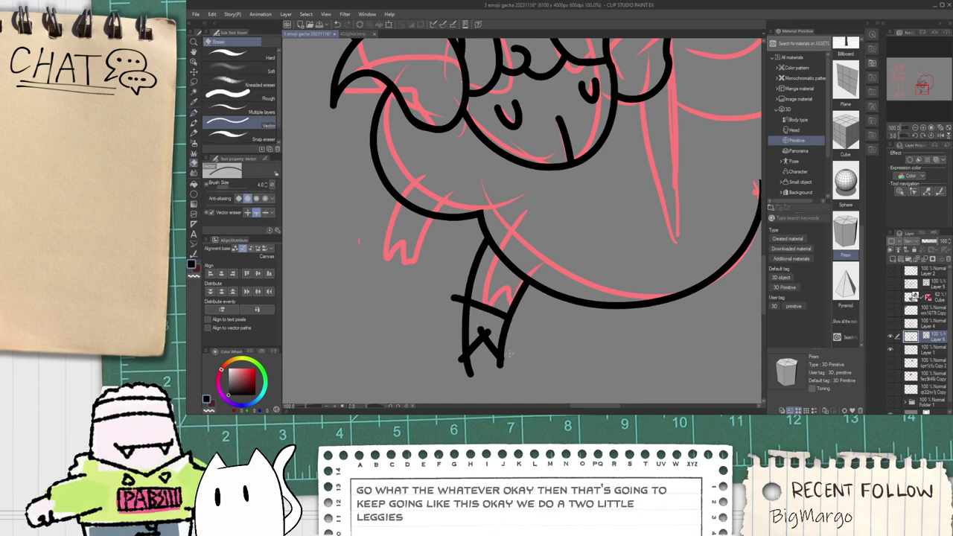
scroll(504, 351, up, 1)
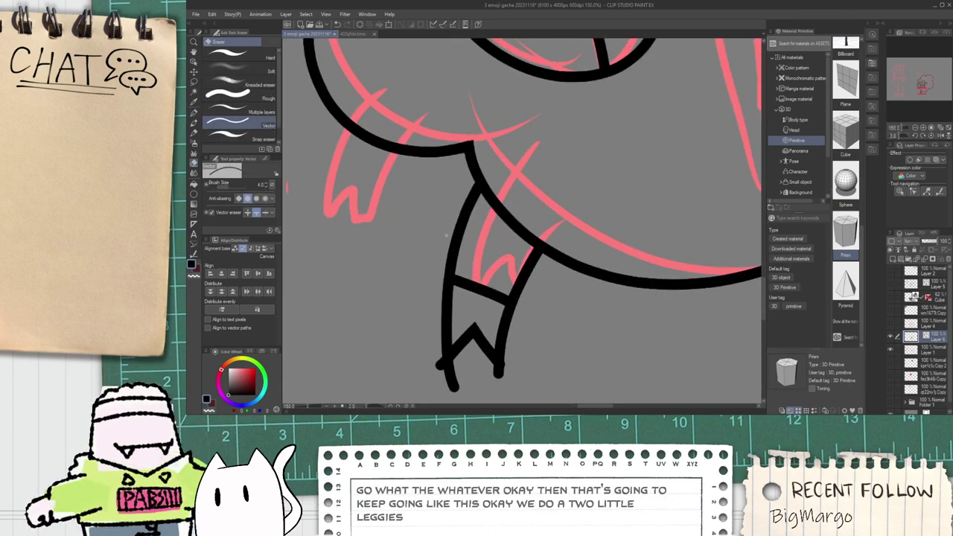
click(450, 383)
click(497, 374)
Step: Move the end point of the hoof's notch line to sharpen the hoof's right tip
scroll(505, 359, up, 5)
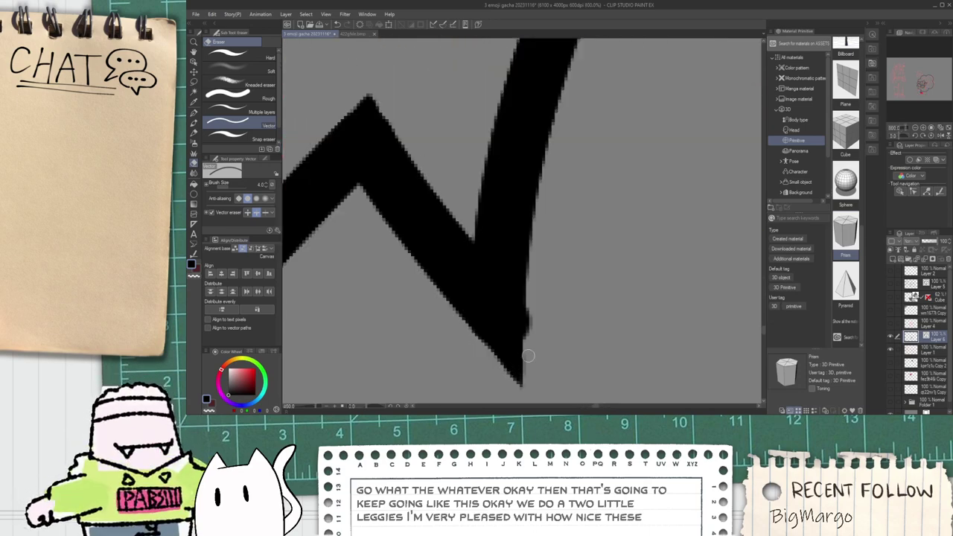
key(i)
key(o)
click(520, 328)
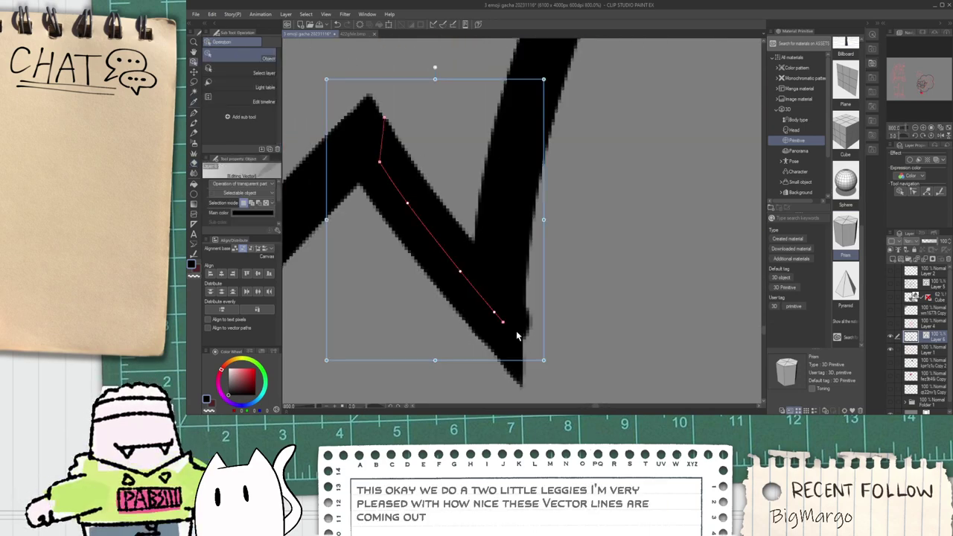
drag(504, 322, 499, 320)
scroll(499, 322, down, 2)
scroll(500, 328, down, 4)
Step: Duplicate the finished front leg and place the copy over the sketched leg below the sheep's left horn
drag(436, 283, 469, 303)
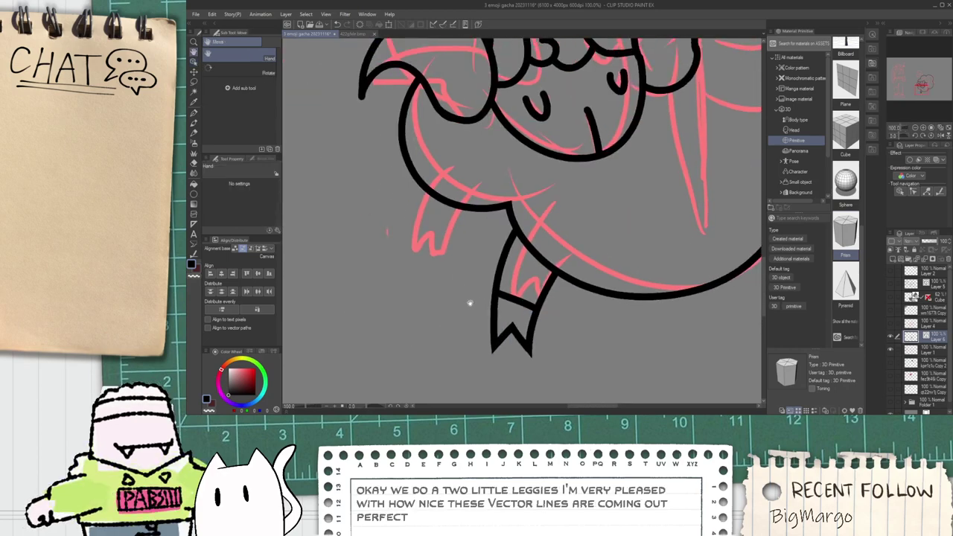
drag(588, 375, 426, 244)
key(ctrl+c)
key(ctrl+v)
click(563, 361)
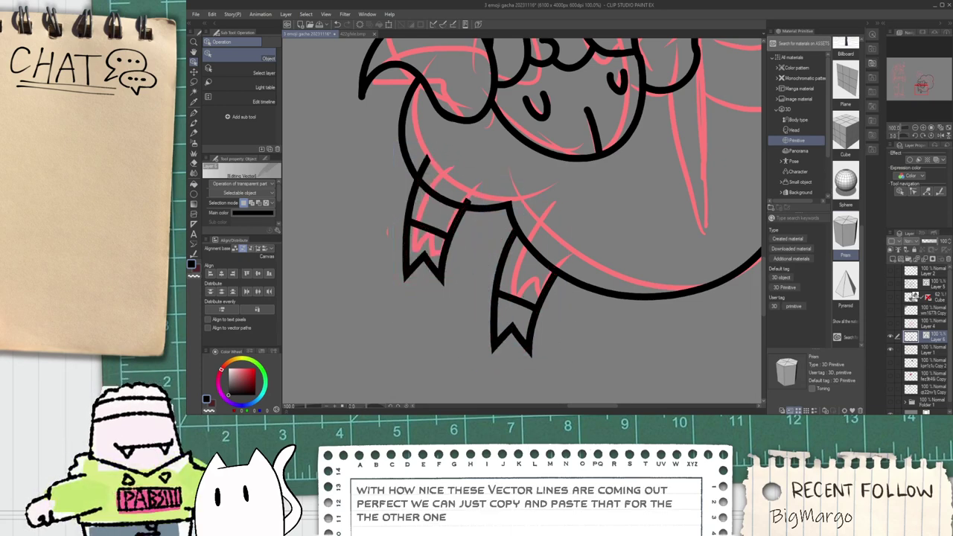
Step: Erase the parts of the copied leg that overlap the wool outline
key(e)
drag(418, 161, 432, 167)
scroll(461, 194, up, 2)
drag(469, 206, 483, 215)
scroll(484, 216, down, 5)
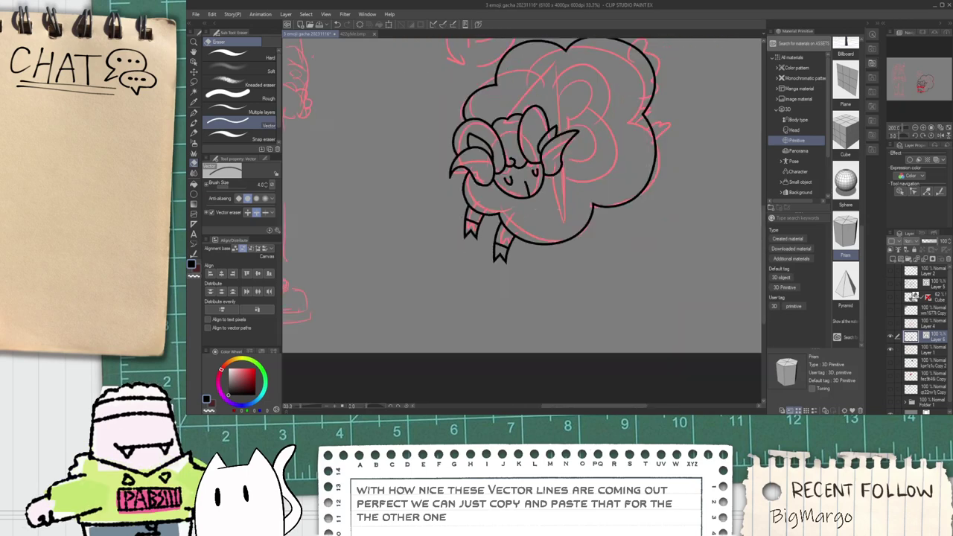
Step: Ink the hind leg with a notched hoof sticking out from the rear of the body, redoing strokes that miss
key(p)
scroll(558, 201, up, 5)
drag(544, 237, 668, 135)
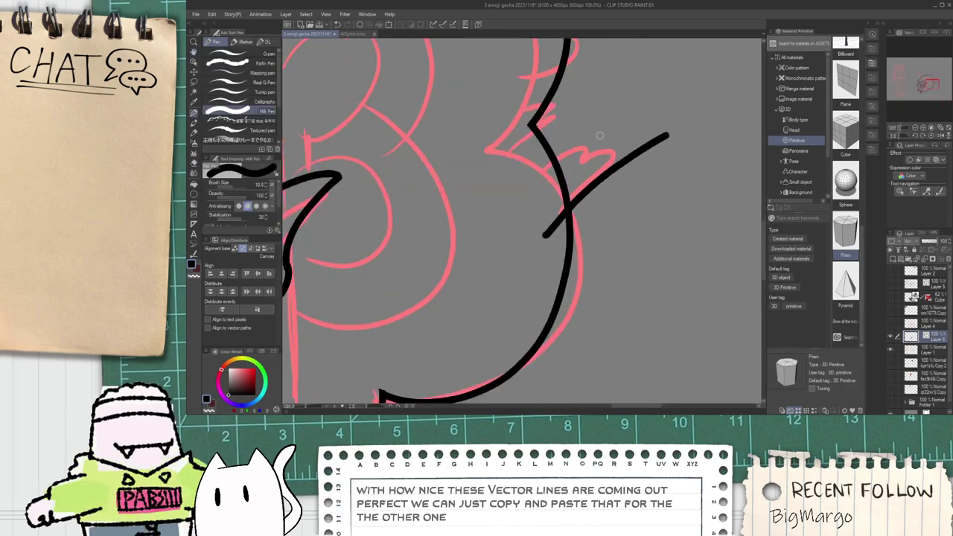
drag(542, 169, 644, 108)
scroll(645, 108, up, 2)
key(ctrl+z)
mouse_move(477, 216)
mouse_down()
mouse_move(522, 175)
mouse_move(592, 144)
mouse_move(567, 177)
mouse_move(616, 171)
mouse_move(563, 174)
mouse_move(664, 174)
mouse_move(556, 151)
mouse_up()
key(ctrl+z)
key(e)
scroll(580, 151, up, 1)
key(ctrl+z)
scroll(564, 145, up, 2)
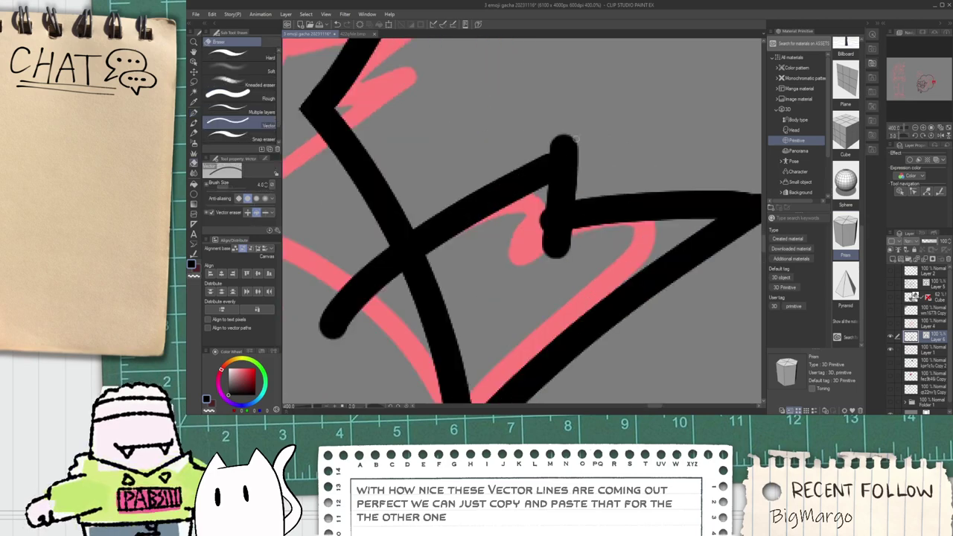
Step: Refine the hind hoof's notch by shifting its line's end point and erasing the excess line ends
key(o)
click(559, 152)
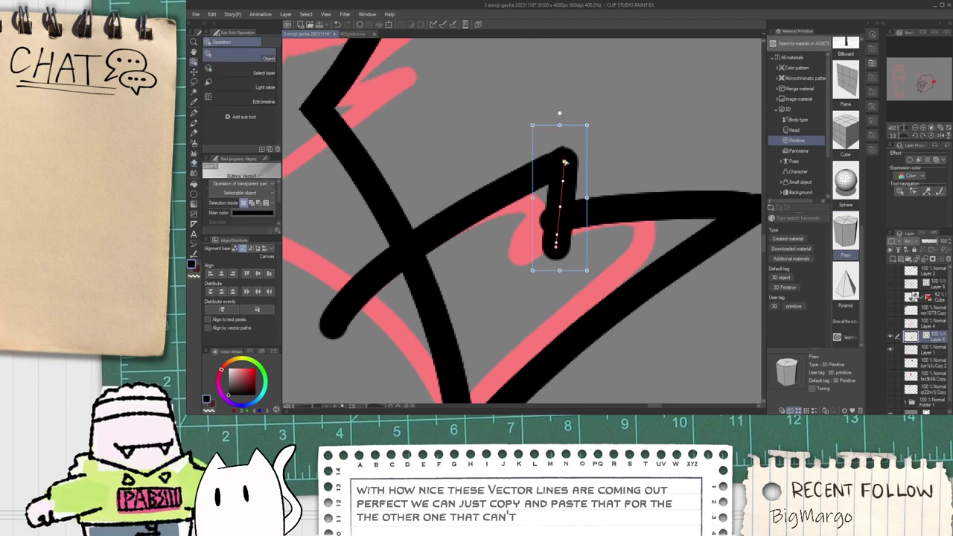
drag(564, 159, 562, 164)
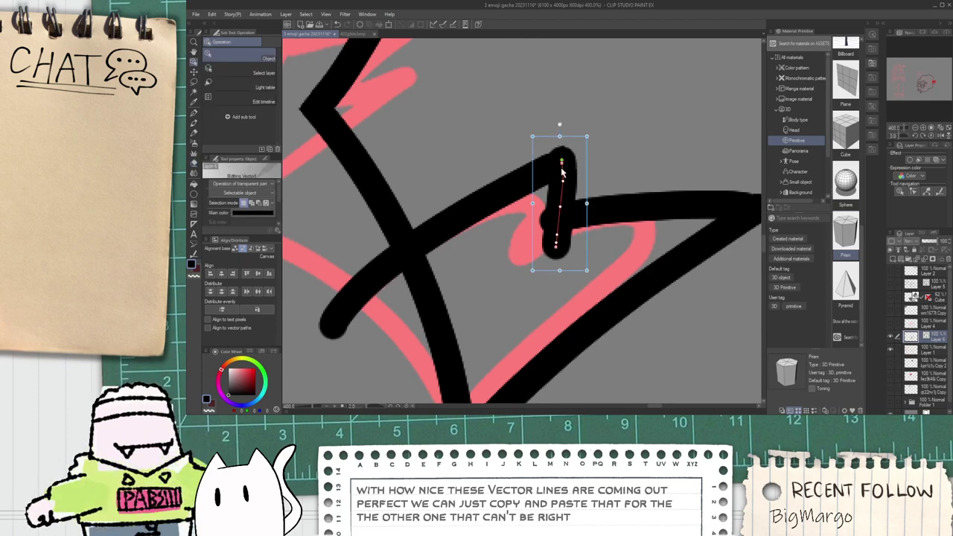
key(e)
scroll(552, 221, up, 2)
click(534, 232)
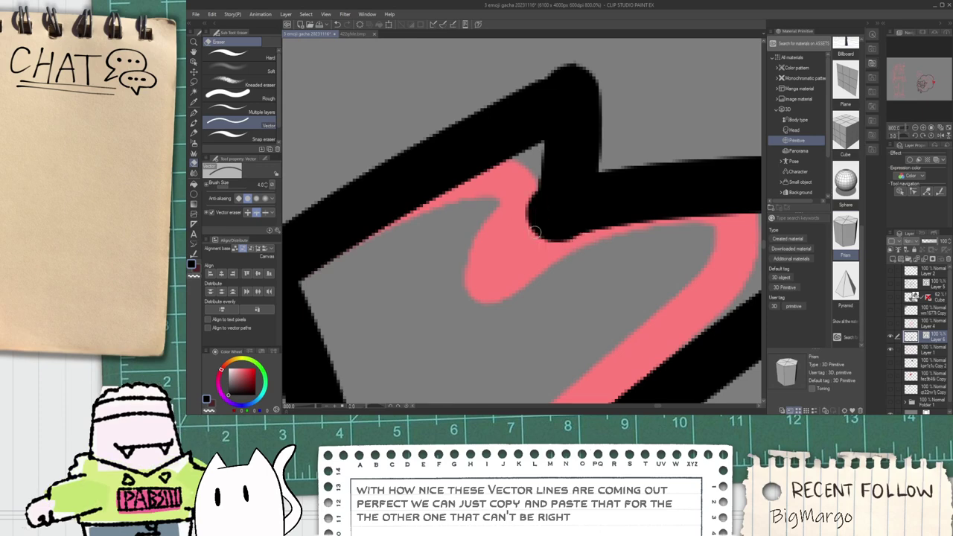
scroll(536, 225, down, 4)
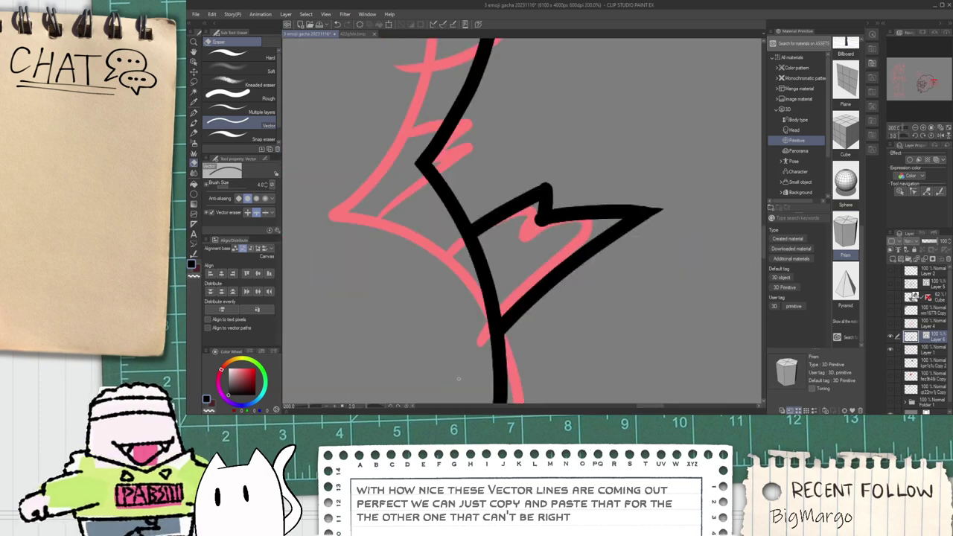
Step: Draw the curved hoof line across the hind leg and trim the part extending past the leg
key(p)
drag(496, 234, 568, 354)
key(e)
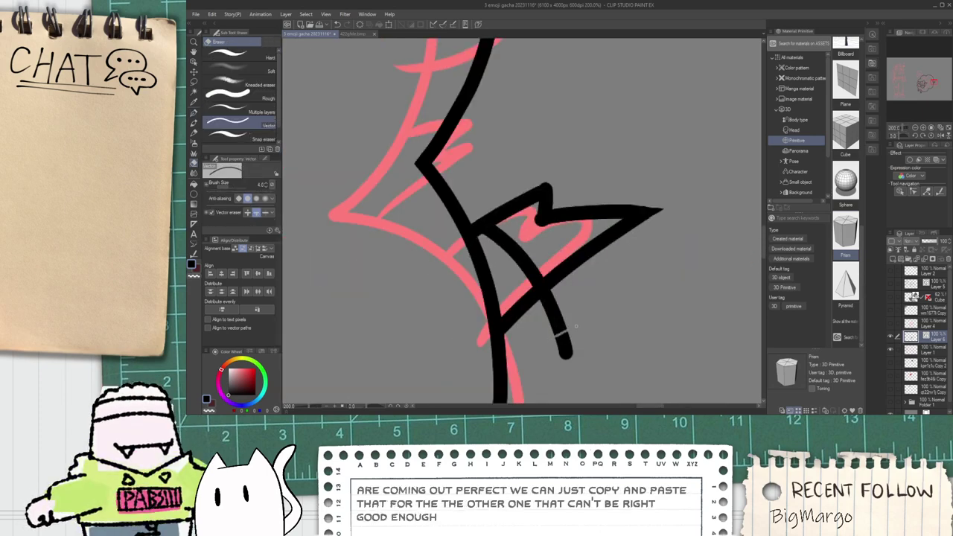
click(558, 333)
Step: Ink a small pointed second hind foot above the first and erase the ends crossing into the body
key(p)
drag(409, 191, 507, 126)
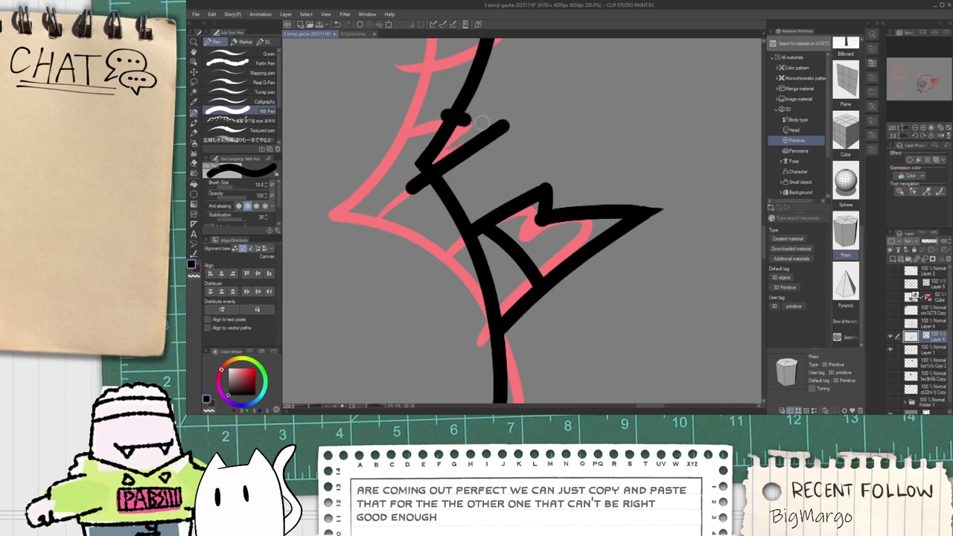
drag(446, 115, 508, 132)
key(e)
click(416, 181)
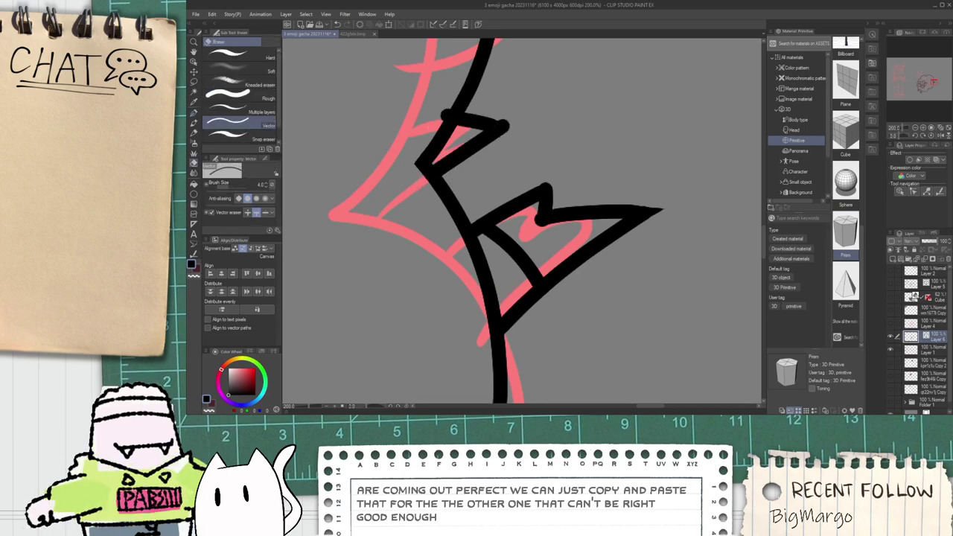
Step: Pull in the end point of the small hind foot's lower line so its two strokes meet in a clean tip
scroll(469, 112, up, 2)
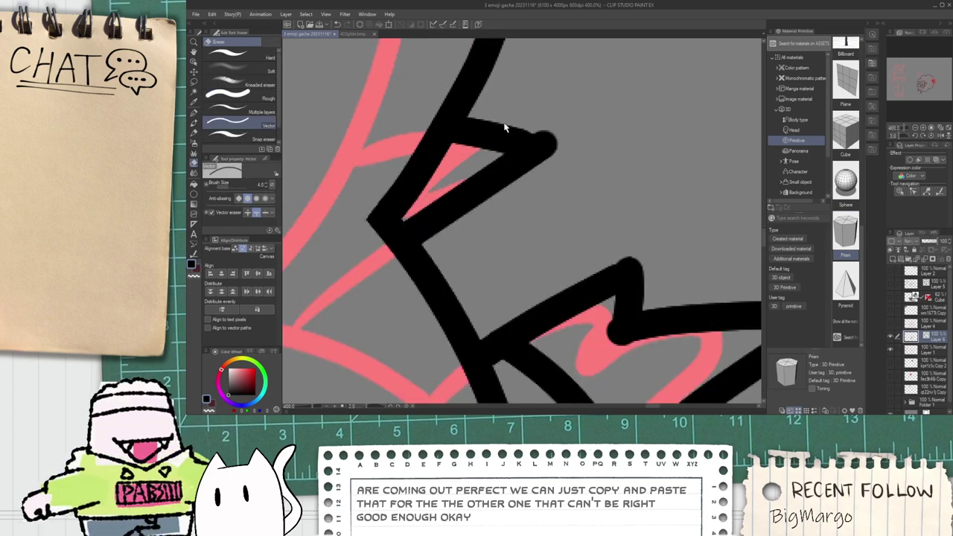
key(o)
click(525, 168)
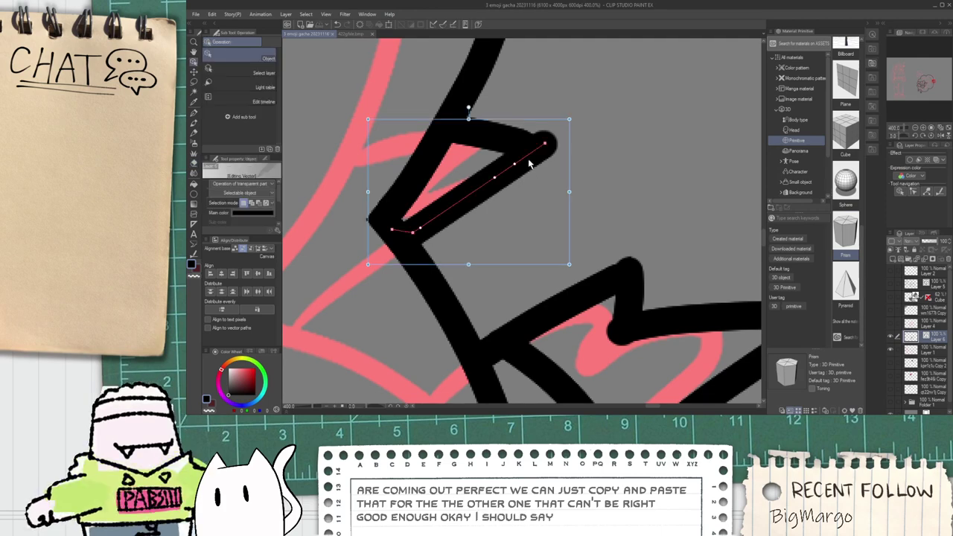
drag(545, 145, 533, 151)
scroll(537, 149, down, 10)
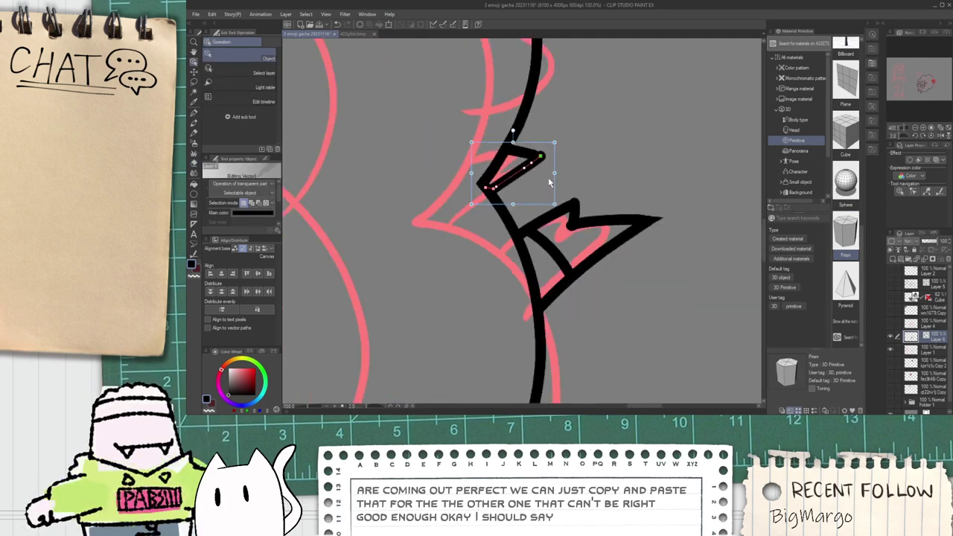
Step: Ink a fluffy scalloped tail on the body's upper rear and erase the ends overlapping the wool outline
scroll(534, 178, up, 3)
key(p)
mouse_move(526, 221)
mouse_down()
mouse_move(549, 143)
mouse_move(598, 103)
mouse_move(609, 151)
mouse_move(585, 198)
mouse_move(567, 259)
mouse_up()
key(e)
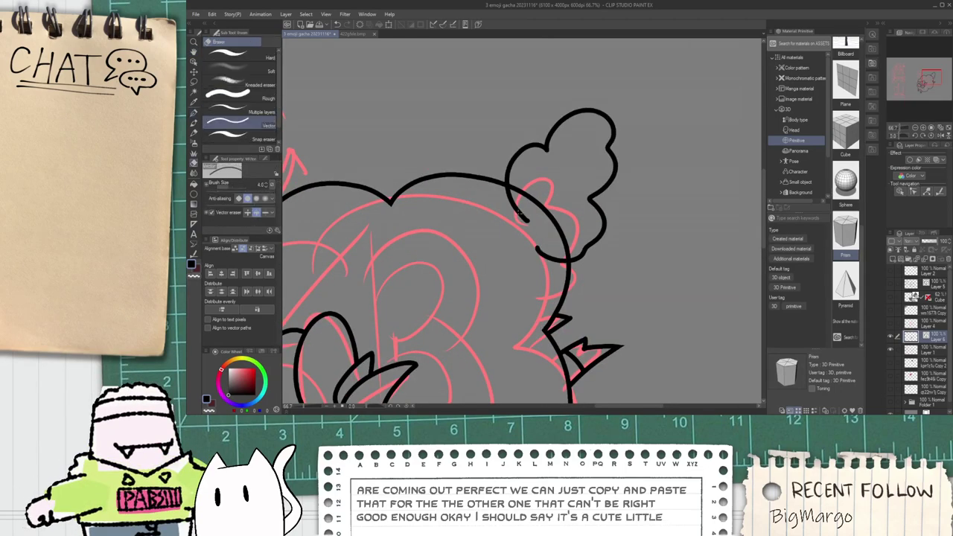
scroll(524, 220, down, 5)
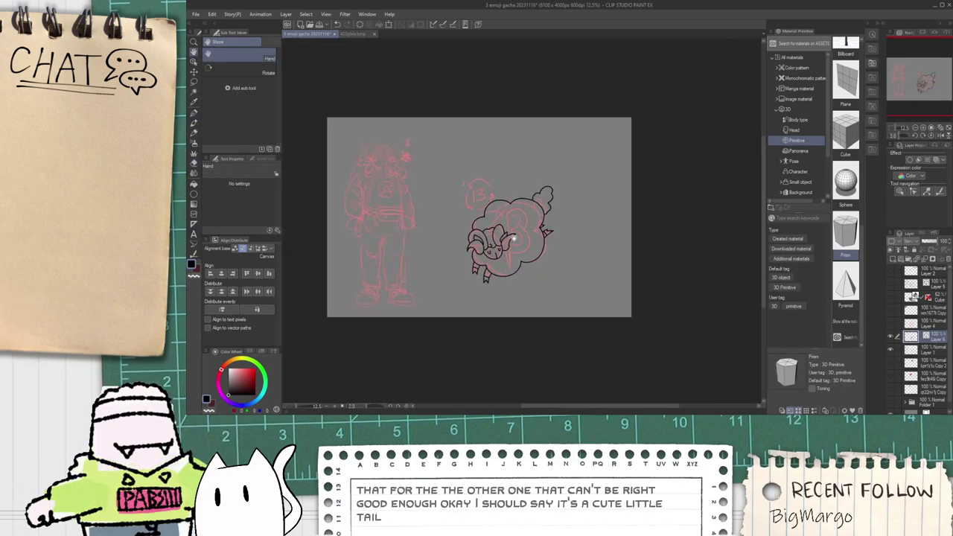
Step: Ink the slanted upper edge of the 1's flag across the sheep's wool, redrawing until one clean stroke remains
scroll(478, 177, up, 4)
key(p)
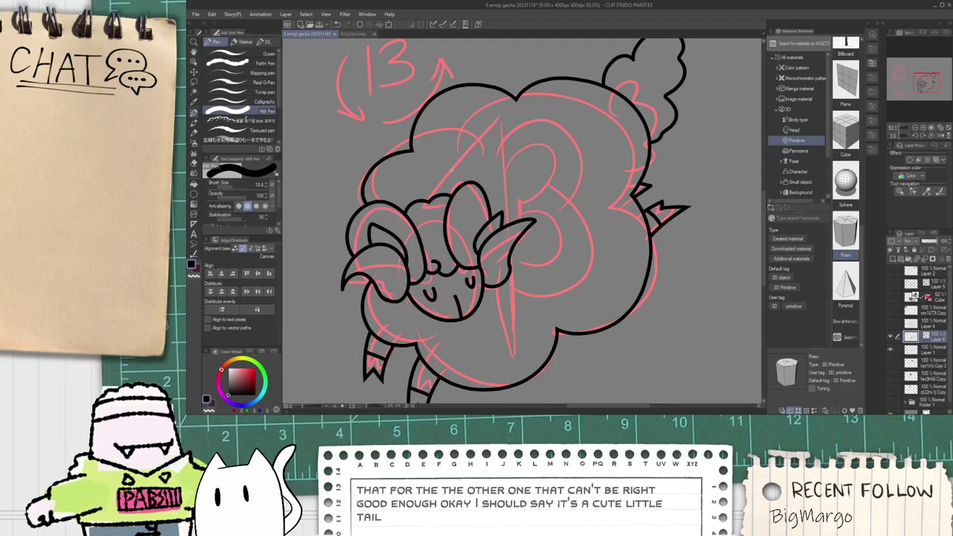
drag(425, 177, 496, 120)
key(ctrl+z)
mouse_move(436, 180)
mouse_down()
mouse_move(519, 253)
mouse_move(515, 360)
mouse_up()
key(ctrl+z)
mouse_move(417, 186)
mouse_down()
mouse_move(539, 105)
mouse_move(518, 384)
mouse_up()
key(ctrl+z)
drag(509, 114, 513, 346)
key(ctrl+z)
drag(507, 123, 497, 283)
key(ctrl+z)
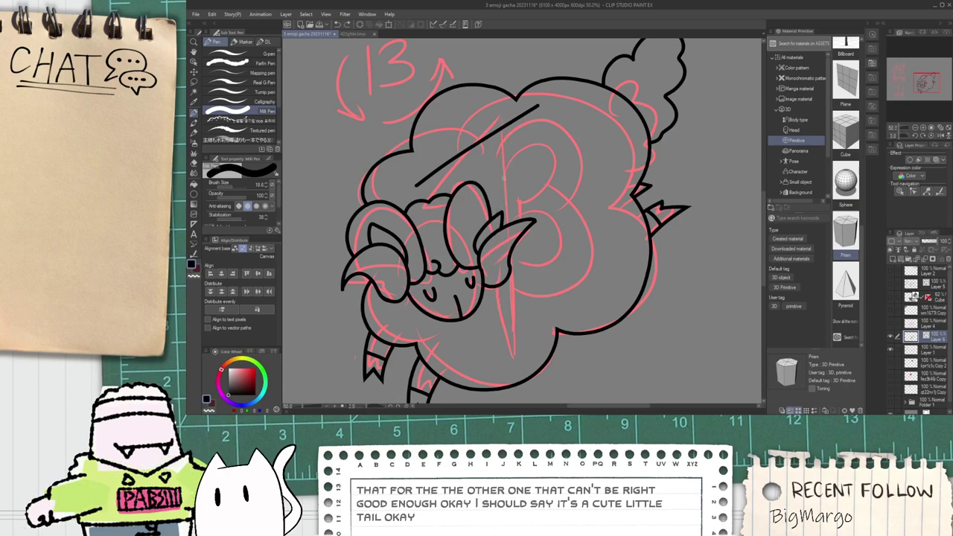
Step: Ink the long outer edge of the 1's stem from the flag's peak down toward the belly, retrying until it runs smoothly
drag(510, 127, 520, 363)
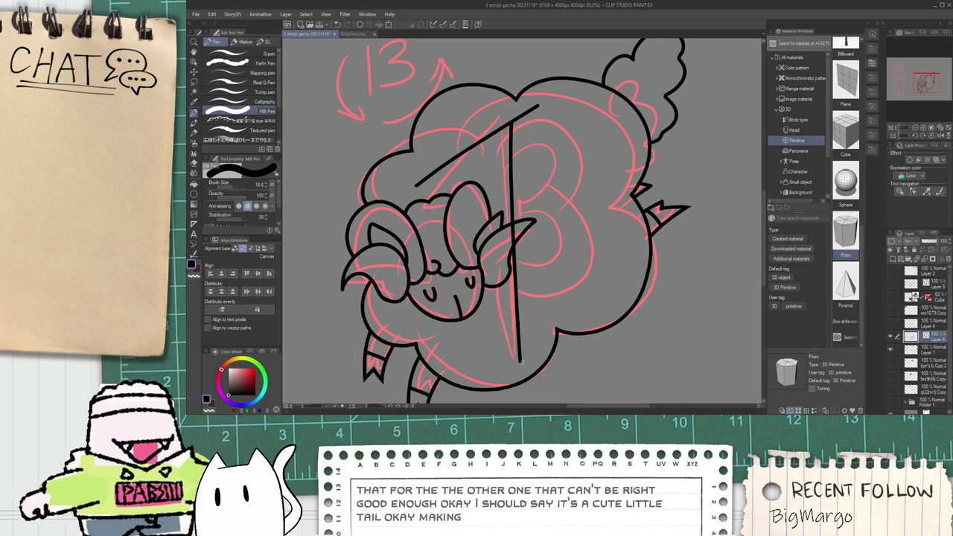
mouse_move(520, 360)
mouse_down()
mouse_move(506, 137)
mouse_move(503, 366)
mouse_up()
key(ctrl+z)
key(ctrl+z)
key(ctrl+z)
mouse_move(517, 123)
mouse_down()
mouse_move(522, 303)
mouse_move(513, 376)
mouse_up()
key(ctrl+z)
mouse_move(511, 122)
mouse_down()
mouse_move(513, 246)
mouse_move(498, 356)
mouse_up()
key(ctrl+z)
drag(503, 114, 515, 356)
key(ctrl+z)
drag(514, 117, 523, 257)
drag(522, 354, 519, 371)
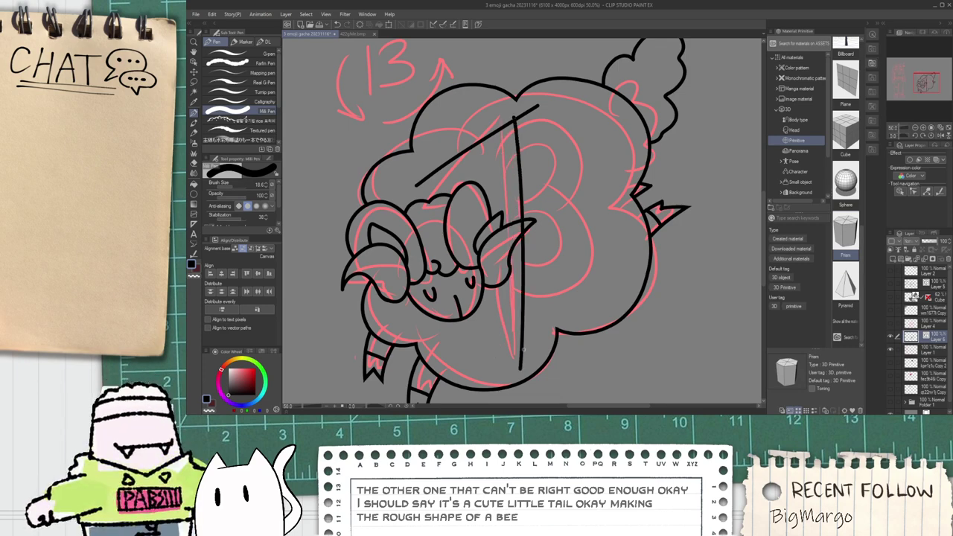
Step: Ink the inner edge of the 1's stem with its small foot, and add the underside of the flag
key(ctrl+z)
mouse_move(497, 335)
mouse_down()
mouse_move(476, 133)
mouse_move(495, 227)
mouse_move(486, 344)
mouse_move(489, 127)
mouse_up()
key(ctrl+z)
key(ctrl+z)
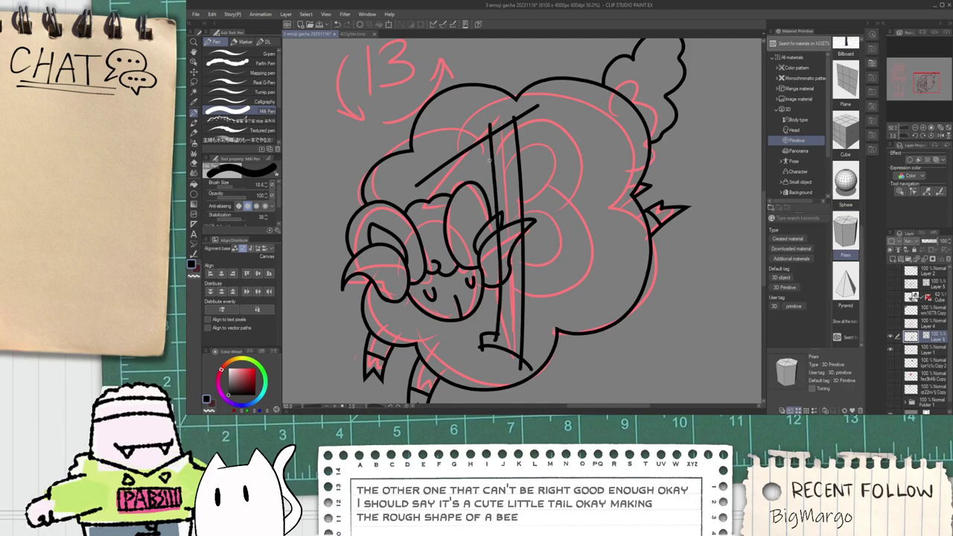
drag(415, 185, 506, 161)
Step: Erase the stroke ends that overshoot the corners of the 1's flag and stem top
key(e)
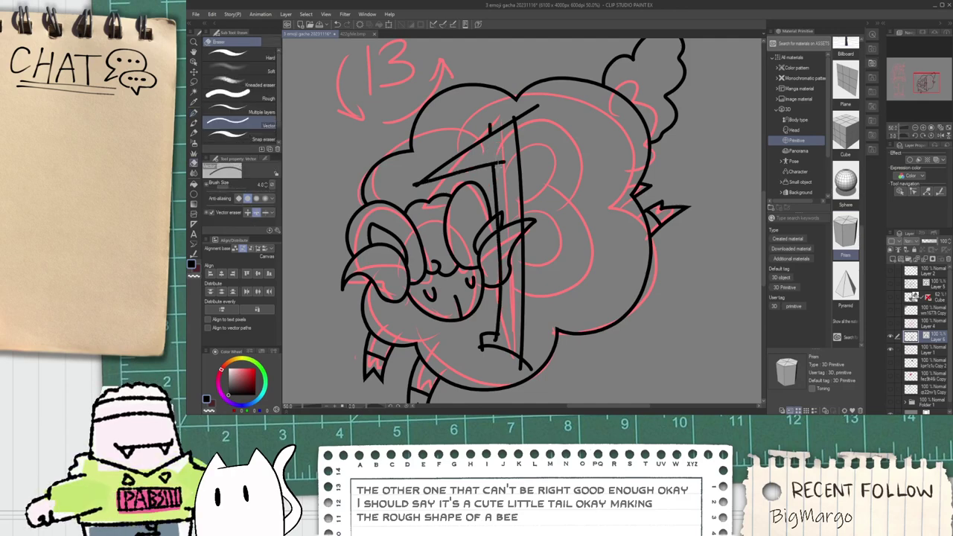
scroll(499, 150, up, 2)
click(544, 99)
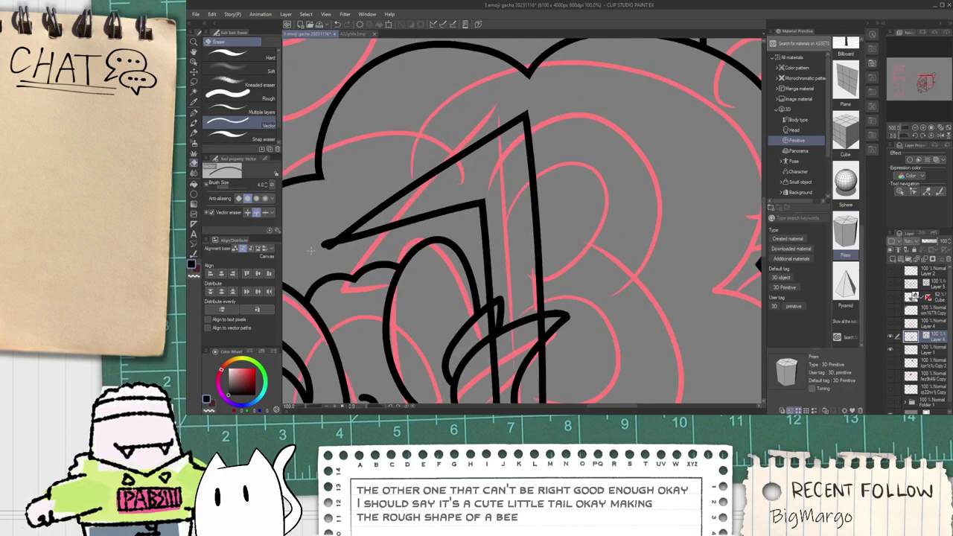
scroll(326, 241, down, 3)
scroll(433, 223, up, 1)
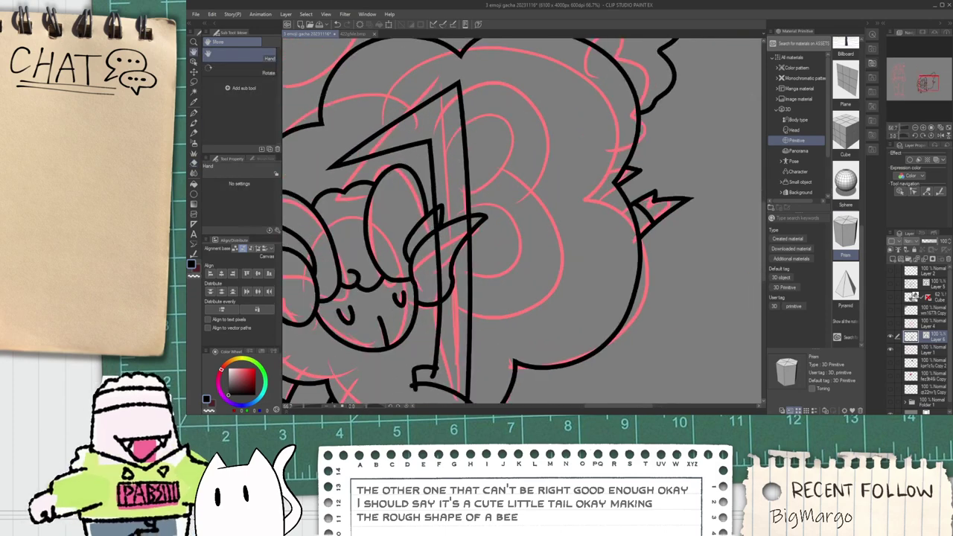
scroll(438, 223, up, 1)
scroll(485, 221, down, 2)
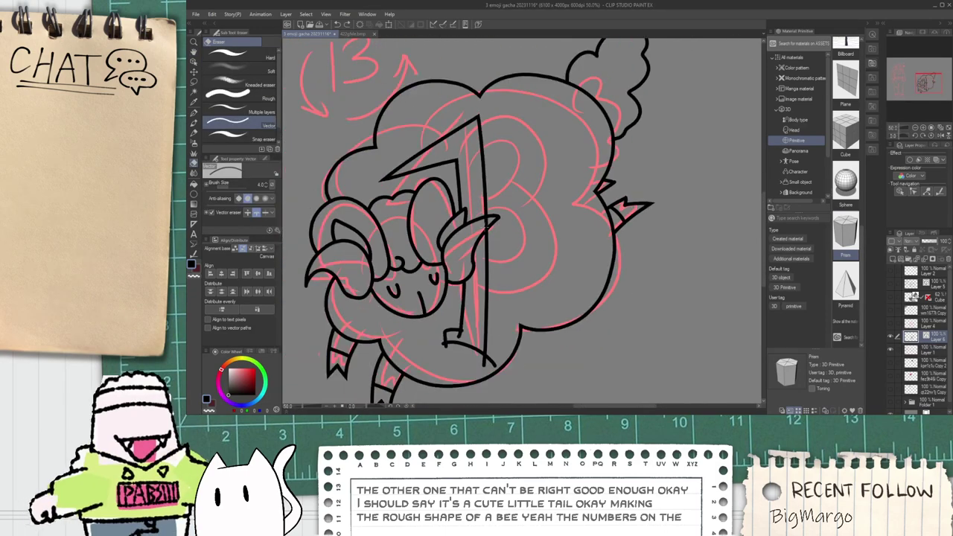
click(463, 217)
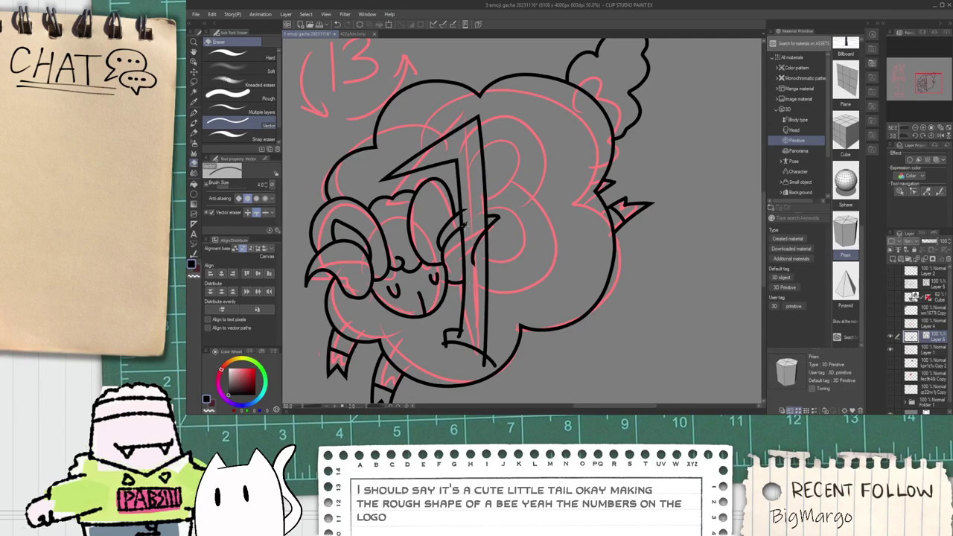
key(ctrl+z)
key(ctrl+z)
Step: Erase the 1's stem lines where they cross the horn and trim the overlapping ends at the 1's foot
scroll(409, 207, up, 1)
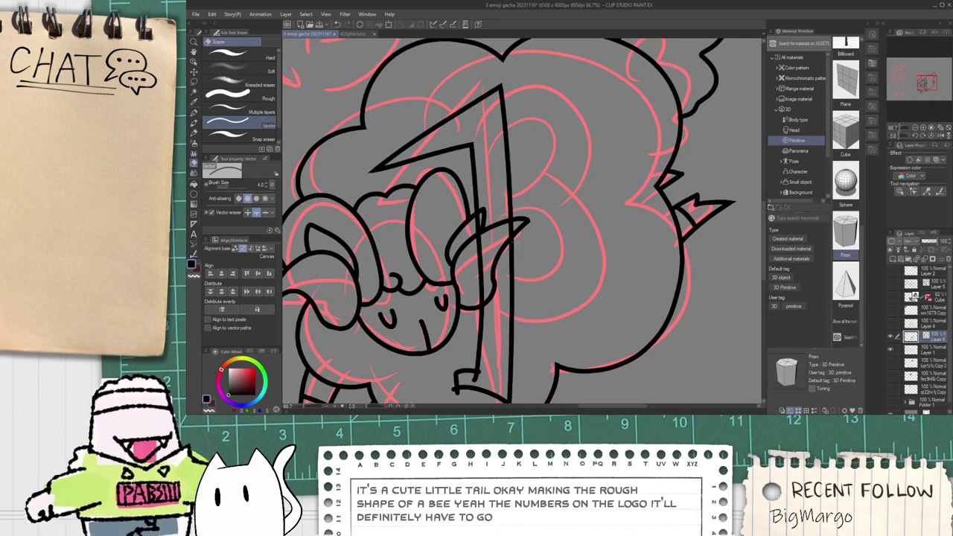
scroll(501, 249, up, 1)
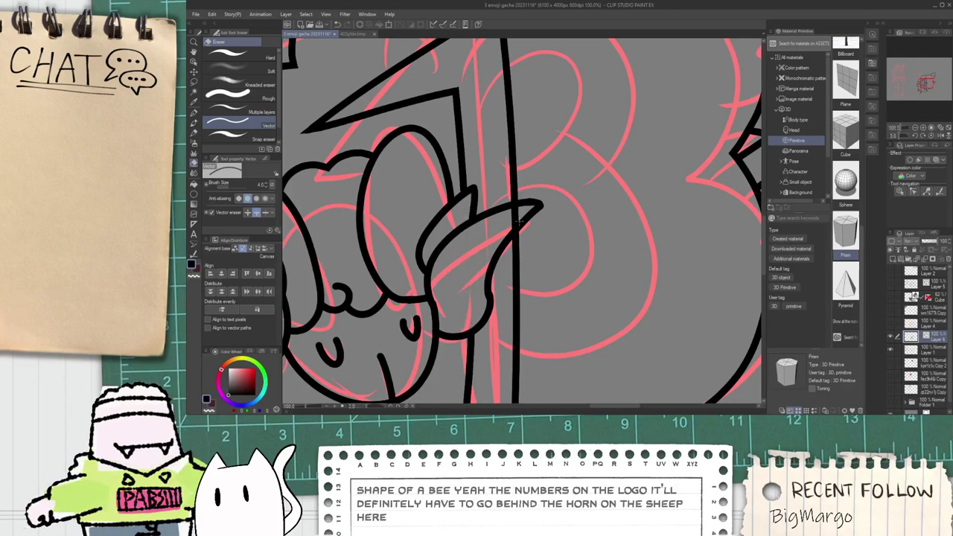
scroll(517, 212, down, 2)
scroll(484, 283, up, 1)
scroll(439, 292, up, 2)
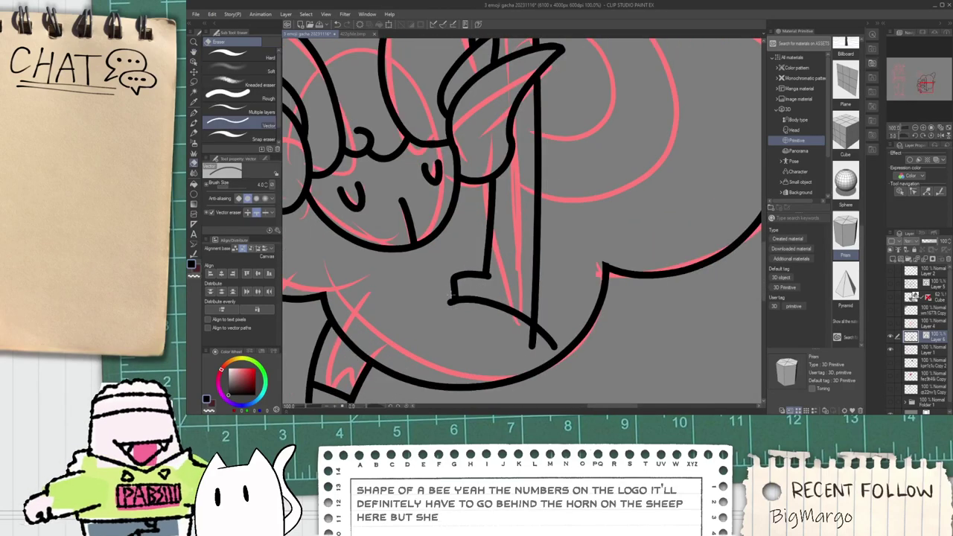
click(533, 339)
click(544, 335)
scroll(477, 298, down, 2)
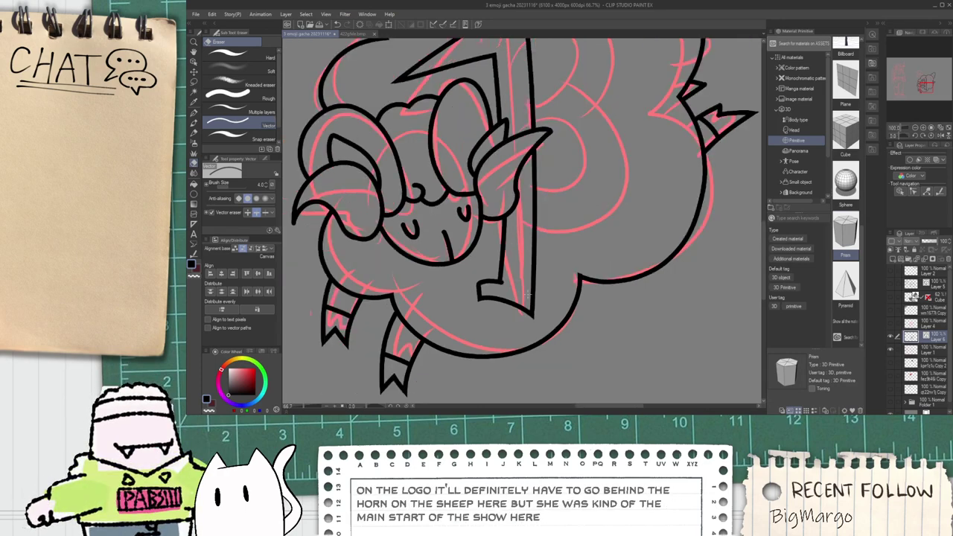
Step: Ink a long straight line beside the 1's stem for the open side of the 3, redrawing until it fits
key(space)
drag(574, 204, 520, 260)
key(p)
scroll(485, 150, up, 1)
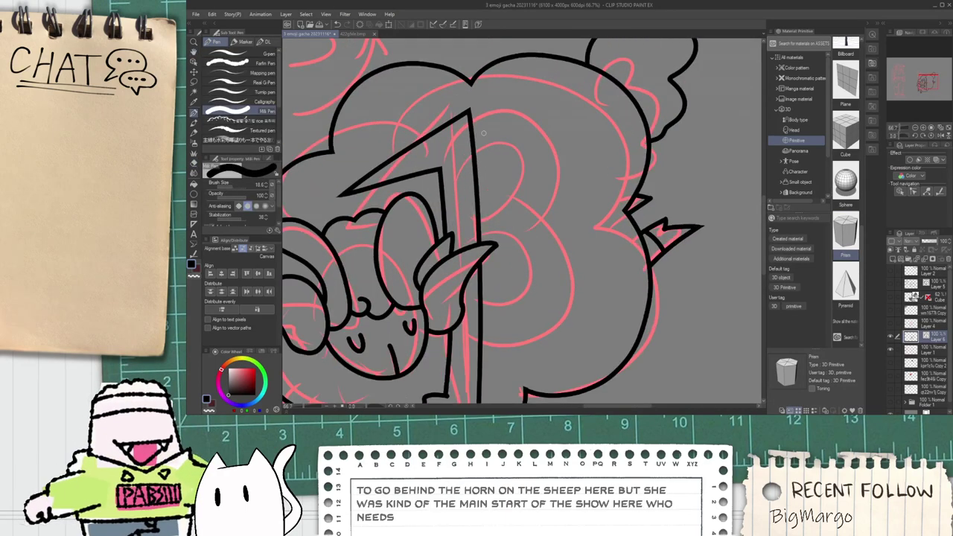
drag(490, 118, 507, 216)
key(ctrl+z)
key(ctrl+z)
drag(488, 108, 506, 240)
key(ctrl+z)
drag(488, 101, 523, 386)
key(ctrl+z)
drag(485, 109, 509, 388)
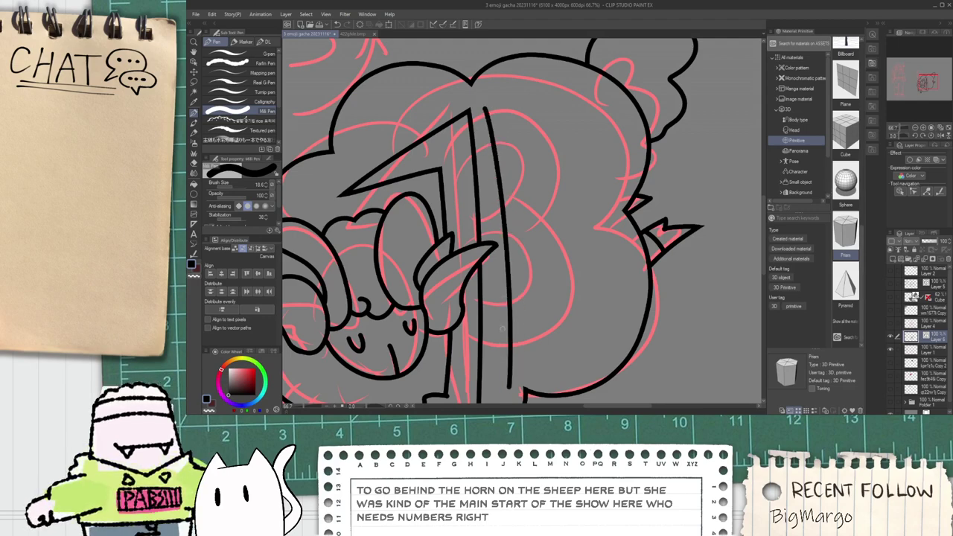
key(ctrl+z)
drag(485, 99, 513, 387)
key(ctrl+z)
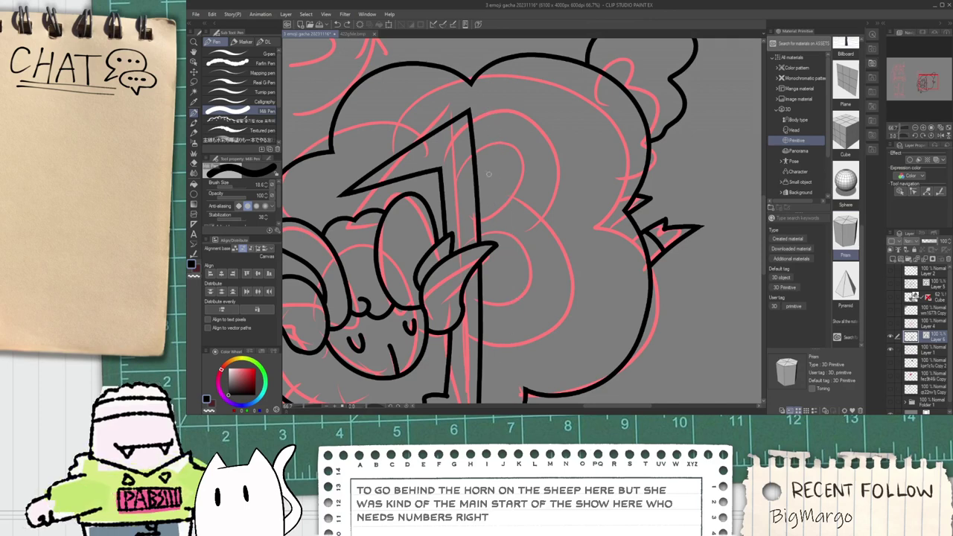
drag(493, 154, 511, 384)
key(ctrl+z)
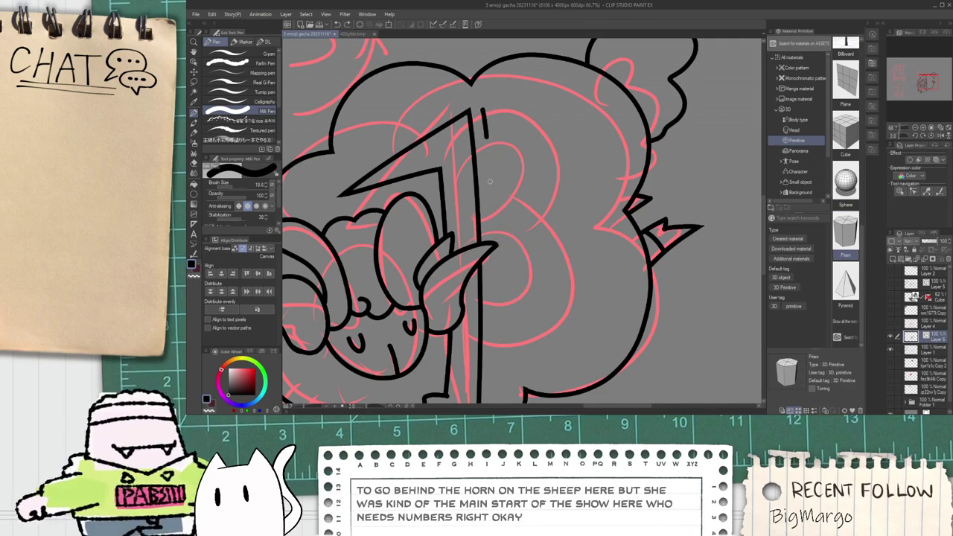
drag(484, 114, 502, 381)
Step: Ink the outer double-lobed curve of the 3 and erase the line end sticking out at its upper corner
mouse_move(510, 94)
mouse_down()
mouse_move(575, 167)
mouse_move(533, 201)
mouse_up()
key(ctrl+z)
mouse_move(482, 123)
mouse_down()
mouse_move(554, 211)
mouse_move(532, 226)
mouse_move(601, 295)
mouse_move(493, 356)
mouse_move(553, 362)
mouse_move(550, 198)
mouse_move(548, 217)
mouse_up()
key(ctrl+z)
key(e)
scroll(478, 121, up, 2)
drag(482, 110, 495, 107)
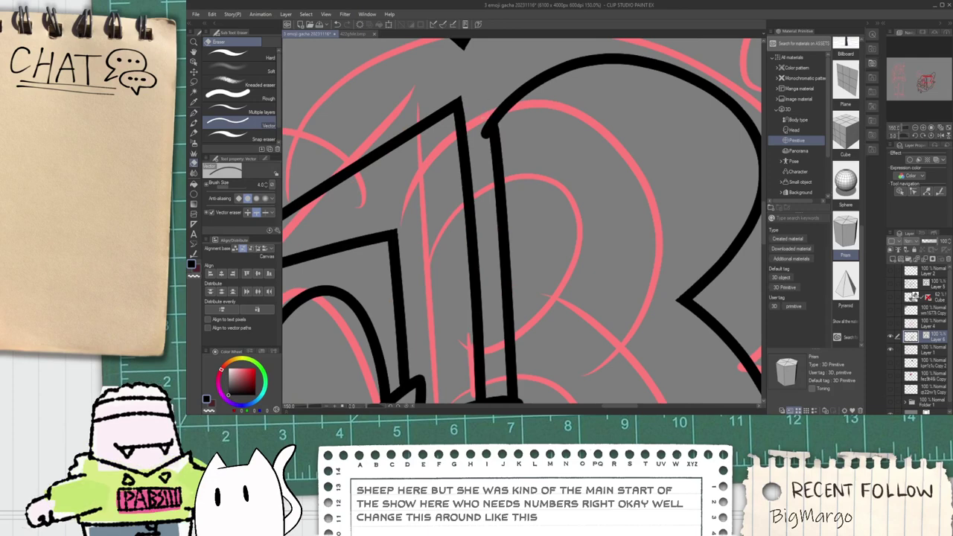
Step: Ink the inner curve of the 3's upper lobe, then erase its overshooting ends and the straight line across the opening
scroll(489, 142, down, 2)
scroll(489, 146, up, 1)
key(p)
mouse_move(488, 161)
mouse_down()
mouse_move(595, 154)
mouse_move(493, 223)
mouse_up()
key(e)
drag(485, 153, 491, 163)
drag(491, 219, 494, 227)
drag(493, 183, 504, 188)
Step: Ink the inner curve of the 3's lower lobe, then erase the straight line across its opening and the overshooting ends
key(space)
key(p)
mouse_move(531, 256)
mouse_down()
mouse_move(518, 154)
mouse_move(490, 159)
mouse_move(582, 167)
mouse_up()
key(ctrl+z)
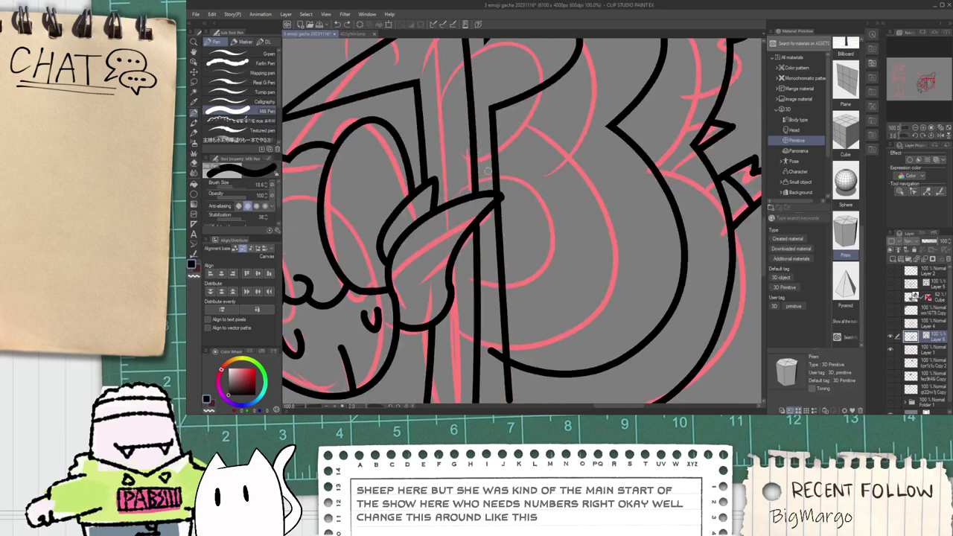
mouse_move(488, 169)
mouse_down()
mouse_move(547, 158)
mouse_move(534, 322)
mouse_up()
drag(575, 293, 508, 292)
key(e)
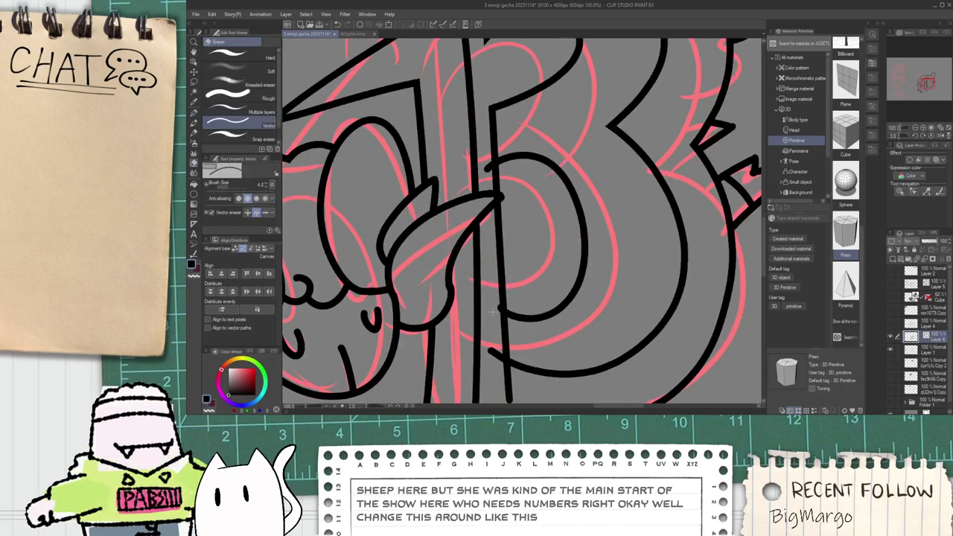
click(502, 274)
scroll(502, 274, up, 3)
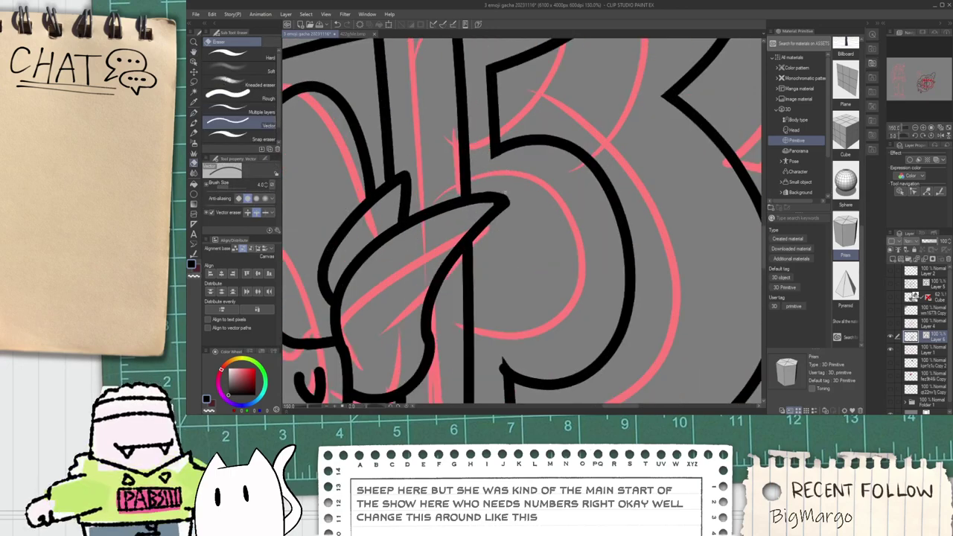
drag(506, 382, 494, 254)
scroll(490, 294, down, 5)
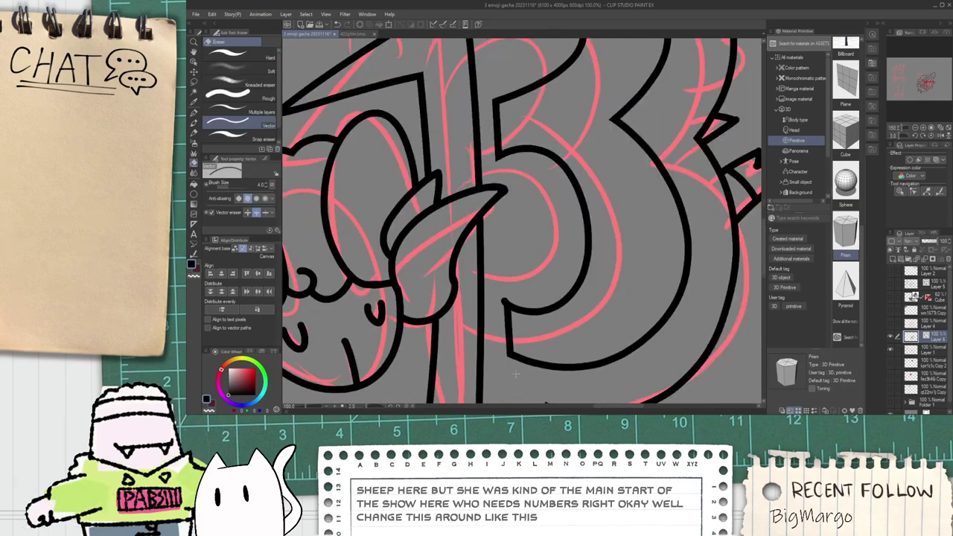
Step: Adjust the end points of the 3's lower inner curve and short straight edge so they meet in a clean corner
scroll(512, 316, up, 8)
key(e)
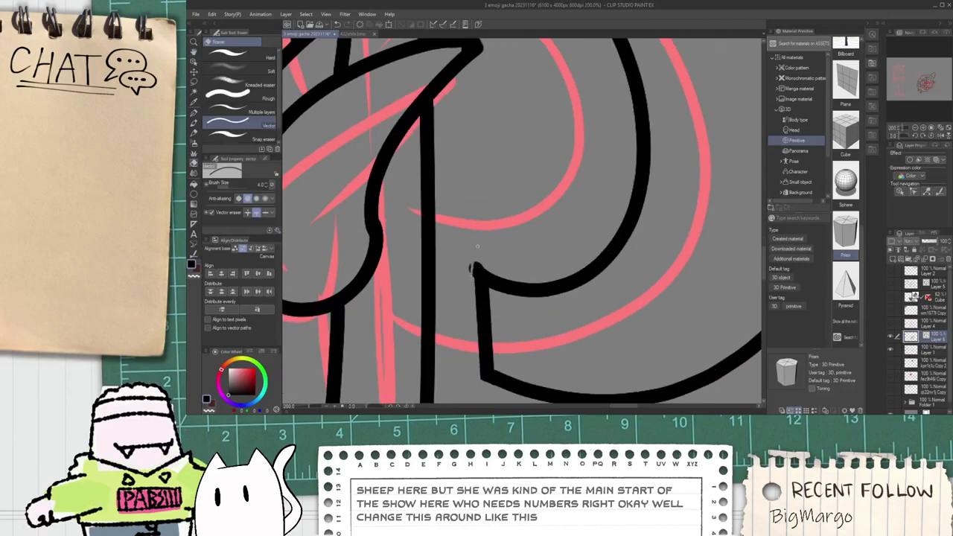
key(o)
click(484, 286)
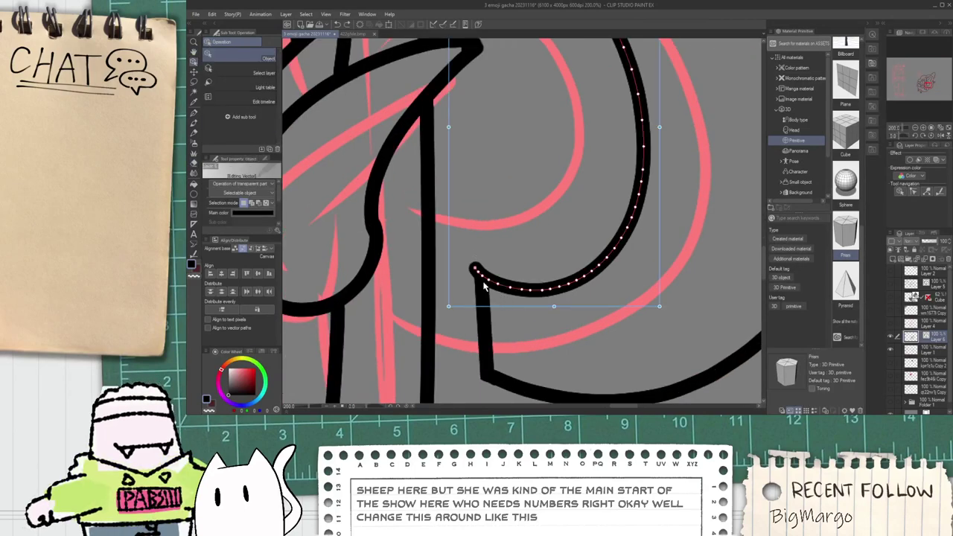
scroll(480, 275, up, 5)
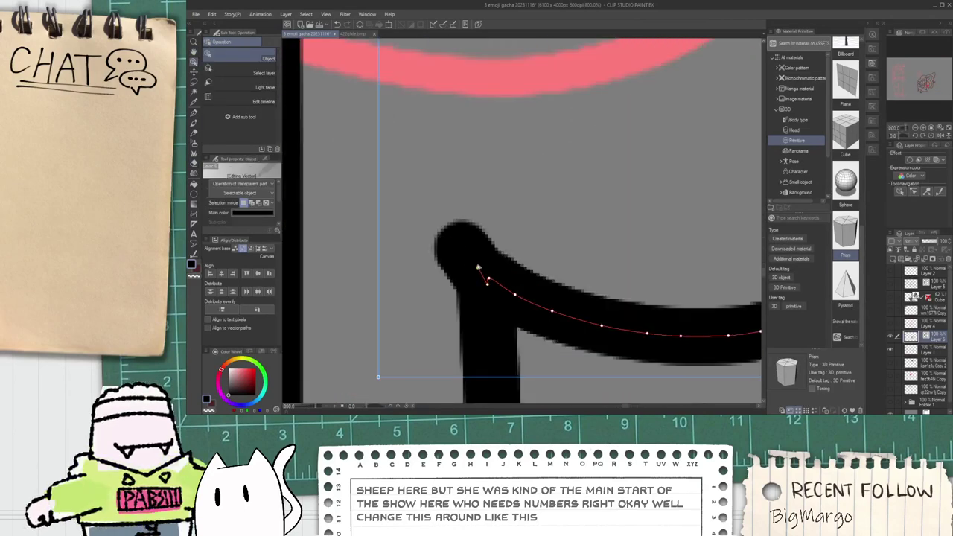
drag(474, 264, 489, 283)
click(458, 255)
drag(448, 245, 474, 264)
key(ctrl+z)
click(449, 247)
scroll(491, 275, down, 10)
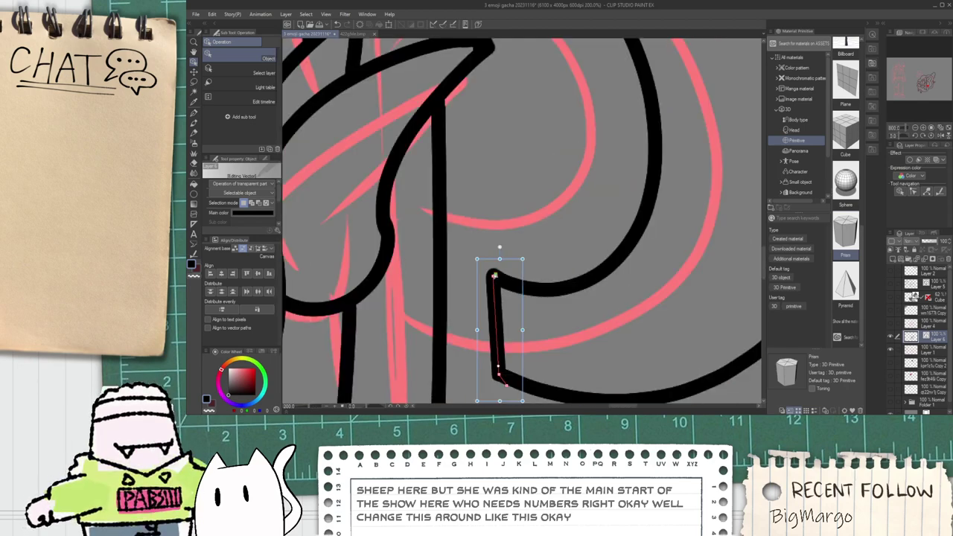
scroll(496, 149, up, 2)
scroll(496, 149, down, 6)
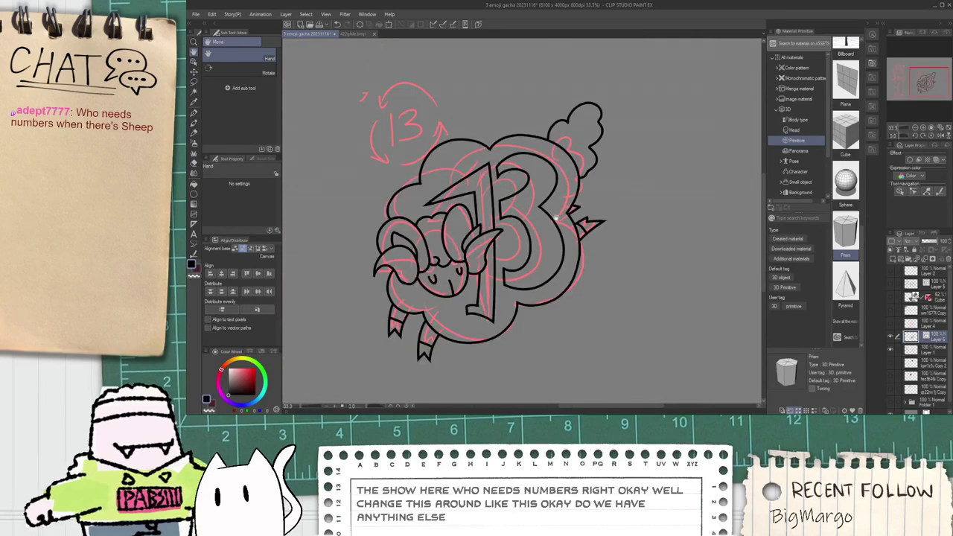
Step: Ink a squared-off top with a small notch on the 1, then erase the old peak and the overshooting ends
scroll(489, 243, up, 1)
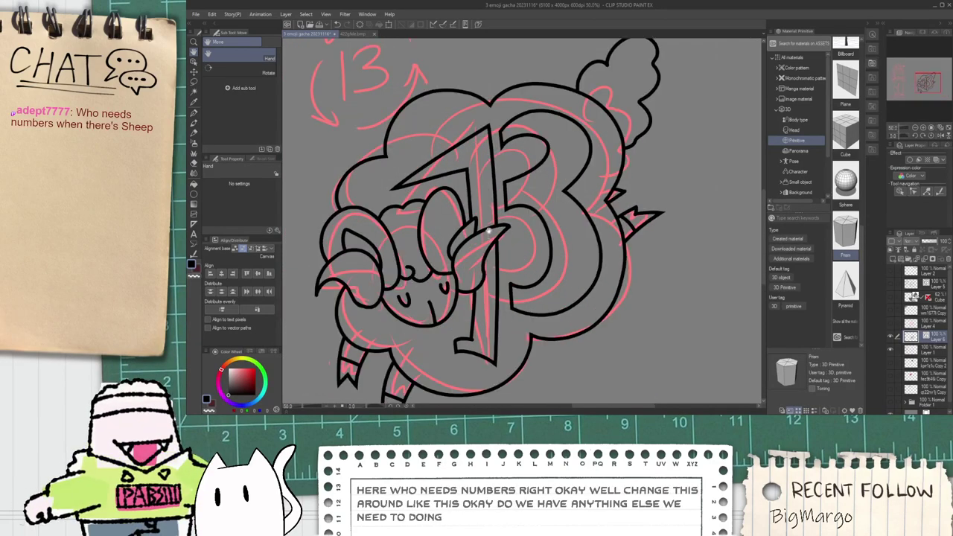
scroll(465, 140, up, 3)
key(p)
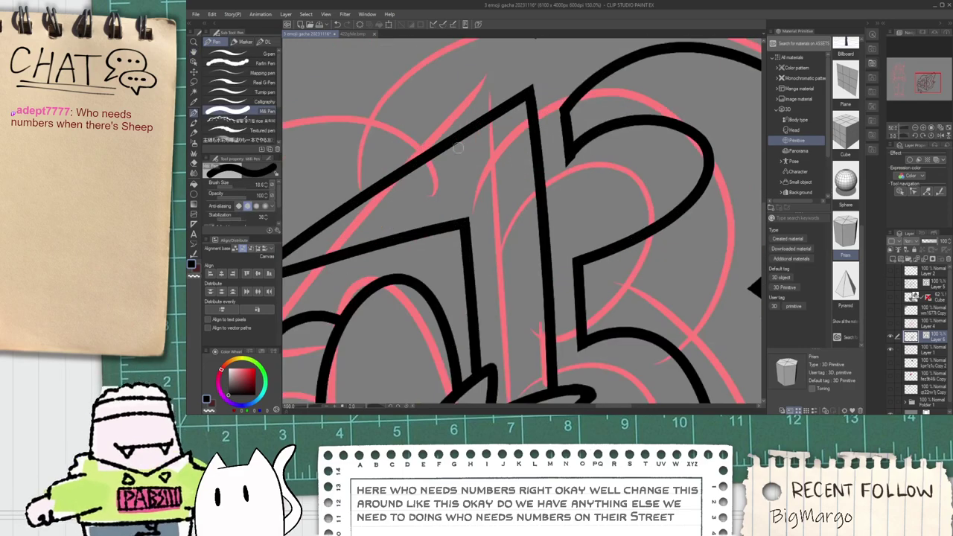
drag(452, 98, 459, 181)
mouse_move(440, 117)
mouse_down()
mouse_move(530, 97)
mouse_move(453, 111)
mouse_move(557, 84)
mouse_up()
key(ctrl+z)
key(e)
click(550, 86)
click(485, 121)
click(458, 165)
scroll(447, 112, down, 3)
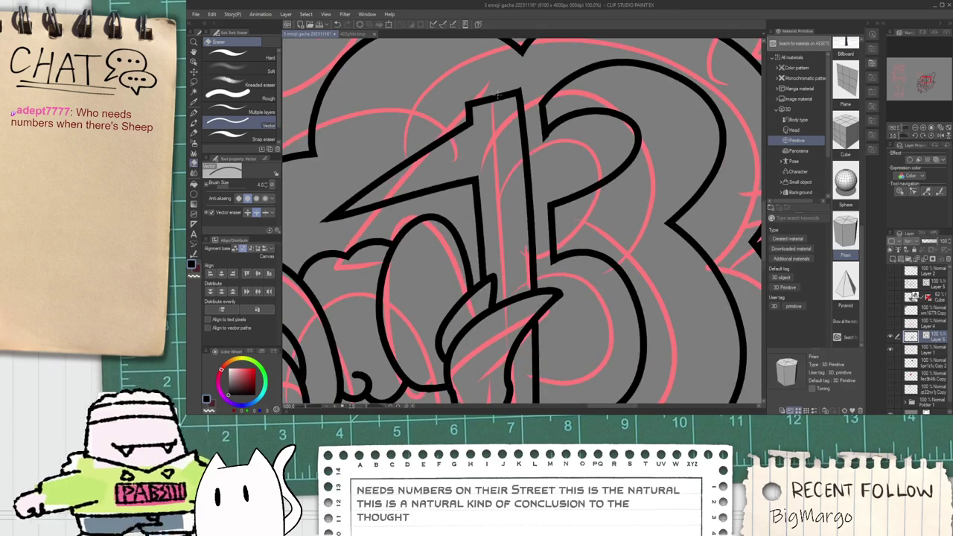
Step: Ink a short blunt end on the 1's flag and erase the old pointed tip and leftover stroke ends
key(p)
scroll(452, 130, up, 2)
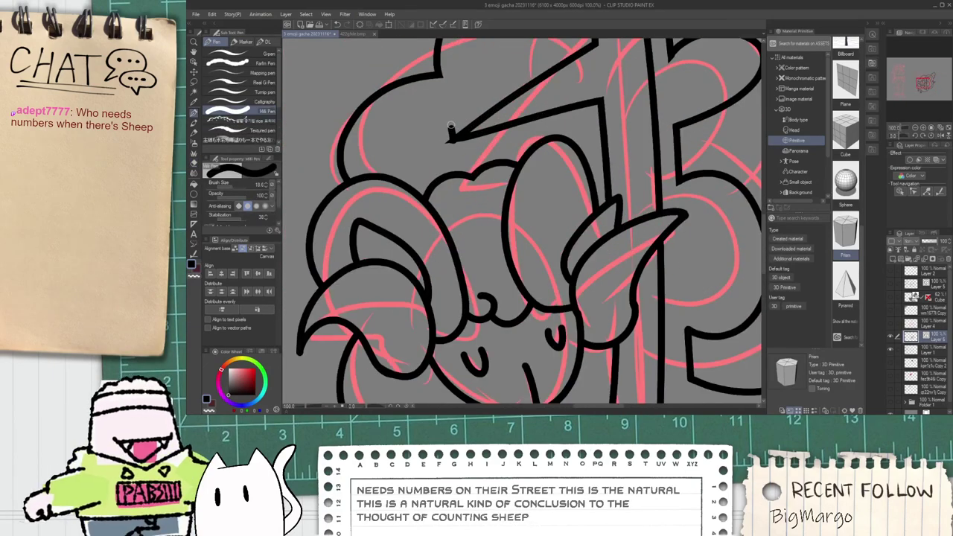
drag(450, 128, 600, 44)
key(e)
click(480, 122)
scroll(445, 145, up, 1)
click(449, 142)
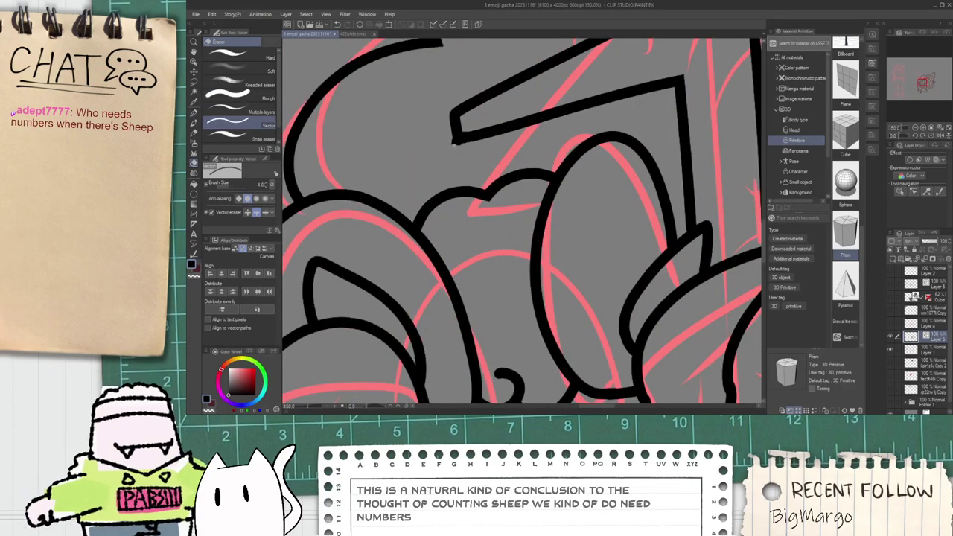
Step: Adjust the end point of the flag's straight upper edge on the 1 so it meets the notch cleanly
scroll(456, 148, down, 3)
scroll(511, 83, up, 3)
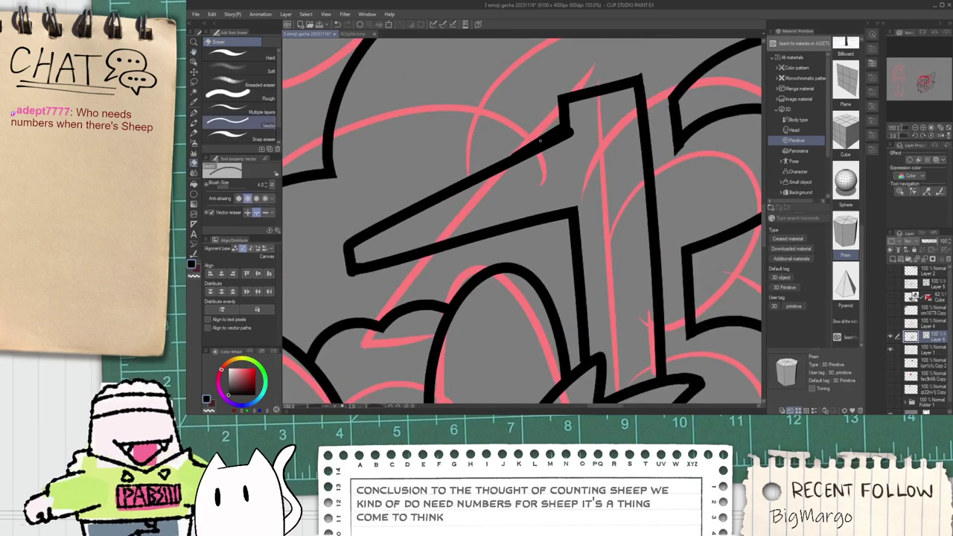
scroll(562, 125, up, 1)
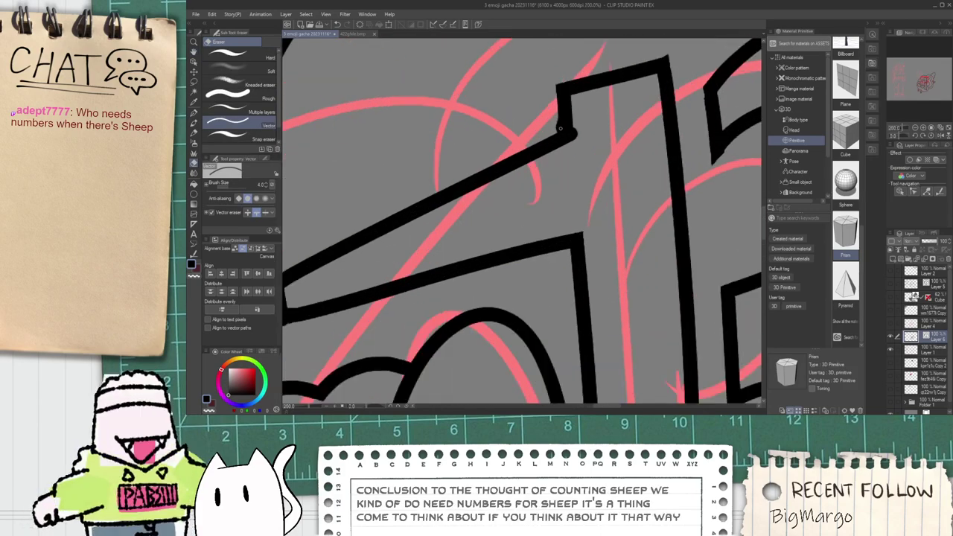
key(o)
click(560, 134)
click(569, 136)
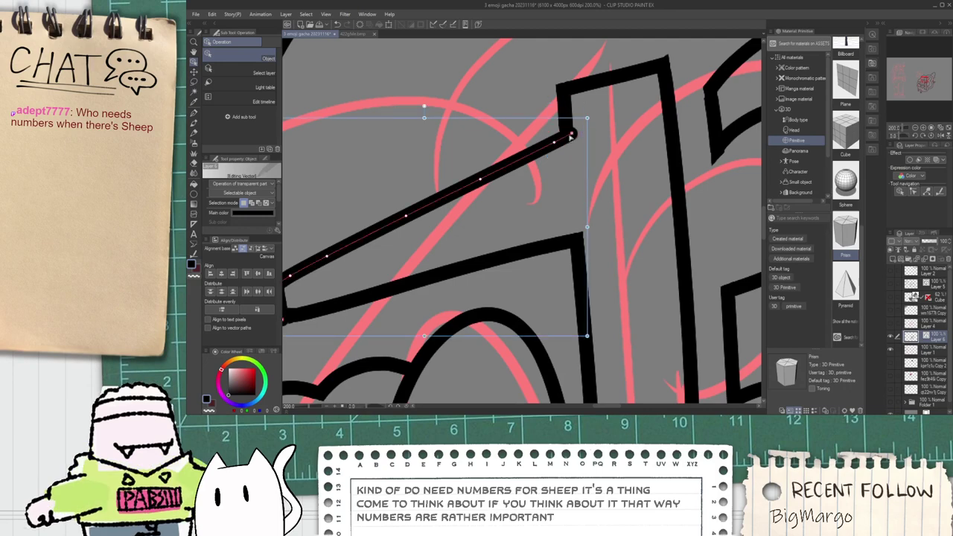
scroll(610, 149, down, 13)
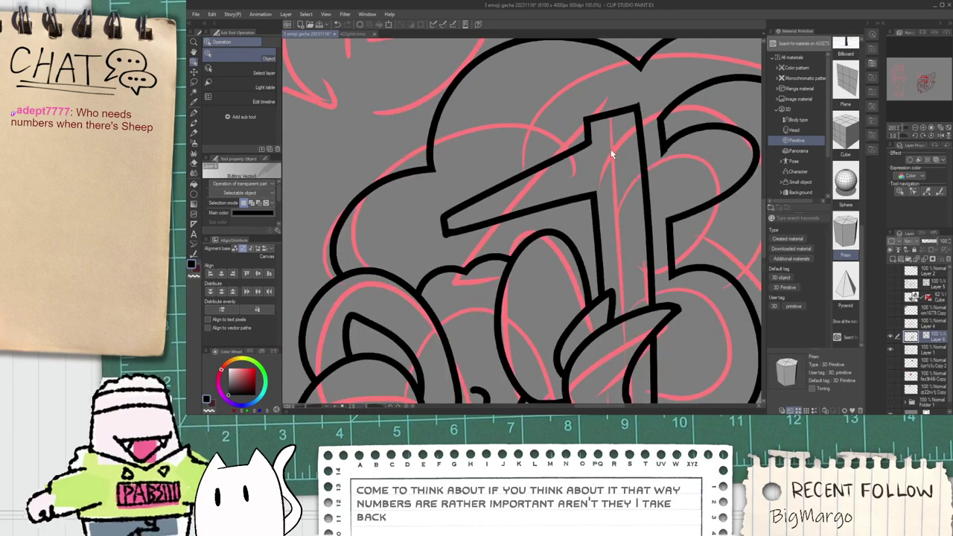
key(space)
Step: Shorten the 1's flag by inking a blunt end line closer to the stem and erasing the old tip beyond it
scroll(624, 205, up, 5)
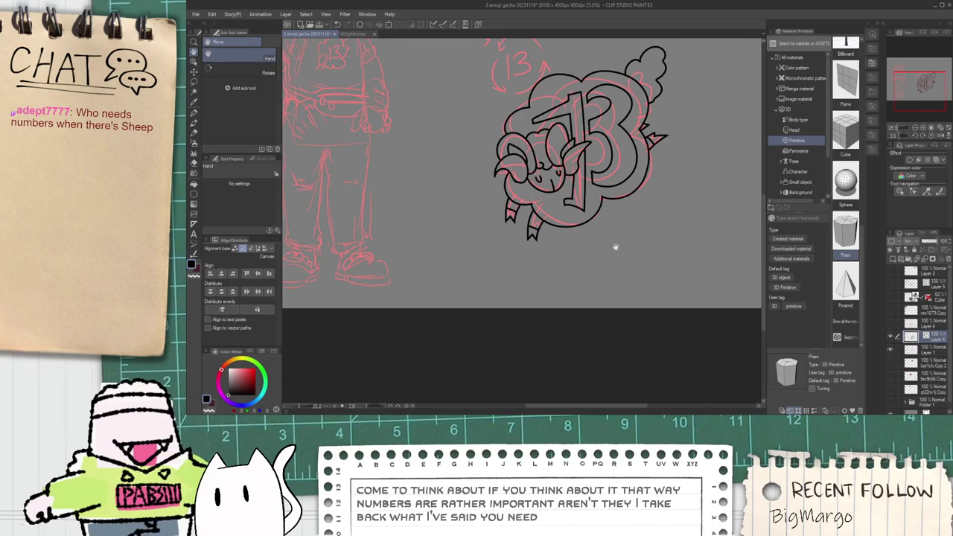
scroll(615, 246, down, 3)
scroll(555, 250, down, 1)
scroll(539, 247, up, 5)
scroll(521, 239, up, 1)
scroll(500, 237, down, 2)
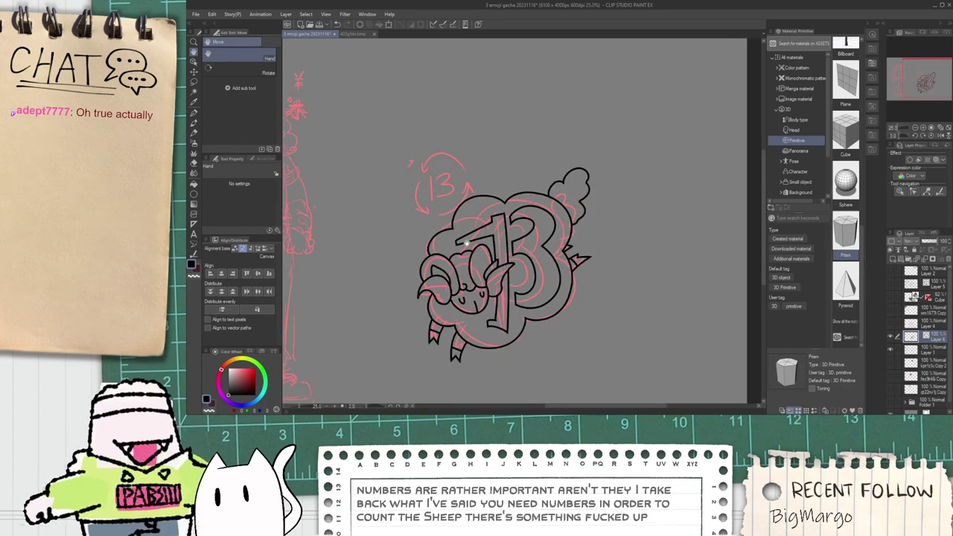
scroll(473, 245, up, 5)
key(p)
drag(458, 195, 473, 246)
key(e)
mouse_move(447, 213)
mouse_down()
mouse_move(436, 245)
mouse_move(405, 255)
mouse_up()
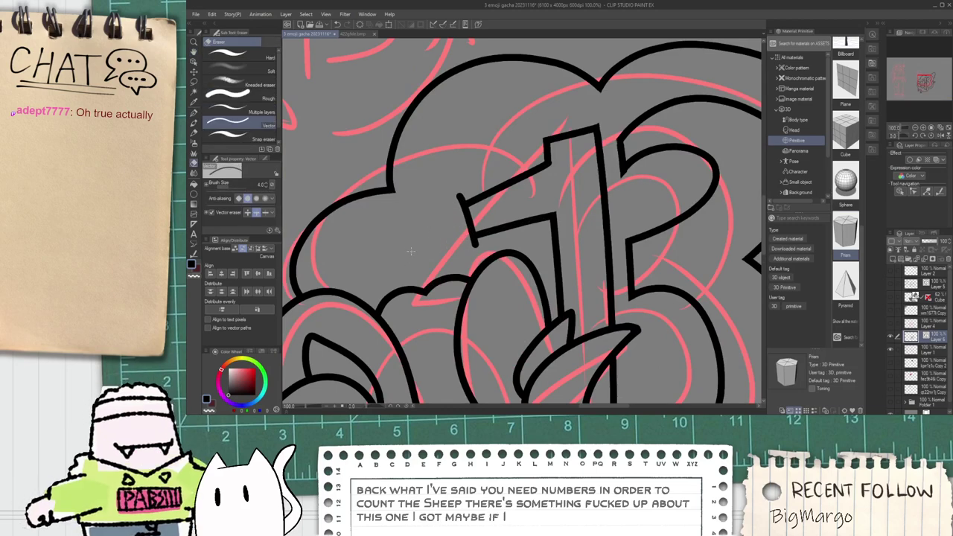
scroll(435, 247, down, 5)
scroll(450, 237, up, 3)
scroll(461, 247, down, 3)
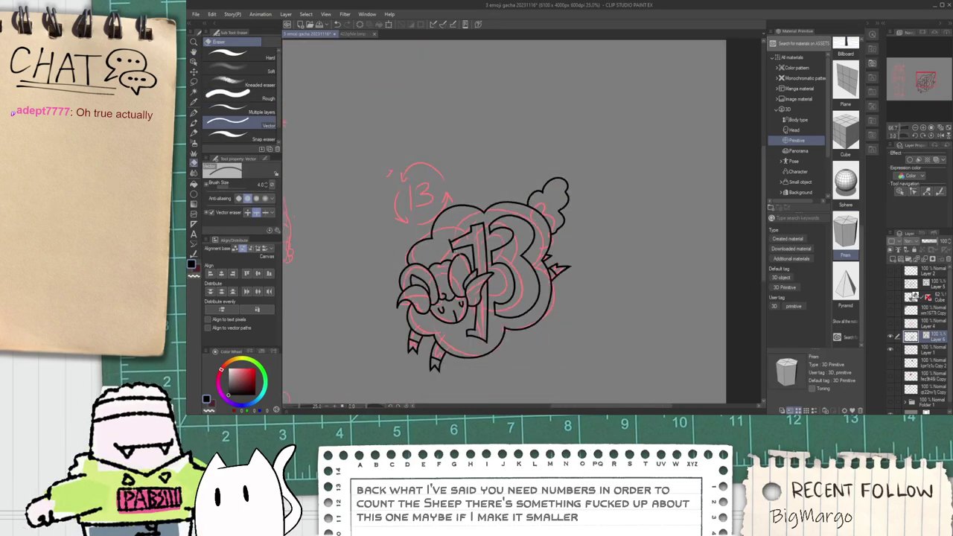
Step: Ink a slanted end line across the foot of the 1 and erase the leftover strokes below it
scroll(456, 254, up, 3)
key(space)
mouse_move(519, 395)
mouse_down()
mouse_move(495, 253)
mouse_move(528, 238)
mouse_up()
key(p)
key(ctrl+z)
mouse_move(474, 274)
mouse_down()
mouse_move(517, 240)
mouse_move(475, 289)
mouse_move(477, 282)
mouse_up()
key(e)
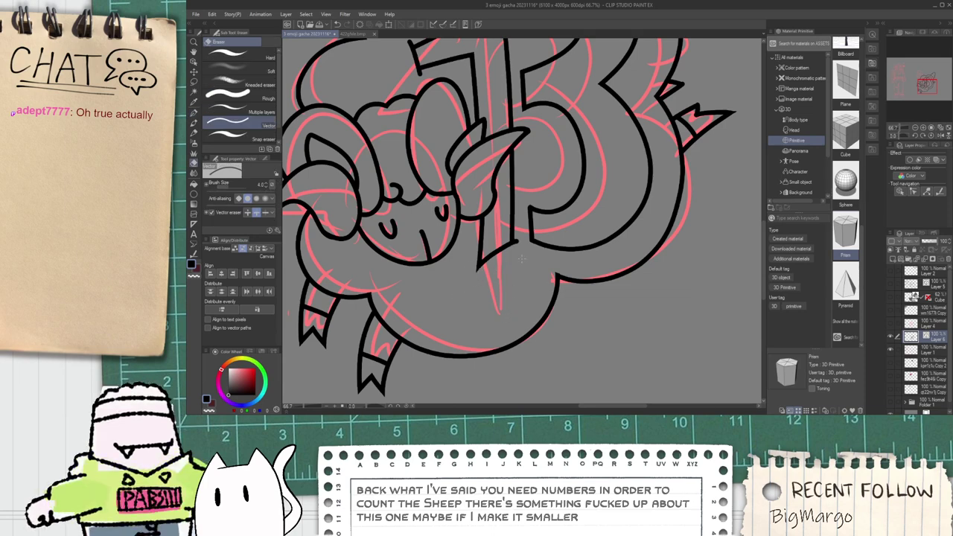
Step: Ink a curved upper edge on the 1's flag, then erase the old straight edge and the overshooting stroke ends
scroll(516, 242, down, 1)
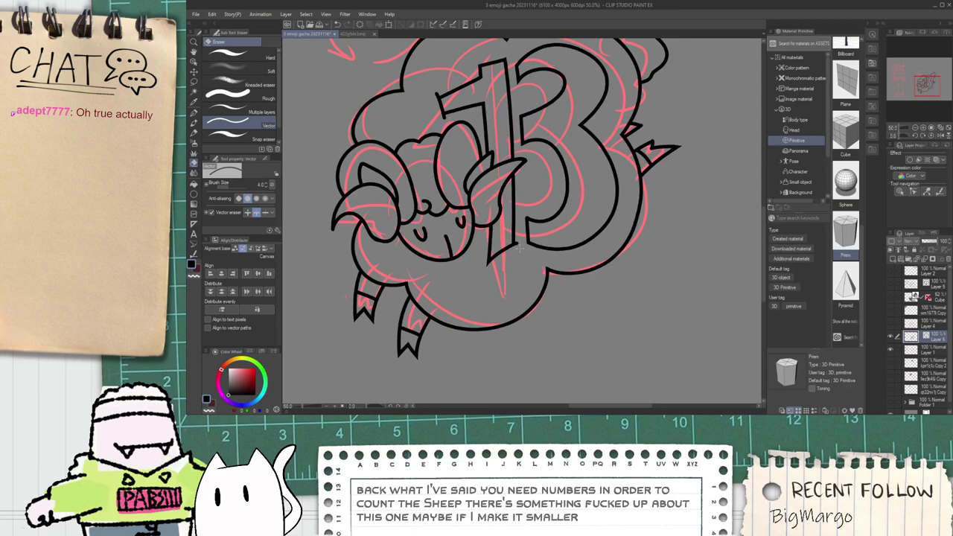
scroll(516, 242, down, 1)
scroll(462, 218, up, 4)
mouse_move(478, 145)
mouse_down()
mouse_move(473, 209)
mouse_move(570, 107)
mouse_move(562, 134)
mouse_move(440, 211)
mouse_move(446, 193)
mouse_up()
key(p)
key(ctrl+z)
key(e)
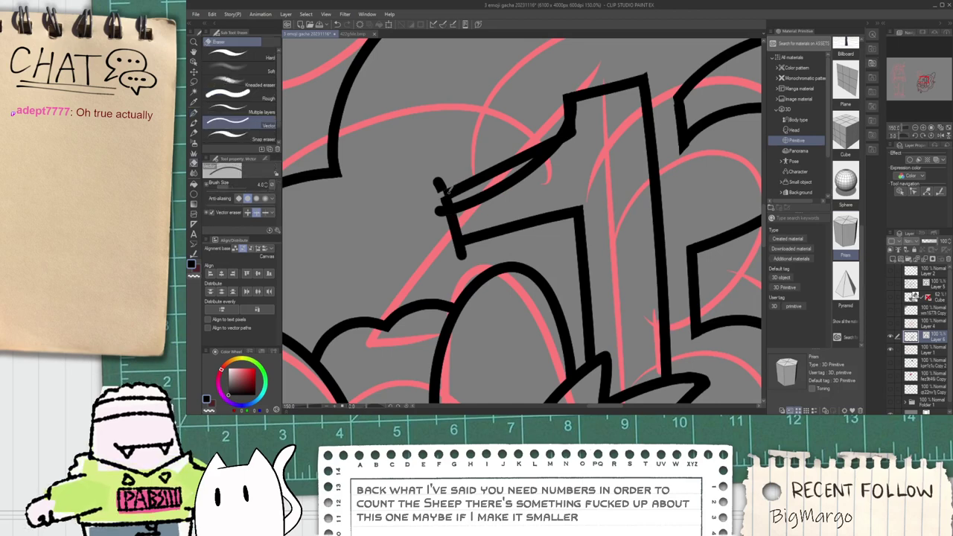
click(449, 192)
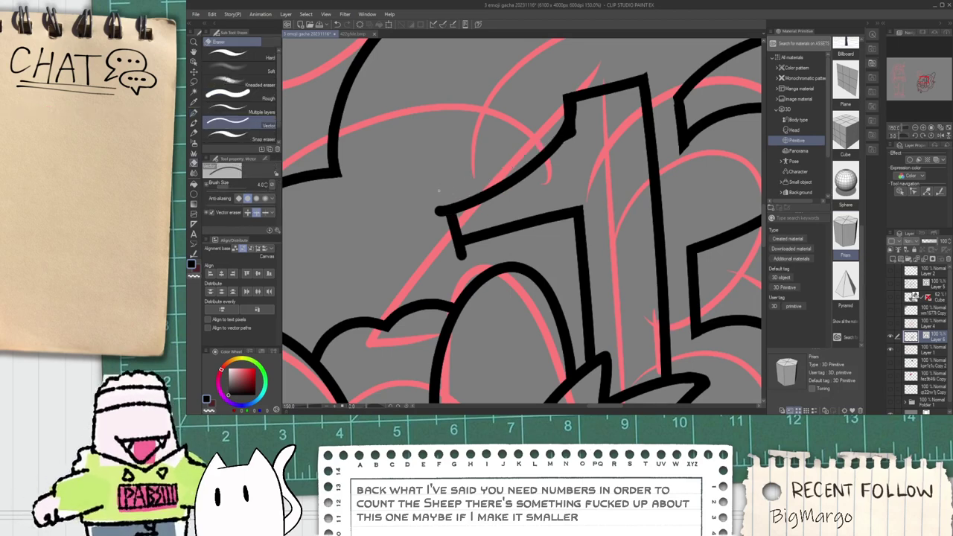
click(440, 212)
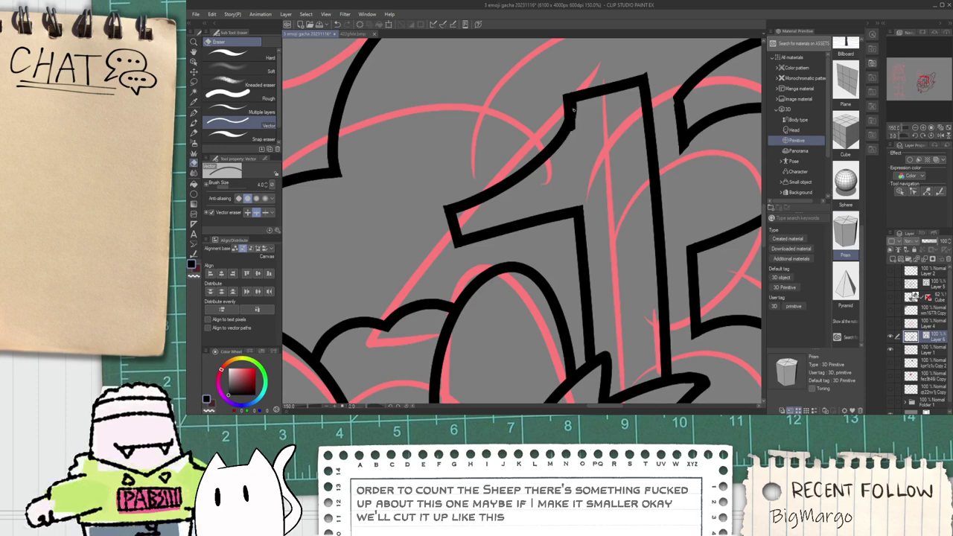
Step: Adjust the control points of the 1's short notch line so the flag's curve runs smoothly up to the top corner
scroll(572, 104, up, 1)
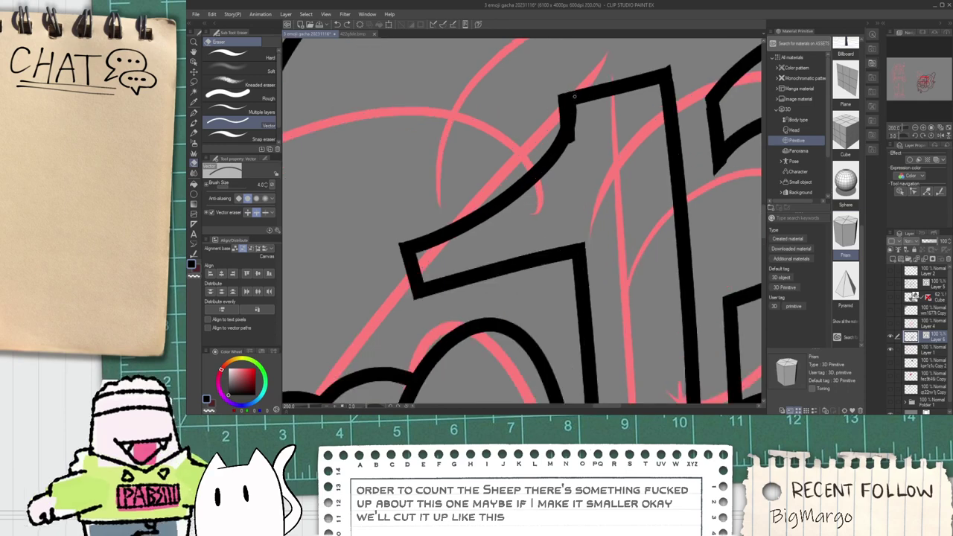
key(o)
click(572, 138)
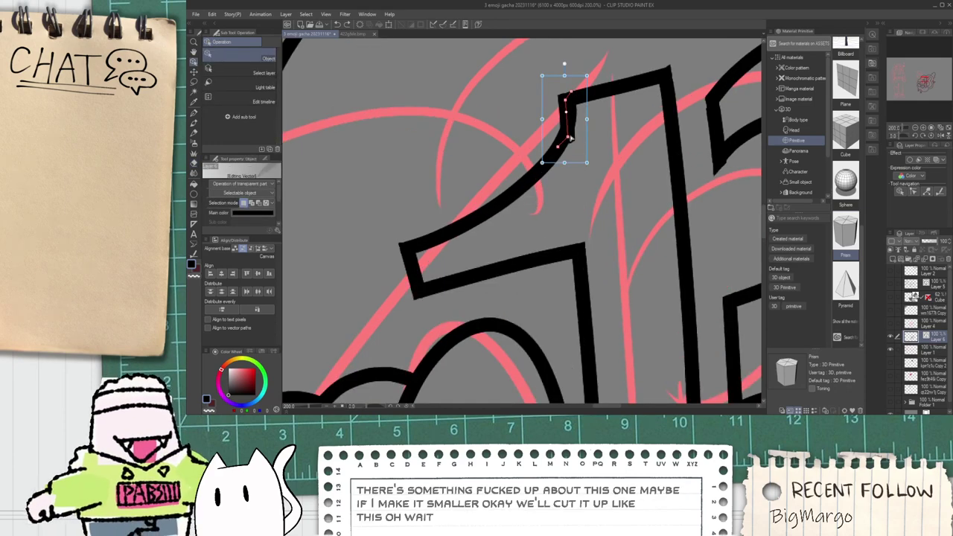
click(572, 134)
click(570, 100)
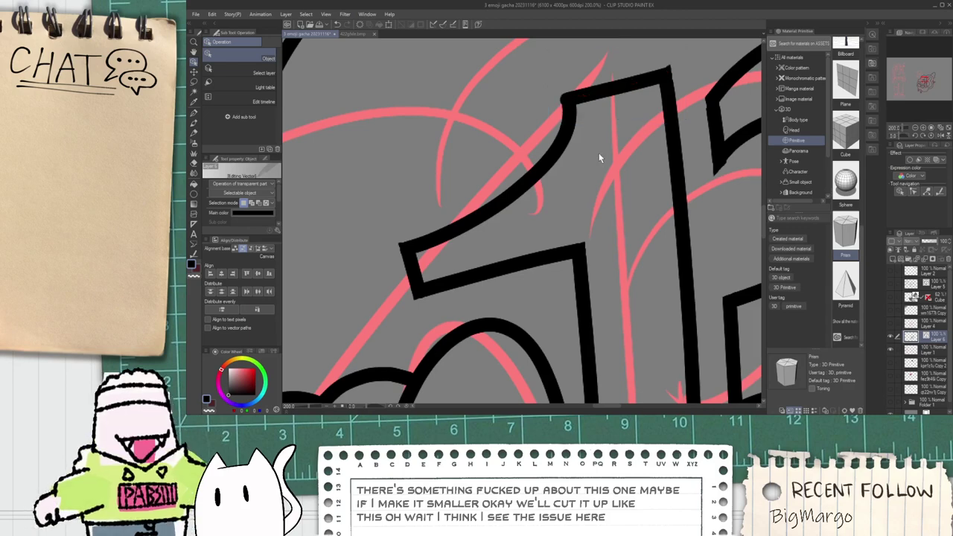
Step: Ink a round bell outline under the sheep's chin and erase the part that overlaps the face
scroll(599, 153, down, 8)
key(p)
scroll(566, 209, up, 6)
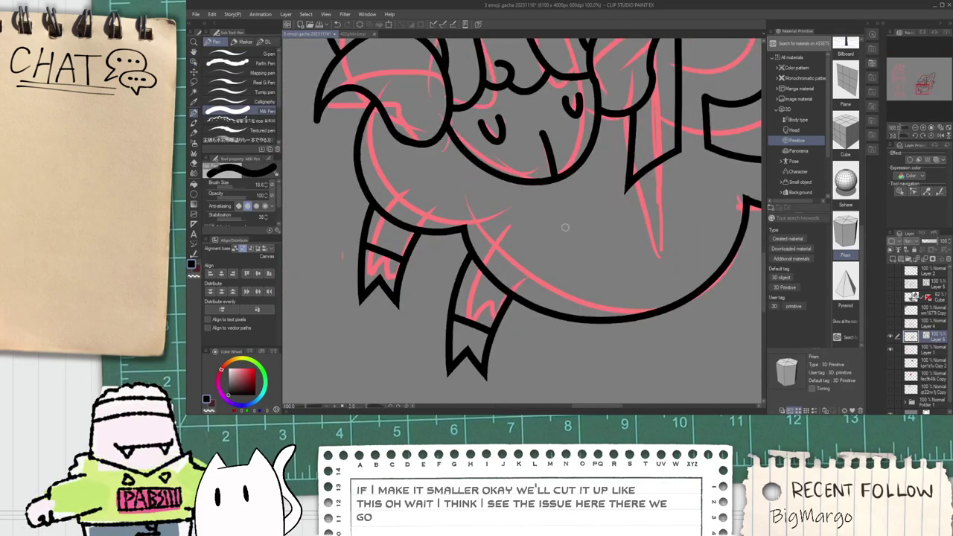
scroll(546, 230, down, 6)
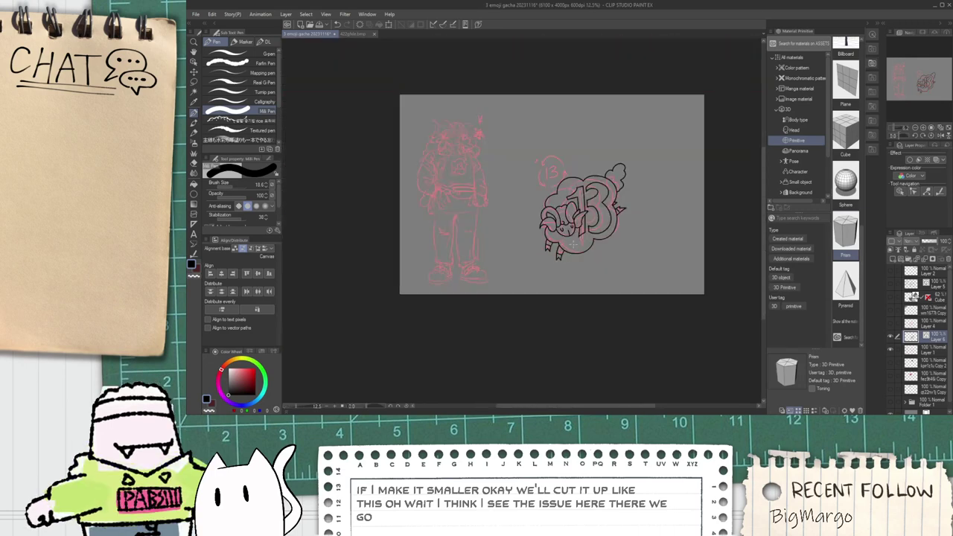
scroll(563, 230, up, 4)
scroll(563, 231, up, 2)
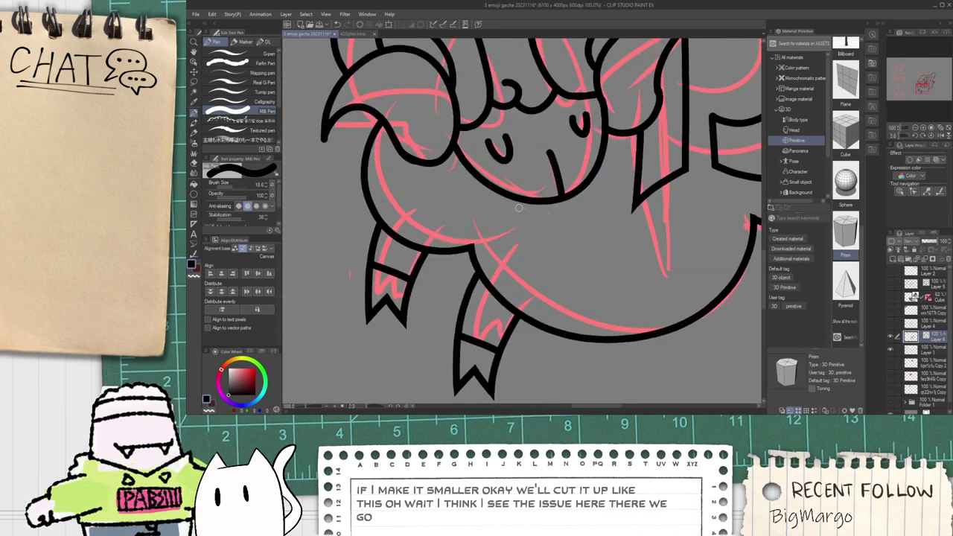
mouse_move(550, 203)
mouse_down()
mouse_move(586, 191)
mouse_move(553, 208)
mouse_move(517, 249)
mouse_move(607, 217)
mouse_move(575, 171)
mouse_up()
key(ctrl+z)
scroll(569, 213, up, 1)
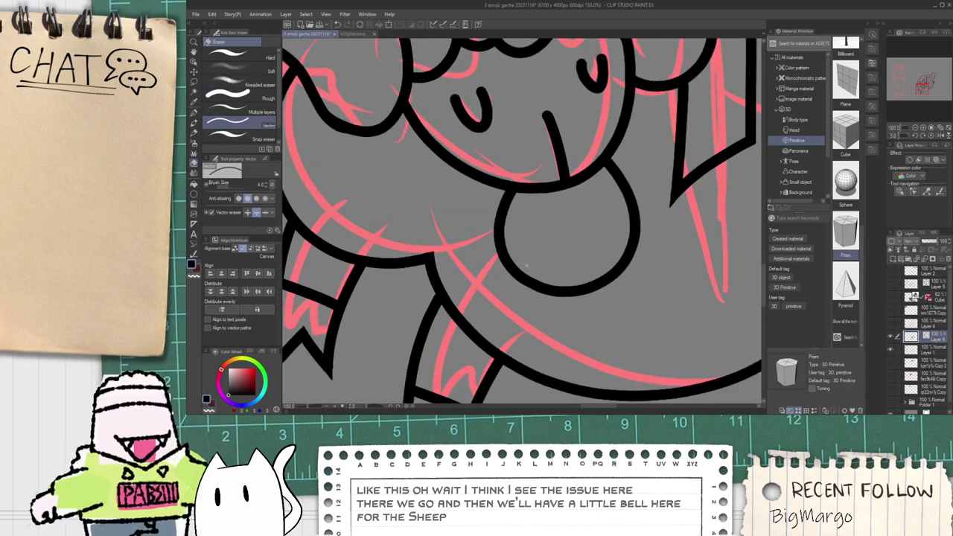
Step: Ink a curved band across the bell and a small opening in its lower half, erasing the stray ends
drag(511, 238, 632, 218)
mouse_move(530, 255)
mouse_down()
mouse_move(583, 285)
mouse_move(604, 271)
mouse_move(620, 296)
mouse_move(595, 302)
mouse_up()
key(ctrl+z)
scroll(592, 281, down, 7)
scroll(593, 290, up, 2)
drag(635, 262, 602, 286)
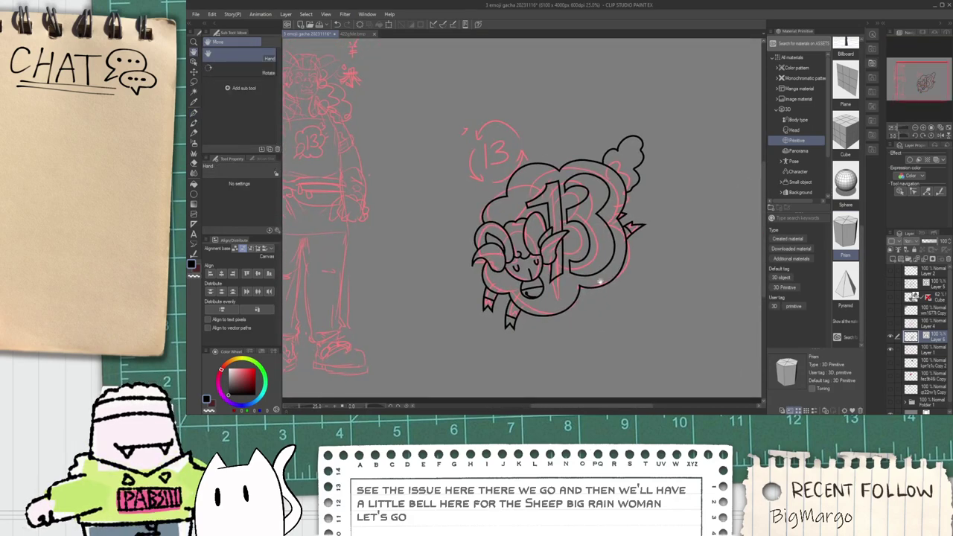
Step: Ink a curled wool tuft on top of the sheep's forehead between the horns, erasing the overlapped hairline
scroll(513, 219, up, 3)
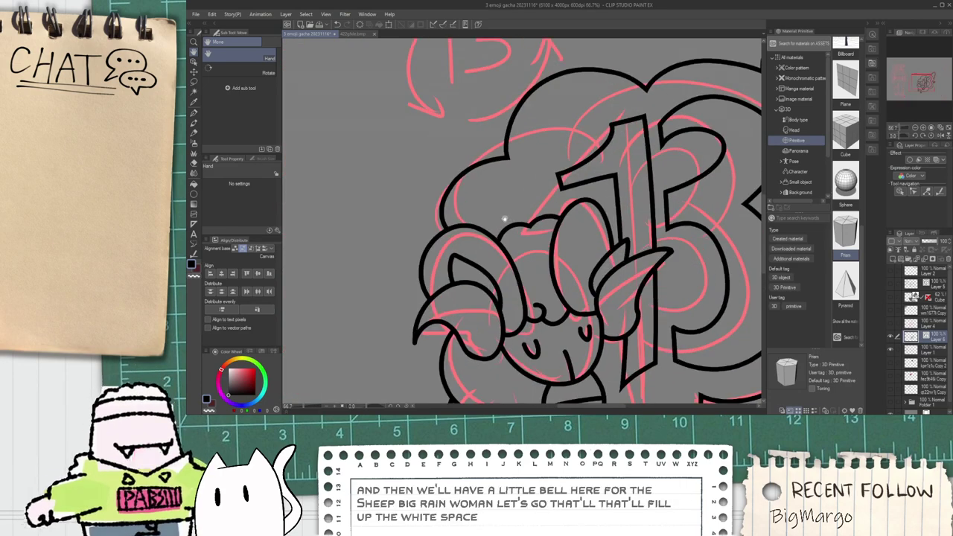
key(p)
mouse_move(513, 233)
mouse_down()
mouse_move(528, 198)
mouse_move(533, 235)
mouse_up()
key(e)
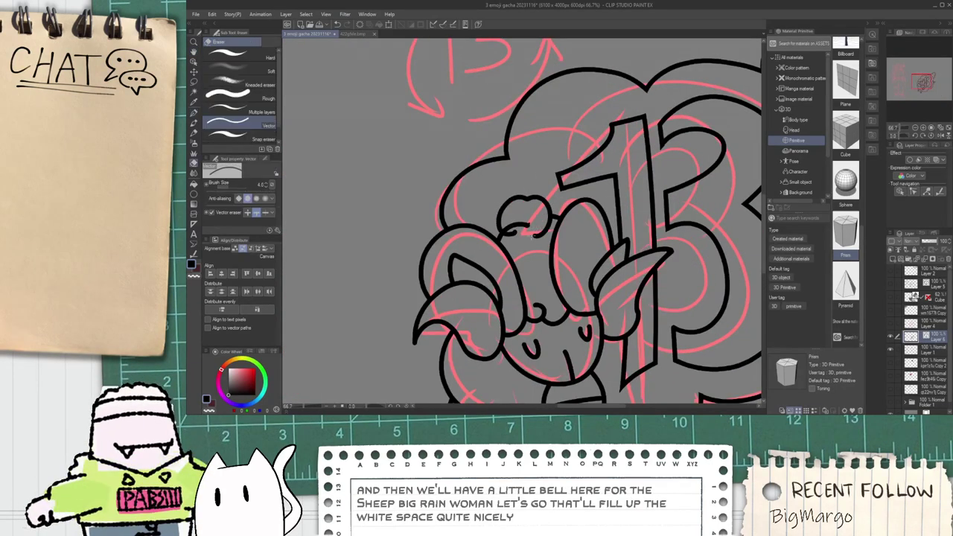
scroll(521, 224, down, 1)
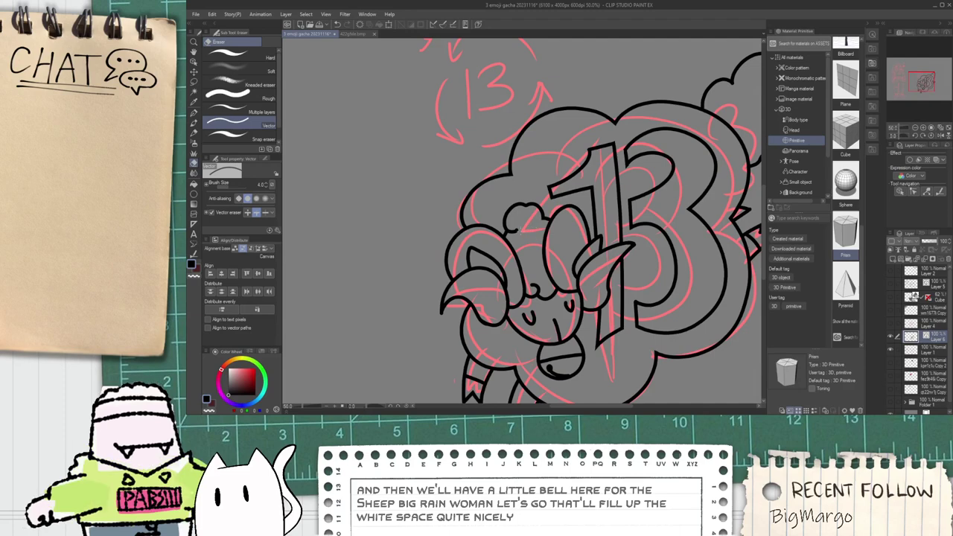
key(p)
scroll(519, 229, up, 3)
drag(506, 239, 530, 217)
scroll(530, 224, down, 7)
key(space)
scroll(566, 295, up, 2)
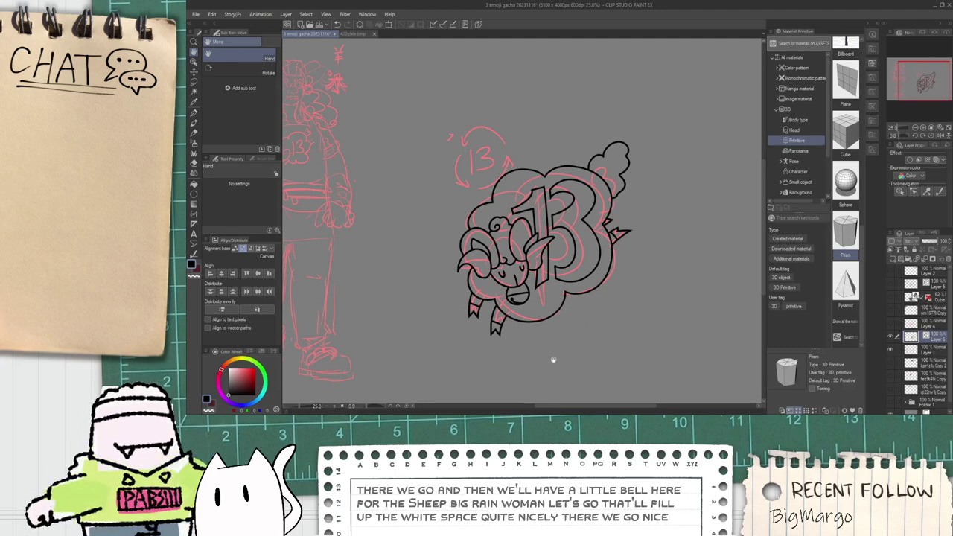
Step: Hide the red sketch layer and add a new layer for flat colors directly beneath the line art
click(895, 360)
key(g)
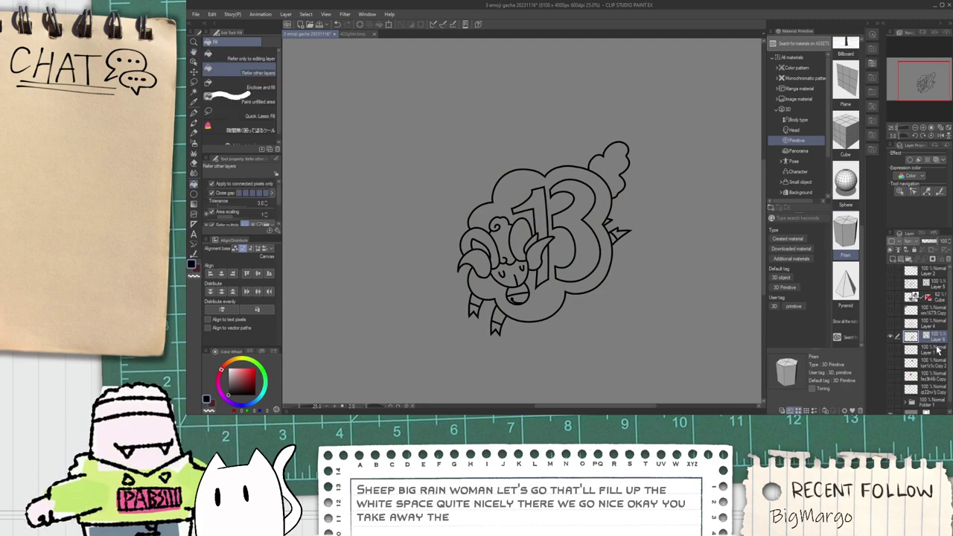
click(936, 351)
click(896, 259)
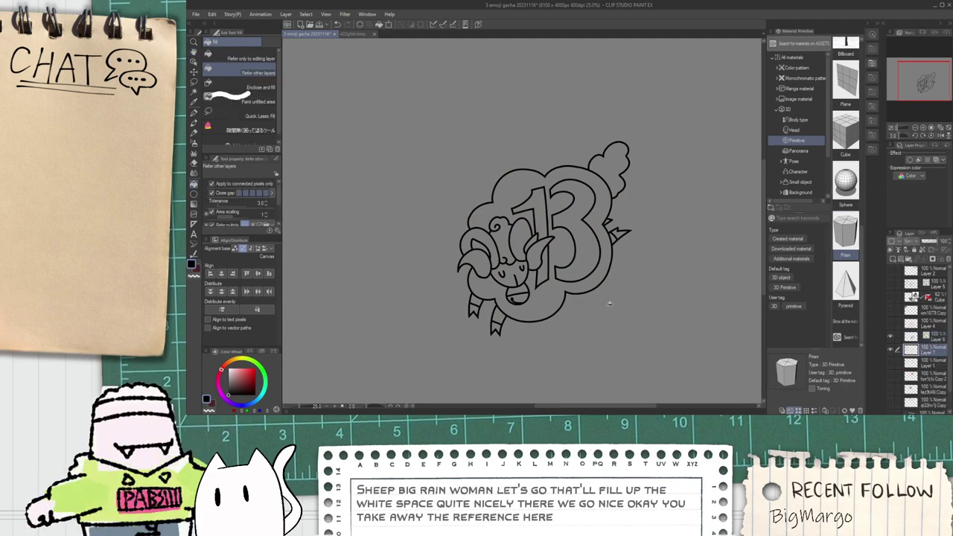
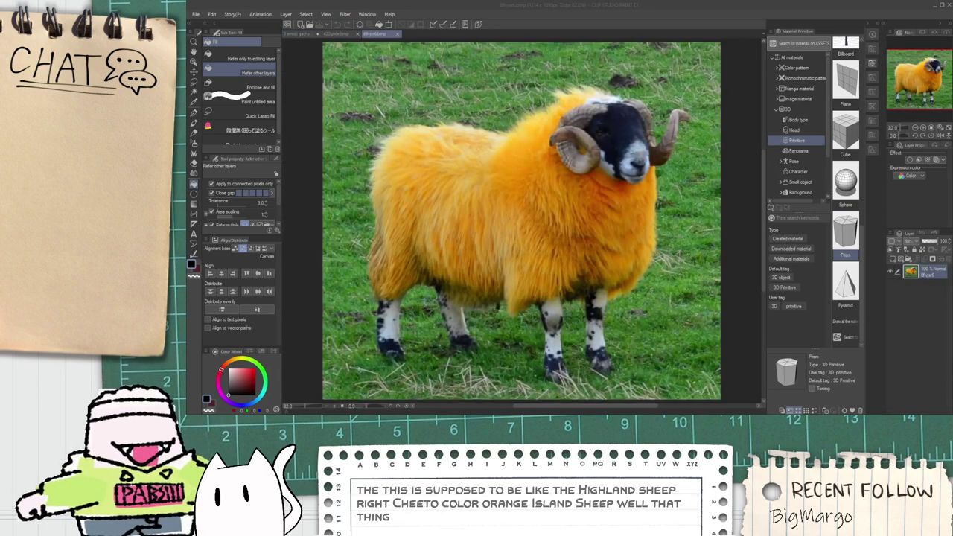
Step: Sample a light grey from the front leg in the orange sheep reference photo as the main color
click(510, 5)
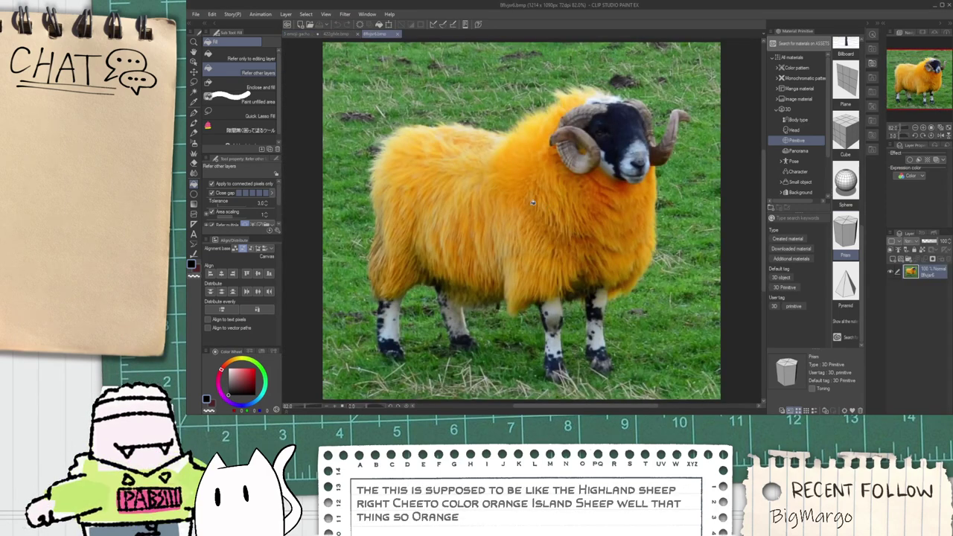
key(i)
scroll(559, 320, up, 2)
click(557, 289)
click(556, 296)
scroll(557, 296, down, 3)
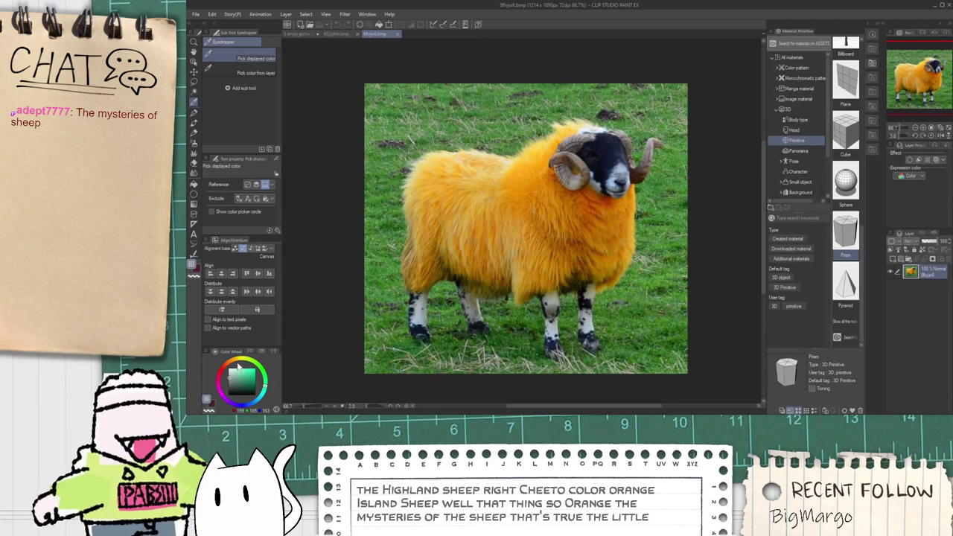
Step: Sample an orange from the photographed sheep's wool as the sub color and brighten it
click(198, 270)
scroll(460, 250, up, 1)
drag(460, 251, 613, 198)
click(229, 362)
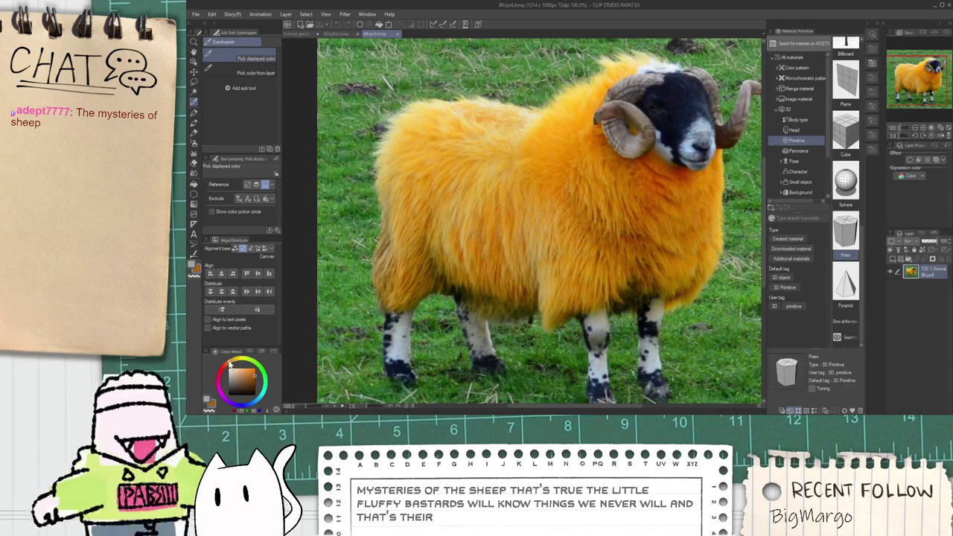
drag(249, 374, 251, 367)
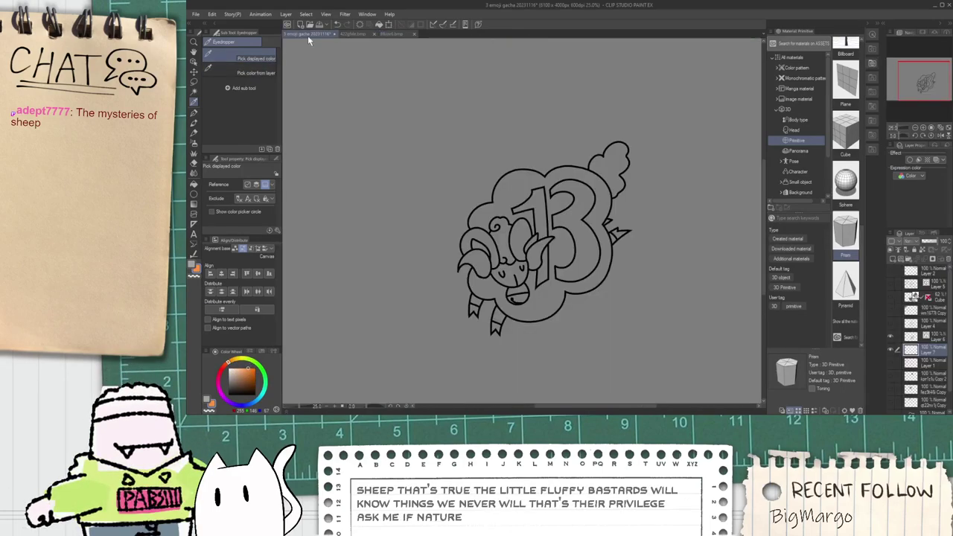
Step: Fill the drawn sheep's body wool and forehead with orange on the new layer, and change the main color to off-white
click(306, 34)
key(g)
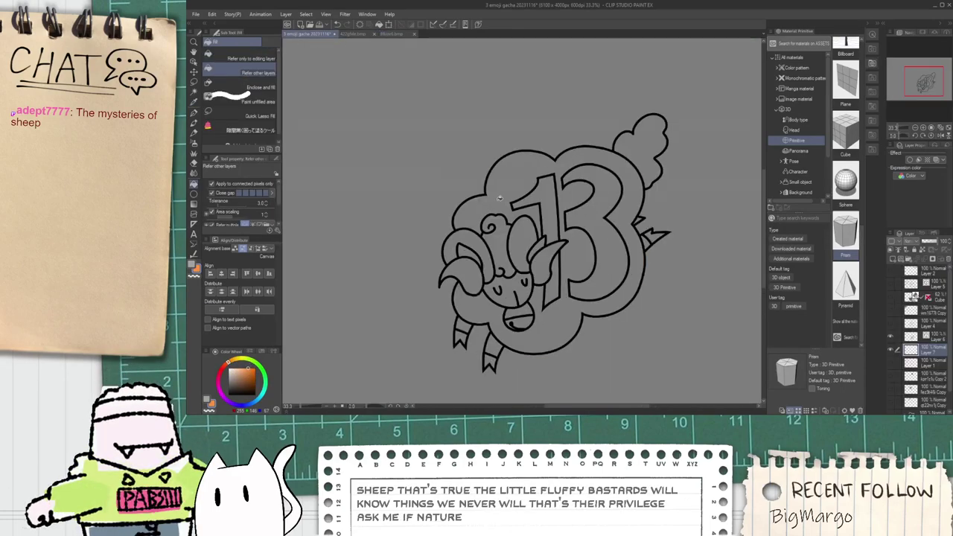
click(499, 196)
click(498, 228)
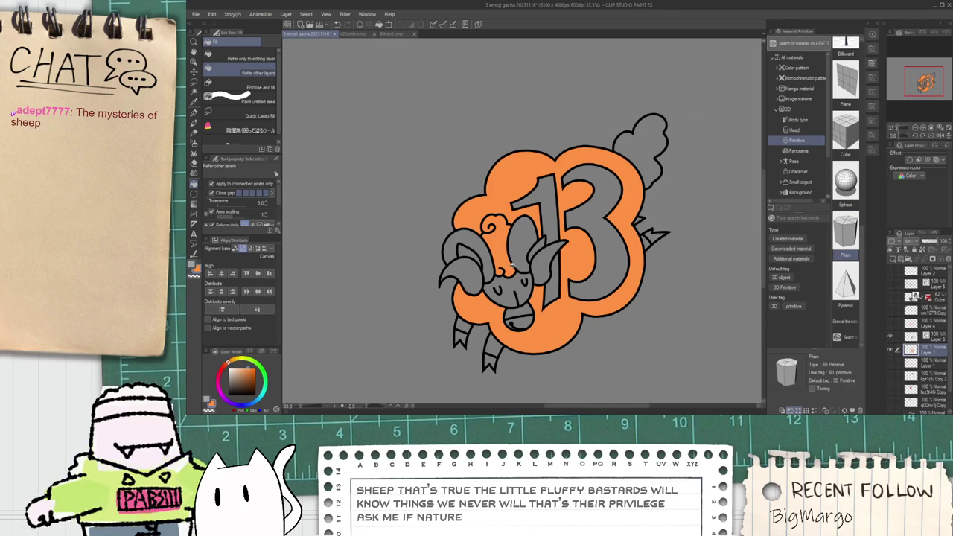
click(193, 265)
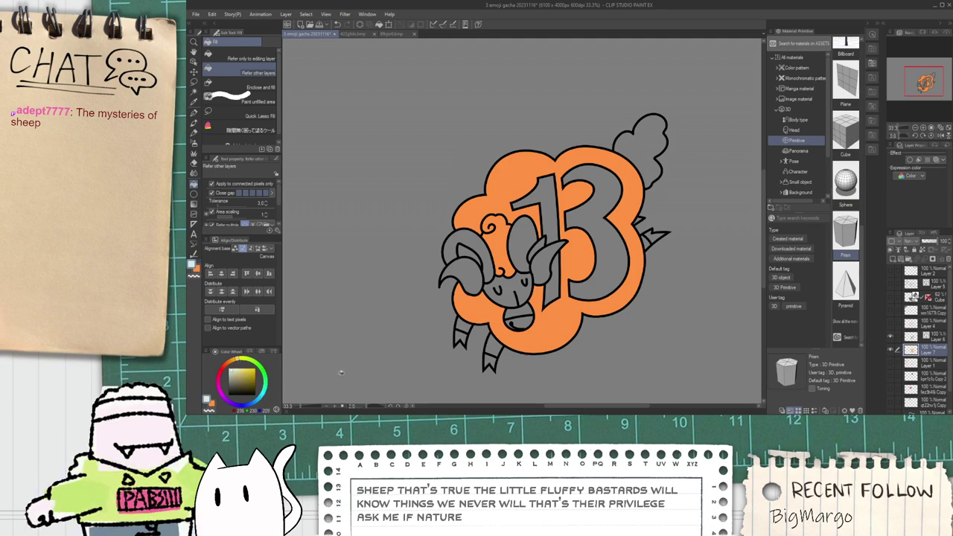
Step: Fill the sheep's front legs, face, ears and hind leg with off-white on the flat-color layer
scroll(480, 332, up, 2)
click(448, 320)
click(509, 361)
scroll(513, 365, down, 1)
scroll(530, 307, up, 1)
click(539, 285)
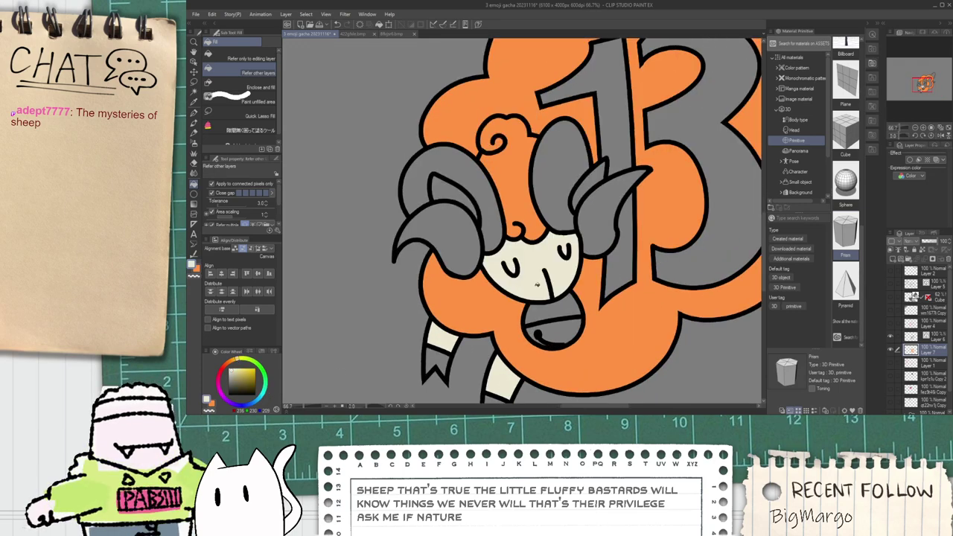
scroll(538, 284, down, 3)
scroll(494, 226, up, 2)
click(523, 223)
click(688, 214)
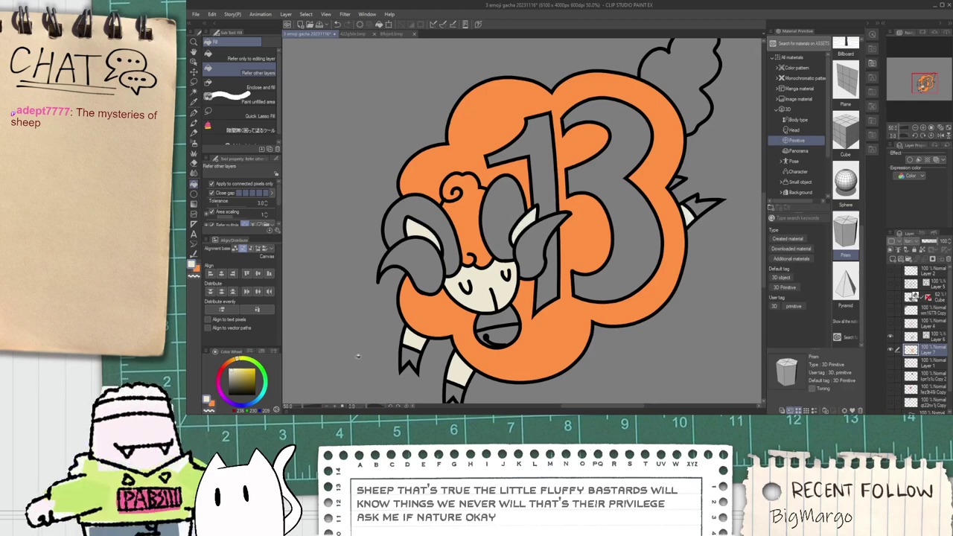
Step: Change the main color to near-black and fill the sheep's front and hind hooves with it
click(232, 389)
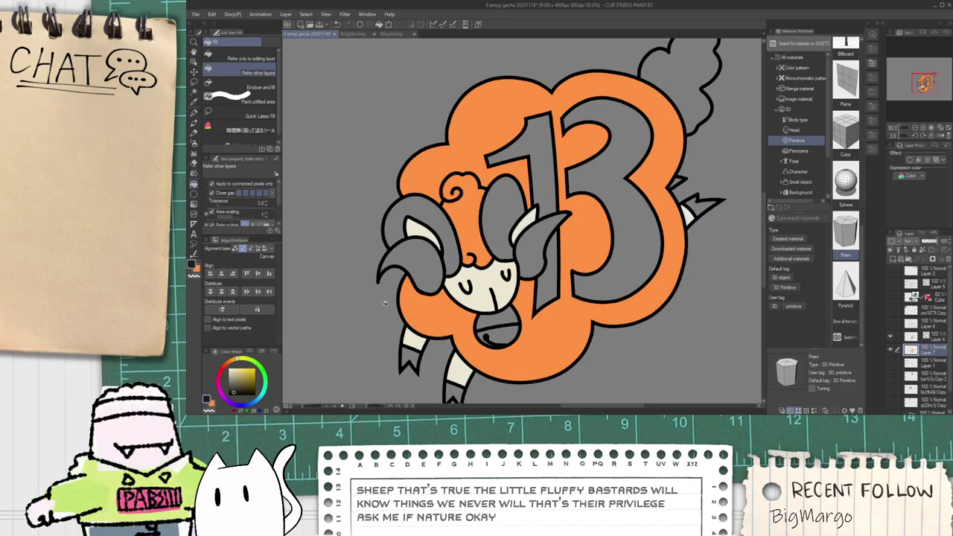
click(418, 268)
click(414, 222)
key(ctrl+z)
key(ctrl+z)
click(411, 362)
click(454, 391)
click(714, 201)
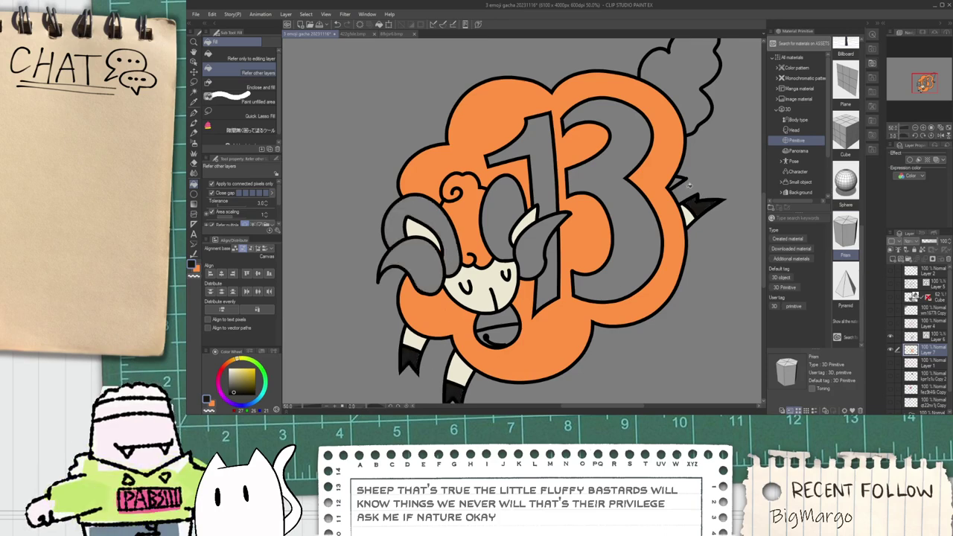
Step: Change the main color to a pale yellow and fill all parts of both curled horns
click(235, 360)
click(242, 369)
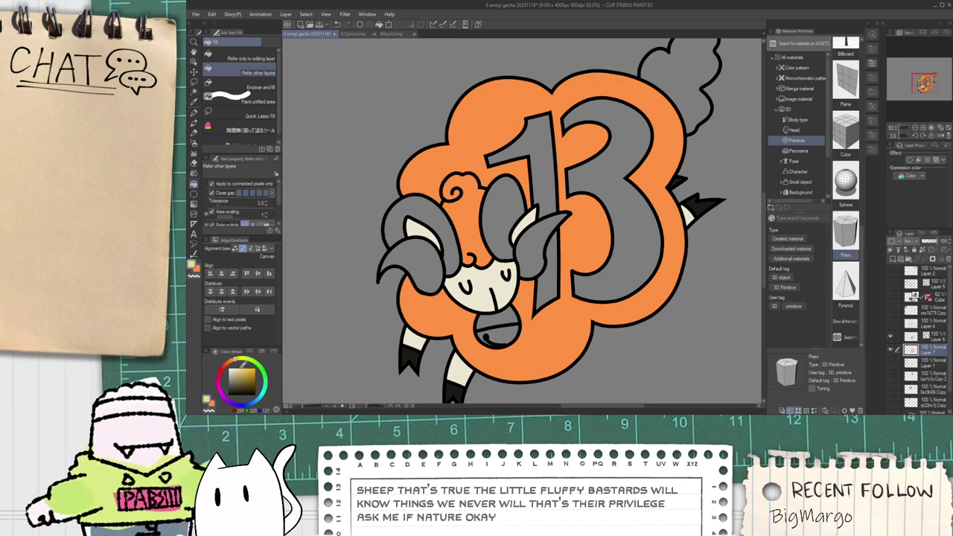
click(390, 255)
click(423, 223)
click(489, 218)
click(526, 251)
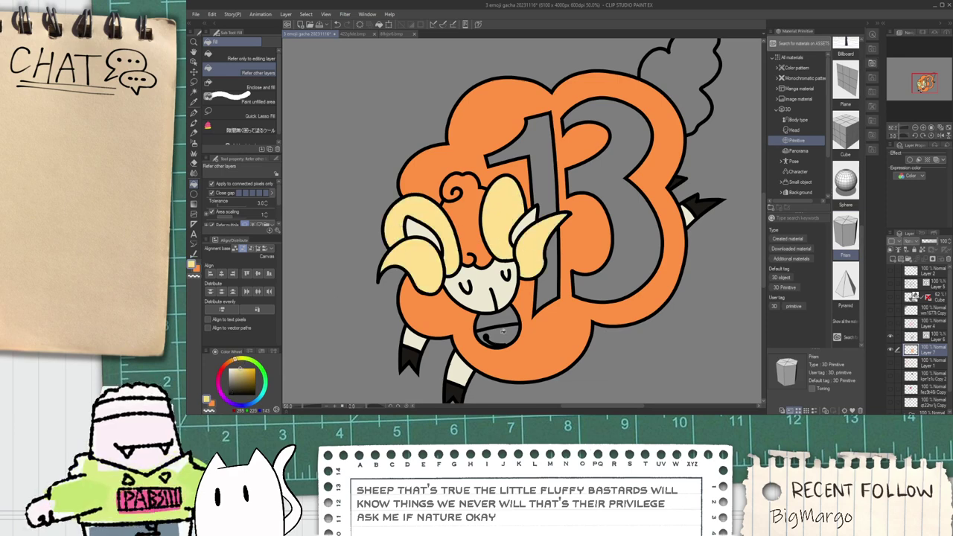
Step: Change the main color to a strong golden yellow and fill both halves of the bell
click(250, 368)
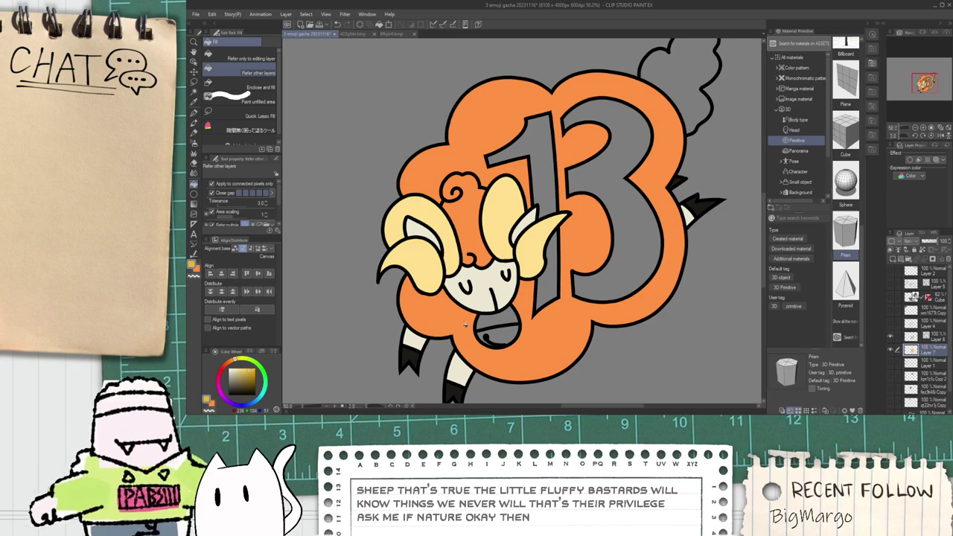
click(498, 317)
click(494, 335)
Step: Sample the orange of the body wool and fill the fluffy tail with it
scroll(491, 335, down, 4)
key(space)
drag(491, 335, 484, 266)
scroll(502, 224, up, 3)
alt+click(564, 188)
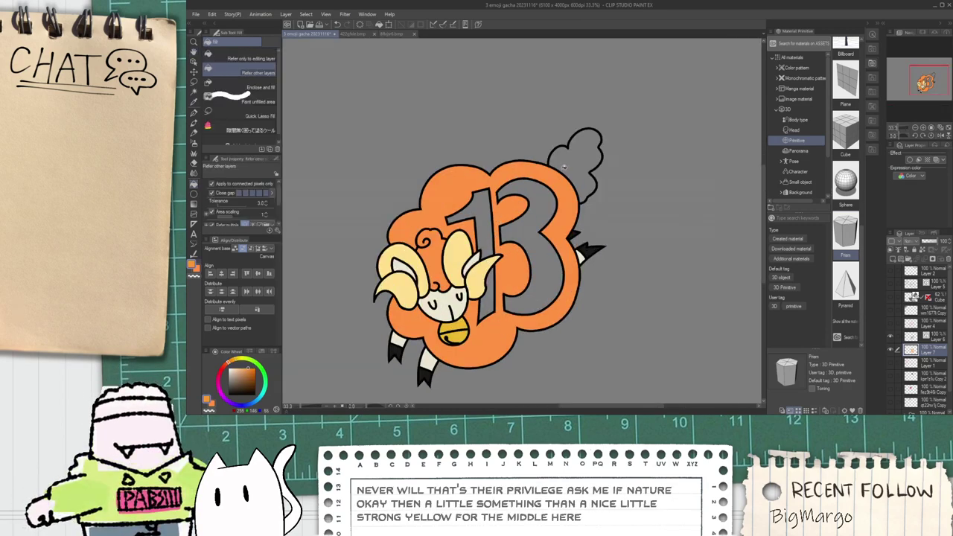
click(581, 165)
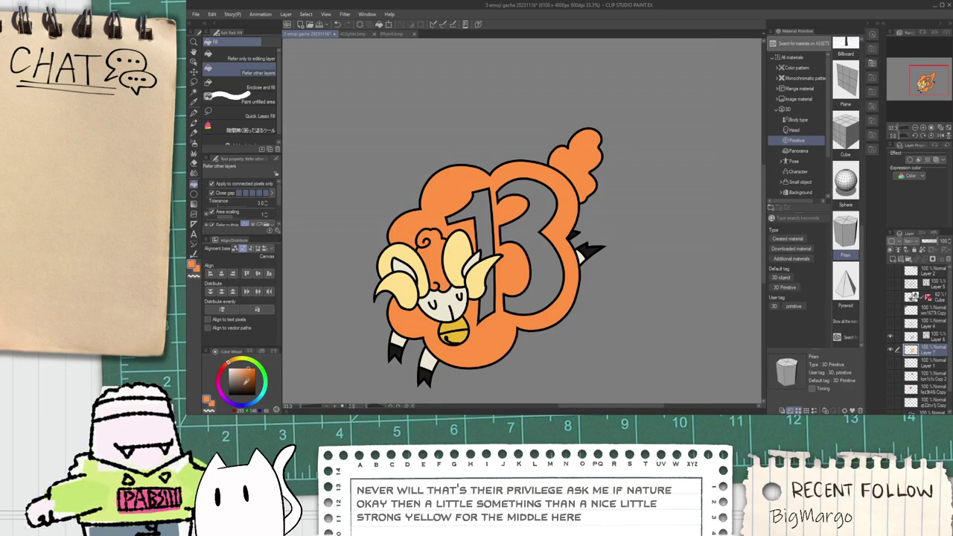
Step: Sample the off-white of the sheep's coloring and fill the digits of the large 13
alt+click(397, 350)
click(445, 303)
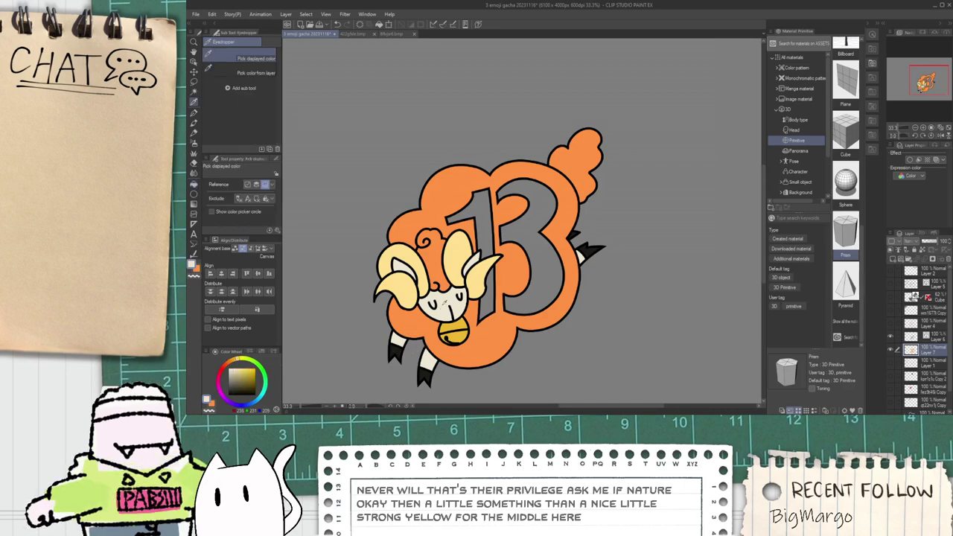
click(485, 223)
click(487, 296)
click(520, 256)
scroll(521, 255, down, 5)
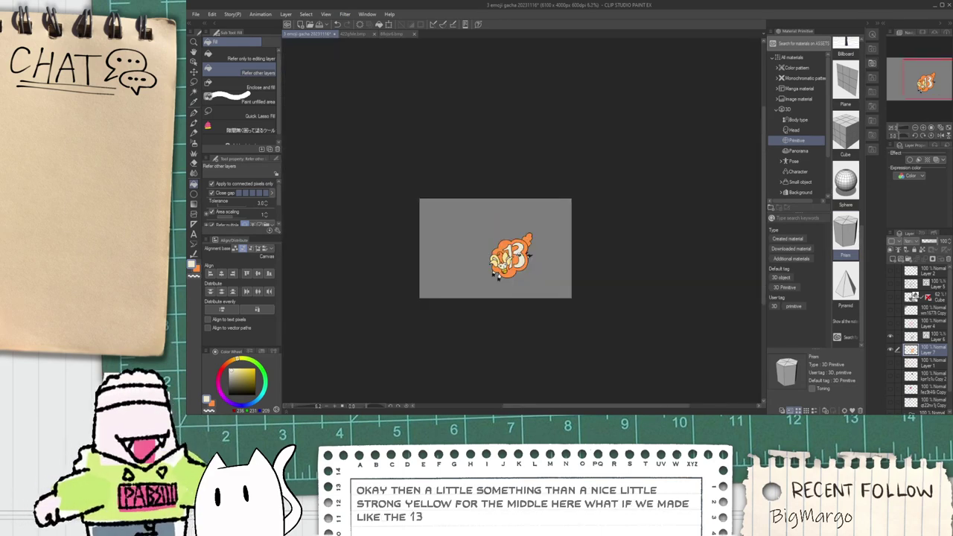
Step: Duplicate the flat-color layer by copying and pasting it in place
drag(522, 256, 510, 255)
scroll(510, 255, up, 5)
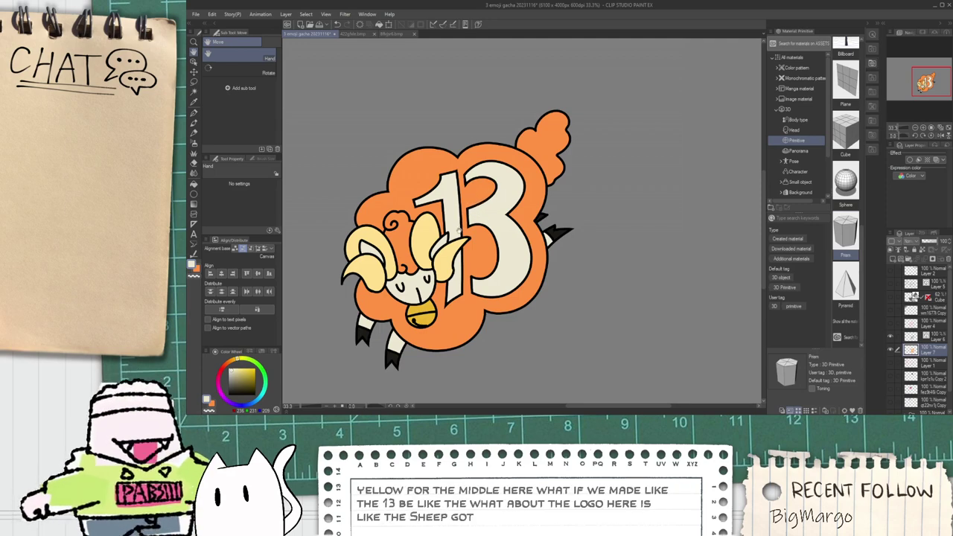
key(ctrl+c)
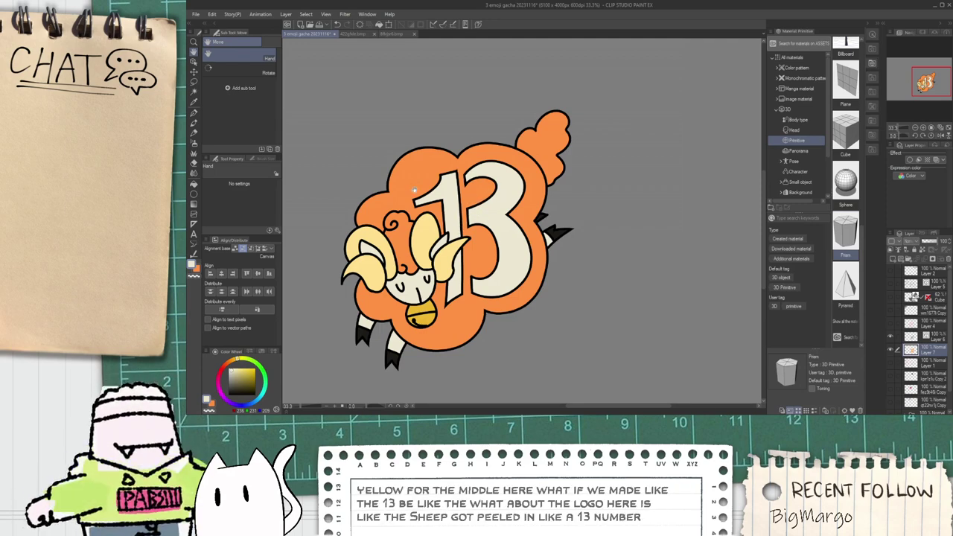
key(ctrl+v)
Step: Try several yellow and brown color corrections on the copied flat-color layer
click(213, 14)
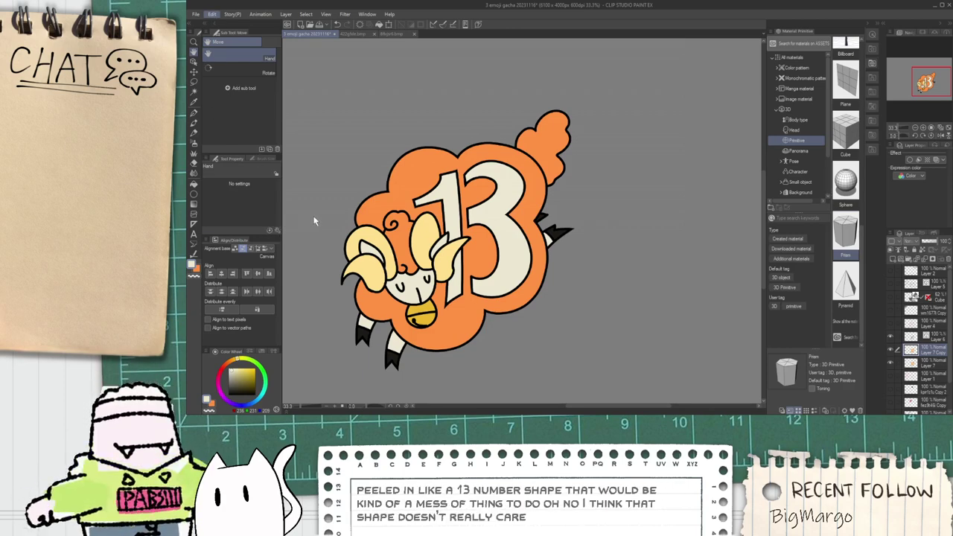
click(364, 245)
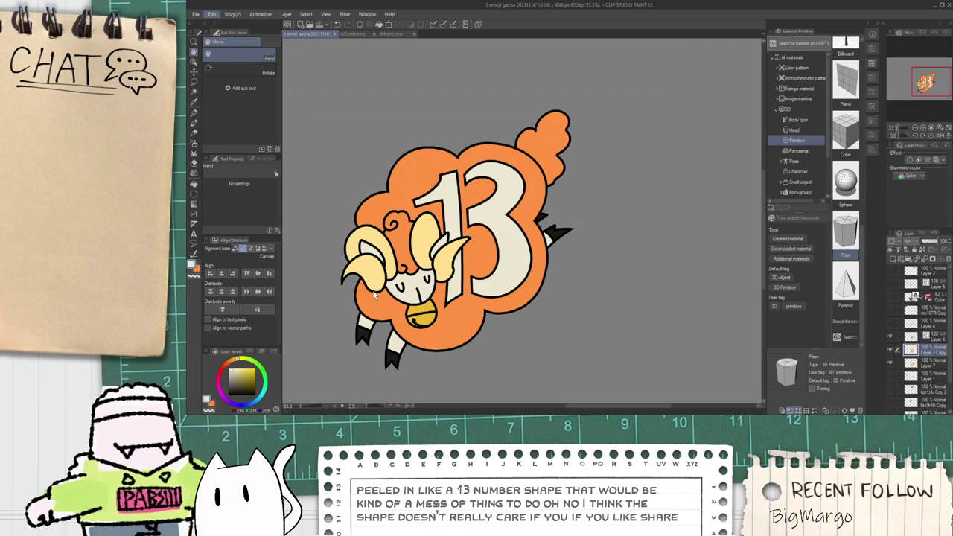
key(ctrl+z)
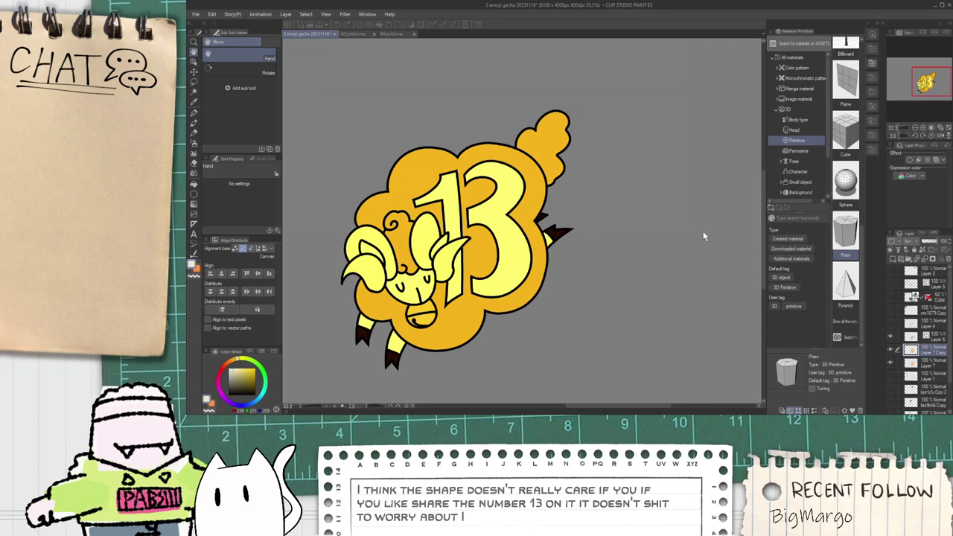
key(ctrl+z)
key(ctrl+y)
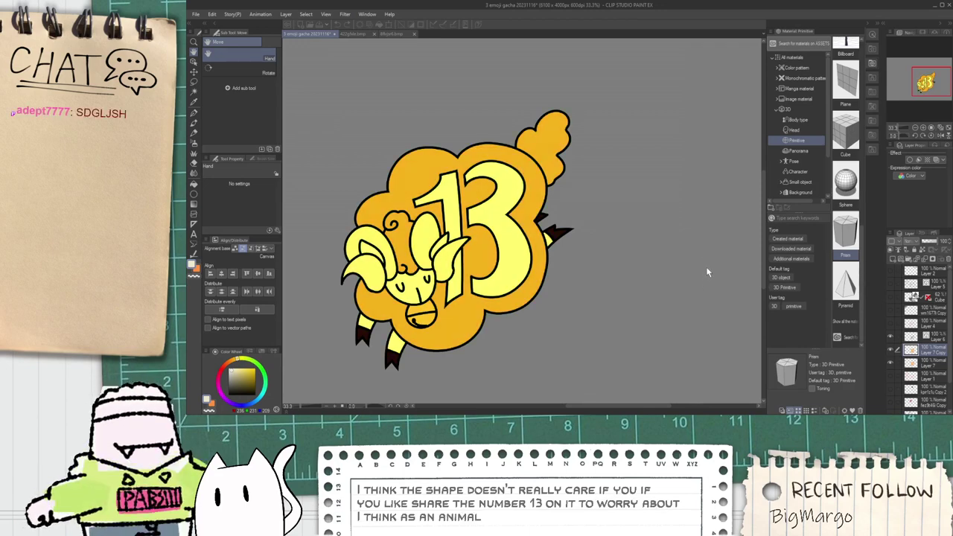
key(ctrl+z)
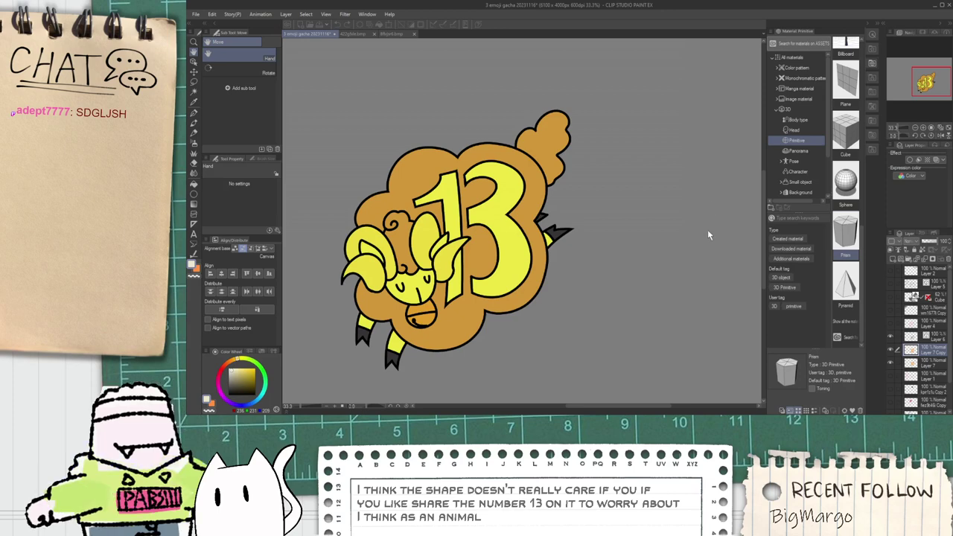
key(ctrl+shift+u)
key(ctrl+z)
key(ctrl+z)
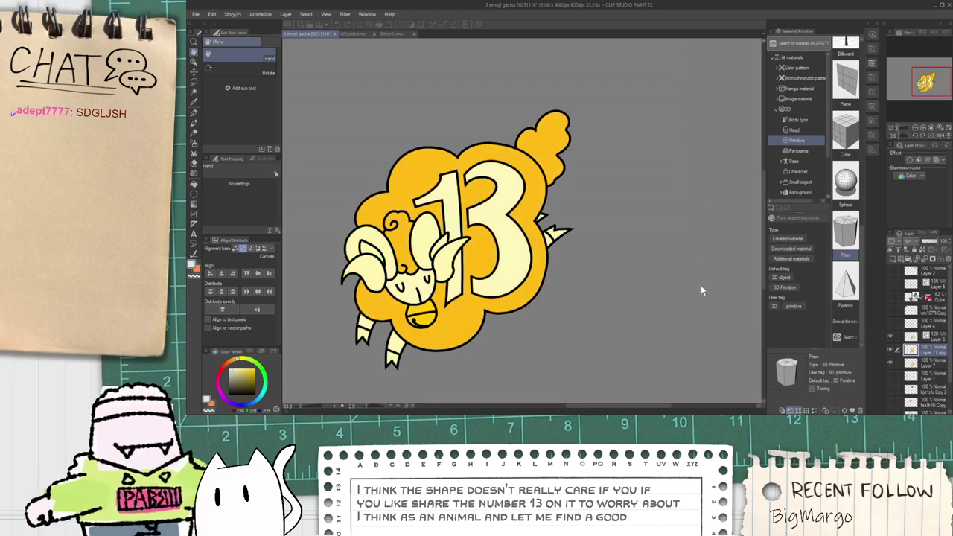
click(849, 169)
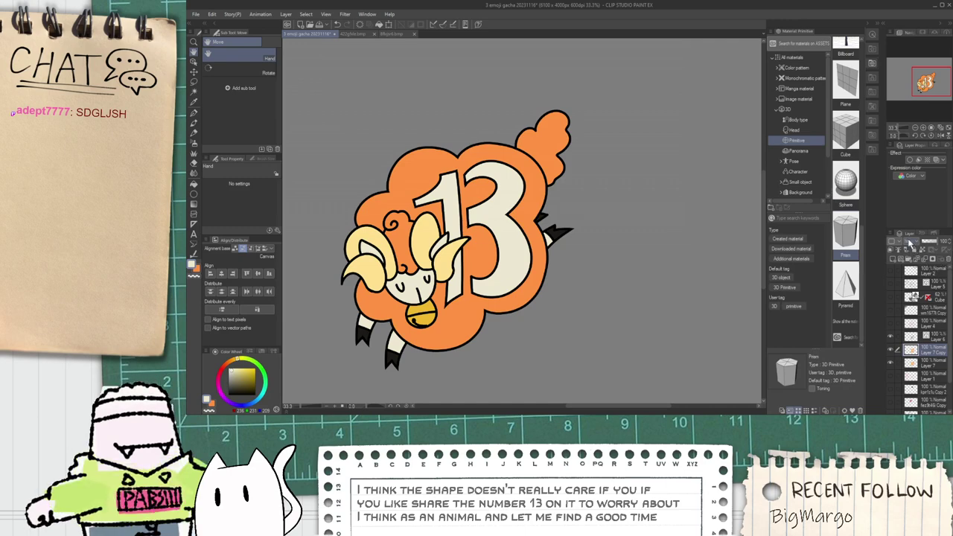
Step: Recolor the copied flat-color layer in golden yellow and cream tones with a color correction
scroll(908, 243, down, 1)
scroll(908, 243, up, 2)
click(389, 290)
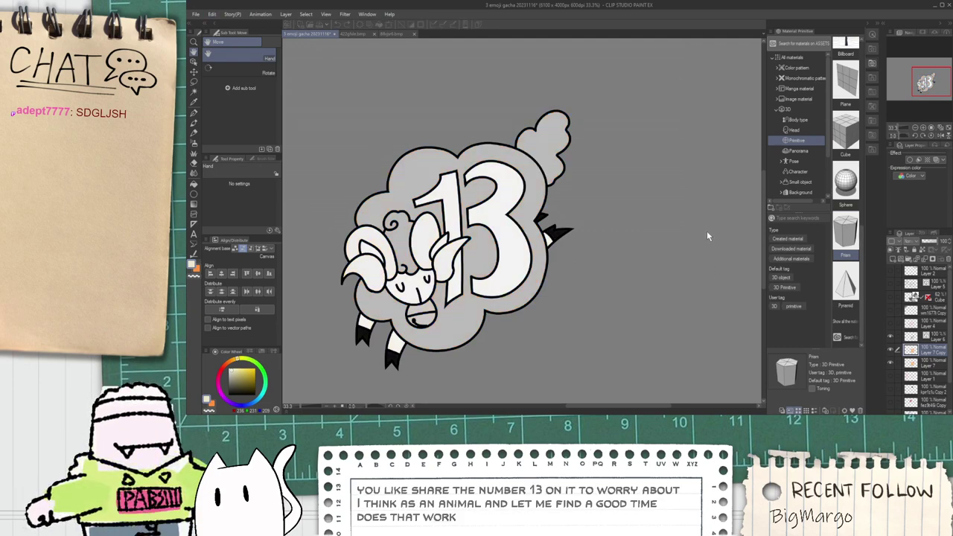
key(ctrl+z)
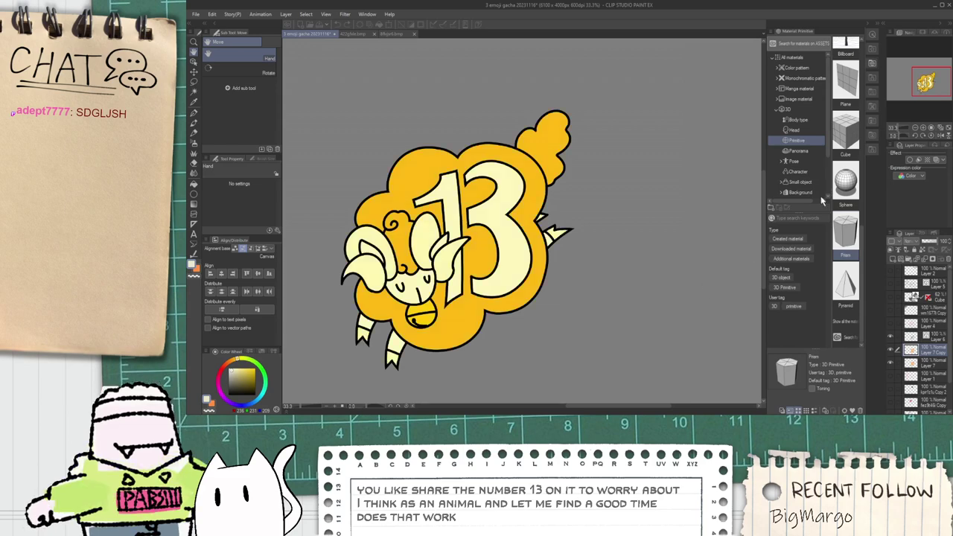
Step: Try the Darken, Lighten and Screen blending modes on the recolored layer copy
scroll(912, 245, down, 1)
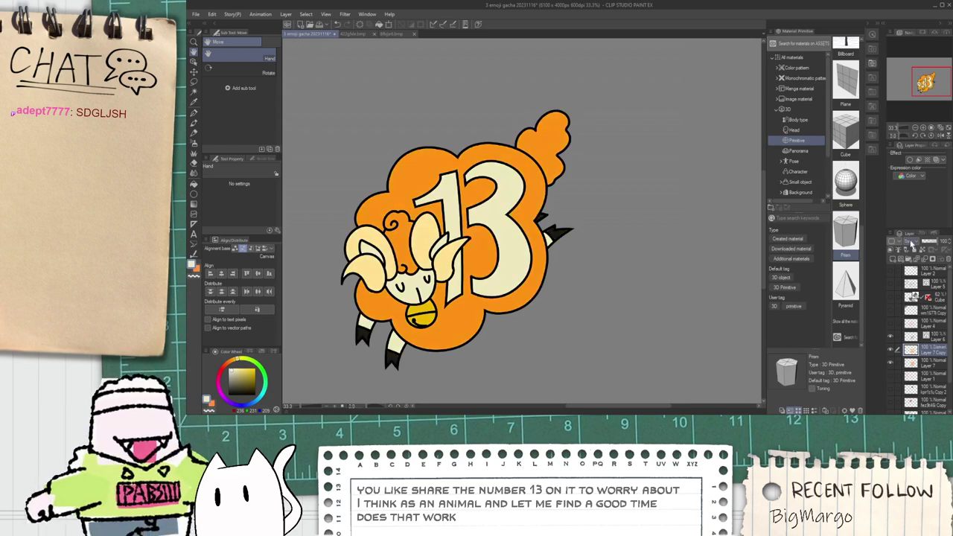
scroll(445, 265, down, 12)
scroll(380, 280, up, 10)
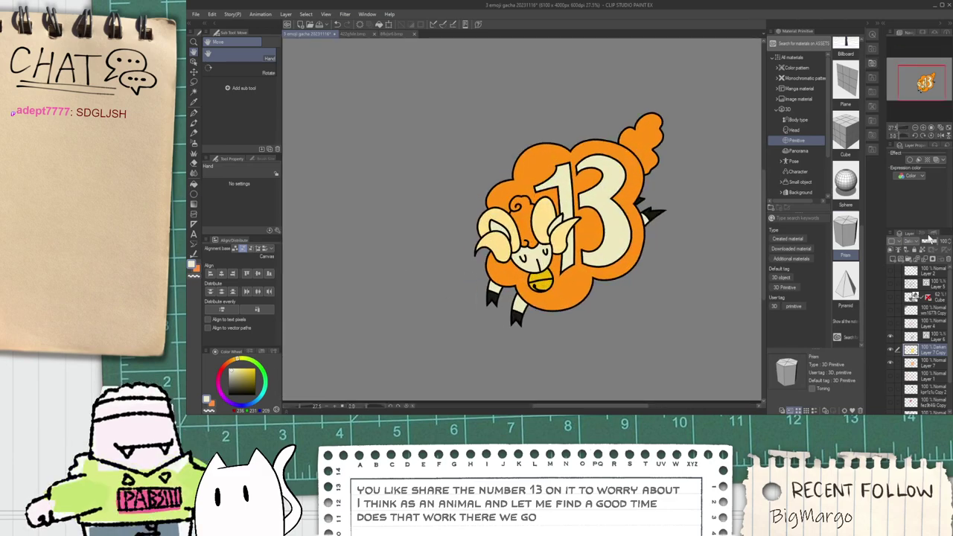
scroll(913, 245, down, 6)
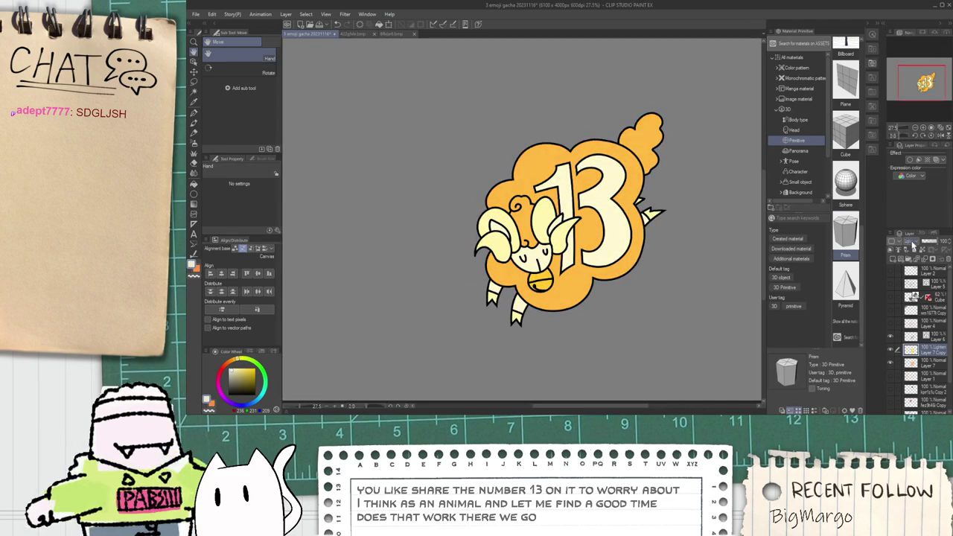
scroll(912, 246, down, 1)
scroll(685, 261, down, 4)
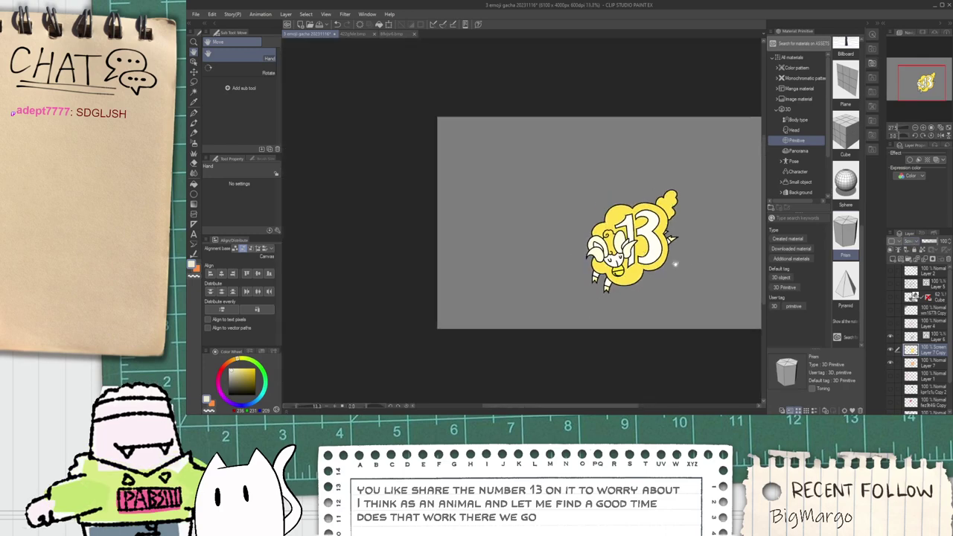
scroll(686, 237, up, 3)
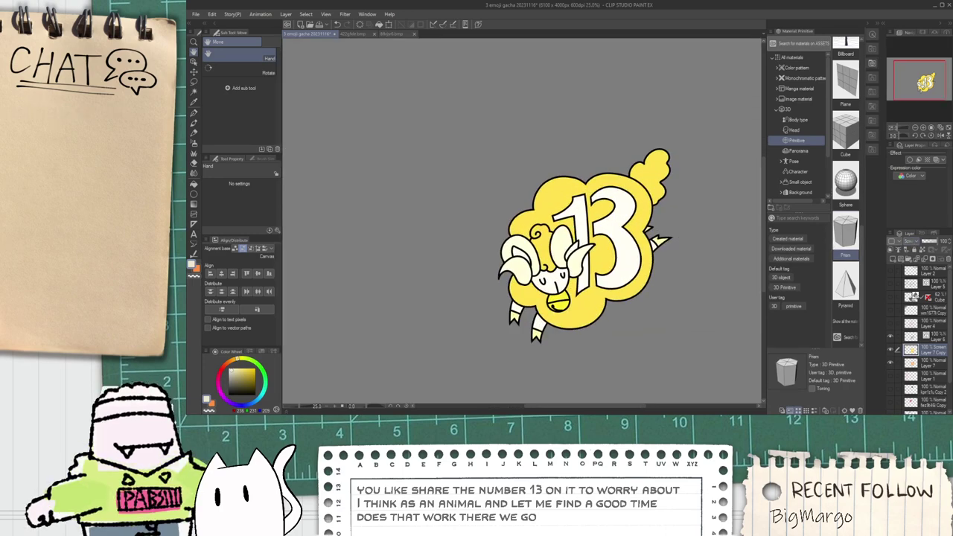
Step: Lower the layer copy's opacity to 62%, try further blending modes, and compare the drawing with and without the copy
drag(925, 242, 932, 241)
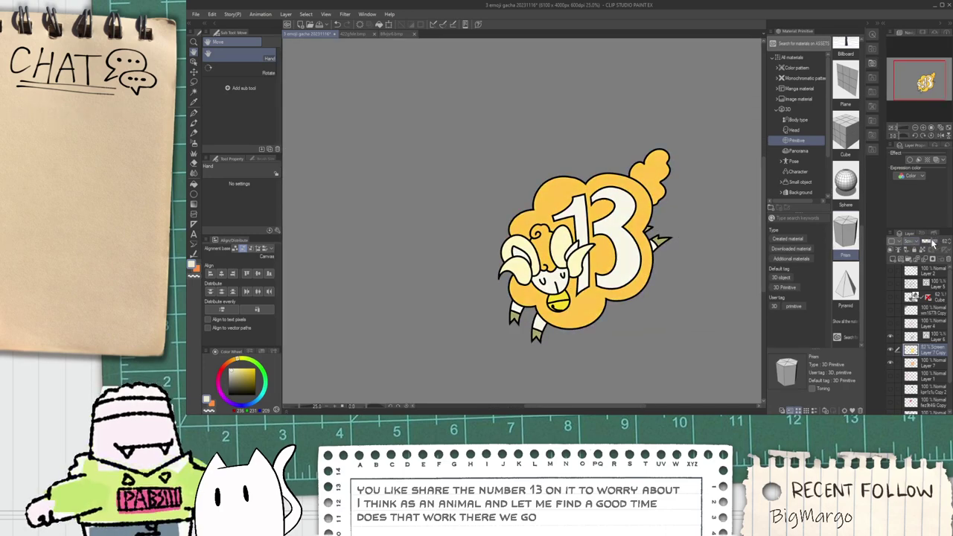
click(914, 245)
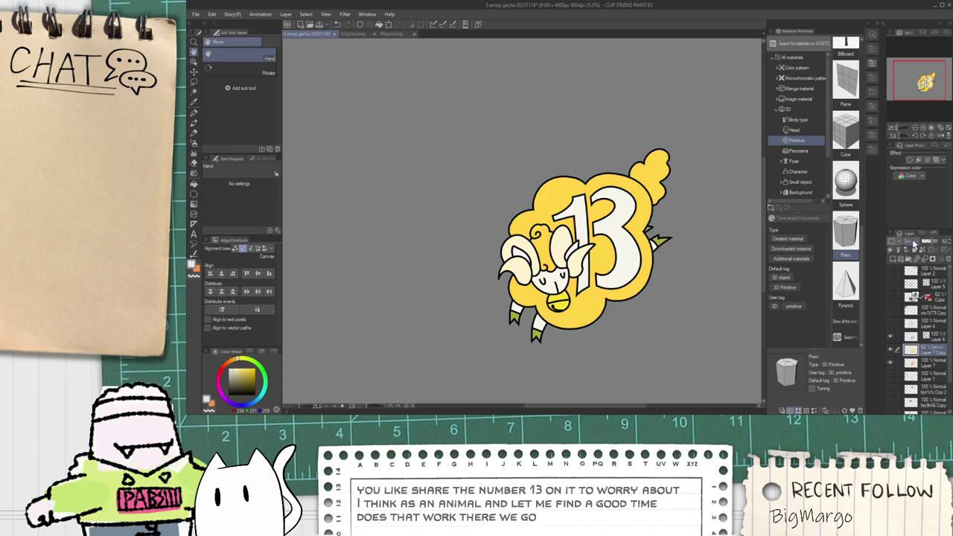
scroll(915, 244, down, 7)
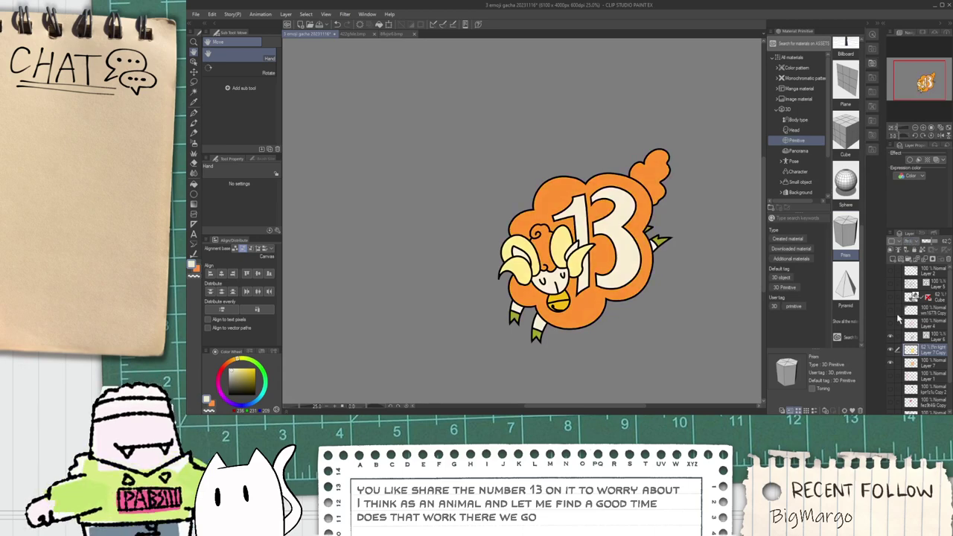
click(891, 348)
click(892, 349)
Step: Set the layer copy's opacity to 67% and cycle through the blending modes to choose Lighten
drag(928, 242, 929, 244)
scroll(908, 244, down, 4)
scroll(909, 244, up, 4)
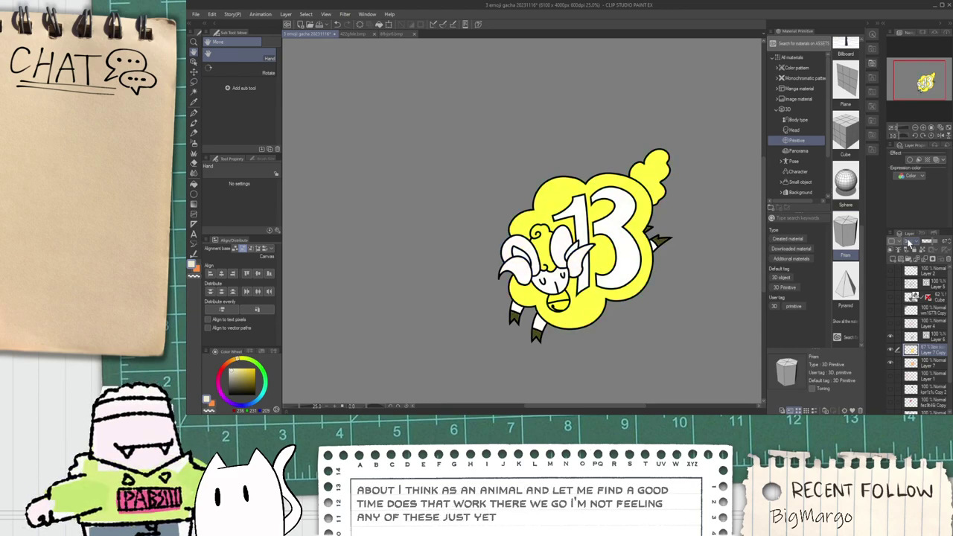
scroll(909, 244, up, 1)
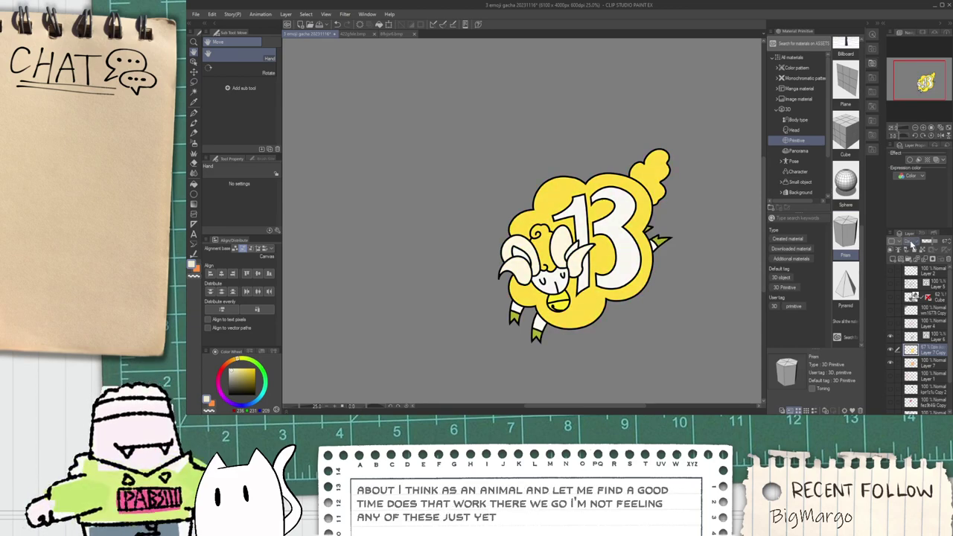
scroll(923, 247, up, 1)
scroll(921, 249, up, 2)
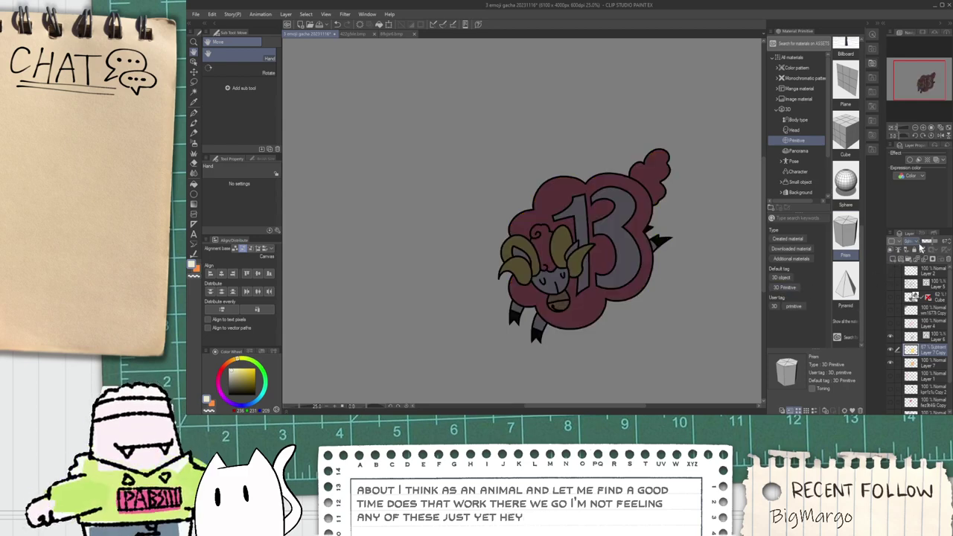
scroll(922, 249, up, 3)
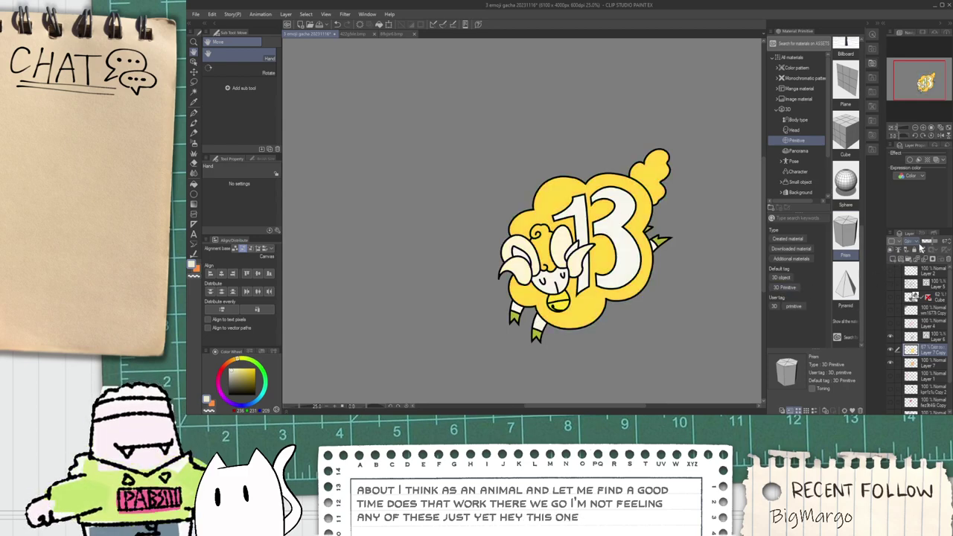
scroll(921, 249, up, 1)
scroll(661, 296, up, 1)
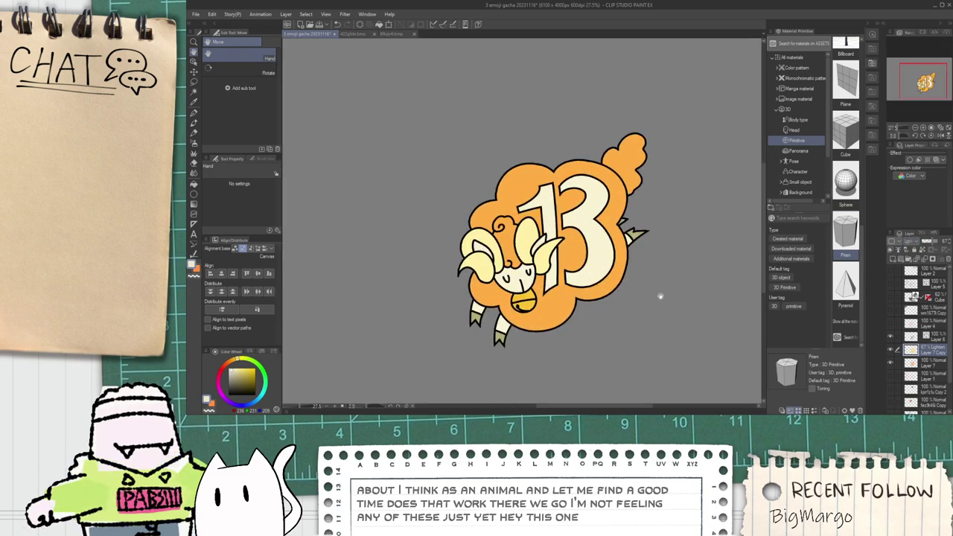
Step: Merge the Lighten layer copy into the flat-color layer below it
key(ctrl+e)
scroll(663, 300, down, 2)
scroll(674, 297, up, 2)
Step: Create a new layer folder and place the sheep's line art and flat-color layers inside it
click(933, 341)
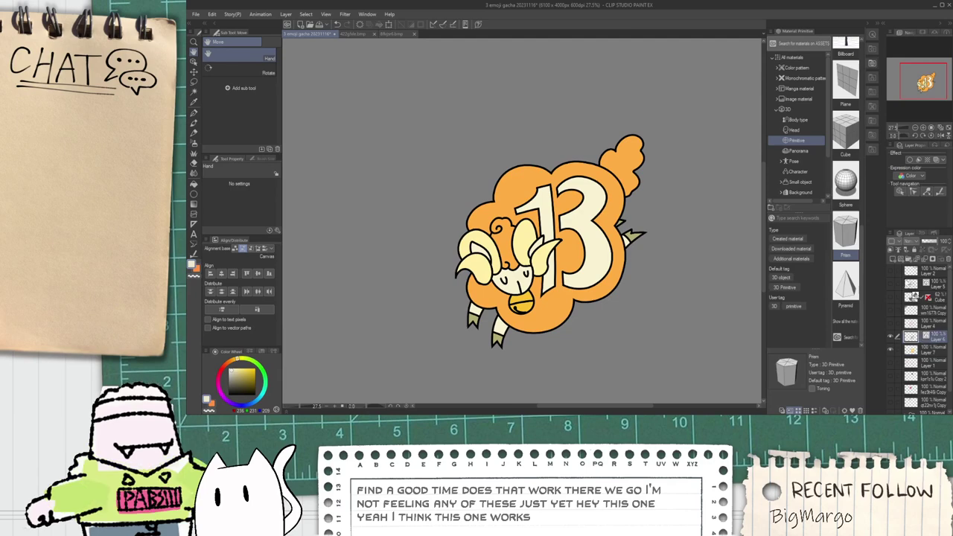
click(909, 259)
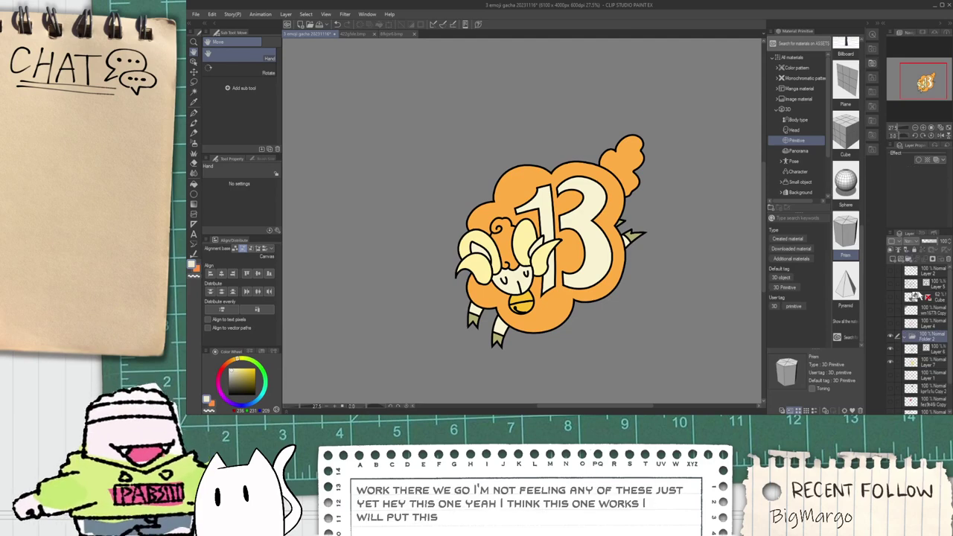
click(931, 353)
ctrl+click(932, 363)
click(906, 336)
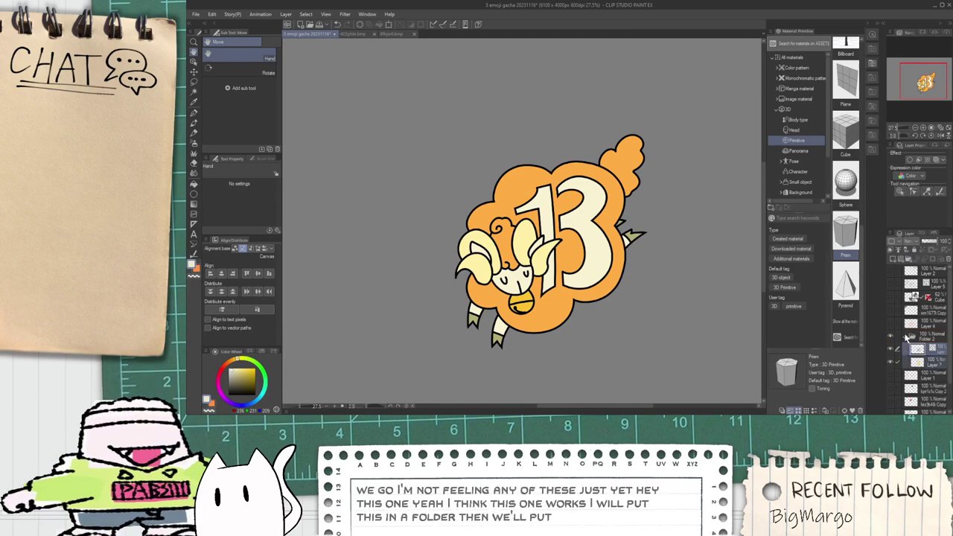
Step: Duplicate the sheep folder and hide the original folder
key(ctrl+c)
key(ctrl+v)
click(890, 350)
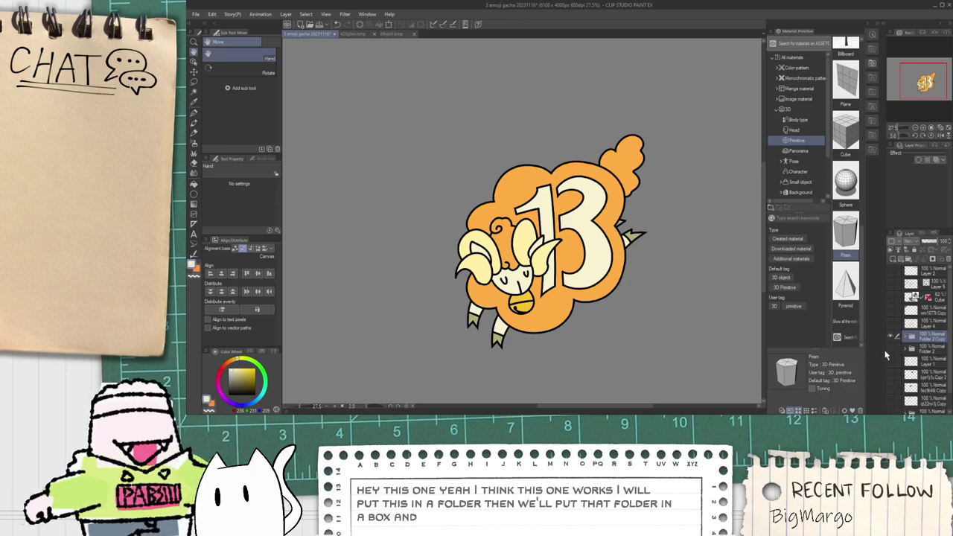
scroll(680, 316, down, 3)
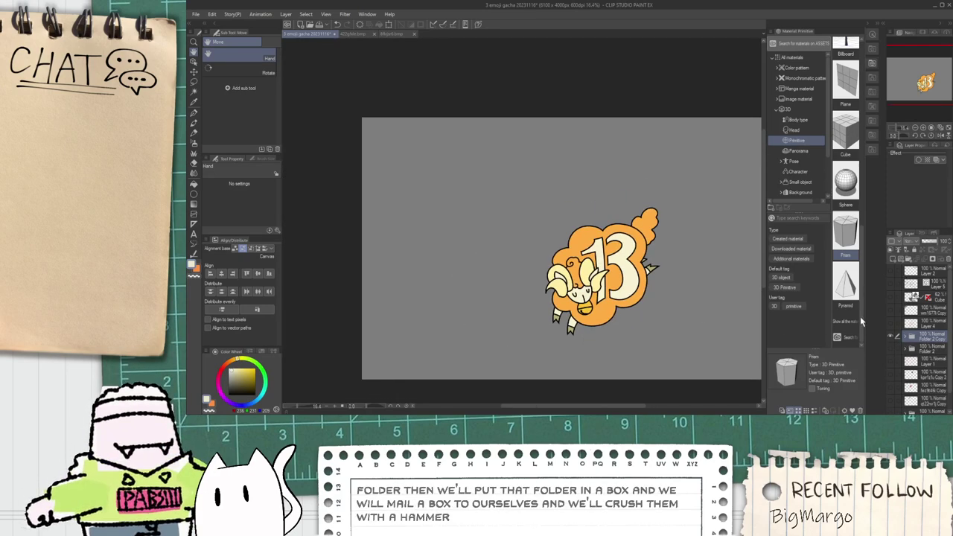
Step: Change the main color of the line art in the duplicated folder to a very dark brown
click(905, 338)
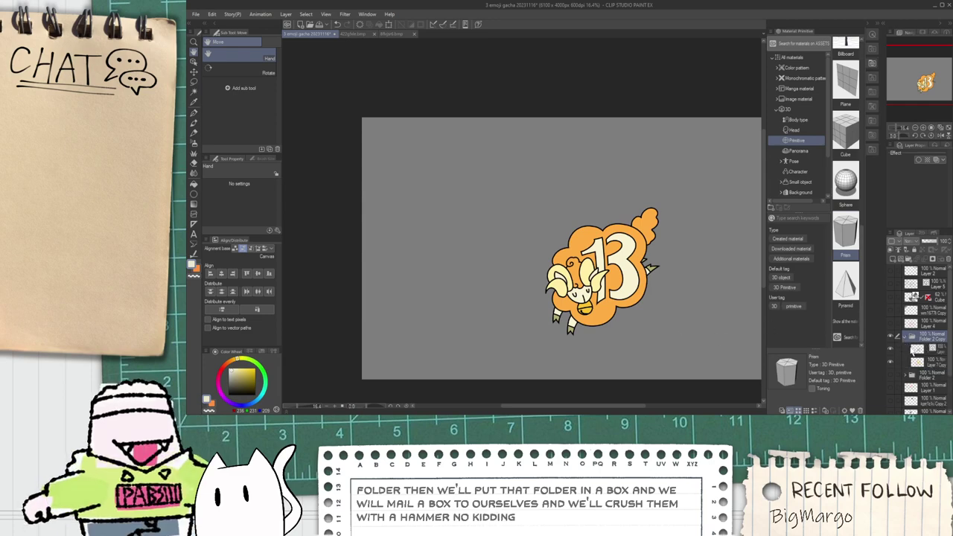
click(933, 349)
scroll(555, 284, up, 2)
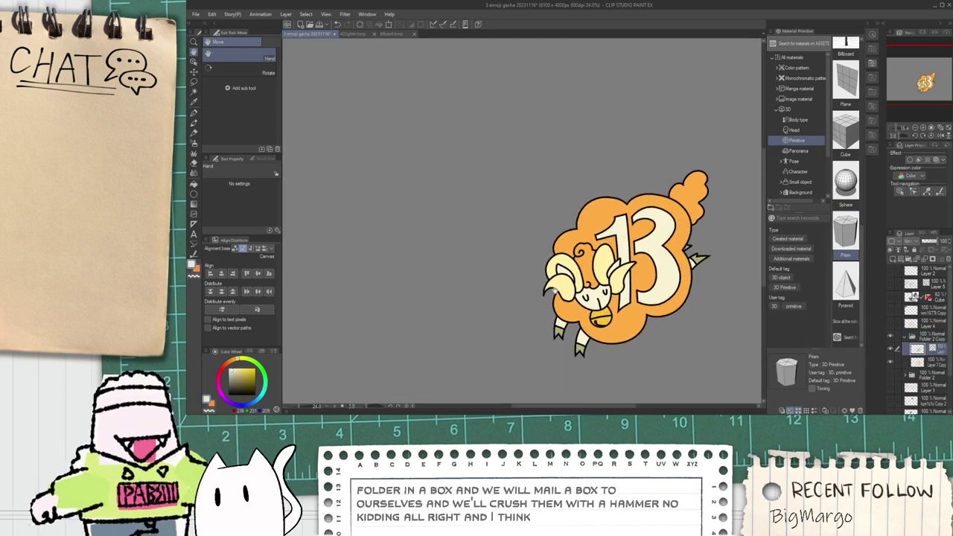
key(o)
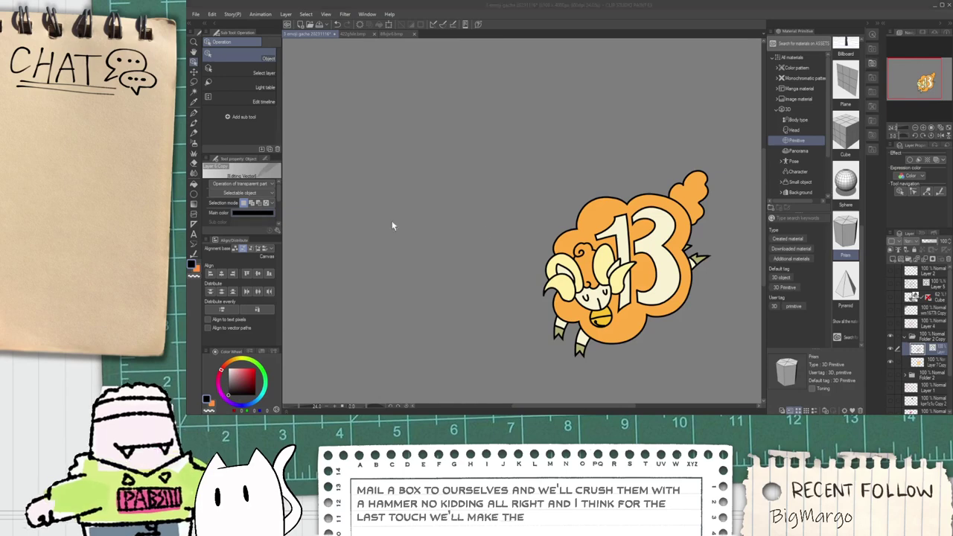
click(665, 152)
scroll(653, 276, up, 9)
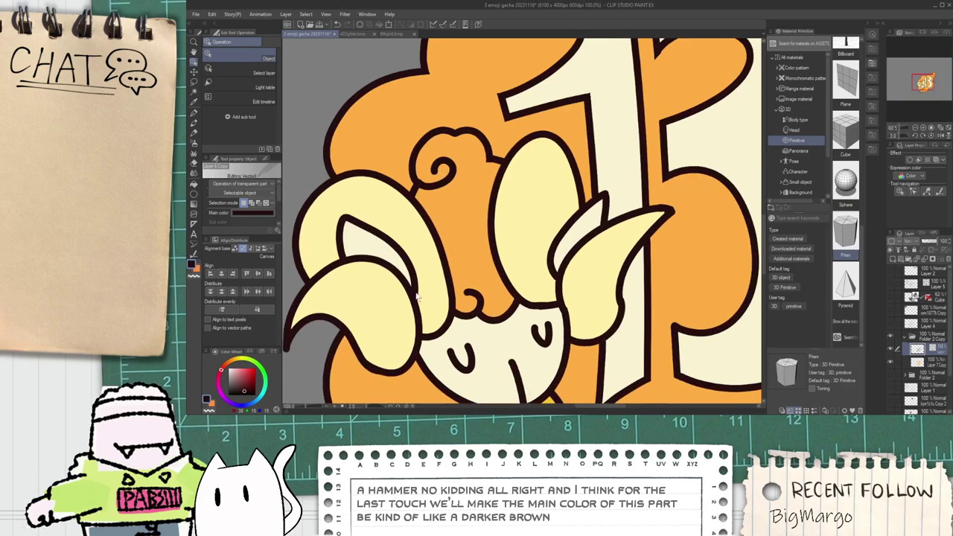
scroll(436, 278, down, 2)
scroll(435, 275, down, 5)
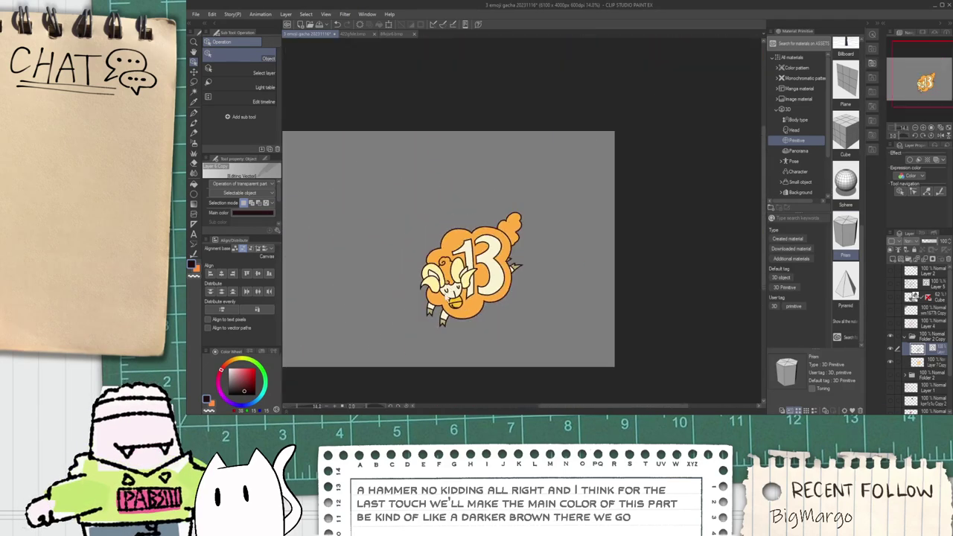
Step: Duplicate the brown-lined sheep folder and merge the duplicate into a single layer
click(906, 338)
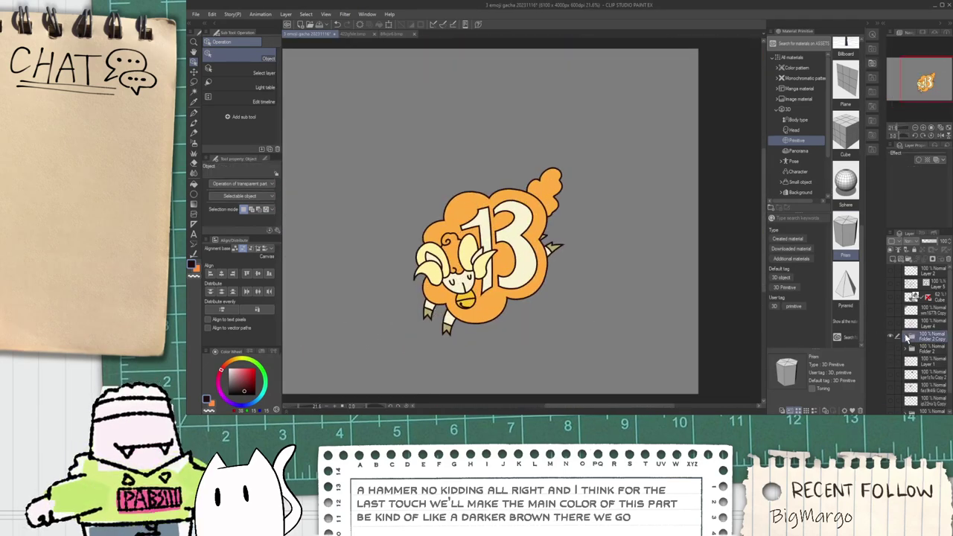
key(ctrl+c)
key(ctrl+v)
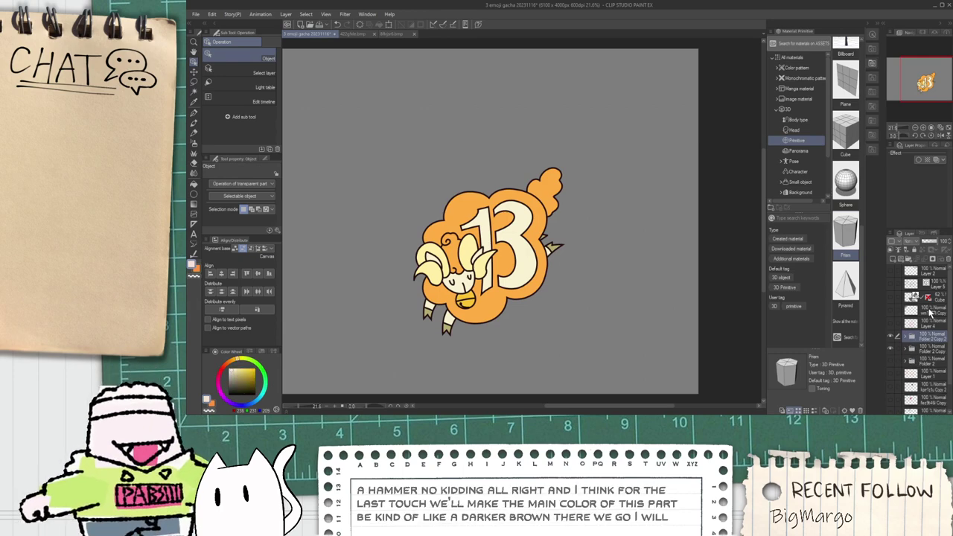
key(shift+alt+e)
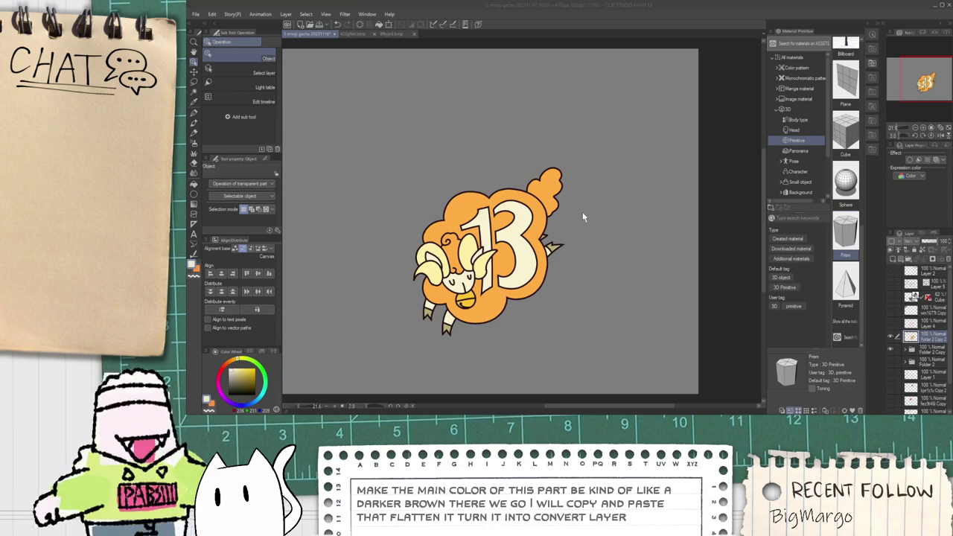
Step: Convert the merged sheep layer to an image material layer and turn on Tiling
click(641, 174)
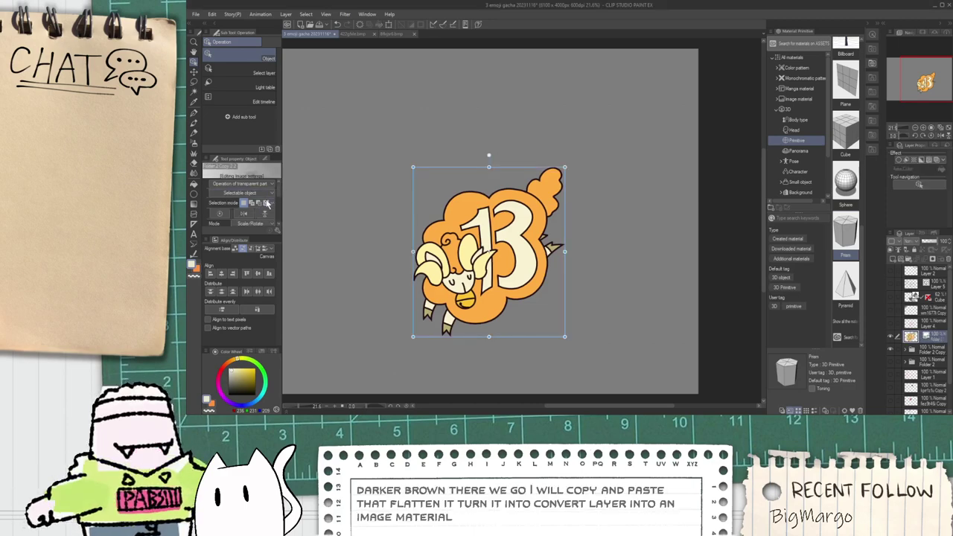
scroll(280, 210, down, 3)
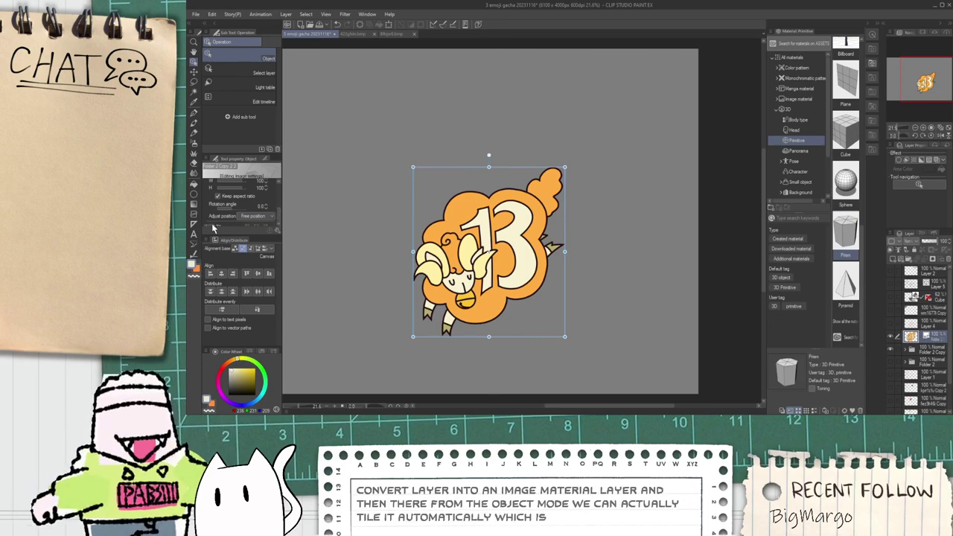
scroll(209, 230, down, 1)
click(216, 212)
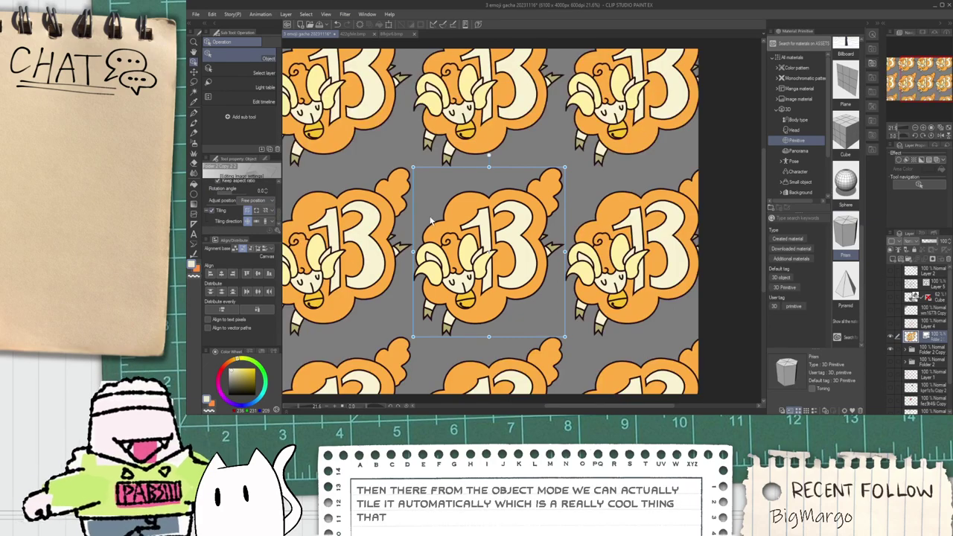
Step: Scale the tiled sheep image down to a denser repeating pattern across the canvas
scroll(430, 220, down, 2)
drag(509, 287, 476, 246)
scroll(395, 246, up, 2)
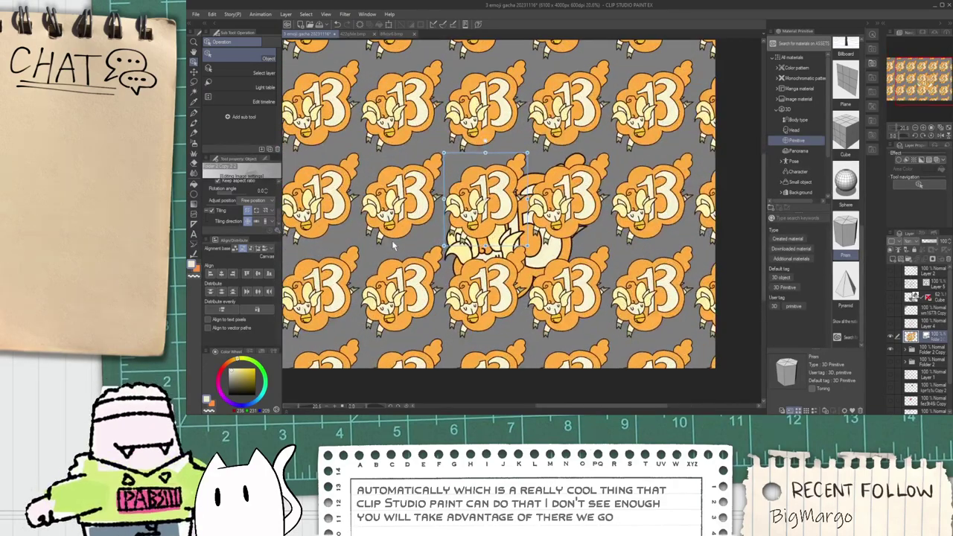
scroll(394, 245, down, 1)
scroll(503, 239, down, 4)
scroll(484, 235, up, 4)
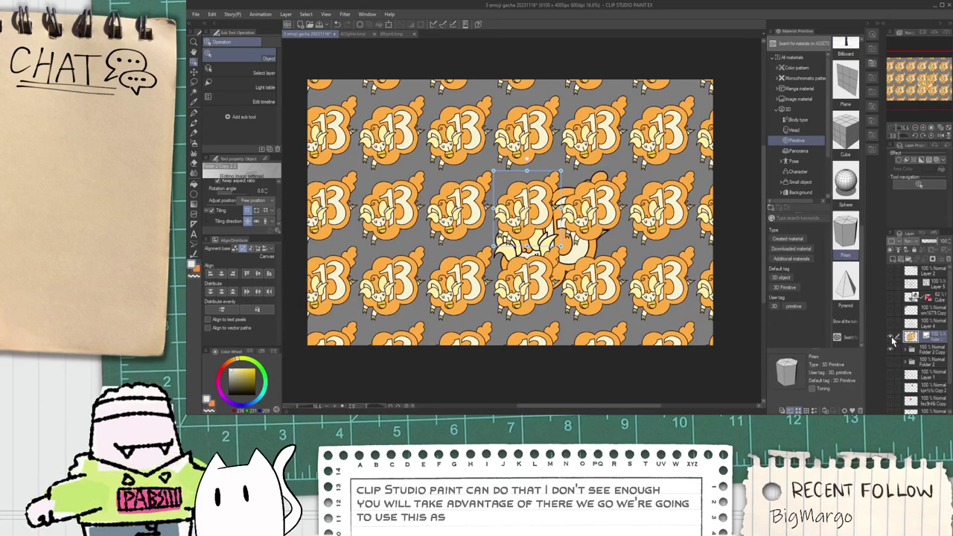
Step: Compare the canvas with and without the tiled pattern, leaving the pattern layer hidden
click(892, 336)
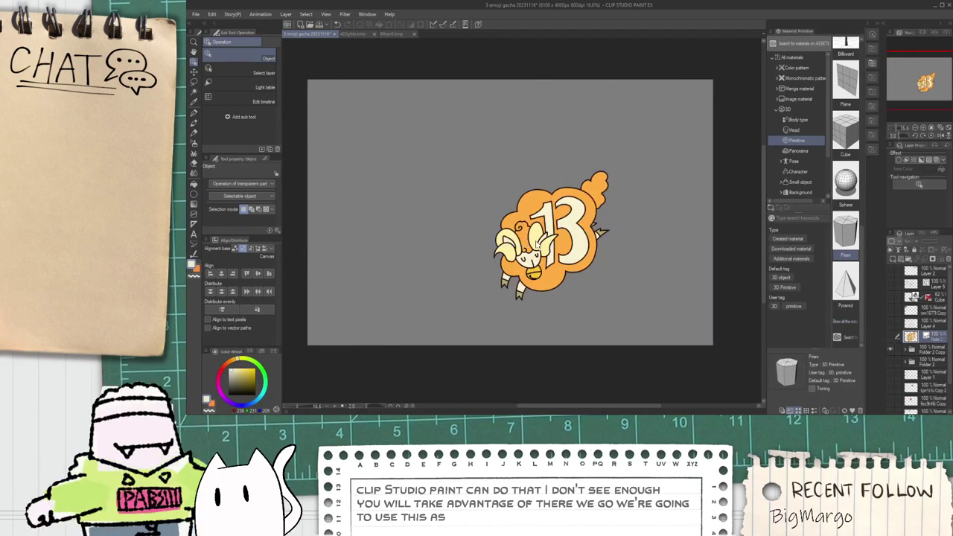
click(891, 340)
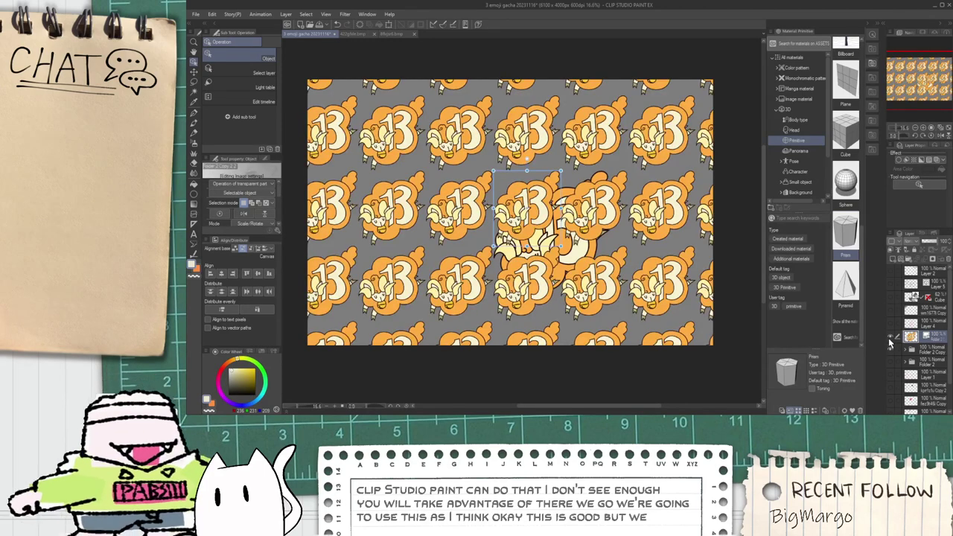
click(890, 340)
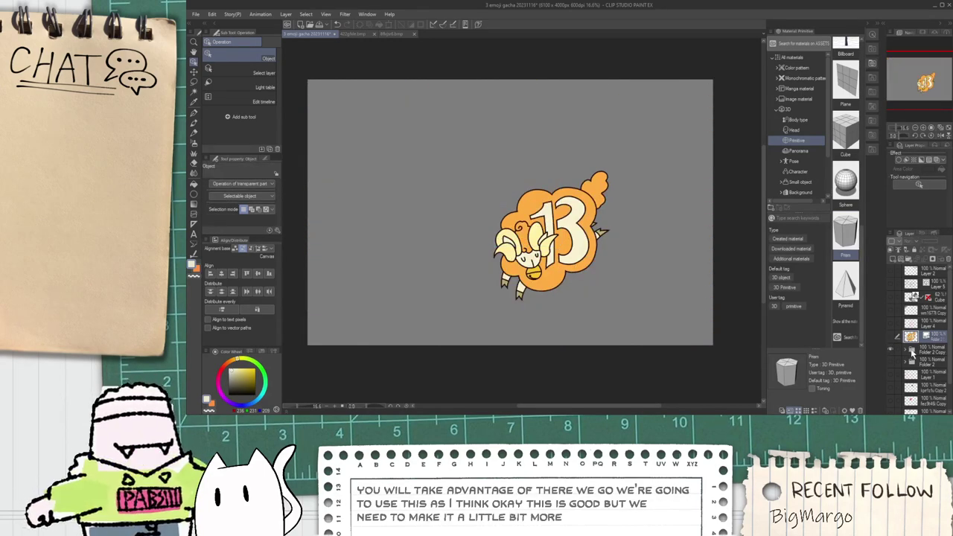
Step: Duplicate the brown-lined sheep folder again and select the vector line art layer inside the new duplicate
click(912, 350)
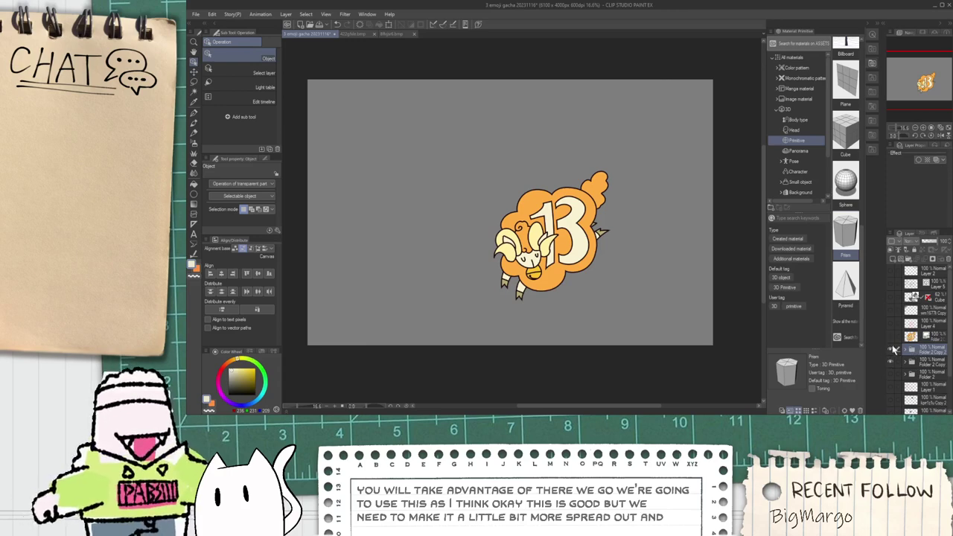
click(906, 351)
click(914, 362)
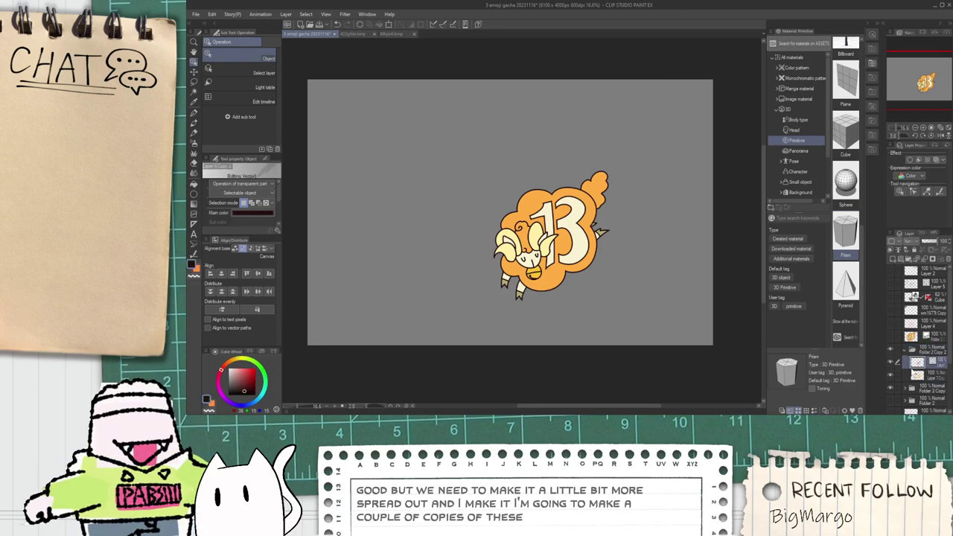
Step: Delete the outlines of the 1 and the 3 from the duplicate's line art, keeping the sheep's other lines
scroll(558, 240, up, 1)
scroll(558, 242, up, 2)
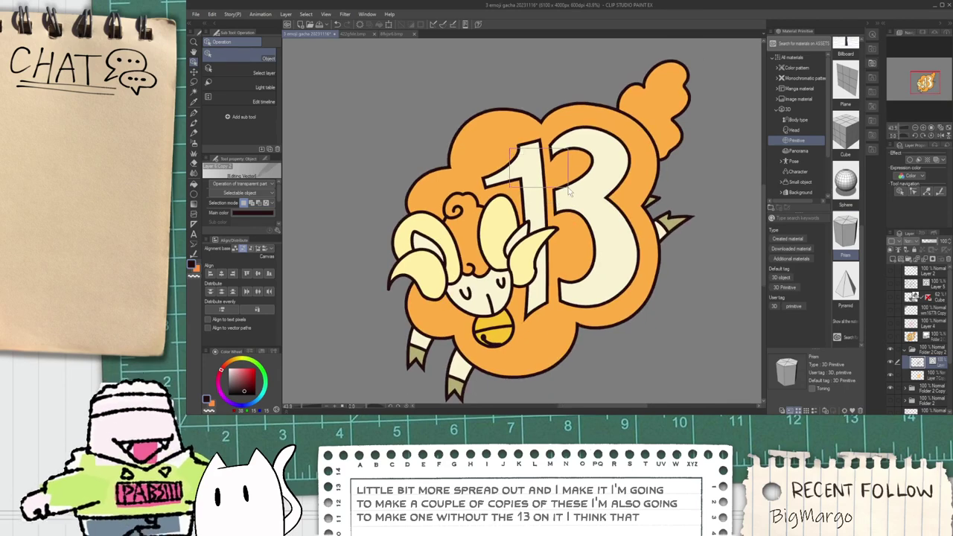
click(548, 182)
key(Delete)
drag(479, 149, 504, 182)
key(Delete)
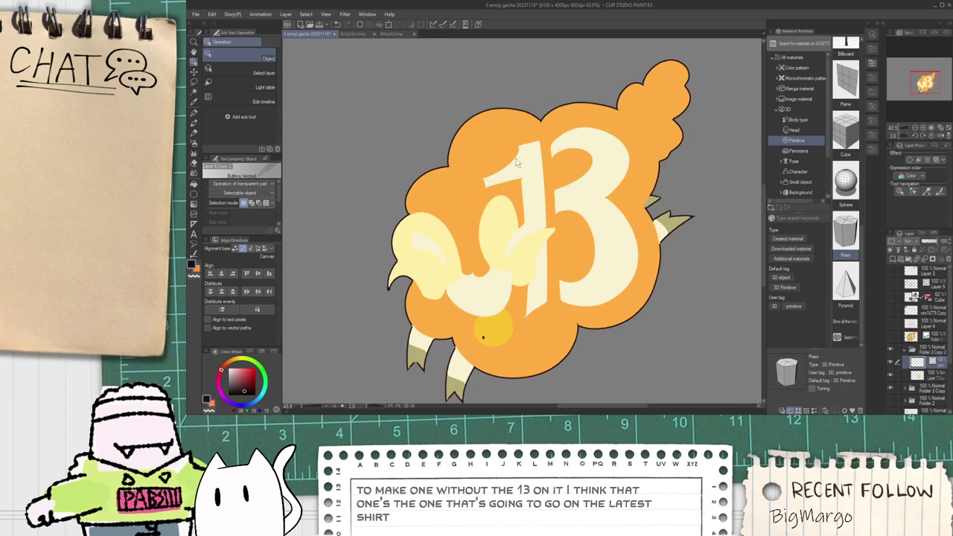
key(ctrl+z)
scroll(542, 154, up, 1)
click(537, 157)
key(Delete)
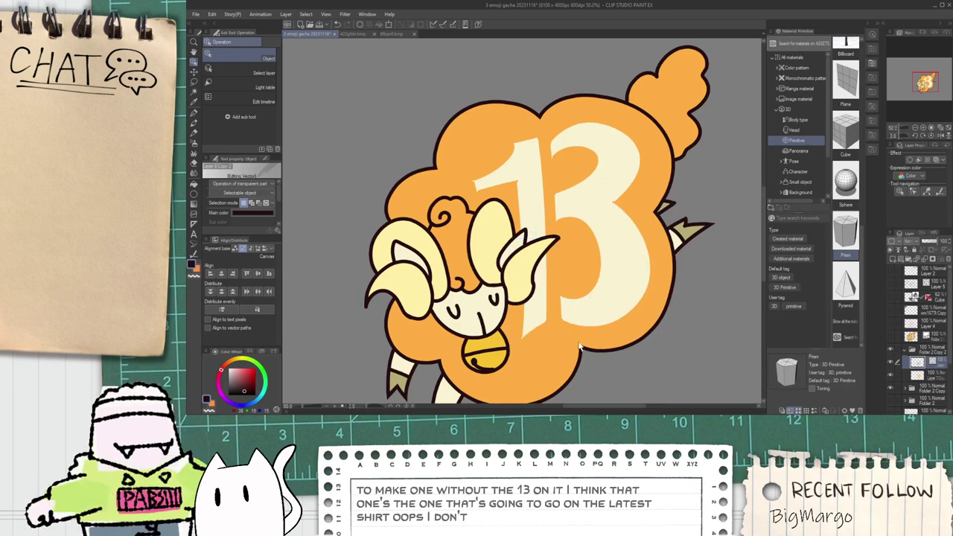
Step: Fill the cream areas of the 13 on the duplicate's flat-color layer with the orange sampled from the wool
scroll(585, 320, down, 2)
click(917, 379)
key(i)
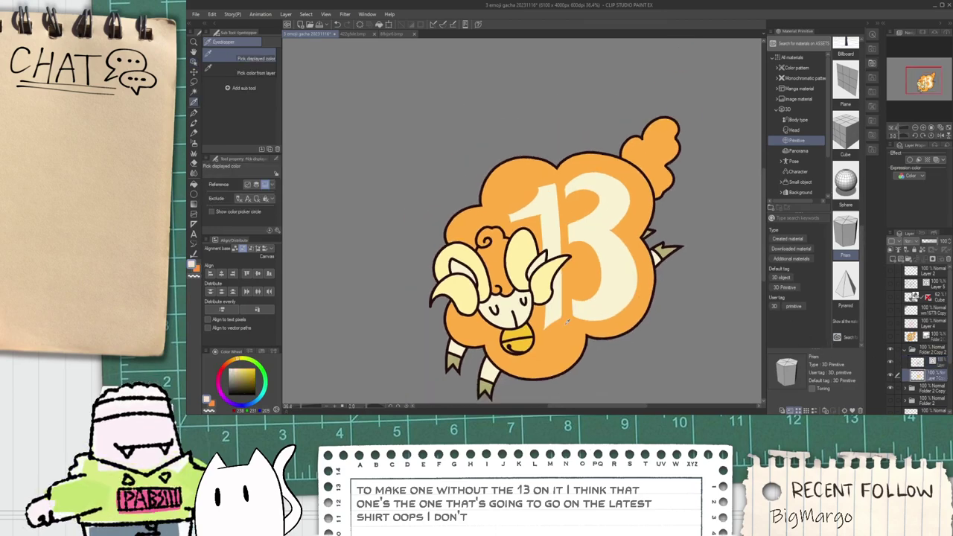
click(563, 334)
key(g)
click(554, 299)
click(605, 302)
click(546, 224)
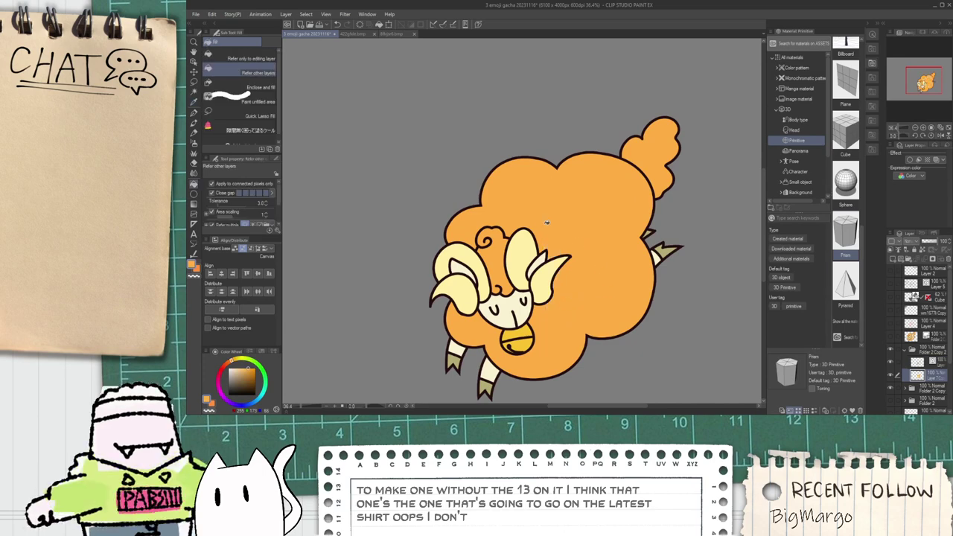
Step: Duplicate the folder of the sheep without the 13 and merge this copy into a single layer
scroll(546, 225, down, 2)
key(h)
click(905, 352)
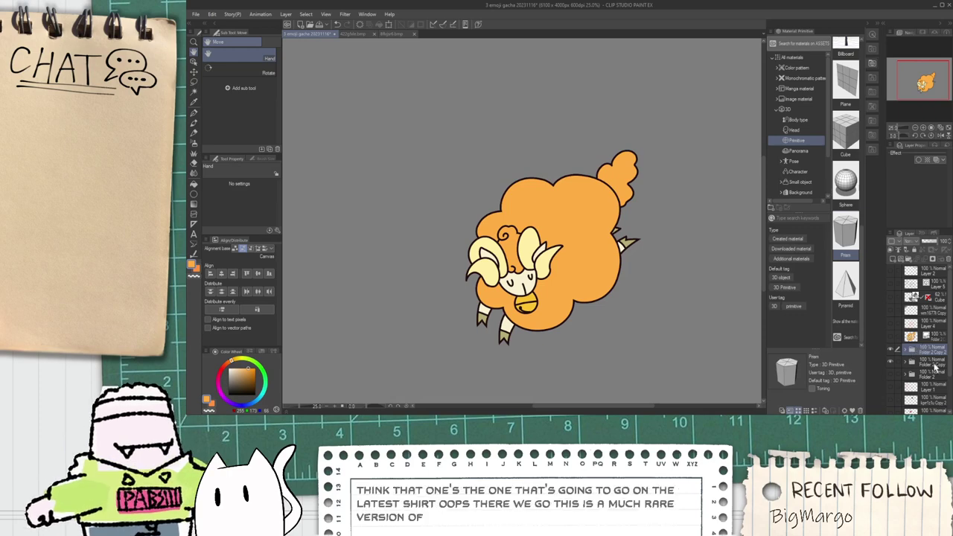
key(ctrl+c)
key(ctrl+v)
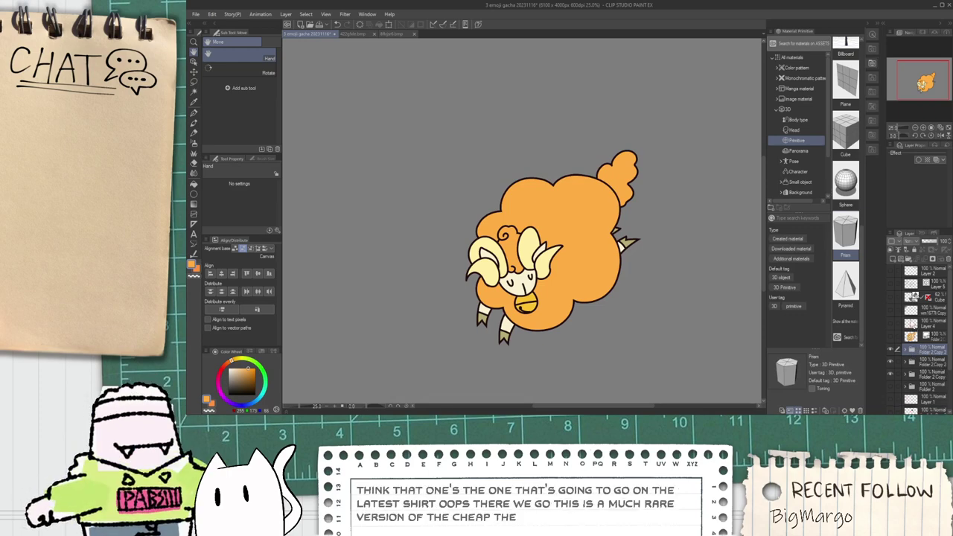
key(shift+alt+e)
scroll(697, 333, down, 2)
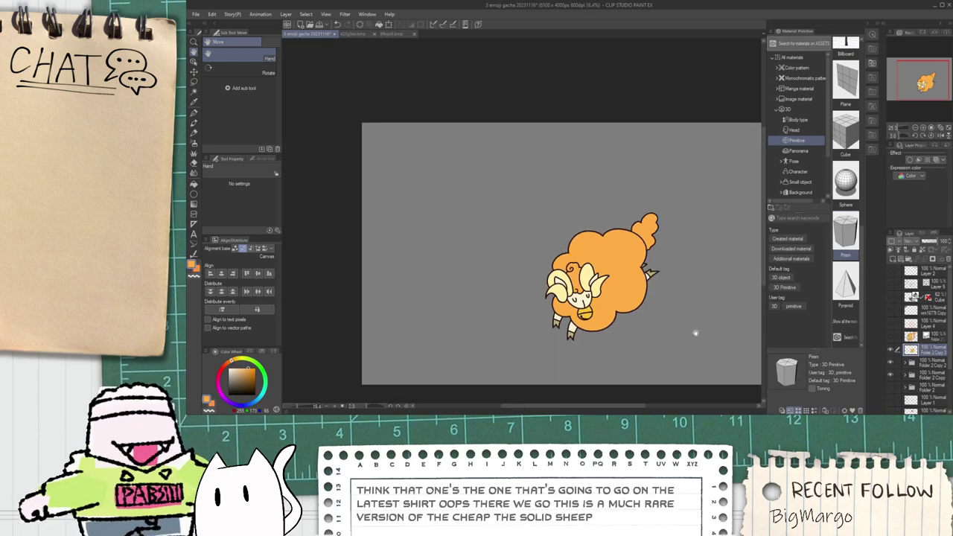
Step: Draw a light orange filled square on a new layer and place that layer beneath the merged sheep as its background
scroll(638, 347, up, 1)
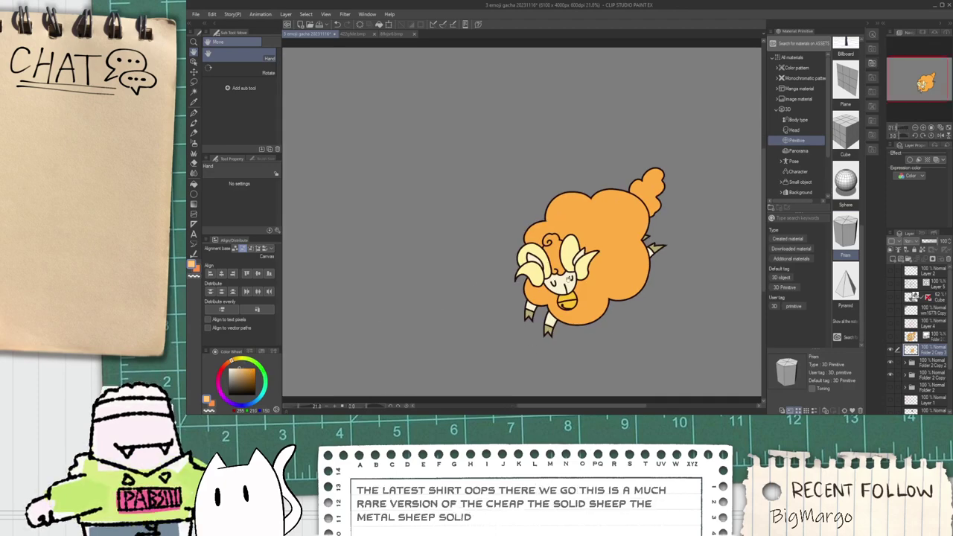
click(893, 260)
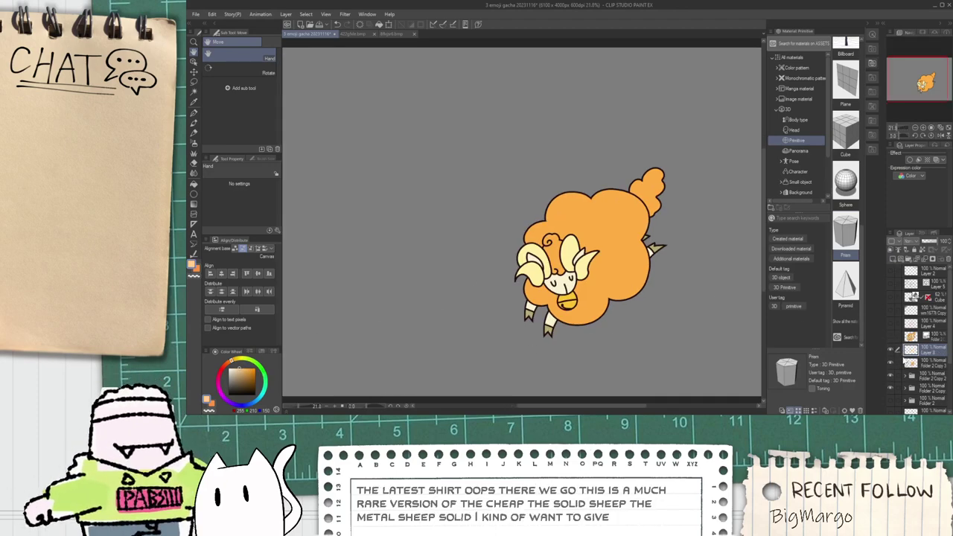
click(922, 364)
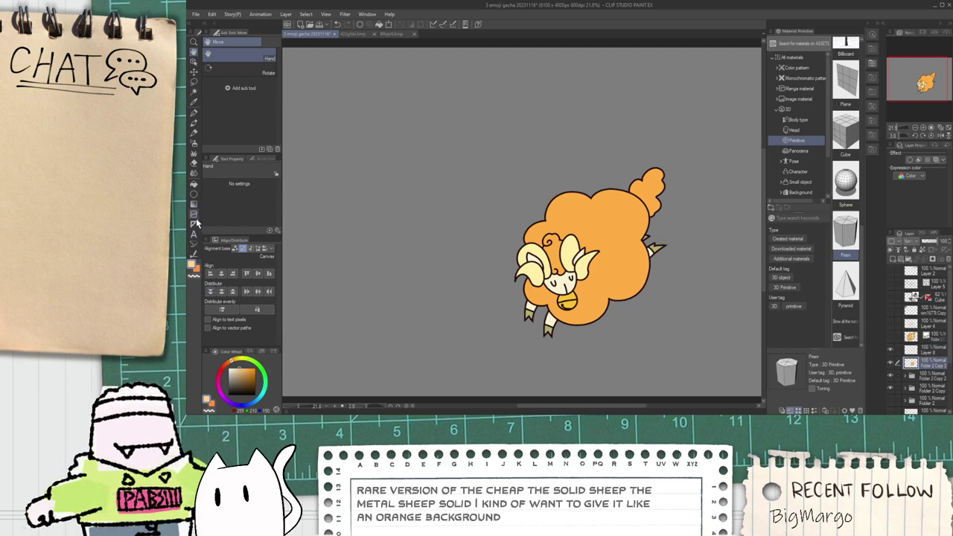
scroll(527, 290, down, 1)
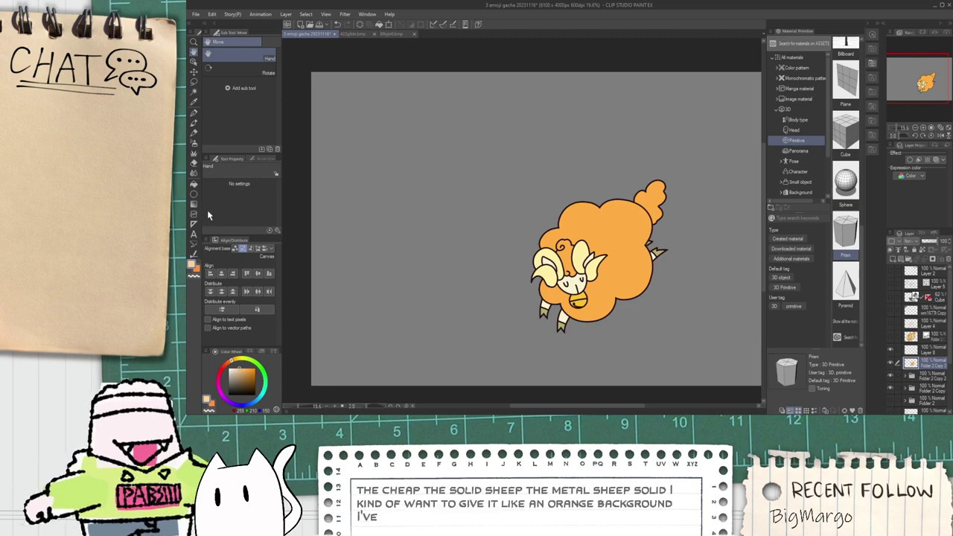
click(193, 184)
click(194, 194)
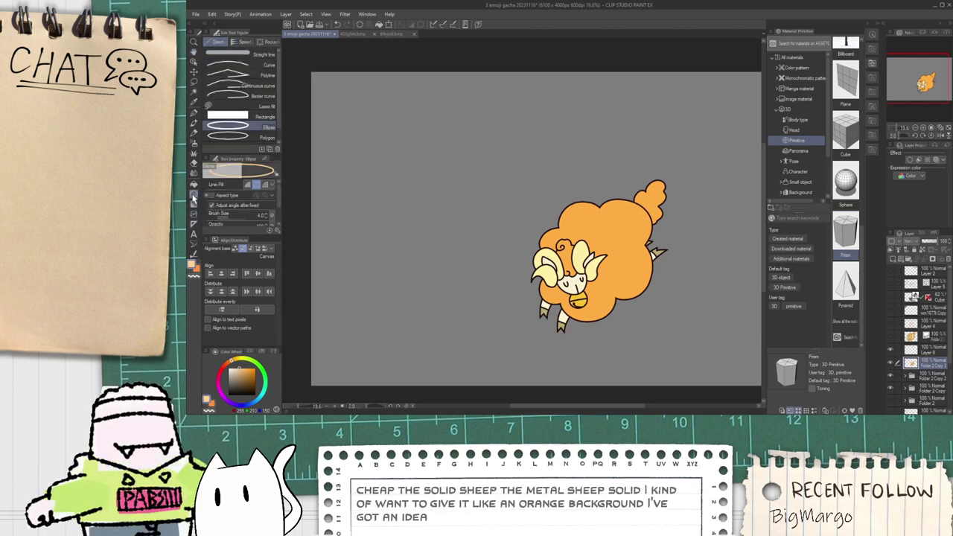
click(231, 117)
drag(464, 150, 628, 315)
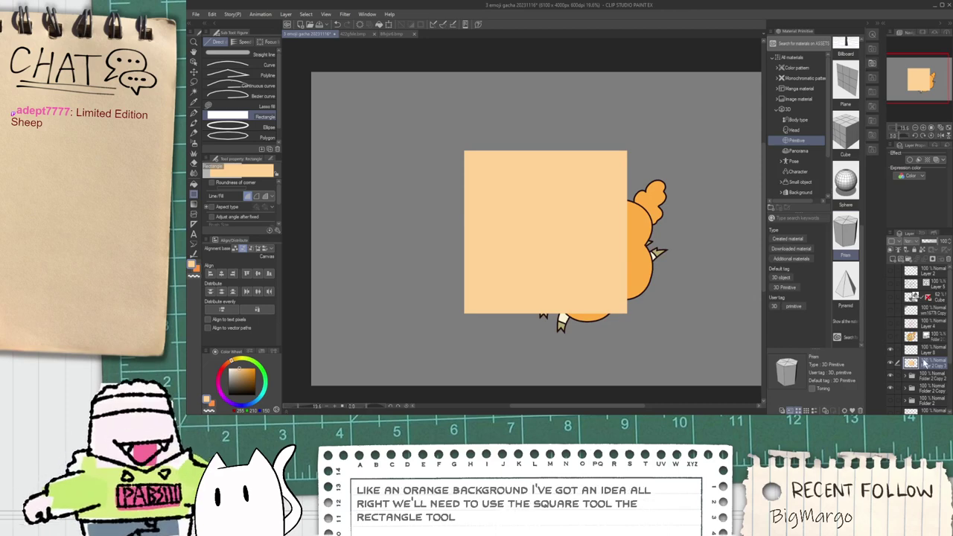
key(ctrl+z)
click(926, 351)
drag(481, 133, 719, 373)
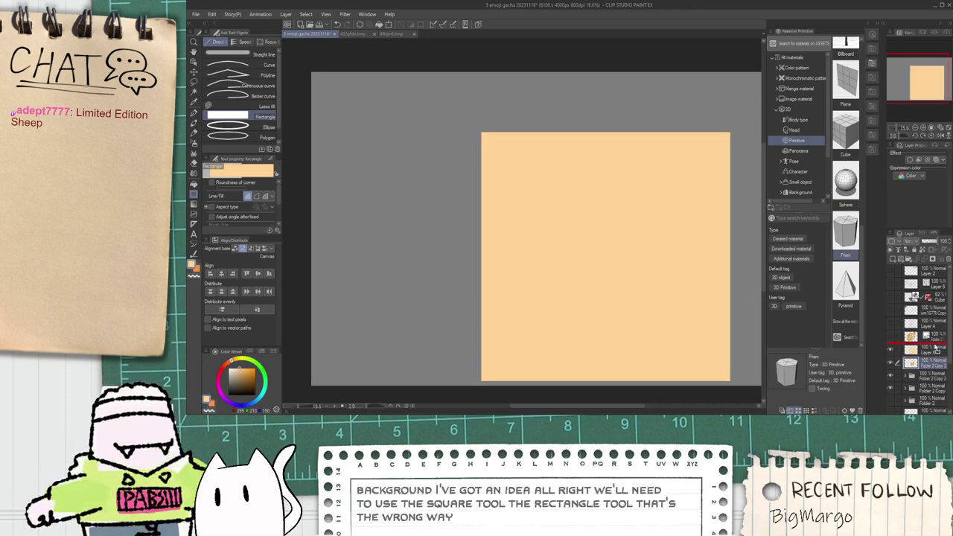
drag(935, 350, 931, 365)
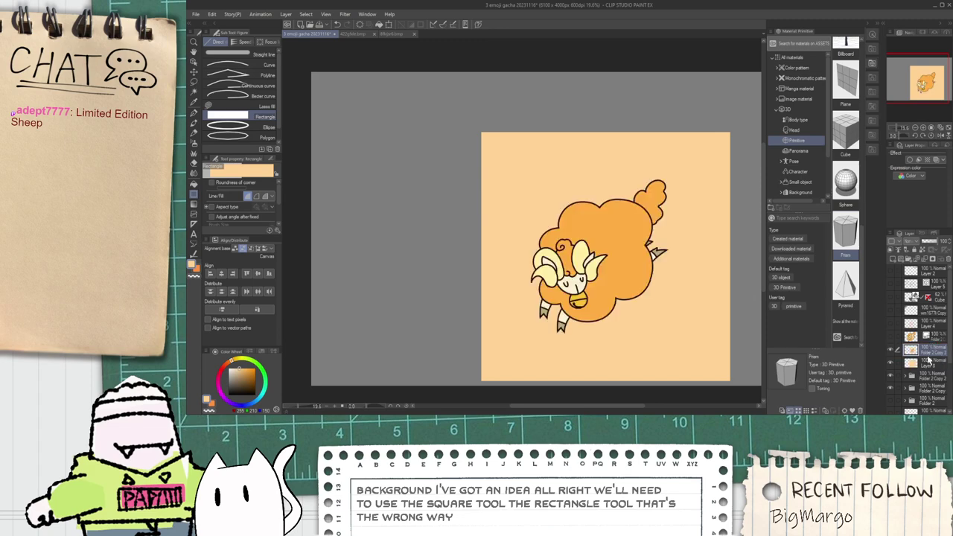
Step: Center the background square and the sheep horizontally and vertically on the canvas
click(221, 274)
click(259, 274)
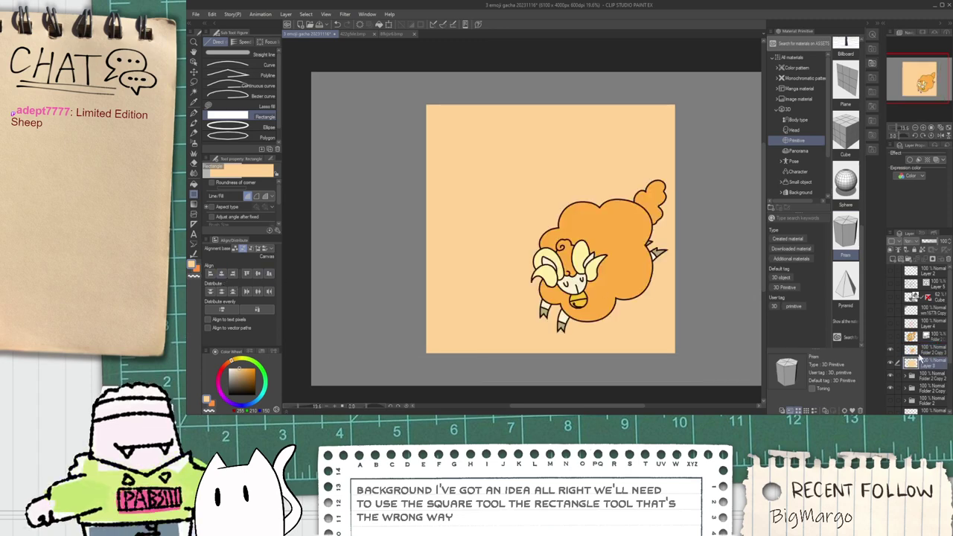
click(921, 353)
click(221, 274)
click(259, 274)
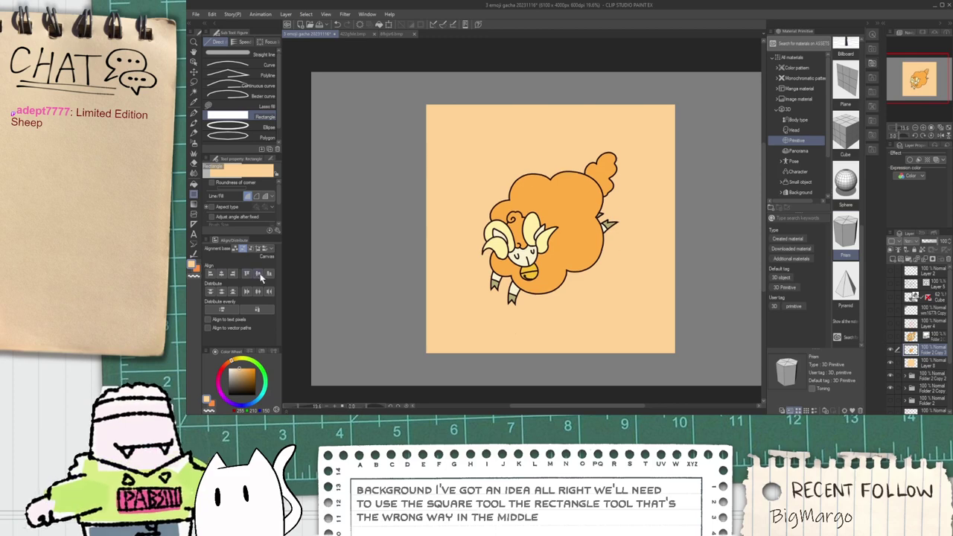
Step: Scale the sheep and its background square down together, and hide the folder of the sheep without the 13
click(931, 360)
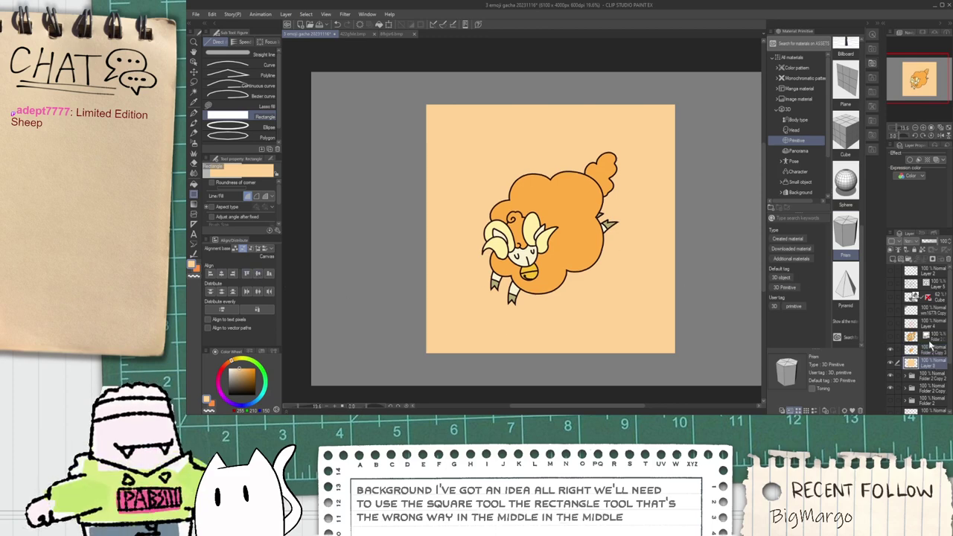
key(ctrl+t)
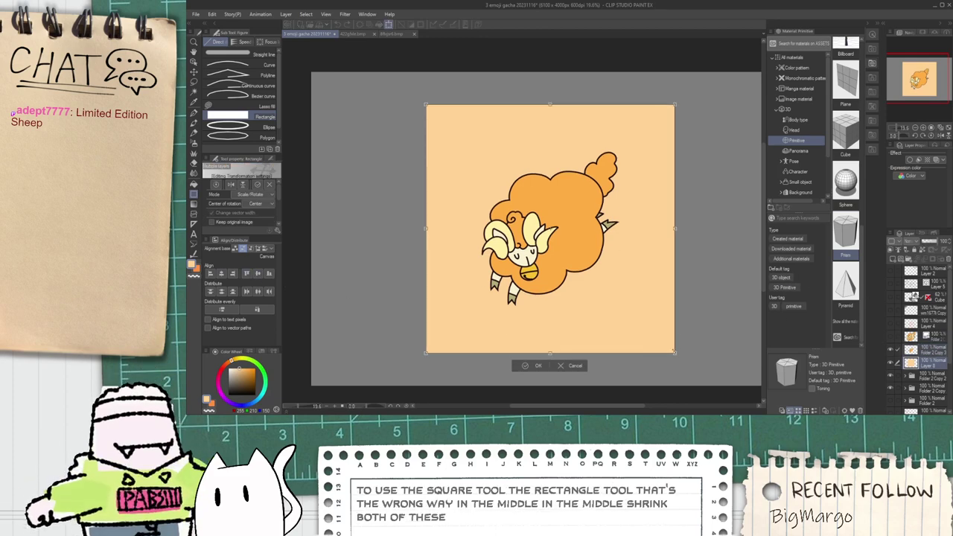
drag(675, 353, 607, 285)
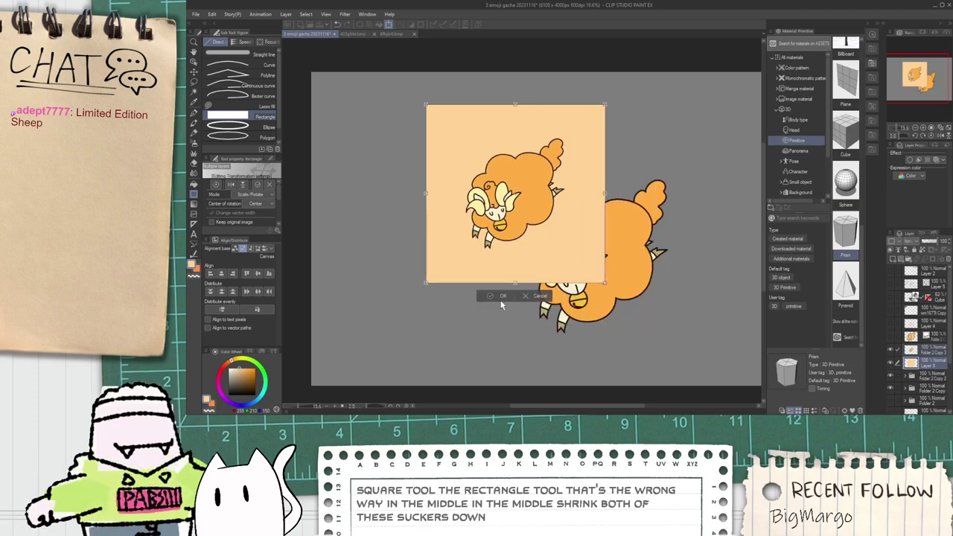
click(890, 376)
Step: Shrink only the background square slightly so it leaves a smaller margin around the sheep
click(916, 364)
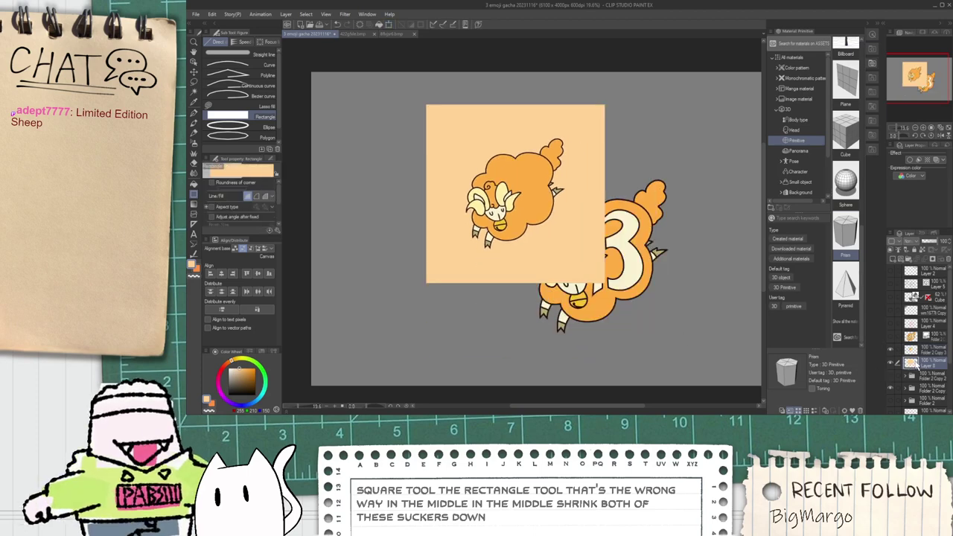
scroll(455, 167, up, 1)
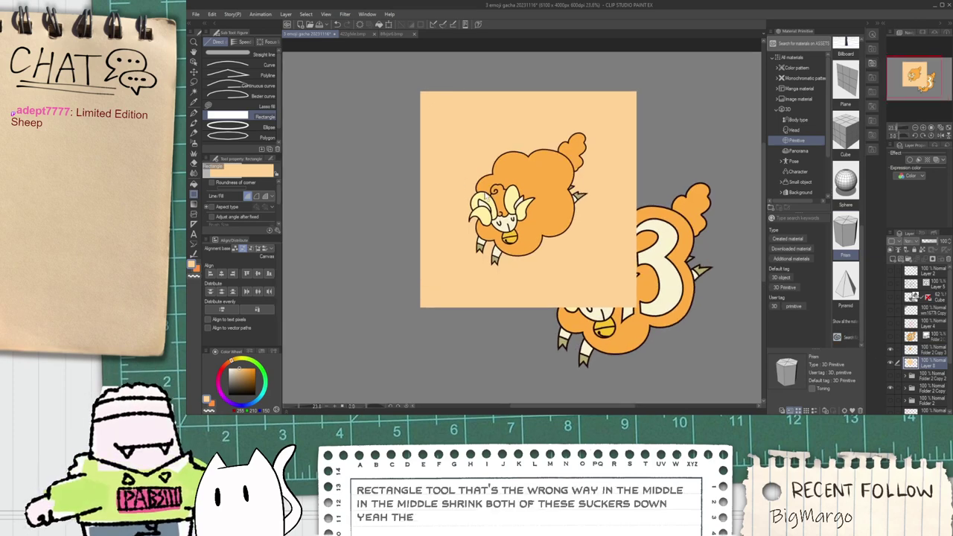
key(ctrl+t)
drag(637, 307, 604, 276)
click(491, 293)
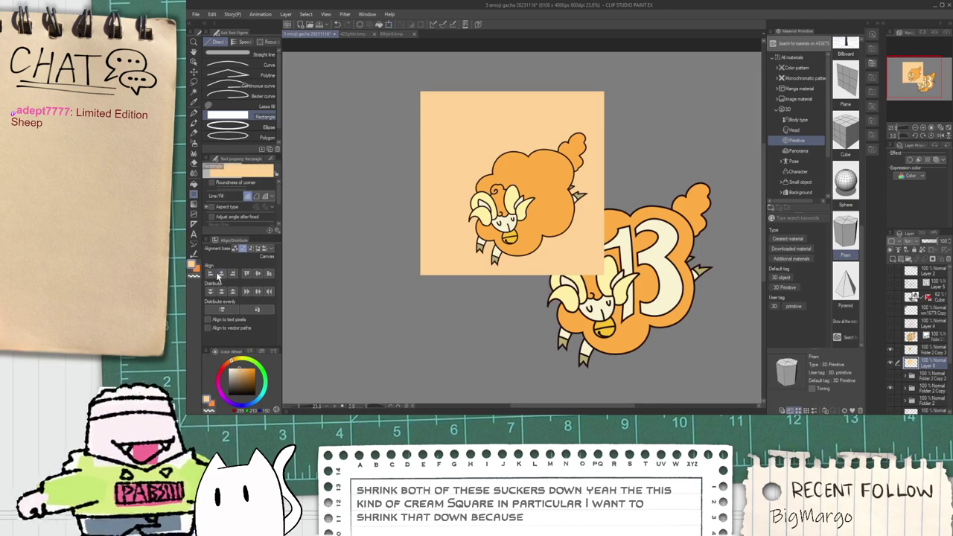
Step: Center the resized square and the smaller sheep on the canvas again in both directions
click(221, 274)
click(257, 274)
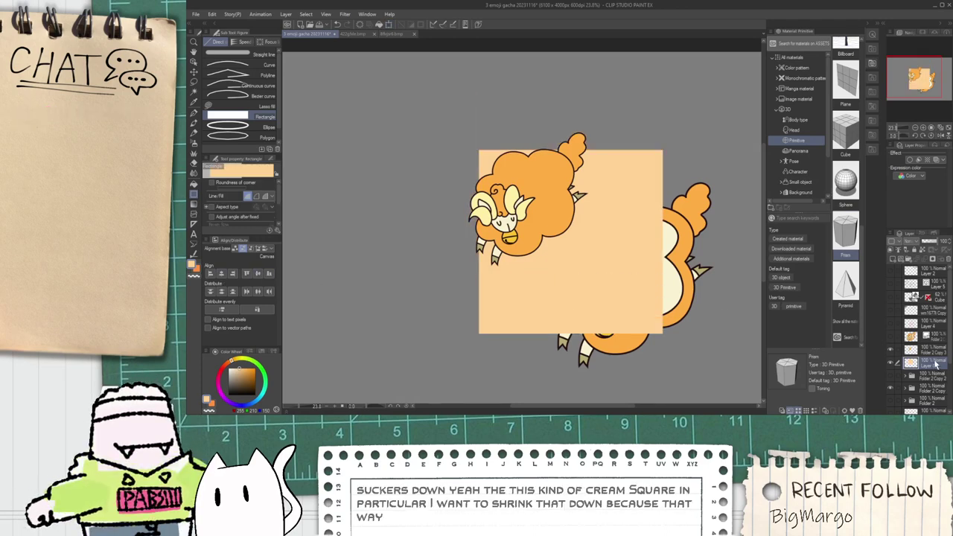
click(932, 351)
click(222, 274)
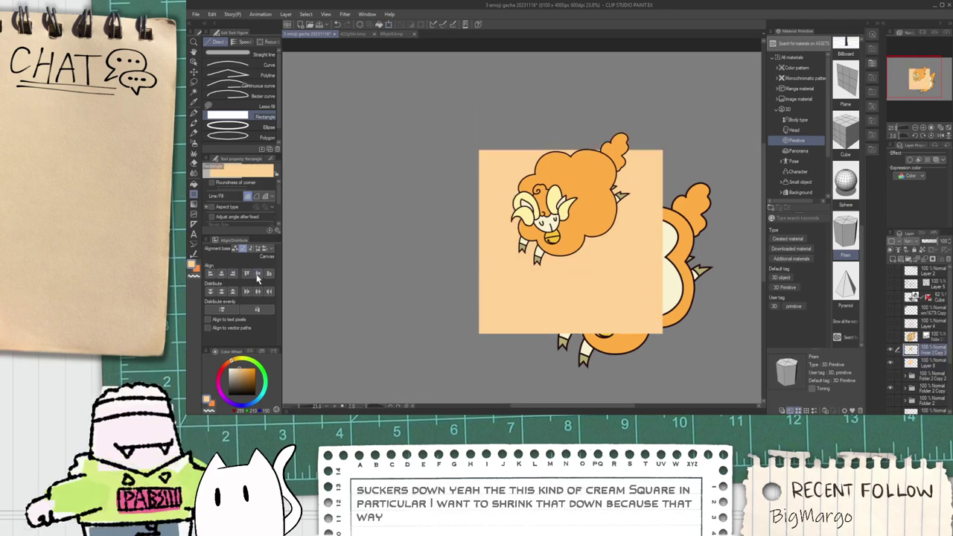
click(258, 274)
Step: Merge the sheep with its background square and convert the merged layer to an image material layer
shift+click(929, 363)
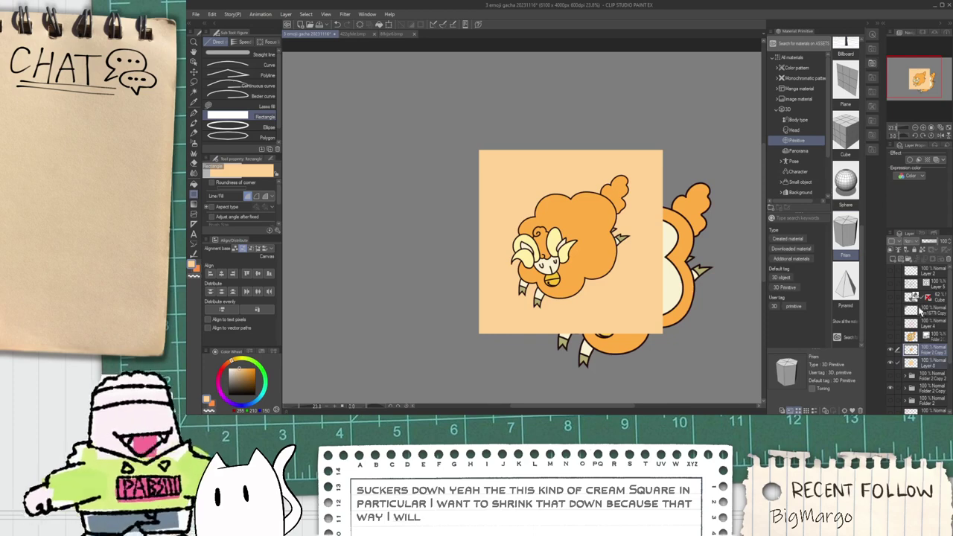
key(shift+alt+e)
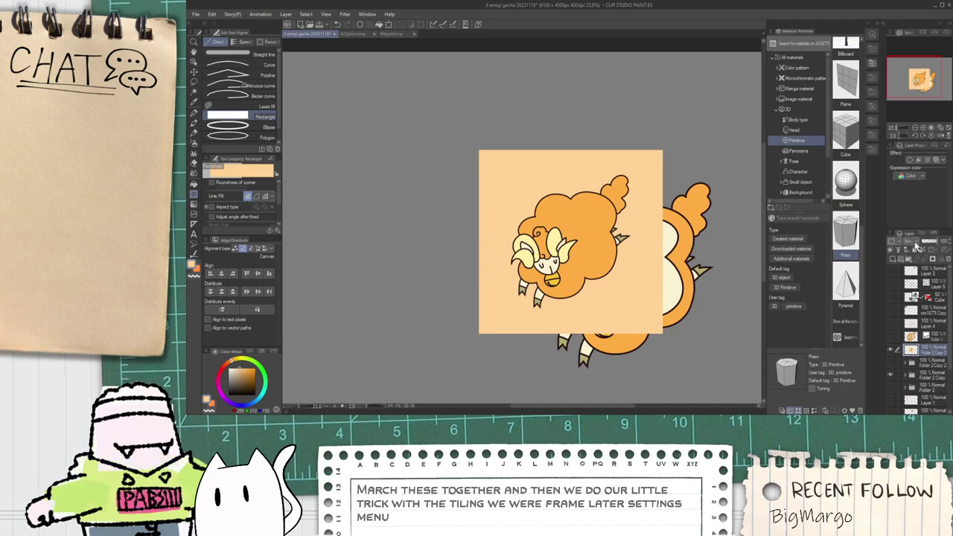
click(597, 202)
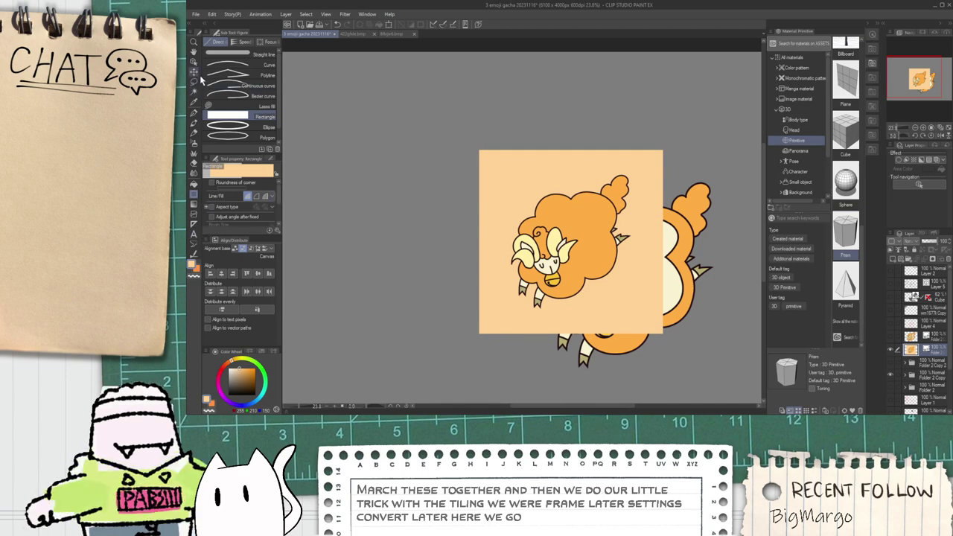
Step: Turn on tiling for the image material so the plain sheep repeats across the whole canvas
key(o)
scroll(279, 211, down, 3)
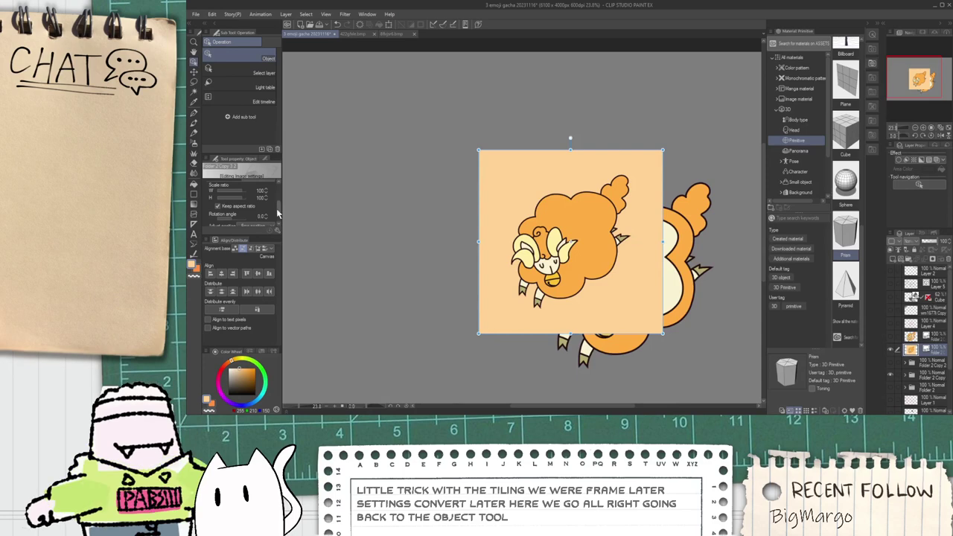
scroll(277, 213, down, 2)
click(220, 212)
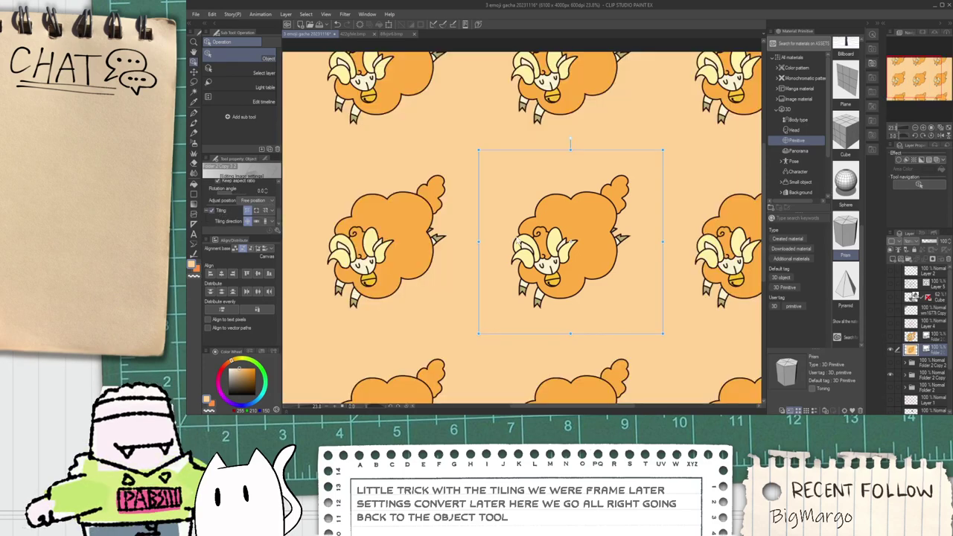
scroll(551, 283, down, 2)
drag(586, 290, 564, 264)
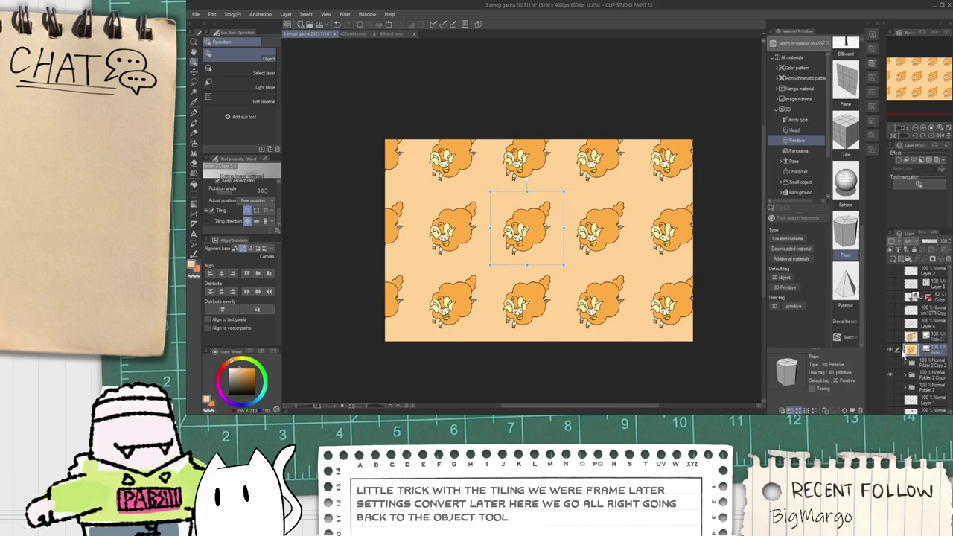
Step: Hide the tiled pattern and the 13 sheep folder, and show the line art of the horned character and cart
click(894, 354)
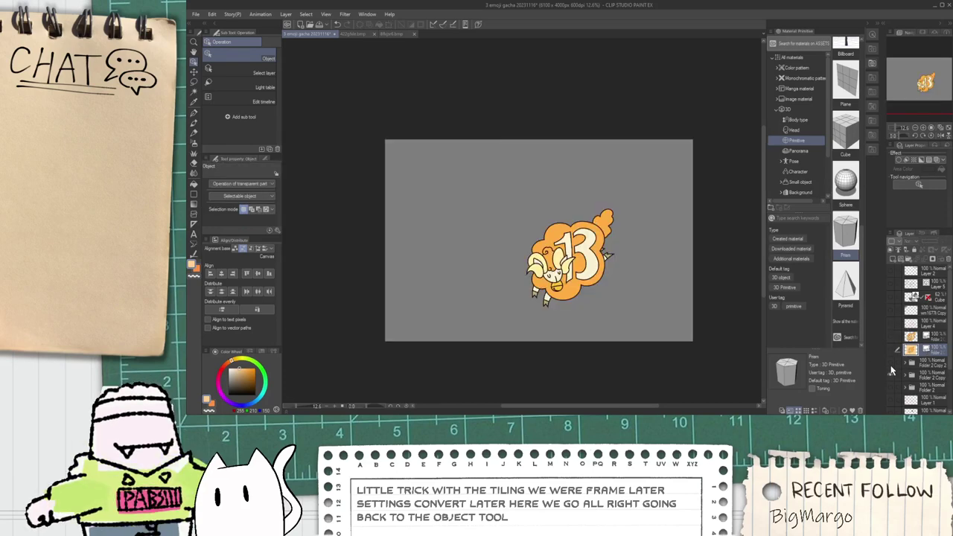
click(893, 363)
click(891, 295)
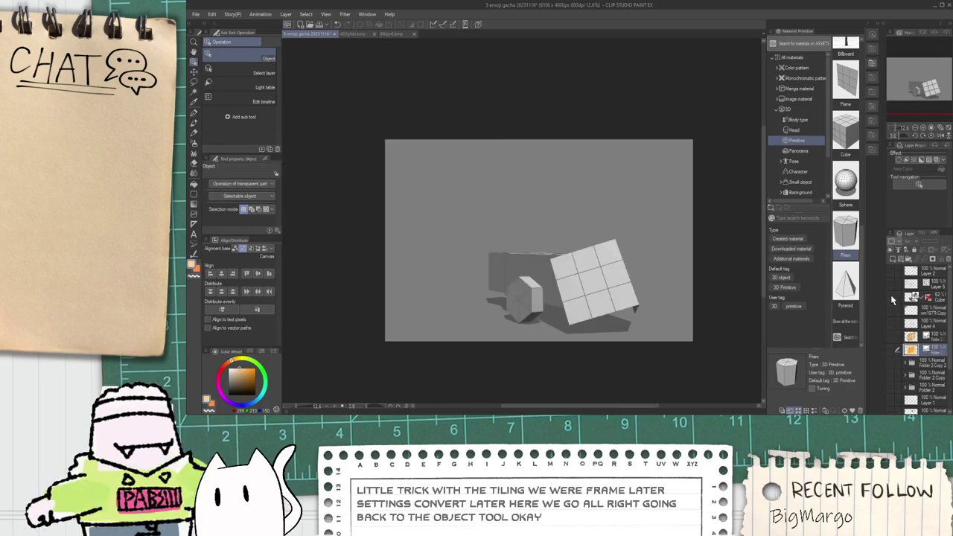
click(894, 298)
click(891, 284)
scroll(442, 270, up, 3)
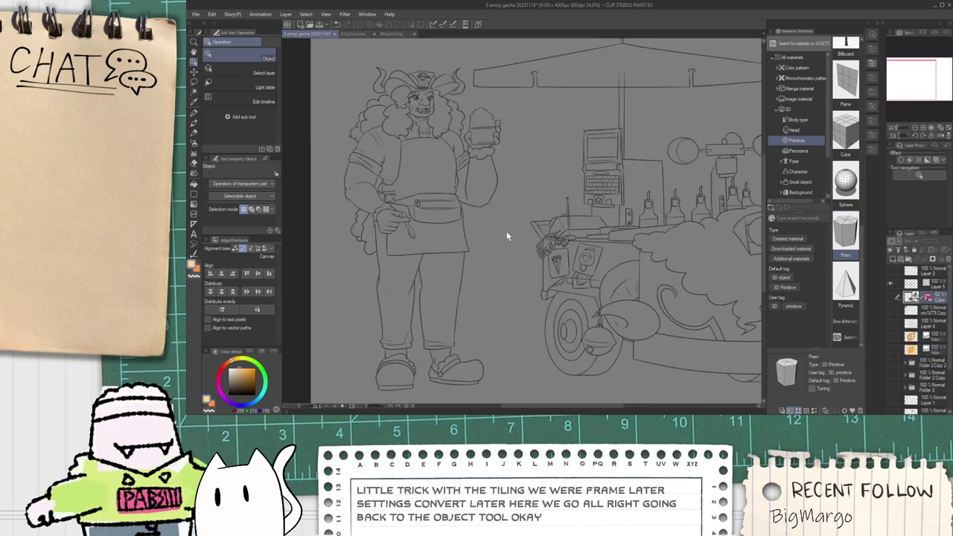
Step: Add a new layer beneath the line art and fill the shirt on the character's cup-free side with light orange
key(g)
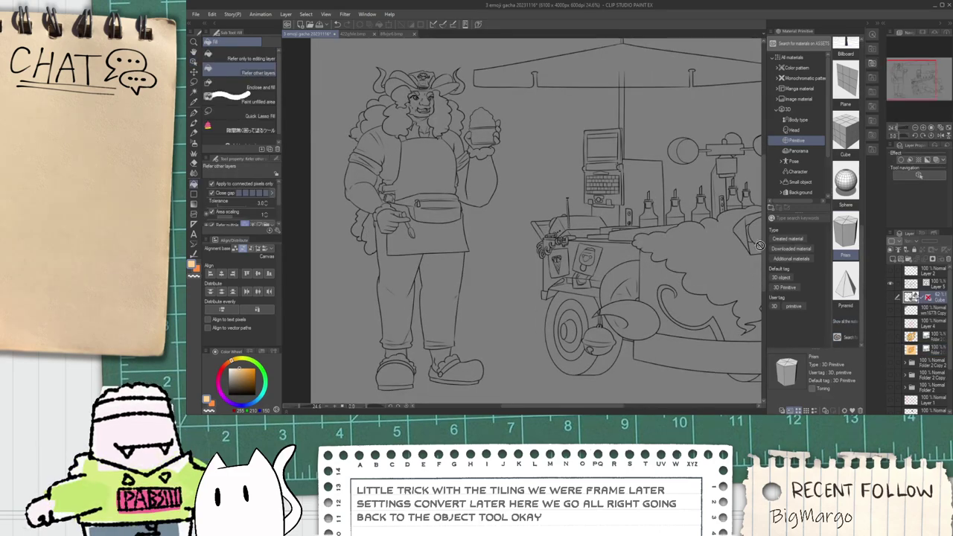
click(892, 259)
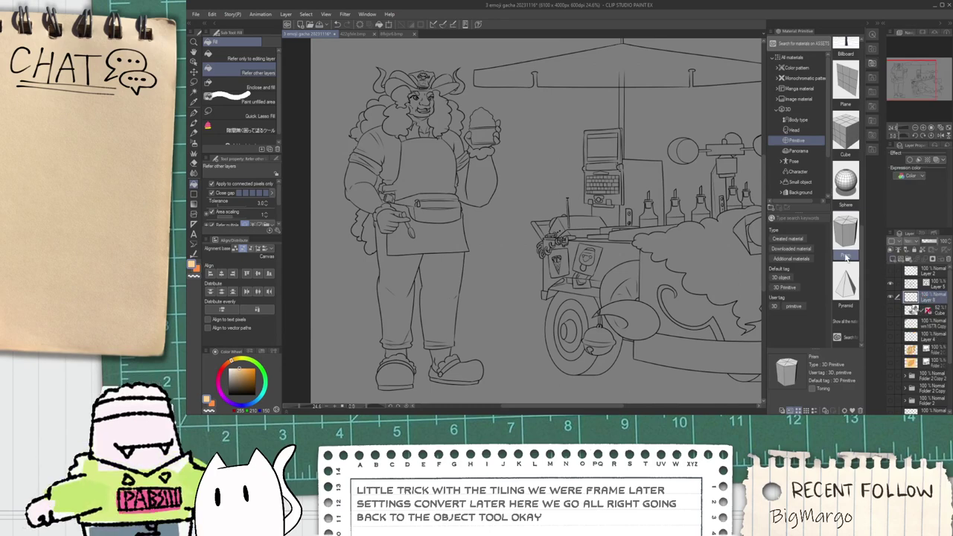
scroll(422, 191, up, 3)
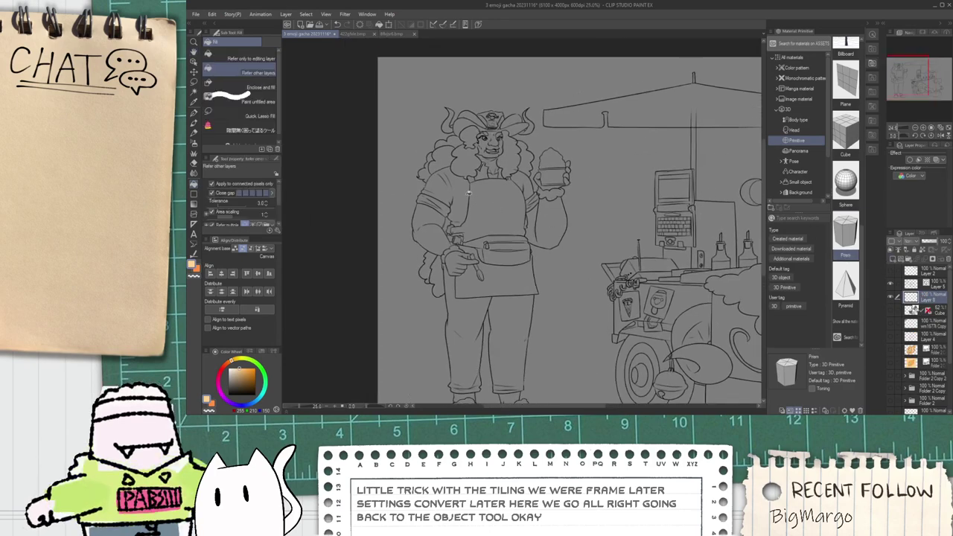
scroll(403, 192, up, 1)
click(398, 202)
key(ctrl+z)
click(438, 144)
click(479, 294)
key(ctrl+z)
key(ctrl+z)
click(479, 268)
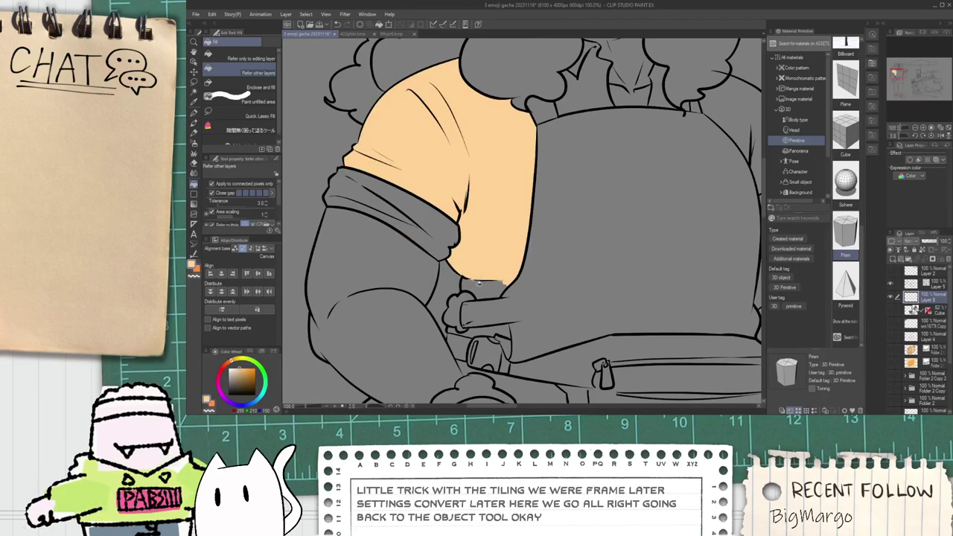
scroll(479, 285, down, 1)
click(481, 285)
Step: Choose a saturated orange and fill the curls of hair on the character's cup-free side
scroll(320, 308, down, 2)
key(space)
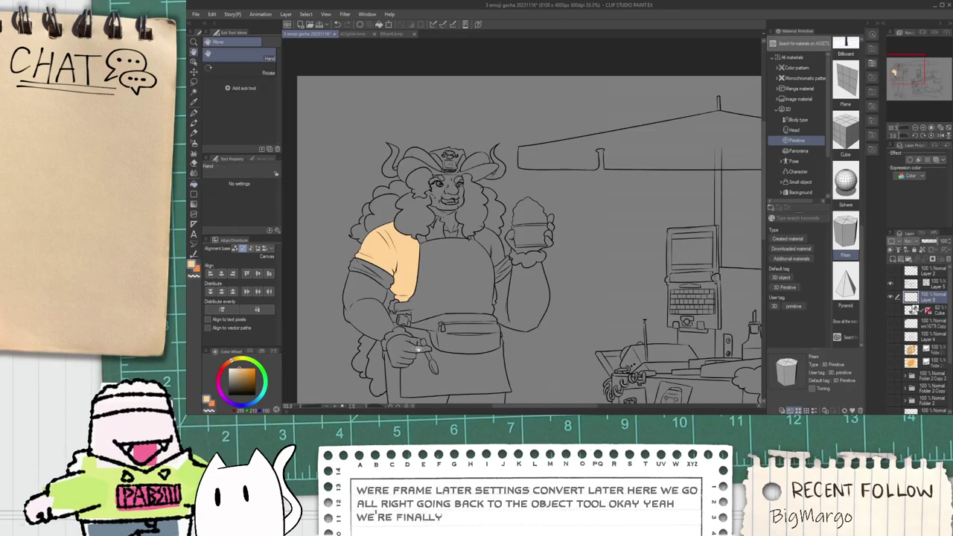
click(197, 270)
click(251, 371)
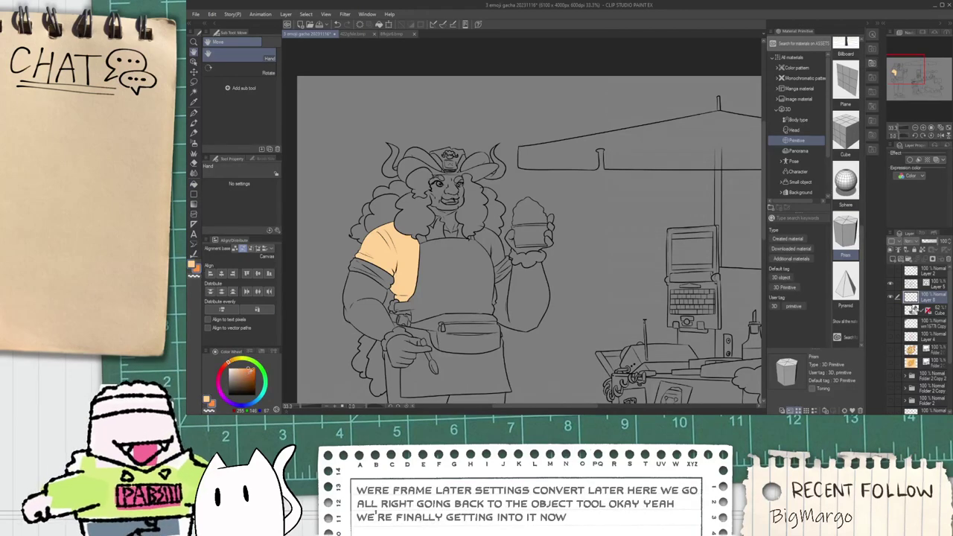
click(252, 369)
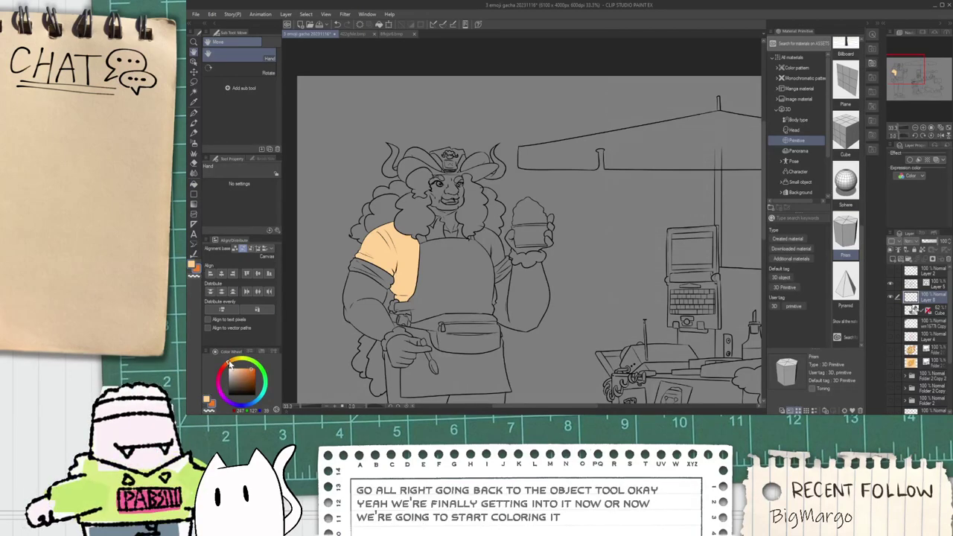
click(231, 361)
key(g)
scroll(402, 218, up, 1)
click(417, 208)
scroll(426, 197, up, 1)
click(365, 208)
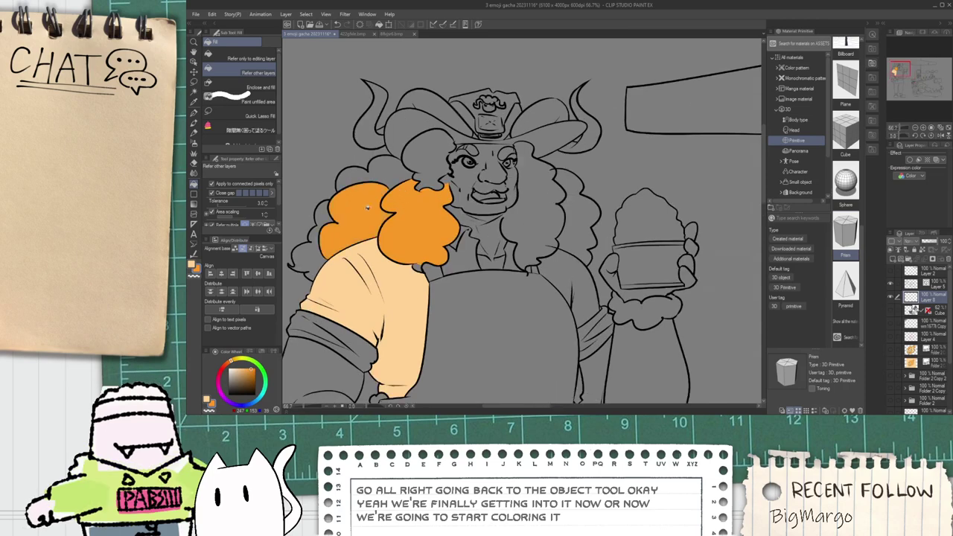
click(306, 245)
click(355, 179)
click(335, 218)
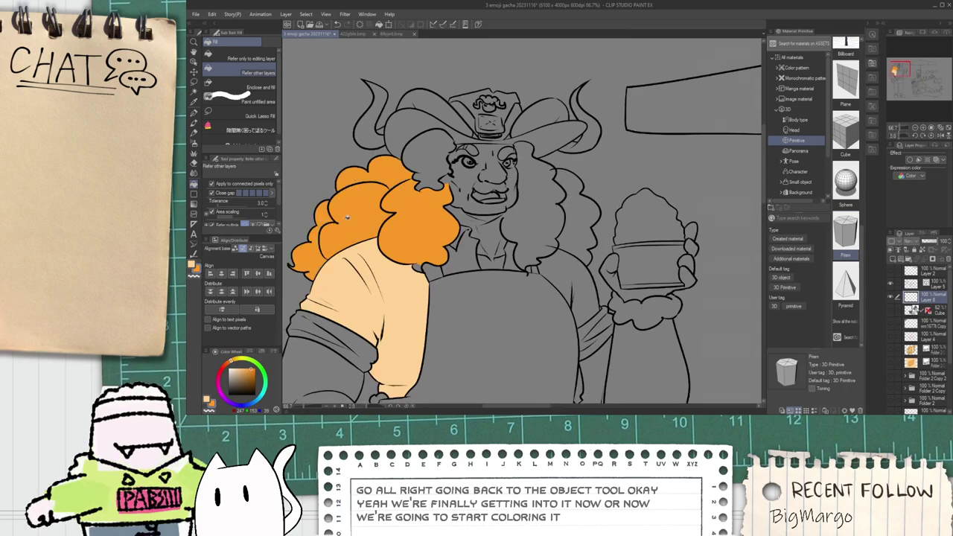
Step: Fill the face-framing curl beneath the hat and the hair on the cup side with the same orange
scroll(402, 167, up, 1)
click(460, 174)
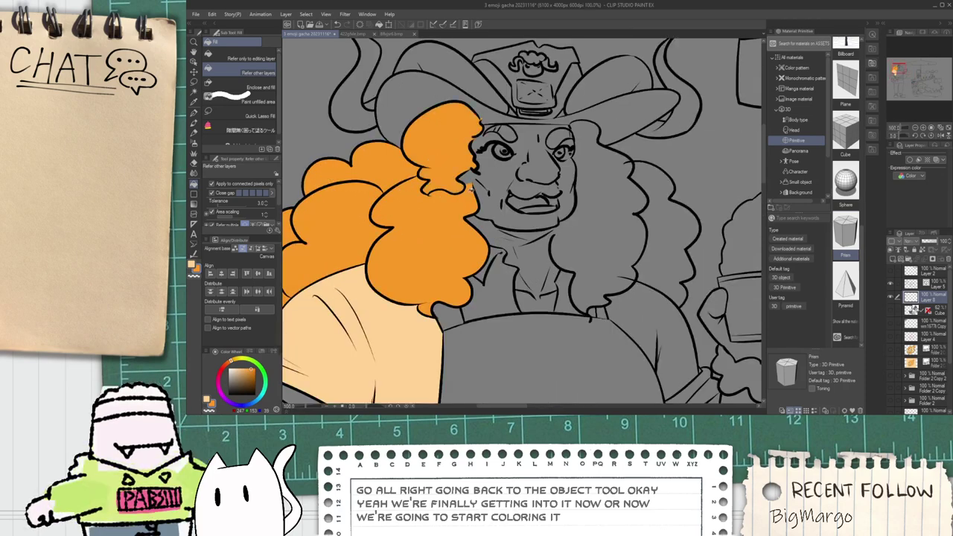
scroll(491, 192, up, 2)
click(479, 179)
scroll(479, 179, down, 2)
click(644, 239)
click(675, 262)
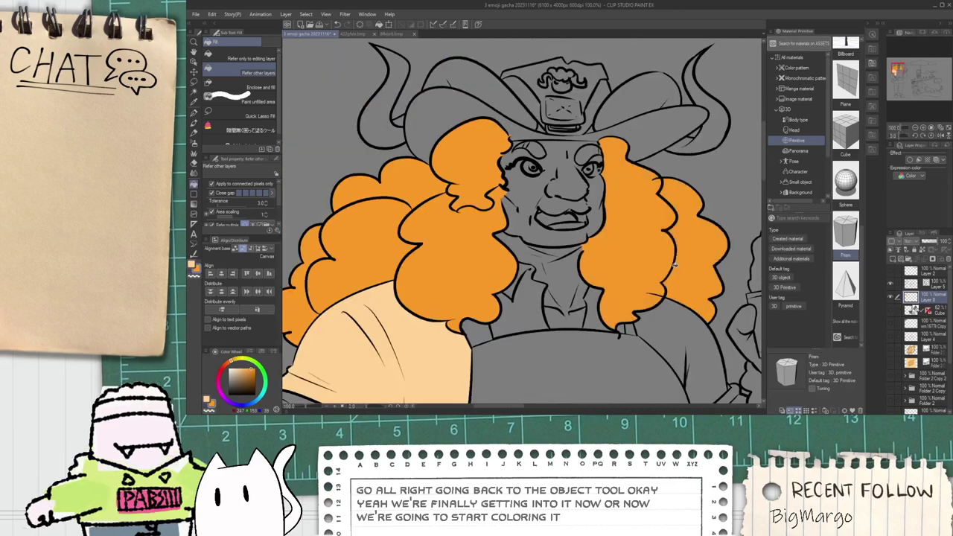
Step: Erase the stray line end crossing into the cup-side hair on the line art layer with the vector eraser
click(923, 285)
key(e)
scroll(587, 283, up, 2)
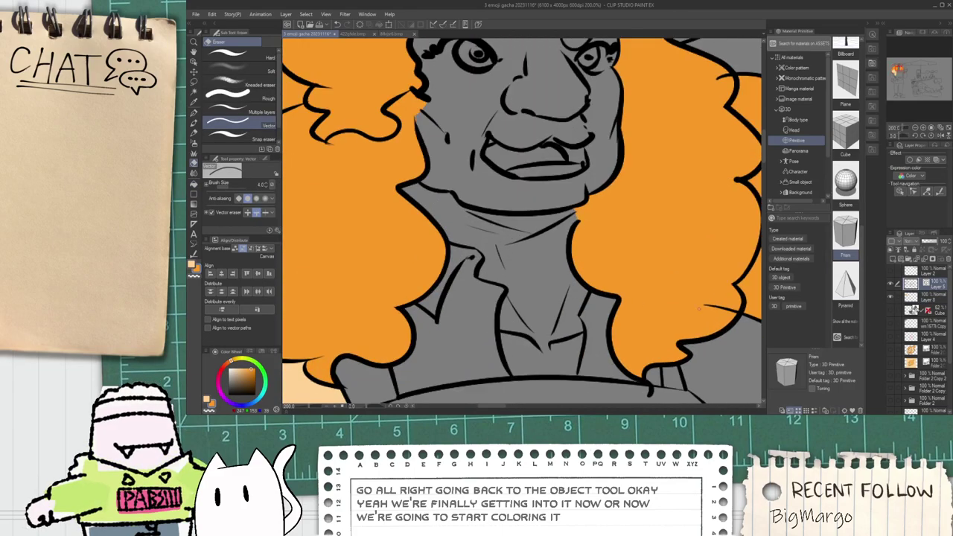
click(719, 309)
Step: Choose a dark brown and fill both eyebrows on the color layer beneath the line art
scroll(685, 291, down, 3)
drag(662, 277, 630, 267)
scroll(630, 267, up, 4)
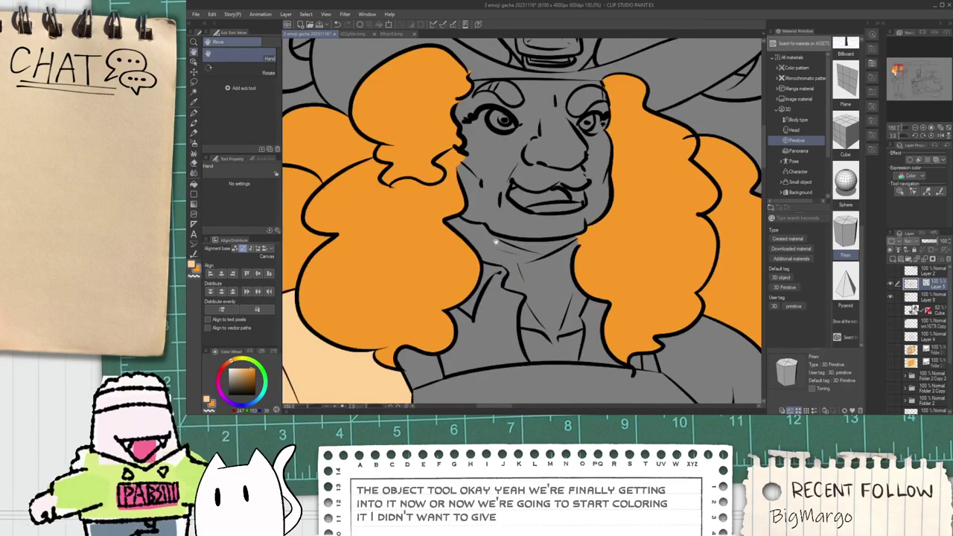
scroll(551, 257, down, 2)
drag(539, 233, 526, 249)
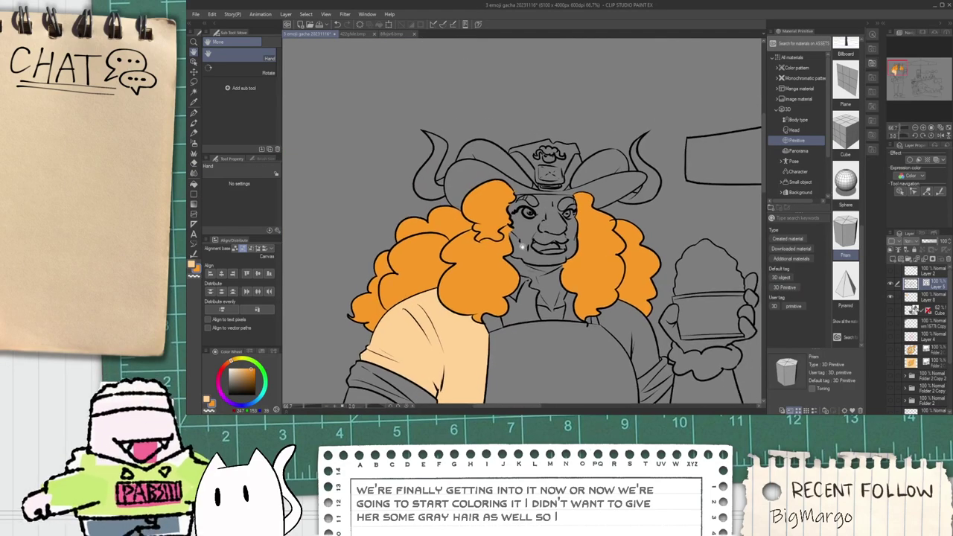
scroll(524, 251, up, 1)
click(923, 296)
key(g)
click(248, 379)
scroll(517, 198, up, 4)
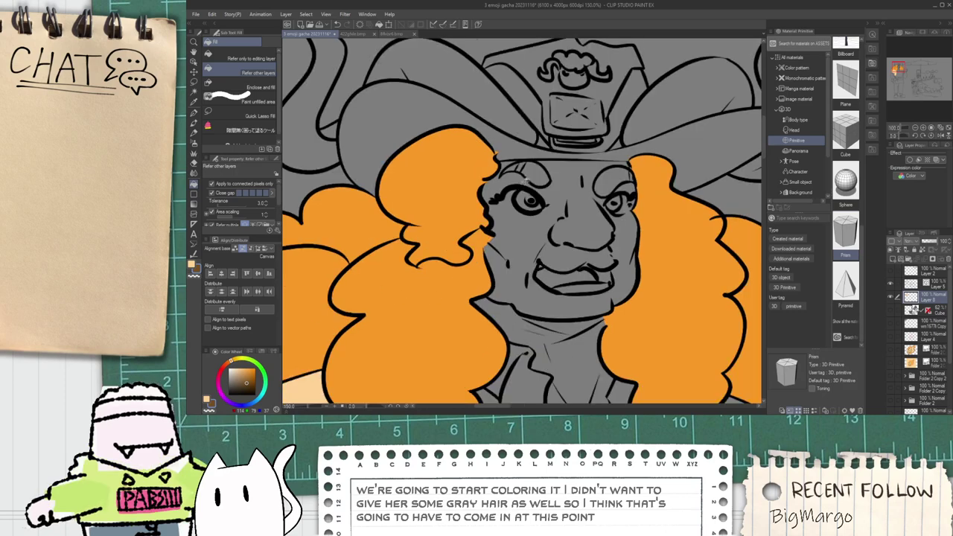
click(506, 153)
click(555, 163)
scroll(578, 176, down, 2)
click(676, 180)
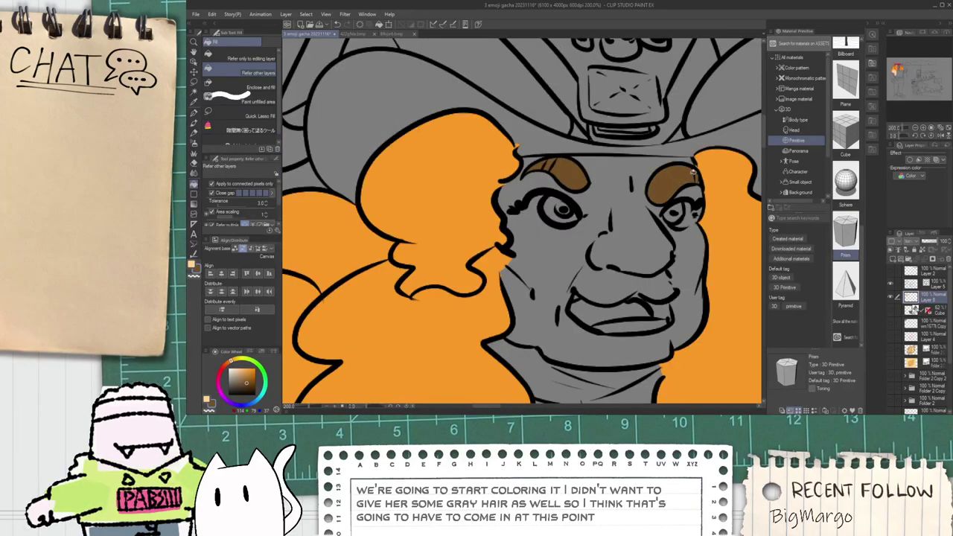
Step: Choose a warm tan skin tone and fill the character's face, including the nose, cheeks and forehead
key(ctrl+minus)
drag(536, 238, 523, 244)
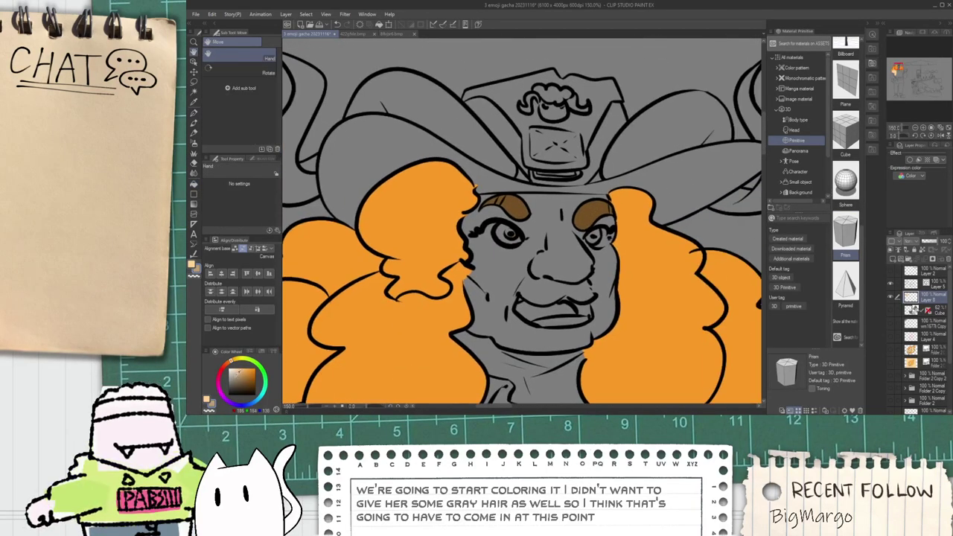
drag(239, 361, 228, 363)
key(g)
click(478, 304)
click(540, 287)
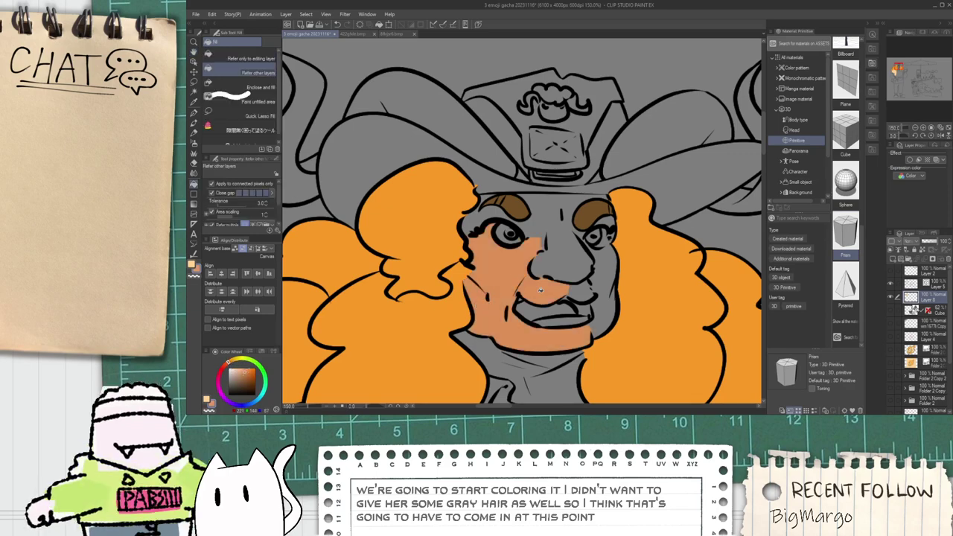
click(571, 255)
click(595, 282)
click(597, 304)
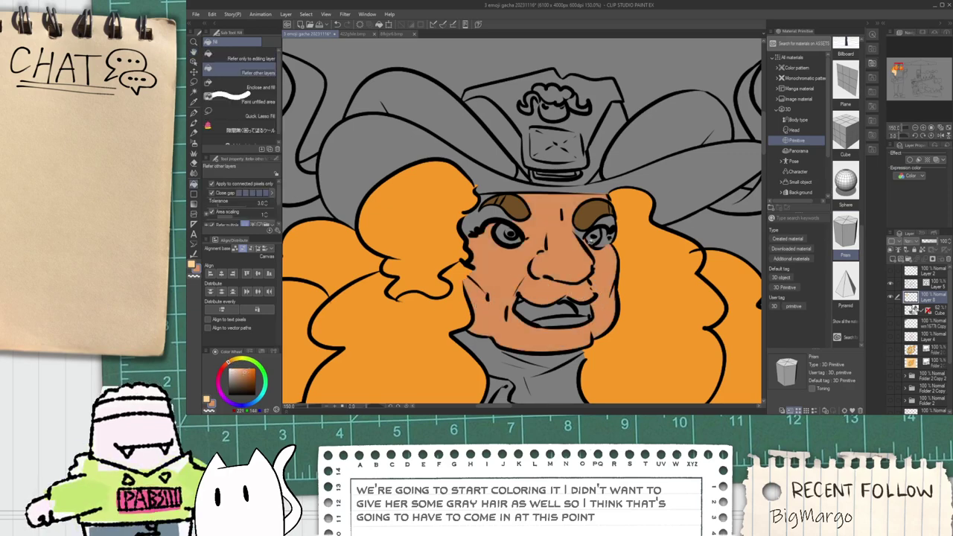
Step: Fill the remaining small skin areas around the eyes and the neck with the tan skin tone
scroll(590, 250, up, 1)
click(461, 214)
click(434, 214)
scroll(450, 222, down, 4)
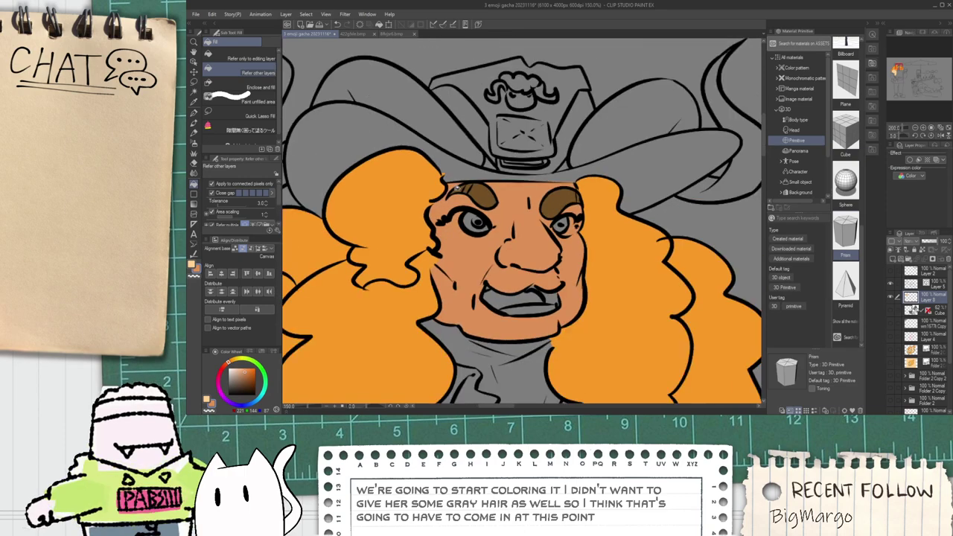
scroll(463, 261, up, 1)
click(463, 253)
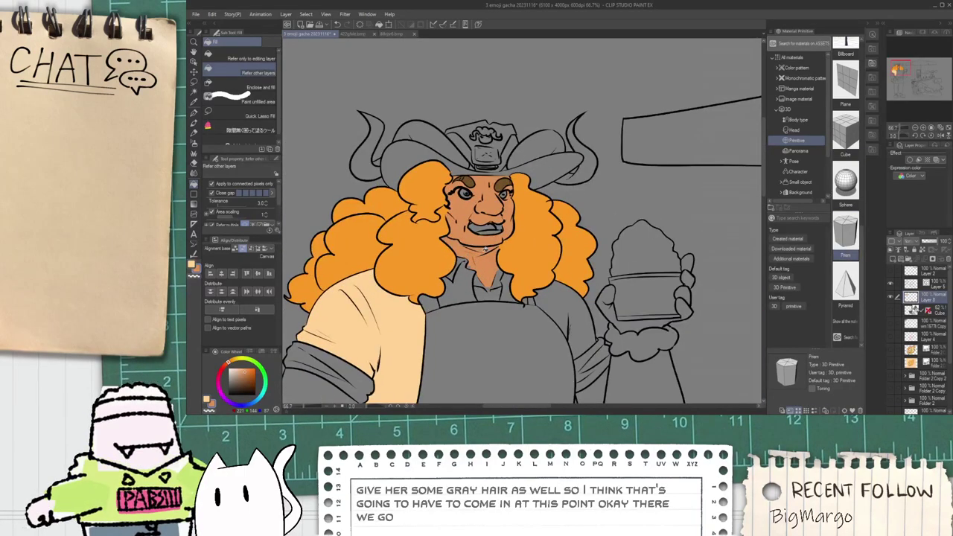
Step: Fill both of the character's bare arms with the tan skin tone
scroll(463, 253, up, 3)
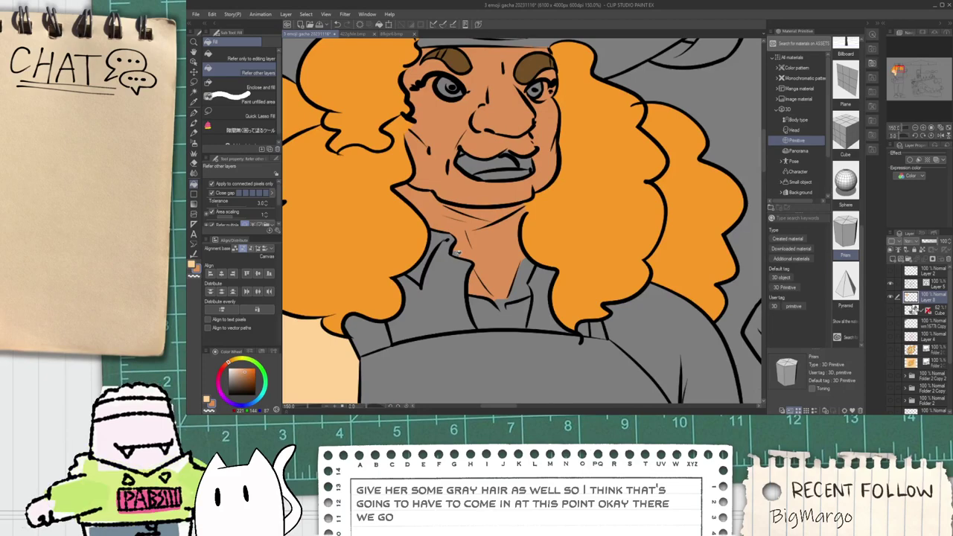
scroll(513, 274, down, 5)
scroll(429, 263, up, 3)
scroll(447, 260, down, 3)
scroll(618, 298, up, 3)
click(623, 301)
Step: Clean up the line overlap between the fluffy cuff and the spoon-hand glove on the line art layer with the vector eraser
click(934, 285)
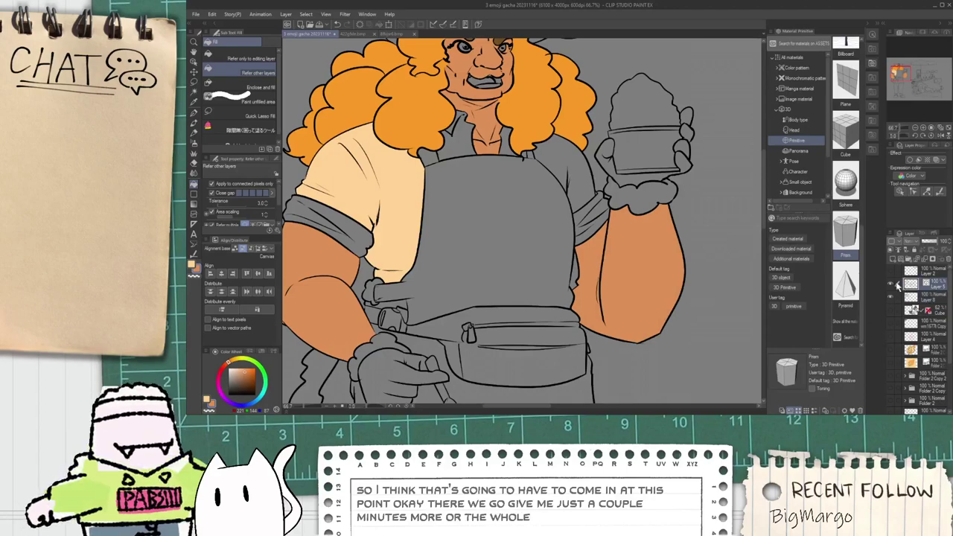
key(e)
scroll(633, 179, up, 1)
scroll(655, 190, down, 1)
drag(408, 377, 464, 267)
scroll(464, 266, up, 3)
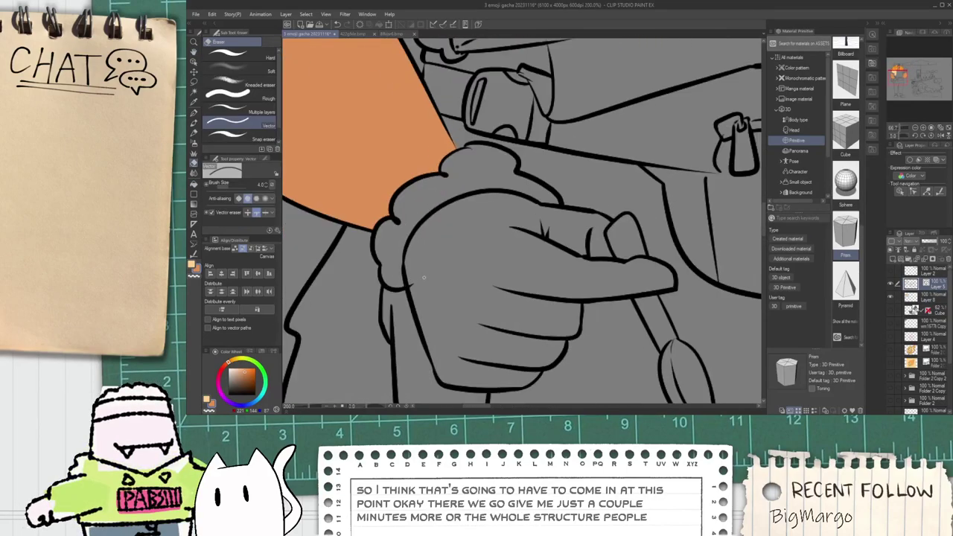
scroll(419, 288, down, 5)
Step: Choose a near-black brown and fill the glove of the spoon hand on the color layer
key(i)
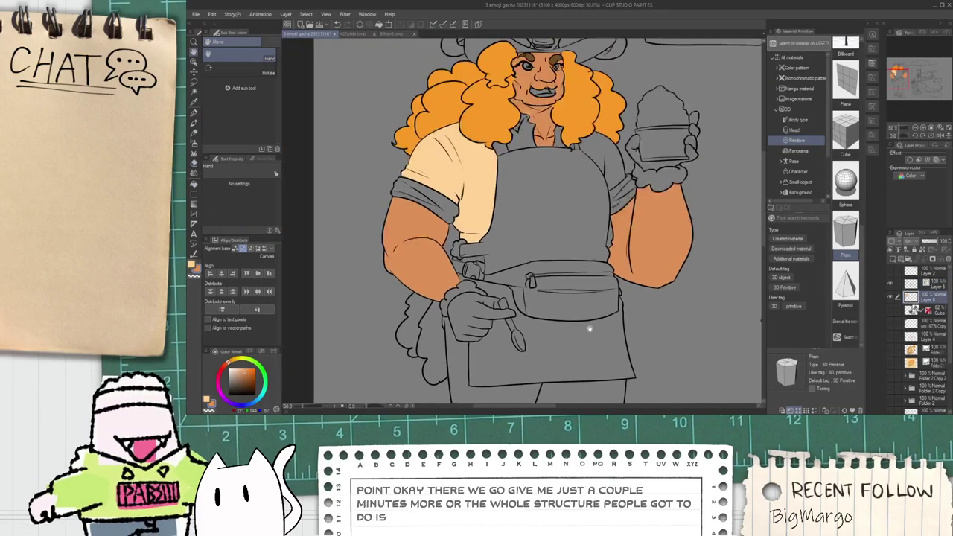
key(h)
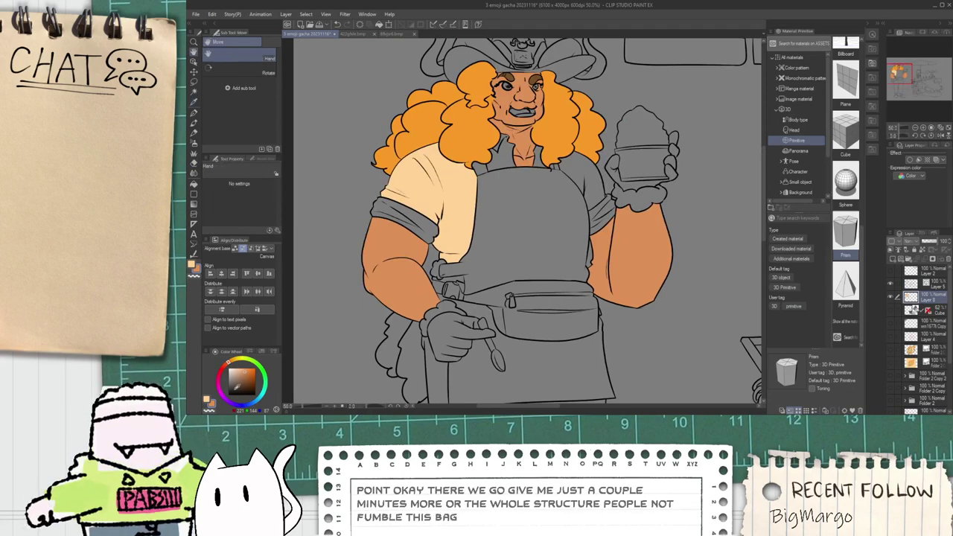
key(g)
click(465, 331)
scroll(496, 295, up, 4)
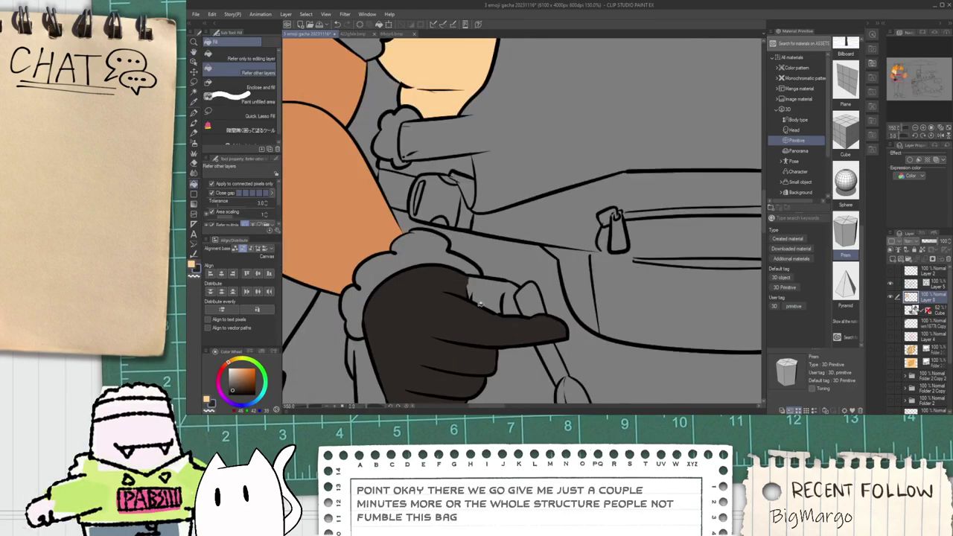
Step: Fill the glove palm and all fingers of the cup-holding hand with the same near-black brown
scroll(497, 295, down, 4)
scroll(536, 203, up, 4)
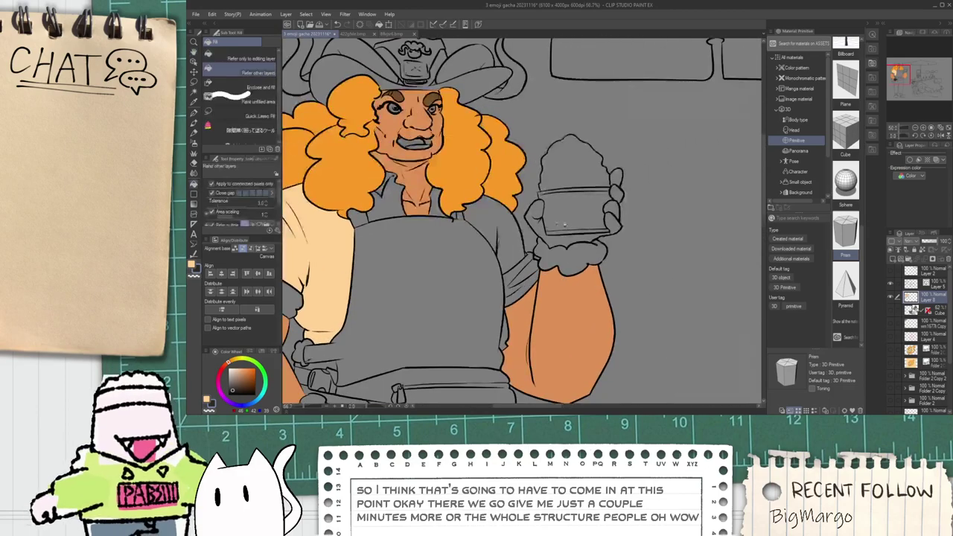
mouse_move(536, 203)
mouse_down()
mouse_move(551, 254)
mouse_move(609, 274)
mouse_up()
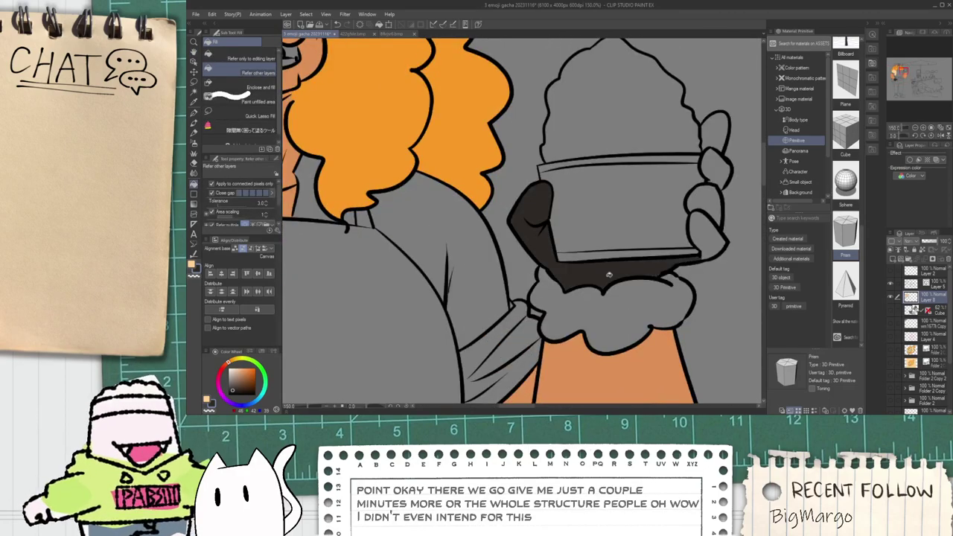
click(703, 232)
scroll(703, 232, down, 5)
key(h)
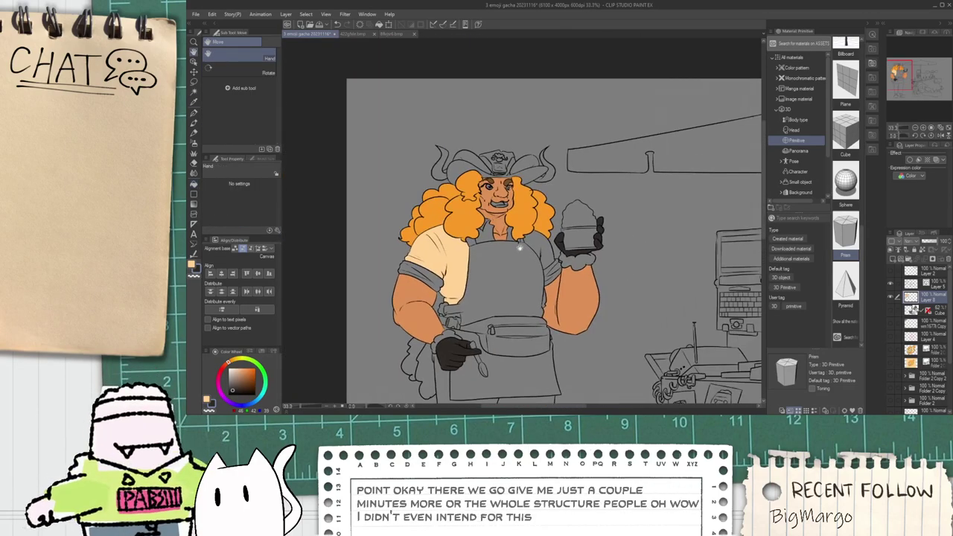
Step: Set the fill's area scaling to 0 and fill the collar and cup-side shirt shoulder with light orange
key(g)
scroll(526, 246, up, 5)
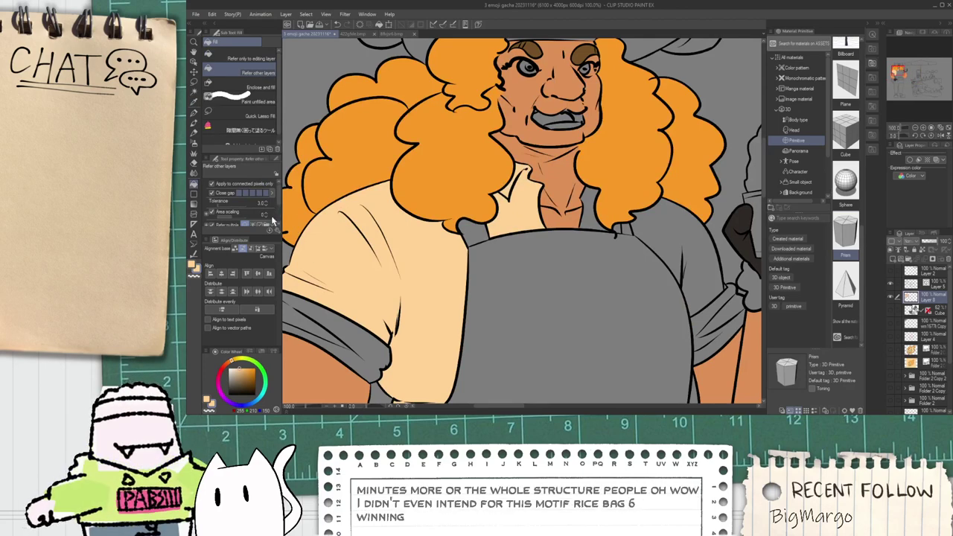
click(592, 222)
click(654, 228)
Step: Choose a pale cream and fill the rolled-up sleeve cuff on the cup-free arm
scroll(654, 228, down, 2)
key(space)
drag(658, 310, 536, 241)
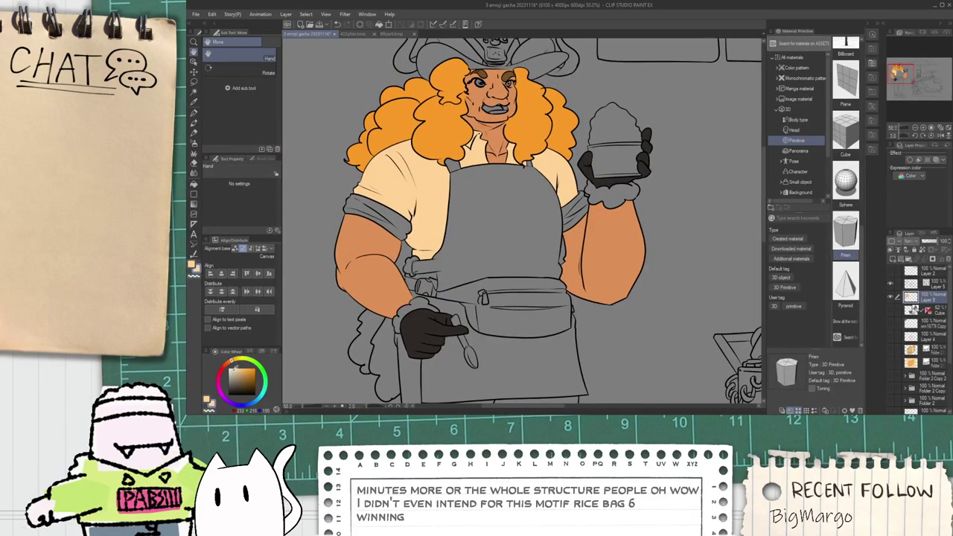
scroll(376, 213, up, 2)
click(379, 214)
click(340, 187)
click(324, 199)
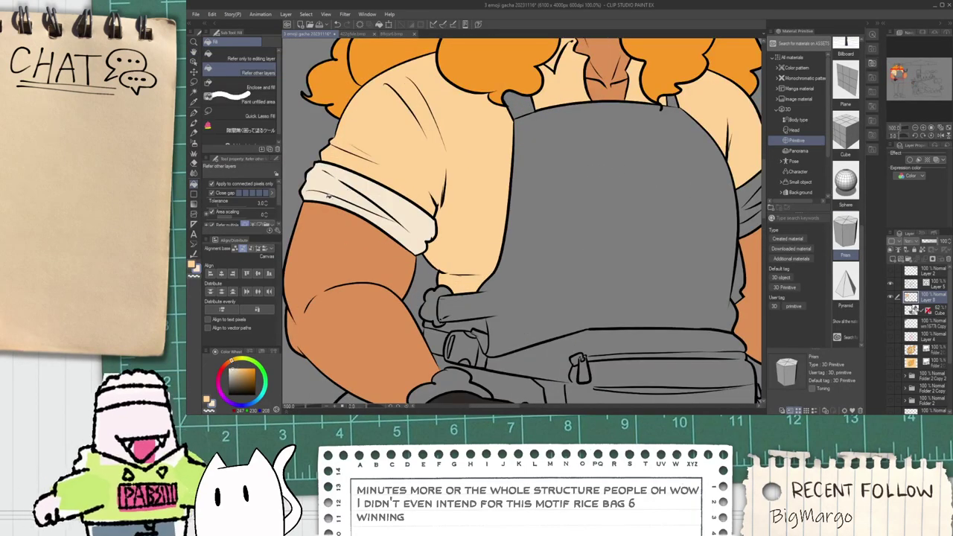
Step: Fill the folds of the rolled-up sleeve cuff on the cup-side arm with pale cream
scroll(341, 183, down, 1)
scroll(611, 204, up, 1)
click(625, 169)
click(615, 200)
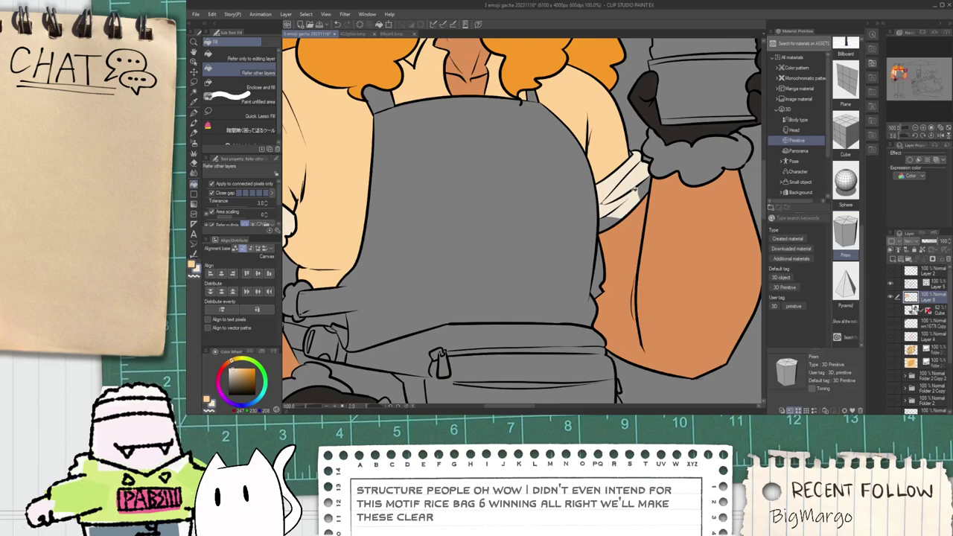
click(640, 186)
Step: Touch up unfilled gaps in the cup-side sleeve with a pen, using pale cream and the shirt's light orange
scroll(626, 199, up, 1)
key(p)
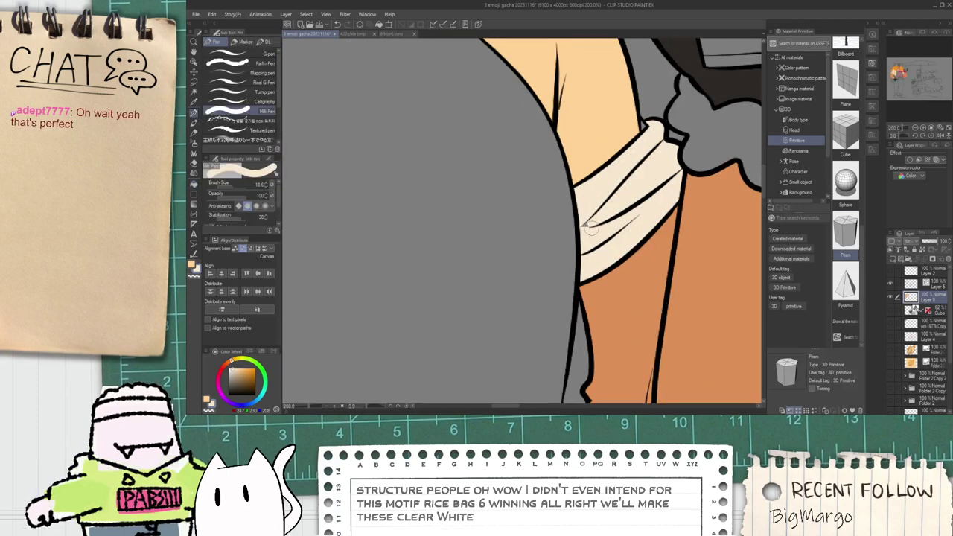
scroll(585, 221, up, 3)
scroll(702, 189, down, 3)
drag(696, 134, 651, 183)
alt+click(632, 175)
scroll(649, 179, up, 2)
scroll(514, 160, down, 2)
scroll(517, 155, down, 1)
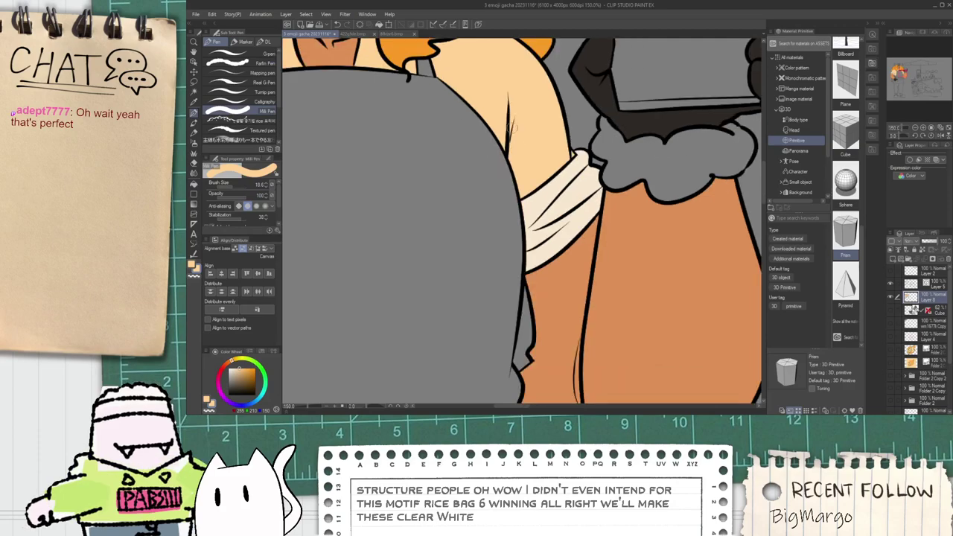
Step: Choose a muted blue and fill both trouser legs below the apron
scroll(511, 118, down, 1)
key(g)
scroll(503, 260, down, 2)
drag(430, 272, 468, 270)
scroll(417, 290, up, 2)
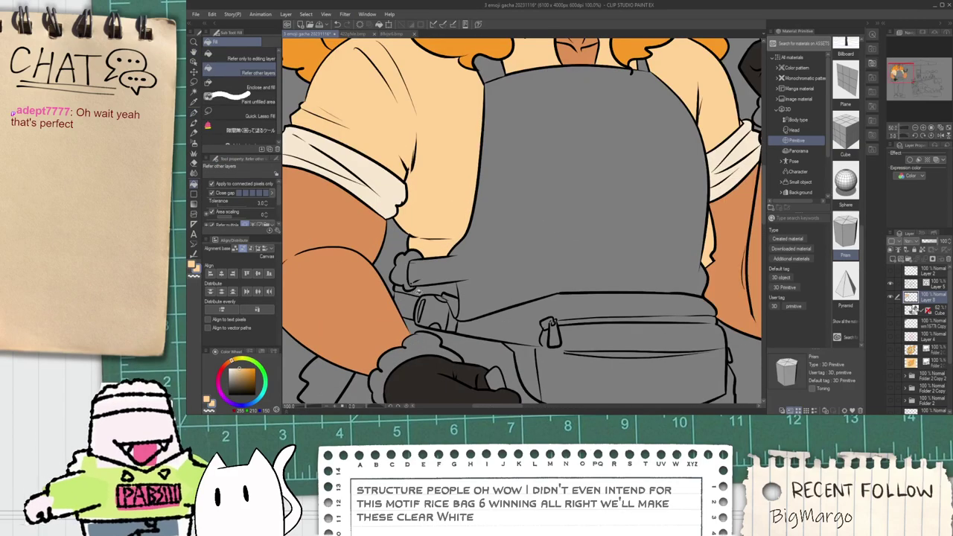
scroll(414, 289, up, 1)
scroll(432, 294, down, 3)
scroll(457, 301, up, 1)
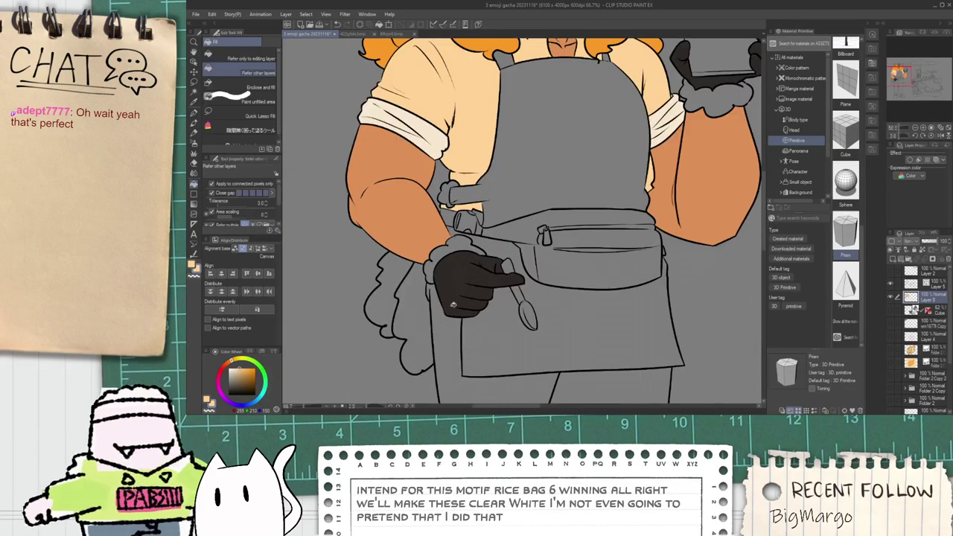
scroll(435, 314, down, 1)
click(257, 400)
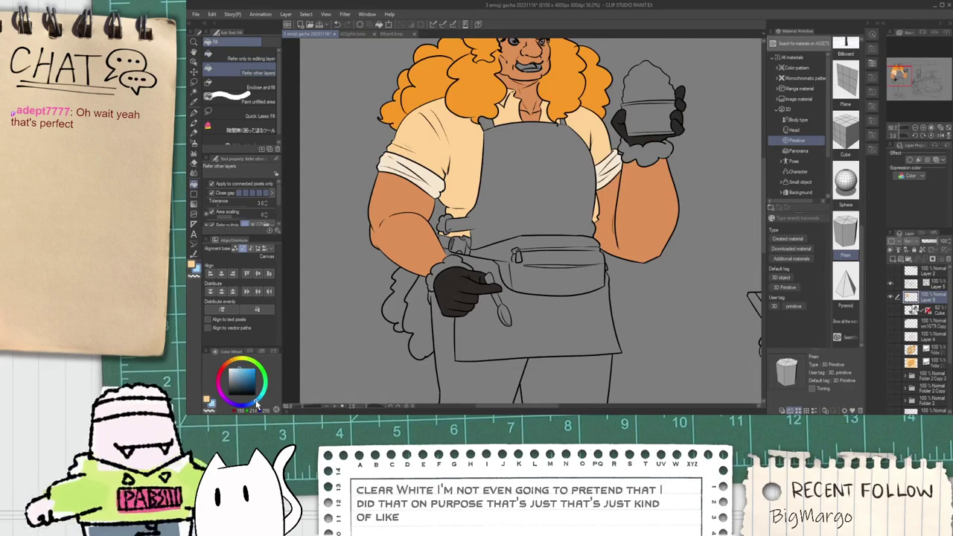
click(251, 371)
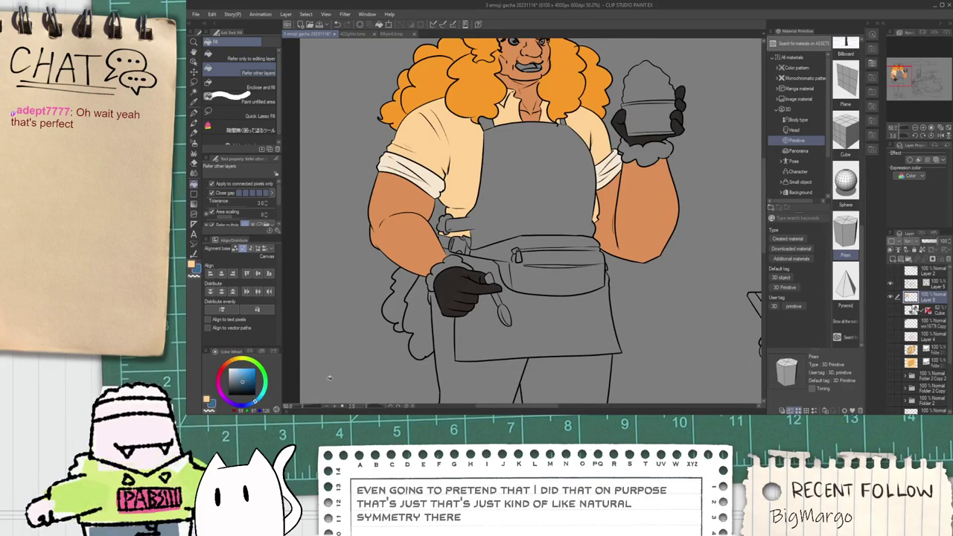
click(456, 382)
scroll(457, 383, down, 2)
click(497, 333)
drag(492, 385, 496, 243)
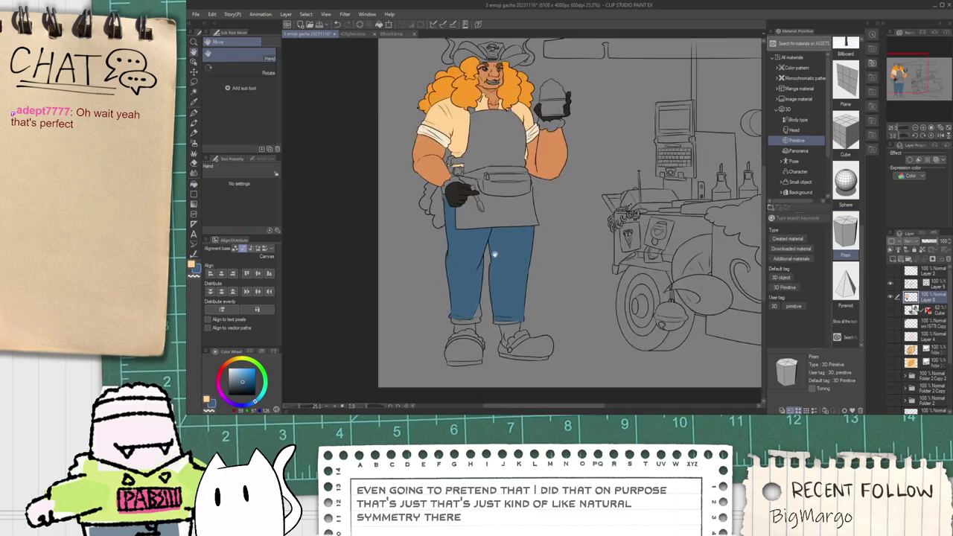
Step: Fill the rolled hems of both trouser legs with the same blue
scroll(473, 309, up, 2)
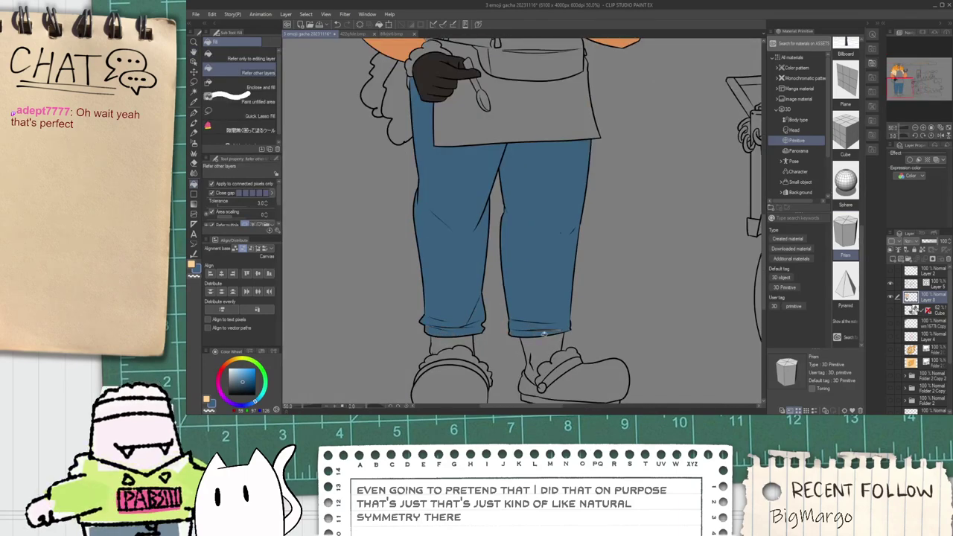
scroll(554, 328, up, 1)
scroll(510, 282, down, 1)
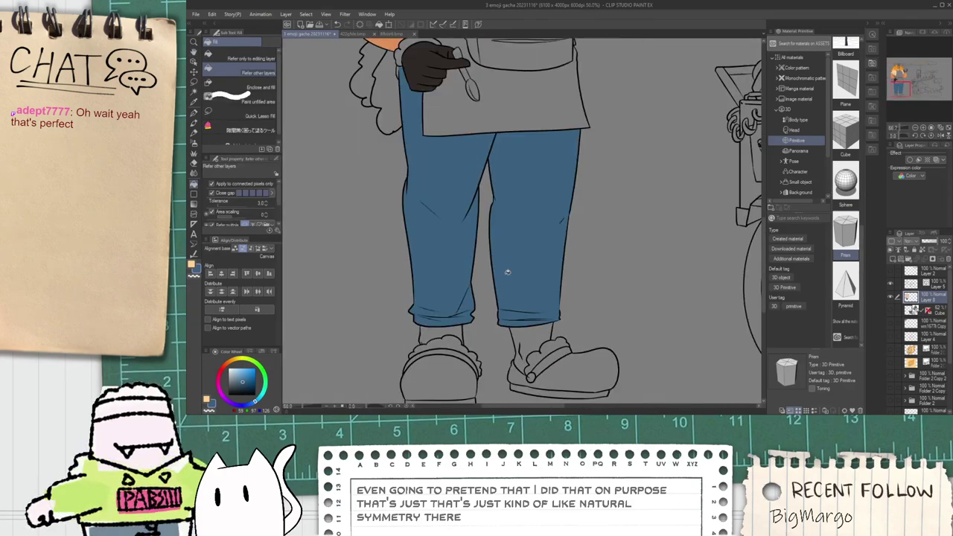
scroll(453, 159, down, 2)
scroll(446, 156, up, 4)
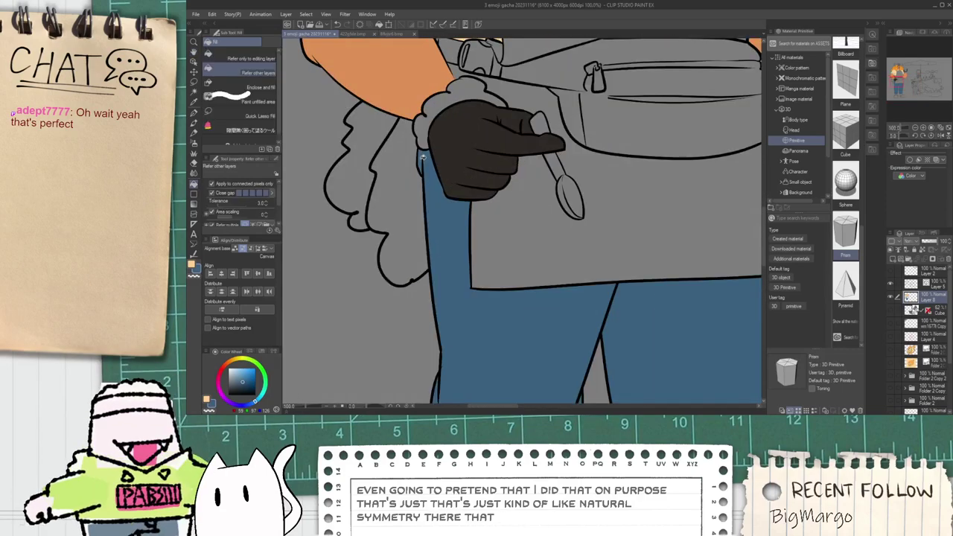
Step: Try to draw a short black line on the line-art layer between the waist strap and the spoon hand's glove cuff
scroll(440, 151, down, 3)
scroll(441, 151, down, 1)
drag(445, 121, 460, 188)
scroll(462, 188, up, 4)
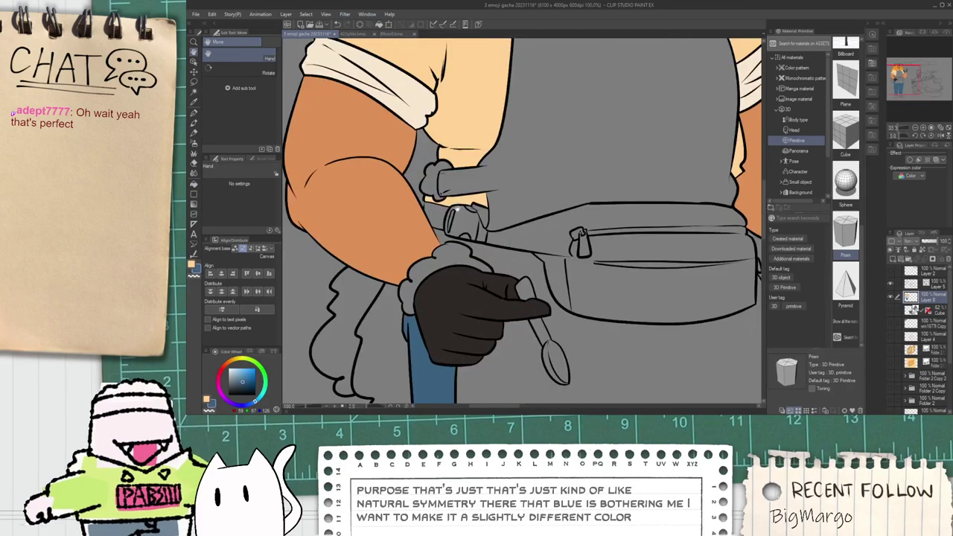
scroll(458, 207, up, 1)
scroll(457, 233, down, 1)
scroll(460, 247, down, 1)
drag(461, 247, 453, 232)
click(227, 395)
scroll(466, 218, up, 5)
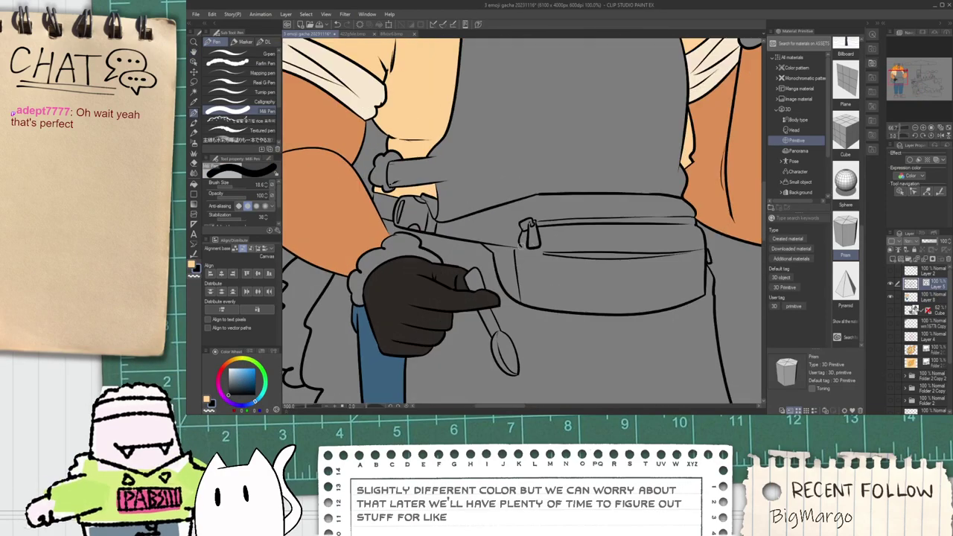
drag(463, 179, 447, 257)
key(ctrl+z)
click(239, 53)
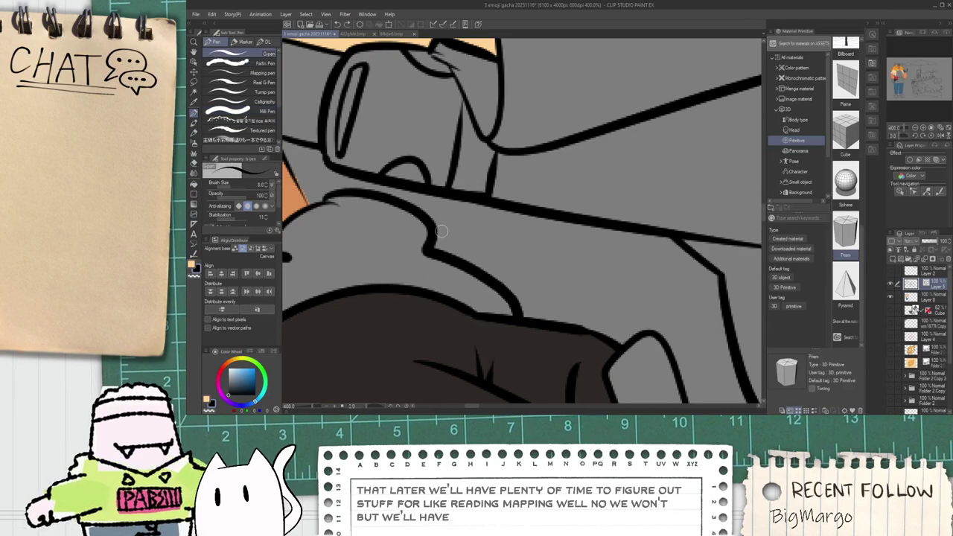
mouse_move(466, 174)
mouse_down()
mouse_move(446, 283)
mouse_move(441, 262)
mouse_up()
key(ctrl+z)
key(ctrl+z)
key(e)
scroll(450, 274, down, 10)
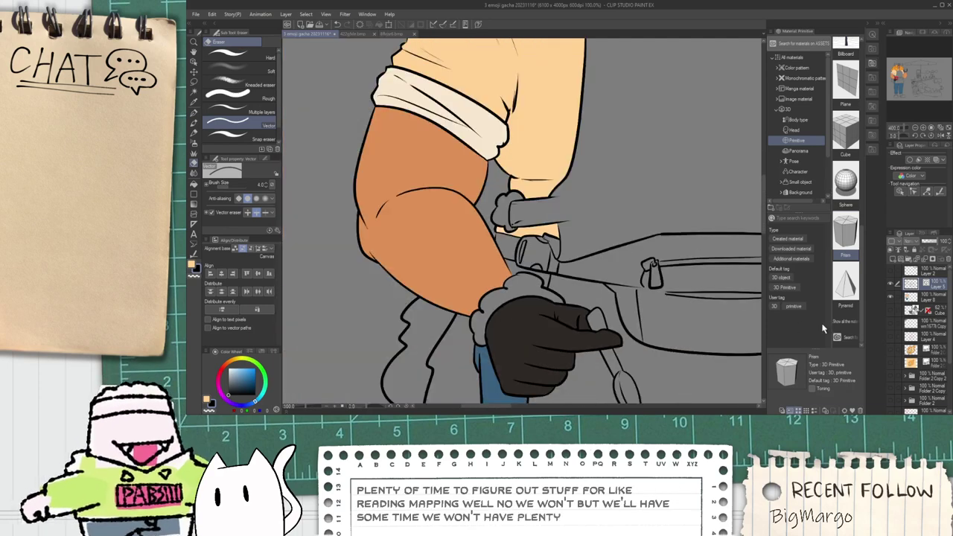
Step: Return to the flat-color layer and sample the orange from the hair
drag(472, 234, 429, 222)
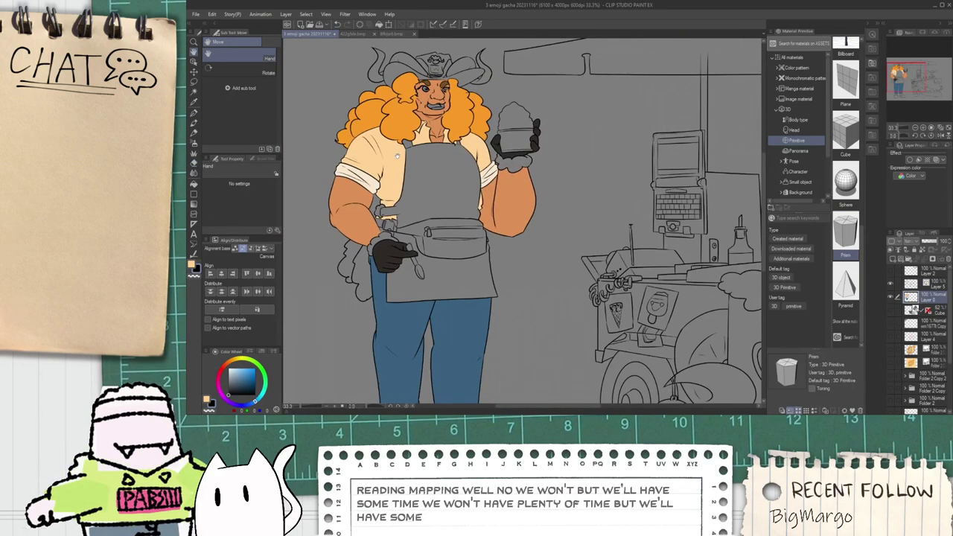
key(i)
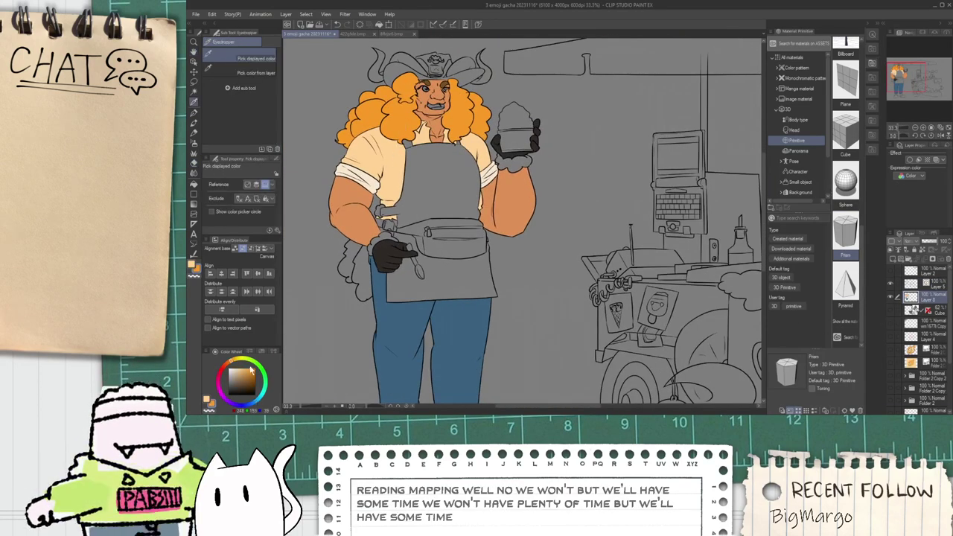
key(ctrl+minus)
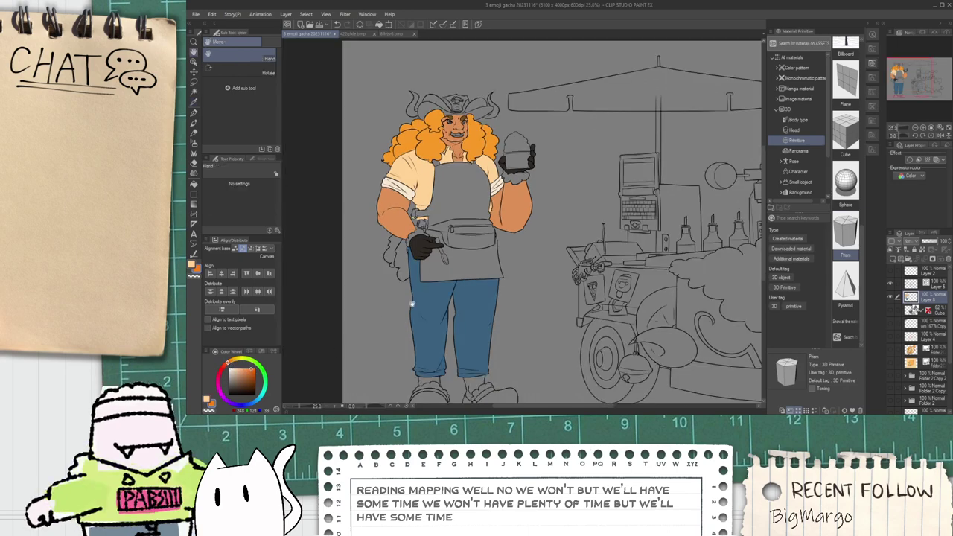
drag(407, 306, 348, 295)
click(419, 134)
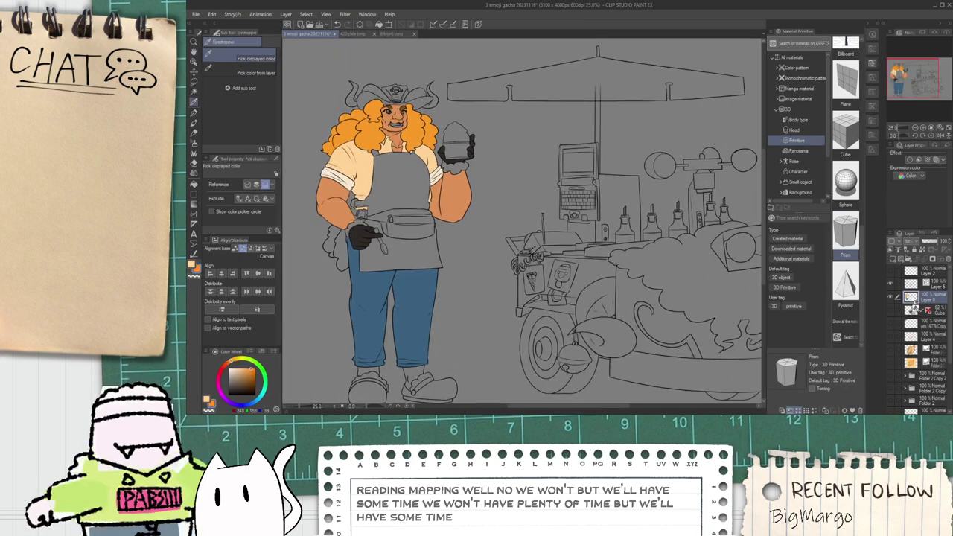
scroll(490, 191, up, 1)
click(527, 216)
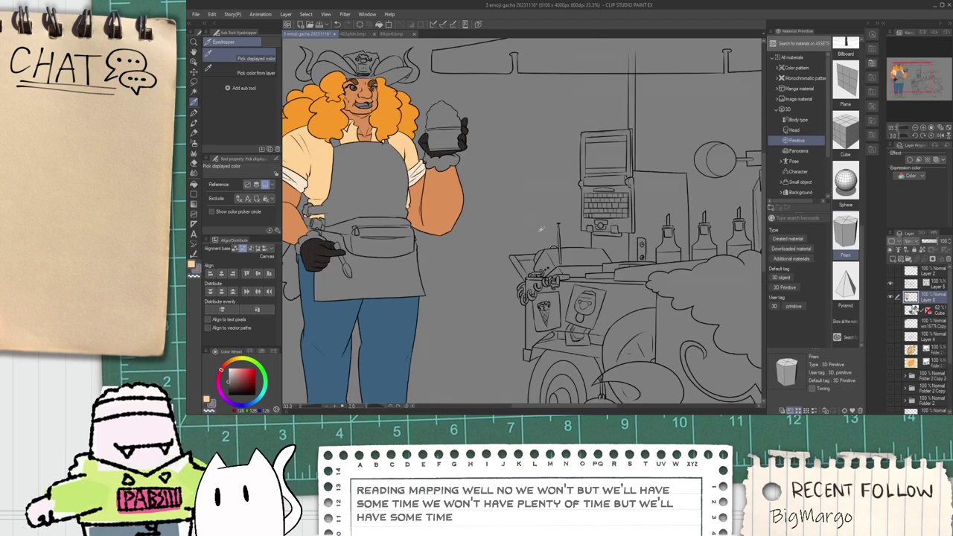
drag(350, 178, 432, 264)
scroll(406, 186, up, 1)
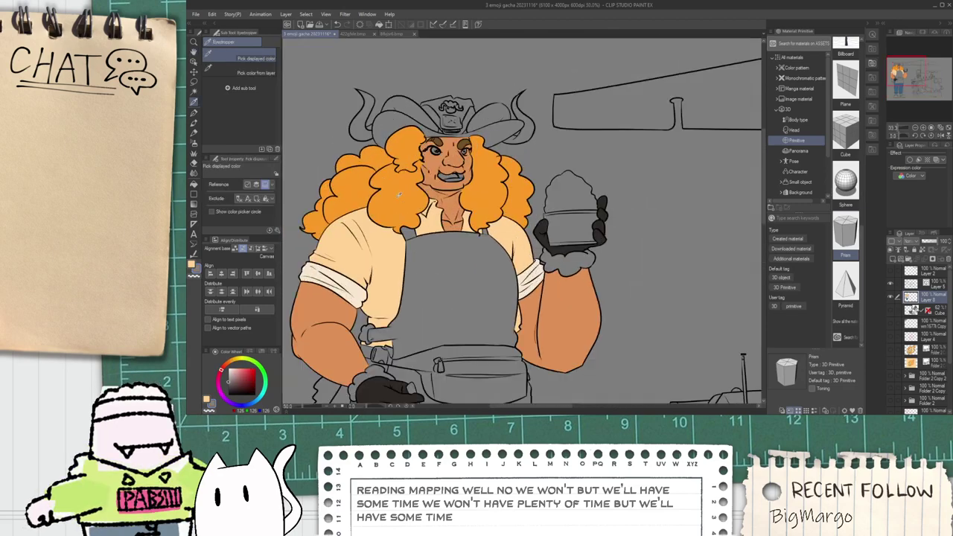
click(405, 186)
scroll(419, 186, down, 2)
drag(536, 253, 508, 243)
scroll(431, 214, up, 2)
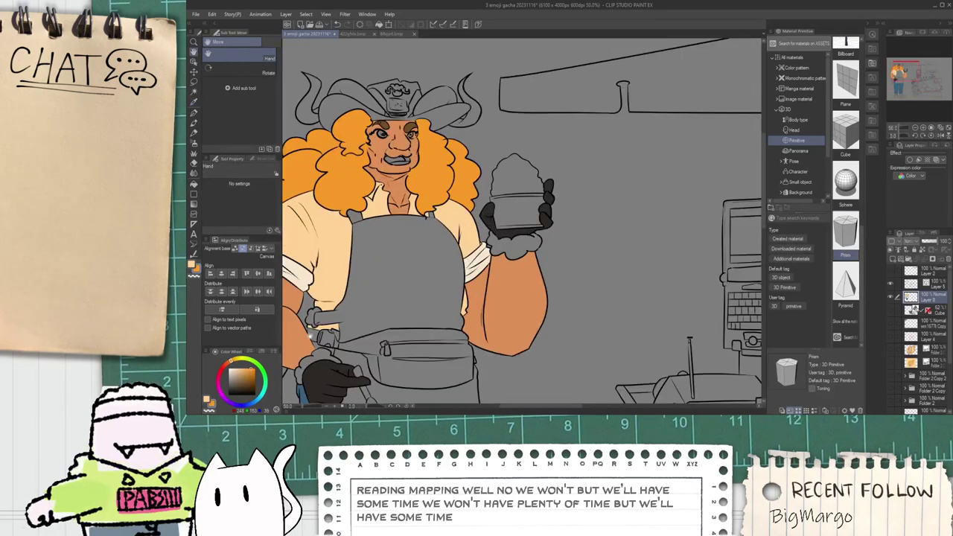
Step: Sample the pale cream from the rolled-up sleeve and fill the body of the held cup with it
alt+click(304, 283)
scroll(457, 245, up, 1)
click(536, 204)
scroll(536, 204, up, 1)
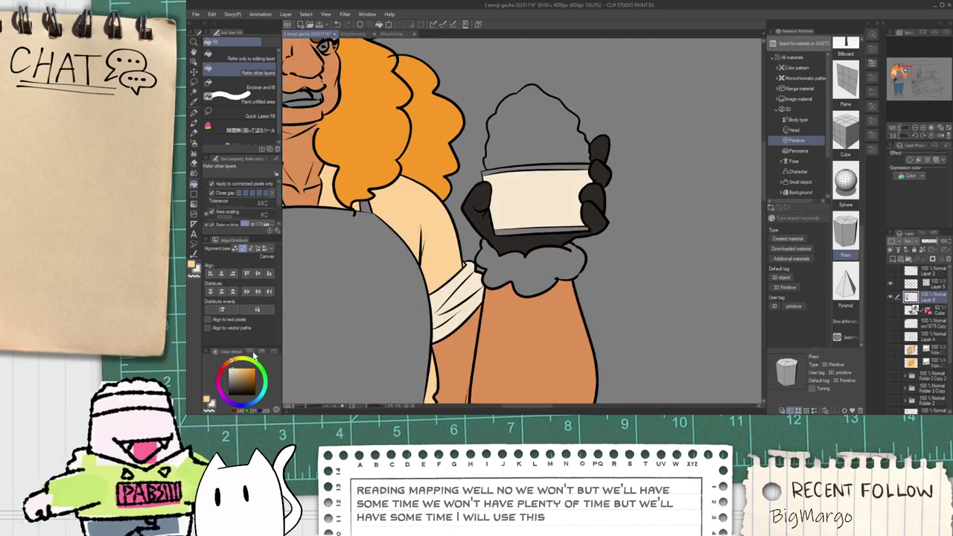
Step: Sample the hair's orange and fill the cup's upper and lower rims with it
alt+click(425, 153)
scroll(552, 221, up, 1)
click(560, 223)
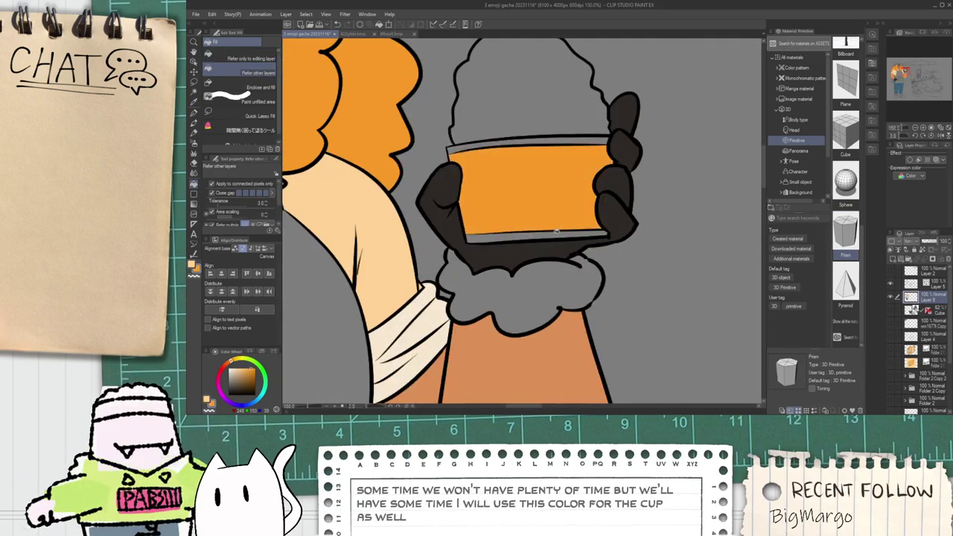
key(ctrl+z)
click(557, 235)
click(557, 141)
scroll(556, 160, down, 2)
Step: Fill the swirl on top of the cup with an off-white
key(space)
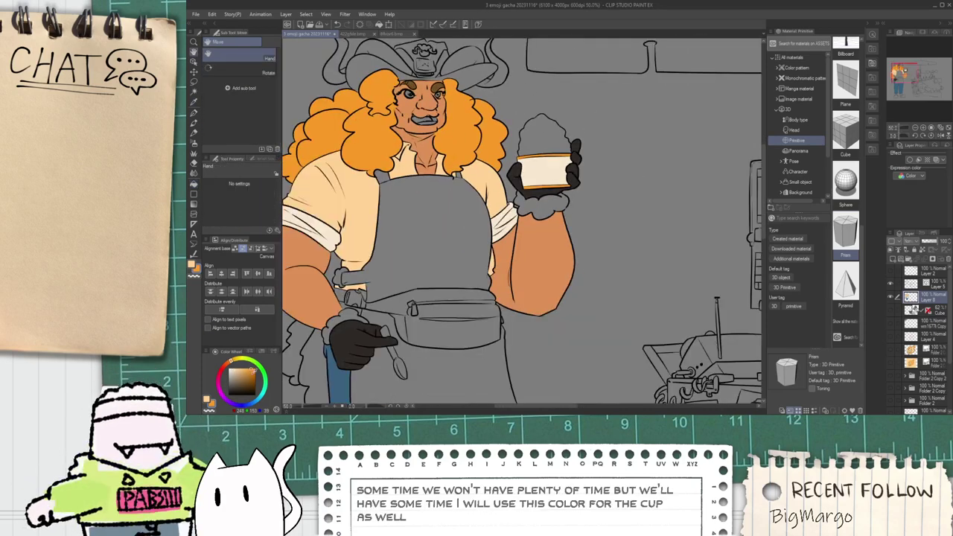
key(g)
click(544, 143)
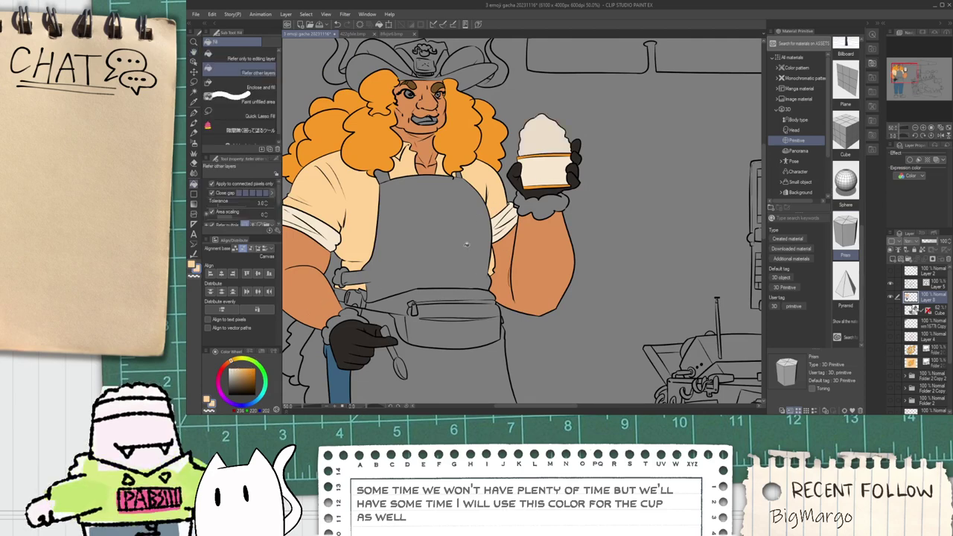
Step: Sample the hair's orange and fill the fluffy cuffs of both gloves
alt+click(361, 141)
scroll(328, 337, up, 1)
click(347, 311)
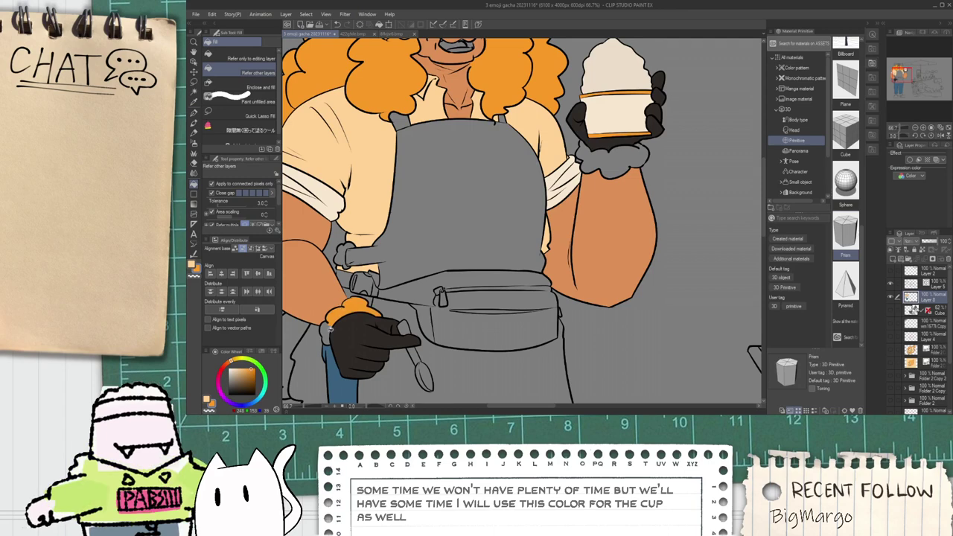
scroll(343, 324, down, 2)
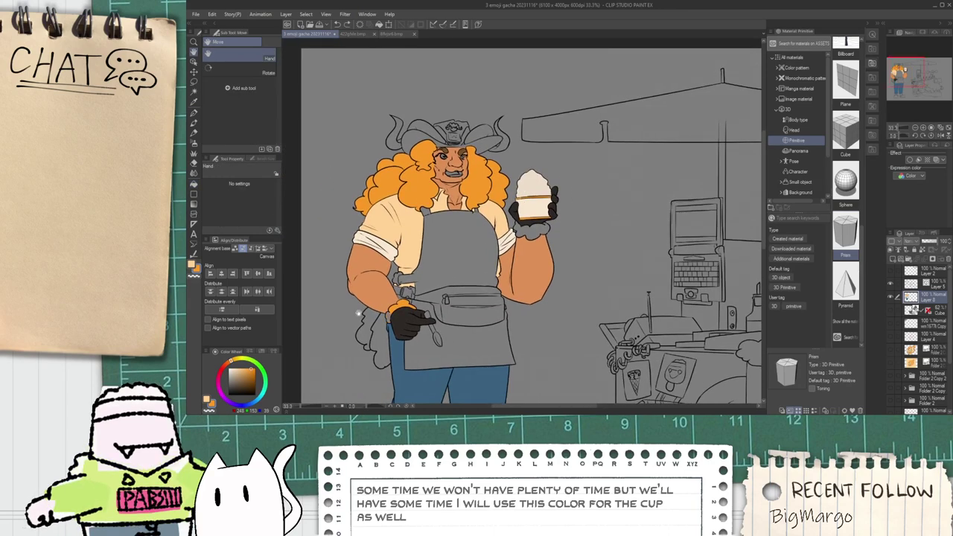
scroll(516, 224, up, 2)
click(520, 228)
scroll(518, 246, down, 2)
Step: Fill the fluffy linings of both clogs with the same orange
key(space)
drag(469, 323, 508, 230)
drag(461, 257, 487, 185)
scroll(506, 286, up, 3)
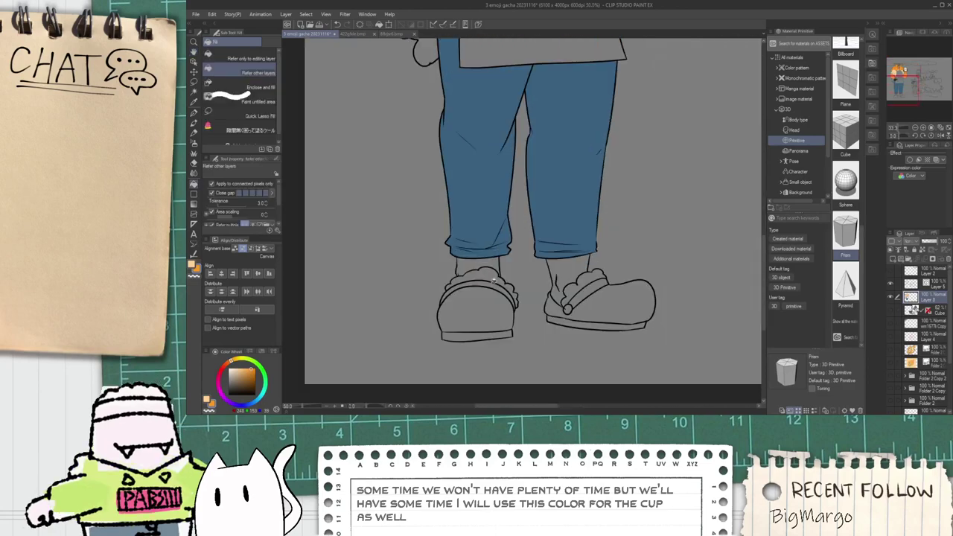
click(501, 287)
click(674, 294)
scroll(674, 294, down, 2)
scroll(674, 294, up, 1)
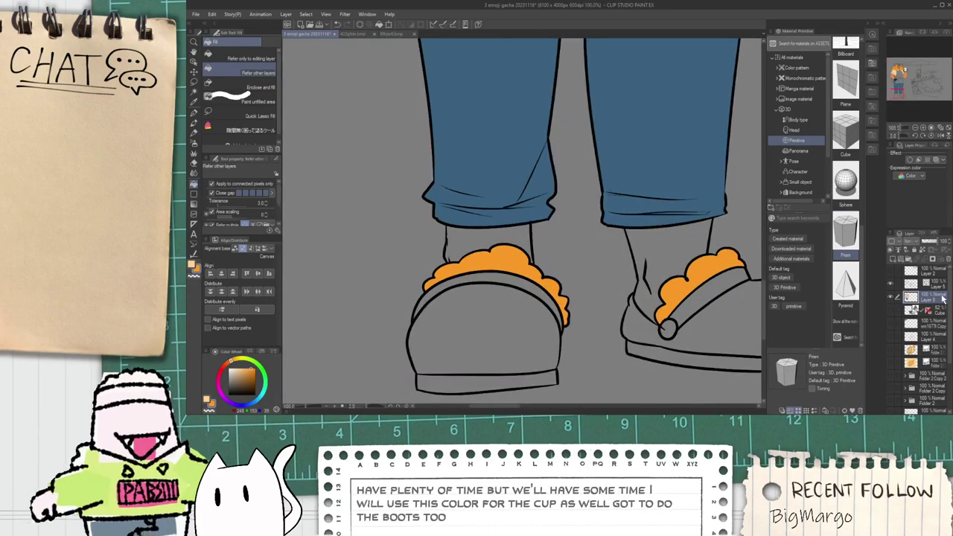
click(931, 283)
key(e)
scroll(709, 313, up, 2)
scroll(615, 339, down, 6)
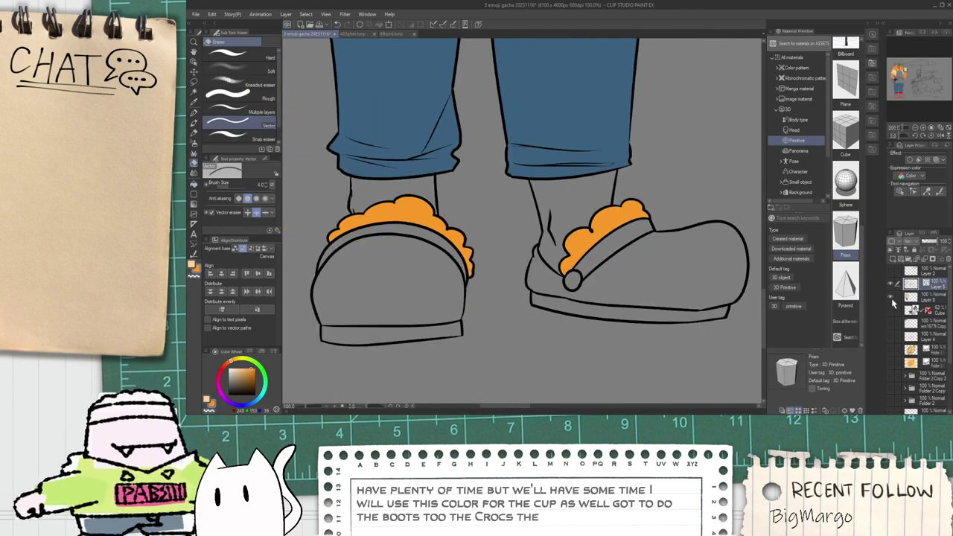
scroll(510, 165, up, 3)
Step: Sample the character's skin color and fill both ankles between the trouser hems and the clogs
key(i)
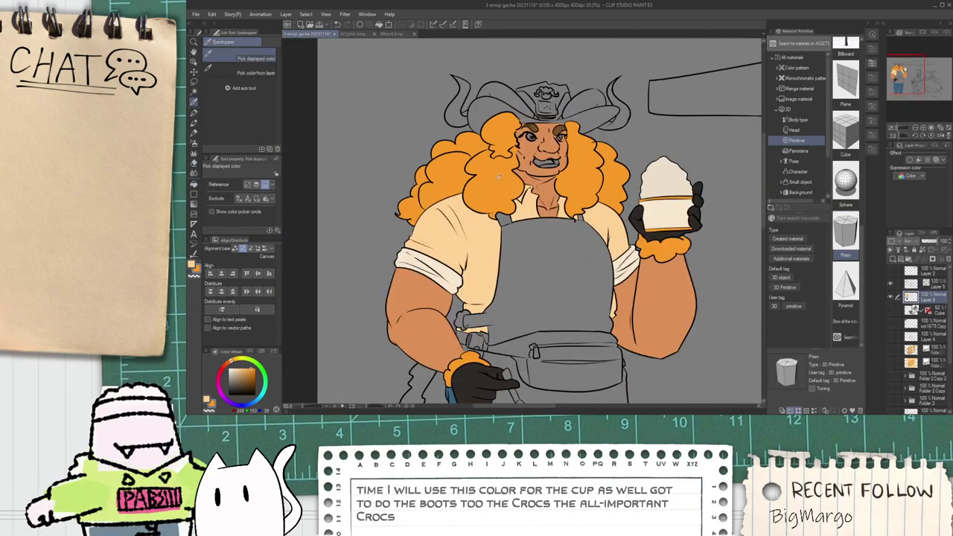
scroll(529, 176, down, 2)
drag(523, 372, 525, 271)
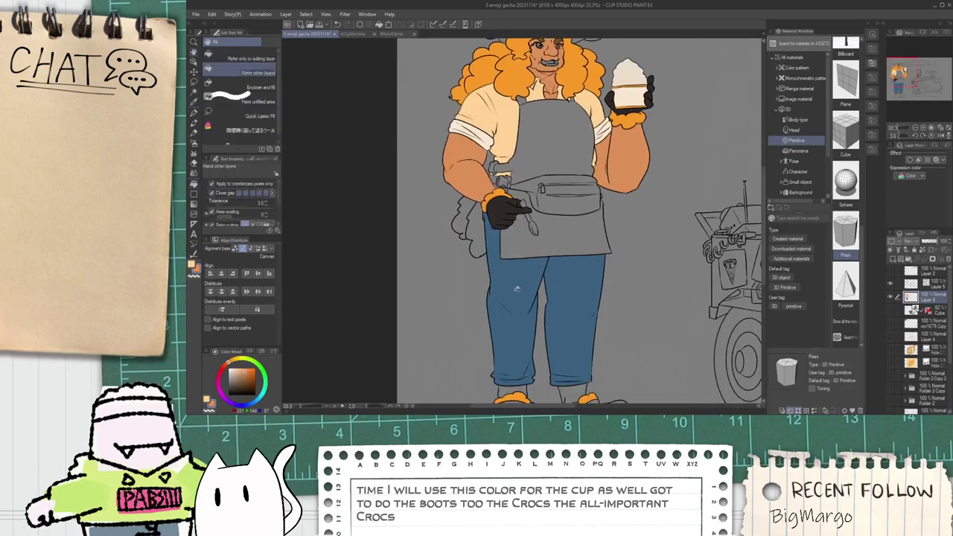
key(g)
scroll(509, 320, up, 1)
drag(511, 353, 509, 239)
scroll(508, 309, up, 1)
click(508, 309)
scroll(508, 308, up, 2)
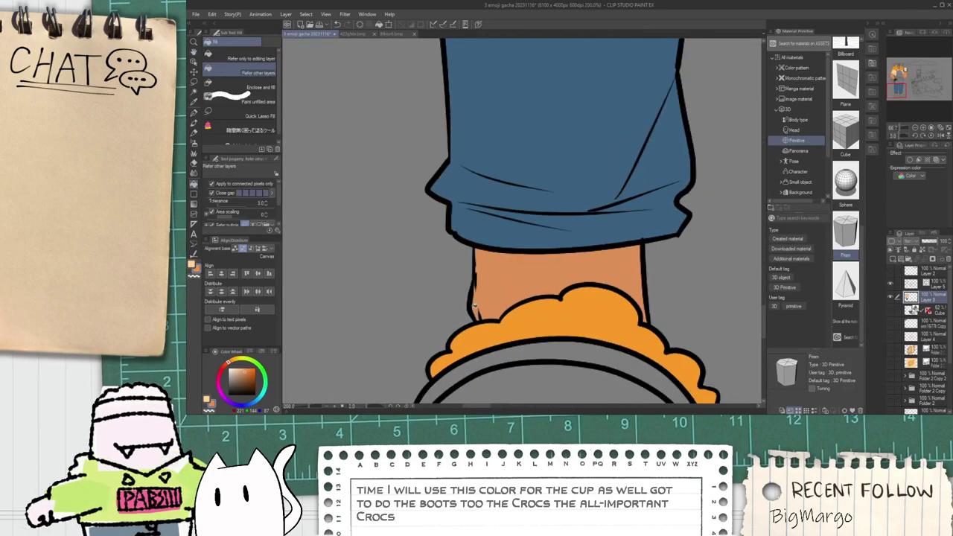
scroll(670, 298, down, 3)
click(694, 295)
scroll(693, 294, up, 1)
scroll(693, 295, down, 2)
drag(587, 291, 439, 298)
Step: Sample the gloves' dark brown and fill the uppers and straps of both clogs with it
key(i)
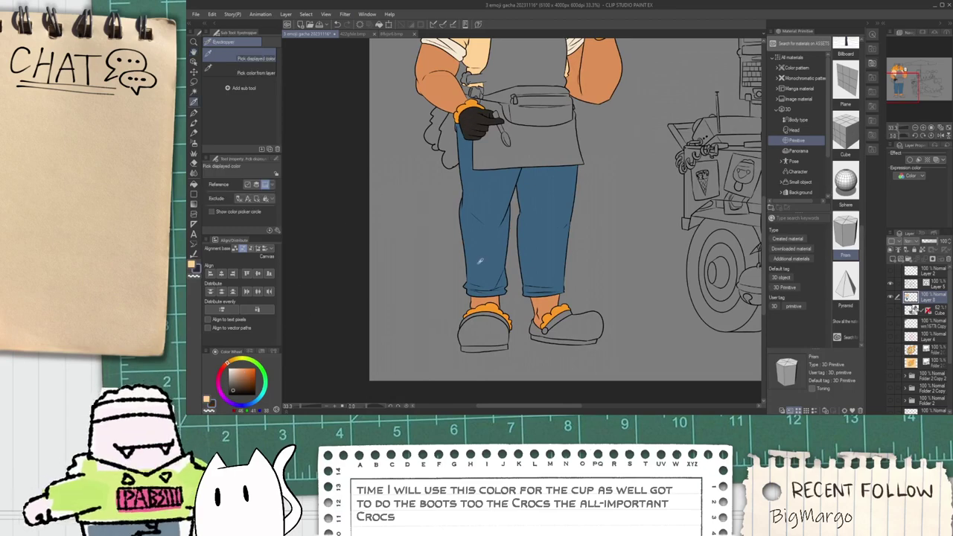
key(g)
scroll(488, 330, up, 2)
click(488, 332)
click(635, 329)
click(585, 327)
click(614, 323)
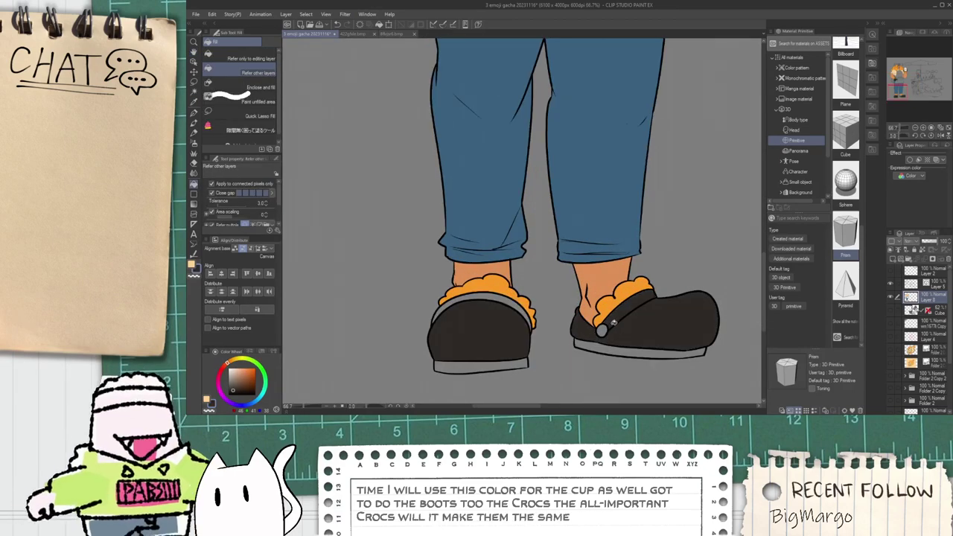
scroll(603, 326, up, 1)
click(469, 294)
scroll(443, 279, down, 4)
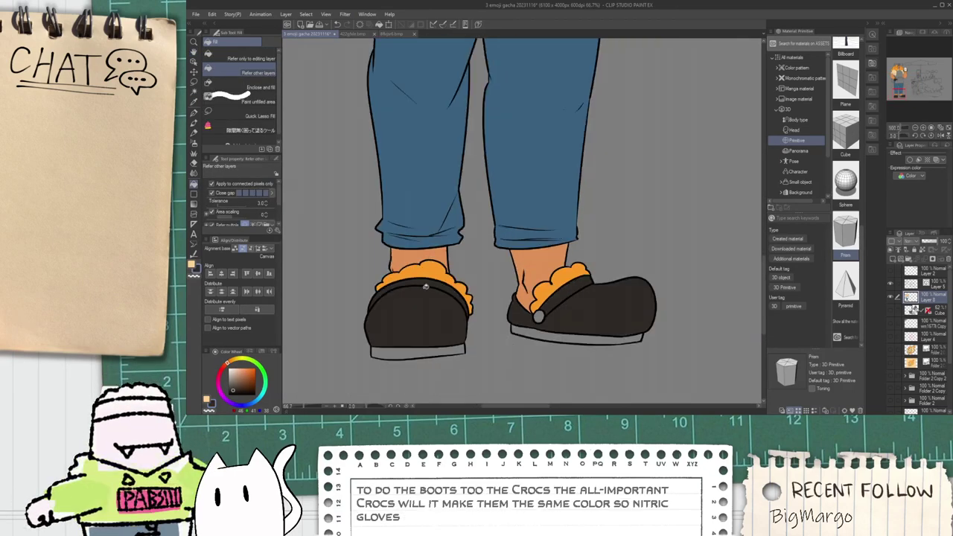
drag(309, 286, 274, 385)
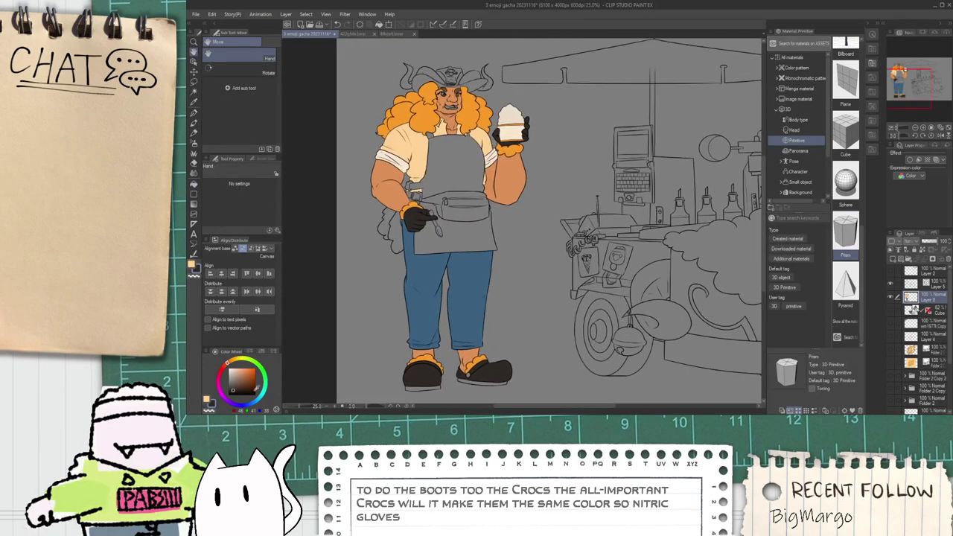
scroll(451, 376, up, 4)
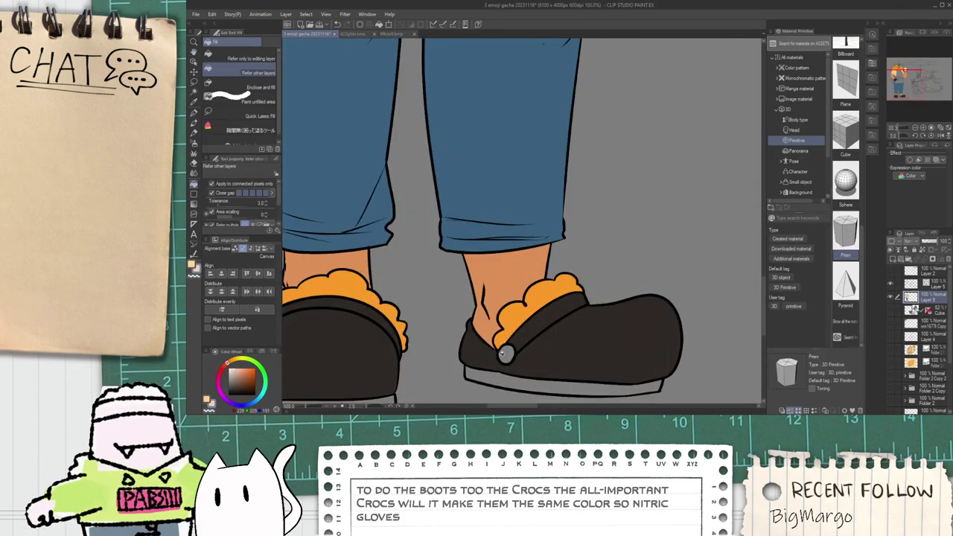
click(504, 380)
scroll(497, 386, down, 2)
key(ctrl+z)
key(ctrl+z)
Step: Sample the off-white color and fill the sole and strap rivet of both clogs with it
scroll(453, 328, down, 1)
drag(460, 168, 434, 332)
scroll(358, 239, up, 2)
scroll(358, 235, up, 1)
alt+click(356, 223)
scroll(356, 224, down, 4)
drag(439, 372, 443, 216)
scroll(451, 304, up, 1)
scroll(453, 307, up, 3)
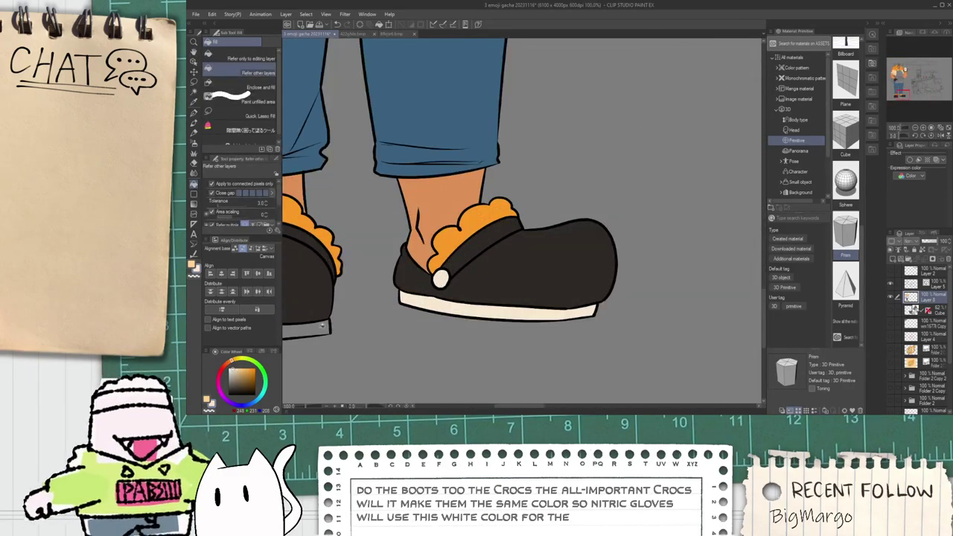
Step: Fill the zipper pull on the waist pouch with the same off-white
scroll(440, 279, down, 3)
scroll(376, 277, up, 5)
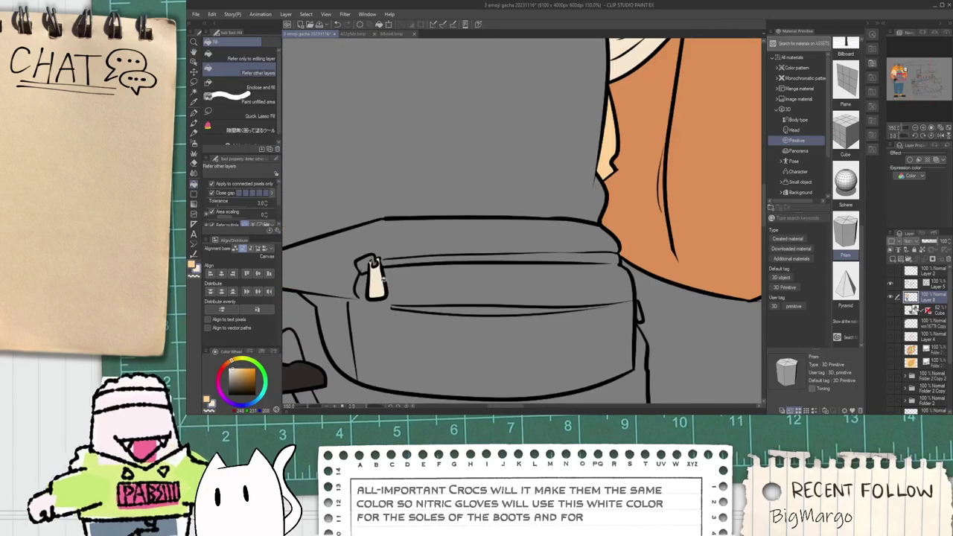
scroll(626, 332, down, 4)
scroll(489, 181, up, 2)
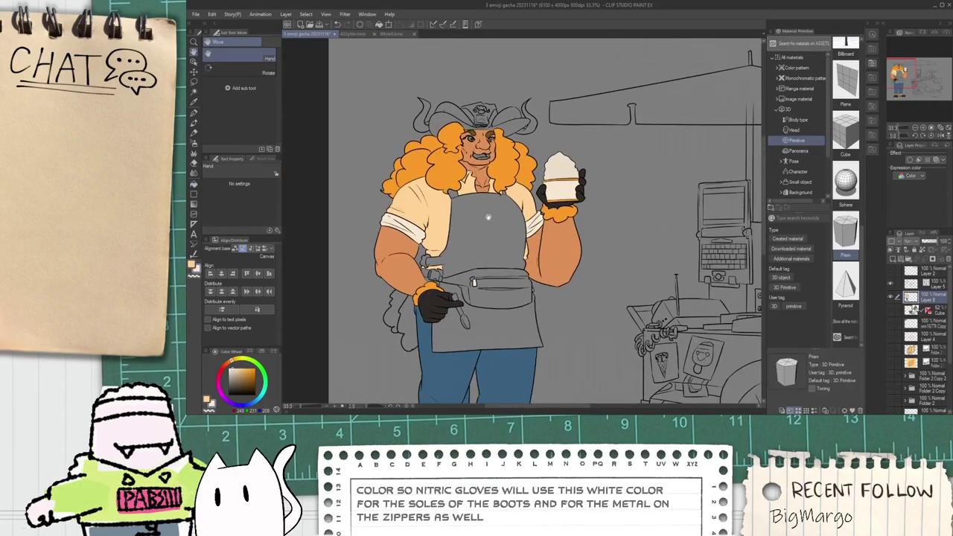
Step: Sample the rolled sleeve's off-white and fill the brim of the horned hat on both sides
scroll(486, 181, up, 2)
key(ctrl+minus)
key(ctrl+minus)
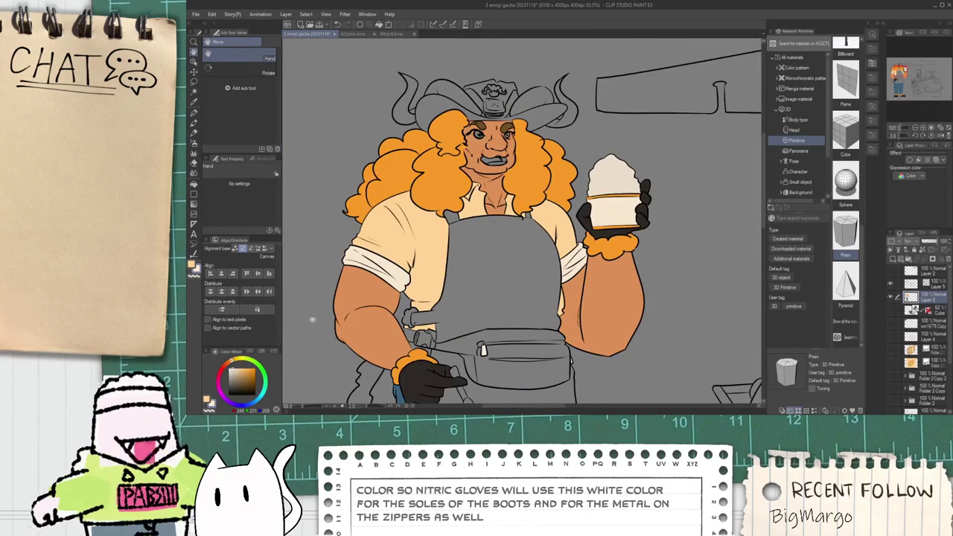
drag(460, 247, 460, 316)
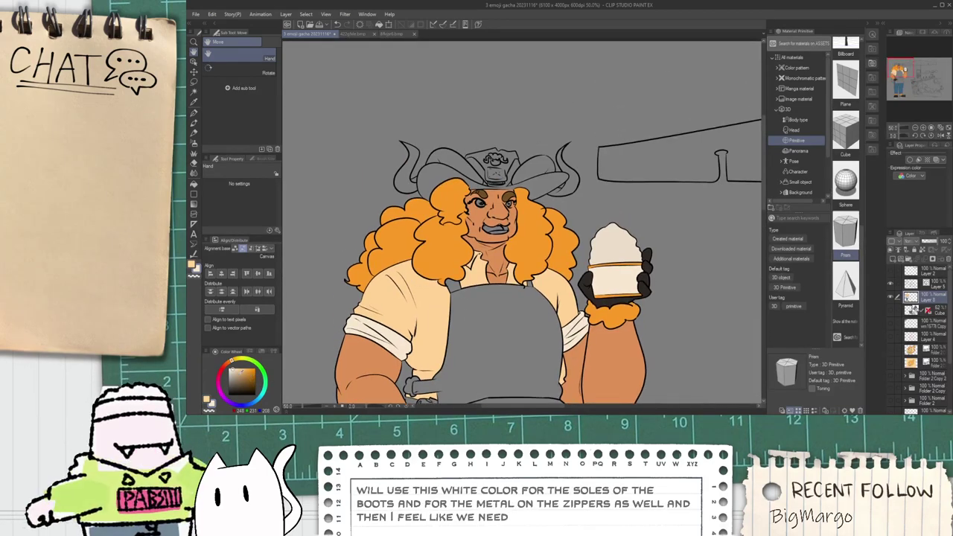
key(i)
click(368, 346)
key(g)
scroll(467, 207, up, 1)
click(440, 161)
scroll(511, 169, up, 1)
click(471, 165)
key(ctrl+z)
click(472, 178)
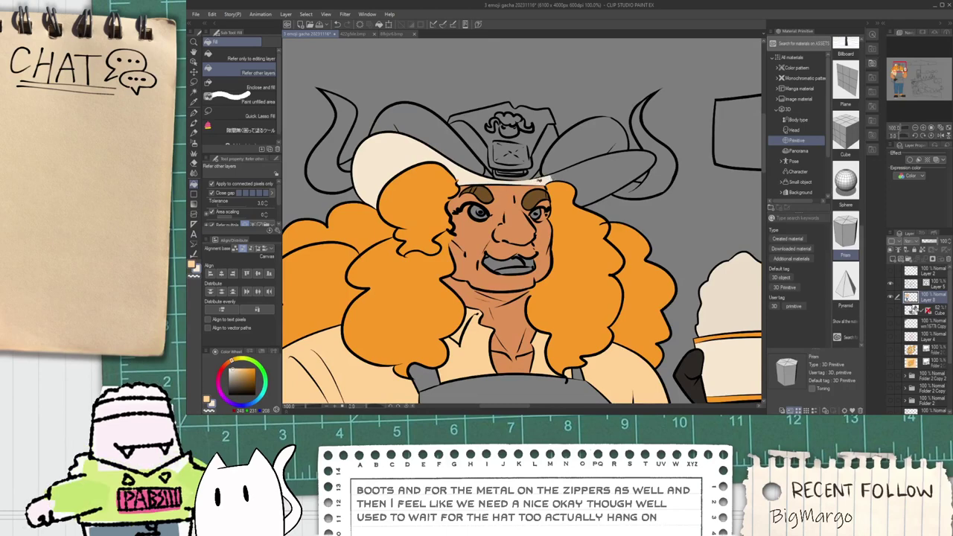
click(583, 178)
Step: Fill the front of the hat's crown and its rectangular plate with the same off-white
scroll(527, 182, up, 1)
scroll(483, 155, down, 1)
scroll(467, 113, up, 1)
click(467, 113)
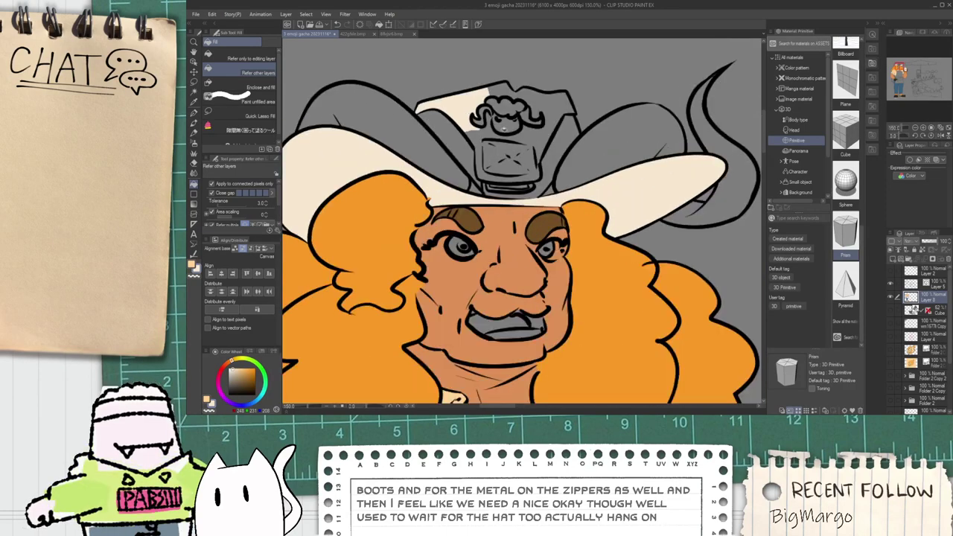
click(488, 159)
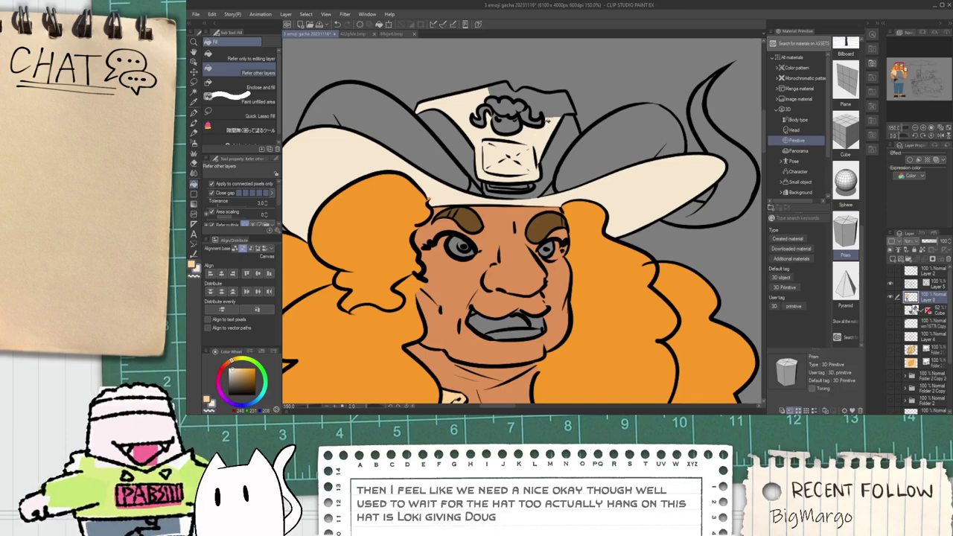
click(545, 105)
scroll(521, 126, down, 2)
key(space)
drag(514, 144, 505, 174)
scroll(504, 173, up, 2)
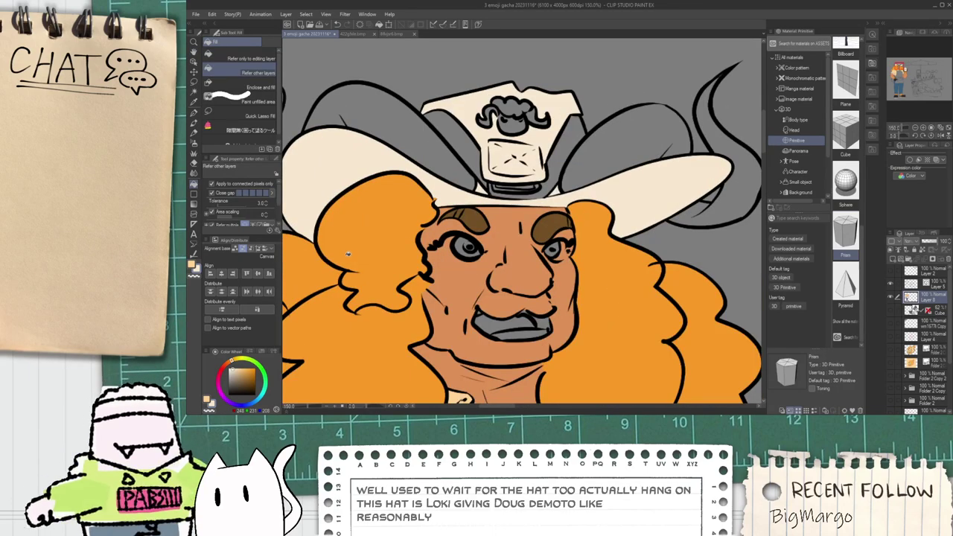
Step: Check the horns in the orange sheep reference photo, close the cart photo and return to the illustration
scroll(333, 288, down, 4)
key(space)
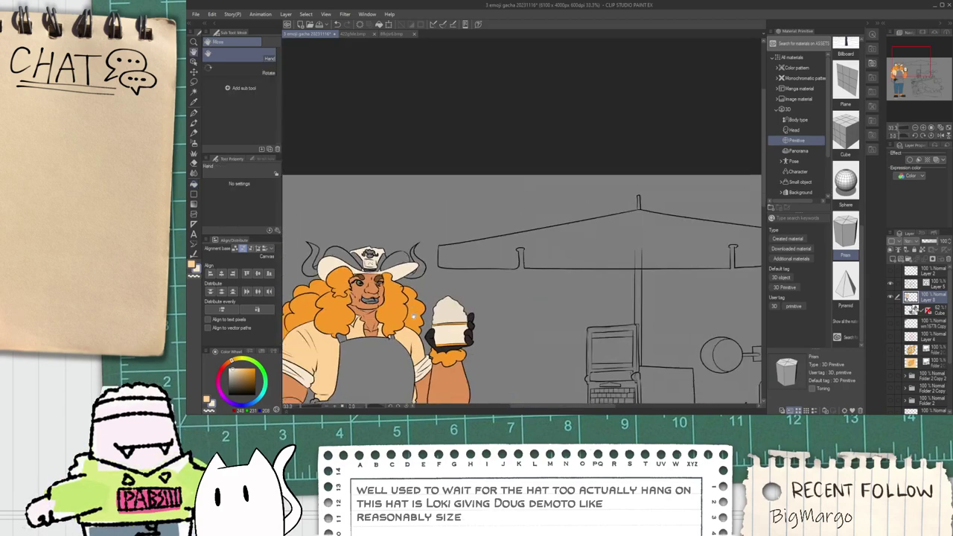
drag(333, 290, 379, 152)
alt+click(367, 305)
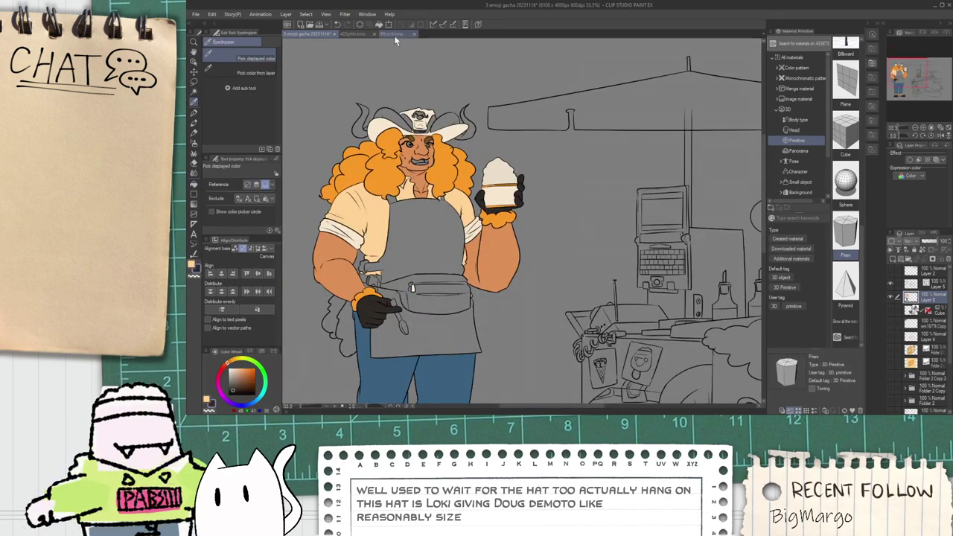
click(396, 34)
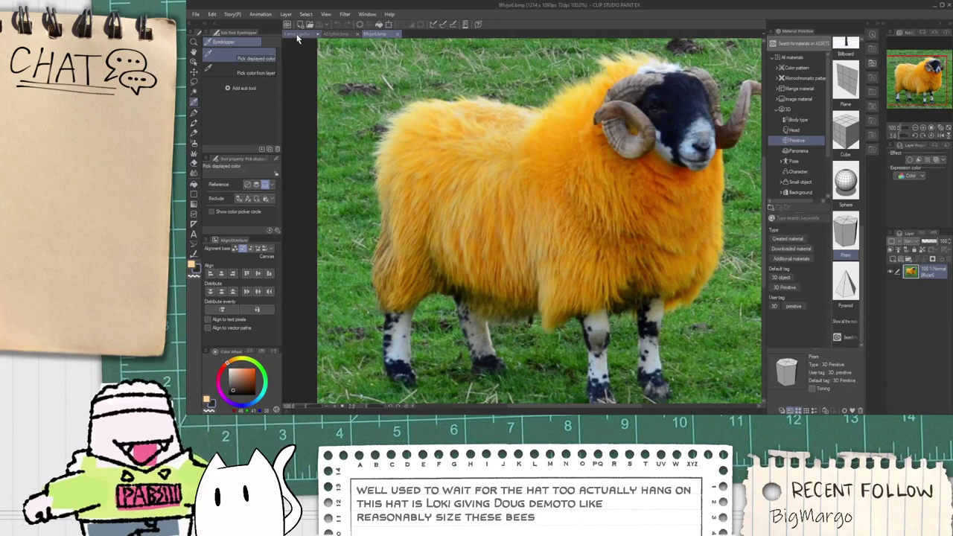
click(298, 35)
click(344, 34)
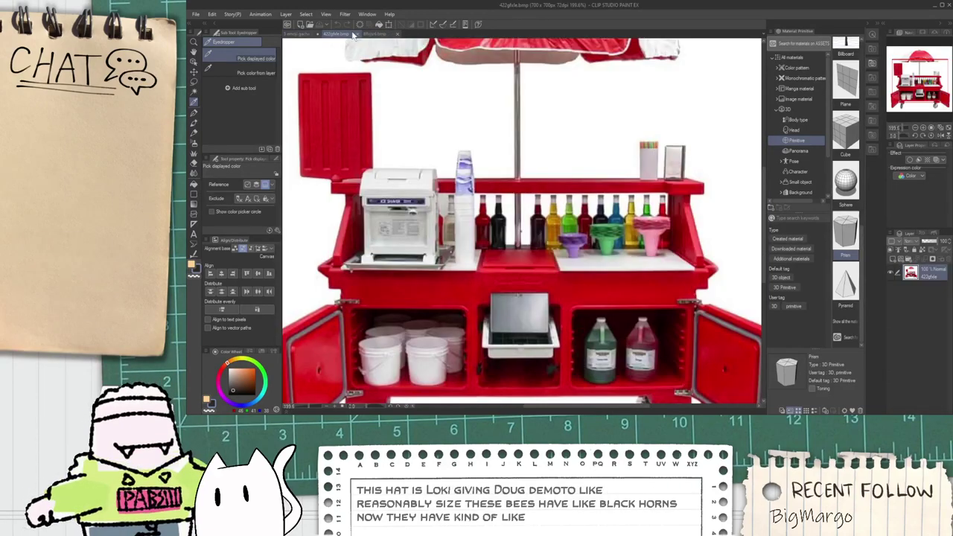
click(357, 35)
click(307, 35)
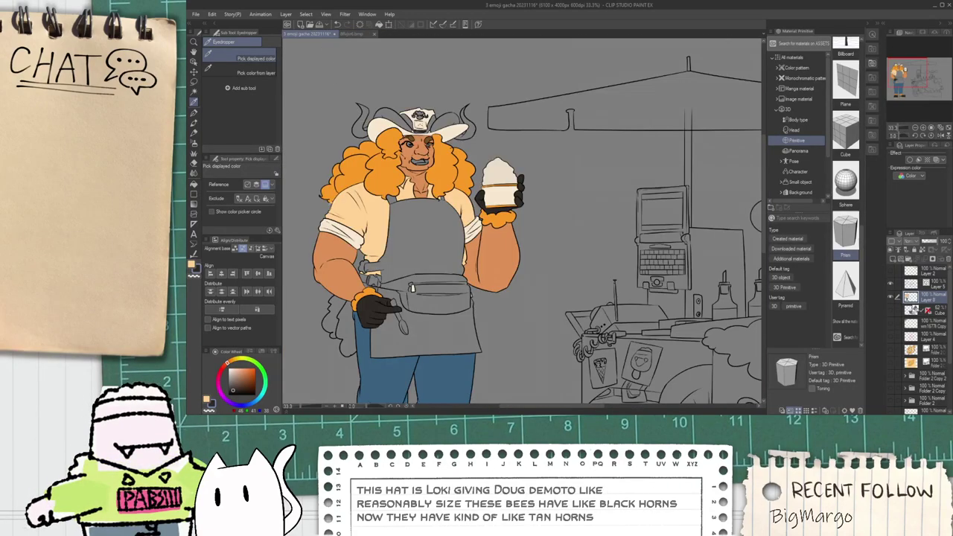
Step: Fill both hat horns, including their curved tips, with a muted grayish tan
key(g)
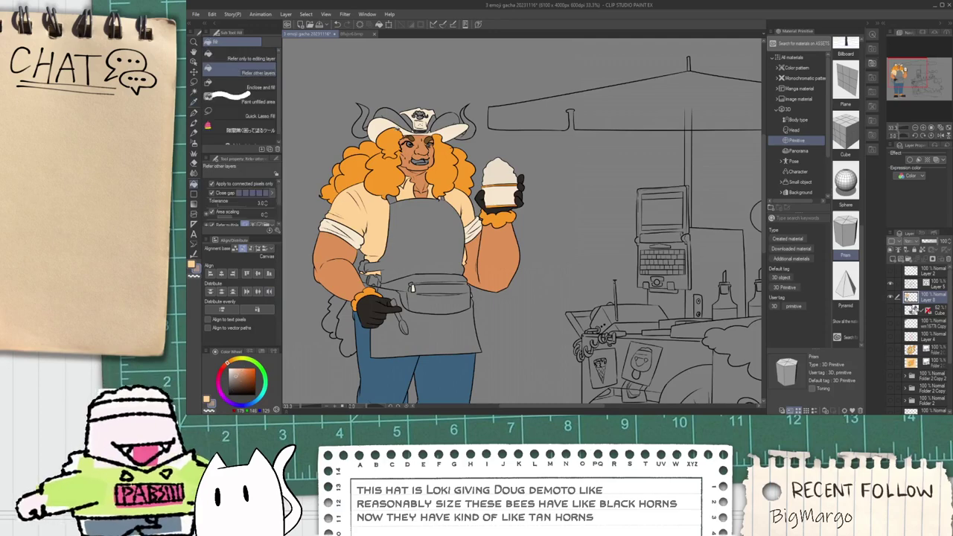
scroll(395, 122, up, 3)
click(394, 122)
click(302, 132)
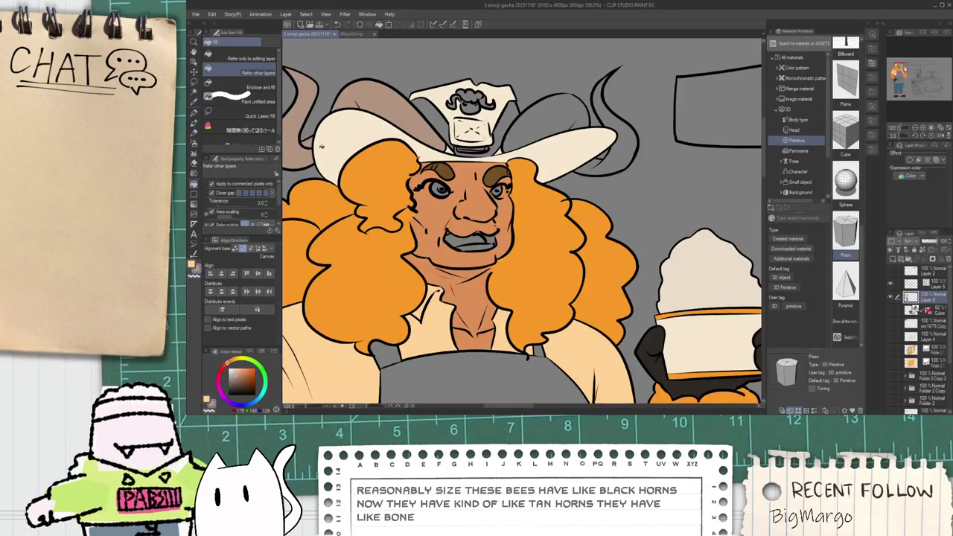
click(550, 128)
click(602, 166)
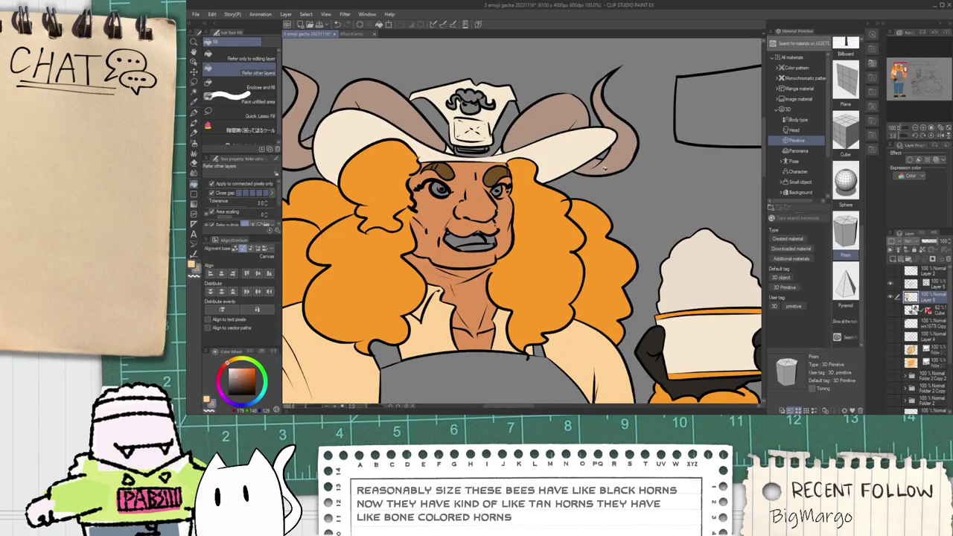
Step: Fill the large horn shapes beside the cart's wheel and the small horn at the cart's far end with the same tan
scroll(596, 172, down, 4)
scroll(563, 322, up, 2)
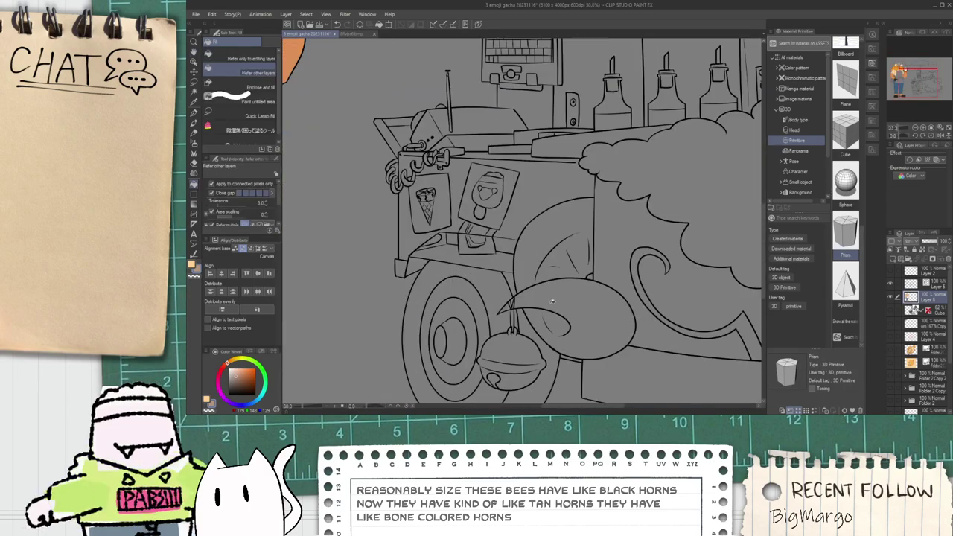
click(543, 269)
scroll(517, 303, up, 4)
click(523, 284)
scroll(533, 301, down, 4)
drag(659, 296, 372, 282)
scroll(373, 282, down, 1)
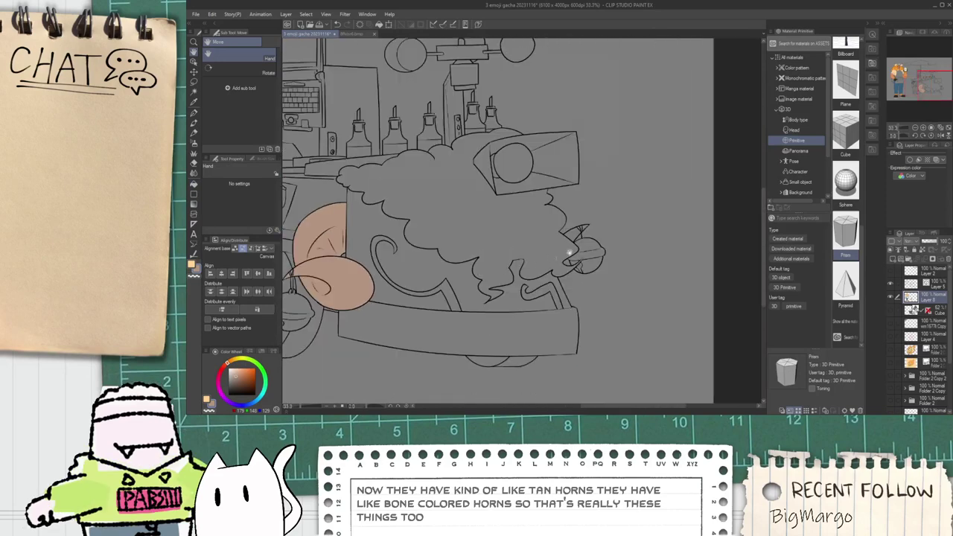
scroll(565, 231, up, 3)
click(565, 214)
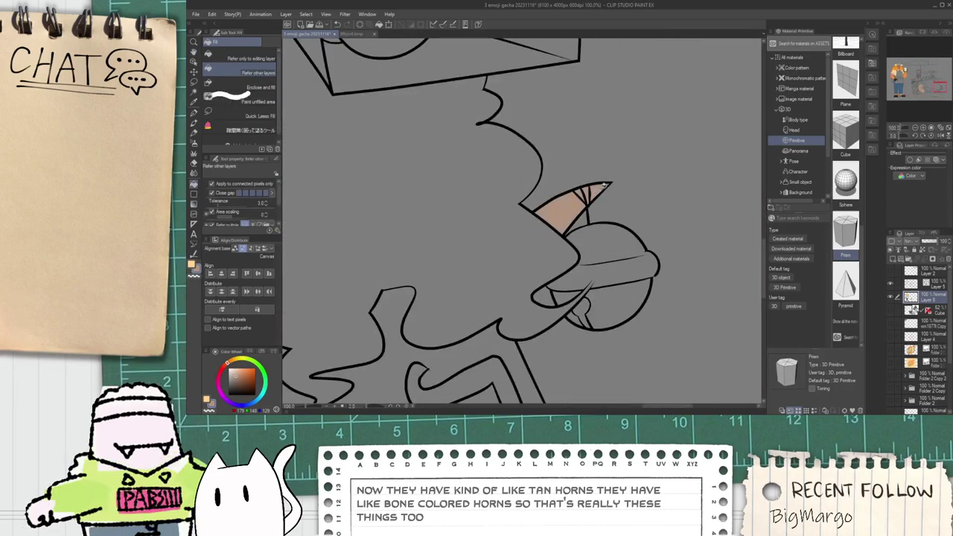
Step: Sample the shirt's pale orange and fill the side panels of the hat's crown and the band below the plate
scroll(605, 185, down, 8)
scroll(472, 206, up, 8)
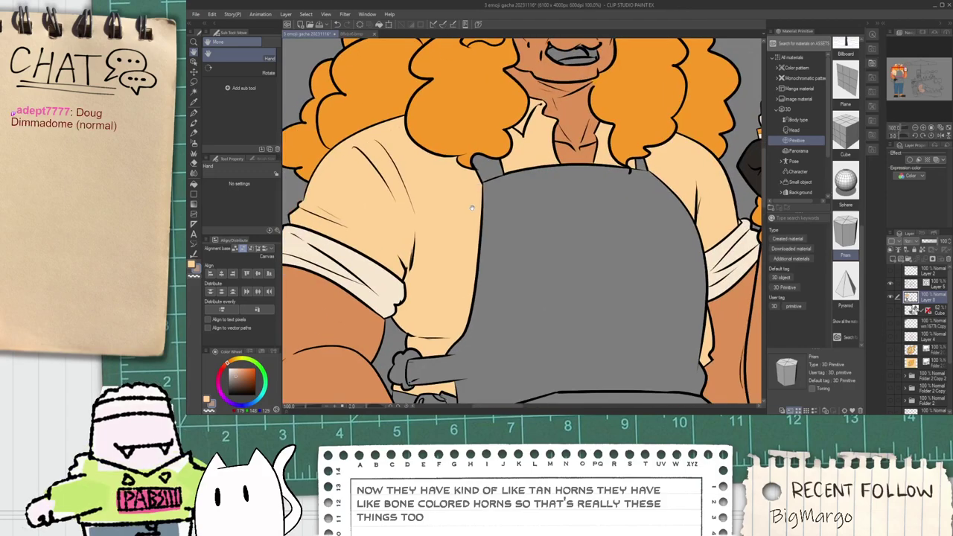
scroll(472, 215, down, 2)
scroll(323, 309, up, 4)
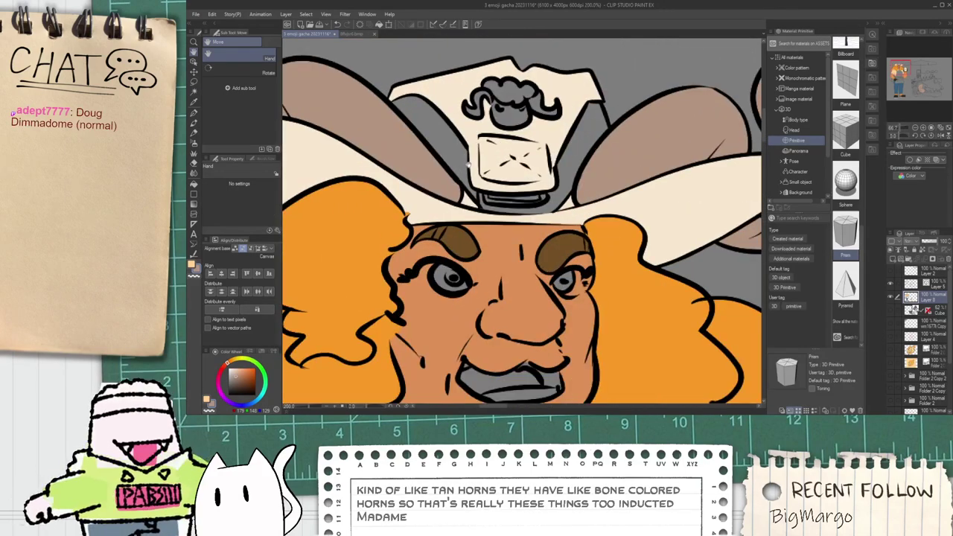
drag(488, 225, 482, 253)
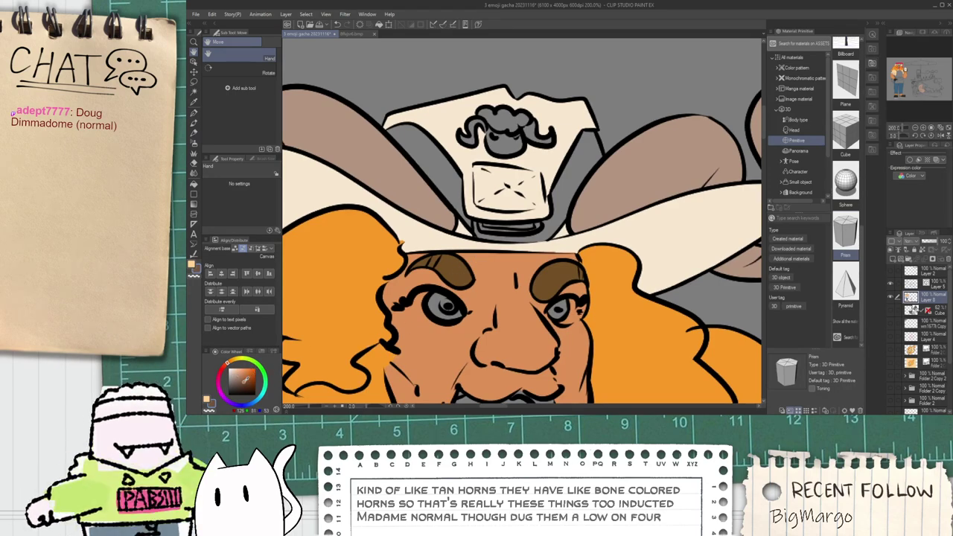
scroll(514, 231, down, 4)
alt+click(406, 372)
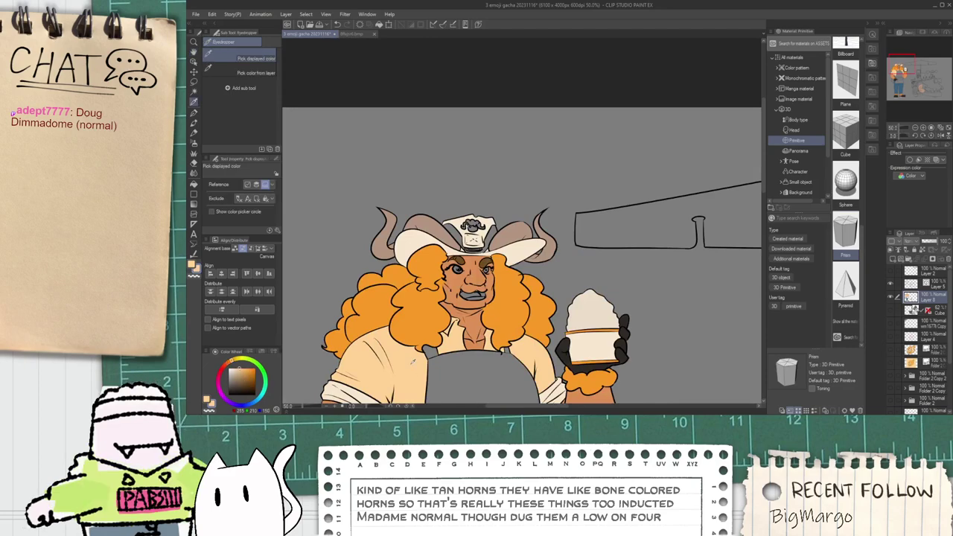
scroll(460, 226, up, 2)
scroll(463, 246, up, 3)
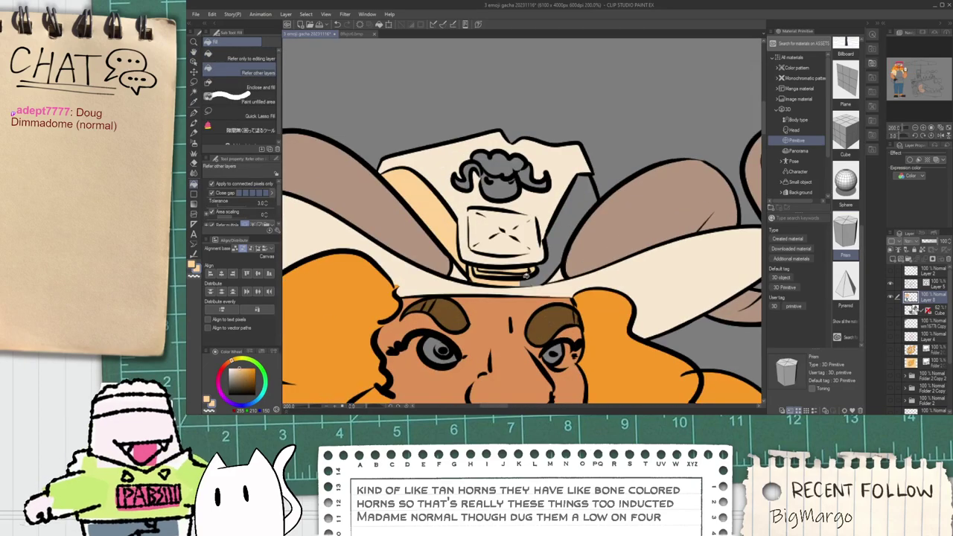
scroll(513, 261, down, 4)
Step: Choose a muted rose and fill the inside of the character's mouth with it
key(h)
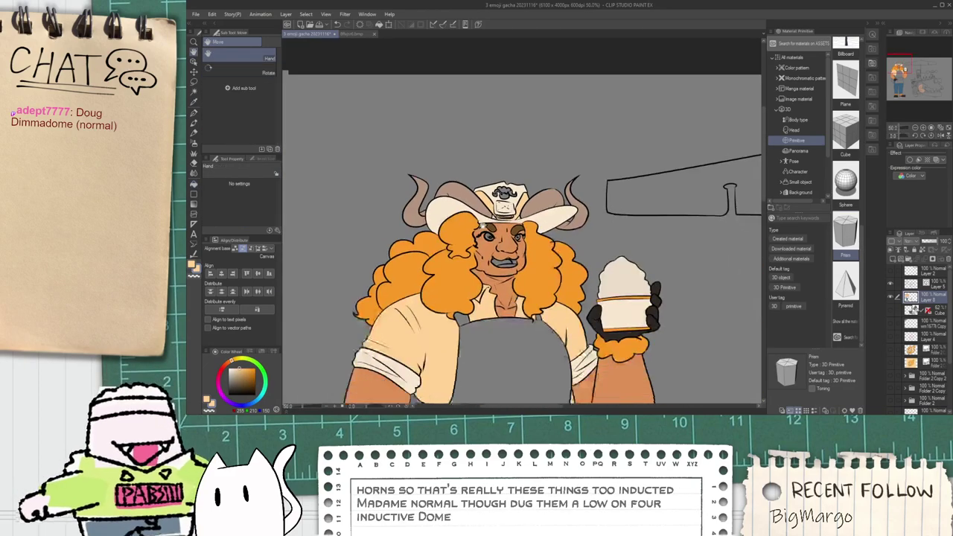
scroll(509, 268, up, 4)
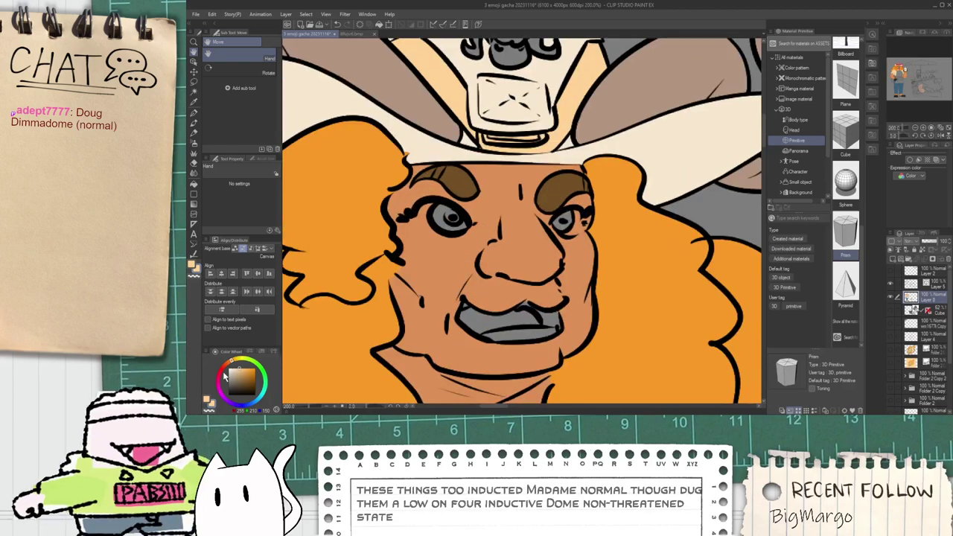
click(223, 372)
click(241, 373)
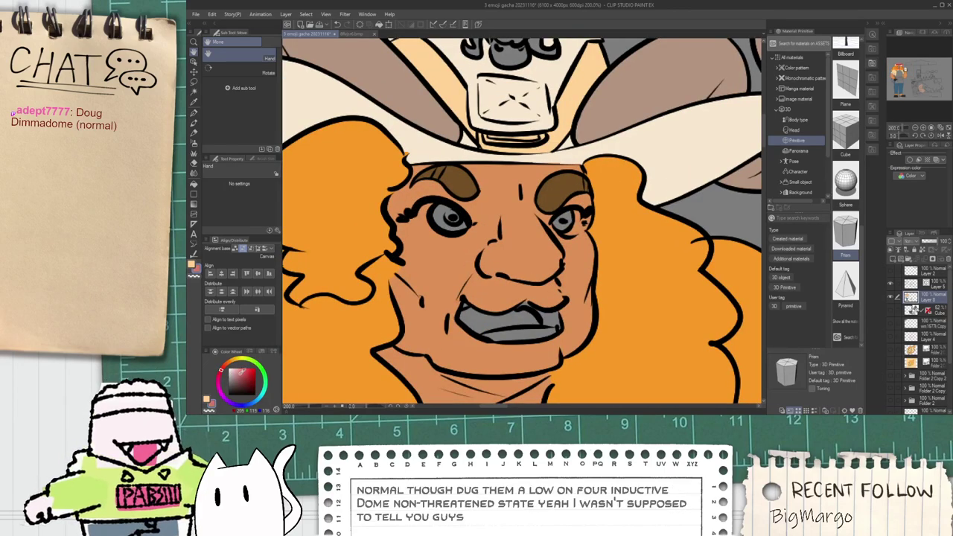
scroll(488, 324, up, 4)
key(g)
click(476, 325)
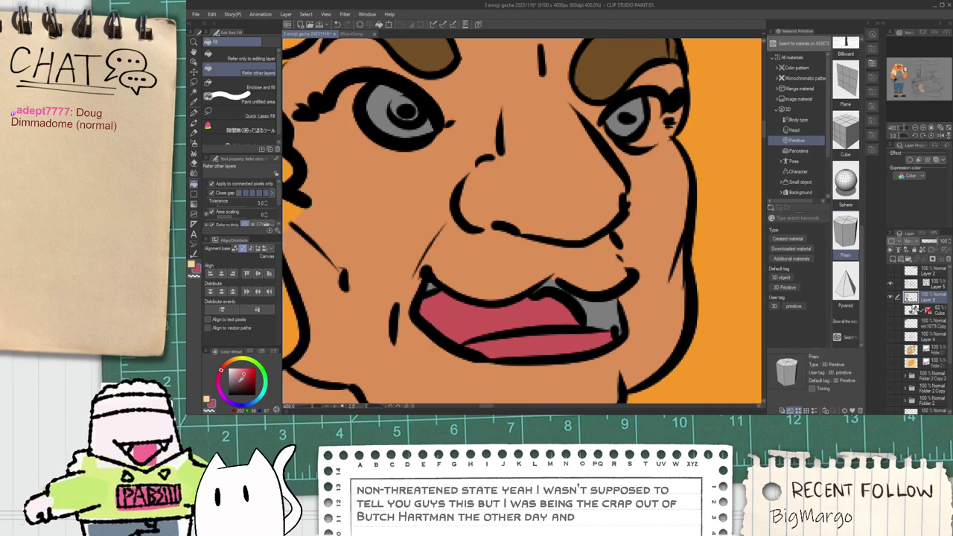
Step: Fill the remaining gray parts of the mouth with brighter pink and the lower teeth with a pinkish white
click(244, 368)
click(586, 311)
key(space)
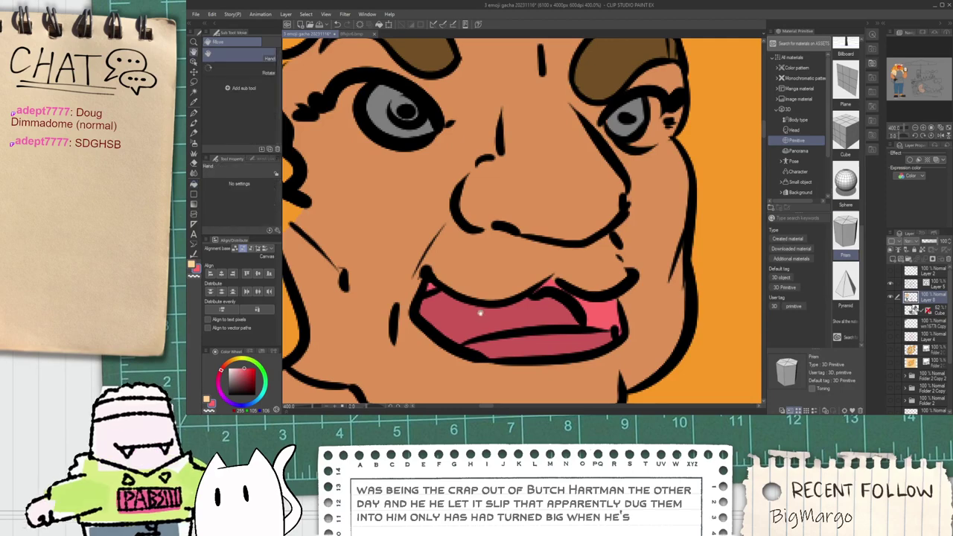
drag(507, 306, 463, 276)
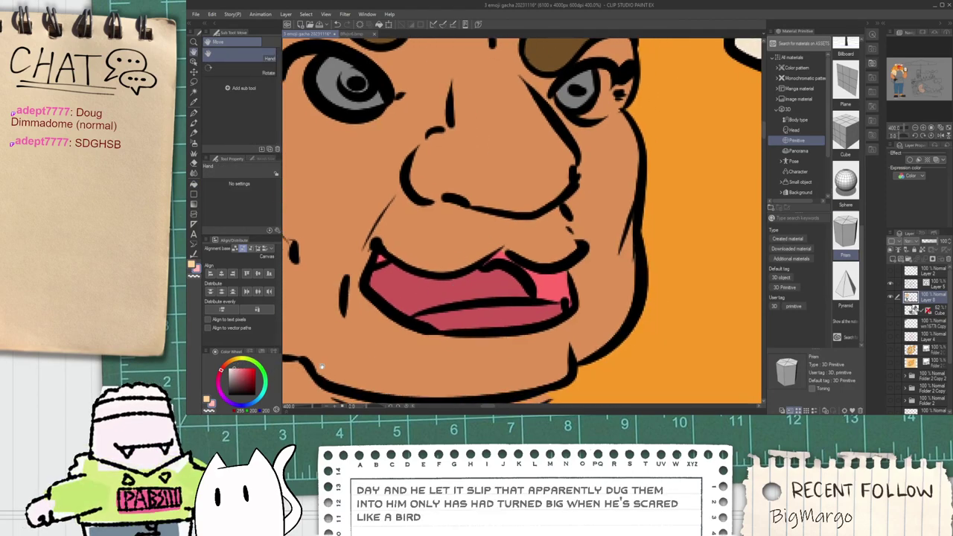
click(462, 319)
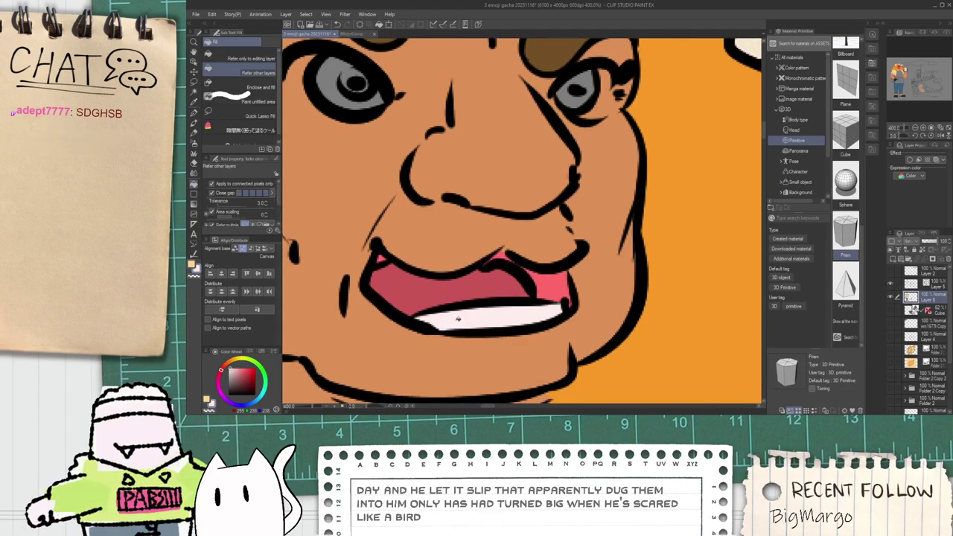
Step: Try to fill the iris of the larger eye with a muted orange-tan
scroll(466, 316, down, 4)
scroll(465, 315, down, 1)
key(space)
drag(447, 283, 440, 283)
scroll(436, 279, up, 7)
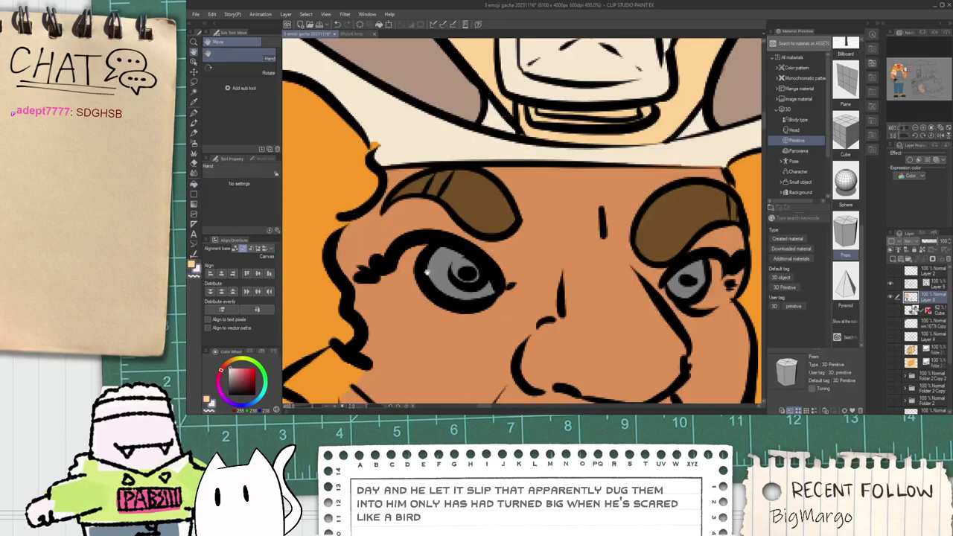
click(240, 373)
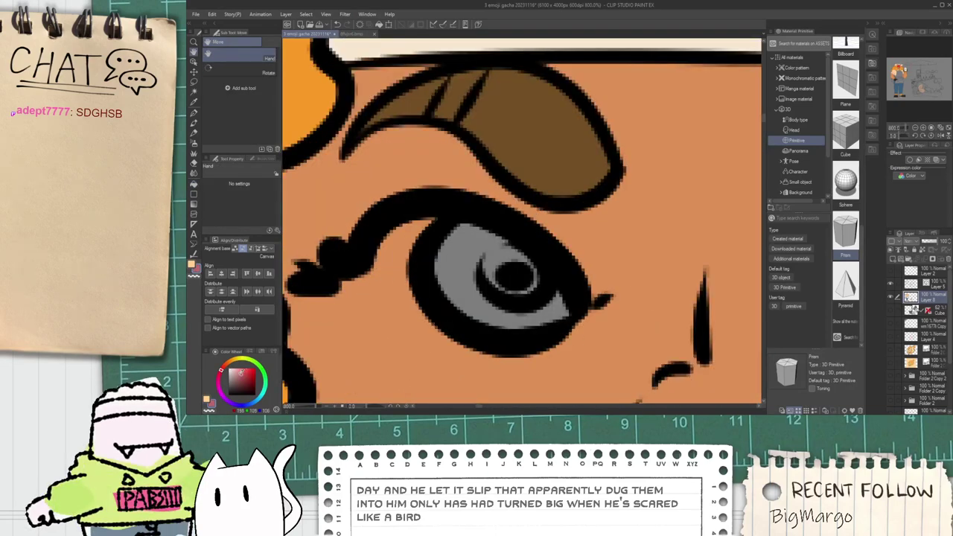
click(230, 363)
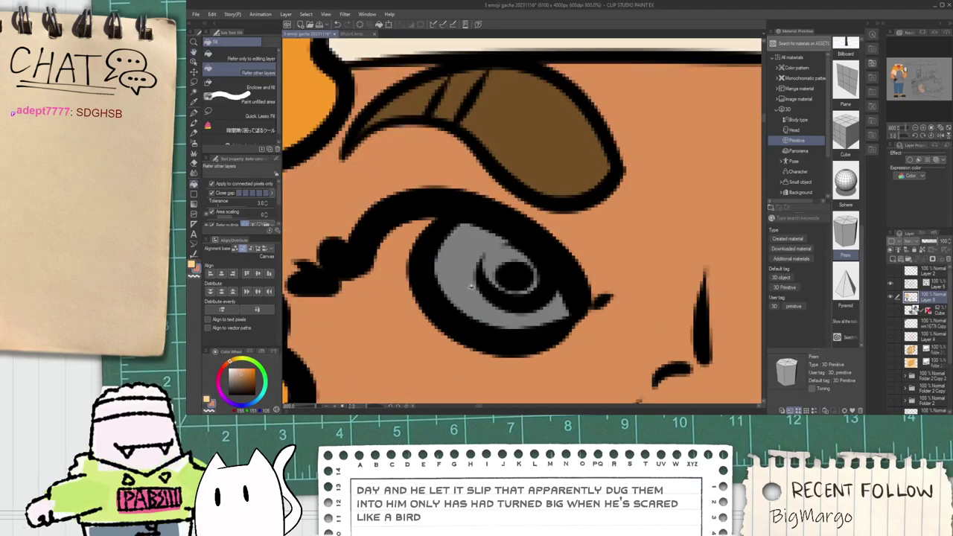
click(464, 286)
scroll(487, 293, down, 3)
key(ctrl+z)
Step: Choose a soft yellow-green and fill the irises of both eyes with it
drag(247, 364, 242, 361)
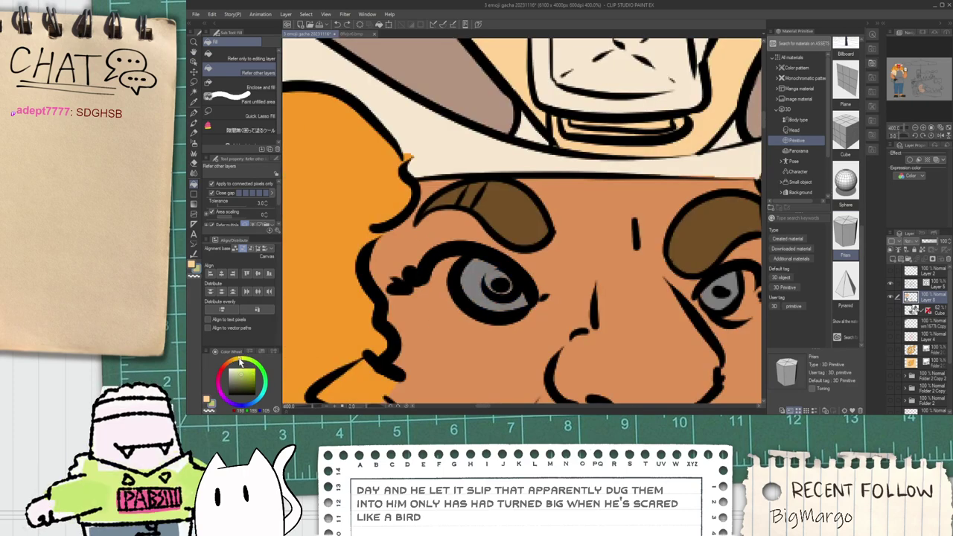
click(484, 300)
scroll(494, 298, down, 1)
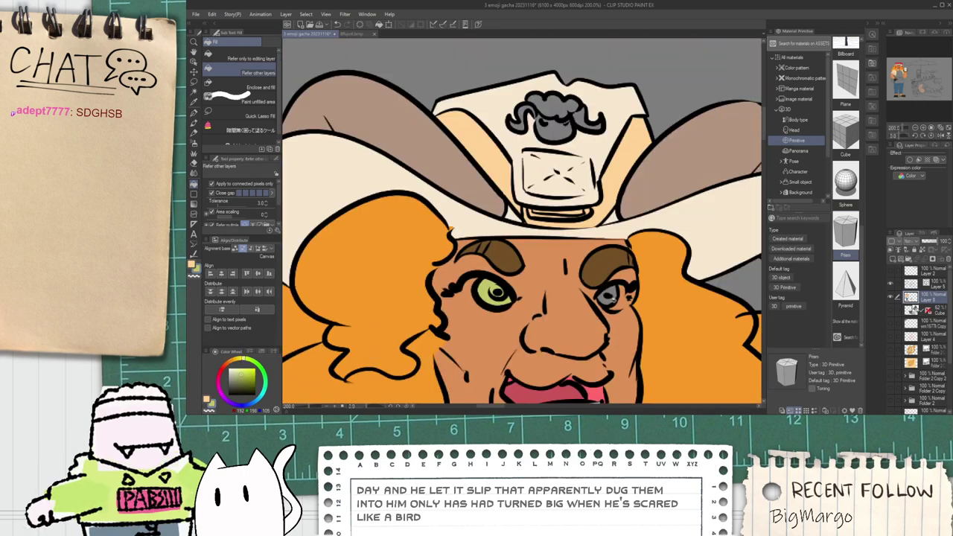
click(607, 299)
scroll(605, 297, up, 1)
key(p)
scroll(602, 295, up, 1)
scroll(584, 301, down, 1)
key(space)
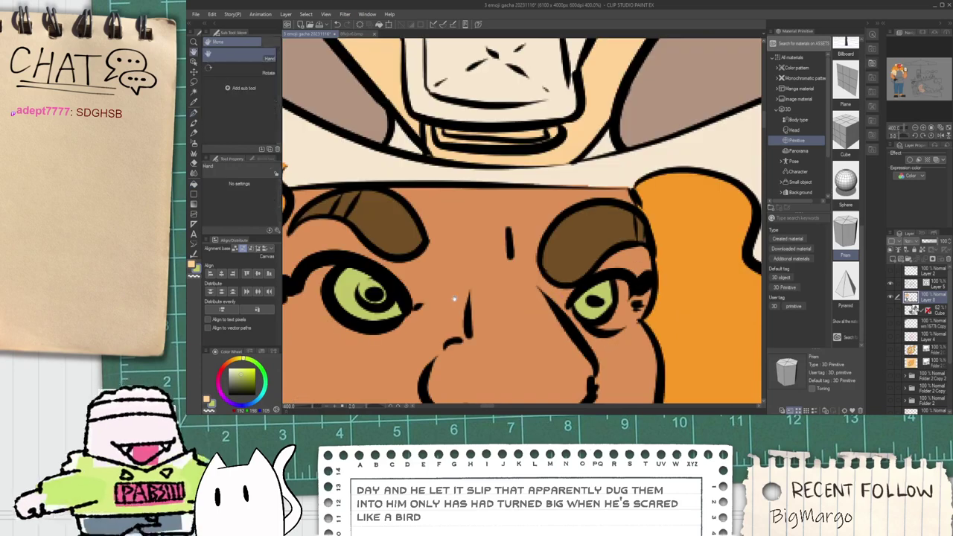
Step: Choose a pale yellowish white, outline the white of the larger eye with the pen and fill it
drag(454, 295, 544, 281)
drag(235, 373, 227, 342)
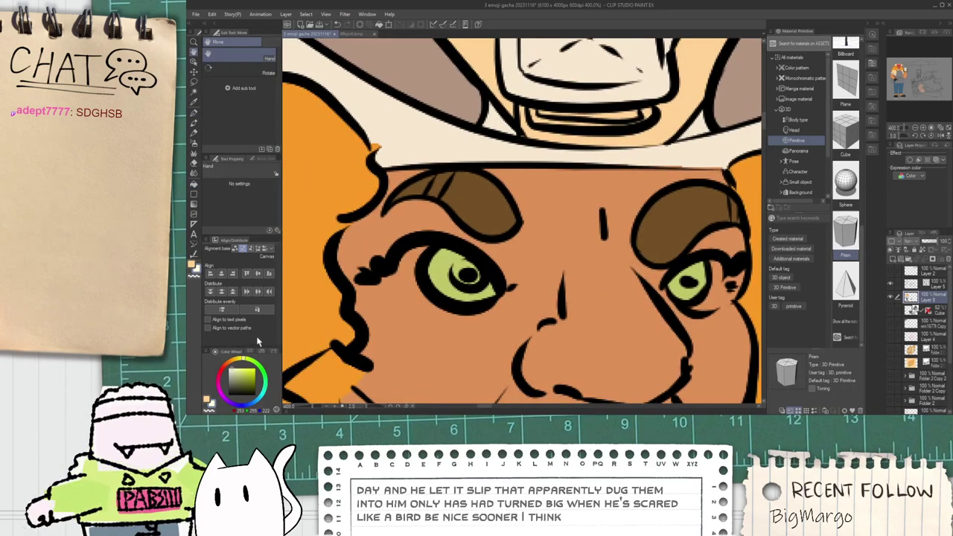
key(p)
mouse_move(378, 278)
mouse_down()
mouse_move(448, 321)
mouse_move(481, 308)
mouse_up()
key(ctrl+z)
key(ctrl+z)
key(g)
click(425, 303)
key(p)
drag(477, 313, 490, 311)
Step: Fill and touch up the white of the smaller eye with the same pale yellowish white
key(space)
drag(634, 304, 465, 276)
scroll(465, 276, up, 2)
key(g)
click(626, 278)
key(p)
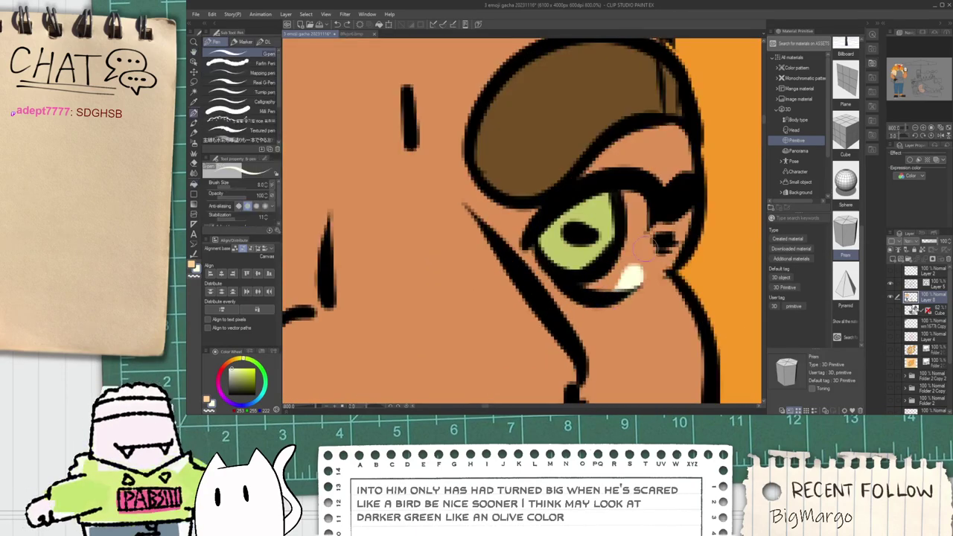
scroll(637, 252, down, 10)
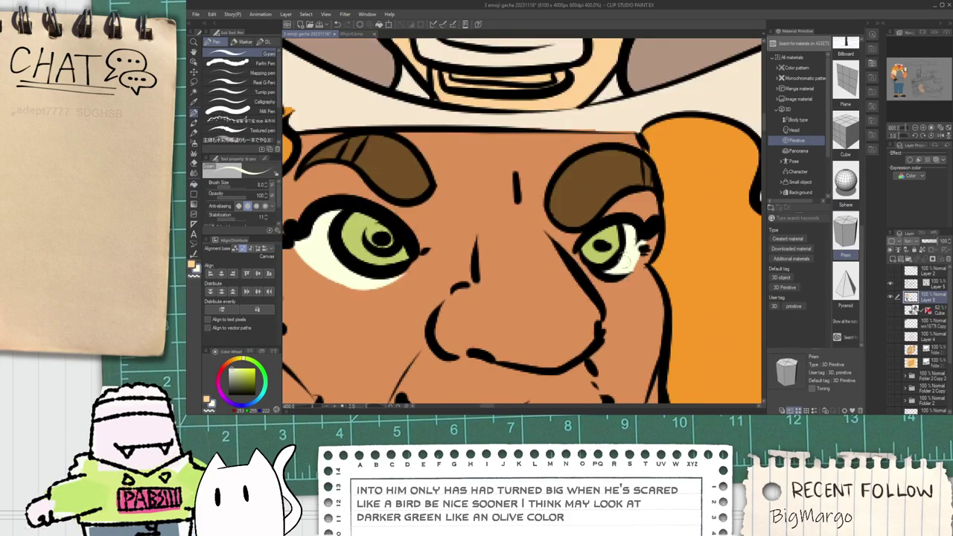
scroll(557, 286, down, 4)
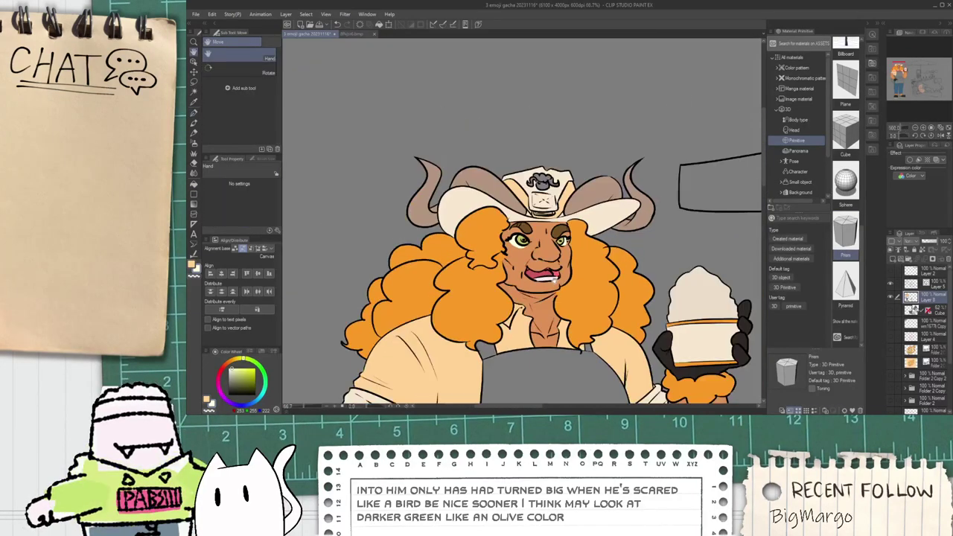
Step: Fill the fluffy tuft beside the apron's waist with the hair's orange
scroll(467, 282, up, 2)
key(g)
scroll(405, 230, up, 2)
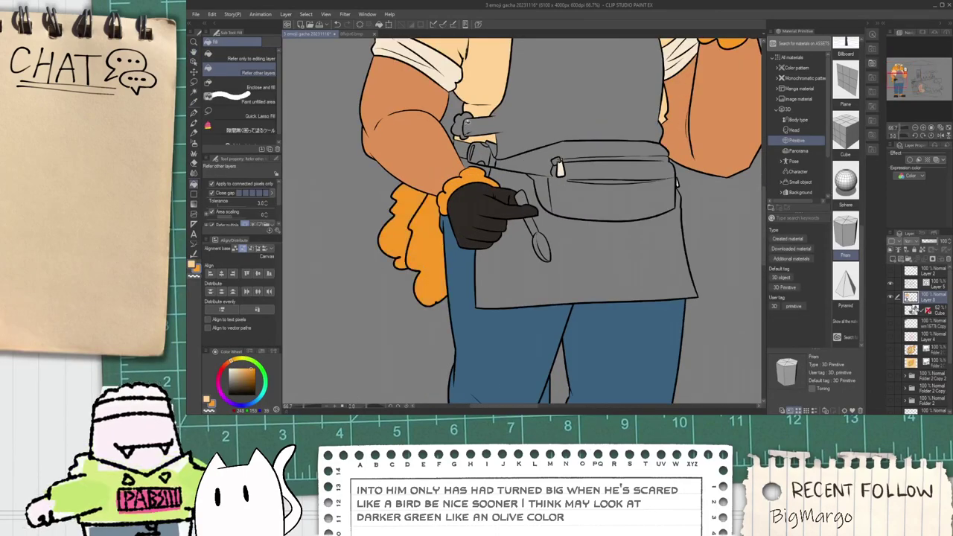
scroll(460, 128, up, 2)
click(459, 128)
scroll(472, 175, down, 4)
drag(473, 194, 461, 233)
scroll(461, 233, up, 2)
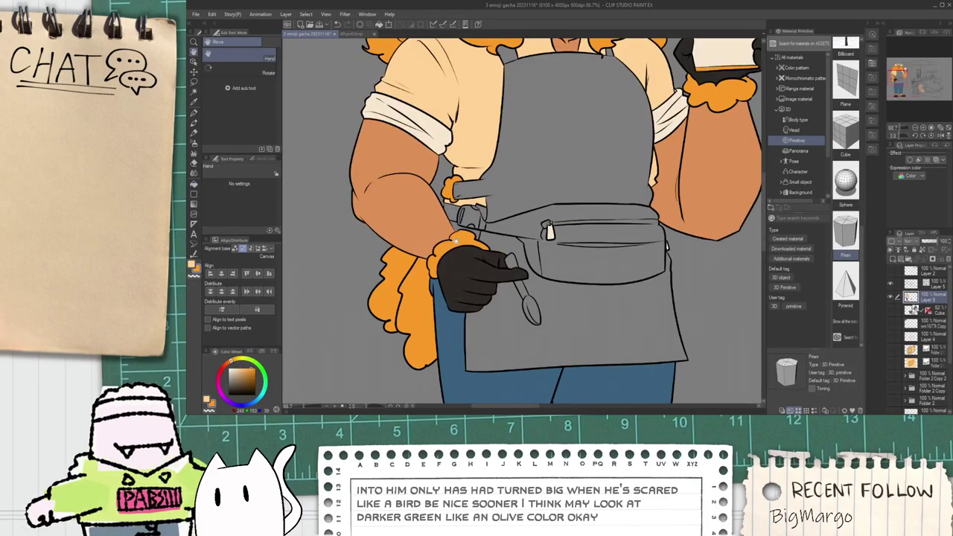
Step: Touch up the area beside the waist pouch with the jeans' blue using the pen
key(g)
scroll(460, 233, up, 3)
key(p)
scroll(424, 216, up, 3)
scroll(439, 249, down, 1)
scroll(438, 249, down, 6)
key(h)
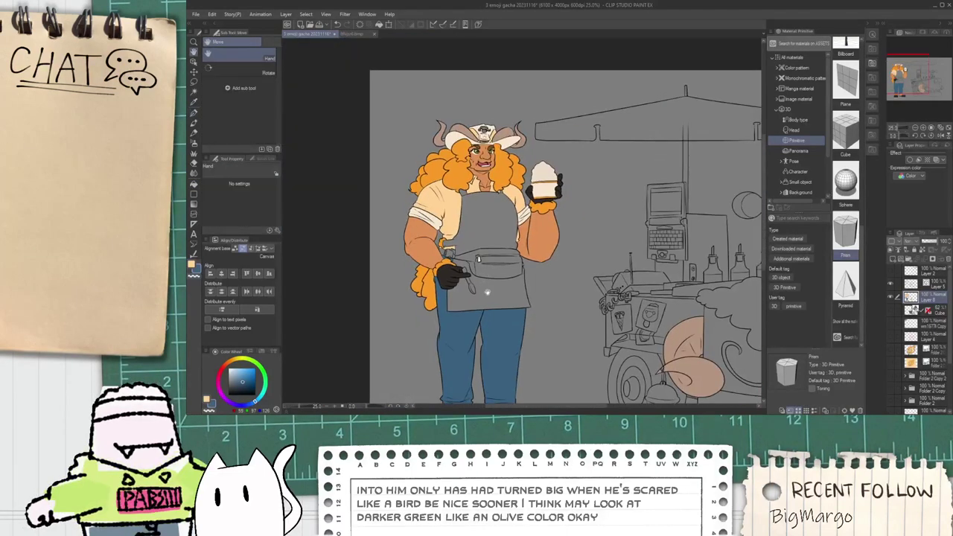
Step: Sample the hair's orange and fill the large woolly fleece on the sheep cart with it
drag(496, 293, 450, 233)
alt+click(463, 113)
drag(709, 259, 524, 238)
key(g)
click(524, 236)
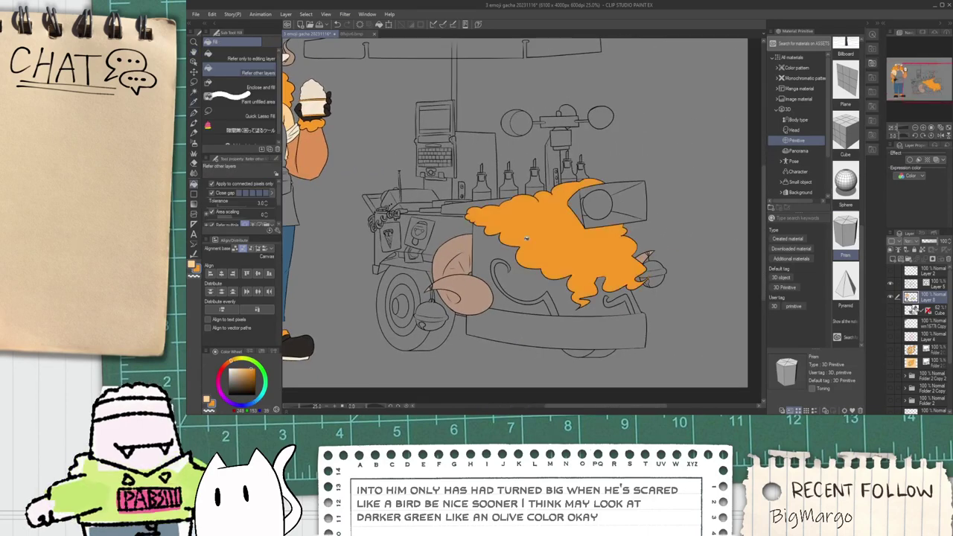
Step: On the line-art layer Layer 5, erase the pole lines that overlap the umbrella's canopy
scroll(524, 236, up, 1)
key(h)
drag(438, 249, 542, 253)
drag(421, 180, 581, 287)
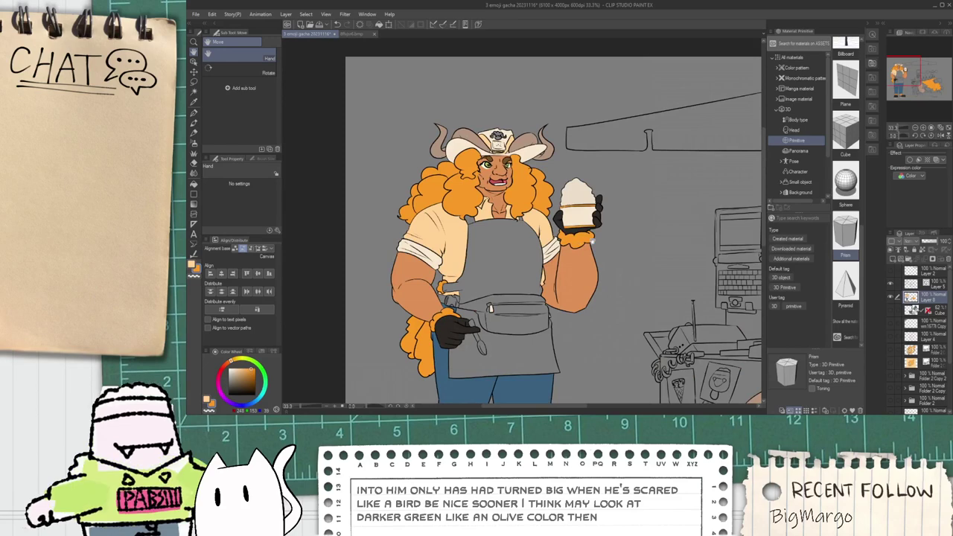
drag(589, 240, 551, 255)
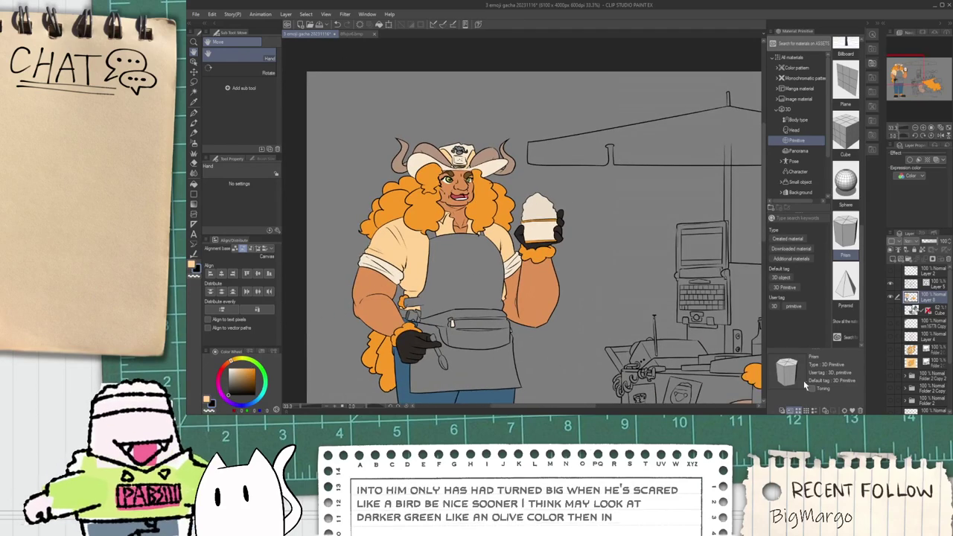
click(937, 288)
drag(647, 173, 555, 256)
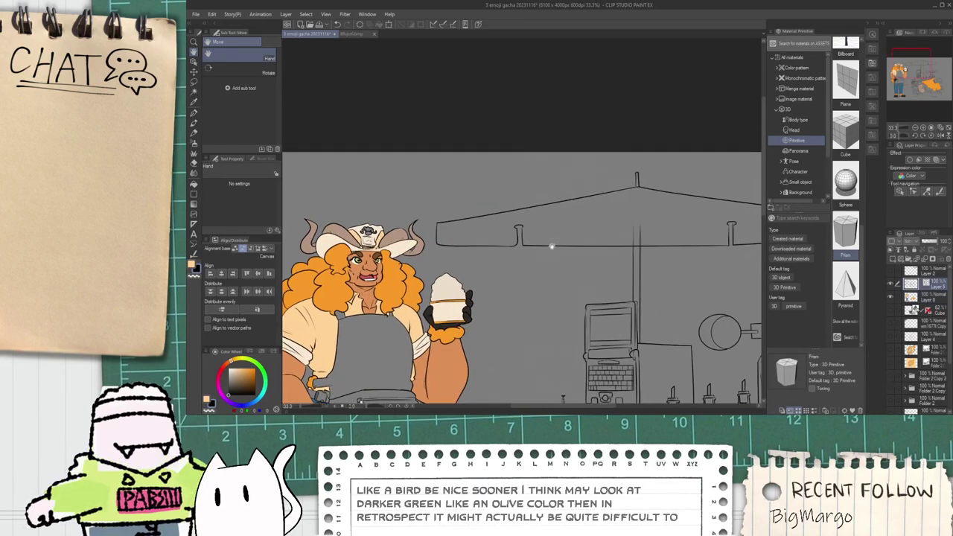
scroll(556, 254, up, 1)
key(e)
mouse_move(667, 237)
mouse_down()
mouse_move(693, 234)
mouse_move(644, 335)
mouse_up()
scroll(675, 239, down, 4)
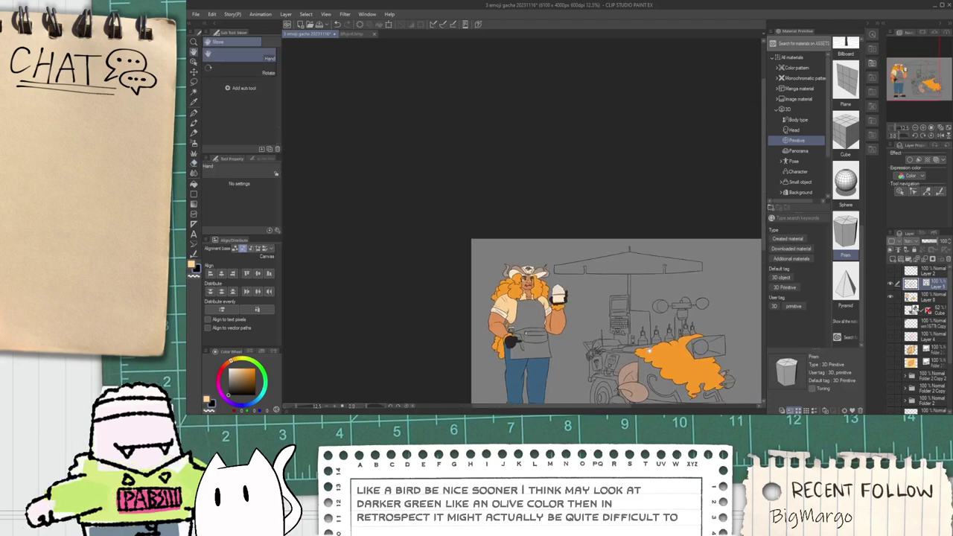
Step: Draw two black fold lines running from the umbrella's peak down to the slits in the canopy
scroll(598, 264, up, 4)
key(p)
scroll(573, 289, up, 1)
mouse_move(594, 280)
mouse_down()
mouse_move(484, 272)
mouse_move(661, 214)
mouse_up()
scroll(654, 228, down, 1)
drag(696, 240, 487, 242)
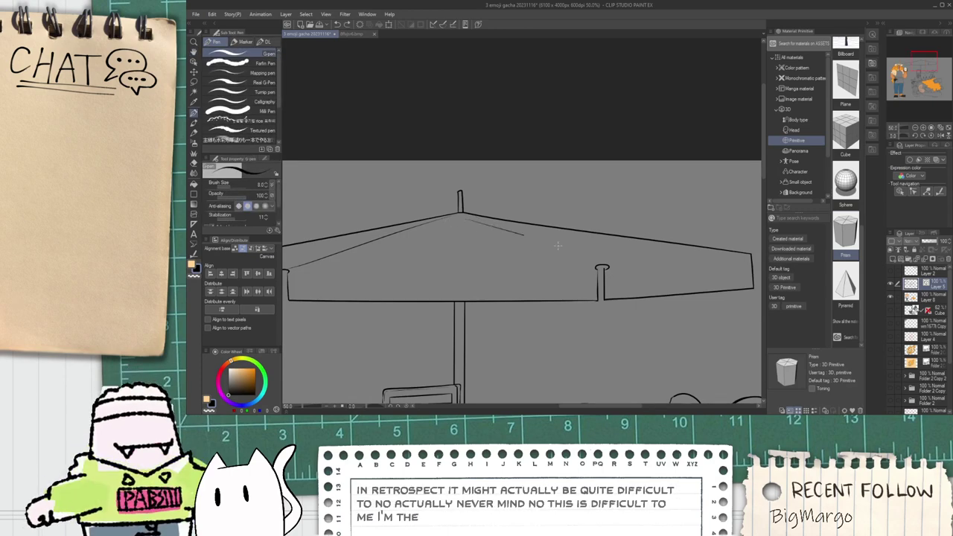
scroll(618, 272, up, 4)
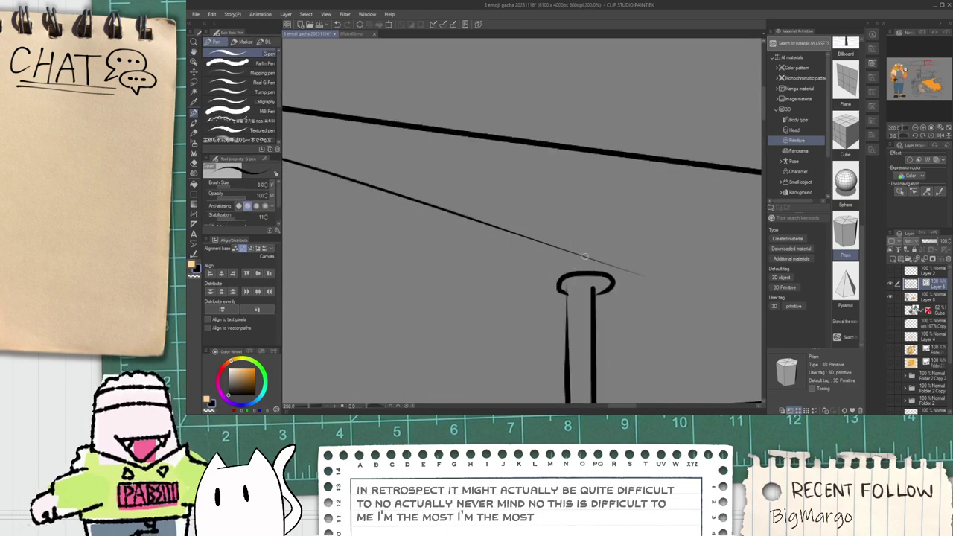
Step: Trim the stray line ends inside the rounded cap of the canopy slit with the vector eraser
key(e)
scroll(577, 290, up, 4)
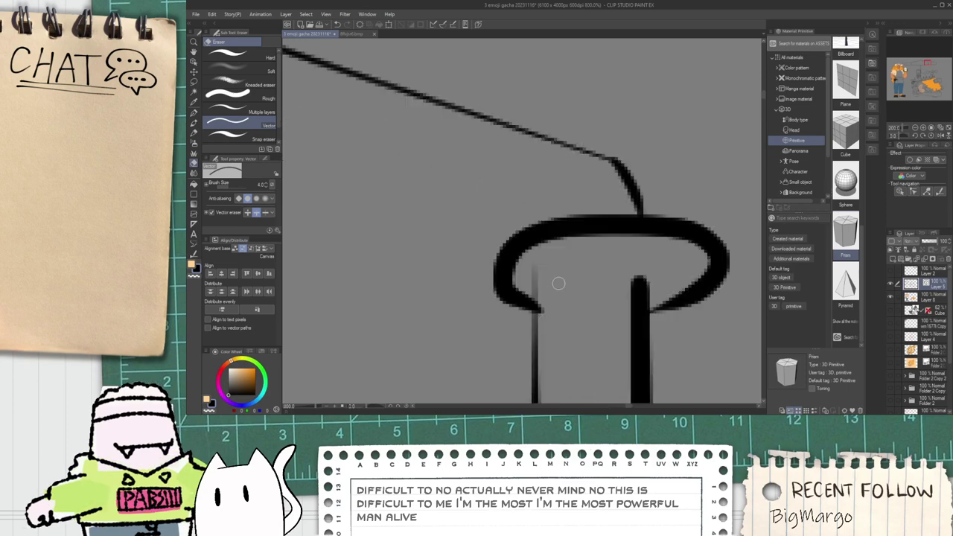
click(536, 285)
click(637, 284)
scroll(636, 316, down, 5)
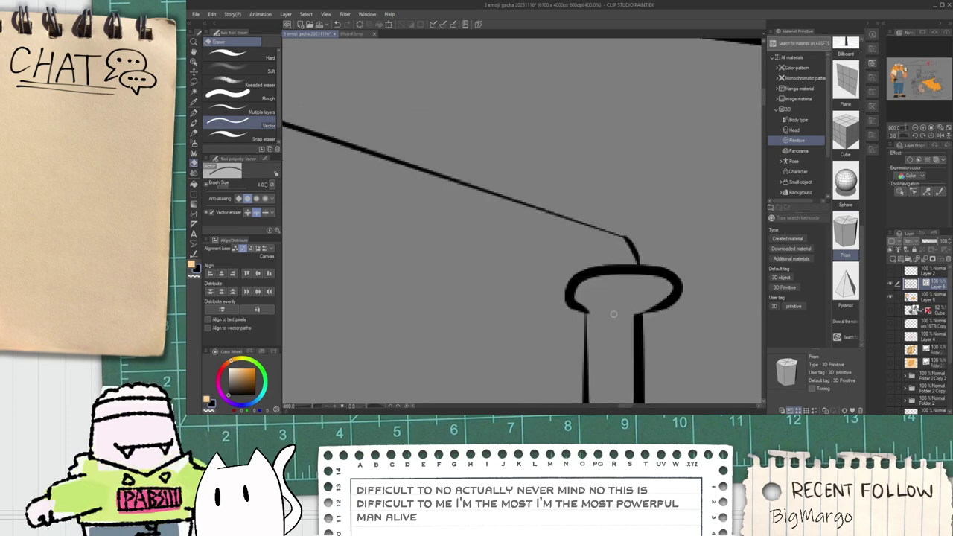
scroll(609, 315, down, 4)
Step: Draw a thin fold line across the canopy panel nearest the character, from its outer corner to the slit
key(space)
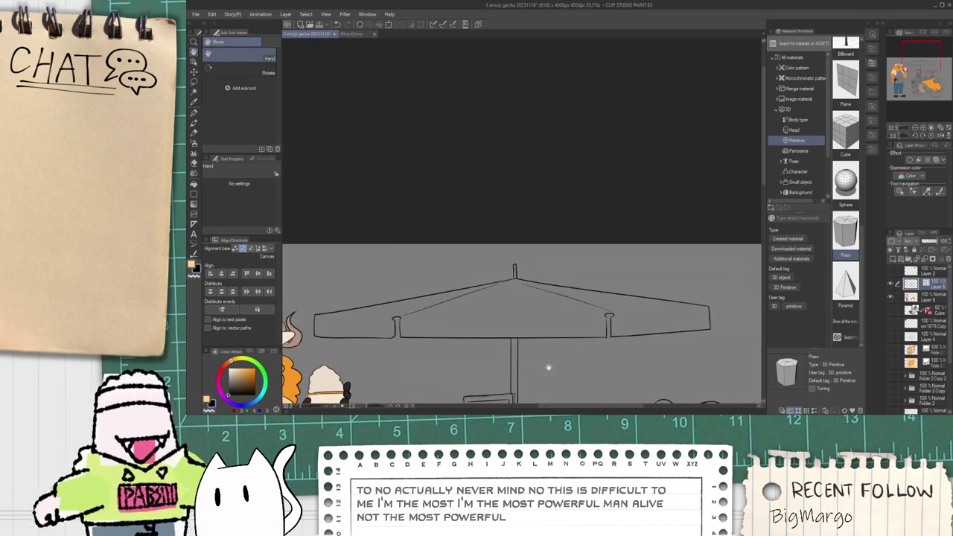
drag(528, 379, 564, 358)
scroll(355, 296, up, 4)
key(p)
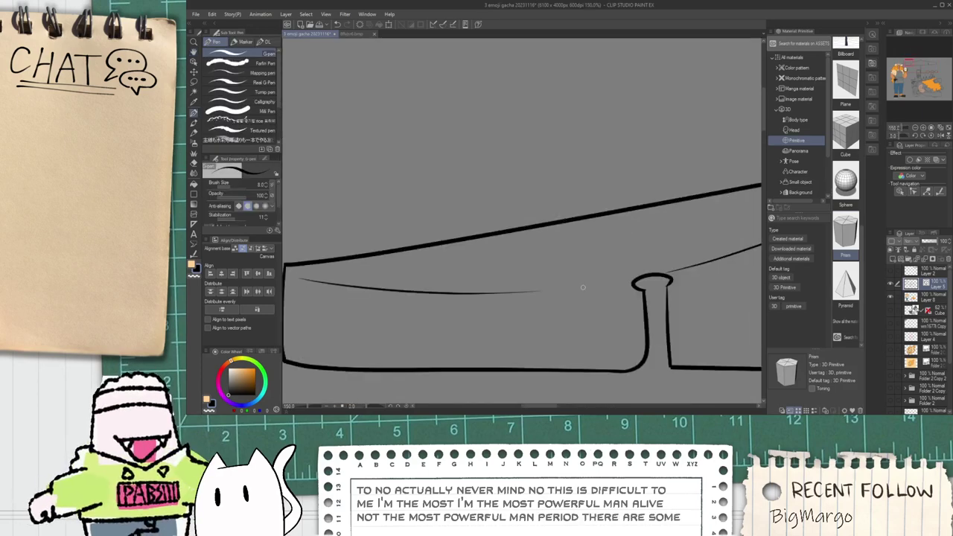
drag(285, 267, 599, 288)
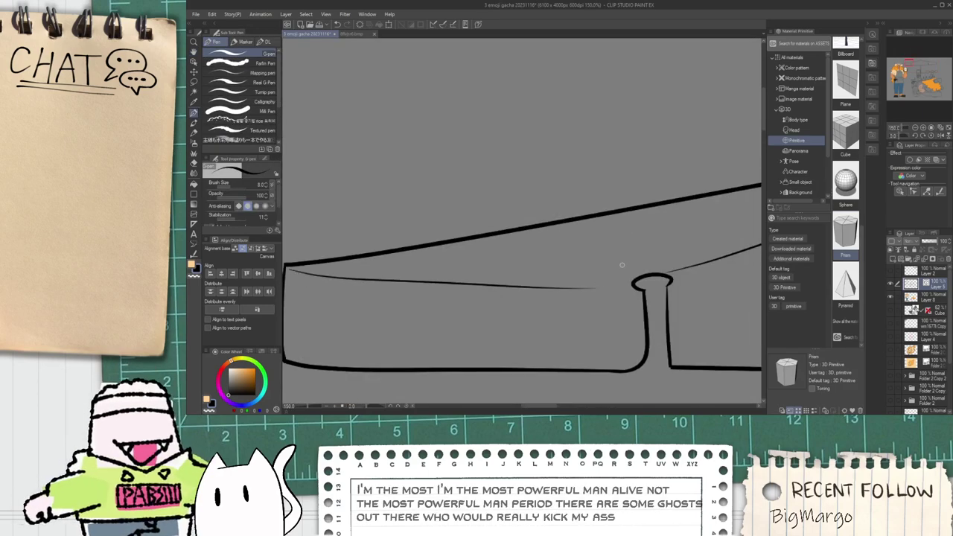
scroll(623, 265, down, 1)
Step: Continue the thin horizontal fold line across the remaining canopy panels between and beyond the slits
key(space)
mouse_move(666, 299)
mouse_down()
mouse_move(380, 283)
mouse_move(609, 277)
mouse_up()
scroll(379, 283, down, 2)
key(p)
scroll(380, 276, down, 2)
key(ctrl+z)
mouse_move(384, 268)
mouse_down()
mouse_move(710, 268)
mouse_move(567, 270)
mouse_up()
scroll(667, 268, down, 6)
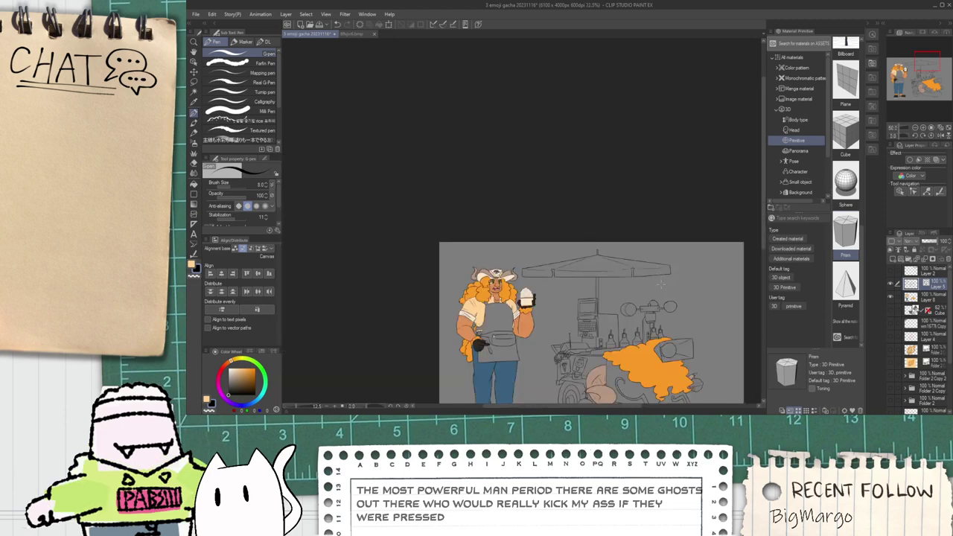
Step: Return to the flat-color layer below the line art and bring the character's apron into view
click(931, 304)
key(space)
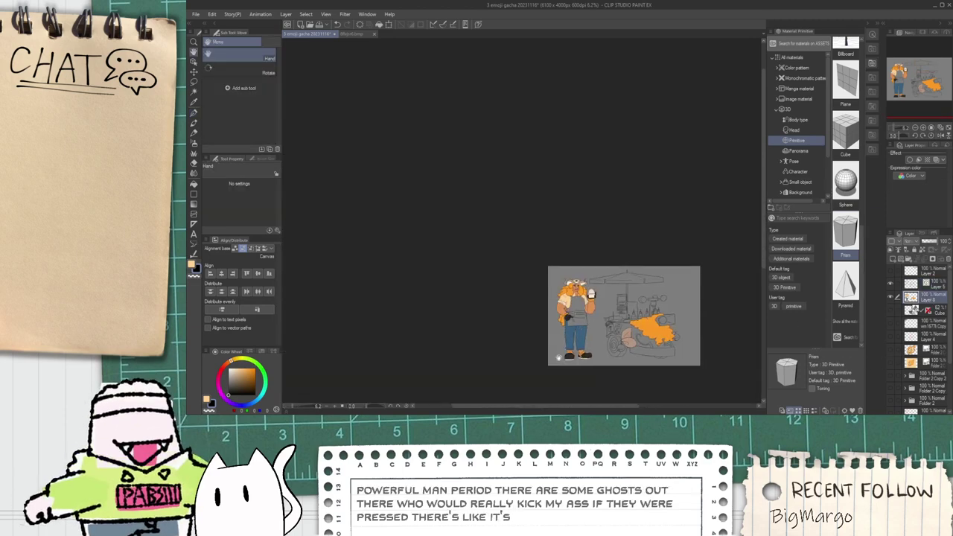
scroll(599, 325, up, 4)
scroll(590, 339, up, 5)
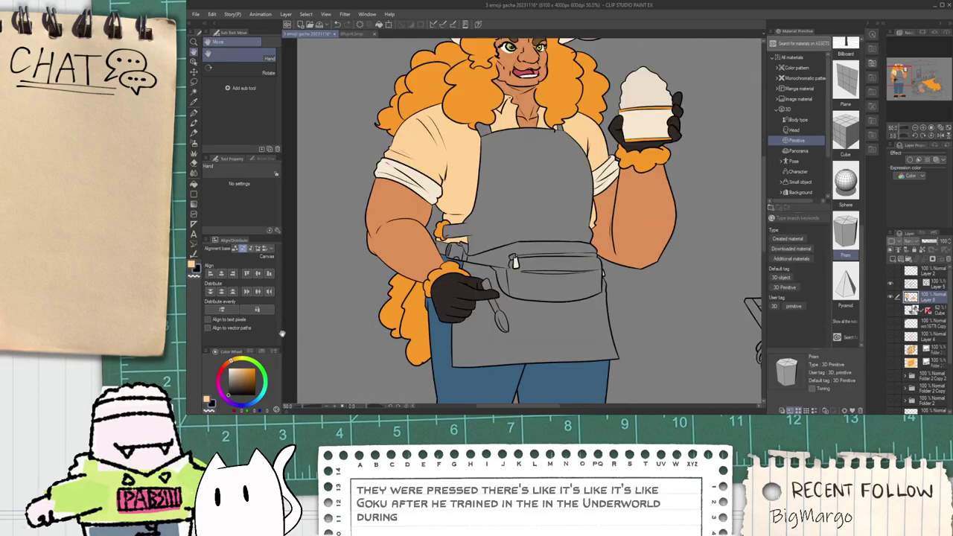
scroll(342, 303, up, 1)
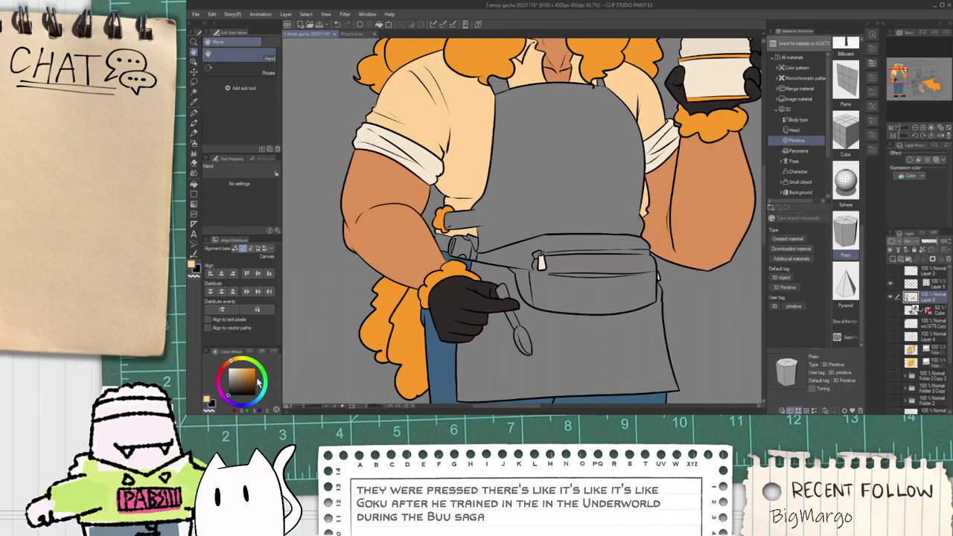
Step: Try to fill the apron's bib with a light tan
key(ctrl+minus)
key(ctrl+minus)
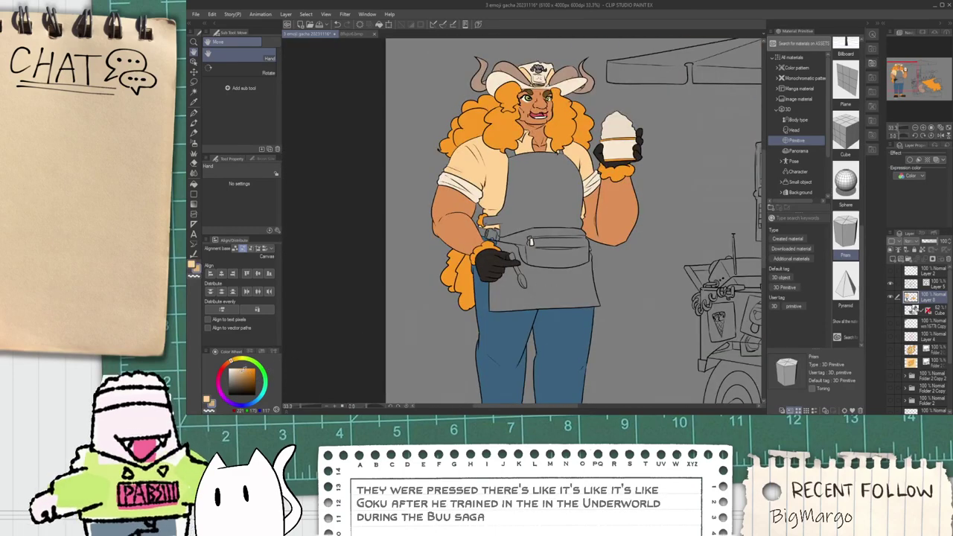
key(g)
click(540, 195)
key(ctrl+z)
Step: Try out candidate apron colors by sampling the jeans' blue and the shirt's yellow and picking a light green
click(243, 368)
scroll(478, 179, up, 1)
key(i)
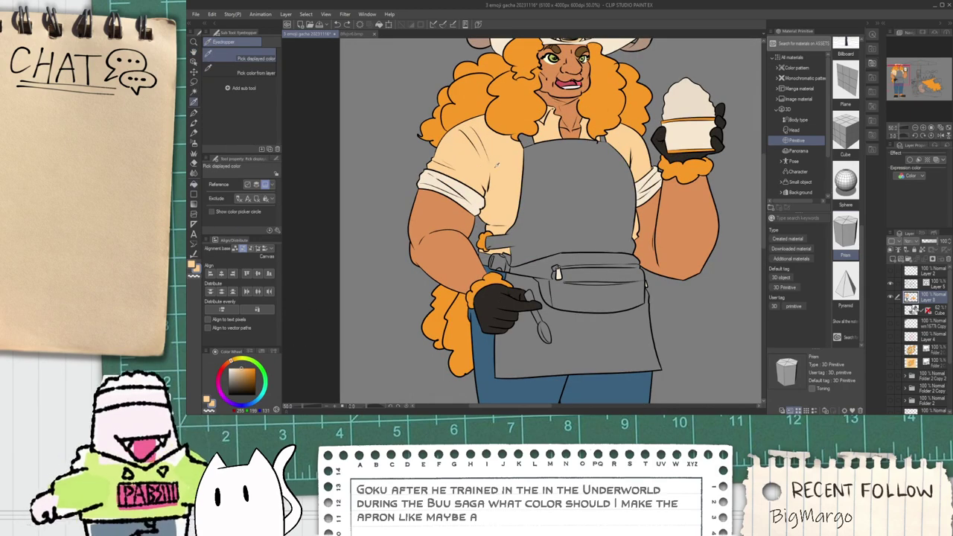
scroll(478, 362, down, 1)
click(495, 391)
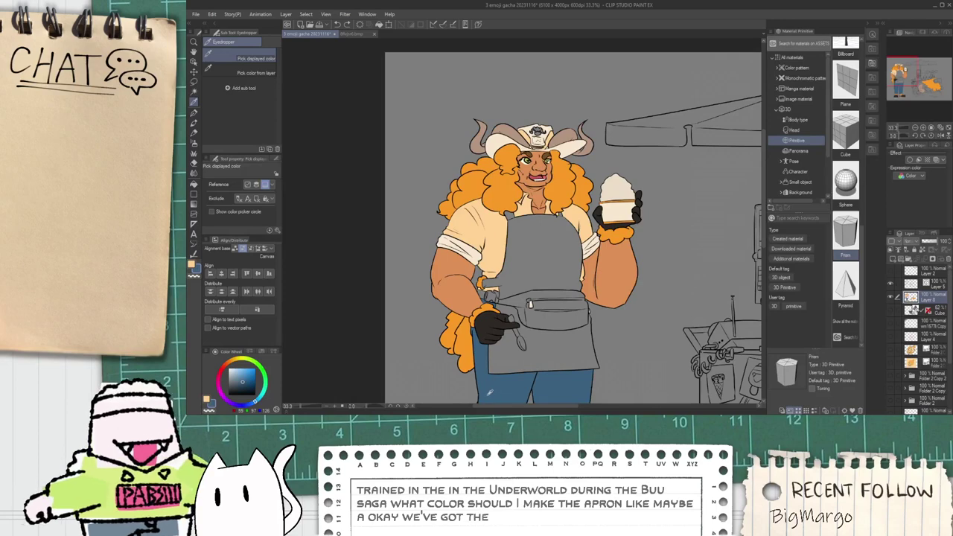
click(485, 246)
drag(218, 381, 272, 368)
Step: Sample the yellow-green of the iris and fill the apron's bib and lower part with it
scroll(514, 167, up, 4)
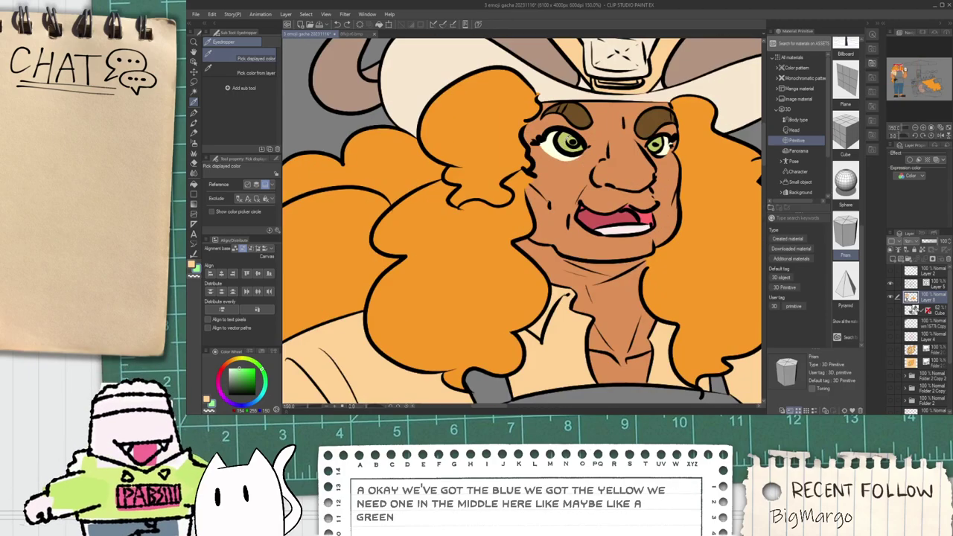
click(570, 142)
scroll(570, 152, down, 4)
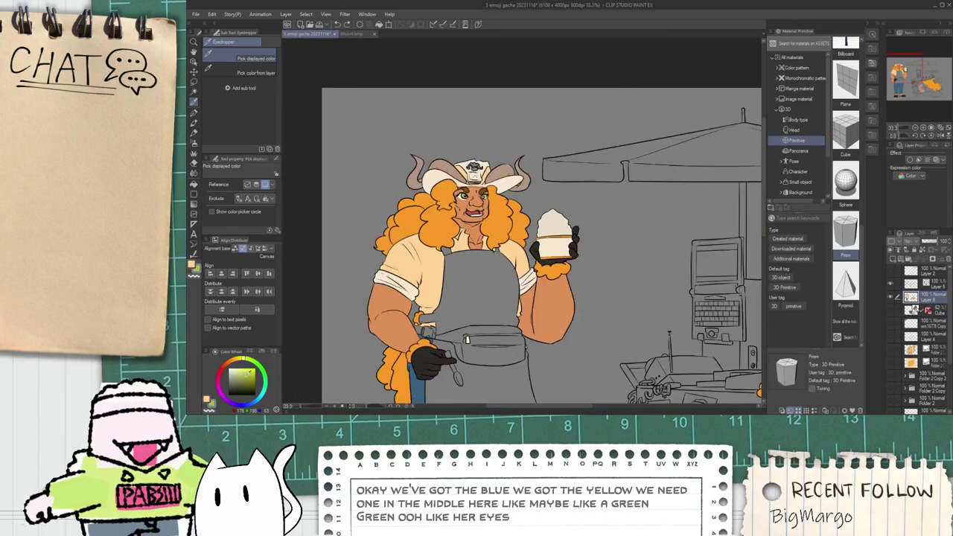
key(g)
click(469, 312)
click(465, 365)
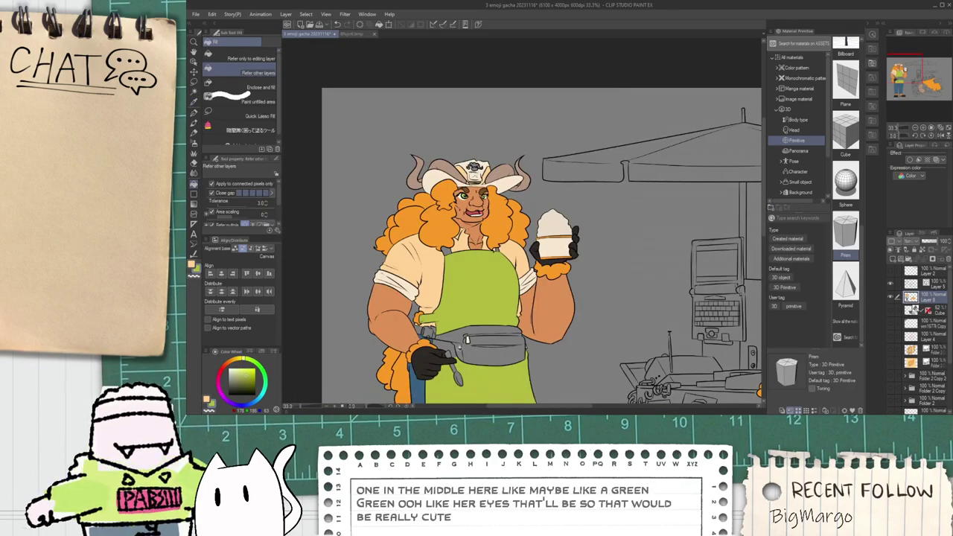
Step: Fill the buckle of the character's waist strap with a dark warm grey
scroll(445, 348, up, 1)
scroll(441, 207, up, 1)
scroll(541, 201, up, 1)
scroll(542, 208, down, 3)
key(space)
scroll(506, 301, up, 2)
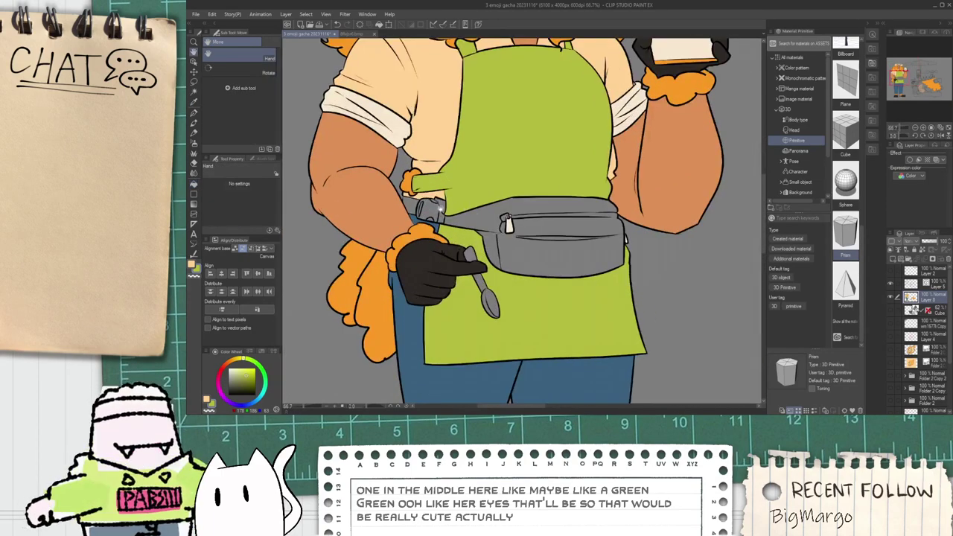
scroll(417, 217, up, 1)
scroll(427, 190, down, 3)
key(space)
drag(427, 193, 434, 227)
scroll(434, 227, up, 2)
scroll(432, 225, up, 3)
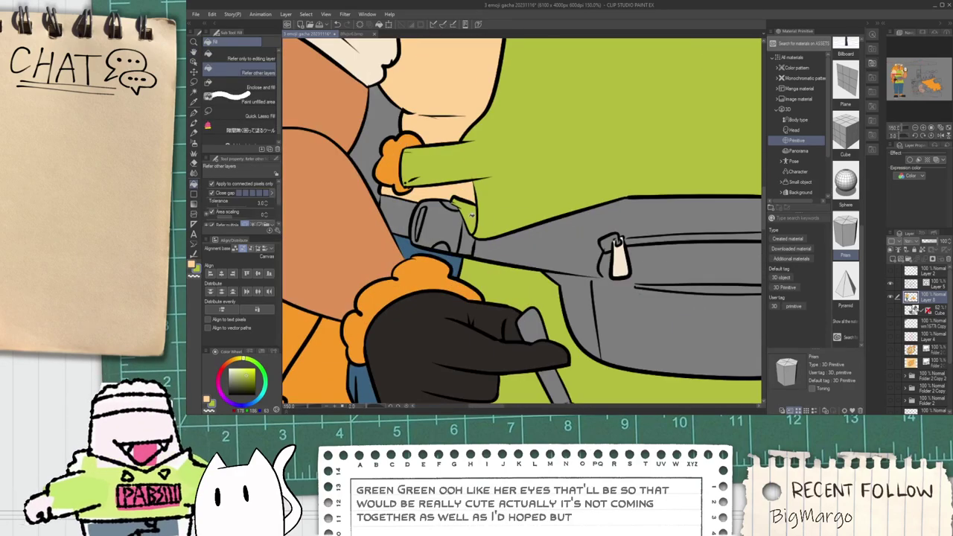
scroll(471, 213, down, 3)
scroll(380, 237, up, 4)
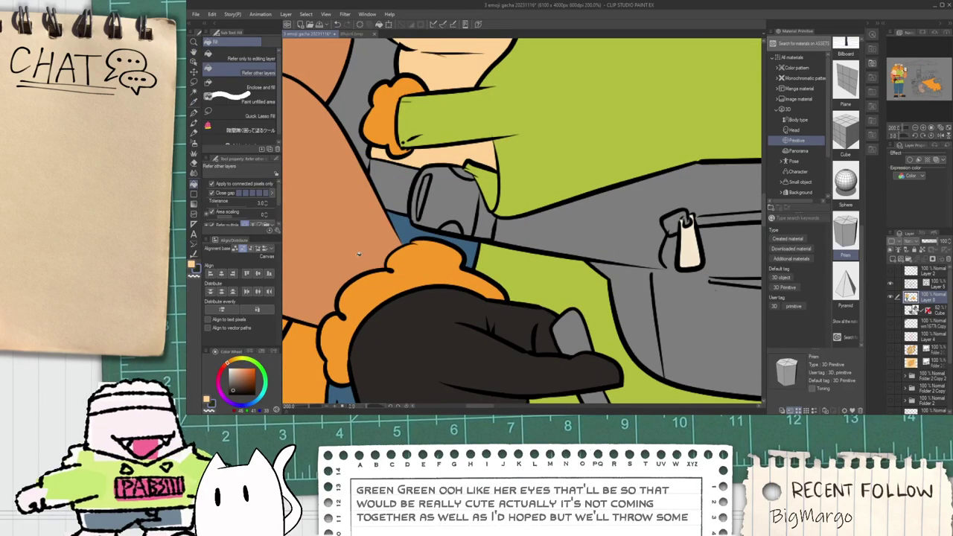
click(239, 388)
scroll(411, 167, up, 2)
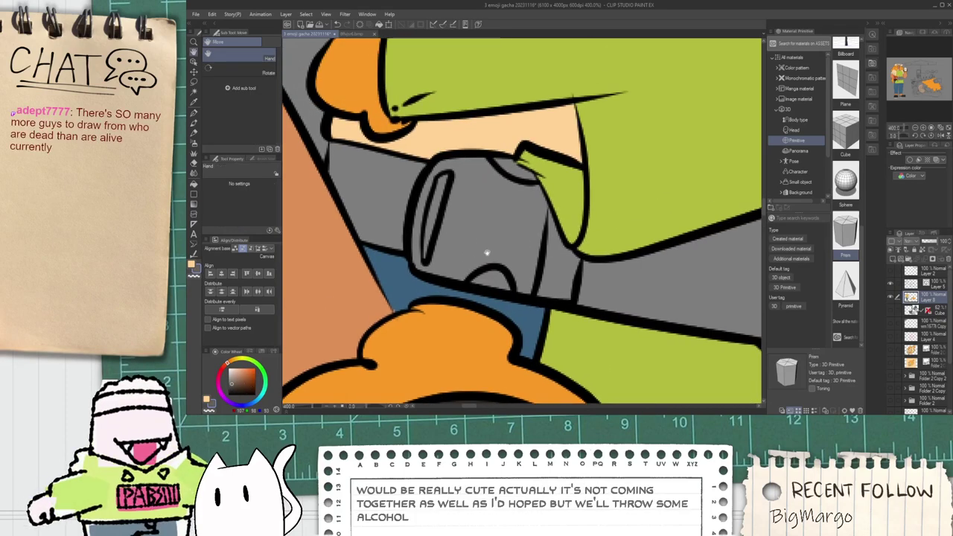
click(523, 173)
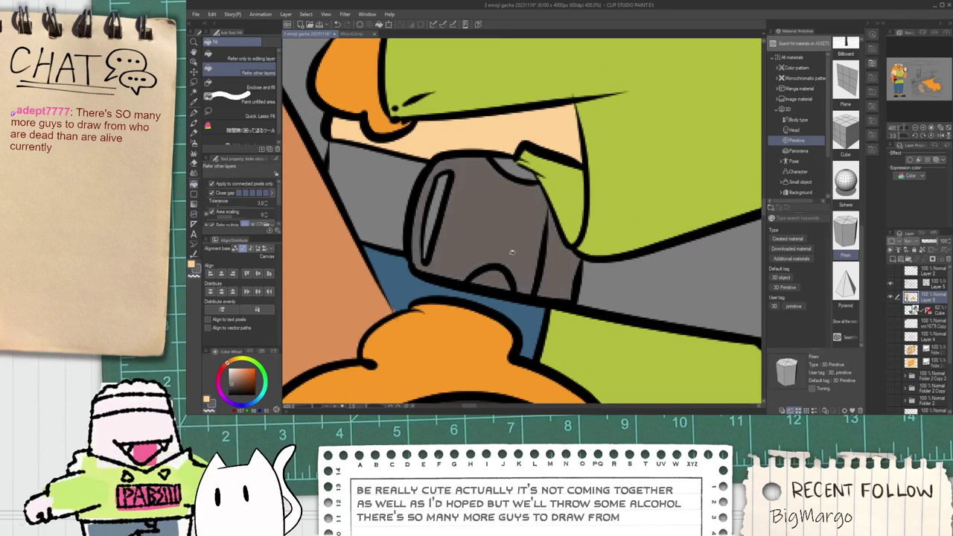
Step: Choose a dark desaturated blue and fill the short strap section between the arm and the buckle with it
scroll(484, 205, down, 4)
key(space)
drag(411, 237, 412, 270)
scroll(412, 271, up, 1)
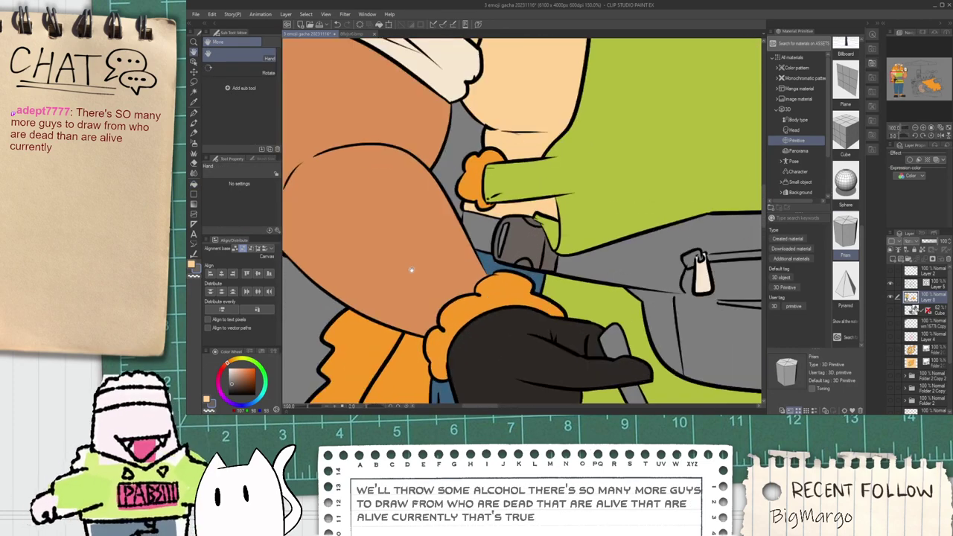
click(253, 400)
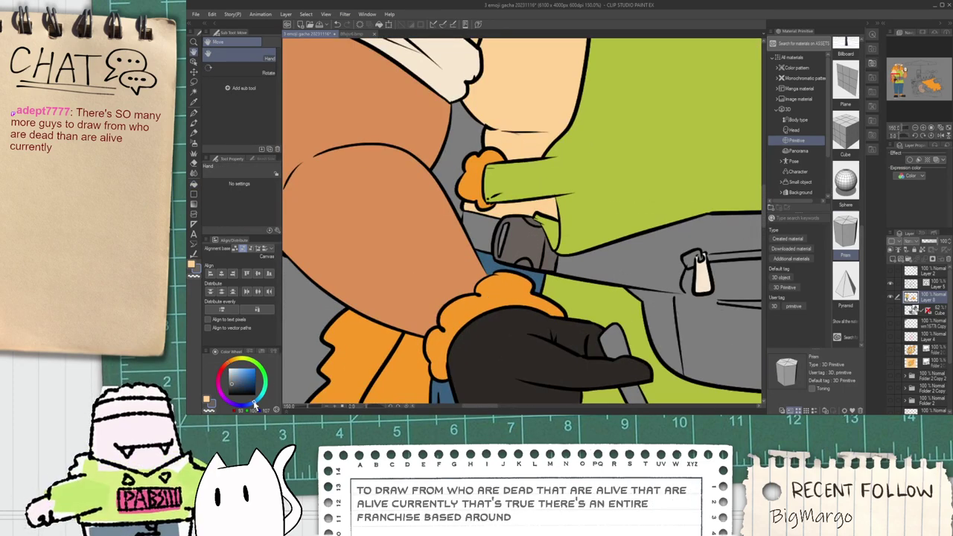
key(g)
scroll(501, 234, up, 3)
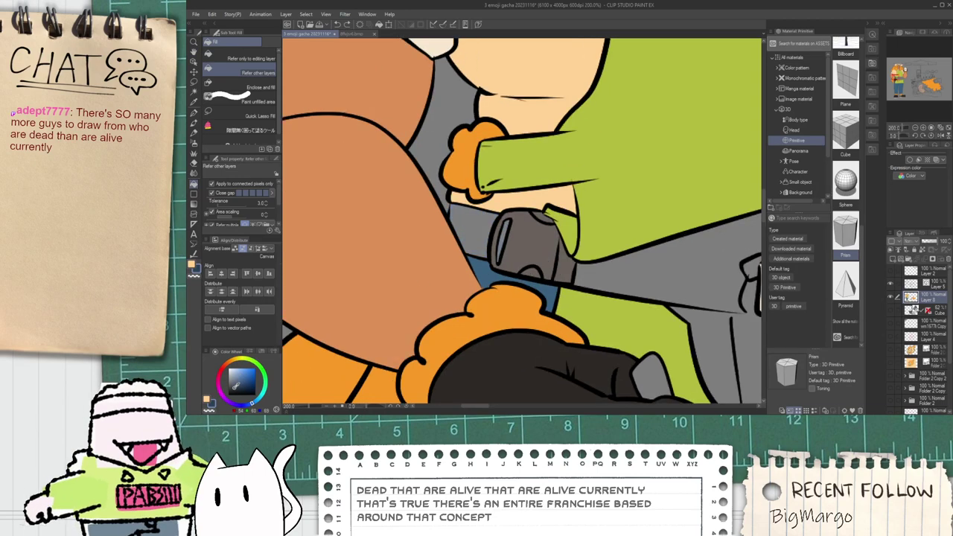
click(487, 239)
Step: Fill the waist pouch and its front strap with the same dark blue
scroll(504, 234, down, 3)
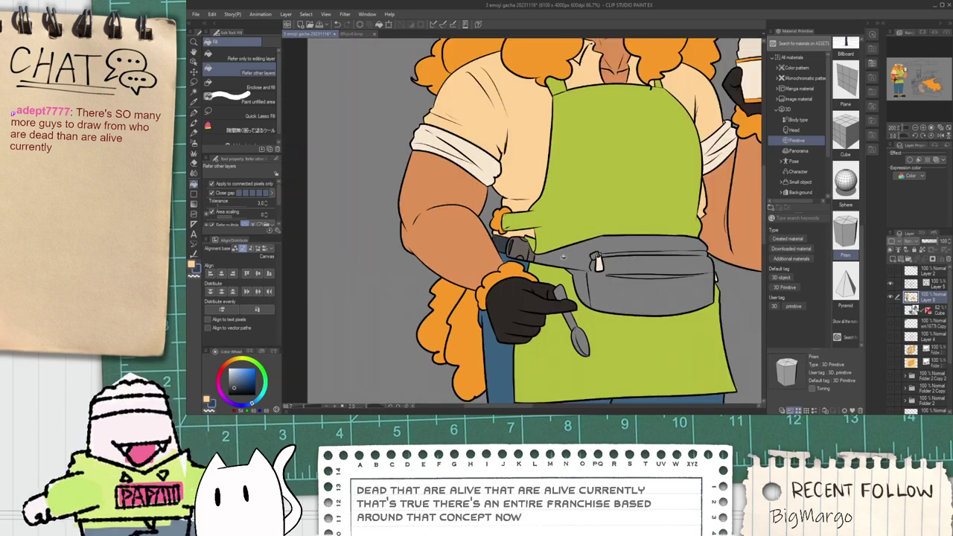
scroll(579, 302, up, 2)
click(579, 302)
click(657, 268)
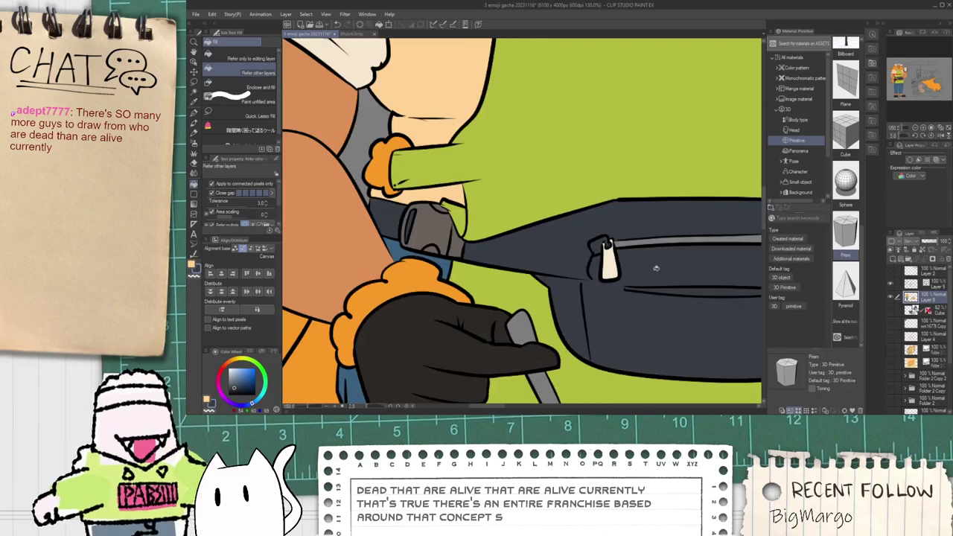
Step: Sample the cream of the pouch's zipper pull and fill the zipper slider with it
scroll(675, 245, down, 3)
scroll(677, 249, up, 1)
scroll(677, 250, down, 2)
drag(677, 250, 605, 259)
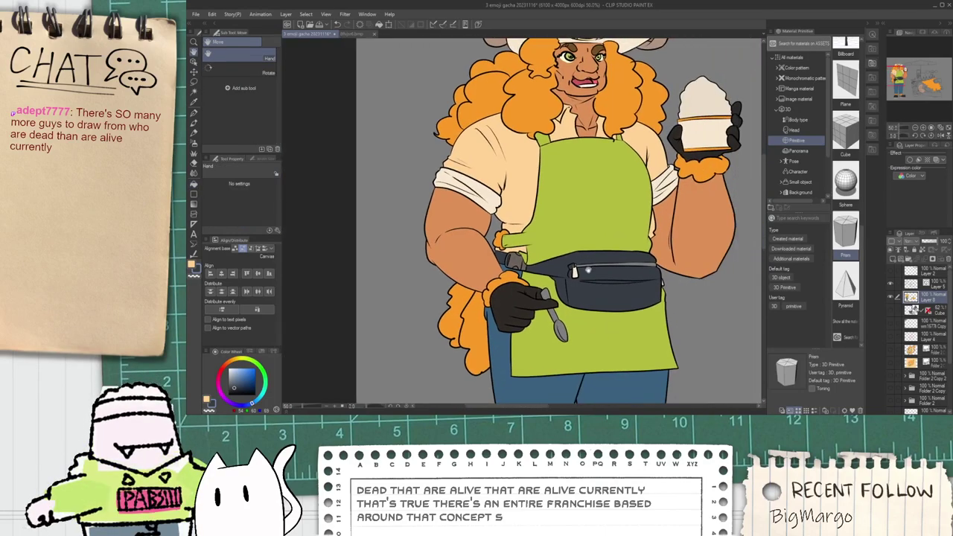
scroll(602, 265, up, 3)
alt+click(562, 262)
scroll(562, 261, up, 1)
scroll(553, 250, up, 1)
click(549, 223)
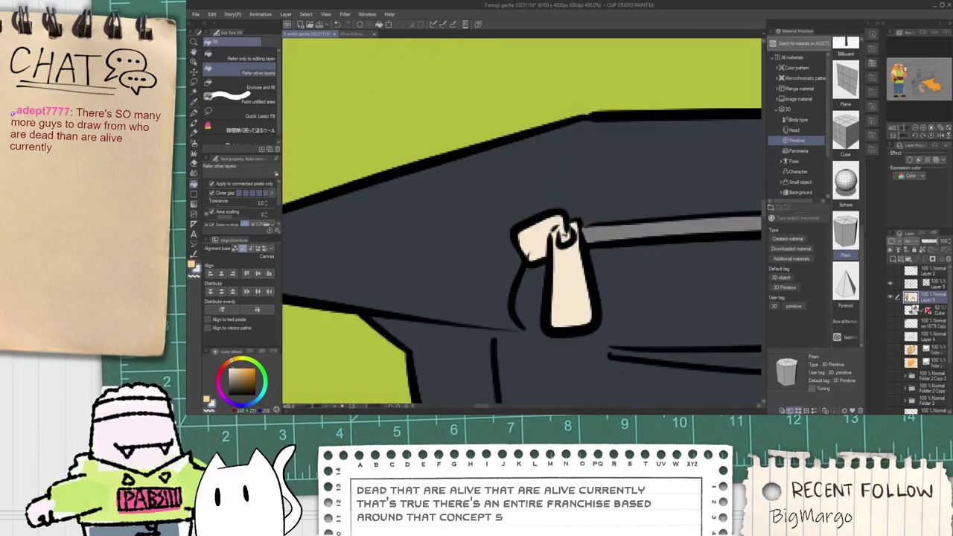
Step: Fill the pouch's upper zipper band and the narrow pocket opening below it with the same cream
scroll(561, 237, down, 1)
click(618, 233)
scroll(619, 242, down, 2)
drag(647, 256, 550, 244)
scroll(555, 251, up, 1)
scroll(559, 254, up, 1)
click(560, 256)
scroll(563, 255, down, 1)
drag(650, 236, 542, 256)
Step: Pick the orange of the hair for the G-pen and add a new layer above the flat colors for arm hair
scroll(592, 253, down, 7)
scroll(524, 257, up, 4)
scroll(408, 241, up, 4)
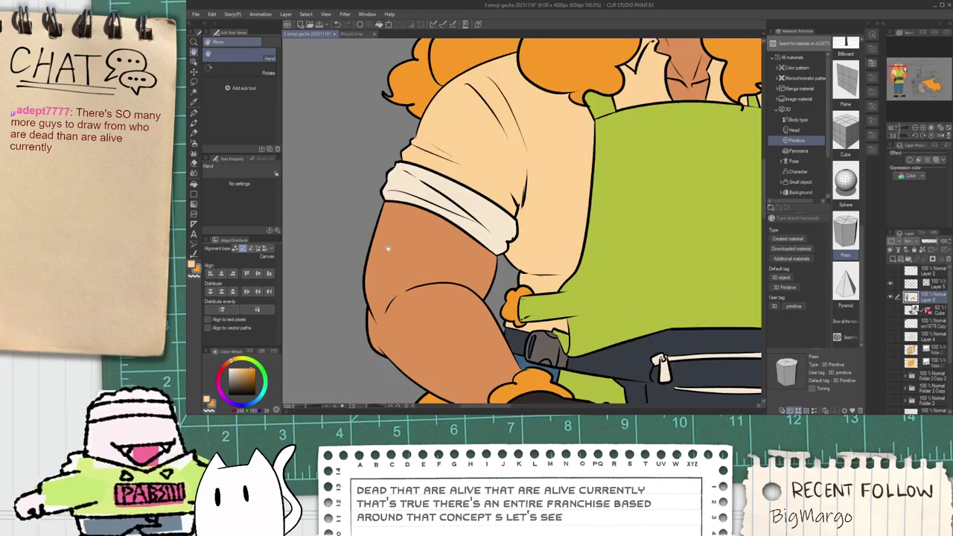
key(p)
drag(383, 275, 403, 249)
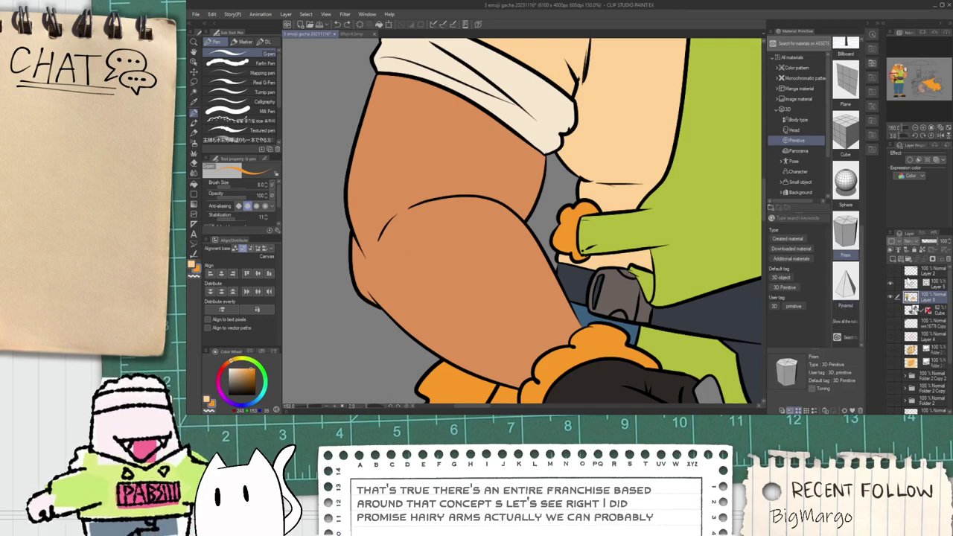
click(893, 259)
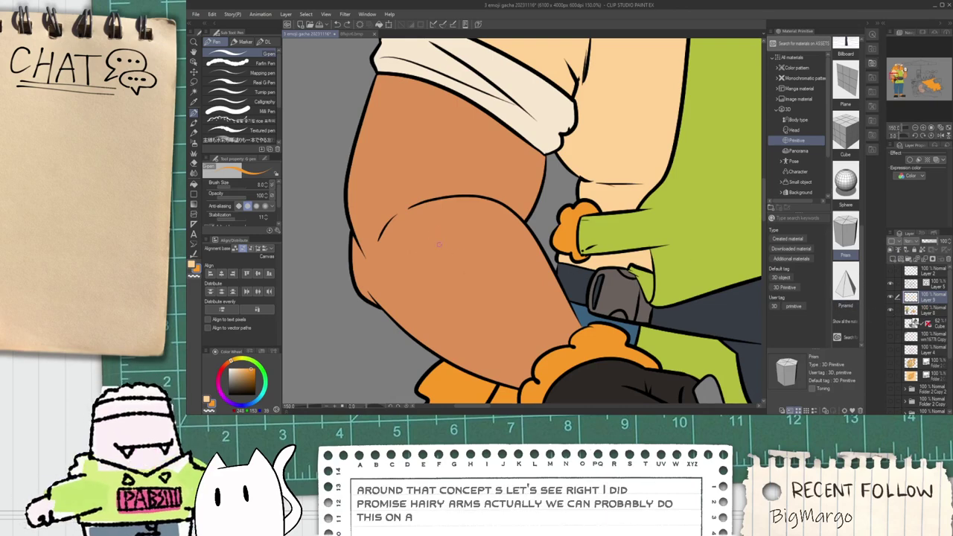
Step: Draw many short orange hair strokes across the forearm of the arm holding the spoon
drag(429, 233, 417, 244)
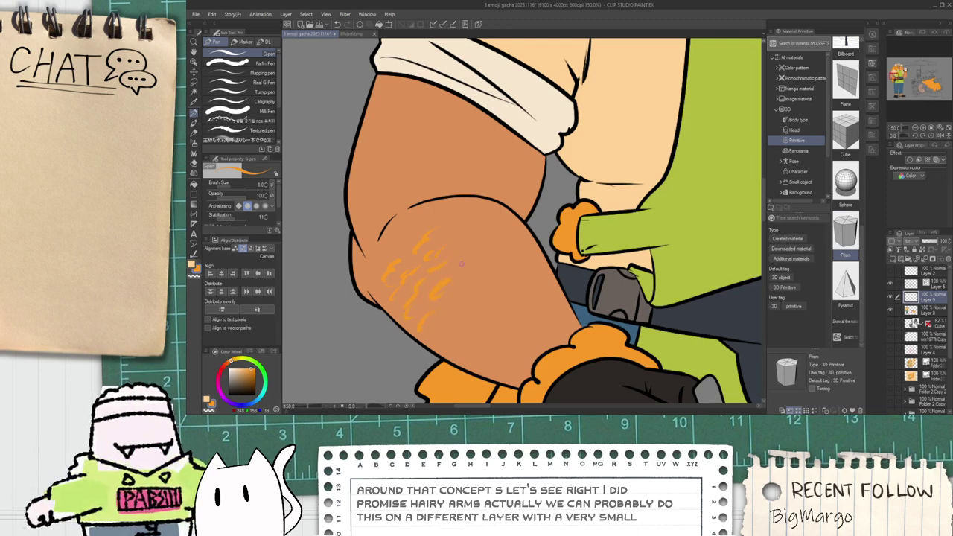
drag(470, 255, 440, 304)
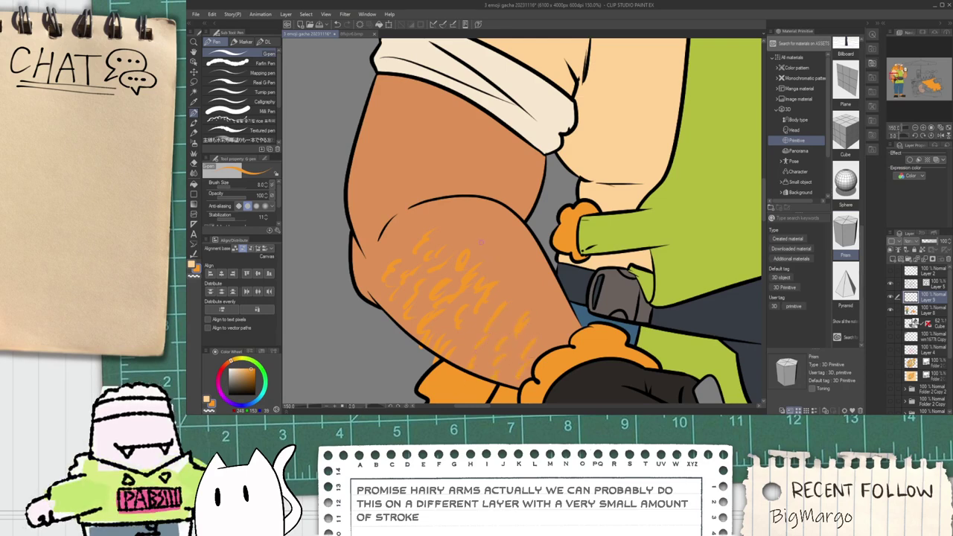
scroll(487, 249, down, 4)
scroll(487, 247, up, 3)
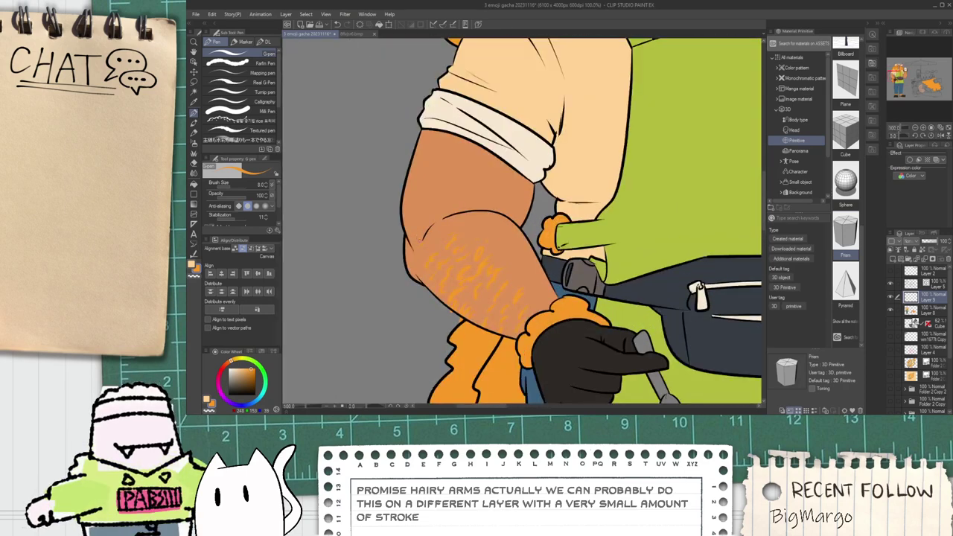
Step: Draw short orange hair strokes along the outer edge of the raised forearm, up to the fluffy glove cuff
scroll(495, 267, down, 4)
drag(678, 259, 567, 311)
scroll(567, 312, up, 5)
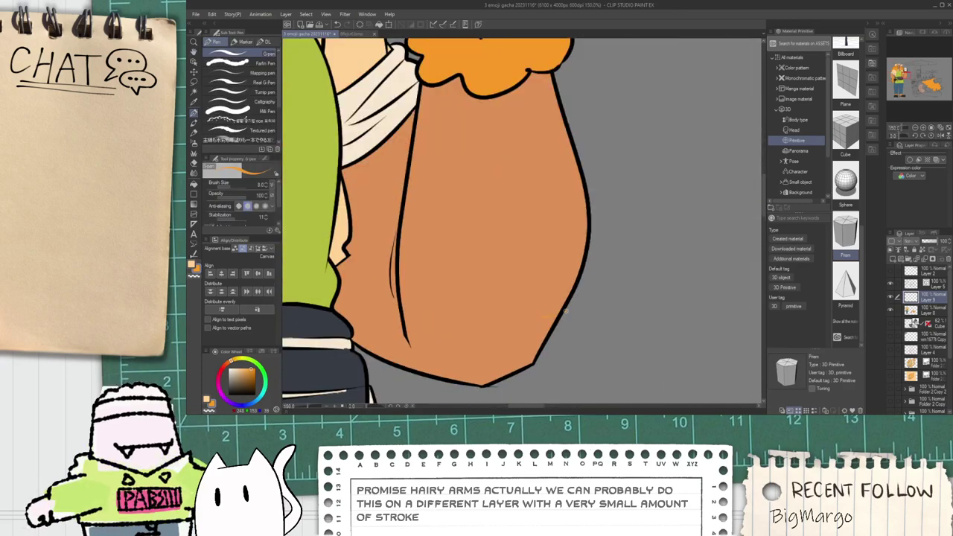
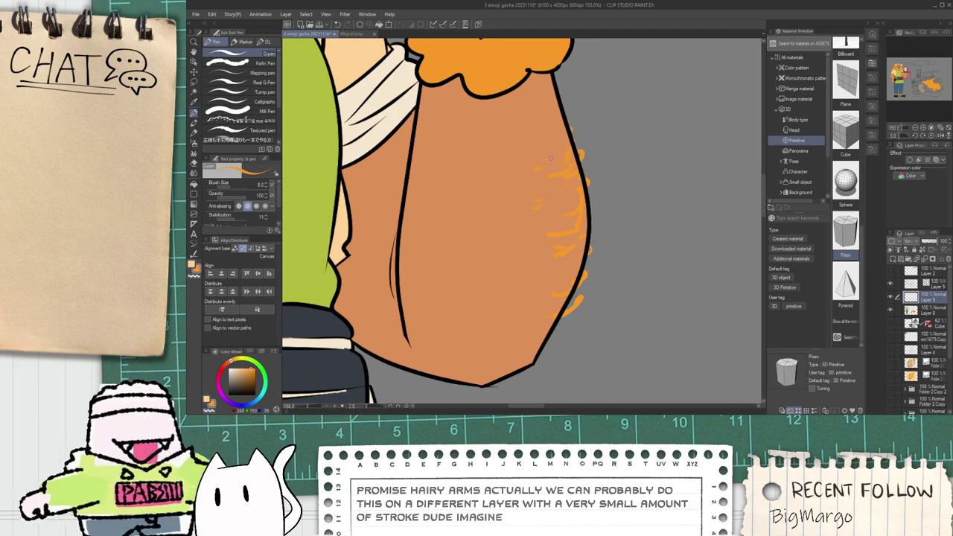
scroll(555, 153, up, 2)
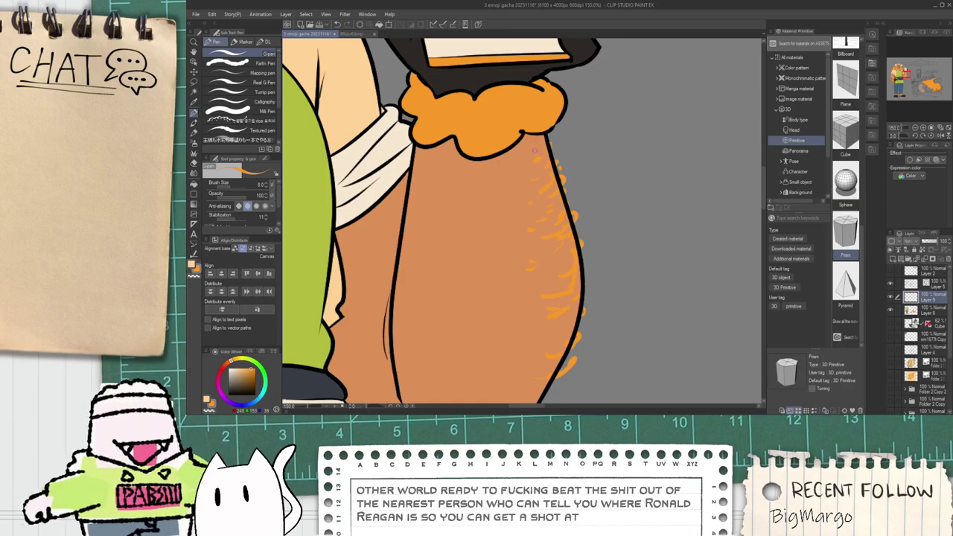
scroll(548, 136, down, 4)
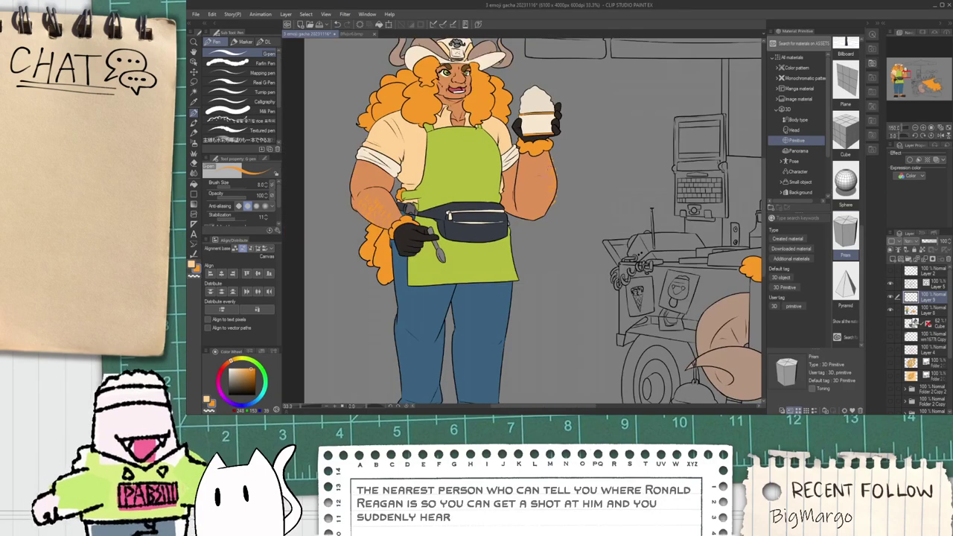
Step: Move the arm-hair layer above the line art and give it a border effect with a black edge
key(space)
drag(502, 228, 548, 275)
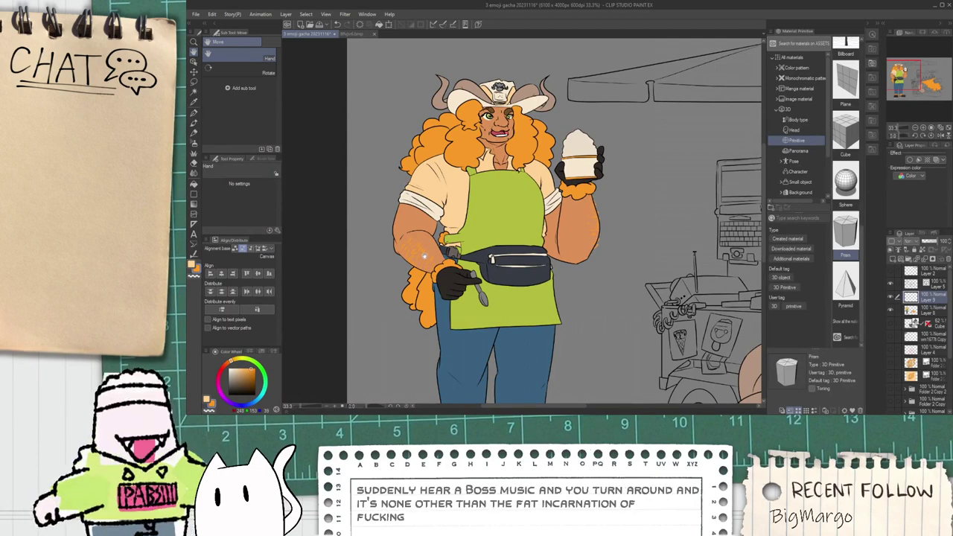
scroll(445, 242, up, 2)
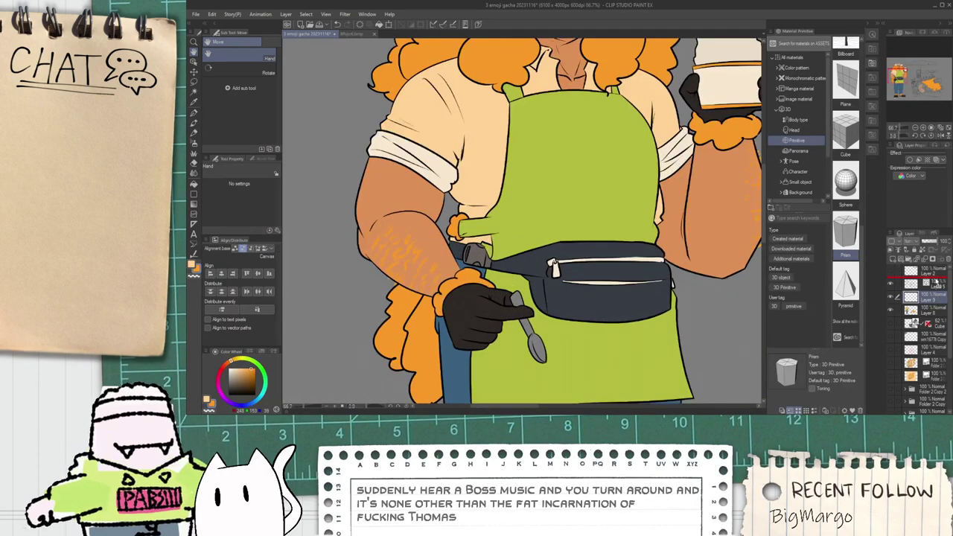
click(937, 284)
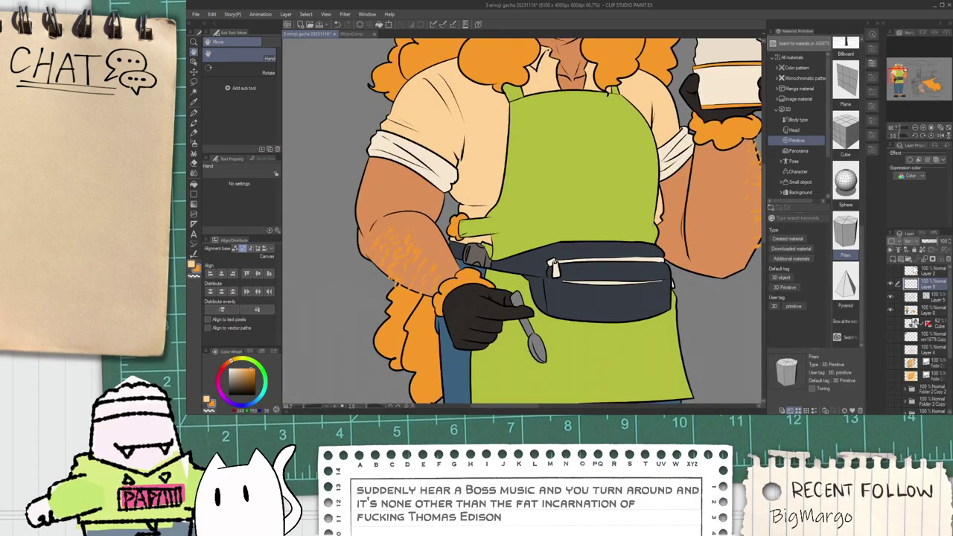
click(909, 161)
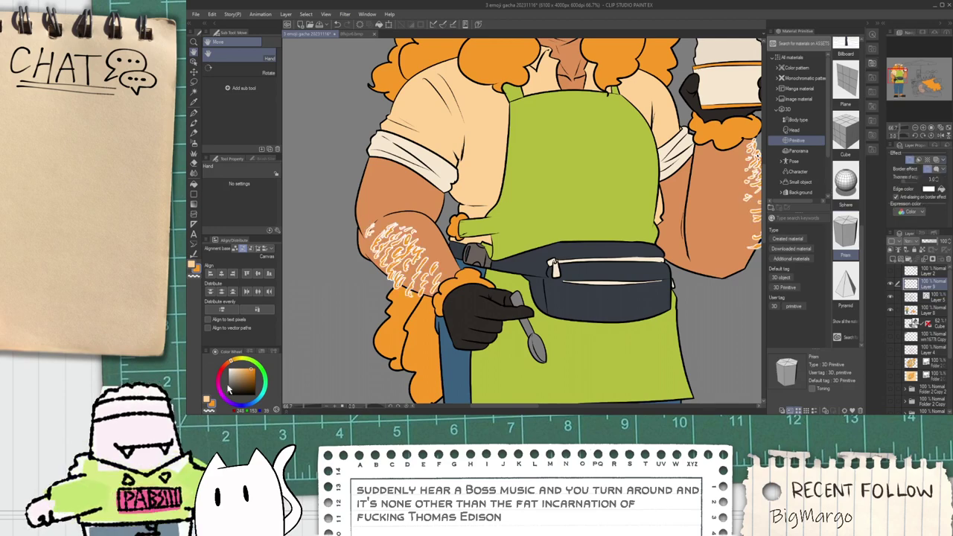
click(942, 189)
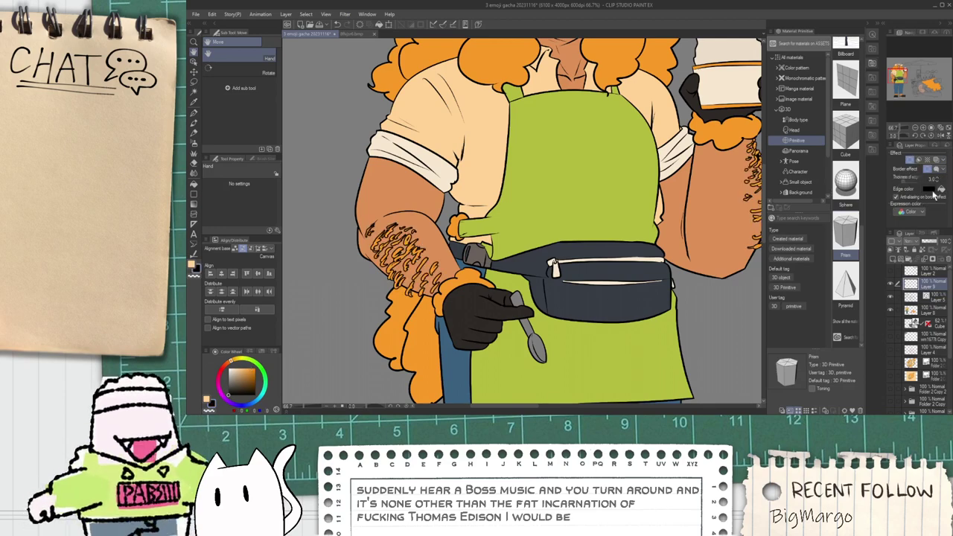
Step: Thin the arm hair's border effect to an edge thickness of 1.0
key(ctrl+minus)
key(ctrl+minus)
drag(698, 268, 656, 308)
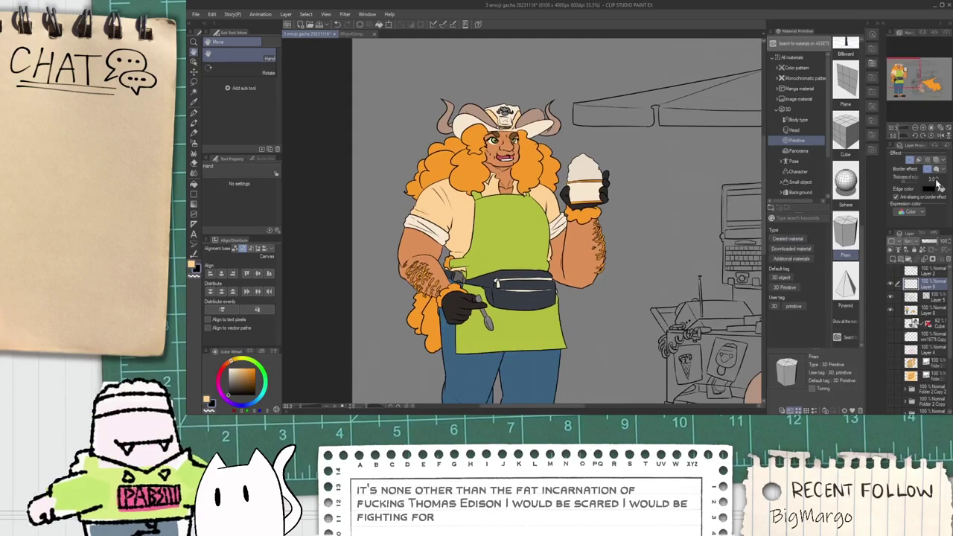
scroll(427, 314, up, 2)
scroll(427, 313, up, 1)
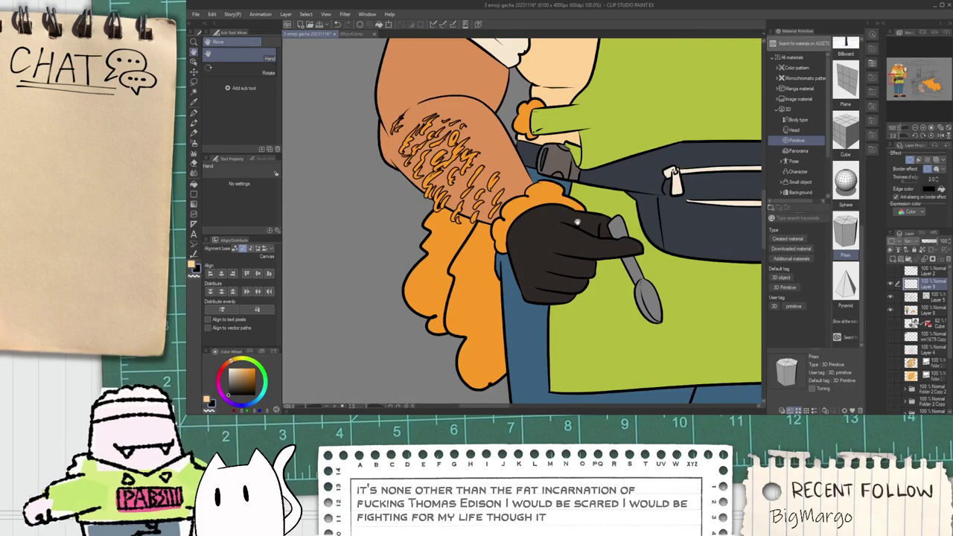
scroll(543, 218, down, 2)
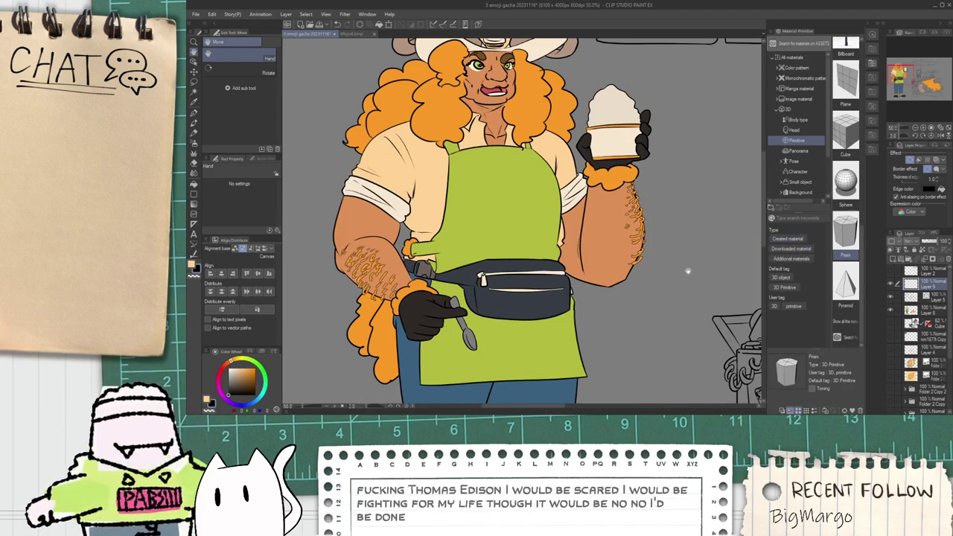
scroll(687, 271, down, 1)
scroll(670, 279, down, 1)
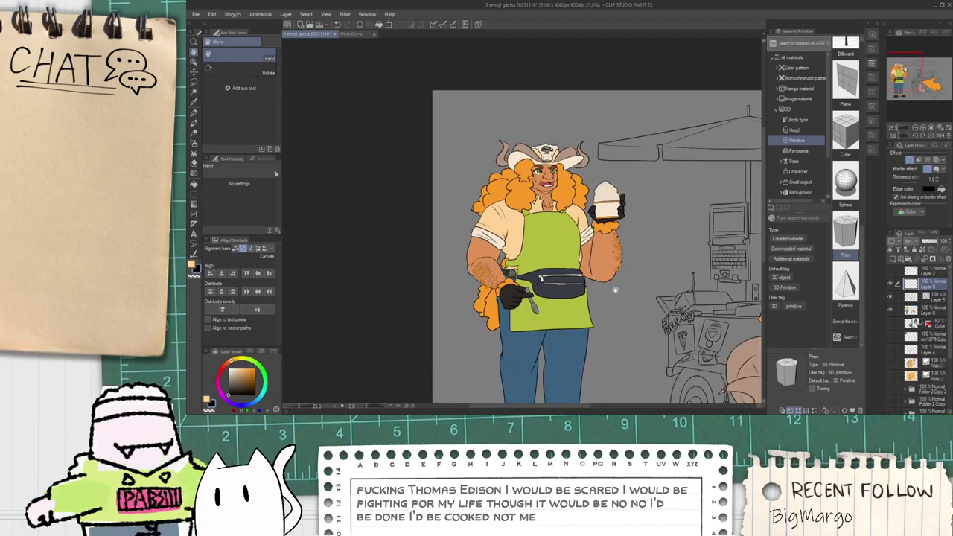
Step: Try to add a short pen stroke on the line-art layer where the front hair lock meets the face
click(936, 311)
scroll(533, 282, up, 2)
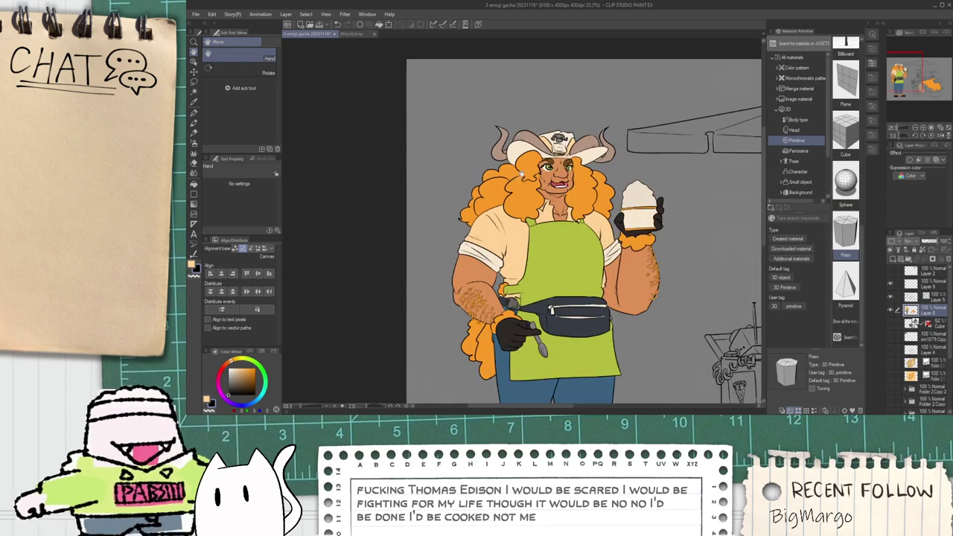
scroll(533, 282, up, 3)
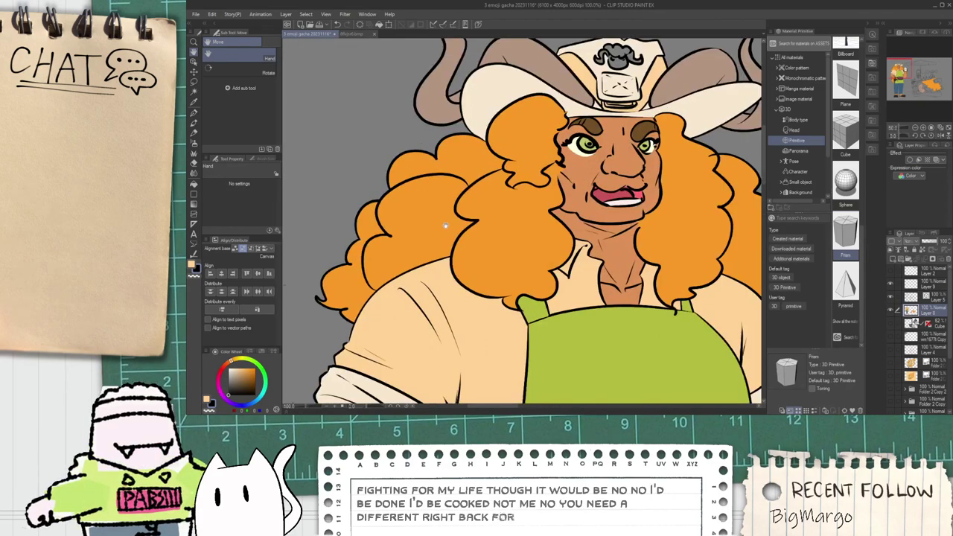
scroll(533, 236, down, 1)
key(p)
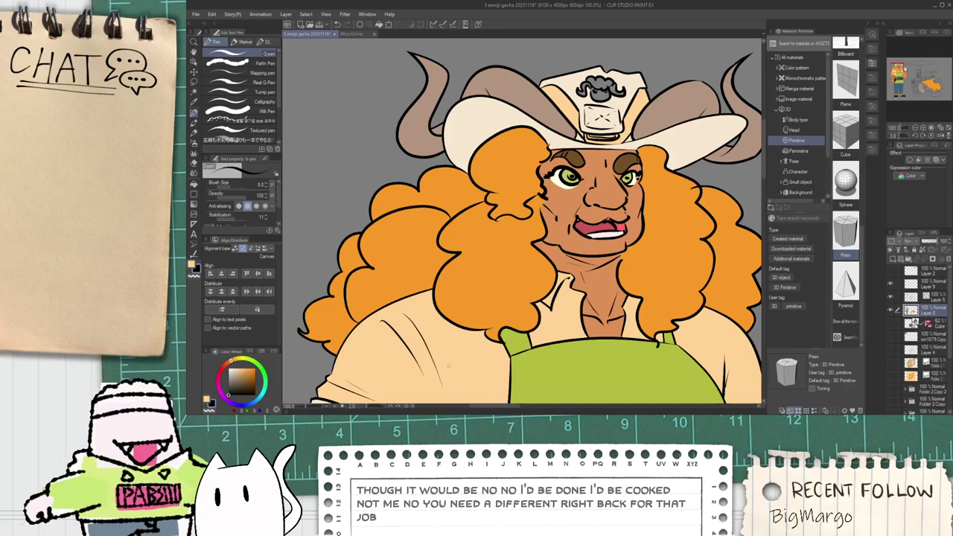
click(936, 298)
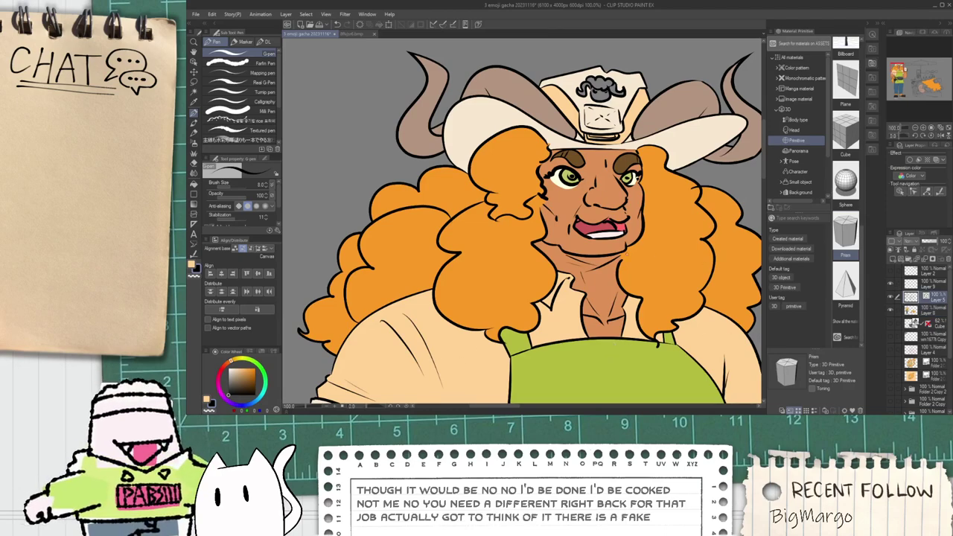
scroll(535, 193, up, 2)
scroll(541, 221, up, 4)
mouse_move(533, 222)
mouse_down()
mouse_move(568, 126)
mouse_move(557, 204)
mouse_move(525, 235)
mouse_up()
key(ctrl+z)
key(e)
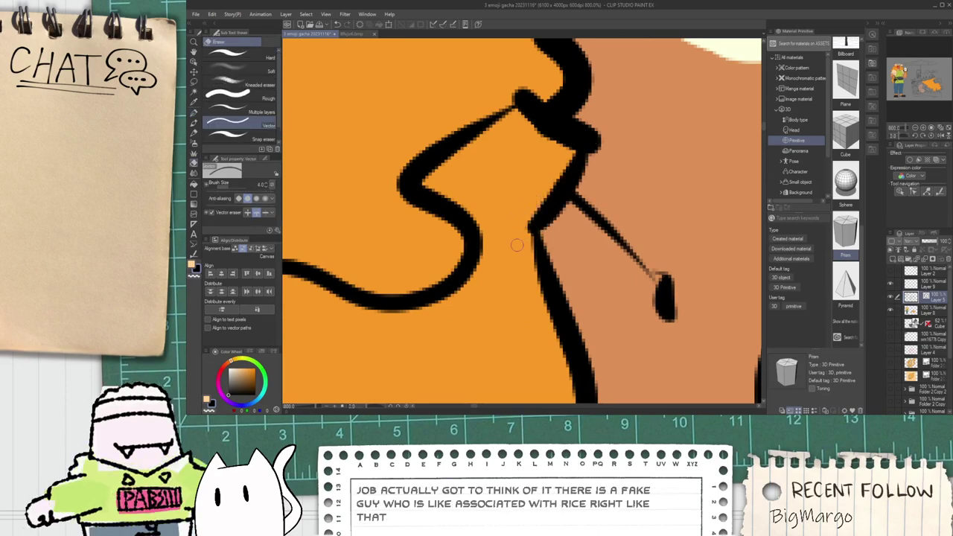
Step: Sample the hair's orange on the flat-color layer for painting with the pen
click(937, 312)
key(i)
click(532, 194)
key(p)
scroll(538, 194, down, 8)
key(space)
drag(552, 197, 539, 213)
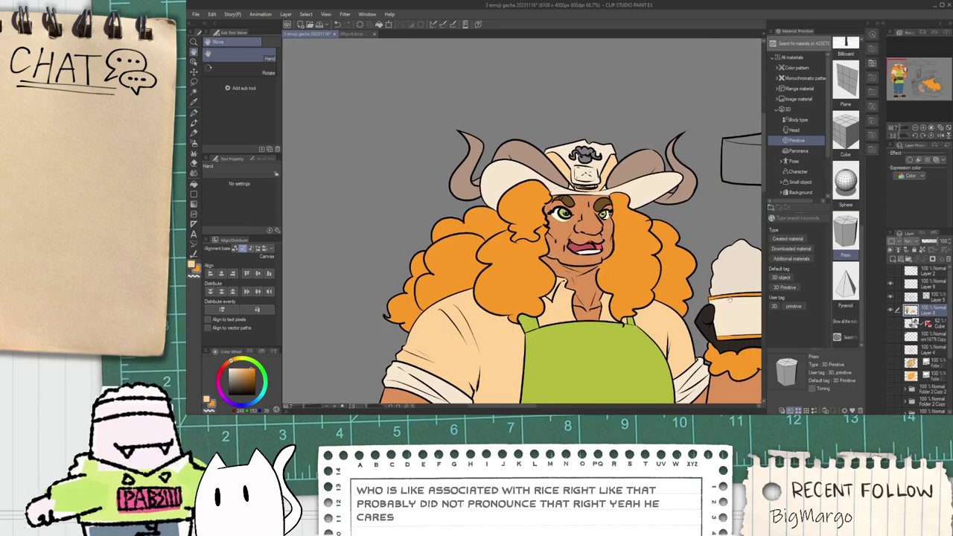
scroll(536, 193, down, 3)
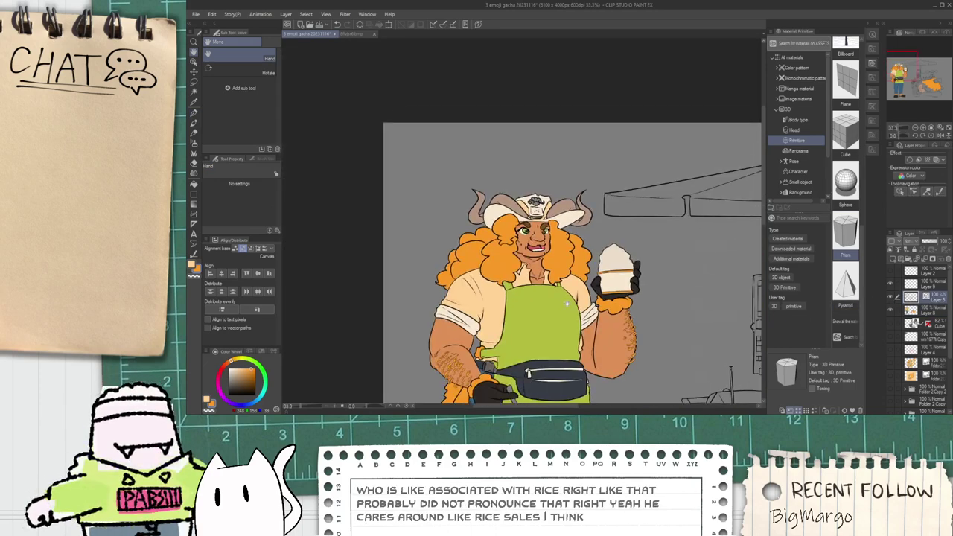
scroll(580, 243, down, 1)
scroll(580, 243, up, 4)
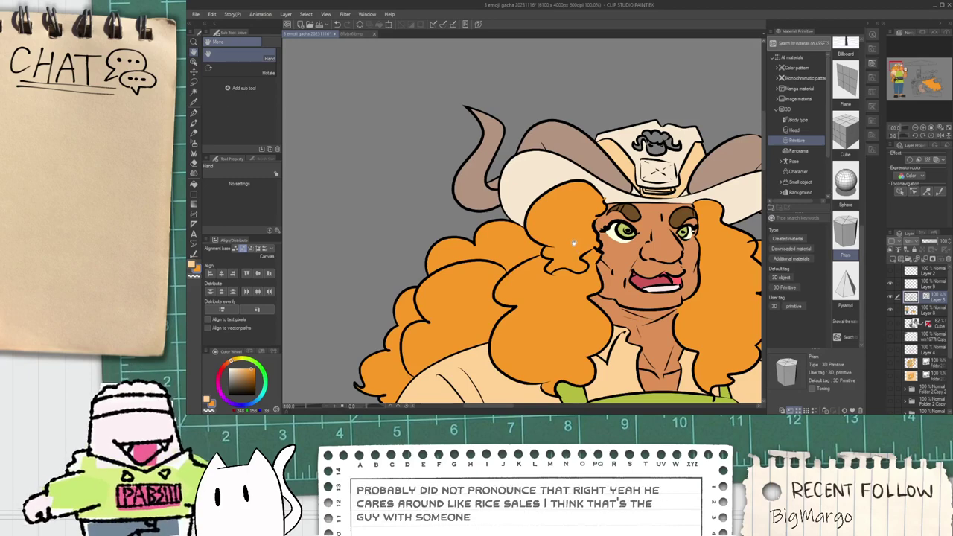
key(w)
click(574, 244)
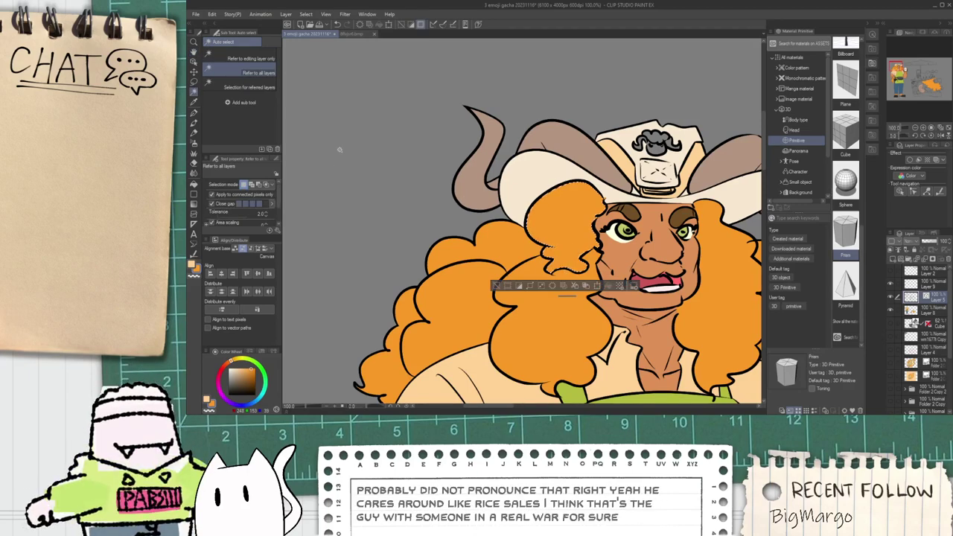
scroll(572, 243, down, 2)
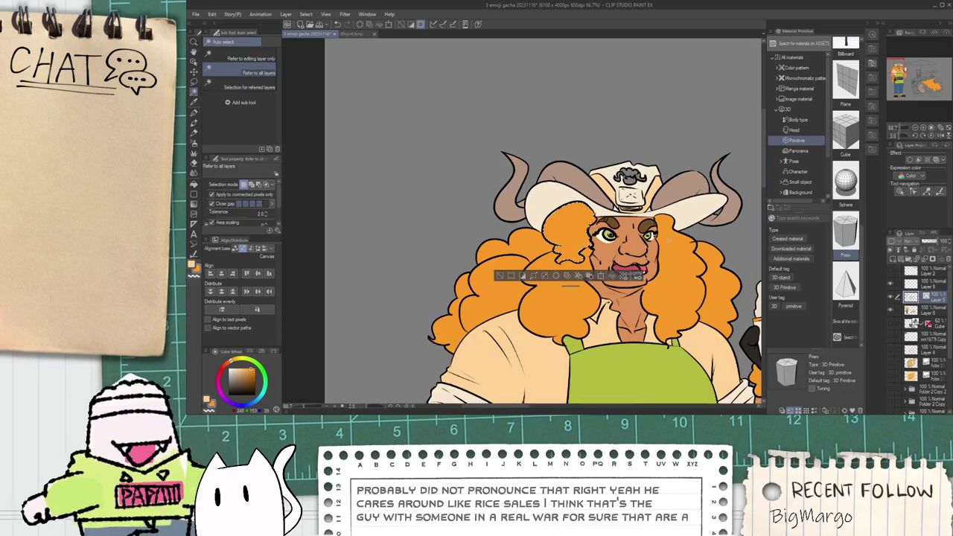
key(ctrl+d)
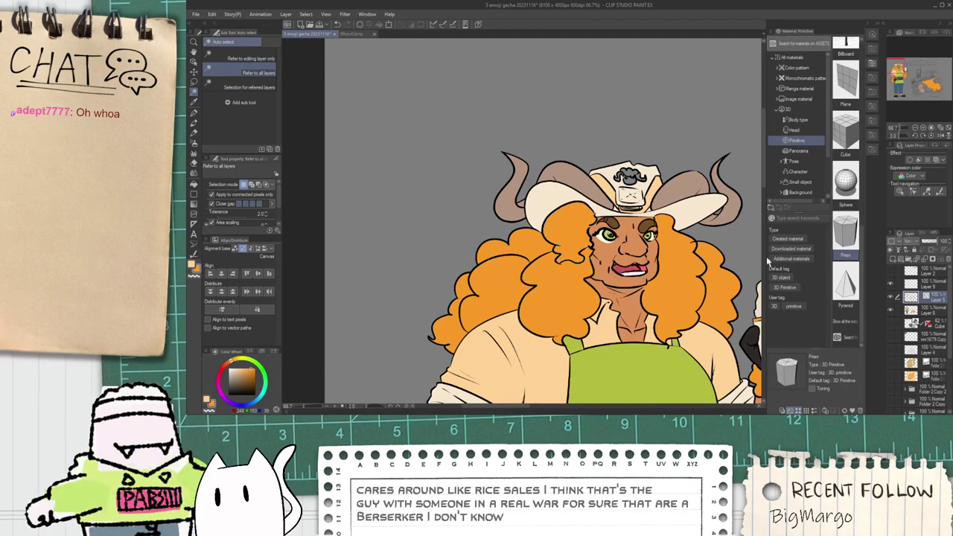
key(e)
scroll(629, 244, up, 5)
scroll(664, 247, down, 5)
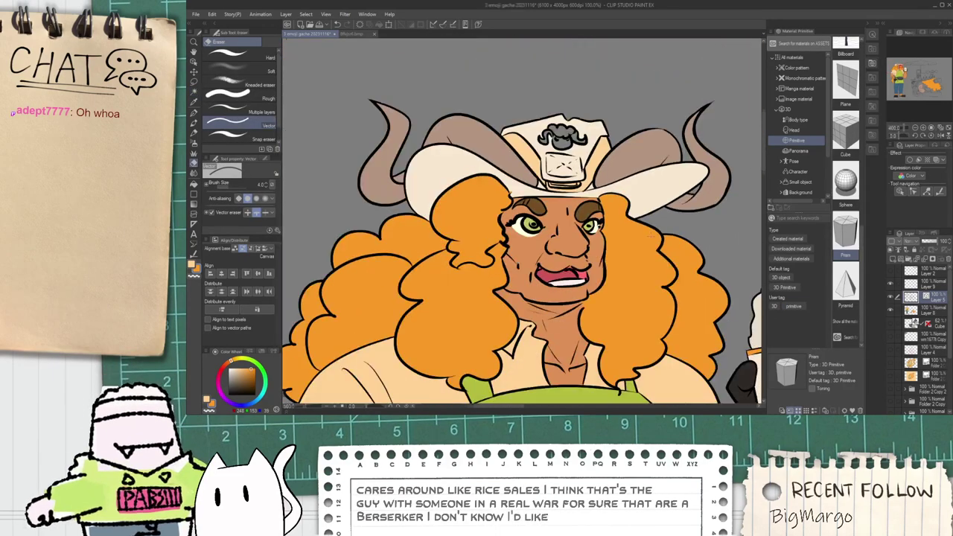
key(h)
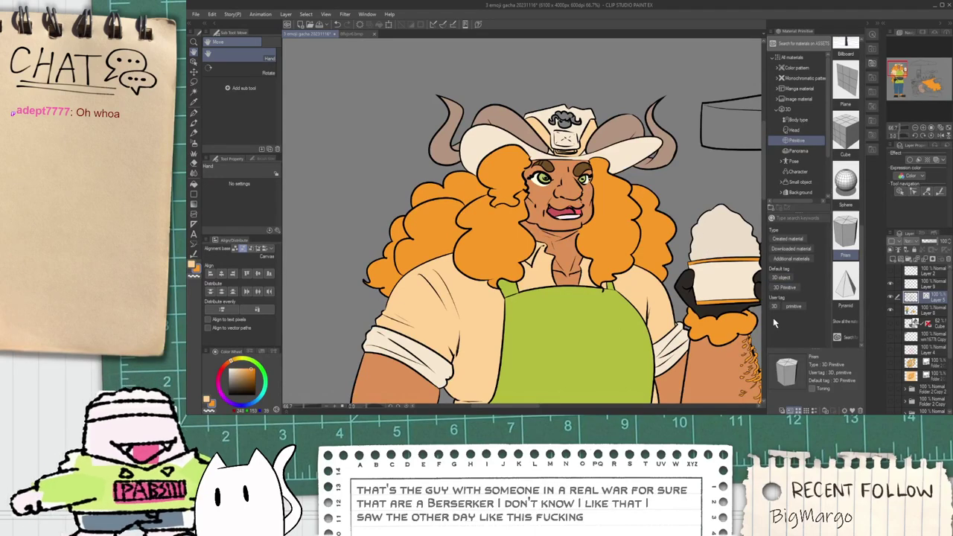
Step: Select the front hair lock beside the face on the flat-color layer with Auto select
click(935, 310)
scroll(531, 195, up, 1)
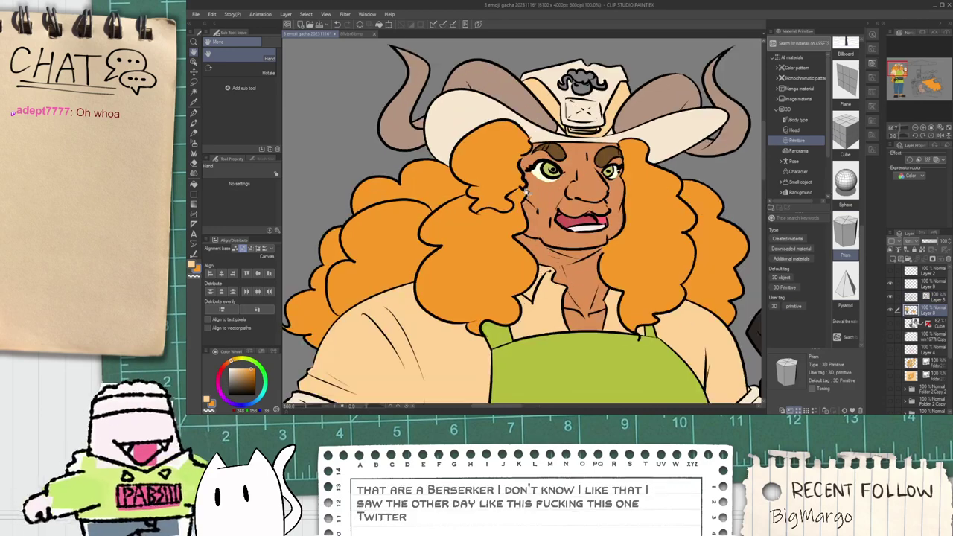
scroll(498, 164, up, 2)
key(w)
click(501, 159)
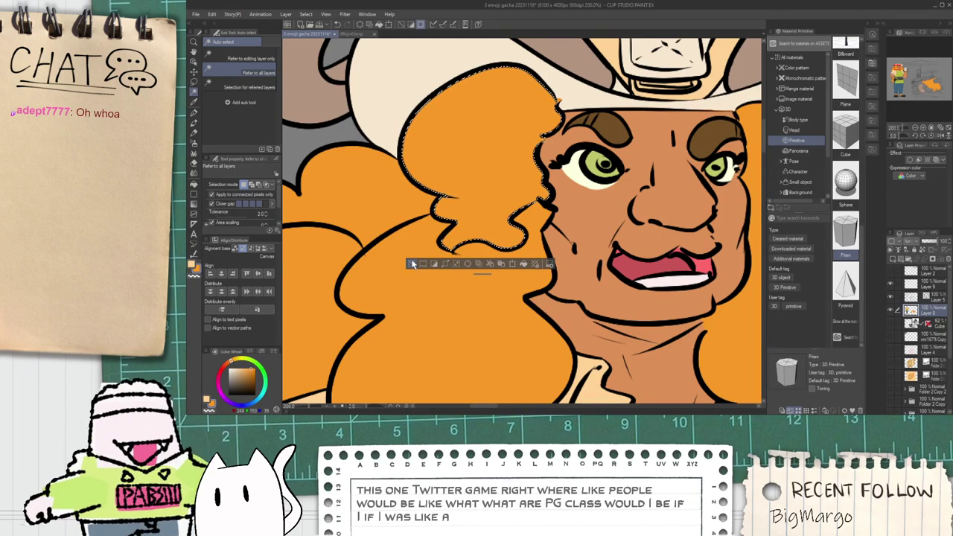
scroll(412, 261, down, 1)
key(space)
drag(462, 192, 490, 215)
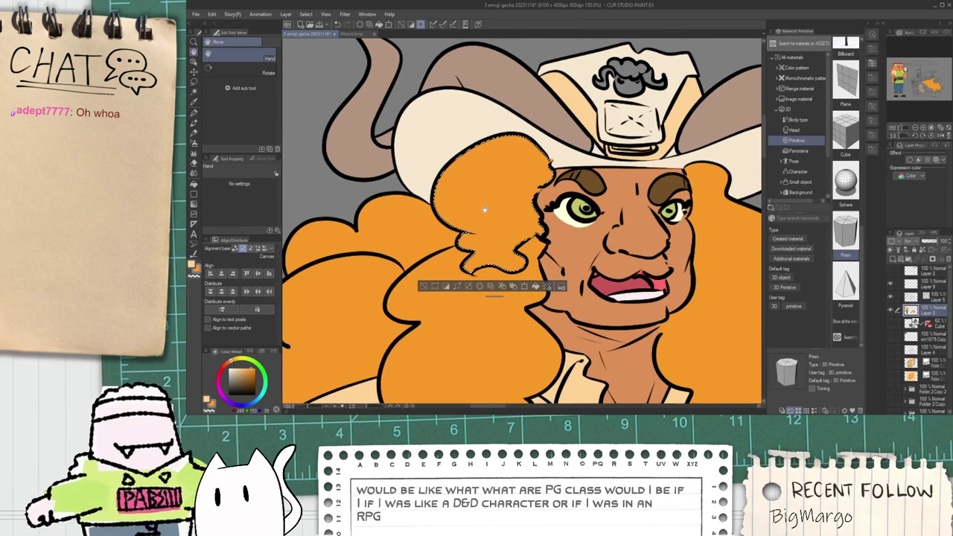
Step: Paint pale gray-beige streaks inside the selected hair lock with the Round watercolor brush, undoing unwanted strokes
key(i)
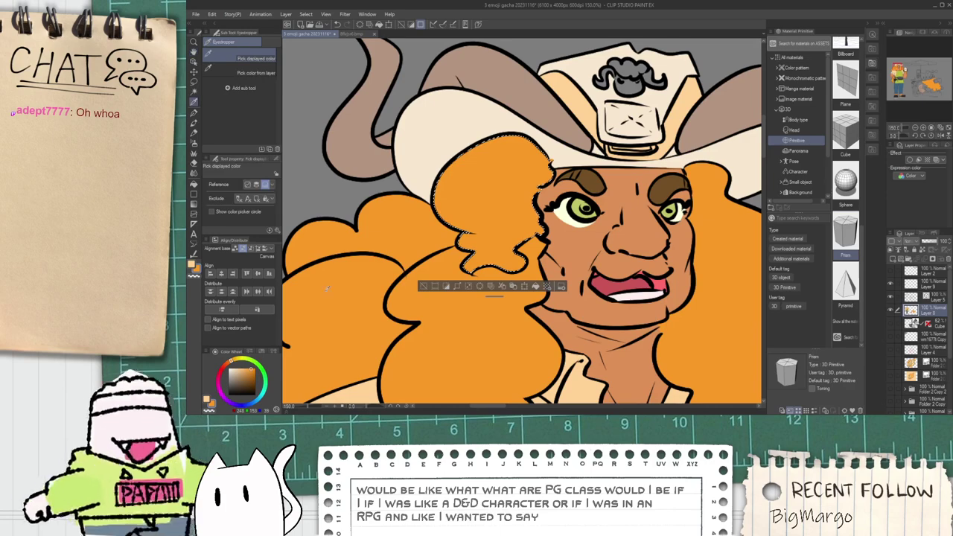
drag(235, 371, 230, 372)
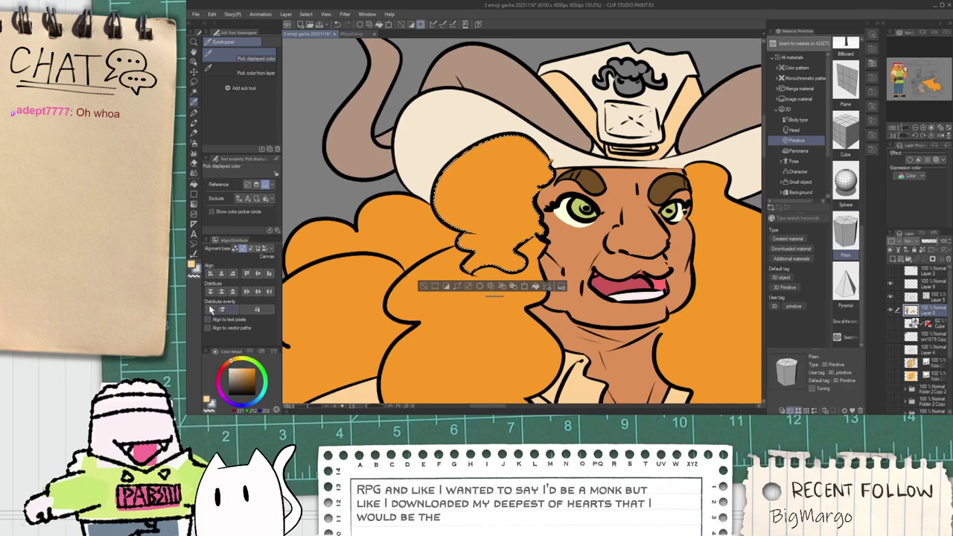
click(194, 123)
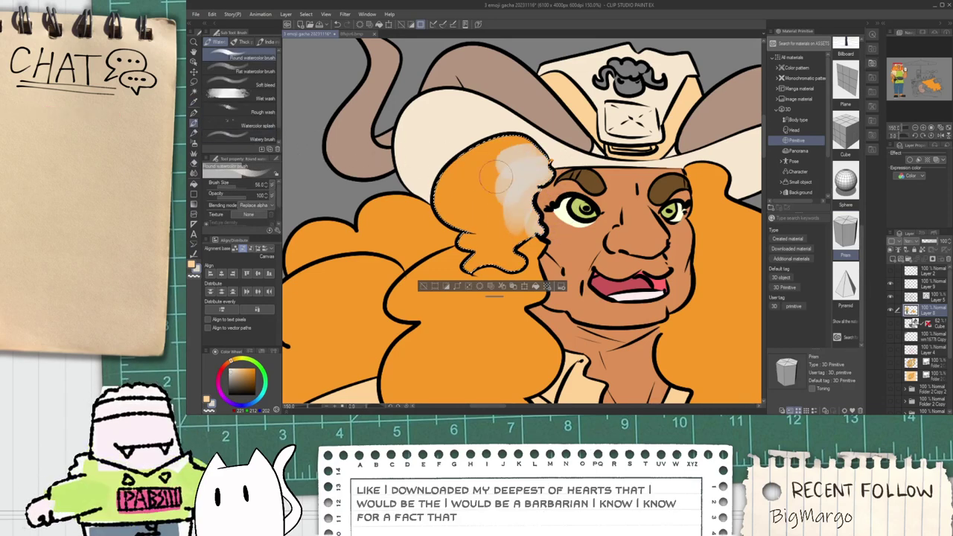
key(ctrl+z)
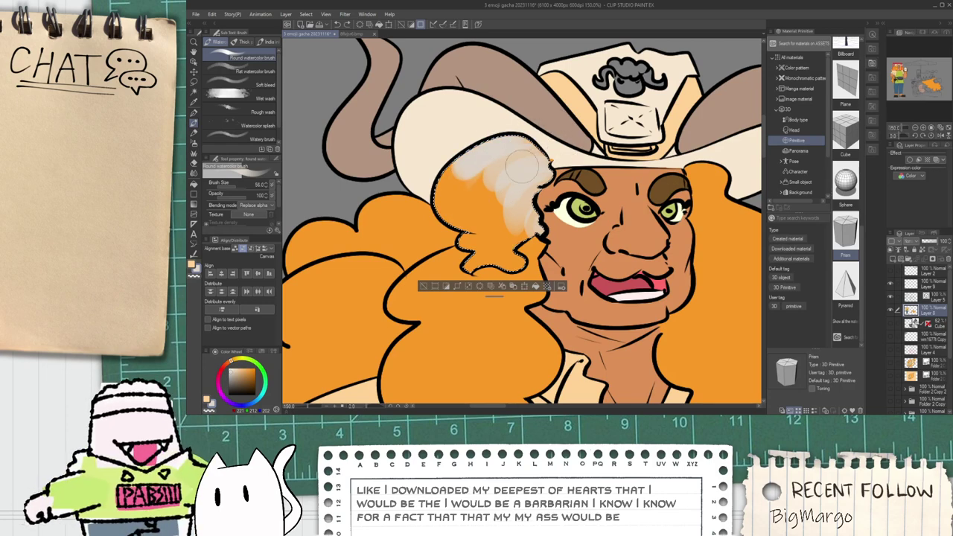
key(ctrl+z)
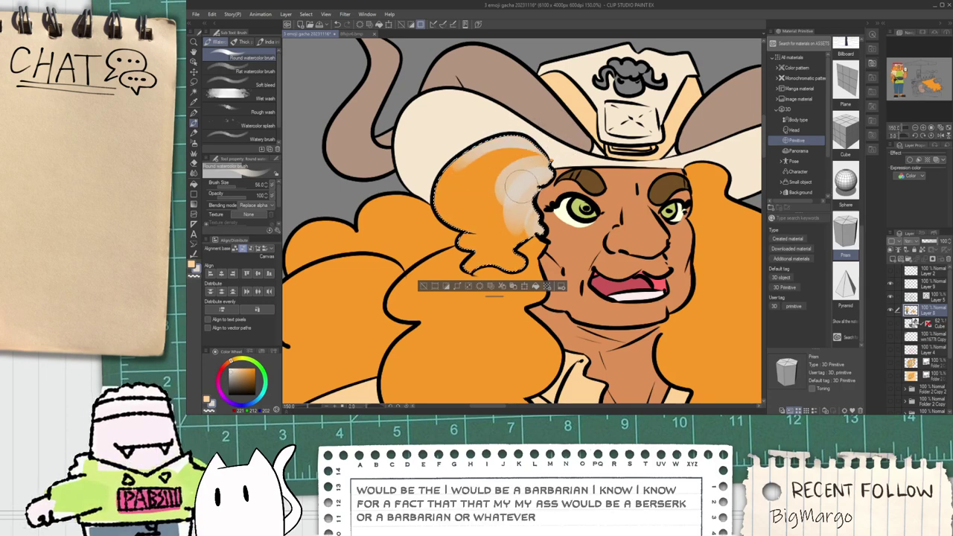
drag(510, 189, 483, 154)
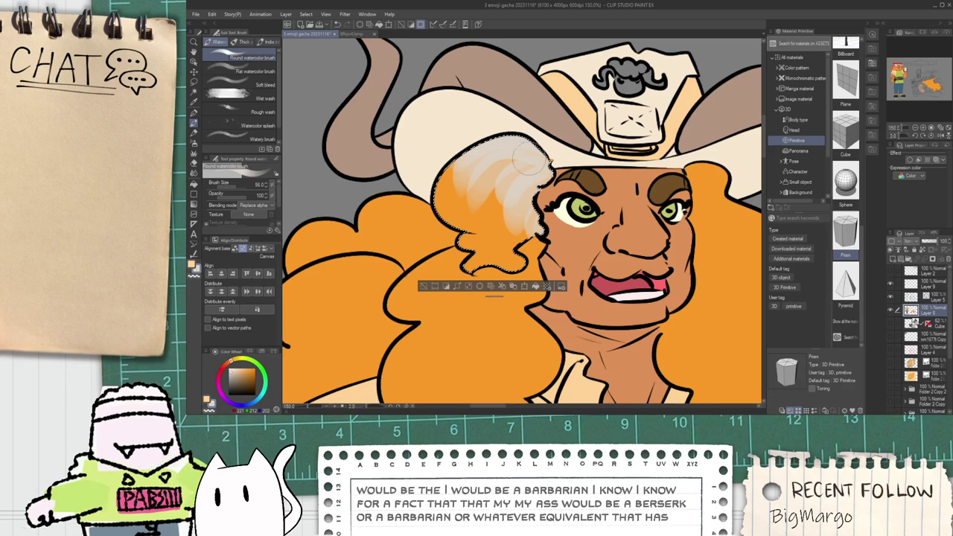
scroll(537, 203, down, 3)
scroll(522, 251, up, 2)
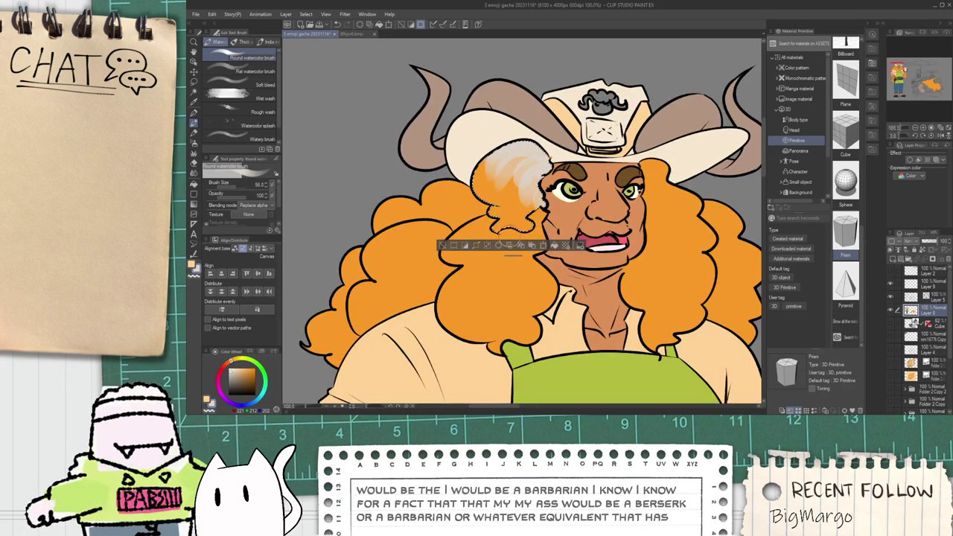
key(ctrl+z)
Step: Add a new raster layer and paint pale highlight strokes on the front curl beside the face using the Round watercolor brush
click(892, 259)
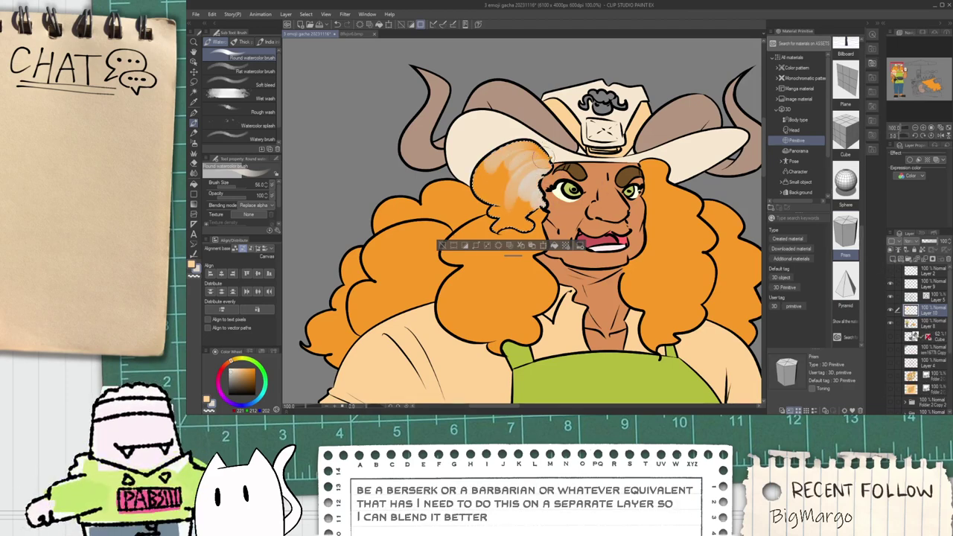
scroll(485, 174, up, 3)
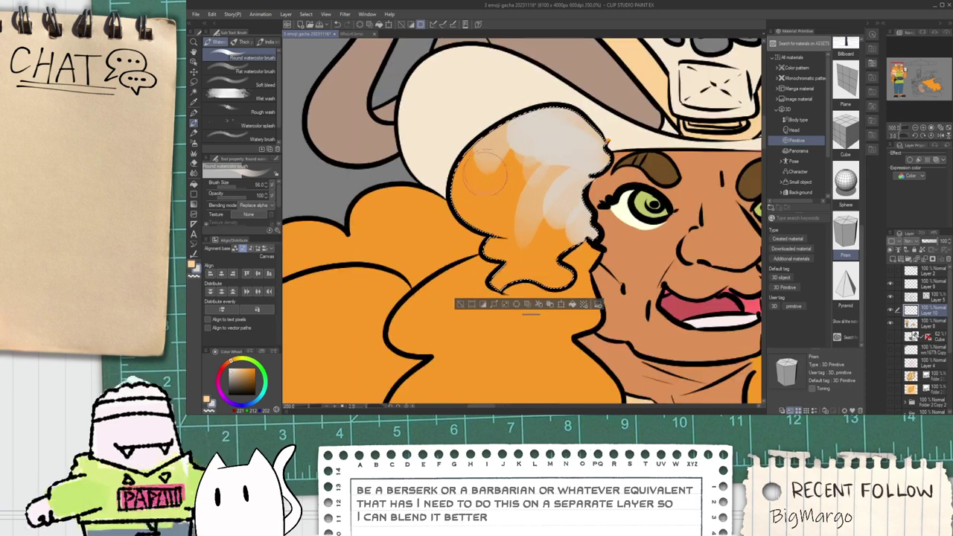
drag(513, 152, 526, 207)
drag(585, 142, 575, 191)
Step: Blend the front curl's highlight strokes into the orange hair with the Best blender brush
key(j)
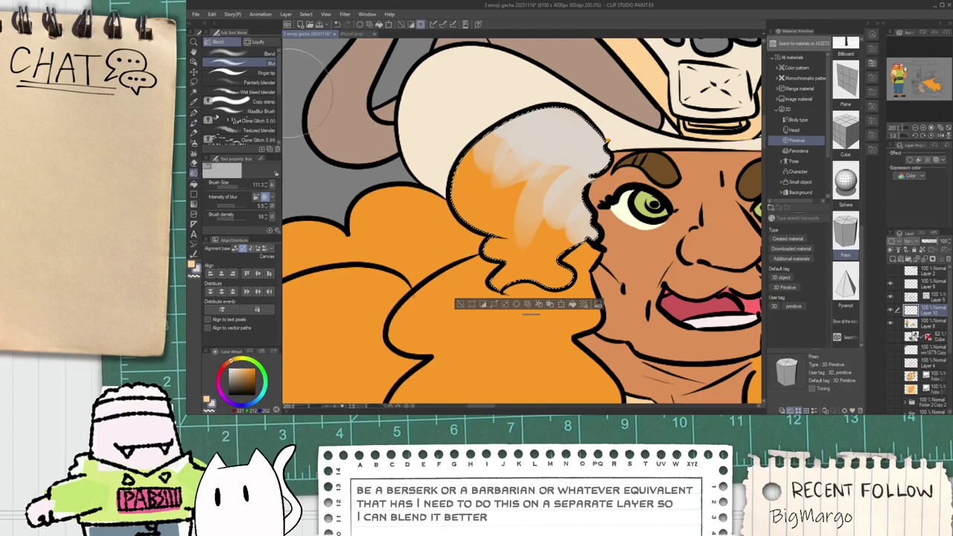
scroll(246, 104, down, 3)
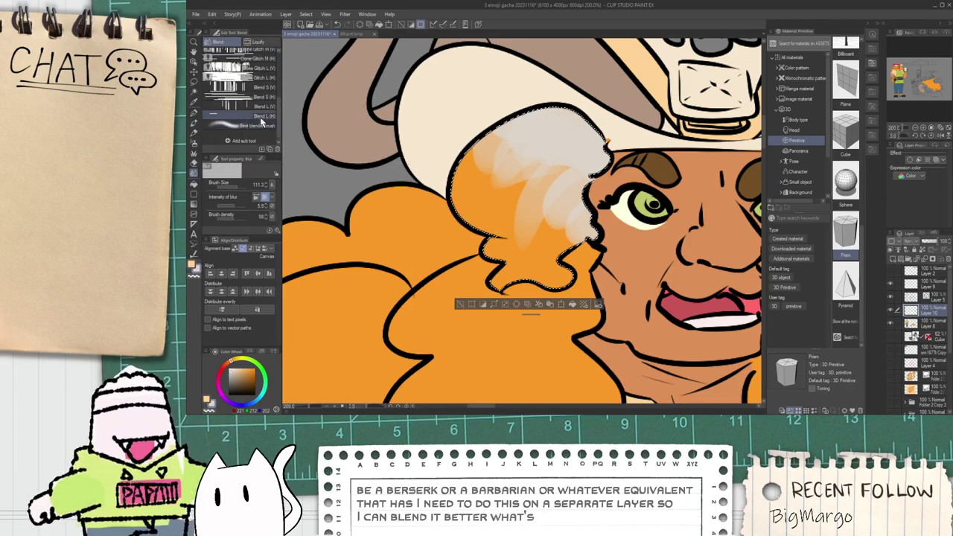
click(246, 125)
mouse_move(476, 149)
mouse_down()
mouse_move(574, 119)
mouse_move(522, 149)
mouse_move(540, 223)
mouse_move(532, 216)
mouse_up()
scroll(376, 213, down, 3)
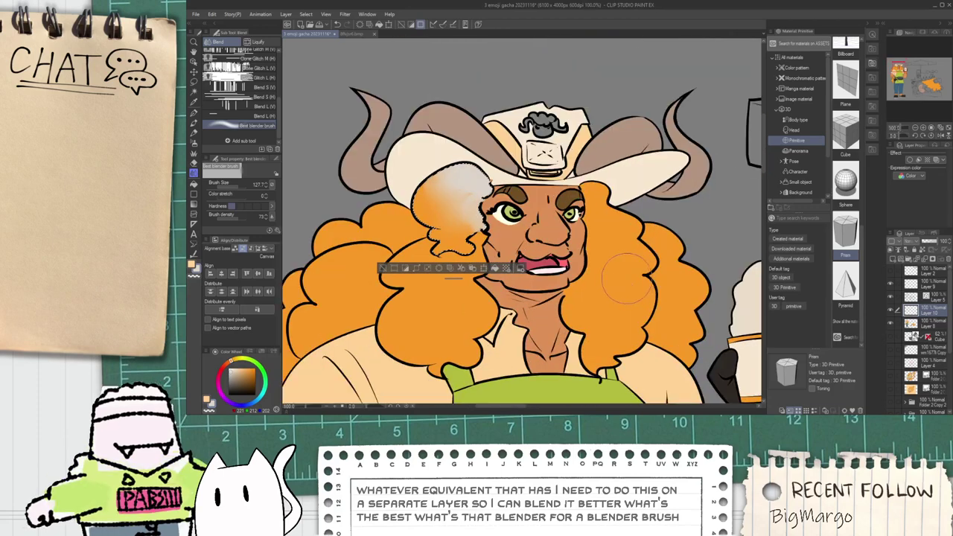
Step: Auto-select the large curl below the front one and paint pale, curved highlights in it with the Round watercolor brush
key(w)
click(450, 316)
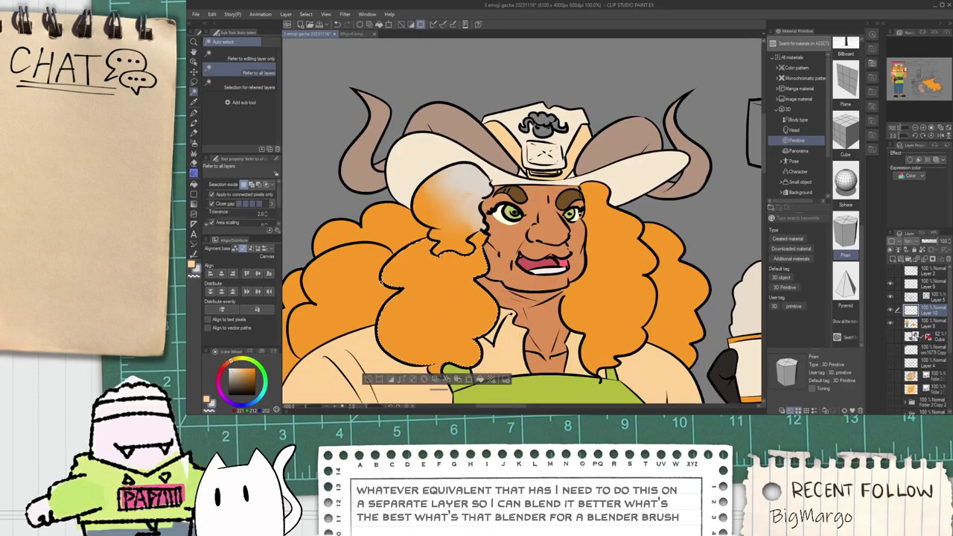
click(194, 125)
mouse_move(472, 243)
mouse_down()
mouse_move(473, 266)
mouse_move(438, 279)
mouse_up()
drag(428, 241, 426, 307)
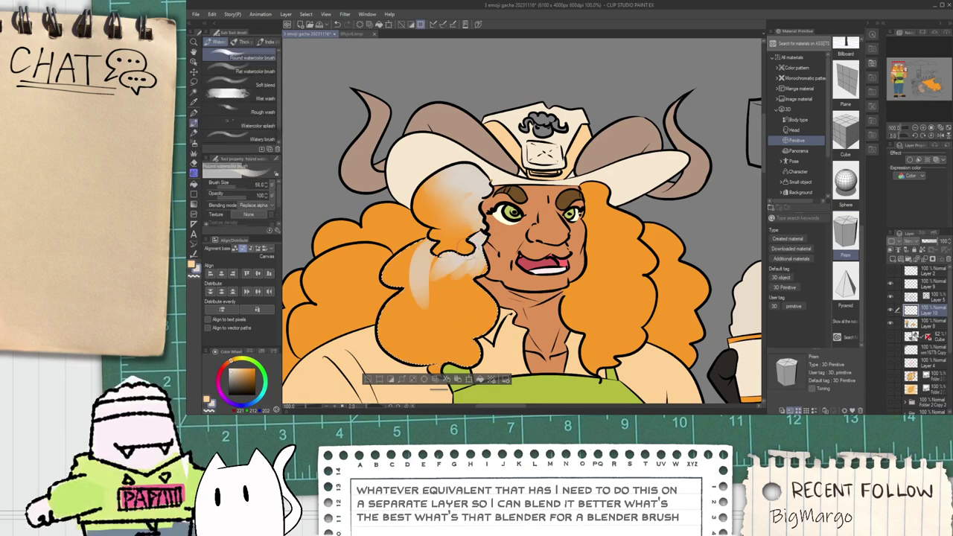
drag(437, 260, 420, 345)
drag(471, 256, 459, 284)
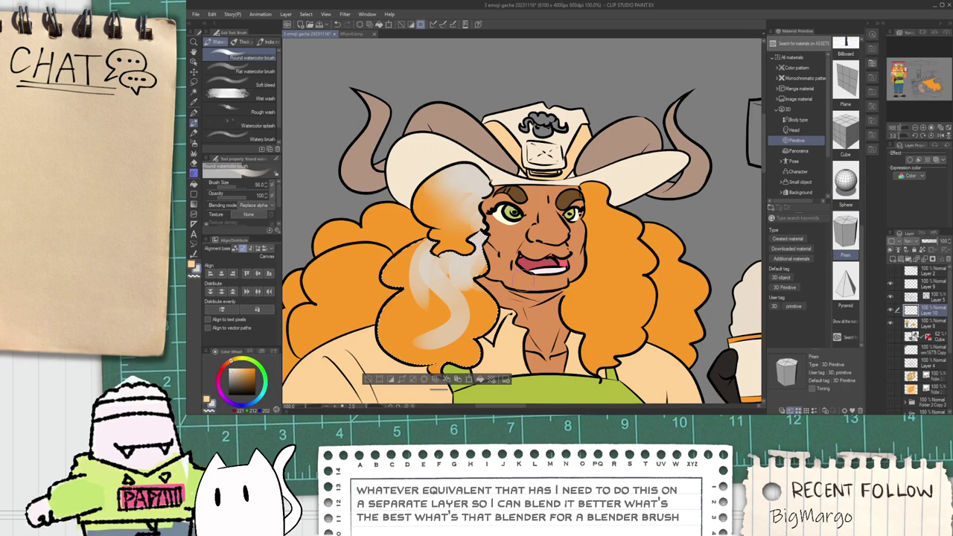
Step: Auto-select the hair directly right of the face and paint wavy pale highlights down it with the Round watercolor brush, undoing the first strokes
key(w)
click(588, 295)
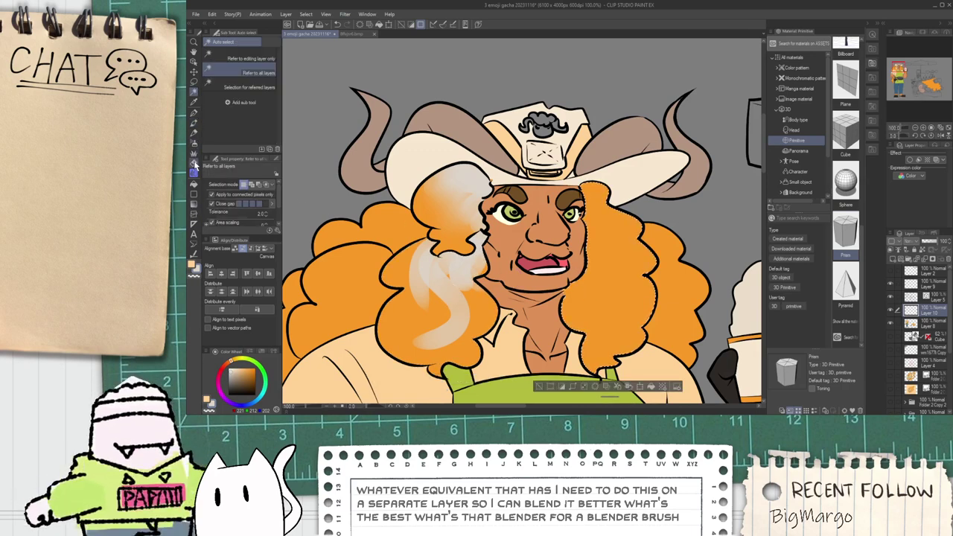
click(194, 125)
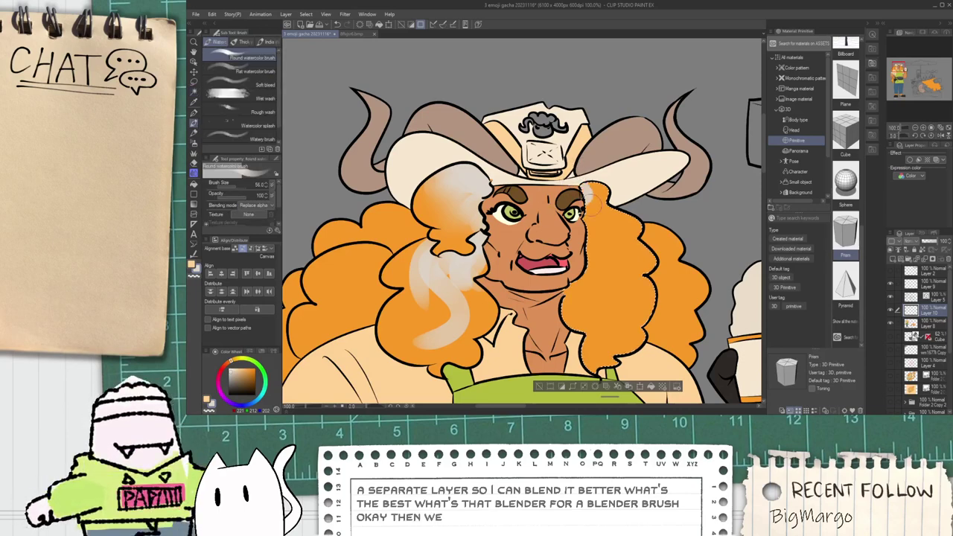
drag(594, 190, 618, 275)
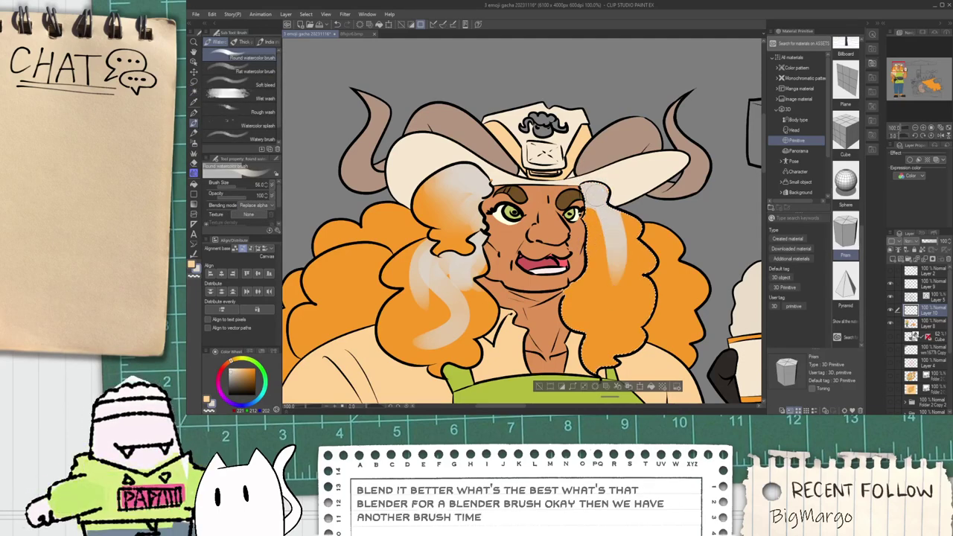
drag(593, 199, 599, 301)
drag(606, 218, 627, 290)
key(ctrl+z)
key(ctrl+z)
key(ctrl+z)
key(ctrl+z)
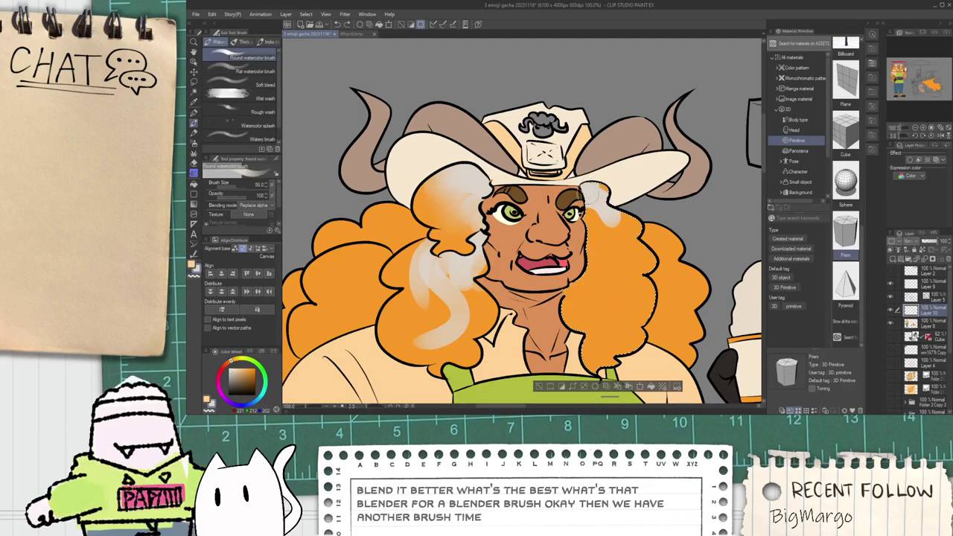
mouse_move(590, 189)
mouse_down()
mouse_move(611, 230)
mouse_move(606, 265)
mouse_move(596, 203)
mouse_move(601, 256)
mouse_move(586, 315)
mouse_up()
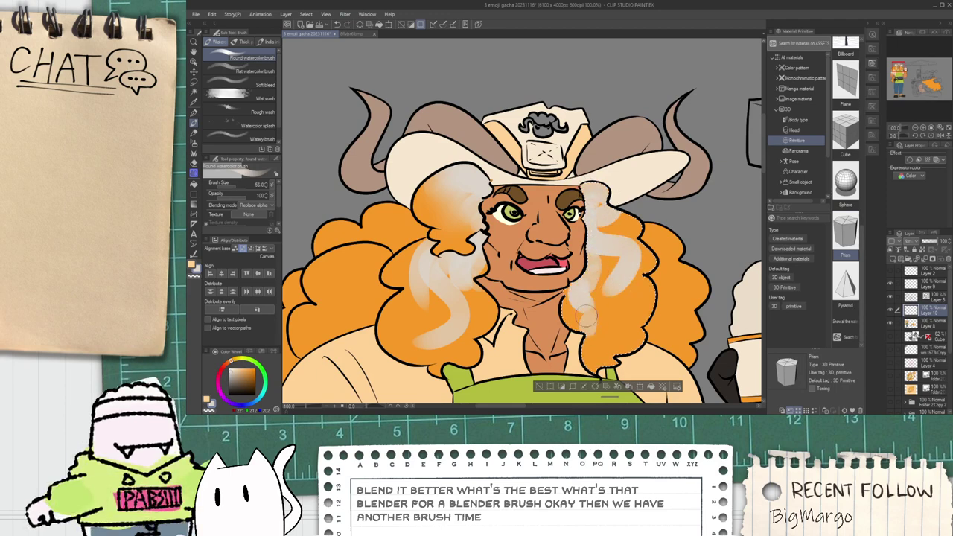
Step: Auto-select the large hair section behind the left curls and paint sweeping pale highlights across it with the Round watercolor brush
key(w)
click(364, 270)
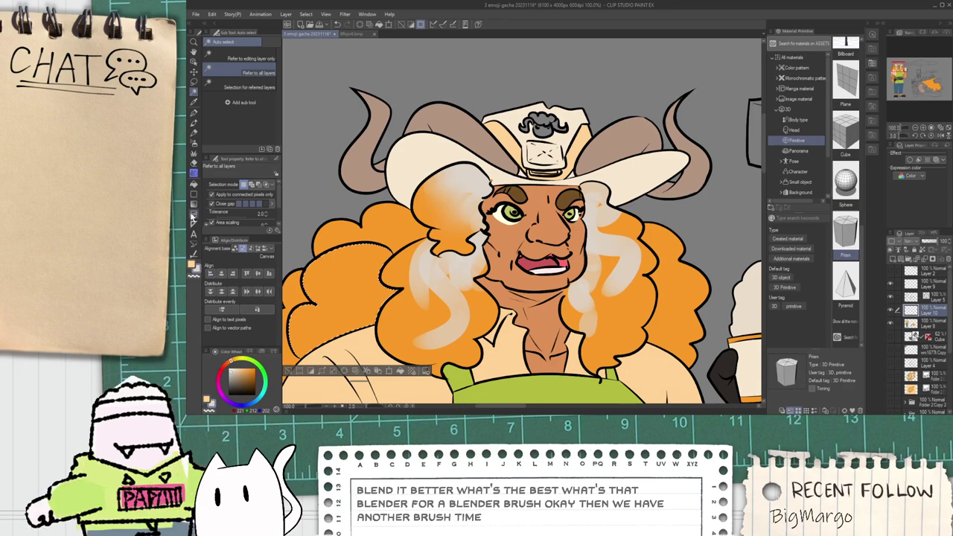
click(195, 134)
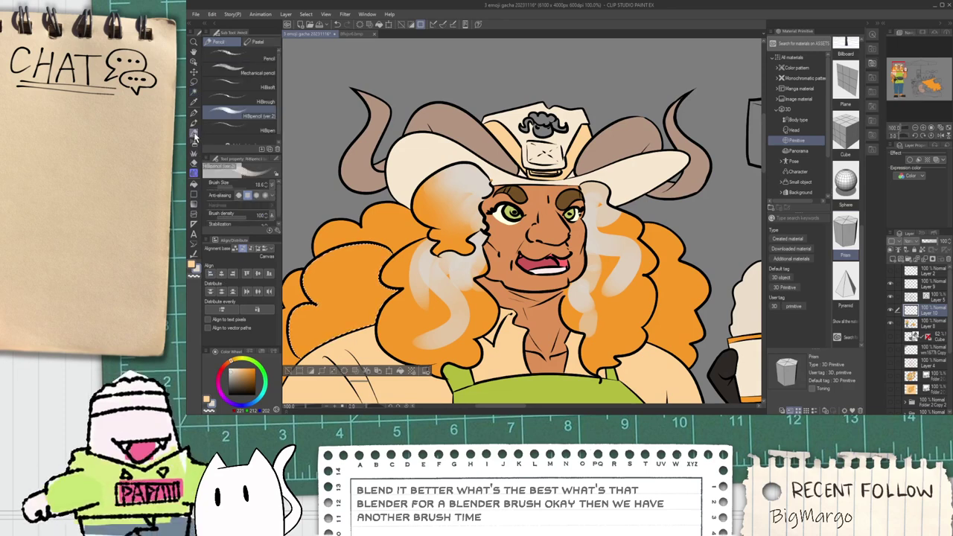
click(195, 123)
mouse_move(400, 286)
mouse_down()
mouse_move(338, 317)
mouse_move(341, 280)
mouse_move(375, 260)
mouse_up()
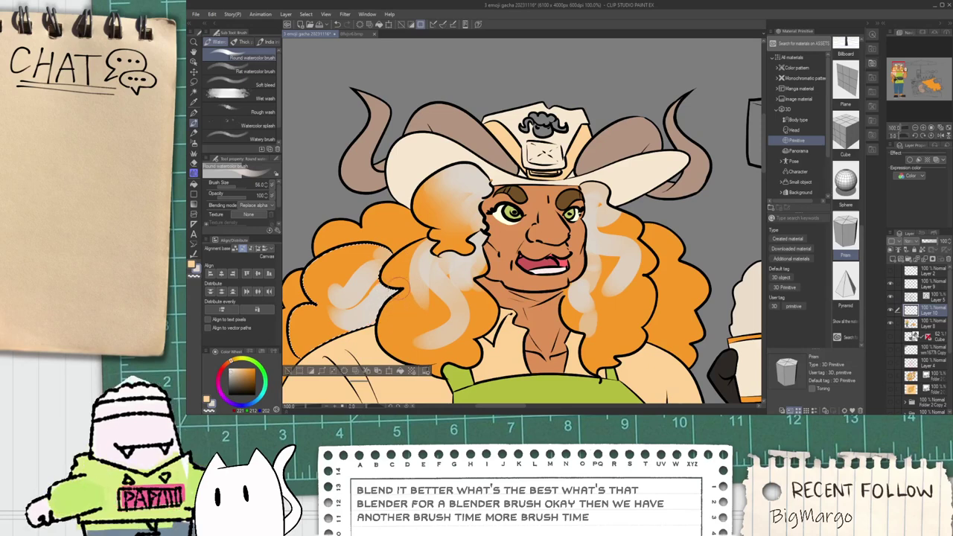
Step: Auto-select the upper-left curls under the hat brim and paint pale highlights along them with the Round watercolor brush
key(w)
click(384, 228)
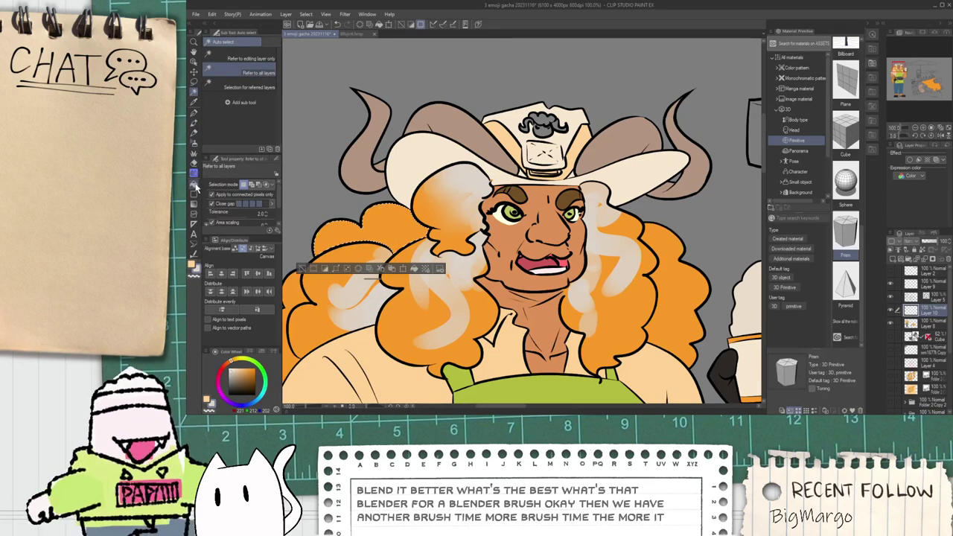
click(195, 124)
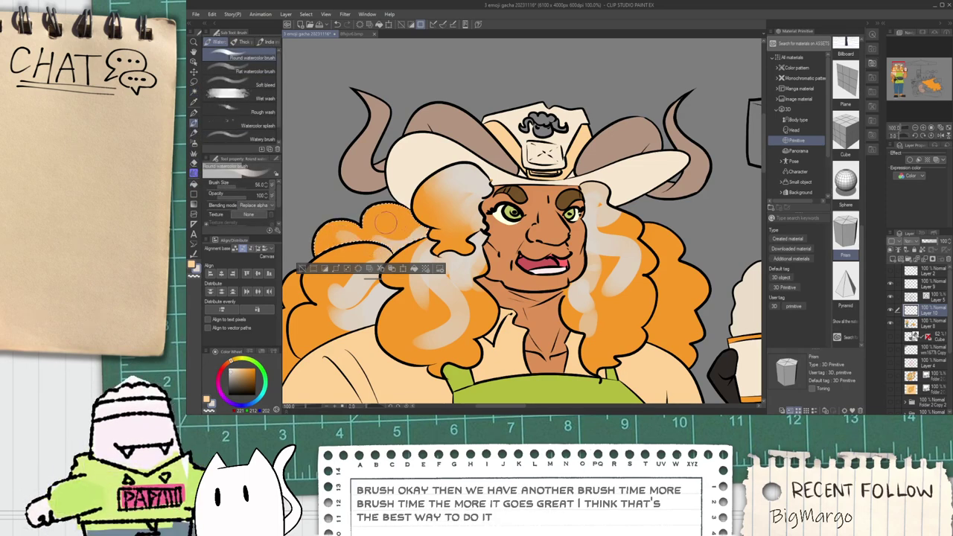
Step: Auto-select the outermost curls on the right side of the hair, paint pale highlights in them, and clear the selection
scroll(548, 252, down, 3)
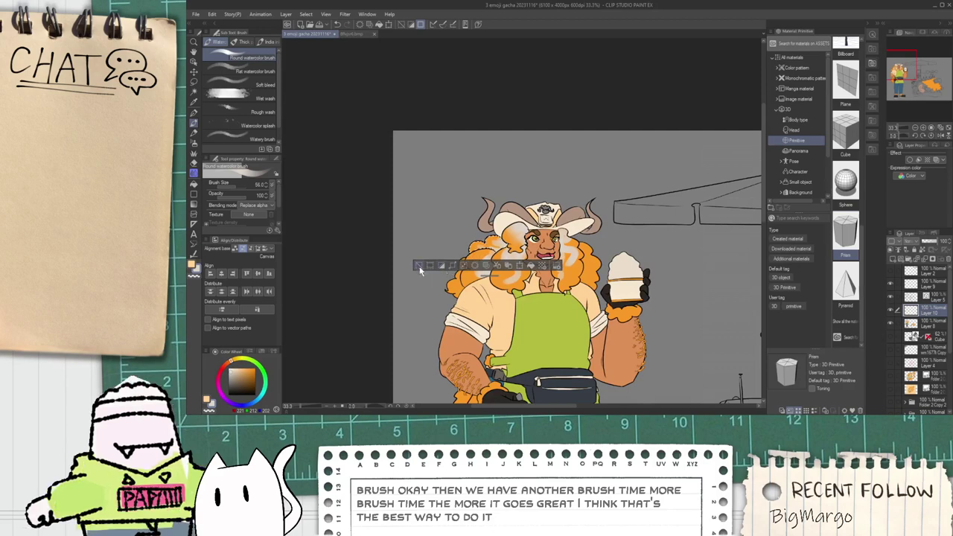
key(ctrl+plus)
key(ctrl+plus)
key(w)
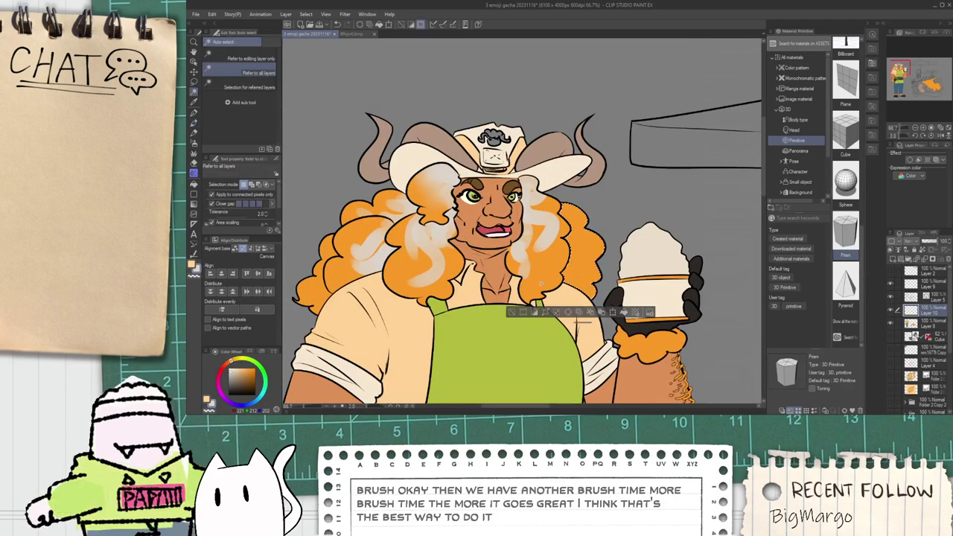
click(194, 125)
mouse_move(577, 236)
mouse_down()
mouse_move(574, 281)
mouse_move(583, 254)
mouse_up()
key(ctrl+plus)
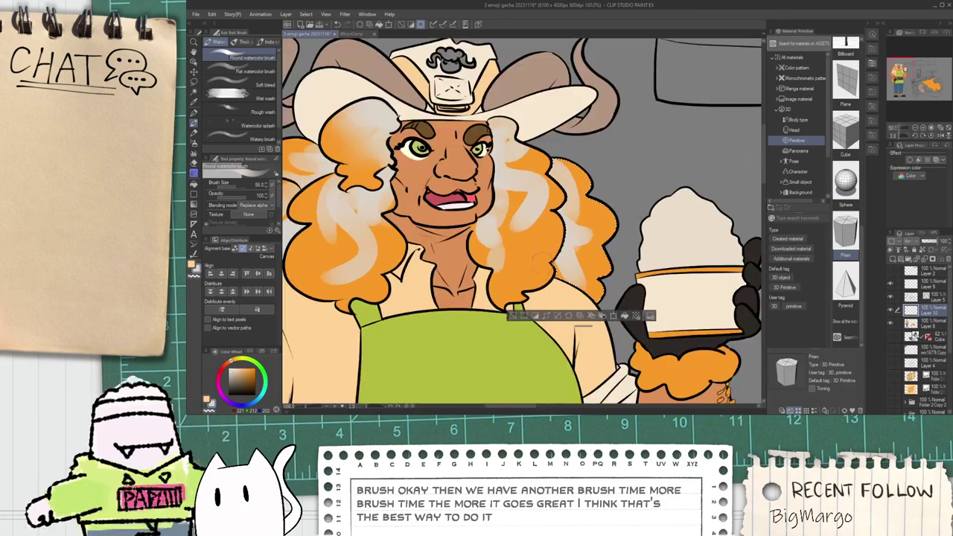
click(512, 317)
Step: Auto-select the outermost lower-left curls, paint pale highlights along their inner edge with the Round watercolor brush, and clear the selection
scroll(511, 313, down, 2)
scroll(342, 298, up, 3)
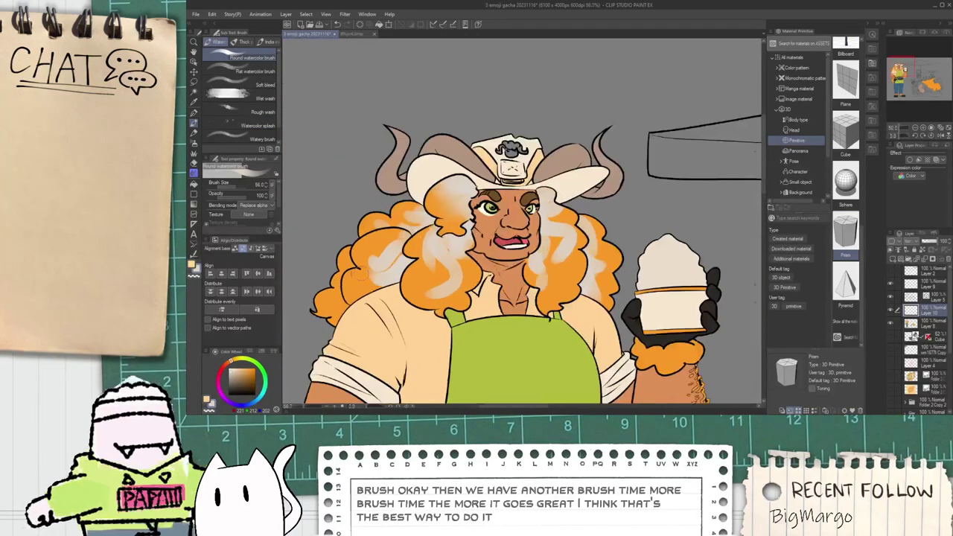
key(w)
click(332, 295)
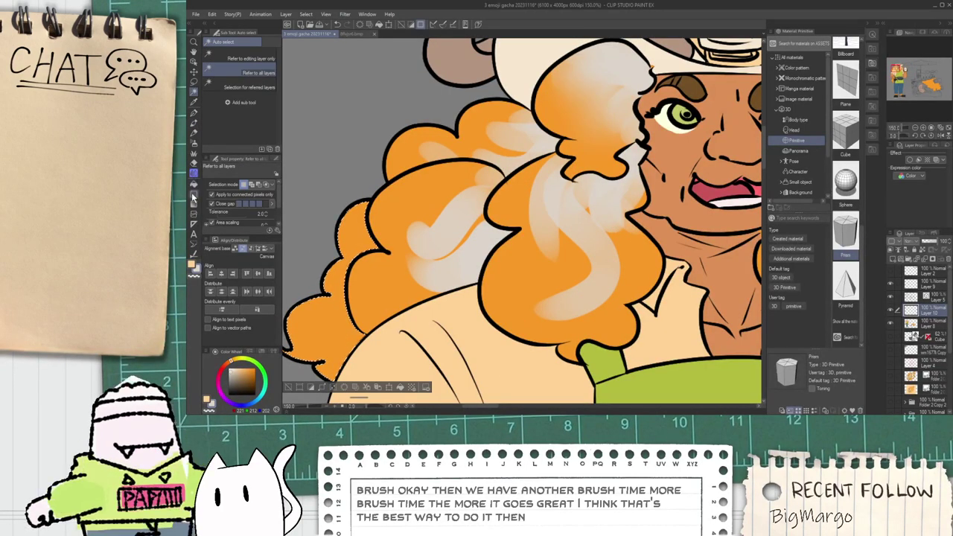
click(195, 133)
click(194, 122)
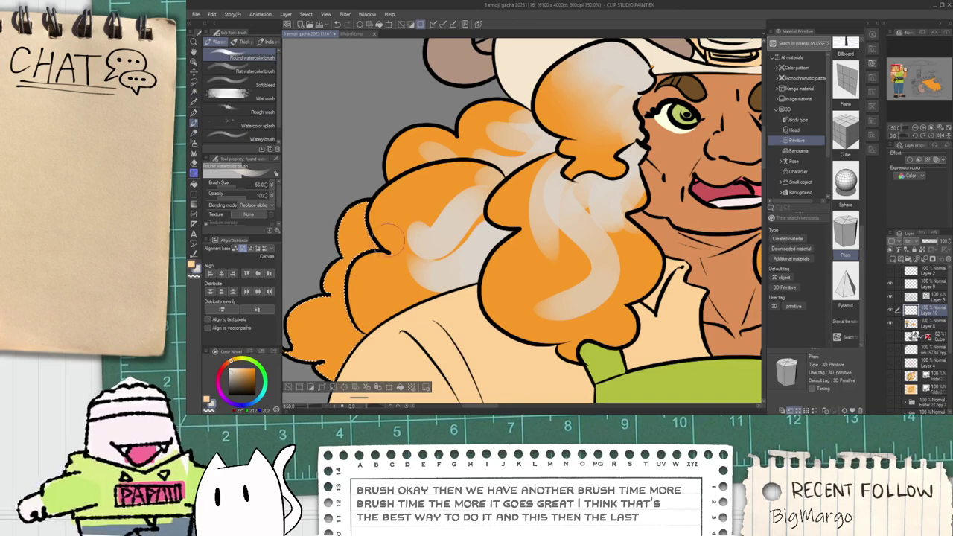
drag(366, 233, 345, 278)
drag(352, 321, 341, 350)
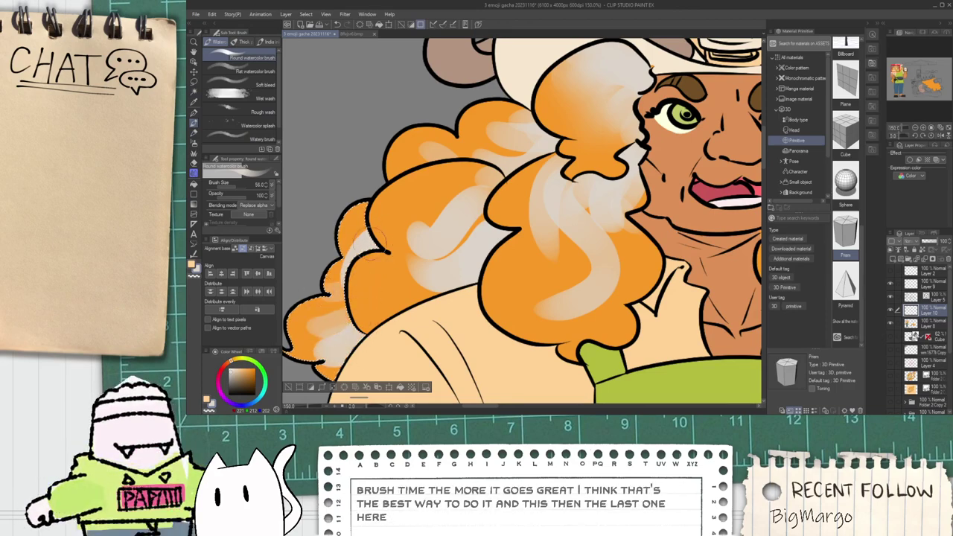
key(ctrl+minus)
click(289, 358)
Step: Sample the hair's orange, choose a lighter orange, and fill the umbrella's left panel with it
scroll(295, 352, down, 5)
key(space)
drag(398, 399, 433, 321)
scroll(410, 297, up, 2)
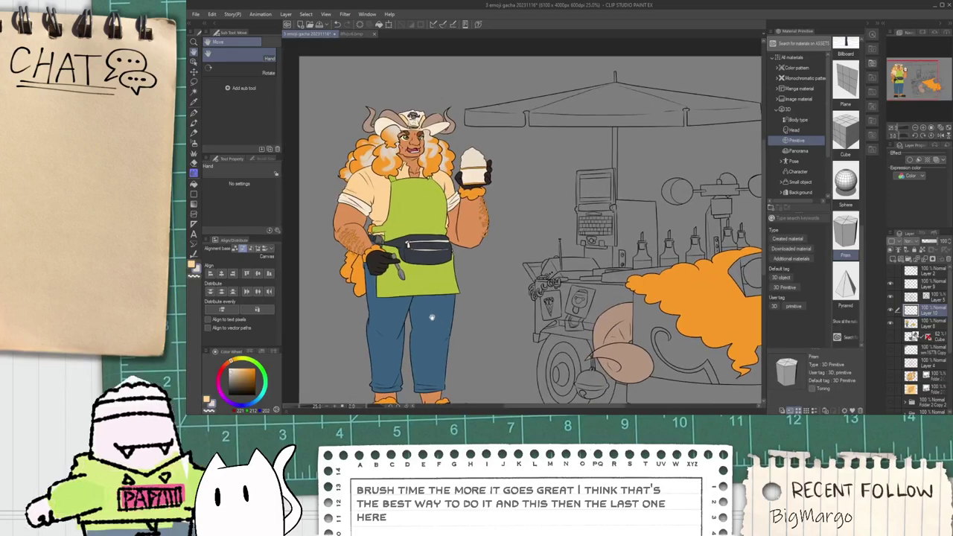
drag(487, 291, 447, 278)
drag(431, 201, 422, 217)
mouse_move(502, 257)
mouse_down()
mouse_move(434, 247)
mouse_move(502, 245)
mouse_up()
scroll(367, 183, up, 1)
scroll(358, 168, up, 1)
alt+click(384, 146)
scroll(384, 146, down, 1)
click(477, 81)
drag(632, 77, 541, 120)
key(ctrl+z)
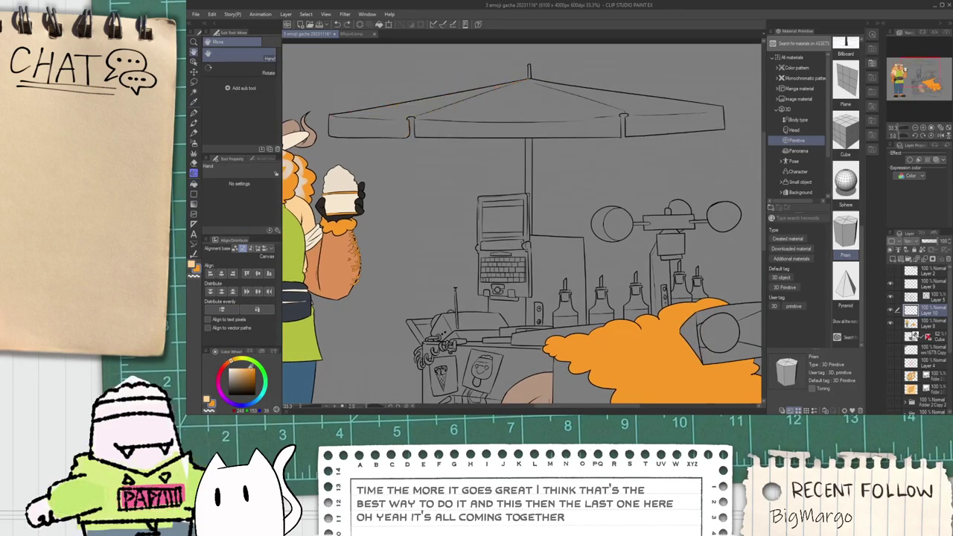
key(g)
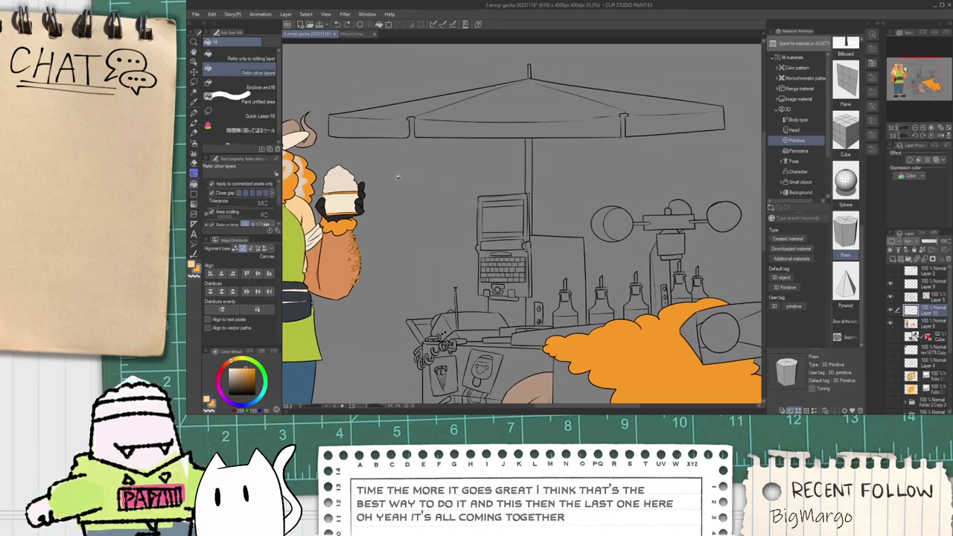
click(402, 116)
click(621, 95)
key(ctrl+z)
click(646, 110)
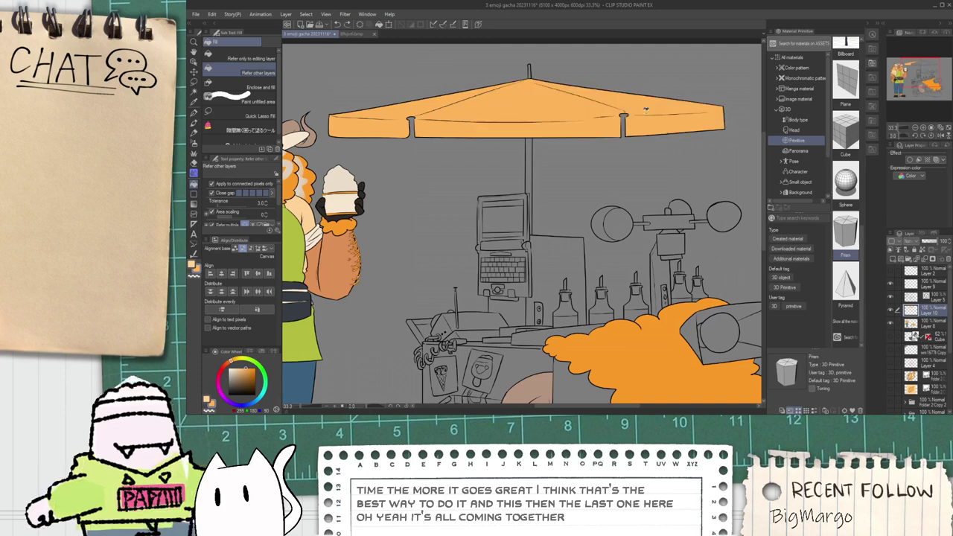
key(ctrl+z)
Step: Close the gap in the seam near the umbrella's peak with the G-pen and fill the right panel with light orange
scroll(544, 83, up, 4)
key(p)
scroll(502, 71, up, 1)
drag(467, 58, 545, 93)
key(g)
click(573, 92)
key(p)
key(g)
key(p)
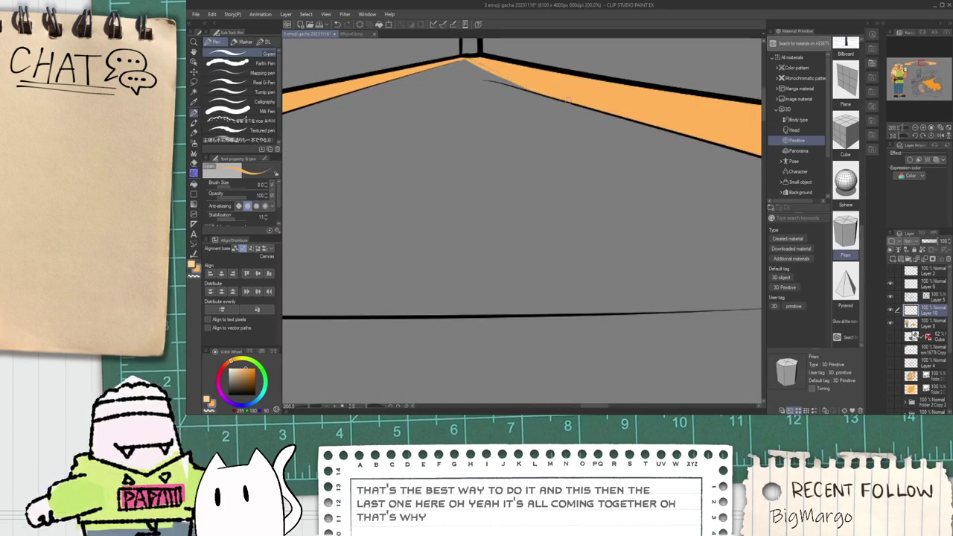
scroll(534, 89, down, 2)
scroll(480, 65, down, 5)
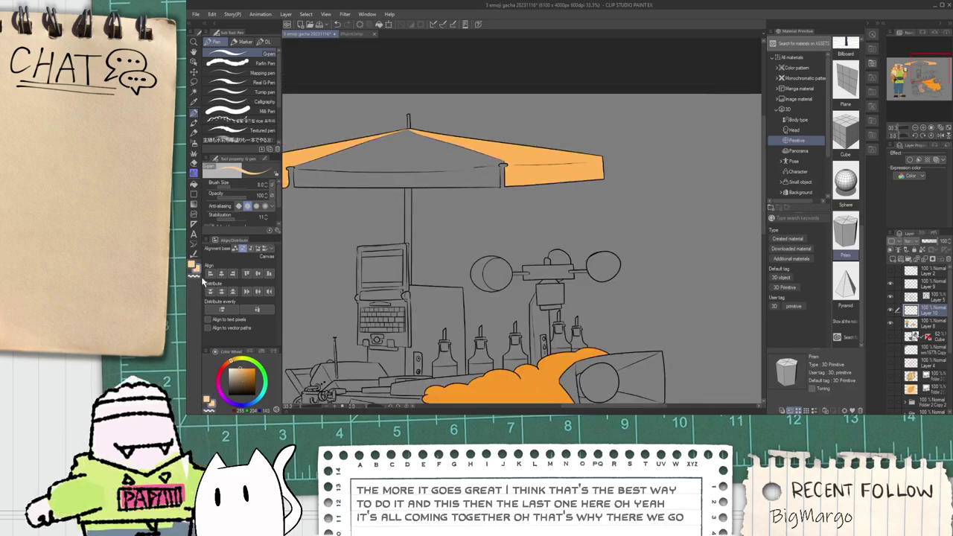
Step: Fill the umbrella's middle panel with a pale cream-orange
key(g)
click(378, 180)
scroll(462, 154, down, 3)
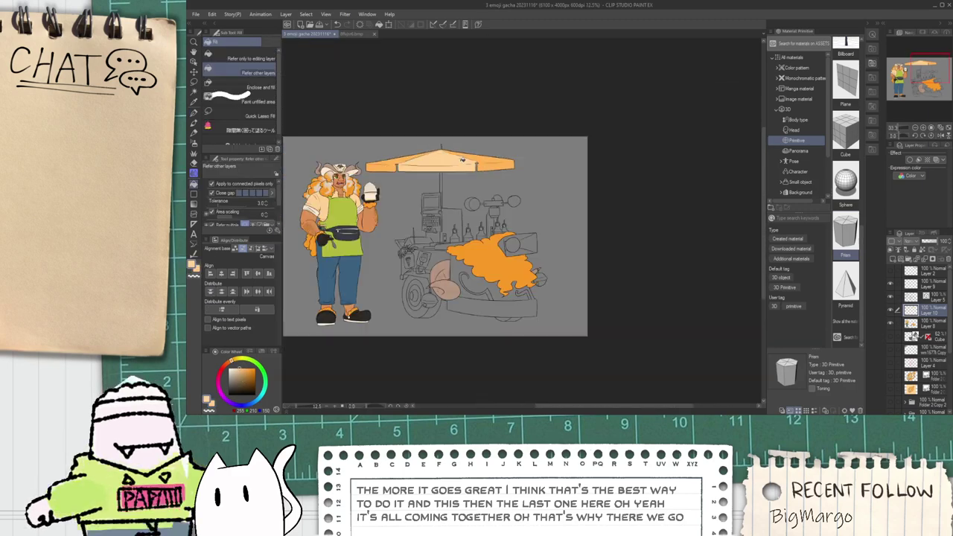
scroll(412, 209, up, 5)
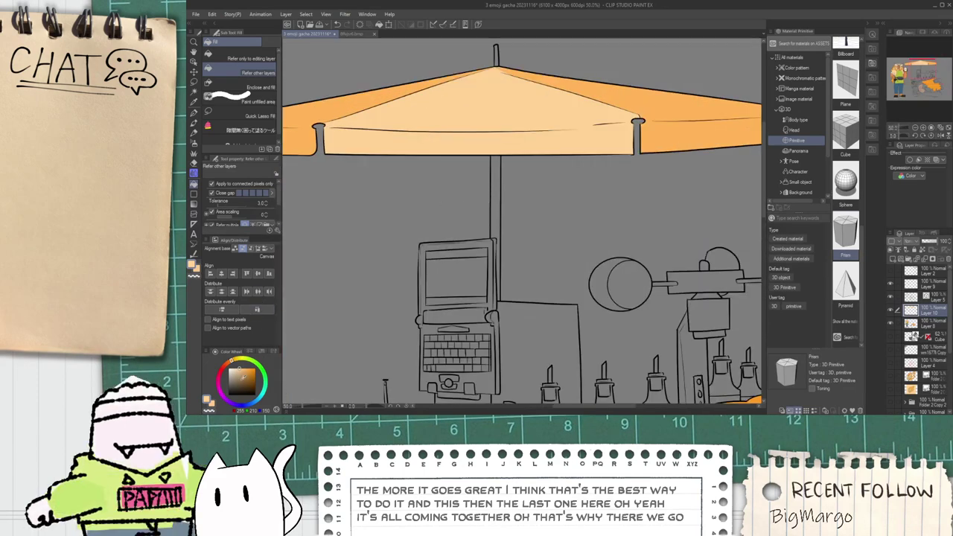
Step: Fill the umbrella's pole with off-white
scroll(468, 179, down, 2)
scroll(468, 179, up, 3)
scroll(467, 179, down, 4)
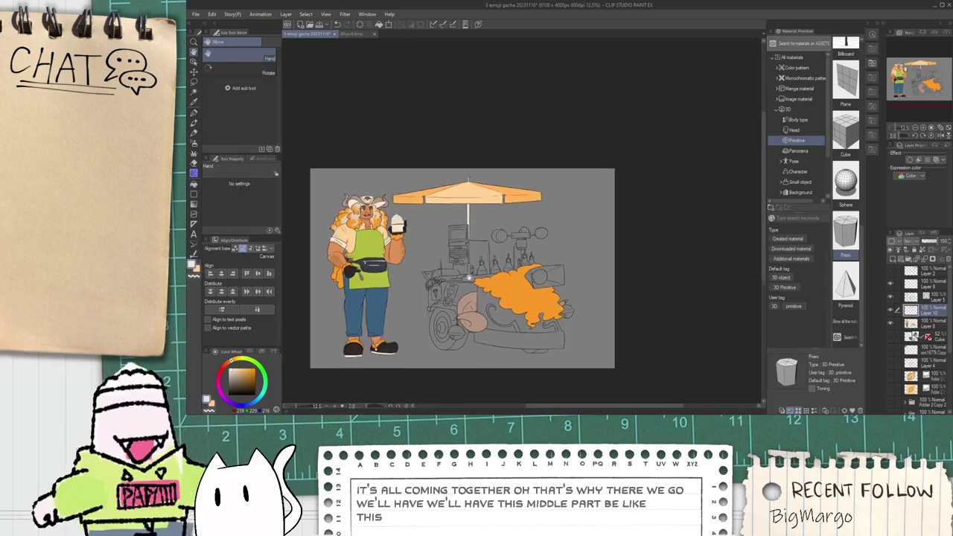
Step: Try filling the sign panel and the area under the laptop with off-white, and undo the fill
scroll(460, 215, up, 3)
click(470, 208)
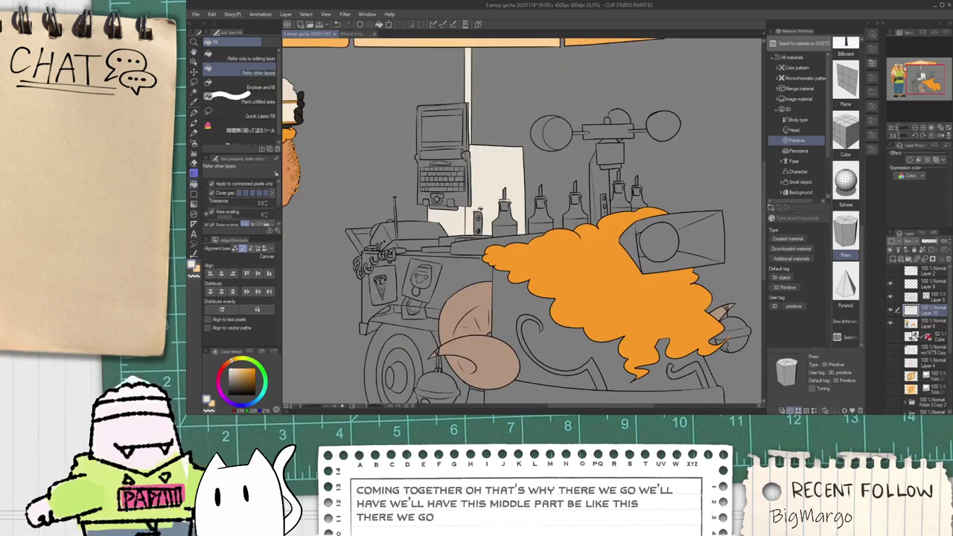
scroll(478, 210, up, 2)
key(w)
click(493, 182)
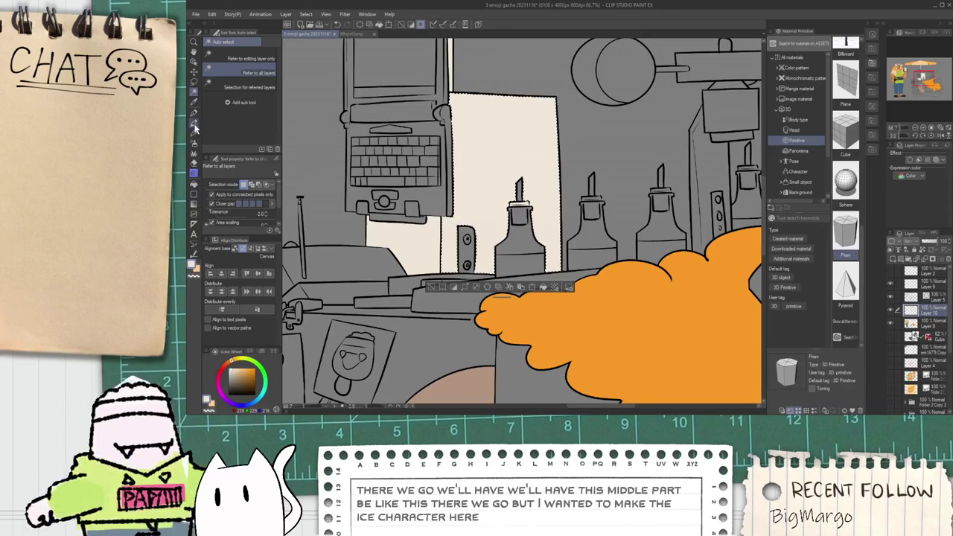
key(ctrl+z)
key(ctrl+z)
scroll(428, 177, down, 1)
key(space)
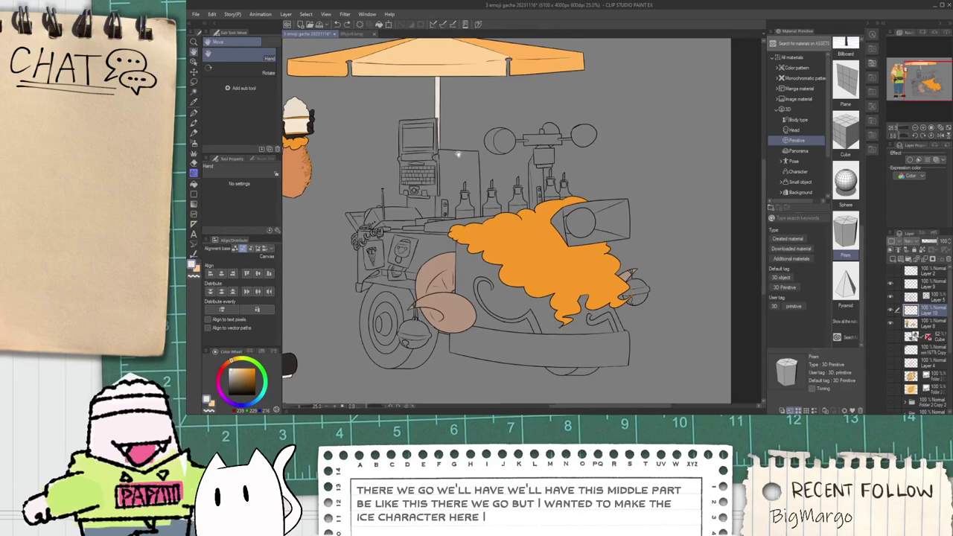
Step: Lasso the whole umbrella and its pole, and copy the selected colouring to a new layer
drag(424, 165, 454, 267)
key(m)
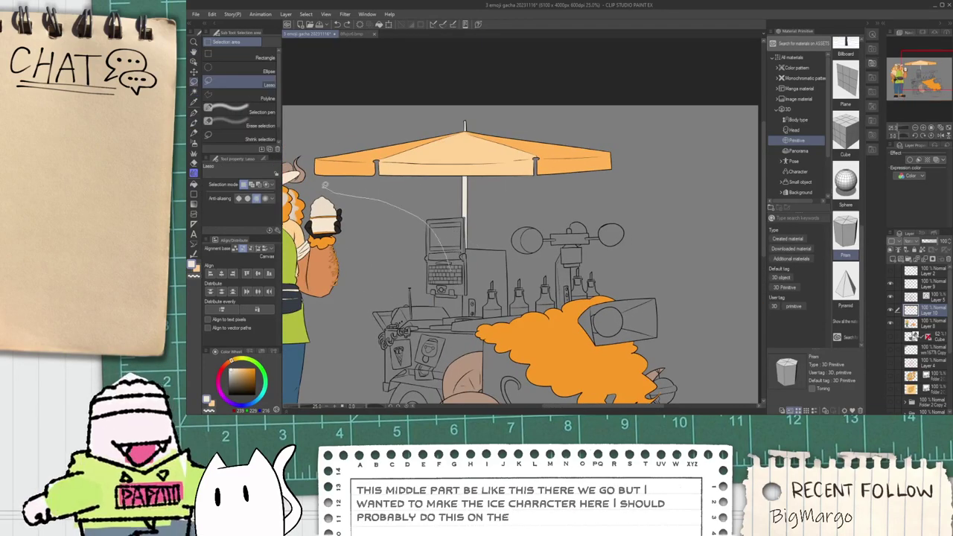
mouse_move(314, 138)
mouse_down()
mouse_move(473, 90)
mouse_move(623, 217)
mouse_up()
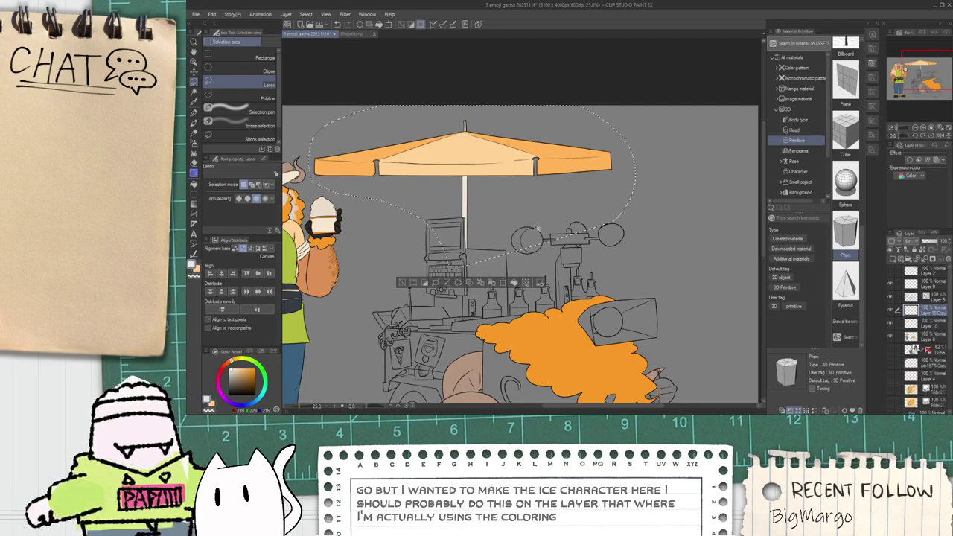
click(492, 283)
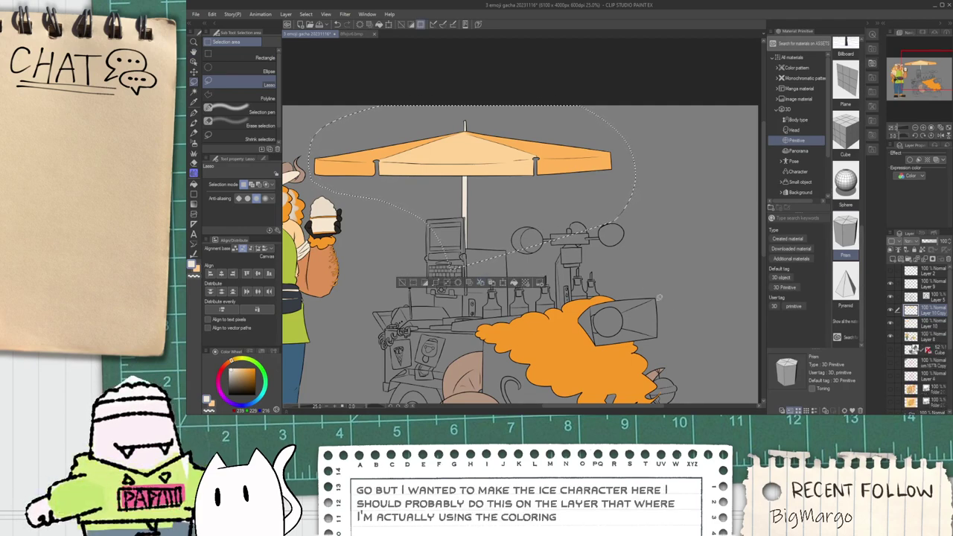
Step: Move the copied umbrella layer below Layer 10, merge it into Layer 8, and clear the selection
drag(940, 313, 942, 335)
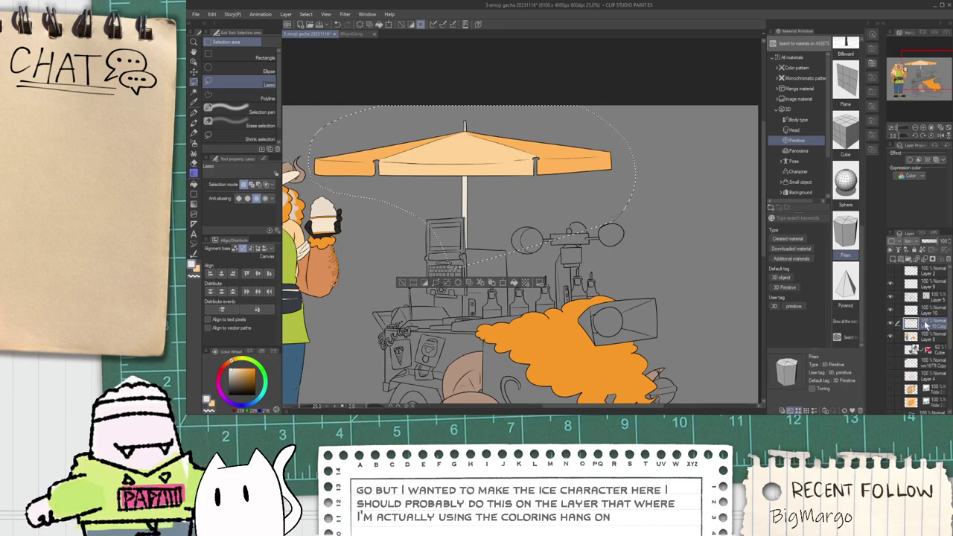
key(ctrl+e)
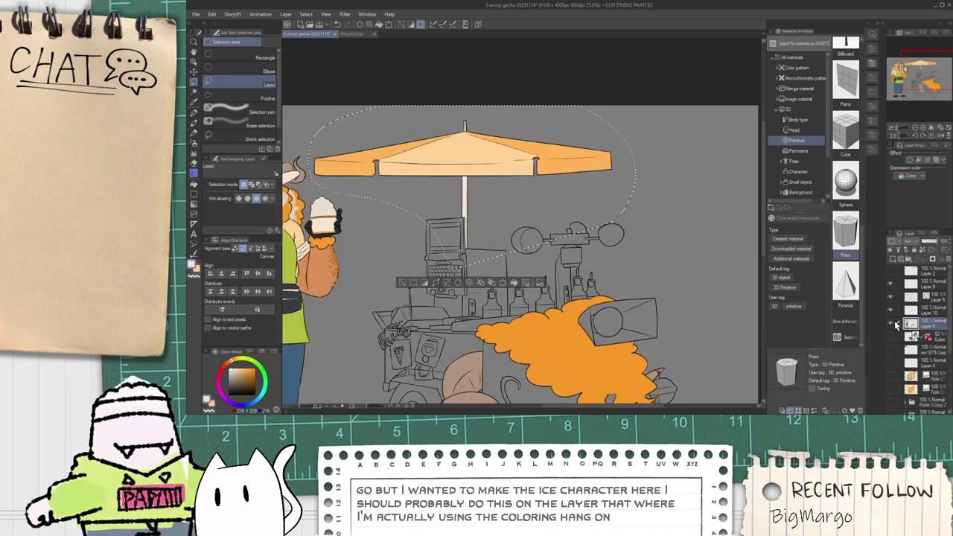
click(403, 283)
scroll(436, 278, down, 2)
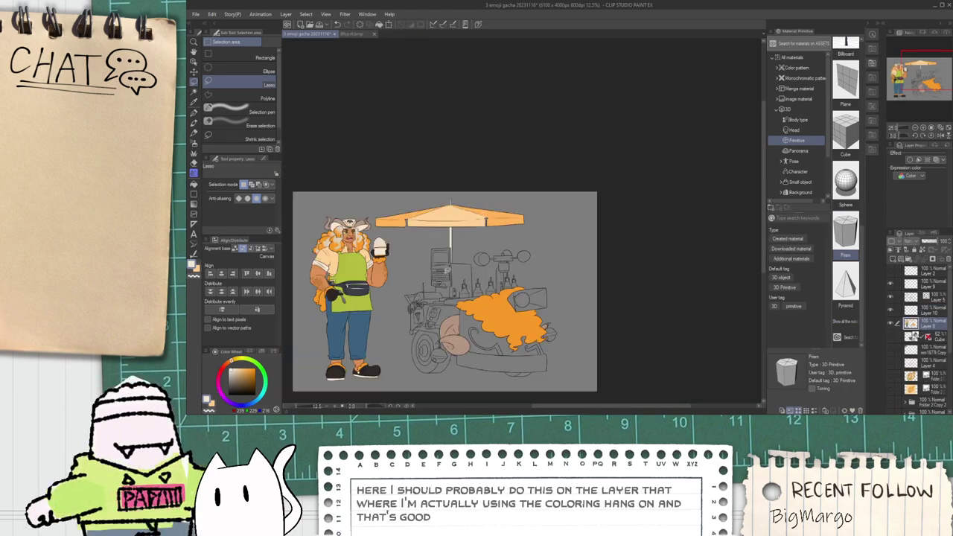
Step: Sample the pole's off-white and fill the sign panel and the area under the laptop on Layer 8
drag(451, 271, 500, 236)
scroll(501, 237, up, 3)
key(alt)
alt+click(498, 148)
scroll(498, 241, up, 1)
click(511, 253)
click(475, 299)
scroll(485, 303, down, 2)
drag(511, 300, 506, 288)
scroll(506, 288, up, 1)
scroll(507, 289, up, 2)
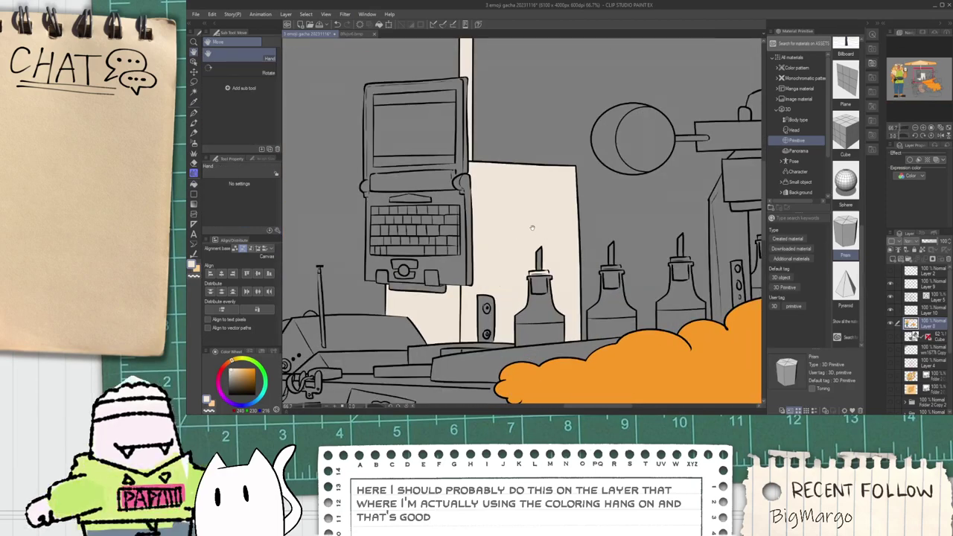
Step: Auto-select the sign panel beside the laptop and prepare the Gouache brush with a red hue
scroll(533, 227, down, 1)
click(220, 370)
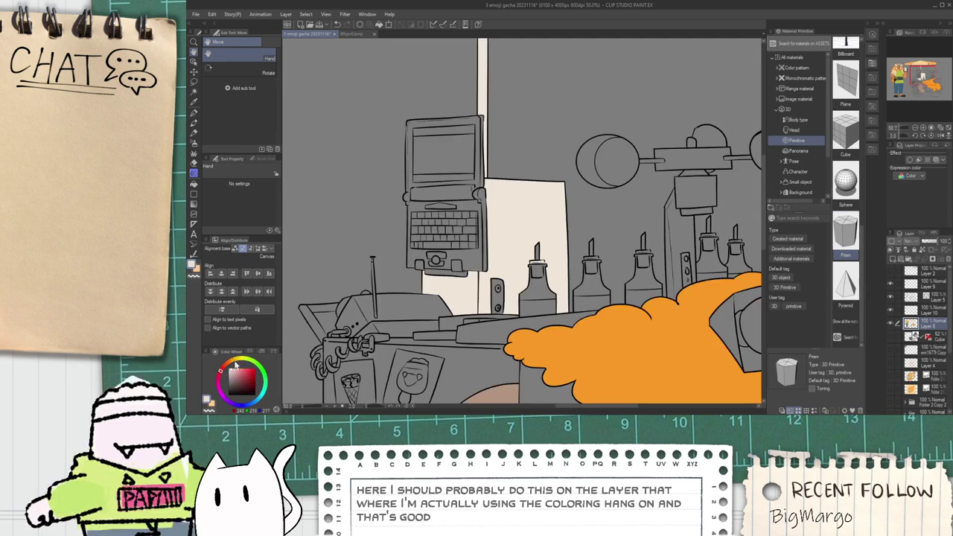
key(w)
click(505, 247)
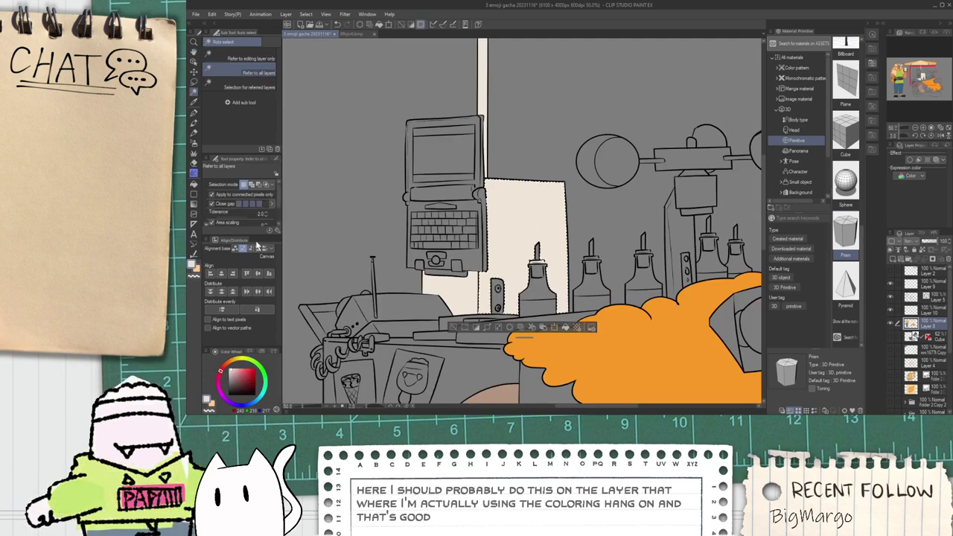
click(195, 125)
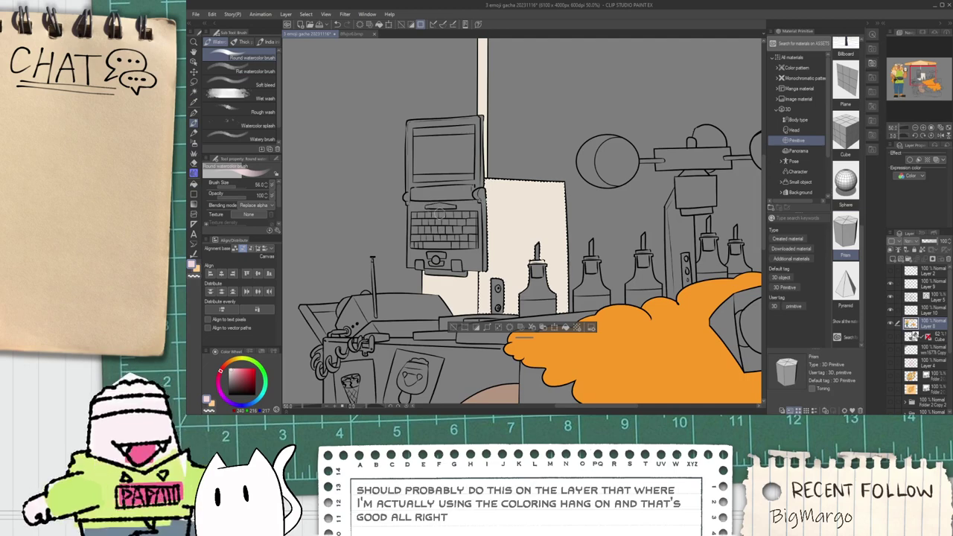
scroll(530, 218, up, 1)
click(243, 42)
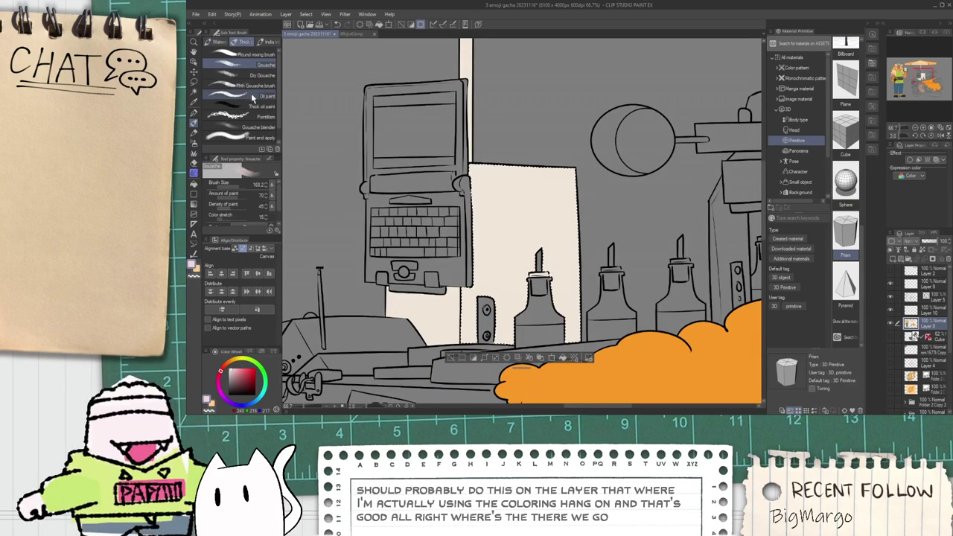
click(262, 67)
scroll(511, 224, up, 1)
Step: Choose a pinkish red and reduce the Gouache brush size to 64.2, undoing the test strokes
mouse_move(494, 216)
mouse_down()
mouse_move(534, 221)
mouse_move(490, 228)
mouse_up()
key(ctrl+z)
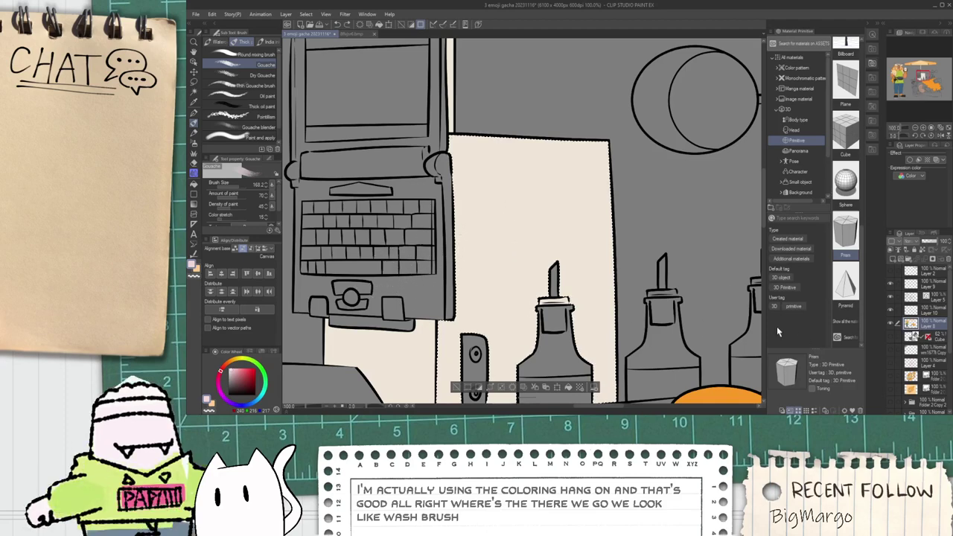
click(250, 371)
drag(477, 231, 559, 201)
key(ctrl+z)
drag(237, 190, 224, 190)
Step: Try the first pinkish-red brush strokes of the 氷 character on the sign panel and undo them
mouse_move(480, 217)
mouse_down()
mouse_move(557, 198)
mouse_move(484, 225)
mouse_move(558, 205)
mouse_move(504, 221)
mouse_up()
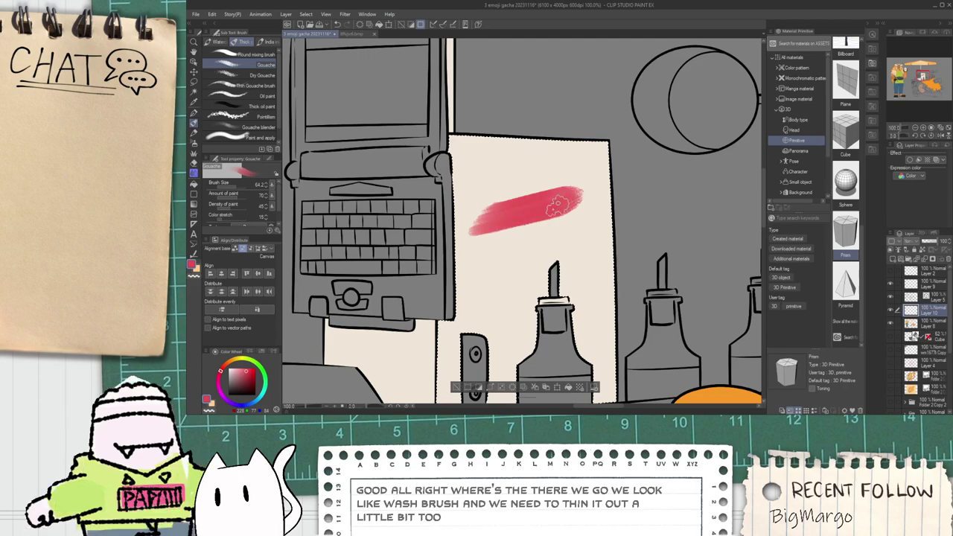
scroll(560, 203, down, 10)
scroll(550, 214, up, 10)
drag(536, 128, 480, 216)
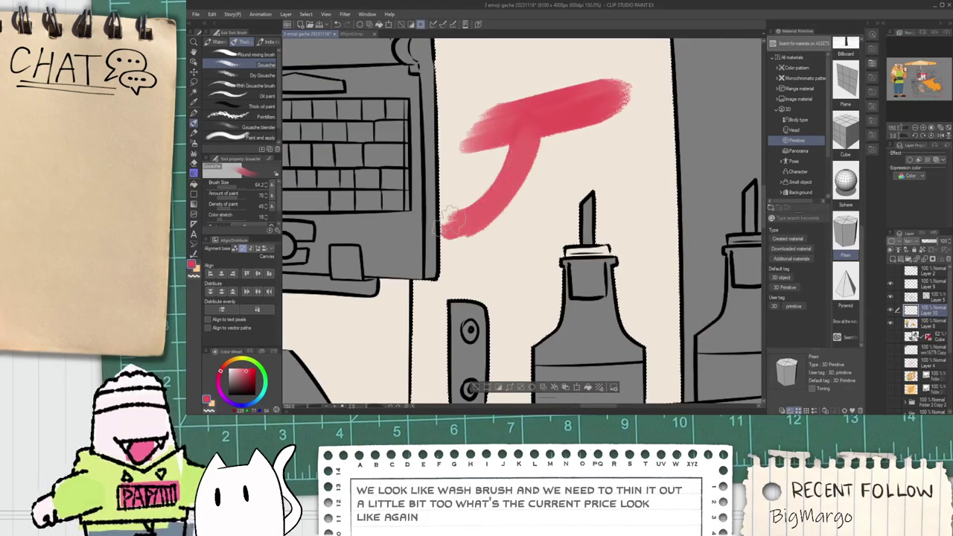
key(ctrl+z)
key(ctrl+z)
key(ctrl+z)
key(ctrl+z)
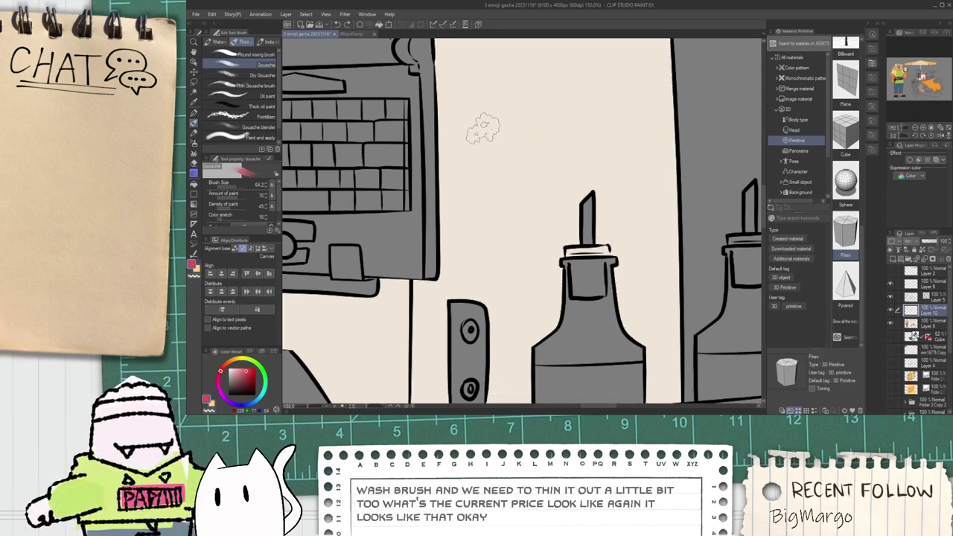
Step: Try repainting the left and vertical strokes of 氷 from memory on the sign panel, and undo them
scroll(488, 135, down, 1)
key(ctrl+z)
mouse_move(480, 139)
mouse_down()
mouse_move(495, 134)
mouse_move(476, 214)
mouse_up()
key(ctrl+z)
mouse_move(484, 139)
mouse_down()
mouse_move(476, 215)
mouse_move(480, 192)
mouse_up()
drag(525, 126, 529, 237)
key(ctrl+z)
drag(528, 123, 528, 223)
key(ctrl+z)
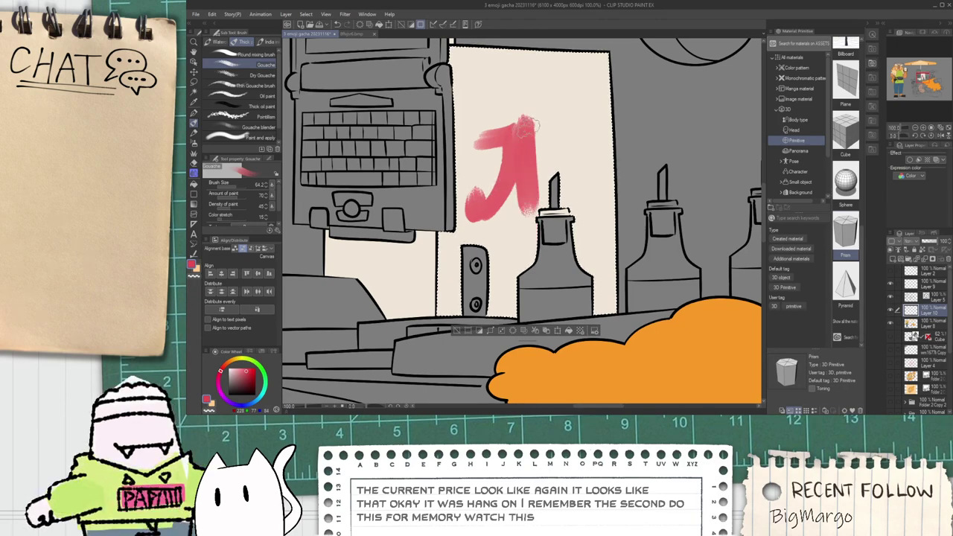
key(ctrl+z)
key(ctrl+z)
key(ctrl+z)
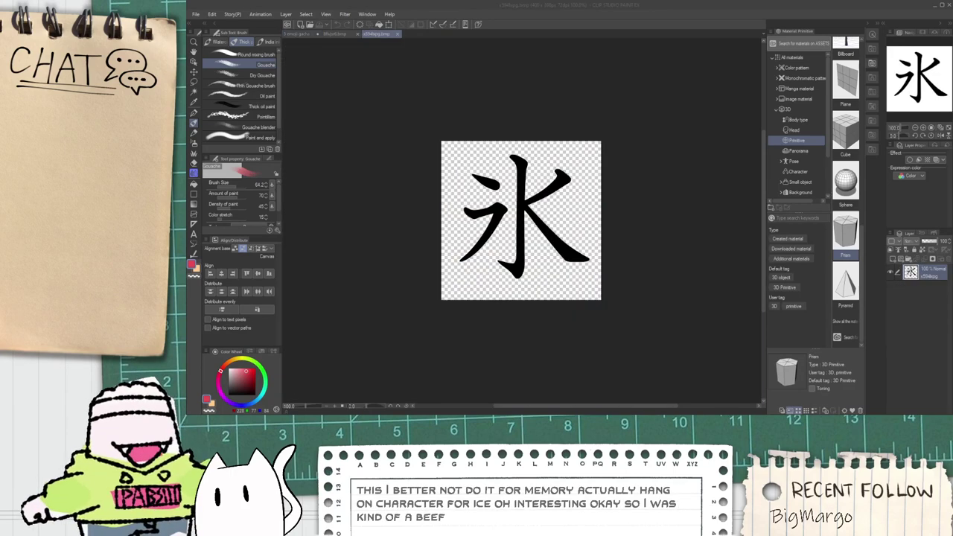
Step: Practise the strokes of 氷 by tracing over the reference image with the pinkish-red Gouache brush
click(414, 234)
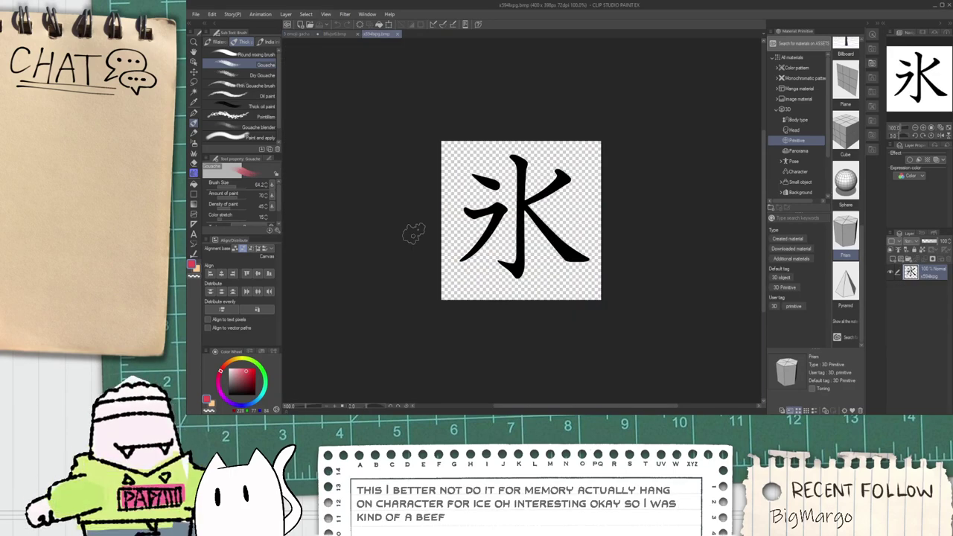
scroll(480, 213, up, 2)
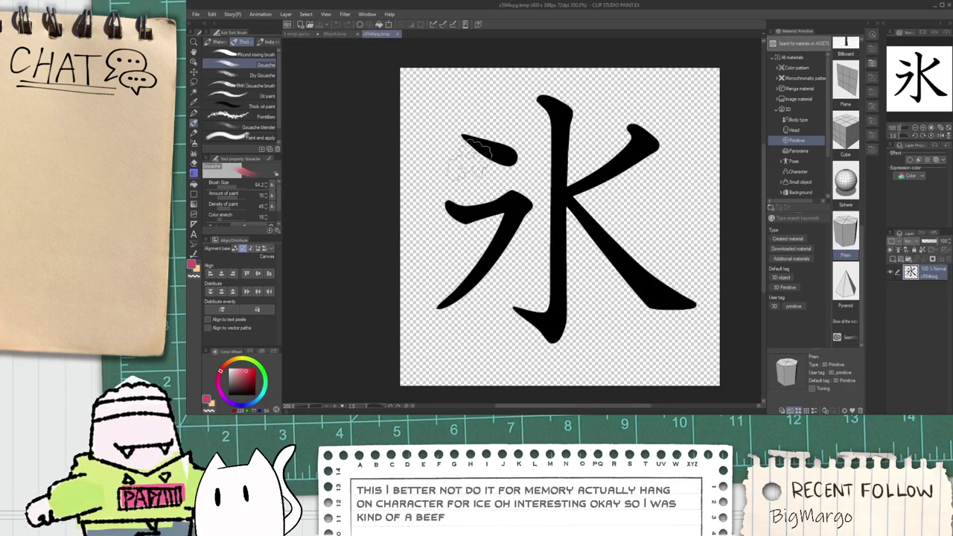
drag(544, 175, 418, 301)
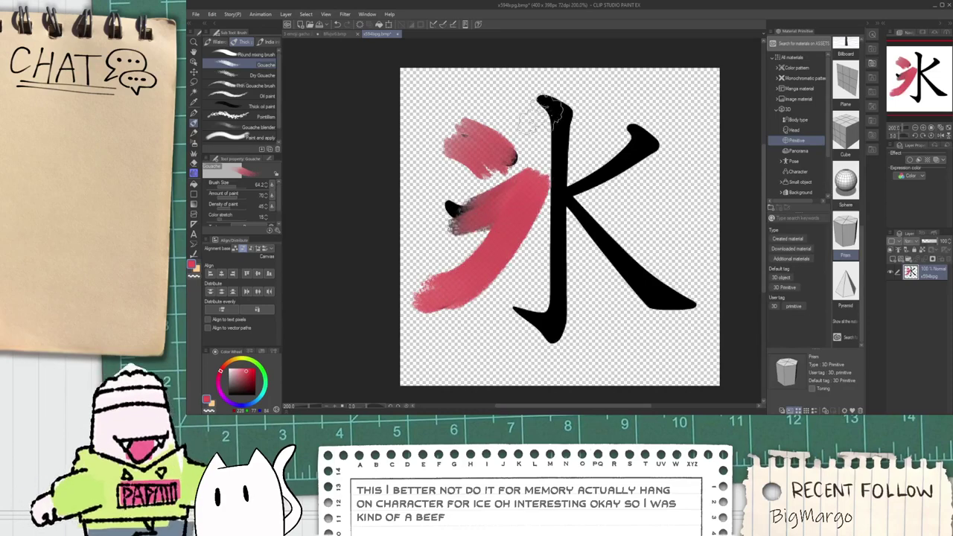
drag(551, 111, 555, 272)
drag(642, 138, 694, 291)
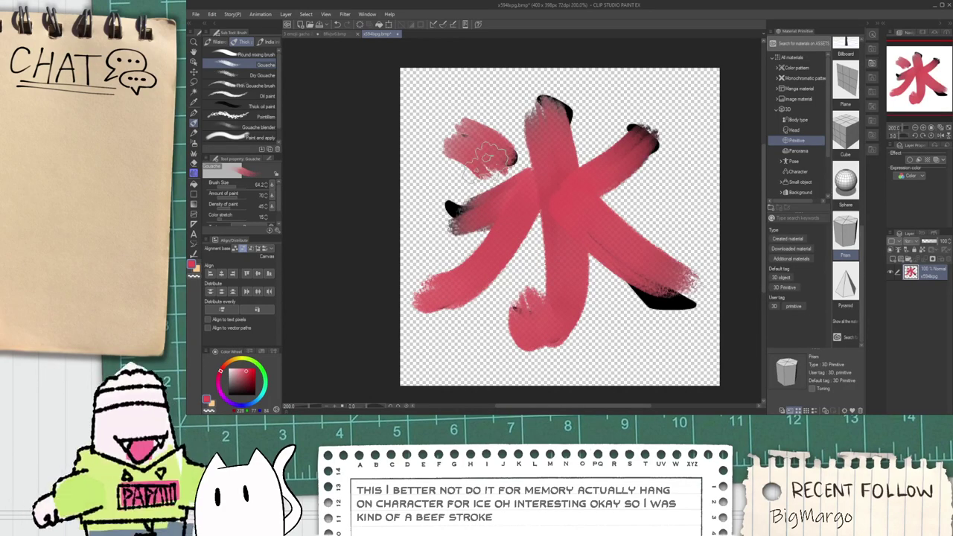
Step: Return to the illustration and paint the left strokes and hooked vertical of 氷 in deeper red on the sign, consulting the reference
click(306, 34)
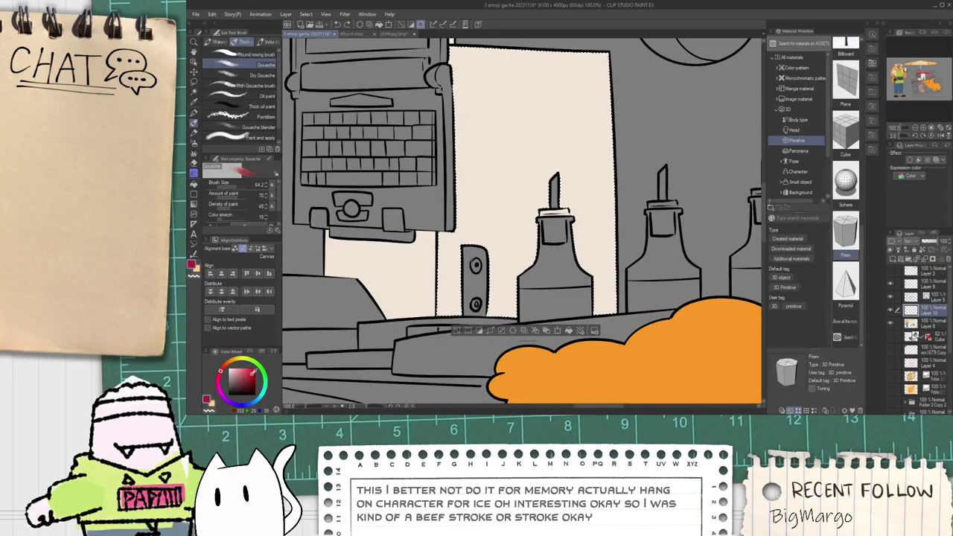
drag(481, 102, 494, 142)
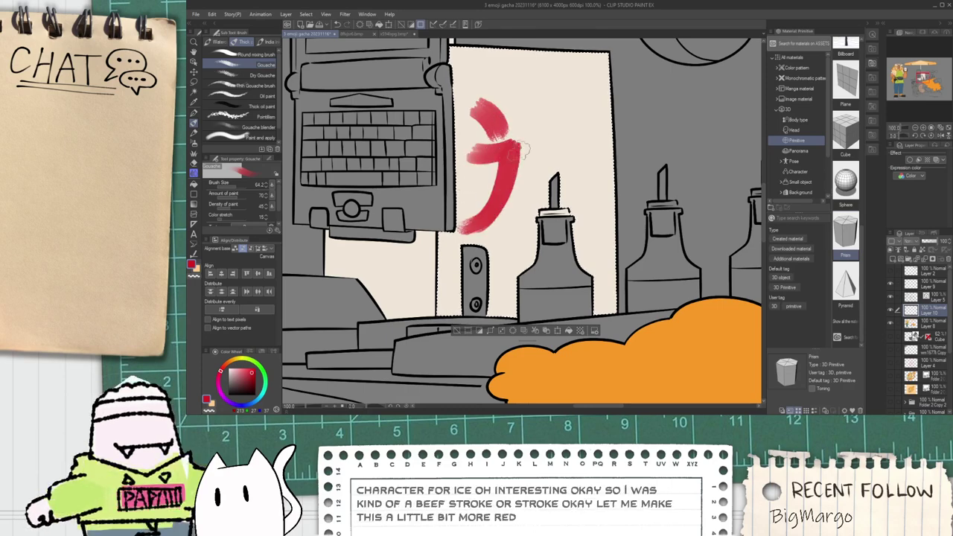
click(383, 34)
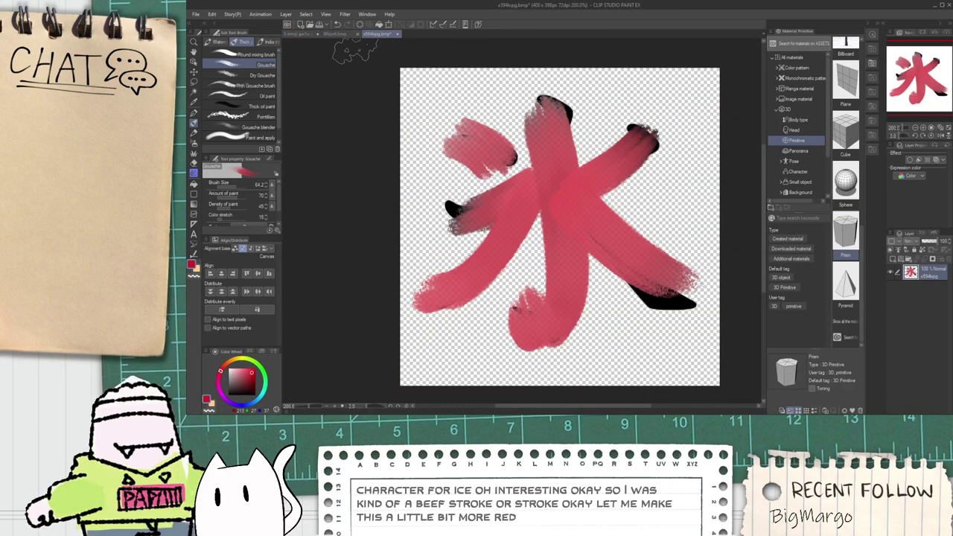
click(307, 34)
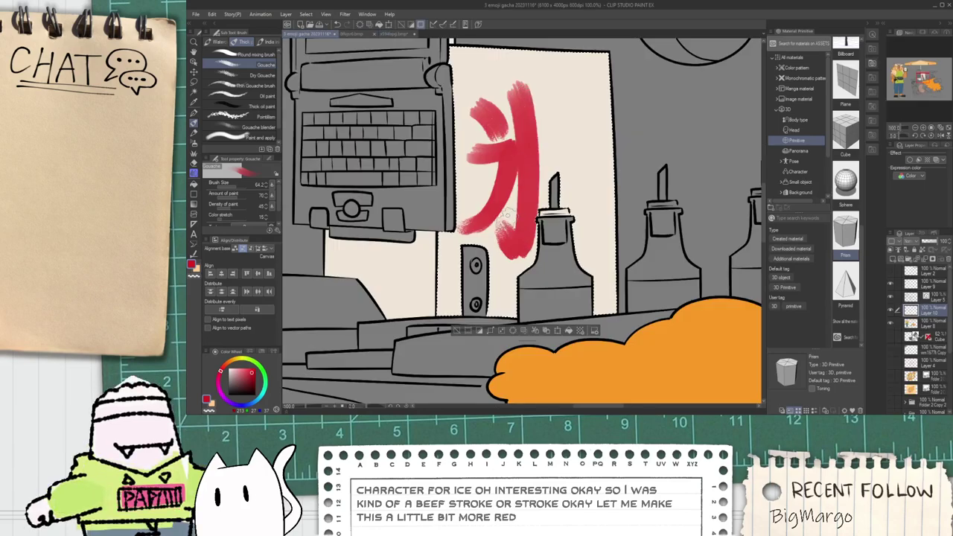
click(386, 34)
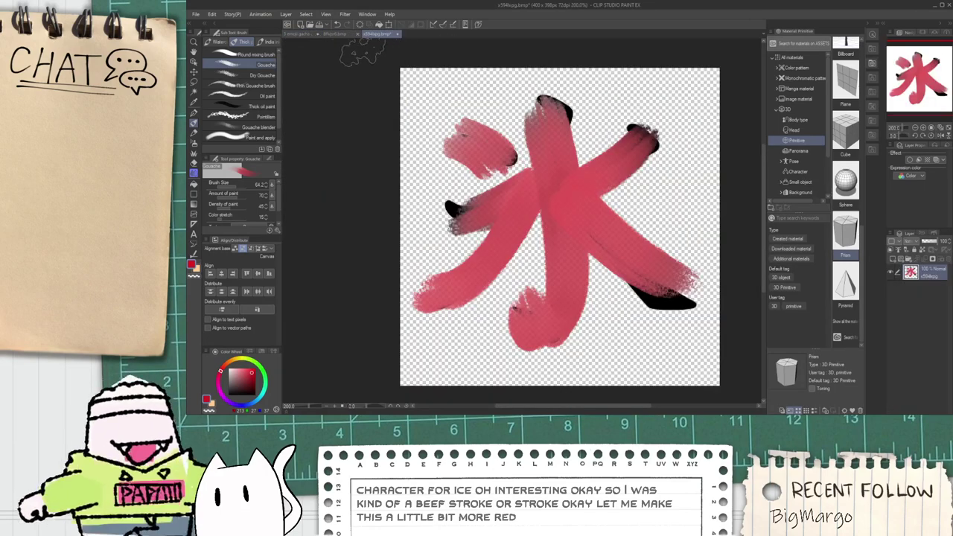
click(301, 34)
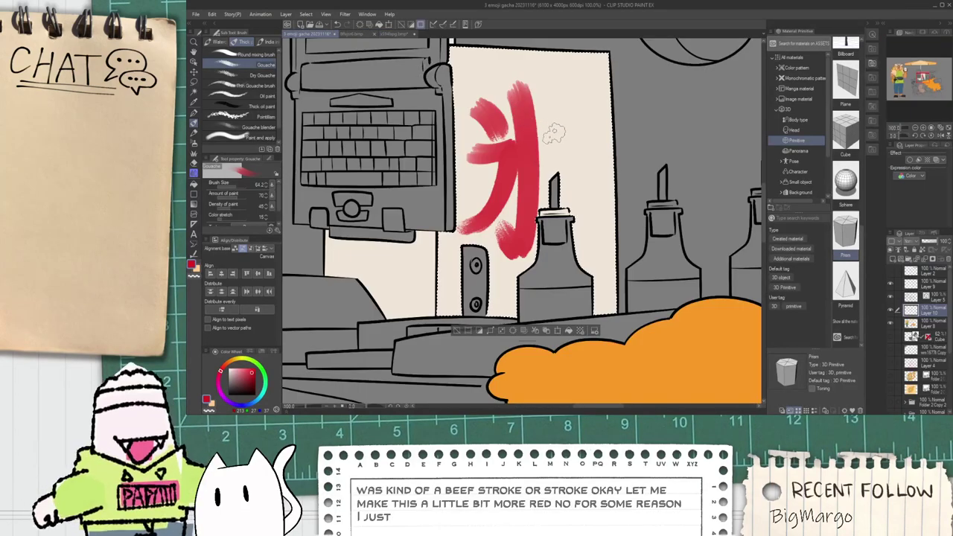
Step: Paint the two right-hand diagonal strokes to complete 氷 on the sign, and clear the selection
key(ctrl+z)
key(ctrl+z)
mouse_move(584, 127)
mouse_down()
mouse_move(529, 145)
mouse_move(553, 140)
mouse_move(530, 153)
mouse_up()
key(ctrl+z)
key(ctrl+z)
key(ctrl+z)
key(ctrl+z)
drag(532, 151, 586, 212)
scroll(590, 196, down, 3)
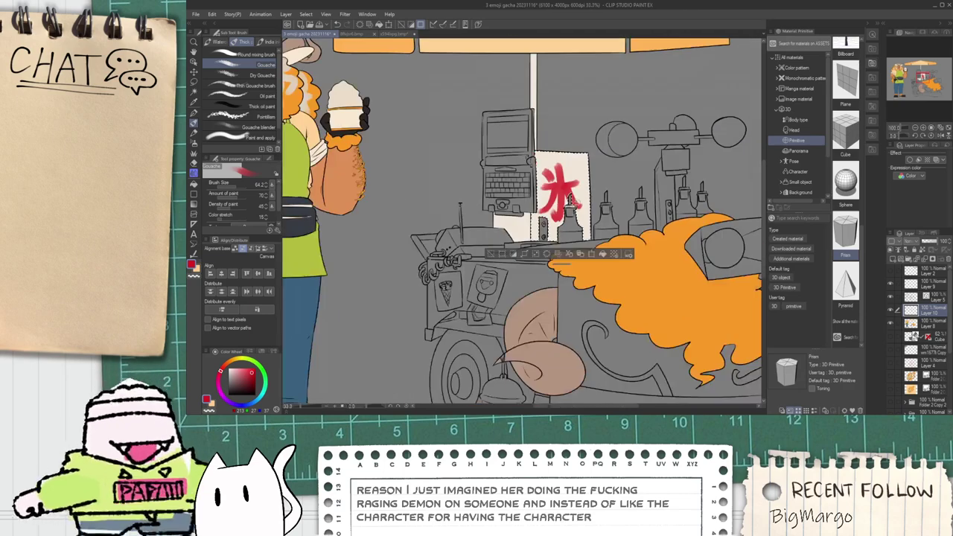
scroll(556, 223, up, 1)
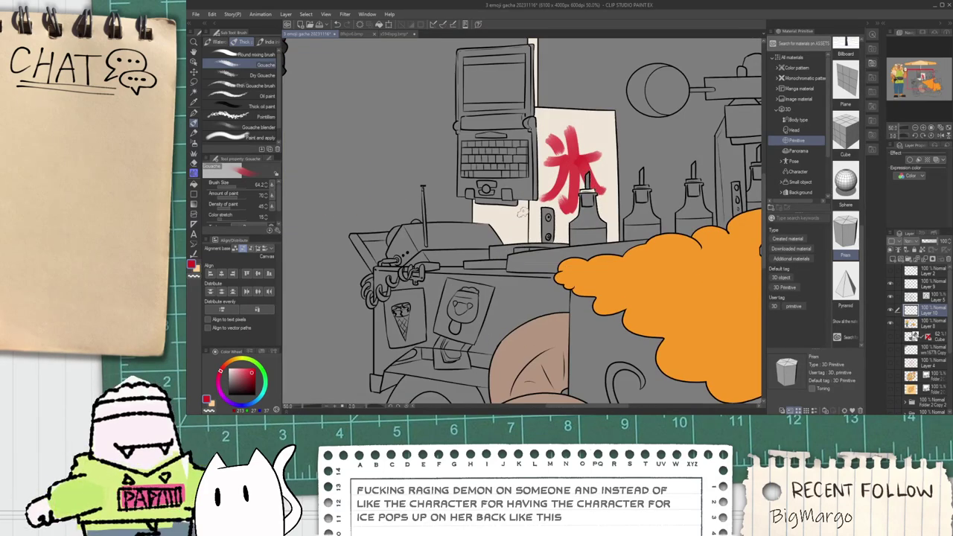
Step: Examine the painted sign within the whole character and food cart illustration
scroll(532, 210, down, 4)
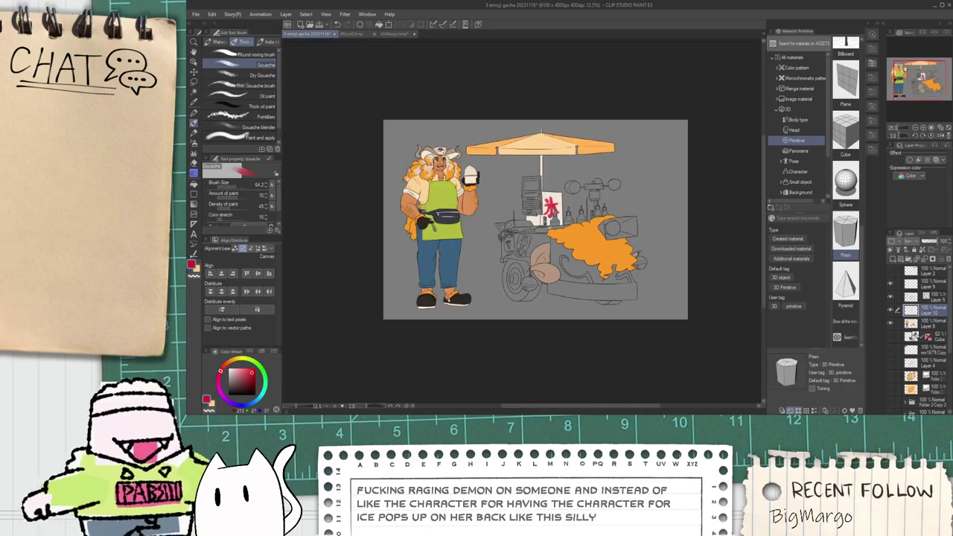
drag(549, 186, 542, 191)
scroll(543, 190, up, 4)
scroll(444, 180, up, 1)
scroll(444, 188, down, 1)
drag(444, 188, 485, 230)
scroll(438, 163, down, 2)
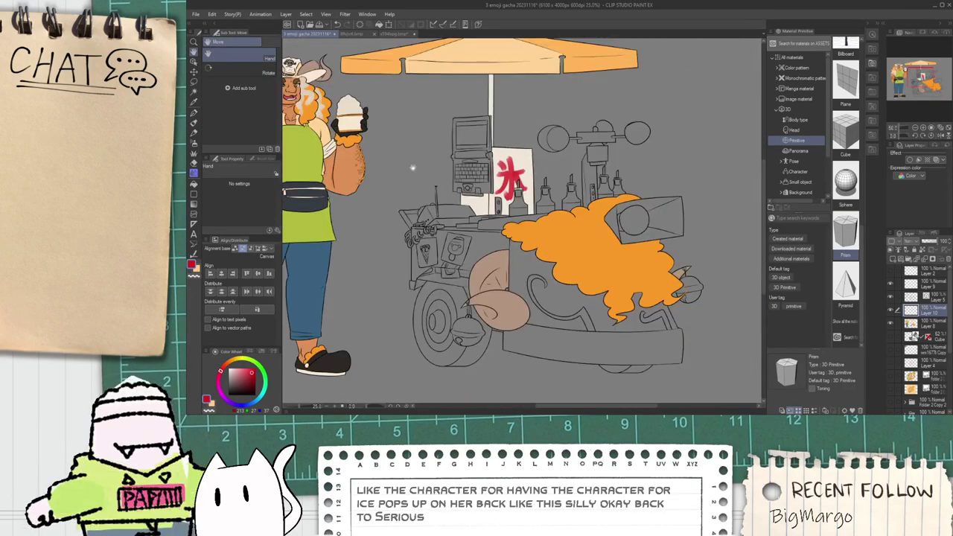
Step: Sample the black of the character's glove and fill the clamp bracket beneath the laptop with it
drag(425, 166, 461, 238)
scroll(372, 204, up, 4)
alt+click(384, 192)
scroll(382, 190, down, 3)
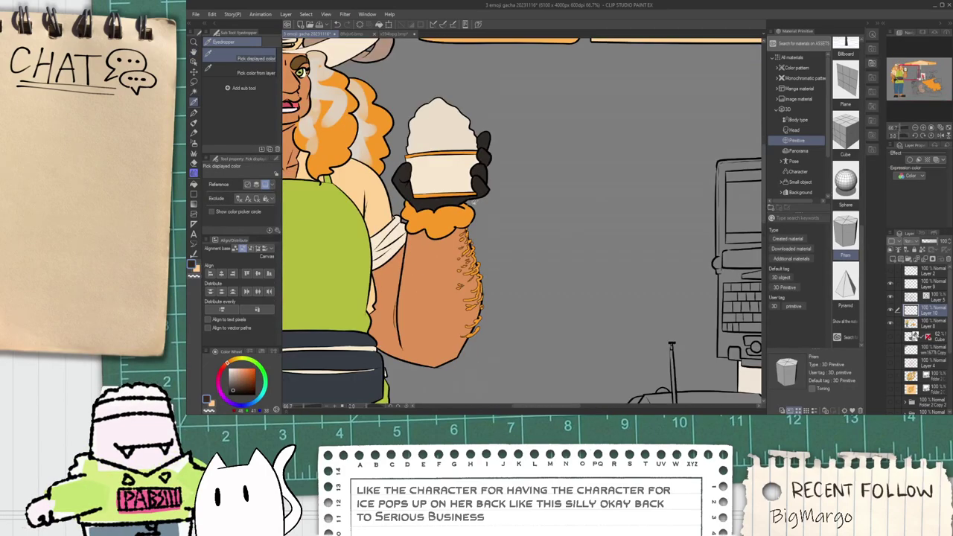
key(g)
scroll(621, 321, up, 6)
click(616, 299)
click(688, 333)
Step: Fill the dark strips of the laptop's screen frame with the same near-black
scroll(688, 333, down, 4)
drag(712, 319, 584, 308)
scroll(583, 307, up, 1)
scroll(496, 258, down, 5)
scroll(569, 261, up, 5)
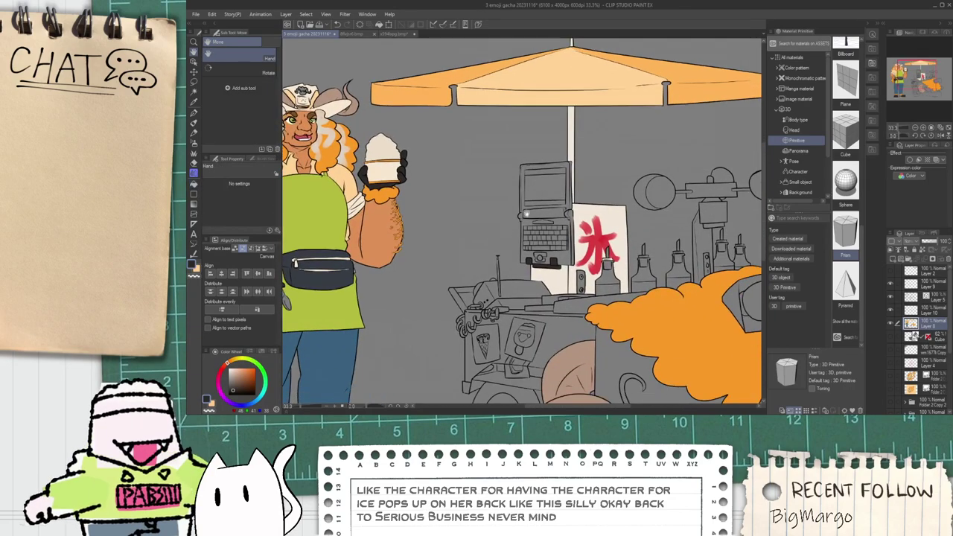
key(g)
key(space)
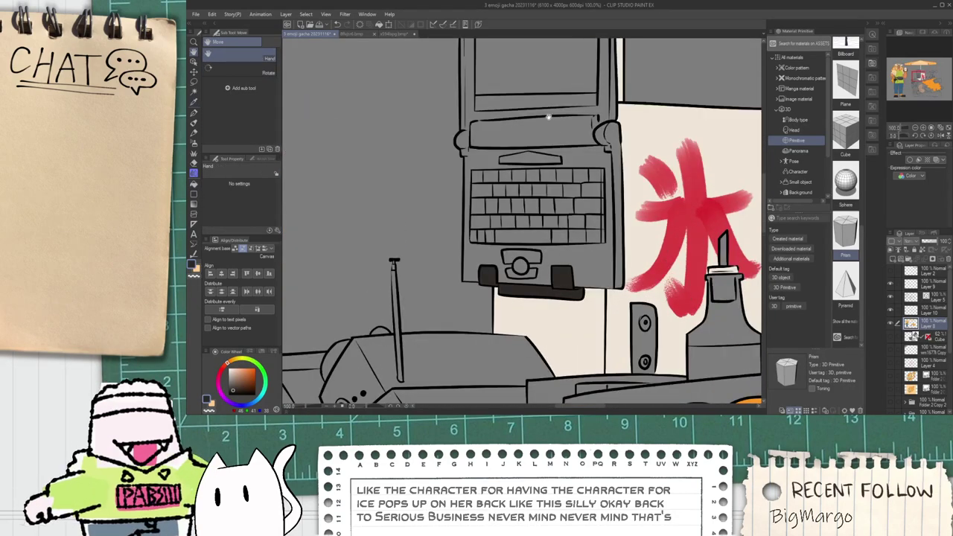
click(548, 106)
key(space)
drag(545, 107, 536, 280)
Step: Sample the light peach and fill the main body panels of the food cart around the posters
scroll(516, 188, down, 3)
scroll(471, 233, up, 1)
scroll(470, 233, down, 1)
drag(468, 330, 504, 311)
scroll(427, 268, down, 1)
key(i)
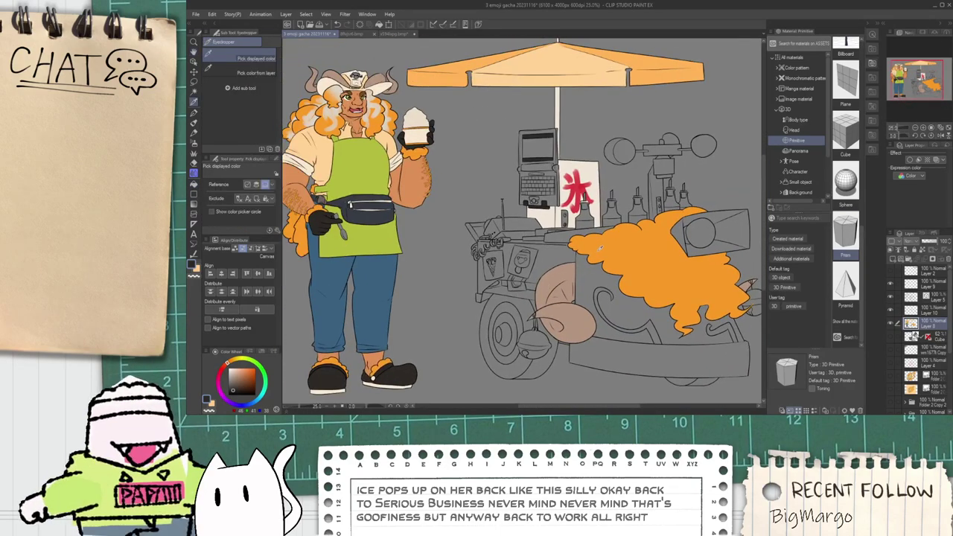
key(g)
scroll(500, 306, up, 2)
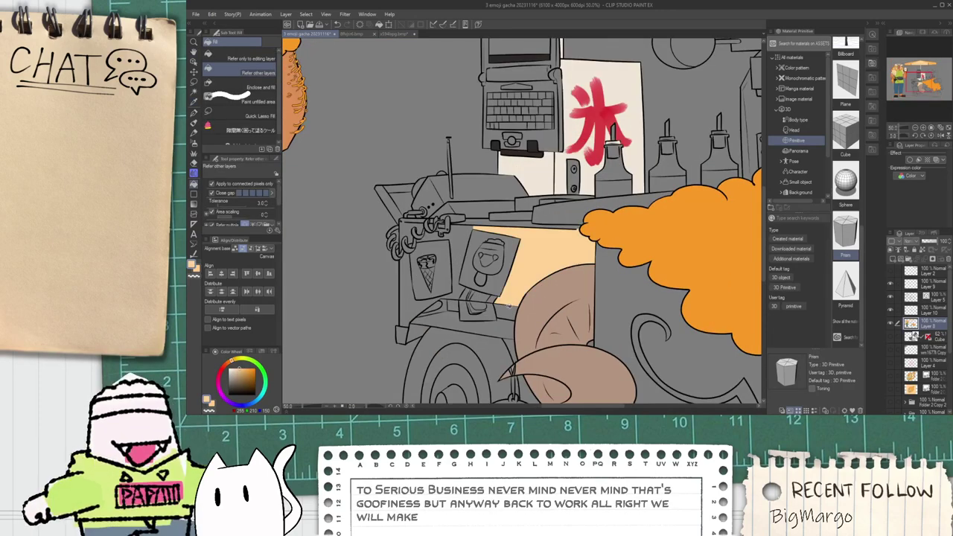
scroll(394, 223, up, 2)
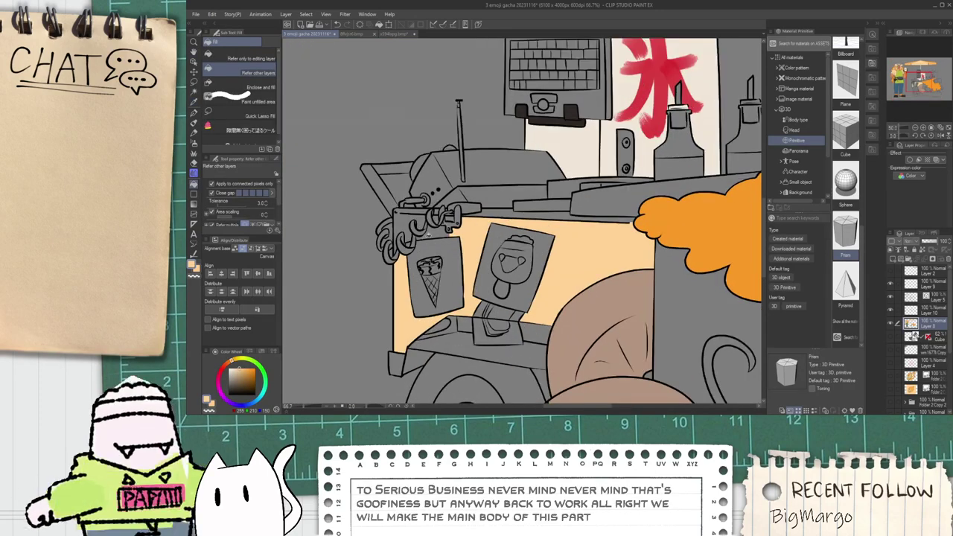
scroll(394, 223, up, 2)
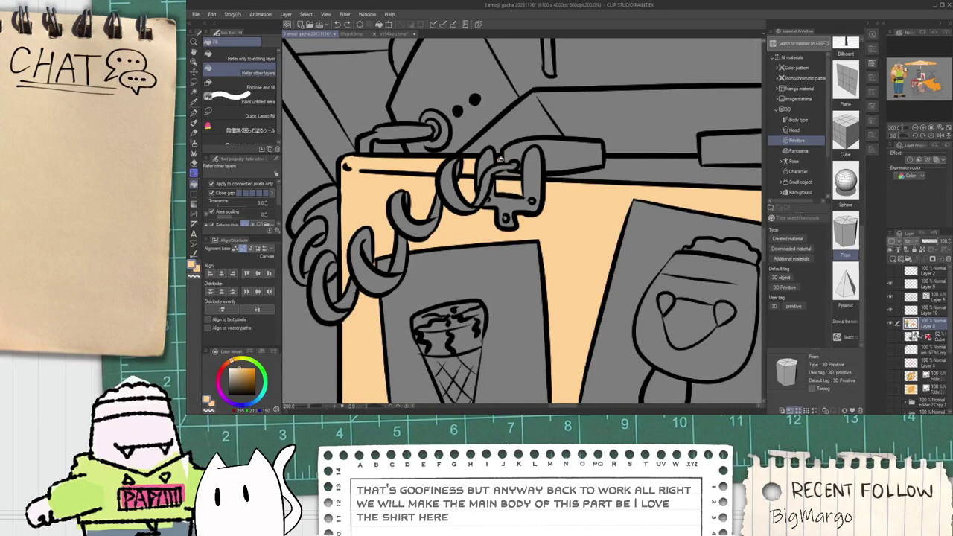
Step: Clean up the peach fill of the cart body around the clamp and hanging coil at its corner
key(e)
scroll(514, 153, up, 2)
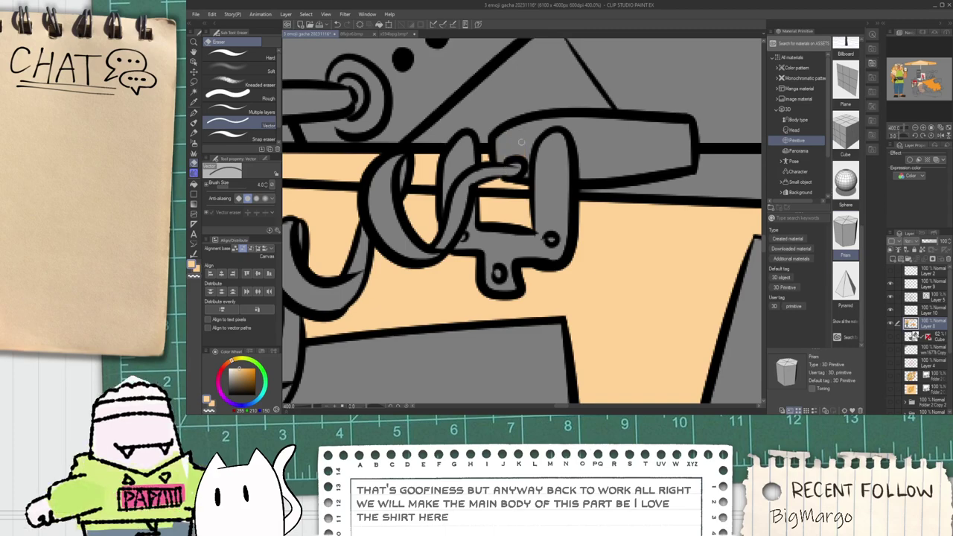
scroll(530, 155, down, 2)
key(g)
click(634, 158)
Step: Sample the off-white of the sign and fill the cart's countertop strip beside the orange hair
scroll(640, 168, down, 4)
key(space)
drag(686, 192, 484, 200)
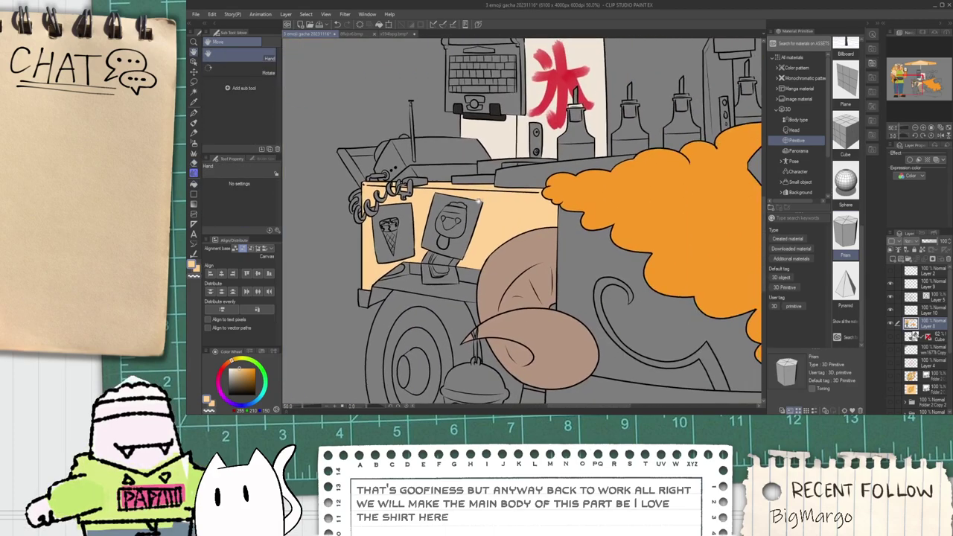
scroll(482, 201, down, 2)
alt+click(531, 165)
scroll(527, 164, up, 3)
click(545, 197)
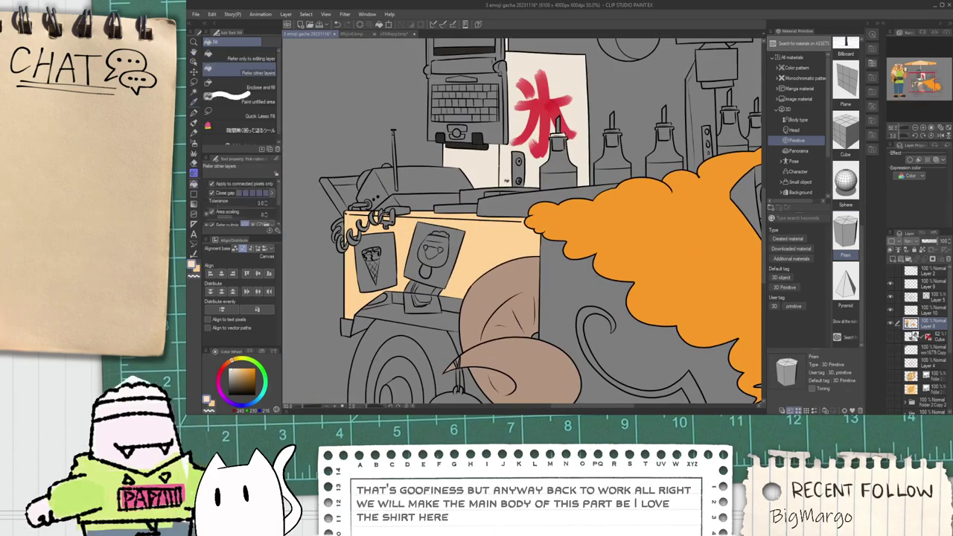
Step: Sample the near-black and fill the post supporting the weather vane behind the bottles
scroll(566, 187, down, 2)
key(space)
drag(657, 161, 544, 199)
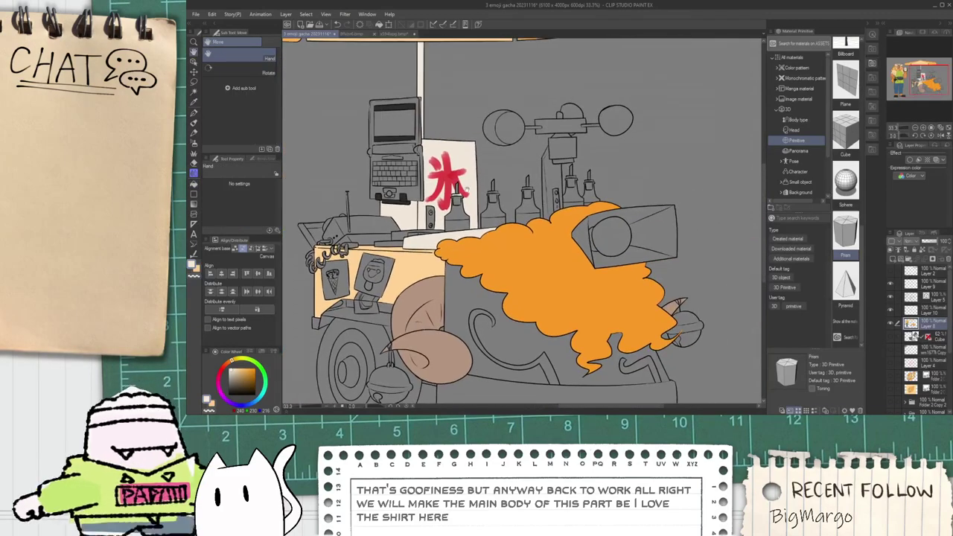
key(i)
scroll(407, 197, up, 2)
scroll(406, 198, down, 1)
key(g)
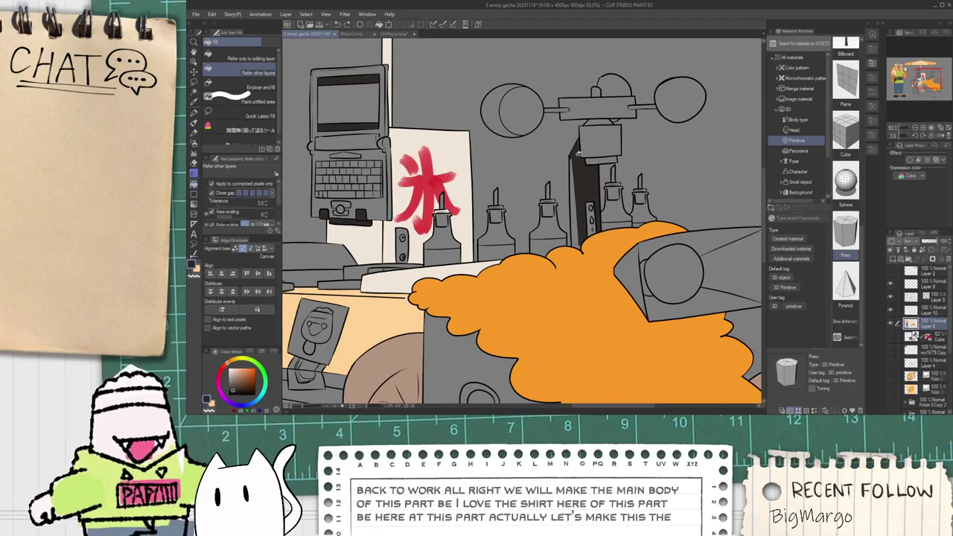
Step: Sample the light peach from the character and fill the weather vane's crossbar and the box below it
key(i)
click(463, 186)
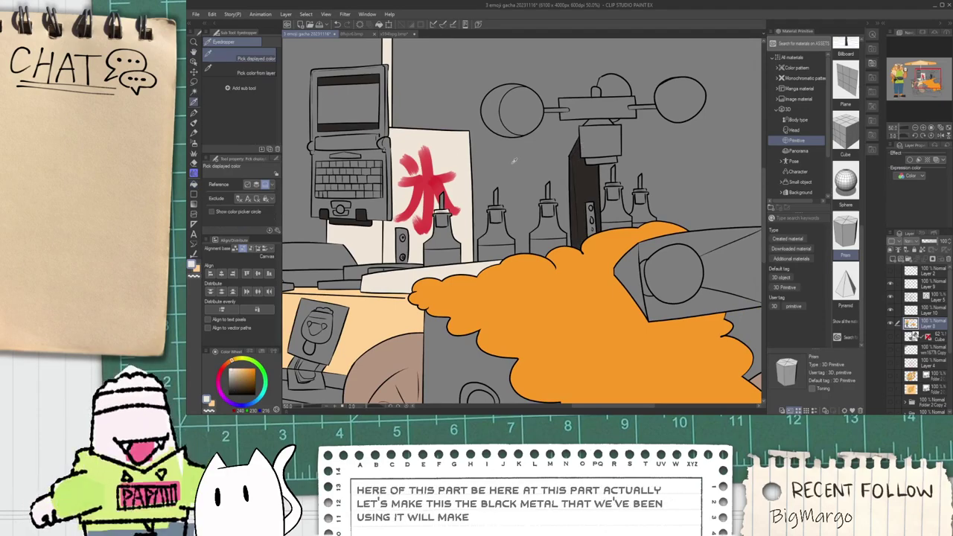
scroll(464, 199, down, 4)
drag(353, 182, 447, 201)
scroll(440, 198, up, 3)
click(406, 195)
scroll(428, 199, down, 1)
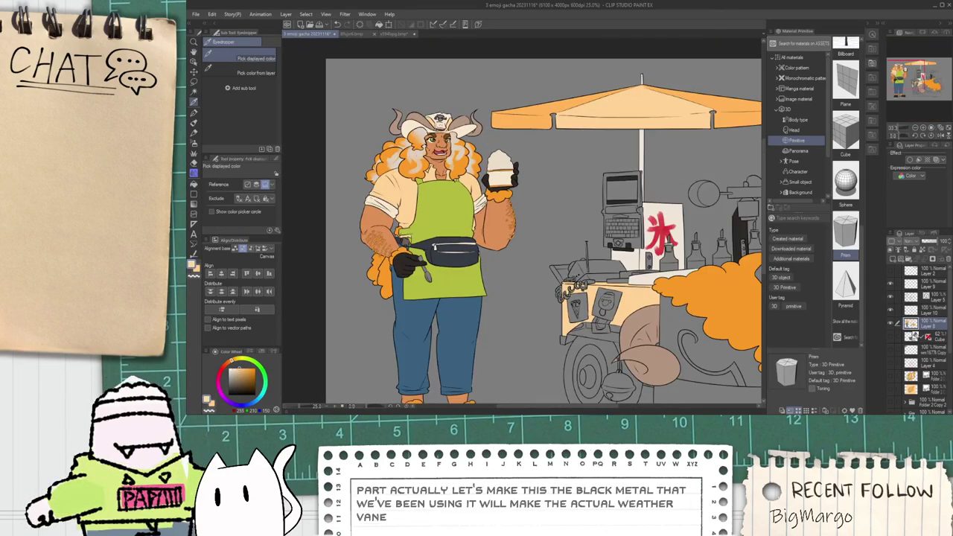
scroll(596, 201, up, 3)
key(g)
click(533, 186)
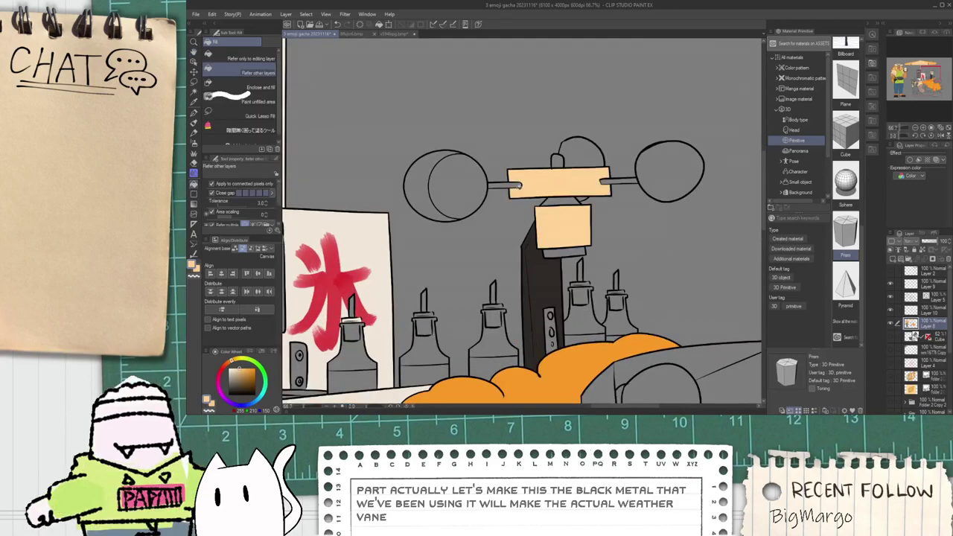
Step: Fill the weather vane's round cups with the same light peach
click(424, 178)
click(575, 154)
scroll(577, 197, up, 1)
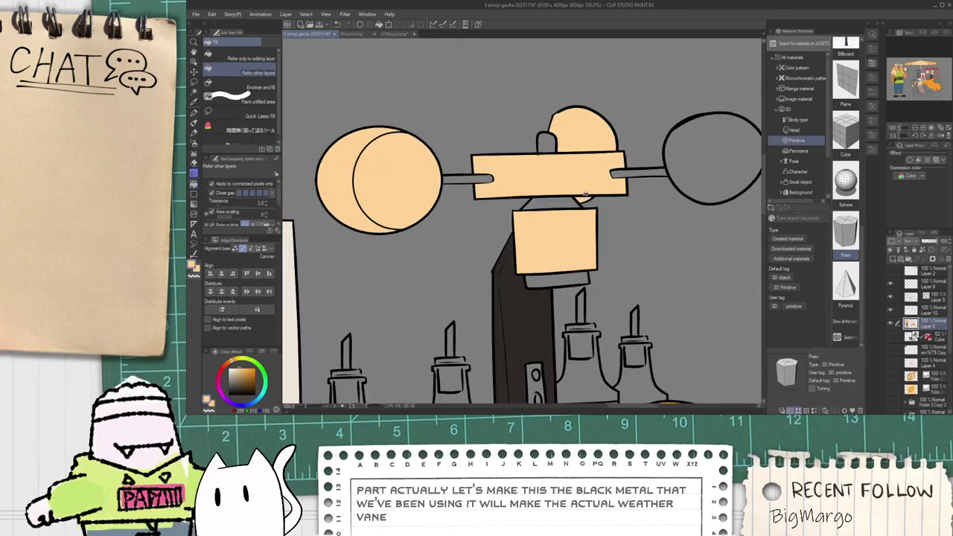
click(693, 158)
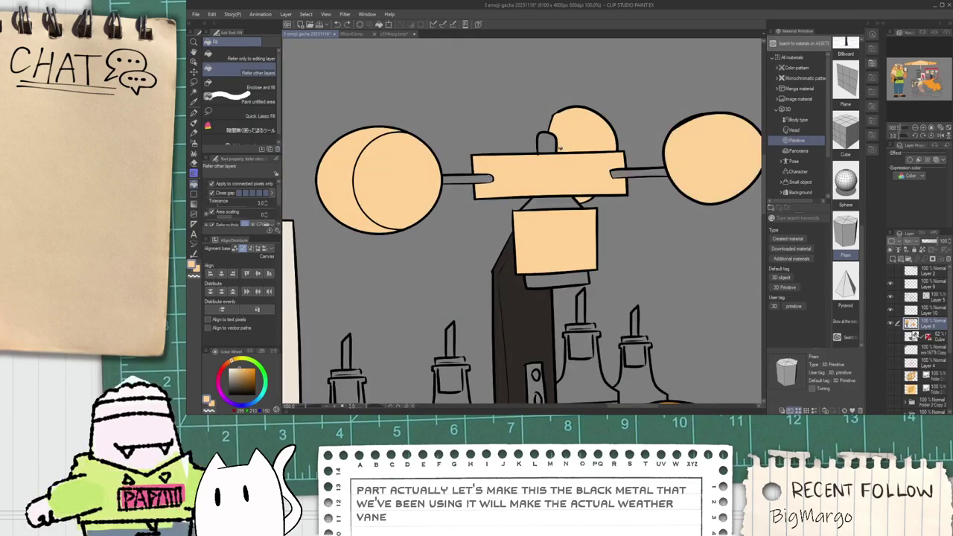
Step: Fill the weather vane's small cap and the connectors above and below its box with off-white
scroll(562, 149, down, 4)
scroll(601, 209, up, 3)
click(599, 222)
click(598, 183)
key(ctrl+z)
click(595, 170)
click(591, 131)
scroll(586, 163, down, 5)
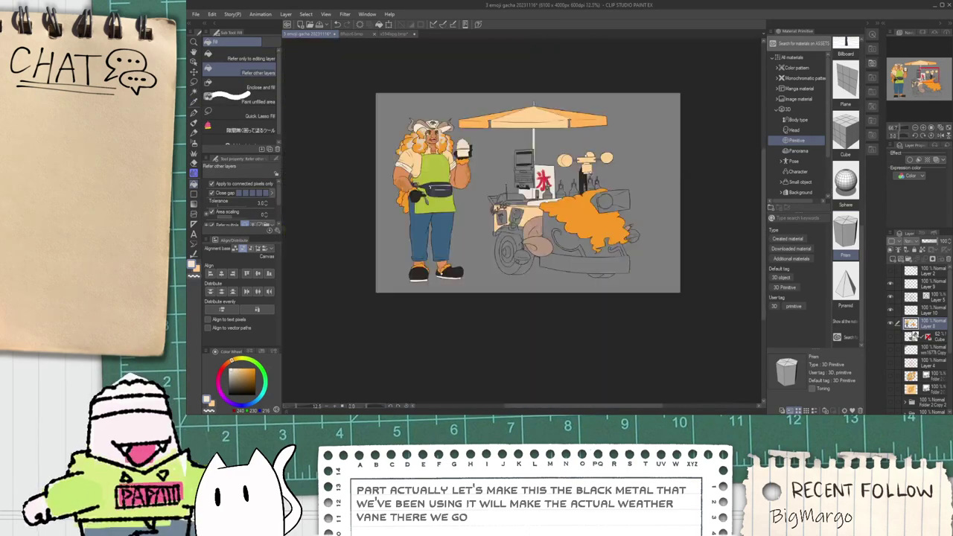
Step: Sample the weather vane's peach and fill all faces of the boxy lamp housing on the cart's front
scroll(618, 199, up, 3)
scroll(517, 88, up, 1)
key(i)
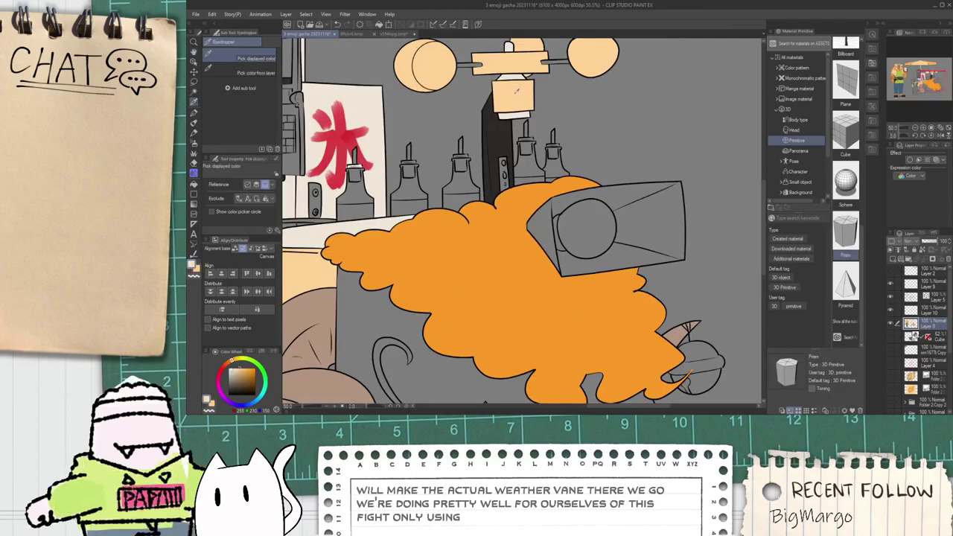
alt+click(517, 88)
click(547, 224)
key(alt)
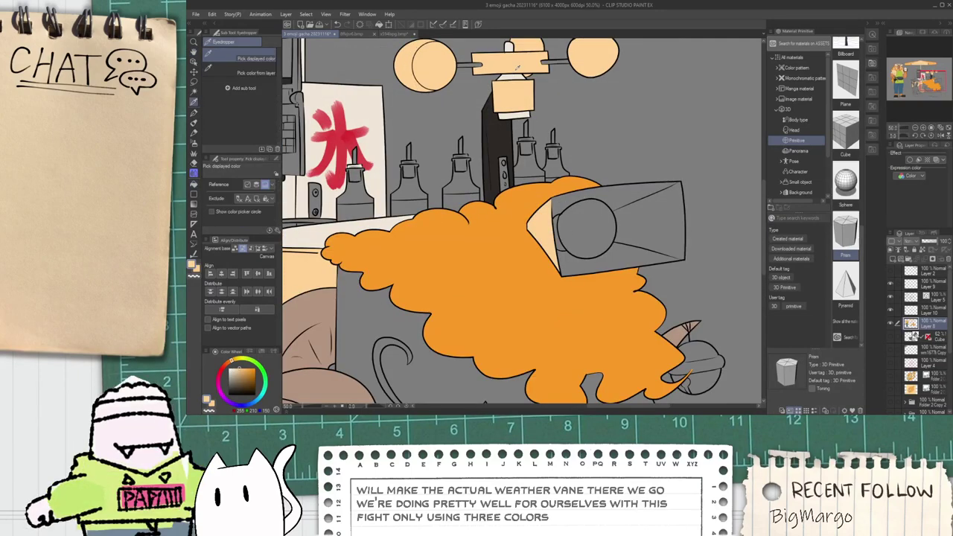
drag(584, 263, 615, 193)
key(ctrl+z)
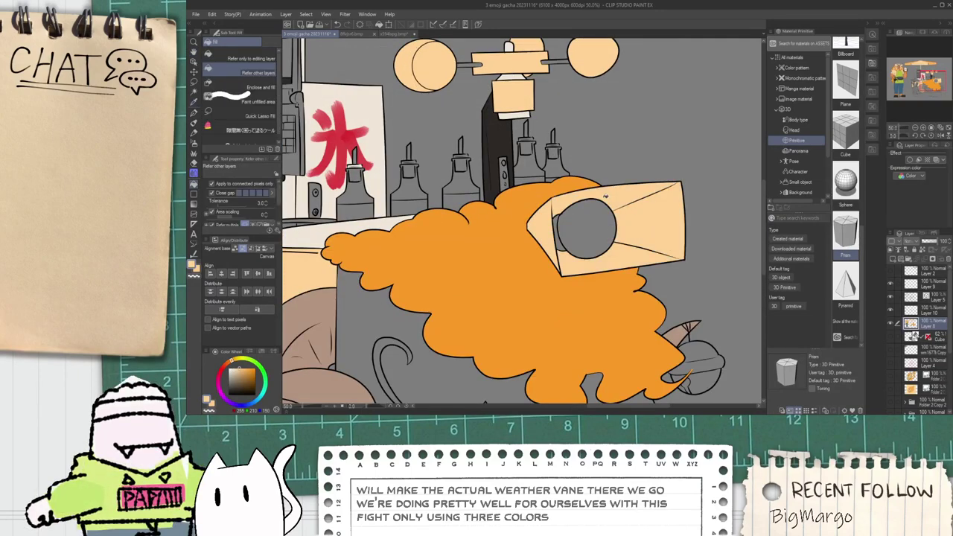
Step: Fill the lamp's round lens with off-white and sample the near-black of the weather vane's post
key(alt)
click(575, 230)
scroll(557, 229, down, 2)
scroll(556, 232, down, 2)
scroll(556, 234, up, 3)
scroll(488, 231, down, 3)
key(alt)
scroll(481, 225, up, 2)
scroll(518, 204, up, 1)
alt+click(523, 199)
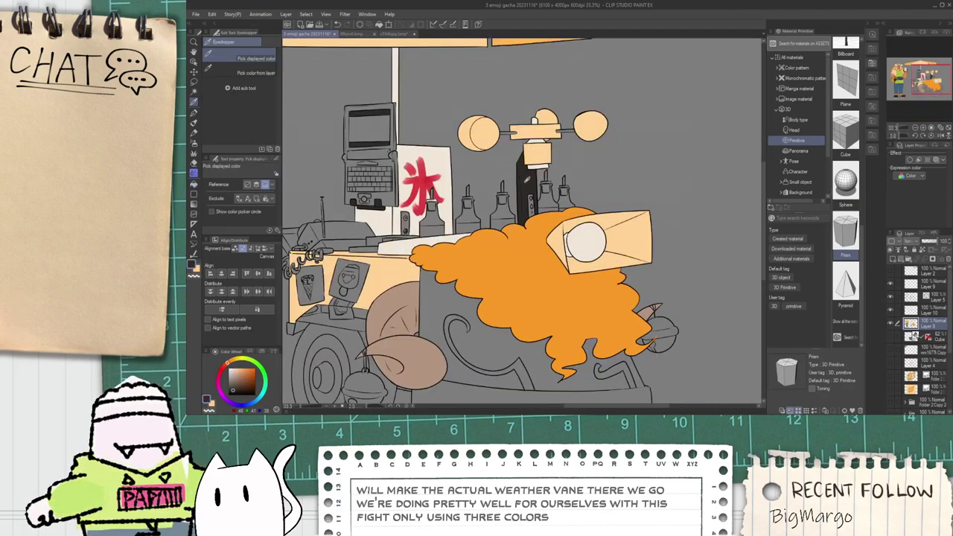
Step: Try filling the cart's front panel and curved bumper with near-black, undoing each fill
click(476, 316)
scroll(524, 358, down, 1)
key(ctrl+z)
click(512, 391)
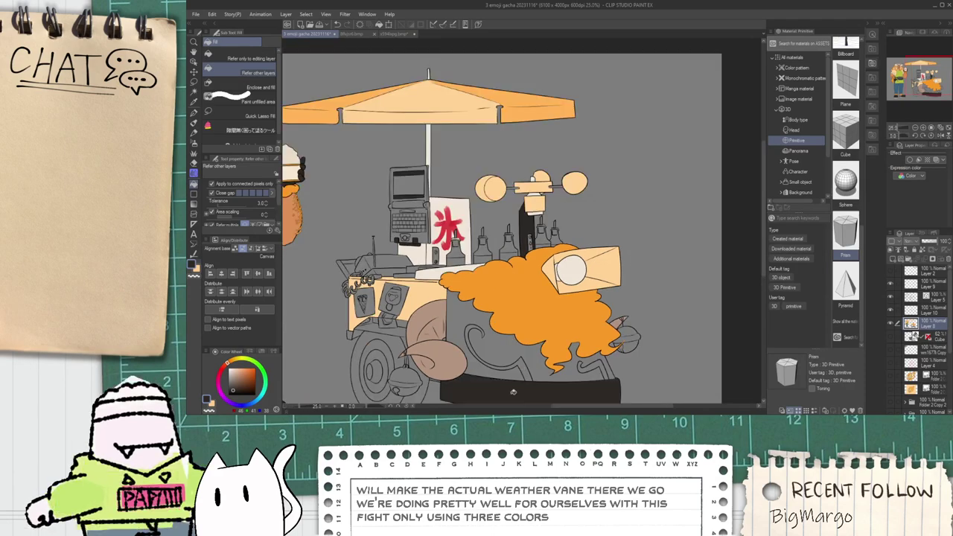
key(space)
drag(498, 362, 525, 281)
key(ctrl+z)
Step: Fill the cart's wheel tyre with near-black, including the gaps around the hanging bell's strings
scroll(408, 295, up, 3)
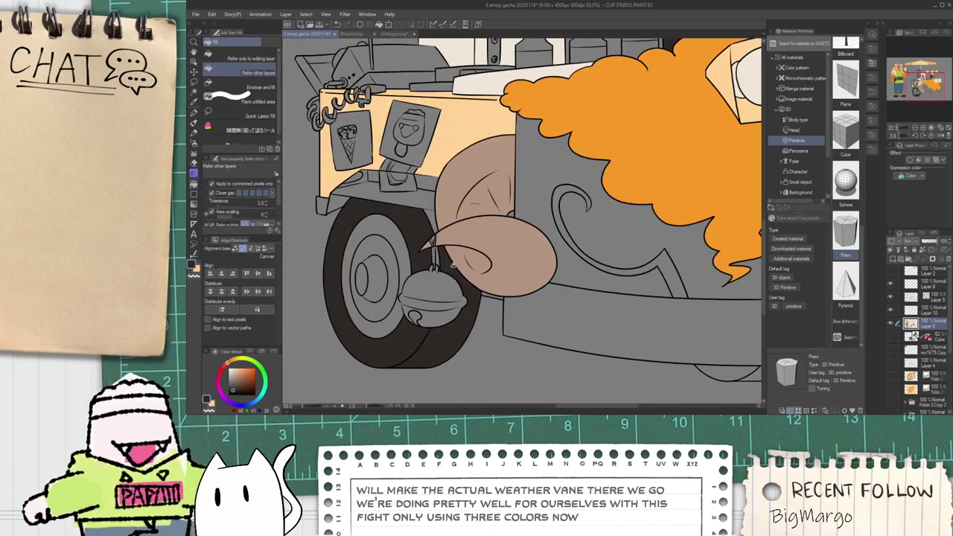
scroll(437, 257, up, 2)
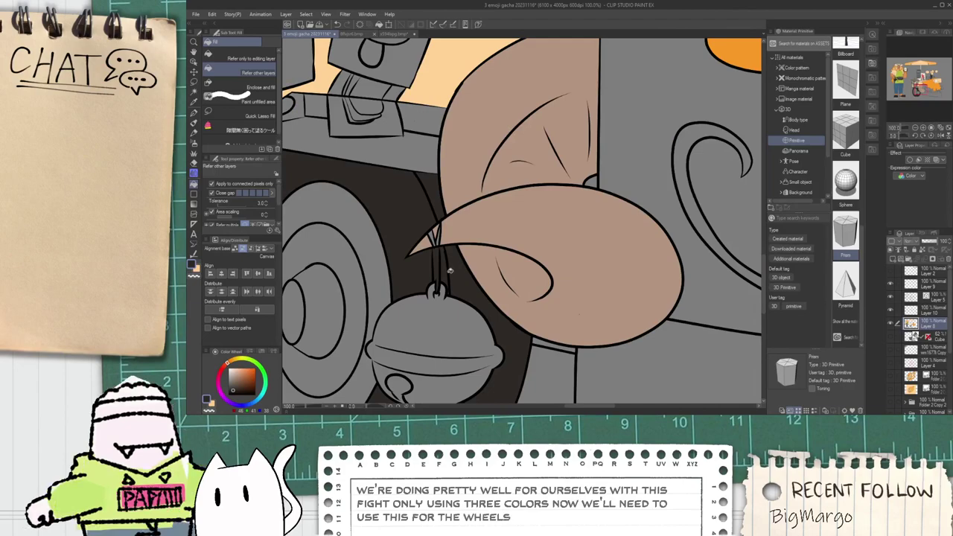
scroll(451, 270, down, 4)
Step: Examine the character's hair, hat, apron and belt bag colours as palette reference for the cart
key(space)
drag(407, 208, 511, 307)
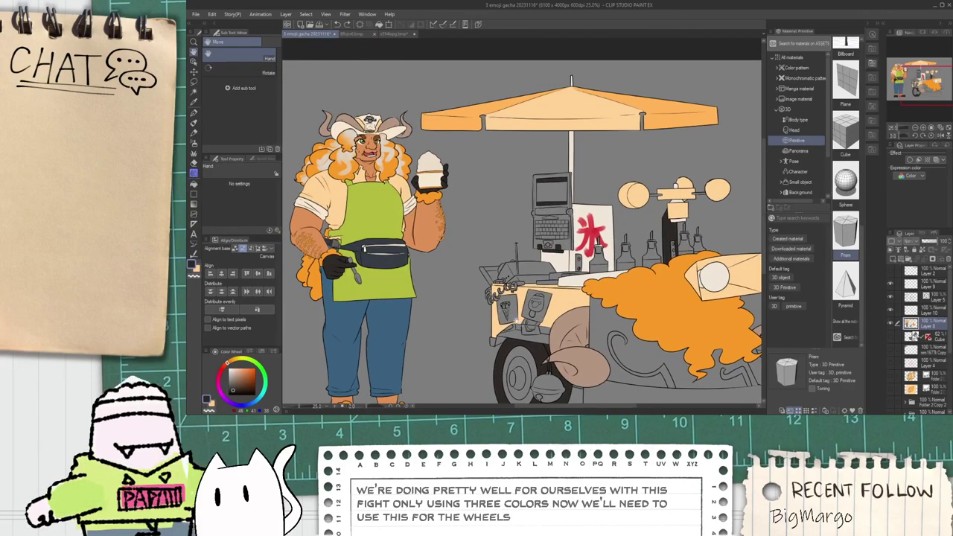
key(i)
scroll(339, 179, up, 2)
scroll(339, 179, up, 1)
key(space)
drag(339, 179, 458, 183)
scroll(458, 184, down, 1)
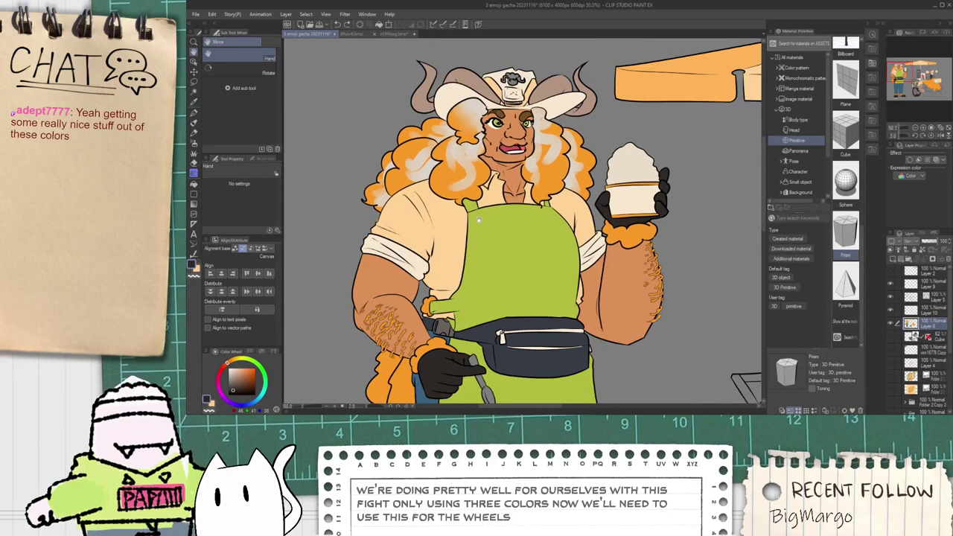
scroll(466, 249, down, 1)
drag(486, 277, 475, 190)
scroll(461, 245, up, 1)
scroll(456, 263, down, 2)
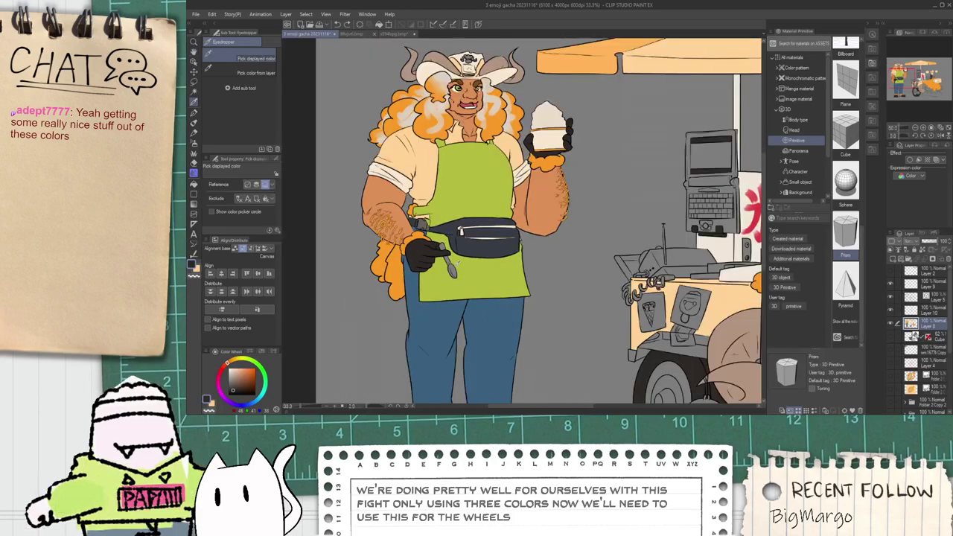
drag(463, 273, 441, 236)
scroll(440, 235, up, 3)
key(i)
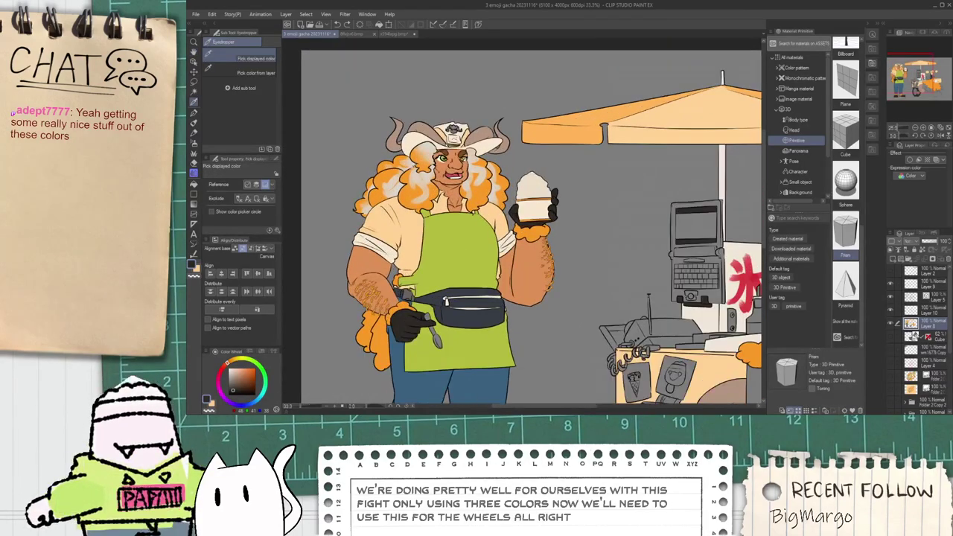
Step: Sample the orange and fill both curled scroll ornaments on the cart's front panel
scroll(375, 169, down, 2)
key(space)
drag(544, 240, 433, 164)
key(g)
scroll(582, 300, up, 2)
scroll(622, 277, down, 3)
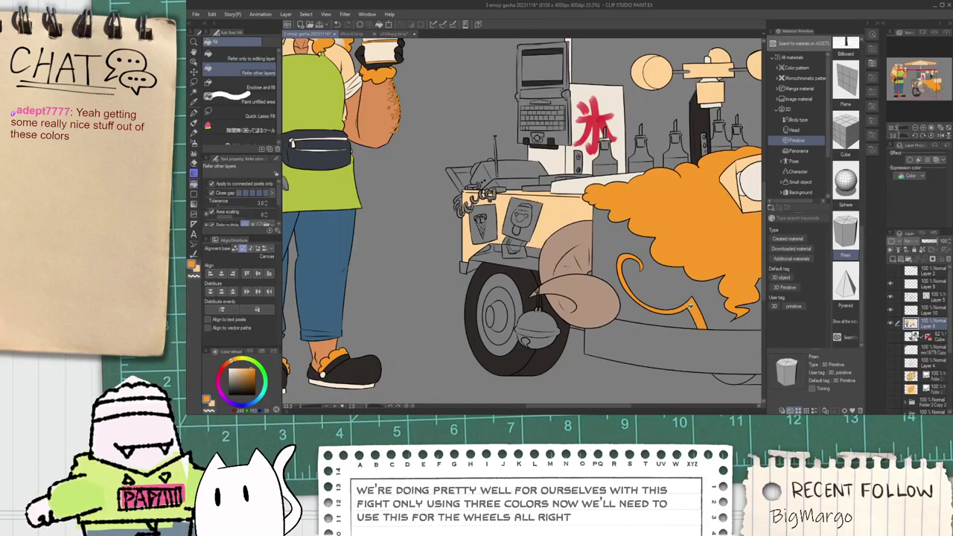
scroll(548, 289, up, 3)
scroll(547, 290, up, 1)
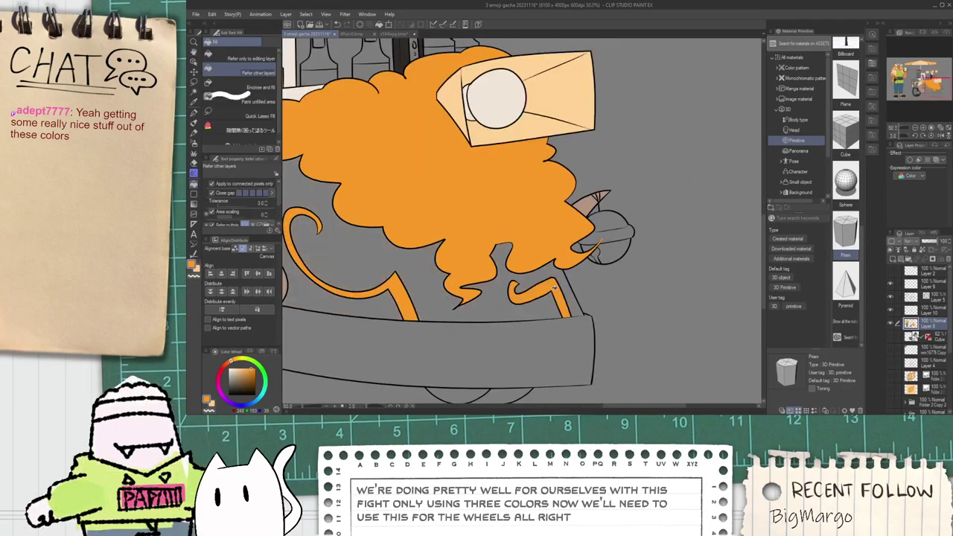
Step: Show the sheep logo pattern layer, sample the bell's yellow from it, and hide the layer again
scroll(554, 296, down, 2)
scroll(554, 280, down, 1)
key(space)
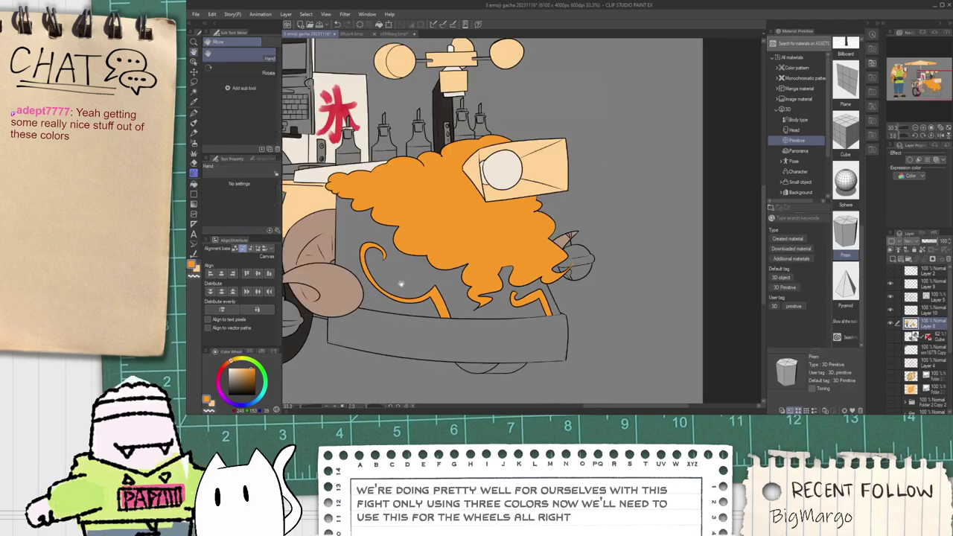
drag(397, 283, 579, 289)
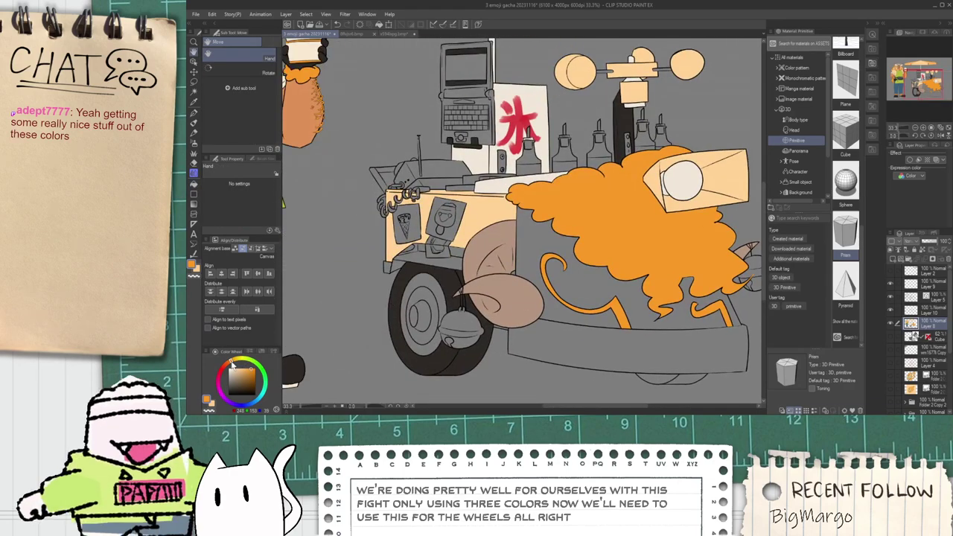
key(ctrl+minus)
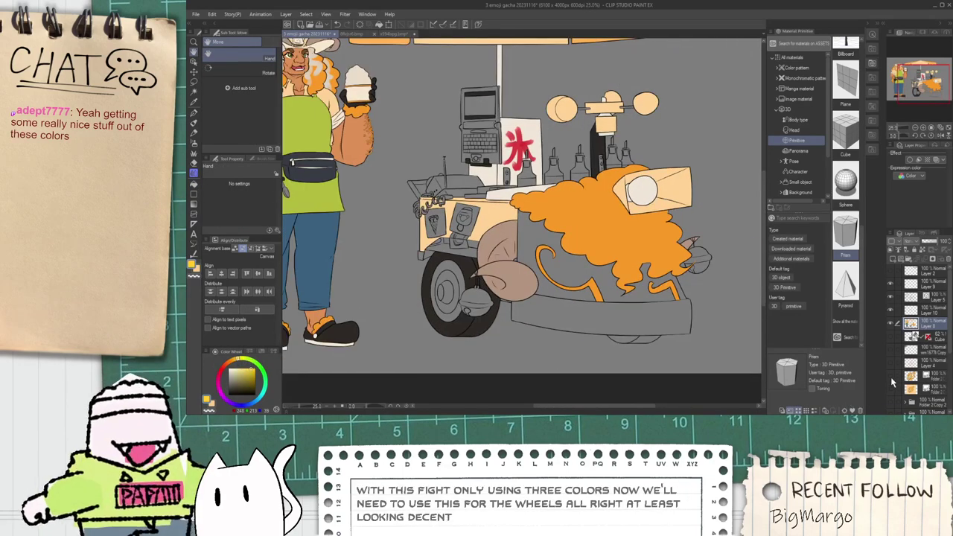
click(891, 378)
scroll(400, 297, up, 4)
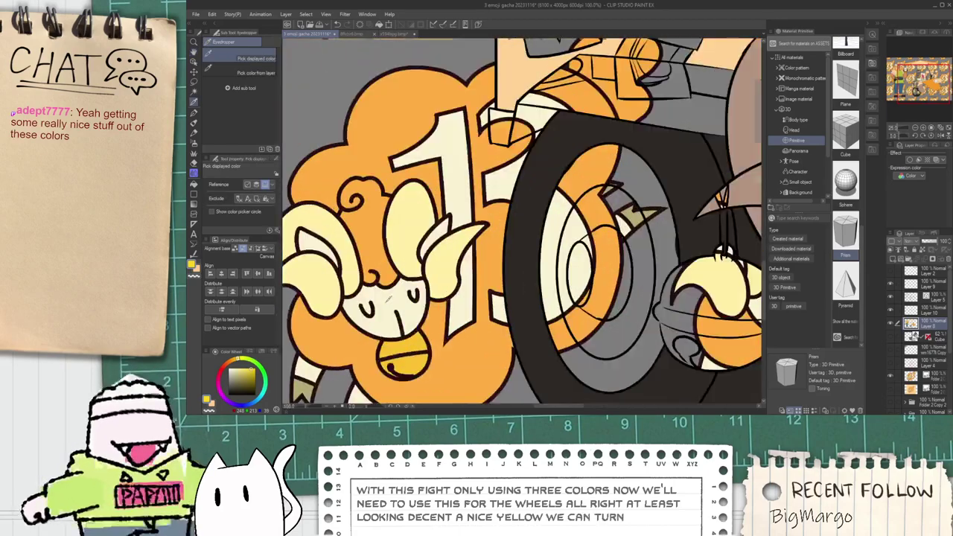
key(alt)
scroll(454, 327, down, 3)
scroll(455, 327, up, 2)
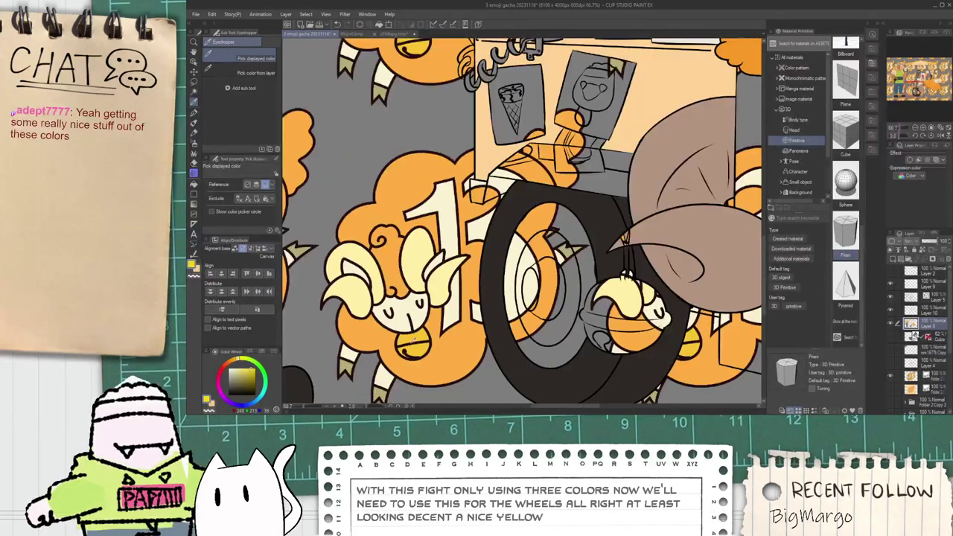
scroll(581, 373, down, 2)
click(891, 378)
Step: Fill the bell hanging beside the cart's wheel with the sampled yellow
key(ctrl+minus)
key(space)
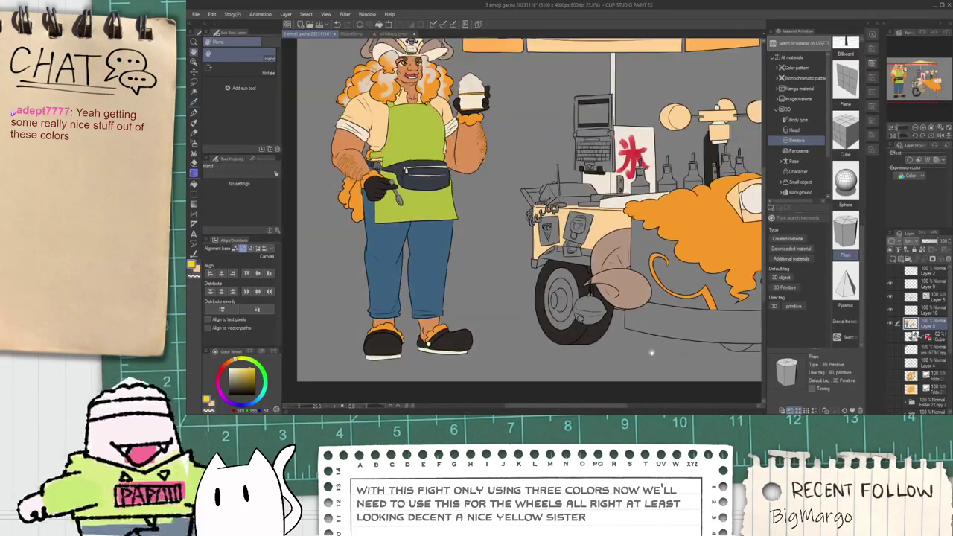
drag(657, 353, 511, 319)
key(g)
scroll(450, 280, up, 1)
click(432, 279)
scroll(432, 279, up, 5)
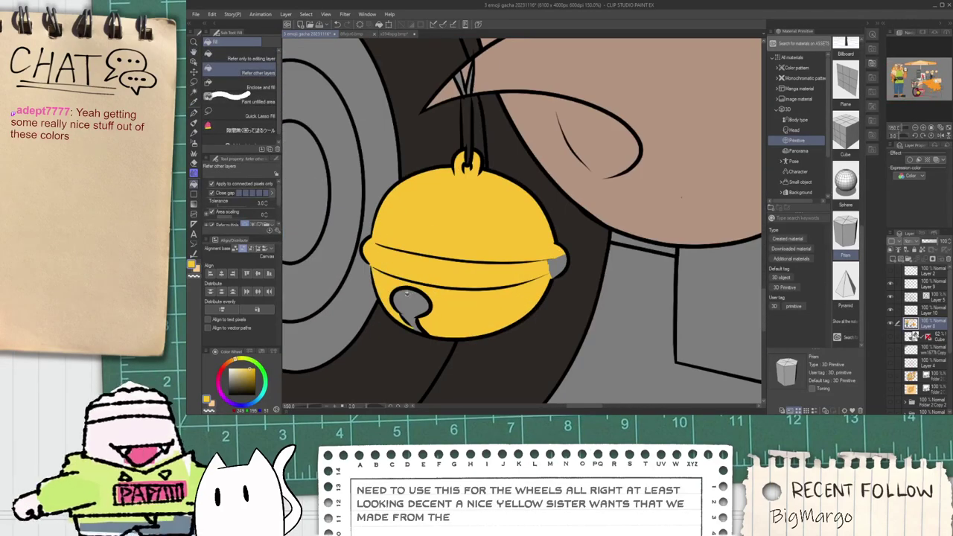
Step: Fill the second bell, behind the orange mane at the cart's front end, with the same yellow
scroll(559, 263, down, 4)
scroll(591, 215, up, 3)
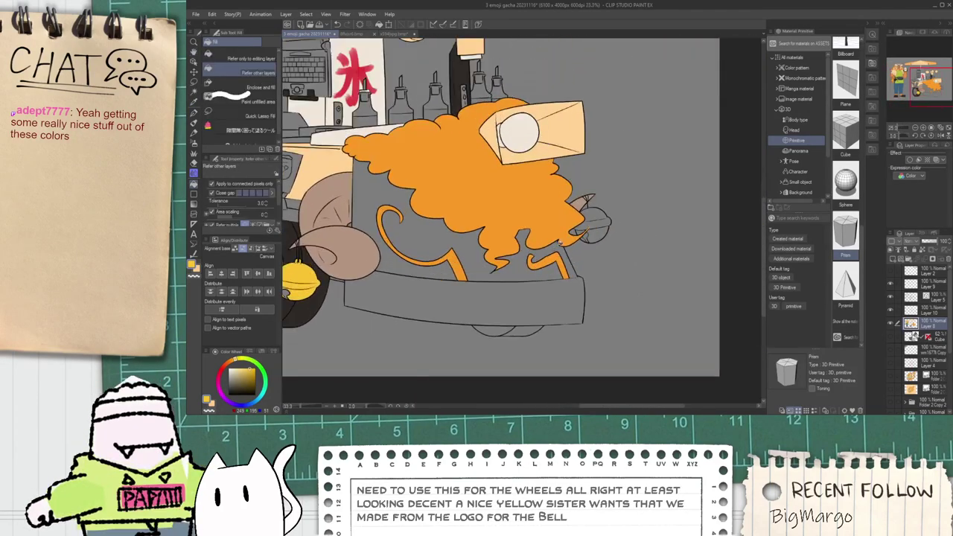
click(591, 215)
scroll(585, 238, up, 1)
scroll(615, 250, down, 10)
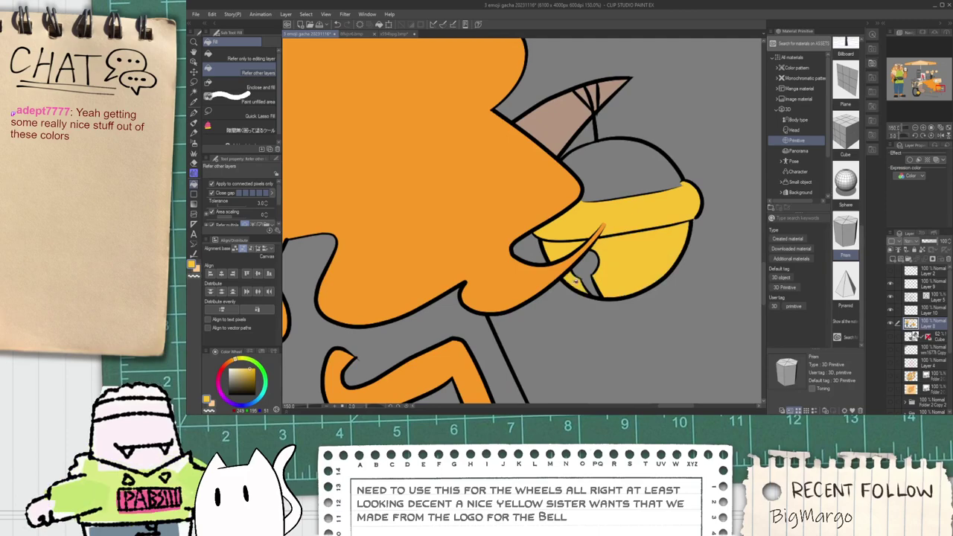
Step: Sample near-black from the illustration and fill the slot openings of both bells
key(i)
scroll(417, 257, up, 7)
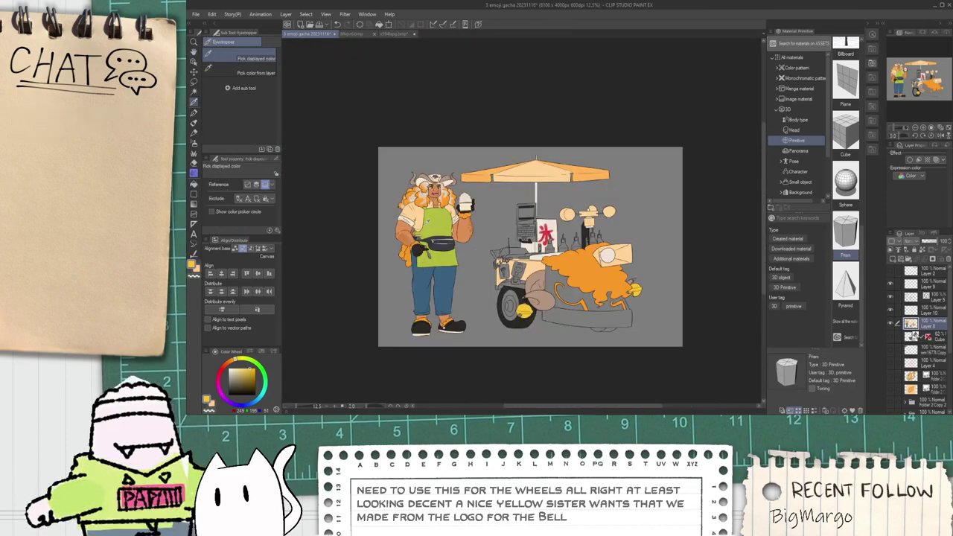
click(414, 267)
scroll(415, 268, down, 2)
key(space)
drag(586, 312, 450, 175)
scroll(555, 327, up, 3)
click(533, 319)
scroll(553, 327, down, 4)
key(space)
key(g)
scroll(691, 274, up, 6)
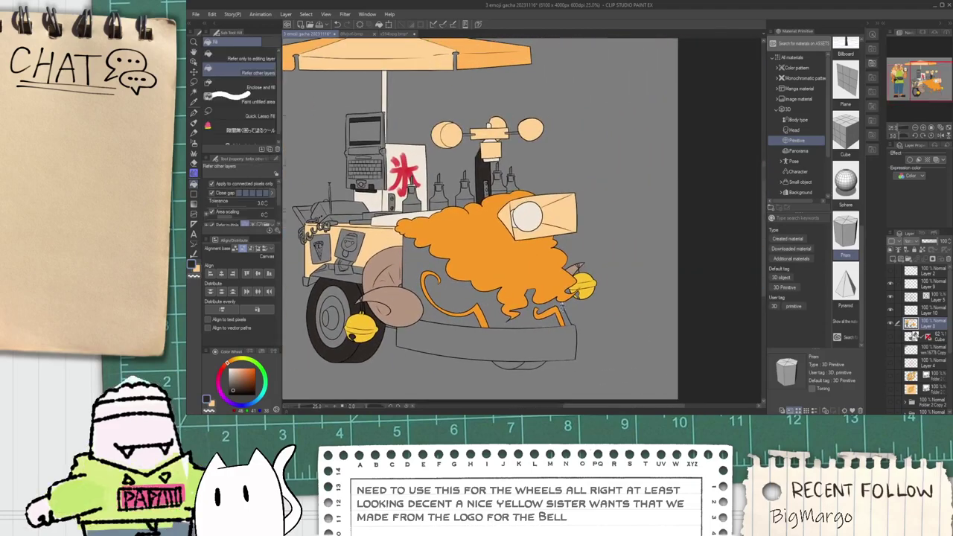
Step: Choose a slightly darker near-black and refill the wheel's tyre with it
scroll(478, 312, down, 5)
key(space)
drag(478, 312, 645, 262)
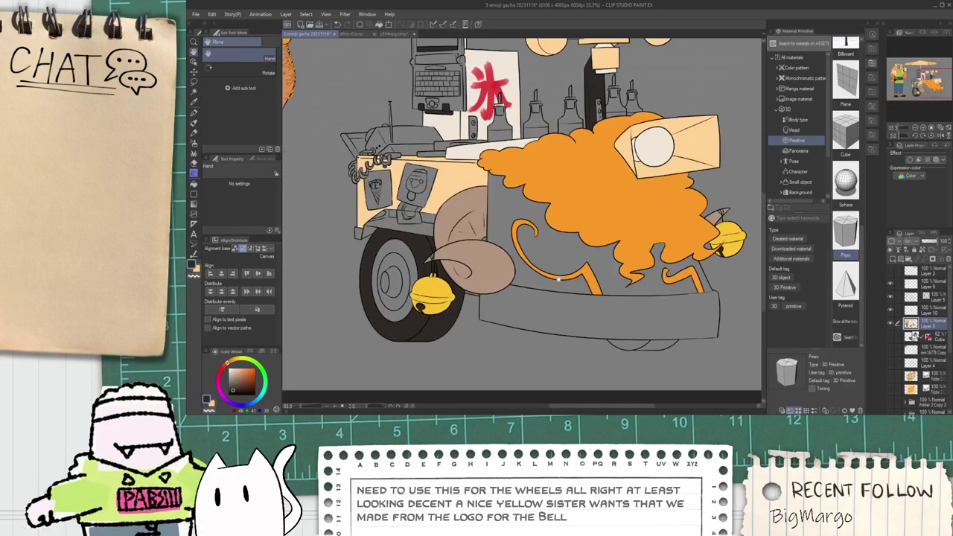
scroll(402, 316, up, 3)
key(g)
scroll(502, 271, up, 1)
click(509, 274)
scroll(509, 274, down, 1)
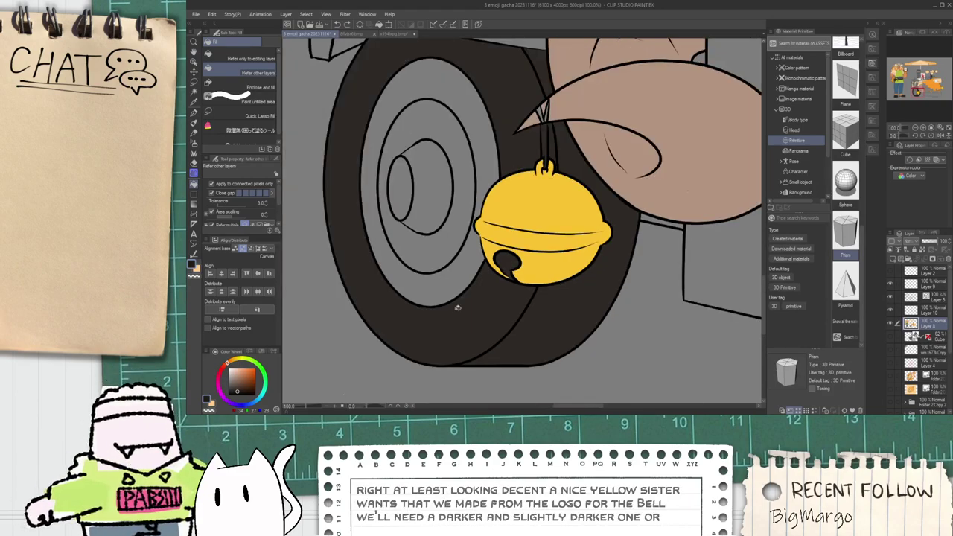
scroll(480, 321, down, 3)
scroll(528, 223, up, 3)
scroll(530, 223, up, 1)
scroll(532, 173, down, 7)
Step: Sample the red of the 氷 sign and fill the ribbon strings holding the bell by the wheel
key(i)
scroll(531, 191, up, 4)
scroll(446, 287, up, 4)
key(g)
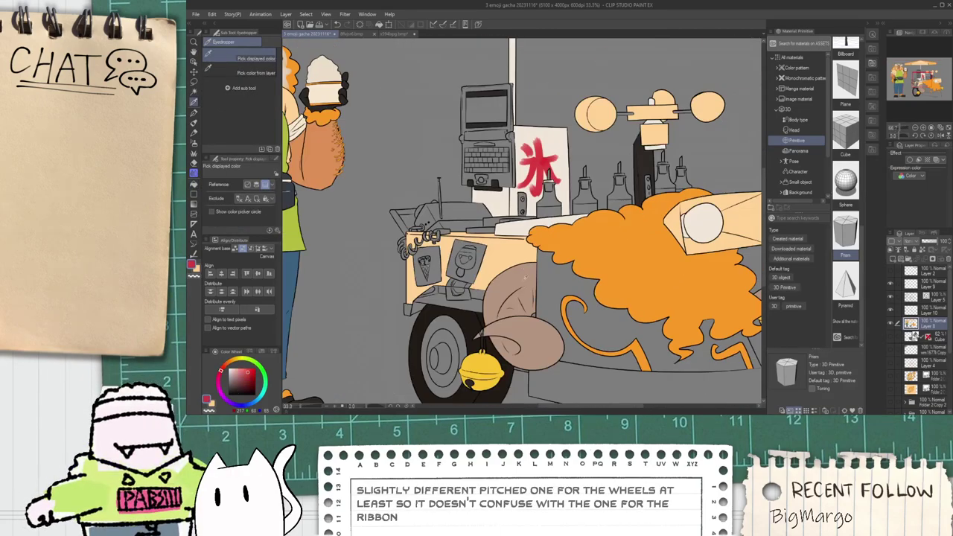
click(446, 286)
scroll(446, 286, up, 1)
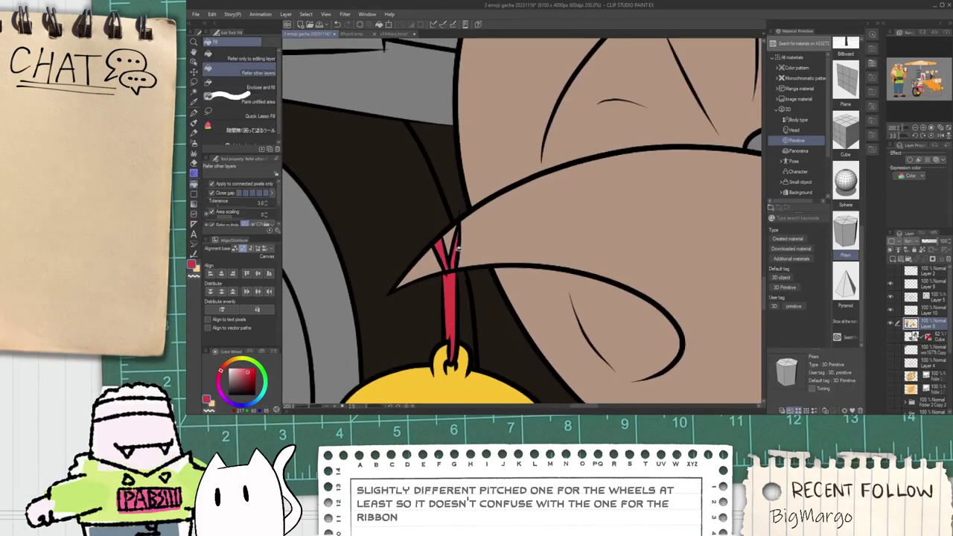
scroll(458, 249, down, 6)
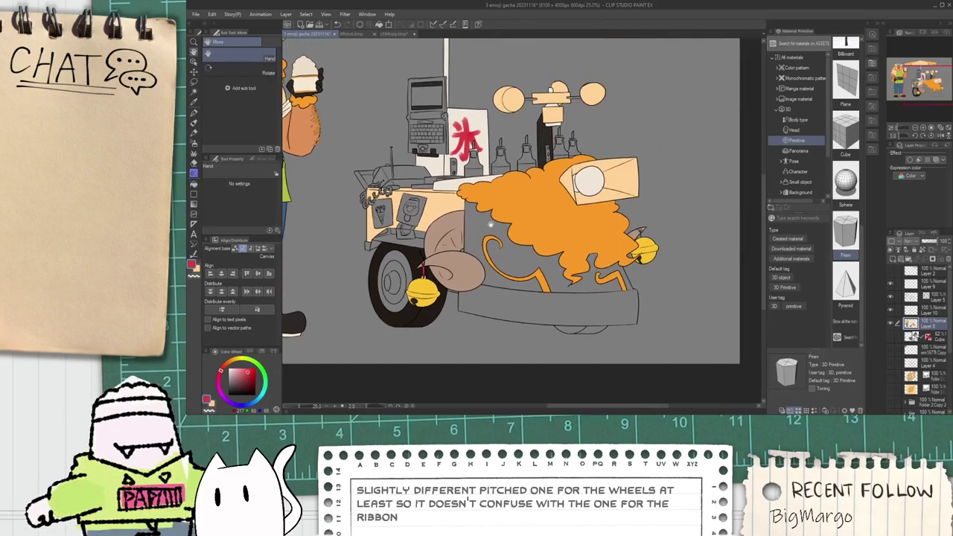
Step: Sample the off-white and fill the cart's front panel around the orange scroll ornaments
drag(487, 223, 494, 248)
scroll(486, 230, up, 2)
alt+click(456, 195)
click(560, 319)
scroll(559, 319, down, 2)
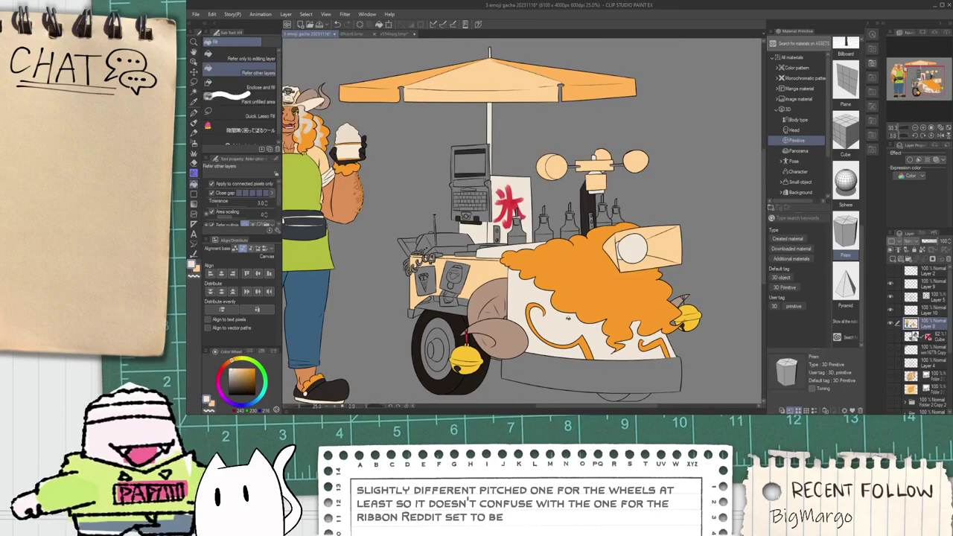
Step: Sample the mane's orange and fill the cart's curved bumper and the fender above the wheel
drag(559, 318, 488, 273)
scroll(505, 242, up, 1)
key(i)
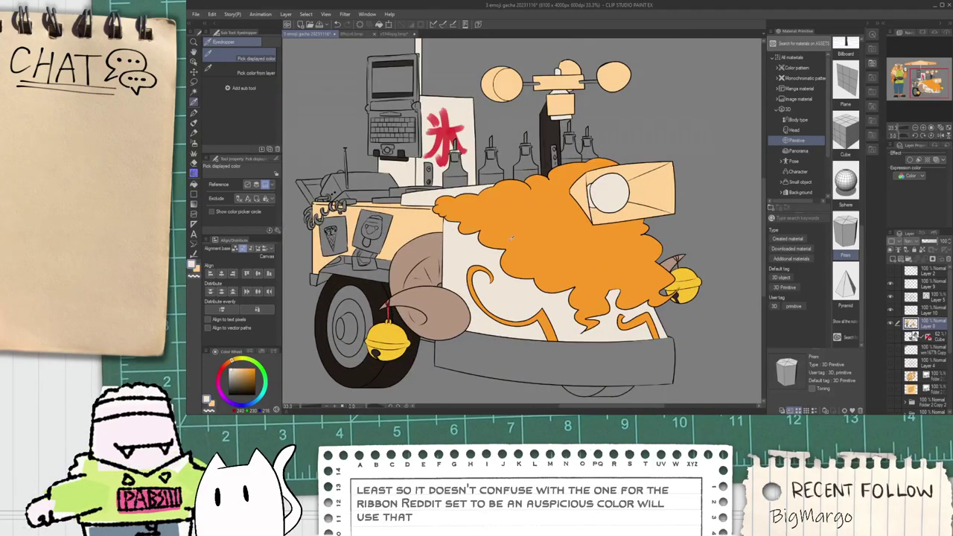
key(g)
scroll(486, 283, up, 2)
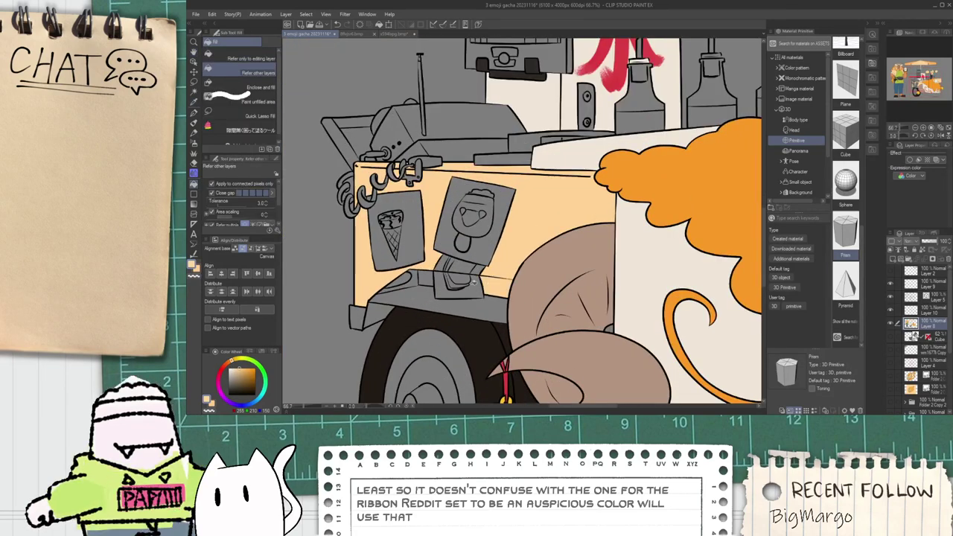
scroll(429, 274, down, 3)
scroll(562, 267, up, 1)
key(i)
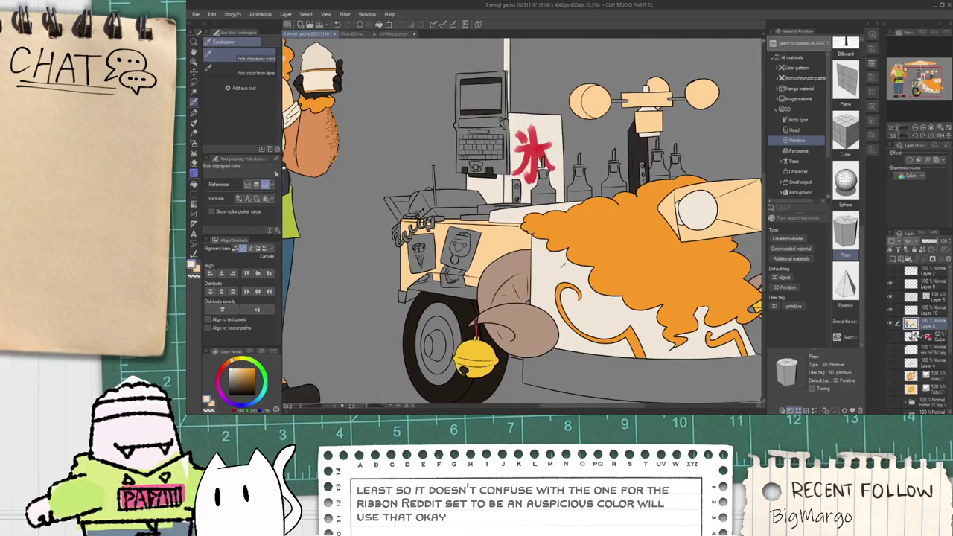
key(g)
click(595, 369)
scroll(513, 294, up, 2)
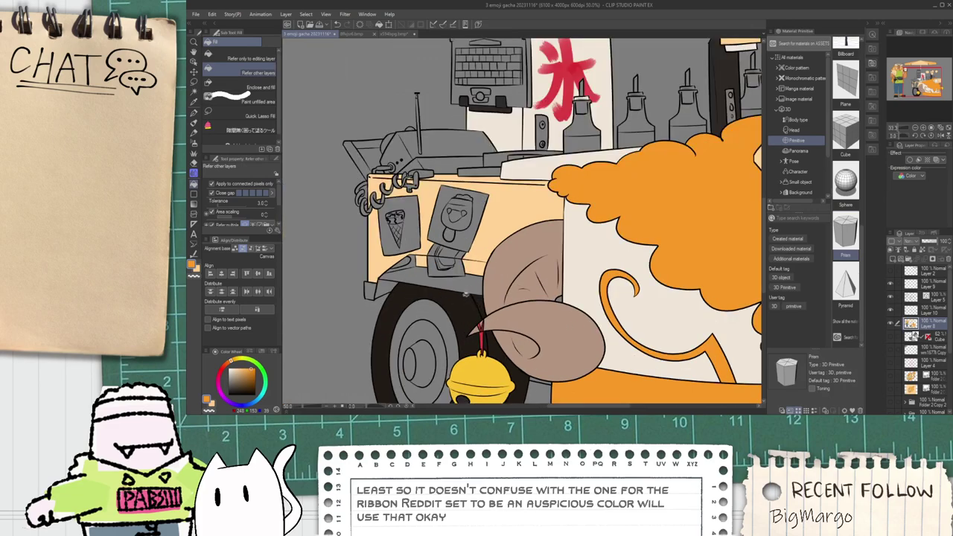
scroll(589, 298, up, 1)
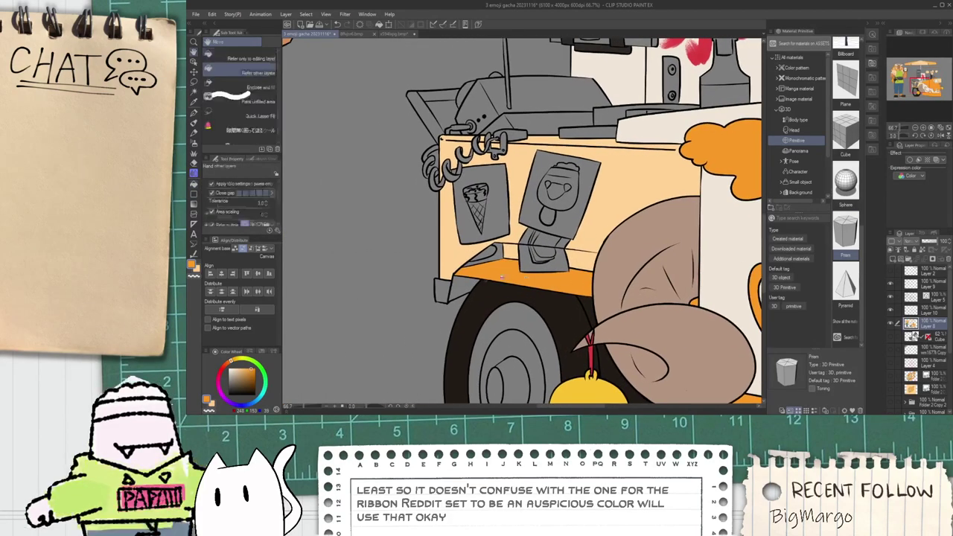
scroll(445, 292, down, 6)
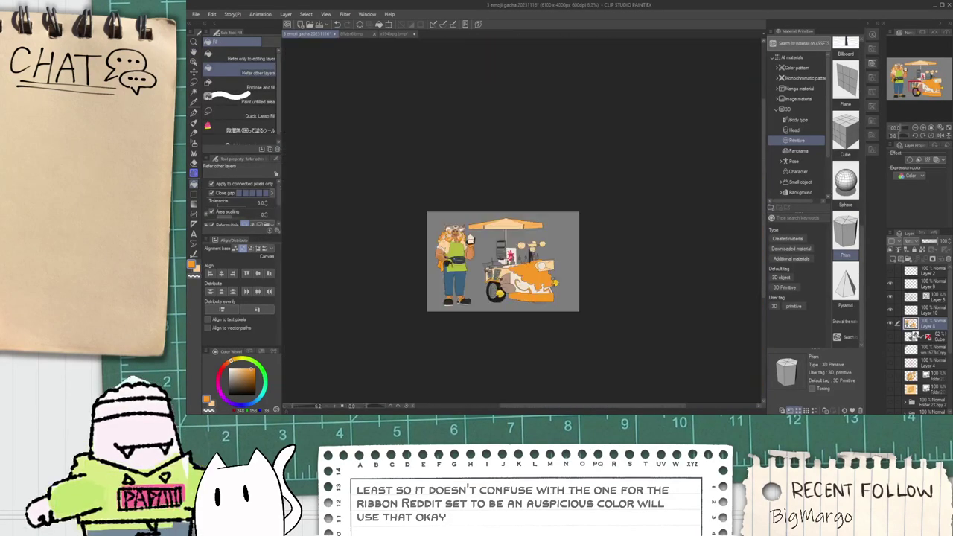
Step: Sample the off-white and fill the cart's side panel behind the two ice-cream posters
key(i)
alt+click(523, 289)
scroll(516, 288, up, 3)
click(479, 276)
key(ctrl+z)
scroll(474, 255, up, 1)
click(460, 243)
click(472, 267)
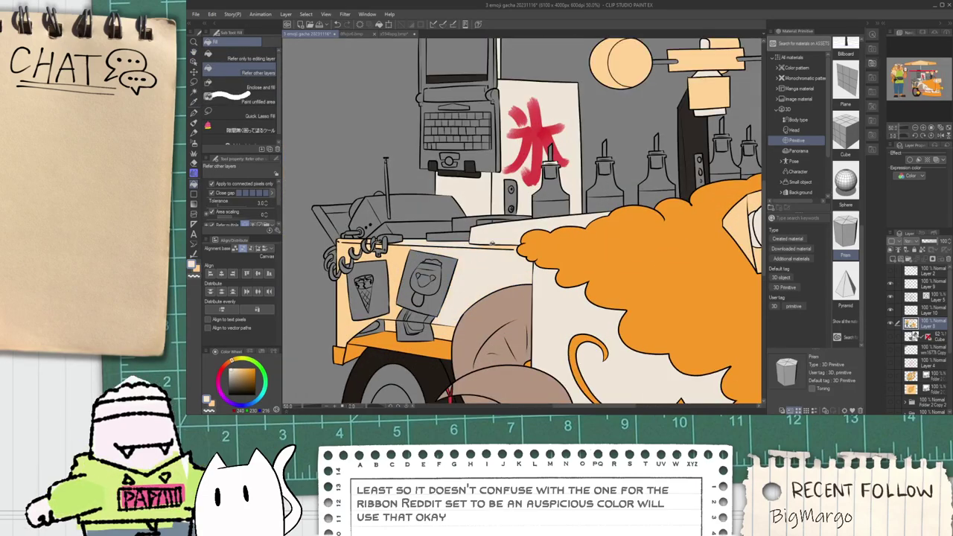
scroll(407, 326, up, 1)
click(388, 306)
click(344, 322)
Step: Fill the remaining peach gaps between the coiled cord and its bracket with off-white
scroll(356, 235, up, 6)
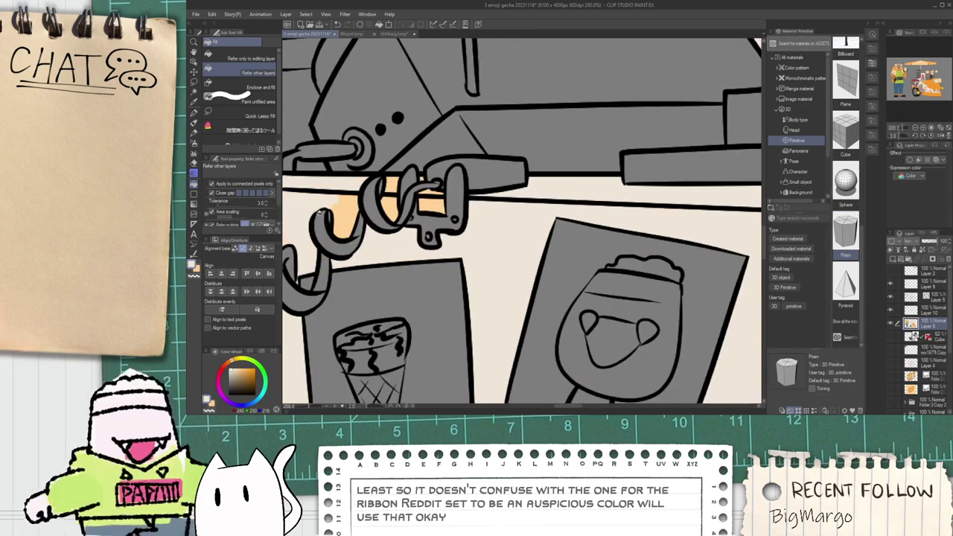
click(532, 215)
click(538, 162)
click(617, 200)
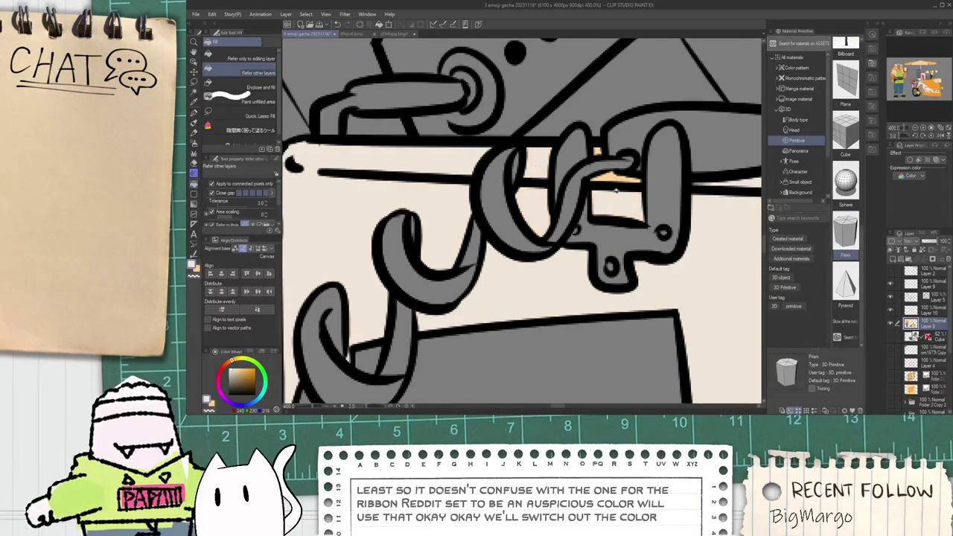
Step: Sample the peach and fill the countertop slab and the thin ledge beside it
scroll(602, 153, down, 8)
key(i)
scroll(373, 137, down, 1)
scroll(640, 239, up, 2)
key(g)
click(511, 217)
scroll(519, 235, down, 2)
key(i)
scroll(500, 243, up, 3)
key(g)
click(483, 239)
Step: Sample the off-white and fill the low tray behind the countertop
scroll(428, 256, down, 2)
key(i)
click(471, 218)
key(g)
scroll(477, 224, up, 3)
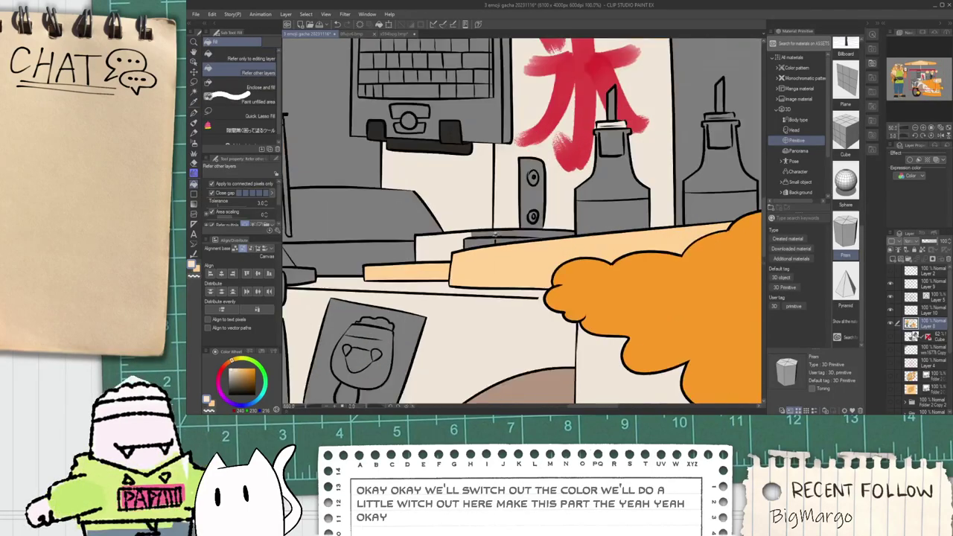
scroll(551, 232, down, 2)
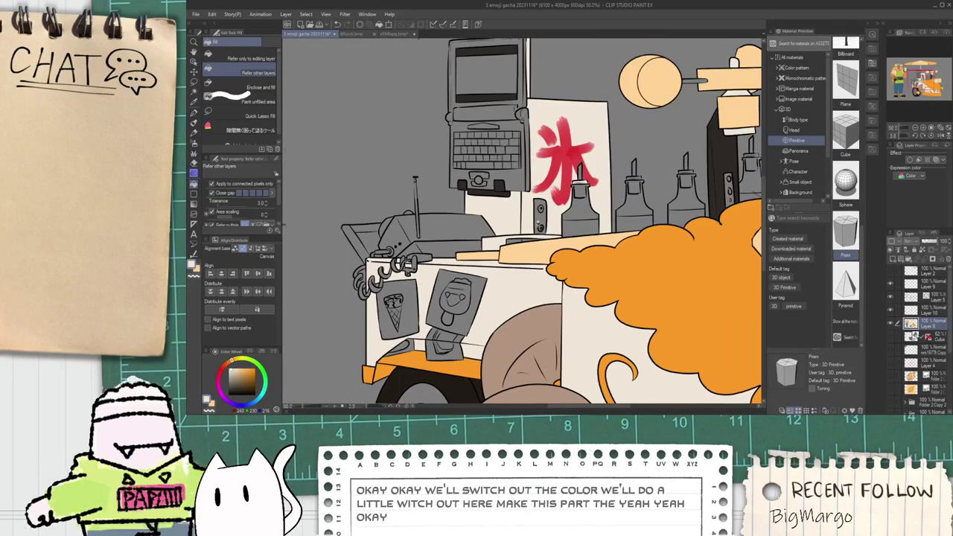
Step: Sample near-black and fill the narrow two-knob panel below the 氷 sign, undoing the trial fill on the tray
scroll(532, 225, up, 1)
key(i)
click(490, 169)
key(g)
scroll(498, 218, up, 1)
click(494, 243)
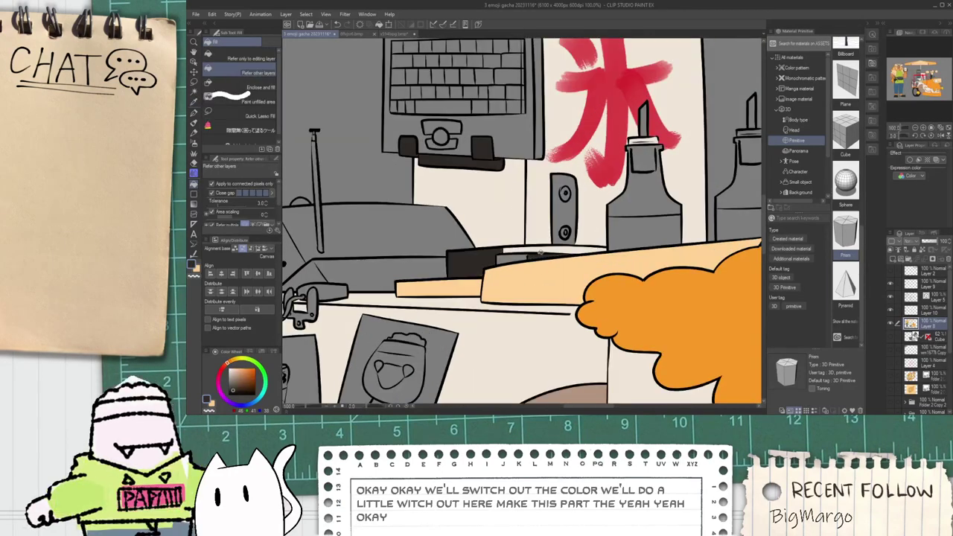
click(566, 224)
key(ctrl+z)
key(ctrl+z)
click(566, 223)
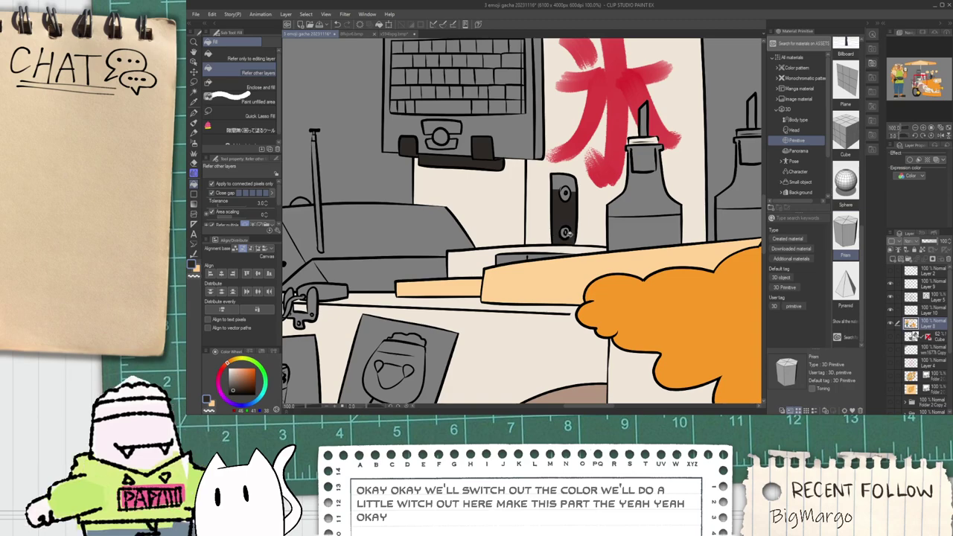
key(p)
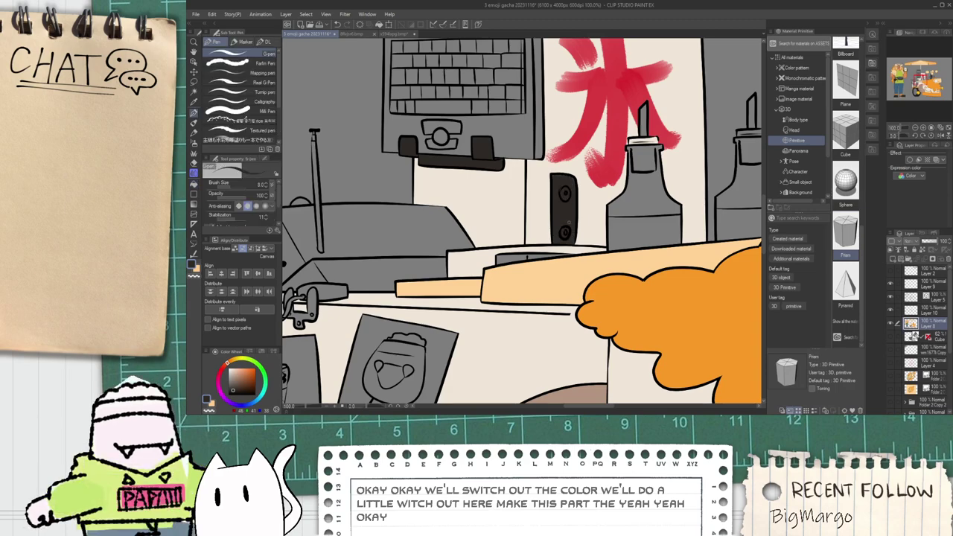
Step: Sample the off-white and fill the grey insert of the tray behind the countertop
scroll(564, 221, down, 3)
key(i)
click(549, 218)
scroll(549, 219, up, 3)
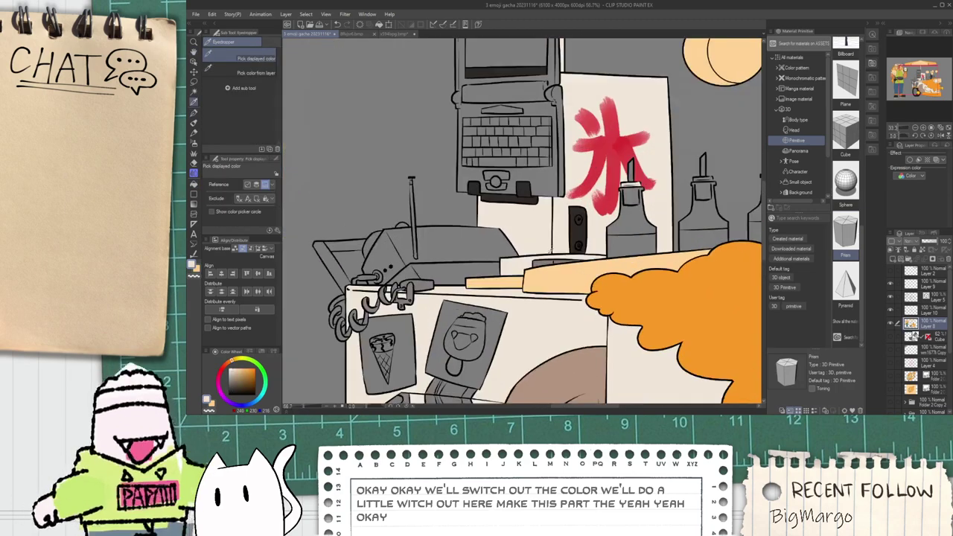
key(g)
click(559, 262)
scroll(512, 254, down, 2)
key(space)
mouse_move(481, 258)
mouse_down()
mouse_move(512, 252)
mouse_move(473, 257)
mouse_up()
scroll(512, 252, up, 2)
scroll(529, 266, down, 2)
Step: Sample the peach and fill the ham radio's lower front band and the tray's insert
key(i)
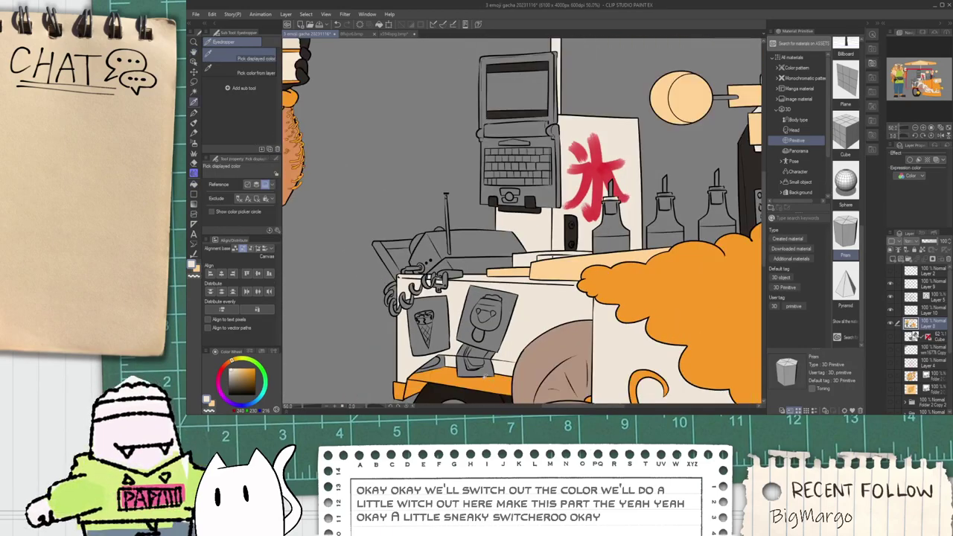
scroll(589, 318, down, 3)
scroll(588, 318, up, 3)
key(g)
scroll(435, 298, up, 2)
click(442, 296)
scroll(482, 299, down, 2)
scroll(537, 291, up, 2)
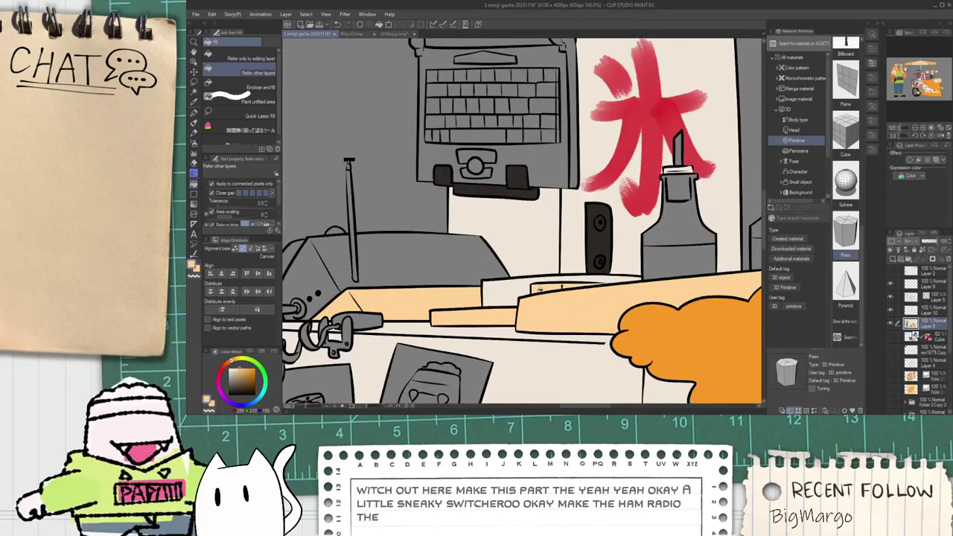
Step: Sample the off-white and fill the front and side faces of the ham radio's upper body
scroll(538, 290, down, 3)
key(i)
scroll(528, 287, up, 2)
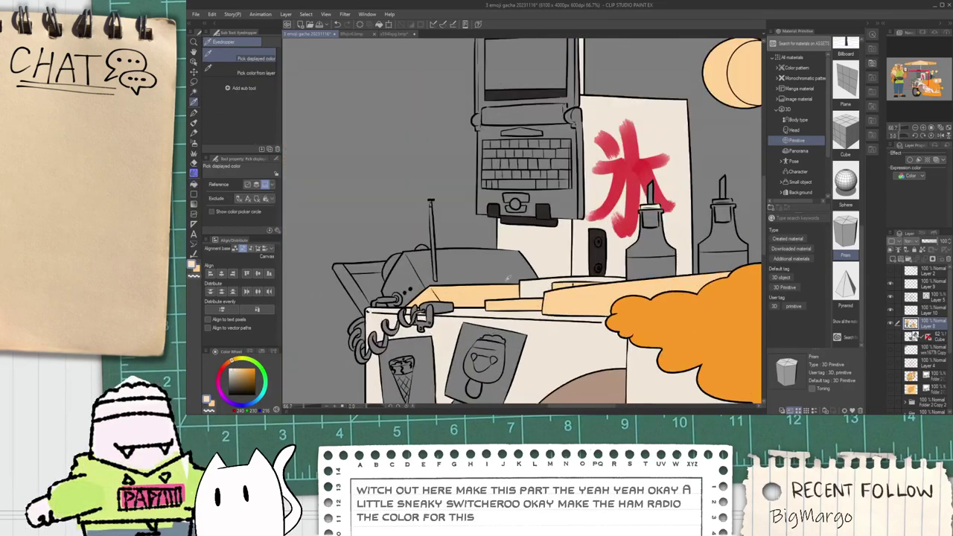
key(g)
click(521, 276)
click(427, 271)
scroll(475, 294, down, 2)
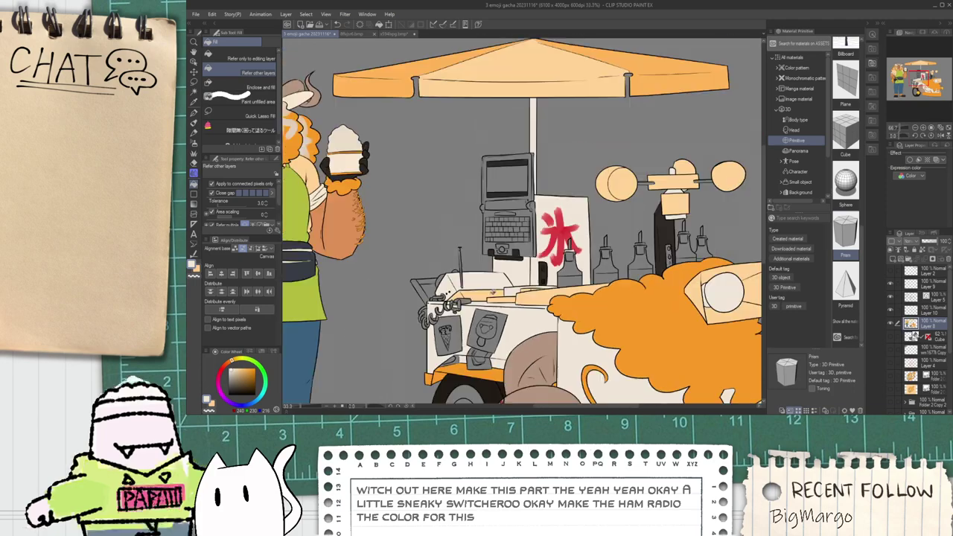
Step: Fill the ham radio's antenna with pure white, including the small segment at its tip
key(space)
drag(466, 299, 475, 279)
scroll(476, 280, up, 2)
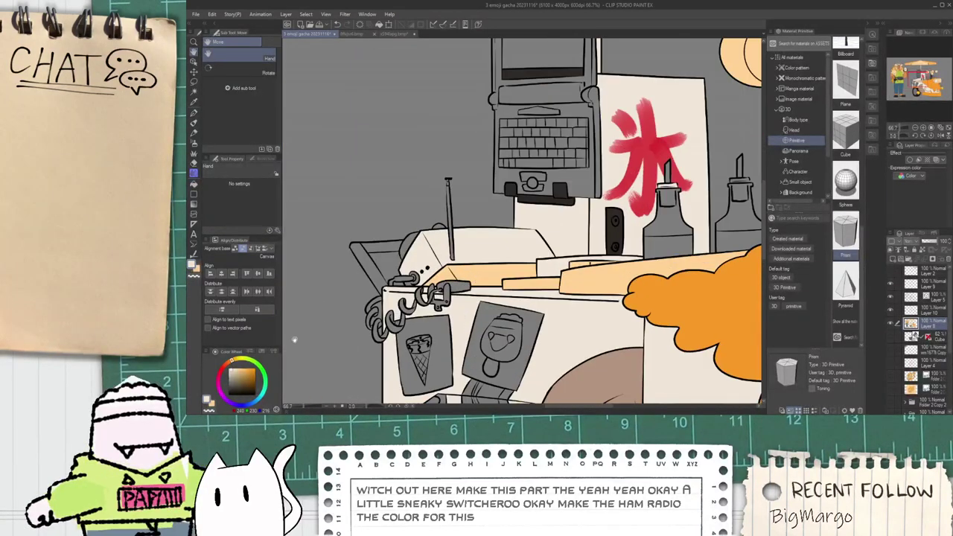
scroll(450, 177, up, 4)
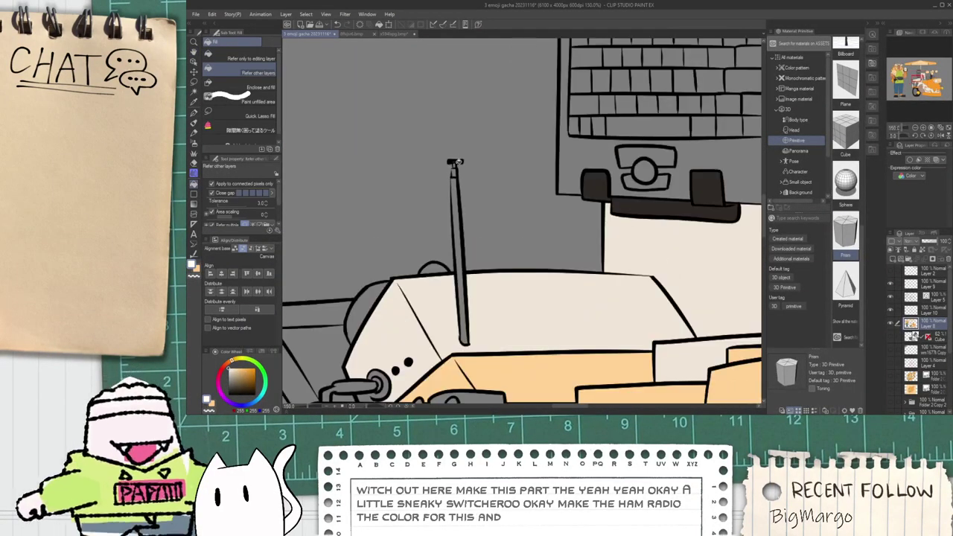
click(456, 172)
scroll(455, 160, up, 4)
scroll(456, 158, down, 4)
key(p)
scroll(453, 164, up, 2)
scroll(454, 182, down, 3)
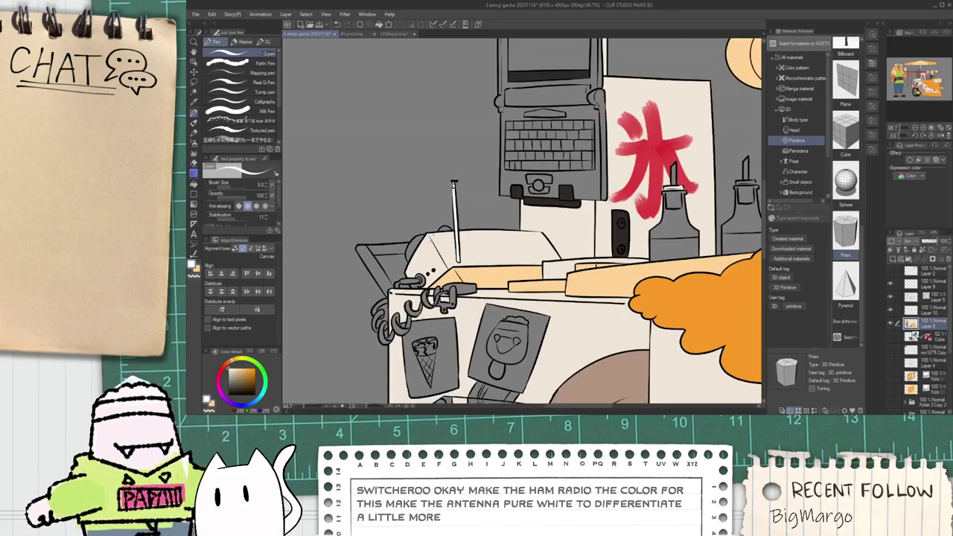
Step: Fill the two rounded knobs behind the ham radio with the sampled orange, undoing the trial white fill
key(g)
scroll(416, 242, up, 2)
click(411, 248)
key(ctrl+z)
scroll(456, 254, down, 1)
scroll(727, 318, down, 1)
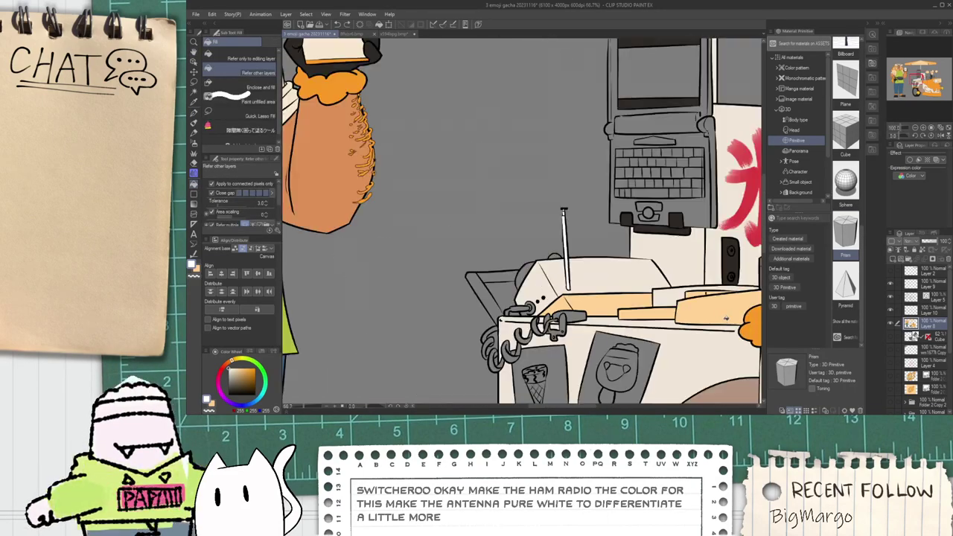
scroll(560, 281, up, 3)
scroll(543, 220, down, 8)
key(space)
drag(570, 274, 555, 280)
scroll(551, 252, up, 1)
scroll(521, 253, up, 5)
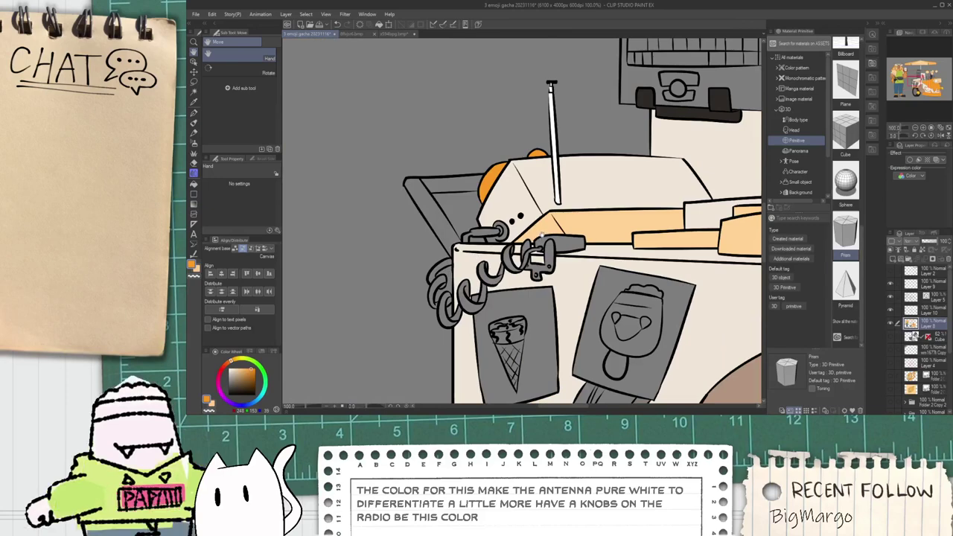
Step: Sample the orange from the knob and fill the radio's small handheld receiver, undoing the near-black trial fill
scroll(551, 227, down, 1)
key(i)
key(g)
scroll(519, 234, up, 3)
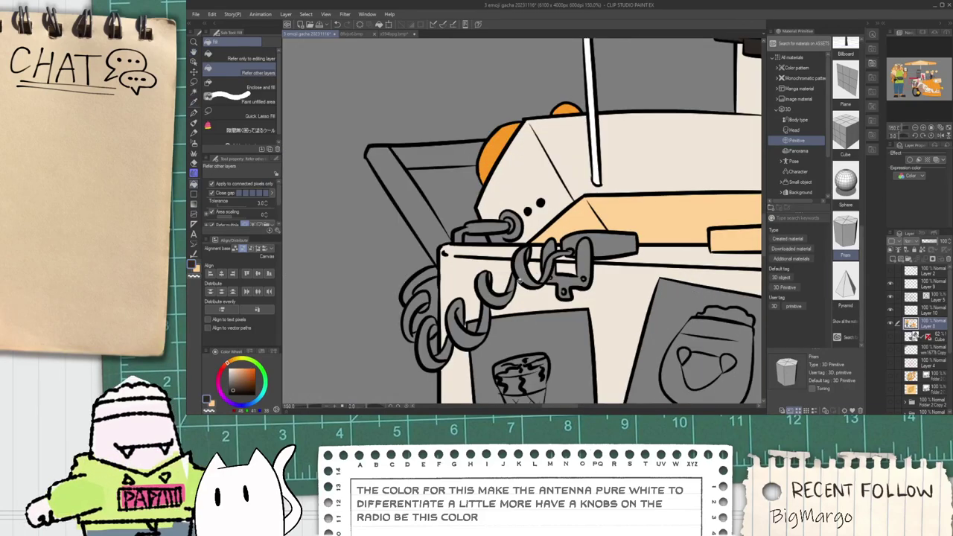
click(603, 235)
key(ctrl+z)
alt+click(498, 157)
click(603, 234)
click(579, 234)
scroll(580, 235, down, 3)
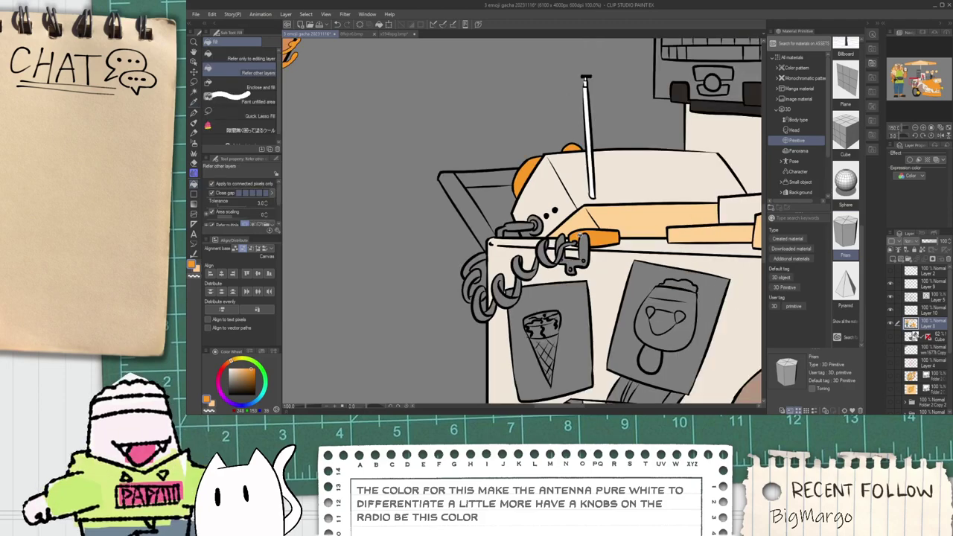
key(space)
drag(591, 233, 575, 264)
scroll(575, 263, down, 1)
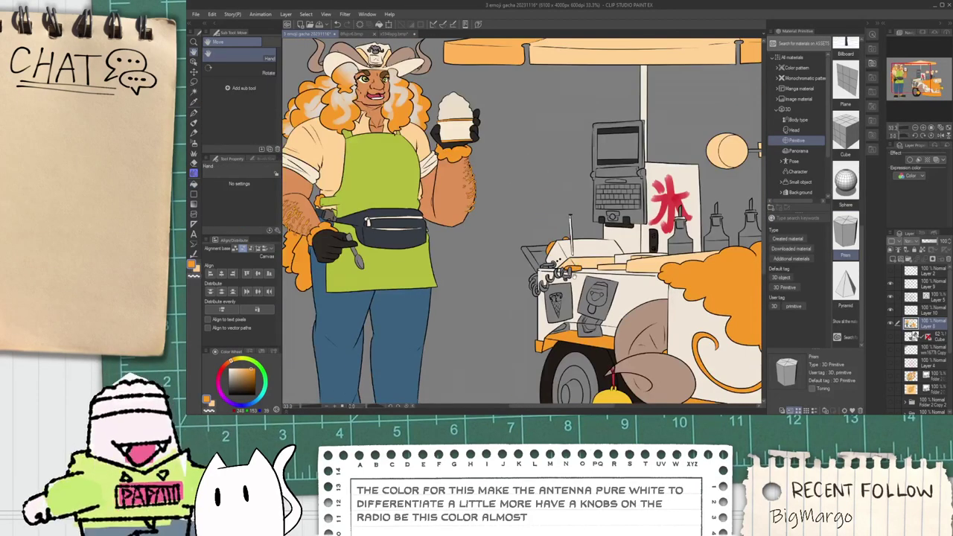
scroll(574, 274, up, 3)
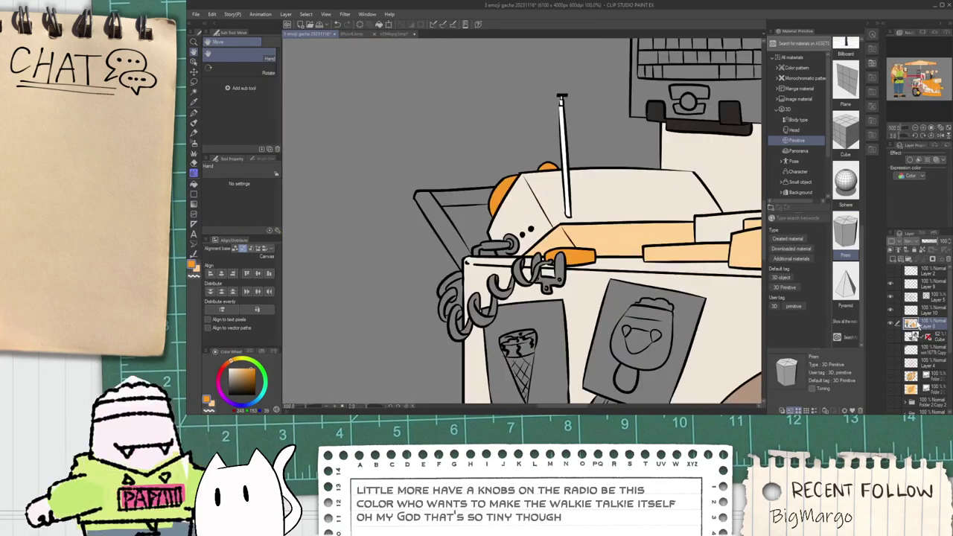
Step: On the vector line layer, draw a larger black outline around the handheld receiver with the G-pen
click(924, 295)
key(p)
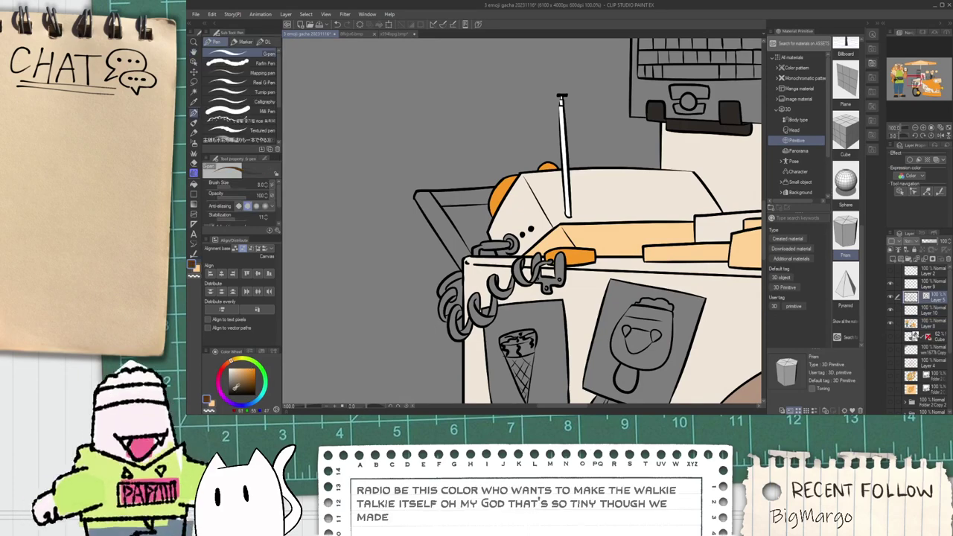
scroll(574, 242, up, 4)
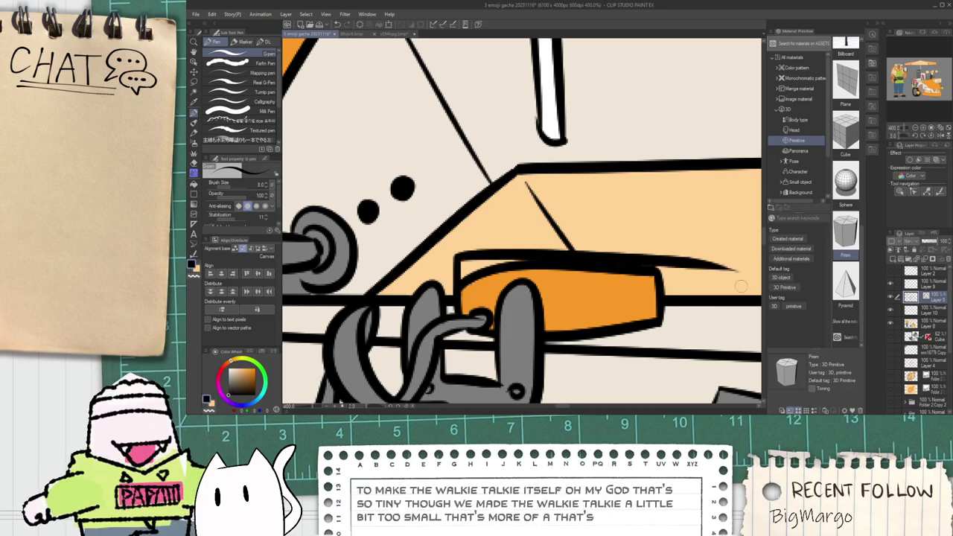
mouse_move(457, 257)
mouse_down()
mouse_move(750, 251)
mouse_move(675, 232)
mouse_up()
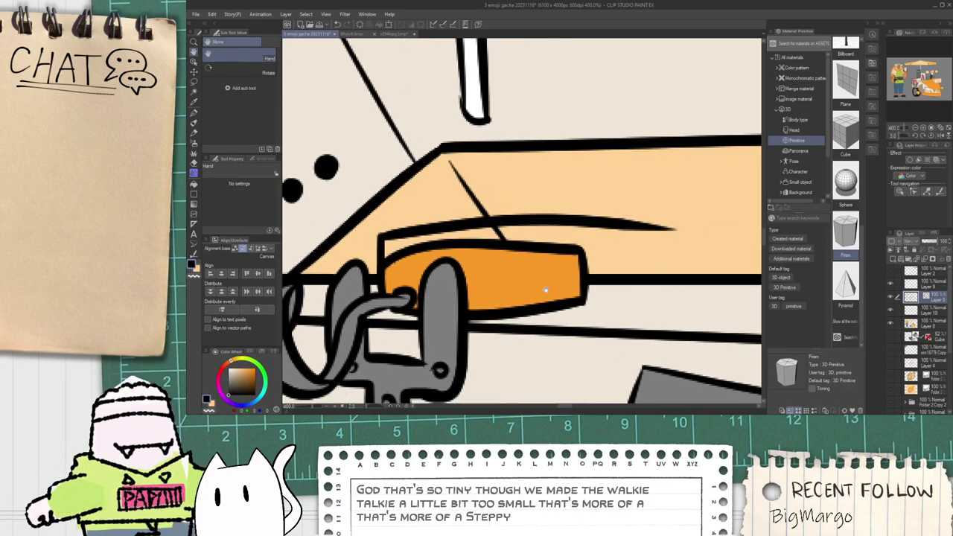
drag(485, 318, 689, 296)
mouse_move(680, 246)
mouse_down()
mouse_move(678, 301)
mouse_move(687, 277)
mouse_up()
key(ctrl+z)
drag(594, 222, 723, 234)
key(ctrl+z)
Step: Clean up the new outline's corners with the Vector eraser and G-pen, and erase the old receiver's end line
key(e)
click(706, 232)
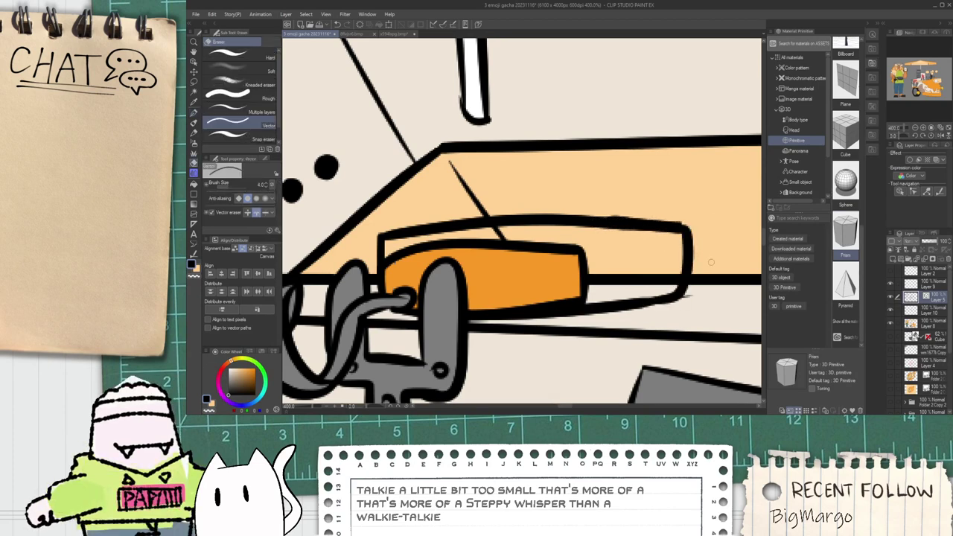
click(688, 295)
key(ctrl+z)
scroll(665, 299, up, 1)
key(p)
drag(683, 302, 704, 284)
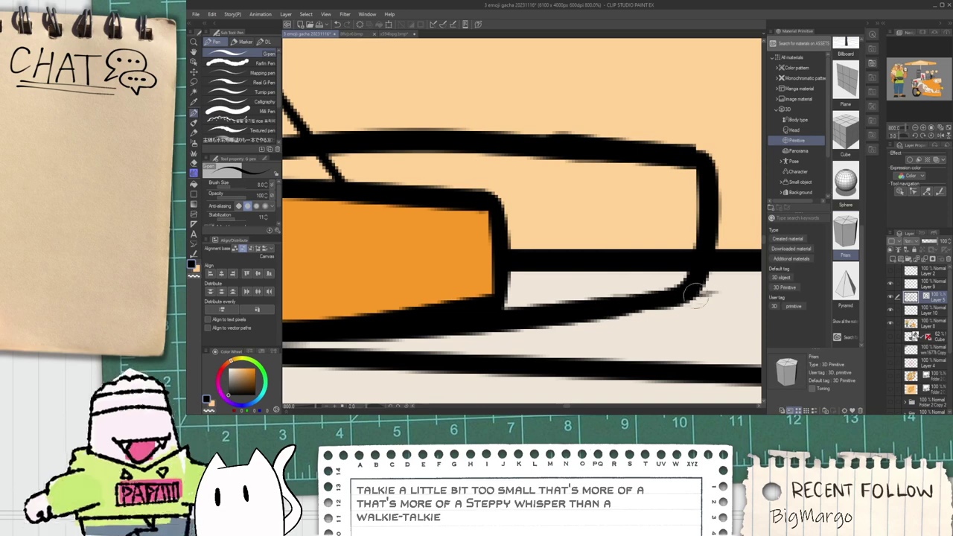
key(e)
click(709, 291)
scroll(701, 285, down, 1)
click(625, 269)
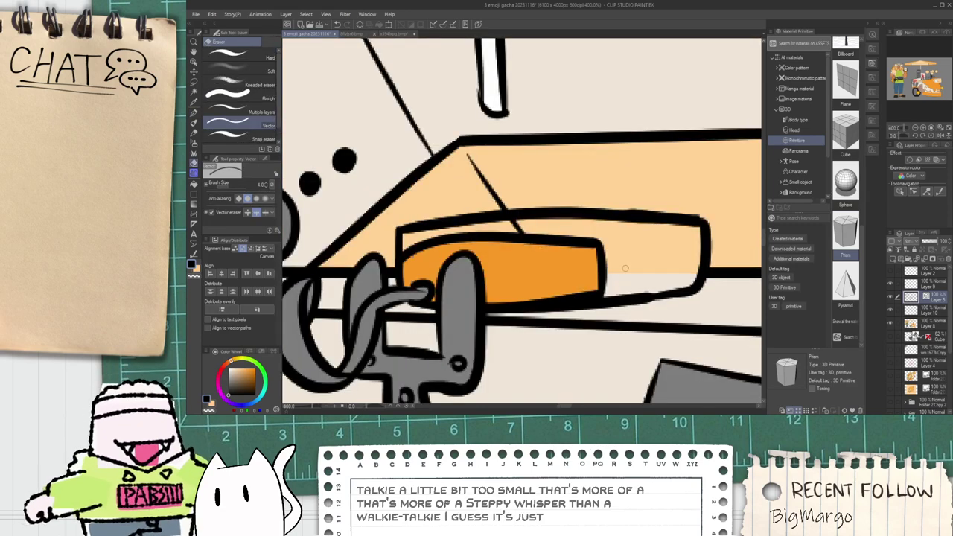
Step: Delete the remaining strokes of the old receiver outline inside the larger one using the Object tool
key(o)
click(580, 298)
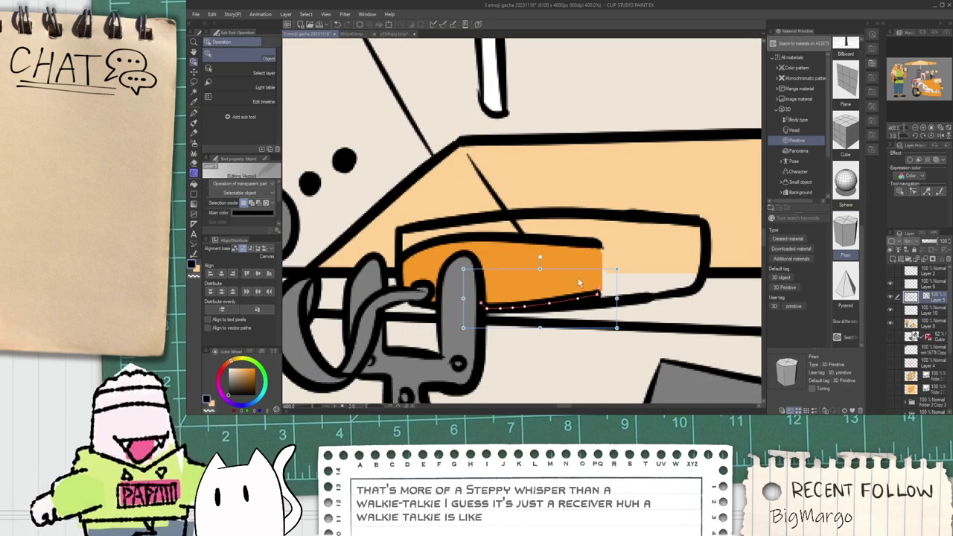
click(572, 250)
key(Delete)
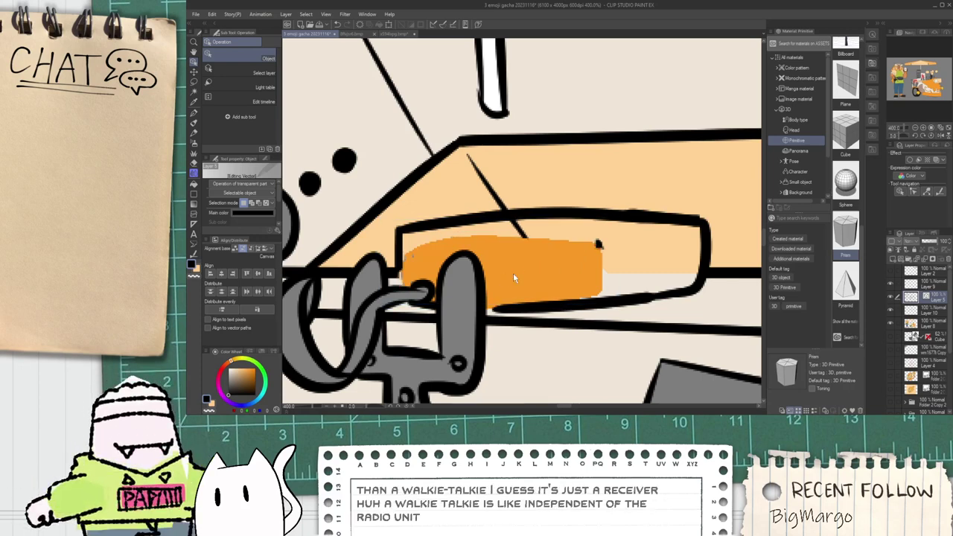
click(598, 244)
Step: Extend the new receiver outline's cord-end edge downward with the G-pen and add thin contour lines inside it
key(p)
scroll(430, 255, up, 2)
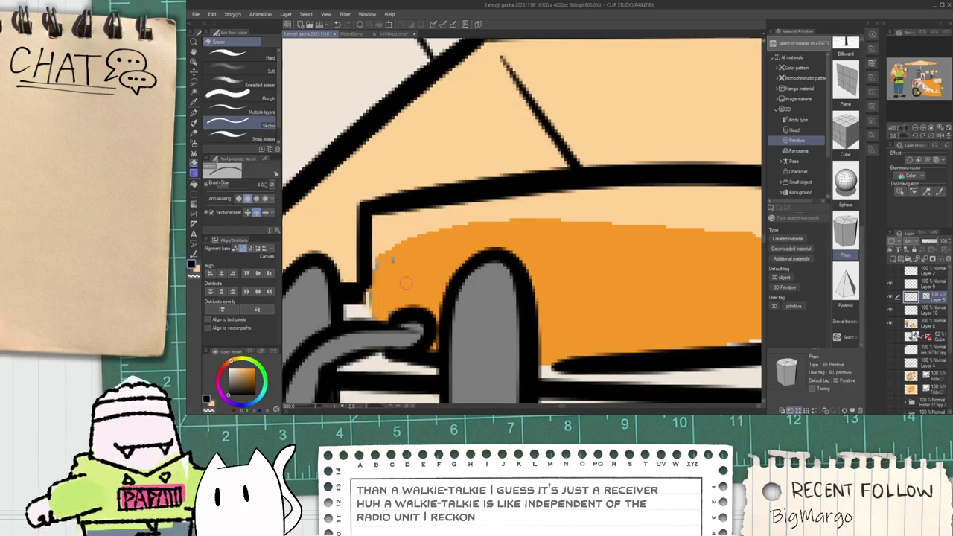
drag(365, 262, 370, 327)
scroll(378, 350, down, 2)
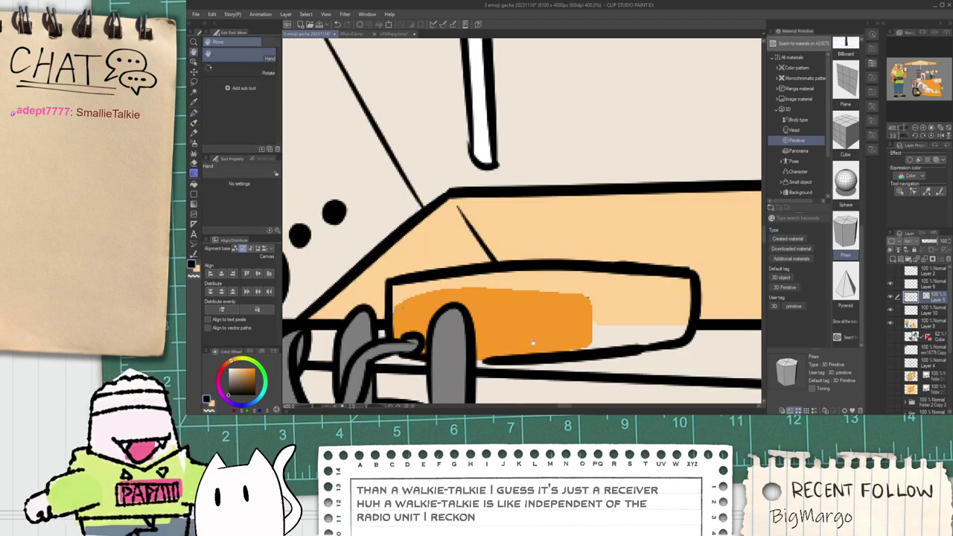
scroll(421, 356, up, 2)
scroll(451, 348, down, 3)
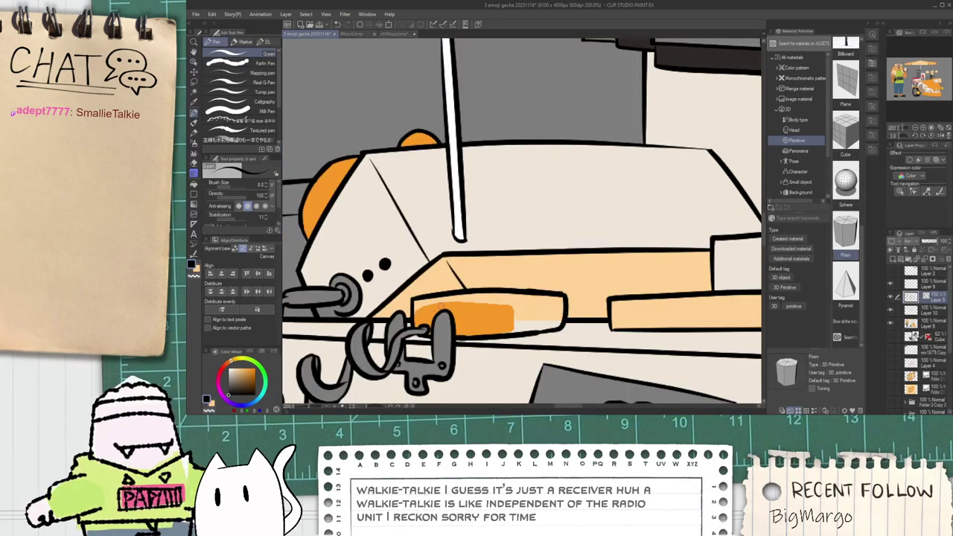
scroll(521, 320, up, 1)
scroll(651, 304, down, 1)
scroll(651, 304, down, 3)
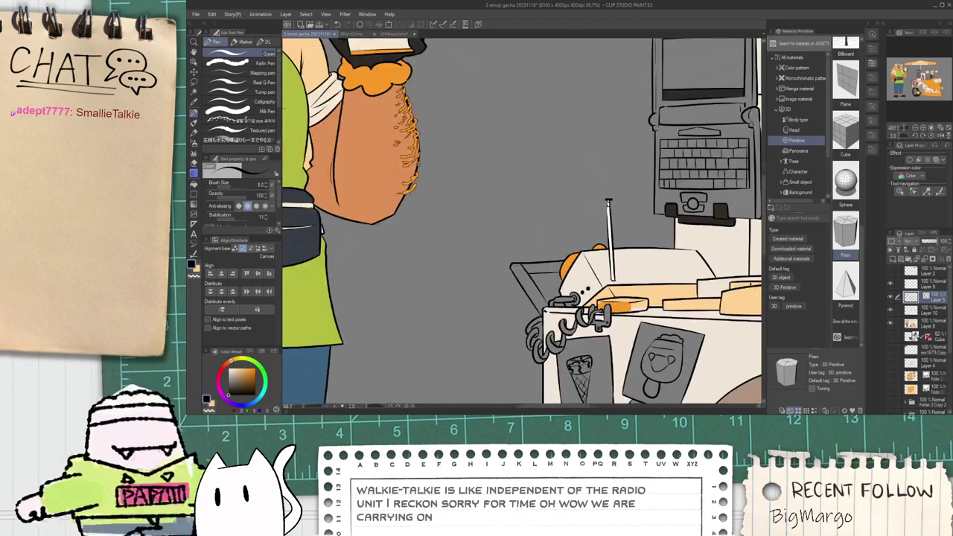
Step: Sample the orange and fill the rest of the enlarged receiver on the flat-colour layer
key(i)
click(600, 306)
scroll(607, 307, up, 3)
key(g)
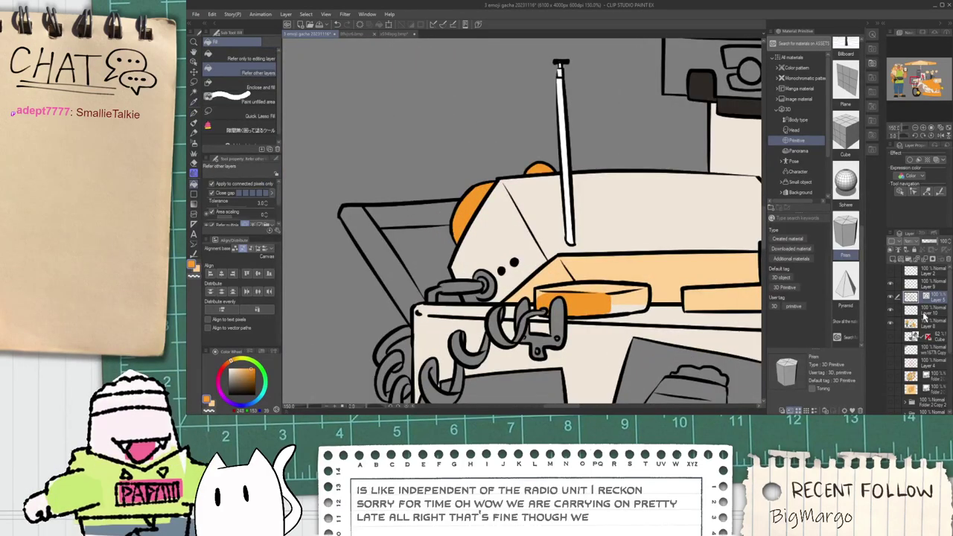
click(928, 313)
scroll(668, 332, up, 1)
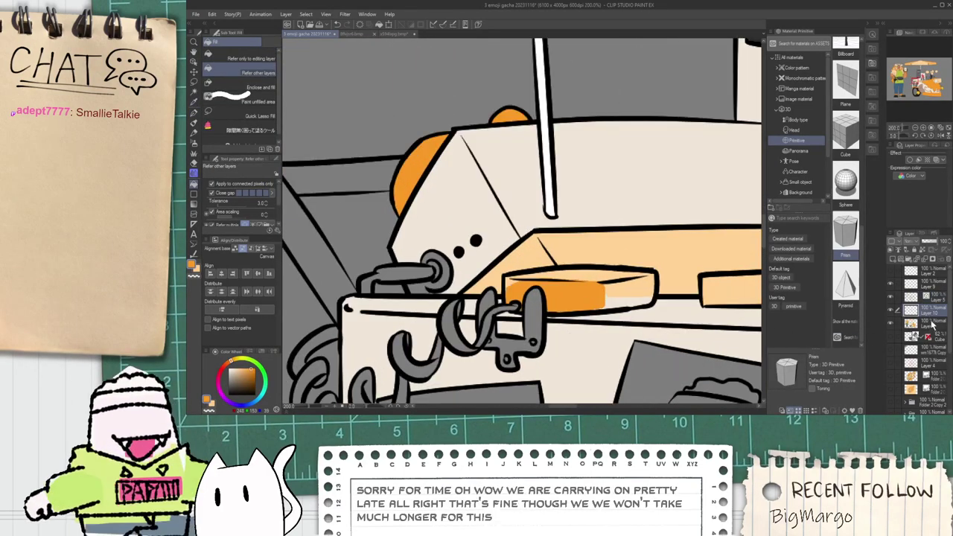
click(935, 325)
scroll(606, 297, up, 2)
click(621, 316)
click(621, 297)
scroll(555, 271, down, 2)
scroll(450, 265, up, 1)
key(p)
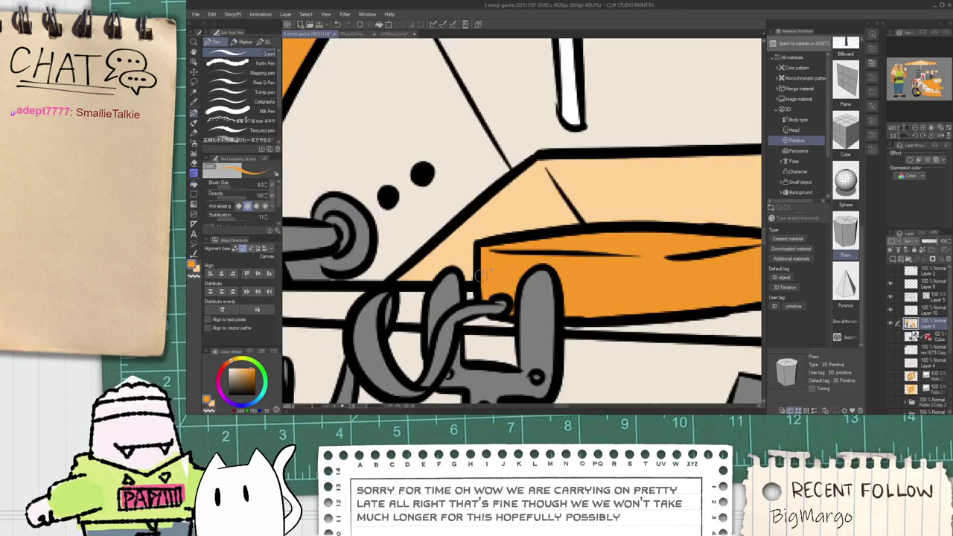
scroll(490, 299, down, 6)
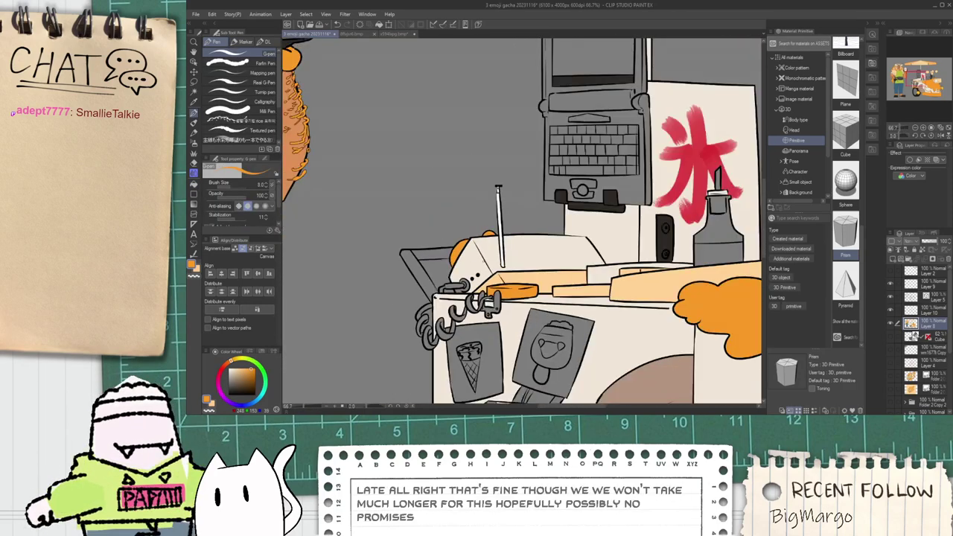
Step: Sample pure white from the antenna and fill all the loops of the receiver's coiled cord
key(i)
click(481, 183)
scroll(496, 175, up, 3)
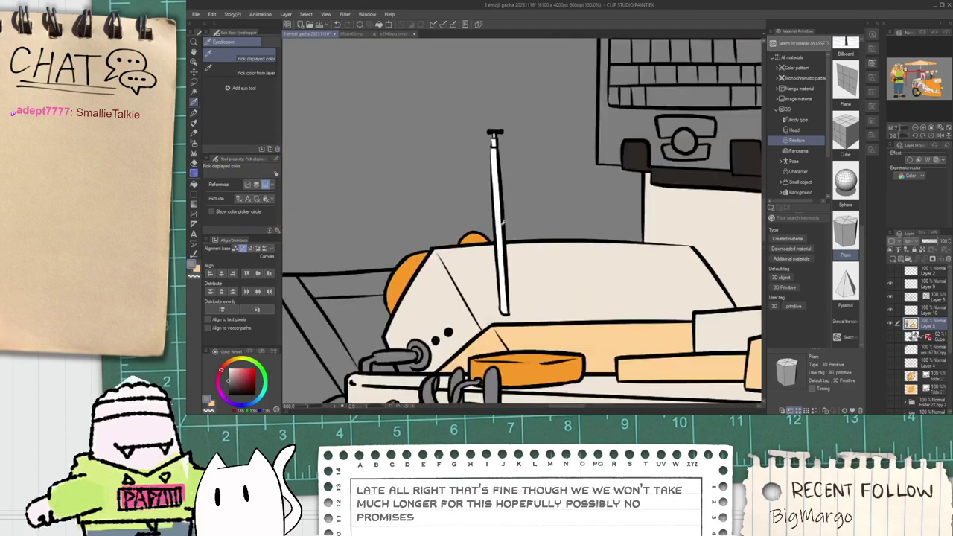
scroll(493, 165, up, 2)
key(g)
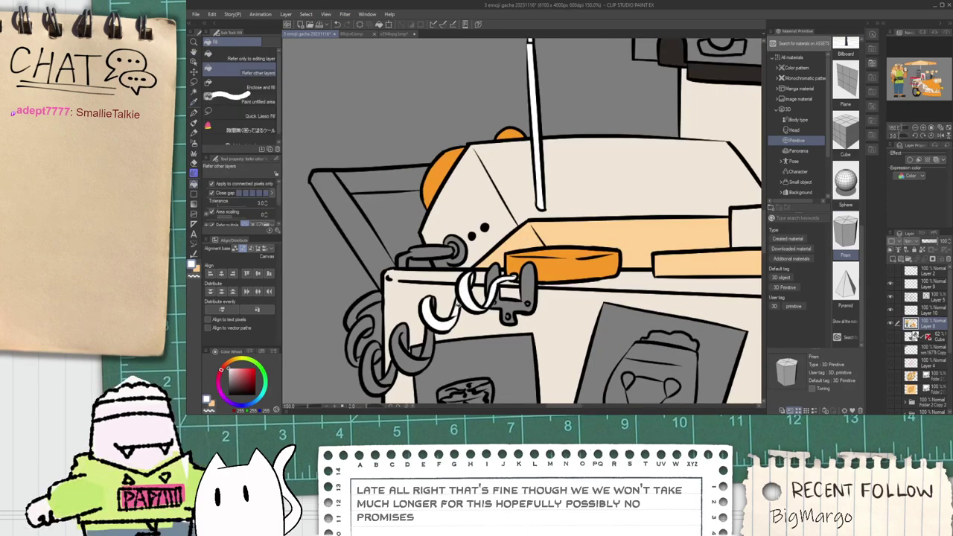
scroll(585, 289, down, 4)
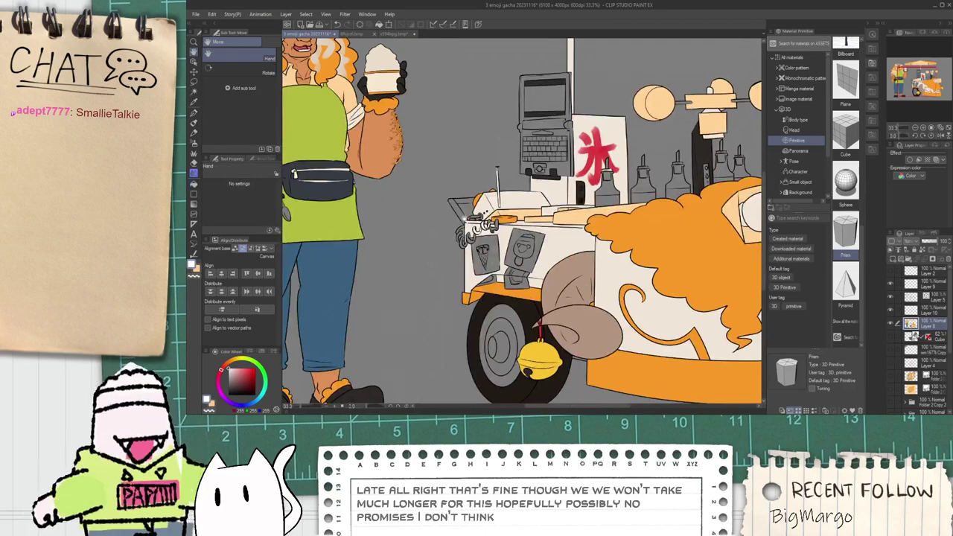
scroll(460, 221, up, 5)
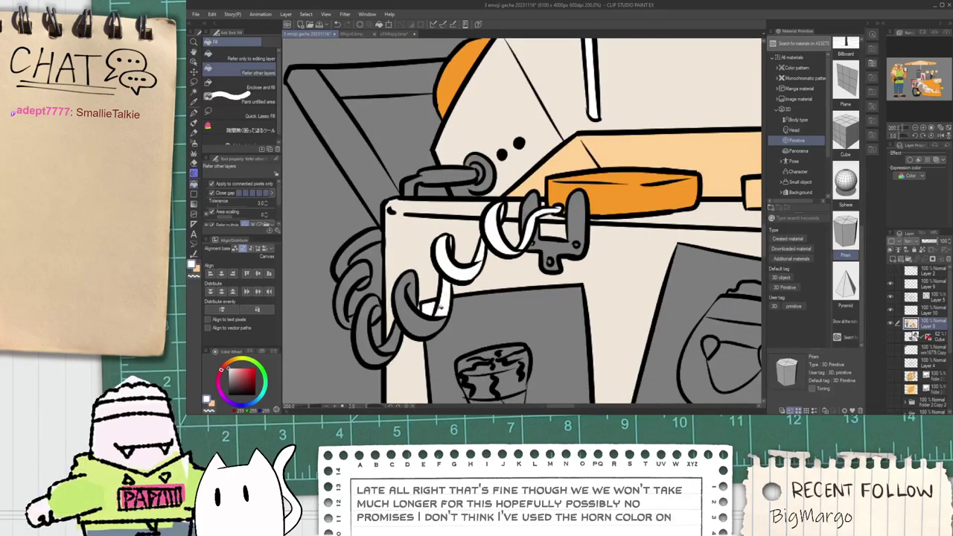
click(417, 325)
key(ctrl+z)
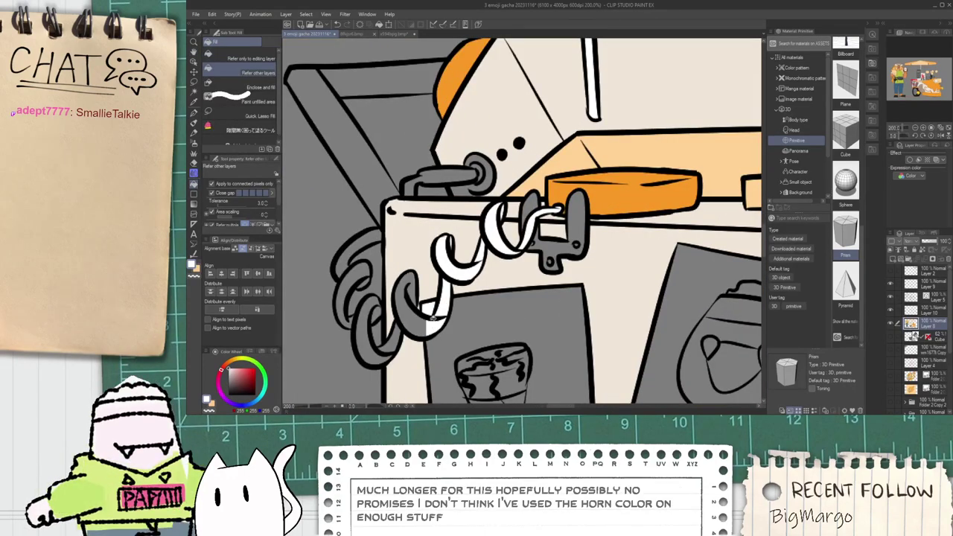
click(414, 316)
click(379, 354)
click(363, 321)
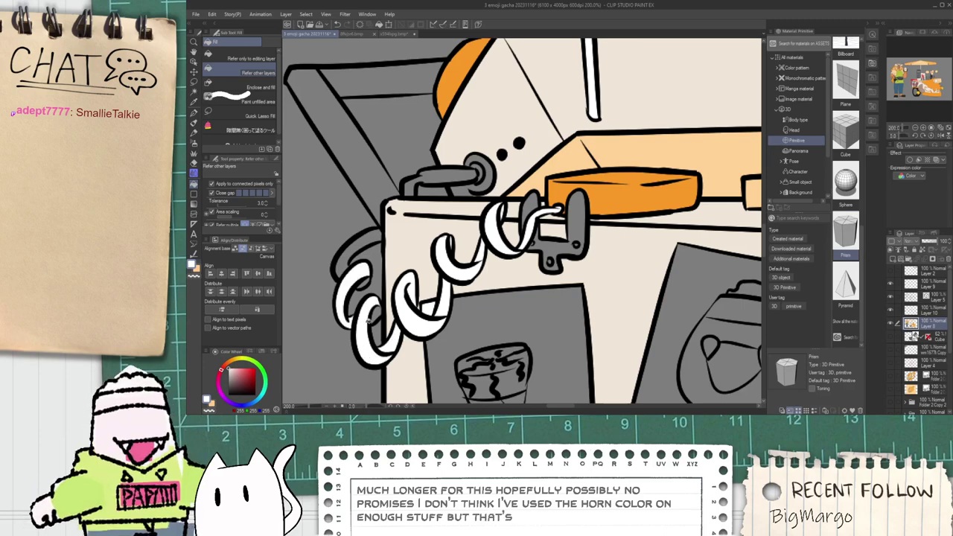
click(351, 265)
scroll(354, 268, down, 2)
scroll(406, 277, down, 4)
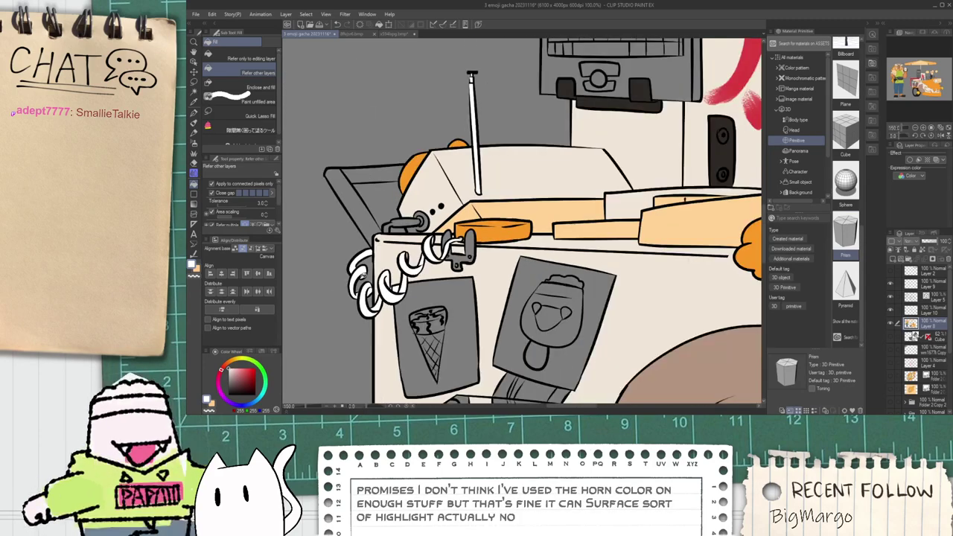
Step: Sample the muted brown of the horns and fill the handle frame at the back of the cart
key(i)
scroll(394, 259, up, 4)
key(g)
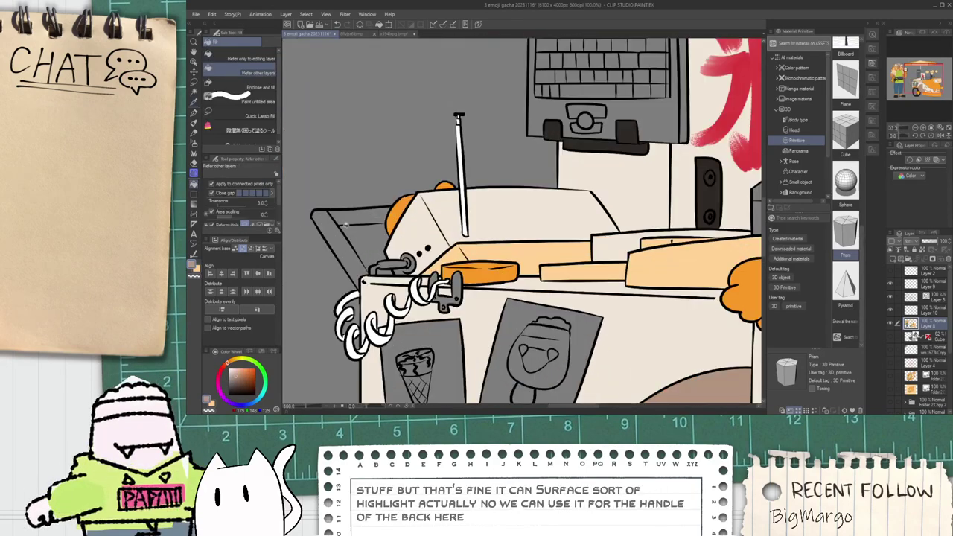
scroll(399, 253, down, 4)
key(space)
drag(408, 280, 417, 293)
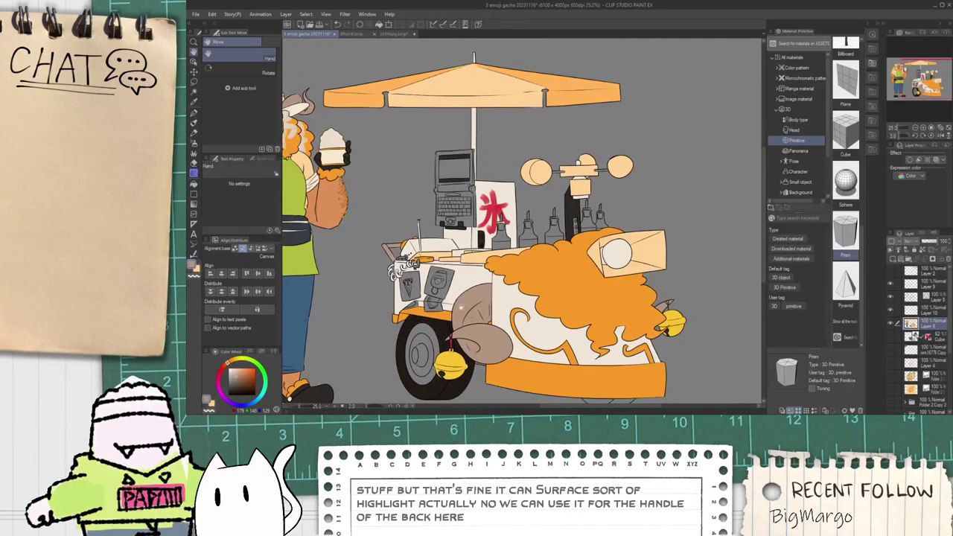
Step: Sample white and fill the bent arm of the small metal fitting on the cart's back corner
scroll(414, 275, up, 5)
scroll(420, 251, up, 1)
alt+click(438, 274)
scroll(470, 250, up, 2)
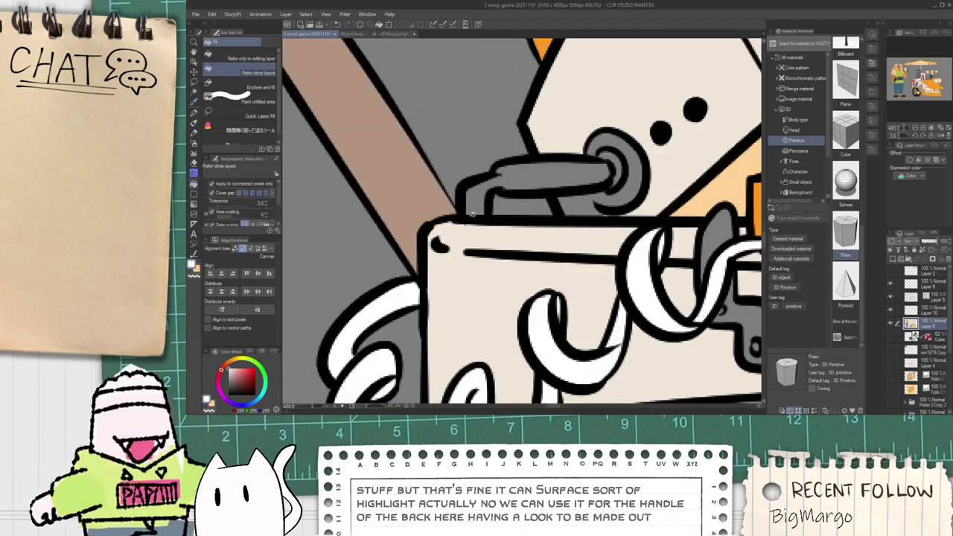
click(478, 197)
click(527, 177)
scroll(527, 176, down, 2)
key(ctrl+z)
scroll(513, 179, up, 4)
key(p)
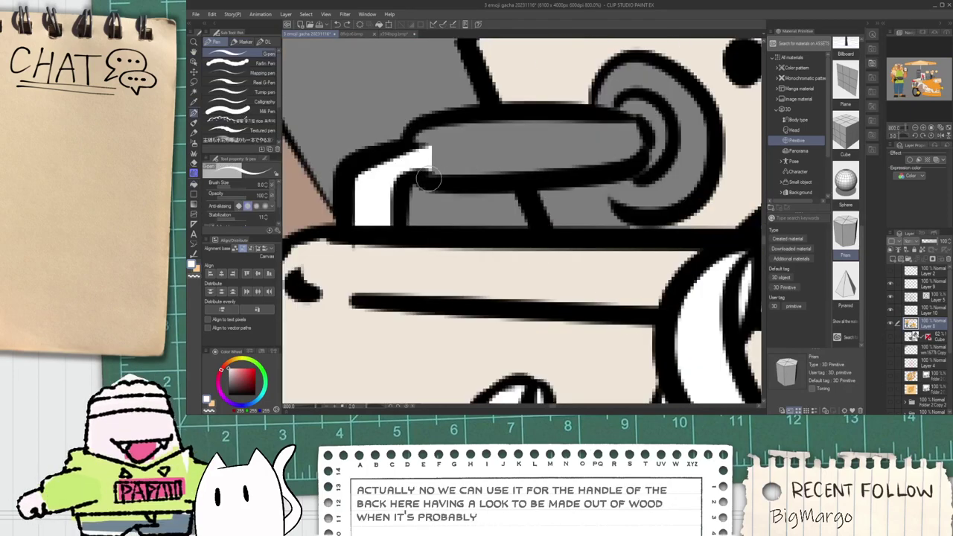
key(g)
click(462, 160)
Step: Fill the fitting's curled round end white and restore the cream cart colour beneath it
key(p)
key(g)
mouse_move(604, 184)
mouse_down()
mouse_move(654, 191)
mouse_move(662, 136)
mouse_move(635, 178)
mouse_up()
click(631, 201)
click(659, 135)
key(p)
key(g)
click(584, 194)
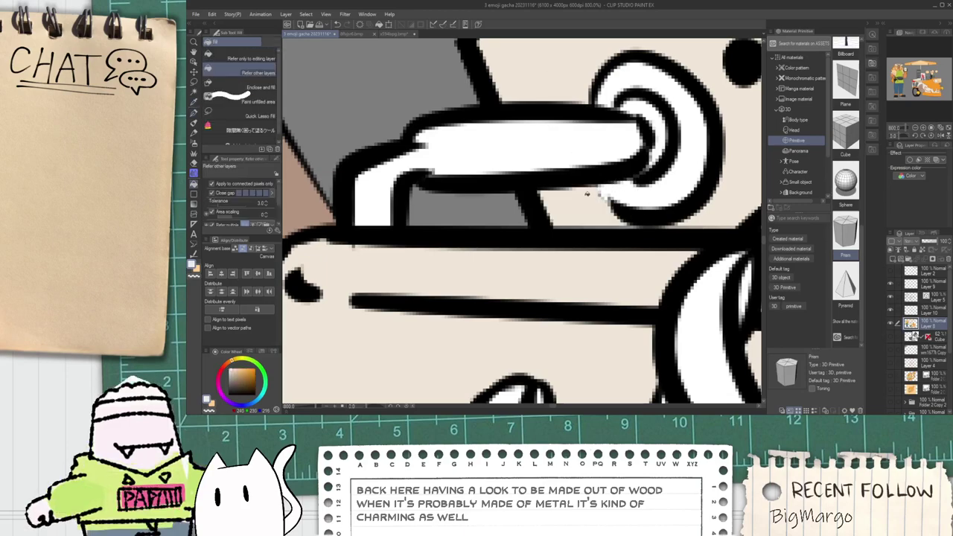
key(p)
scroll(612, 211, down, 6)
Step: Sample white again and fill the front part of the laptop's casing below the keyboard
key(i)
scroll(670, 194, up, 3)
scroll(447, 220, up, 3)
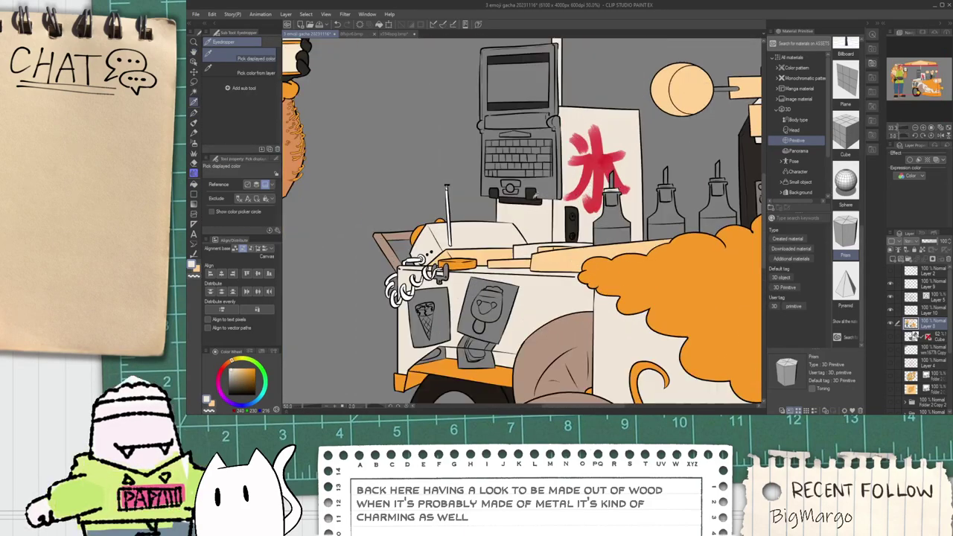
scroll(407, 253, up, 1)
click(389, 273)
scroll(437, 251, down, 2)
drag(564, 164, 547, 237)
scroll(547, 237, up, 1)
key(g)
click(548, 239)
click(473, 236)
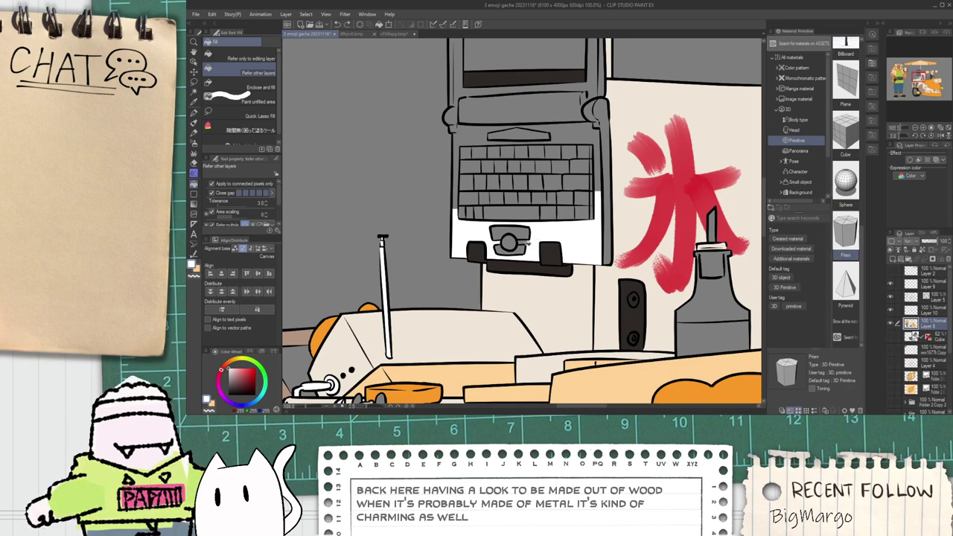
Step: Paint the grey gap between the laptop's touchpad shapes white with the G-pen
scroll(525, 242, up, 1)
key(p)
scroll(521, 242, up, 3)
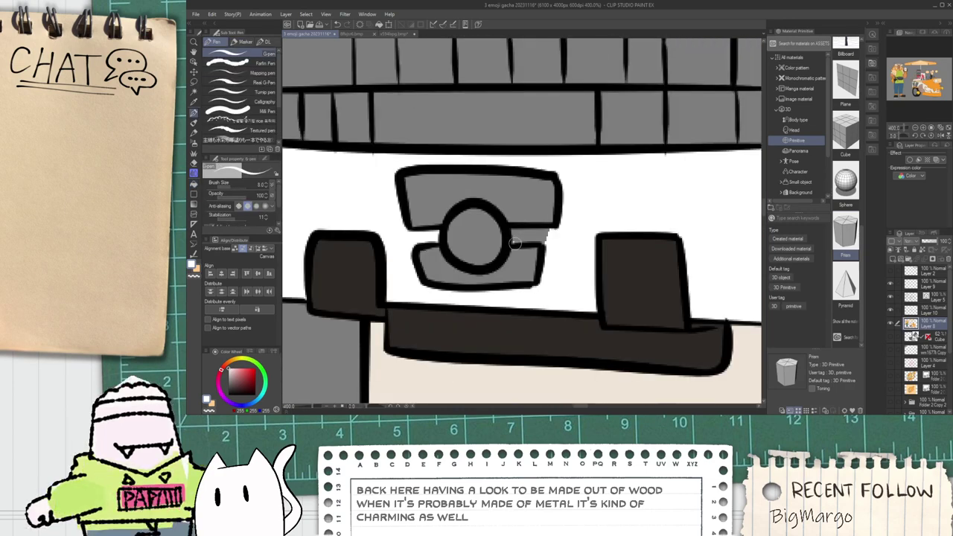
key(g)
click(524, 237)
key(ctrl+z)
scroll(524, 237, up, 1)
key(p)
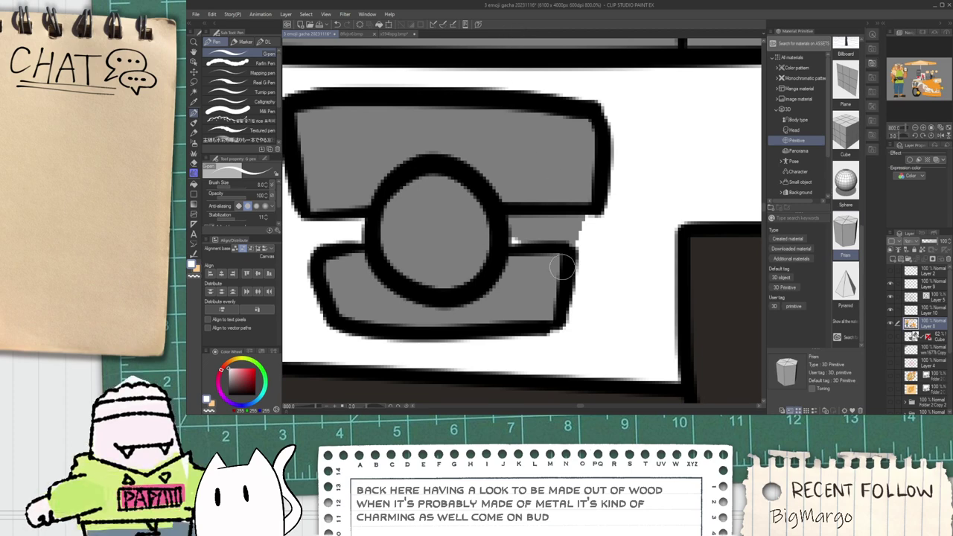
drag(517, 242, 606, 240)
key(g)
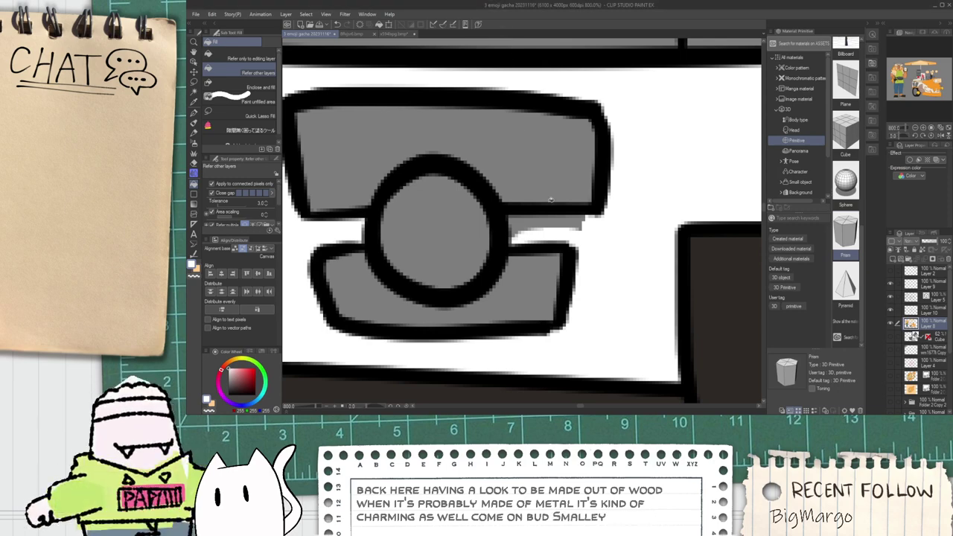
key(p)
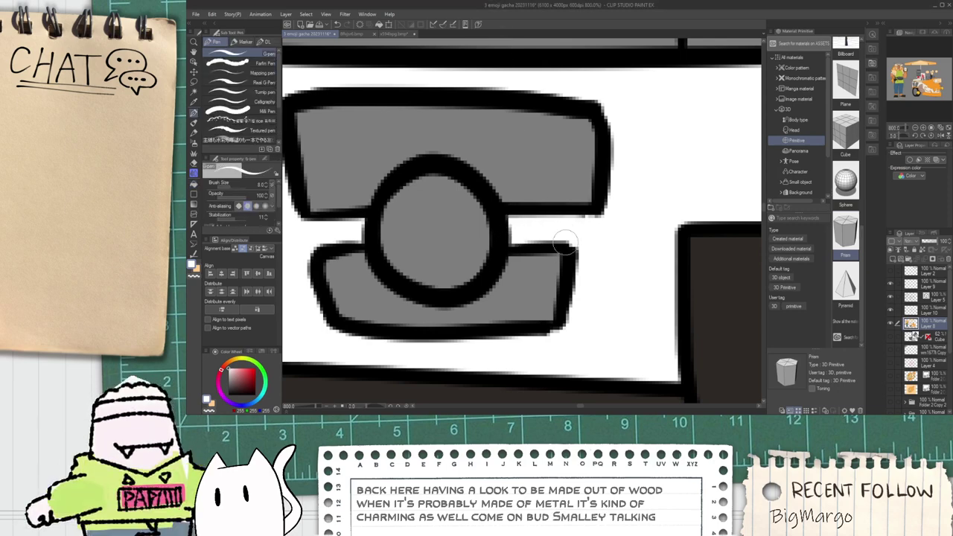
scroll(592, 214, down, 10)
Step: Fill the rest of the laptop's lower casing and its side edge around the keyboard white
key(g)
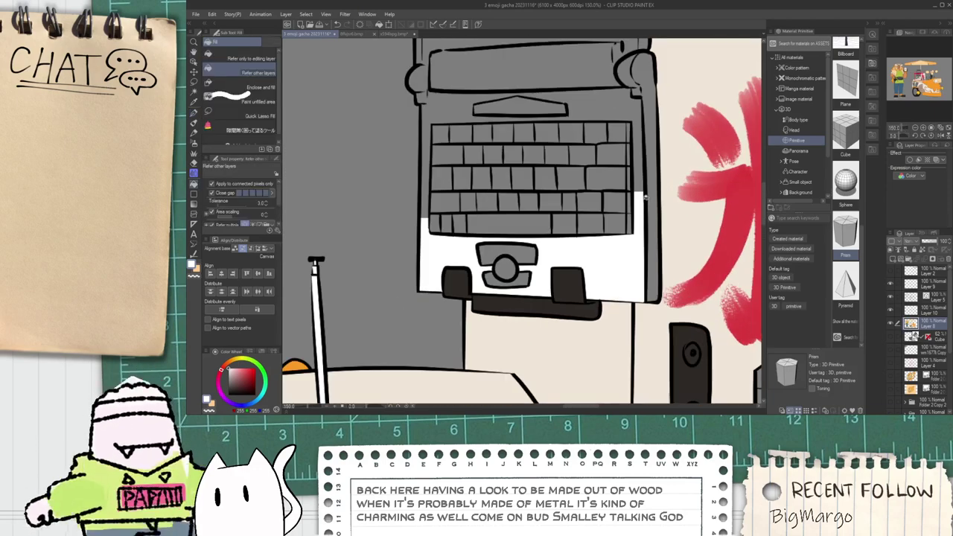
click(646, 201)
click(626, 107)
click(454, 97)
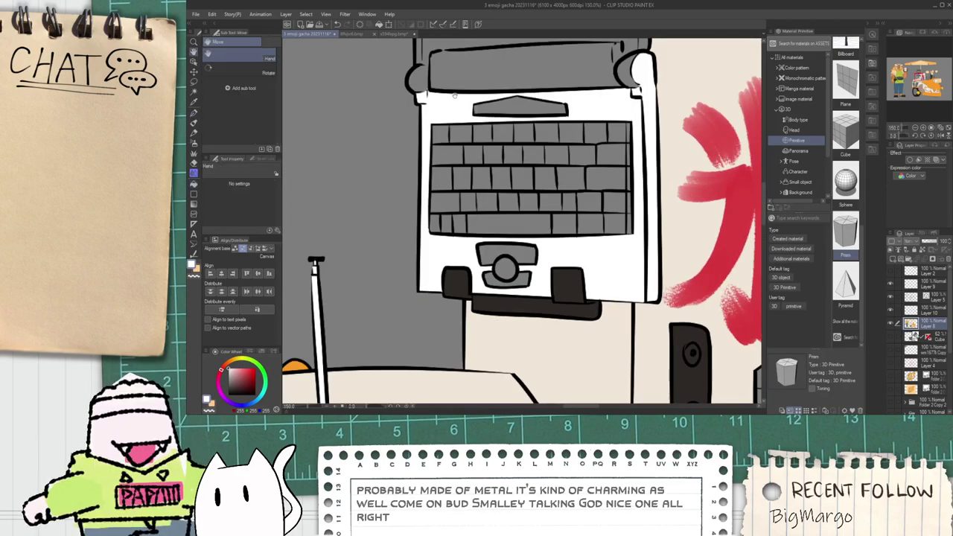
drag(454, 96, 468, 183)
Step: Fill the laptop's hinge knobs and the frame around its screen white
scroll(467, 182, up, 1)
click(419, 158)
click(438, 122)
scroll(460, 108, down, 1)
drag(532, 118, 519, 210)
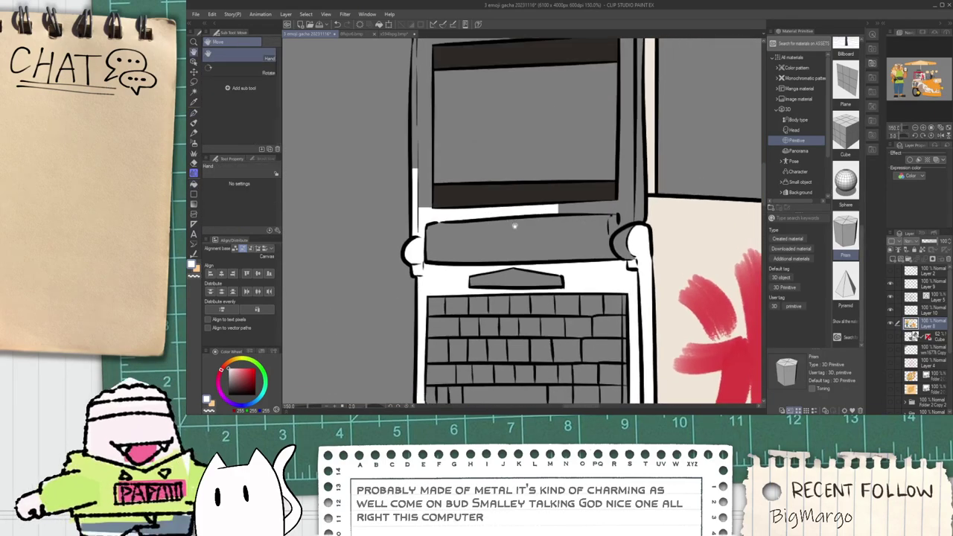
scroll(519, 211, down, 2)
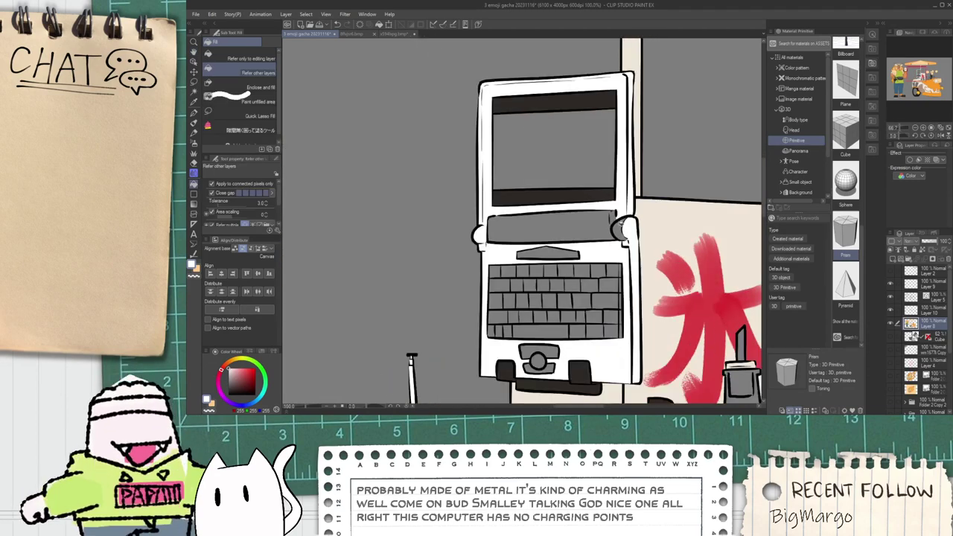
scroll(623, 226, up, 1)
click(622, 226)
scroll(623, 227, down, 3)
Step: Sample the cart's light peach-orange and fill the laptop's hinge bar and all of its keyboard keys
drag(623, 228, 577, 163)
alt+click(503, 296)
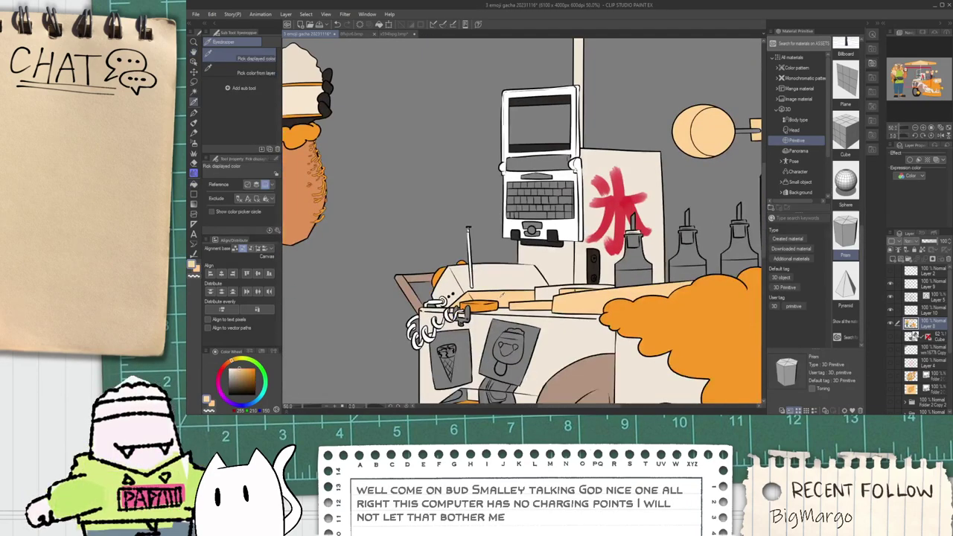
scroll(541, 193, up, 1)
key(g)
click(537, 167)
click(539, 178)
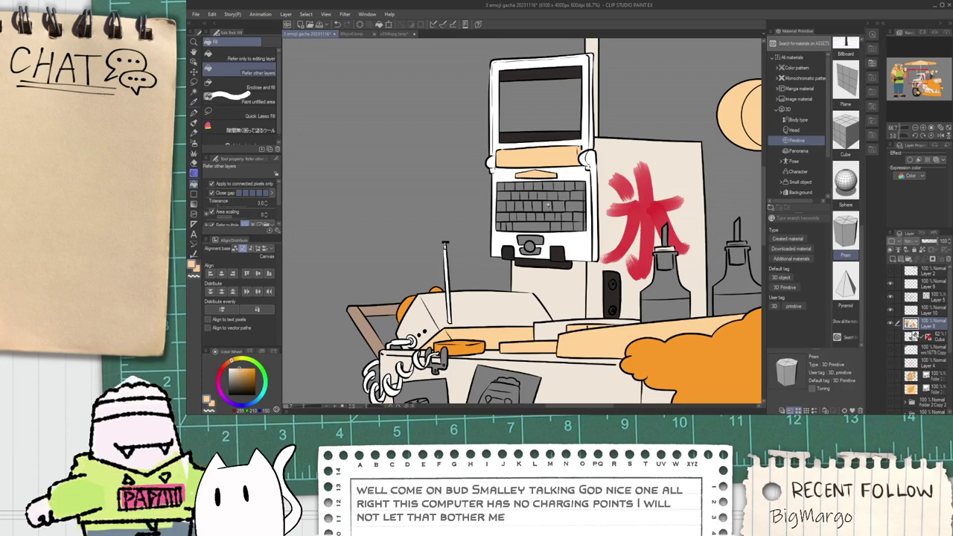
scroll(522, 223, up, 2)
drag(544, 232, 488, 154)
mouse_move(476, 219)
mouse_down()
mouse_move(510, 199)
mouse_move(532, 209)
mouse_move(474, 149)
mouse_move(560, 151)
mouse_move(578, 202)
mouse_move(536, 145)
mouse_move(605, 151)
mouse_move(637, 179)
mouse_move(652, 138)
mouse_move(650, 199)
mouse_move(657, 190)
mouse_move(663, 220)
mouse_move(599, 233)
mouse_up()
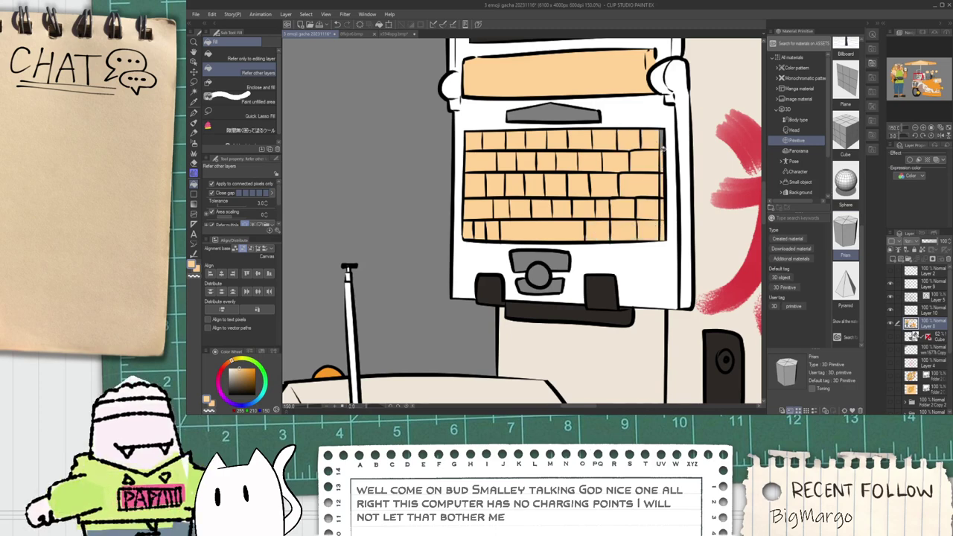
click(662, 148)
Step: Fill the pieces of the laptop's touchpad control with the light peach-orange
scroll(659, 152, down, 3)
scroll(630, 203, up, 2)
key(i)
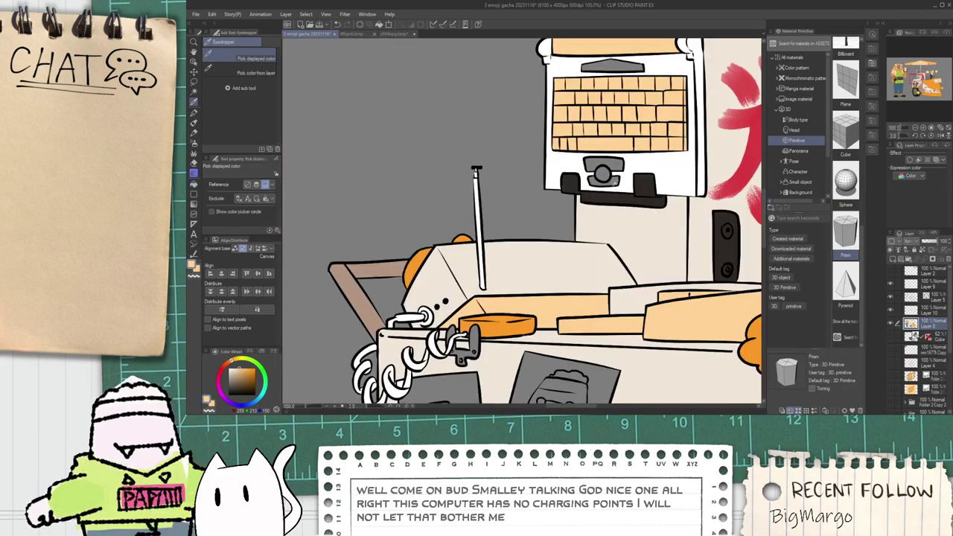
scroll(614, 186, up, 1)
key(g)
click(618, 157)
click(599, 169)
click(587, 156)
click(598, 184)
scroll(603, 177, down, 2)
scroll(600, 177, down, 1)
Step: Sample the saturated orange and fill the small pointed panel above the laptop's keyboard
alt+click(550, 259)
scroll(607, 131, up, 1)
click(611, 134)
scroll(612, 141, down, 2)
key(space)
drag(615, 151, 616, 160)
scroll(601, 180, up, 1)
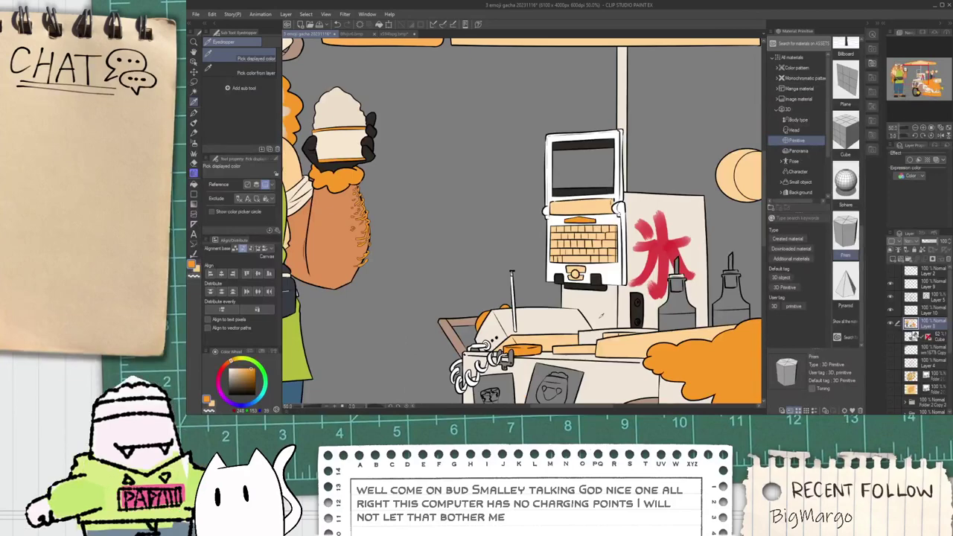
Step: Mix a soft light orange and fill the background of the ice-cream cone poster on the cart's side
key(g)
scroll(599, 275, down, 2)
scroll(558, 171, down, 2)
scroll(558, 171, up, 5)
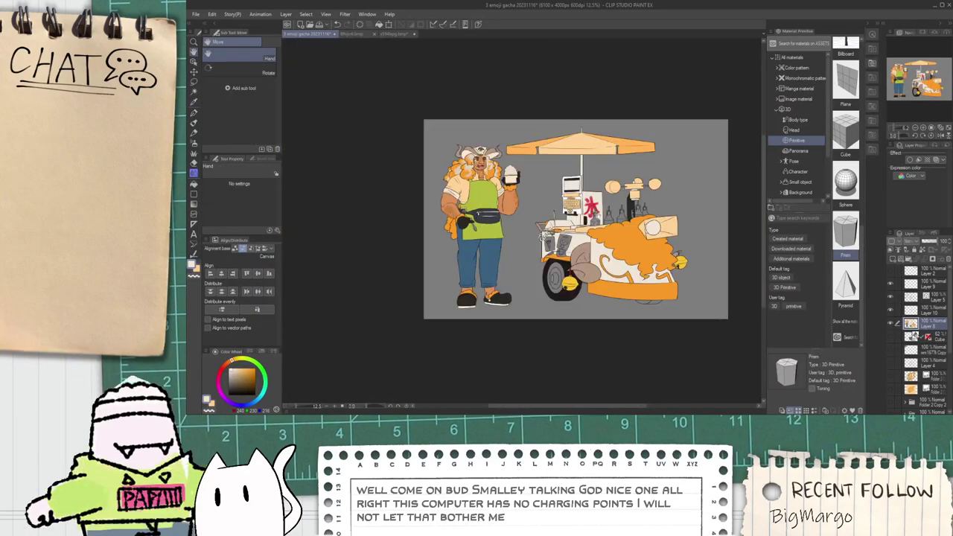
drag(511, 232, 549, 269)
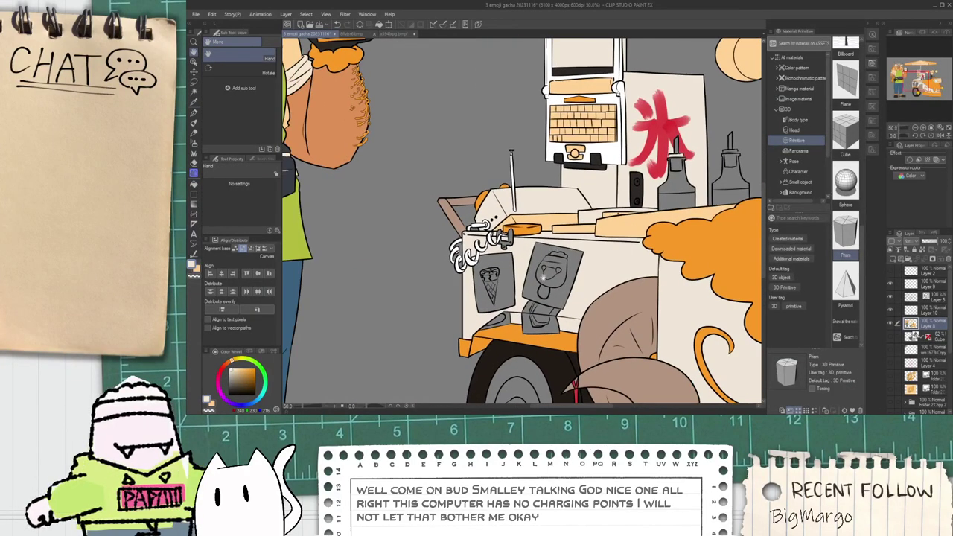
scroll(514, 261, up, 2)
alt+click(480, 186)
click(508, 265)
key(ctrl+z)
drag(227, 371, 229, 363)
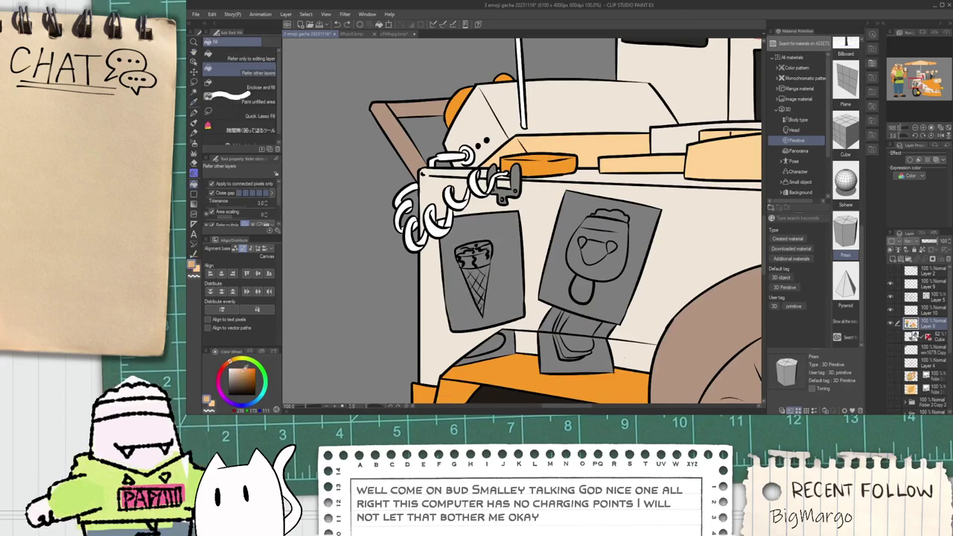
click(462, 309)
drag(566, 292, 439, 229)
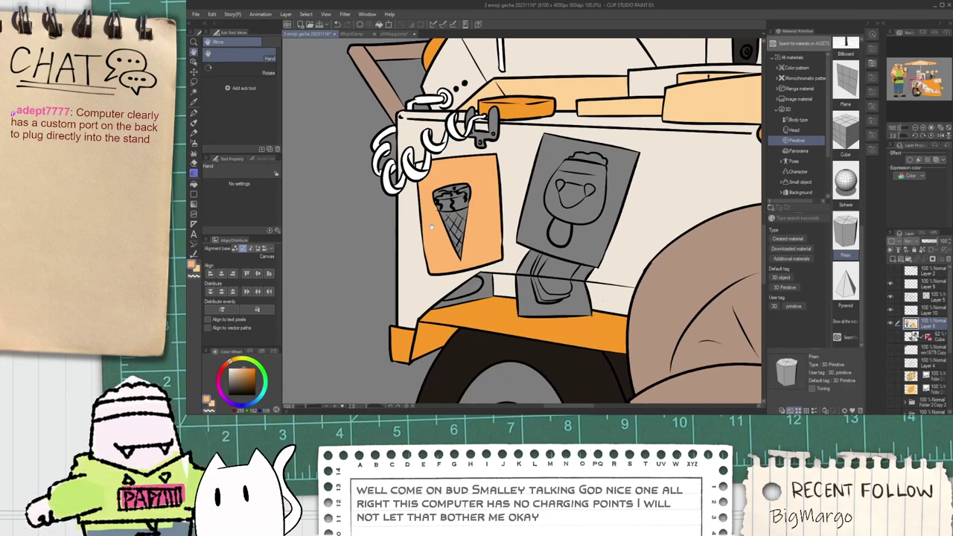
Step: Choose a light green and fill the background of the tilted character popsicle poster
scroll(453, 236, down, 2)
mouse_move(523, 168)
mouse_down()
mouse_move(516, 232)
mouse_move(529, 156)
mouse_up()
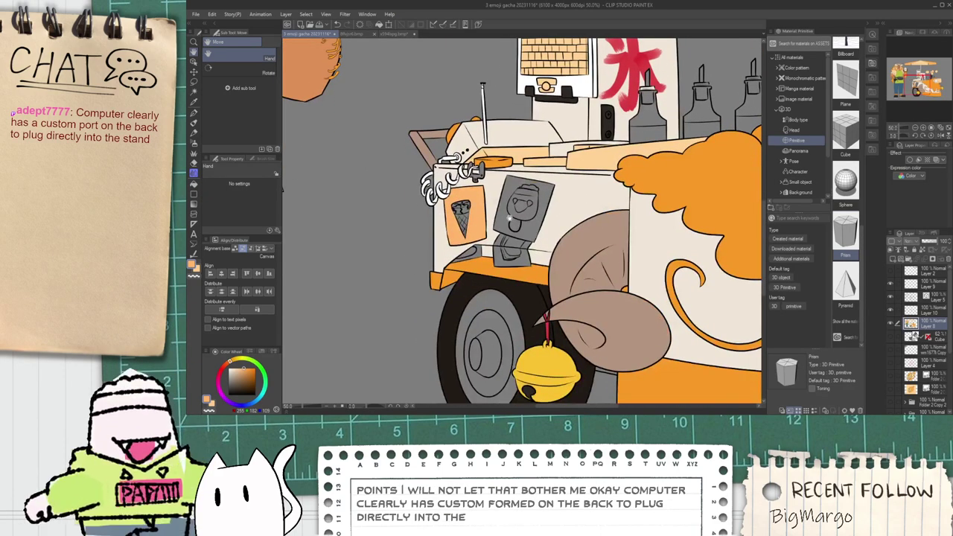
scroll(506, 215, up, 2)
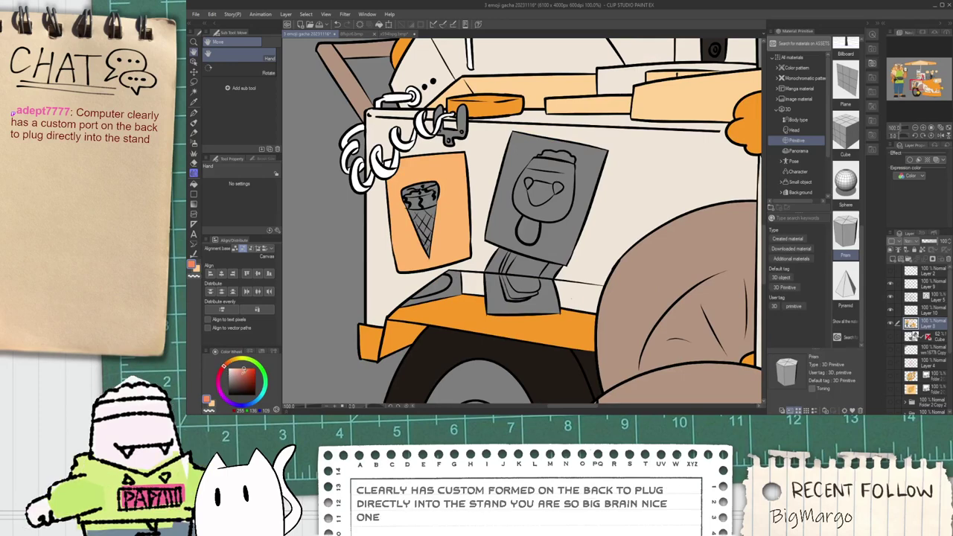
click(255, 362)
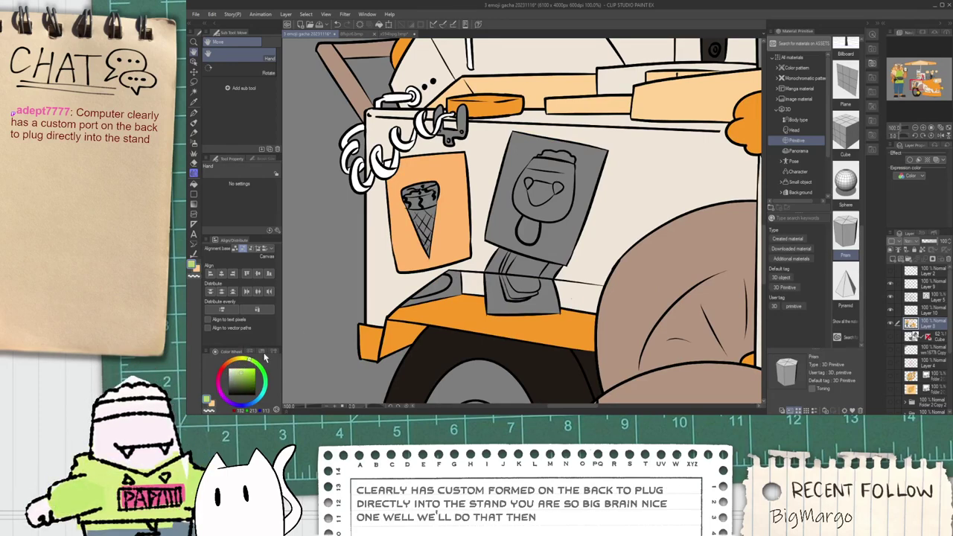
key(g)
click(525, 266)
key(ctrl+z)
click(538, 247)
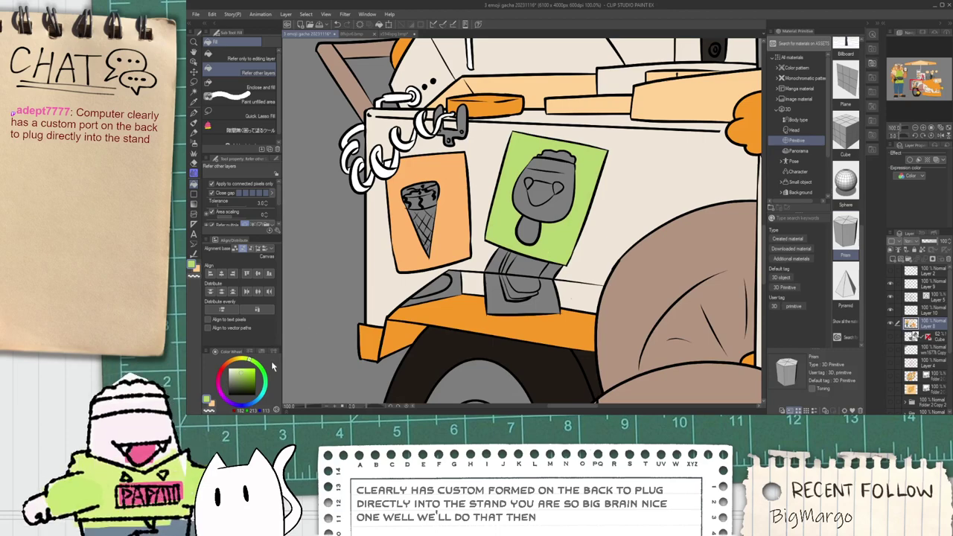
Step: Choose a saturated red and fill the background of the partly hidden poster above the orange wheel guard
key(ctrl+plus)
click(222, 367)
click(246, 370)
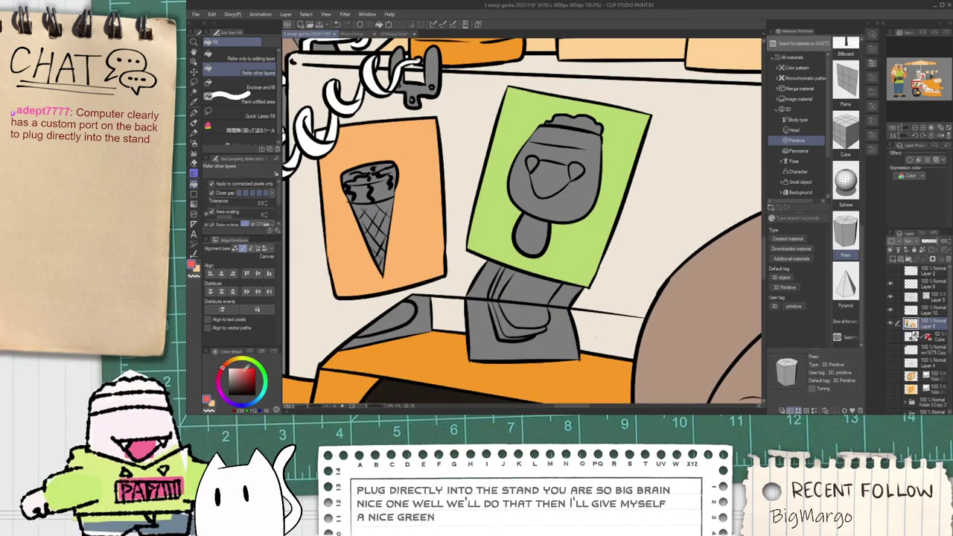
click(254, 368)
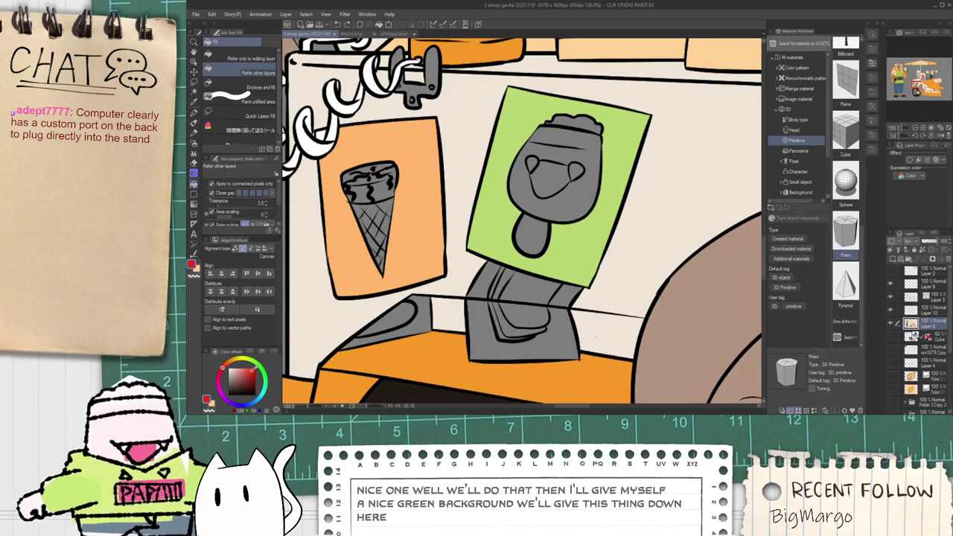
click(422, 309)
key(space)
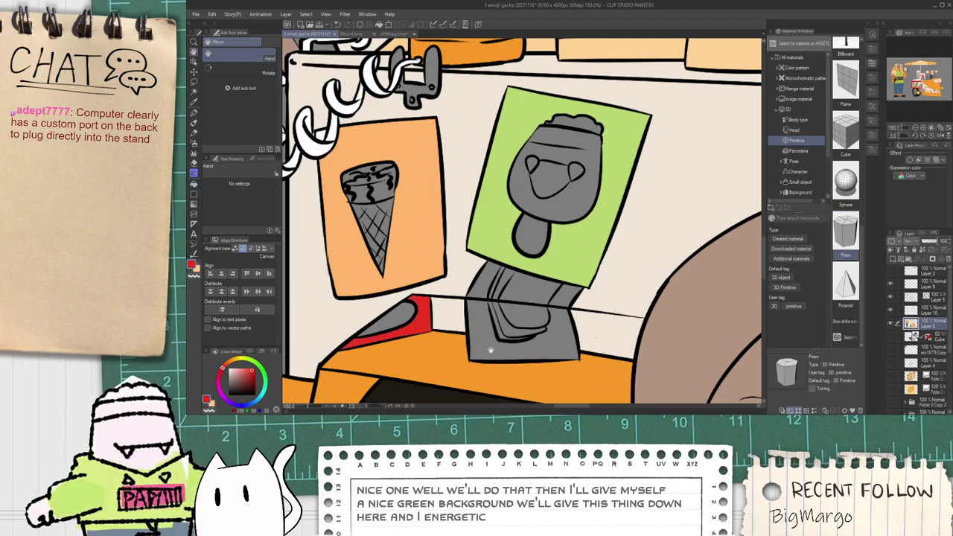
Step: Choose a bright sky blue and fill all background areas of the ice cream sandwich poster
drag(486, 351, 468, 318)
click(259, 399)
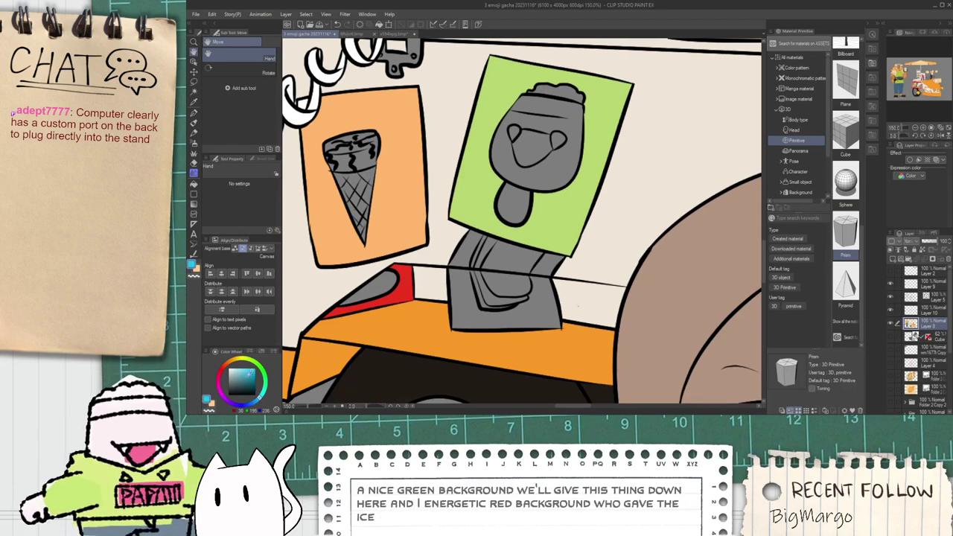
click(474, 303)
click(467, 253)
click(501, 259)
click(549, 268)
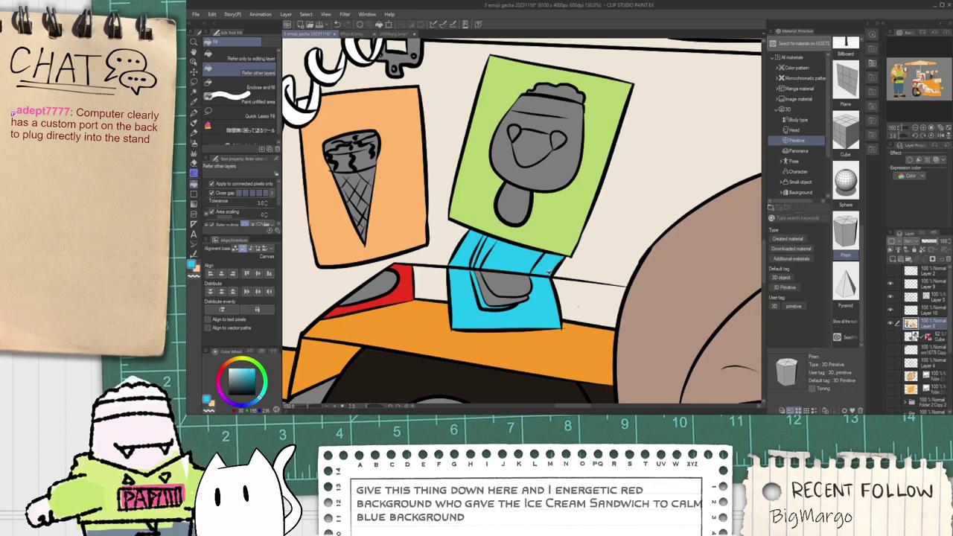
Step: Choose a dark reddish brown and fill the wafer parts of the ice cream sandwich on the blue poster
scroll(485, 290, down, 1)
scroll(324, 366, up, 1)
click(225, 367)
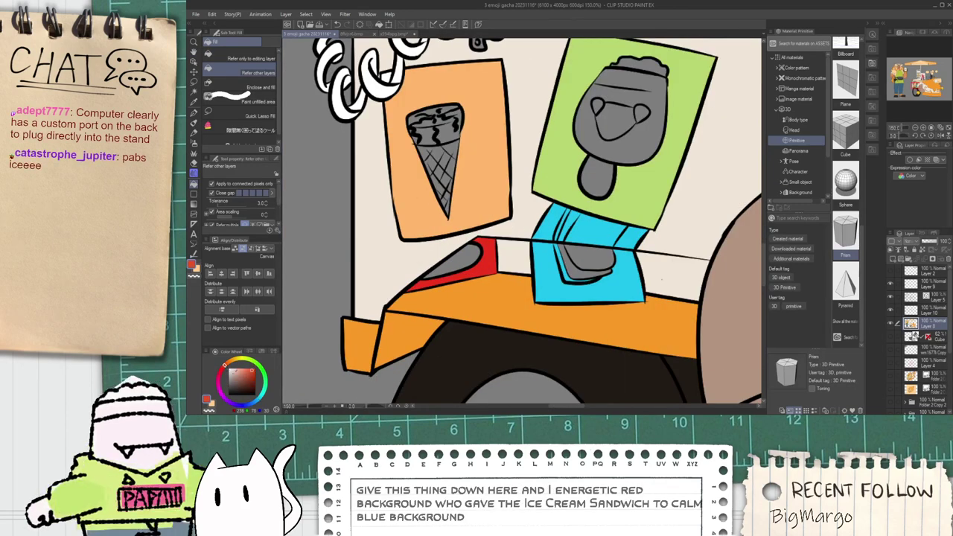
scroll(528, 263, up, 1)
click(617, 247)
click(617, 228)
key(ctrl+z)
click(592, 229)
click(572, 250)
click(572, 215)
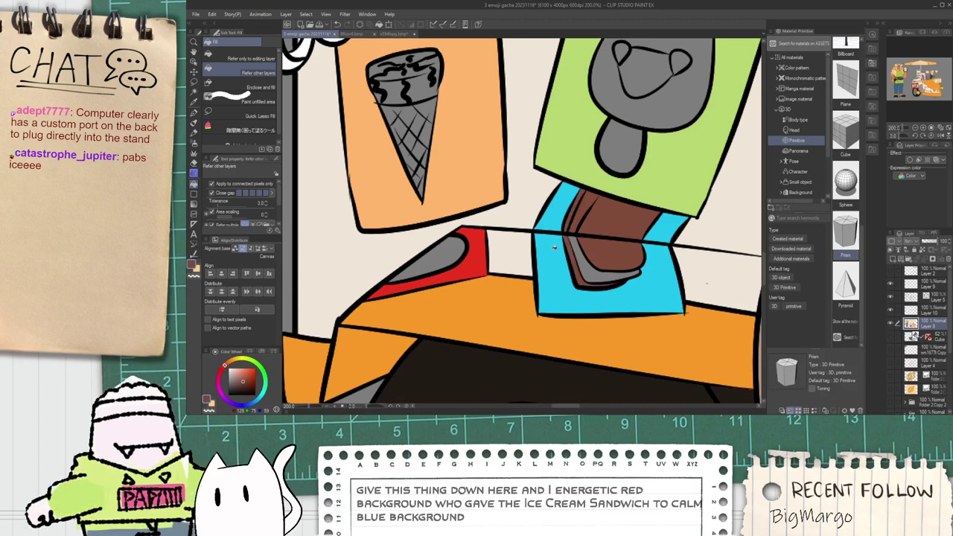
Step: Choose a very pale pinkish white and fill the ice cream layer of the sandwich on the blue poster, above and below the crease
click(237, 370)
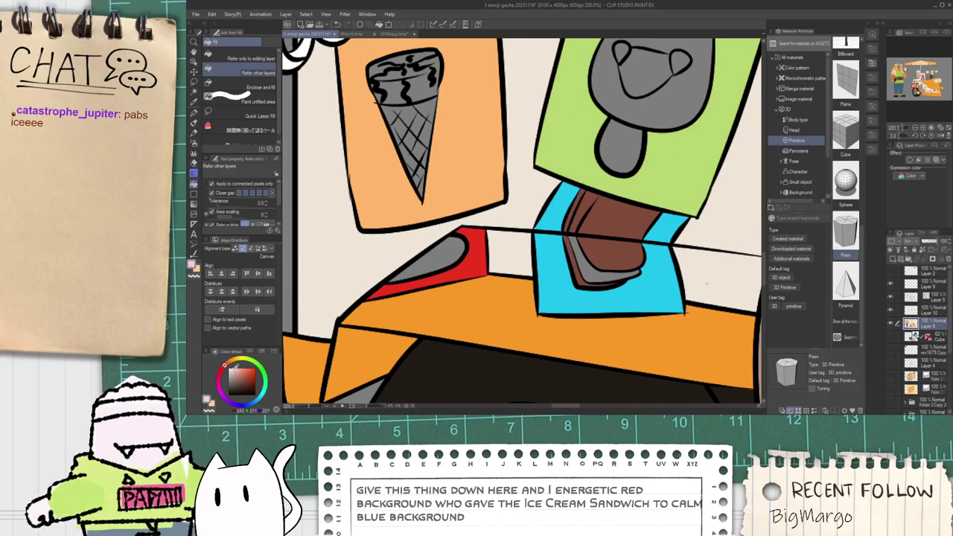
click(589, 274)
scroll(589, 274, up, 2)
drag(604, 272, 560, 350)
key(p)
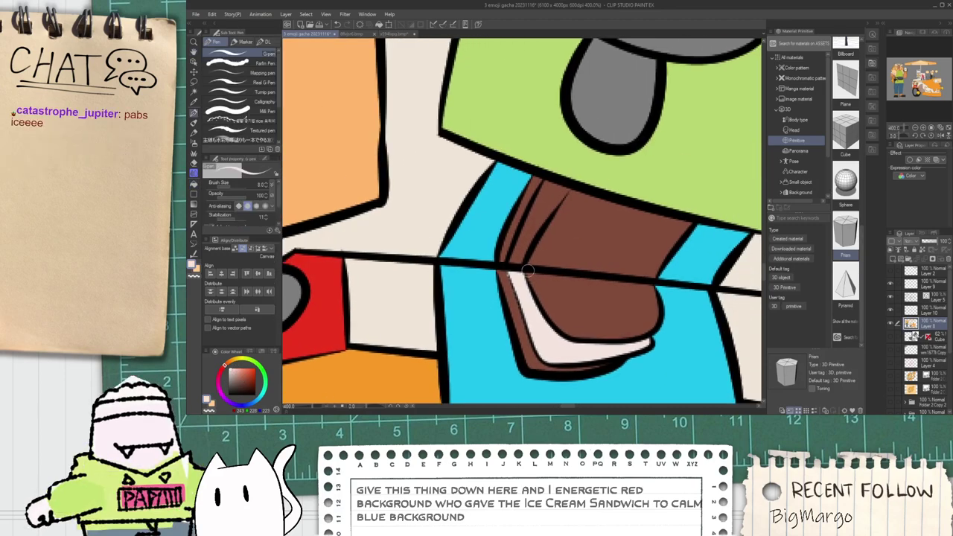
mouse_move(521, 263)
mouse_down()
mouse_move(560, 206)
mouse_move(519, 257)
mouse_up()
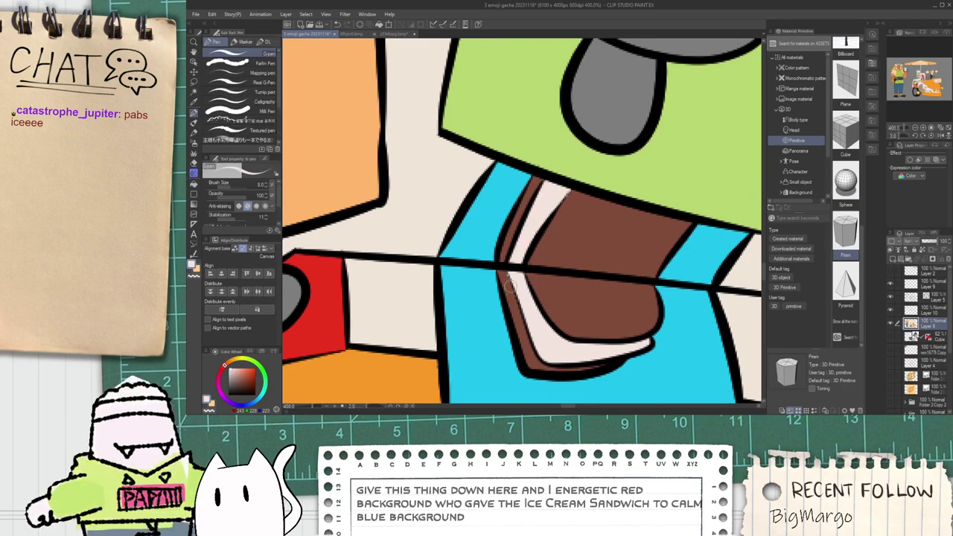
scroll(522, 255, up, 4)
scroll(511, 298, down, 6)
key(space)
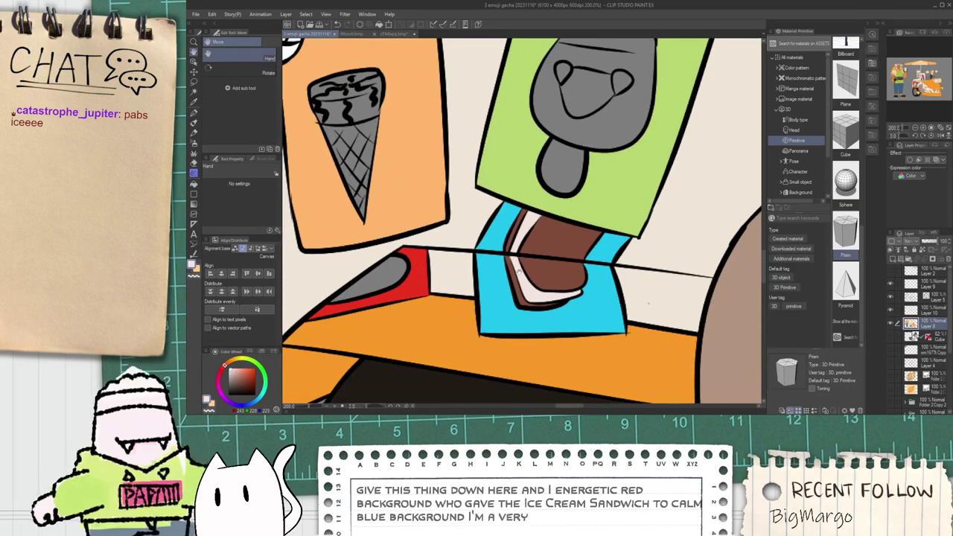
scroll(520, 261, down, 1)
drag(521, 260, 564, 305)
scroll(569, 317, up, 3)
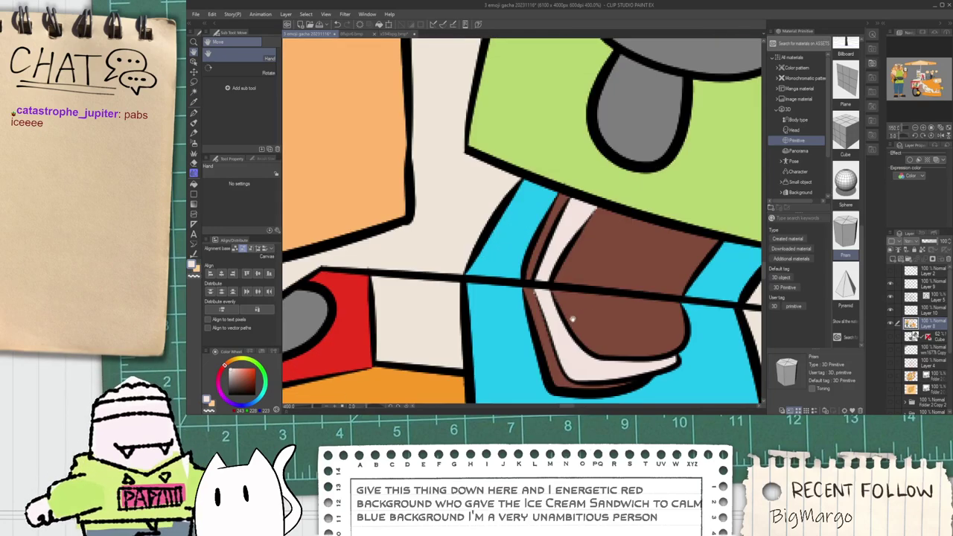
Step: Sample the dark brown from the wafer of the ice cream sandwich
alt+click(570, 318)
scroll(540, 314, up, 2)
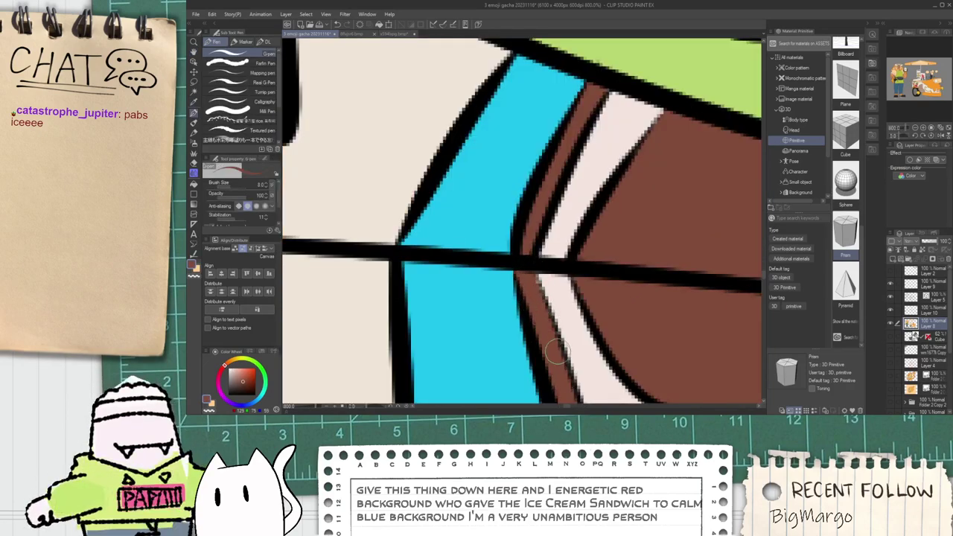
scroll(551, 320, down, 3)
key(space)
drag(551, 336, 568, 298)
Step: Choose a bright orange and fill the rounded grey shape on the partly hidden red poster
key(i)
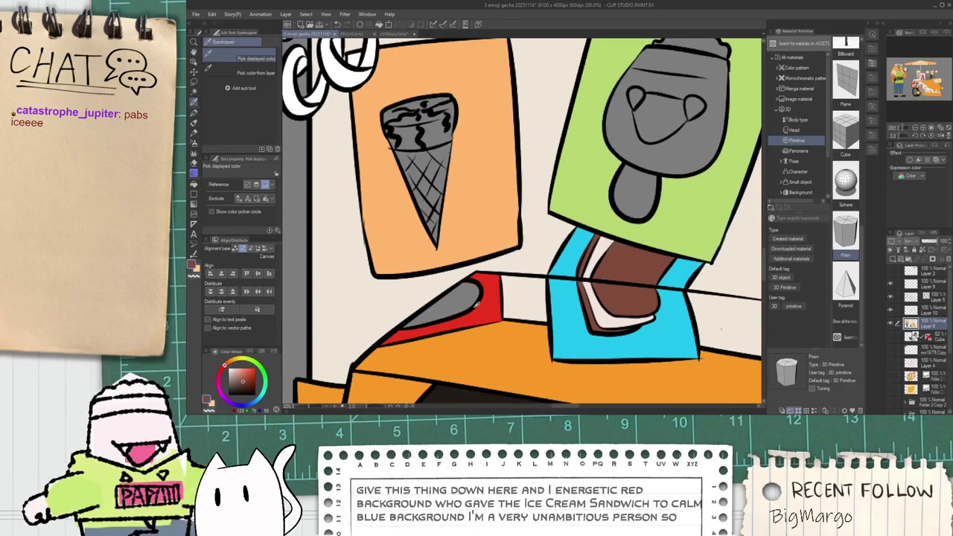
scroll(467, 305, up, 3)
click(236, 362)
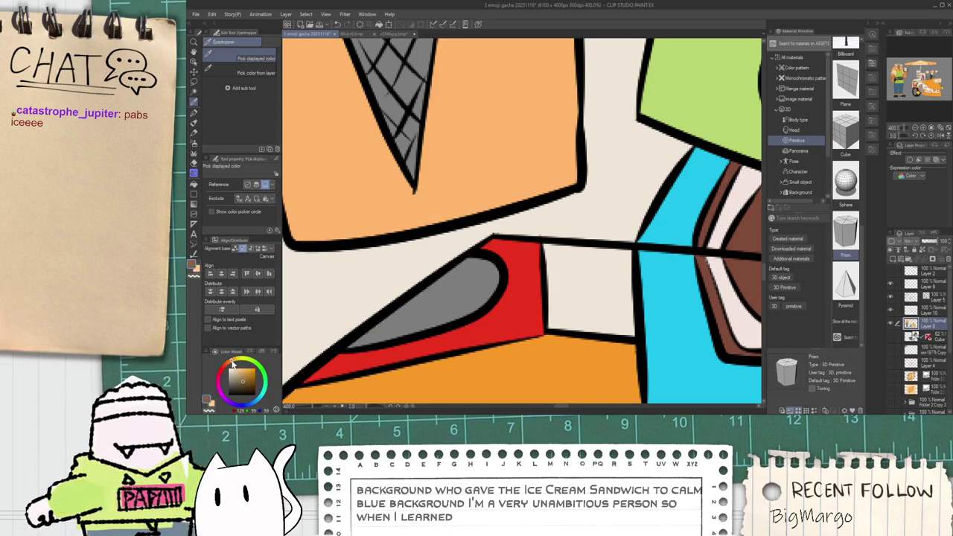
click(233, 363)
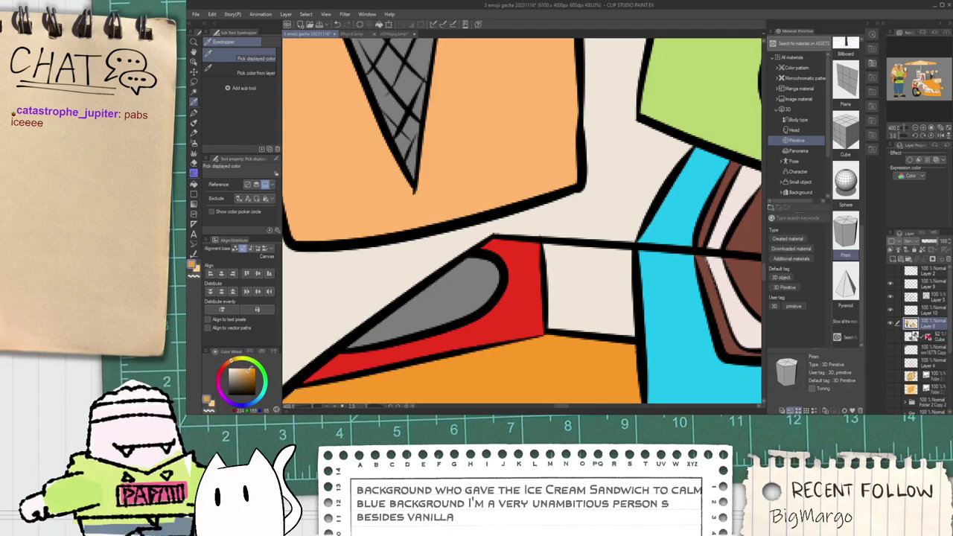
click(249, 368)
key(g)
click(428, 320)
scroll(428, 320, down, 8)
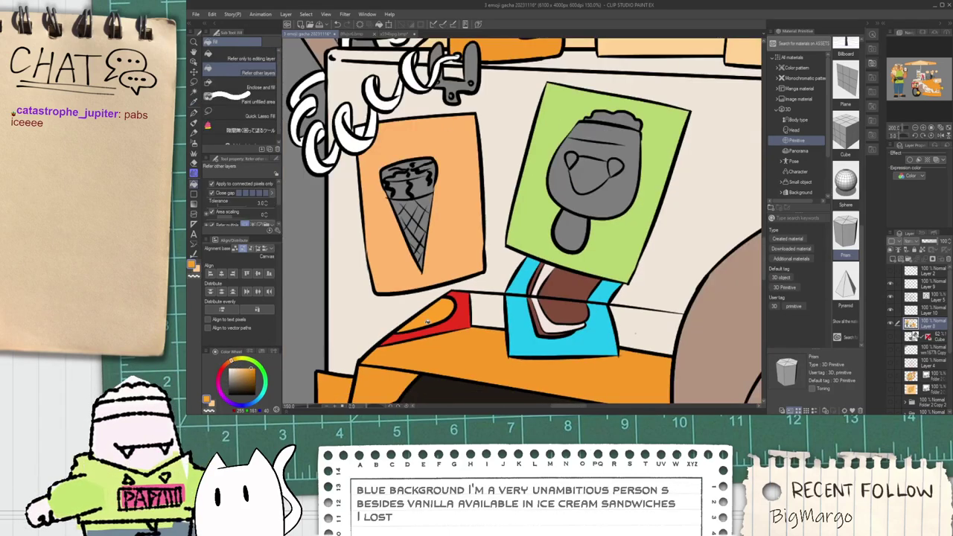
Step: Choose a muted tan and fill the popsicle's stick on the green poster
key(h)
scroll(428, 325, up, 4)
scroll(429, 328, up, 1)
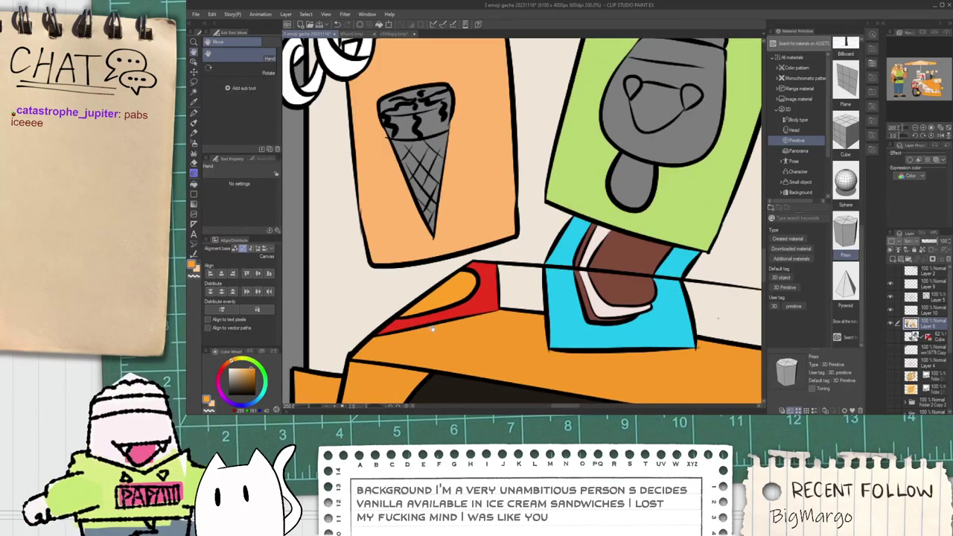
scroll(429, 328, down, 3)
scroll(429, 328, up, 2)
drag(429, 287, 363, 337)
drag(232, 361, 233, 360)
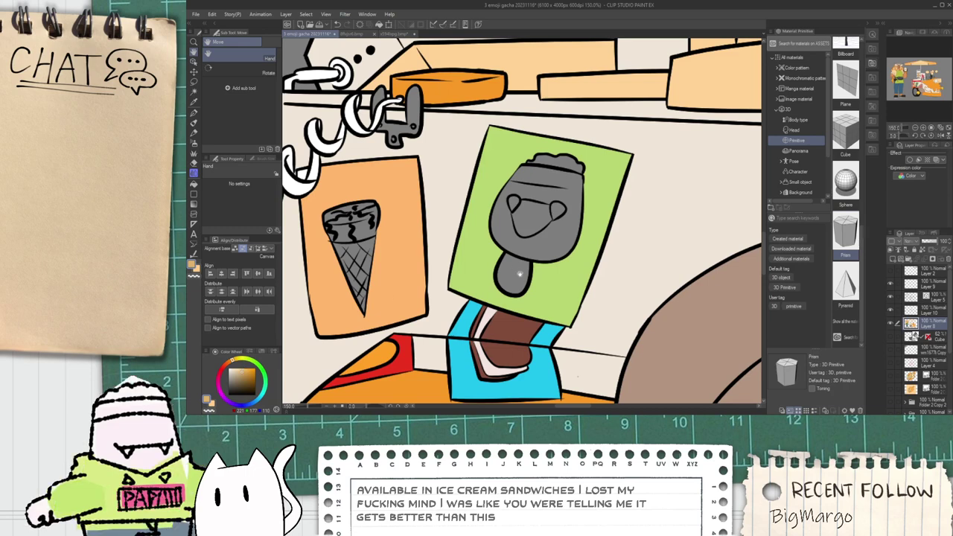
key(g)
click(511, 269)
Step: Try a light pink fill on the face of the character popsicle
click(227, 370)
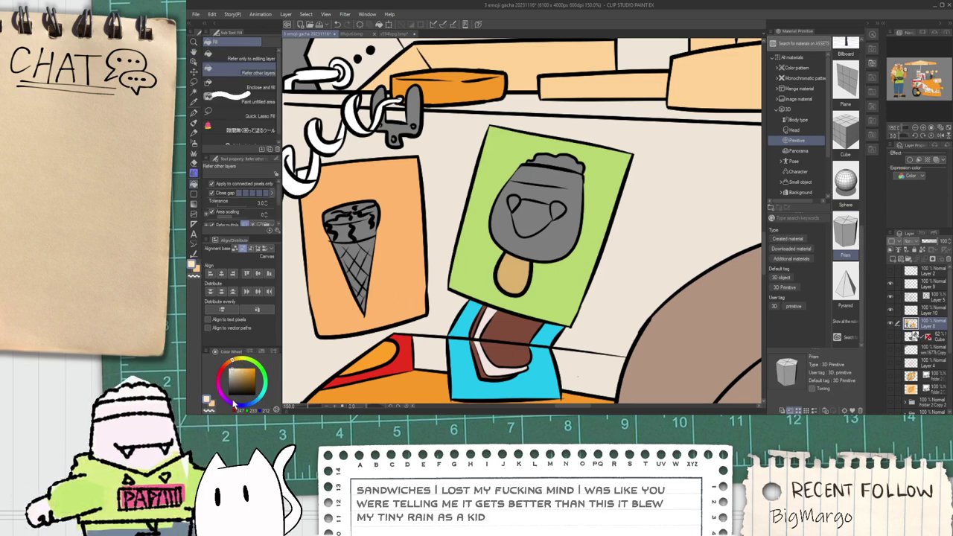
click(220, 378)
click(502, 244)
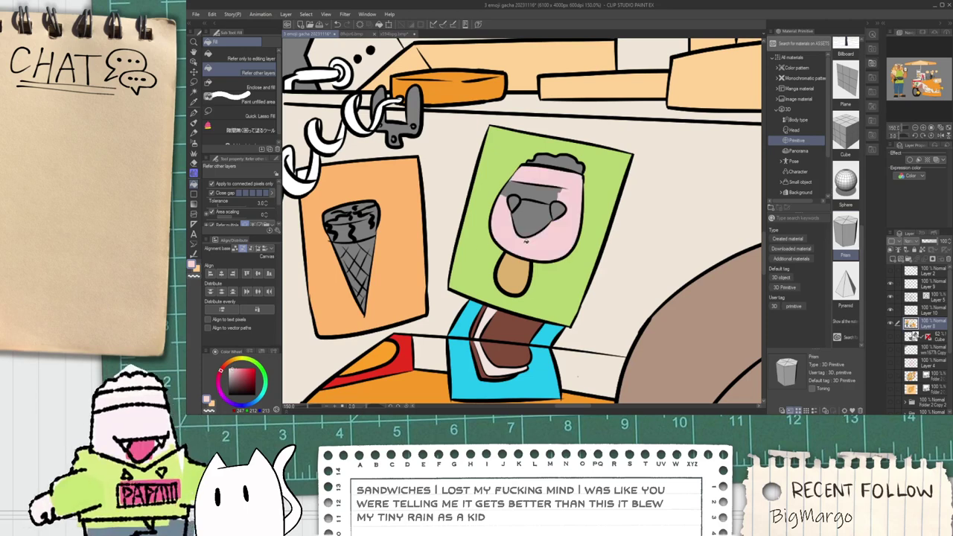
scroll(537, 192, up, 1)
key(ctrl+z)
Step: Fill the popsicle's face and forehead with a very pale pink, and its bumpy top with a light beige yellow
click(230, 369)
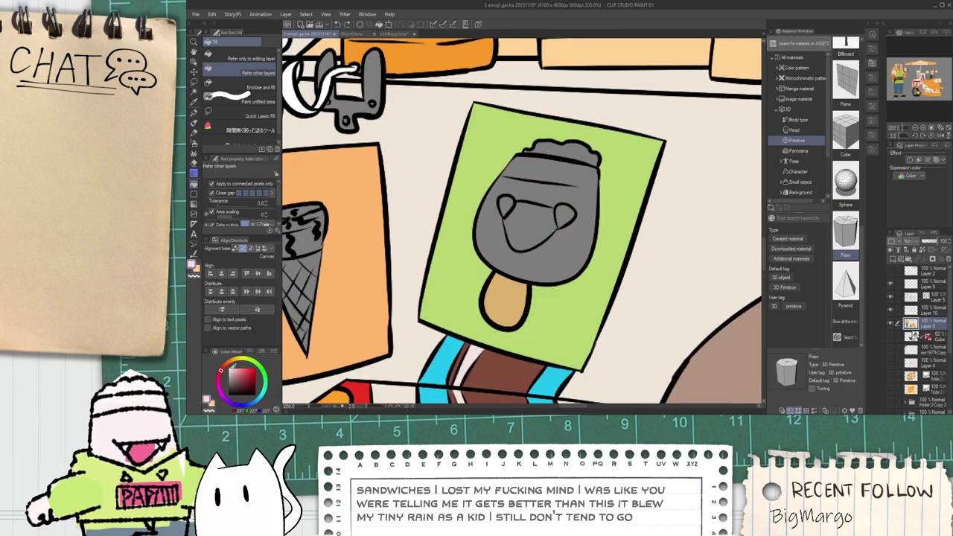
click(497, 250)
click(538, 185)
click(512, 186)
click(236, 358)
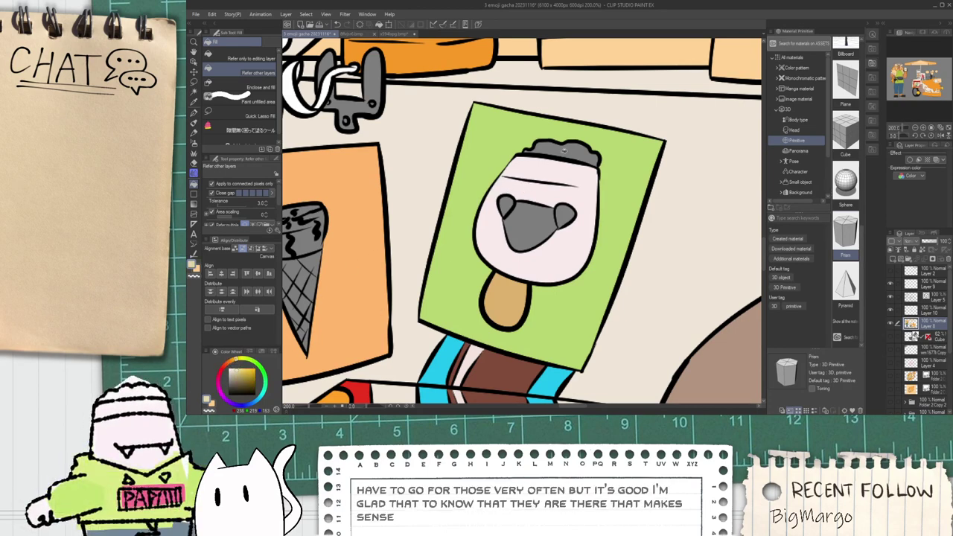
click(560, 155)
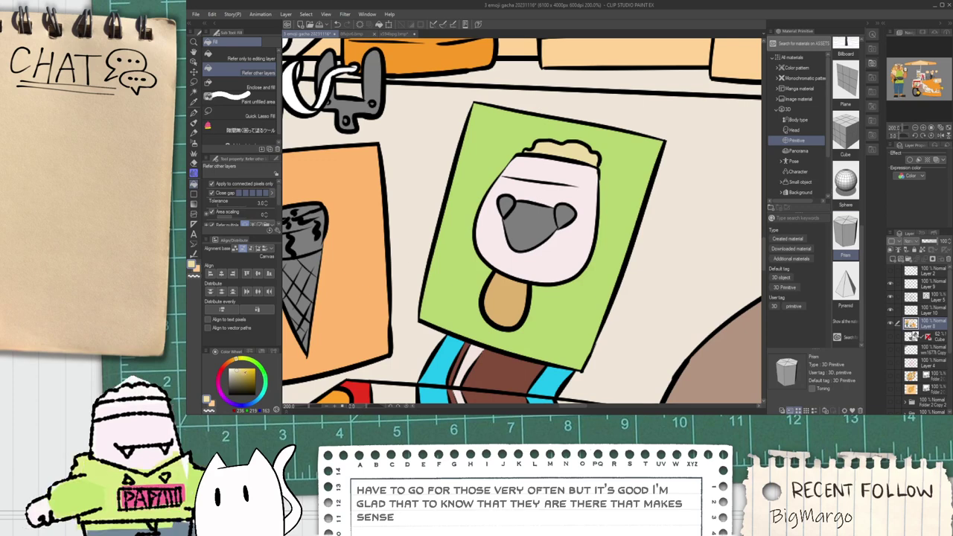
Step: Fill the character popsicle's mouth with a vivid pink and both of its fangs with white
click(221, 374)
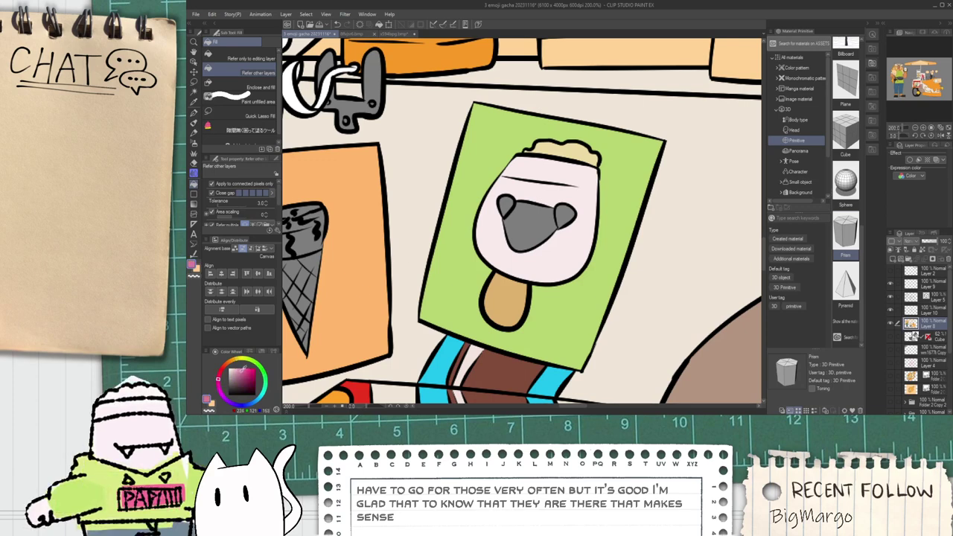
click(521, 229)
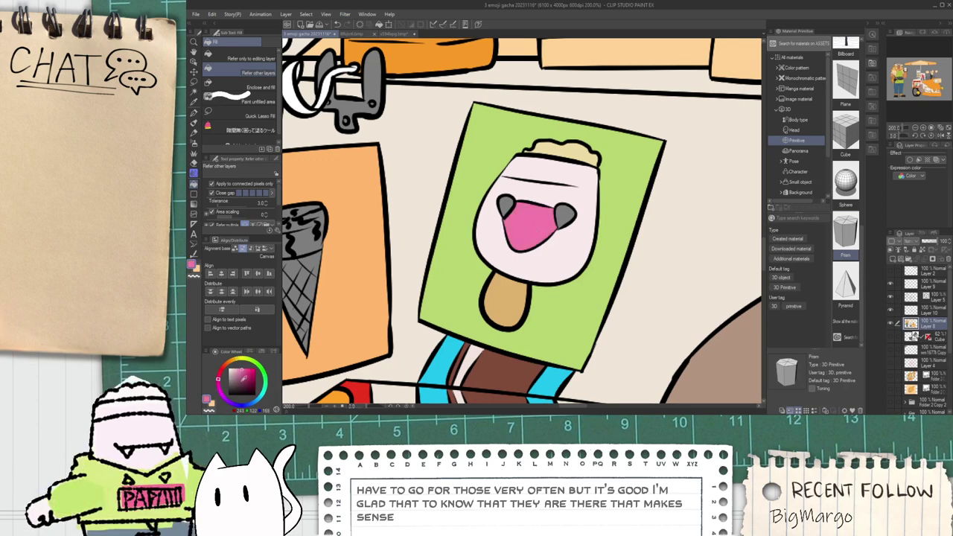
drag(242, 379, 230, 350)
click(566, 212)
scroll(556, 217, down, 2)
key(space)
drag(520, 218, 532, 238)
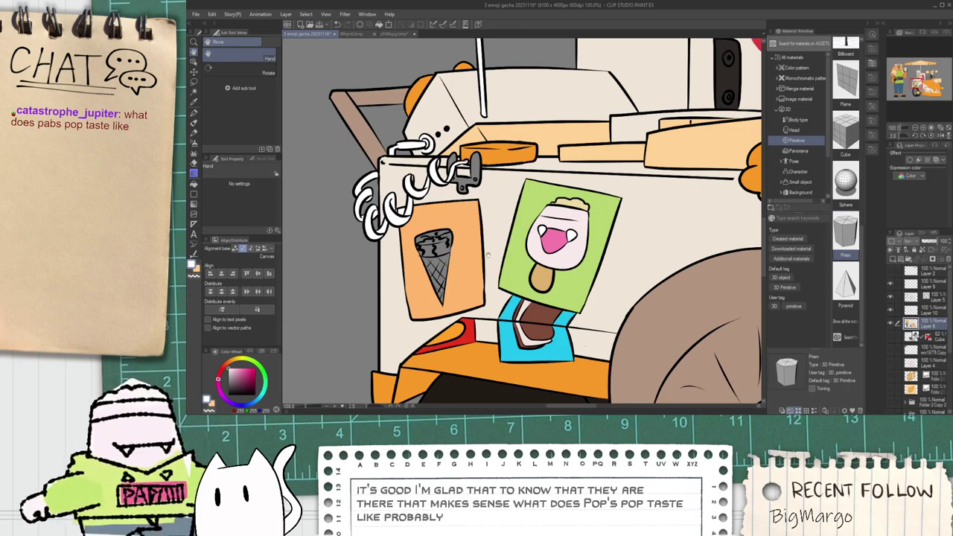
Step: Recolour the popsicle's bumpy top with a pale pink slightly deeper than its face
key(i)
scroll(569, 234, up, 4)
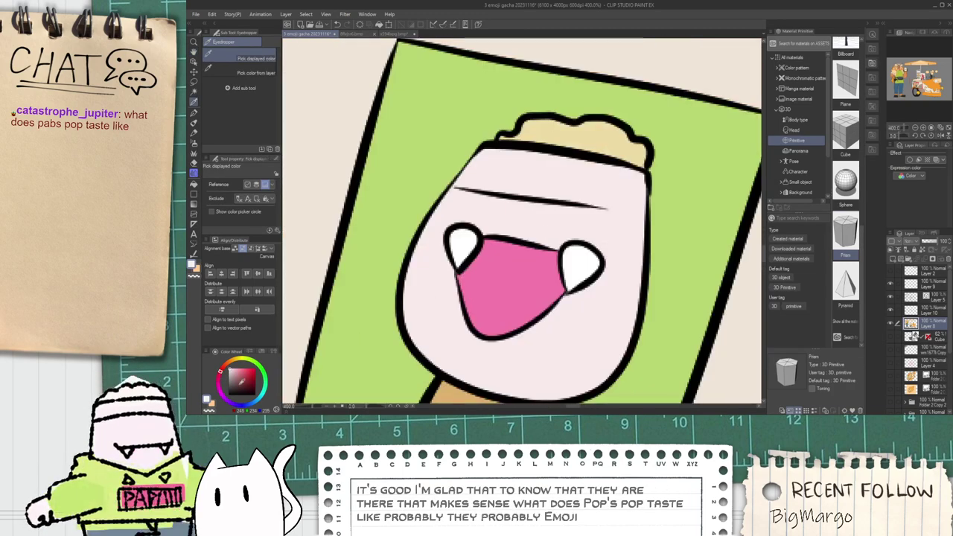
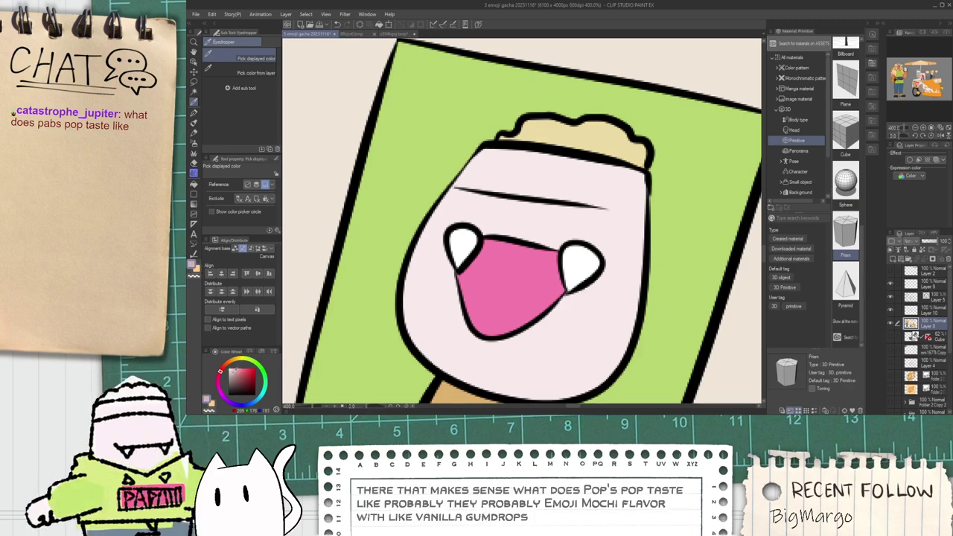
alt+click(553, 174)
click(603, 141)
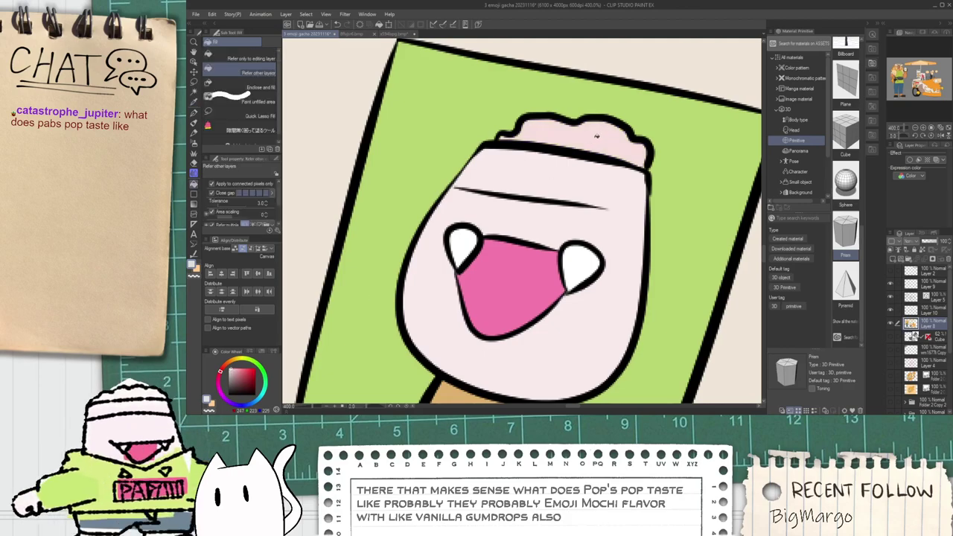
scroll(596, 143, down, 5)
Step: Try a pale yellow fill on the waffle cone of the orange poster
key(space)
drag(569, 173, 568, 204)
scroll(495, 214, up, 3)
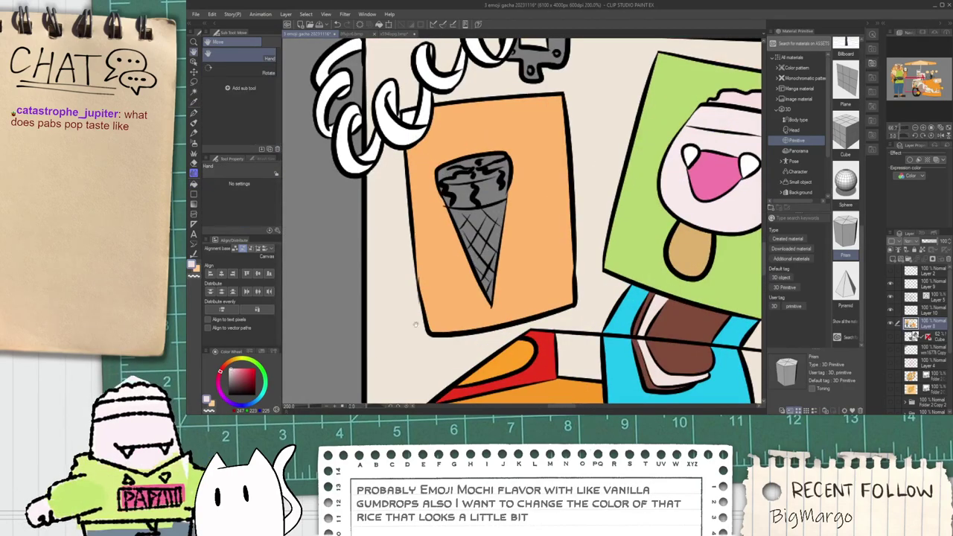
click(230, 364)
scroll(530, 313, down, 1)
key(i)
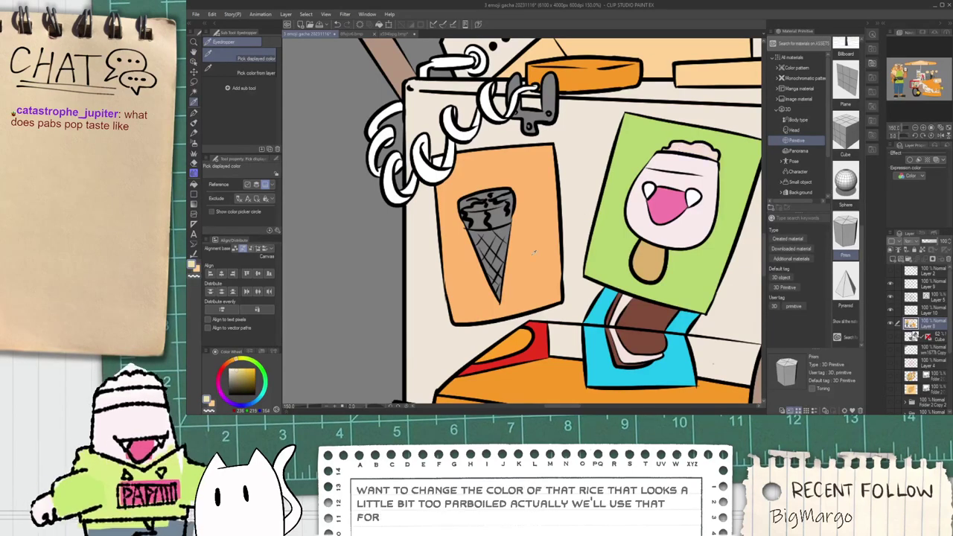
key(g)
drag(498, 244, 498, 272)
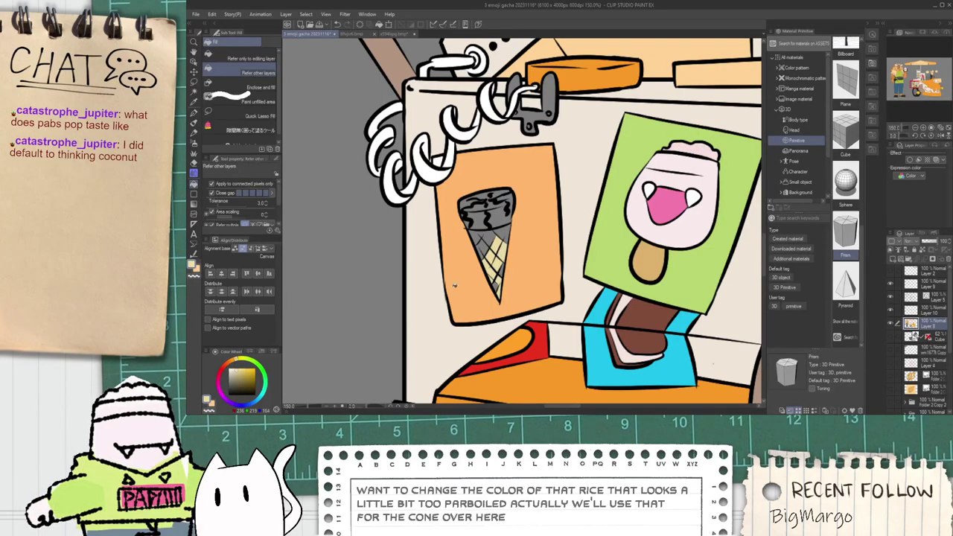
key(ctrl+z)
key(ctrl+z)
Step: Choose a light peachy tan and fill all the waffle cone's lattice sections on the orange poster
click(231, 363)
click(242, 370)
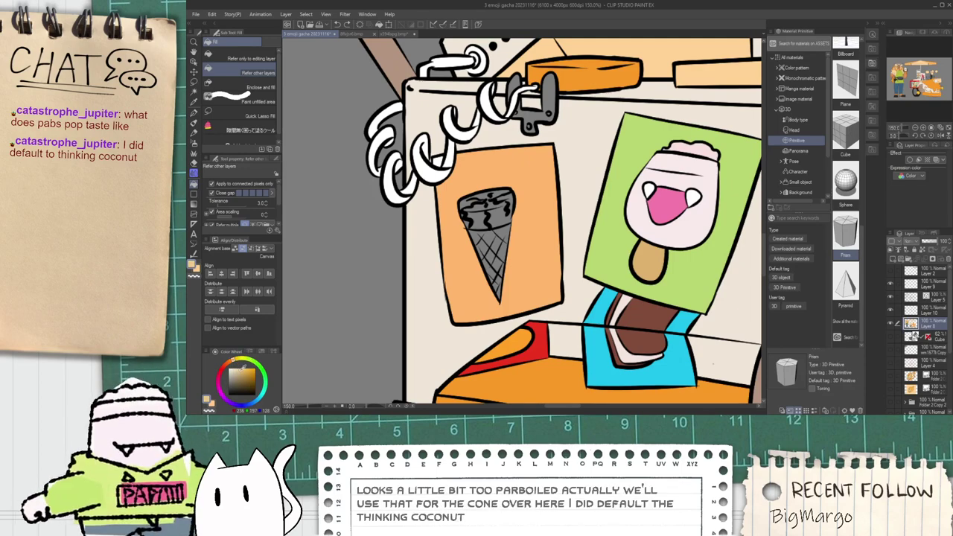
scroll(394, 302, up, 1)
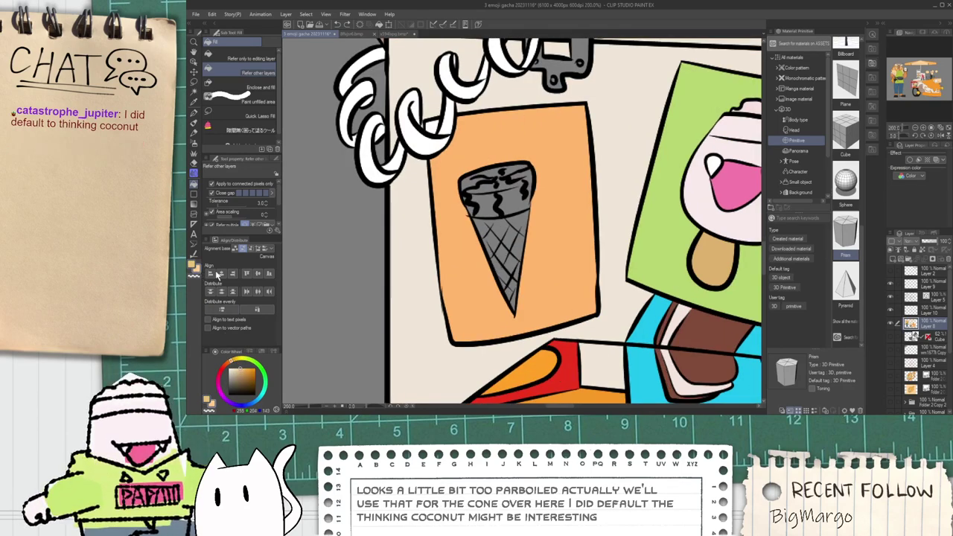
scroll(541, 251, up, 2)
mouse_move(494, 235)
mouse_down()
mouse_move(480, 288)
mouse_move(476, 281)
mouse_move(489, 327)
mouse_move(482, 273)
mouse_move(478, 330)
mouse_move(502, 204)
mouse_move(492, 207)
mouse_move(493, 249)
mouse_move(447, 257)
mouse_up()
click(486, 344)
click(477, 334)
click(491, 293)
click(501, 201)
Step: Fill the cone's ice cream top, around the dark squiggles, with a creamy off-white
scroll(492, 206, down, 1)
scroll(448, 256, up, 1)
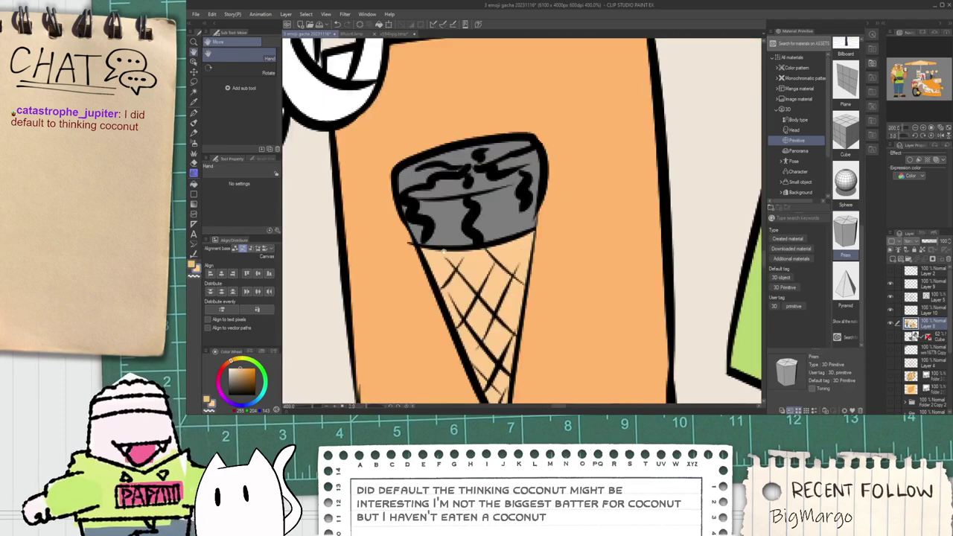
scroll(447, 255, up, 2)
mouse_move(378, 178)
mouse_down()
mouse_move(460, 209)
mouse_move(550, 122)
mouse_move(375, 128)
mouse_up()
scroll(406, 118, down, 2)
key(p)
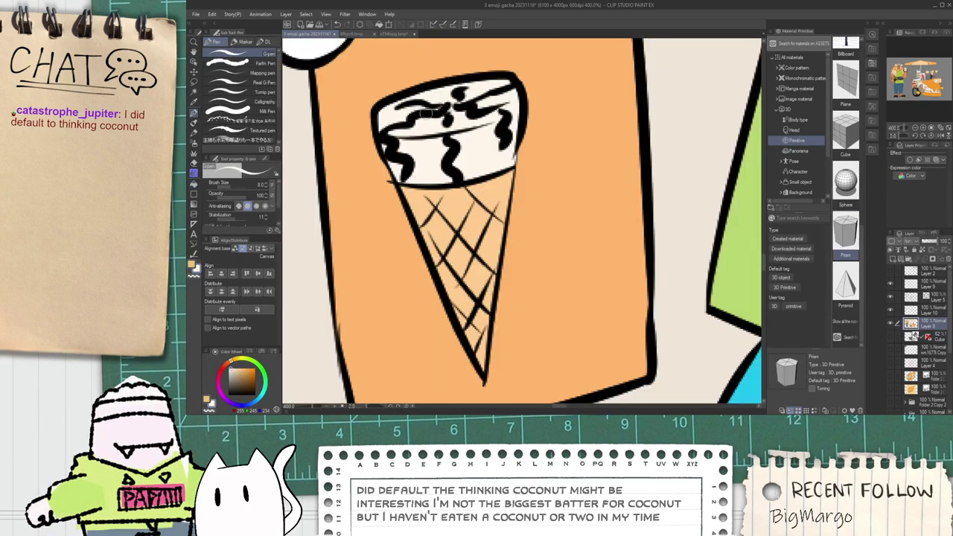
scroll(421, 128, down, 10)
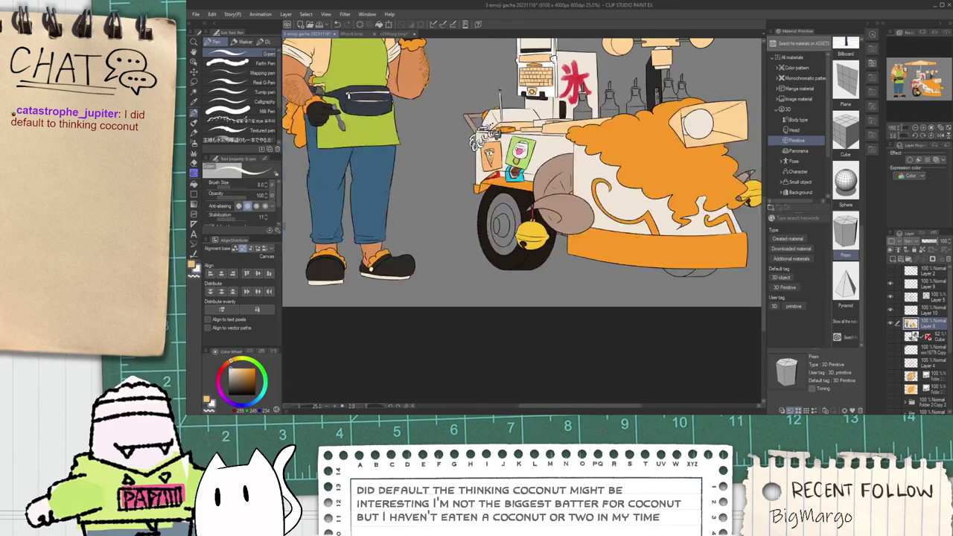
Step: Choose a saturated red and fill the lower section of the leftmost syrup bottle, and change the colour to orange
scroll(559, 128, up, 5)
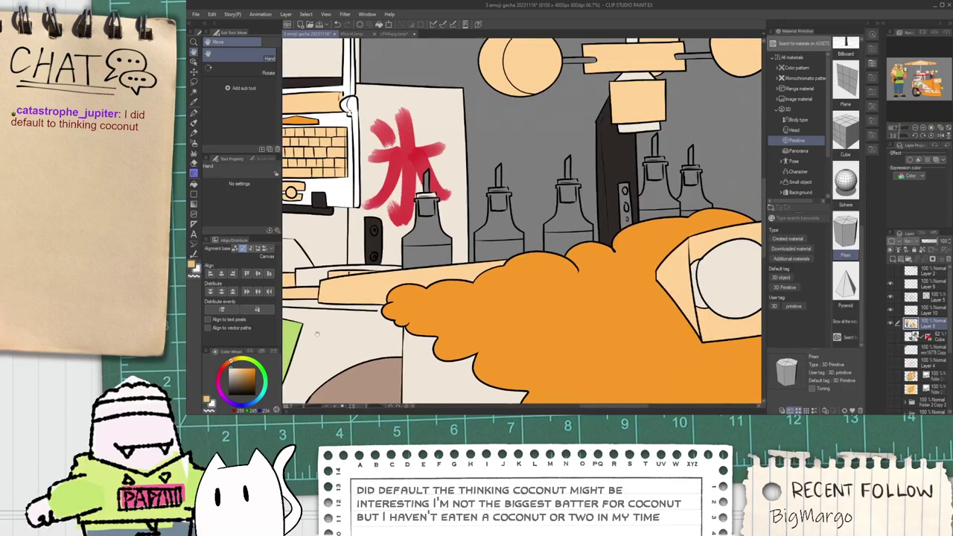
click(254, 403)
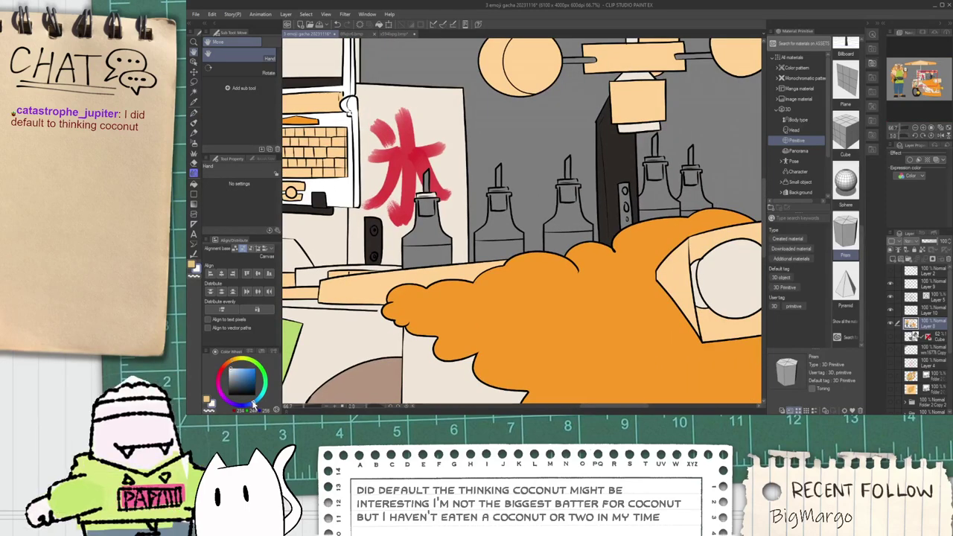
click(222, 370)
key(g)
click(428, 253)
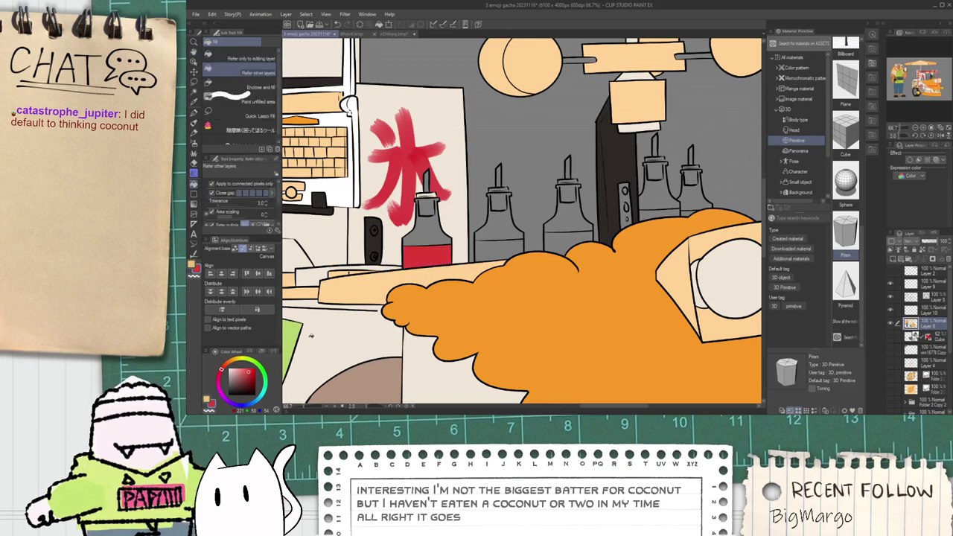
click(232, 363)
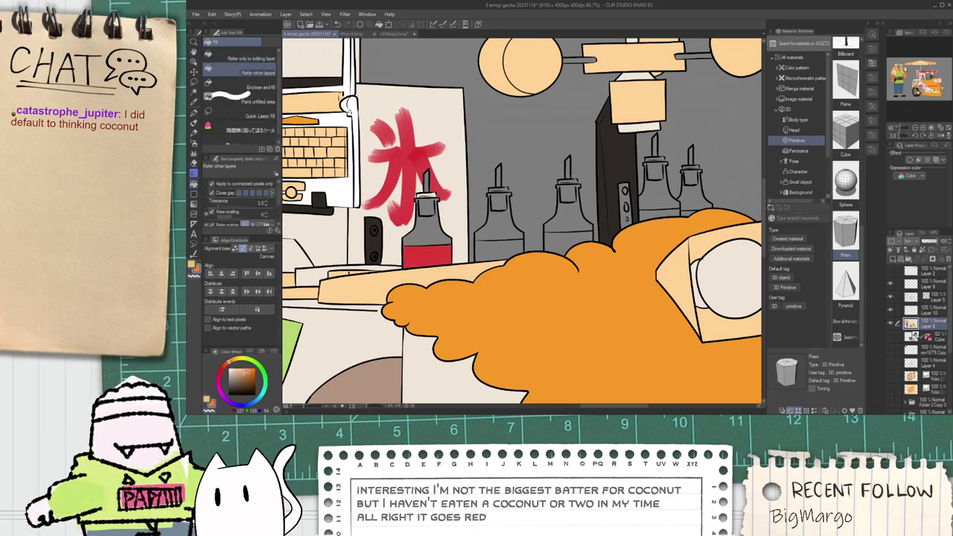
Step: Fill the lower section of the second syrup bottle with orange and that of the third bottle with bright yellow
click(253, 369)
key(space)
drag(457, 252, 287, 339)
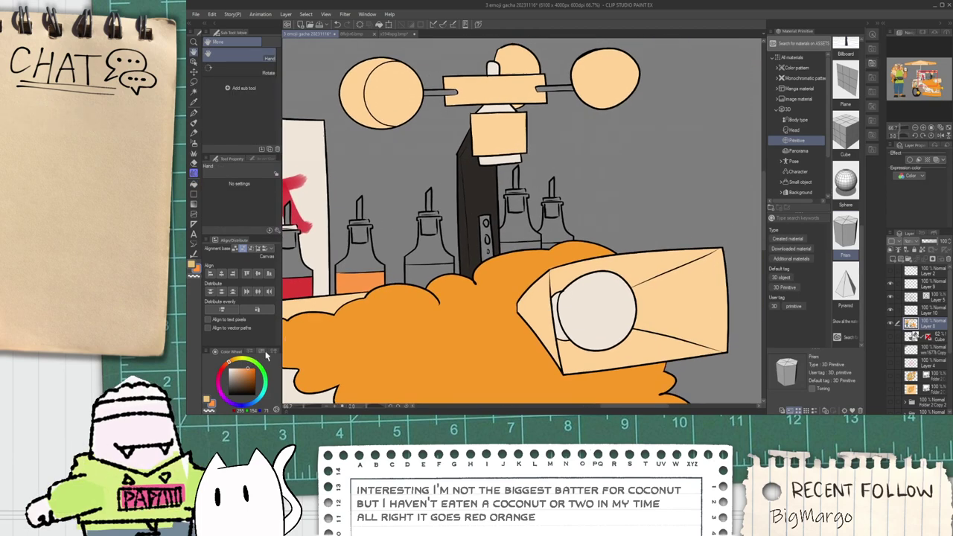
drag(237, 365, 240, 360)
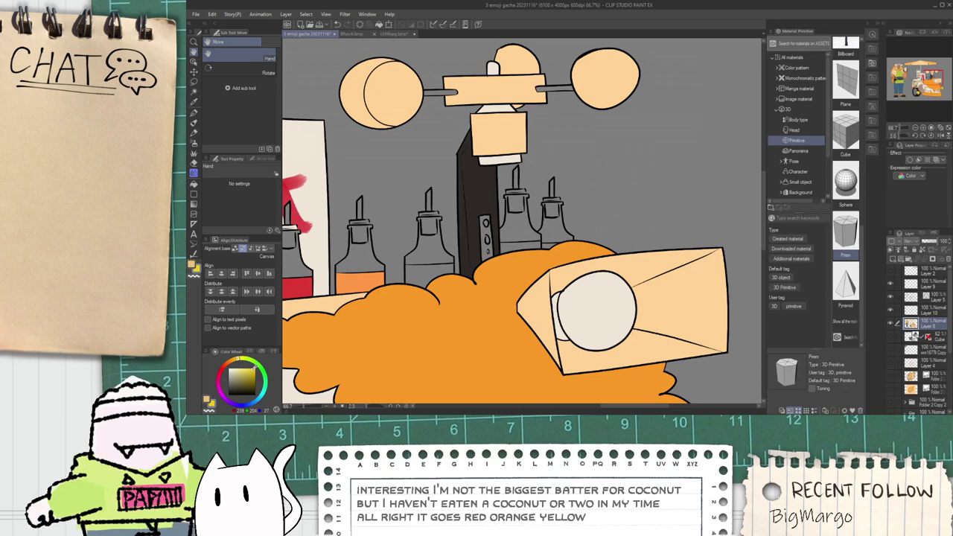
click(430, 274)
click(477, 262)
key(ctrl+z)
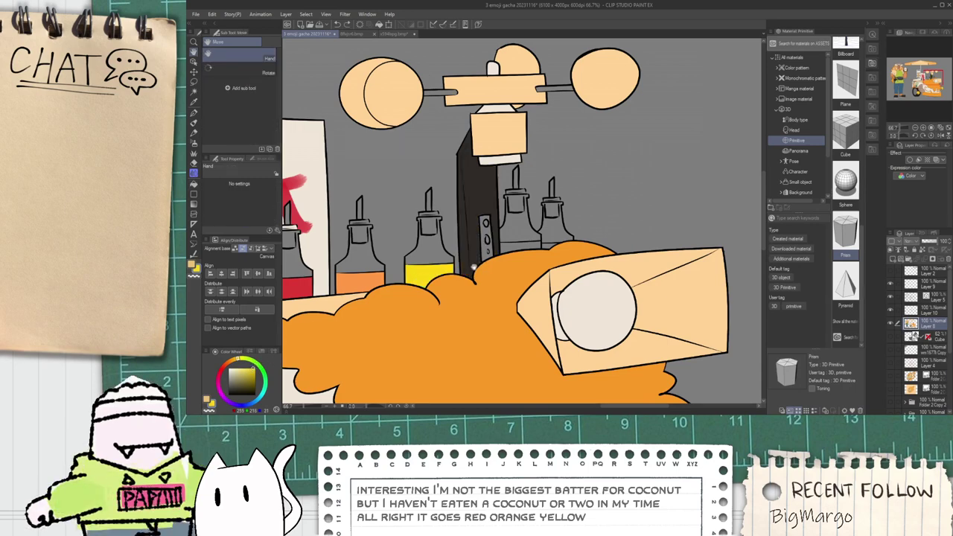
Step: Sample the brownish pink from the cart and fill the small panel with circles on the dark post
drag(487, 259, 425, 277)
scroll(426, 277, up, 1)
scroll(426, 276, up, 1)
scroll(426, 172, down, 2)
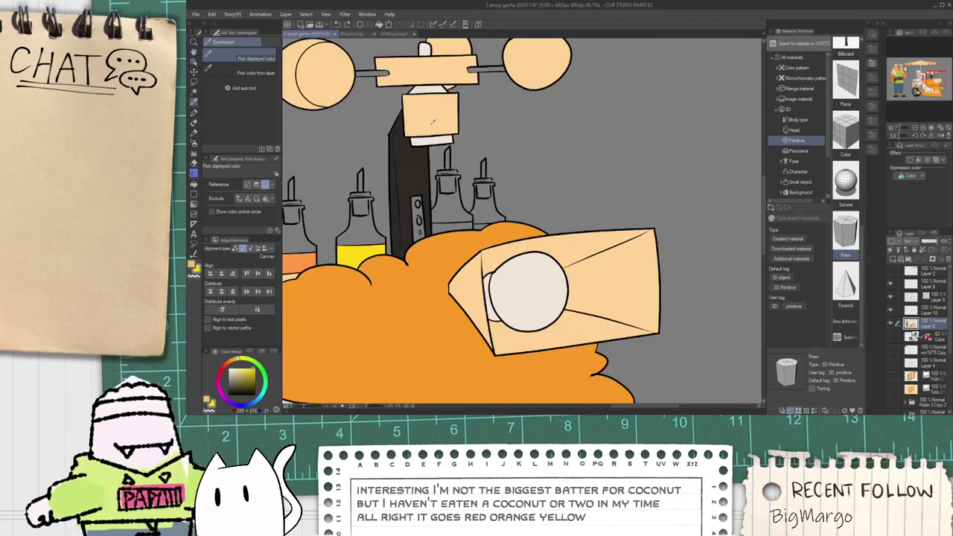
scroll(428, 168, down, 2)
drag(364, 255, 444, 280)
alt+click(365, 368)
scroll(514, 228, up, 2)
scroll(503, 213, up, 2)
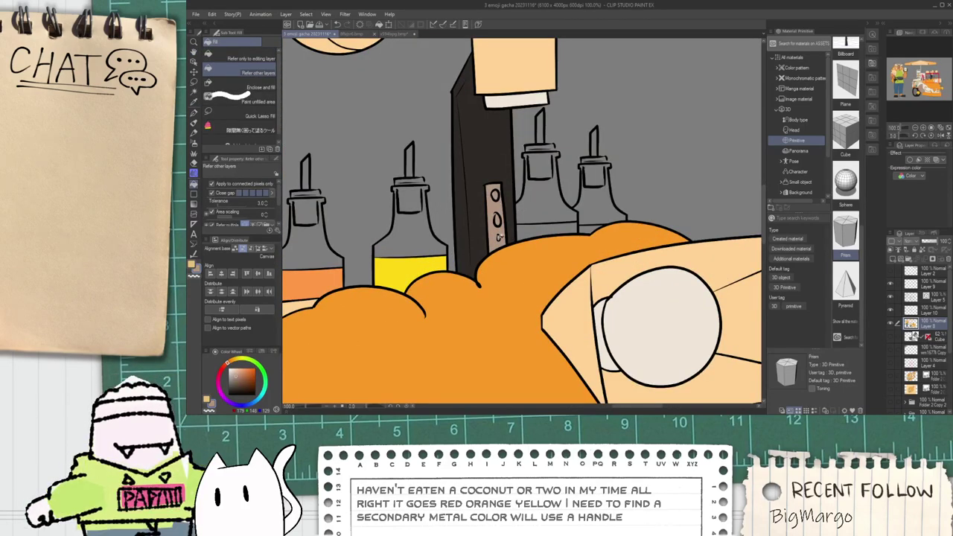
Step: Fill the lower section of the fourth syrup bottle with green and that of the fifth bottle with blue
scroll(500, 231, down, 1)
scroll(514, 225, down, 1)
drag(515, 226, 500, 240)
scroll(500, 241, up, 1)
scroll(500, 241, up, 2)
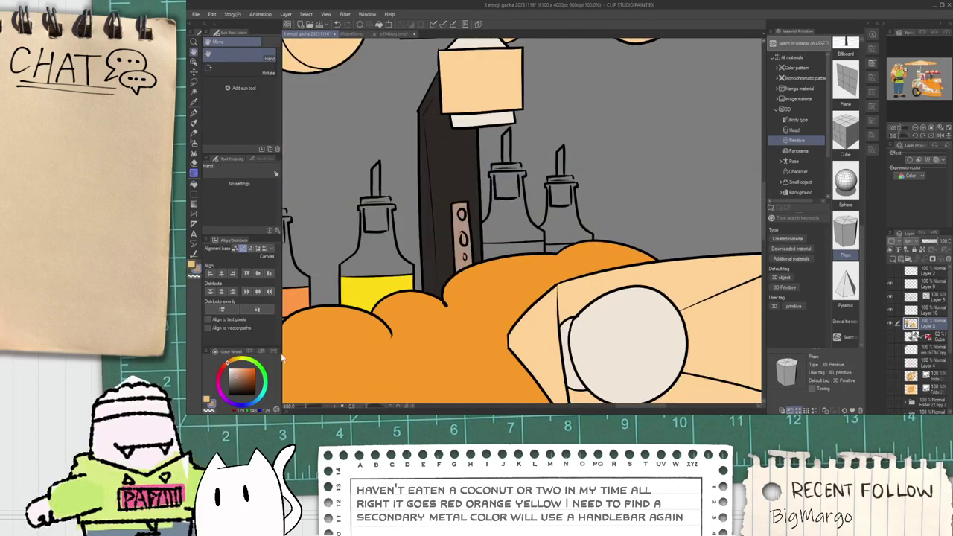
click(253, 362)
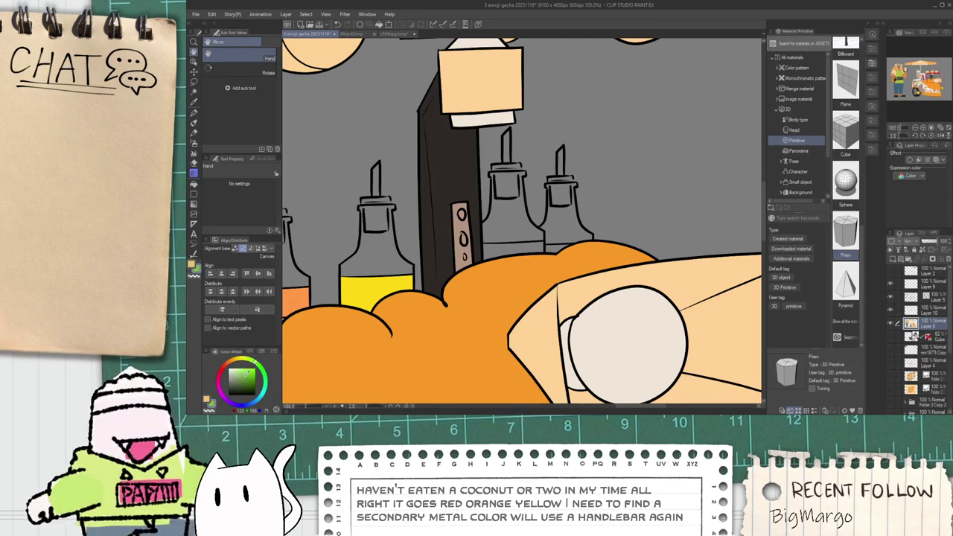
key(g)
click(517, 249)
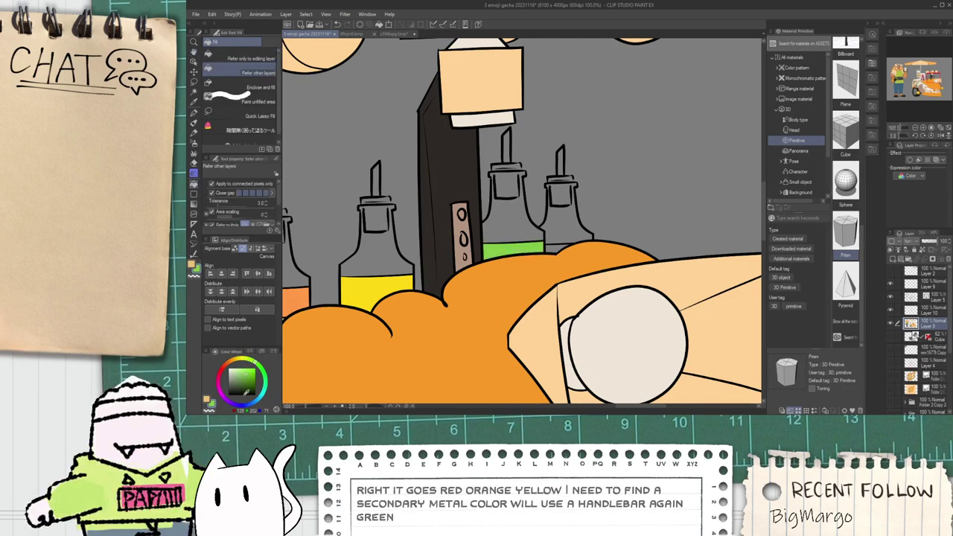
drag(263, 393, 256, 395)
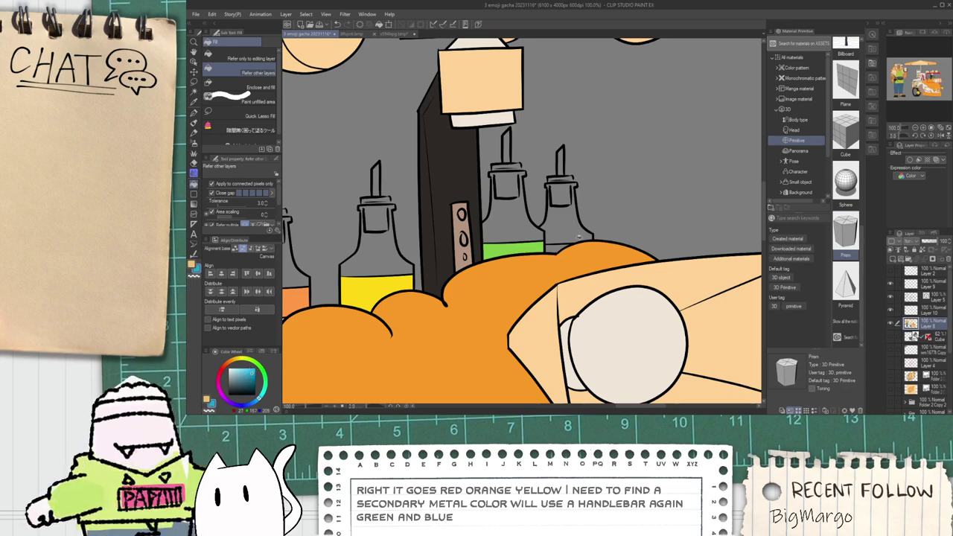
scroll(474, 276, down, 3)
Step: Choose a light pink based on the bottle's red and fill the red bottle's empty upper glass, neck and spout
key(space)
drag(321, 301, 404, 311)
scroll(404, 311, up, 3)
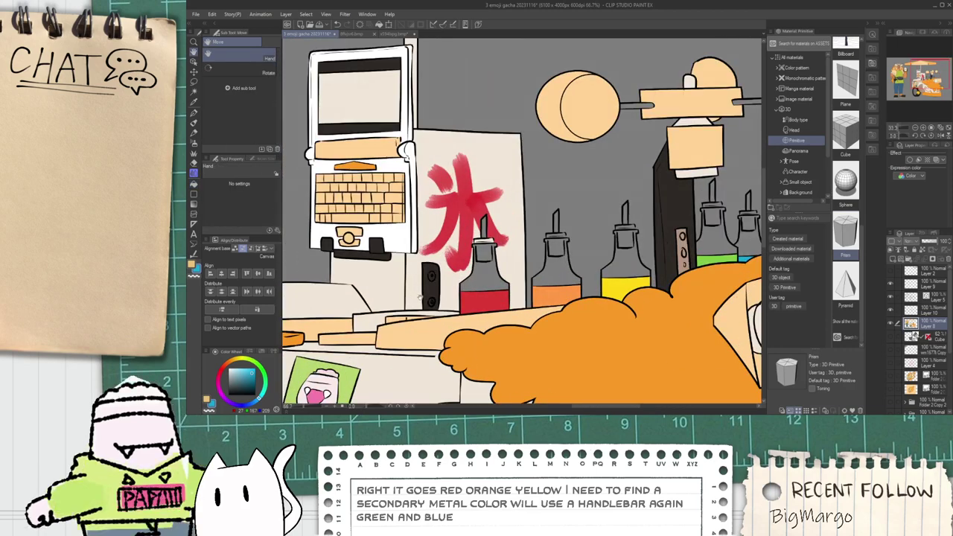
alt+click(501, 294)
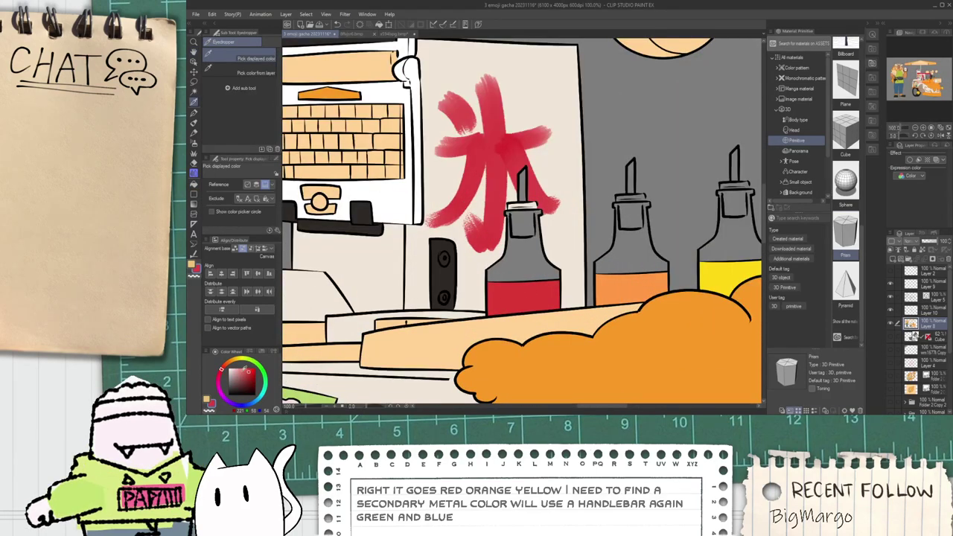
key(g)
click(525, 250)
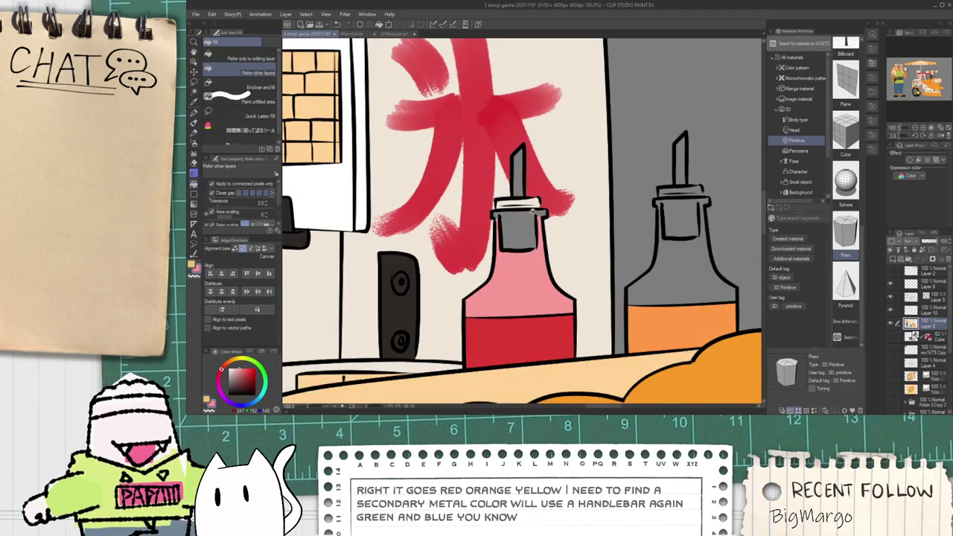
scroll(525, 222, up, 3)
scroll(526, 222, down, 3)
scroll(547, 233, up, 3)
click(547, 234)
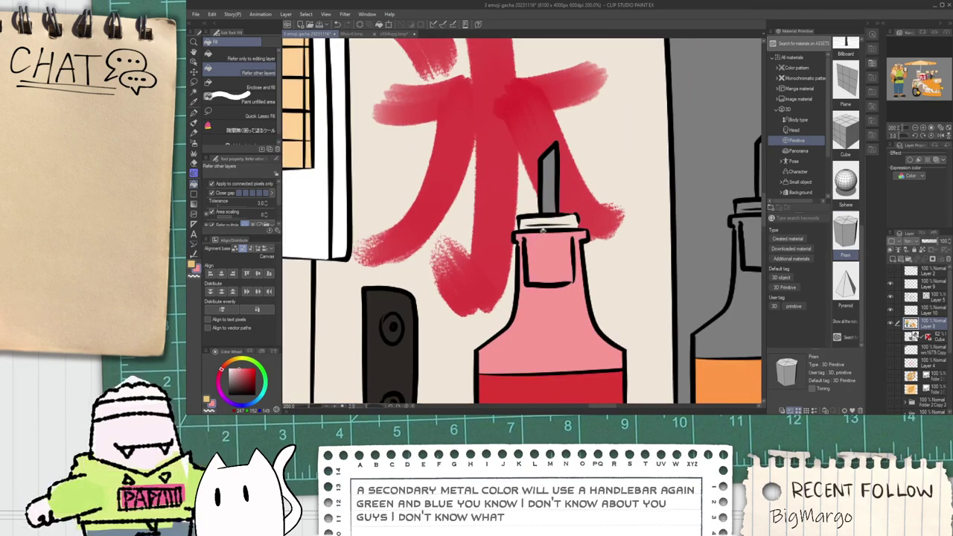
click(549, 205)
click(550, 220)
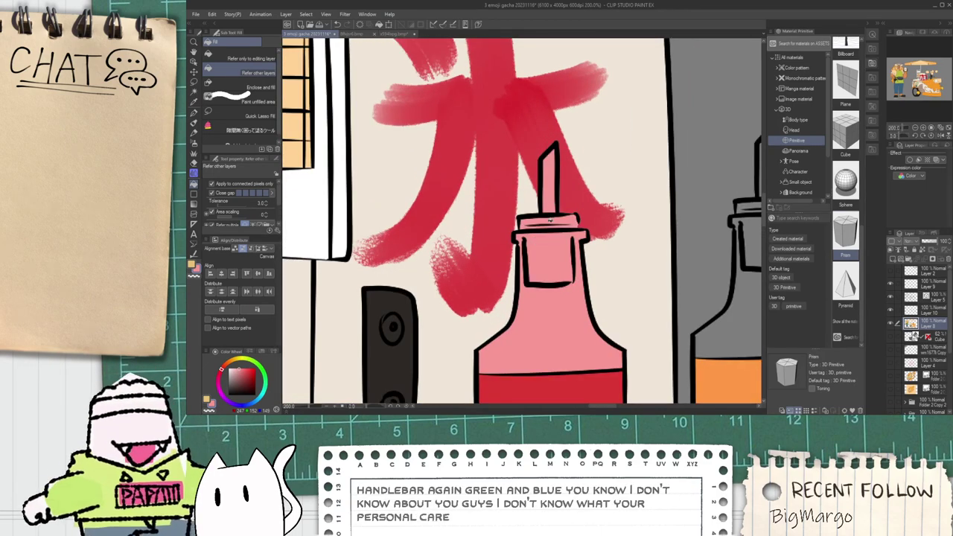
click(552, 224)
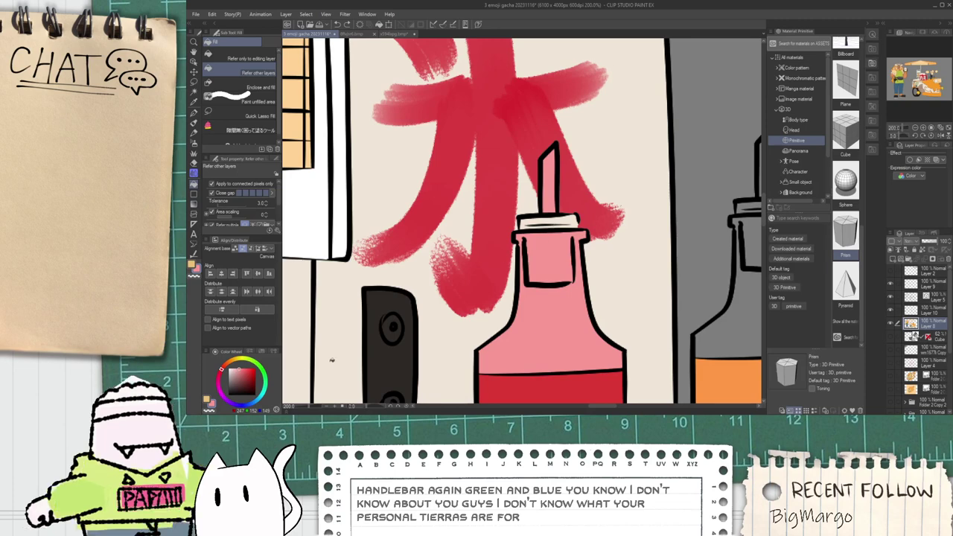
Step: Close the open top of the red bottle's stopper with red pen strokes, and fill the stopper and its cap ring red
key(p)
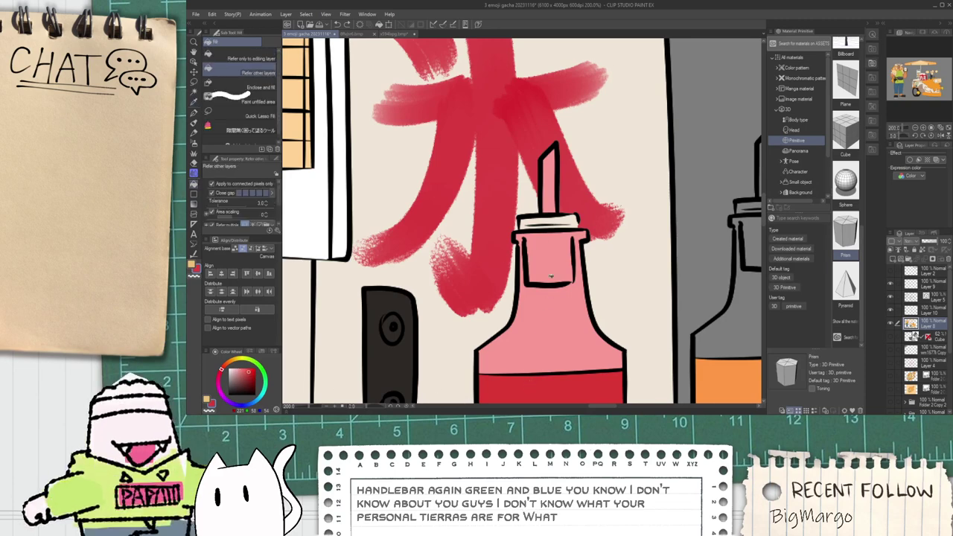
scroll(504, 225, up, 2)
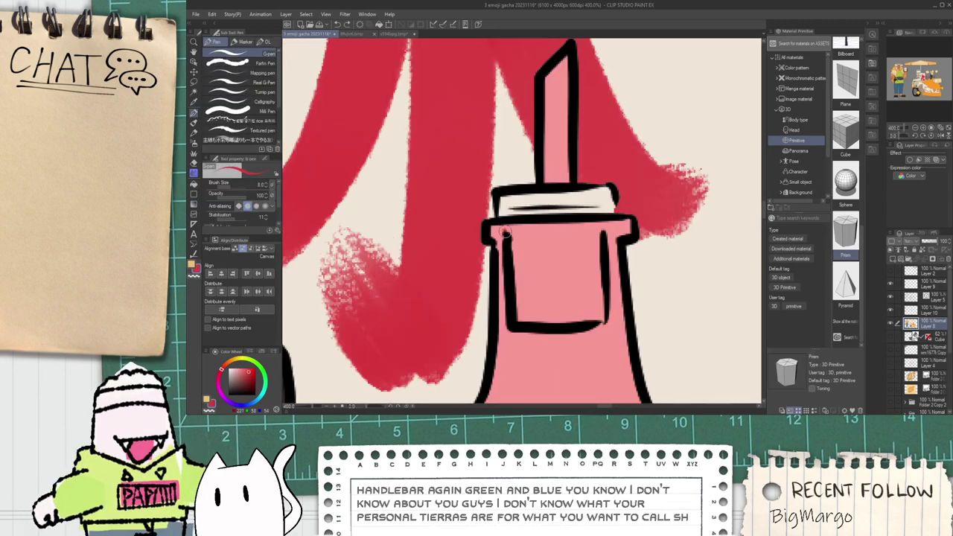
mouse_move(522, 238)
mouse_down()
mouse_move(576, 241)
mouse_move(513, 253)
mouse_move(593, 248)
mouse_move(573, 259)
mouse_up()
key(g)
click(555, 271)
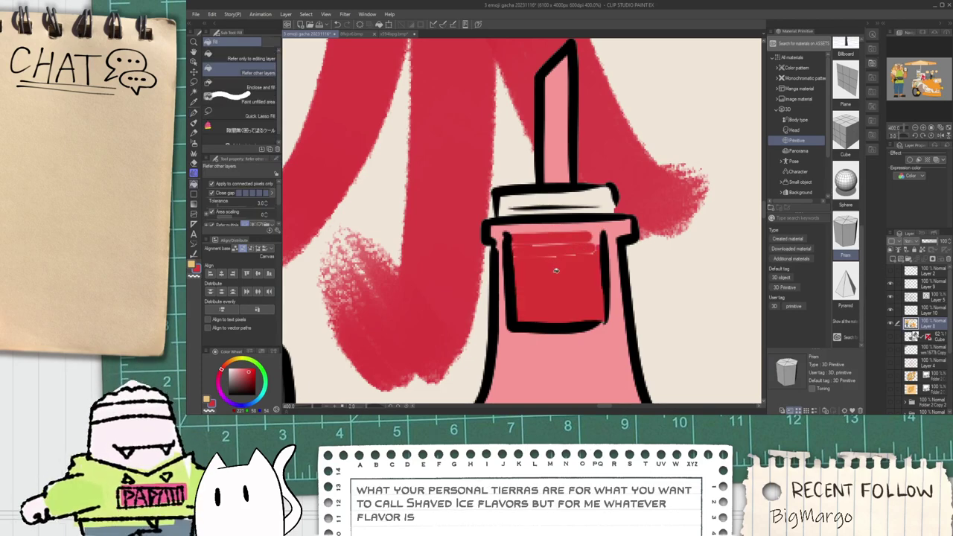
scroll(560, 263, down, 2)
scroll(562, 224, up, 2)
click(559, 231)
scroll(559, 234, down, 2)
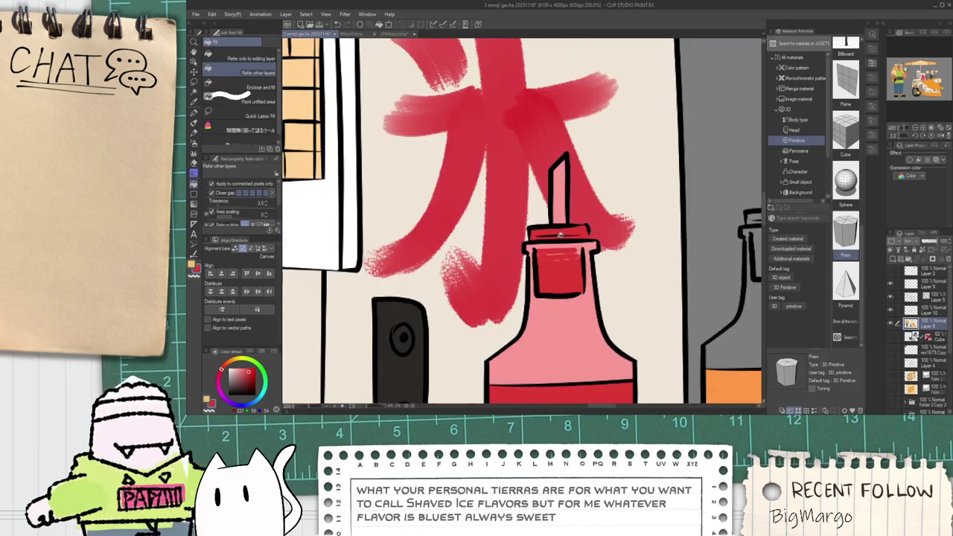
Step: Choose a light grey and fill the metal pouring spouts of all the syrup bottles
scroll(559, 233, down, 1)
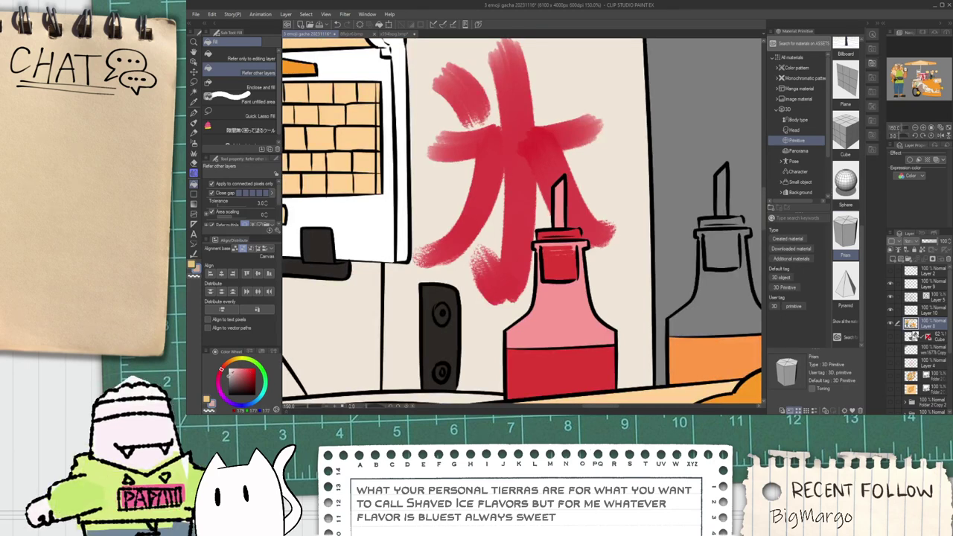
click(560, 211)
key(space)
drag(626, 213, 452, 229)
click(550, 215)
key(space)
drag(577, 224, 361, 267)
scroll(435, 239, up, 1)
click(517, 231)
scroll(520, 232, down, 1)
key(space)
drag(629, 231, 432, 261)
key(g)
scroll(433, 262, up, 1)
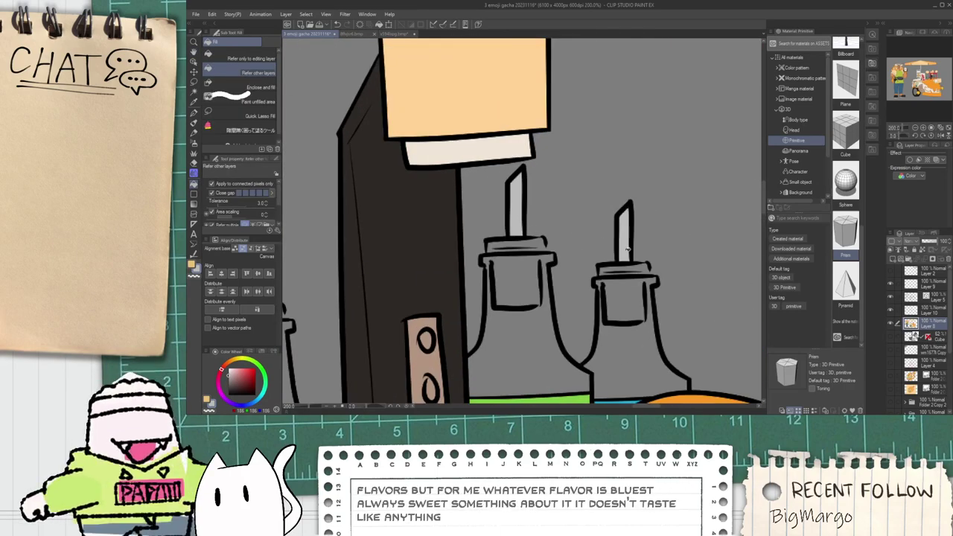
Step: Try colouring the second bottle's stopper with the liquid's orange, using a fill and a pen stroke
scroll(557, 269, down, 2)
drag(385, 339, 429, 310)
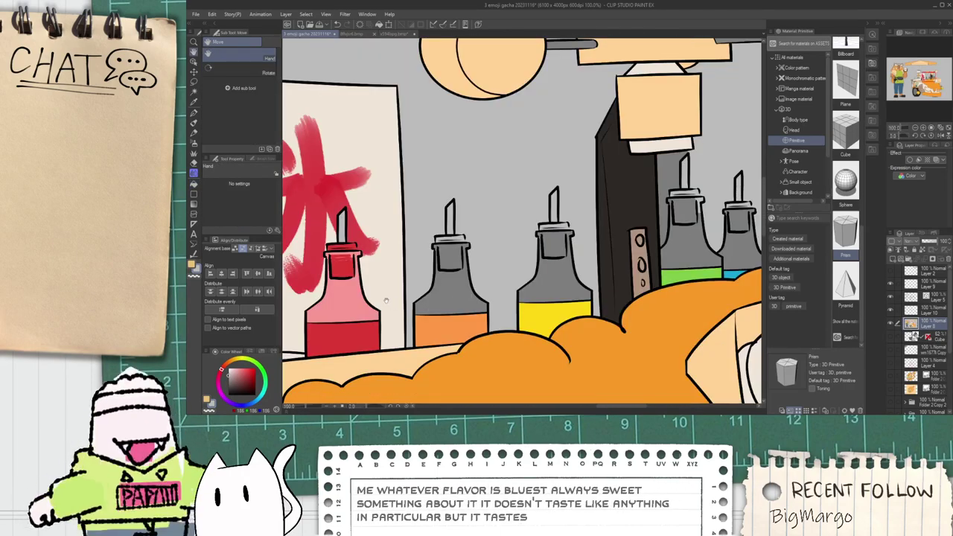
scroll(433, 276, up, 2)
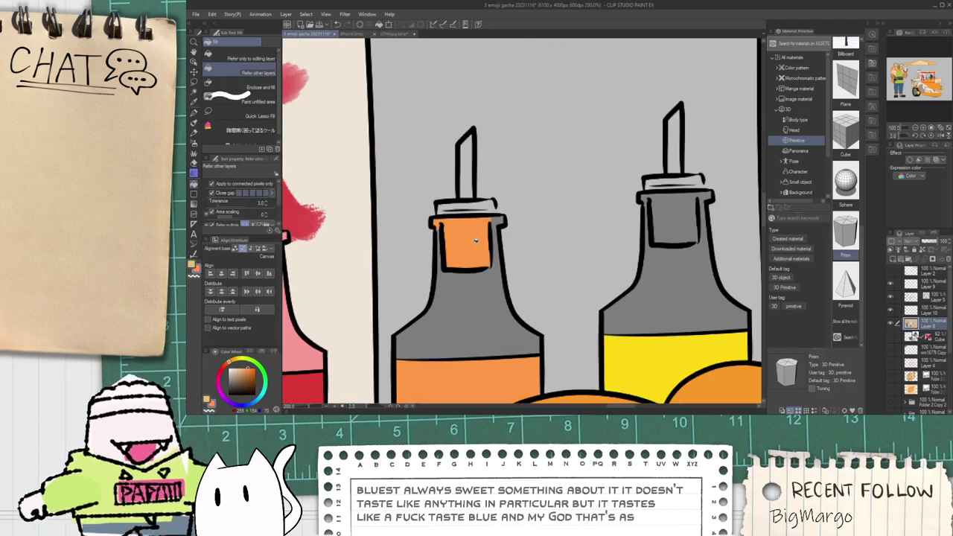
scroll(477, 238, up, 1)
key(p)
drag(432, 219, 517, 217)
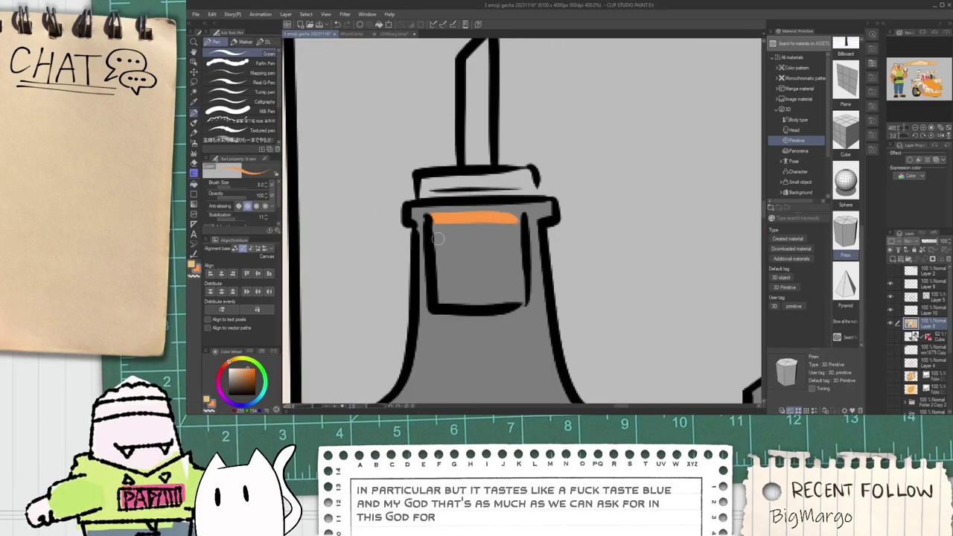
scroll(435, 238, down, 3)
key(i)
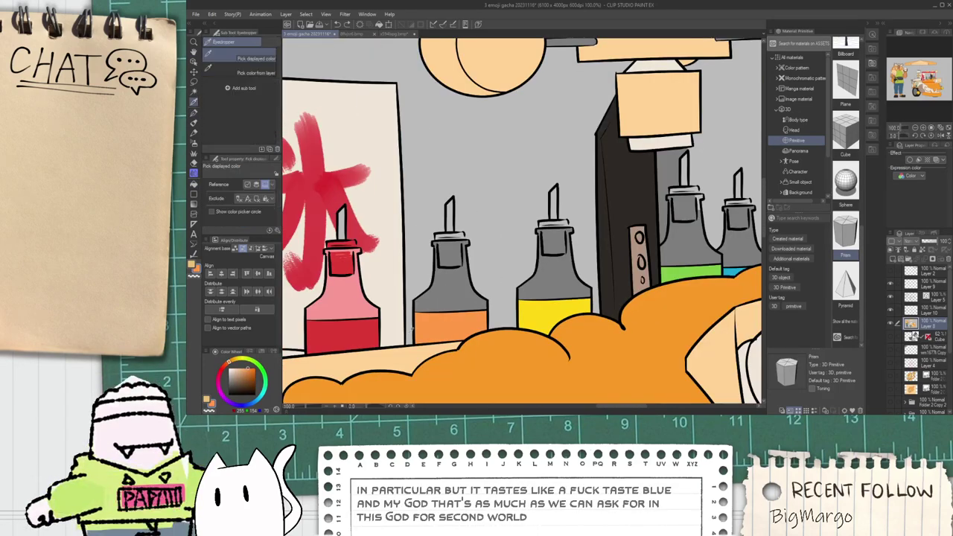
Step: Try filling the second bottle's upper glass and neck with a light peachy orange
click(330, 336)
key(g)
click(449, 286)
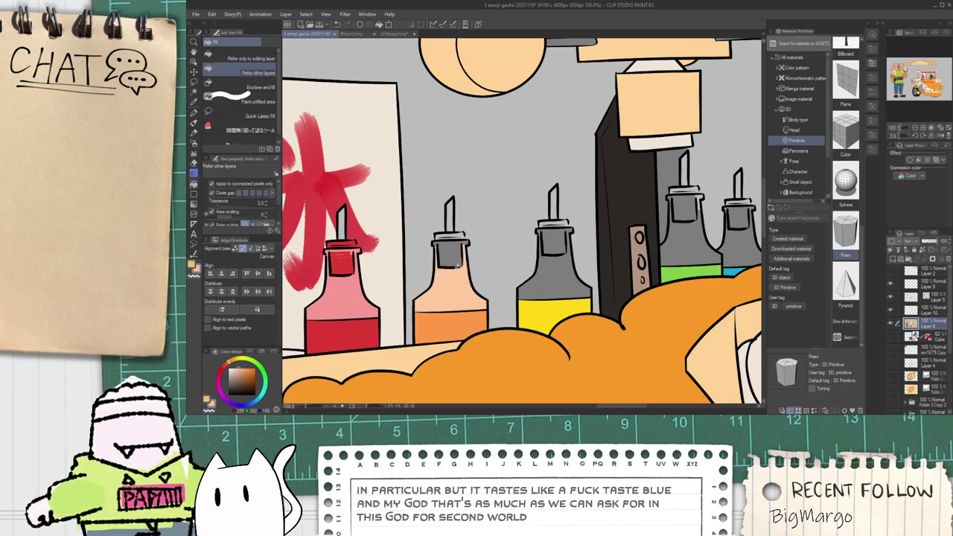
click(455, 247)
scroll(456, 262, up, 1)
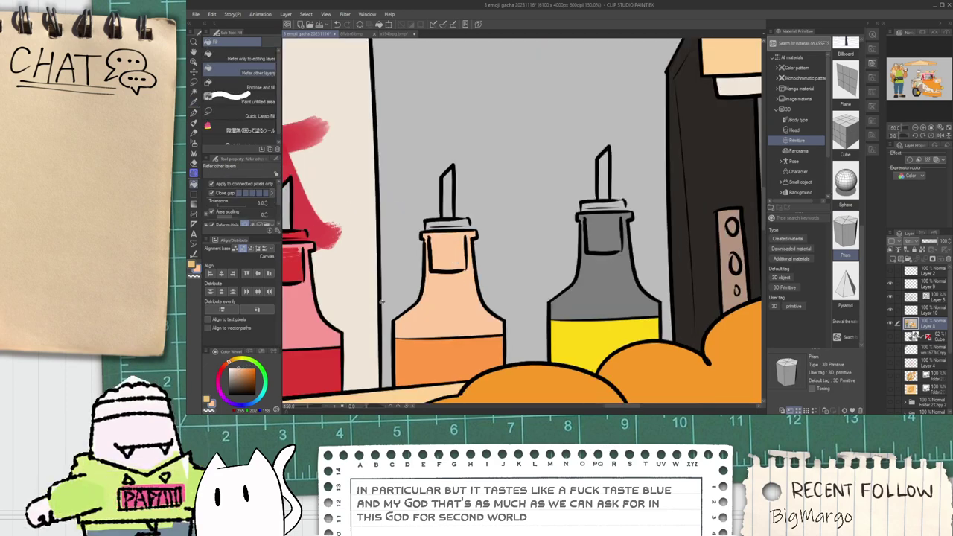
Step: Try closing the top of the second bottle's stopper with orange pen strokes and filling the stopper and cap ring orange
key(p)
scroll(444, 232, up, 3)
mouse_move(409, 215)
mouse_down()
mouse_move(495, 216)
mouse_move(493, 226)
mouse_up()
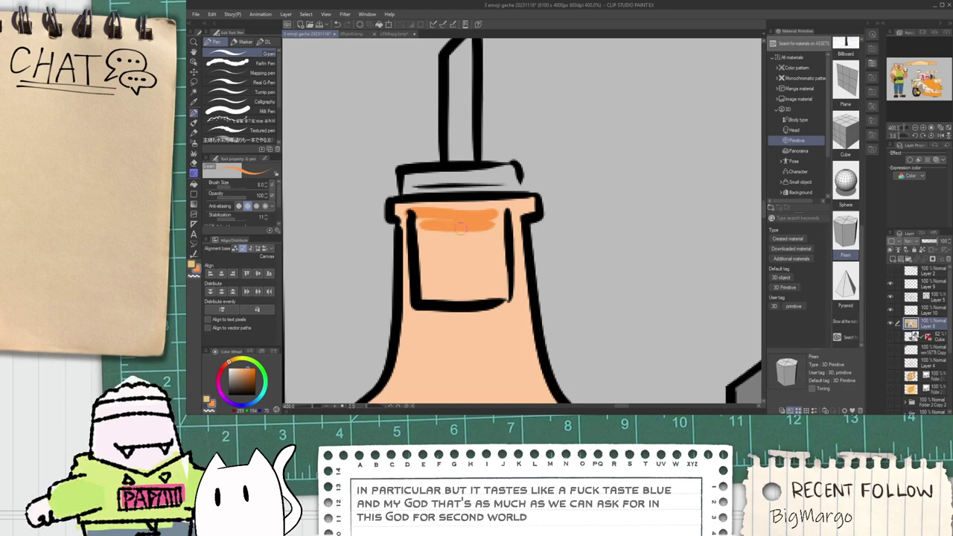
drag(419, 243, 478, 243)
key(g)
click(463, 259)
key(ctrl+z)
key(p)
drag(416, 245, 509, 245)
key(g)
click(467, 258)
drag(455, 195, 453, 274)
click(452, 264)
scroll(455, 266, down, 5)
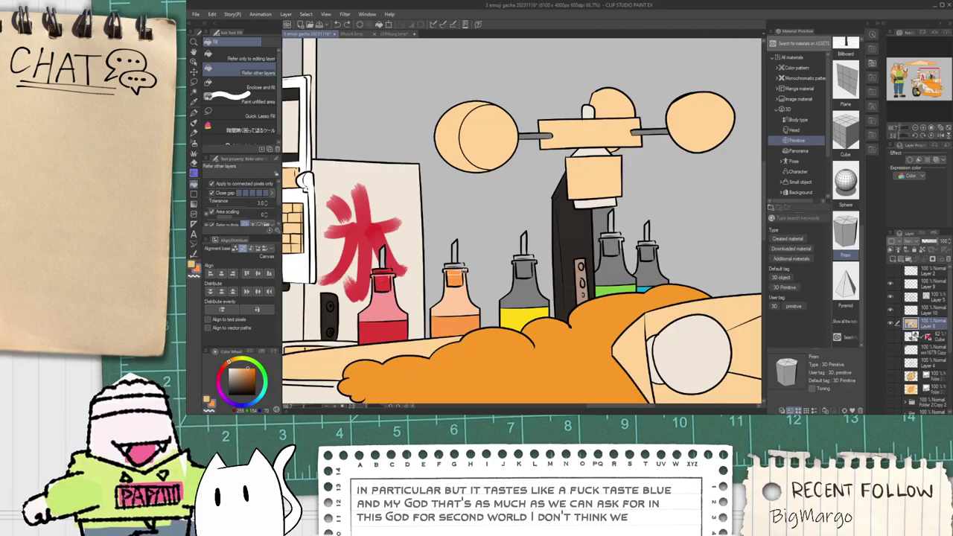
Step: Check the whole illustration and undo the accidental light grey background fill along with the second bottle's recolouring
scroll(470, 261, down, 8)
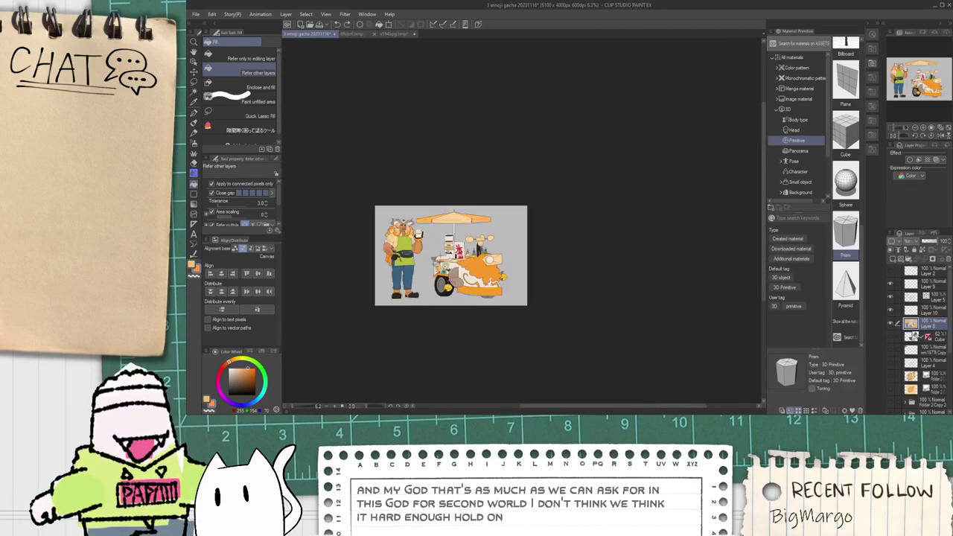
scroll(464, 250, up, 4)
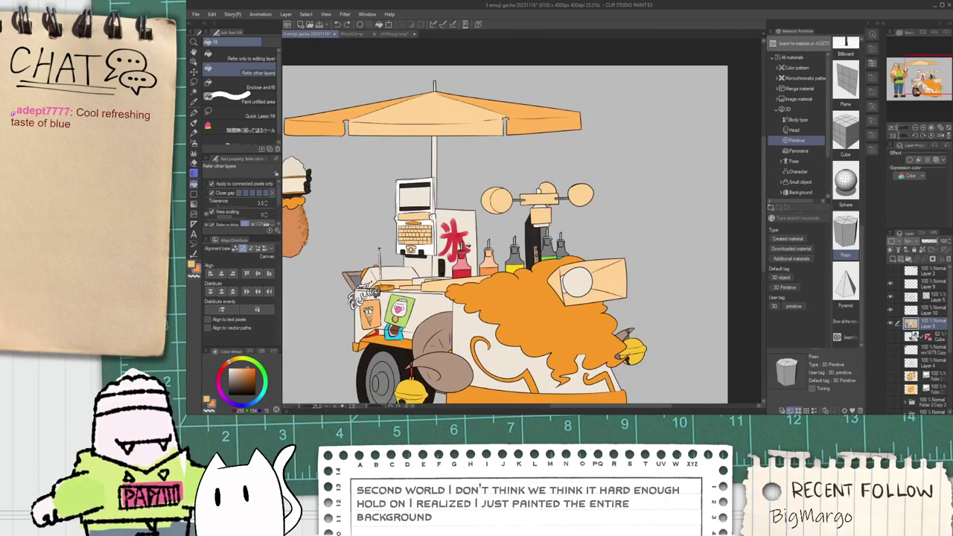
scroll(487, 251, up, 8)
Step: Fill the second bottle's upper glass, neck and stopper area with a light peachy orange
key(alt)
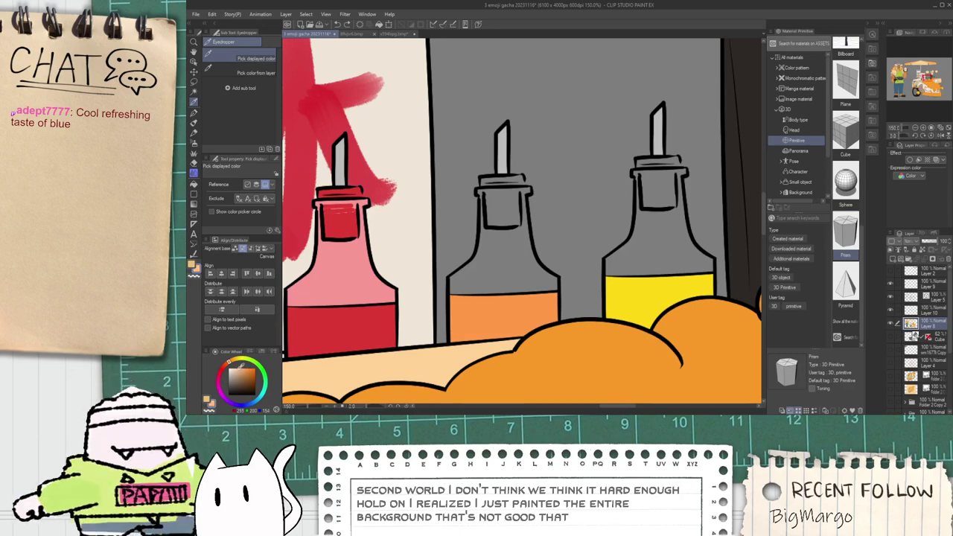
click(487, 269)
scroll(502, 202, up, 3)
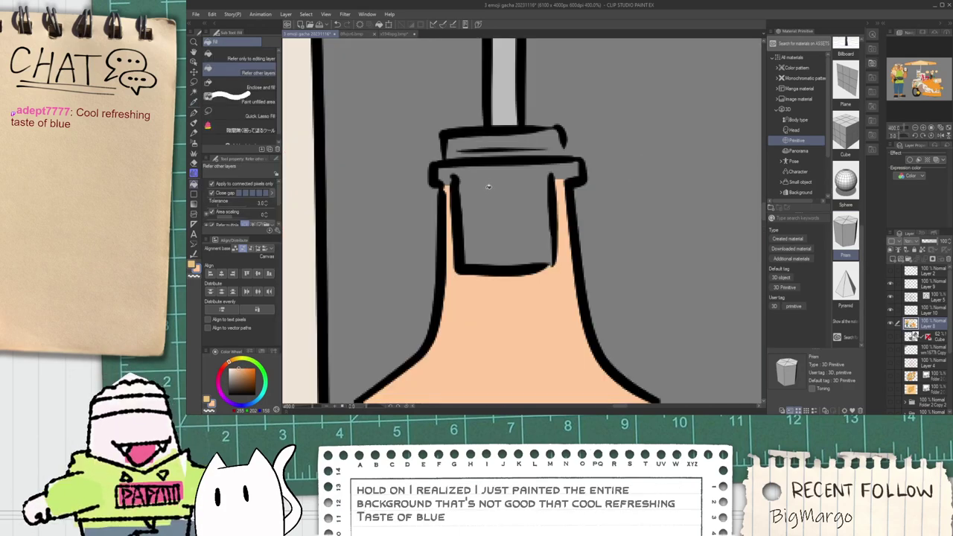
click(486, 185)
scroll(473, 164, down, 5)
Step: Close the open top of the second bottle's stopper with orange pen strokes and fill the stopper orange
key(p)
scroll(476, 188, up, 3)
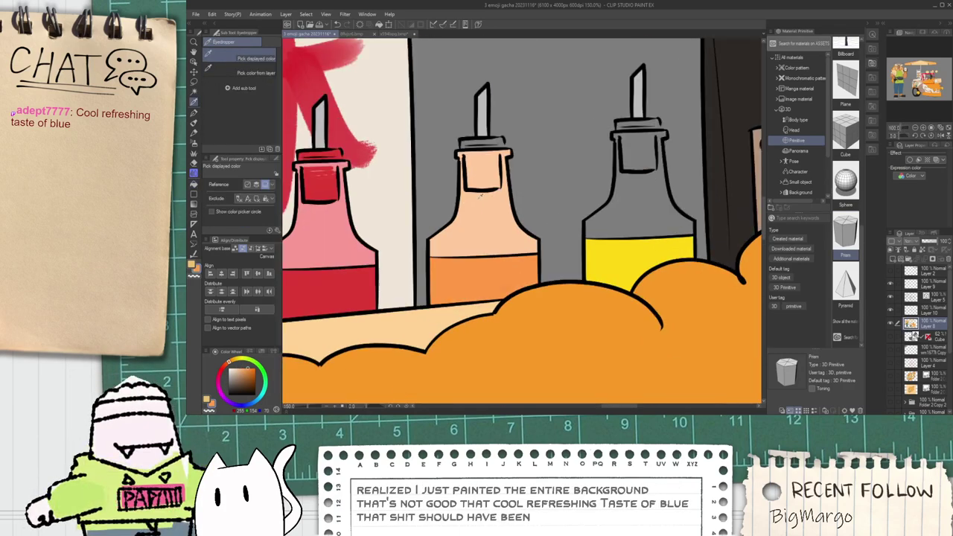
scroll(476, 187, up, 3)
drag(452, 141, 529, 138)
mouse_move(451, 120)
mouse_down()
mouse_move(534, 119)
mouse_move(528, 102)
mouse_up()
key(g)
click(486, 154)
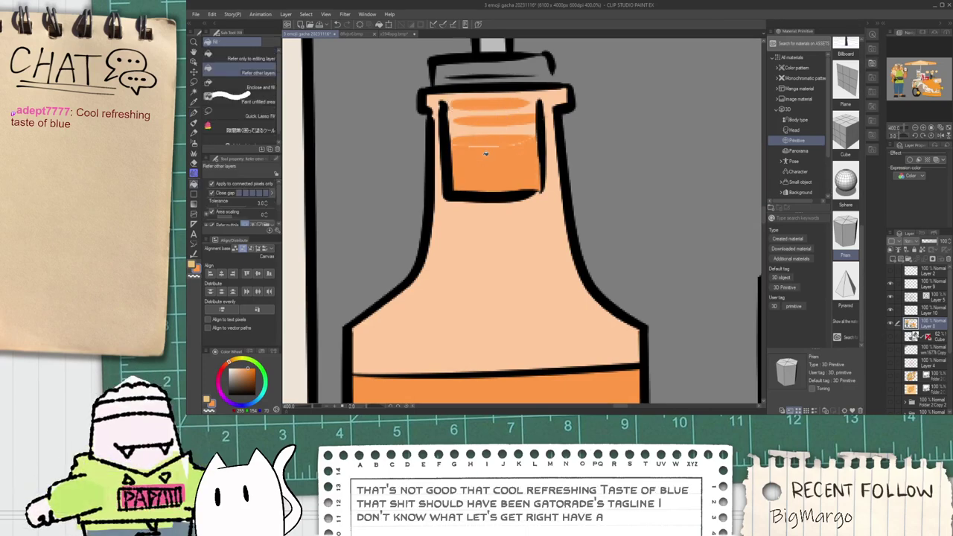
Step: Paint over the leftover gap in the second bottle's stopper and fill the cap above it orange
key(p)
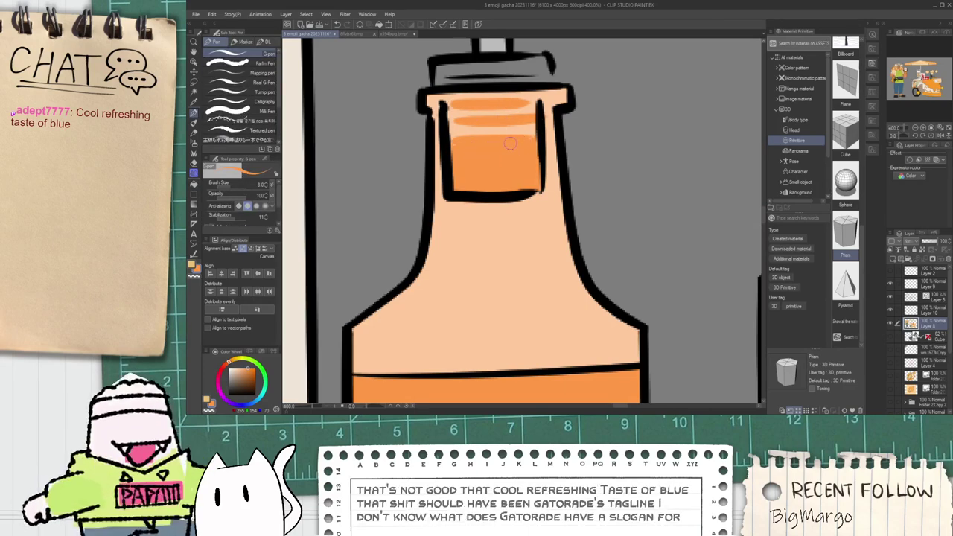
drag(480, 82, 480, 142)
key(g)
click(484, 140)
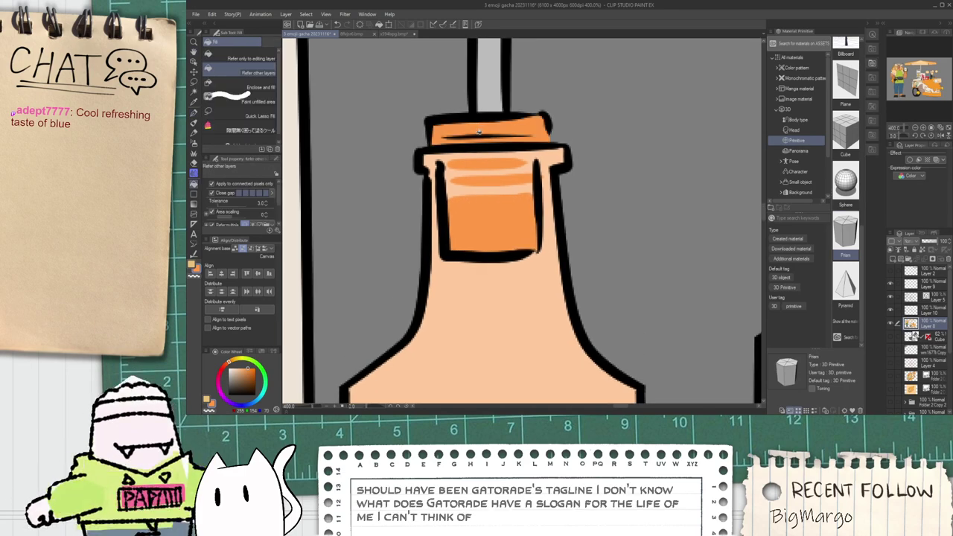
Step: Fill the third bottle's upper glass, neck, stopper and cap with a pale yellow
scroll(485, 140, down, 4)
scroll(485, 213, up, 3)
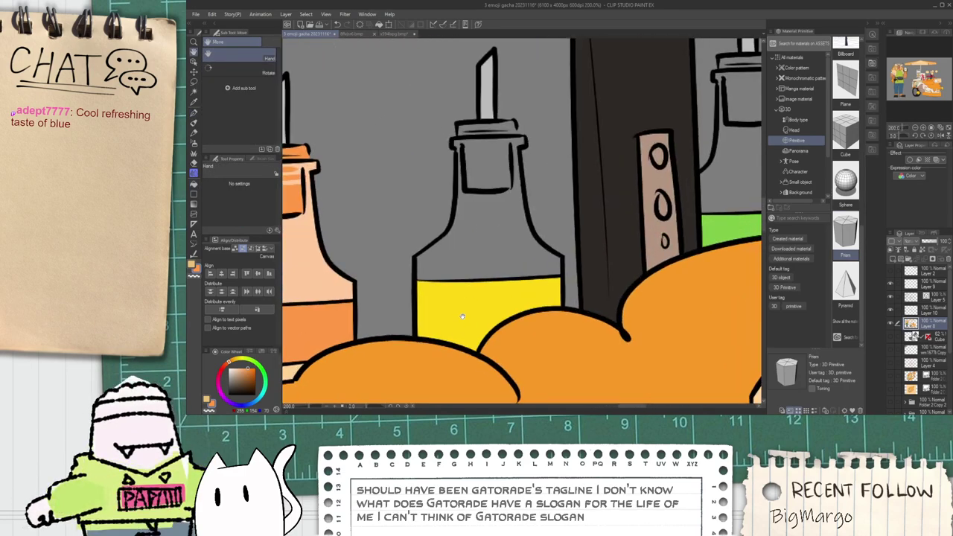
key(i)
key(g)
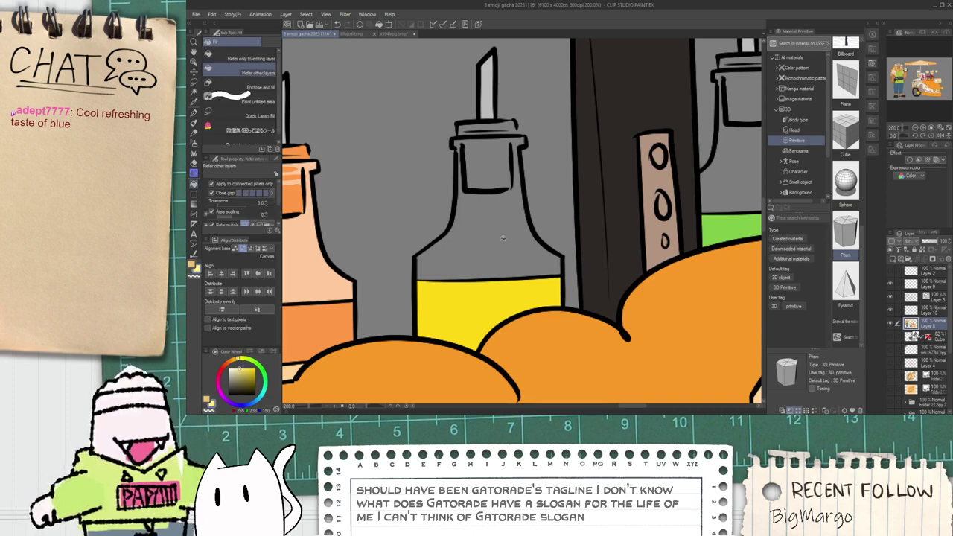
click(489, 239)
scroll(489, 153, up, 3)
click(489, 165)
click(476, 131)
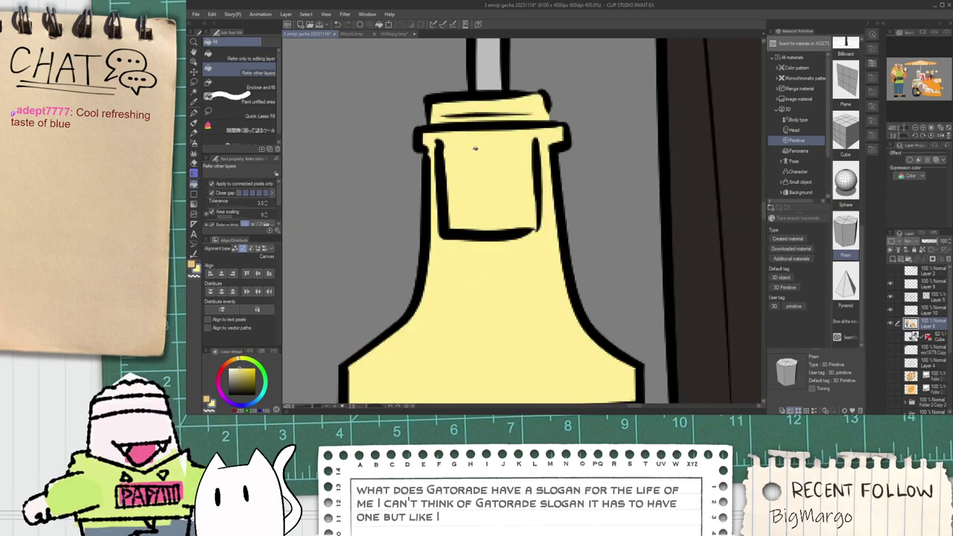
Step: Pick up the bright yellow of the third bottle's liquid and try a fill with it on the bottle's upper part
scroll(476, 212, down, 3)
key(i)
click(477, 302)
key(g)
click(477, 205)
scroll(477, 204, up, 1)
key(ctrl+z)
Step: Paint bright yellow pen bands across the third bottle's stopper and fill the stopper and cap with the same yellow
key(p)
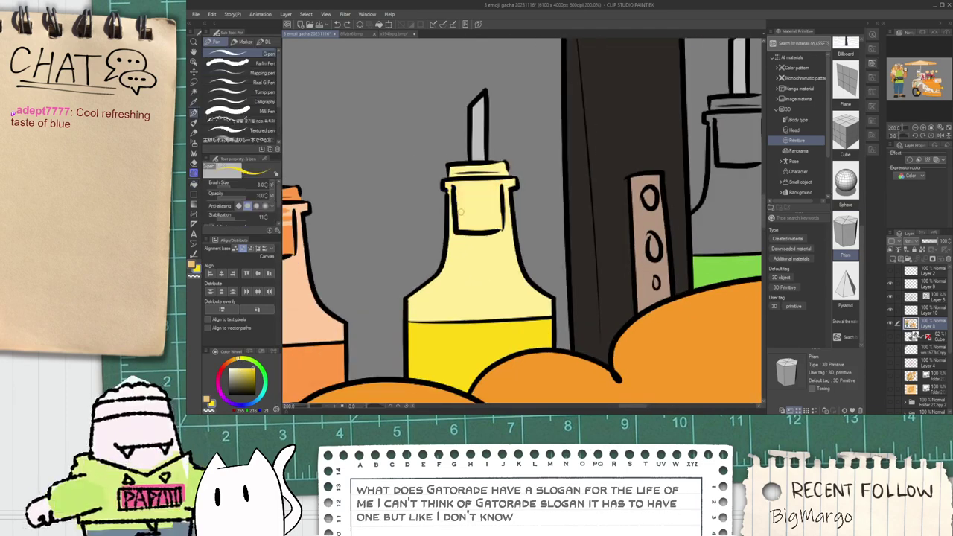
scroll(474, 203, up, 3)
mouse_move(448, 207)
mouse_down()
mouse_move(503, 209)
mouse_move(523, 196)
mouse_up()
key(ctrl+z)
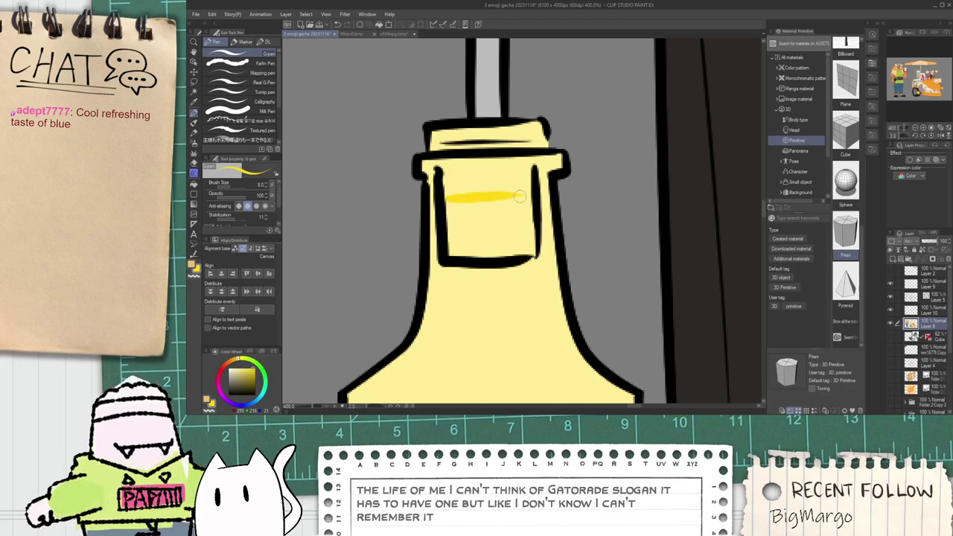
drag(448, 178, 524, 175)
key(g)
click(481, 213)
key(p)
mouse_move(448, 188)
mouse_down()
mouse_move(481, 186)
mouse_move(513, 189)
mouse_up()
key(space)
drag(488, 142, 473, 195)
key(g)
click(473, 195)
Step: Fill the fourth bottle's upper glass, neck, stopper and cap with a pale green
scroll(473, 193, down, 2)
scroll(474, 193, down, 3)
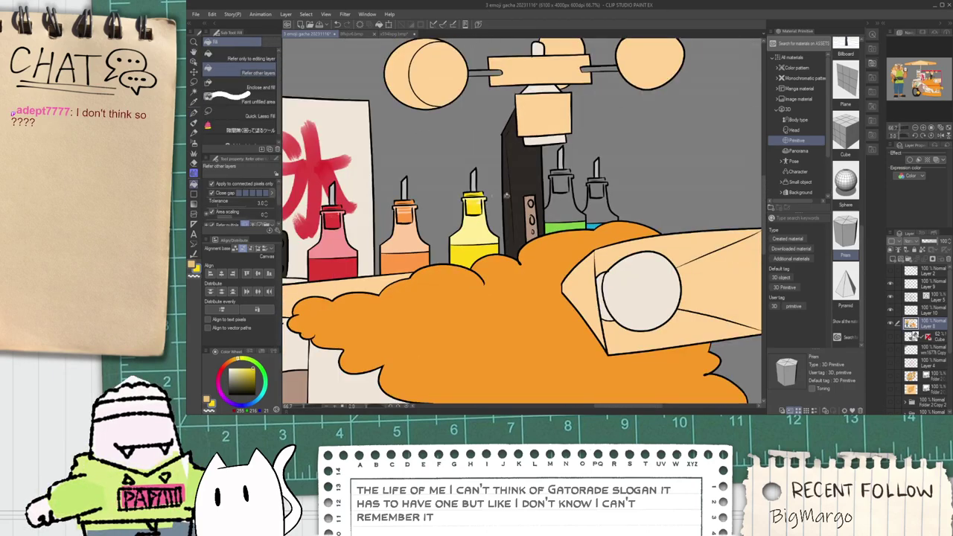
key(i)
scroll(471, 241, up, 3)
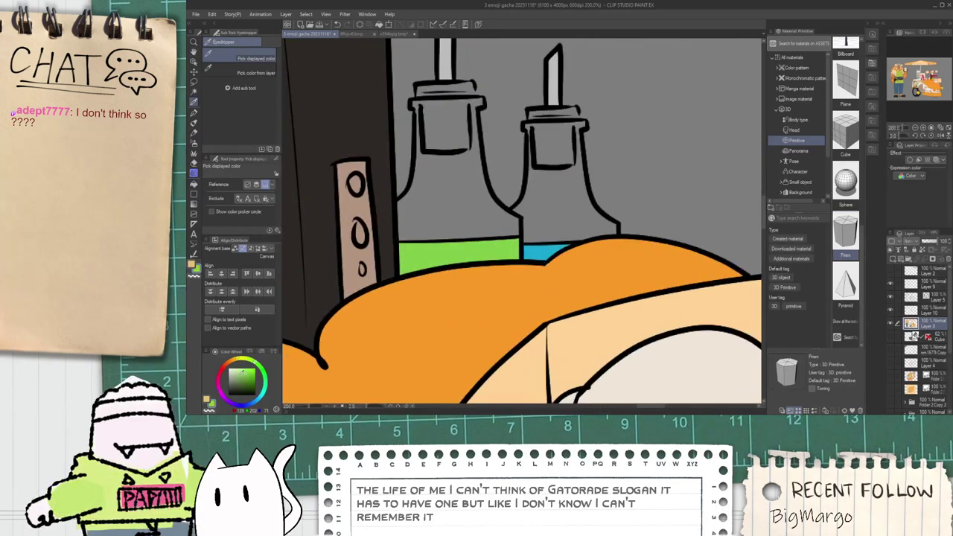
key(g)
click(459, 212)
key(space)
drag(453, 208, 445, 325)
scroll(445, 325, up, 2)
click(432, 188)
click(421, 103)
click(428, 90)
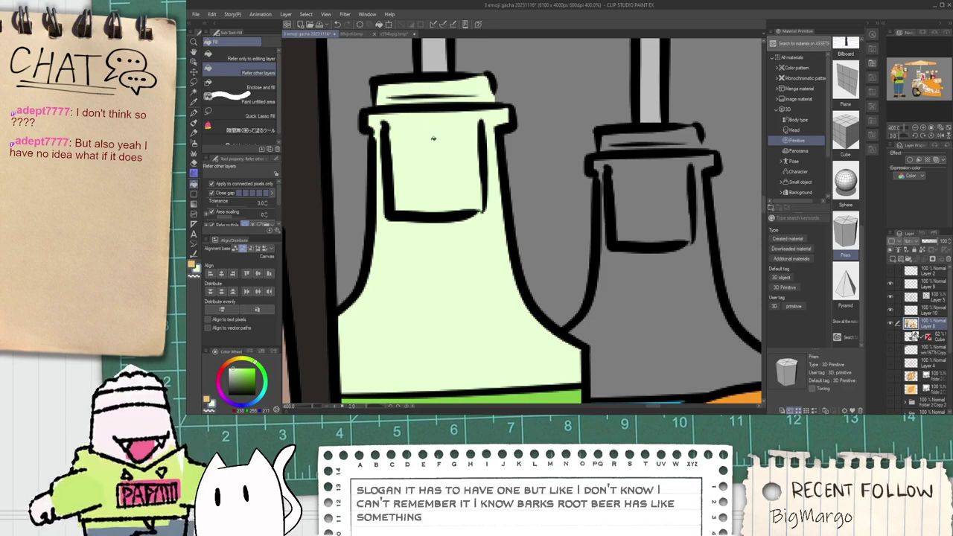
Step: Pick up the green of the fourth bottle's liquid and fill the bottle's cap with it
scroll(434, 141, down, 2)
key(i)
click(417, 301)
scroll(417, 301, up, 2)
key(g)
scroll(422, 125, up, 2)
click(422, 124)
scroll(422, 125, down, 2)
Step: Paint two green pen bands across the fourth bottle's stopper and undo the third band along with its fill
key(p)
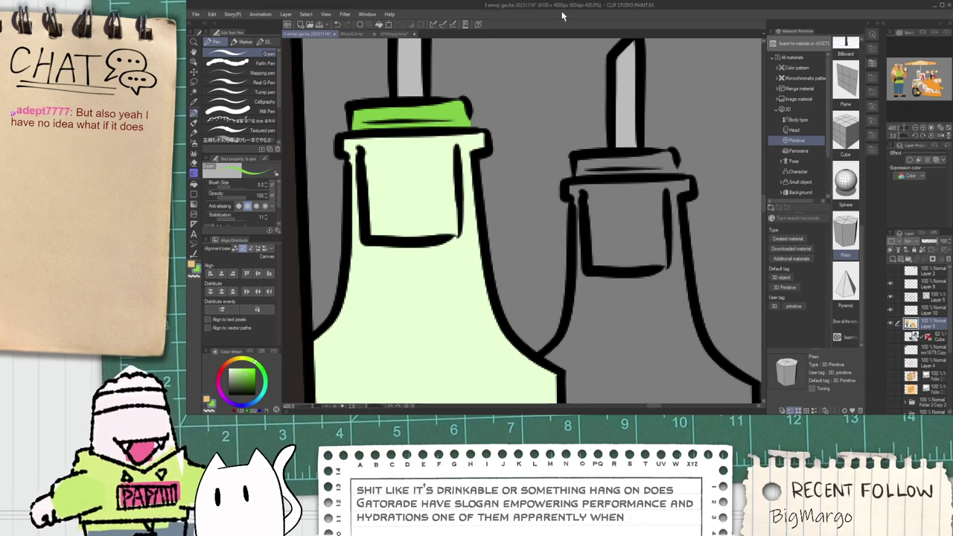
scroll(357, 156, up, 3)
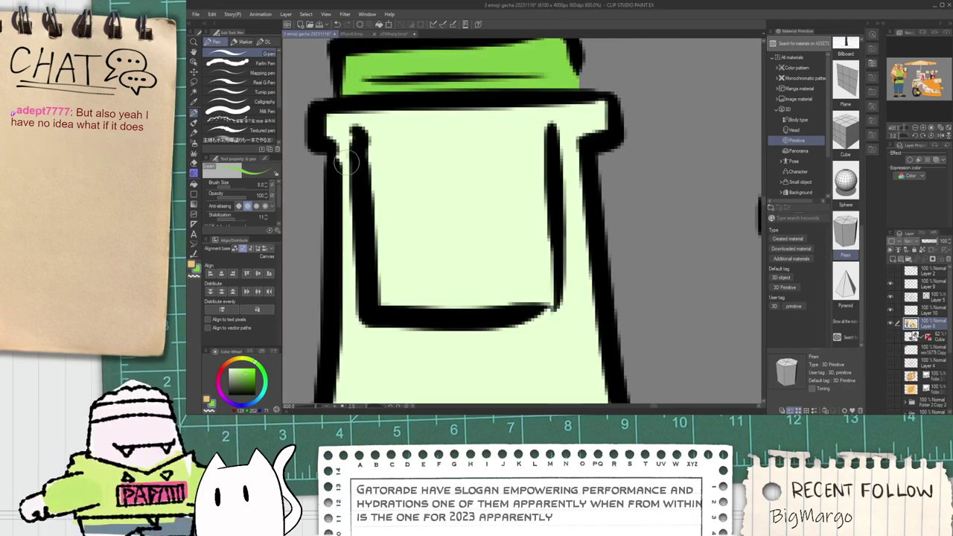
drag(376, 143, 536, 140)
drag(350, 179, 524, 181)
drag(376, 213, 545, 217)
key(g)
click(491, 259)
scroll(463, 259, down, 3)
key(ctrl+z)
key(ctrl+z)
Step: Outline the lower part of the fourth bottle's stopper in green, fill it and paint over the remaining gaps
scroll(420, 245, up, 3)
key(p)
mouse_move(419, 242)
mouse_down()
mouse_move(584, 237)
mouse_move(574, 333)
mouse_up()
key(g)
click(557, 312)
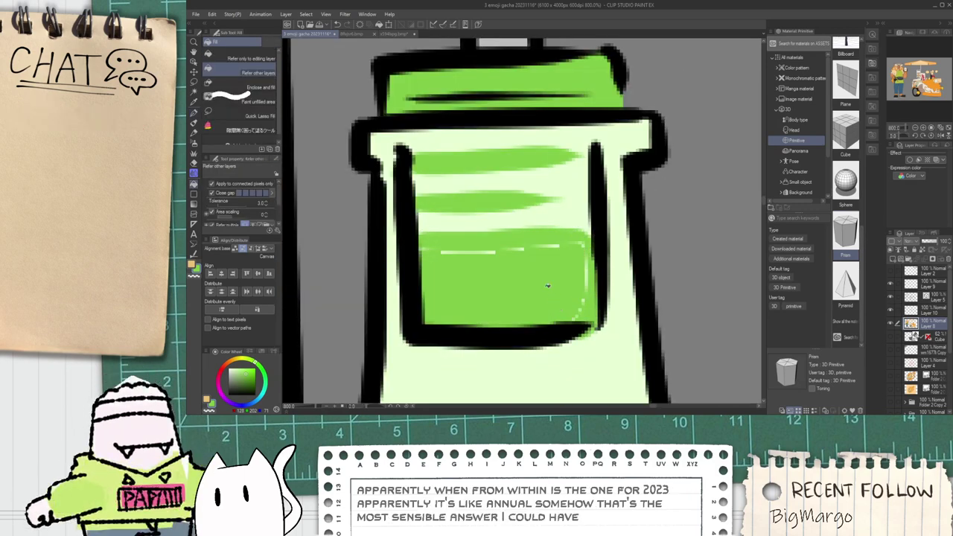
key(p)
mouse_move(418, 253)
mouse_down()
mouse_move(576, 244)
mouse_move(574, 322)
mouse_up()
scroll(559, 328, down, 8)
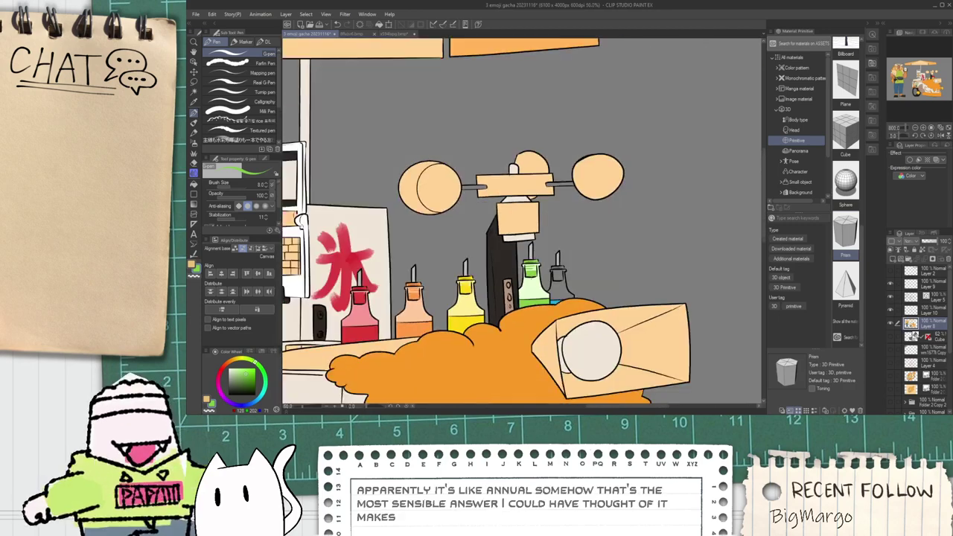
Step: Fill the fifth bottle's upper glass, neck and stopper with a pale light blue
key(i)
scroll(601, 341, up, 4)
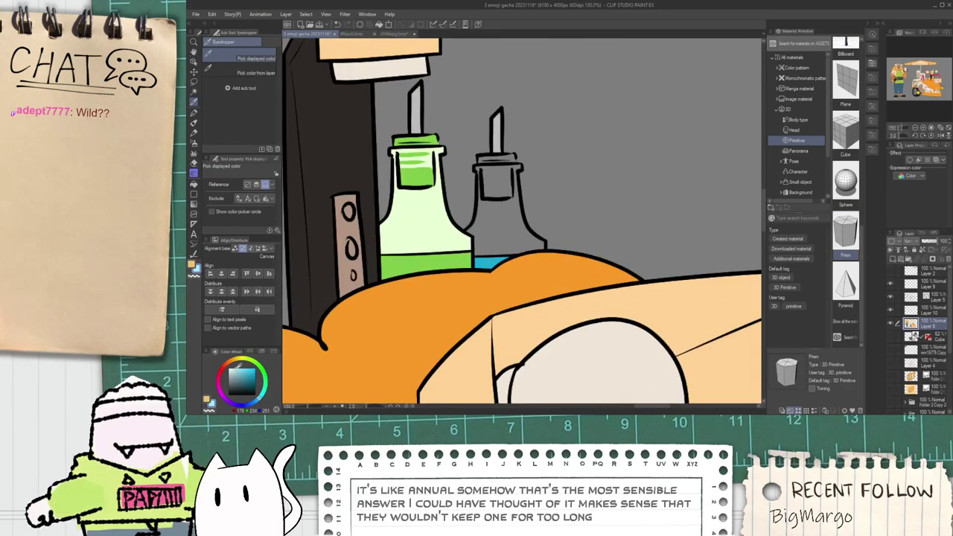
key(g)
click(490, 215)
scroll(495, 180, up, 5)
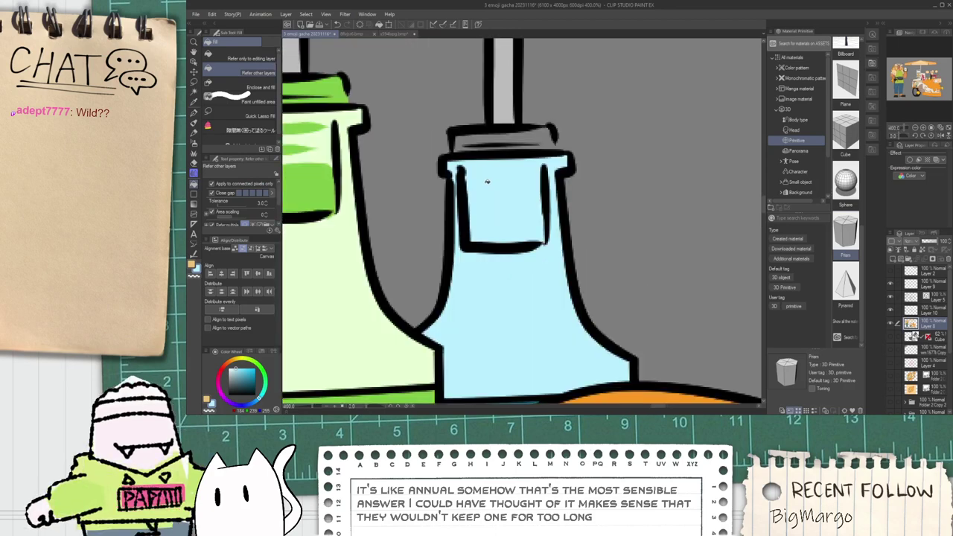
Step: Paint three pen bands across the fifth bottle's stopper in the blue of its liquid
scroll(487, 181, down, 3)
key(i)
scroll(495, 222, up, 3)
key(p)
drag(463, 157, 533, 156)
key(ctrl+z)
scroll(504, 160, up, 3)
mouse_move(429, 167)
mouse_down()
mouse_move(418, 168)
mouse_move(558, 164)
mouse_up()
drag(418, 141, 557, 135)
drag(414, 120, 563, 117)
Step: Fill the fifth bottle's lower stopper and cap with the liquid's blue and paint over the leftover gap
drag(488, 53, 515, 183)
key(g)
click(517, 181)
scroll(529, 188, down, 3)
click(531, 248)
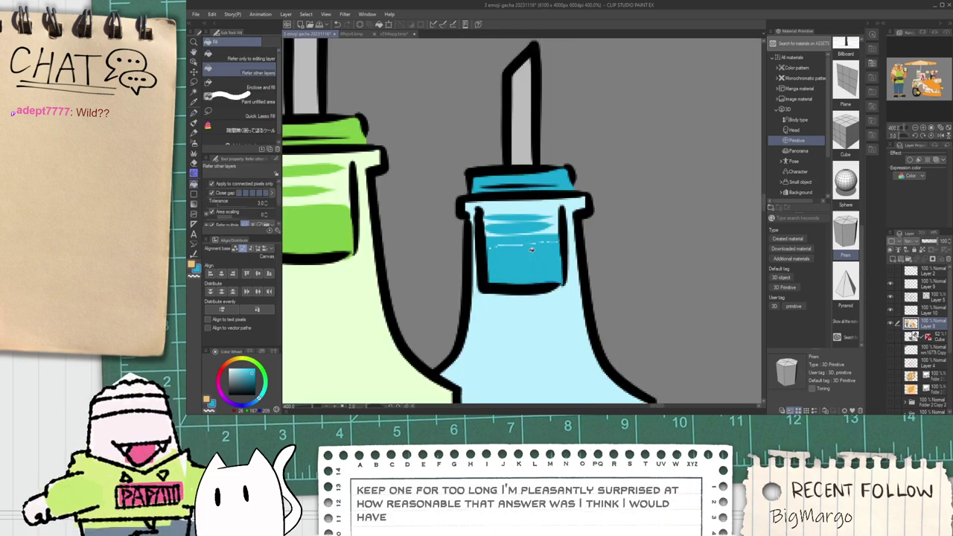
scroll(502, 248, up, 3)
key(p)
drag(499, 248, 545, 247)
scroll(541, 246, down, 10)
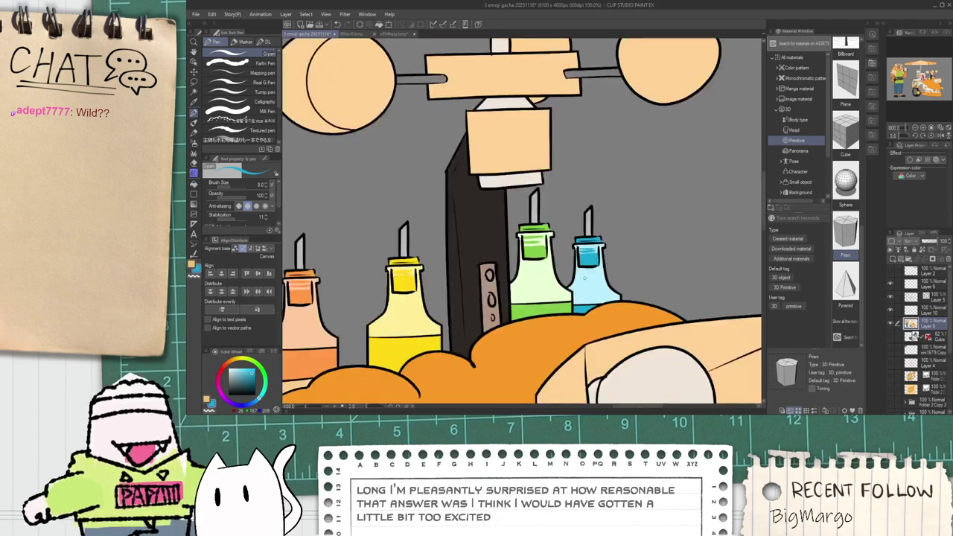
Step: Examine the whole cart illustration for areas that still need colour, down to the large wheel
scroll(550, 274, down, 3)
key(space)
scroll(512, 320, up, 3)
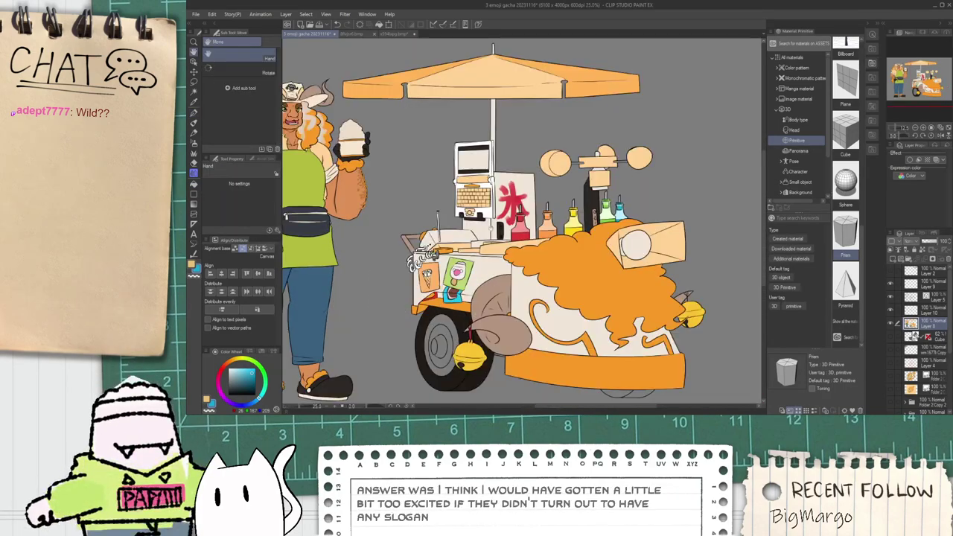
scroll(547, 160, down, 1)
drag(502, 176, 509, 188)
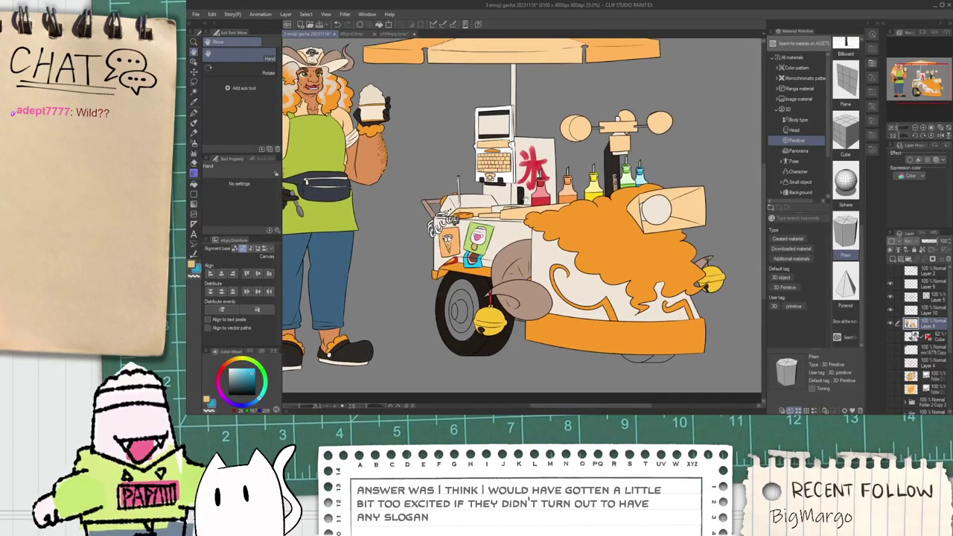
drag(511, 144, 557, 187)
drag(549, 324, 544, 208)
scroll(512, 262, up, 4)
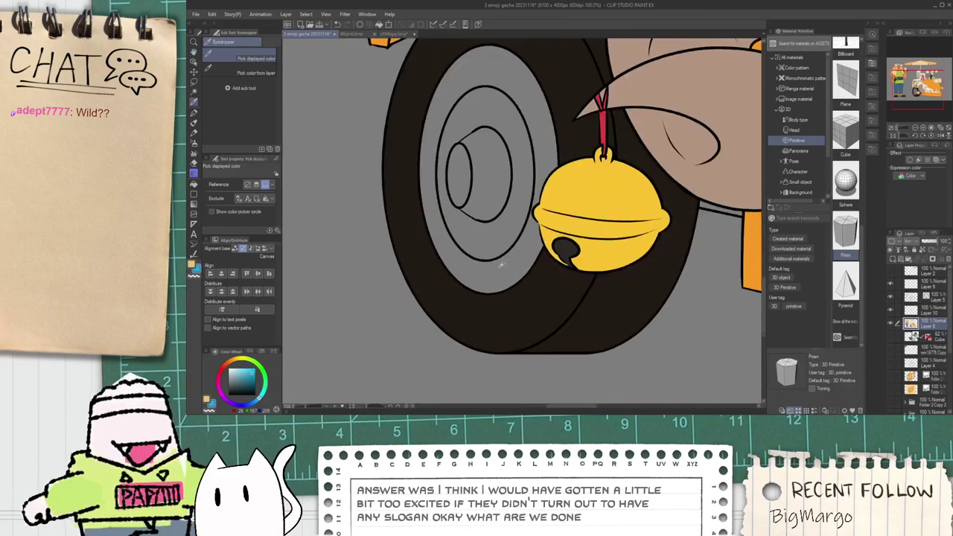
Step: Fill all rings and the hub of the large wheel's hubcap with light grey
key(alt)
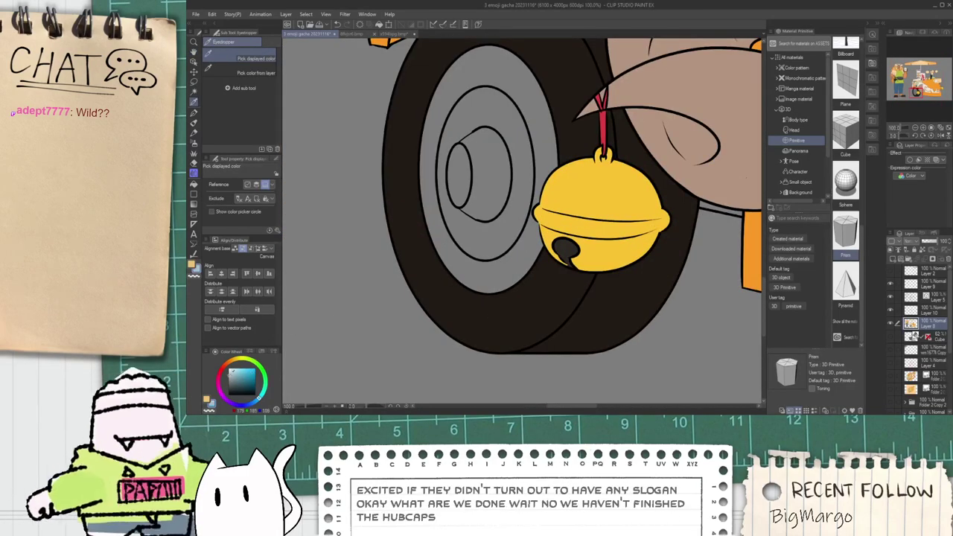
key(g)
click(488, 277)
key(space)
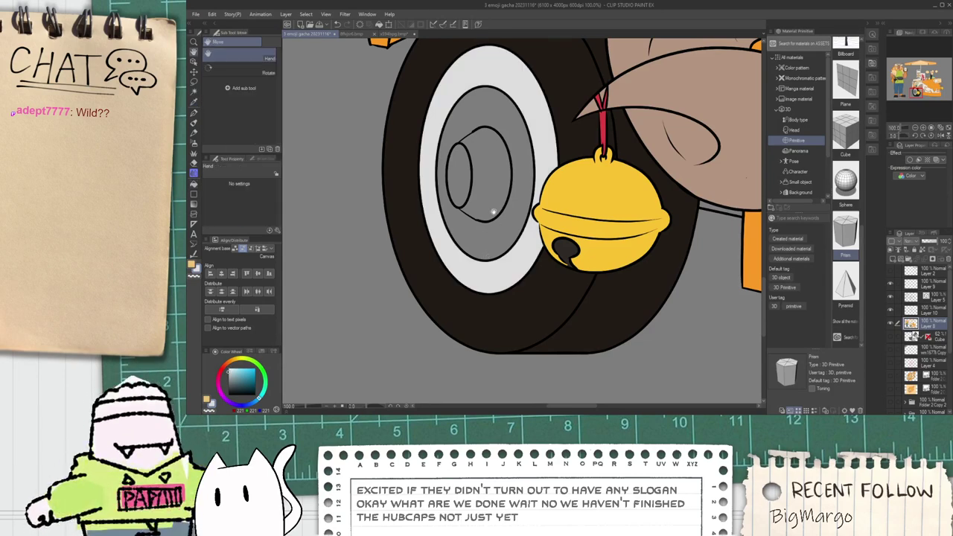
drag(482, 210, 487, 255)
click(468, 230)
key(ctrl+z)
drag(477, 287, 470, 229)
scroll(492, 251, down, 6)
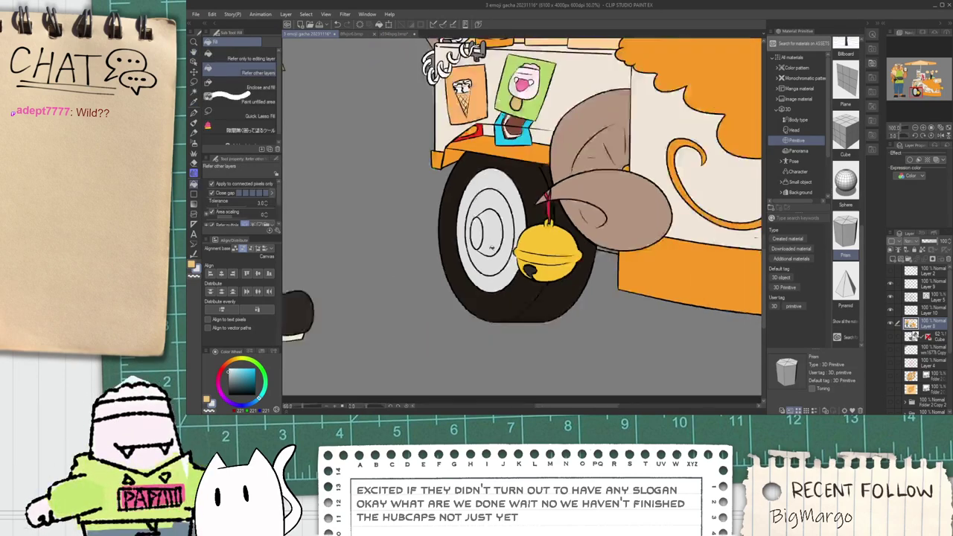
Step: Fill the small wheel under the front of the cart with the near-black of the large tyre
scroll(521, 253, up, 6)
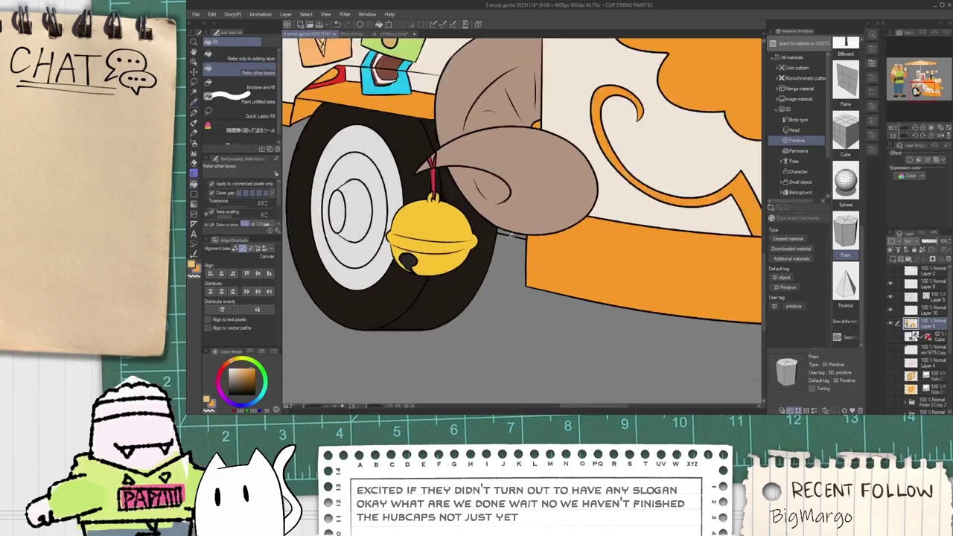
scroll(513, 238, down, 3)
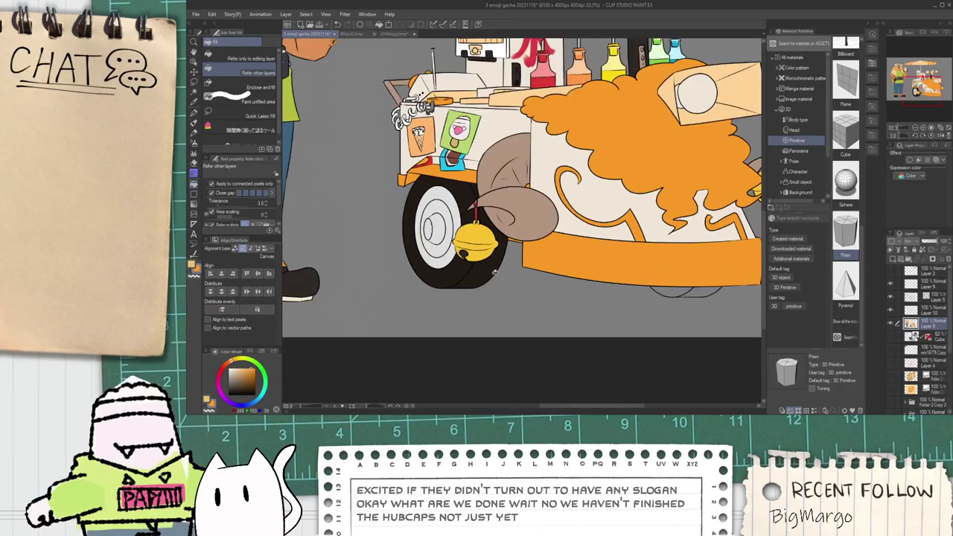
scroll(696, 276, down, 3)
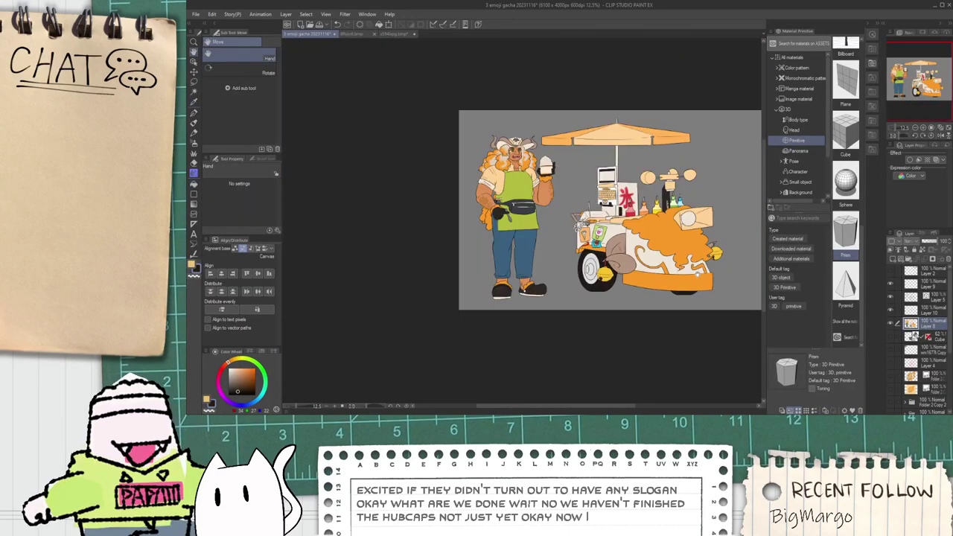
drag(647, 178, 588, 172)
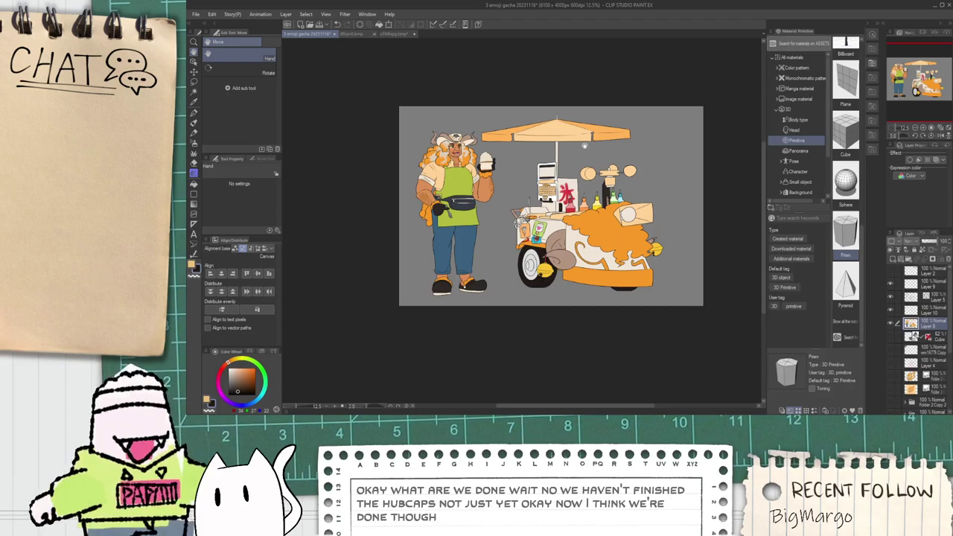
Step: Select the layer holding the tiled orange 13 logo and turn on its visibility
scroll(585, 146, up, 3)
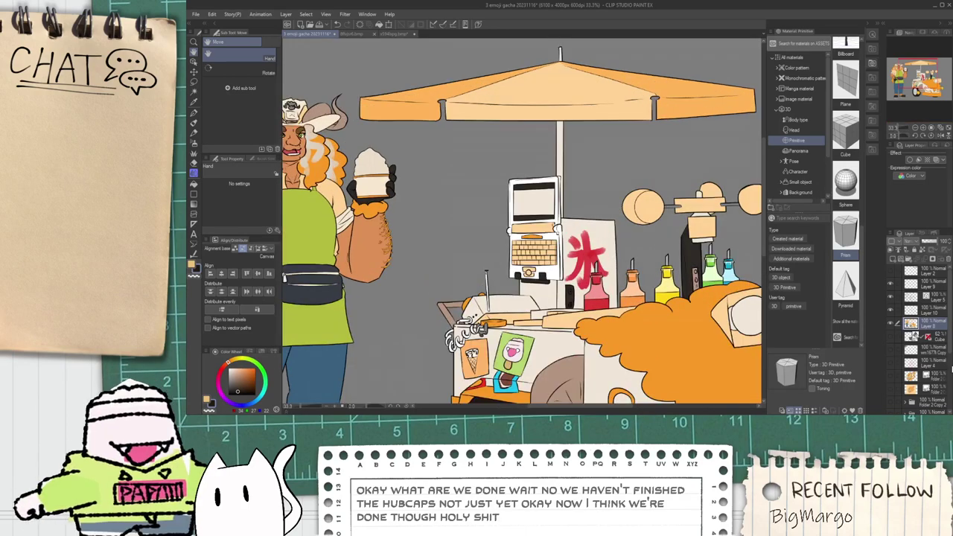
scroll(923, 376, down, 1)
click(913, 368)
key(ctrl+minus)
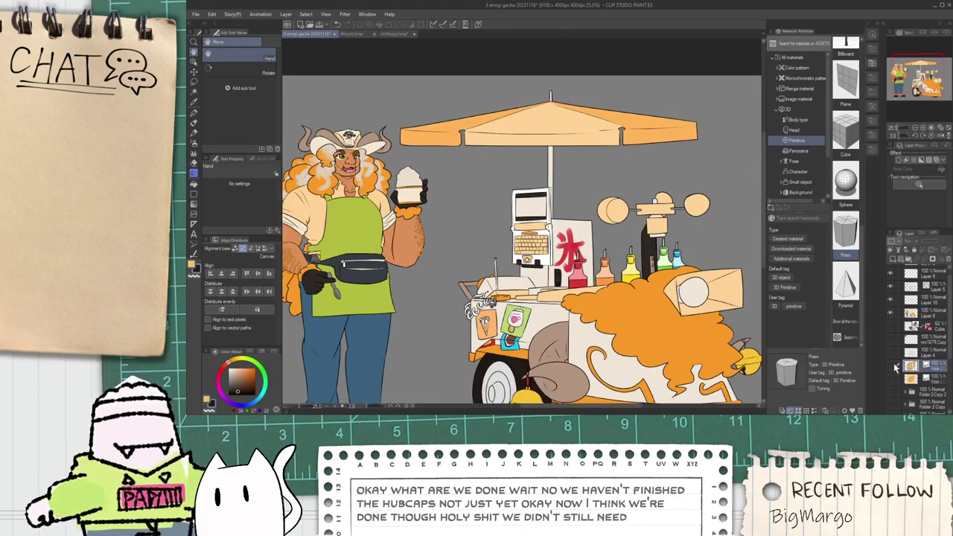
click(890, 366)
key(ctrl+minus)
key(ctrl+minus)
scroll(404, 268, up, 3)
drag(515, 215, 439, 313)
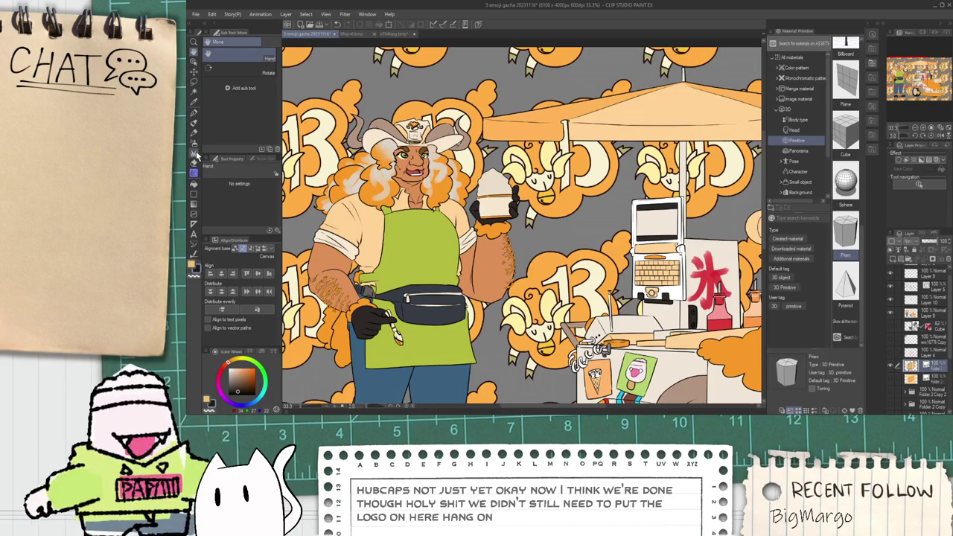
Step: Turn off tiling for the 13 logo image with the Object tool so only one logo is shown
click(195, 63)
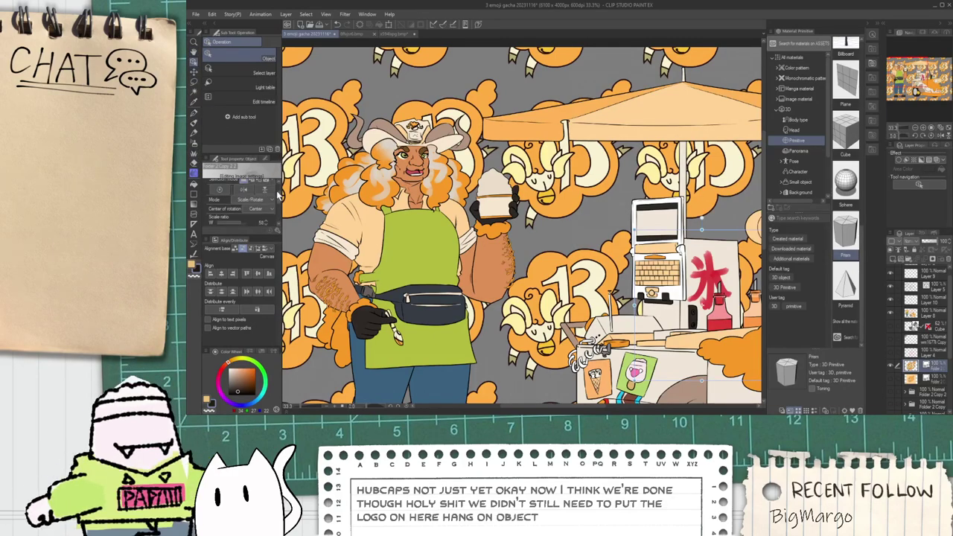
scroll(269, 209, down, 1)
click(266, 212)
scroll(215, 217, down, 1)
scroll(233, 214, down, 1)
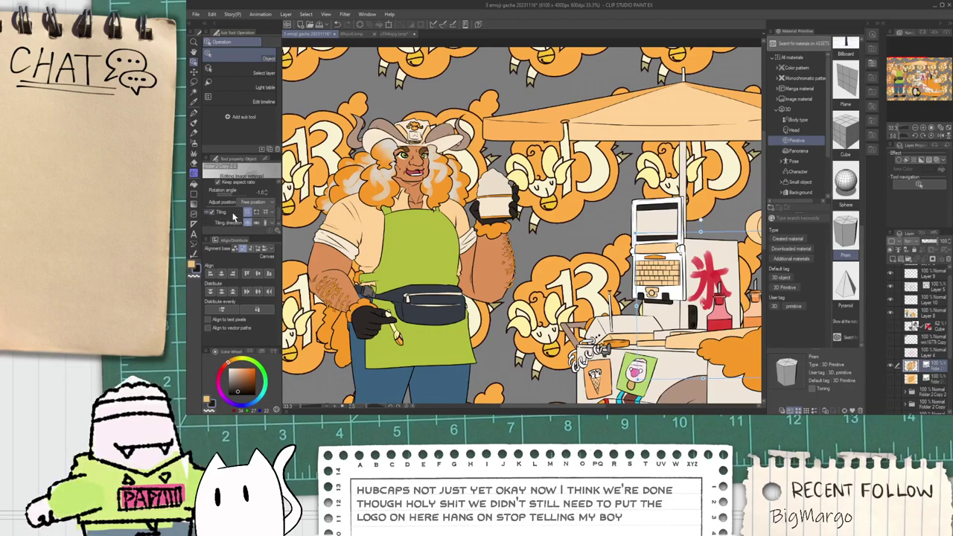
click(218, 213)
Step: Move the logo layer above the flat colour layer, shrink the 13 logo and place it on the green apron's chest
drag(935, 370, 929, 306)
scroll(638, 277, down, 3)
scroll(647, 298, up, 1)
drag(670, 297, 470, 261)
drag(536, 197, 478, 251)
scroll(461, 289, up, 1)
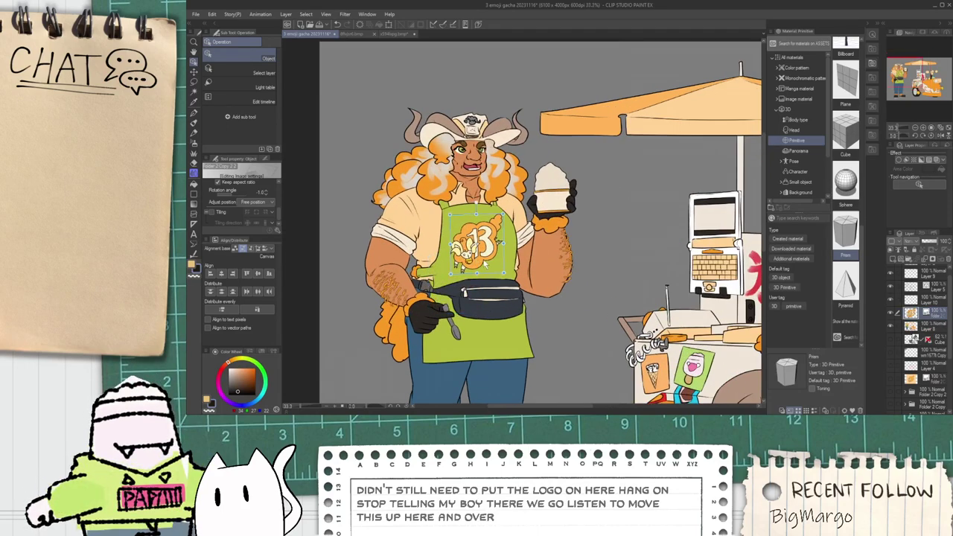
scroll(609, 313, down, 3)
scroll(606, 344, down, 1)
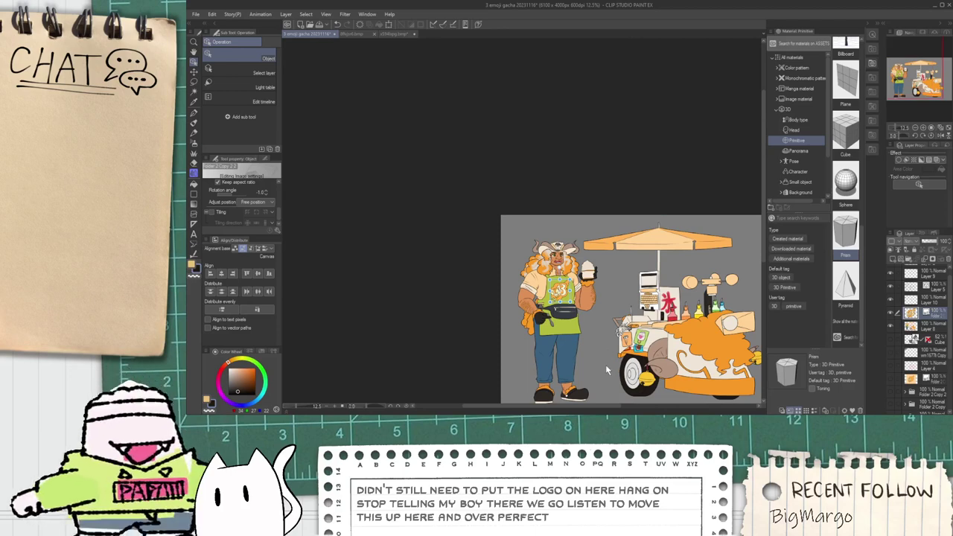
Step: Select the pale peach of the shirt on the flat colour layer with Select Color Gamut
drag(605, 364, 546, 298)
scroll(478, 240, up, 4)
drag(478, 240, 443, 326)
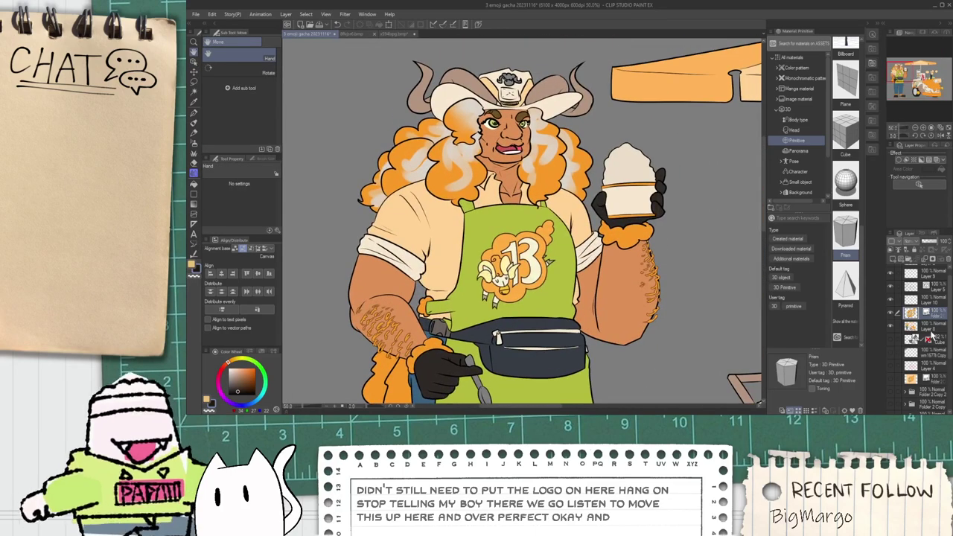
click(923, 326)
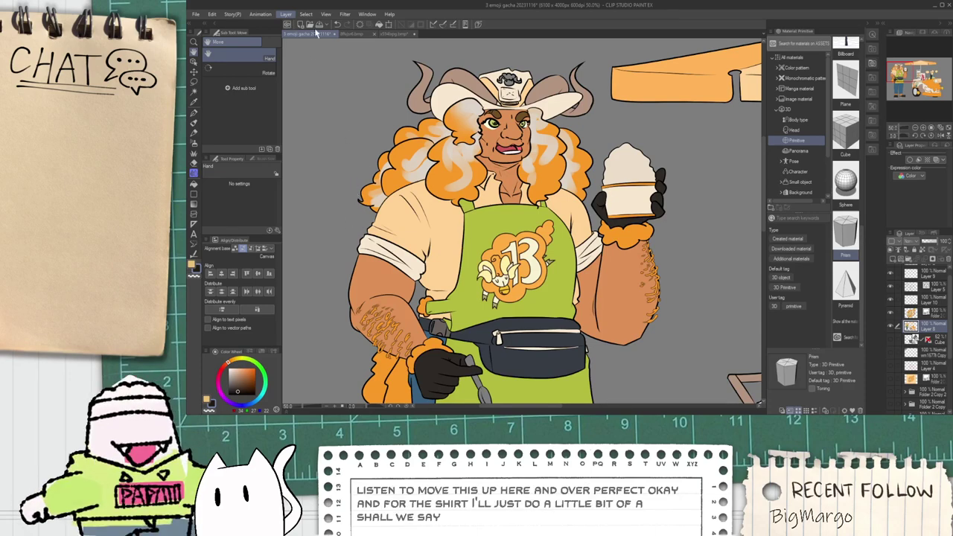
click(344, 101)
click(414, 214)
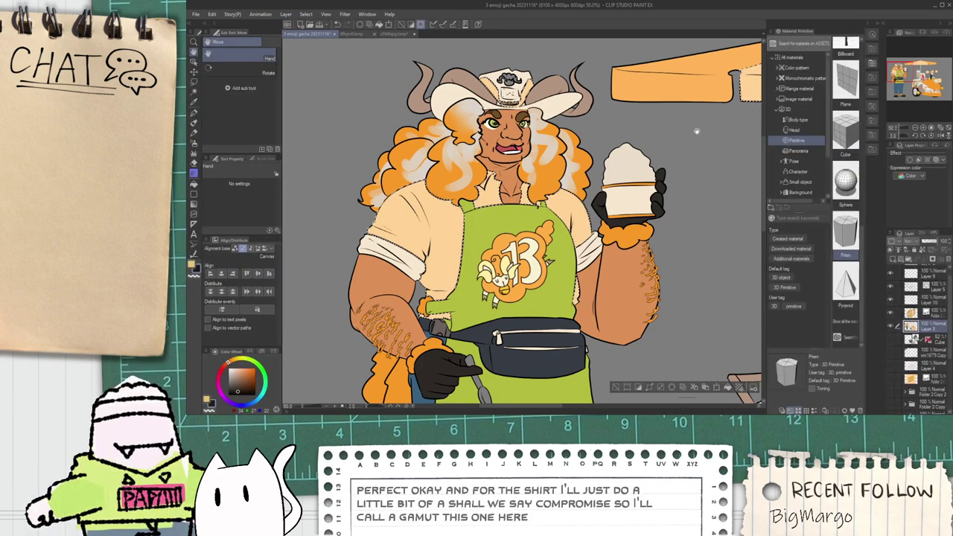
Step: Look through the Decoration brush groups (effect, background, clothing, ruled line and hatching) for a floral pattern brush
key(i)
click(193, 152)
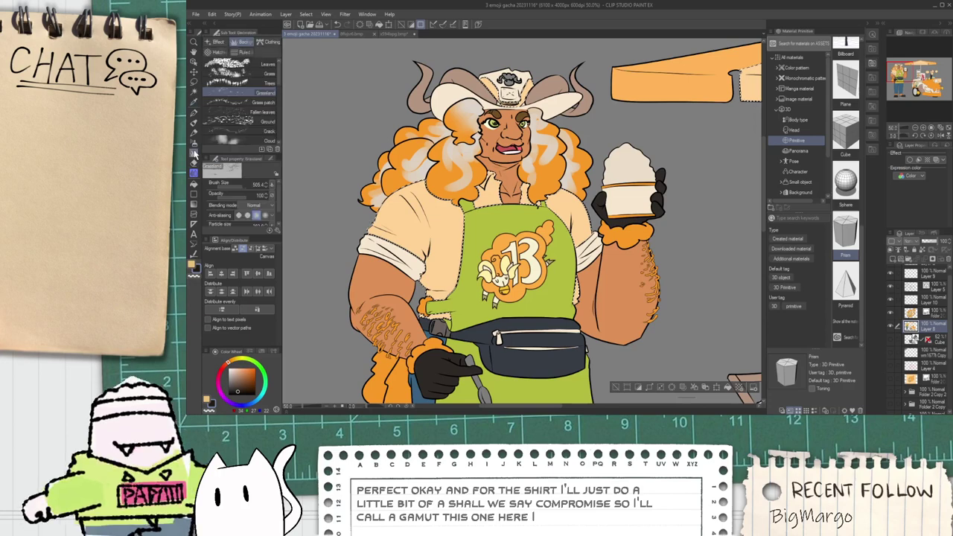
click(217, 42)
scroll(277, 75, down, 3)
drag(280, 73, 285, 136)
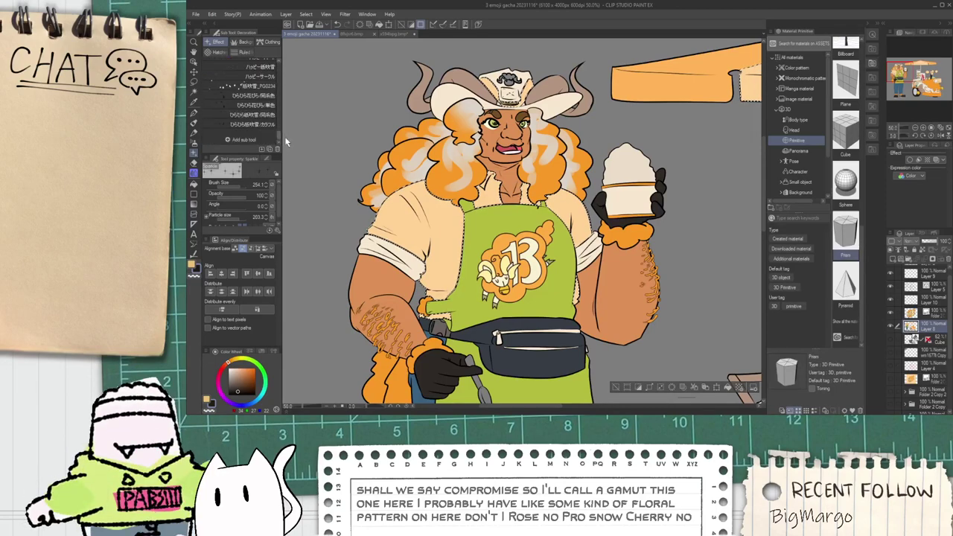
click(245, 42)
mouse_move(280, 98)
mouse_down()
mouse_move(283, 147)
mouse_move(280, 73)
mouse_up()
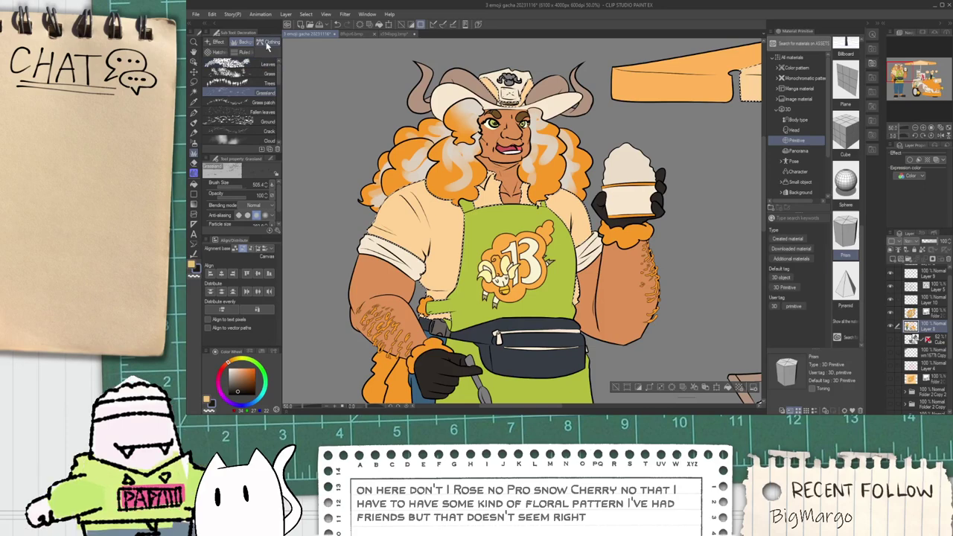
click(266, 42)
drag(282, 110, 277, 58)
click(242, 52)
drag(279, 94, 280, 127)
click(218, 52)
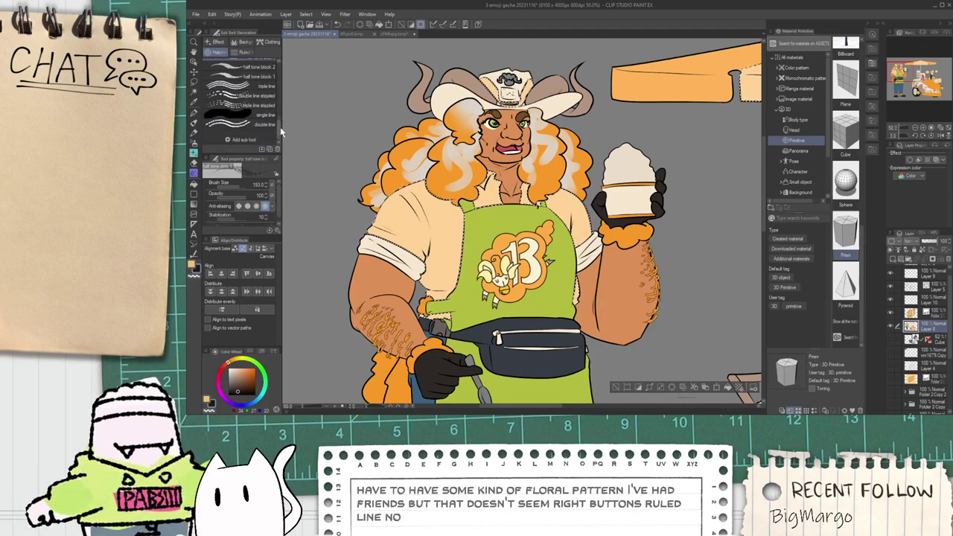
click(219, 42)
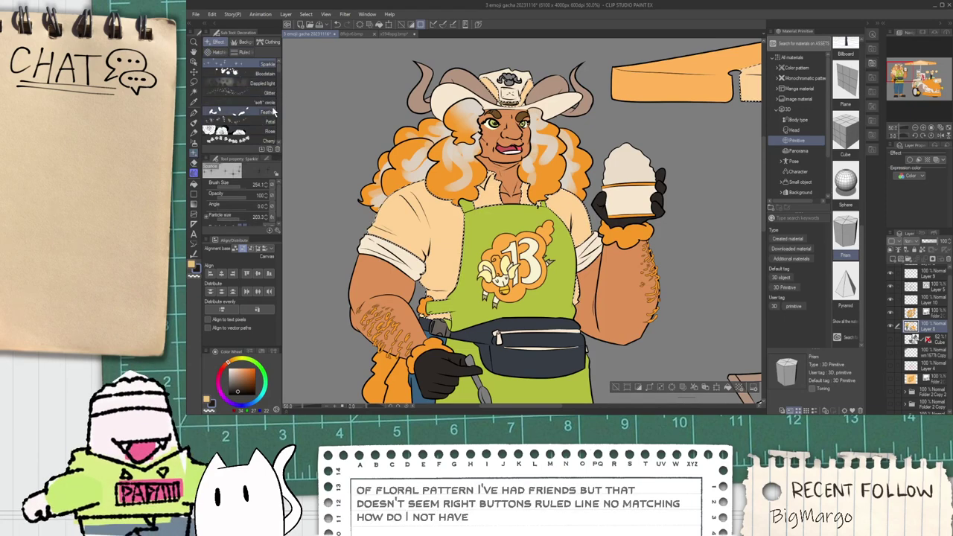
Step: Choose the Cherry effect brush with white as the secondary colour, test it on the sleeve and raise its size to about 111
click(249, 140)
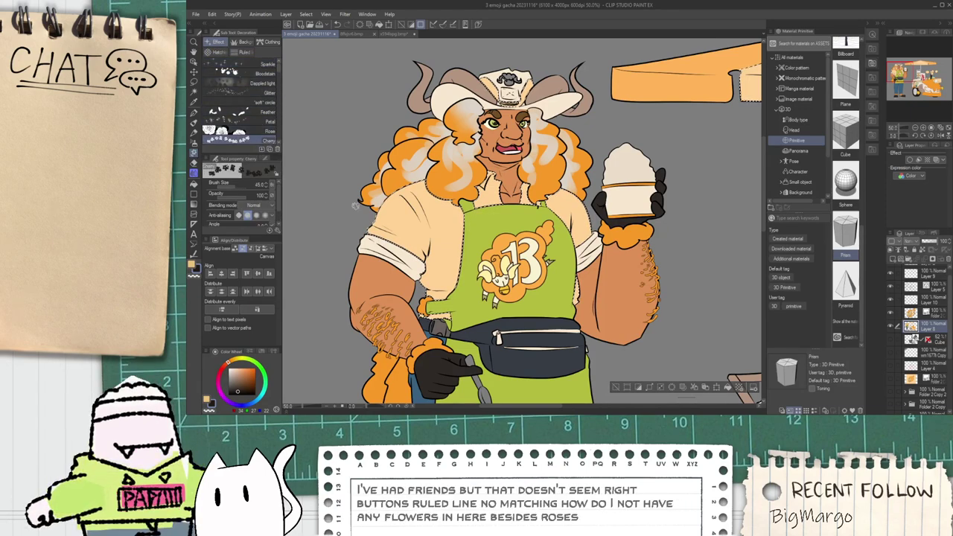
click(229, 369)
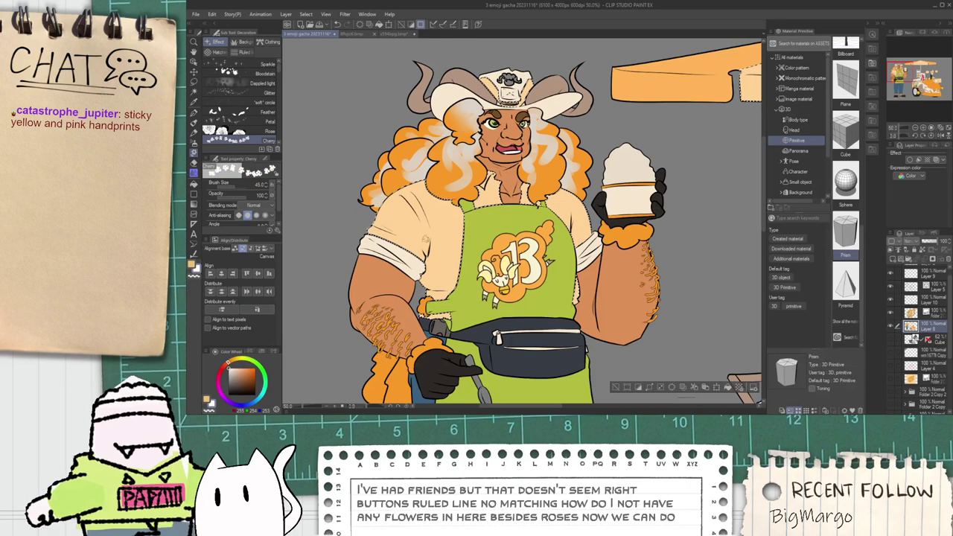
drag(423, 235, 399, 252)
scroll(421, 235, up, 1)
drag(237, 188, 246, 188)
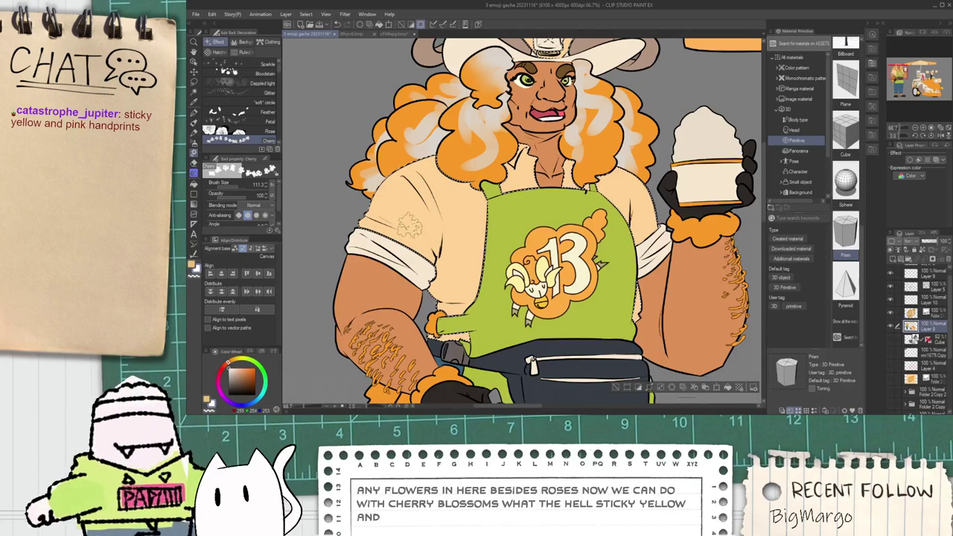
Step: Try oversized white cherry blossoms on the shirt at a brush size of about 878
click(242, 185)
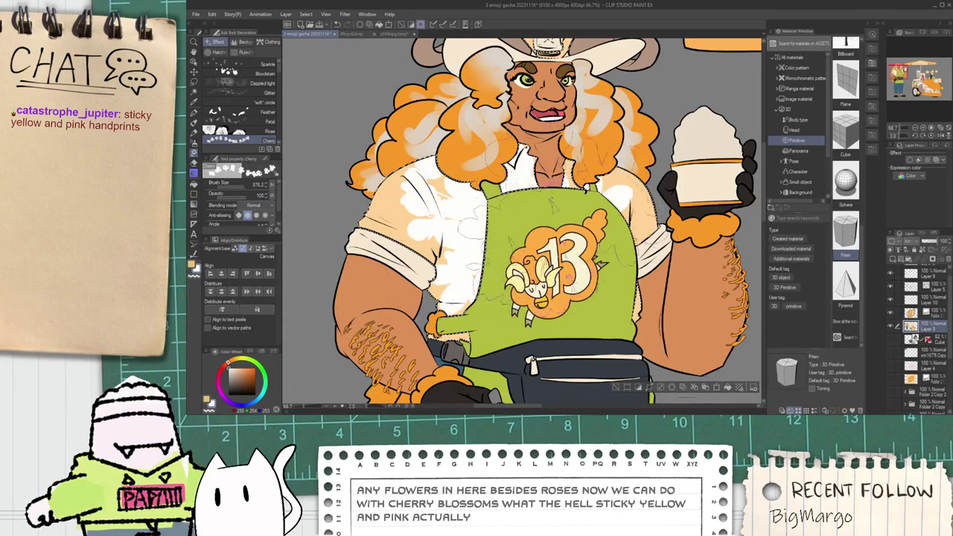
key(ctrl+z)
click(436, 221)
key(ctrl+z)
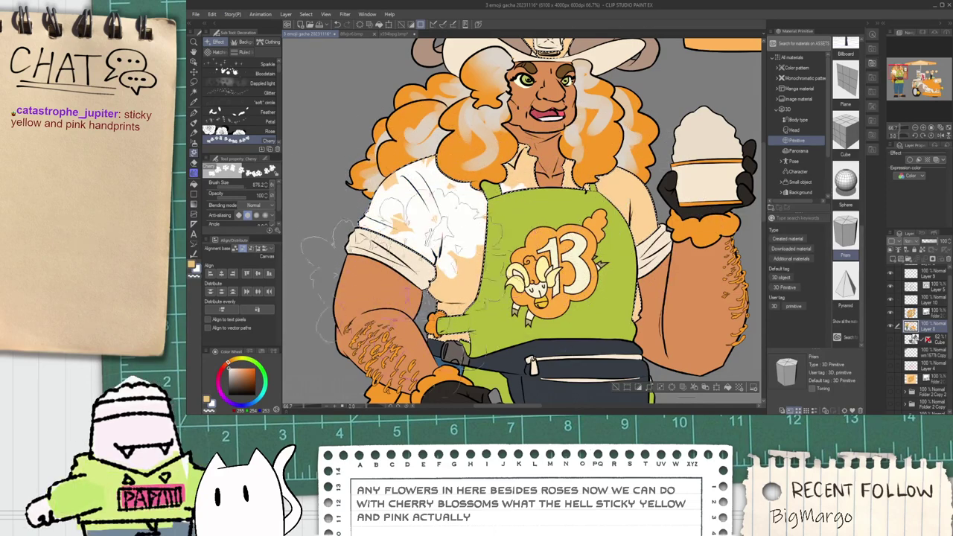
Step: Set the Cherry brush size to 383.9 and try blossoms on the sleeve with a white main and muted secondary colour
drag(240, 187, 241, 187)
click(195, 266)
click(198, 271)
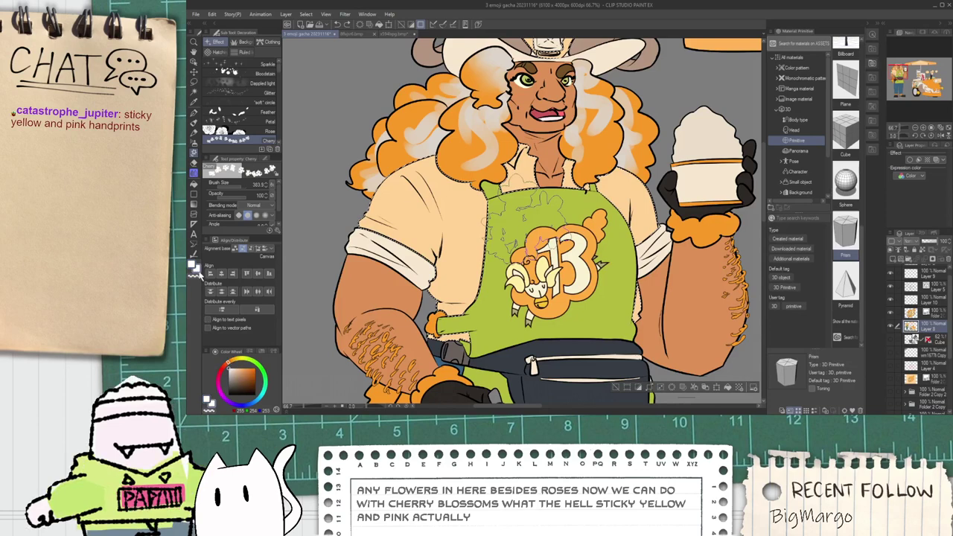
click(237, 371)
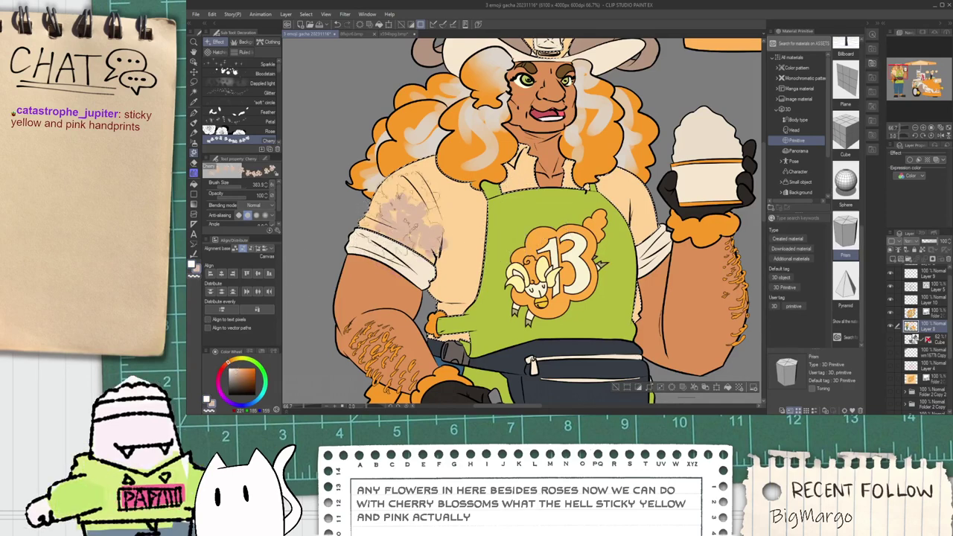
click(199, 270)
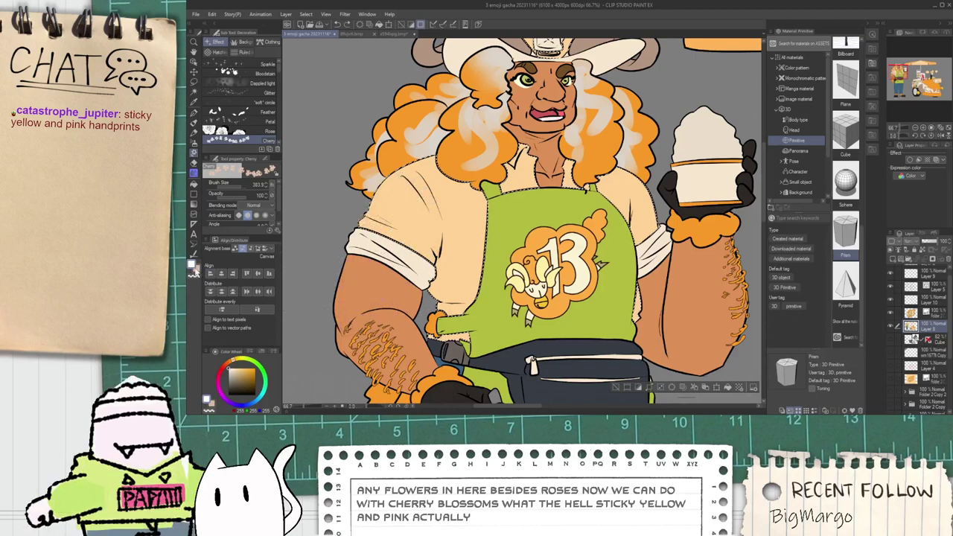
click(199, 270)
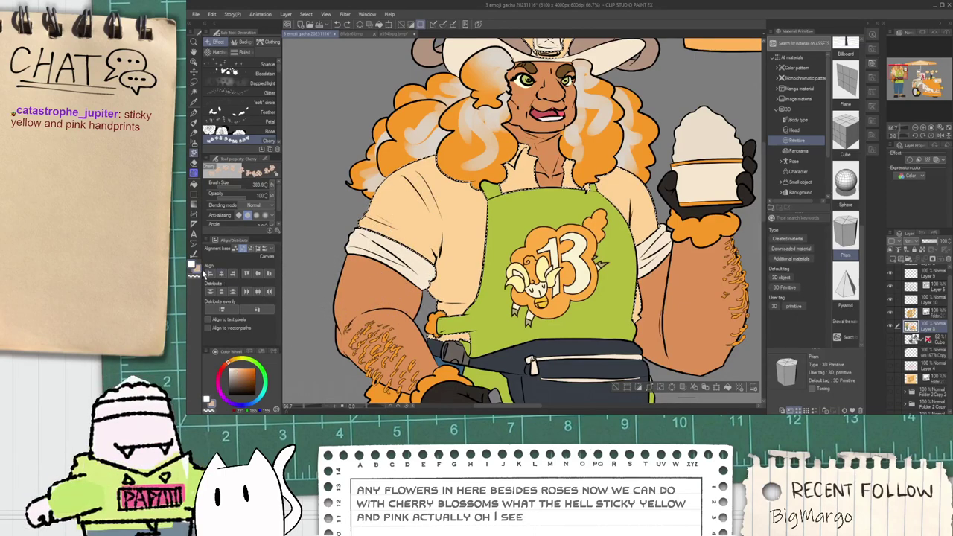
Step: Set the main colour to a muted greyish brown for the outlines of the cherry blossoms
click(234, 373)
drag(236, 374, 227, 367)
click(193, 265)
scroll(402, 266, down, 5)
scroll(580, 337, up, 3)
alt+click(514, 313)
scroll(514, 313, down, 3)
scroll(432, 223, up, 4)
Step: Scatter white cherry blossoms with greyish-brown outlines over the selected shirt using the Cherry brush
click(195, 175)
click(194, 153)
click(417, 232)
scroll(406, 274, up, 2)
key(ctrl+z)
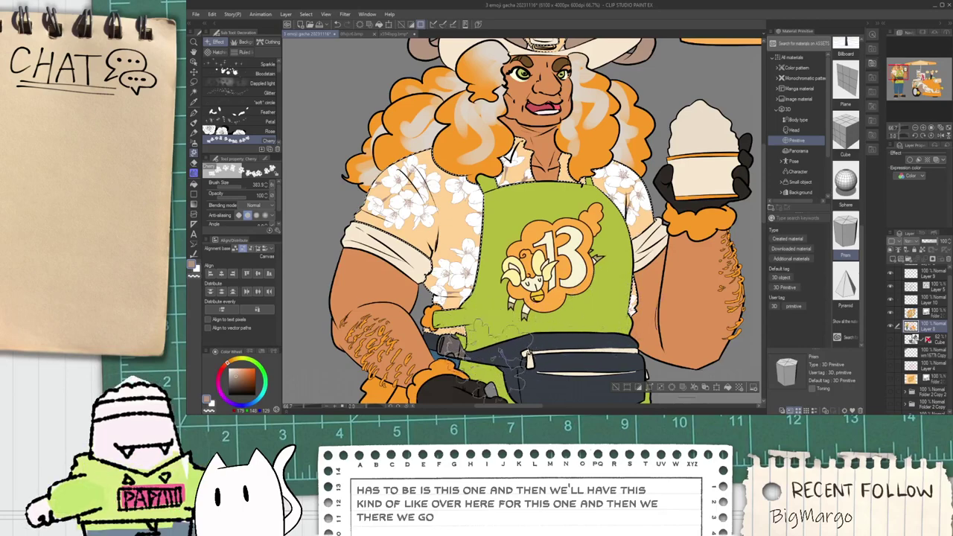
Step: Clear the selection and duplicate the flat colour layer
scroll(495, 355, down, 2)
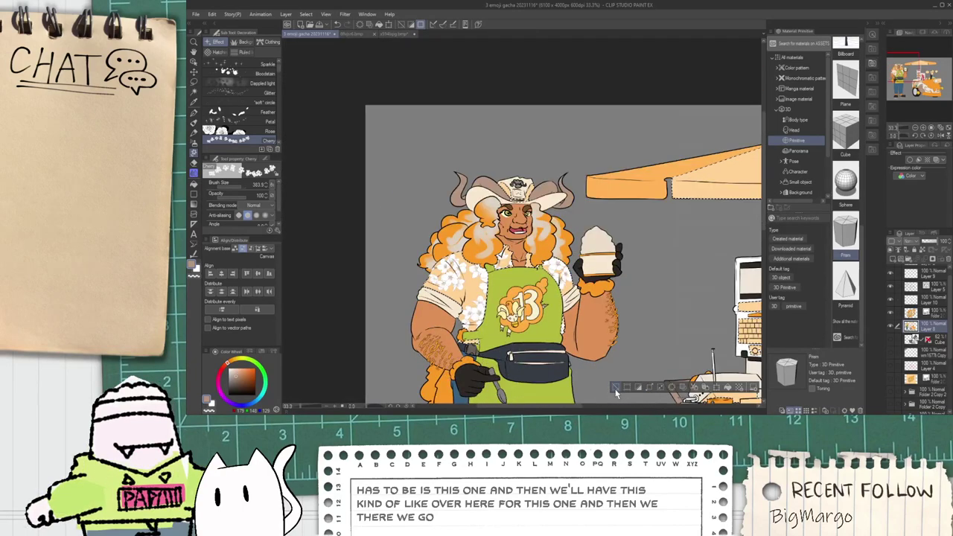
scroll(615, 388, down, 3)
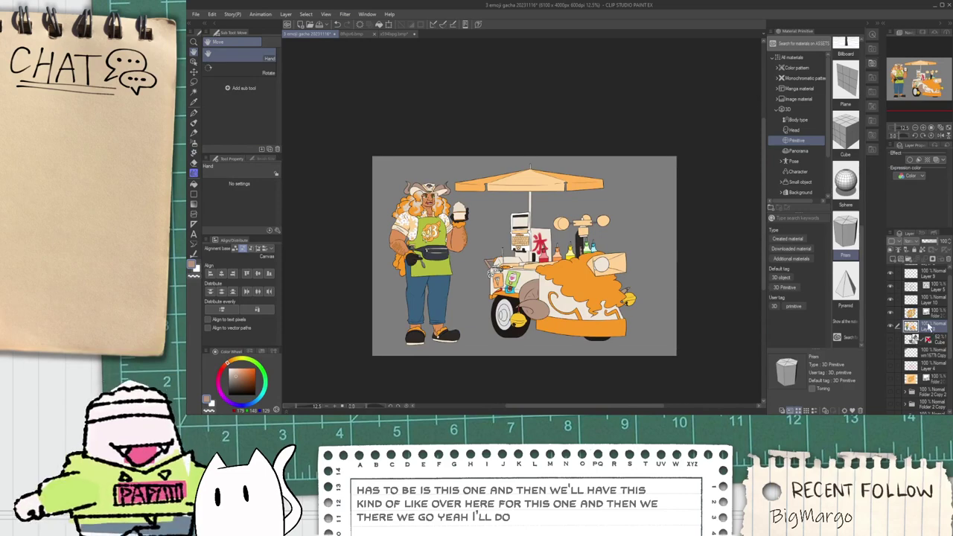
scroll(477, 303, up, 2)
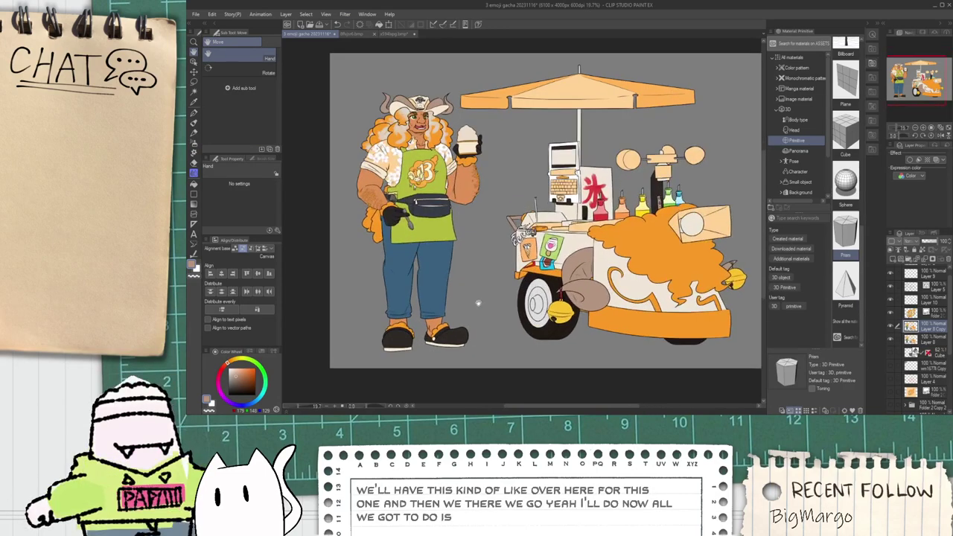
Step: Save the illustration and make a second copy of the flat colour layer
key(ctrl+s)
drag(768, 53, 756, 54)
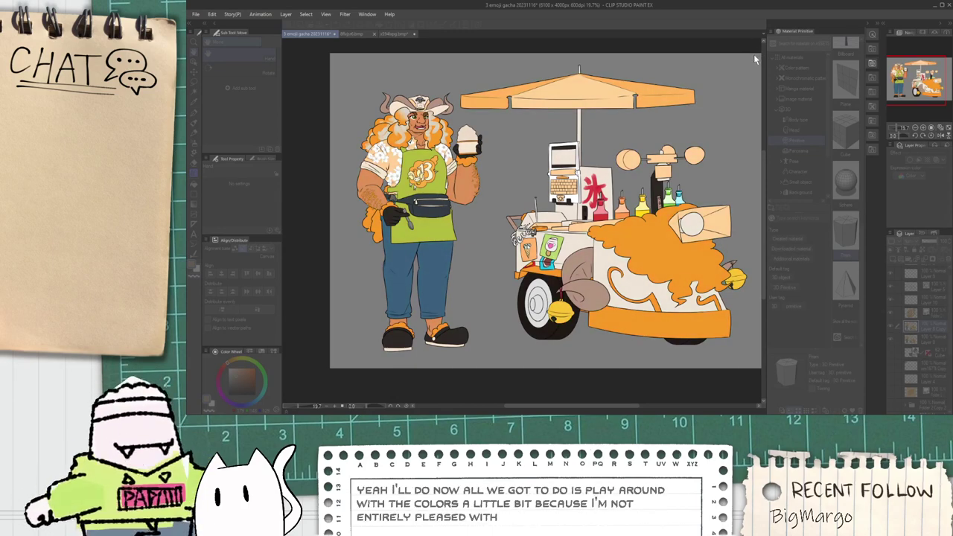
click(858, 45)
key(ctrl+c)
key(ctrl+v)
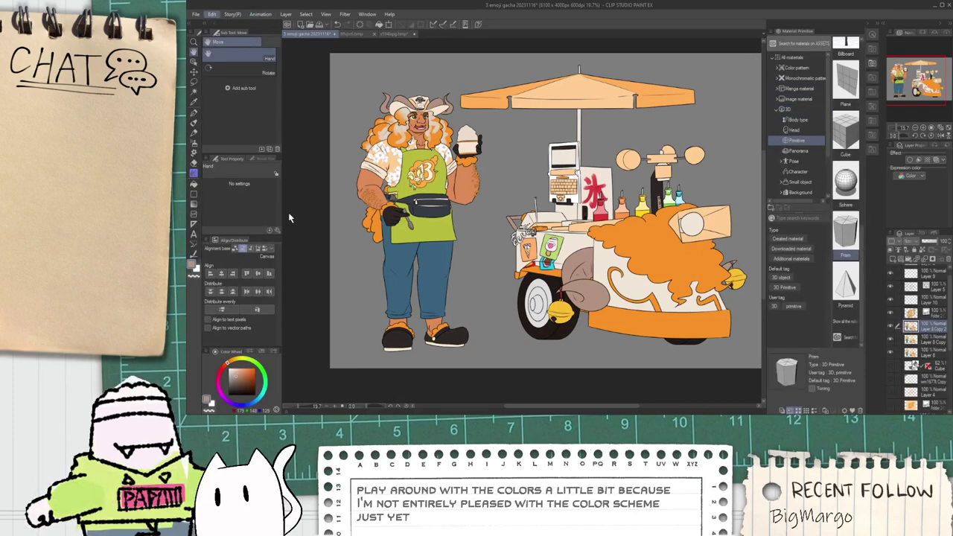
Step: Start a Gradient Map correction on the newest colour layer copy and preview a yellow-and-pink and a yellow-and-blue preset
click(375, 290)
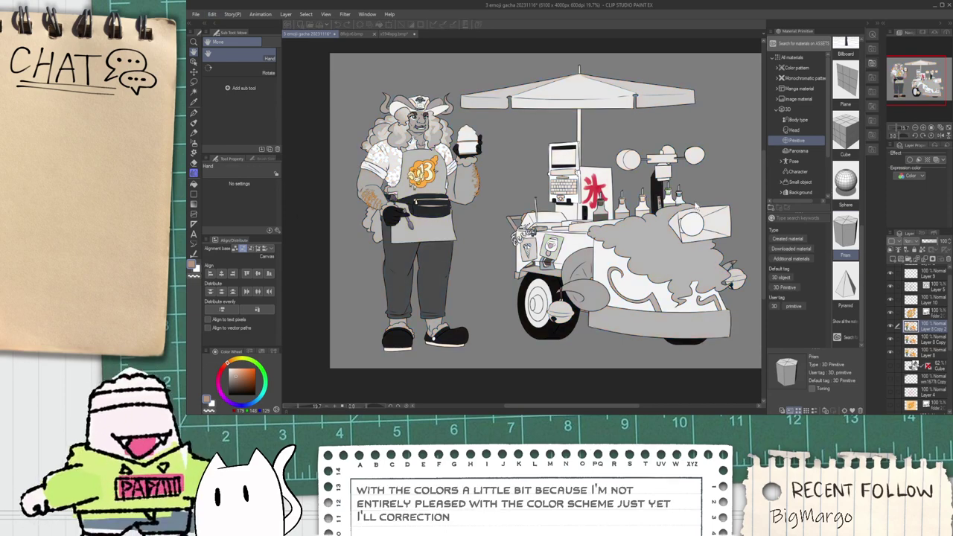
double_click(699, 216)
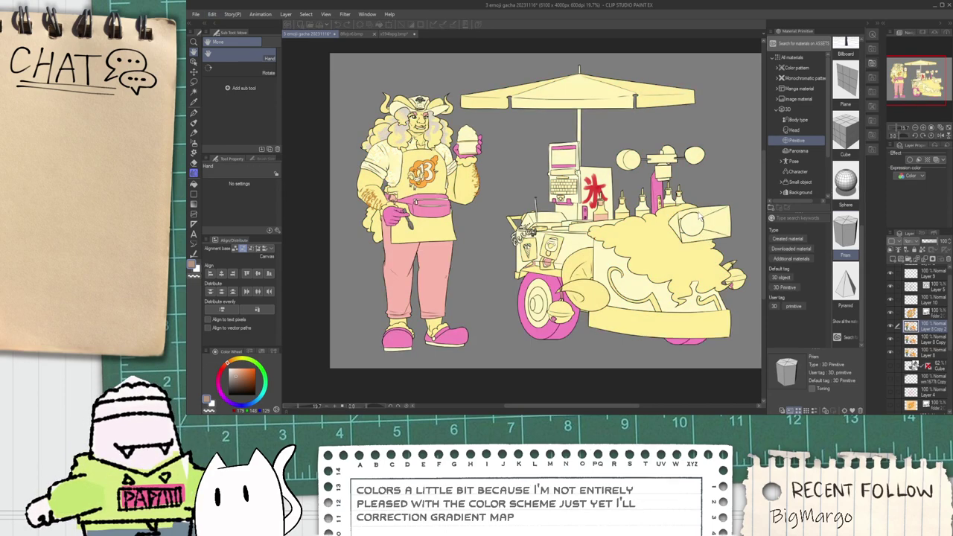
double_click(702, 223)
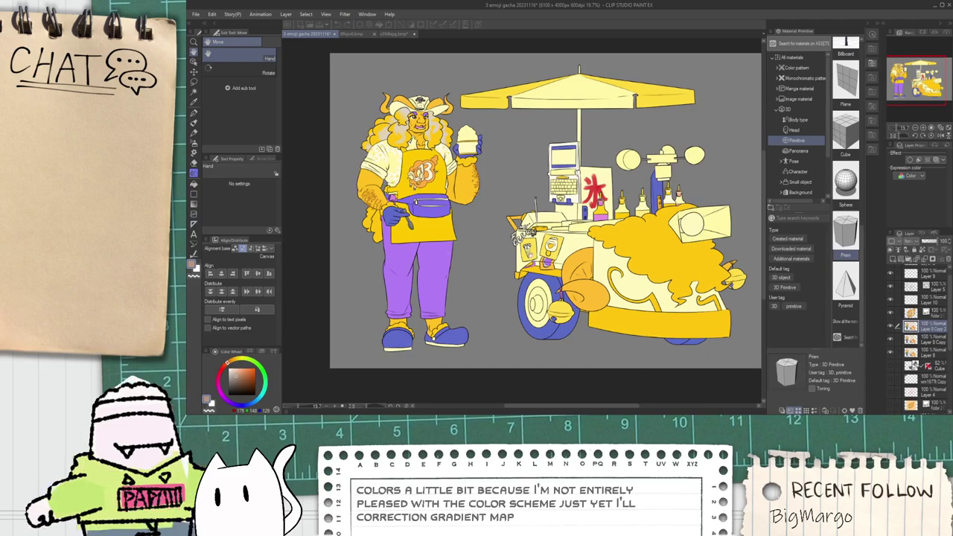
scroll(358, 207, up, 10)
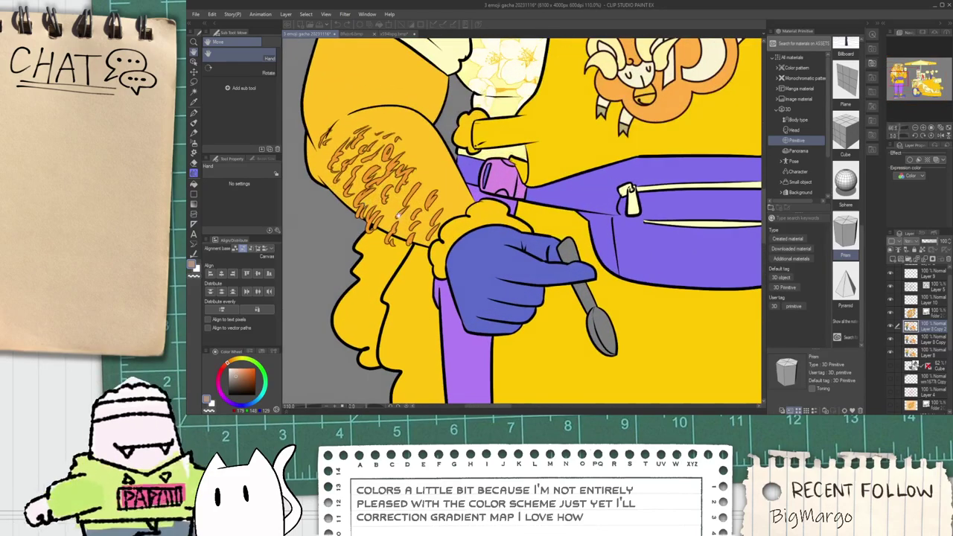
scroll(373, 207, down, 10)
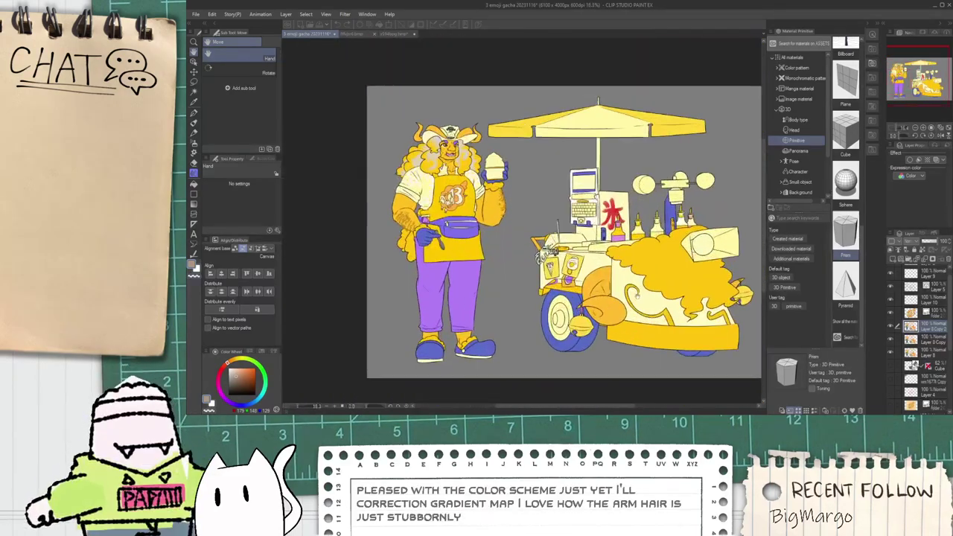
Step: Try several gradient map presets on the newest colour layer copy, including turquoise-and-pink, yellow-and-red, orange and yellow-and-magenta schemes
double_click(699, 240)
double_click(700, 258)
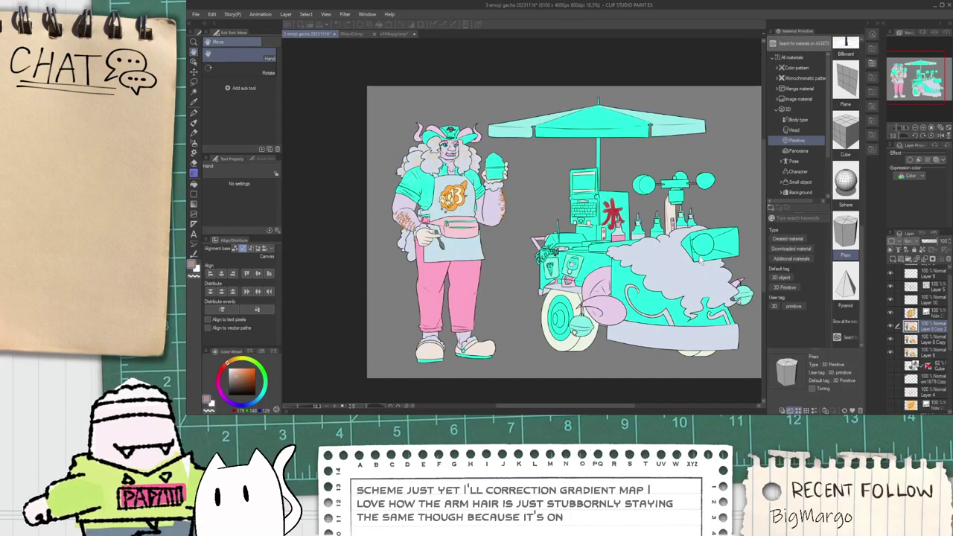
double_click(700, 275)
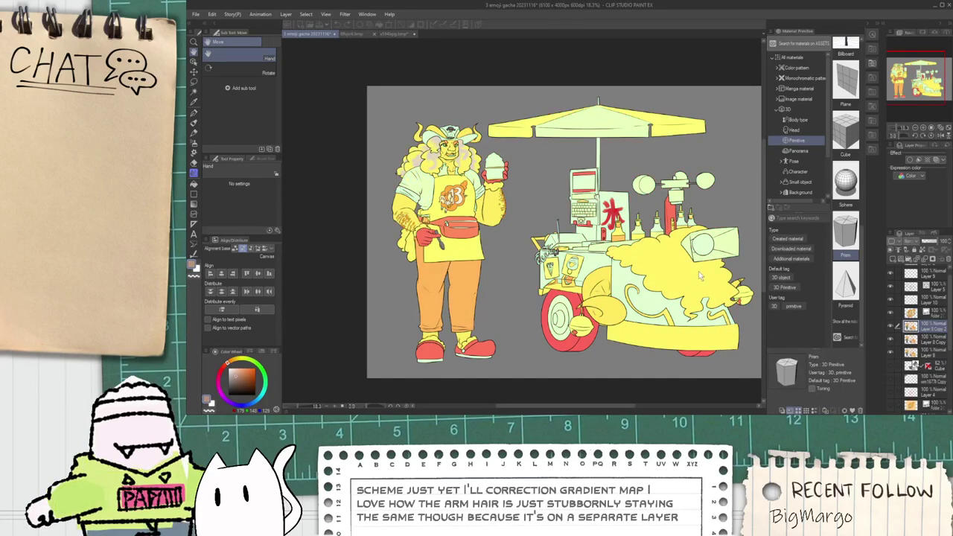
key(ctrl+y)
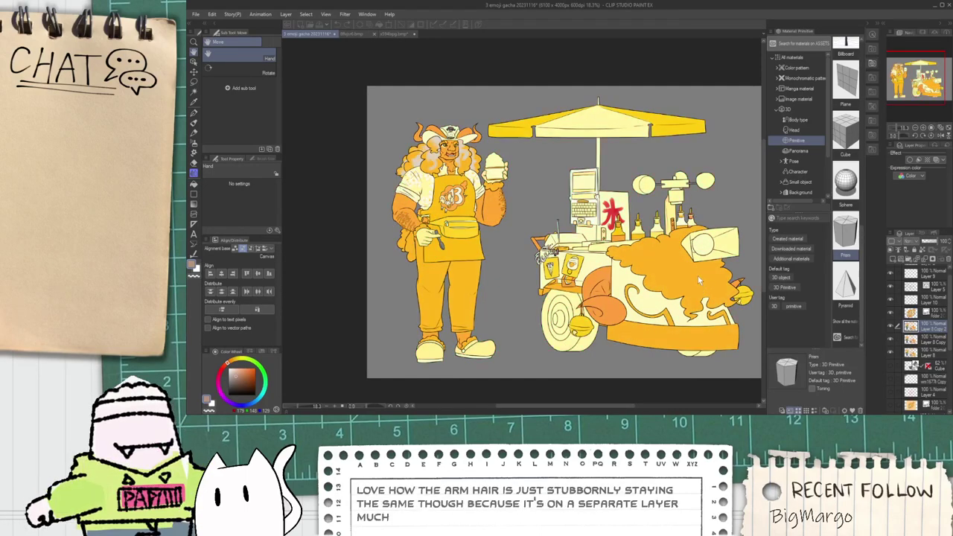
key(ctrl+y)
key(ctrl+y)
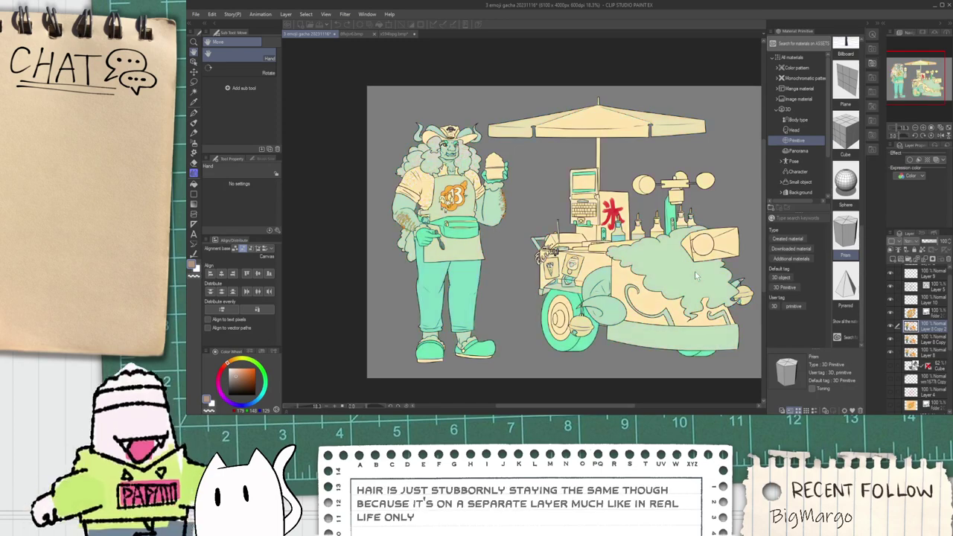
key(ctrl+y)
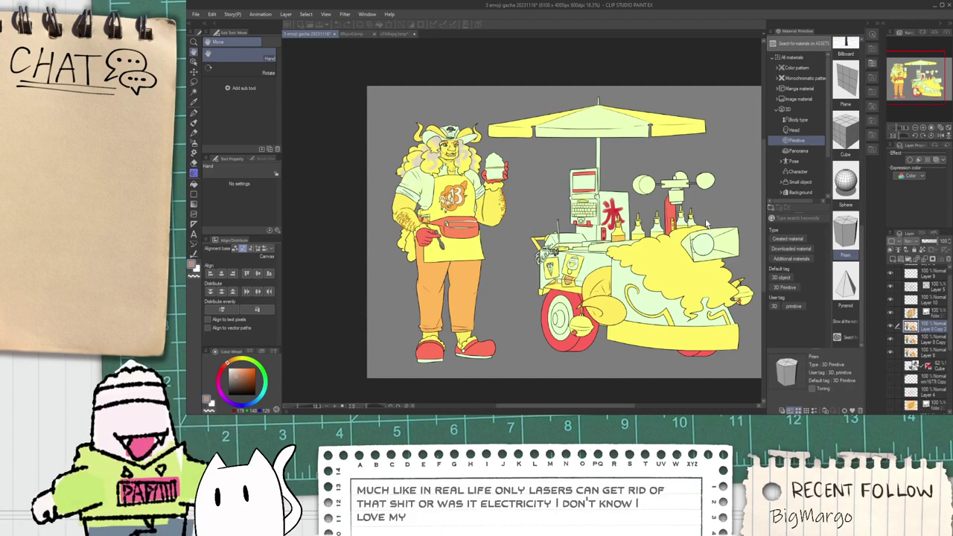
key(ctrl+y)
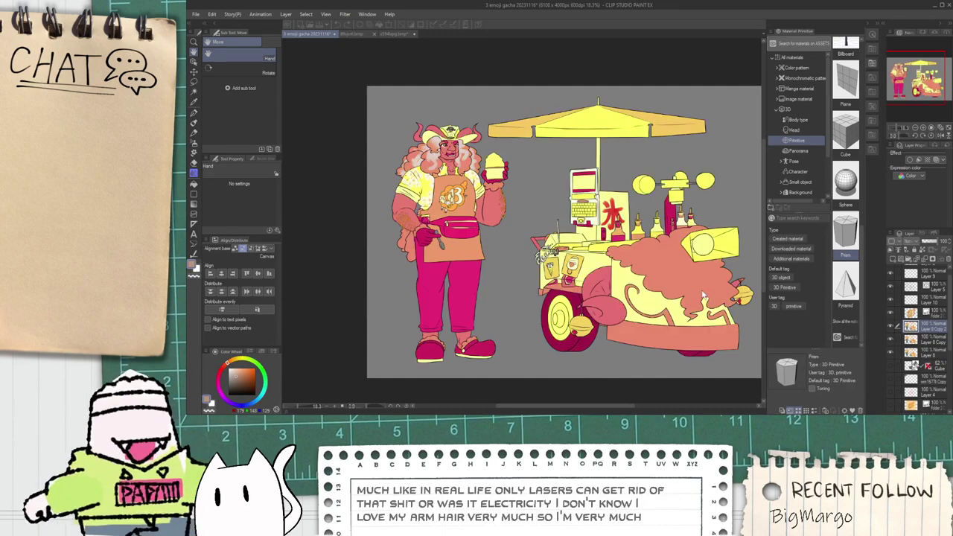
Step: Try further gradient map presets, including orange-and-maroon, mint-and-magenta, lime-and-blue and purple-and-beige schemes
scroll(703, 271, up, 2)
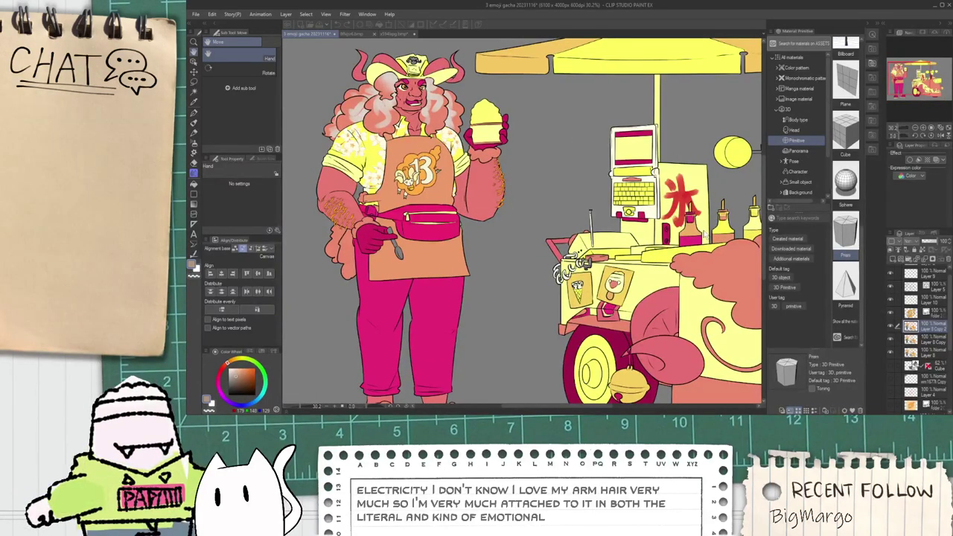
key(ctrl+z)
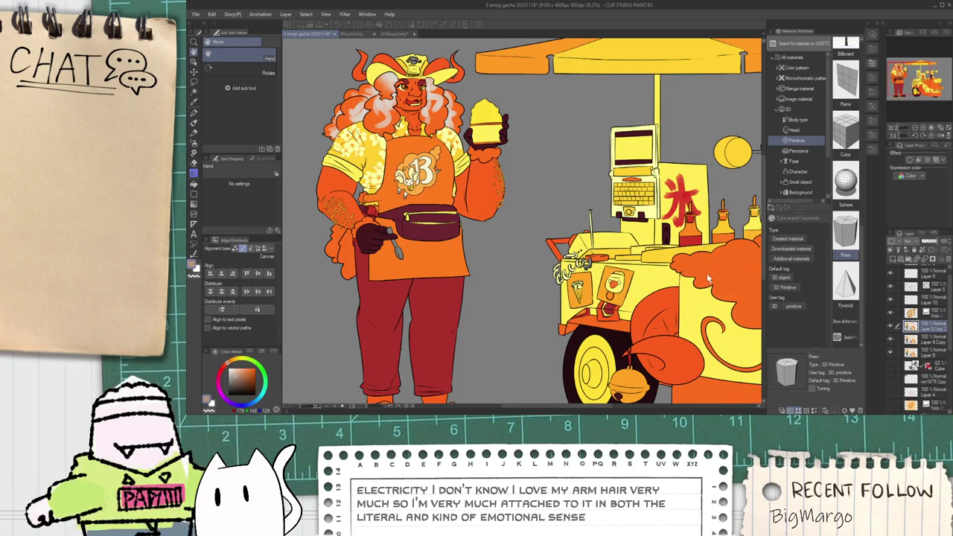
key(ctrl+z)
scroll(561, 260, down, 3)
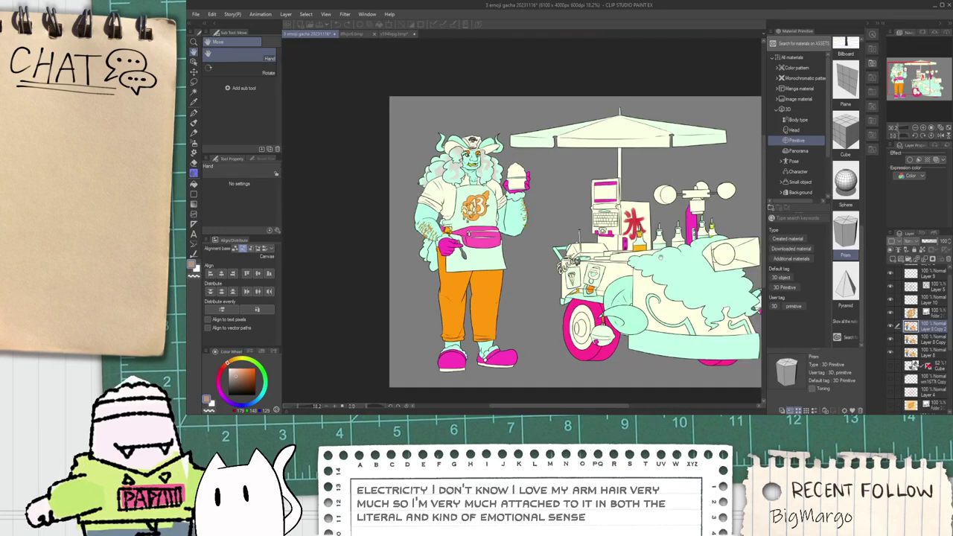
key(ctrl+y)
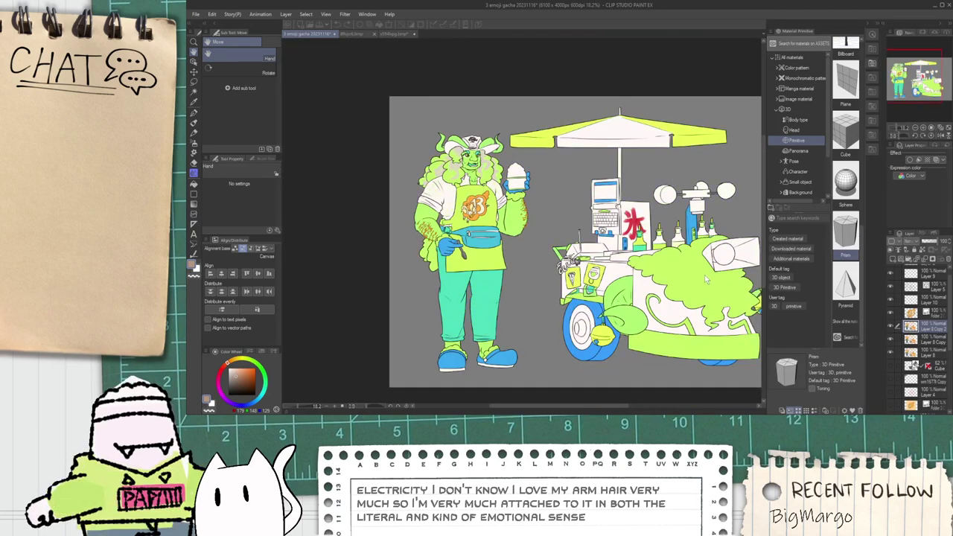
key(ctrl+y)
key(ctrl+y)
key(ctrl+y)
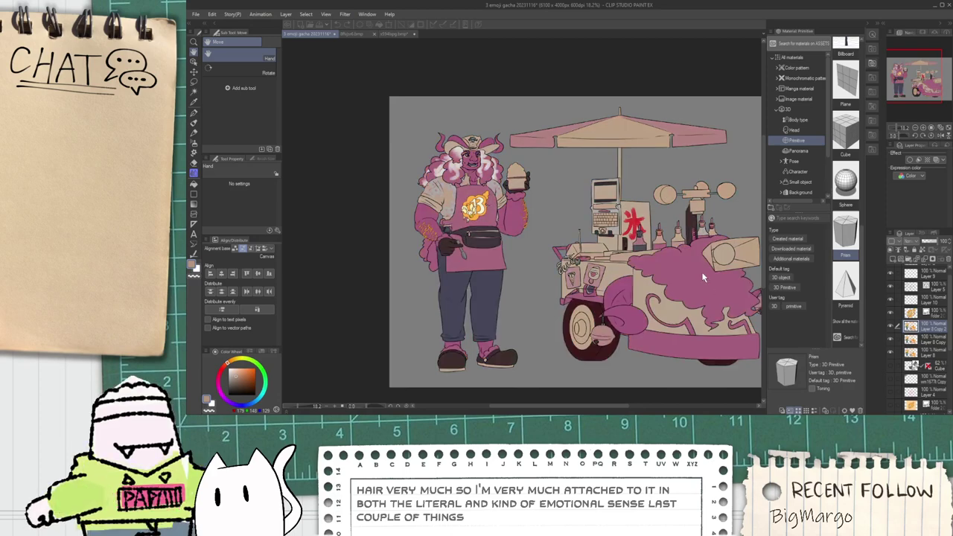
Step: Try the peach-and-mauve and the red-and-yellow gradient map presets and examine the character and cart in them
key(ctrl+y)
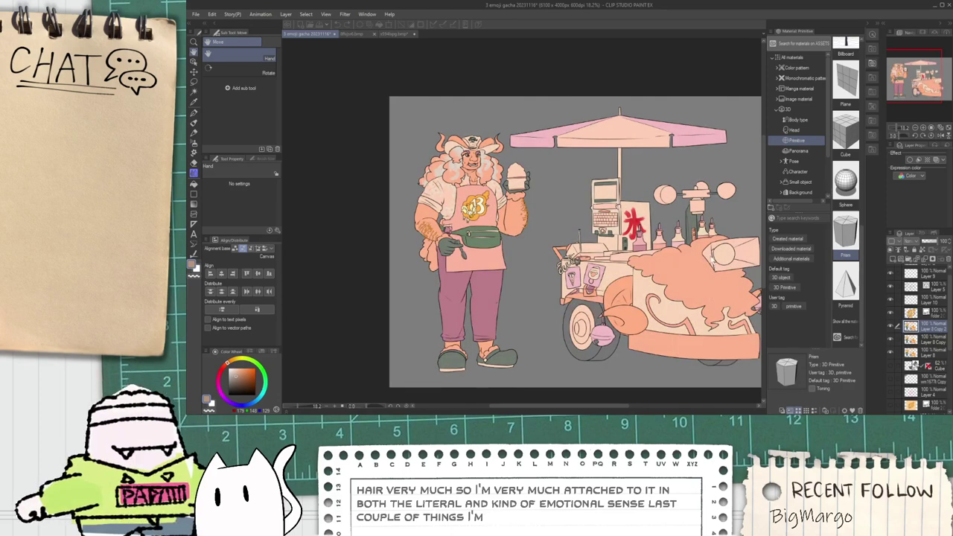
key(ctrl+y)
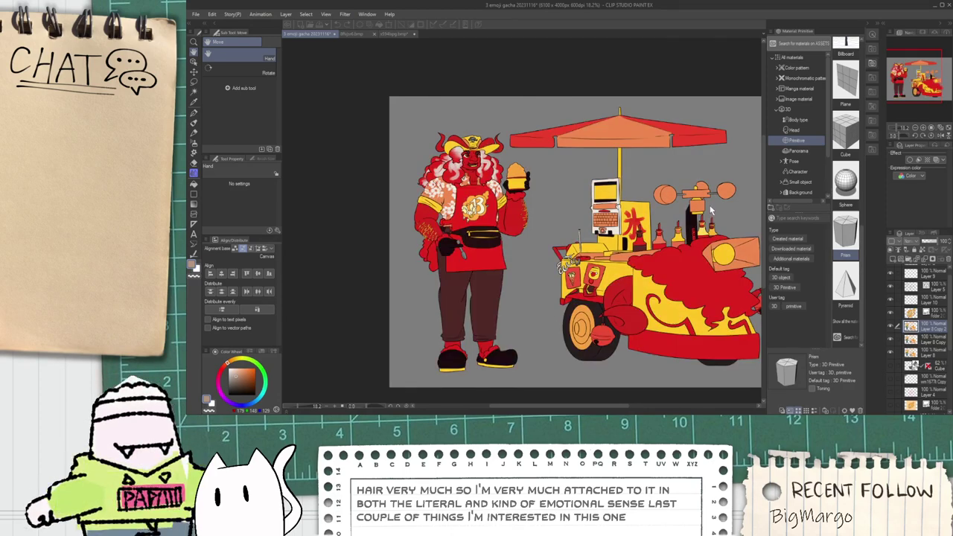
drag(493, 288, 445, 240)
scroll(445, 239, up, 3)
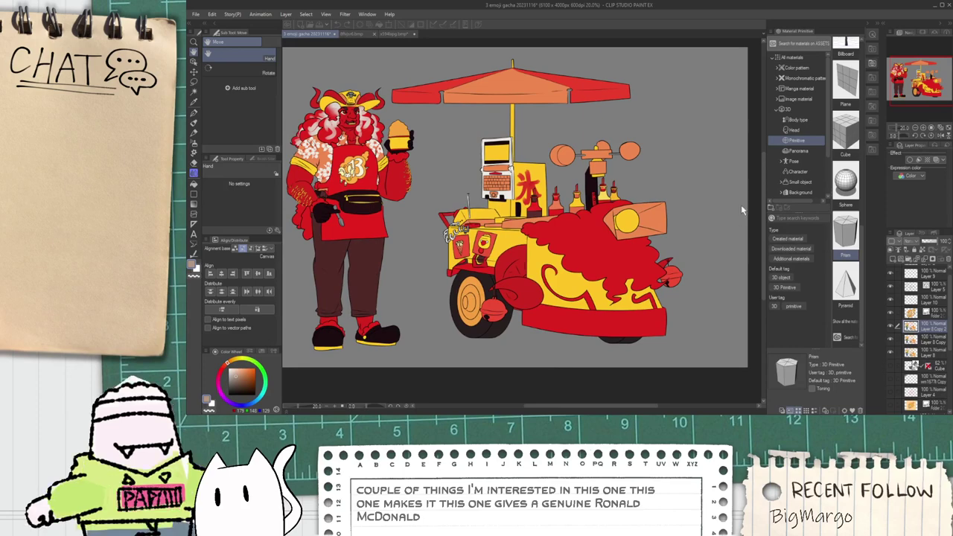
drag(591, 199, 569, 200)
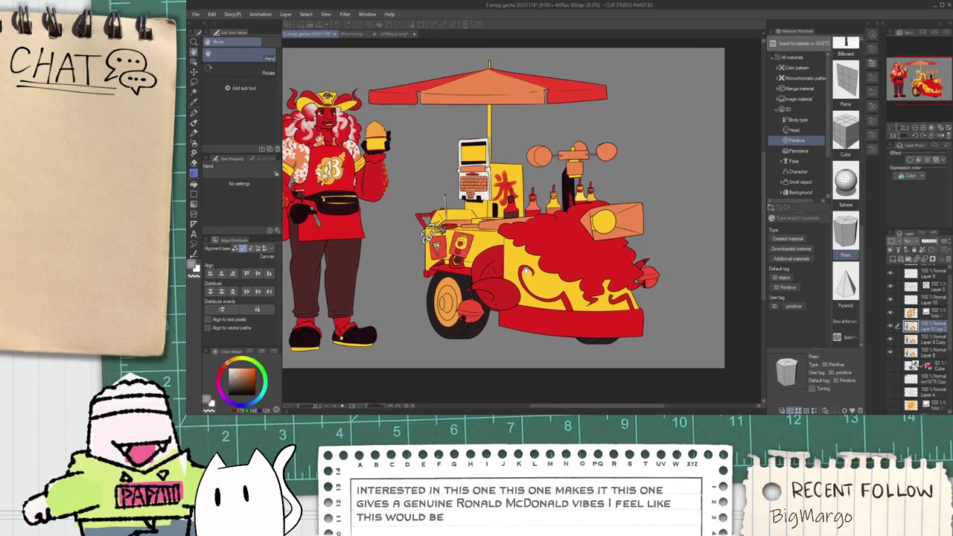
drag(526, 271, 528, 259)
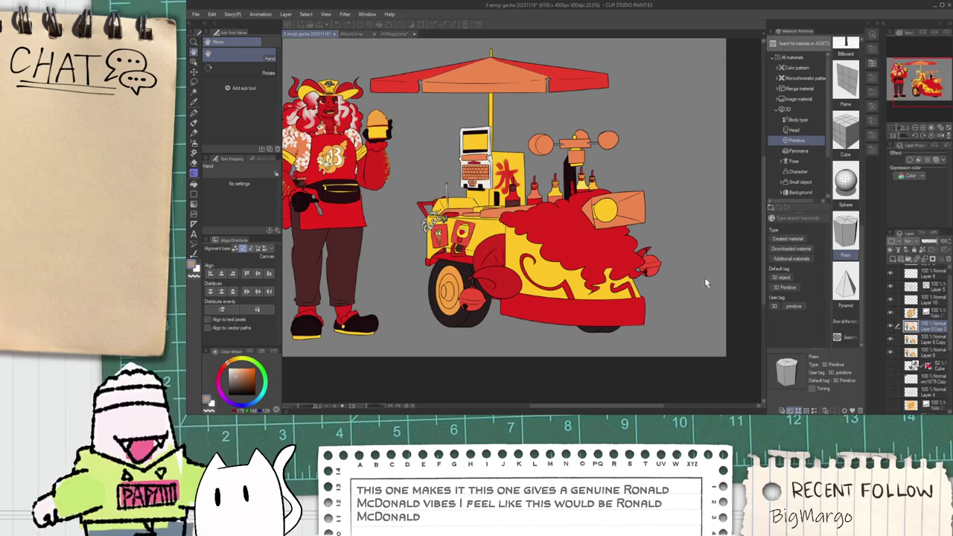
Step: Try a red, cream and navy gradient map preset and a magenta-and-orange one with turquoise accents
key(ctrl+z)
key(ctrl+z)
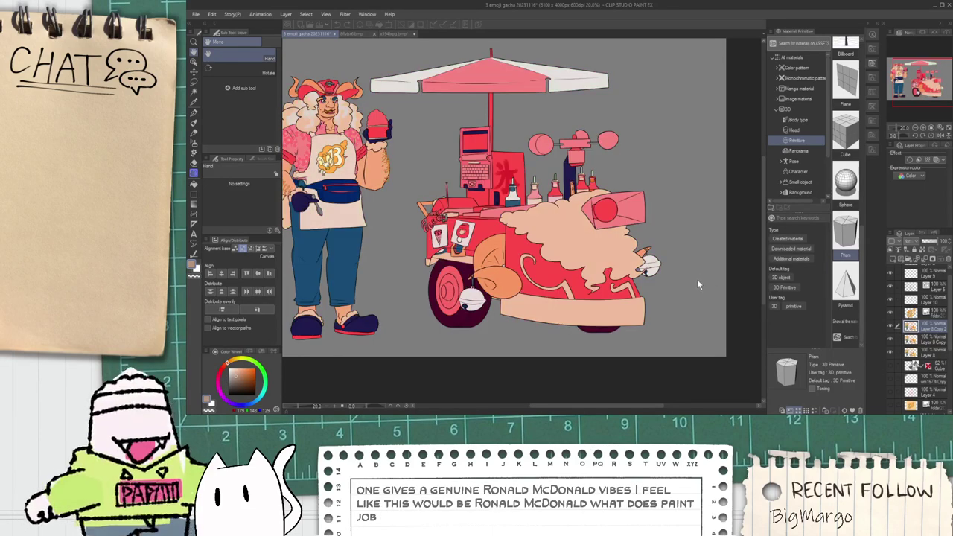
scroll(468, 234, down, 3)
scroll(478, 206, up, 1)
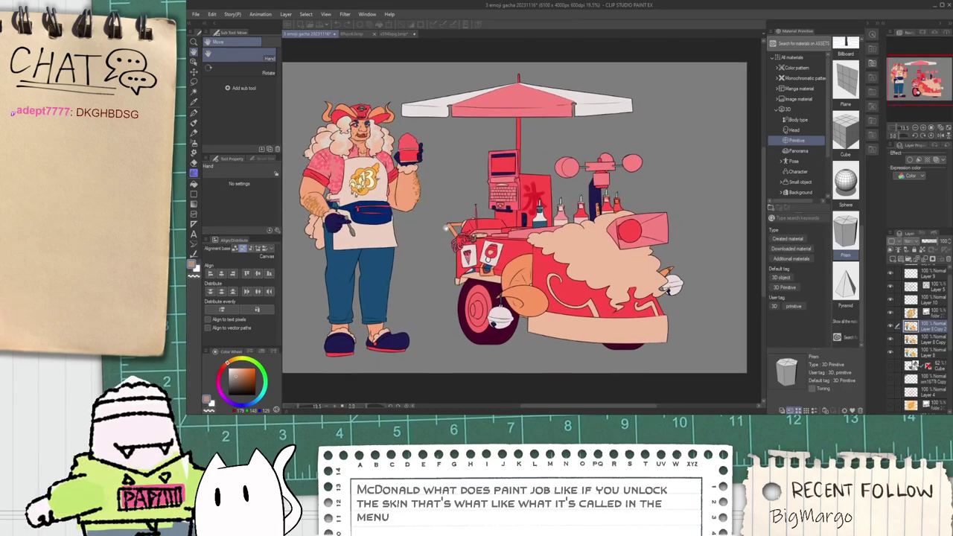
scroll(469, 194, up, 1)
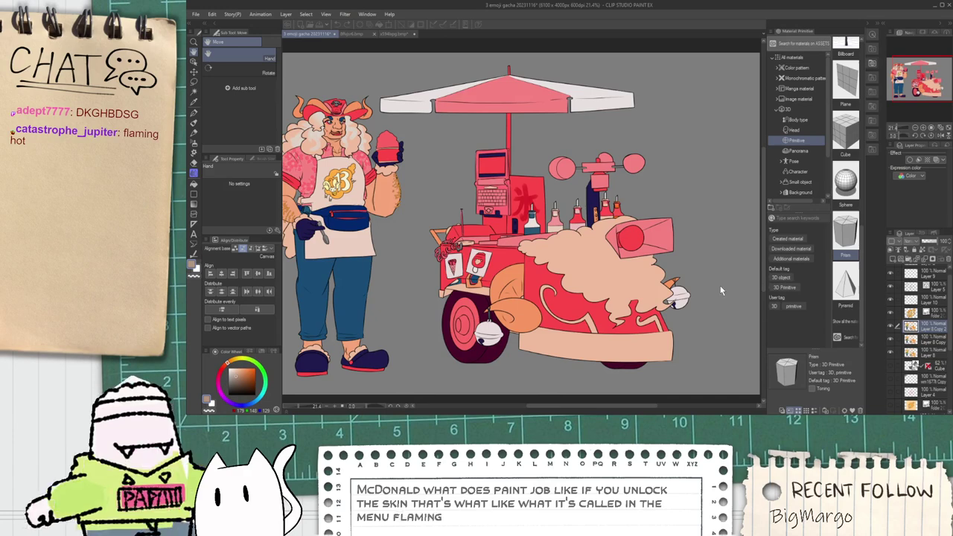
key(ctrl+z)
key(ctrl+z)
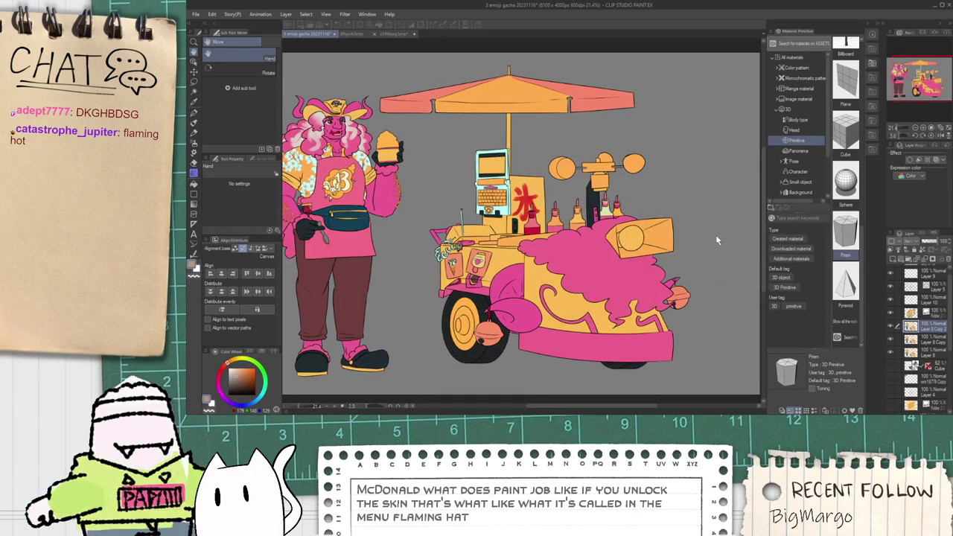
Step: Apply the pink-and-peach gradient map preset, then set the layer to 31% opacity with the Lighten blending mode
key(ctrl+z)
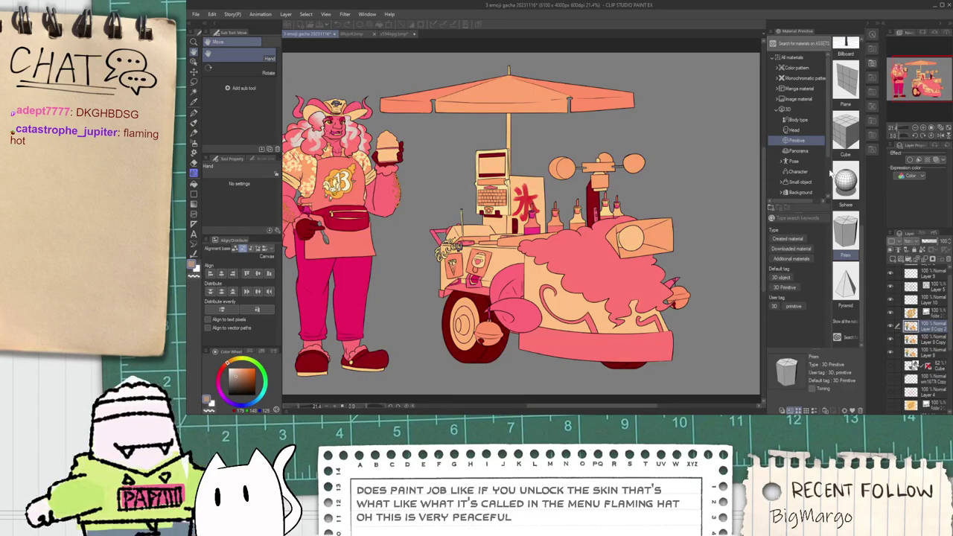
click(926, 242)
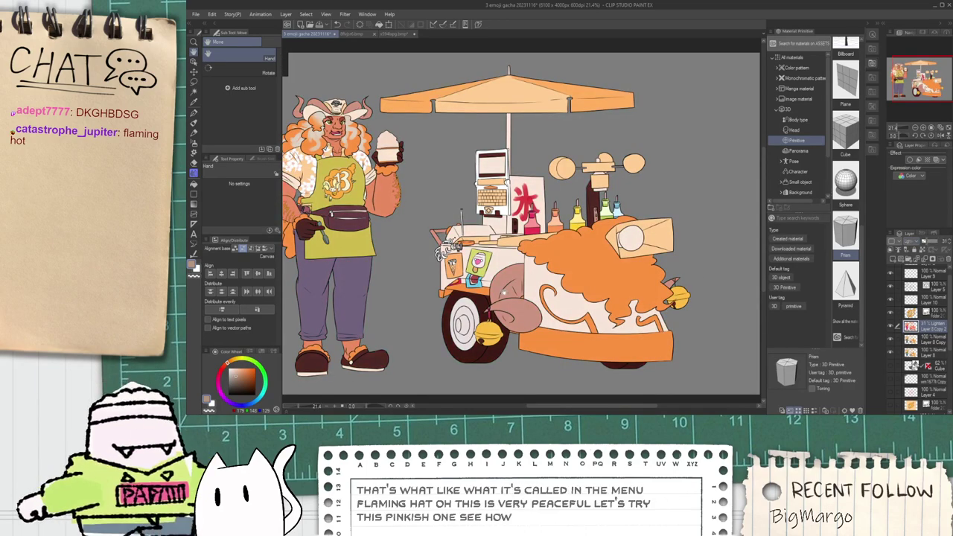
scroll(444, 281, up, 2)
drag(454, 281, 469, 279)
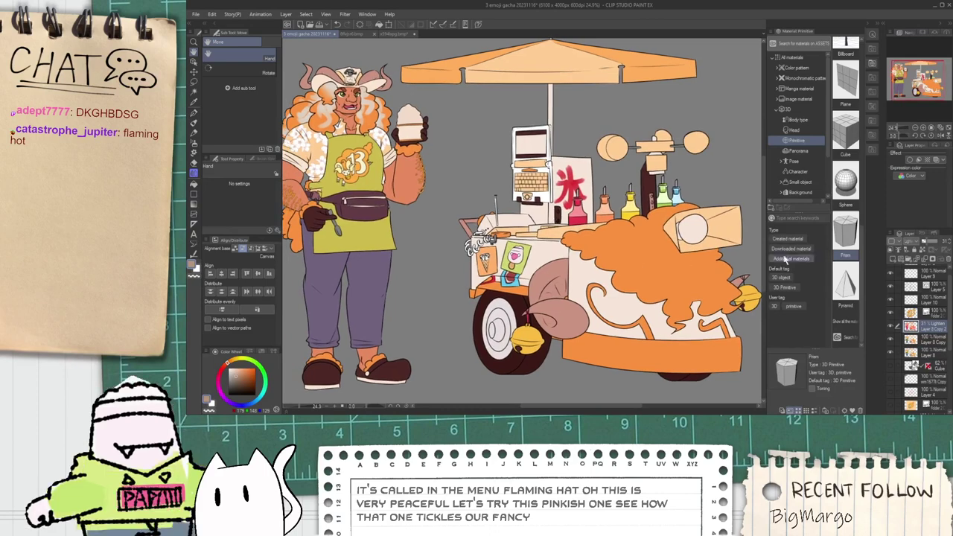
Step: Step through the layer's blending modes past Overlay to one that gives an olive apron and blue jeans, and merge it down
scroll(910, 246, down, 4)
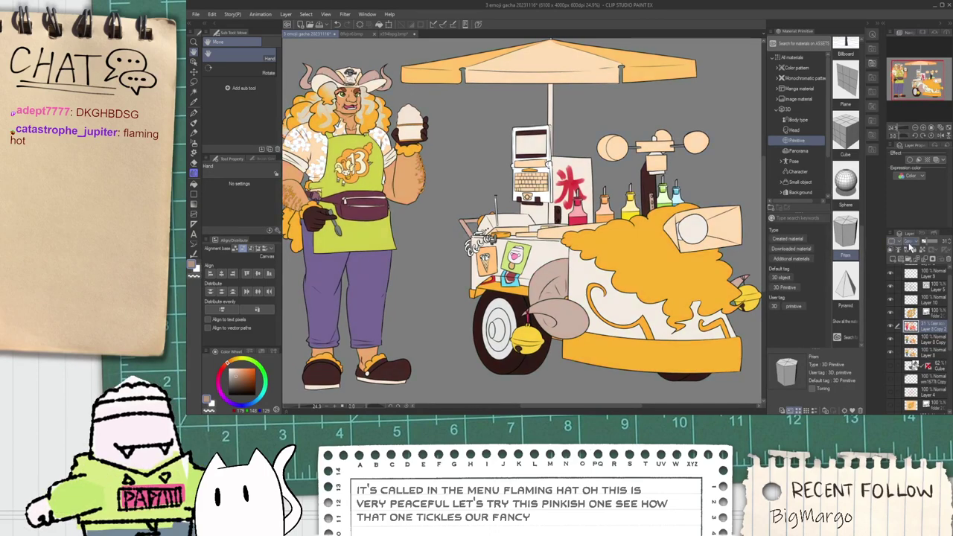
scroll(911, 247, down, 3)
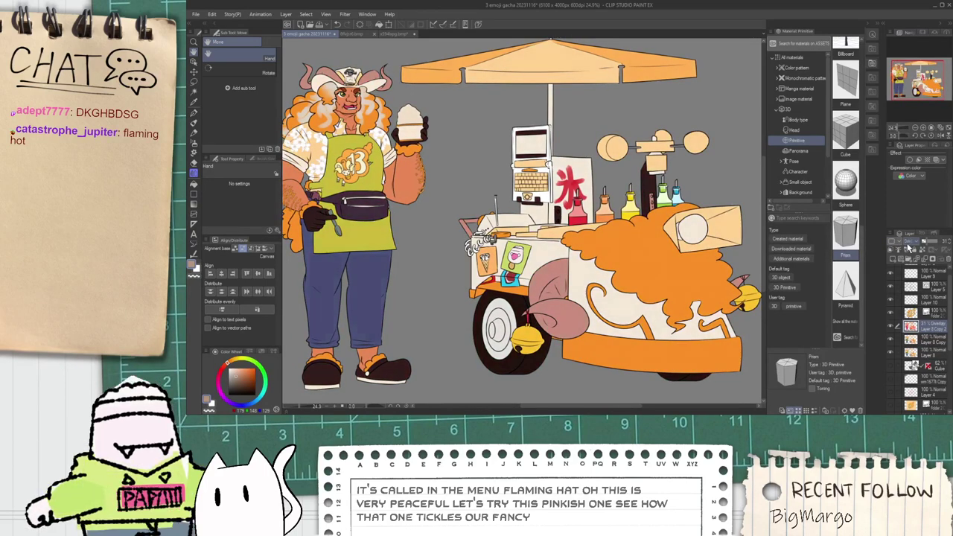
scroll(908, 248, down, 1)
scroll(907, 248, down, 2)
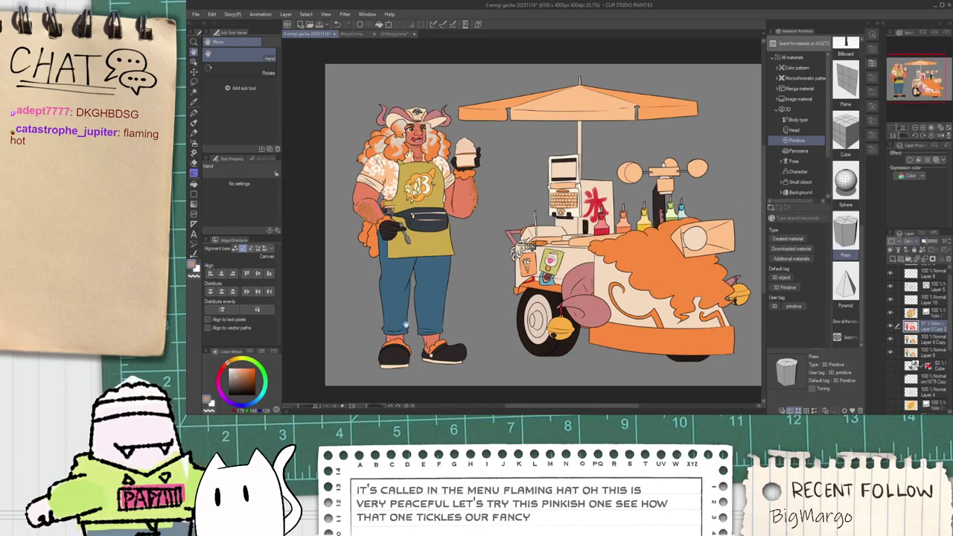
scroll(419, 307, up, 1)
key(ctrl+e)
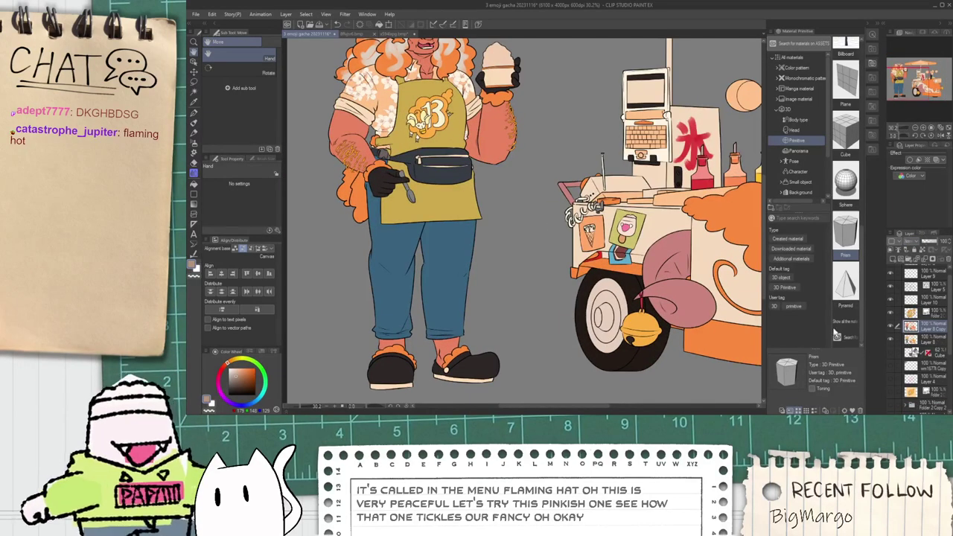
Step: Select the character's jeans and shift their colour to a darker denim blue
scroll(440, 123, down, 2)
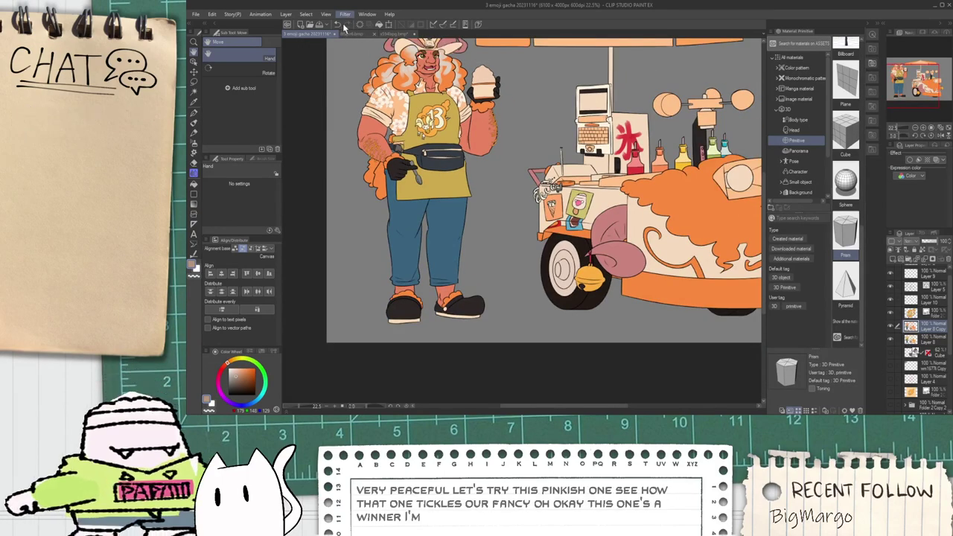
click(325, 92)
click(397, 219)
scroll(477, 201, up, 1)
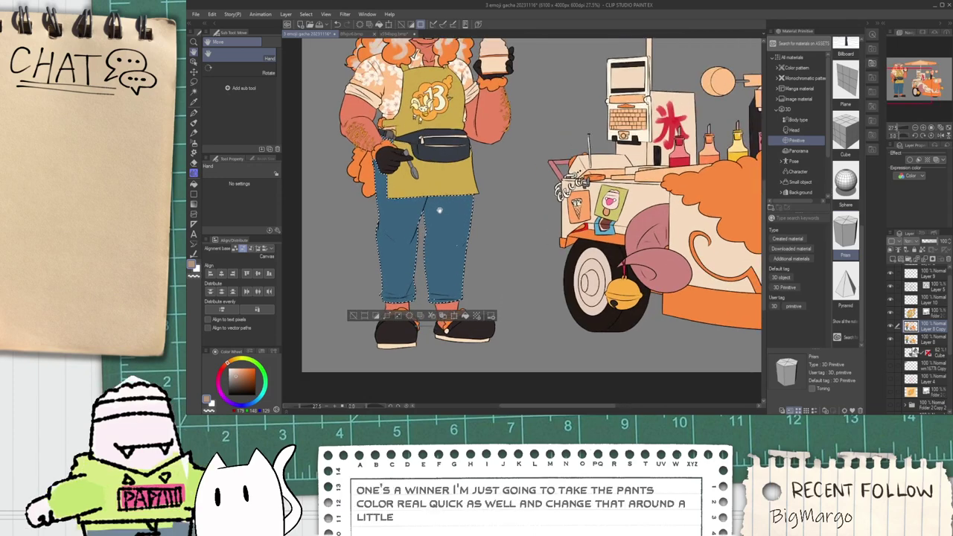
drag(741, 53, 732, 79)
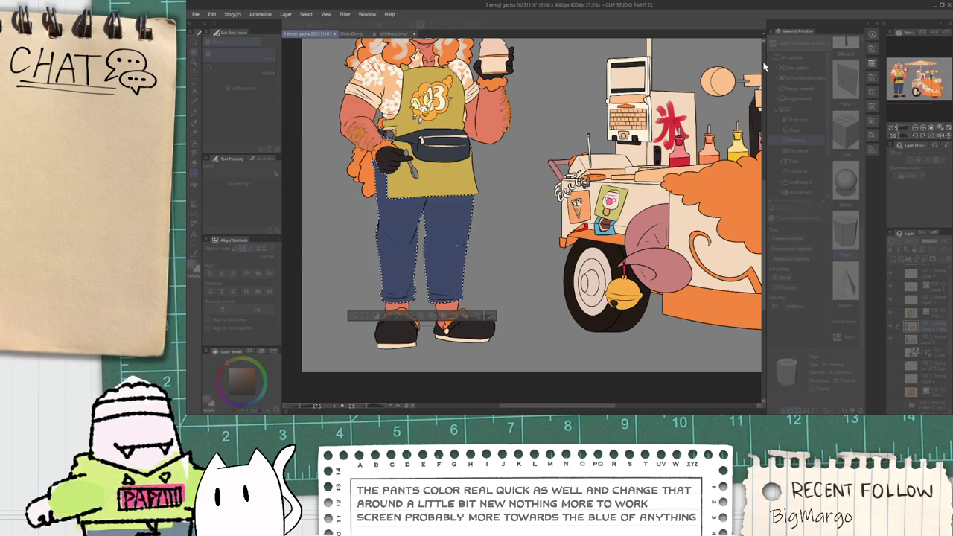
drag(769, 57, 764, 55)
click(842, 47)
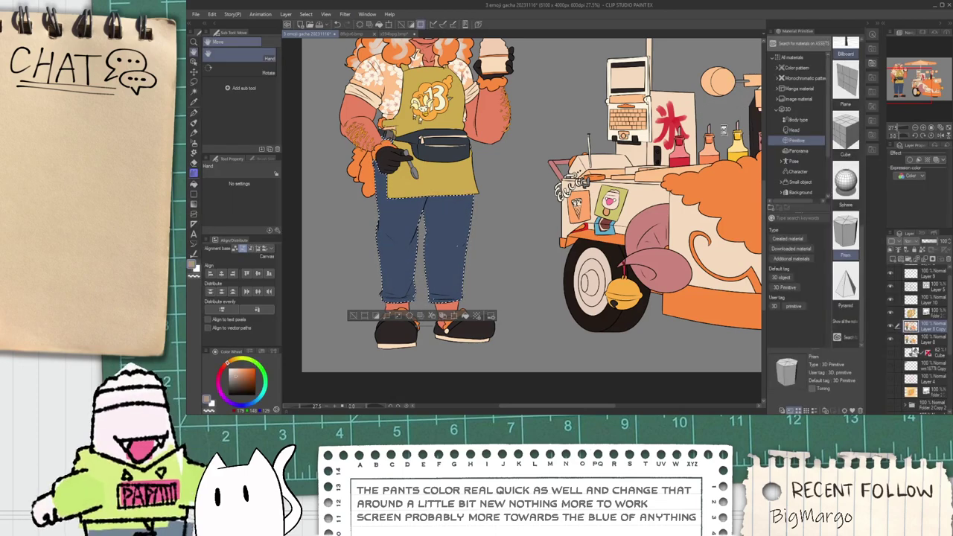
Step: Add a new layer above the coloured artwork and choose the Gauze cloud hatching brush with a light blue colour
scroll(447, 283, down, 3)
scroll(408, 268, up, 3)
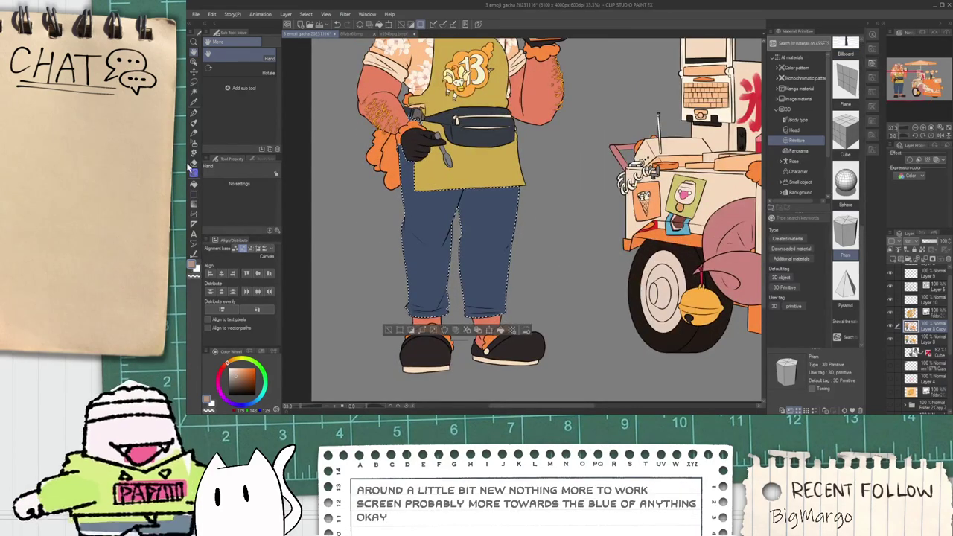
click(893, 258)
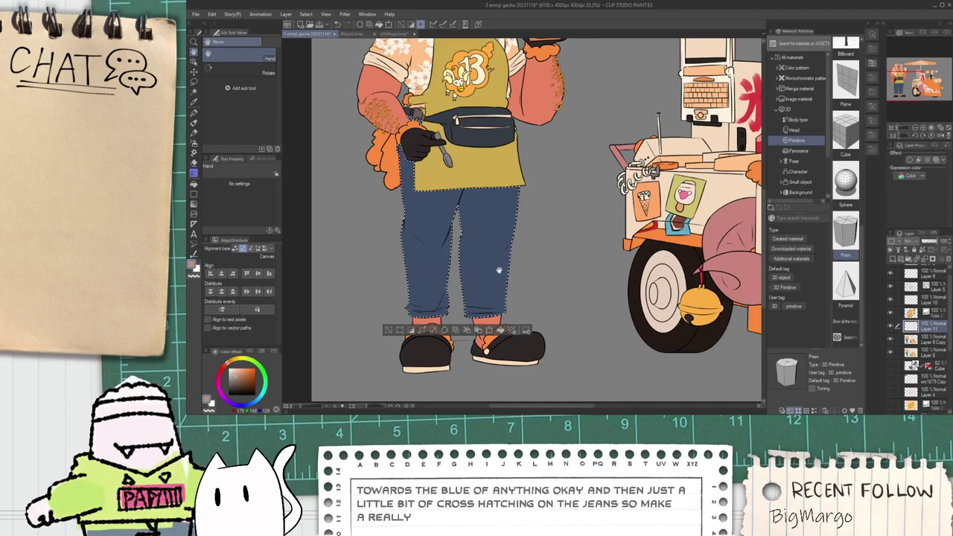
click(194, 152)
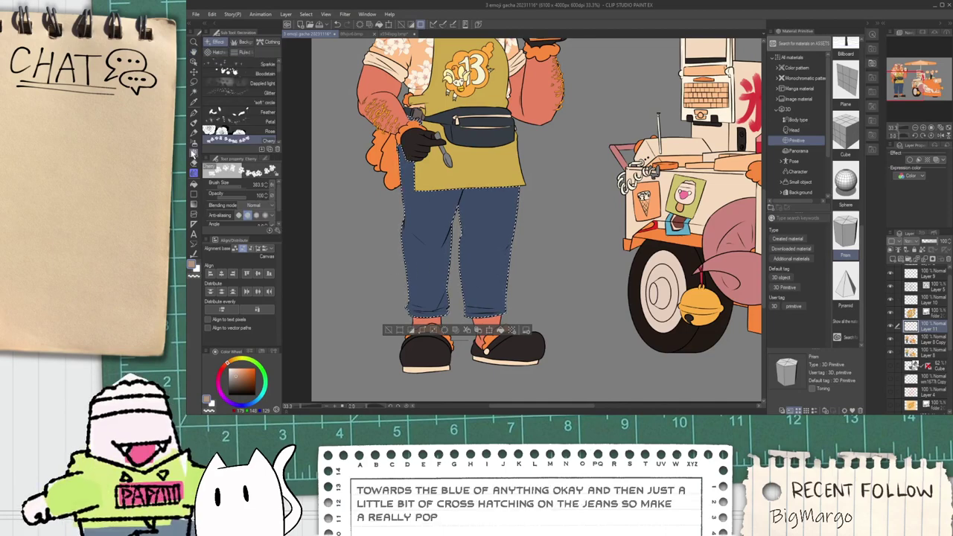
click(218, 52)
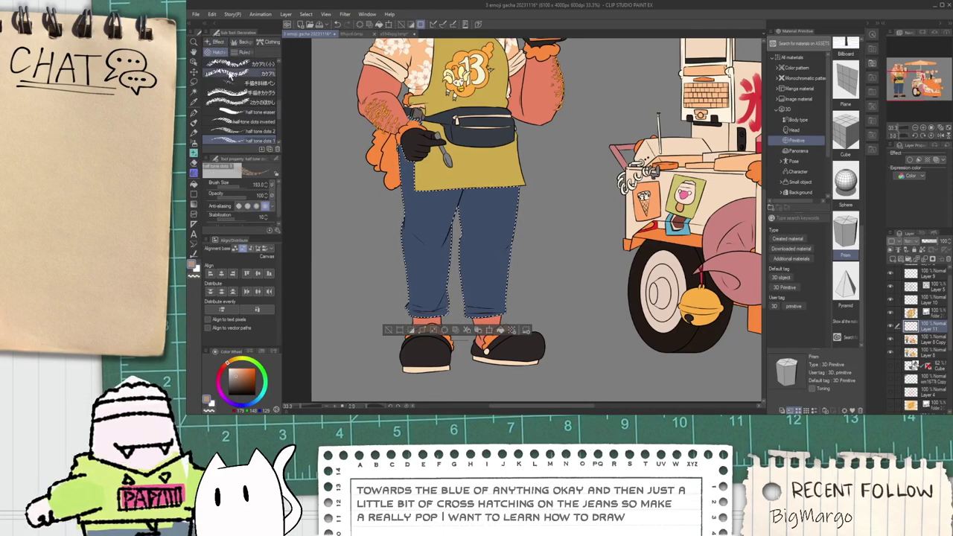
drag(279, 111, 279, 73)
click(276, 73)
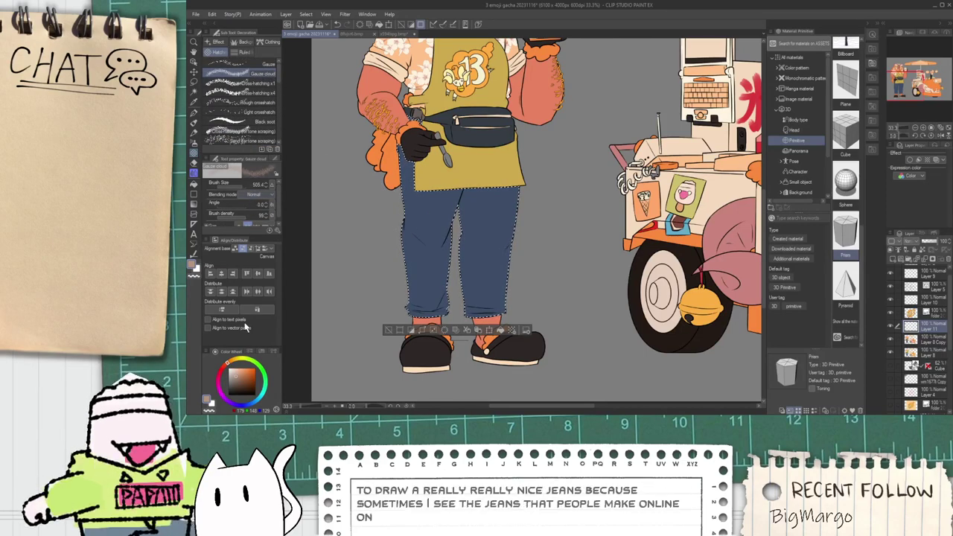
drag(248, 405, 260, 398)
Step: Try light blue Gauze cloud texture strokes on the jeans at reduced brush sizes, undoing each attempt
drag(426, 207, 438, 191)
scroll(435, 170, up, 1)
key(ctrl+z)
click(239, 186)
drag(531, 211, 511, 231)
drag(238, 184, 237, 186)
drag(413, 187, 421, 262)
key(ctrl+z)
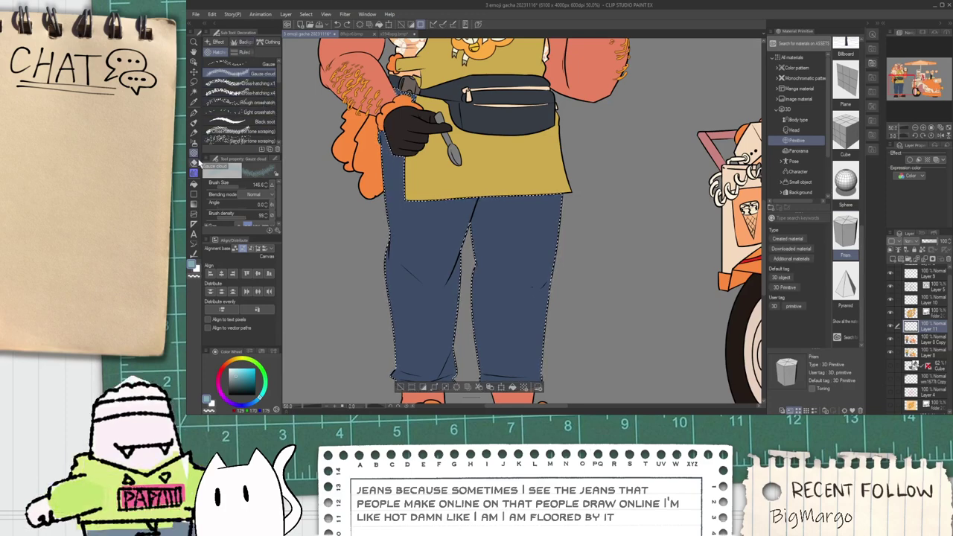
Step: Try the single cross-hatching brush on the upper jeans, then undo the stroke and the new layer
click(239, 83)
drag(402, 173, 418, 190)
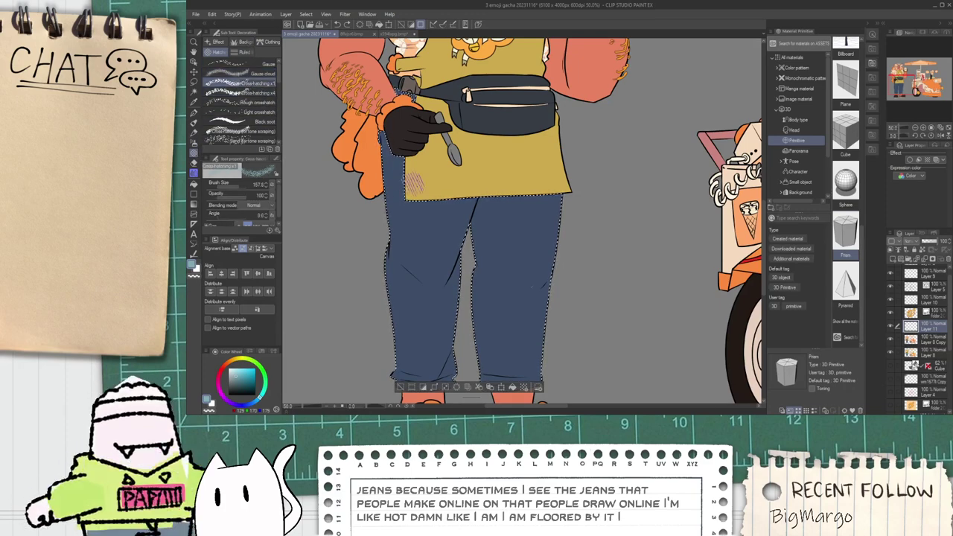
key(ctrl+z)
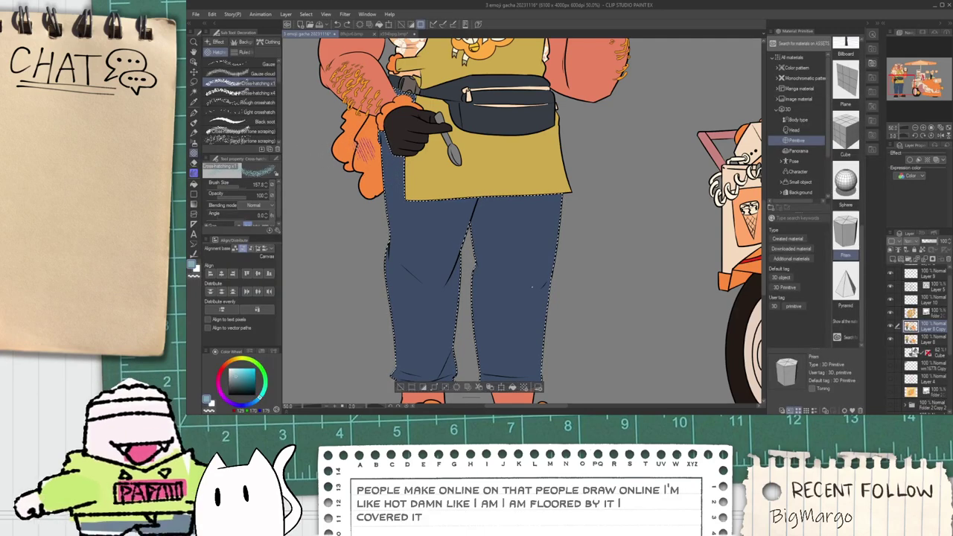
Step: Add a new layer and airbrush soft light blue highlights down both legs of the selected jeans
key(ctrl+shift+n)
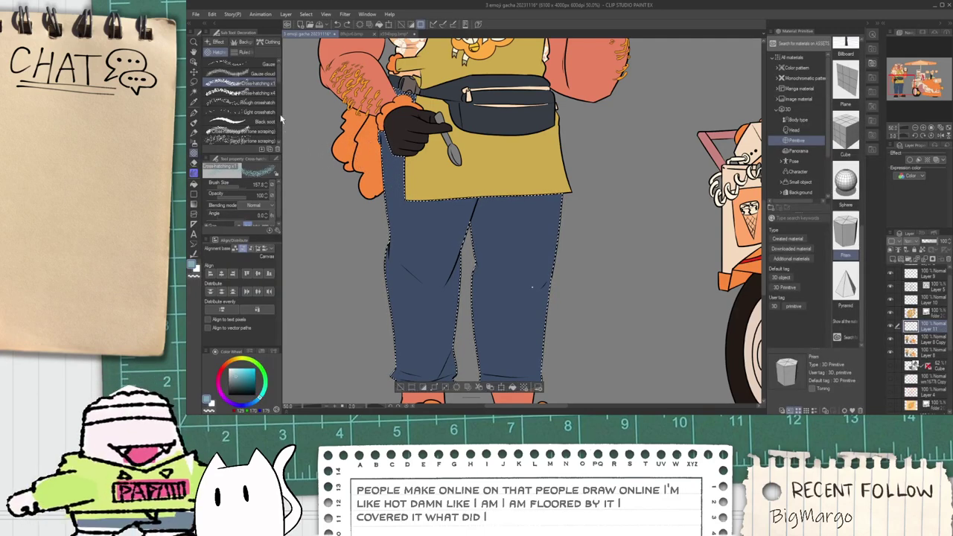
click(226, 42)
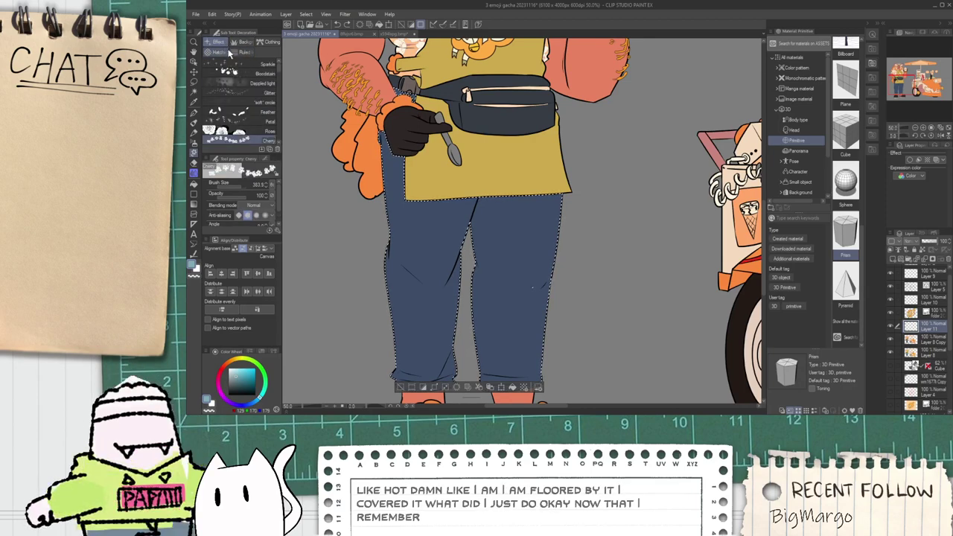
click(195, 142)
mouse_move(404, 208)
mouse_down()
mouse_move(417, 233)
mouse_move(435, 186)
mouse_up()
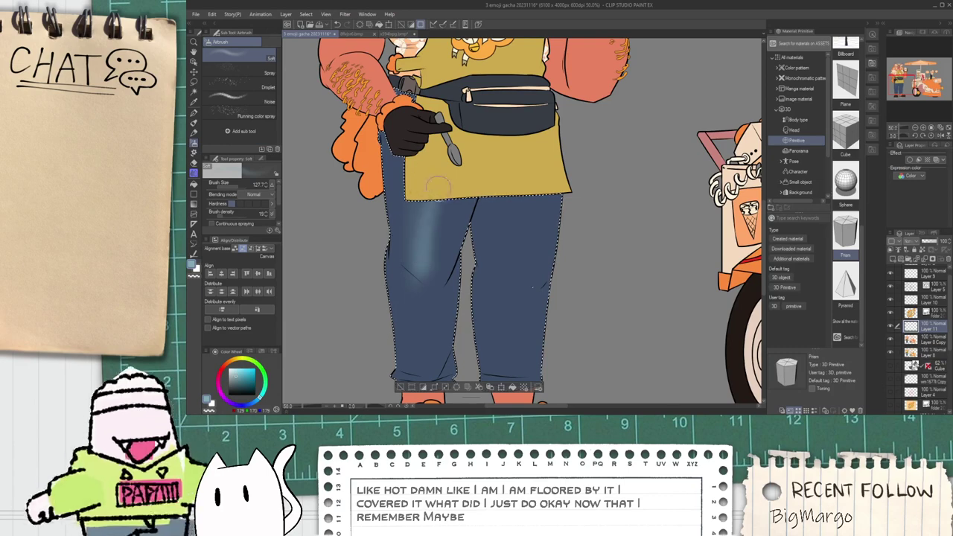
key(ctrl+z)
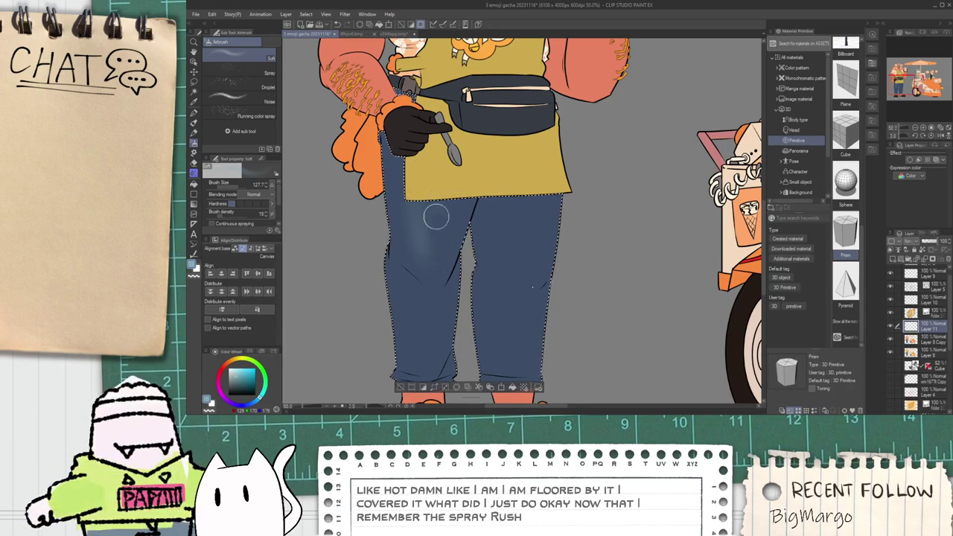
mouse_move(417, 280)
mouse_down()
mouse_move(439, 303)
mouse_move(424, 312)
mouse_move(433, 373)
mouse_up()
scroll(437, 315, down, 2)
scroll(450, 273, up, 1)
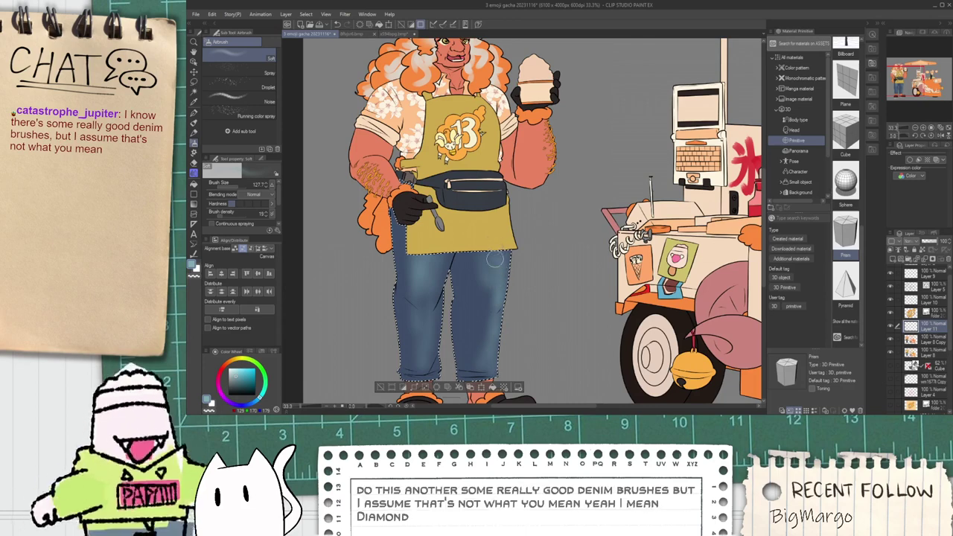
Step: Blend the light blue highlights on the jeans by partly erasing them with the Soft eraser
key(e)
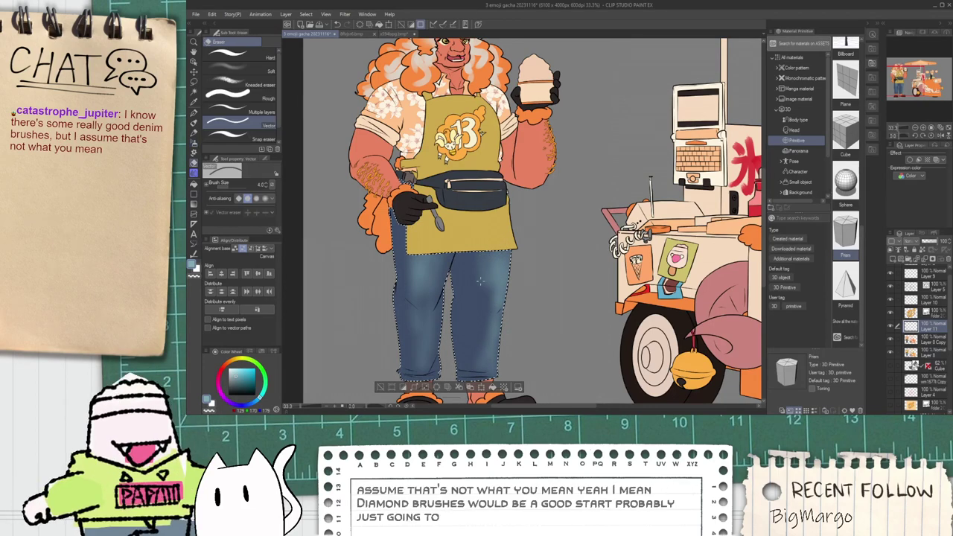
click(227, 70)
scroll(481, 298, up, 1)
mouse_move(480, 308)
mouse_down()
mouse_move(485, 315)
mouse_move(485, 306)
mouse_move(459, 304)
mouse_up()
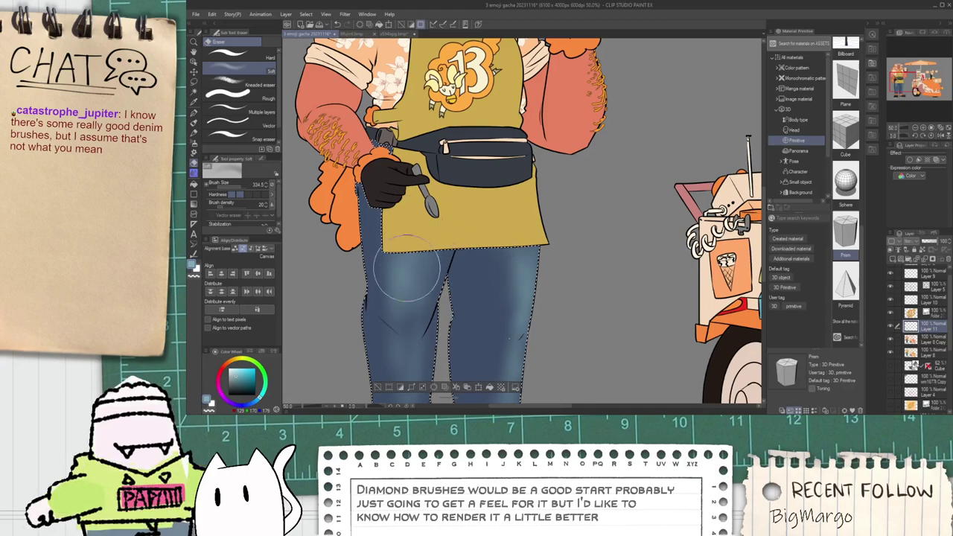
scroll(405, 280, down, 1)
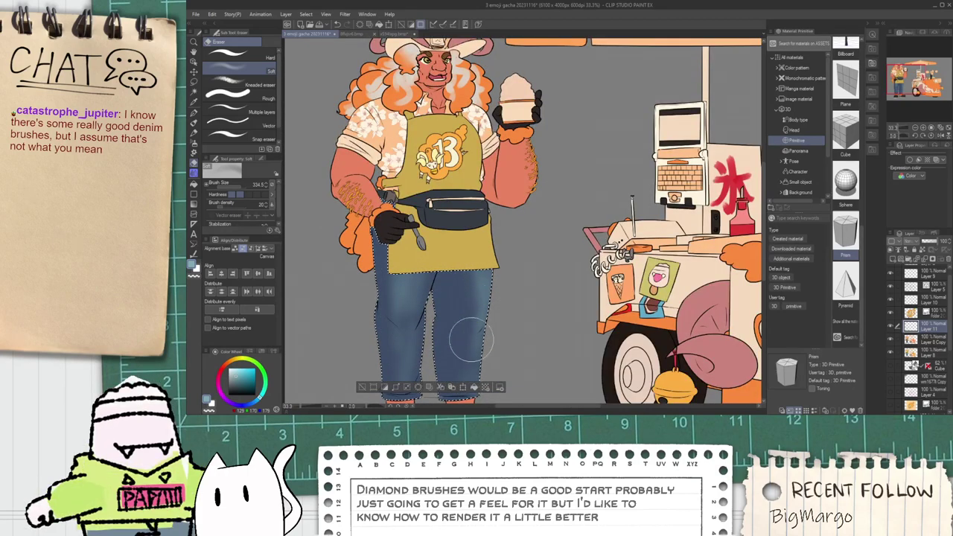
Step: Deselect the jeans and examine the whole character and food cart illustration
scroll(462, 343, down, 1)
scroll(420, 350, down, 2)
key(space)
drag(421, 350, 449, 300)
scroll(429, 318, up, 2)
scroll(480, 309, down, 2)
drag(502, 313, 439, 274)
scroll(455, 251, up, 2)
drag(481, 297, 485, 304)
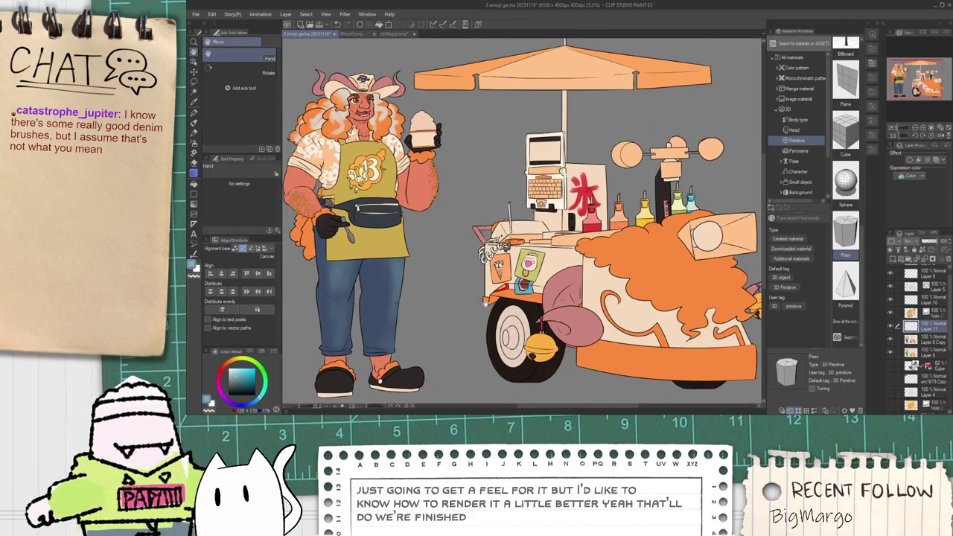